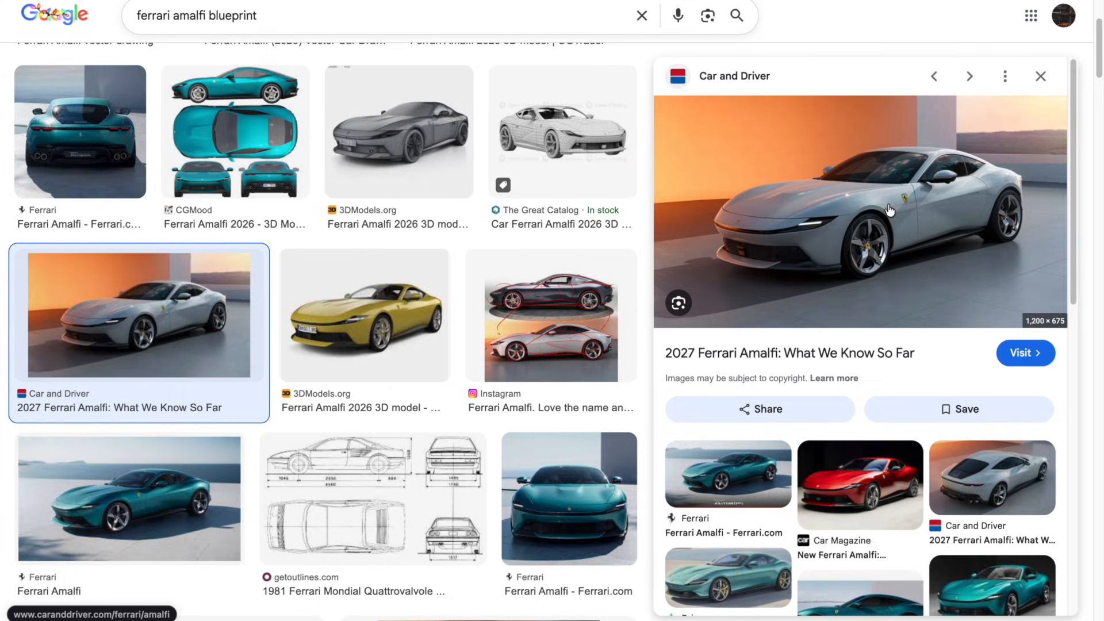
# - Examine the Ferrari Amalfi image results, including the front photo, the vector blueprint and the wireframe 3D model
pyautogui.click(581, 496)
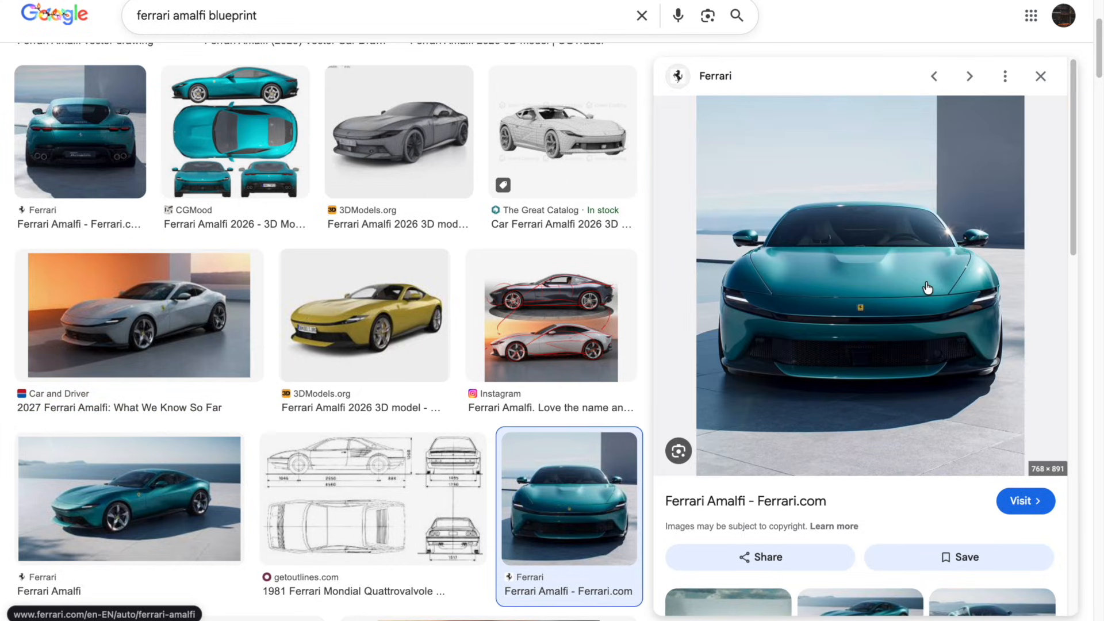
pyautogui.scroll(-6, 293, 227)
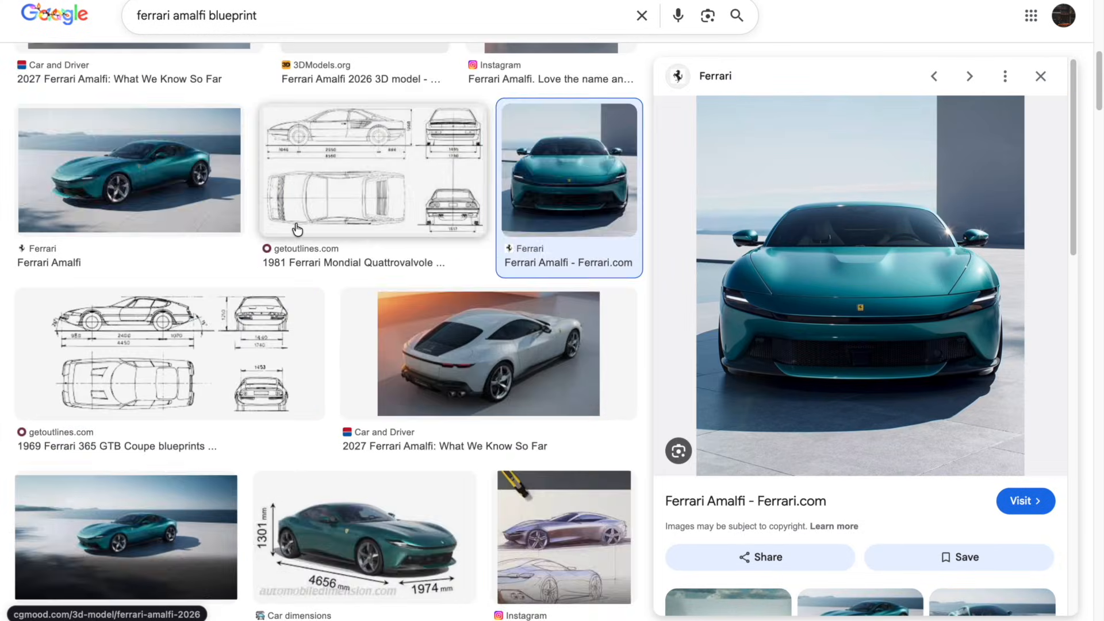
pyautogui.scroll(10, 295, 228)
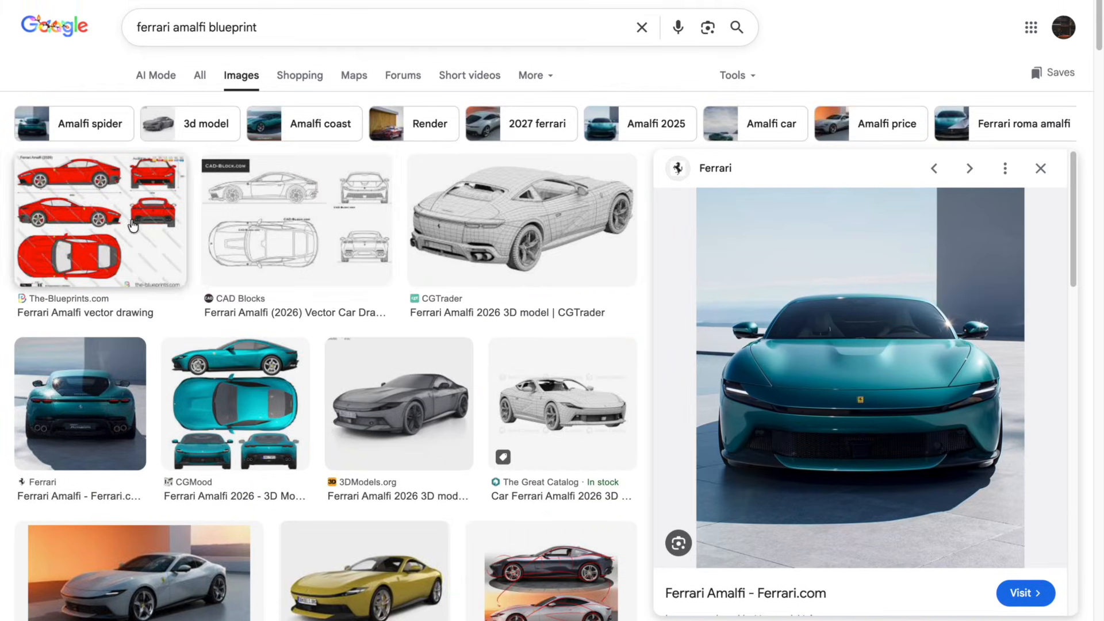
pyautogui.click(101, 224)
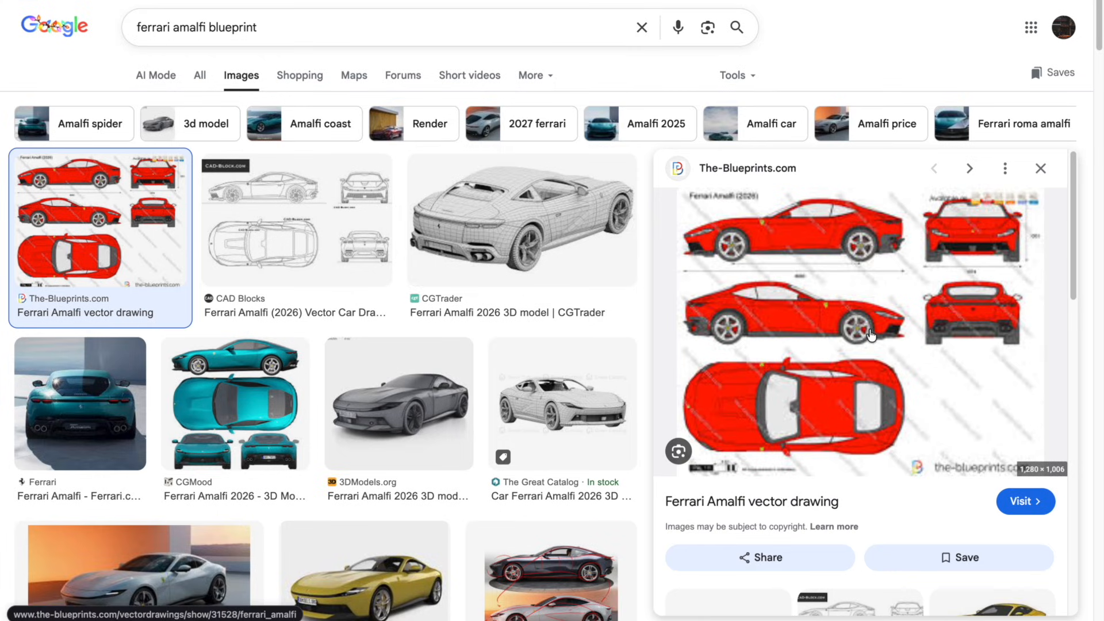
pyautogui.scroll(-5, 720, 303)
pyautogui.click(585, 242)
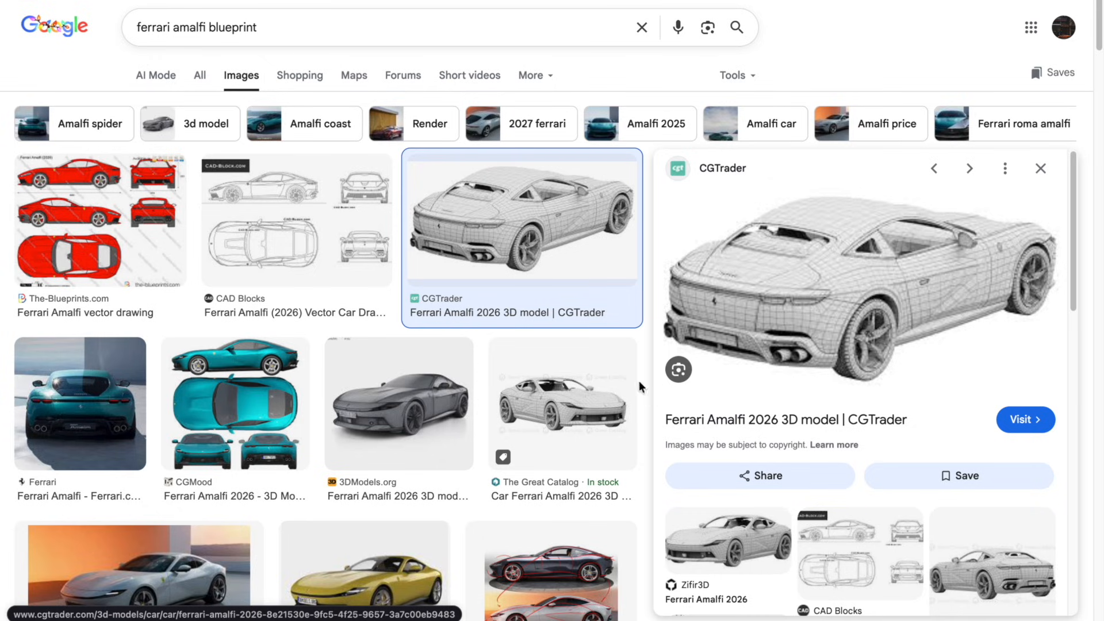
pyautogui.scroll(-3, 286, 313)
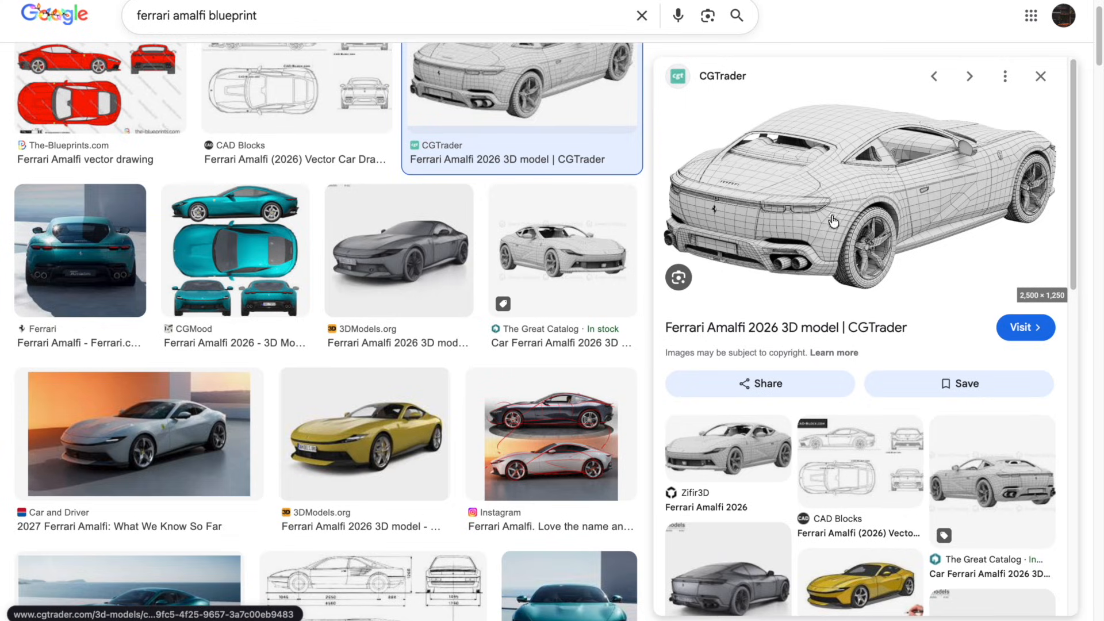
pyautogui.scroll(-2, 457, 228)
pyautogui.scroll(3, 457, 229)
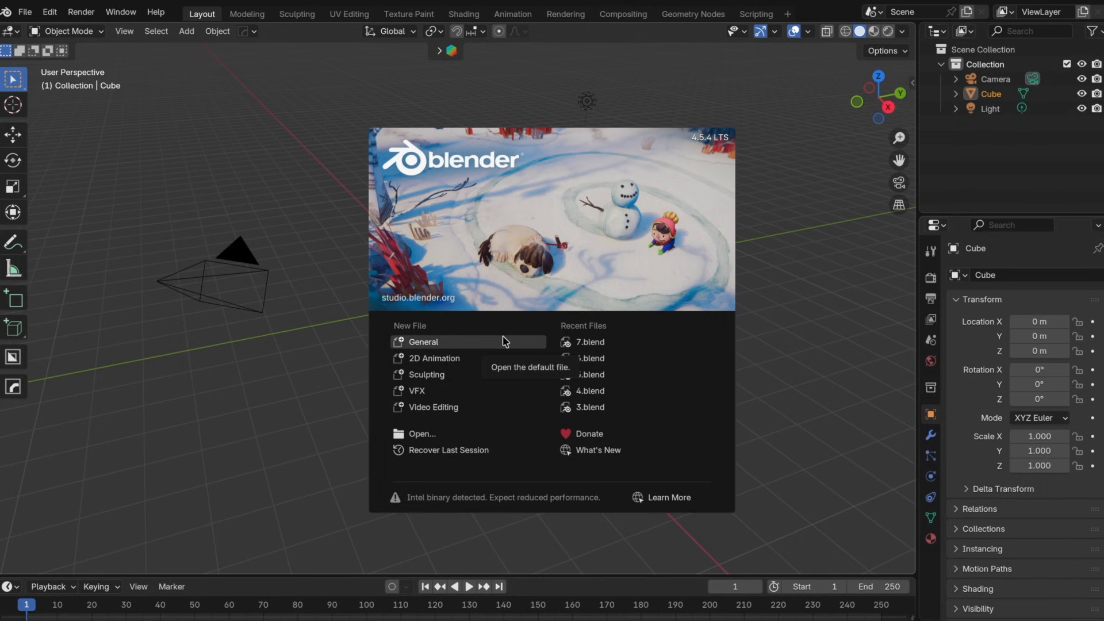
# - Switch to Blender, start with a General scene and delete the default camera, cube and light
pyautogui.click(503, 342)
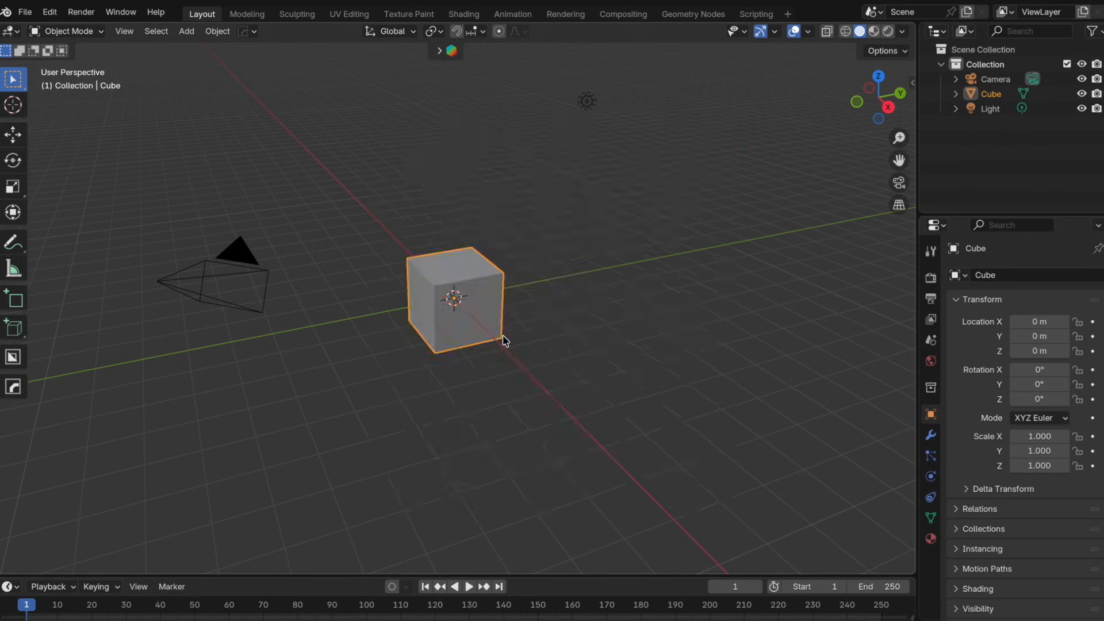
pyautogui.moveTo(670, 368); pyautogui.dragTo(198, 237)
pyautogui.press('x')
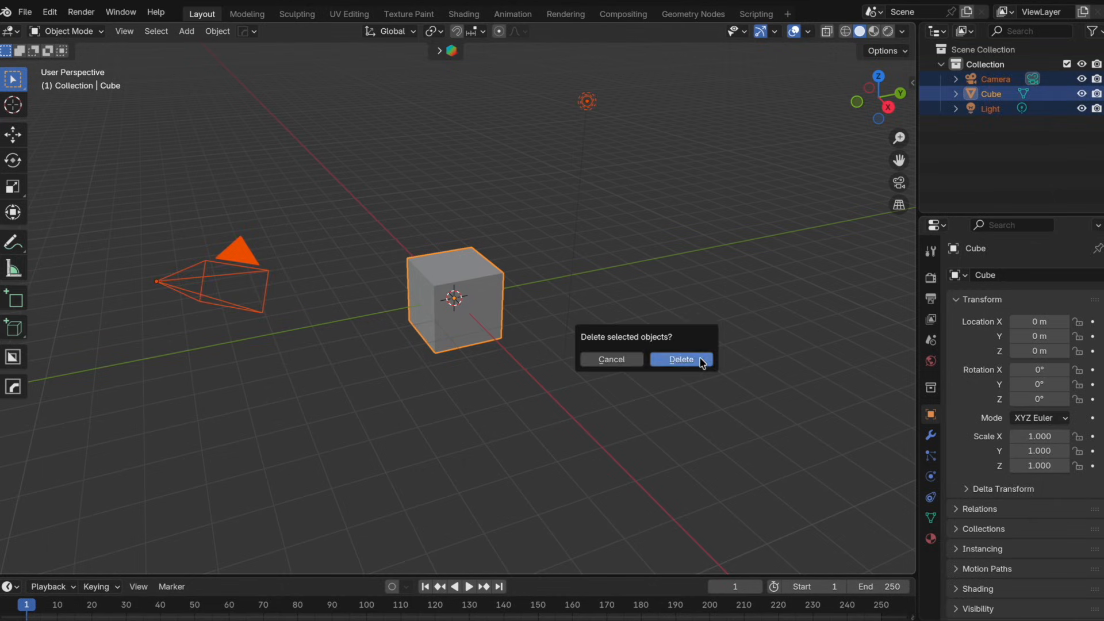
pyautogui.click(702, 360)
# - Turn on the Screencast Keys display and show the Z axis in the viewport overlays
pyautogui.press('n')
pyautogui.click(734, 71)
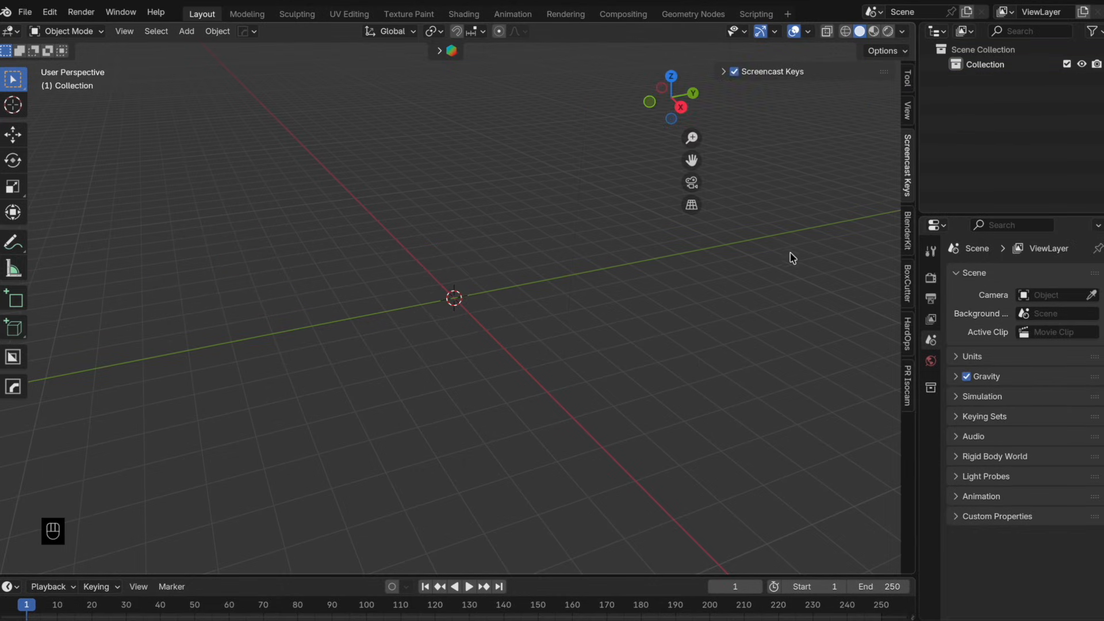
pyautogui.press('n')
pyautogui.click(808, 31)
pyautogui.click(894, 105)
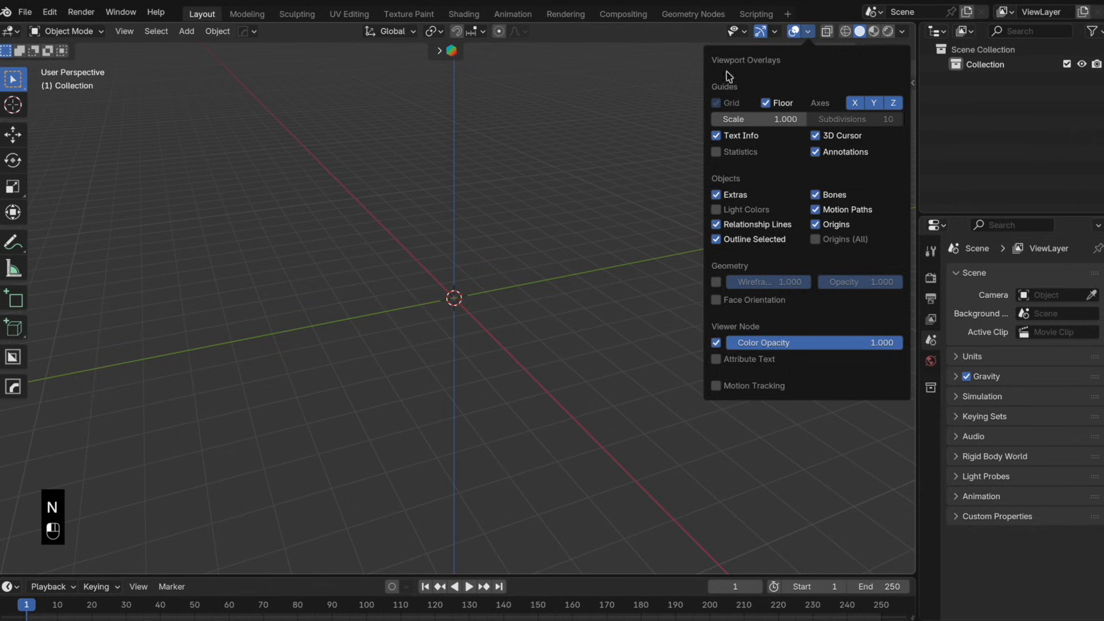
# - In front view, add Almafi.jpg from the Ferrari Amalfi folder in Finder as an empty reference image
pyautogui.press('KP_1')
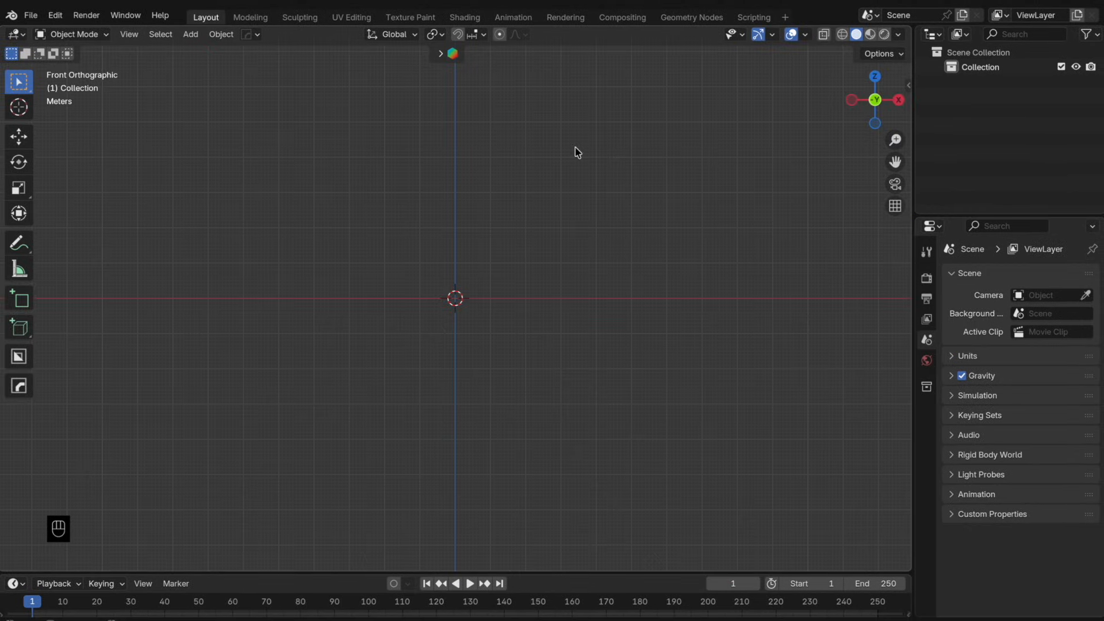
pyautogui.moveTo(577, 152); pyautogui.dragTo(863, 112, button='middle')
pyautogui.click(866, 102)
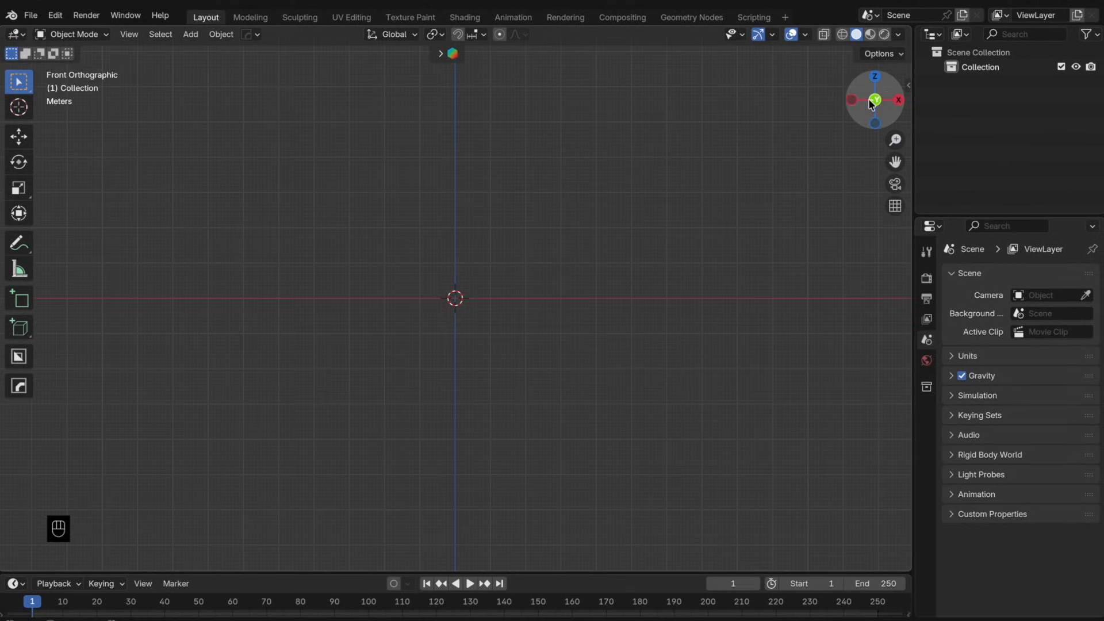
pyautogui.press('super+Tab')
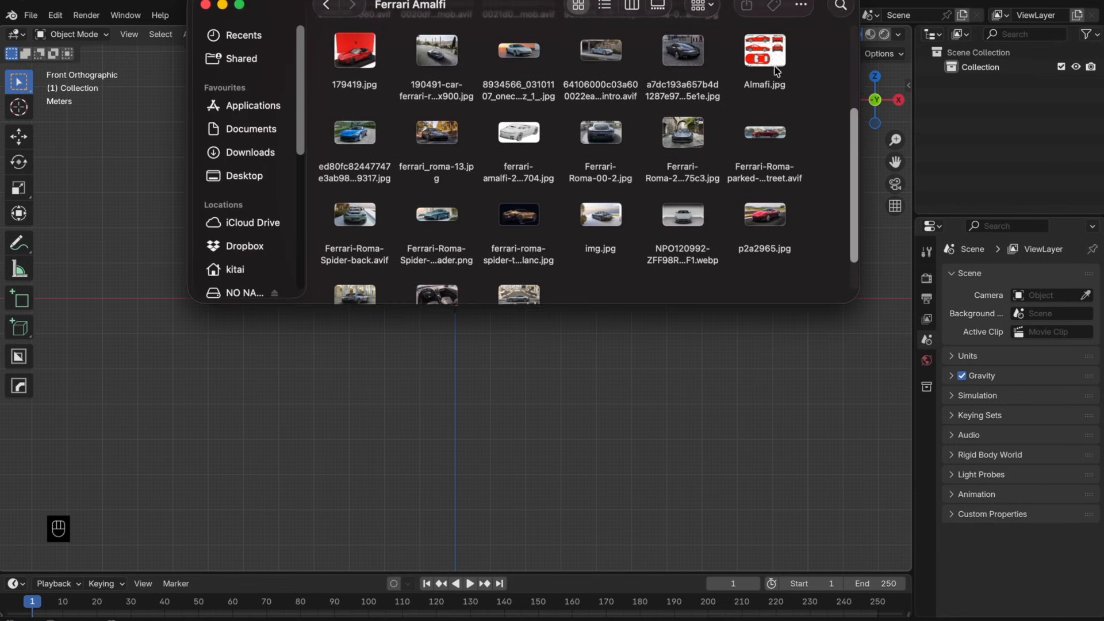
pyautogui.moveTo(765, 52); pyautogui.dragTo(475, 405)
pyautogui.click(472, 399)
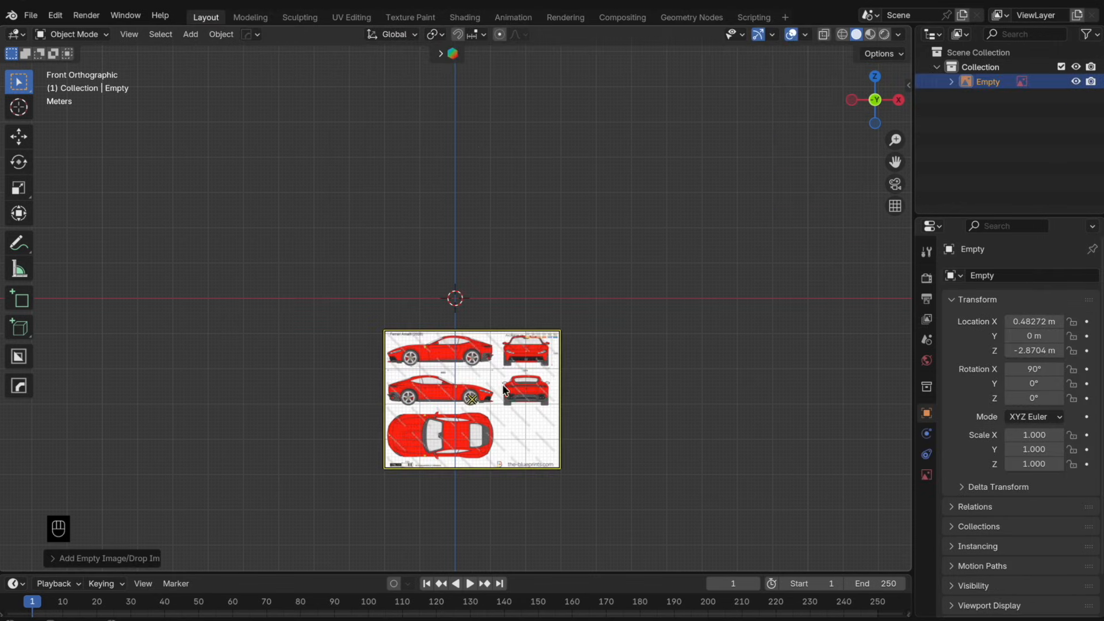
# - Move the blueprint so its front-view car is centred on the Z axis with wheels on the ground line, at about X -1.53 m, Z -0.96 m
pyautogui.press('g')
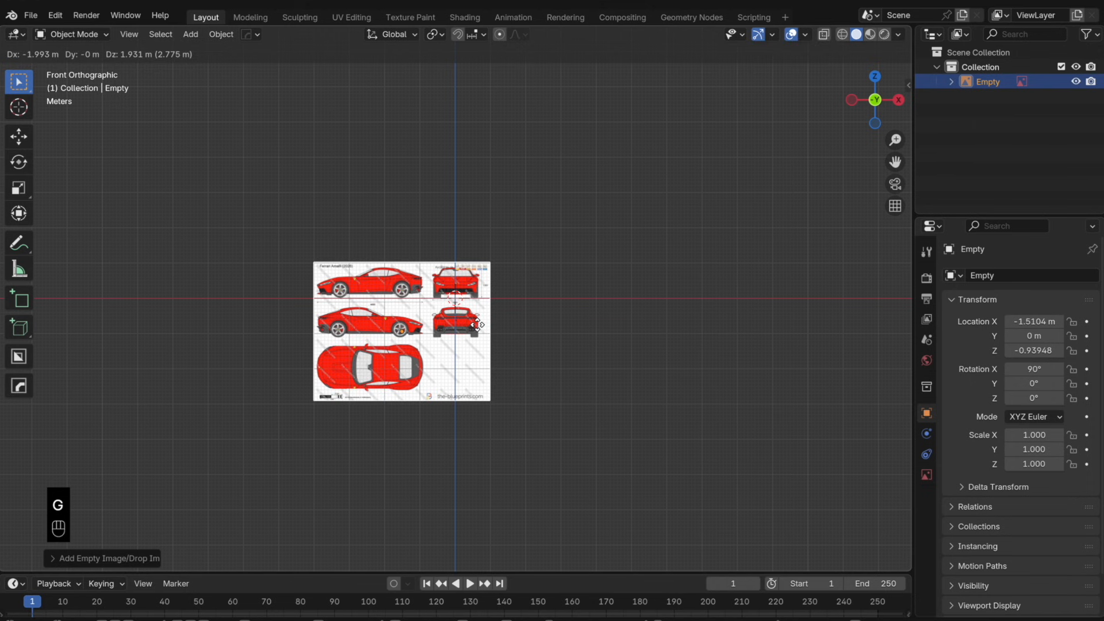
pyautogui.rightClick(552, 298)
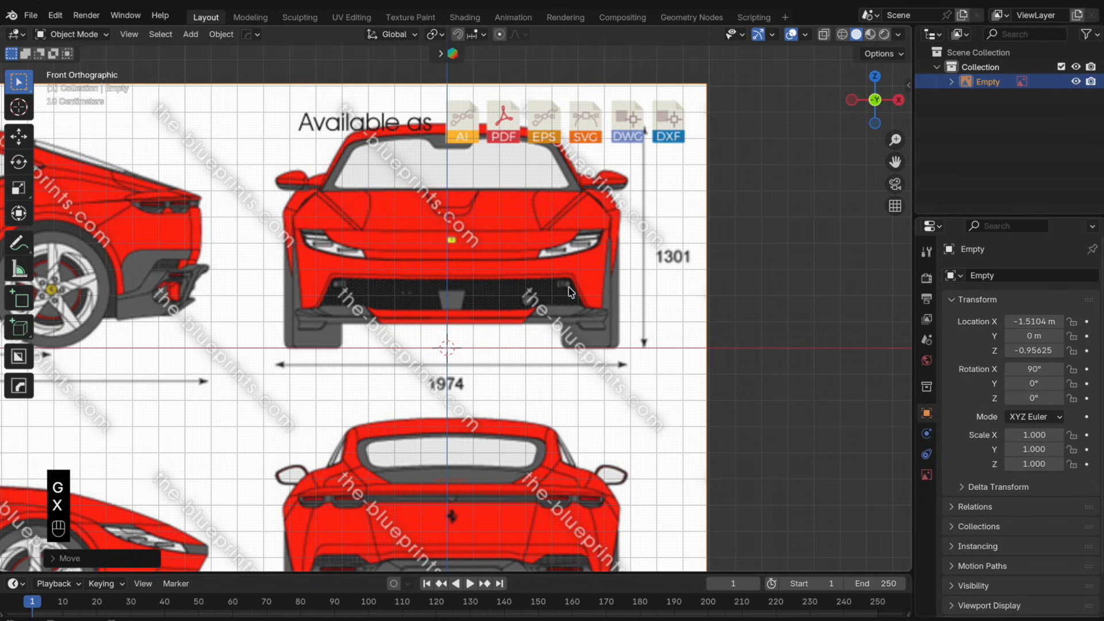
pyautogui.press('g')
pyautogui.press('x')
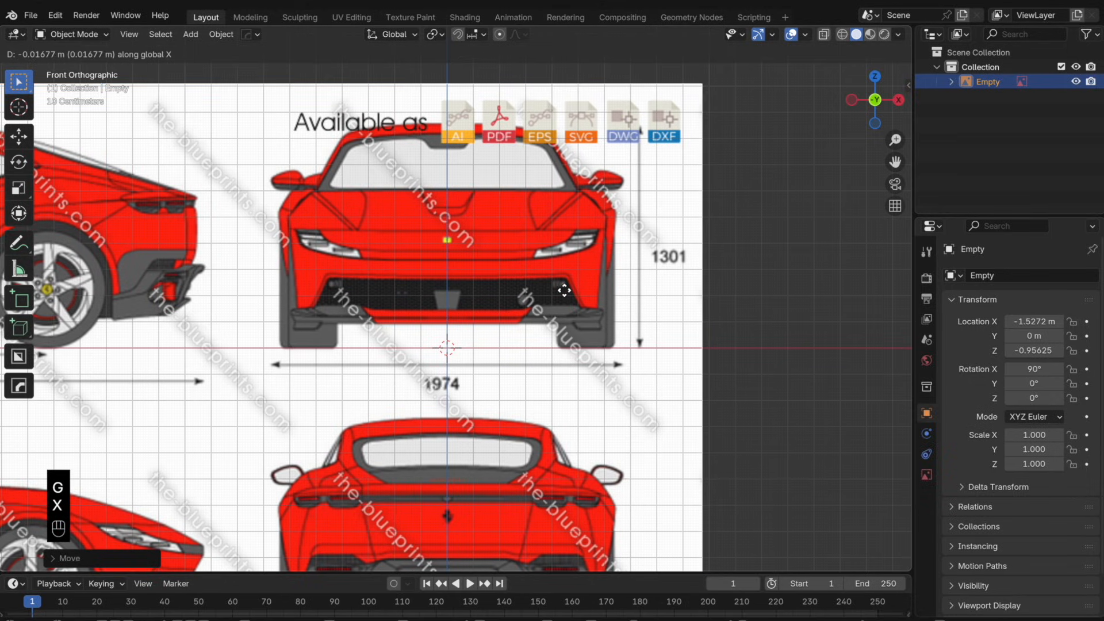
pyautogui.click(564, 290)
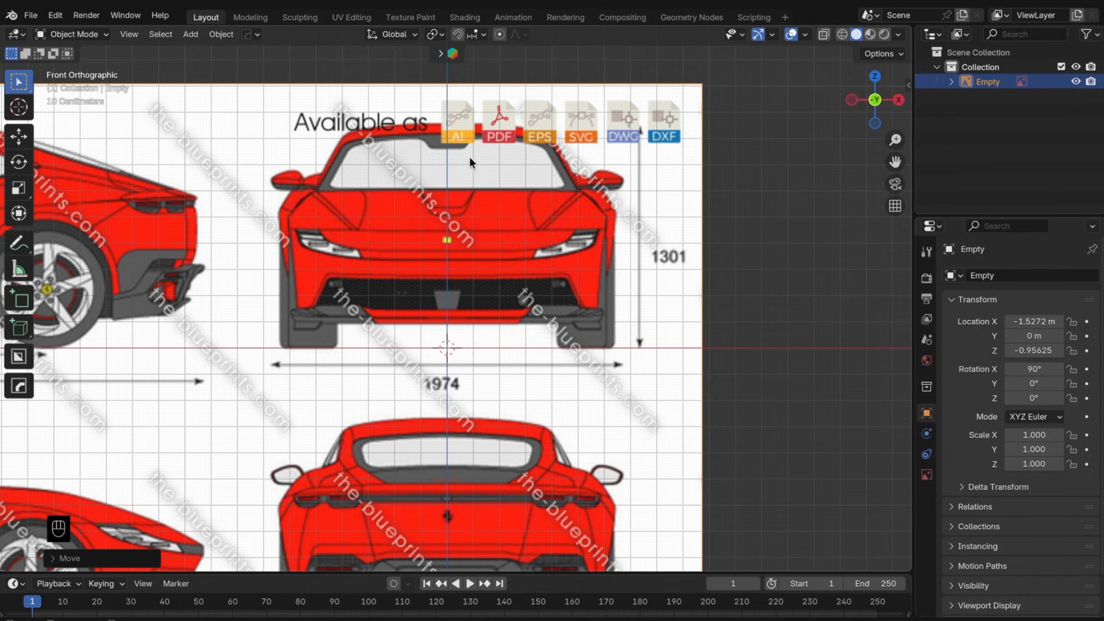
# - Enable opacity for the front blueprint image and set it to about 0.289
pyautogui.click(927, 455)
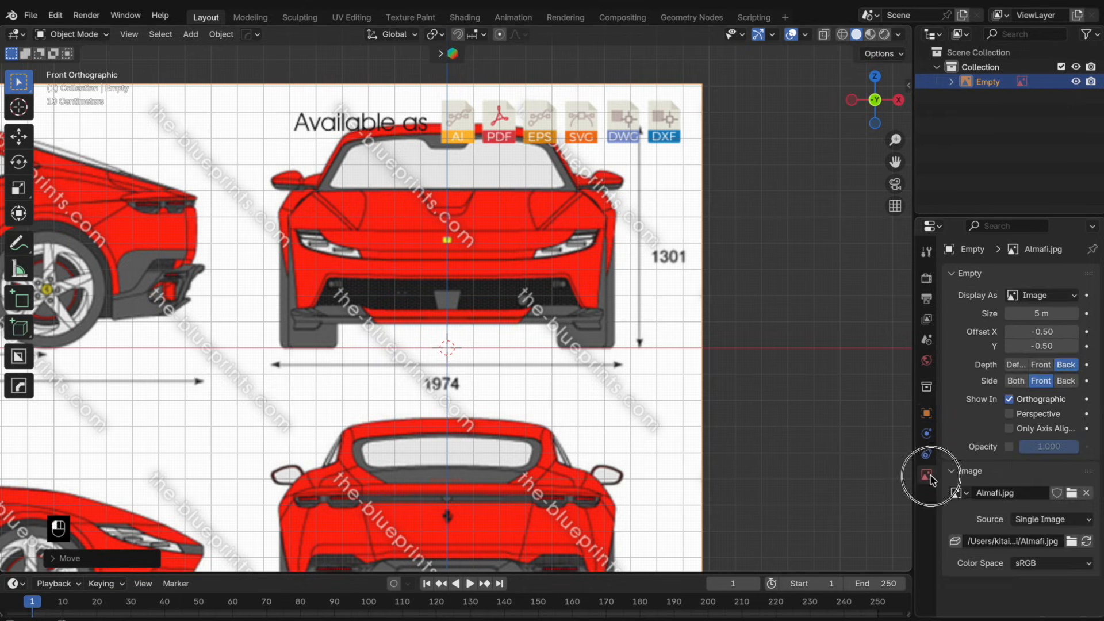
pyautogui.click(1009, 447)
pyautogui.moveTo(1057, 451); pyautogui.dragTo(1014, 446)
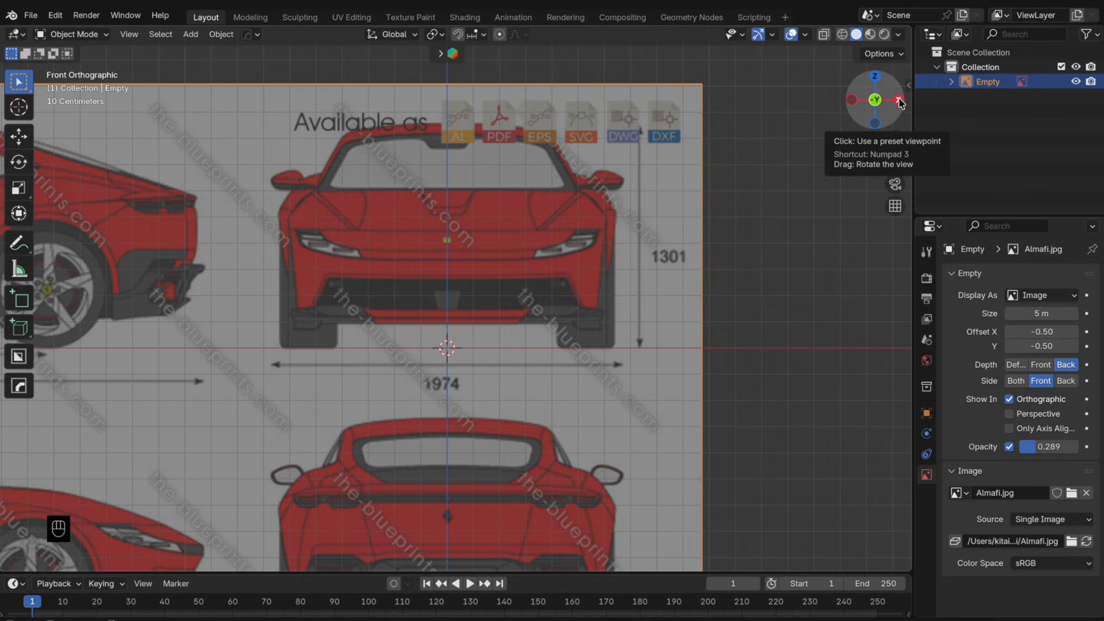
# - In right view, add Almafi.jpg from Finder again as a second empty reference image
pyautogui.click(899, 100)
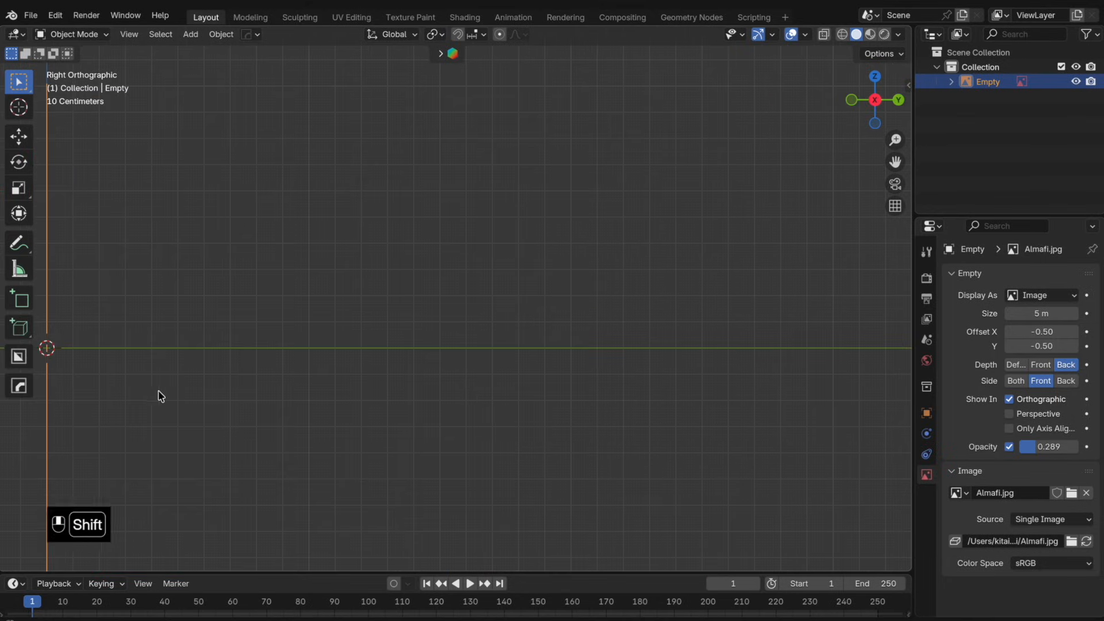
pyautogui.keyDown('shift'); pyautogui.moveTo(160, 395); pyautogui.dragTo(482, 408, button='middle'); pyautogui.keyUp('shift')
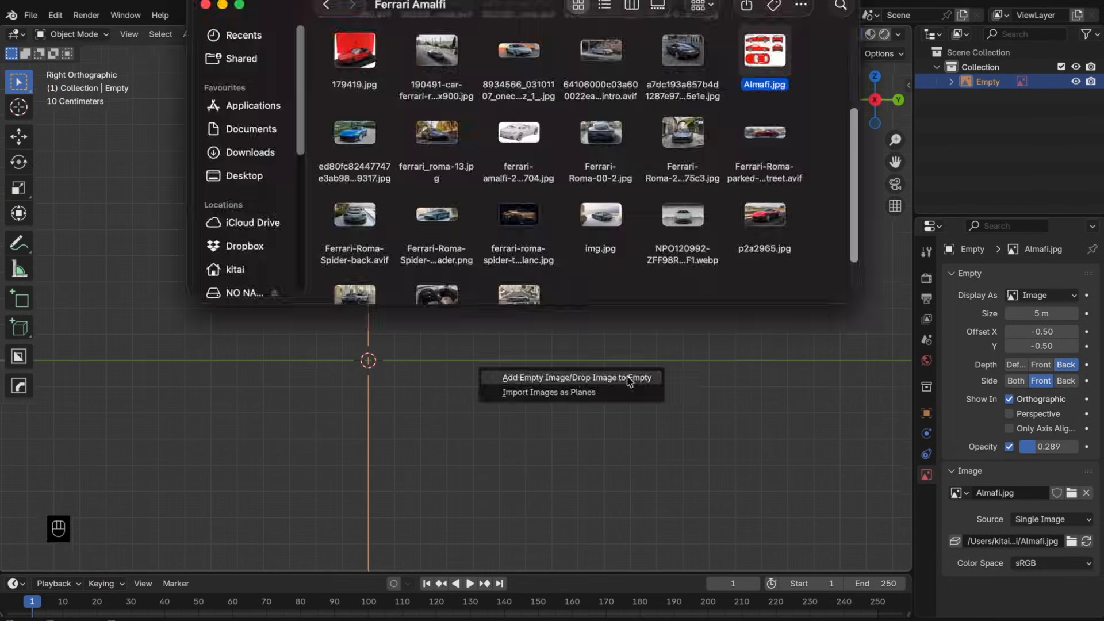
pyautogui.click(630, 378)
# - Move the side-view blueprint about 1.43 m along Y so the car's nose starts at the origin
pyautogui.scroll(-4, 578, 312)
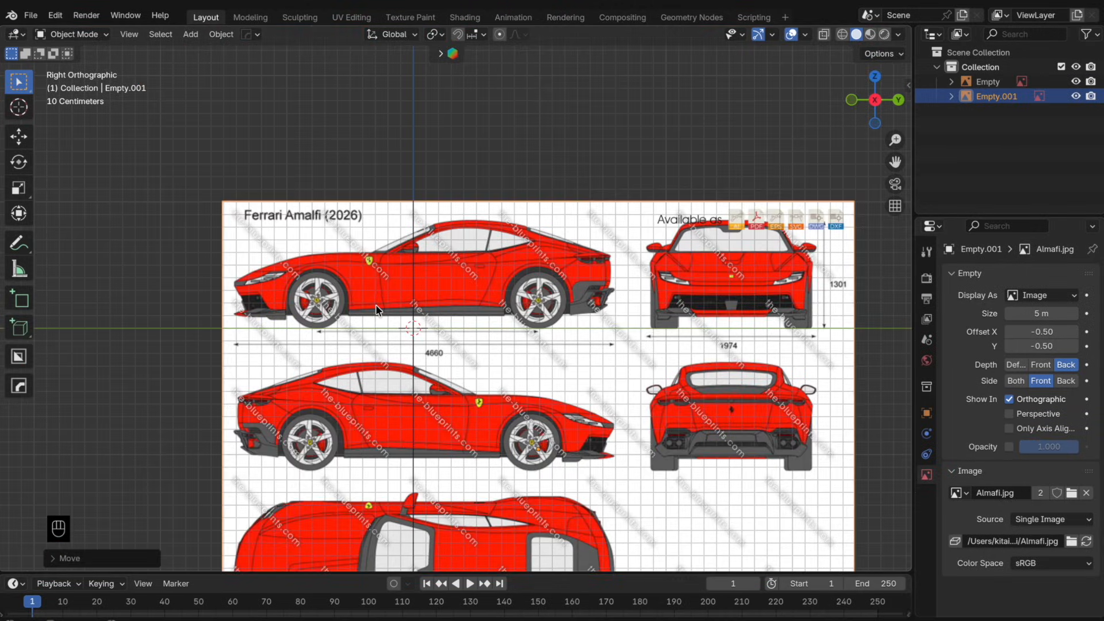
pyautogui.press('g')
pyautogui.press('y')
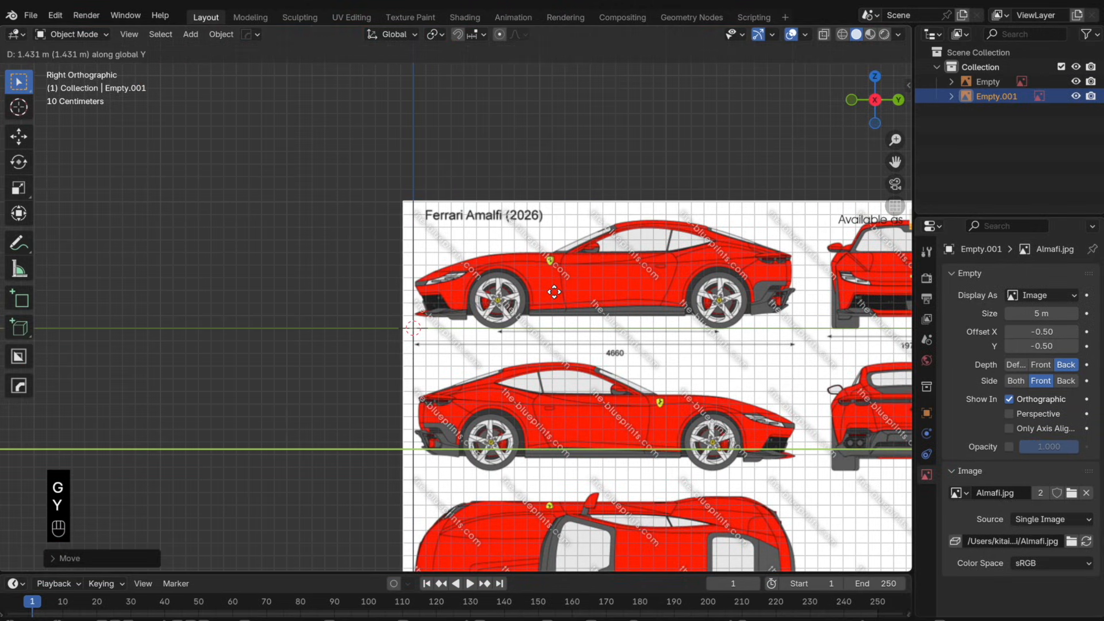
pyautogui.click(555, 294)
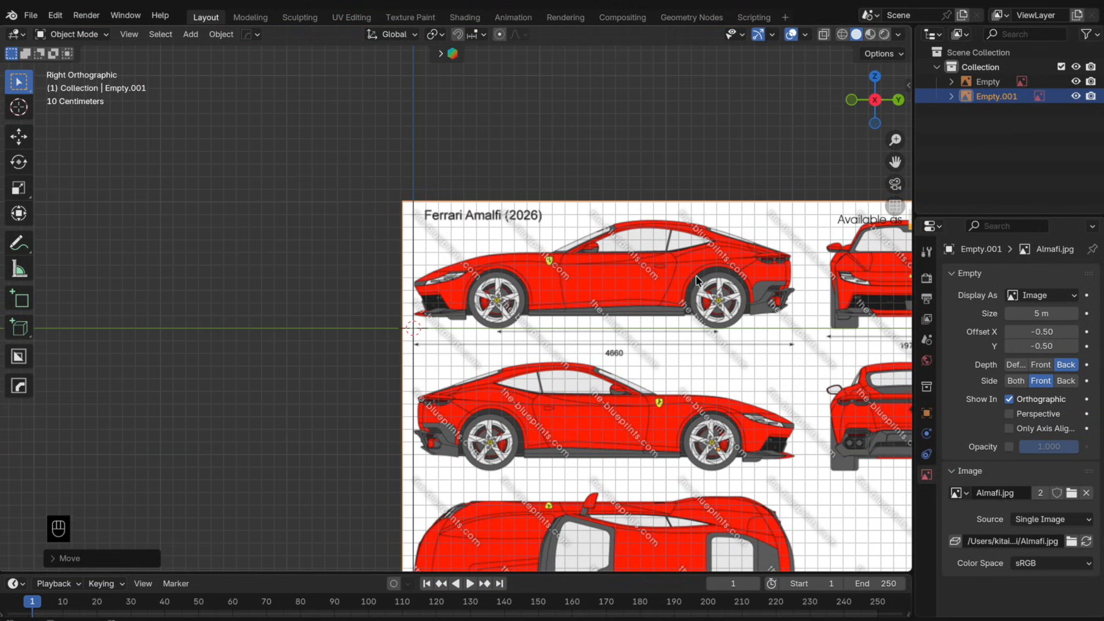
# - Enable opacity for the side-view blueprint image and set it to about 0.181
pyautogui.scroll(5, 579, 277)
pyautogui.click(1009, 447)
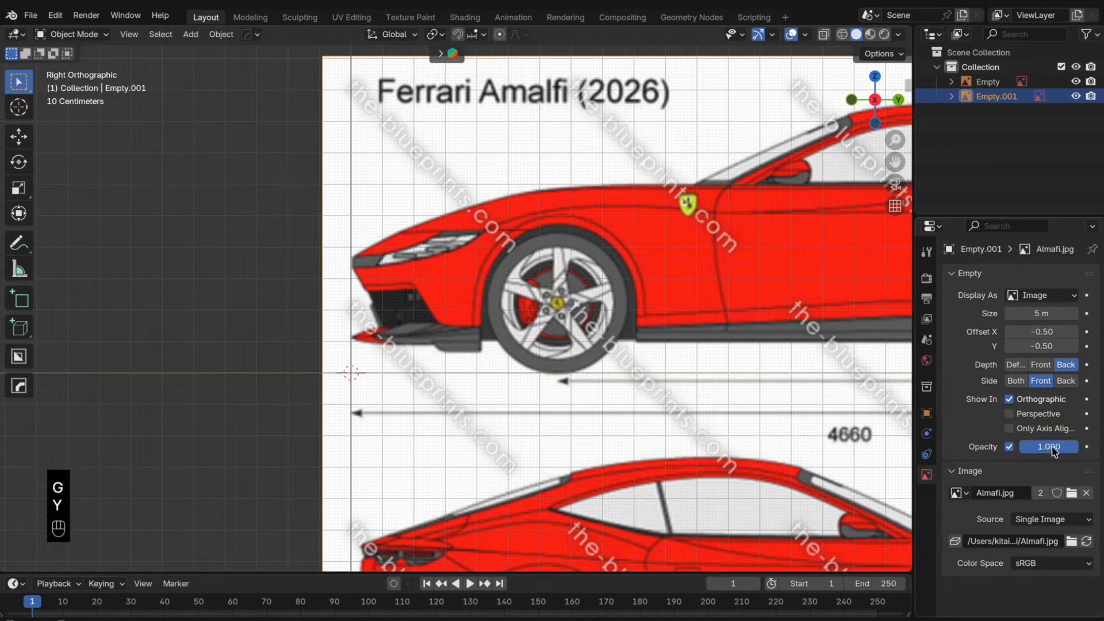
pyautogui.moveTo(1049, 447); pyautogui.dragTo(999, 451)
pyautogui.scroll(-5, 682, 326)
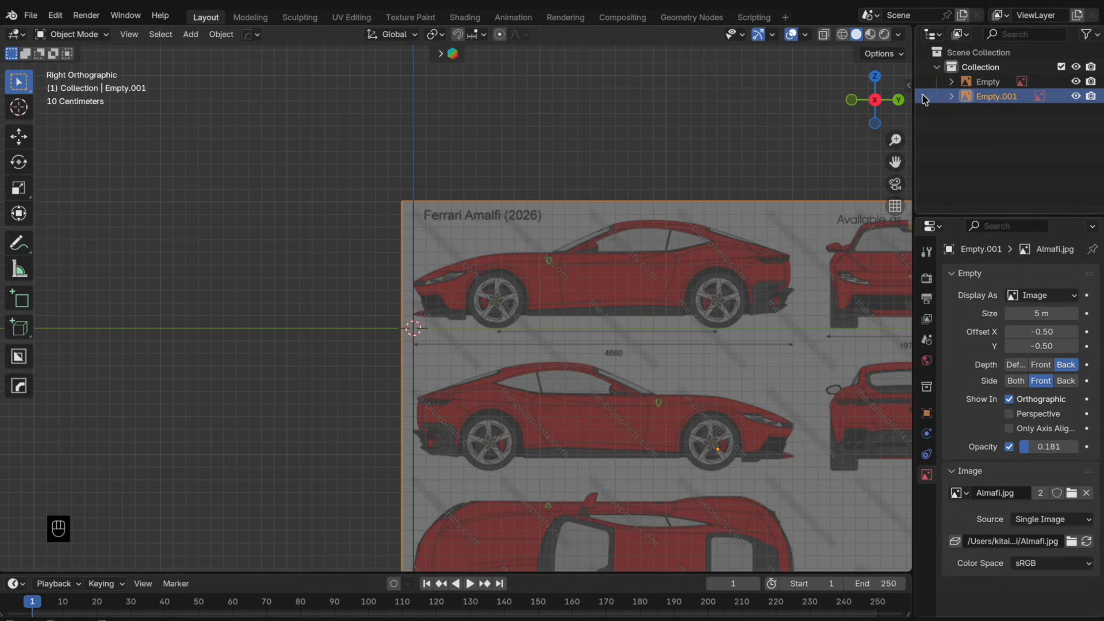
# - In top view, add a single-vertex mesh and move it about 0.14 m along Y to the hood's front edge on the centreline
pyautogui.moveTo(888, 101); pyautogui.dragTo(894, 103)
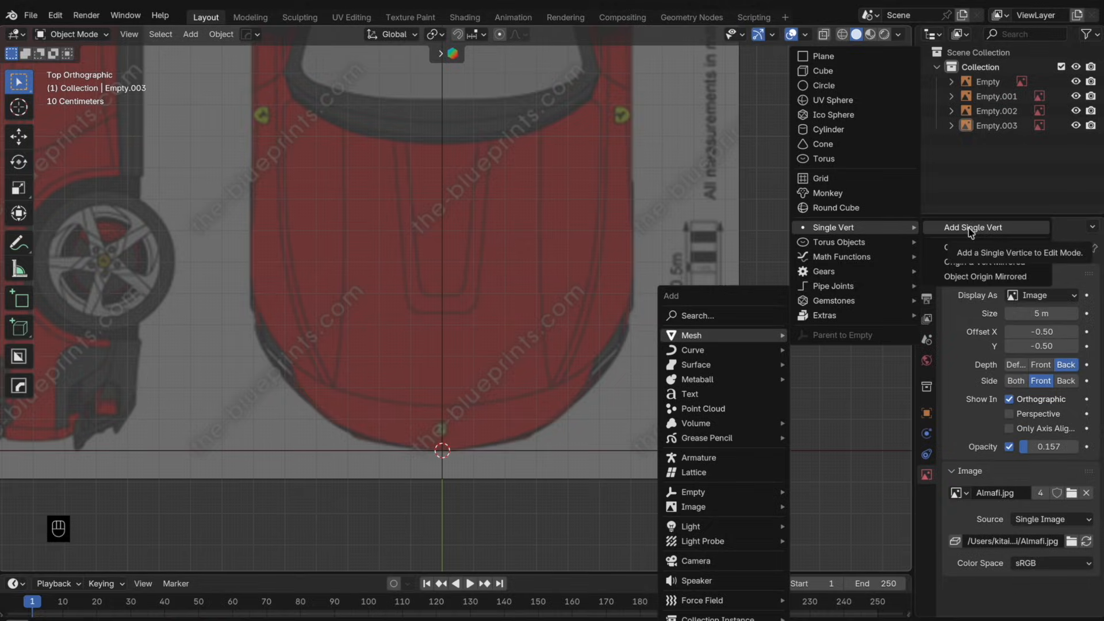
pyautogui.click(943, 227)
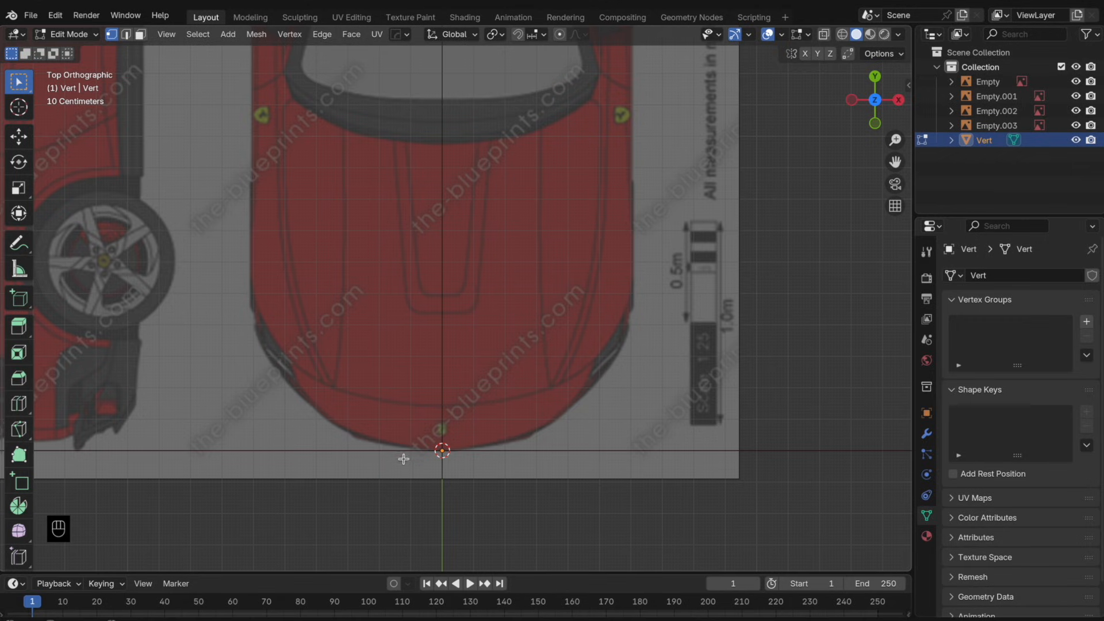
pyautogui.press('g')
pyautogui.press('y')
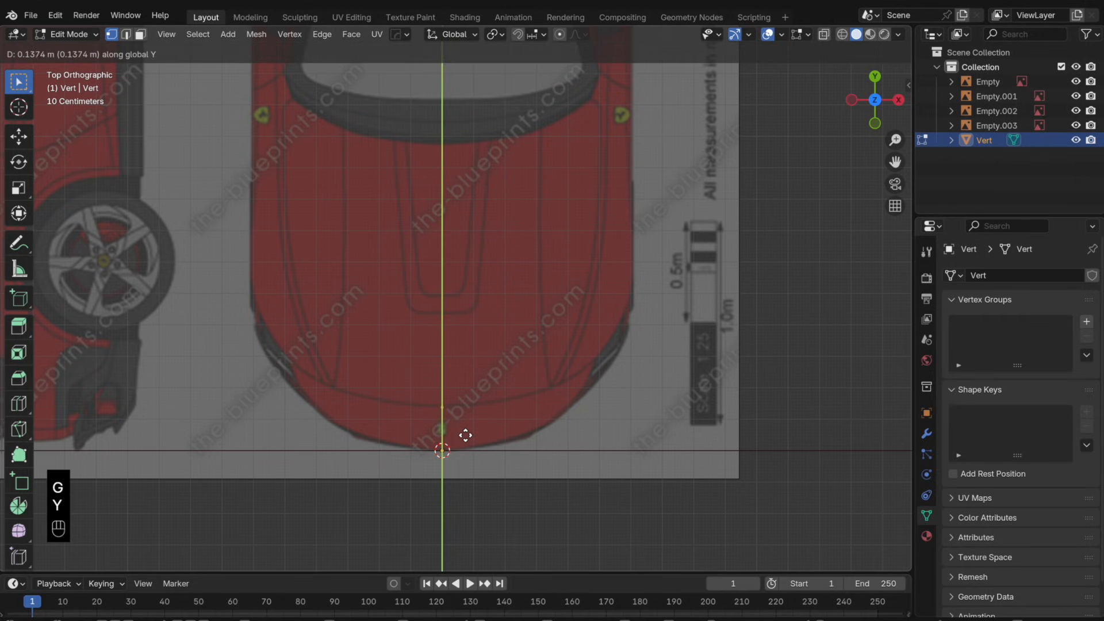
pyautogui.click(466, 435)
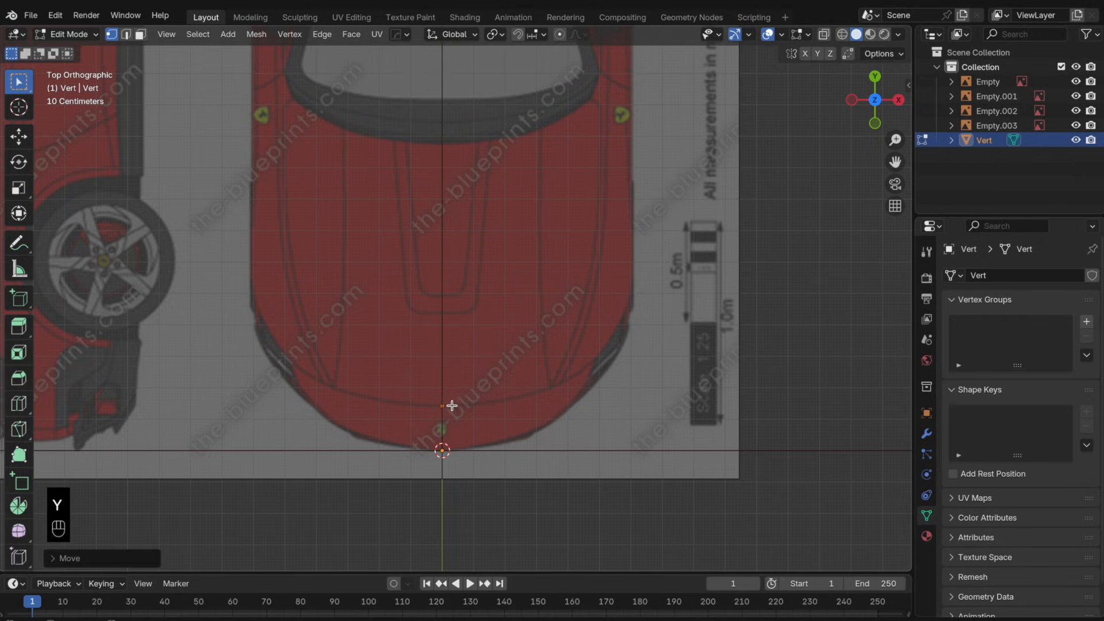
# - Extrude the vertex about 0.3 m along X, then shift the new vertex along Y to follow the hood's front edge
pyautogui.press('e')
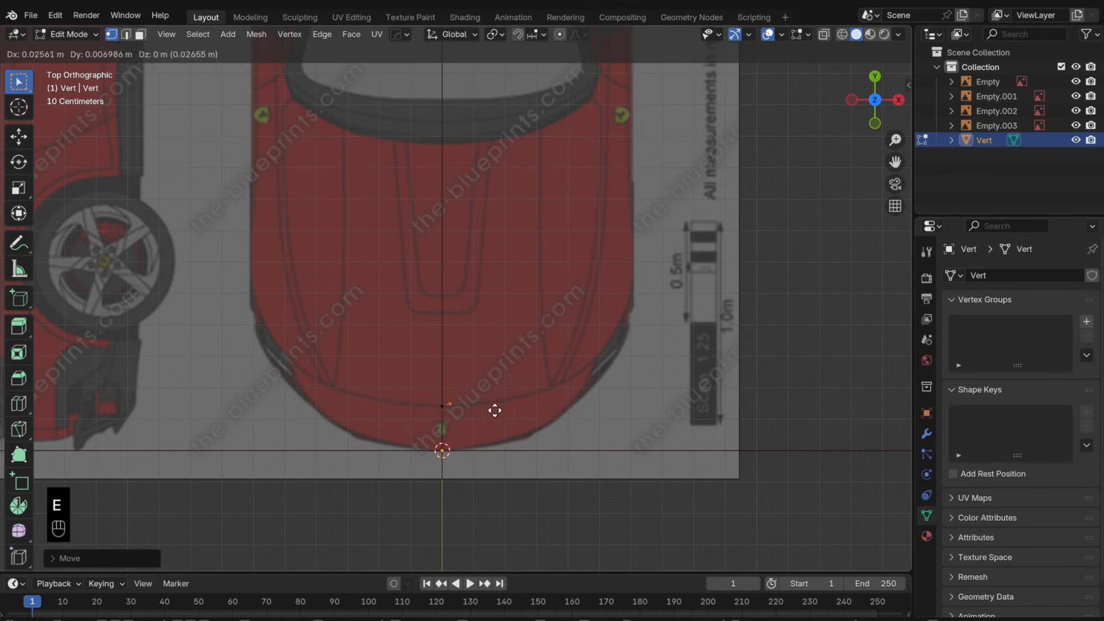
pyautogui.press('x')
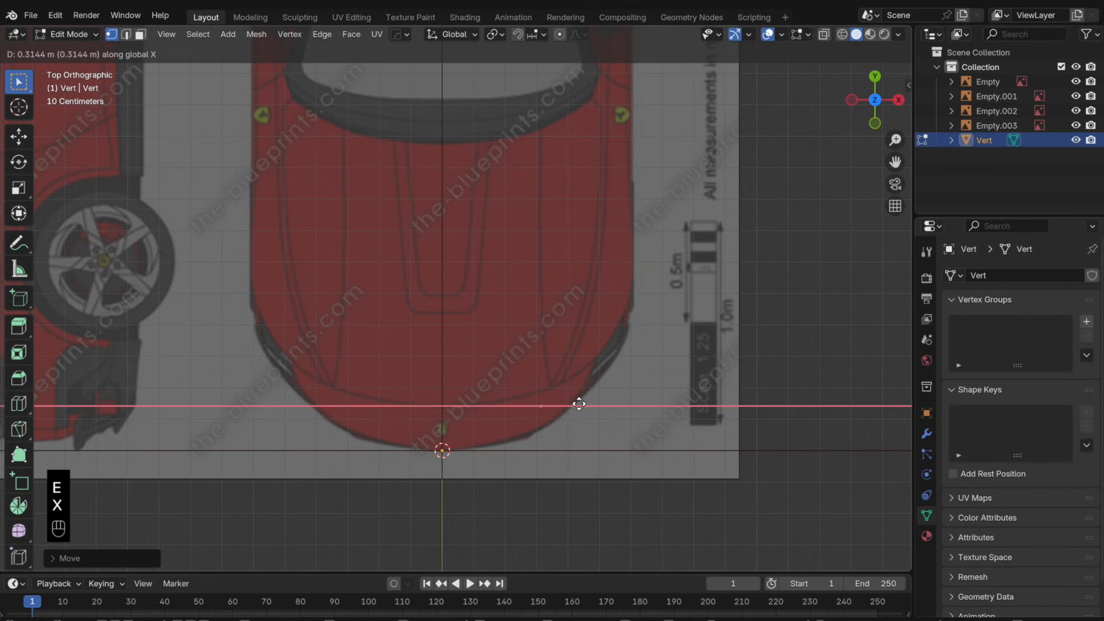
pyautogui.click(586, 396)
pyautogui.press('g')
pyautogui.press('y')
pyautogui.click(581, 402)
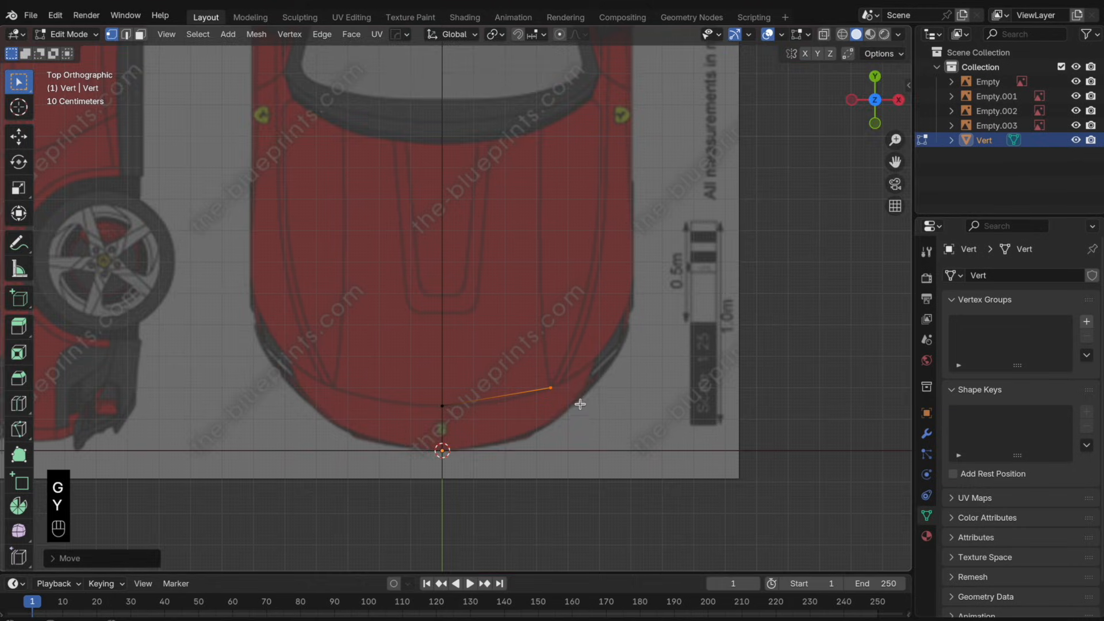
# - Add a vertex midway along the hood's front-edge segment and move it along Y to match the blueprint's curve
pyautogui.scroll(4, 580, 403)
pyautogui.keyDown('shift'); pyautogui.moveTo(586, 478); pyautogui.dragTo(510, 355, button='middle'); pyautogui.keyUp('shift')
pyautogui.hotkey('ctrl', 'r')
pyautogui.click(518, 357)
pyautogui.rightClick(530, 360)
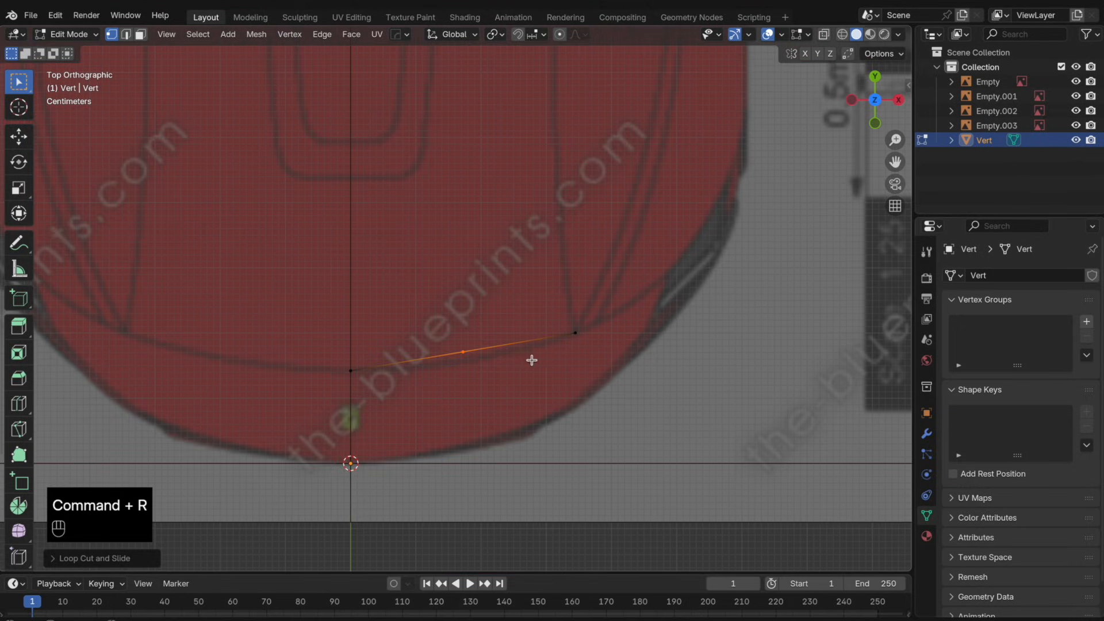
pyautogui.press('g')
pyautogui.press('y')
pyautogui.press('Tab')
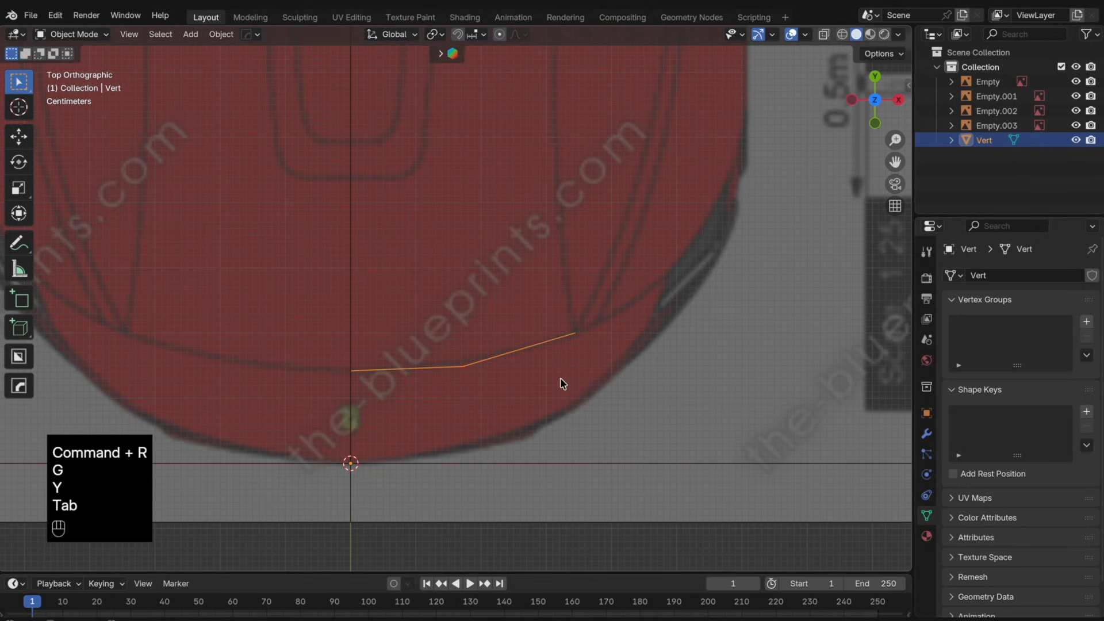
# - In front view, raise all vertices along Z to the height of the hood's front edge
pyautogui.press('Tab')
pyautogui.click(875, 123)
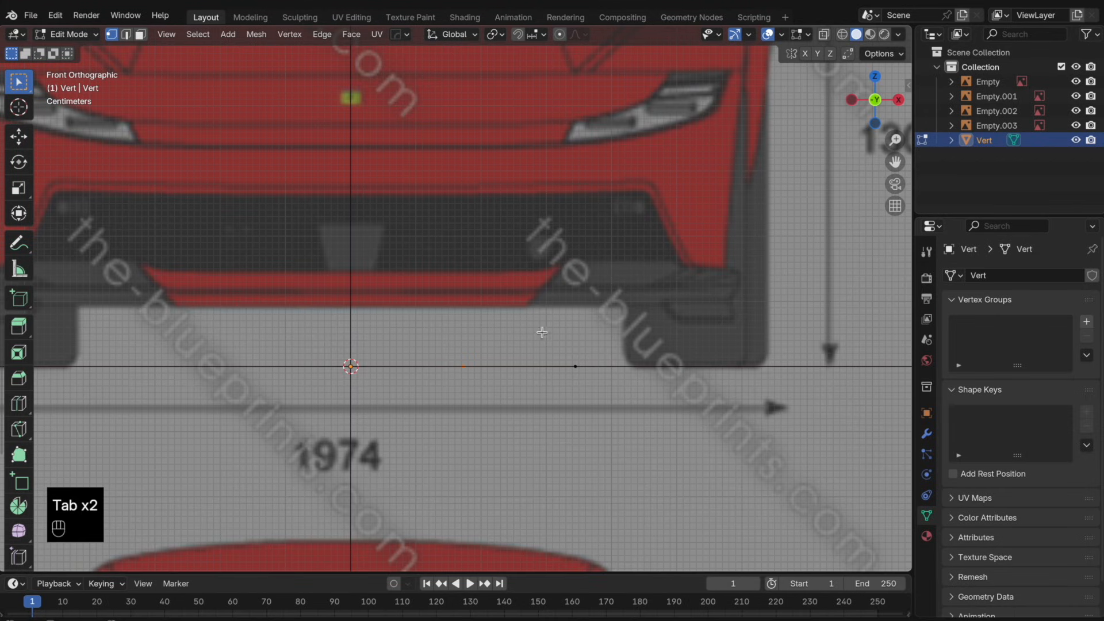
pyautogui.press('a')
pyautogui.scroll(-4, 547, 338)
pyautogui.keyDown('shift'); pyautogui.moveTo(547, 338); pyautogui.dragTo(552, 486, button='middle'); pyautogui.keyUp('shift')
pyautogui.press('g')
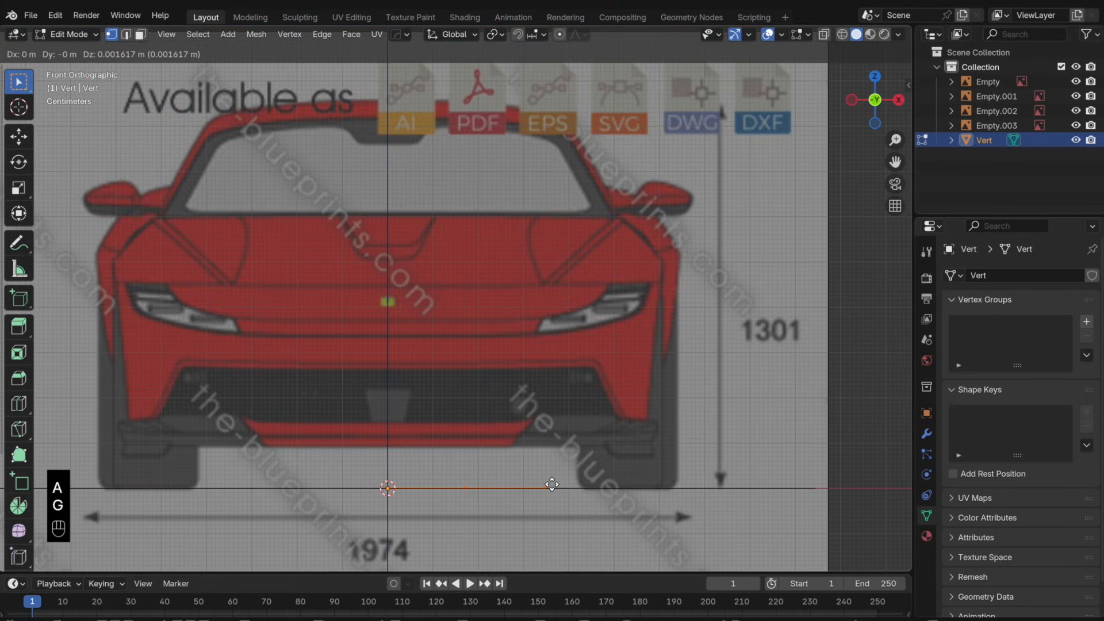
pyautogui.press('z')
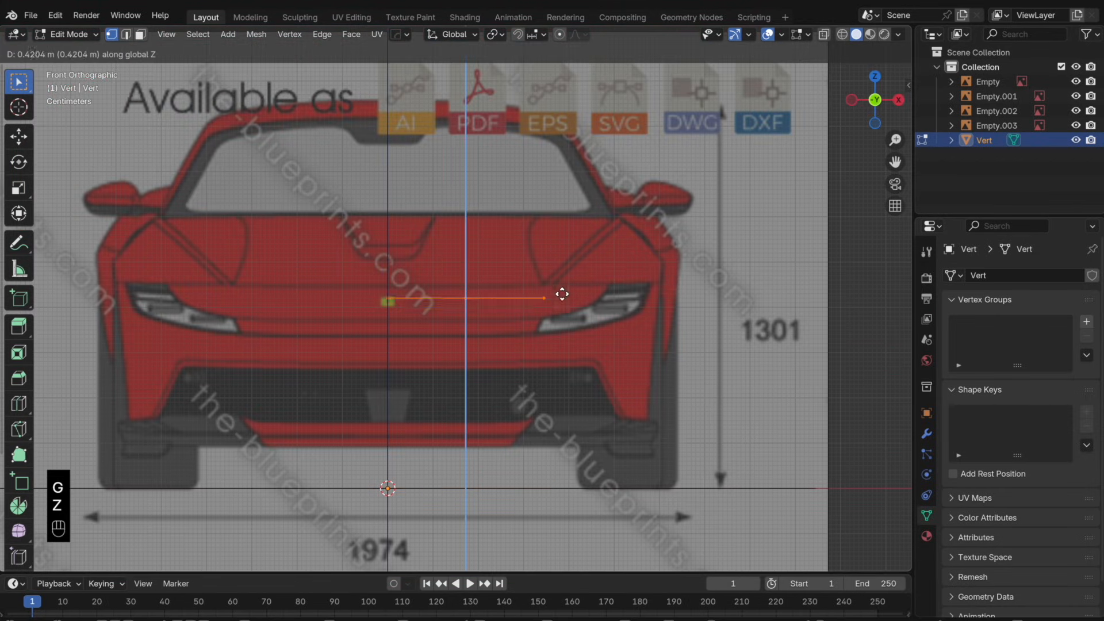
pyautogui.click(566, 285)
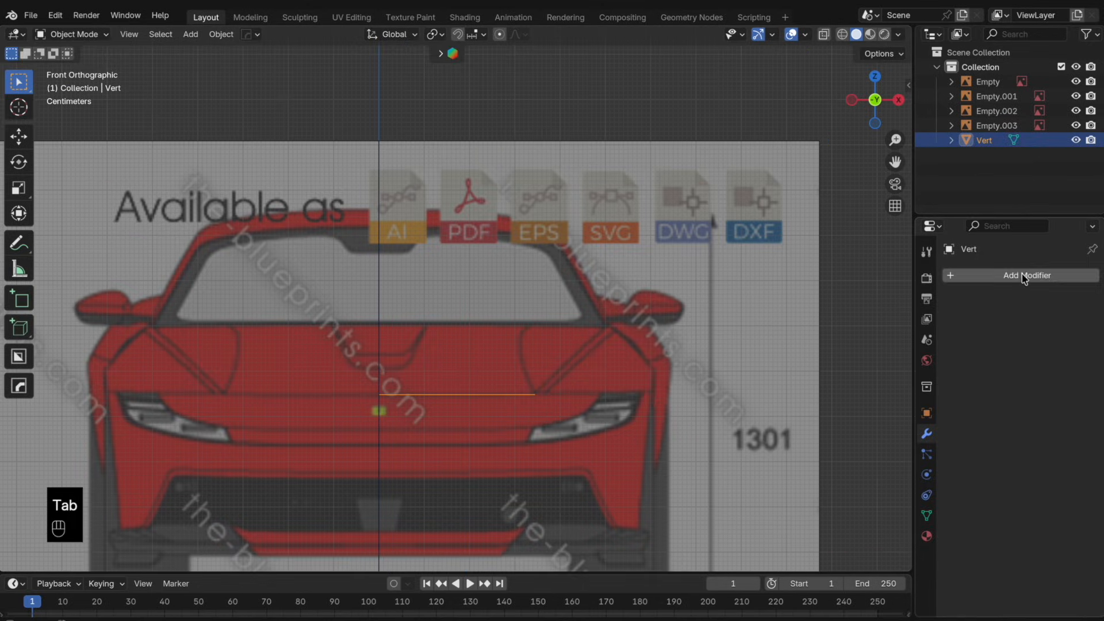
# - Add a Mirror modifier on the X axis to the hood edge
pyautogui.click(1021, 276)
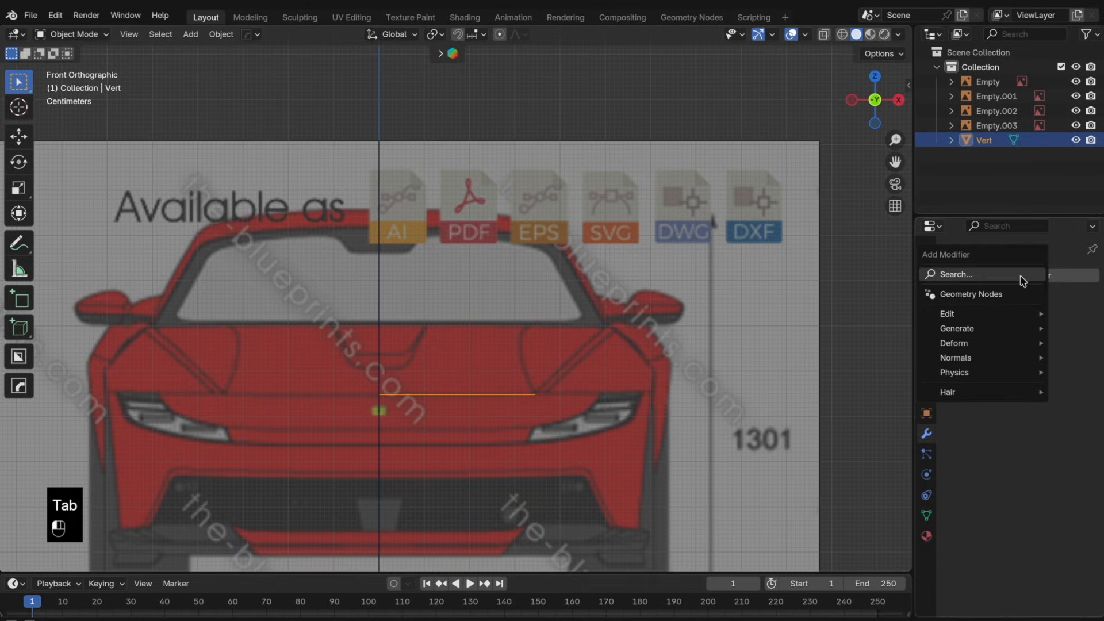
pyautogui.press('space')
pyautogui.click(861, 308)
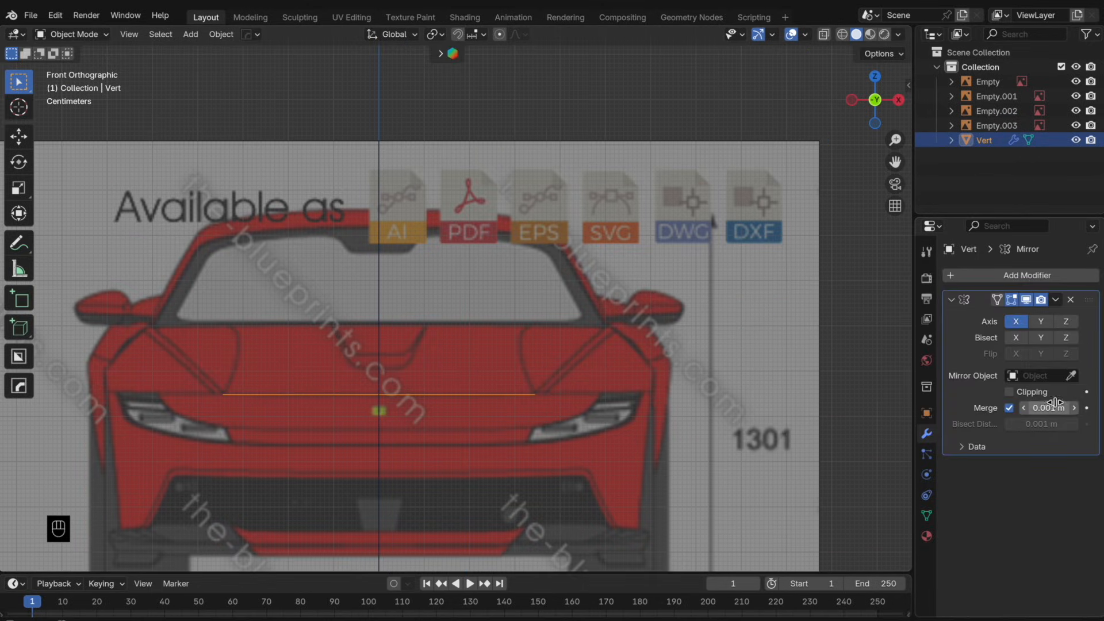
# - Examine the hood's side seam and the windshield corner on the top-view blueprint
pyautogui.press('KP_7')
pyautogui.scroll(3, 598, 338)
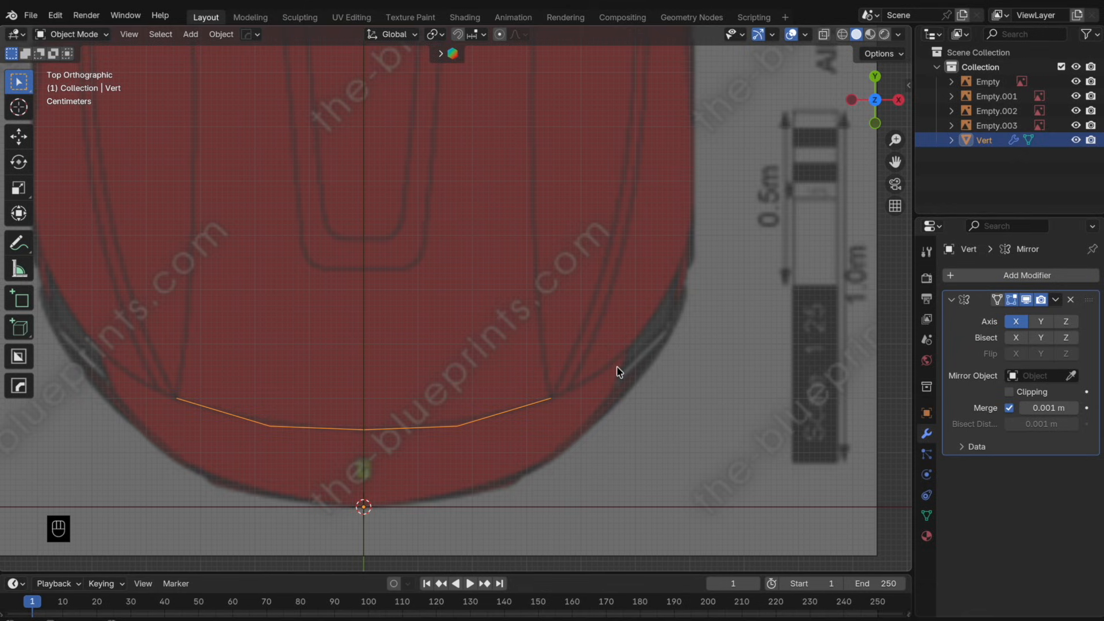
pyautogui.scroll(-2, 618, 371)
pyautogui.keyDown('shift'); pyautogui.moveTo(577, 319); pyautogui.dragTo(471, 552, button='middle'); pyautogui.keyUp('shift')
pyautogui.scroll(4, 476, 250)
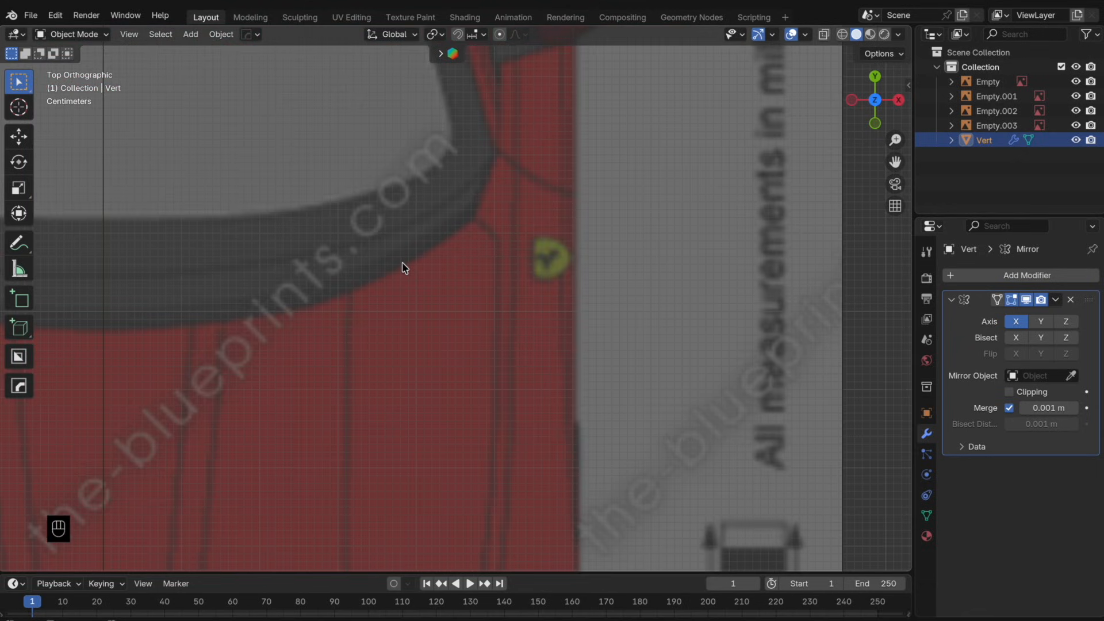
pyautogui.scroll(-4, 509, 215)
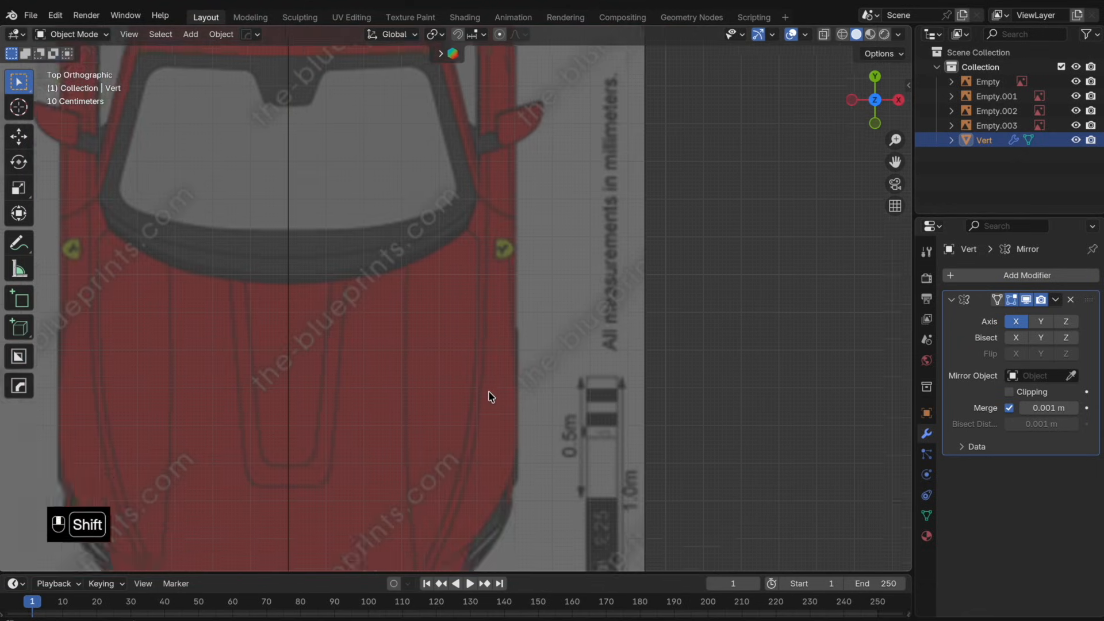
pyautogui.keyDown('shift'); pyautogui.moveTo(489, 395); pyautogui.dragTo(469, 299, button='middle'); pyautogui.keyUp('shift')
pyautogui.keyDown('shift'); pyautogui.moveTo(488, 192); pyautogui.dragTo(484, 299, button='middle'); pyautogui.keyUp('shift')
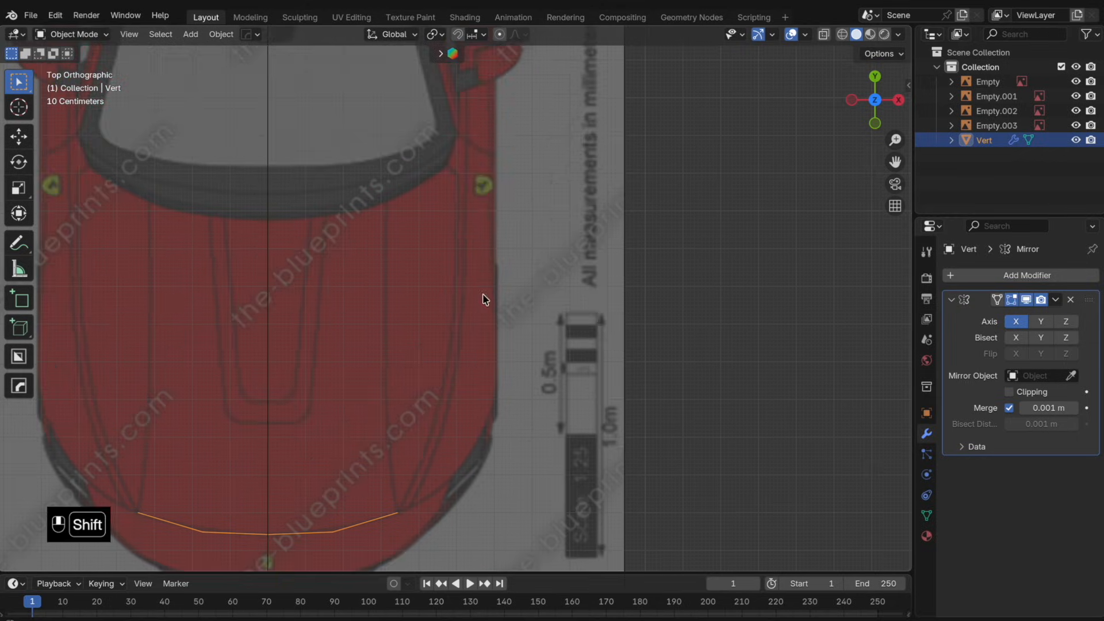
pyautogui.scroll(3, 483, 172)
pyautogui.keyDown('shift'); pyautogui.moveTo(482, 166); pyautogui.dragTo(467, 356, button='middle'); pyautogui.keyUp('shift')
pyautogui.scroll(3, 462, 339)
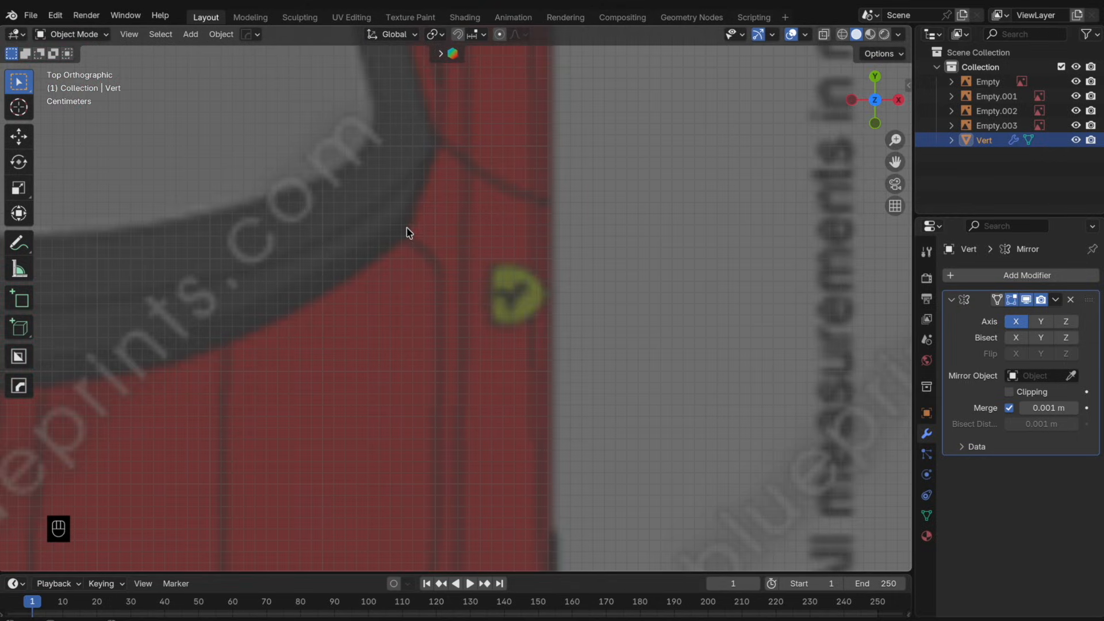
pyautogui.scroll(-2, 451, 298)
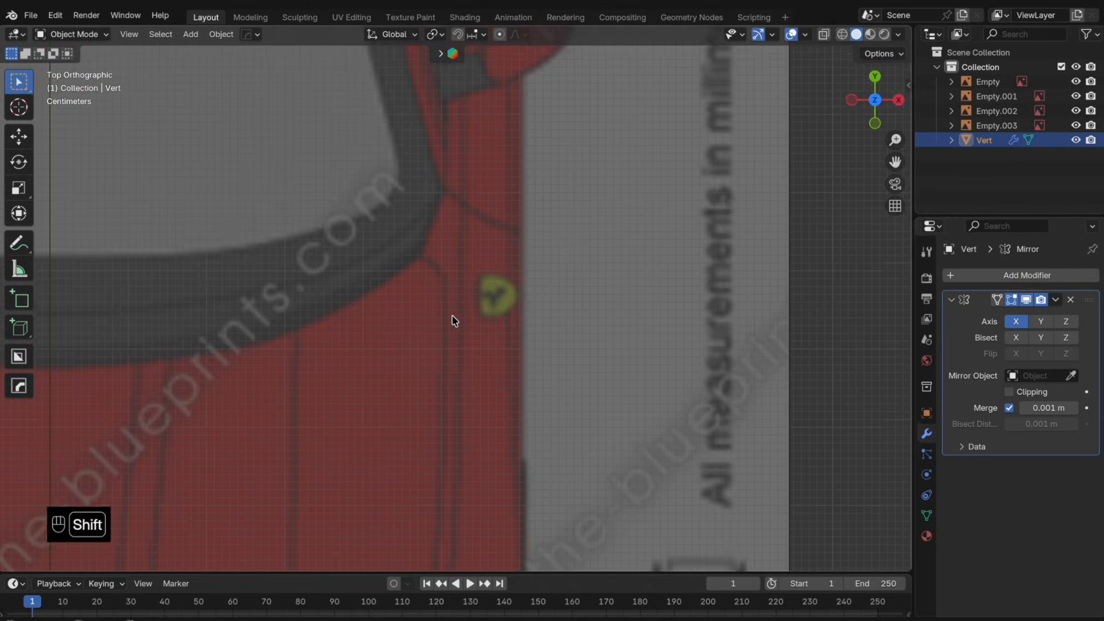
pyautogui.keyDown('shift'); pyautogui.moveTo(455, 340); pyautogui.dragTo(479, 46, button='middle'); pyautogui.keyUp('shift')
pyautogui.keyDown('shift'); pyautogui.moveTo(409, 292); pyautogui.dragTo(486, 50, button='middle'); pyautogui.keyUp('shift')
pyautogui.scroll(-3, 429, 482)
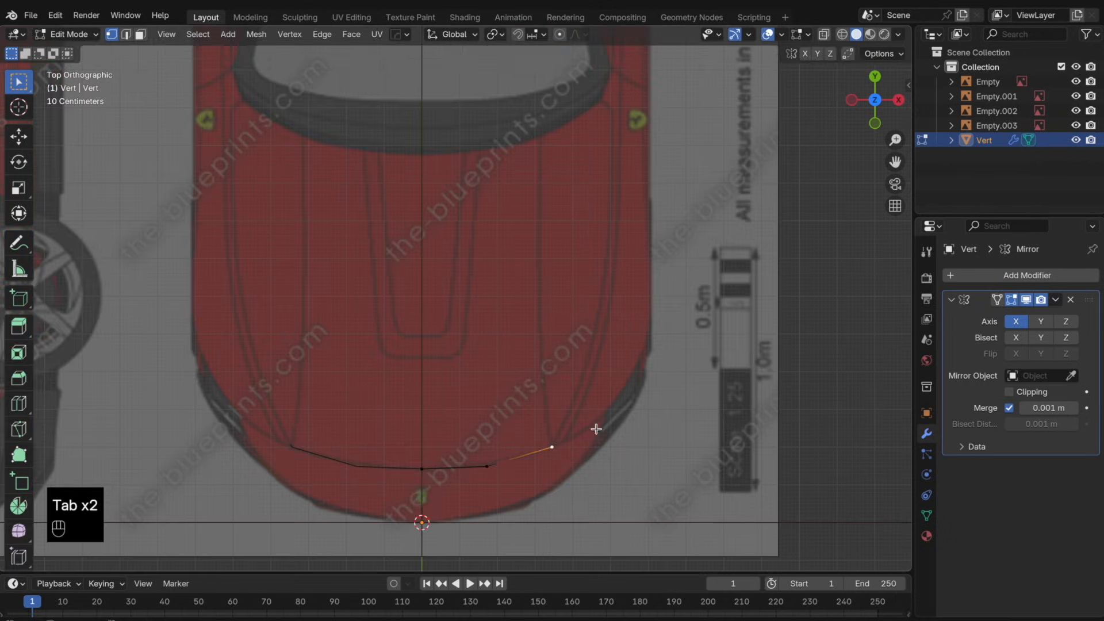
# - Extrude five vertices from the front corner along the hood's side seam, ending at the windshield's corner
pyautogui.press('e')
pyautogui.click(625, 362)
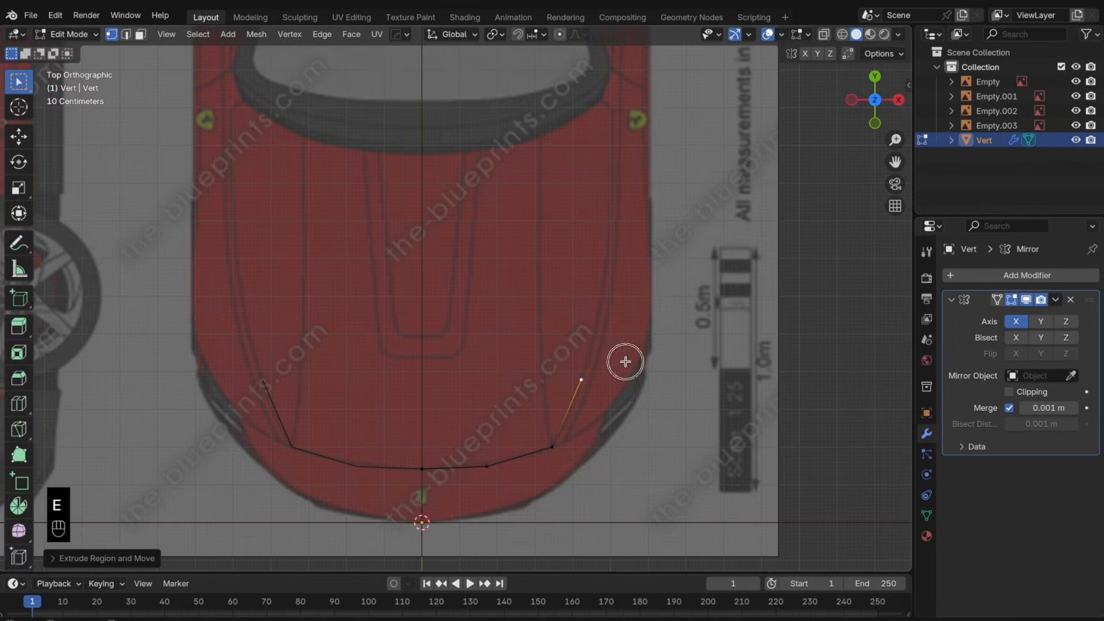
pyautogui.press('e')
pyautogui.click(647, 358)
pyautogui.press('e')
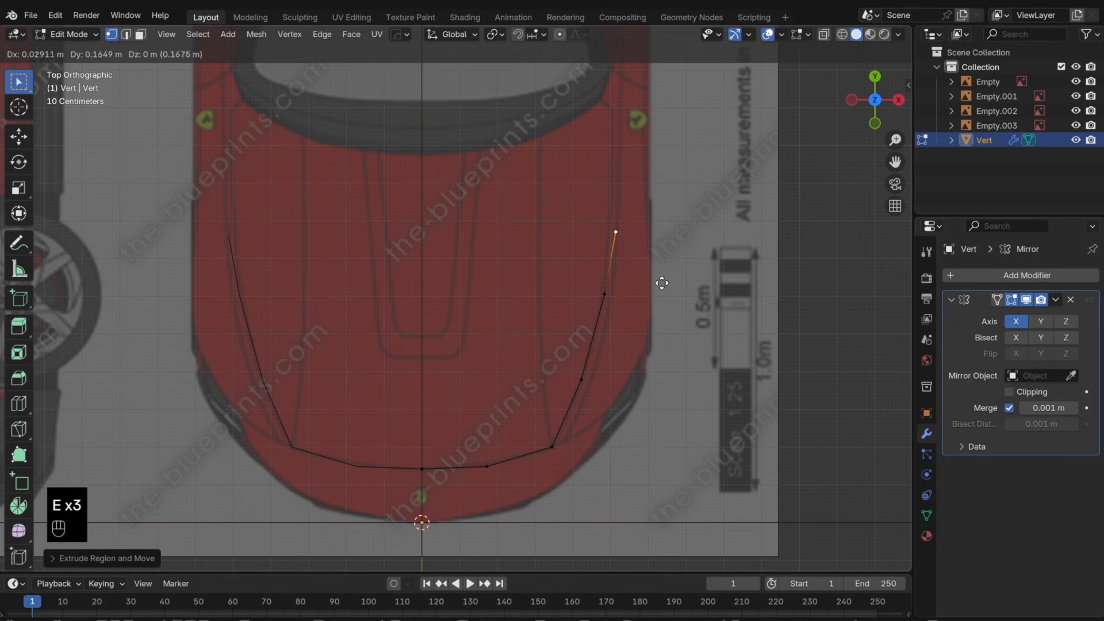
pyautogui.click(657, 241)
pyautogui.press('e')
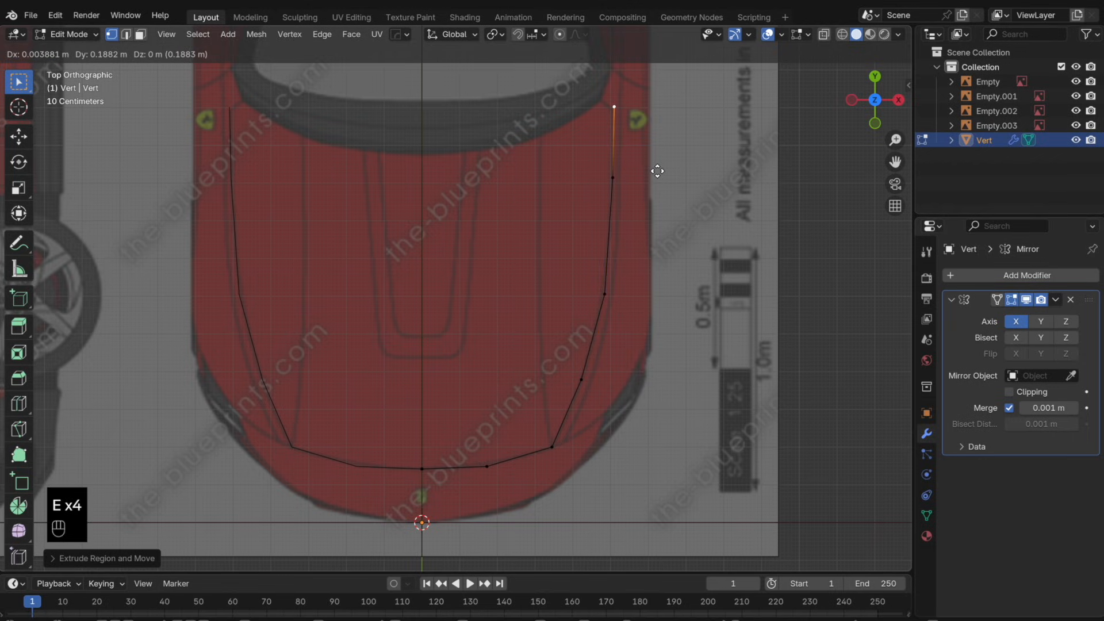
pyautogui.click(658, 171)
pyautogui.press('e')
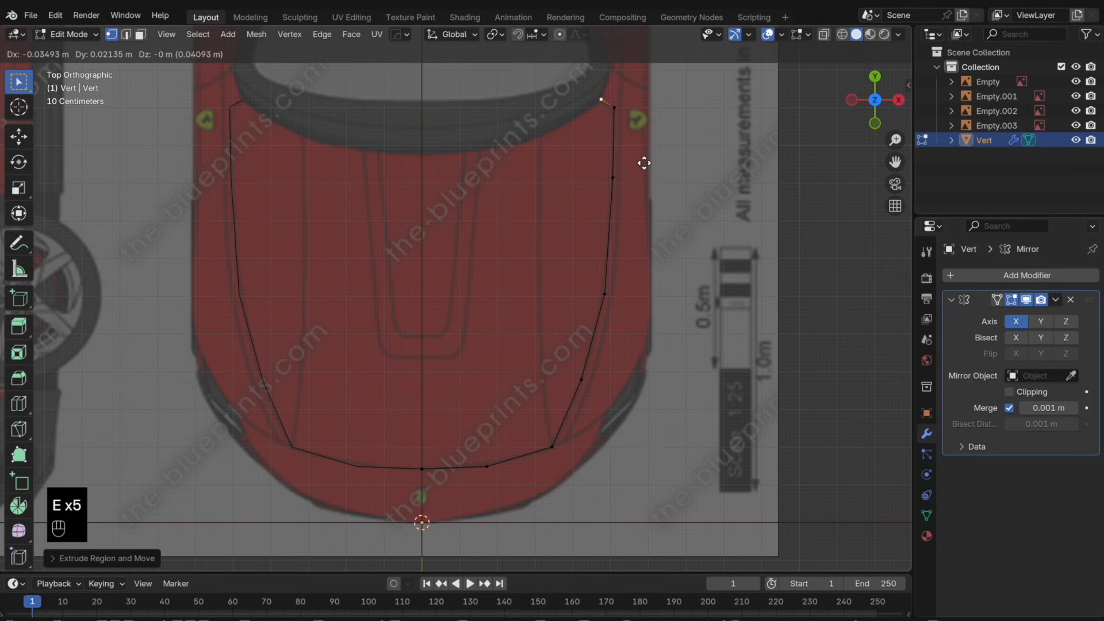
pyautogui.click(644, 164)
# - Move the hood's rear corner vertices along Y to line up with the seam beside the windshield
pyautogui.scroll(5, 645, 164)
pyautogui.press('g')
pyautogui.press('y')
pyautogui.click(638, 228)
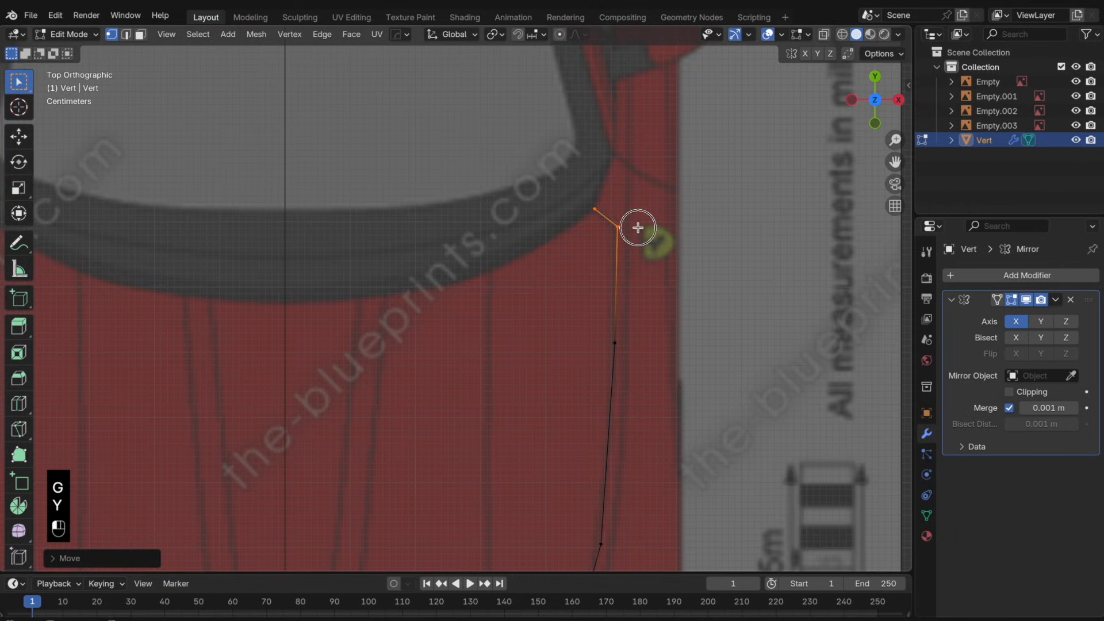
# - In side view, select the hood outline's vertices behind the front edge
pyautogui.scroll(-3, 657, 229)
pyautogui.click(899, 100)
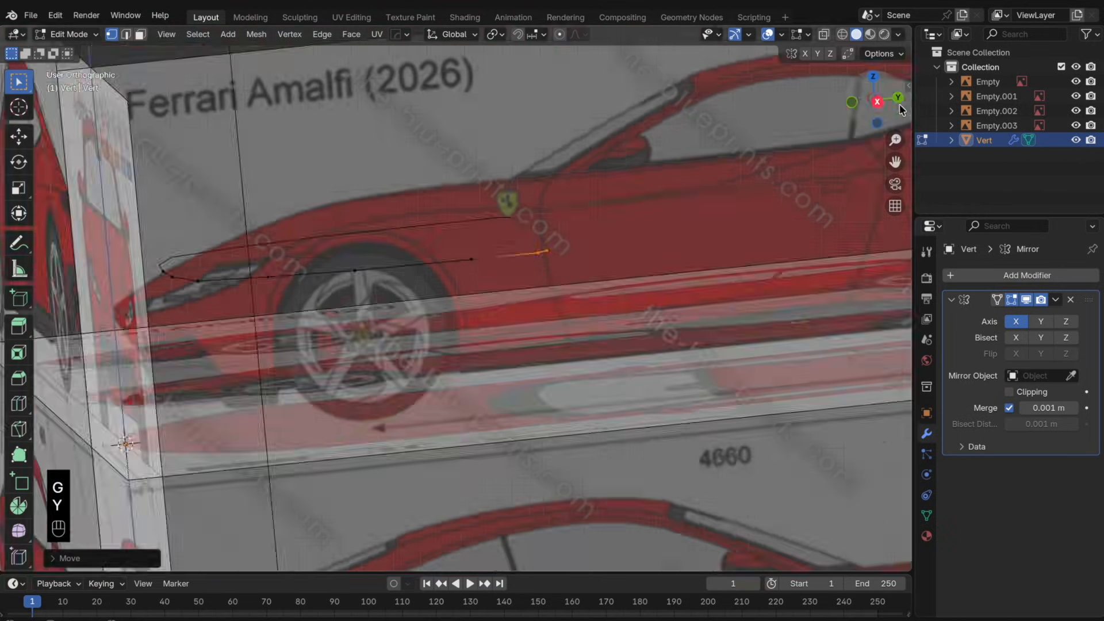
pyautogui.keyDown('shift'); pyautogui.moveTo(585, 287); pyautogui.dragTo(629, 338, button='middle'); pyautogui.keyUp('shift')
pyautogui.moveTo(646, 337); pyautogui.dragTo(320, 248)
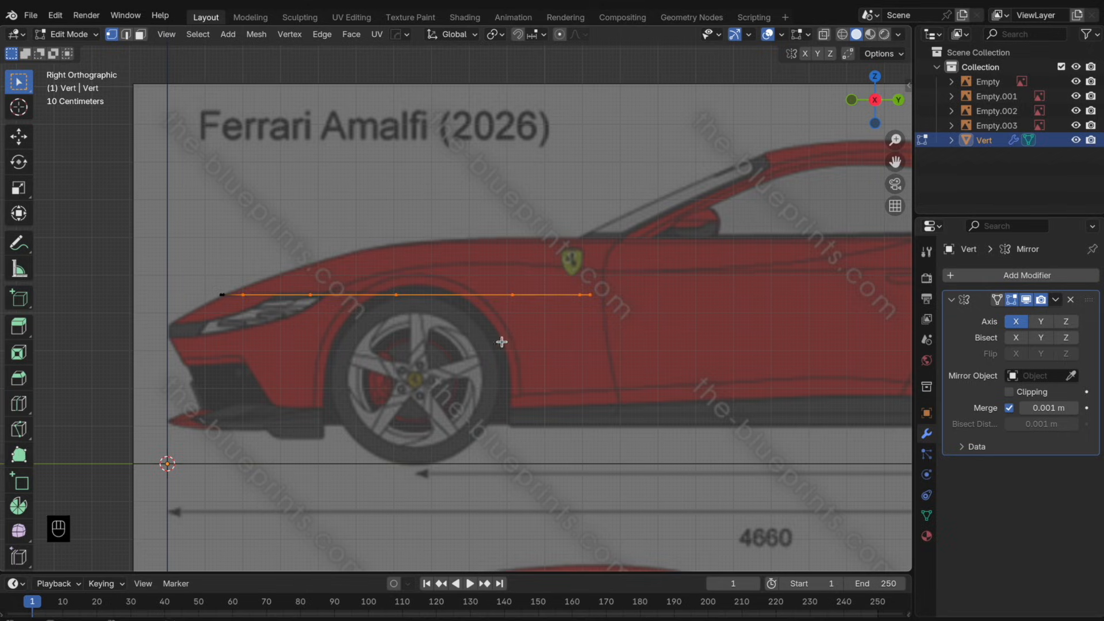
pyautogui.press('g')
pyautogui.press('z')
pyautogui.click(618, 335)
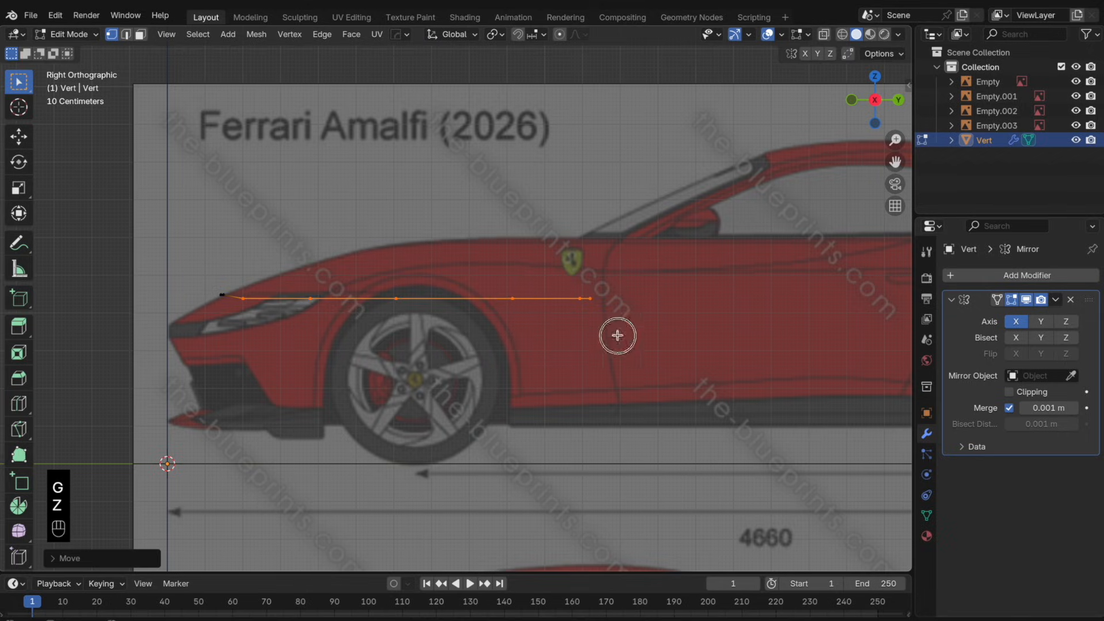
pyautogui.press('super+z')
# - Raise the side-seam vertices along Z in successive groups to follow the hood's profile up to the windshield base
pyautogui.press('g')
pyautogui.press('z')
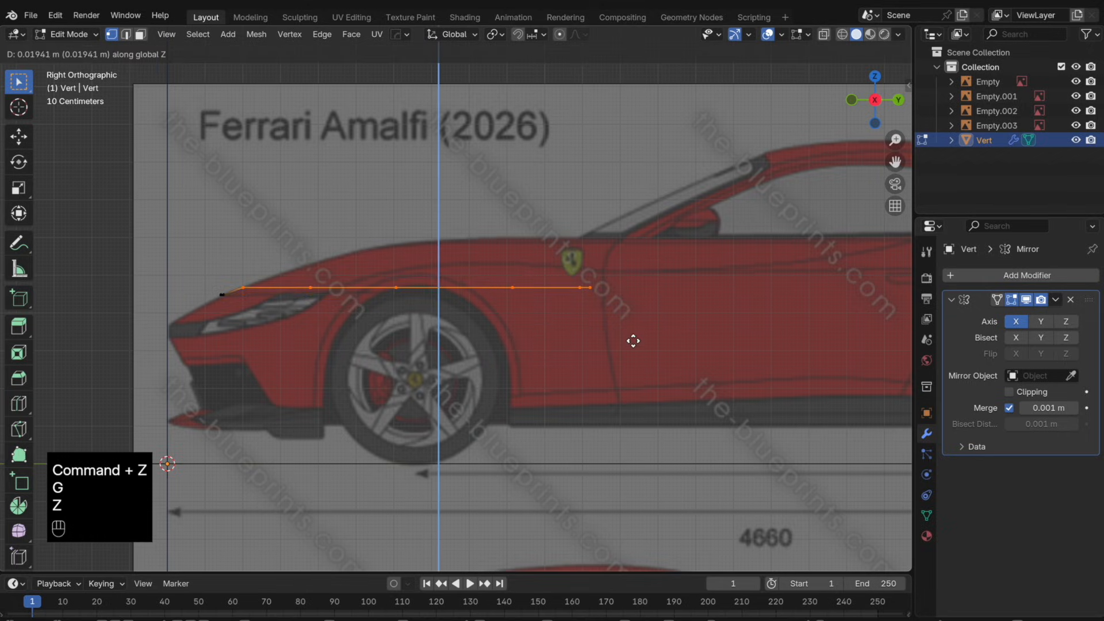
pyautogui.click(687, 350)
pyautogui.moveTo(678, 271); pyautogui.dragTo(440, 208)
pyautogui.press('g')
pyautogui.press('z')
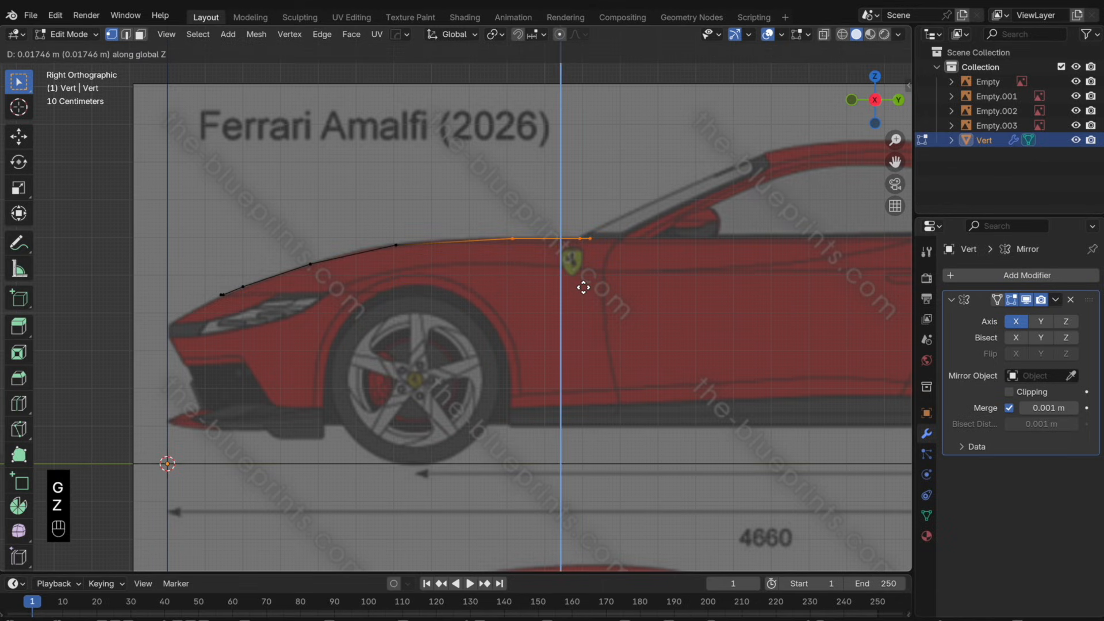
pyautogui.click(583, 288)
pyautogui.moveTo(644, 265); pyautogui.dragTo(568, 223)
pyautogui.press('Tab')
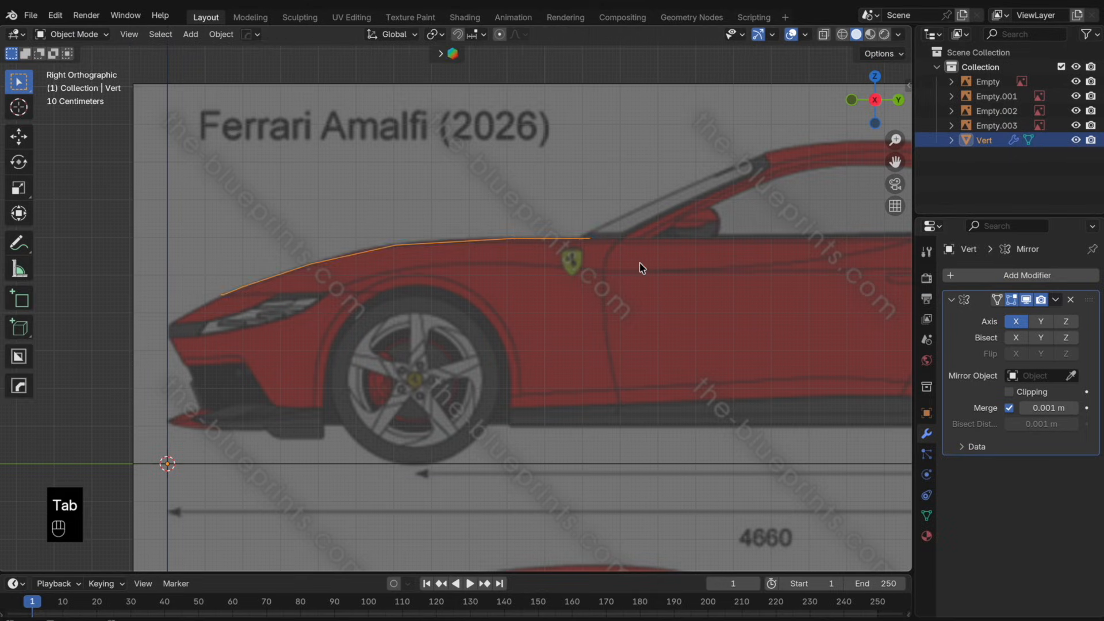
pyautogui.moveTo(641, 266); pyautogui.dragTo(871, 155, button='middle')
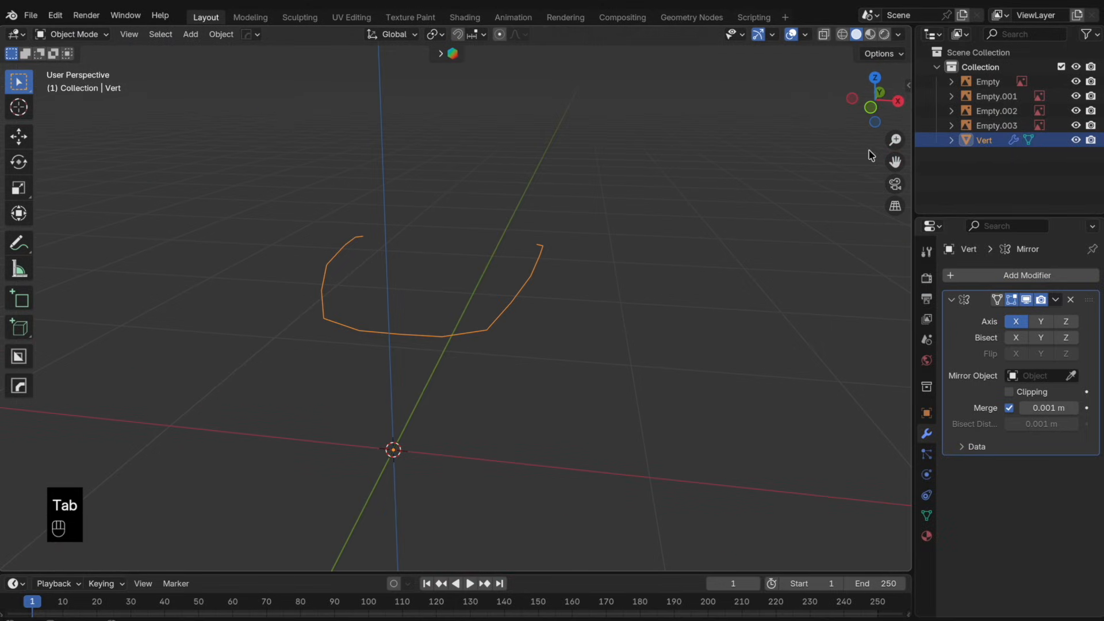
# - In top view, extrude five vertices from the hood's front corner along the inner crease line to the windshield edge
pyautogui.click(875, 77)
pyautogui.scroll(3, 606, 241)
pyautogui.press('Tab')
pyautogui.press('e')
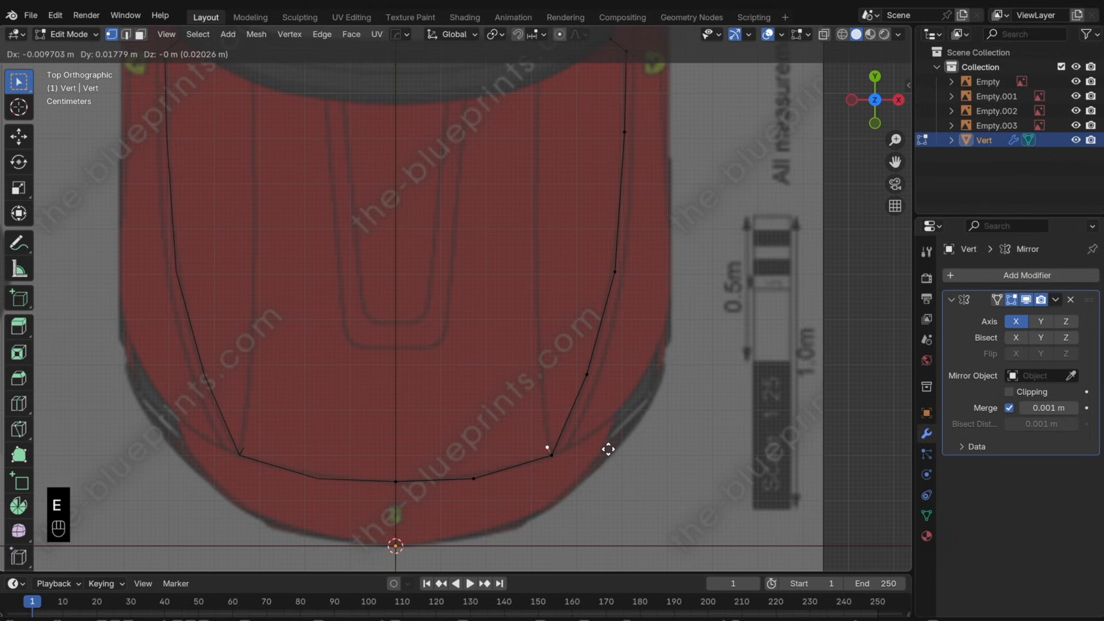
pyautogui.click(599, 384)
pyautogui.press('e')
pyautogui.click(601, 375)
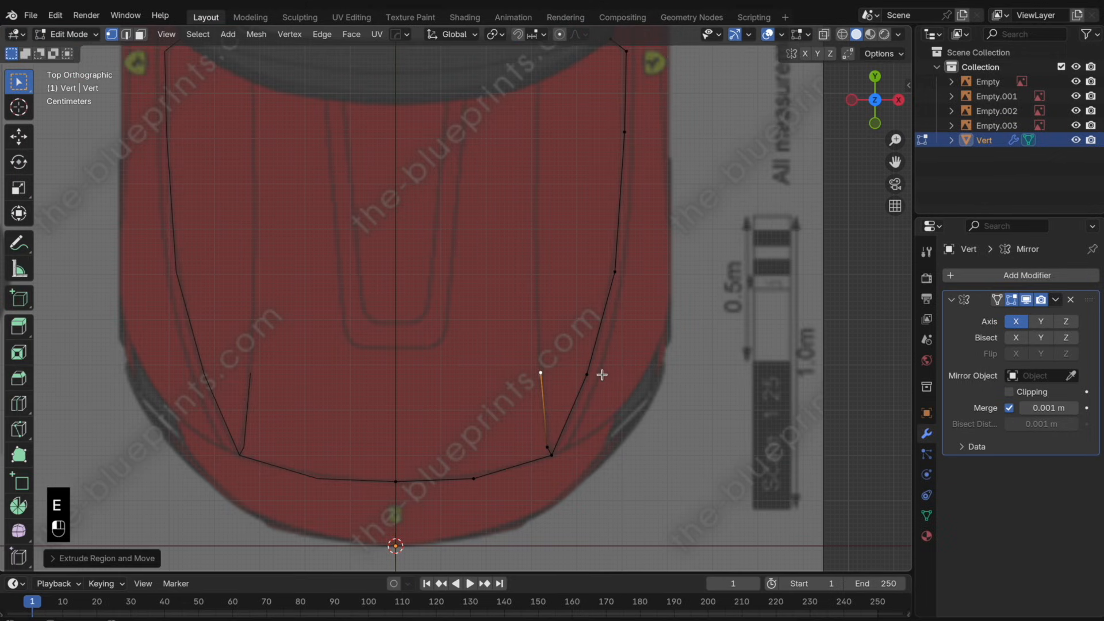
pyautogui.press('e')
pyautogui.click(636, 276)
pyautogui.press('e')
pyautogui.click(639, 171)
pyautogui.press('e')
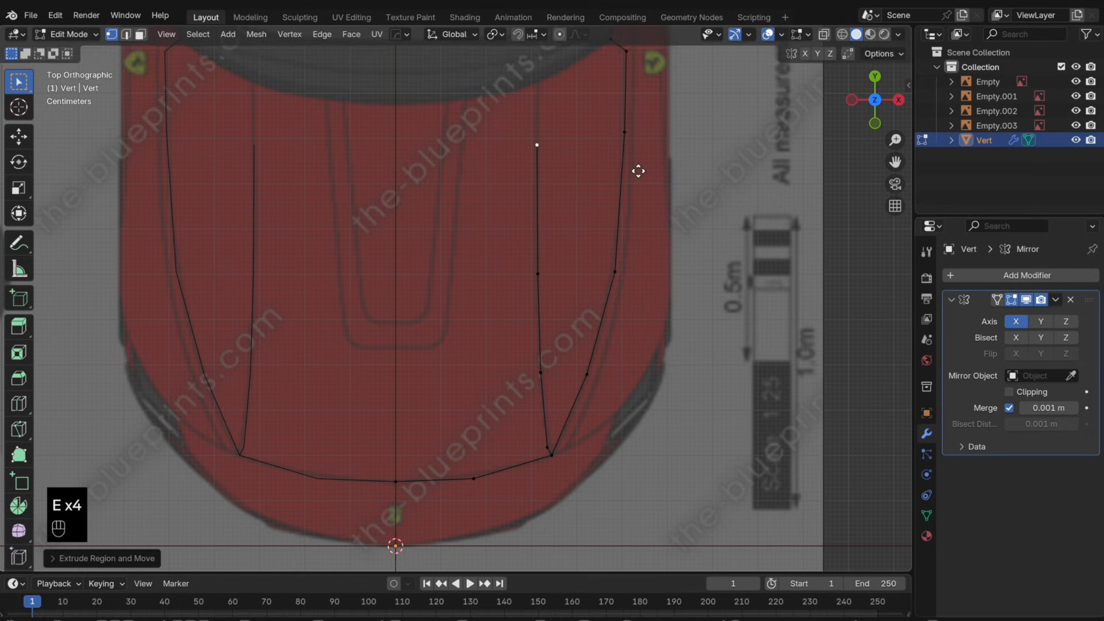
pyautogui.click(639, 112)
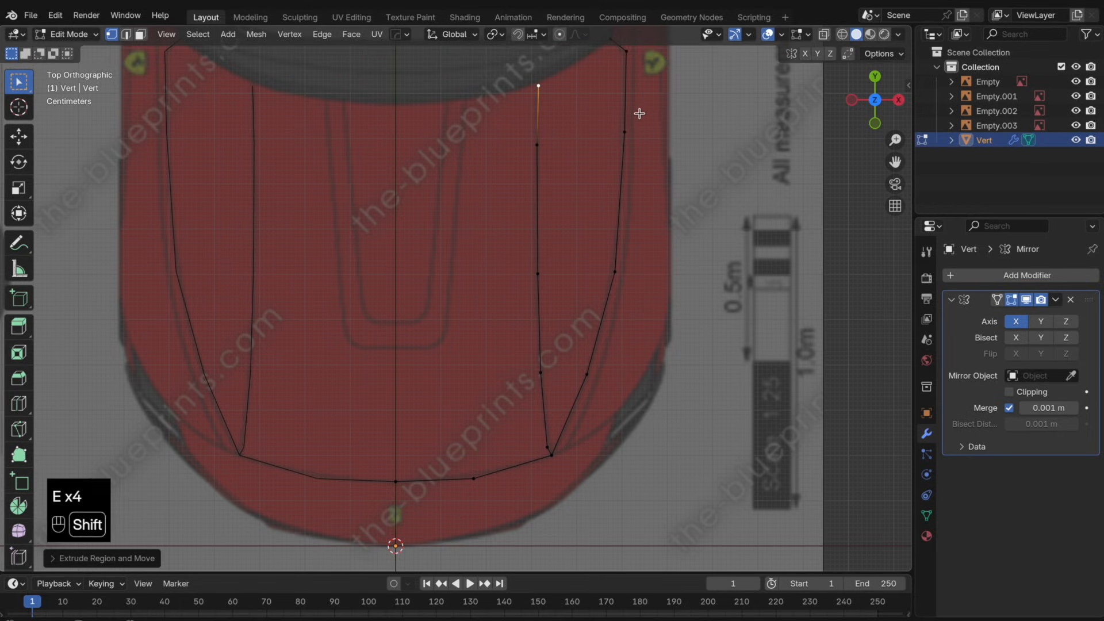
# - Connect the crease line's rear vertex to the hood's rear corner vertex with an edge
pyautogui.keyDown('shift'); pyautogui.moveTo(639, 111); pyautogui.dragTo(580, 248, button='middle'); pyautogui.keyUp('shift')
pyautogui.keyDown('shift'); pyautogui.click(564, 186); pyautogui.keyUp('shift')
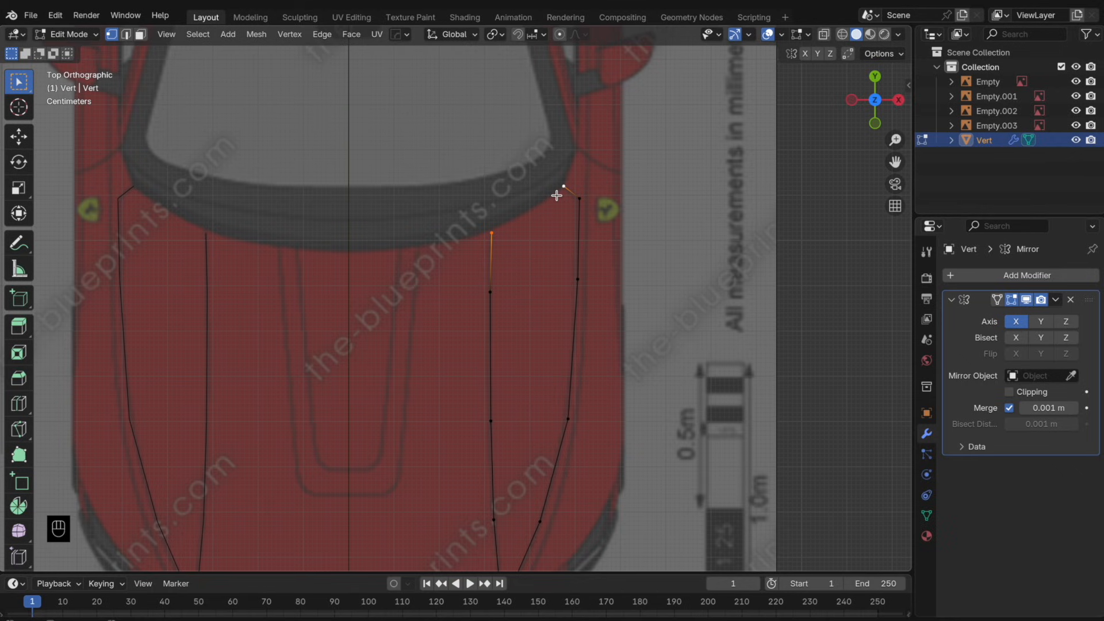
pyautogui.press('f')
# - In front view, raise the hood's inner crease-line vertices along Z toward the blueprint's crease
pyautogui.keyDown('shift'); pyautogui.moveTo(509, 406); pyautogui.dragTo(484, 343, button='middle'); pyautogui.keyUp('shift')
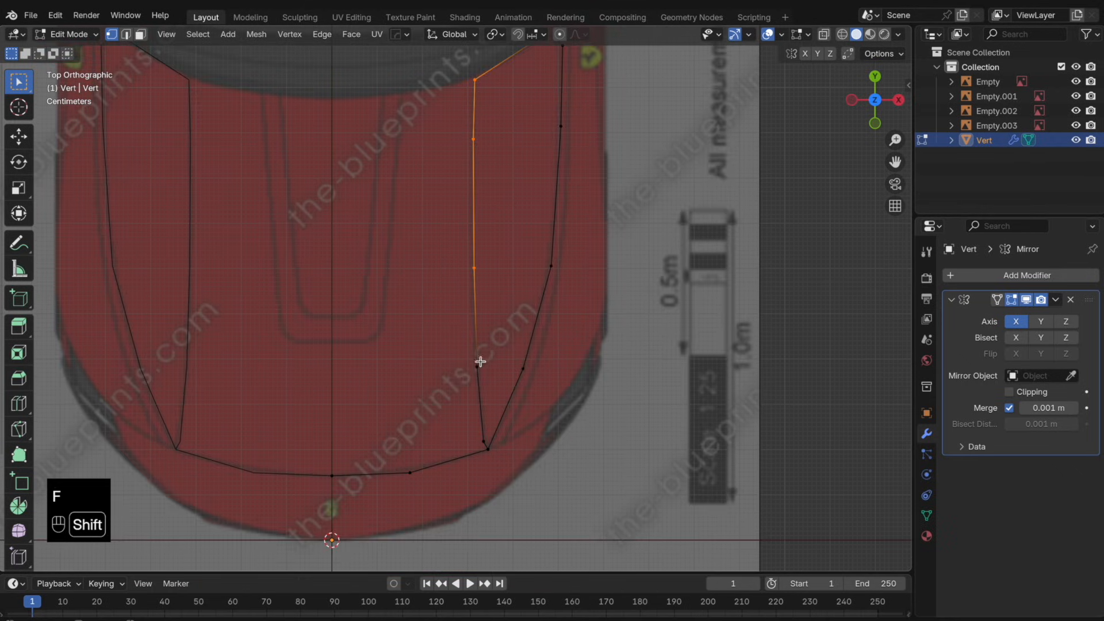
pyautogui.keyDown('shift'); pyautogui.click(483, 442); pyautogui.keyUp('shift')
pyautogui.moveTo(853, 99); pyautogui.dragTo(853, 98)
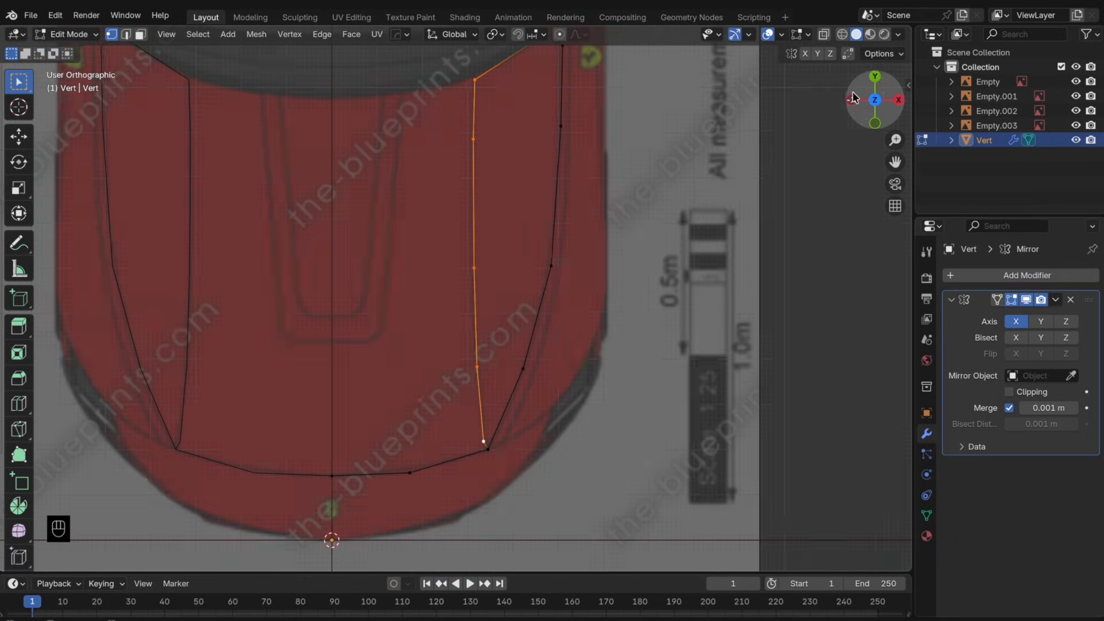
pyautogui.click(901, 97)
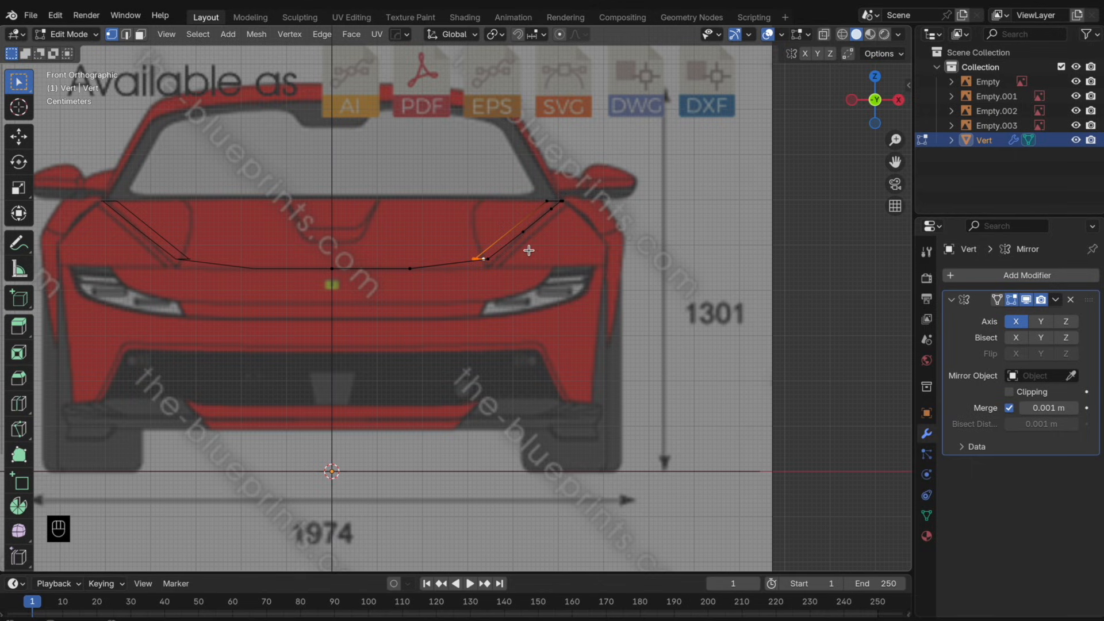
pyautogui.scroll(2, 529, 250)
pyautogui.press('g')
pyautogui.press('z')
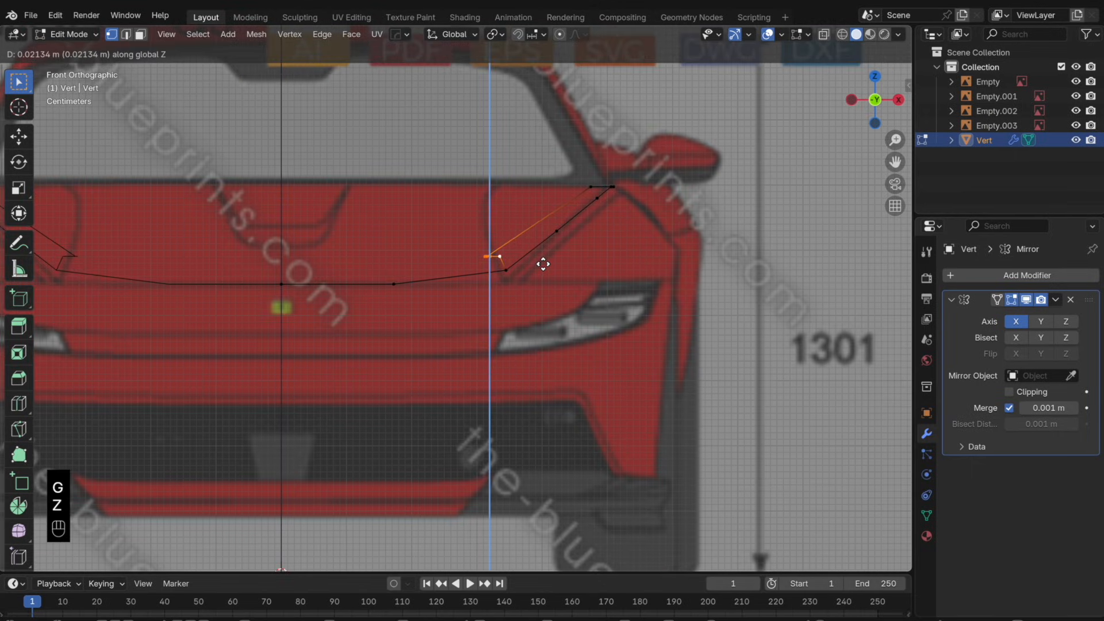
# - Move the hood's front corner vertex onto the blueprint seam and fit the adjacent crease vertex to the curve
pyautogui.click(547, 254)
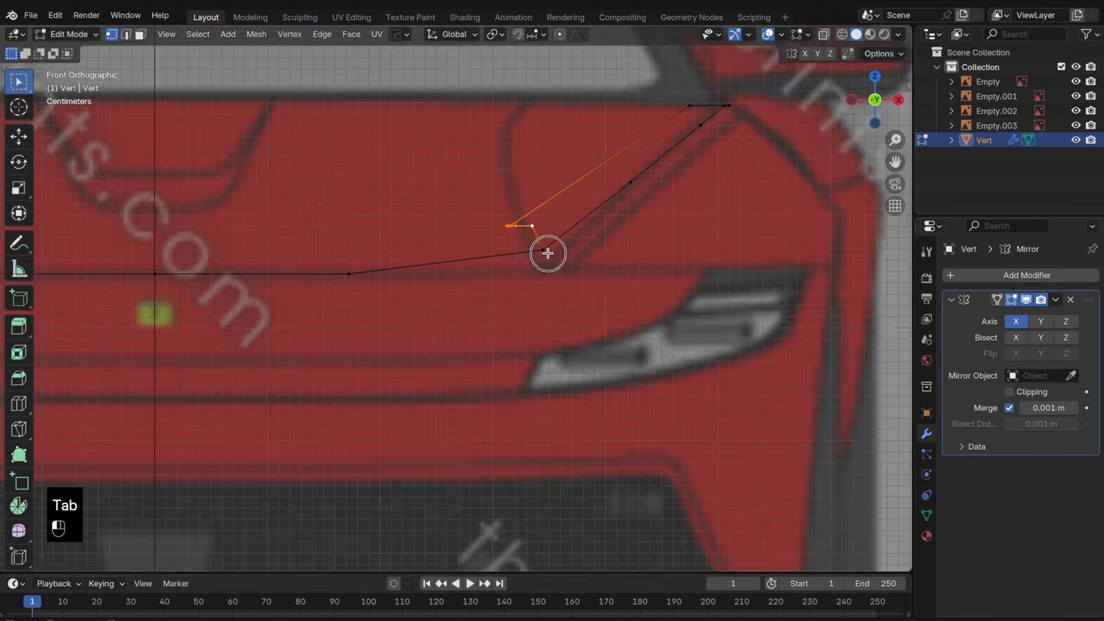
pyautogui.press('g')
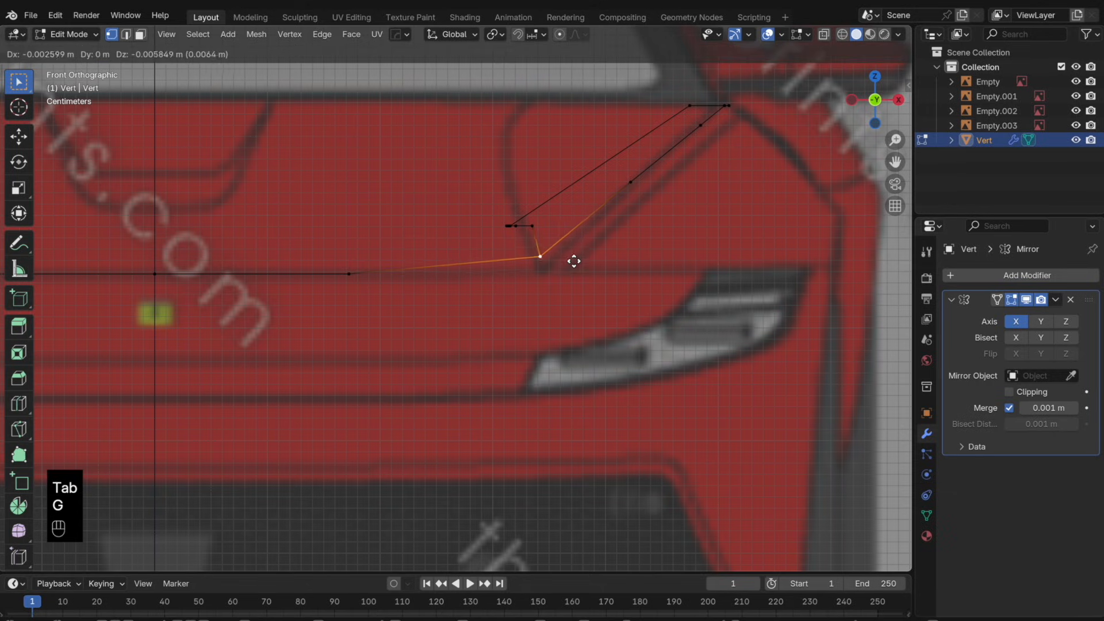
pyautogui.click(577, 270)
pyautogui.click(537, 242)
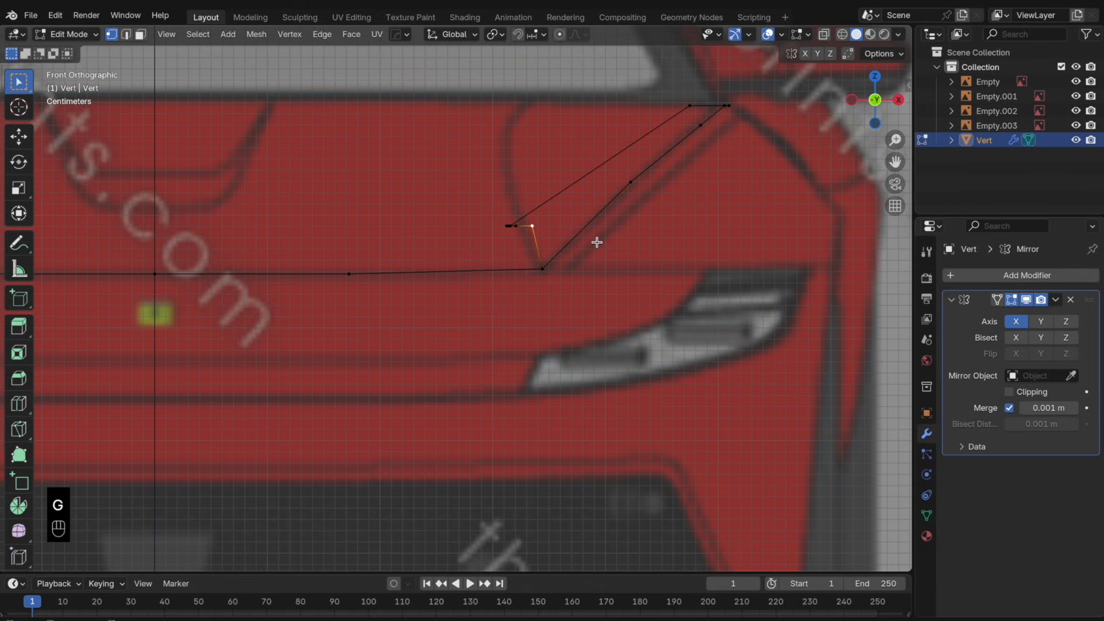
pyautogui.press('g')
pyautogui.press('g')
pyautogui.click(591, 252)
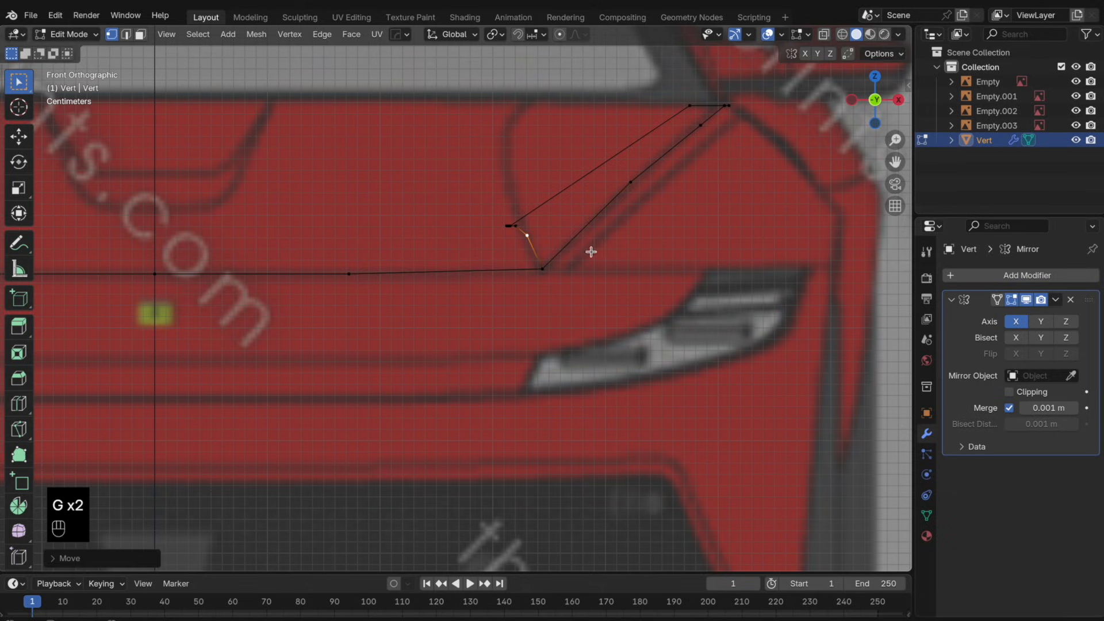
# - Fit the crease's second vertex to the blueprint curve and raise the remaining vertices behind it about 0.028 m
pyautogui.click(521, 229)
pyautogui.press('g')
pyautogui.click(539, 220)
pyautogui.moveTo(539, 219); pyautogui.dragTo(542, 242, button='middle')
pyautogui.moveTo(528, 282); pyautogui.dragTo(413, 142)
pyautogui.click(898, 100)
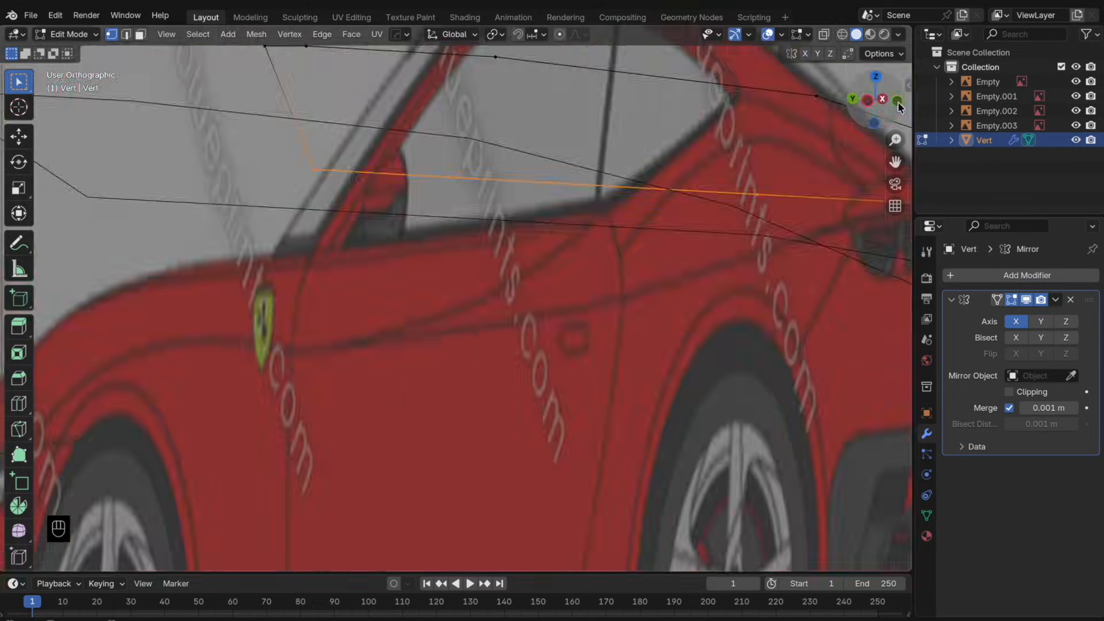
pyautogui.click(852, 100)
pyautogui.press('g')
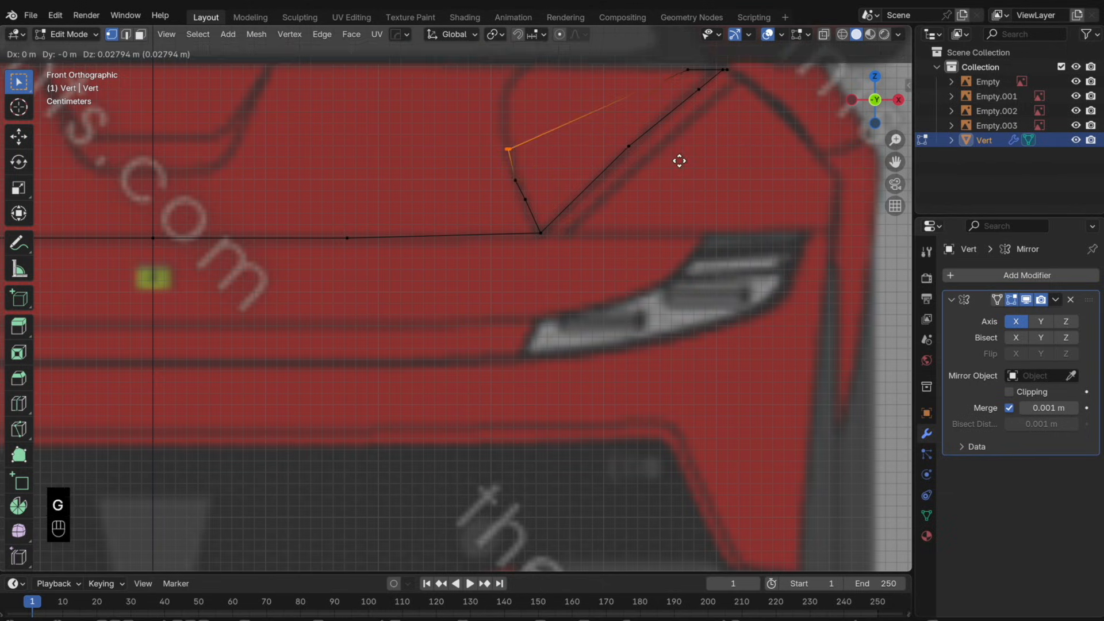
pyautogui.click(680, 161)
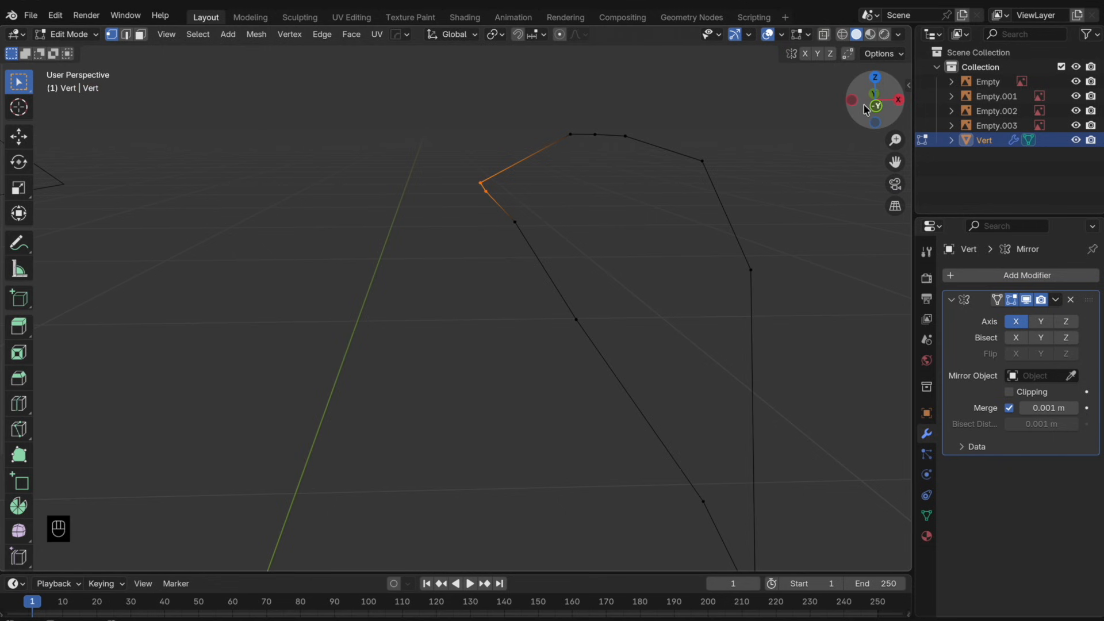
# - In front view, position the crease's three upper vertices along the blueprint curve up to the hood's rear edge
pyautogui.click(852, 104)
pyautogui.click(904, 101)
pyautogui.press('g')
pyautogui.press('g')
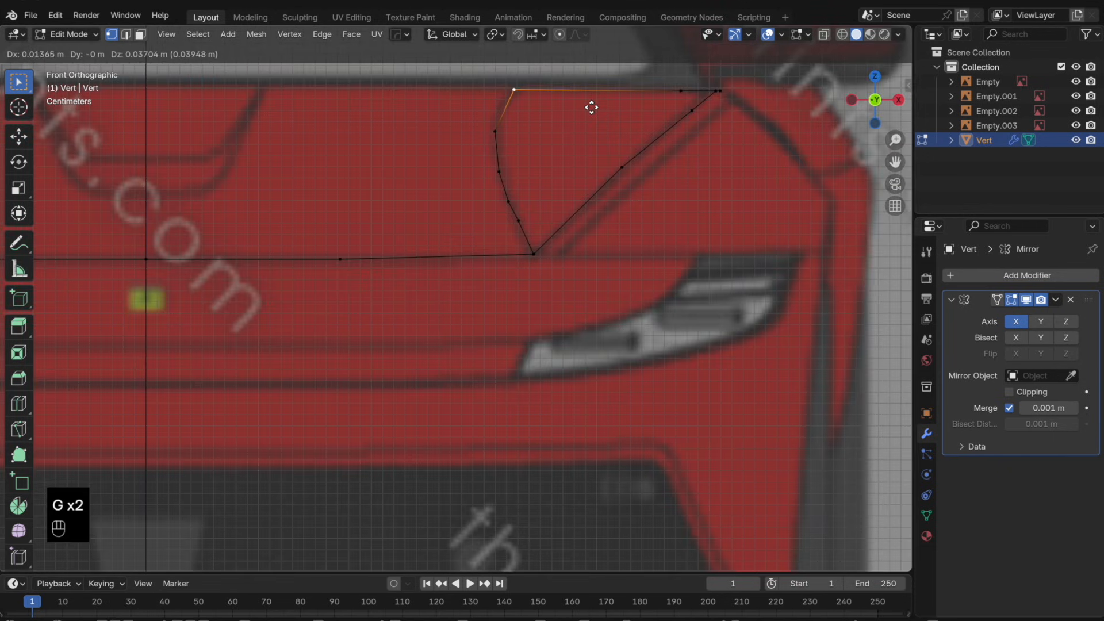
pyautogui.click(581, 110)
pyautogui.click(498, 129)
pyautogui.press('g')
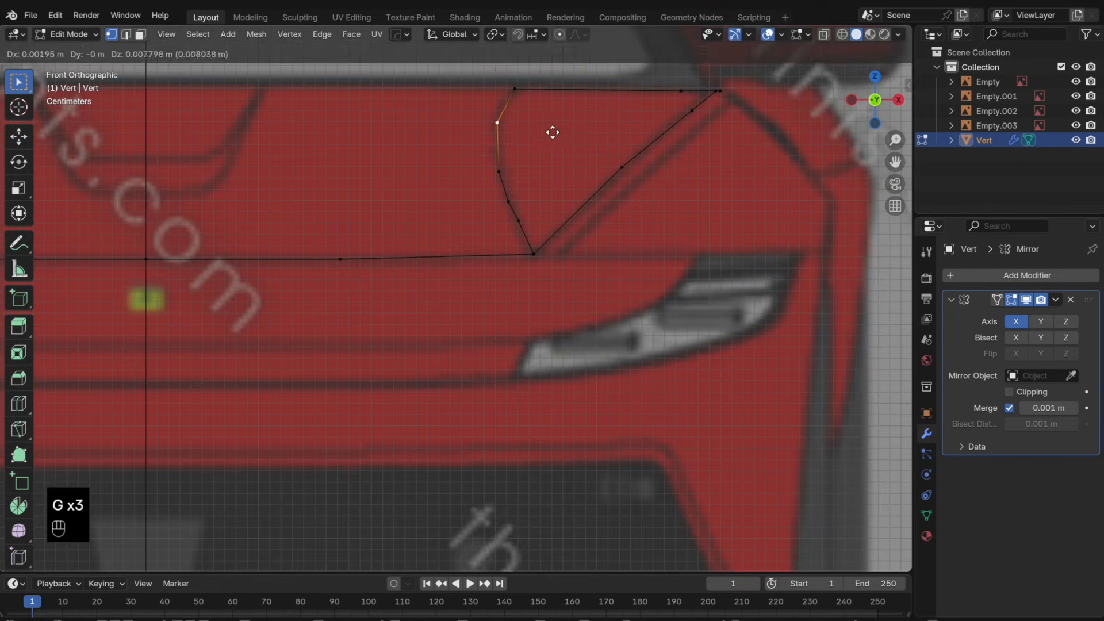
pyautogui.click(552, 125)
pyautogui.click(509, 172)
pyautogui.press('g')
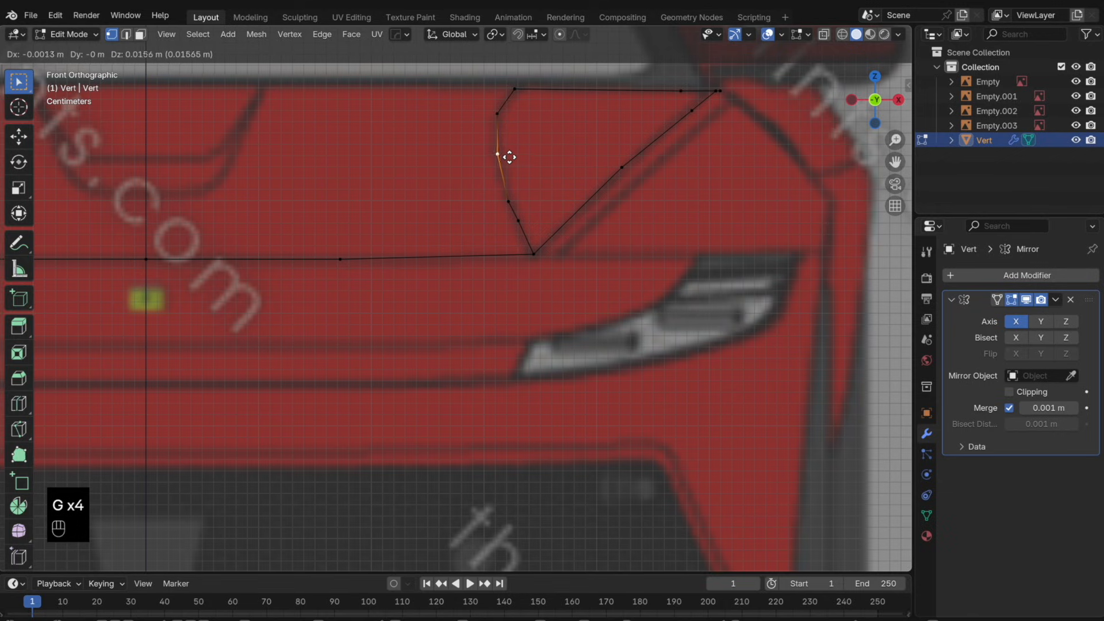
pyautogui.click(509, 154)
# - In side view, move the crease line's frontmost vertex rearward along Y to meet the hood profile
pyautogui.moveTo(504, 252); pyautogui.dragTo(452, 156)
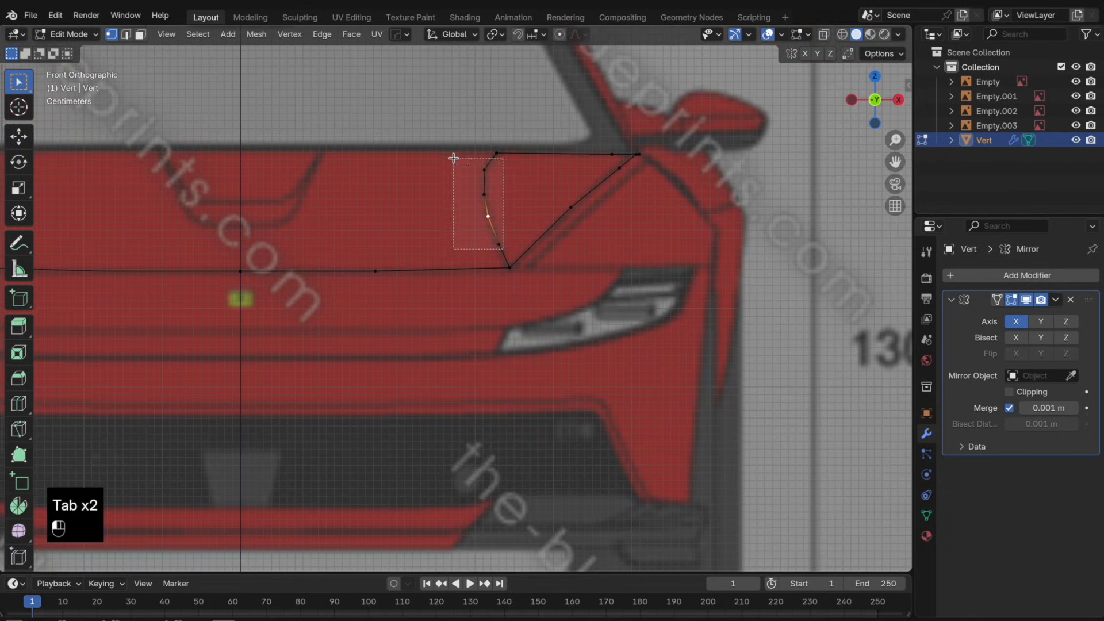
pyautogui.click(901, 105)
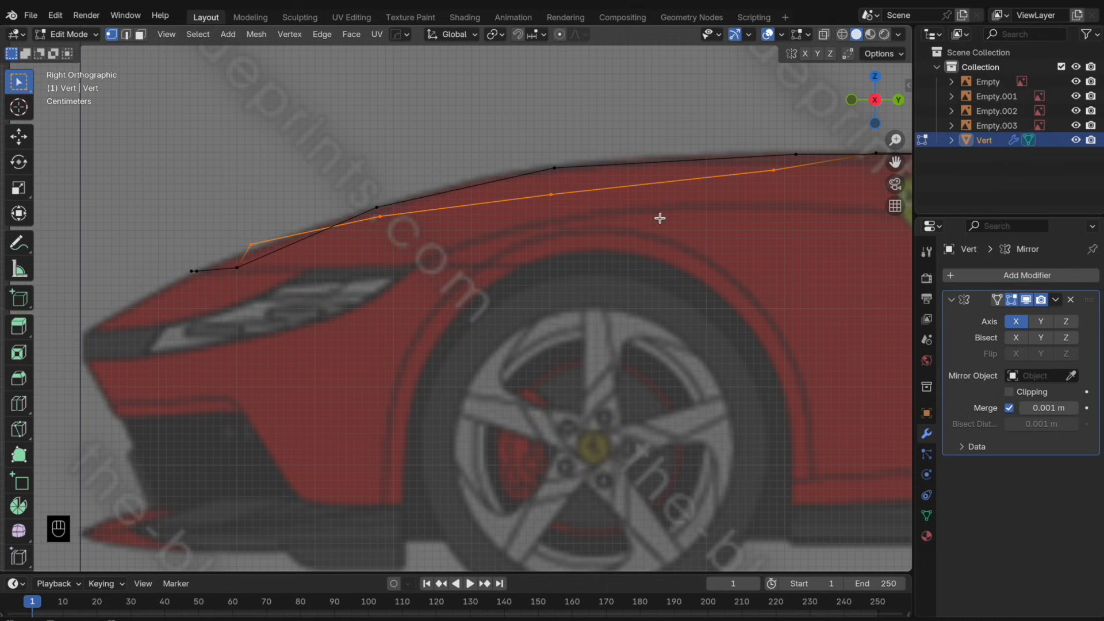
pyautogui.click(281, 238)
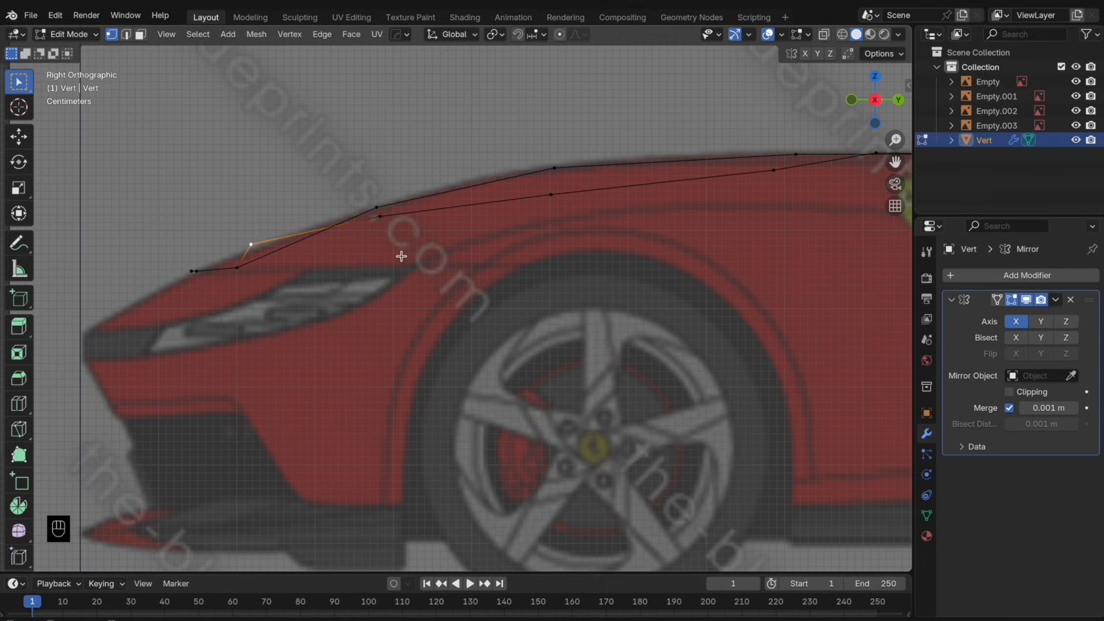
pyautogui.press('g')
pyautogui.press('y')
pyautogui.click(427, 252)
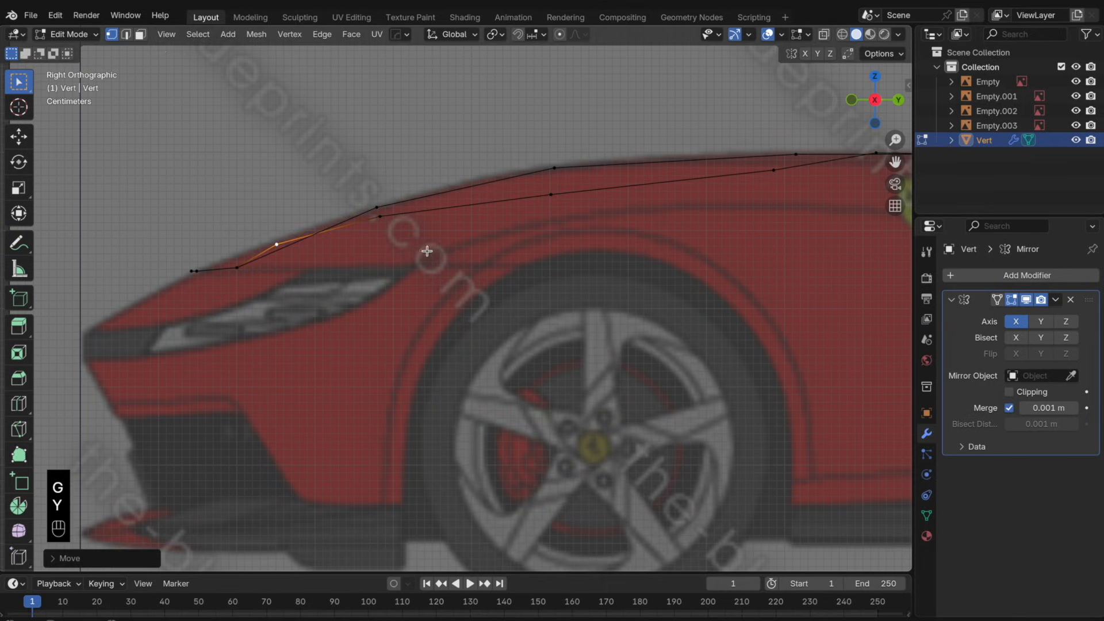
# - Raise the crease vertices above and behind the front wheel along Z, closer to the hood's side profile
pyautogui.click(390, 222)
pyautogui.click(536, 202)
pyautogui.press('g')
pyautogui.press('z')
pyautogui.click(582, 214)
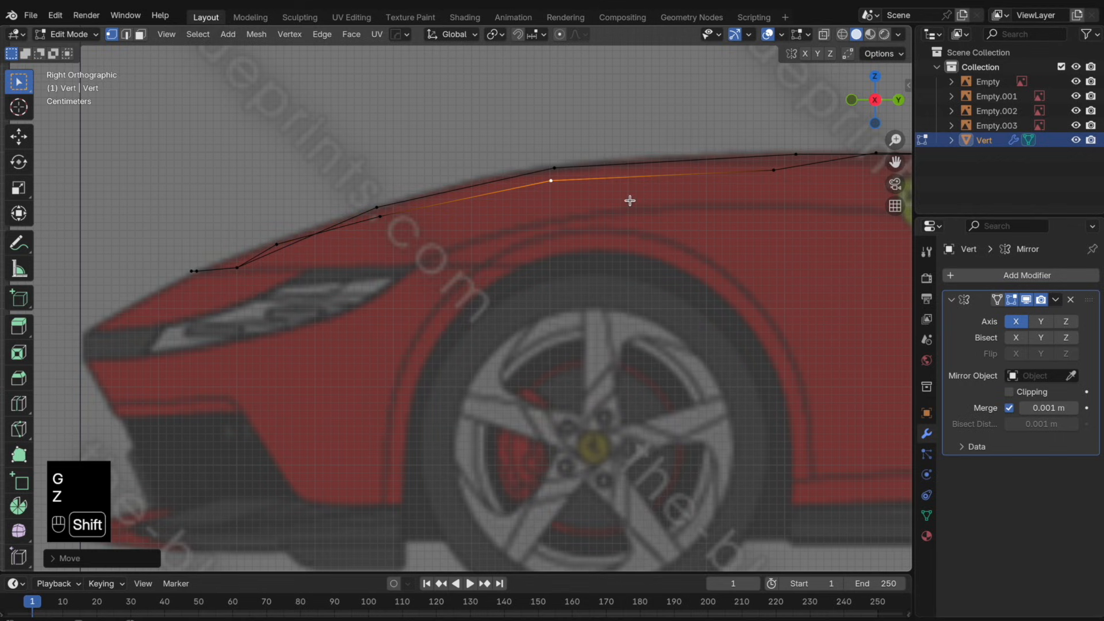
pyautogui.keyDown('shift'); pyautogui.moveTo(629, 199); pyautogui.dragTo(513, 223, button='middle'); pyautogui.keyUp('shift')
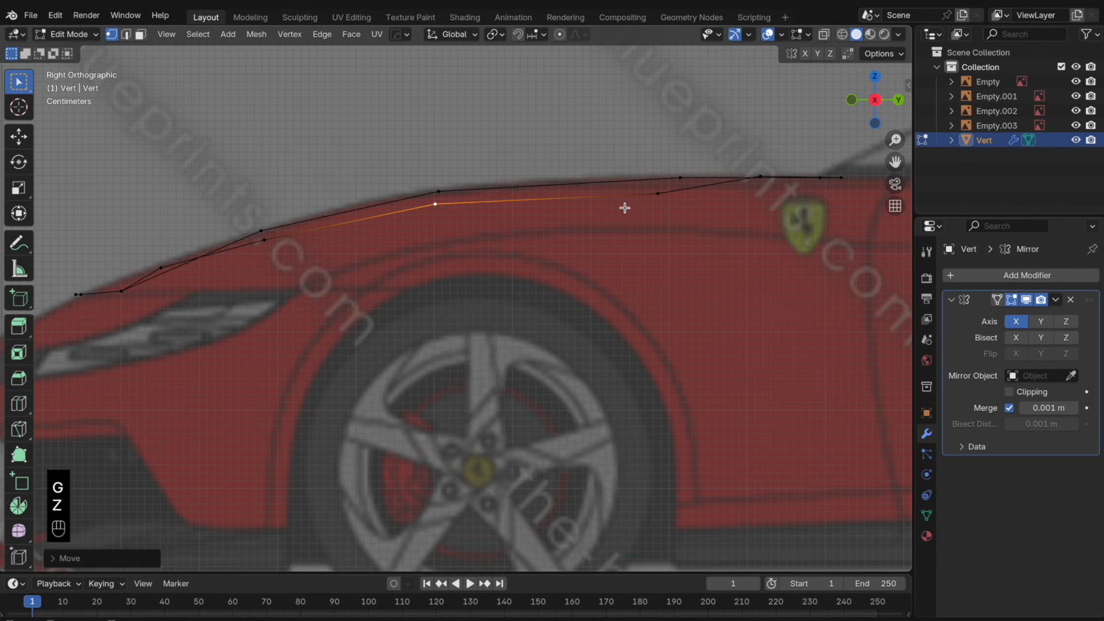
pyautogui.click(697, 197)
pyautogui.click(678, 207)
pyautogui.press('g')
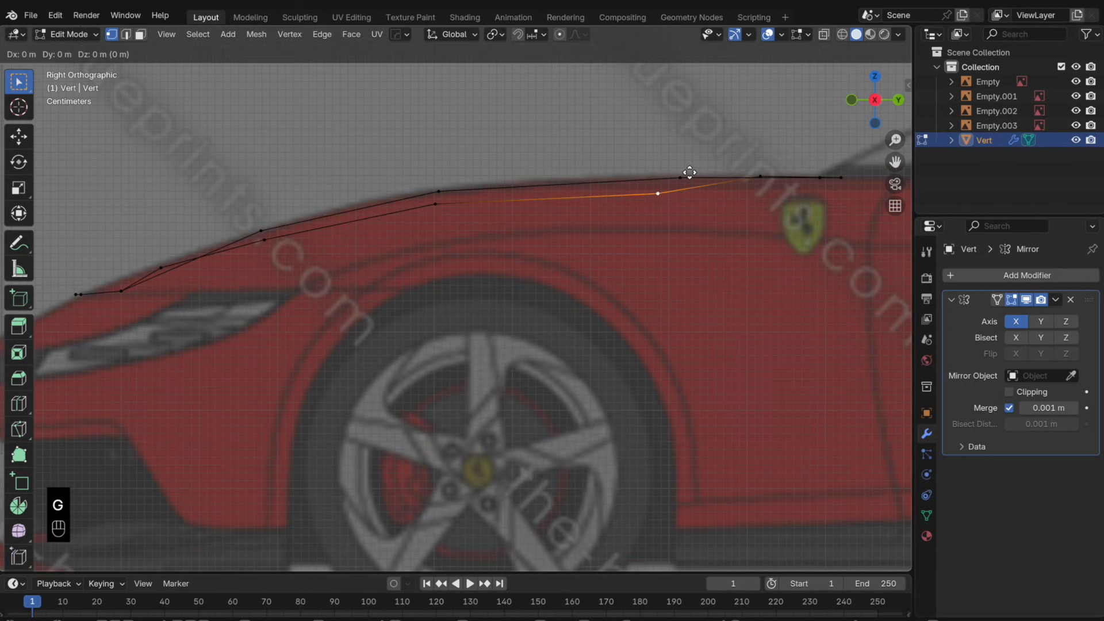
pyautogui.press('z')
pyautogui.click(691, 170)
pyautogui.press('Tab')
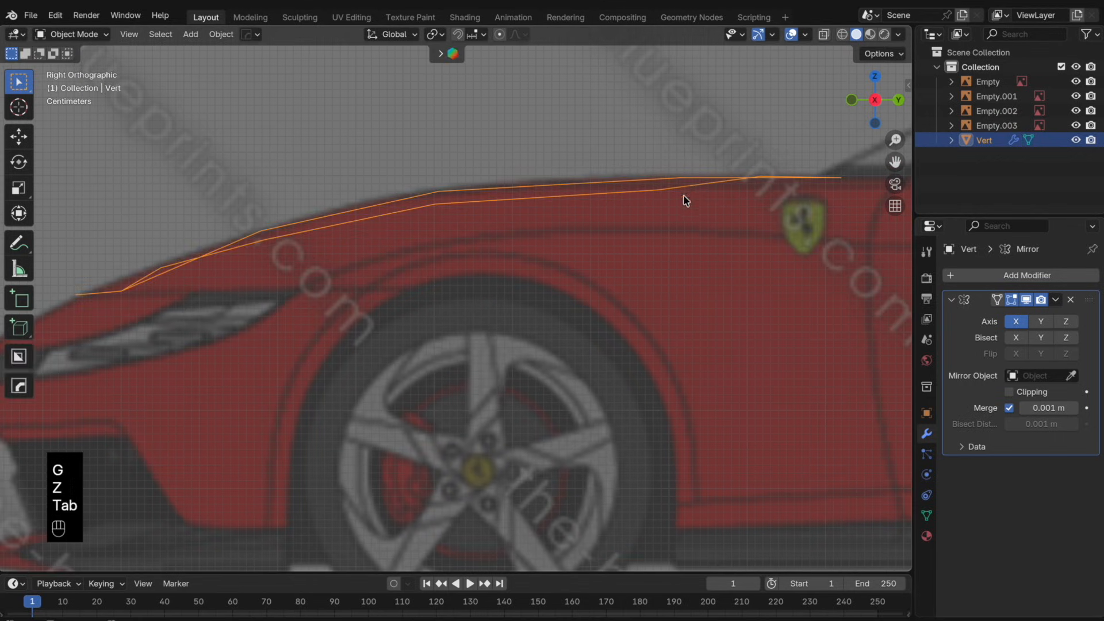
# - Lower the two crease vertices ahead of and above the front wheel along Z to smooth the crease
pyautogui.press('Tab')
pyautogui.click(264, 241)
pyautogui.click(435, 204)
pyautogui.press('g')
pyautogui.press('z')
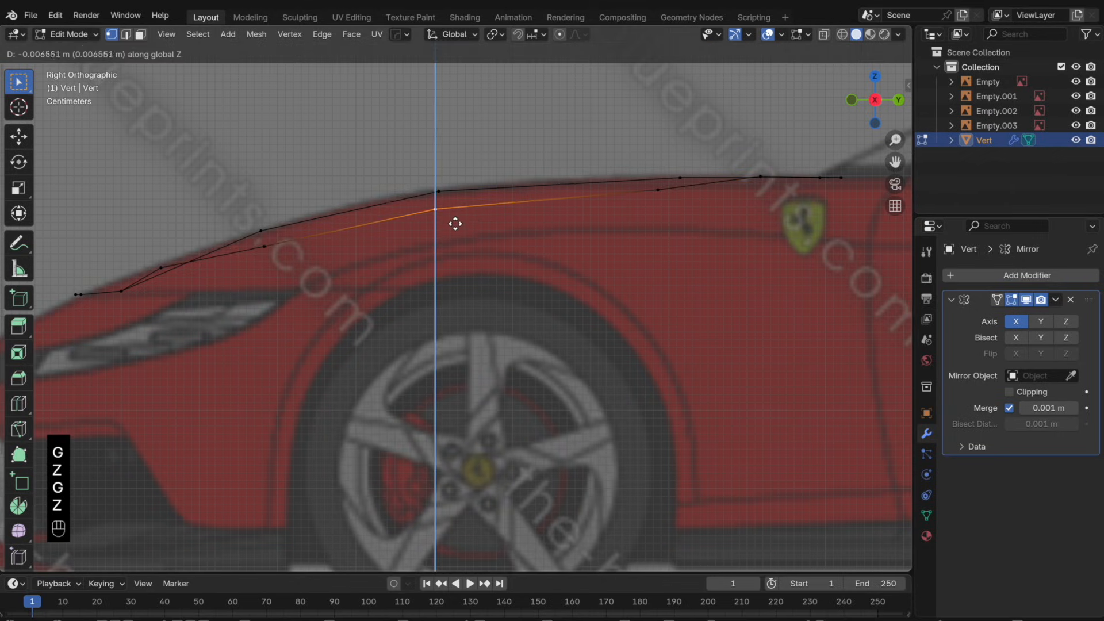
pyautogui.click(454, 224)
pyautogui.press('Tab')
pyautogui.press('Tab')
pyautogui.scroll(-4, 720, 196)
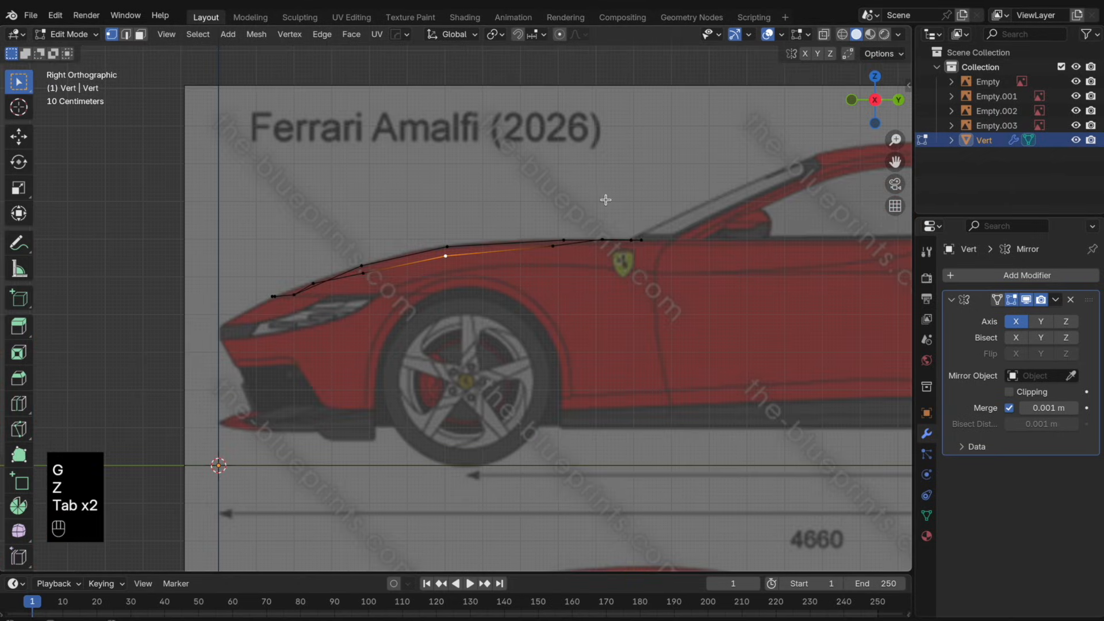
# - In top view, shift the crease's vertex at the windshield edge slightly inward along X to straighten the line
pyautogui.moveTo(606, 200); pyautogui.dragTo(596, 262, button='middle')
pyautogui.press('KP_7')
pyautogui.press('g')
pyautogui.press('x')
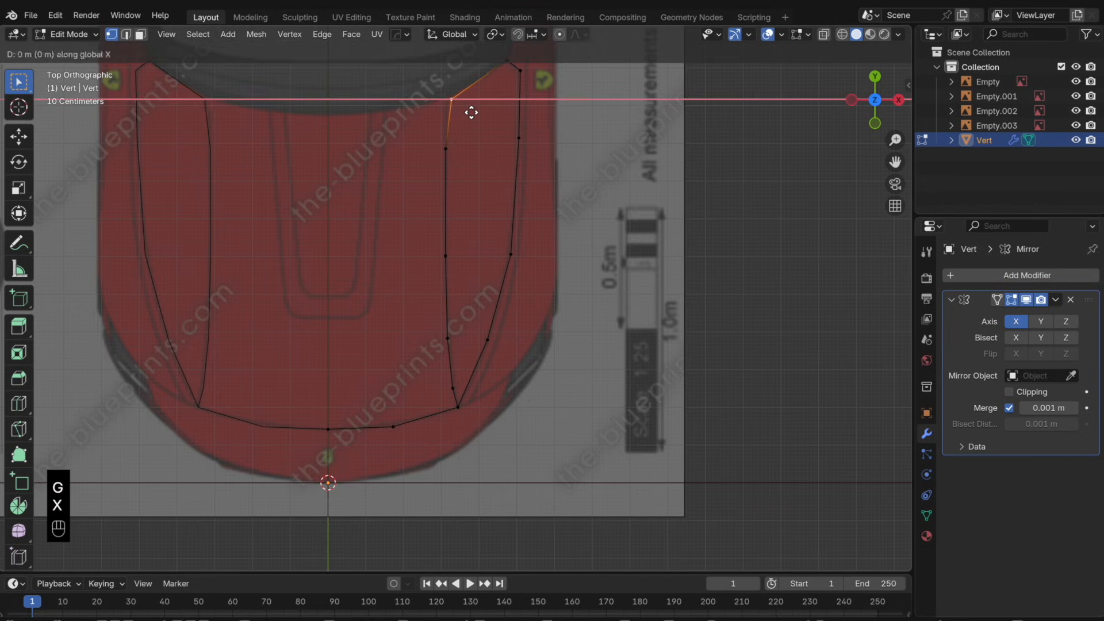
pyautogui.click(467, 113)
pyautogui.press('Tab')
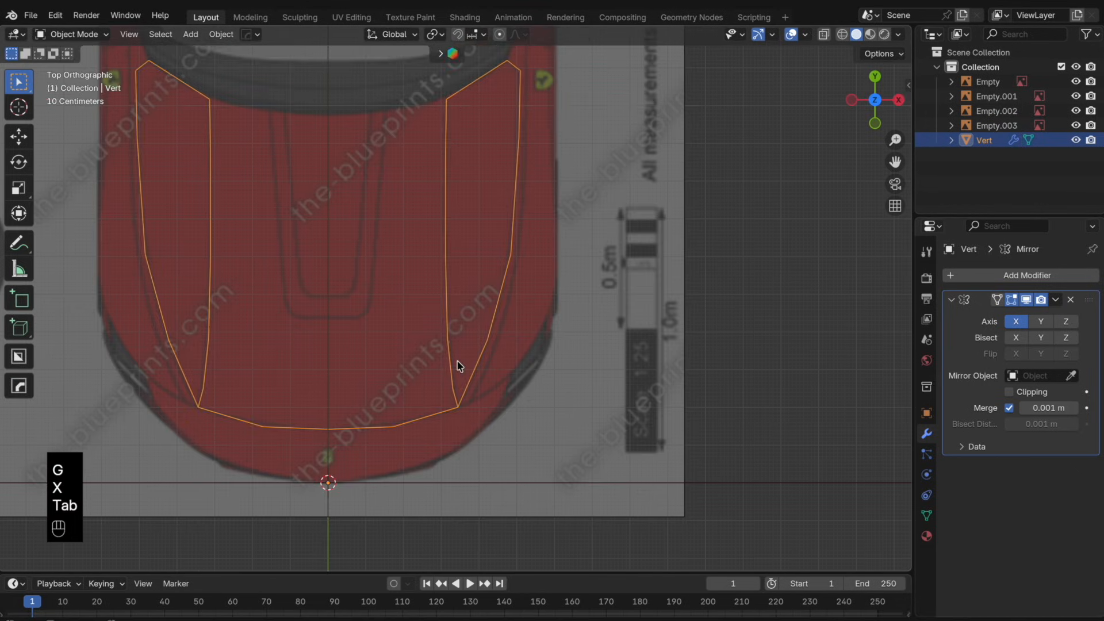
pyautogui.press('Tab')
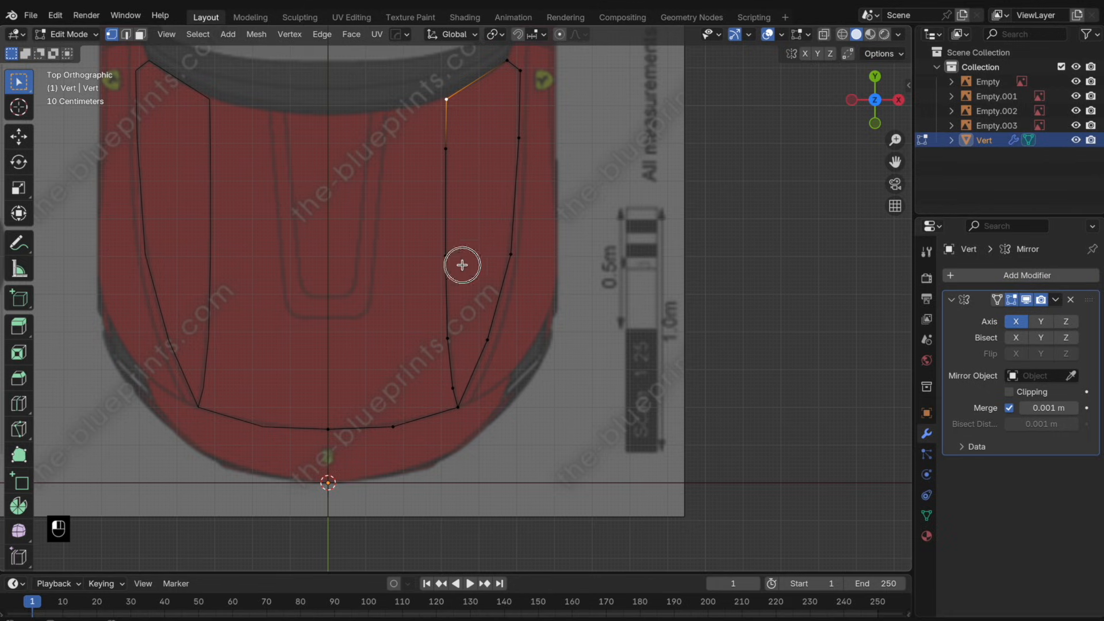
# - Duplicate the crease's rear three vertices inward along X and align the copy along Y with the central panel's windshield end
pyautogui.moveTo(462, 264); pyautogui.dragTo(371, 26)
pyautogui.hotkey('shift', 'd')
pyautogui.press('x')
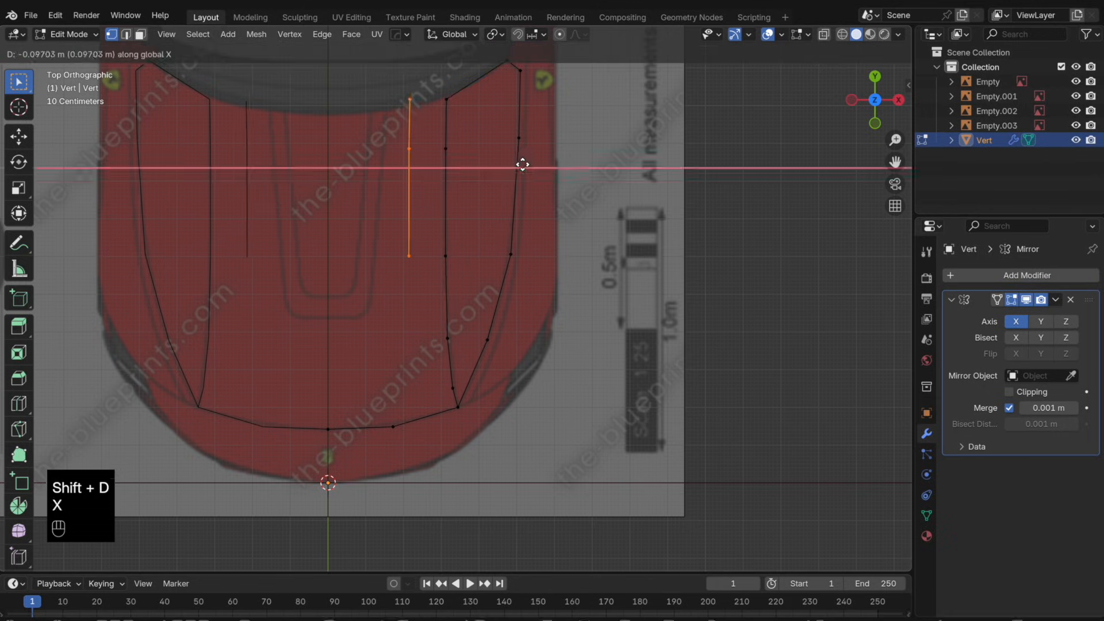
pyautogui.click(499, 167)
pyautogui.press('g')
pyautogui.press('y')
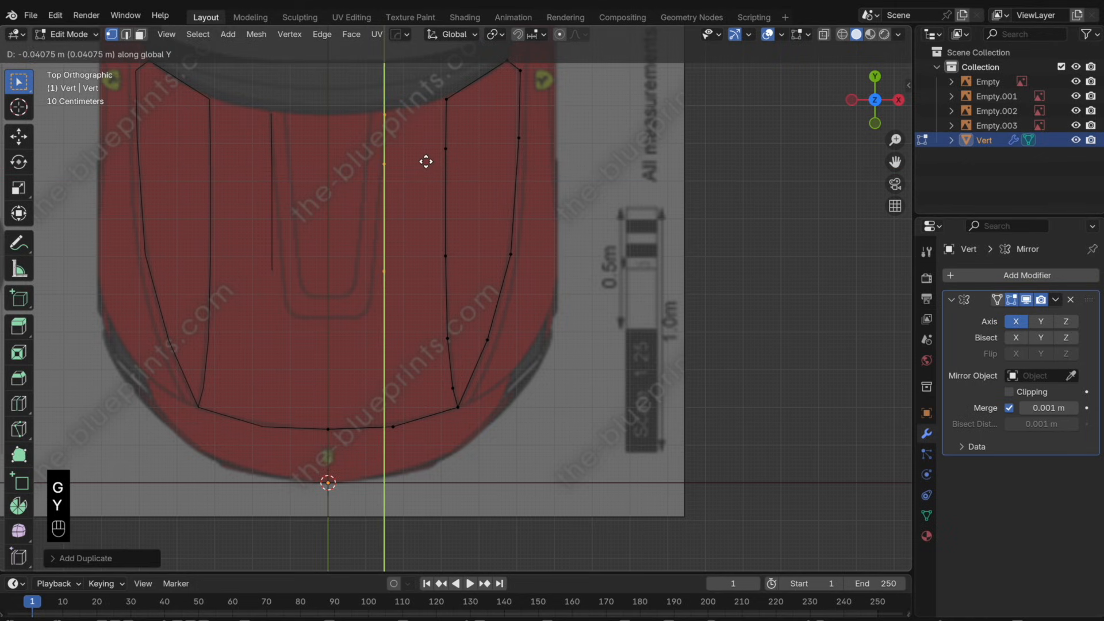
pyautogui.click(428, 159)
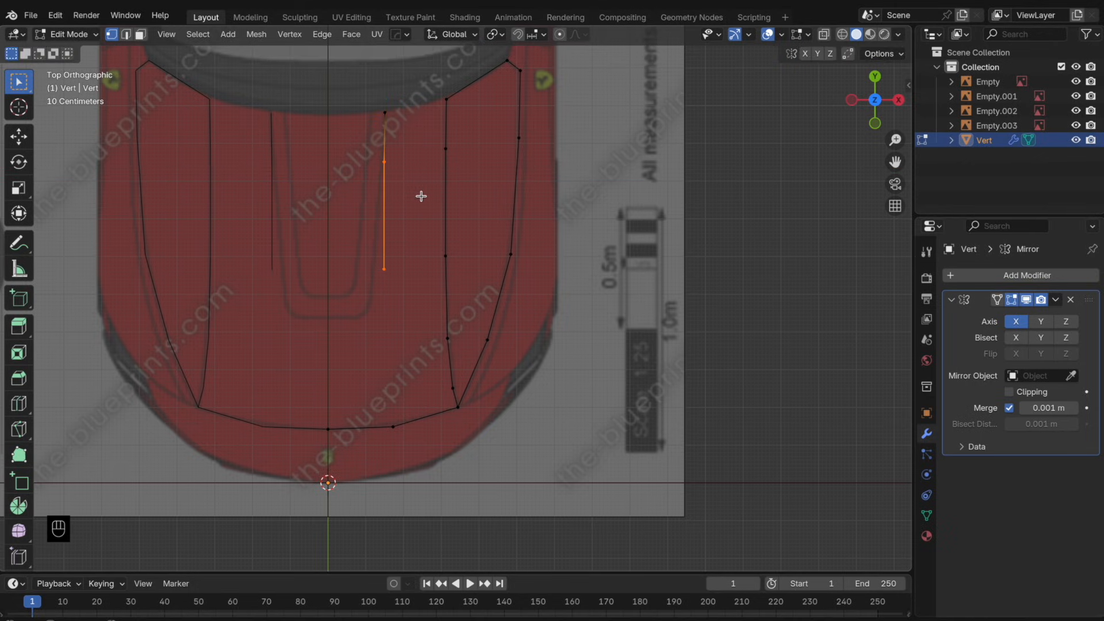
# - Reposition the copied line's two front vertices along X and Y to follow the central hood panel's tapered outer edge
pyautogui.press('g')
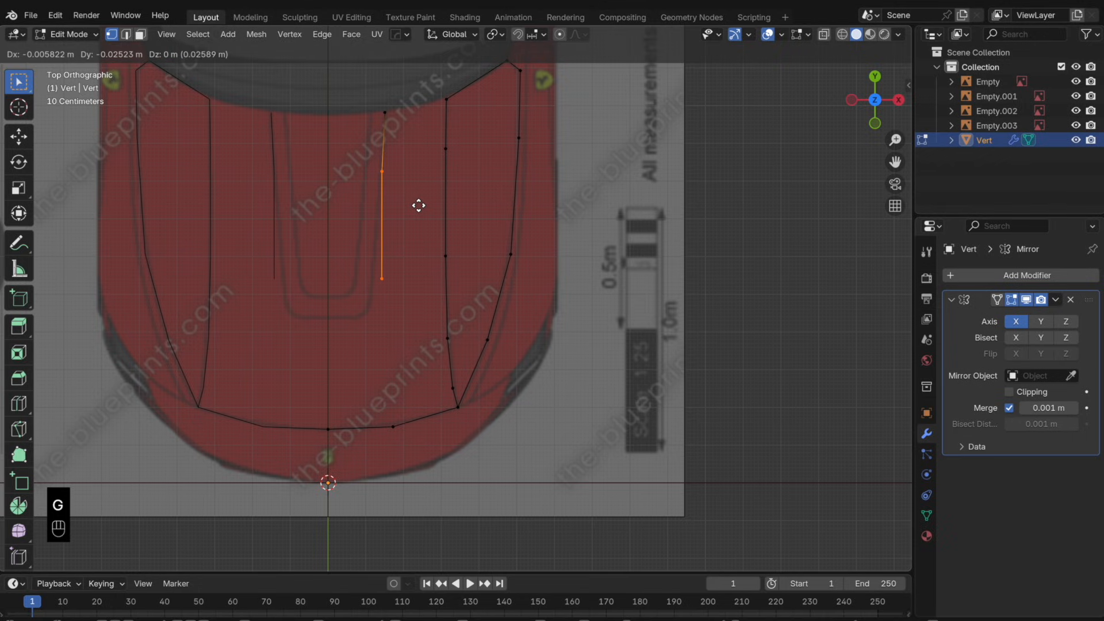
pyautogui.press('y')
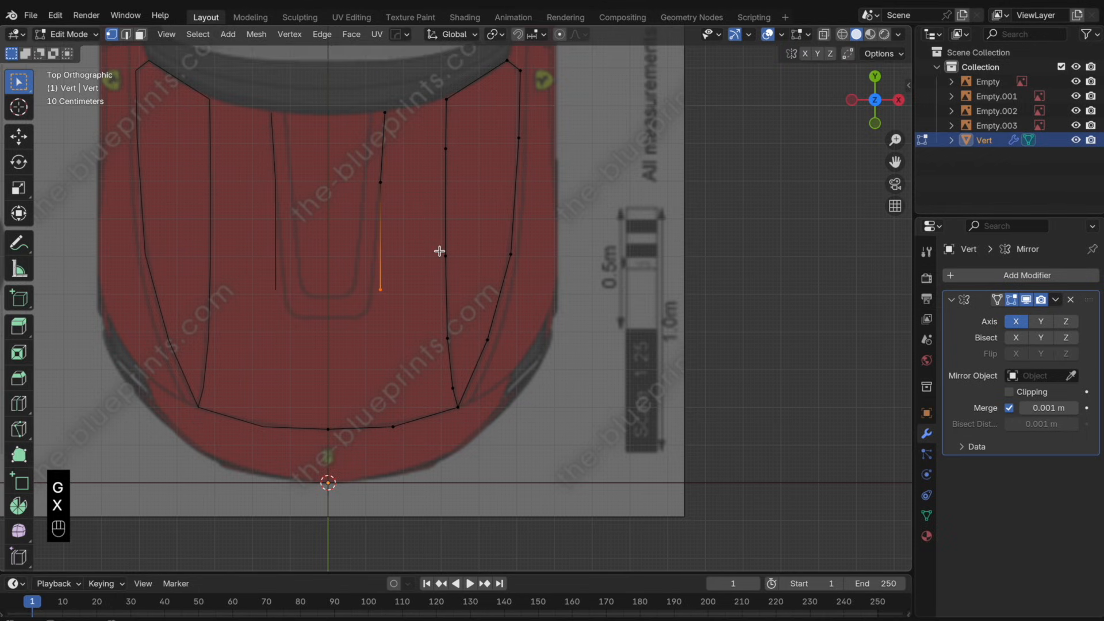
pyautogui.press('g')
pyautogui.press('x')
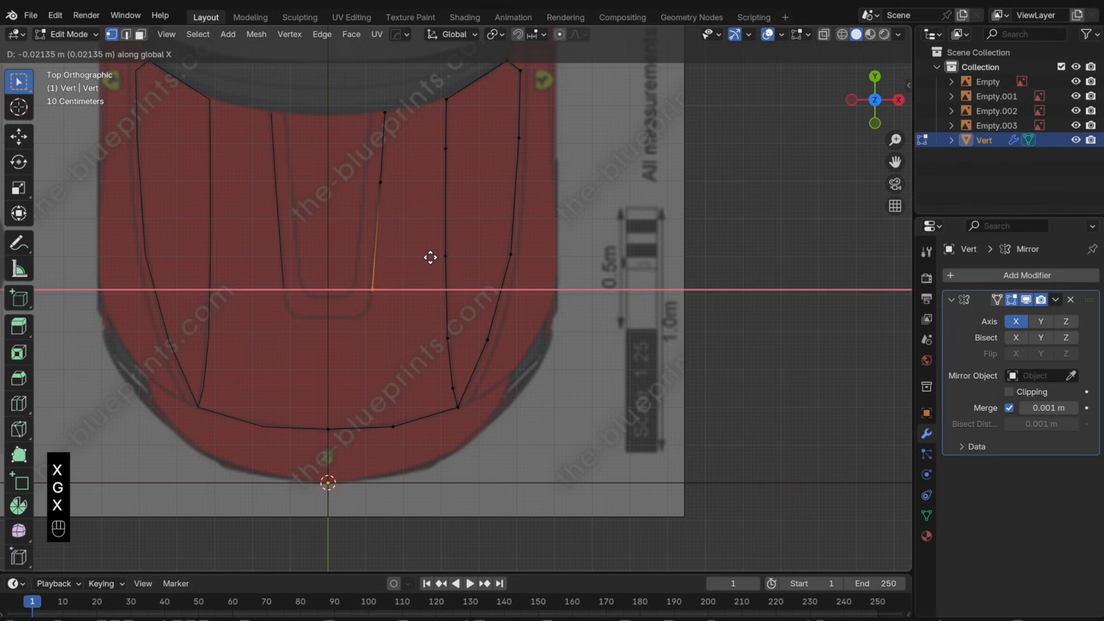
pyautogui.click(430, 258)
pyautogui.press('g')
pyautogui.press('y')
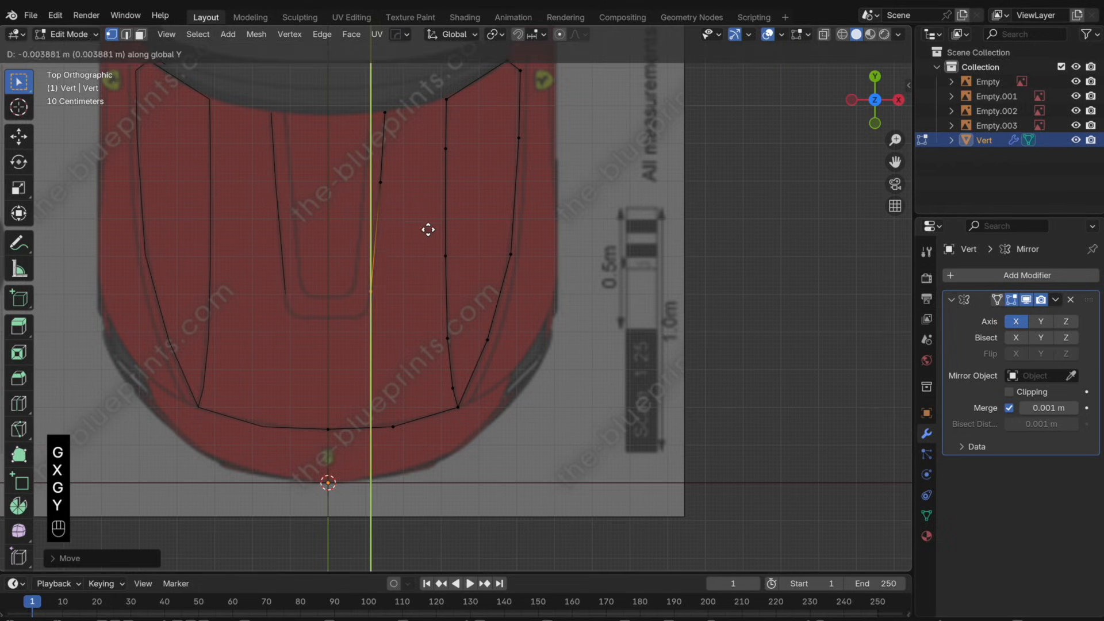
pyautogui.click(423, 249)
# - Extrude the central panel line's front vertex to the centreline and enable Mirror clipping, snapping its end to the centre along X
pyautogui.press('Tab')
pyautogui.press('Tab')
pyautogui.press('e')
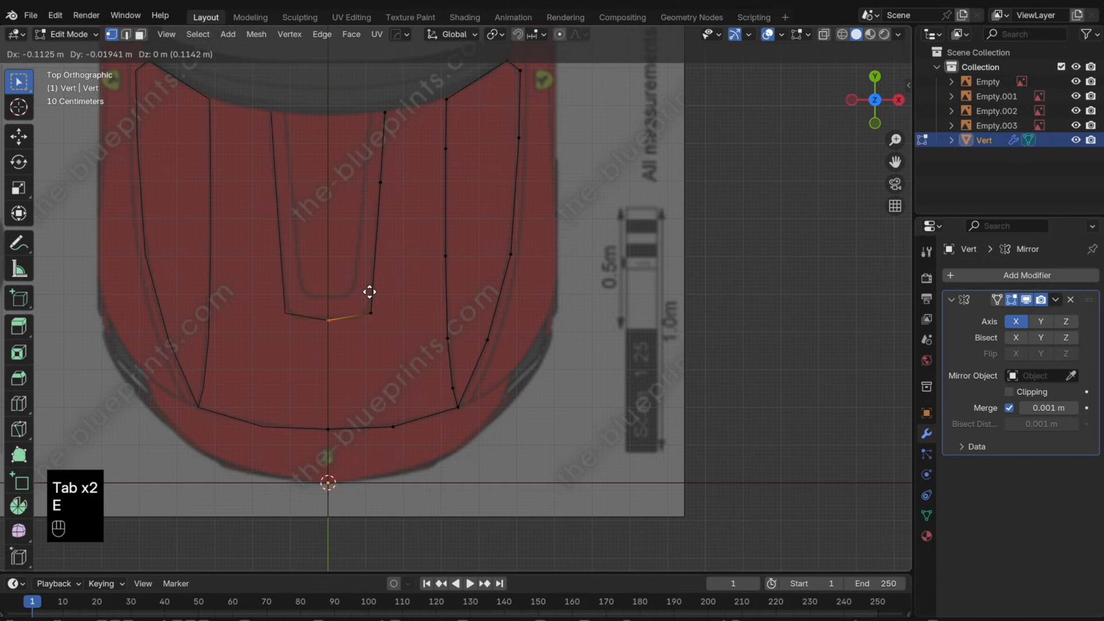
pyautogui.click(373, 291)
pyautogui.click(1010, 391)
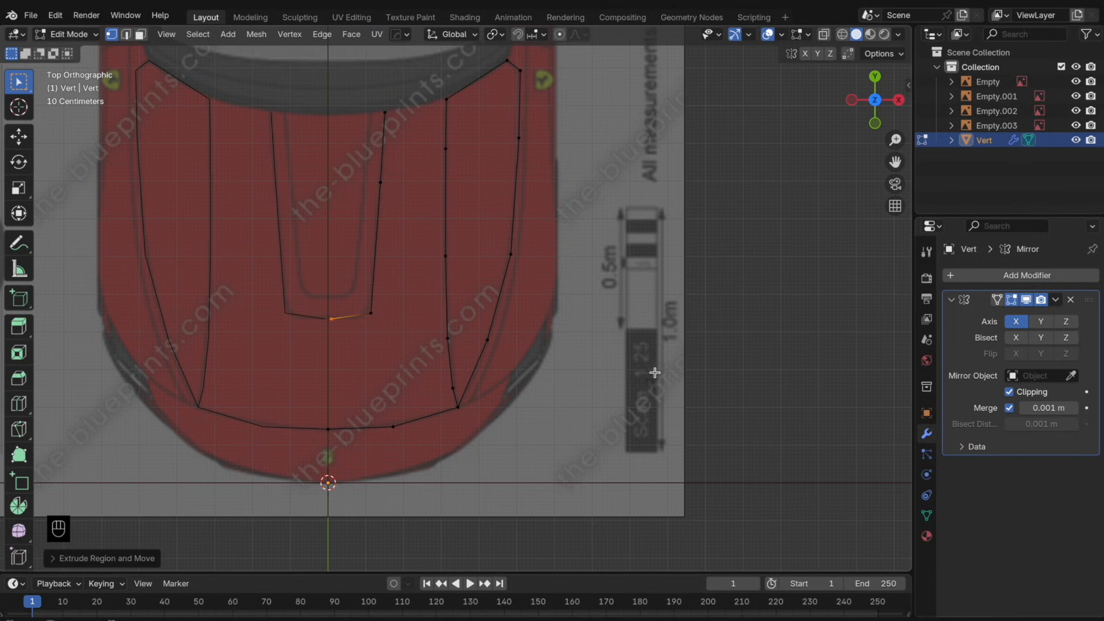
pyautogui.press('g')
pyautogui.press('x')
pyautogui.click(611, 370)
# - Add a vertex in the central panel's front edge and reposition the corner vertices to shape its bevelled front corner
pyautogui.press('Tab')
pyautogui.scroll(3, 379, 334)
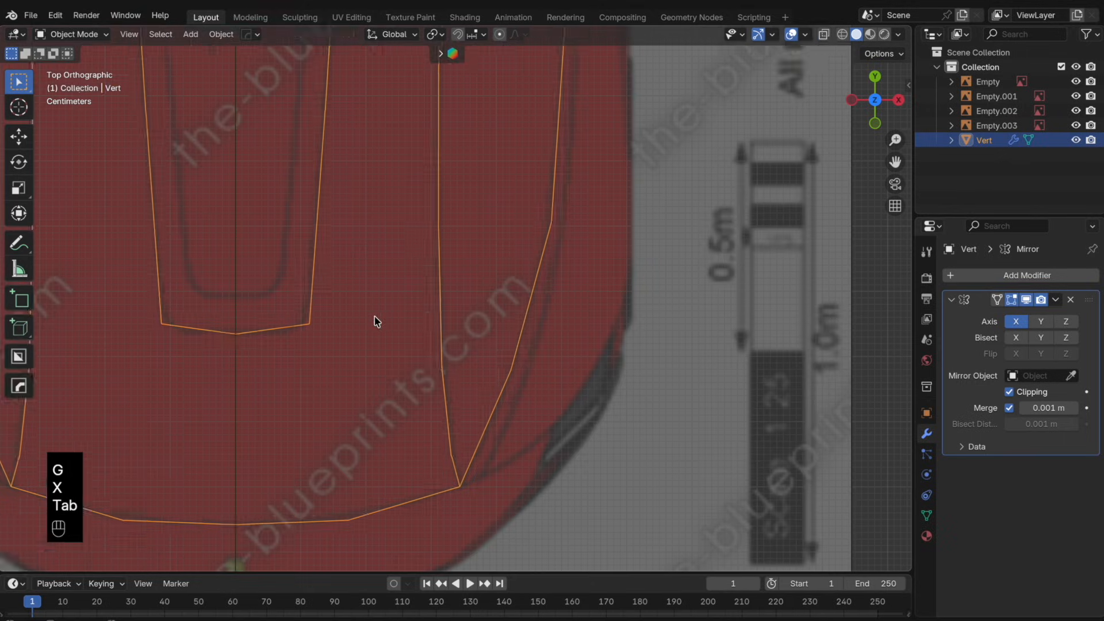
pyautogui.press('Tab')
pyautogui.press('super+r')
pyautogui.click(340, 323)
pyautogui.press('g')
pyautogui.click(327, 324)
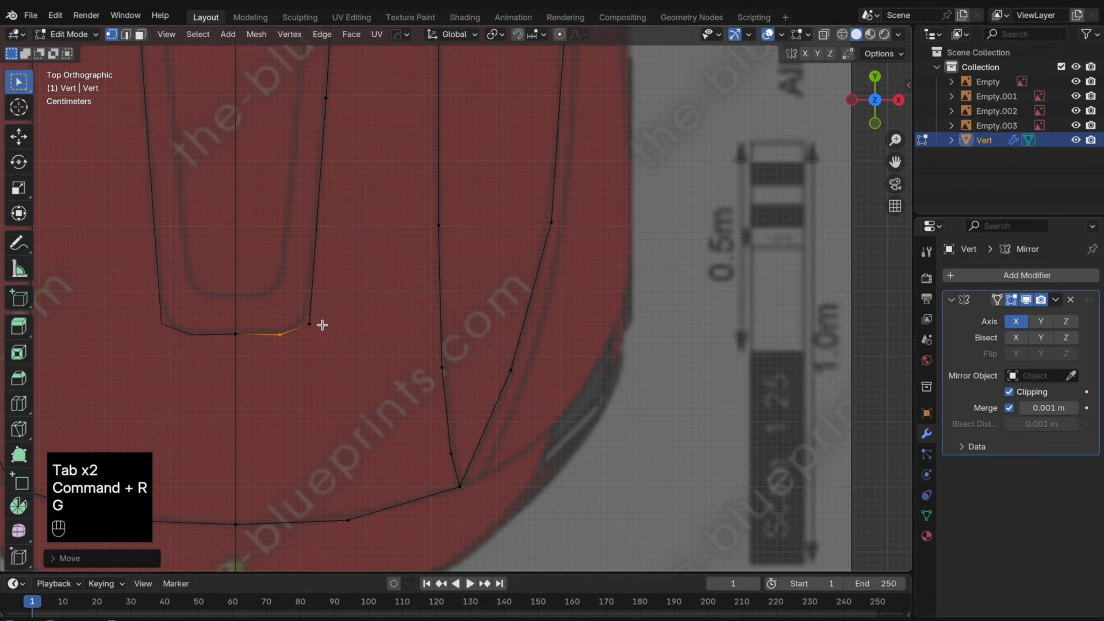
pyautogui.click(320, 322)
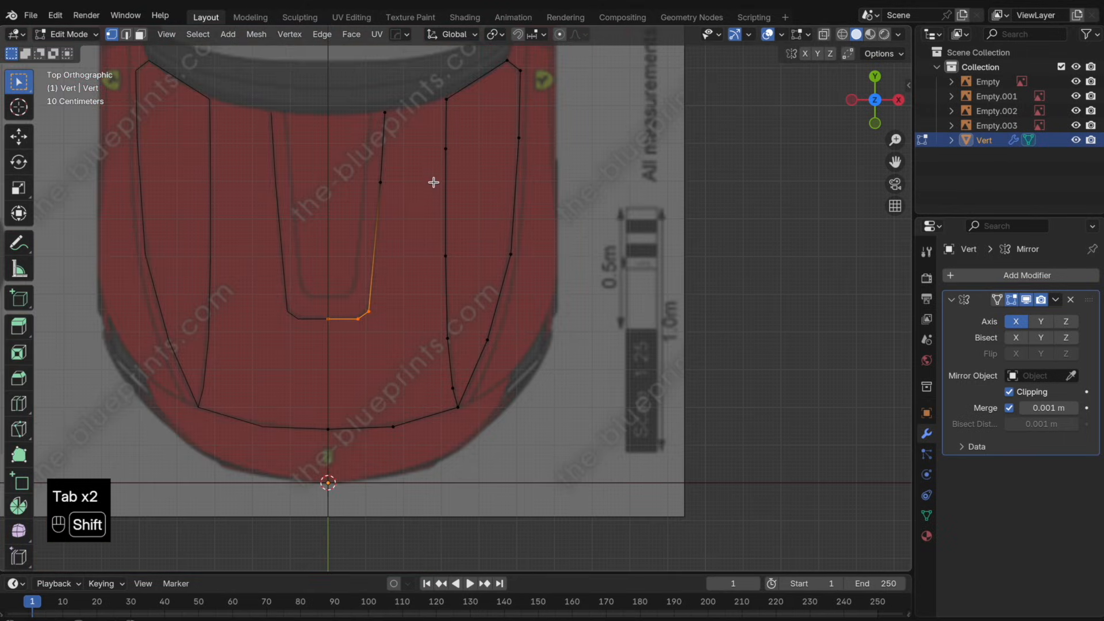
# - In front view, lower the central panel's front edge vertices along Z to the panel's lower line in the blueprint
pyautogui.keyDown('shift'); pyautogui.moveTo(405, 199); pyautogui.dragTo(330, 91); pyautogui.keyUp('shift')
pyautogui.click(875, 123)
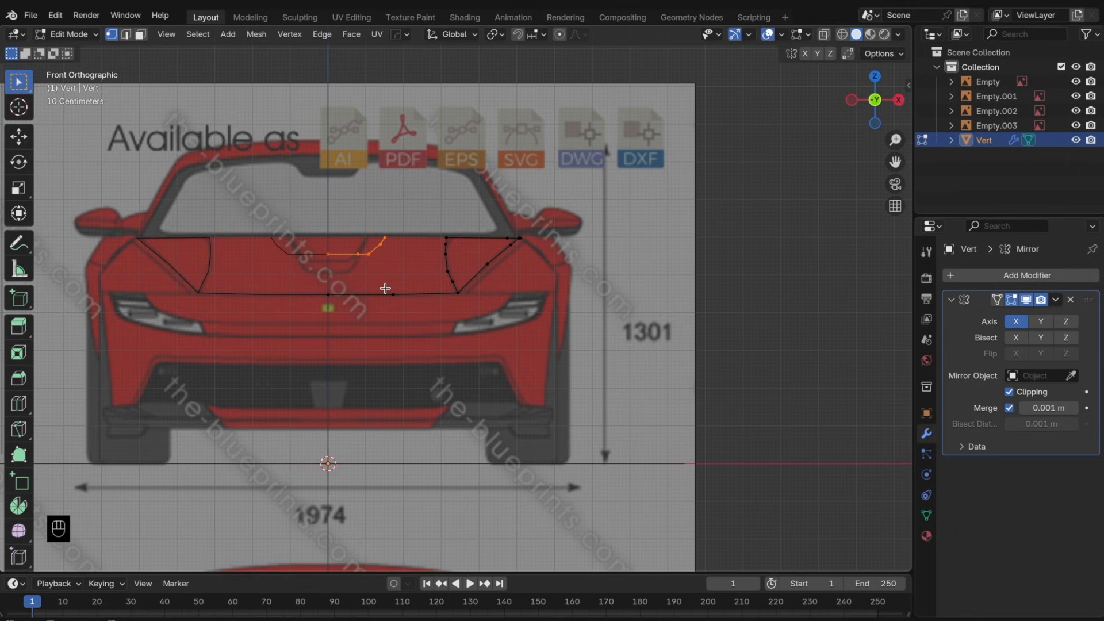
pyautogui.scroll(6, 387, 260)
pyautogui.keyDown('shift'); pyautogui.moveTo(380, 270); pyautogui.dragTo(527, 321, button='middle'); pyautogui.keyUp('shift')
pyautogui.moveTo(414, 291); pyautogui.dragTo(322, 232)
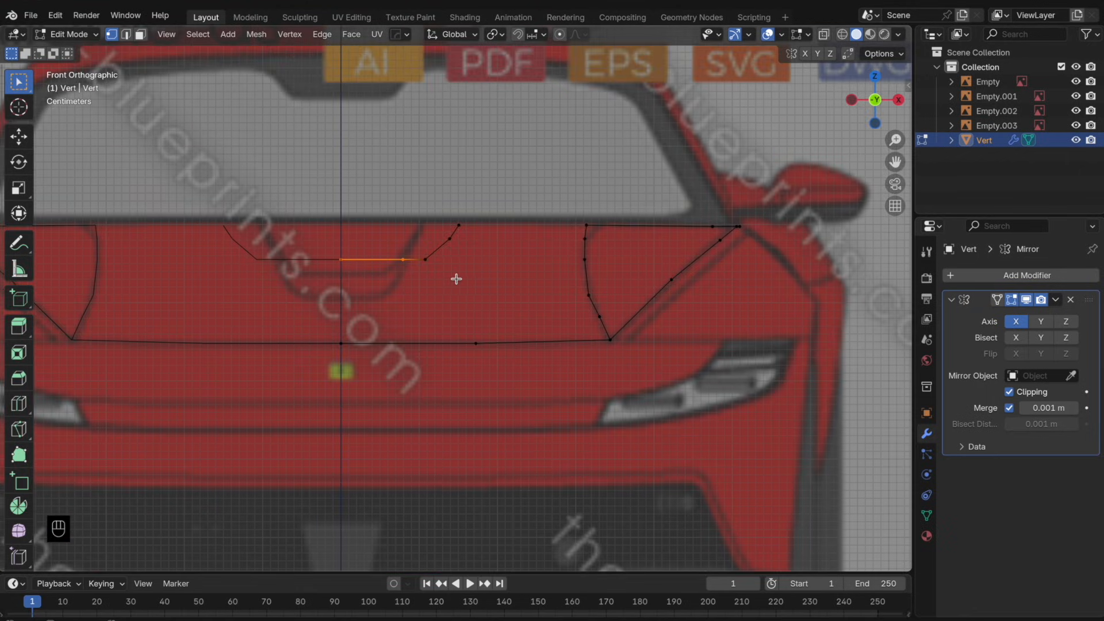
pyautogui.press('z')
pyautogui.click(449, 317)
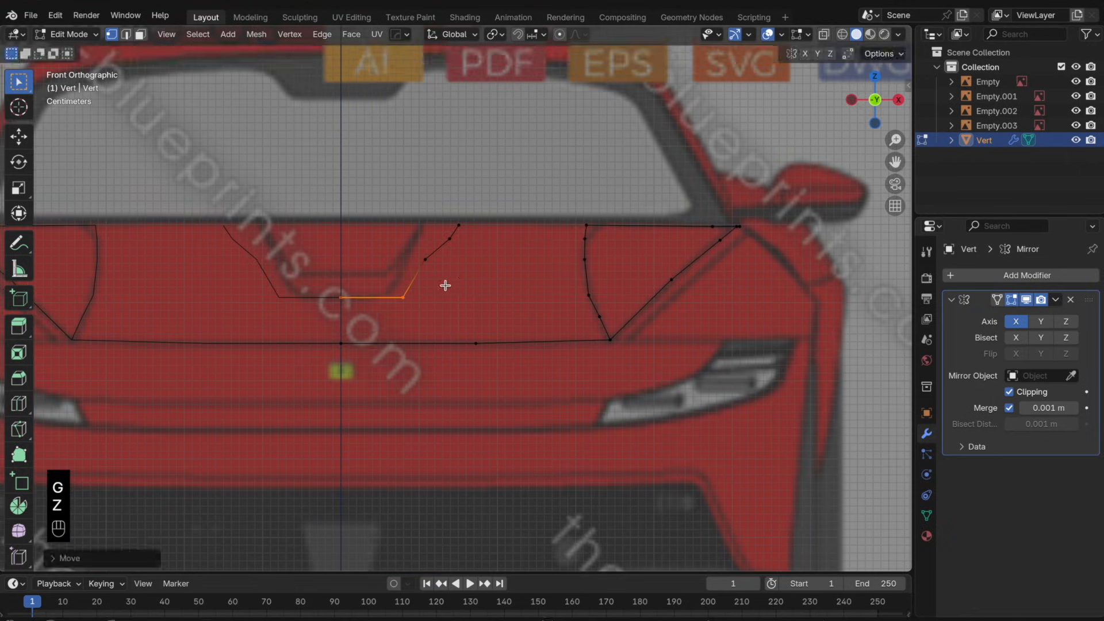
# - Lower the central panel's front corner vertex along Z, checking it in front and side views, to bring it near the front edge's height
pyautogui.moveTo(512, 206); pyautogui.dragTo(345, 312)
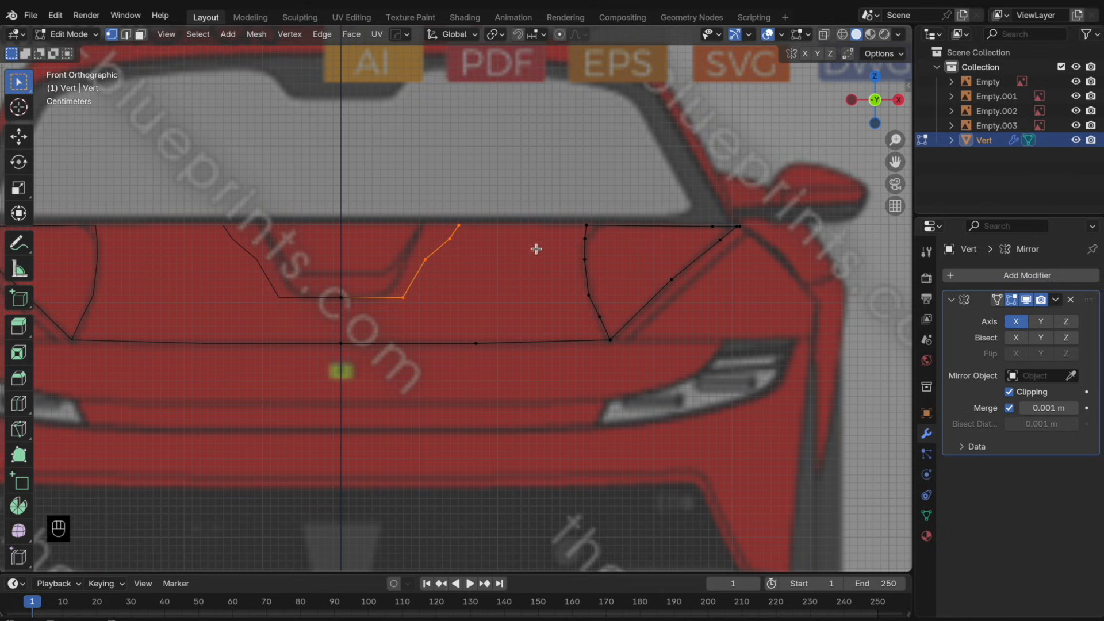
pyautogui.click(899, 100)
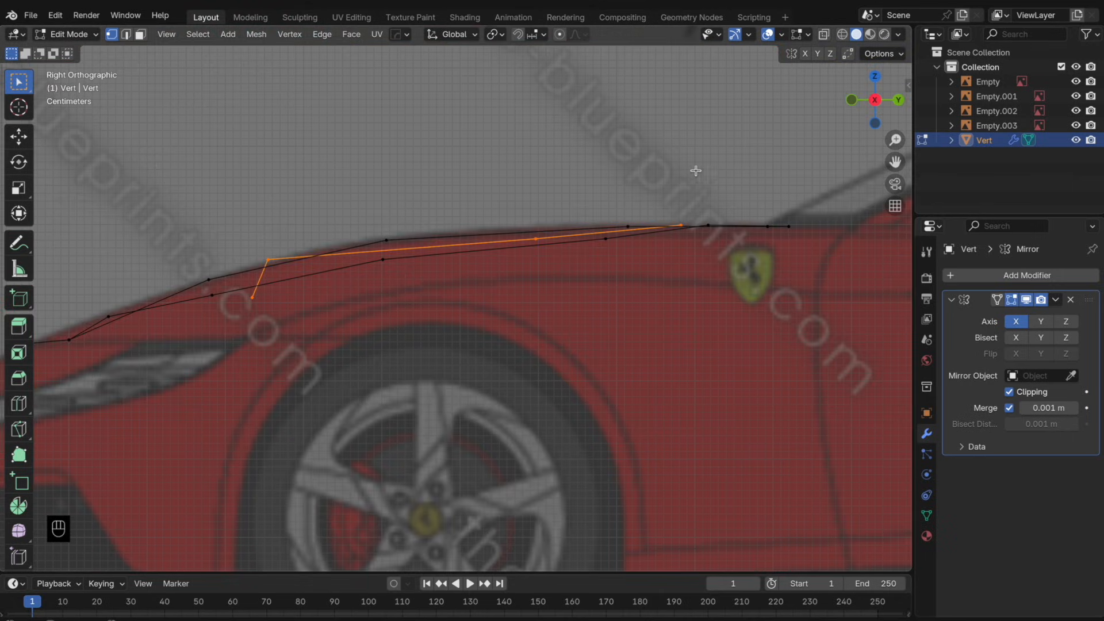
pyautogui.click(853, 100)
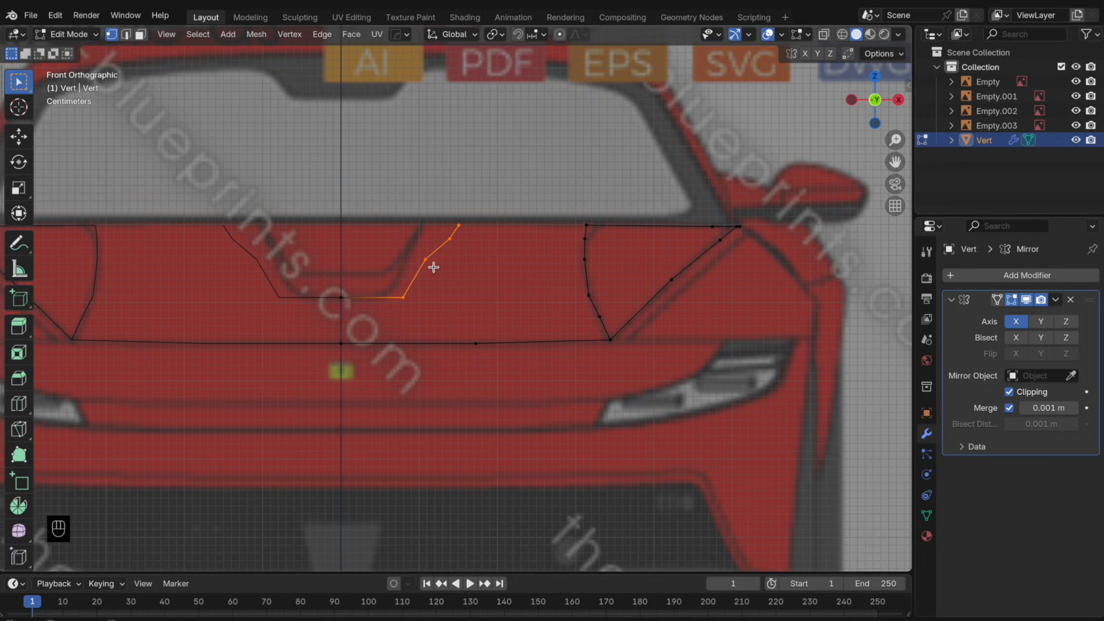
pyautogui.press('g')
pyautogui.press('z')
pyautogui.click(489, 263)
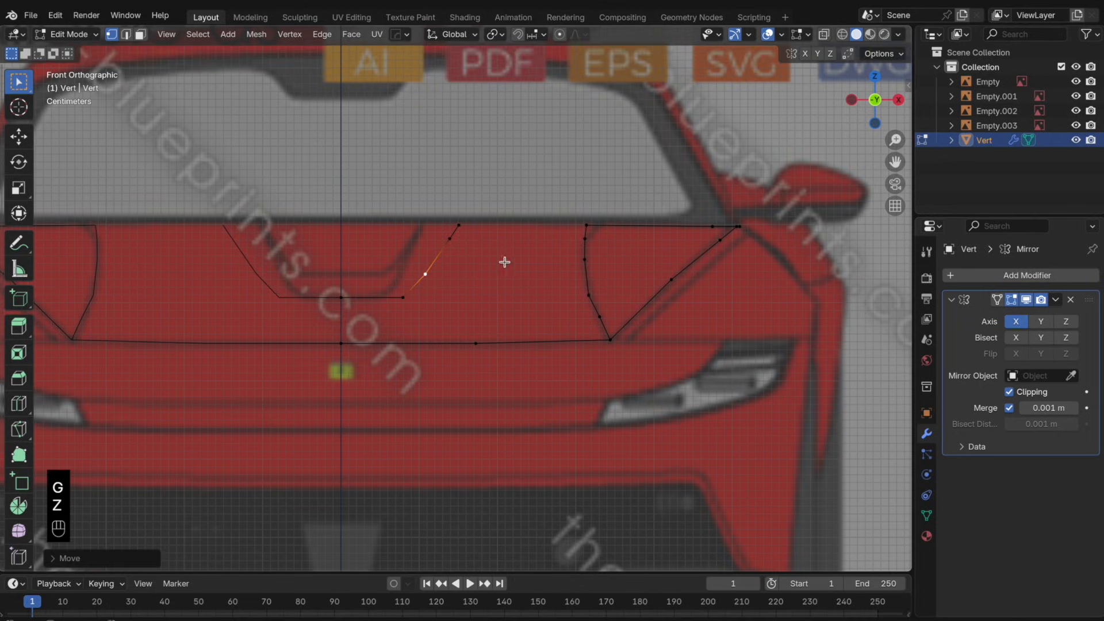
pyautogui.click(898, 100)
pyautogui.press('g')
pyautogui.press('z')
pyautogui.click(508, 306)
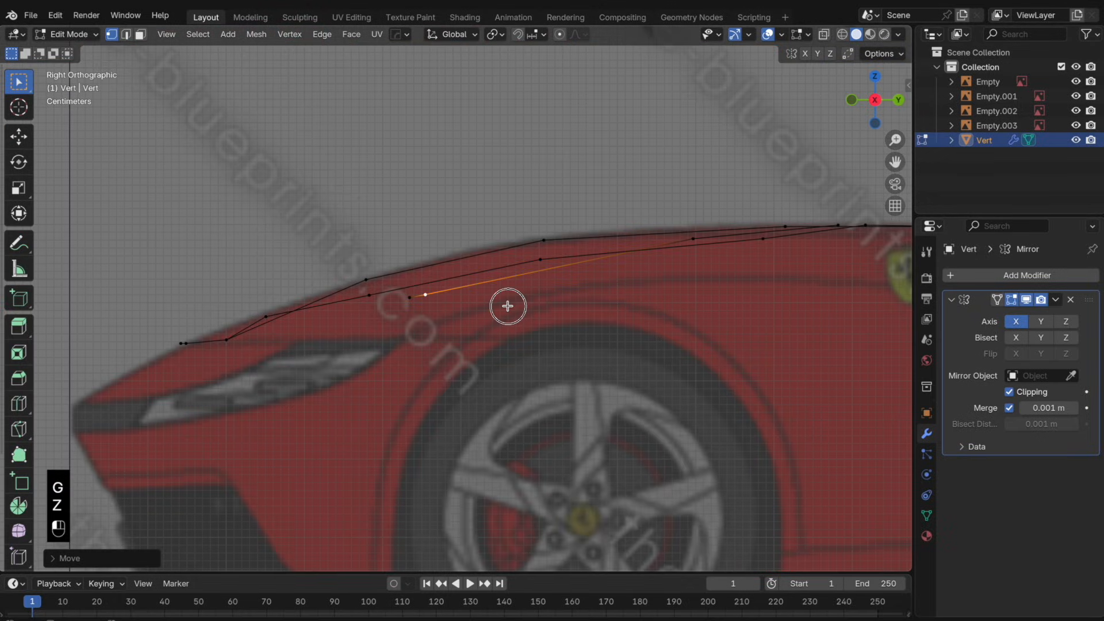
pyautogui.click(409, 304)
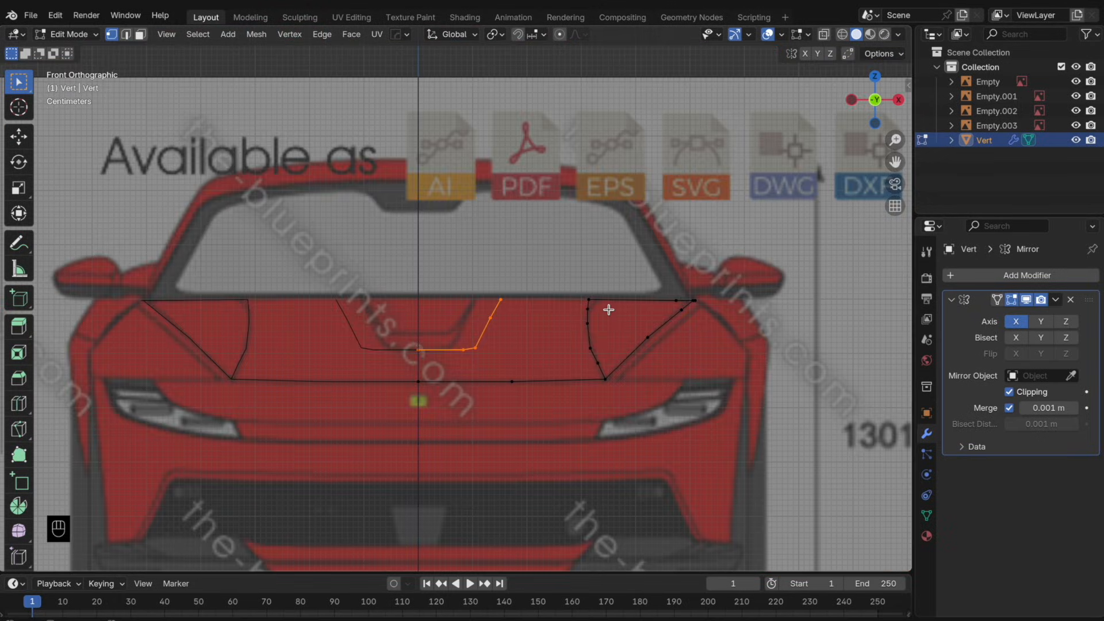
# - Duplicate the central panel outline and raise the copy along Z to the inner panel's front edge in front view
pyautogui.hotkey('shift', 'd')
pyautogui.press('x')
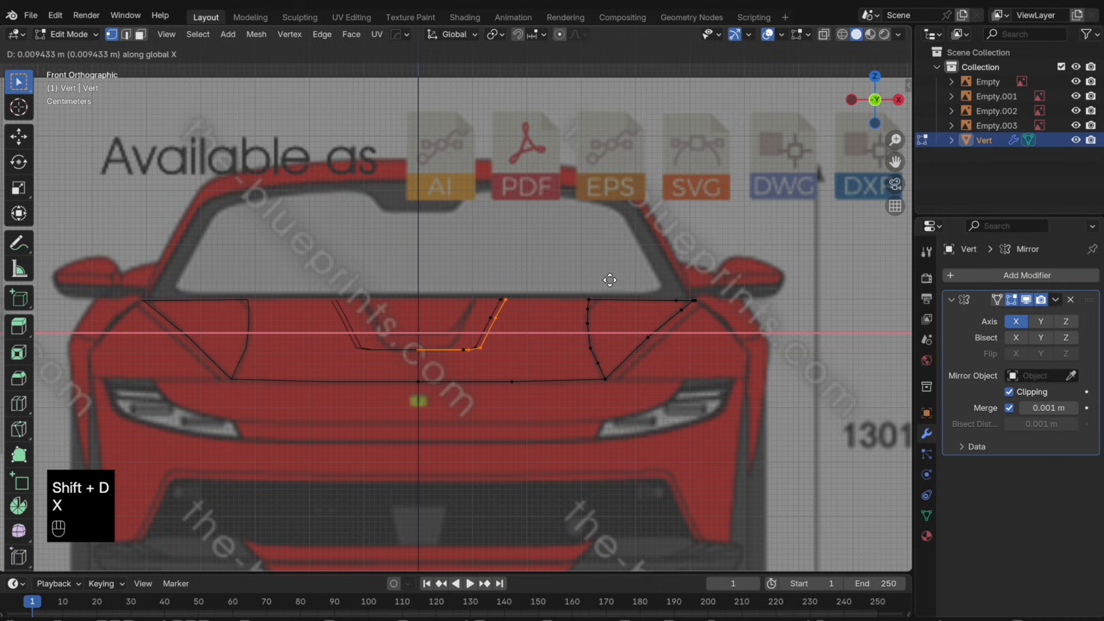
pyautogui.press('z')
pyautogui.click(608, 286)
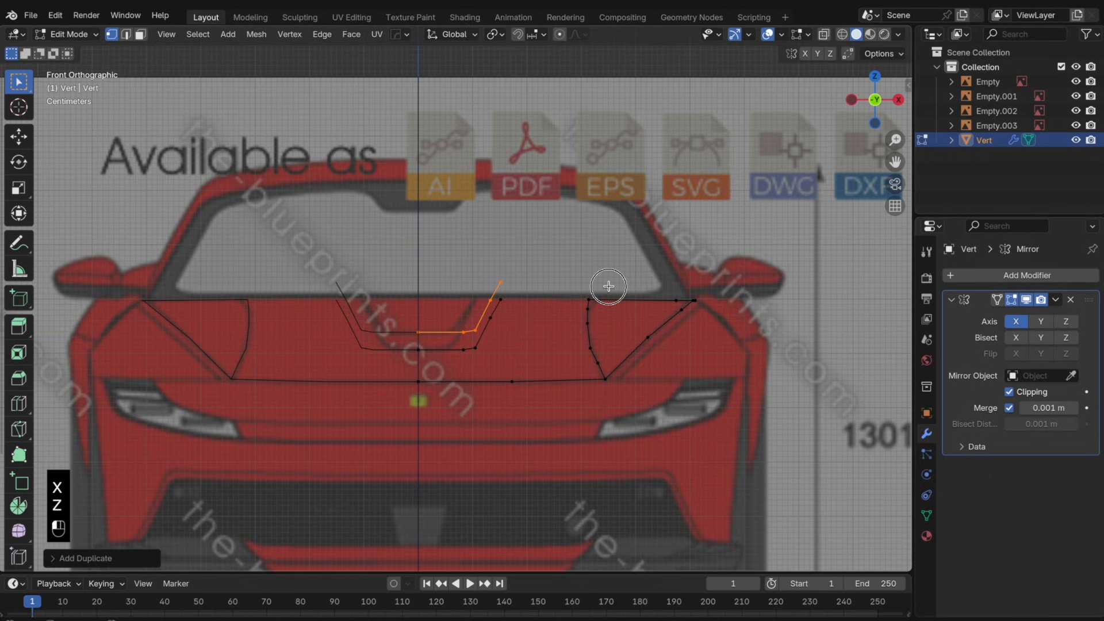
# - Set the pivot to the active centreline vertex and scale the copied outline inward along X to match the inner panel's width
pyautogui.keyDown('shift'); pyautogui.click(418, 333); pyautogui.keyUp('shift')
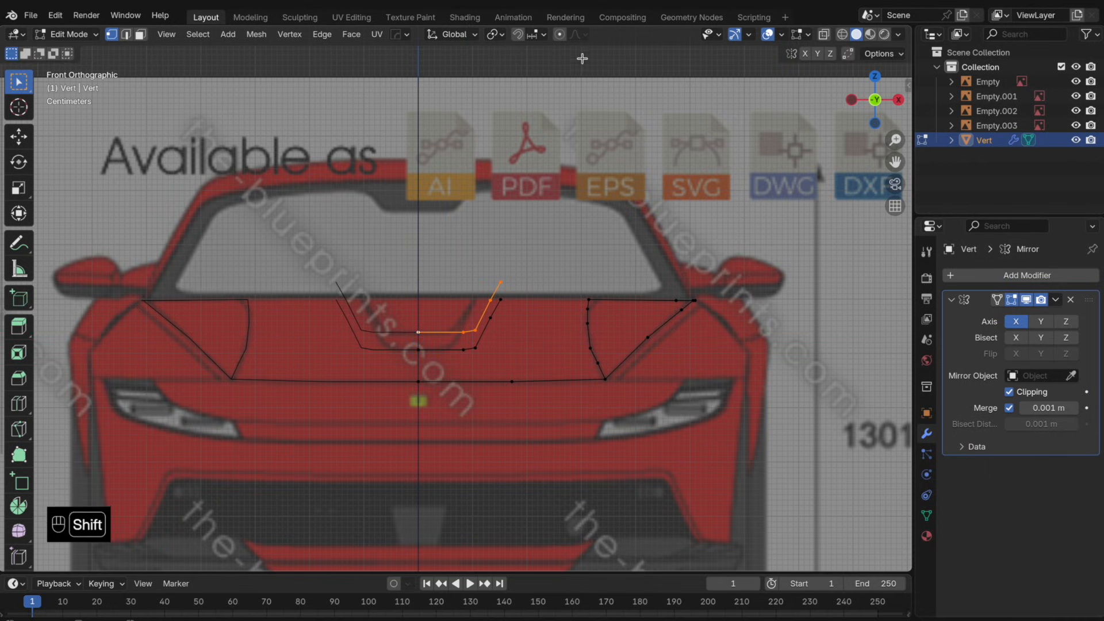
pyautogui.click(495, 34)
pyautogui.click(523, 135)
pyautogui.press('s')
pyautogui.press('x')
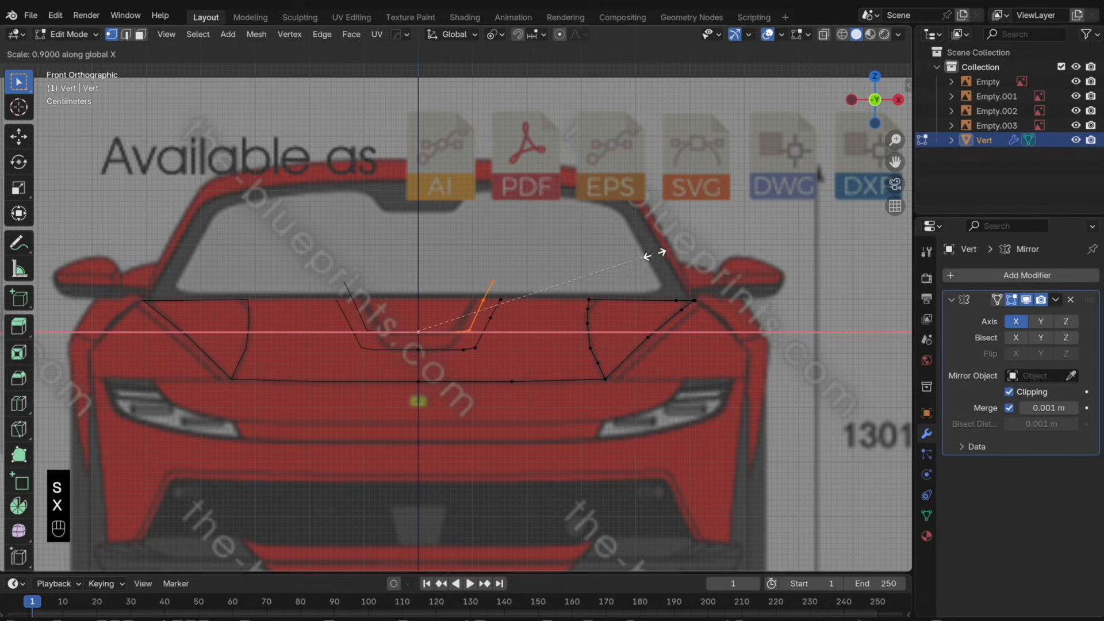
pyautogui.click(611, 259)
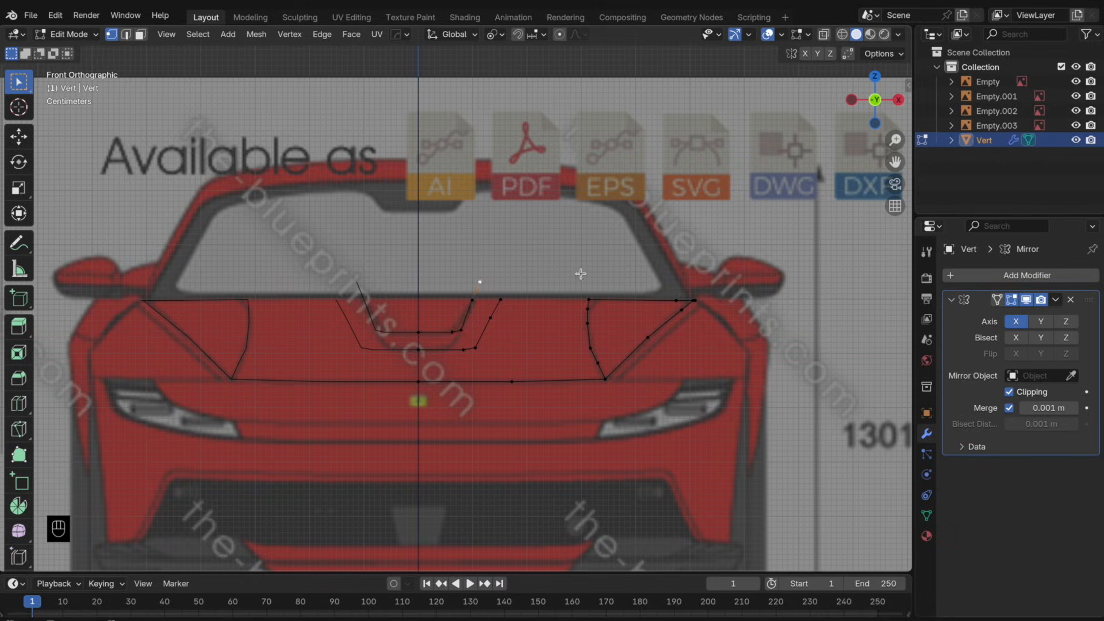
# - Lower the copied outline's two rear vertices along Z to bring them closer to the outer panel line
pyautogui.moveTo(580, 276); pyautogui.dragTo(649, 278, button='middle')
pyautogui.press('g')
pyautogui.press('z')
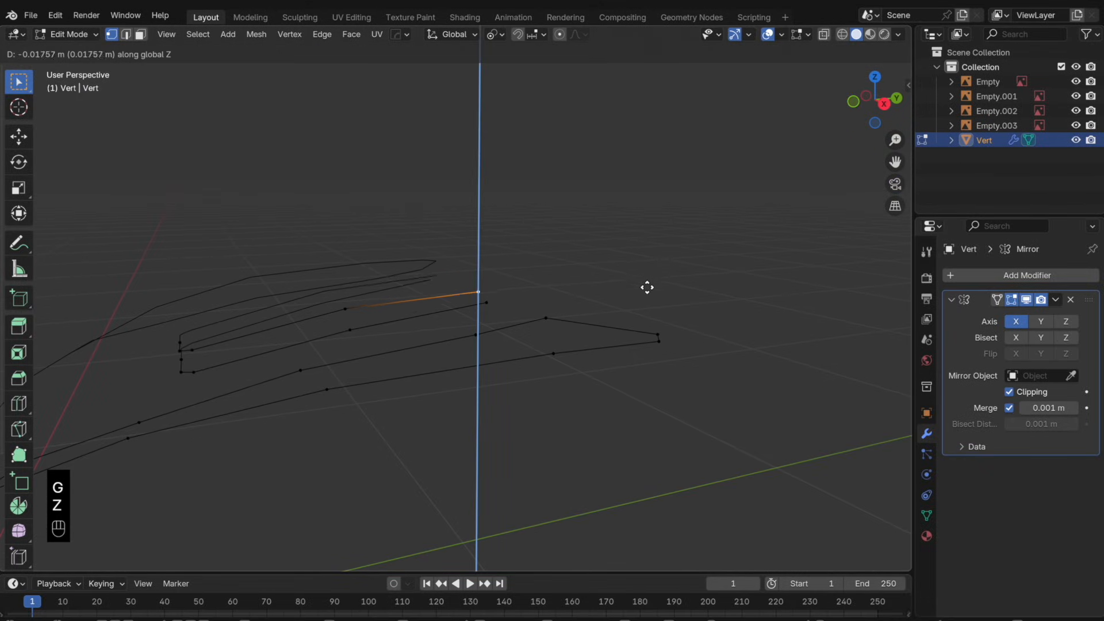
pyautogui.click(648, 293)
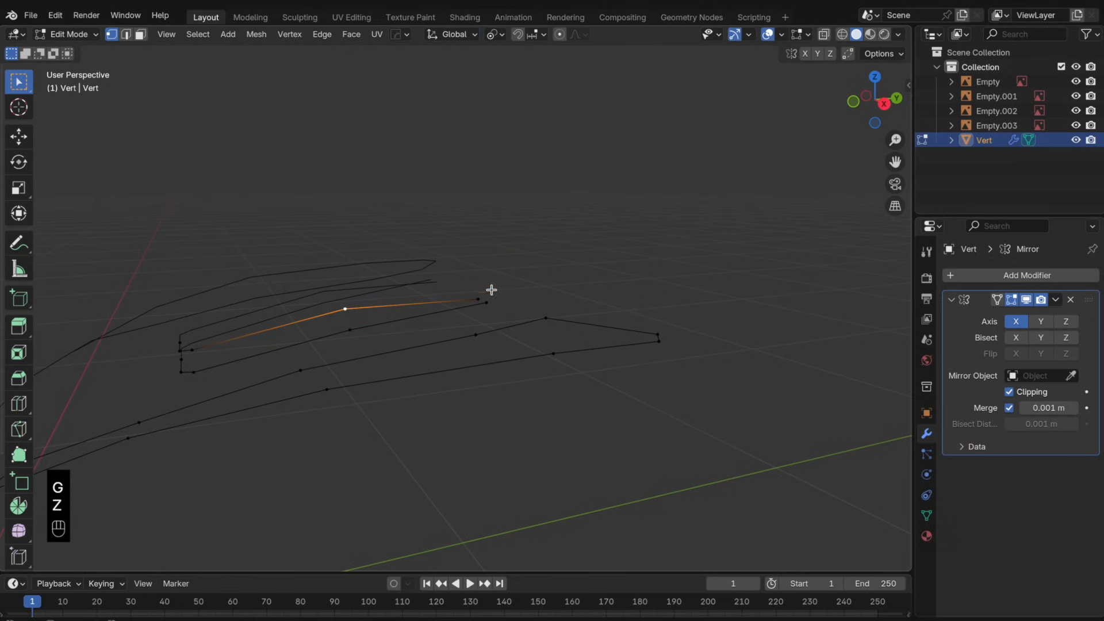
pyautogui.press('Tab')
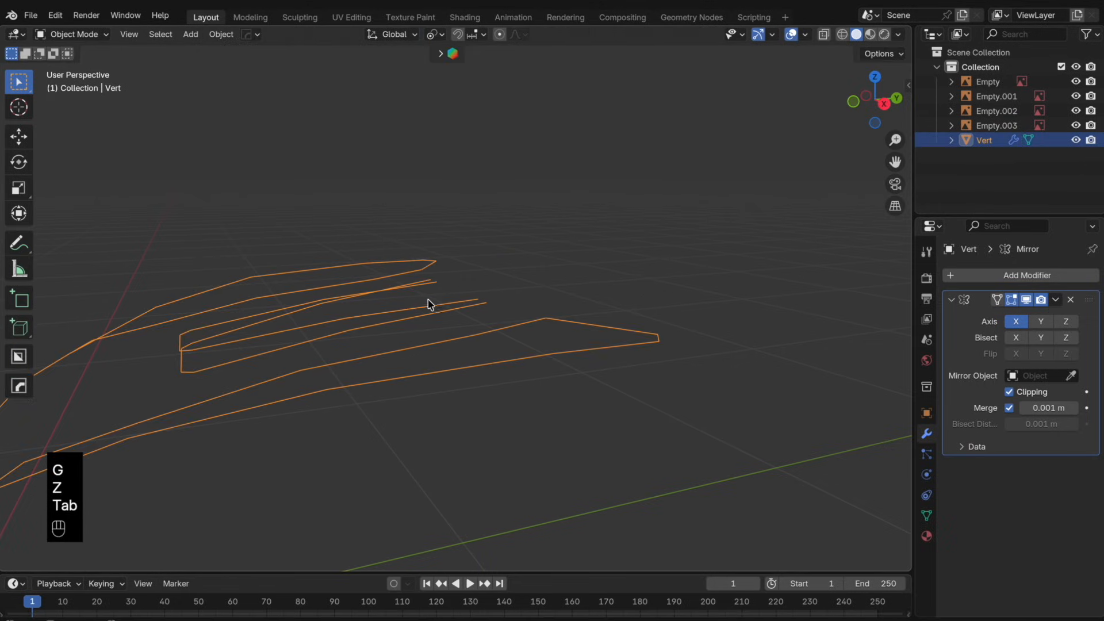
pyautogui.scroll(-2, 429, 300)
pyautogui.moveTo(408, 300); pyautogui.dragTo(442, 303, button='middle')
# - In top view, scale the inner outline along Y by about 0.88 from its windshield-end vertex to match the inner panel's length
pyautogui.press('Tab')
pyautogui.click(873, 76)
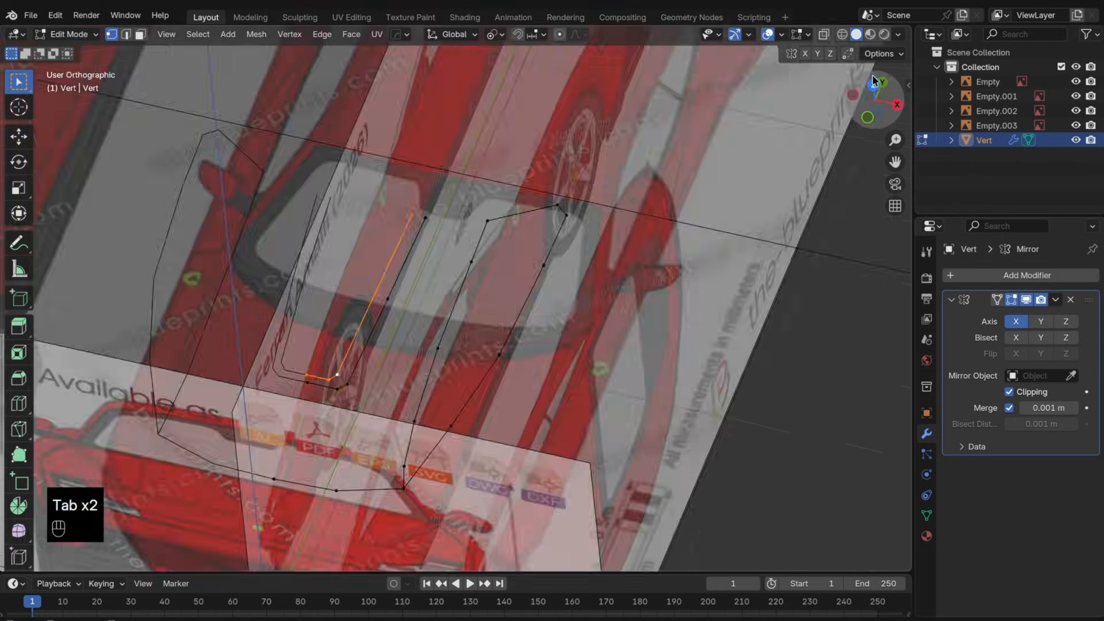
pyautogui.keyDown('shift'); pyautogui.click(374, 190); pyautogui.keyUp('shift')
pyautogui.keyDown('shift'); pyautogui.click(359, 186); pyautogui.keyUp('shift')
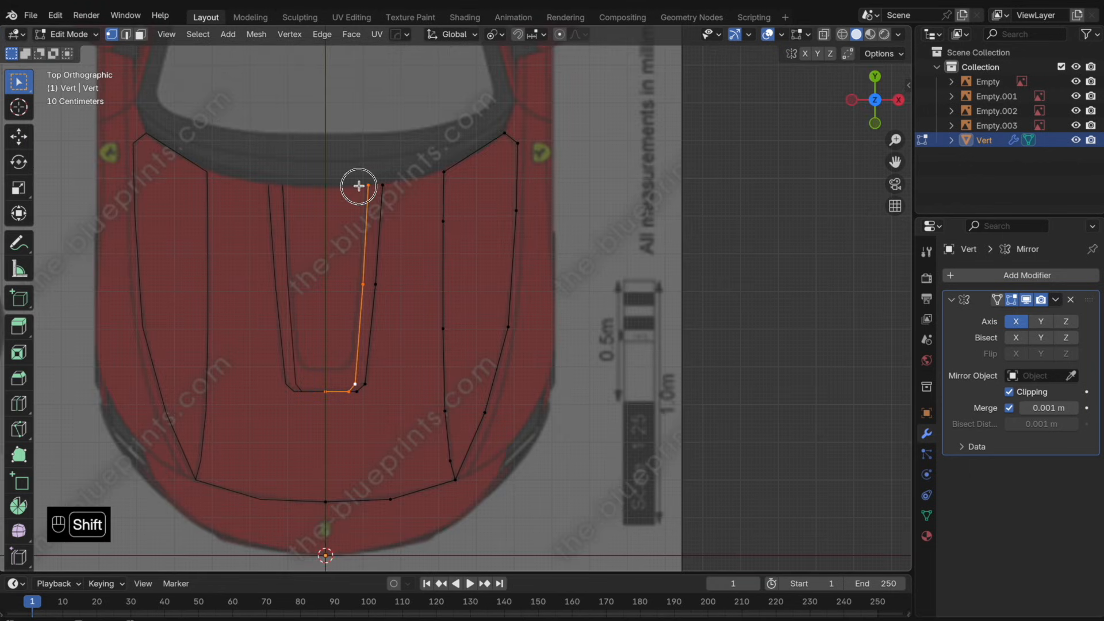
pyautogui.press('s')
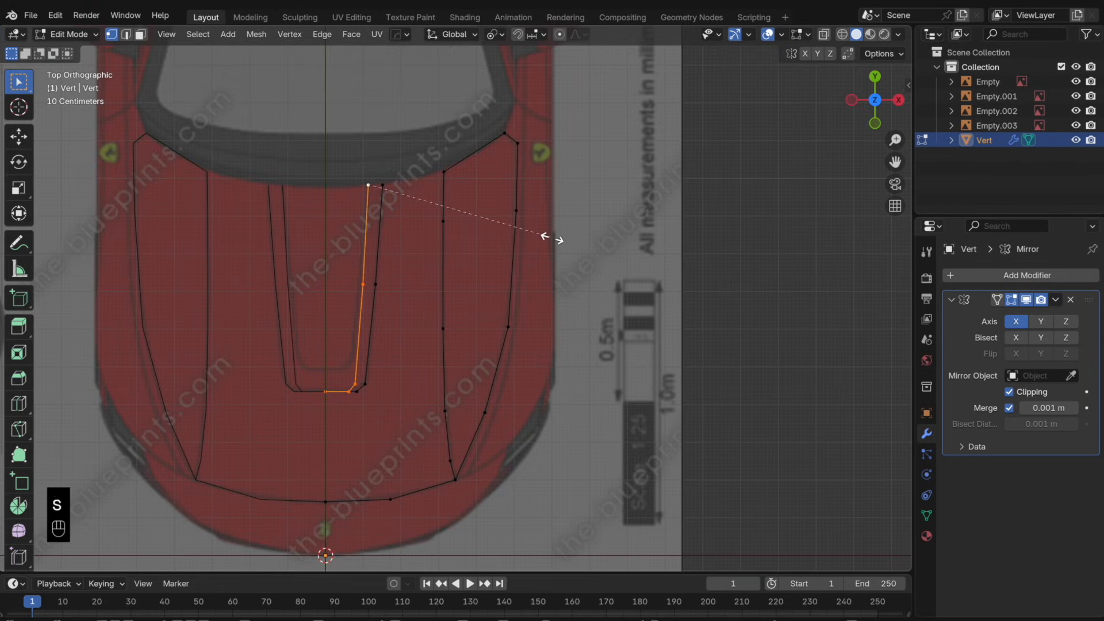
pyautogui.press('y')
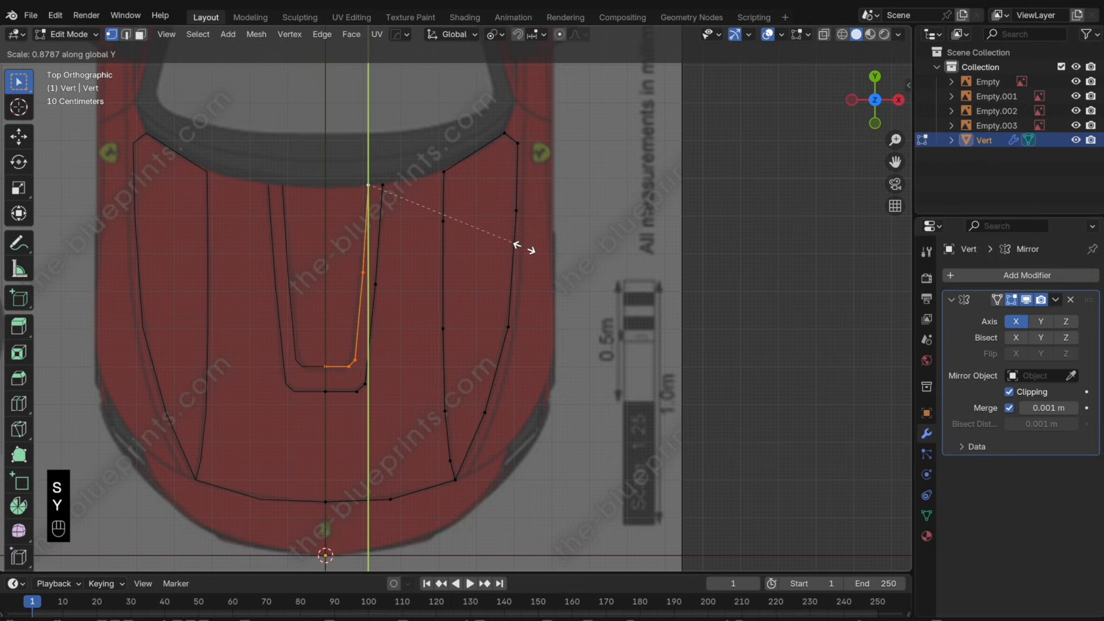
pyautogui.rightClick(516, 245)
pyautogui.press('s')
pyautogui.press('x')
pyautogui.press('super+z')
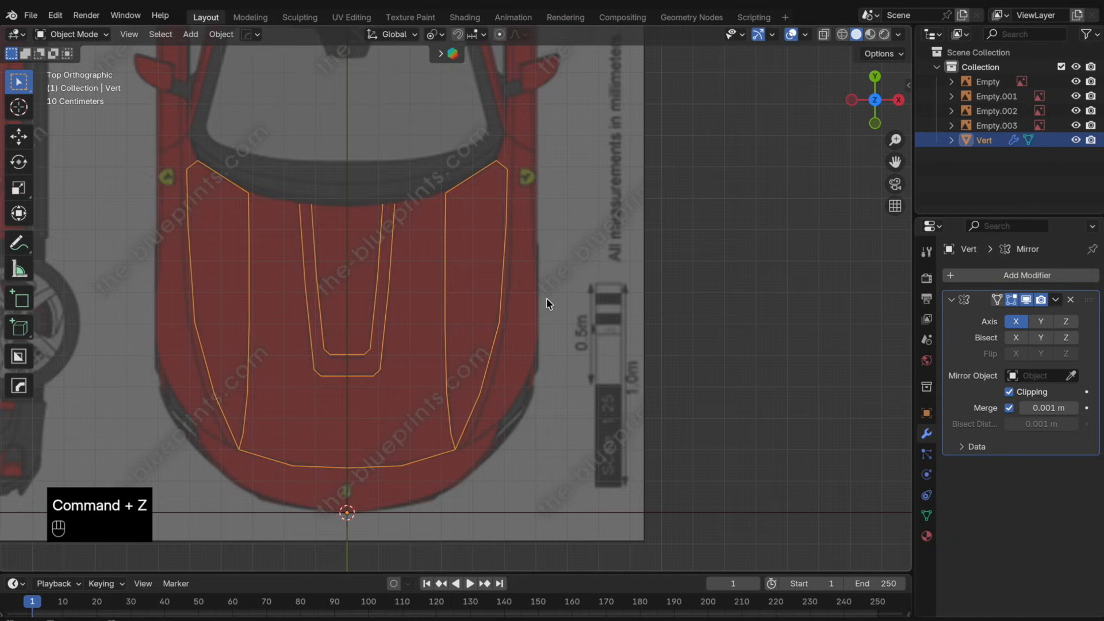
# - Add a level 2 Subdivision modifier to the hood outlines, with flat shading, and toggle its viewport effect to compare the curves
pyautogui.press('super+2')
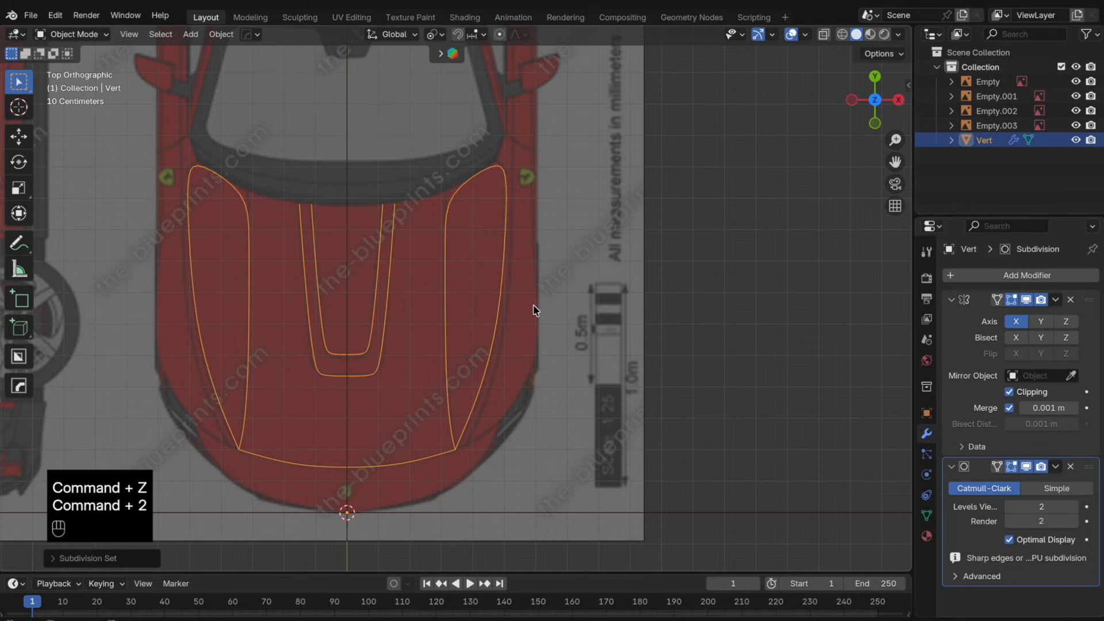
pyautogui.press('shift')
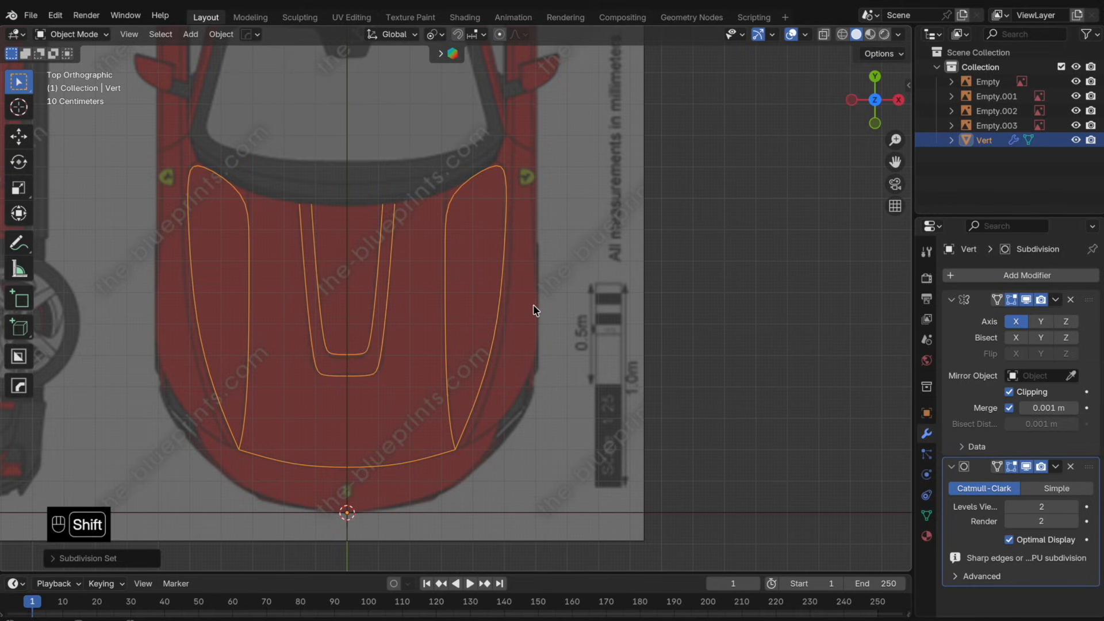
pyautogui.hotkey('shift', 't')
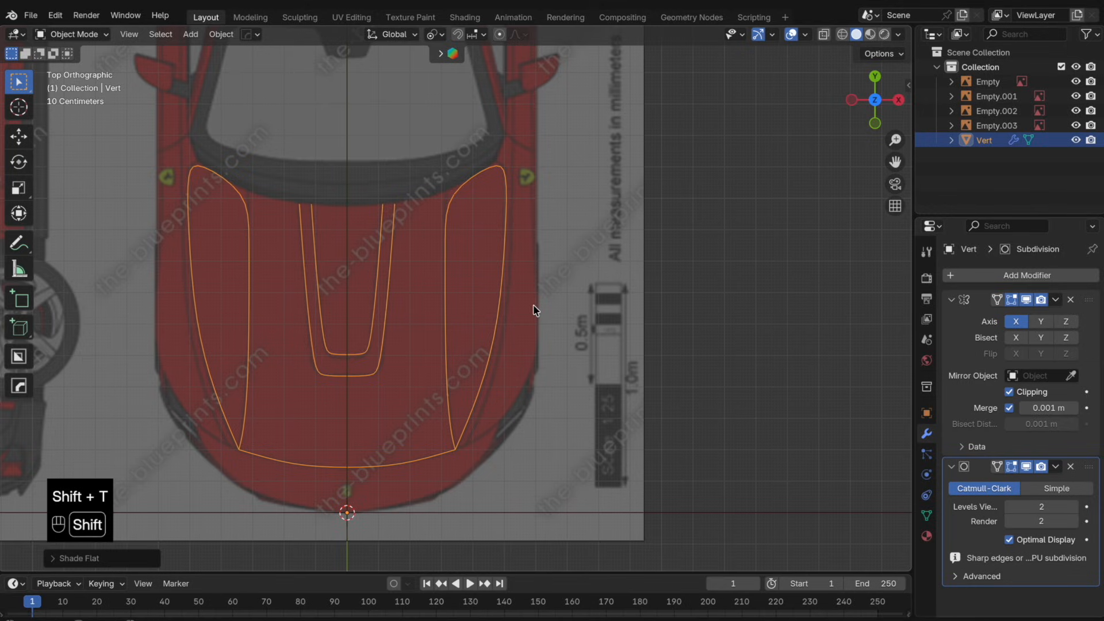
pyautogui.hotkey('shift', 'r')
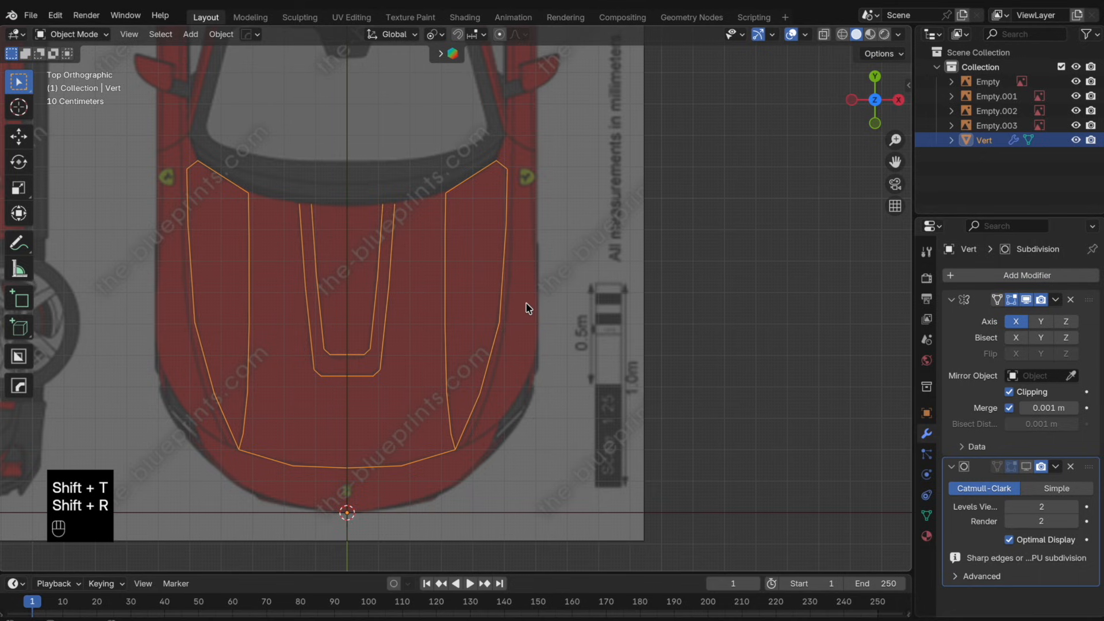
# - Duplicate the outer central panel line's rear segment outward along X and shift the copy along Y toward the windshield edge
pyautogui.keyDown('alt'); pyautogui.click(487, 285); pyautogui.keyUp('alt')
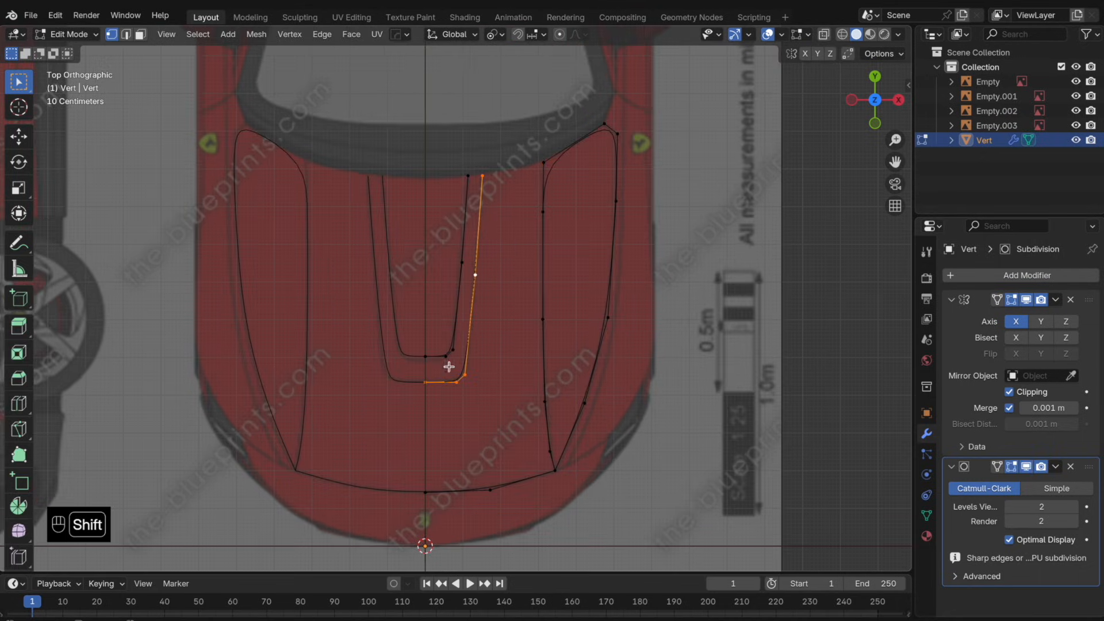
pyautogui.hotkey('shift', 'd')
pyautogui.press('x')
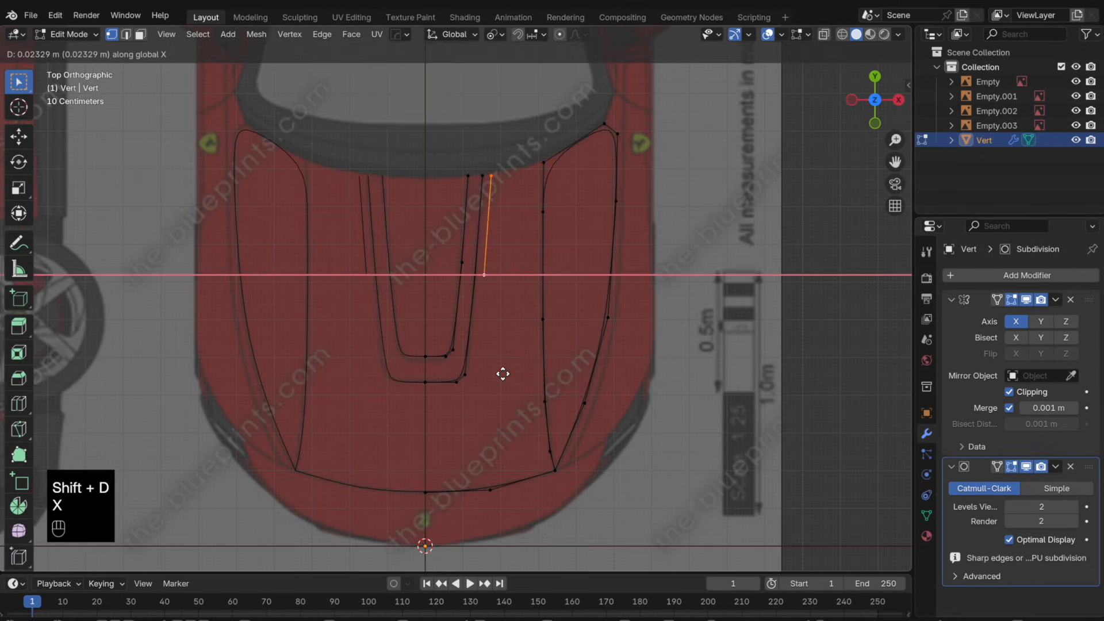
pyautogui.click(521, 372)
pyautogui.press('g')
pyautogui.press('y')
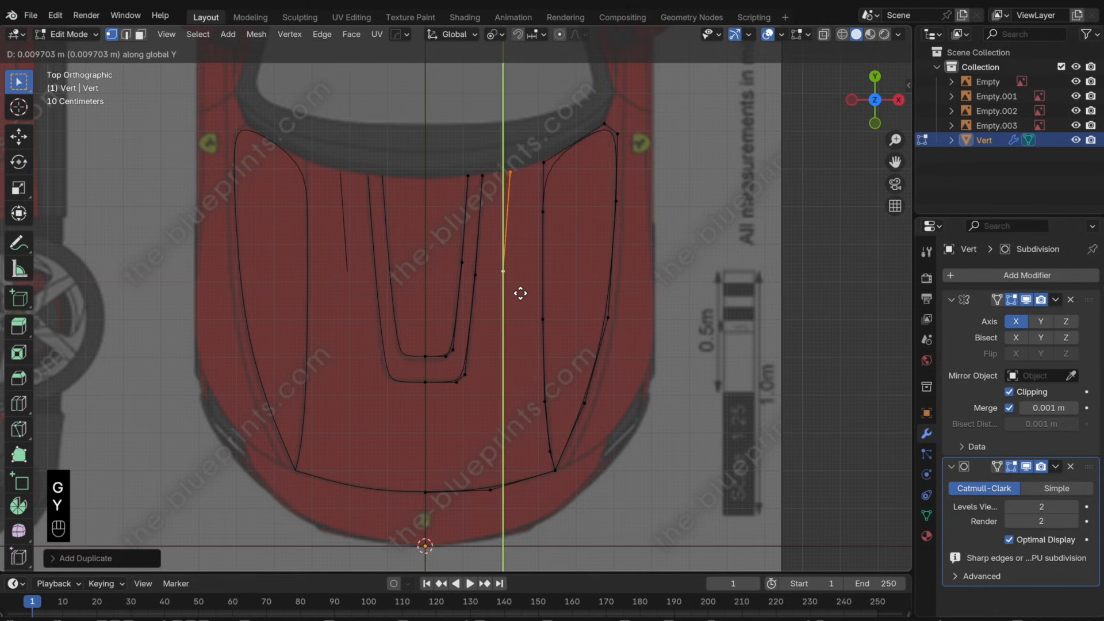
# - Move the copied segment's front vertex slightly outward along X to straighten the new hood line
pyautogui.press('g')
pyautogui.press('x')
pyautogui.click(515, 295)
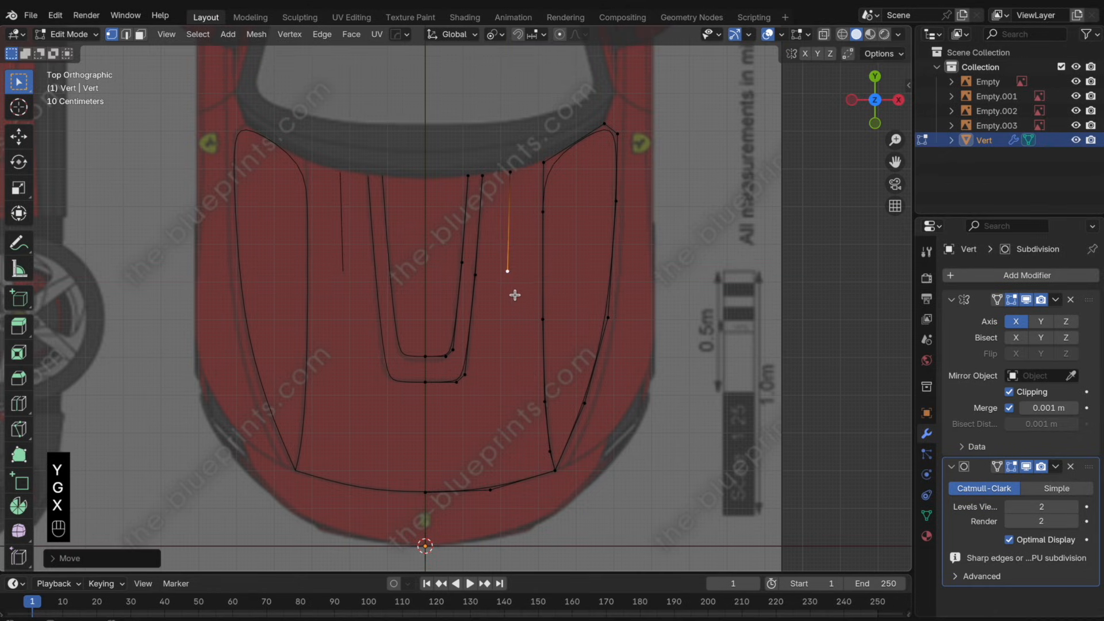
# - Slide the outer central panel line's middle vertex along its edge slightly toward the windshield
pyautogui.click(482, 289)
pyautogui.press('g')
pyautogui.press('g')
pyautogui.click(552, 274)
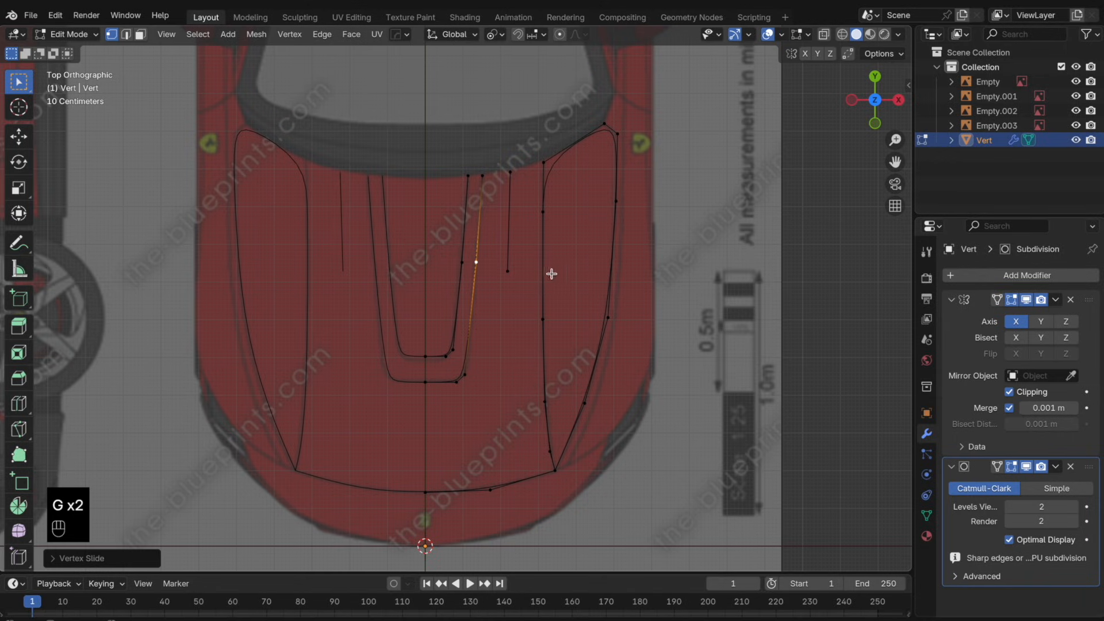
# - In top view, extrude the new hood line's front vertex about 0.33 m along Y toward the car's nose
pyautogui.click(515, 228)
pyautogui.click(874, 123)
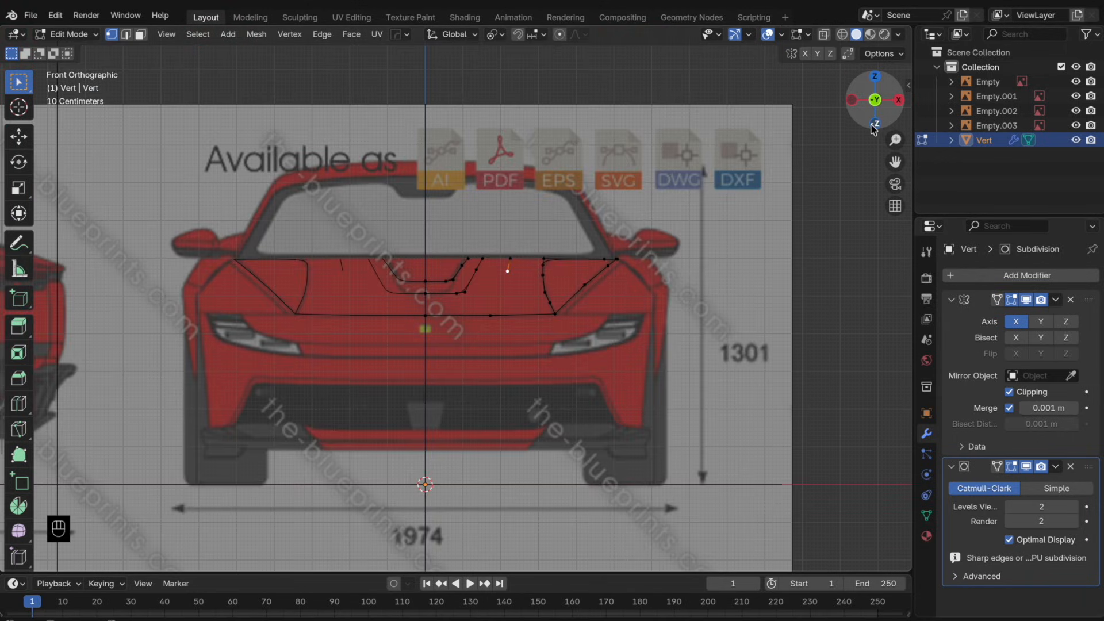
pyautogui.click(875, 76)
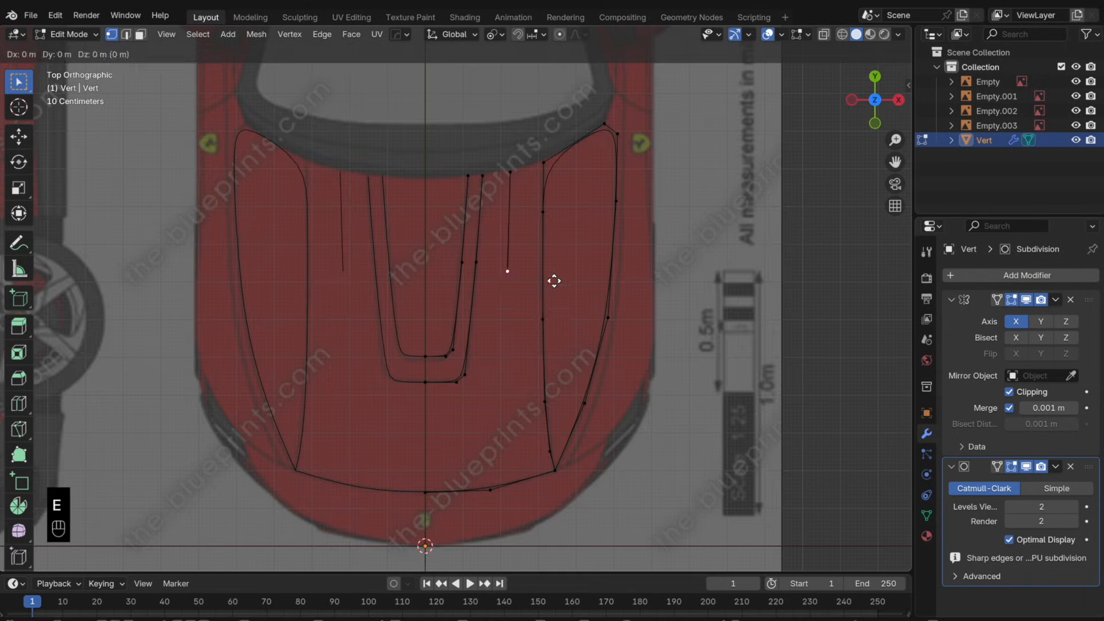
pyautogui.press('e')
pyautogui.press('y')
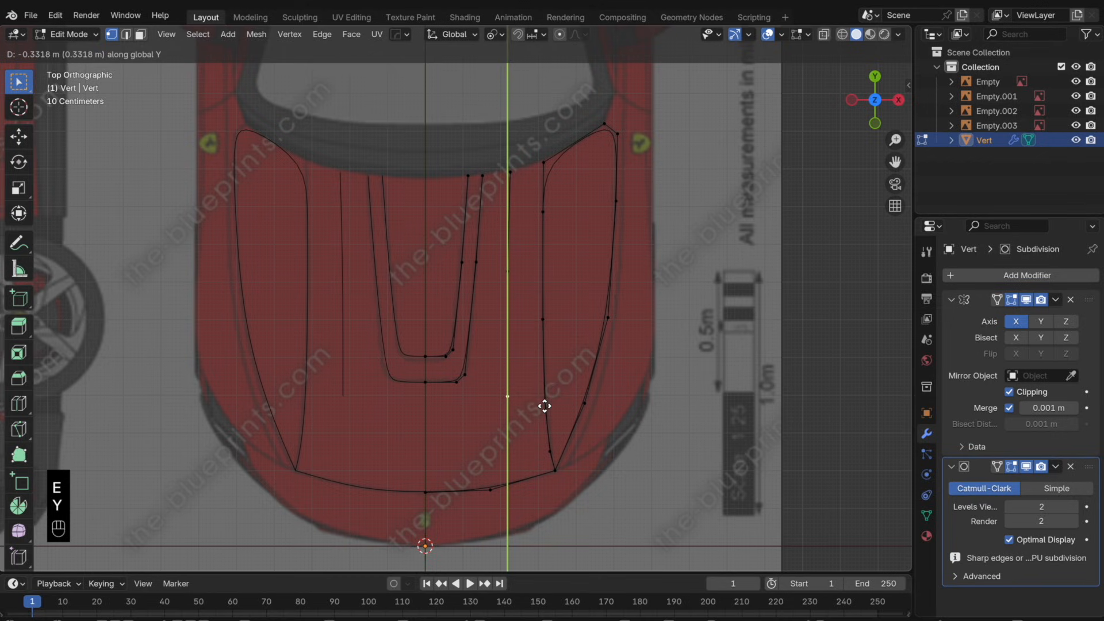
pyautogui.click(545, 406)
# - In side view, lower the extruded vertex along Z to follow the slope of the hood lines
pyautogui.click(898, 100)
pyautogui.press('g')
pyautogui.press('z')
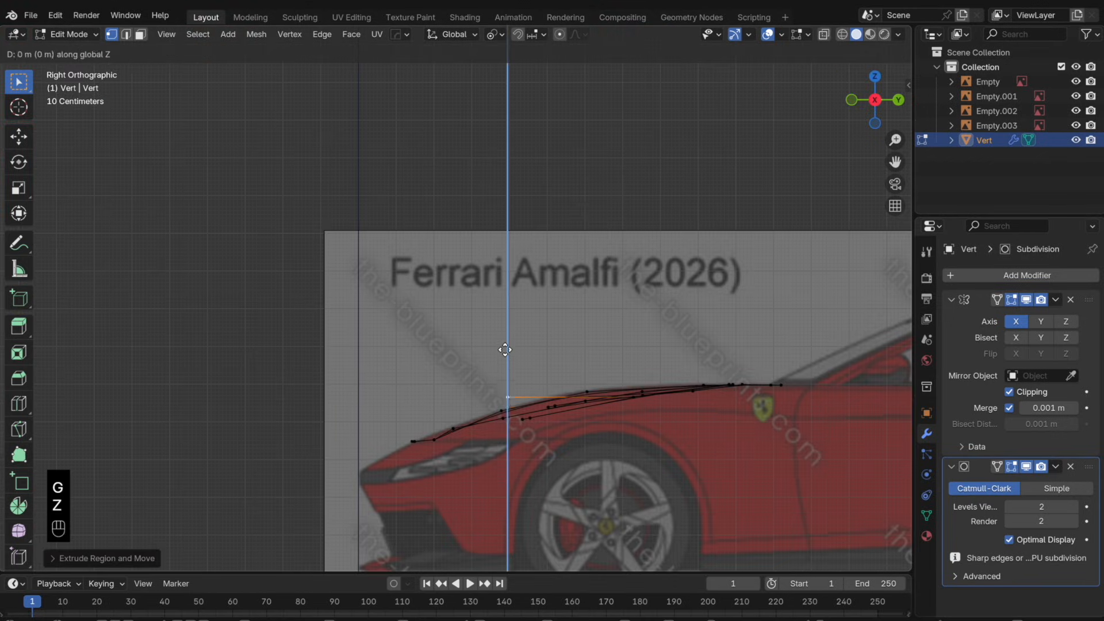
pyautogui.click(506, 370)
pyautogui.press('Tab')
pyautogui.press('Tab')
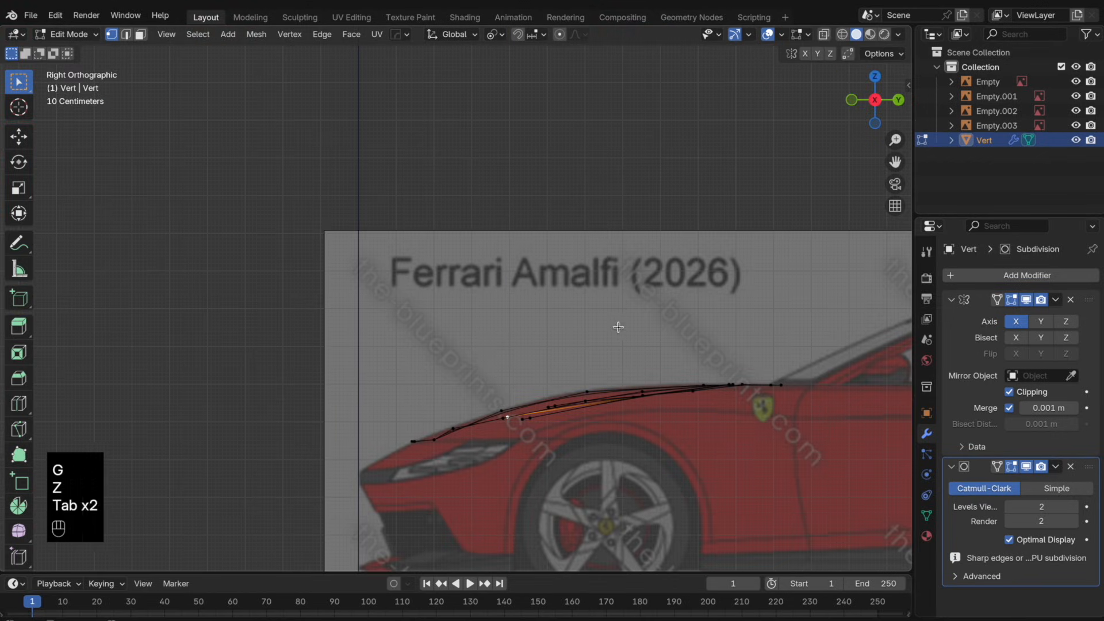
# - In top view, extrude the vertex again about 0.22 m along Y up to the hood's front edge
pyautogui.click(875, 76)
pyautogui.press('e')
pyautogui.press('y')
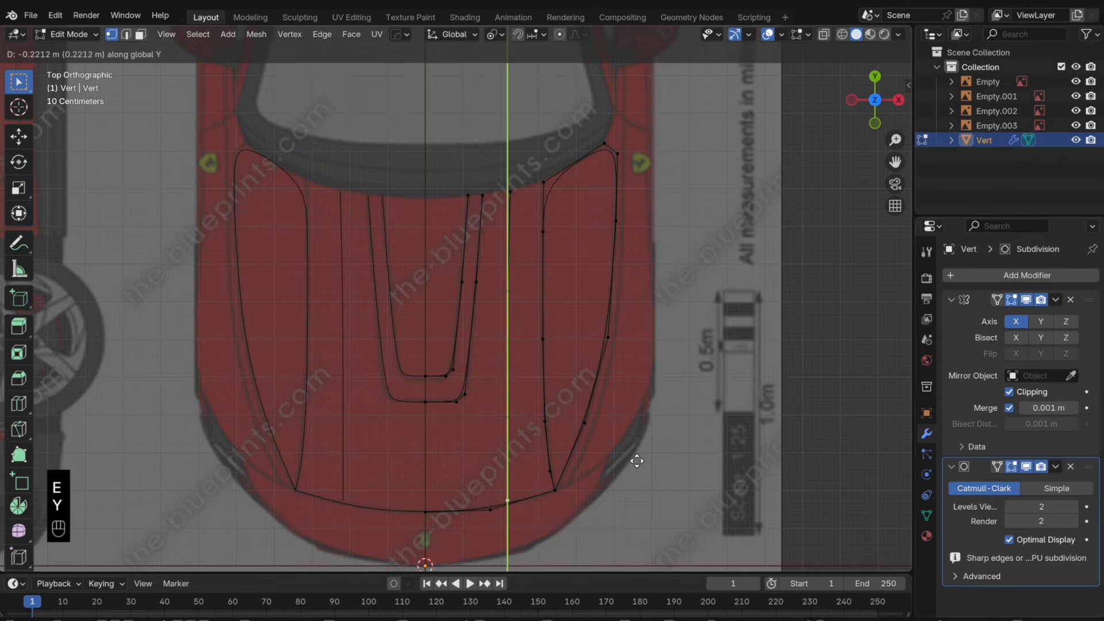
pyautogui.click(638, 461)
# - Shift the new hood line's vertices along X to give it a smooth curve, and adjust its windshield-end vertex along Y
pyautogui.press('g')
pyautogui.press('x')
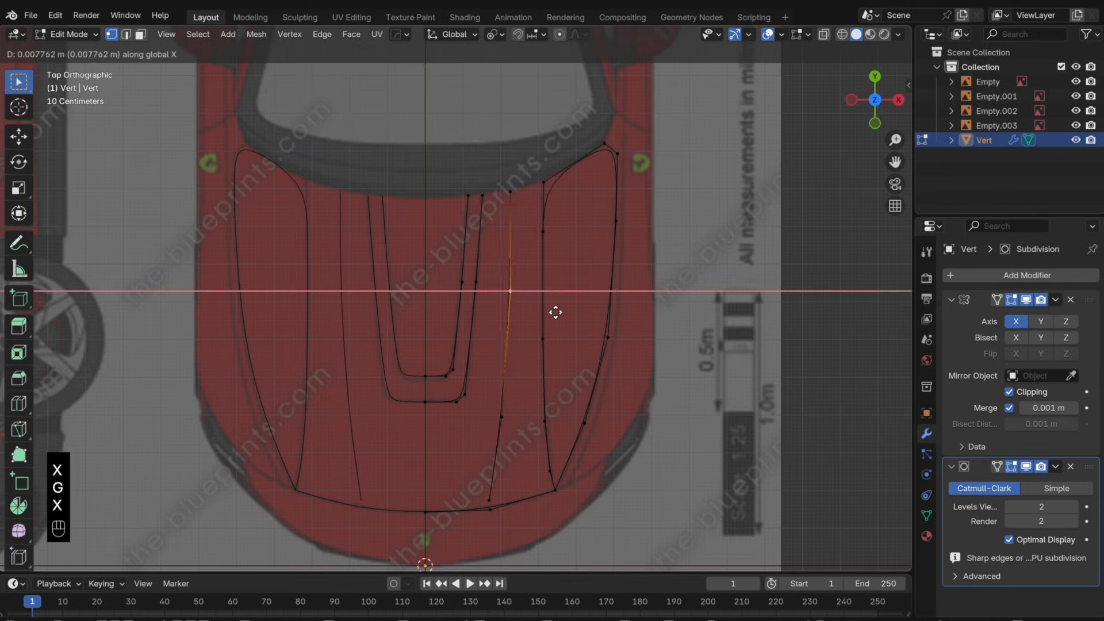
pyautogui.click(557, 313)
pyautogui.press('g')
pyautogui.press('y')
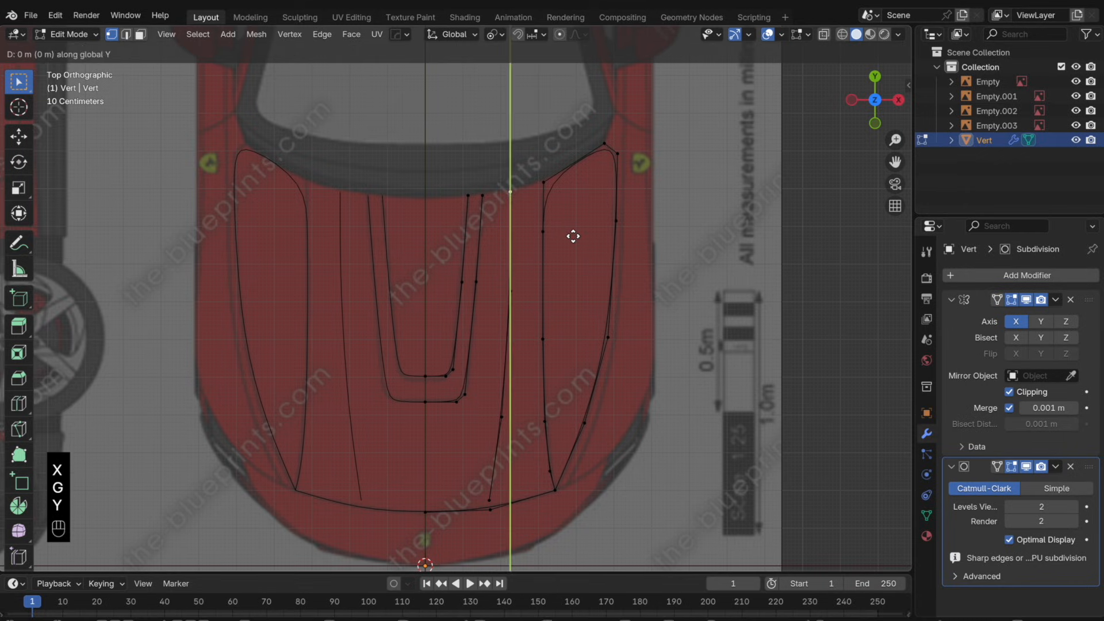
pyautogui.click(572, 234)
pyautogui.press('Tab')
pyautogui.press('Tab')
# - In front view, lower the new line's front endpoint along Z to the hood's front edge and merge it with that edge's vertex
pyautogui.click(500, 488)
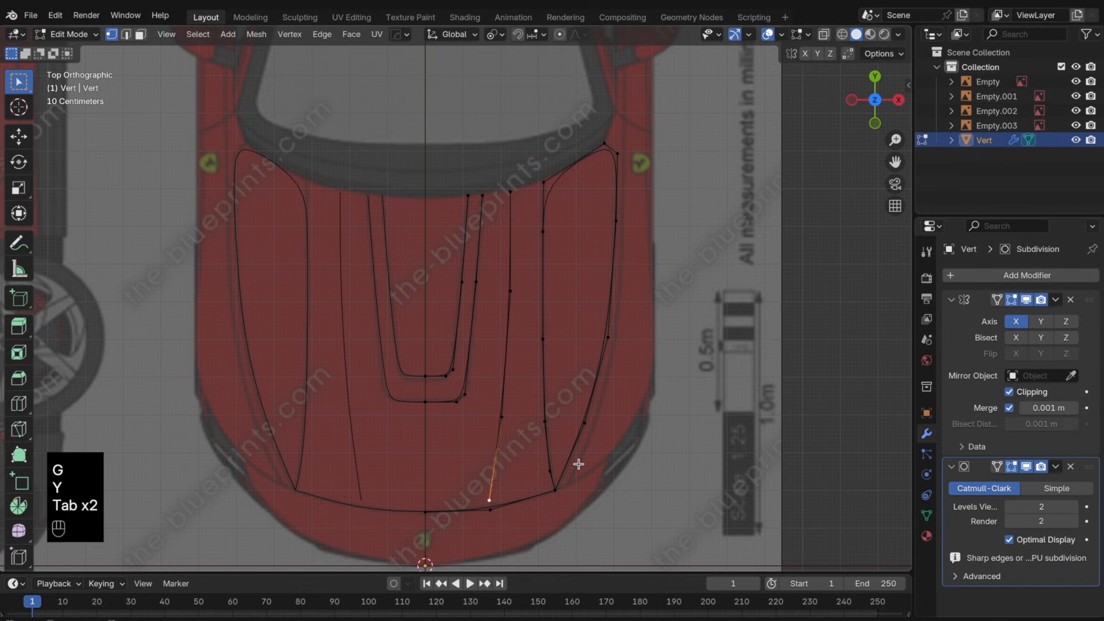
pyautogui.click(875, 123)
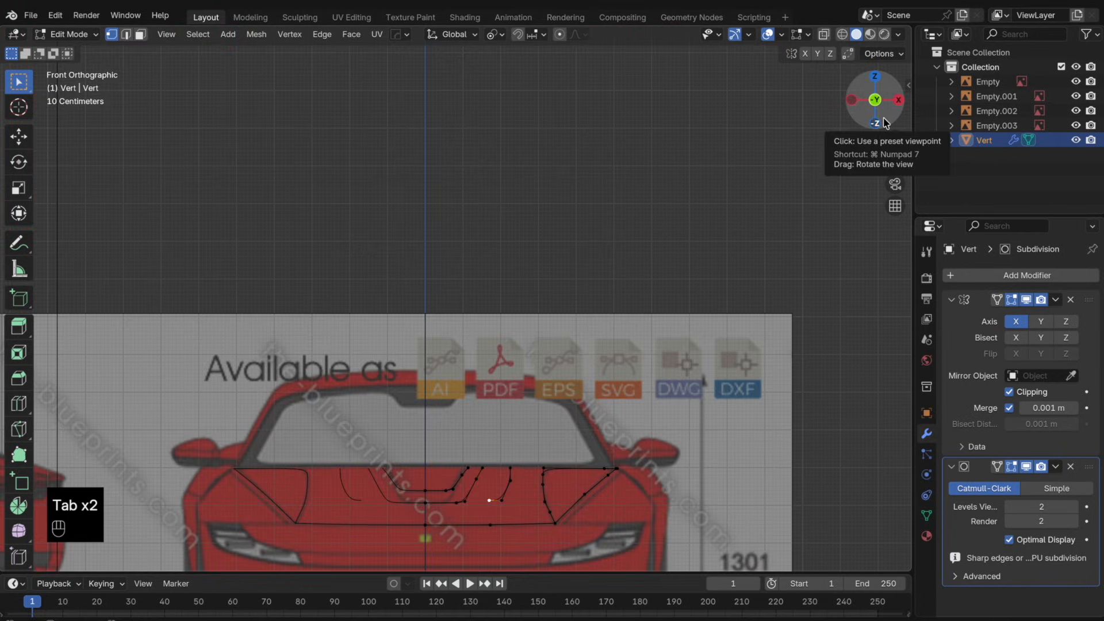
pyautogui.press('g')
pyautogui.press('z')
pyautogui.click(505, 487)
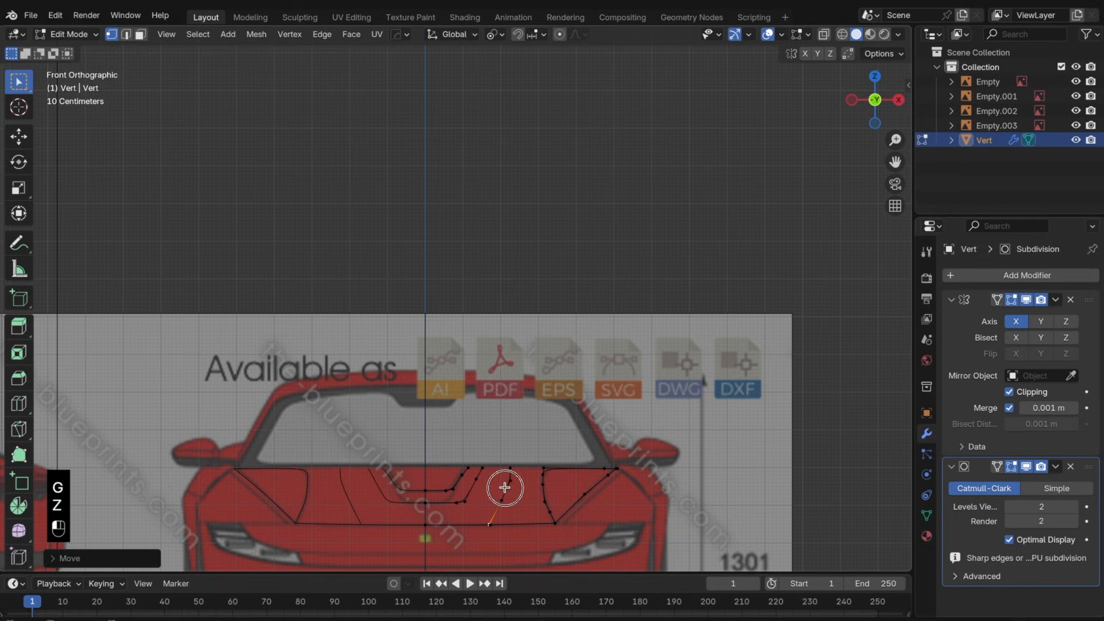
pyautogui.click(492, 517)
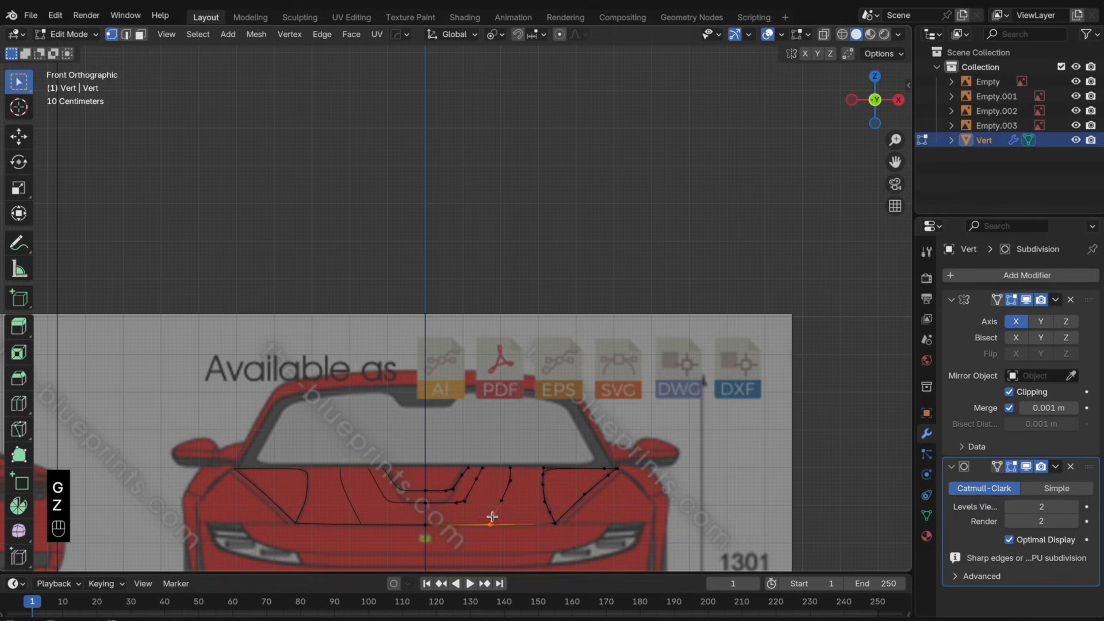
pyautogui.press('m')
pyautogui.click(552, 520)
# - Examine the smoothed hood lines against the top-view blueprint outside Edit Mode
pyautogui.press('Tab')
pyautogui.scroll(-3, 585, 427)
pyautogui.moveTo(585, 426); pyautogui.dragTo(594, 462, button='middle')
pyautogui.click(875, 81)
pyautogui.keyDown('shift'); pyautogui.moveTo(467, 442); pyautogui.dragTo(491, 338, button='middle'); pyautogui.keyUp('shift')
pyautogui.scroll(3, 491, 337)
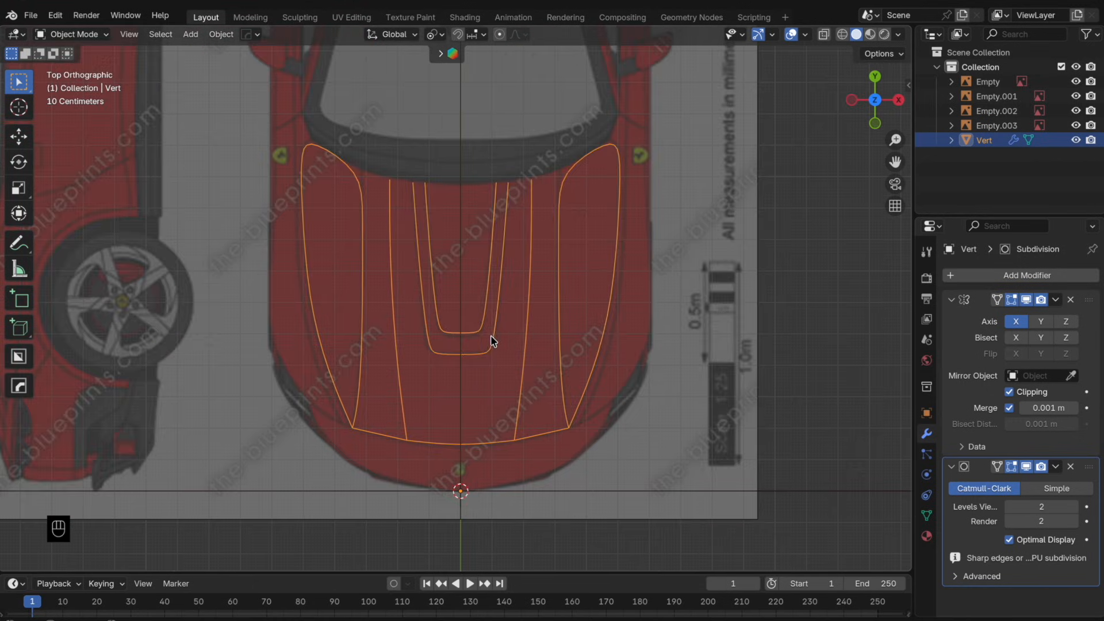
pyautogui.scroll(2, 491, 335)
pyautogui.keyDown('shift'); pyautogui.moveTo(577, 288); pyautogui.dragTo(564, 264, button='middle'); pyautogui.keyUp('shift')
pyautogui.press('Tab')
pyautogui.press('Tab')
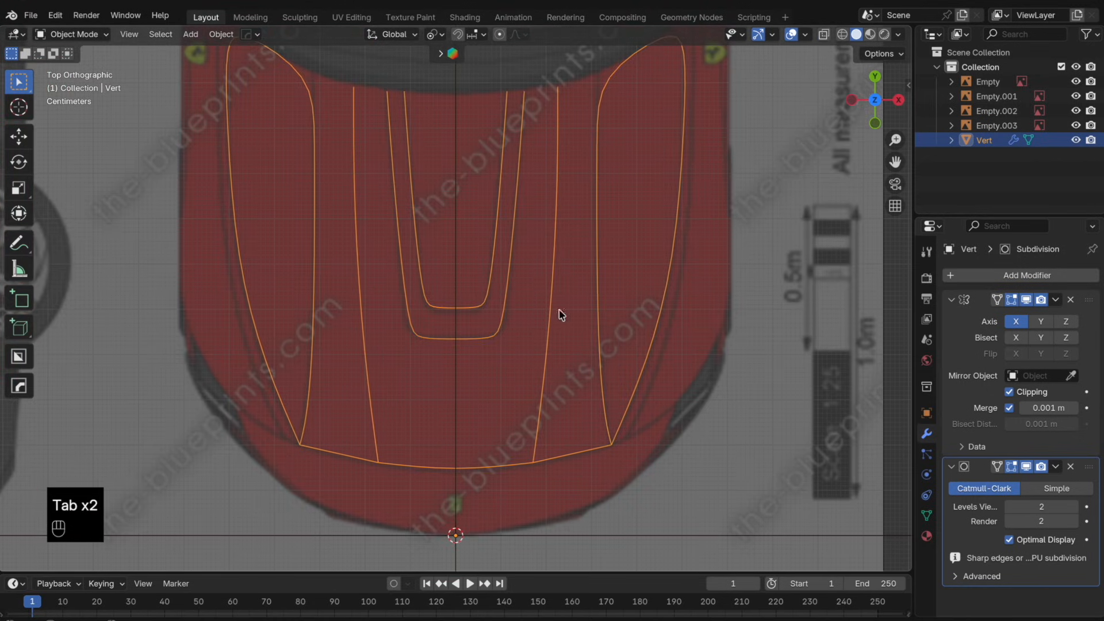
# - Cut the new hood line's rear segment at its midpoint and fill a face across to the side panel's inner edge
pyautogui.press('Tab')
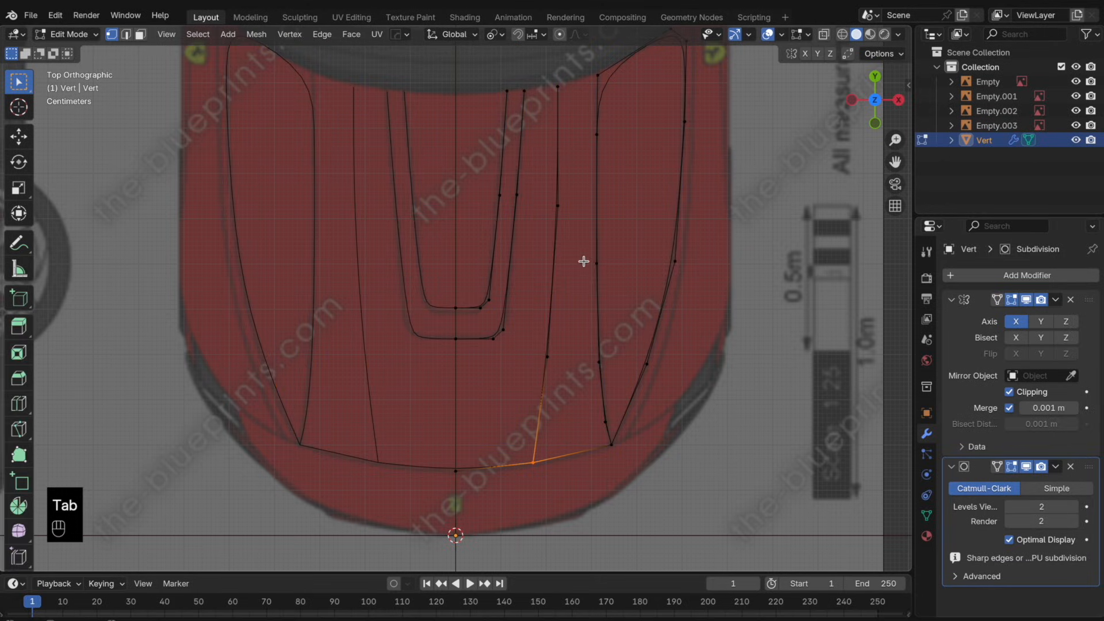
pyautogui.press('super+r')
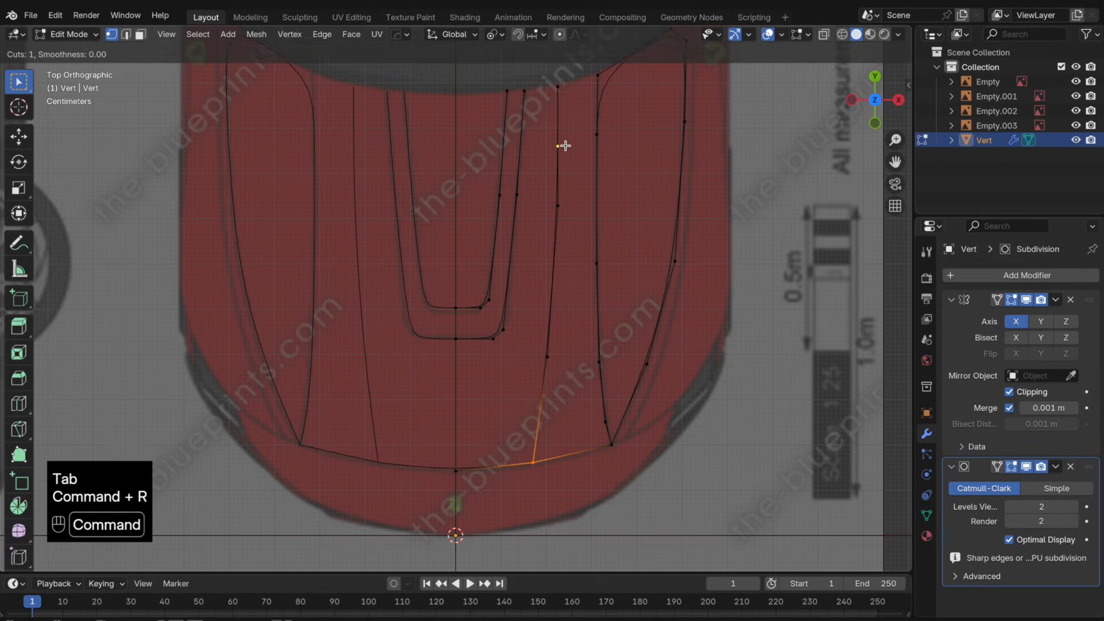
pyautogui.click(566, 144)
pyautogui.rightClick(566, 144)
pyautogui.moveTo(600, 146); pyautogui.dragTo(538, 71)
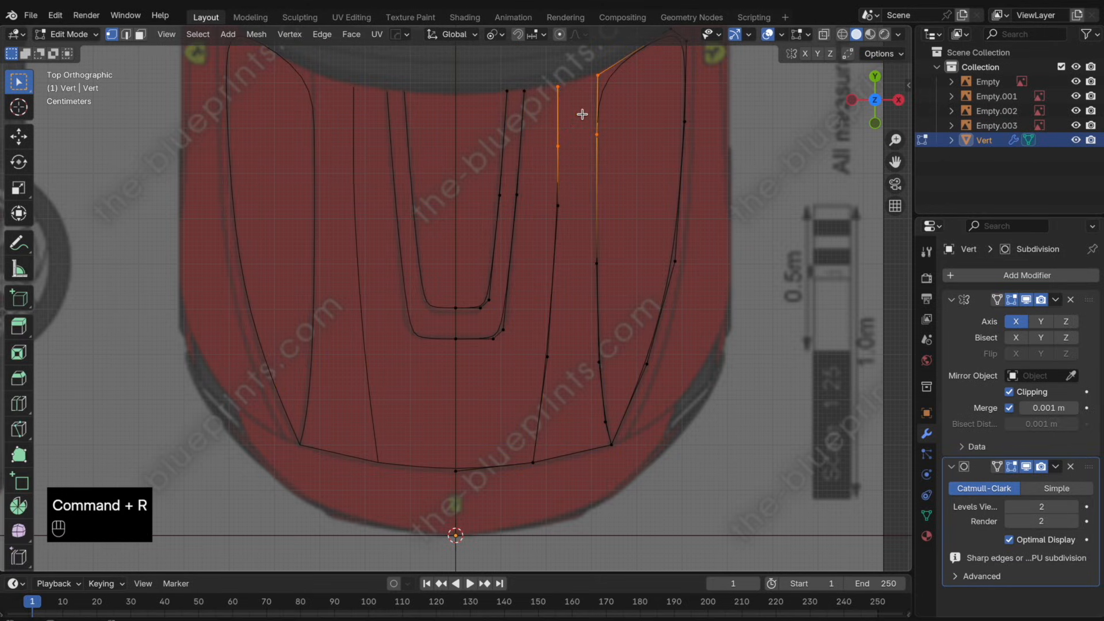
pyautogui.press('f')
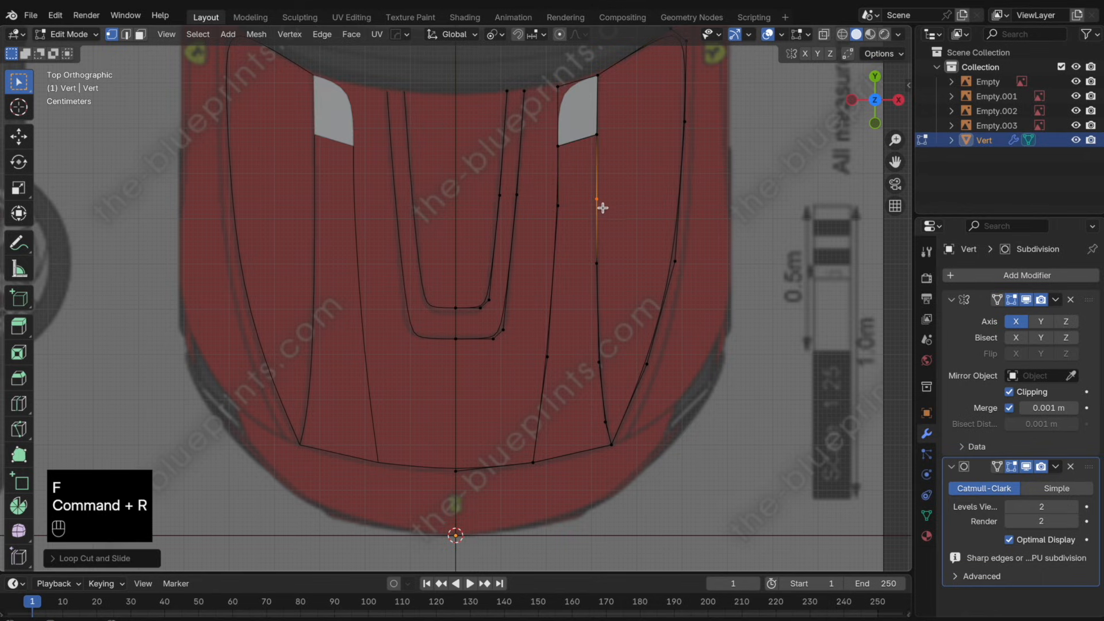
# - Fill the next three faces of the strip toward the front, adding midpoint cuts where vertices are missing to form quads
pyautogui.moveTo(617, 223); pyautogui.dragTo(551, 127)
pyautogui.press('f')
pyautogui.press('super+r')
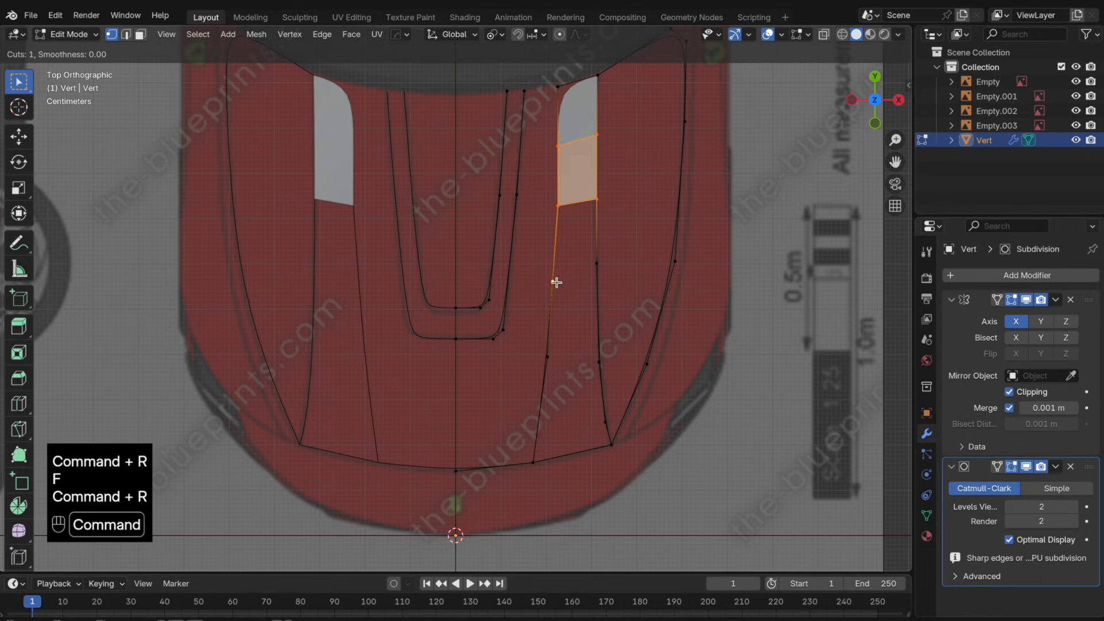
pyautogui.moveTo(624, 296); pyautogui.dragTo(535, 187)
pyautogui.press('f')
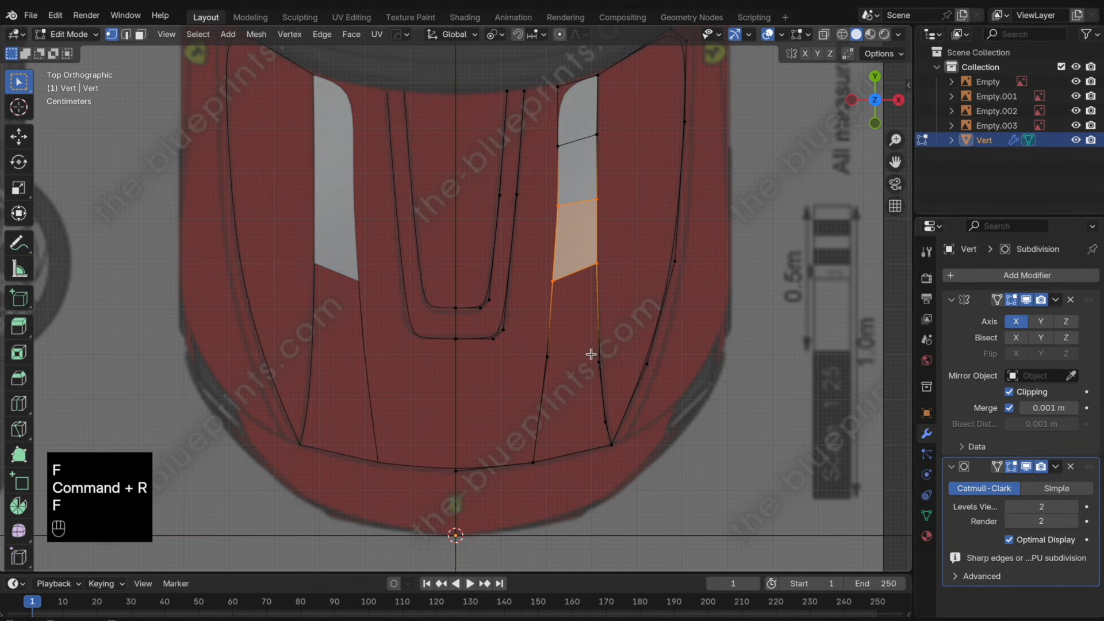
pyautogui.moveTo(578, 276); pyautogui.dragTo(531, 237)
pyautogui.press('f')
# - Cut the hood line's front segment, slide the new vertex toward the front edge, and fill the strip's last two faces
pyautogui.press('super+r')
pyautogui.click(563, 409)
pyautogui.press('g')
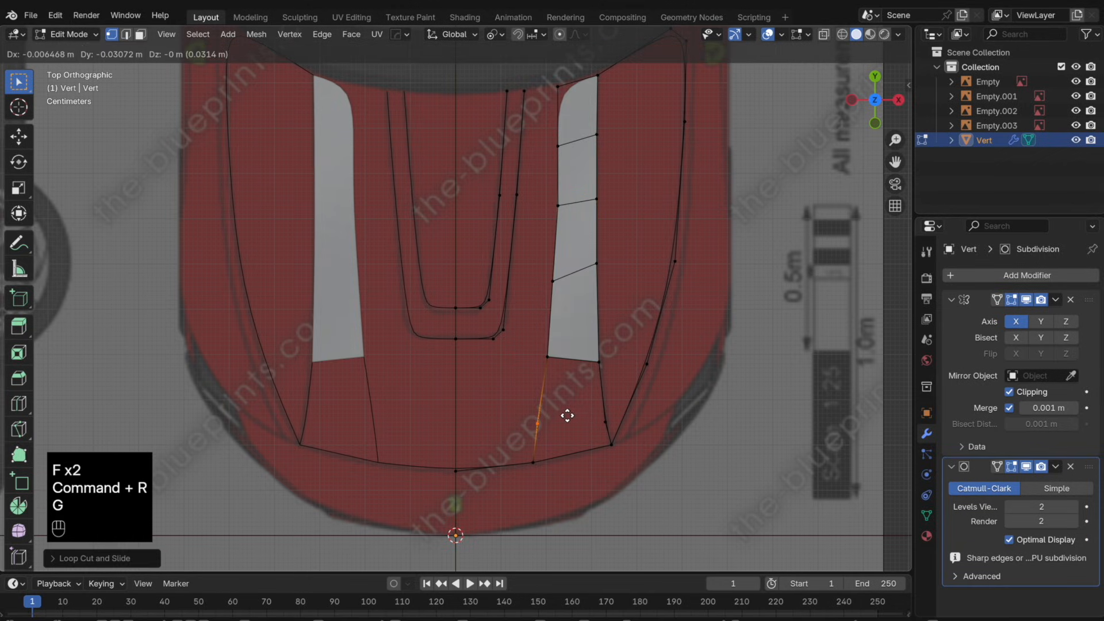
pyautogui.press('g')
pyautogui.press('g')
pyautogui.press('g')
pyautogui.press('g')
pyautogui.press('g')
pyautogui.click(567, 419)
pyautogui.moveTo(534, 378); pyautogui.dragTo(617, 351)
pyautogui.press('f')
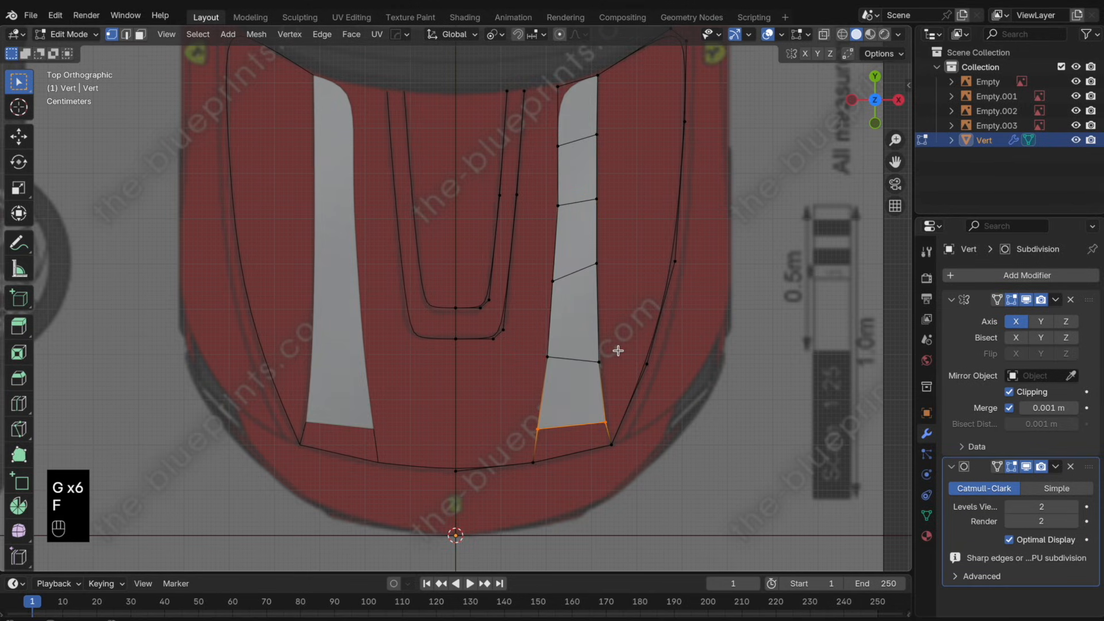
pyautogui.press('f')
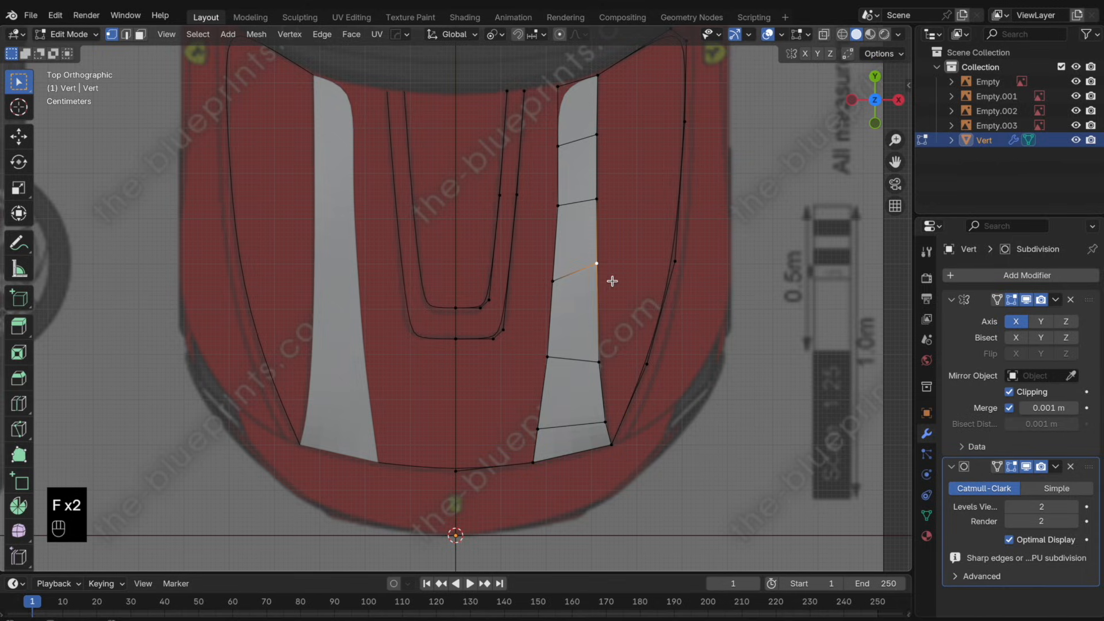
# - Recalculate the normals of the entire hood mesh and inspect the filled strips in perspective
pyautogui.press('a')
pyautogui.hotkey('shift', 'n')
pyautogui.press('Tab')
pyautogui.scroll(-3, 598, 149)
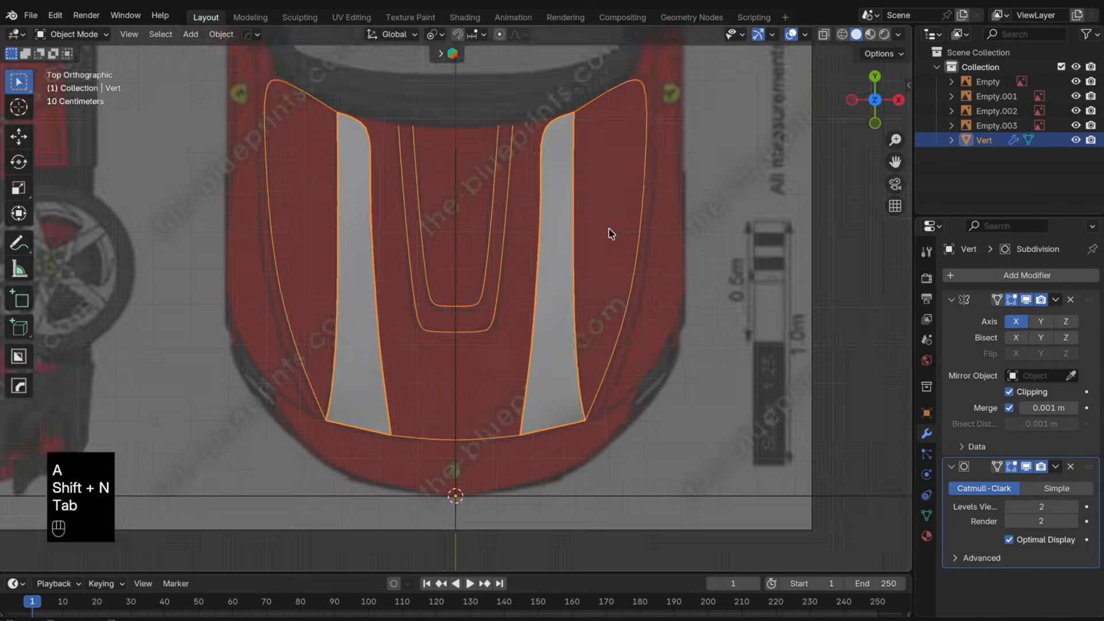
pyautogui.moveTo(609, 232); pyautogui.dragTo(568, 67, button='middle')
pyautogui.press('Tab')
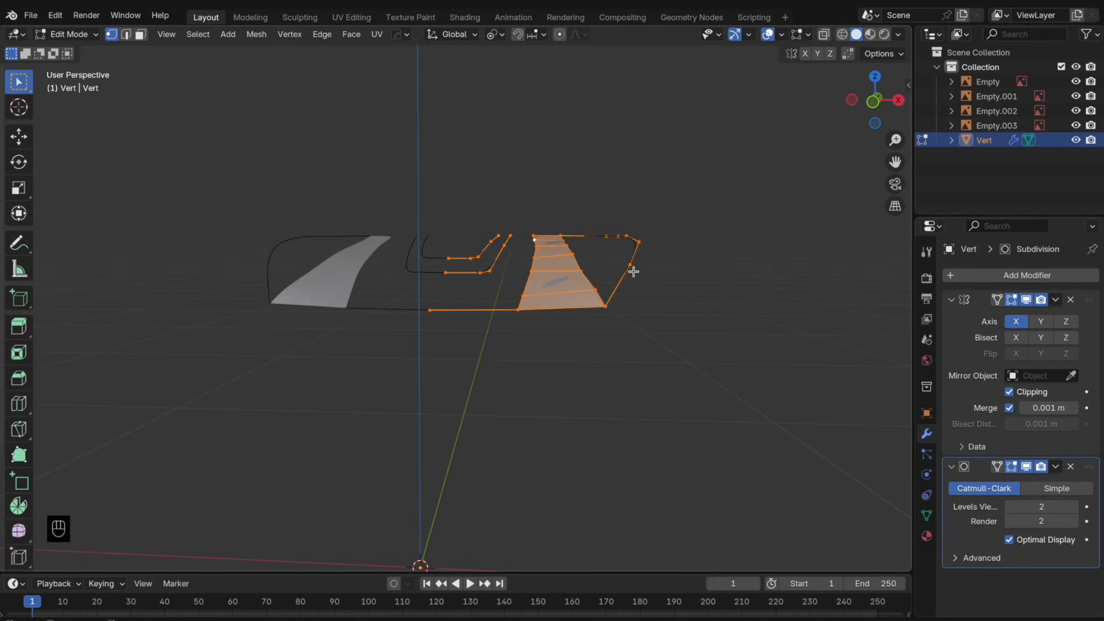
pyautogui.moveTo(633, 271)
pyautogui.mouseDown(button='middle')
pyautogui.moveTo(631, 257)
pyautogui.moveTo(627, 270)
pyautogui.mouseUp(button='middle')
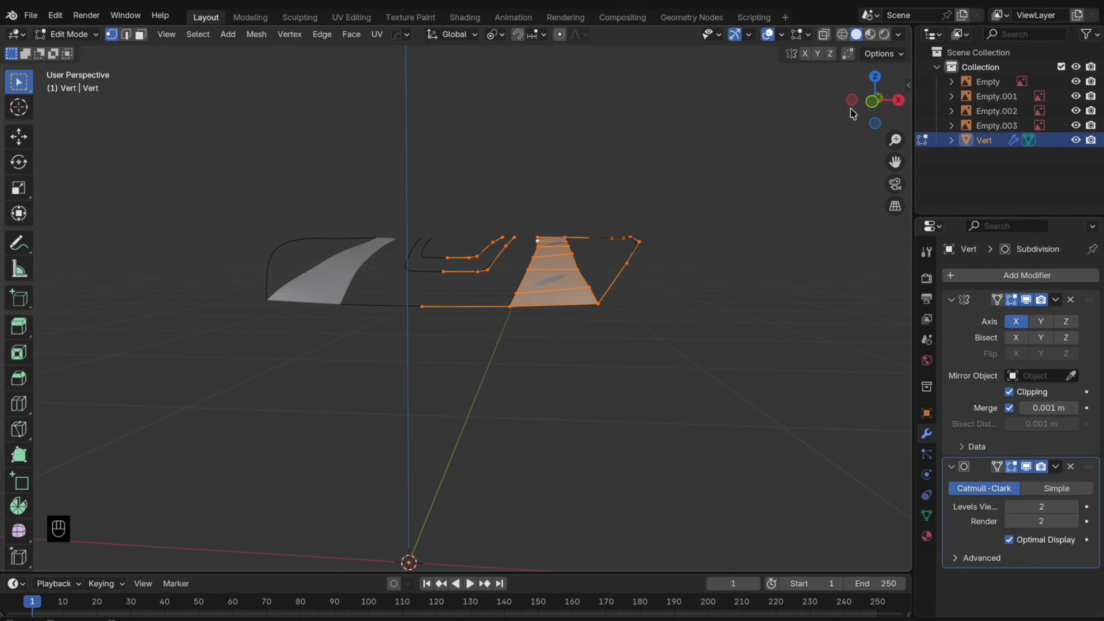
# - In top view, cut the side panel outer edge's front segment, slide the vertex close to the front corner and adjust it along Y
pyautogui.click(875, 77)
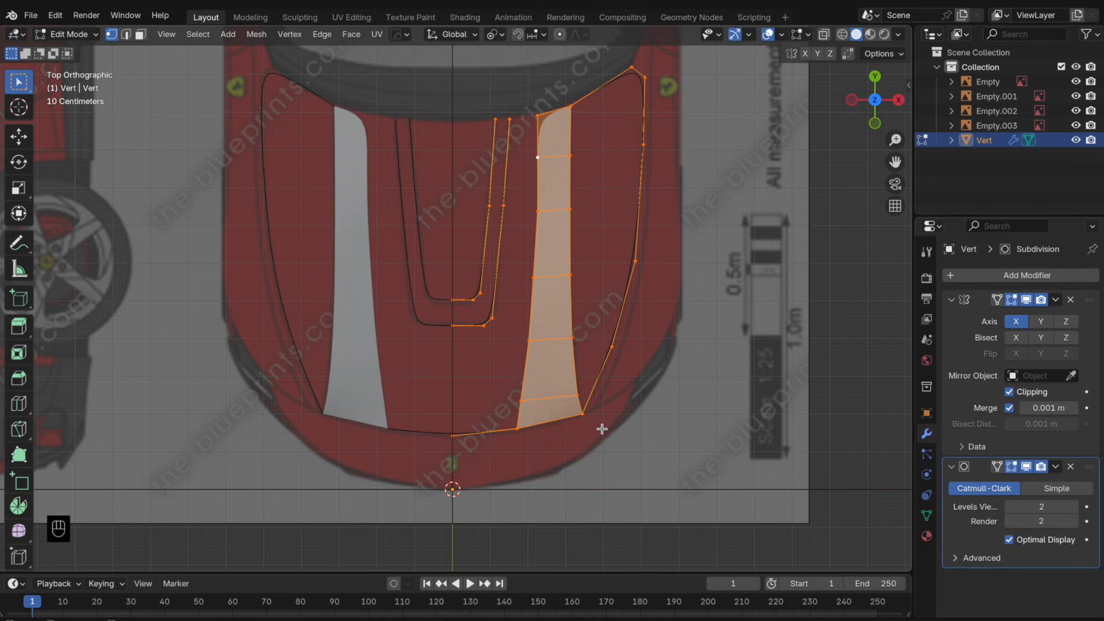
pyautogui.scroll(3, 593, 370)
pyautogui.keyDown('shift'); pyautogui.moveTo(663, 472); pyautogui.dragTo(573, 337, button='middle'); pyautogui.keyUp('shift')
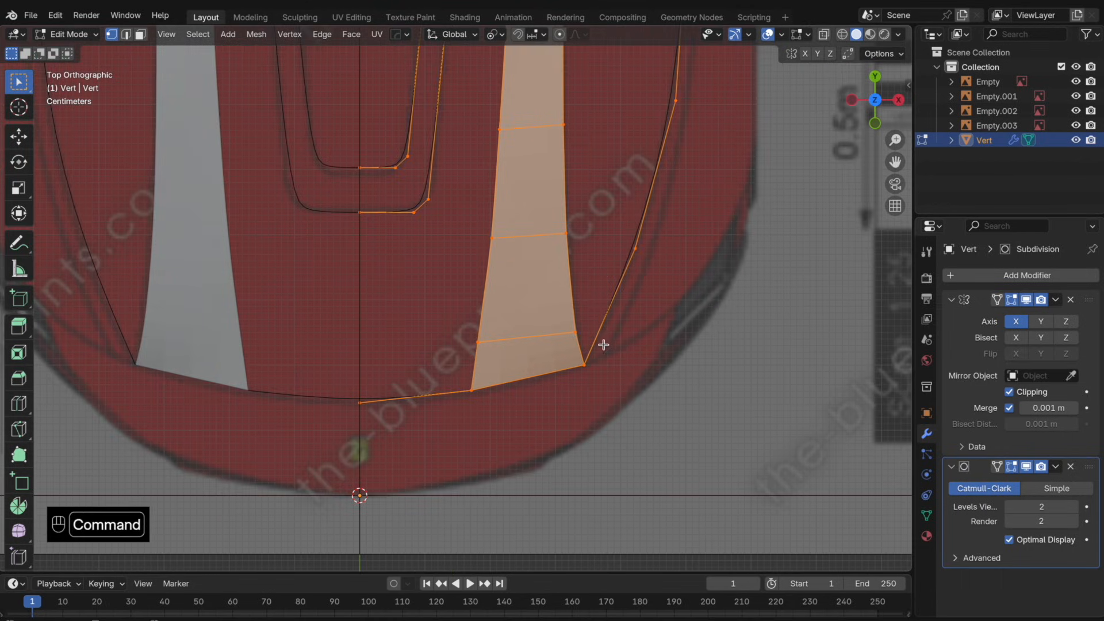
pyautogui.press('super+r')
pyautogui.doubleClick(611, 323)
pyautogui.press('g')
pyautogui.press('g')
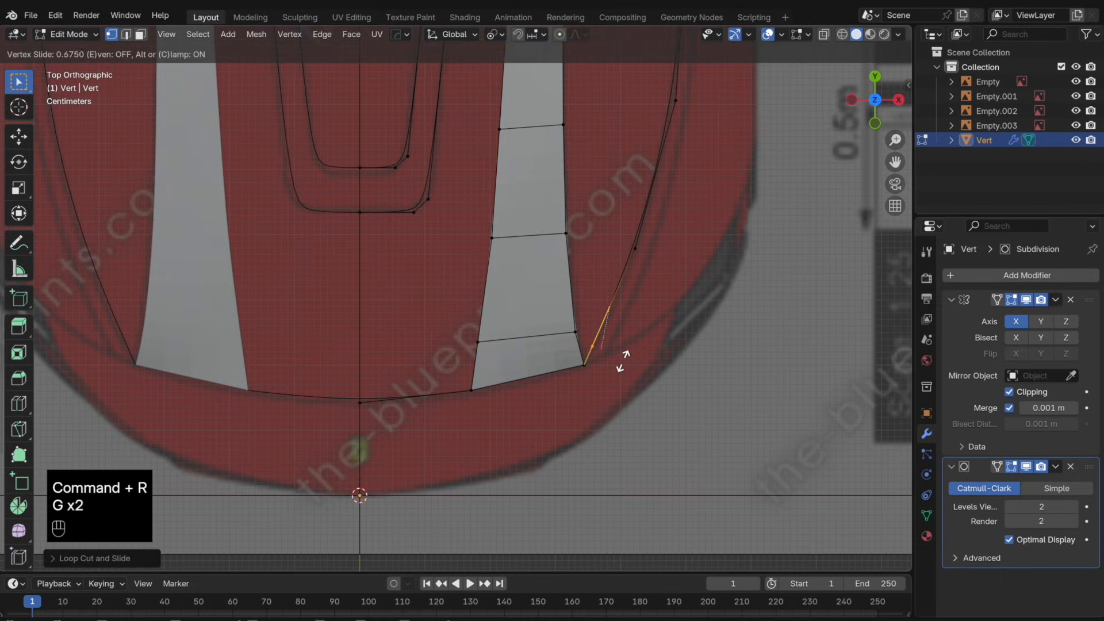
pyautogui.click(621, 363)
pyautogui.press('g')
pyautogui.press('y')
pyautogui.click(631, 332)
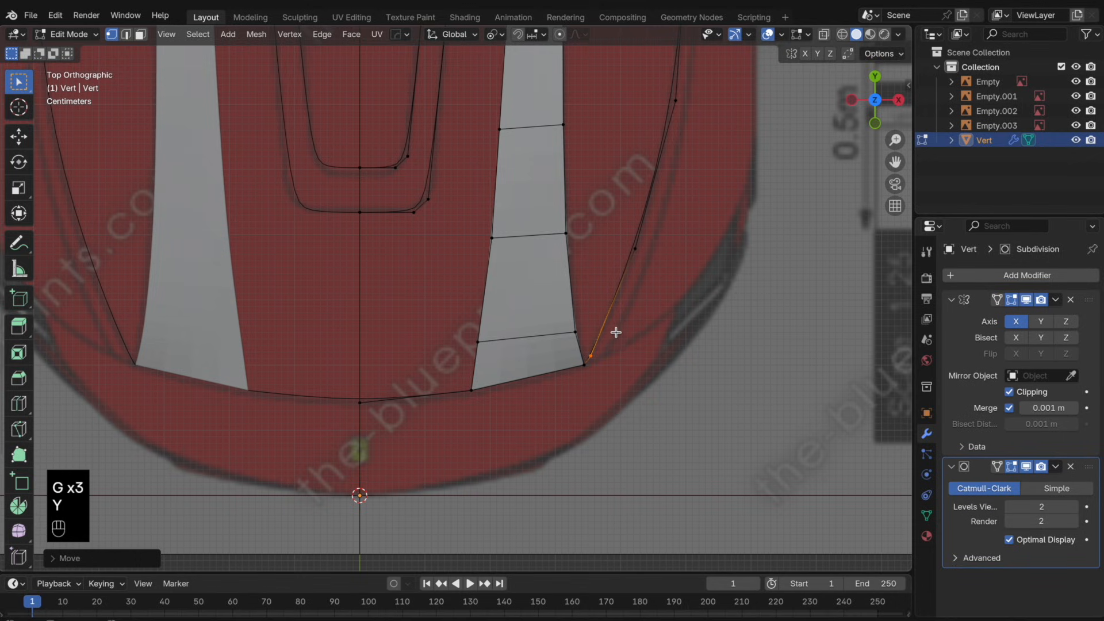
# - Add a second vertex on the side panel's outer edge, slide it toward the corner, and fill the small front corner quad
pyautogui.press('super+r')
pyautogui.click(613, 327)
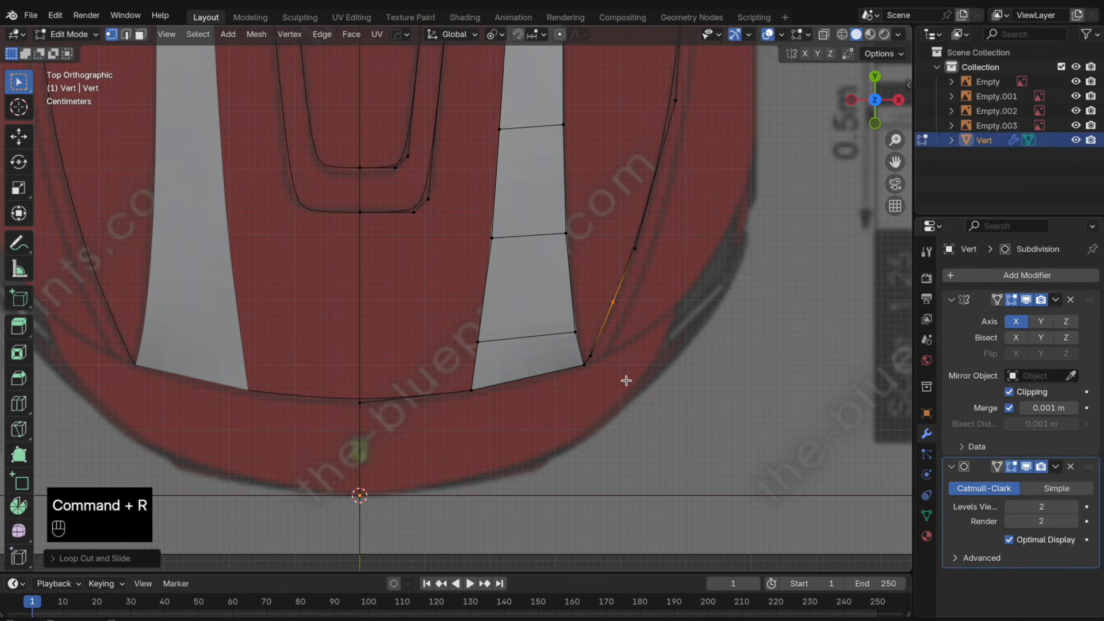
pyautogui.press('g')
pyautogui.press('g')
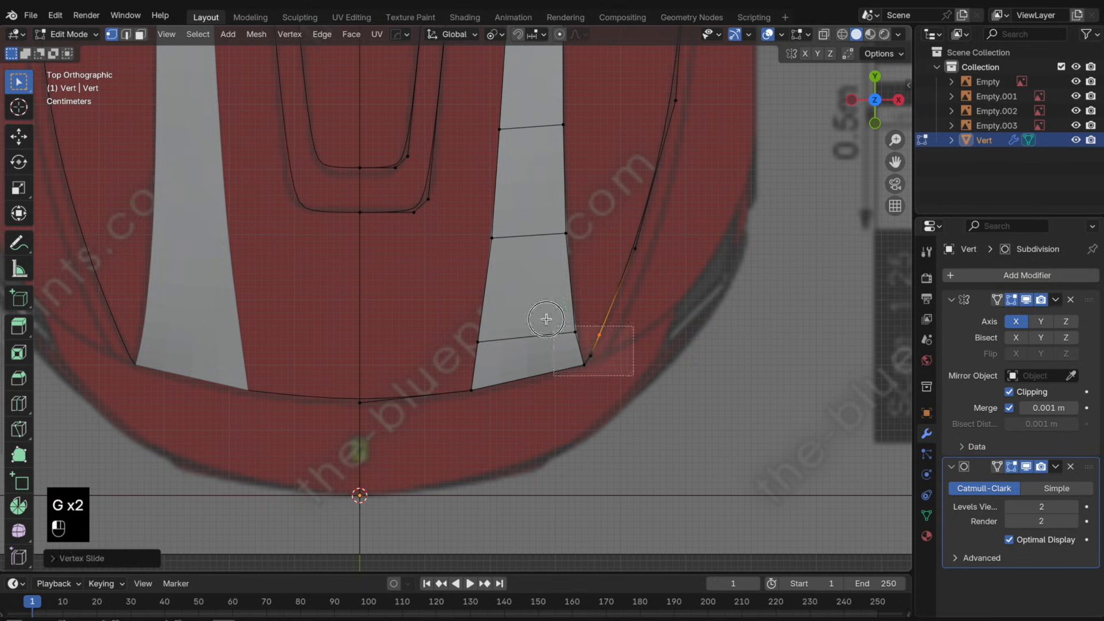
pyautogui.press('f')
# - Fill successive faces between the side panel's inner and outer edges, from the corner quad toward the windshield
pyautogui.click(608, 337)
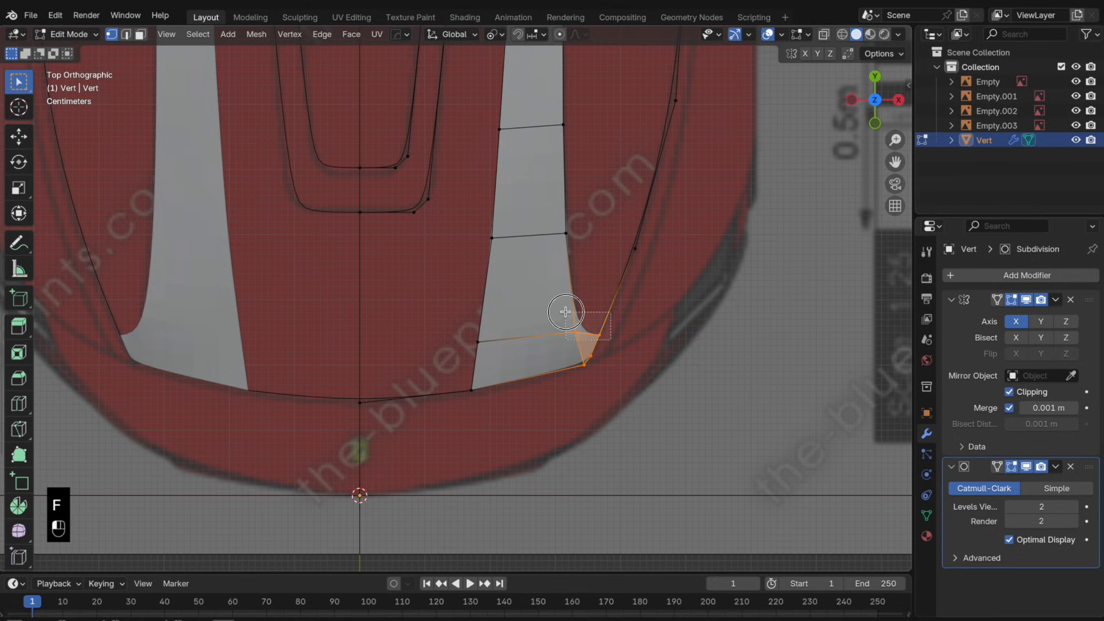
pyautogui.press('f')
pyautogui.press('f')
pyautogui.press('f')
pyautogui.press('f')
pyautogui.keyDown('shift'); pyautogui.scroll(5, 641, 421); pyautogui.keyUp('shift')
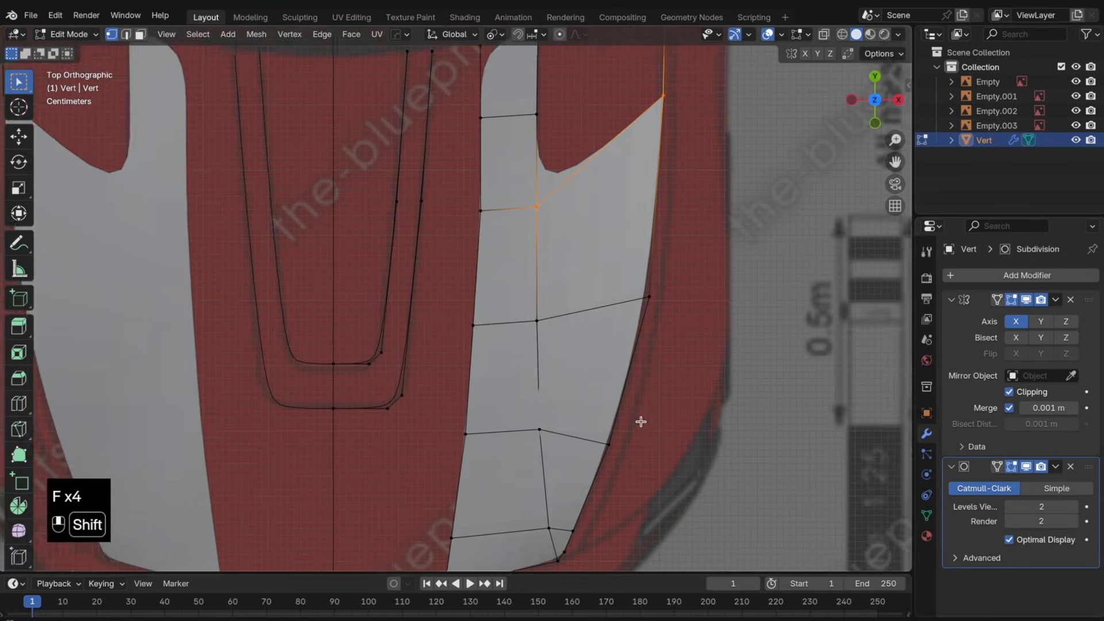
# - Undo the last face fill and cut a new vertex into the long segment of the side panel's outer edge
pyautogui.keyDown('shift'); pyautogui.hscroll(-2, 654, 360); pyautogui.keyUp('shift')
pyautogui.press('super+z')
pyautogui.press('super+r')
pyautogui.click(642, 243)
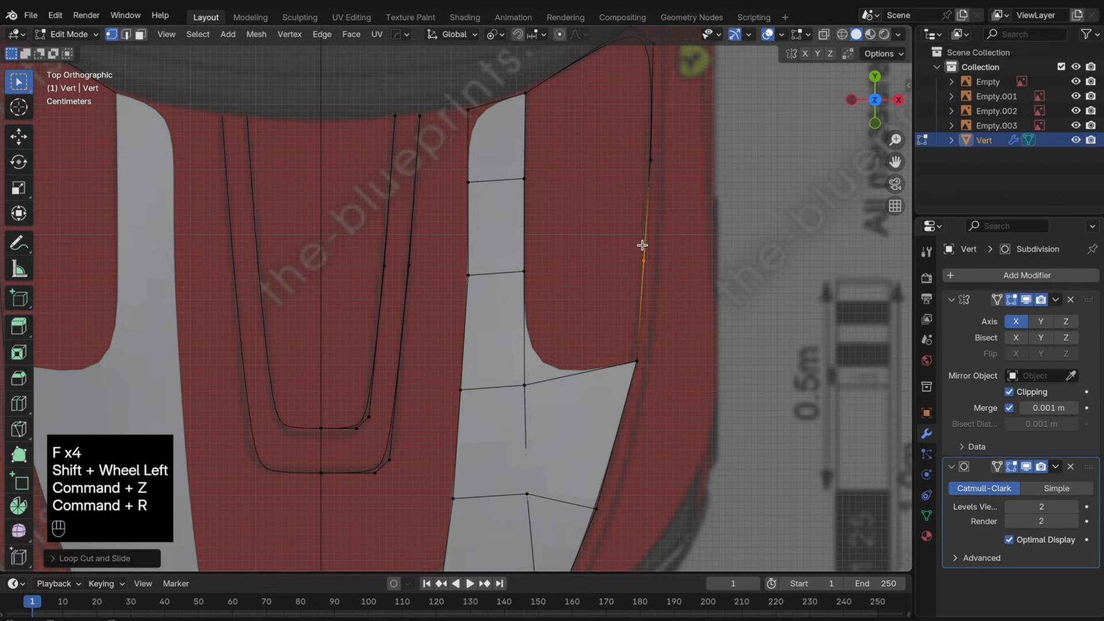
# - Fill the remaining faces between the inner and outer edges up to the windshield, closing the rear corner with a five-sided face
pyautogui.moveTo(661, 402); pyautogui.dragTo(502, 352)
pyautogui.press('f')
pyautogui.press('f')
pyautogui.press('f')
pyautogui.press('super+z')
pyautogui.keyDown('shift'); pyautogui.scroll(5, 647, 339); pyautogui.keyUp('shift')
pyautogui.keyDown('shift'); pyautogui.moveTo(662, 72); pyautogui.dragTo(567, 133); pyautogui.keyUp('shift')
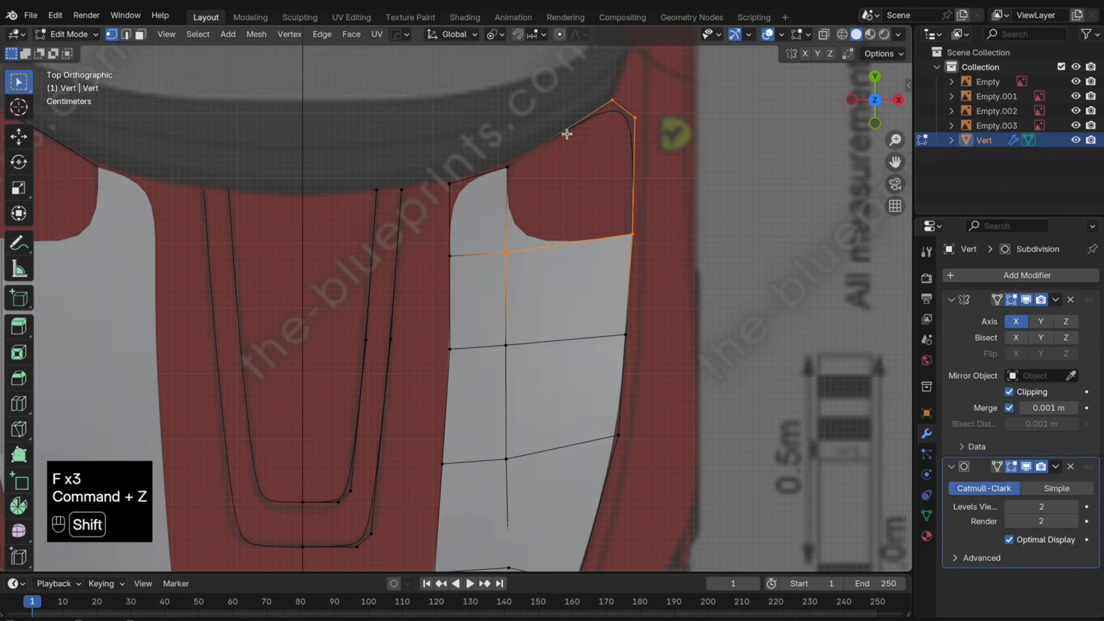
pyautogui.press('f')
pyautogui.press('Tab')
pyautogui.scroll(-2, 648, 178)
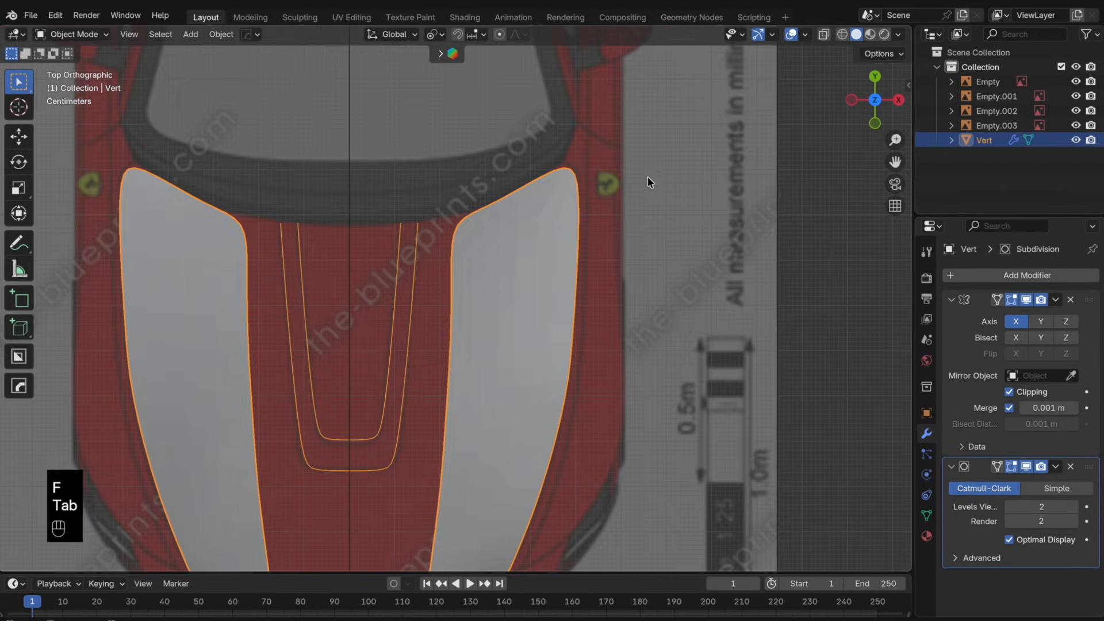
# - Add a lengthwise loop cut through the side panel's outer strip and raise it slightly along Z to round the surface
pyautogui.press('Tab')
pyautogui.press('Tab')
pyautogui.press('Tab')
pyautogui.moveTo(579, 357); pyautogui.dragTo(578, 240, button='middle')
pyautogui.press('Tab')
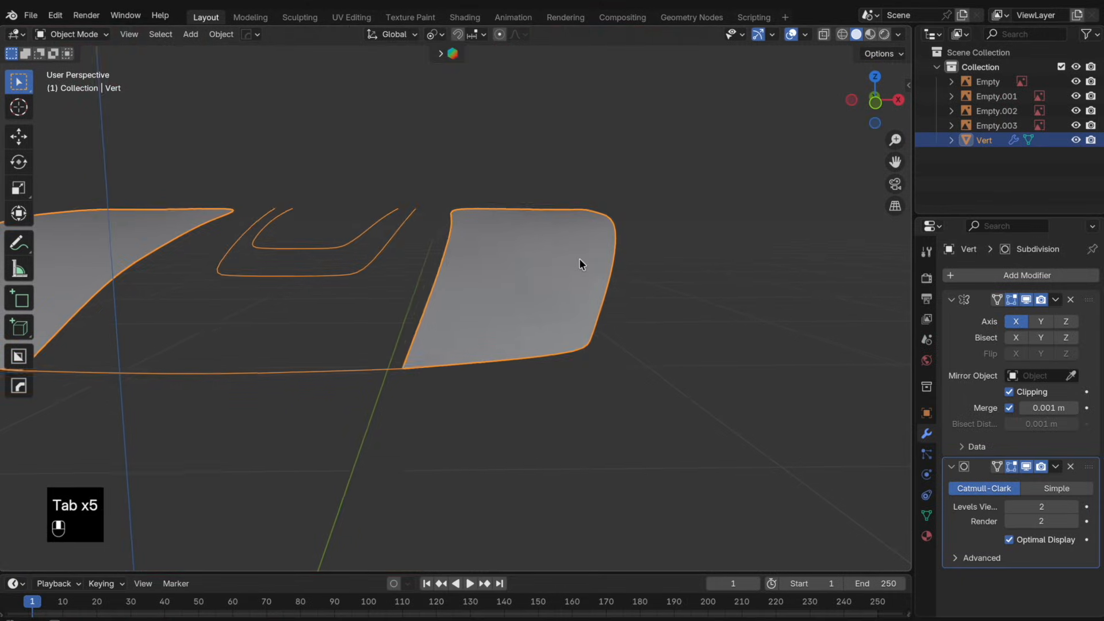
pyautogui.press('Tab')
pyautogui.press('super+r')
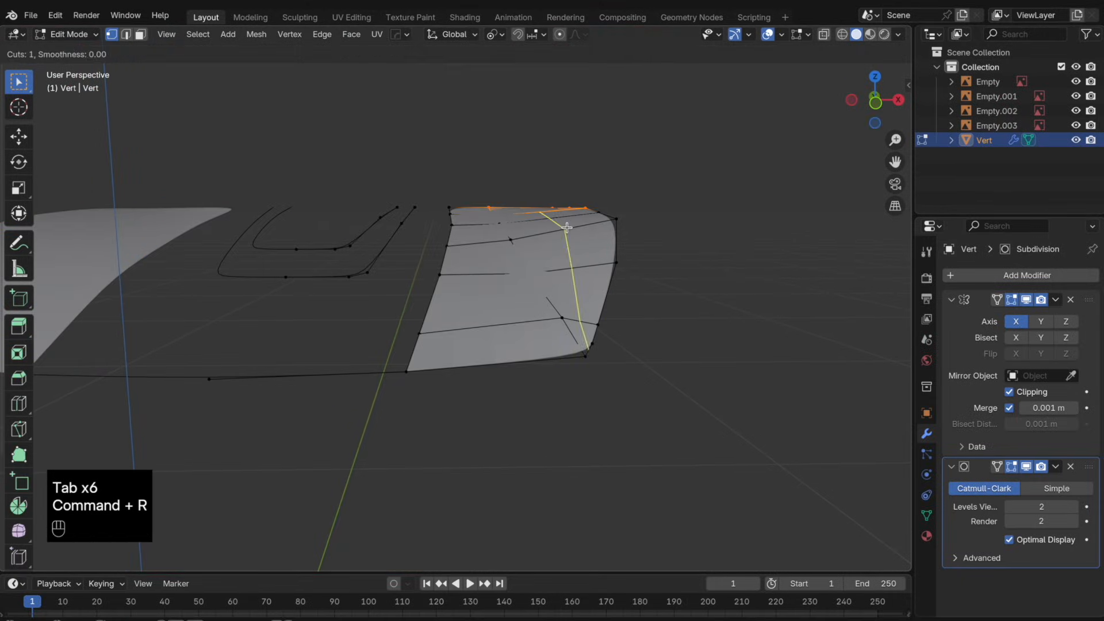
pyautogui.click(568, 227)
pyautogui.click(568, 226)
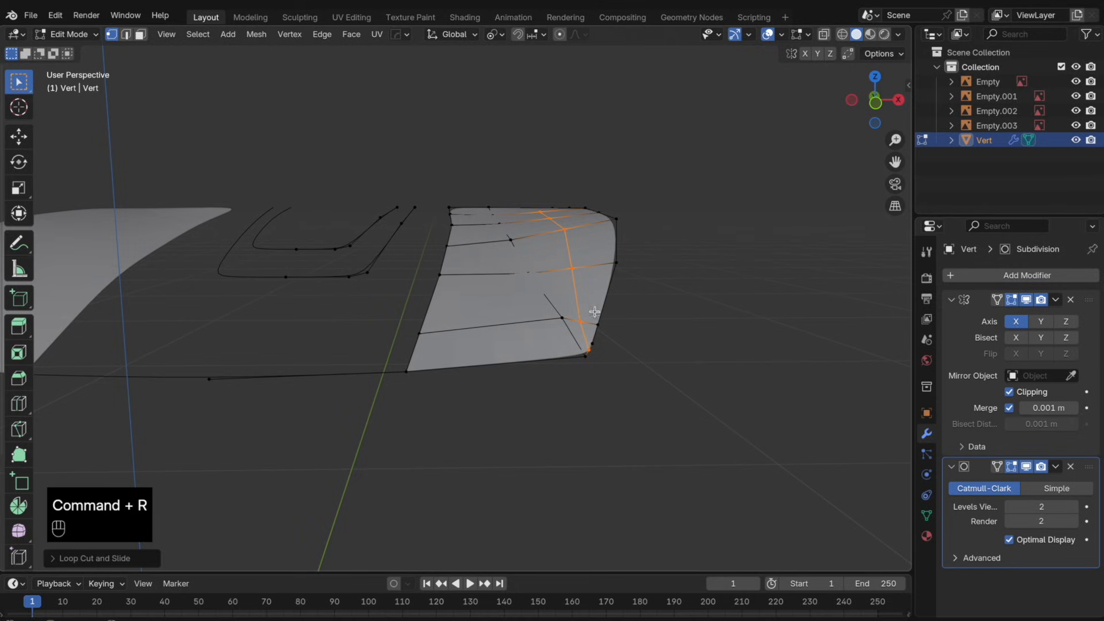
pyautogui.press('g')
pyautogui.press('z')
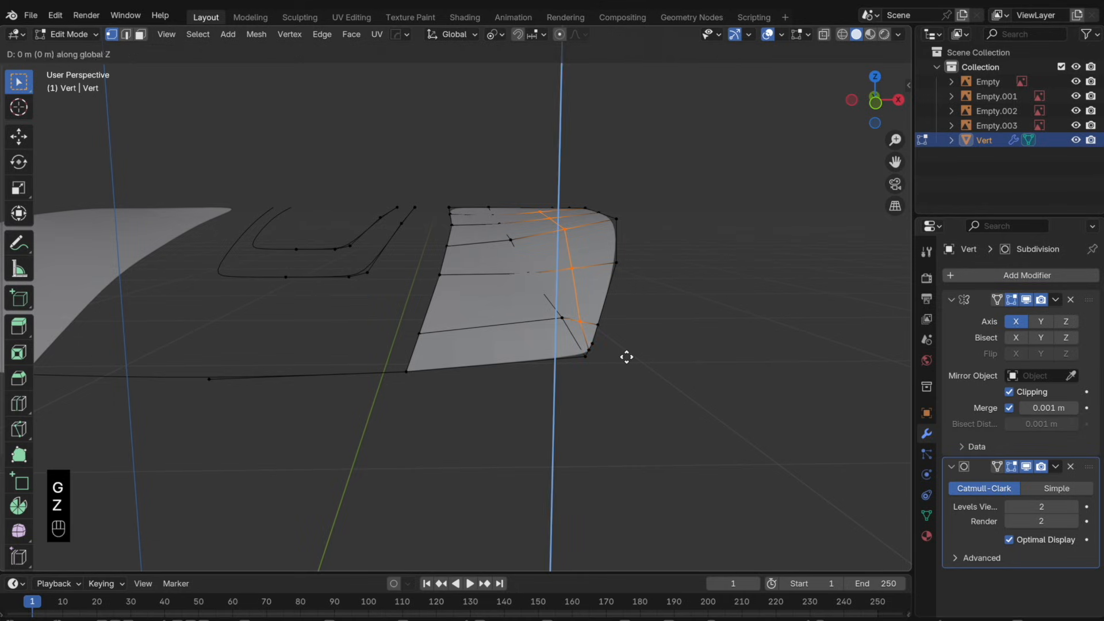
pyautogui.click(627, 353)
# - Slide a vertex of the new lengthwise loop slightly along its edge and check the smoothed surface
pyautogui.moveTo(627, 351); pyautogui.dragTo(618, 312, button='middle')
pyautogui.click(572, 229)
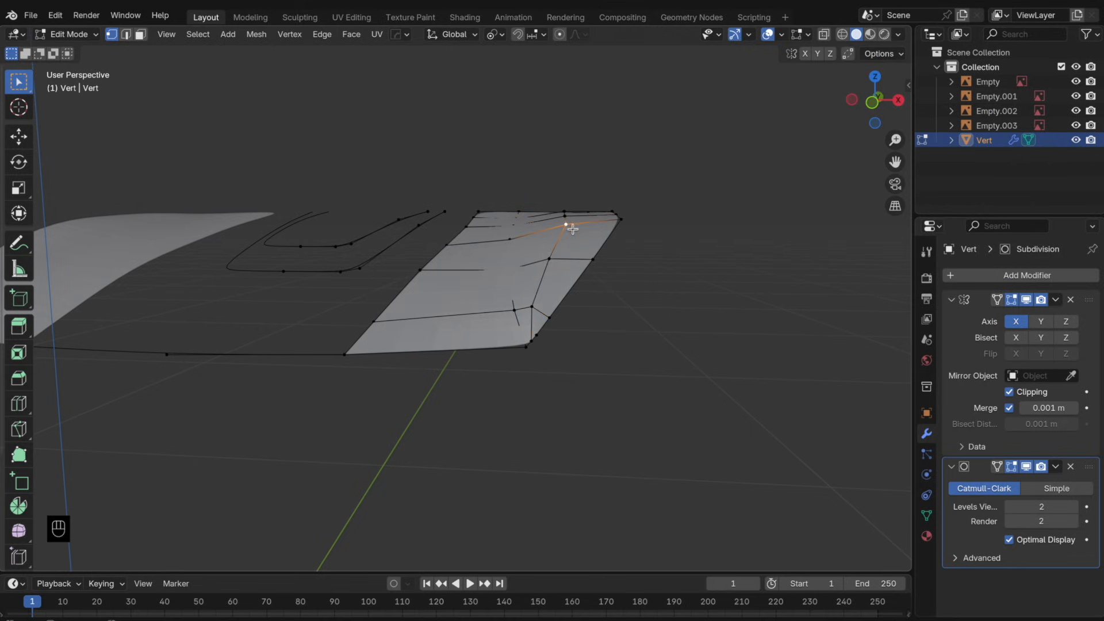
pyautogui.press('g')
pyautogui.press('g')
pyautogui.click(629, 233)
pyautogui.press('Tab')
pyautogui.press('Tab')
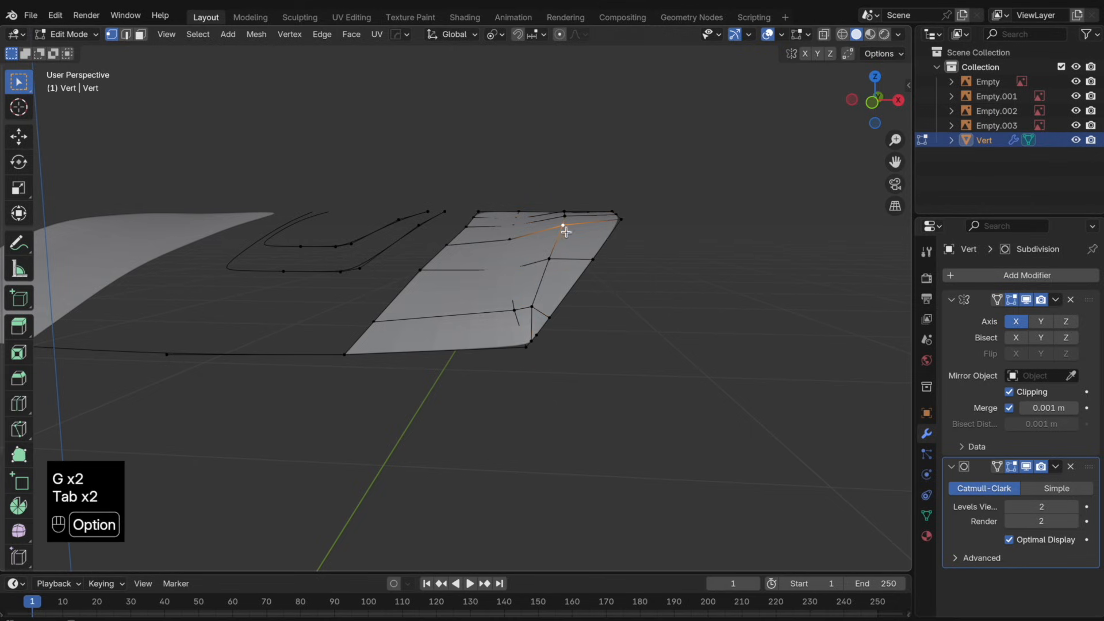
# - Select the whole new lengthwise loop and even it out with LoopTools Relax
pyautogui.keyDown('alt'); pyautogui.click(566, 237); pyautogui.keyUp('alt')
pyautogui.rightClick(606, 290)
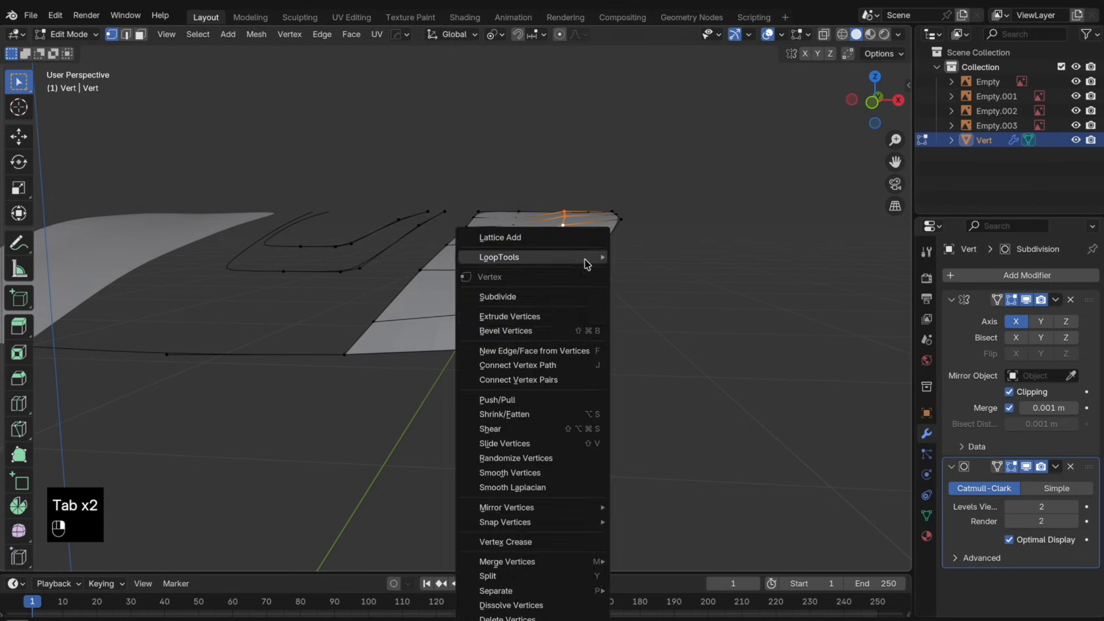
pyautogui.moveTo(586, 258)
pyautogui.click(676, 346)
pyautogui.moveTo(566, 295); pyautogui.dragTo(585, 326, button='middle')
pyautogui.press('Tab')
pyautogui.press('Tab')
# - With X-ray on, connect the new loop's rear end vertex to the panel's rear corner vertex, splitting the corner face
pyautogui.hotkey('alt', 'z')
pyautogui.moveTo(547, 136); pyautogui.dragTo(553, 207, button='middle')
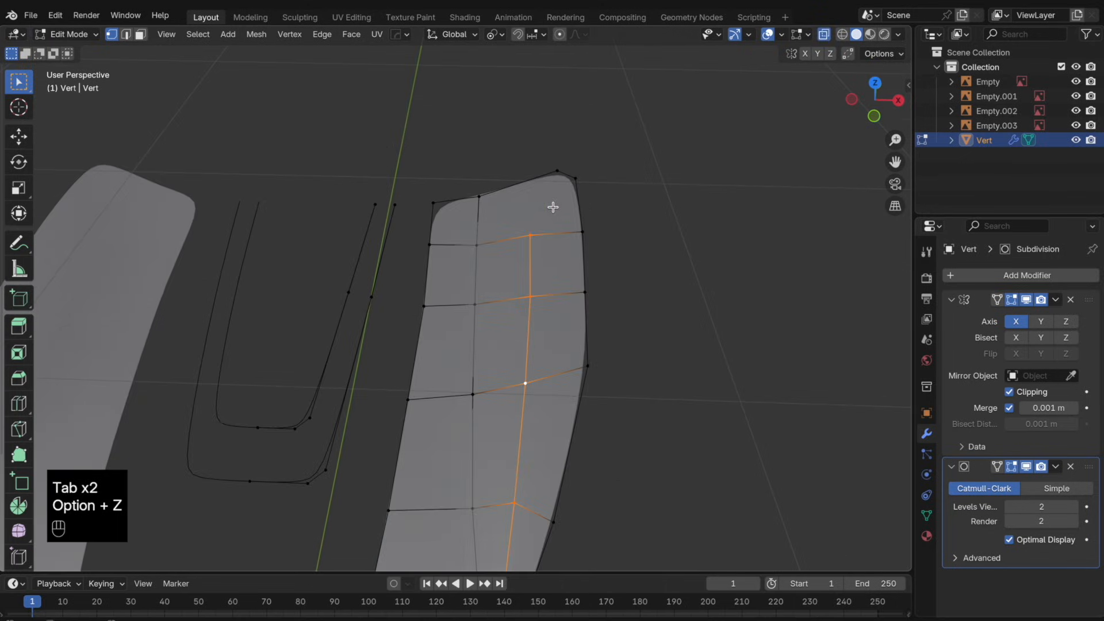
pyautogui.press('j')
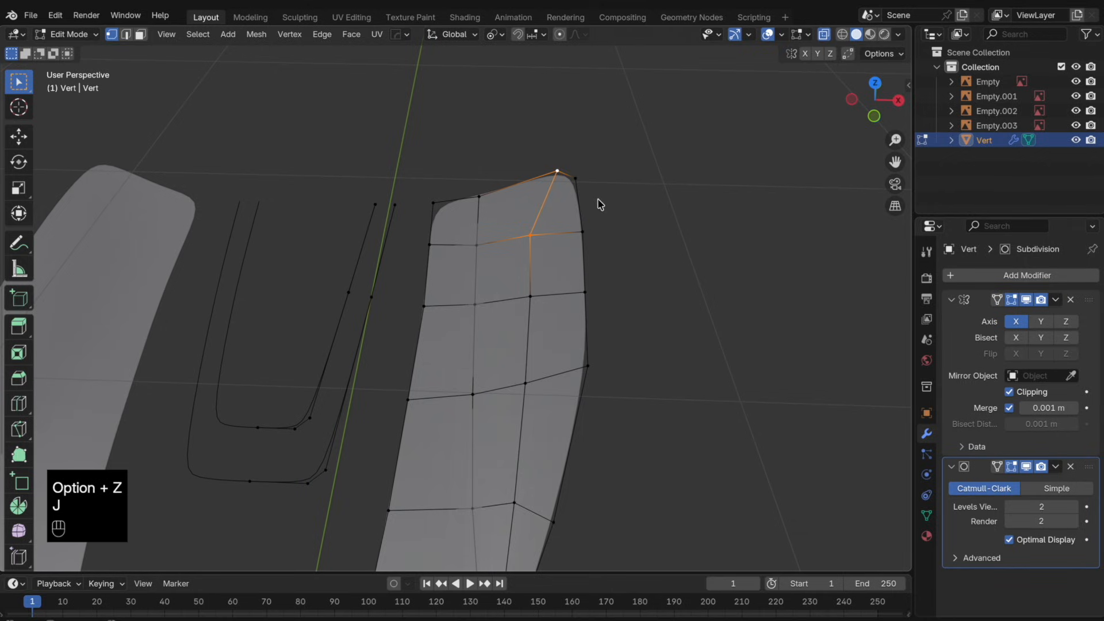
pyautogui.press('Tab')
pyautogui.hotkey('alt', 'z')
# - Apply Shade Smooth to the hood object and view its surface from the front
pyautogui.scroll(-4, 575, 259)
pyautogui.moveTo(530, 345); pyautogui.dragTo(529, 302, button='middle')
pyautogui.scroll(2, 532, 314)
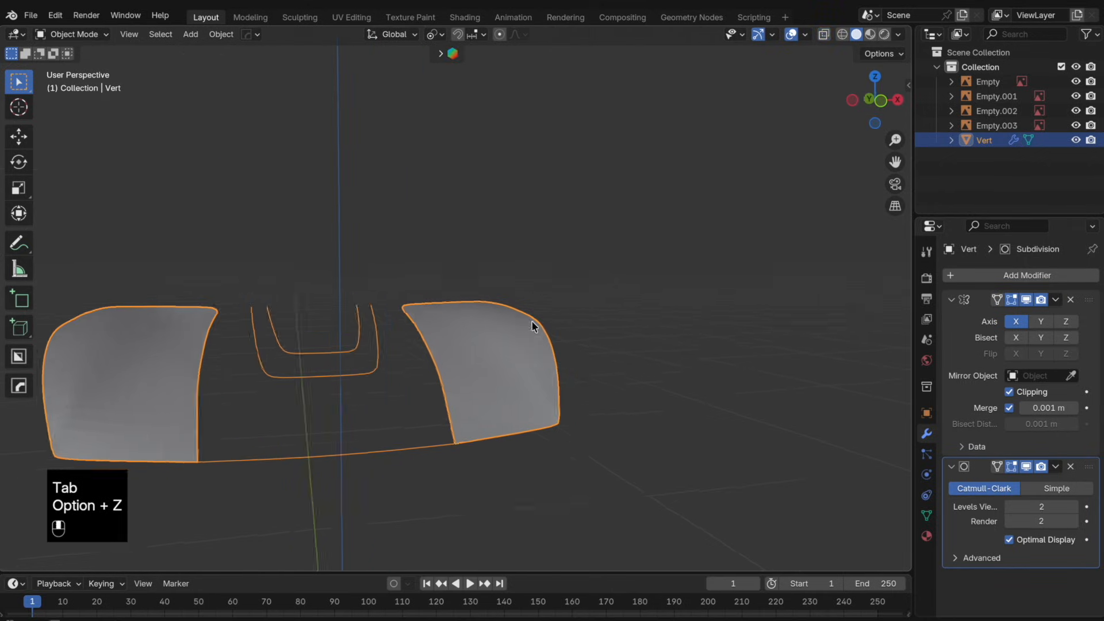
pyautogui.rightClick(538, 328)
pyautogui.click(552, 342)
pyautogui.scroll(3, 562, 352)
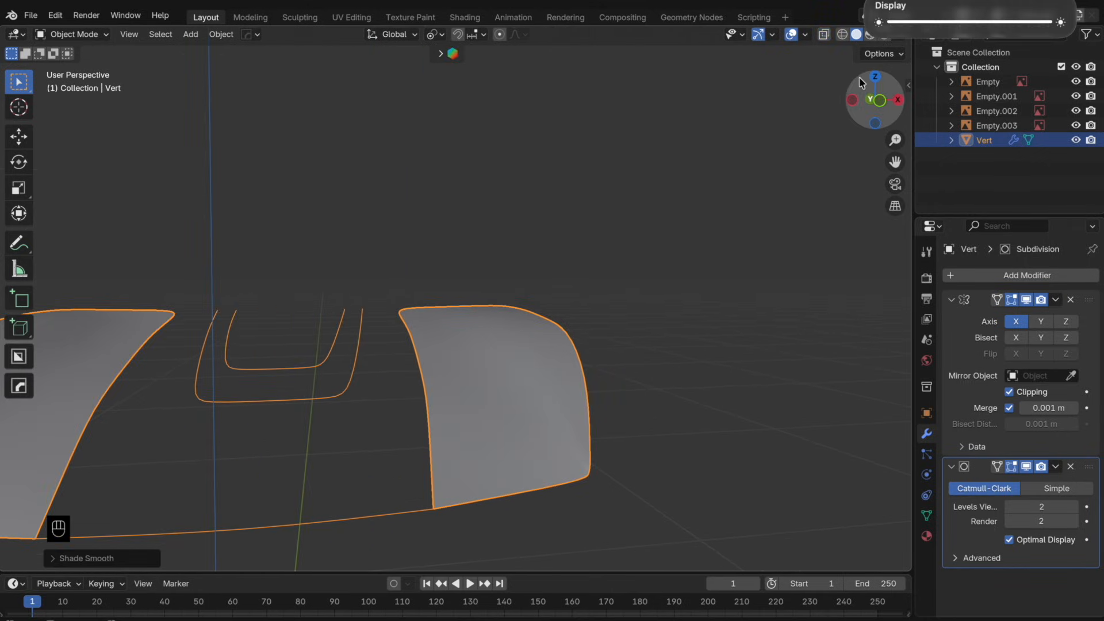
# - Set the viewport lighting to MatCap and choose the glossy red matcap for judging the hood's reflections
pyautogui.click(898, 34)
pyautogui.click(897, 106)
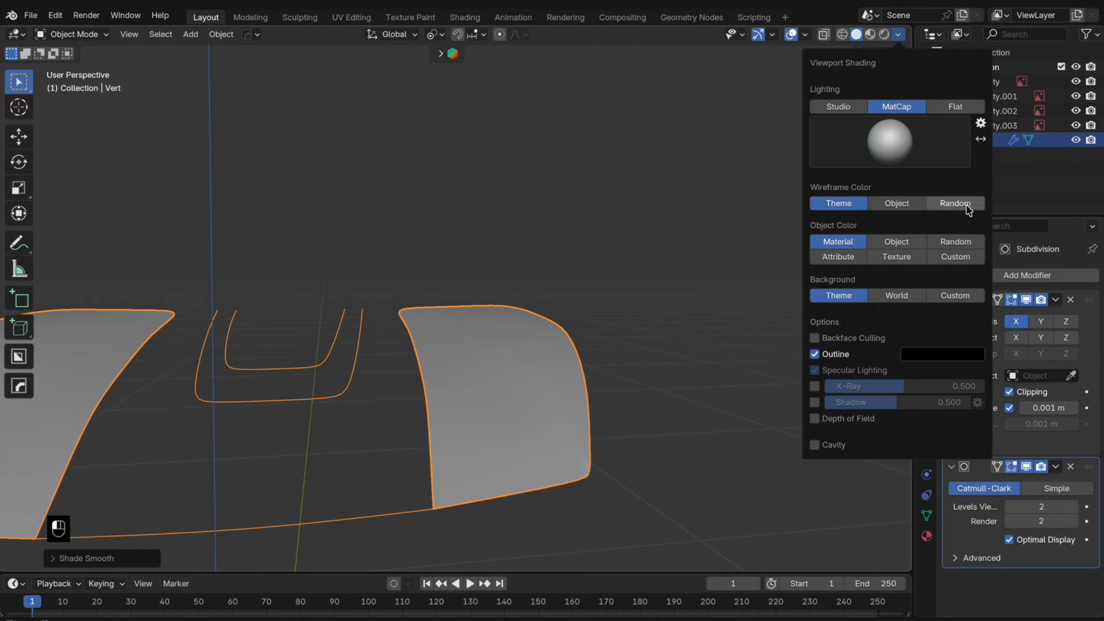
pyautogui.click(912, 142)
pyautogui.click(940, 253)
pyautogui.scroll(-3, 611, 421)
pyautogui.moveTo(588, 403); pyautogui.dragTo(610, 430, button='middle')
# - Adjust the heights of the front-corner vertices and a middle vertex of the panel's inner lengthwise loop along Z
pyautogui.press('Tab')
pyautogui.scroll(3, 575, 443)
pyautogui.keyDown('shift'); pyautogui.moveTo(538, 456); pyautogui.dragTo(552, 449, button='middle'); pyautogui.keyUp('shift')
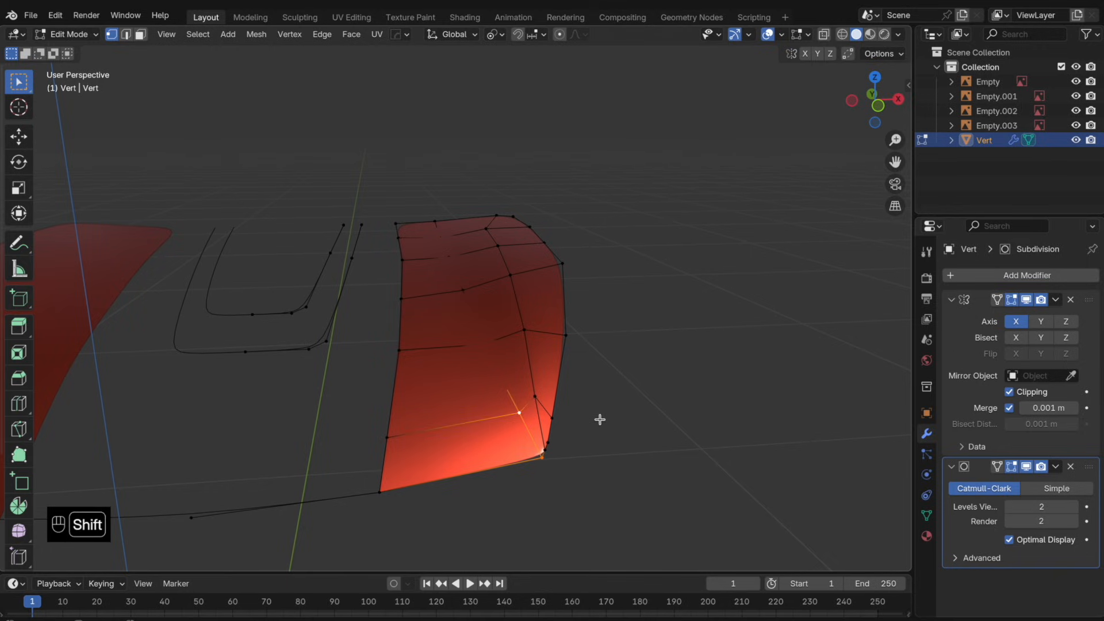
pyautogui.press('g')
pyautogui.press('z')
pyautogui.click(592, 338)
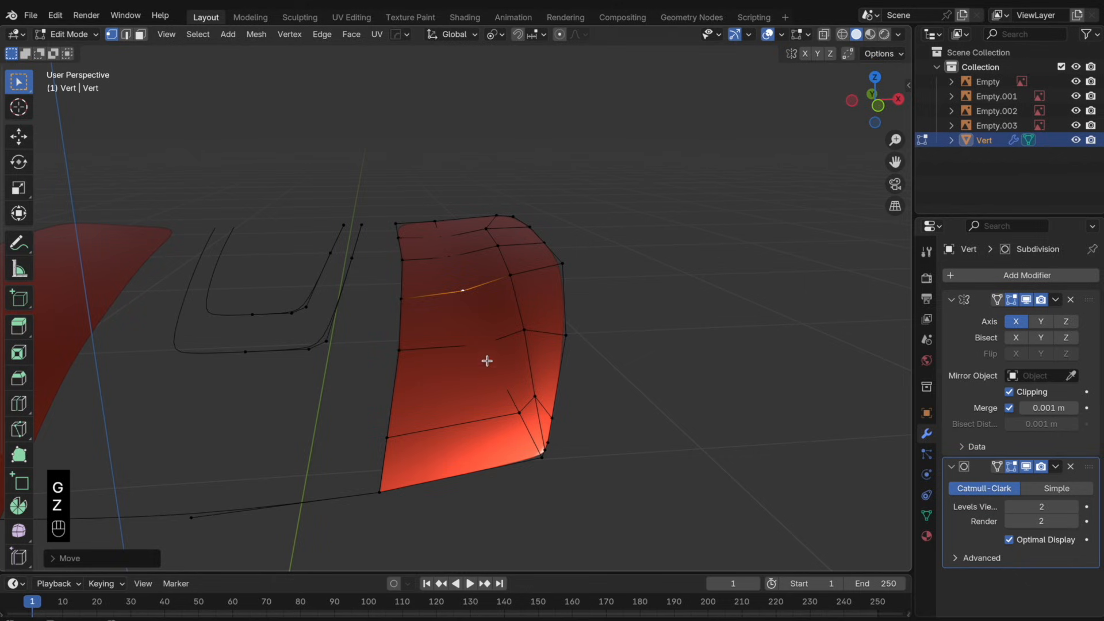
pyautogui.press('g')
pyautogui.press('z')
pyautogui.click(621, 350)
pyautogui.click(465, 267)
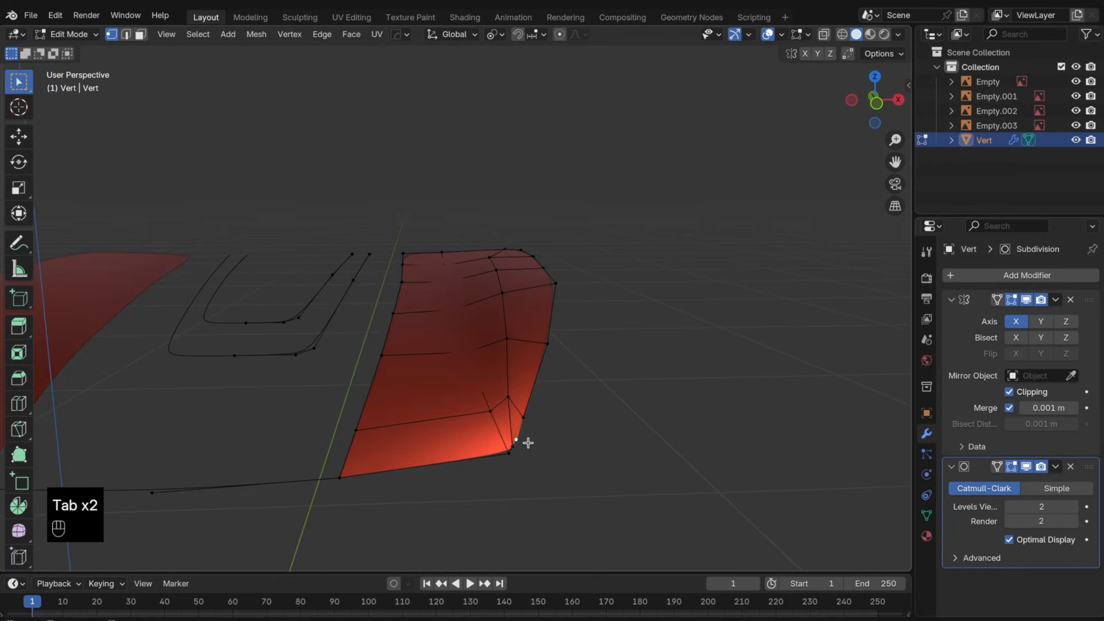
# - Dissolve the extra outer-edge vertex beside the side panel's front corner and check the corner's smoothed shape
pyautogui.press('x')
pyautogui.click(529, 526)
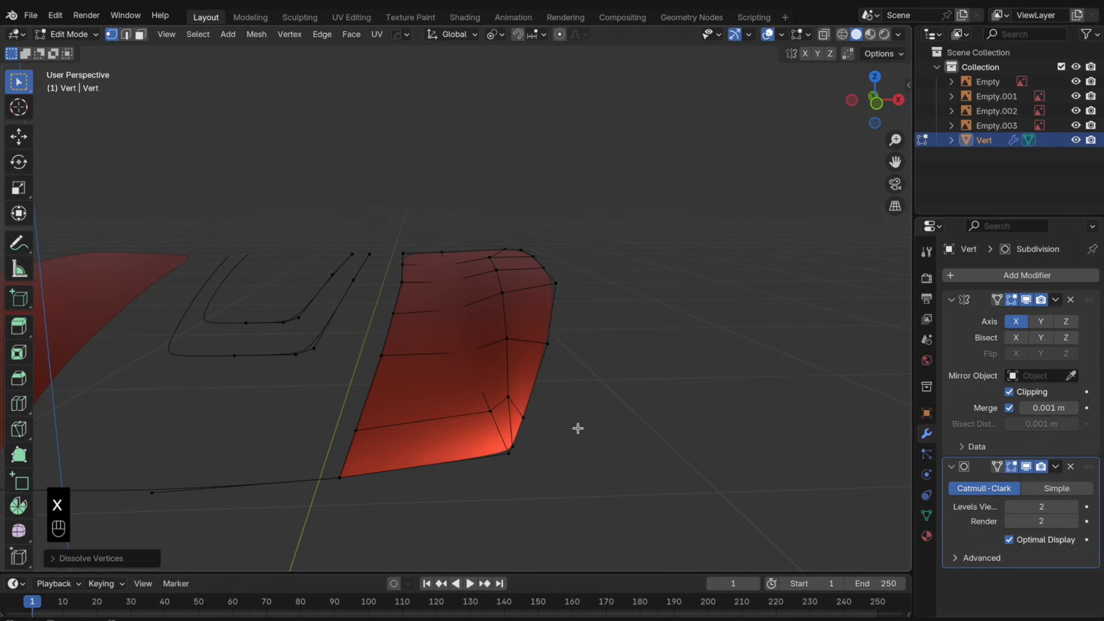
pyautogui.press('Tab')
pyautogui.moveTo(549, 425); pyautogui.dragTo(587, 375, button='middle')
pyautogui.scroll(2, 555, 409)
pyautogui.press('Tab')
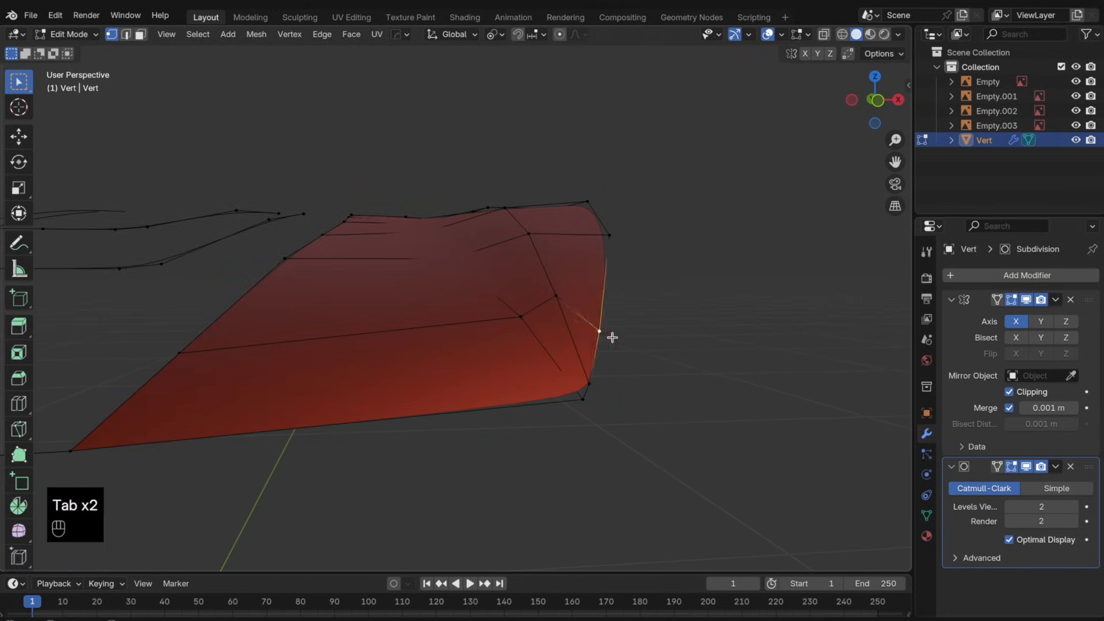
# - Slide the outer-edge vertex near the front corner toward the windshield, and the adjacent interior vertex toward the front
pyautogui.press('g')
pyautogui.press('g')
pyautogui.click(621, 313)
pyautogui.scroll(4, 622, 313)
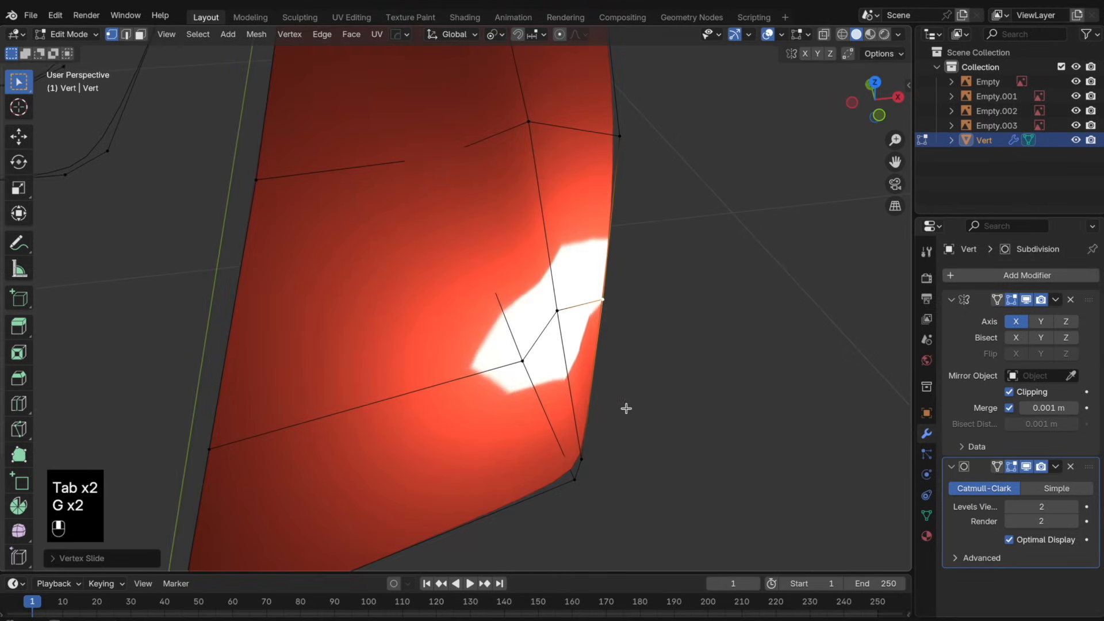
pyautogui.click(567, 317)
pyautogui.press('g')
pyautogui.press('g')
pyautogui.click(571, 345)
# - Slide the next three outer-edge vertices slightly toward the windshield to even out their spacing
pyautogui.click(623, 136)
pyautogui.press('g')
pyautogui.press('g')
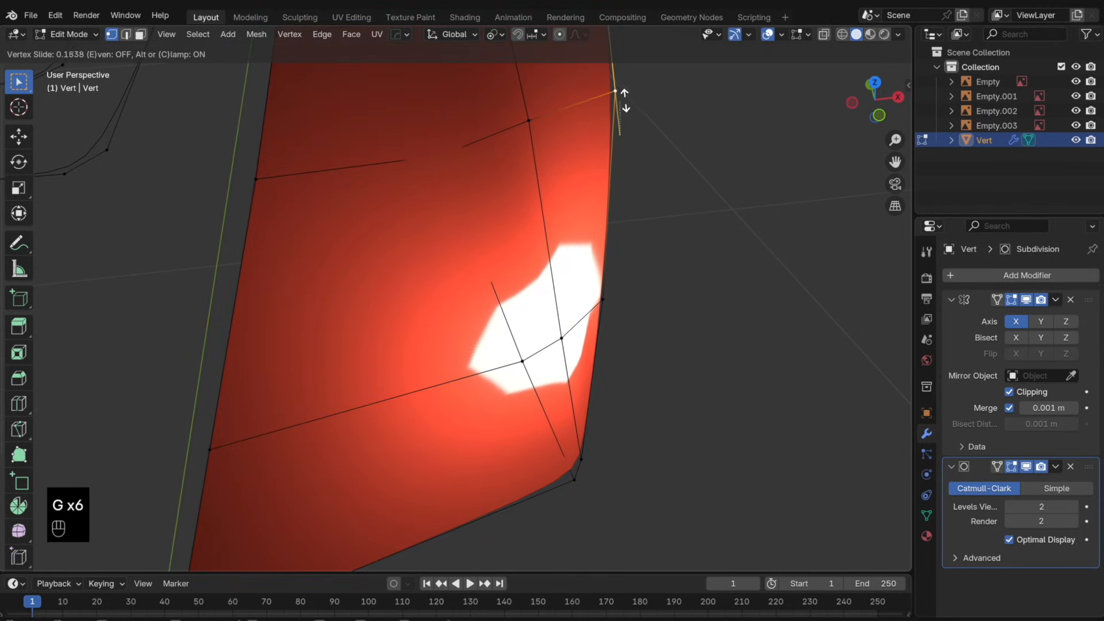
pyautogui.click(624, 100)
pyautogui.scroll(-5, 623, 124)
pyautogui.keyDown('shift'); pyautogui.moveTo(572, 229); pyautogui.dragTo(535, 217, button='middle'); pyautogui.keyUp('shift')
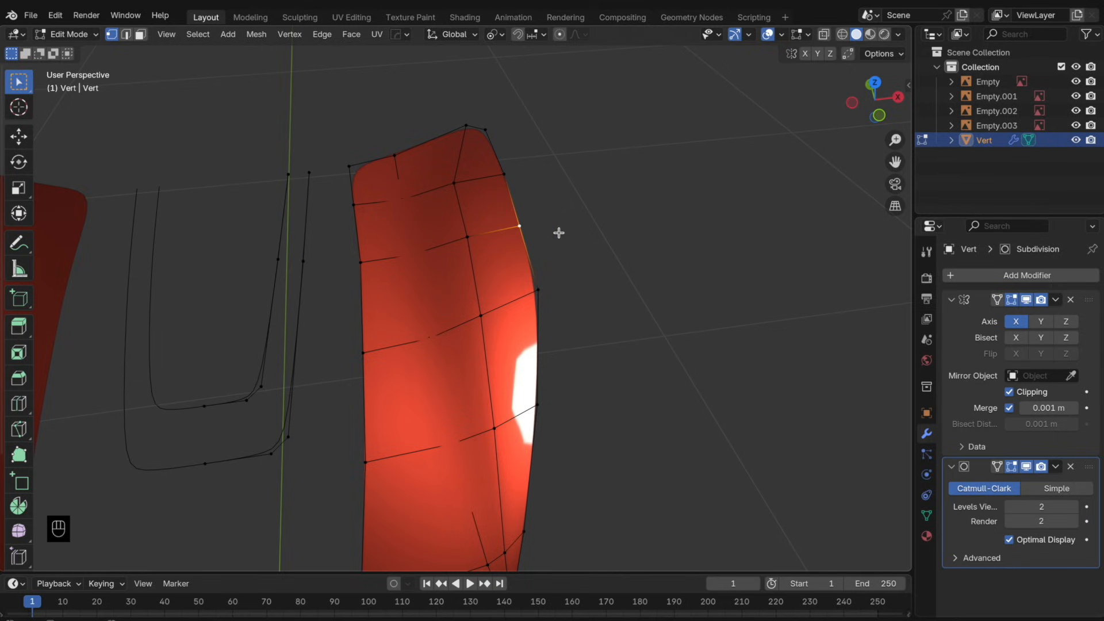
pyautogui.press('g')
pyautogui.press('g')
pyautogui.click(555, 226)
pyautogui.click(503, 186)
pyautogui.press('g')
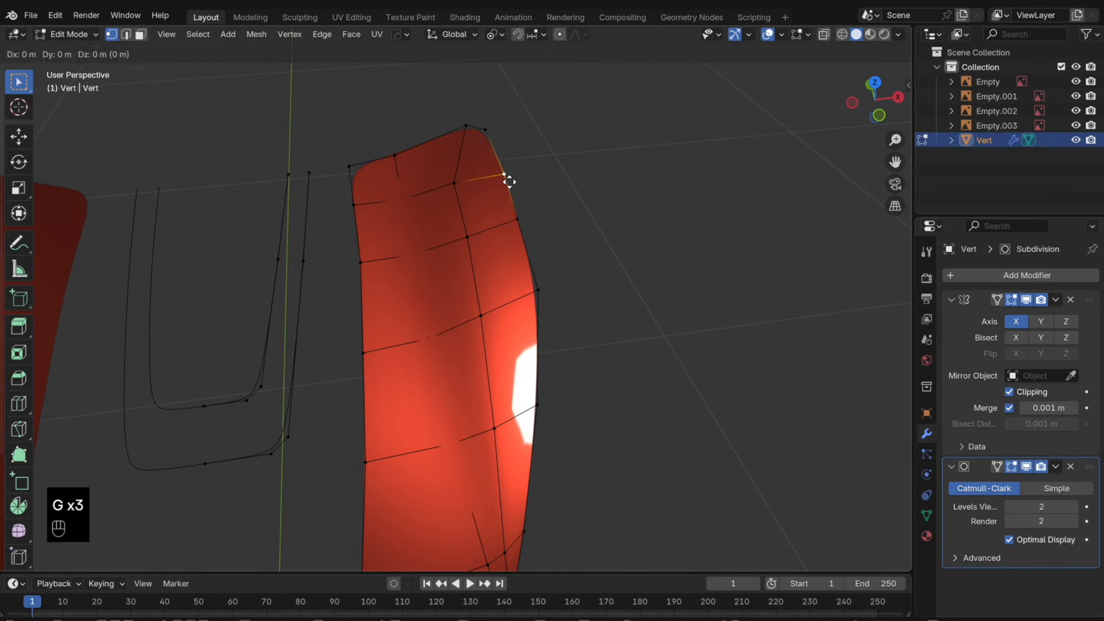
pyautogui.press('g')
pyautogui.click(511, 177)
# - With X-ray on, slide the inner lengthwise loop's vertices along their cross edges toward the hood's centre
pyautogui.click(551, 296)
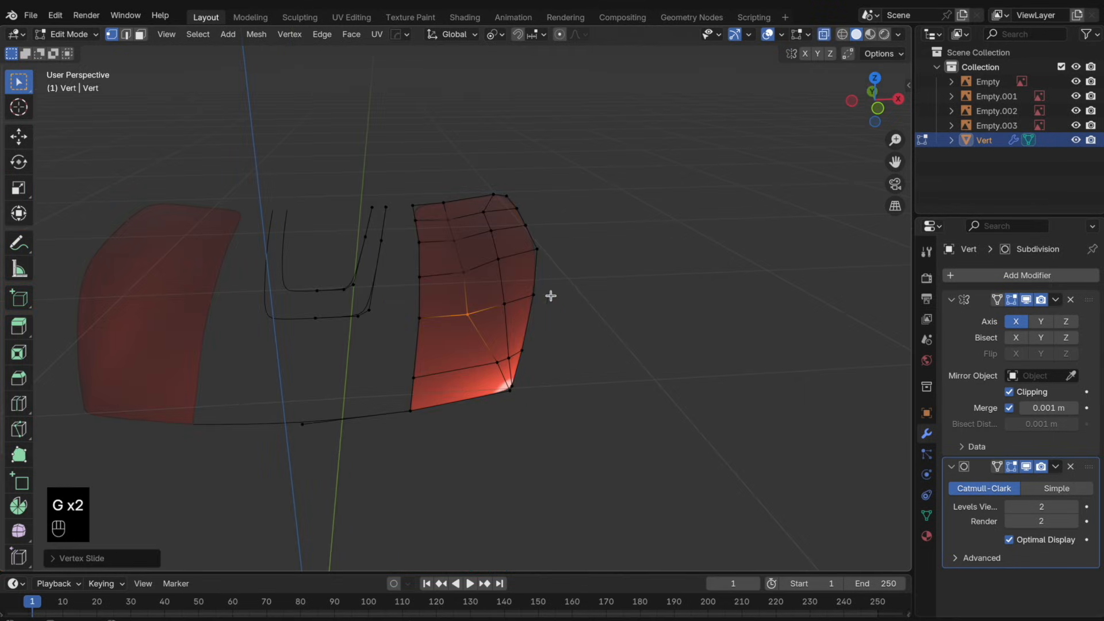
pyautogui.click(447, 263)
pyautogui.press('g')
pyautogui.press('g')
pyautogui.click(441, 265)
pyautogui.moveTo(476, 329); pyautogui.dragTo(439, 263)
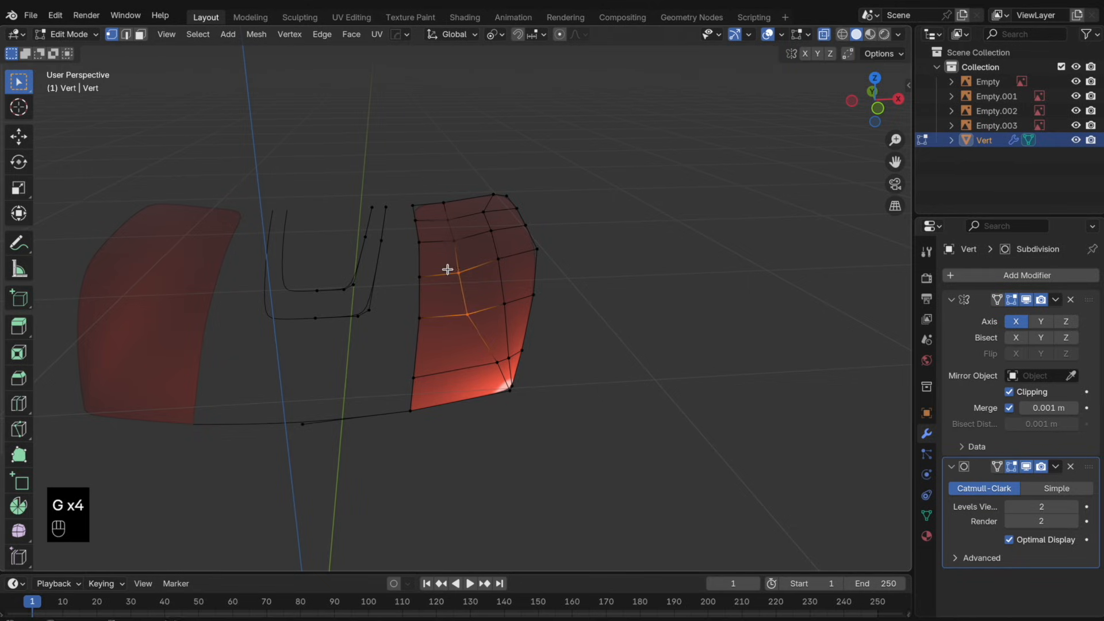
pyautogui.press('g')
pyautogui.press('g')
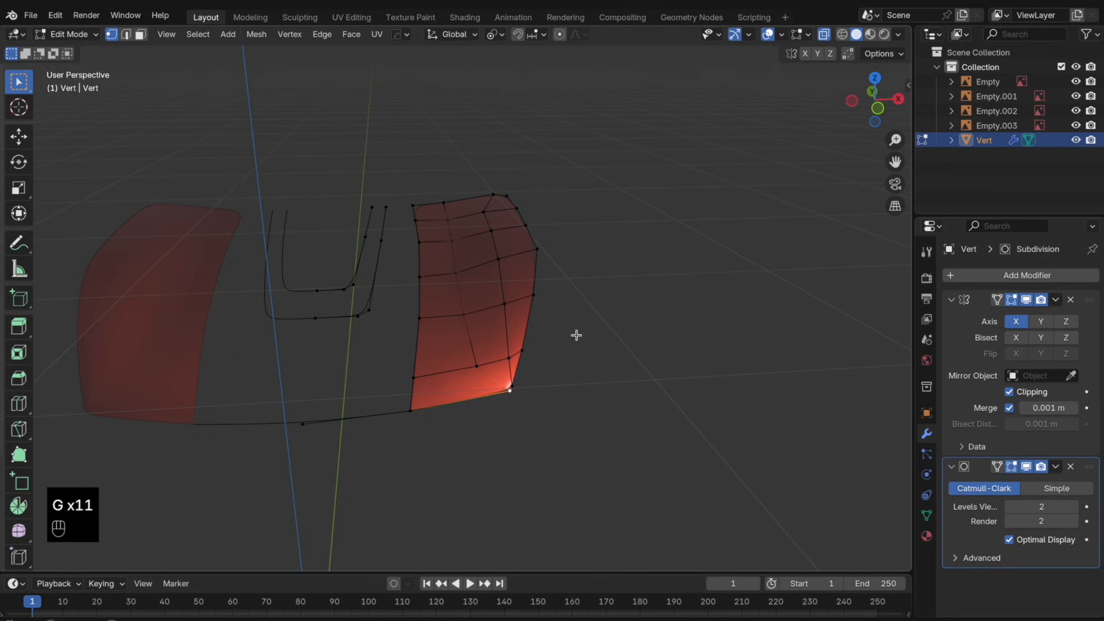
# - Slide the front edge's corner vertex toward the hood's centre and the nearest outer-edge vertex toward the front corner
pyautogui.press('g')
pyautogui.press('g')
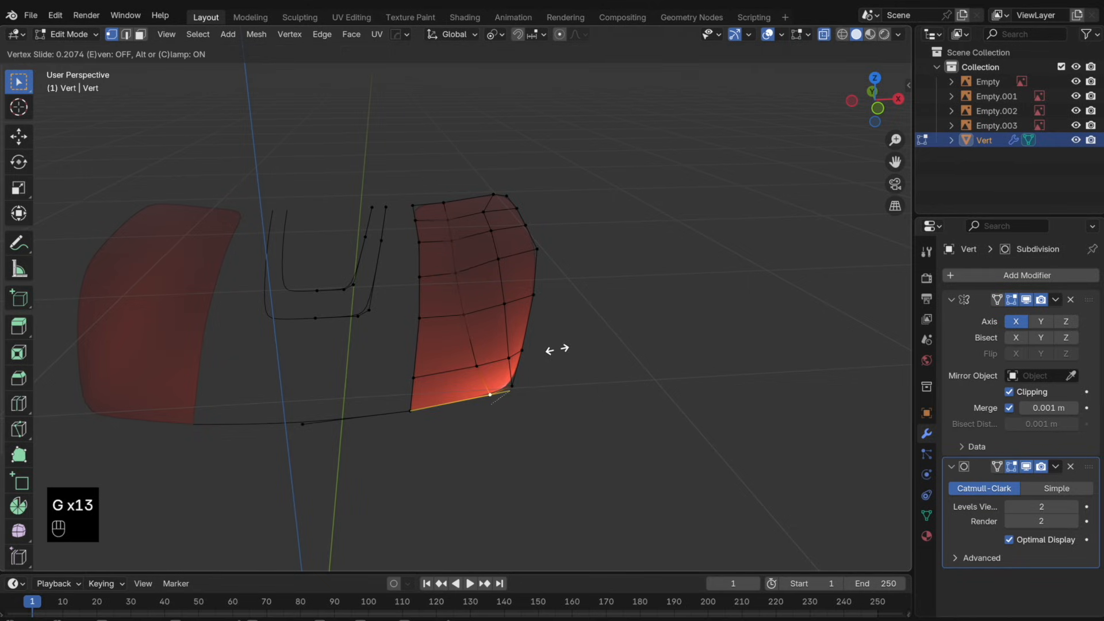
pyautogui.click(553, 351)
pyautogui.click(541, 345)
pyautogui.press('g')
pyautogui.press('g')
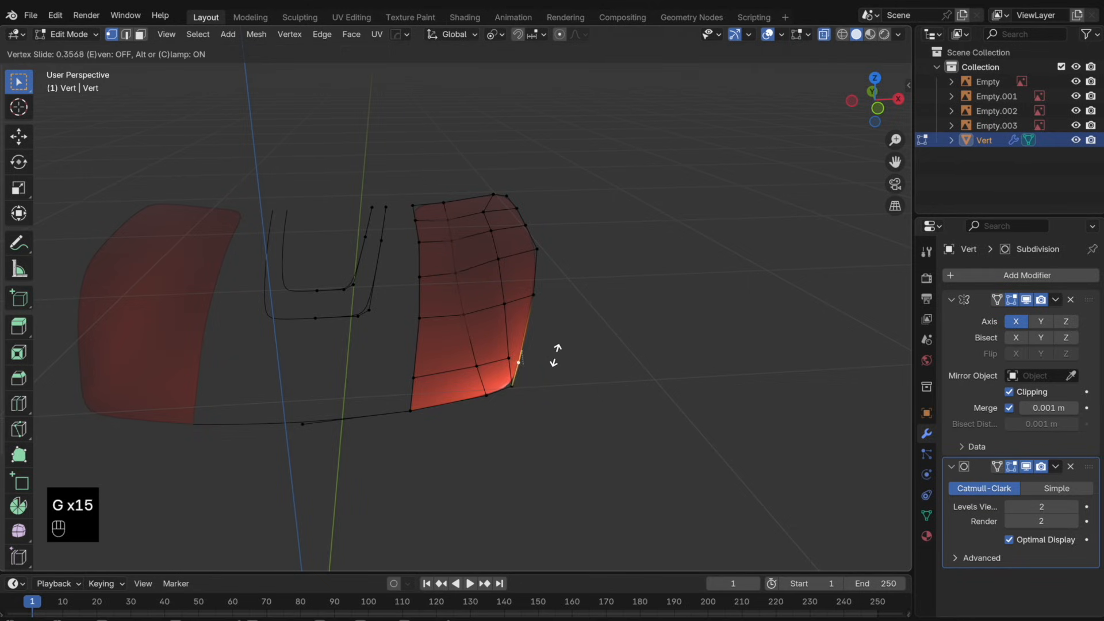
pyautogui.click(559, 352)
# - Slide the inner loop's front-edge vertex and the vertex just behind it slightly outward to line them up
pyautogui.click(494, 401)
pyautogui.press('g')
pyautogui.press('g')
pyautogui.click(498, 400)
pyautogui.click(481, 371)
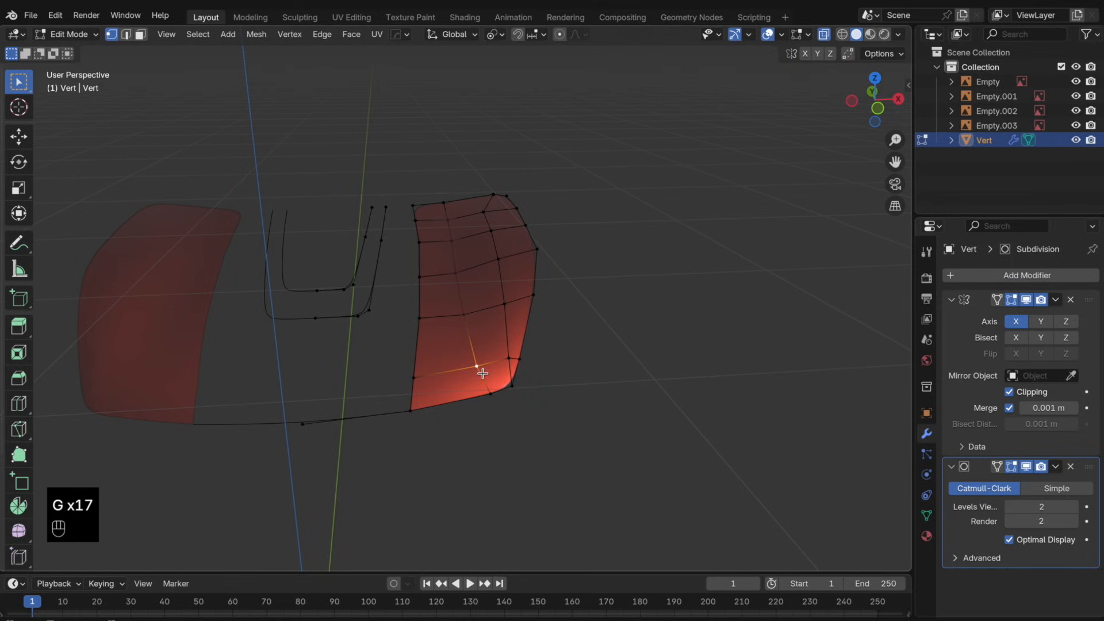
pyautogui.press('g')
pyautogui.press('g')
pyautogui.click(494, 373)
# - Select the entire inner lengthwise loop, even it out with LoopTools Relax, and turn X-ray off
pyautogui.press('Tab')
pyautogui.press('Tab')
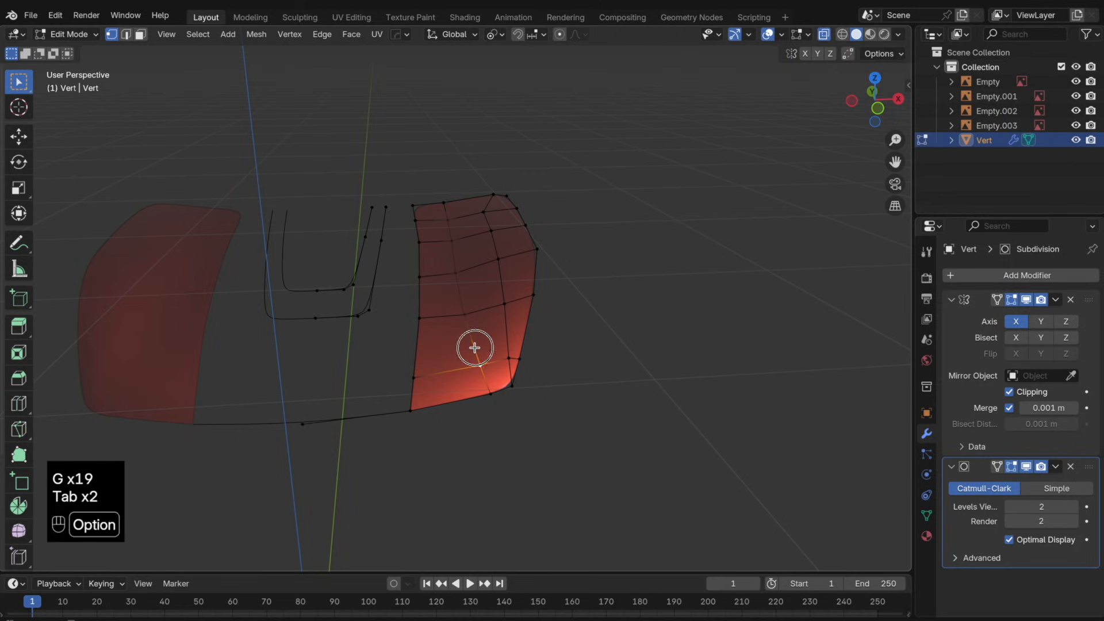
pyautogui.keyDown('alt'); pyautogui.click(476, 348); pyautogui.keyUp('alt')
pyautogui.rightClick(584, 281)
pyautogui.moveTo(587, 257)
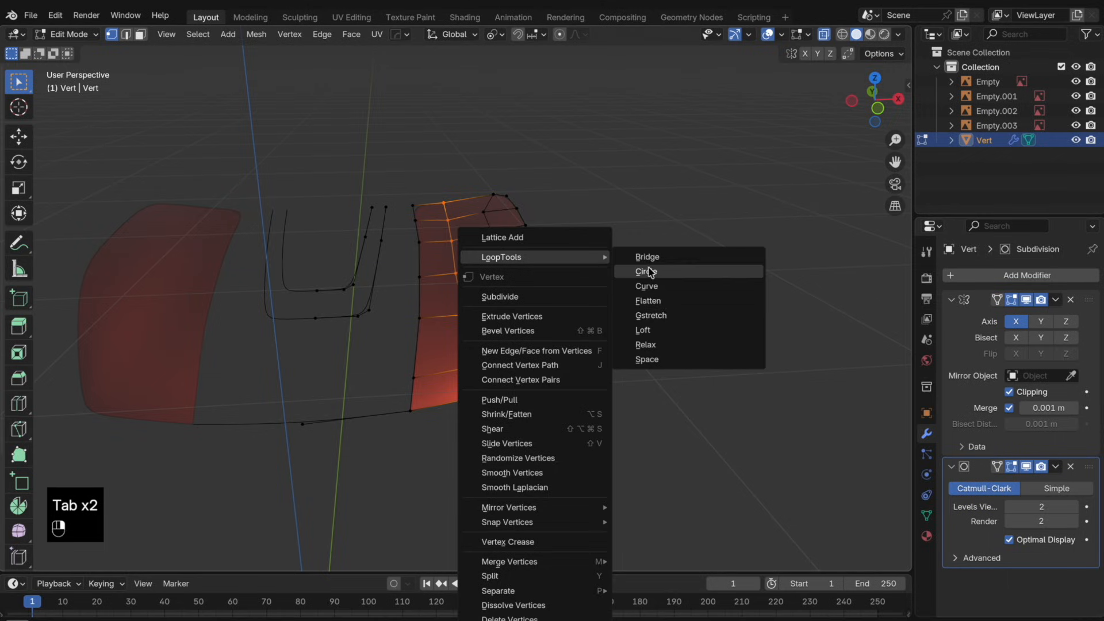
pyautogui.click(664, 345)
pyautogui.press('Tab')
pyautogui.hotkey('alt', 'z')
# - Adjust the height of the inner loop's vertex nearest the front edge along Z and check the panel's reflections
pyautogui.moveTo(665, 345); pyautogui.dragTo(633, 310, button='middle')
pyautogui.scroll(5, 555, 318)
pyautogui.press('Tab')
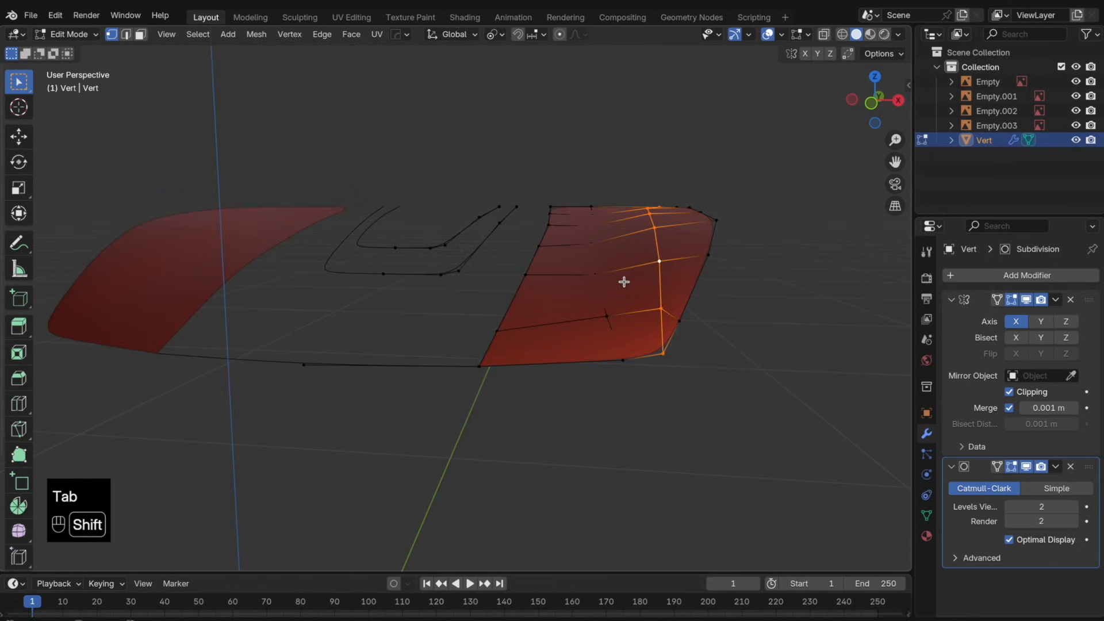
pyautogui.click(619, 318)
pyautogui.press('g')
pyautogui.press('z')
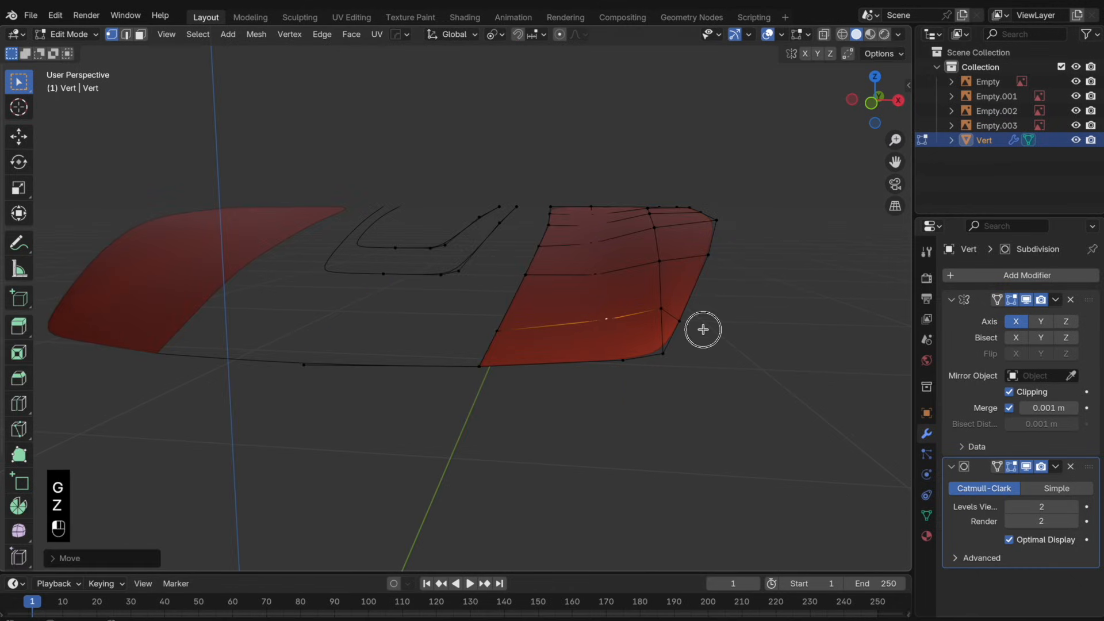
pyautogui.click(597, 240)
pyautogui.press('Tab')
pyautogui.moveTo(606, 269); pyautogui.dragTo(579, 264, button='middle')
pyautogui.scroll(-4, 610, 295)
pyautogui.press('Tab')
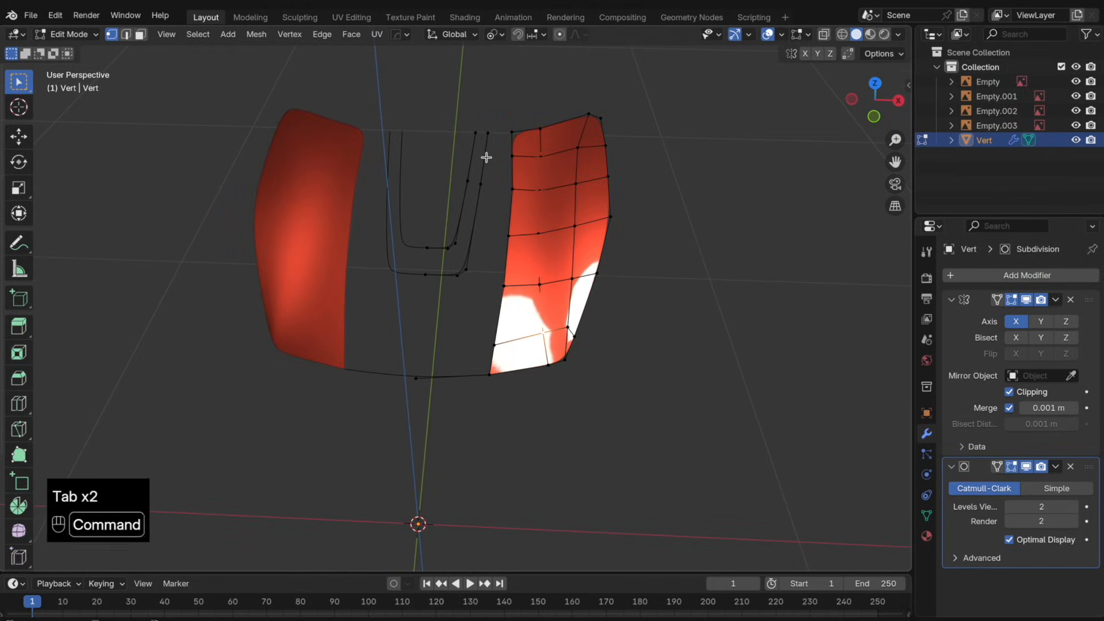
# - Add a cut to each of the central U-shaped outlines and fill the rearmost faces linking them to the side panel
pyautogui.press('super+r')
pyautogui.press('super+r')
pyautogui.moveTo(517, 161)
pyautogui.mouseDown()
pyautogui.moveTo(482, 126)
pyautogui.moveTo(499, 166)
pyautogui.mouseUp()
pyautogui.press('f')
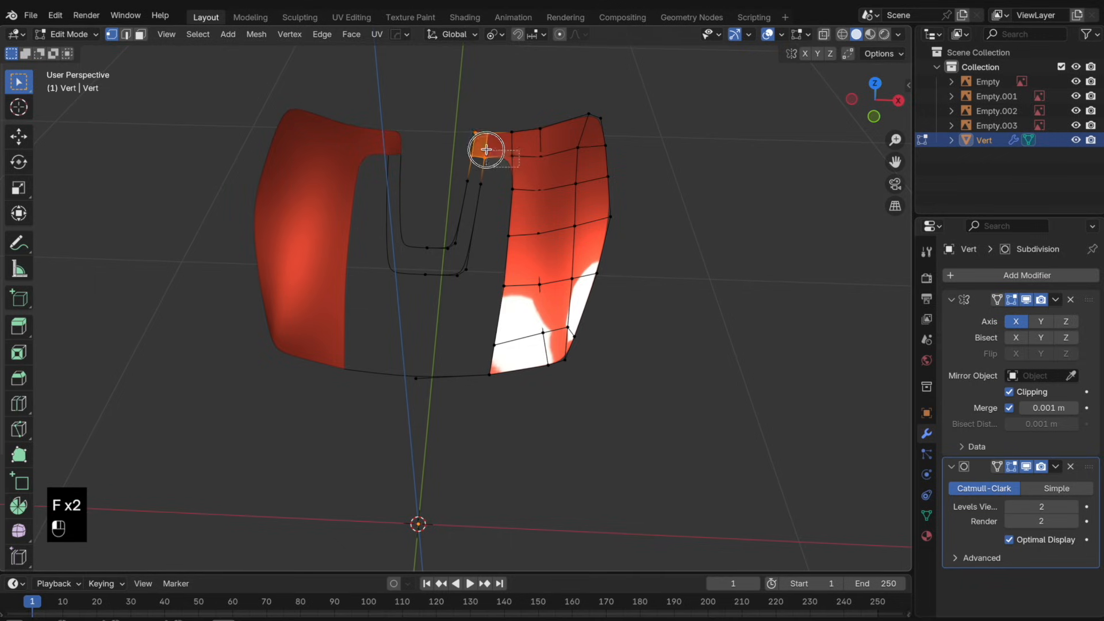
pyautogui.press('f')
# - Add another cut to the outer U outline and fill the faces between it and the side panel down to the corner
pyautogui.press('super+r')
pyautogui.click(498, 247)
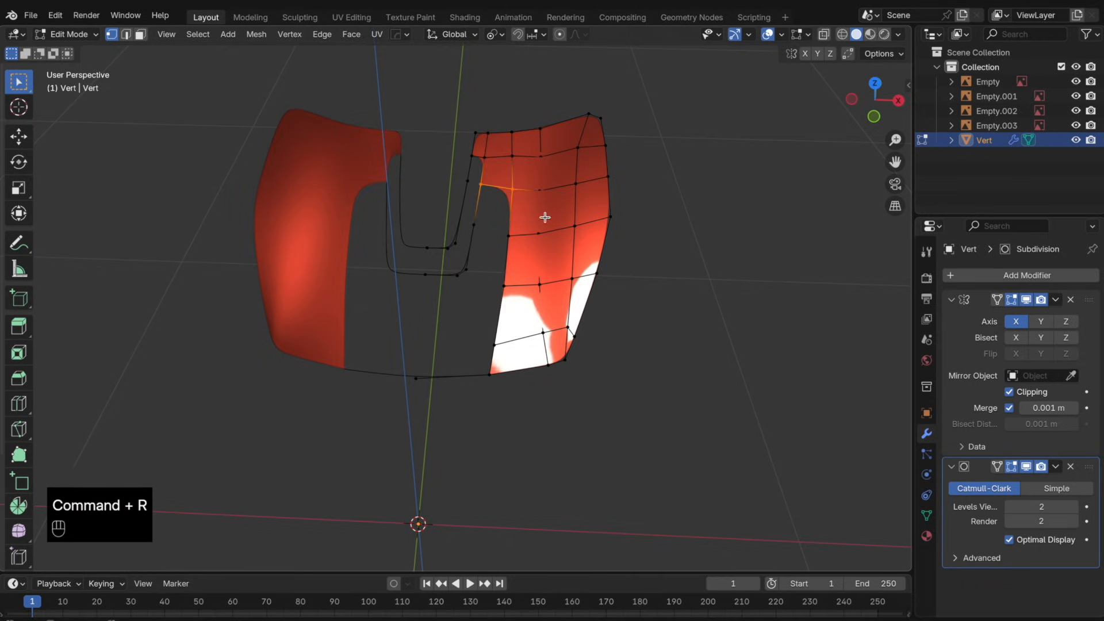
pyautogui.press('f')
pyautogui.press('f')
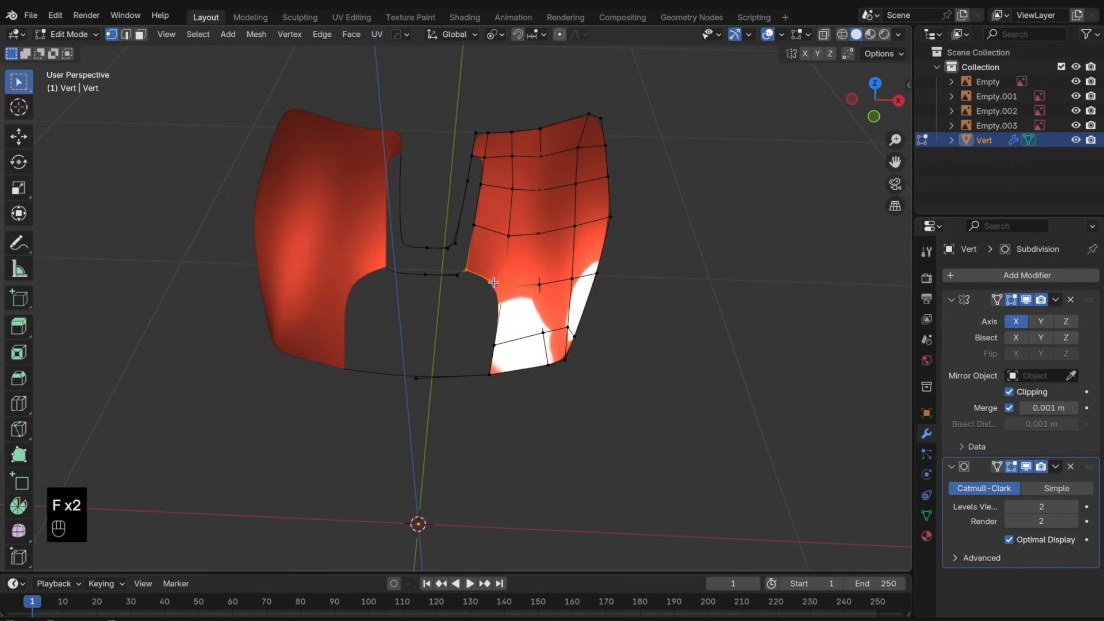
# - Fill the strip between the two U outlines, adding a cut to the inner one and sliding its vertex forward into line with the neighbouring row
pyautogui.press('f')
pyautogui.press('f')
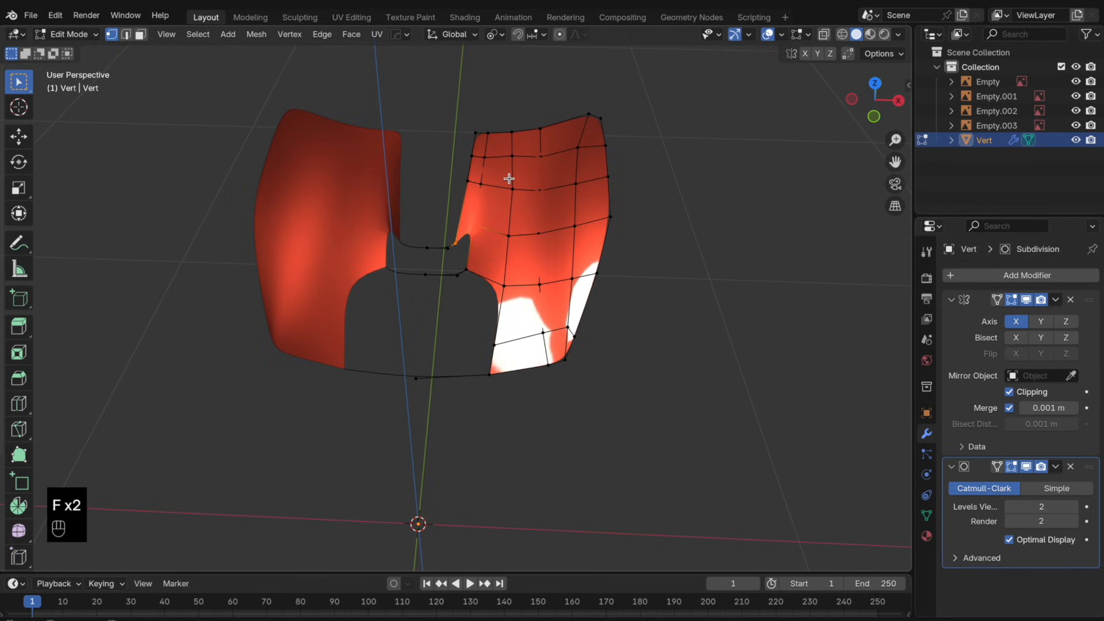
pyautogui.press('super+z')
pyautogui.press('super+r')
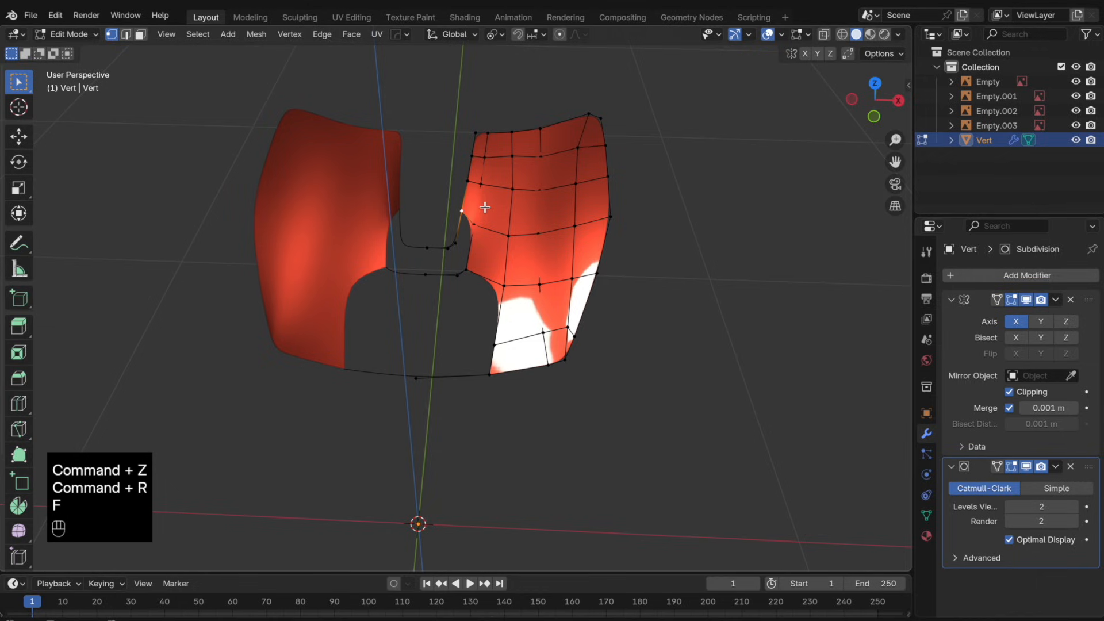
pyautogui.press('f')
pyautogui.press('g')
pyautogui.press('g')
pyautogui.click(489, 227)
# - Fill the remaining faces around the U's front corner and along its front to the centreline, then check the shading without X-ray
pyautogui.hotkey('alt', 'z')
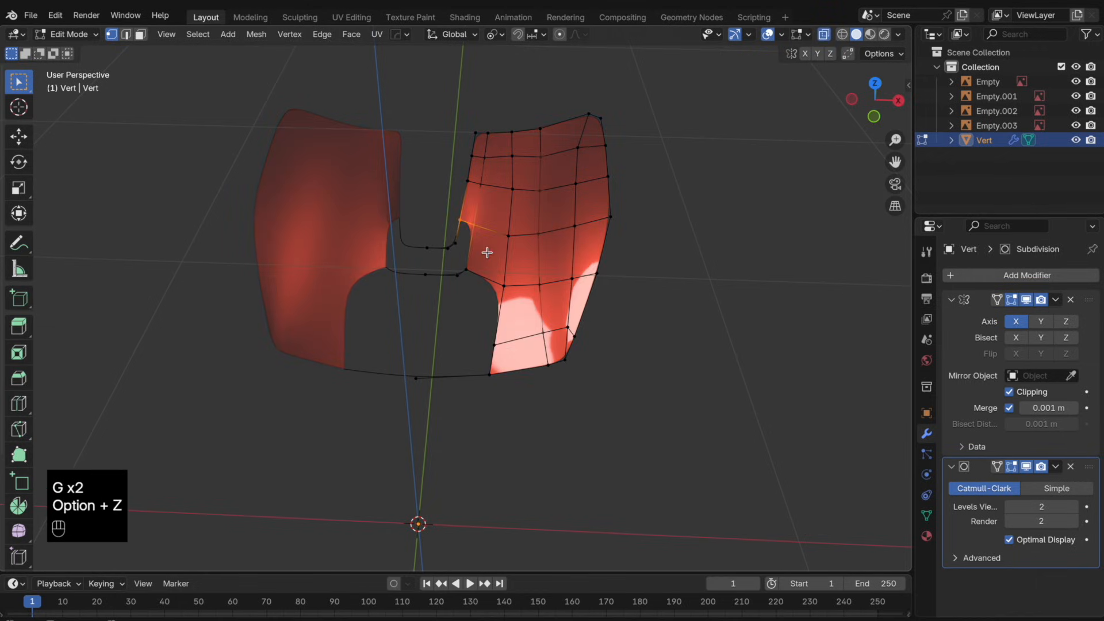
pyautogui.scroll(6, 486, 252)
pyautogui.keyDown('shift'); pyautogui.moveTo(536, 187); pyautogui.dragTo(509, 324, button='middle'); pyautogui.keyUp('shift')
pyautogui.press('f')
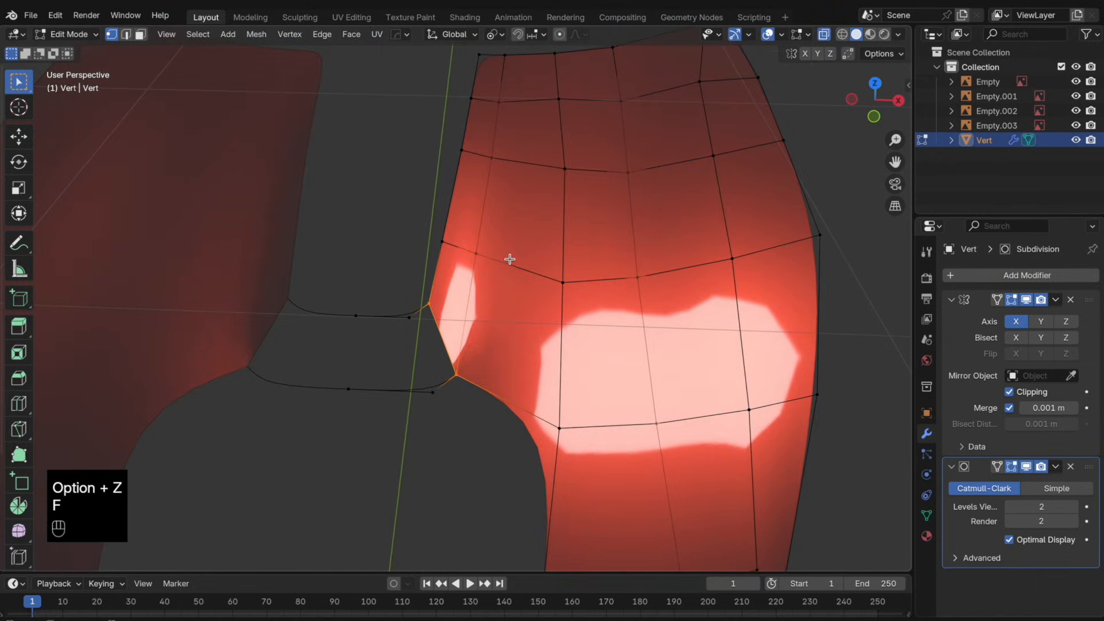
pyautogui.press('f')
pyautogui.press('f')
pyautogui.press('Tab')
pyautogui.hotkey('alt', 'z')
pyautogui.press('Tab')
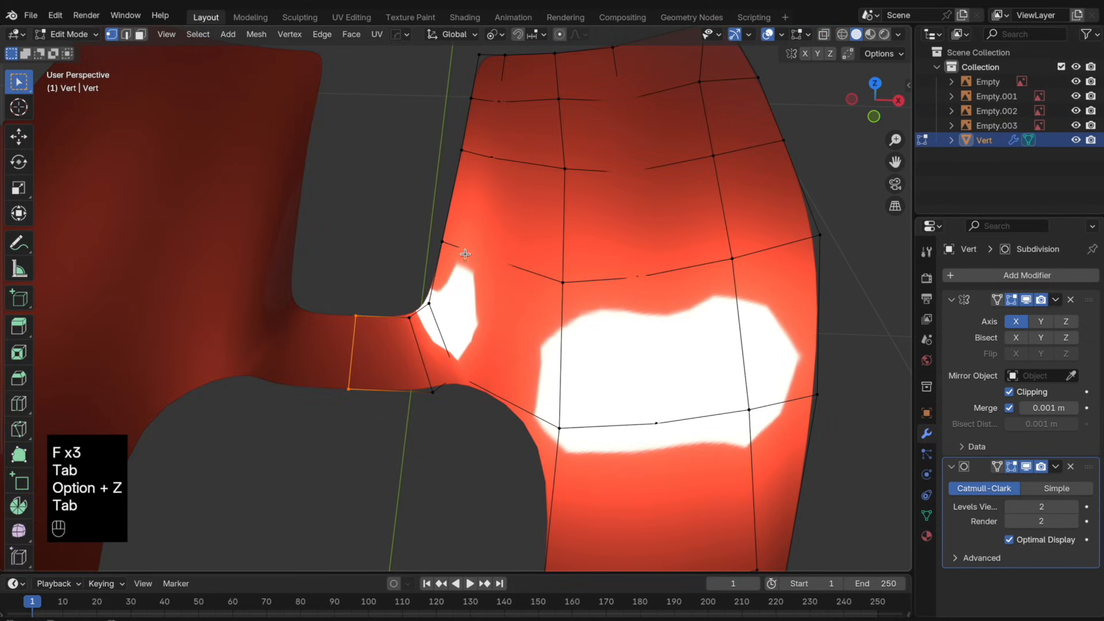
# - In top view, duplicate the recess's inner lengthwise edge about 0.045 m toward the centreline along X and rotate it about 2.6° around Z
pyautogui.click(874, 116)
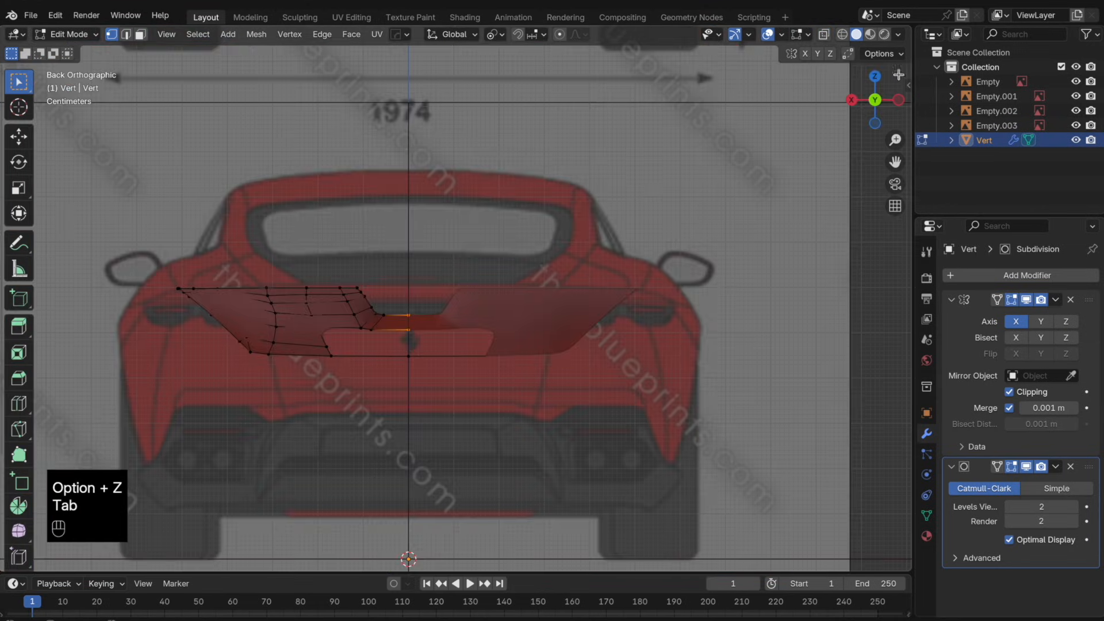
pyautogui.click(875, 76)
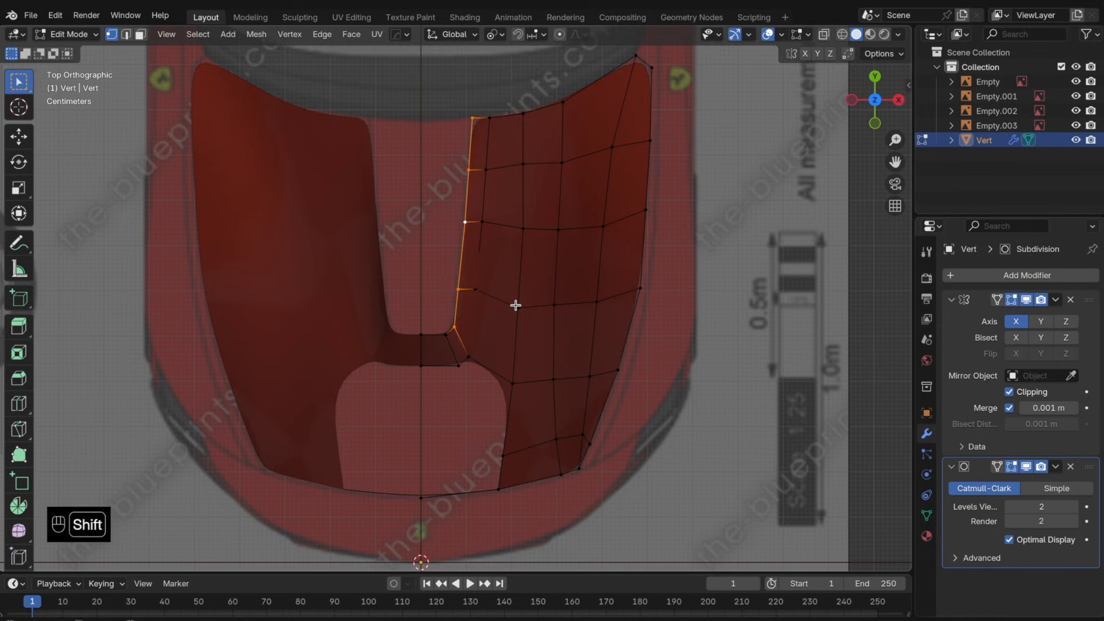
pyautogui.hotkey('shift', 'd')
pyautogui.press('x')
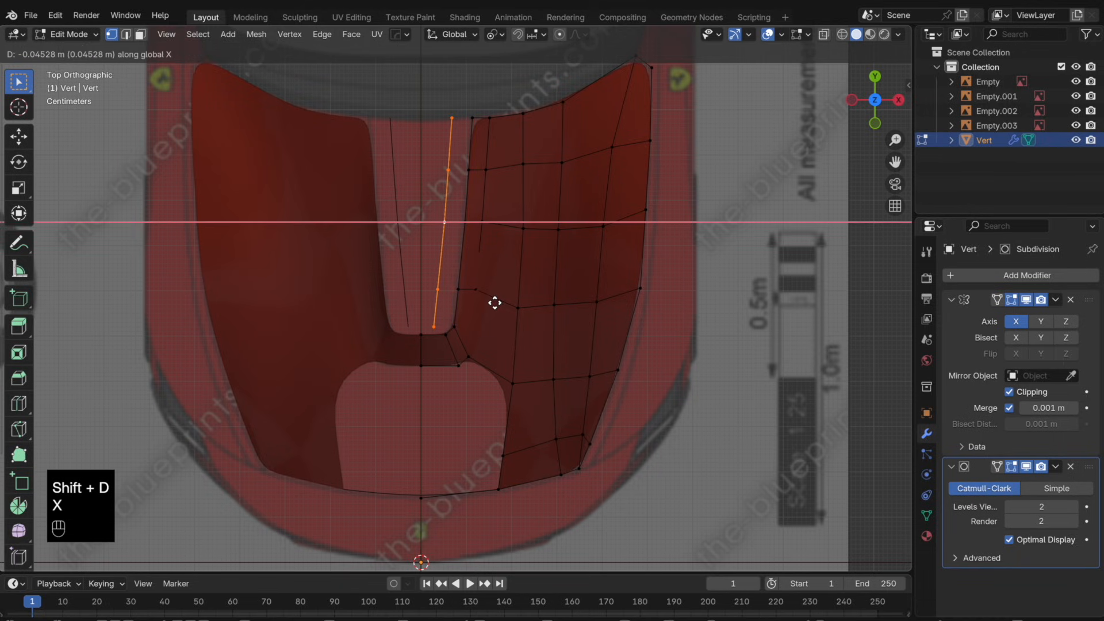
pyautogui.click(494, 303)
pyautogui.press('r')
pyautogui.press('z')
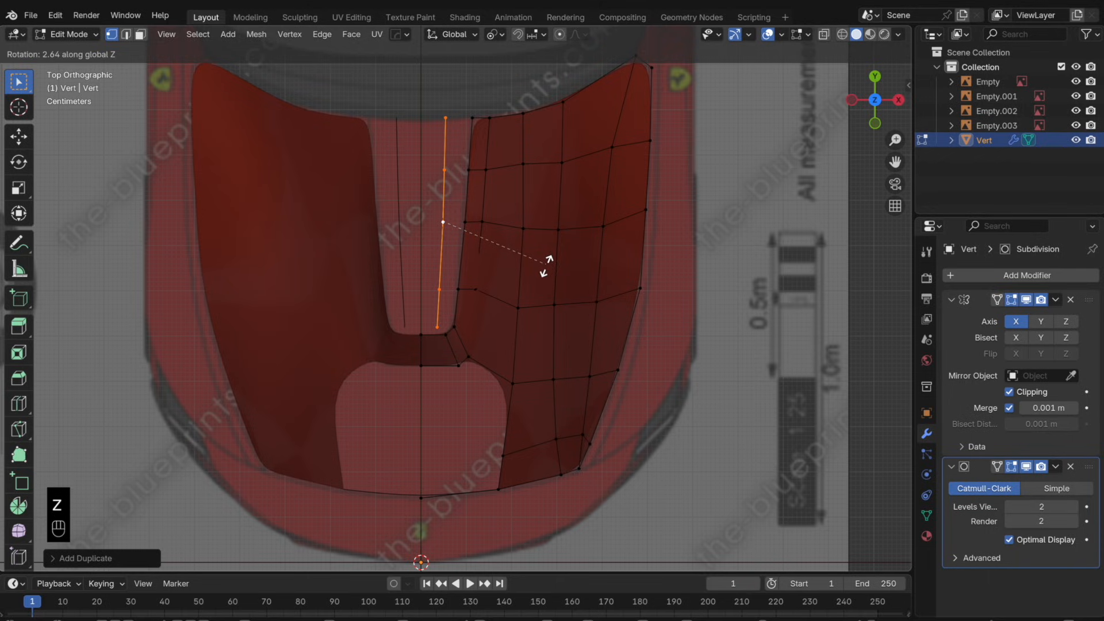
pyautogui.click(547, 266)
# - Fill the faces between the duplicated edge and the recess's side, and move their inner vertices along X onto the centreline
pyautogui.moveTo(483, 107); pyautogui.dragTo(437, 131)
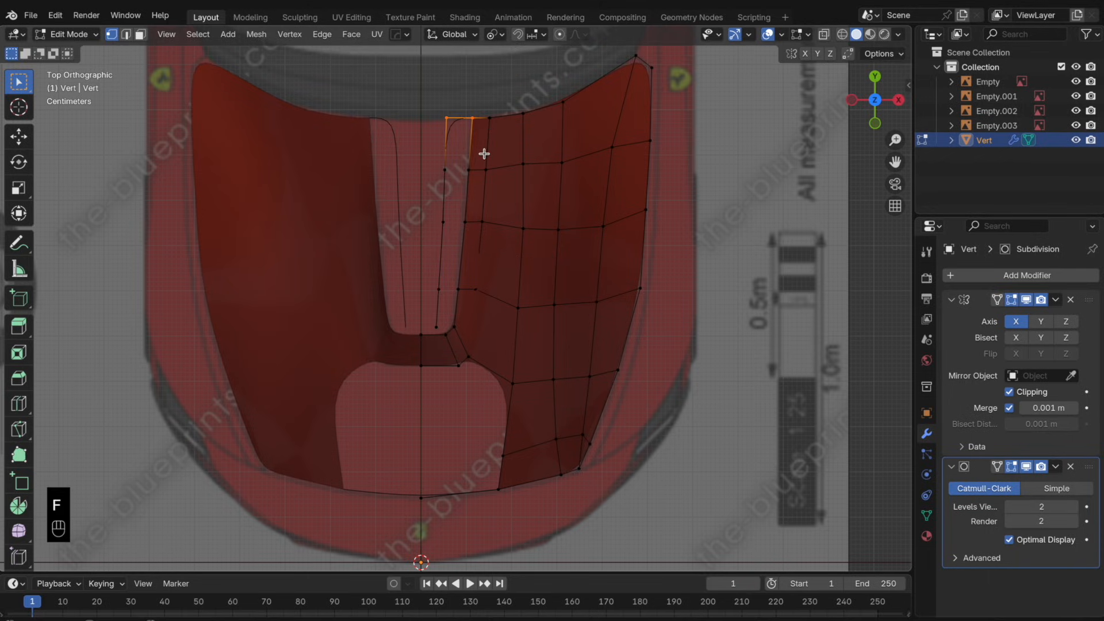
pyautogui.press('f')
pyautogui.press('f')
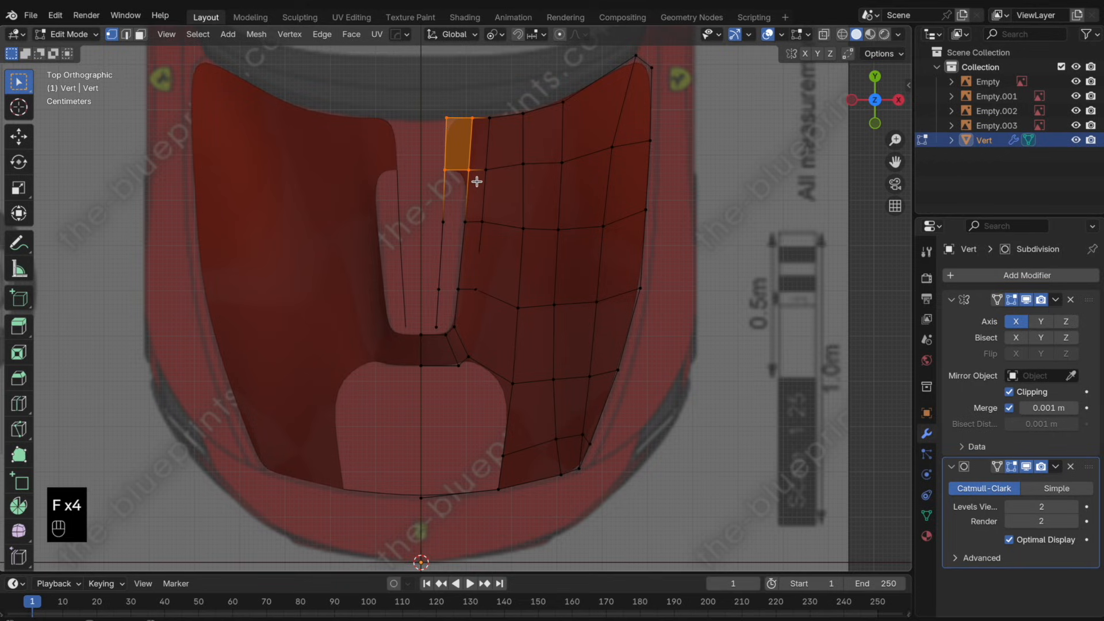
pyautogui.press('g')
pyautogui.press('x')
pyautogui.click(443, 191)
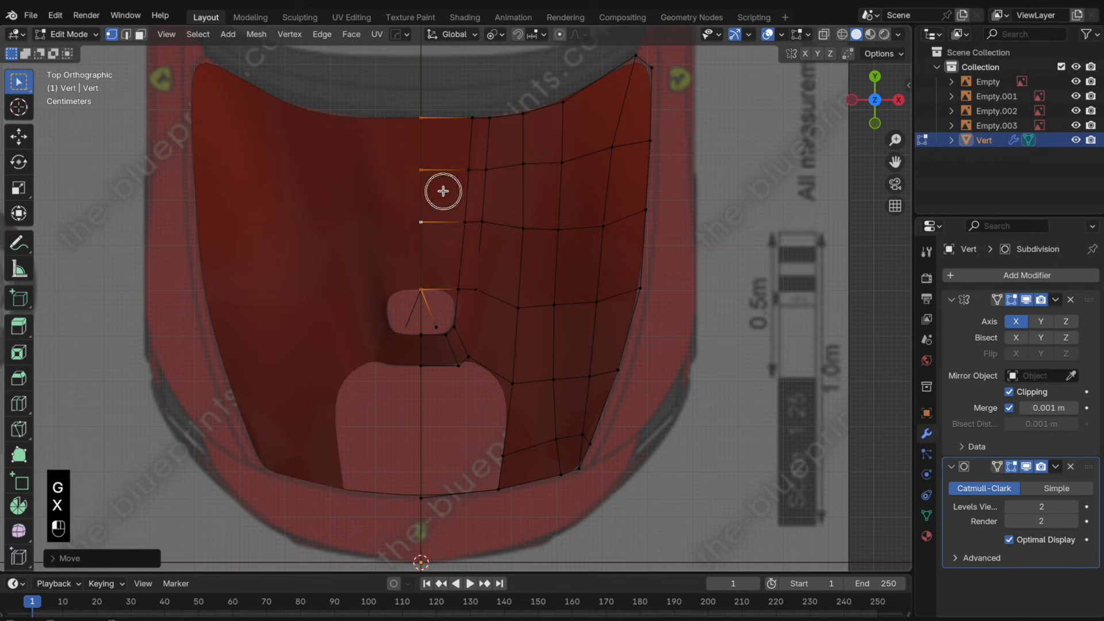
# - Move the duplicated edge's leftover front vertex along X onto the centreline
pyautogui.press('Tab')
pyautogui.press('Tab')
pyautogui.press('x')
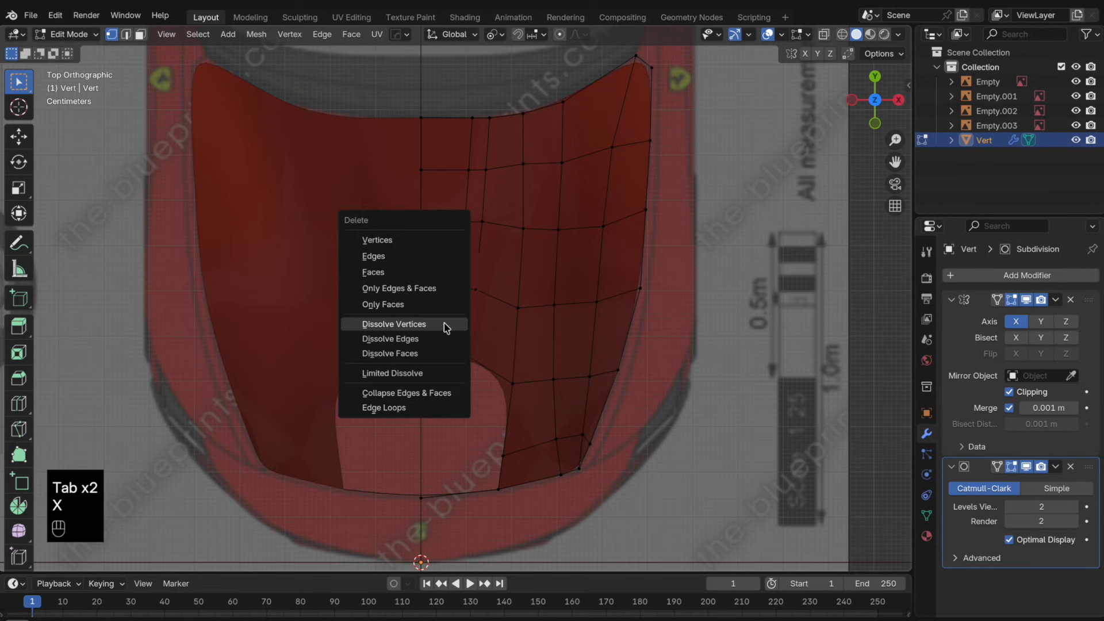
pyautogui.click(447, 322)
pyautogui.press('Tab')
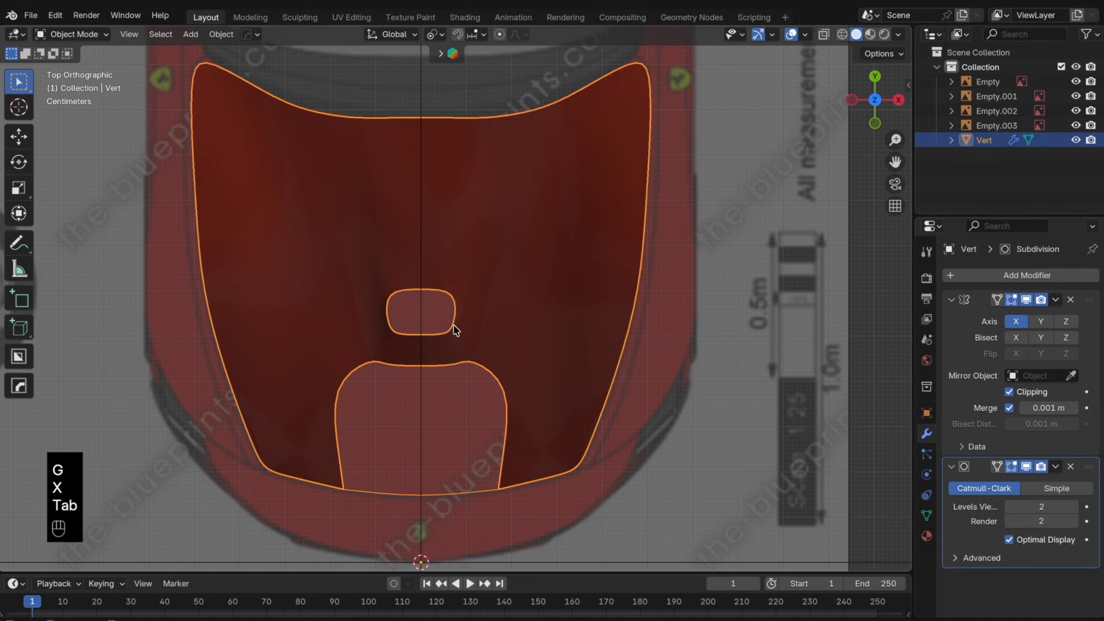
pyautogui.press('Tab')
# - Merge the leftover vertex At Last into the recess's front centre vertex and fill the remaining hole
pyautogui.scroll(2, 454, 325)
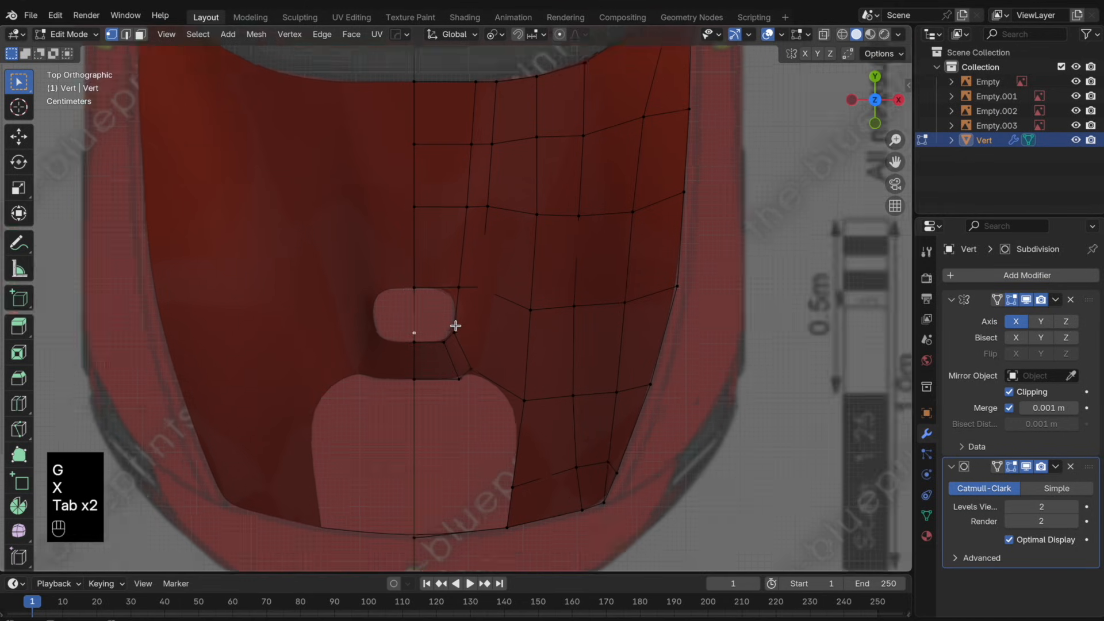
pyautogui.hotkey('alt', 'z')
pyautogui.keyDown('shift'); pyautogui.click(404, 352); pyautogui.keyUp('shift')
pyautogui.press('m')
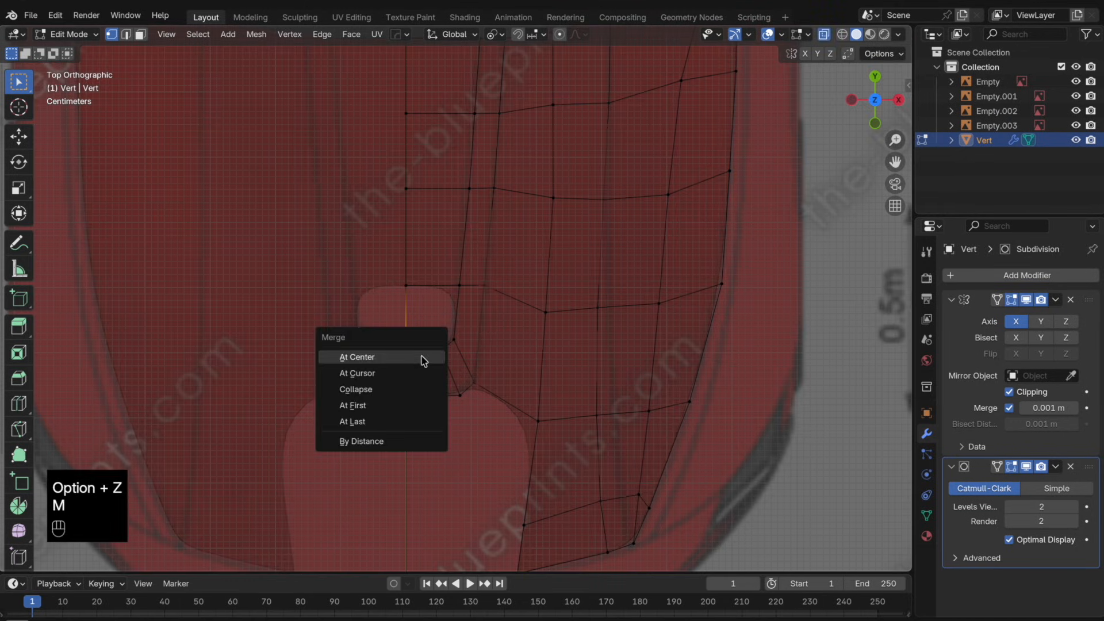
pyautogui.click(382, 423)
pyautogui.press('f')
pyautogui.press('Tab')
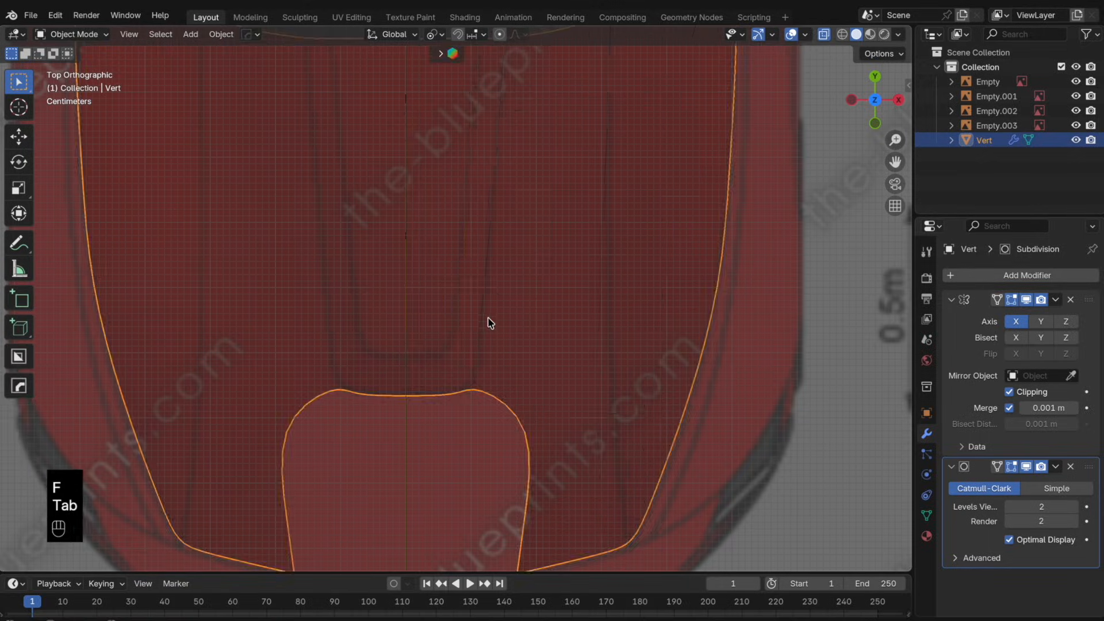
pyautogui.hotkey('alt', 'z')
# - Add a lengthwise loop cut through the recess floor and connect its front end to the vertex beside the recess corner
pyautogui.scroll(-4, 487, 323)
pyautogui.moveTo(486, 319); pyautogui.dragTo(468, 247, button='middle')
pyautogui.scroll(4, 461, 250)
pyautogui.press('Tab')
pyautogui.press('super+r')
pyautogui.doubleClick(424, 253)
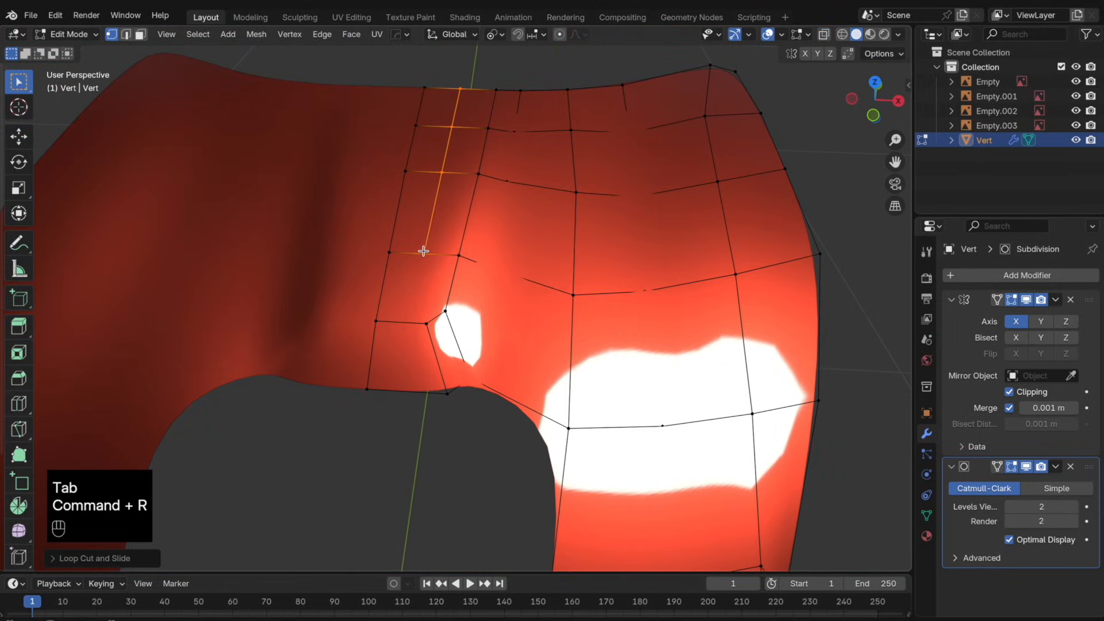
pyautogui.click(424, 253)
pyautogui.keyDown('shift'); pyautogui.click(432, 320); pyautogui.keyUp('shift')
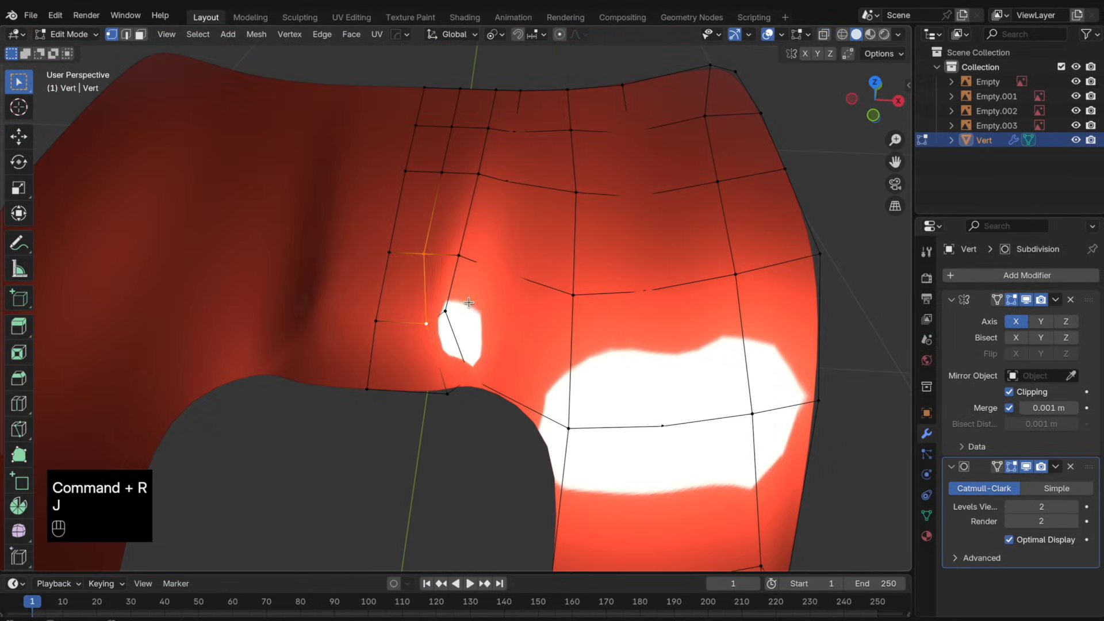
pyautogui.press('j')
pyautogui.press('Tab')
pyautogui.press('Tab')
# - Slide the connected vertex at the recess's front edge about 0.31 toward the centreline and check the surface
pyautogui.press('g')
pyautogui.press('g')
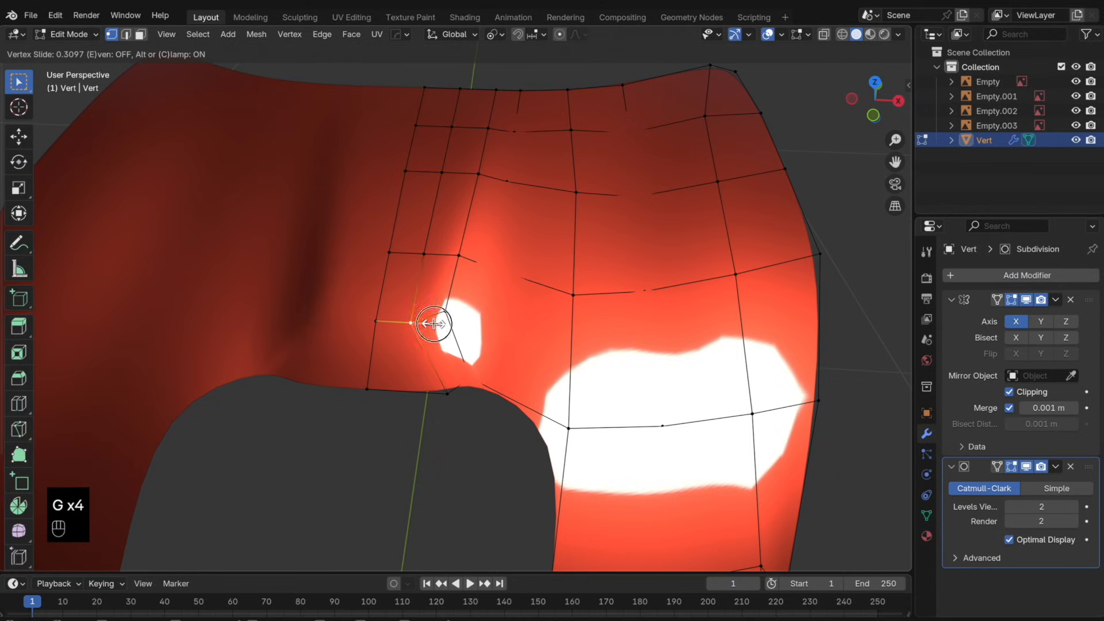
pyautogui.click(463, 323)
pyautogui.press('Tab')
pyautogui.press('Tab')
# - Add a loop cut around the recess wall, slid about 0.79 toward its inner outline
pyautogui.press('super+r')
pyautogui.click(454, 301)
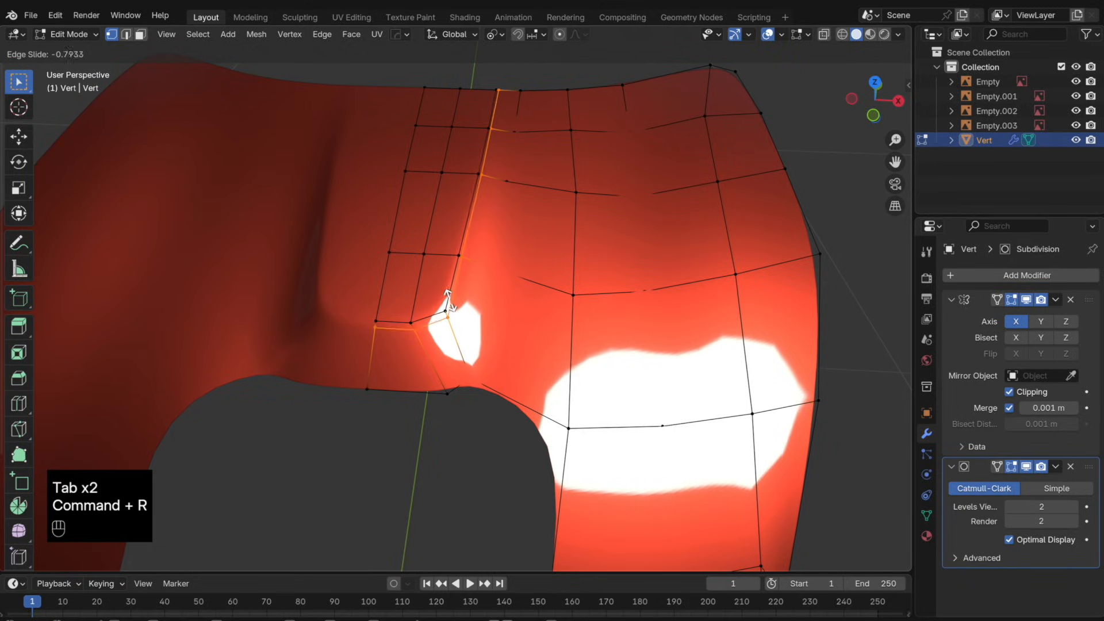
pyautogui.click(451, 299)
pyautogui.press('Tab')
# - Add a second loop cut around the recess wall close to its outer outline and check the shading
pyautogui.scroll(-4, 482, 295)
pyautogui.moveTo(482, 294); pyautogui.dragTo(481, 251, button='middle')
pyautogui.scroll(4, 482, 256)
pyautogui.press('Tab')
pyautogui.press('super+r')
pyautogui.press('super+z')
pyautogui.press('super+r')
pyautogui.click(500, 226)
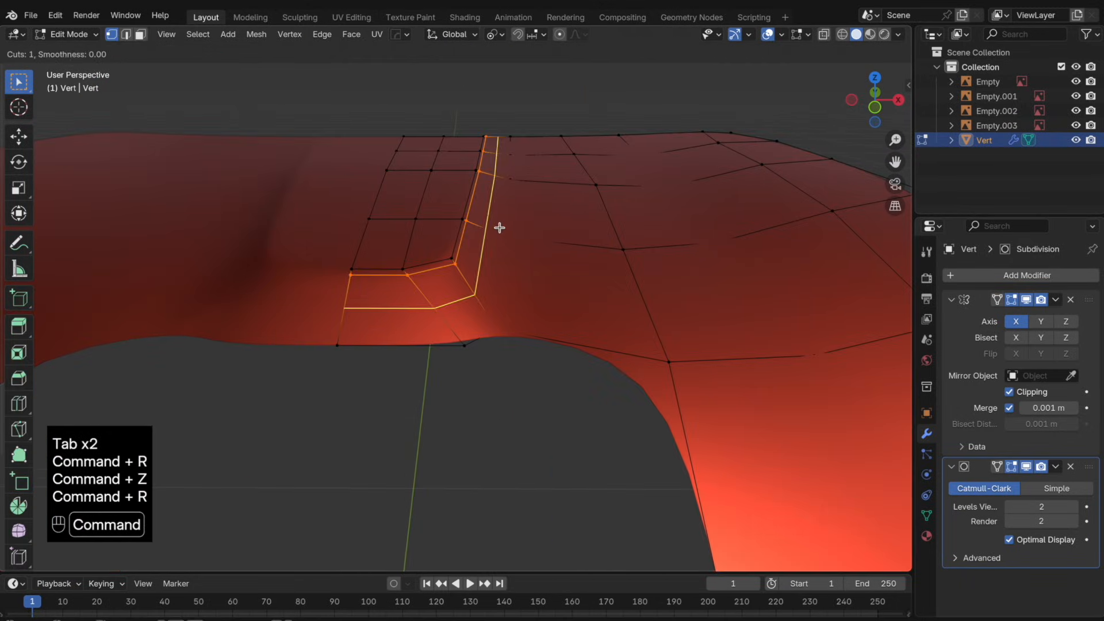
pyautogui.click(506, 249)
pyautogui.press('Tab')
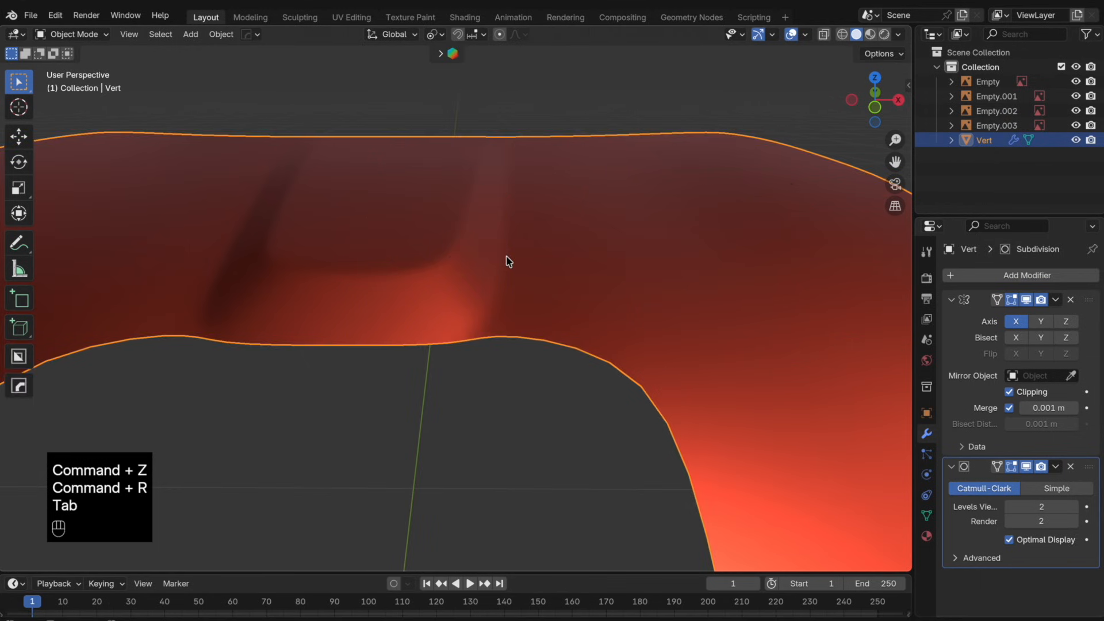
# - In top view with X-ray, duplicate the two-vertex edge beside the front opening and move the copy along X toward the centreline
pyautogui.scroll(-4, 508, 262)
pyautogui.moveTo(508, 262); pyautogui.dragTo(639, 271, button='middle')
pyautogui.click(879, 84)
pyautogui.click(880, 82)
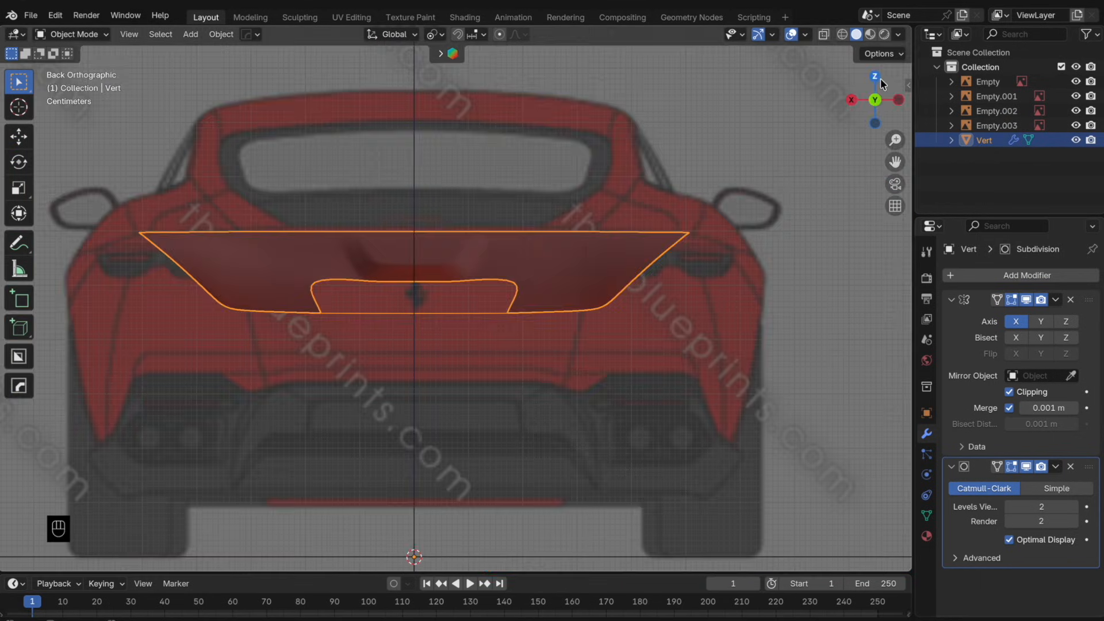
pyautogui.click(882, 81)
pyautogui.keyDown('shift'); pyautogui.moveTo(535, 407); pyautogui.dragTo(529, 280, button='middle'); pyautogui.keyUp('shift')
pyautogui.scroll(1, 518, 278)
pyautogui.press('Tab')
pyautogui.hotkey('alt', 'z')
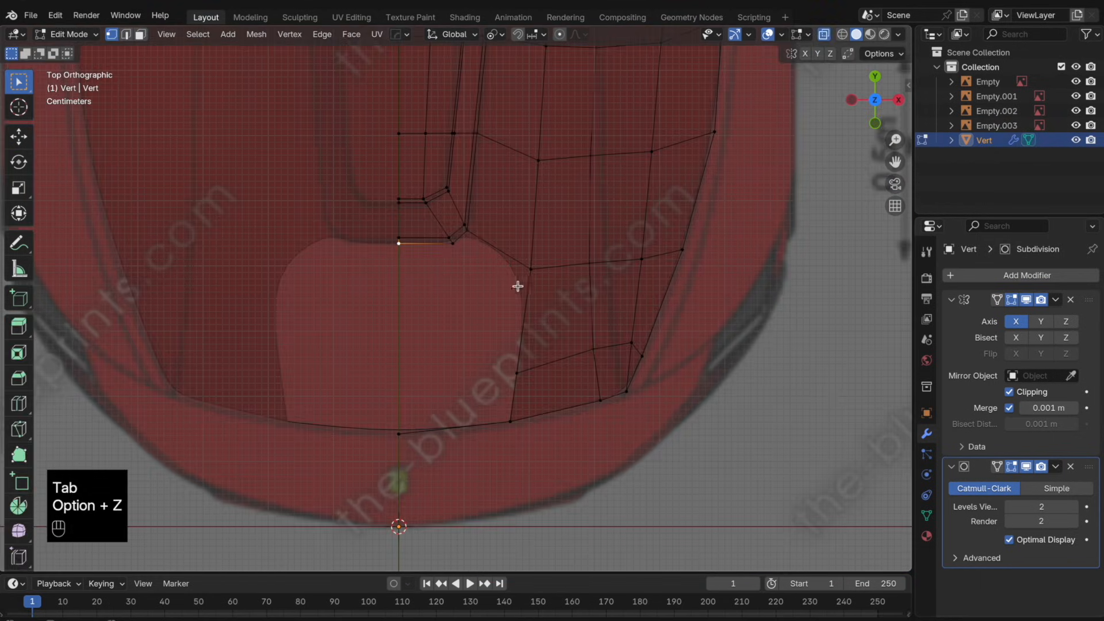
pyautogui.keyDown('shift'); pyautogui.click(518, 372); pyautogui.keyUp('shift')
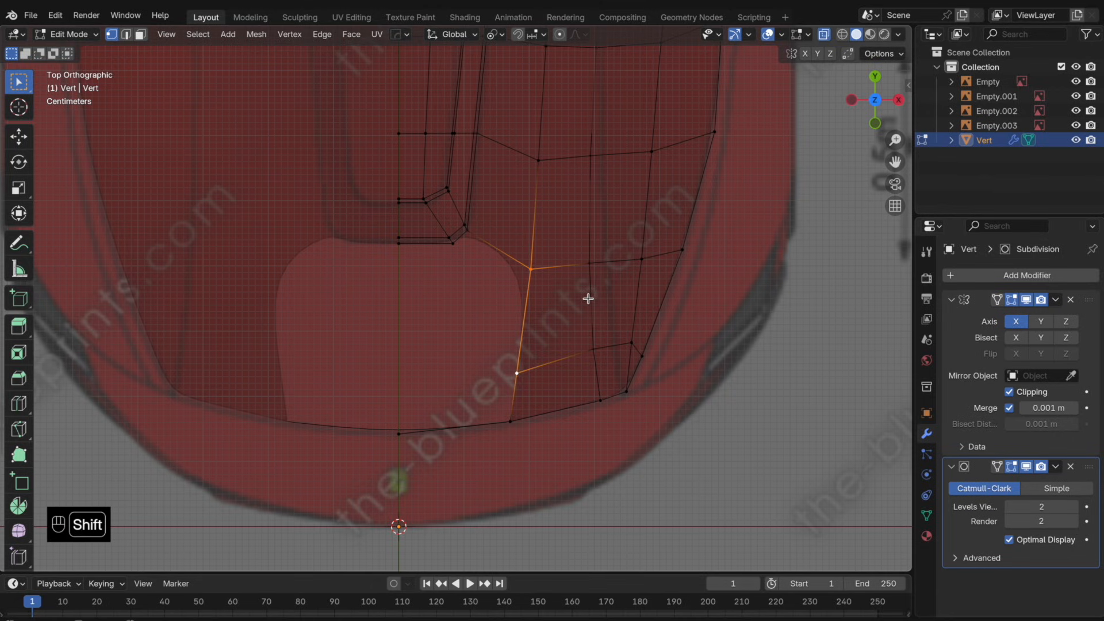
pyautogui.hotkey('shift', 'd')
pyautogui.press('x')
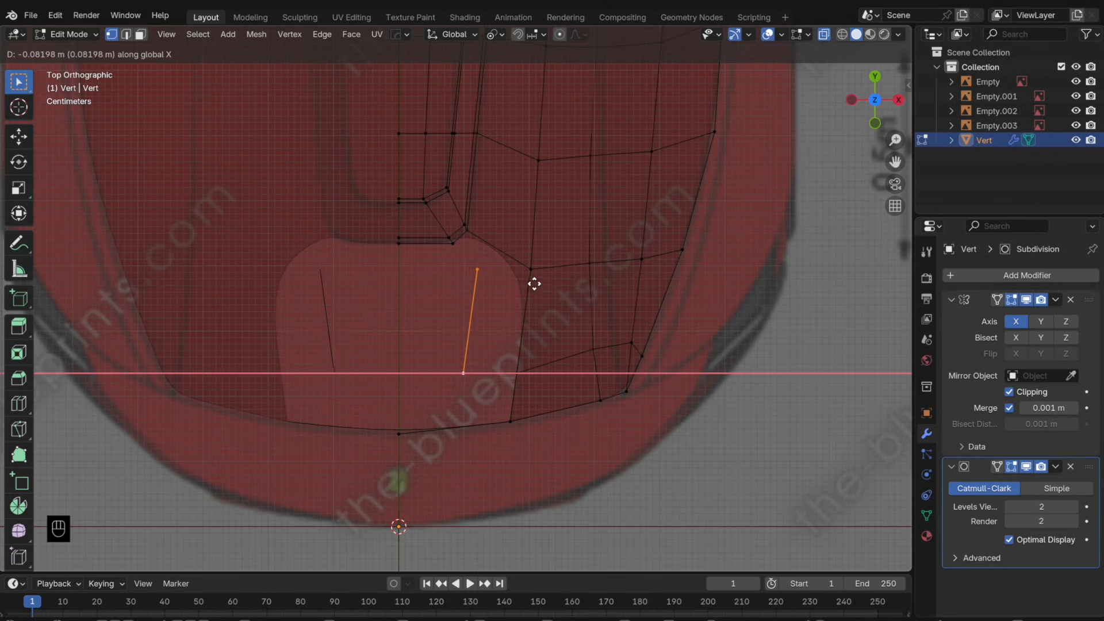
pyautogui.click(516, 333)
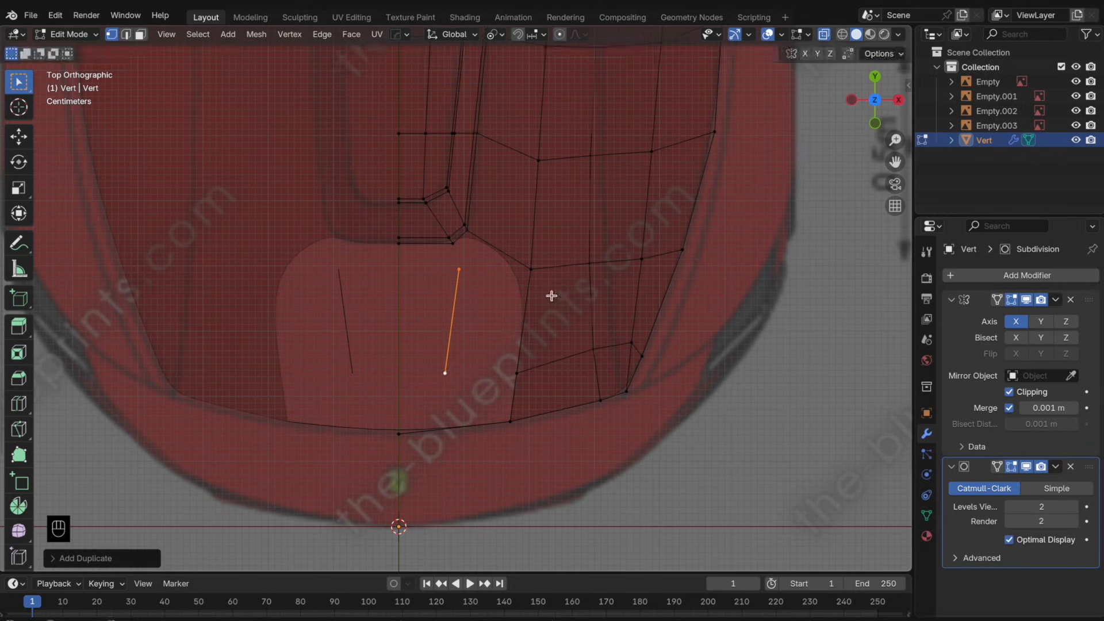
# - Rotate the duplicated edge slightly around Z to straighten it, and shift it slightly outward along X
pyautogui.press('r')
pyautogui.click(557, 276)
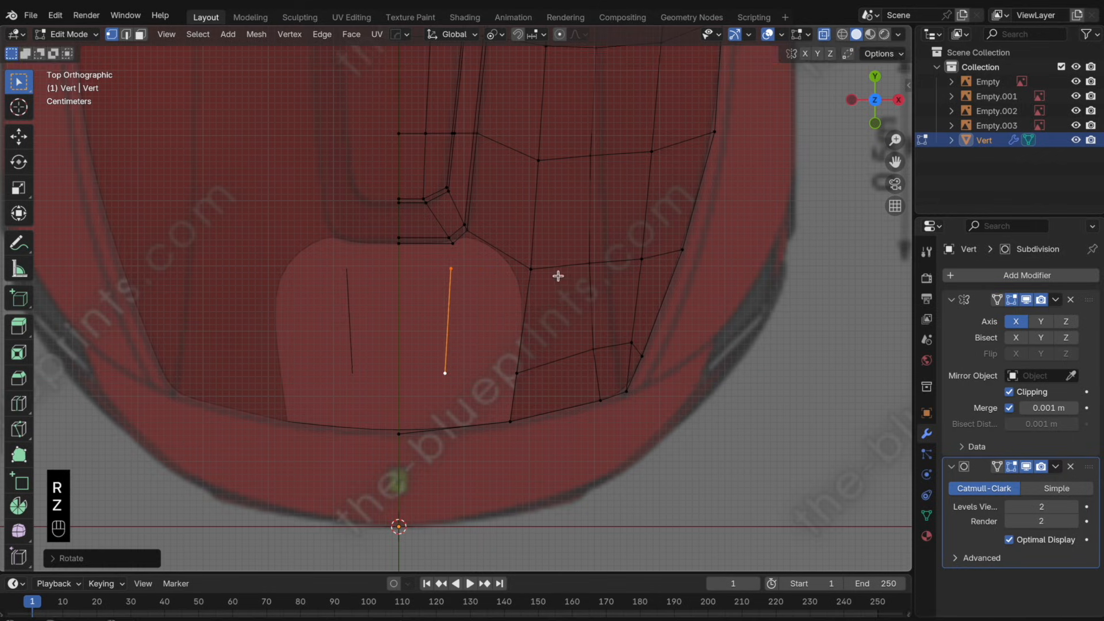
pyautogui.press('g')
pyautogui.press('x')
pyautogui.click(547, 290)
# - Cut the hood's central front edge at its midpoint and fill the face between it, the duplicated edge and the side panel
pyautogui.press('super+r')
pyautogui.doubleClick(464, 437)
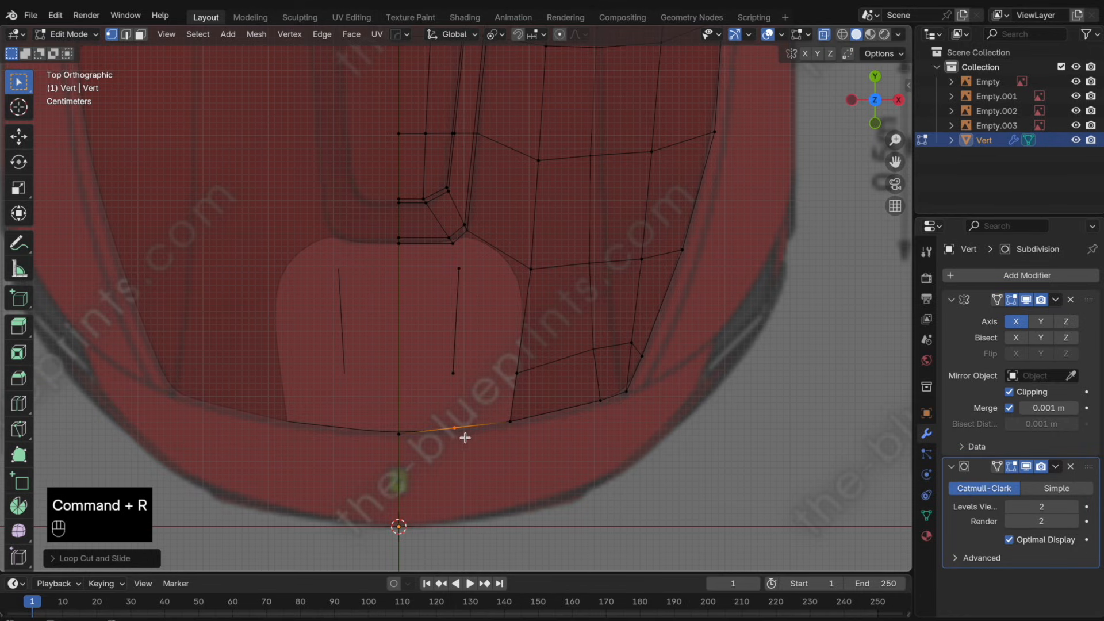
pyautogui.moveTo(533, 433); pyautogui.dragTo(438, 357)
pyautogui.press('f')
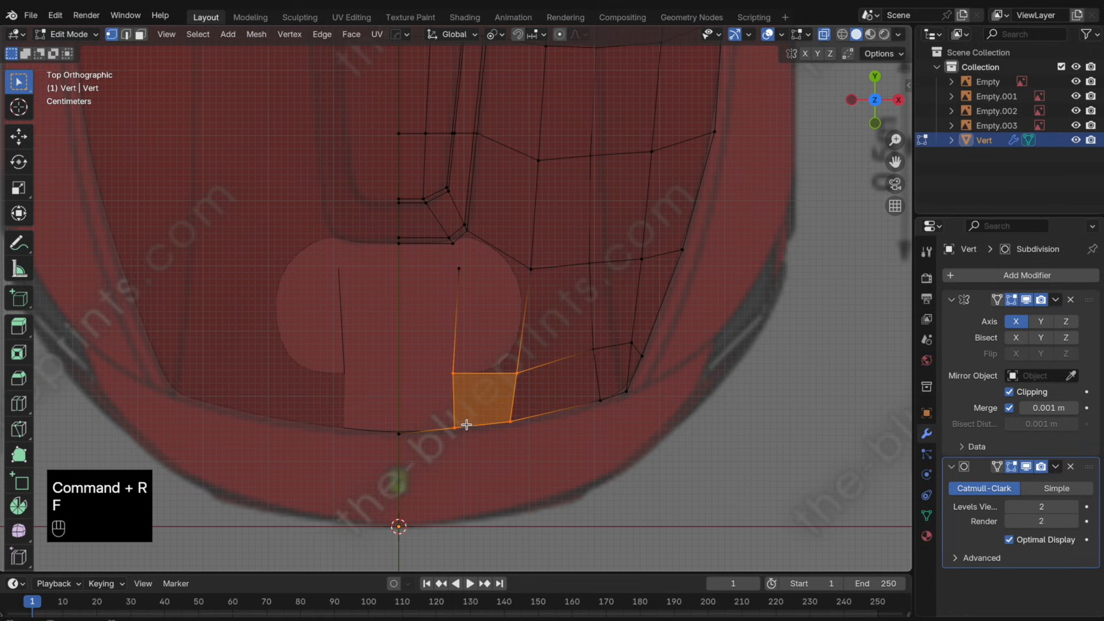
# - Extrude the duplicated edge's front vertex along X to the centreline
pyautogui.click(454, 373)
pyautogui.press('e')
pyautogui.press('x')
pyautogui.click(420, 390)
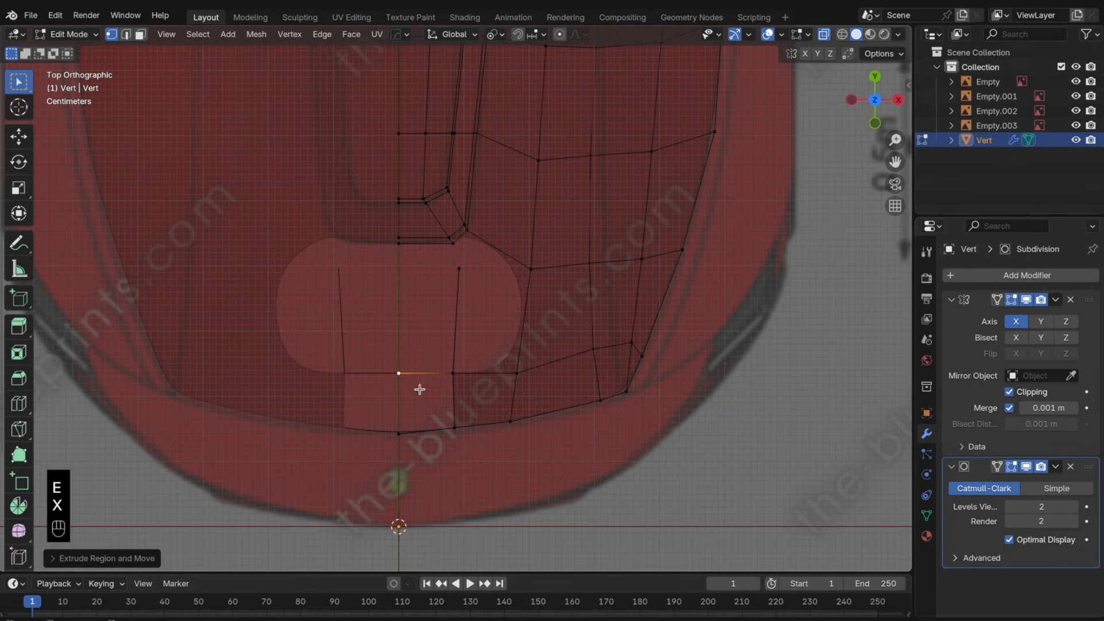
# - Extrude the duplicated edge's rear vertex along X to the centreline and inspect the smoothed hood around the front opening
pyautogui.click(480, 300)
pyautogui.press('e')
pyautogui.press('x')
pyautogui.click(408, 311)
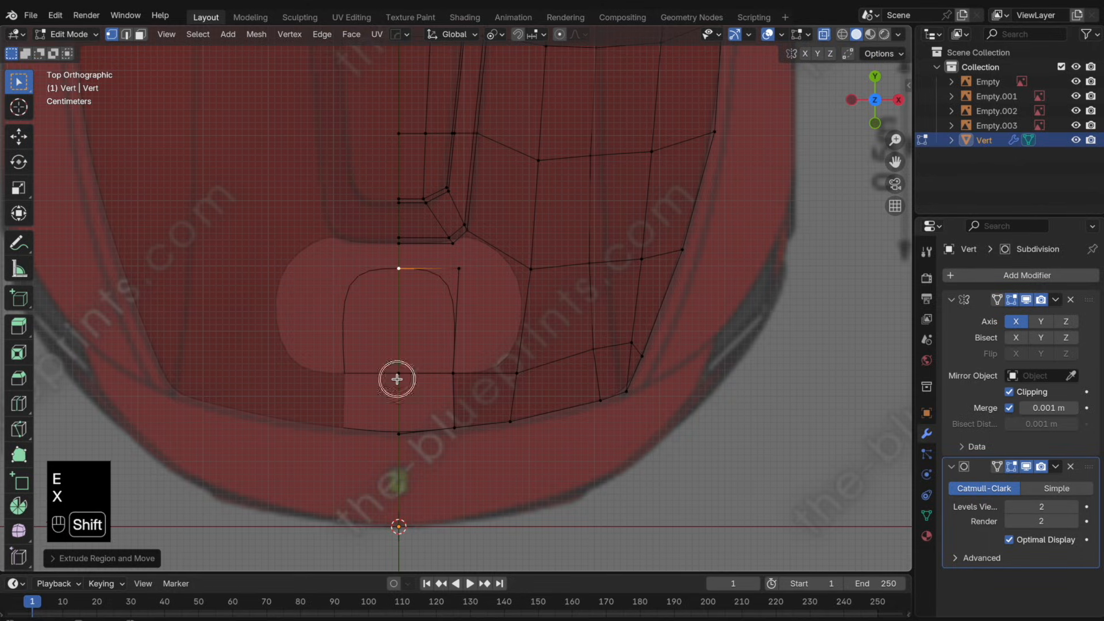
pyautogui.keyDown('shift'); pyautogui.click(399, 373); pyautogui.keyUp('shift')
pyautogui.moveTo(503, 423); pyautogui.dragTo(488, 318, button='middle')
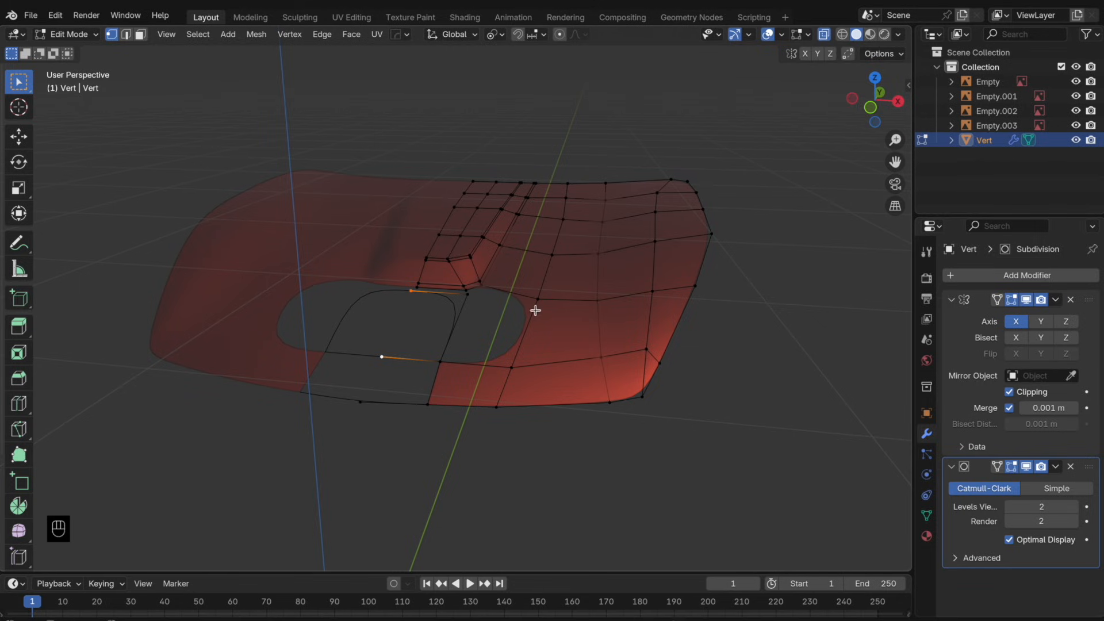
pyautogui.keyDown('alt'); pyautogui.moveTo(536, 310); pyautogui.dragTo(540, 217); pyautogui.keyUp('alt')
pyautogui.hotkey('alt', 'z')
pyautogui.press('Tab')
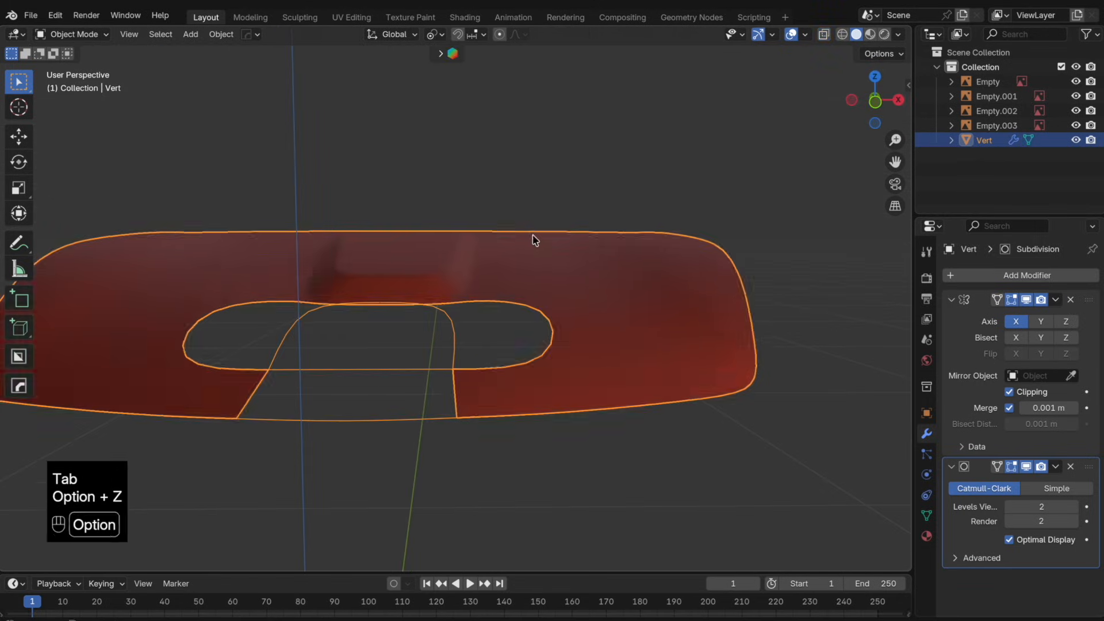
pyautogui.moveTo(535, 240); pyautogui.dragTo(516, 170, button='middle')
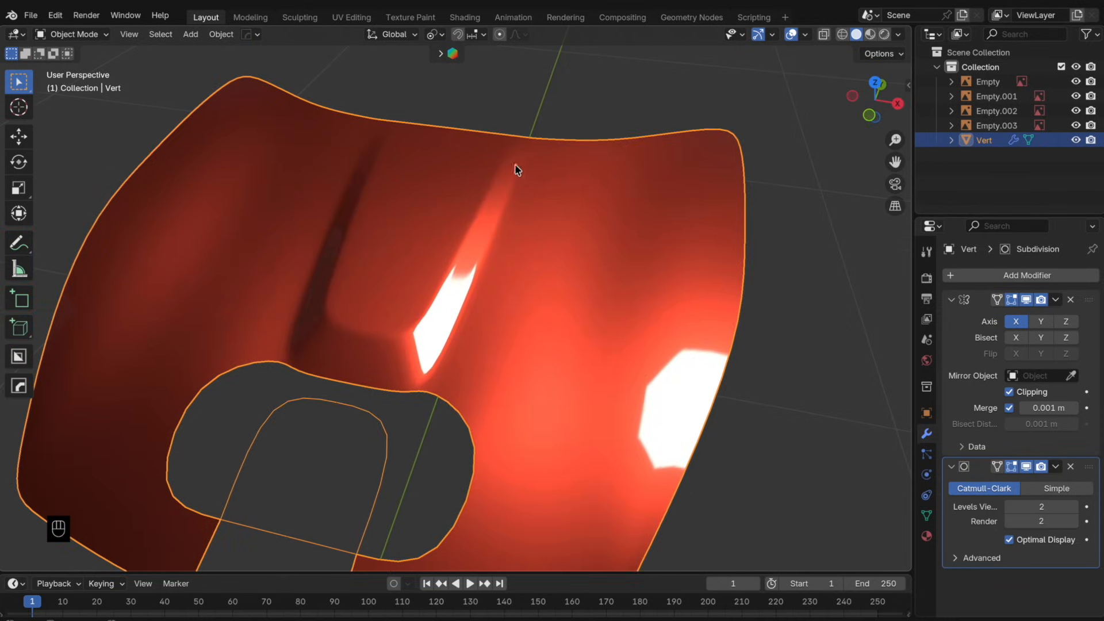
pyautogui.press('Tab')
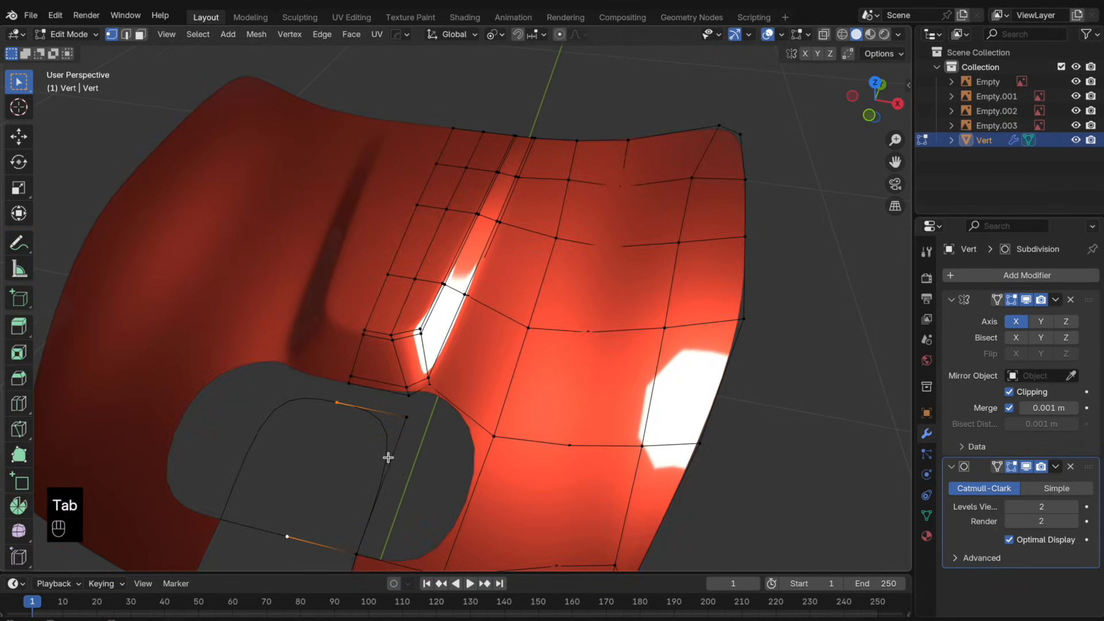
# - Fill the gap between the recess's front edge and the new edge, plus the corner face reaching the side panel
pyautogui.hotkey('alt', 'z')
pyautogui.keyDown('shift'); pyautogui.click(417, 404); pyautogui.keyUp('shift')
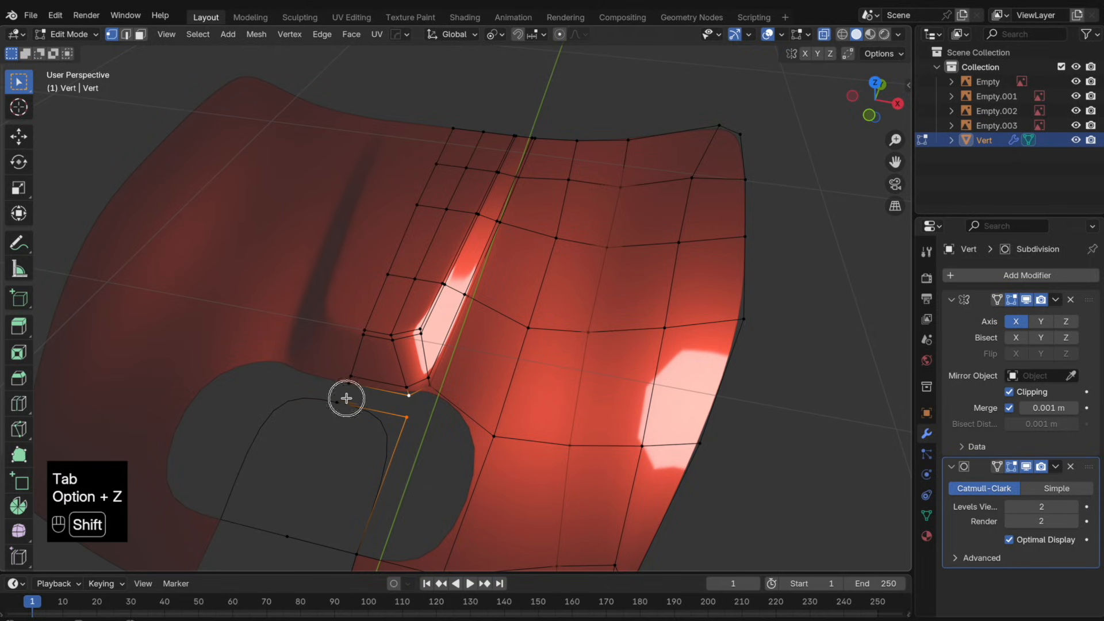
pyautogui.press('f')
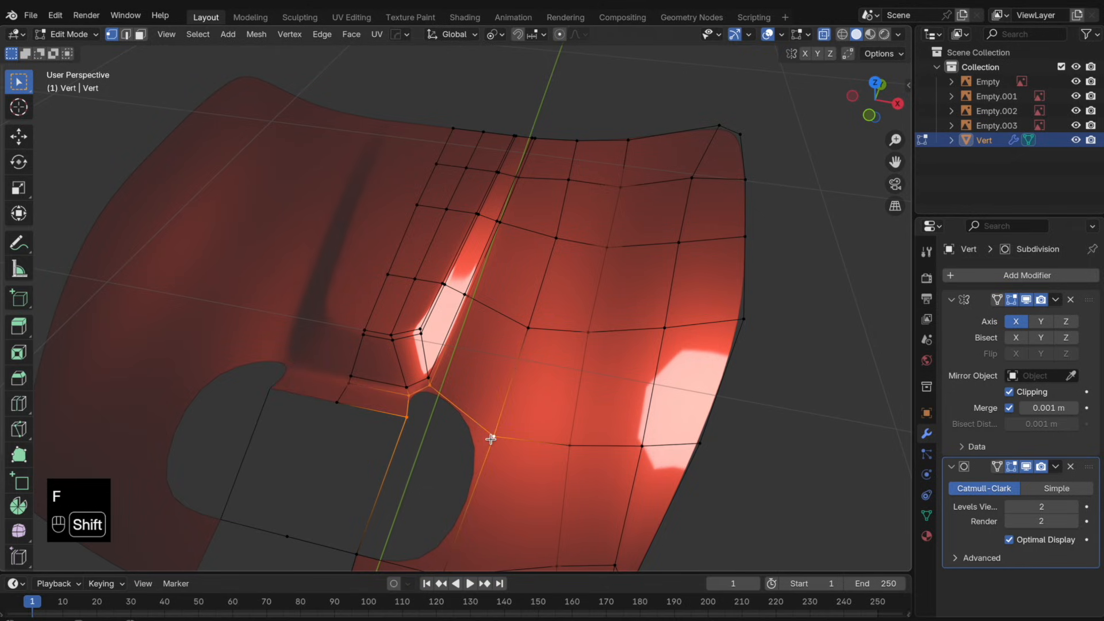
pyautogui.press('f')
pyautogui.moveTo(485, 462); pyautogui.dragTo(512, 384, button='middle')
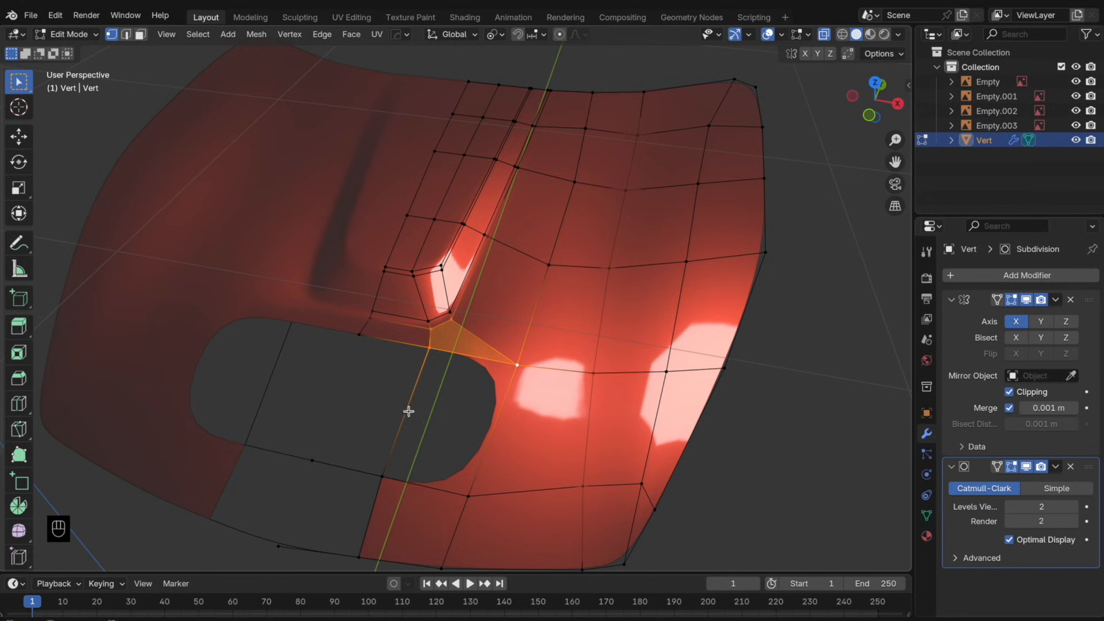
# - Fill the central face of the front opening and the adjoining face between it and the side panel
pyautogui.keyDown('shift'); pyautogui.click(415, 351); pyautogui.keyUp('shift')
pyautogui.press('f')
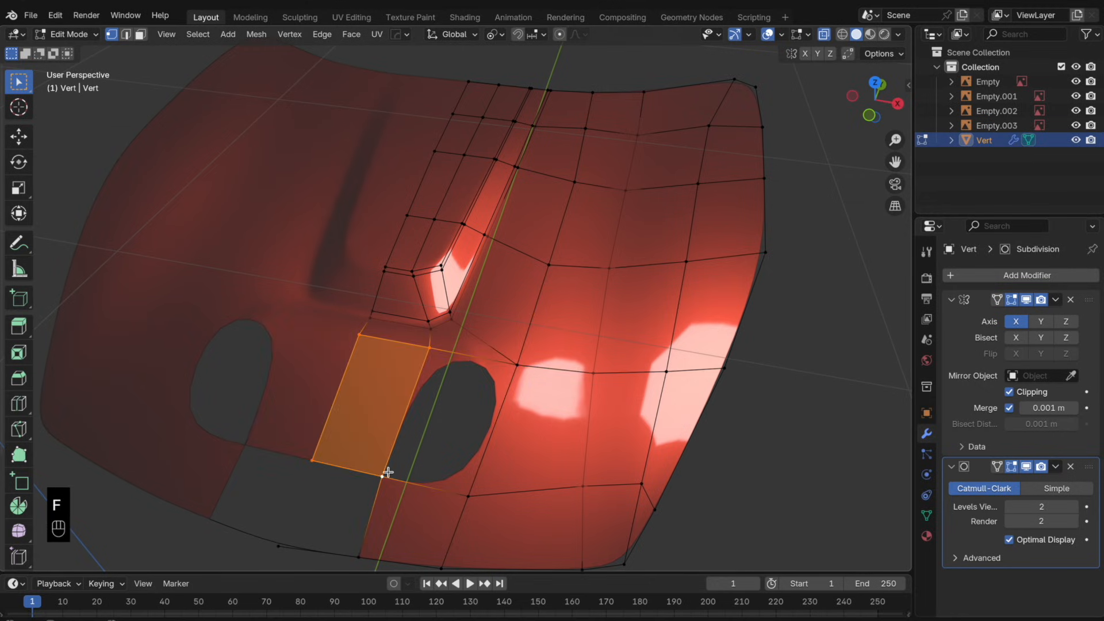
pyautogui.keyDown('shift'); pyautogui.click(430, 361); pyautogui.keyUp('shift')
pyautogui.keyDown('alt'); pyautogui.click(435, 393); pyautogui.keyUp('alt')
pyautogui.press('f')
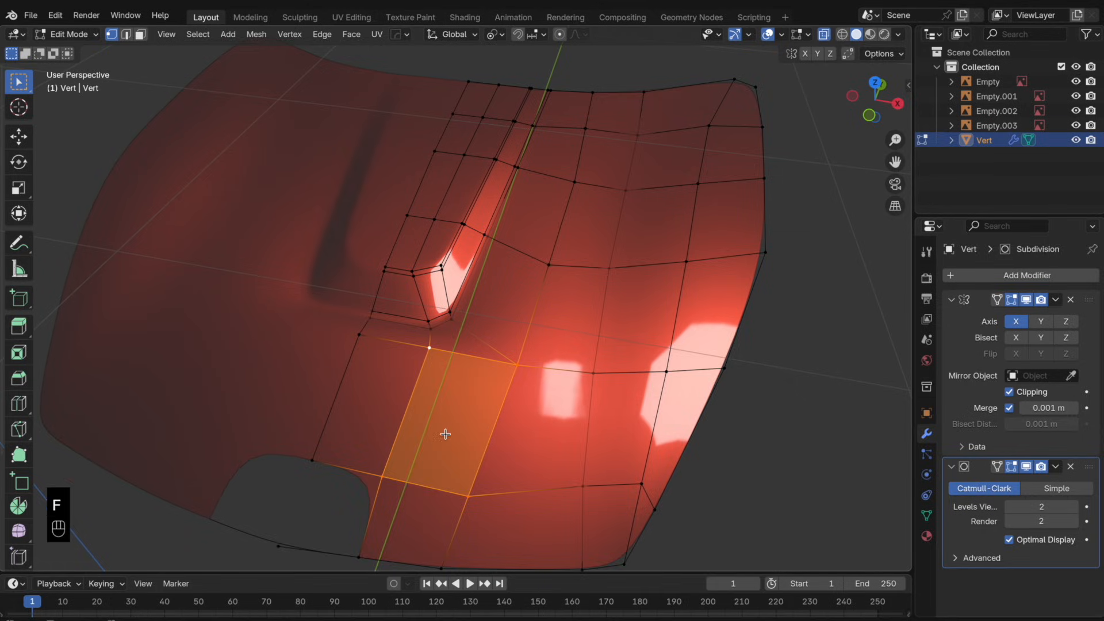
# - Fill the remaining central face at the hood's front edge and inspect the closed surface
pyautogui.keyDown('shift'); pyautogui.moveTo(443, 431); pyautogui.dragTo(432, 395, button='middle'); pyautogui.keyUp('shift')
pyautogui.moveTo(391, 506); pyautogui.dragTo(279, 400)
pyautogui.keyDown('shift'); pyautogui.click(389, 406); pyautogui.keyUp('shift')
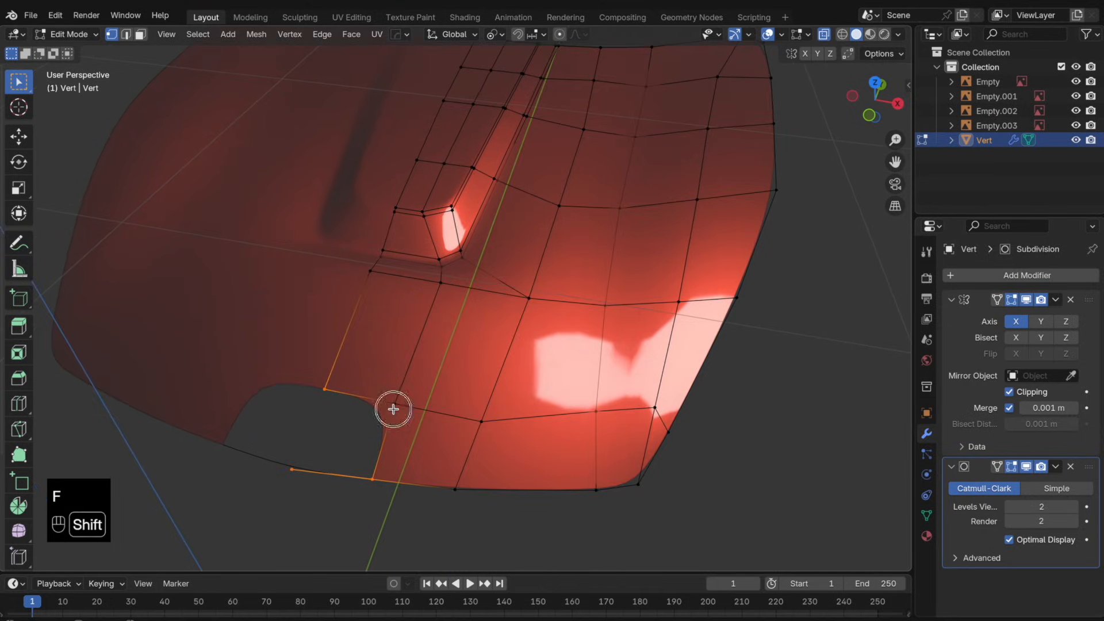
pyautogui.press('f')
pyautogui.press('Tab')
pyautogui.scroll(-3, 472, 405)
pyautogui.hotkey('alt', 'z')
pyautogui.scroll(-3, 479, 401)
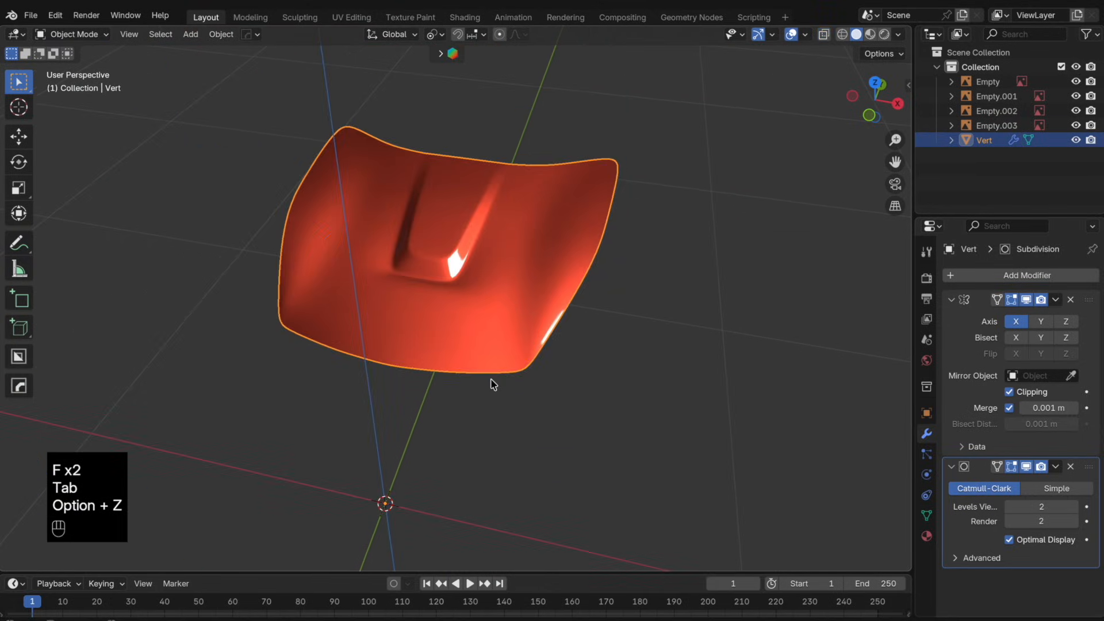
pyautogui.moveTo(489, 379); pyautogui.dragTo(429, 414, button='middle')
# - Dissolve the extra edge loop running around the base of the central recess
pyautogui.scroll(4, 482, 343)
pyautogui.scroll(2, 427, 393)
pyautogui.press('Tab')
pyautogui.scroll(4, 406, 359)
pyautogui.moveTo(406, 359); pyautogui.dragTo(449, 350, button='middle')
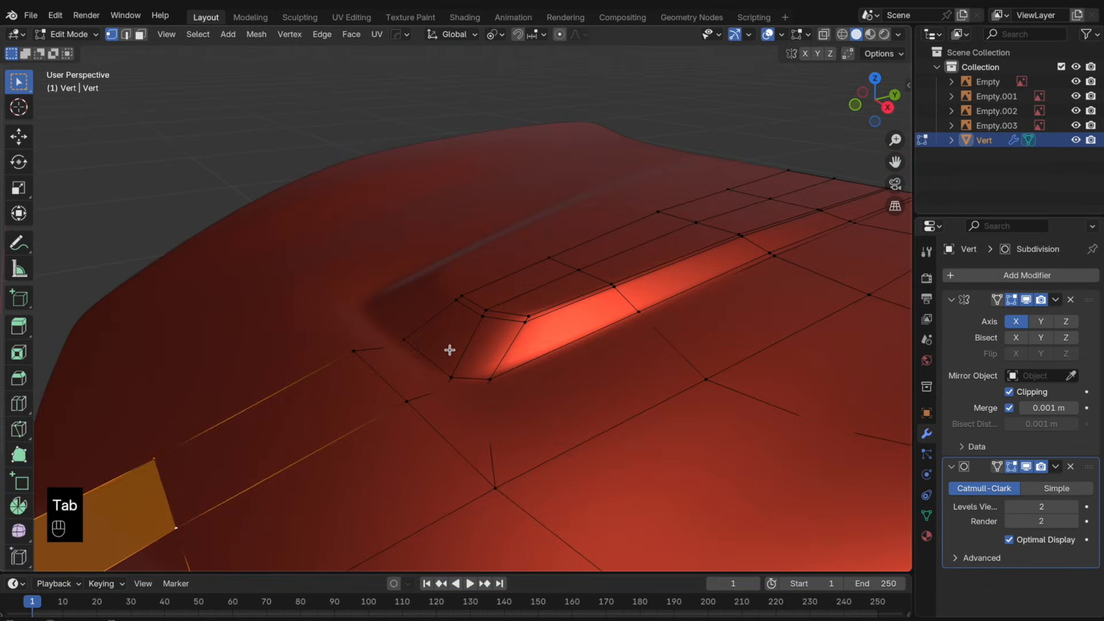
pyautogui.keyDown('alt'); pyautogui.click(515, 384); pyautogui.keyUp('alt')
pyautogui.press('x')
pyautogui.click(520, 387)
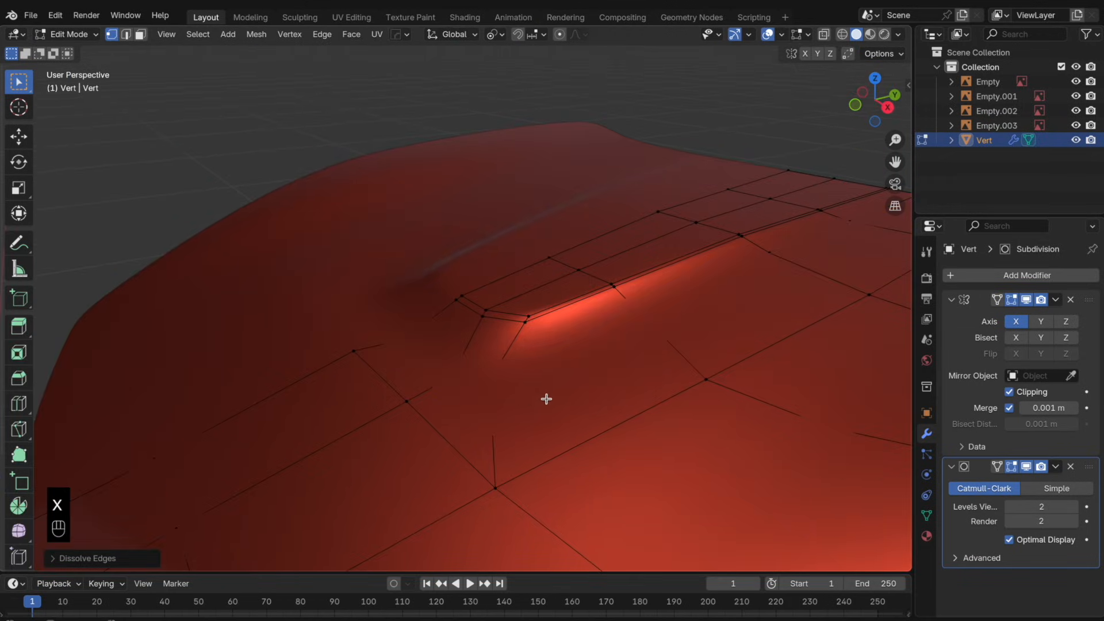
# - Lower the three vertices in the row just ahead of the recess slightly along Z
pyautogui.moveTo(544, 399)
pyautogui.mouseDown(button='middle')
pyautogui.moveTo(584, 377)
pyautogui.moveTo(433, 362)
pyautogui.moveTo(592, 416)
pyautogui.moveTo(544, 388)
pyautogui.mouseUp(button='middle')
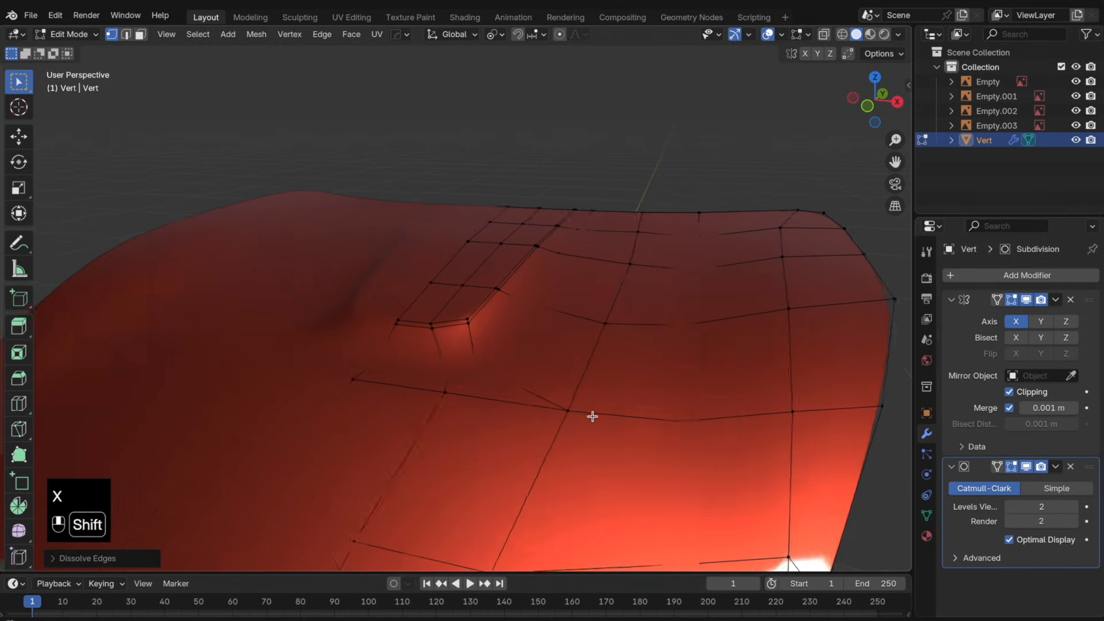
pyautogui.click(468, 393)
pyautogui.keyDown('shift'); pyautogui.click(381, 383); pyautogui.keyUp('shift')
pyautogui.keyDown('shift'); pyautogui.click(590, 399); pyautogui.keyUp('shift')
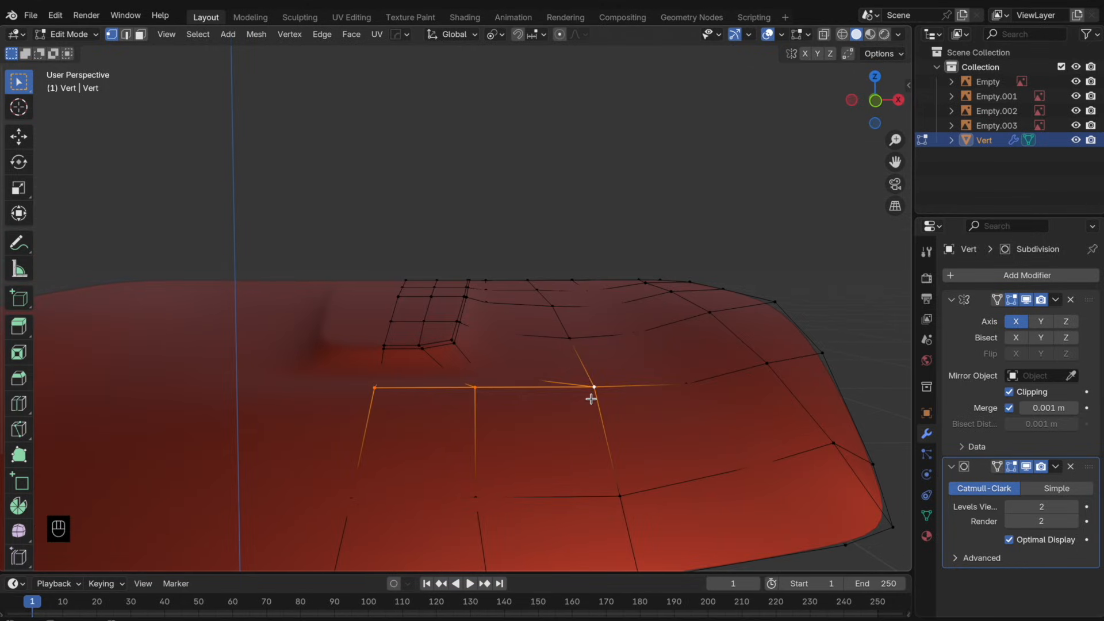
pyautogui.press('g')
pyautogui.press('z')
pyautogui.click(590, 397)
# - Lower the two vertices nearest the centreline in that row a little further along Z and inspect the hood
pyautogui.keyDown('shift'); pyautogui.click(594, 390); pyautogui.keyUp('shift')
pyautogui.press('g')
pyautogui.press('z')
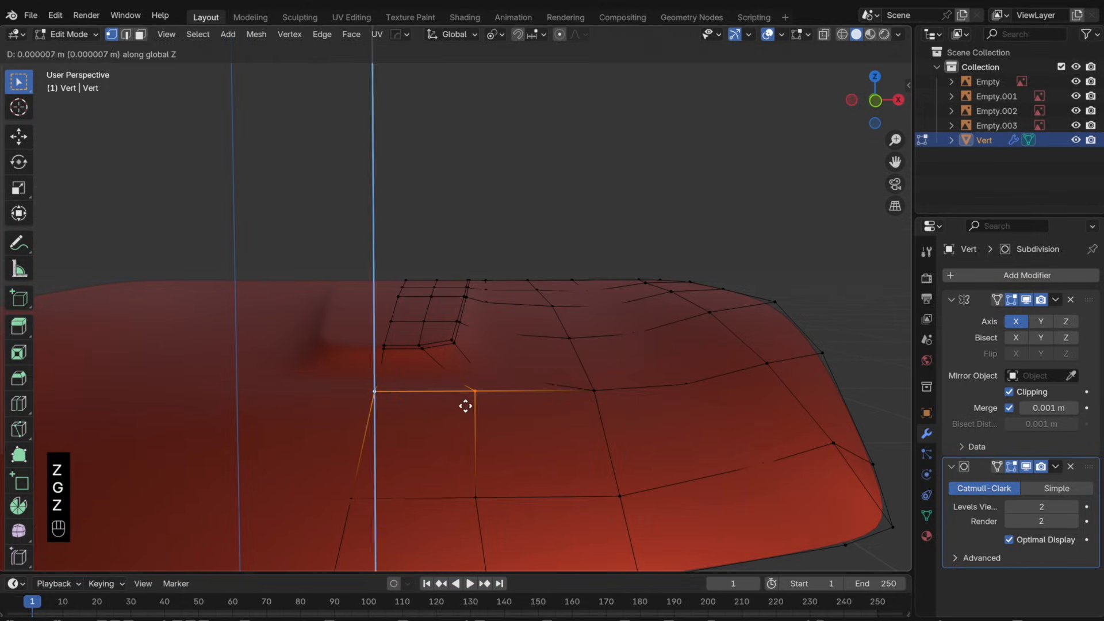
pyautogui.click(461, 413)
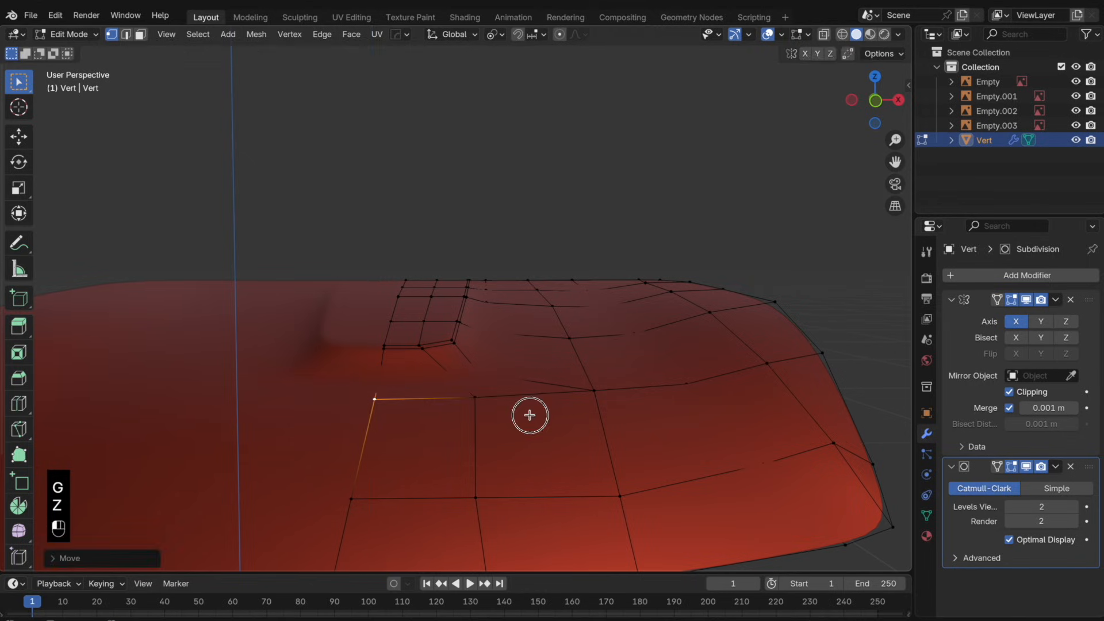
pyautogui.press('Tab')
pyautogui.scroll(-4, 538, 418)
pyautogui.moveTo(537, 418); pyautogui.dragTo(483, 451, button='middle')
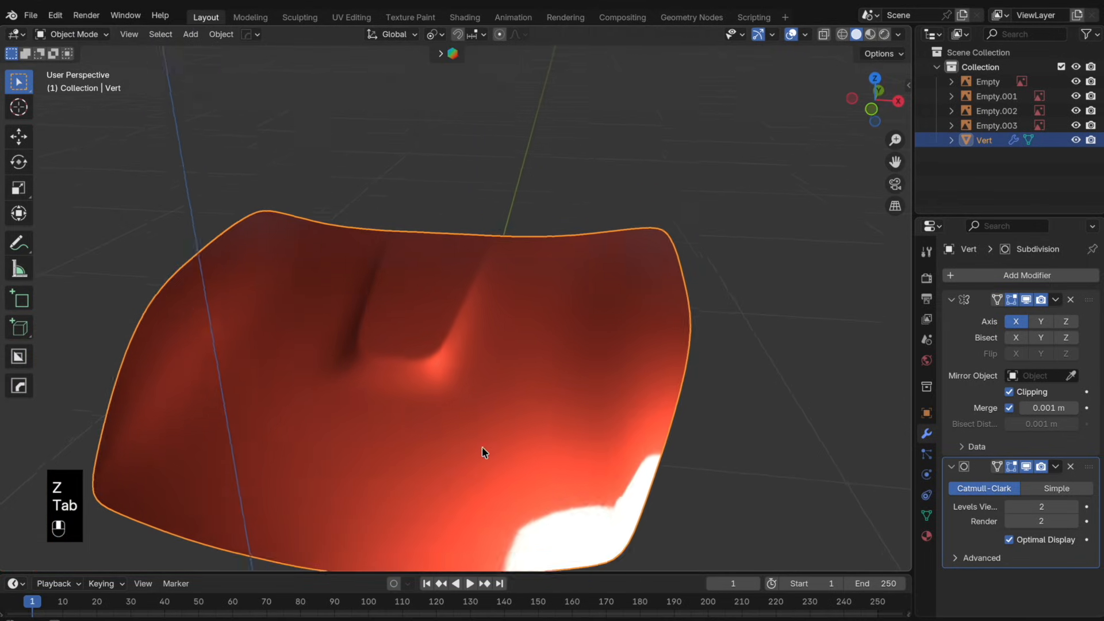
# - With X-ray on, select the edge loop around the recess's base up to the rear edge and scale it along Z
pyautogui.scroll(2, 469, 391)
pyautogui.press('Tab')
pyautogui.scroll(1, 473, 407)
pyautogui.moveTo(474, 407); pyautogui.dragTo(463, 395, button='middle')
pyautogui.hotkey('alt', 'z')
pyautogui.keyDown('shift'); pyautogui.click(427, 448); pyautogui.keyUp('shift')
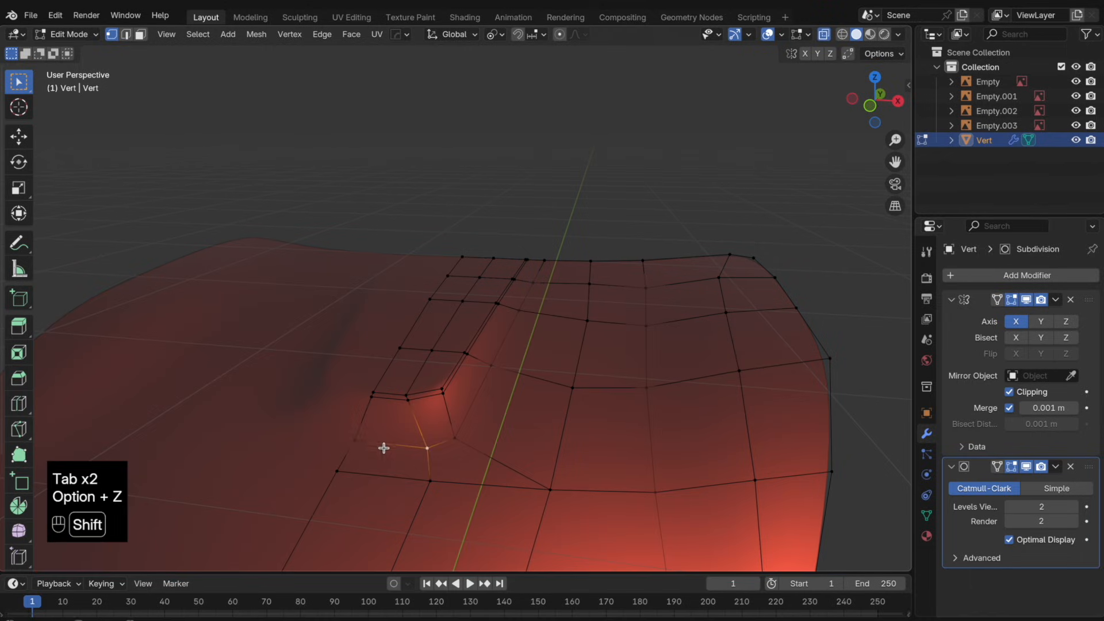
pyautogui.keyDown('shift'); pyautogui.click(458, 451); pyautogui.keyUp('shift')
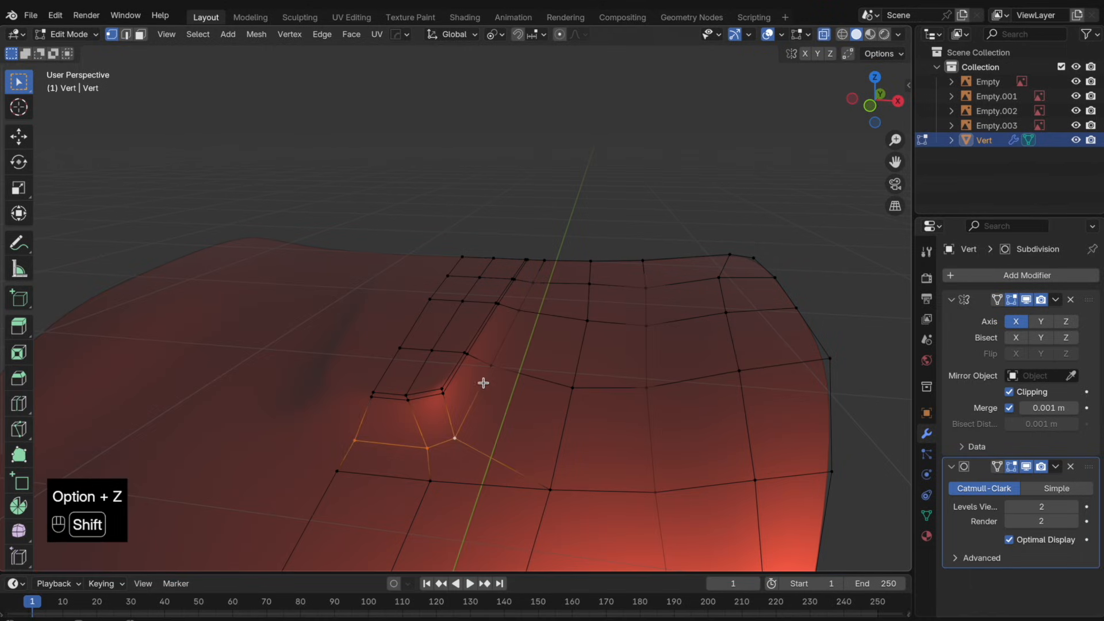
pyautogui.keyDown('shift'); pyautogui.click(522, 320); pyautogui.keyUp('shift')
pyautogui.hotkey('alt', 'z')
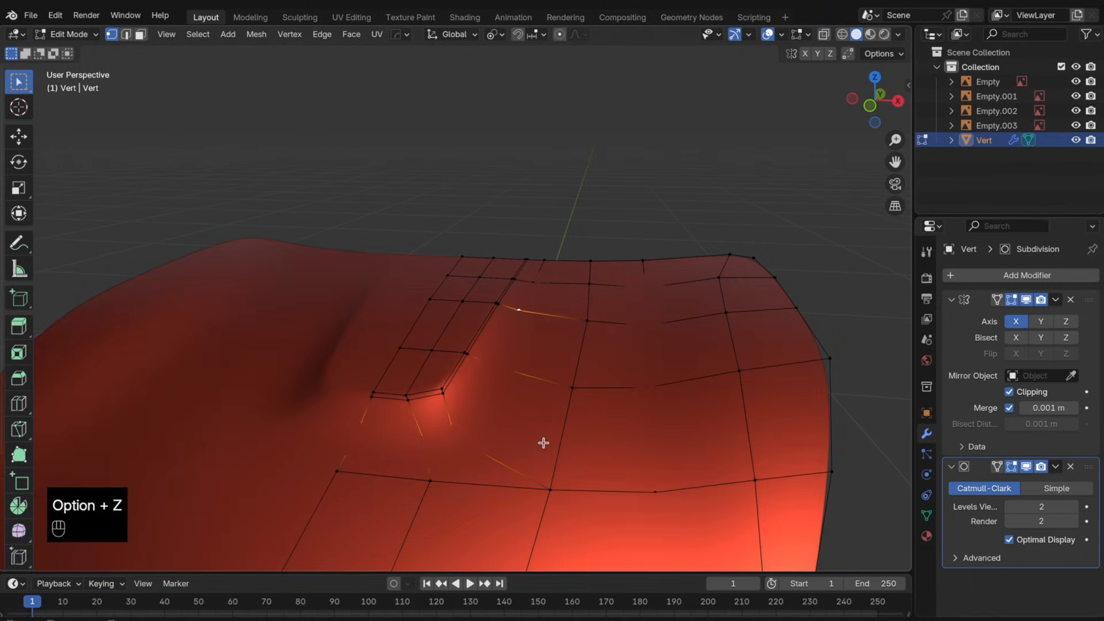
pyautogui.moveTo(543, 444); pyautogui.dragTo(570, 375, button='middle')
pyautogui.press('s')
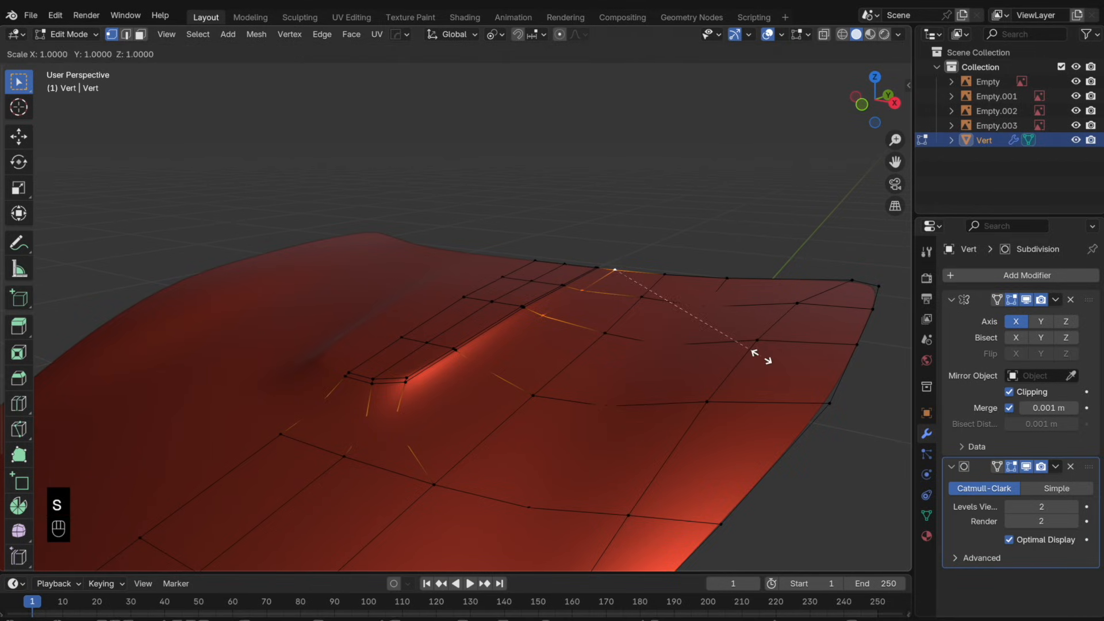
pyautogui.press('y')
pyautogui.press('x')
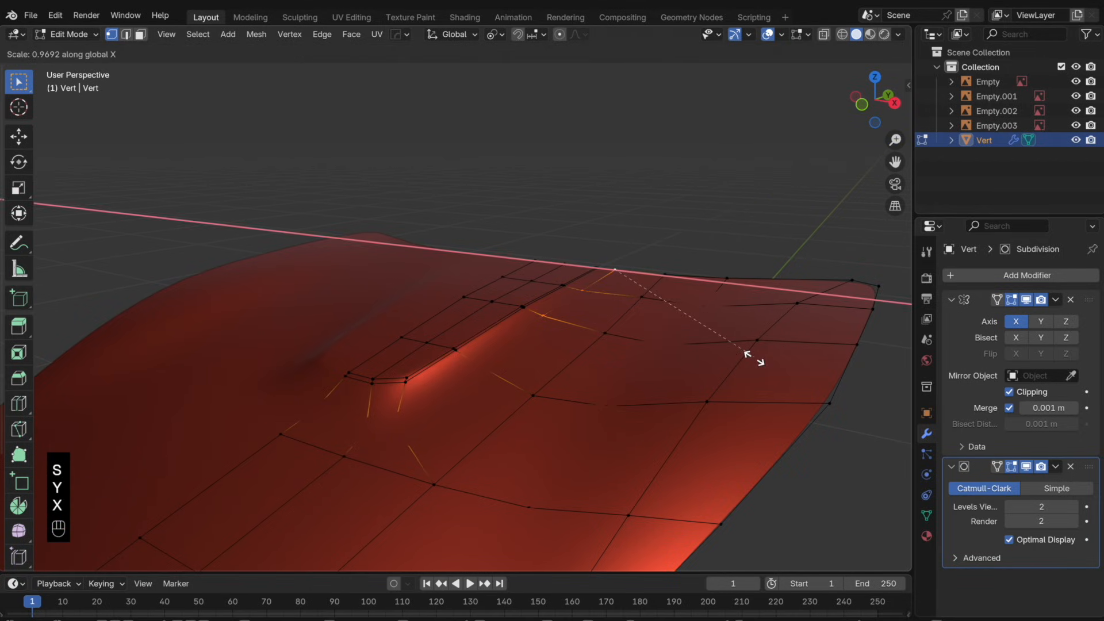
pyautogui.press('z')
pyautogui.click(725, 361)
pyautogui.moveTo(723, 363); pyautogui.dragTo(698, 333, button='middle')
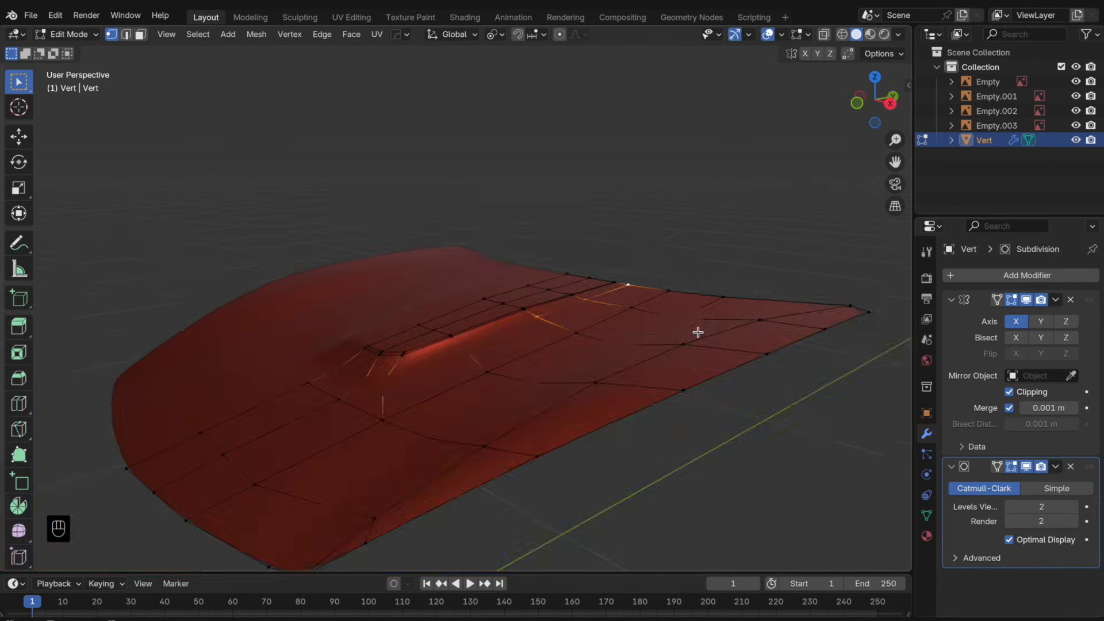
# - Rotate the recess's base loop slightly around the X axis
pyautogui.press('r')
pyautogui.press('z')
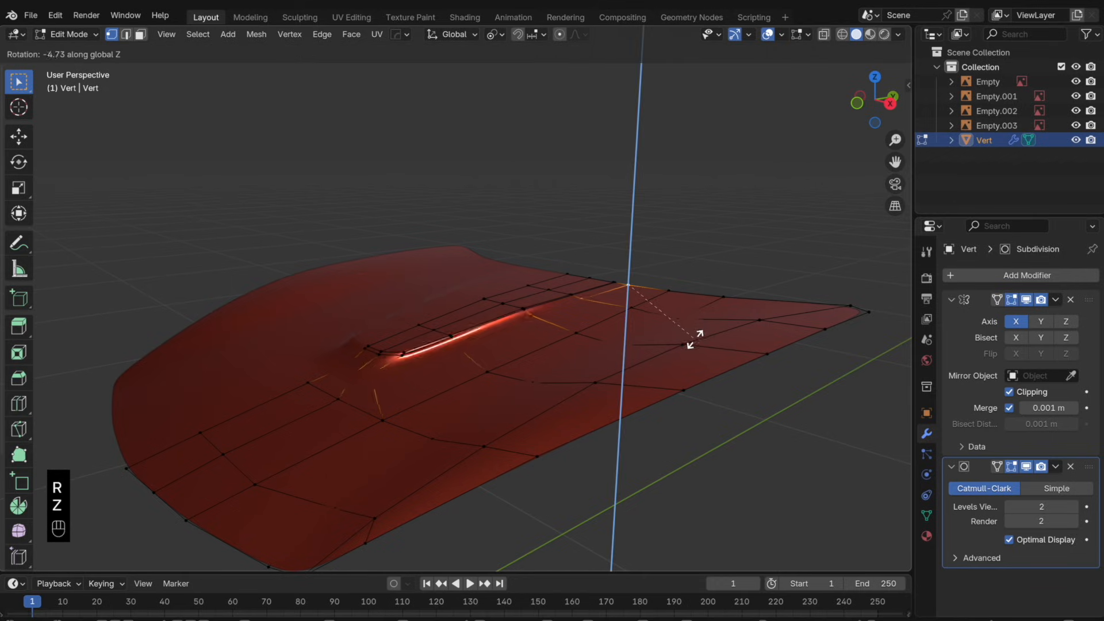
pyautogui.press('x')
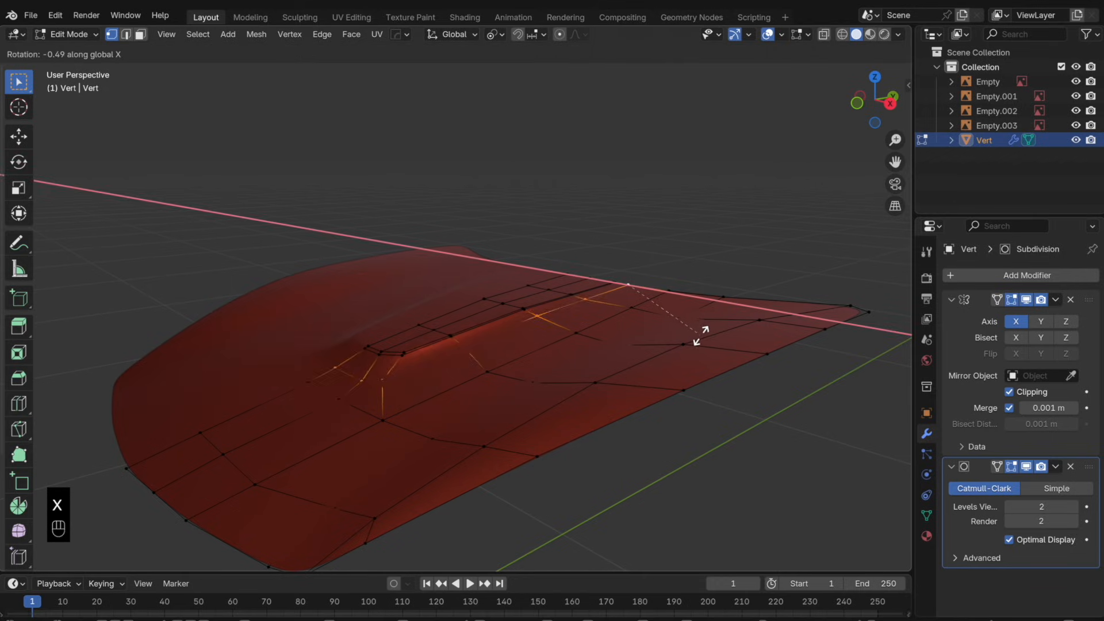
pyautogui.click(705, 329)
pyautogui.press('r')
pyautogui.press('x')
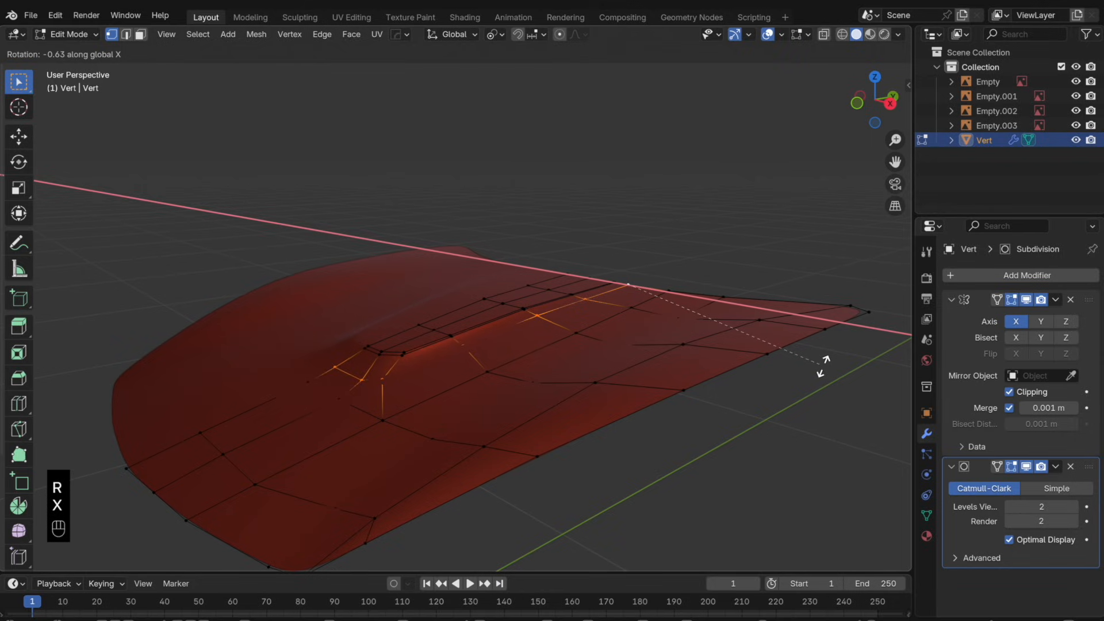
pyautogui.click(822, 366)
# - Add a loop cut around the recess's wall and slide it tight against the base edge
pyautogui.moveTo(823, 364); pyautogui.dragTo(540, 383, button='middle')
pyautogui.press('Tab')
pyautogui.press('Tab')
pyautogui.press('super+r')
pyautogui.click(486, 387)
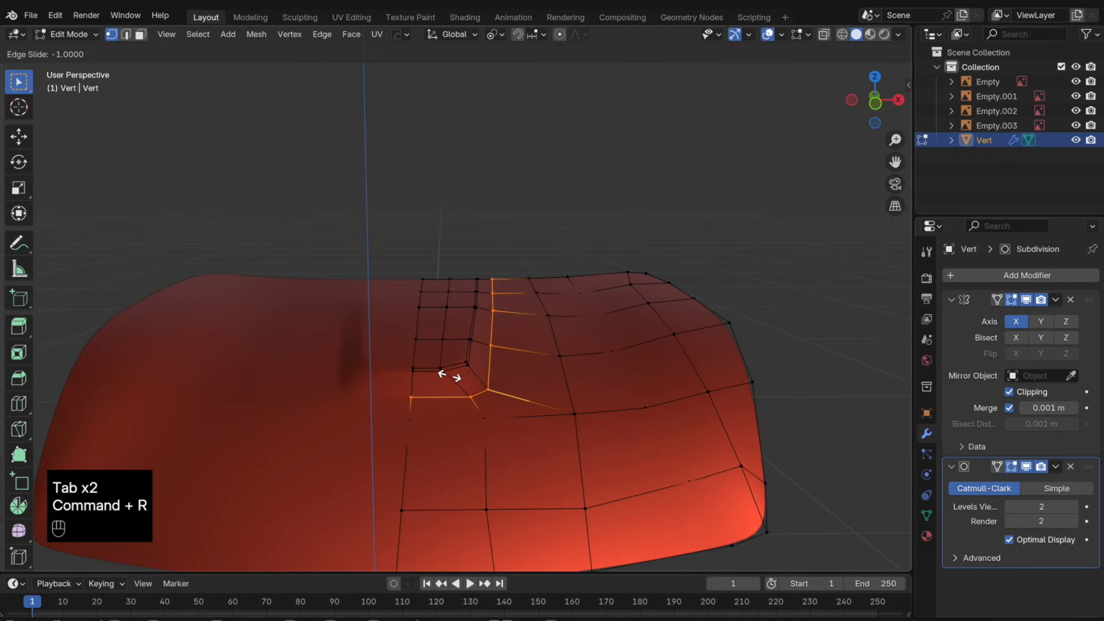
pyautogui.click(451, 377)
# - Examine the smoothed hood and its recess, consulting the Ferrari Amalfi reference photo in the browser's image search
pyautogui.press('Tab')
pyautogui.moveTo(513, 381); pyautogui.dragTo(534, 387, button='middle')
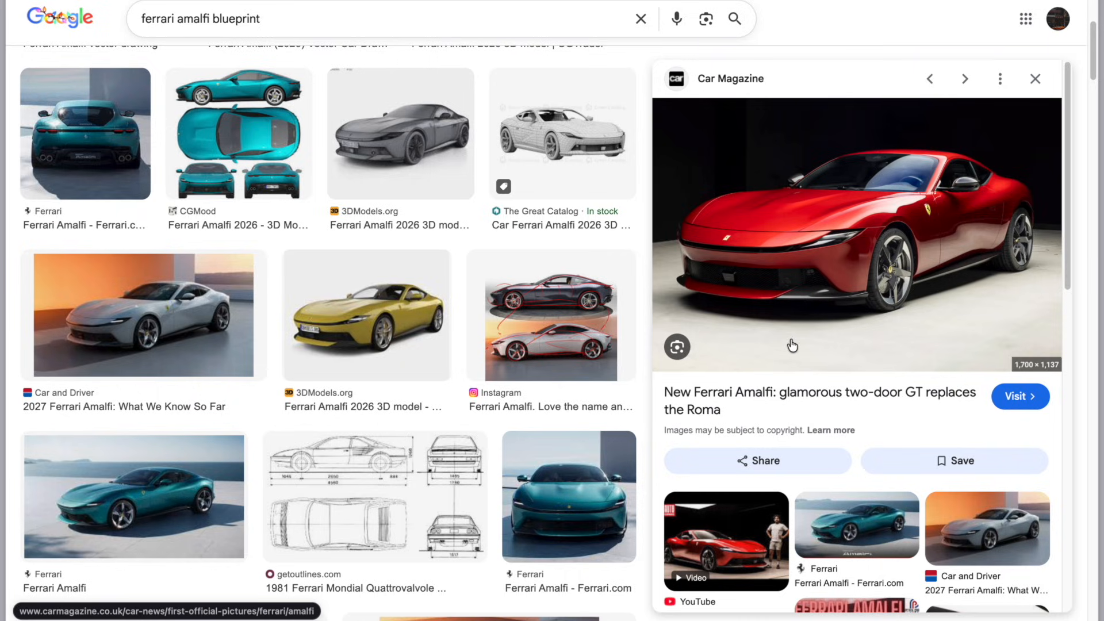
pyautogui.click(632, 472)
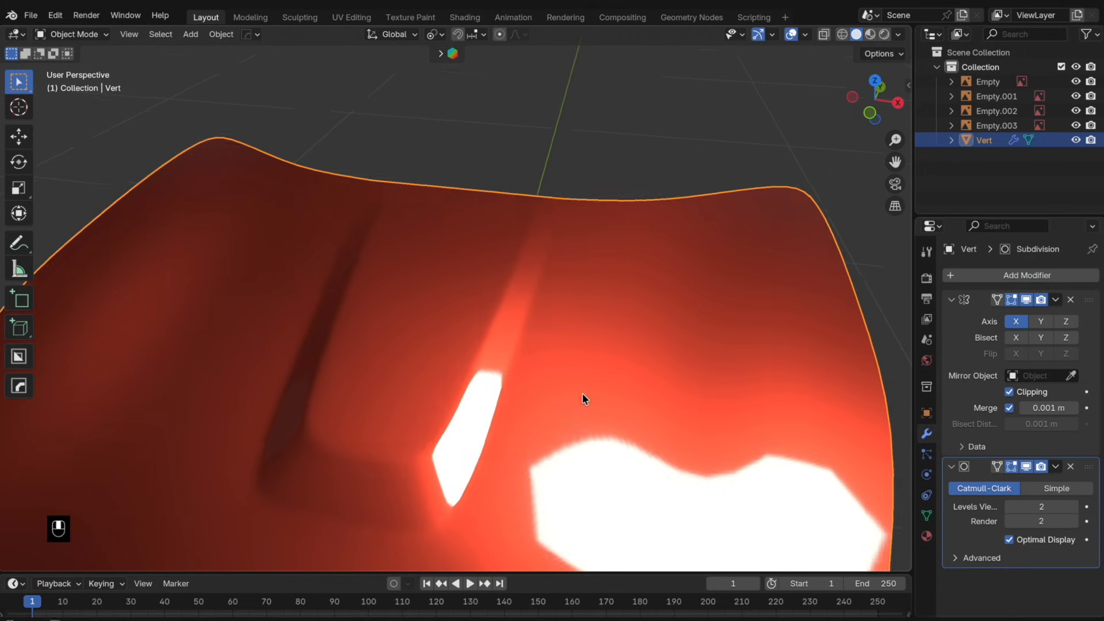
pyautogui.scroll(3, 583, 392)
pyautogui.press('Tab')
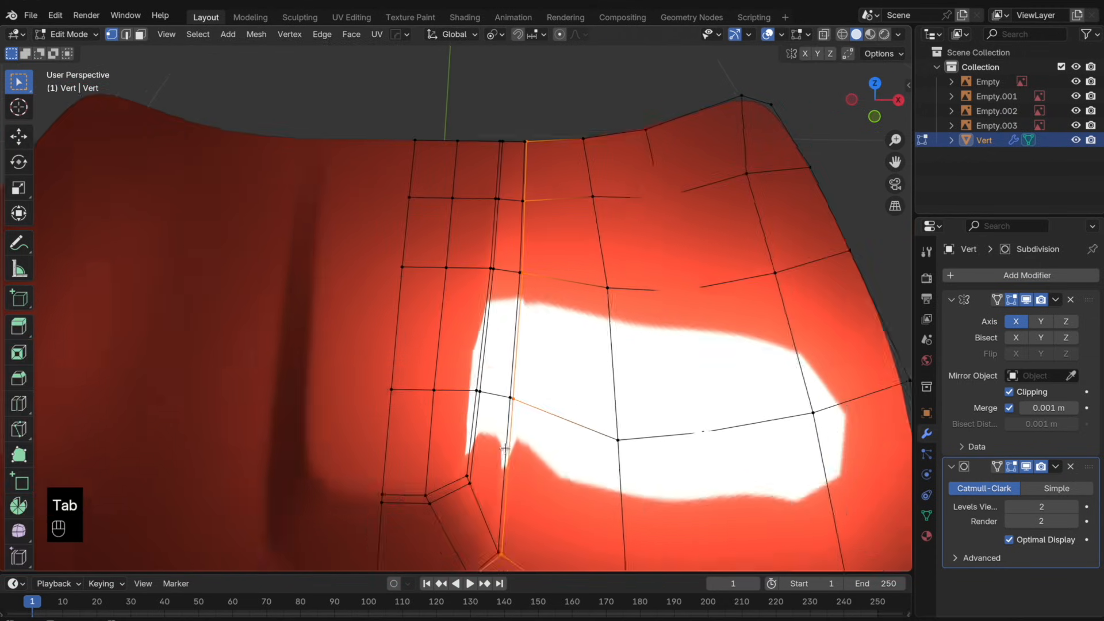
pyautogui.scroll(-3, 505, 448)
pyautogui.press('Tab')
pyautogui.moveTo(505, 449); pyautogui.dragTo(498, 336, button='middle')
pyautogui.scroll(-2, 558, 377)
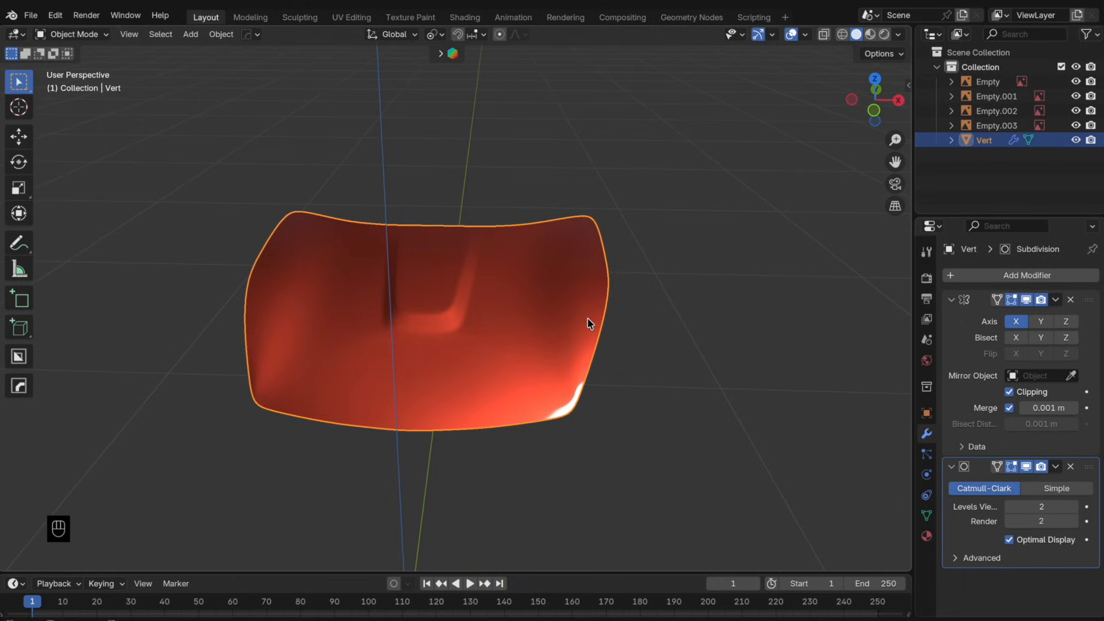
# - Duplicate the entire hood mesh in place and separate the duplicate into its own object
pyautogui.press('Tab')
pyautogui.press('a')
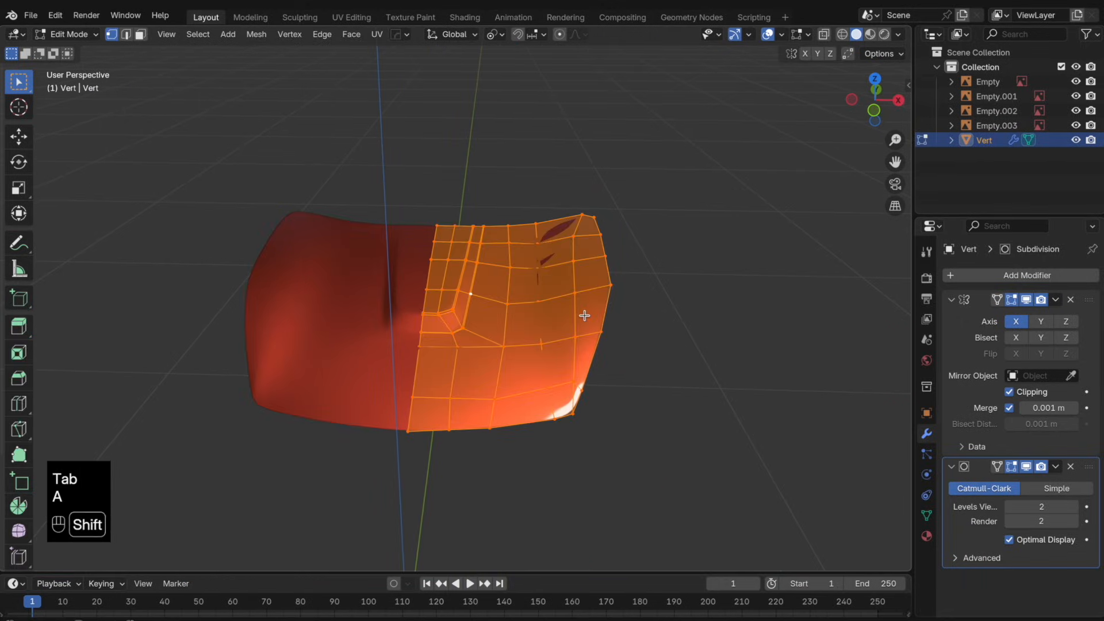
pyautogui.hotkey('shift', 'd')
pyautogui.click(567, 347)
pyautogui.press('p')
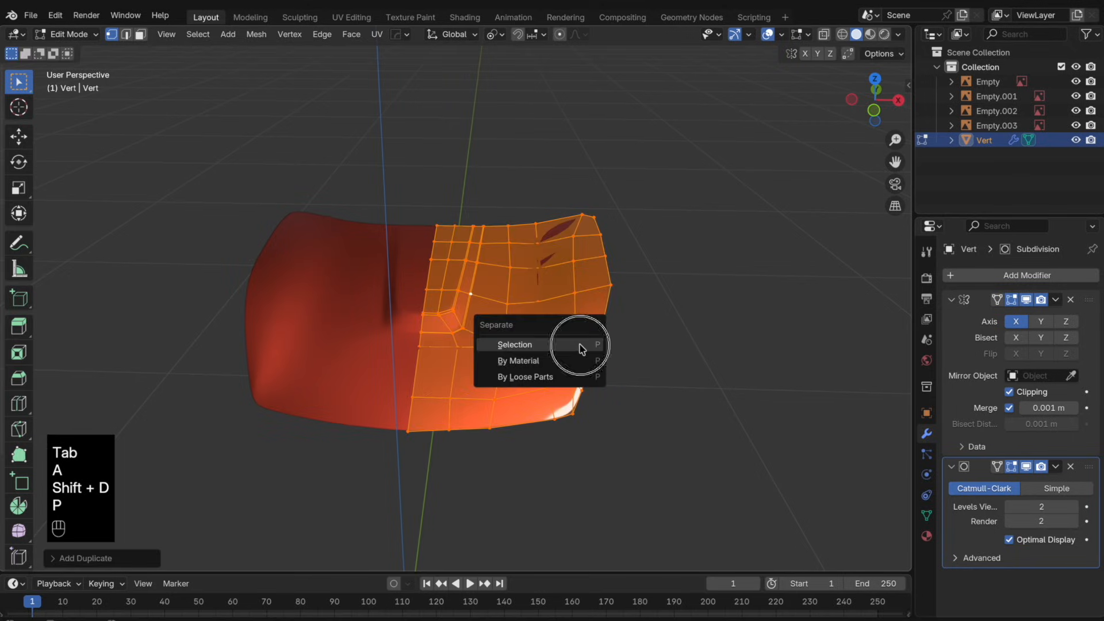
pyautogui.click(578, 343)
# - Move the original hood object to a new collection named Vol1 and hide that collection
pyautogui.press('Tab')
pyautogui.press('m')
pyautogui.click(561, 337)
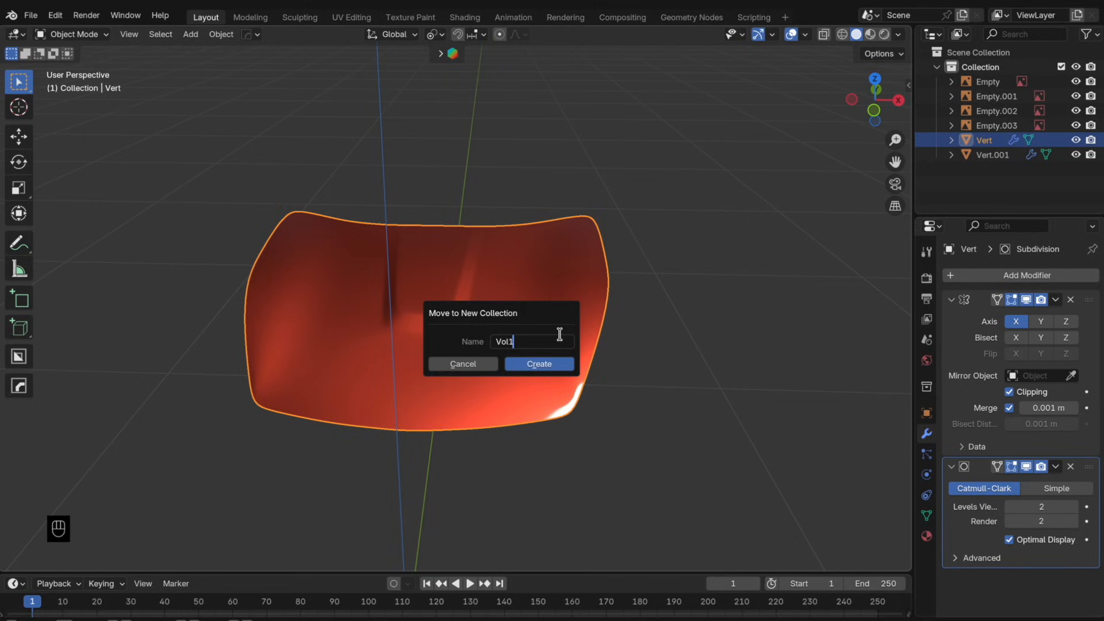
pyautogui.click(556, 368)
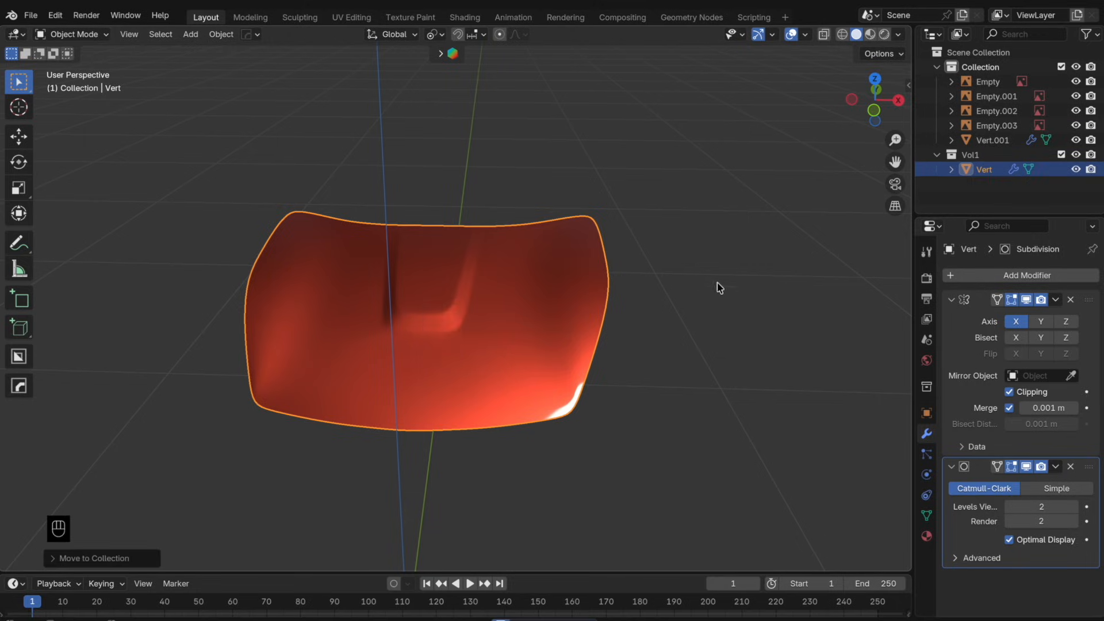
pyautogui.click(937, 156)
pyautogui.click(955, 193)
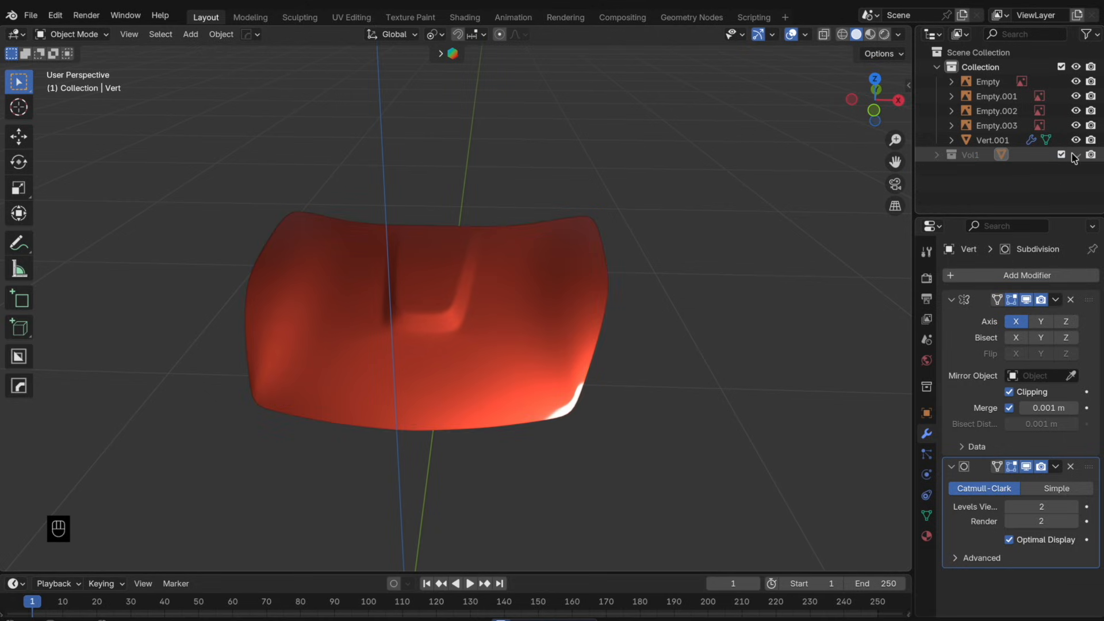
# - On the hood copy Vert.001, dissolve an edge loop around the recess's rim
pyautogui.click(552, 336)
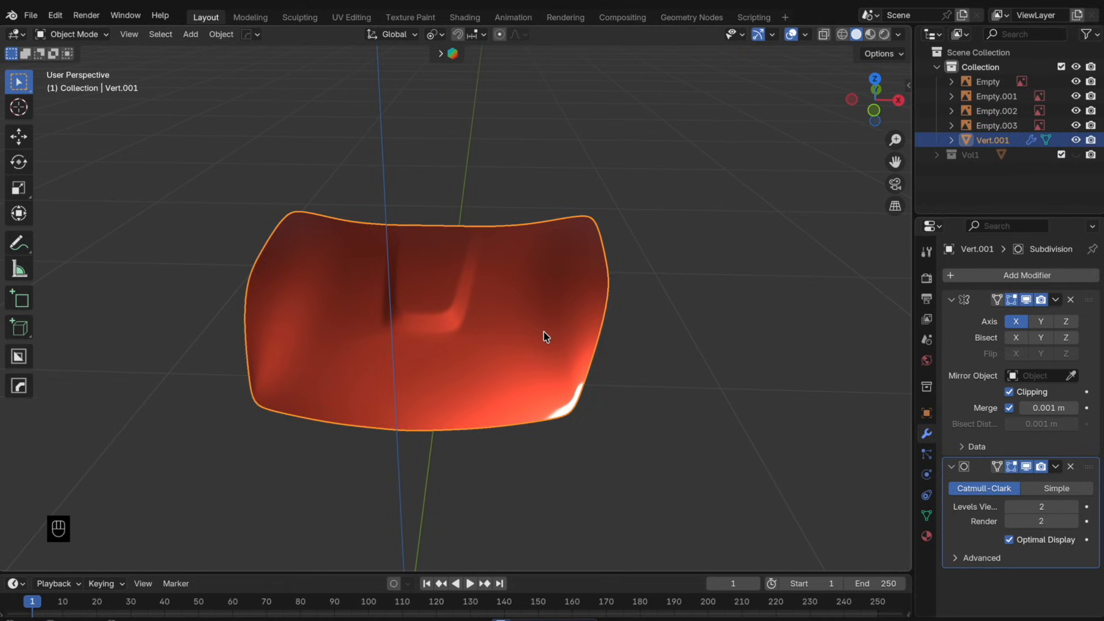
pyautogui.scroll(5, 478, 330)
pyautogui.press('Tab')
pyautogui.hotkey('alt', 'z')
pyautogui.moveTo(447, 387); pyautogui.dragTo(468, 402, button='middle')
pyautogui.press('x')
pyautogui.click(470, 407)
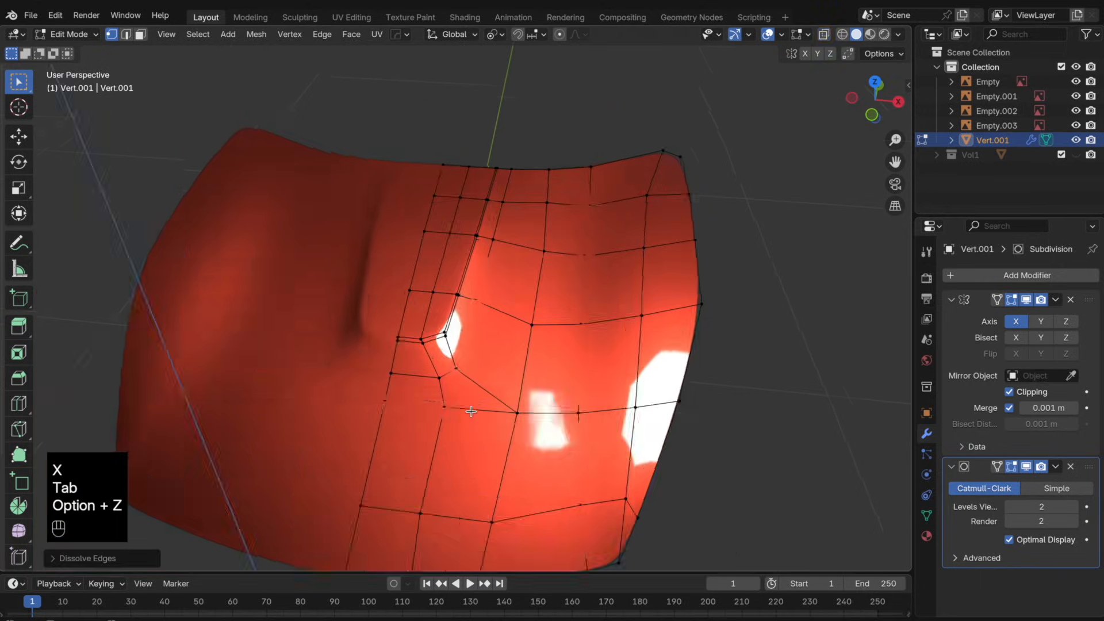
pyautogui.press('Tab')
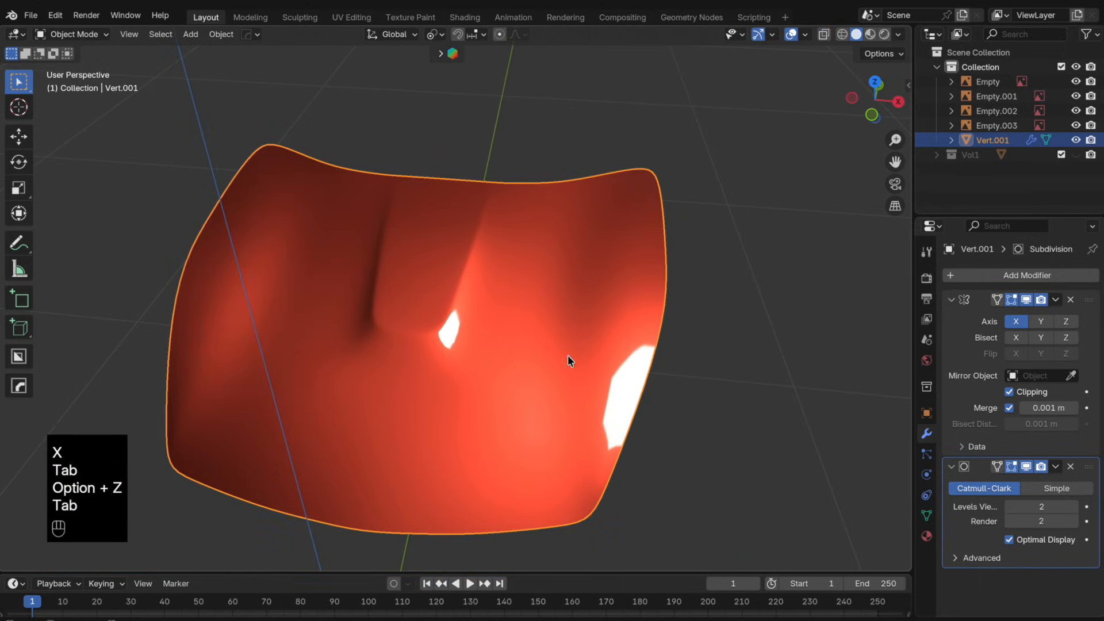
# - Move the inner front-edge vertex about 0.002 m forward along Y, and slide it with the vertex behind it towards the centerline
pyautogui.press('Tab')
pyautogui.hotkey('alt', 'z')
pyautogui.scroll(1, 455, 414)
pyautogui.moveTo(455, 414); pyautogui.dragTo(470, 384, button='middle')
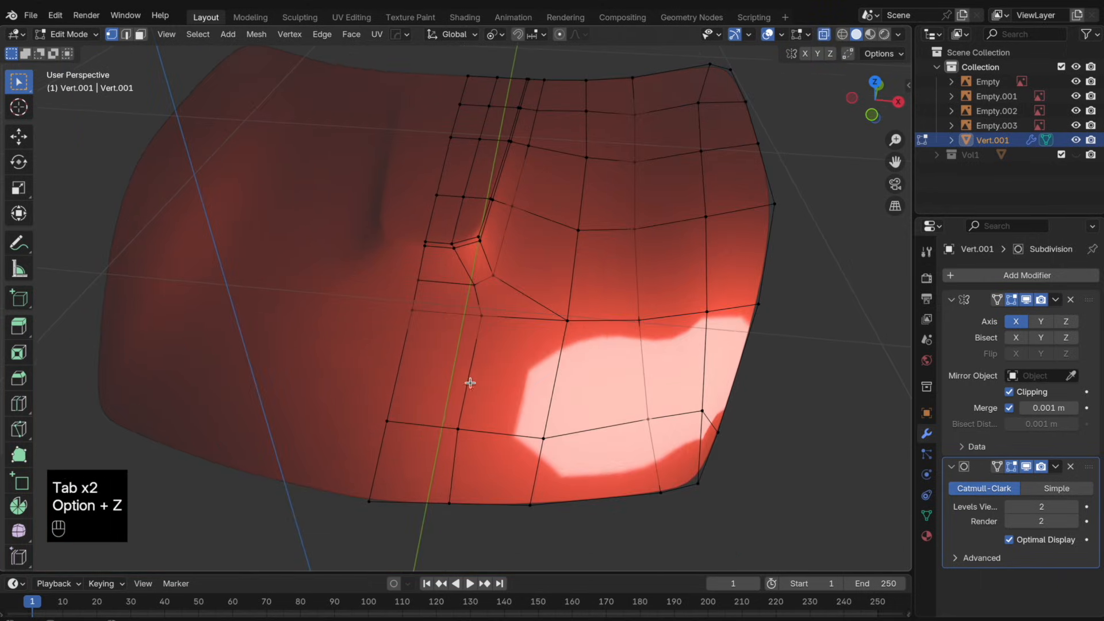
pyautogui.press('g')
pyautogui.press('y')
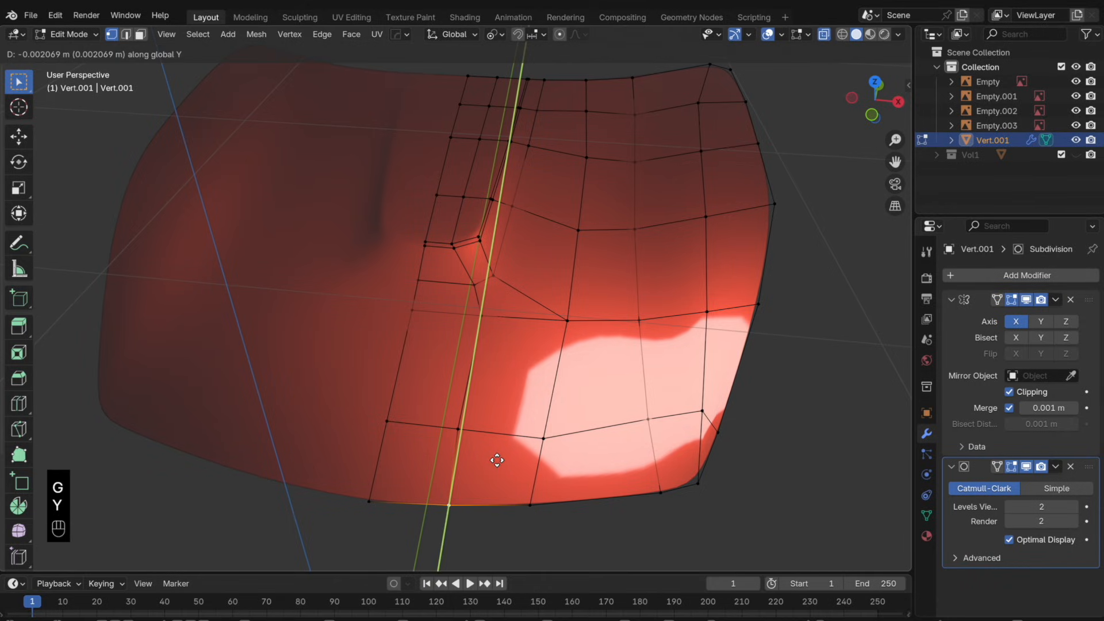
pyautogui.click(497, 461)
pyautogui.keyDown('shift'); pyautogui.click(453, 430); pyautogui.keyUp('shift')
pyautogui.press('g')
pyautogui.press('g')
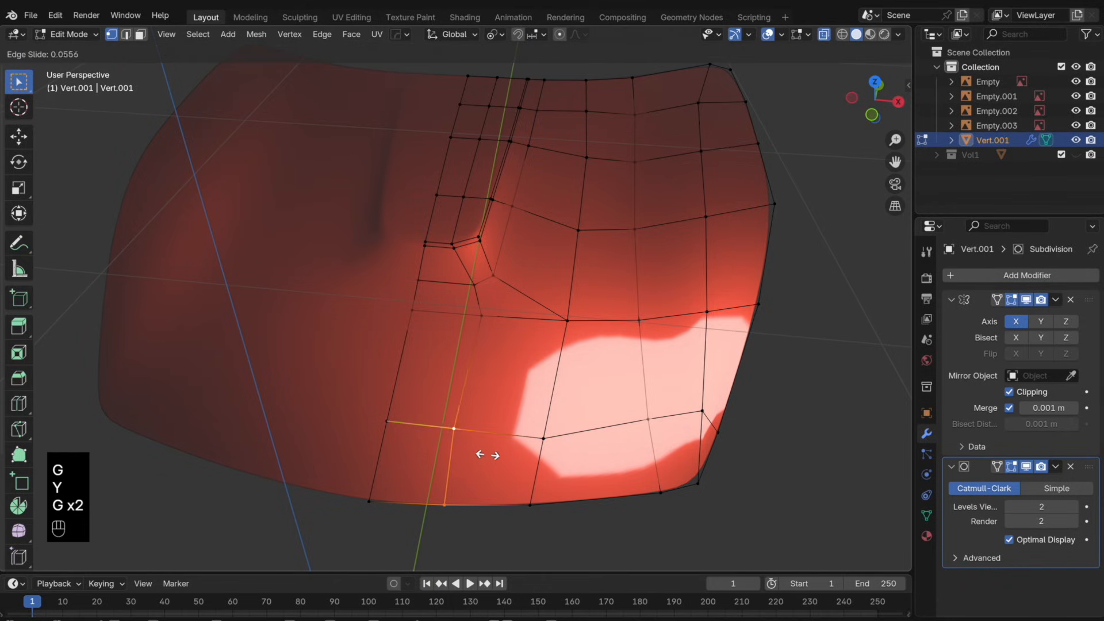
pyautogui.click(462, 454)
# - Slide the inner vertices in the two rows between the recess and the front edge to even out their column
pyautogui.click(476, 319)
pyautogui.press('g')
pyautogui.press('g')
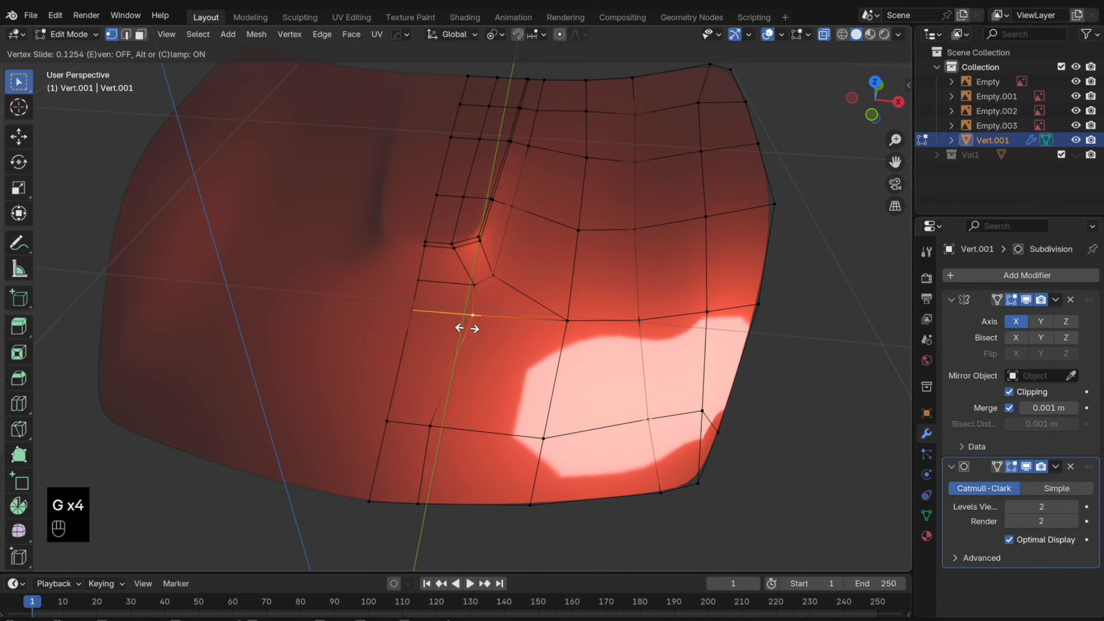
pyautogui.click(462, 329)
pyautogui.click(429, 432)
pyautogui.press('g')
pyautogui.press('g')
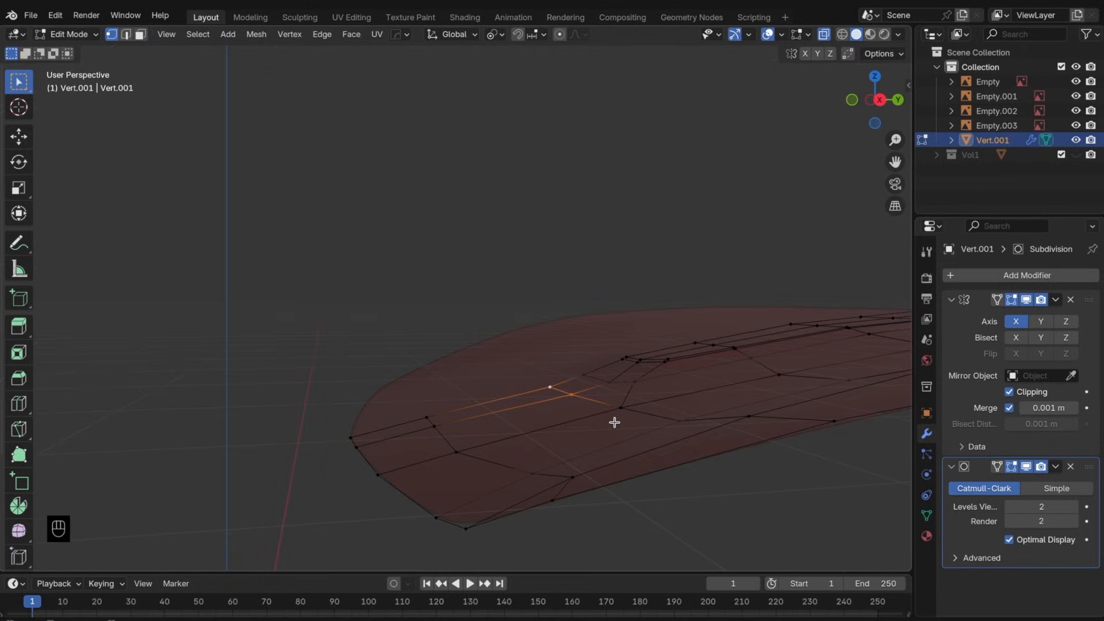
# - Move the two inner vertices of the row just in front of the recess slightly along Z
pyautogui.press('g')
pyautogui.press('z')
pyautogui.hotkey('alt', 'z')
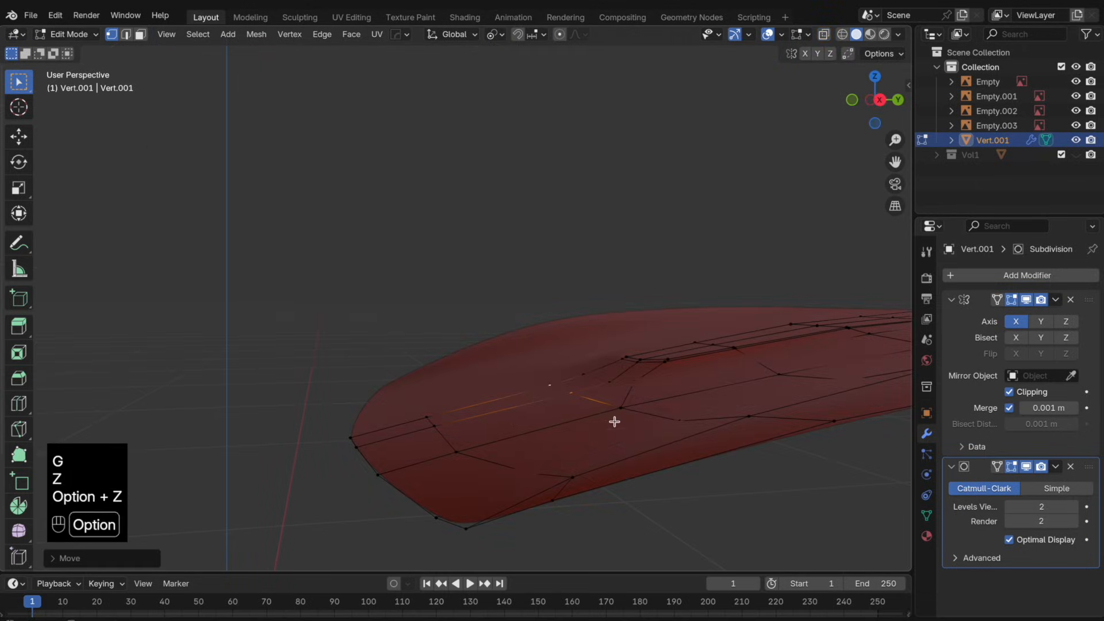
pyautogui.press('Tab')
pyautogui.press('Tab')
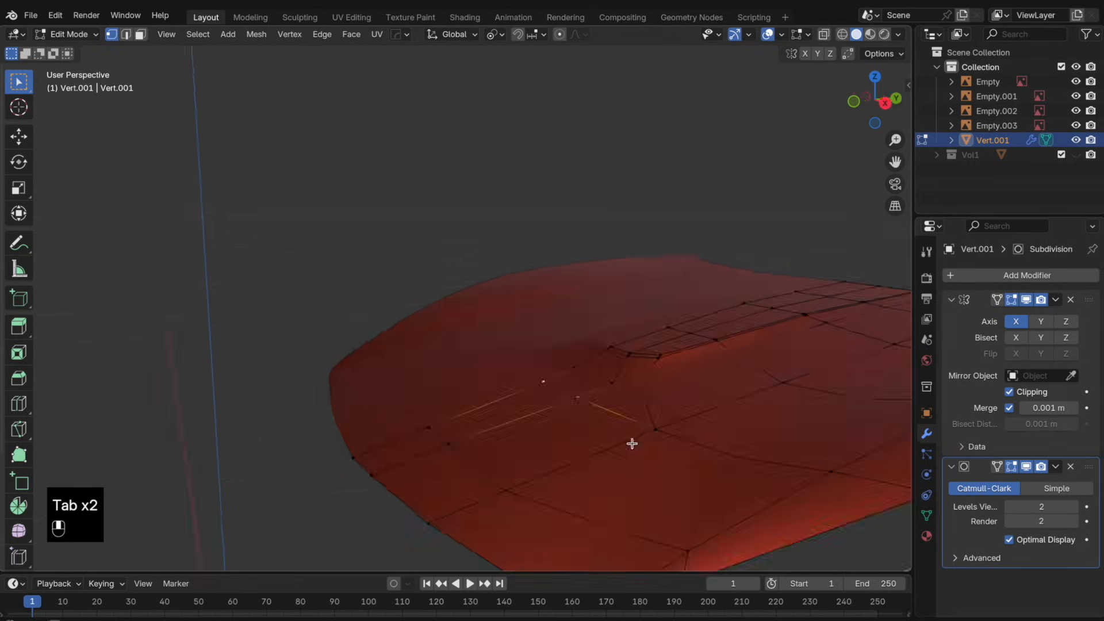
# - Lower the two inner vertices of the row nearest the front edge by about 0.0027 m along Z
pyautogui.press('Tab')
pyautogui.press('Tab')
pyautogui.press('g')
pyautogui.press('z')
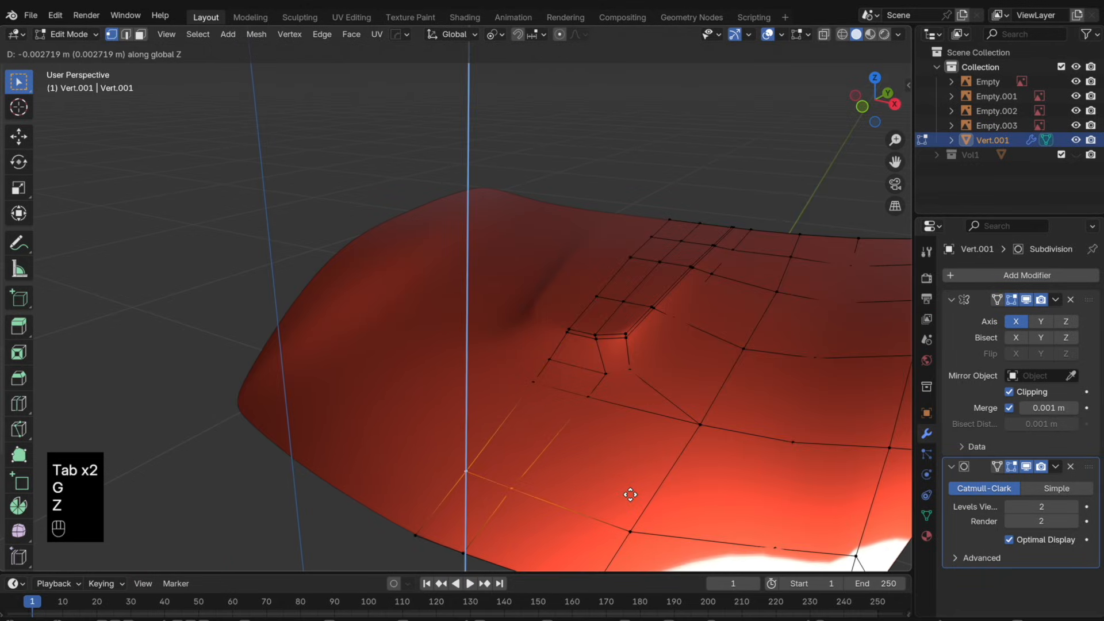
pyautogui.click(630, 495)
pyautogui.press('Tab')
pyautogui.press('Tab')
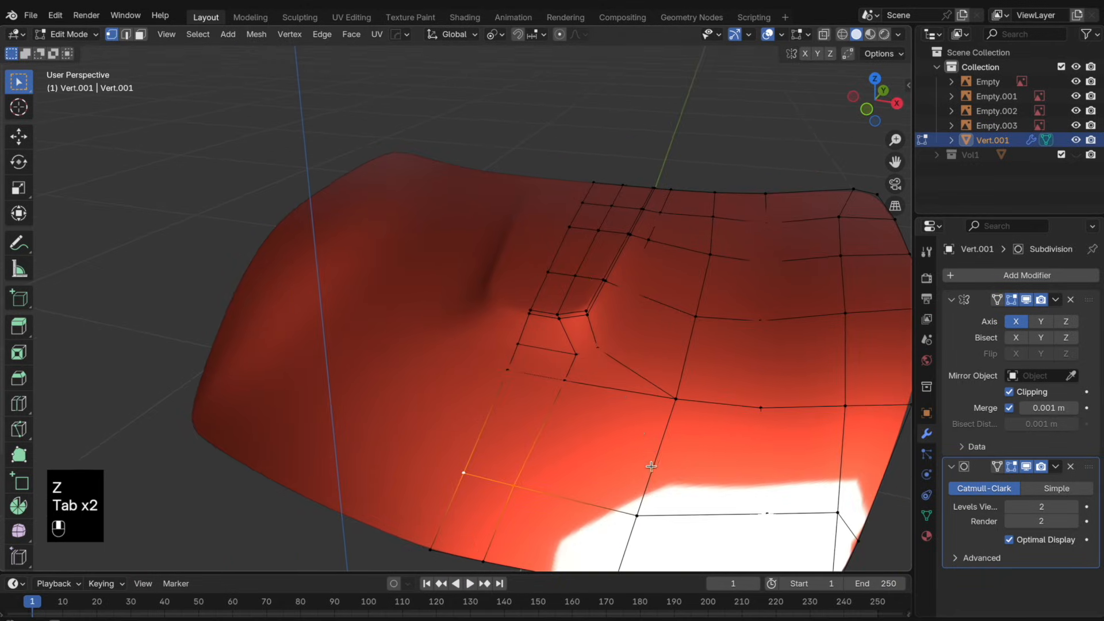
# - Try a loop cut running along the recess wall and forward to the hood's front edge
pyautogui.press('super+r')
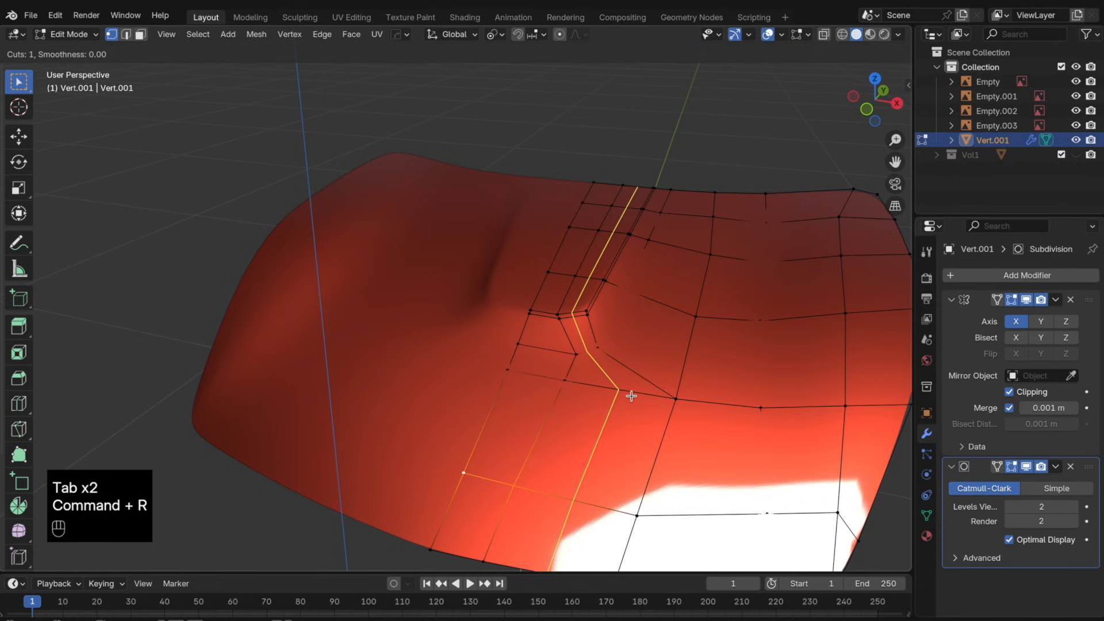
pyautogui.click(631, 396)
pyautogui.rightClick(619, 395)
pyautogui.press('super+z')
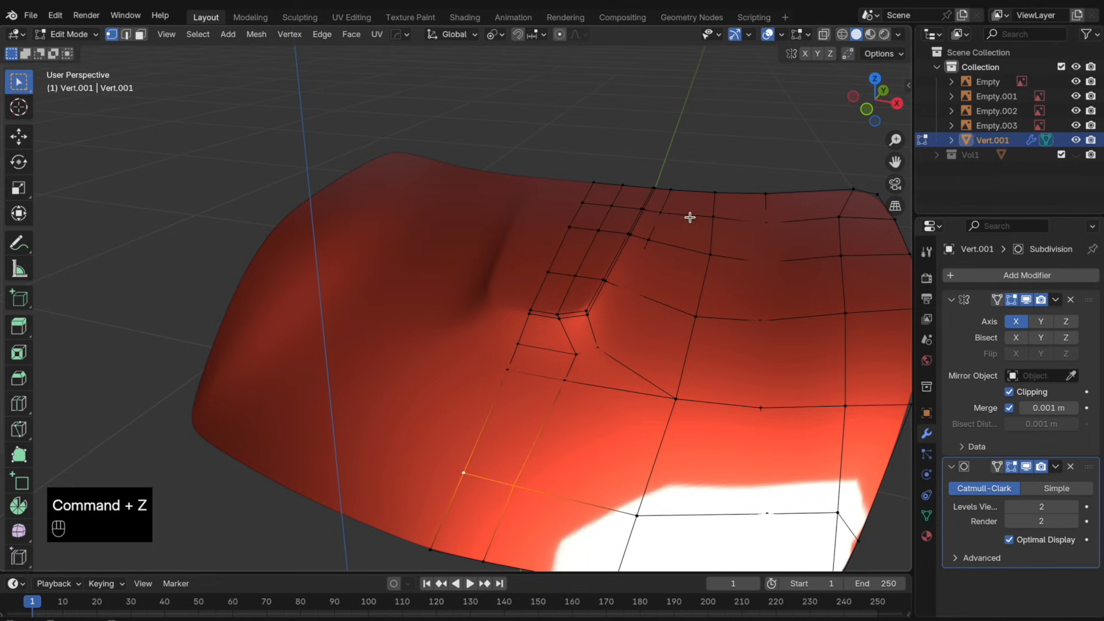
# - With X-ray on, knife a new edge from the recess's outer corner vertex across to the neighbouring lengthwise edge
pyautogui.hotkey('alt', 'z')
pyautogui.keyDown('shift'); pyautogui.hscroll(-5, 616, 466); pyautogui.keyUp('shift')
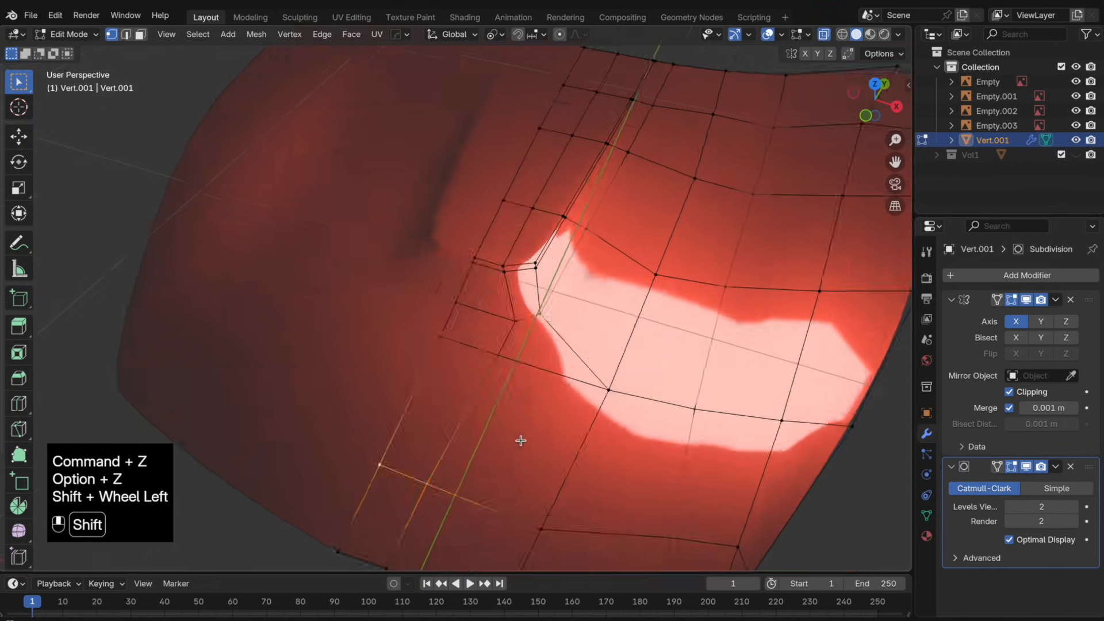
pyautogui.keyDown('shift'); pyautogui.hscroll(-3, 521, 441); pyautogui.keyUp('shift')
pyautogui.press('super+r')
pyautogui.press('k')
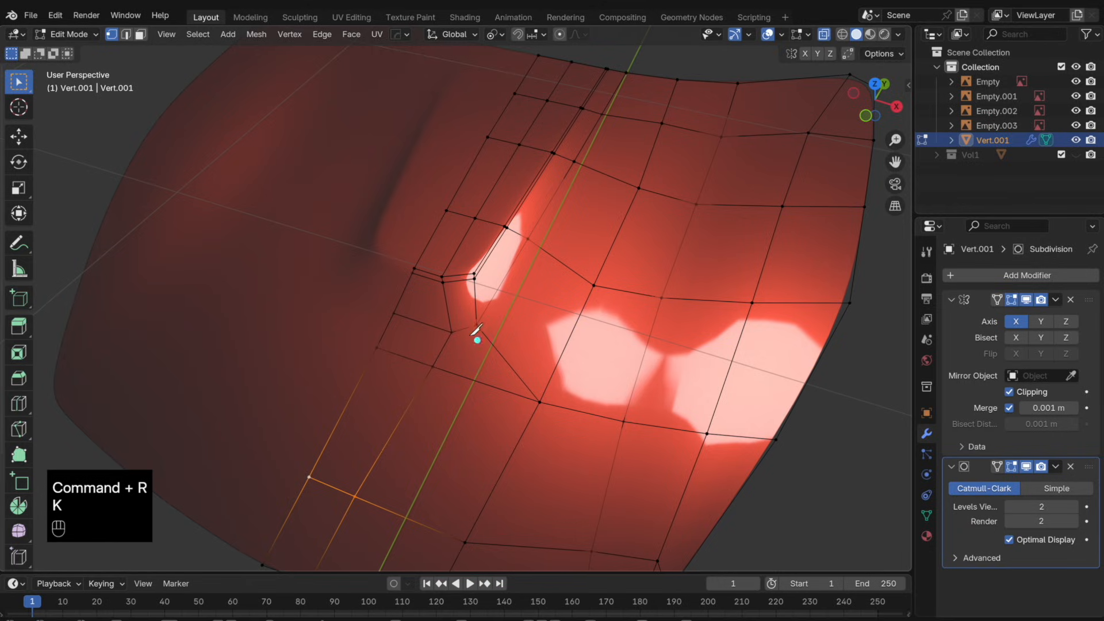
pyautogui.click(477, 325)
pyautogui.press('x')
pyautogui.click(563, 352)
pyautogui.press('Return')
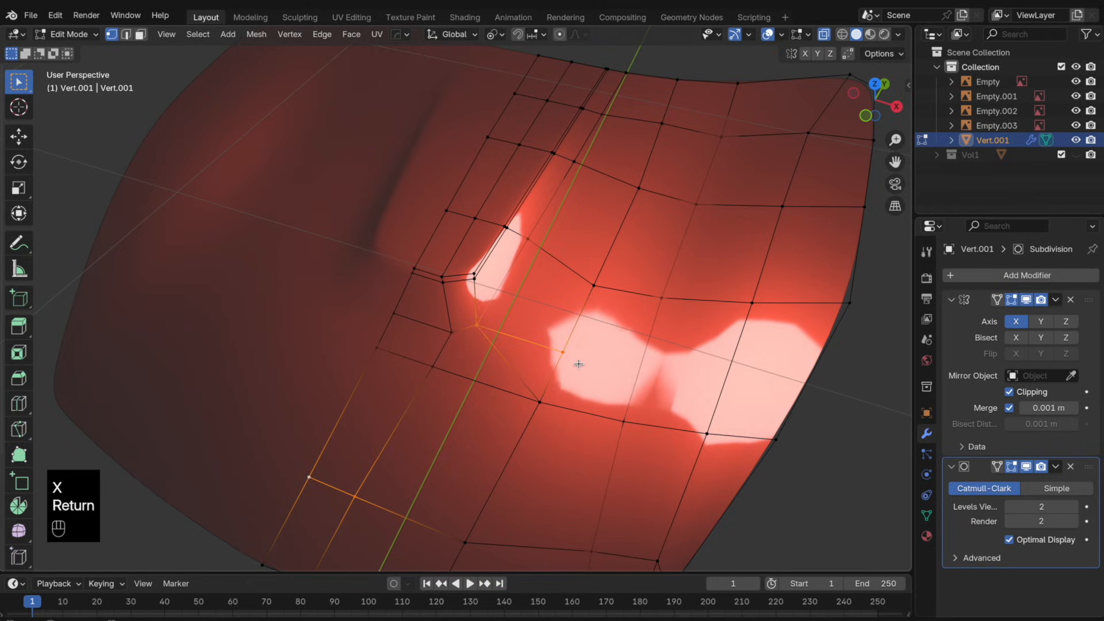
# - Dissolve the old diagonal edge running forward from the recess's outer corner
pyautogui.press('2')
pyautogui.press('x')
pyautogui.click(514, 370)
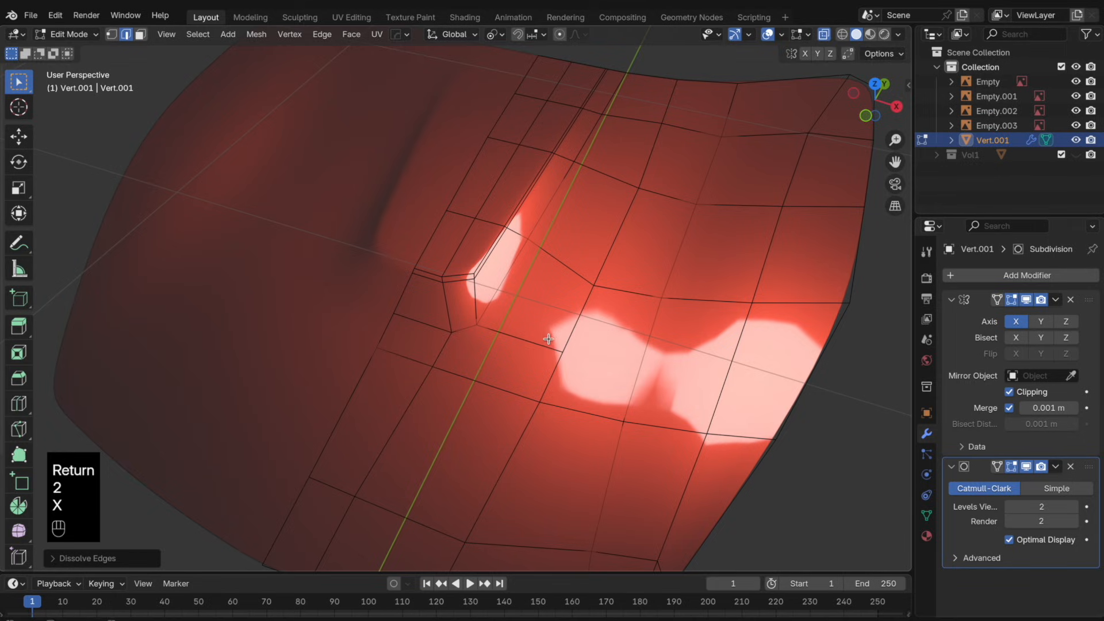
# - Add lengthwise loop cuts behind and in front of the knifed edge beside the recess, and connect their end vertices
pyautogui.press('super+r')
pyautogui.press('super+r')
pyautogui.click(477, 401)
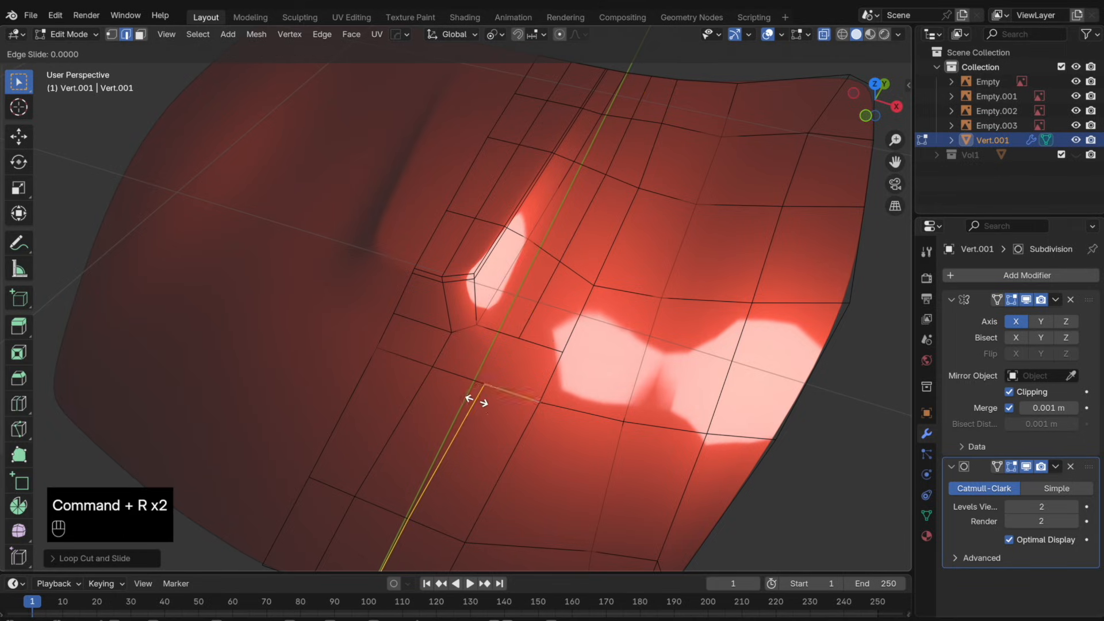
pyautogui.click(476, 401)
pyautogui.press('1')
pyautogui.press('j')
pyautogui.press('Tab')
pyautogui.press('Tab')
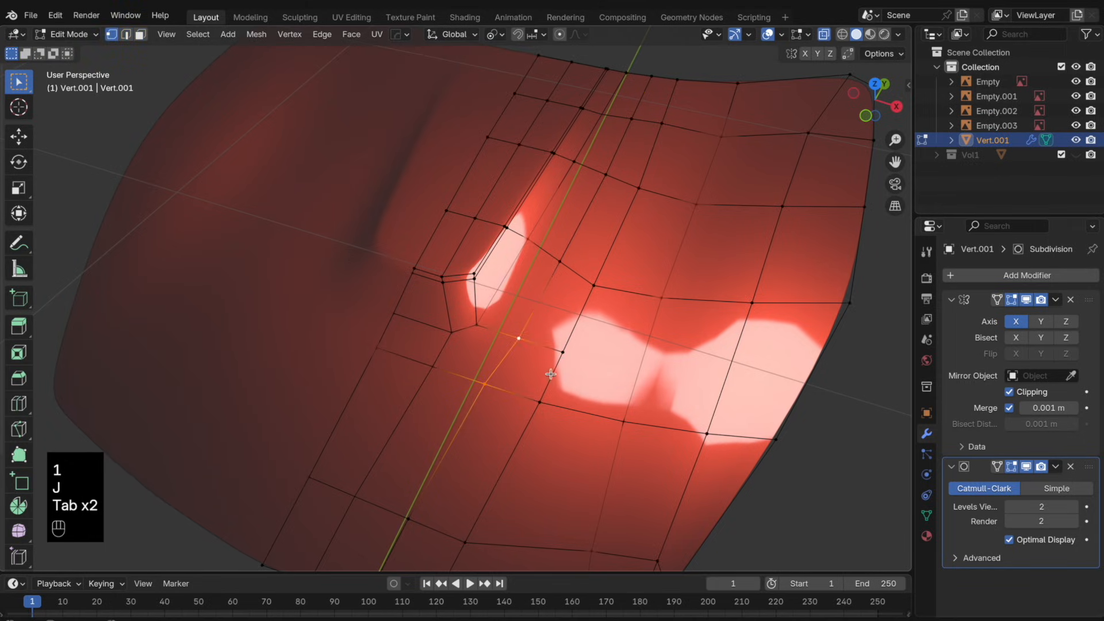
# - Try relaxing the new lengthwise edge loop beside the recess with the LoopTools Relax operation
pyautogui.rightClick(519, 315)
pyautogui.moveTo(520, 256)
pyautogui.click(601, 342)
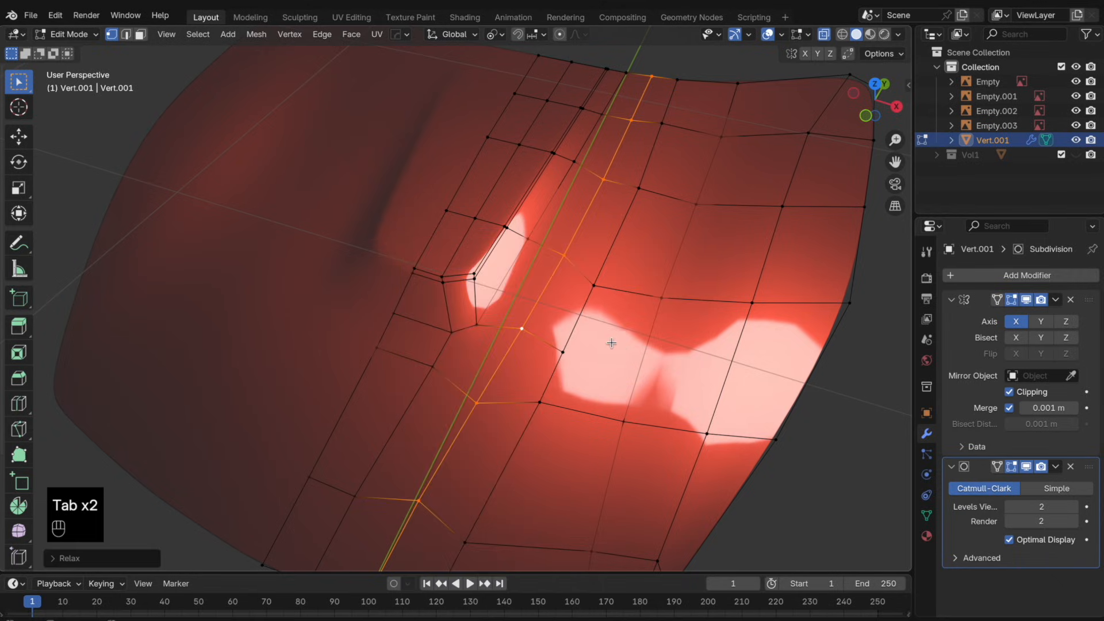
pyautogui.press('super+z')
# - Slide the new loop's vertex on the row in front of the recess sideways towards the centerline
pyautogui.scroll(-1, 548, 348)
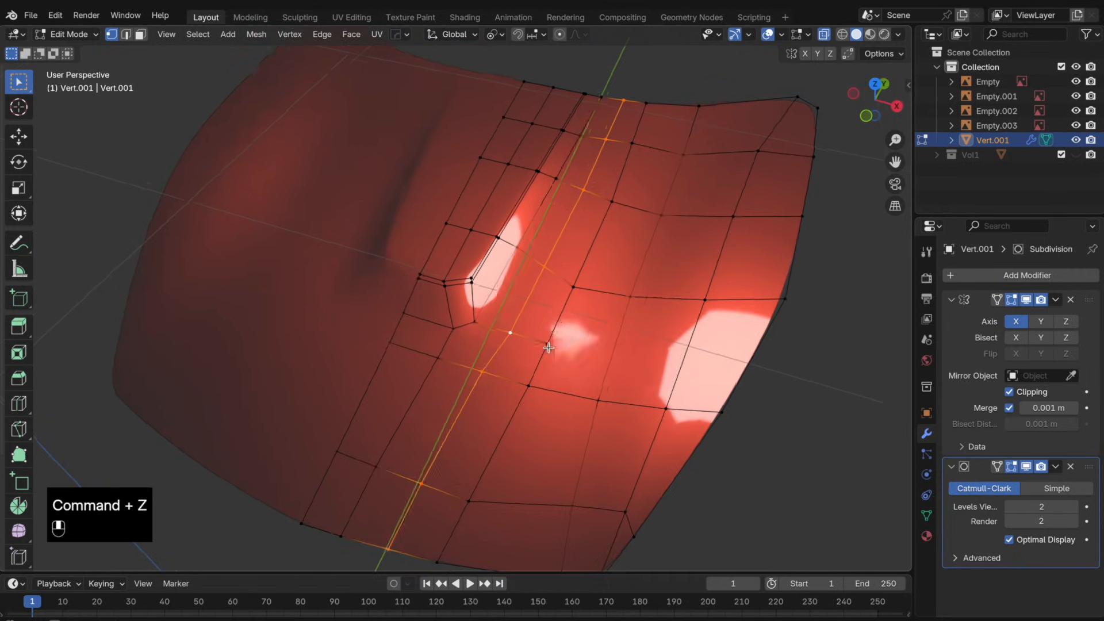
pyautogui.moveTo(549, 347); pyautogui.dragTo(592, 319, button='middle')
pyautogui.hotkey('alt', 'z')
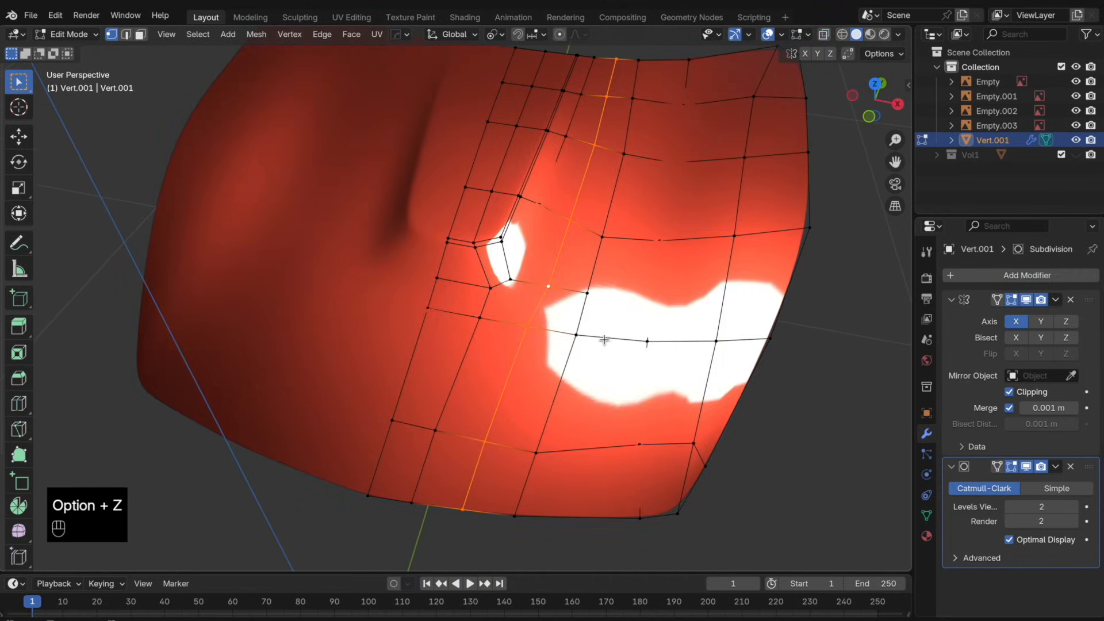
pyautogui.press('g')
pyautogui.press('g')
pyautogui.click(590, 341)
pyautogui.press('Tab')
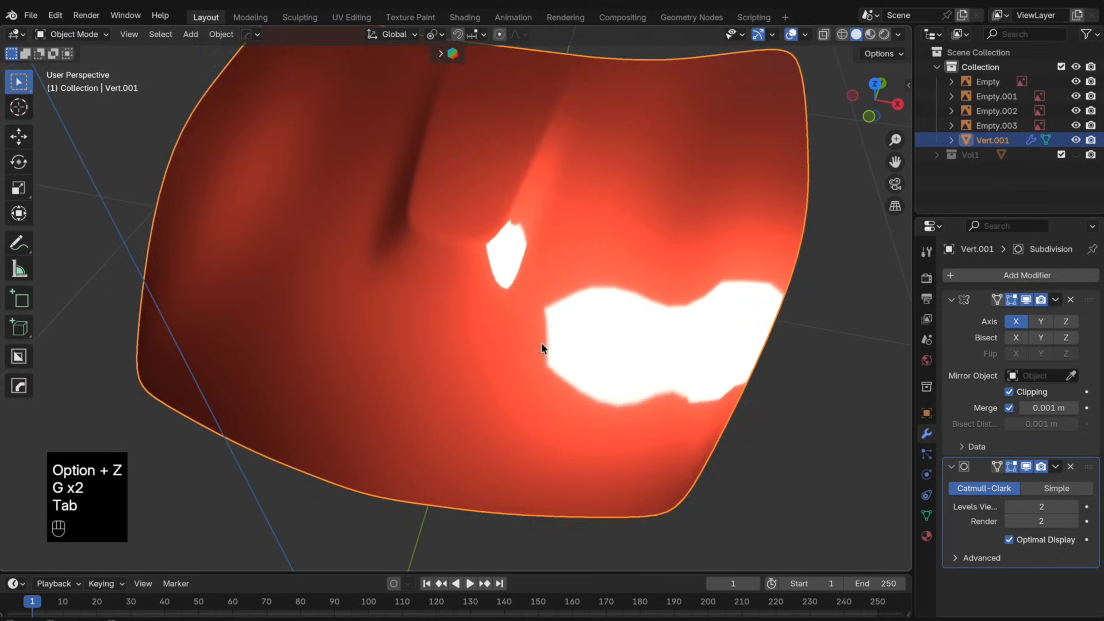
pyautogui.moveTo(542, 346); pyautogui.dragTo(525, 308, button='middle')
# - Slide the new loop's three front vertices, up to the hood's front edge, slightly outward
pyautogui.press('Tab')
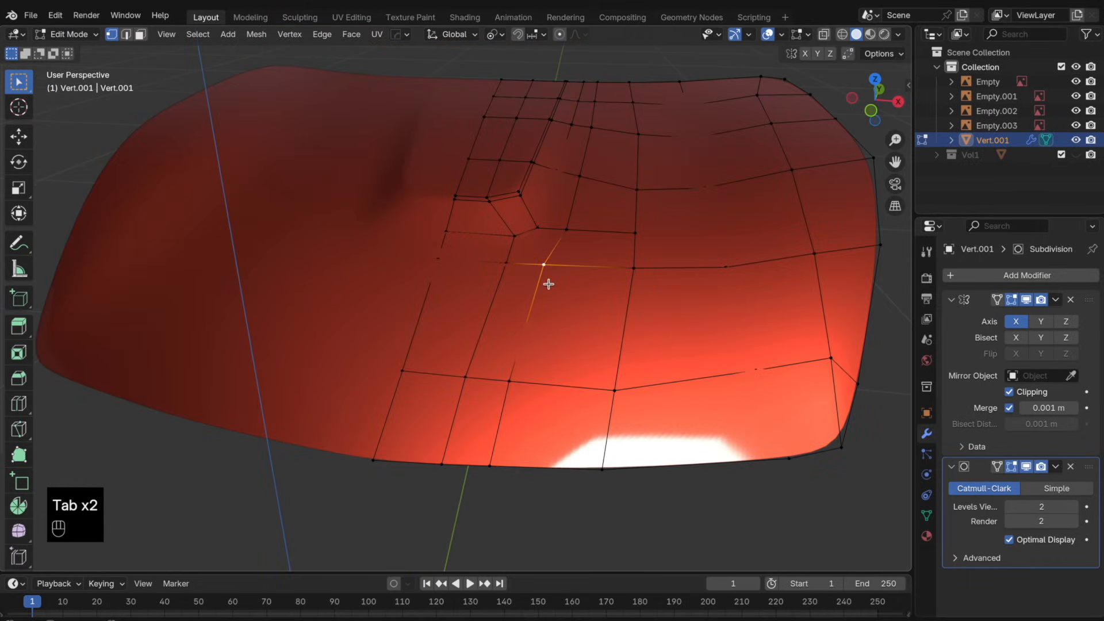
pyautogui.keyDown('shift'); pyautogui.click(508, 387); pyautogui.keyUp('shift')
pyautogui.keyDown('shift'); pyautogui.click(496, 450); pyautogui.keyUp('shift')
pyautogui.press('g')
pyautogui.press('g')
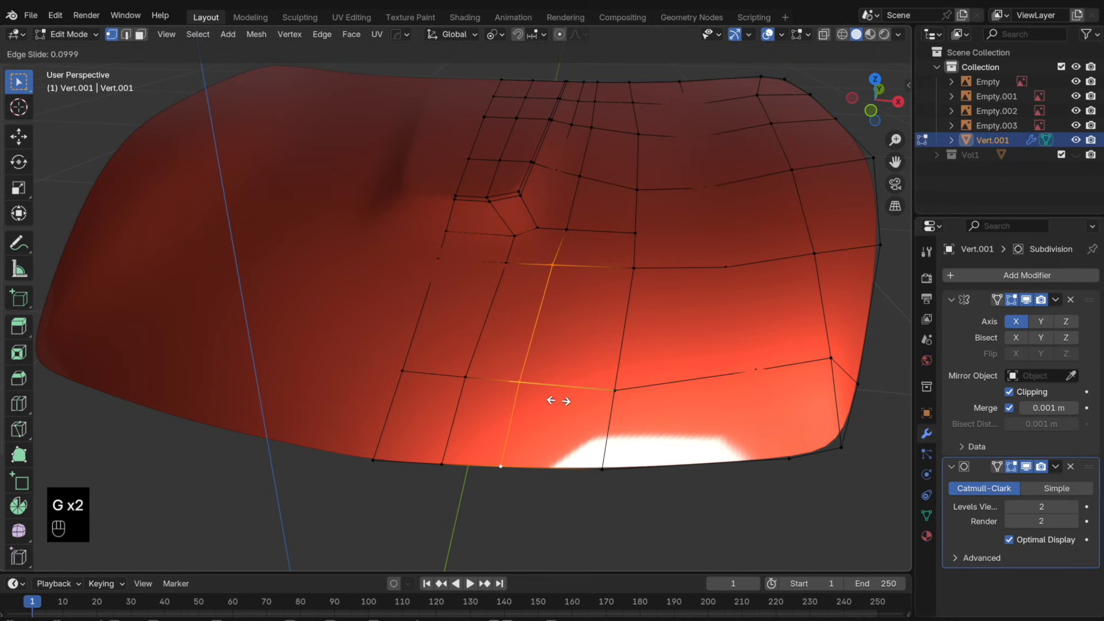
pyautogui.click(562, 401)
pyautogui.press('Tab')
pyautogui.moveTo(572, 384); pyautogui.dragTo(493, 314, button='middle')
pyautogui.press('Tab')
# - Try a loop cut along the recess wall ending at its outer front corner
pyautogui.press('super+r')
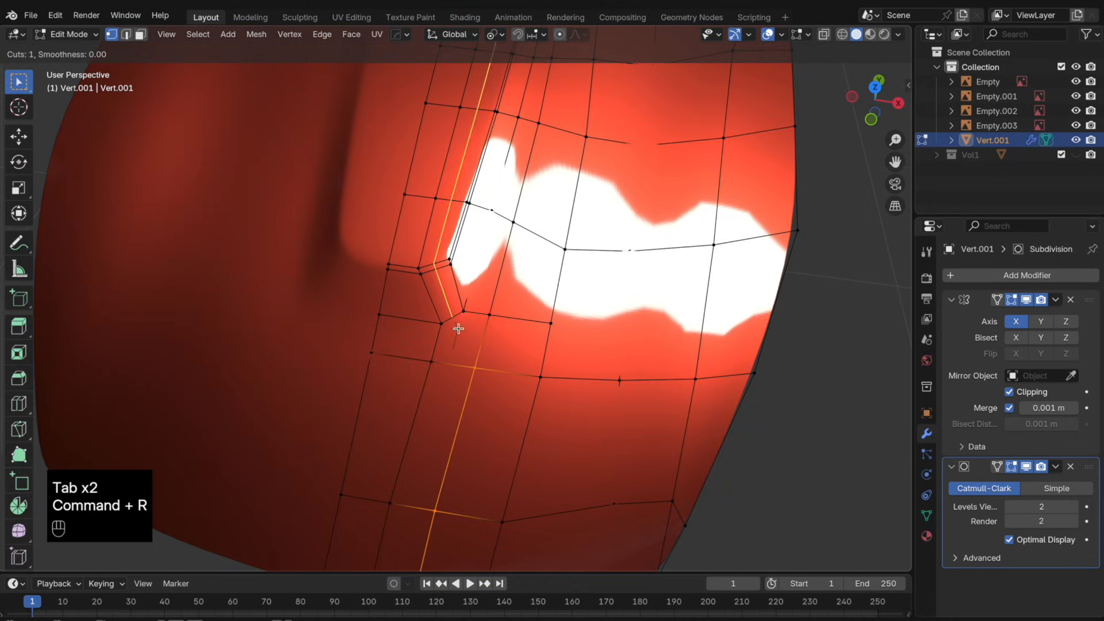
pyautogui.click(440, 311)
pyautogui.press('Tab')
pyautogui.moveTo(515, 371); pyautogui.dragTo(508, 345, button='middle')
pyautogui.press('super+z')
pyautogui.press('super+z')
pyautogui.press('Tab')
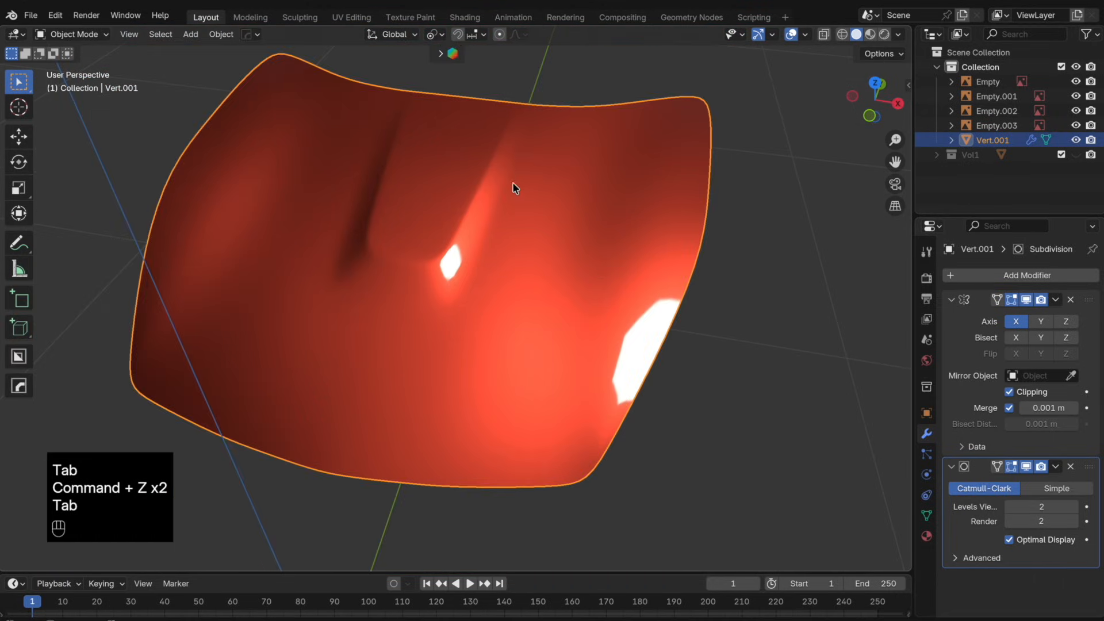
# - Cut an edge line from the hood's front edge back to the recess's outer corner vertex and connect it there
pyautogui.press('Tab')
pyautogui.moveTo(496, 244); pyautogui.dragTo(491, 340, button='middle')
pyautogui.press('j')
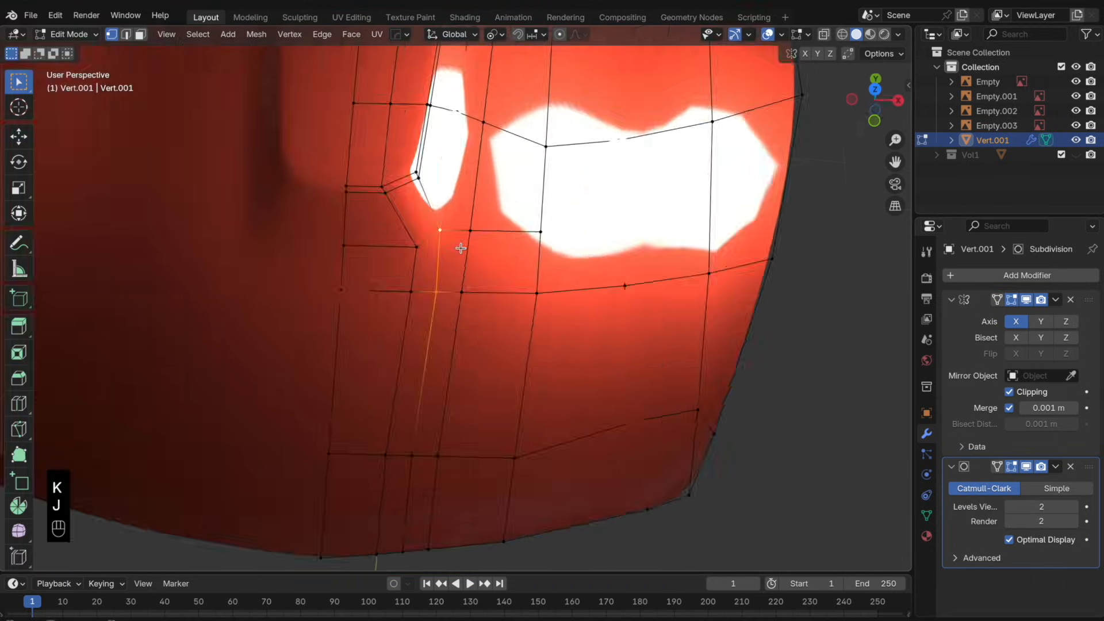
# - Dissolve the previously added lengthwise edge loop just outside the recess's corner
pyautogui.press('Tab')
pyautogui.scroll(-3, 464, 251)
pyautogui.moveTo(464, 251); pyautogui.dragTo(467, 221, button='middle')
pyautogui.scroll(3, 467, 221)
pyautogui.press('Tab')
pyautogui.press('x')
pyautogui.click(486, 221)
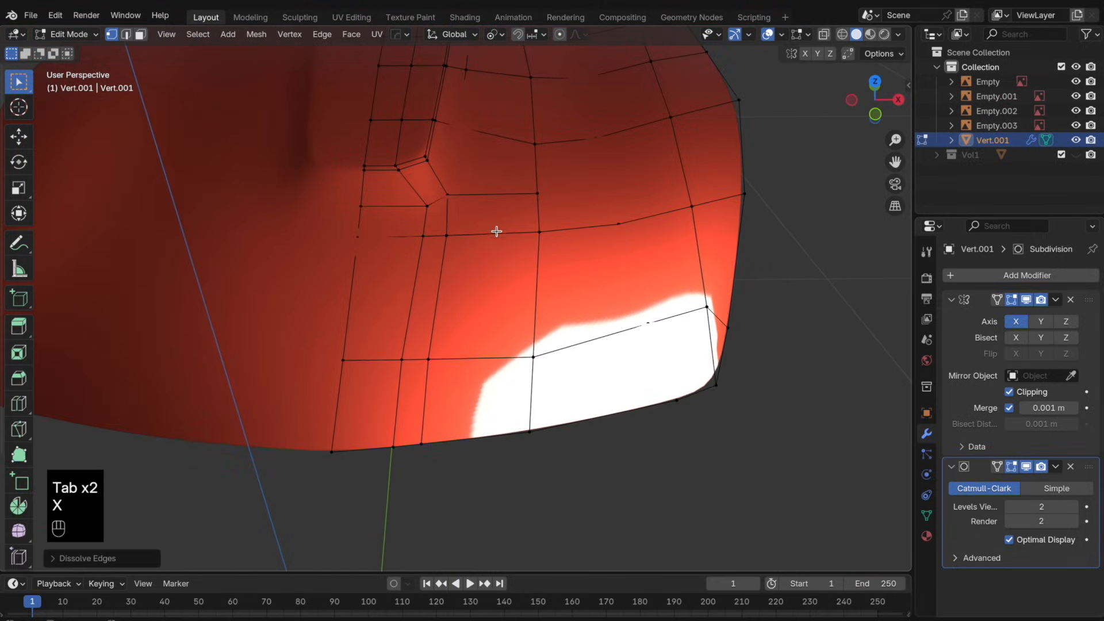
# - Slide the vertices of the lengthwise edge line in front of the recess's outer corner outward to widen the narrow strip
pyautogui.click(448, 235)
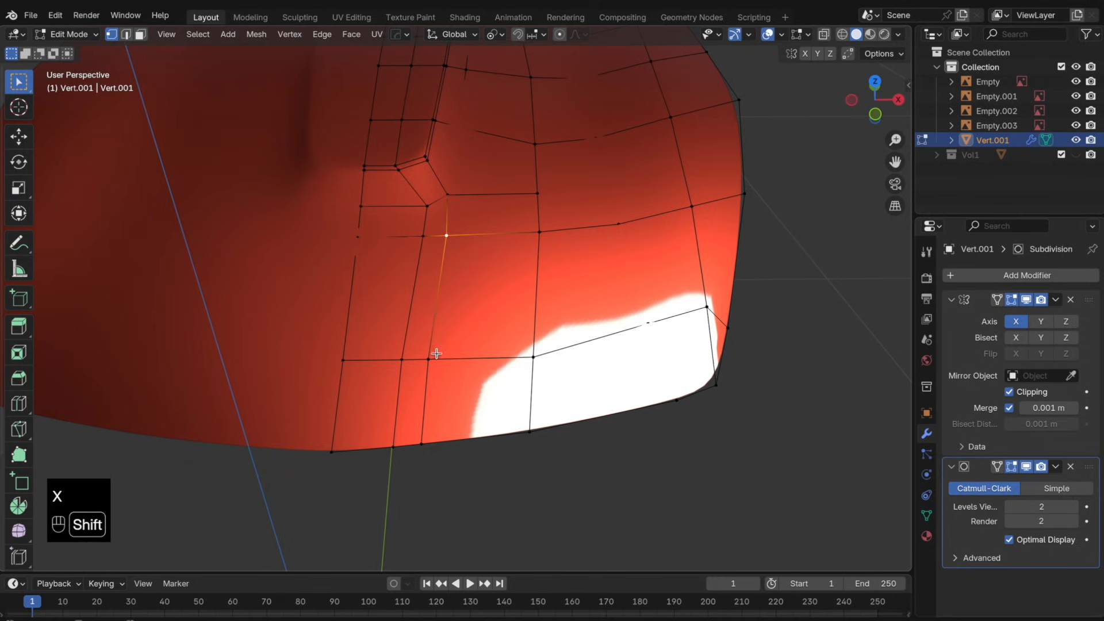
pyautogui.press('g')
pyautogui.press('g')
pyautogui.click(460, 397)
pyautogui.press('Tab')
pyautogui.scroll(-5, 495, 287)
pyautogui.moveTo(495, 288); pyautogui.dragTo(507, 345, button='middle')
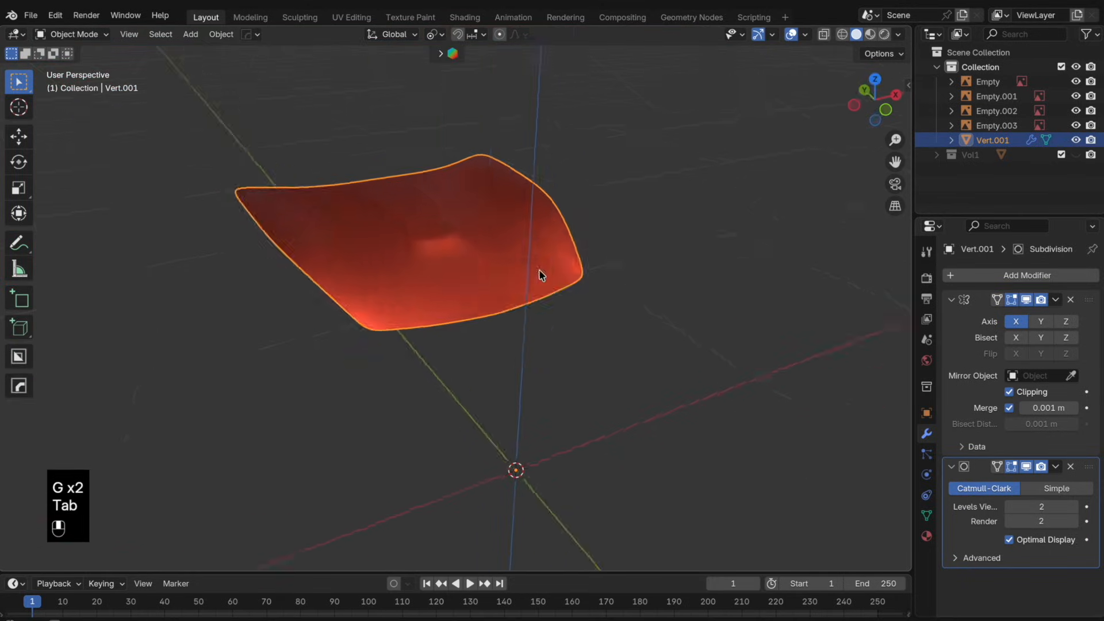
# - Slide the hood's side-edge vertex nearest the outer front corner along its edge
pyautogui.scroll(3, 454, 299)
pyautogui.press('Tab')
pyautogui.press('g')
pyautogui.press('g')
pyautogui.click(574, 348)
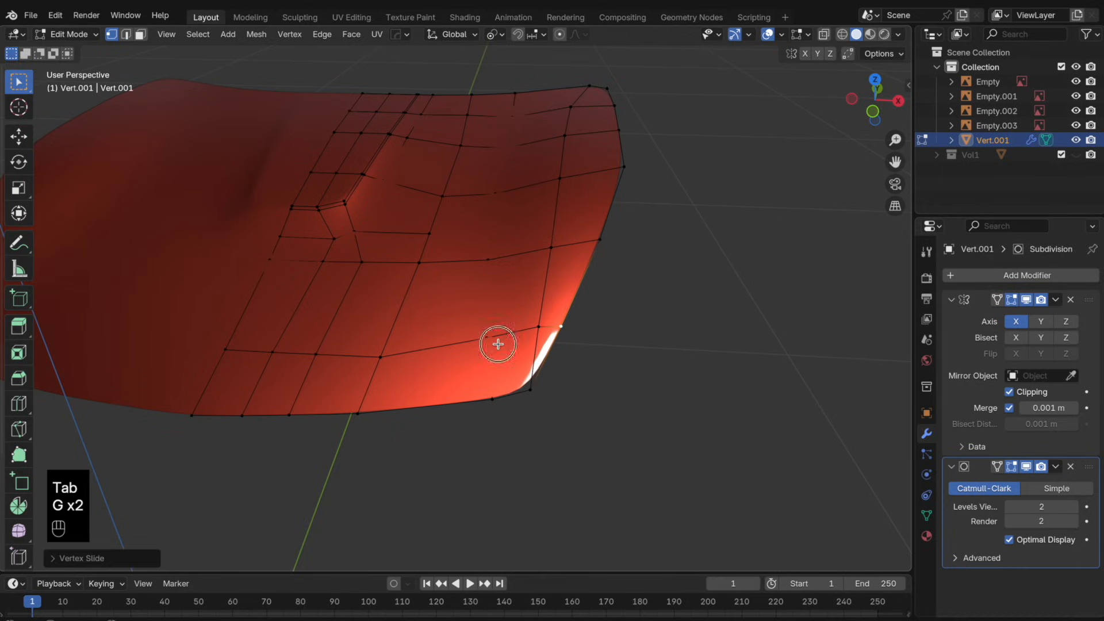
# - Slide the vertices just inside the hood's outer front corner and adjust their height along Z
pyautogui.click(497, 342)
pyautogui.press('g')
pyautogui.press('g')
pyautogui.click(552, 344)
pyautogui.moveTo(553, 344); pyautogui.dragTo(412, 363, button='middle')
pyautogui.press('g')
pyautogui.press('z')
pyautogui.click(551, 325)
pyautogui.press('Tab')
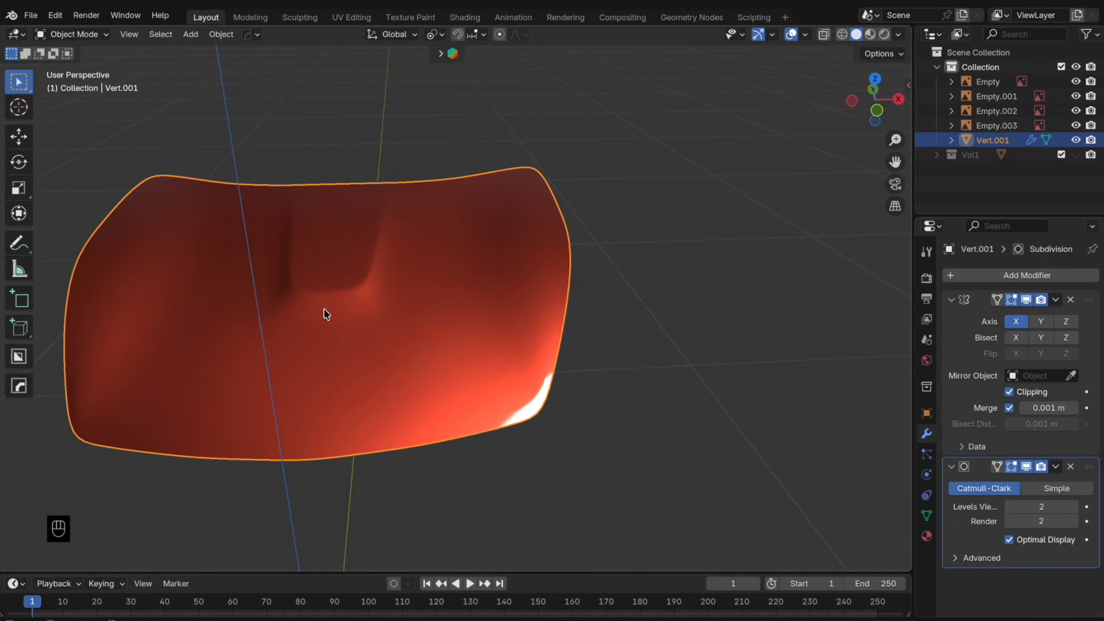
# - Try to slide the outer edge loop of the recess wall tight against the inner one
pyautogui.press('Tab')
pyautogui.scroll(8, 391, 271)
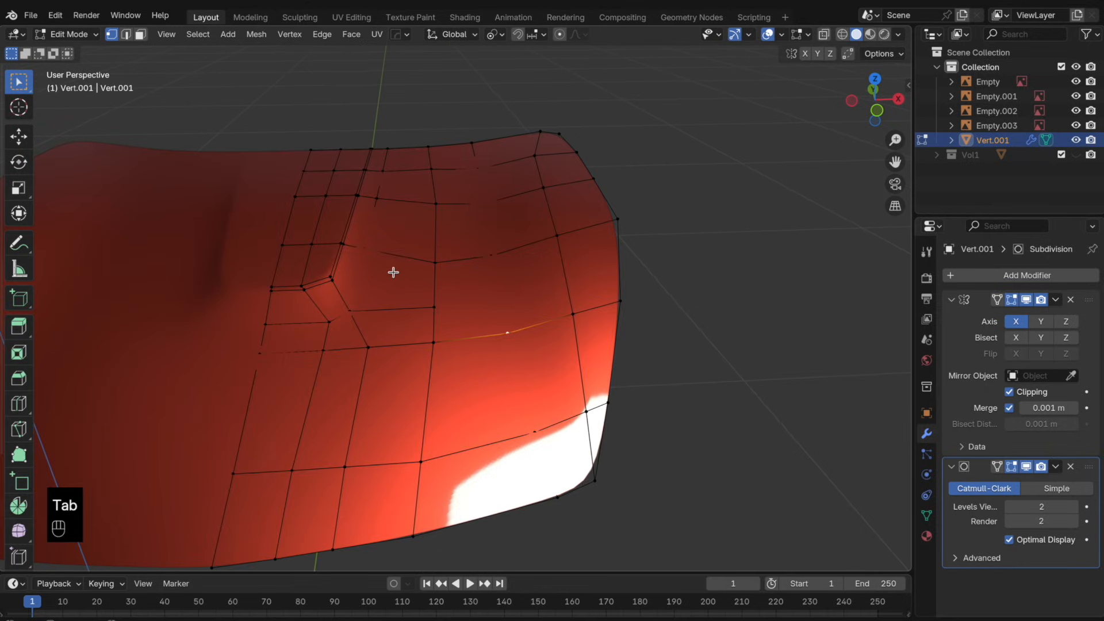
pyautogui.keyDown('alt'); pyautogui.click(419, 320); pyautogui.keyUp('alt')
pyautogui.keyDown('alt'); pyautogui.click(441, 316); pyautogui.keyUp('alt')
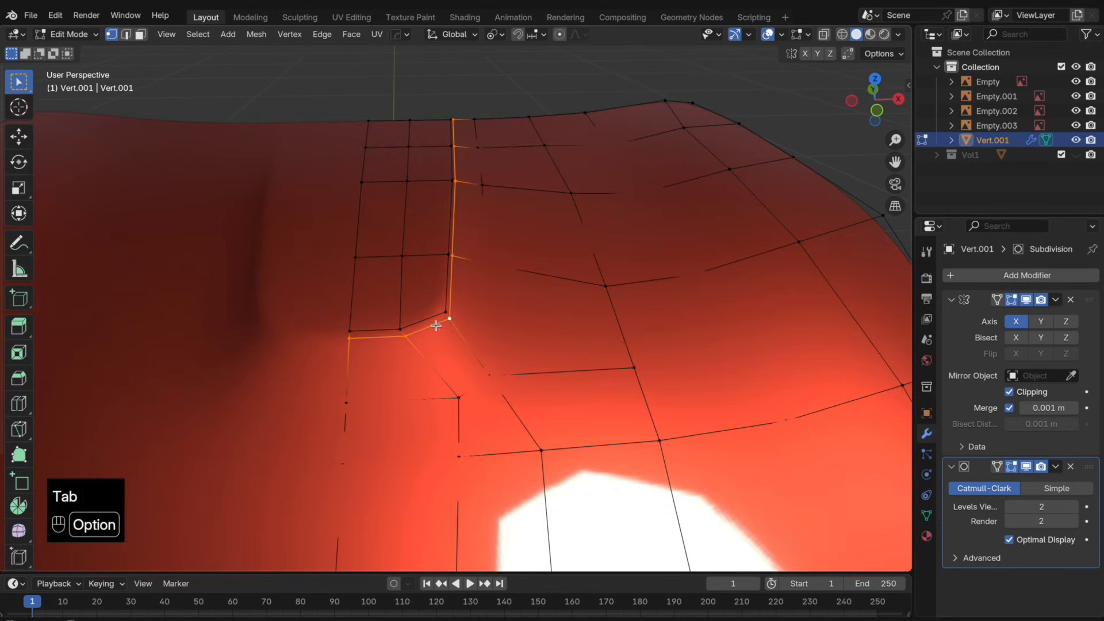
pyautogui.press('g')
pyautogui.press('g')
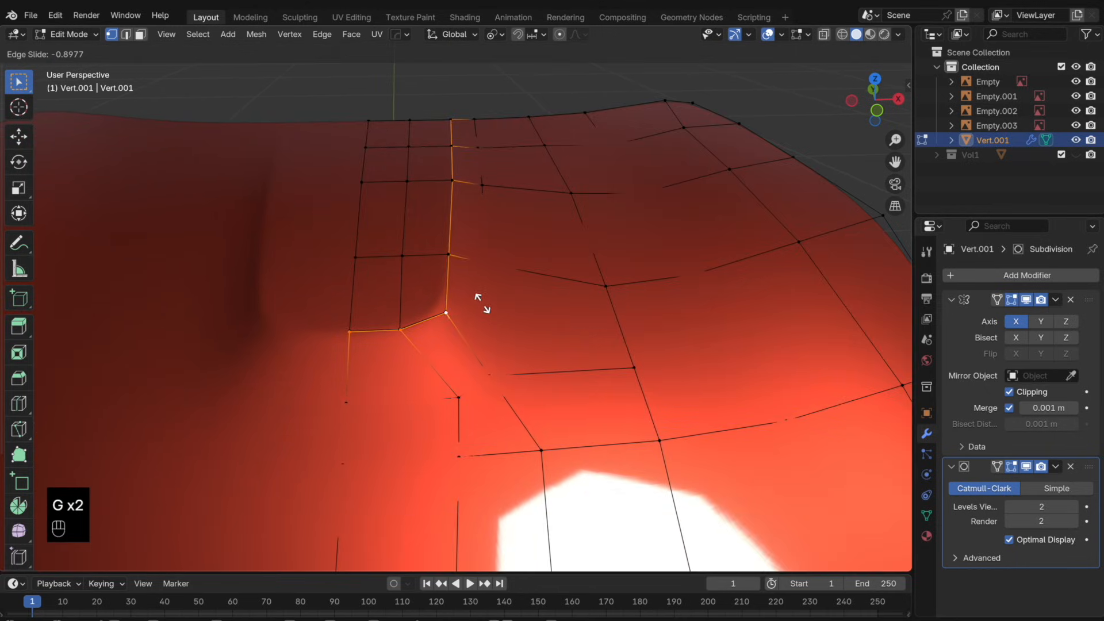
pyautogui.click(486, 308)
pyautogui.press('Tab')
pyautogui.press('super+z')
pyautogui.press('super+z')
# - Try a new edge loop along the recess wall to sharpen its rim
pyautogui.press('super+r')
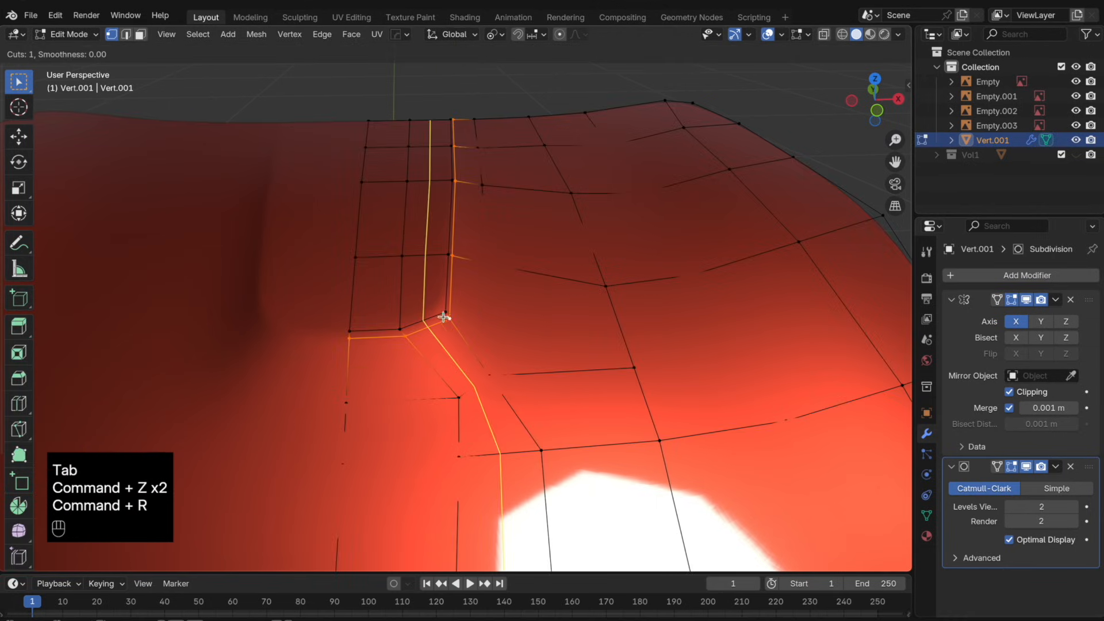
pyautogui.click(446, 316)
pyautogui.click(491, 319)
pyautogui.press('Tab')
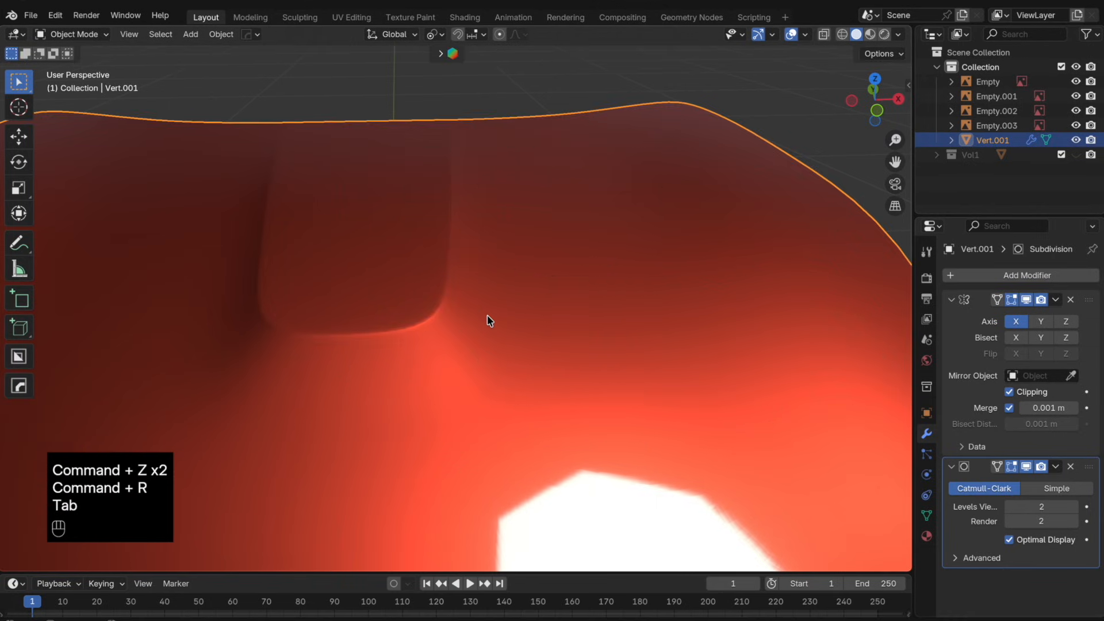
pyautogui.press('super+z')
pyautogui.press('super+z')
# - Add a supporting edge loop around the recess wall and slide the wall loops to tighten the recess's edges
pyautogui.press('super+r')
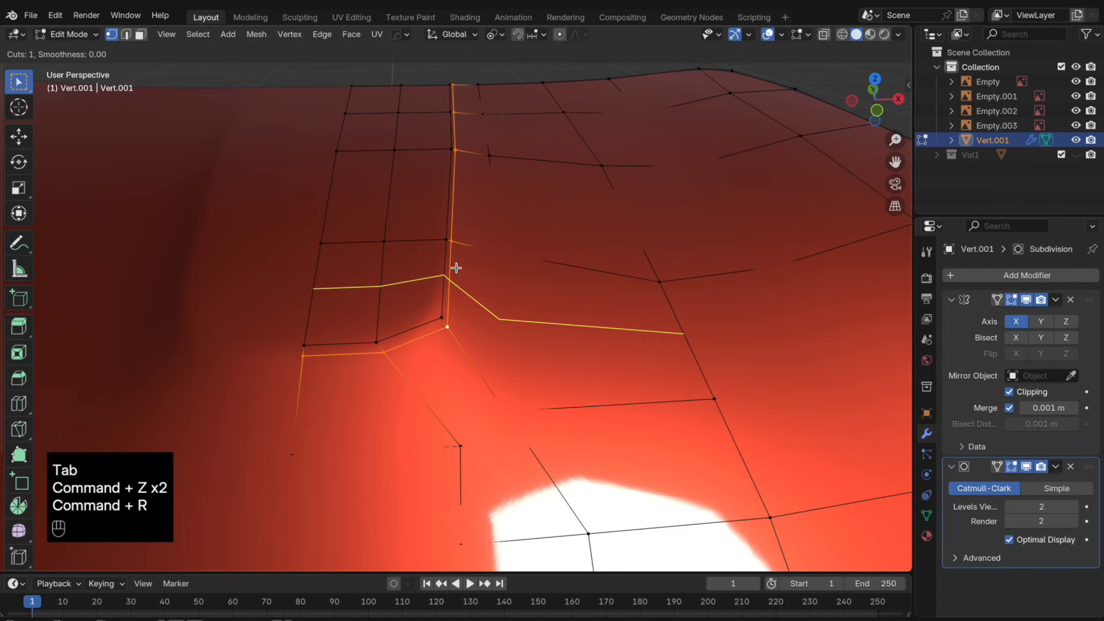
pyautogui.click(458, 337)
pyautogui.click(437, 304)
pyautogui.keyDown('alt'); pyautogui.click(428, 320); pyautogui.keyUp('alt')
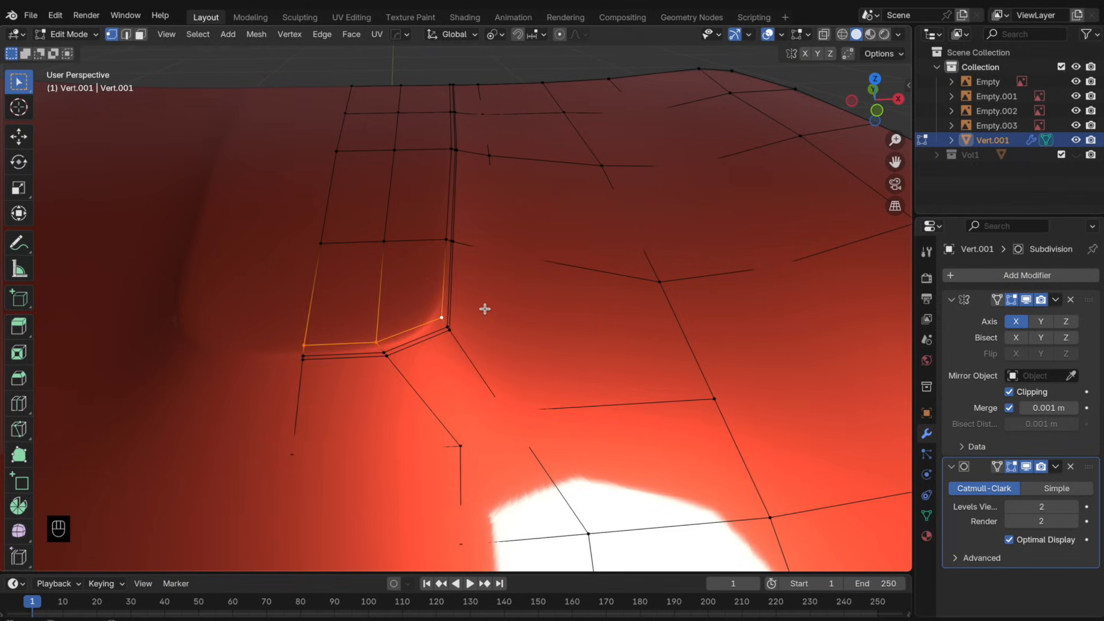
pyautogui.press('g')
pyautogui.press('g')
pyautogui.click(493, 323)
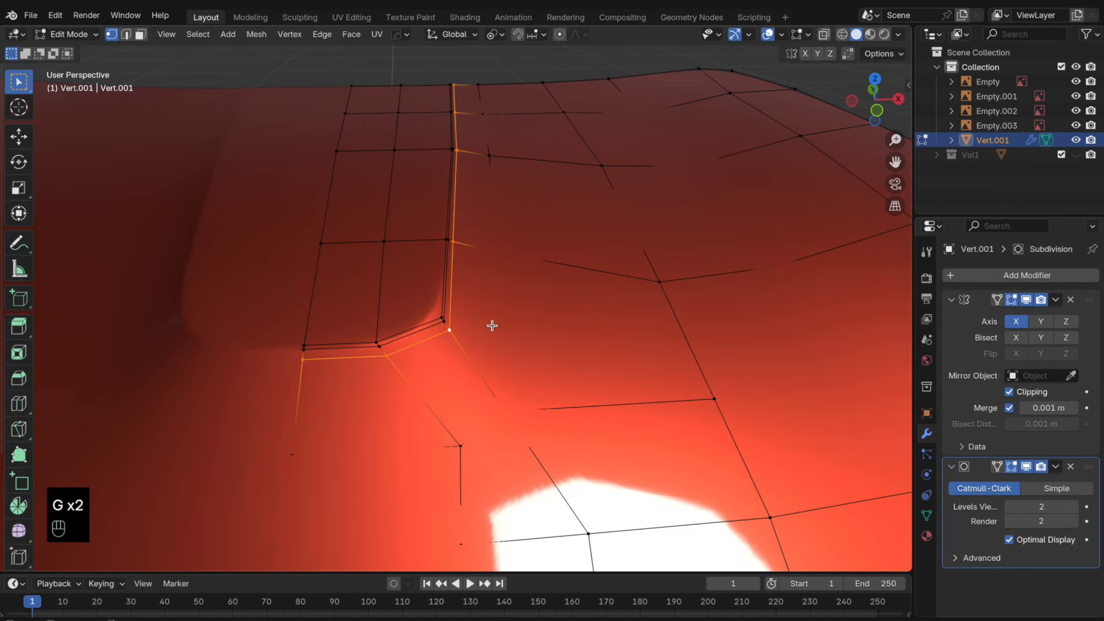
# - Shade the hood smooth and raise its viewport subdivision level to 4
pyautogui.press('Tab')
pyautogui.rightClick(485, 314)
pyautogui.click(485, 311)
pyautogui.scroll(-5, 503, 308)
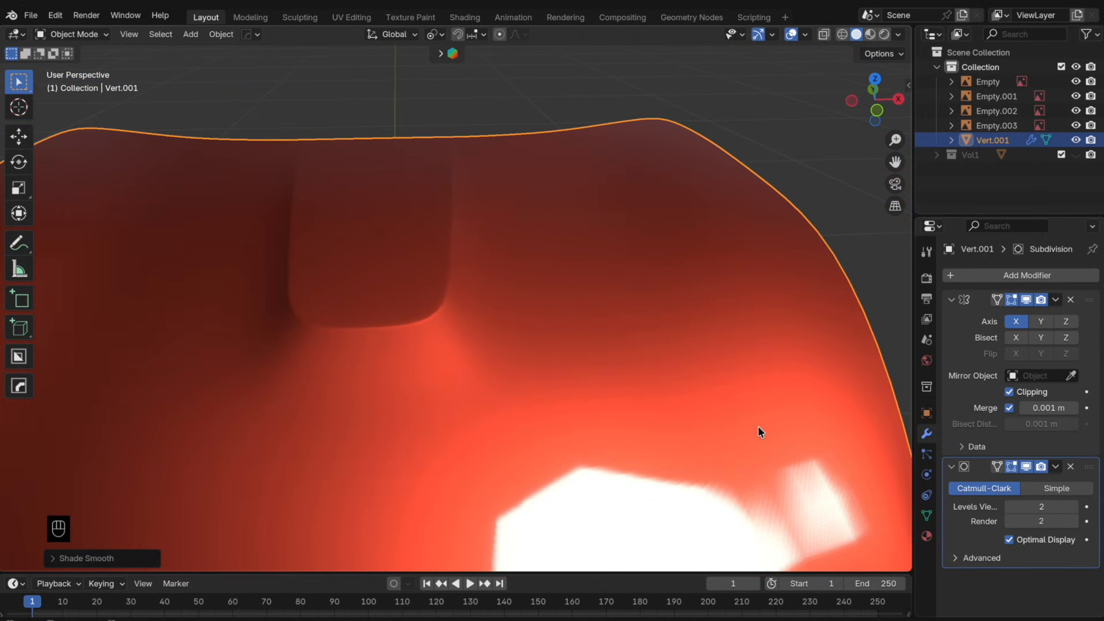
pyautogui.press('super+3')
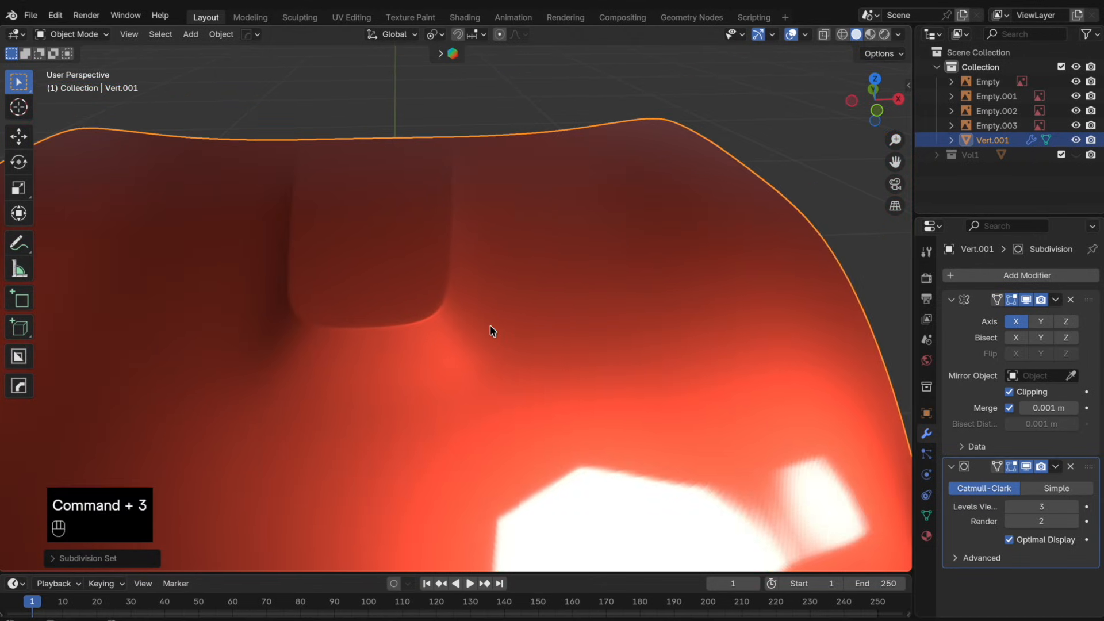
pyautogui.scroll(3, 472, 323)
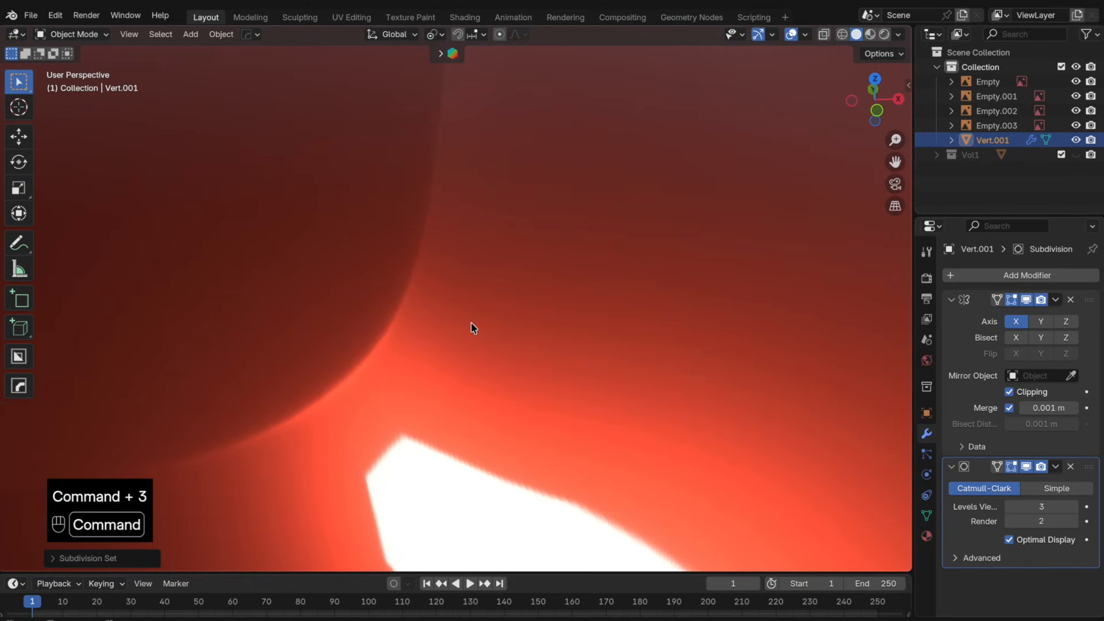
pyautogui.press('super+4')
pyautogui.scroll(-5, 471, 326)
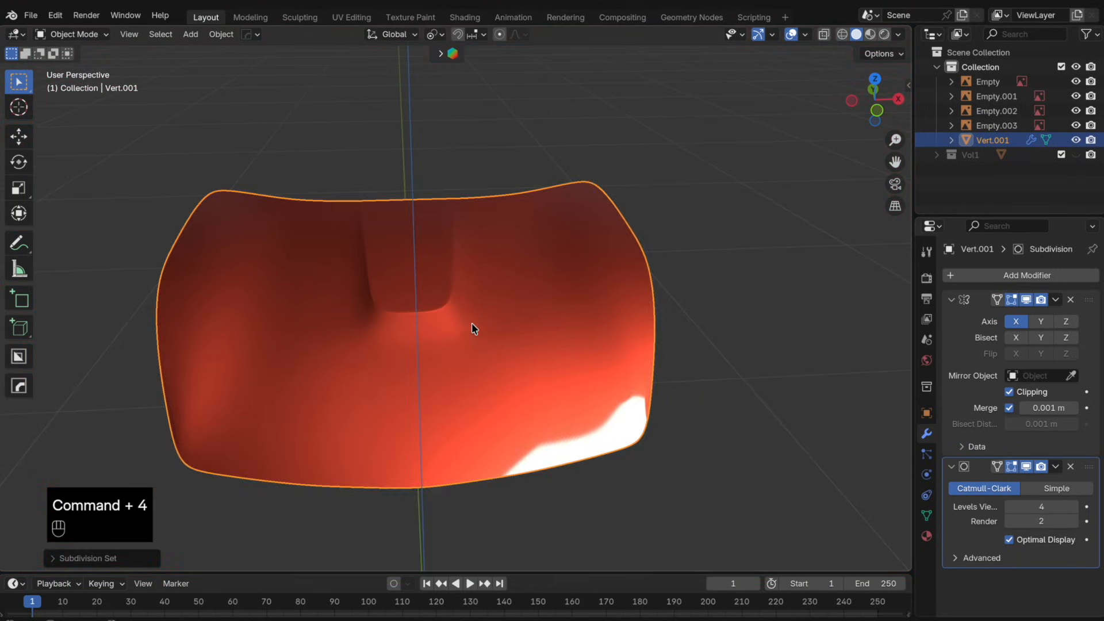
pyautogui.moveTo(524, 362); pyautogui.dragTo(585, 320, button='middle')
pyautogui.scroll(2, 553, 339)
pyautogui.scroll(-3, 552, 342)
# - Move the two interior vertices near the hood's outer front corner along Z to smooth the surface
pyautogui.press('Tab')
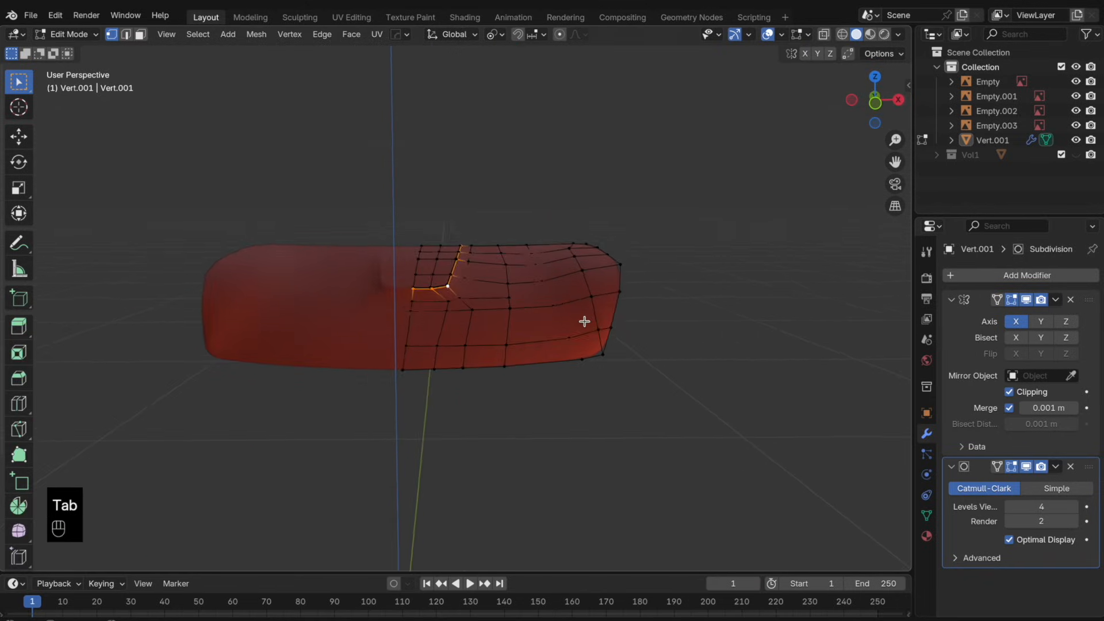
pyautogui.press('g')
pyautogui.press('z')
pyautogui.click(644, 353)
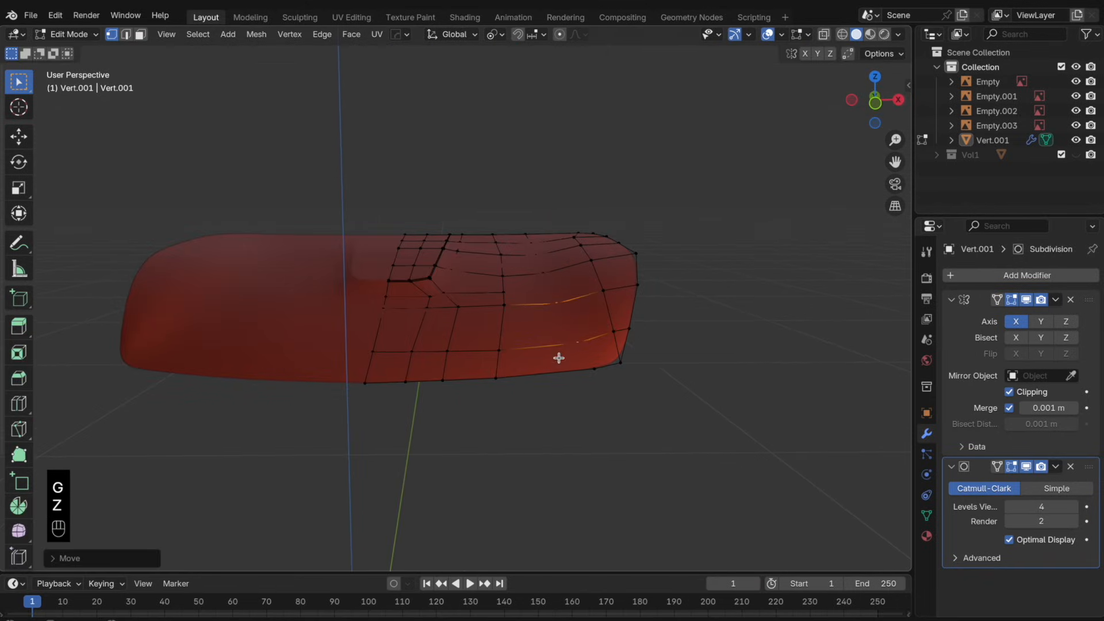
pyautogui.moveTo(558, 357); pyautogui.dragTo(523, 360, button='middle')
pyautogui.press('Tab')
# - Slide the front-edge vertex beside the hood's outer corner slightly inward, and view the corner from the top against the blueprint
pyautogui.scroll(-4, 631, 388)
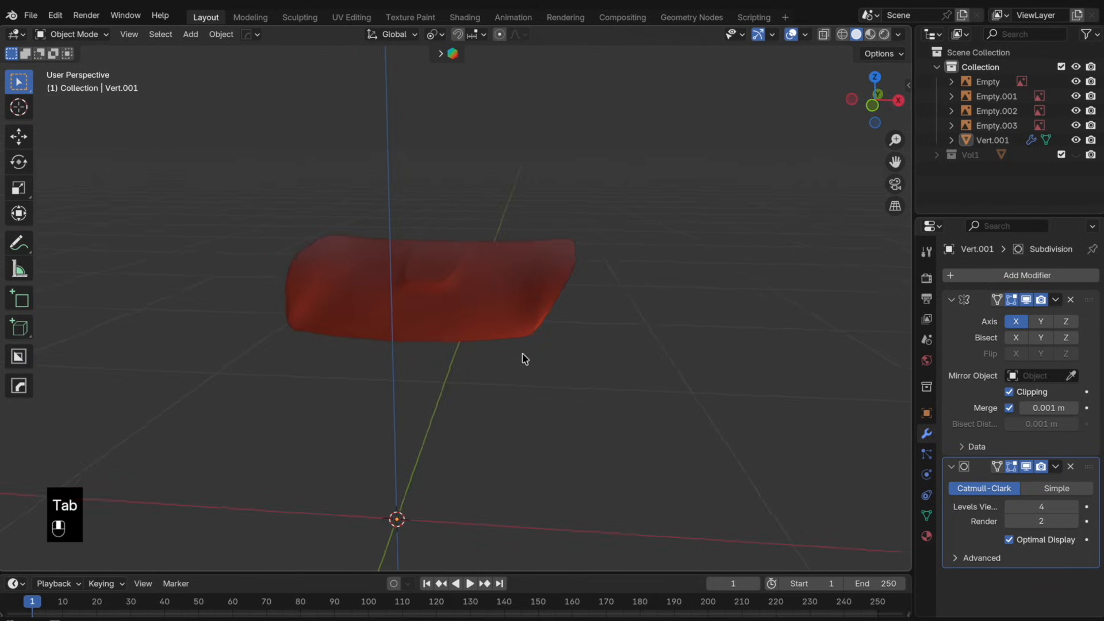
pyautogui.scroll(4, 585, 357)
pyautogui.press('Tab')
pyautogui.hotkey('alt', 'z')
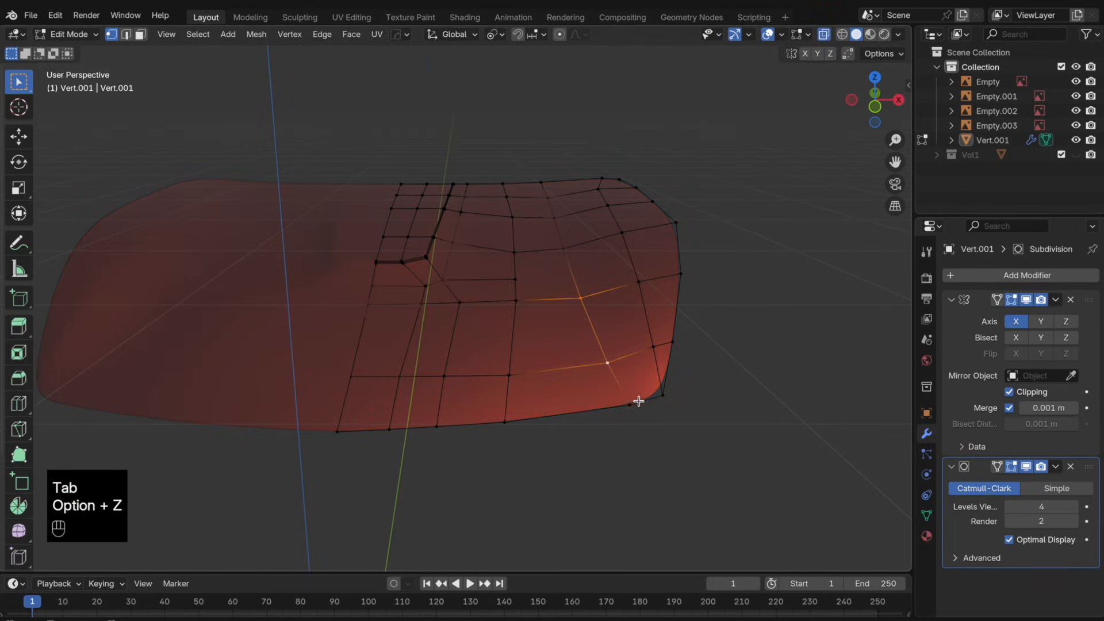
pyautogui.press('g')
pyautogui.click(638, 414)
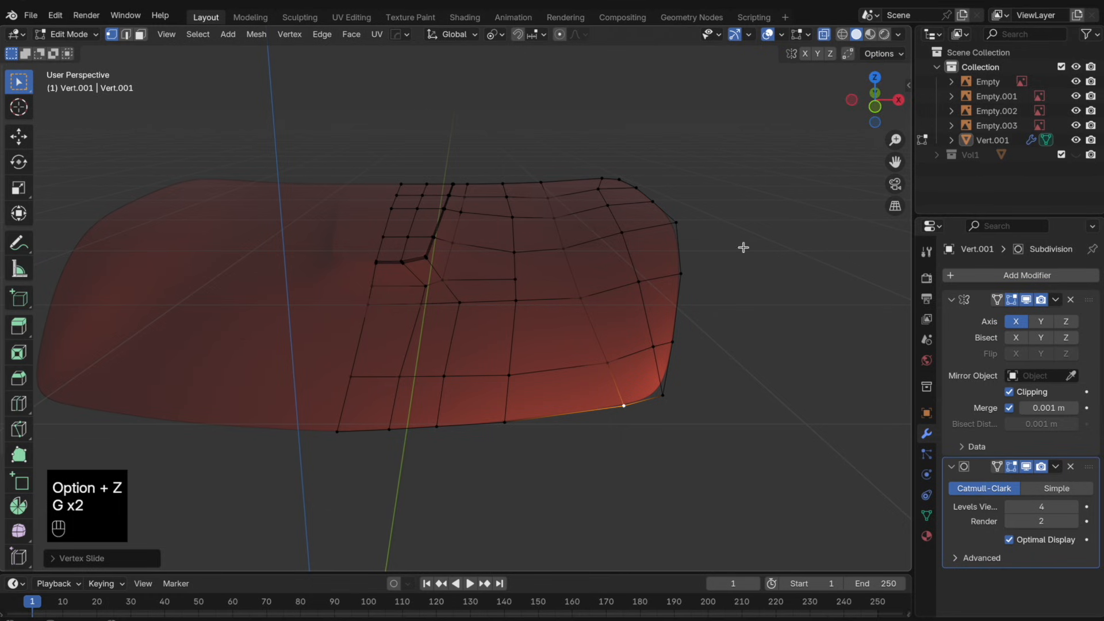
pyautogui.click(881, 79)
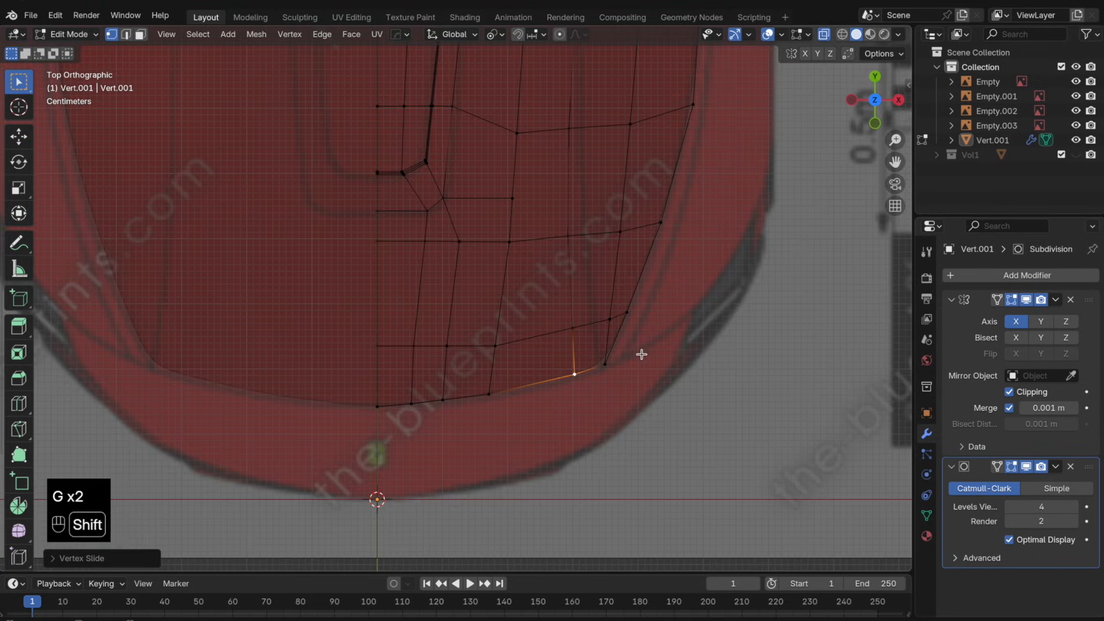
pyautogui.keyDown('shift'); pyautogui.moveTo(642, 355); pyautogui.dragTo(597, 356, button='middle'); pyautogui.keyUp('shift')
pyautogui.scroll(2, 597, 356)
# - Try to even out the hood's front-edge vertices from the outer corner to the centreline
pyautogui.keyDown('shift'); pyautogui.click(607, 396); pyautogui.keyUp('shift')
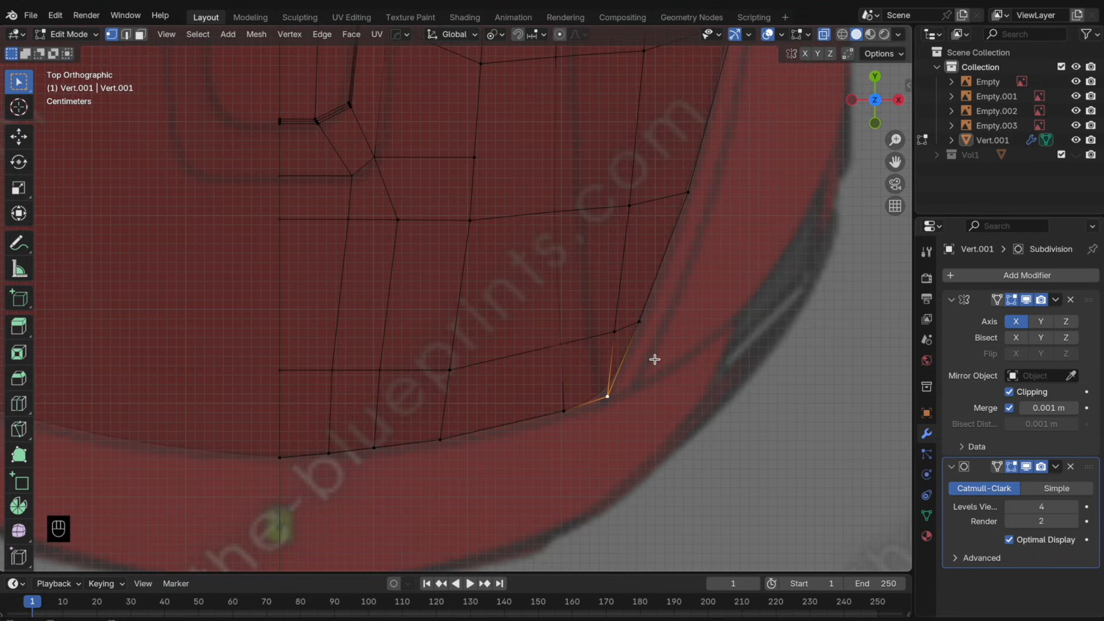
pyautogui.keyDown('shift'); pyautogui.click(440, 440); pyautogui.keyUp('shift')
pyautogui.keyDown('shift'); pyautogui.click(290, 466); pyautogui.keyUp('shift')
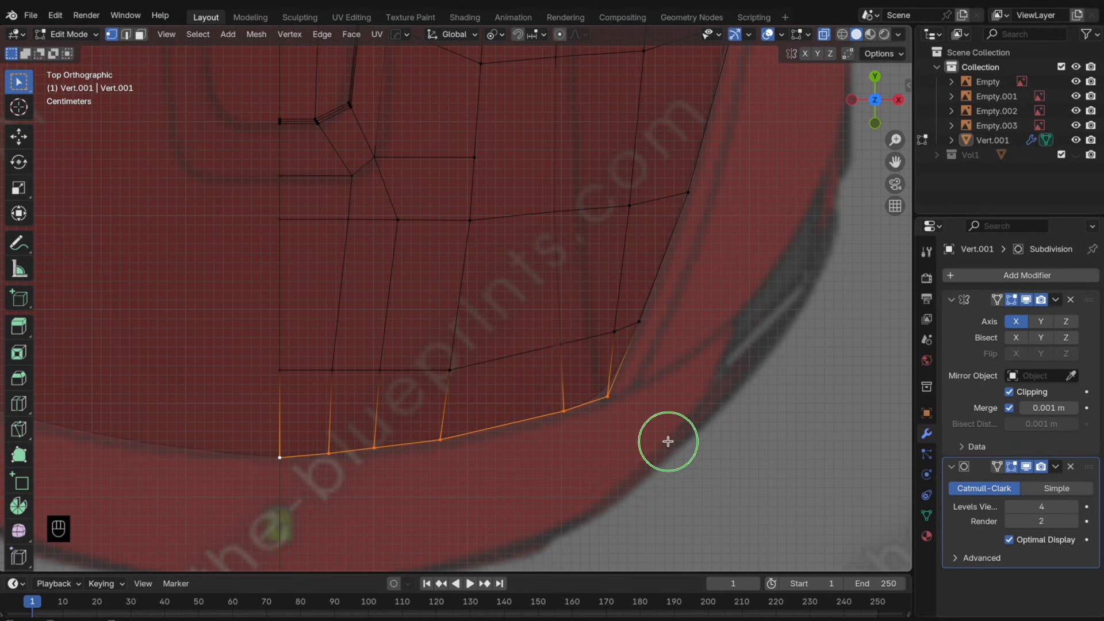
pyautogui.rightClick(665, 437)
pyautogui.moveTo(676, 262)
pyautogui.click(761, 344)
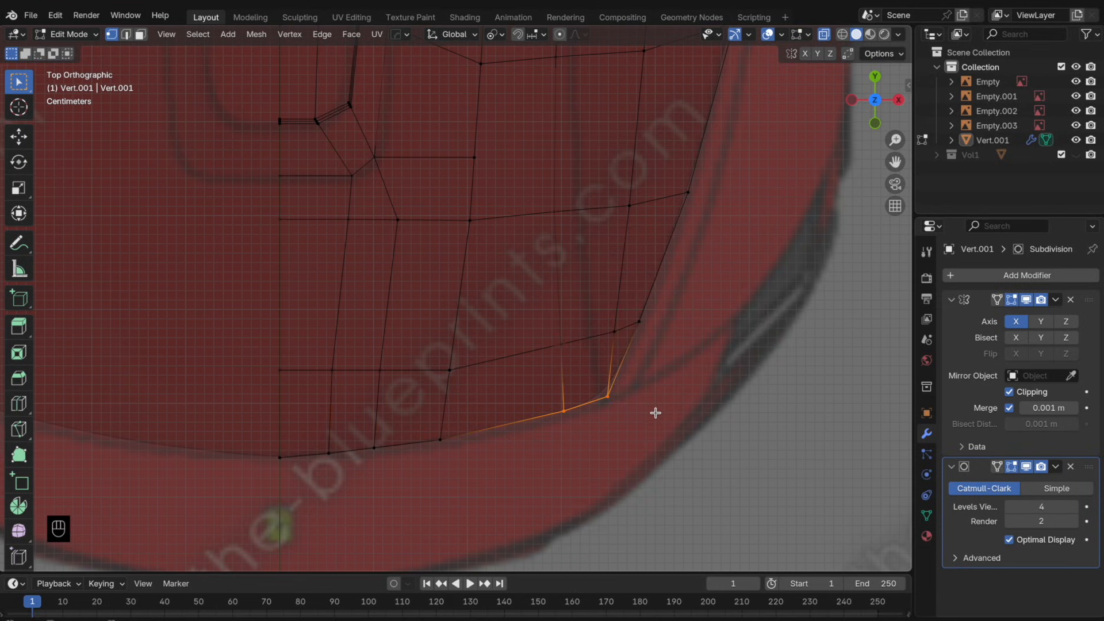
# - Move the two front-edge vertices at the hood's outer corner about 0.007 m forward along Y
pyautogui.press('g')
pyautogui.press('y')
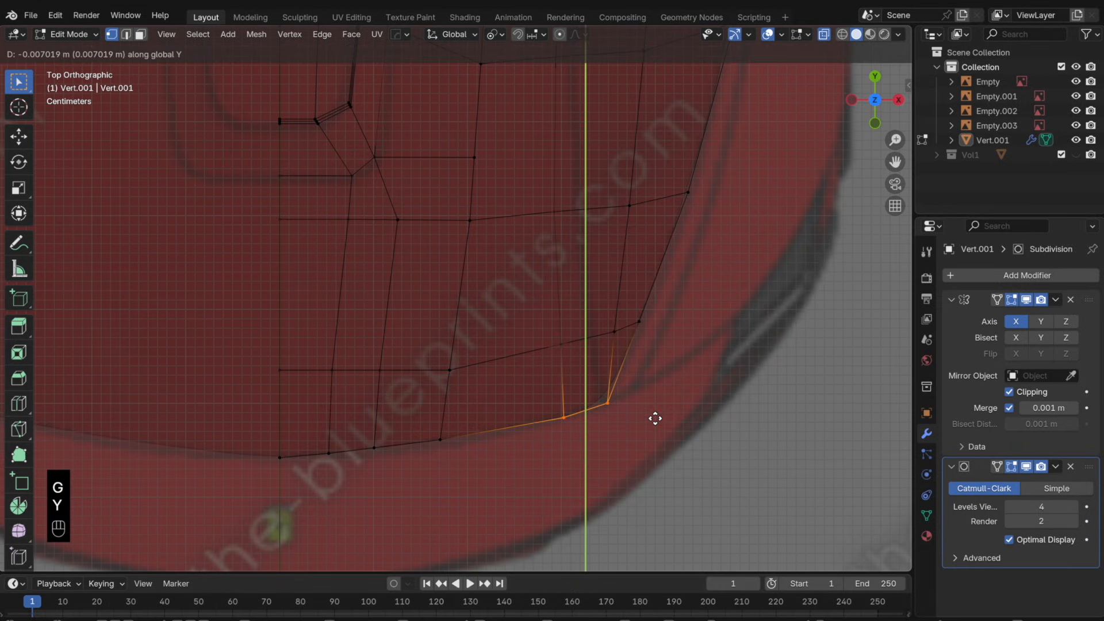
pyautogui.click(655, 419)
# - Move the next front-edge vertex inward from the outer corner slightly forward and outward, following the blueprint's hood line
pyautogui.click(439, 456)
pyautogui.press('g')
pyautogui.press('y')
pyautogui.click(442, 456)
pyautogui.press('g')
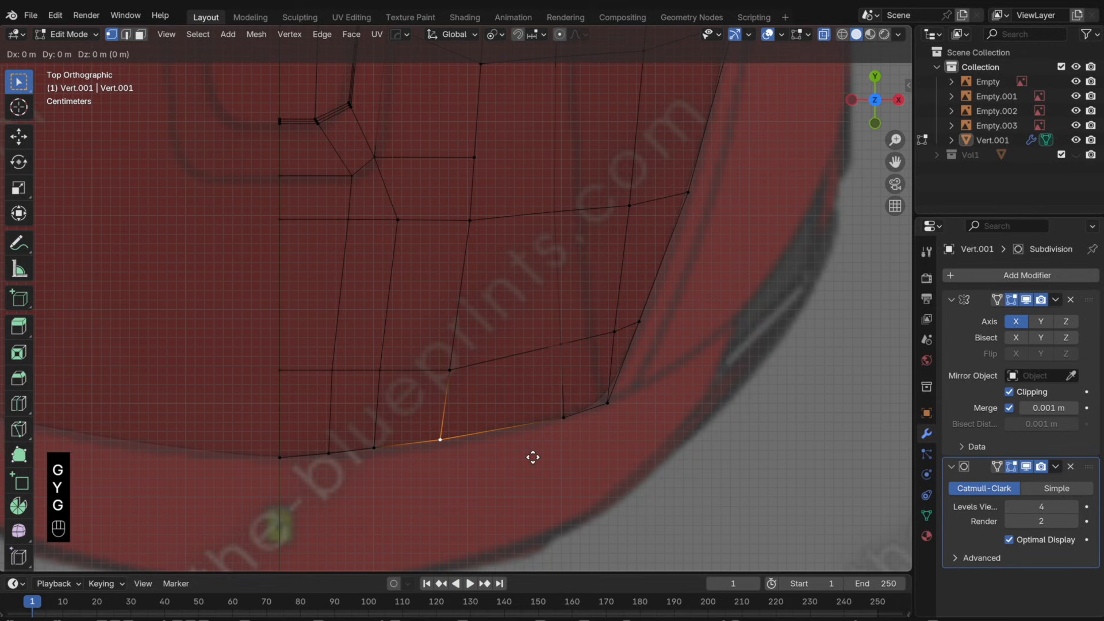
pyautogui.press('g')
pyautogui.press('g')
pyautogui.press('y')
pyautogui.click(539, 461)
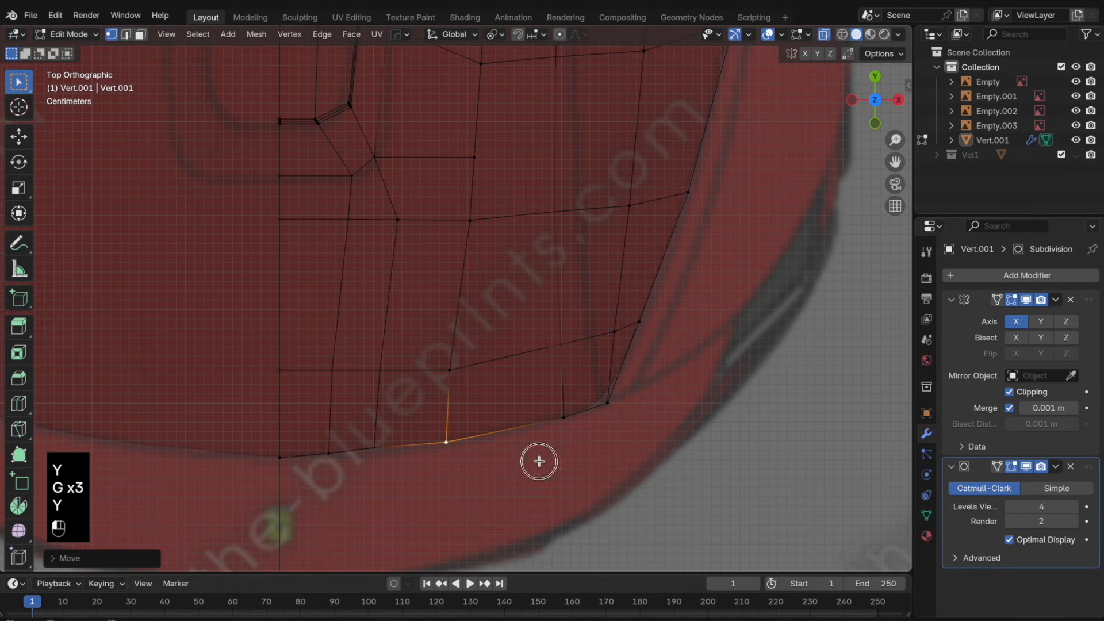
# - Slide the front vertices of the lengthwise edge lines between the centreline and outer corner slightly outward to space them more evenly
pyautogui.press('g')
pyautogui.press('g')
pyautogui.click(394, 452)
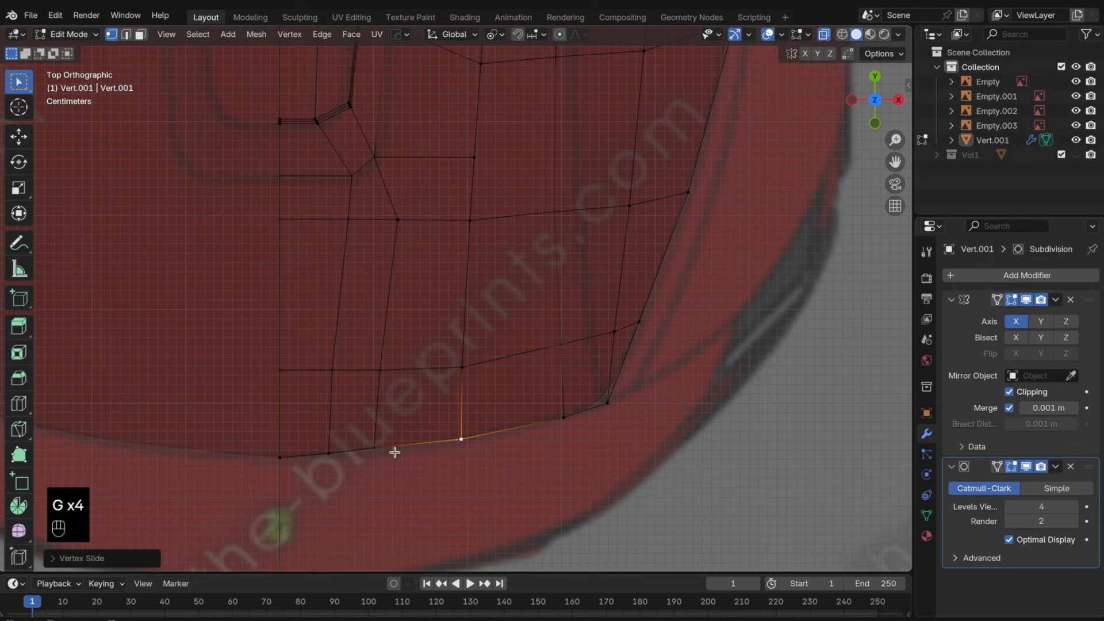
pyautogui.moveTo(359, 355); pyautogui.dragTo(359, 355)
pyautogui.press('g')
pyautogui.press('g')
pyautogui.click(364, 358)
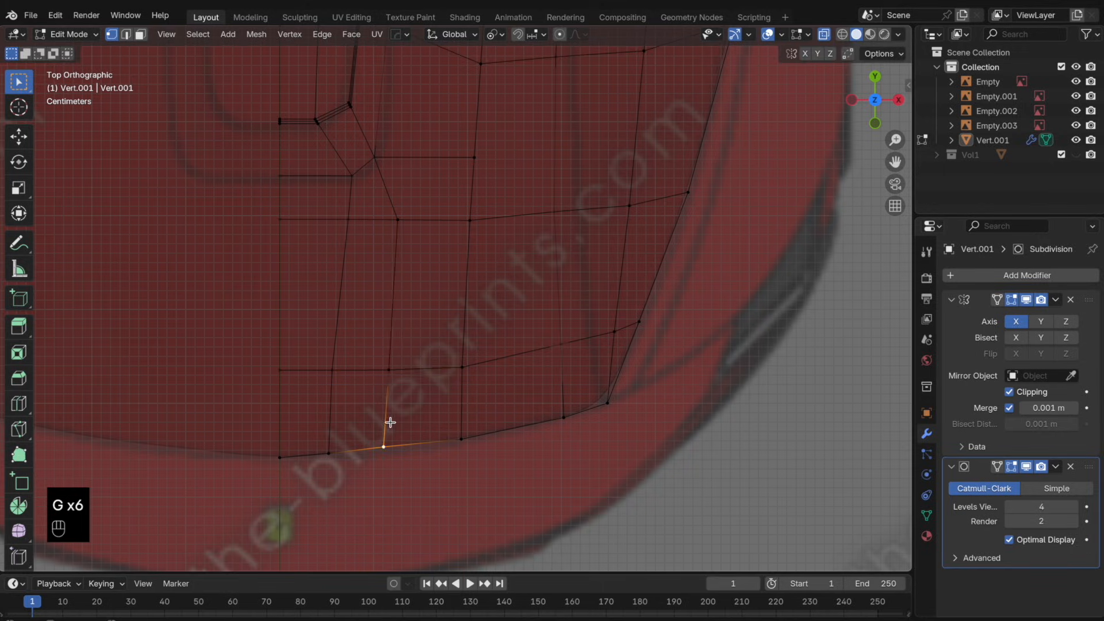
pyautogui.press('Tab')
pyautogui.hotkey('alt', 'z')
pyautogui.press('Tab')
pyautogui.hotkey('alt', 'z')
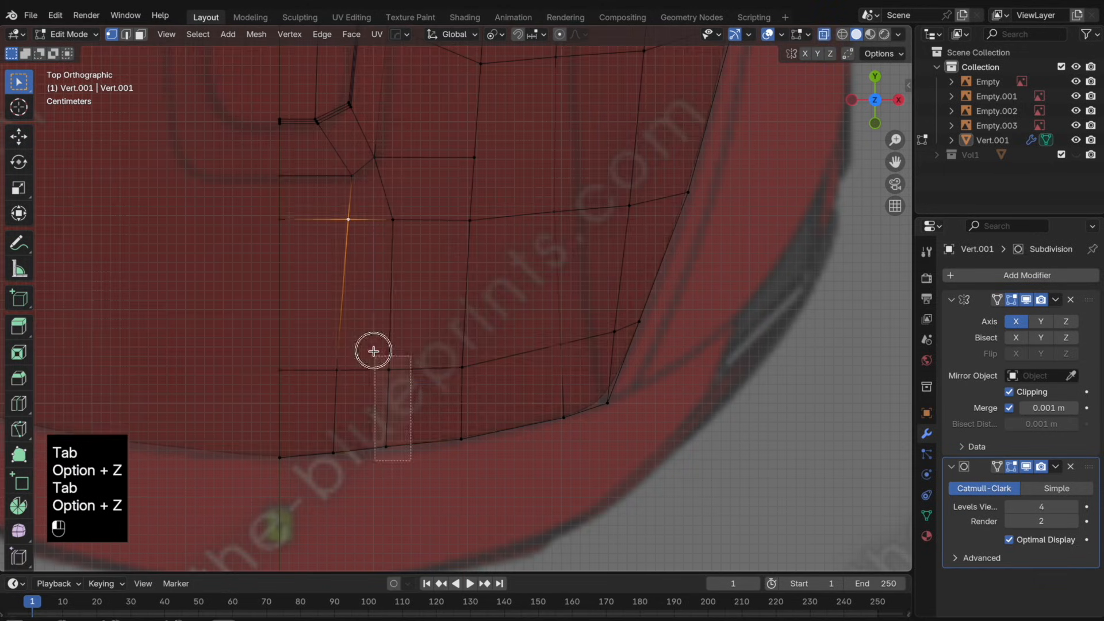
# - Slide the vertex pairs of the middle two columns near the hood's front edge outward to even out their spacing
pyautogui.press('g')
pyautogui.press('g')
pyautogui.click(451, 388)
pyautogui.moveTo(495, 475); pyautogui.dragTo(440, 352)
pyautogui.press('g')
pyautogui.press('g')
pyautogui.click(449, 344)
# - Move the hood's front-edge vertices next to the centreline along Y to follow the blueprint's hood outline
pyautogui.click(409, 454)
pyautogui.keyDown('shift'); pyautogui.click(407, 359); pyautogui.keyUp('shift')
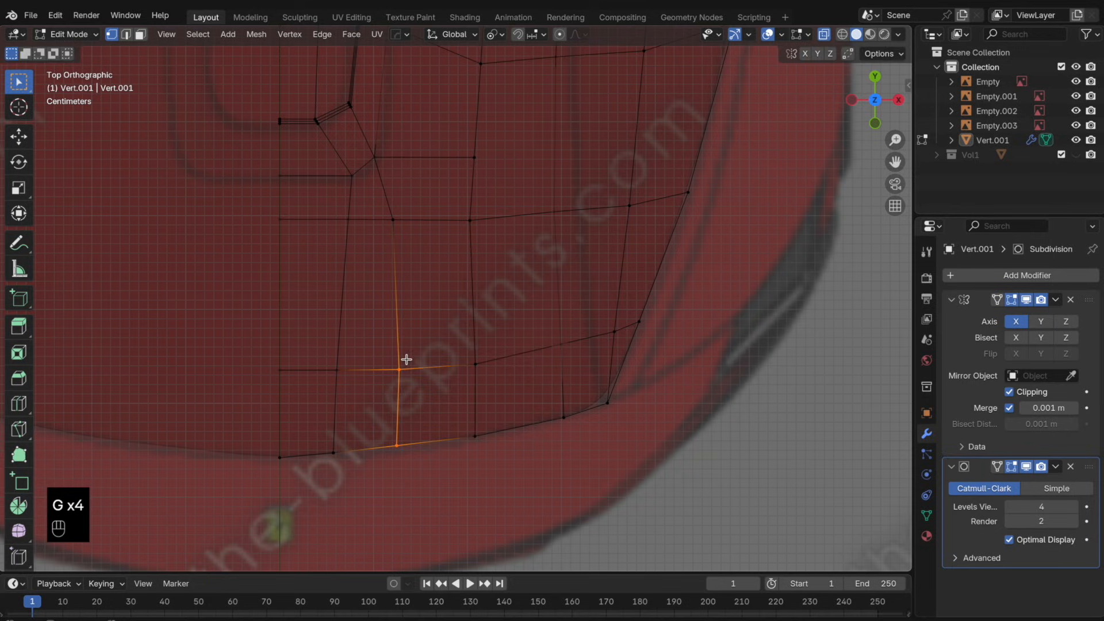
pyautogui.click(335, 451)
pyautogui.press('g')
pyautogui.press('y')
pyautogui.press('g')
pyautogui.press('y')
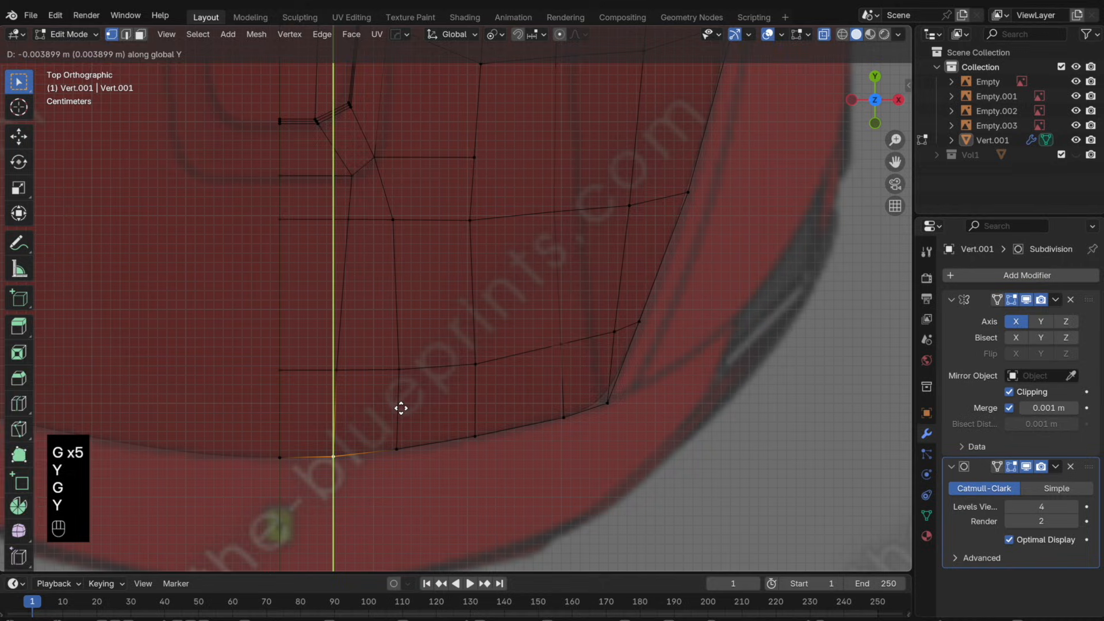
# - Slide the inner vertex just behind the front edge, in the column beside the centreline, and check the smoothed surface
pyautogui.press('Tab')
pyautogui.press('Tab')
pyautogui.click(345, 376)
pyautogui.press('g')
pyautogui.press('g')
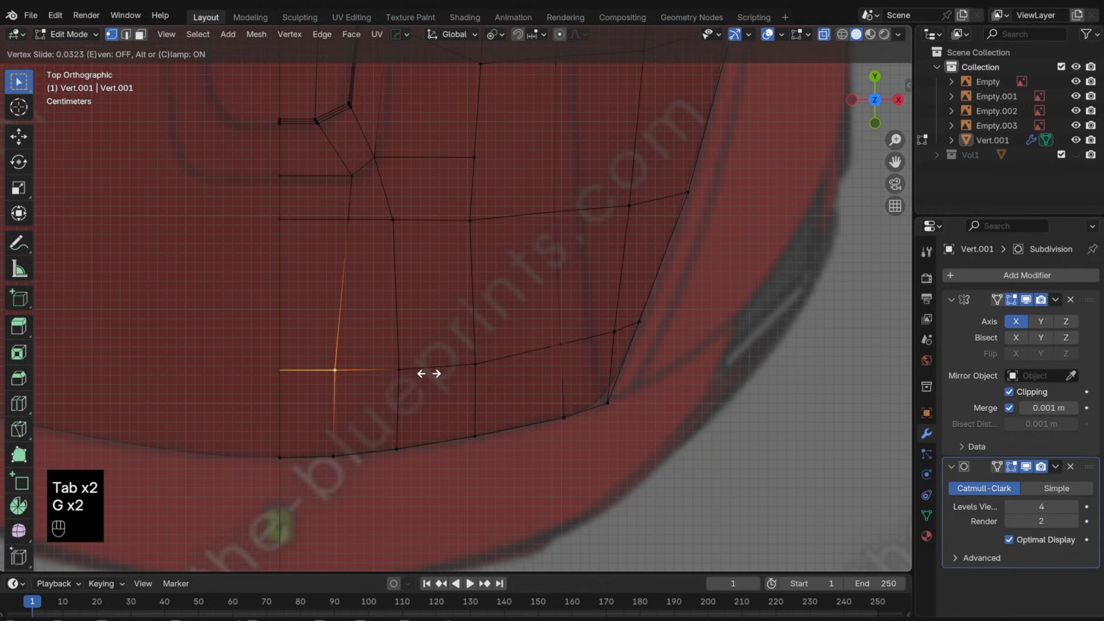
pyautogui.click(429, 371)
pyautogui.press('Tab')
pyautogui.press('Tab')
# - Adjust the height of the individual vertices between the hood recess and the front edge along Z
pyautogui.moveTo(485, 369); pyautogui.dragTo(455, 367, button='middle')
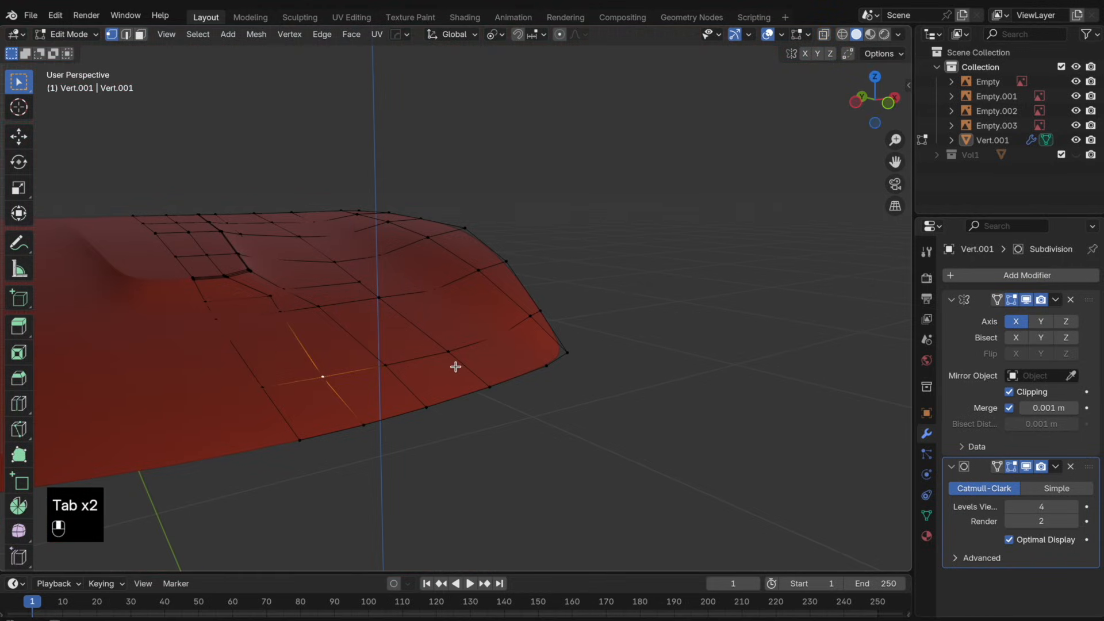
pyautogui.press('g')
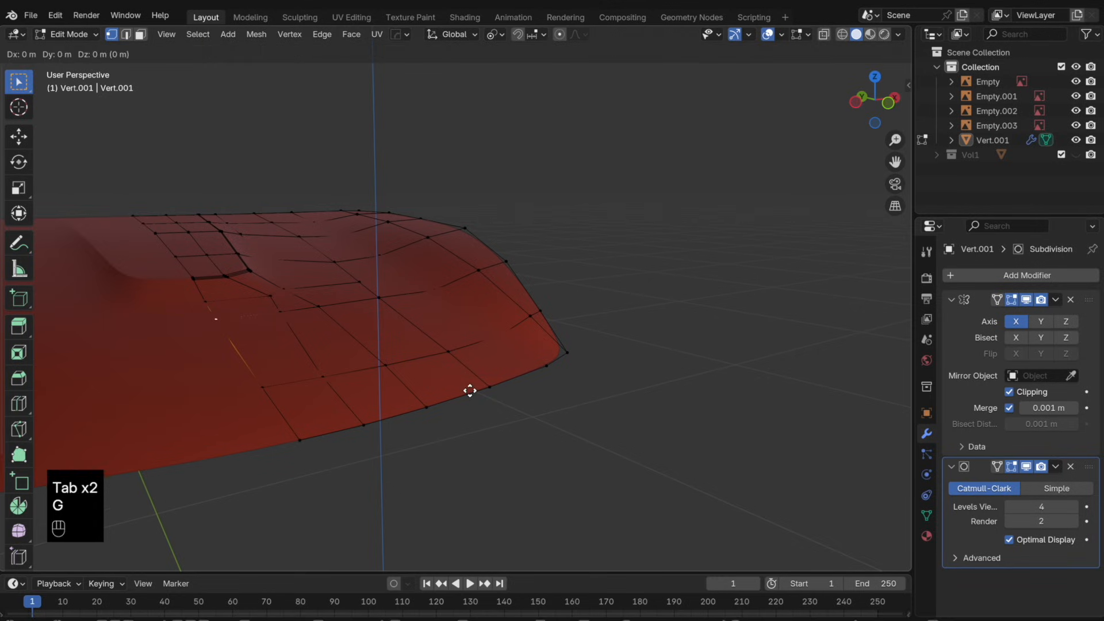
pyautogui.press('z')
pyautogui.click(471, 389)
pyautogui.click(285, 314)
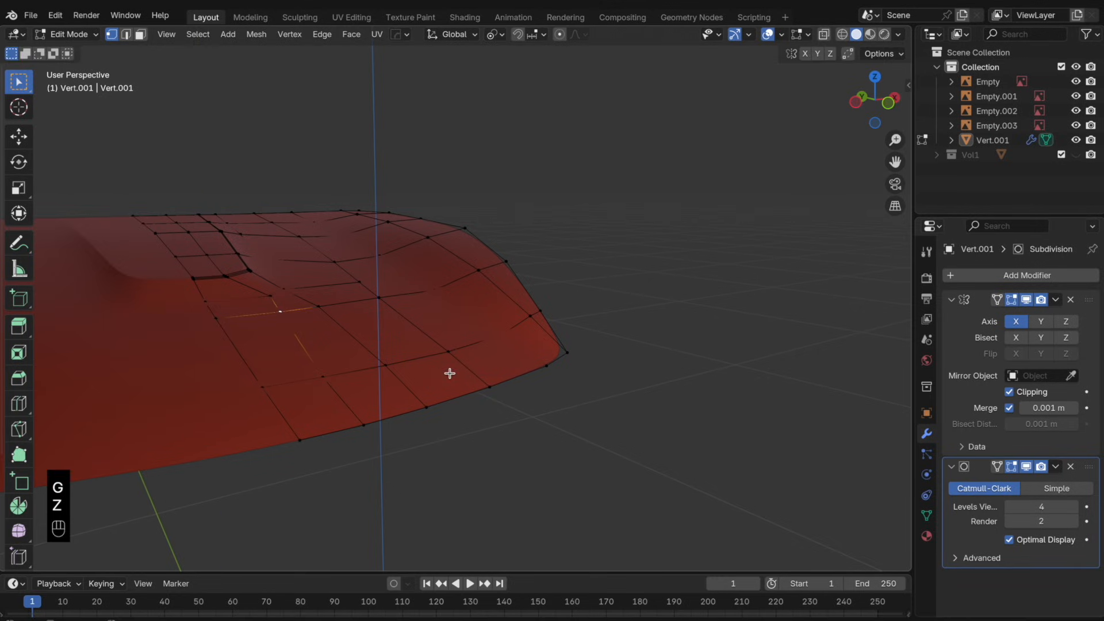
pyautogui.press('g')
pyautogui.press('z')
pyautogui.click(448, 373)
pyautogui.click(312, 383)
pyautogui.press('g')
pyautogui.press('z')
pyautogui.click(426, 402)
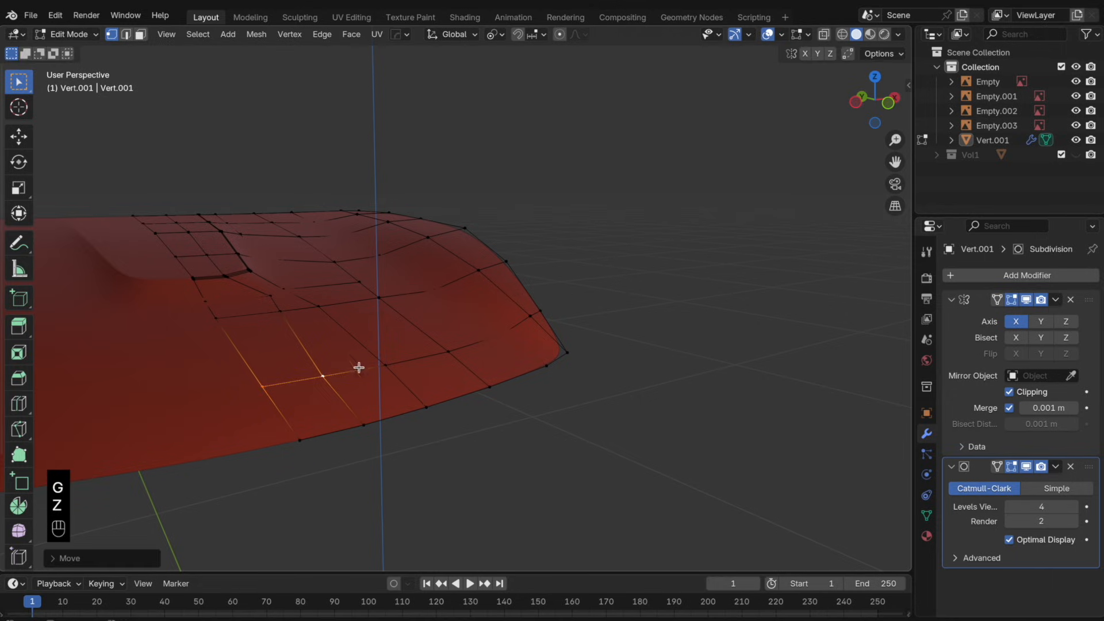
# - Try to shift the group of vertices around the front of the hood recess along Z
pyautogui.keyDown('shift'); pyautogui.click(266, 309); pyautogui.keyUp('shift')
pyautogui.hotkey('alt', 'z')
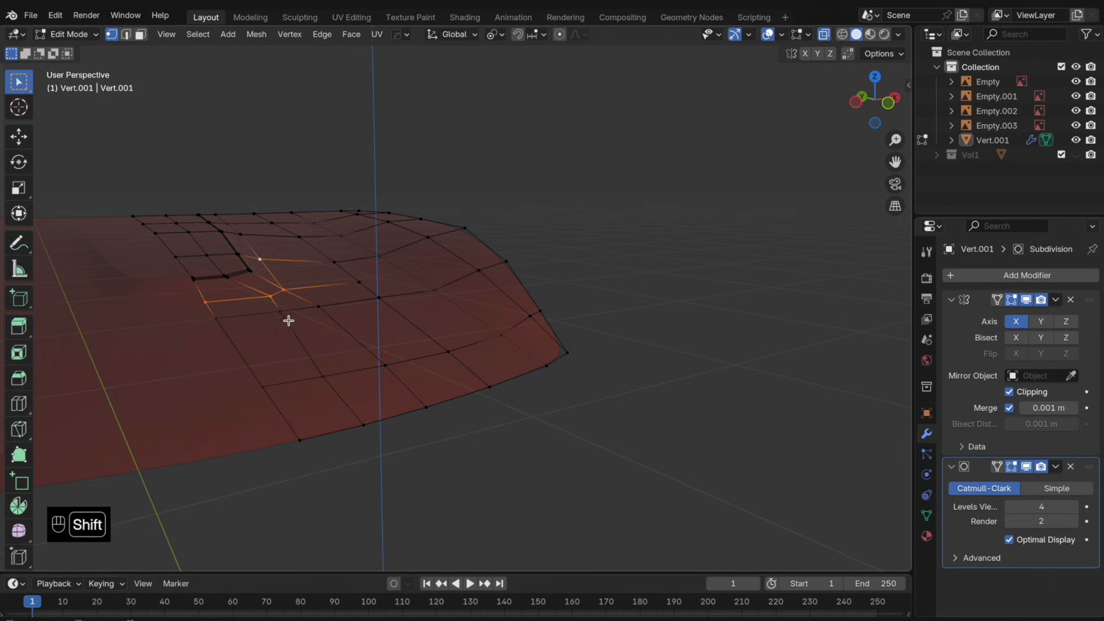
pyautogui.hotkey('alt', 'z')
pyautogui.keyDown('shift'); pyautogui.click(232, 323); pyautogui.keyUp('shift')
pyautogui.press('g')
pyautogui.press('z')
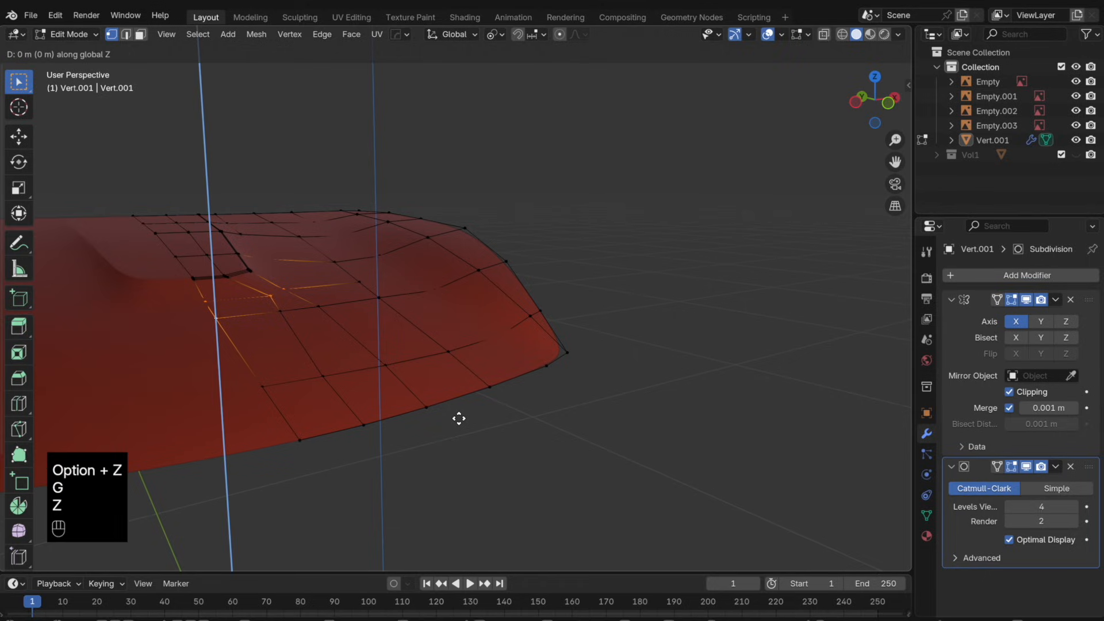
pyautogui.click(459, 418)
pyautogui.keyDown('shift'); pyautogui.click(279, 313); pyautogui.keyUp('shift')
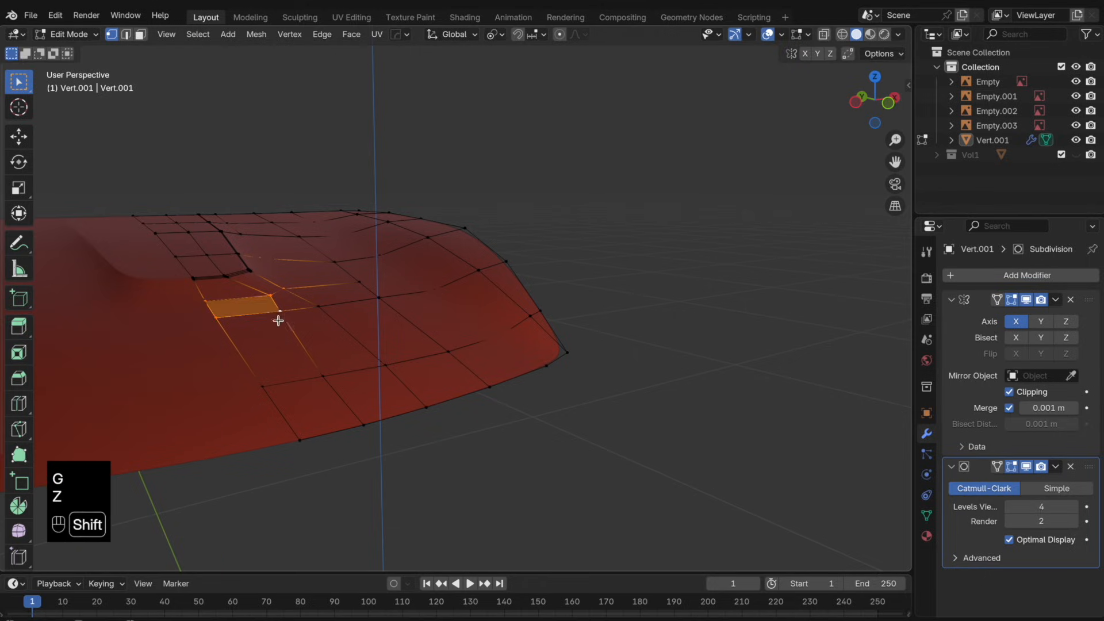
pyautogui.press('g')
pyautogui.press('z')
pyautogui.click(462, 420)
pyautogui.press('Tab')
pyautogui.moveTo(462, 420); pyautogui.dragTo(449, 415, button='middle')
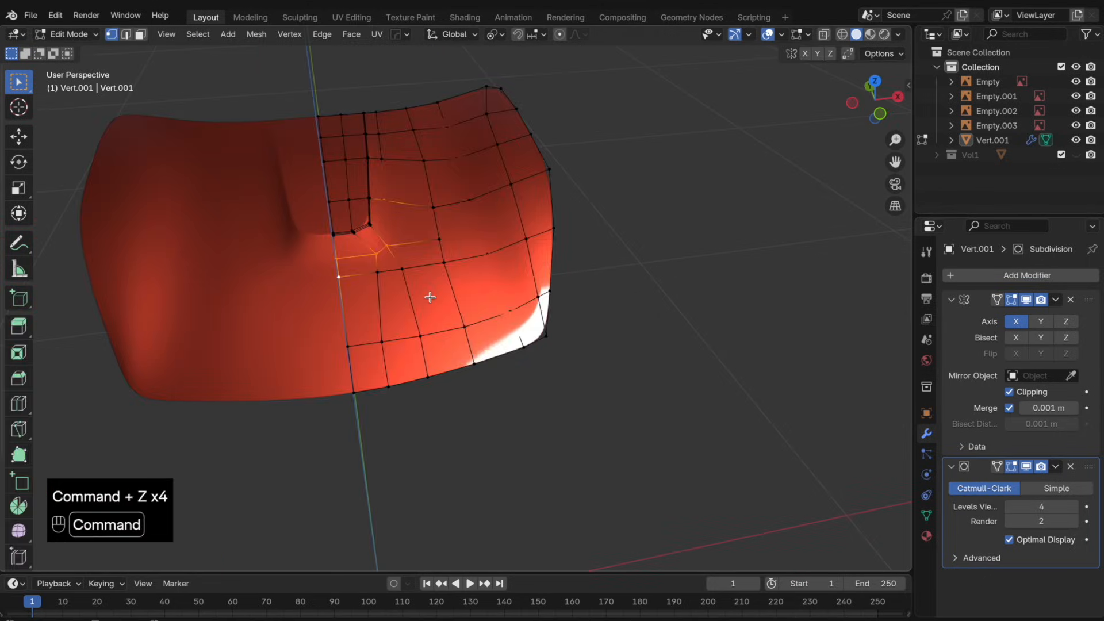
# - Inspect the smoothed hood and try to move the edge loop in front of the recess
pyautogui.press('Tab')
pyautogui.scroll(-3, 423, 304)
pyautogui.moveTo(423, 304); pyautogui.dragTo(383, 293, button='middle')
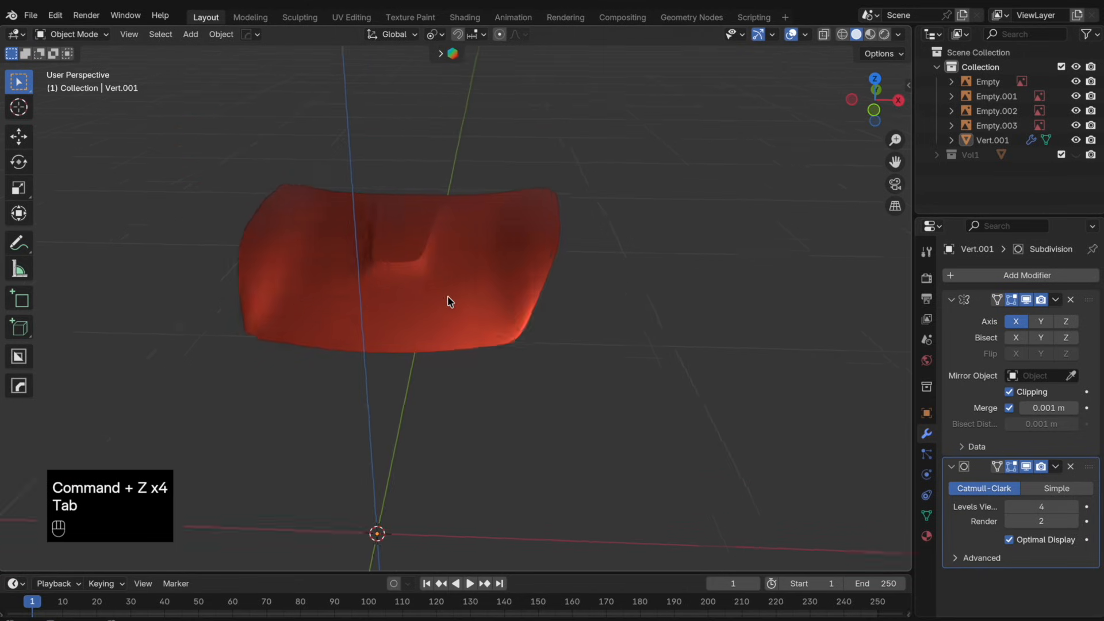
pyautogui.scroll(3, 449, 302)
pyautogui.moveTo(449, 303)
pyautogui.mouseDown(button='middle')
pyautogui.moveTo(500, 292)
pyautogui.moveTo(443, 295)
pyautogui.mouseUp(button='middle')
pyautogui.press('Tab')
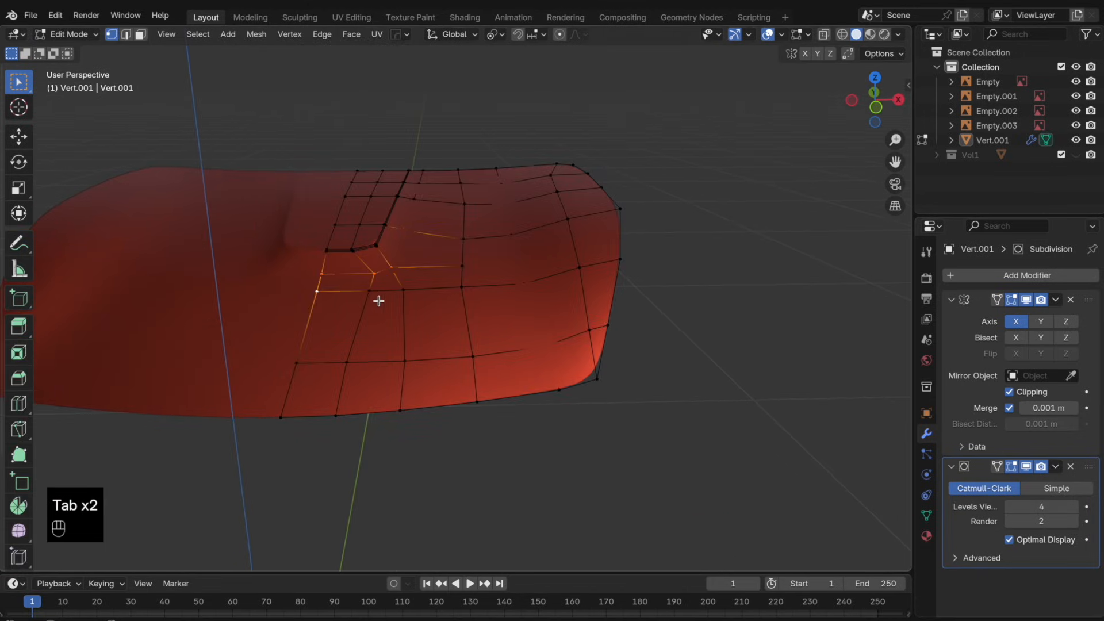
pyautogui.keyDown('alt'); pyautogui.click(429, 295); pyautogui.keyUp('alt')
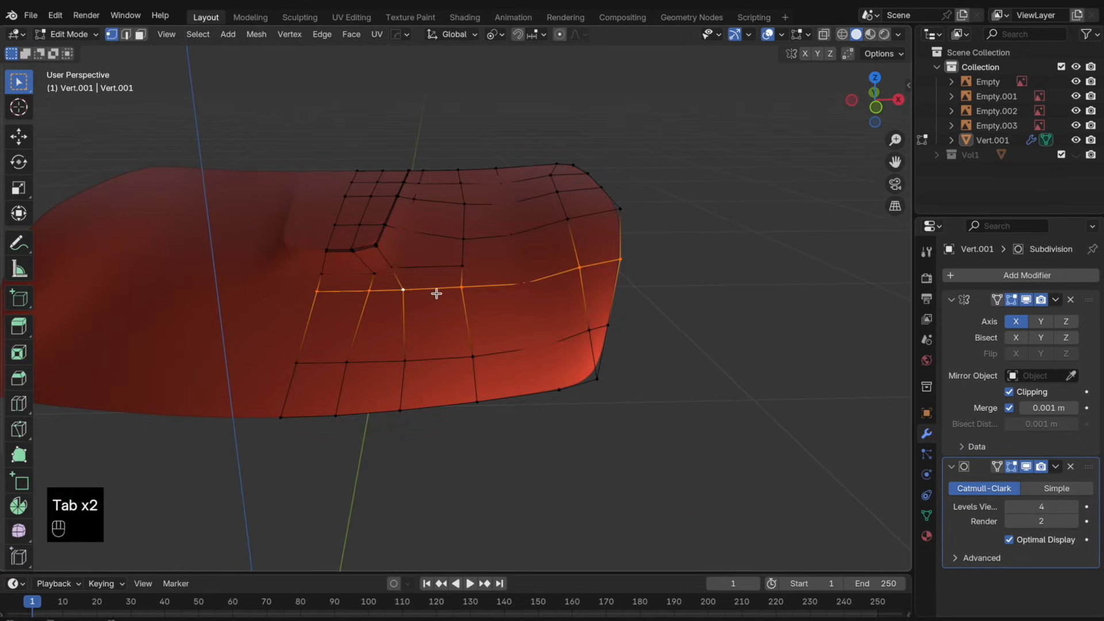
pyautogui.rightClick(437, 295)
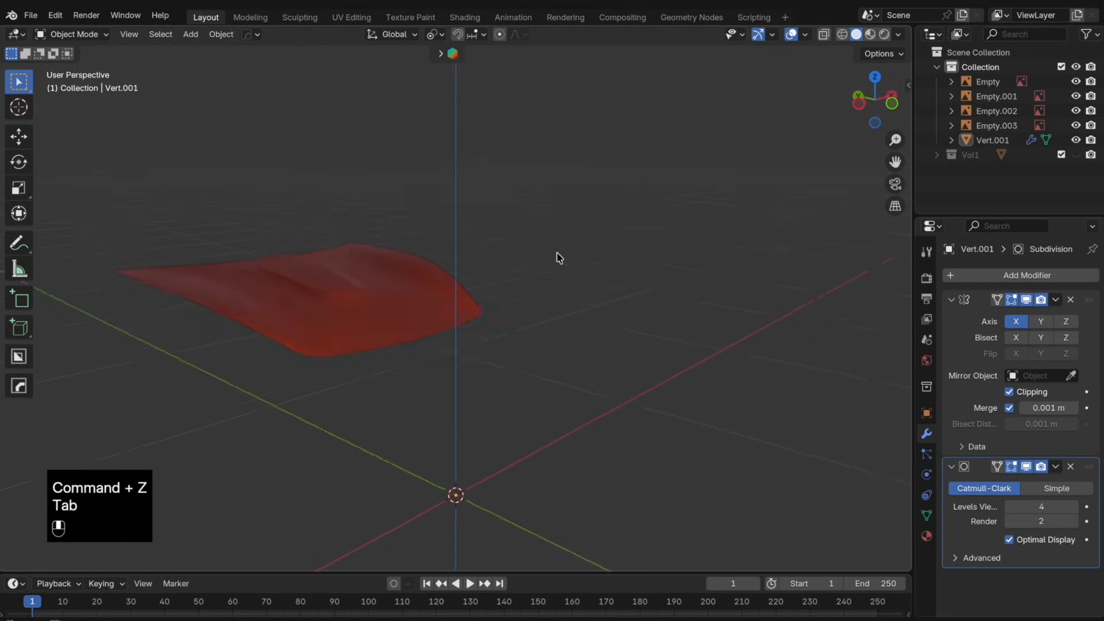
# - In front view, lower the hood's front-edge vertices from the centreline to the outer corner by about 0.004 m along Z
pyautogui.moveTo(560, 257); pyautogui.dragTo(464, 256, button='middle')
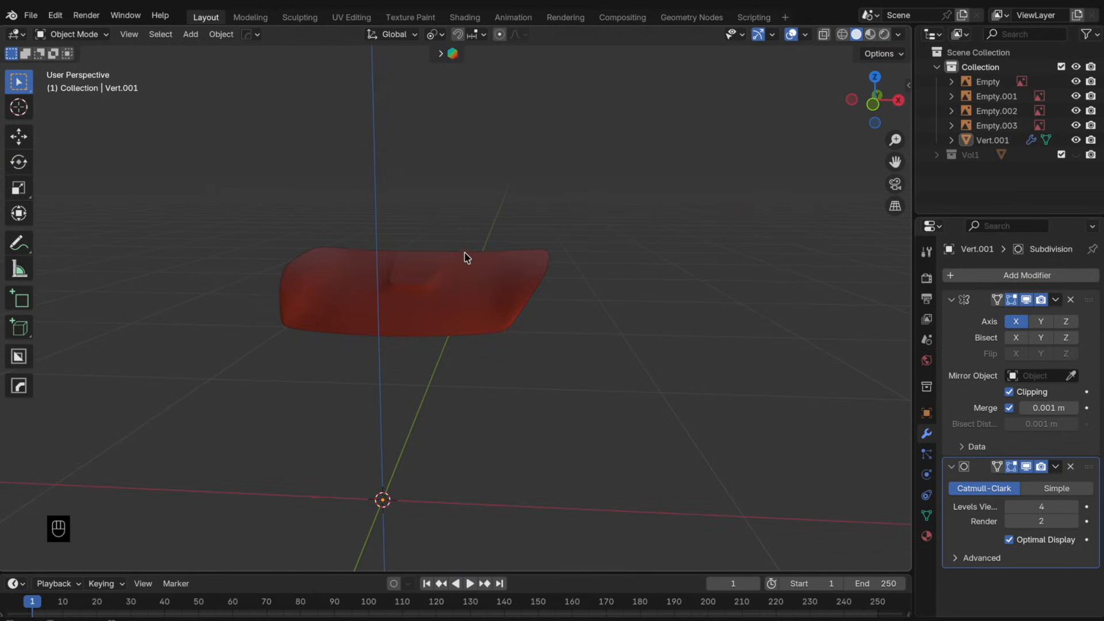
pyautogui.press('KP_1')
pyautogui.scroll(3, 545, 335)
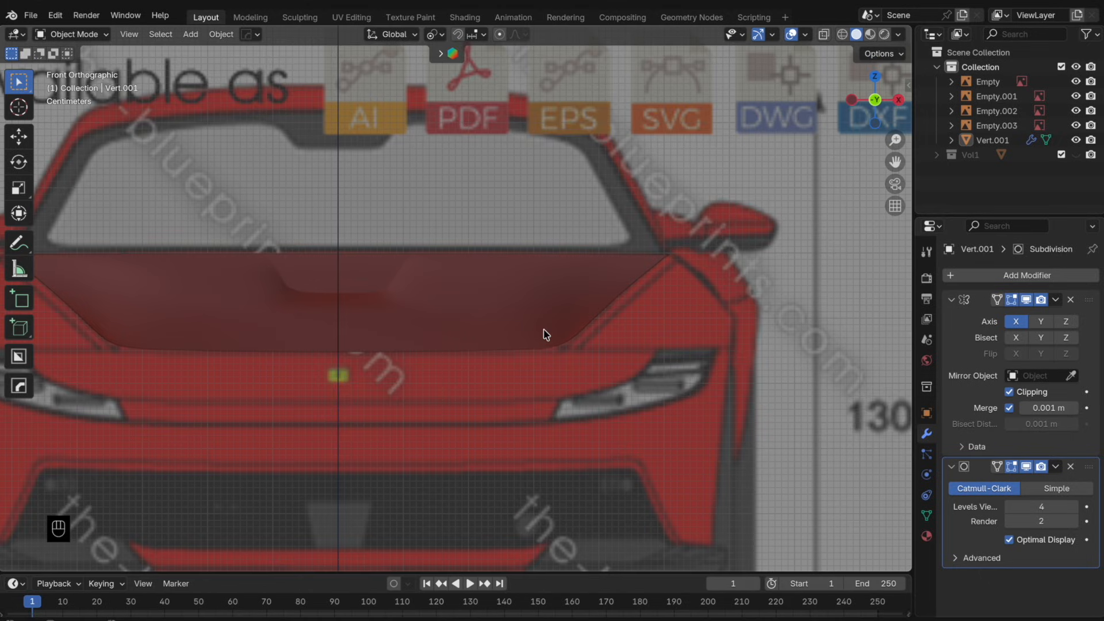
pyautogui.keyDown('shift'); pyautogui.moveTo(546, 335); pyautogui.dragTo(602, 305, button='middle'); pyautogui.keyUp('shift')
pyautogui.scroll(1, 592, 332)
pyautogui.click(603, 305)
pyautogui.press('Tab')
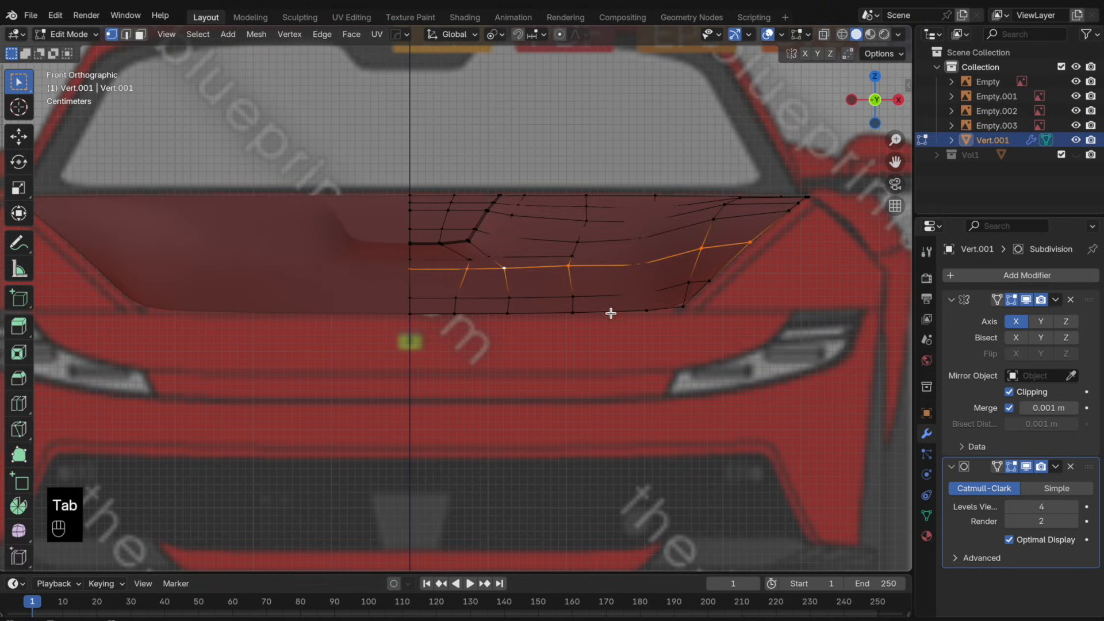
pyautogui.keyDown('alt'); pyautogui.click(611, 313); pyautogui.keyUp('alt')
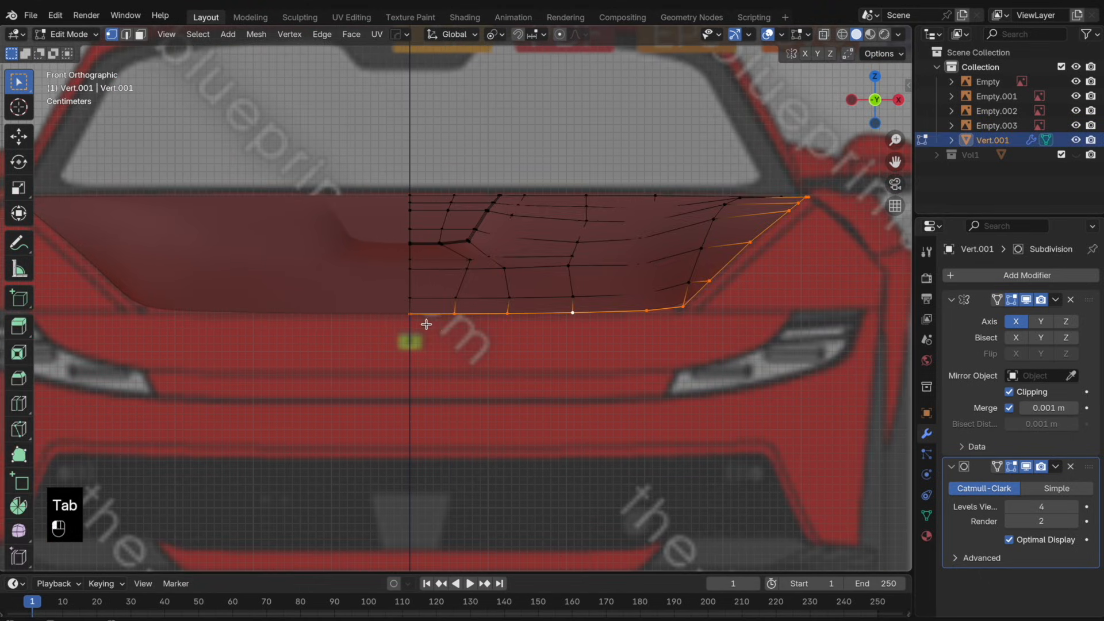
pyautogui.click(426, 324)
pyautogui.keyDown('shift'); pyautogui.click(462, 330); pyautogui.keyUp('shift')
pyautogui.keyDown('ctrl'); pyautogui.click(686, 317); pyautogui.keyUp('ctrl')
pyautogui.press('g')
pyautogui.press('z')
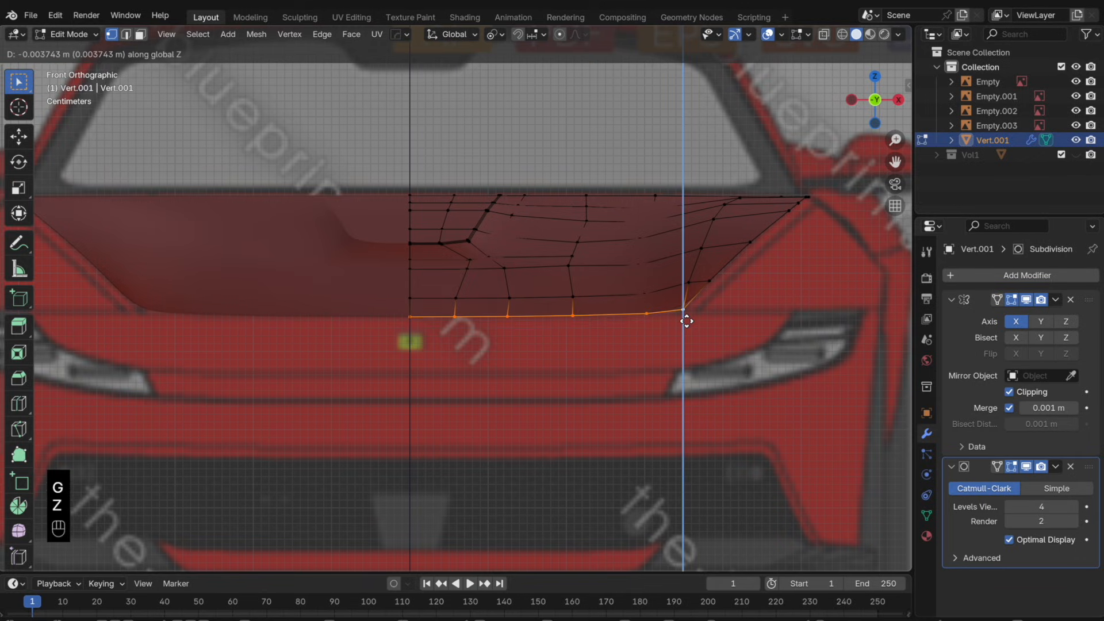
pyautogui.click(687, 322)
# - Duplicate the hood's front edge, lower the copy slightly along Z and separate it into its own object
pyautogui.press('Tab')
pyautogui.keyDown('shift'); pyautogui.moveTo(689, 324); pyautogui.dragTo(654, 308, button='middle'); pyautogui.keyUp('shift')
pyautogui.press('Tab')
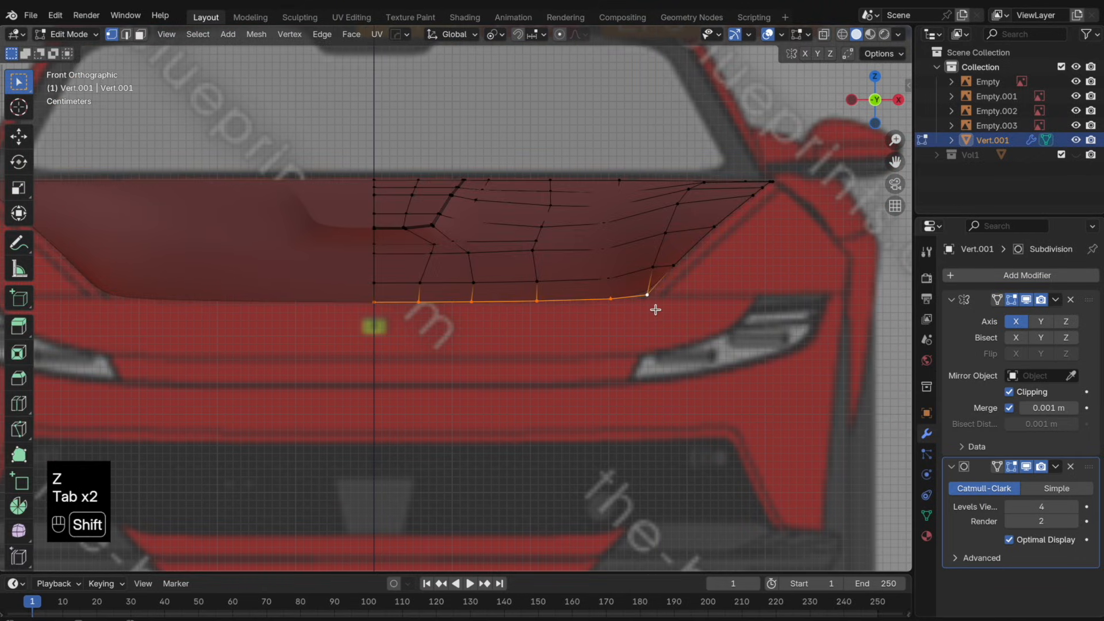
pyautogui.hotkey('shift', 'd')
pyautogui.rightClick(664, 326)
pyautogui.press('g')
pyautogui.press('z')
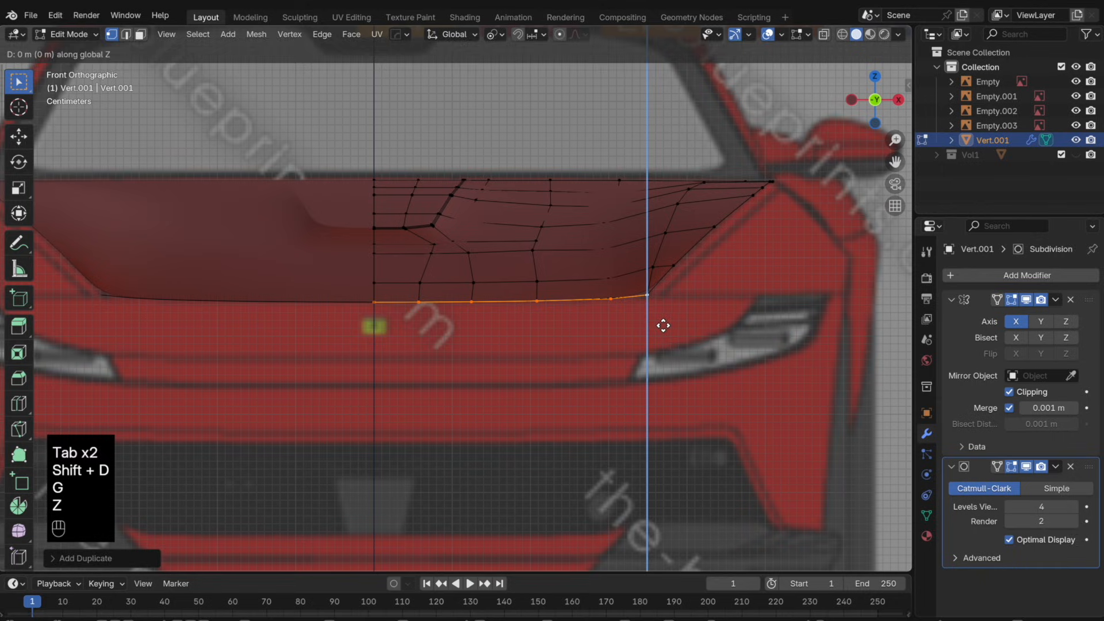
pyautogui.click(661, 323)
pyautogui.press('p')
pyautogui.click(661, 326)
pyautogui.press('Tab')
# - Edit the separated front-edge object in top view and extrude its outer end vertex twice along the blueprint's bumper seam
pyautogui.click(627, 299)
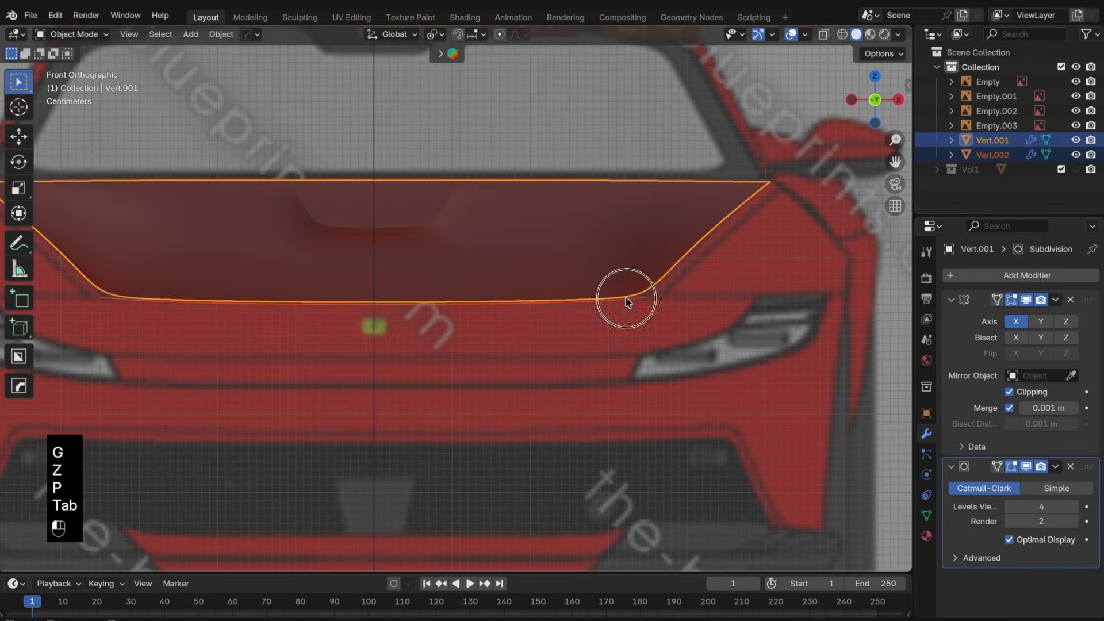
pyautogui.click(630, 302)
pyautogui.click(631, 304)
pyautogui.press('Tab')
pyautogui.click(872, 80)
pyautogui.keyDown('shift'); pyautogui.moveTo(711, 292); pyautogui.dragTo(571, 344, button='middle'); pyautogui.keyUp('shift')
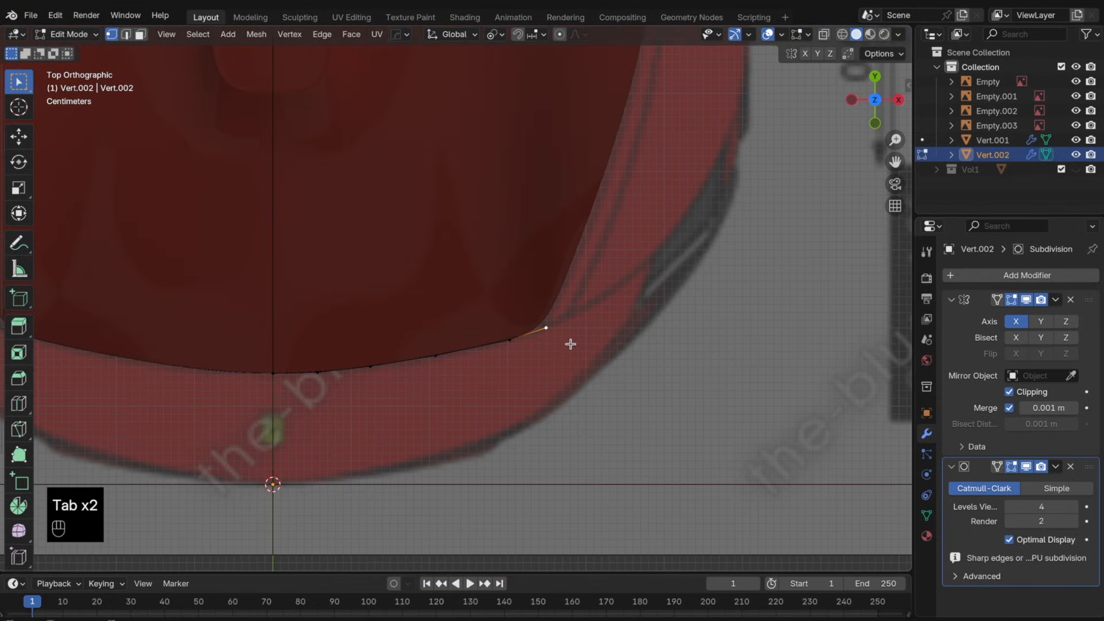
pyautogui.press('e')
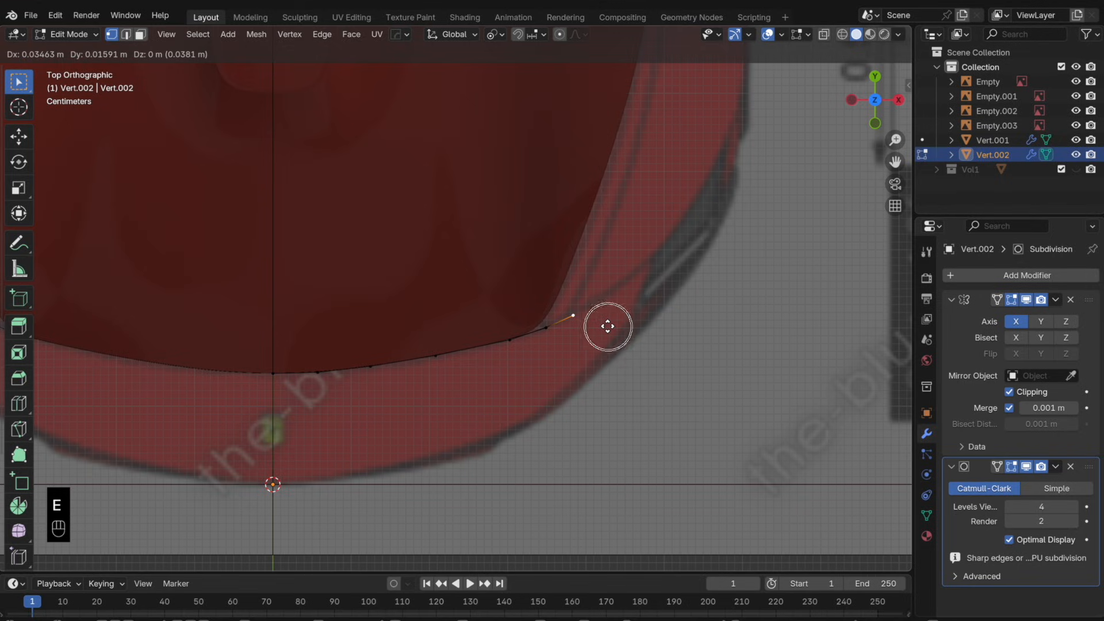
pyautogui.click(608, 326)
pyautogui.press('e')
pyautogui.click(681, 275)
# - Slide the middle extruded vertex along its edge to smooth the outer part of the seam curve
pyautogui.click(603, 316)
pyautogui.press('g')
pyautogui.press('g')
pyautogui.click(615, 312)
pyautogui.click(639, 268)
pyautogui.press('Tab')
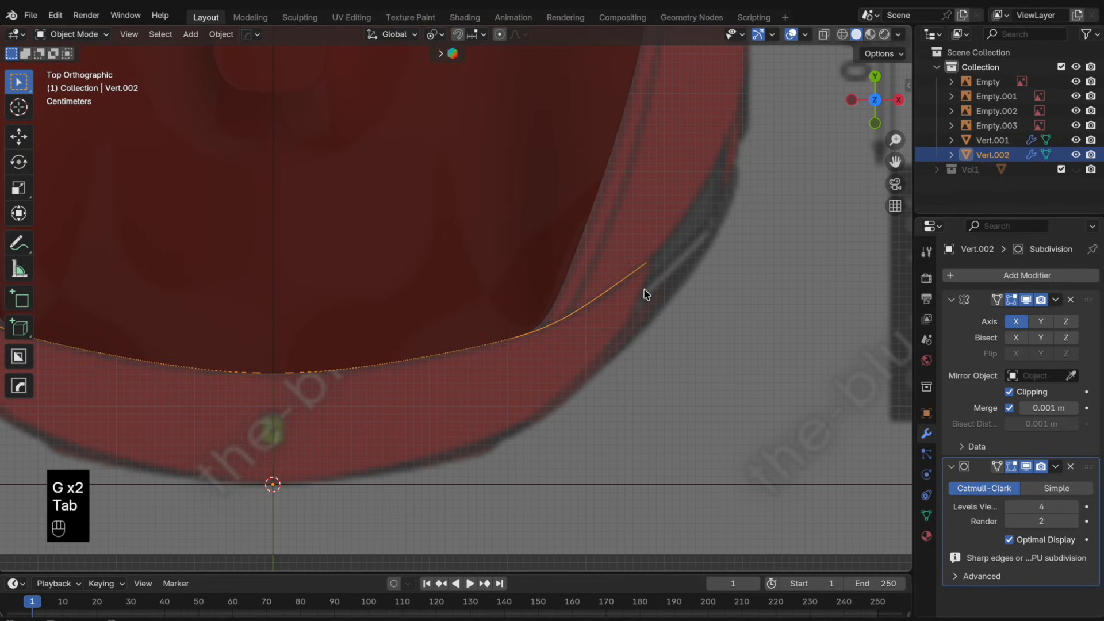
# - Duplicate the whole seam line and move the copy about -0.141 m along Y to the front of the bumper
pyautogui.press('Tab')
pyautogui.keyDown('alt'); pyautogui.click(582, 316); pyautogui.keyUp('alt')
pyautogui.hotkey('shift', 'd')
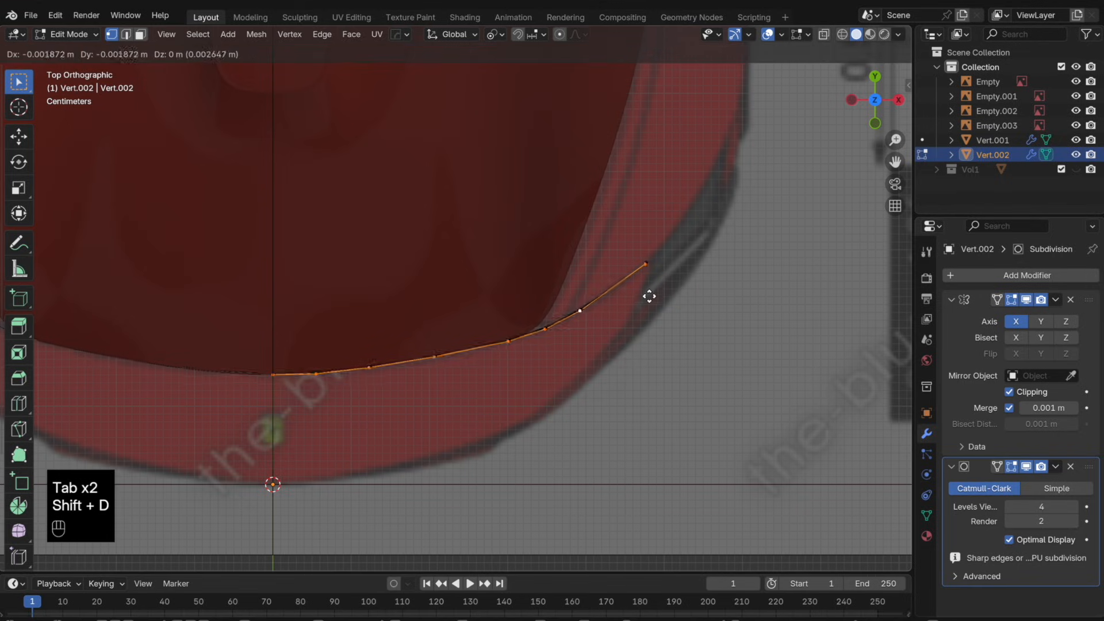
pyautogui.press('y')
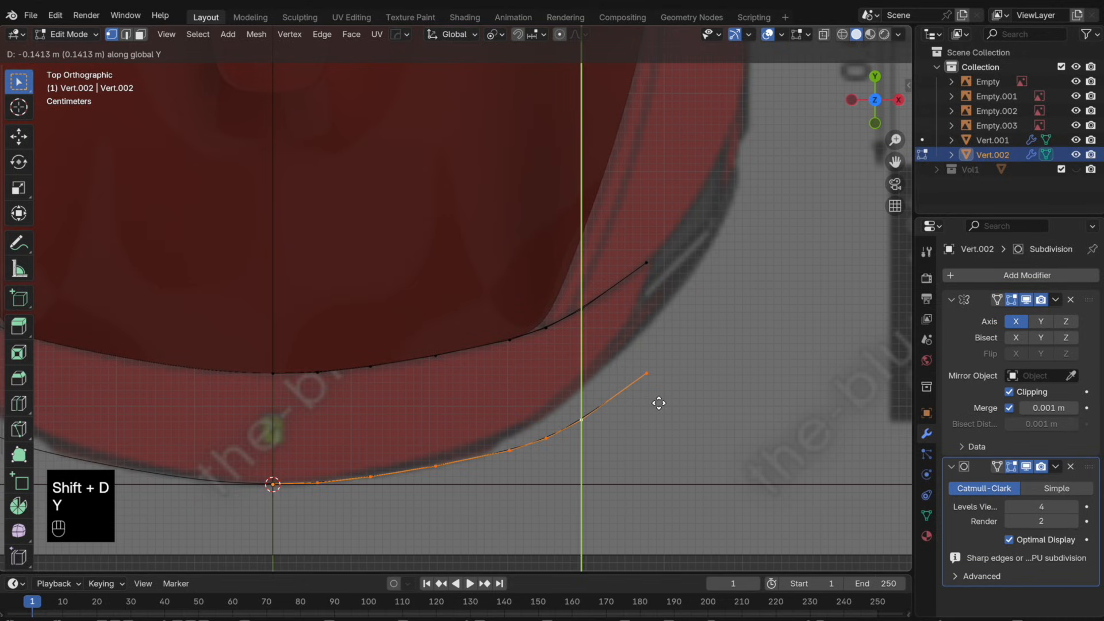
pyautogui.click(659, 403)
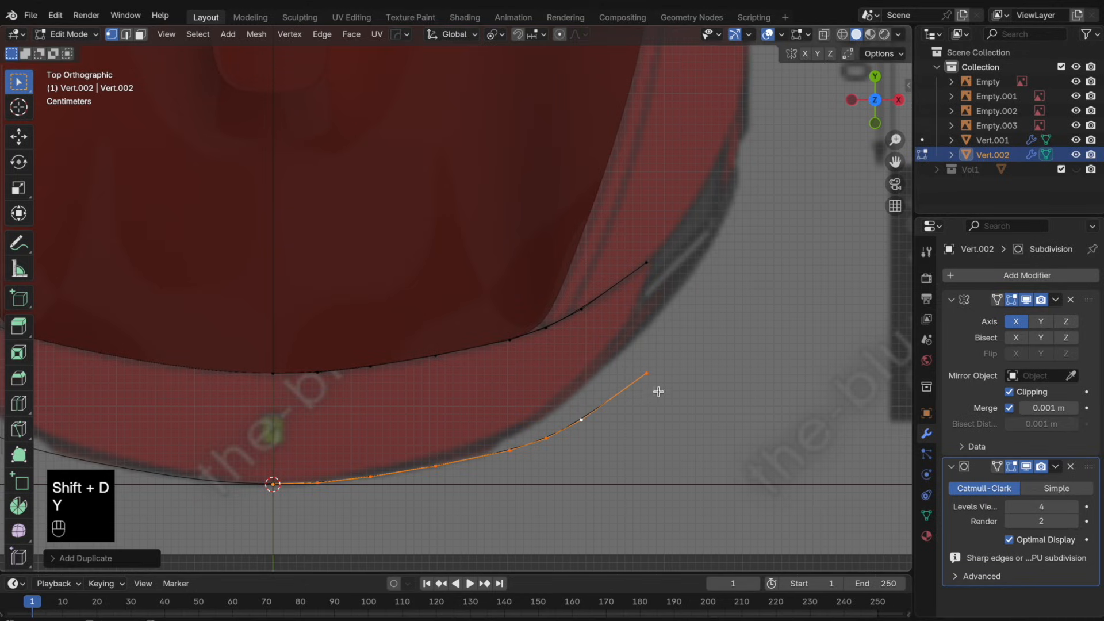
# - Scale the duplicated line up along Y from its centreline vertex to match the bumper's front curve
pyautogui.keyDown('shift'); pyautogui.click(272, 500); pyautogui.keyUp('shift')
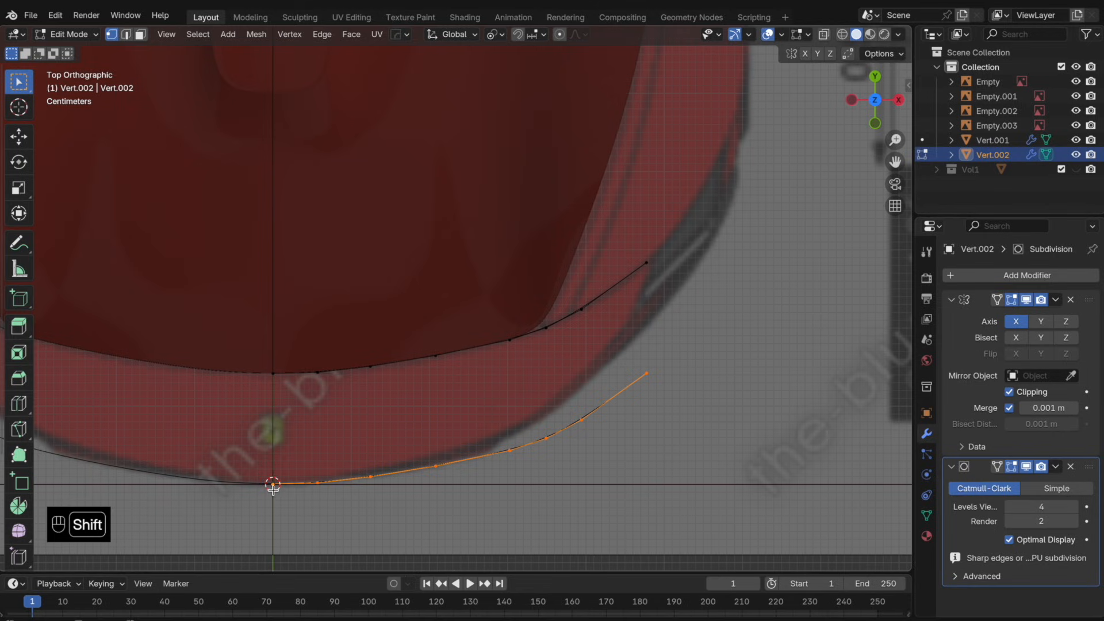
pyautogui.press('y')
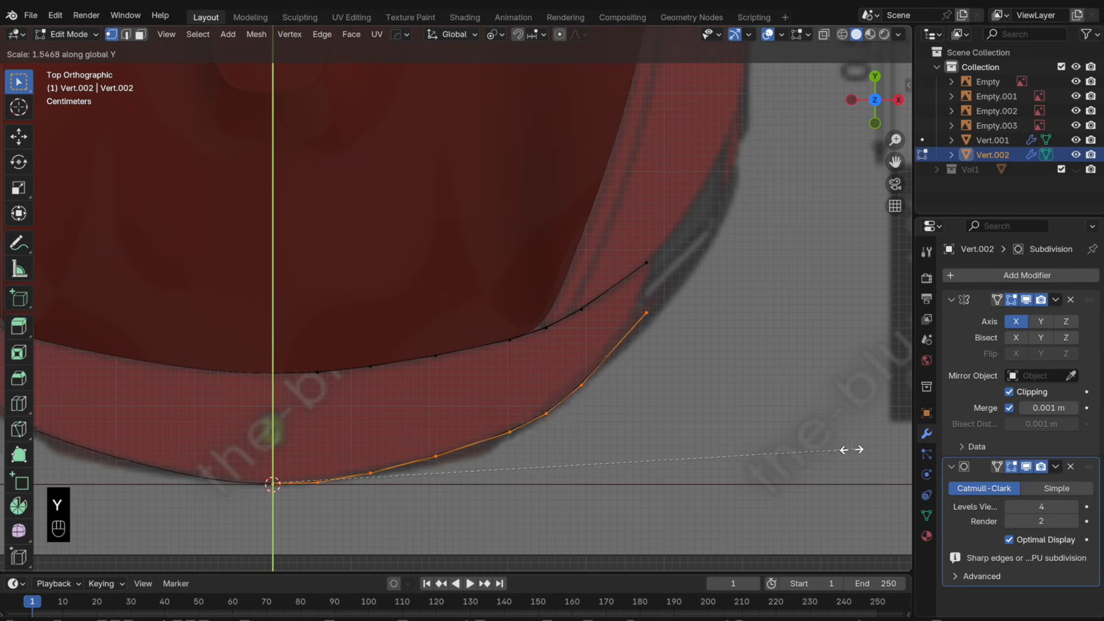
pyautogui.click(901, 445)
# - In front view, lower the duplicated bumper line along Z to the blueprint's crease above the grille
pyautogui.press('KP_1')
pyautogui.press('g')
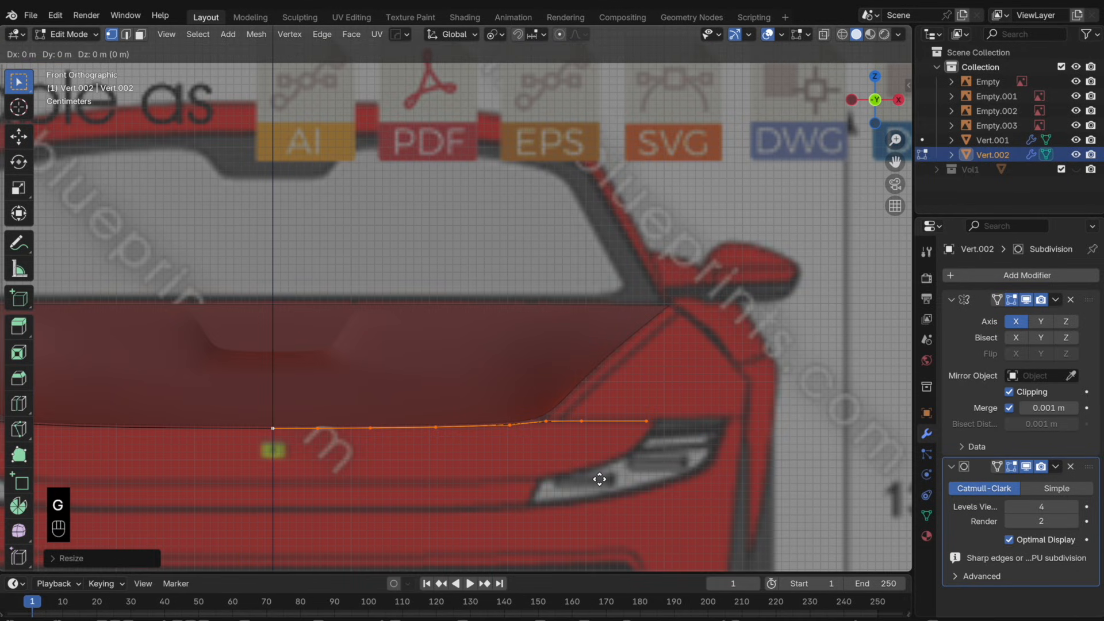
pyautogui.press('z')
pyautogui.click(609, 528)
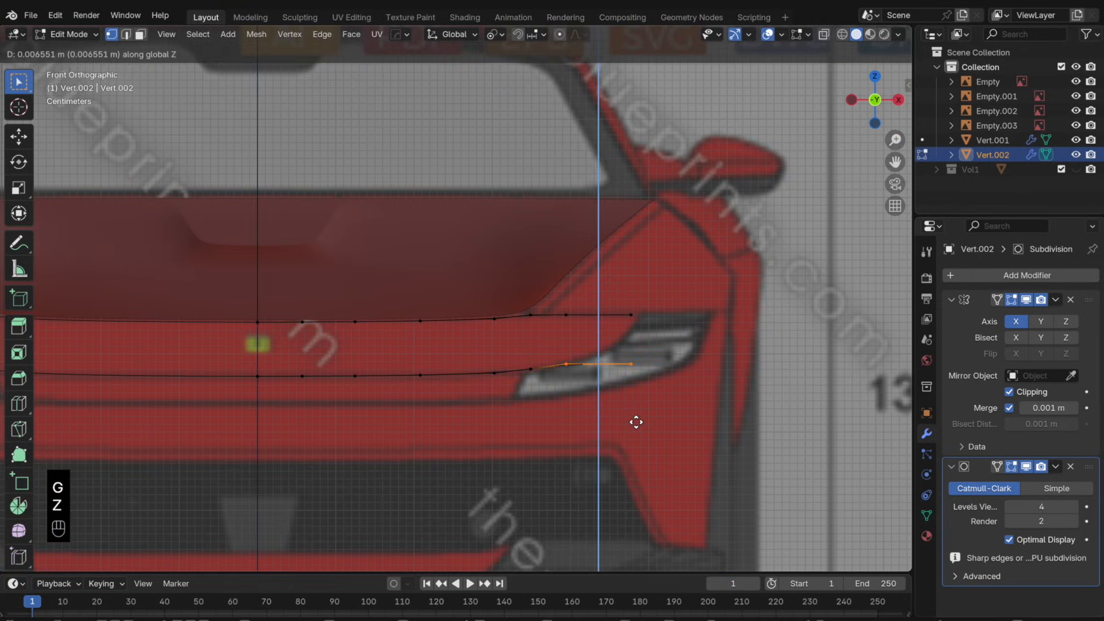
# - Raise the lower line's outer vertices along Z to curve up at the headlight, and add a loop cut in its last segment
pyautogui.click(637, 421)
pyautogui.moveTo(656, 406); pyautogui.dragTo(606, 328)
pyautogui.press('g')
pyautogui.press('z')
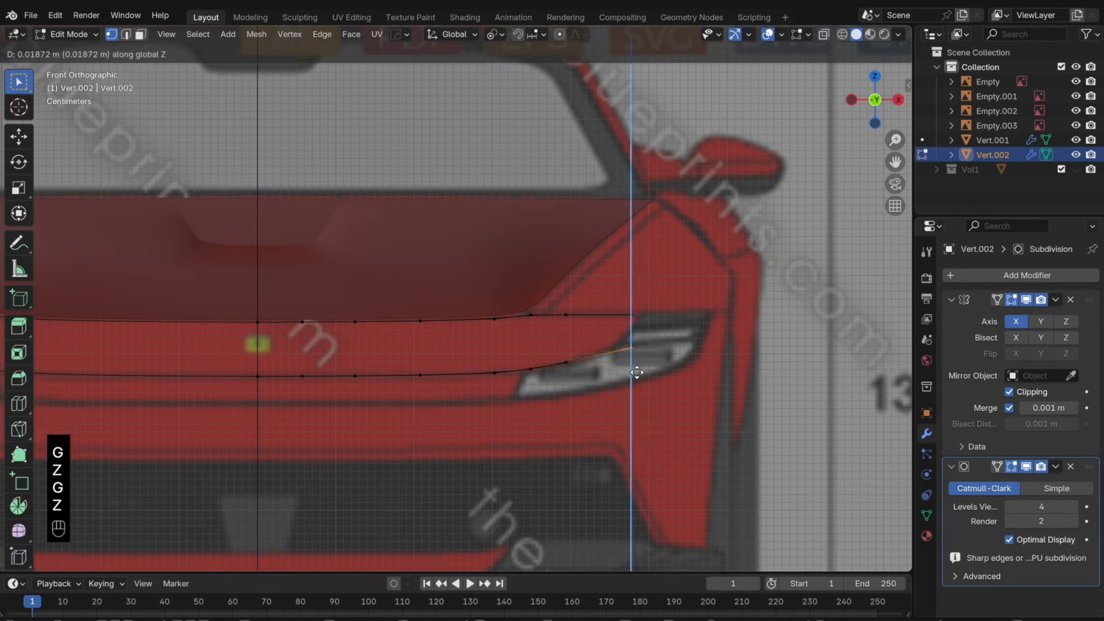
pyautogui.click(641, 355)
pyautogui.press('super+r')
pyautogui.click(614, 346)
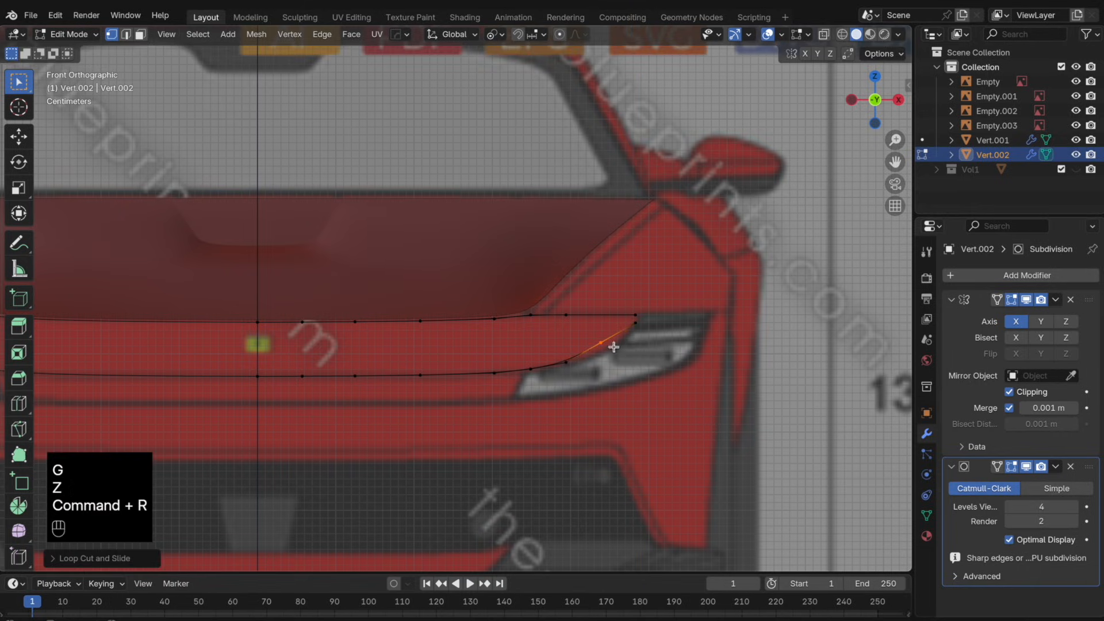
# - Lower the lower line's new vertex along Z to round the headlight curve, and add a matching loop cut in the upper line's last segment
pyautogui.press('g')
pyautogui.press('z')
pyautogui.click(634, 360)
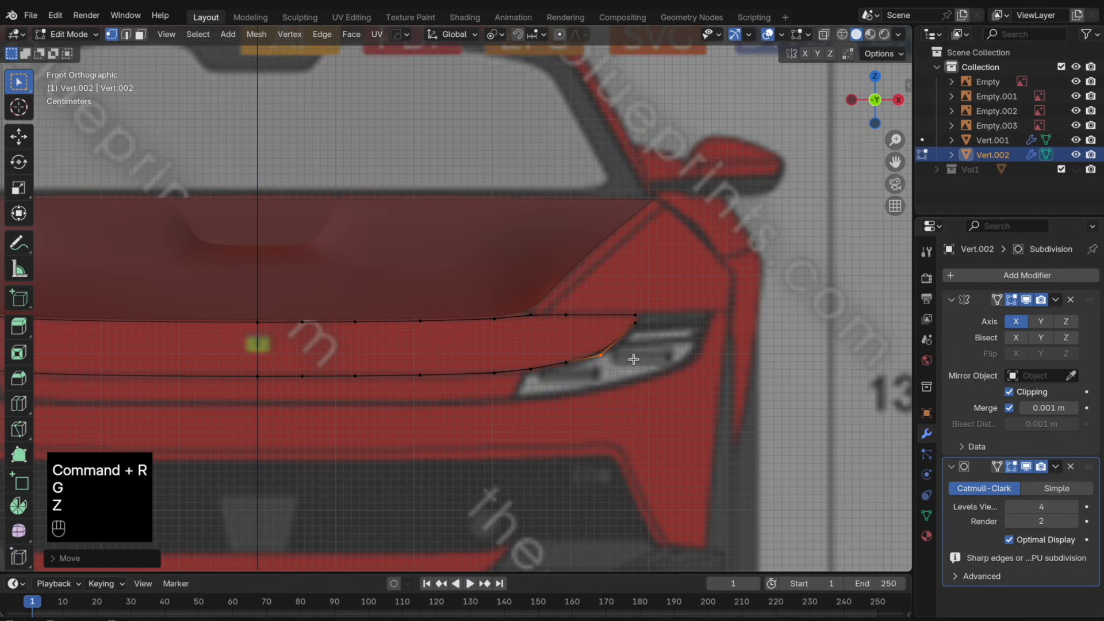
pyautogui.click(613, 311)
# - Fill faces between the upper and lower bumper lines, starting at the headlight end and continuing to the centreline
pyautogui.moveTo(646, 355); pyautogui.dragTo(595, 292)
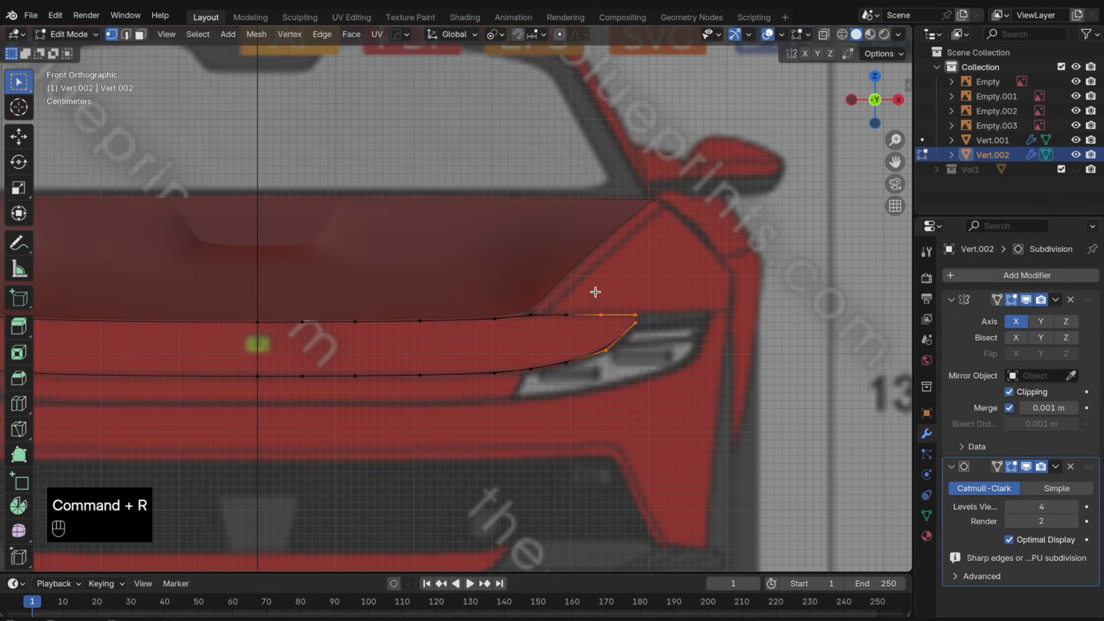
pyautogui.press('f')
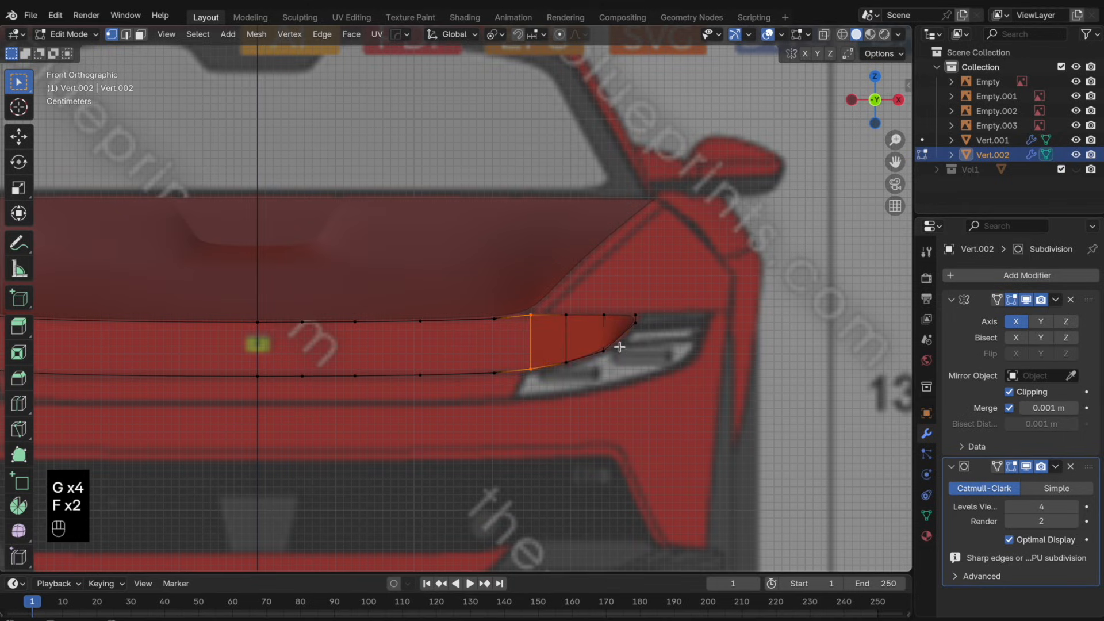
pyautogui.press('f')
pyautogui.press('f')
pyautogui.press('f')
pyautogui.press('f')
pyautogui.press('f')
pyautogui.press('f')
pyautogui.press('Tab')
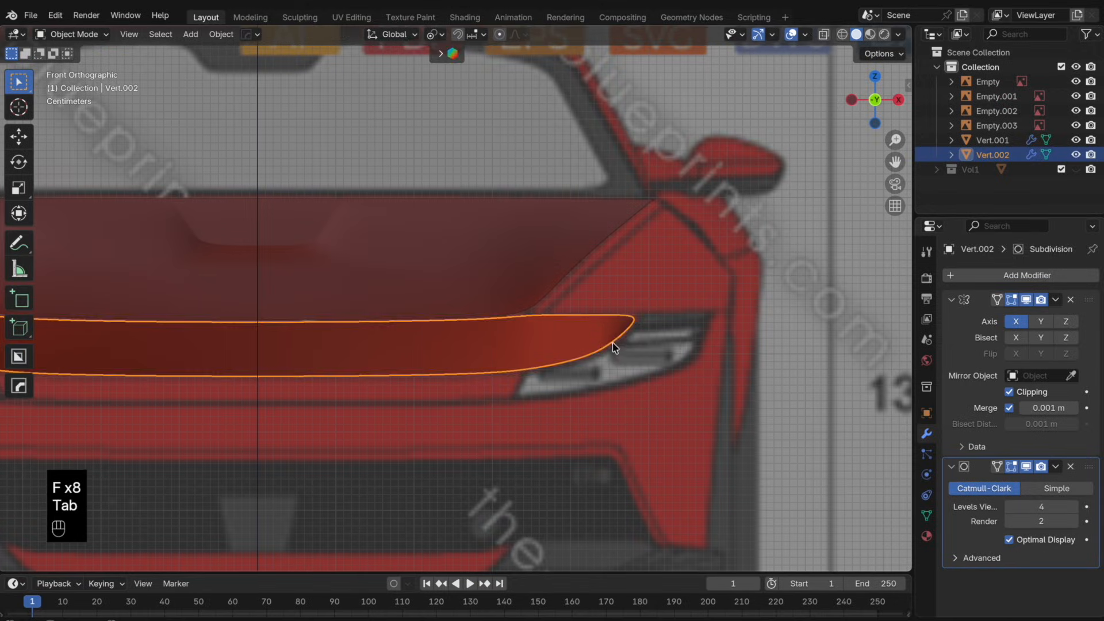
# - Dissolve the second and fourth cross edges of the bumper strip, counted from the centreline
pyautogui.press('Tab')
pyautogui.moveTo(613, 346); pyautogui.dragTo(550, 378, button='middle')
pyautogui.keyDown('alt'); pyautogui.click(322, 363); pyautogui.keyUp('alt')
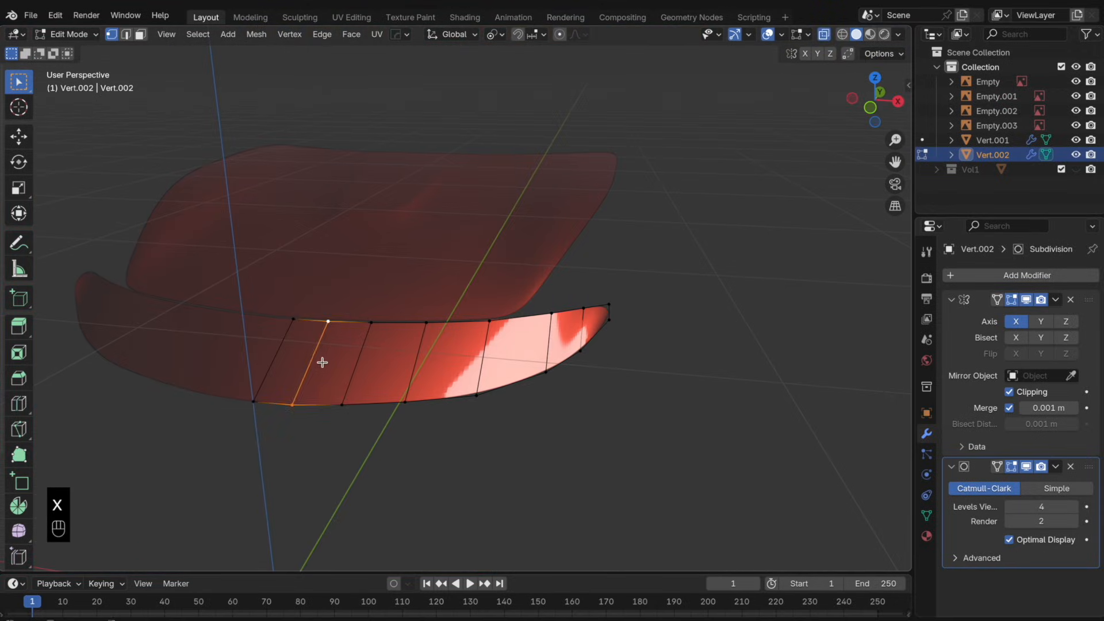
pyautogui.press('x')
pyautogui.click(381, 370)
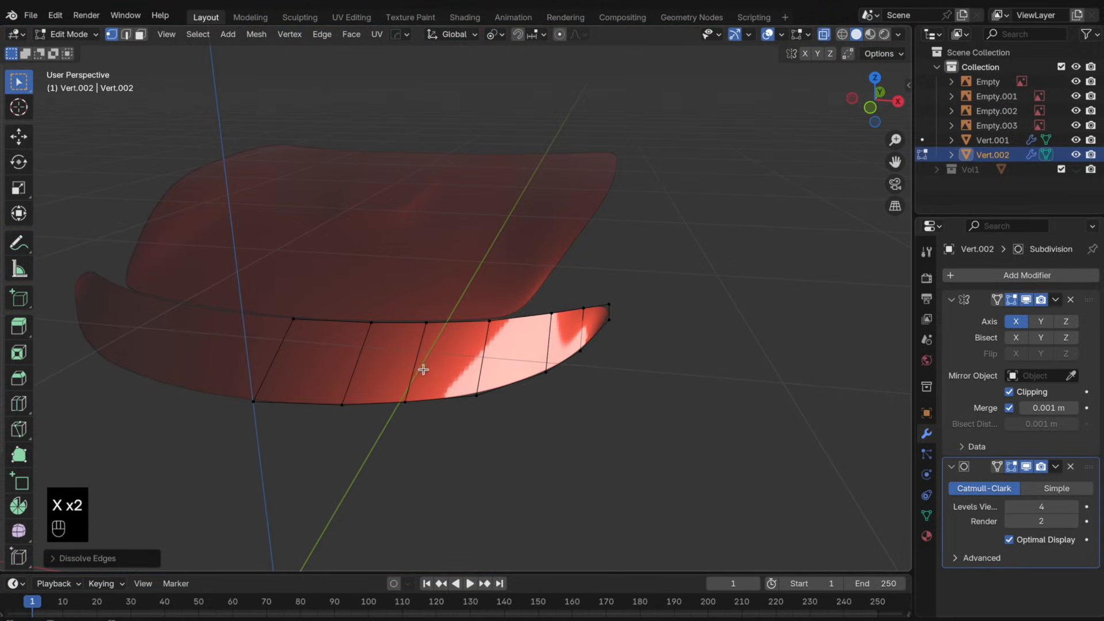
pyautogui.keyDown('alt'); pyautogui.click(414, 368); pyautogui.keyUp('alt')
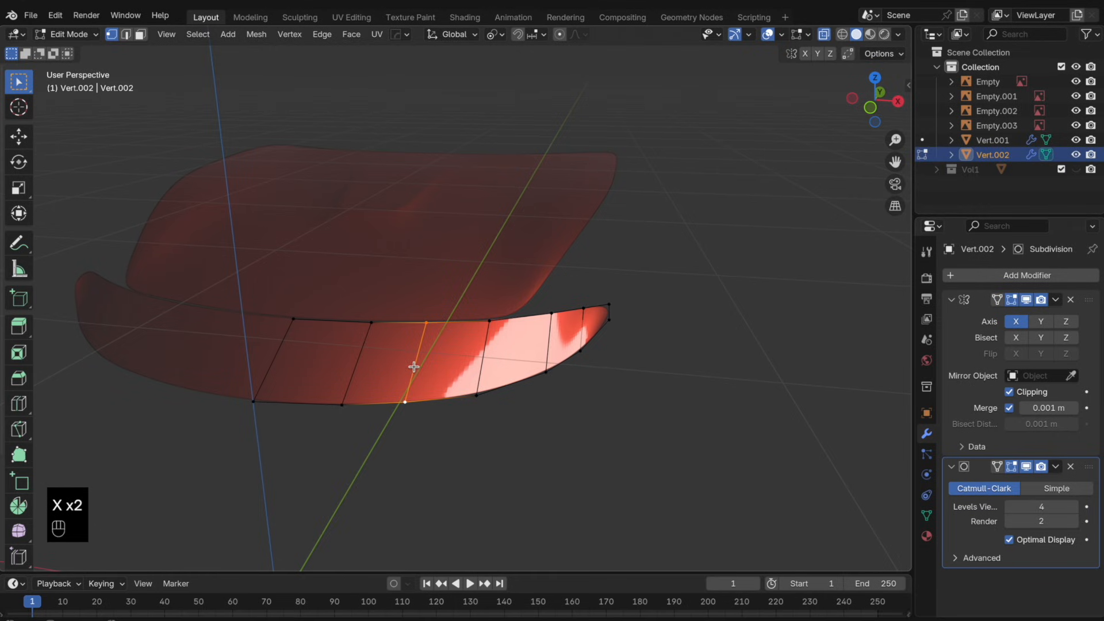
pyautogui.press('super+z')
pyautogui.press('super+z')
pyautogui.press('x')
pyautogui.click(451, 368)
pyautogui.press('x')
pyautogui.click(439, 375)
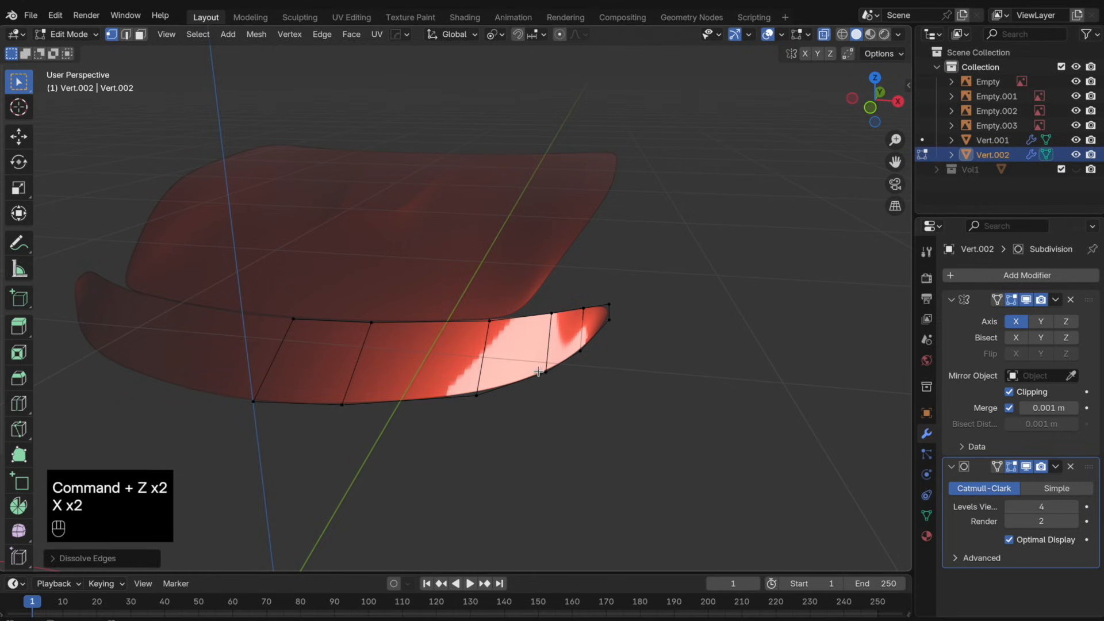
# - Dissolve the cross edge nearest the bumper strip's outer tip and check the smoothed shape in Object Mode
pyautogui.keyDown('alt'); pyautogui.click(577, 336); pyautogui.keyUp('alt')
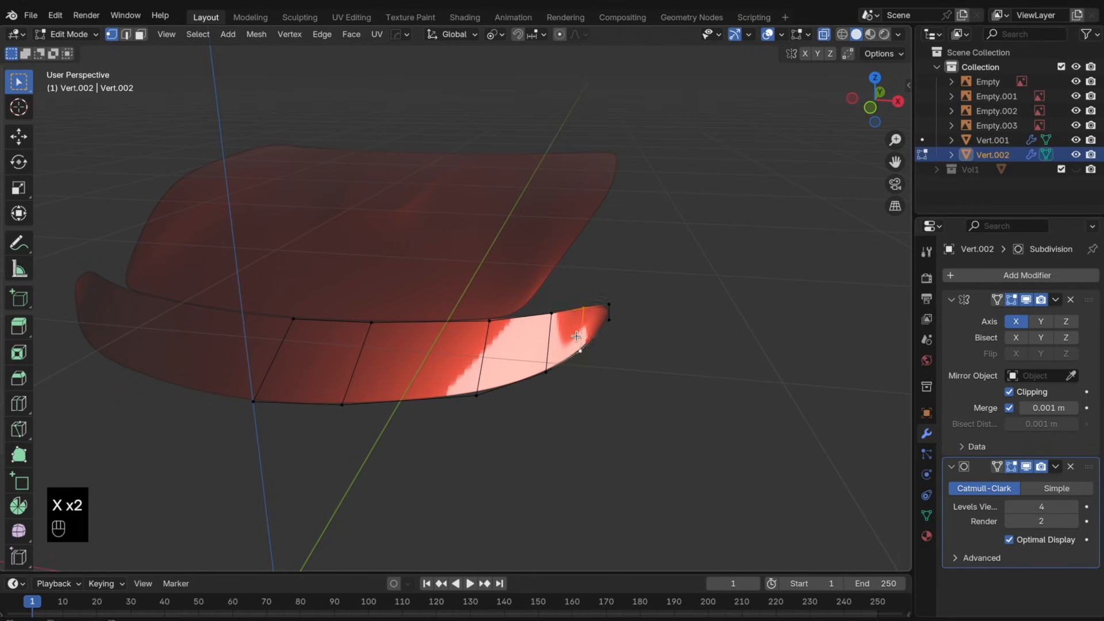
pyautogui.press('x')
pyautogui.click(577, 336)
pyautogui.press('Tab')
pyautogui.moveTo(650, 360); pyautogui.dragTo(521, 366, button='middle')
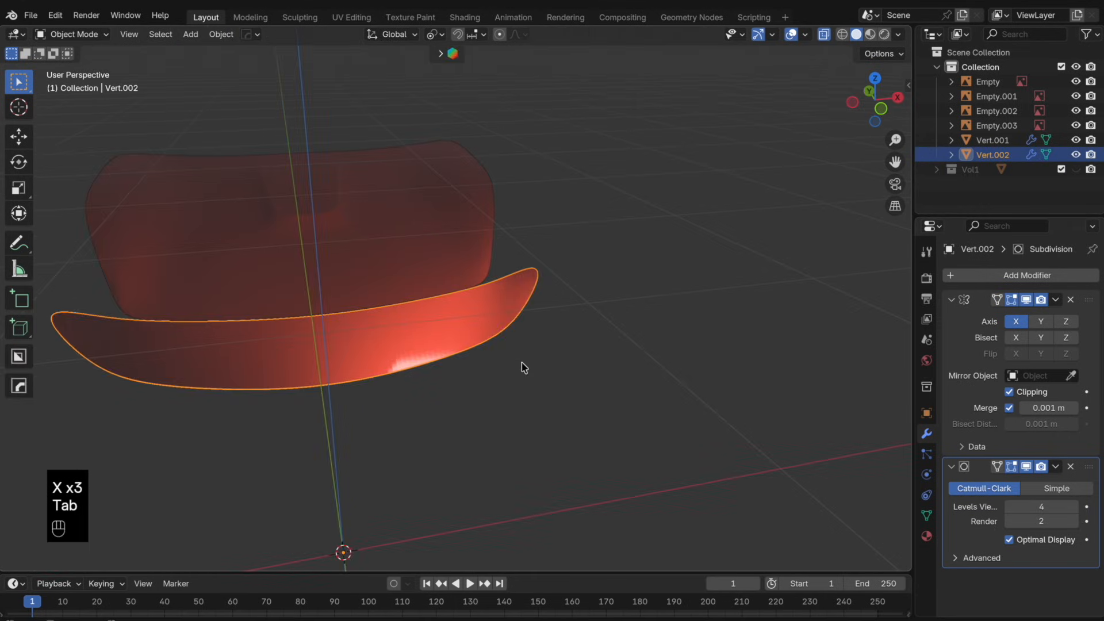
# - Set the bumper strip's shading to Shade Smooth instead of Shade Auto Smooth
pyautogui.scroll(2, 511, 347)
pyautogui.rightClick(510, 346)
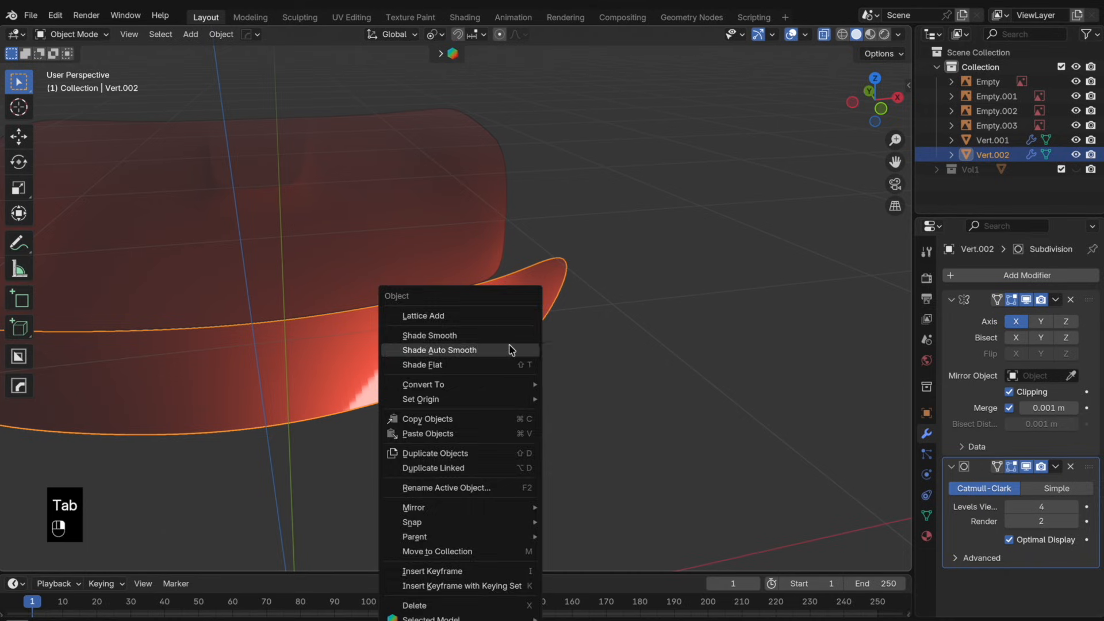
pyautogui.click(510, 346)
pyautogui.press('super+z')
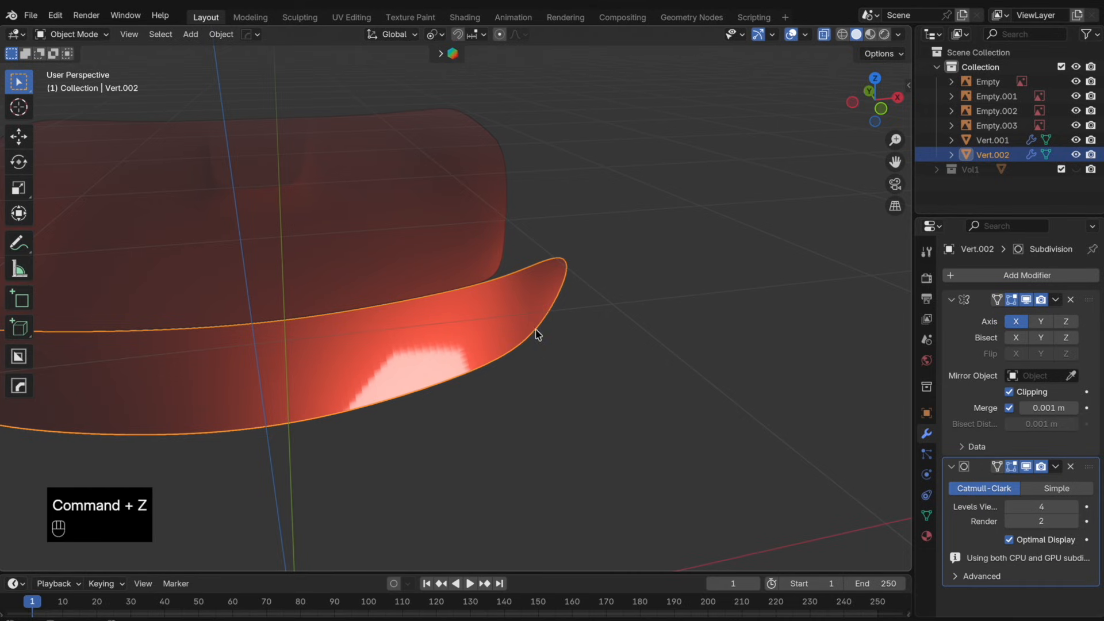
pyautogui.rightClick(536, 327)
pyautogui.click(536, 315)
# - With X-ray off, lower the lower vertex at the strip's outer tip about 0.018 m along Z in right view
pyautogui.hotkey('alt', 'z')
pyautogui.moveTo(618, 325); pyautogui.dragTo(594, 352, button='middle')
pyautogui.press('Tab')
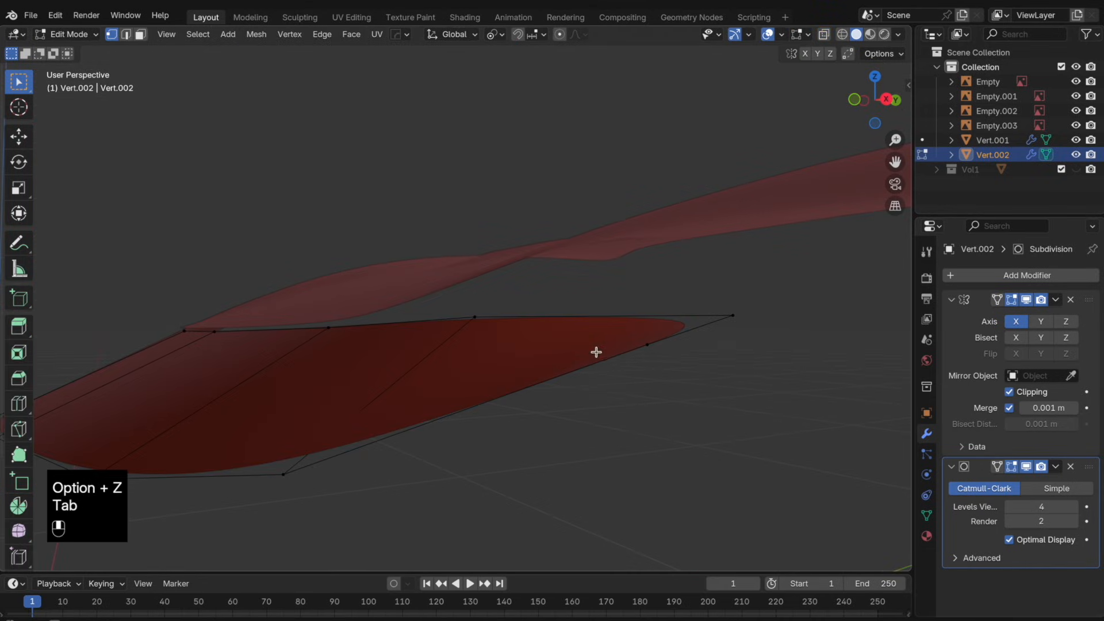
pyautogui.click(855, 101)
pyautogui.click(876, 102)
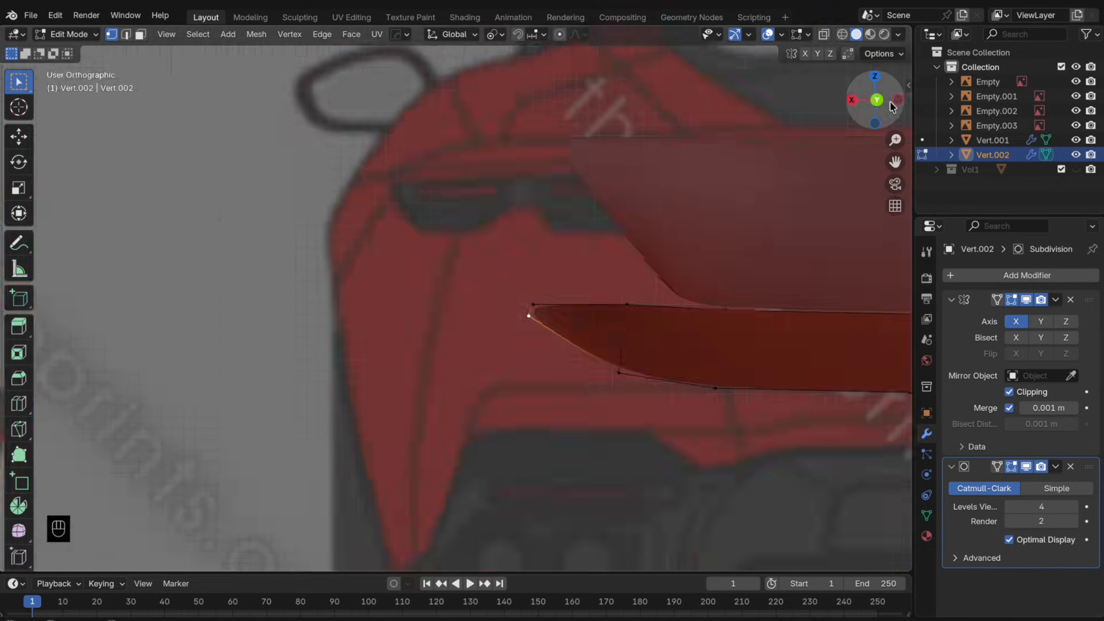
pyautogui.click(852, 100)
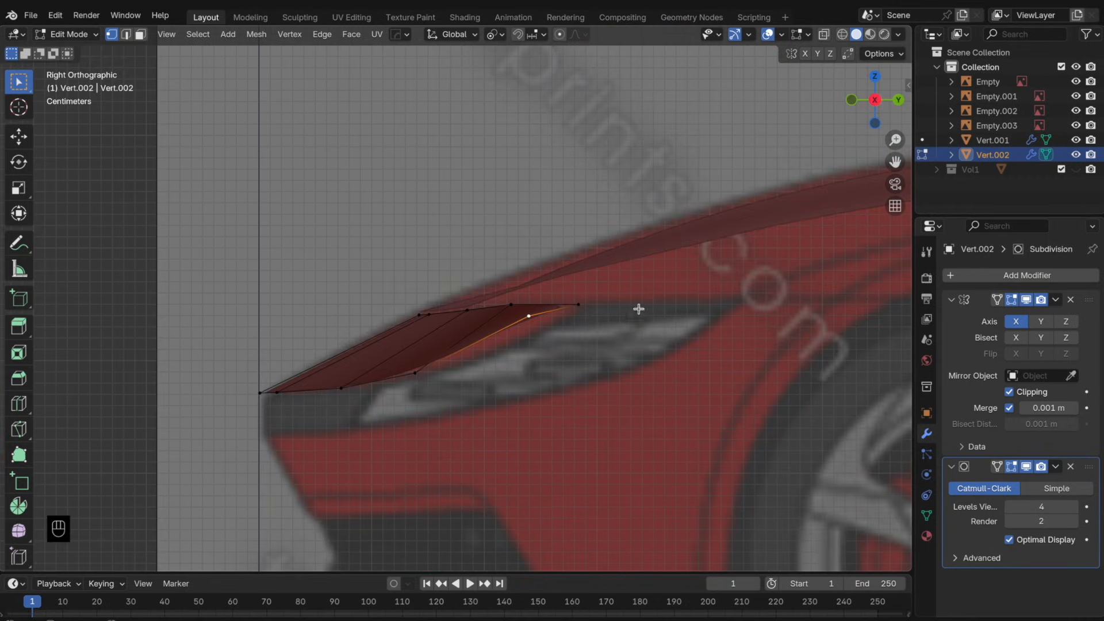
pyautogui.press('g')
pyautogui.press('z')
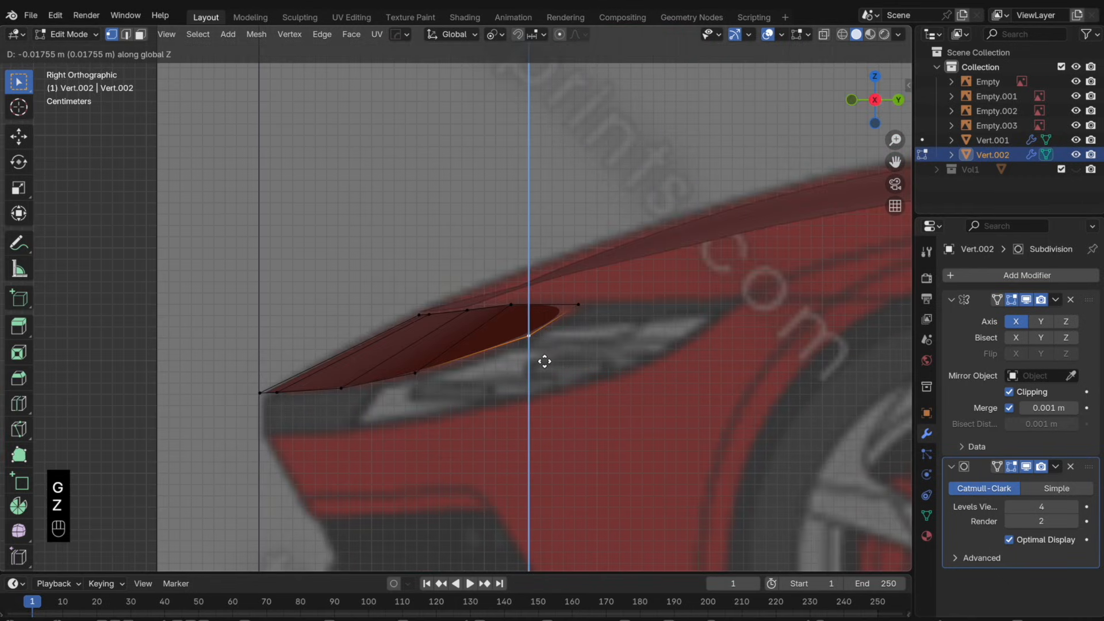
pyautogui.click(544, 362)
# - Raise the upper vertex at the strip's outer tip slightly along Z to follow the blueprint's headlight line
pyautogui.click(577, 305)
pyautogui.press('g')
pyautogui.press('z')
pyautogui.click(546, 316)
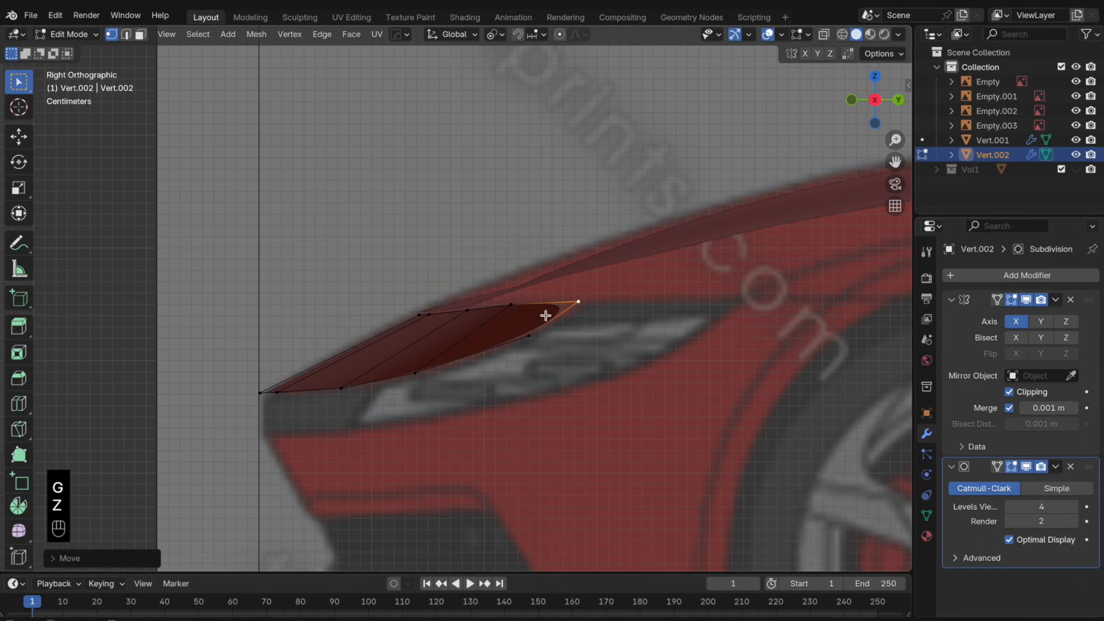
pyautogui.press('Tab')
pyautogui.press('Tab')
# - Dissolve the cross edge nearest the strip's tip and replace it with an evenly placed loop cut
pyautogui.keyDown('alt'); pyautogui.click(488, 321); pyautogui.keyUp('alt')
pyautogui.press('x')
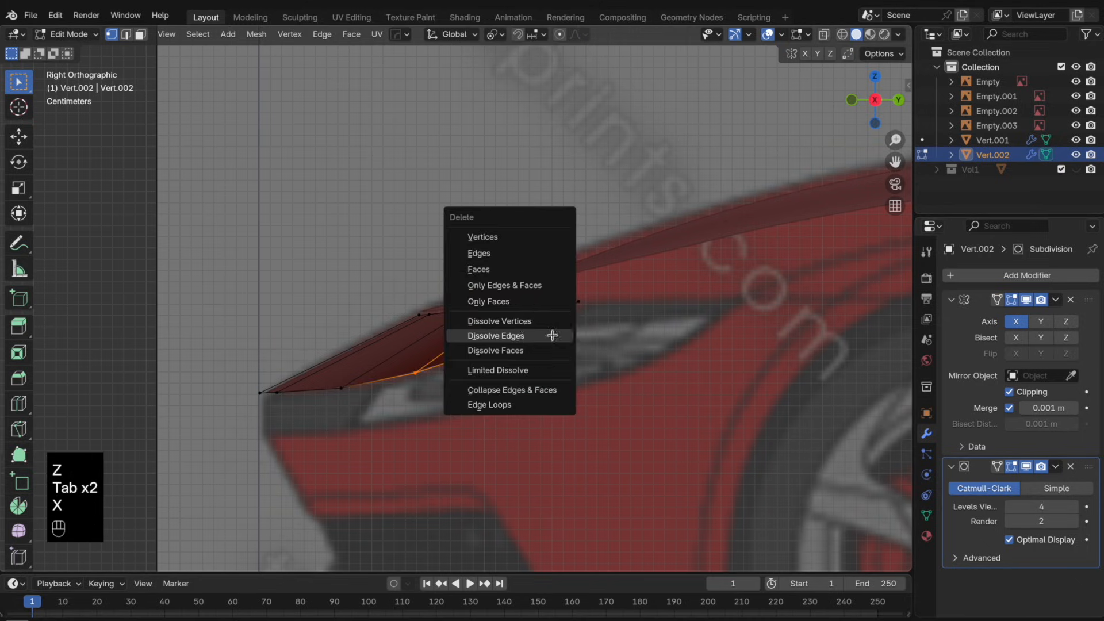
pyautogui.click(552, 336)
pyautogui.press('super+r')
pyautogui.click(528, 312)
pyautogui.click(519, 310)
# - Lower the new loop's bottom vertex along Z to the headlight edge and adjust its top vertex slightly along Z
pyautogui.click(448, 364)
pyautogui.press('g')
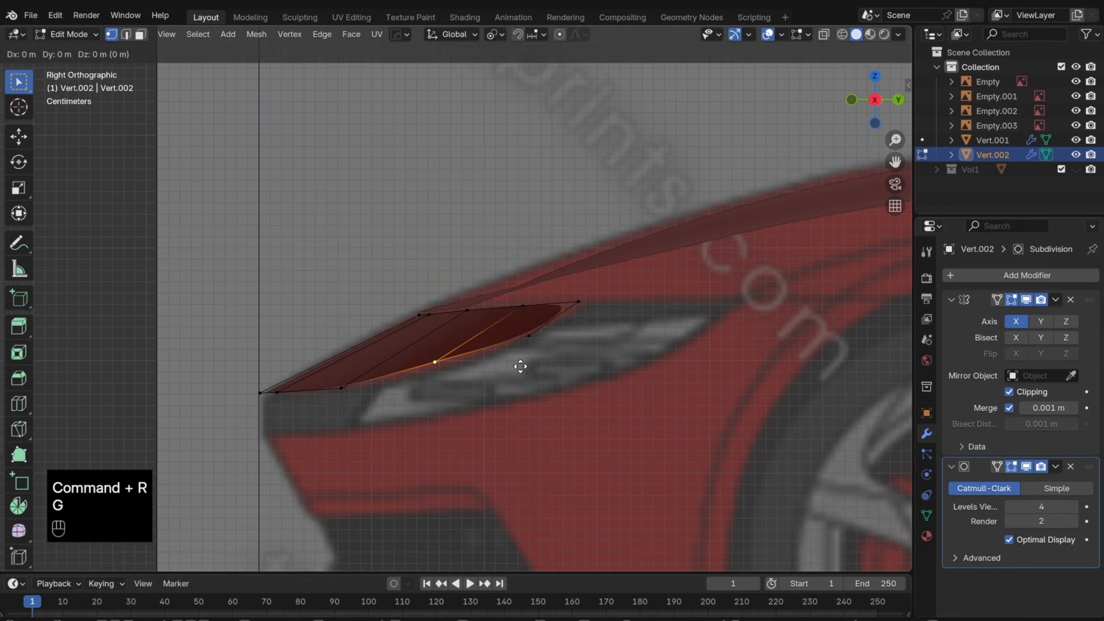
pyautogui.press('z')
pyautogui.click(517, 371)
pyautogui.click(522, 306)
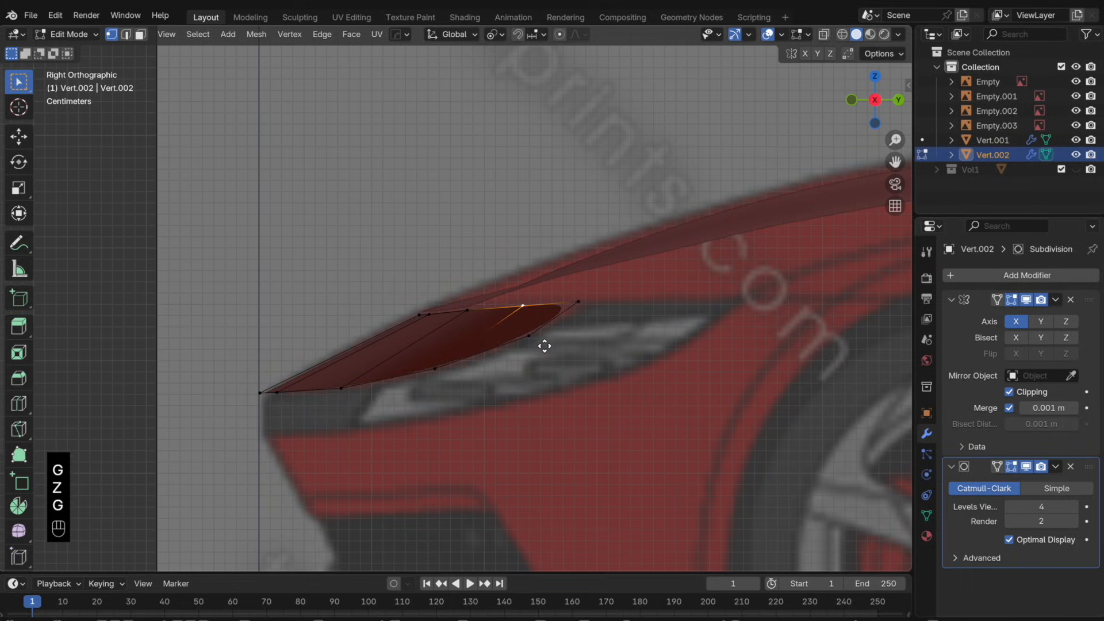
pyautogui.press('z')
pyautogui.click(543, 343)
# - Inspect the bumper strip's shape against the front blueprint, hiding and restoring it for comparison
pyautogui.click(469, 313)
pyautogui.moveTo(476, 322); pyautogui.dragTo(585, 312, button='middle')
pyautogui.press('Tab')
pyautogui.click(852, 100)
pyautogui.click(897, 101)
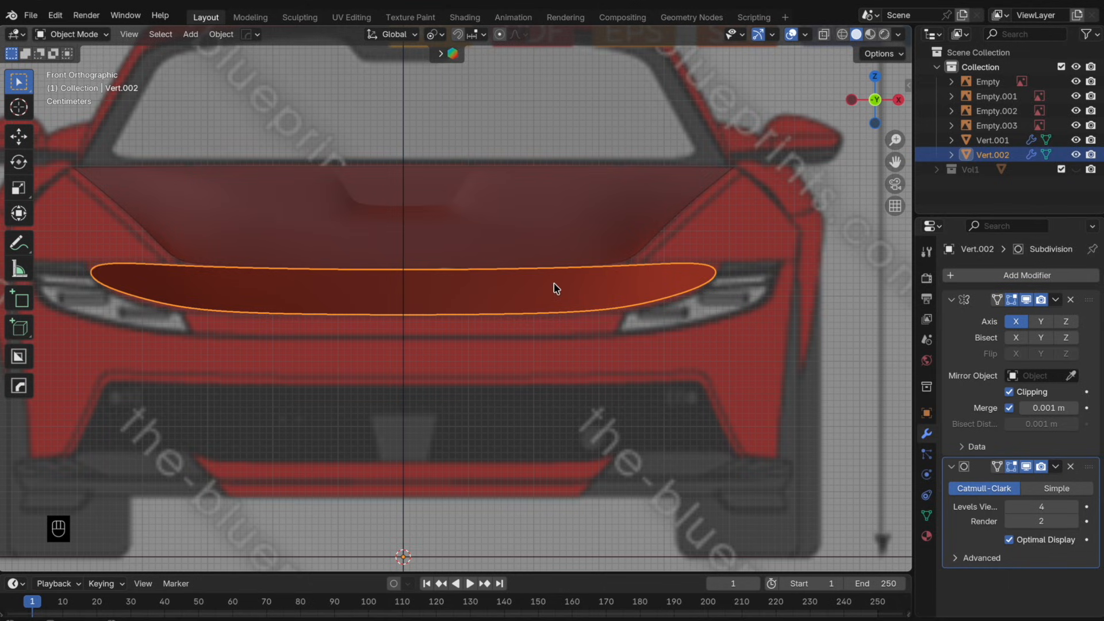
pyautogui.press('Tab')
pyautogui.press('Tab')
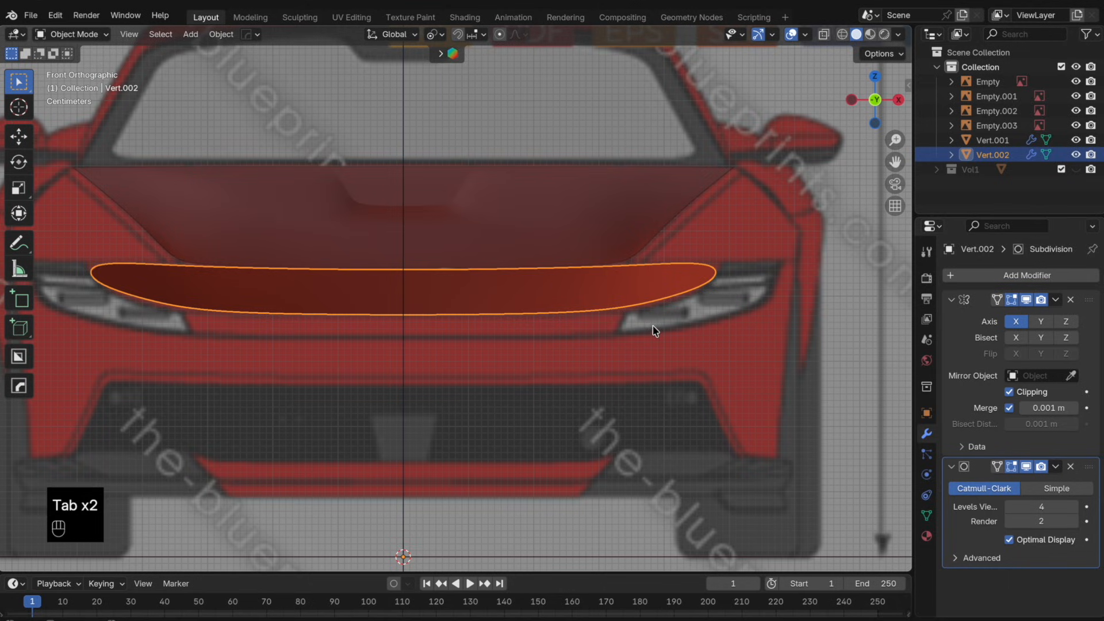
pyautogui.press('h')
pyautogui.press('super+z')
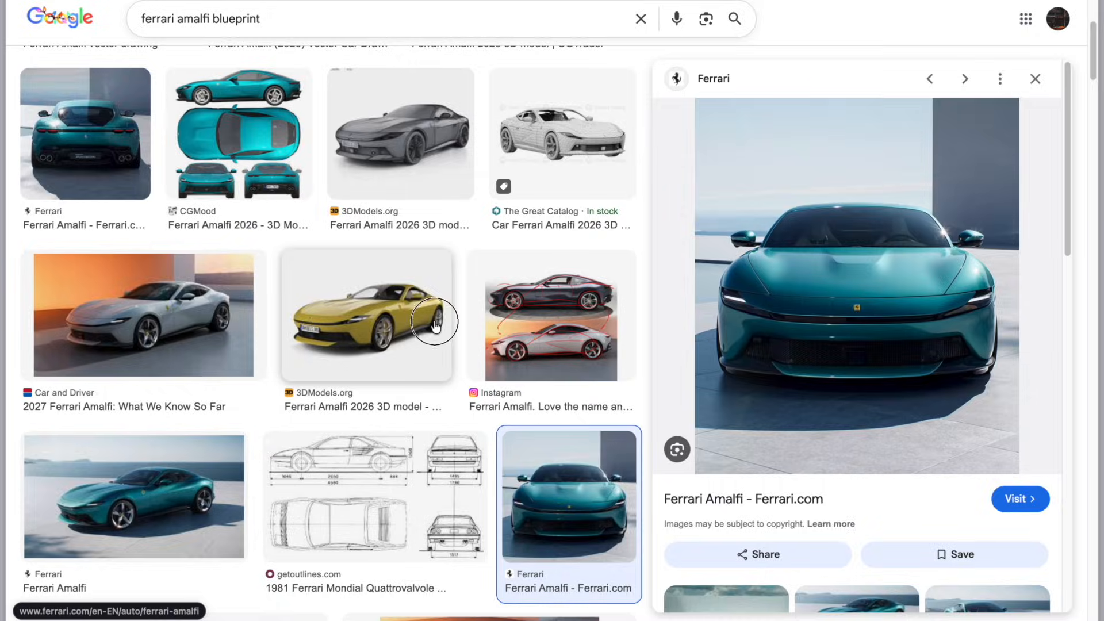
# - Switch to the Google Images results, view the 3DModels.org Ferrari Amalfi reference, and return to Blender
pyautogui.click(435, 325)
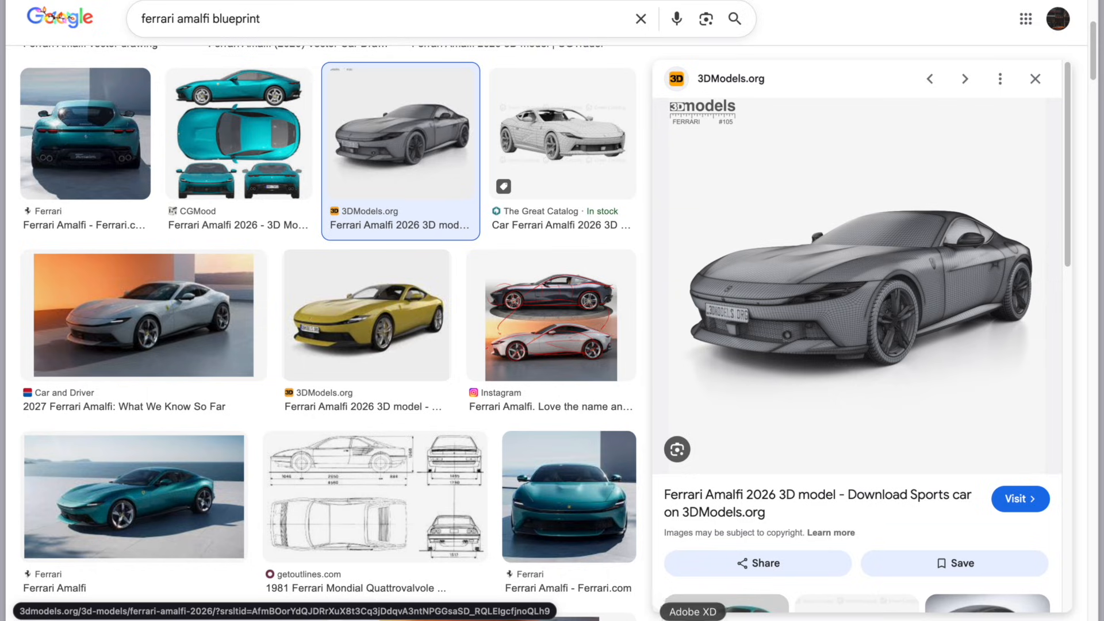
pyautogui.click(659, 620)
# - Duplicate the bumper strip's lower edge line and lower the copy slightly along Z
pyautogui.press('Tab')
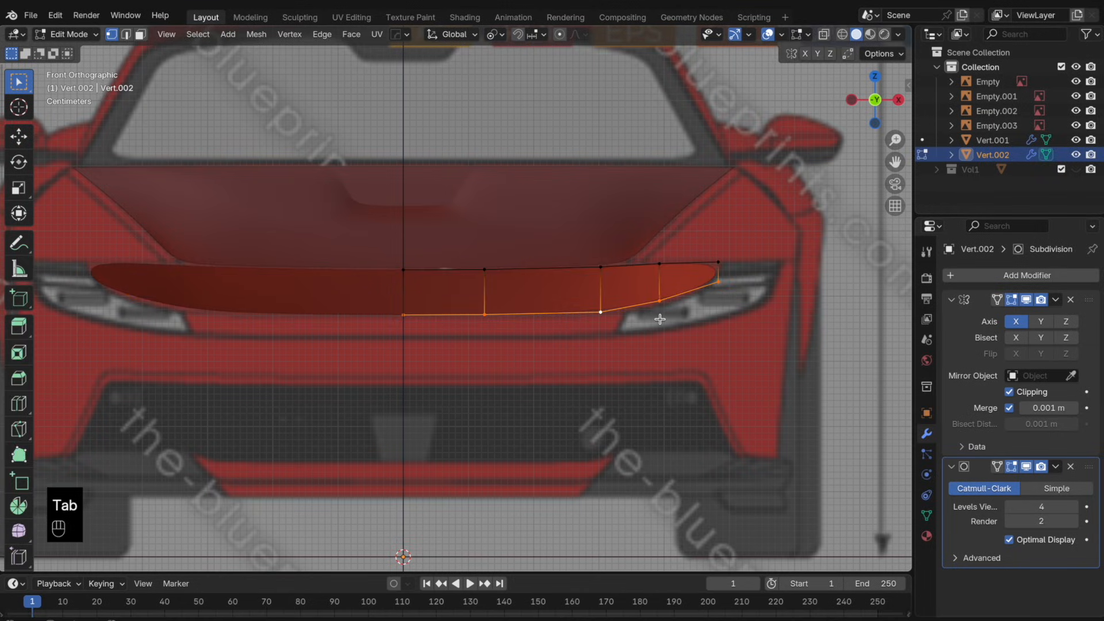
pyautogui.hotkey('shift', 'd')
pyautogui.press('z')
pyautogui.click(661, 323)
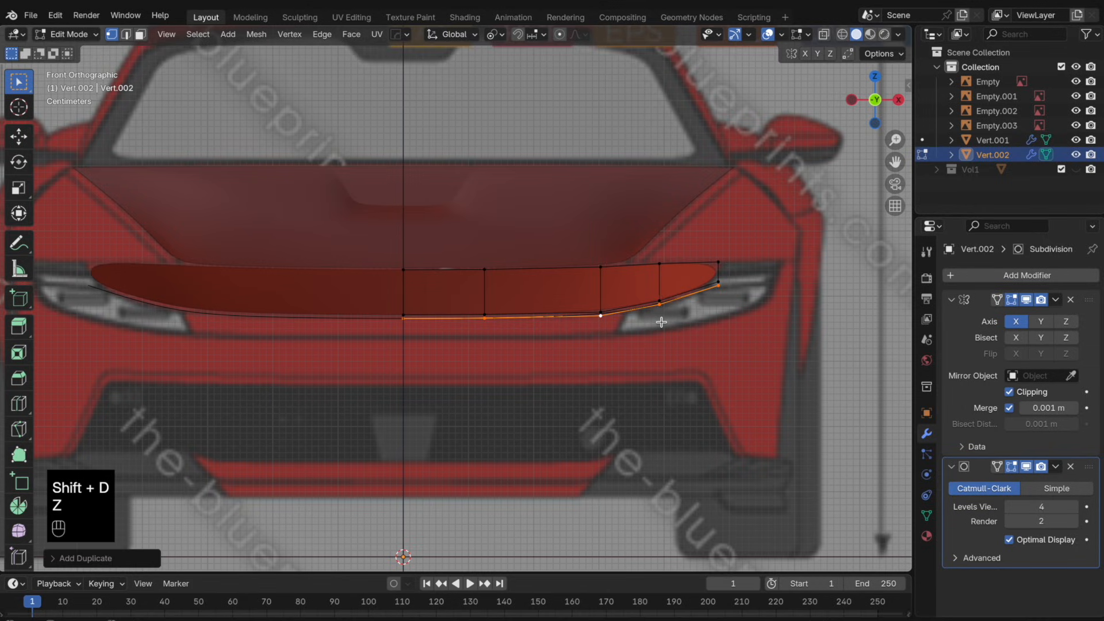
pyautogui.press('g')
pyautogui.press('z')
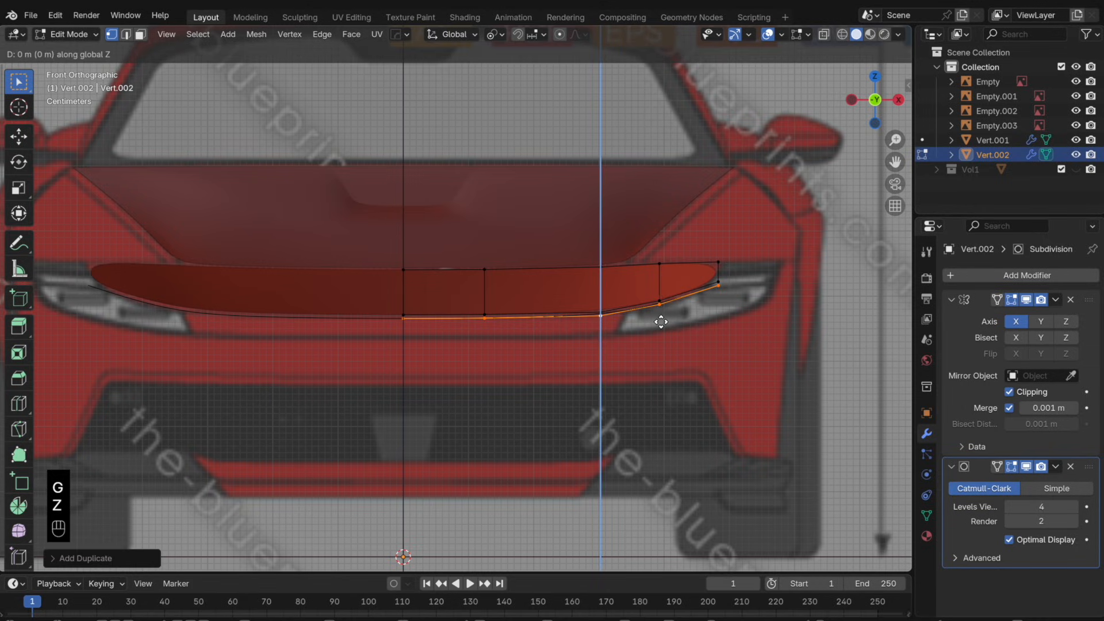
pyautogui.click(661, 321)
# - Separate the duplicated line into its own object and select it in Object Mode
pyautogui.press('p')
pyautogui.click(661, 321)
pyautogui.press('Tab')
pyautogui.click(634, 310)
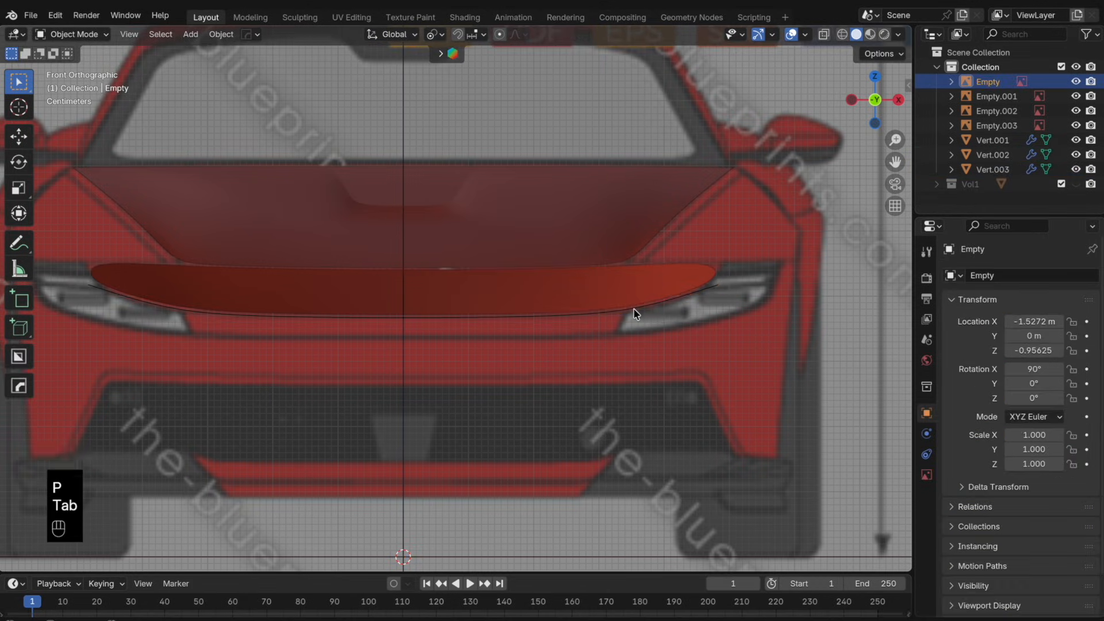
pyautogui.click(639, 309)
# - Delete the separated line's outer vertices that run up along the headlight
pyautogui.press('Tab')
pyautogui.press('x')
pyautogui.click(644, 217)
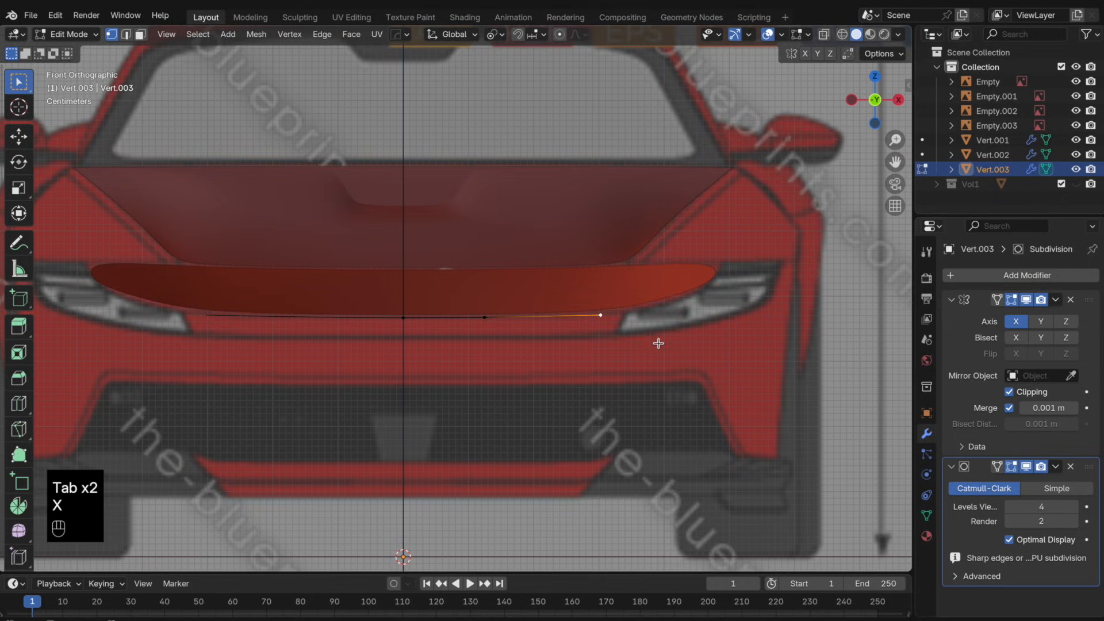
# - Move the line's end vertex about 0.038 m outward to the headlight's inner corner and shift its middle vertex outward
pyautogui.press('g')
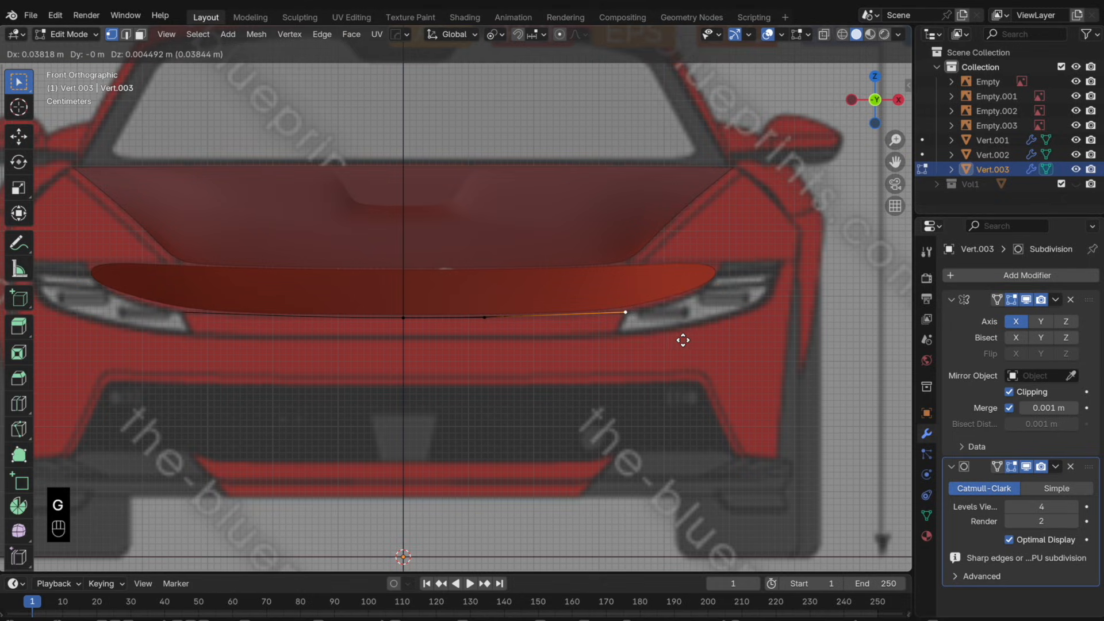
pyautogui.click(683, 341)
pyautogui.click(518, 330)
pyautogui.press('g')
pyautogui.click(554, 335)
# - In top view, move the line's end vertex about 0.015 m along Y to match the bumper's curve
pyautogui.click(660, 321)
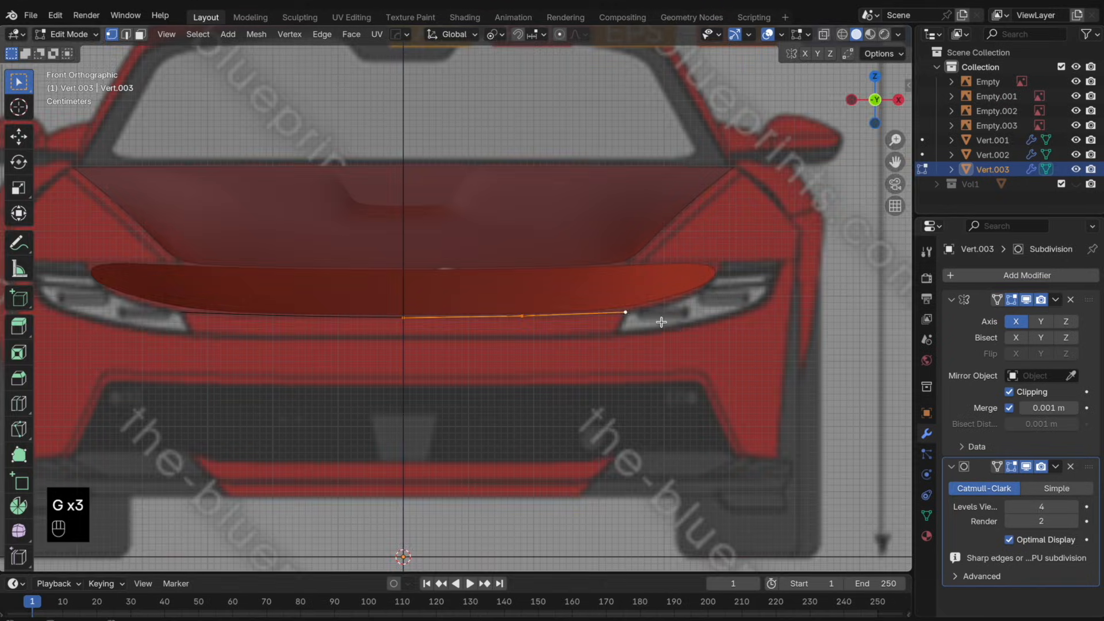
pyautogui.moveTo(661, 320); pyautogui.dragTo(524, 356, button='middle')
pyautogui.press('KP_7')
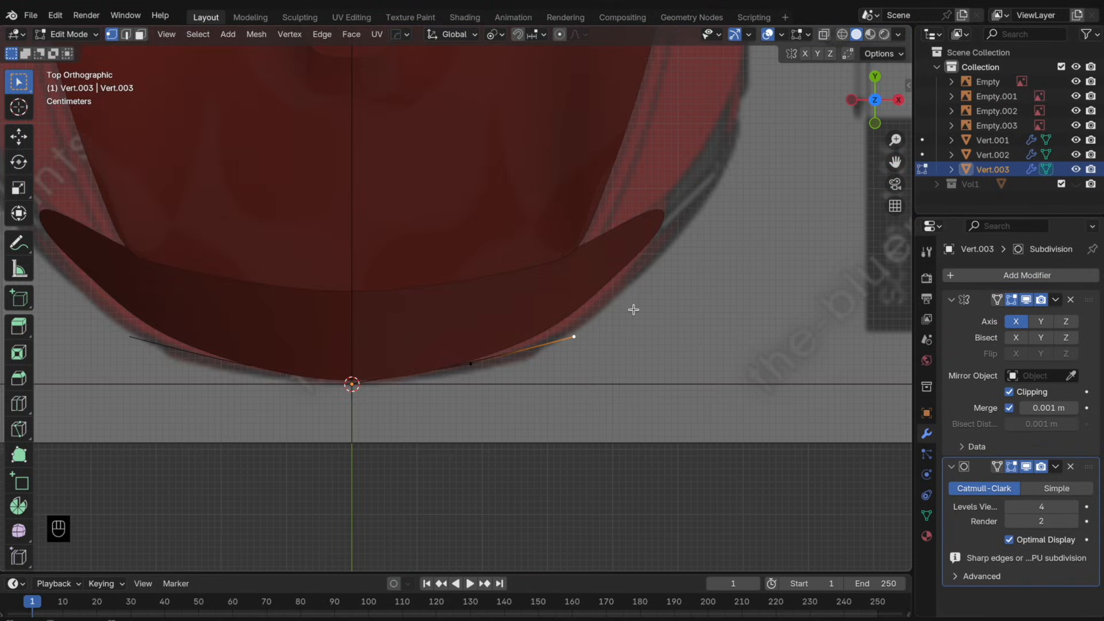
pyautogui.press('g')
pyautogui.press('y')
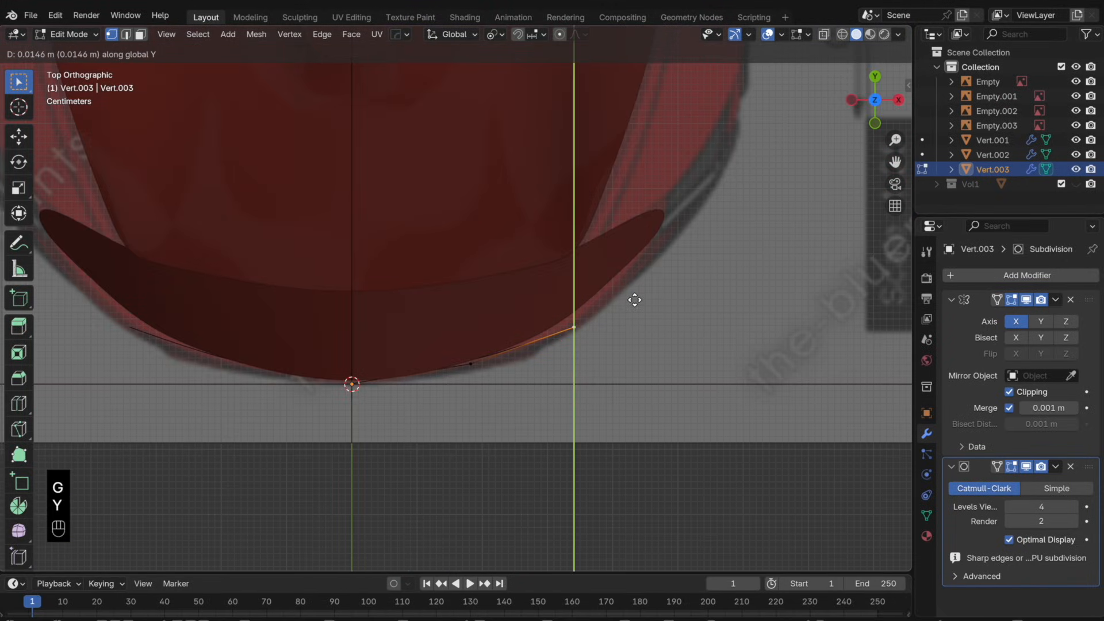
pyautogui.click(634, 299)
# - In top view, move the upper strip's front-edge vertex next to its outer end about 0.016 m forward along Y to follow the blueprint
pyautogui.press('Tab')
pyautogui.click(589, 282)
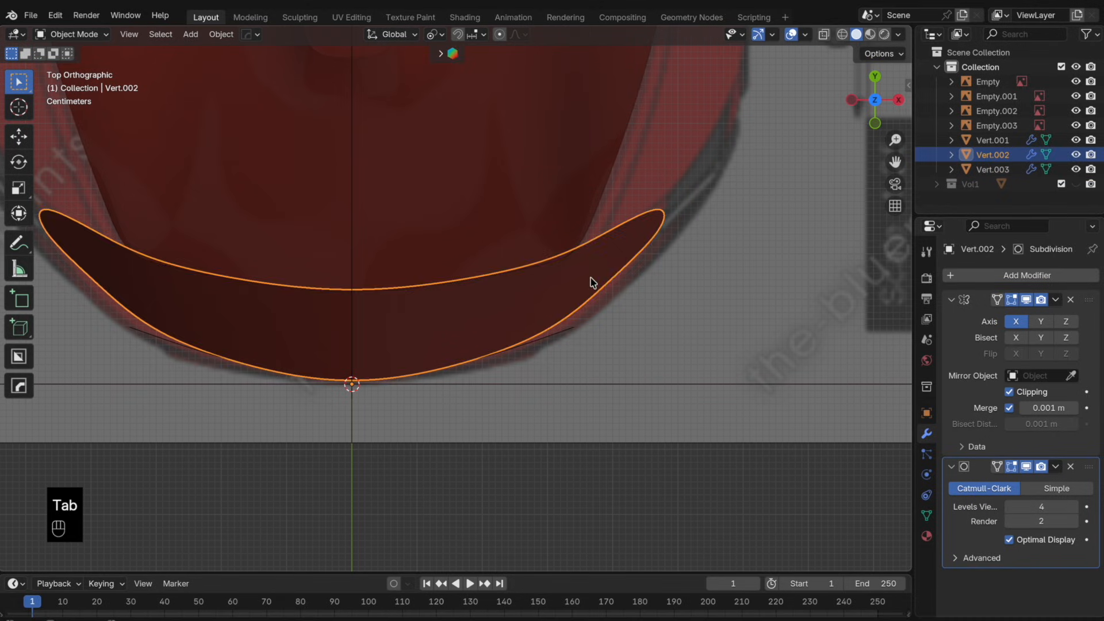
pyautogui.press('h')
pyautogui.scroll(2, 604, 289)
pyautogui.press('super+z')
pyautogui.press('Tab')
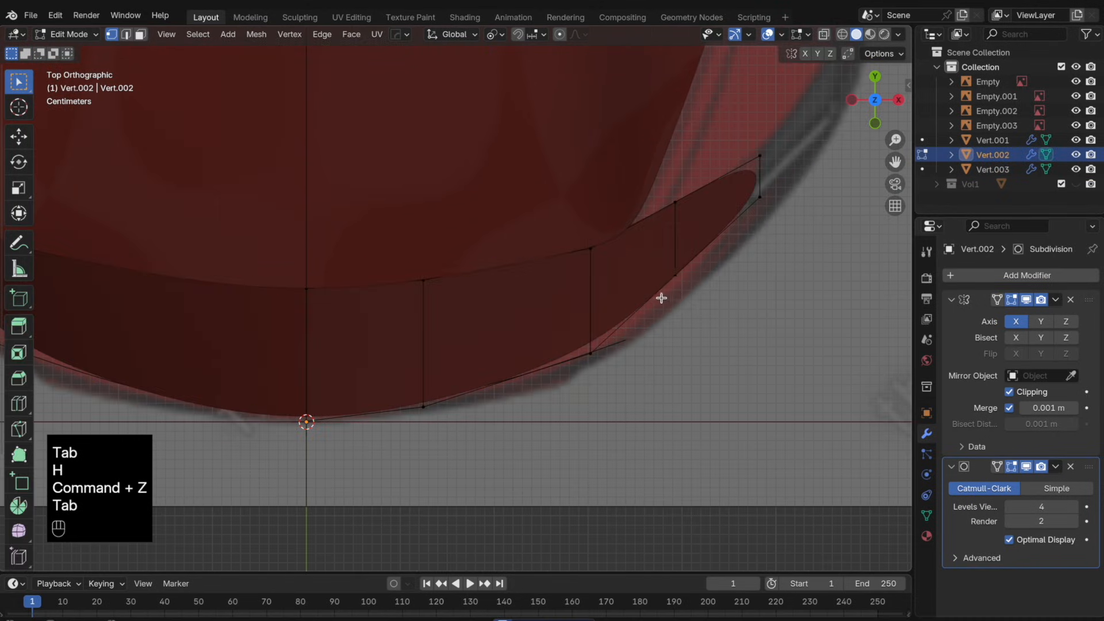
pyautogui.press('g')
pyautogui.press('y')
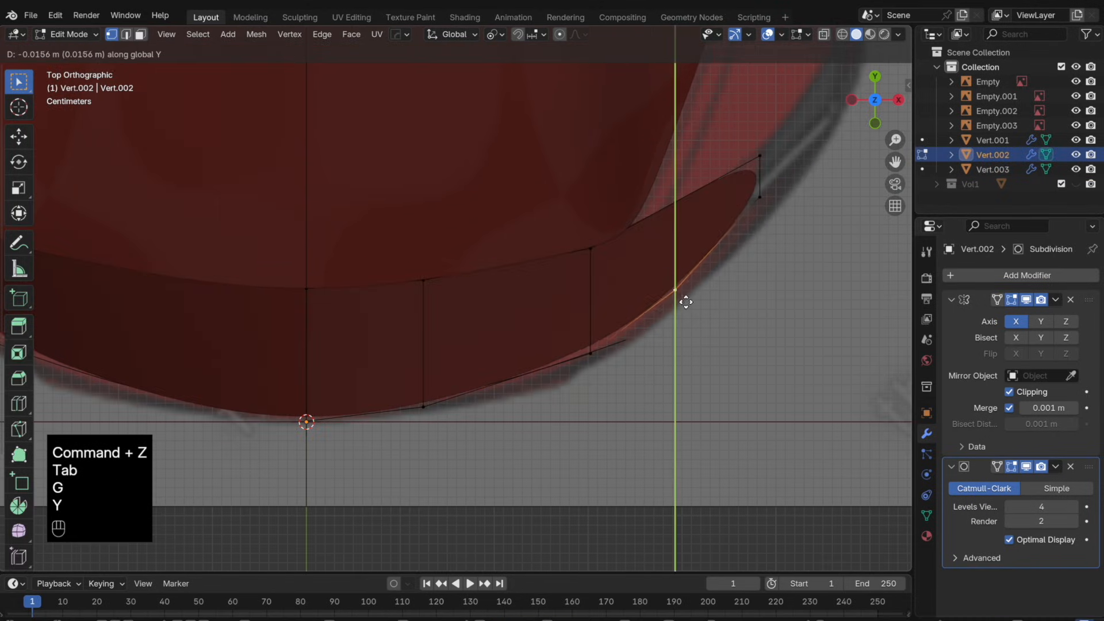
pyautogui.click(686, 302)
# - Move the matching rear-edge vertex next to the upper strip's outer end slightly forward along Y
pyautogui.click(677, 205)
pyautogui.press('g')
pyautogui.press('y')
pyautogui.click(708, 246)
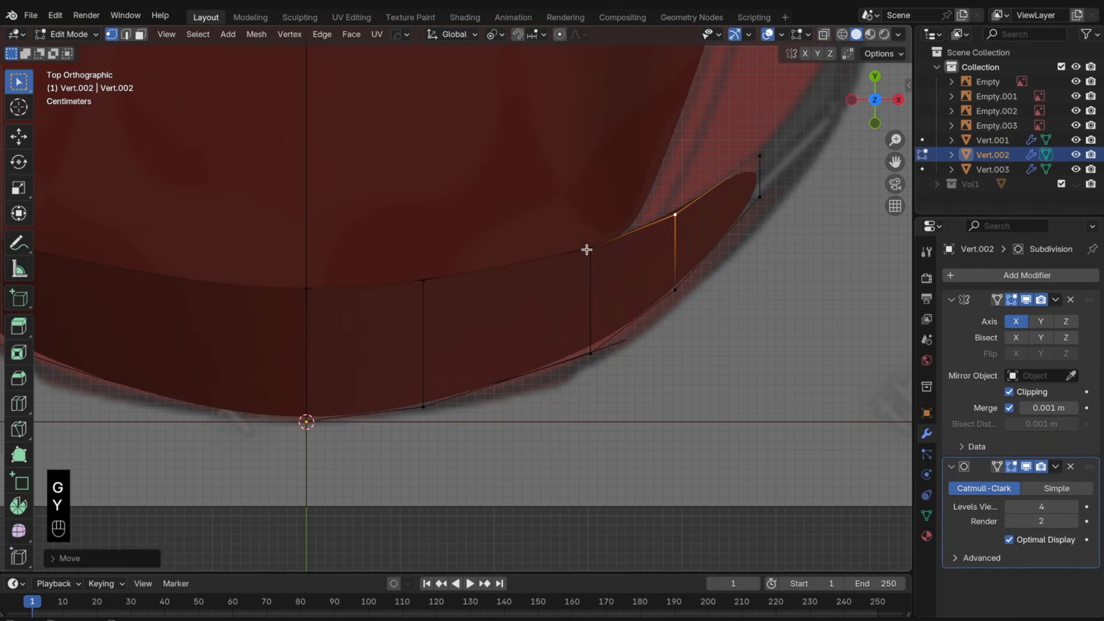
pyautogui.click(587, 249)
pyautogui.press('g')
pyautogui.press('y')
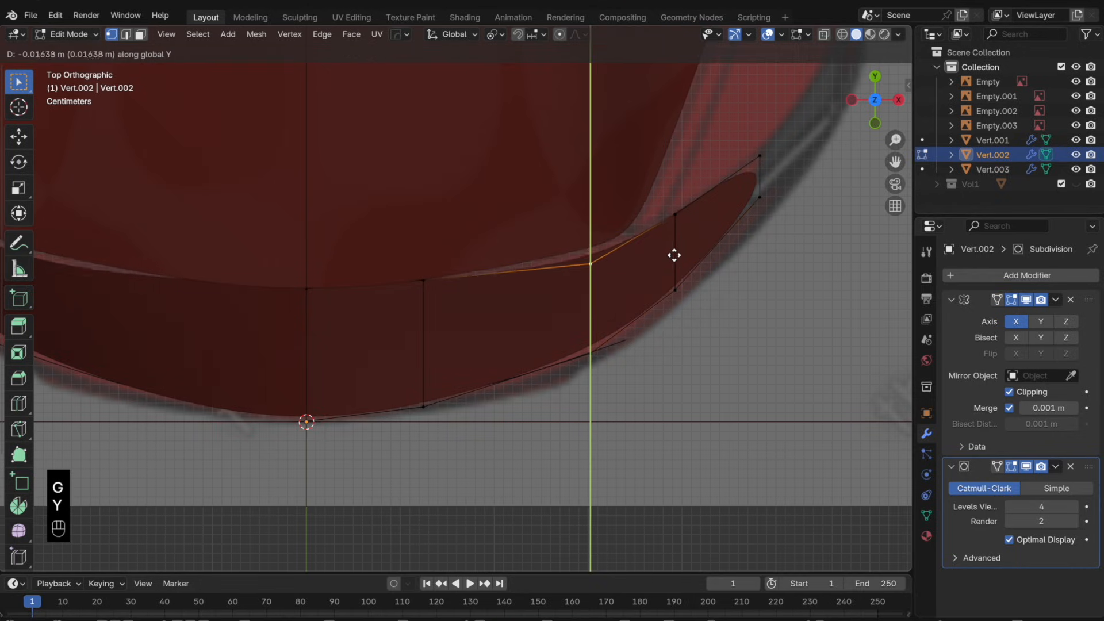
pyautogui.rightClick(674, 253)
# - Move the upper strip's three inner rear-edge vertices about 0.0016 m forward along Y to adjust its seam with the hood
pyautogui.press('g')
pyautogui.press('y')
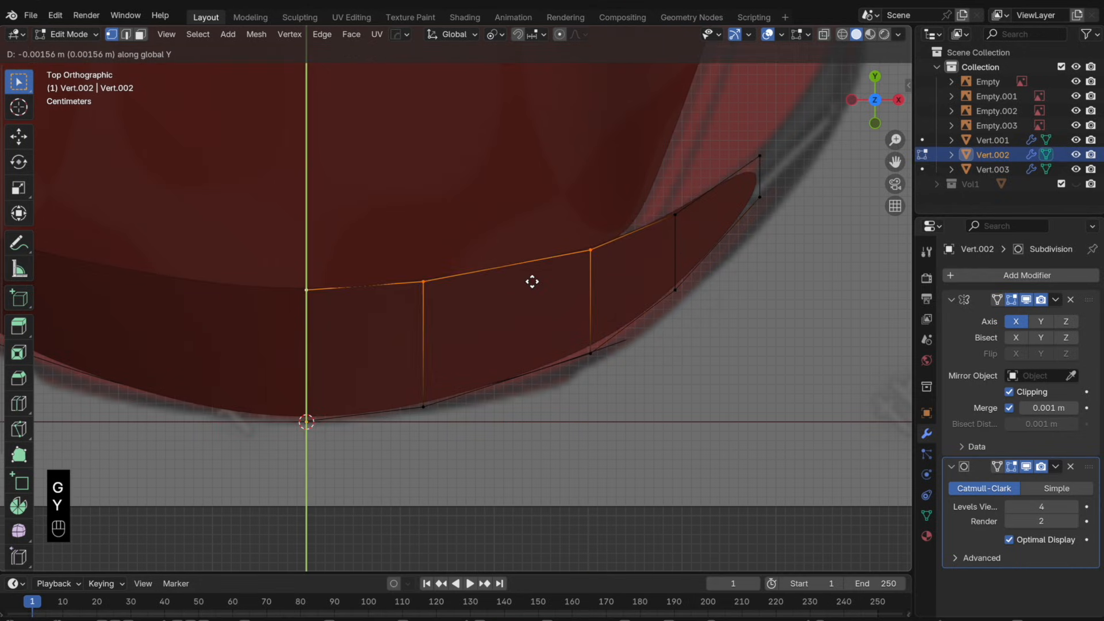
pyautogui.click(530, 281)
pyautogui.press('Tab')
pyautogui.scroll(-2, 579, 278)
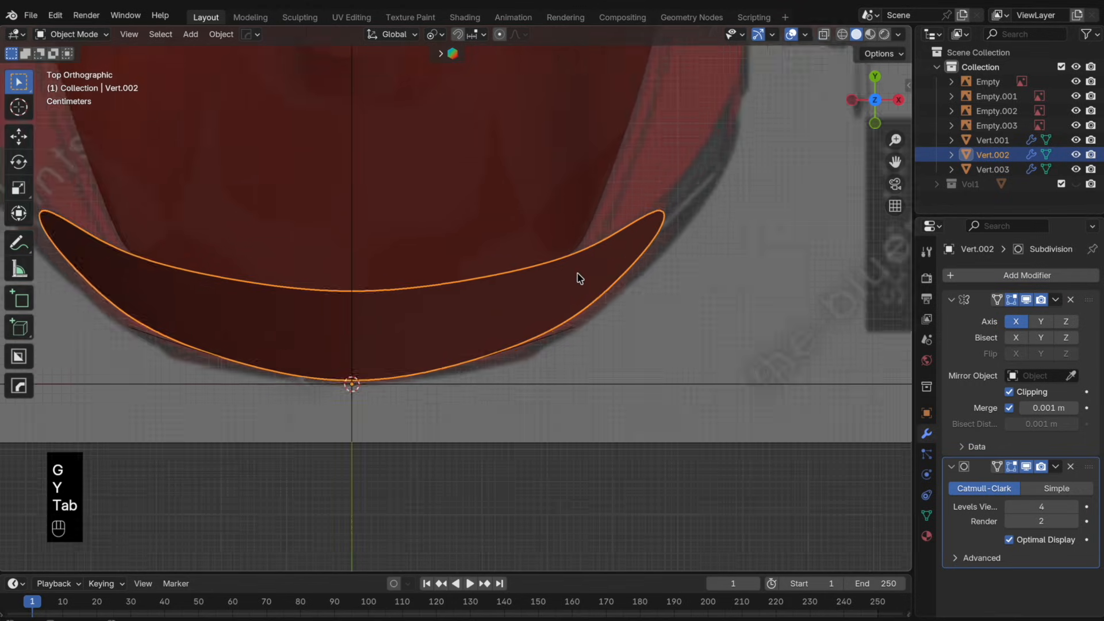
pyautogui.moveTo(578, 279); pyautogui.dragTo(558, 190, button='middle')
# - In front view, duplicate the lower bumper section's line and place the copy about 0.031 m down along Z
pyautogui.click(555, 345)
pyautogui.press('Tab')
pyautogui.press('KP_1')
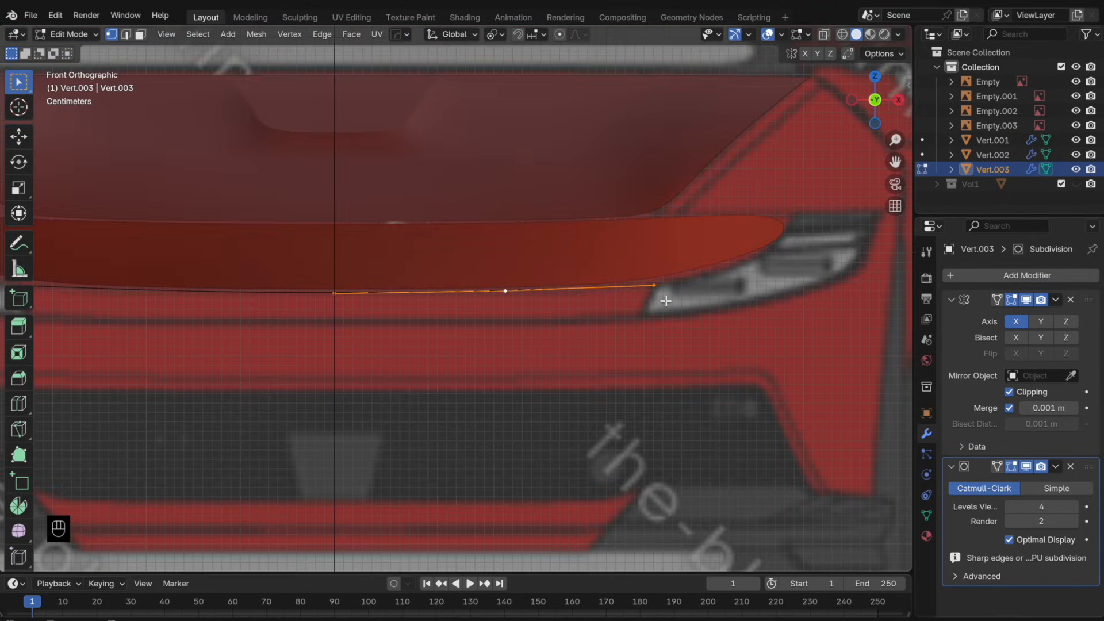
pyautogui.hotkey('shift', 'd')
pyautogui.press('z')
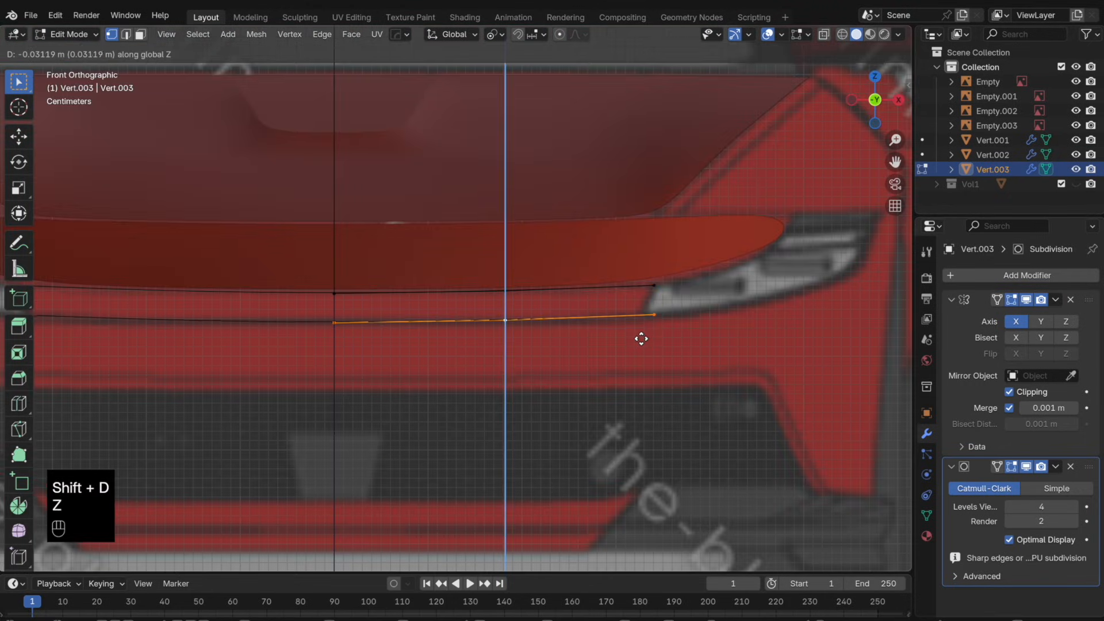
pyautogui.click(642, 340)
# - Fill the faces between the original and duplicated lines to form a narrow bumper strip
pyautogui.press('f')
pyautogui.press('f')
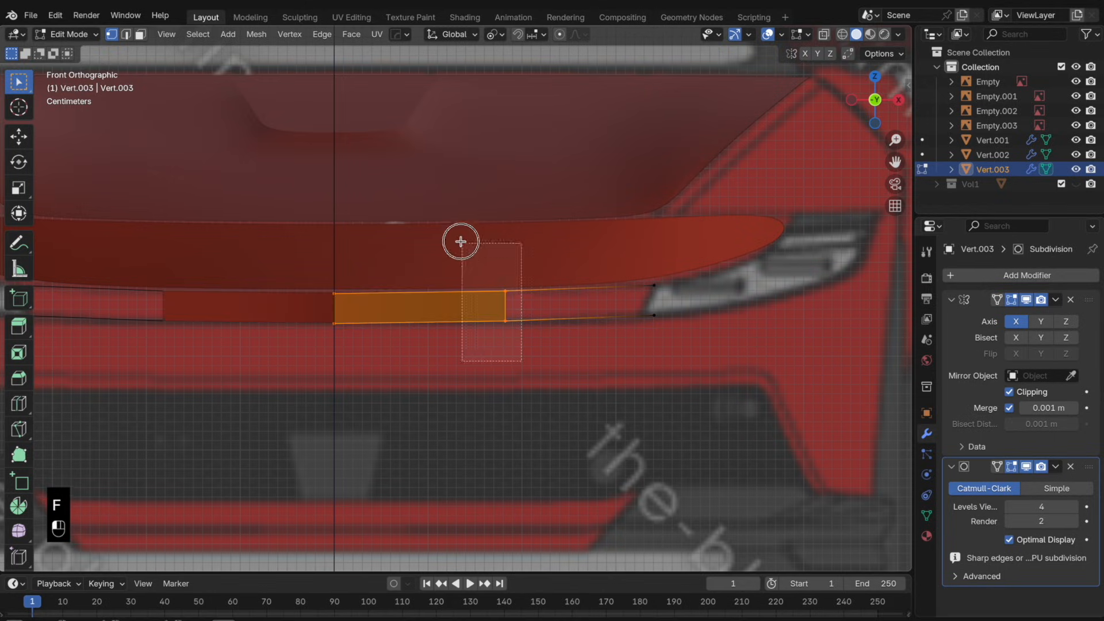
pyautogui.press('Tab')
pyautogui.press('Tab')
# - In side view, shift the new strip's lower edge along Y, add a lengthwise loop cut and adjust that loop along Y
pyautogui.keyDown('alt'); pyautogui.click(584, 324); pyautogui.keyUp('alt')
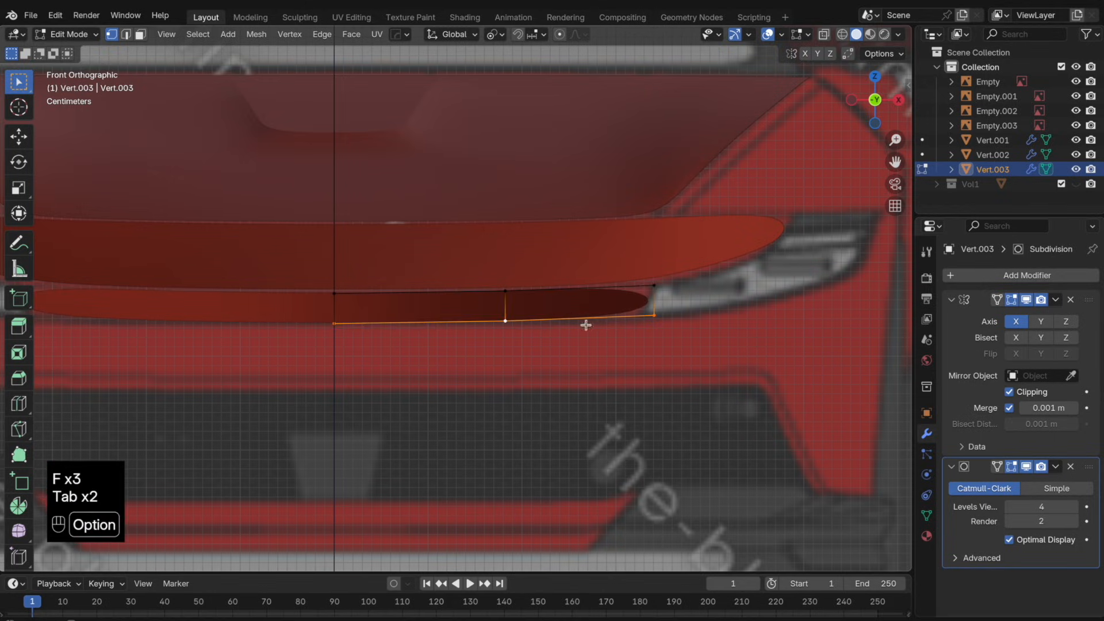
pyautogui.click(898, 100)
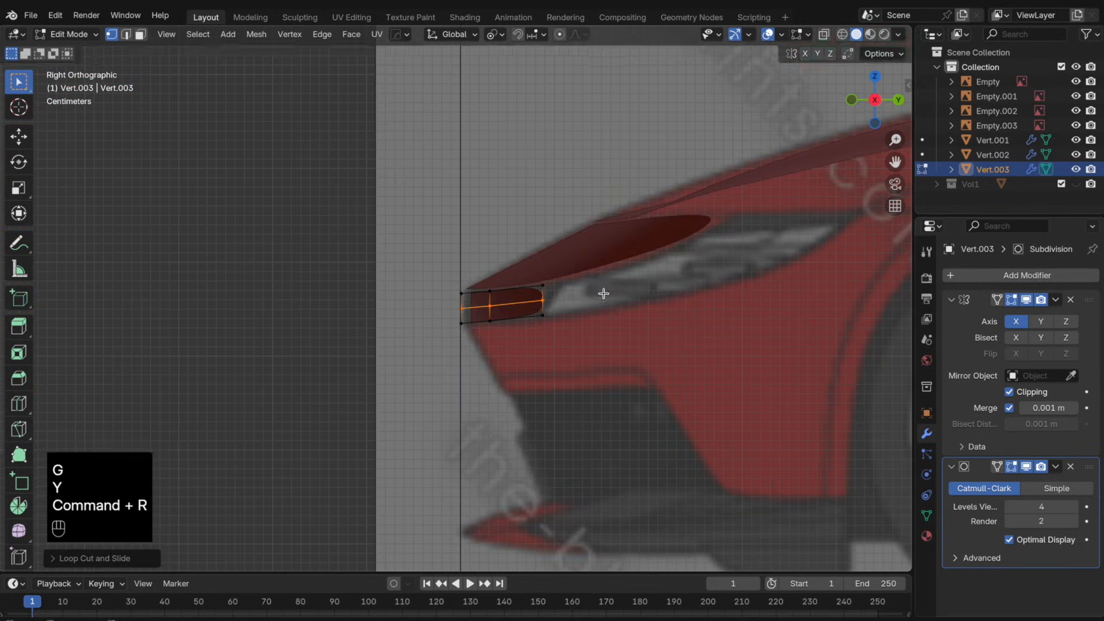
pyautogui.press('g')
pyautogui.press('y')
pyautogui.click(601, 295)
pyautogui.press('Tab')
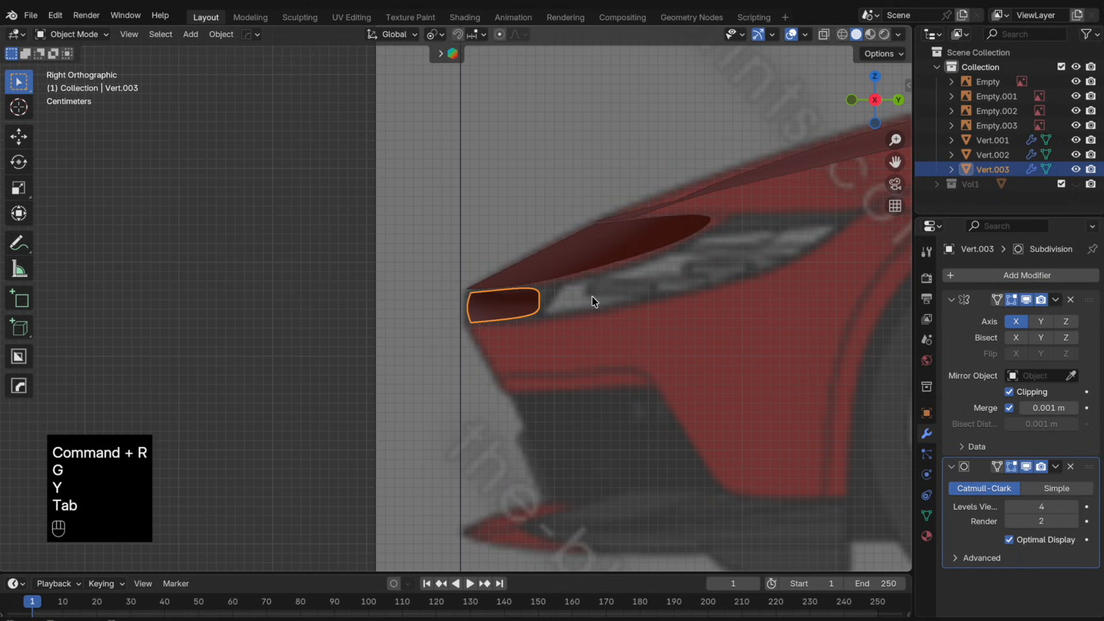
# - Extrude the new strip's lower and upper edges slightly backward along Y to give it depth
pyautogui.press('Tab')
pyautogui.hotkey('alt', 'z')
pyautogui.moveTo(571, 295); pyautogui.dragTo(594, 308, button='middle')
pyautogui.press('e')
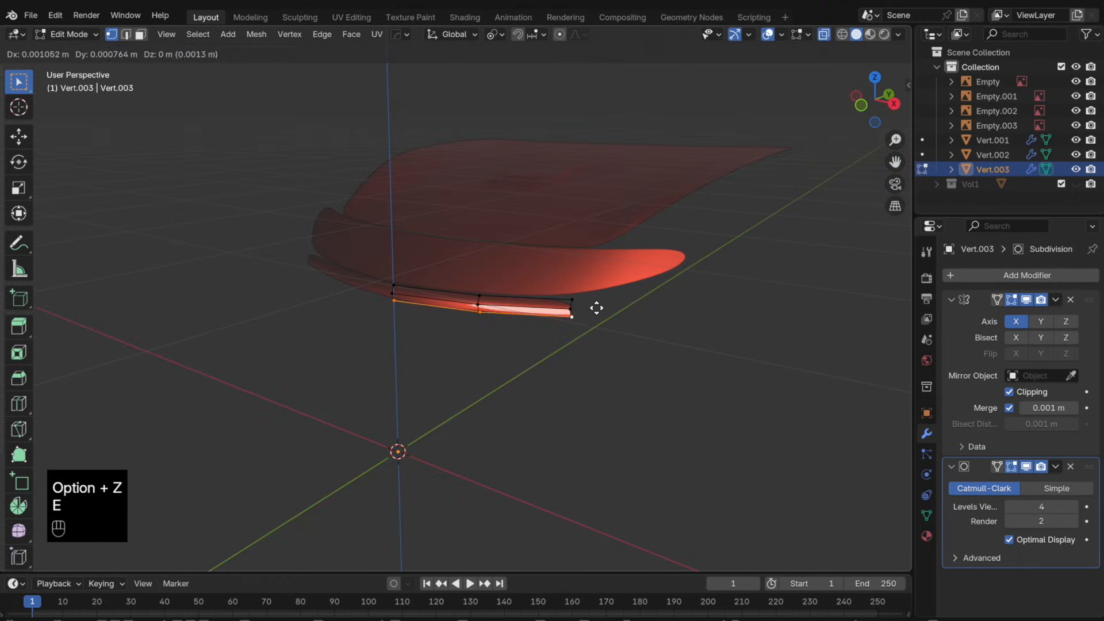
pyautogui.press('y')
pyautogui.click(598, 305)
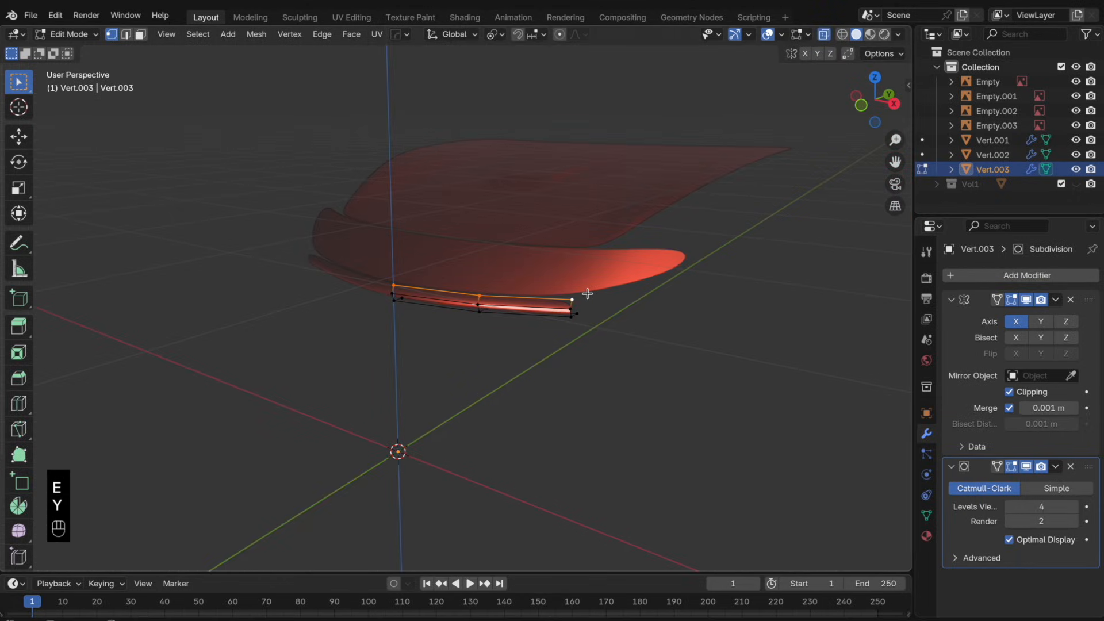
pyautogui.press('e')
pyautogui.press('y')
pyautogui.click(593, 295)
# - Recalculate the normals of the whole new strip to face outside
pyautogui.press('Tab')
pyautogui.press('a')
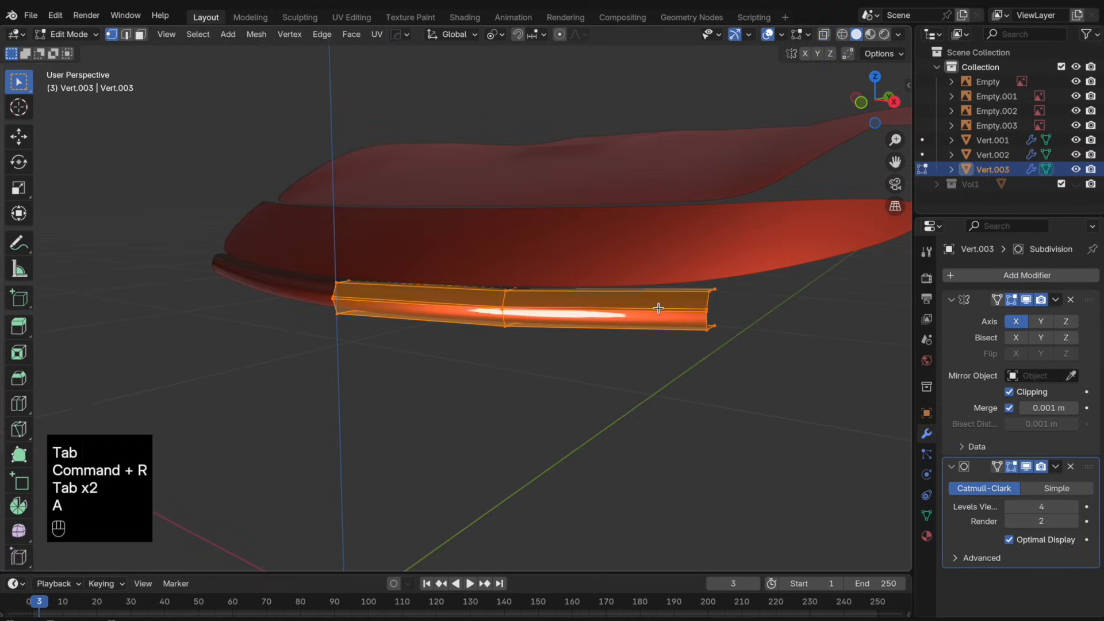
pyautogui.hotkey('shift', 'n')
pyautogui.press('Tab')
pyautogui.moveTo(619, 302); pyautogui.dragTo(716, 267, button='middle')
pyautogui.press('a')
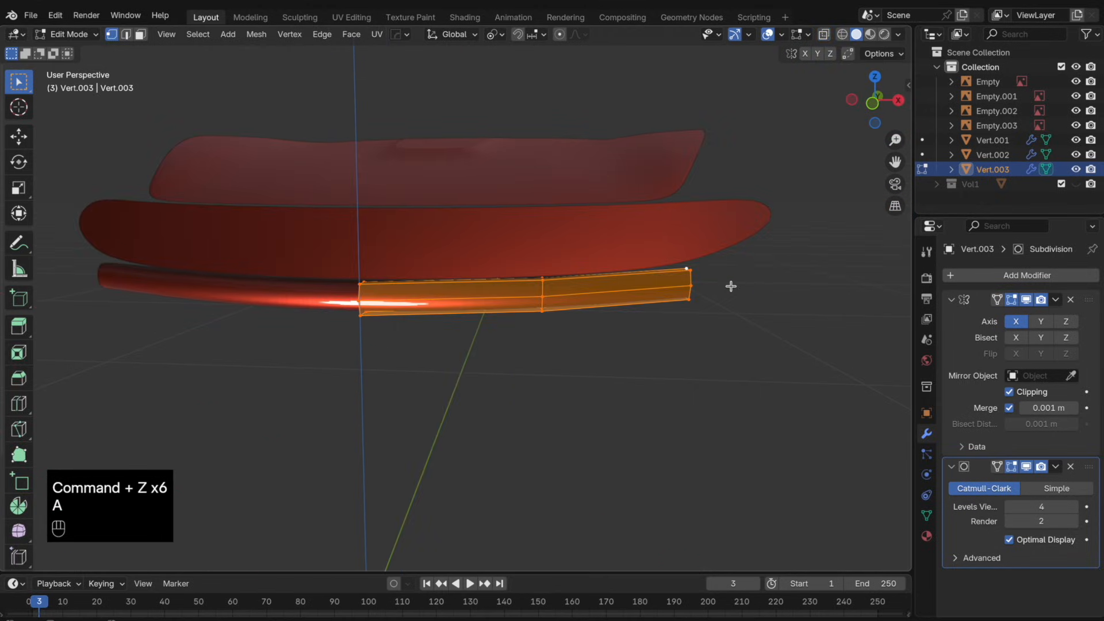
pyautogui.hotkey('shift', 'n')
pyautogui.press('Tab')
# - Dissolve the lengthwise edge loop running through the middle of the new strip
pyautogui.moveTo(733, 290)
pyautogui.mouseDown(button='middle')
pyautogui.moveTo(614, 284)
pyautogui.moveTo(712, 291)
pyautogui.mouseUp(button='middle')
pyautogui.press('Tab')
pyautogui.press('x')
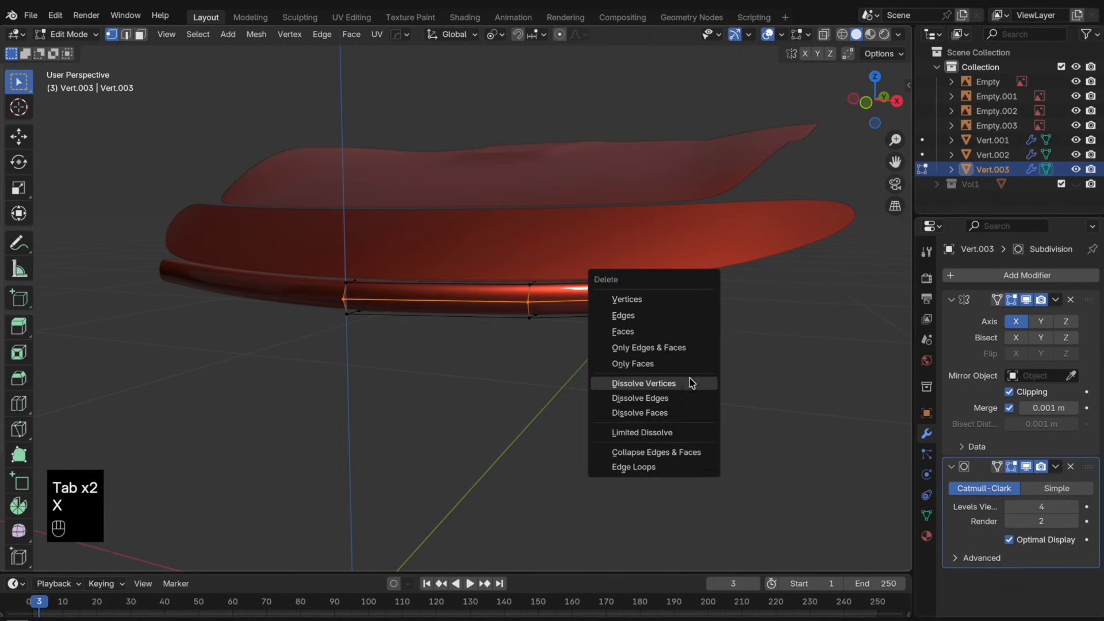
pyautogui.click(692, 392)
pyautogui.press('Tab')
pyautogui.scroll(3, 661, 308)
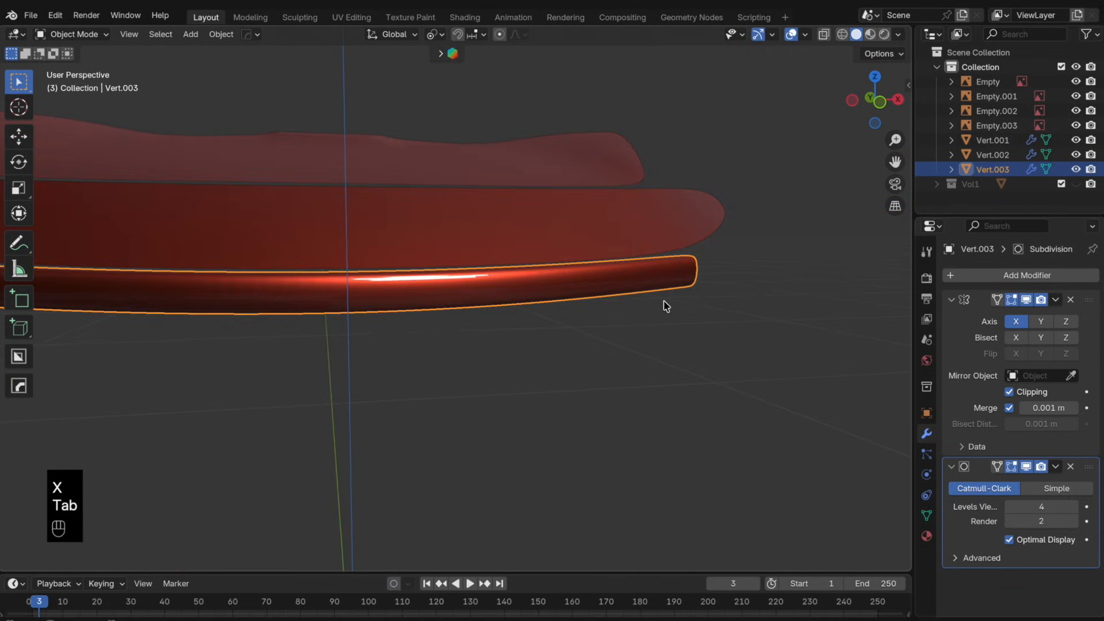
pyautogui.moveTo(663, 306); pyautogui.dragTo(608, 335, button='middle')
# - Add two lengthwise loop cuts to the new strip, one near its upper edge and one near its lower edge
pyautogui.press('Tab')
pyautogui.press('super+r')
pyautogui.press('super+r')
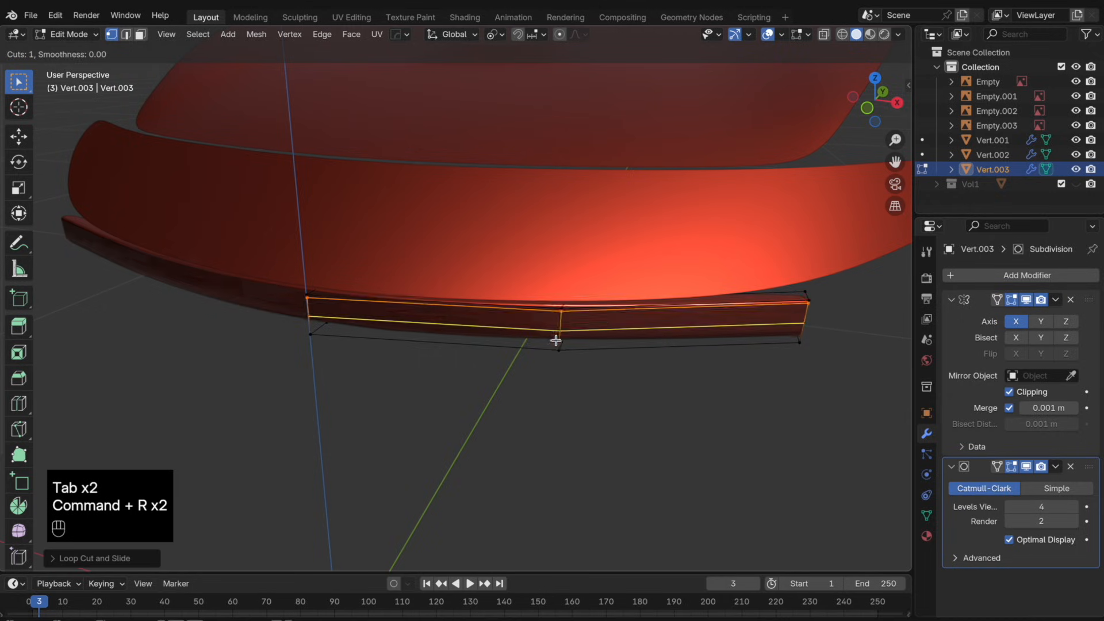
pyautogui.click(556, 338)
pyautogui.click(558, 345)
pyautogui.press('Tab')
pyautogui.moveTo(568, 330); pyautogui.dragTo(592, 288, button='middle')
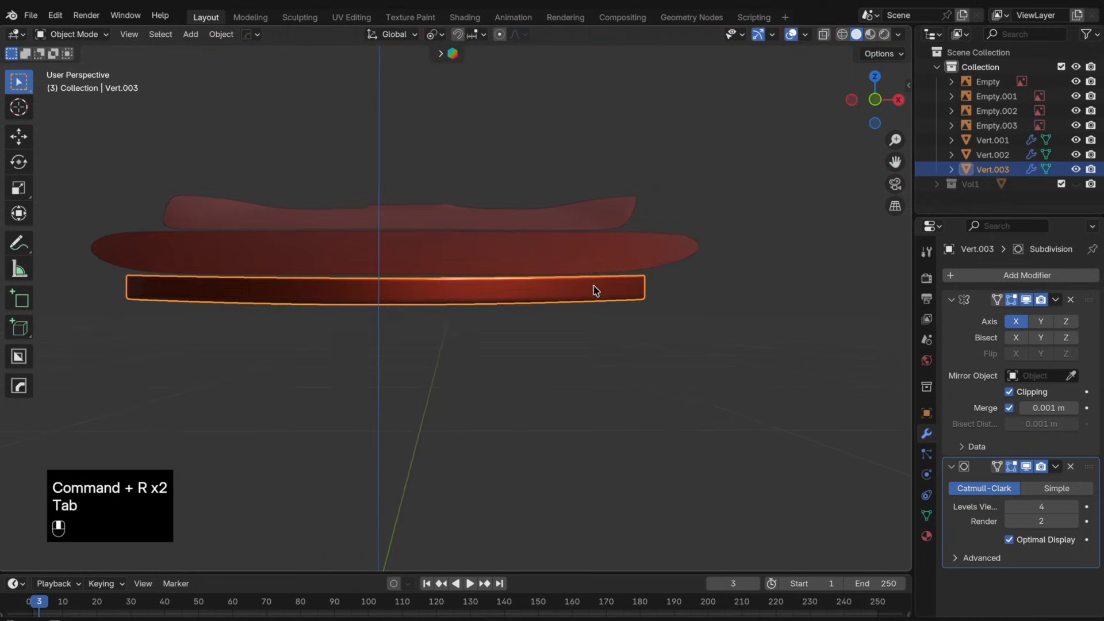
pyautogui.moveTo(710, 311); pyautogui.dragTo(606, 379, button='middle')
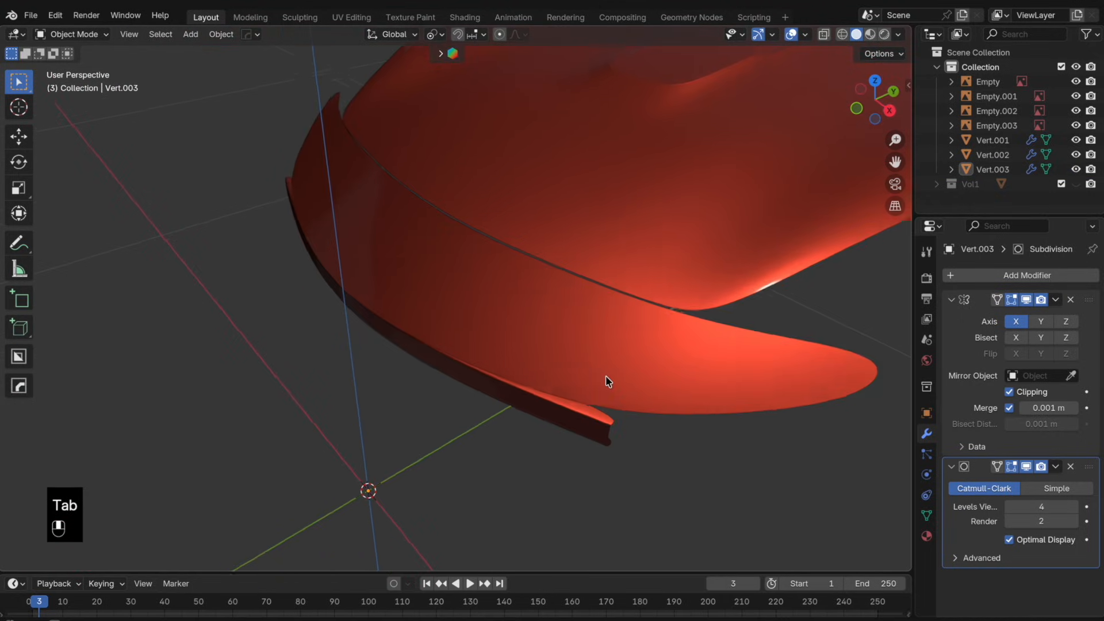
# - In top view, move the new strip's middle column of vertices about 0.007 m forward along Y to match the bumper outline
pyautogui.press('Tab')
pyautogui.hotkey('alt', 'z')
pyautogui.press('g')
pyautogui.press('y')
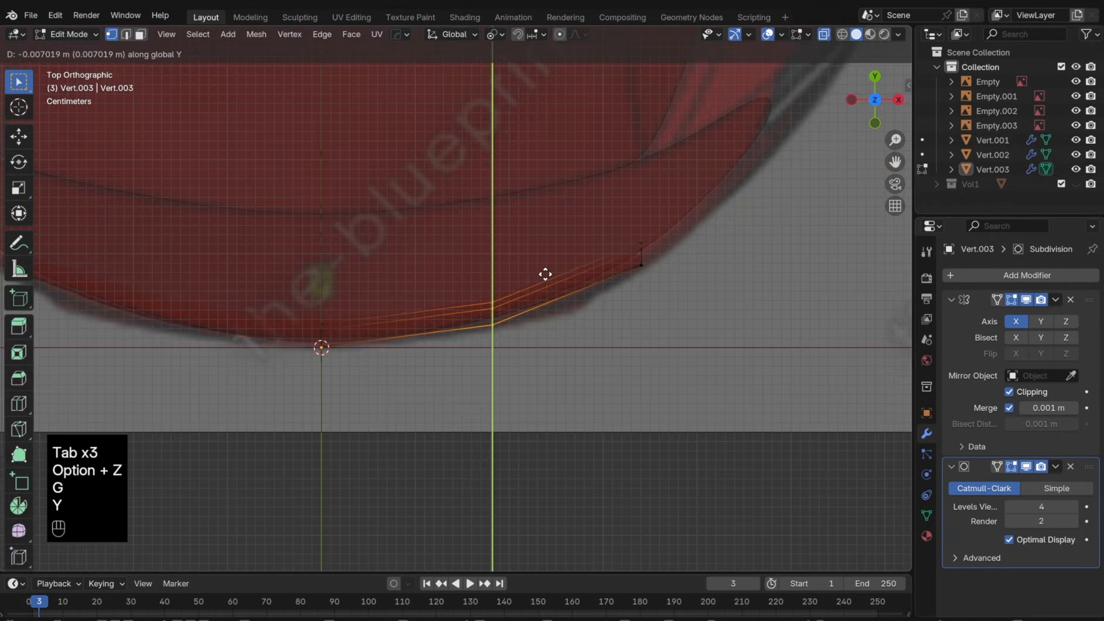
pyautogui.click(545, 275)
pyautogui.press('Tab')
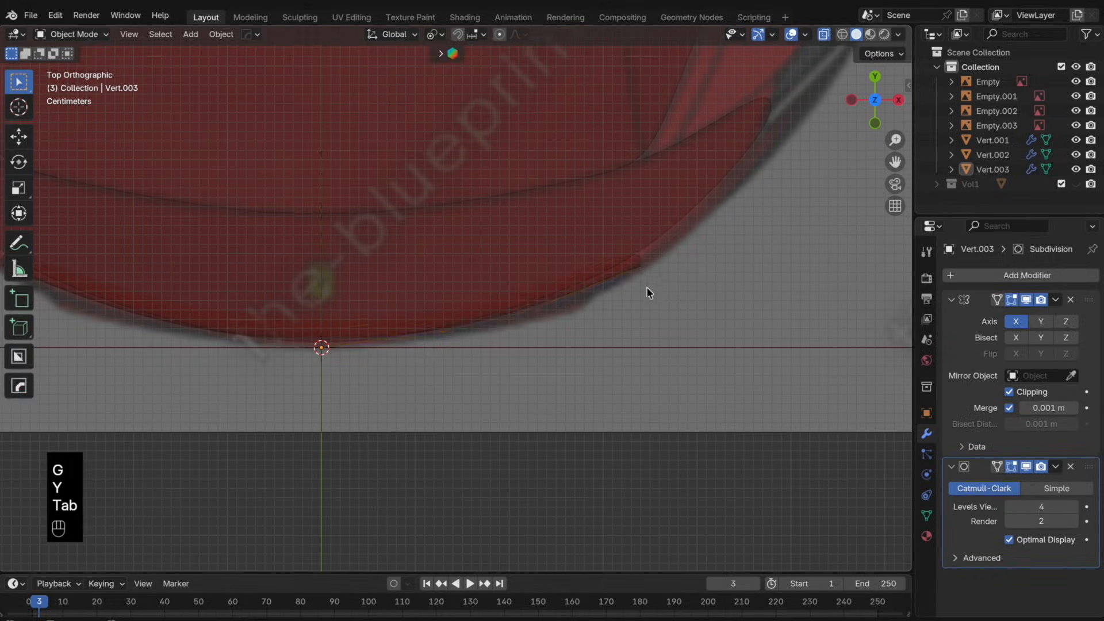
pyautogui.hotkey('alt', 'z')
pyautogui.moveTo(649, 293); pyautogui.dragTo(637, 133, button='middle')
# - Apply Shade Smooth to the new bumper strip
pyautogui.click(498, 291)
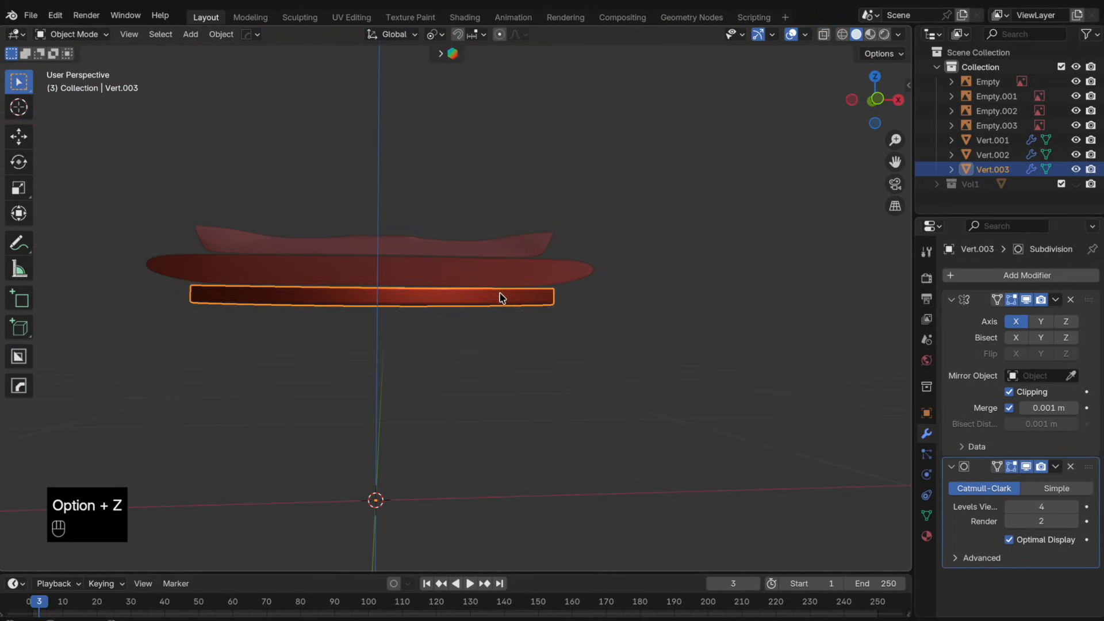
pyautogui.scroll(2, 503, 298)
pyautogui.rightClick(505, 299)
pyautogui.click(510, 300)
pyautogui.scroll(2, 472, 394)
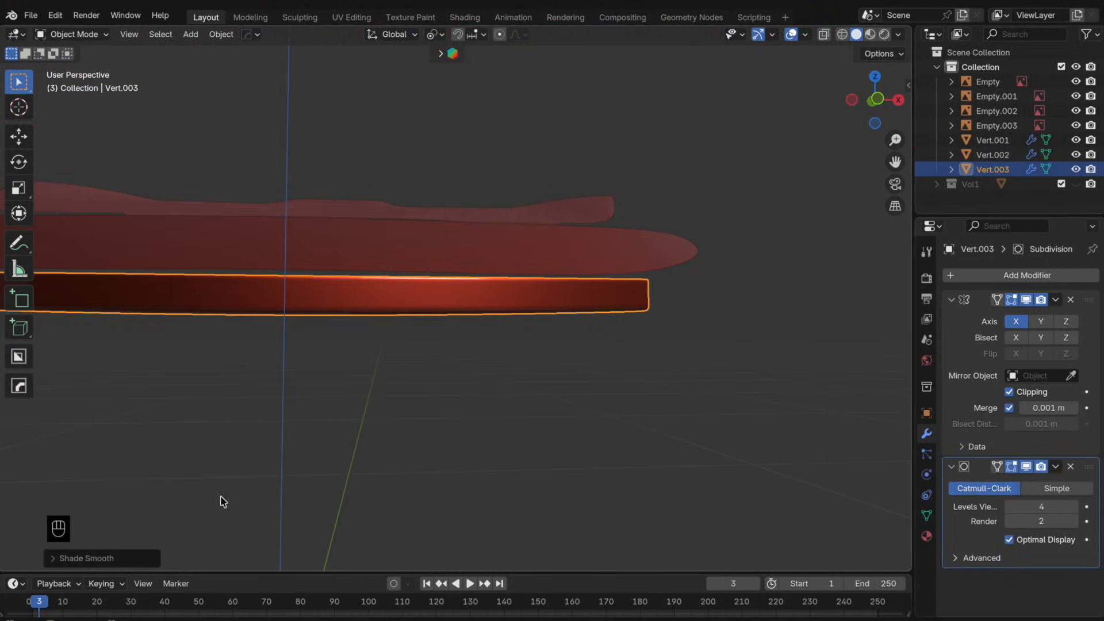
# - Switch to the web browser, examine the front-view Ferrari Amalfi photo from Ferrari.com and return to Blender
pyautogui.click(135, 620)
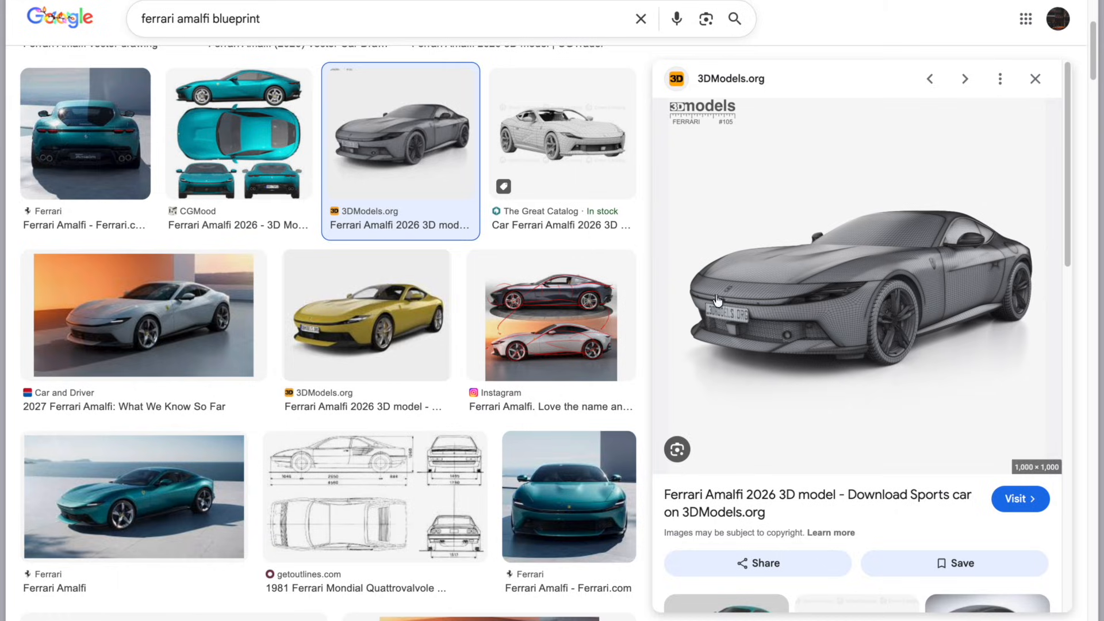
pyautogui.click(570, 496)
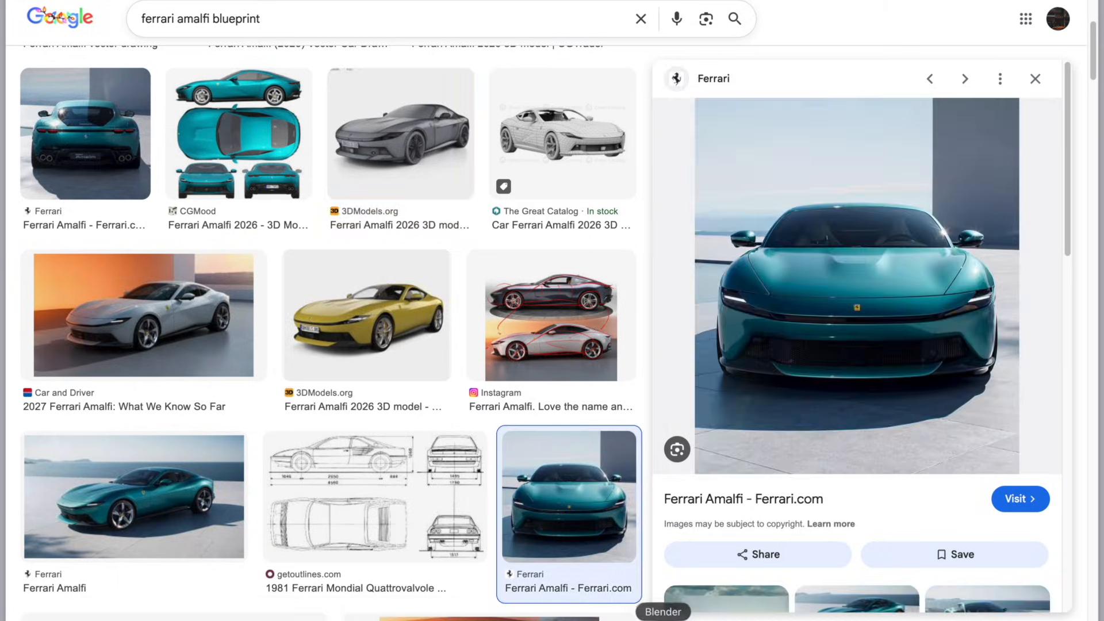
pyautogui.click(663, 619)
# - Move the lower vertices at the new strip's outer end backward along Y to slope its face
pyautogui.press('Tab')
pyautogui.moveTo(580, 393)
pyautogui.mouseDown(button='middle')
pyautogui.moveTo(683, 433)
pyautogui.moveTo(574, 406)
pyautogui.mouseUp(button='middle')
pyautogui.hotkey('alt', 'z')
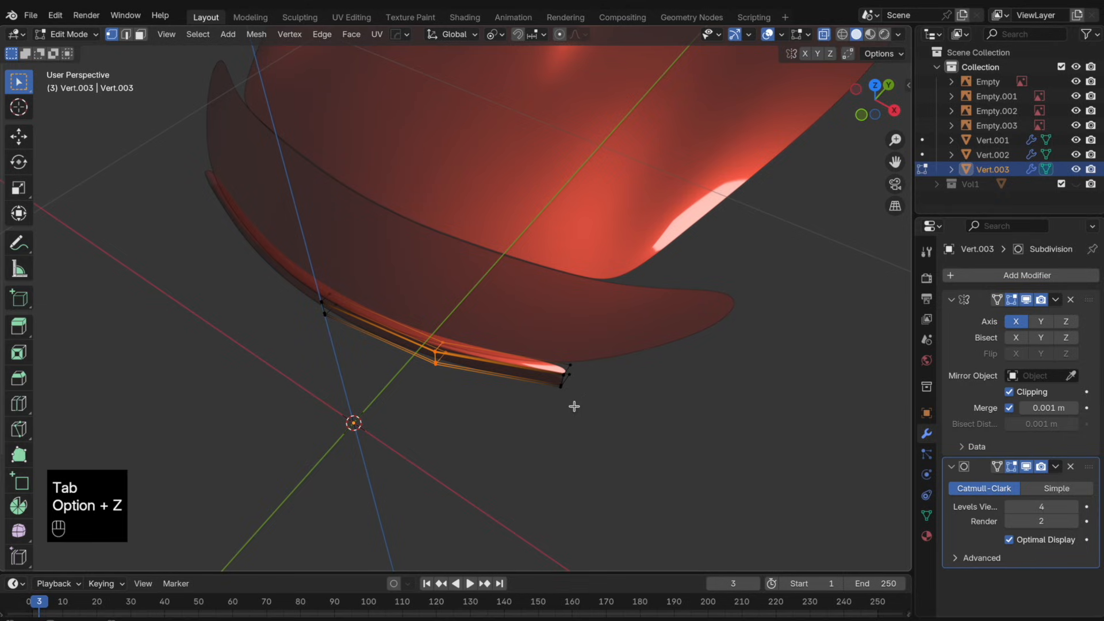
pyautogui.moveTo(539, 380); pyautogui.dragTo(582, 397)
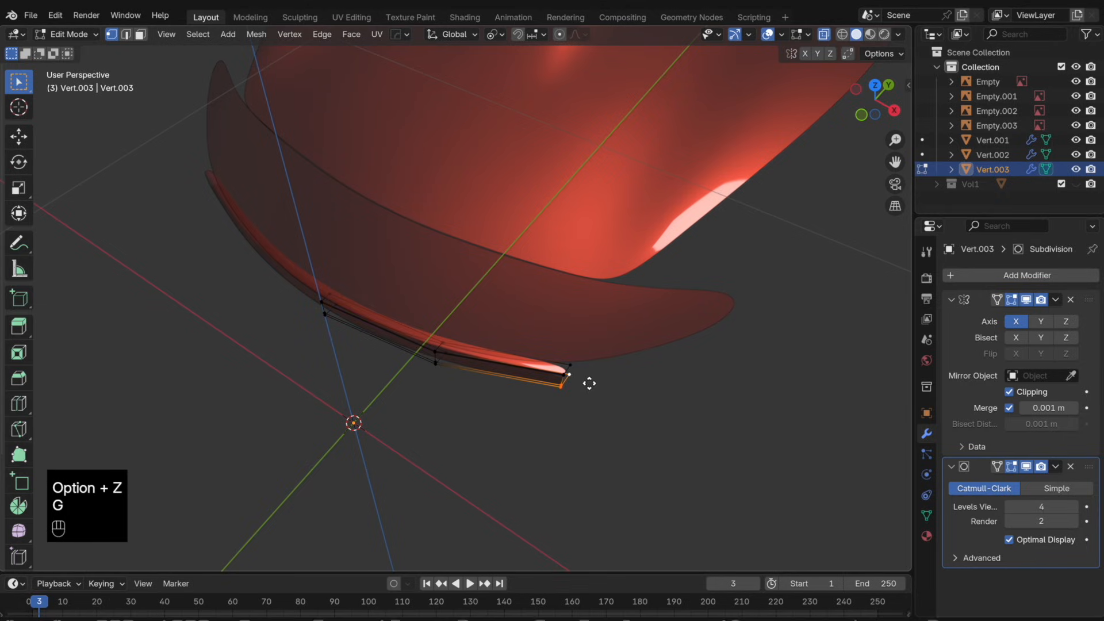
pyautogui.press('y')
pyautogui.moveTo(573, 365); pyautogui.dragTo(500, 309, button='middle')
# - Move the new strip's lower middle vertices backward along Y to continue the slope
pyautogui.moveTo(519, 361); pyautogui.dragTo(479, 339)
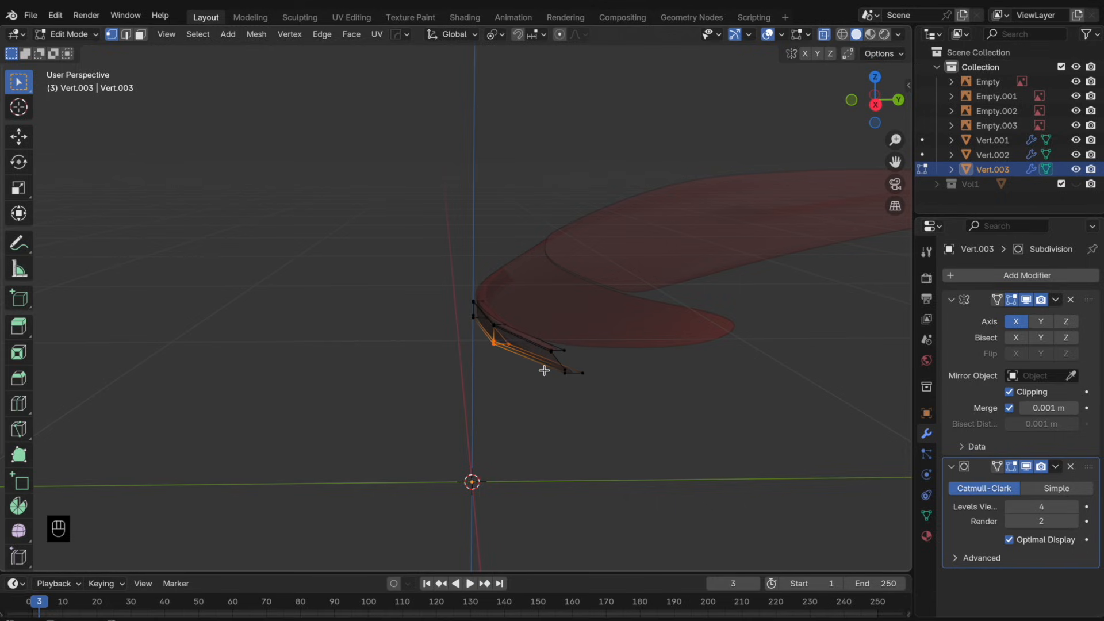
pyautogui.press('g')
pyautogui.press('y')
pyautogui.moveTo(595, 341); pyautogui.dragTo(547, 353, button='middle')
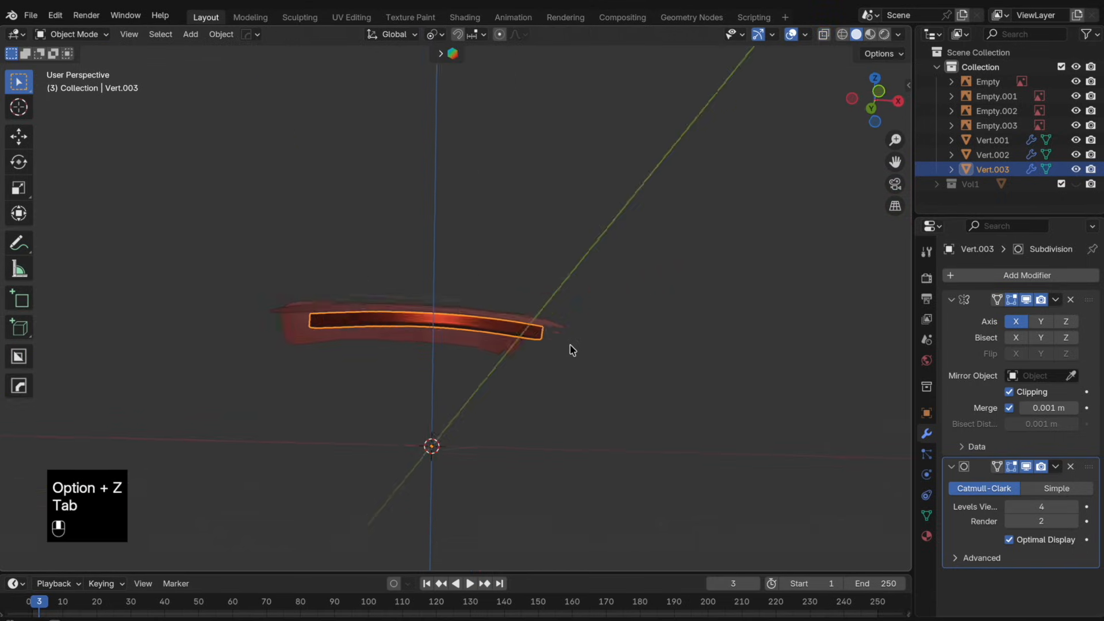
# - Move the new strip's lower vertices at the centre line about 0.0036 m backward along Y and fine-tune their Y position
pyautogui.scroll(3, 547, 353)
pyautogui.scroll(1, 443, 390)
pyautogui.moveTo(443, 390); pyautogui.dragTo(464, 413, button='middle')
pyautogui.press('Tab')
pyautogui.hotkey('alt', 'z')
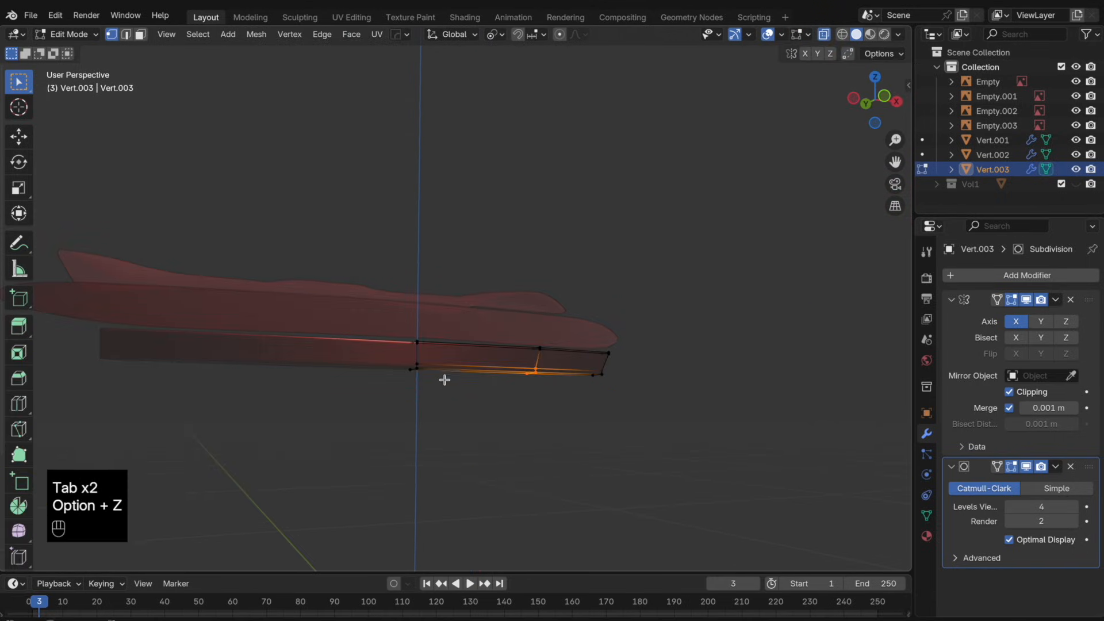
pyautogui.moveTo(444, 376); pyautogui.dragTo(373, 352)
pyautogui.hotkey('alt', 'z')
pyautogui.press('g')
pyautogui.press('y')
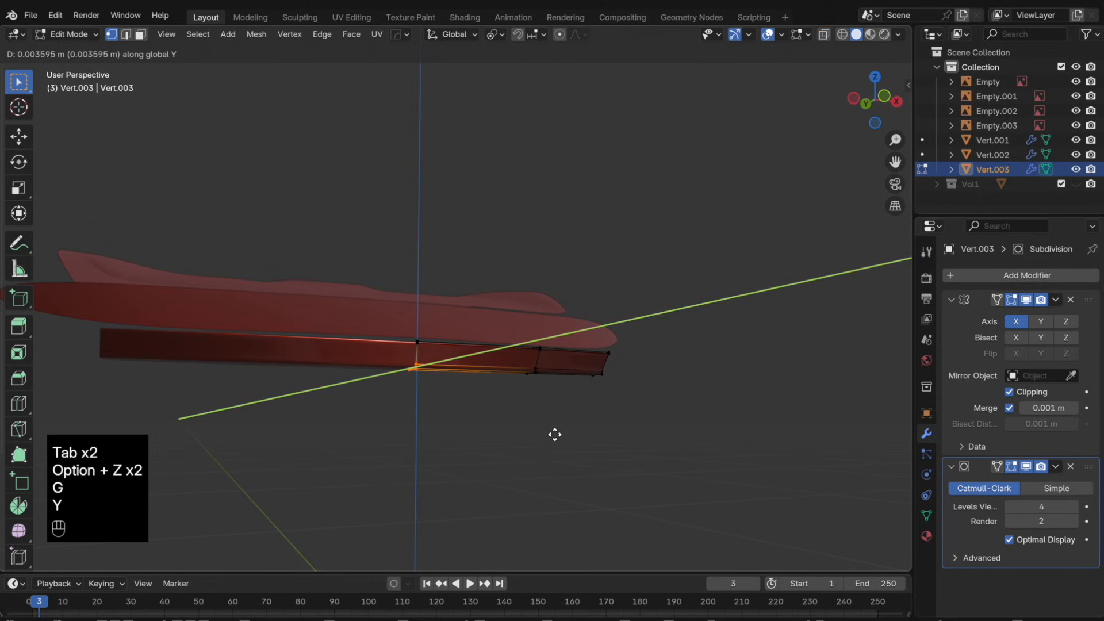
pyautogui.click(555, 435)
pyautogui.press('g')
pyautogui.press('y')
pyautogui.click(555, 436)
pyautogui.press('Tab')
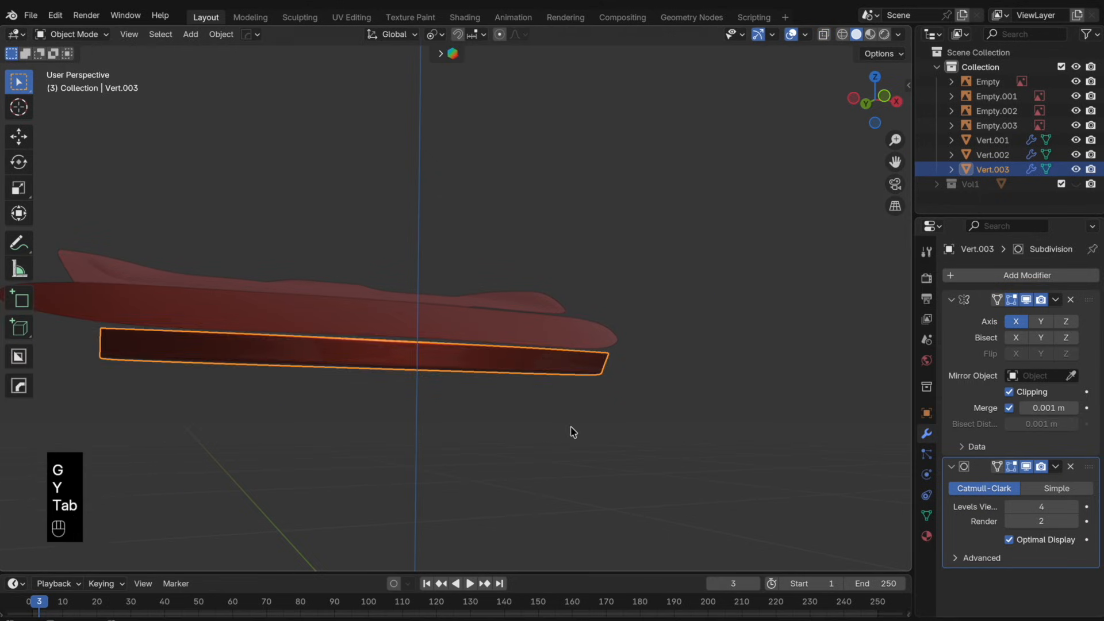
# - Add a loop cut in the outer section of the narrow strip under the bumper and shift it along Y to curve the strip
pyautogui.moveTo(572, 432)
pyautogui.mouseDown(button='middle')
pyautogui.moveTo(440, 466)
pyautogui.moveTo(454, 389)
pyautogui.moveTo(577, 440)
pyautogui.mouseUp(button='middle')
pyautogui.press('Tab')
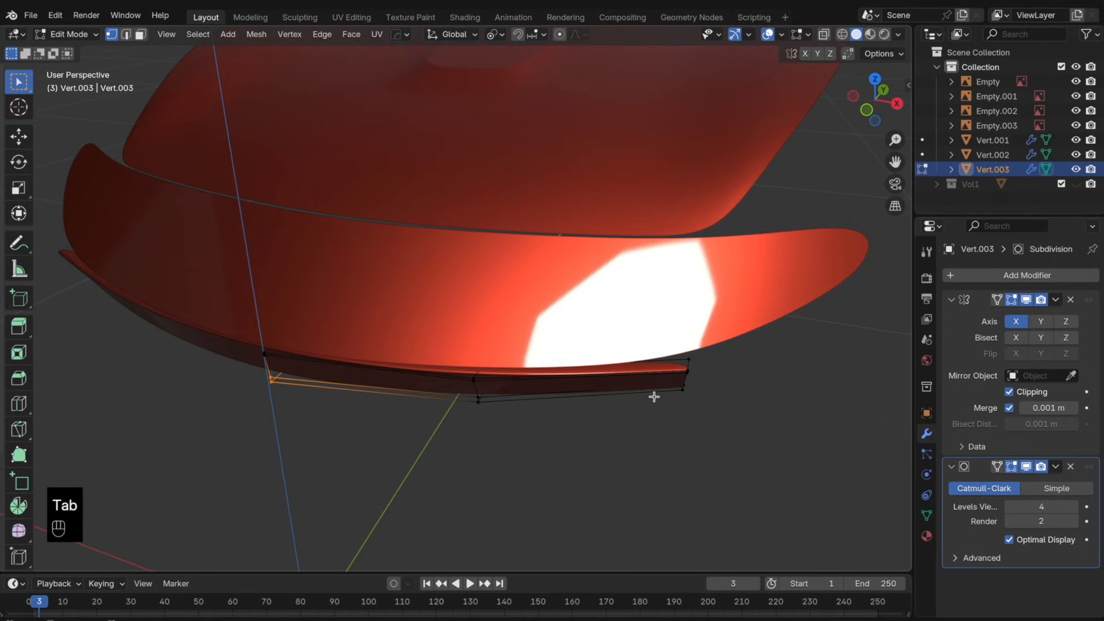
pyautogui.press('super+r')
pyautogui.click(656, 396)
pyautogui.rightClick(710, 370)
pyautogui.press('g')
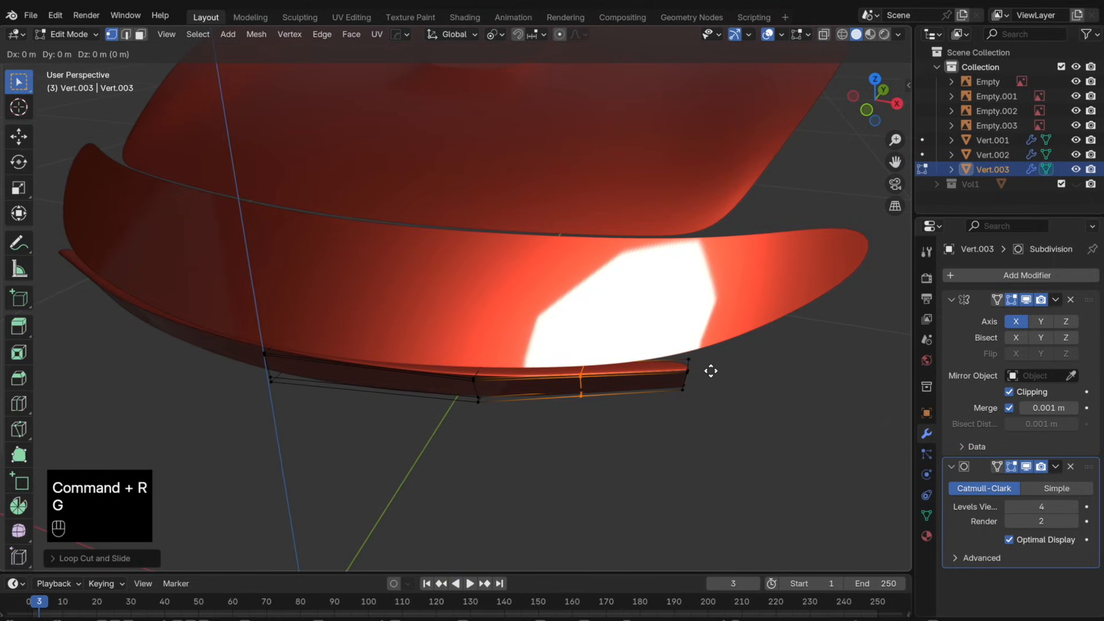
pyautogui.press('y')
pyautogui.click(711, 375)
# - Slide the narrow strip's middle edge loop toward the centre line and adjust its position along Y to even out the curve
pyautogui.moveTo(592, 387); pyautogui.dragTo(520, 420, button='middle')
pyautogui.hotkey('alt', 'z')
pyautogui.moveTo(520, 420); pyautogui.dragTo(453, 350)
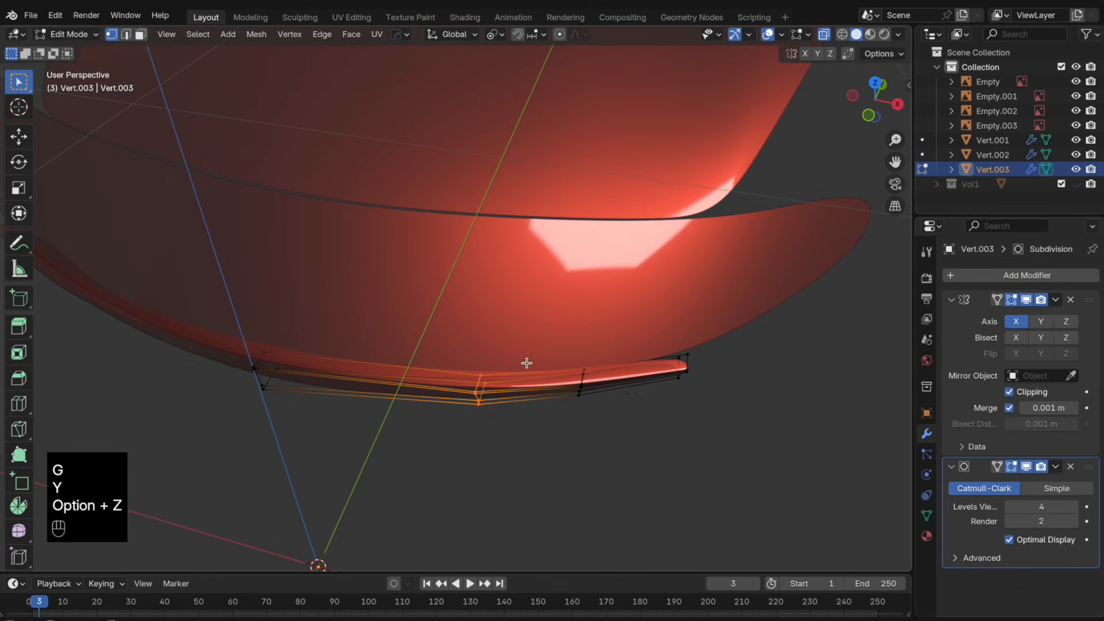
pyautogui.moveTo(630, 396); pyautogui.dragTo(700, 310, button='middle')
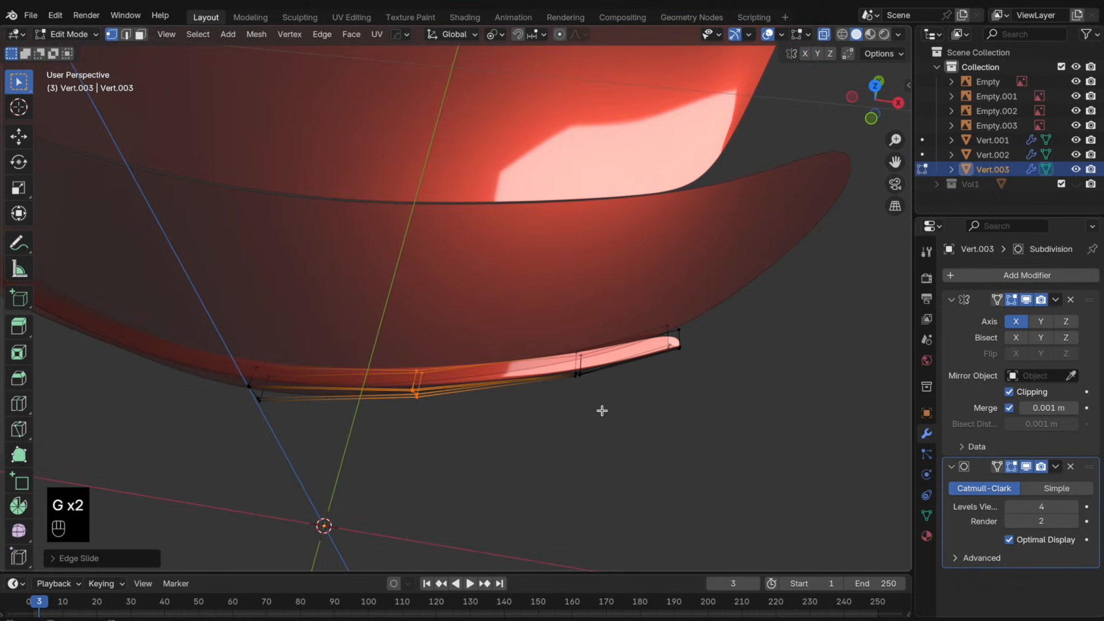
pyautogui.press('g')
pyautogui.press('y')
pyautogui.click(602, 411)
pyautogui.press('Tab')
pyautogui.hotkey('alt', 'z')
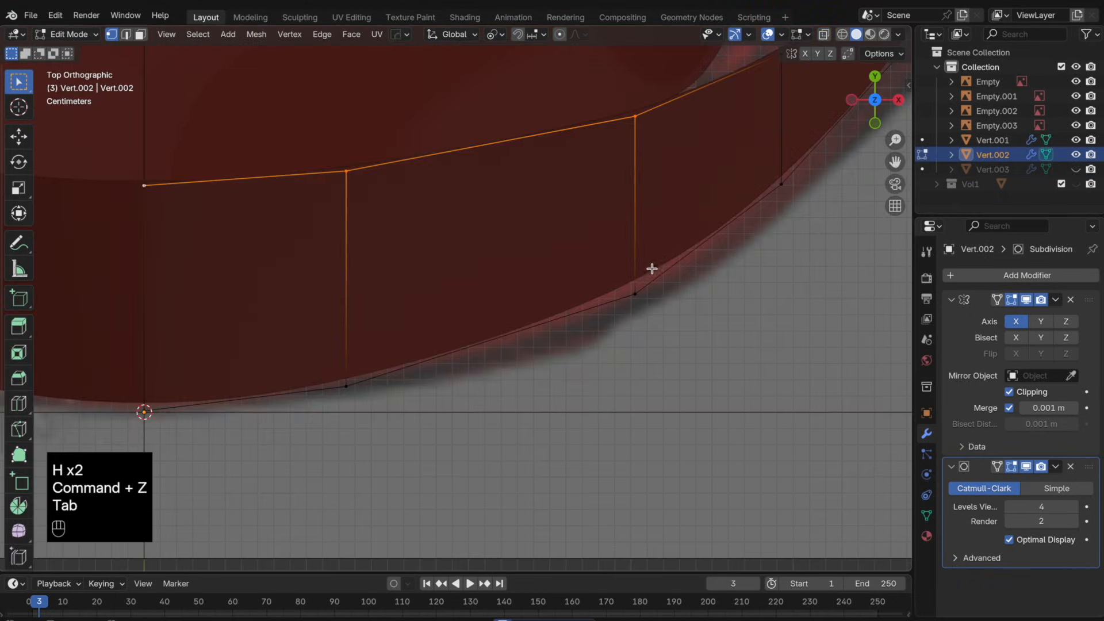
# - Move the upper strip's front-edge vertex forward along Y to follow the top-view blueprint outline
pyautogui.keyDown('alt'); pyautogui.click(649, 310); pyautogui.keyUp('alt')
pyautogui.press('g')
pyautogui.press('y')
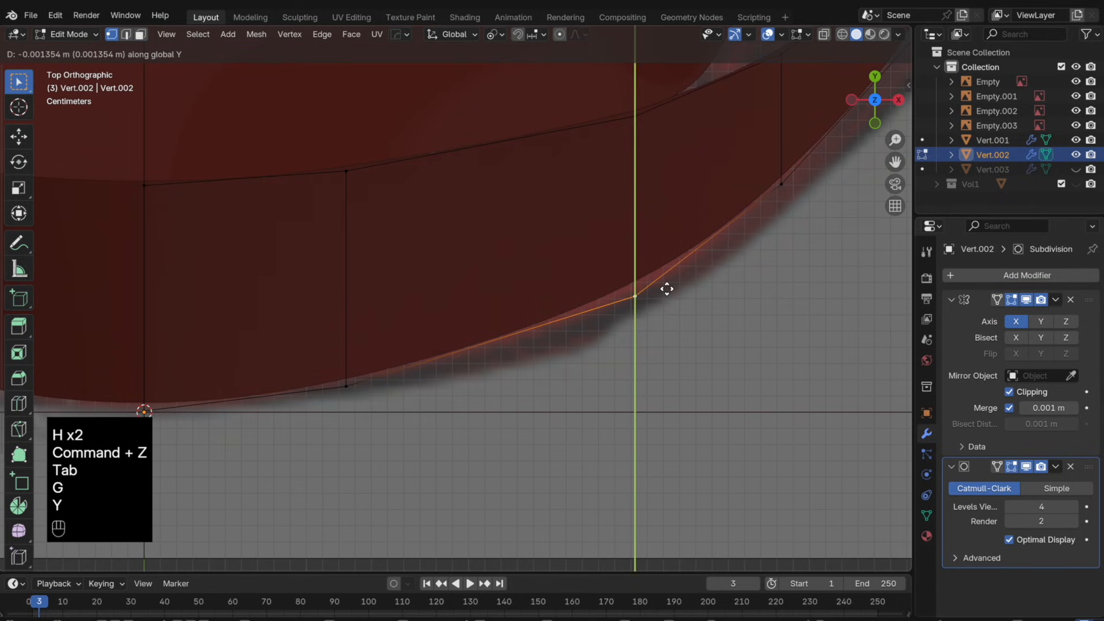
pyautogui.click(667, 302)
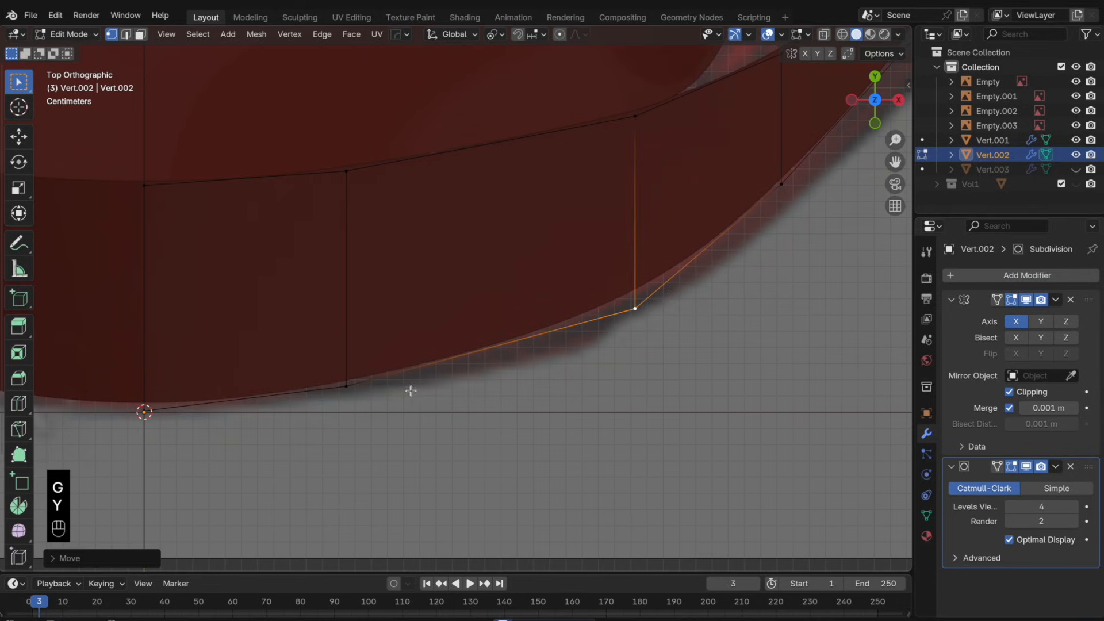
pyautogui.click(362, 399)
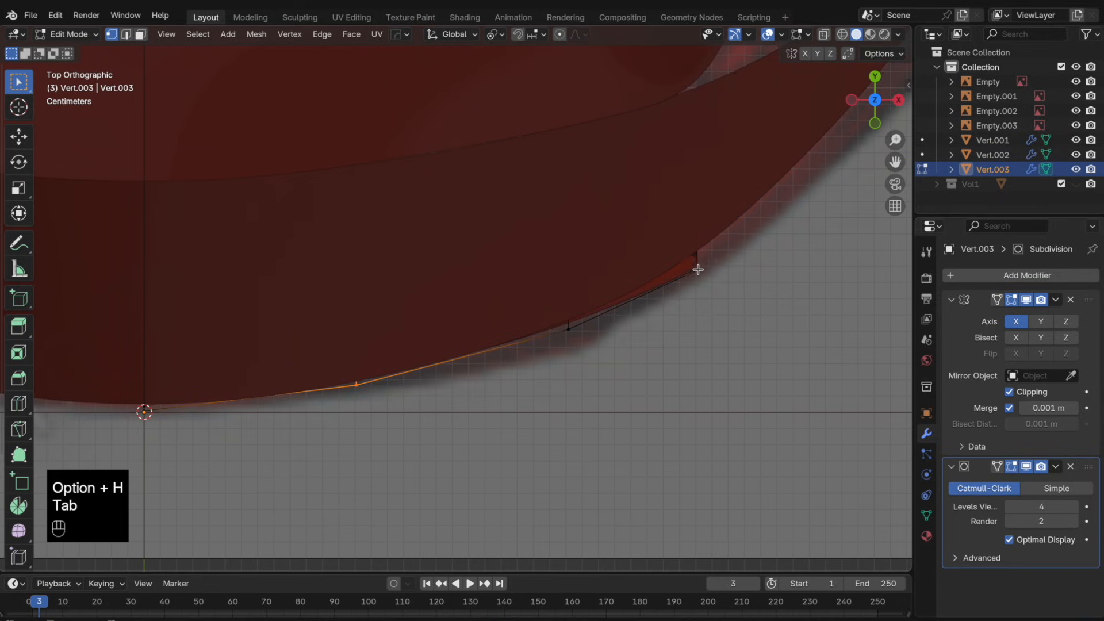
# - Move the narrow strip's outer vertices backward along Y so its outer end sits under the upper strip's edge
pyautogui.hotkey('alt', 'z')
pyautogui.moveTo(737, 352); pyautogui.dragTo(522, 204)
pyautogui.hotkey('alt', 'z')
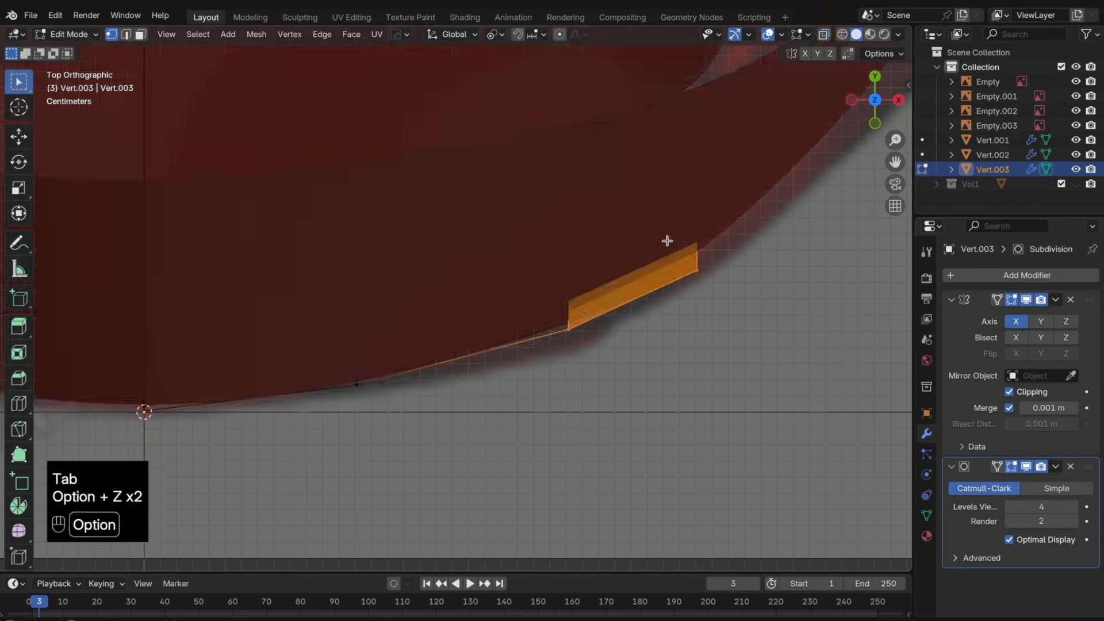
pyautogui.press('g')
pyautogui.press('y')
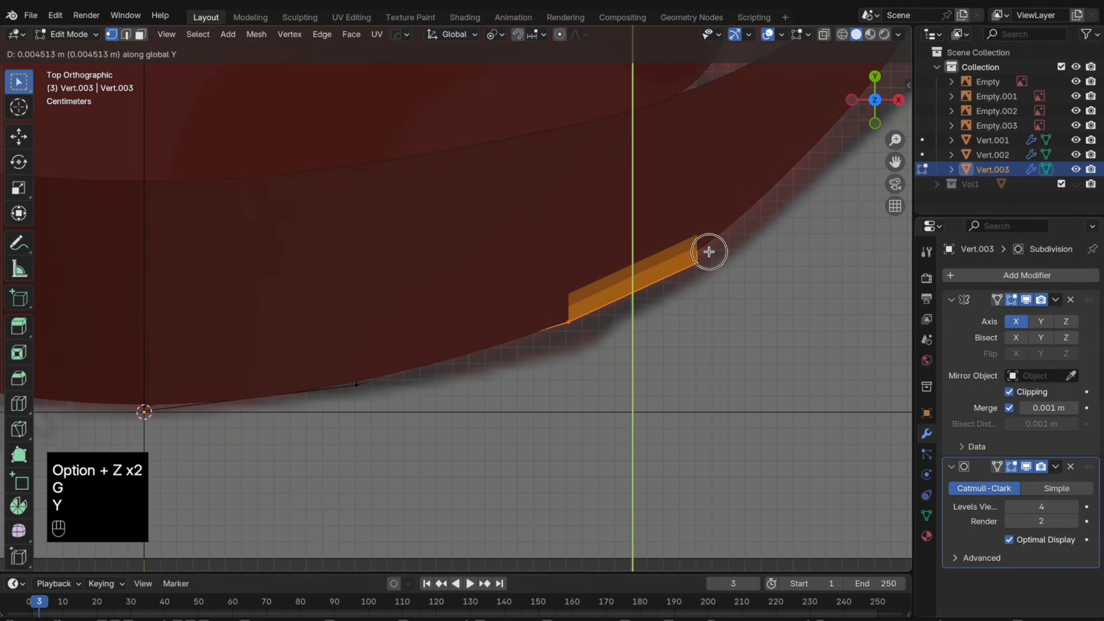
pyautogui.hotkey('alt', 'z')
pyautogui.hotkey('alt', 'z')
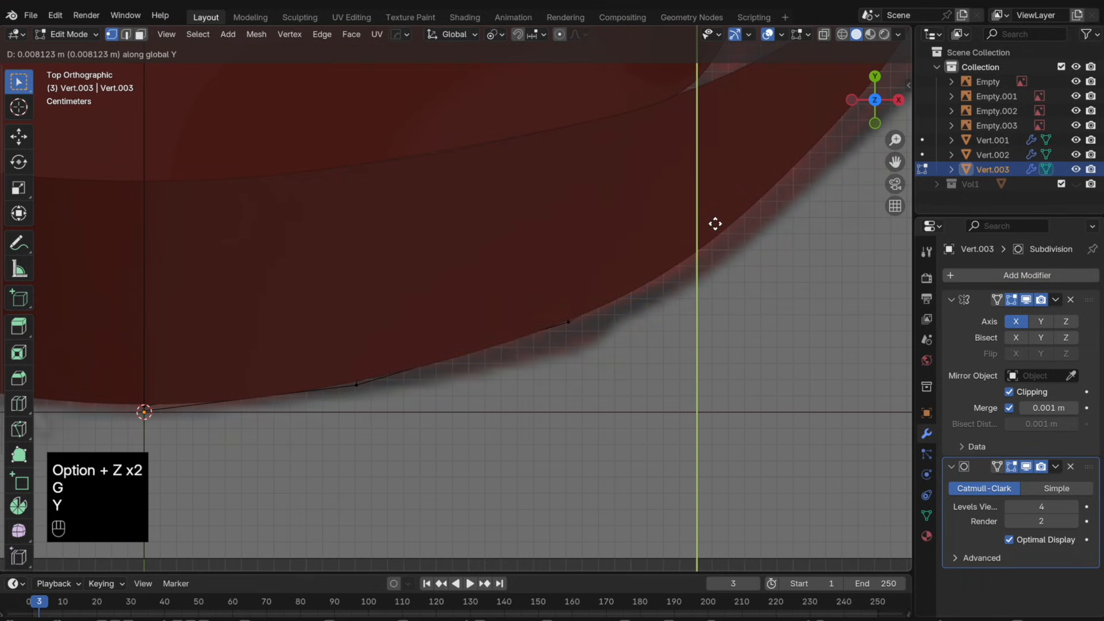
pyautogui.click(715, 229)
pyautogui.press('Tab')
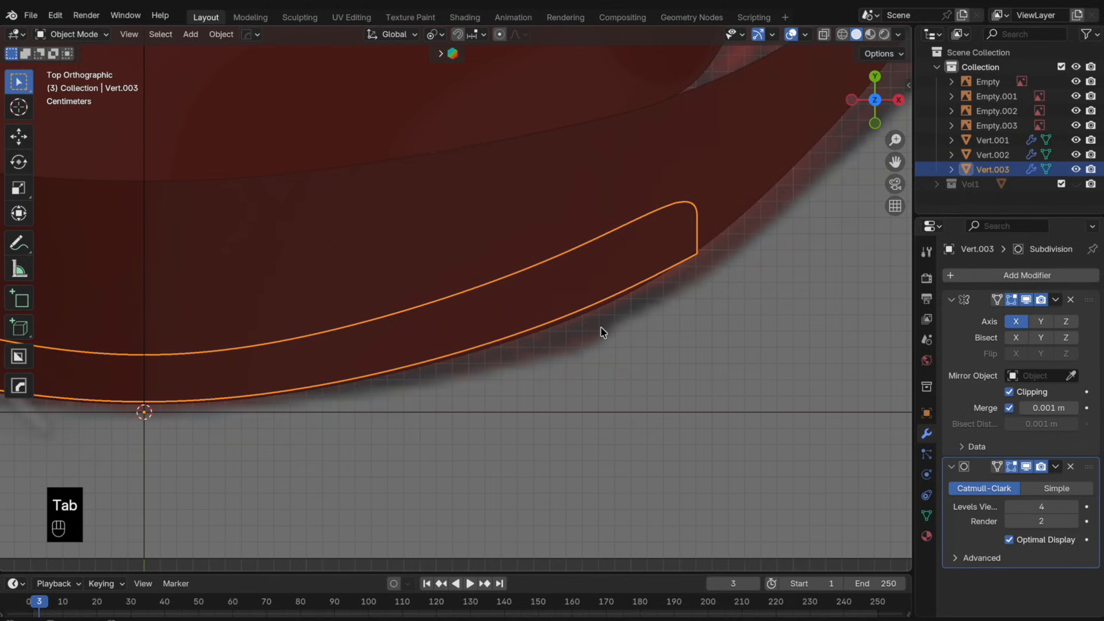
# - Select the narrow strip's entire mesh and shift it slightly along Z relative to the upper strip
pyautogui.press('a')
pyautogui.press('Tab')
pyautogui.press('a')
pyautogui.moveTo(600, 328); pyautogui.dragTo(621, 306, button='middle')
pyautogui.press('g')
pyautogui.press('z')
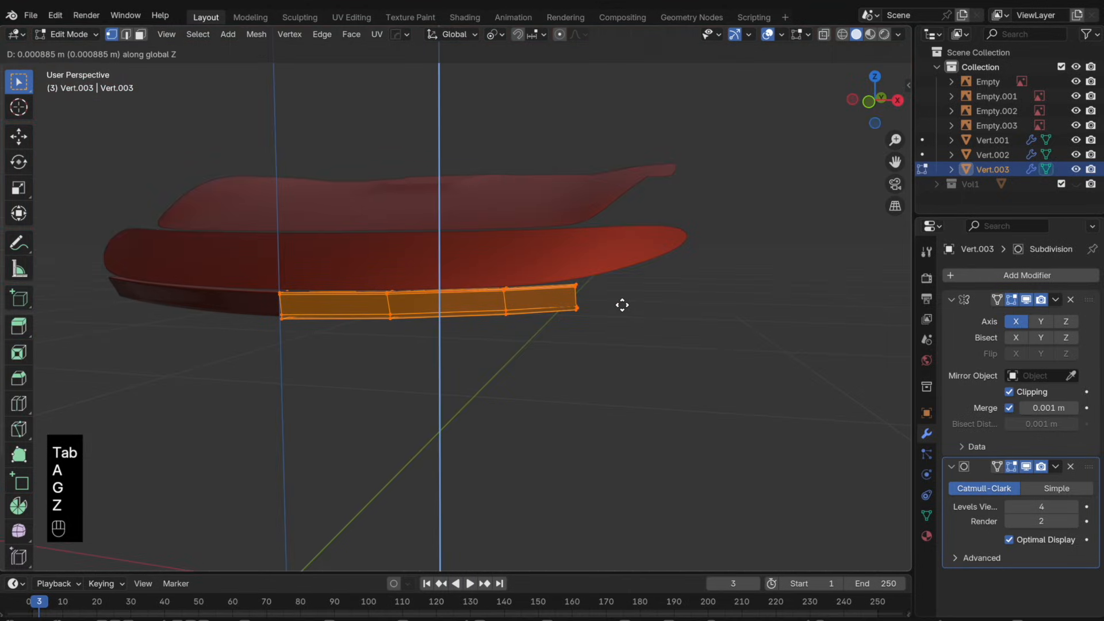
pyautogui.click(626, 311)
pyautogui.press('Tab')
pyautogui.click(625, 314)
pyautogui.moveTo(623, 315); pyautogui.dragTo(648, 330, button='middle')
# - Duplicate the upper strip's lower edge loop in front view and move the copy down along Z to the body panel's upper edge
pyautogui.click(877, 104)
pyautogui.click(558, 278)
pyautogui.press('Tab')
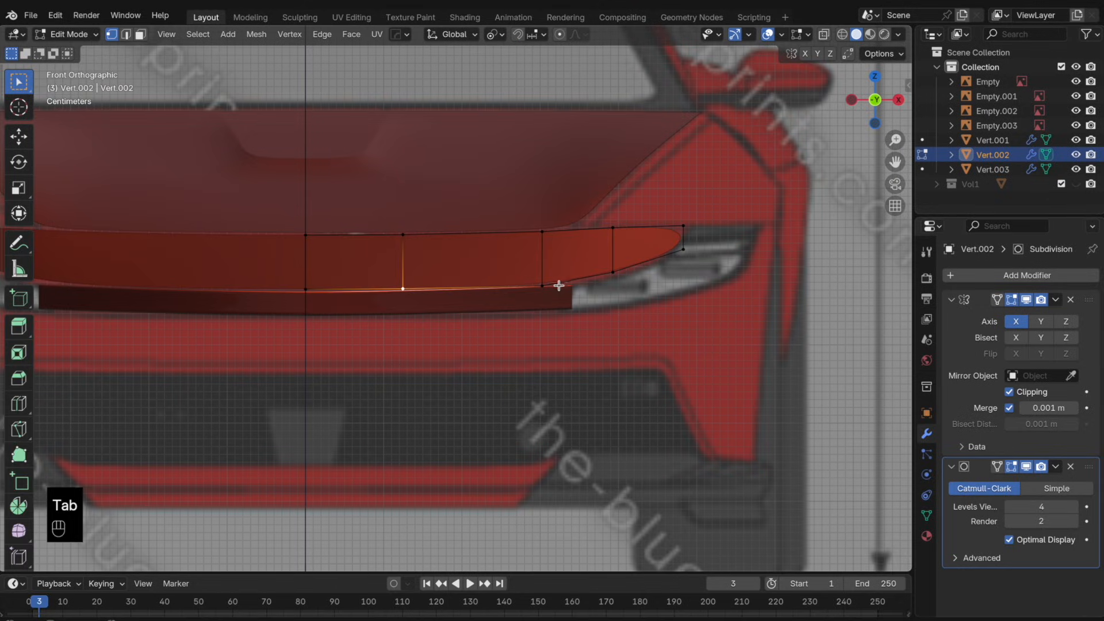
pyautogui.keyDown('alt'); pyautogui.click(577, 283); pyautogui.keyUp('alt')
pyautogui.hotkey('shift', 'd')
pyautogui.press('z')
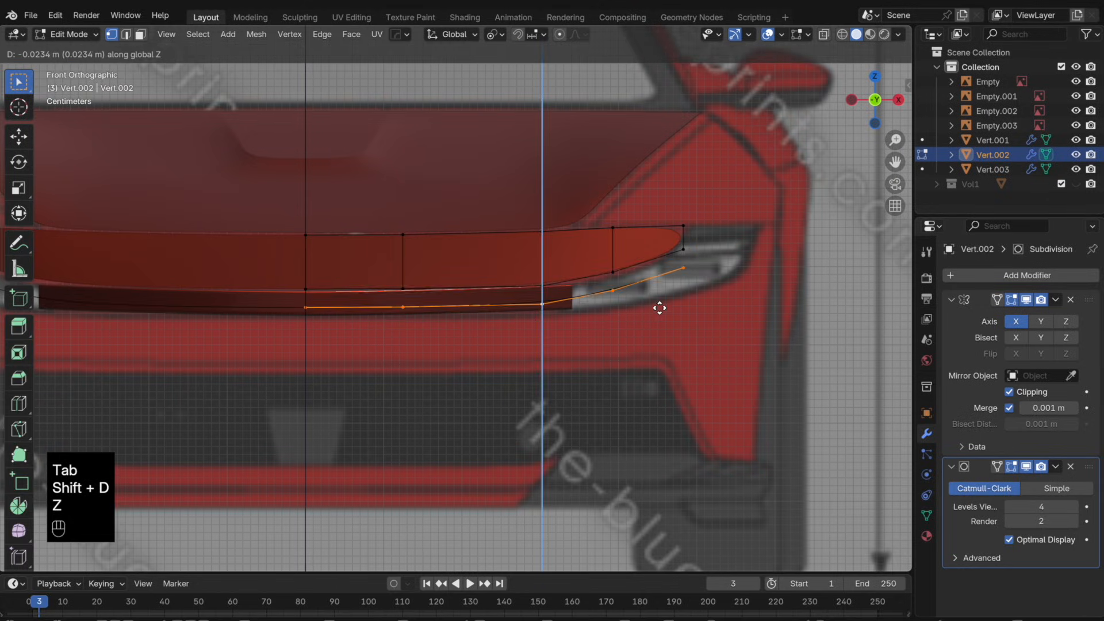
pyautogui.click(660, 320)
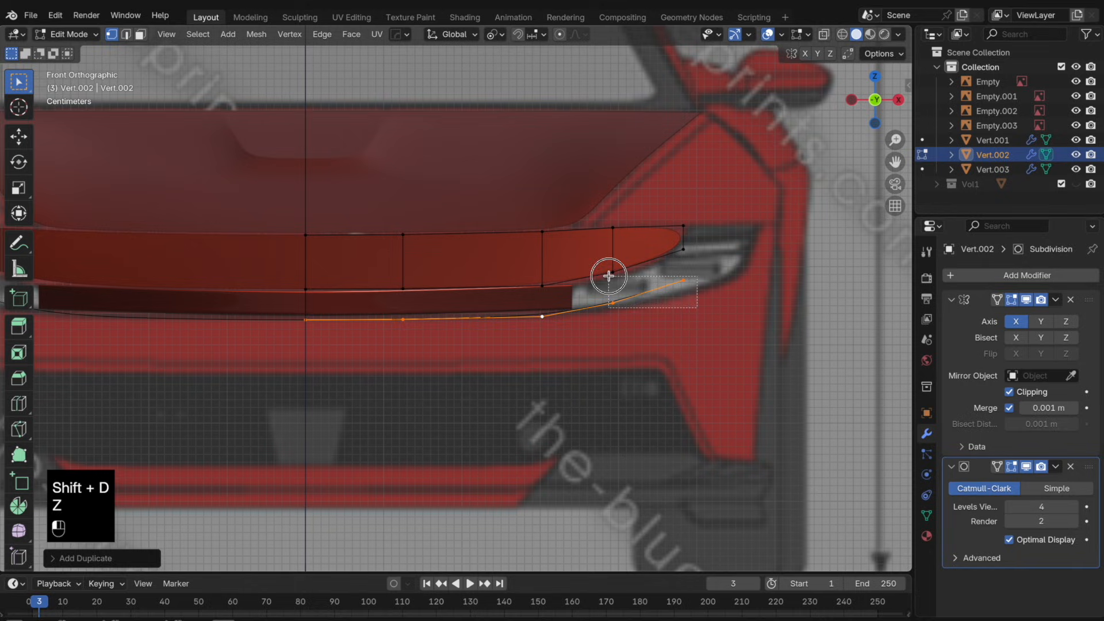
# - Lower the duplicated edge's two outer vertices along Z to match the underside of the headlight in the front blueprint
pyautogui.moveTo(608, 276); pyautogui.dragTo(610, 278)
pyautogui.press('g')
pyautogui.press('z')
pyautogui.click(690, 304)
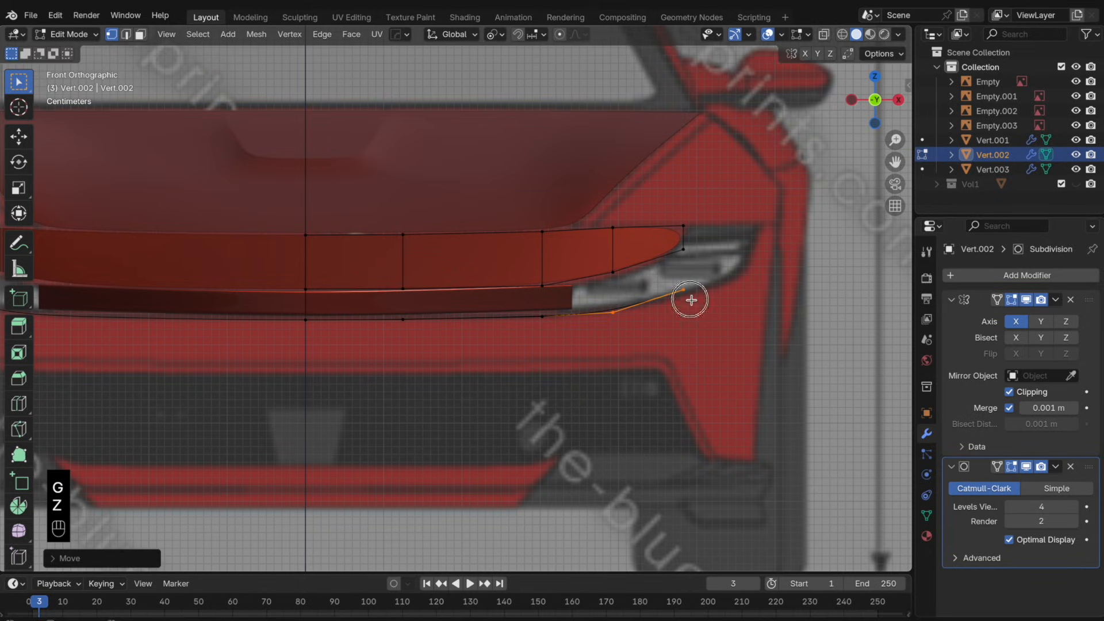
# - Extrude the duplicated edge's end vertex twice in side view, tracing the headlight's lower edge to its rear corner
pyautogui.press('e')
pyautogui.press('KP_3')
pyautogui.click(800, 292)
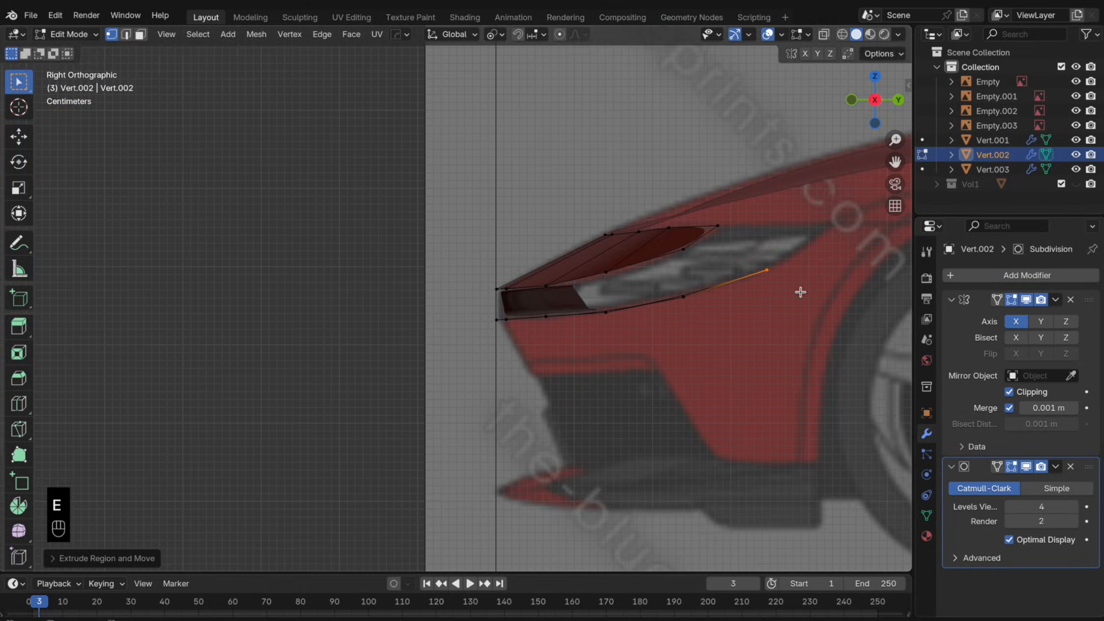
pyautogui.press('e')
pyautogui.click(868, 248)
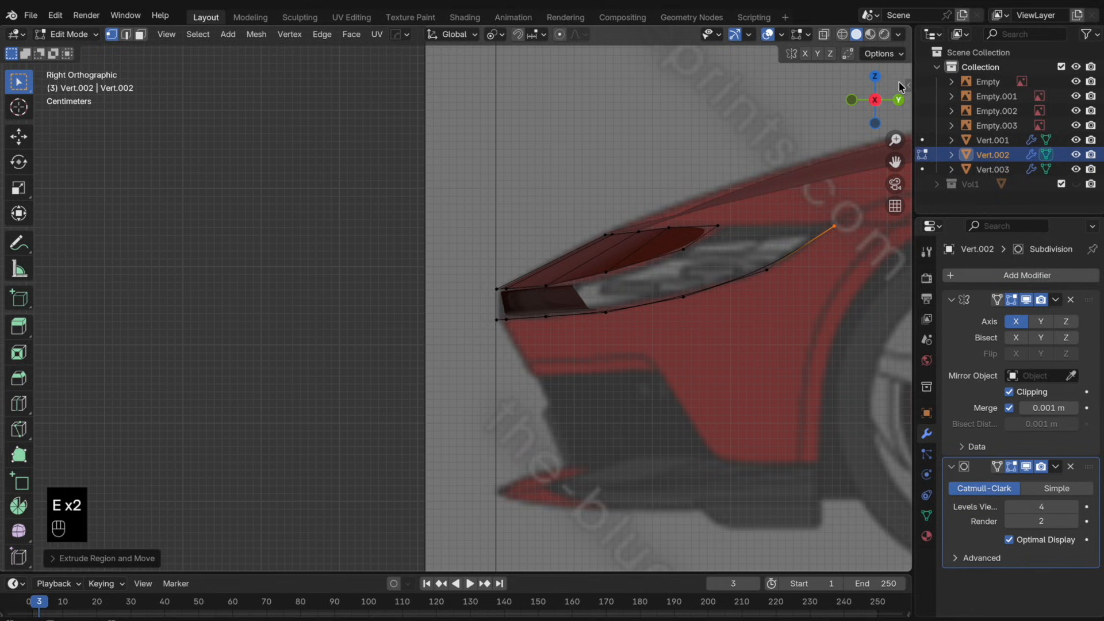
# - Move the new headlight-edge vertices outward along X in top view to follow the car's outer contour
pyautogui.click(874, 78)
pyautogui.keyDown('shift'); pyautogui.moveTo(796, 263); pyautogui.dragTo(544, 294, button='middle'); pyautogui.keyUp('shift')
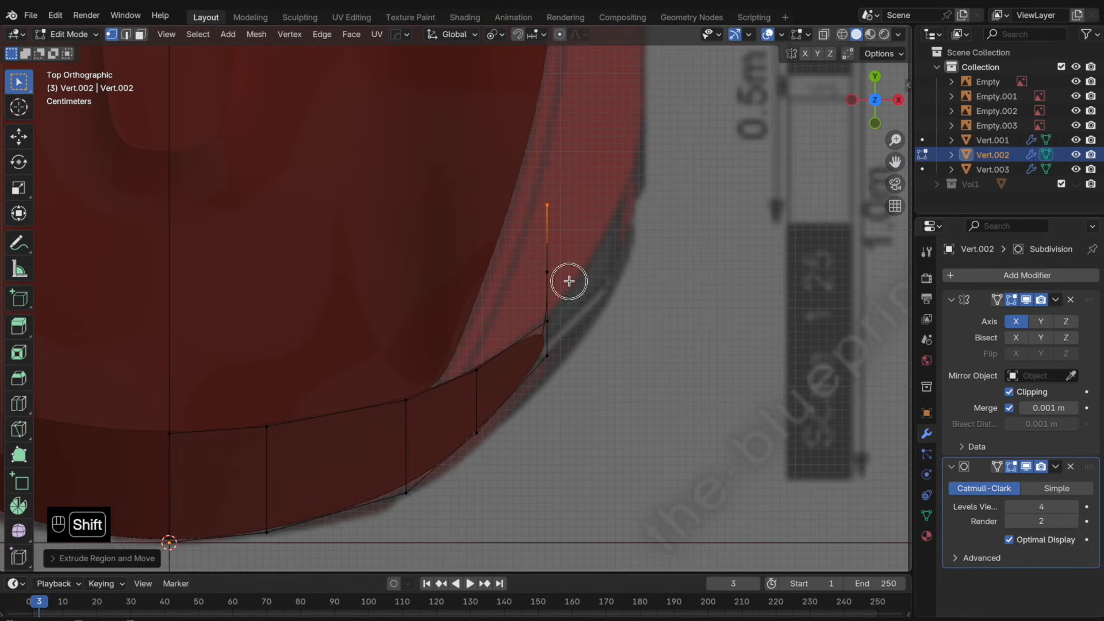
pyautogui.press('g')
pyautogui.press('x')
pyautogui.click(644, 243)
pyautogui.press('g')
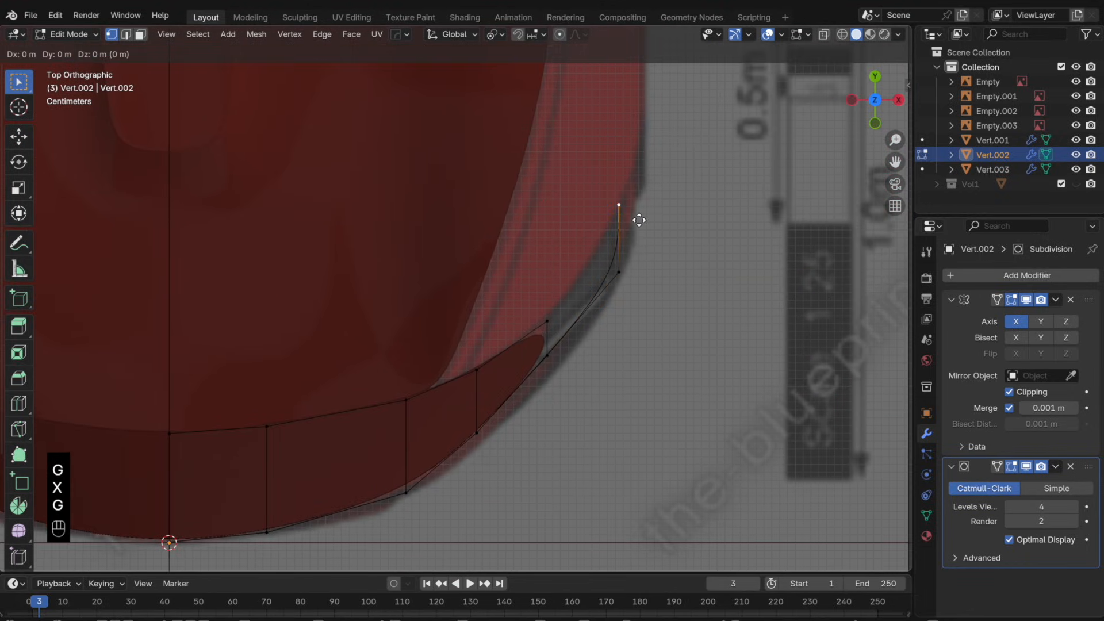
pyautogui.press('x')
pyautogui.click(653, 210)
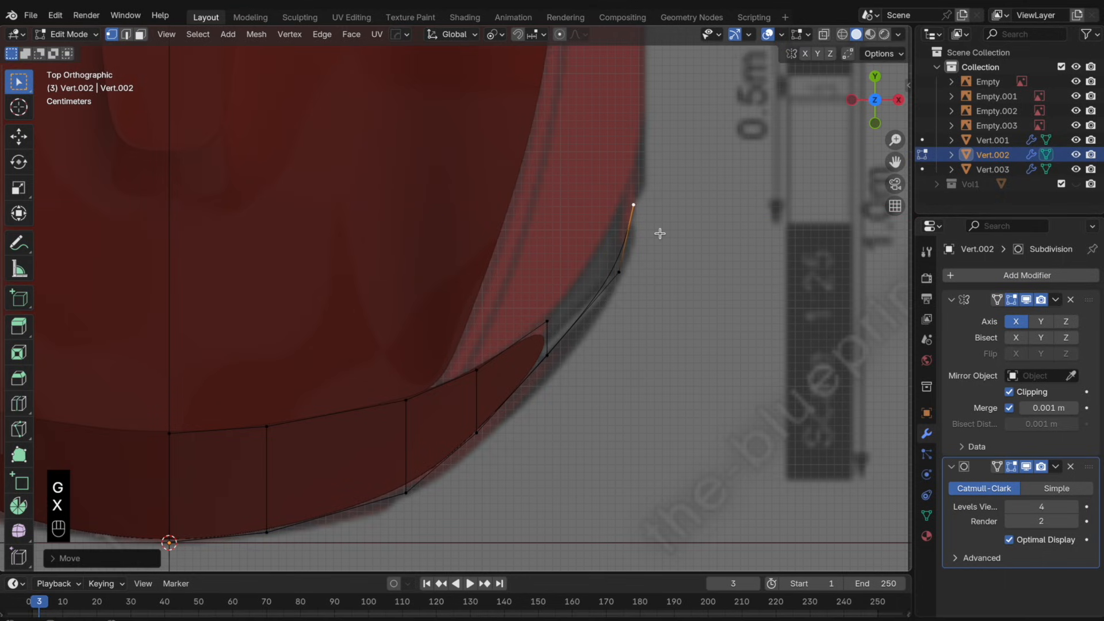
# - Move the end vertex about 0.008 m inward along X in front view and adjust the neighbouring vertex's height along Z
pyautogui.press('Tab')
pyautogui.click(875, 123)
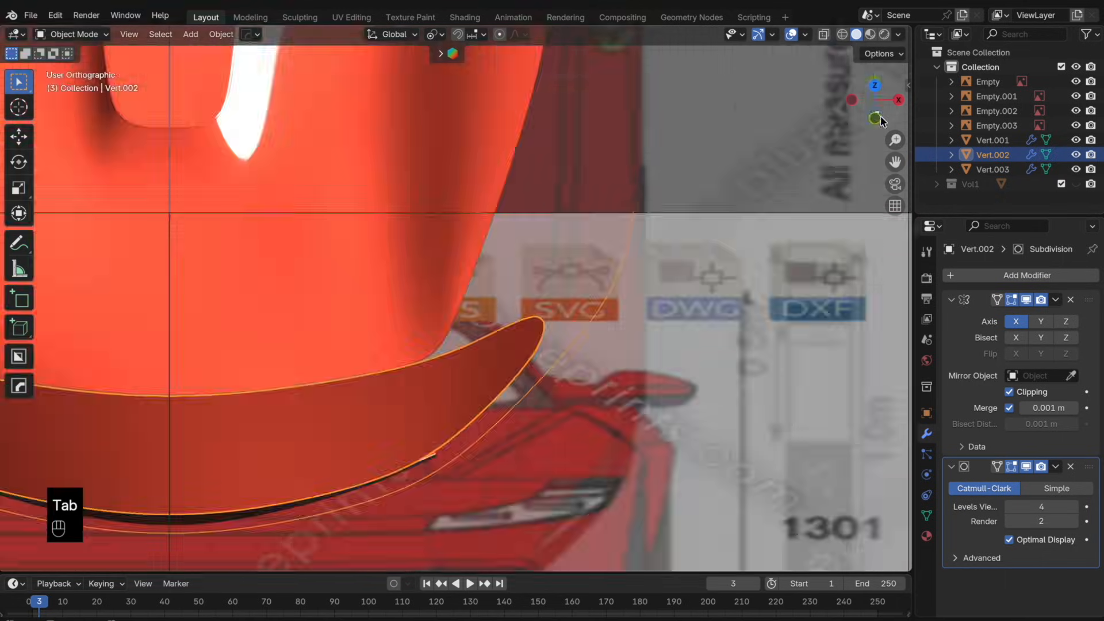
pyautogui.press('super+z')
pyautogui.press('g')
pyautogui.press('x')
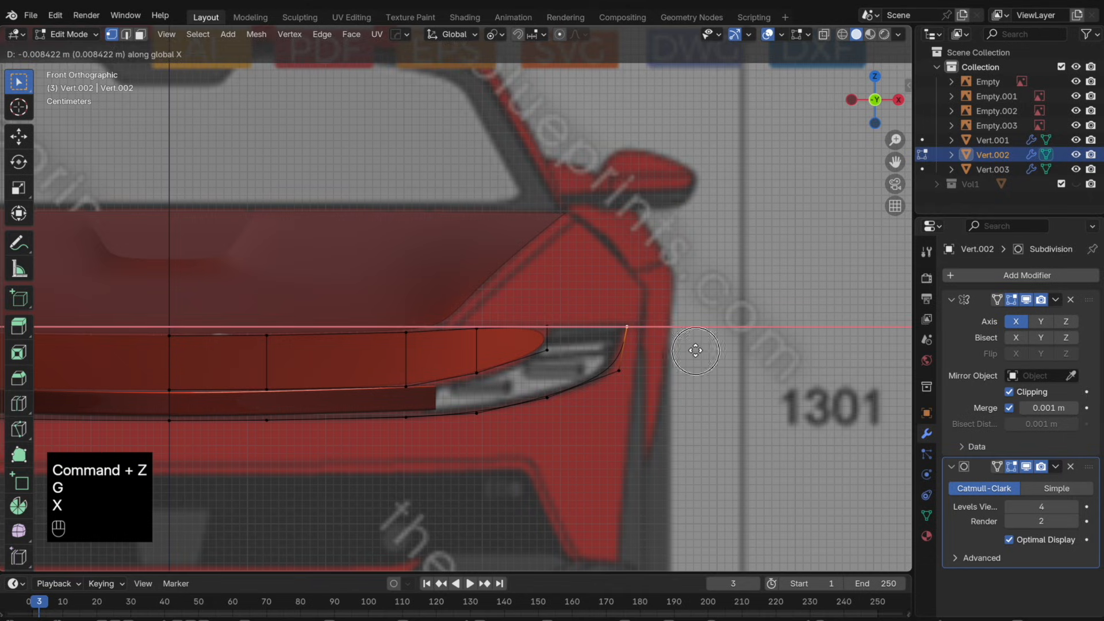
pyautogui.click(696, 351)
pyautogui.click(633, 381)
pyautogui.press('g')
pyautogui.press('z')
pyautogui.click(656, 378)
# - Slide the vertices along the headlight's lower outer curve and fine-tune the corner vertex's height along Z
pyautogui.click(534, 410)
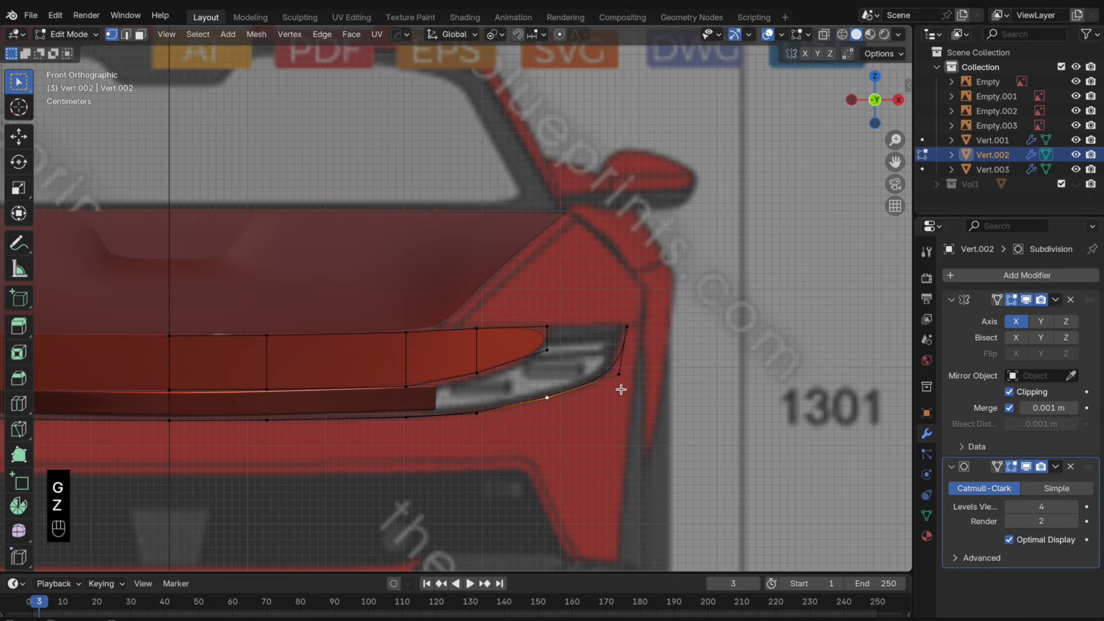
pyautogui.press('g')
pyautogui.press('g')
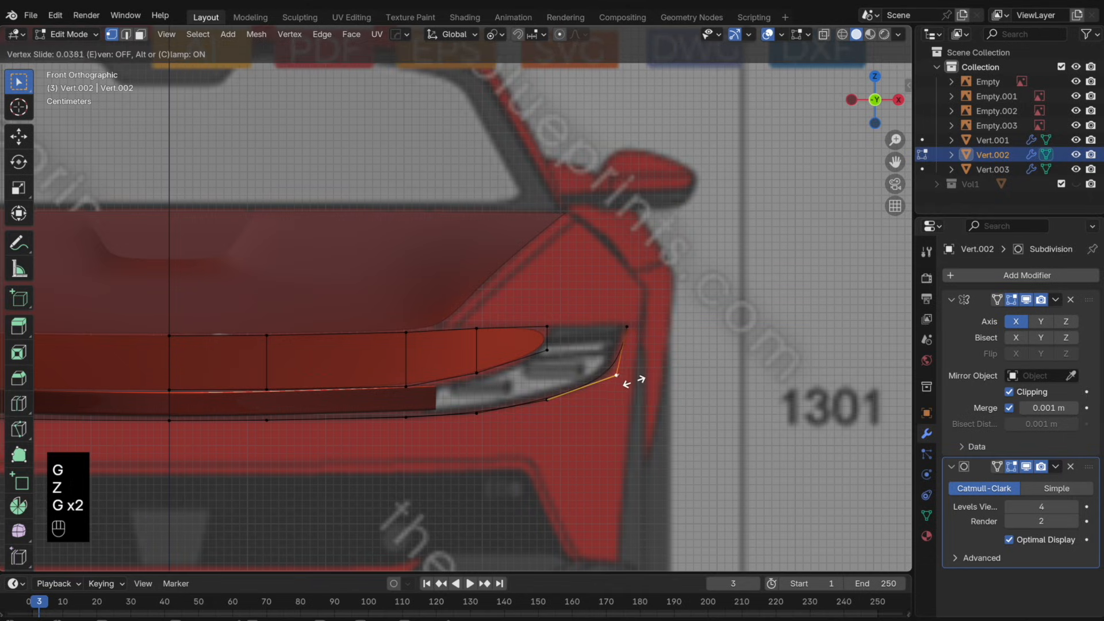
pyautogui.click(637, 382)
pyautogui.press('Tab')
pyautogui.press('Tab')
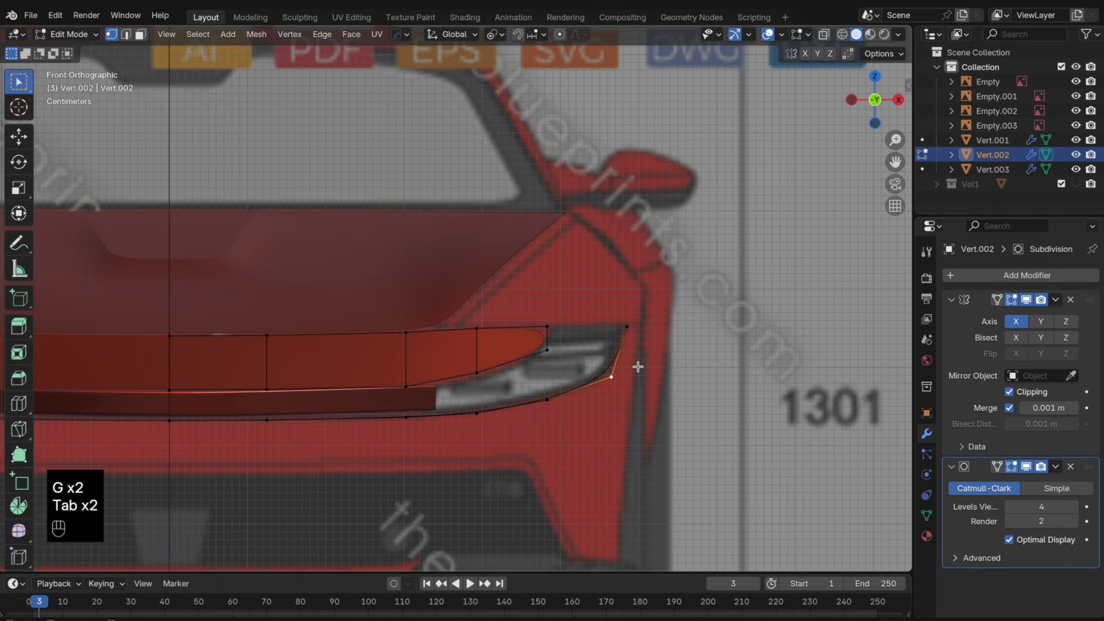
pyautogui.press('g')
pyautogui.press('z')
pyautogui.press('Tab')
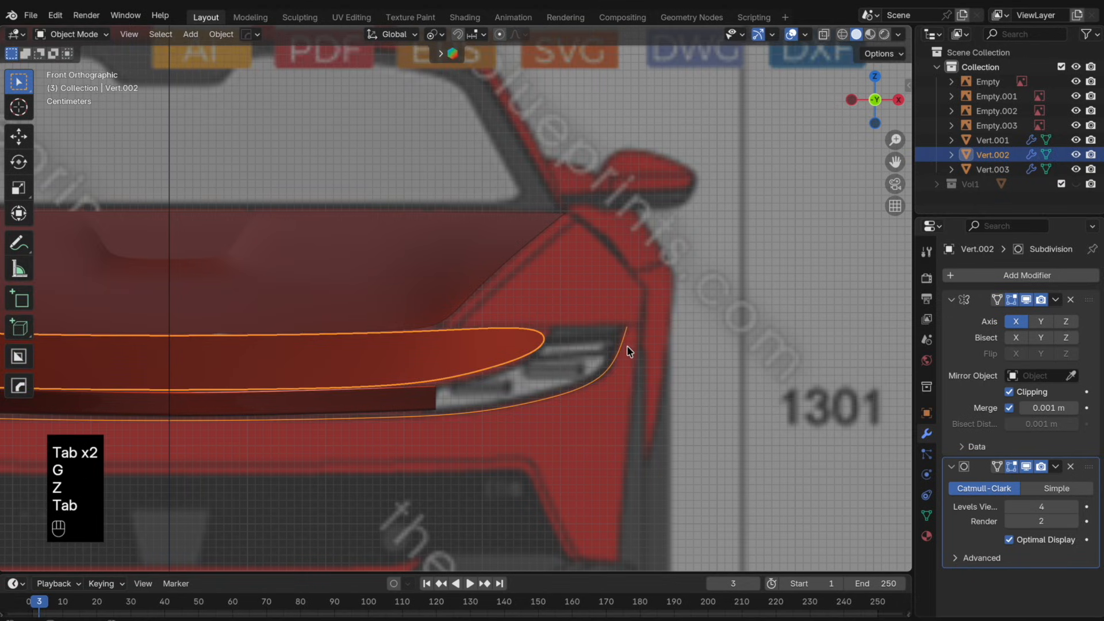
# - Adjust the end vertex's height in side view and extrude it backward along Y behind the headlight's rear corner
pyautogui.scroll(-3, 629, 351)
pyautogui.click(899, 100)
pyautogui.scroll(3, 445, 279)
pyautogui.press('Tab')
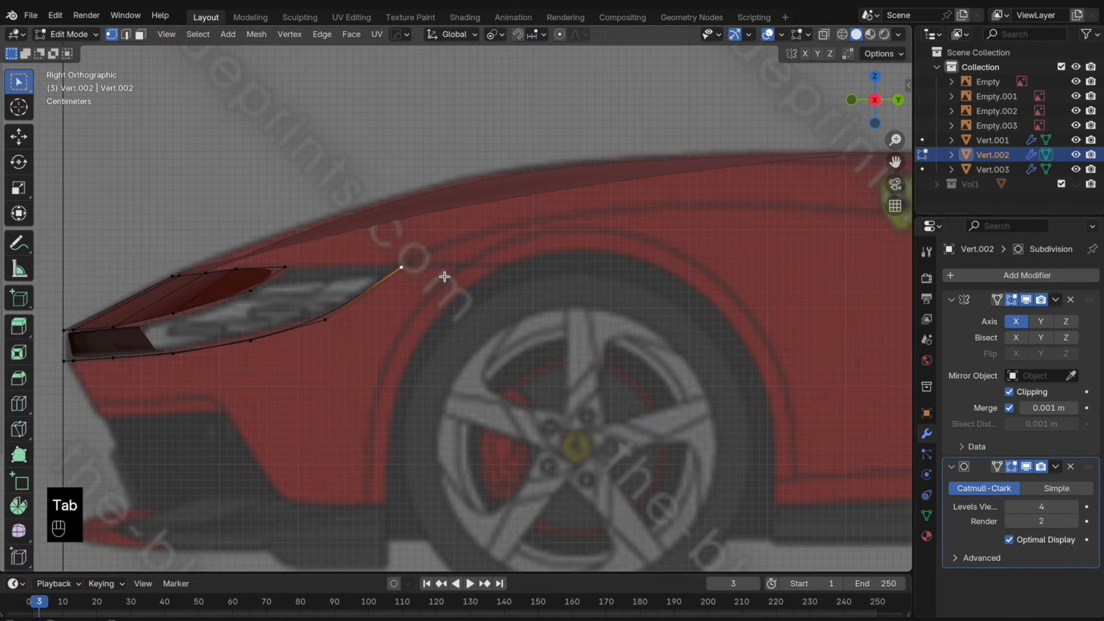
pyautogui.press('g')
pyautogui.press('z')
pyautogui.press('e')
pyautogui.press('y')
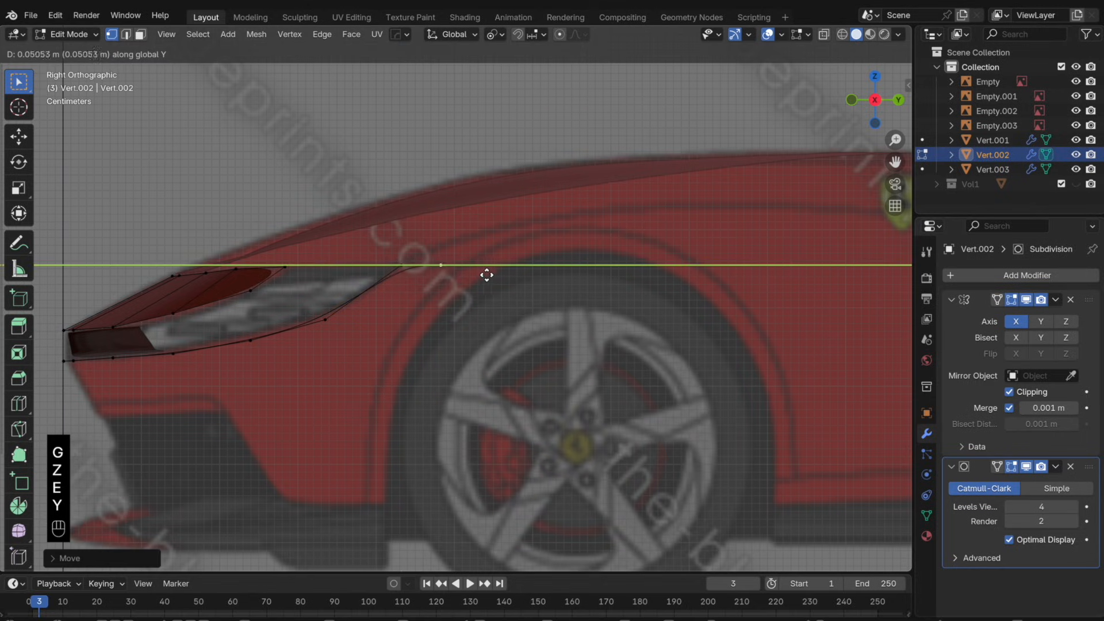
pyautogui.click(504, 276)
# - Move the newly extruded end vertex outward along X in front view to match the body's side
pyautogui.scroll(-4, 616, 227)
pyautogui.click(875, 76)
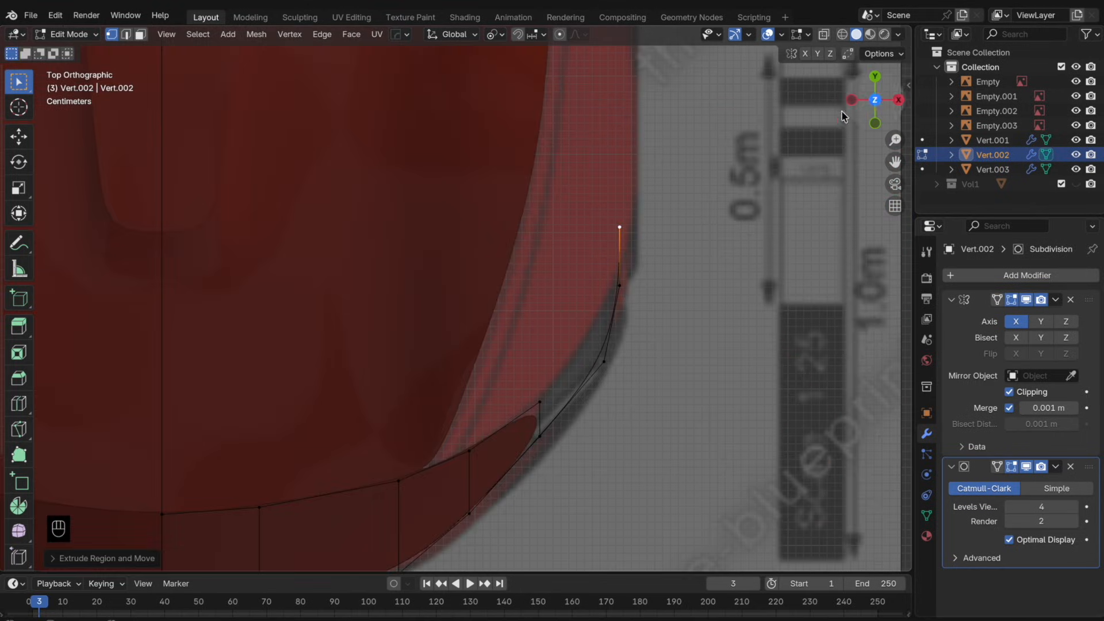
pyautogui.press('KP_1')
pyautogui.press('g')
pyautogui.press('x')
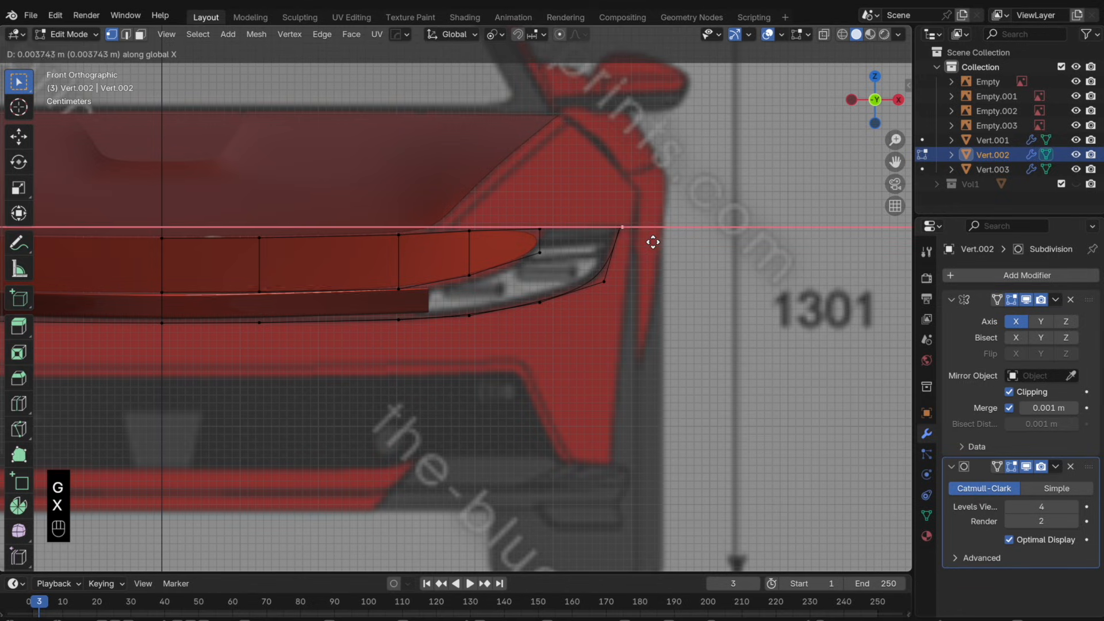
pyautogui.click(658, 240)
pyautogui.press('Tab')
pyautogui.press('Tab')
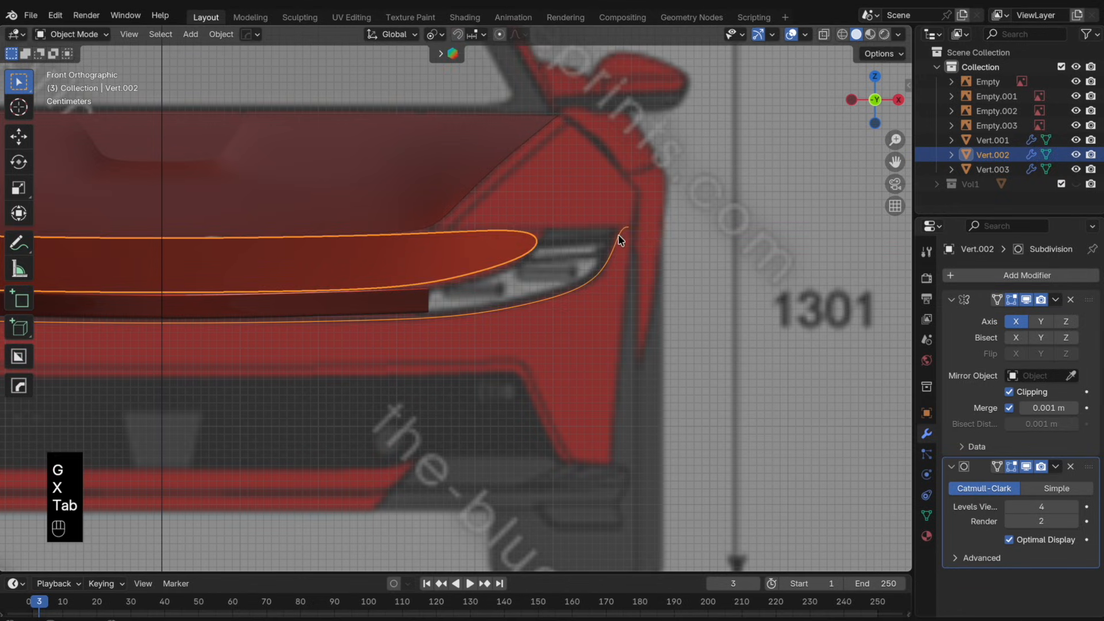
# - Extrude the outline's end vertex in side view down along the front wheel arch to the bumper's lower rear corner
pyautogui.click(899, 100)
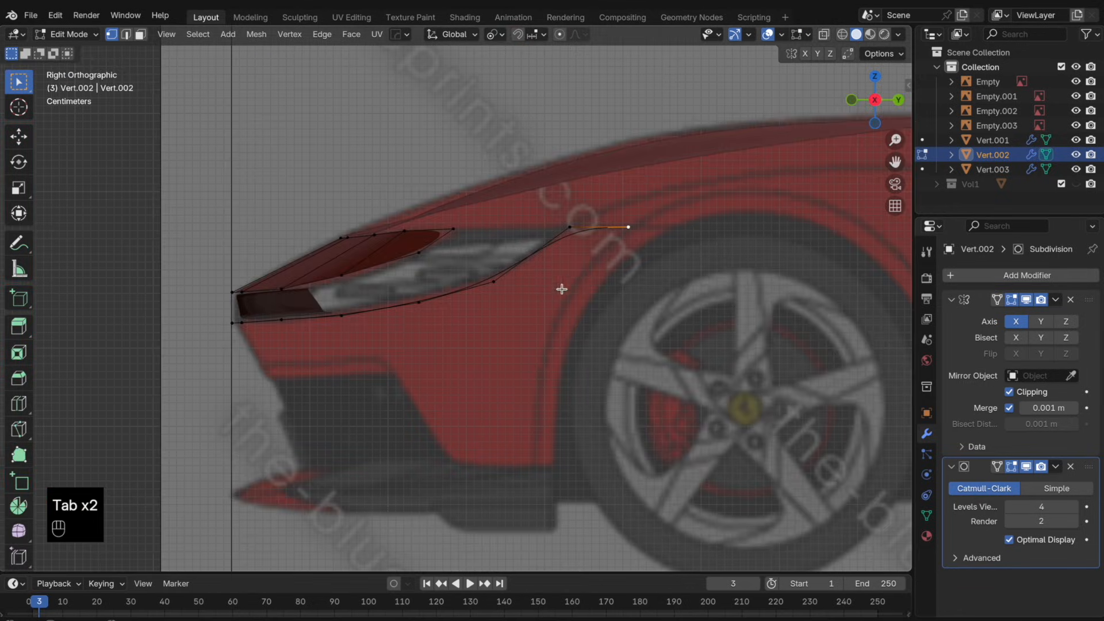
pyautogui.press('e')
pyautogui.click(666, 235)
pyautogui.press('e')
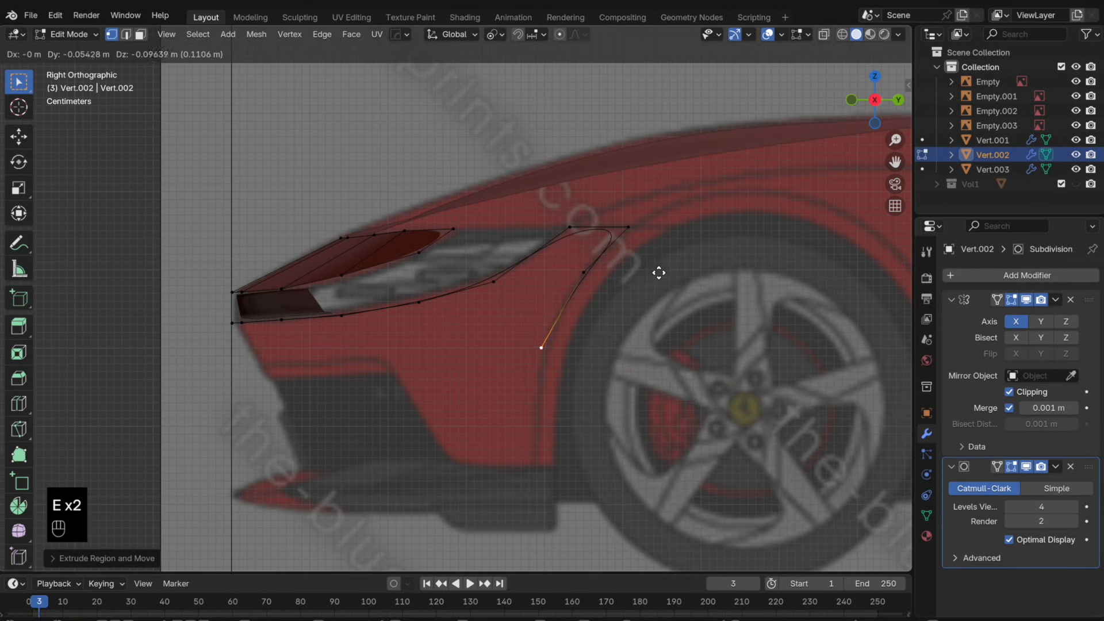
pyautogui.click(666, 256)
pyautogui.press('e')
pyautogui.click(655, 319)
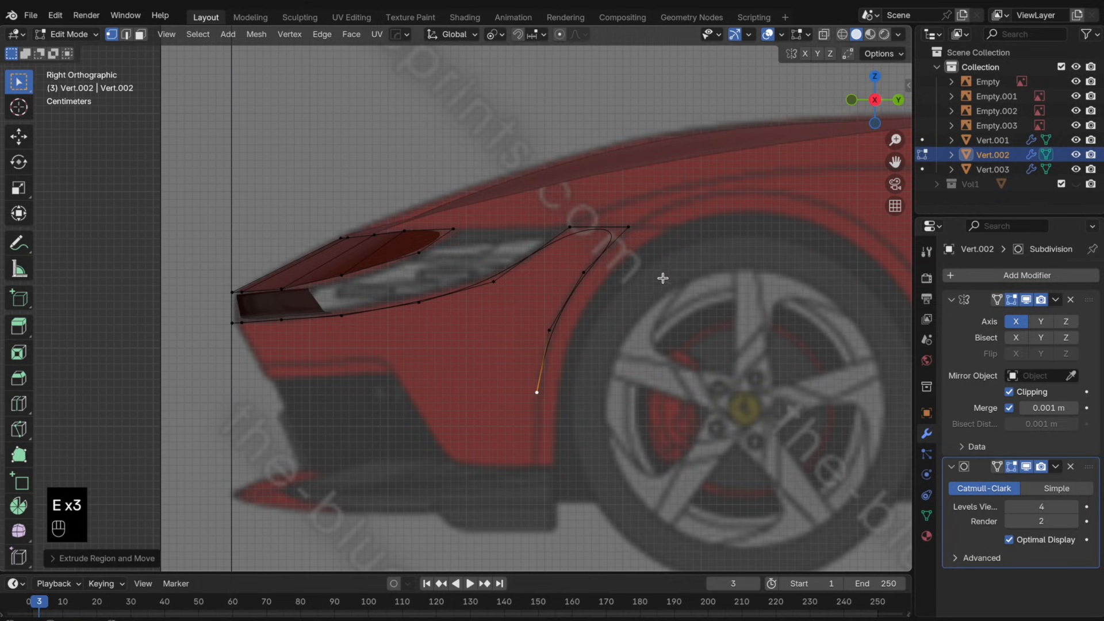
pyautogui.press('e')
pyautogui.click(657, 351)
pyautogui.press('Tab')
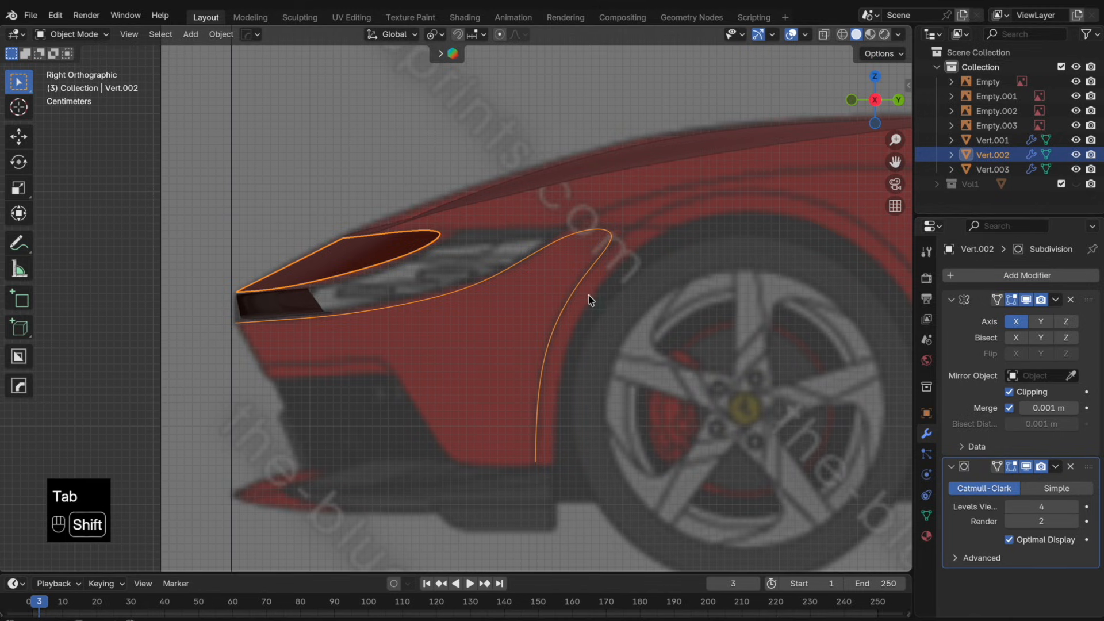
pyautogui.press('Tab')
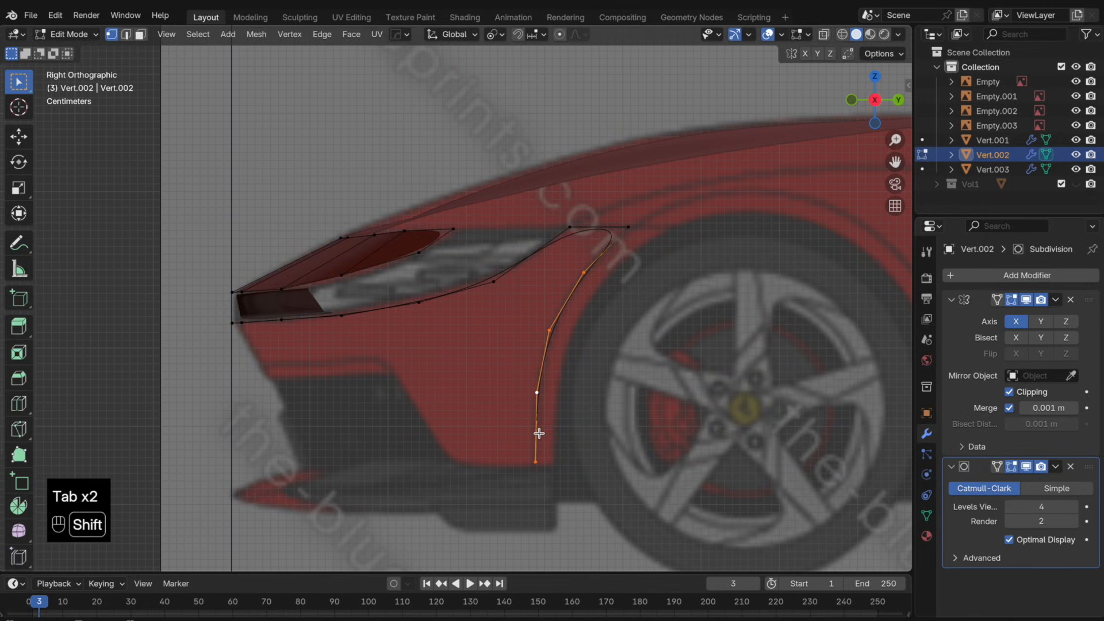
# - Move the wheel-arch edge vertices slightly inward along X in front view, and the lower three about 0.007 m further inward
pyautogui.click(851, 108)
pyautogui.press('g')
pyautogui.press('x')
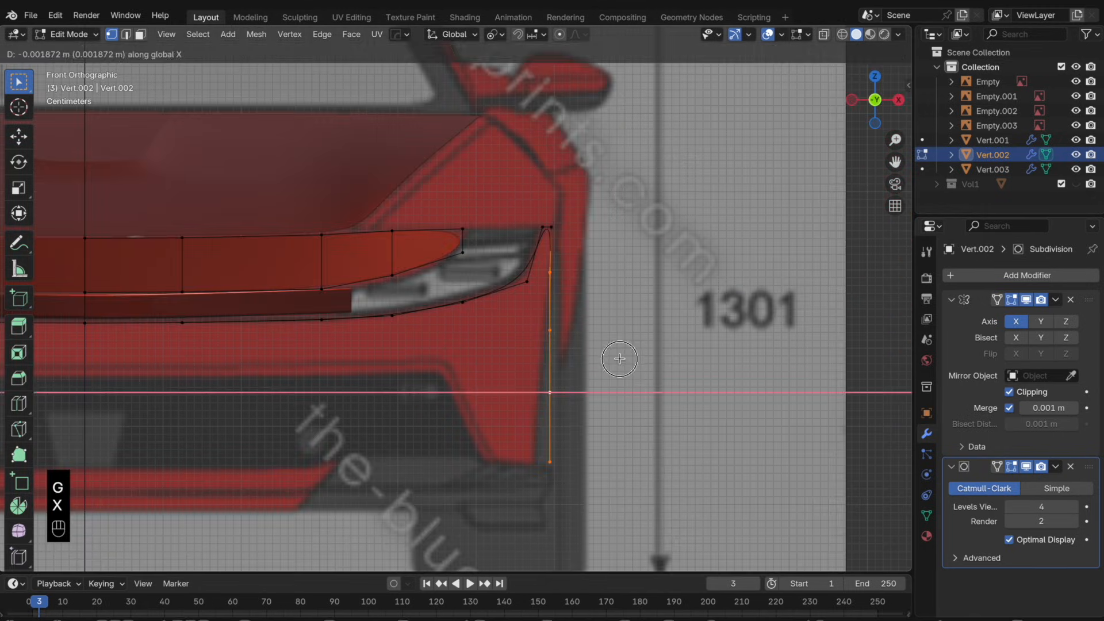
pyautogui.click(618, 359)
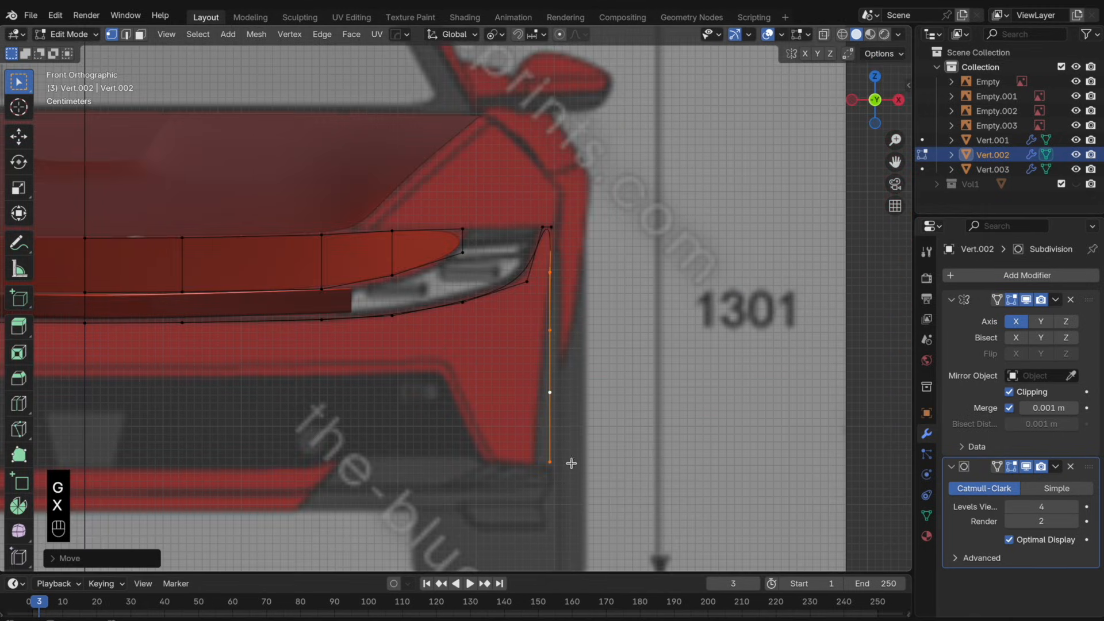
pyautogui.moveTo(571, 463); pyautogui.dragTo(529, 292)
pyautogui.press('g')
pyautogui.press('x')
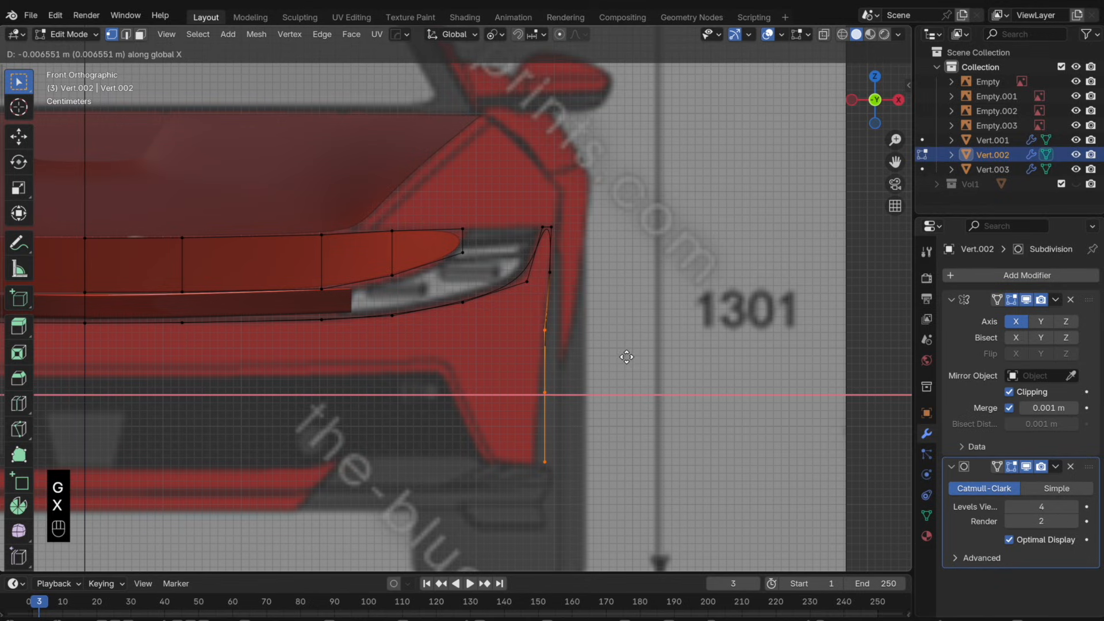
pyautogui.click(627, 357)
# - Move the lowest two wheel-arch edge vertices about 0.006 m further inward along X to follow the body's taper
pyautogui.moveTo(587, 528); pyautogui.dragTo(505, 363)
pyautogui.press('g')
pyautogui.press('x')
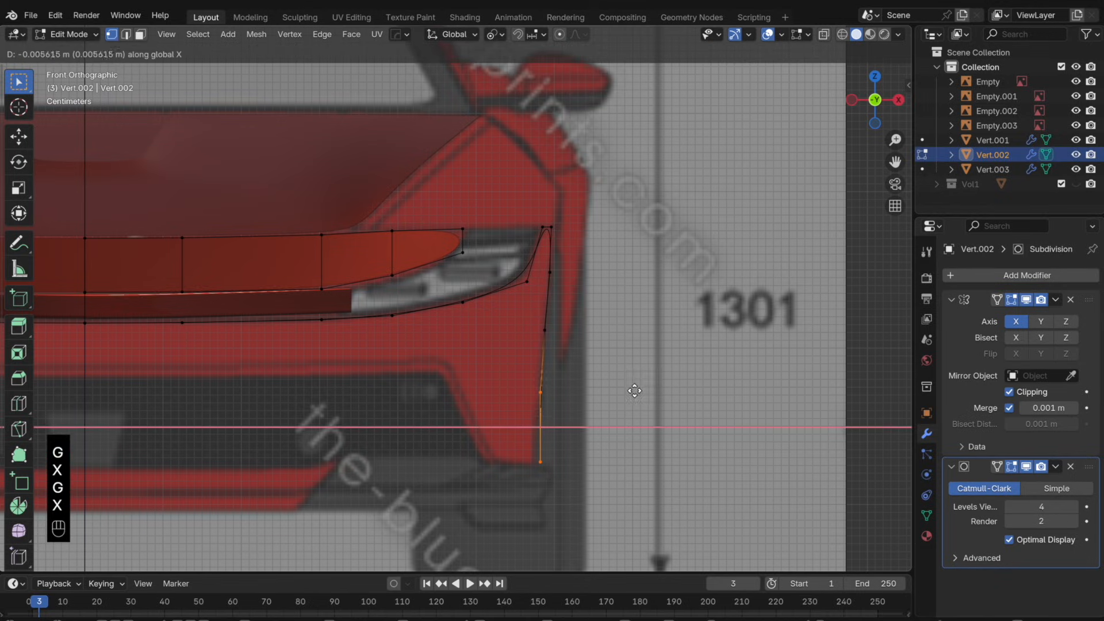
pyautogui.click(633, 392)
# - Extrude the bottom vertex inward along the bumper's lower edge and up to the grille opening's upper outer corner
pyautogui.moveTo(589, 480); pyautogui.dragTo(516, 453)
pyautogui.press('e')
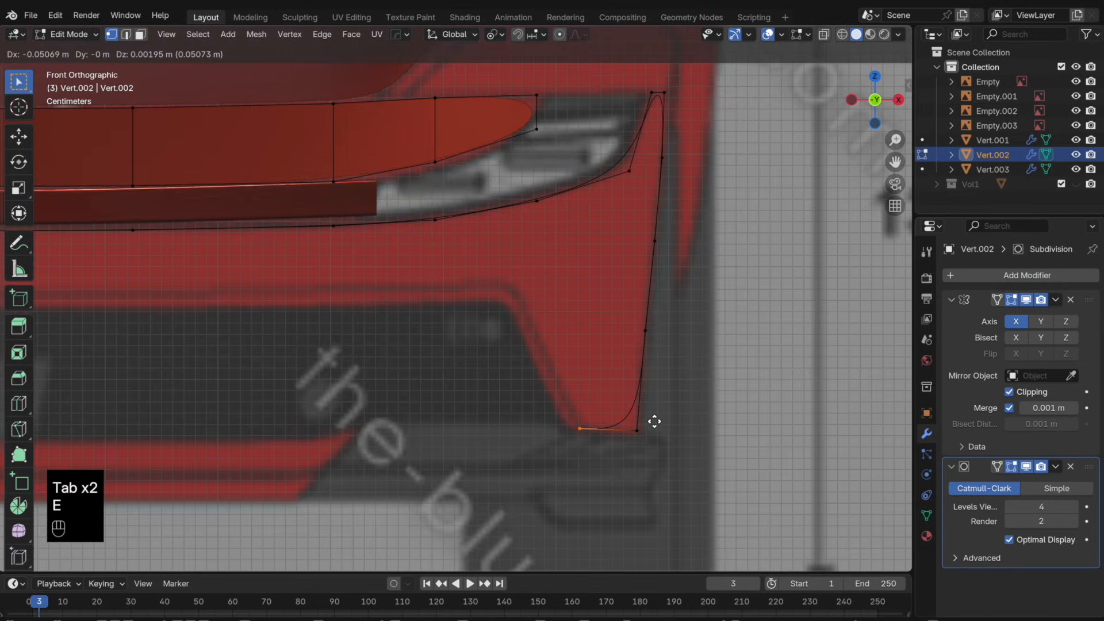
pyautogui.click(661, 422)
pyautogui.press('e')
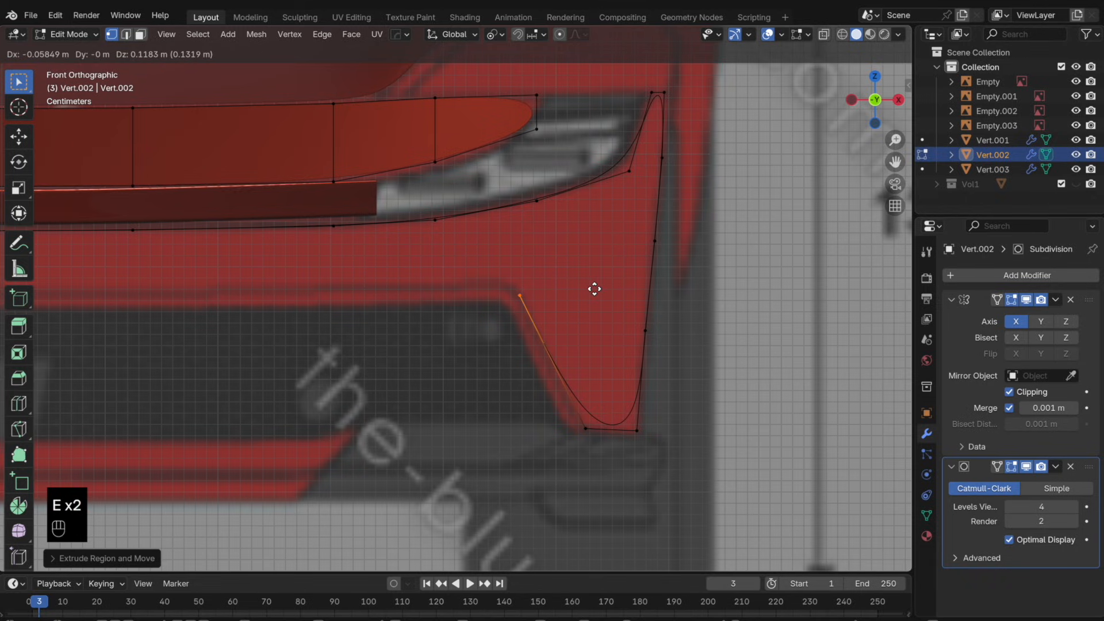
pyautogui.click(593, 287)
# - Move the two new vertices forward along Y in side view, and the upper one about 0.08 m further to the opening's corner
pyautogui.keyDown('shift'); pyautogui.click(587, 427); pyautogui.keyUp('shift')
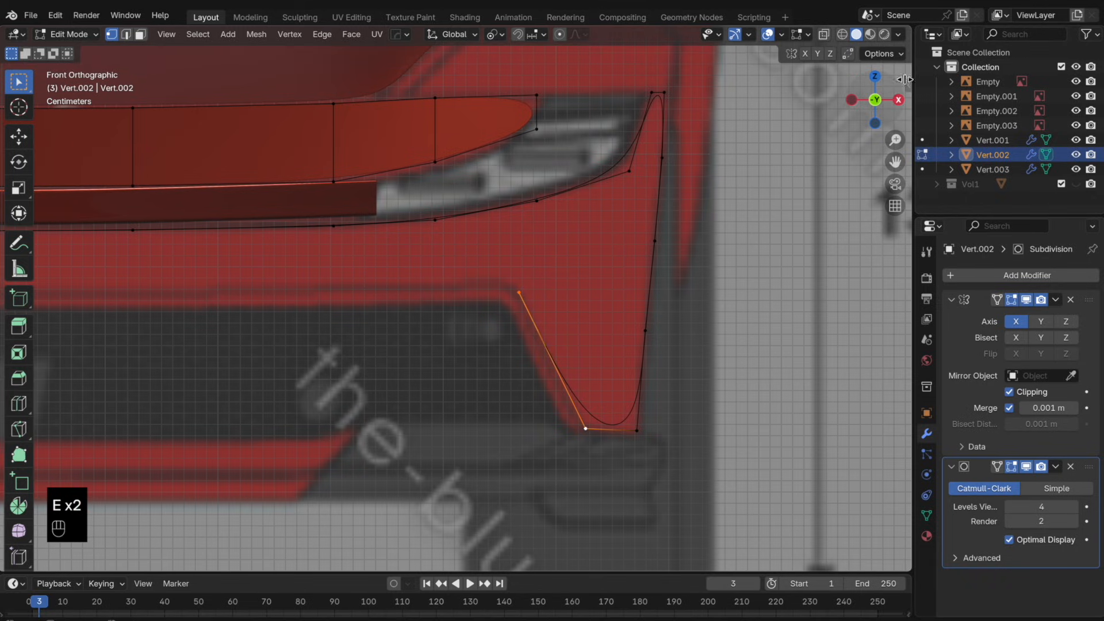
pyautogui.click(857, 102)
pyautogui.press('g')
pyautogui.press('y')
pyautogui.click(572, 310)
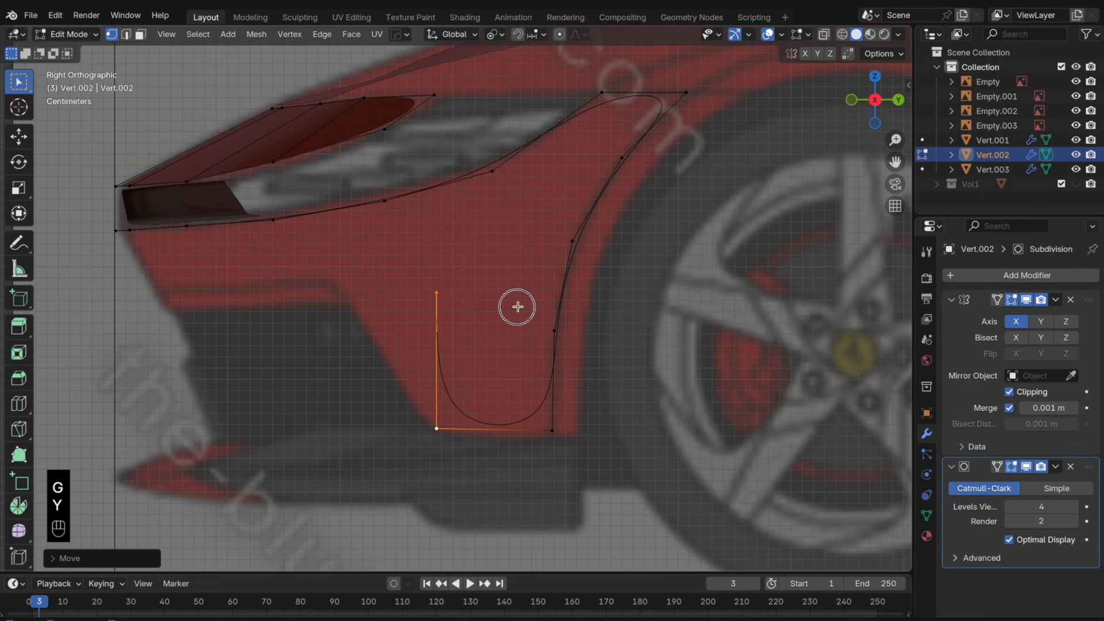
pyautogui.press('g')
pyautogui.press('y')
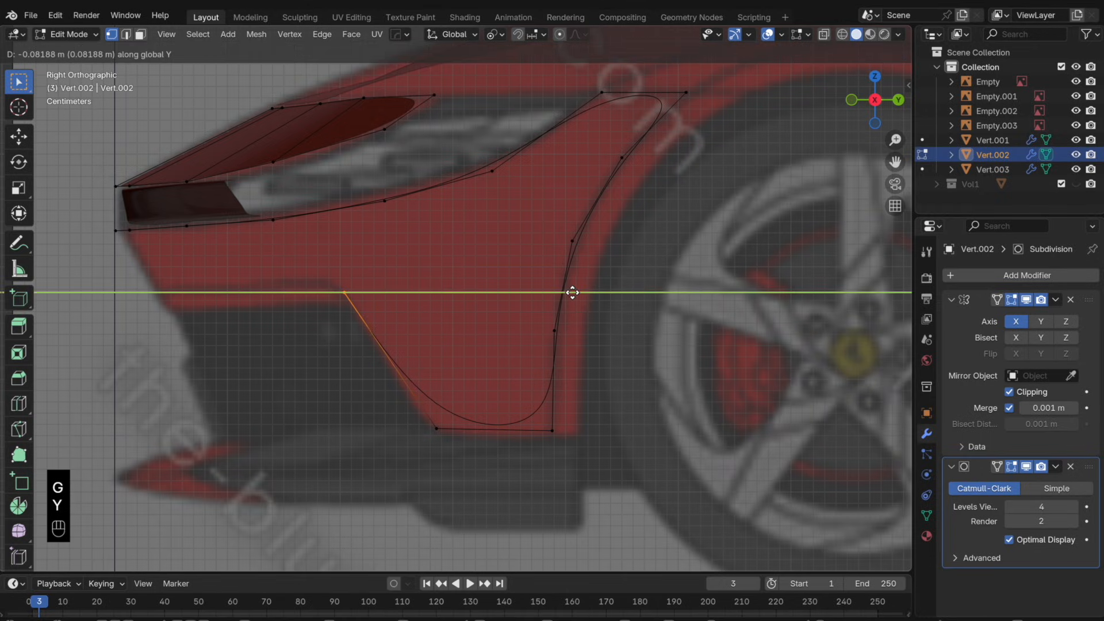
pyautogui.click(573, 293)
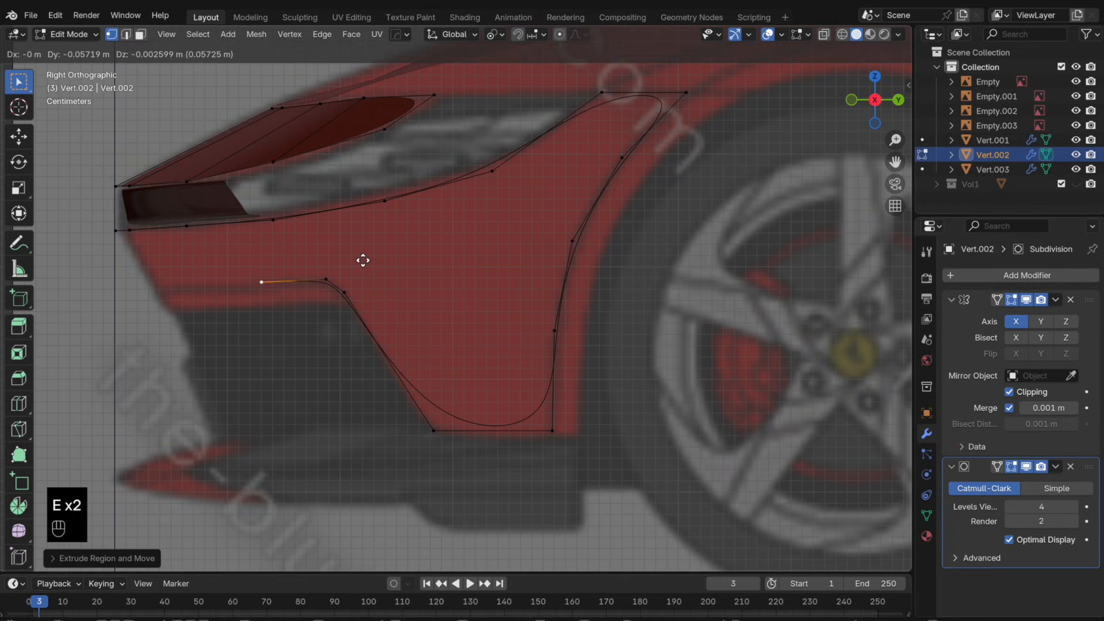
# - Extrude the corner forward along the opening's top edge in side view and align the new vertices inward along X in front view
pyautogui.click(362, 259)
pyautogui.keyDown('shift'); pyautogui.click(328, 274); pyautogui.keyUp('shift')
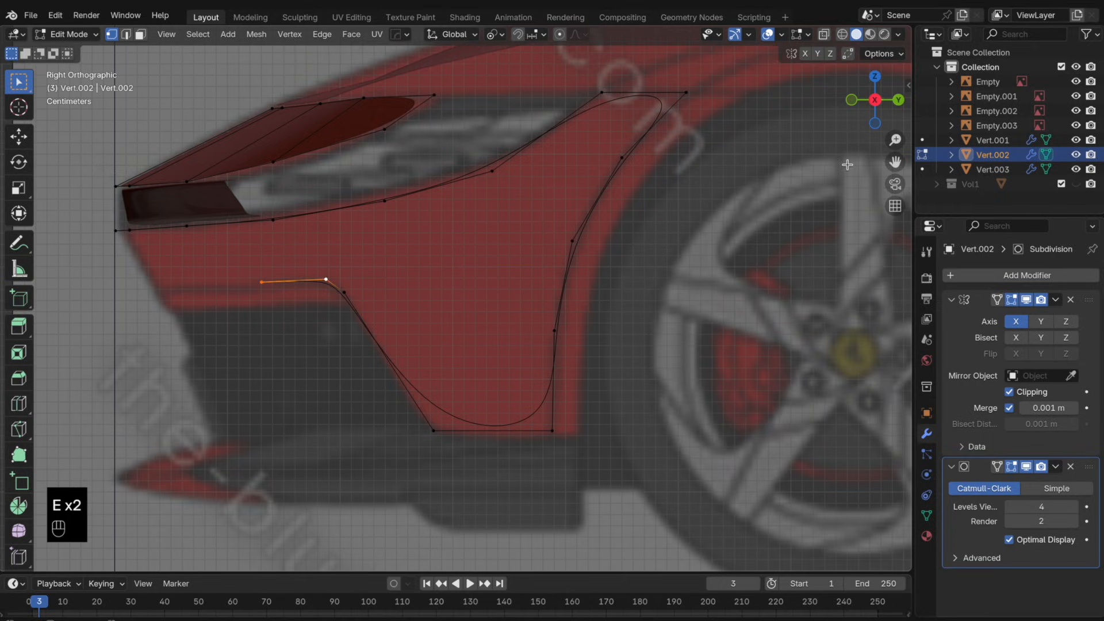
pyautogui.click(854, 105)
pyautogui.keyDown('shift'); pyautogui.moveTo(468, 333); pyautogui.dragTo(648, 320, button='middle'); pyautogui.keyUp('shift')
pyautogui.press('g')
pyautogui.press('x')
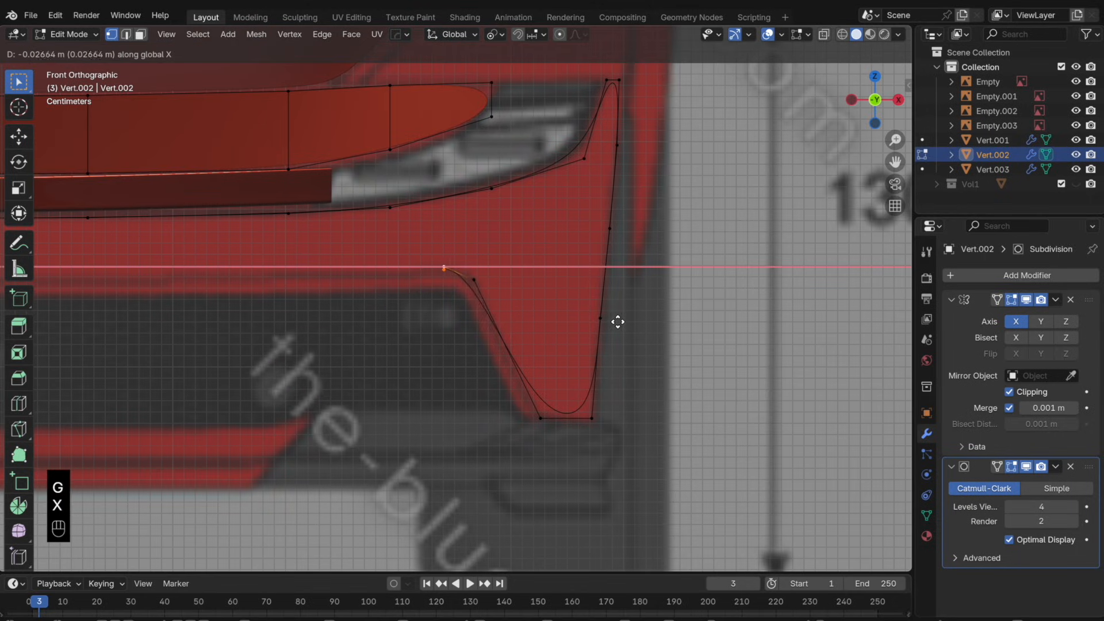
pyautogui.click(623, 319)
pyautogui.click(453, 253)
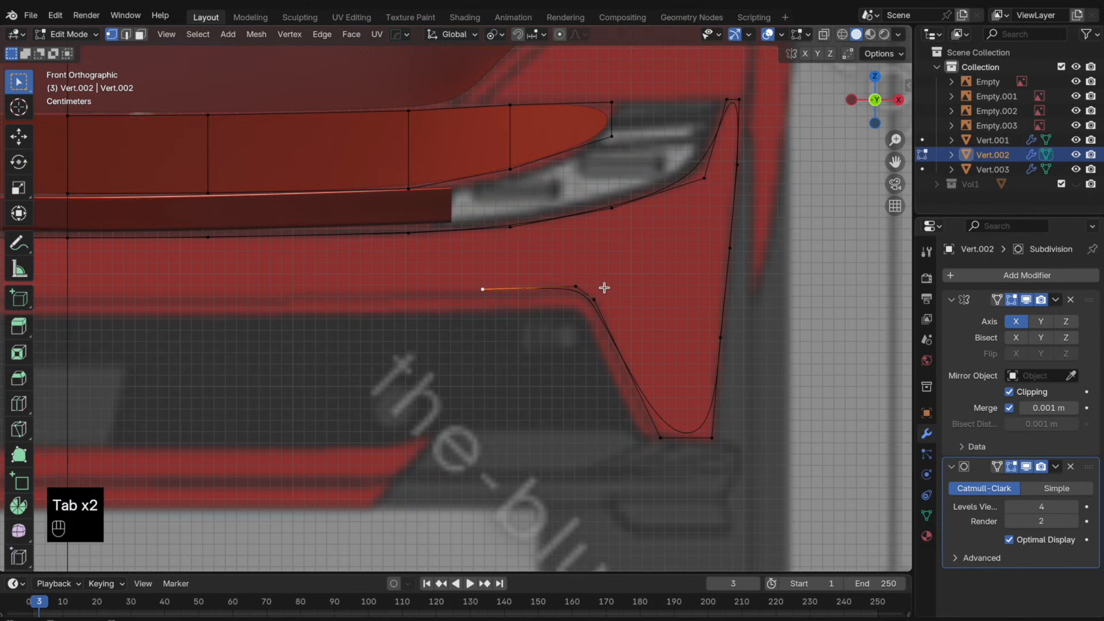
# - Extrude the end vertex along X above the grille in successive segments until it reaches the mirror centre line
pyautogui.keyDown('shift'); pyautogui.moveTo(574, 302); pyautogui.dragTo(666, 295, button='middle'); pyautogui.keyUp('shift')
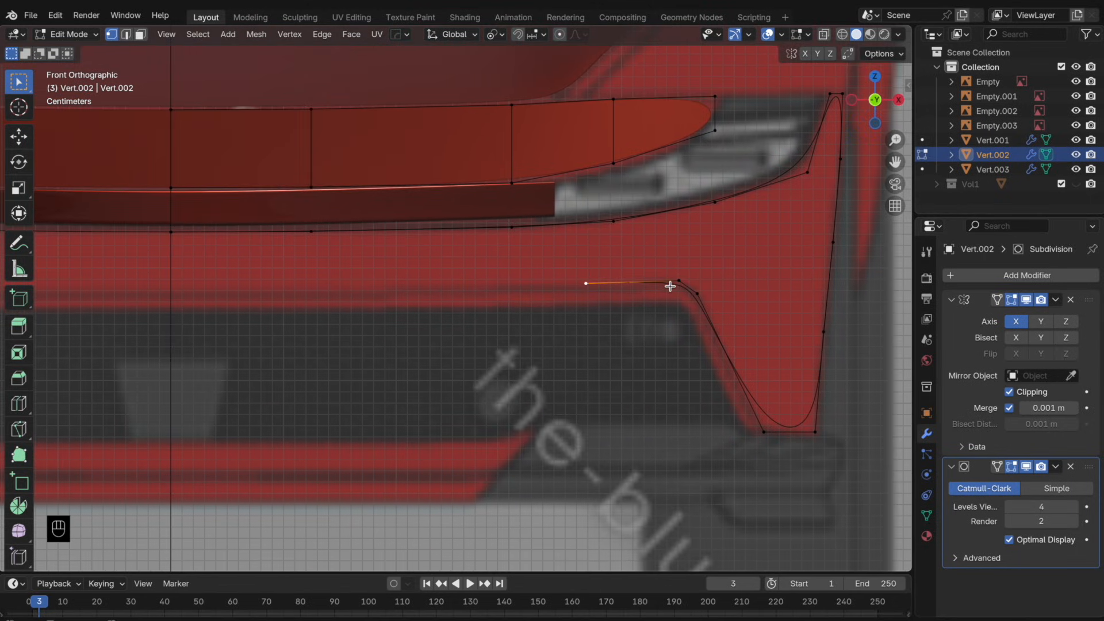
pyautogui.press('e')
pyautogui.press('x')
pyautogui.click(584, 288)
pyautogui.press('e')
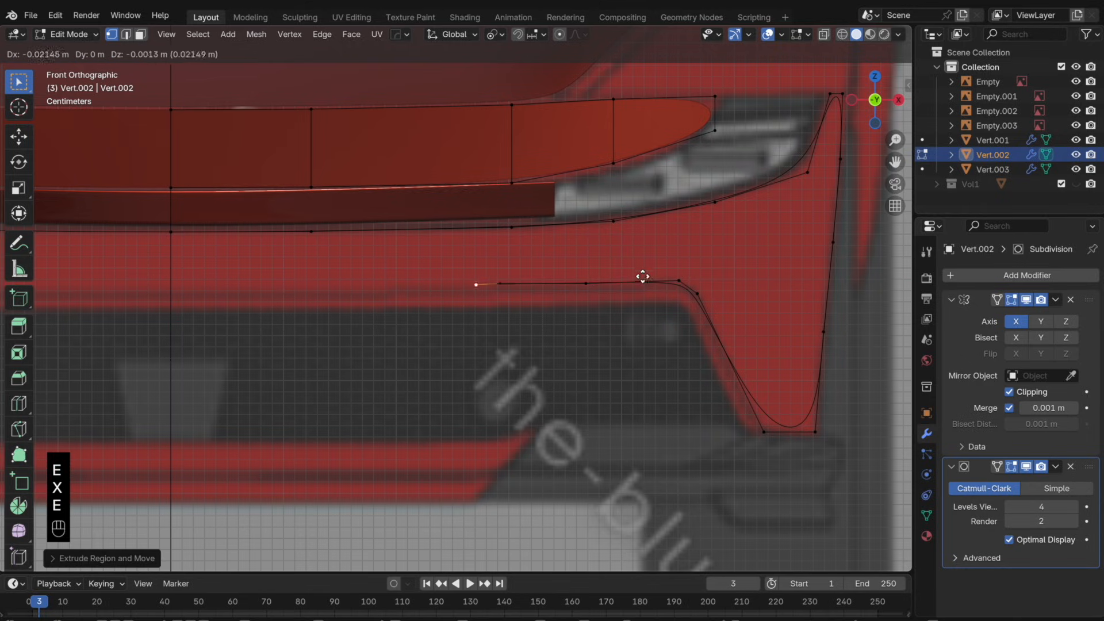
pyautogui.press('x')
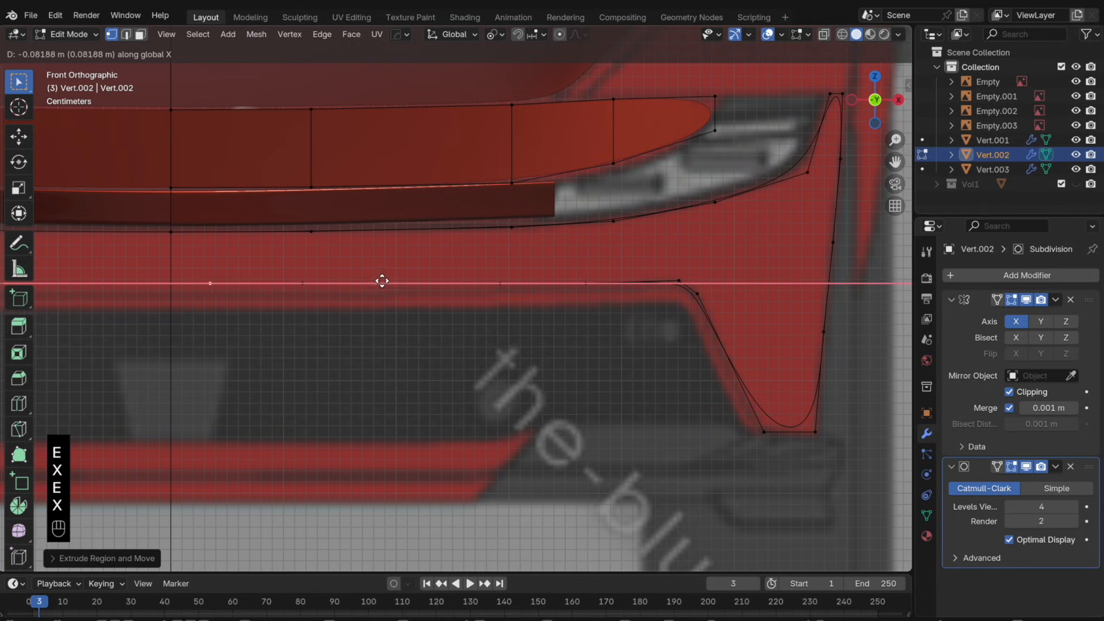
pyautogui.click(316, 284)
# - Lower the new vertices above the grille about 0.006 m along Z, and the inner two slightly more to match the blueprint
pyautogui.keyDown('shift'); pyautogui.click(288, 283); pyautogui.keyUp('shift')
pyautogui.keyDown('shift'); pyautogui.click(494, 293); pyautogui.keyUp('shift')
pyautogui.press('g')
pyautogui.press('z')
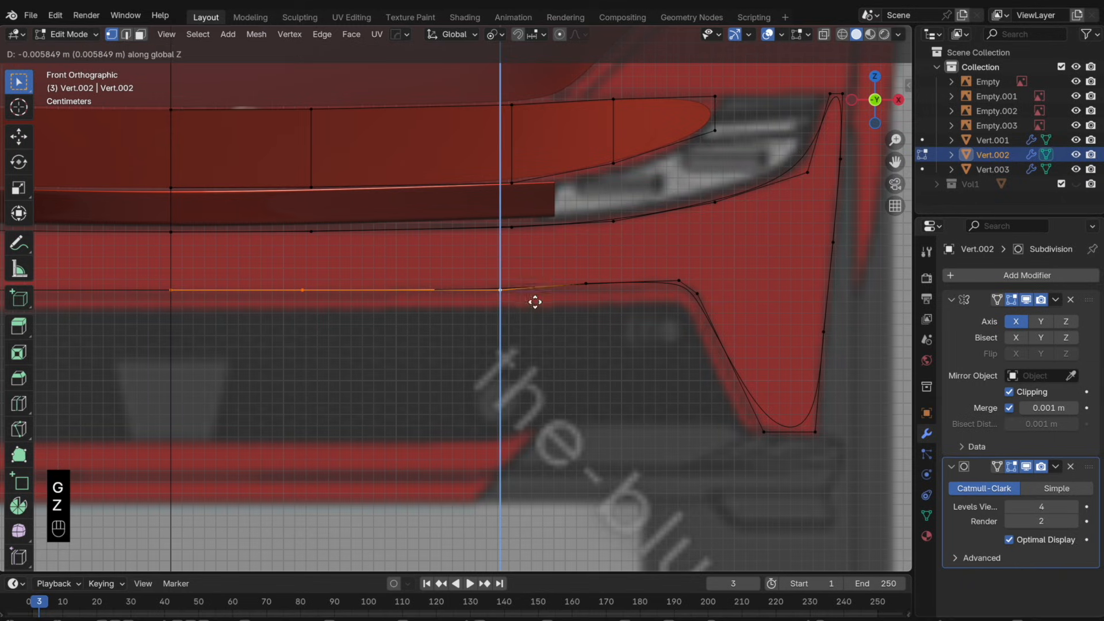
pyautogui.click(396, 310)
pyautogui.moveTo(396, 309); pyautogui.dragTo(117, 266)
pyautogui.press('g')
pyautogui.press('z')
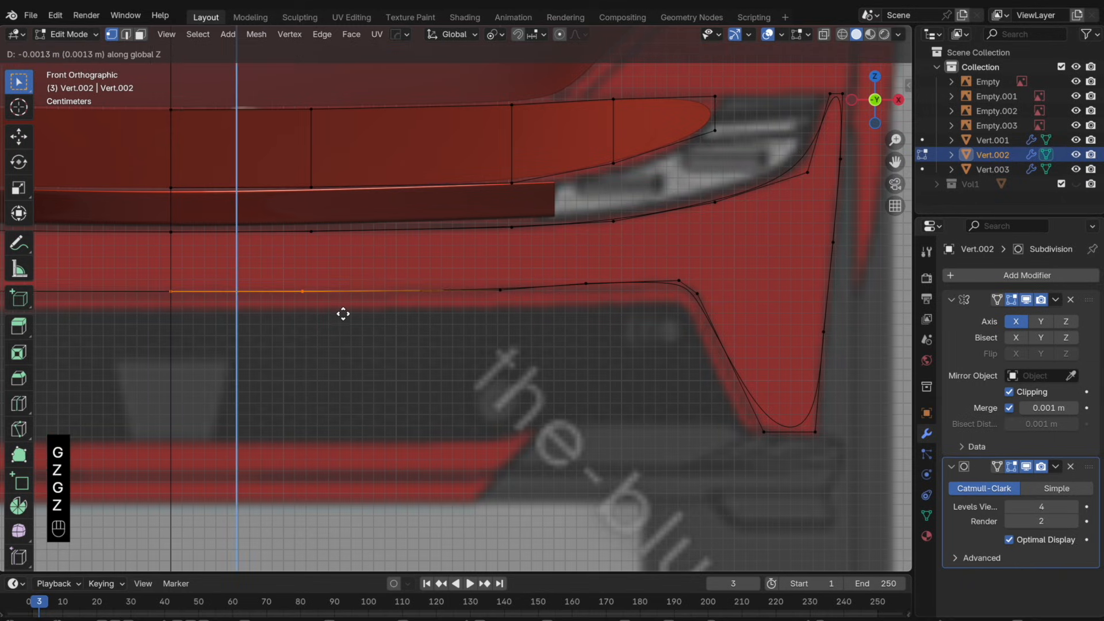
pyautogui.click(345, 315)
# - Slide the vertex beside the opening's upper corner slightly outward along its edge toward the corner
pyautogui.click(604, 290)
pyautogui.press('g')
pyautogui.press('g')
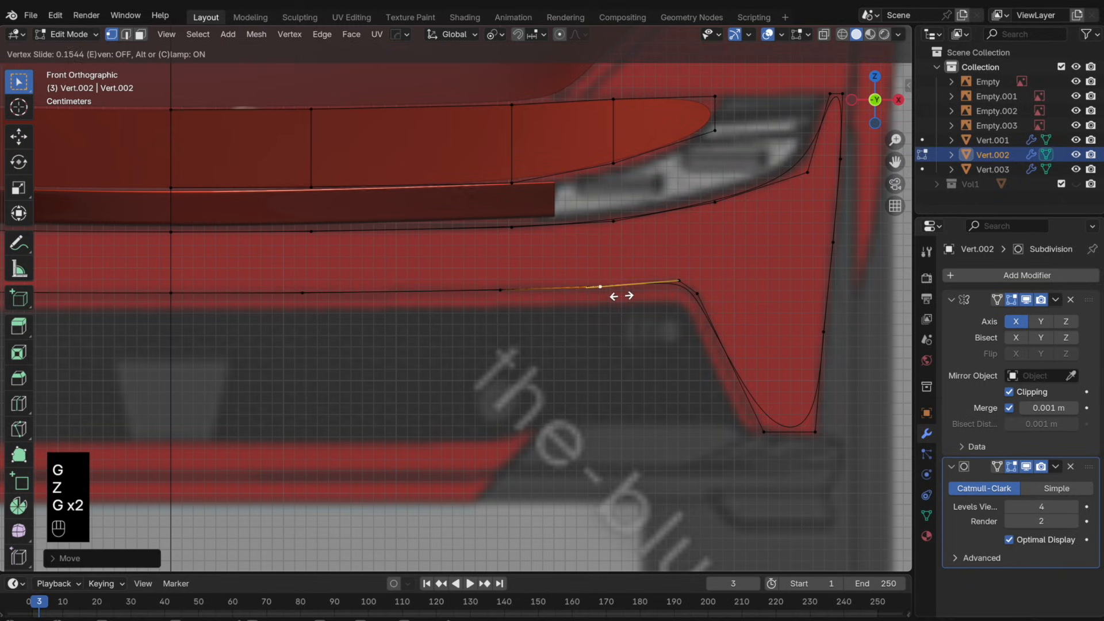
pyautogui.click(628, 295)
# - Fill three quad faces between the bumper panel's upper and lower outlines, working outward from the centre line
pyautogui.moveTo(693, 294); pyautogui.dragTo(578, 216)
pyautogui.keyDown('shift'); pyautogui.click(692, 203); pyautogui.keyUp('shift')
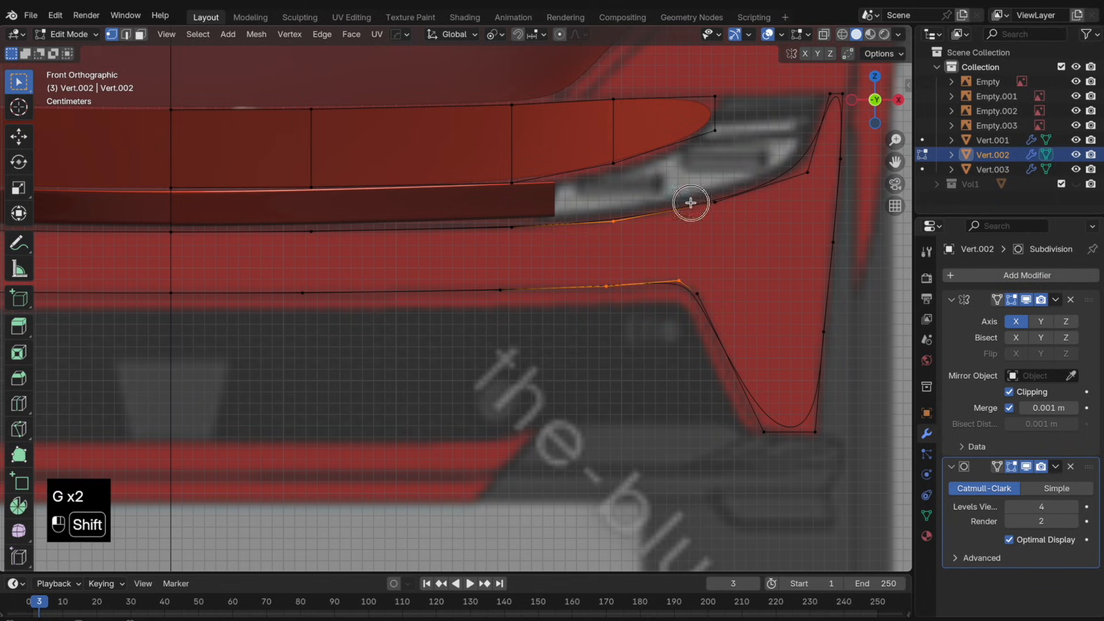
pyautogui.moveTo(342, 309); pyautogui.dragTo(114, 205)
pyautogui.press('f')
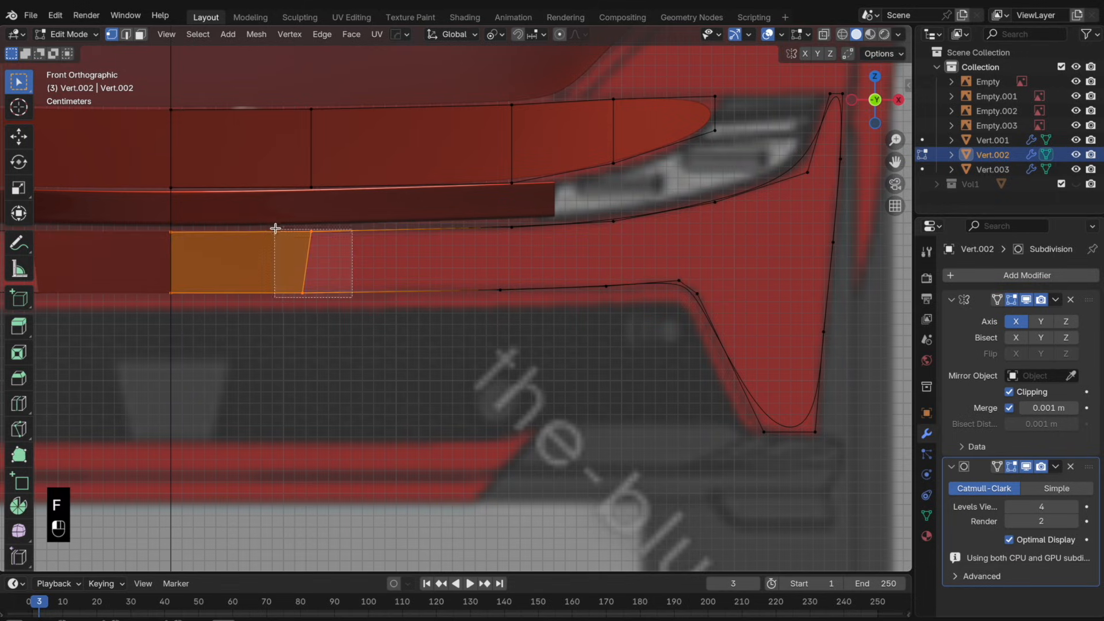
pyautogui.moveTo(275, 228); pyautogui.dragTo(276, 229)
pyautogui.press('f')
pyautogui.press('f')
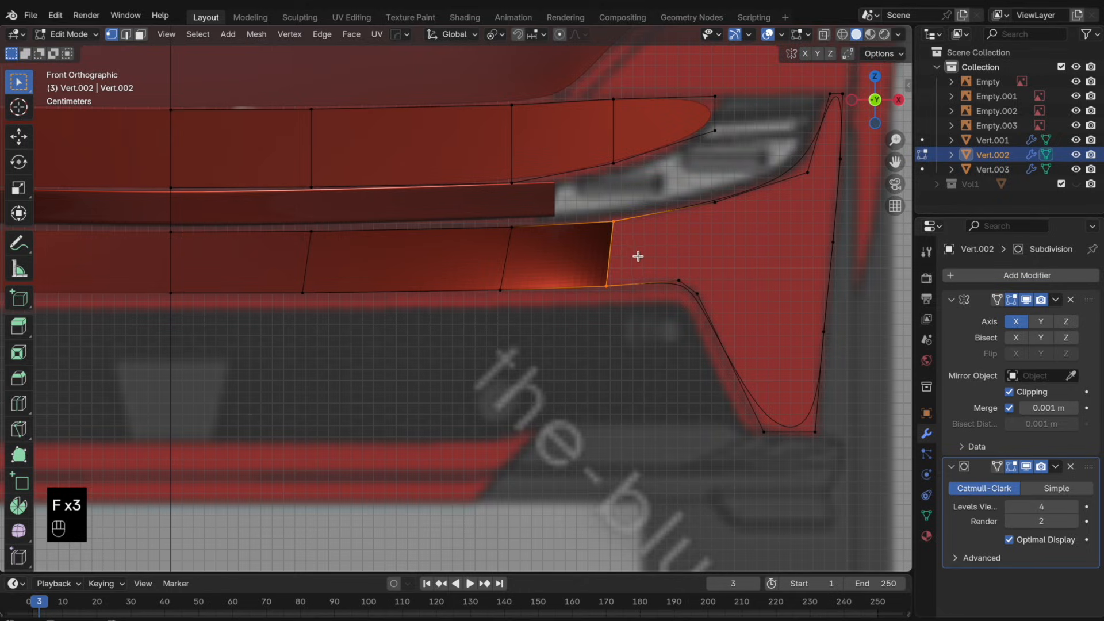
# - Try adding a lengthwise loop cut through the three new bumper faces
pyautogui.press('super+r')
pyautogui.click(612, 247)
# - Turn on X-ray display and move the two innermost lower-edge vertices forward along Y in side view to the bumper's front profile
pyautogui.hotkey('alt', 'z')
pyautogui.scroll(-4, 674, 234)
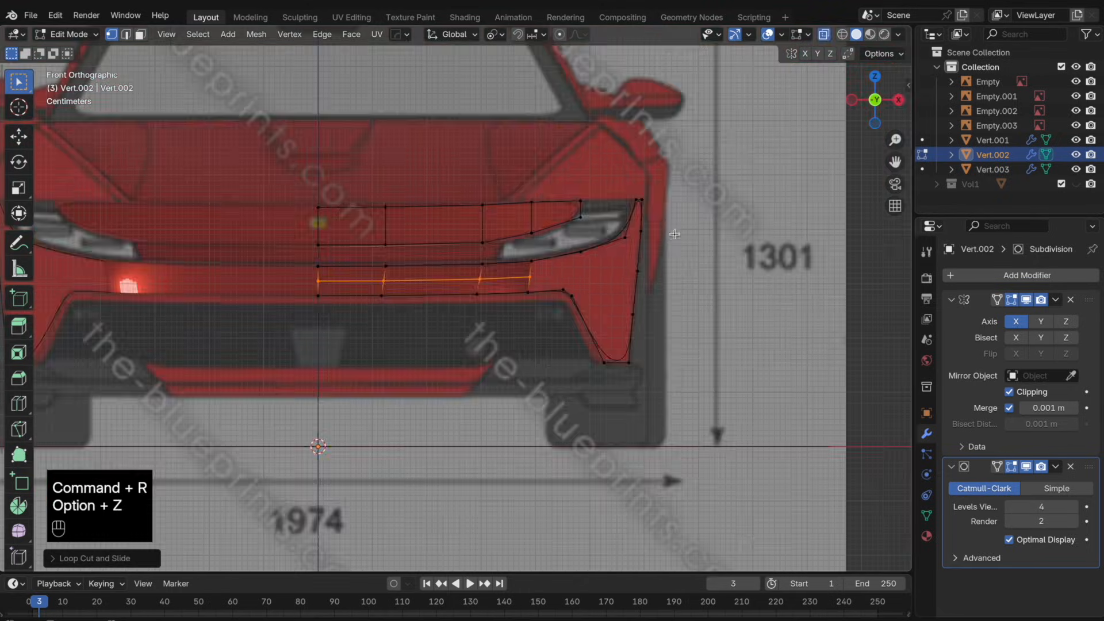
pyautogui.moveTo(675, 234); pyautogui.dragTo(427, 297, button='middle')
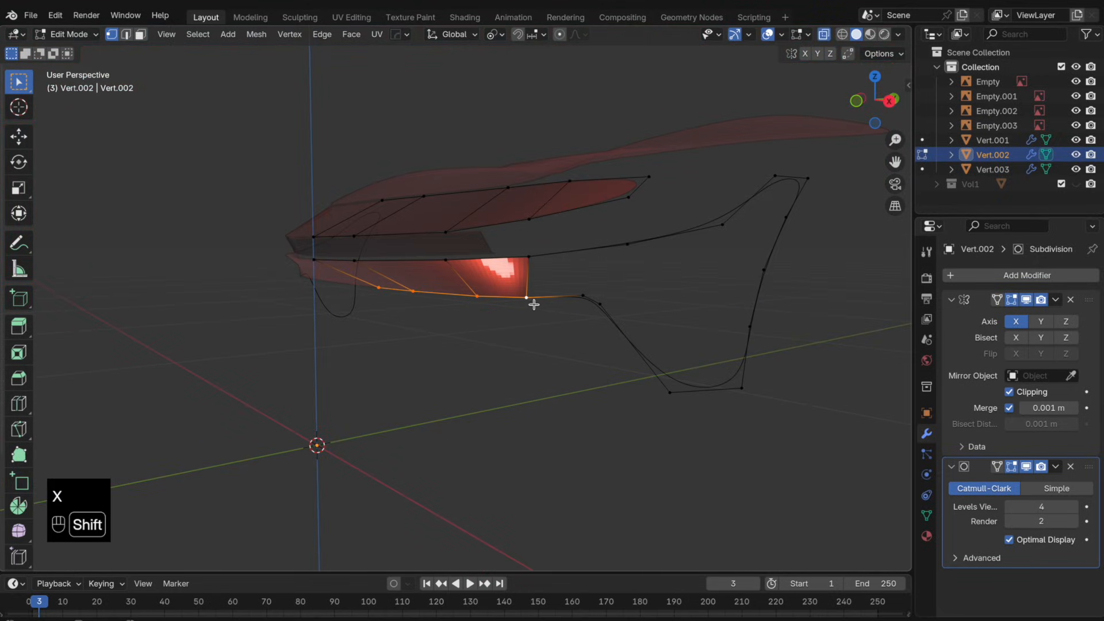
pyautogui.click(859, 103)
pyautogui.click(855, 102)
pyautogui.click(902, 102)
pyautogui.click(902, 102)
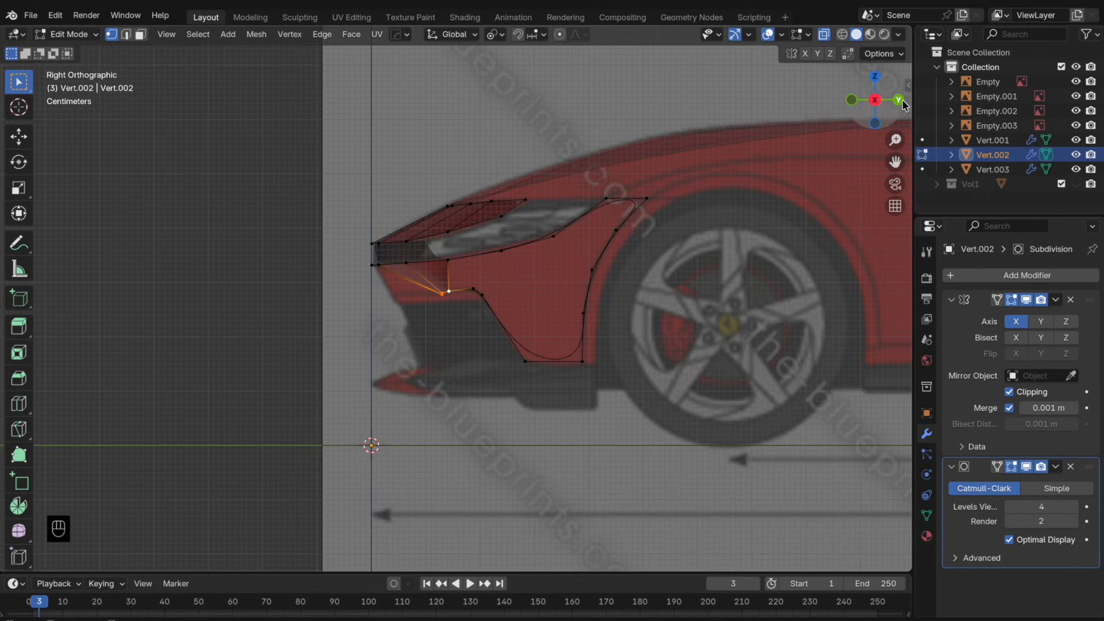
pyautogui.scroll(5, 456, 300)
pyautogui.moveTo(481, 295); pyautogui.dragTo(610, 262, button='middle')
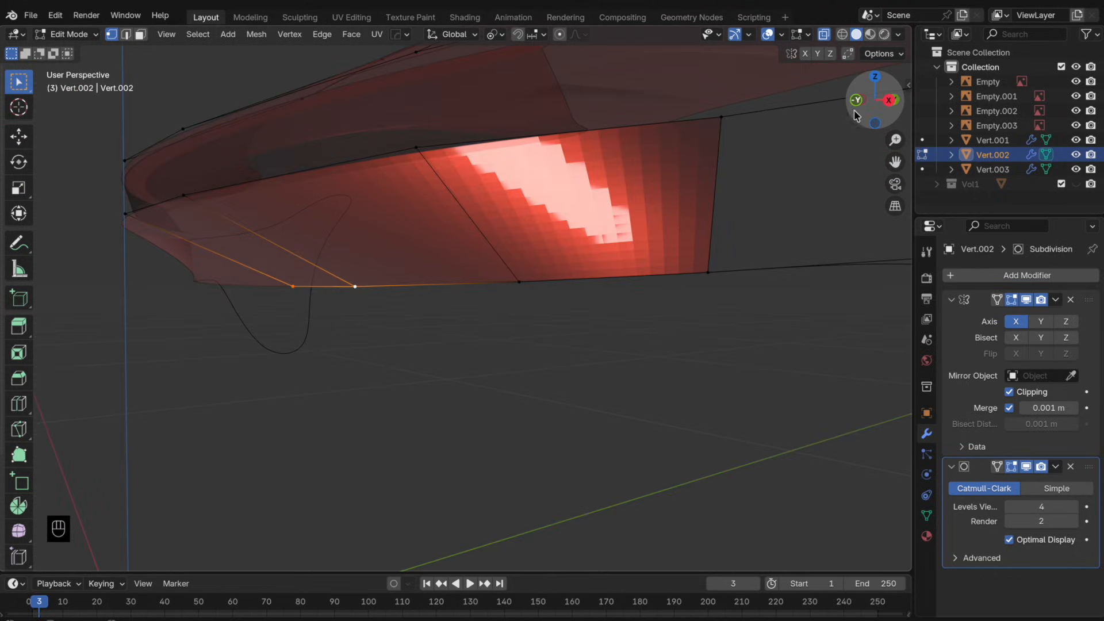
pyautogui.click(858, 106)
pyautogui.click(897, 100)
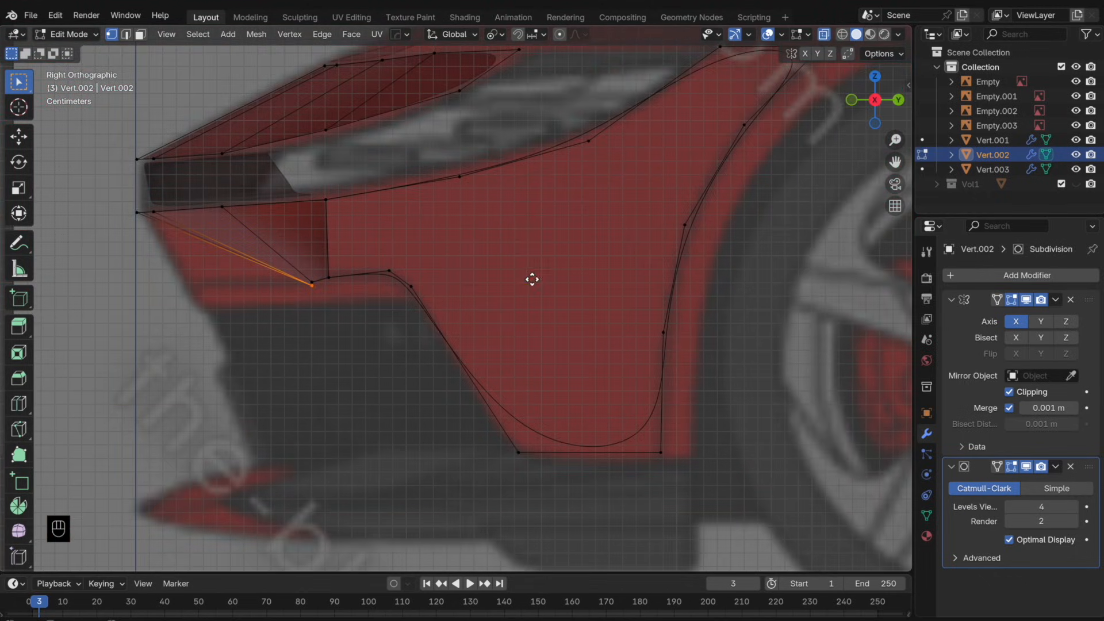
pyautogui.press('g')
pyautogui.press('y')
pyautogui.click(409, 284)
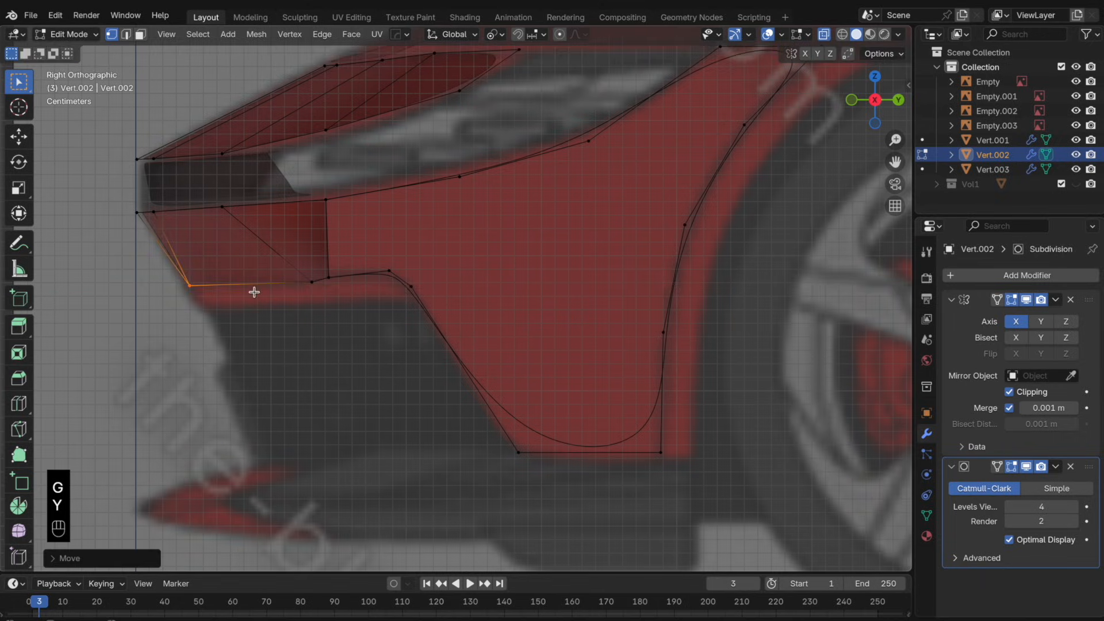
# - Fine-tune the two innermost lower-edge bumper vertices along Y in side view, shifting the first forward and the second back to space them
pyautogui.moveTo(253, 291); pyautogui.dragTo(166, 296, button='middle')
pyautogui.click(893, 100)
pyautogui.press('g')
pyautogui.press('y')
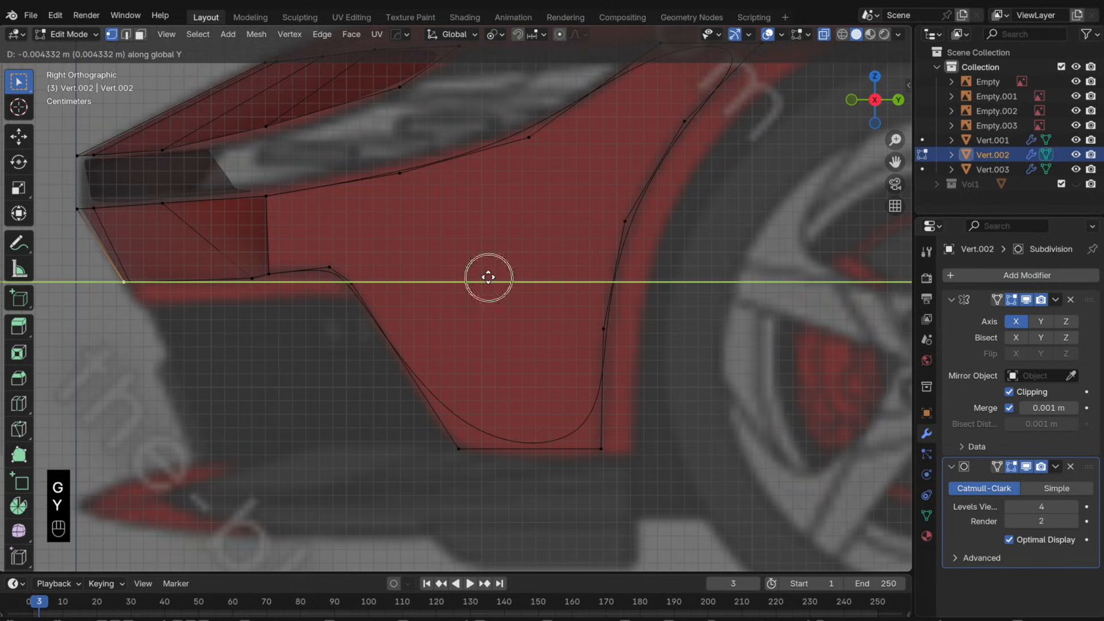
pyautogui.click(488, 277)
pyautogui.click(141, 292)
pyautogui.press('g')
pyautogui.press('y')
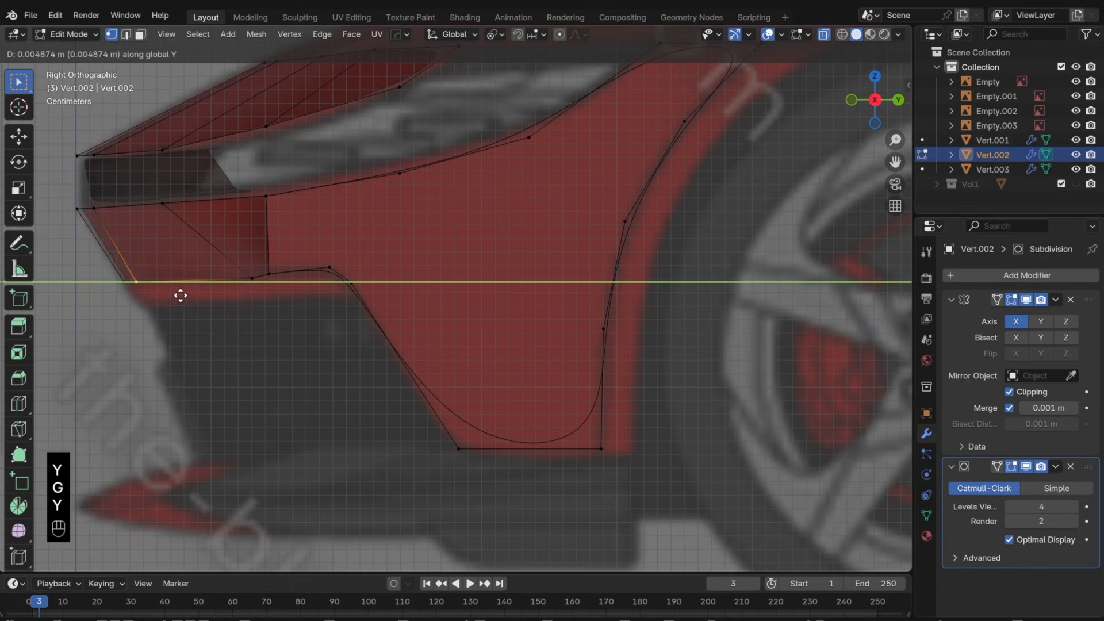
pyautogui.click(189, 293)
# - Move the third lower-edge bumper vertex forward along Y toward the two innermost ones, and turn off X-ray display
pyautogui.click(256, 282)
pyautogui.press('y')
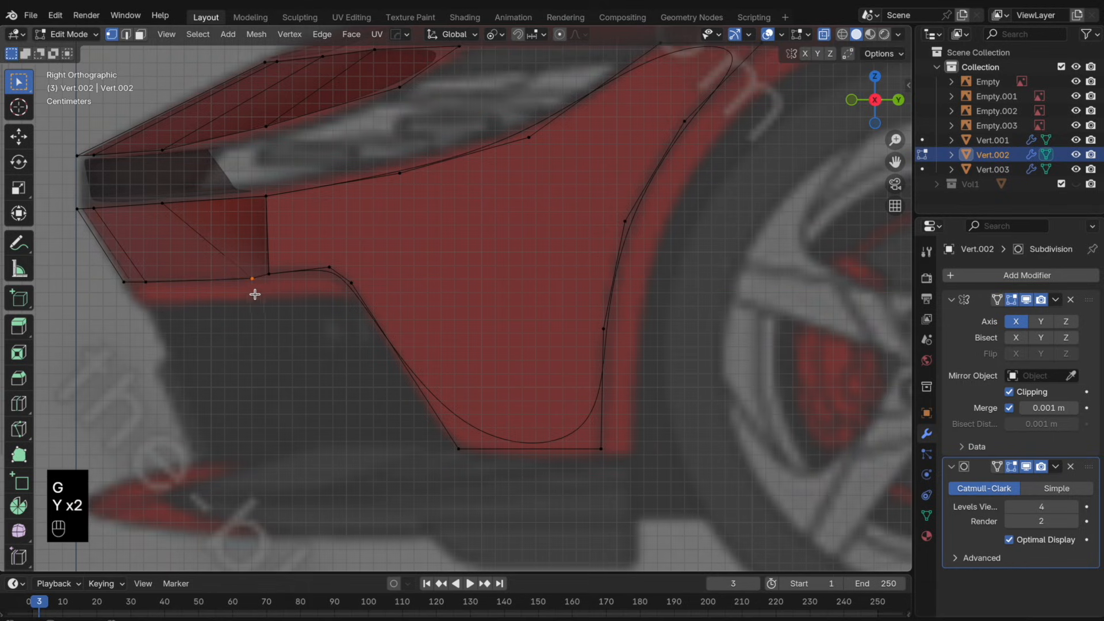
pyautogui.press('super+z')
pyautogui.press('g')
pyautogui.press('y')
pyautogui.click(247, 300)
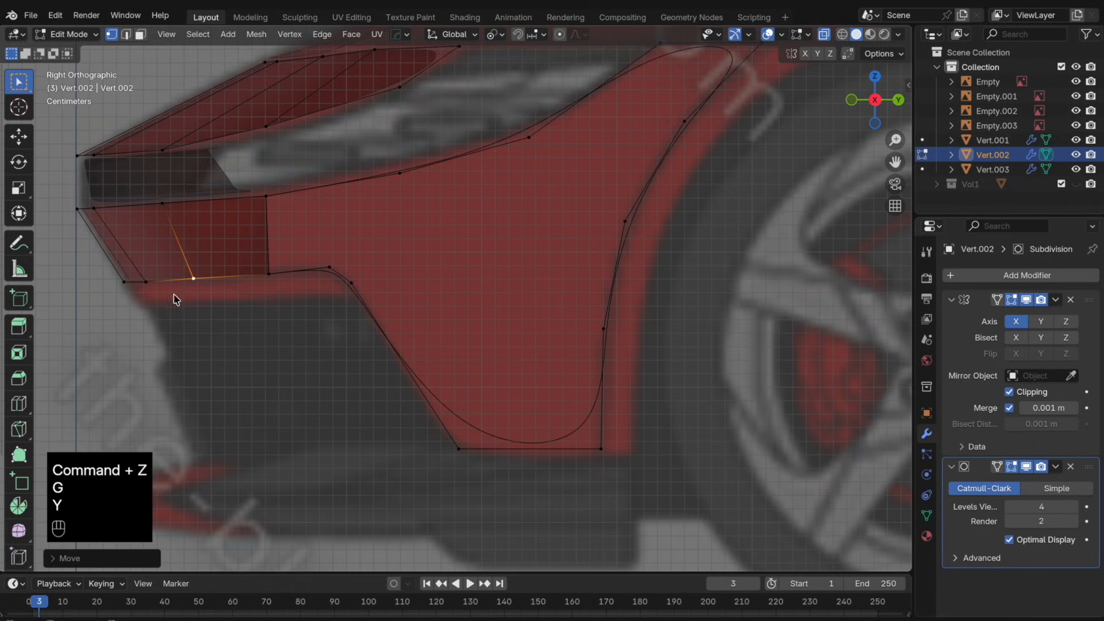
pyautogui.press('Tab')
pyautogui.scroll(-3, 218, 299)
pyautogui.hotkey('alt', 'z')
# - Add a centred vertical loop cut through the bumper face between the second and third columns
pyautogui.moveTo(217, 299); pyautogui.dragTo(325, 313, button='middle')
pyautogui.press('super+r')
pyautogui.click(525, 276)
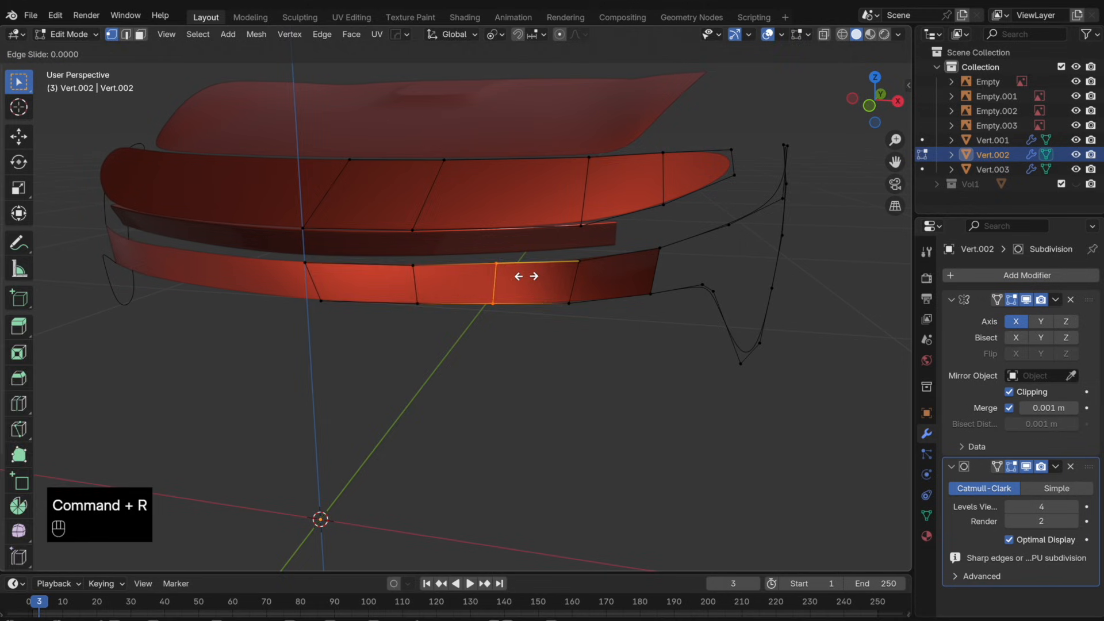
pyautogui.click(525, 276)
pyautogui.press('Tab')
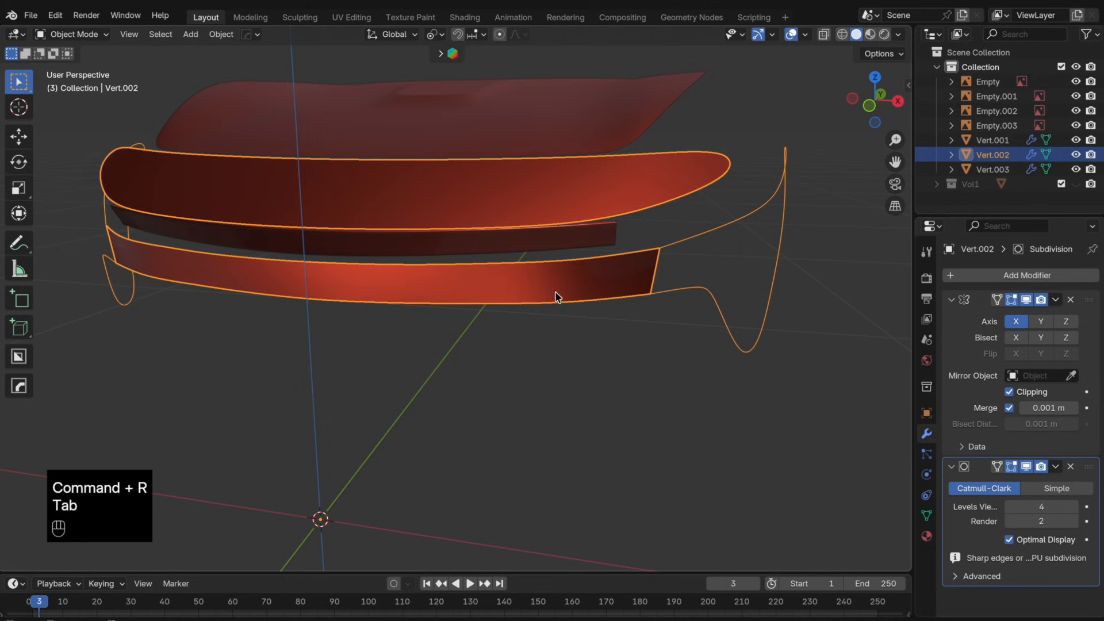
# - Adjust the new cut's lower vertex and its outer neighbour along Y to smooth the bumper's lower edge
pyautogui.moveTo(557, 296); pyautogui.dragTo(507, 323, button='middle')
pyautogui.press('Tab')
pyautogui.click(478, 368)
pyautogui.moveTo(478, 369); pyautogui.dragTo(504, 366, button='middle')
pyautogui.press('g')
pyautogui.press('y')
pyautogui.click(504, 367)
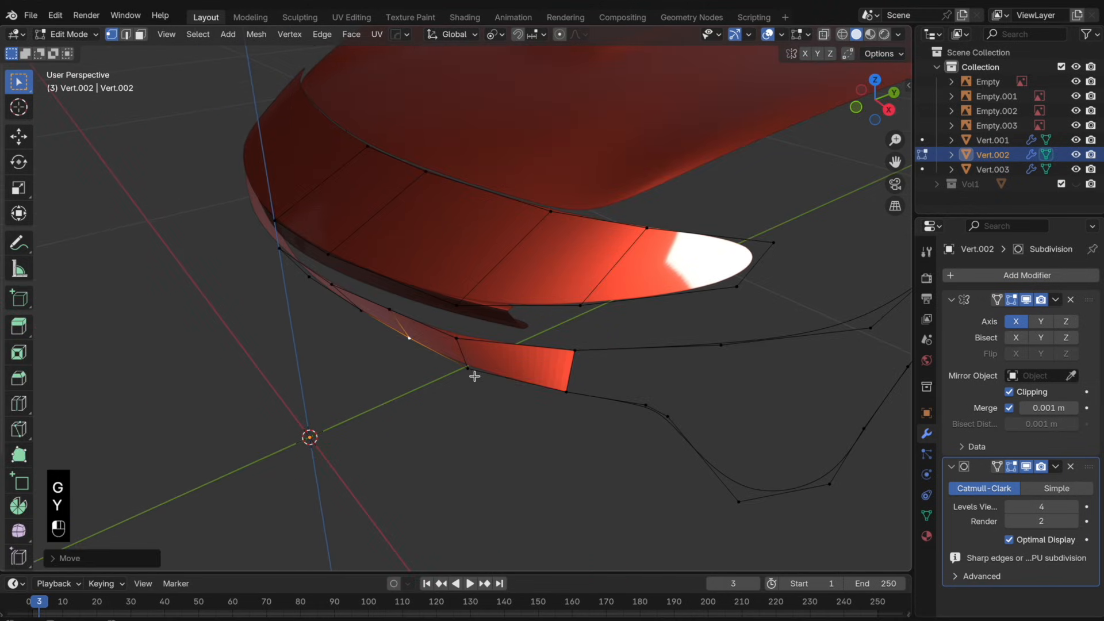
pyautogui.click(475, 374)
pyautogui.press('g')
pyautogui.press('y')
pyautogui.click(475, 371)
# - Slant the outermost bumper face's end edge in side view by moving its lower vertex back along Y and sliding its upper vertex forward
pyautogui.press('KP_3')
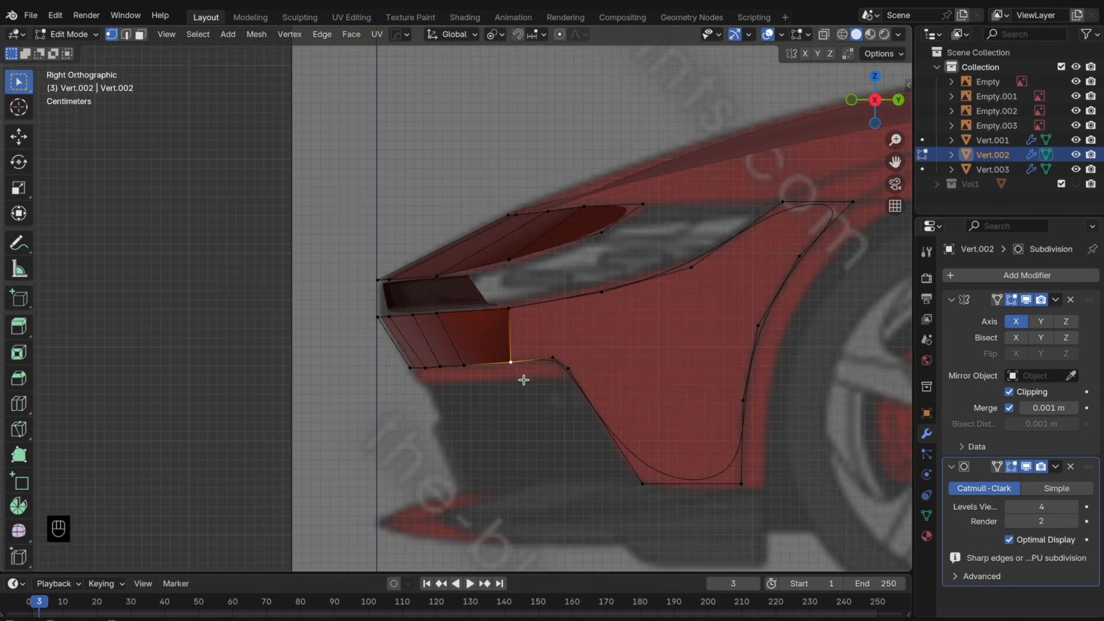
pyautogui.press('g')
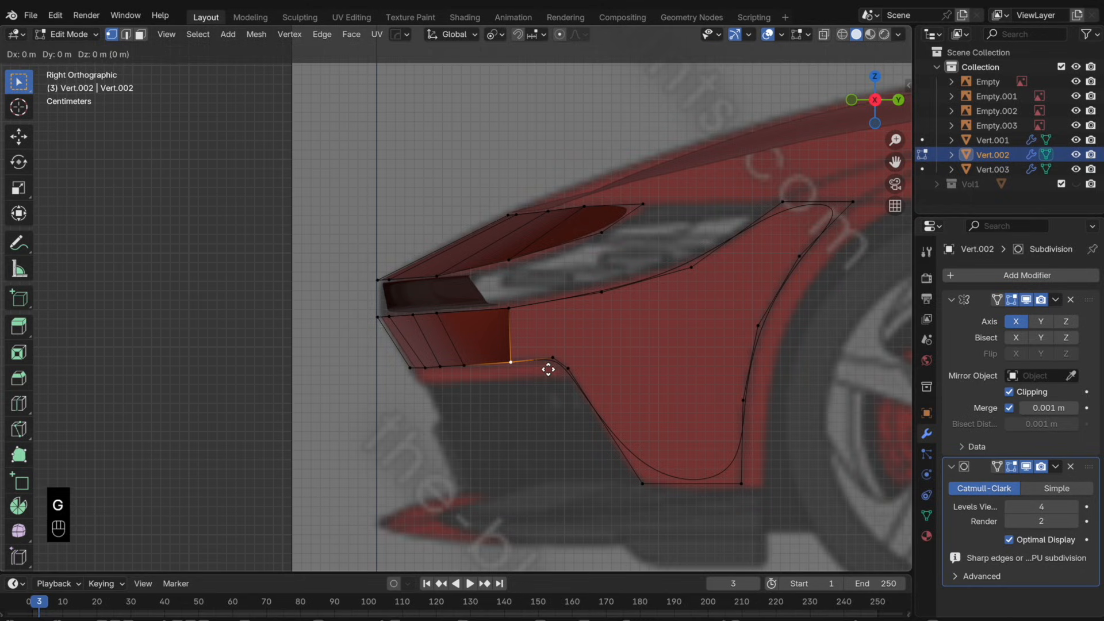
pyautogui.press('y')
pyautogui.press('g')
pyautogui.press('g')
pyautogui.click(572, 312)
pyautogui.press('g')
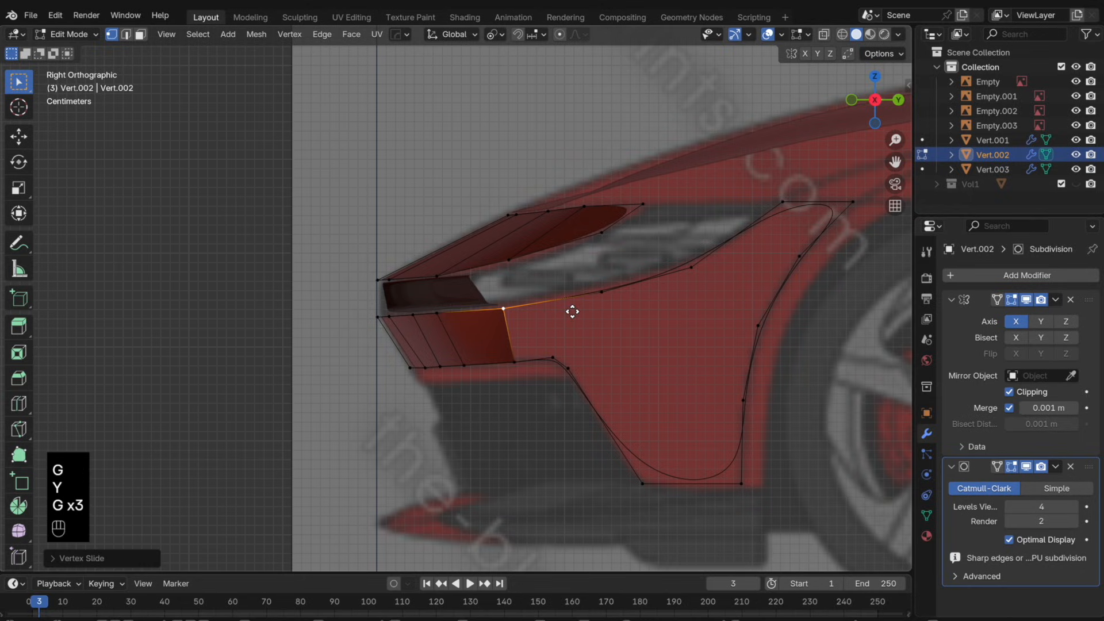
pyautogui.press('z')
pyautogui.click(573, 310)
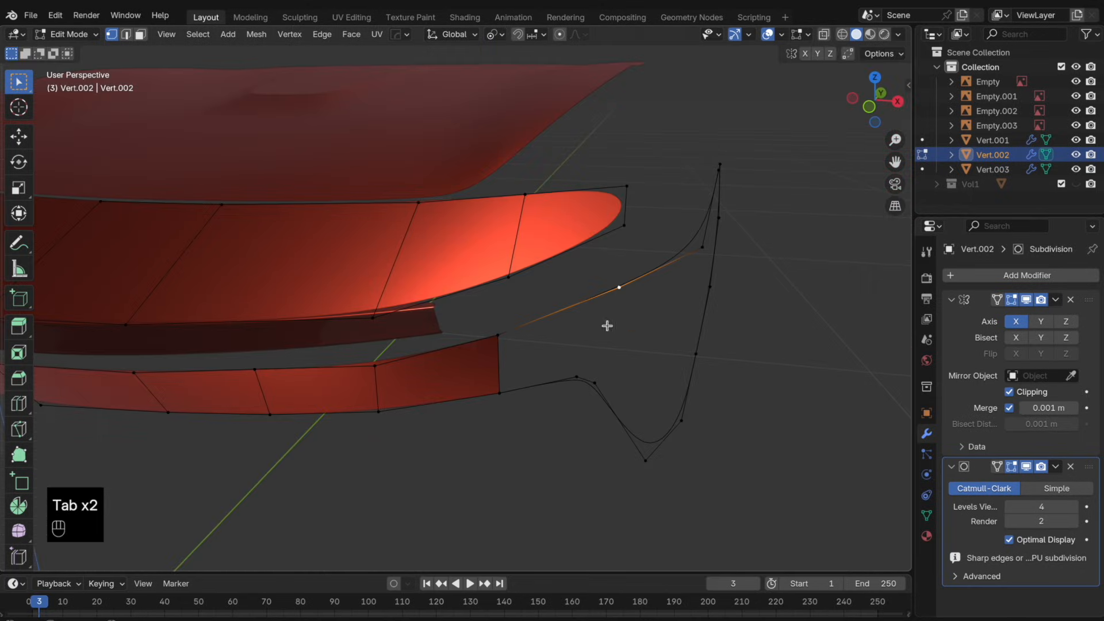
# - Add a vertex midway along the next upper outline segment and fill the quad between it and the lower outline's corner
pyautogui.press('super+r')
pyautogui.click(590, 311)
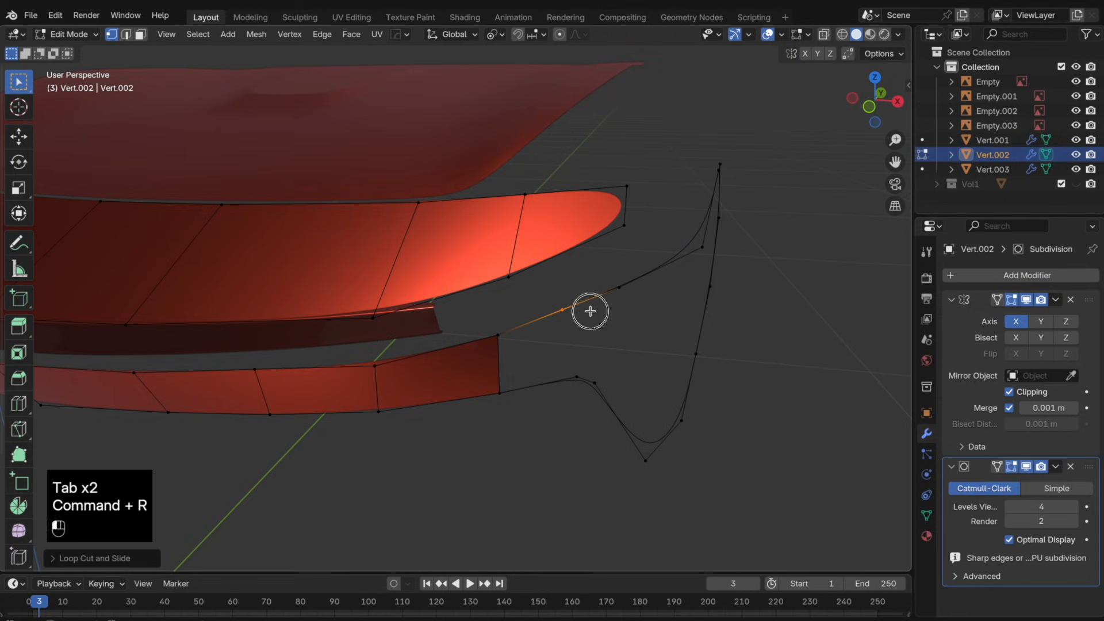
pyautogui.moveTo(581, 394); pyautogui.dragTo(477, 304)
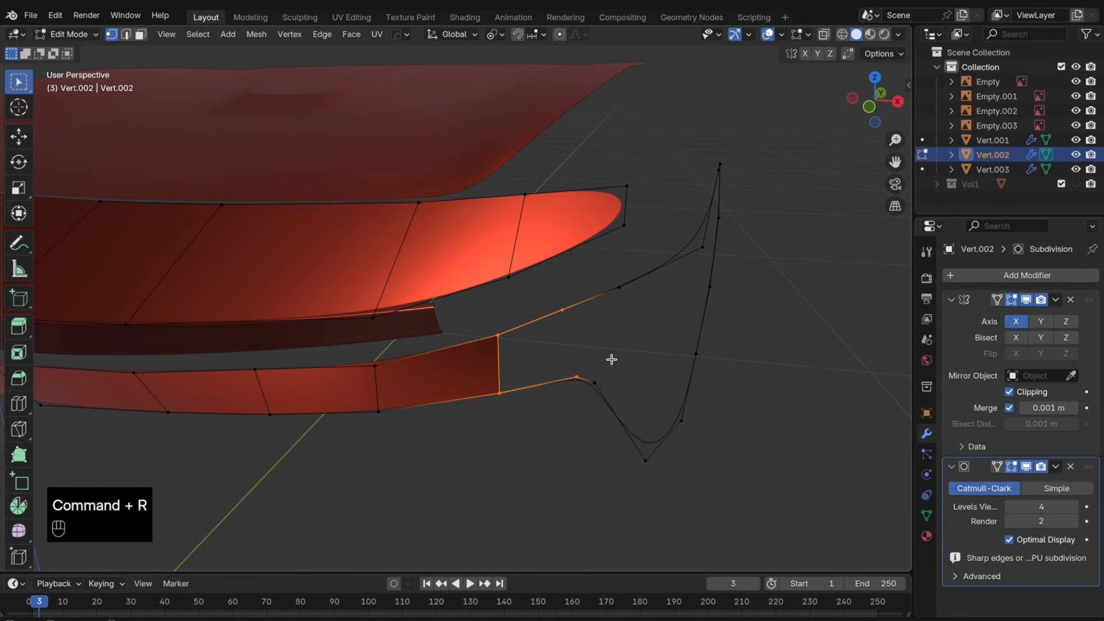
pyautogui.press('f')
# - Move the bumper's outer upper-edge vertices forward along Y in X-ray top view to follow the blueprint's corner curve
pyautogui.moveTo(579, 308); pyautogui.dragTo(542, 316, button='middle')
pyautogui.click(875, 81)
pyautogui.keyDown('shift'); pyautogui.click(555, 316); pyautogui.keyUp('shift')
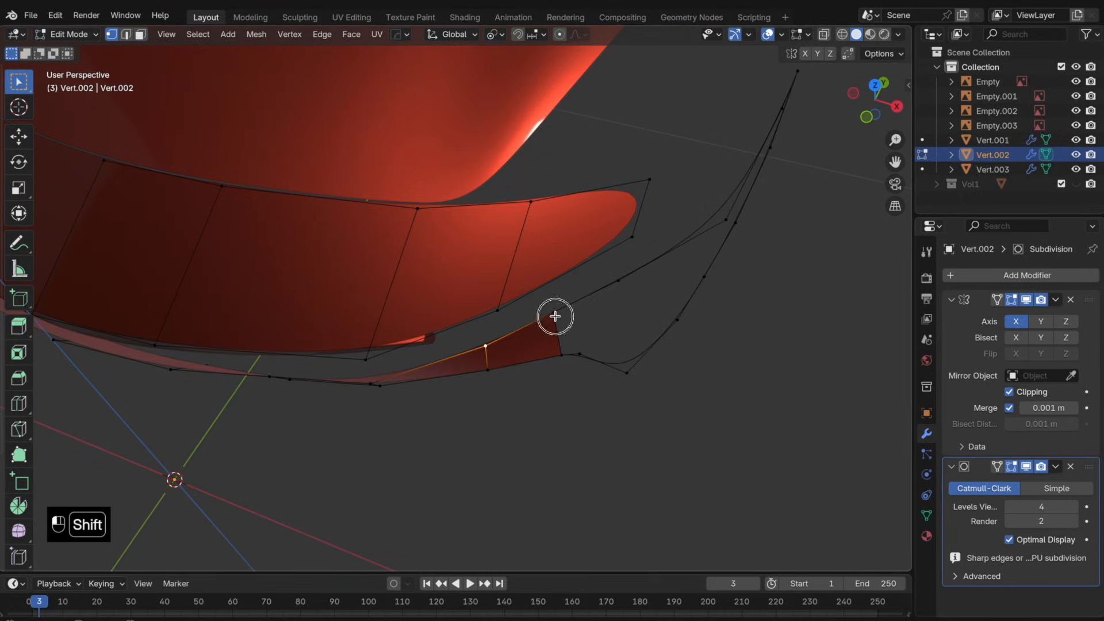
pyautogui.click(873, 85)
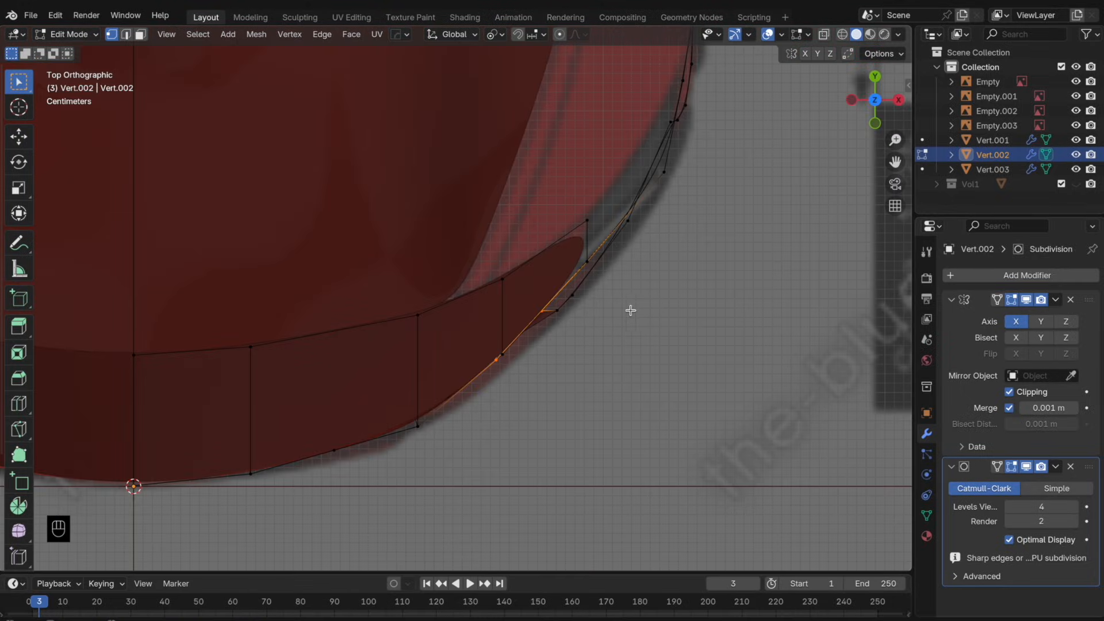
pyautogui.hotkey('alt', 'z')
pyautogui.press('g')
pyautogui.press('y')
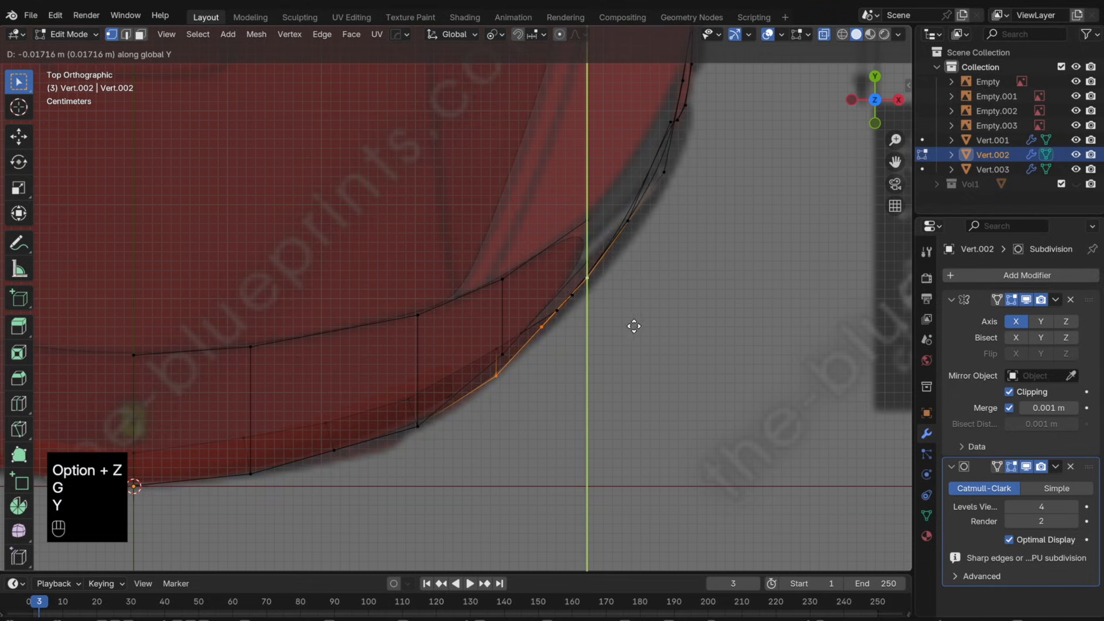
pyautogui.click(634, 326)
pyautogui.moveTo(634, 326); pyautogui.dragTo(571, 298, button='middle')
pyautogui.click(557, 337)
pyautogui.keyDown('shift'); pyautogui.click(613, 311); pyautogui.keyUp('shift')
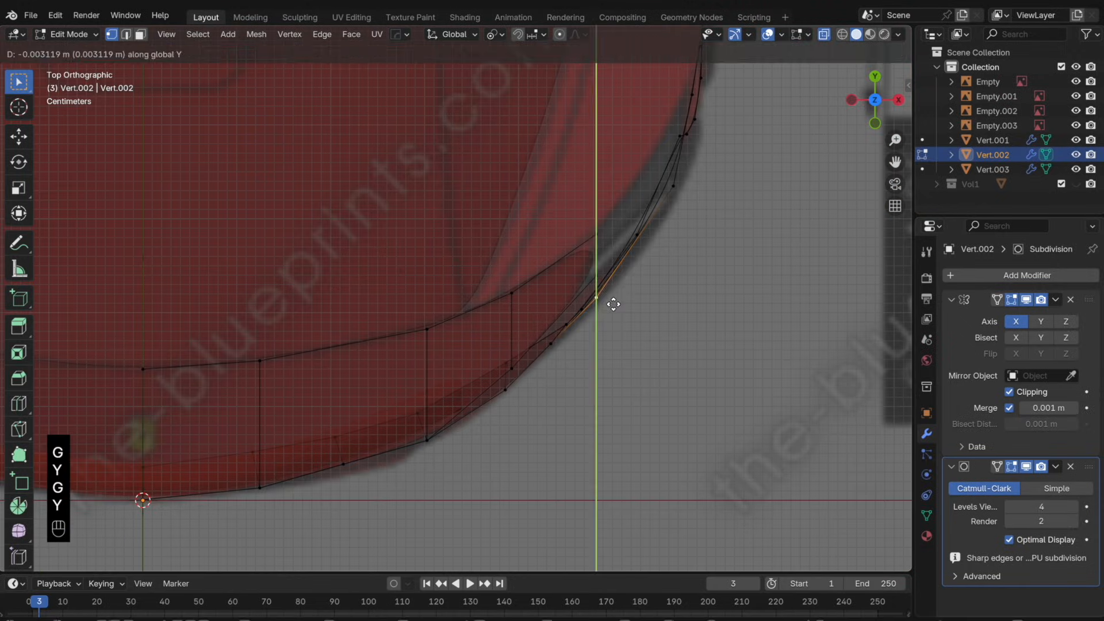
# - Examine the bumper outline's smoothed shape in perspective, and check its vertices against the top and side blueprints
pyautogui.press('Tab')
pyautogui.moveTo(619, 300); pyautogui.dragTo(733, 192, button='middle')
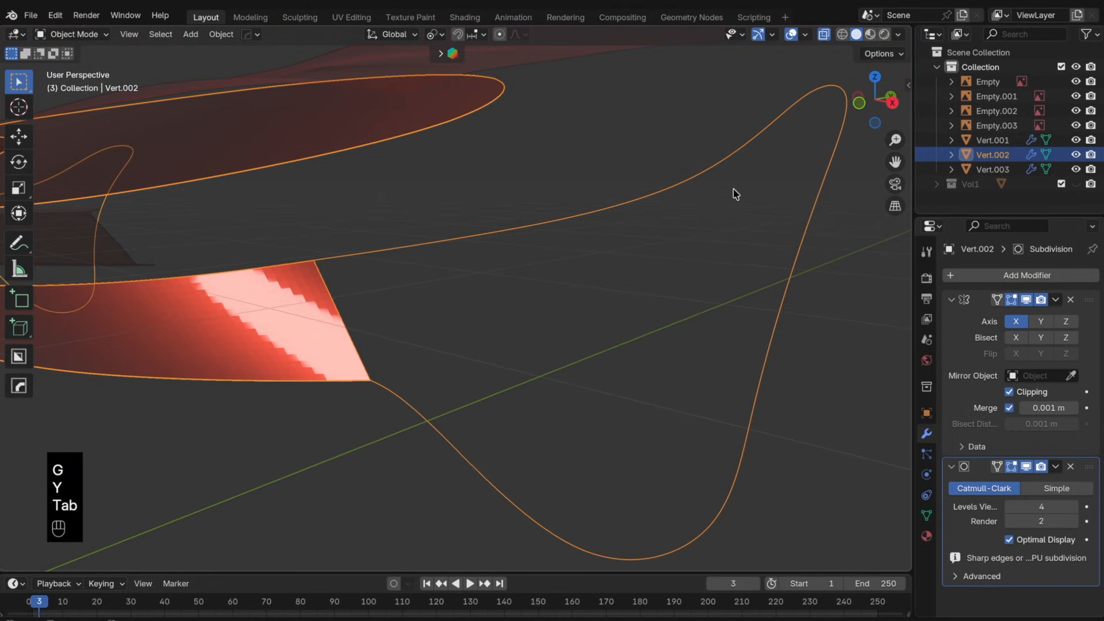
pyautogui.click(874, 87)
pyautogui.press('Tab')
pyautogui.press('Tab')
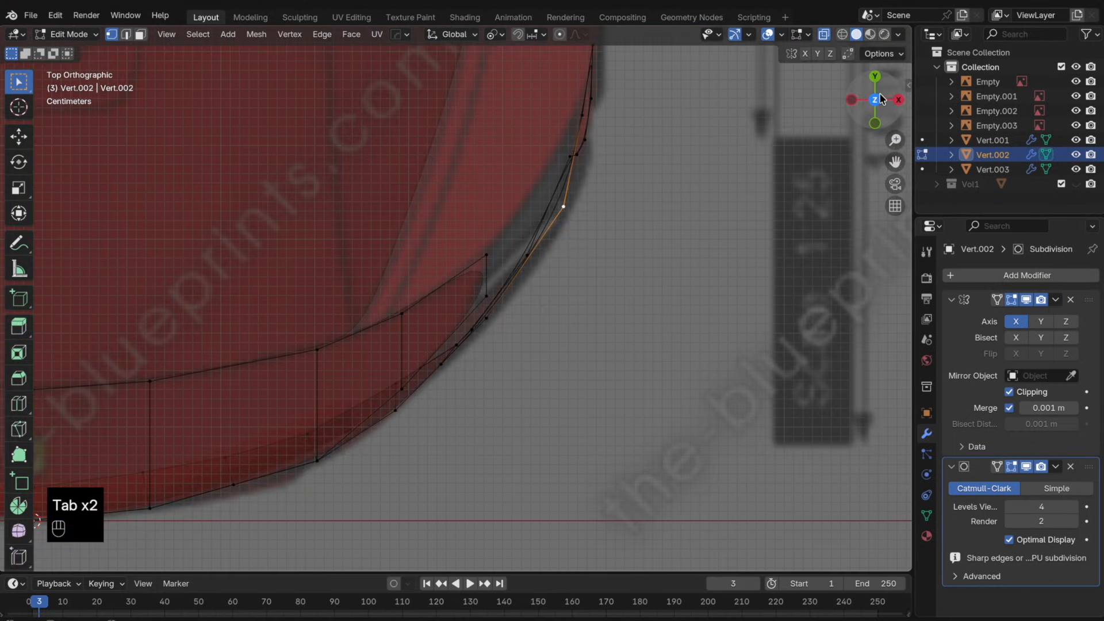
pyautogui.click(567, 162)
pyautogui.click(900, 99)
pyautogui.keyDown('shift'); pyautogui.moveTo(633, 258); pyautogui.dragTo(819, 153, button='middle'); pyautogui.keyUp('shift')
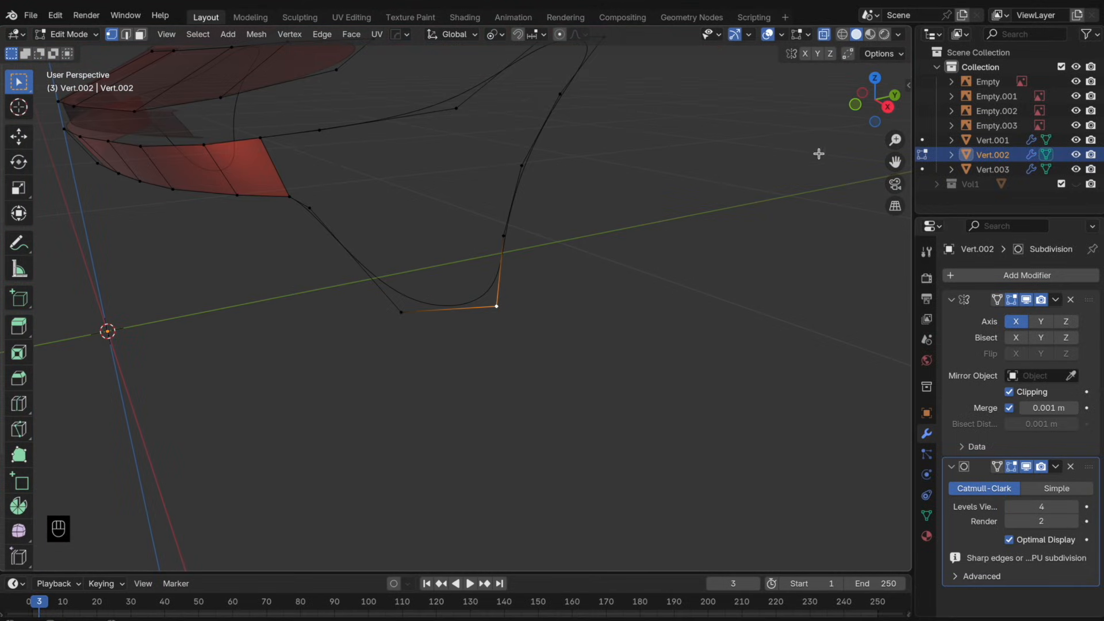
pyautogui.click(855, 105)
pyautogui.click(899, 100)
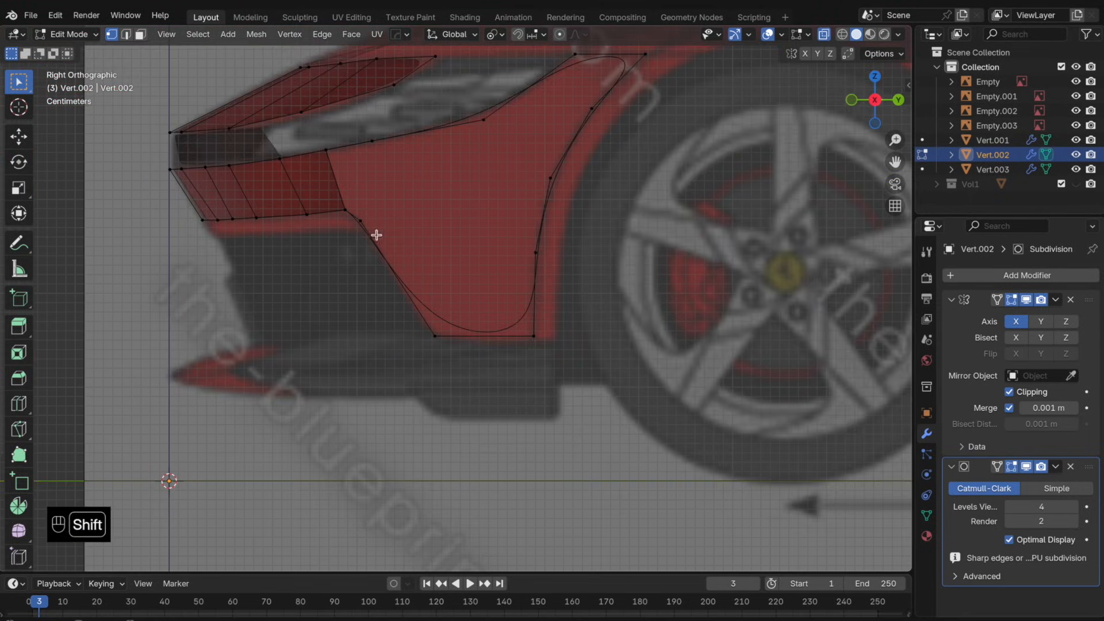
# - Add a centred lengthwise loop cut through the bumper faces and move it slightly forward along Y to bulge the profile
pyautogui.keyDown('shift'); pyautogui.moveTo(374, 234); pyautogui.dragTo(421, 267, button='middle'); pyautogui.keyUp('shift')
pyautogui.press('super+r')
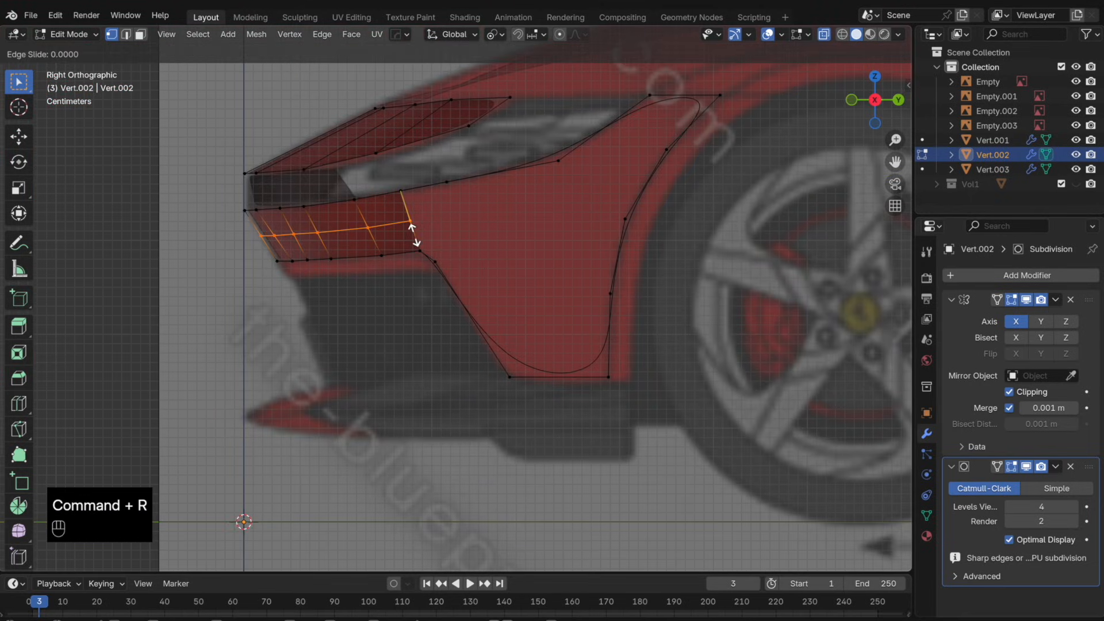
pyautogui.click(414, 239)
pyautogui.press('g')
pyautogui.press('y')
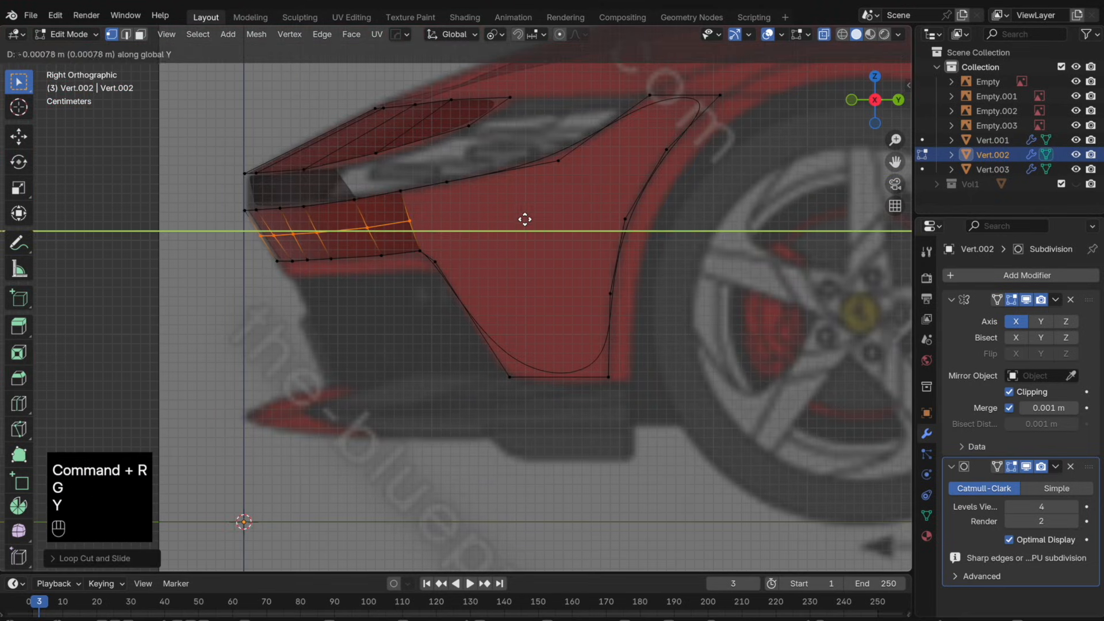
pyautogui.click(520, 223)
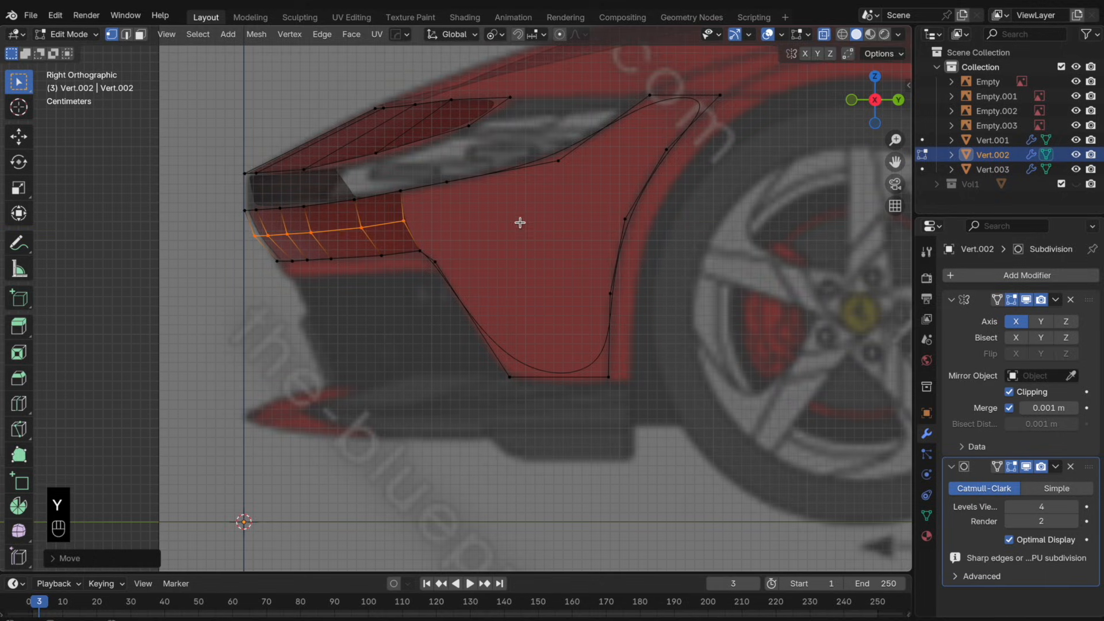
# - Slide the bumper's upper-edge vertex near the grille strip's outer end along its edge and nudge it slightly back along Y
pyautogui.press('Tab')
pyautogui.press('g')
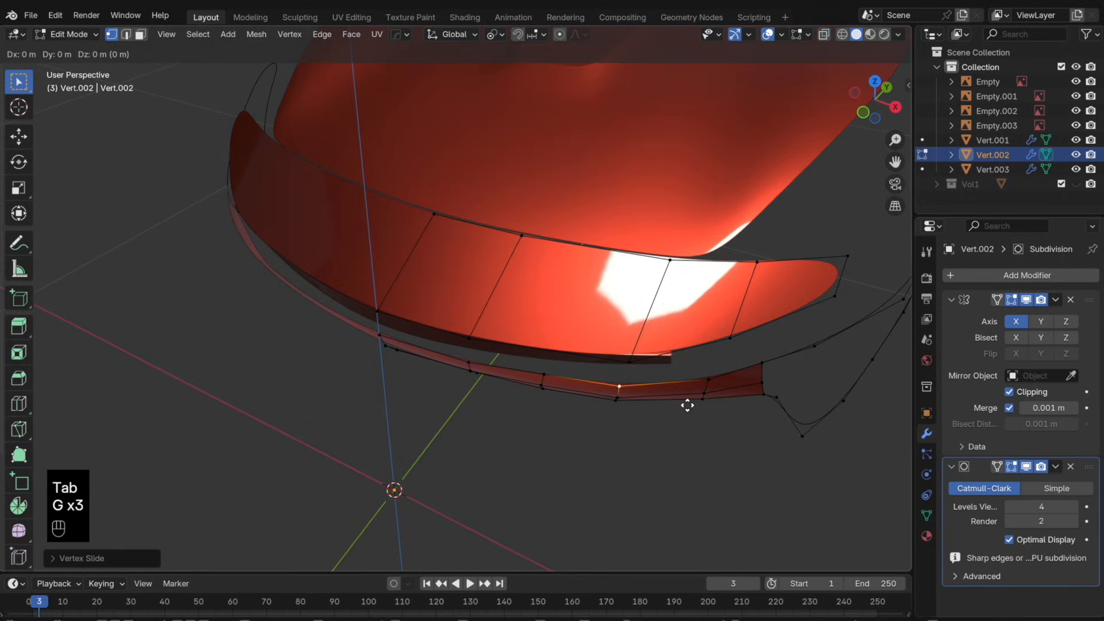
pyautogui.press('y')
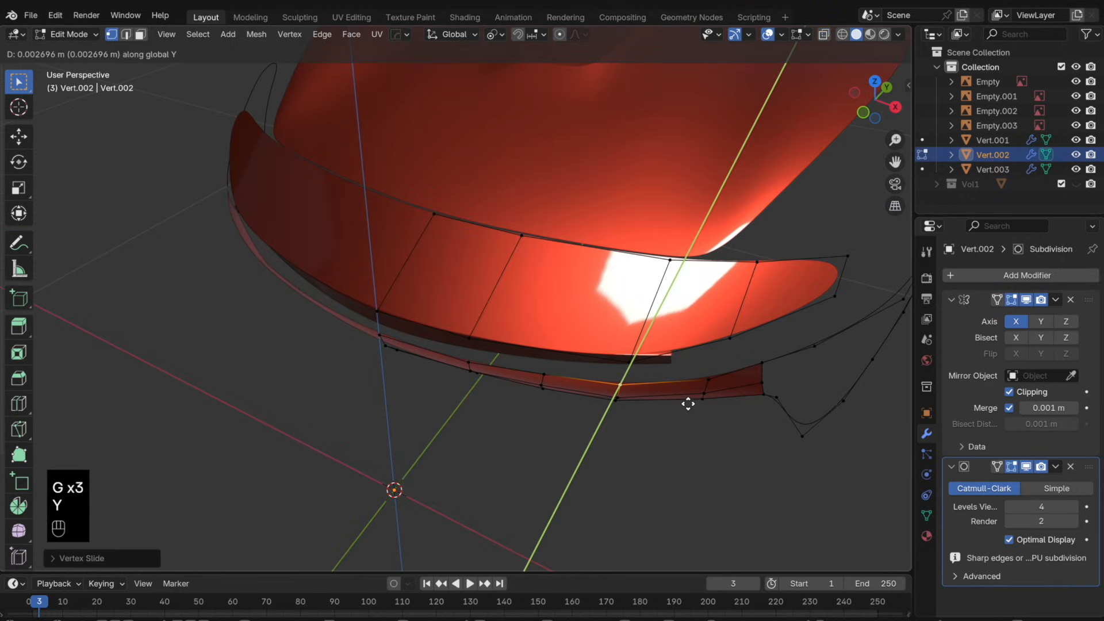
pyautogui.click(686, 404)
pyautogui.click(543, 382)
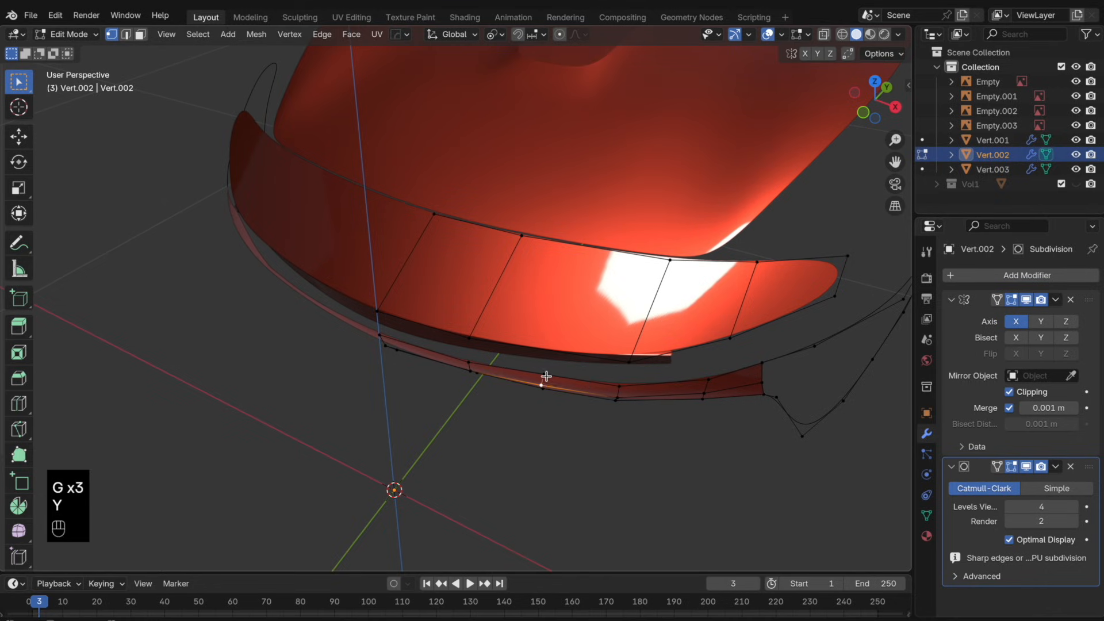
# - Apply LoopTools Relax to the bumper faces' upper edge loop and check the smoothed surface
pyautogui.click(614, 386)
pyautogui.rightClick(614, 387)
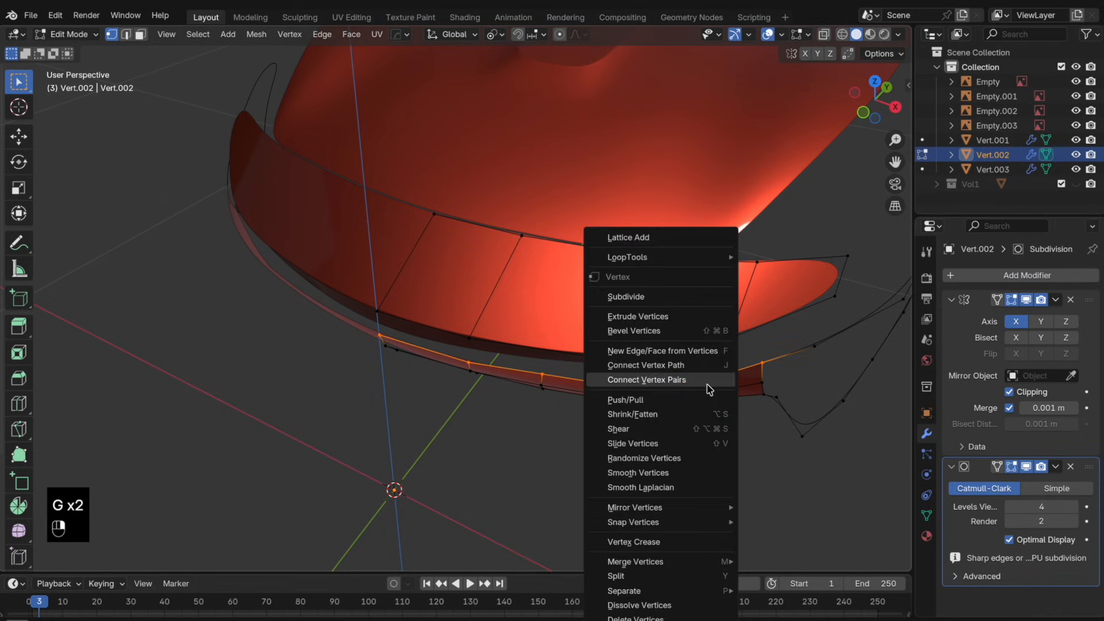
pyautogui.moveTo(693, 259)
pyautogui.click(792, 346)
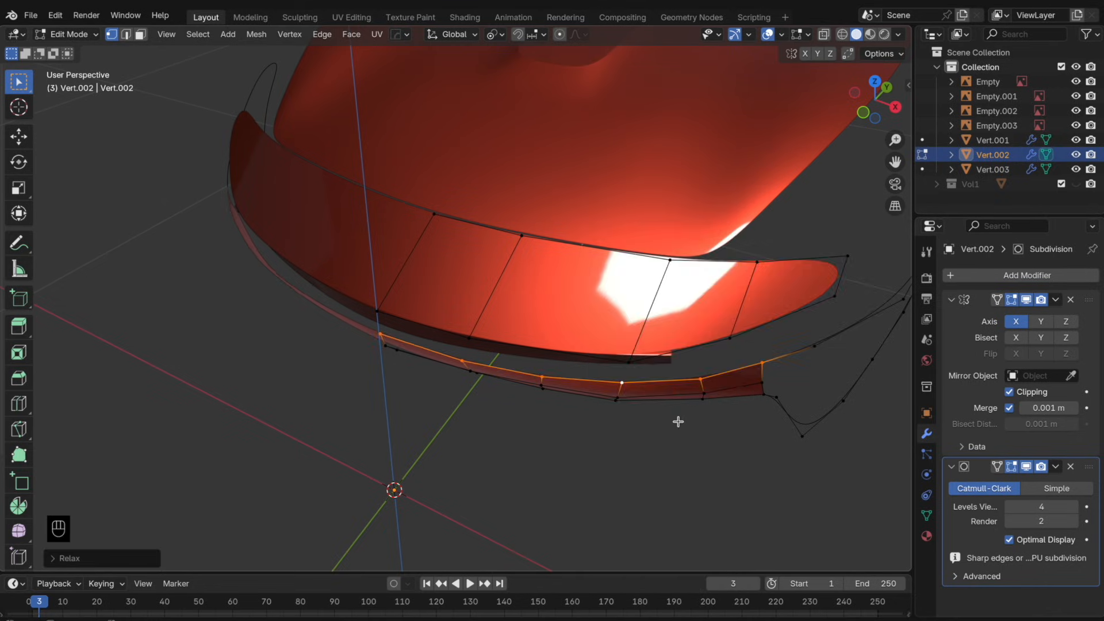
pyautogui.moveTo(678, 419); pyautogui.dragTo(678, 338, button='middle')
pyautogui.press('Tab')
pyautogui.press('Tab')
# - Smooth the bumper's middle edge loop and the lower edge loop with LoopTools Relax
pyautogui.rightClick(670, 393)
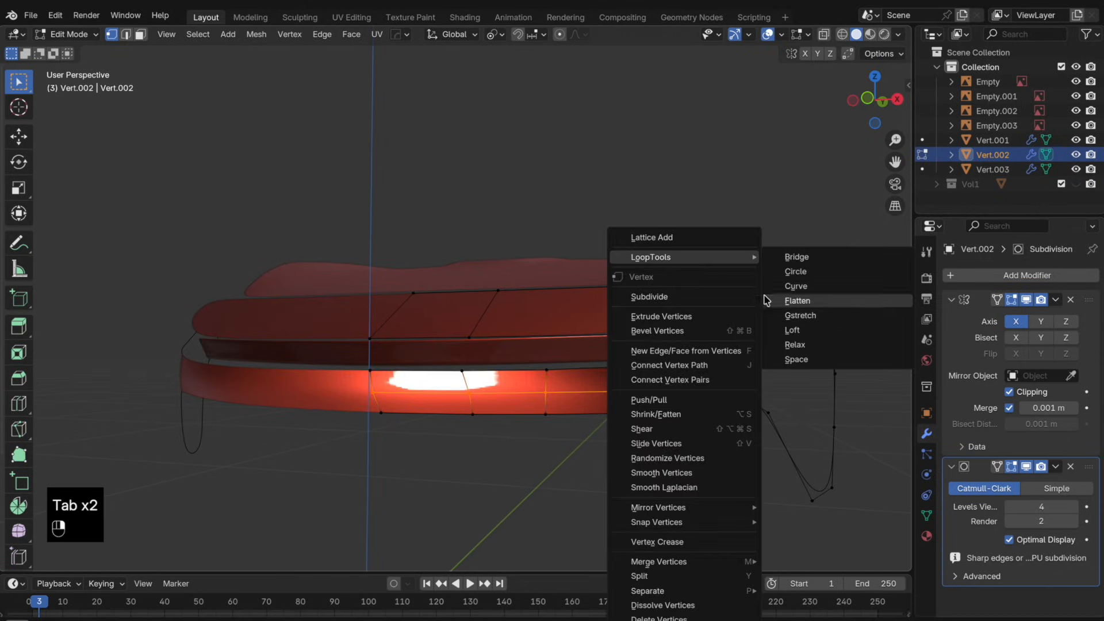
pyautogui.click(751, 349)
pyautogui.keyDown('alt'); pyautogui.click(717, 405); pyautogui.keyUp('alt')
pyautogui.rightClick(717, 405)
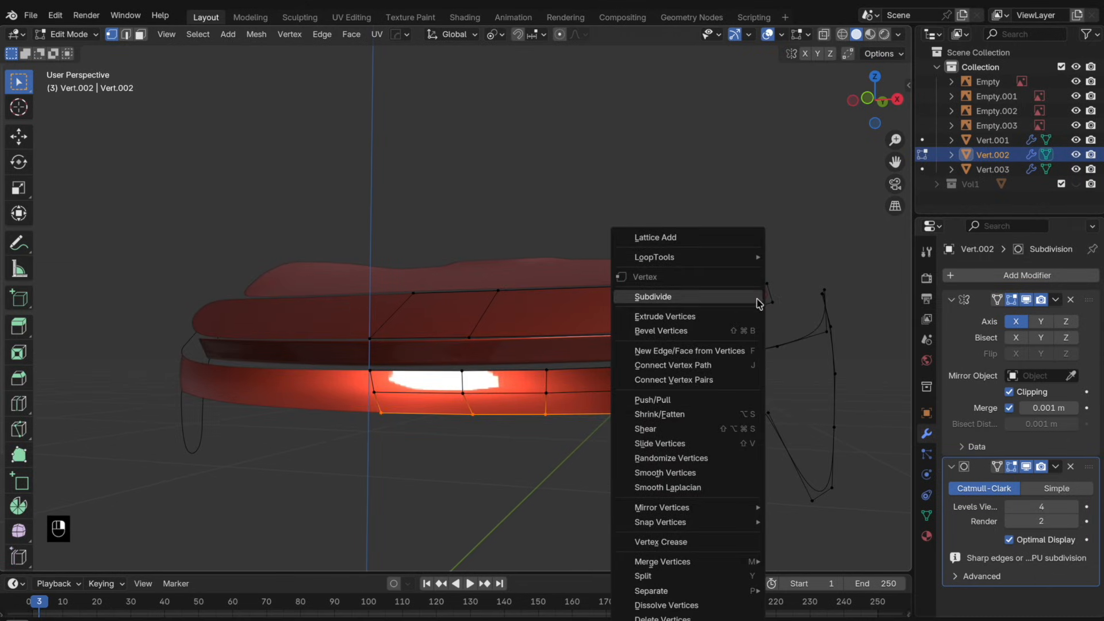
pyautogui.moveTo(757, 257)
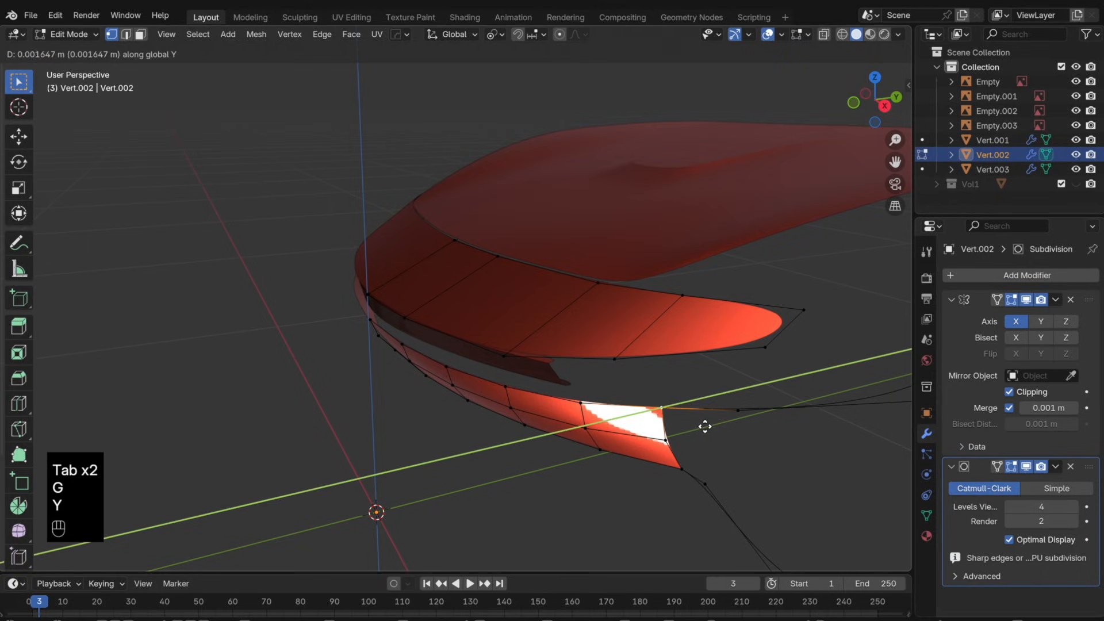
# - Move the upper outline vertex just beyond the last filled face slightly back along Y and check the curve
pyautogui.press('g')
pyautogui.press('y')
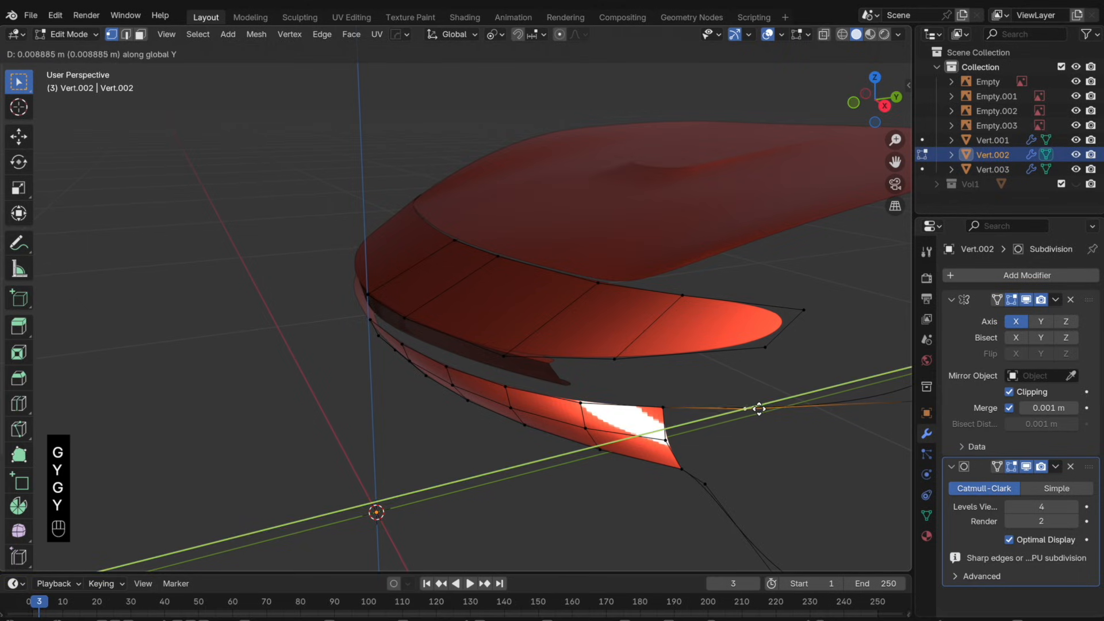
pyautogui.click(762, 408)
pyautogui.moveTo(763, 408); pyautogui.dragTo(824, 420, button='middle')
pyautogui.press('Tab')
pyautogui.press('Tab')
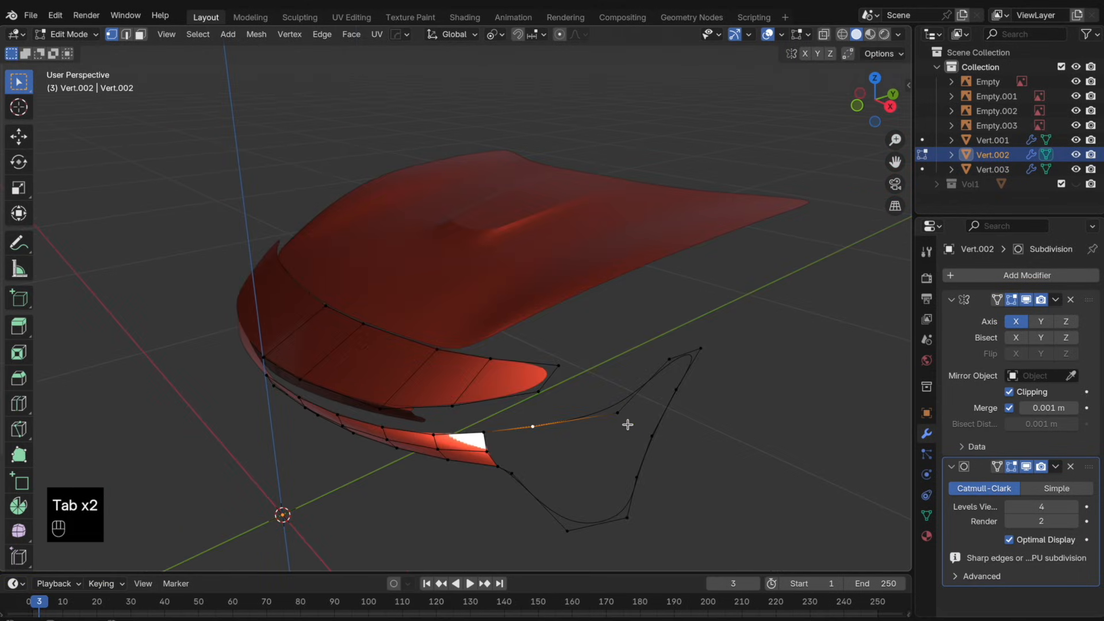
pyautogui.moveTo(628, 425); pyautogui.dragTo(604, 398, button='middle')
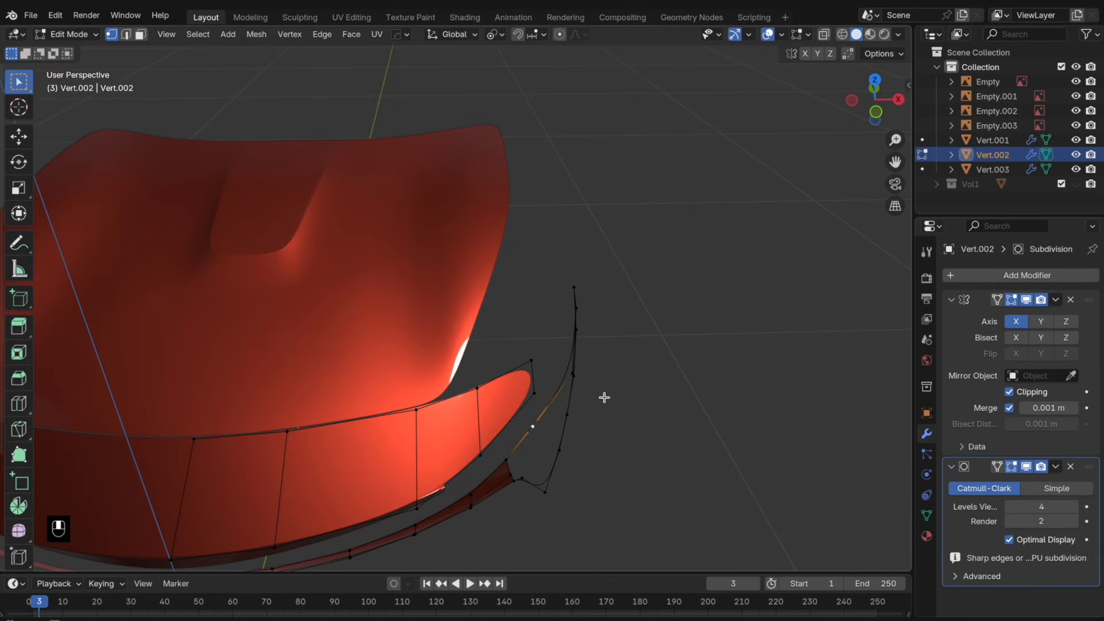
# - Examine the bumper outline's curve against the rear and top blueprints, including with its vertices hidden
pyautogui.click(876, 111)
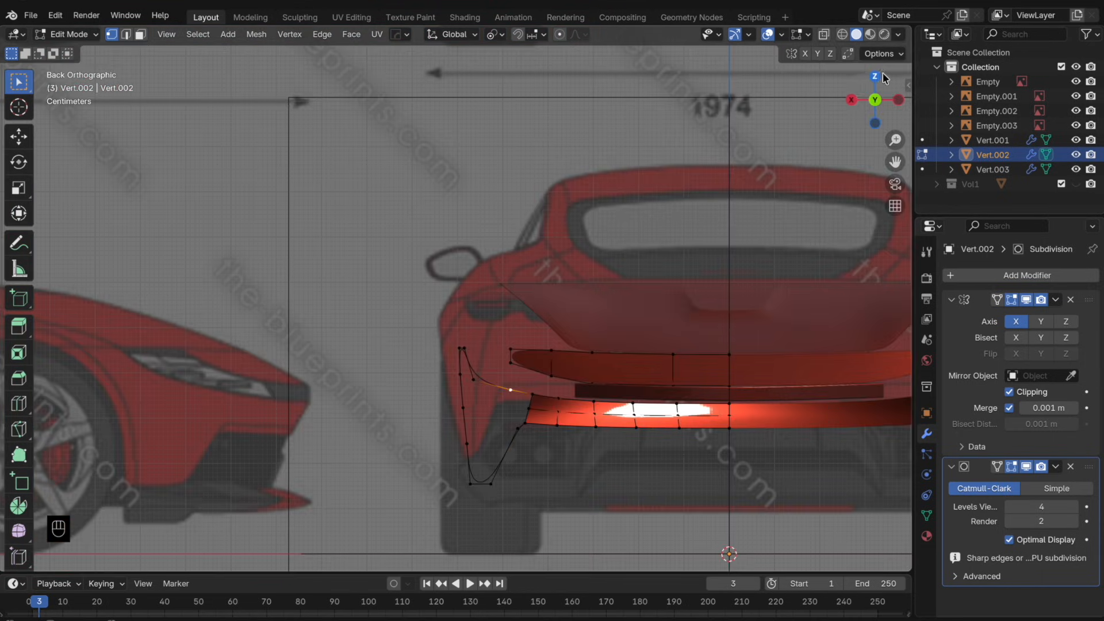
pyautogui.click(875, 77)
pyautogui.scroll(6, 564, 377)
pyautogui.press('Tab')
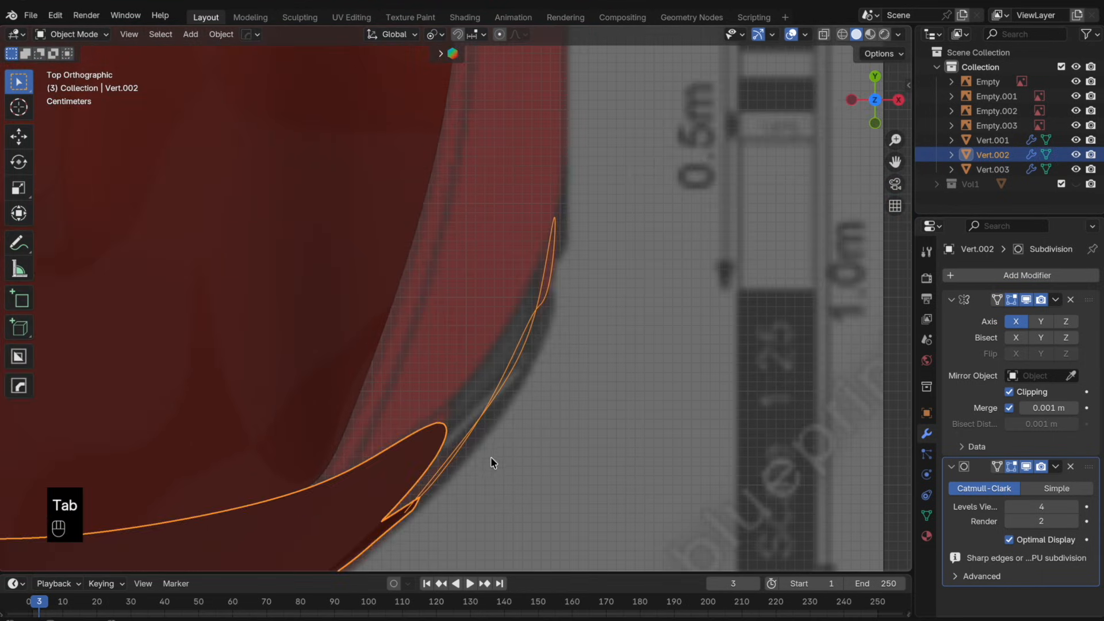
pyautogui.keyDown('shift'); pyautogui.moveTo(491, 458); pyautogui.dragTo(435, 378, button='middle'); pyautogui.keyUp('shift')
pyautogui.scroll(1, 526, 384)
pyautogui.press('Tab')
pyautogui.scroll(-4, 435, 379)
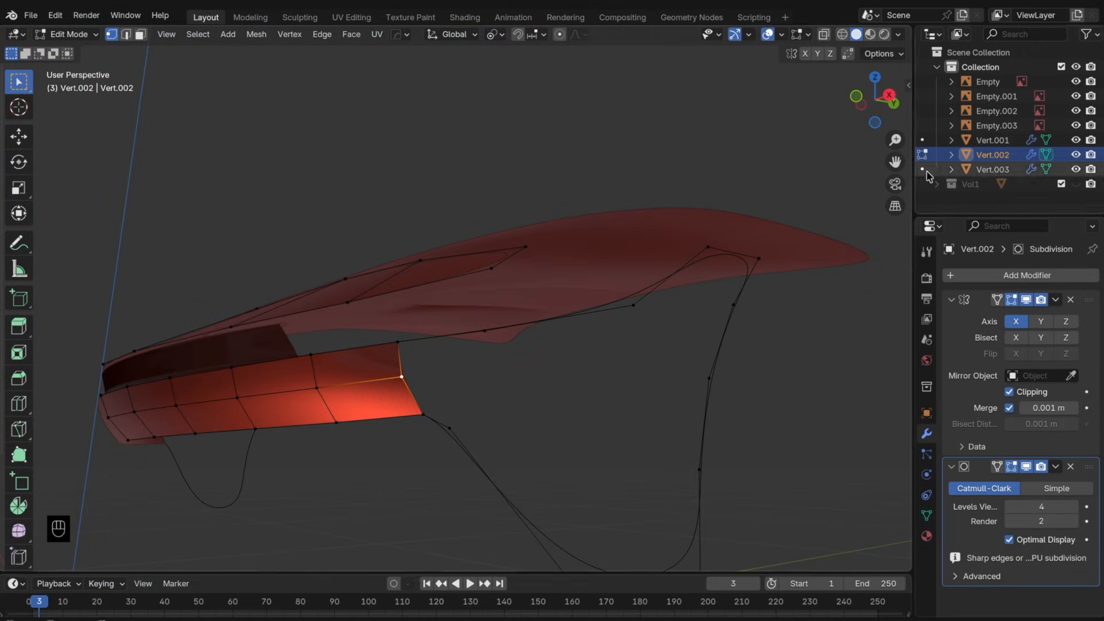
# - In the side view, extrude the middle edge loop's end vertex three times across the panel toward the outline's upper rear tip
pyautogui.click(857, 98)
pyautogui.scroll(-2, 648, 325)
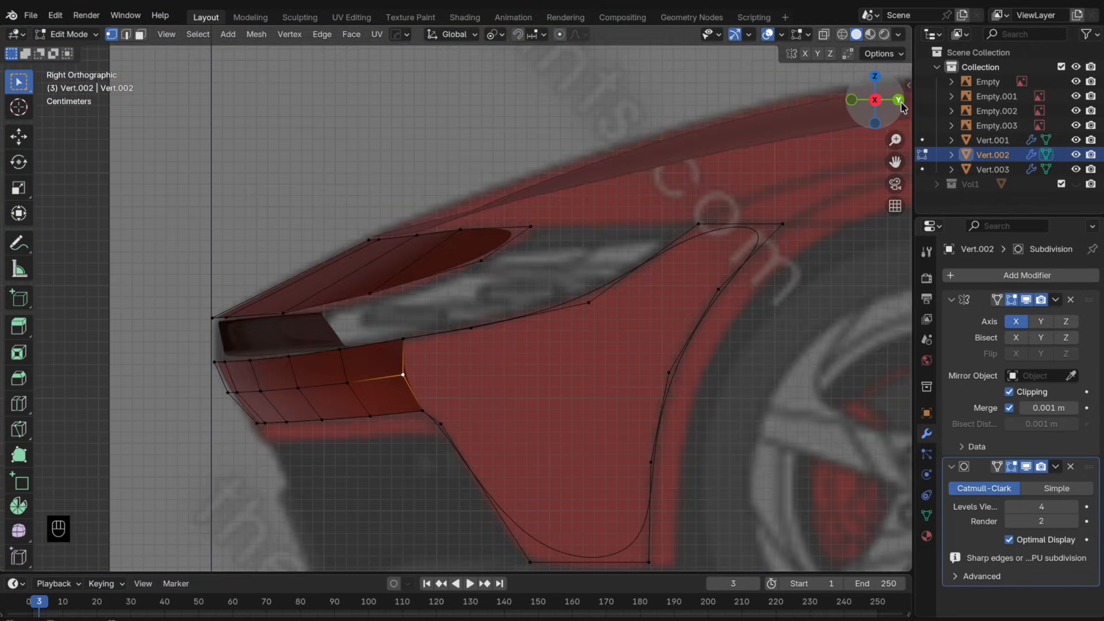
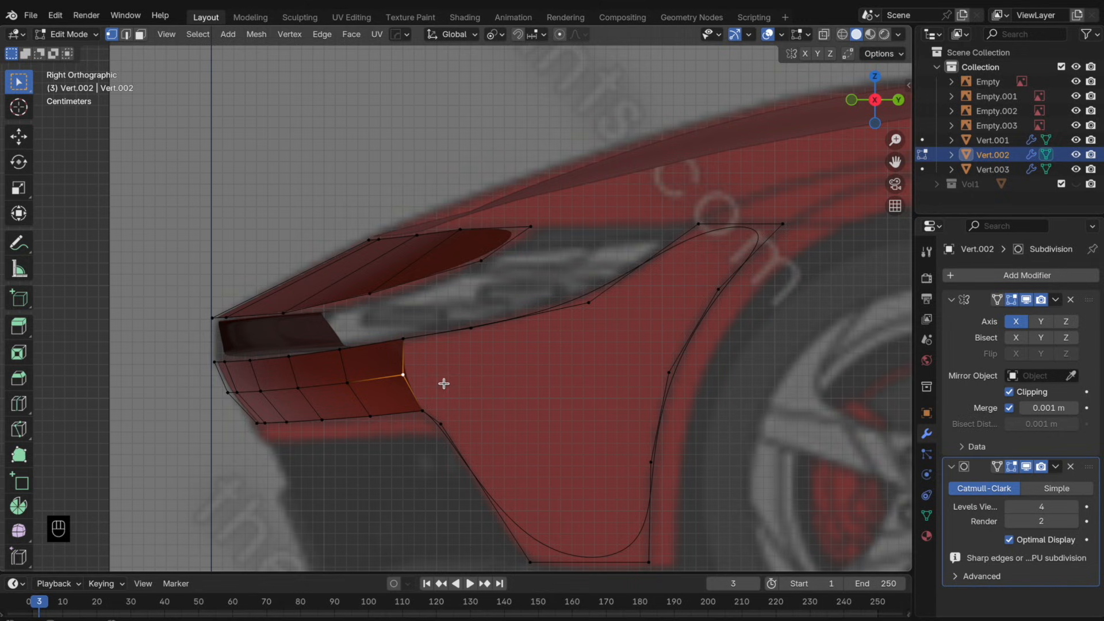
pyautogui.press('e')
pyautogui.click(577, 377)
pyautogui.press('e')
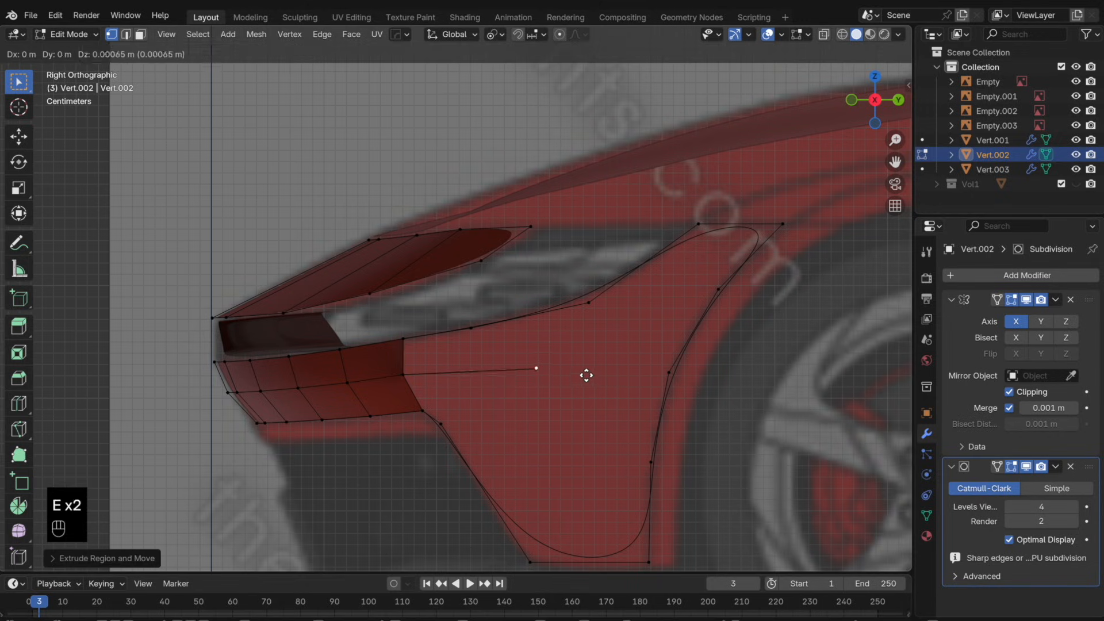
pyautogui.click(702, 308)
pyautogui.press('e')
pyautogui.click(753, 250)
# - Add a loop cut to the short edge at the panel's upper tip and merge the extruded chain's end vertex with the new vertex
pyautogui.scroll(-2, 690, 259)
pyautogui.press('super+r')
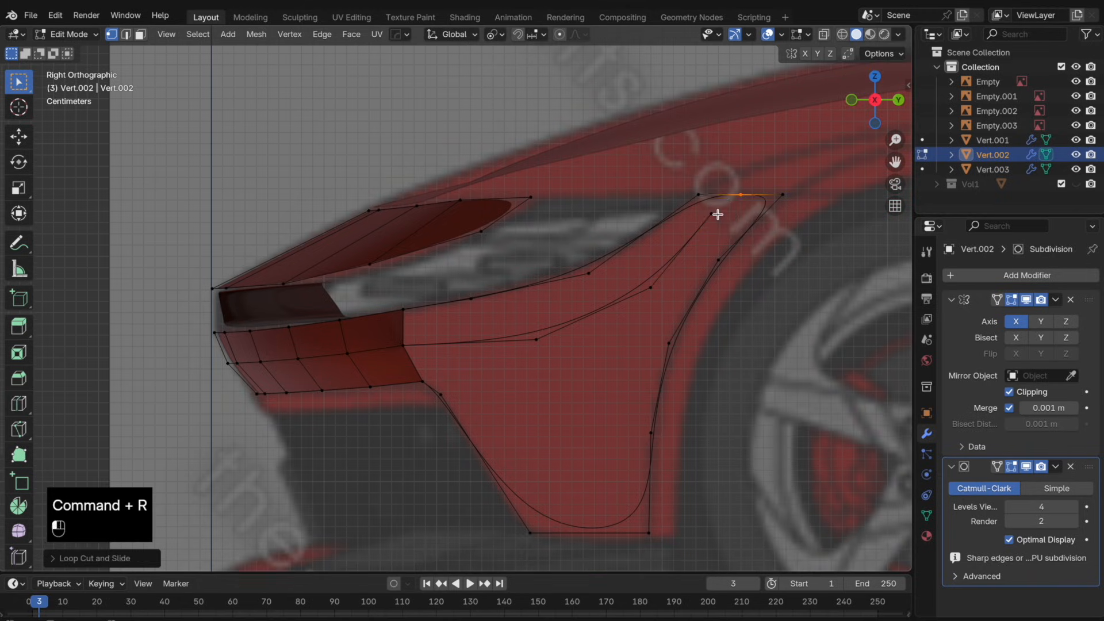
pyautogui.press('g')
pyautogui.click(754, 207)
pyautogui.keyDown('shift'); pyautogui.click(742, 195); pyautogui.keyUp('shift')
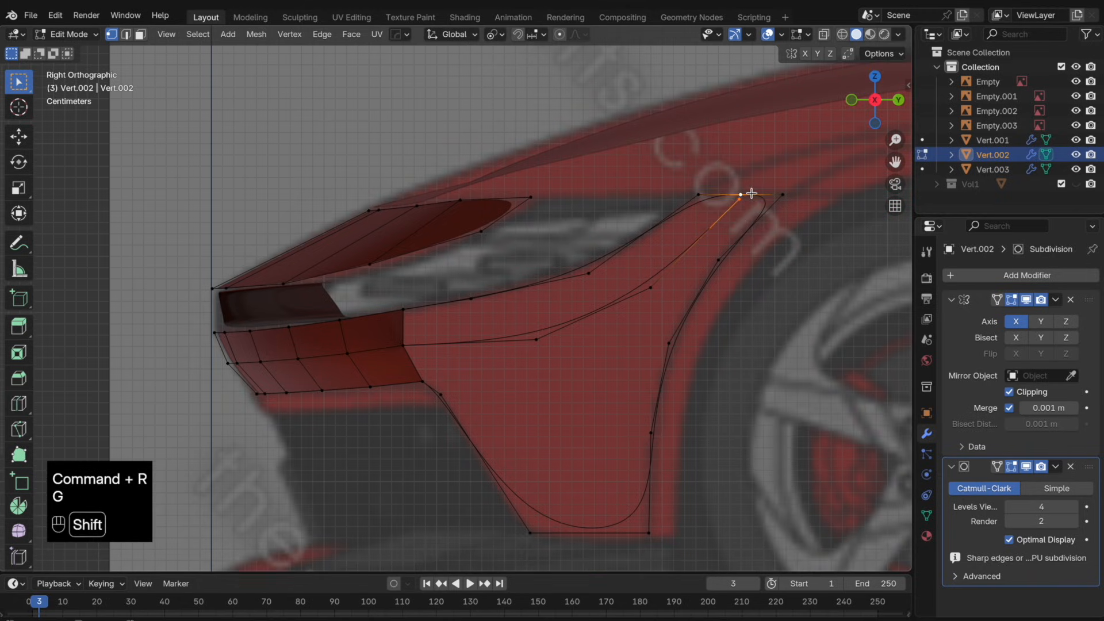
pyautogui.press('m')
pyautogui.click(750, 202)
# - Move the chain's two intermediate vertices outward along X in the top view, shifting the one nearer the tip farther out
pyautogui.moveTo(618, 350); pyautogui.dragTo(697, 368, button='middle')
pyautogui.scroll(4, 665, 375)
pyautogui.click(596, 313)
pyautogui.keyDown('shift'); pyautogui.click(538, 403); pyautogui.keyUp('shift')
pyautogui.moveTo(579, 417); pyautogui.dragTo(643, 422, button='middle')
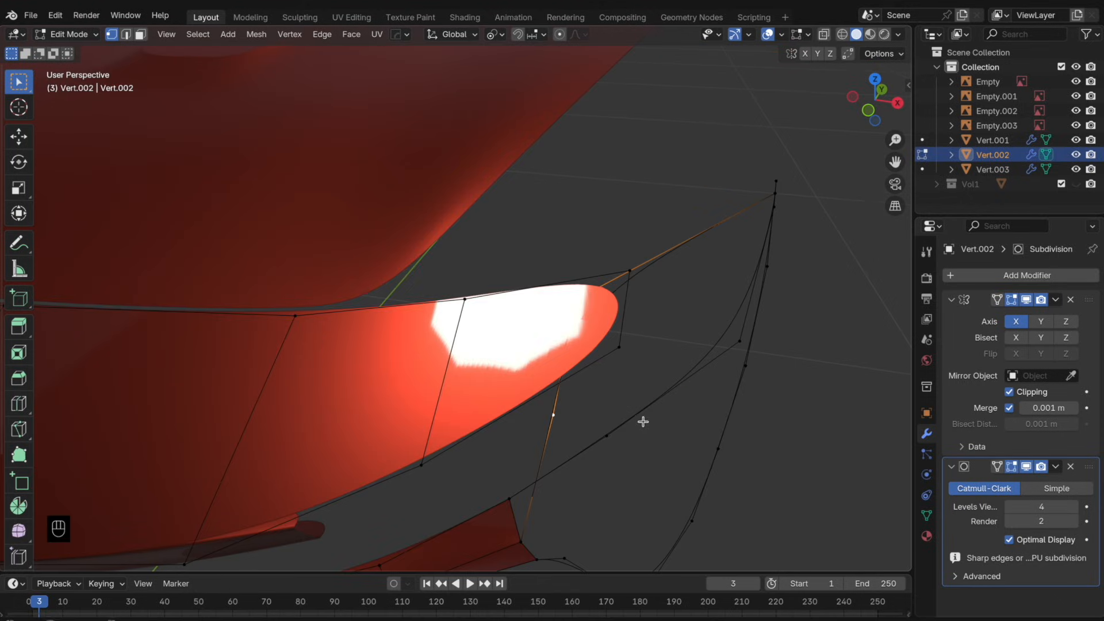
pyautogui.click(877, 78)
pyautogui.press('g')
pyautogui.press('x')
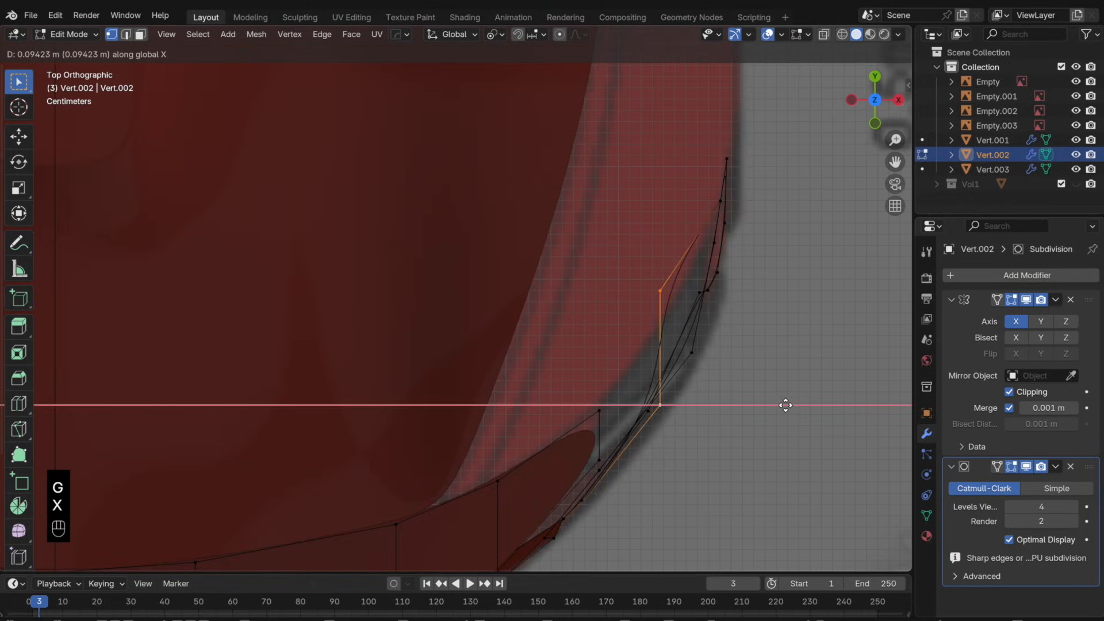
pyautogui.click(779, 402)
pyautogui.press('g')
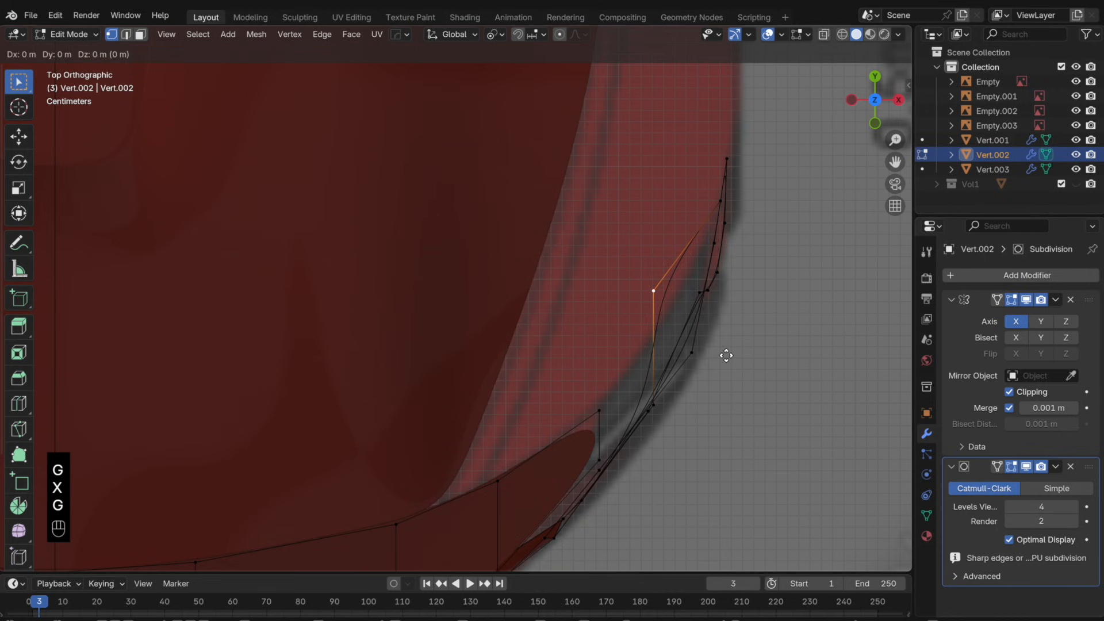
pyautogui.press('x')
pyautogui.click(775, 359)
# - Fill three faces between the new vertex chain and the panel's upper outline, from the tip to the existing bumper faces
pyautogui.press('KP_3')
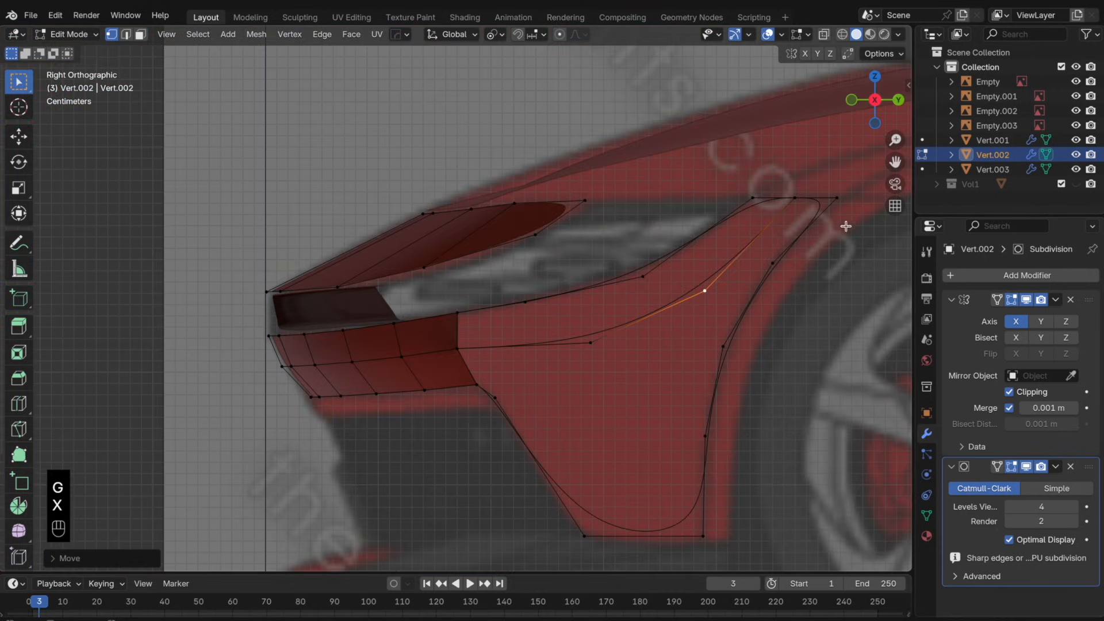
pyautogui.keyDown('shift'); pyautogui.click(643, 277); pyautogui.keyUp('shift')
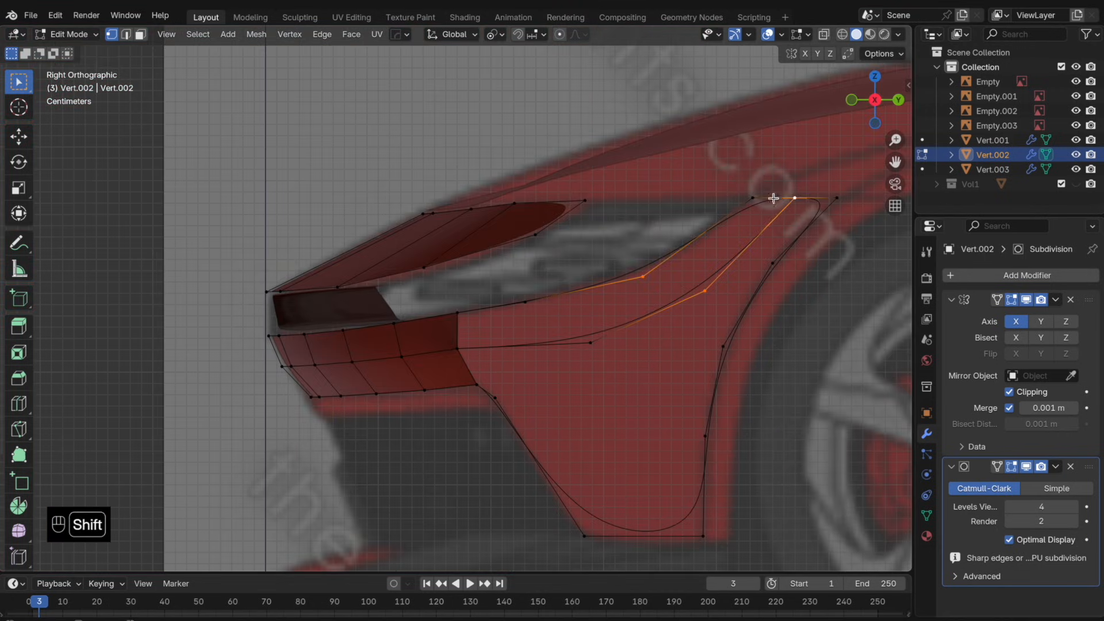
pyautogui.press('f')
pyautogui.press('f')
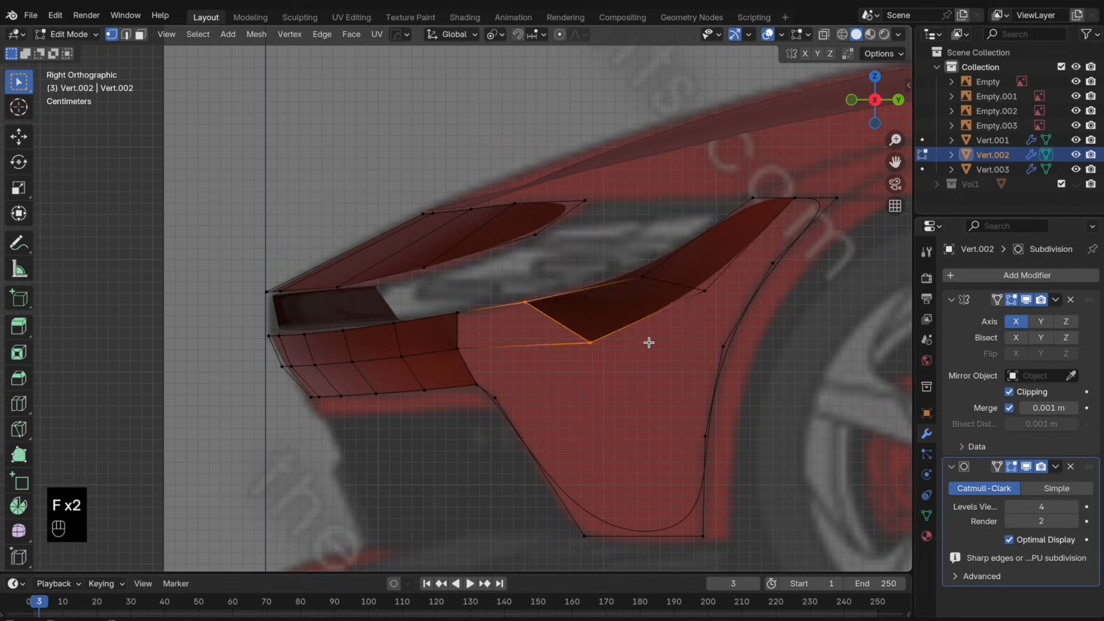
pyautogui.press('f')
pyautogui.moveTo(592, 360)
pyautogui.mouseDown(button='middle')
pyautogui.moveTo(688, 351)
pyautogui.moveTo(577, 345)
pyautogui.moveTo(581, 365)
pyautogui.mouseUp(button='middle')
# - Recalculate the normals of the whole bumper mesh and check the smoothed surface
pyautogui.press('Tab')
pyautogui.press('Tab')
pyautogui.press('a')
pyautogui.hotkey('shift', 'n')
pyautogui.press('Tab')
pyautogui.press('Tab')
# - Turn on X-ray and raise the upper-edge vertex below the headlight's outer end slightly along Z in the front view
pyautogui.click(727, 334)
pyautogui.moveTo(750, 217); pyautogui.dragTo(729, 287, button='middle')
pyautogui.click(875, 81)
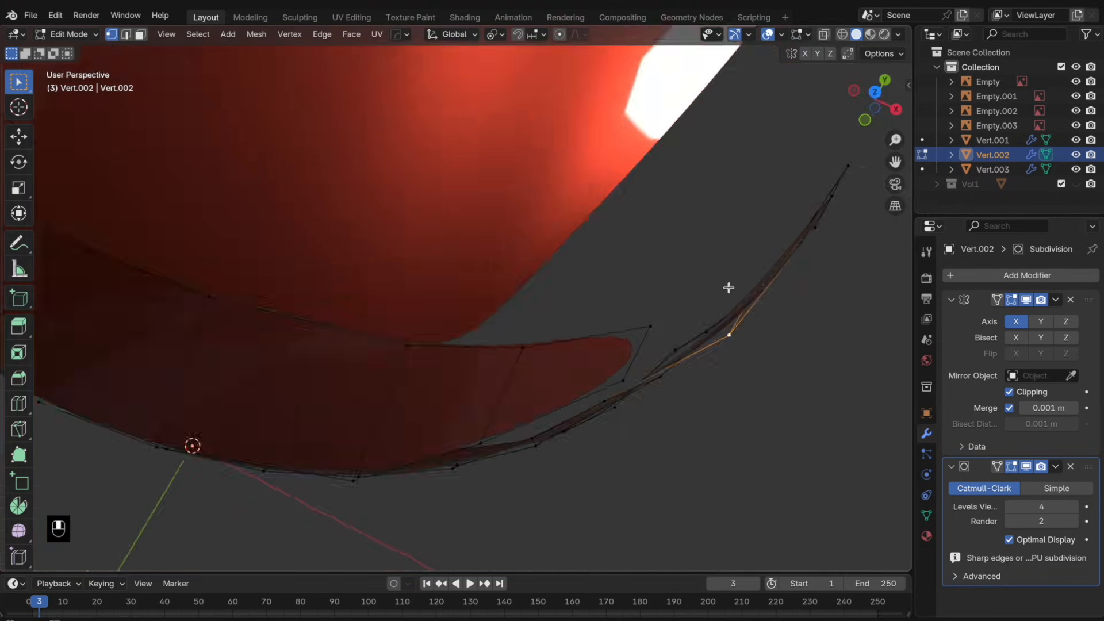
pyautogui.hotkey('alt', 'z')
pyautogui.press('g')
pyautogui.press('z')
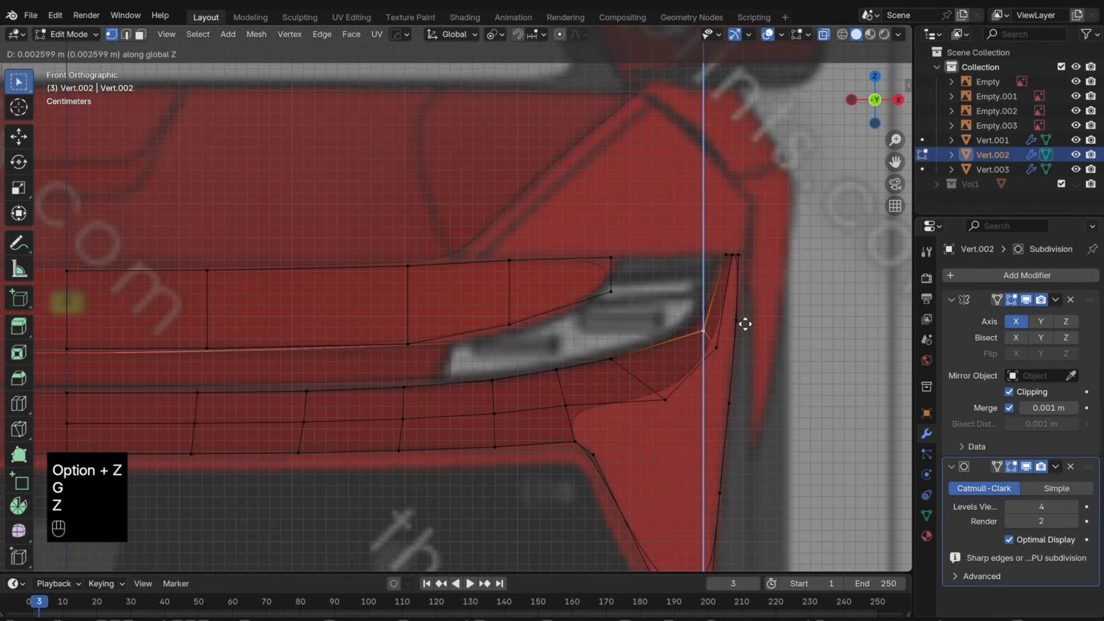
pyautogui.click(746, 323)
# - Try to slide the middle-chain vertex below the headlight's outer end along its edge, and undo the attempt
pyautogui.click(717, 354)
pyautogui.press('g')
pyautogui.press('g')
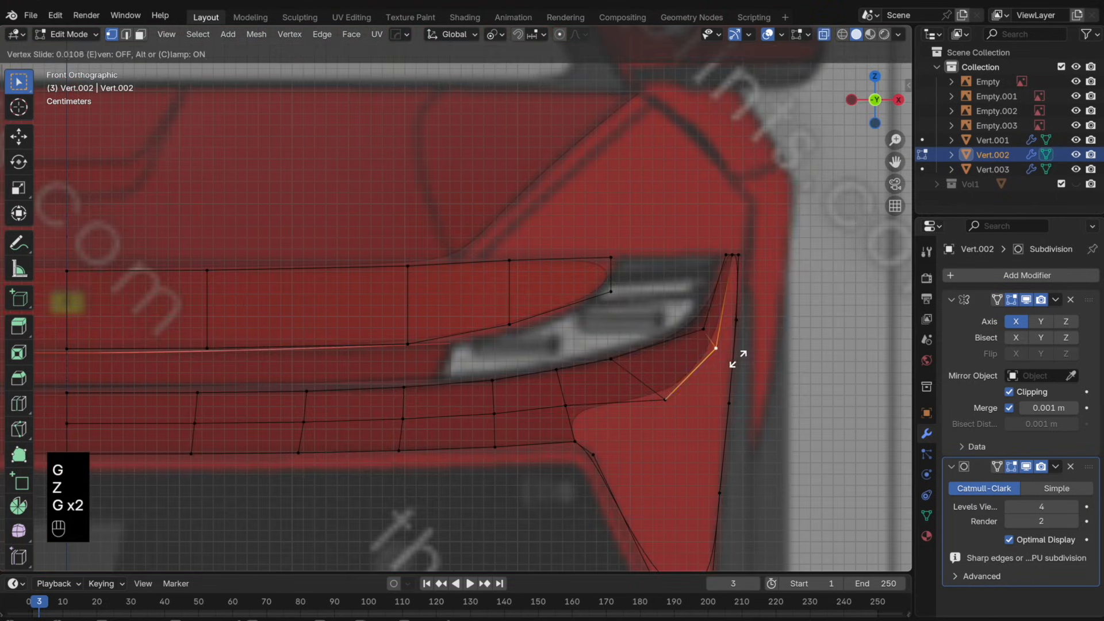
pyautogui.click(734, 369)
pyautogui.press('super+z')
pyautogui.press('super+z')
# - Fill a face between the middle chain's last segment and the wheel-arch edge at the panel's upper tip
pyautogui.moveTo(735, 369); pyautogui.dragTo(765, 328, button='middle')
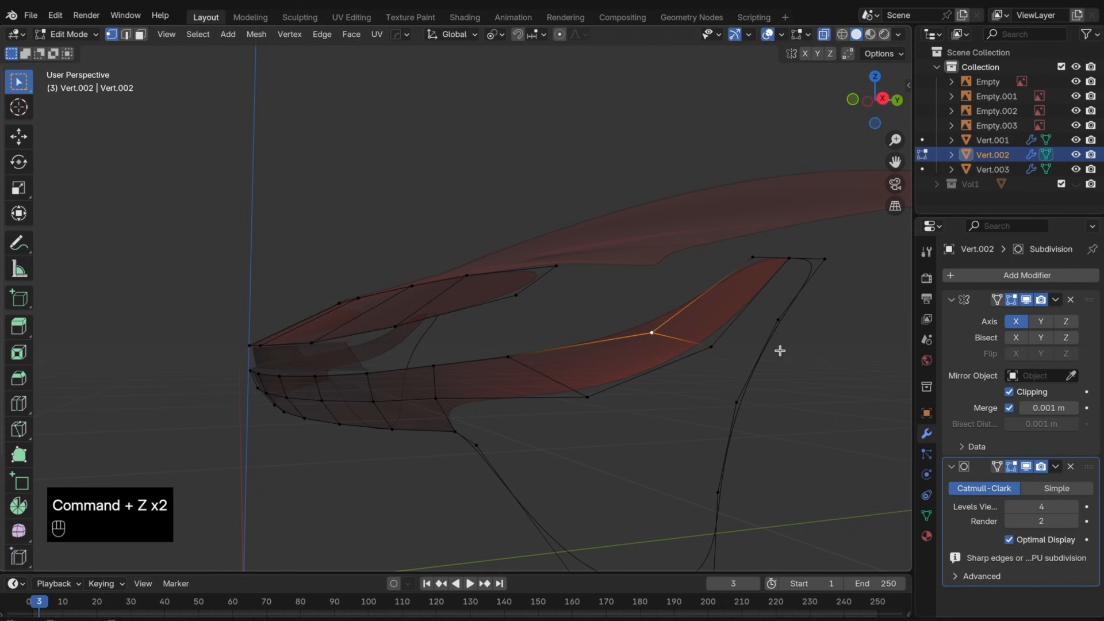
pyautogui.click(851, 99)
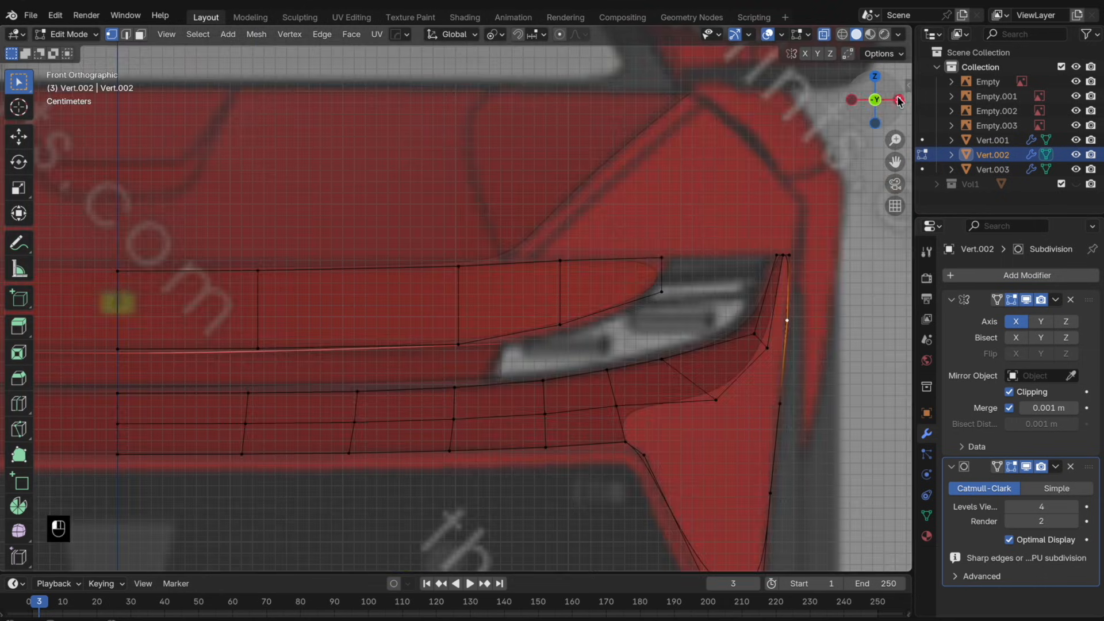
pyautogui.click(899, 100)
pyautogui.keyDown('shift'); pyautogui.click(697, 266); pyautogui.keyUp('shift')
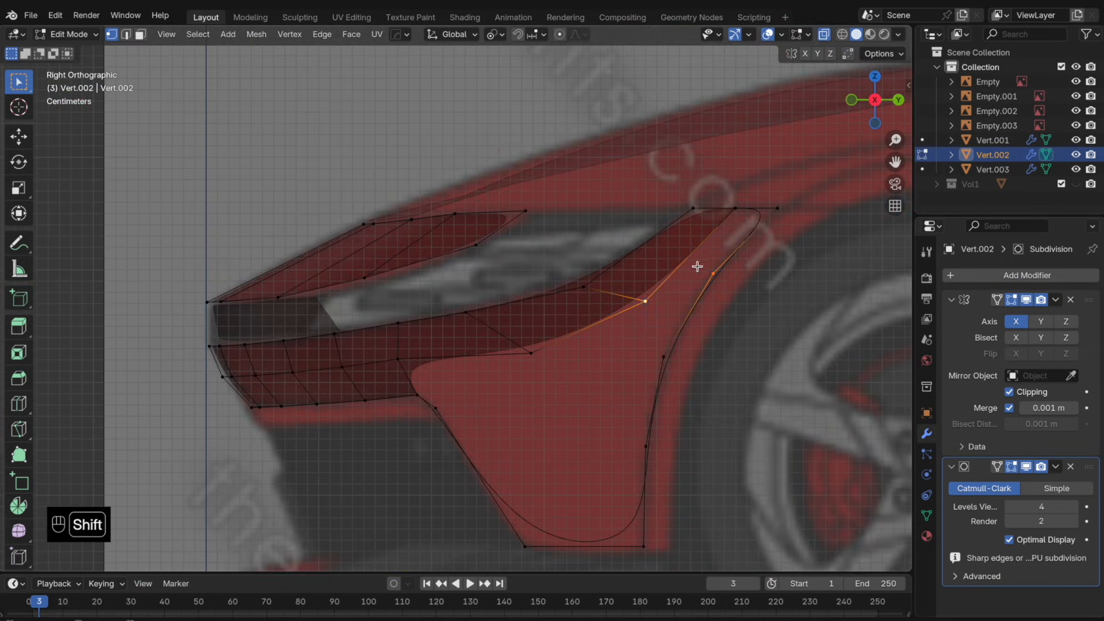
pyautogui.keyDown('shift'); pyautogui.click(780, 211); pyautogui.keyUp('shift')
pyautogui.press('f')
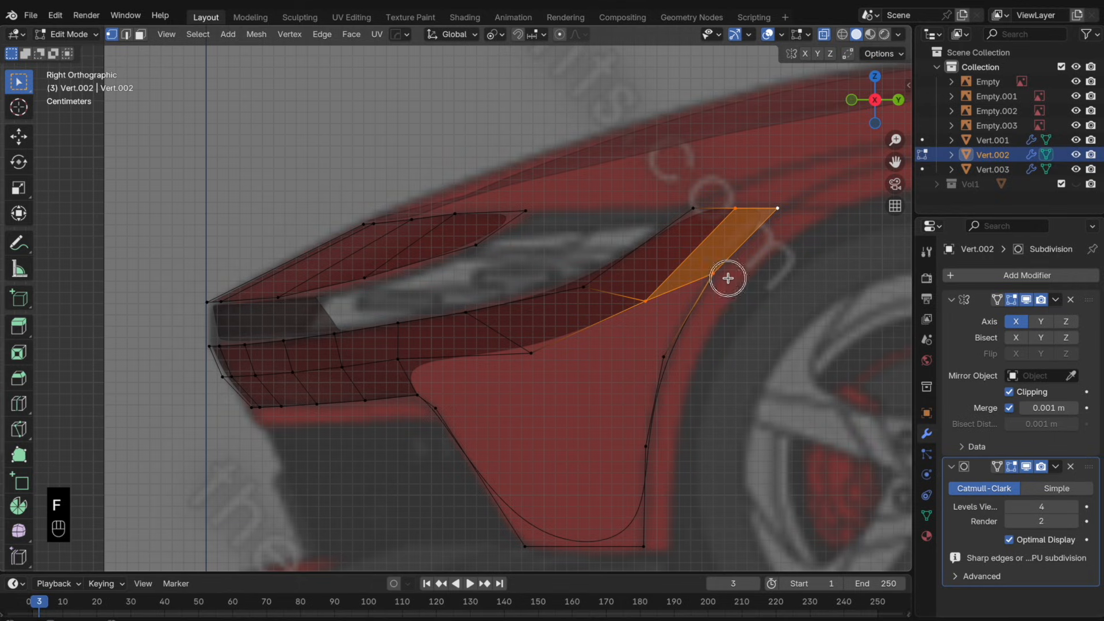
# - Slide the new face's lower wheel-arch vertex down along the outline and nudge it along Y to follow the blueprint
pyautogui.click(715, 275)
pyautogui.press('g')
pyautogui.press('g')
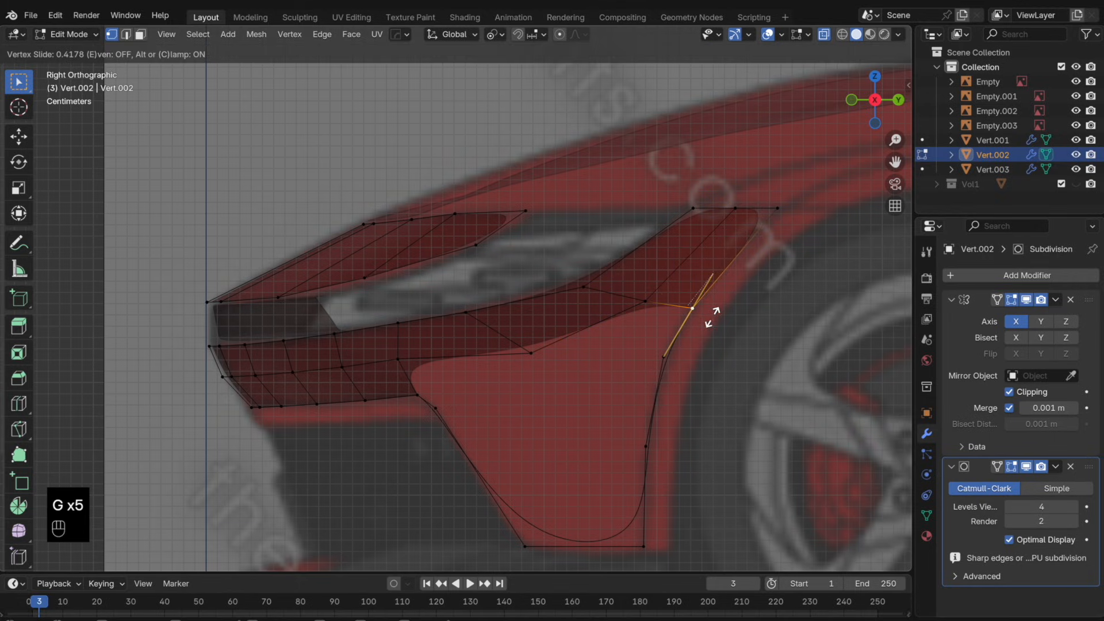
pyautogui.click(715, 315)
pyautogui.press('g')
pyautogui.press('y')
pyautogui.click(714, 311)
# - Slide the next two wheel-arch outline vertices toward each other and merge them into one
pyautogui.keyDown('shift'); pyautogui.moveTo(715, 311); pyautogui.dragTo(724, 193, button='middle'); pyautogui.keyUp('shift')
pyautogui.click(702, 252)
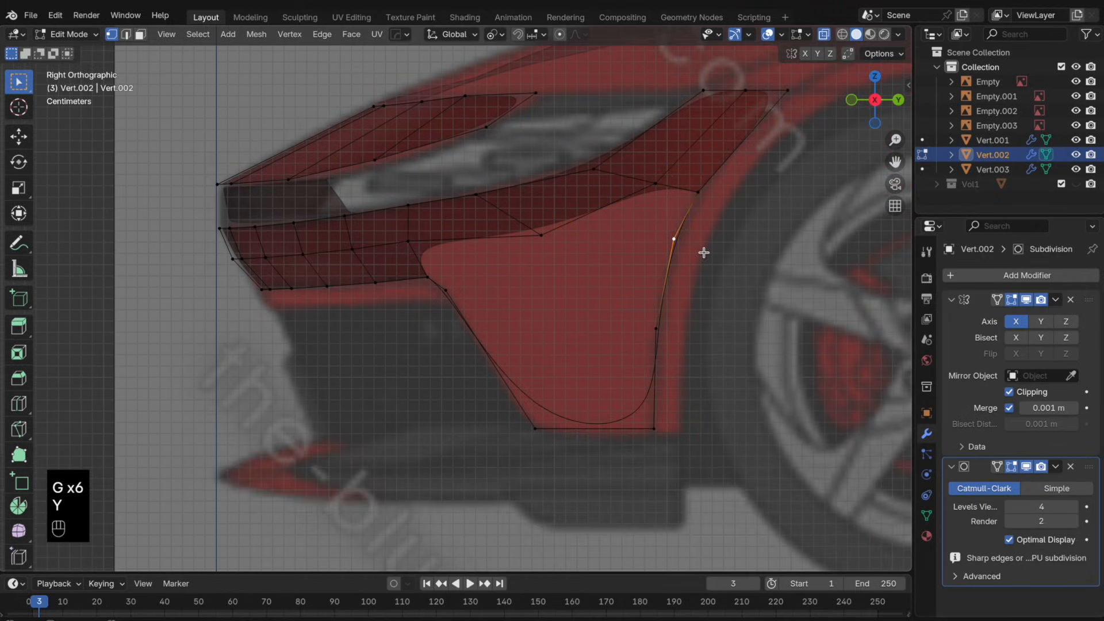
pyautogui.press('g')
pyautogui.press('g')
pyautogui.click(698, 283)
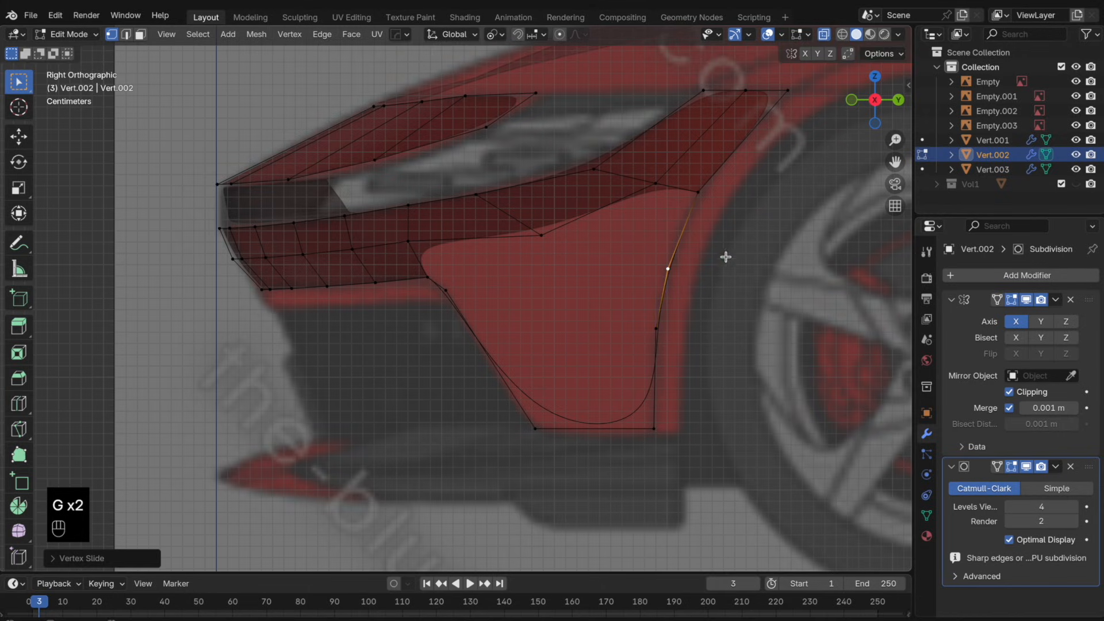
pyautogui.press('g')
pyautogui.press('g')
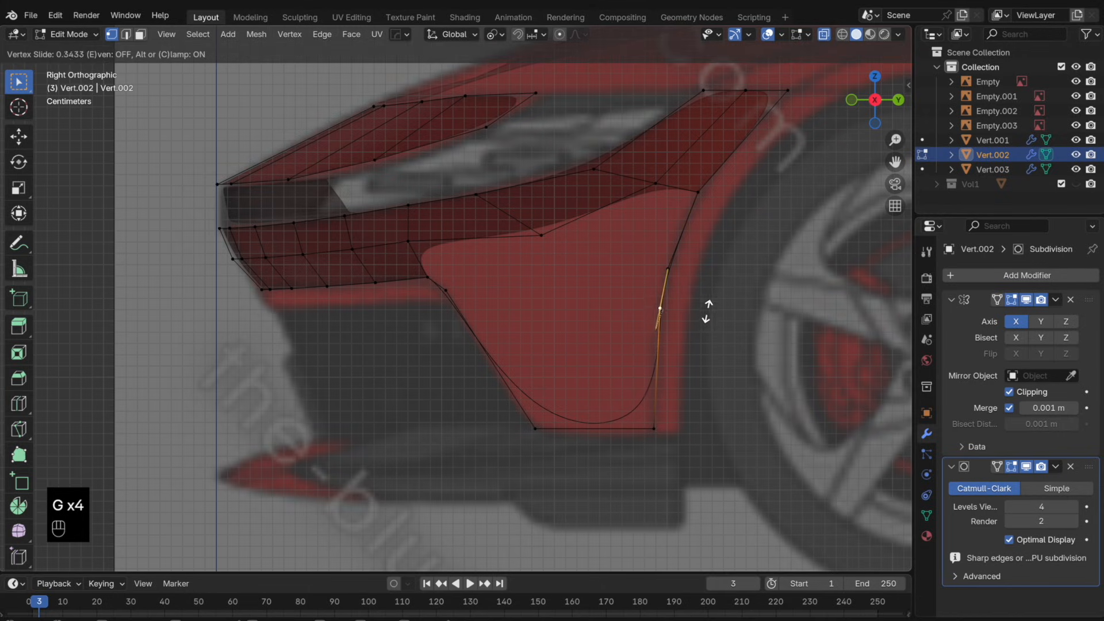
pyautogui.click(708, 307)
pyautogui.press('m')
pyautogui.click(708, 293)
pyautogui.press('Tab')
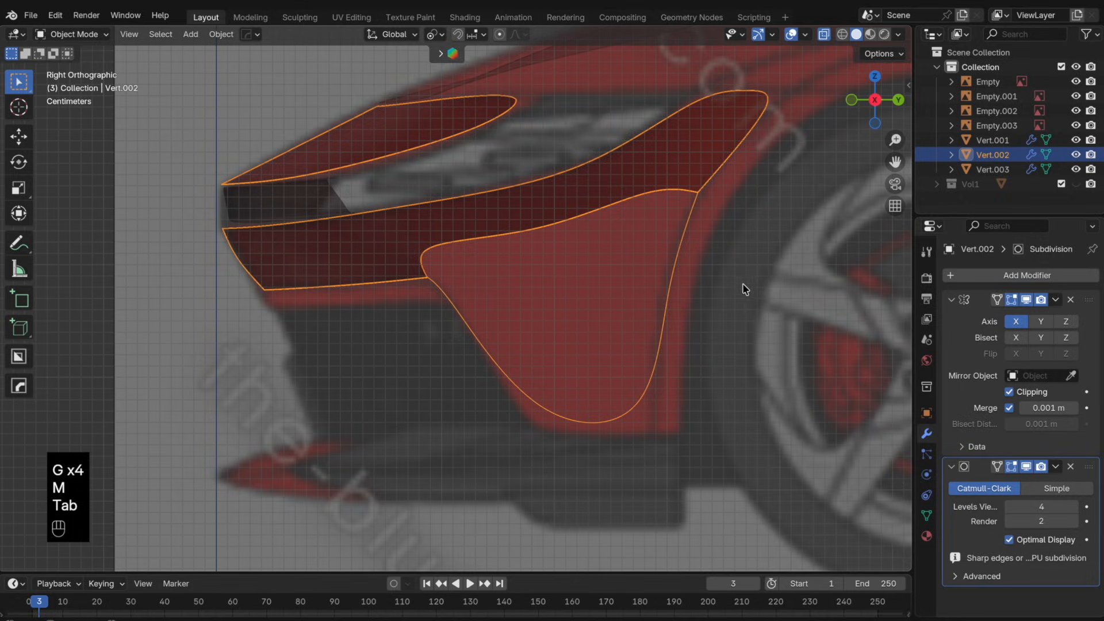
# - Add a vertex to the lower wheel-arch edge with a loop cut, nudge it along Y and check the curve
pyautogui.press('Tab')
pyautogui.press('super+r')
pyautogui.click(661, 370)
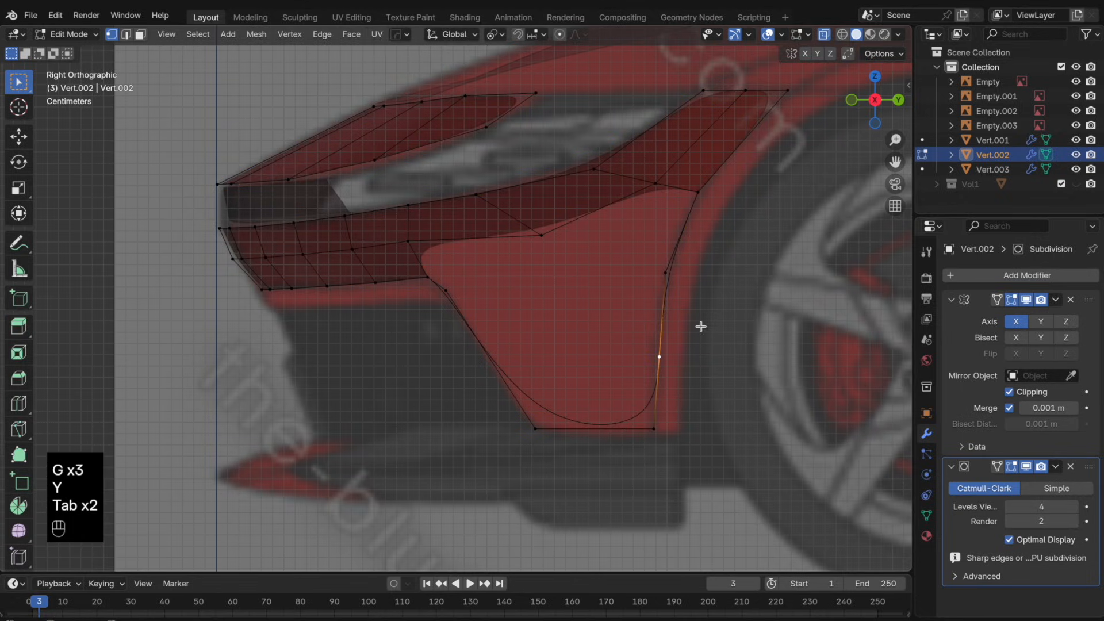
pyautogui.press('g')
pyautogui.press('y')
pyautogui.click(700, 323)
pyautogui.press('Tab')
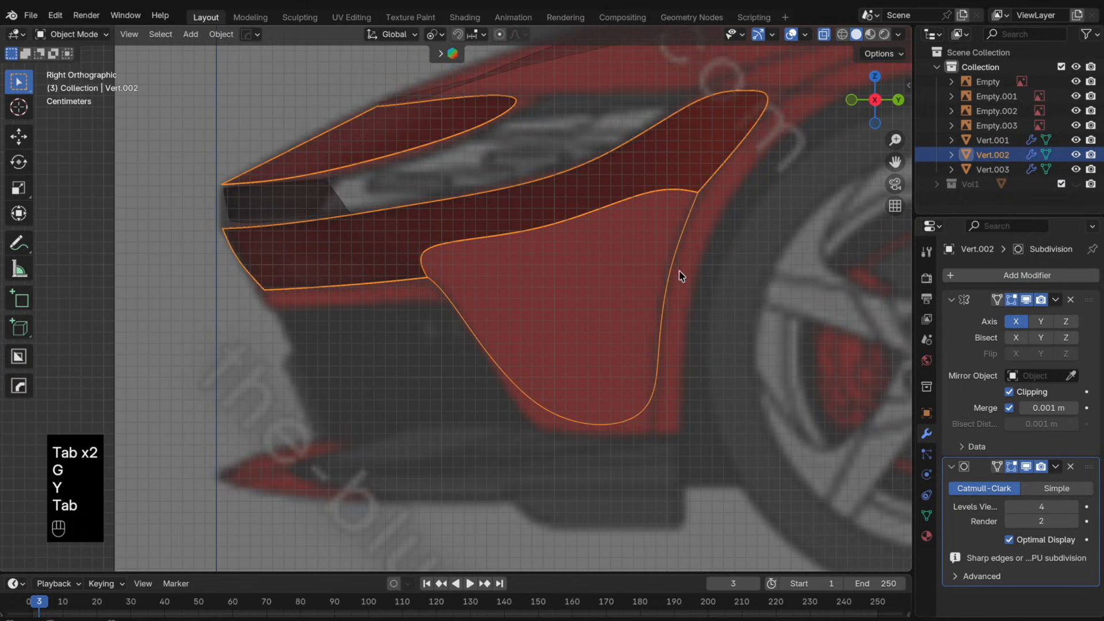
# - Fill a four-sided face between the middle chain and the wheel-arch edge below the tip faces
pyautogui.press('Tab')
pyautogui.moveTo(685, 273); pyautogui.dragTo(566, 233)
pyautogui.keyDown('shift'); pyautogui.click(657, 189); pyautogui.keyUp('shift')
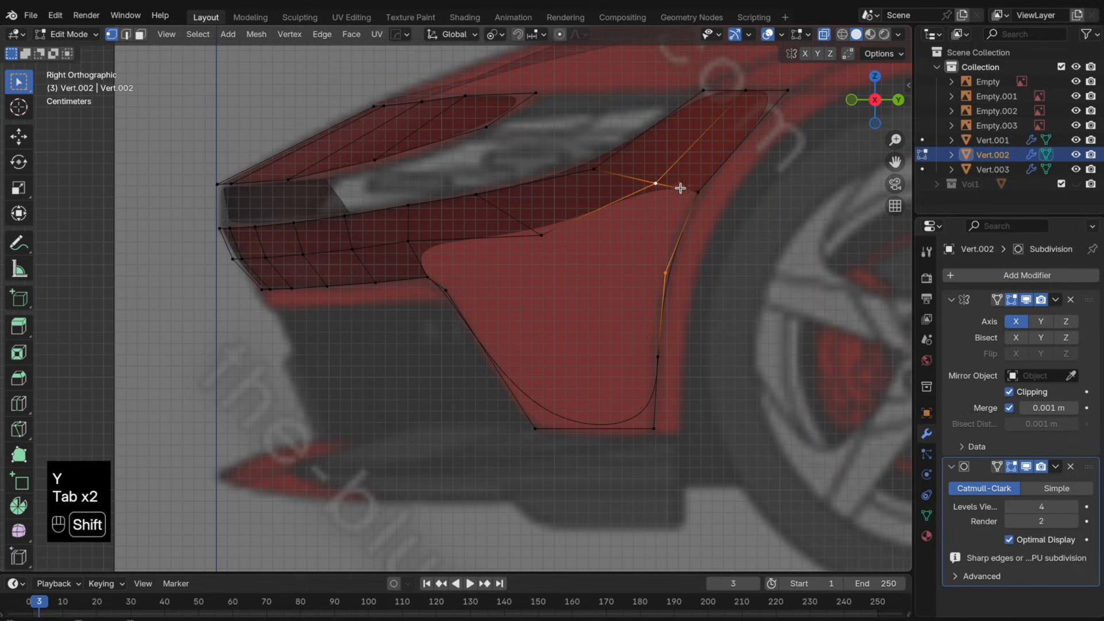
pyautogui.keyDown('shift'); pyautogui.click(696, 191); pyautogui.keyUp('shift')
pyautogui.keyDown('shift'); pyautogui.click(553, 238); pyautogui.keyUp('shift')
pyautogui.press('f')
pyautogui.scroll(-2, 594, 276)
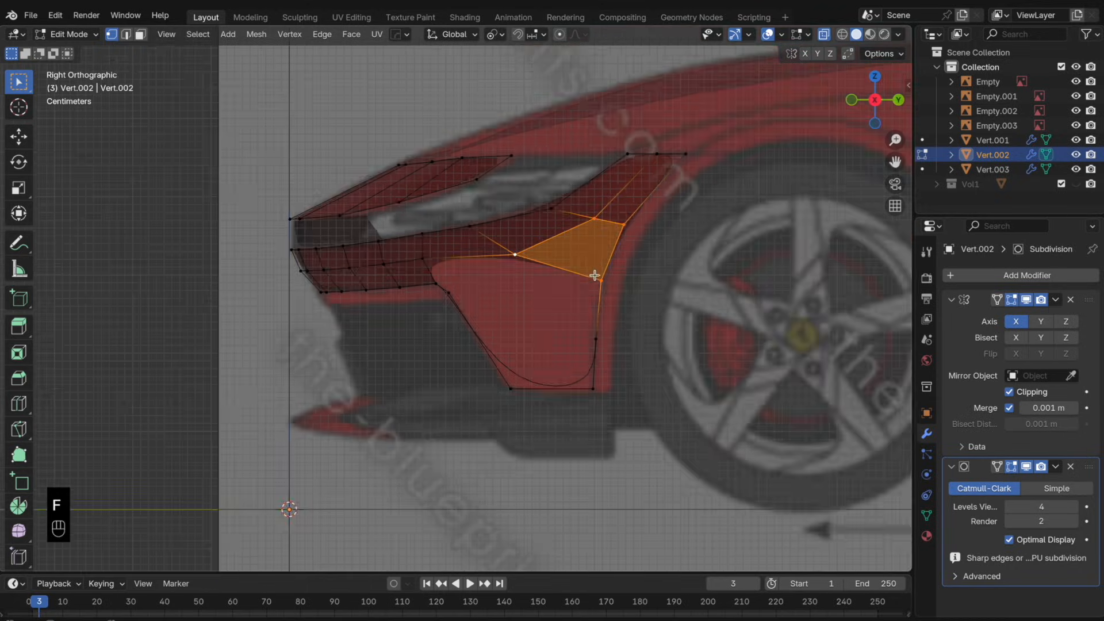
# - Connect the outline vertex just beyond the bumper's lower corner to the wheel-arch vertex with a new edge
pyautogui.moveTo(595, 276); pyautogui.dragTo(690, 269, button='middle')
pyautogui.click(441, 288)
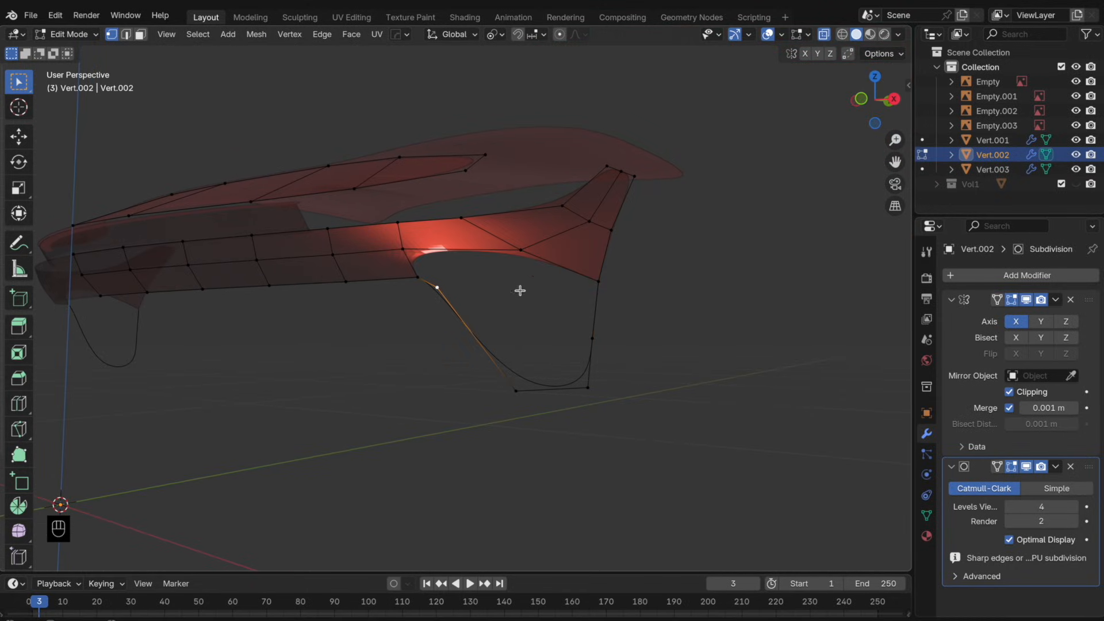
pyautogui.keyDown('shift'); pyautogui.click(623, 275); pyautogui.keyUp('shift')
pyautogui.press('f')
pyautogui.moveTo(536, 289); pyautogui.dragTo(535, 305, button='middle')
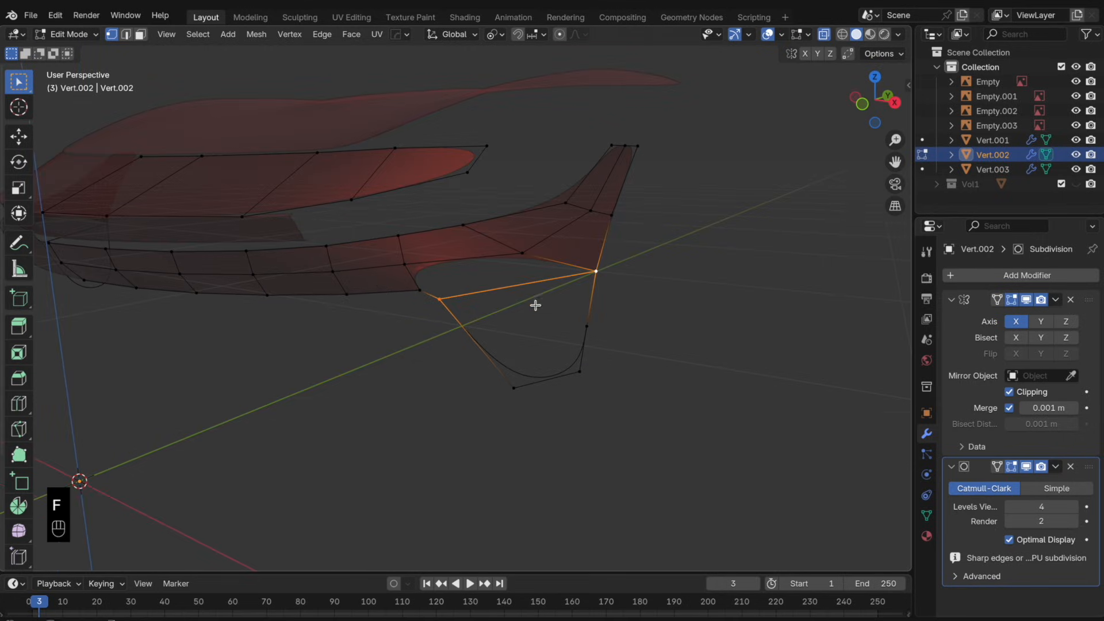
# - Try to subdivide the new cross edge with a loop cut and undo it
pyautogui.press('super+r')
pyautogui.doubleClick(538, 293)
pyautogui.moveTo(577, 277); pyautogui.dragTo(526, 244, button='middle')
pyautogui.press('super+z')
# - Fill a five-sided face between the new cross edge, the bumper's lower corner and the middle chain
pyautogui.keyDown('shift'); pyautogui.click(413, 285); pyautogui.keyUp('shift')
pyautogui.keyDown('shift'); pyautogui.click(398, 260); pyautogui.keyUp('shift')
pyautogui.keyDown('shift'); pyautogui.click(518, 253); pyautogui.keyUp('shift')
pyautogui.press('f')
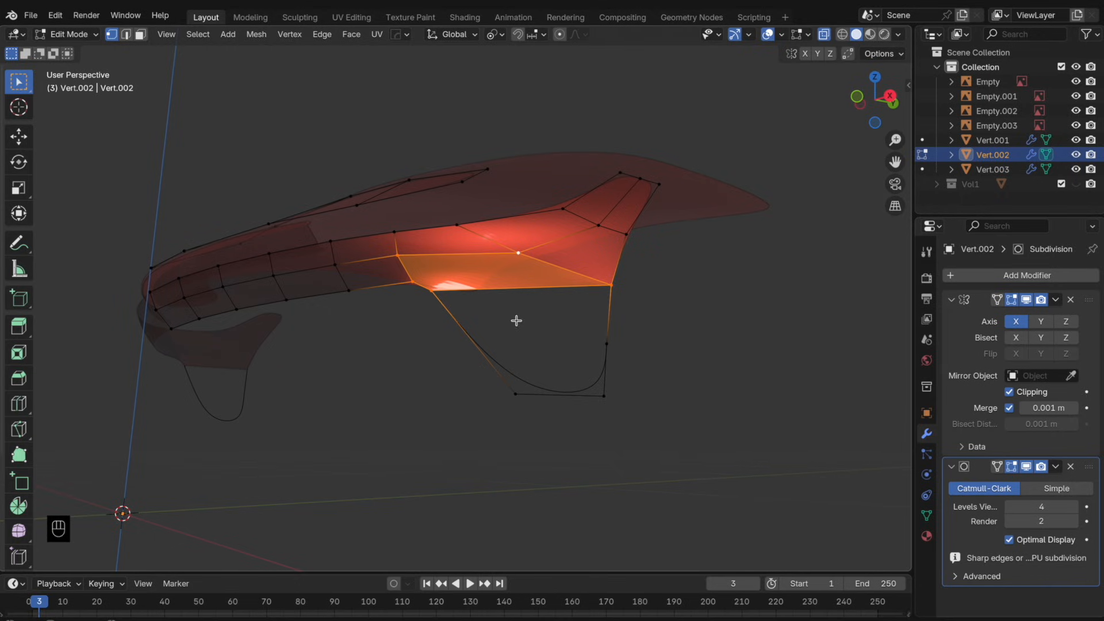
# - Knife-cut vertical edges from the side panel's central vertex up to the upper edge and down to the lower edge
pyautogui.moveTo(511, 240); pyautogui.dragTo(542, 302, button='middle')
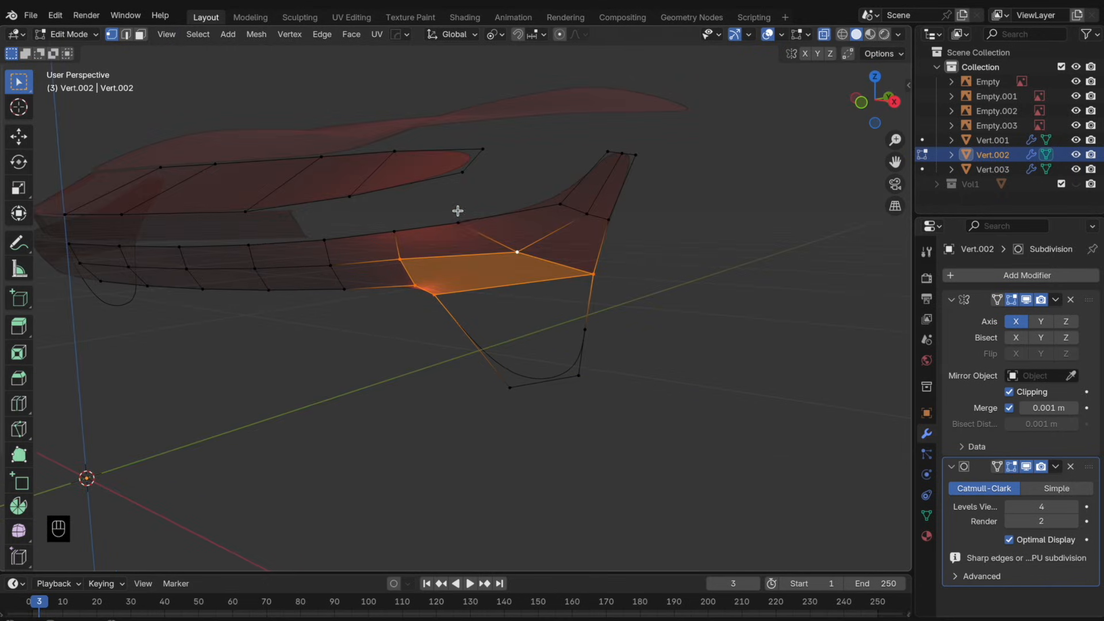
pyautogui.keyDown('alt'); pyautogui.click(502, 242); pyautogui.keyUp('alt')
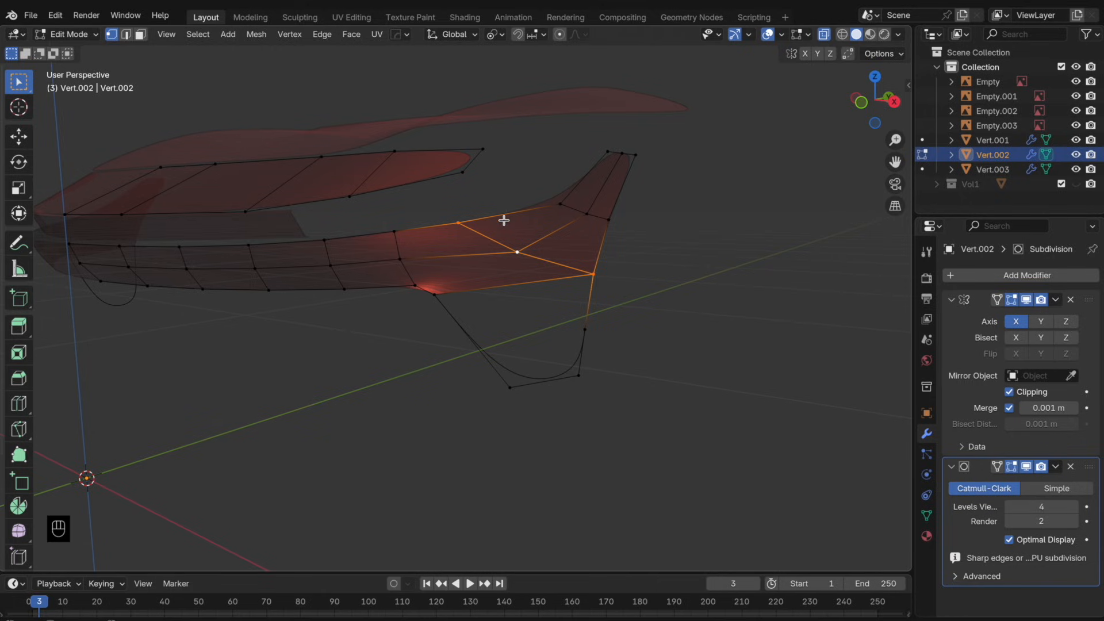
pyautogui.moveTo(503, 221)
pyautogui.mouseDown(button='middle')
pyautogui.moveTo(515, 269)
pyautogui.moveTo(517, 207)
pyautogui.mouseUp(button='middle')
pyautogui.press('k')
pyautogui.press('z')
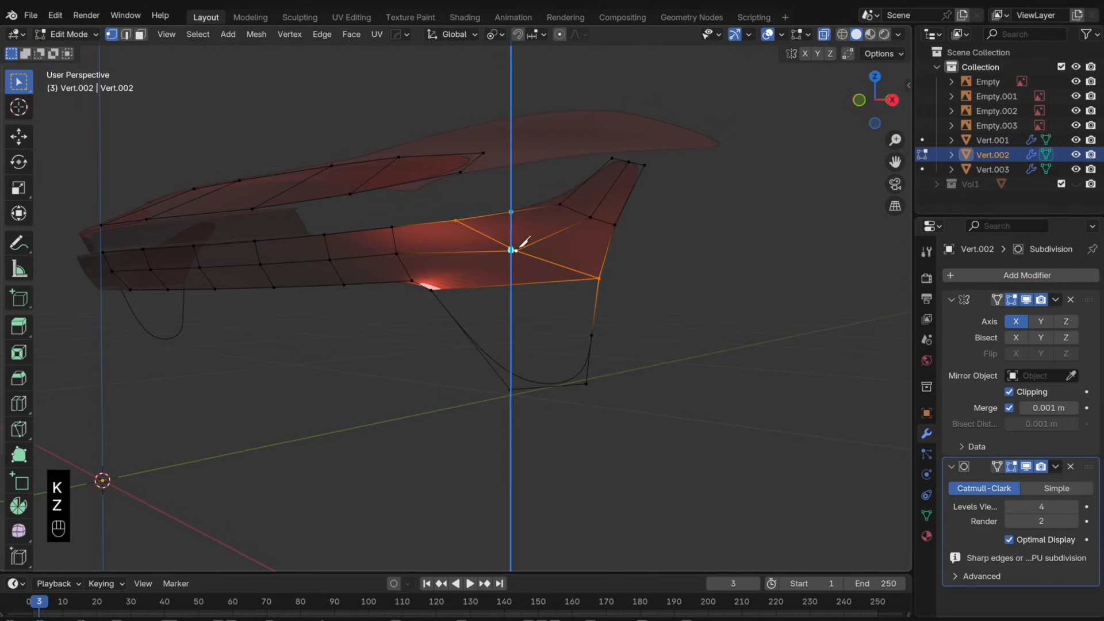
pyautogui.rightClick(517, 248)
pyautogui.click(516, 251)
pyautogui.press('z')
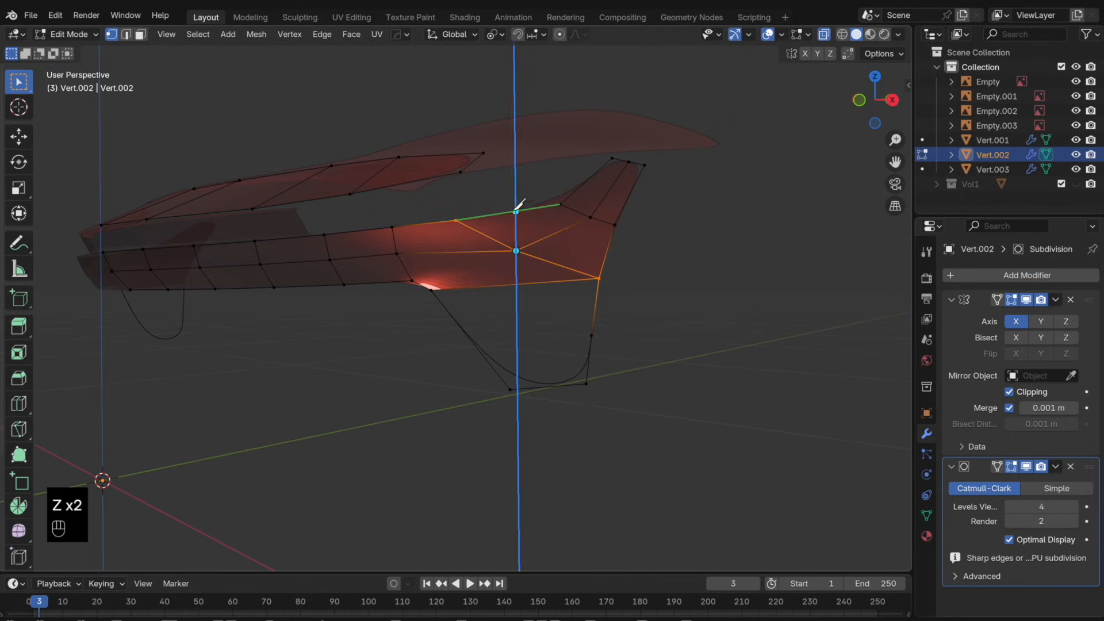
pyautogui.click(516, 210)
pyautogui.press('Return')
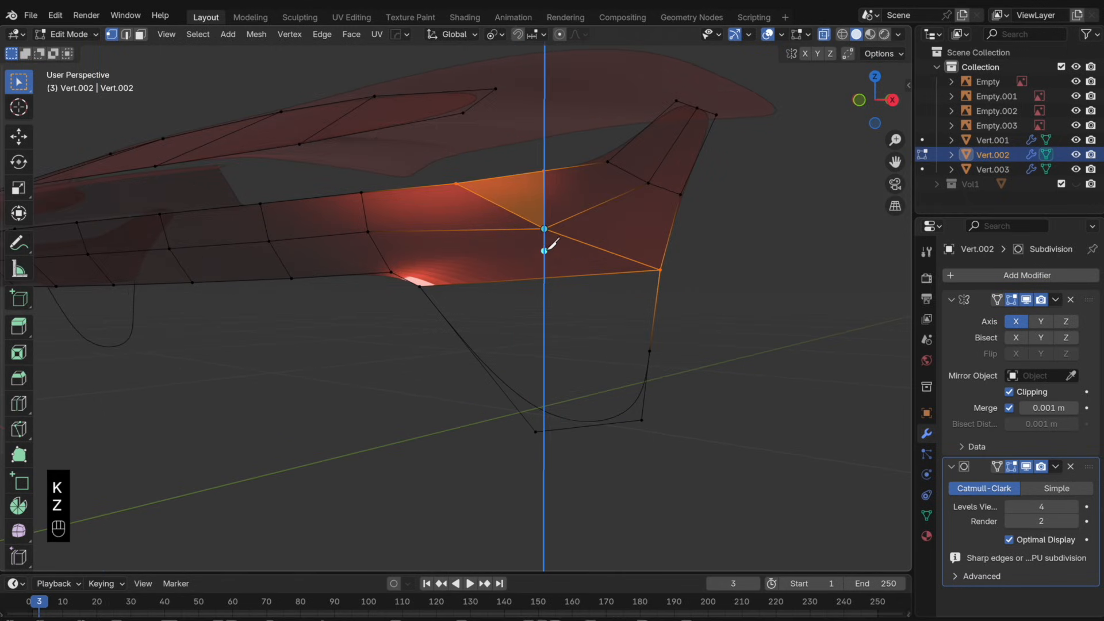
pyautogui.click(551, 280)
pyautogui.press('Return')
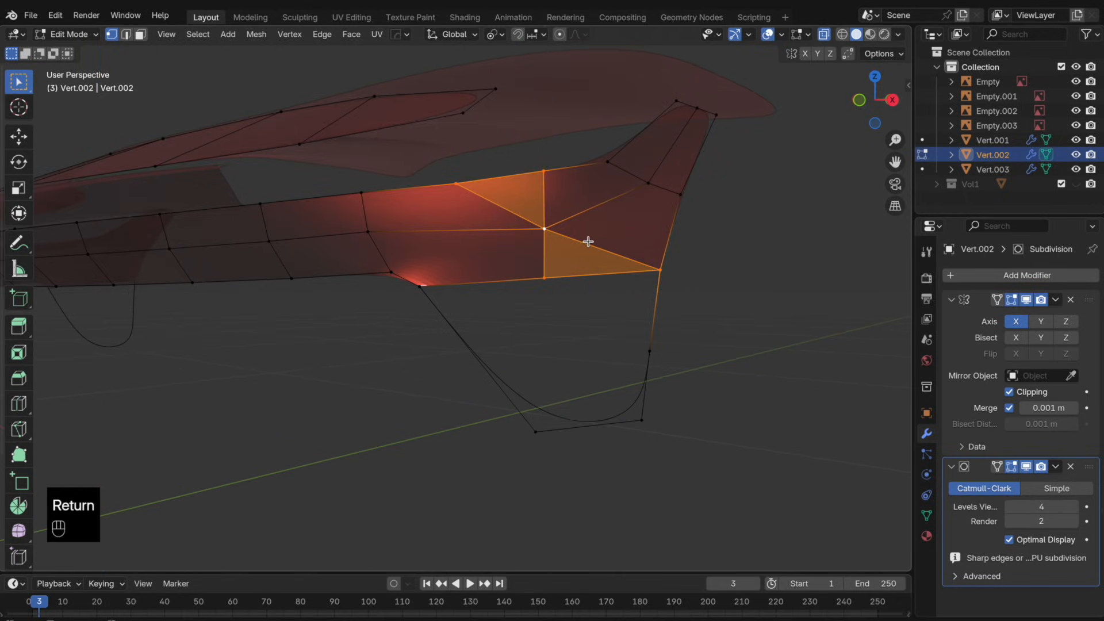
# - Dissolve the two diagonal edges that meet at the side panel's central vertex
pyautogui.press('2')
pyautogui.press('x')
pyautogui.press('Tab')
pyautogui.press('Tab')
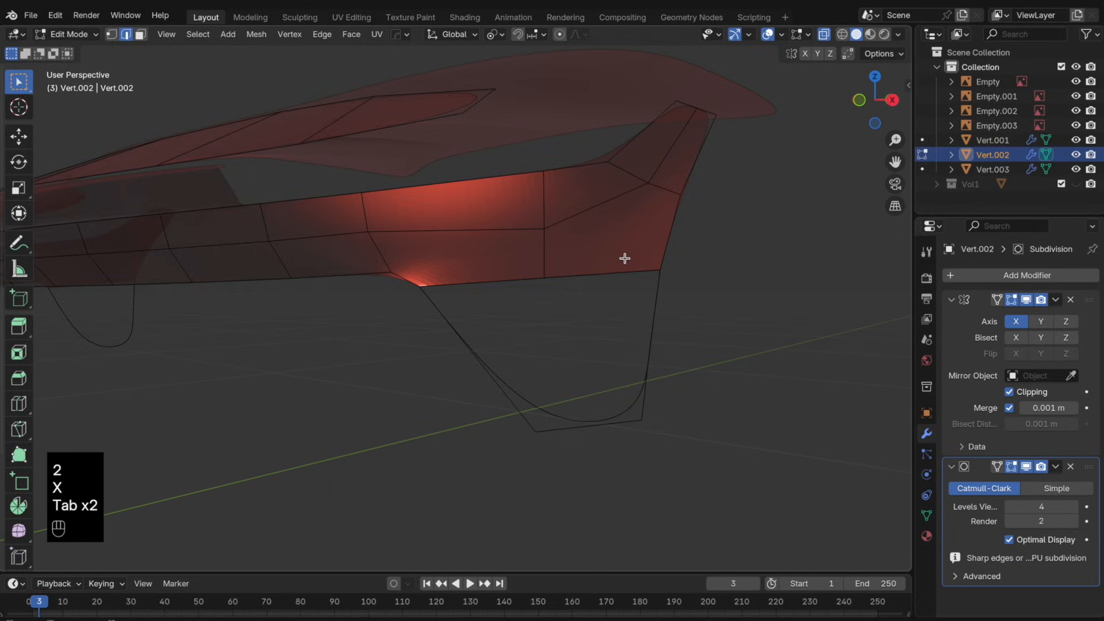
# - Slide the new cross edge's upper vertex along the upper edge and move its lower vertex along X
pyautogui.press('1')
pyautogui.click(581, 187)
pyautogui.press('g')
pyautogui.press('g')
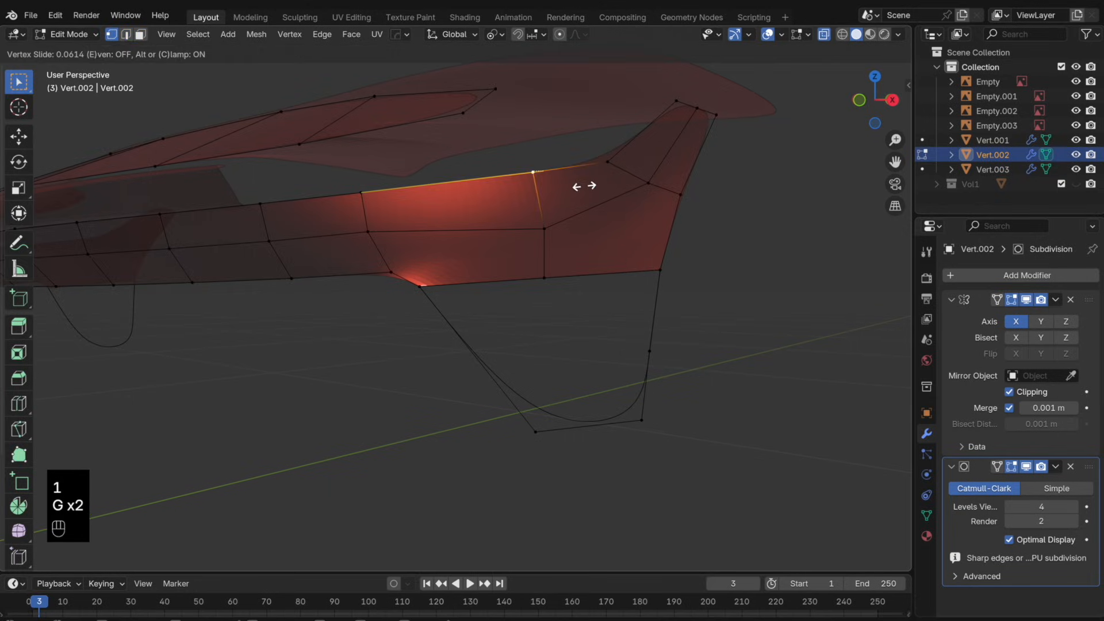
pyautogui.click(575, 187)
pyautogui.click(565, 239)
pyautogui.press('g')
pyautogui.press('g')
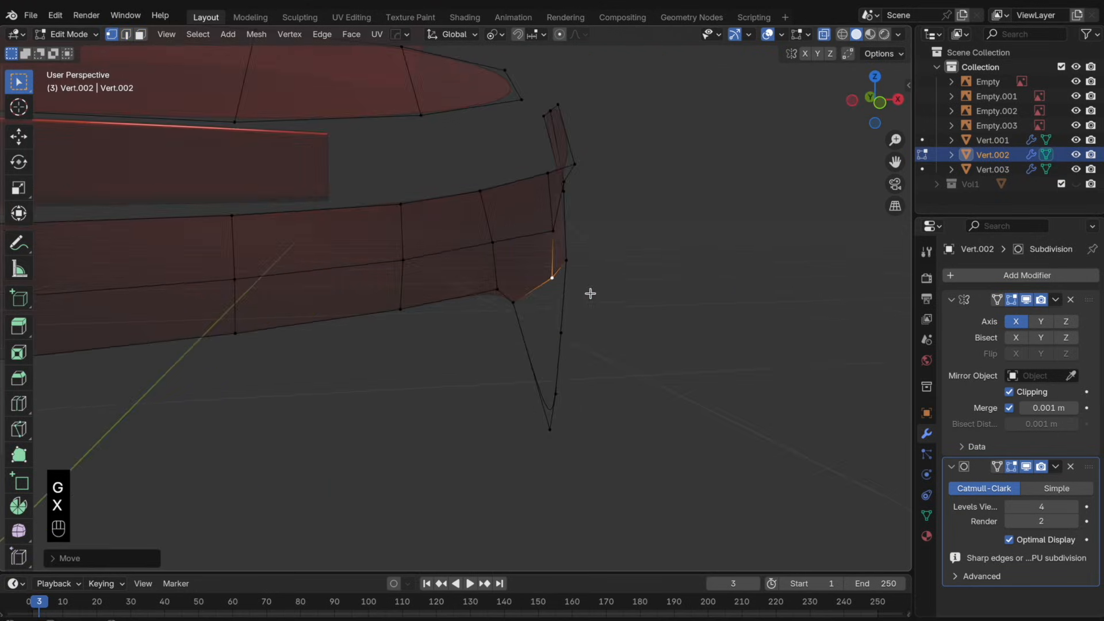
pyautogui.moveTo(590, 293); pyautogui.dragTo(558, 320, button='middle')
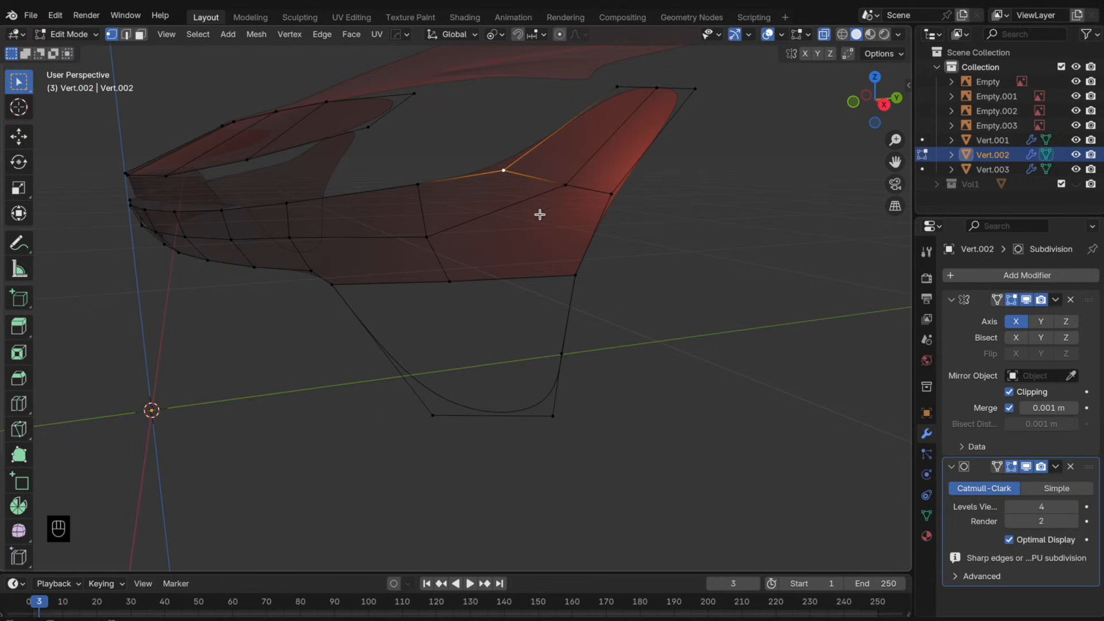
# - Add a vertex on the lower edge near the wheel arch and connect it to the outline vertex at the tip's base
pyautogui.moveTo(533, 194); pyautogui.dragTo(547, 186, button='middle')
pyautogui.press('super+r')
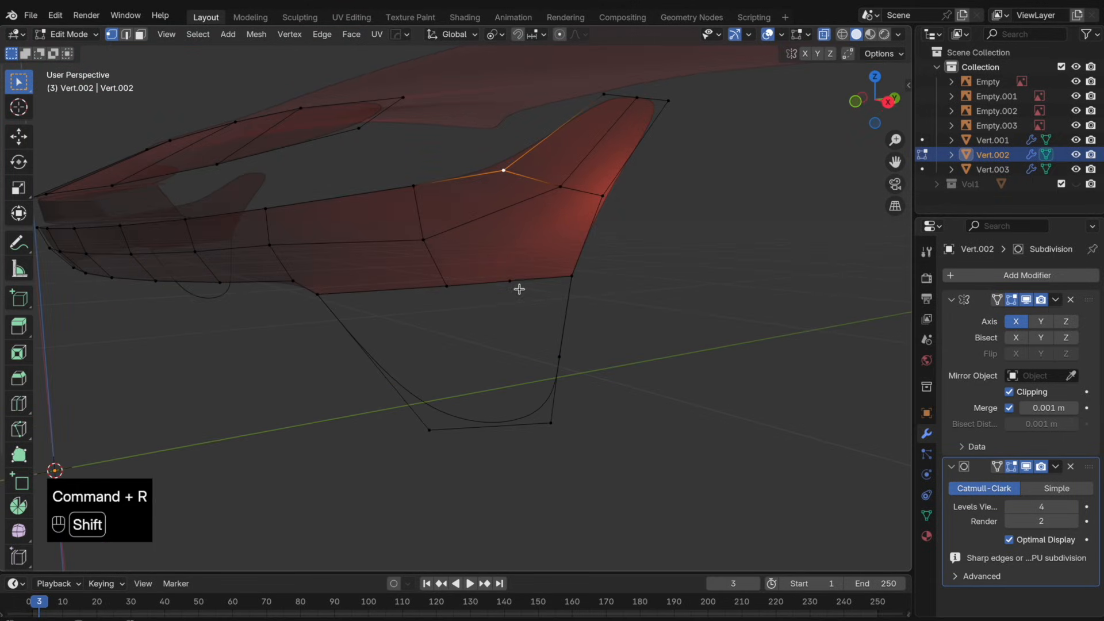
pyautogui.keyDown('shift'); pyautogui.click(520, 286); pyautogui.keyUp('shift')
pyautogui.press('j')
pyautogui.moveTo(524, 275); pyautogui.dragTo(550, 217, button='middle')
pyautogui.press('Tab')
pyautogui.press('Tab')
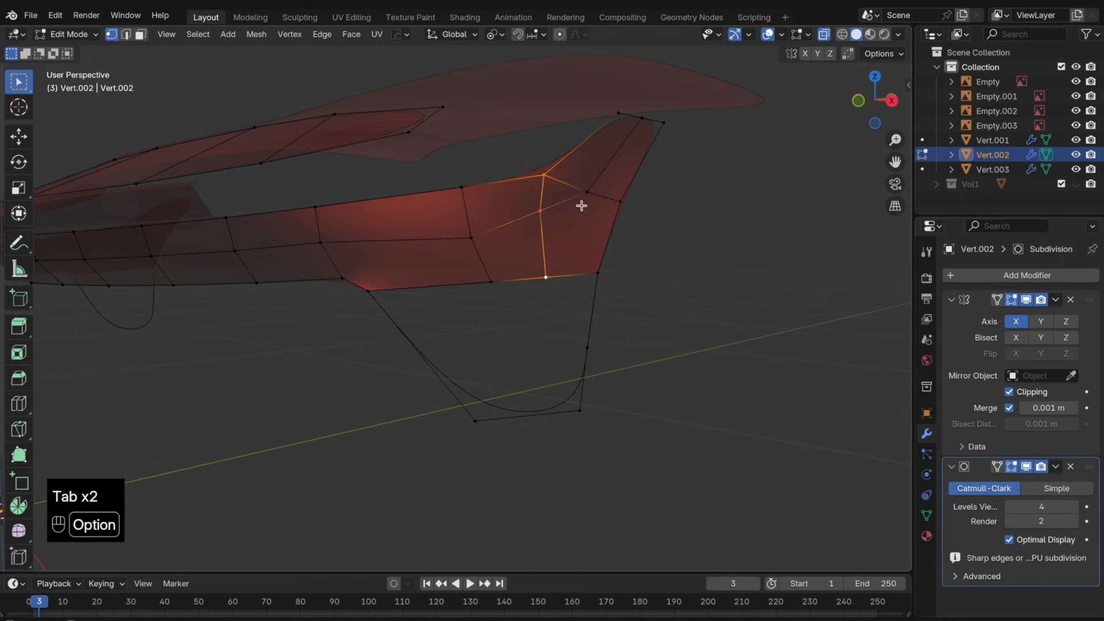
# - Dissolve the diagonal edge between the outline vertex at the tip's base and the outer middle-chain vertex
pyautogui.hotkey('alt', 'z')
pyautogui.hotkey('alt', 'z')
pyautogui.press('x')
pyautogui.press('2')
pyautogui.click(569, 187)
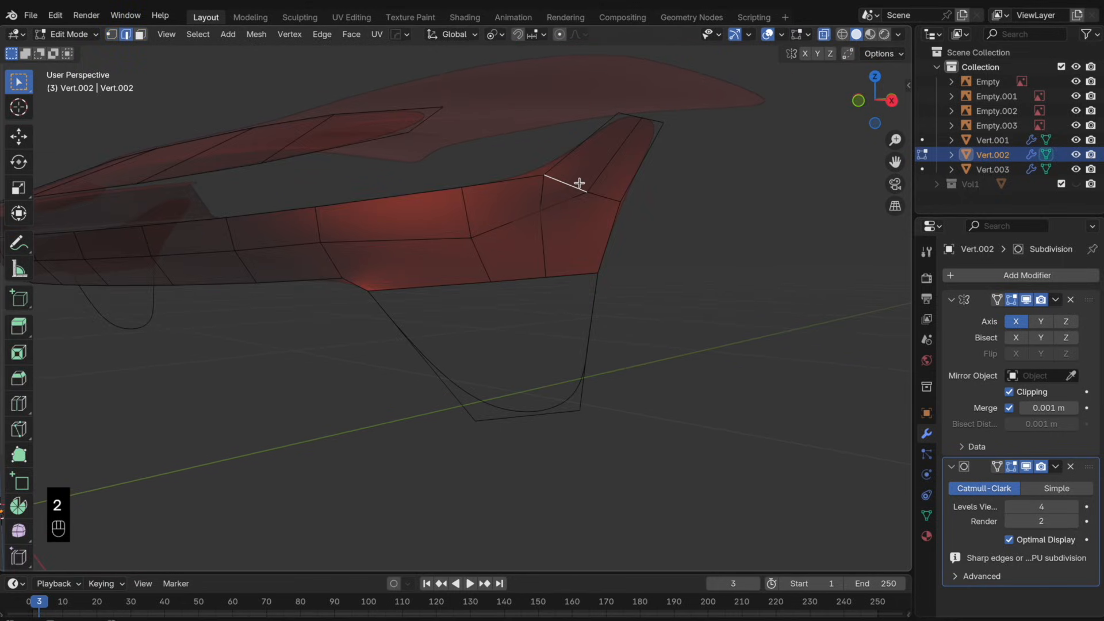
pyautogui.press('x')
pyautogui.click(586, 183)
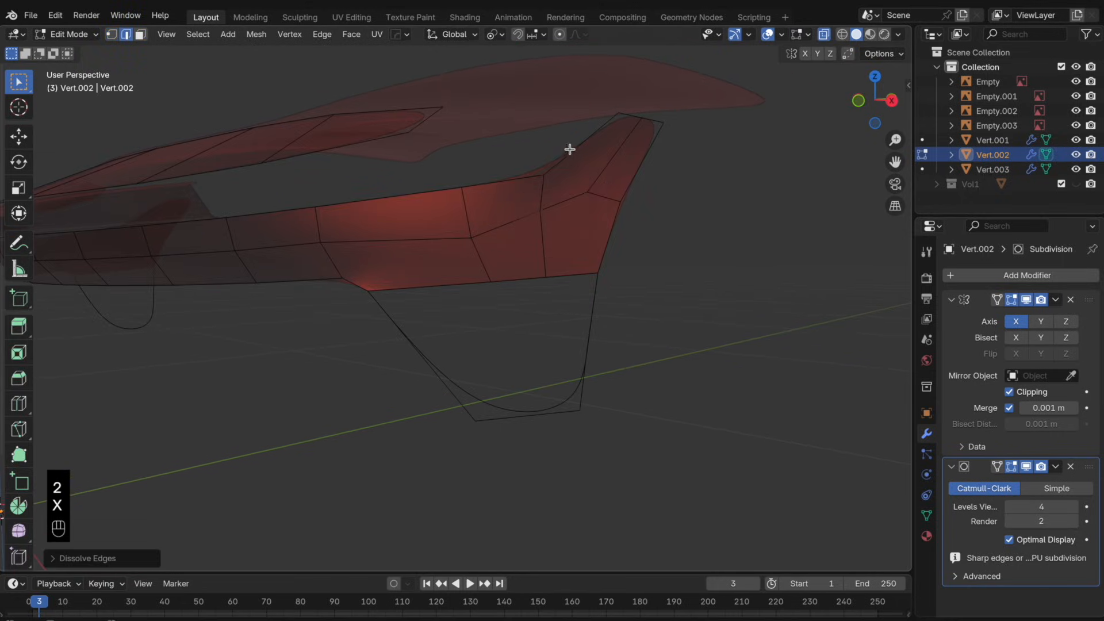
# - Add a vertex on the tip's upper edge and connect it to the outer middle-chain vertex
pyautogui.press('super+r')
pyautogui.click(581, 160)
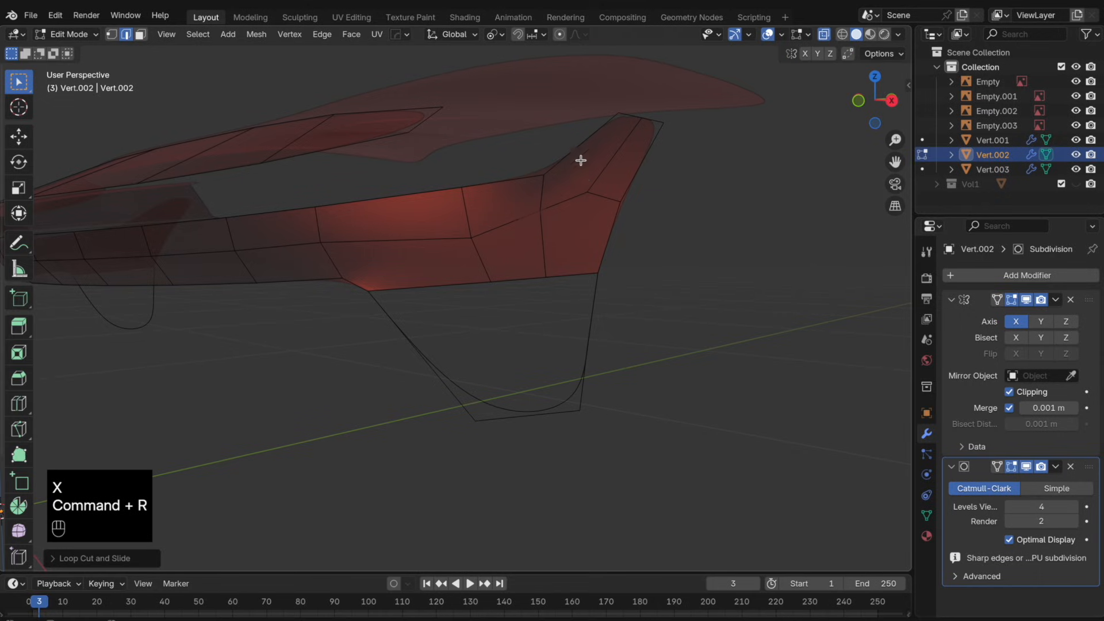
pyautogui.press('1')
pyautogui.keyDown('shift'); pyautogui.click(587, 191); pyautogui.keyUp('shift')
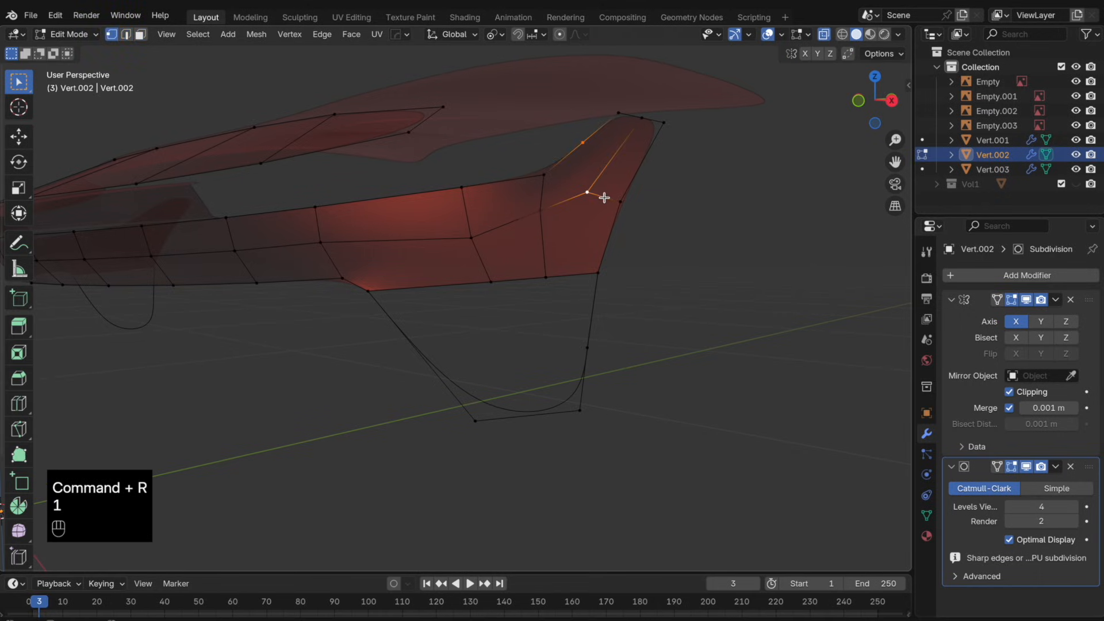
pyautogui.press('k')
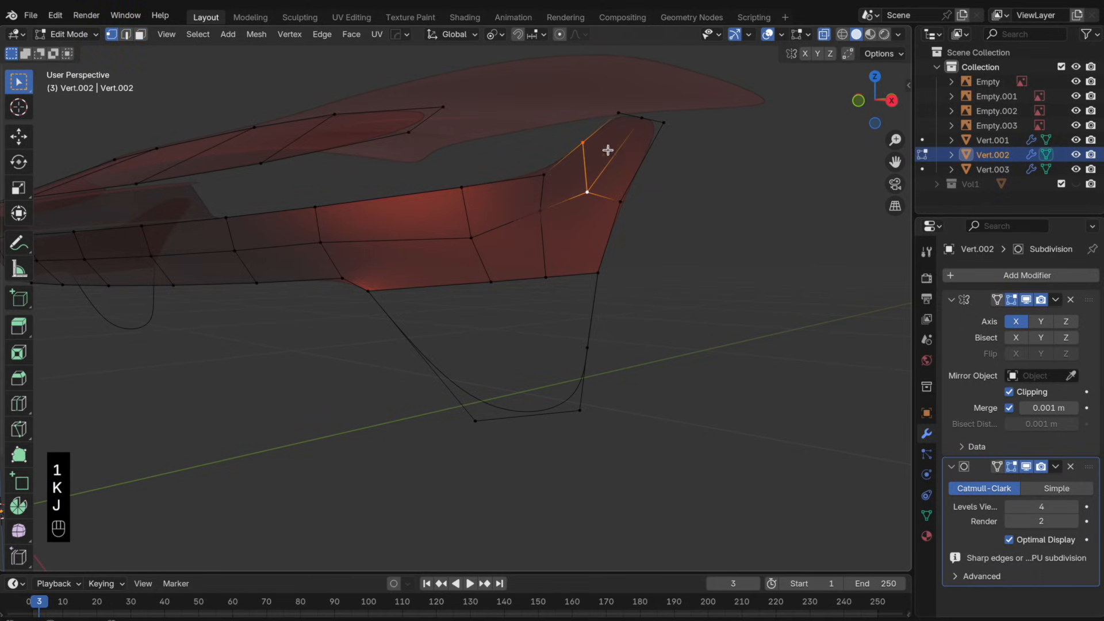
# - Slide the tip's new upper-edge vertex and the neighbouring outline vertex along the upper edge toward the car's front
pyautogui.press('g')
pyautogui.press('g')
pyautogui.press('g')
pyautogui.press('g')
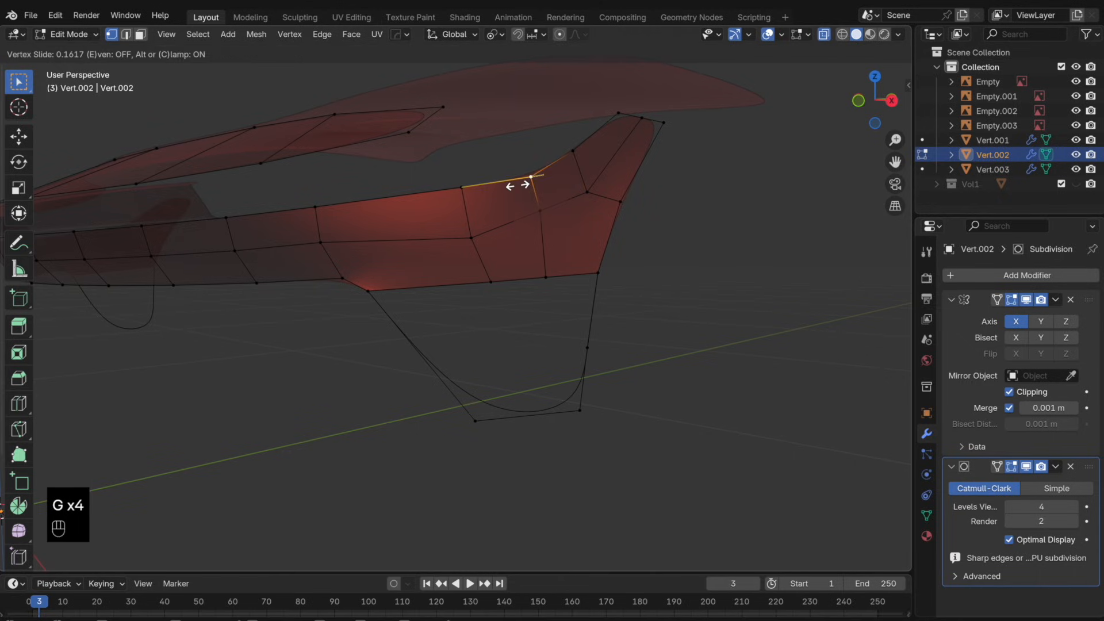
pyautogui.press('g')
pyautogui.press('g')
# - Move the middle vertex of the outer cross edge along X and turn off X-ray display
pyautogui.press('g')
pyautogui.press('x')
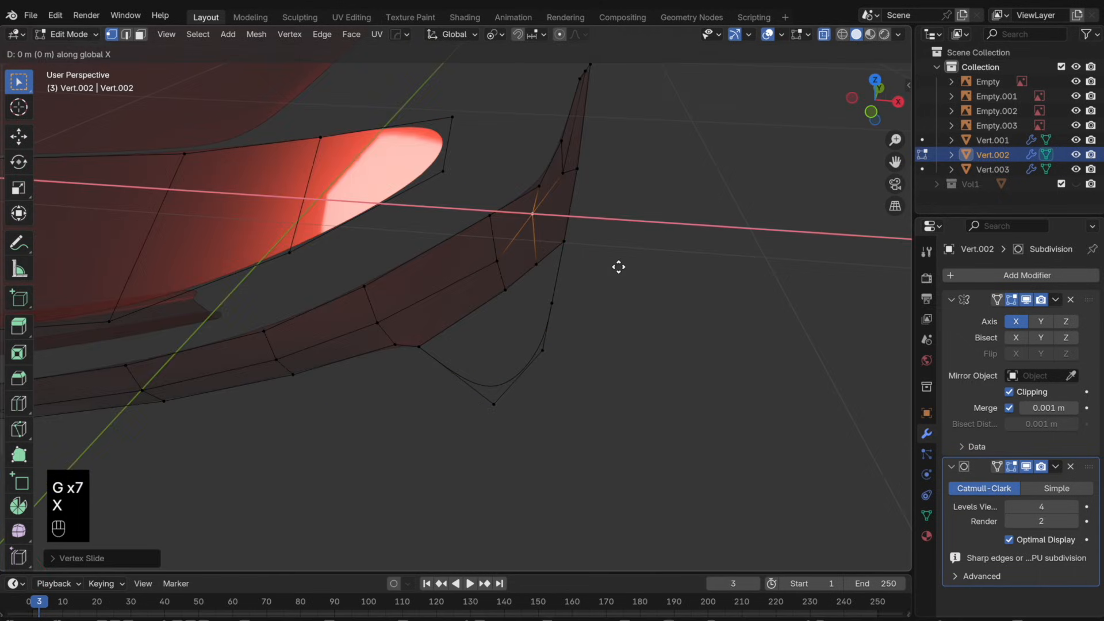
pyautogui.click(627, 268)
pyautogui.hotkey('alt', 'z')
pyautogui.moveTo(582, 209); pyautogui.dragTo(503, 173, button='middle')
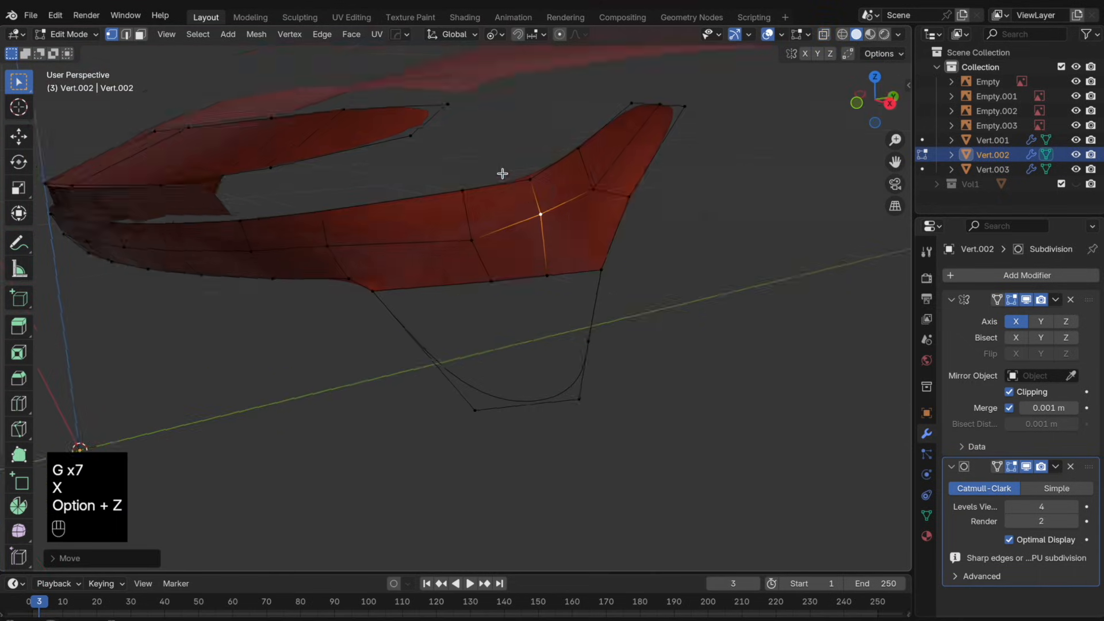
# - Slide the upper halves of the two outer cross edges toward the car's front
pyautogui.click(531, 181)
pyautogui.press('g')
pyautogui.press('g')
pyautogui.click(527, 228)
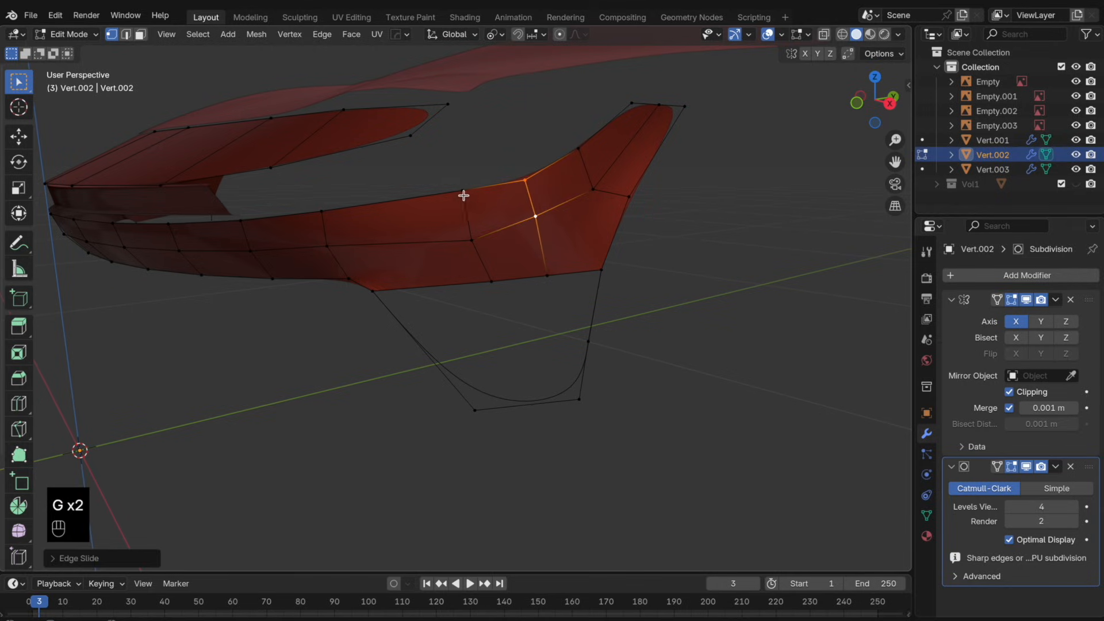
pyautogui.click(463, 195)
pyautogui.press('g')
pyautogui.press('g')
pyautogui.click(447, 203)
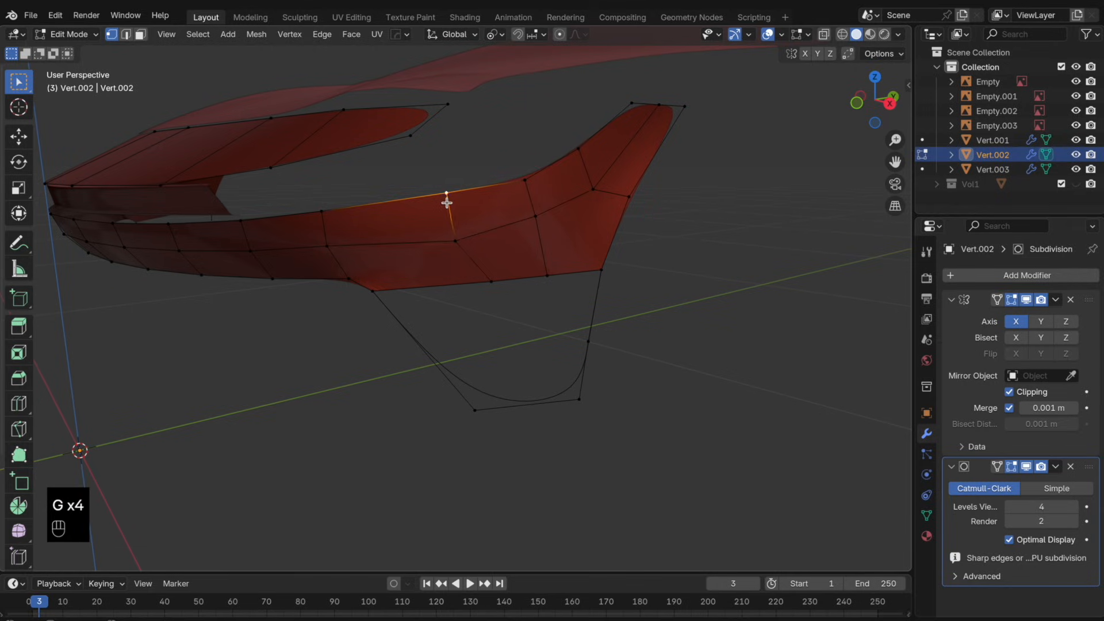
pyautogui.press('g')
pyautogui.press('g')
pyautogui.click(439, 202)
# - Slide the inner cross edge's lower vertex toward the front and adjust the wheel-arch vertex along its edge
pyautogui.click(491, 283)
pyautogui.press('g')
pyautogui.press('g')
pyautogui.click(468, 285)
pyautogui.moveTo(518, 259); pyautogui.dragTo(490, 251, button='middle')
pyautogui.click(638, 211)
pyautogui.press('g')
pyautogui.press('g')
pyautogui.click(639, 224)
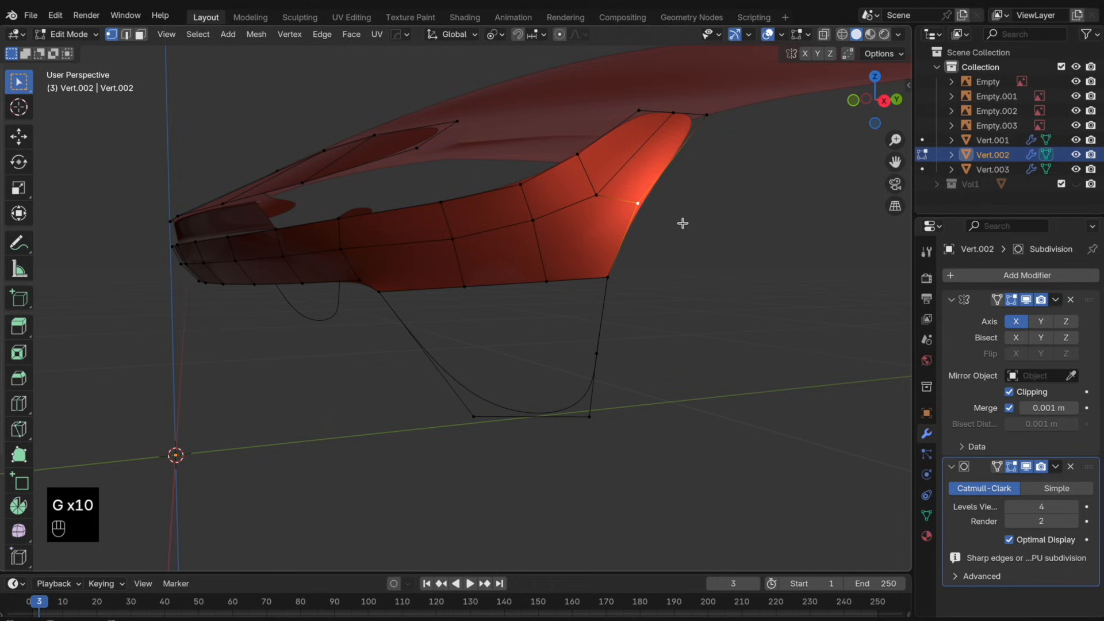
# - Apply smooth shading to the bumper object and resume mesh editing
pyautogui.press('Tab')
pyautogui.hotkey('alt', 'z')
pyautogui.press('Tab')
pyautogui.press('Tab')
pyautogui.rightClick(678, 183)
pyautogui.click(678, 183)
pyautogui.hotkey('alt', 'z')
pyautogui.moveTo(636, 241); pyautogui.dragTo(664, 247, button='middle')
pyautogui.press('Tab')
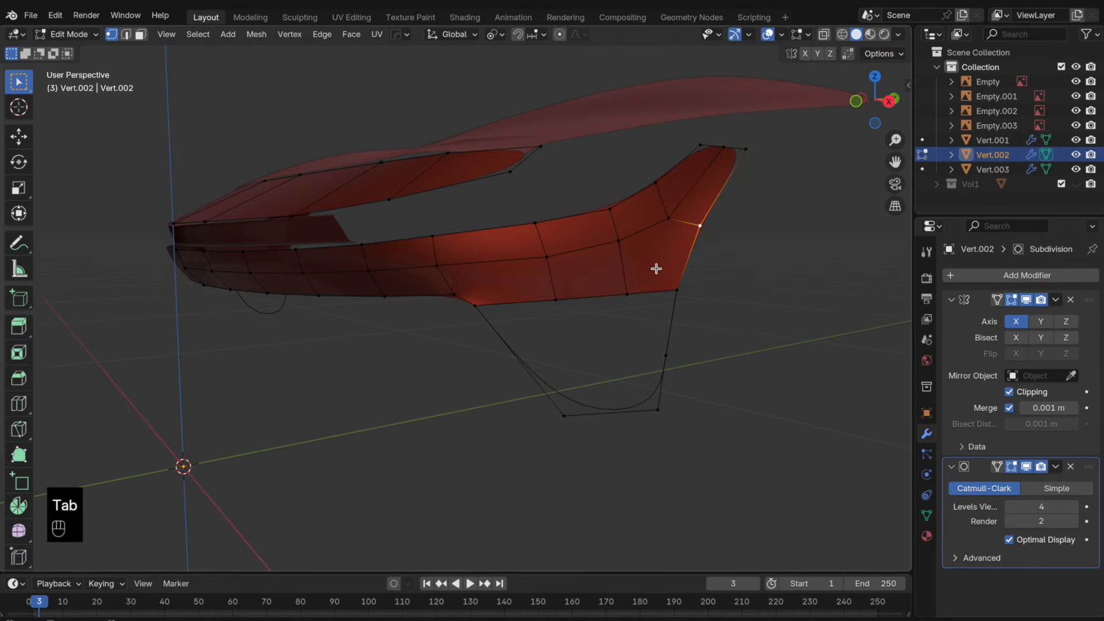
# - Add a vertex on the lower edge beside the wheel-arch corner and connect it to the junction vertex below the tip
pyautogui.press('super+r')
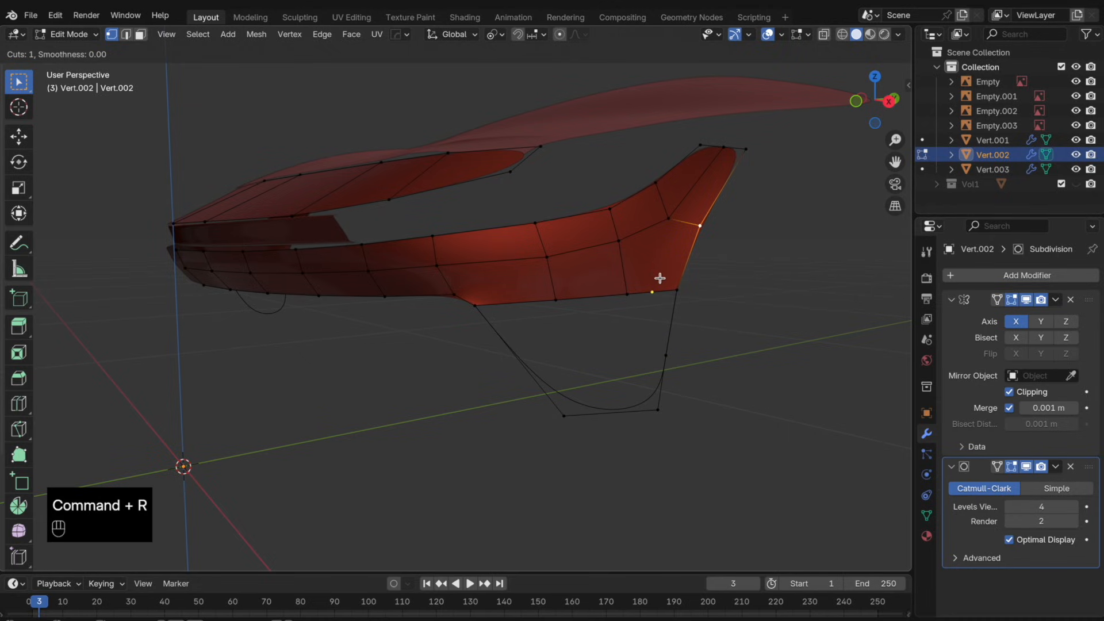
pyautogui.rightClick(660, 278)
pyautogui.click(652, 292)
pyautogui.keyDown('shift'); pyautogui.click(667, 220); pyautogui.keyUp('shift')
pyautogui.press('j')
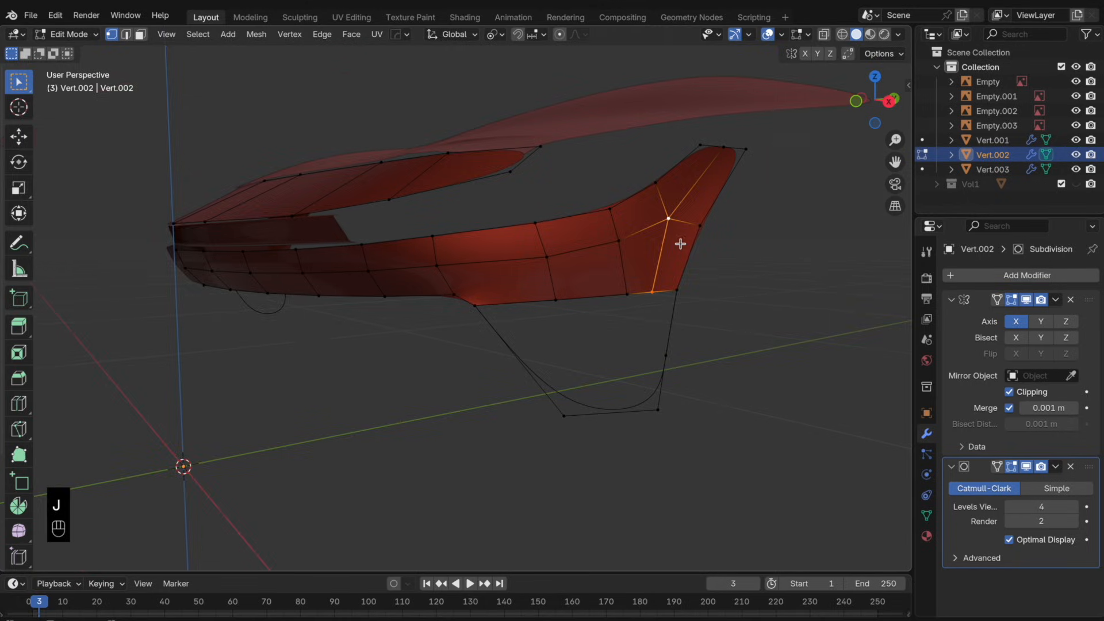
# - Move the junction vertex below the tip along X and check the smoothed surface in Object Mode
pyautogui.moveTo(681, 244); pyautogui.dragTo(623, 239, button='middle')
pyautogui.press('g')
pyautogui.press('x')
pyautogui.click(734, 243)
pyautogui.press('Tab')
pyautogui.moveTo(695, 218); pyautogui.dragTo(600, 282, button='middle')
pyautogui.press('Tab')
pyautogui.moveTo(712, 171); pyautogui.dragTo(640, 234, button='middle')
pyautogui.press('Tab')
pyautogui.press('Tab')
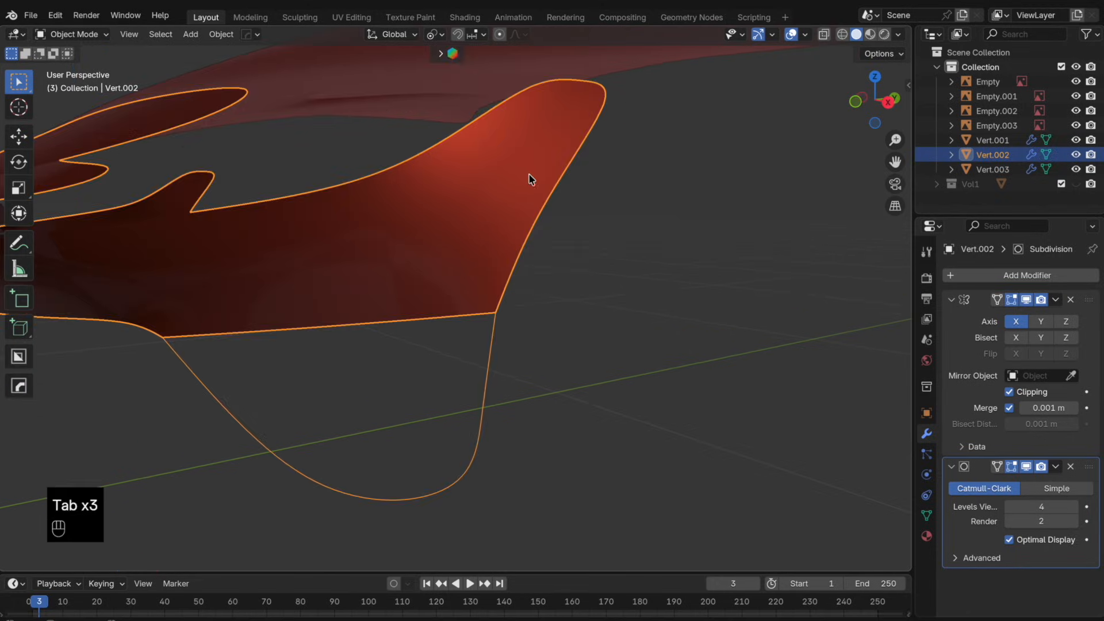
pyautogui.press('Tab')
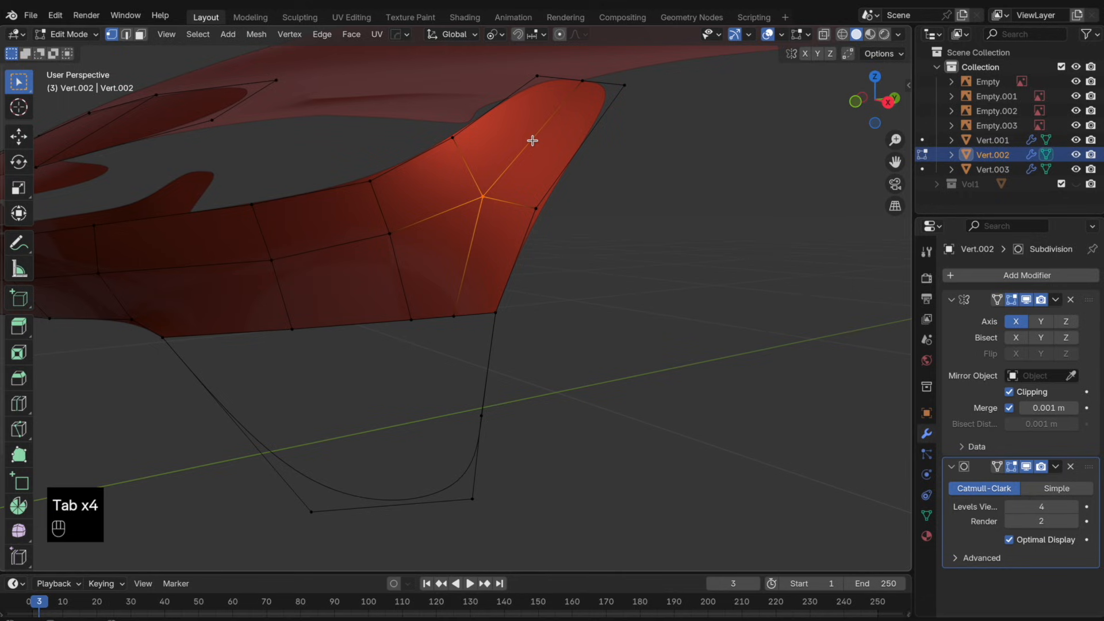
# - Try a loop cut across the side panel's upper tip and undo it
pyautogui.press('super+r')
pyautogui.press('Tab')
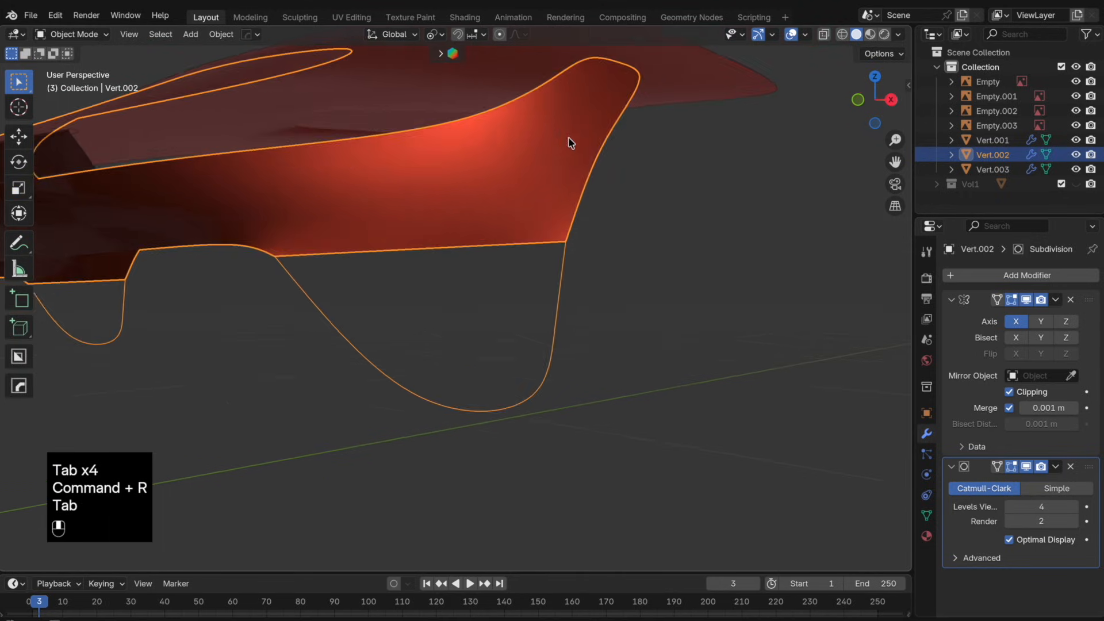
pyautogui.moveTo(569, 138); pyautogui.dragTo(535, 155, button='middle')
pyautogui.press('super+z')
pyautogui.press('super+z')
pyautogui.press('Tab')
pyautogui.moveTo(453, 136); pyautogui.dragTo(521, 165, button='middle')
pyautogui.press('Tab')
pyautogui.press('Tab')
pyautogui.hotkey('shift', 'r')
pyautogui.press('Tab')
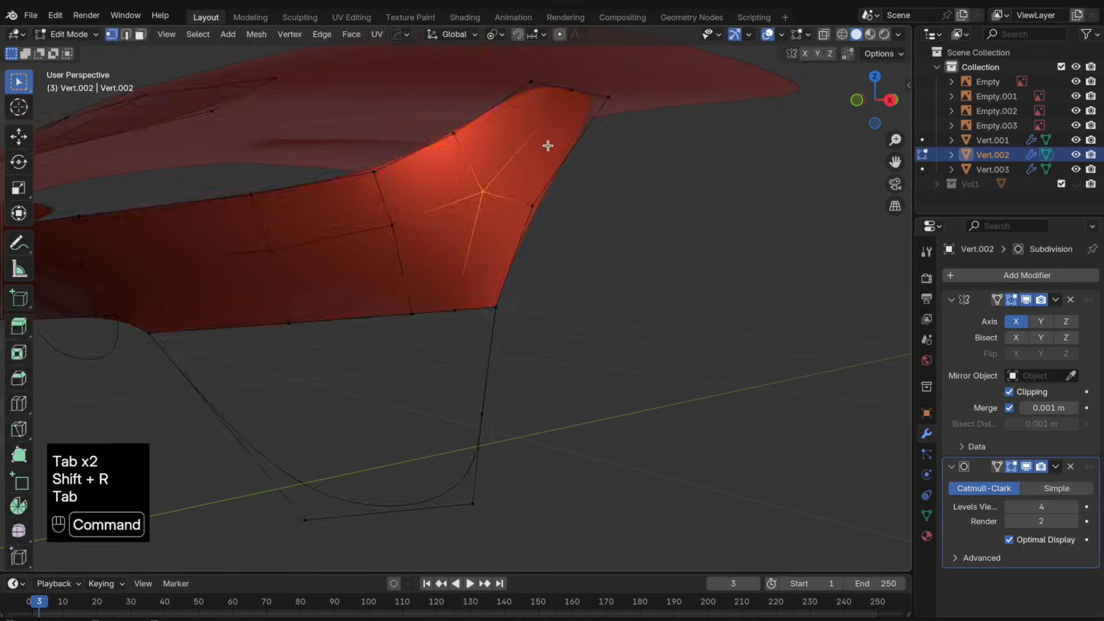
# - Add a loop cut across the tip and slide the upper-edge vertex below it toward the car's front
pyautogui.press('super+r')
pyautogui.click(556, 137)
pyautogui.click(455, 135)
pyautogui.press('g')
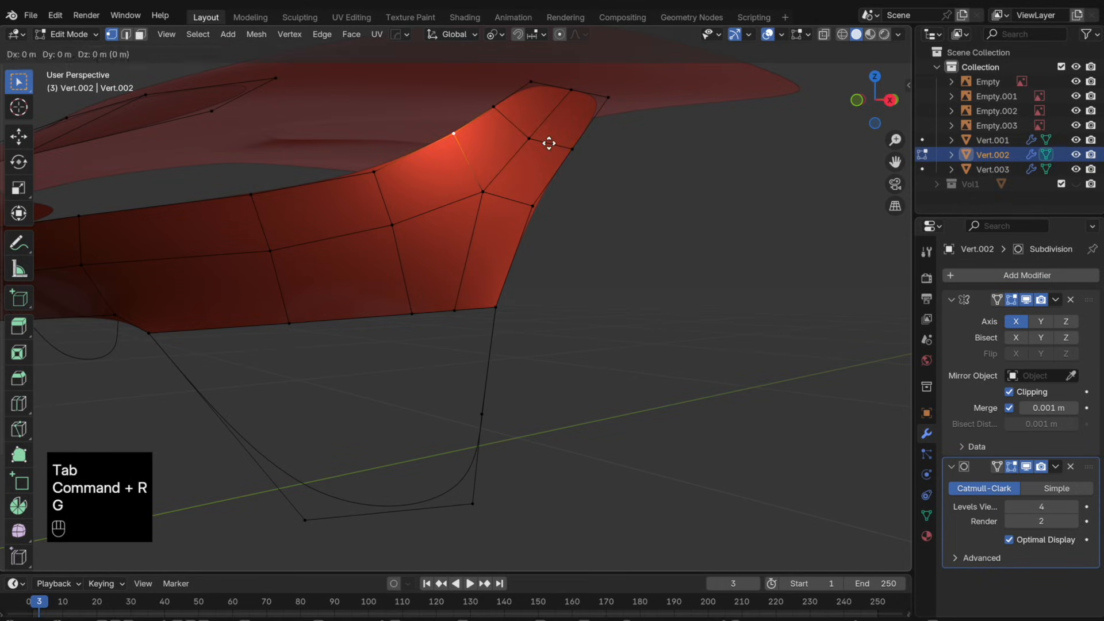
pyautogui.press('g')
pyautogui.click(542, 148)
# - Slide the upper and lower end vertices of the outer cross edge toward the car's front
pyautogui.click(377, 172)
pyautogui.press('g')
pyautogui.press('g')
pyautogui.click(387, 229)
pyautogui.click(402, 283)
pyautogui.press('g')
pyautogui.press('g')
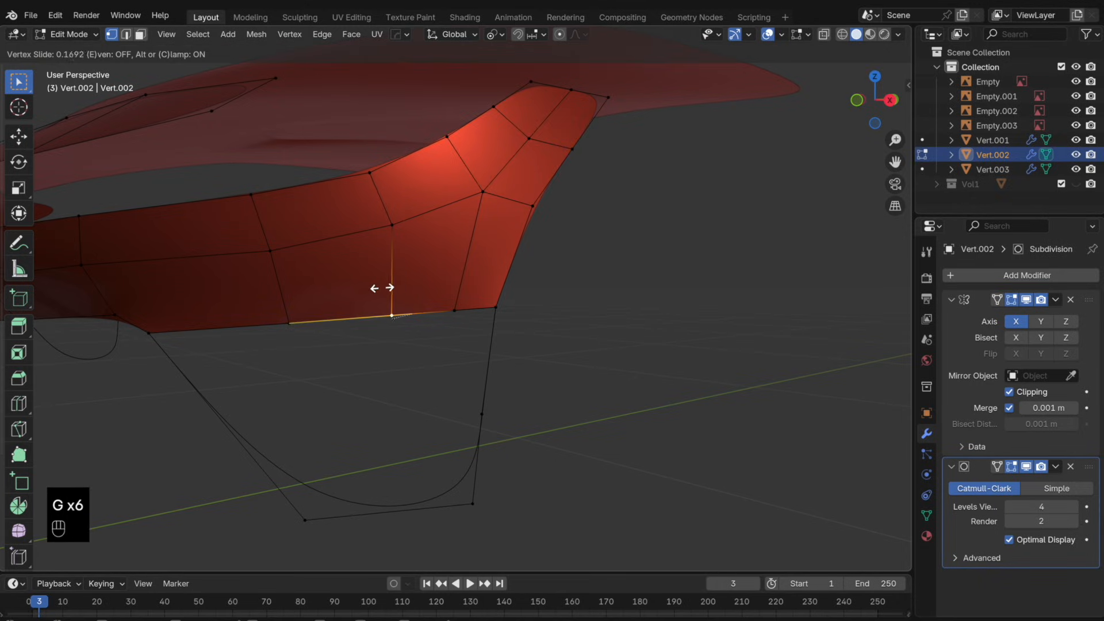
pyautogui.click(386, 287)
# - Slide the inner cross edge's lower vertex toward the front so its lower half stands vertical
pyautogui.click(401, 235)
pyautogui.press('g')
pyautogui.press('g')
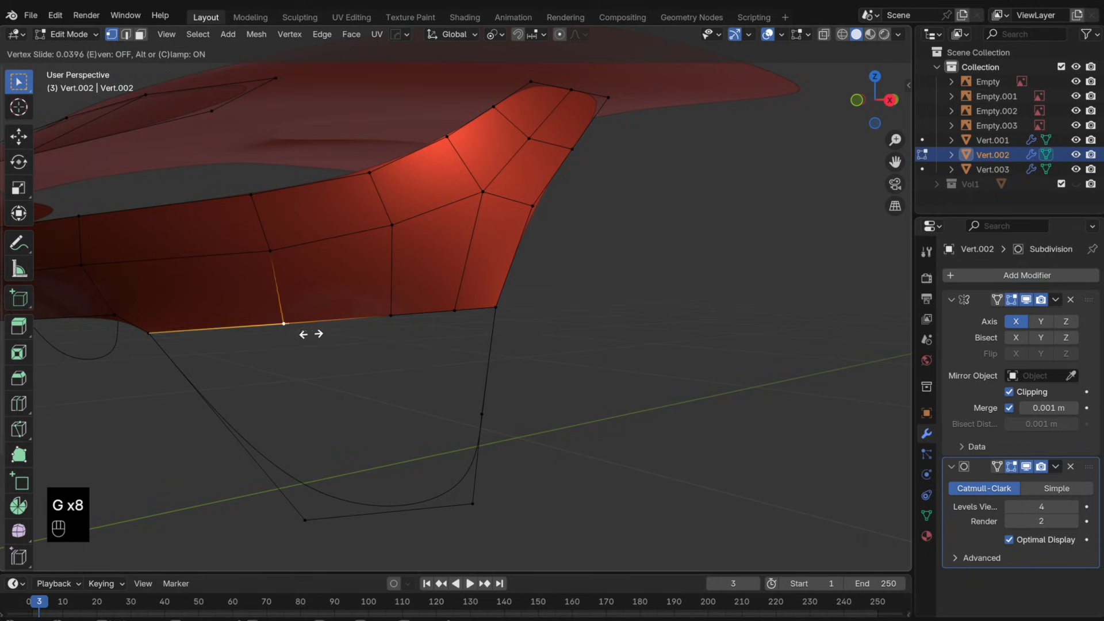
pyautogui.click(291, 335)
pyautogui.keyDown('shift'); pyautogui.click(269, 251); pyautogui.keyUp('shift')
pyautogui.press('g')
pyautogui.press('g')
pyautogui.click(219, 244)
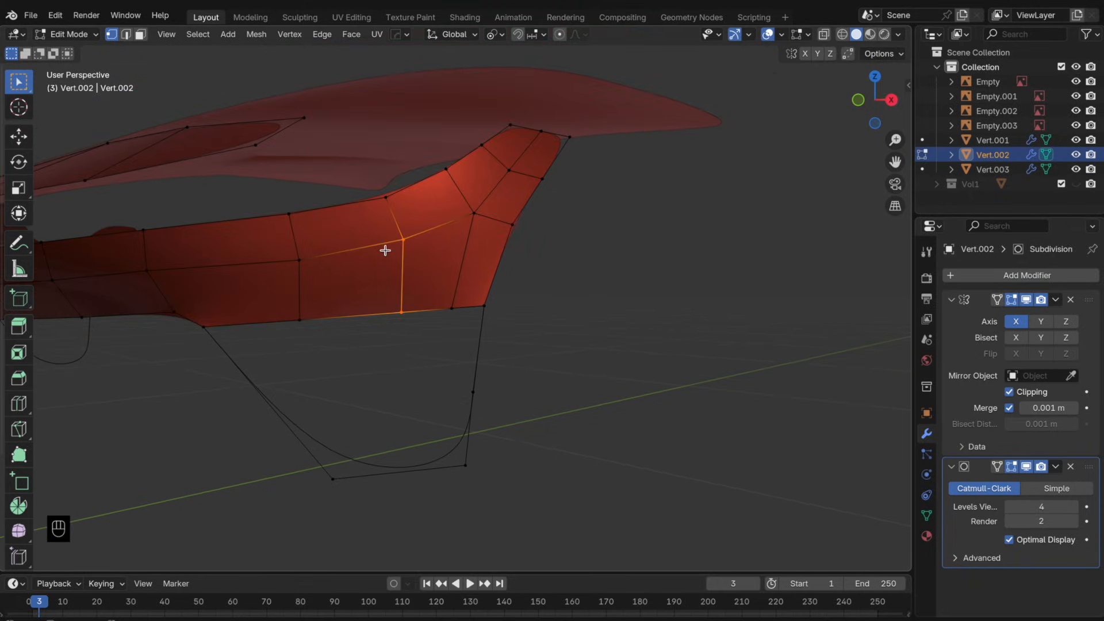
# - Slide the inner cross edge's middle and lower vertices toward the car's front and reposition the rearmost inner vertex on the lower edge
pyautogui.press('g')
pyautogui.press('g')
pyautogui.click(380, 251)
pyautogui.click(453, 317)
pyautogui.press('g')
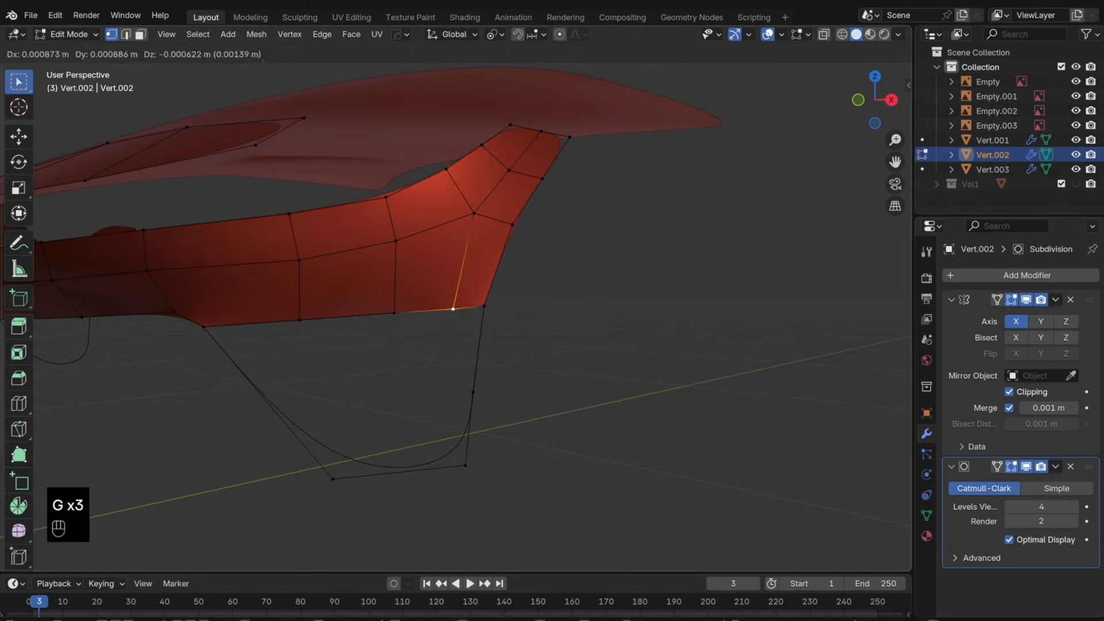
pyautogui.press('g')
pyautogui.click(457, 319)
pyautogui.moveTo(487, 323); pyautogui.dragTo(387, 322, button='middle')
pyautogui.press('Tab')
pyautogui.press('Tab')
# - In the right side view, duplicate the panel's three lower-edge vertices straight down along Z to the rear outline's midpoint vertex
pyautogui.press('KP_3')
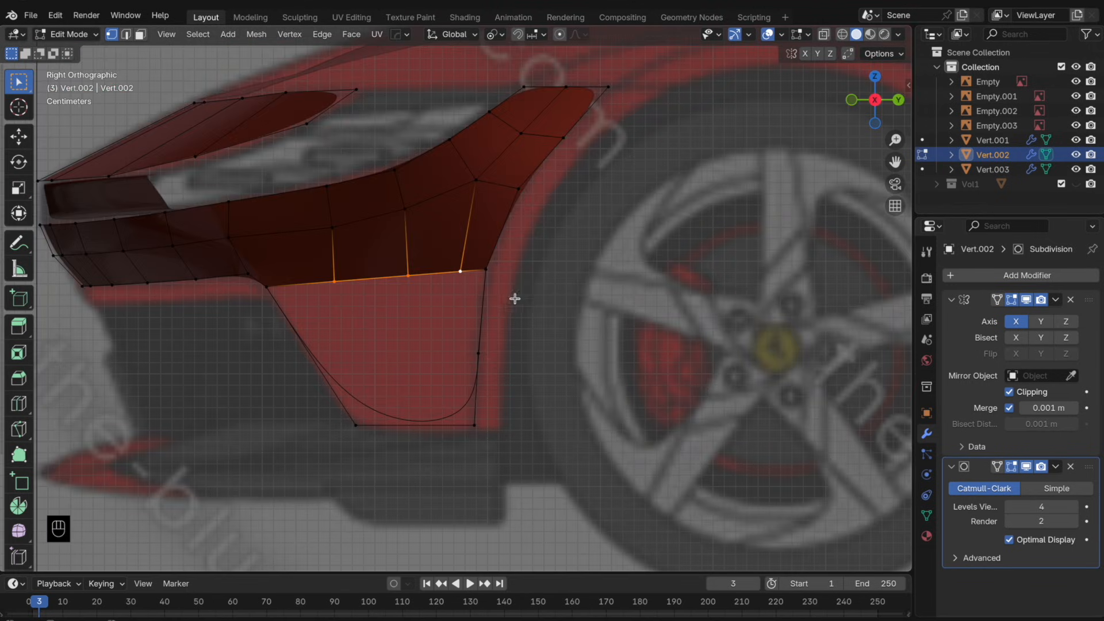
pyautogui.hotkey('shift', 'd')
pyautogui.press('z')
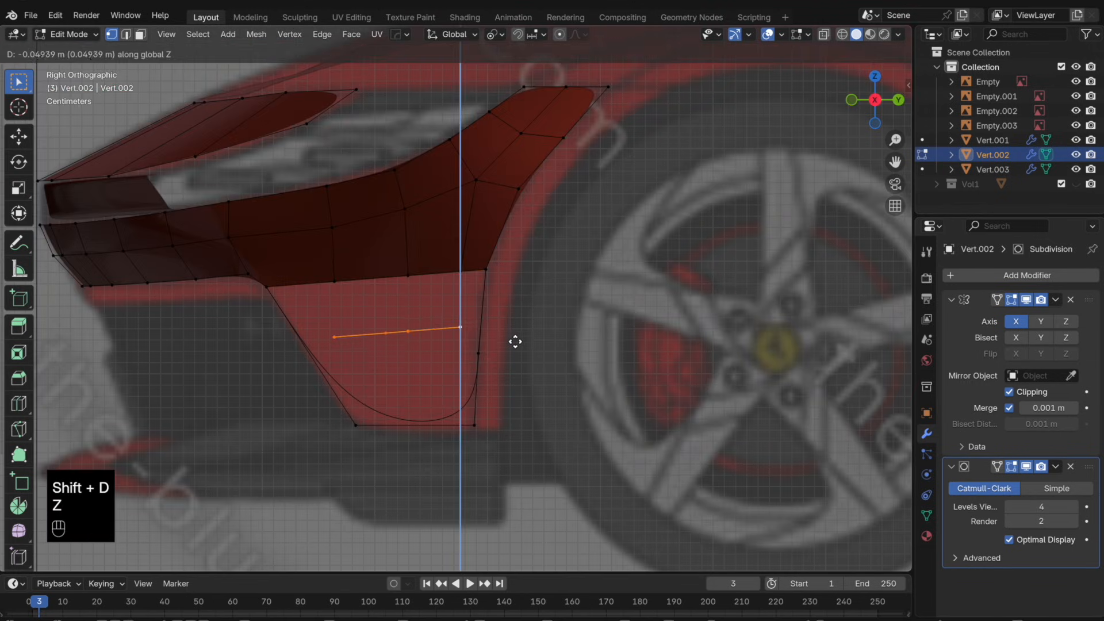
pyautogui.click(517, 364)
# - Flatten the duplicated vertex row with a Z scale of 0 and shift it slightly along Y toward the car's front
pyautogui.press('s')
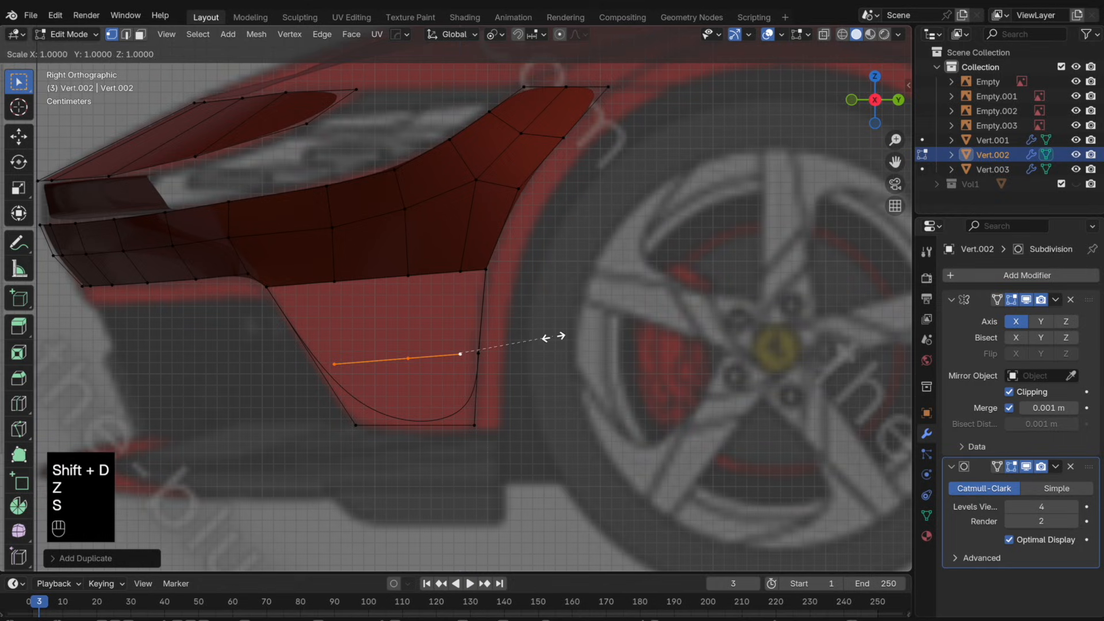
pyautogui.press('z')
pyautogui.press('0')
pyautogui.click(553, 336)
pyautogui.press('g')
pyautogui.press('y')
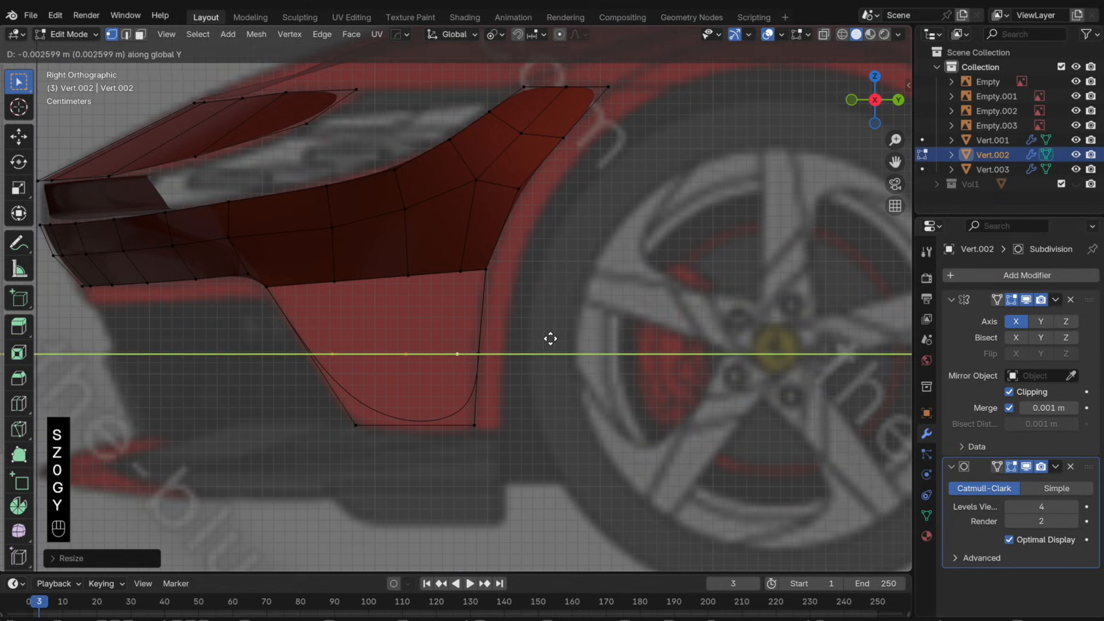
pyautogui.click(547, 338)
# - Fill the faces between the panel's lower edge and the duplicated row, working forward from the rear outline
pyautogui.moveTo(437, 247); pyautogui.dragTo(489, 359)
pyautogui.press('f')
pyautogui.press('f')
pyautogui.press('f')
pyautogui.press('f')
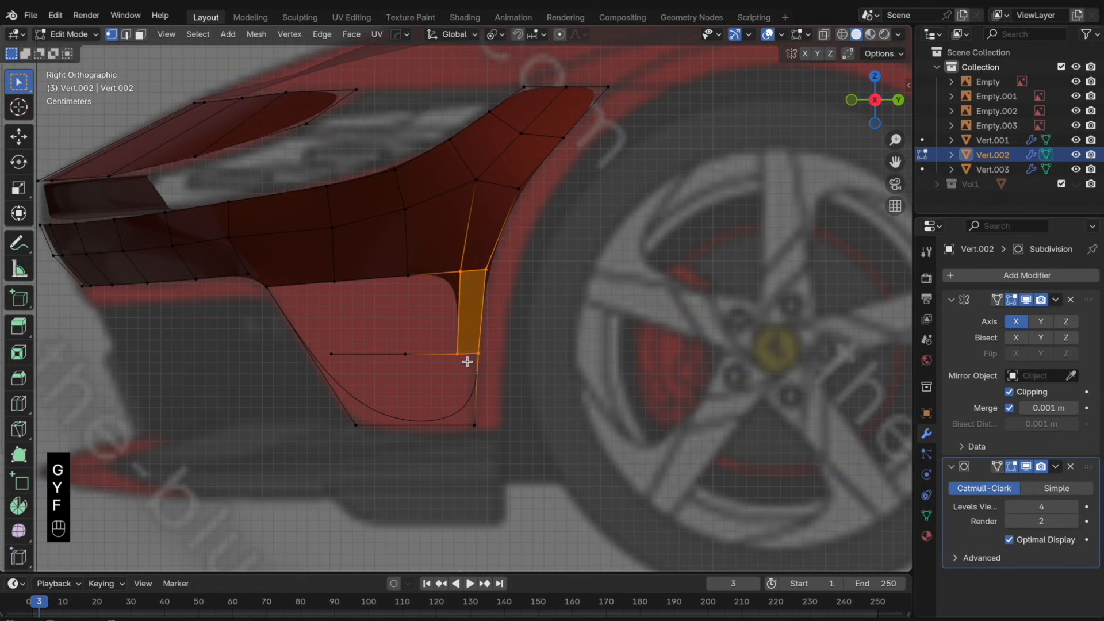
# - Add a loop cut on the slanted front outline edge and fill the remaining face beside it in the upper row
pyautogui.moveTo(468, 362); pyautogui.dragTo(284, 285, button='middle')
pyautogui.press('super+e')
pyautogui.press('super+r')
pyautogui.click(313, 338)
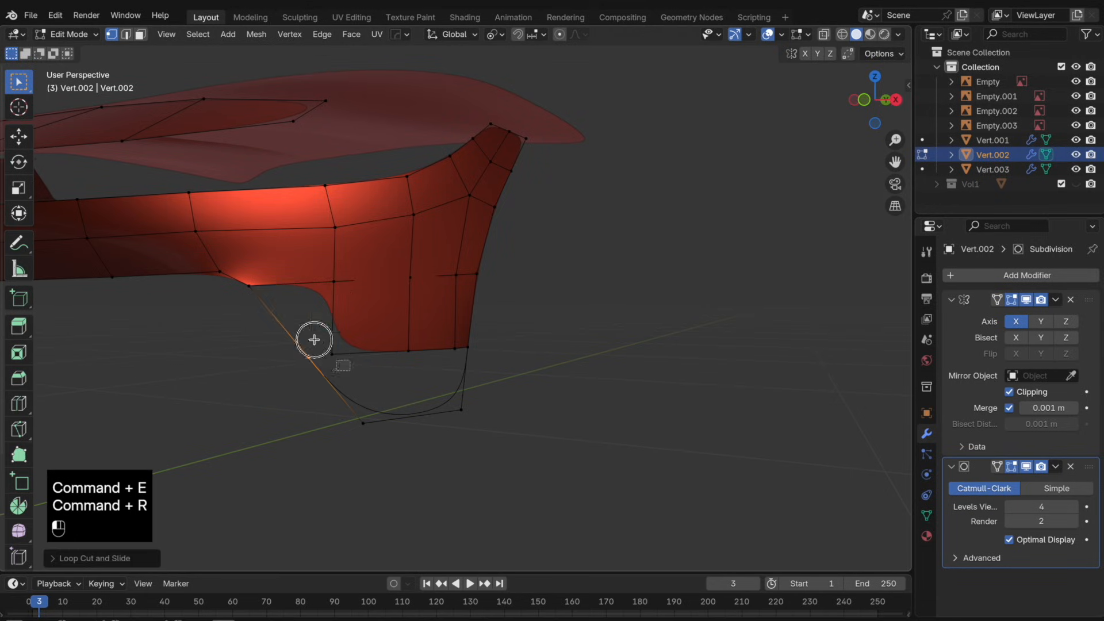
pyautogui.moveTo(350, 368); pyautogui.dragTo(244, 266)
pyautogui.press('f')
# - Add three vertices along the bottom outline edge, slide the outer two close to the corners, and fill the bottom row of faces
pyautogui.moveTo(357, 384); pyautogui.dragTo(298, 345)
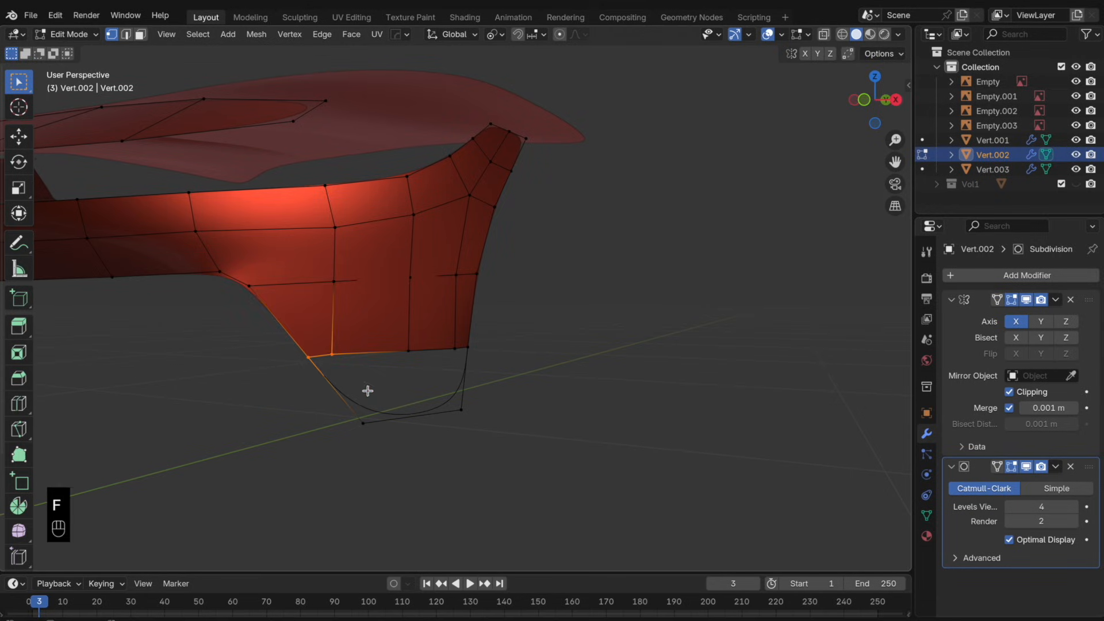
pyautogui.press('super+r')
pyautogui.click(385, 415)
pyautogui.click(391, 440)
pyautogui.press('super+r')
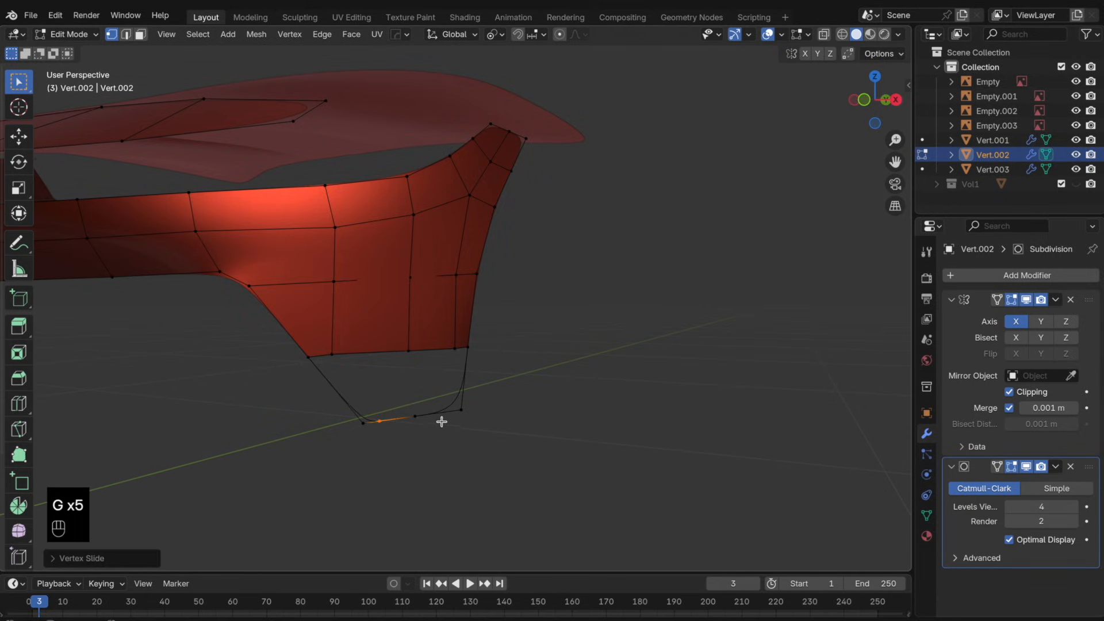
pyautogui.press('super+r')
pyautogui.click(451, 421)
pyautogui.press('g')
pyautogui.moveTo(480, 422); pyautogui.dragTo(432, 334)
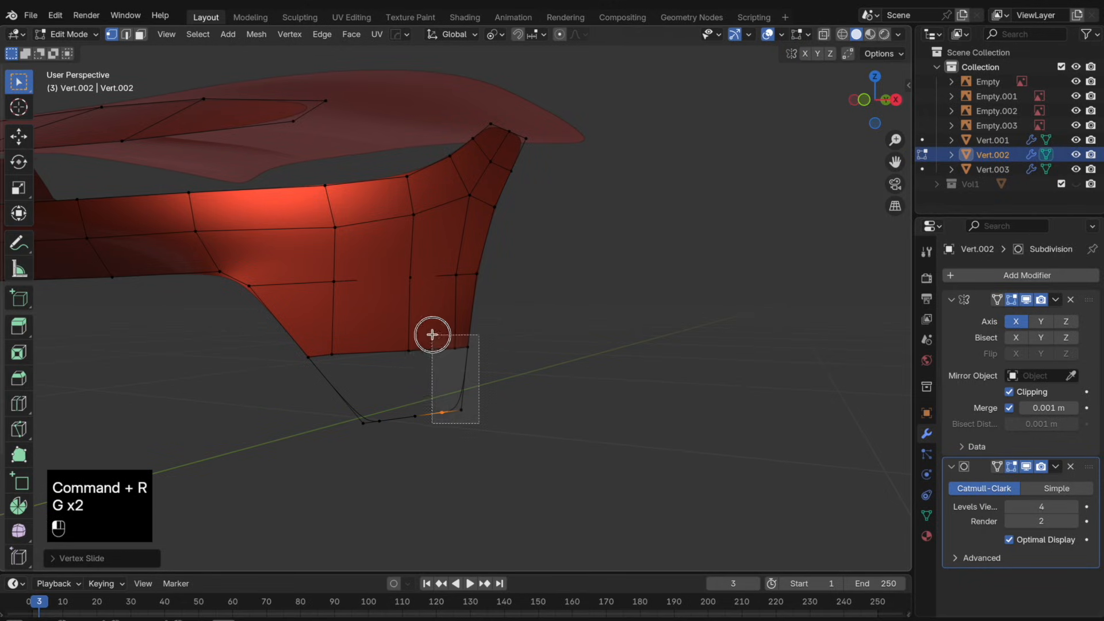
pyautogui.moveTo(432, 333); pyautogui.dragTo(430, 329)
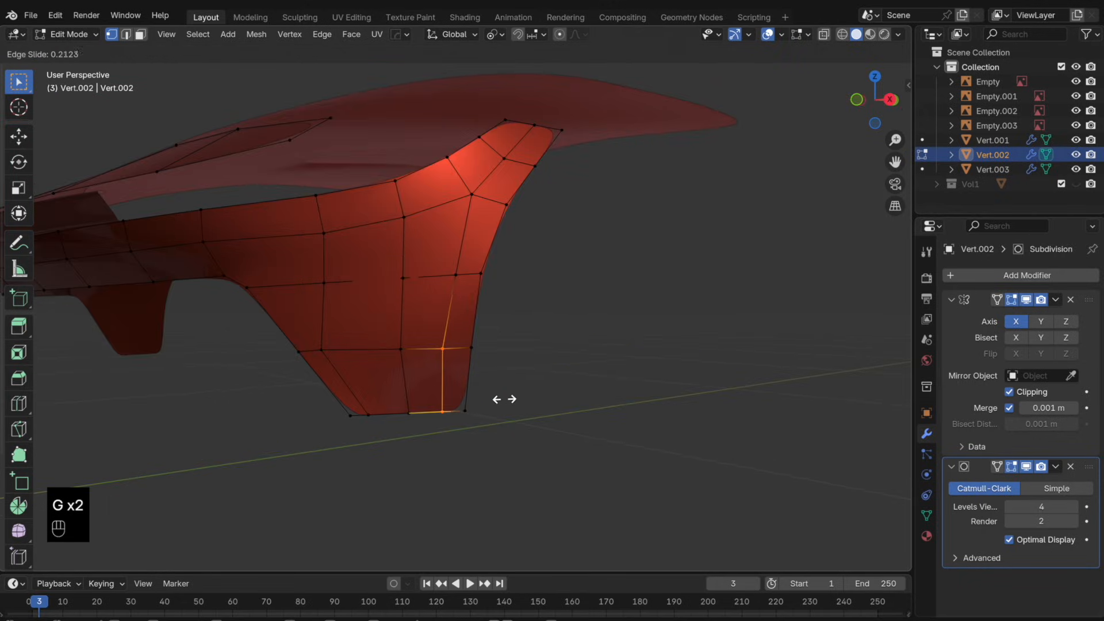
# - Slide the rear inner column's lower edge and the vertex above it toward the car's front to straighten the column
pyautogui.click(504, 399)
pyautogui.click(451, 260)
pyautogui.press('g')
pyautogui.press('g')
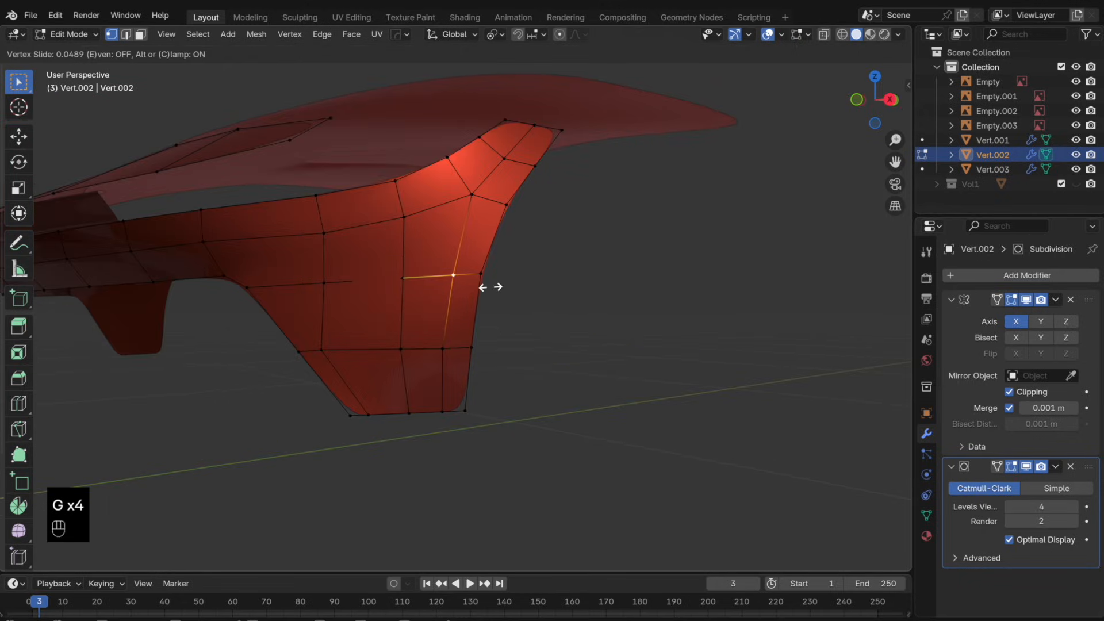
pyautogui.click(488, 286)
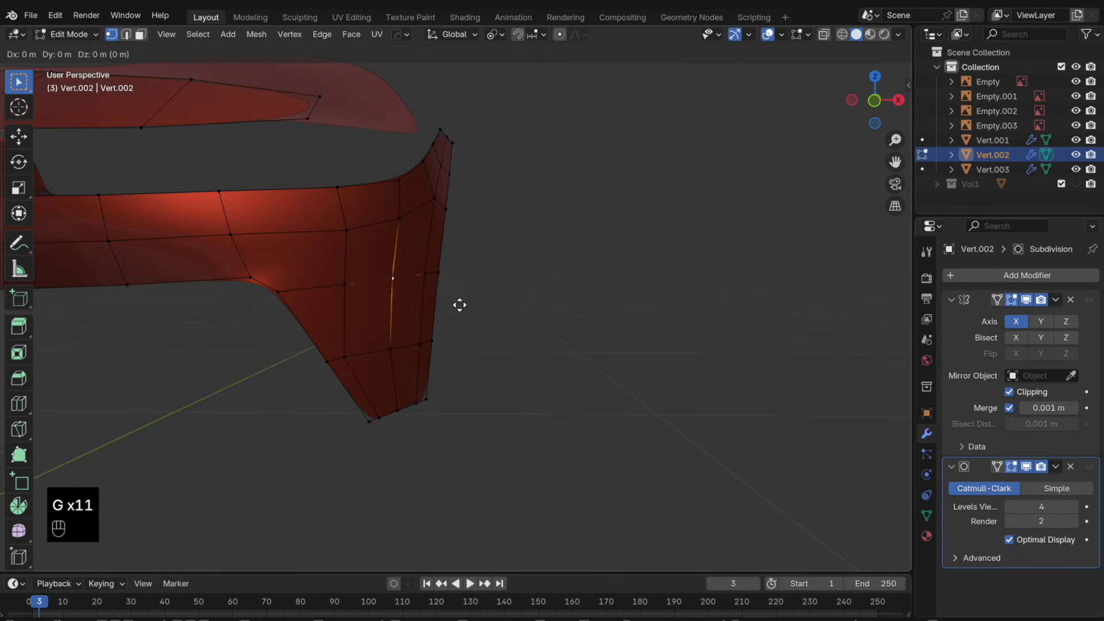
# - Nudge the two central vertices of the leg's upper cross row outward along X
pyautogui.press('x')
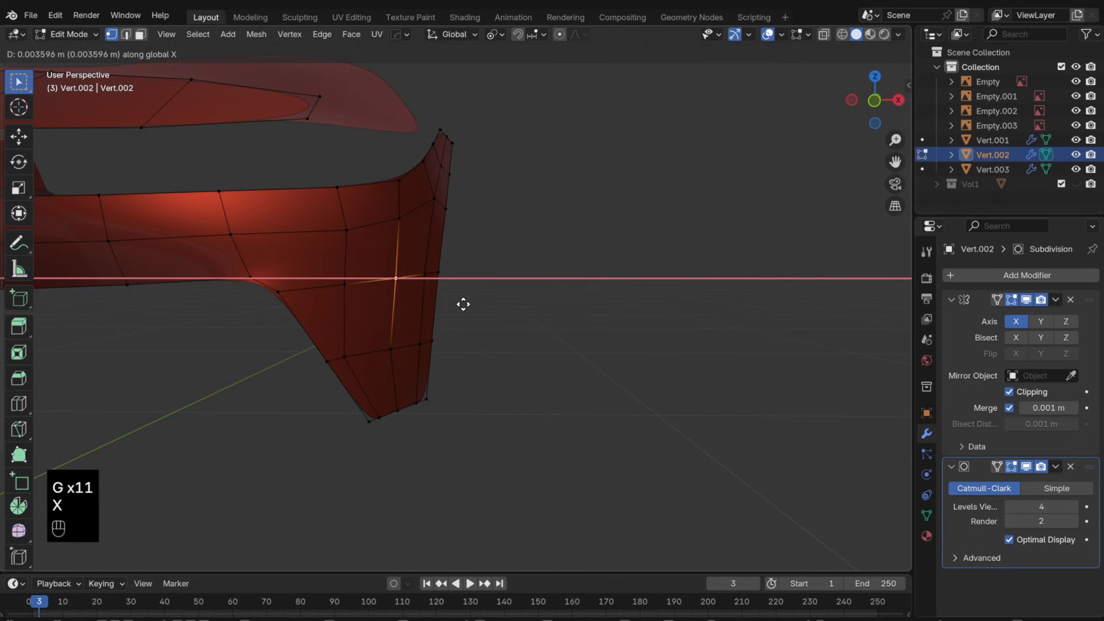
pyautogui.click(385, 301)
pyautogui.press('g')
pyautogui.press('x')
pyautogui.click(434, 306)
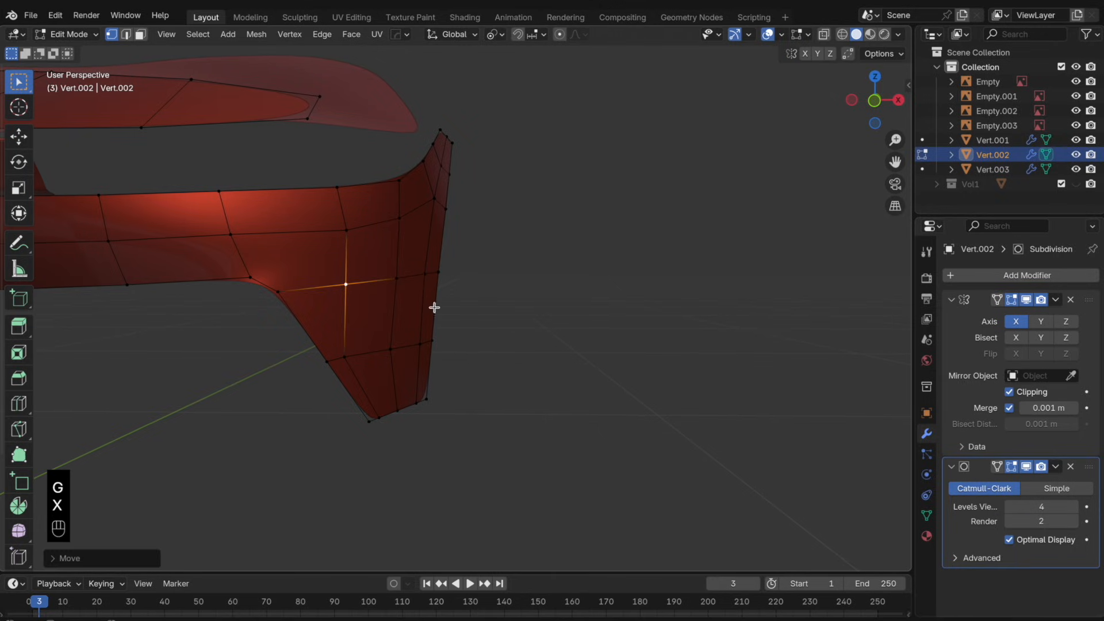
# - Slide the front inner vertex of the leg's lower cross row toward the rear
pyautogui.moveTo(434, 308); pyautogui.dragTo(348, 360, button='middle')
pyautogui.press('g')
pyautogui.press('g')
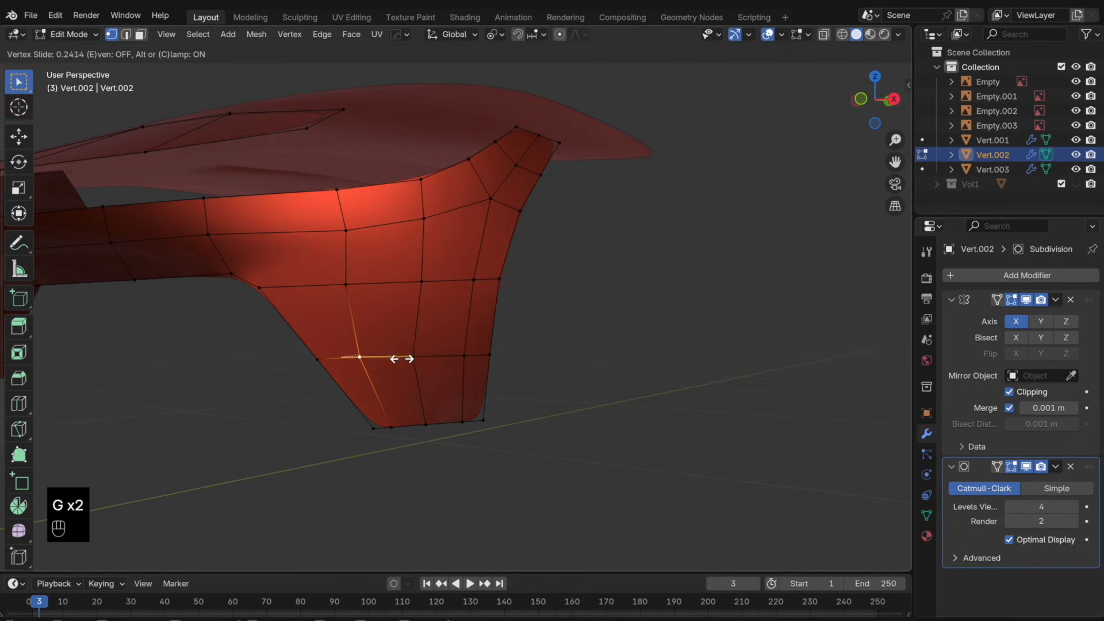
pyautogui.click(394, 384)
# - Move the leg's bottom front corner vertex inward along X
pyautogui.moveTo(394, 387); pyautogui.dragTo(381, 429, button='middle')
pyautogui.keyDown('shift'); pyautogui.click(380, 429); pyautogui.keyUp('shift')
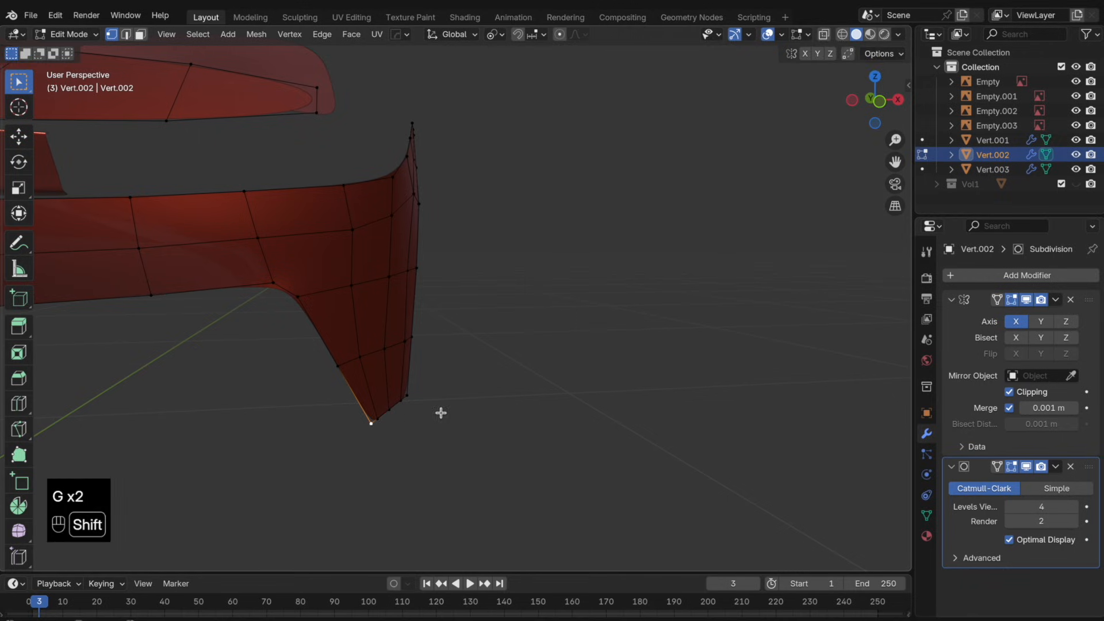
pyautogui.press('g')
pyautogui.press('c')
pyautogui.press('x')
pyautogui.click(431, 414)
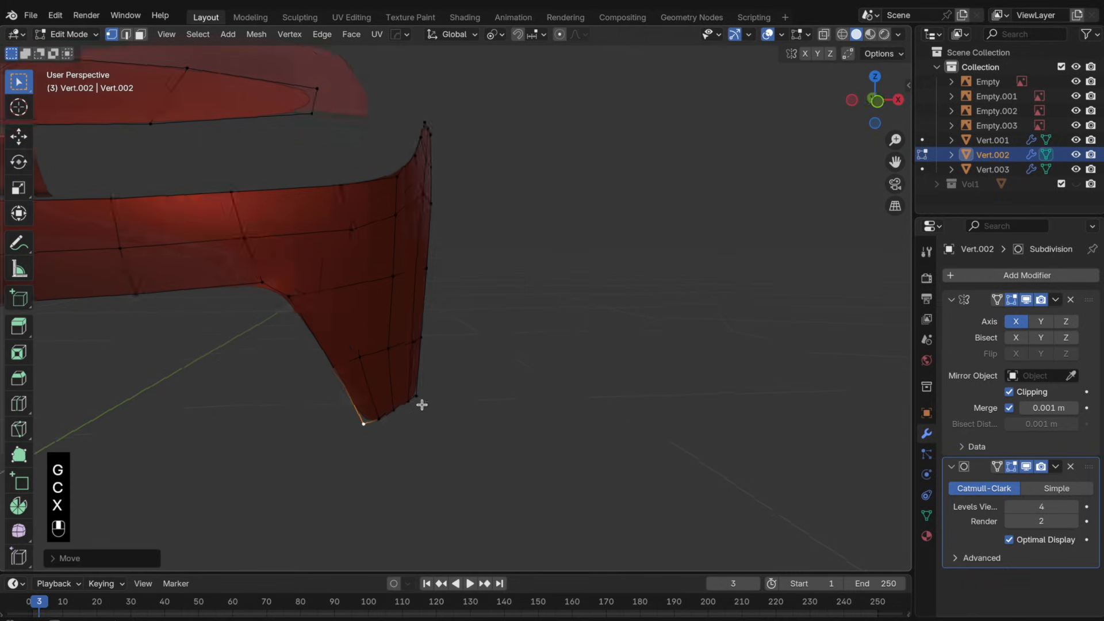
# - Adjust the vertex at the rear end of the leg's bottom edge along X, checking the smoothed surface in between
pyautogui.moveTo(419, 403); pyautogui.dragTo(454, 395, button='middle')
pyautogui.click(459, 404)
pyautogui.press('g')
pyautogui.press('x')
pyautogui.click(493, 417)
pyautogui.press('Tab')
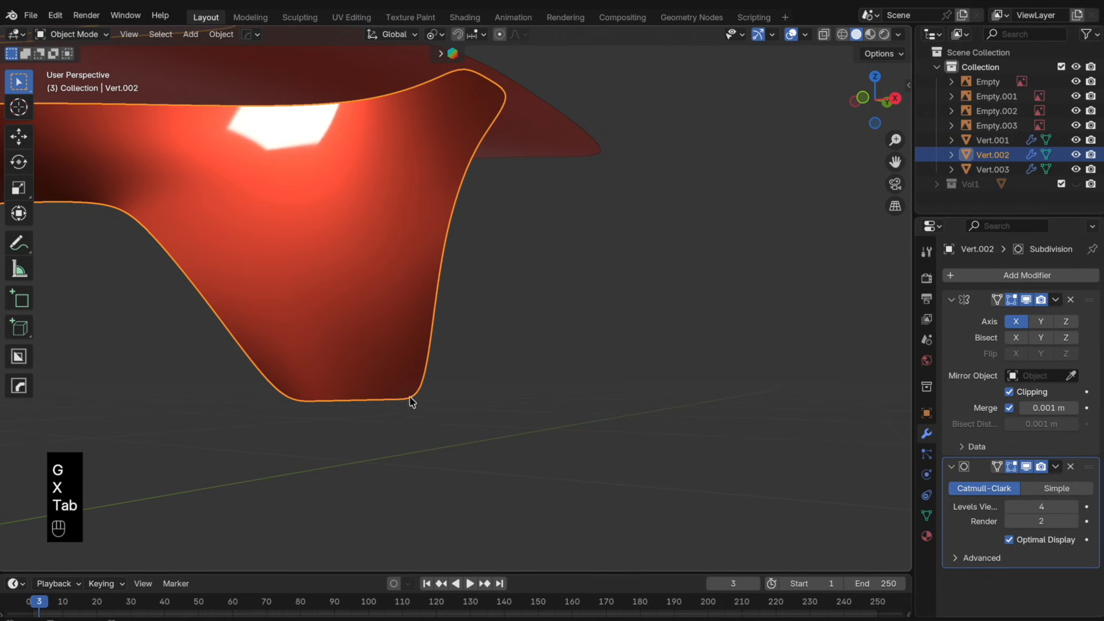
pyautogui.press('Tab')
pyautogui.press('g')
pyautogui.press('x')
pyautogui.click(383, 415)
# - Slide the lower cross row's front inner vertex slightly further toward the rear to even out the quads
pyautogui.click(287, 325)
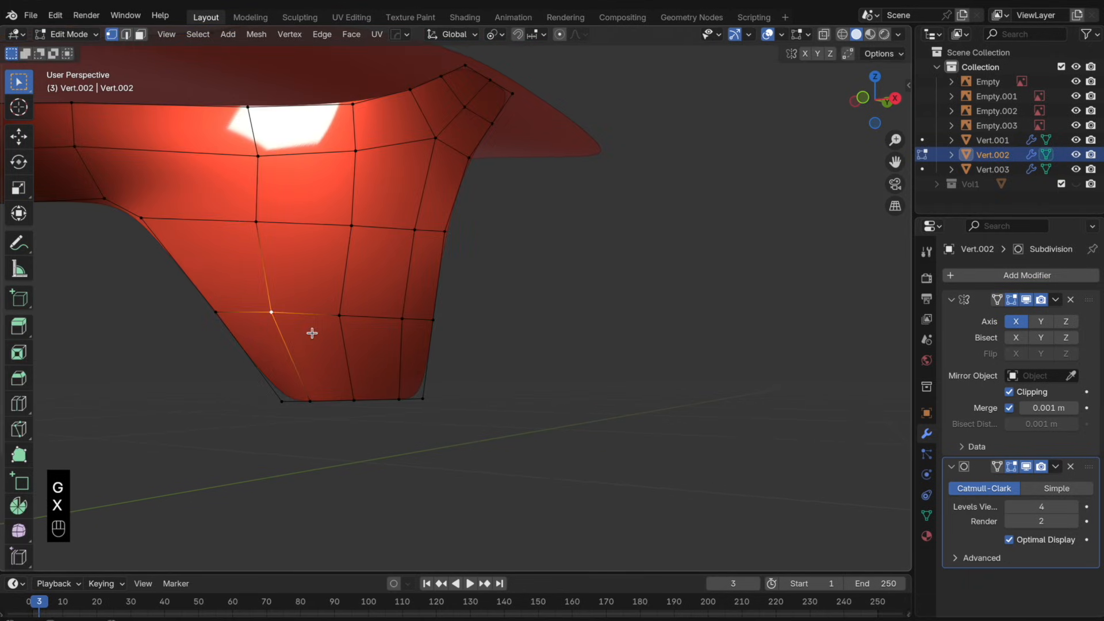
pyautogui.press('g')
pyautogui.press('g')
pyautogui.click(318, 331)
# - Slide the vertical edge below the panel's top border toward the centre line and reposition the vertex beneath it
pyautogui.click(299, 155)
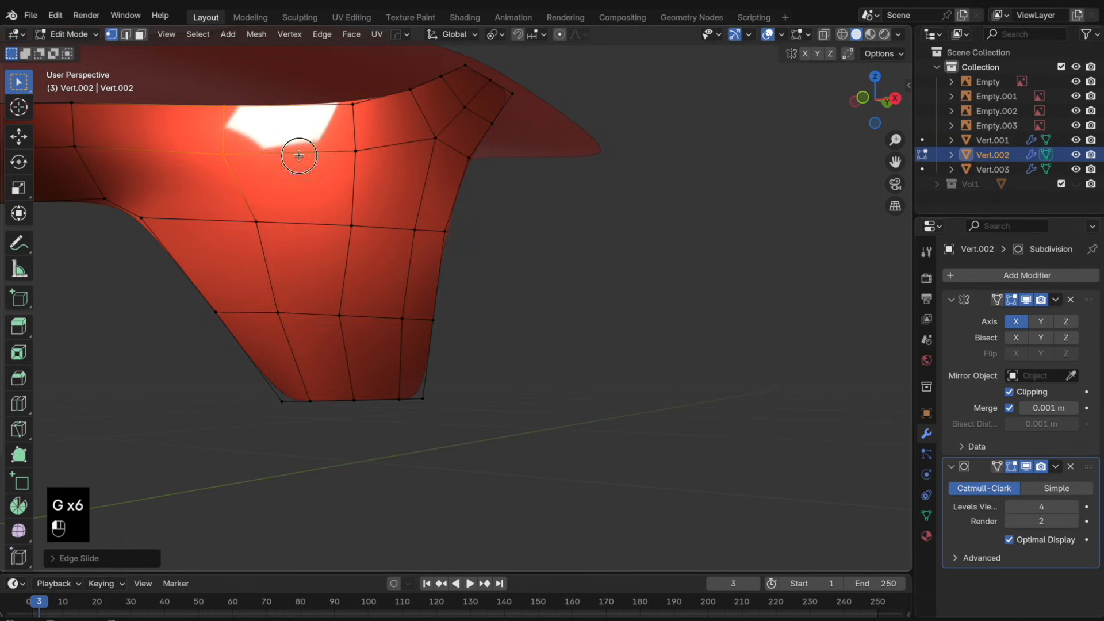
pyautogui.moveTo(300, 155); pyautogui.dragTo(365, 199, button='middle')
pyautogui.click(266, 224)
pyautogui.press('g')
pyautogui.press('g')
pyautogui.click(288, 227)
# - Examine the smoothed bumper panel in Object Mode and compare its outline with the front blueprint
pyautogui.press('Tab')
pyautogui.scroll(-2, 310, 246)
pyautogui.scroll(-3, 325, 215)
pyautogui.scroll(-3, 326, 218)
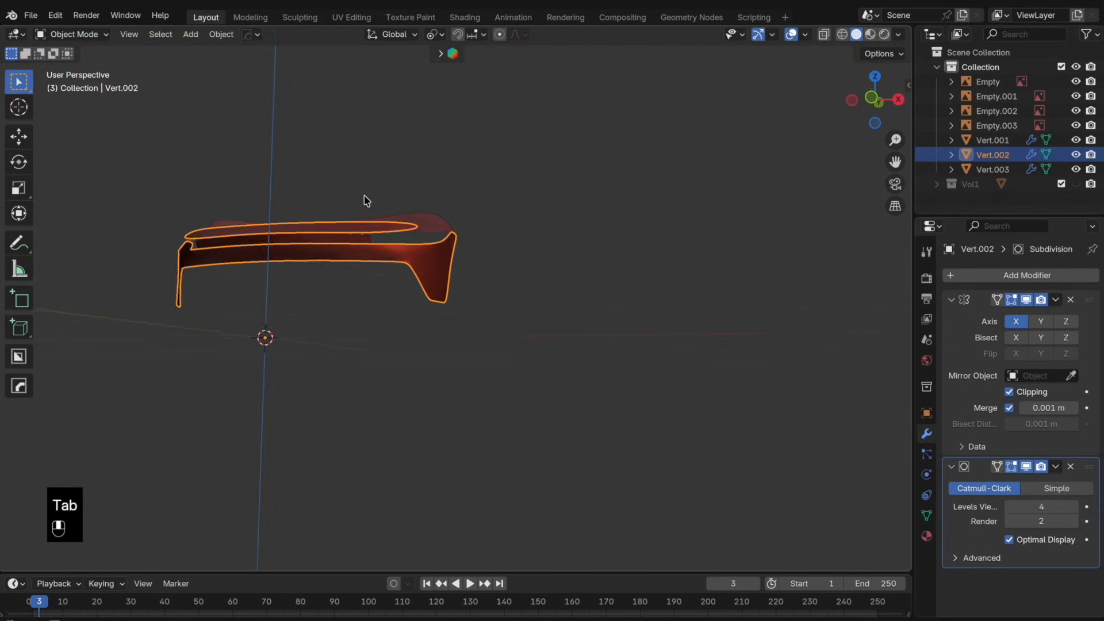
pyautogui.scroll(3, 403, 216)
pyautogui.click(514, 267)
pyautogui.scroll(2, 393, 262)
pyautogui.keyDown('shift'); pyautogui.moveTo(412, 272); pyautogui.dragTo(596, 310, button='middle'); pyautogui.keyUp('shift')
pyautogui.click(469, 315)
pyautogui.press('Tab')
pyautogui.click(873, 98)
pyautogui.scroll(3, 575, 322)
pyautogui.scroll(1, 590, 316)
pyautogui.press('Tab')
pyautogui.scroll(-1, 596, 338)
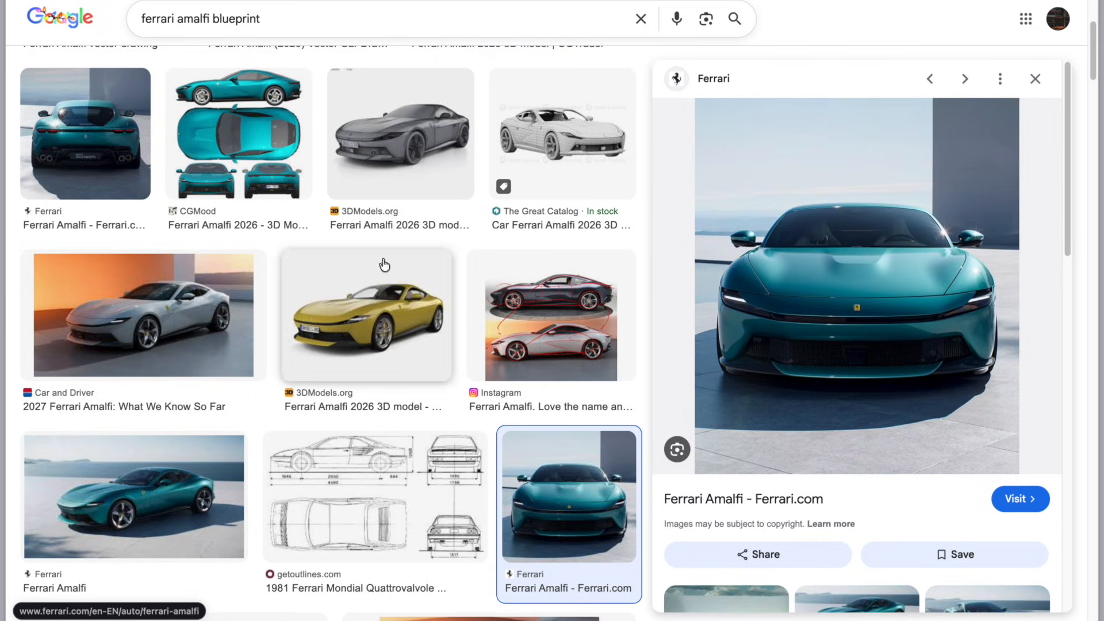
# - Switch to the browser and examine the Ferrari Amalfi reference images for the shape of the lower front bumper
pyautogui.click(391, 330)
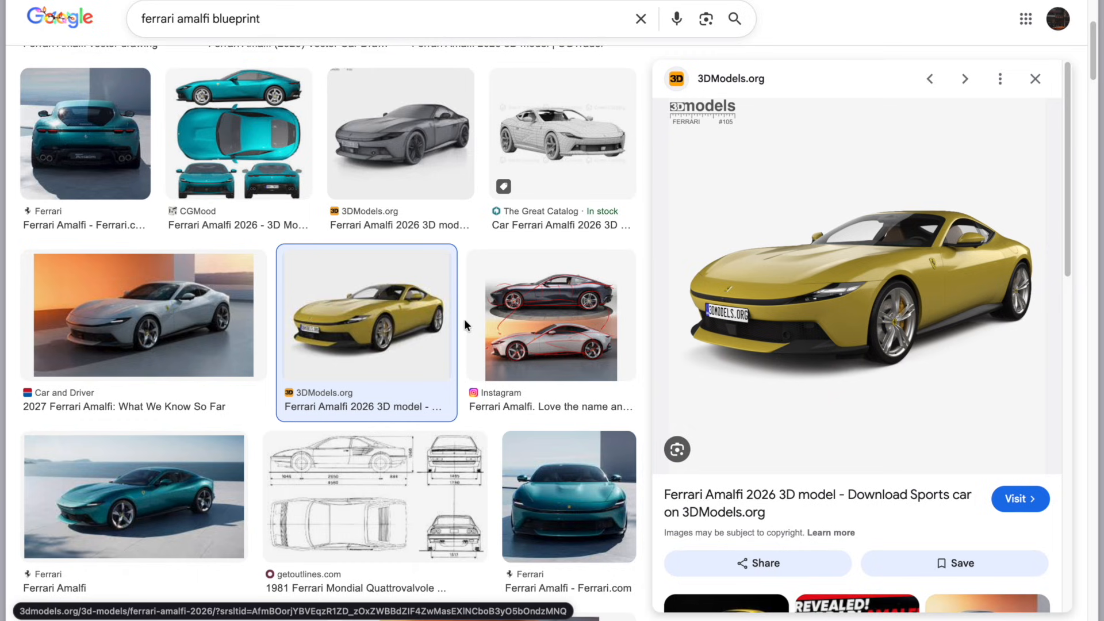
pyautogui.press('Left')
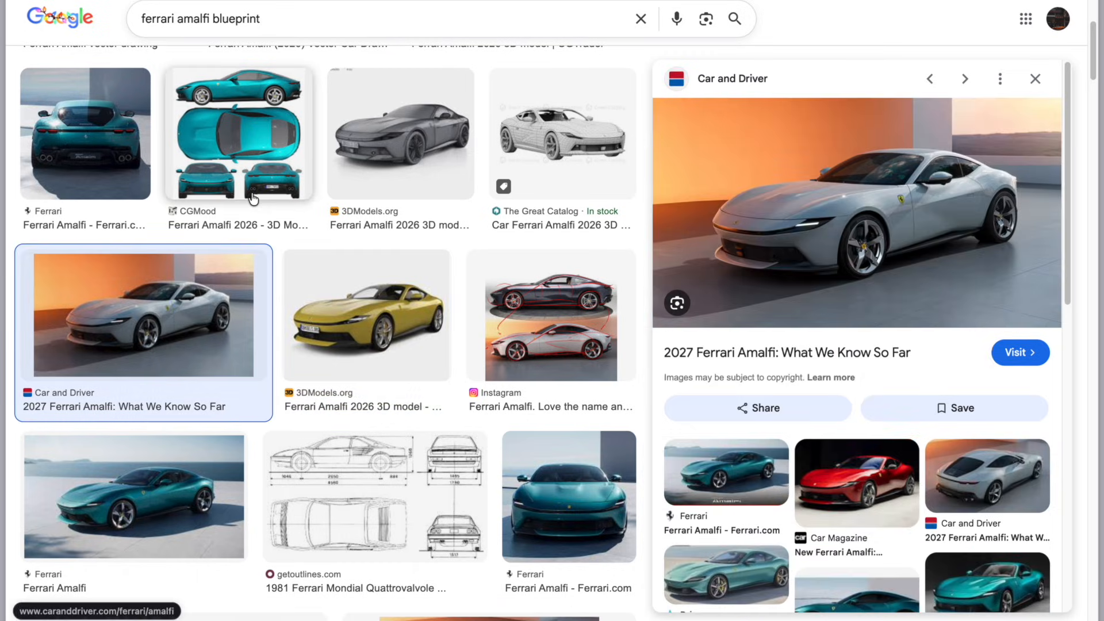
pyautogui.press('Left')
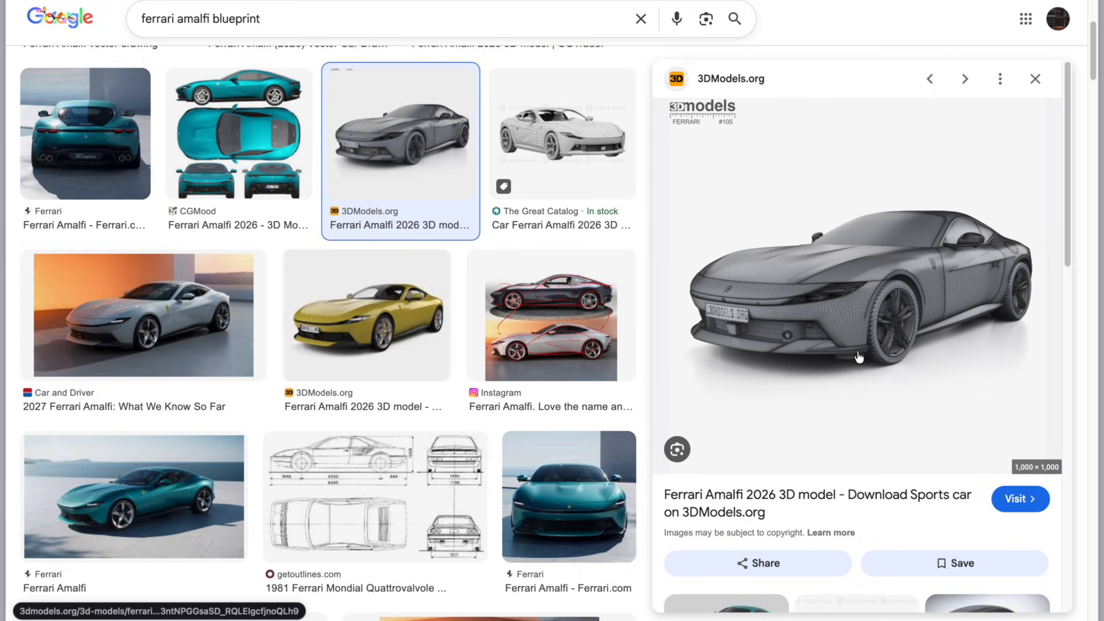
pyautogui.click(103, 138)
pyautogui.moveTo(17, 123)
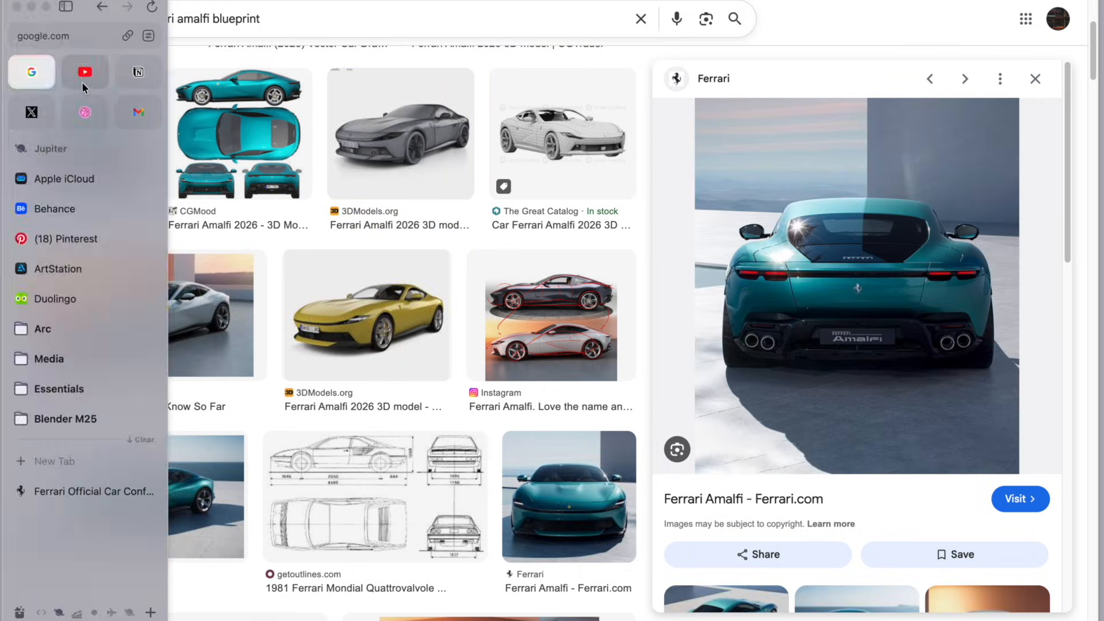
pyautogui.click(87, 69)
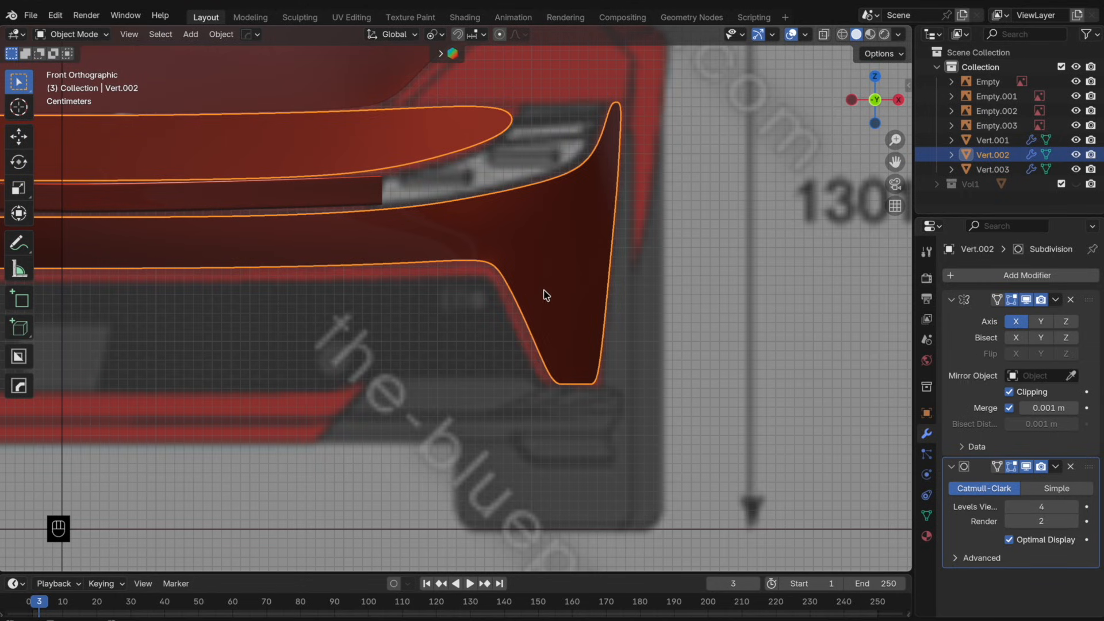
# - With X-ray on in Edit Mode, duplicate the panel's lower edge line and move it down along Z to the blueprint's lower trim line
pyautogui.press('Tab')
pyautogui.hotkey('alt', 'z')
pyautogui.keyDown('shift'); pyautogui.moveTo(546, 295); pyautogui.dragTo(696, 268, button='middle'); pyautogui.keyUp('shift')
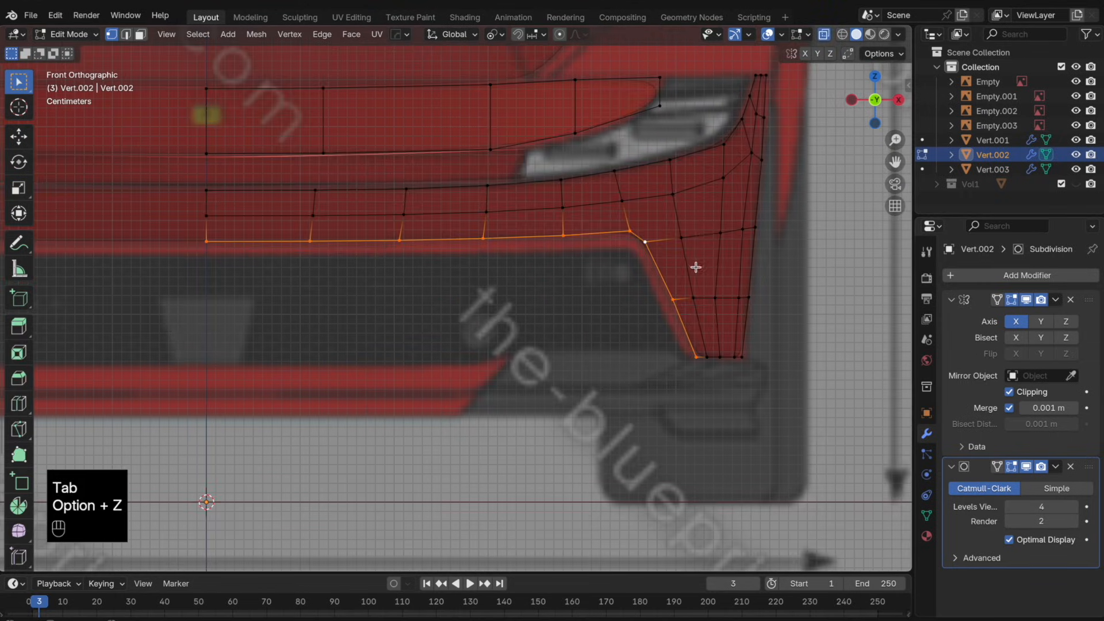
pyautogui.hotkey('shift', 'd')
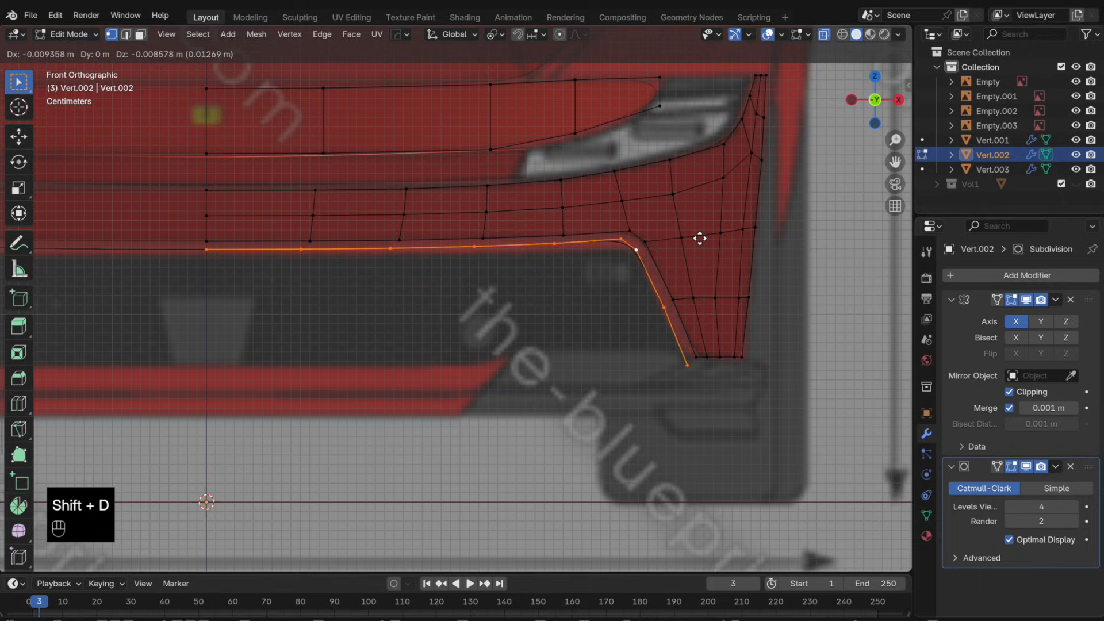
pyautogui.rightClick(700, 239)
pyautogui.press('g')
pyautogui.press('z')
pyautogui.click(698, 249)
# - Scale the duplicated line down along X and then along Z so its slanted end follows the blueprint's trim outline
pyautogui.press('s')
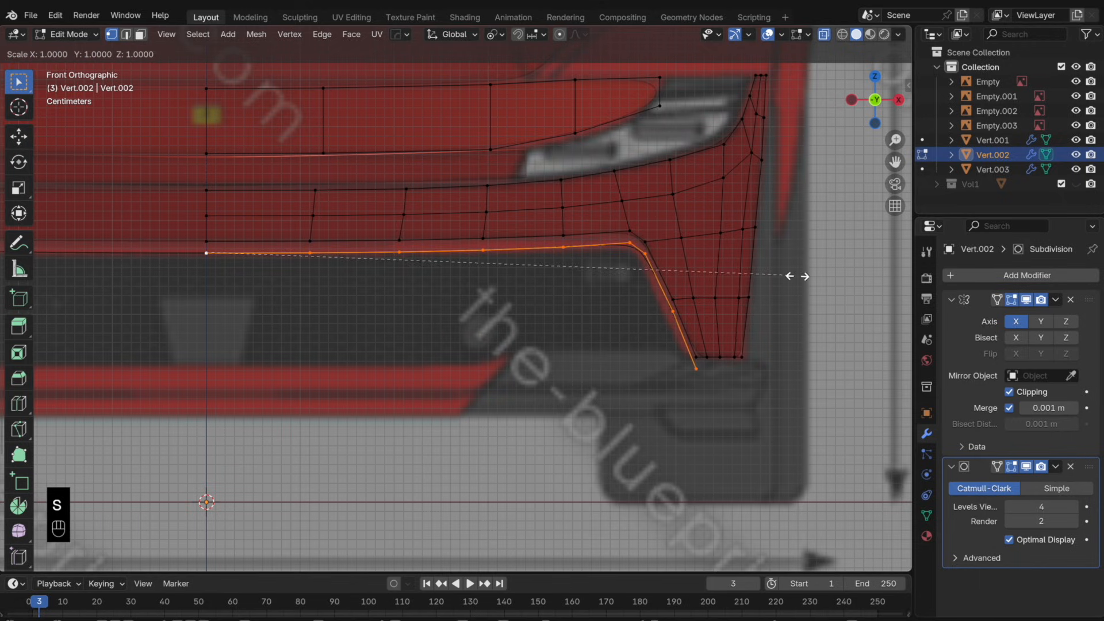
pyautogui.press('x')
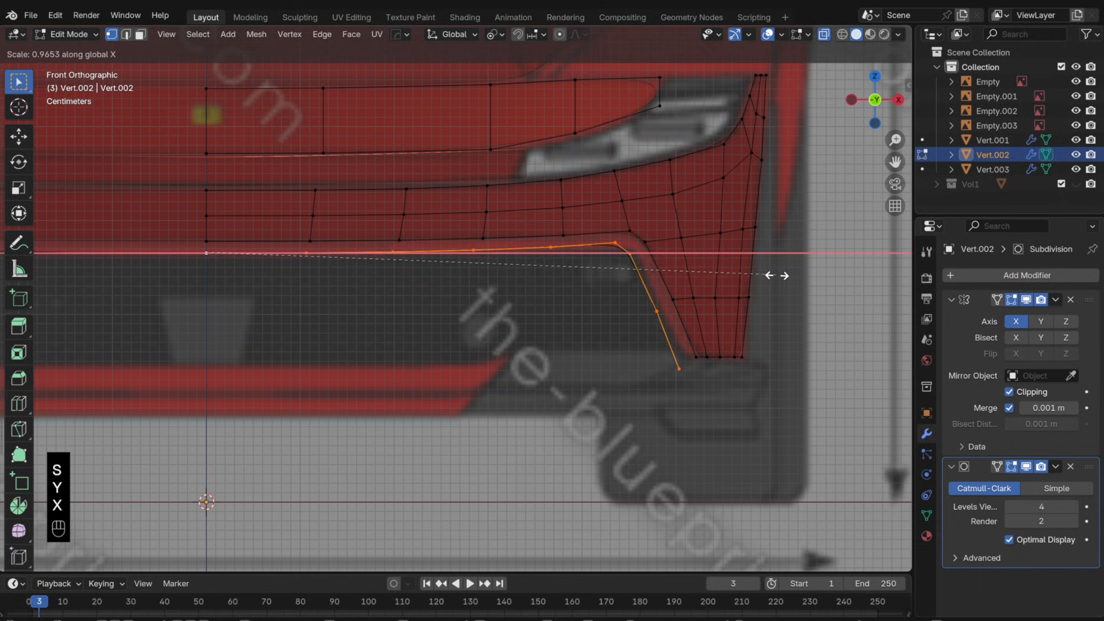
pyautogui.click(793, 271)
pyautogui.press('s')
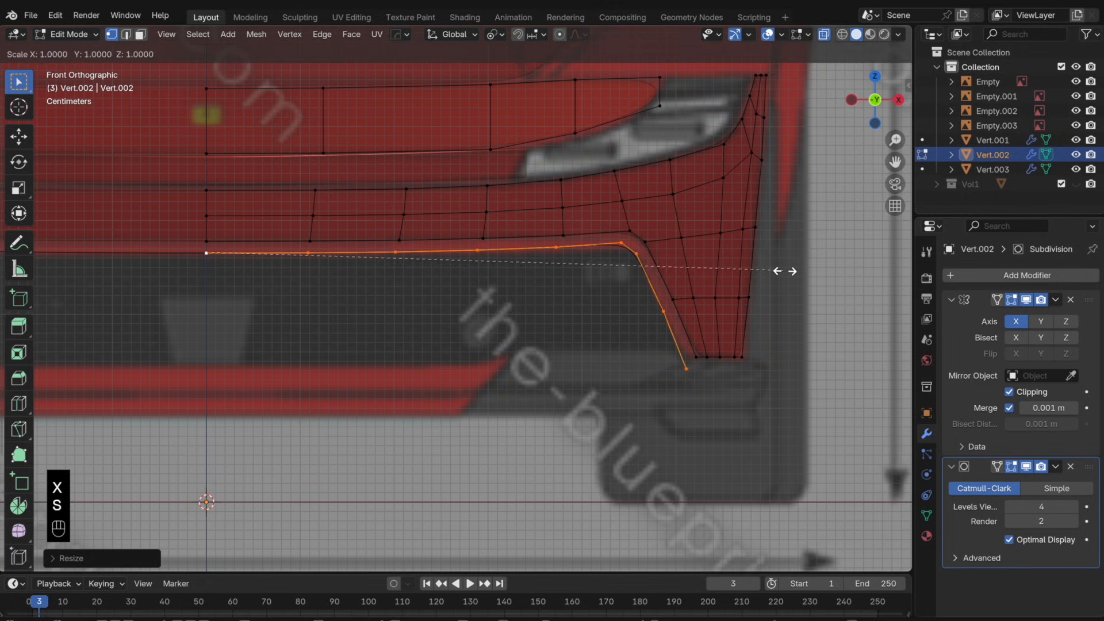
pyautogui.press('z')
pyautogui.click(739, 272)
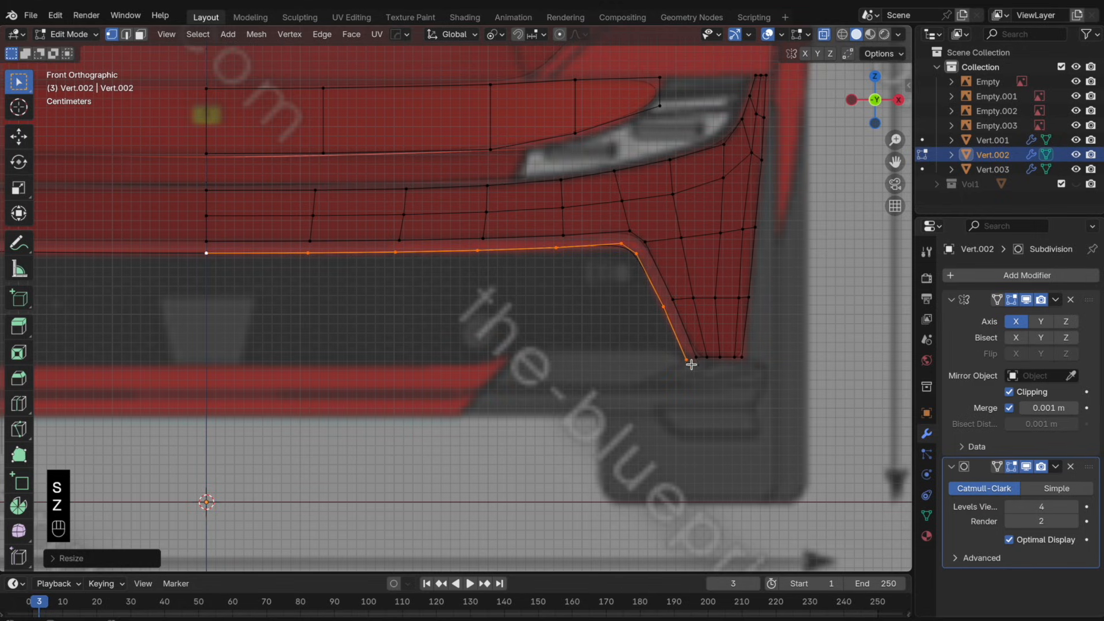
# - Fill the gap between the panel's lower edge and the duplicated line with quad faces, undoing the last two misplaced fills
pyautogui.keyDown('shift'); pyautogui.click(687, 353); pyautogui.keyUp('shift')
pyautogui.keyDown('shift'); pyautogui.click(673, 317); pyautogui.keyUp('shift')
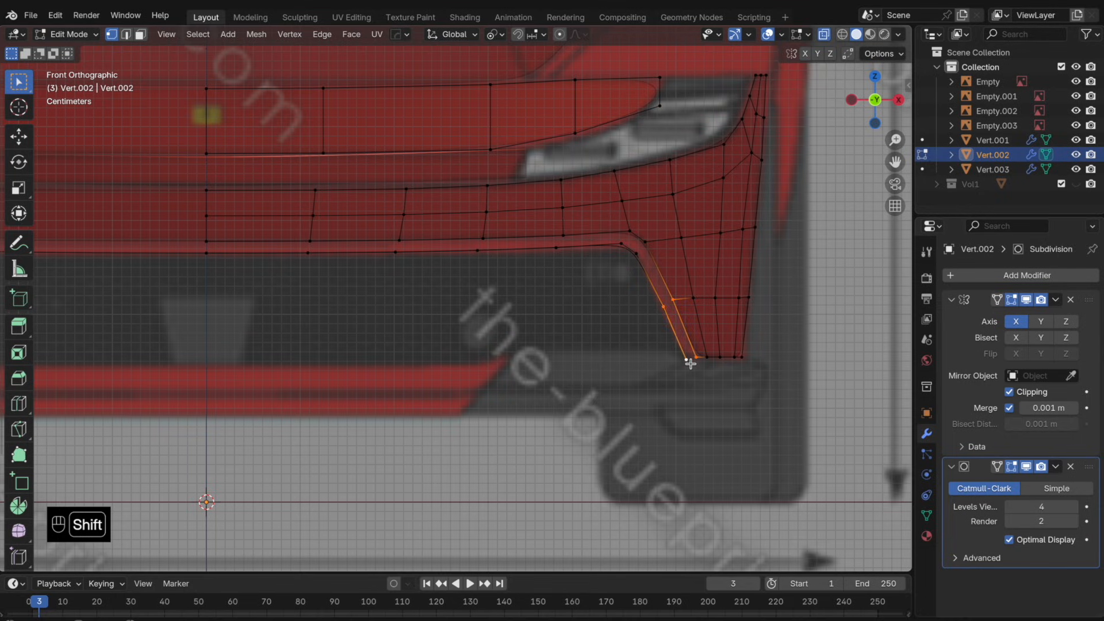
pyautogui.press('f')
pyautogui.press('f')
pyautogui.press('f')
pyautogui.press('f')
pyautogui.press('f')
pyautogui.press('f')
pyautogui.press('f')
pyautogui.press('f')
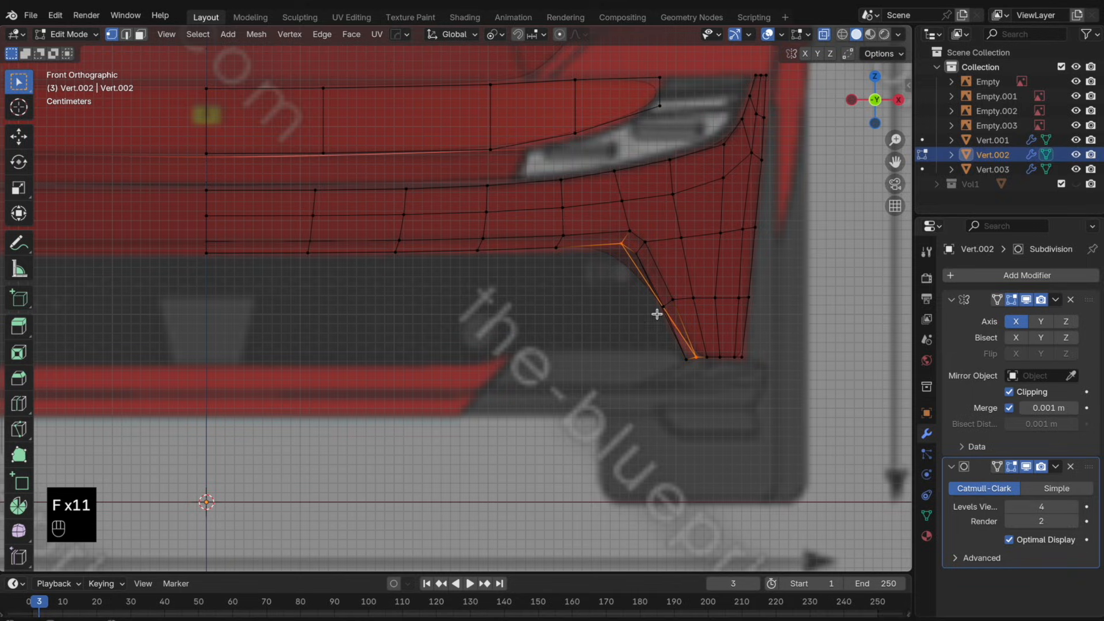
pyautogui.press('super+z')
pyautogui.press('super+z')
# - Slide the trim strip's vertex halfway down the slanted end along its edge, and check the smoothed panel in Object Mode
pyautogui.press('g')
pyautogui.press('g')
pyautogui.click(674, 313)
pyautogui.press('Tab')
pyautogui.hotkey('alt', 'z')
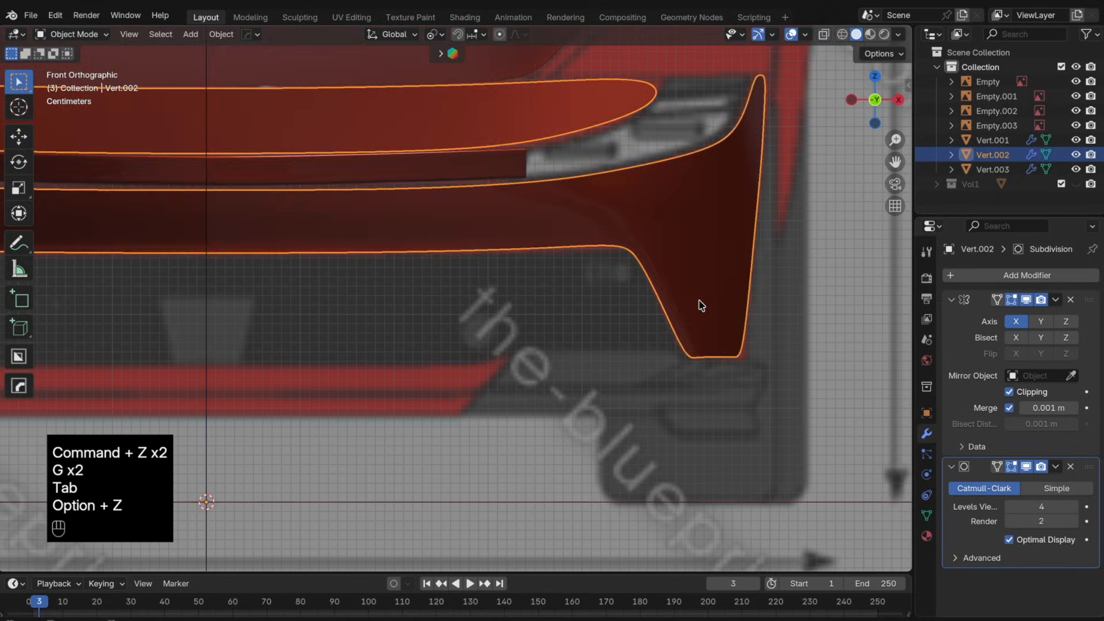
pyautogui.moveTo(701, 305); pyautogui.dragTo(609, 226, button='middle')
pyautogui.press('Tab')
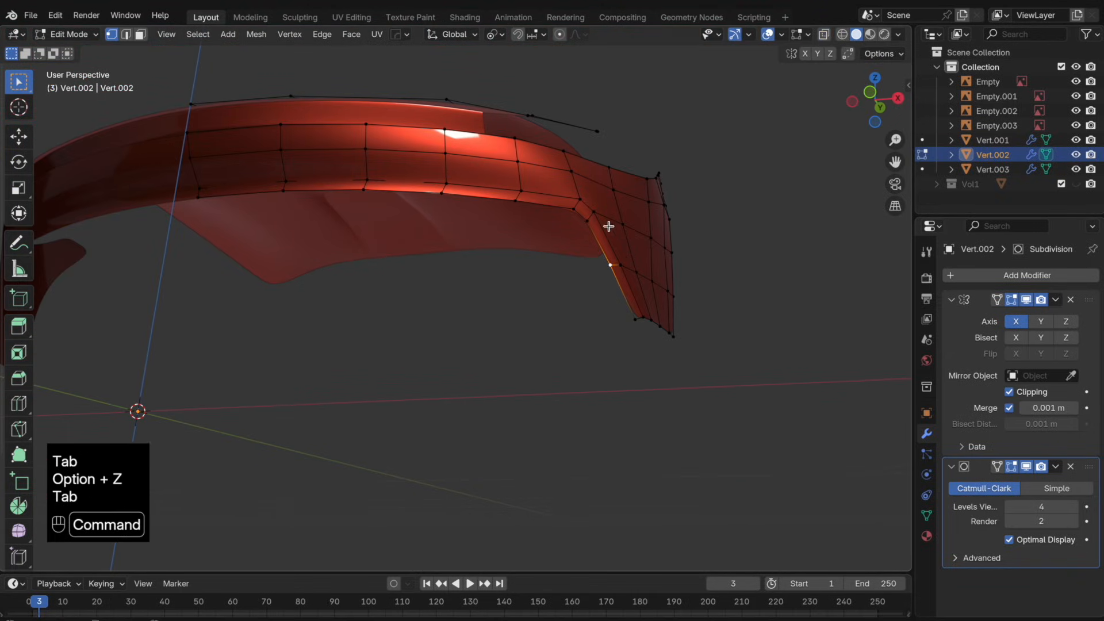
# - Add a loop cut running lengthwise through the trim strip and inspect the smoothed result
pyautogui.hotkey('ctrl', 'r')
pyautogui.press('Tab')
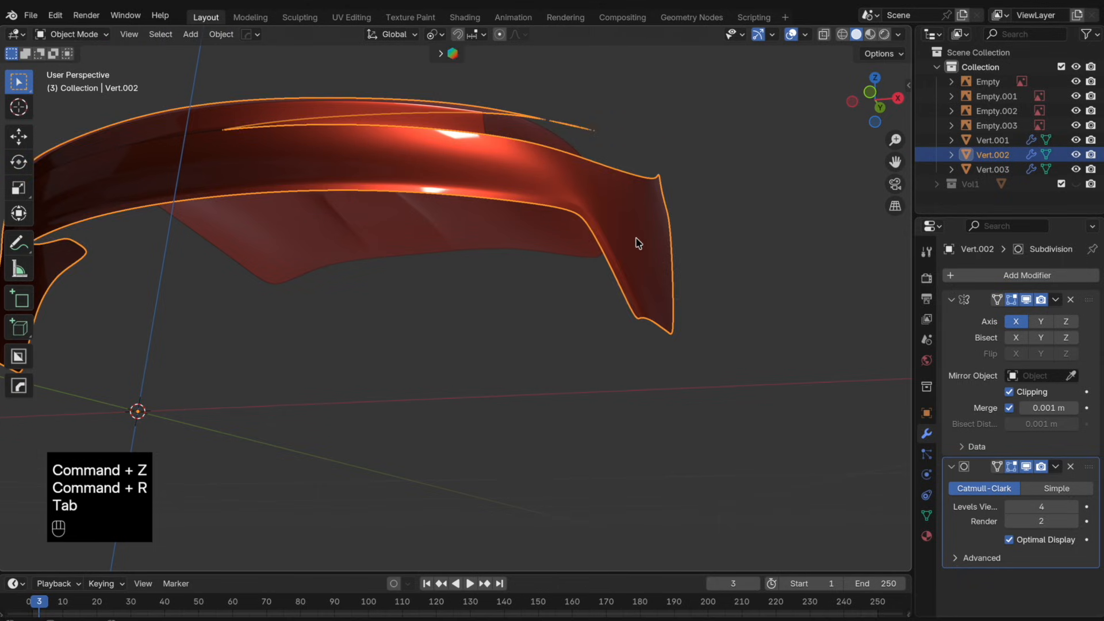
pyautogui.scroll(-1, 627, 237)
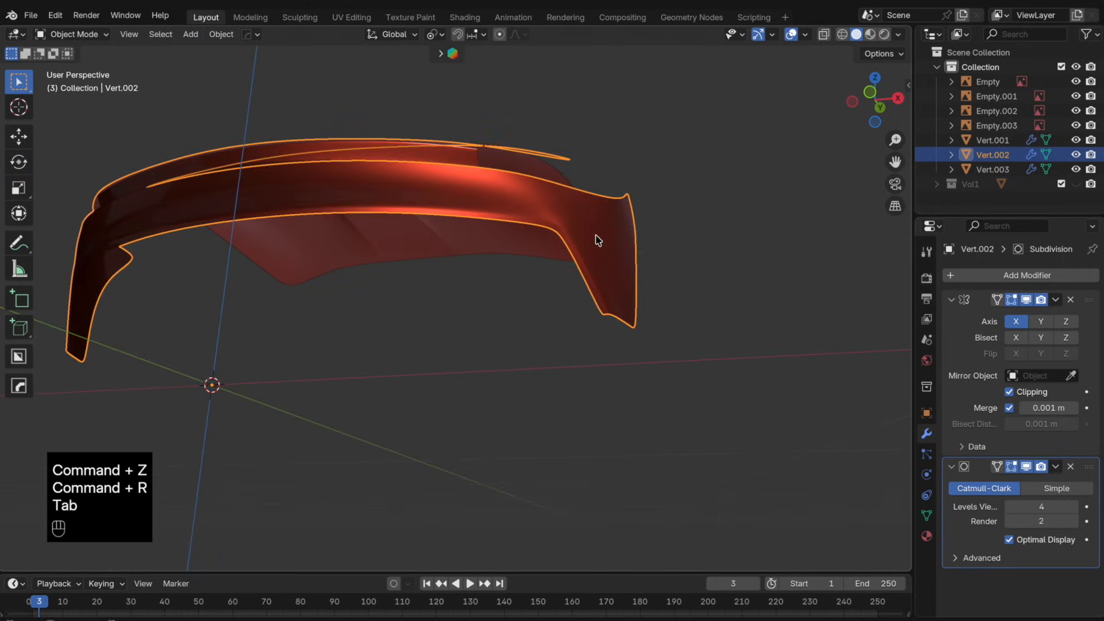
pyautogui.moveTo(595, 235)
pyautogui.mouseDown(button='middle')
pyautogui.moveTo(612, 272)
pyautogui.moveTo(579, 240)
pyautogui.mouseUp(button='middle')
pyautogui.scroll(2, 580, 240)
pyautogui.press('Tab')
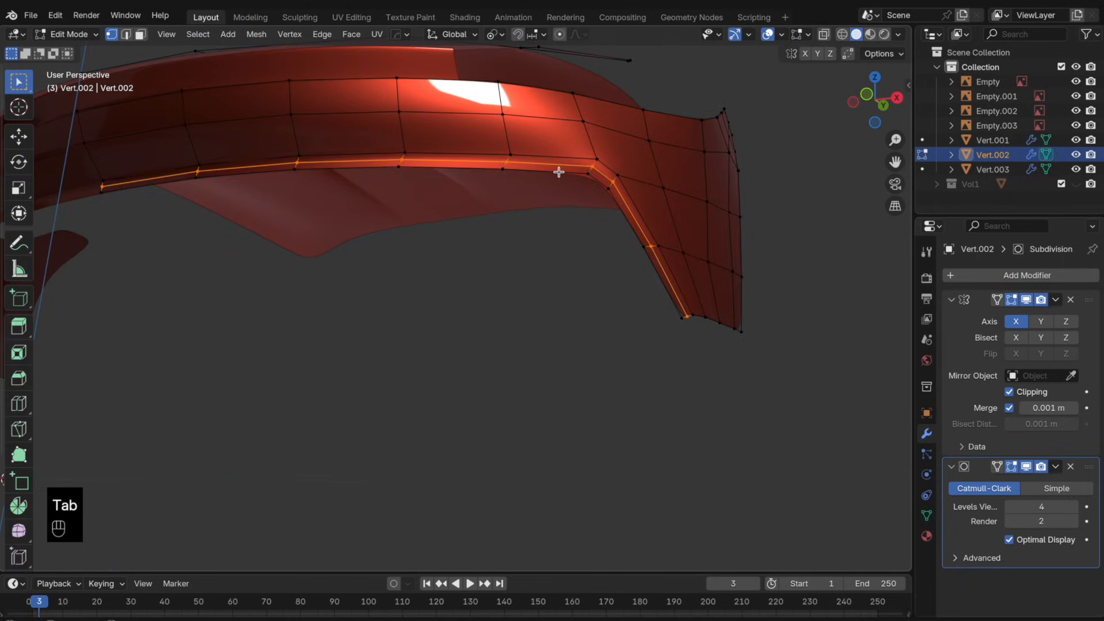
# - Try a LoopTools operation on the crosswise edge line before the panel's corner, and undo it
pyautogui.moveTo(474, 137); pyautogui.dragTo(472, 136)
pyautogui.moveTo(532, 193); pyautogui.dragTo(541, 232, button='middle')
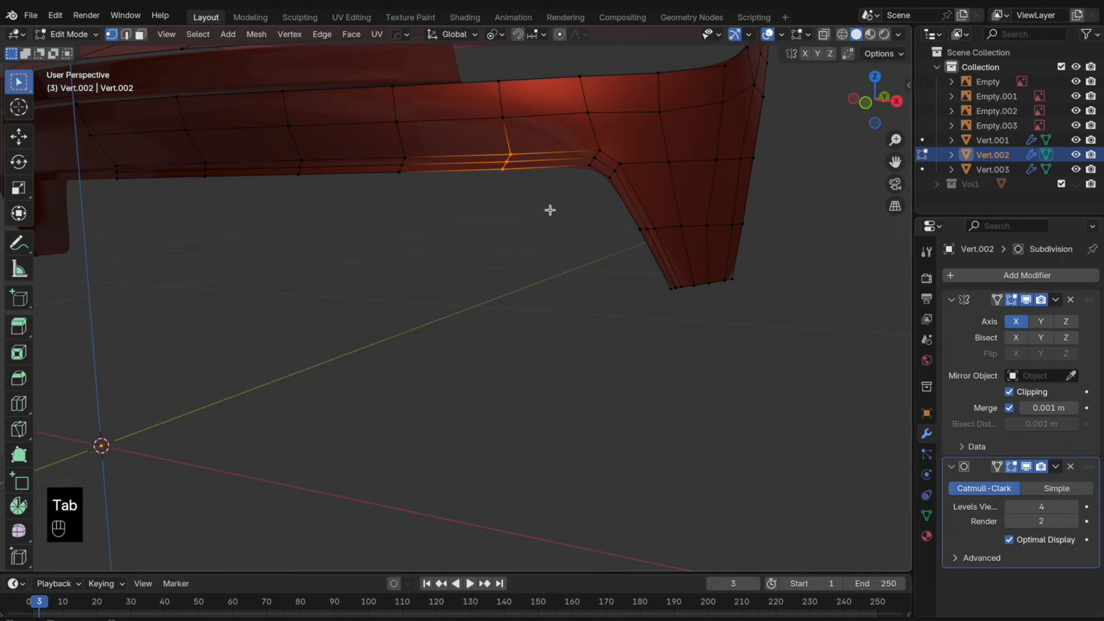
pyautogui.keyDown('alt'); pyautogui.click(503, 133); pyautogui.keyUp('alt')
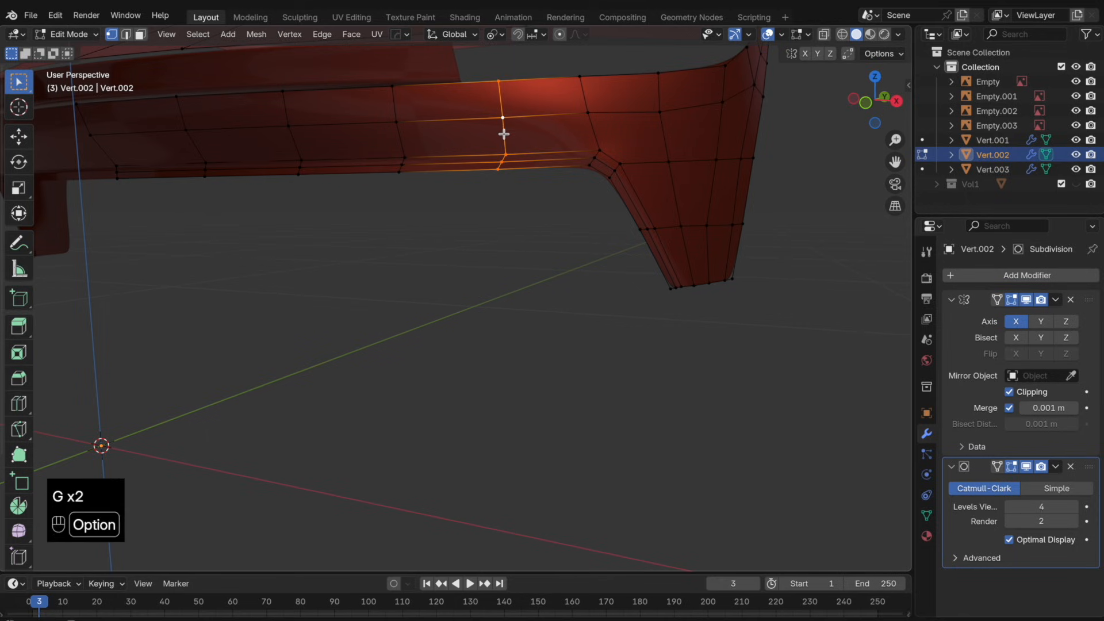
pyautogui.rightClick(533, 156)
pyautogui.moveTo(534, 156)
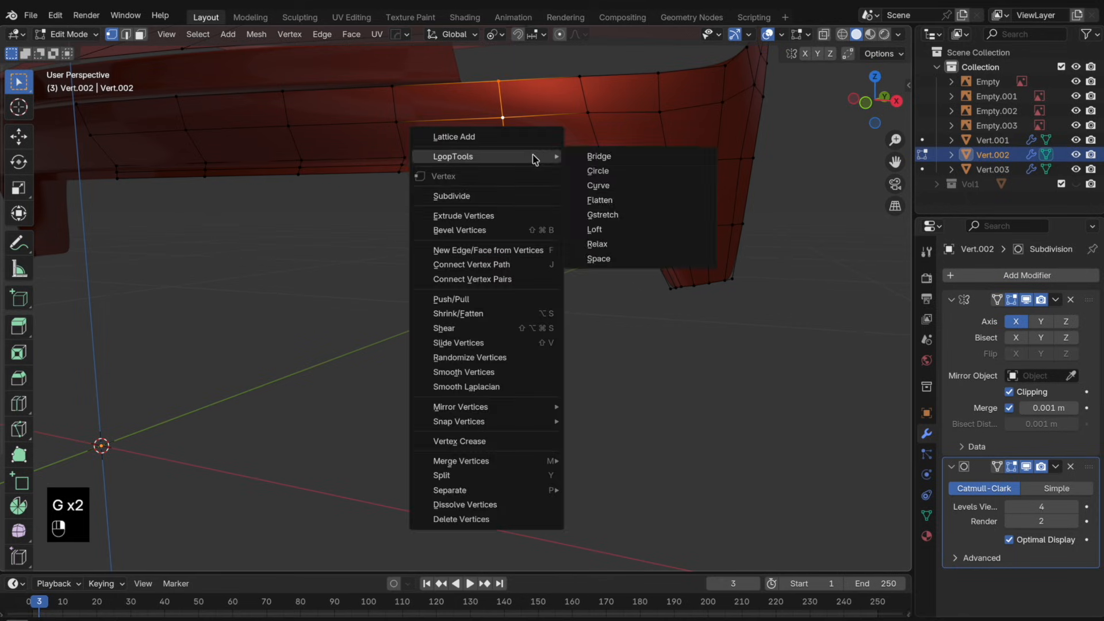
pyautogui.click(627, 229)
pyautogui.press('super+z')
# - Move the straight part of the trim strip's lower edge inward along Y
pyautogui.press('Tab')
pyautogui.moveTo(533, 172); pyautogui.dragTo(616, 229, button='middle')
pyautogui.press('Tab')
pyautogui.click(301, 247)
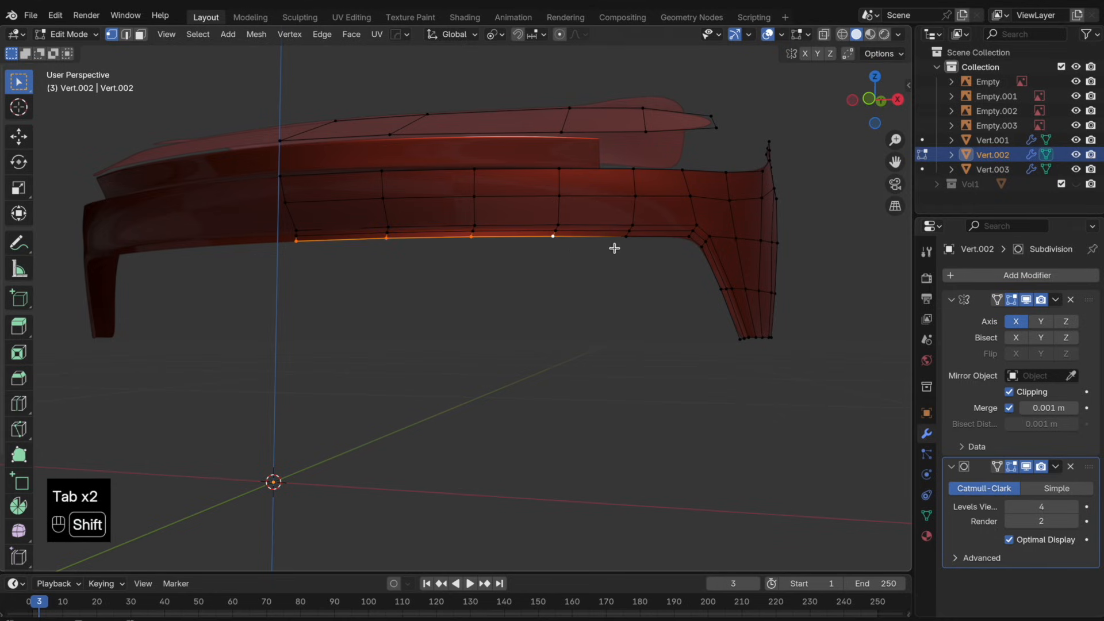
pyautogui.moveTo(622, 255); pyautogui.dragTo(539, 300, button='middle')
pyautogui.press('g')
pyautogui.press('y')
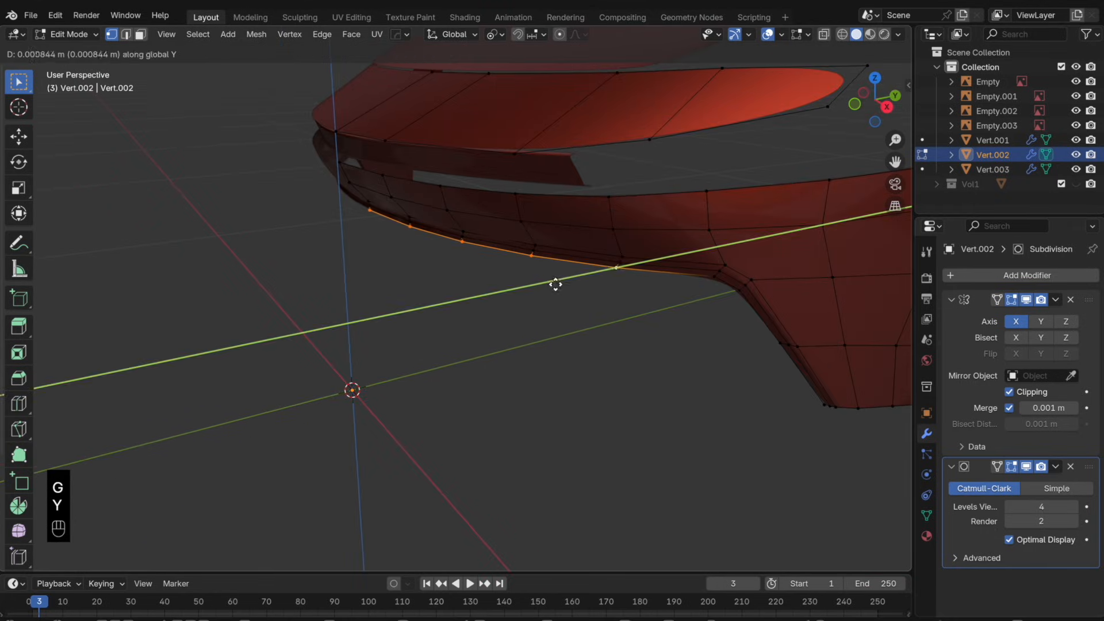
pyautogui.click(583, 276)
pyautogui.moveTo(517, 276); pyautogui.dragTo(616, 237, button='middle')
# - Move the lower edge vertices around the corner and down the slanted end inward along Y, and check the smoothed shape
pyautogui.press('Tab')
pyautogui.press('Tab')
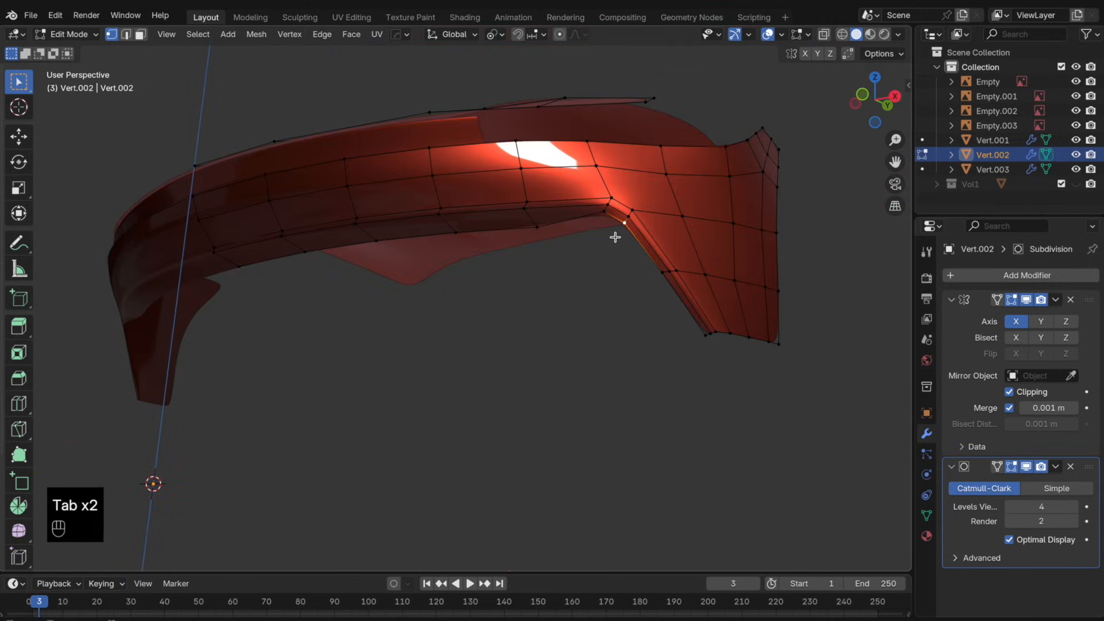
pyautogui.click(604, 227)
pyautogui.keyDown('shift'); pyautogui.click(625, 242); pyautogui.keyUp('shift')
pyautogui.click(681, 327)
pyautogui.press('g')
pyautogui.press('y')
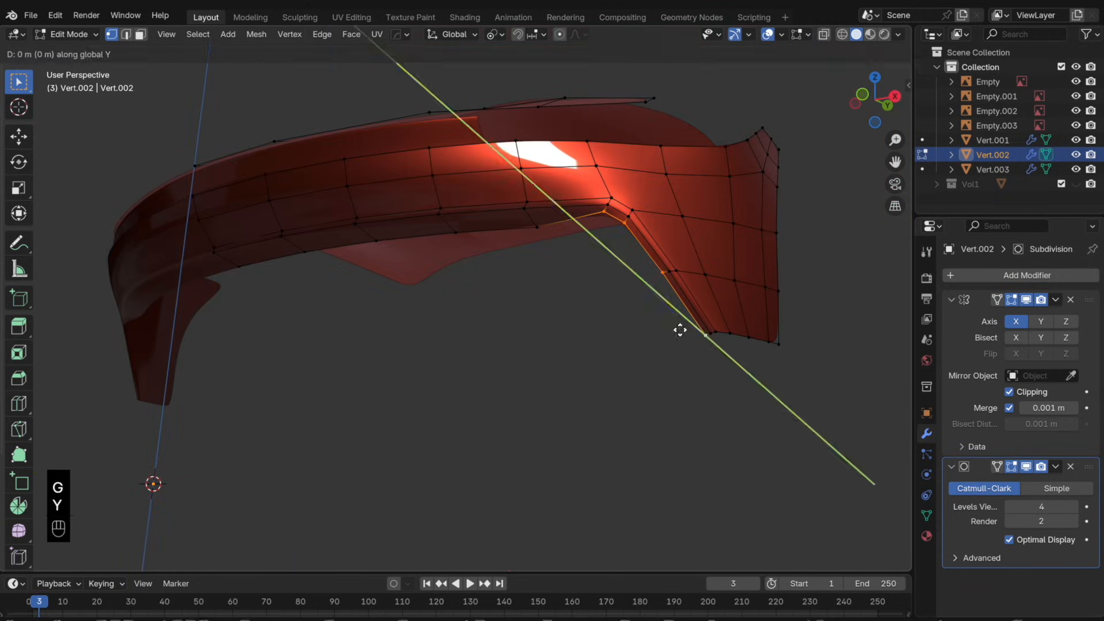
pyautogui.click(694, 334)
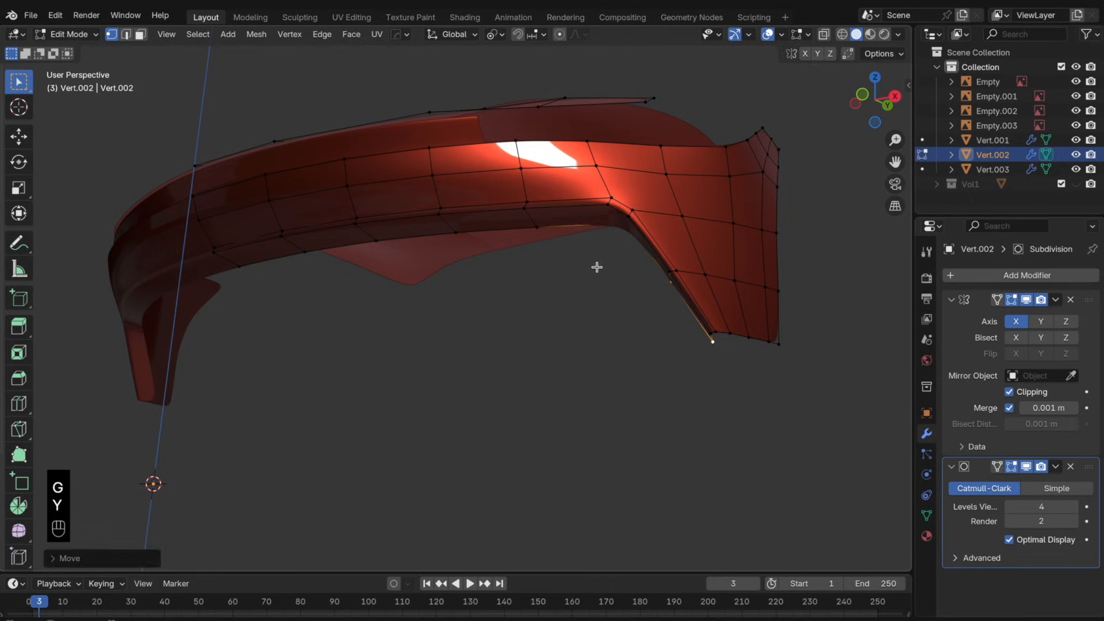
pyautogui.press('Tab')
pyautogui.moveTo(599, 217); pyautogui.dragTo(641, 224, button='middle')
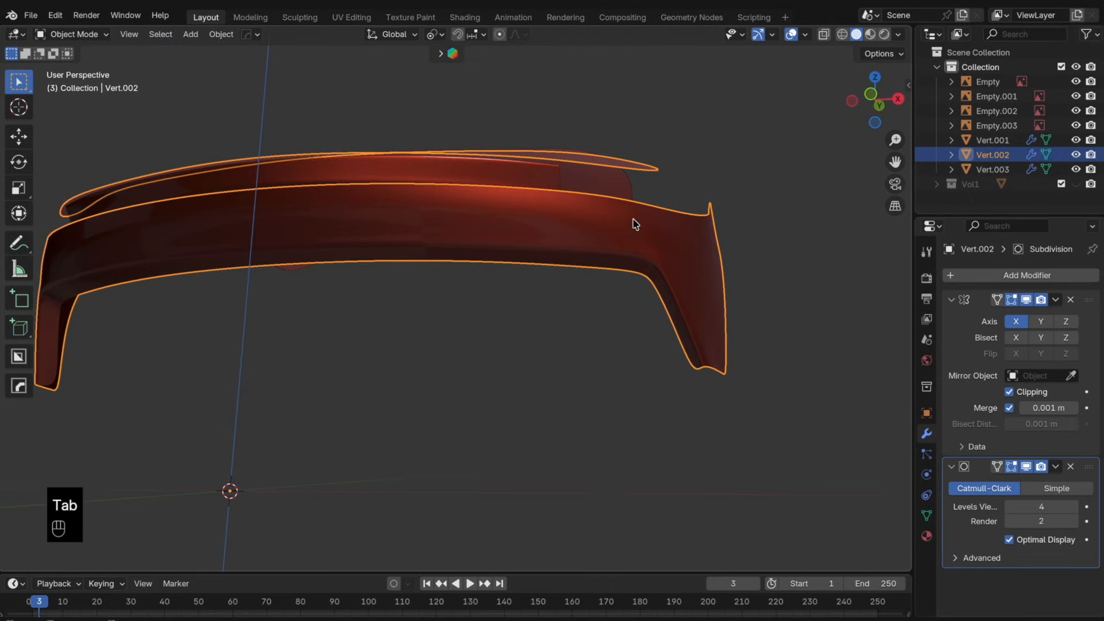
# - Edge-slide the straight part of the strip's middle row to adjust the crease along the bumper's lower edge
pyautogui.scroll(2, 636, 220)
pyautogui.press('Tab')
pyautogui.click(212, 228)
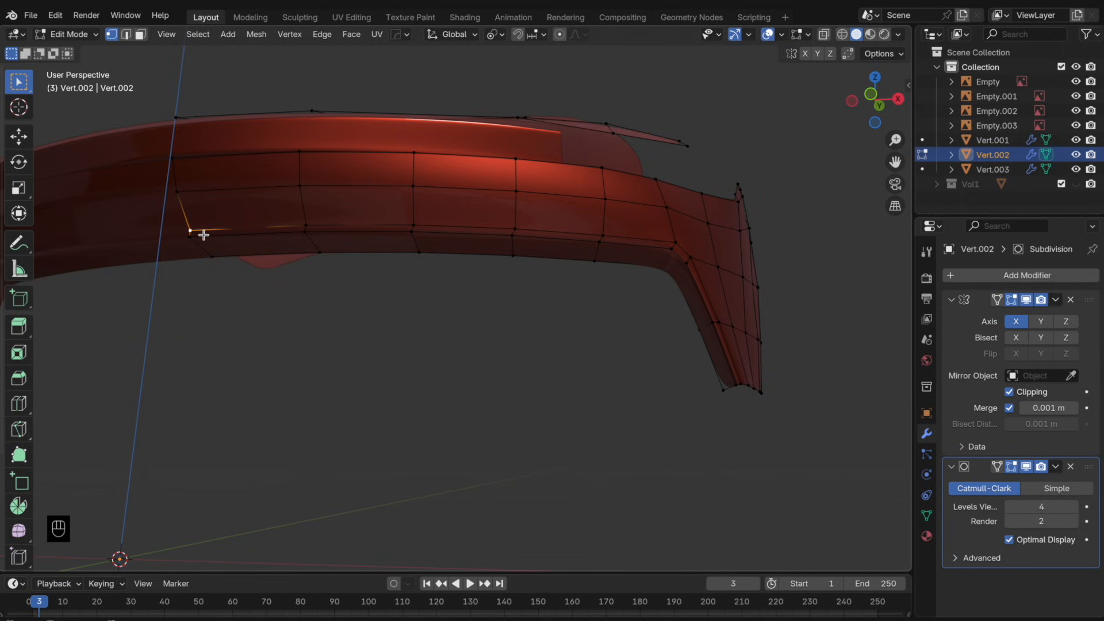
pyautogui.keyDown('shift'); pyautogui.click(305, 231); pyautogui.keyUp('shift')
pyautogui.keyDown('shift'); pyautogui.click(412, 231); pyautogui.keyUp('shift')
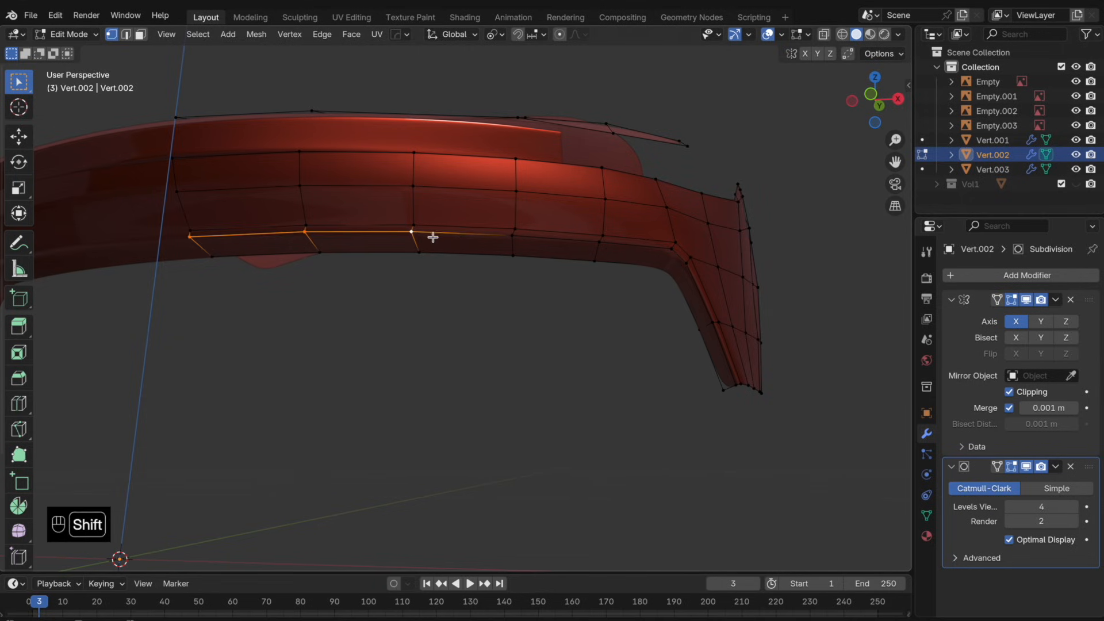
pyautogui.press('g')
pyautogui.press('g')
pyautogui.click(657, 264)
# - Examine the smoothed trim strip from several angles and compare its outline with the front blueprint using X-ray
pyautogui.press('Tab')
pyautogui.moveTo(656, 265); pyautogui.dragTo(602, 167, button='middle')
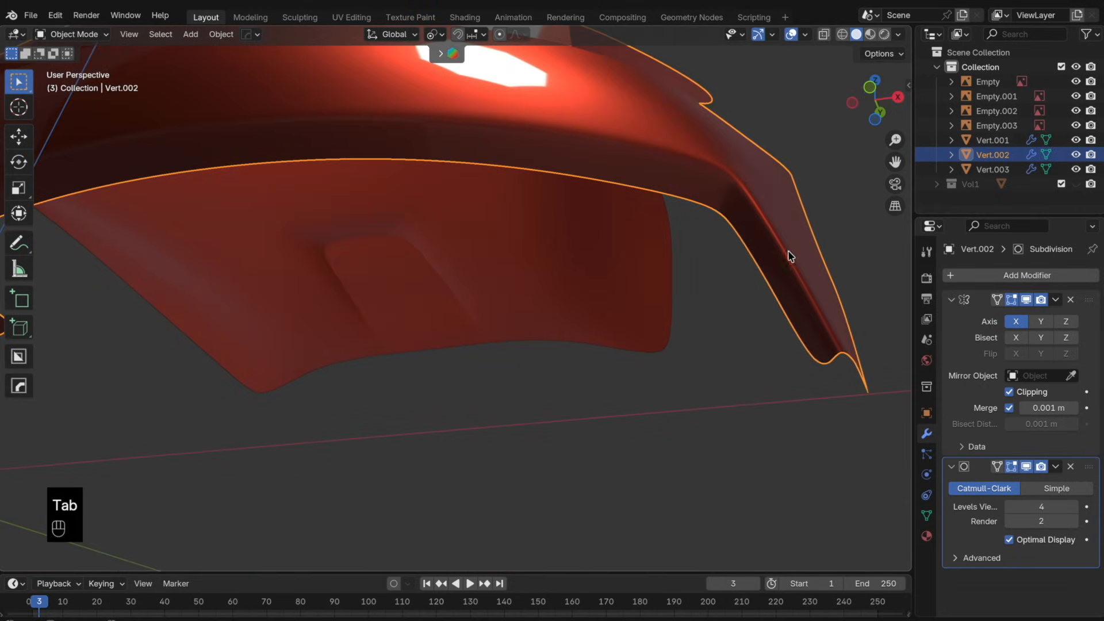
pyautogui.moveTo(790, 256); pyautogui.dragTo(735, 307, button='middle')
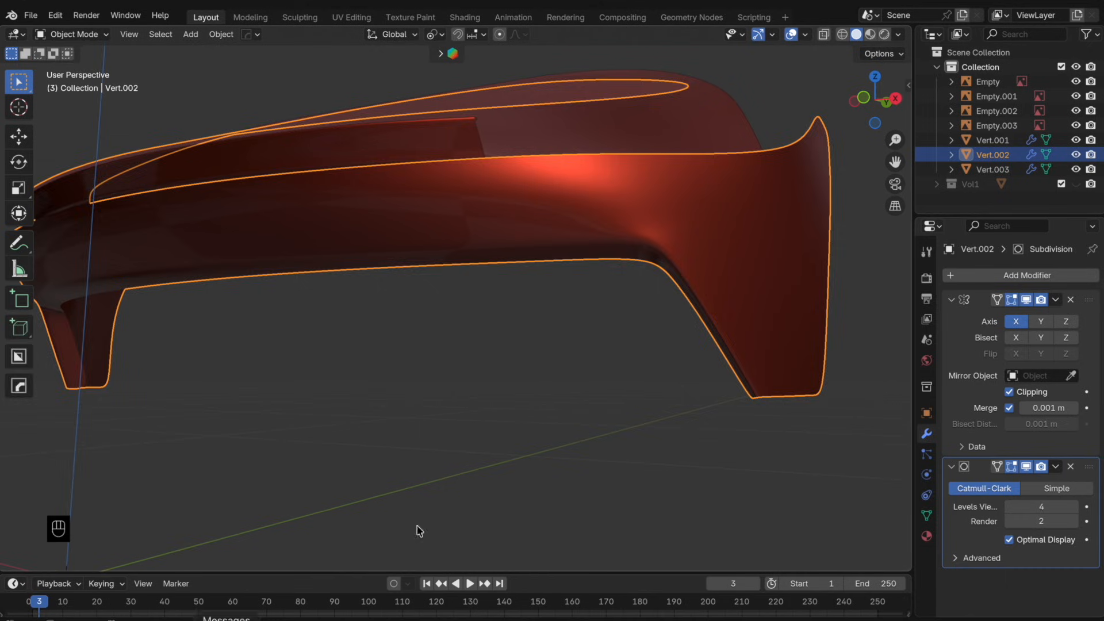
pyautogui.keyDown('shift'); pyautogui.moveTo(598, 414); pyautogui.dragTo(502, 437, button='middle'); pyautogui.keyUp('shift')
pyautogui.press('Tab')
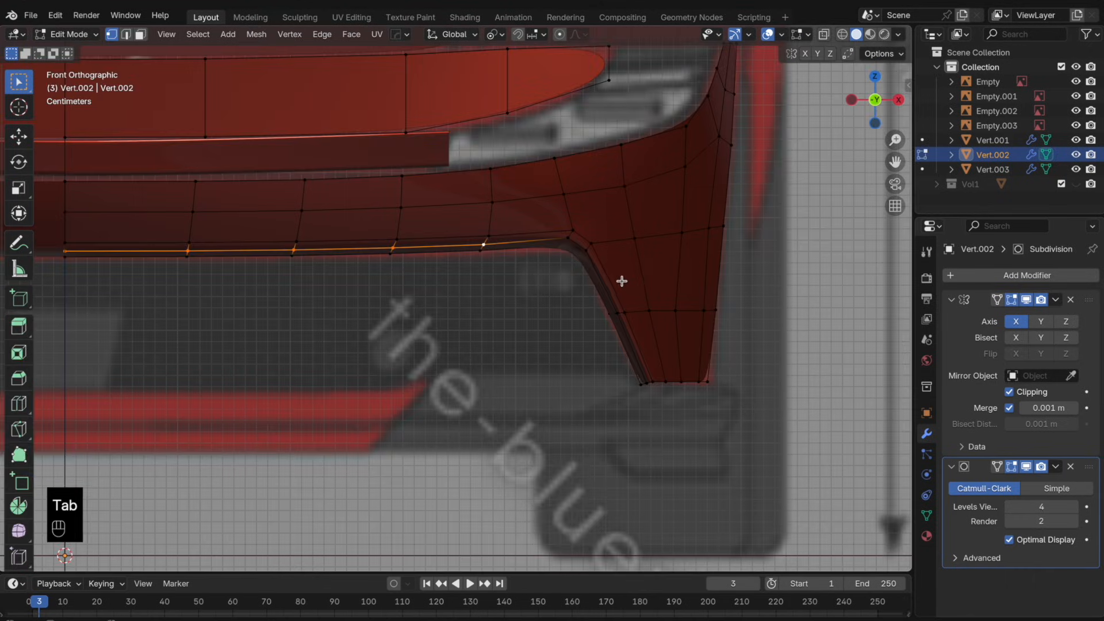
pyautogui.hotkey('alt', 'z')
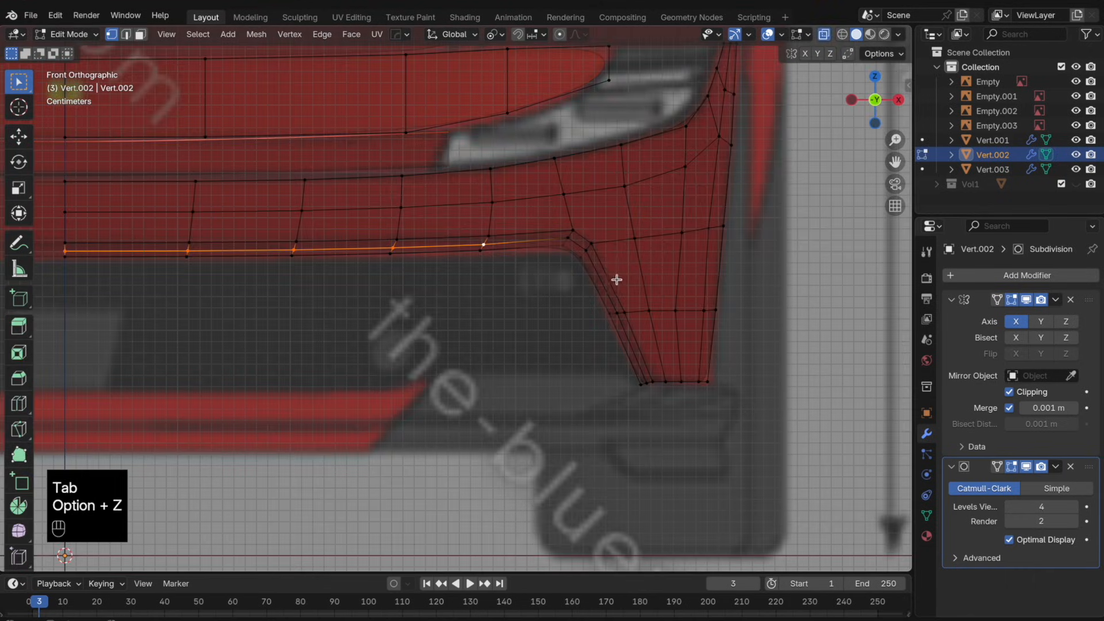
pyautogui.hotkey('alt', 'z')
pyautogui.moveTo(623, 283)
pyautogui.mouseDown(button='middle')
pyautogui.moveTo(594, 229)
pyautogui.moveTo(619, 276)
pyautogui.moveTo(597, 294)
pyautogui.moveTo(610, 297)
pyautogui.mouseUp(button='middle')
pyautogui.press('Tab')
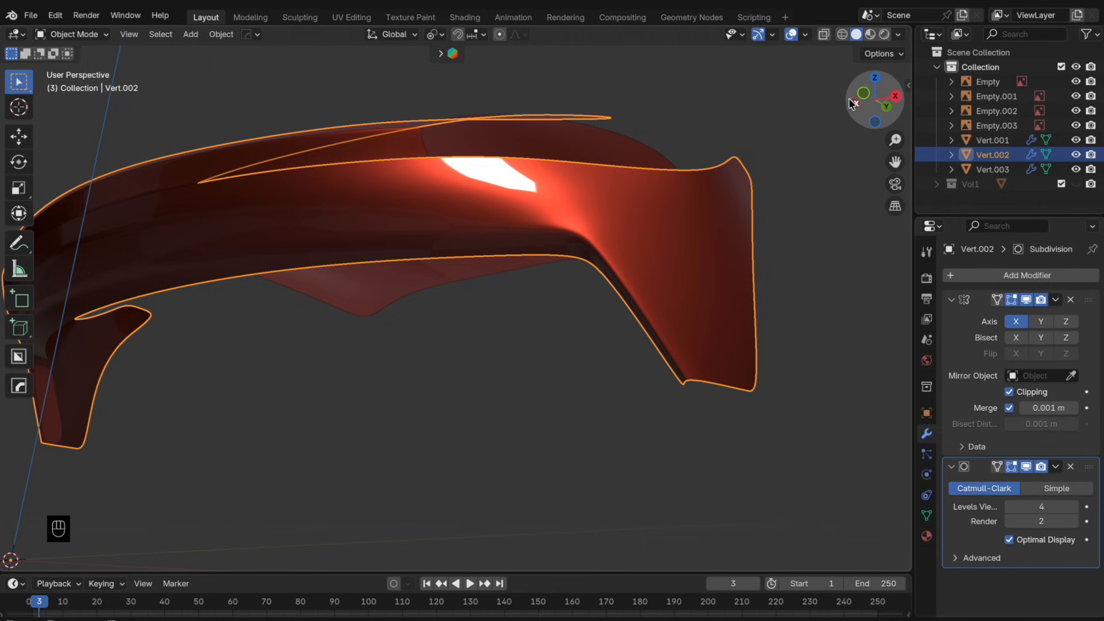
# - In front view, move the strip's lower edge down about 0.003 m along Z and scale it to 0.95 along Z
pyautogui.click(853, 104)
pyautogui.press('KP_1')
pyautogui.press('g')
pyautogui.press('z')
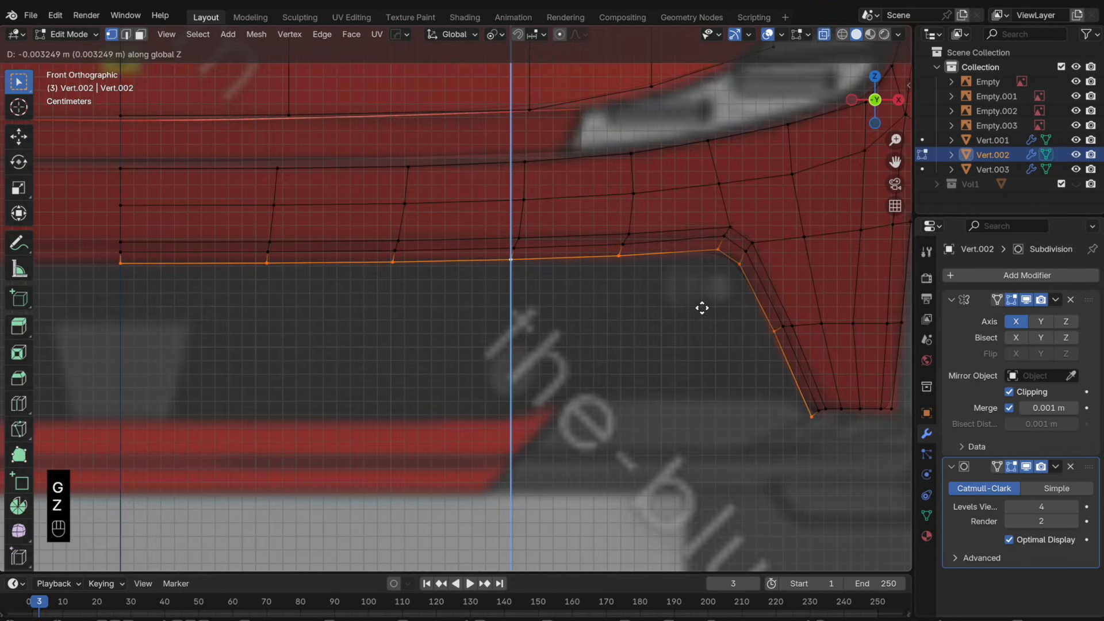
pyautogui.click(703, 308)
pyautogui.press('s')
pyautogui.press('z')
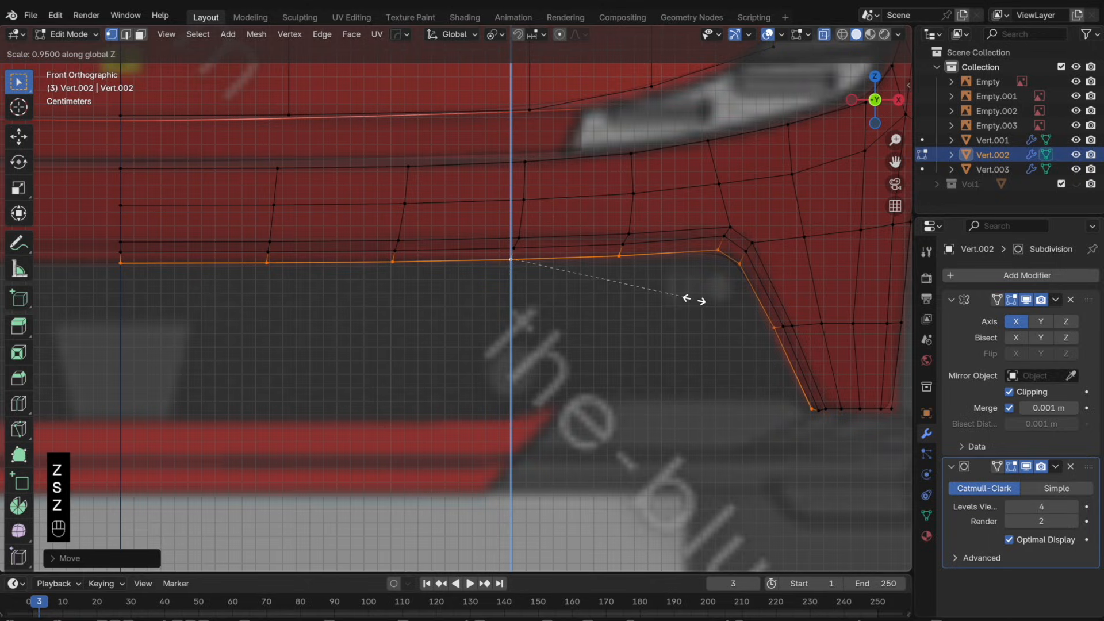
pyautogui.click(693, 299)
# - Nudge the vertices at the lower tip of the strip's slanted end along Z to line up with the panel's bottom edge
pyautogui.click(799, 403)
pyautogui.press('g')
pyautogui.press('z')
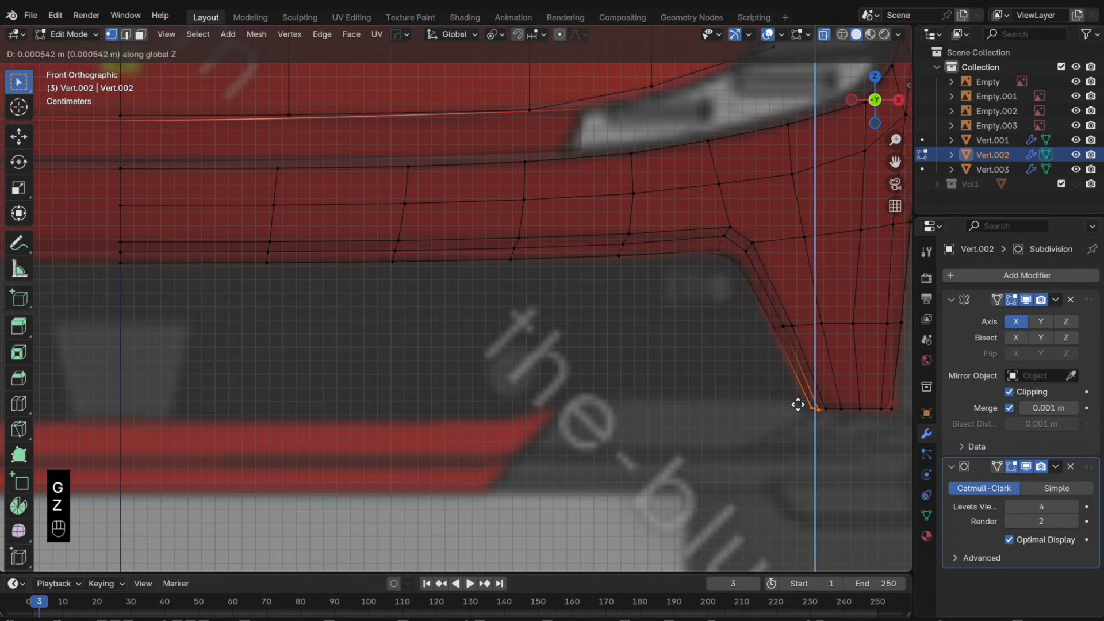
# - Edge-slide the straight part of the row above the trim strip up toward the panel, and check the smoothed surface
pyautogui.press('g')
pyautogui.press('g')
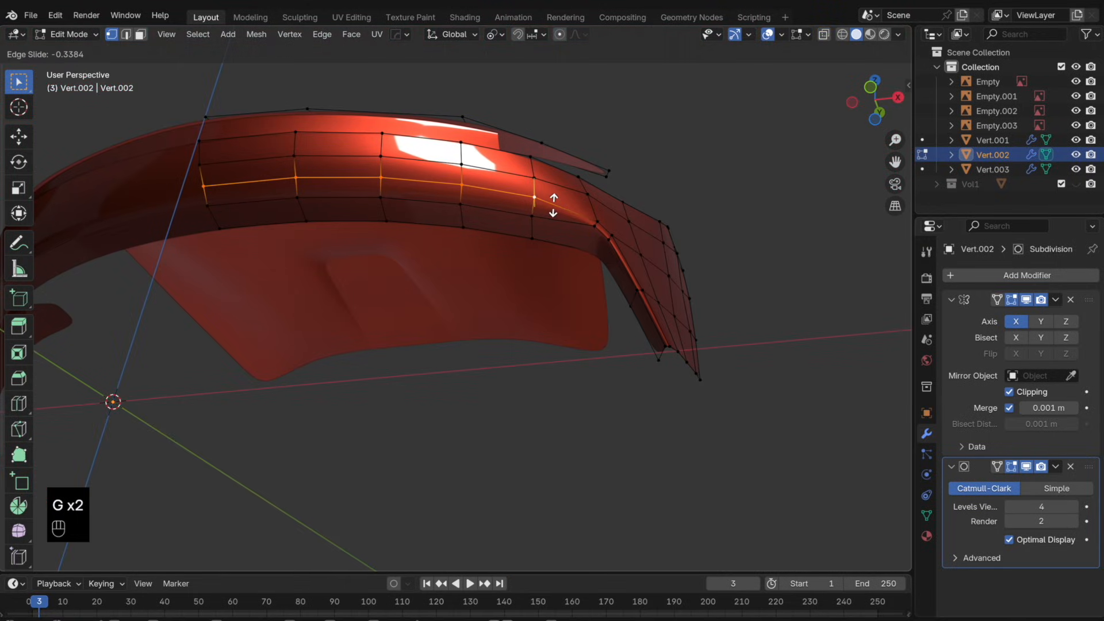
pyautogui.click(554, 206)
pyautogui.press('Tab')
pyautogui.moveTo(579, 234); pyautogui.dragTo(518, 277, button='middle')
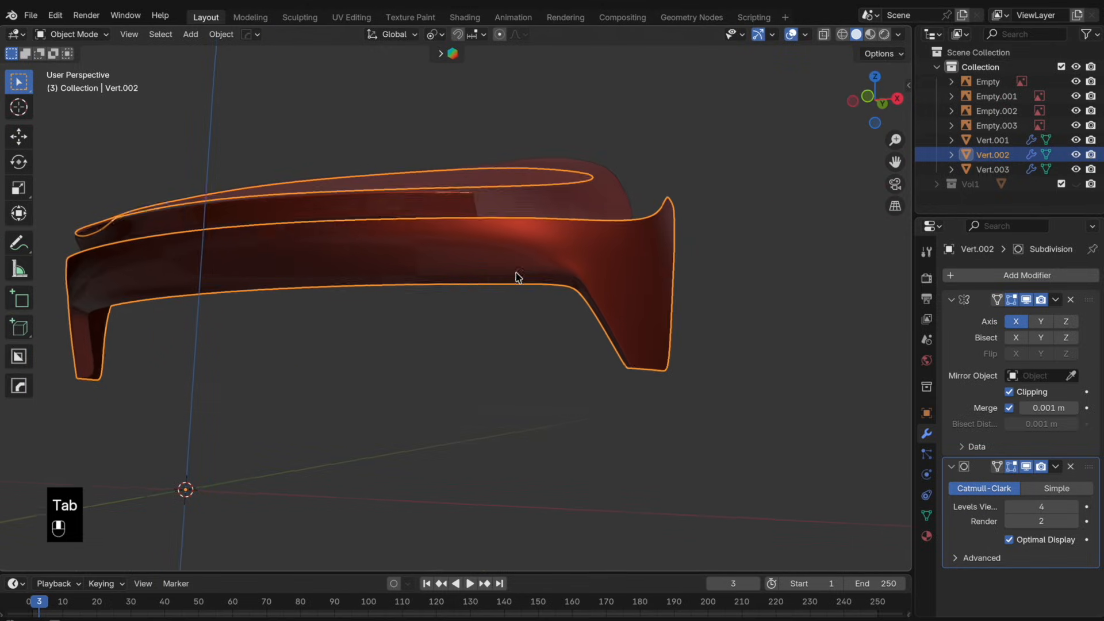
pyautogui.scroll(2, 554, 278)
# - Edge-slide the same row's vertices around the corner and down the slanted end away from the trim strip
pyautogui.press('Tab')
pyautogui.press('g')
pyautogui.press('g')
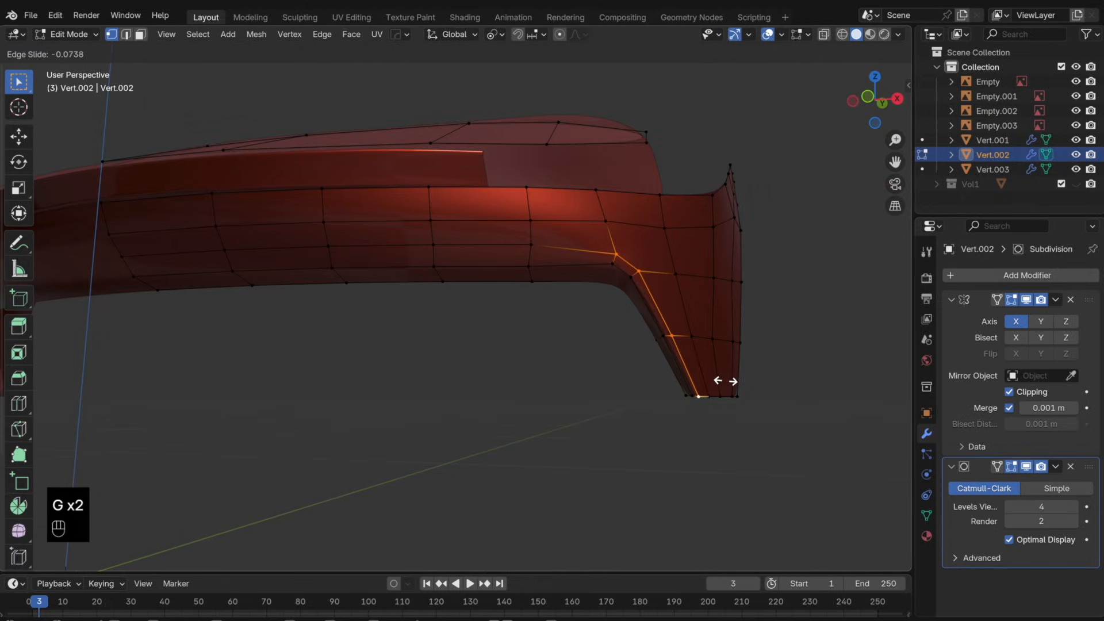
pyautogui.click(726, 381)
pyautogui.press('Tab')
pyautogui.moveTo(698, 348); pyautogui.dragTo(653, 291, button='middle')
# - Scale the strip's lower edge along X in front view to fit the blueprint outline, and check it in Object Mode
pyautogui.press('Tab')
pyautogui.keyDown('shift'); pyautogui.click(522, 246); pyautogui.keyUp('shift')
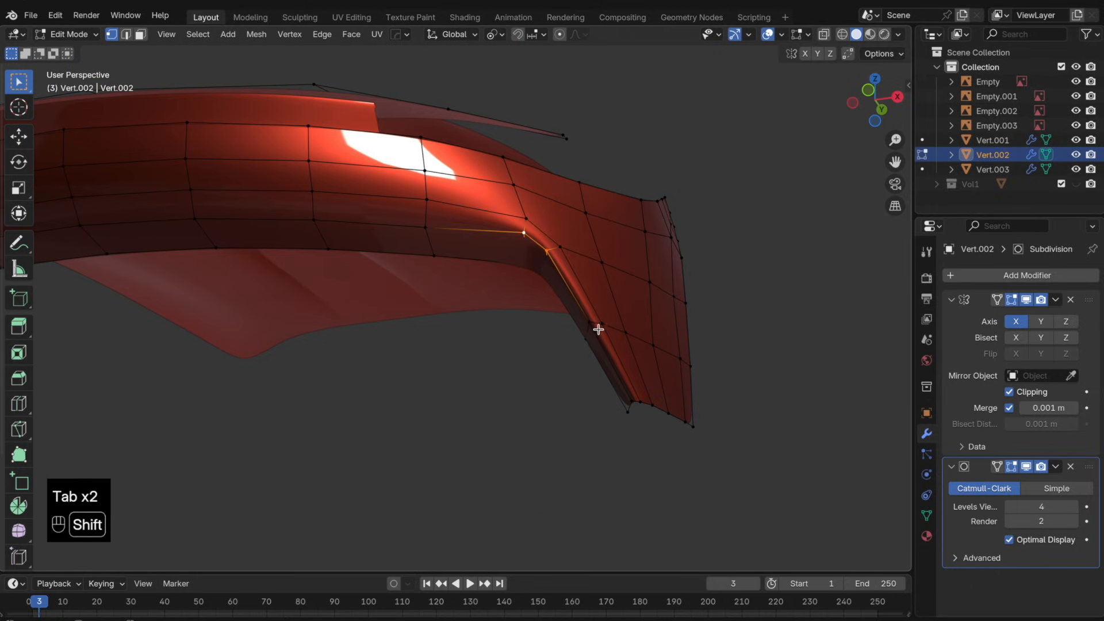
pyautogui.keyDown('shift'); pyautogui.click(627, 411); pyautogui.keyUp('shift')
pyautogui.hotkey('alt', 'z')
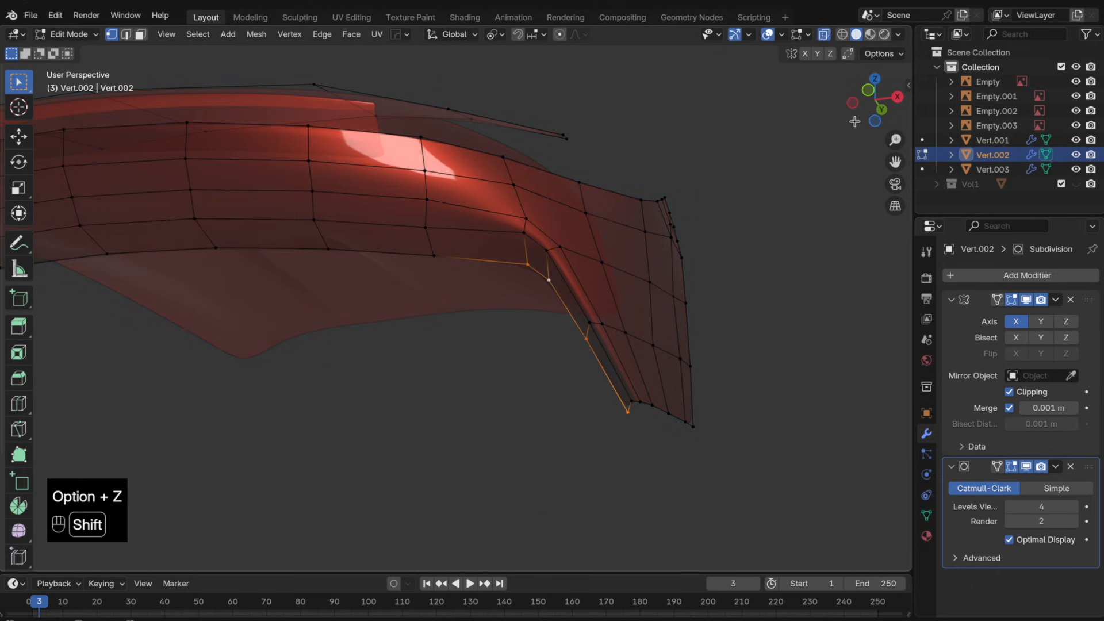
pyautogui.click(853, 104)
pyautogui.click(899, 102)
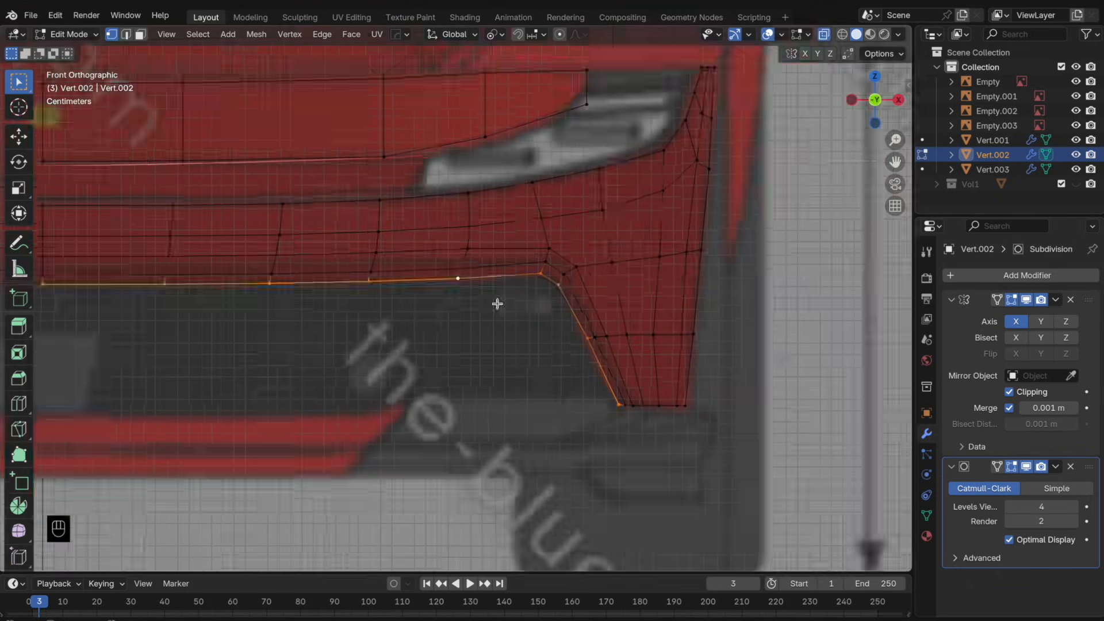
pyautogui.press('s')
pyautogui.press('x')
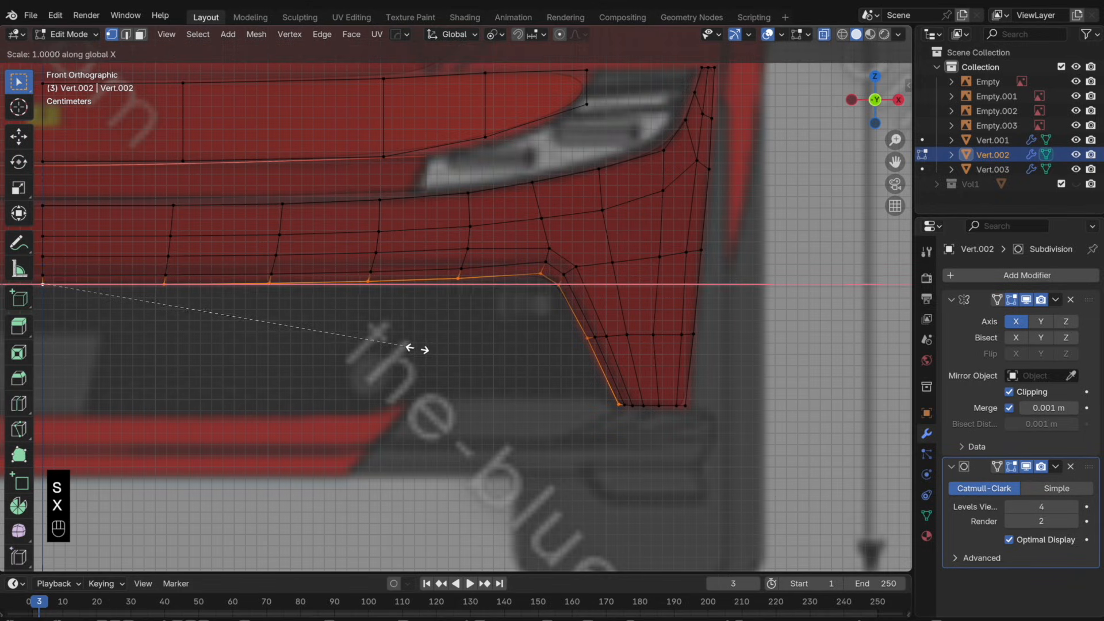
pyautogui.click(406, 349)
pyautogui.hotkey('alt', 'z')
pyautogui.press('Tab')
pyautogui.scroll(-3, 533, 355)
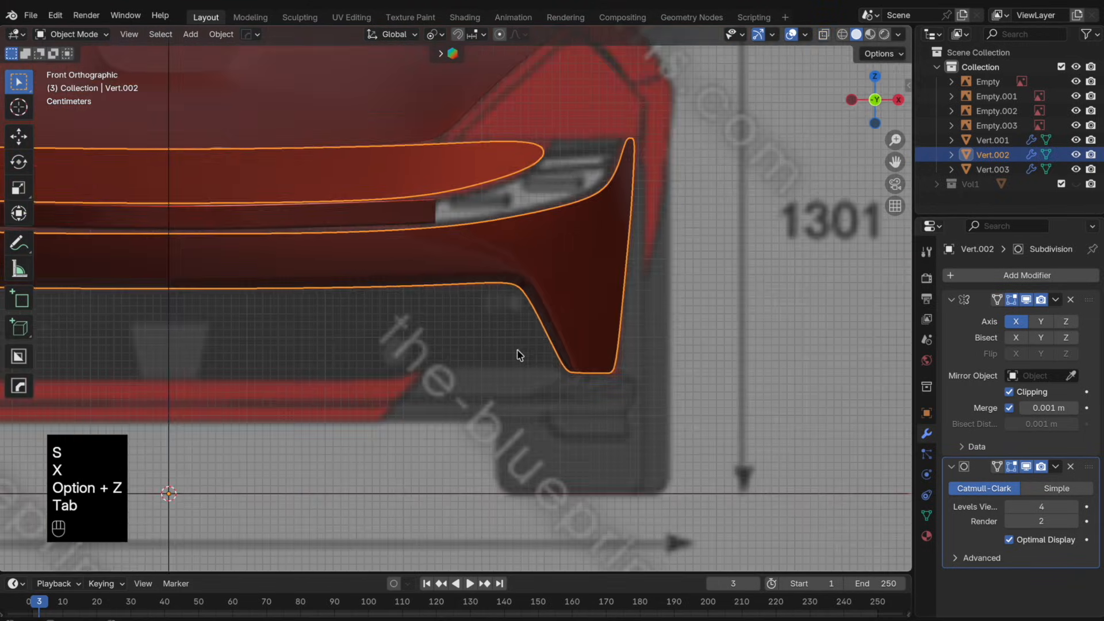
# - Undo the previous loop cut and add a new one along the middle of the bumper's folded lower lip
pyautogui.moveTo(518, 352); pyautogui.dragTo(535, 289, button='middle')
pyautogui.press('super+z')
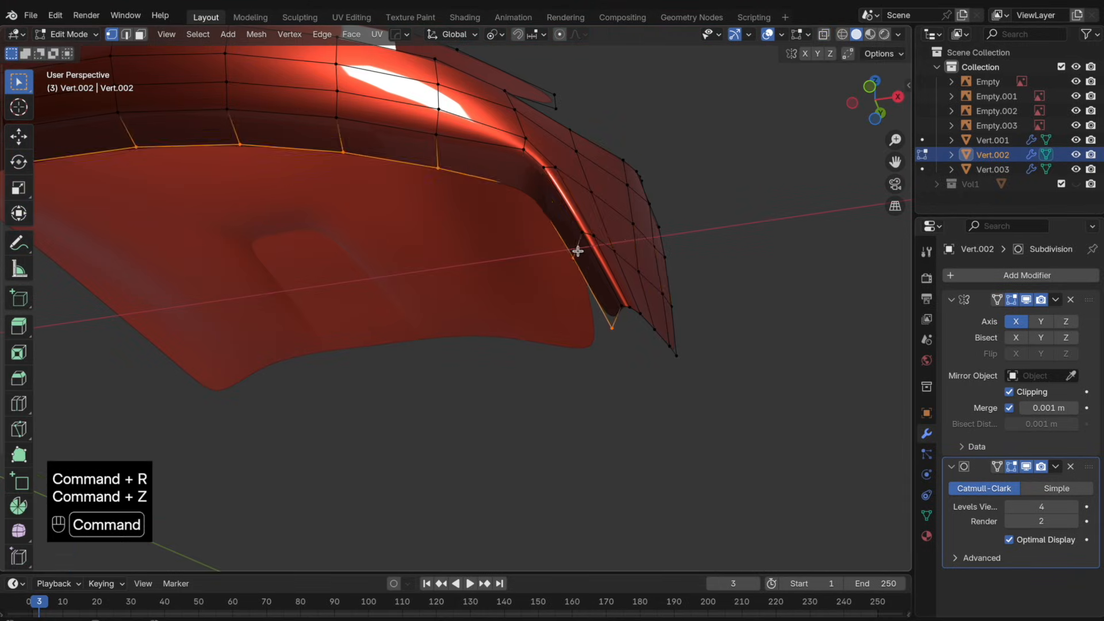
pyautogui.press('super+r')
pyautogui.click(579, 250)
pyautogui.click(579, 250)
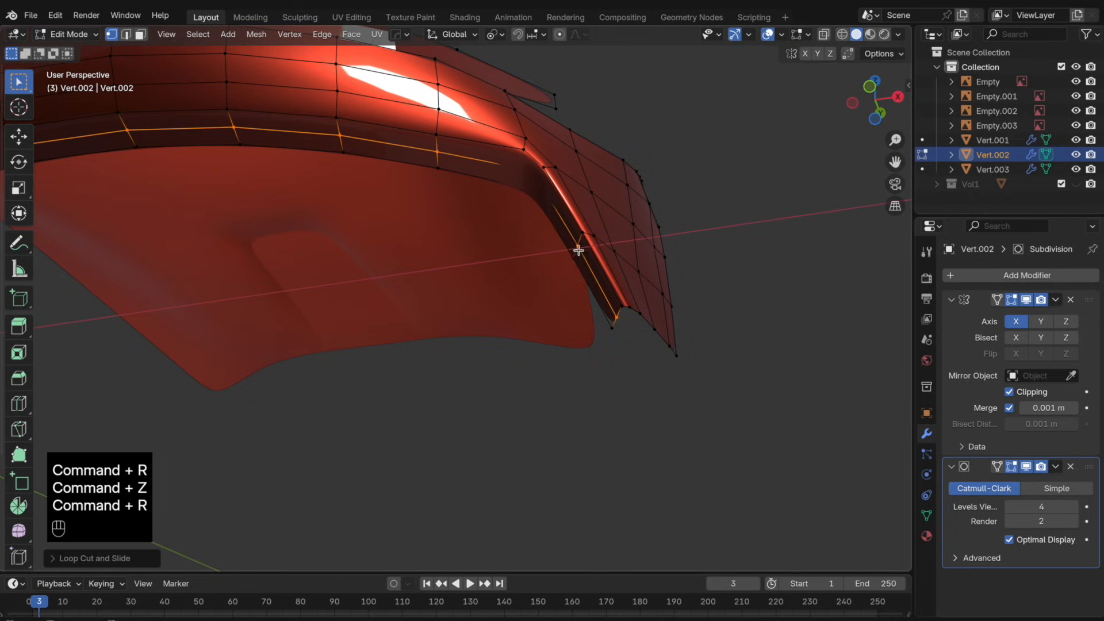
pyautogui.moveTo(629, 255)
pyautogui.mouseDown(button='middle')
pyautogui.moveTo(596, 317)
pyautogui.moveTo(658, 219)
pyautogui.moveTo(572, 253)
pyautogui.moveTo(587, 222)
pyautogui.moveTo(597, 259)
pyautogui.moveTo(636, 256)
pyautogui.moveTo(616, 256)
pyautogui.mouseUp(button='middle')
# - Adjust the lip's edge loop by moving it along Y and scaling it along X
pyautogui.press('g')
pyautogui.press('y')
pyautogui.click(646, 228)
pyautogui.press('Tab')
pyautogui.press('Tab')
pyautogui.press('s')
pyautogui.press('x')
pyautogui.click(622, 244)
pyautogui.press('Tab')
pyautogui.press('Tab')
# - Try to add another loop cut along the bumper's lower ridge
pyautogui.scroll(3, 586, 173)
pyautogui.moveTo(586, 173); pyautogui.dragTo(561, 180, button='middle')
pyautogui.press('super+r')
pyautogui.click(481, 192)
pyautogui.click(522, 248)
pyautogui.press('Tab')
pyautogui.press('super+z')
pyautogui.press('super+z')
# - Slide vertices along the corner leg's inner ridge and the vertex above the bend along their edges to smooth the surface
pyautogui.click(563, 183)
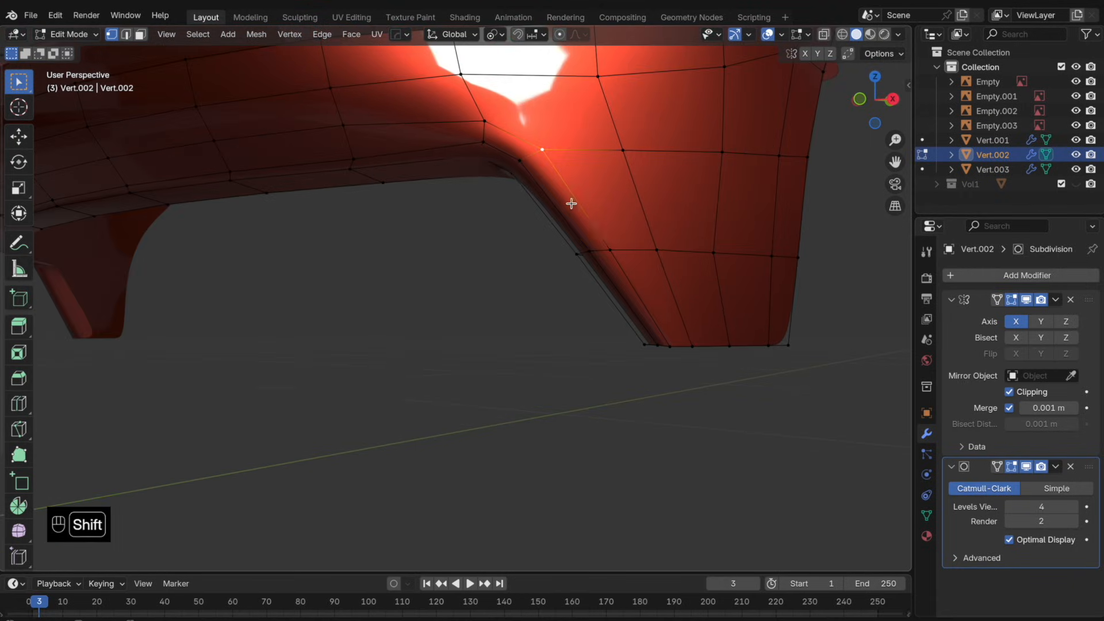
pyautogui.keyDown('shift'); pyautogui.click(663, 332); pyautogui.keyUp('shift')
pyautogui.click(672, 343)
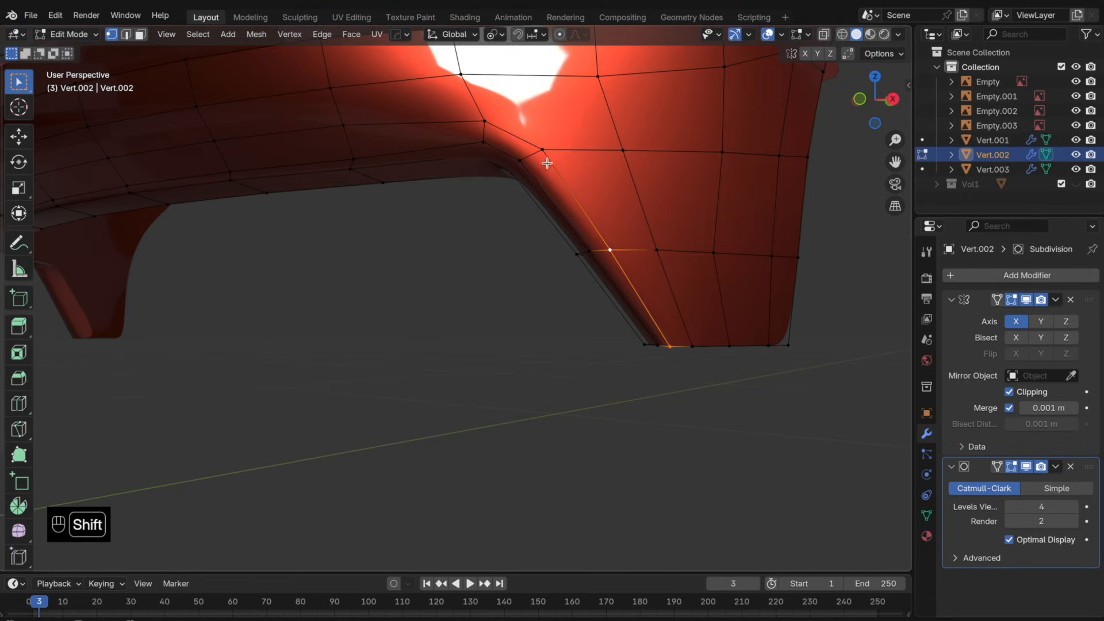
pyautogui.press('g')
pyautogui.press('g')
pyautogui.press('g')
pyautogui.press('g')
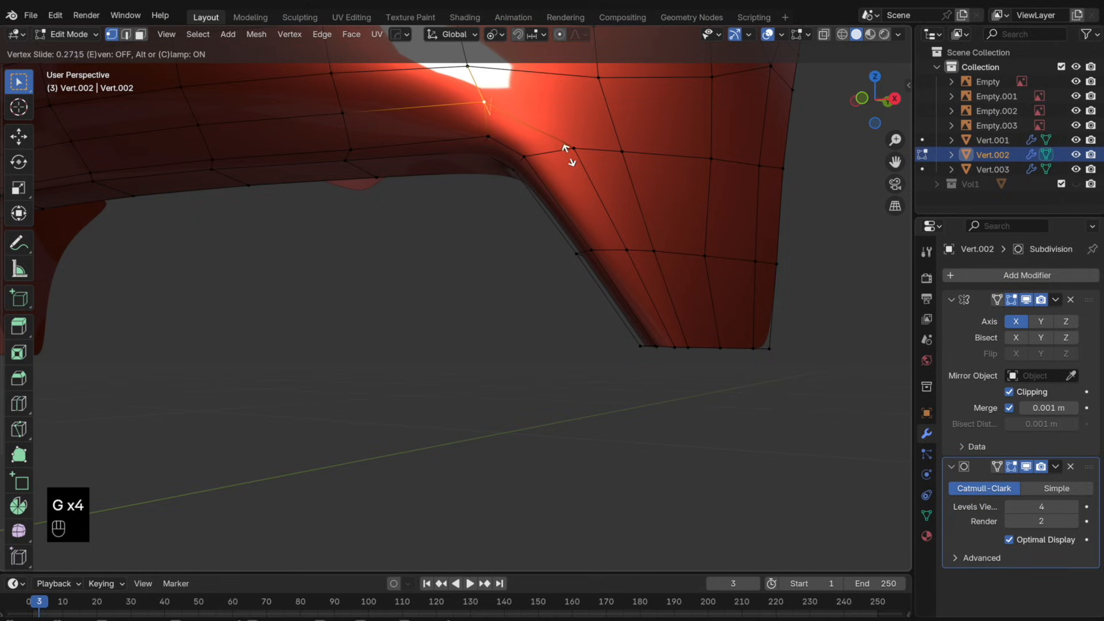
pyautogui.click(569, 156)
# - Undo the extra loop cut along the bumper's lower lip
pyautogui.moveTo(569, 156); pyautogui.dragTo(555, 190, button='middle')
pyautogui.press('Tab')
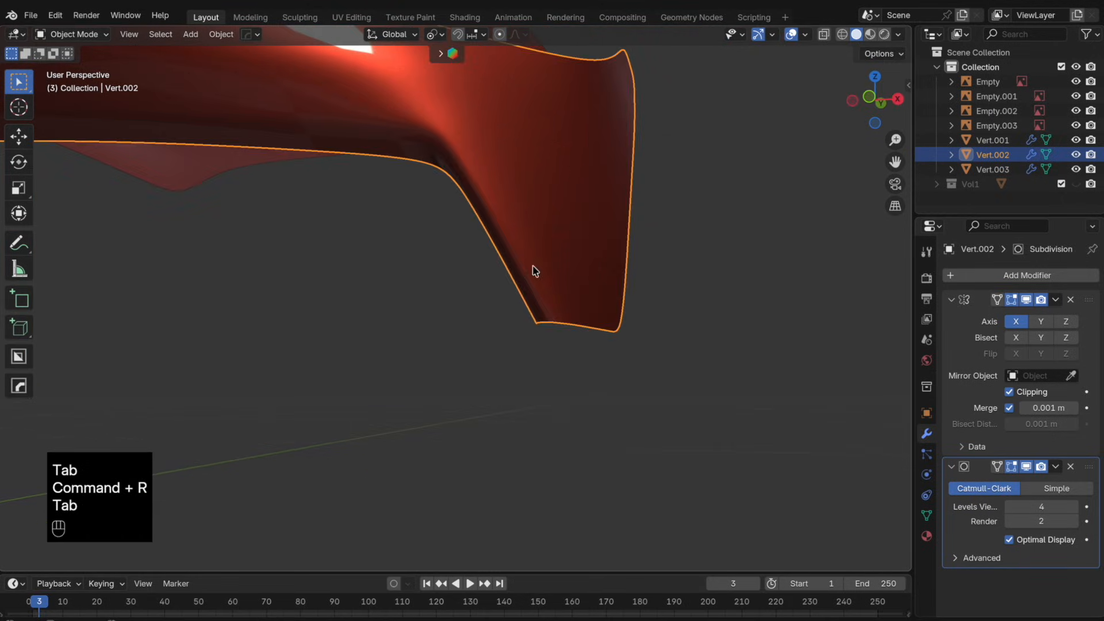
pyautogui.moveTo(518, 268); pyautogui.dragTo(541, 246, button='middle')
pyautogui.press('super+z')
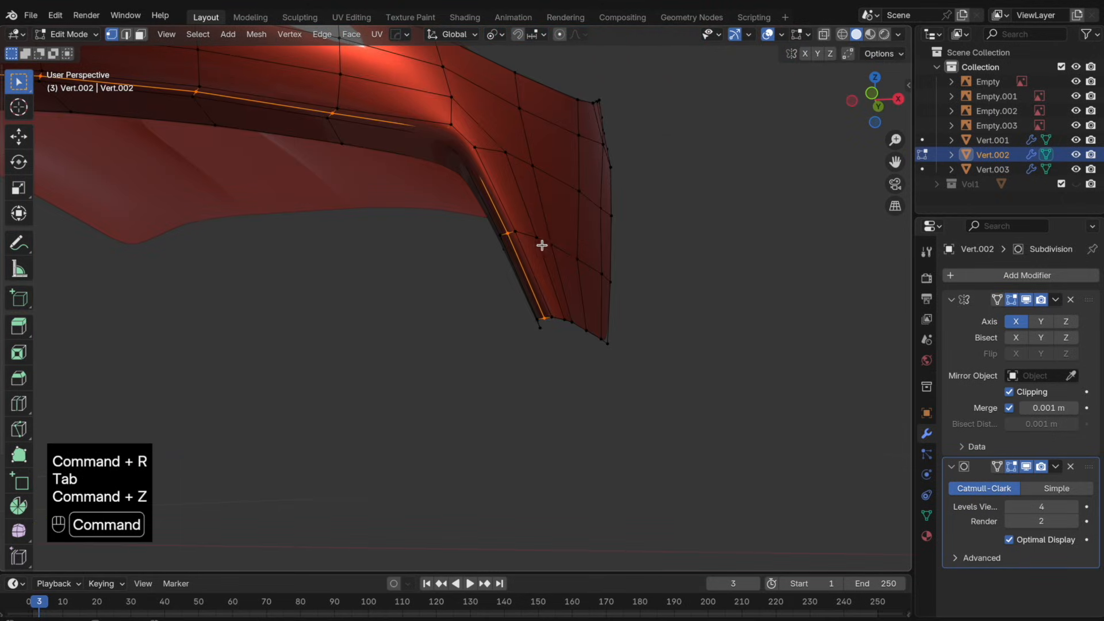
pyautogui.press('super+z')
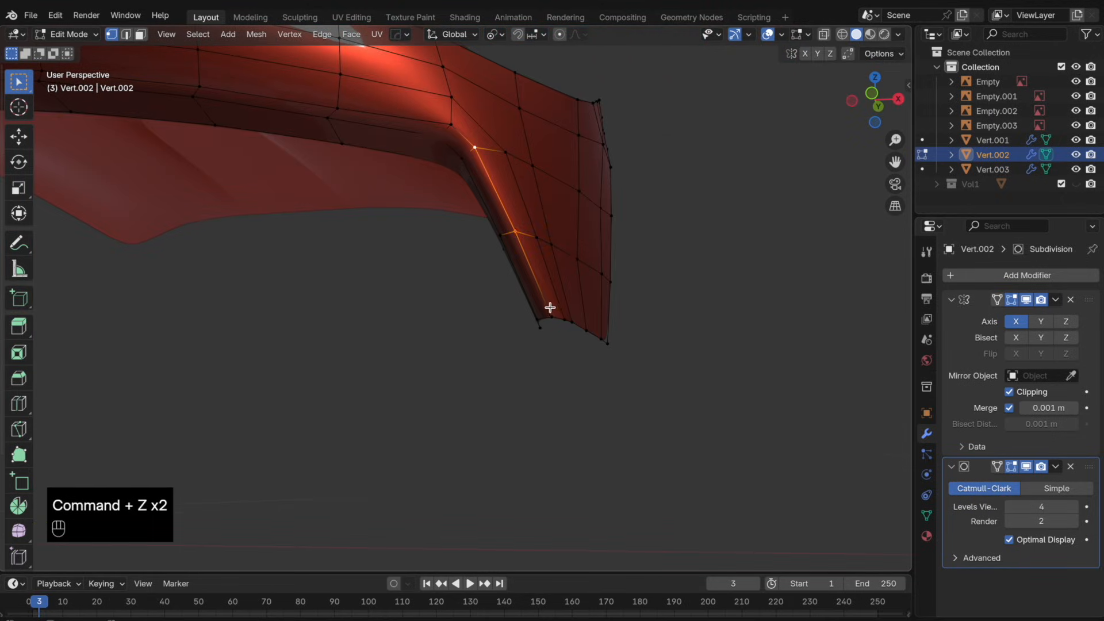
# - Add the vertex above the bend to the selected leg ridge vertices and move them along X
pyautogui.moveTo(551, 309); pyautogui.dragTo(503, 301, button='middle')
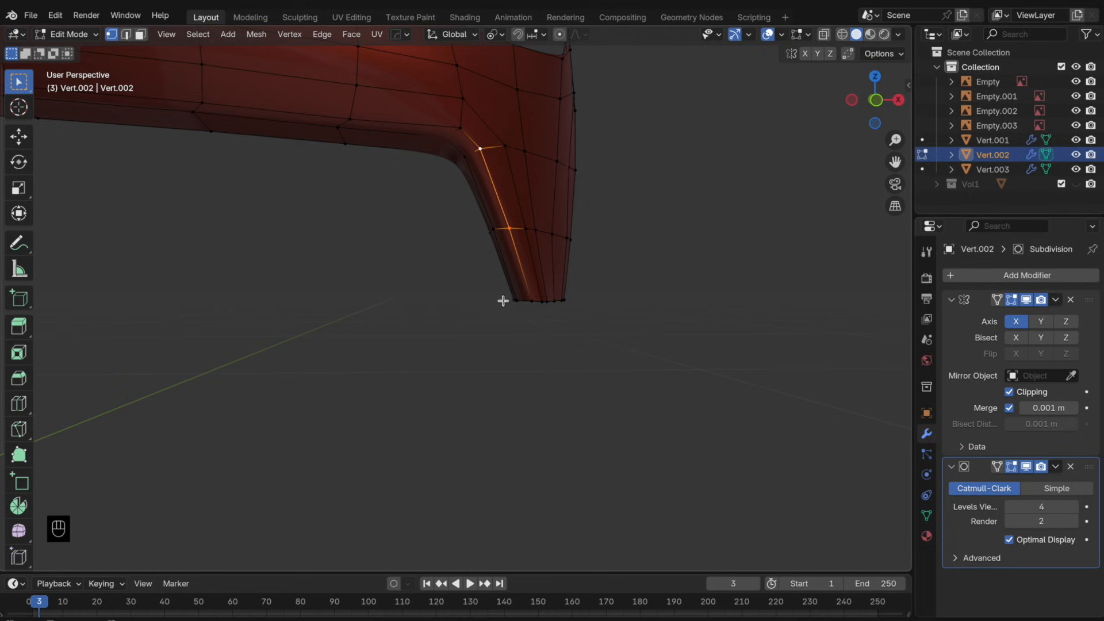
pyautogui.keyDown('shift'); pyautogui.click(449, 139); pyautogui.keyUp('shift')
pyautogui.moveTo(490, 211); pyautogui.dragTo(483, 289, button='middle')
pyautogui.press('g')
pyautogui.press('y')
pyautogui.press('x')
pyautogui.click(572, 311)
# - Try to move the same ridge vertices along Y and inspect the leg's shading
pyautogui.press('g')
pyautogui.press('y')
pyautogui.click(583, 311)
pyautogui.press('super+z')
pyautogui.press('Tab')
pyautogui.press('Tab')
pyautogui.press('Tab')
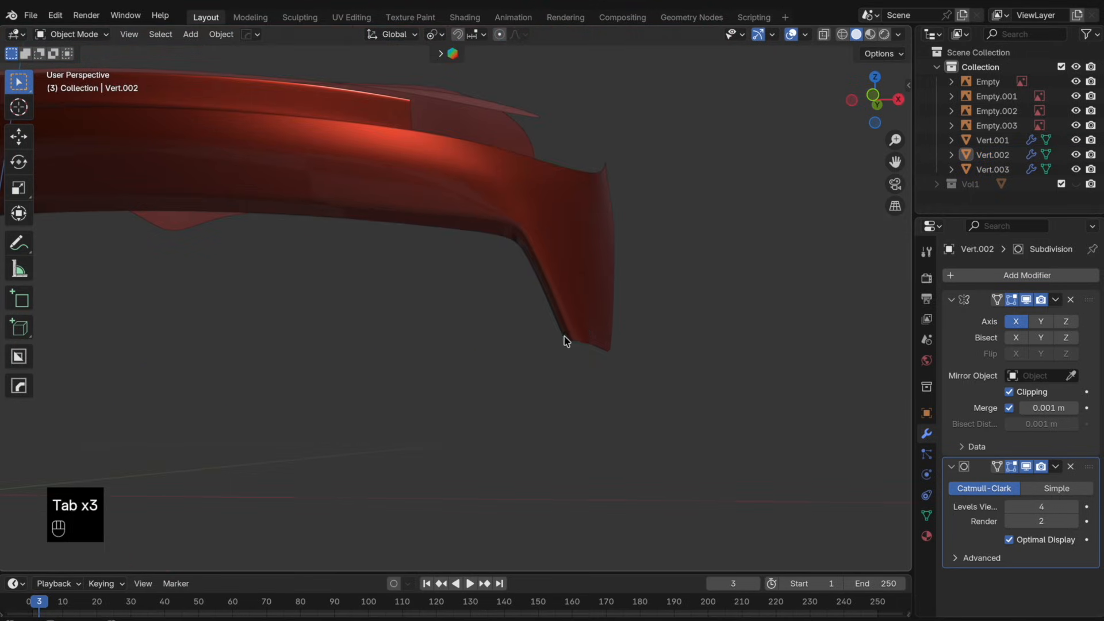
pyautogui.keyDown('shift'); pyautogui.moveTo(599, 316); pyautogui.dragTo(504, 345, button='middle'); pyautogui.keyUp('shift')
pyautogui.press('Tab')
pyautogui.press('Tab')
pyautogui.scroll(2, 504, 345)
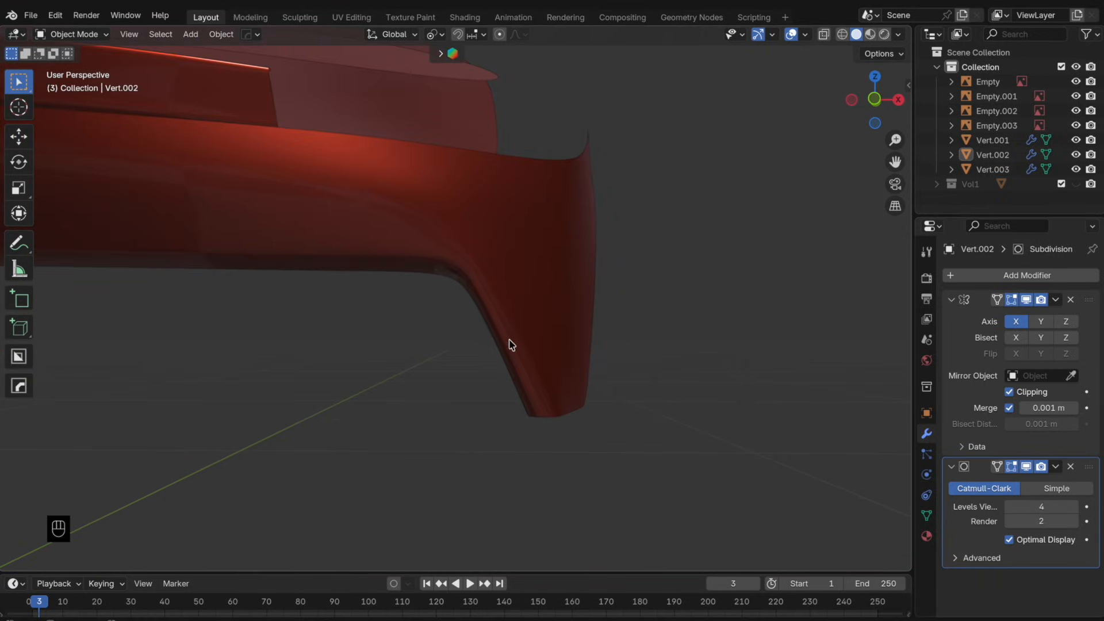
# - Try to slide the leg's ridge vertices along their edges to improve the shading
pyautogui.press('Tab')
pyautogui.press('g')
pyautogui.press('g')
pyautogui.press('Tab')
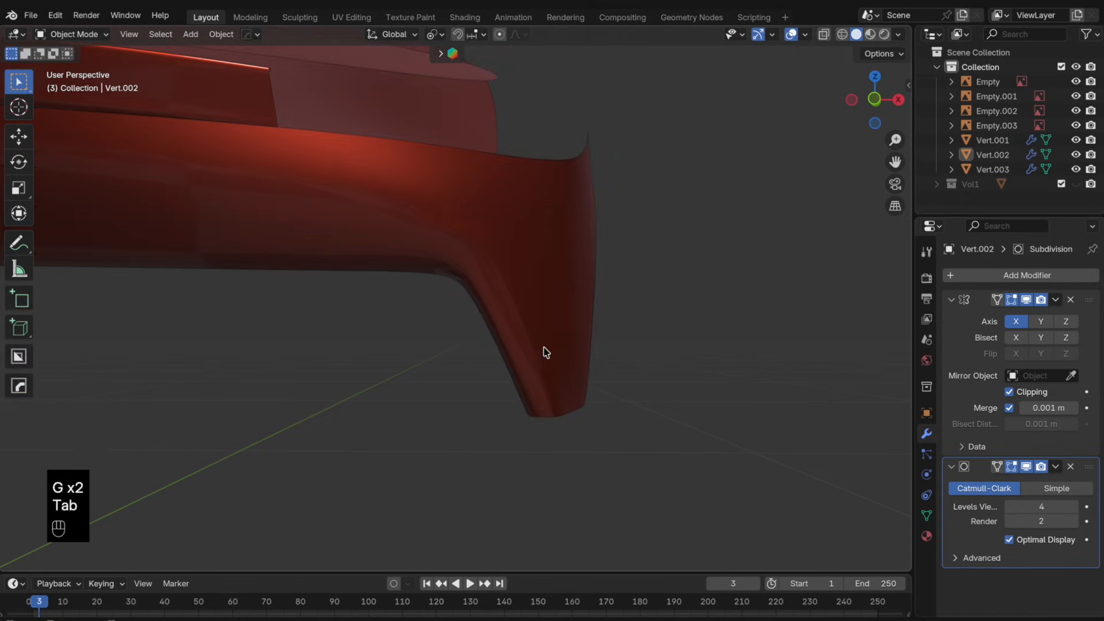
pyautogui.press('super+z')
pyautogui.press('super+z')
pyautogui.press('Tab')
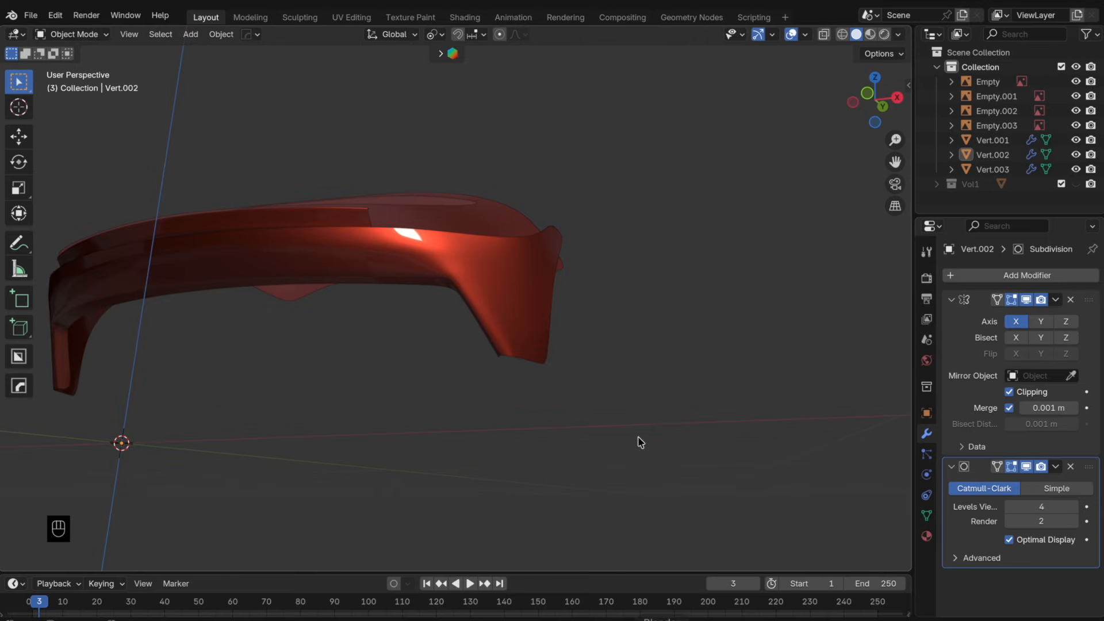
# - Move the bottom and middle vertices on the inner edge of the bumper leg inward along X
pyautogui.scroll(3, 527, 340)
pyautogui.press('Tab')
pyautogui.press('g')
pyautogui.press('x')
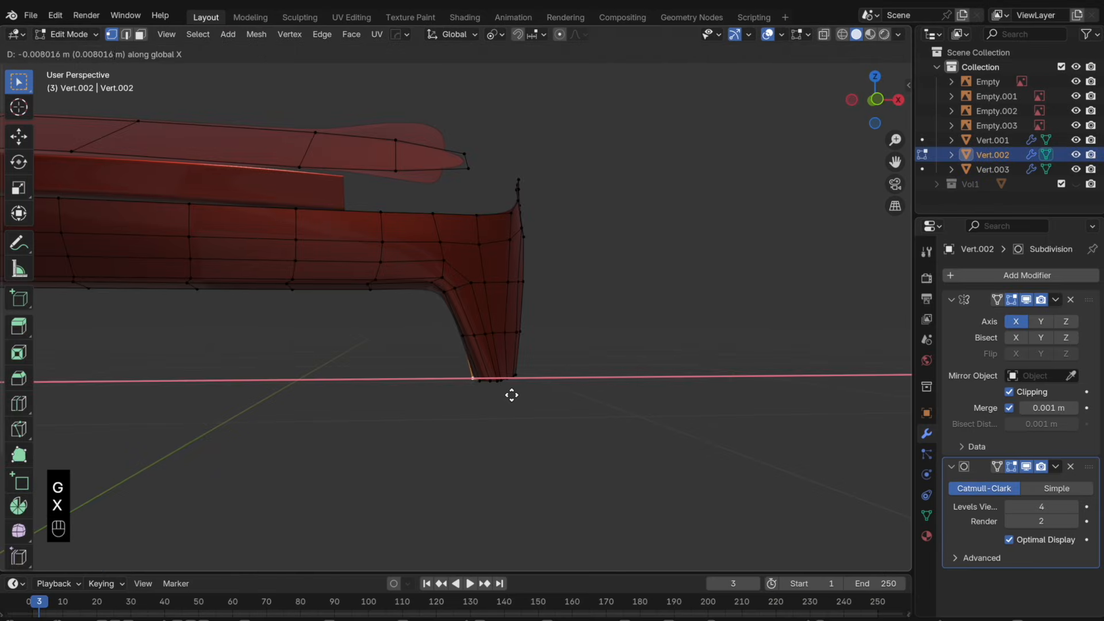
pyautogui.click(507, 395)
pyautogui.click(448, 338)
pyautogui.press('g')
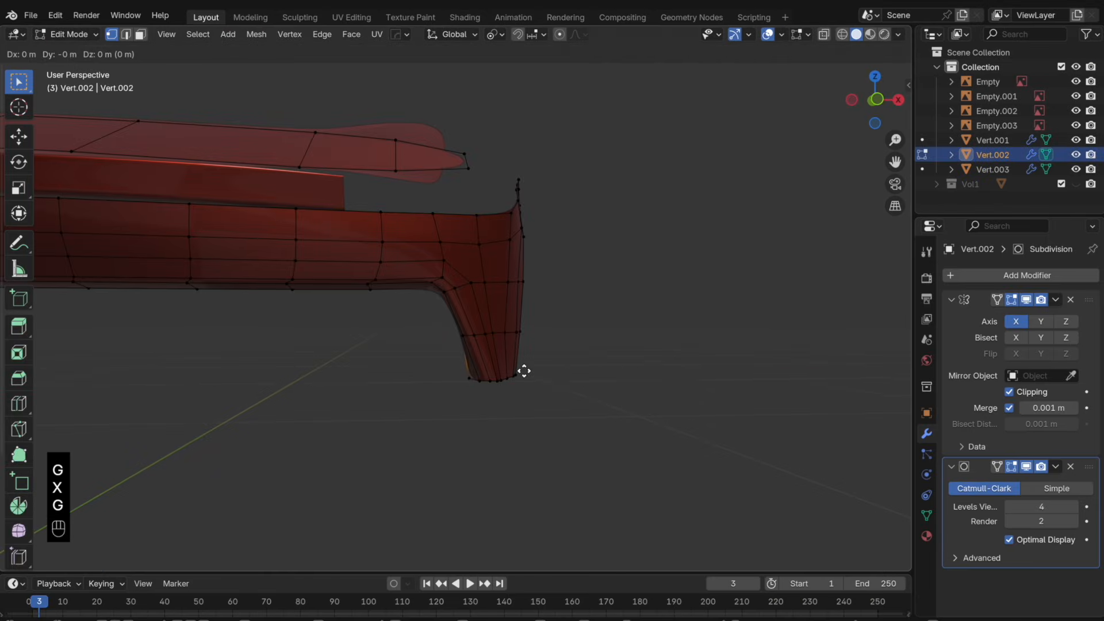
pyautogui.press('x')
pyautogui.click(505, 397)
pyautogui.press('Tab')
pyautogui.moveTo(505, 397); pyautogui.dragTo(483, 397, button='middle')
# - Try to remove an edge loop from the bumper's lower lip using X-ray display
pyautogui.press('Tab')
pyautogui.hotkey('alt', 'z')
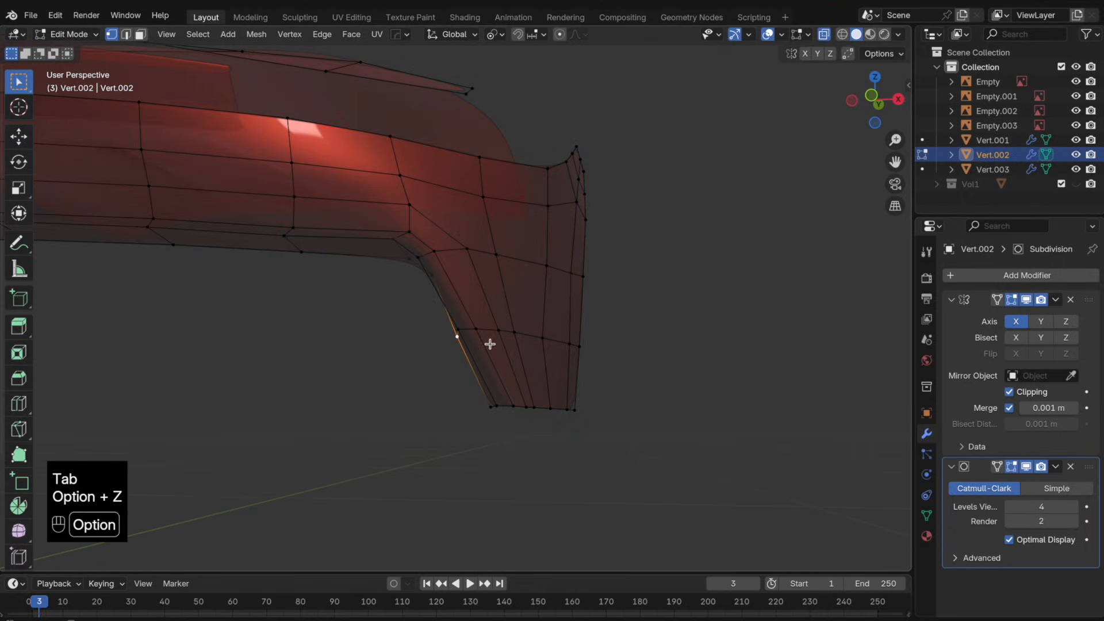
pyautogui.press('x')
pyautogui.click(497, 360)
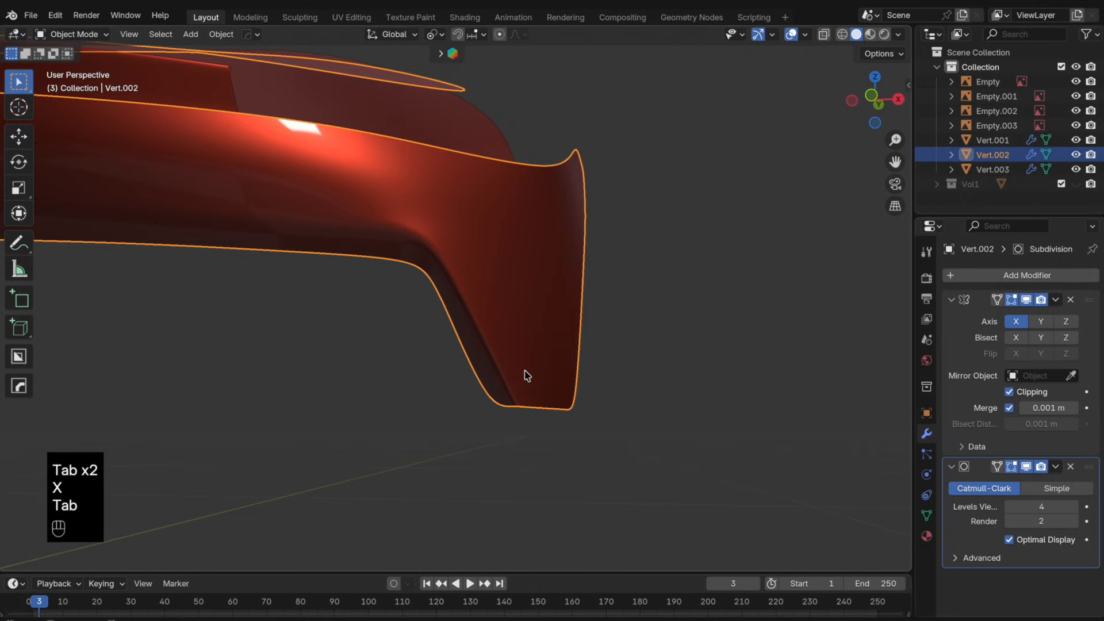
pyautogui.press('super+z')
pyautogui.press('super+z')
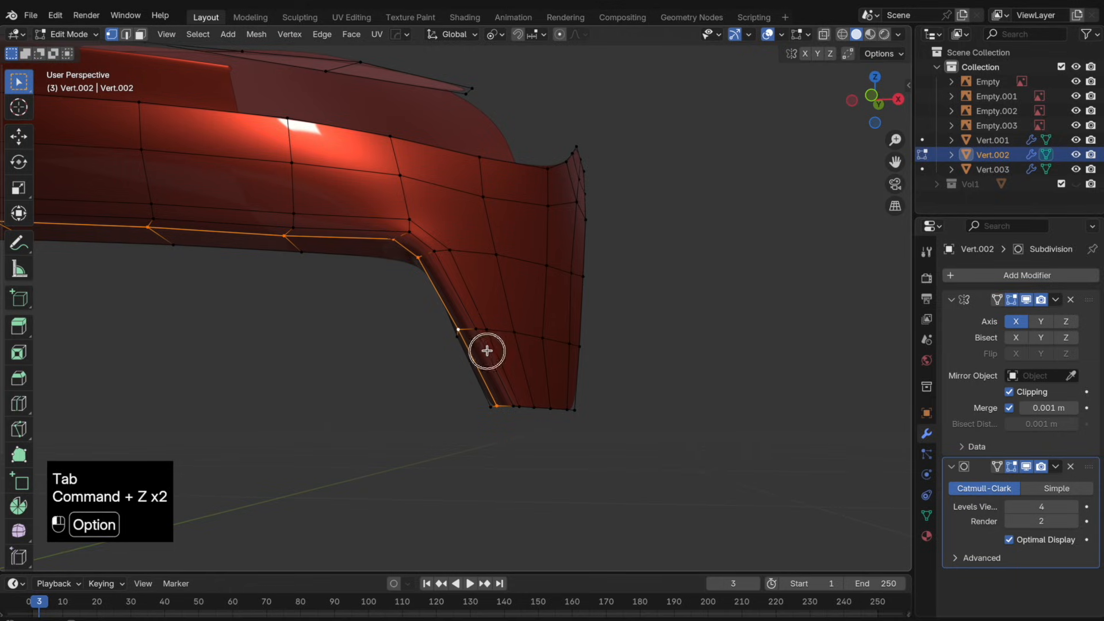
# - Try to remove a different edge loop running along the lip and the leg's inner edge
pyautogui.press('x')
pyautogui.click(489, 352)
pyautogui.press('Tab')
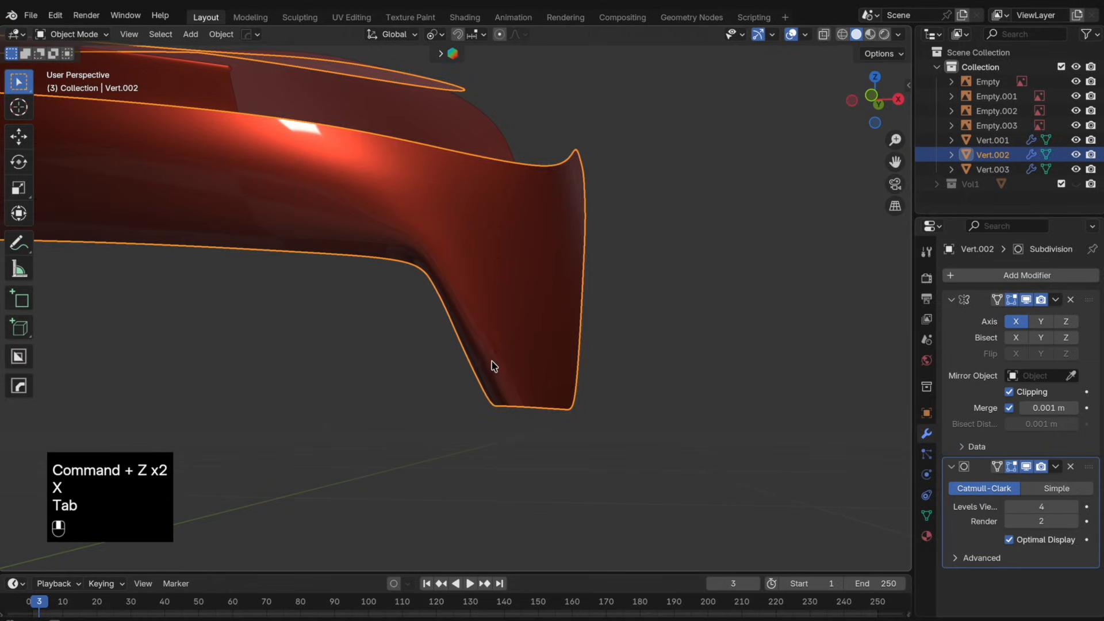
pyautogui.moveTo(495, 366)
pyautogui.mouseDown(button='middle')
pyautogui.moveTo(506, 360)
pyautogui.moveTo(496, 368)
pyautogui.mouseUp(button='middle')
pyautogui.press('super+z')
pyautogui.press('super+z')
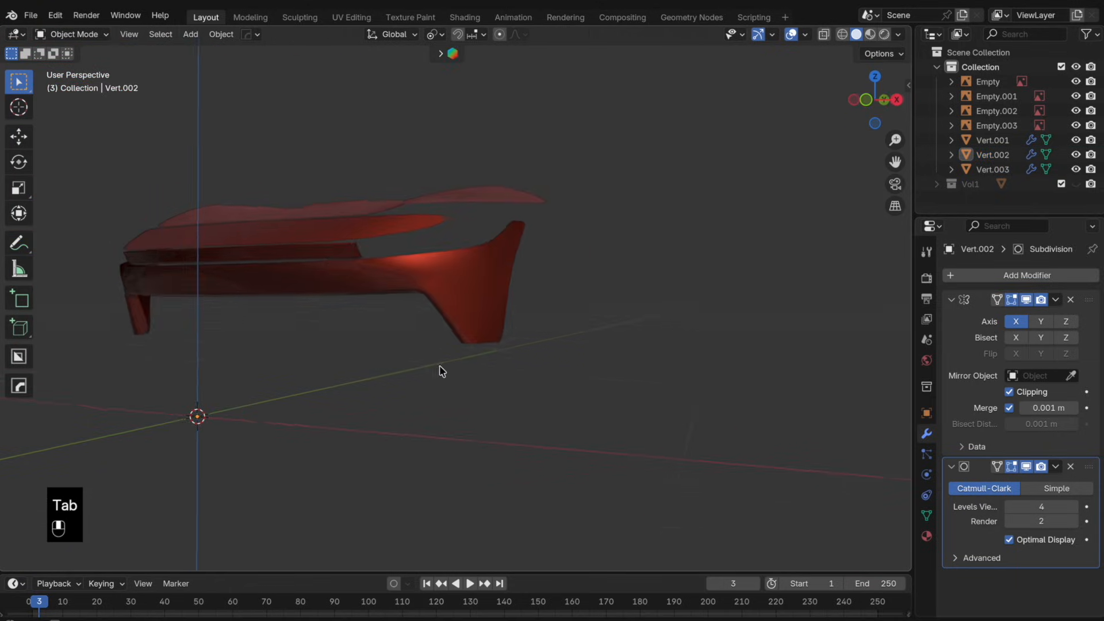
# - Slide the upper vertical edge above the leg's bend along the bumper surface
pyautogui.moveTo(442, 371); pyautogui.dragTo(581, 419, button='middle')
pyautogui.scroll(5, 424, 364)
pyautogui.press('Tab')
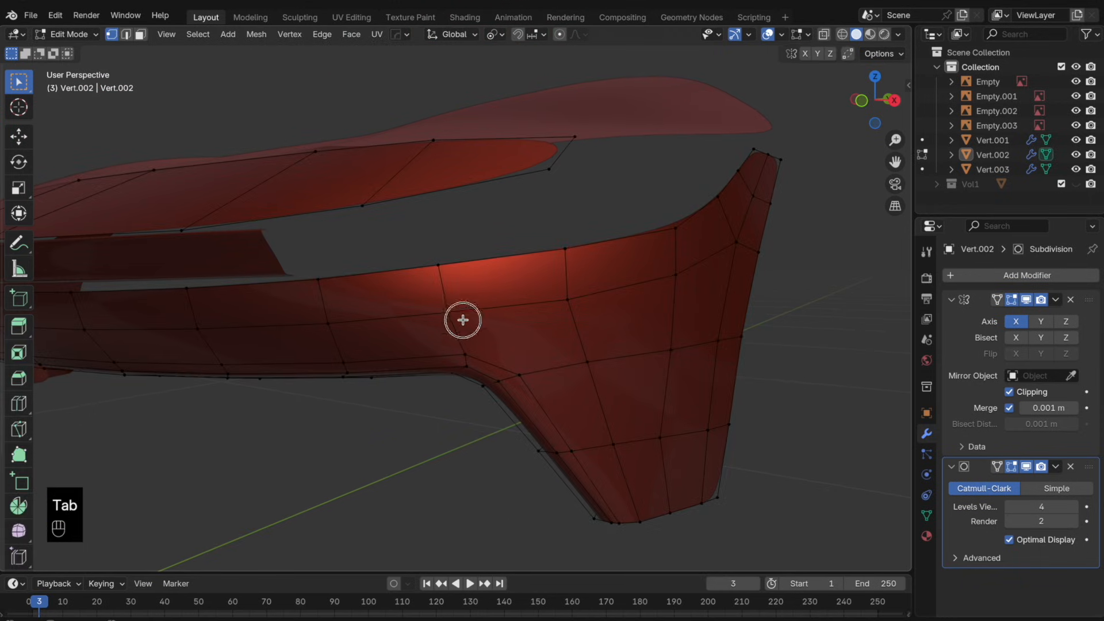
pyautogui.press('g')
pyautogui.press('g')
pyautogui.click(485, 297)
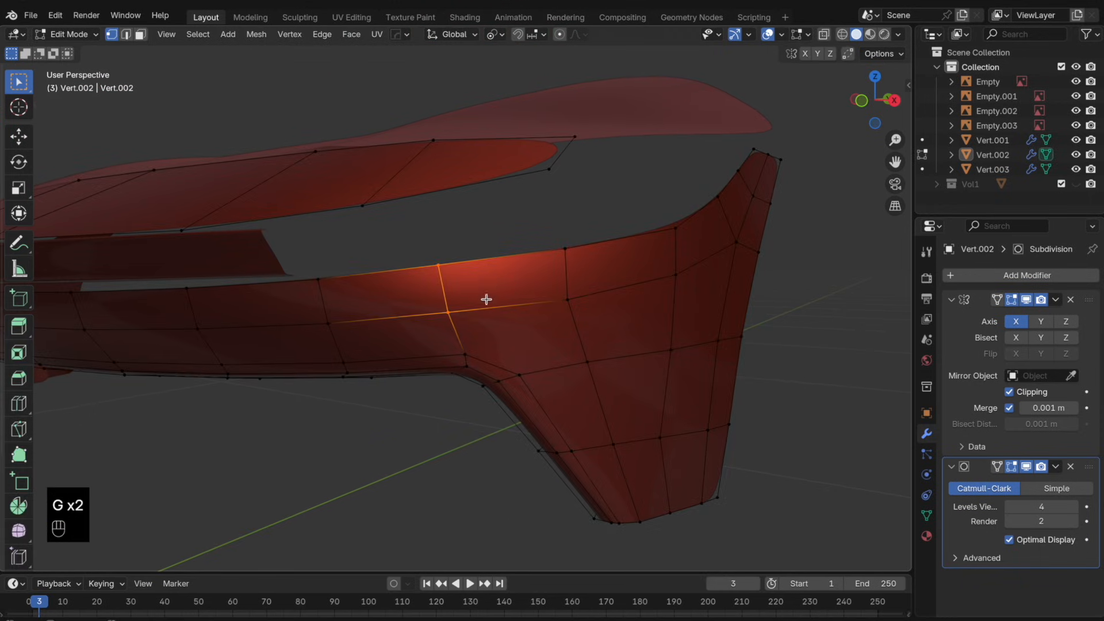
pyautogui.moveTo(486, 298); pyautogui.dragTo(532, 370, button='middle')
pyautogui.press('Tab')
pyautogui.press('Tab')
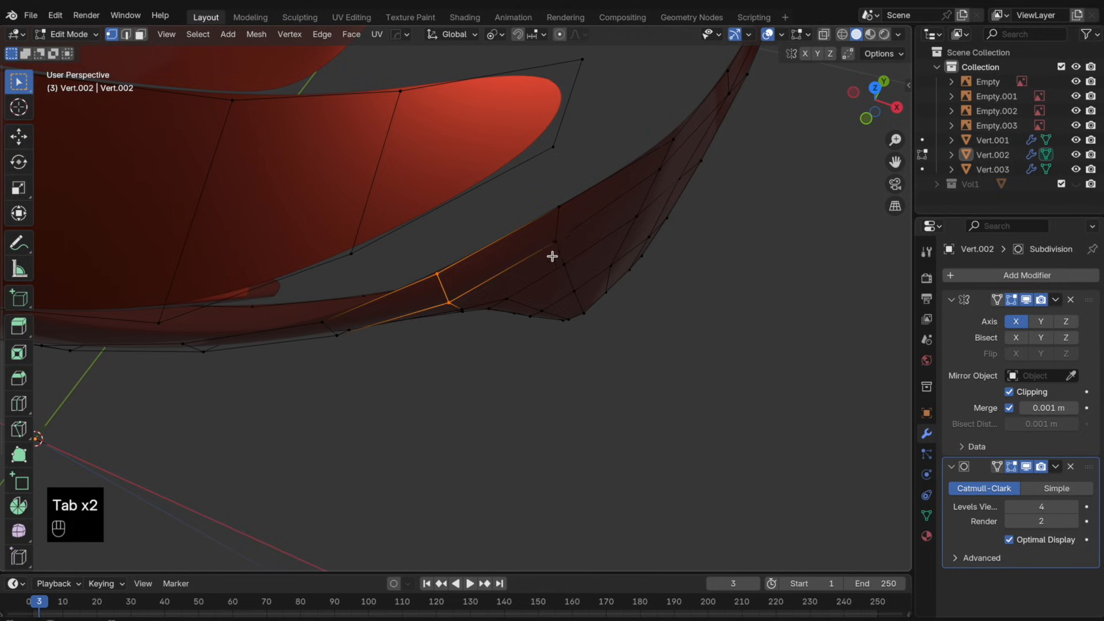
# - Nudge three vertices near the bumper's upper corner along X, the first by about 0.0036 m and the second by about 0.0005 m
pyautogui.press('g')
pyautogui.press('x')
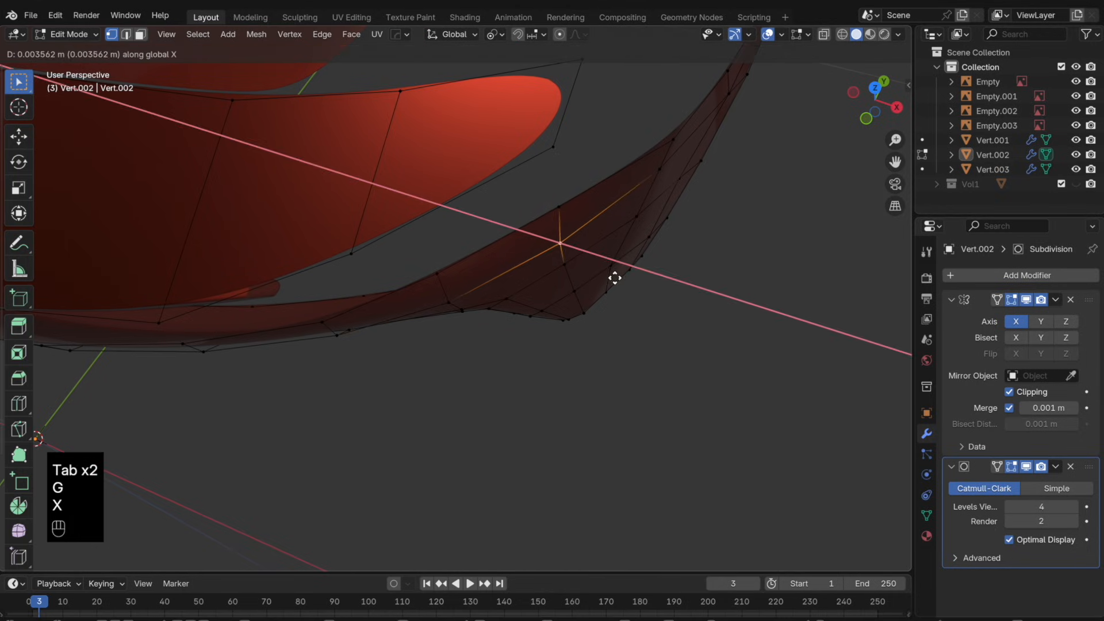
pyautogui.click(617, 278)
pyautogui.click(666, 162)
pyautogui.press('g')
pyautogui.press('x')
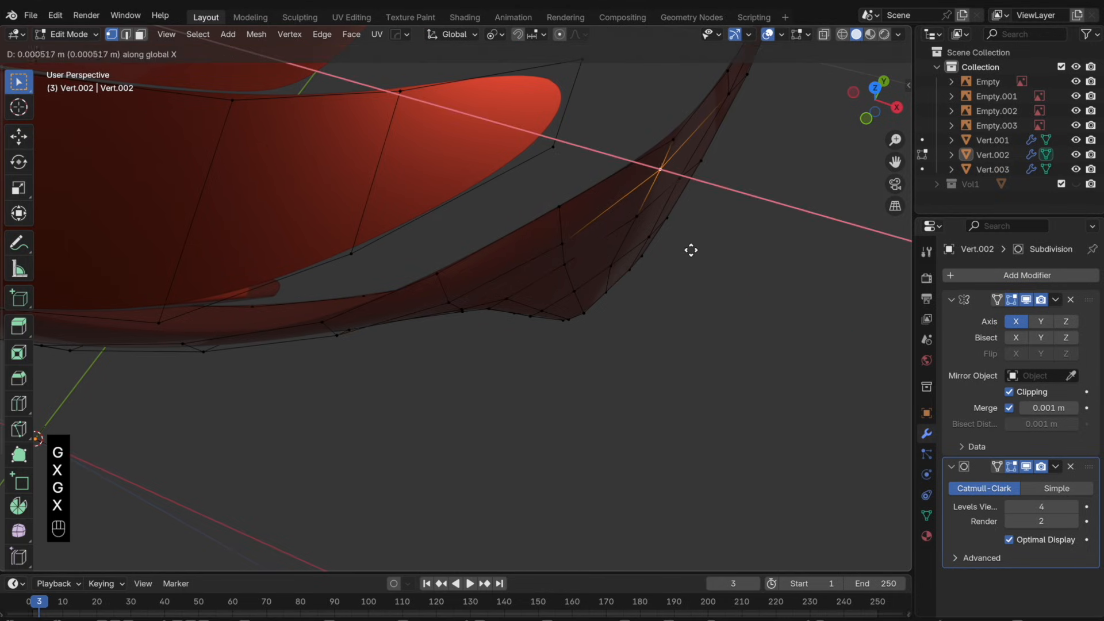
pyautogui.click(692, 251)
pyautogui.moveTo(691, 250); pyautogui.dragTo(446, 177, button='middle')
pyautogui.click(442, 182)
pyautogui.press('g')
pyautogui.press('x')
pyautogui.click(530, 228)
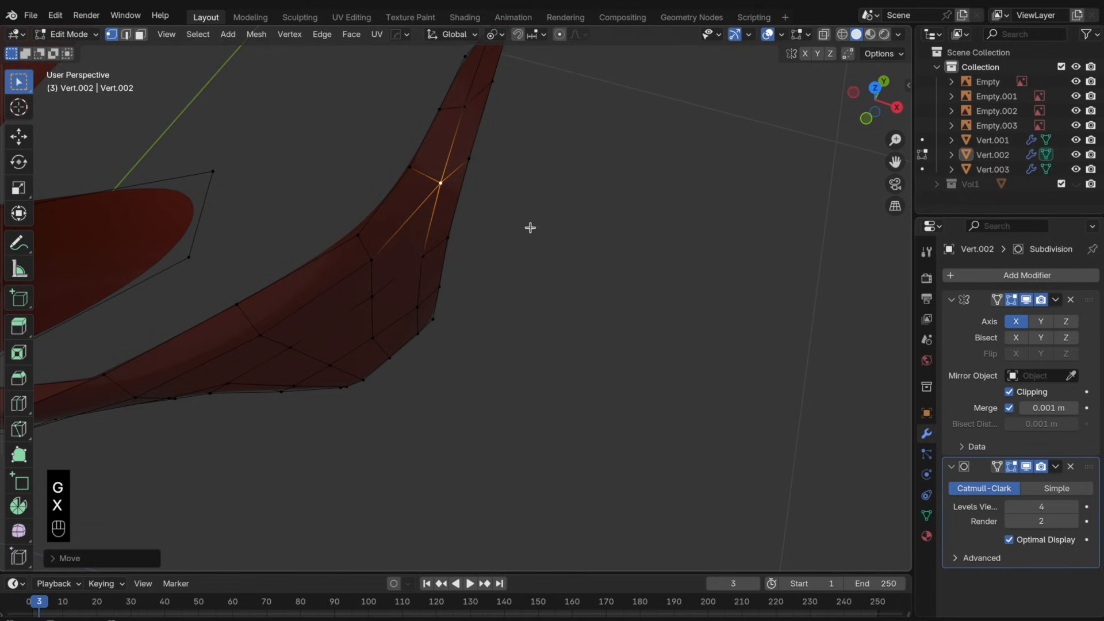
# - Slide the vertex in the bumper's second row above the leg along its edge
pyautogui.press('Tab')
pyautogui.moveTo(530, 228); pyautogui.dragTo(505, 363, button='middle')
pyautogui.press('Tab')
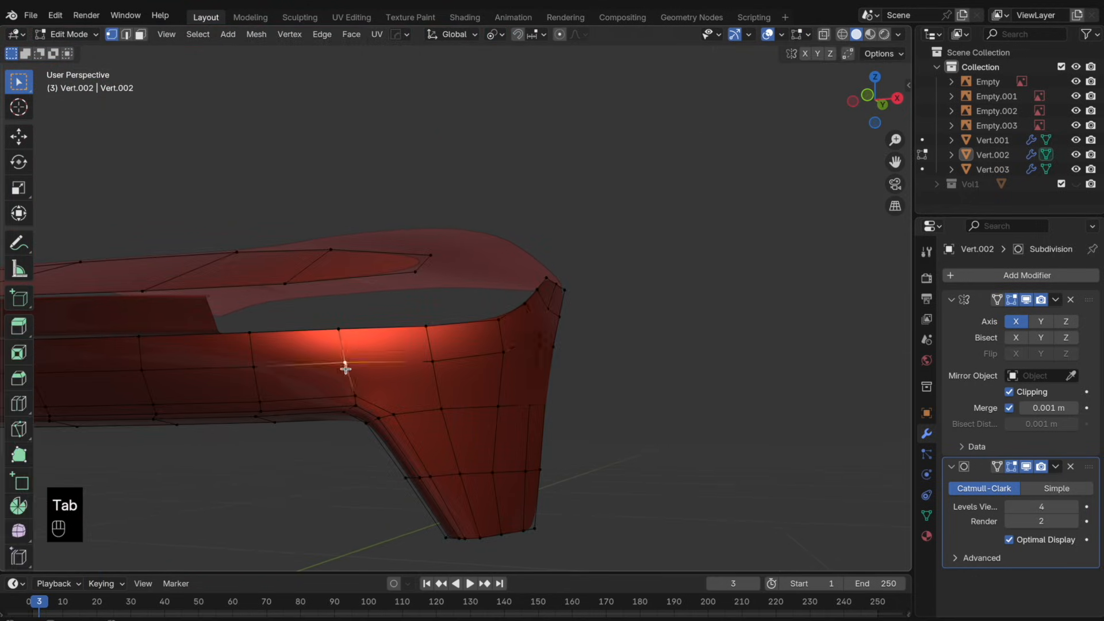
pyautogui.keyDown('shift'); pyautogui.click(434, 363); pyautogui.keyUp('shift')
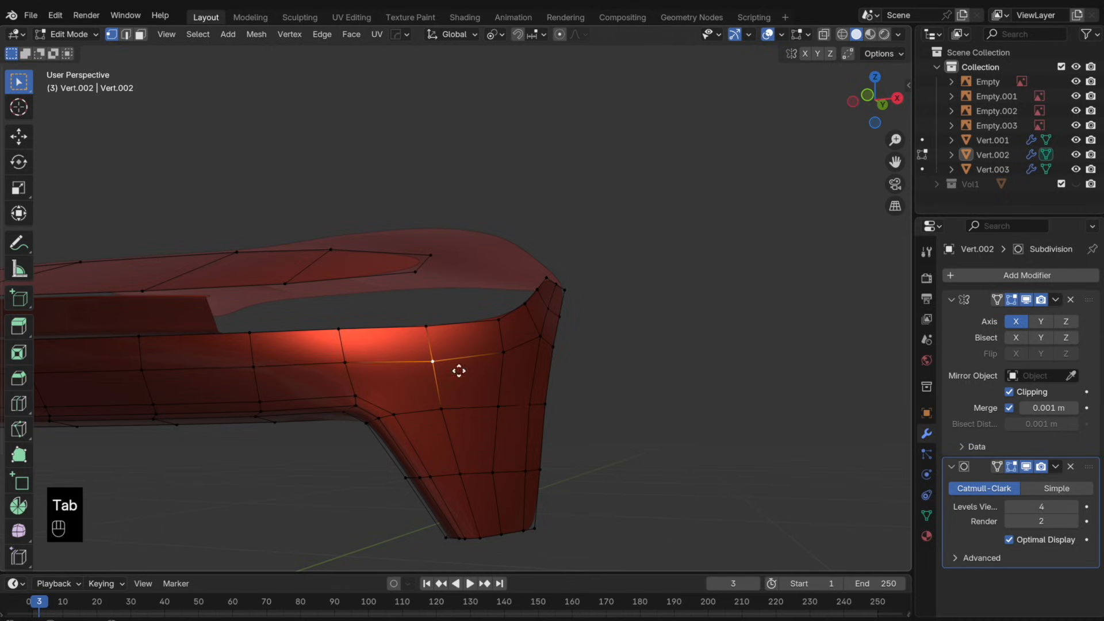
pyautogui.press('g')
pyautogui.press('g')
pyautogui.click(460, 369)
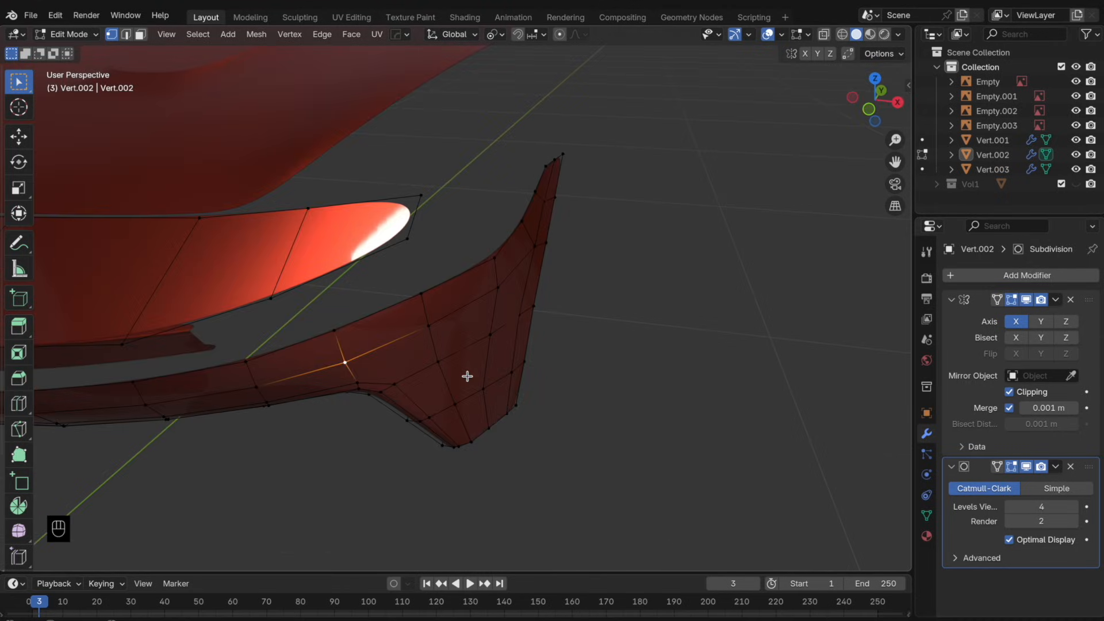
# - Move the second-row vertex above the leg's bend along Y and select its neighbour toward the corner
pyautogui.press('g')
pyautogui.press('y')
pyautogui.click(468, 374)
pyautogui.click(437, 340)
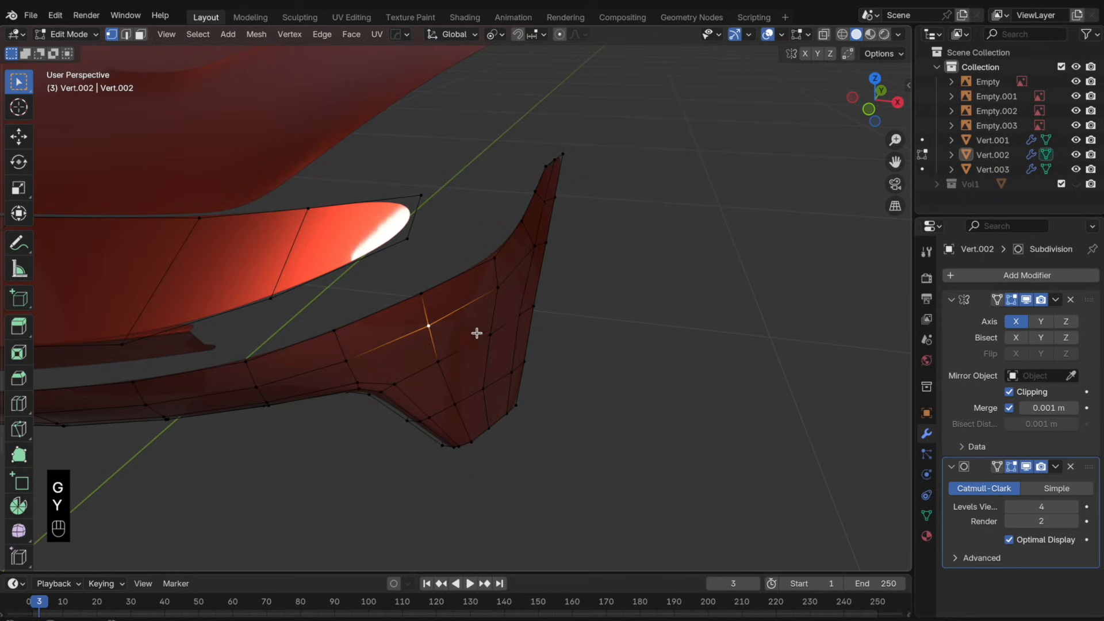
pyautogui.moveTo(477, 332); pyautogui.dragTo(470, 257, button='middle')
# - Check the smoothed bumper and its alignment with the blueprint in the right side view
pyautogui.press('Tab')
pyautogui.moveTo(473, 345); pyautogui.dragTo(504, 329, button='middle')
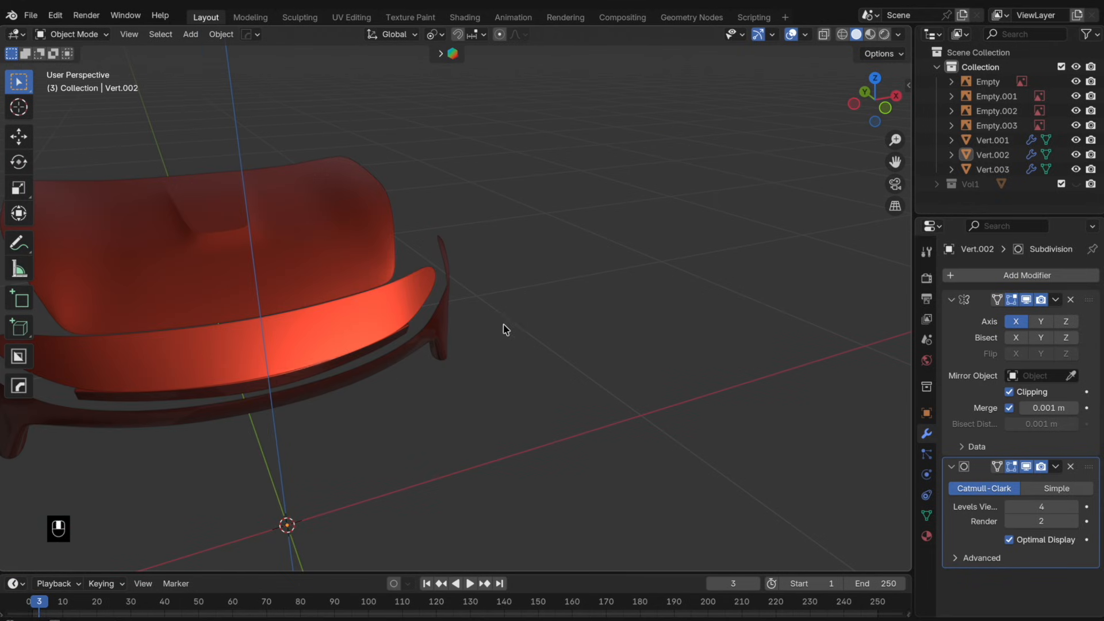
pyautogui.click(852, 111)
pyautogui.click(898, 101)
pyautogui.click(899, 101)
pyautogui.keyDown('shift'); pyautogui.moveTo(490, 302); pyautogui.dragTo(484, 331, button='middle'); pyautogui.keyUp('shift')
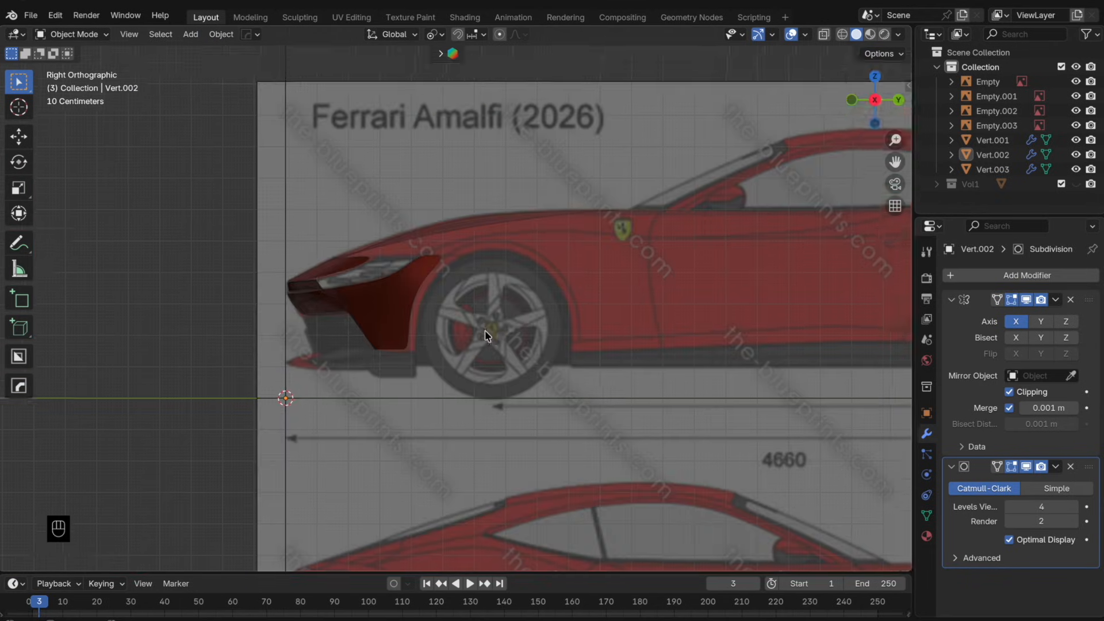
pyautogui.scroll(4, 486, 331)
pyautogui.keyDown('shift'); pyautogui.moveTo(559, 298); pyautogui.dragTo(454, 375, button='middle'); pyautogui.keyUp('shift')
pyautogui.moveTo(606, 240); pyautogui.dragTo(673, 292, button='middle')
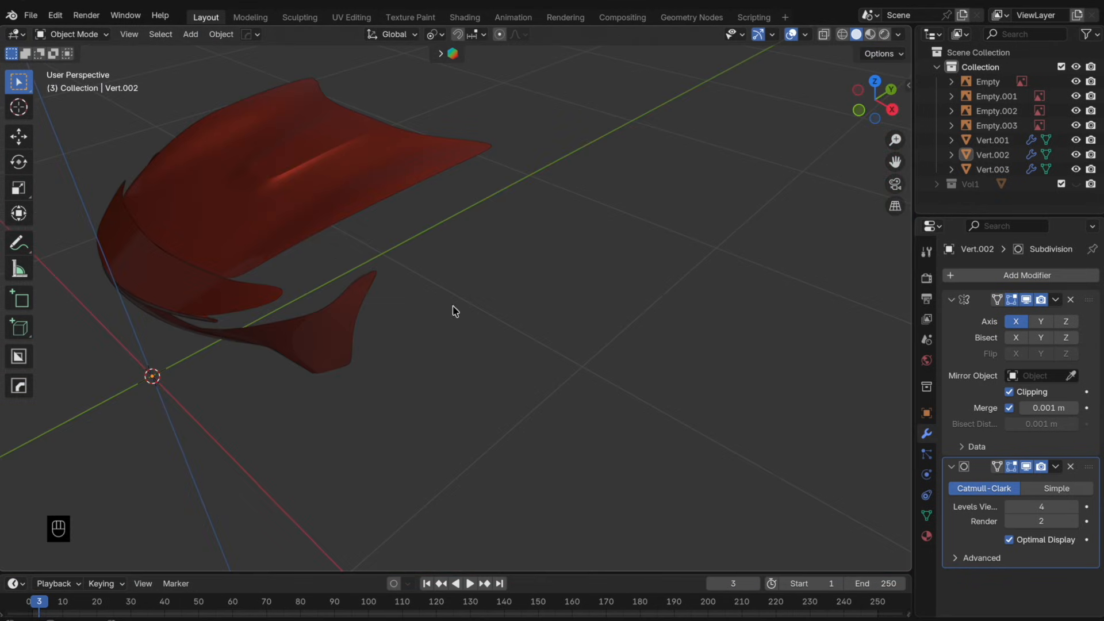
# - Start editing the hood mesh and select the inner block of vertices around and ahead of the central recess, including the next outboard column
pyautogui.click(239, 226)
pyautogui.moveTo(238, 226); pyautogui.dragTo(450, 279, button='middle')
pyautogui.press('Tab')
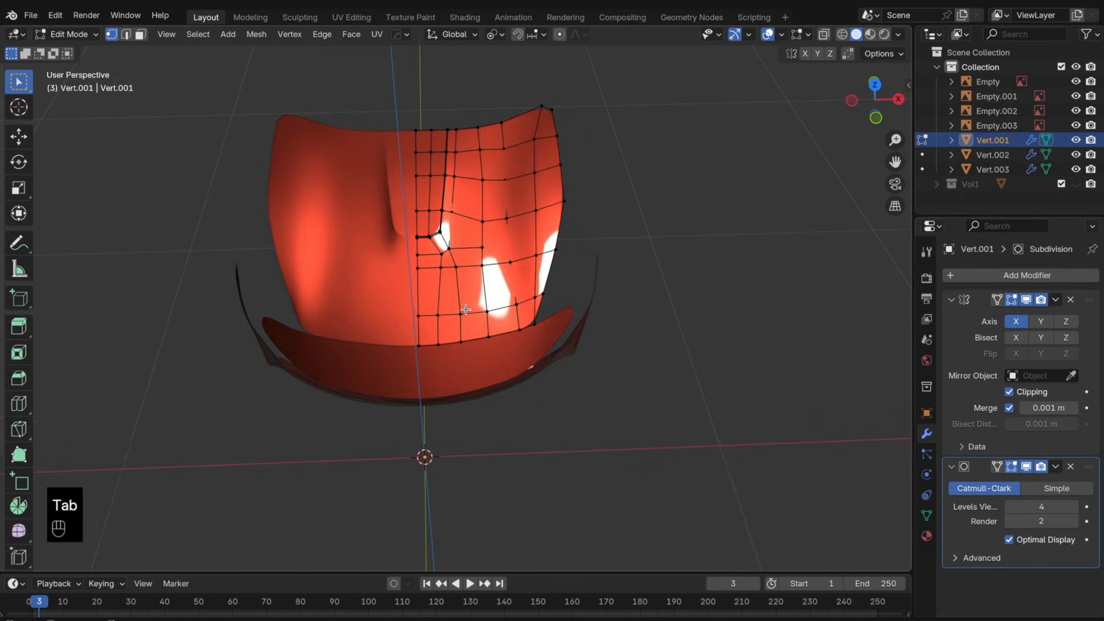
pyautogui.hotkey('alt', 'z')
pyautogui.keyDown('shift'); pyautogui.moveTo(476, 352); pyautogui.dragTo(345, 86); pyautogui.keyUp('shift')
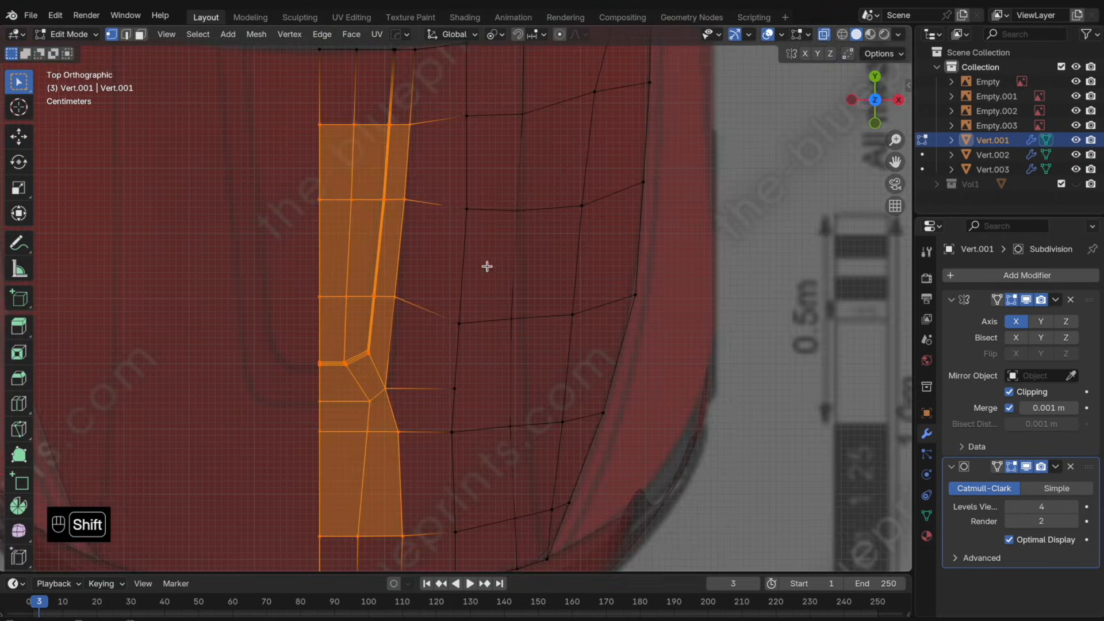
pyautogui.hotkey('alt', 'z')
pyautogui.scroll(-3, 484, 276)
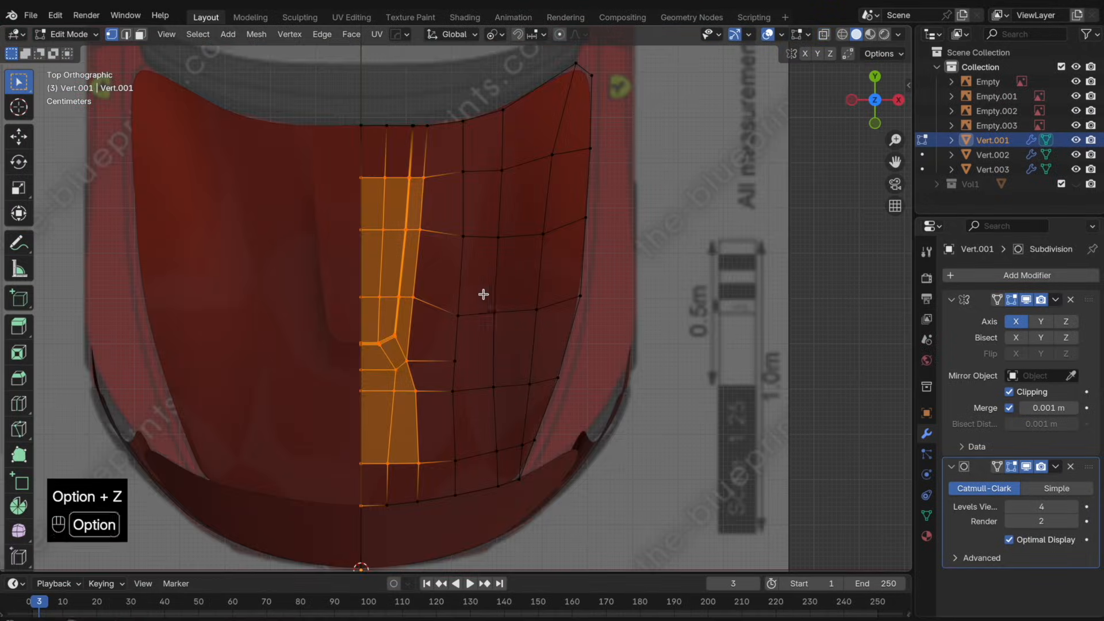
pyautogui.moveTo(483, 294); pyautogui.dragTo(447, 331, button='middle')
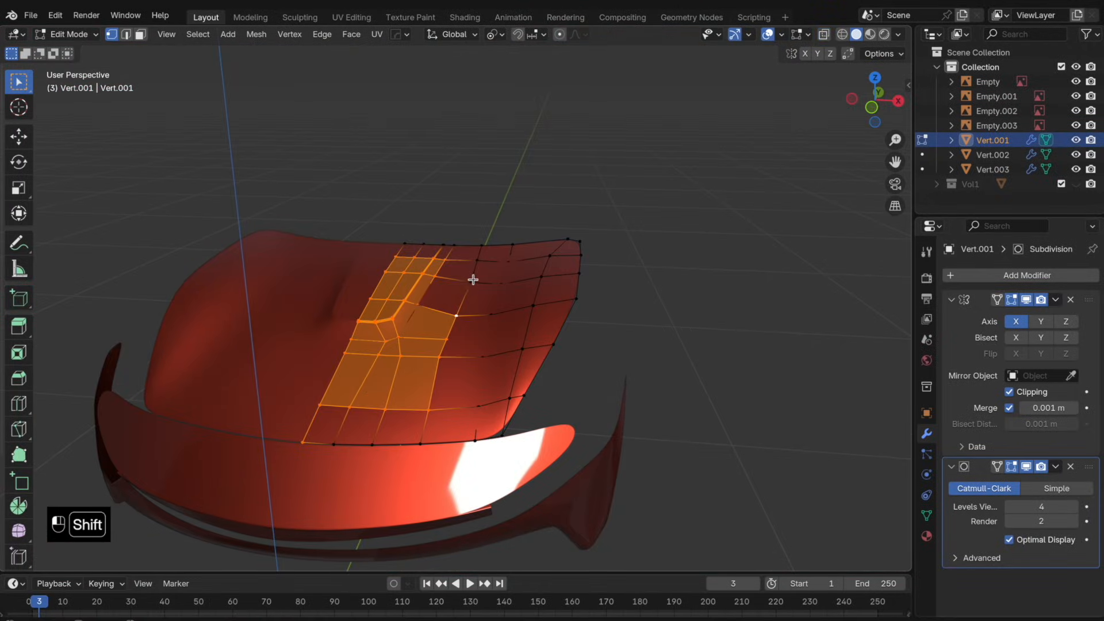
# - Try to move the selected inner hood vertices along Z in the perspective view
pyautogui.press('g')
pyautogui.press('z')
pyautogui.click(593, 371)
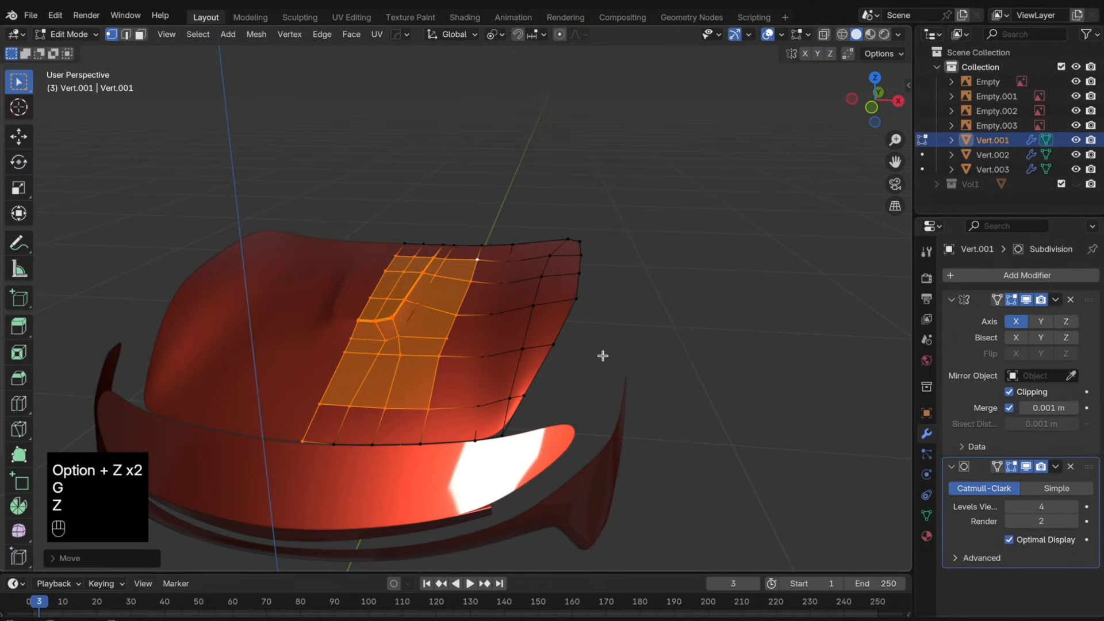
pyautogui.press('super+z')
# - Deselect the front center vertex and raise the remaining inner hood vertices along Z against the right side blueprint
pyautogui.keyDown('shift'); pyautogui.click(203, 369); pyautogui.keyUp('shift')
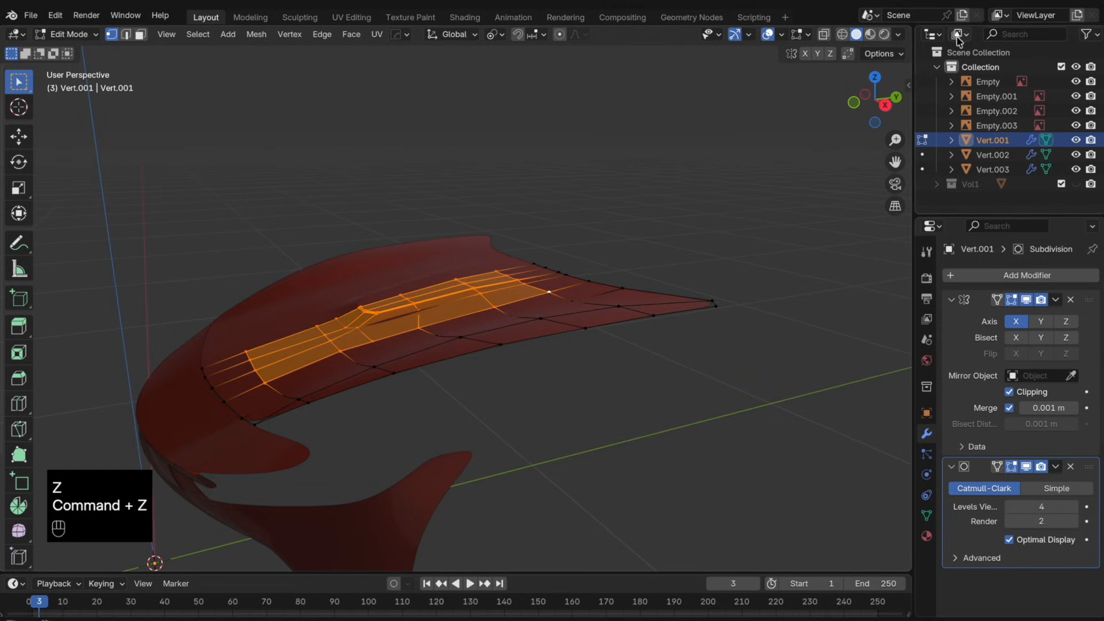
pyautogui.click(898, 97)
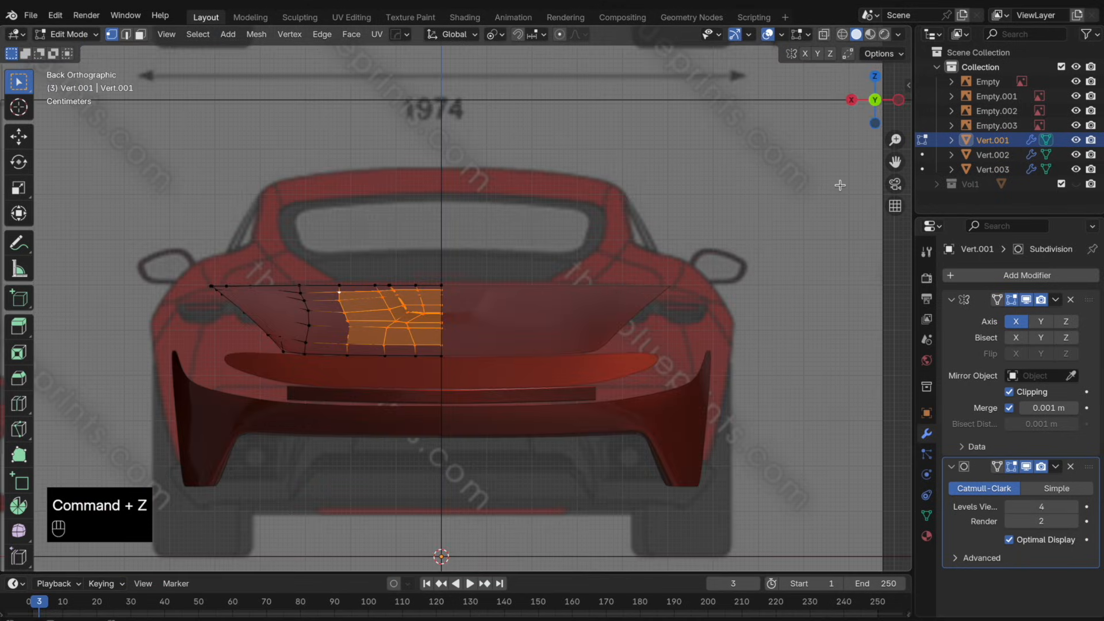
pyautogui.click(852, 99)
pyautogui.press('z')
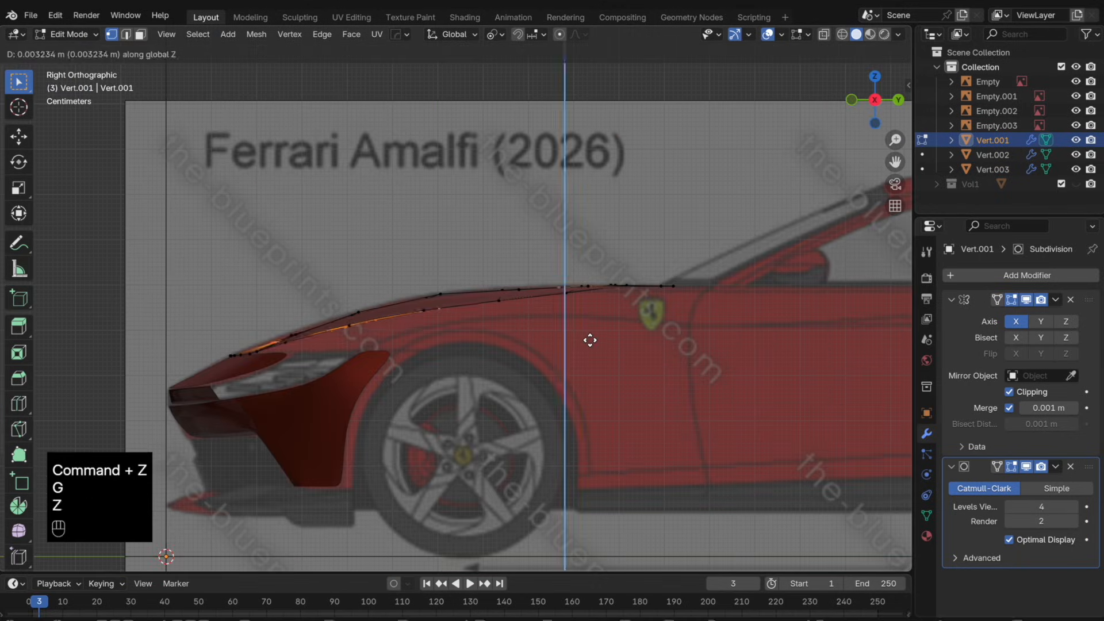
pyautogui.click(592, 334)
# - Select the vertices around the recess's front end and just ahead of it, and raise them along Z in the right side view
pyautogui.moveTo(592, 333); pyautogui.dragTo(455, 333, button='middle')
pyautogui.hotkey('alt', 'z')
pyautogui.moveTo(454, 329); pyautogui.dragTo(371, 284)
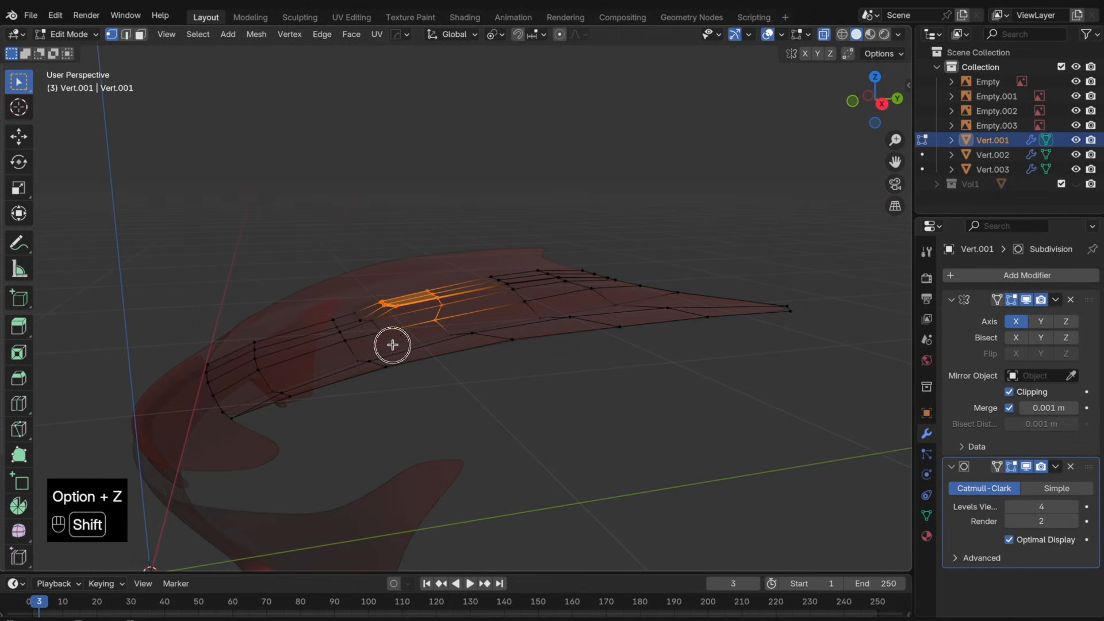
pyautogui.keyDown('shift'); pyautogui.moveTo(392, 345); pyautogui.dragTo(299, 282); pyautogui.keyUp('shift')
pyautogui.click(882, 105)
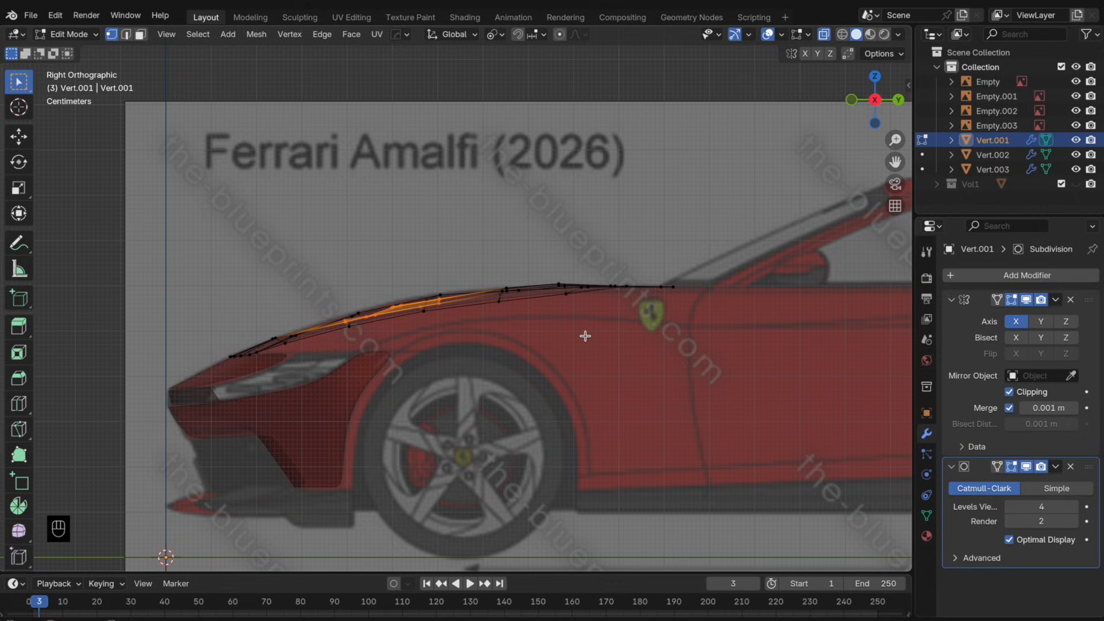
pyautogui.press('g')
pyautogui.press('z')
pyautogui.click(566, 327)
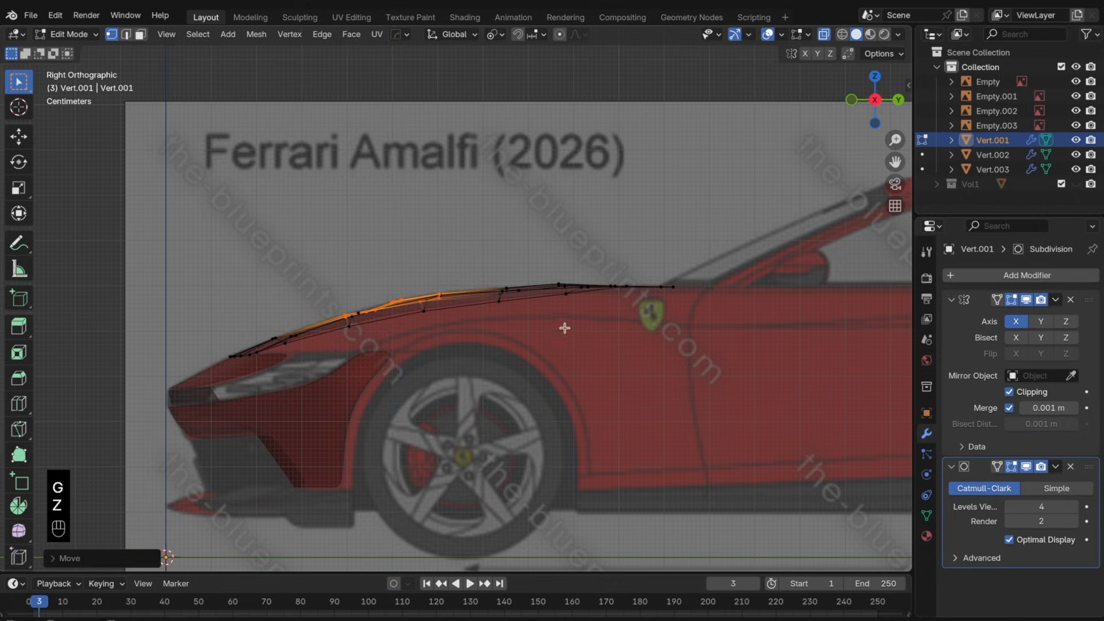
# - Extend the crosswise edge row just ahead of the recess to the hood's outer edge with a loop cut and connect it to the inner vertex
pyautogui.moveTo(564, 328); pyautogui.dragTo(482, 327, button='middle')
pyautogui.press('Tab')
pyautogui.hotkey('alt', 'z')
pyautogui.press('Tab')
pyautogui.click(480, 317)
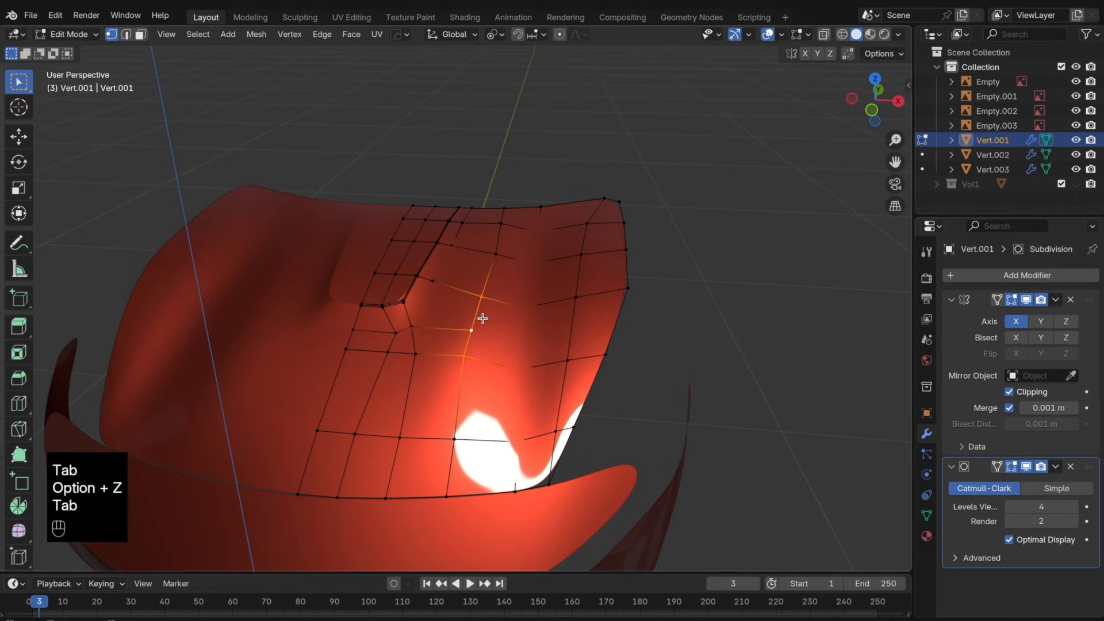
pyautogui.hotkey('alt', 'z')
pyautogui.press('super+r')
pyautogui.click(523, 337)
pyautogui.press('j')
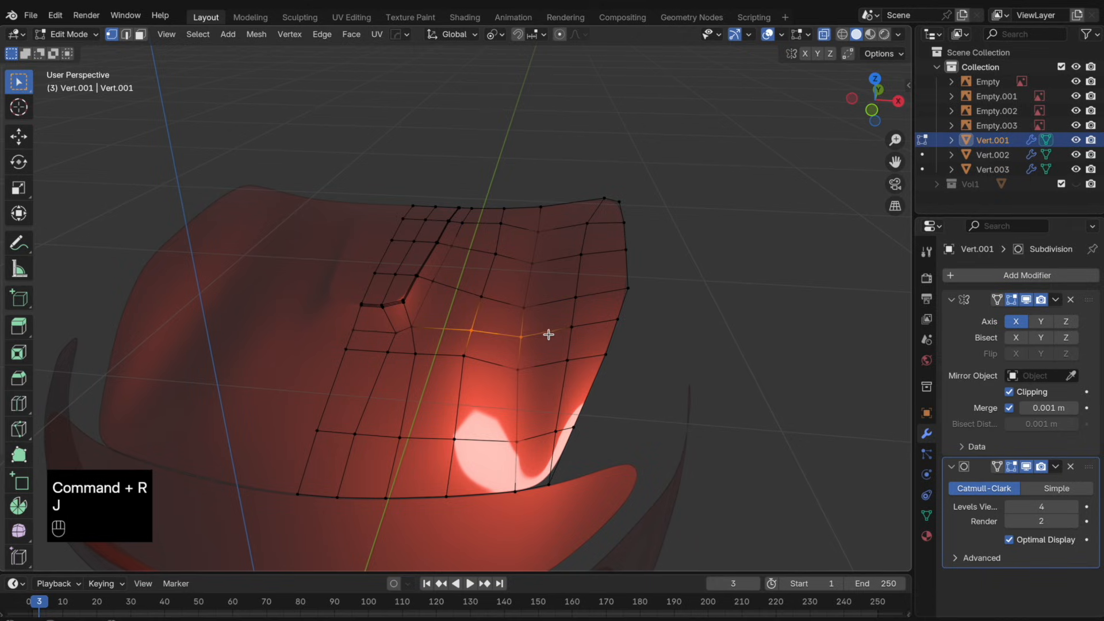
# - Dissolve the lengthwise edge loop through the middle of the hood half, outboard of the recess
pyautogui.hotkey('alt', 'z')
pyautogui.hotkey('alt', 'z')
pyautogui.press('x')
pyautogui.click(482, 324)
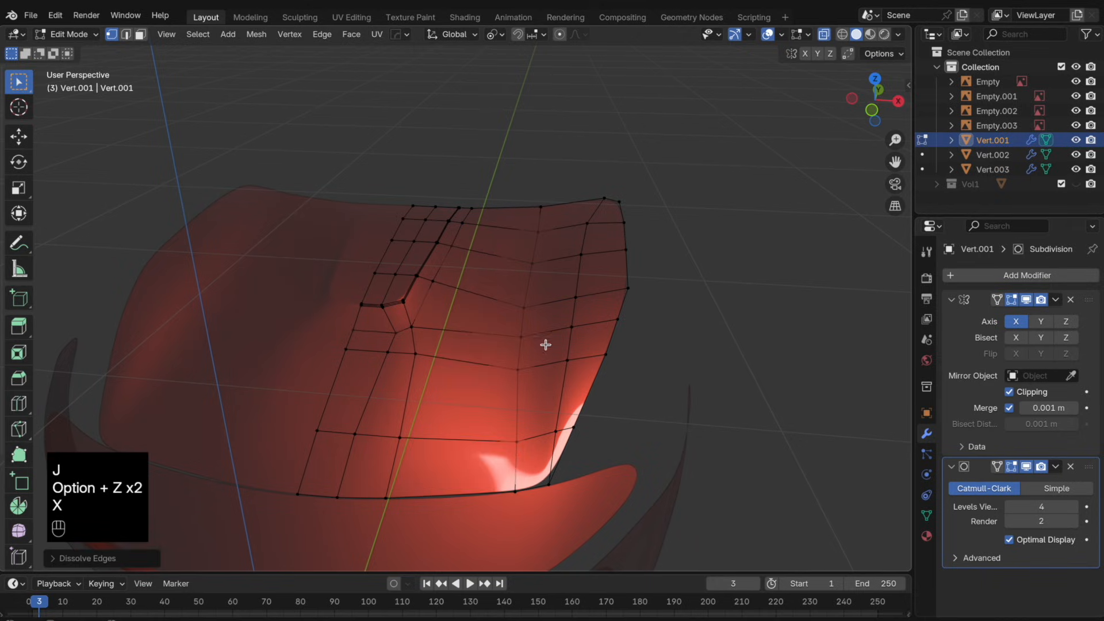
pyautogui.hotkey('alt', 'z')
pyautogui.press('Tab')
pyautogui.scroll(-5, 540, 348)
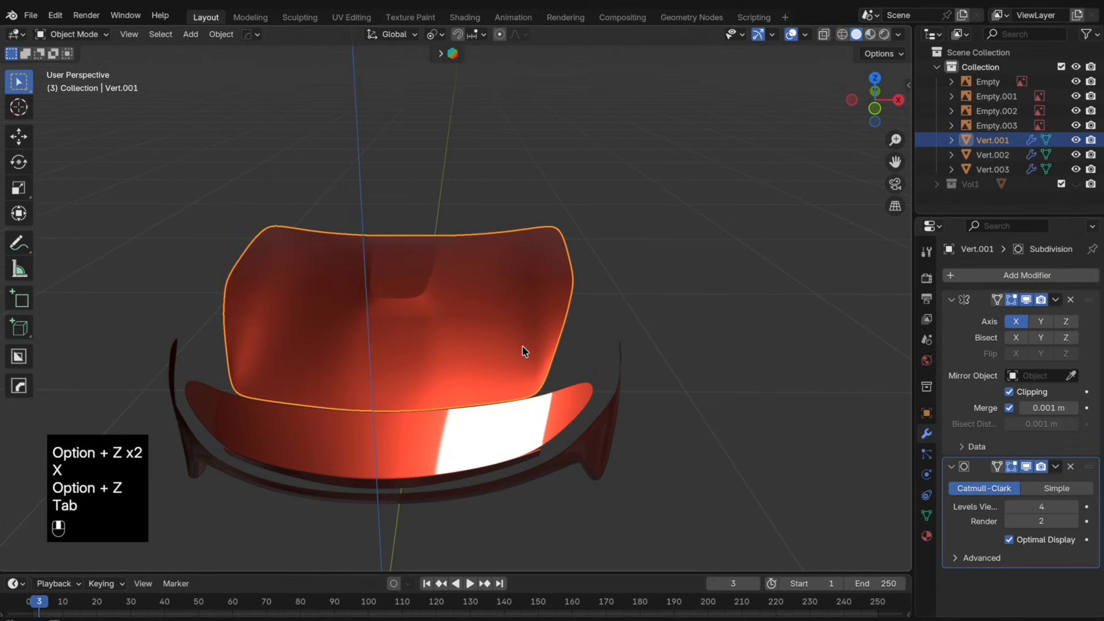
# - Dissolve the lengthwise edge loop between the hood's center line and the recess's side border
pyautogui.press('Tab')
pyautogui.scroll(5, 521, 349)
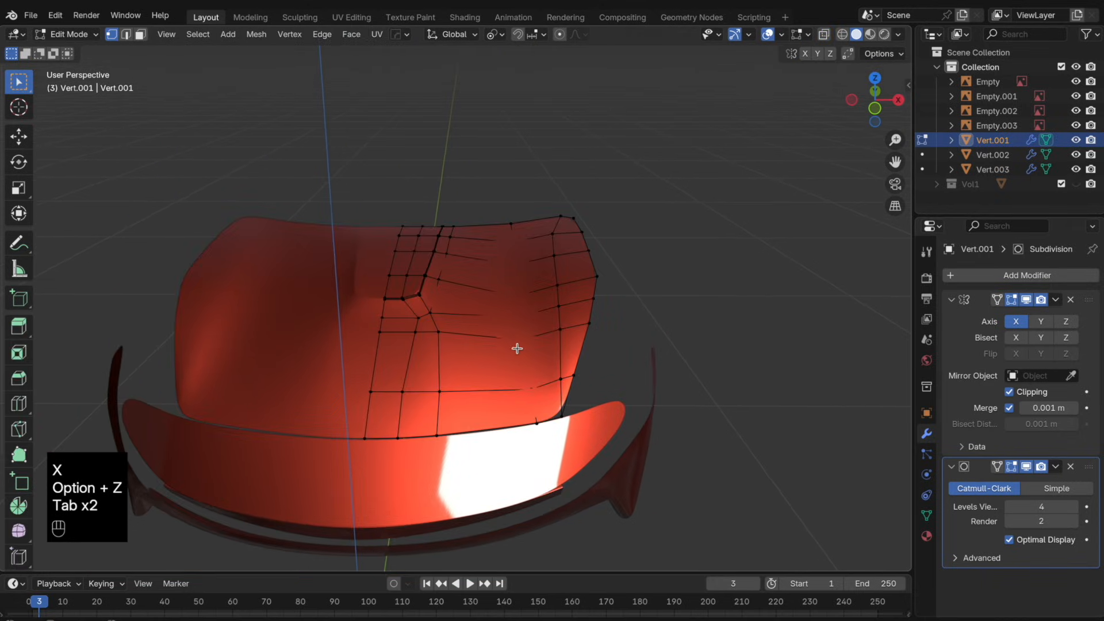
pyautogui.keyDown('alt'); pyautogui.click(403, 387); pyautogui.keyUp('alt')
pyautogui.press('x')
pyautogui.click(412, 388)
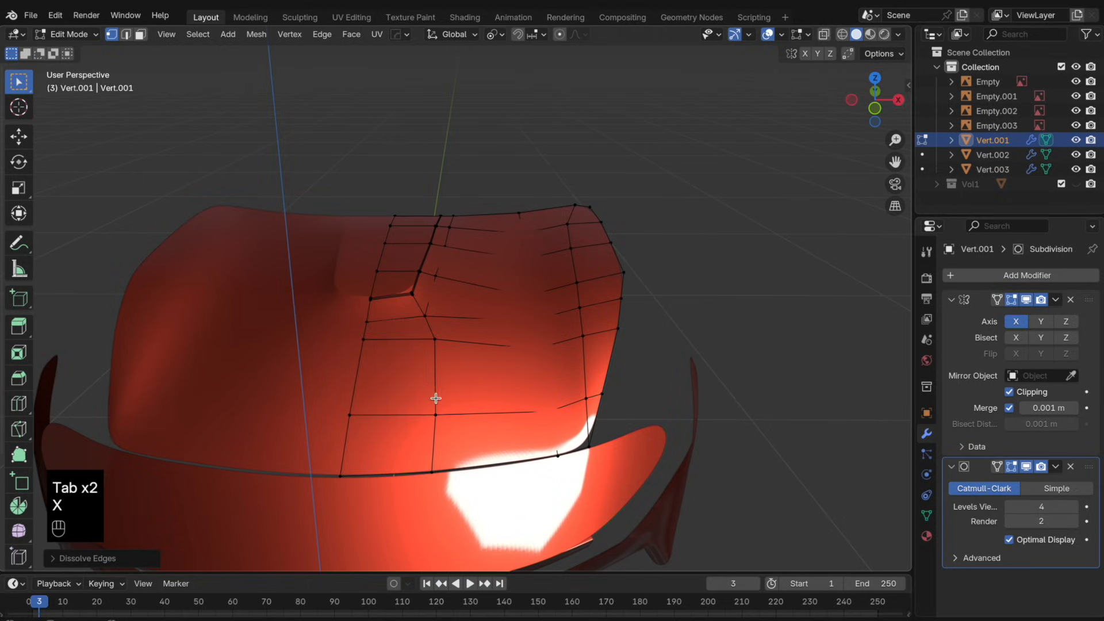
pyautogui.press('Tab')
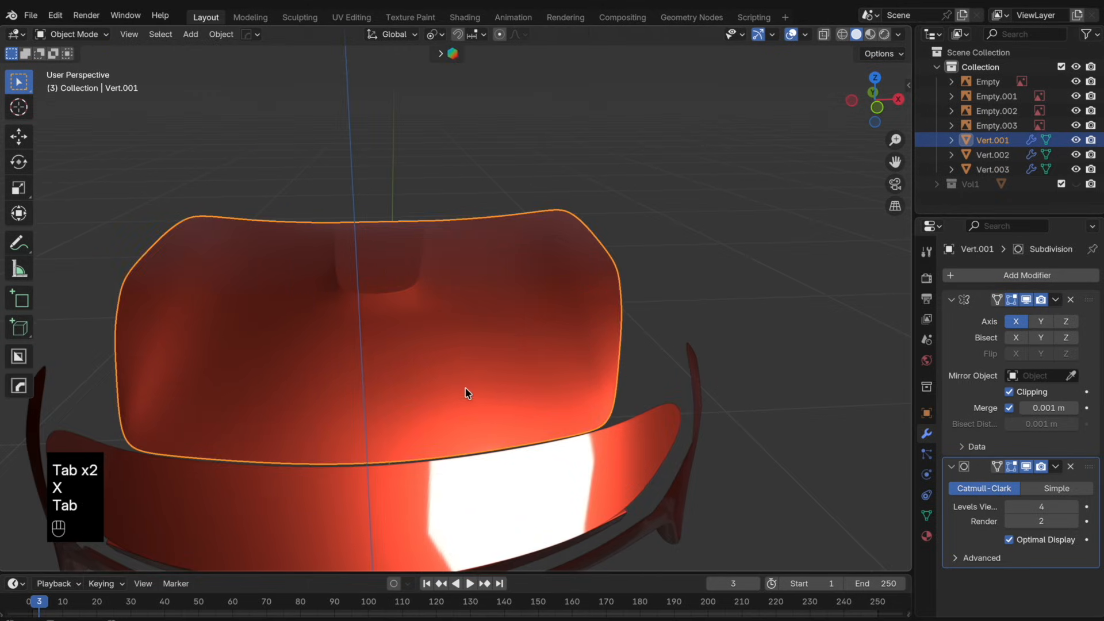
# - Slide the center-line vertex ahead of the recess toward it, and slide the next row's inner edge toward the bumper
pyautogui.press('Tab')
pyautogui.scroll(2, 438, 378)
pyautogui.press('g')
pyautogui.press('g')
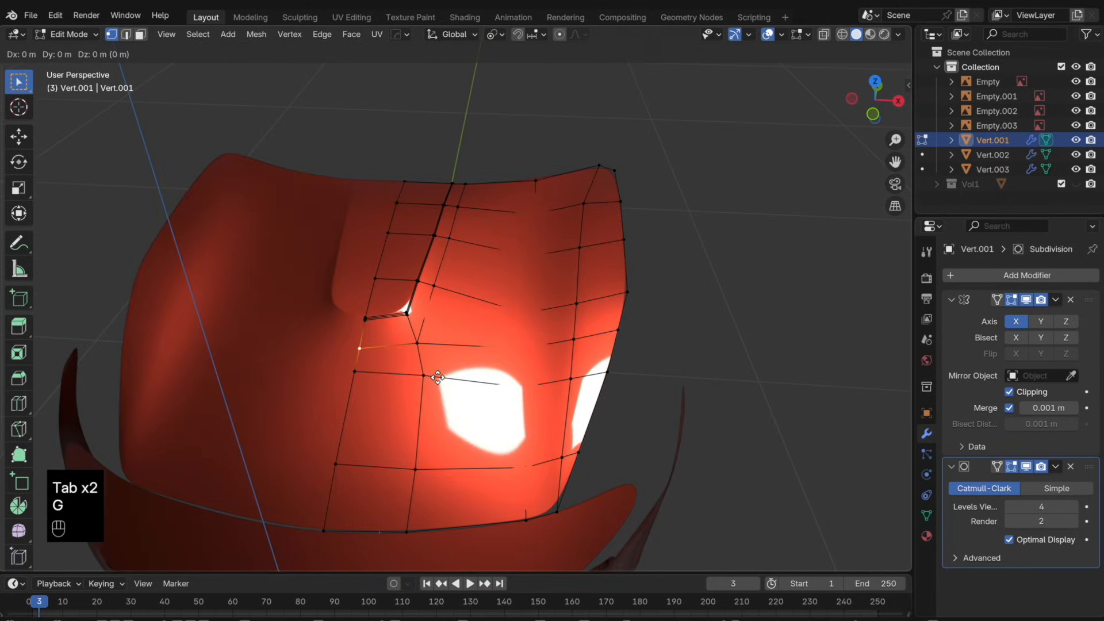
pyautogui.click(439, 372)
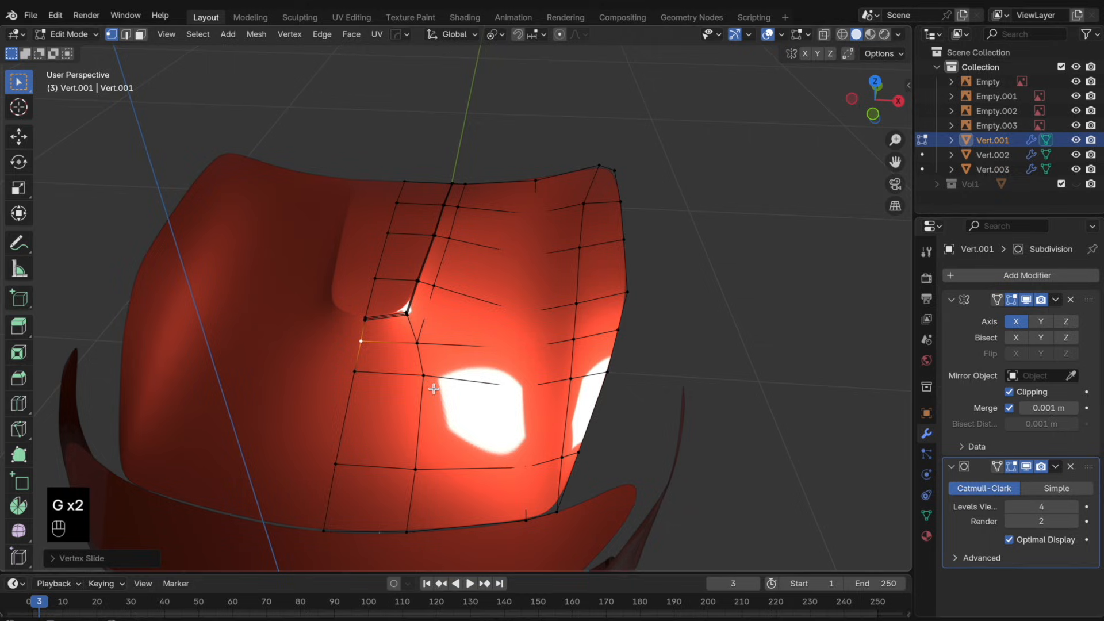
pyautogui.press('g')
pyautogui.press('g')
pyautogui.click(461, 398)
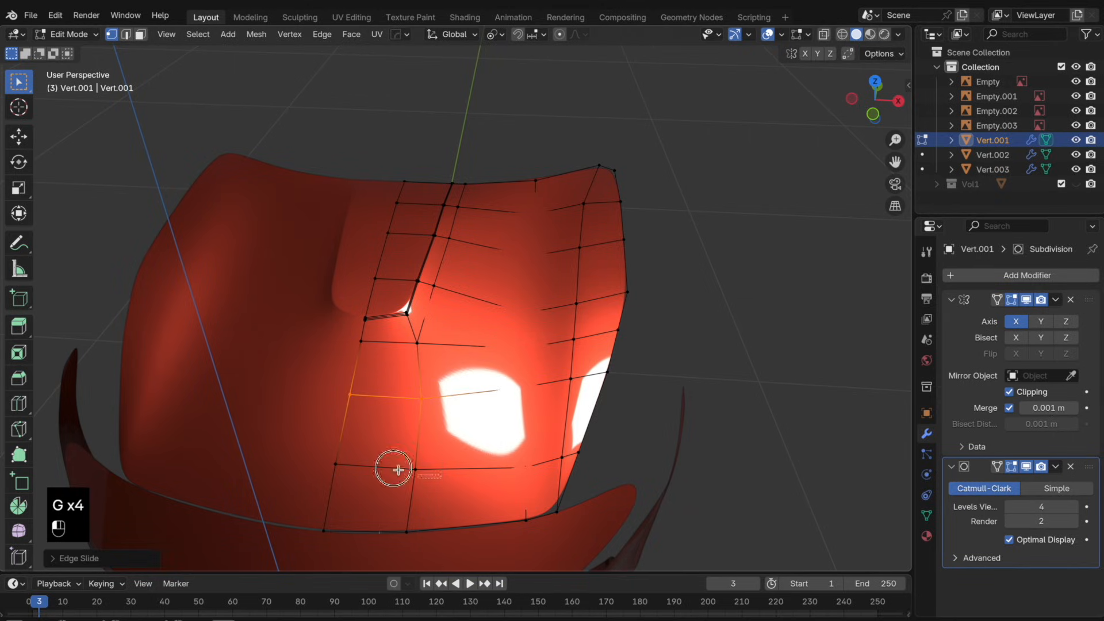
# - Slide the center-line vertex in the row behind the hood's front edge along its edge and inspect the smoothed hood
pyautogui.moveTo(398, 470); pyautogui.dragTo(333, 450)
pyautogui.press('g')
pyautogui.press('g')
pyautogui.click(332, 460)
pyautogui.press('Tab')
pyautogui.moveTo(543, 396); pyautogui.dragTo(501, 361, button='middle')
pyautogui.scroll(-4, 522, 354)
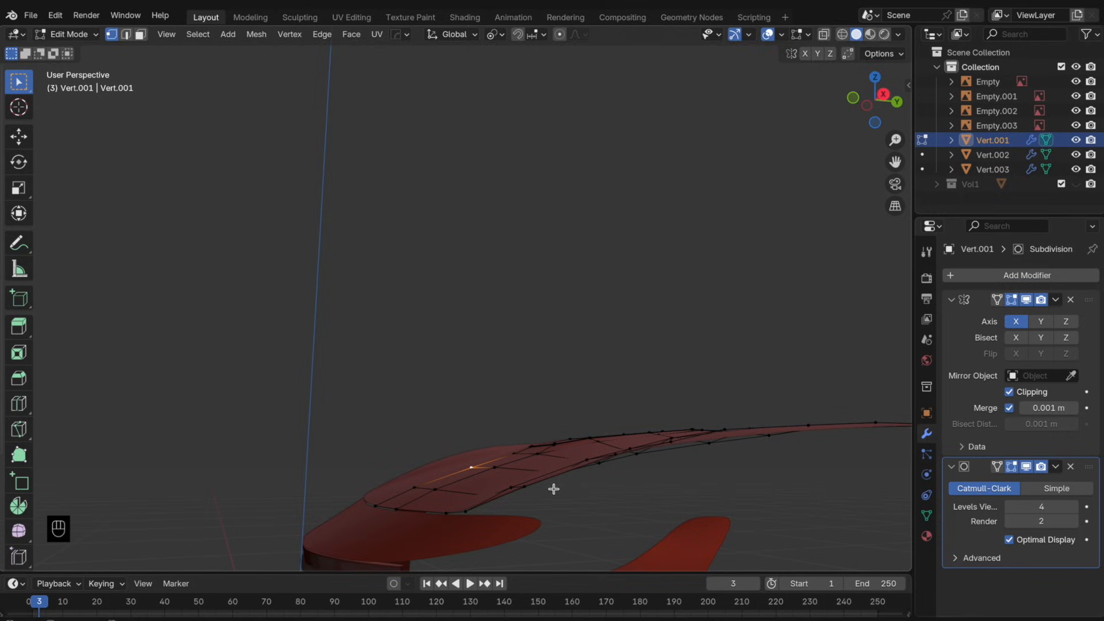
# - Nudge two center-line vertices ahead of the recess along Z, the one nearest the recess by about 0.0016 m
pyautogui.press('g')
pyautogui.press('z')
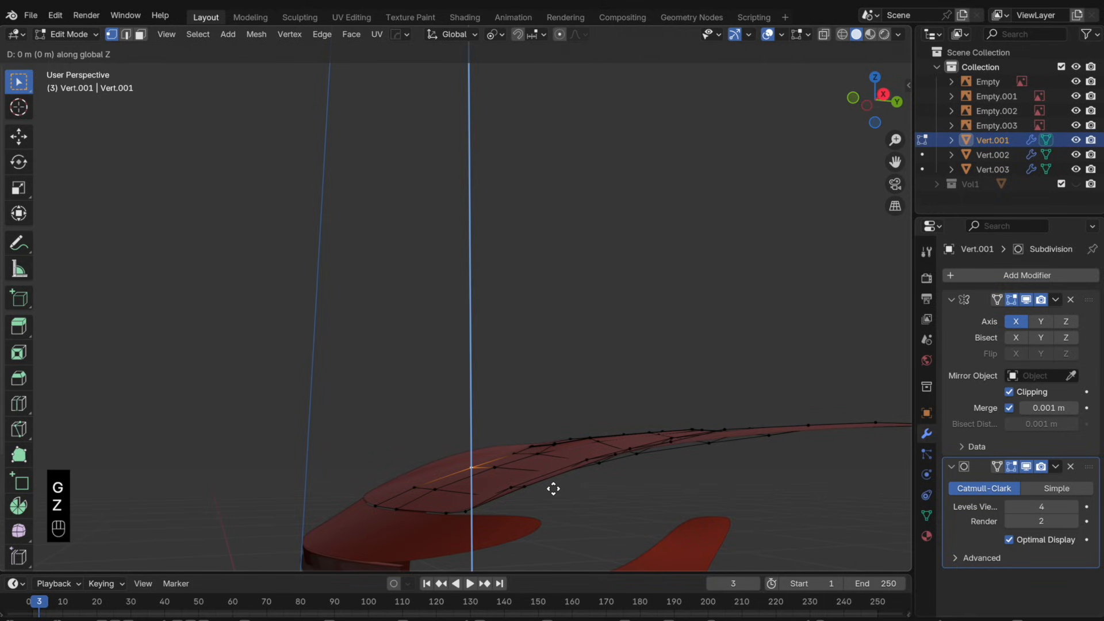
pyautogui.click(553, 487)
pyautogui.moveTo(513, 446); pyautogui.dragTo(521, 478, button='middle')
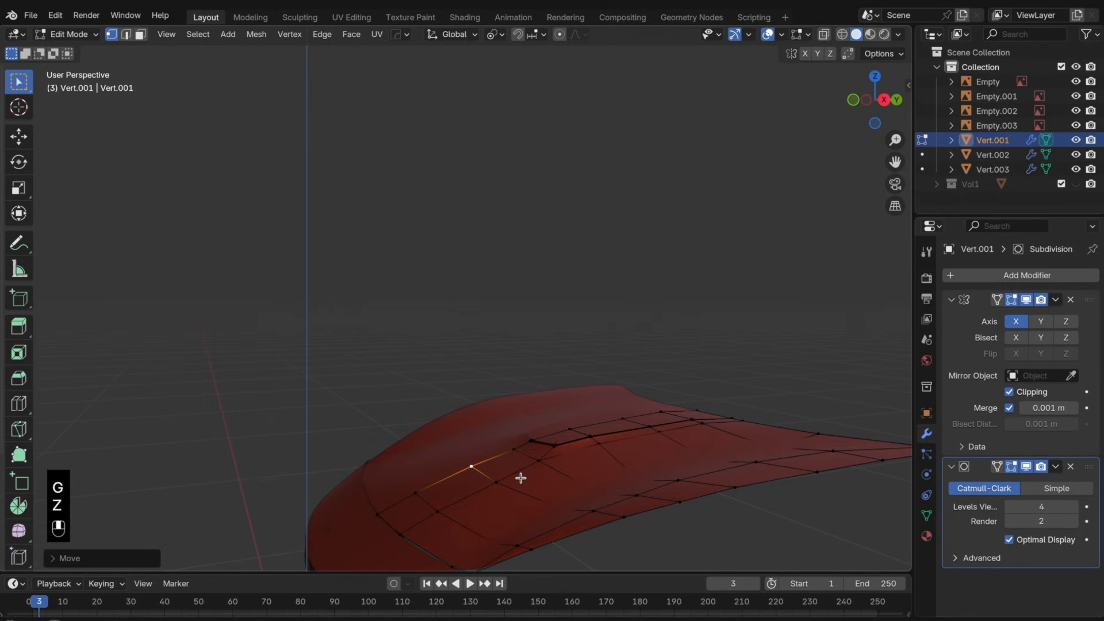
pyautogui.press('g')
pyautogui.press('z')
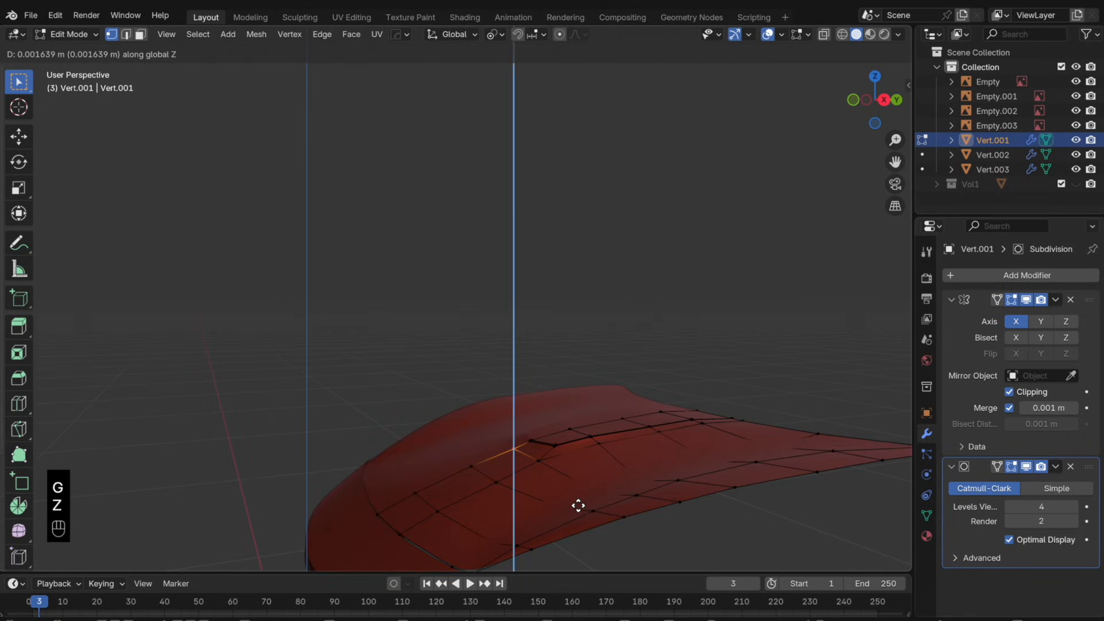
pyautogui.click(574, 505)
pyautogui.moveTo(421, 499); pyautogui.dragTo(456, 341, button='middle')
pyautogui.press('Tab')
pyautogui.scroll(-2, 457, 342)
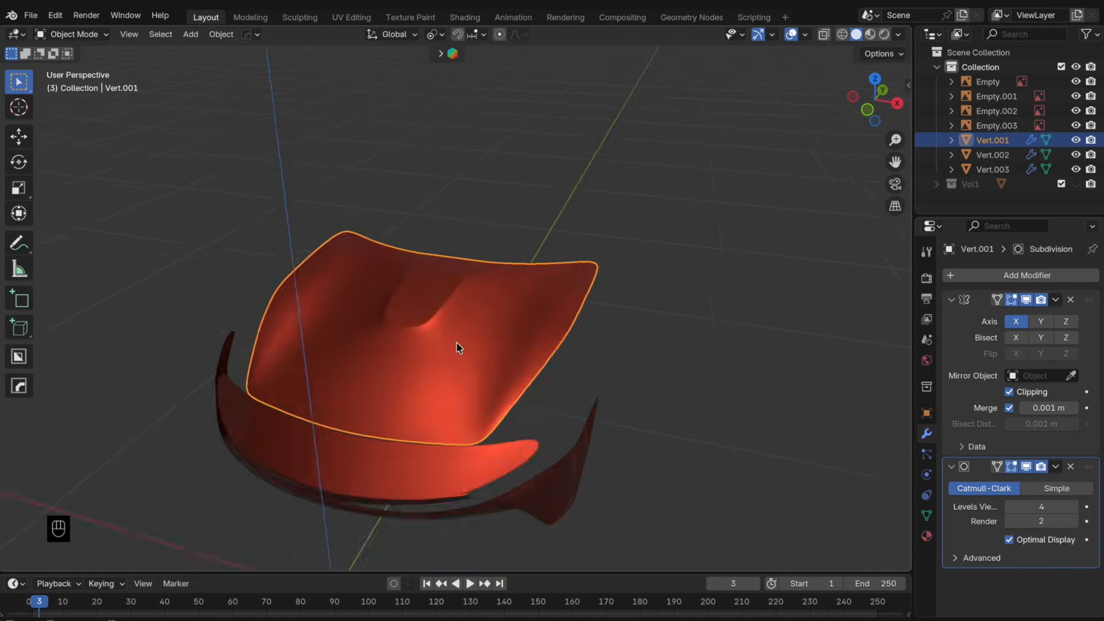
# - Try to dissolve one of the tight edge loops bordering the hood's recess
pyautogui.scroll(4, 432, 337)
pyautogui.press('Tab')
pyautogui.keyDown('alt'); pyautogui.click(406, 341); pyautogui.keyUp('alt')
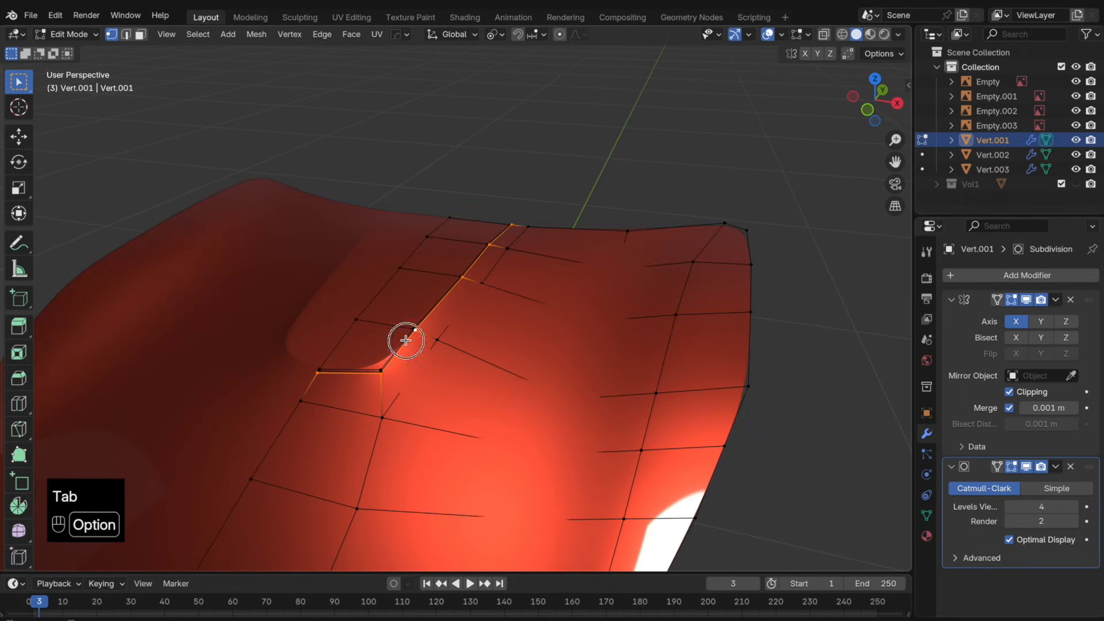
pyautogui.press('x')
pyautogui.click(409, 362)
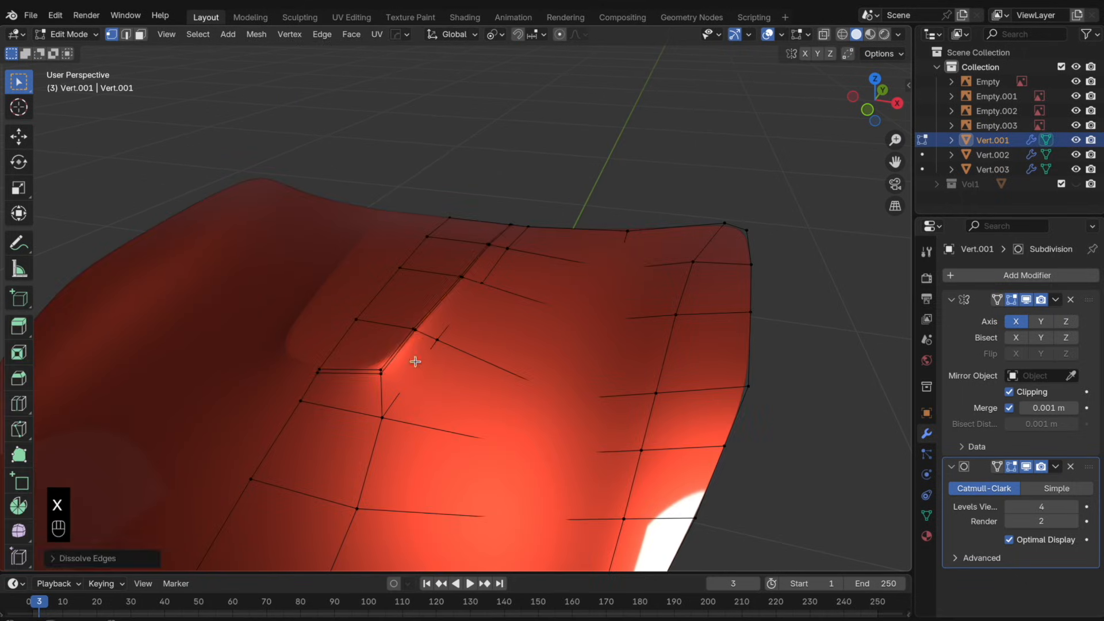
pyautogui.press('Tab')
pyautogui.press('super+z')
pyautogui.press('super+z')
# - Dissolve the neighboring tight edge loop along the recess border and inspect the smoothed hood
pyautogui.press('x')
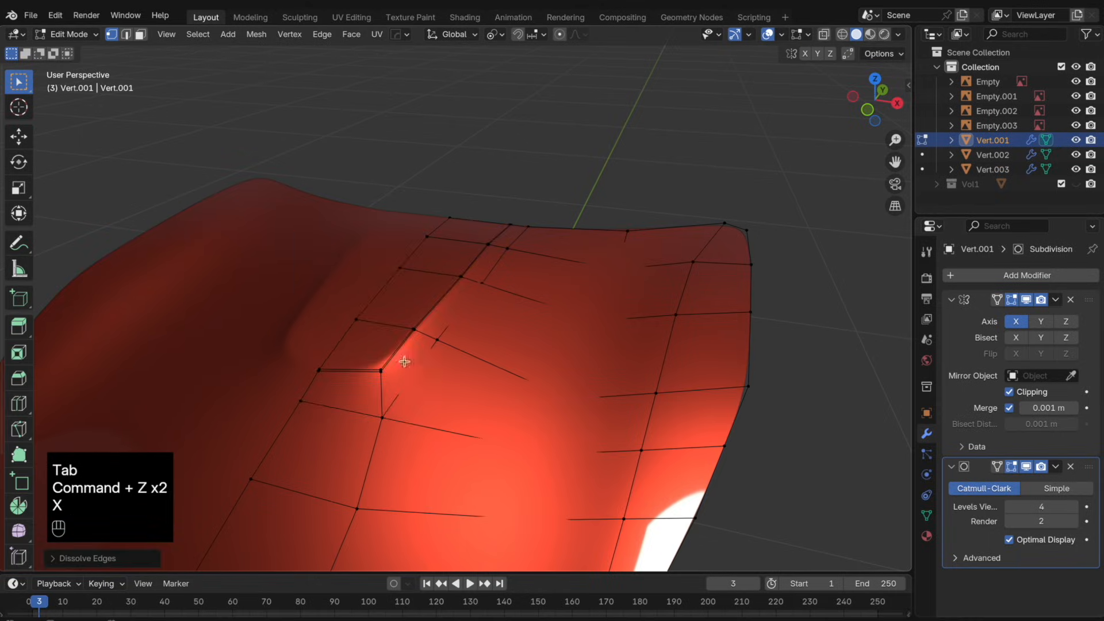
pyautogui.click(464, 362)
pyautogui.press('Tab')
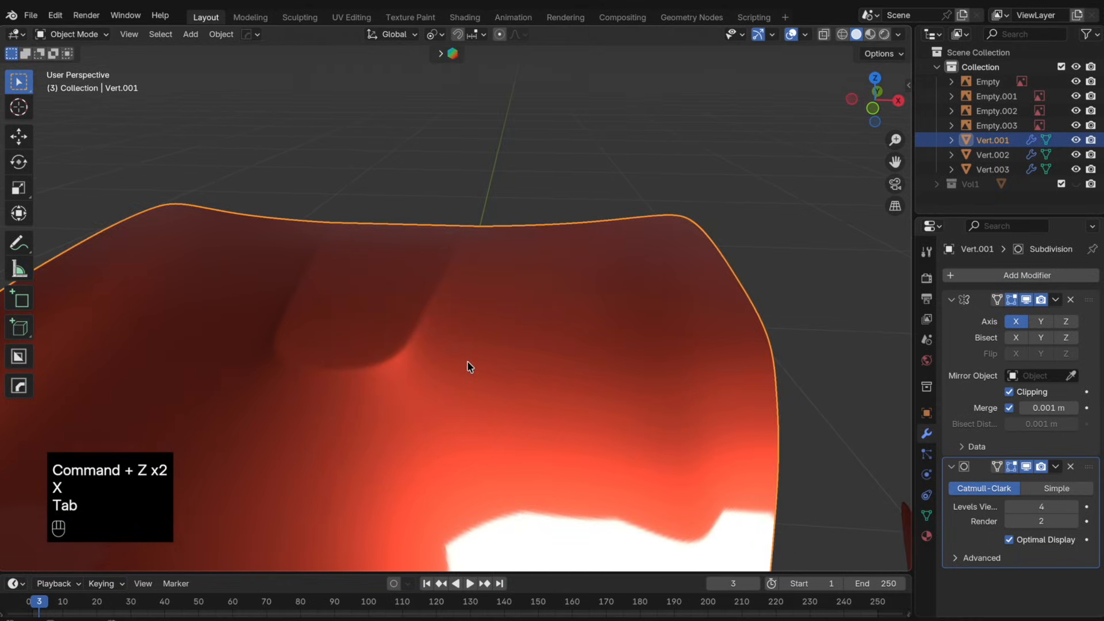
pyautogui.scroll(-6, 468, 367)
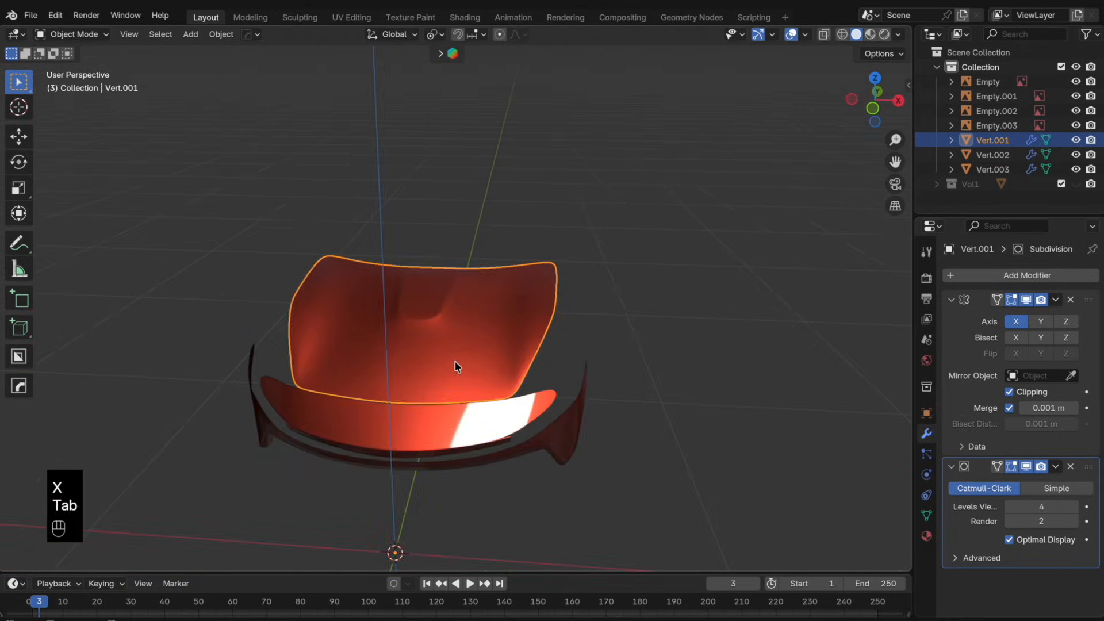
pyautogui.moveTo(456, 364); pyautogui.dragTo(534, 357, button='middle')
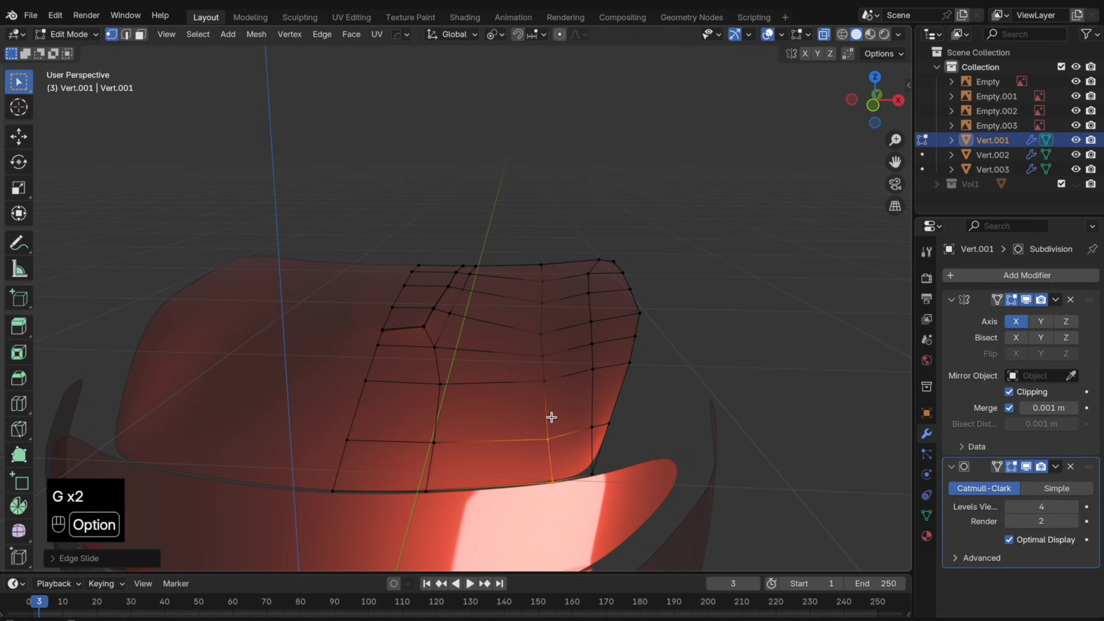
# - Select the lengthwise edge loop midway between the recess and the hood's outer edge and smooth it with LoopTools Relax
pyautogui.keyDown('alt'); pyautogui.click(551, 416); pyautogui.keyUp('alt')
pyautogui.rightClick(685, 325)
pyautogui.moveTo(693, 257)
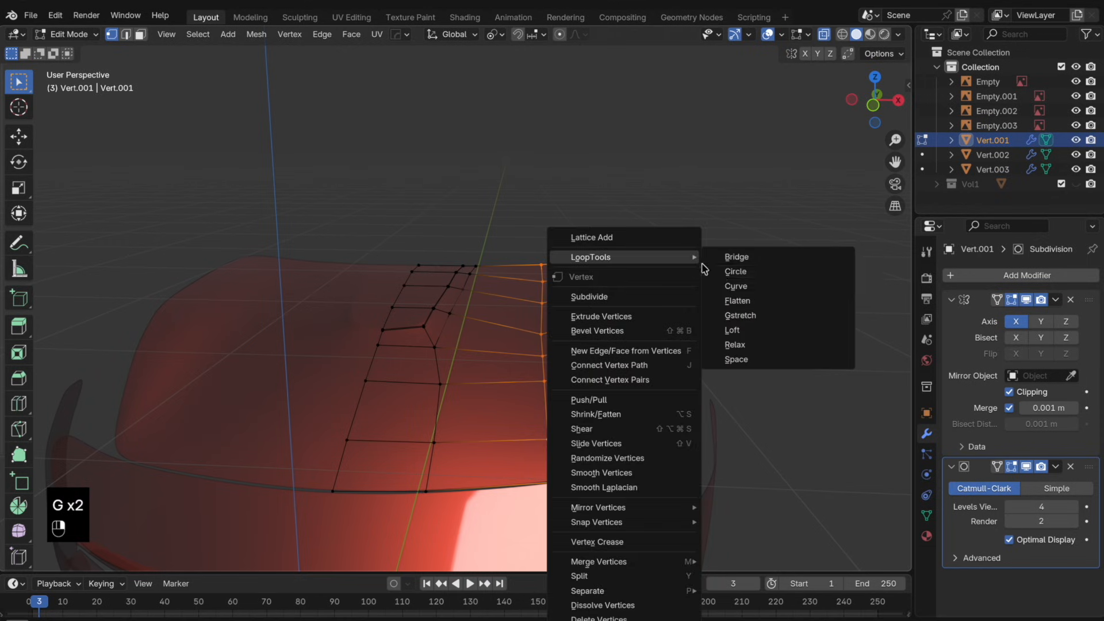
pyautogui.click(769, 343)
pyautogui.moveTo(682, 316); pyautogui.dragTo(677, 409, button='middle')
# - Relax the second crosswise edge row from the hood's windshield edge with LoopTools in the top view
pyautogui.keyDown('alt'); pyautogui.moveTo(633, 329); pyautogui.dragTo(614, 226, button='middle'); pyautogui.keyUp('alt')
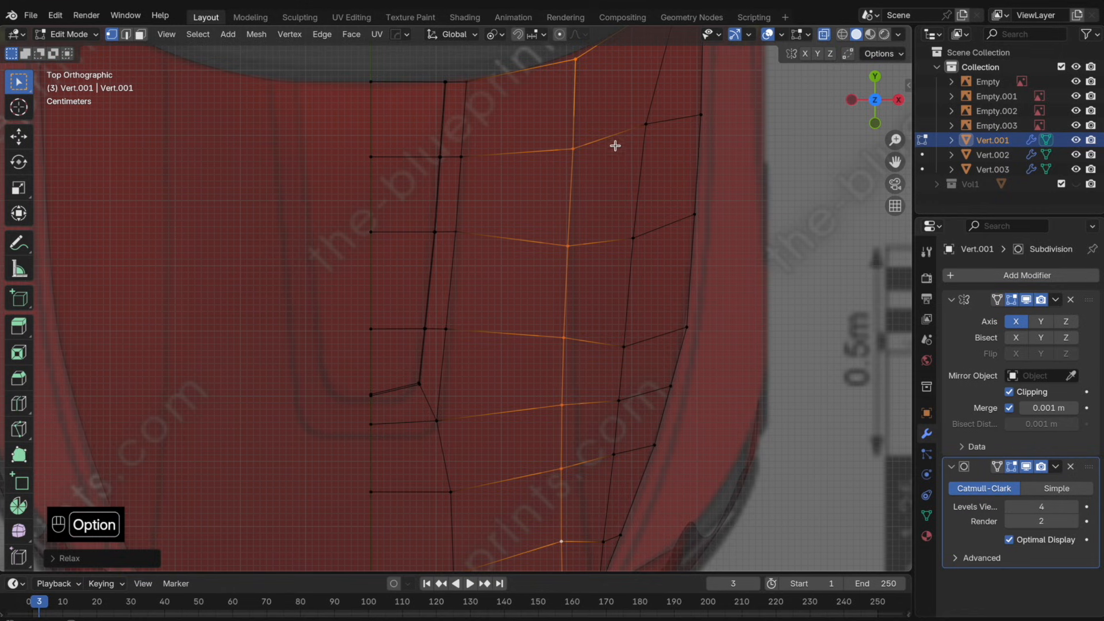
pyautogui.rightClick(626, 152)
pyautogui.moveTo(627, 153)
pyautogui.click(726, 238)
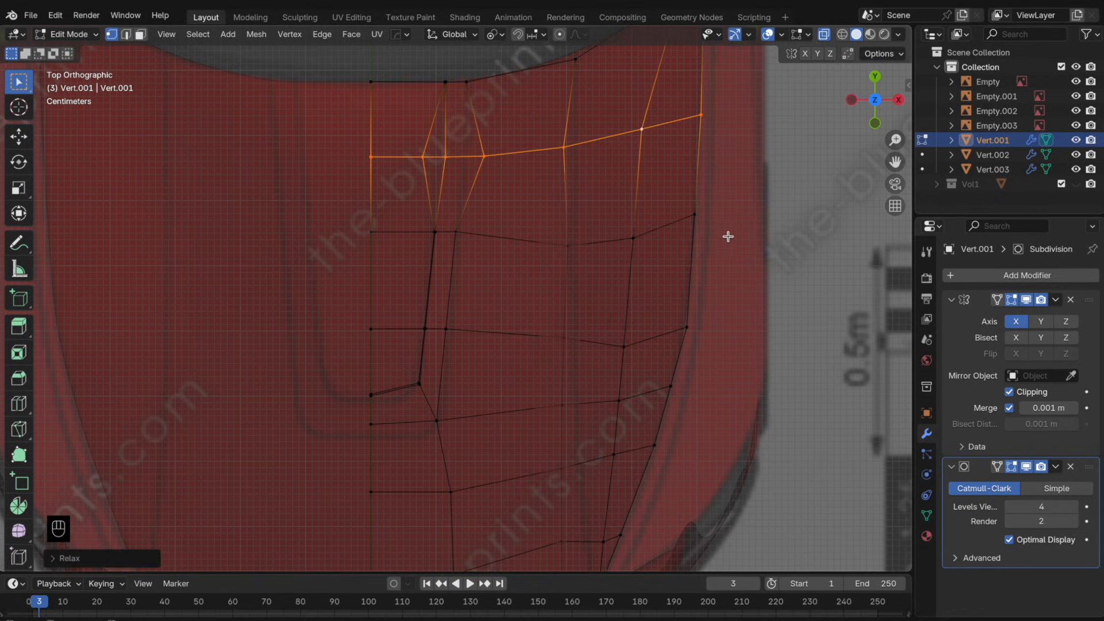
# - Undo the last relax and slide the outer-edge vertex of the second crosswise row toward the windshield
pyautogui.keyDown('shift'); pyautogui.moveTo(728, 237); pyautogui.dragTo(675, 283, button='middle'); pyautogui.keyUp('shift')
pyautogui.press('super+z')
pyautogui.click(649, 162)
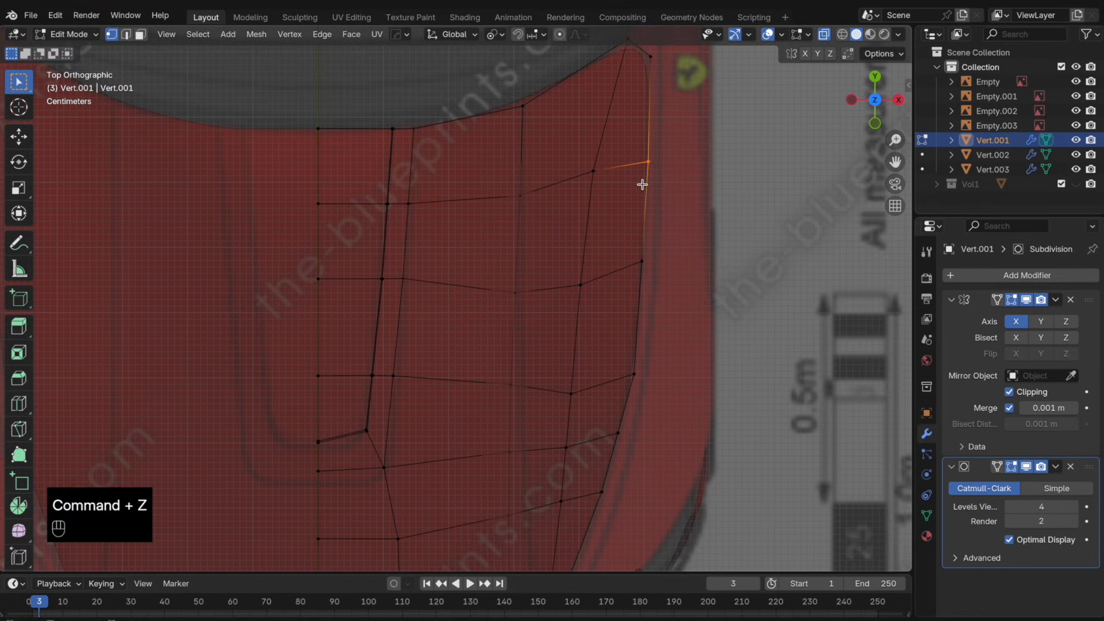
pyautogui.press('g')
pyautogui.press('g')
pyautogui.click(552, 269)
# - Slide the outer vertices of the third and second crosswise rows along their edges toward the windshield
pyautogui.moveTo(527, 251); pyautogui.dragTo(486, 246)
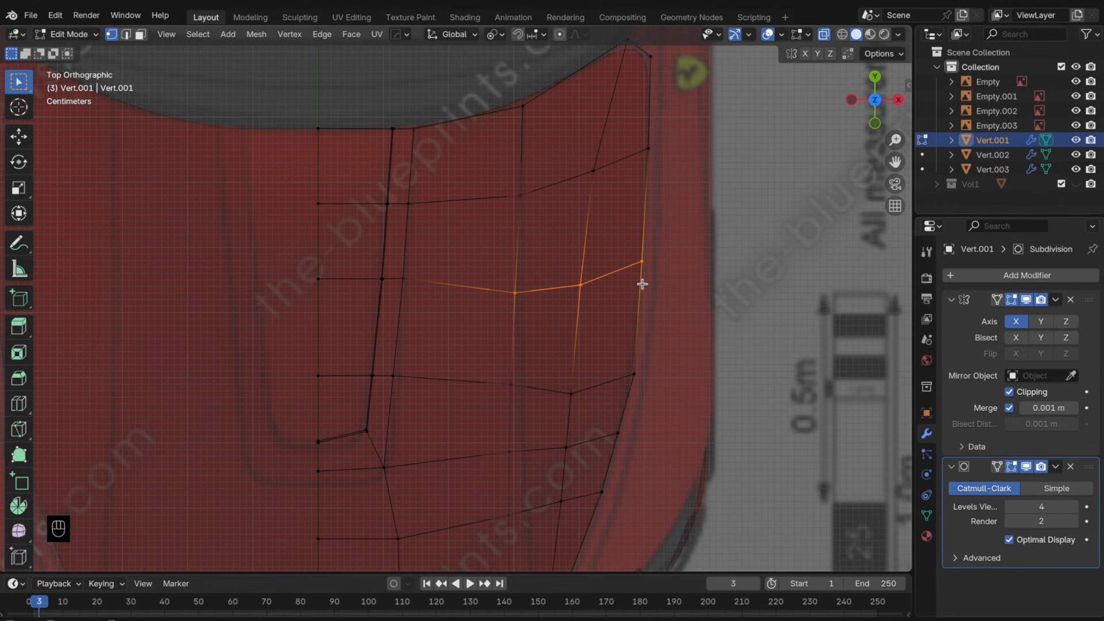
pyautogui.press('g')
pyautogui.press('g')
pyautogui.click(642, 279)
pyautogui.moveTo(682, 177); pyautogui.dragTo(506, 123)
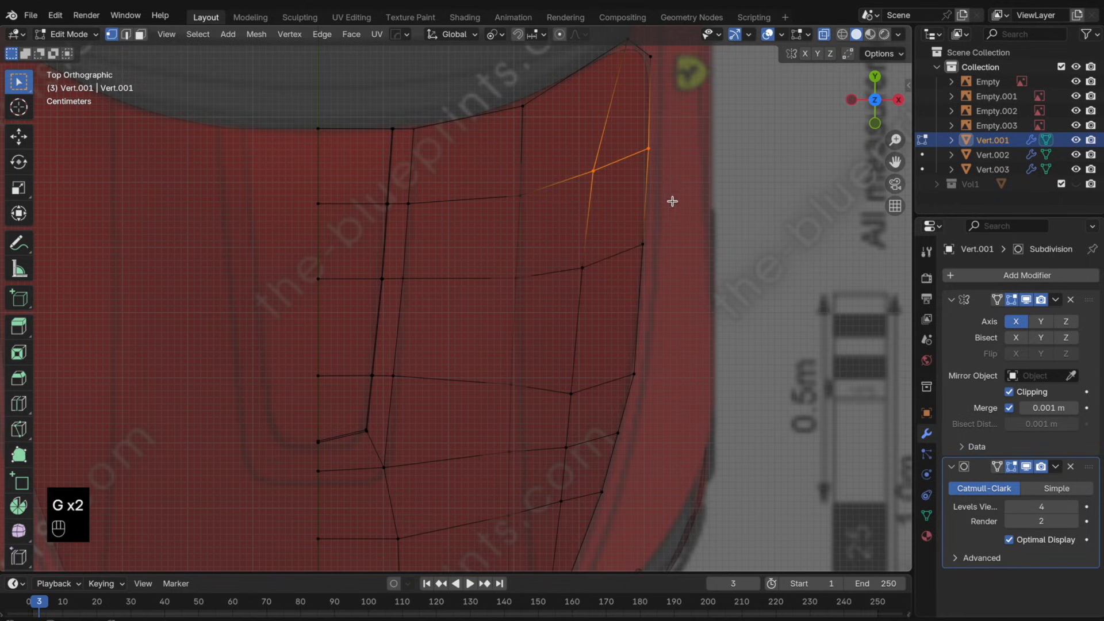
pyautogui.moveTo(672, 201); pyautogui.dragTo(488, 135)
pyautogui.press('g')
pyautogui.press('g')
pyautogui.click(487, 124)
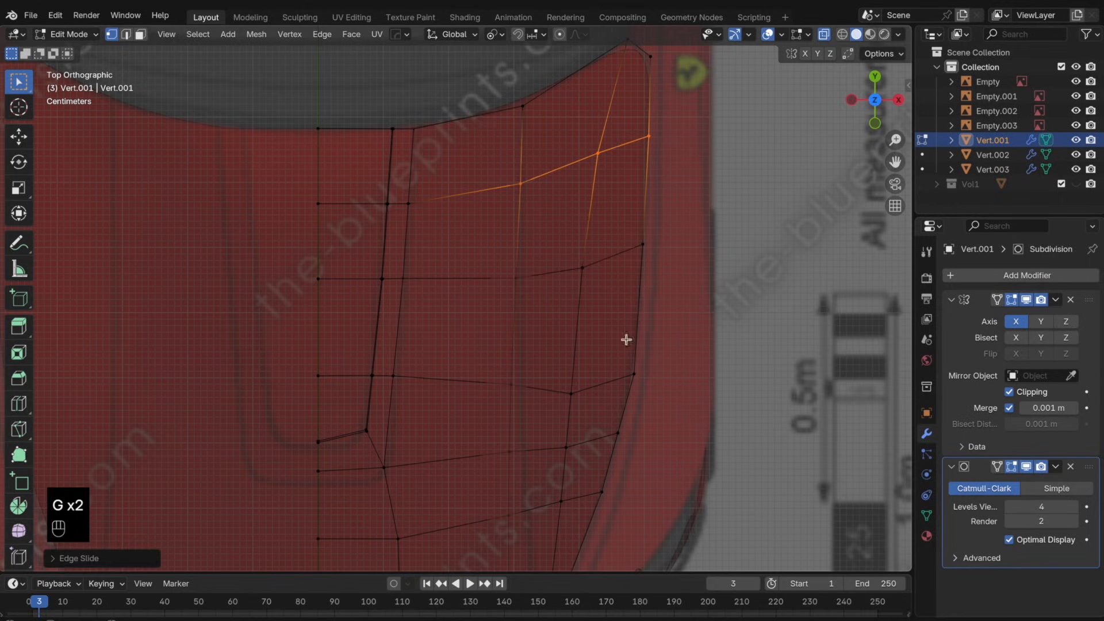
# - Slide the outer three vertices of the fourth crosswise row toward the windshield, easing the middle one back toward the nose to smooth the curve
pyautogui.moveTo(603, 403); pyautogui.dragTo(485, 329)
pyautogui.press('g')
pyautogui.press('g')
pyautogui.click(499, 330)
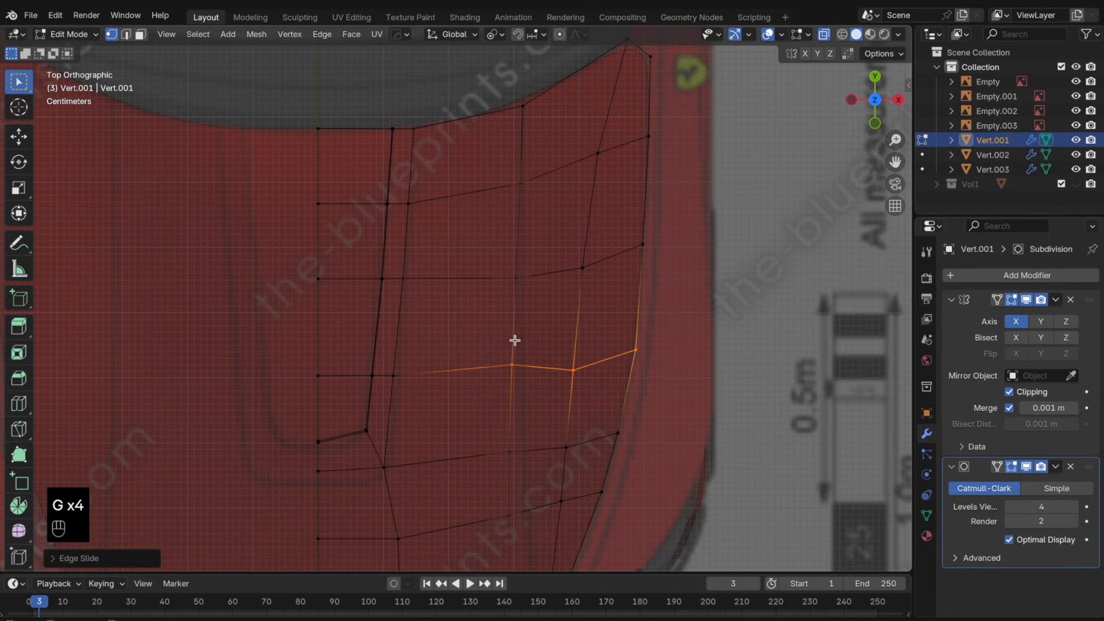
pyautogui.click(515, 373)
pyautogui.press('g')
pyautogui.press('g')
pyautogui.click(514, 382)
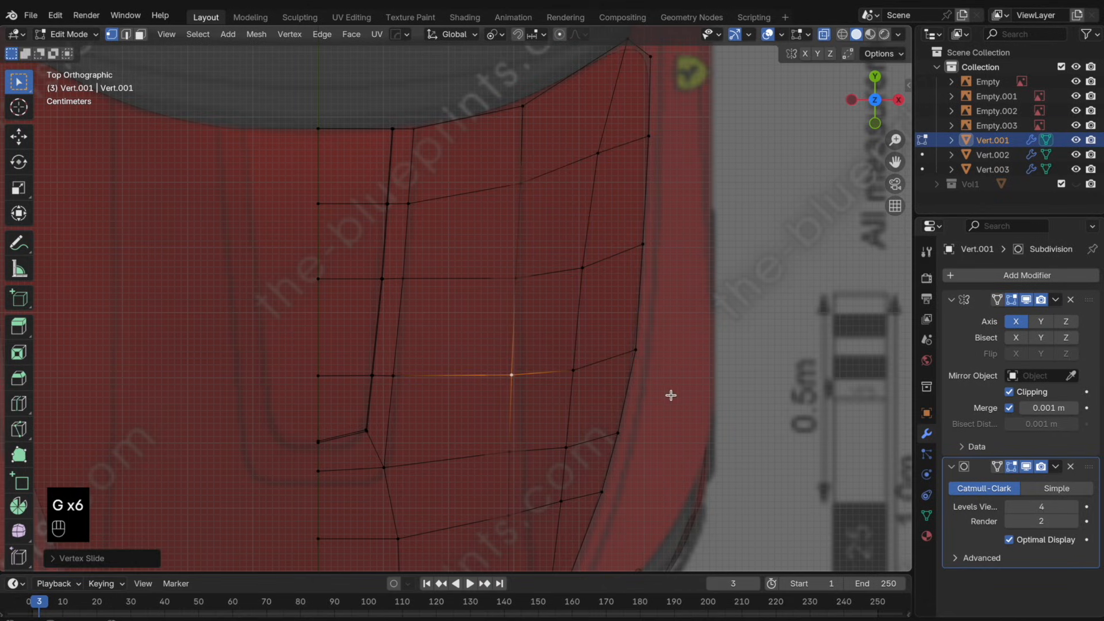
pyautogui.click(574, 369)
pyautogui.press('g')
pyautogui.press('g')
pyautogui.click(582, 376)
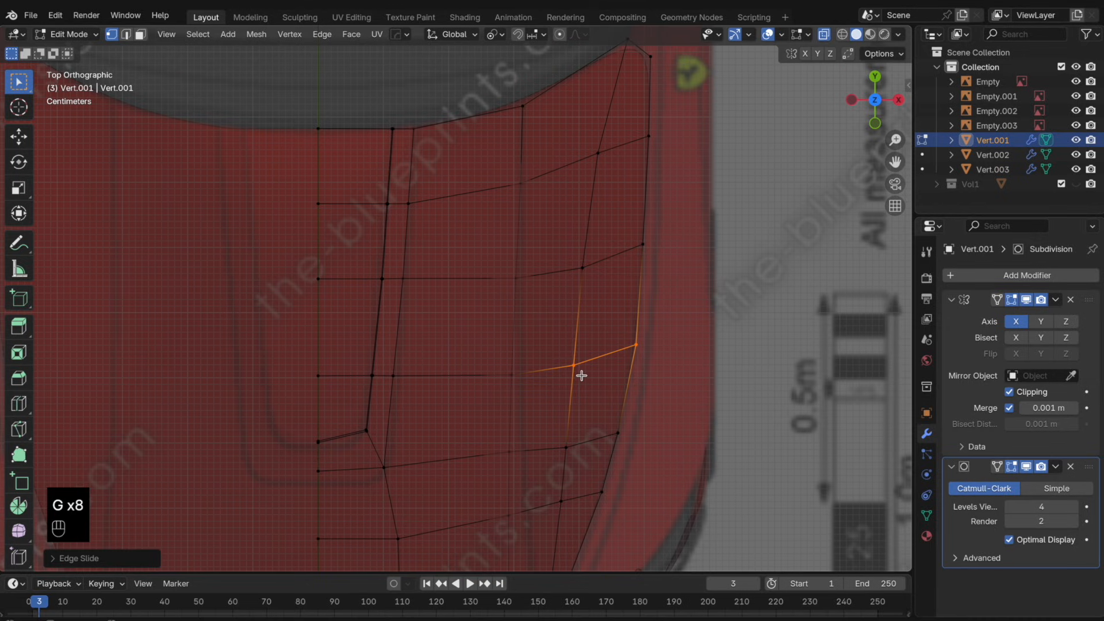
# - Slide the outer two vertices of the fifth crosswise row, and those of the fourth, slightly toward the windshield
pyautogui.moveTo(568, 425); pyautogui.dragTo(562, 428)
pyautogui.press('g')
pyautogui.press('g')
pyautogui.click(560, 411)
pyautogui.moveTo(584, 344); pyautogui.dragTo(563, 335)
pyautogui.press('g')
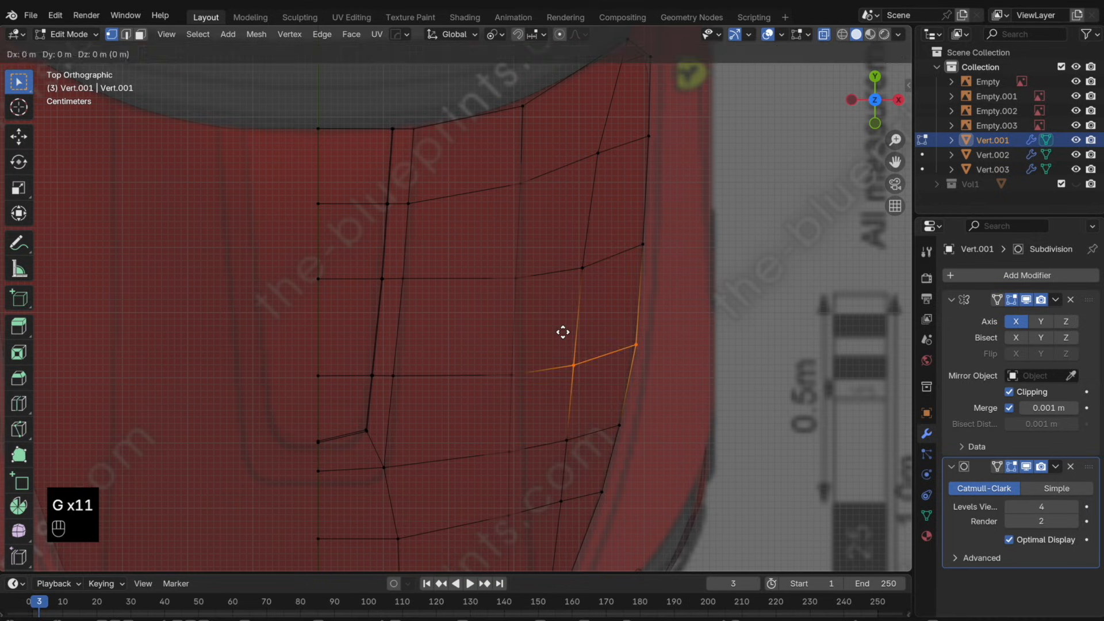
pyautogui.press('g')
pyautogui.click(562, 327)
# - Slide the outer vertices of the sixth and seventh crosswise rows near the nose into an evenly curved flow
pyautogui.keyDown('shift'); pyautogui.moveTo(609, 499); pyautogui.dragTo(631, 397, button='middle'); pyautogui.keyUp('shift')
pyautogui.moveTo(654, 435); pyautogui.dragTo(499, 385)
pyautogui.press('g')
pyautogui.press('g')
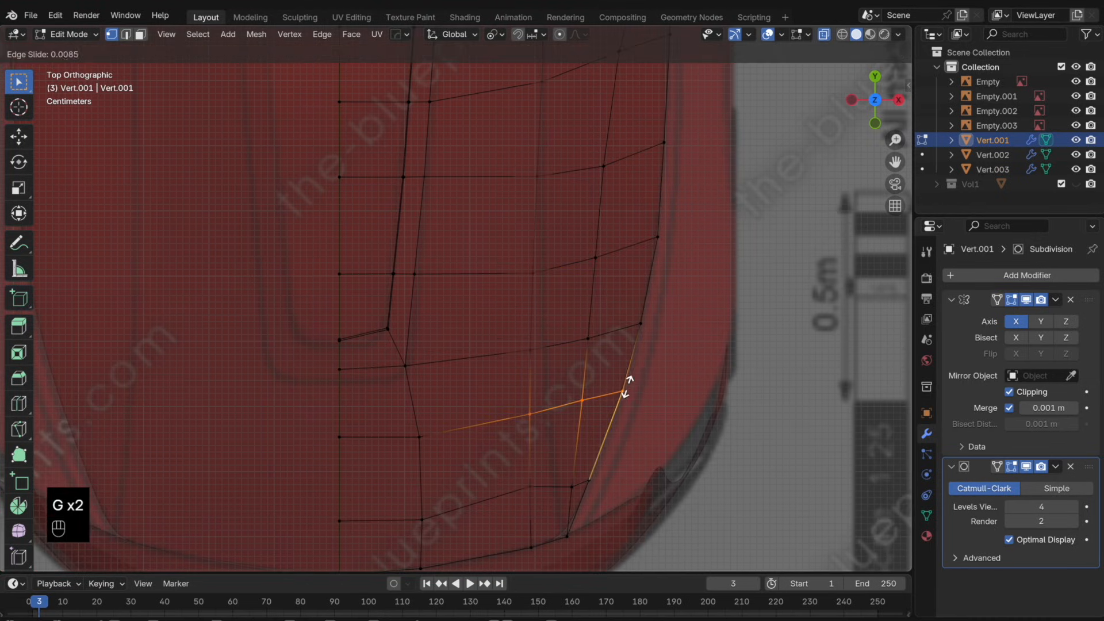
pyautogui.click(627, 391)
pyautogui.moveTo(579, 390); pyautogui.dragTo(579, 387)
pyautogui.press('g')
pyautogui.press('g')
pyautogui.click(570, 400)
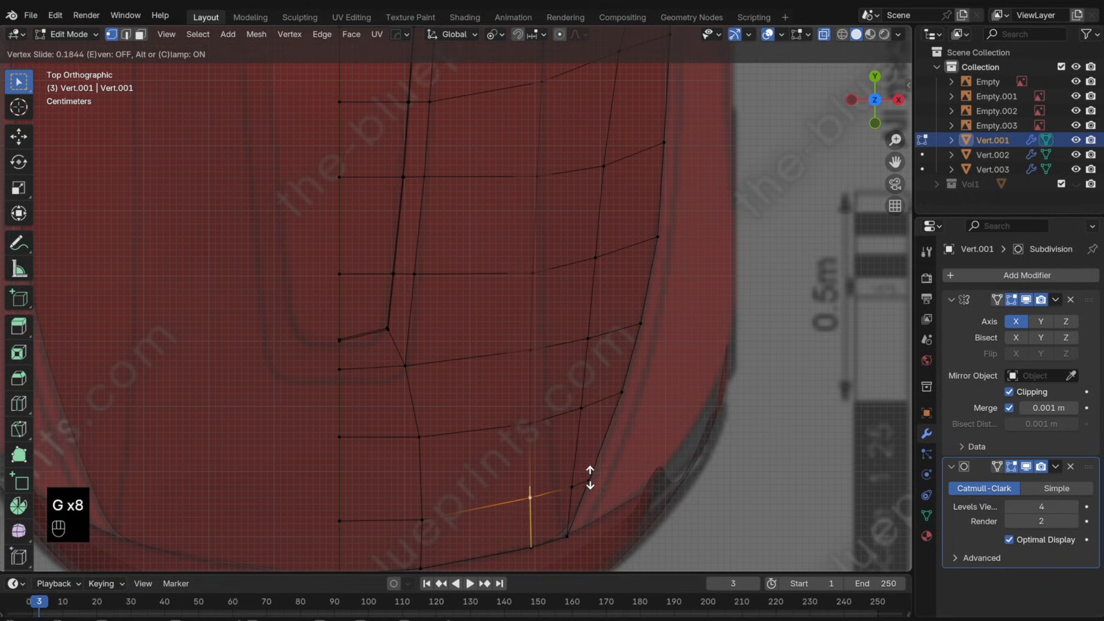
pyautogui.click(592, 477)
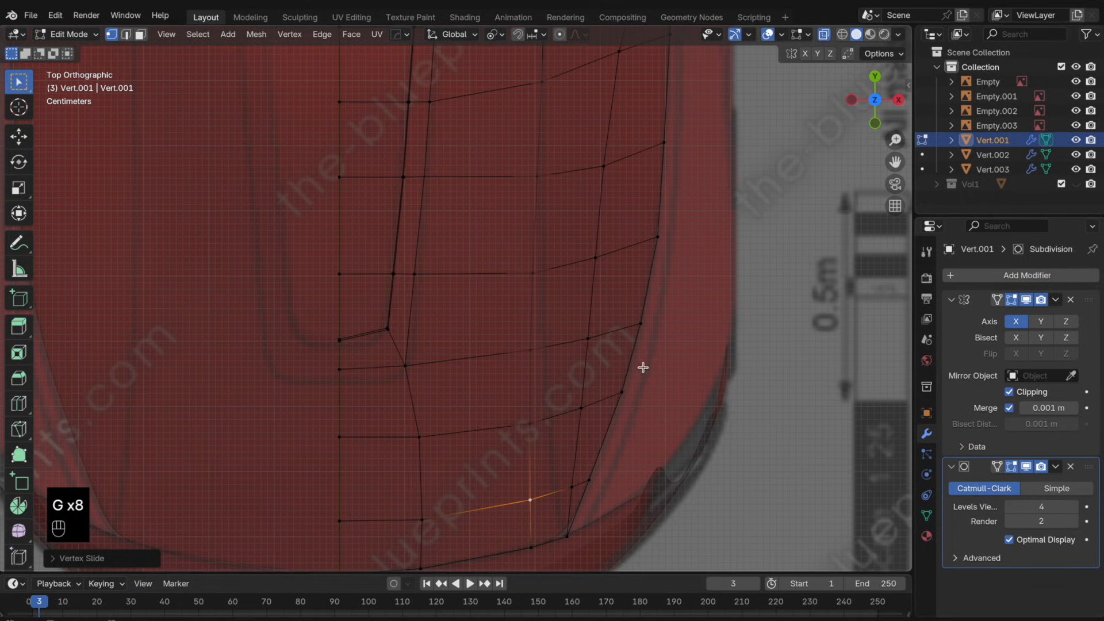
# - Slide the middle lengthwise loop's vertices at the nose edge and in the sixth crosswise row to straighten the loop
pyautogui.scroll(-3, 643, 368)
pyautogui.press('Tab')
pyautogui.hotkey('alt', 'z')
pyautogui.press('g')
pyautogui.press('g')
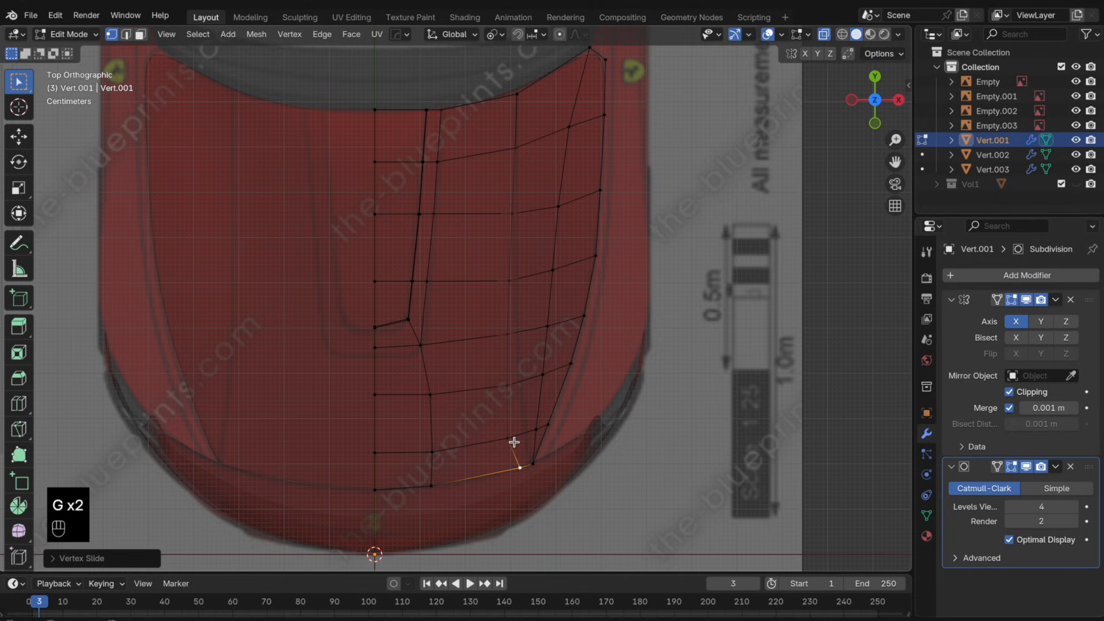
pyautogui.press('g')
pyautogui.click(519, 440)
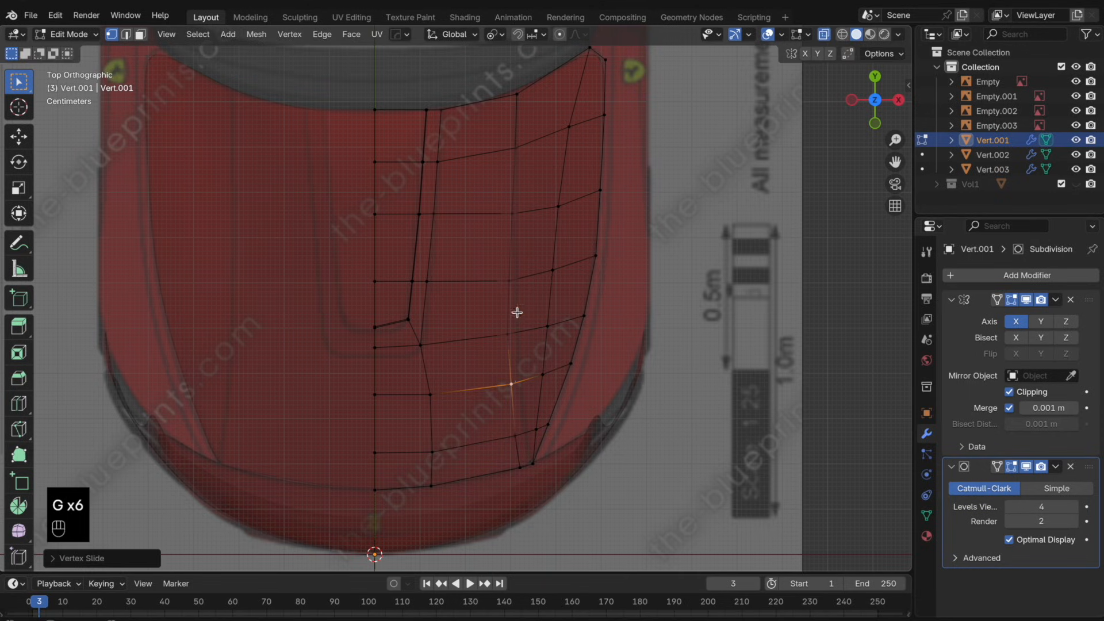
# - Slide the middle lengthwise loop's vertices in the third and fourth crosswise rows slightly toward the hood's centerline
pyautogui.click(516, 214)
pyautogui.press('g')
pyautogui.press('g')
pyautogui.click(511, 213)
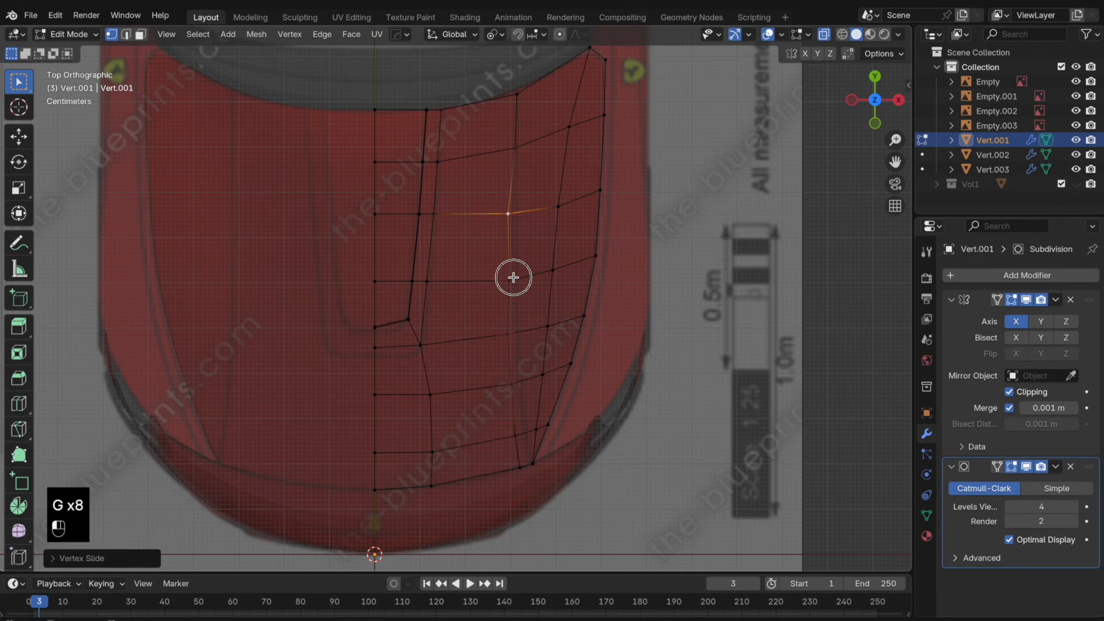
pyautogui.click(514, 278)
pyautogui.press('g')
pyautogui.press('g')
pyautogui.click(512, 278)
# - Slide the middle lengthwise loop's vertices in the second row and on the windshield edge toward the hood's centerline
pyautogui.click(528, 150)
pyautogui.press('g')
pyautogui.press('g')
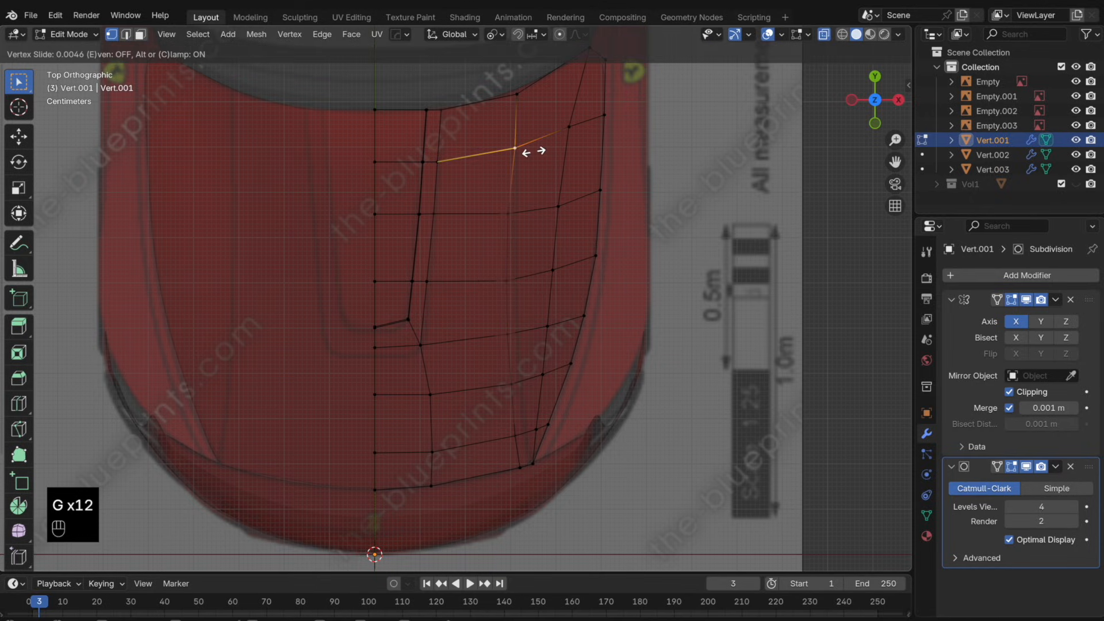
pyautogui.click(528, 151)
pyautogui.click(529, 112)
pyautogui.press('g')
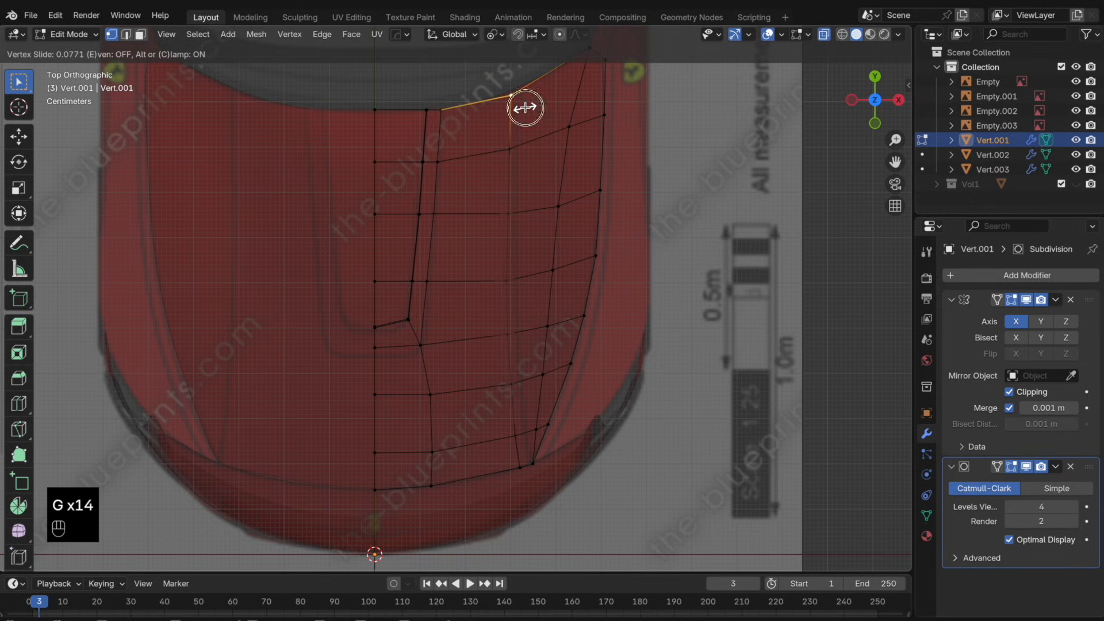
pyautogui.click(525, 108)
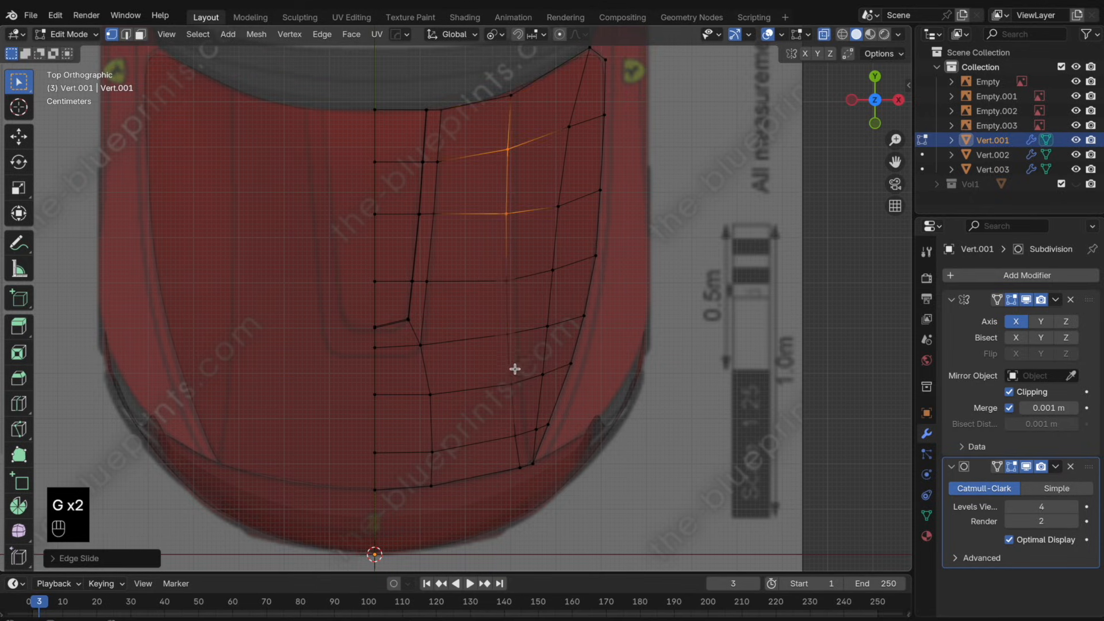
# - Adjust the middle lengthwise loop's vertex in the seventh crosswise row with Vertex Slide and inspect the smoothed hood
pyautogui.click(516, 433)
pyautogui.press('g')
pyautogui.press('g')
pyautogui.click(589, 387)
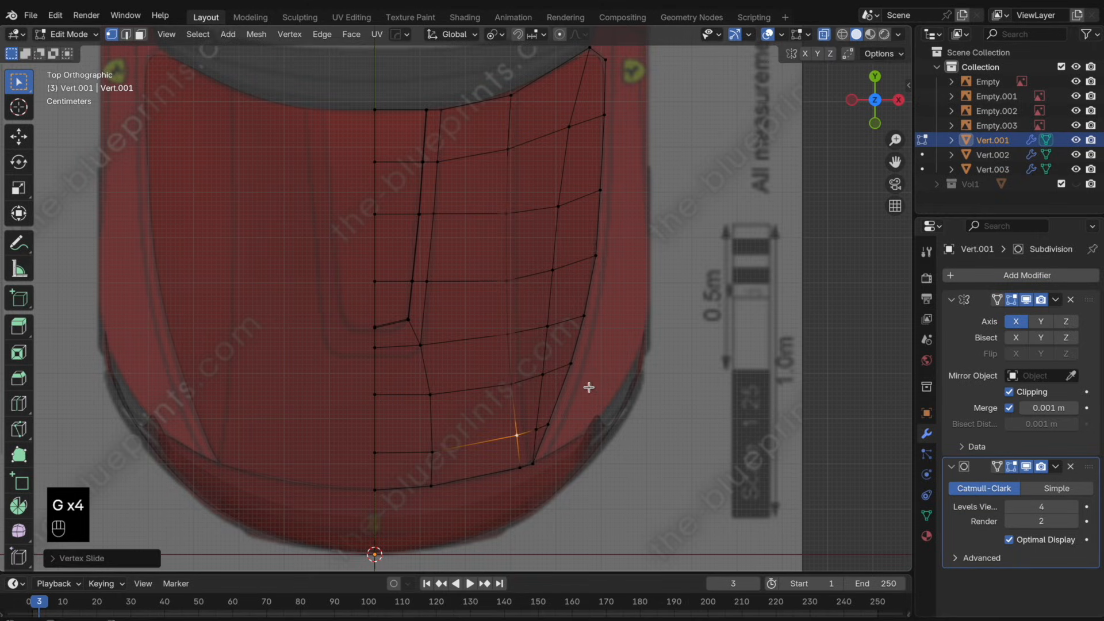
pyautogui.press('g')
pyautogui.press('g')
pyautogui.click(567, 323)
pyautogui.press('Tab')
pyautogui.hotkey('alt', 'z')
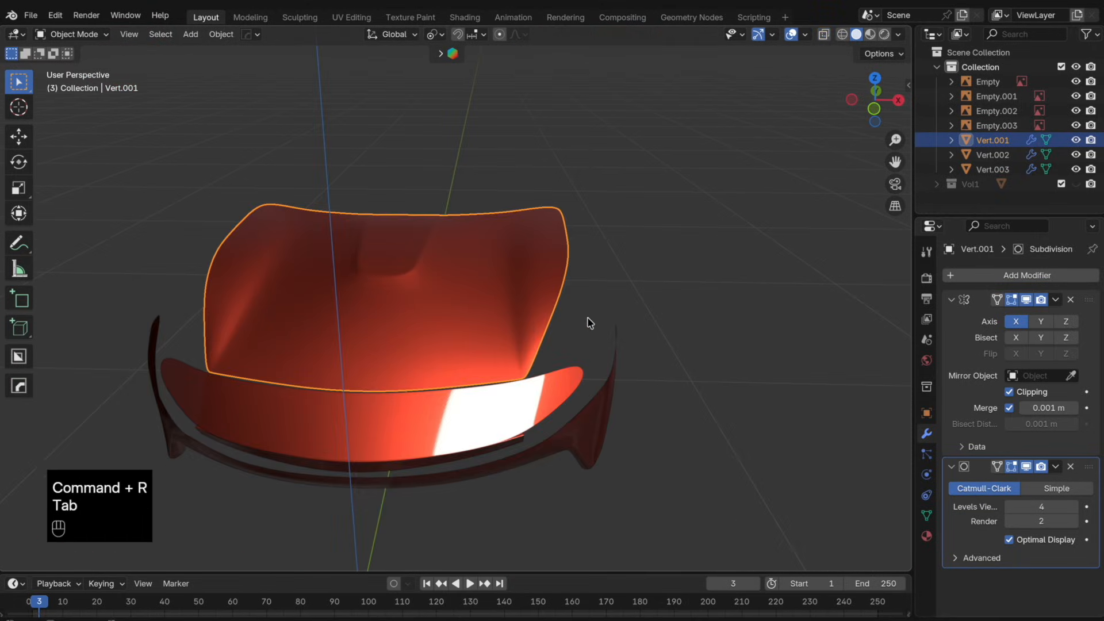
# - Undo the last loop cut and try a lengthwise one between the middle edge loop and the outermost inner loop
pyautogui.press('Tab')
pyautogui.press('super+z')
pyautogui.press('super+z')
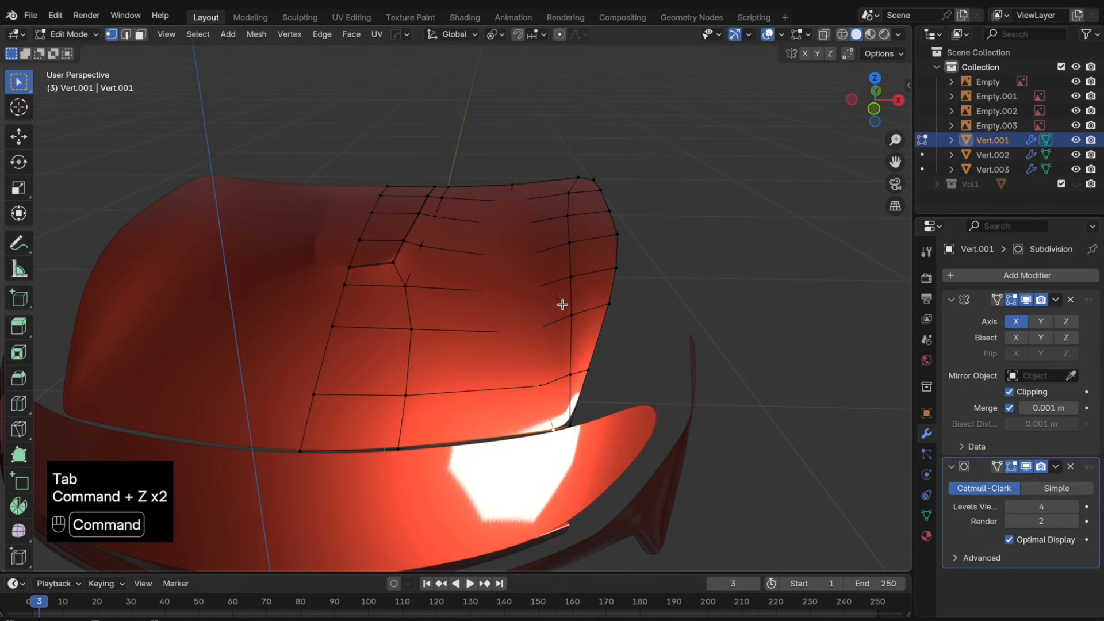
pyautogui.press('super+e')
pyautogui.press('super+r')
pyautogui.click(552, 212)
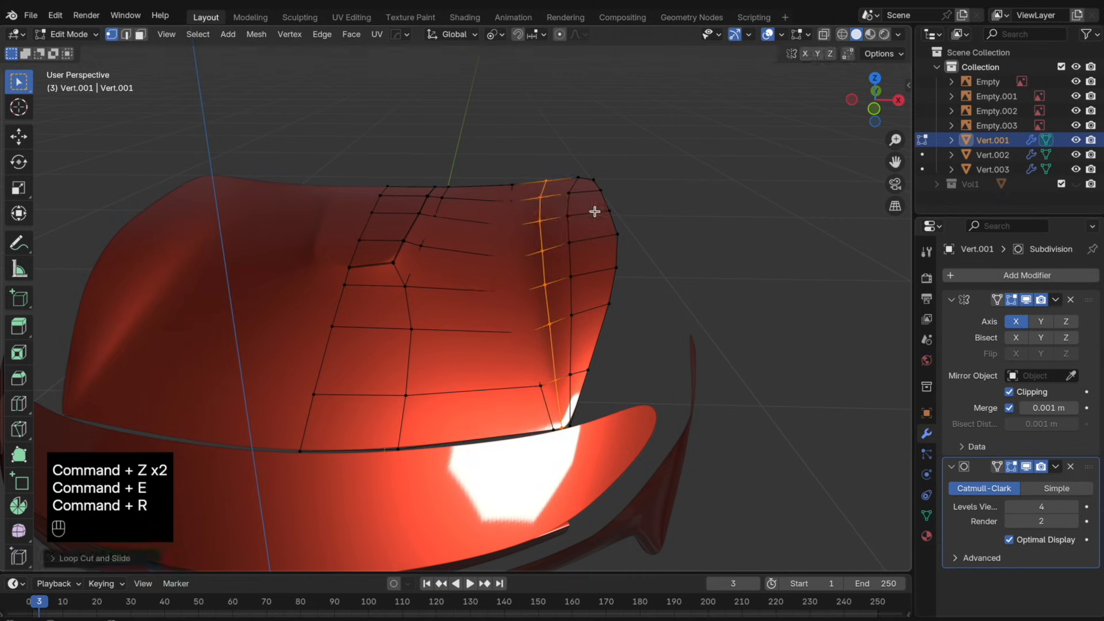
pyautogui.press('Tab')
pyautogui.press('super+z')
pyautogui.press('super+z')
# - Try a lengthwise loop cut between the recess border and the middle edge loop and inspect the smoothed hood
pyautogui.press('super+r')
pyautogui.click(497, 271)
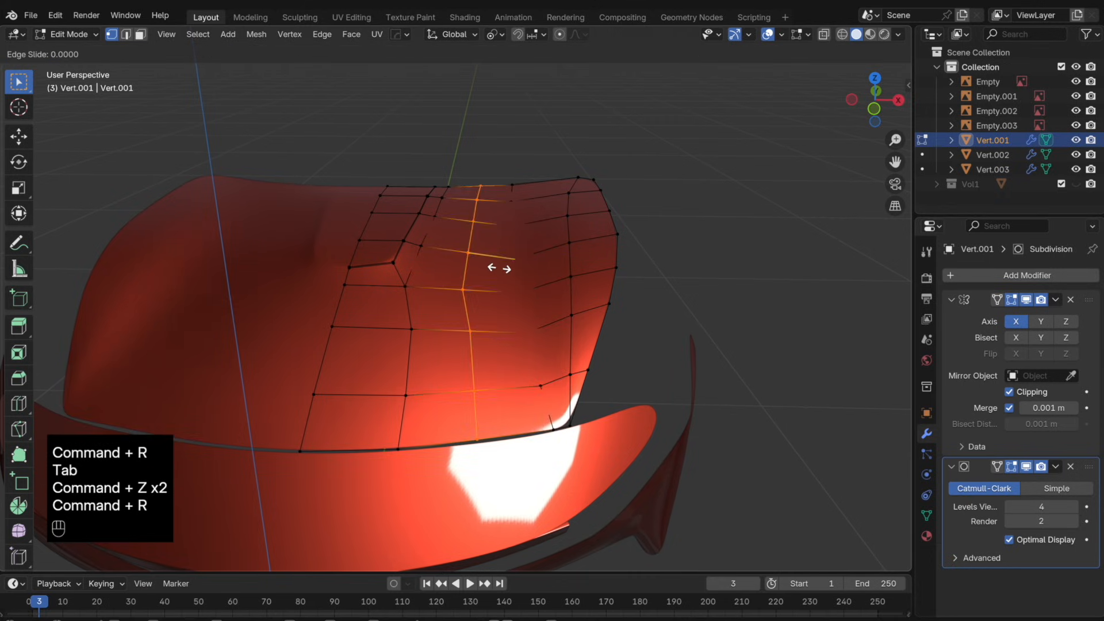
pyautogui.press('Tab')
pyautogui.scroll(-2, 595, 270)
pyautogui.moveTo(585, 276); pyautogui.dragTo(520, 276, button='middle')
pyautogui.press('super+z')
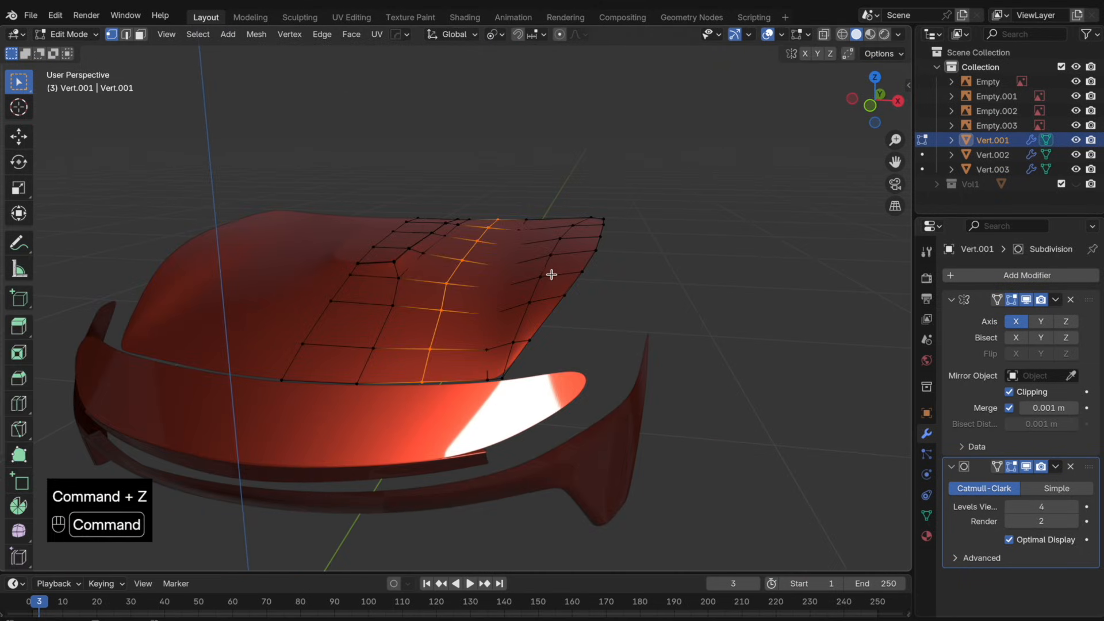
pyautogui.press('super+z')
# - Add a lengthwise loop cut midway between the recess border and the hood's middle edge loop
pyautogui.press('super+r')
pyautogui.click(452, 266)
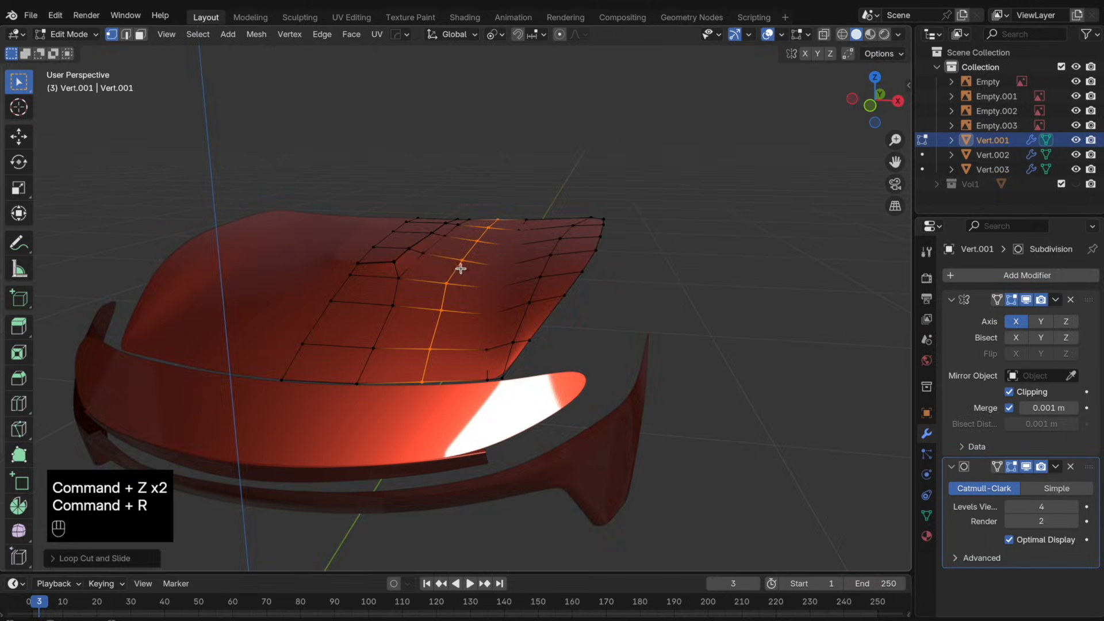
pyautogui.scroll(2, 599, 282)
pyautogui.press('Tab')
pyautogui.scroll(-4, 575, 283)
pyautogui.moveTo(576, 285); pyautogui.dragTo(547, 304, button='middle')
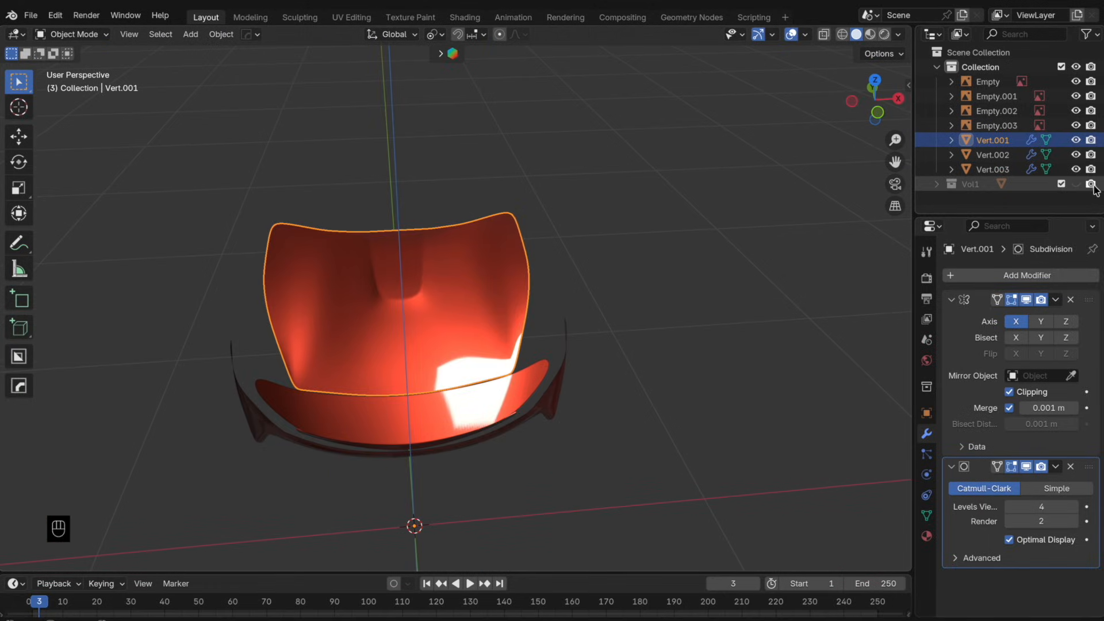
# - Compare the hood with the Vol1 reference version by swapping their visibility, and restore the working hood
pyautogui.click(1076, 140)
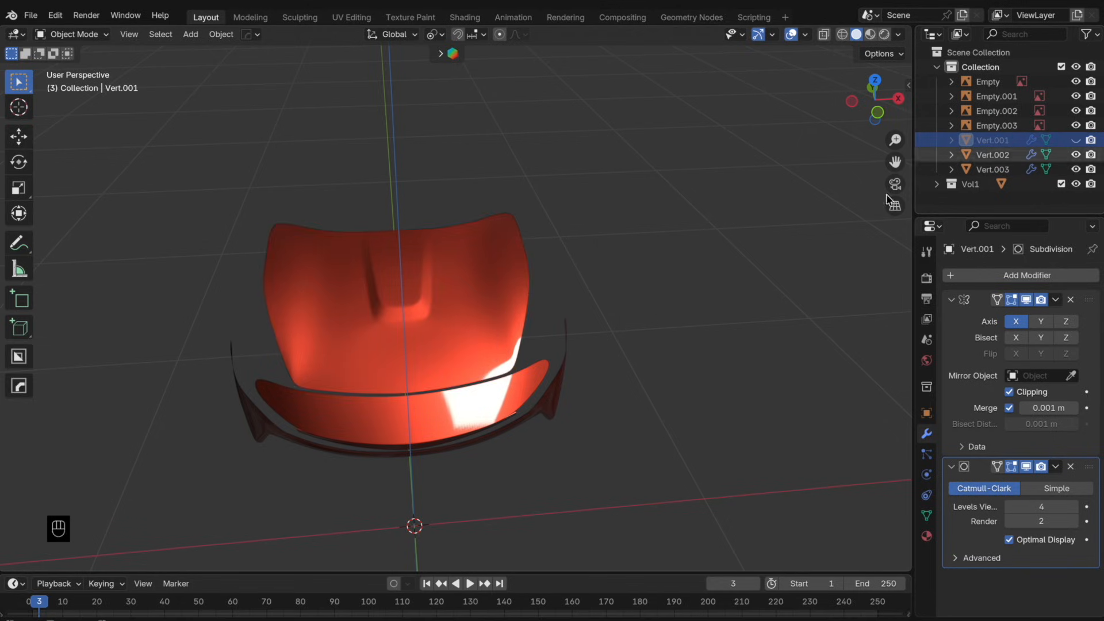
pyautogui.moveTo(627, 311); pyautogui.dragTo(530, 301, button='middle')
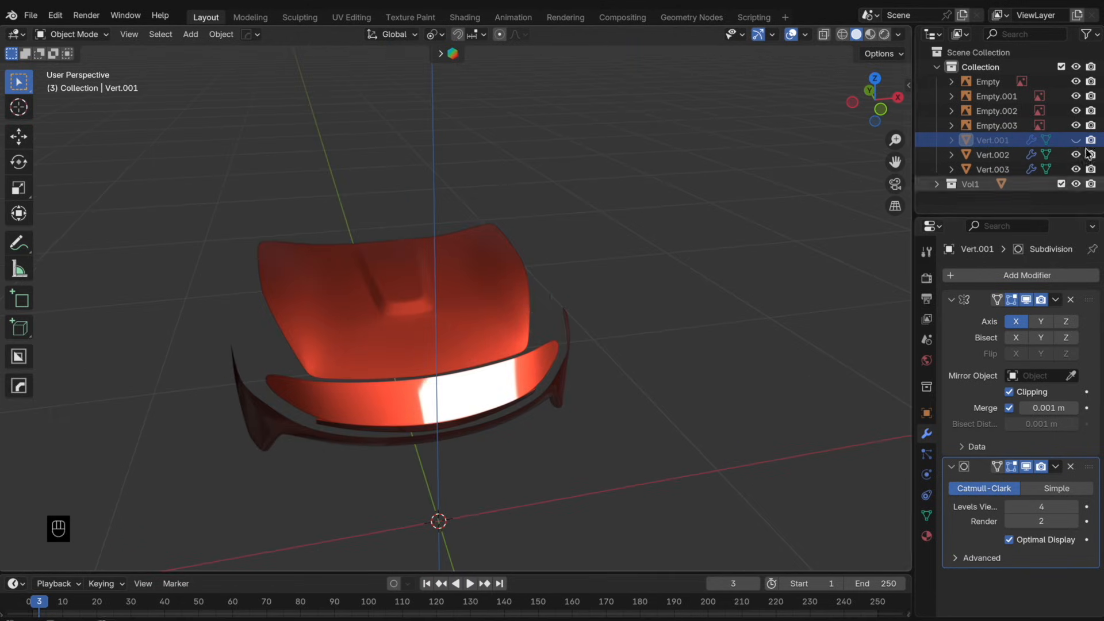
pyautogui.click(1076, 183)
pyautogui.click(1076, 140)
pyautogui.scroll(4, 605, 329)
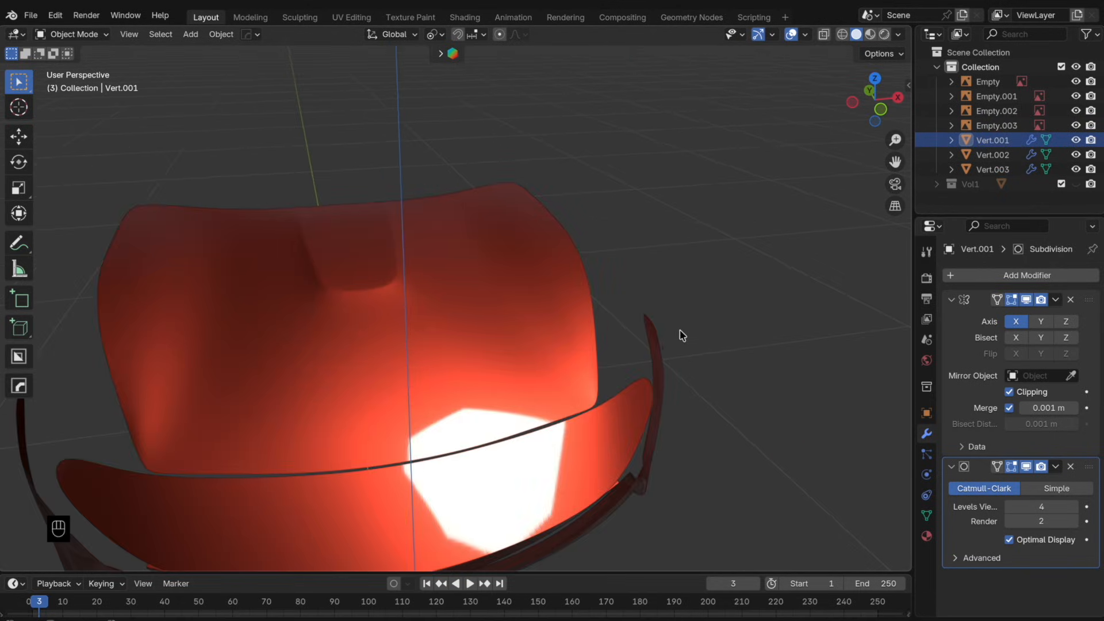
pyautogui.moveTo(680, 334); pyautogui.dragTo(563, 315, button='middle')
pyautogui.scroll(-4, 513, 311)
# - Save the file in a new folder named 1 inside the Ferrari Amalfi folder
pyautogui.click(31, 15)
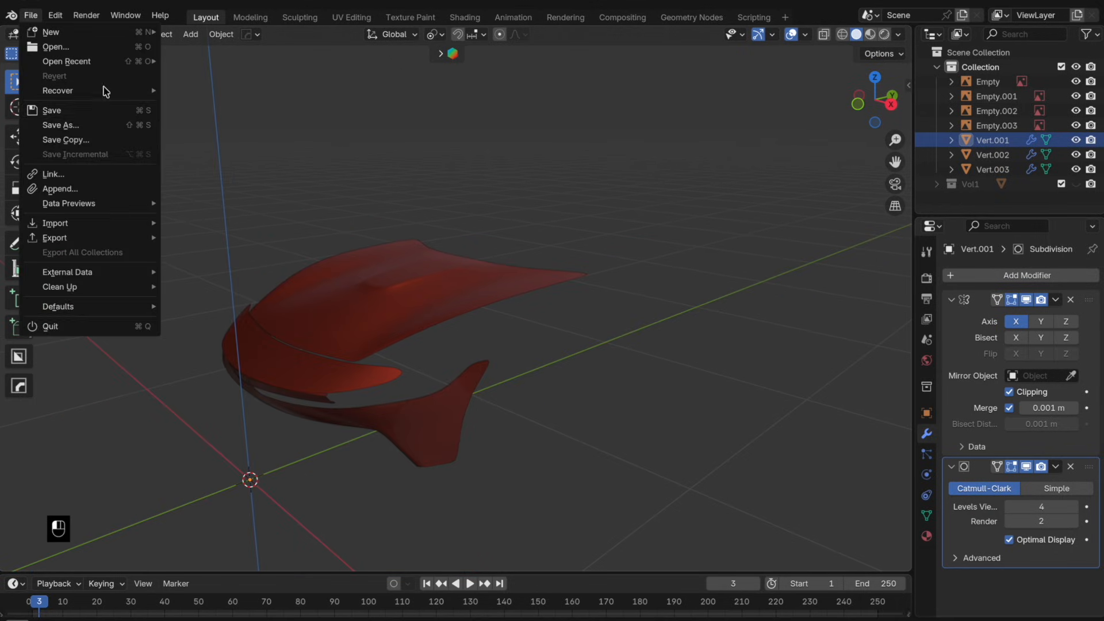
pyautogui.click(61, 124)
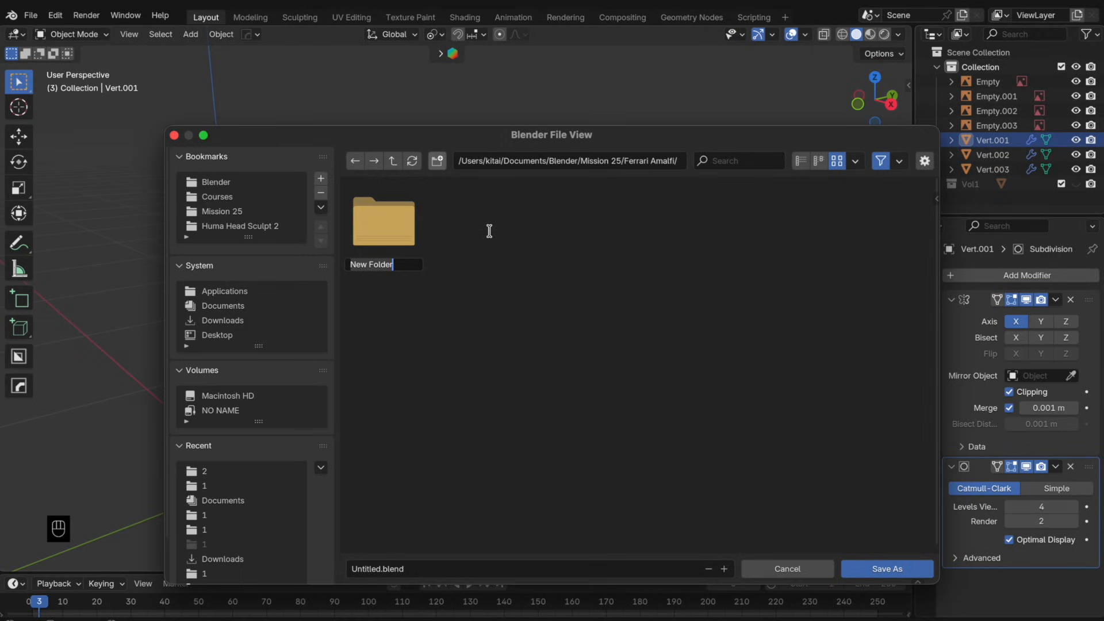
pyautogui.write('1')
pyautogui.click(488, 235)
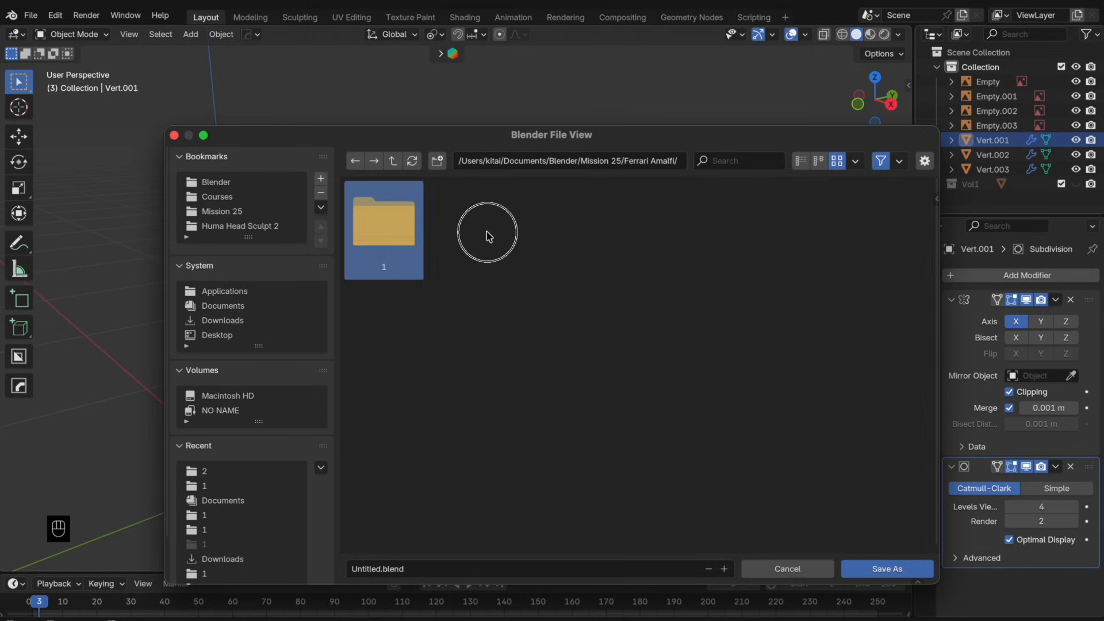
pyautogui.doubleClick(397, 229)
pyautogui.click(359, 568)
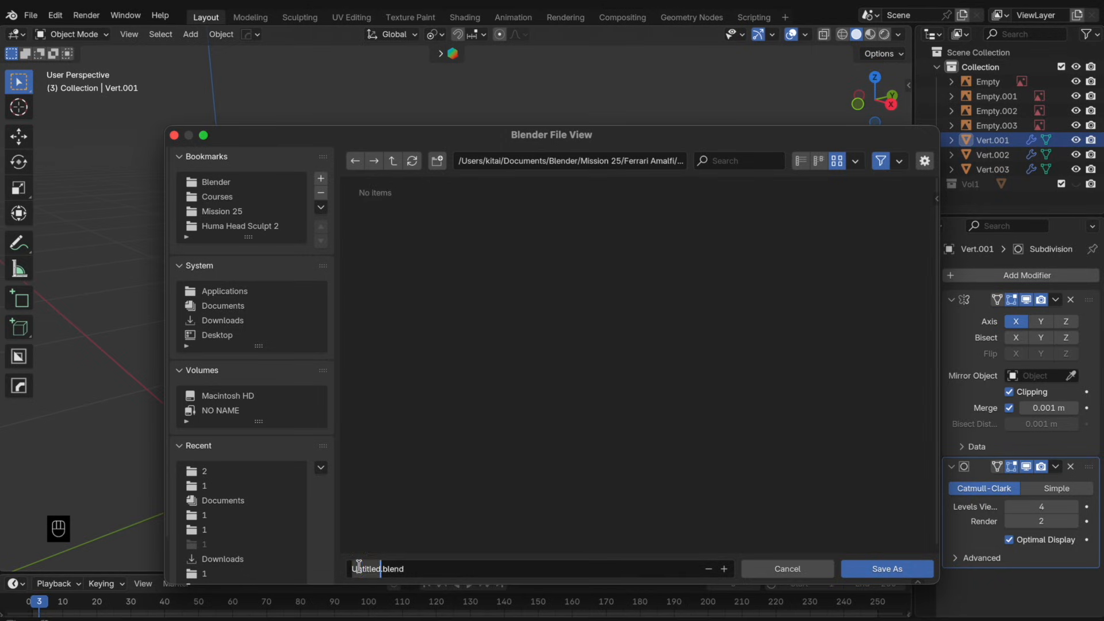
pyautogui.click(888, 566)
# - Examine the front half of the side-view blueprint in the right orthographic view
pyautogui.scroll(-3, 547, 352)
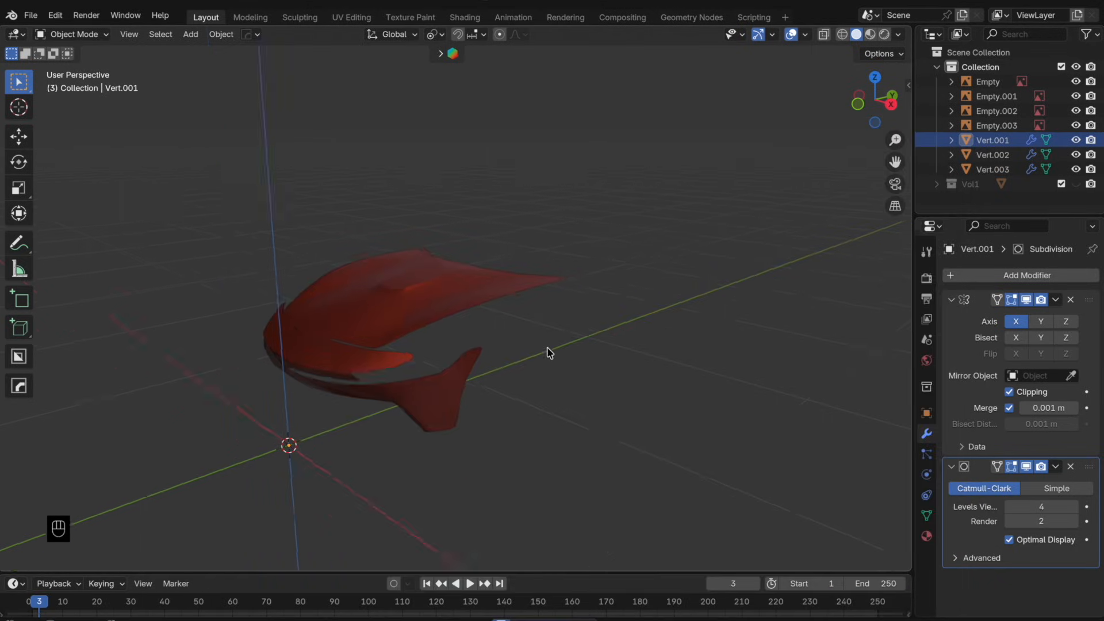
pyautogui.click(855, 108)
pyautogui.click(901, 98)
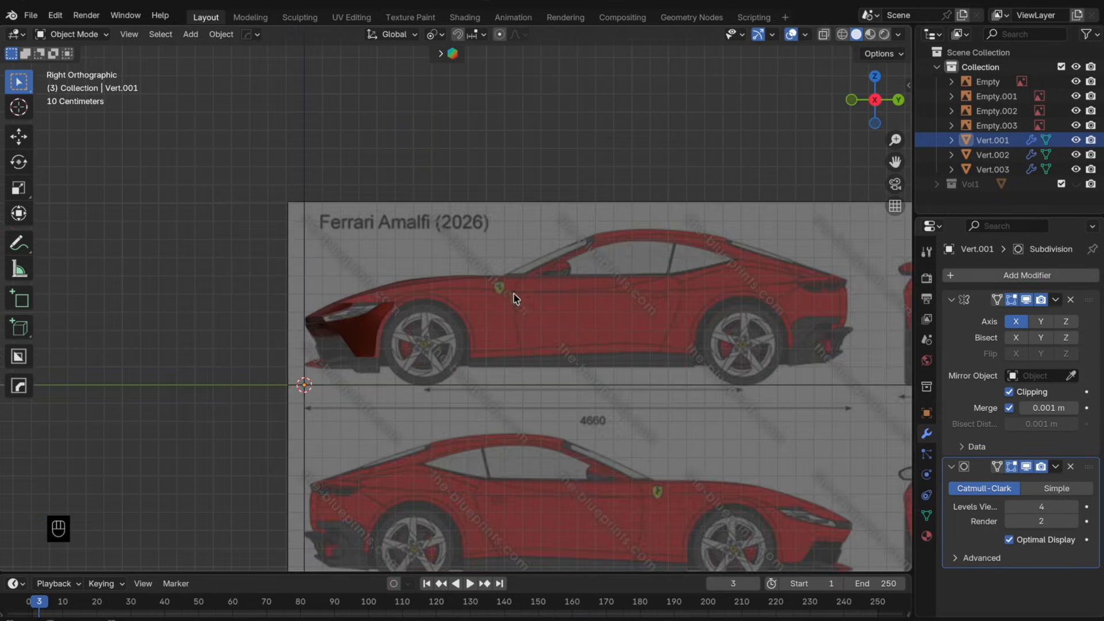
pyautogui.scroll(3, 516, 299)
pyautogui.keyDown('shift'); pyautogui.moveTo(446, 307); pyautogui.dragTo(535, 305, button='middle'); pyautogui.keyUp('shift')
pyautogui.scroll(3, 531, 303)
pyautogui.scroll(-5, 590, 305)
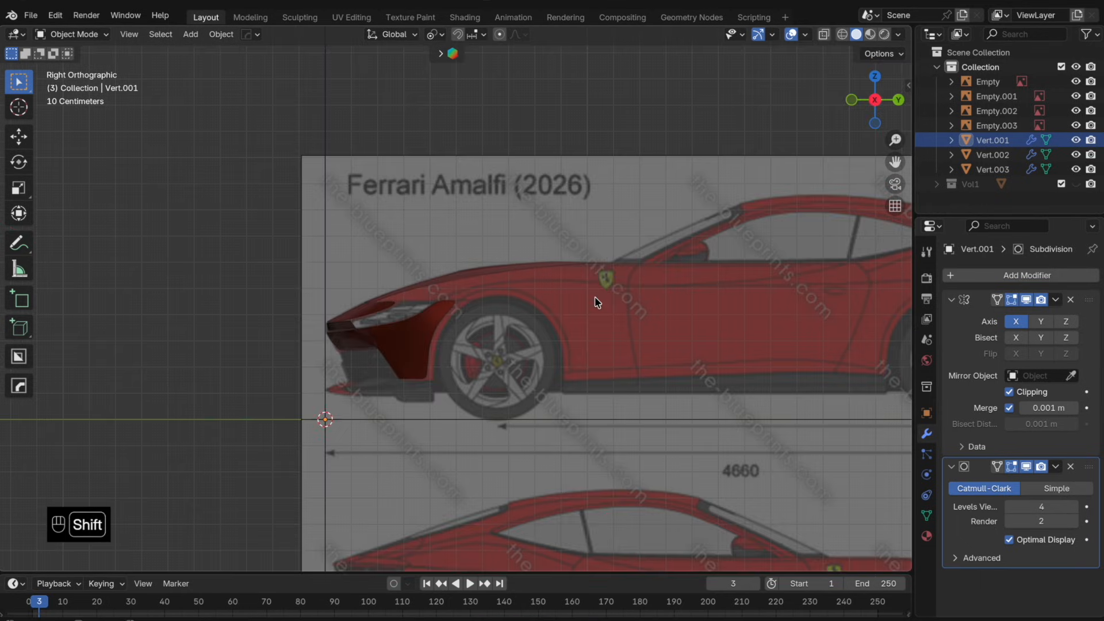
# - Add a mesh circle with 16 vertices aligned to the current side view
pyautogui.hotkey('shift', 'a')
pyautogui.moveTo(596, 302)
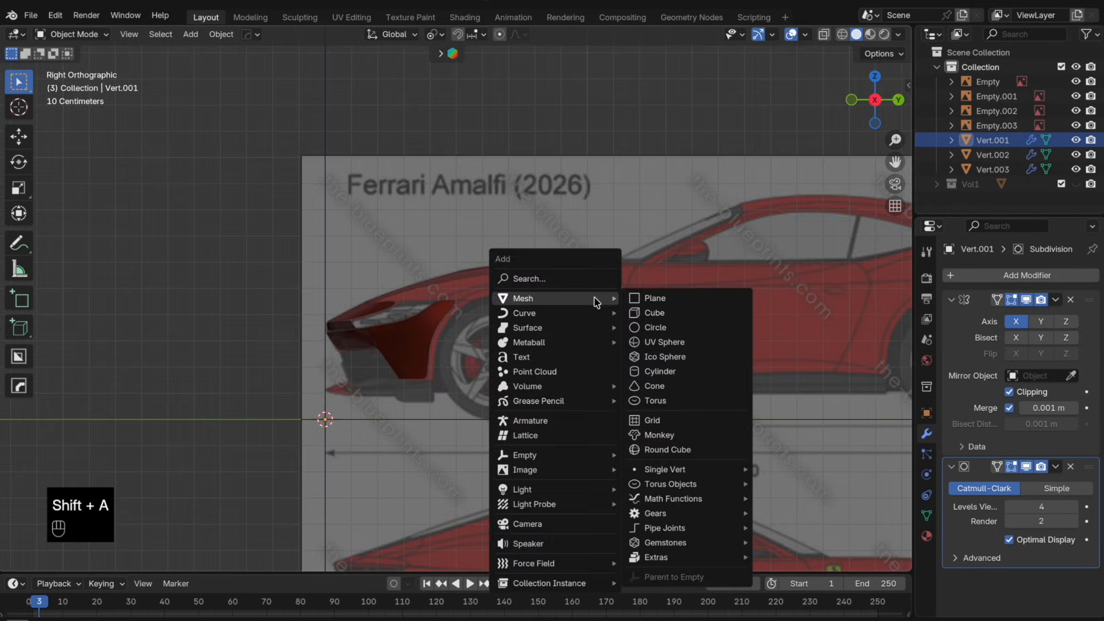
pyautogui.click(687, 327)
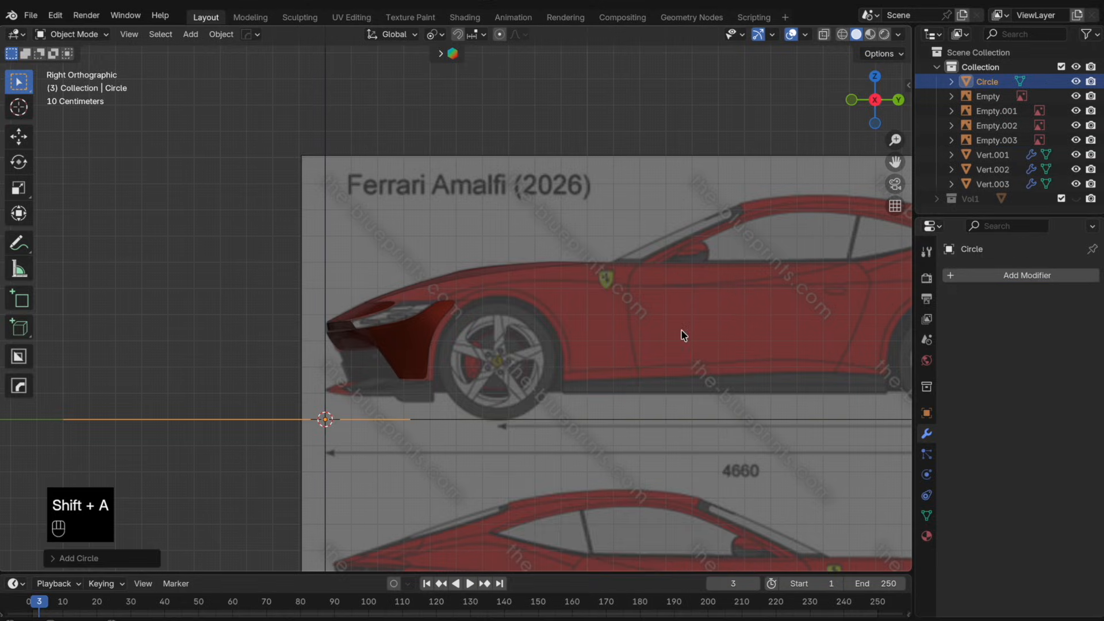
pyautogui.click(69, 558)
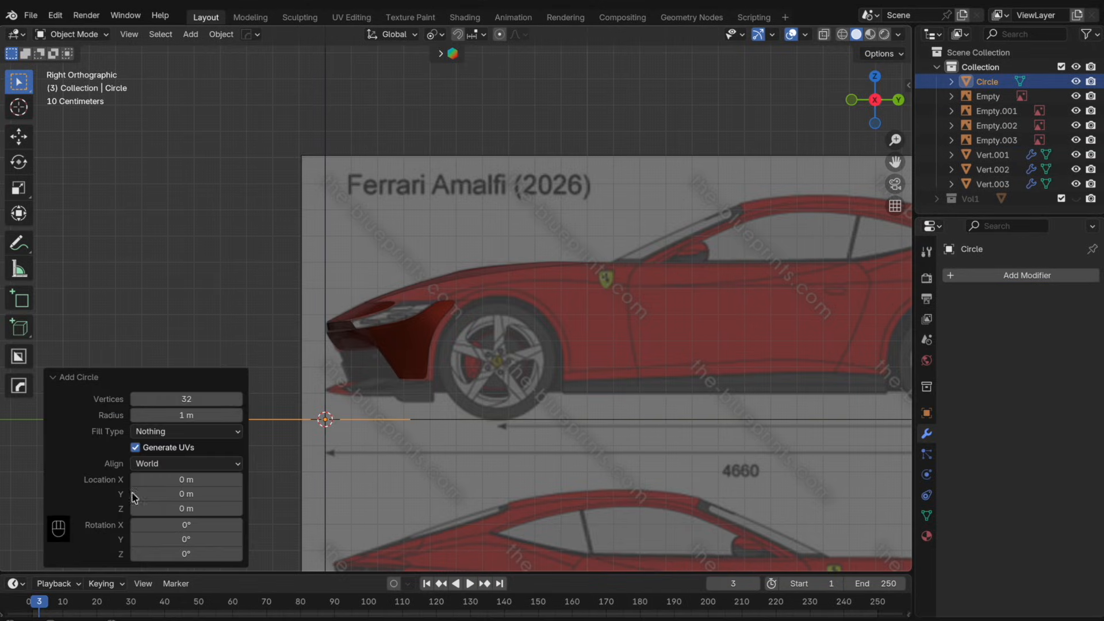
pyautogui.click(201, 400)
pyautogui.write('16')
pyautogui.press('Return')
pyautogui.click(209, 462)
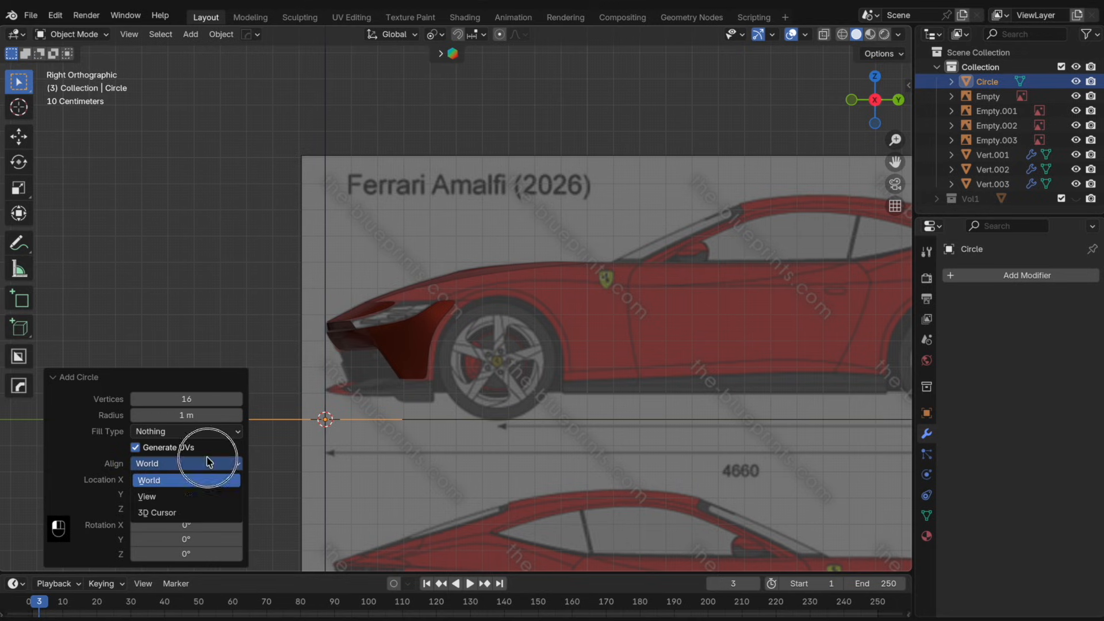
pyautogui.click(192, 496)
# - Scale the whole circle down to 0.296 in Edit Mode and place it over the front wheel of the blueprint
pyautogui.scroll(-2, 566, 390)
pyautogui.press('a')
pyautogui.press('s')
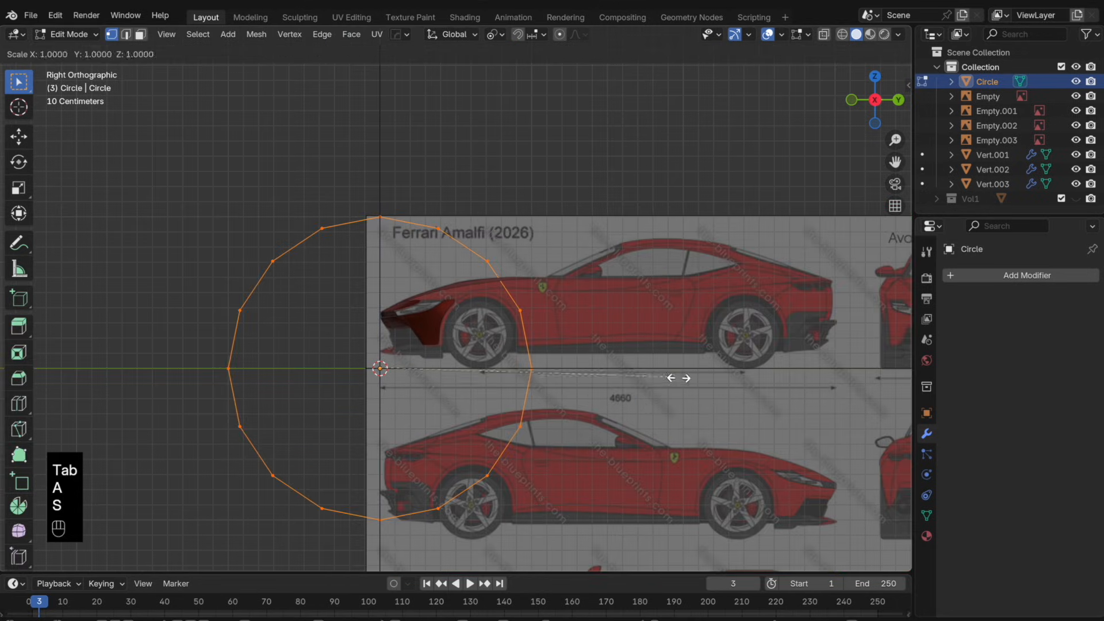
pyautogui.click(471, 368)
pyautogui.press('g')
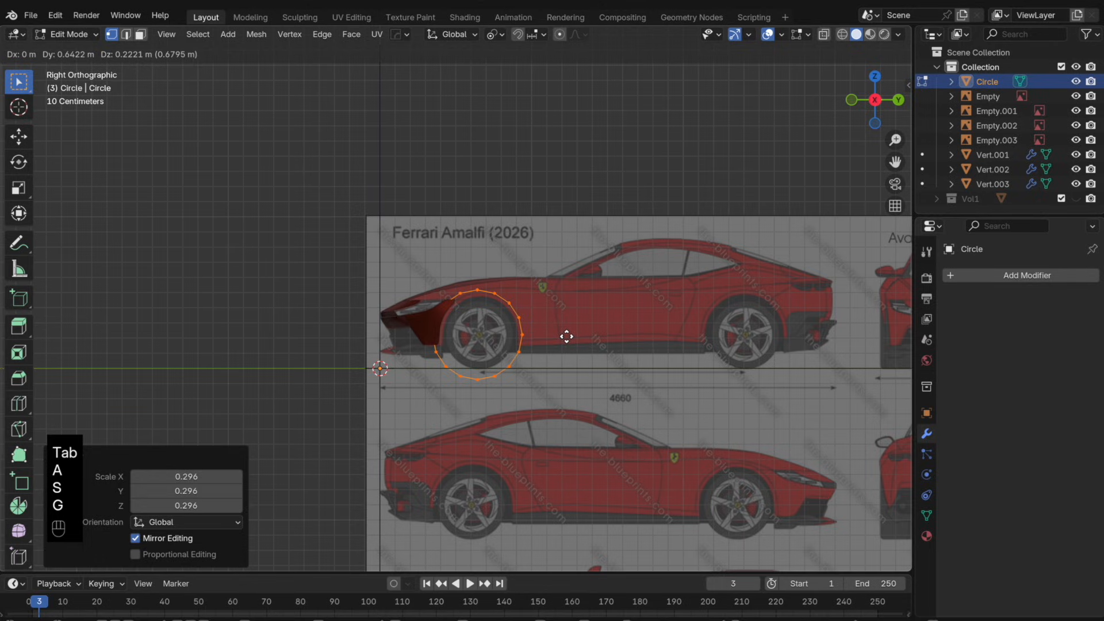
pyautogui.click(570, 349)
# - Fine-tune the circle's size and position to match the front wheel arch outline
pyautogui.scroll(6, 575, 351)
pyautogui.press('s')
pyautogui.click(729, 385)
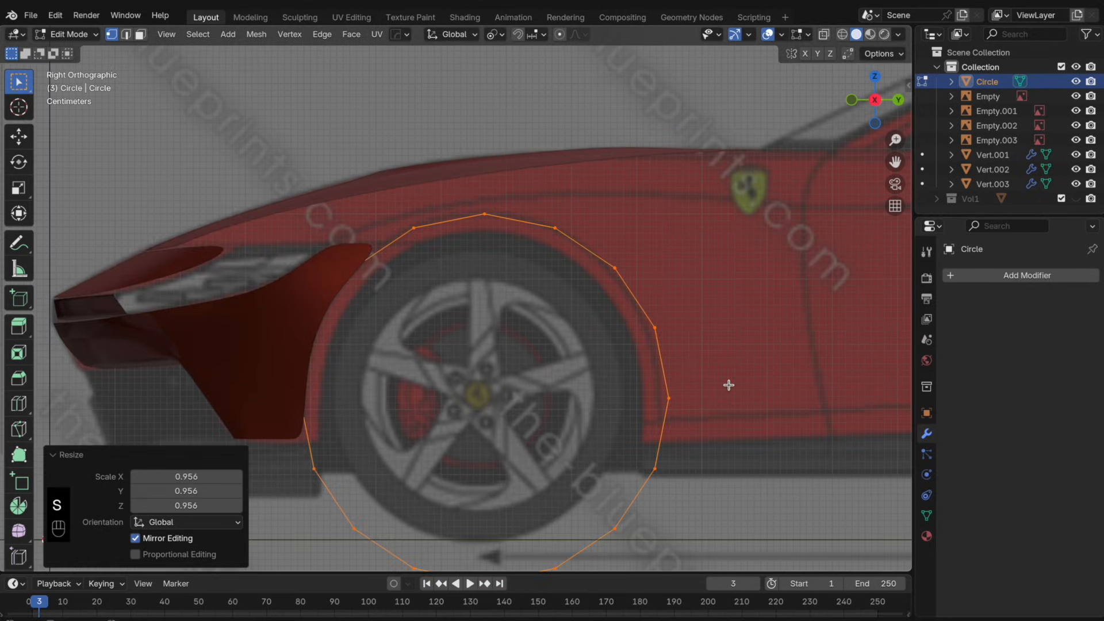
pyautogui.press('g')
pyautogui.click(724, 382)
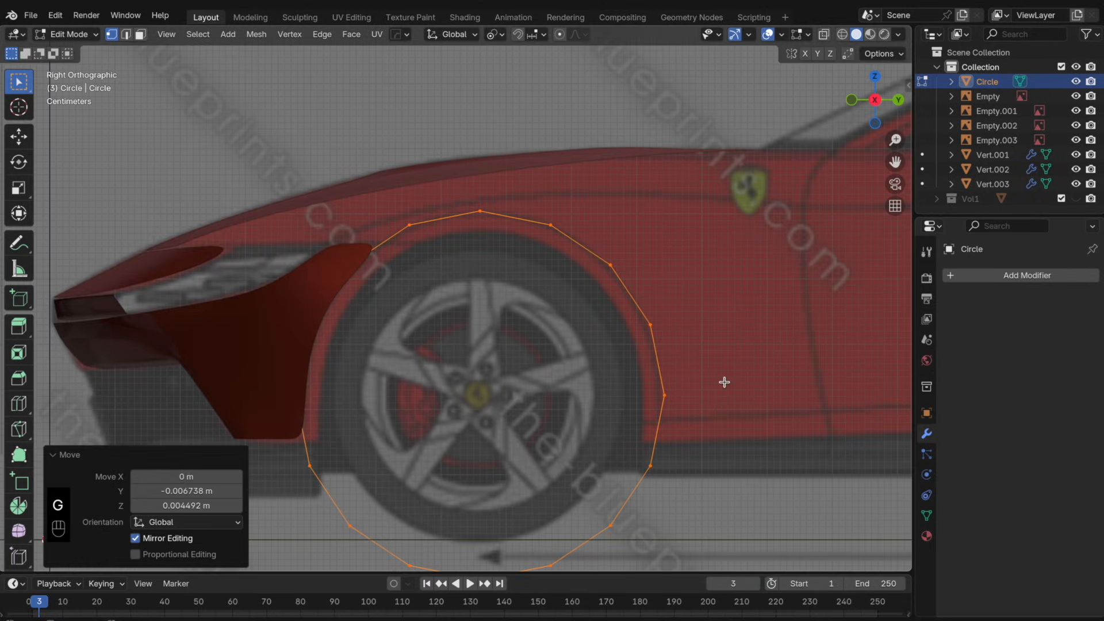
pyautogui.press('s')
pyautogui.click(719, 382)
pyautogui.press('g')
pyautogui.click(722, 382)
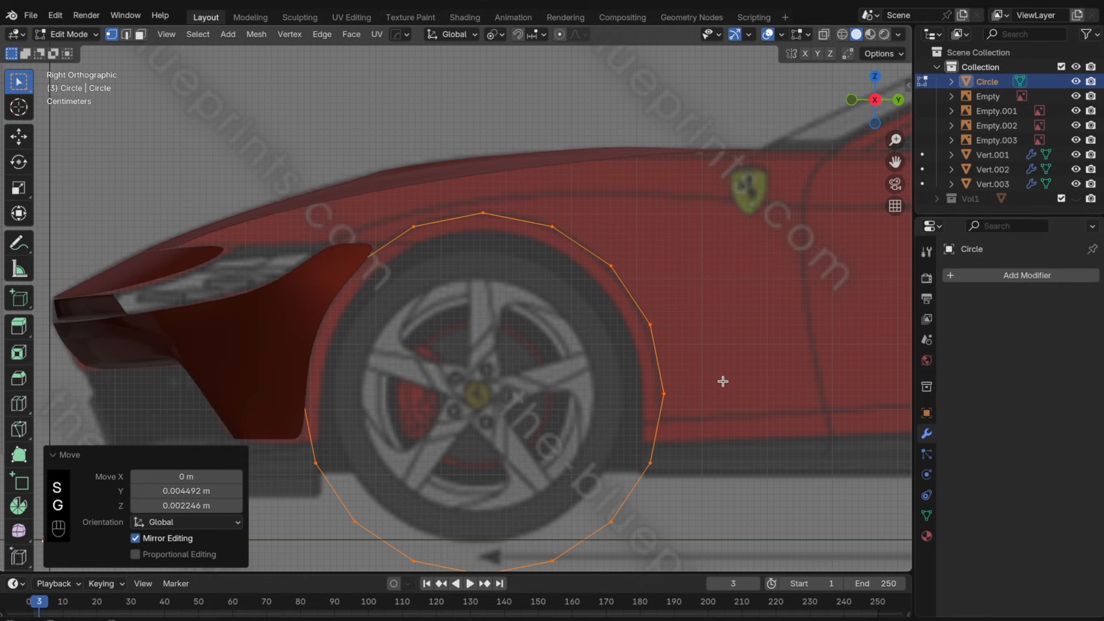
# - Slide two vertices on the front bumper's rear edge along their edges to line up with the wheel-arch circle
pyautogui.press('g')
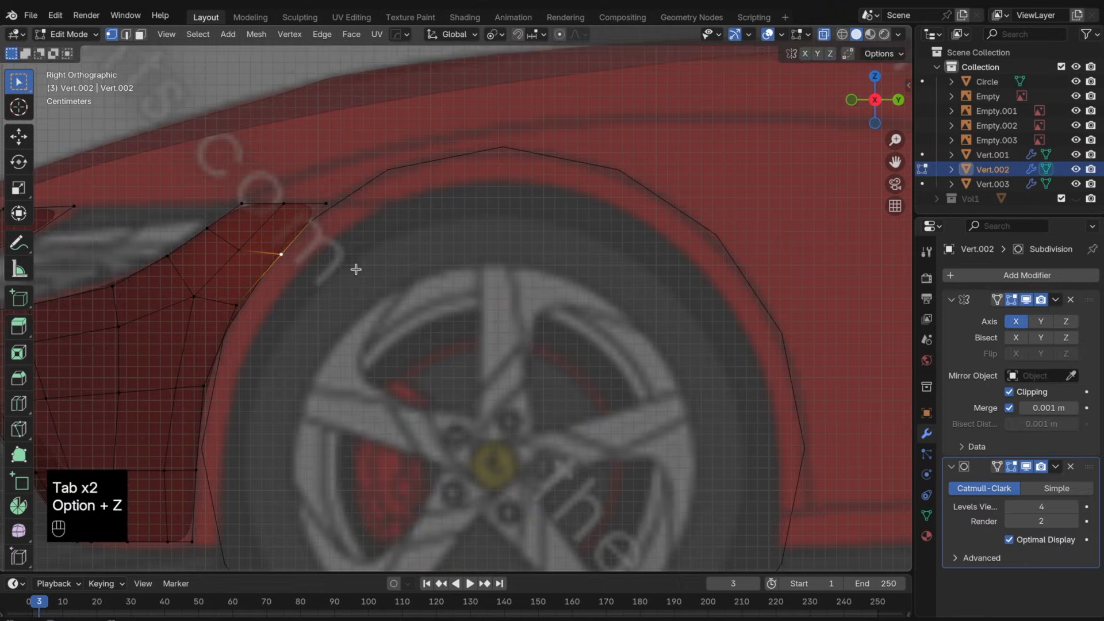
pyautogui.press('g')
pyautogui.press('g')
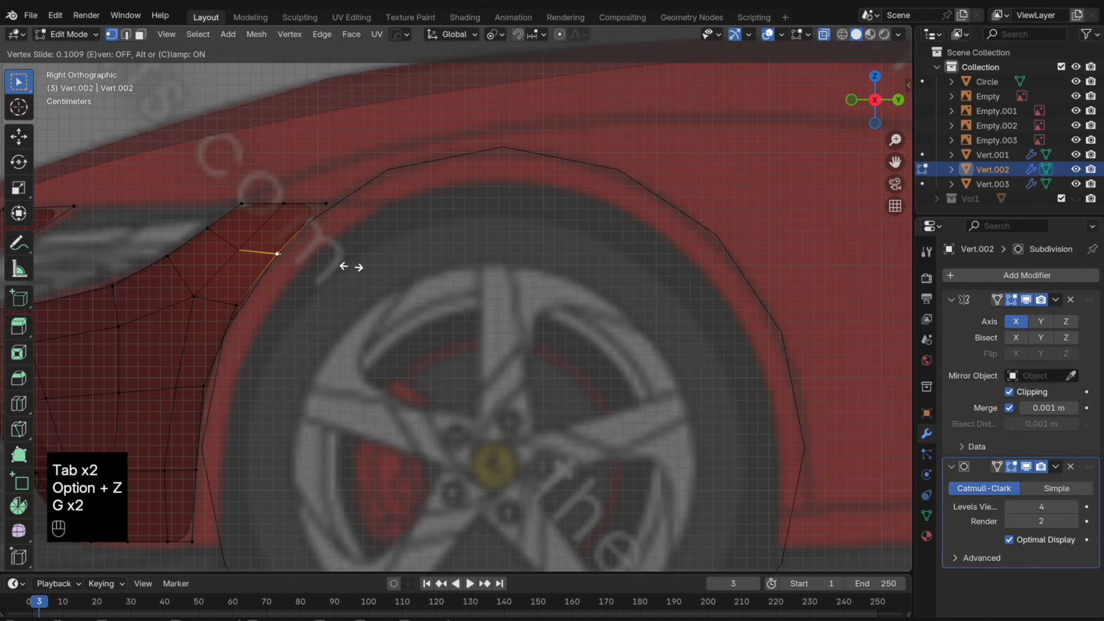
pyautogui.click(350, 266)
pyautogui.click(237, 305)
pyautogui.press('g')
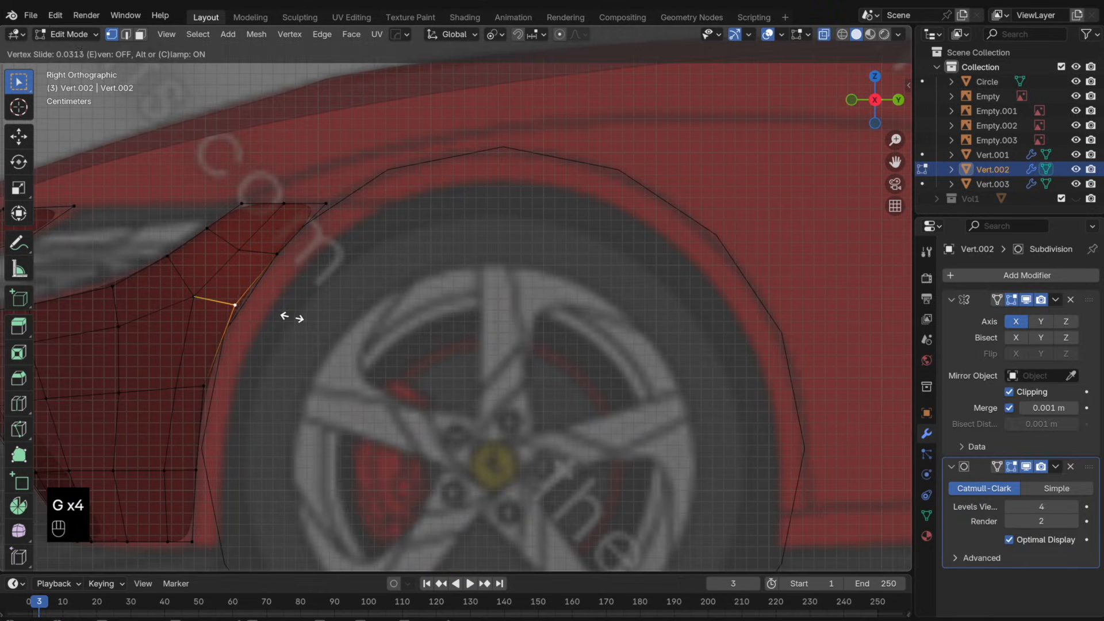
pyautogui.click(292, 317)
# - Give the circle a level 2 subdivision and enlarge all its vertices slightly to fit the wheel arch
pyautogui.keyDown('shift'); pyautogui.moveTo(312, 417); pyautogui.dragTo(330, 367, button='middle'); pyautogui.keyUp('shift')
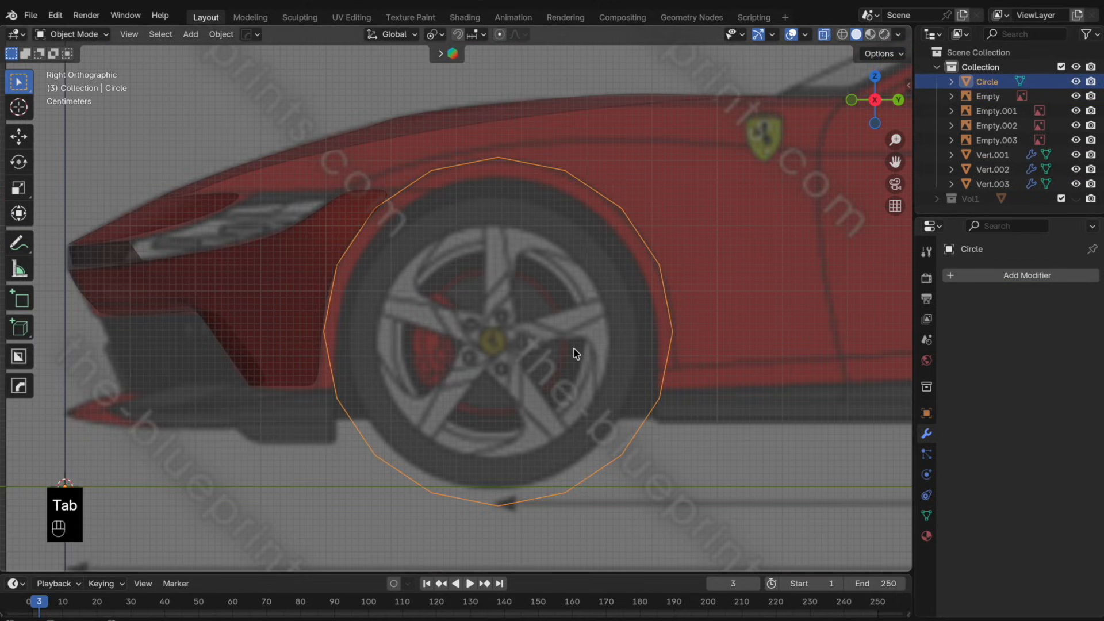
pyautogui.hotkey('ctrl', '2')
pyautogui.press('Tab')
pyautogui.press('a')
pyautogui.press('s')
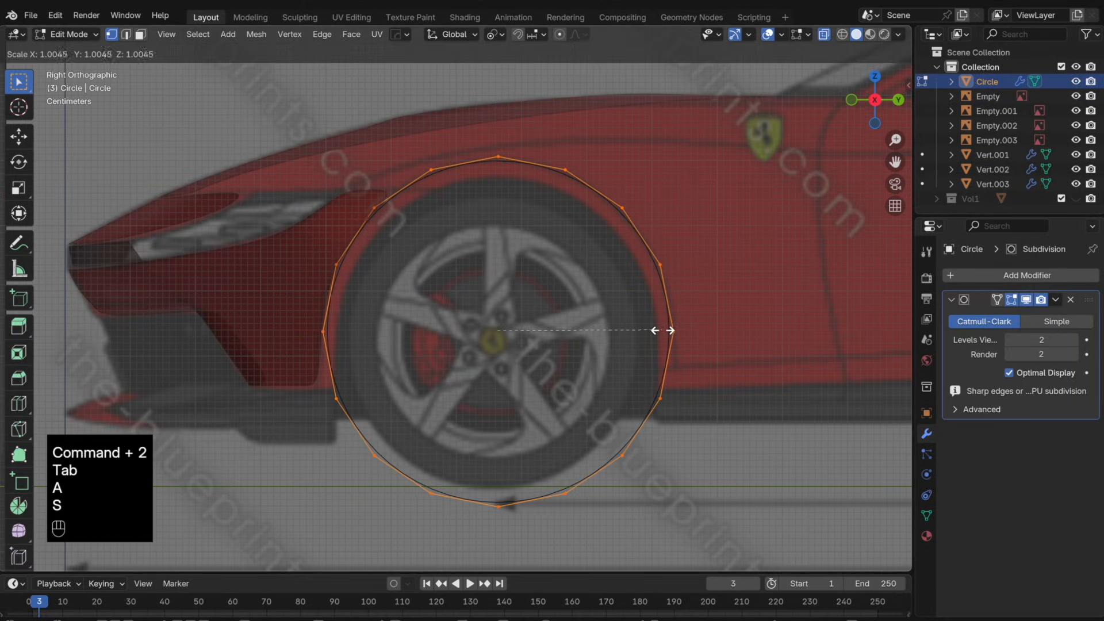
pyautogui.click(668, 330)
# - Nudge the whole circle down slightly along Z to align its smoothed curve with the wheel arch
pyautogui.press('Tab')
pyautogui.press('Tab')
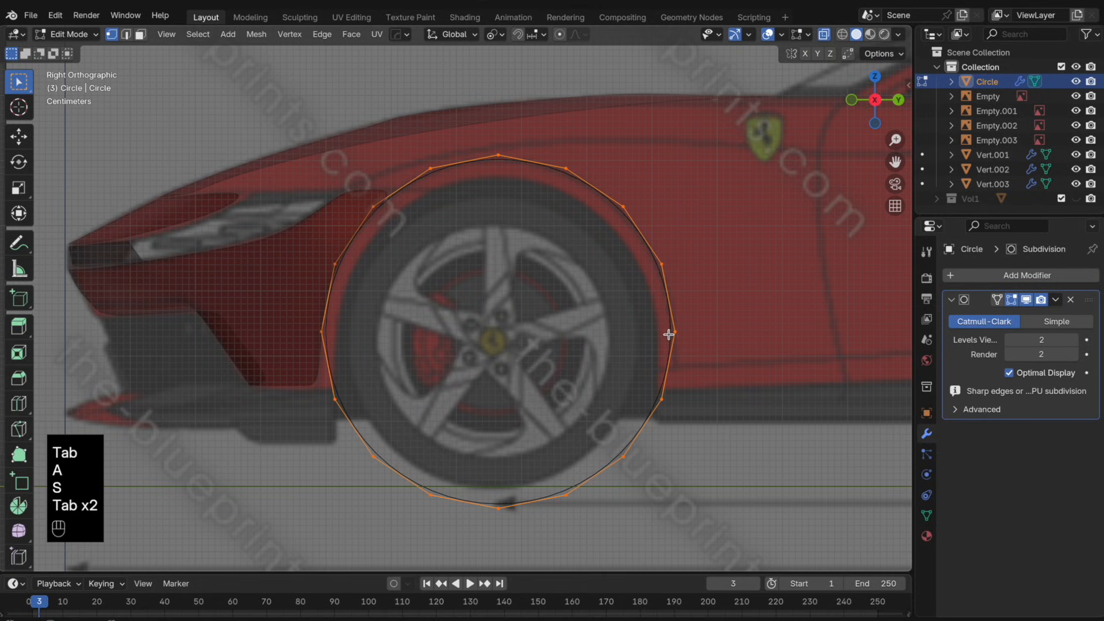
pyautogui.press('g')
pyautogui.press('z')
pyautogui.click(647, 333)
pyautogui.press('Tab')
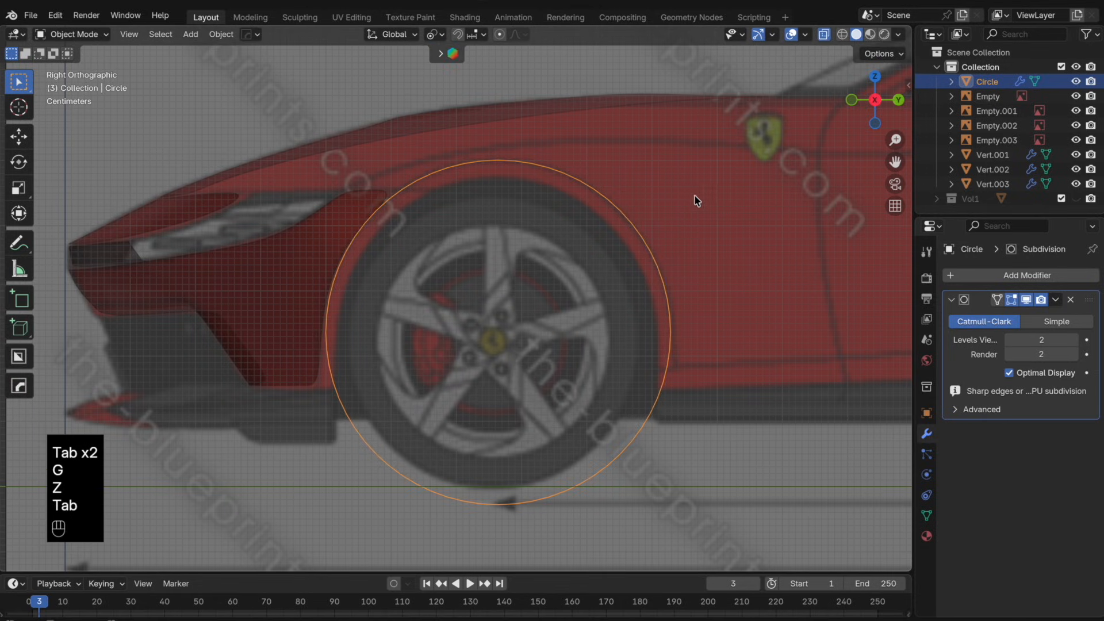
# - Delete the circle's lower segments and the two end vertices left beside the tyre, keeping an open arch
pyautogui.press('Tab')
pyautogui.moveTo(771, 536); pyautogui.dragTo(284, 414)
pyautogui.press('x')
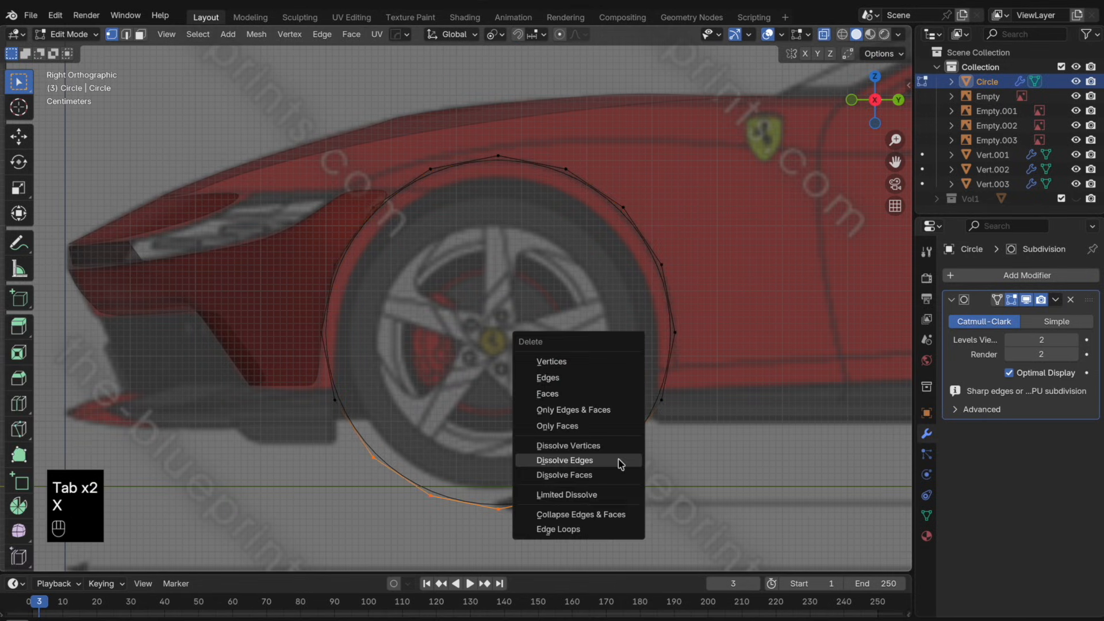
pyautogui.click(591, 375)
pyautogui.click(399, 468)
pyautogui.keyDown('shift'); pyautogui.click(622, 459); pyautogui.keyUp('shift')
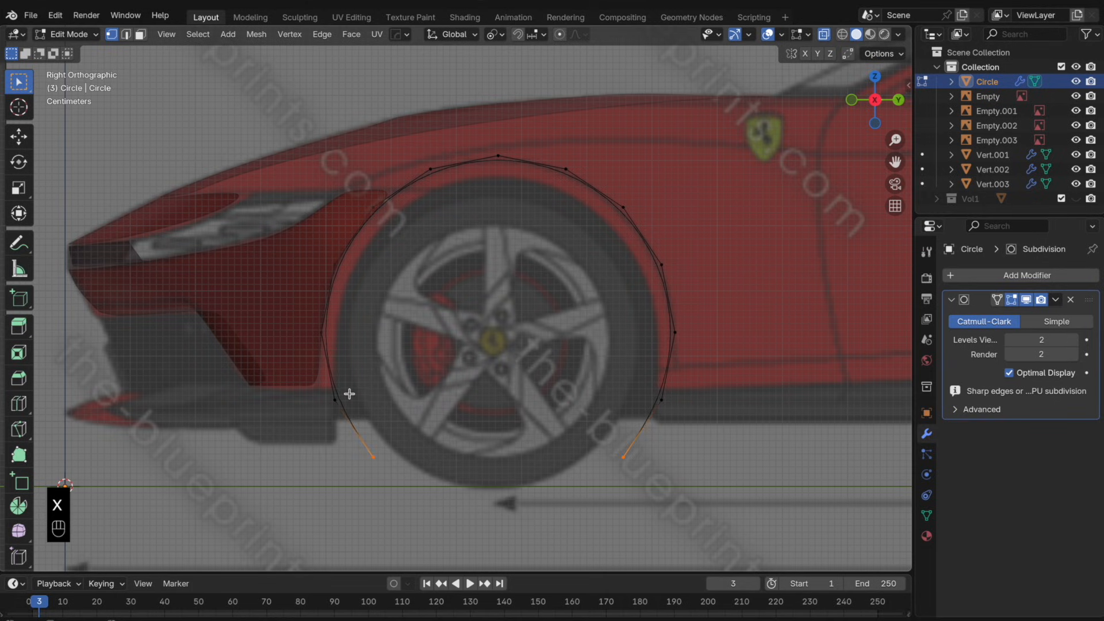
pyautogui.press('x')
pyautogui.click(290, 419)
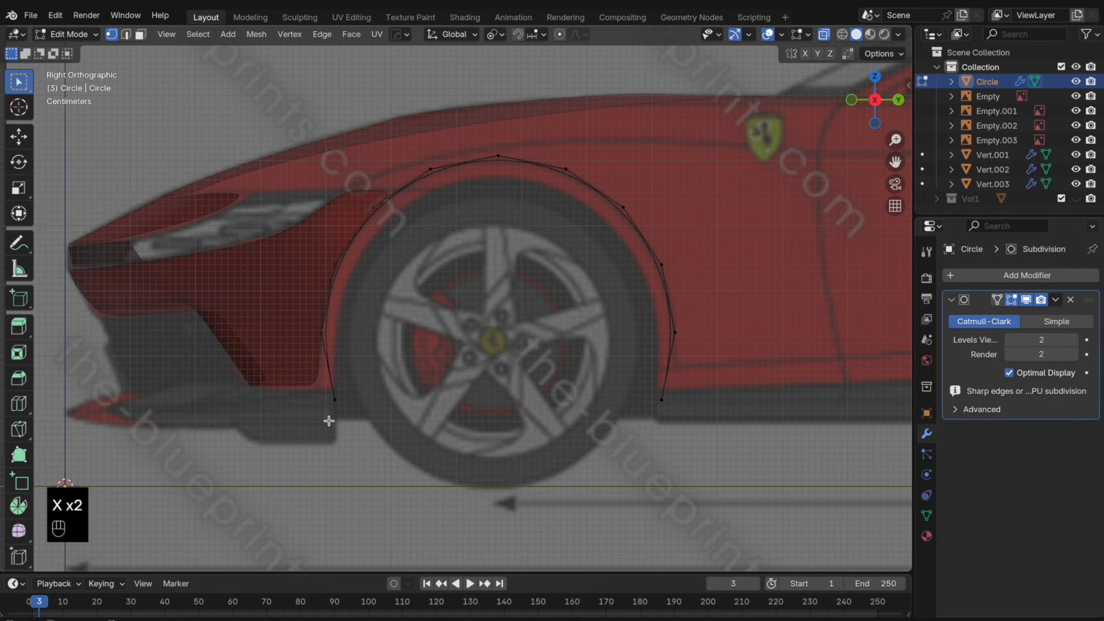
# - Slide the arch's front end vertex up to the bumper's lower edge and shift it slightly forward along Y
pyautogui.press('g')
pyautogui.press('g')
pyautogui.click(387, 399)
pyautogui.press('g')
pyautogui.press('y')
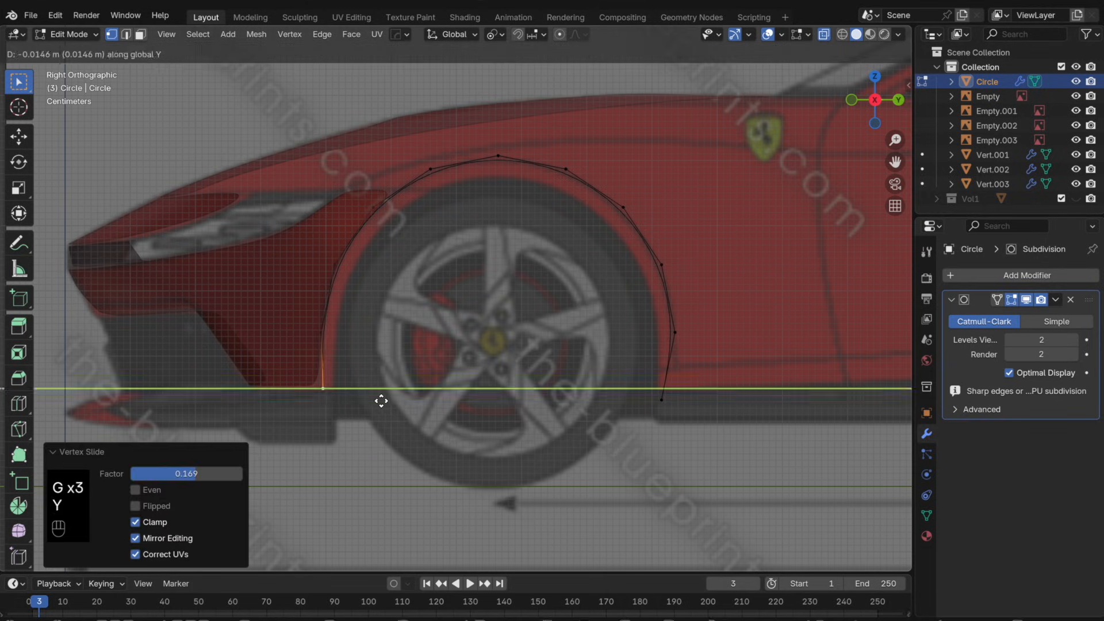
pyautogui.click(377, 401)
# - Slide the arch's rear end vertex up by a factor of 0.433 and move it about 0.0135 m rearward along Y
pyautogui.click(684, 410)
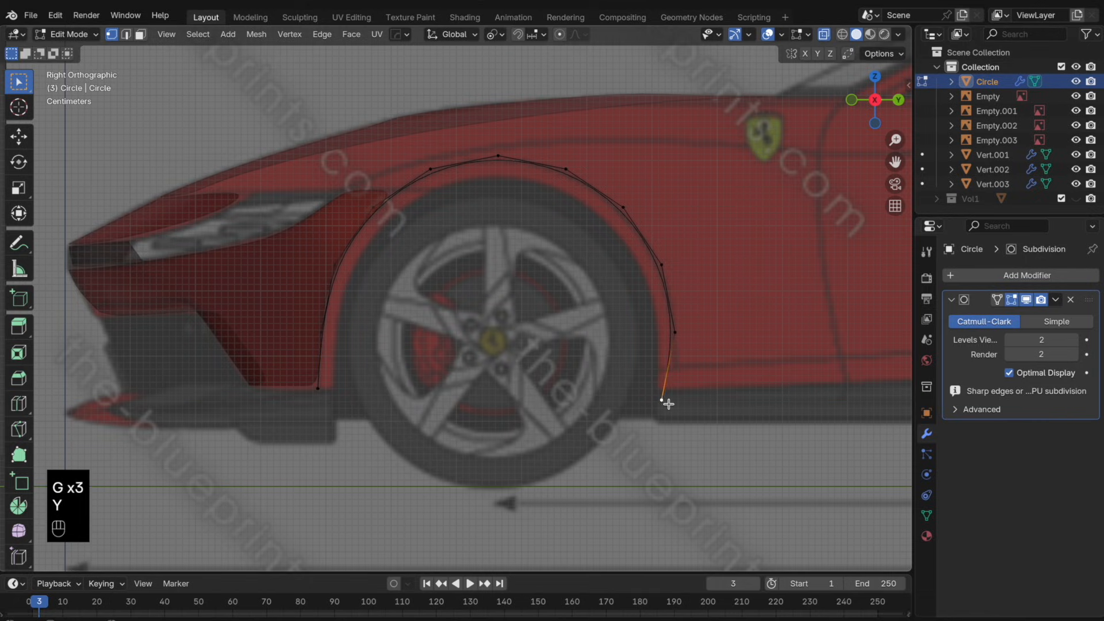
pyautogui.press('g')
pyautogui.press('g')
pyautogui.click(681, 379)
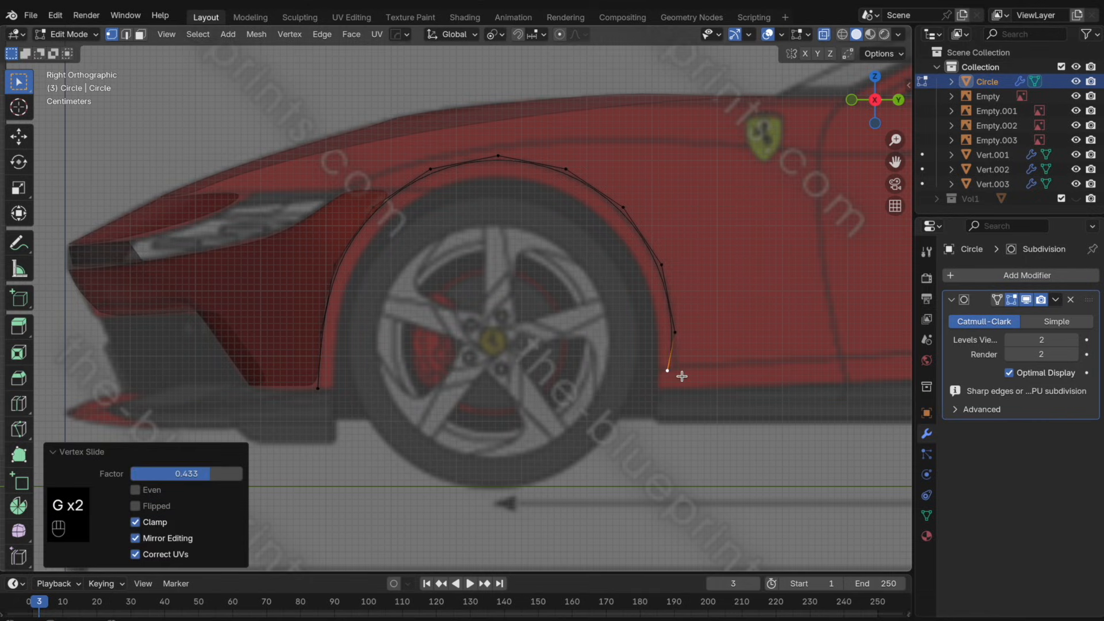
pyautogui.press('g')
pyautogui.press('y')
pyautogui.click(691, 376)
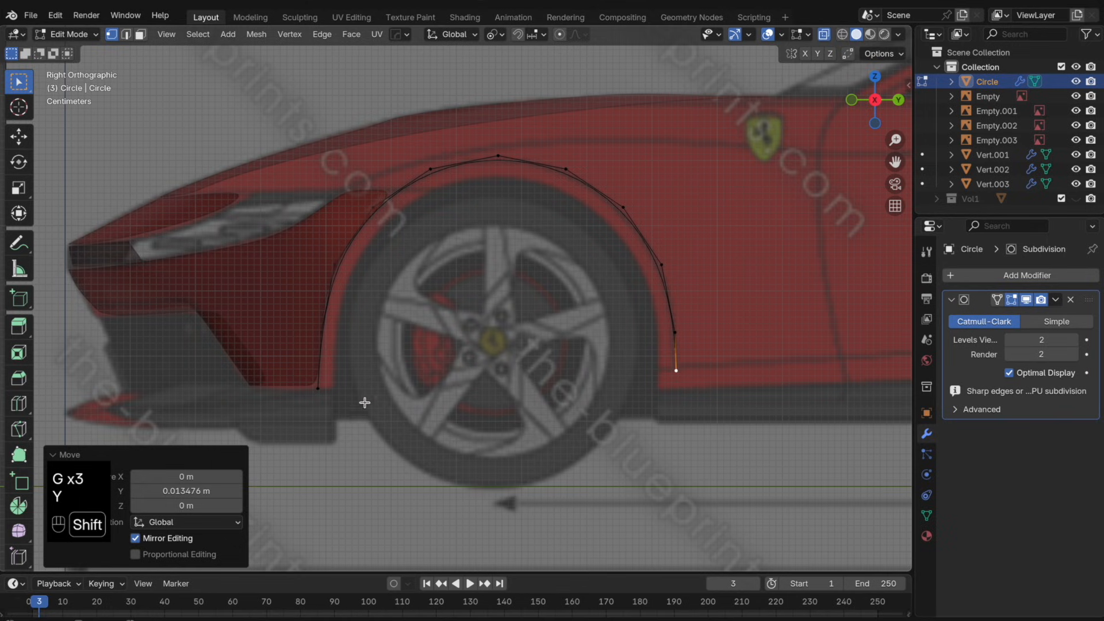
# - Move the entire arch about 0.605 m along X to the outer side of the body in the front view
pyautogui.keyDown('shift'); pyautogui.moveTo(329, 421); pyautogui.dragTo(296, 384); pyautogui.keyUp('shift')
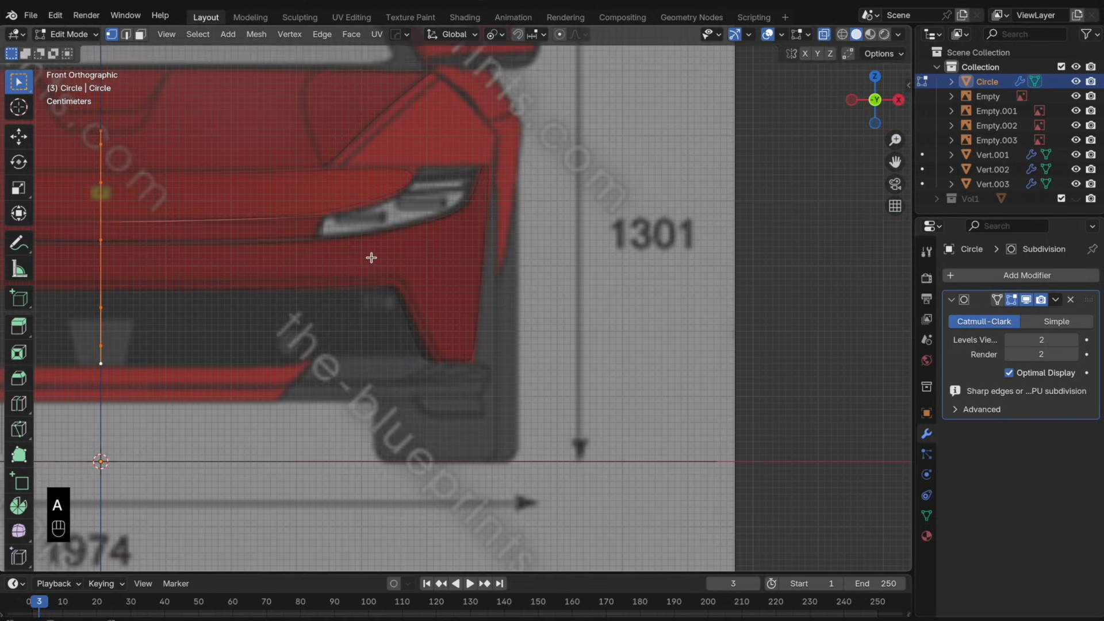
pyautogui.press('g')
pyautogui.press('x')
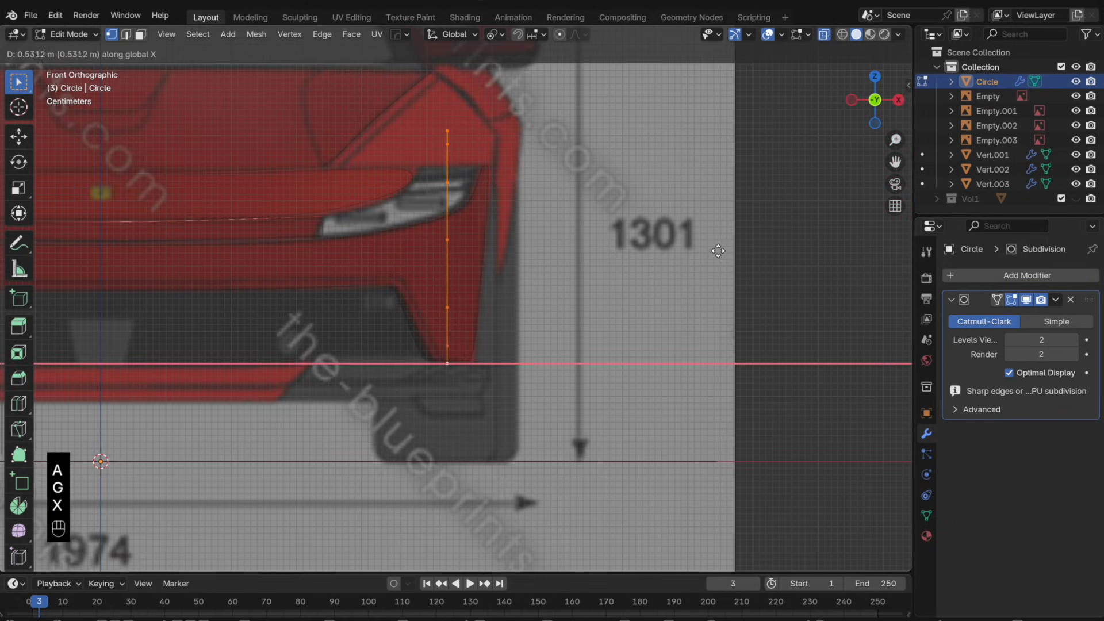
pyautogui.click(767, 245)
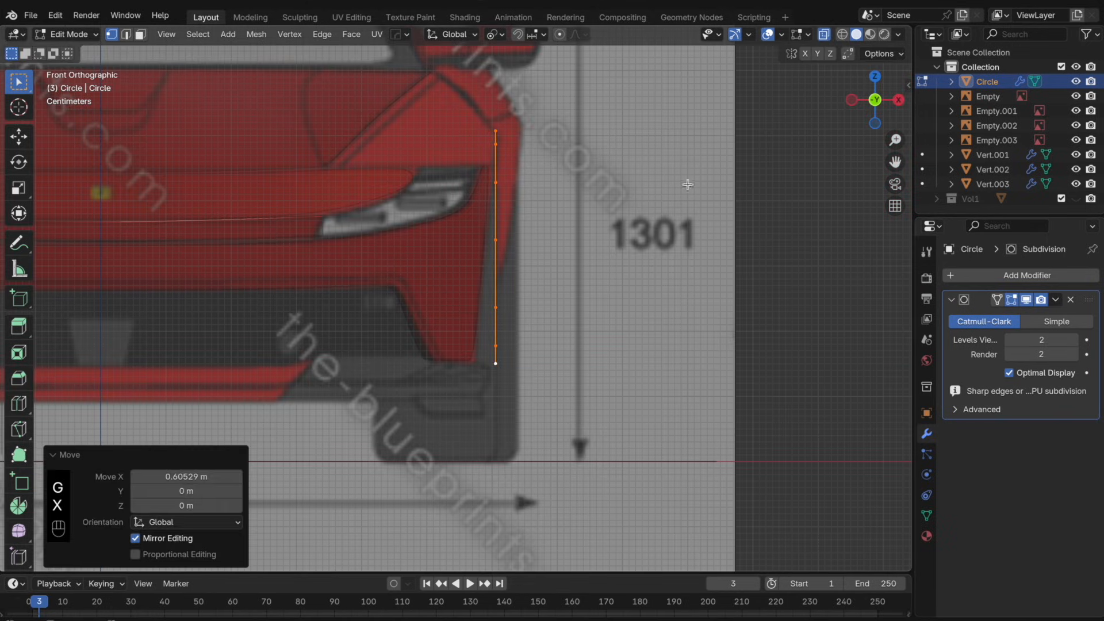
# - Rotate the arch about 5.4° around Y, pivoting on its top vertex, to follow the body side's slant
pyautogui.moveTo(553, 150); pyautogui.dragTo(528, 133, button='middle')
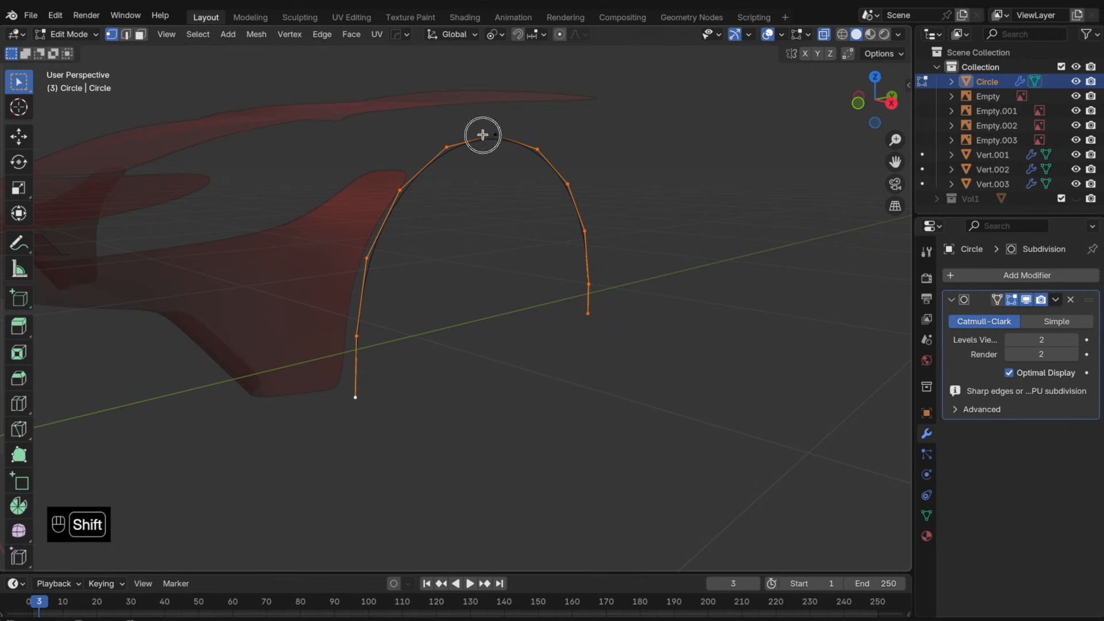
pyautogui.click(858, 103)
pyautogui.press('r')
pyautogui.press('x')
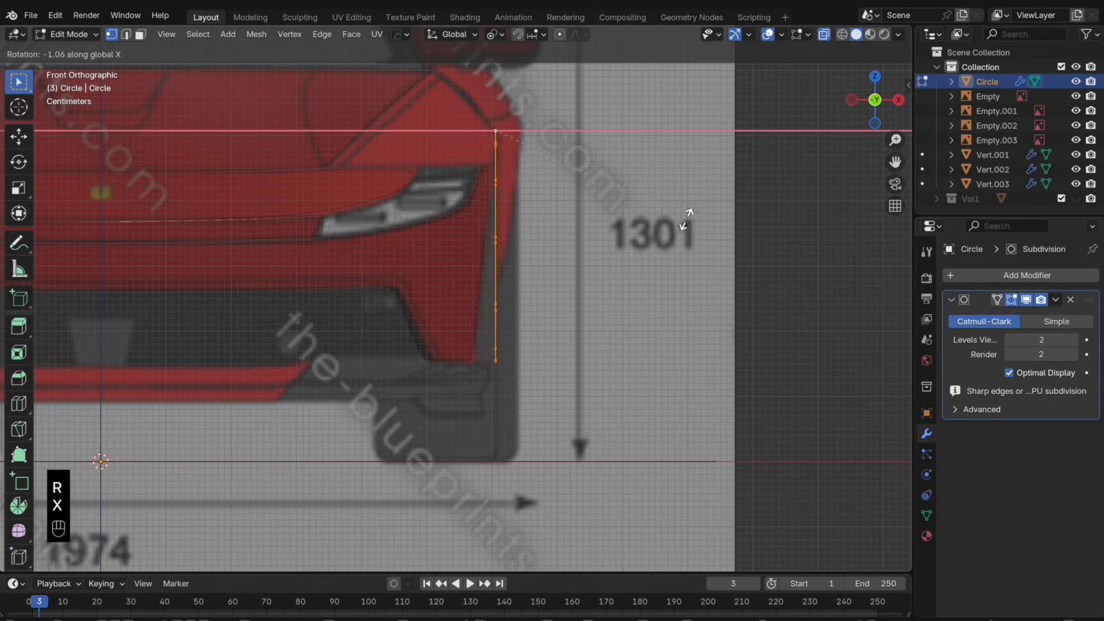
pyautogui.press('y')
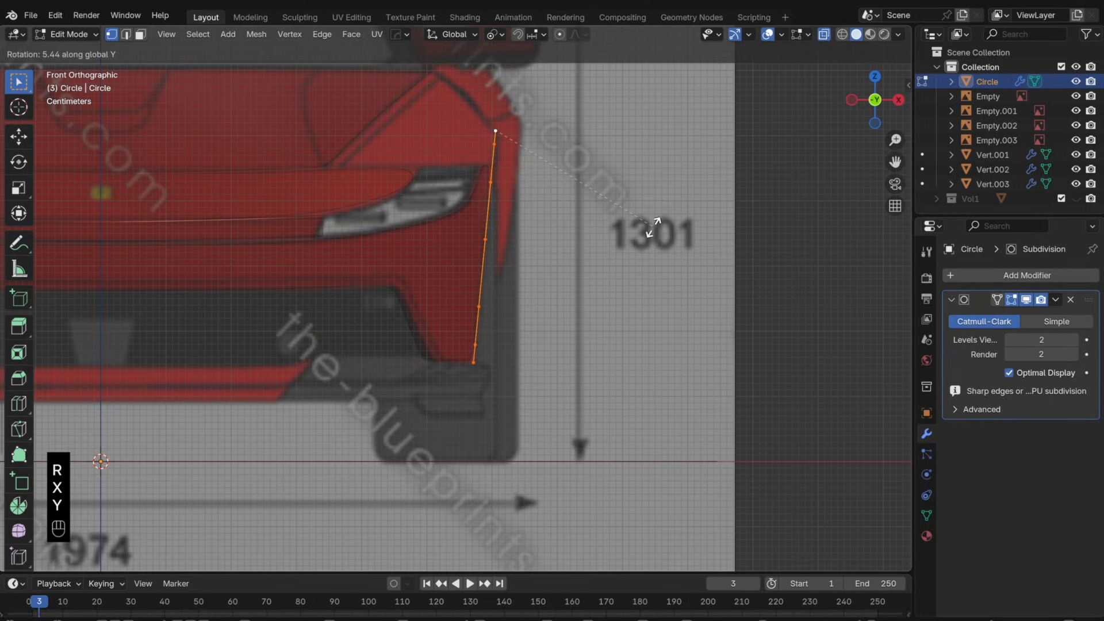
pyautogui.click(653, 227)
pyautogui.moveTo(652, 227); pyautogui.dragTo(510, 249, button='middle')
# - Select the arch's rear lower vertices and examine their placement from above
pyautogui.moveTo(726, 400); pyautogui.dragTo(615, 249)
pyautogui.moveTo(750, 240); pyautogui.dragTo(601, 285, button='middle')
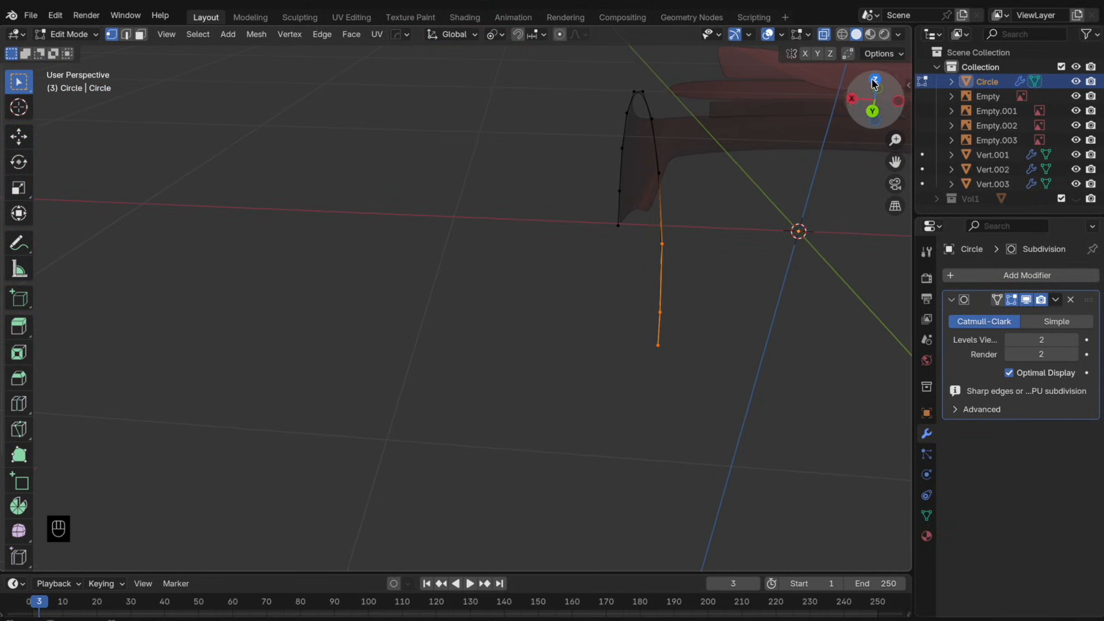
pyautogui.click(874, 84)
pyautogui.keyDown('shift'); pyautogui.moveTo(794, 189); pyautogui.dragTo(607, 230, button='middle'); pyautogui.keyUp('shift')
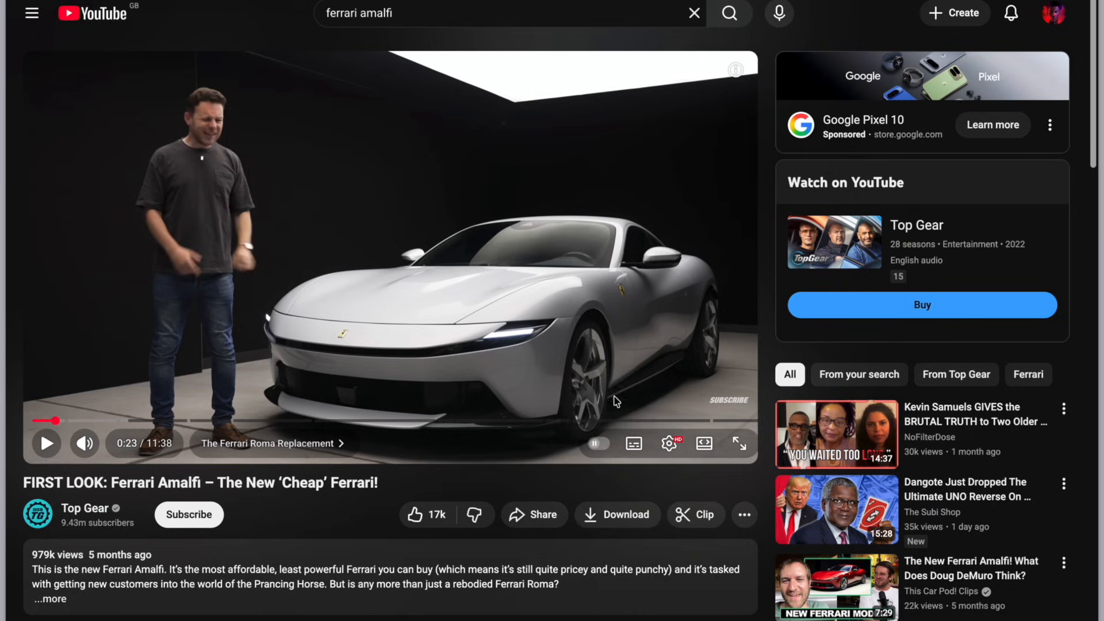
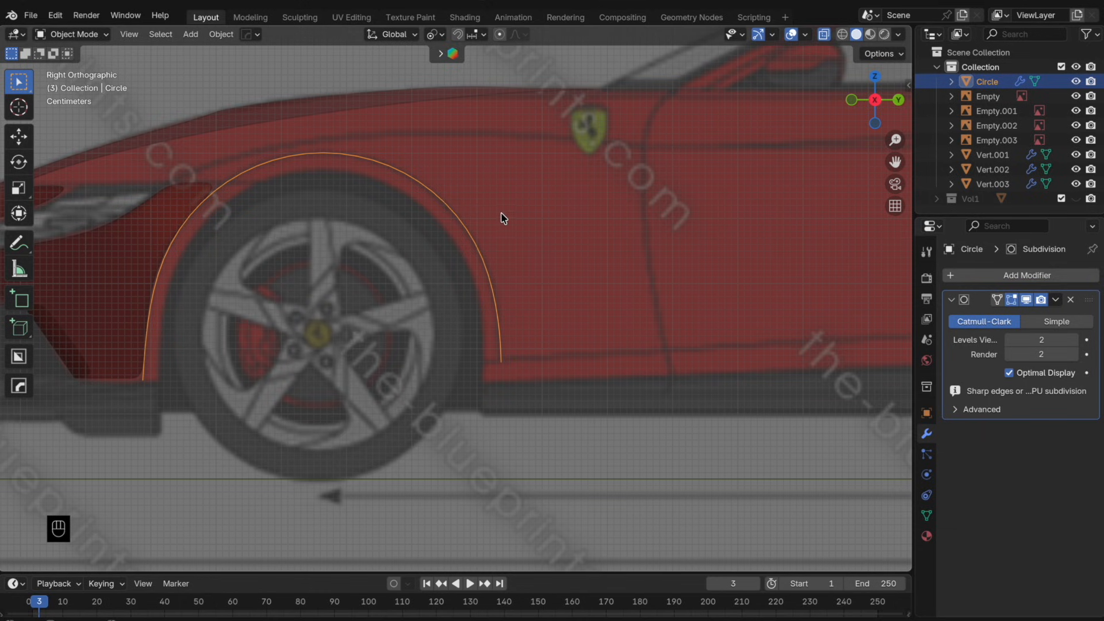
# - Duplicate the whole wheel arch edge loop and move the copy up about 0.088 m along Z
pyautogui.keyDown('shift'); pyautogui.moveTo(502, 218); pyautogui.dragTo(661, 285, button='middle'); pyautogui.keyUp('shift')
pyautogui.press('Tab')
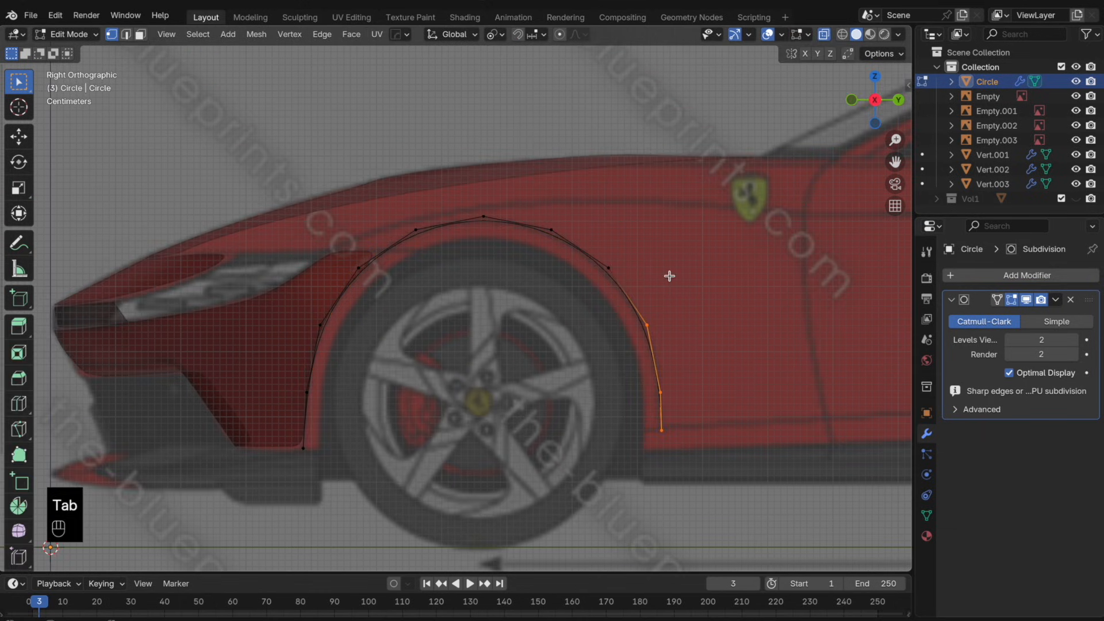
pyautogui.keyDown('alt'); pyautogui.click(584, 256); pyautogui.keyUp('alt')
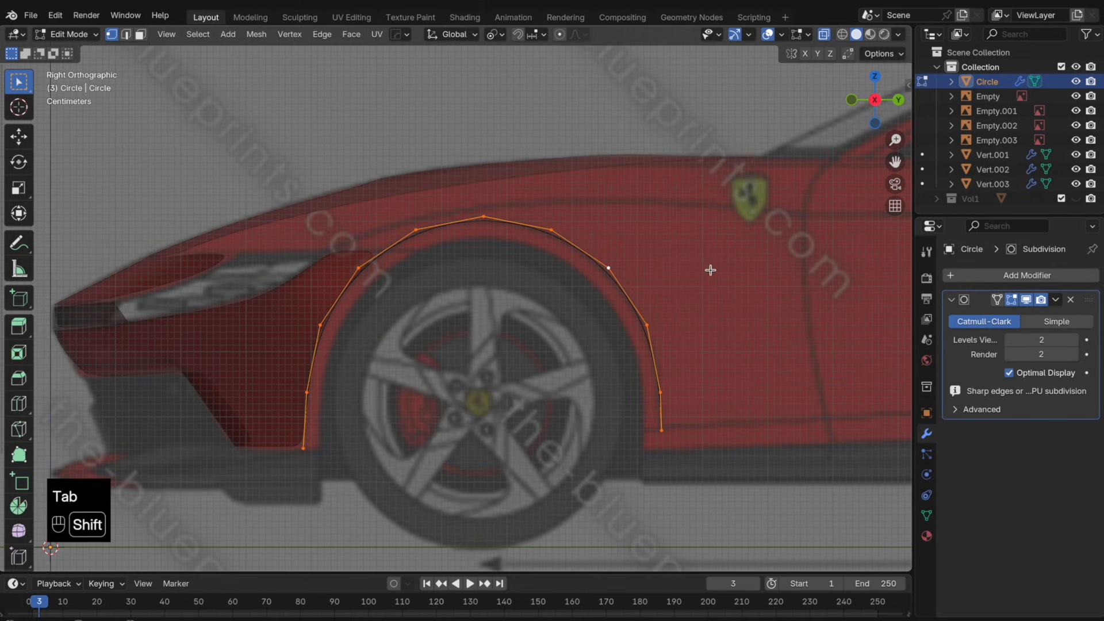
pyautogui.hotkey('shift', 'd')
pyautogui.press('s')
pyautogui.click(696, 245)
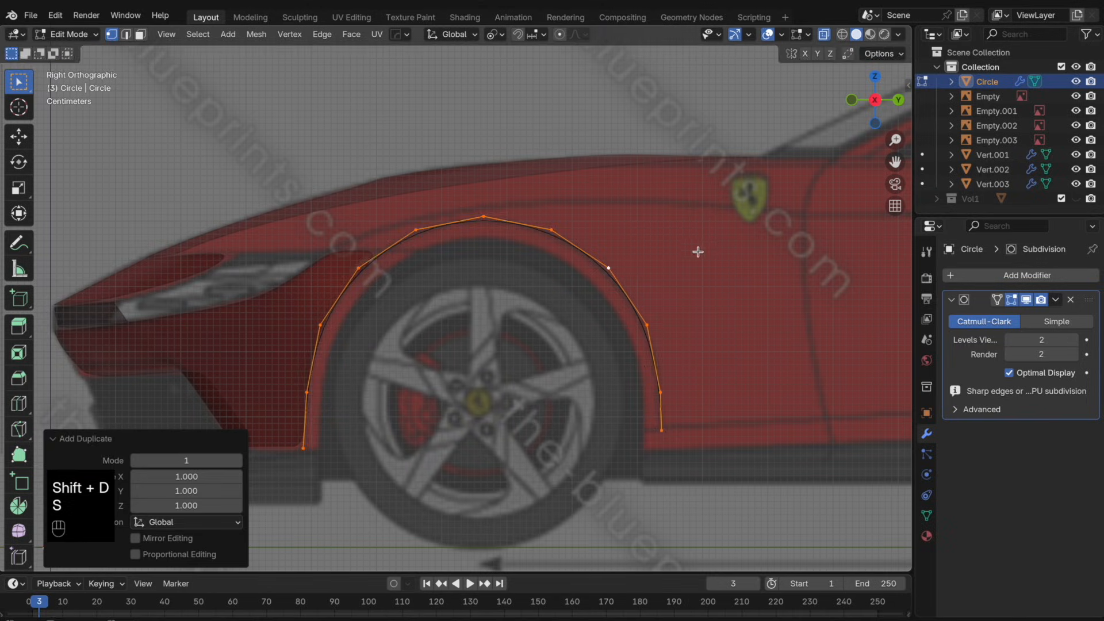
pyautogui.press('g')
pyautogui.press('z')
pyautogui.click(638, 209)
# - Move the arch copy about 0.095 m inward along X in the front view, bringing its peak to the hood's edge
pyautogui.moveTo(638, 208); pyautogui.dragTo(834, 172, button='middle')
pyautogui.click(855, 101)
pyautogui.press('g')
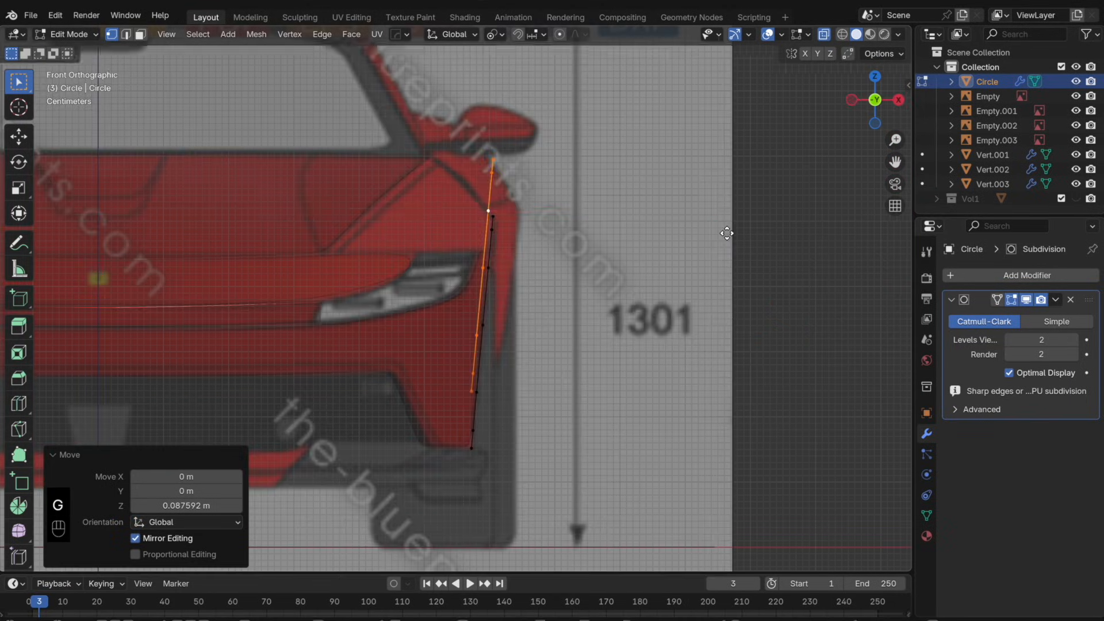
pyautogui.press('x')
pyautogui.click(664, 236)
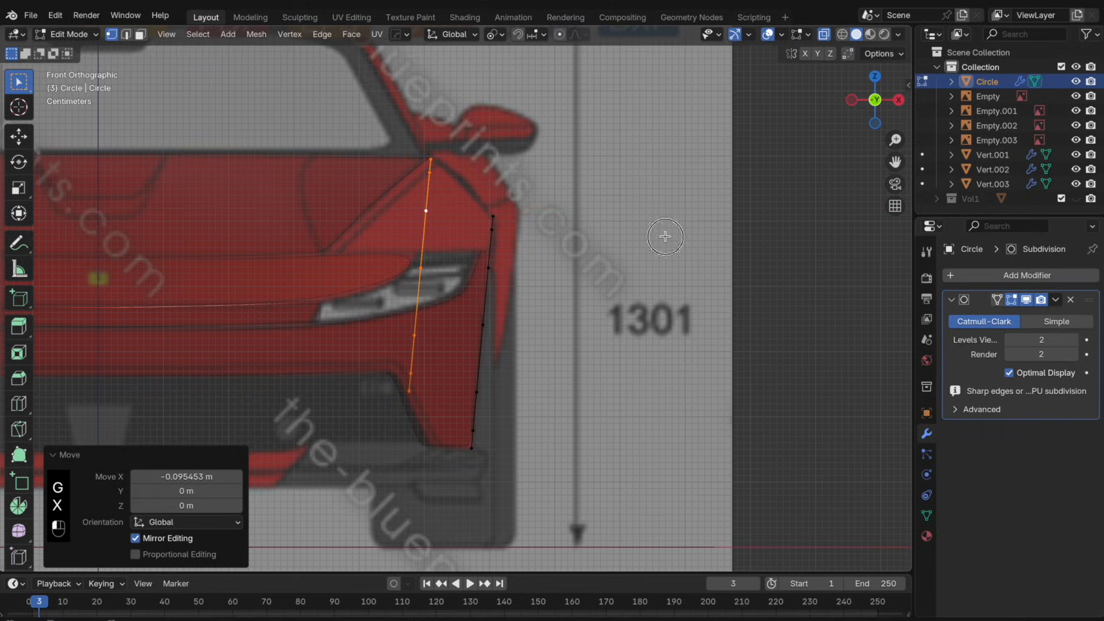
# - Duplicate the hood's outer side and front edge loop in place
pyautogui.moveTo(661, 234); pyautogui.dragTo(572, 280, button='middle')
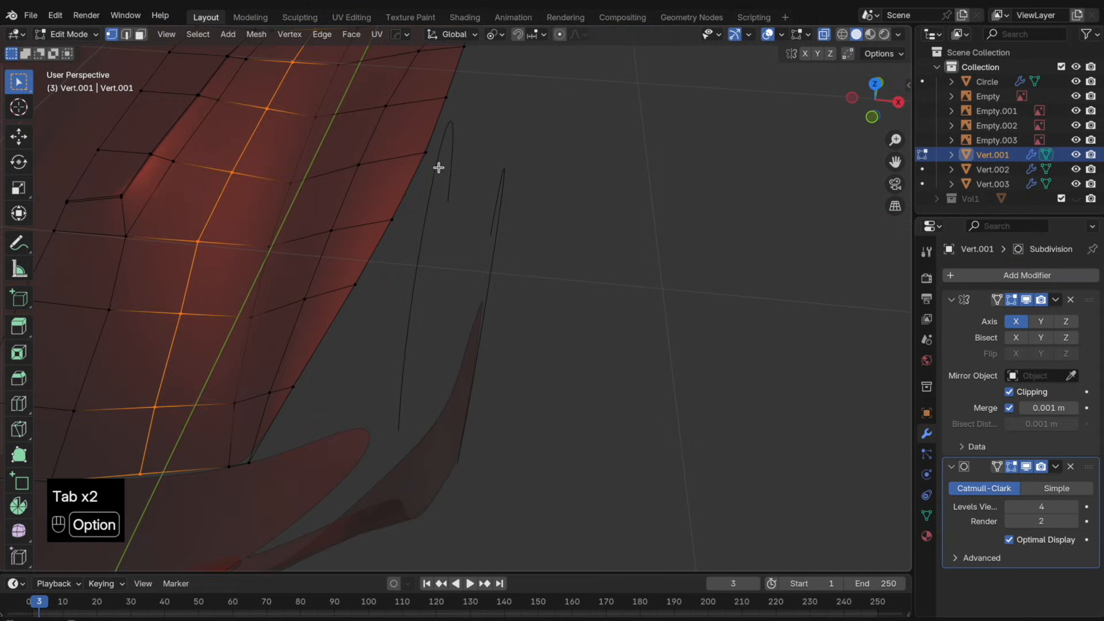
pyautogui.keyDown('alt'); pyautogui.click(437, 168); pyautogui.keyUp('alt')
pyautogui.moveTo(437, 168); pyautogui.dragTo(491, 168, button='middle')
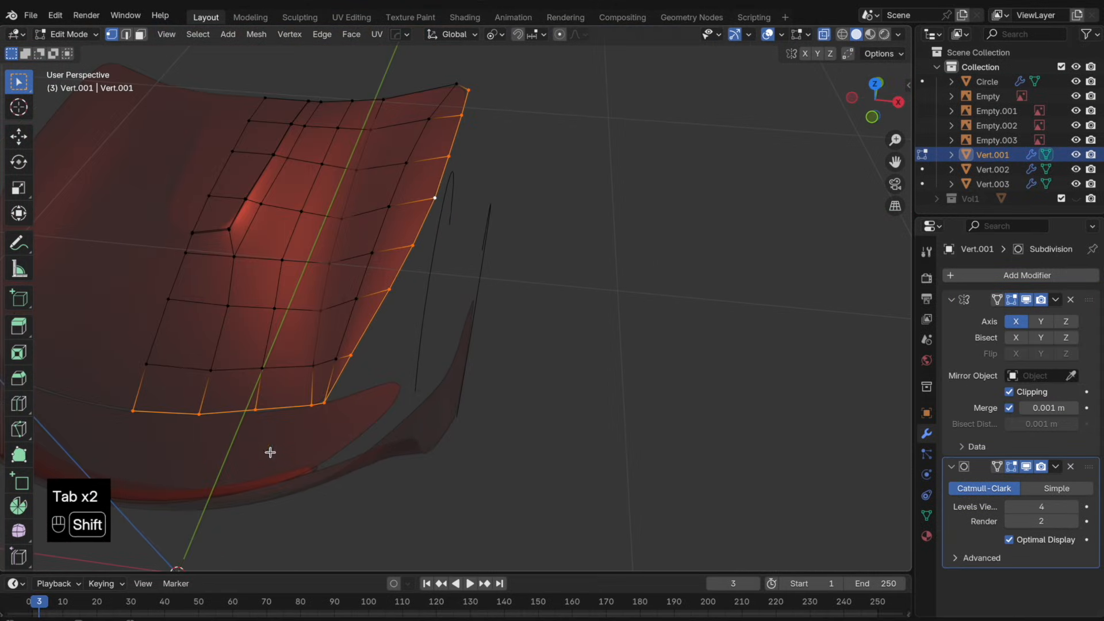
pyautogui.hotkey('shift', 'd')
pyautogui.press('x')
pyautogui.rightClick(464, 335)
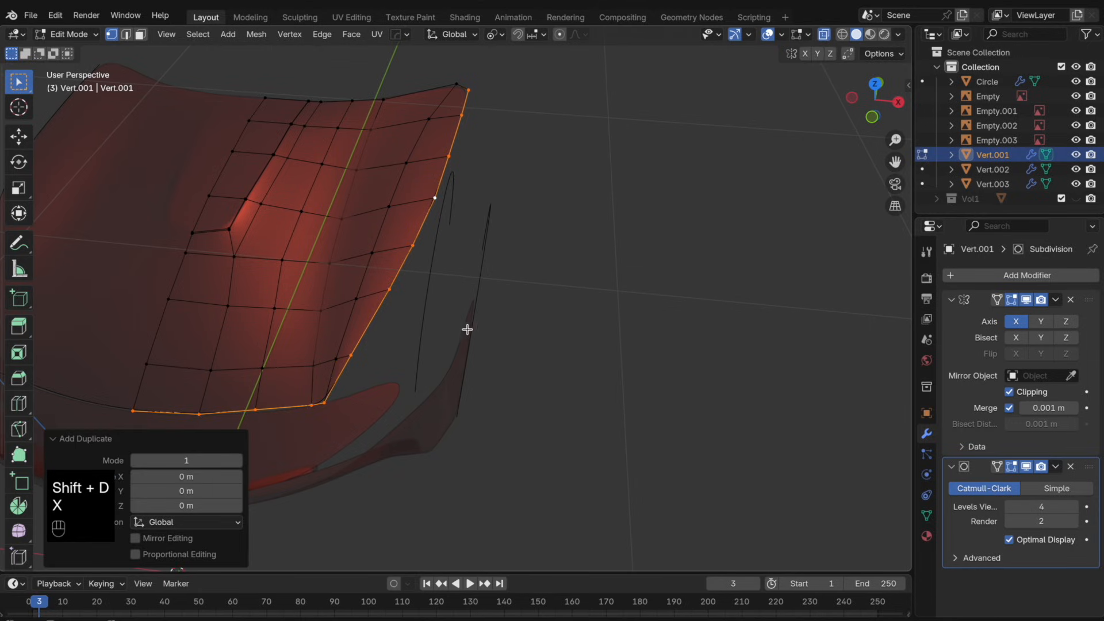
# - Separate the duplicated hood edge into its own object
pyautogui.press('g')
pyautogui.press('x')
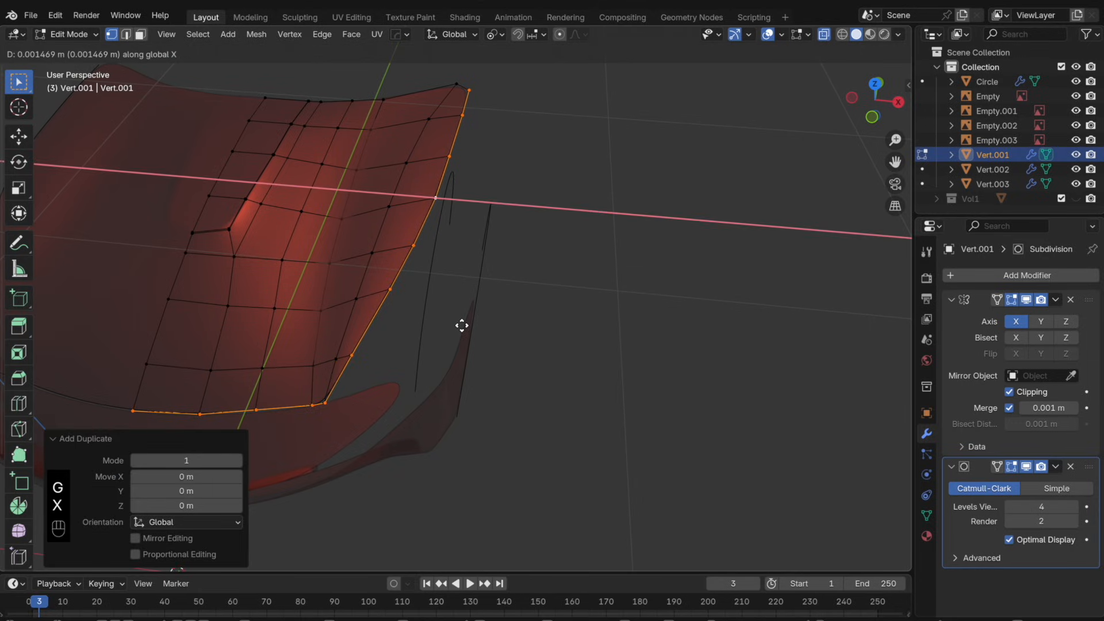
pyautogui.click(462, 325)
pyautogui.press('p')
pyautogui.click(443, 308)
pyautogui.press('Tab')
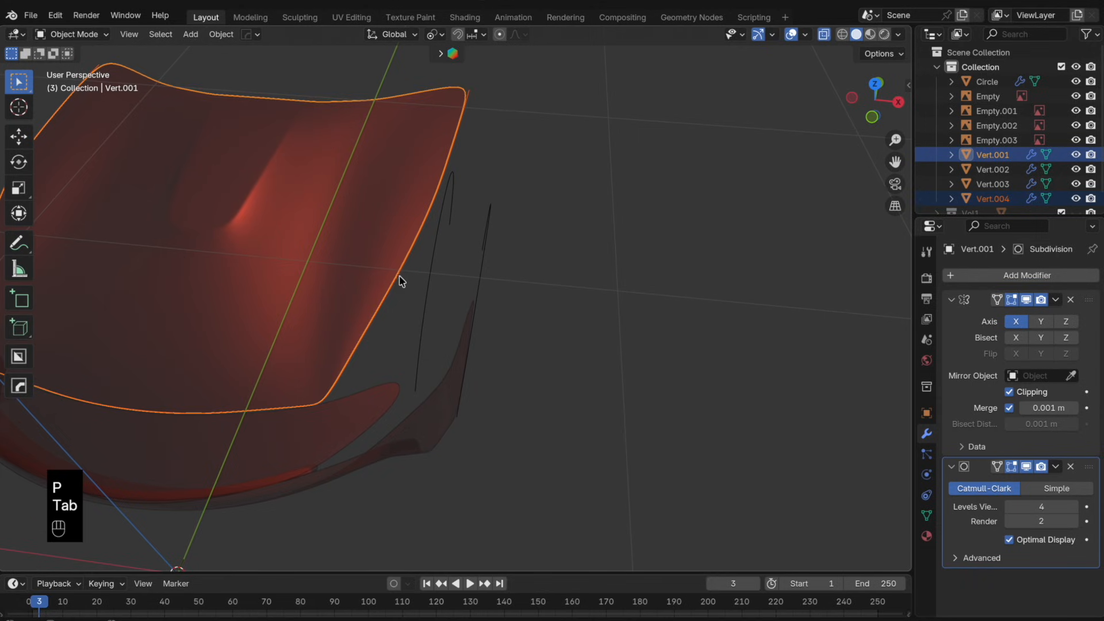
pyautogui.click(397, 279)
# - Separate the raised arch copy from the wheel arch into its own object
pyautogui.press('Tab')
pyautogui.press('Tab')
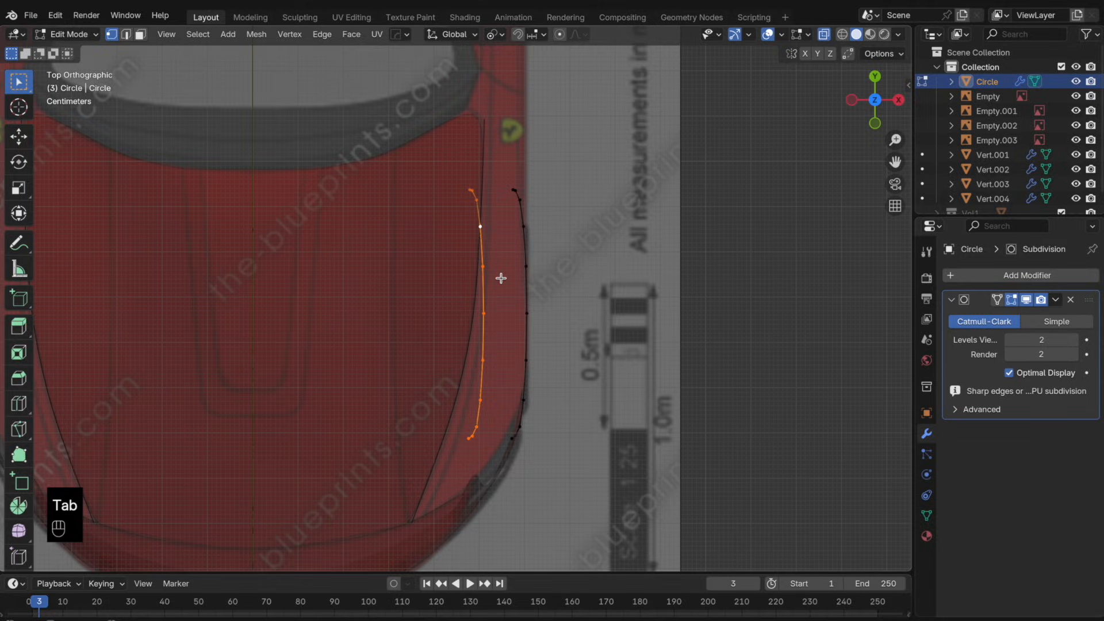
pyautogui.press('p')
pyautogui.click(500, 278)
pyautogui.press('Tab')
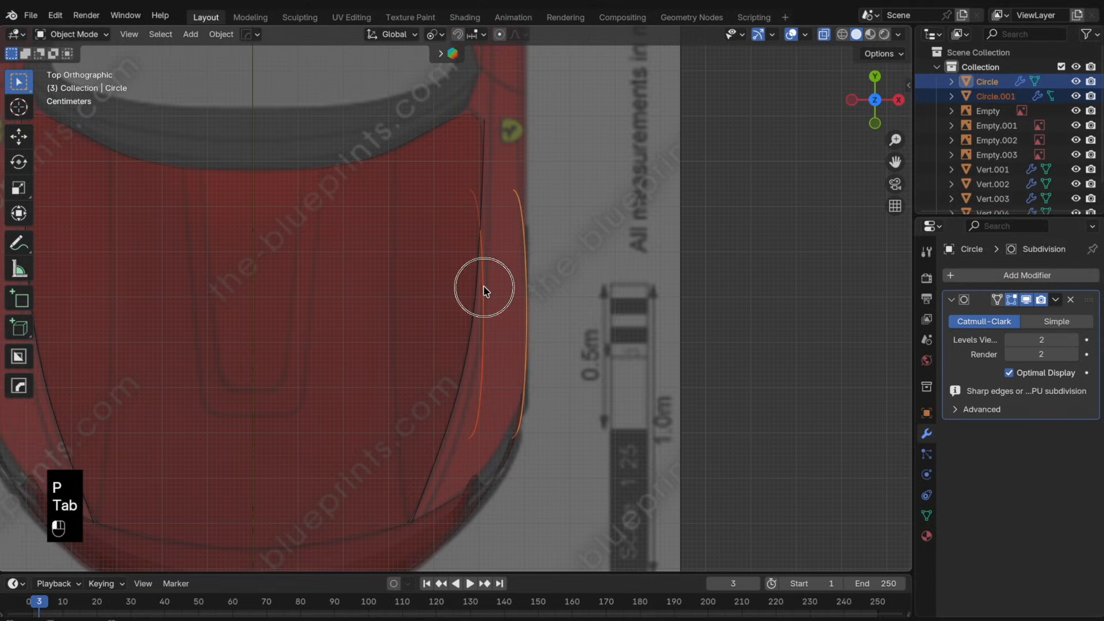
# - Delete the three lower vertices at each end of the separated arch copy
pyautogui.click(484, 287)
pyautogui.moveTo(586, 269); pyautogui.dragTo(386, 129, button='middle')
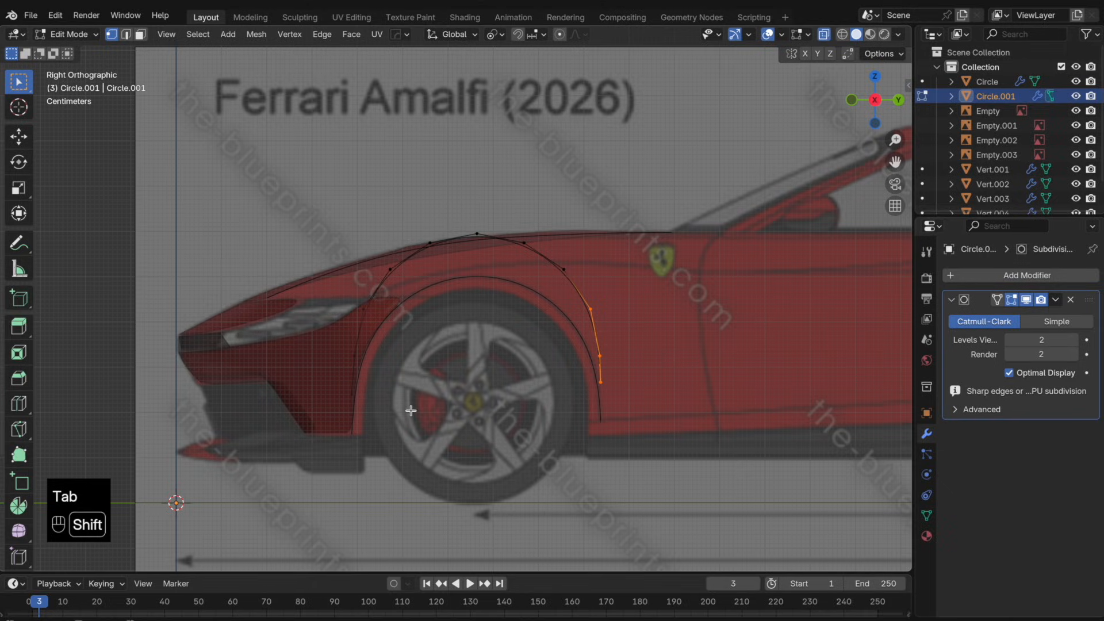
pyautogui.keyDown('shift'); pyautogui.moveTo(411, 411); pyautogui.dragTo(294, 296); pyautogui.keyUp('shift')
pyautogui.press('x')
pyautogui.click(295, 300)
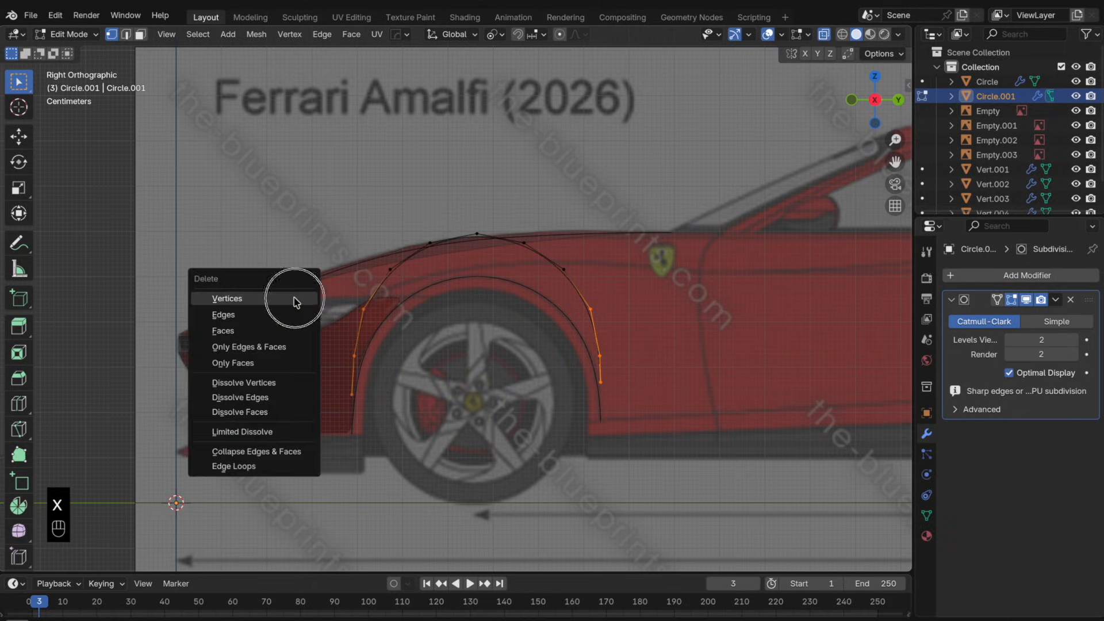
# - Raise the remaining curve's two end vertices and lower its peak about 0.011 m along Z to follow the fender's top line
pyautogui.click(396, 283)
pyautogui.keyDown('shift'); pyautogui.click(577, 294); pyautogui.keyUp('shift')
pyautogui.press('g')
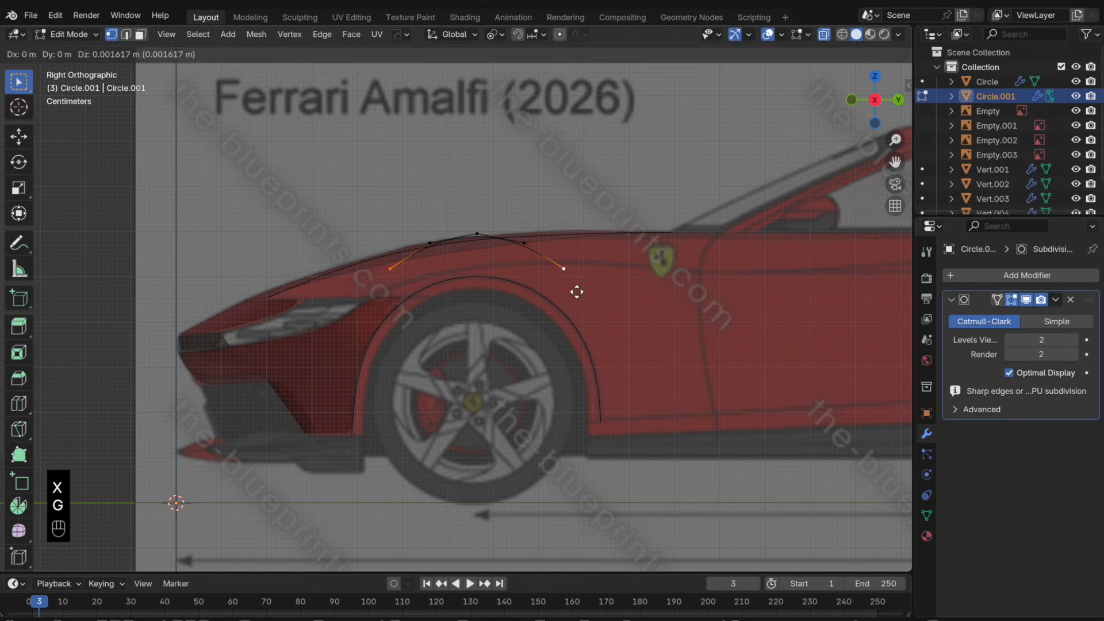
pyautogui.press('z')
pyautogui.click(590, 277)
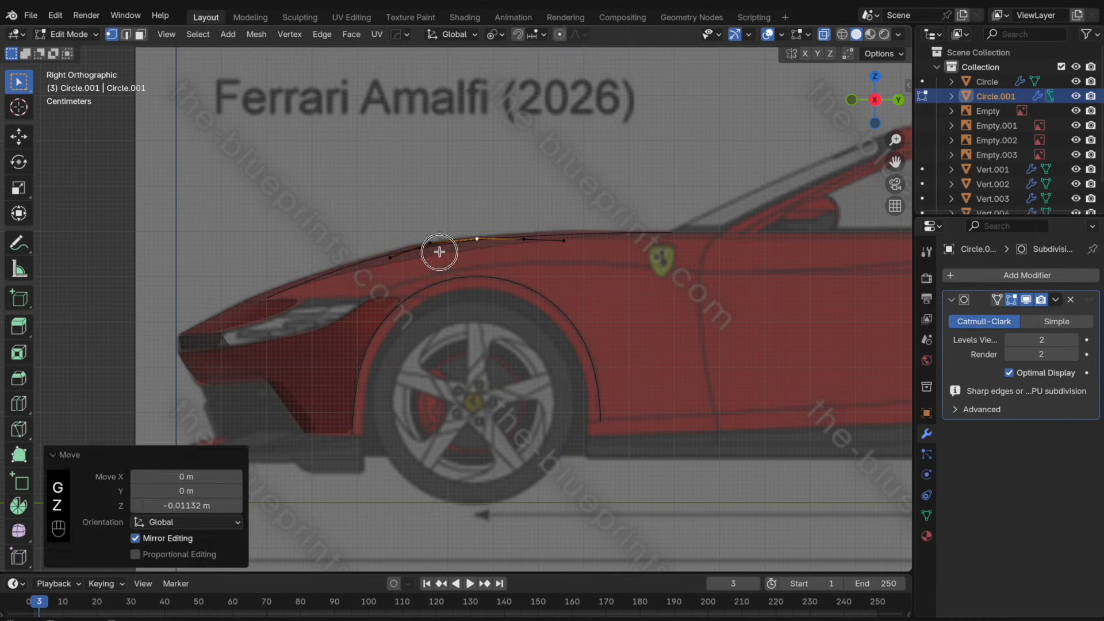
# - Adjust the height of the vertex just ahead of the curve's peak to smooth the fender line in the side view
pyautogui.click(429, 244)
pyautogui.press('g')
pyautogui.press('z')
pyautogui.click(480, 262)
pyautogui.press('Tab')
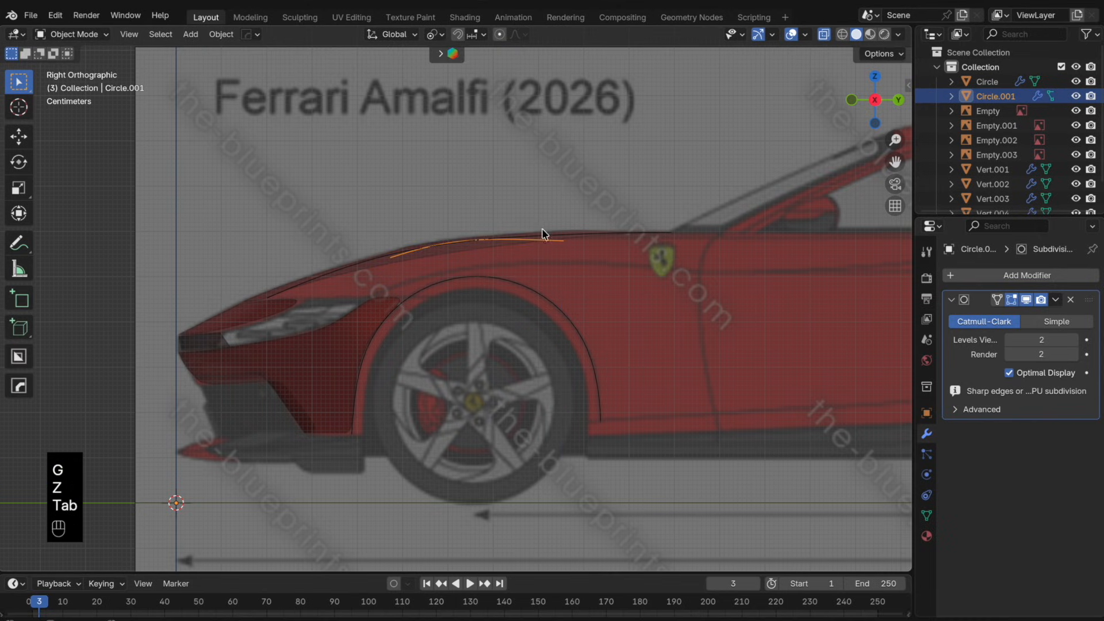
# - Rotate the whole curve about -5.9° around Z in the top view and move it about 0.011 m inward along X
pyautogui.click(875, 77)
pyautogui.press('Tab')
pyautogui.press('a')
pyautogui.press('r')
pyautogui.press('z')
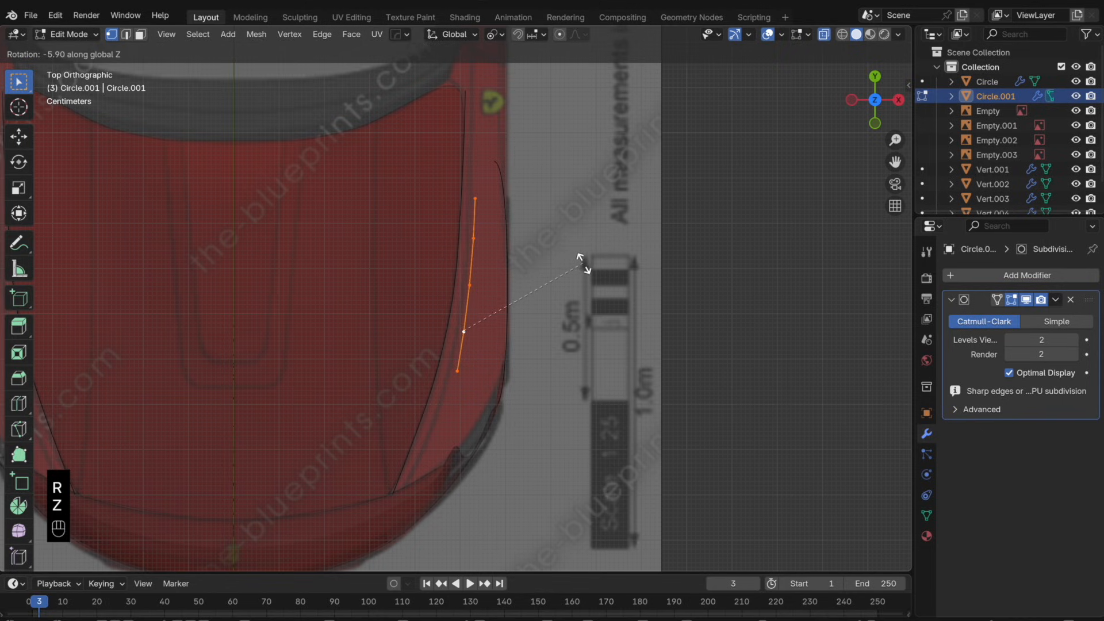
pyautogui.click(581, 262)
pyautogui.press('g')
pyautogui.press('x')
pyautogui.click(577, 264)
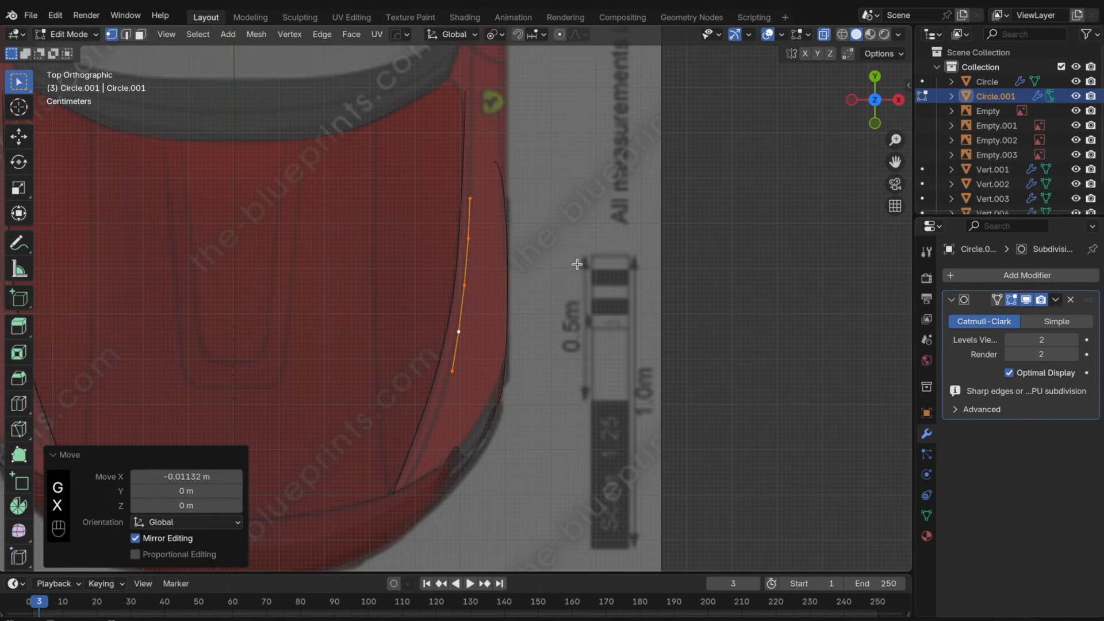
# - Raise the curve's rear and front end vertices slightly along Z in the side view, the front one by about 0.0054 m
pyautogui.click(490, 205)
pyautogui.moveTo(881, 112); pyautogui.dragTo(862, 106)
pyautogui.click(860, 106)
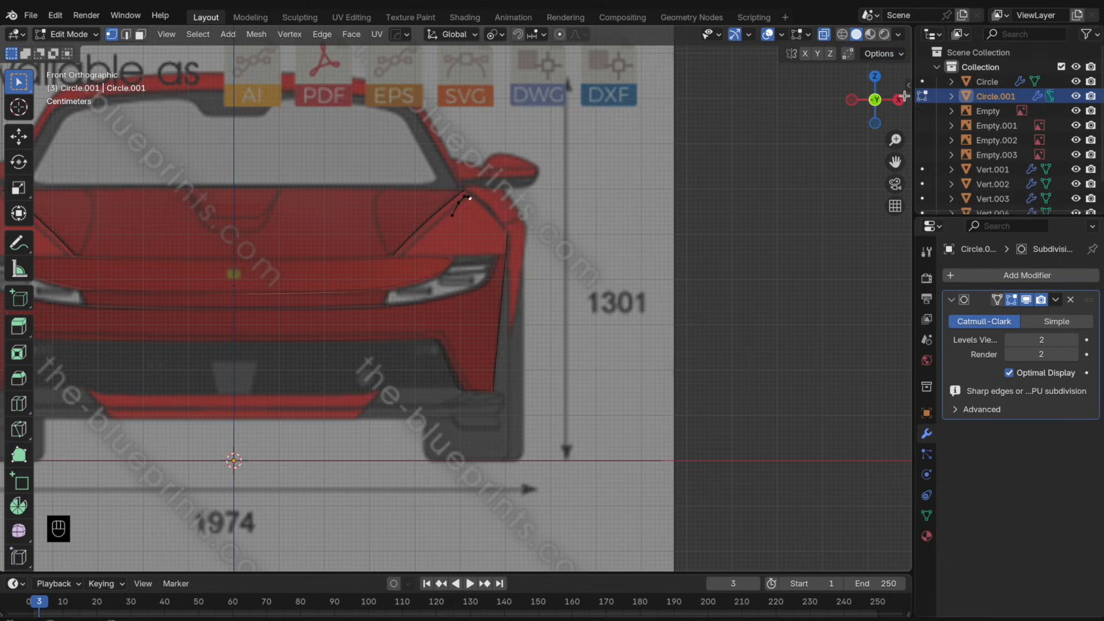
pyautogui.click(900, 98)
pyautogui.scroll(1, 468, 213)
pyautogui.keyDown('shift'); pyautogui.moveTo(472, 217); pyautogui.dragTo(551, 270, button='middle'); pyautogui.keyUp('shift')
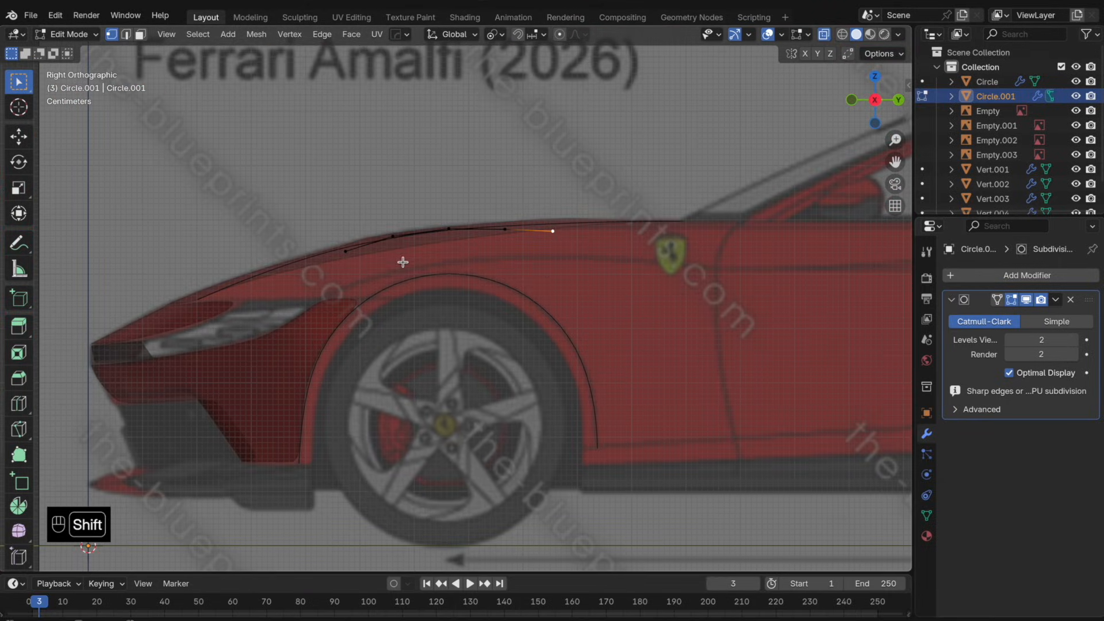
pyautogui.press('g')
pyautogui.press('z')
pyautogui.click(562, 269)
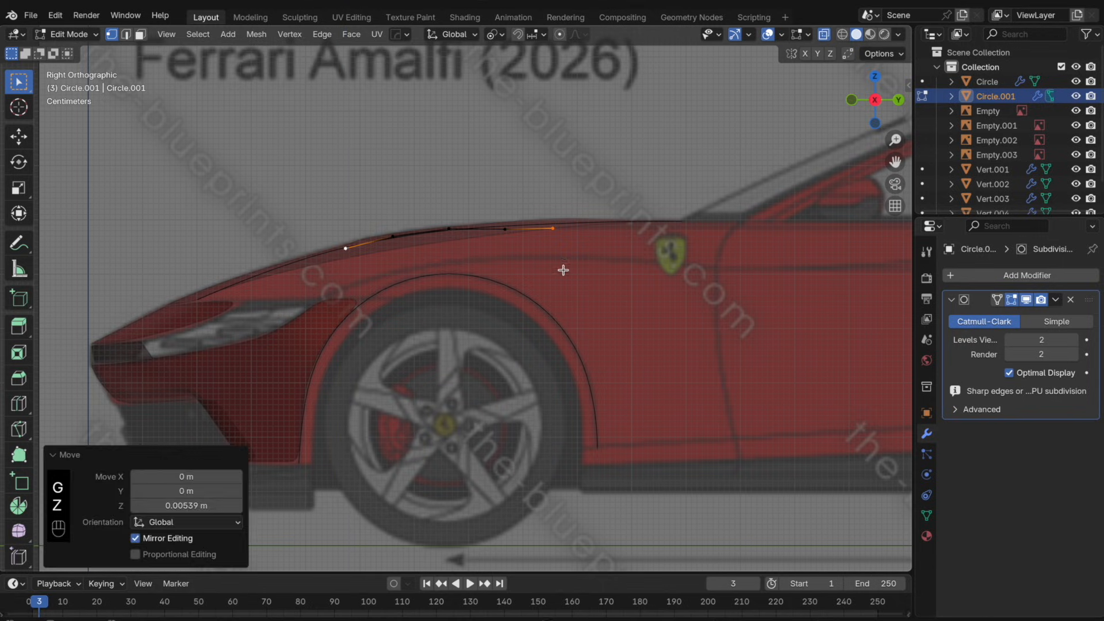
# - Raise the vertex next to the curve's rear end about 0.0054 m along Z
pyautogui.click(506, 231)
pyautogui.press('g')
pyautogui.press('z')
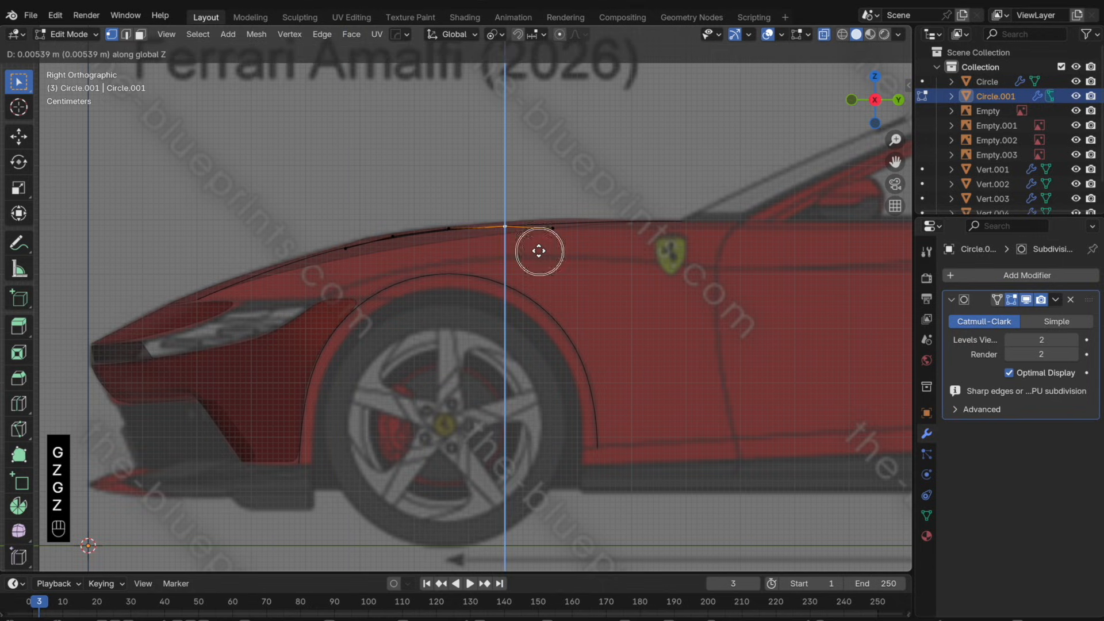
pyautogui.click(542, 236)
# - Extrude the curve's rear end vertex rearward twice, by about 0.156 m and about 0.163 m, past the windshield base
pyautogui.keyDown('shift'); pyautogui.moveTo(542, 236); pyautogui.dragTo(520, 257, button='middle'); pyautogui.keyUp('shift')
pyautogui.press('e')
pyautogui.click(605, 262)
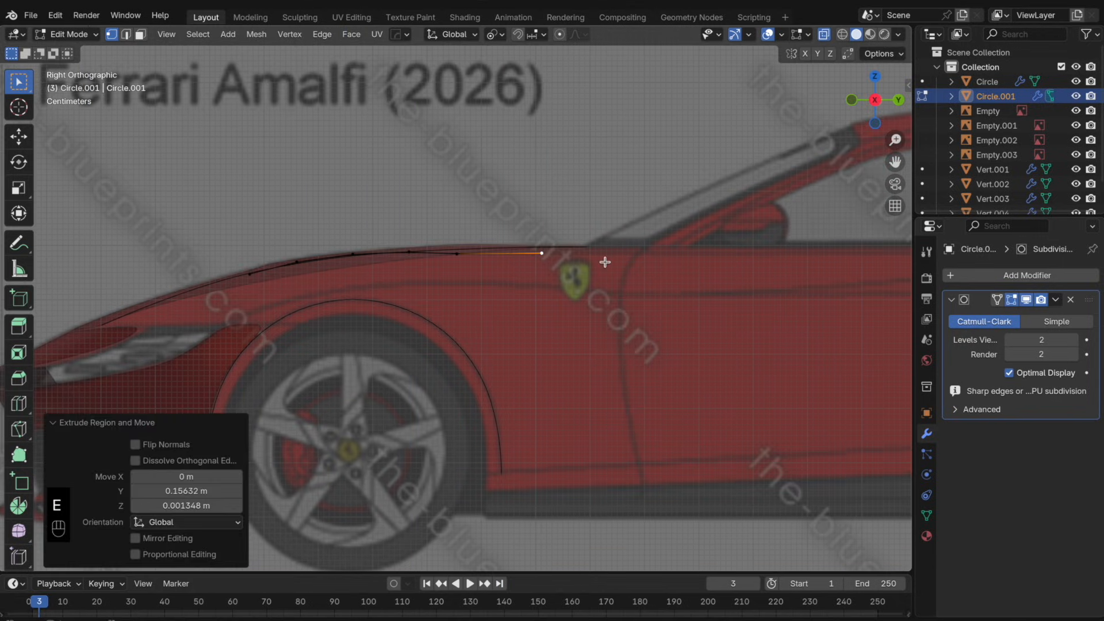
pyautogui.press('x')
pyautogui.press('e')
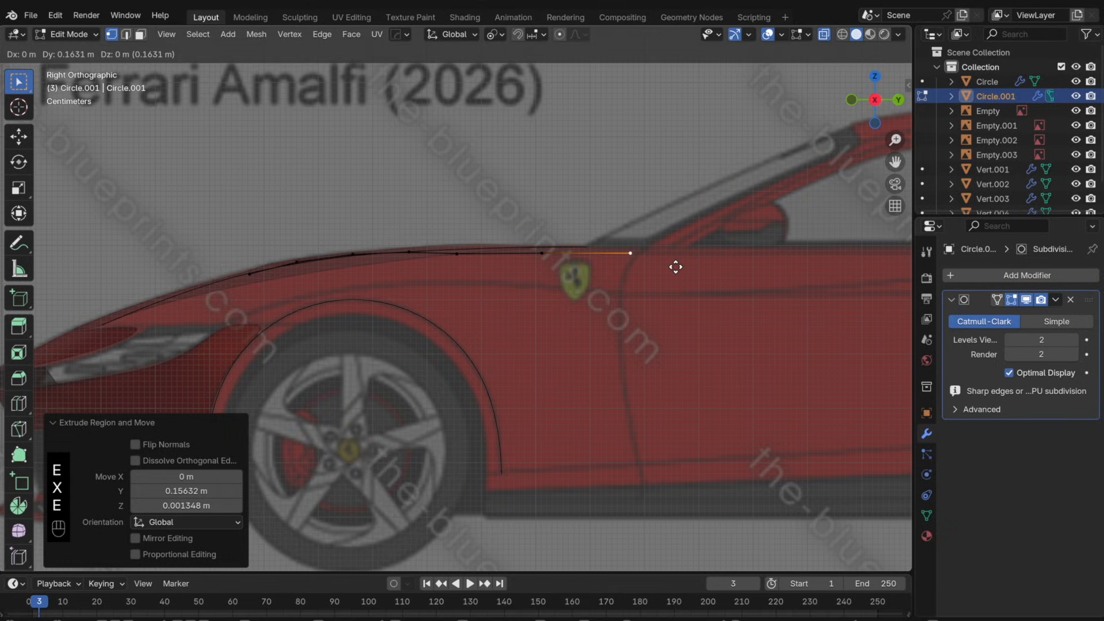
pyautogui.click(677, 265)
pyautogui.press('Tab')
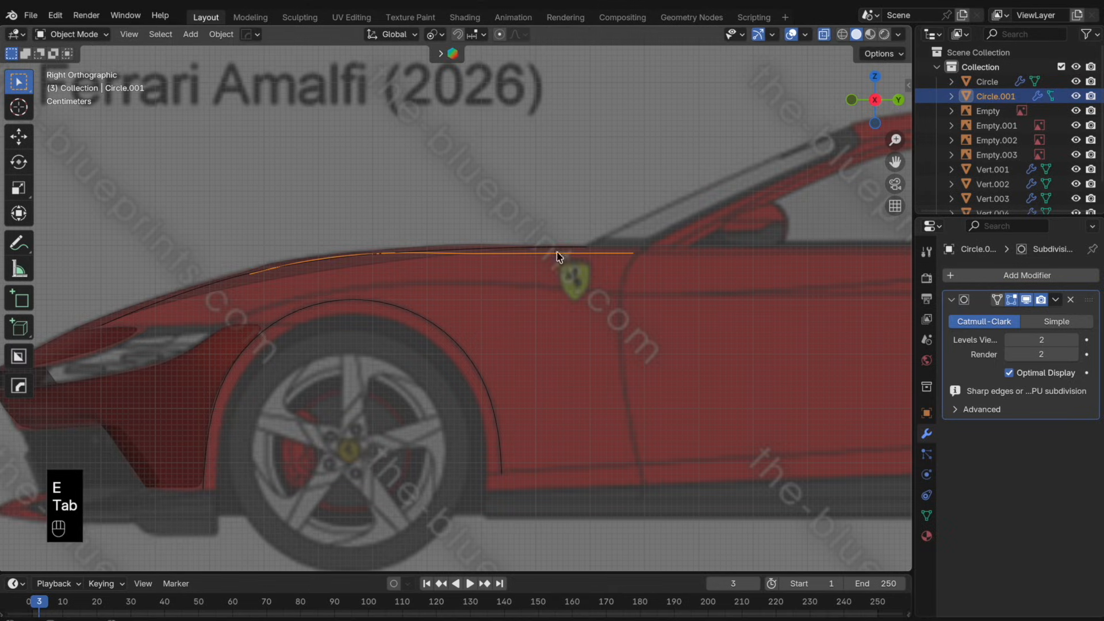
# - Dissolve the third vertex from the curve's rear end in the top view to even out the spacing
pyautogui.moveTo(557, 253); pyautogui.dragTo(567, 291, button='middle')
pyautogui.click(876, 77)
pyautogui.press('Tab')
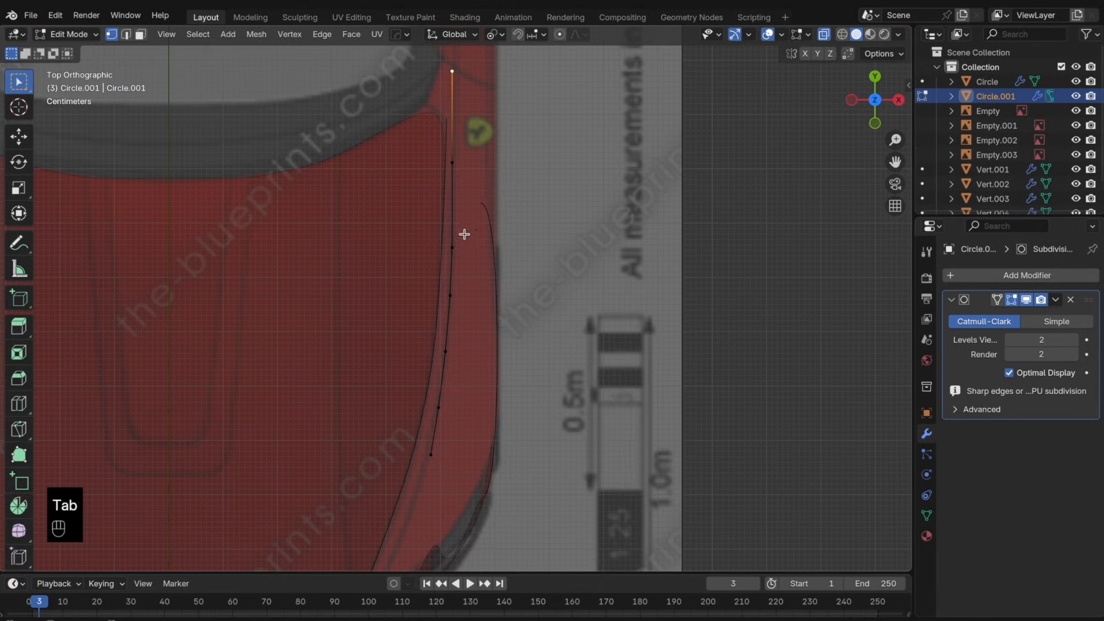
pyautogui.press('x')
pyautogui.click(473, 370)
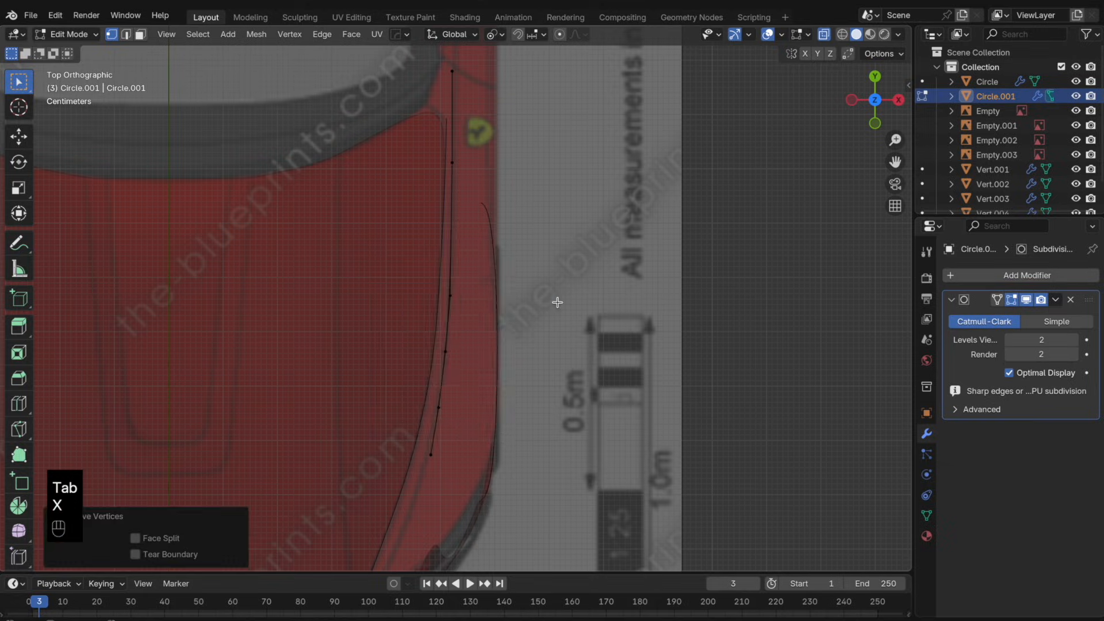
# - Move the curve's front end vertex about 0.015 m inward and 0.032 m forward in the top view
pyautogui.moveTo(558, 301); pyautogui.dragTo(424, 122, button='middle')
pyautogui.moveTo(445, 254); pyautogui.dragTo(459, 273, button='middle')
pyautogui.moveTo(296, 338); pyautogui.dragTo(232, 293)
pyautogui.click(881, 78)
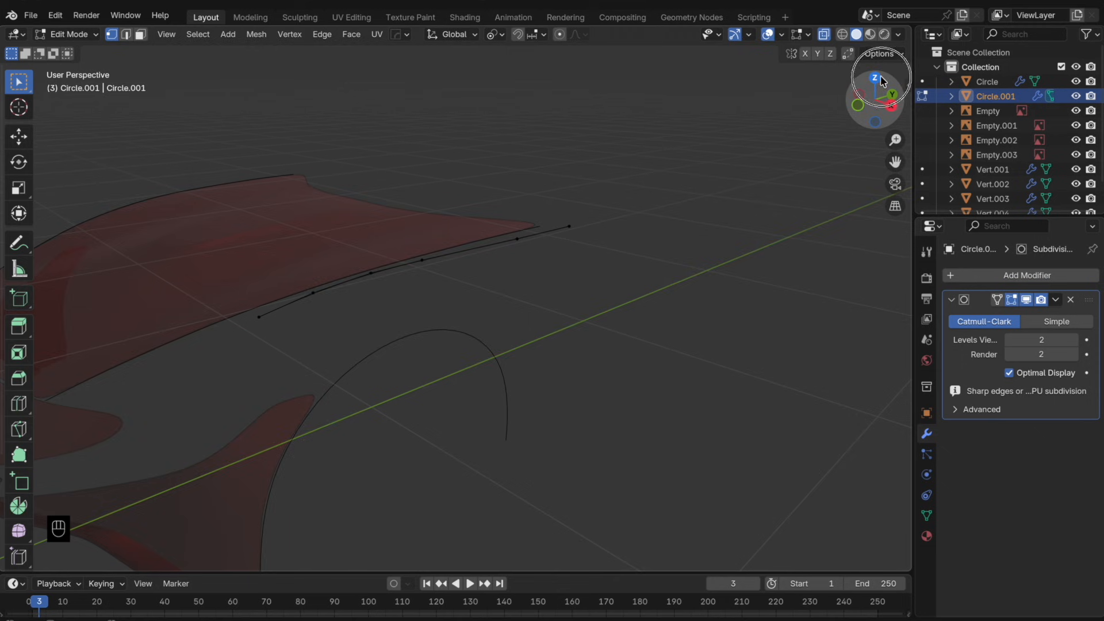
pyautogui.press('g')
pyautogui.click(538, 286)
# - Extrude the curve's front end vertex twice along the hood edge, about 0.12 m and about 0.10 m forward, angling inward
pyautogui.press('e')
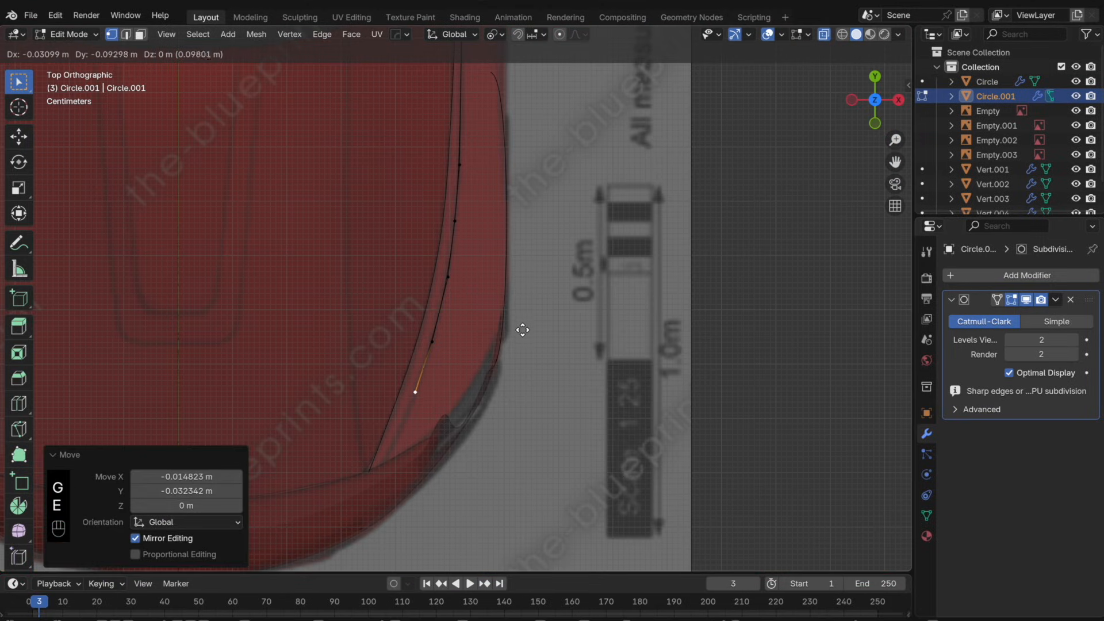
pyautogui.click(519, 342)
pyautogui.press('e')
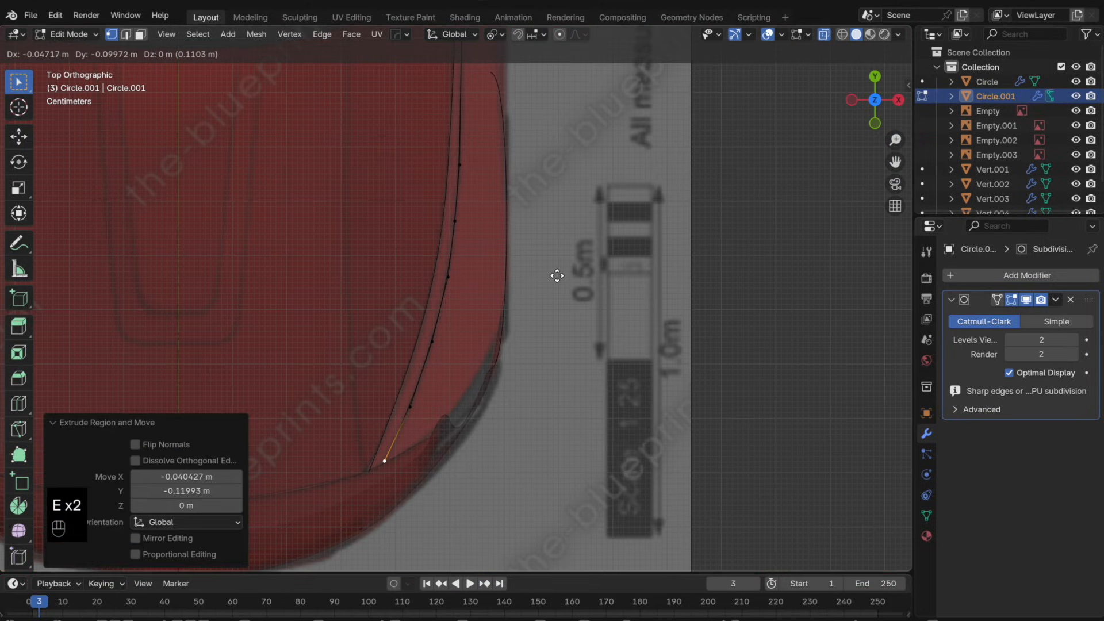
pyautogui.click(557, 278)
# - Lower the two new front vertices along Z onto the hood line in the side view, the foremost a further 0.046 m or so
pyautogui.moveTo(557, 274); pyautogui.dragTo(557, 103, button='middle')
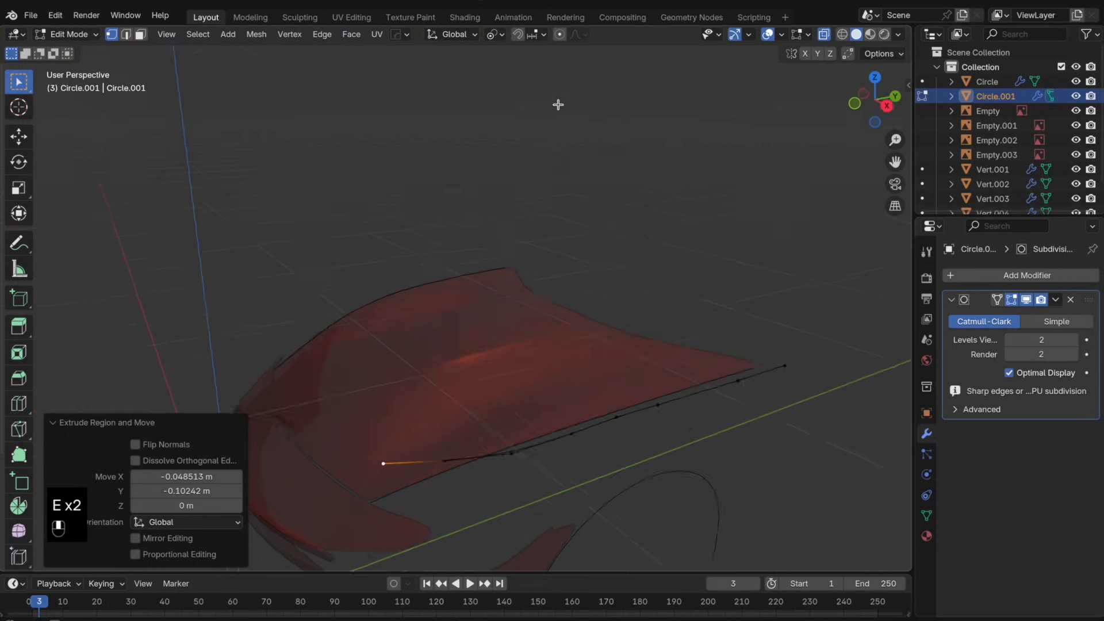
pyautogui.click(855, 102)
pyautogui.click(897, 102)
pyautogui.keyDown('shift'); pyautogui.moveTo(625, 374); pyautogui.dragTo(648, 250, button='middle'); pyautogui.keyUp('shift')
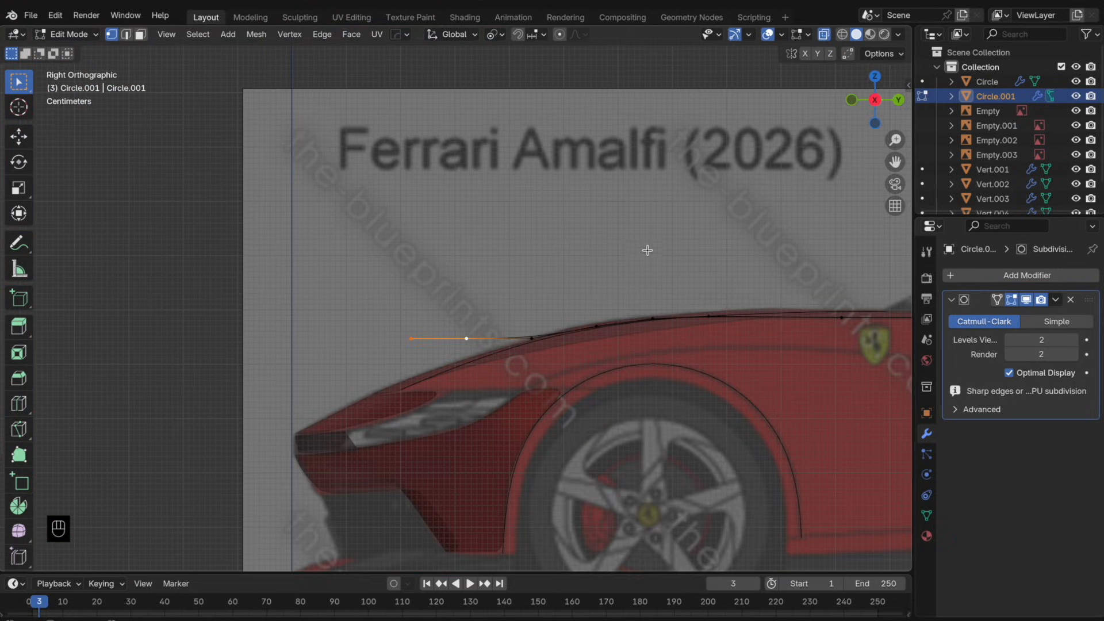
pyautogui.press('g')
pyautogui.press('z')
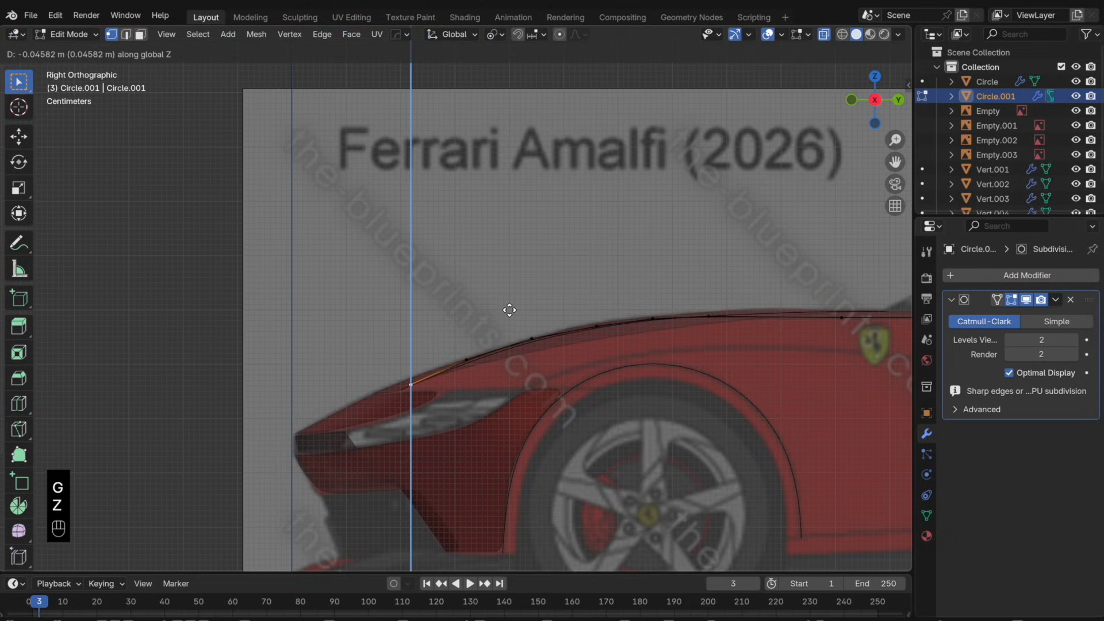
pyautogui.click(509, 310)
pyautogui.press('Tab')
pyautogui.moveTo(506, 310); pyautogui.dragTo(693, 329, button='middle')
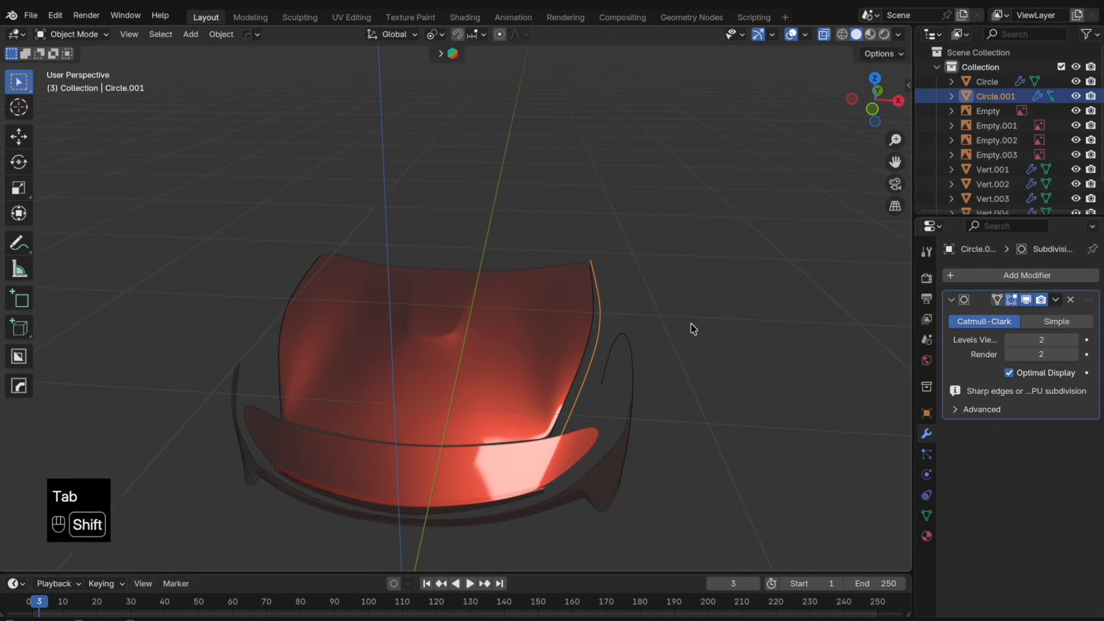
# - Extrude the hood edge curve's rear end vertex twice in the top view: about 0.034 m inward and 0.025 m back, then 0.025 m outward and 0.083 m back
pyautogui.click(878, 87)
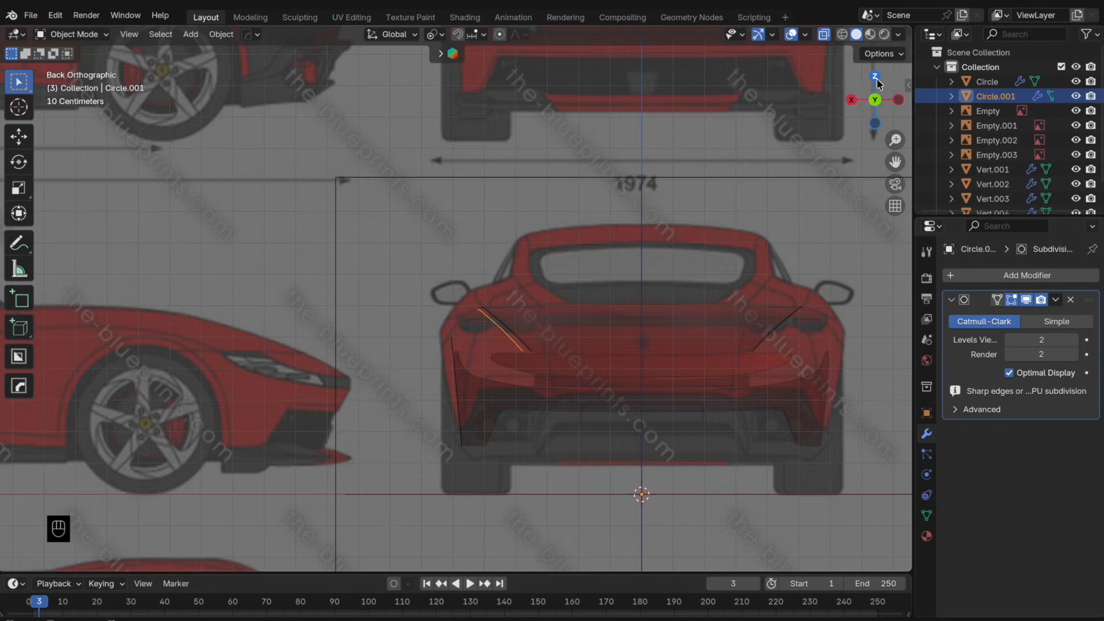
pyautogui.click(876, 79)
pyautogui.scroll(7, 587, 284)
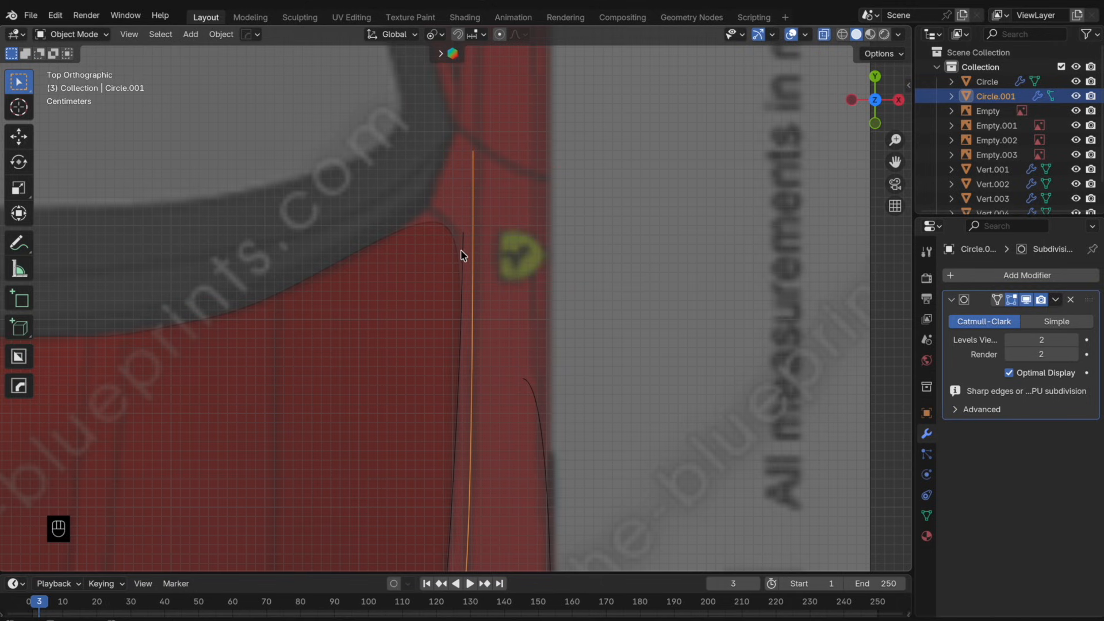
pyautogui.click(464, 241)
pyautogui.press('Tab')
pyautogui.press('e')
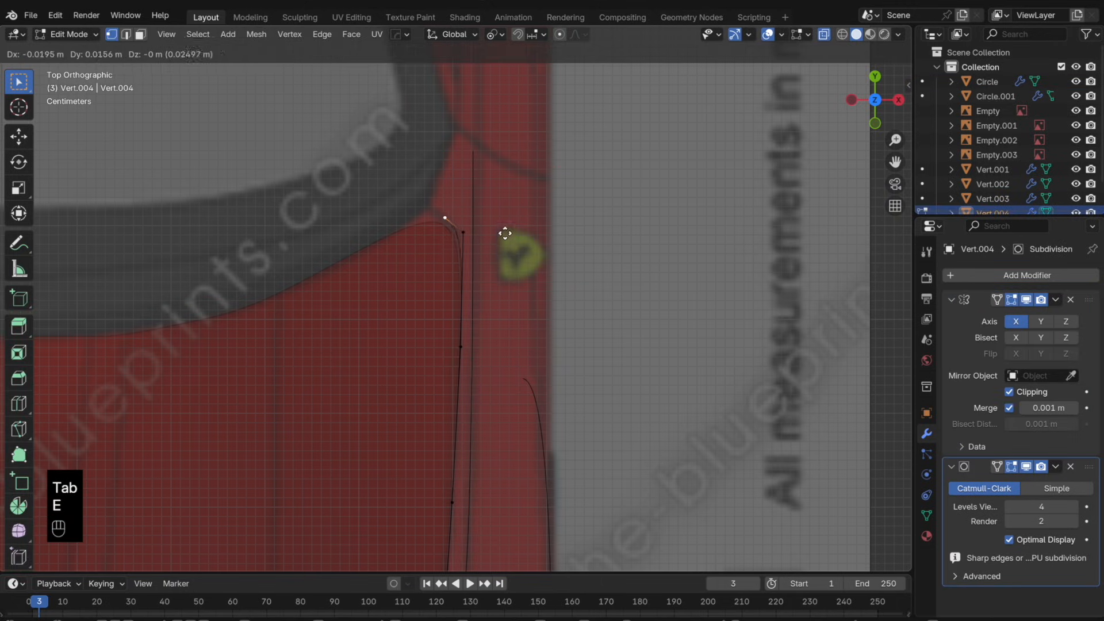
pyautogui.click(492, 226)
pyautogui.press('e')
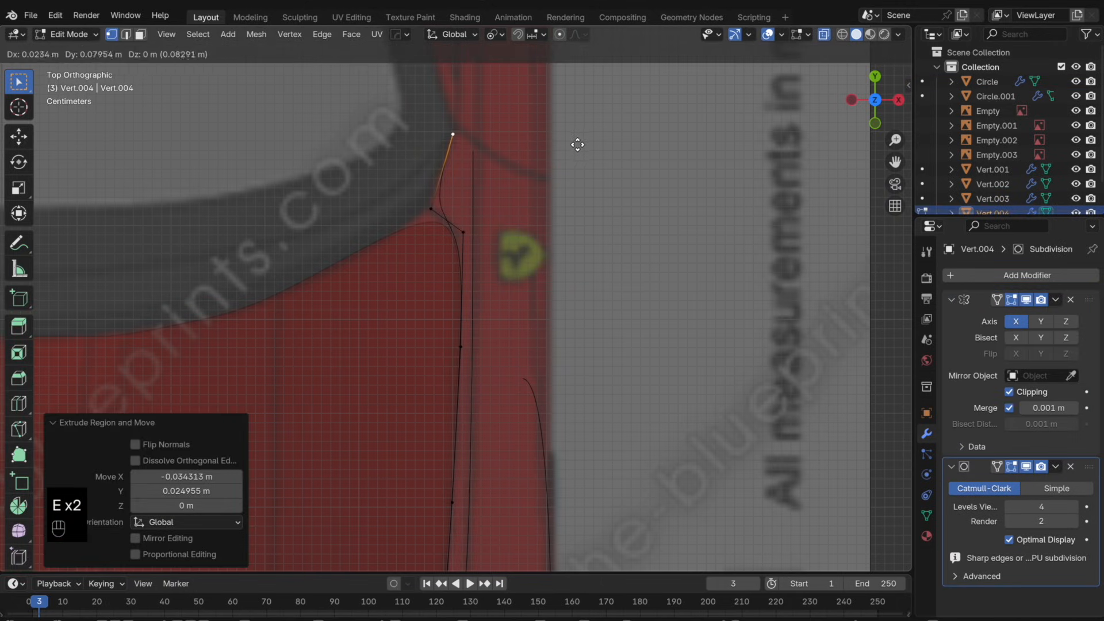
pyautogui.click(578, 143)
pyautogui.moveTo(547, 202); pyautogui.dragTo(451, 121, button='middle')
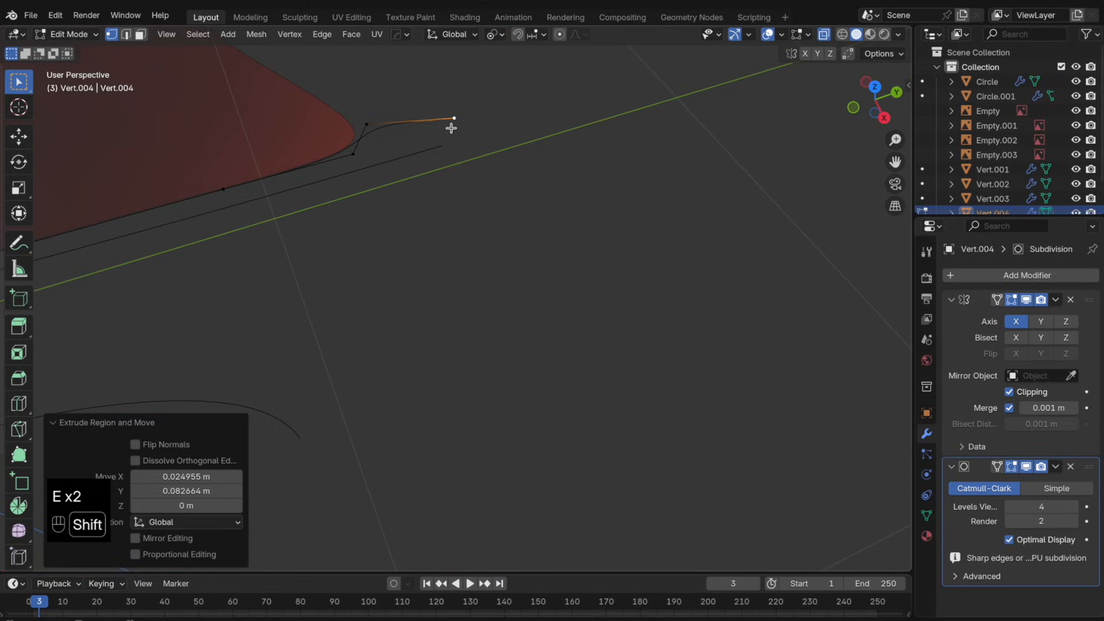
pyautogui.click(884, 118)
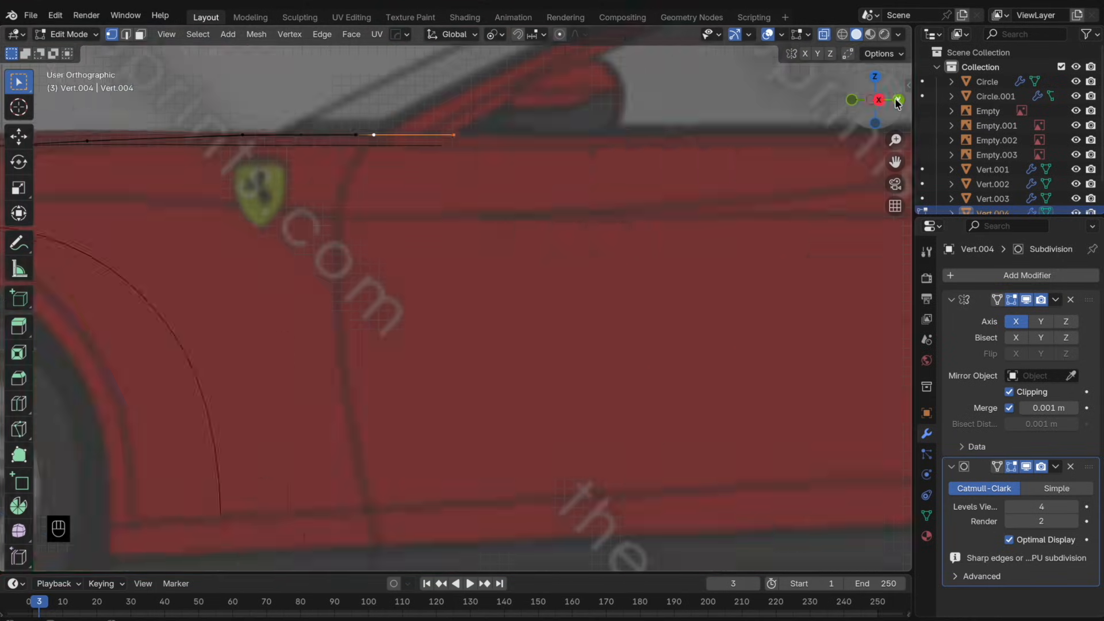
# - Join the hood edge curve, the upper fender curve and the wheel arch curve into one object
pyautogui.moveTo(487, 164); pyautogui.dragTo(578, 205, button='middle')
pyautogui.press('Tab')
pyautogui.keyDown('shift'); pyautogui.click(445, 153); pyautogui.keyUp('shift')
pyautogui.scroll(-5, 494, 242)
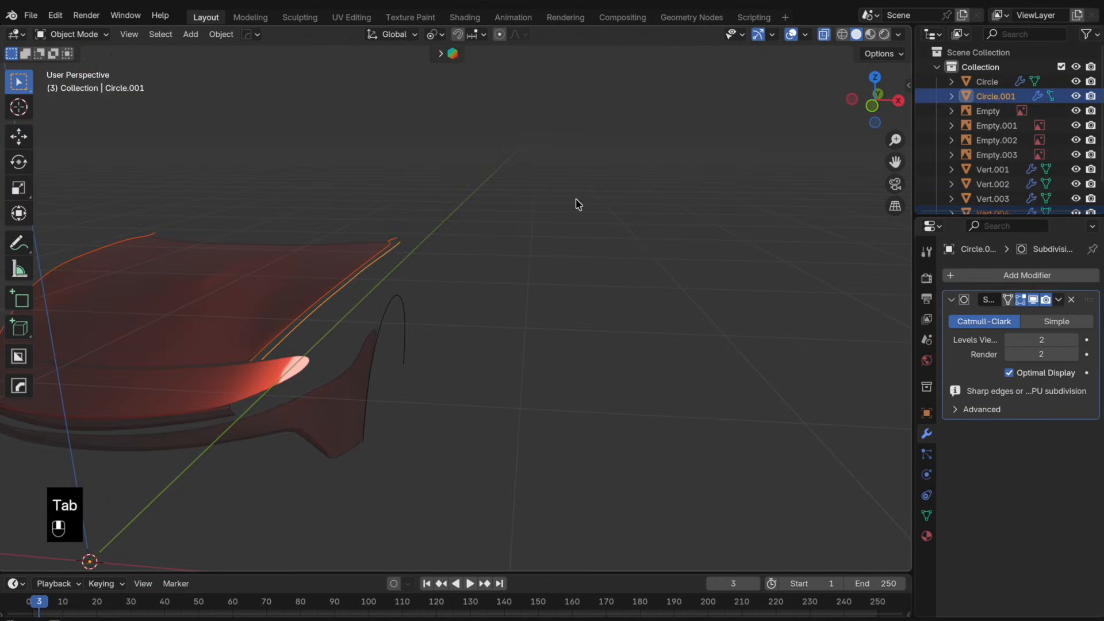
pyautogui.click(30, 15)
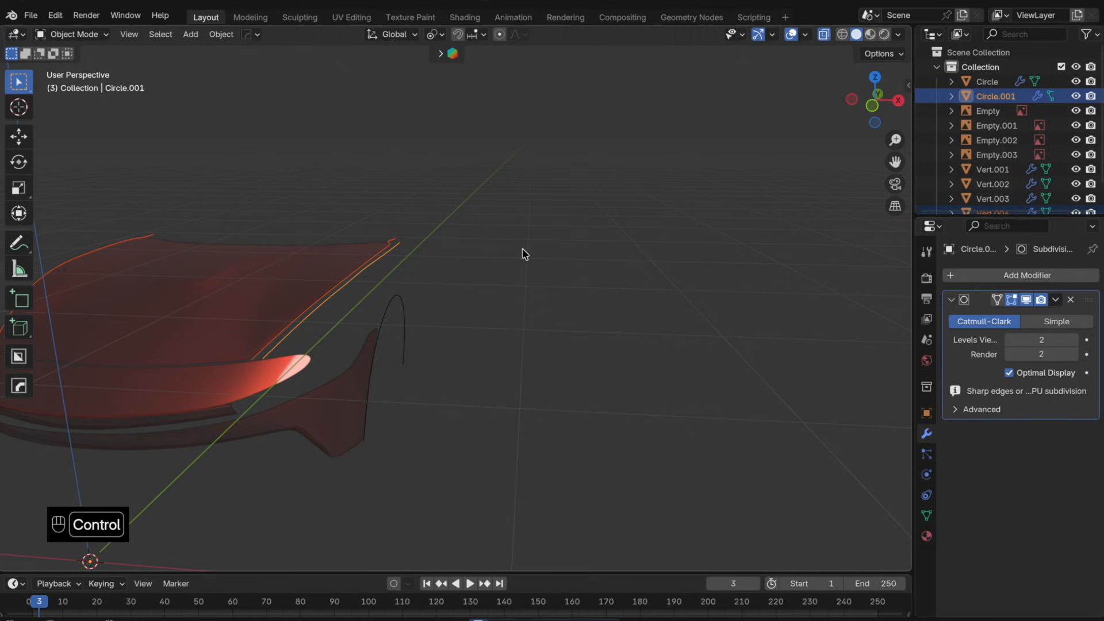
pyautogui.hotkey('ctrl', 'j')
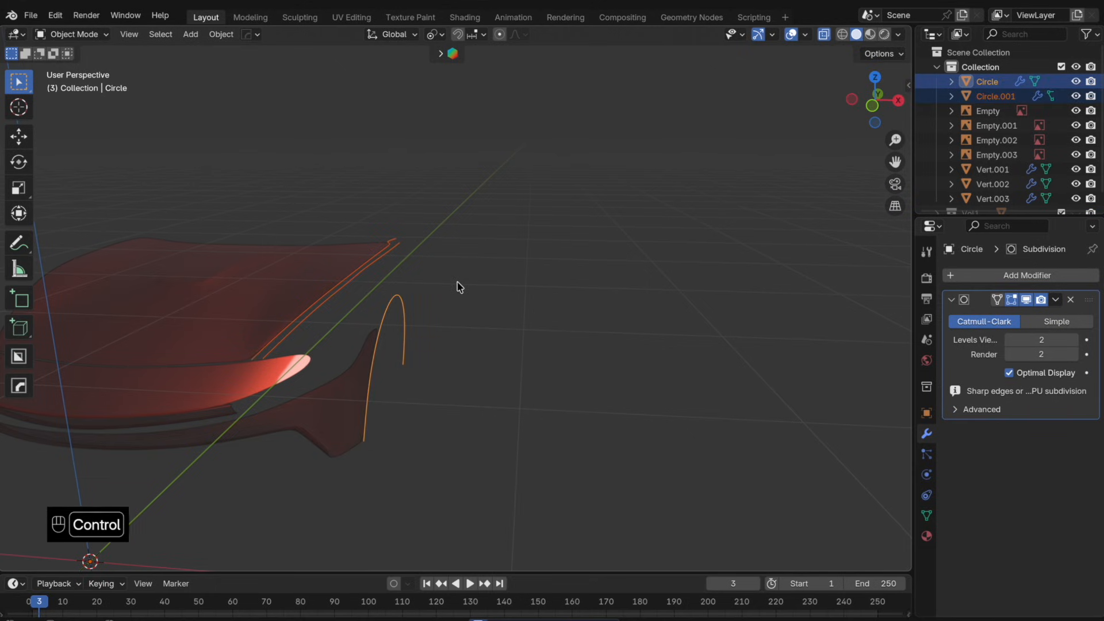
# - Duplicate the upper fender curve in the top view, offset about 0.047 m outward along X and 0.021 m forward along Y
pyautogui.press('Tab')
pyautogui.click(875, 77)
pyautogui.scroll(3, 437, 243)
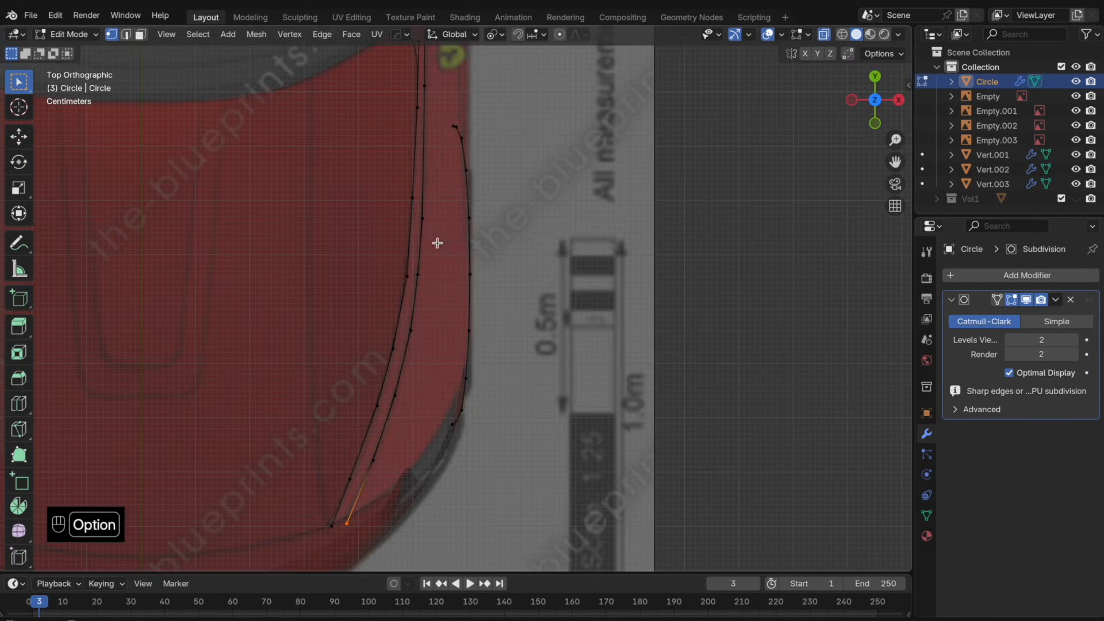
pyautogui.keyDown('alt'); pyautogui.click(437, 242); pyautogui.keyUp('alt')
pyautogui.scroll(-3, 437, 242)
pyautogui.hotkey('shift', 'd')
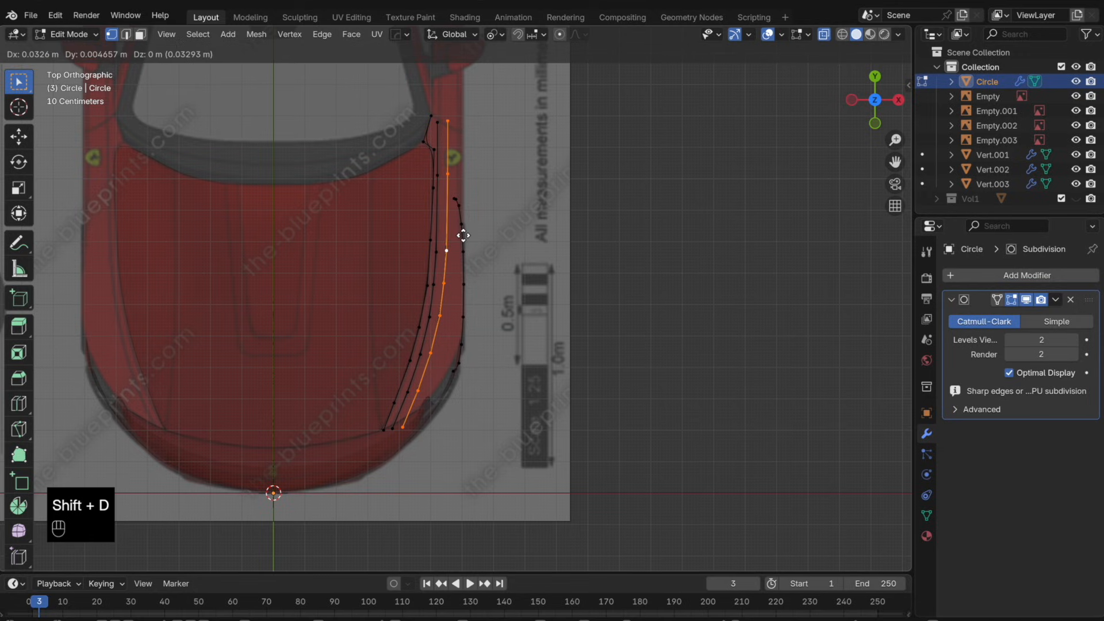
pyautogui.press('x')
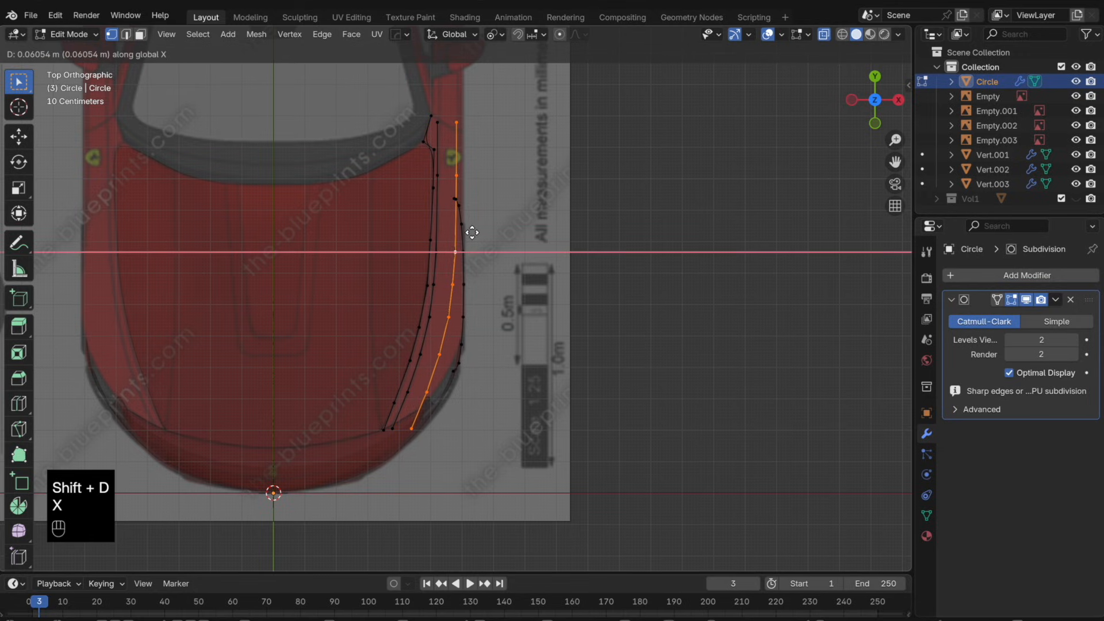
pyautogui.click(469, 232)
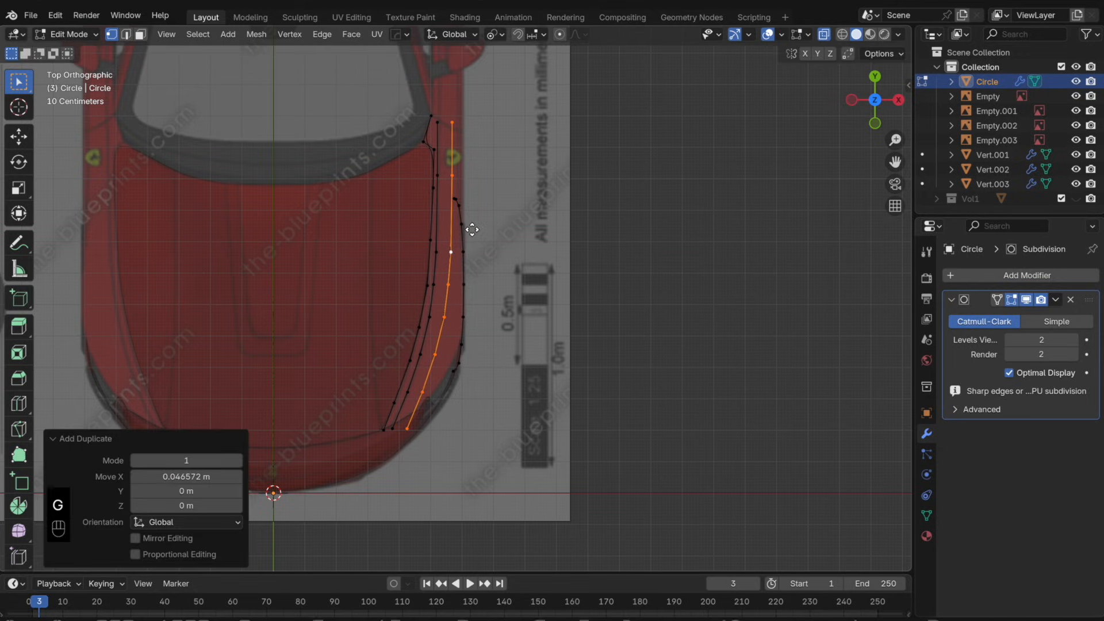
pyautogui.press('g')
pyautogui.press('y')
pyautogui.click(469, 237)
pyautogui.keyDown('shift'); pyautogui.moveTo(453, 181); pyautogui.dragTo(389, 238, button='middle'); pyautogui.keyUp('shift')
pyautogui.scroll(4, 390, 212)
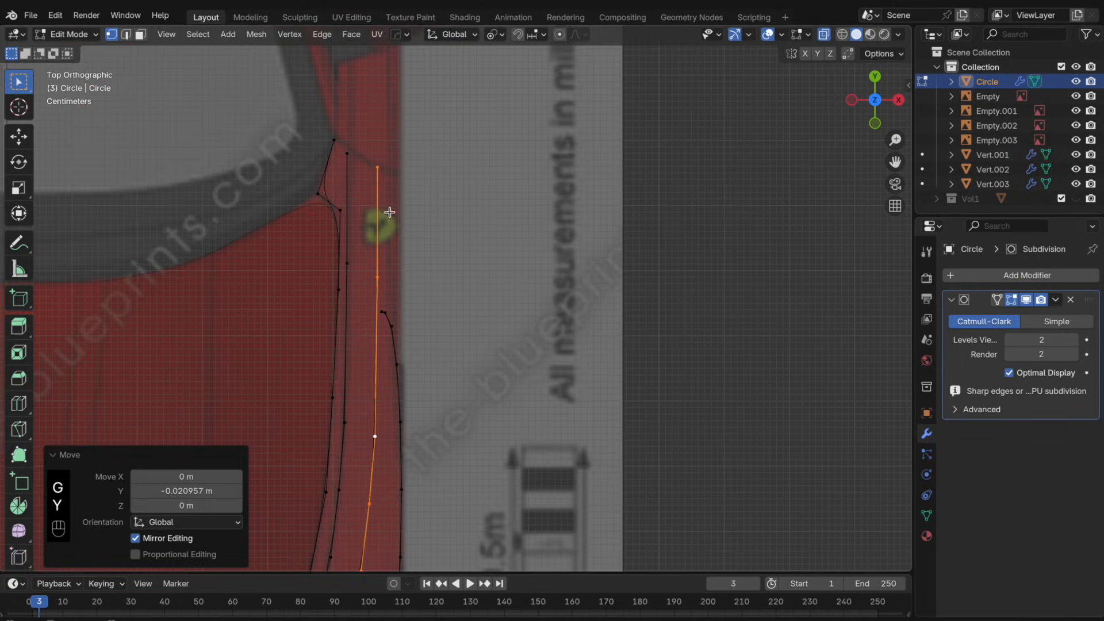
# - Nudge the original upper fender curve's rear end vertex outward along X and its second vertex about 0.001 m outward
pyautogui.click(357, 163)
pyautogui.press('g')
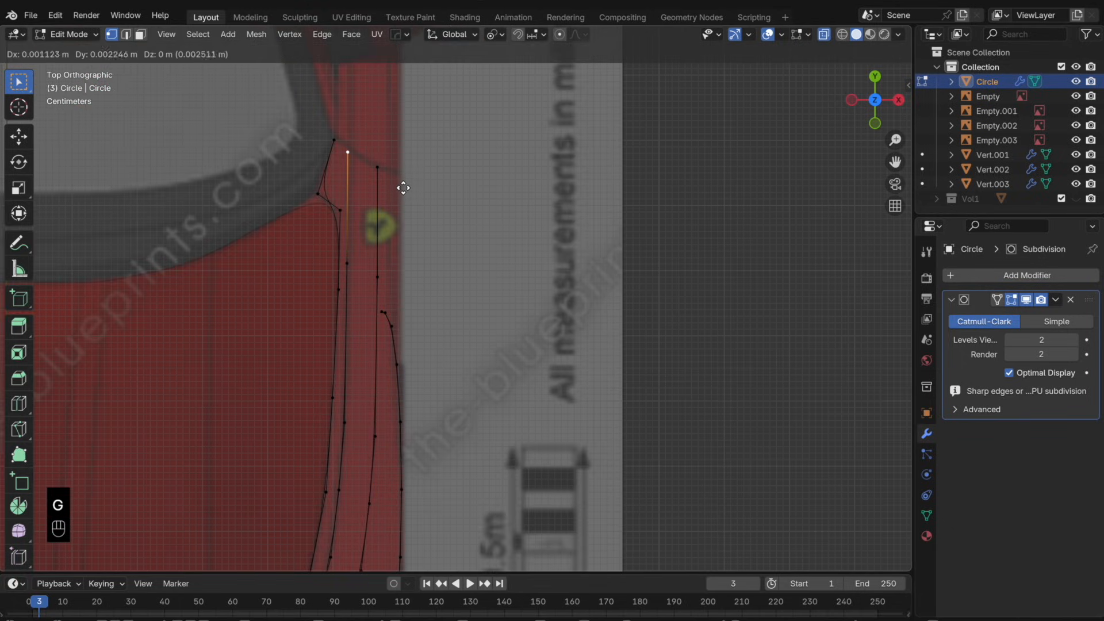
pyautogui.press('x')
pyautogui.click(406, 186)
pyautogui.click(351, 262)
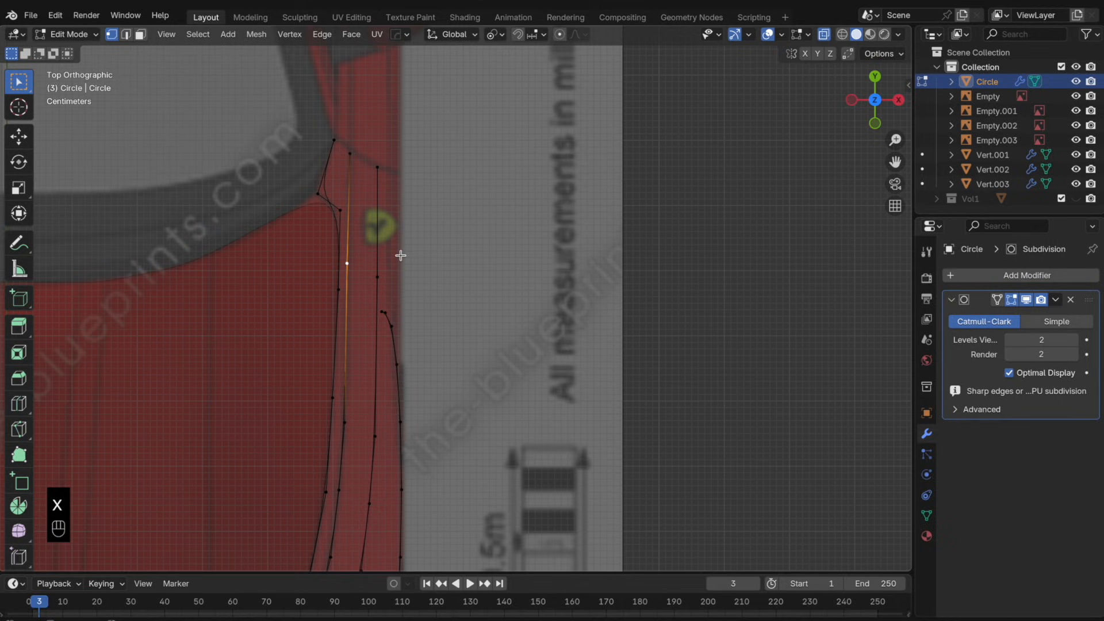
pyautogui.press('g')
pyautogui.press('x')
pyautogui.click(401, 254)
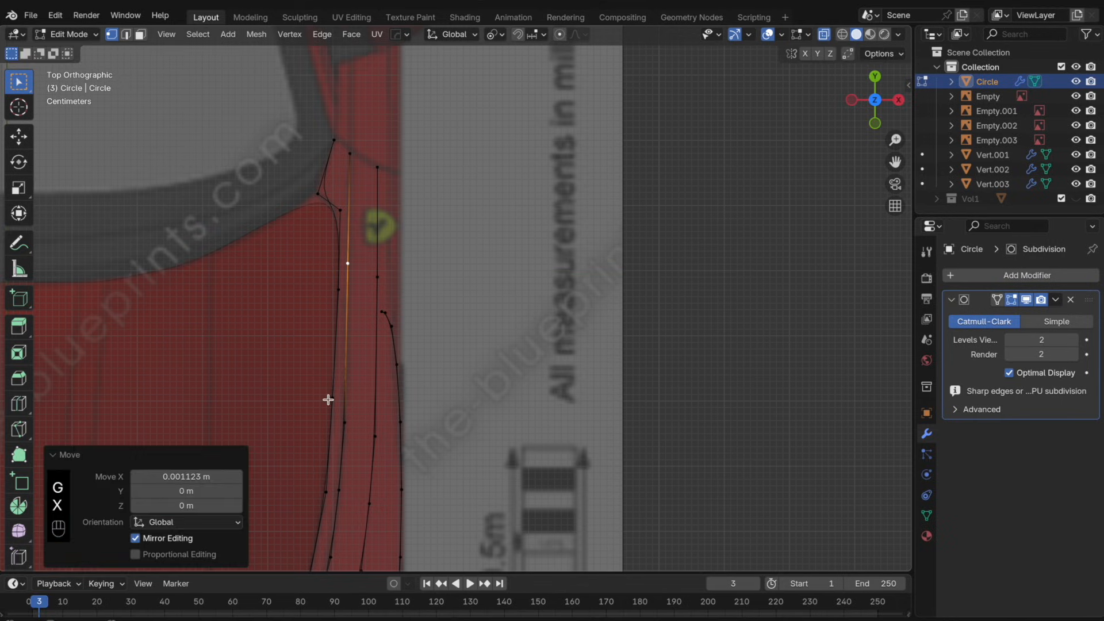
# - Slide the upper fender curve's third vertex rearward by a factor of about 0.16 and its second vertex forward to match the hood edge vertices
pyautogui.click(355, 421)
pyautogui.press('g')
pyautogui.press('g')
pyautogui.click(365, 378)
pyautogui.click(355, 274)
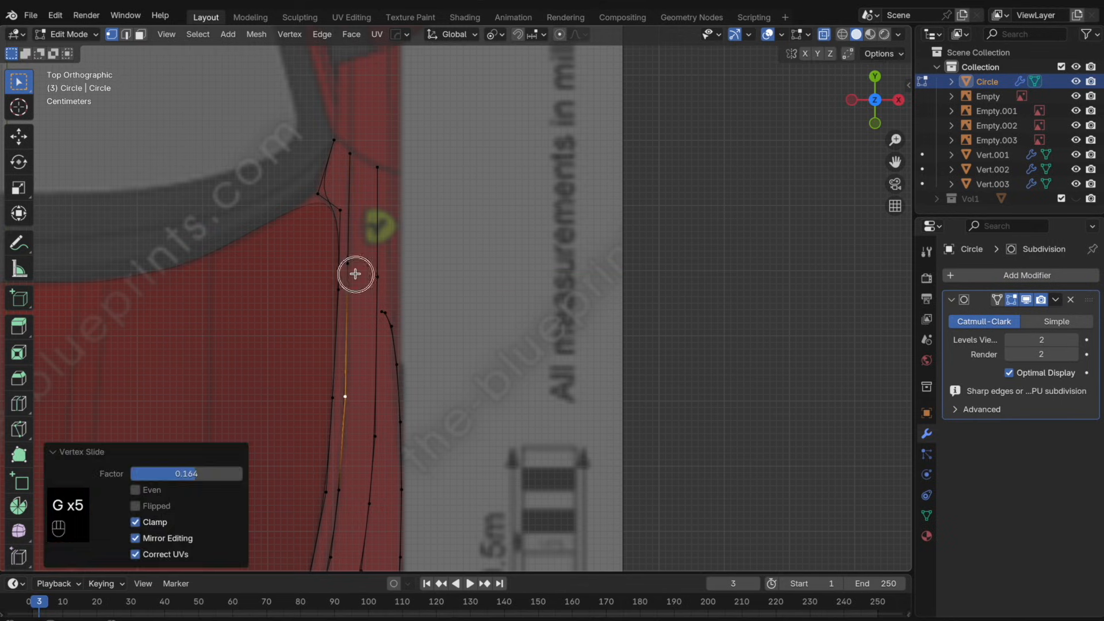
pyautogui.press('g')
pyautogui.press('g')
pyautogui.click(356, 304)
# - Add one vertex between the upper fender curve's rear end and second vertices, and slide it into line with the hood edge corner
pyautogui.press('super+r')
pyautogui.click(376, 227)
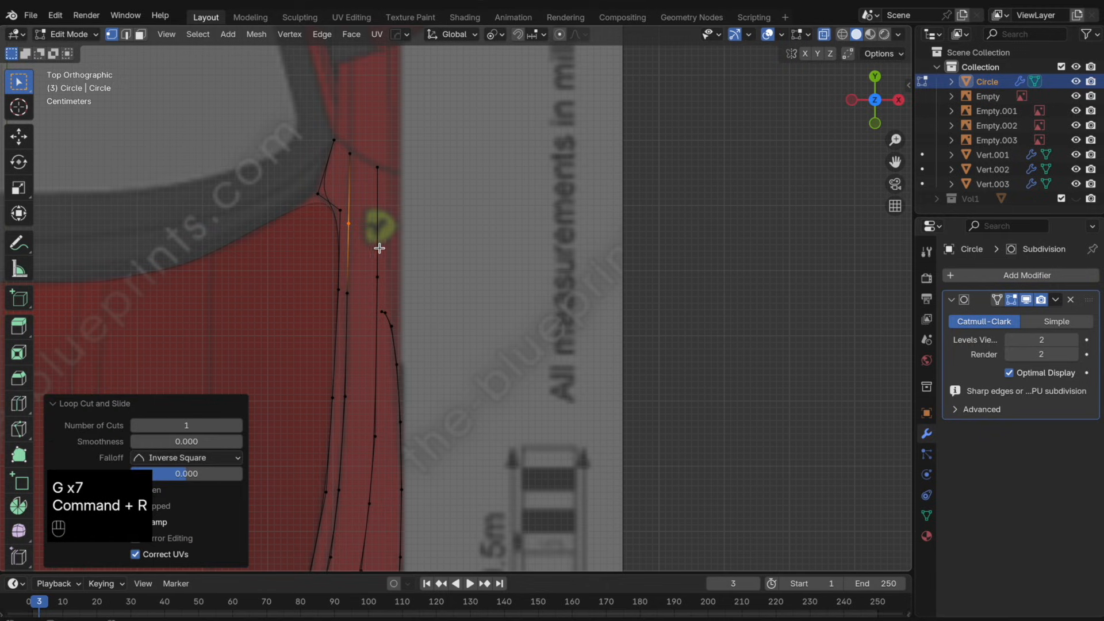
pyautogui.press('g')
pyautogui.press('g')
pyautogui.click(385, 244)
# - Fill the frontmost face between the hood edge and upper fender curves, and slide its two rear vertices into alignment
pyautogui.keyDown('shift'); pyautogui.moveTo(377, 351); pyautogui.dragTo(398, 190, button='middle'); pyautogui.keyUp('shift')
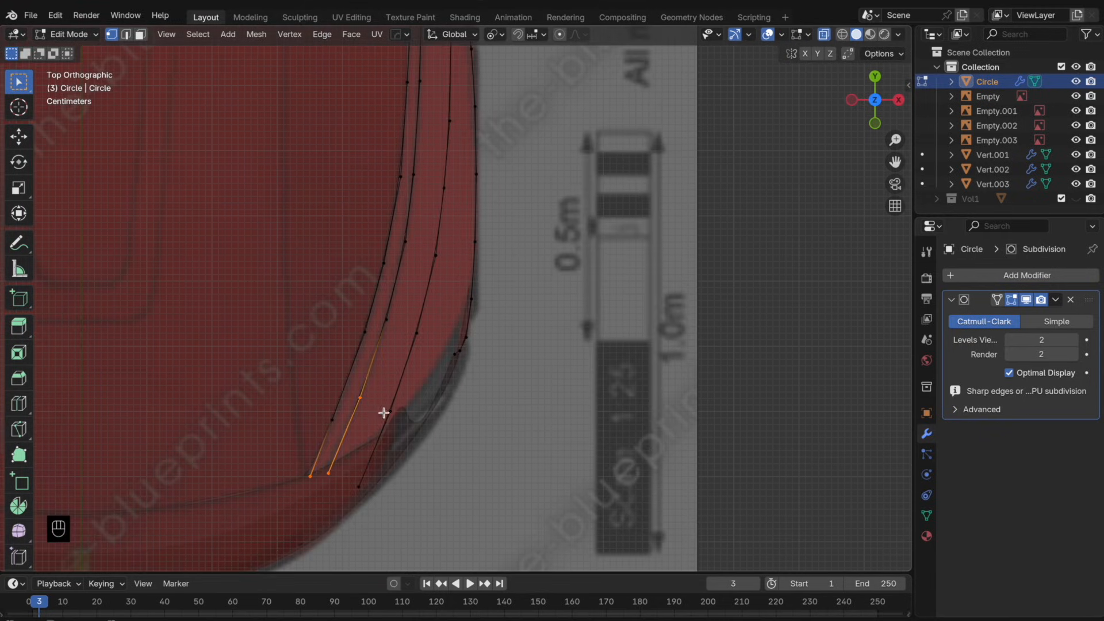
pyautogui.keyDown('shift'); pyautogui.moveTo(355, 432); pyautogui.dragTo(296, 393); pyautogui.keyUp('shift')
pyautogui.press('f')
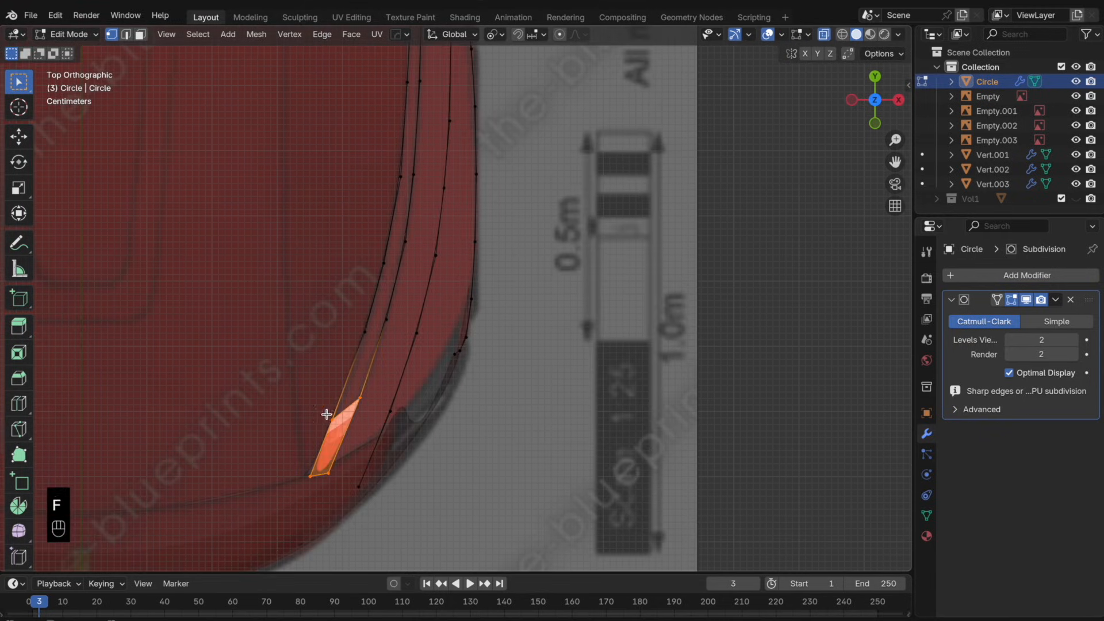
pyautogui.press('g')
pyautogui.press('g')
pyautogui.click(368, 406)
pyautogui.press('g')
pyautogui.press('g')
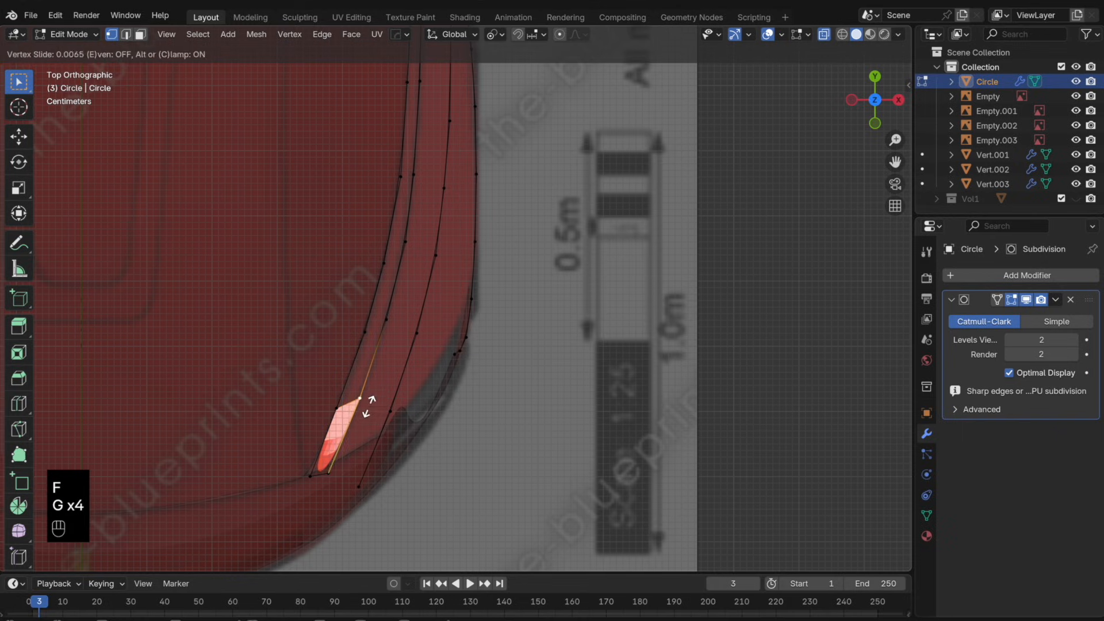
pyautogui.click(359, 408)
# - Fill the remaining faces rearward between the hood edge and upper fender curves, sliding vertices to keep the cross edges aligned
pyautogui.press('f')
pyautogui.press('f')
pyautogui.press('f')
pyautogui.press('f')
pyautogui.keyDown('shift'); pyautogui.moveTo(483, 216); pyautogui.dragTo(476, 382, button='middle'); pyautogui.keyUp('shift')
pyautogui.scroll(-2, 491, 367)
pyautogui.press('f')
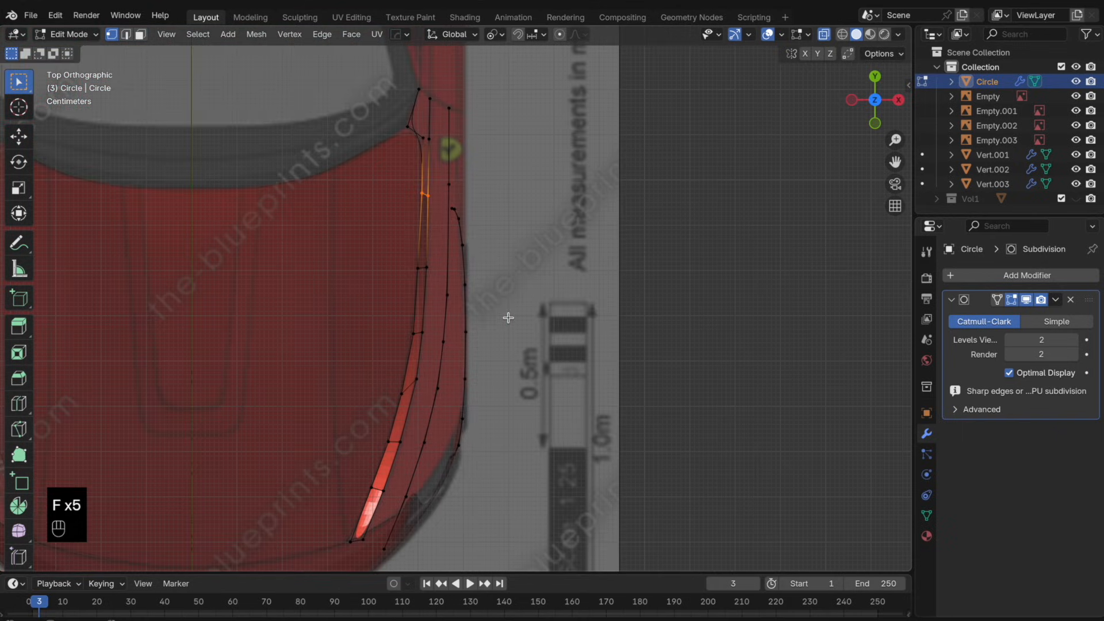
pyautogui.press('g')
pyautogui.press('g')
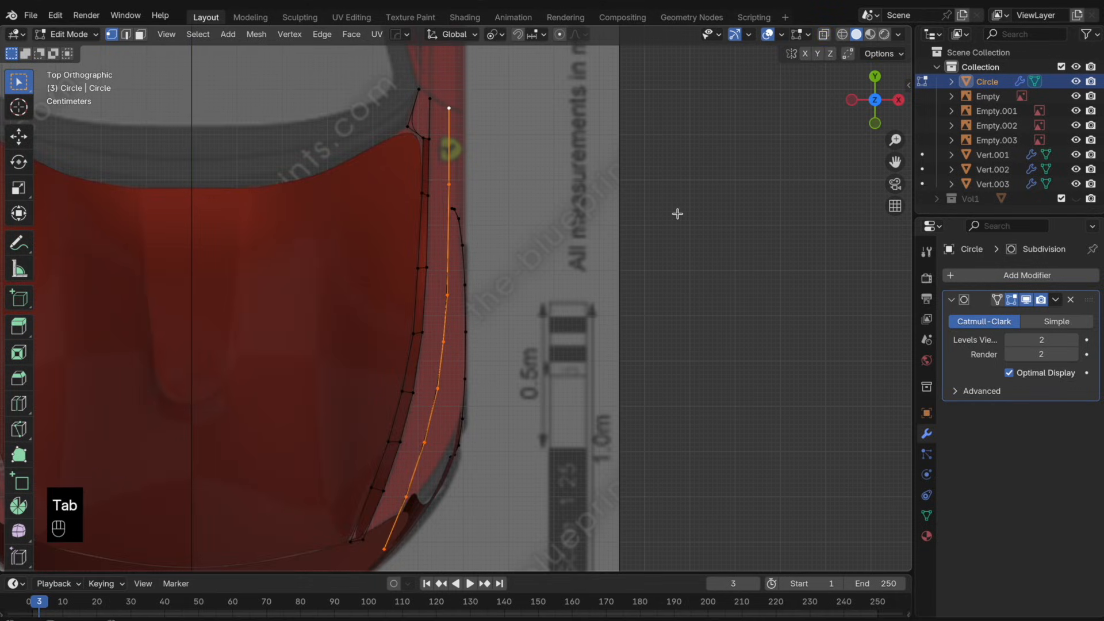
# - Scale the duplicated outer curve along Y to about 0.95 from its rear end vertex
pyautogui.press('s')
pyautogui.press('y')
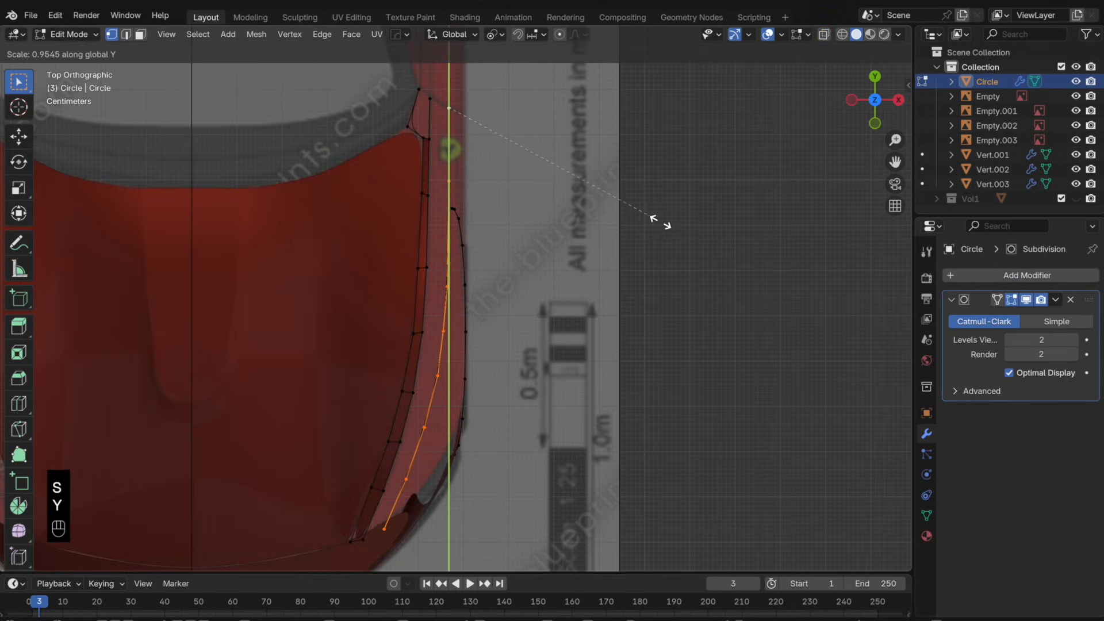
pyautogui.click(654, 224)
# - Lower the strip's outer front corner vertex about 0.013 m along Z, and slide both front corner vertices to follow the hood's front edge
pyautogui.moveTo(654, 224); pyautogui.dragTo(422, 333, button='middle')
pyautogui.press('g')
pyautogui.press('z')
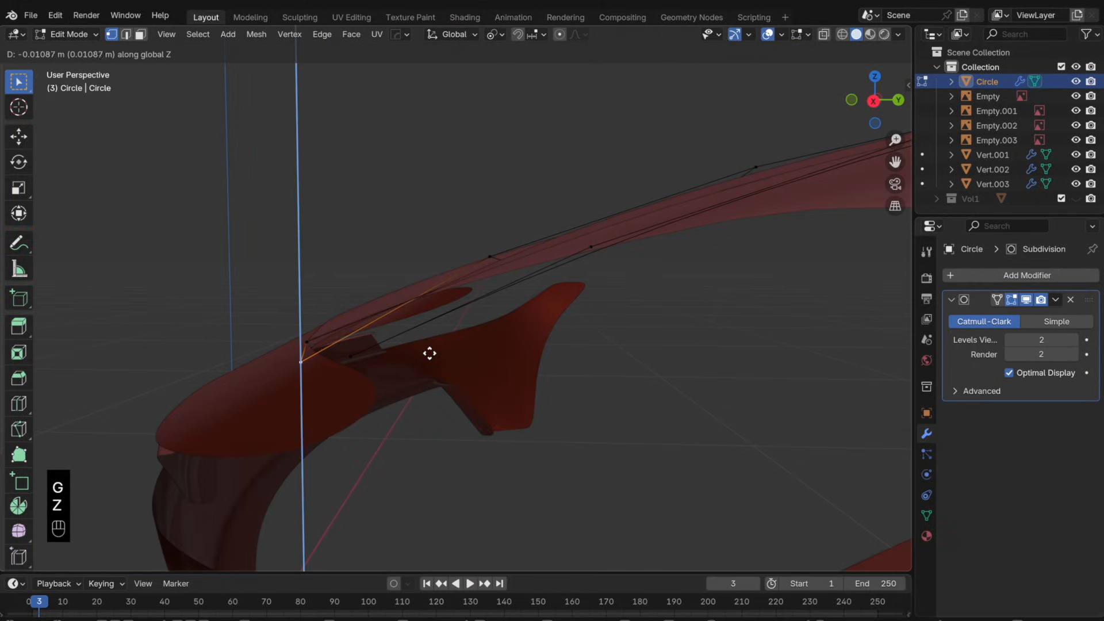
pyautogui.click(435, 356)
pyautogui.moveTo(435, 356); pyautogui.dragTo(382, 370, button='middle')
pyautogui.press('g')
pyautogui.press('g')
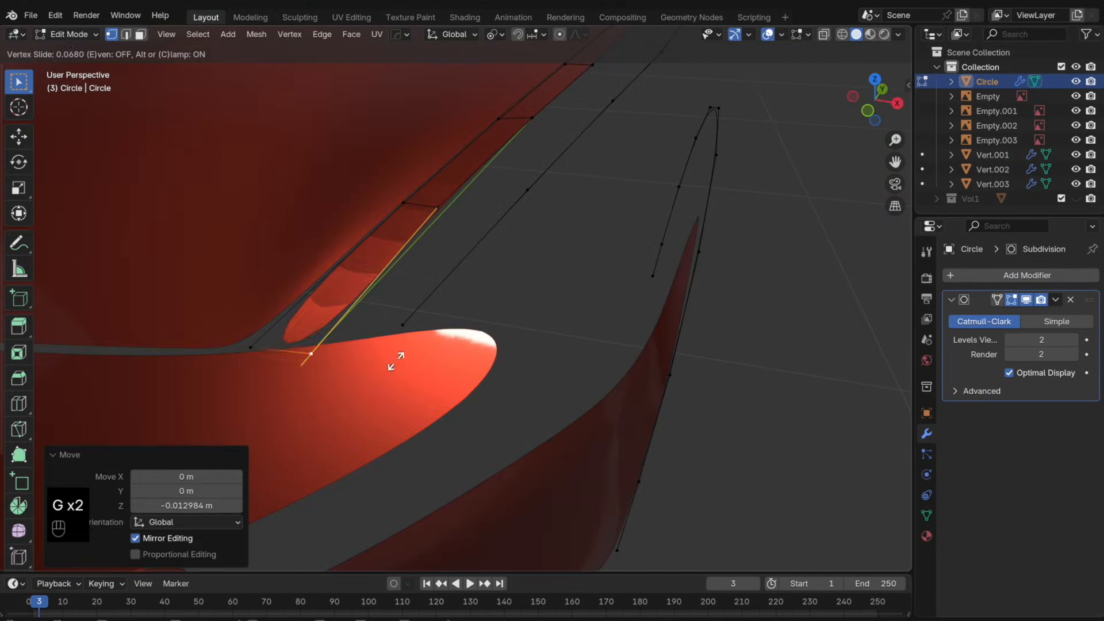
pyautogui.click(394, 350)
pyautogui.click(273, 342)
pyautogui.press('g')
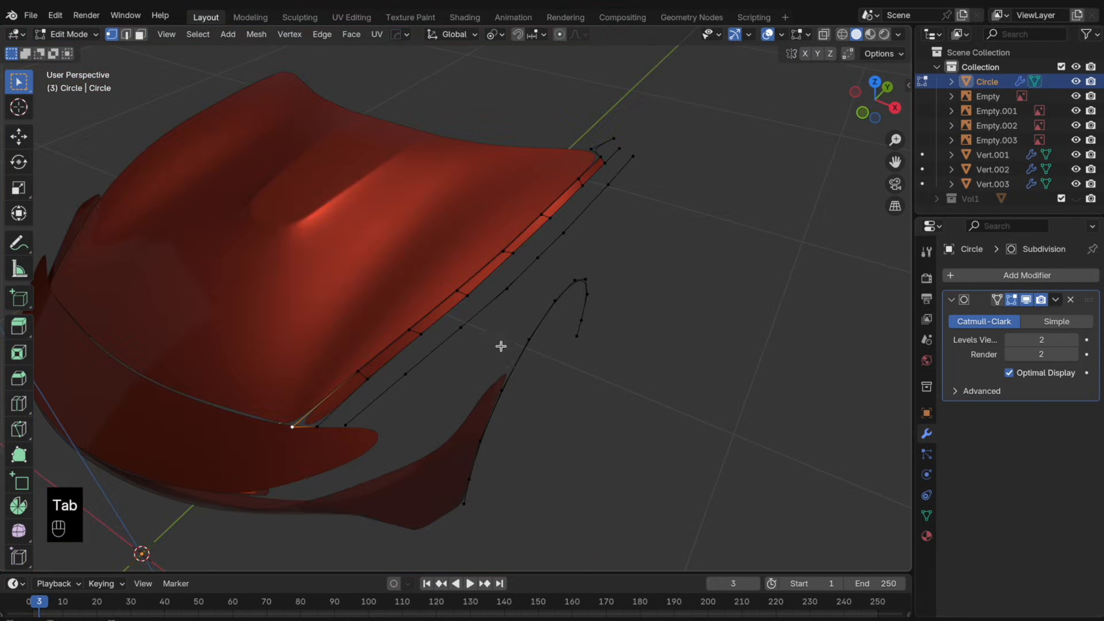
# - Lower the duplicated outer curve about 0.039 m along Z in the front view
pyautogui.moveTo(451, 377); pyautogui.dragTo(529, 289, button='middle')
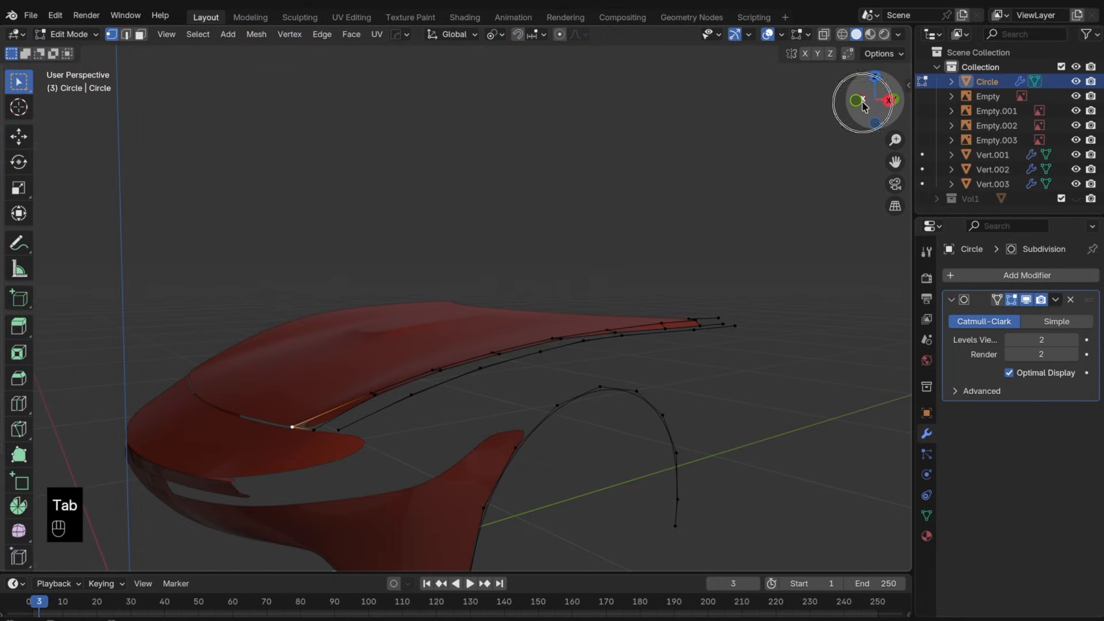
pyautogui.click(895, 103)
pyautogui.moveTo(895, 103); pyautogui.dragTo(872, 120)
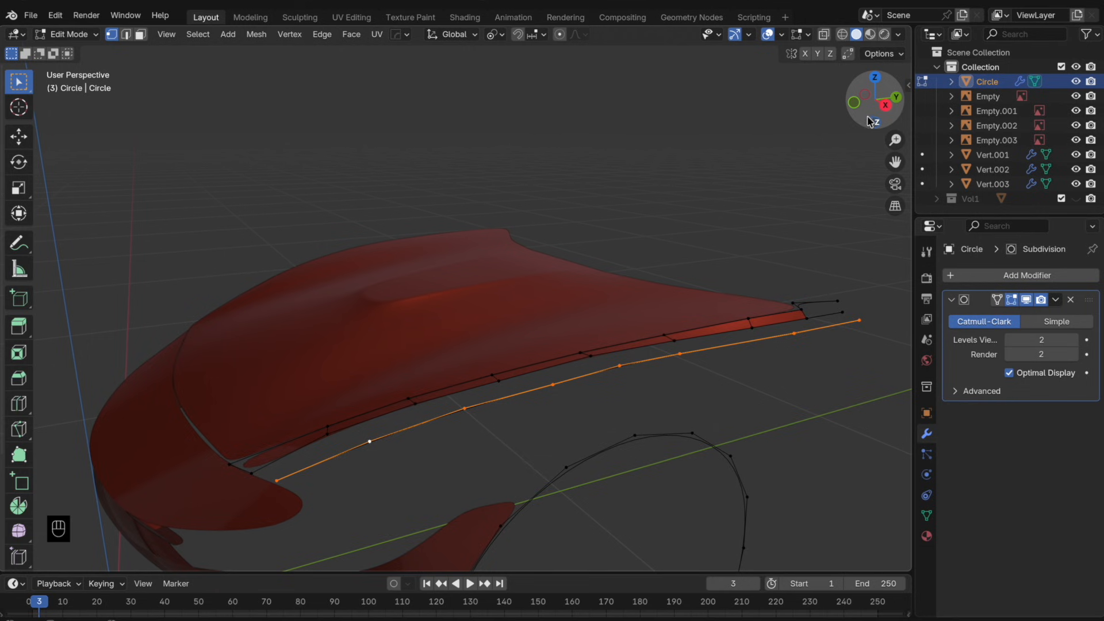
pyautogui.click(856, 105)
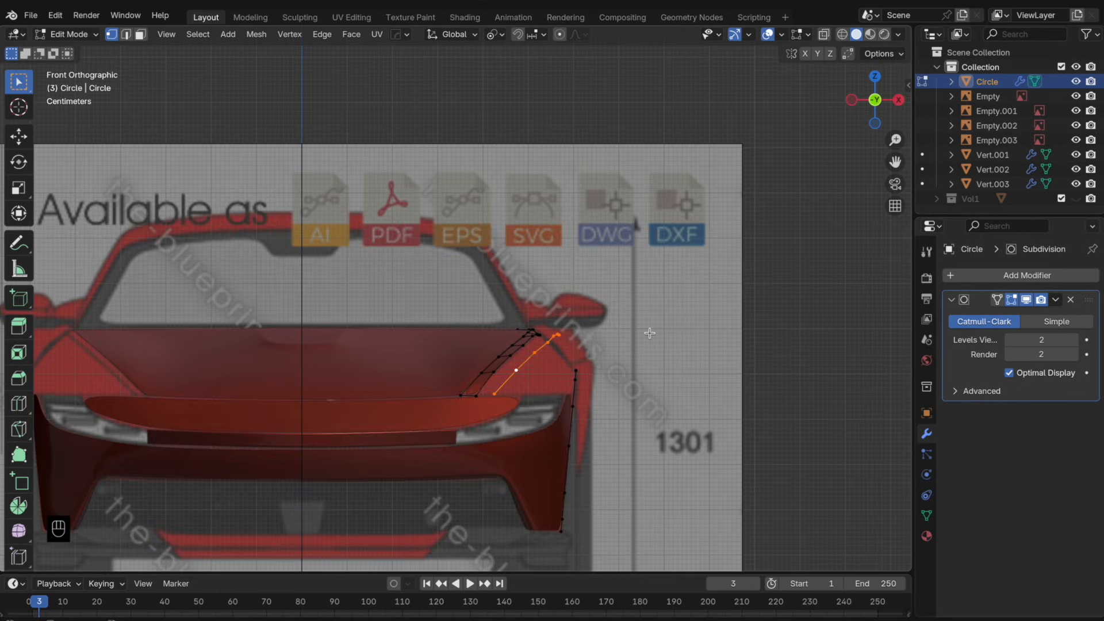
pyautogui.scroll(2, 649, 335)
pyautogui.press('g')
pyautogui.press('z')
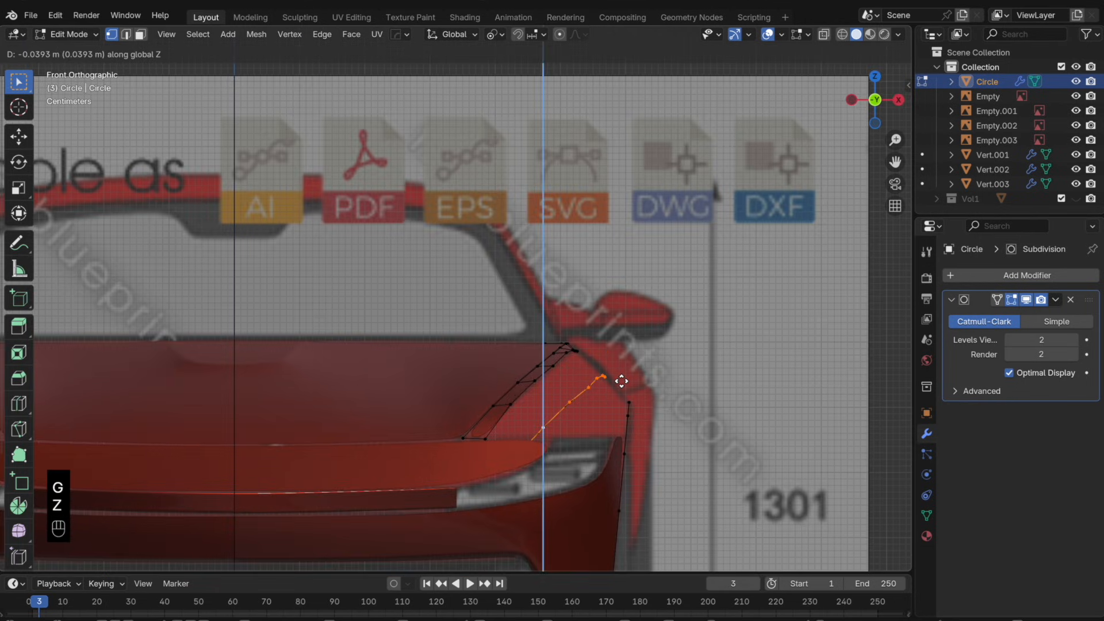
pyautogui.click(622, 382)
# - Relax the strip's outer edge and the duplicated outer curve with LoopTools
pyautogui.keyDown('alt'); pyautogui.click(554, 365); pyautogui.keyUp('alt')
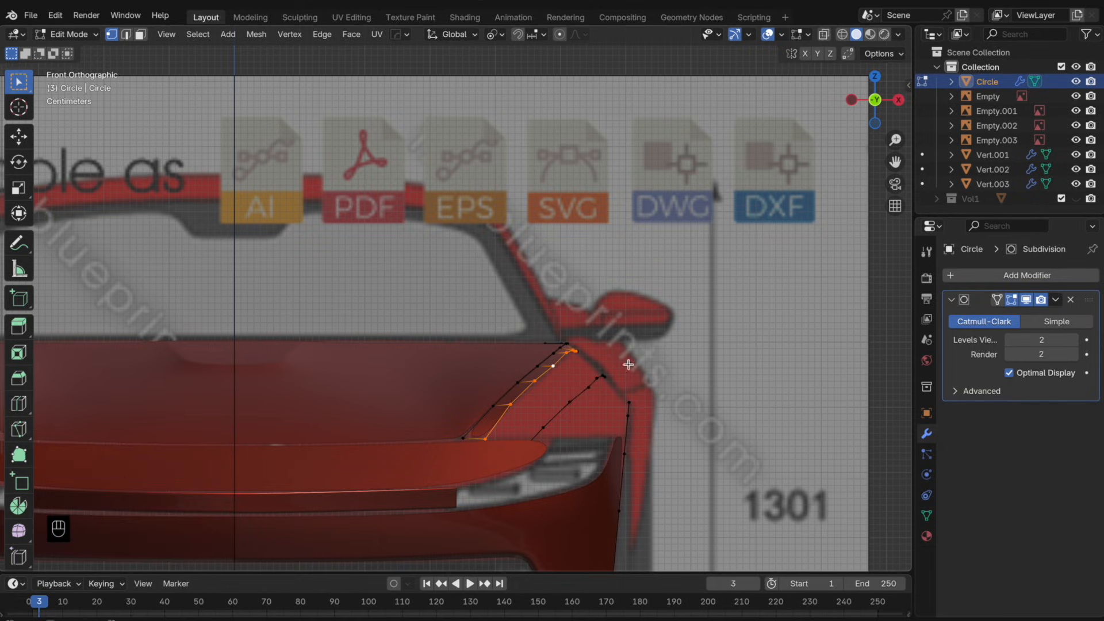
pyautogui.rightClick(712, 308)
pyautogui.moveTo(715, 259)
pyautogui.click(807, 345)
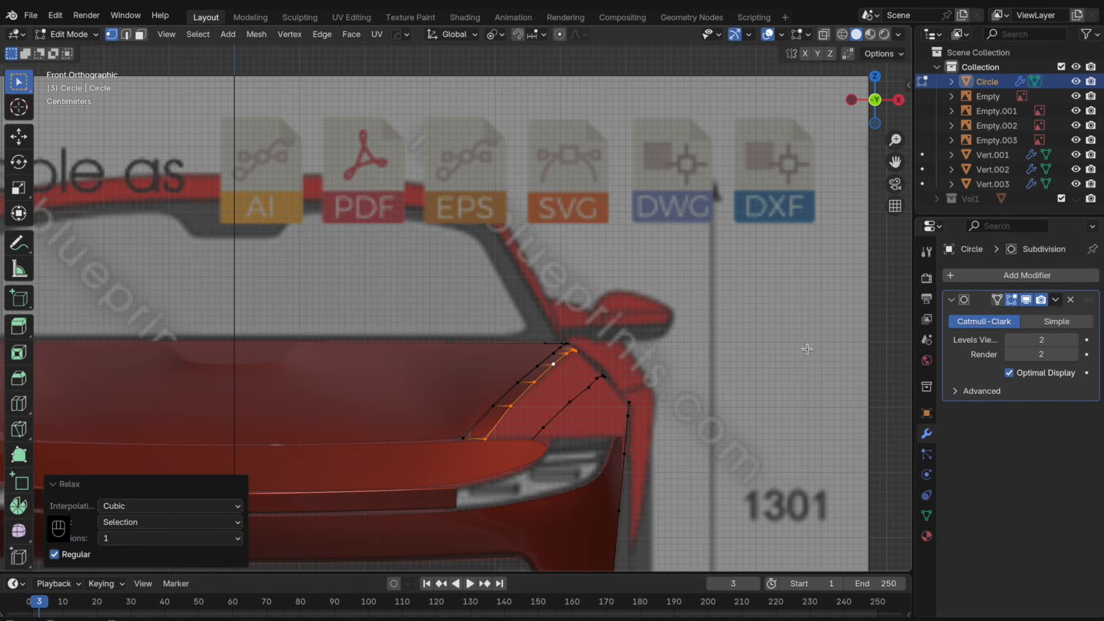
pyautogui.keyDown('shift'); pyautogui.moveTo(734, 373); pyautogui.dragTo(684, 319, button='middle'); pyautogui.keyUp('shift')
pyautogui.keyDown('alt'); pyautogui.click(538, 335); pyautogui.keyUp('alt')
pyautogui.rightClick(735, 257)
pyautogui.moveTo(736, 257)
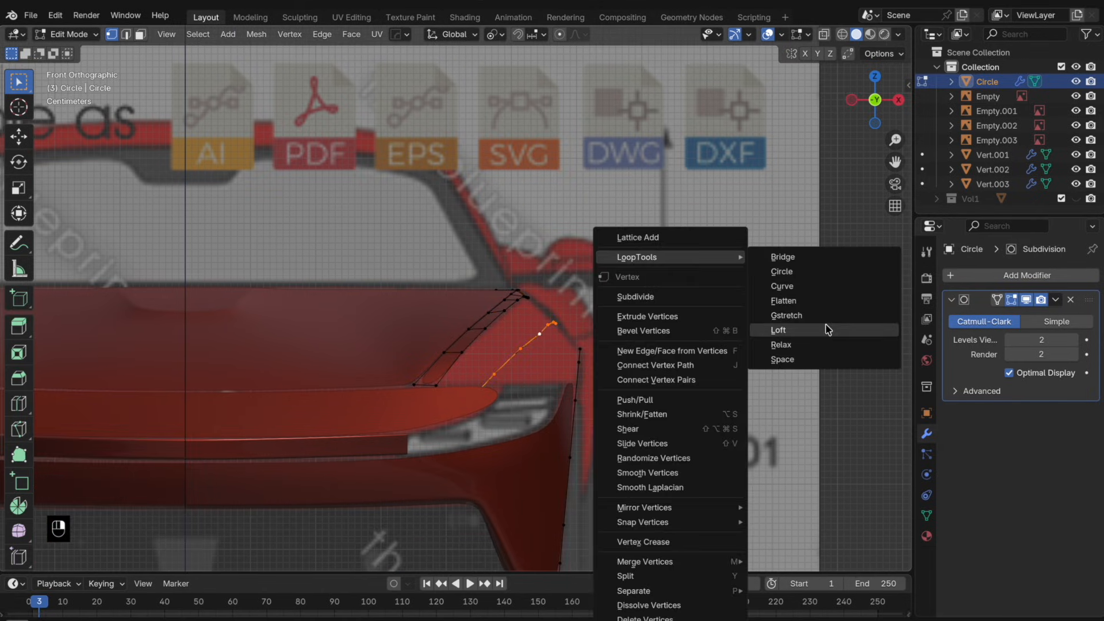
pyautogui.click(827, 343)
# - Relax the strip's hood-side edge with LoopTools and leave Edit Mode
pyautogui.keyDown('alt'); pyautogui.click(479, 323); pyautogui.keyUp('alt')
pyautogui.rightClick(706, 315)
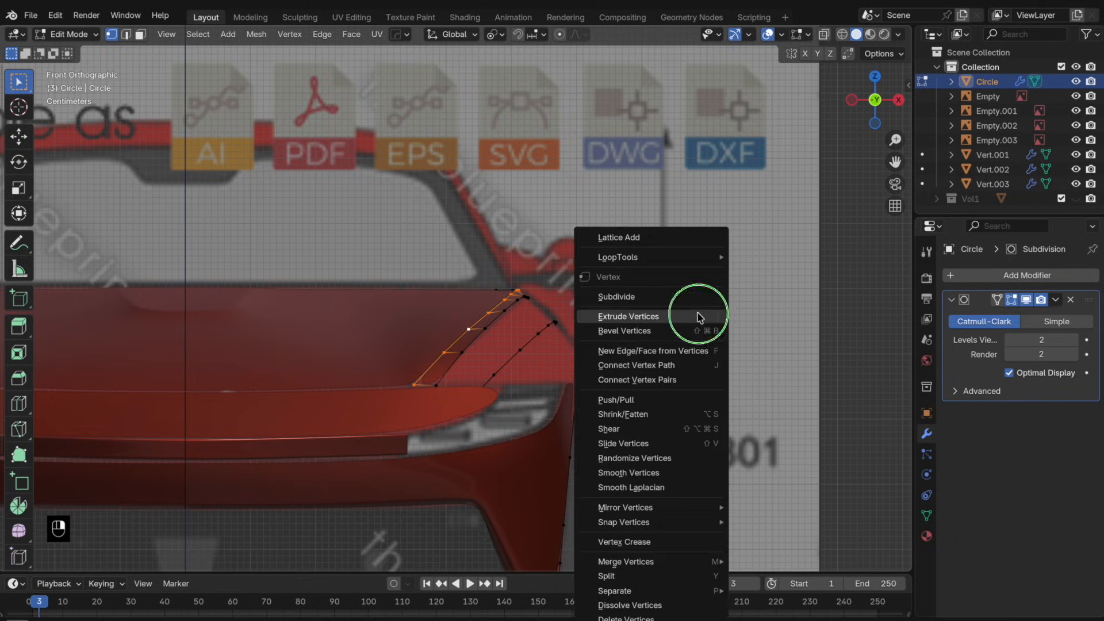
pyautogui.moveTo(715, 257)
pyautogui.click(823, 344)
pyautogui.press('Tab')
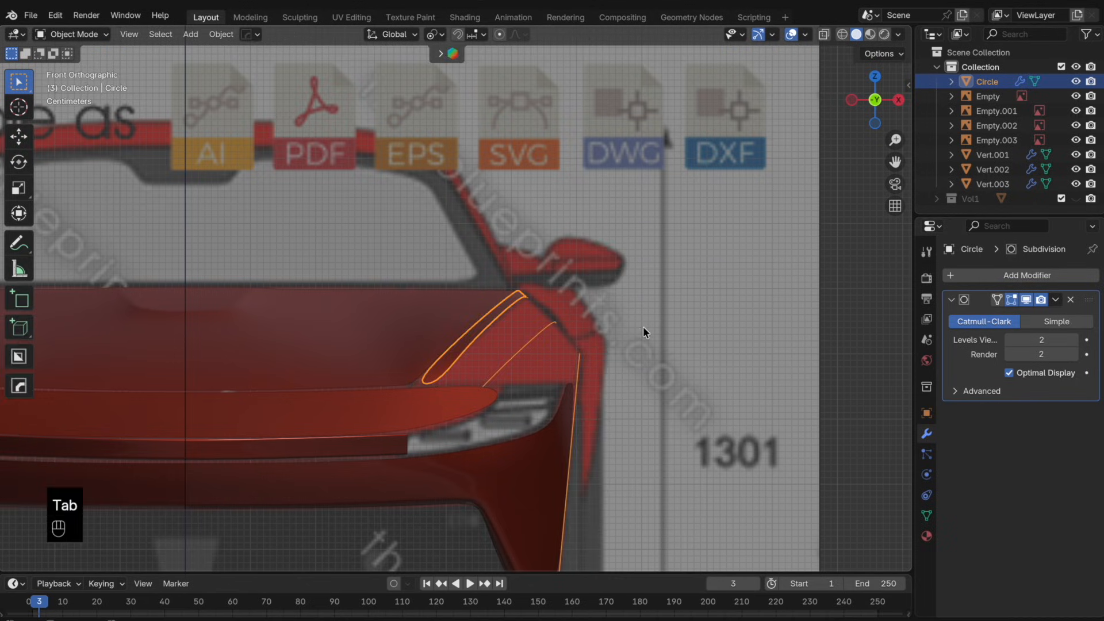
# - Try to slide the front vertices of the duplicated outer curve rearward along it in see-through front view
pyautogui.scroll(1, 648, 346)
pyautogui.keyDown('shift'); pyautogui.moveTo(656, 365); pyautogui.dragTo(636, 349, button='middle'); pyautogui.keyUp('shift')
pyautogui.press('Tab')
pyautogui.hotkey('alt', 'z')
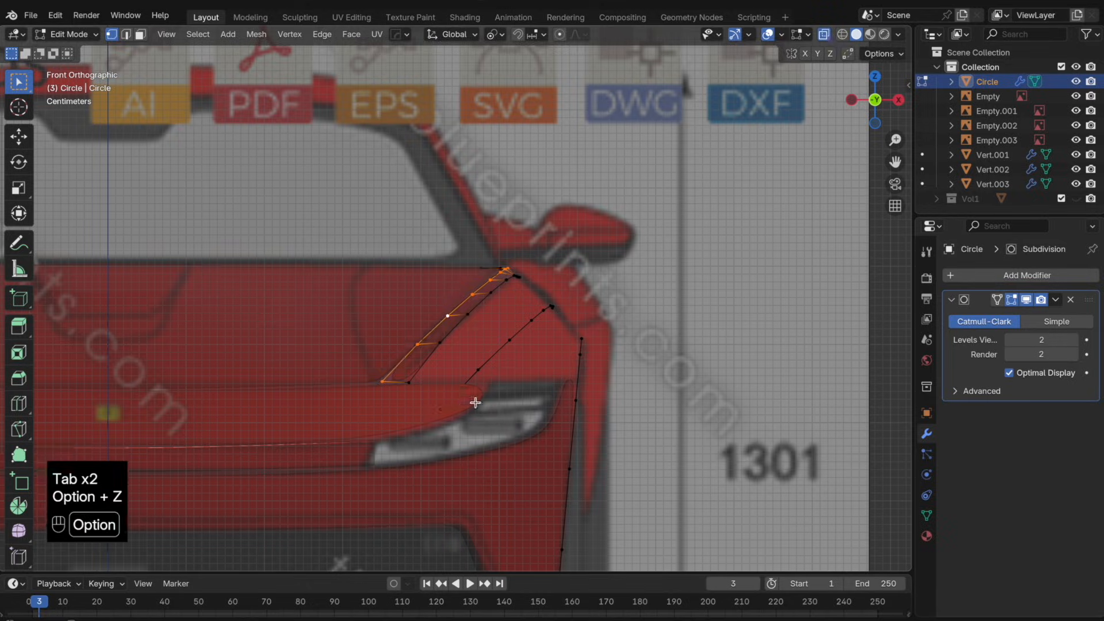
pyautogui.click(478, 370)
pyautogui.press('g')
pyautogui.press('g')
pyautogui.click(500, 382)
pyautogui.press('g')
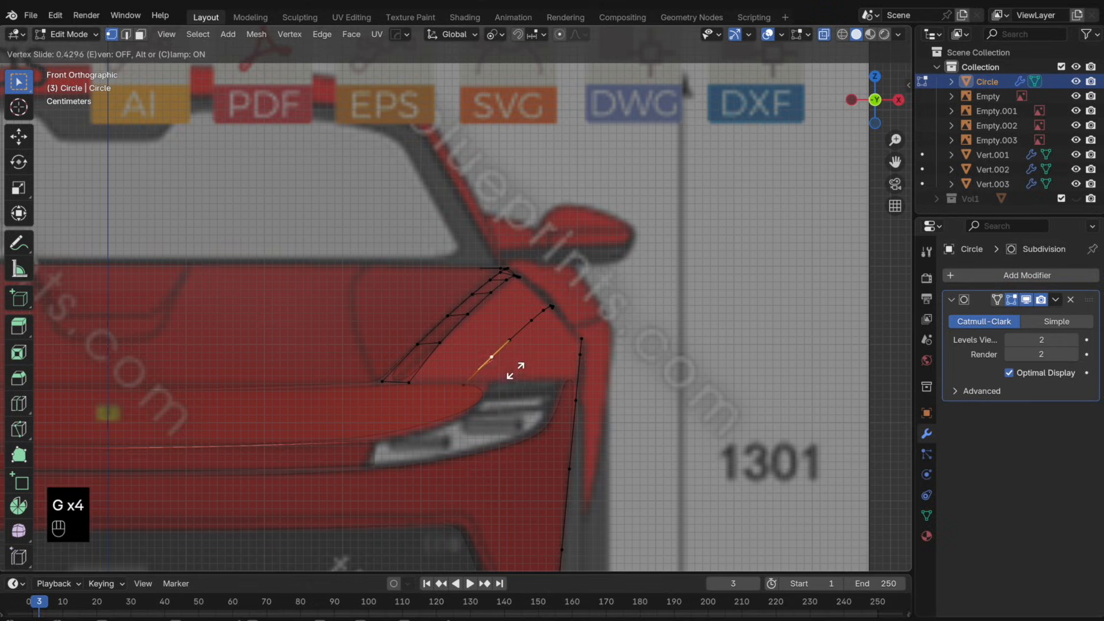
pyautogui.click(516, 371)
pyautogui.press('g')
pyautogui.press('g')
pyautogui.click(521, 368)
# - Undo the vertex slides on the duplicated outer curve
pyautogui.moveTo(520, 368); pyautogui.dragTo(552, 291, button='middle')
pyautogui.press('super+z')
pyautogui.press('super+z')
pyautogui.press('super+z')
pyautogui.press('super+z')
pyautogui.press('super+z')
# - Raise the duplicated curve's front end vertex along Z in the front view, level with the strip's front corners
pyautogui.press('KP_7')
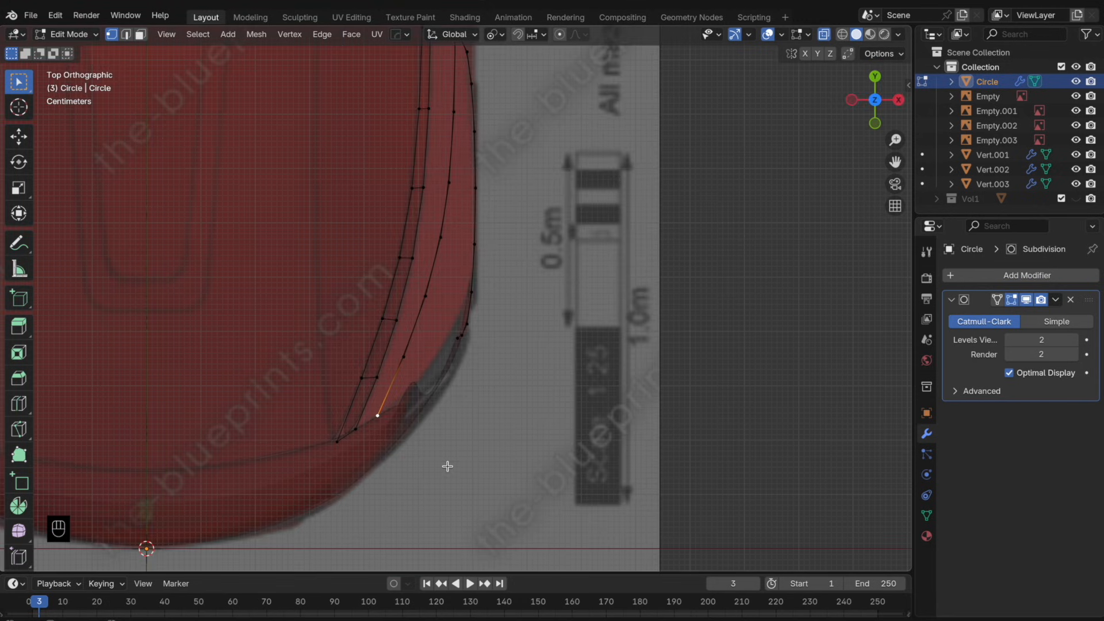
pyautogui.click(879, 122)
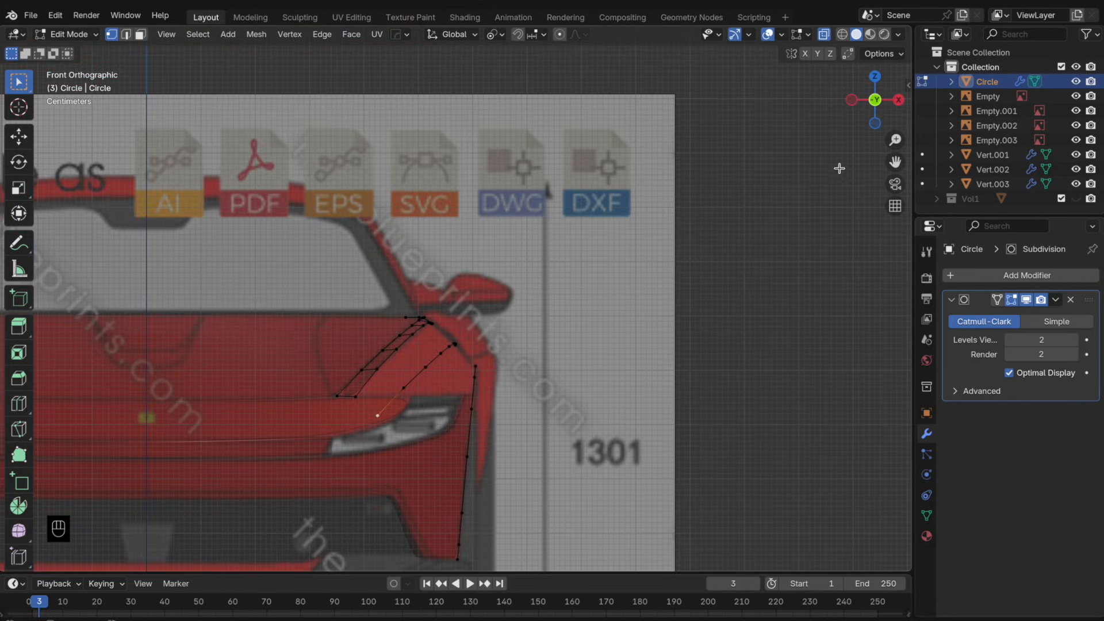
pyautogui.press('g')
pyautogui.press('x')
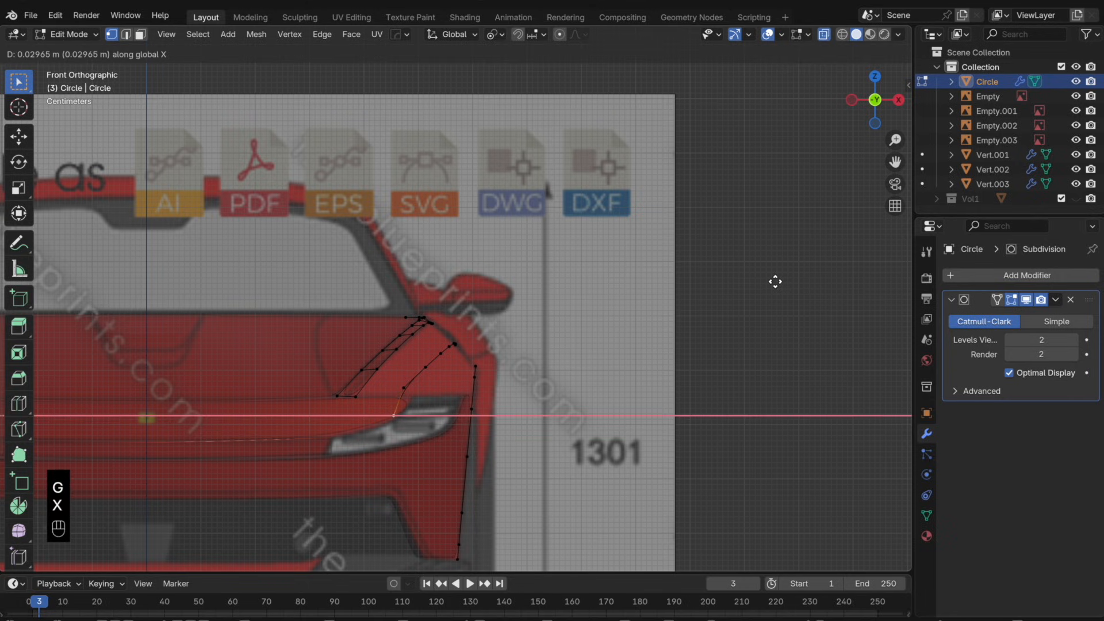
pyautogui.press('z')
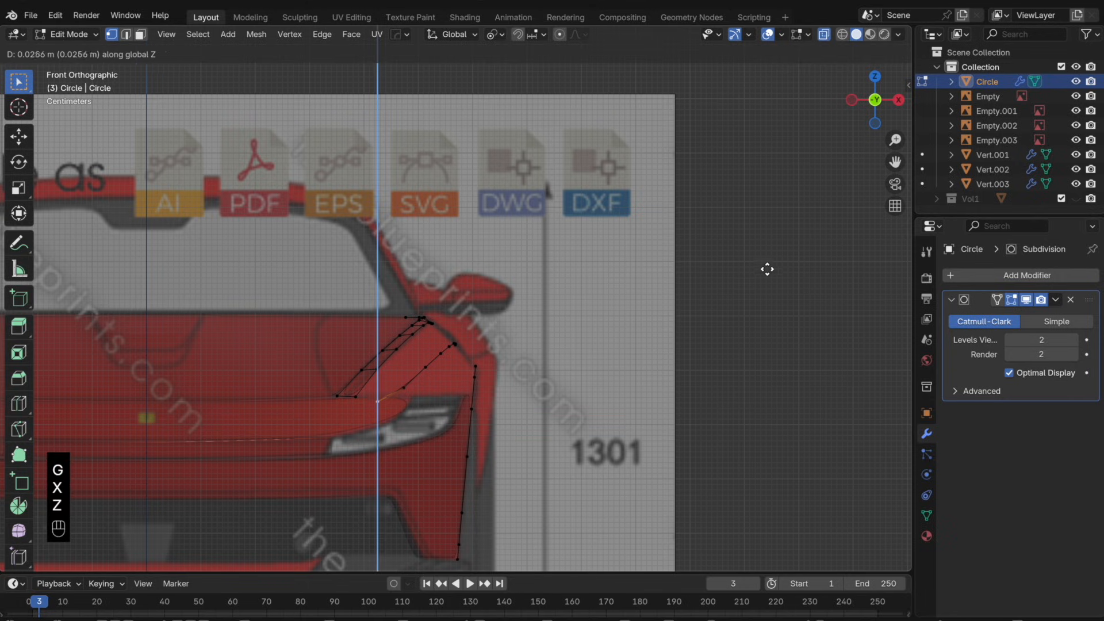
pyautogui.click(769, 265)
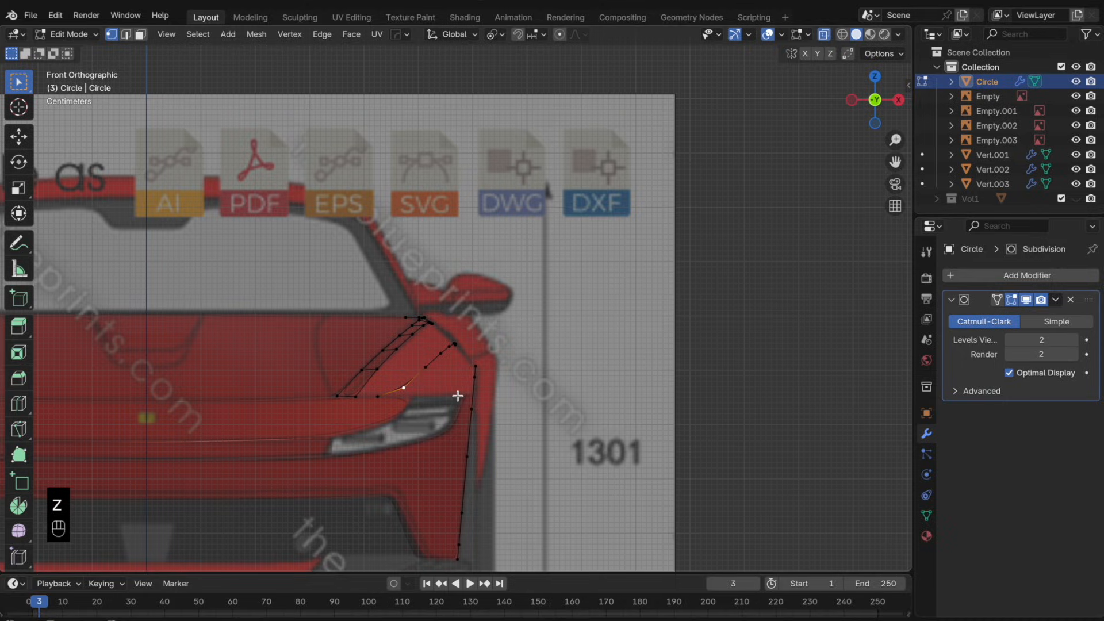
# - Adjust the height of the duplicated curve's second vertex from the front along Z to give a smooth arc
pyautogui.press('g')
pyautogui.press('z')
pyautogui.click(456, 387)
pyautogui.moveTo(429, 375)
pyautogui.mouseDown(button='middle')
pyautogui.moveTo(468, 370)
pyautogui.moveTo(448, 382)
pyautogui.mouseUp(button='middle')
pyautogui.press('g')
pyautogui.press('z')
pyautogui.click(491, 397)
pyautogui.moveTo(346, 367); pyautogui.dragTo(448, 403)
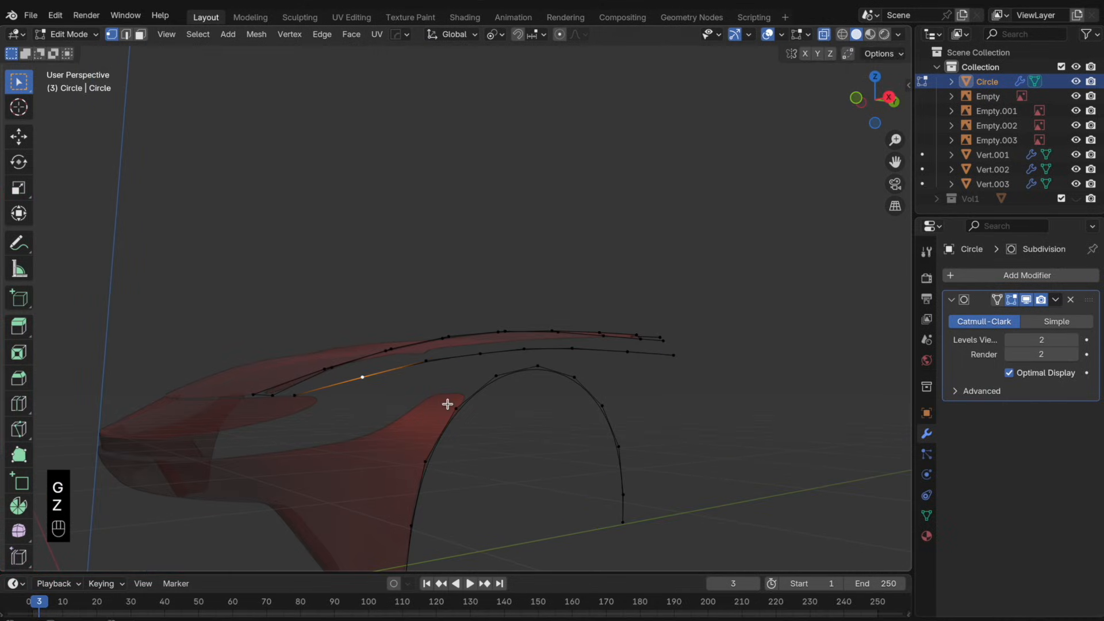
pyautogui.press('g')
pyautogui.press('z')
pyautogui.click(448, 401)
# - Adjust the curve's vertices above the wheel arch along Z, raising the one near the arch peak about 0.004 m
pyautogui.click(480, 354)
pyautogui.click(525, 352)
pyautogui.press('z')
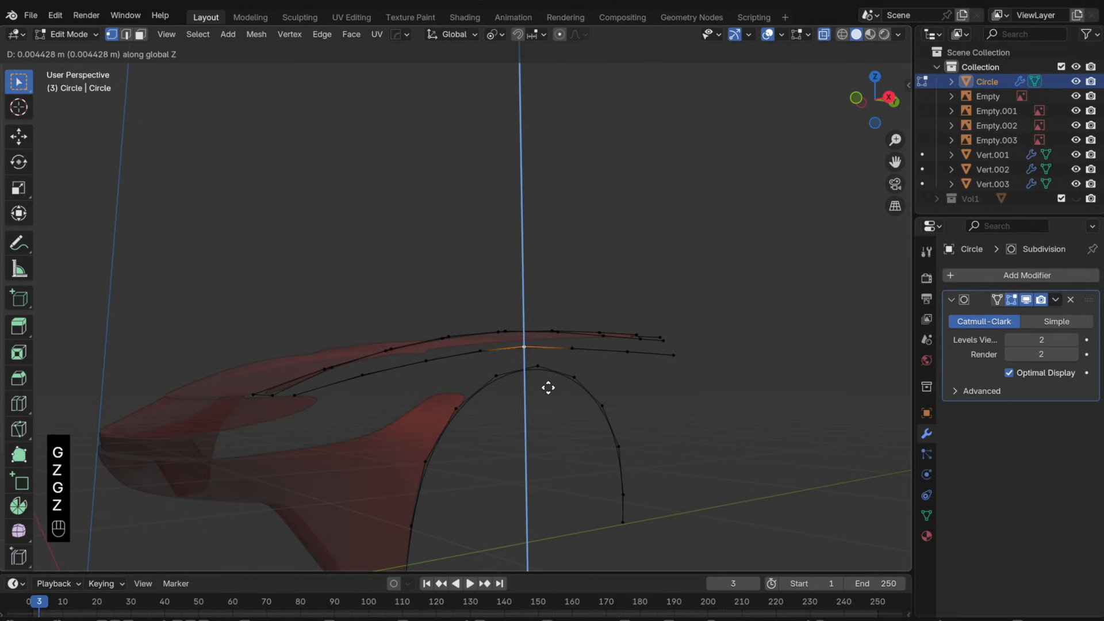
pyautogui.click(549, 388)
pyautogui.click(580, 372)
pyautogui.press('Tab')
pyautogui.moveTo(580, 346); pyautogui.dragTo(476, 478, button='middle')
# - Fill the faces between the strip's outer edge and the duplicated curve, from the front corners to the rear end
pyautogui.press('Tab')
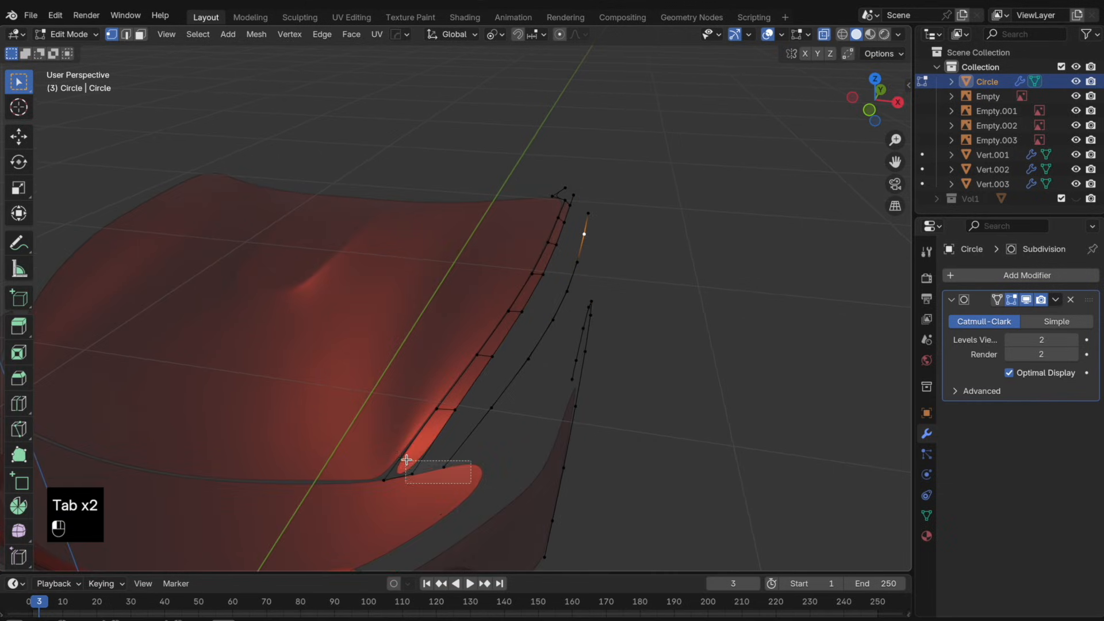
pyautogui.moveTo(407, 460); pyautogui.dragTo(407, 461)
pyautogui.keyDown('shift'); pyautogui.click(455, 410); pyautogui.keyUp('shift')
pyautogui.keyDown('shift'); pyautogui.click(492, 408); pyautogui.keyUp('shift')
pyautogui.press('f')
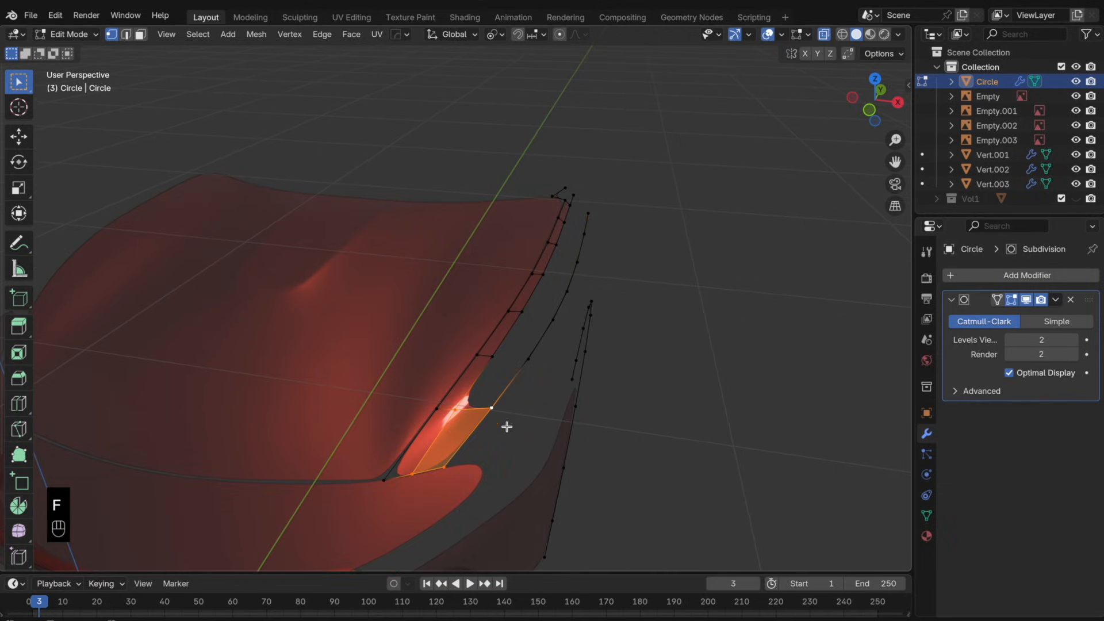
pyautogui.press('f')
pyautogui.press('f')
pyautogui.press('f')
pyautogui.press('f')
pyautogui.press('f')
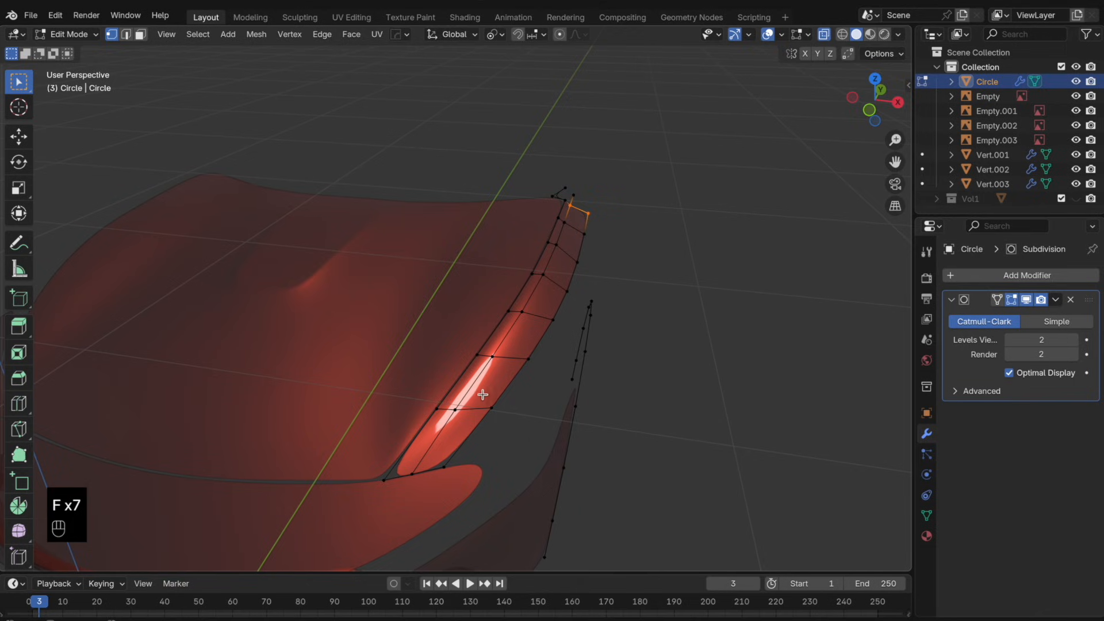
# - Slide the new outer edge's vertices near the front to align the cross edges, the first by a factor of 0.162
pyautogui.press('g')
pyautogui.press('g')
pyautogui.click(535, 413)
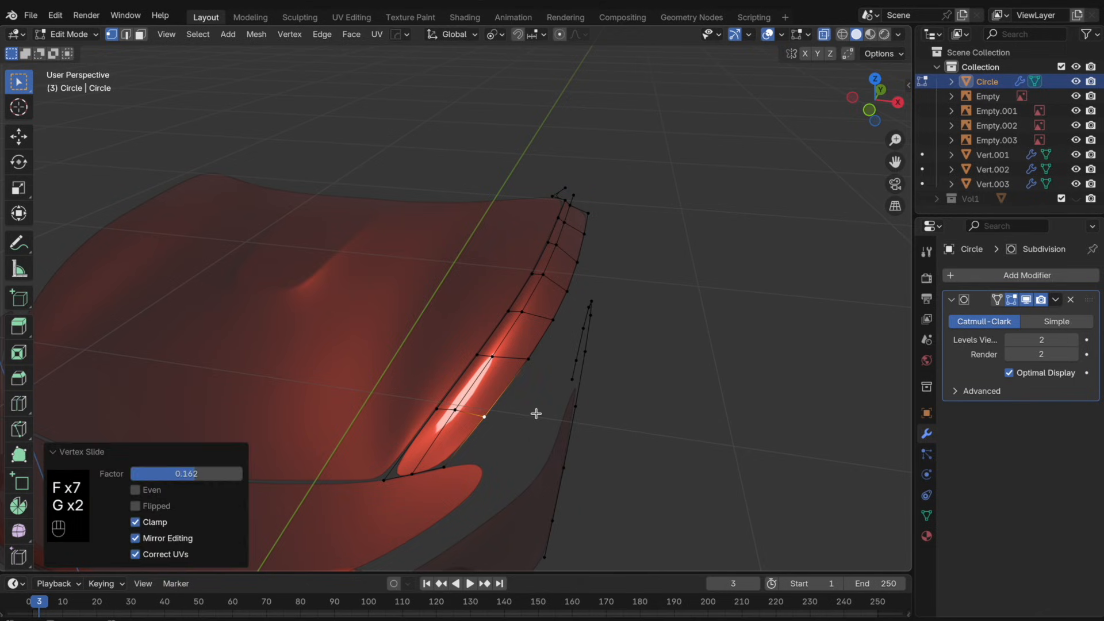
pyautogui.press('g')
pyautogui.click(540, 377)
pyautogui.click(569, 325)
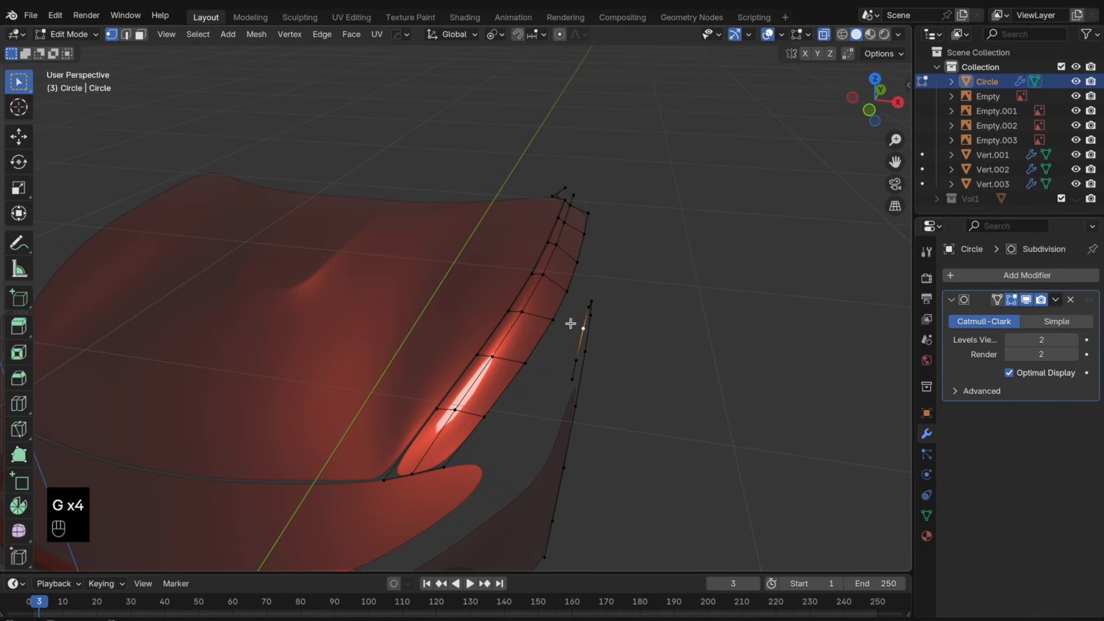
pyautogui.moveTo(571, 323); pyautogui.dragTo(525, 311, button='middle')
pyautogui.press('Tab')
pyautogui.scroll(-1, 461, 381)
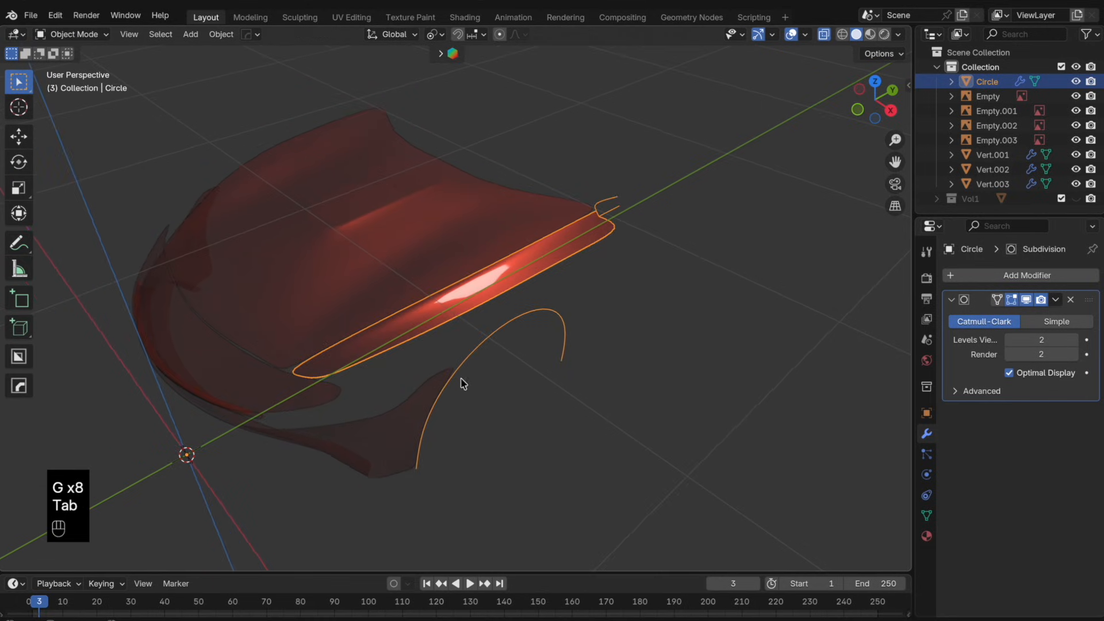
# - Duplicate the fender strip's outer edge curve and lower the copy about 0.033 m along Z in the right view
pyautogui.moveTo(462, 381); pyautogui.dragTo(537, 374, button='middle')
pyautogui.scroll(2, 538, 374)
pyautogui.hotkey('alt', 'z')
pyautogui.moveTo(529, 332); pyautogui.dragTo(631, 267, button='middle')
pyautogui.press('Tab')
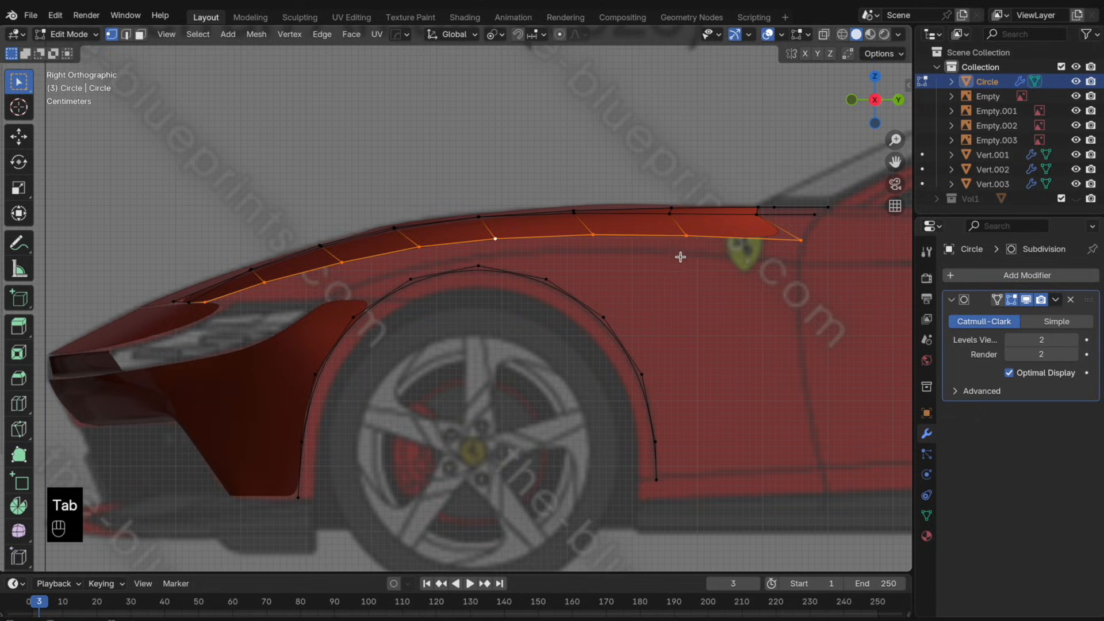
pyautogui.hotkey('shift', 'd')
pyautogui.rightClick(675, 260)
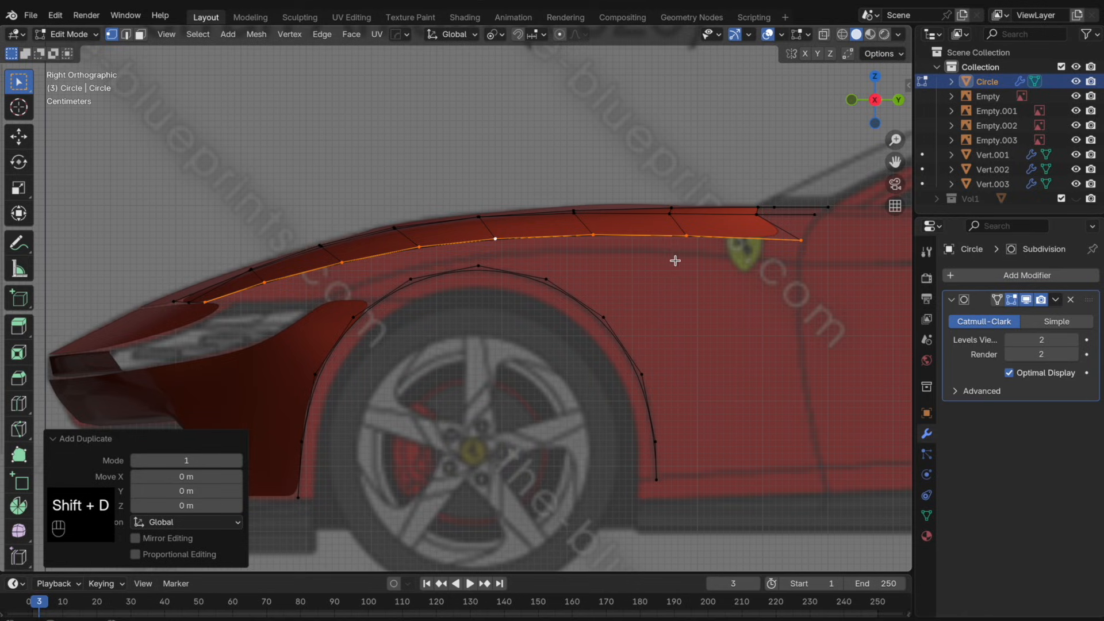
pyautogui.press('g')
pyautogui.press('z')
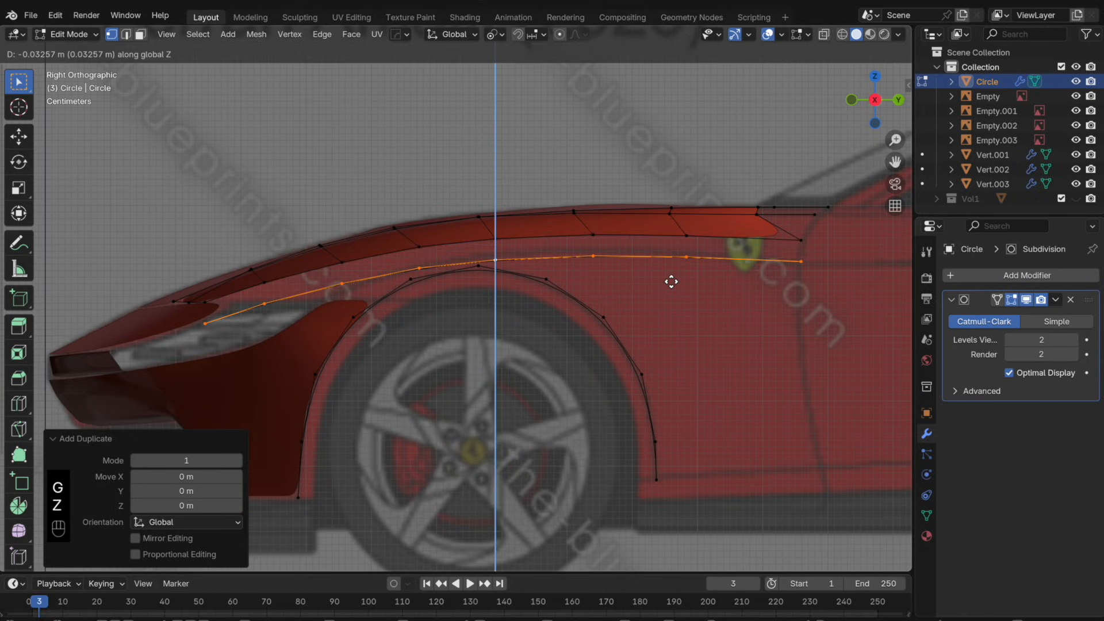
pyautogui.click(689, 264)
# - Raise the copied curve's vertices behind the wheel arch peak slightly in the right view
pyautogui.click(581, 261)
pyautogui.keyDown('shift'); pyautogui.click(501, 258); pyautogui.keyUp('shift')
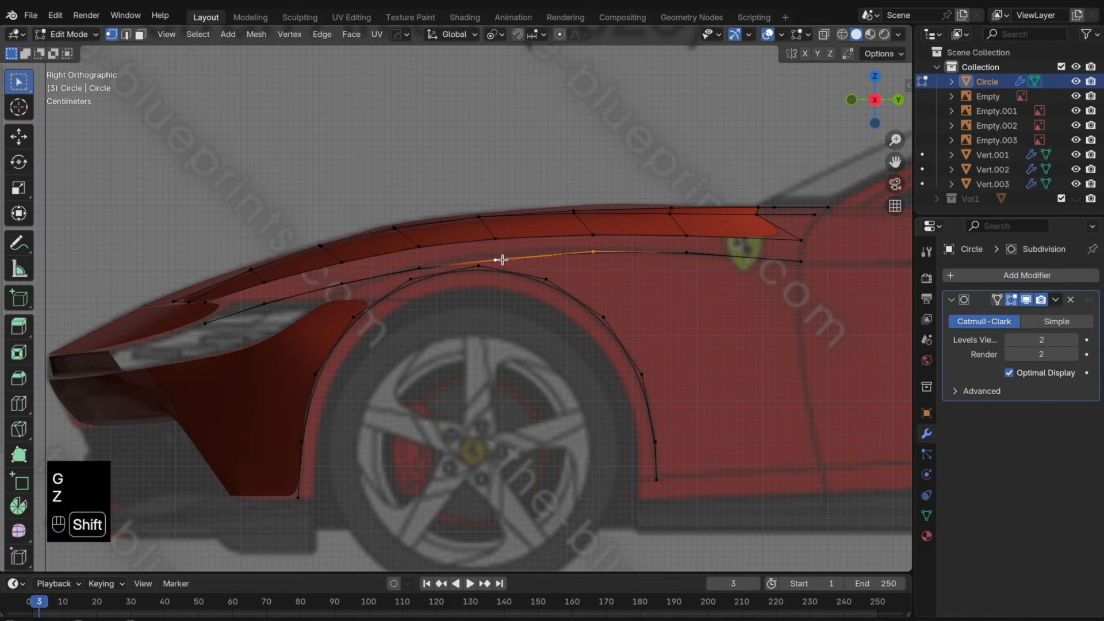
pyautogui.press('g')
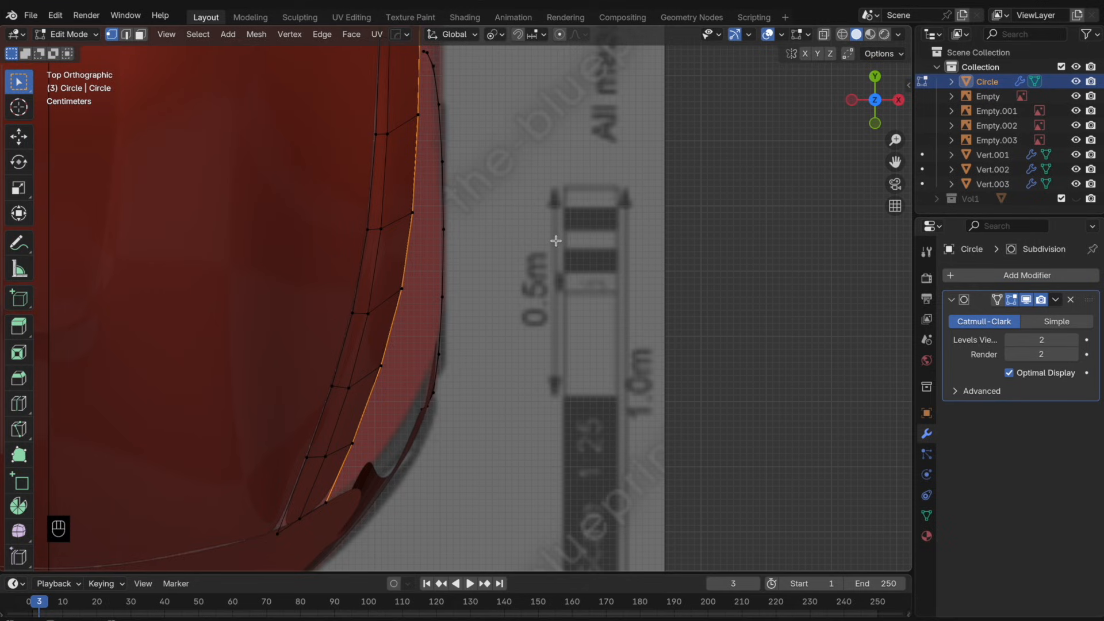
# - Move the copied curve outward about 0.025 m along X in the top view
pyautogui.press('g')
pyautogui.press('x')
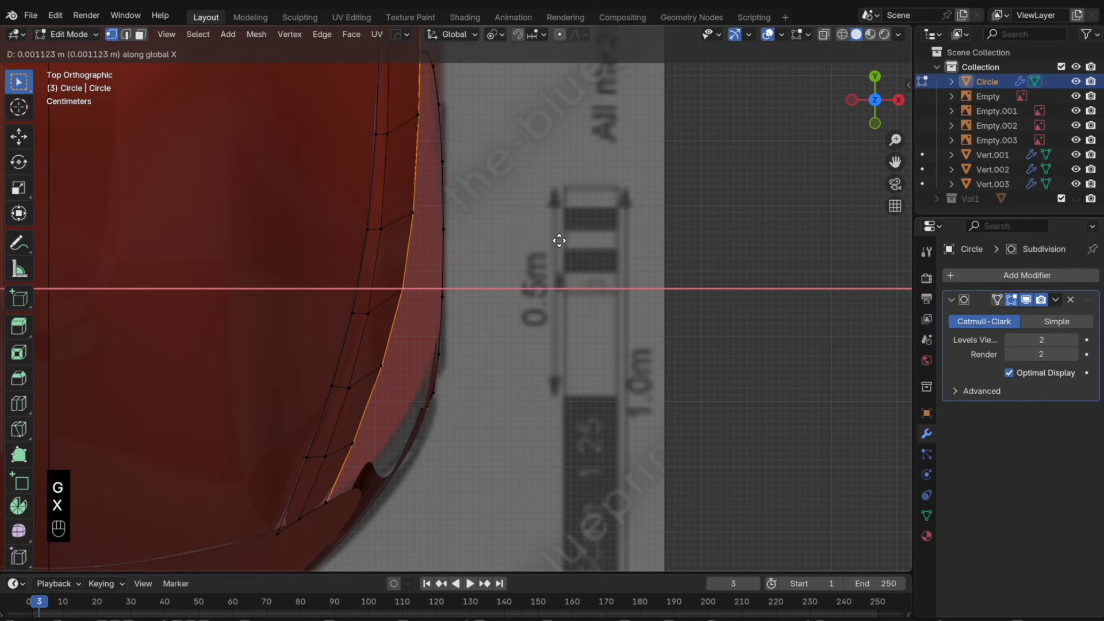
pyautogui.click(572, 239)
pyautogui.moveTo(571, 239); pyautogui.dragTo(541, 286, button='middle')
pyautogui.click(864, 93)
pyautogui.click(876, 81)
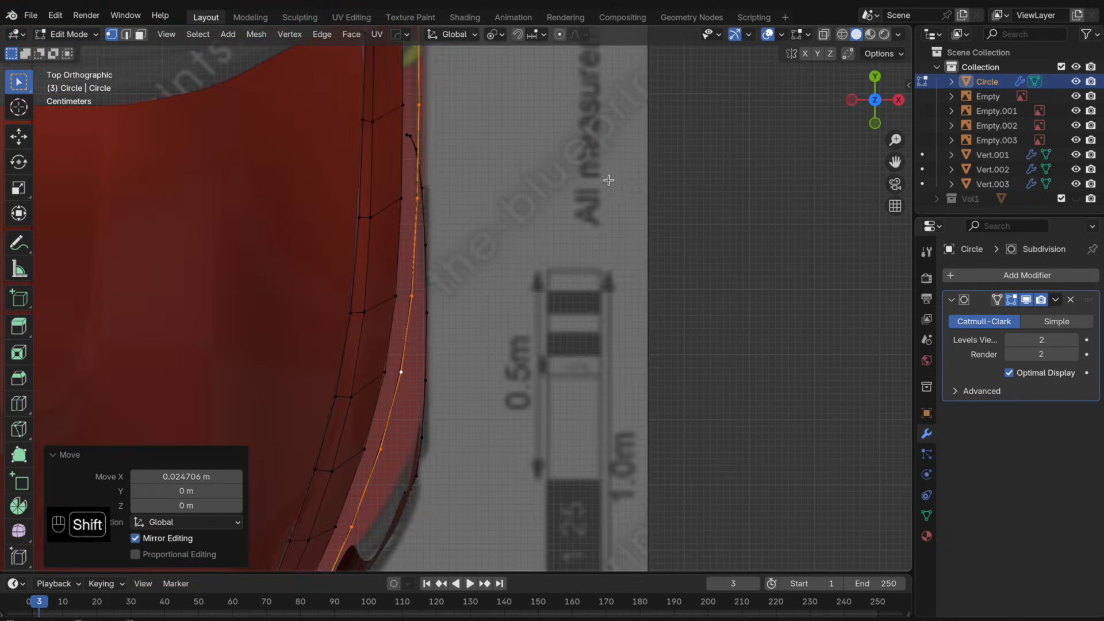
# - Move the copied curve back inward about 0.007 m along X
pyautogui.keyDown('shift'); pyautogui.moveTo(608, 178); pyautogui.dragTo(590, 275, button='middle'); pyautogui.keyUp('shift')
pyautogui.keyDown('shift'); pyautogui.moveTo(554, 214); pyautogui.dragTo(556, 259, button='middle'); pyautogui.keyUp('shift')
pyautogui.press('g')
pyautogui.press('x')
pyautogui.click(511, 201)
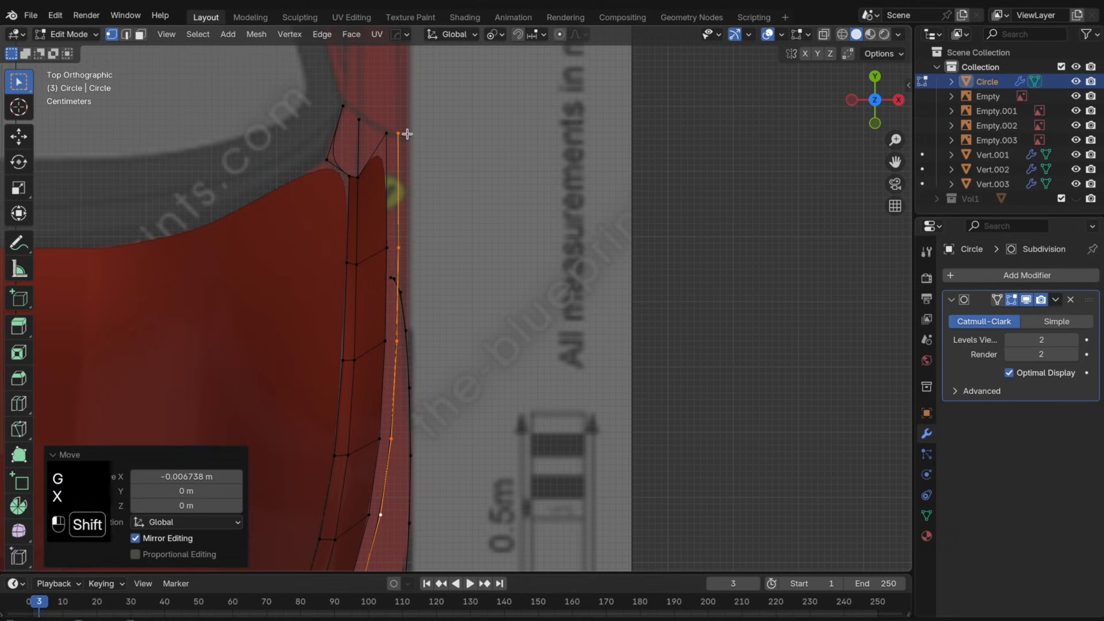
# - Move the copied curve about -0.0045 m along Y and rotate it about 0.77° around Z from its rear end vertex
pyautogui.keyDown('shift'); pyautogui.click(405, 133); pyautogui.keyUp('shift')
pyautogui.keyDown('alt'); pyautogui.click(400, 161); pyautogui.keyUp('alt')
pyautogui.press('g')
pyautogui.press('y')
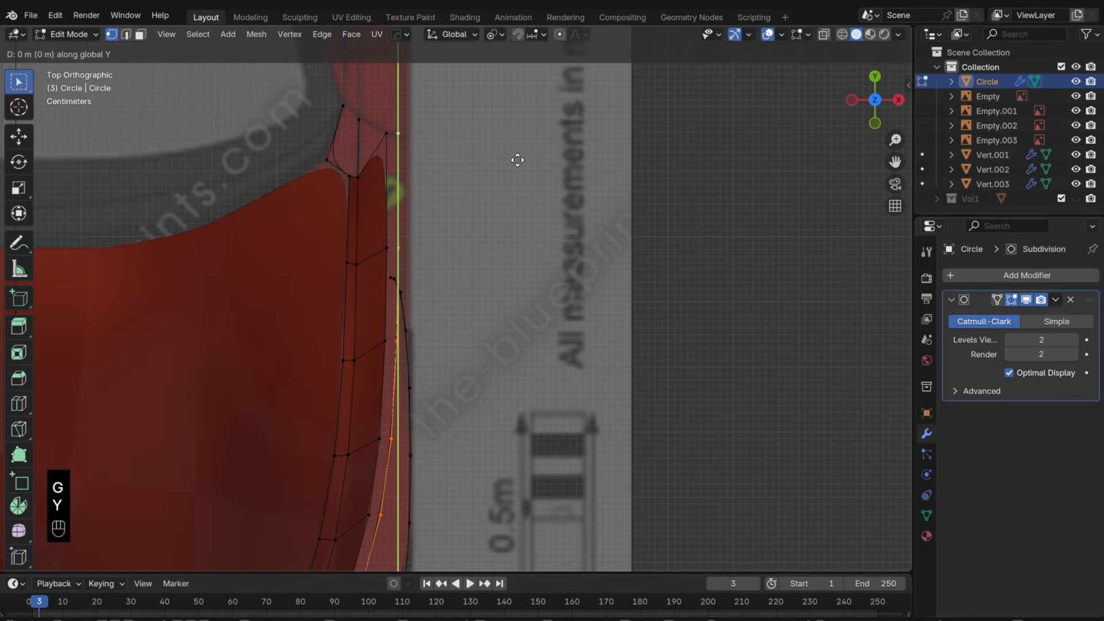
pyautogui.click(430, 187)
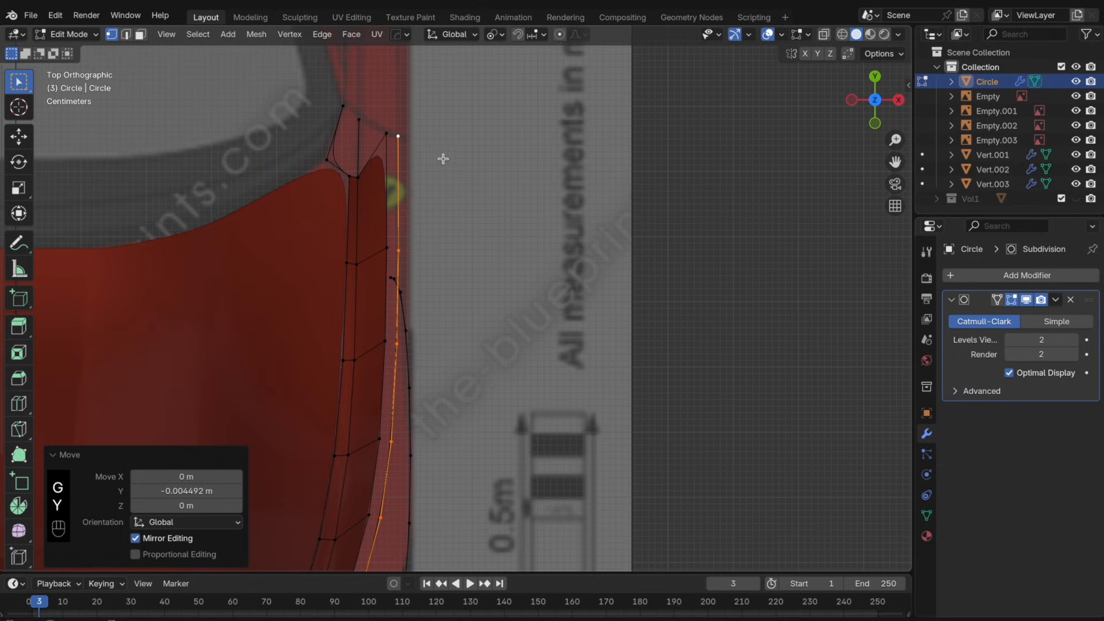
pyautogui.press('z')
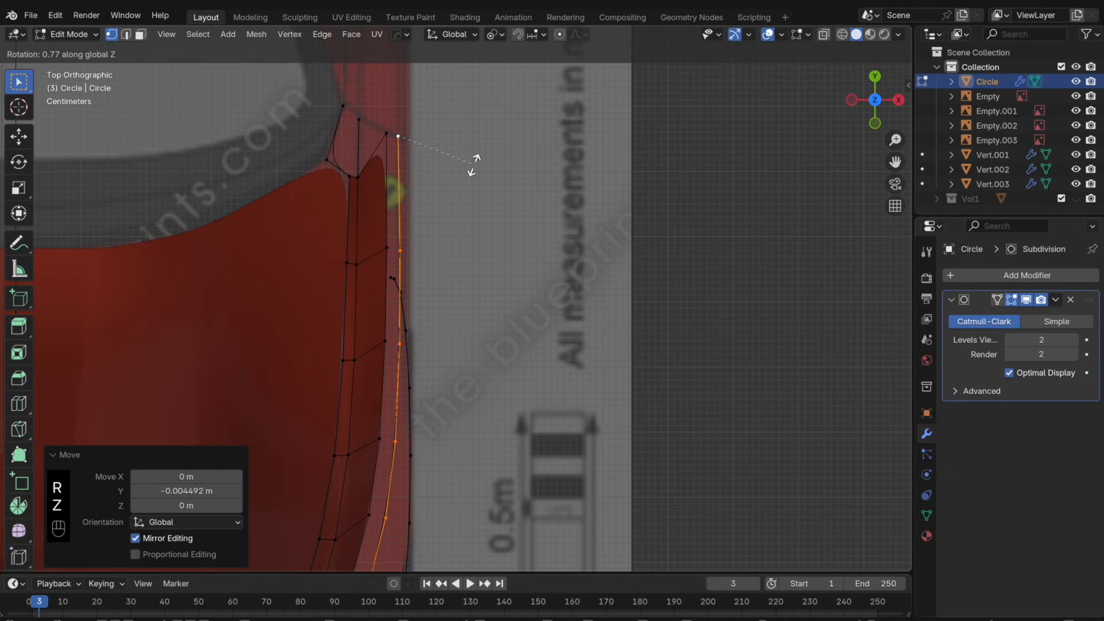
pyautogui.click(473, 164)
# - Relax the copied curve with LoopTools and return to Object Mode
pyautogui.scroll(-3, 503, 234)
pyautogui.moveTo(502, 234); pyautogui.dragTo(532, 267, button='middle')
pyautogui.rightClick(533, 267)
pyautogui.moveTo(535, 259)
pyautogui.click(622, 347)
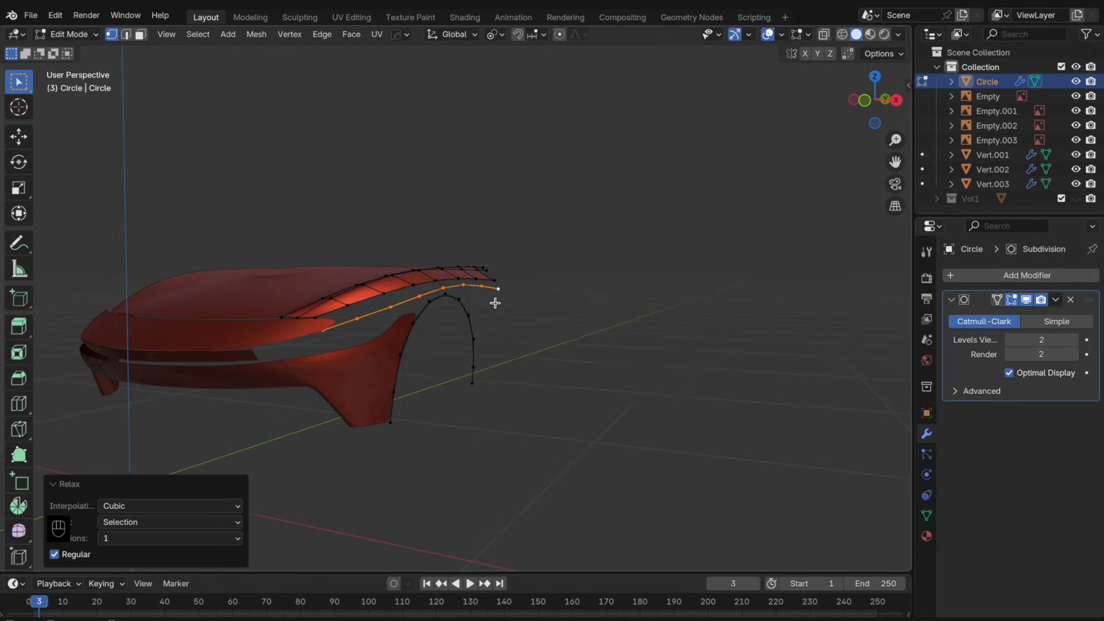
pyautogui.scroll(2, 495, 303)
pyautogui.moveTo(495, 303); pyautogui.dragTo(543, 289, button='middle')
pyautogui.press('Tab')
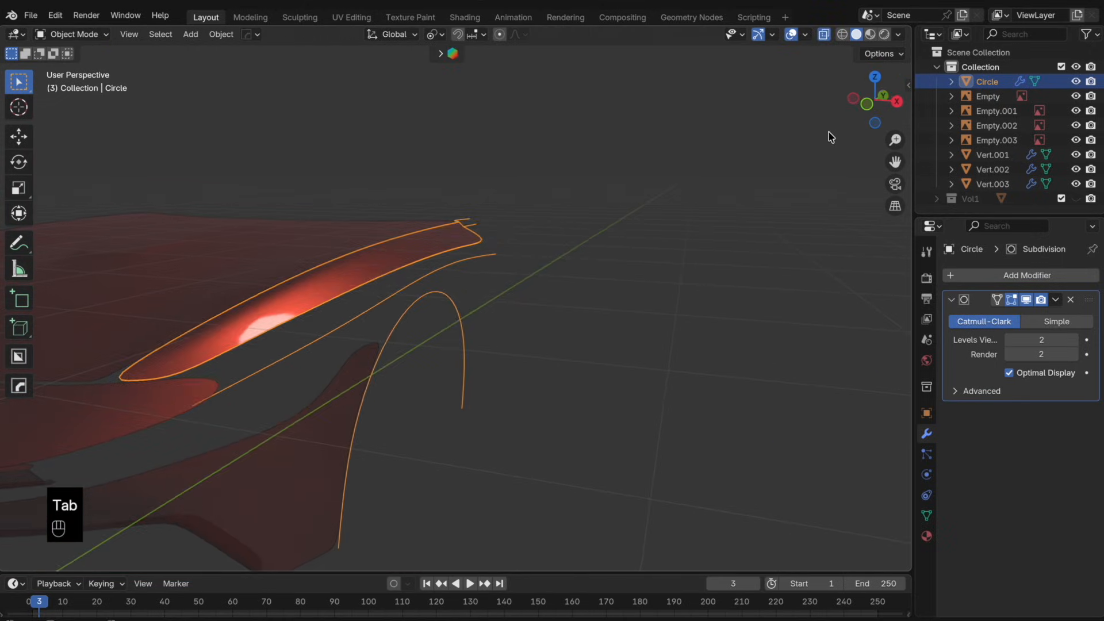
# - Separate the copied curve between the fender strip and the wheel arch into its own object
pyautogui.click(867, 104)
pyautogui.scroll(2, 541, 233)
pyautogui.moveTo(541, 234); pyautogui.dragTo(589, 276, button='middle')
pyautogui.press('Tab')
pyautogui.press('Tab')
pyautogui.press('Tab')
pyautogui.keyDown('alt'); pyautogui.click(509, 239); pyautogui.keyUp('alt')
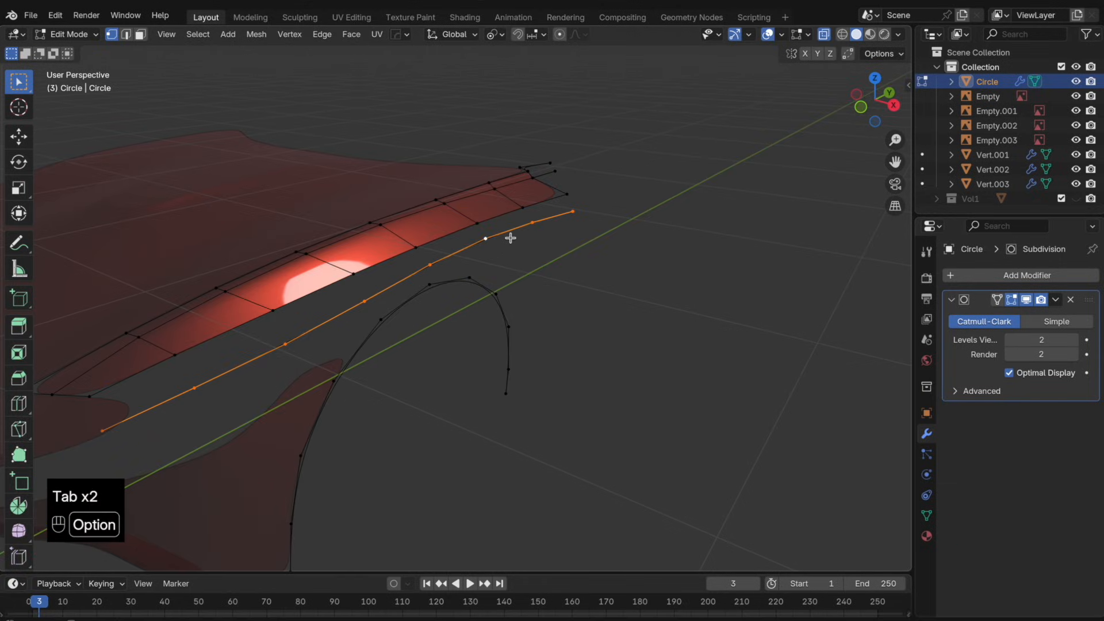
pyautogui.press('p')
pyautogui.click(510, 238)
pyautogui.press('Tab')
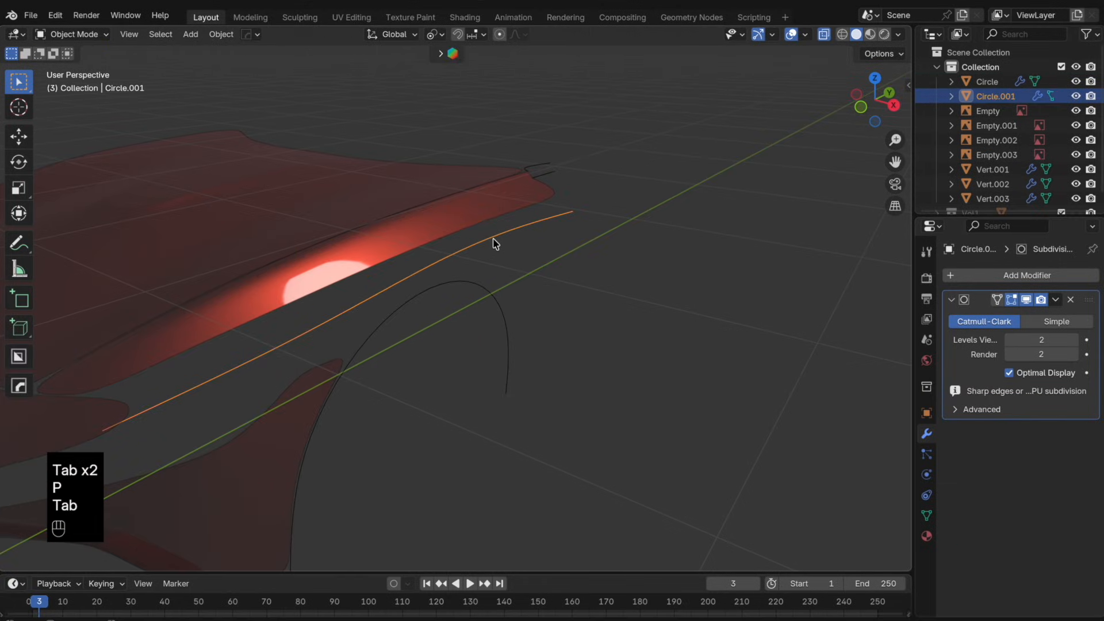
# - Move the separated intermediate curve into the Vol1 collection
pyautogui.press('m')
pyautogui.click(468, 291)
pyautogui.press('Tab')
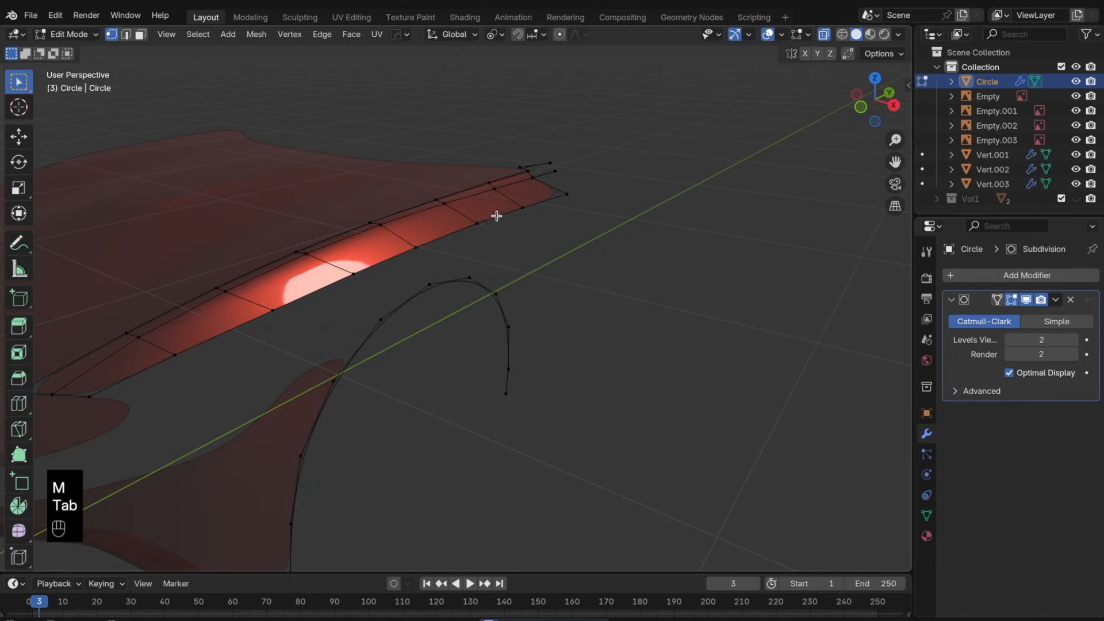
pyautogui.moveTo(497, 215); pyautogui.dragTo(377, 260, button='middle')
pyautogui.press('super+z')
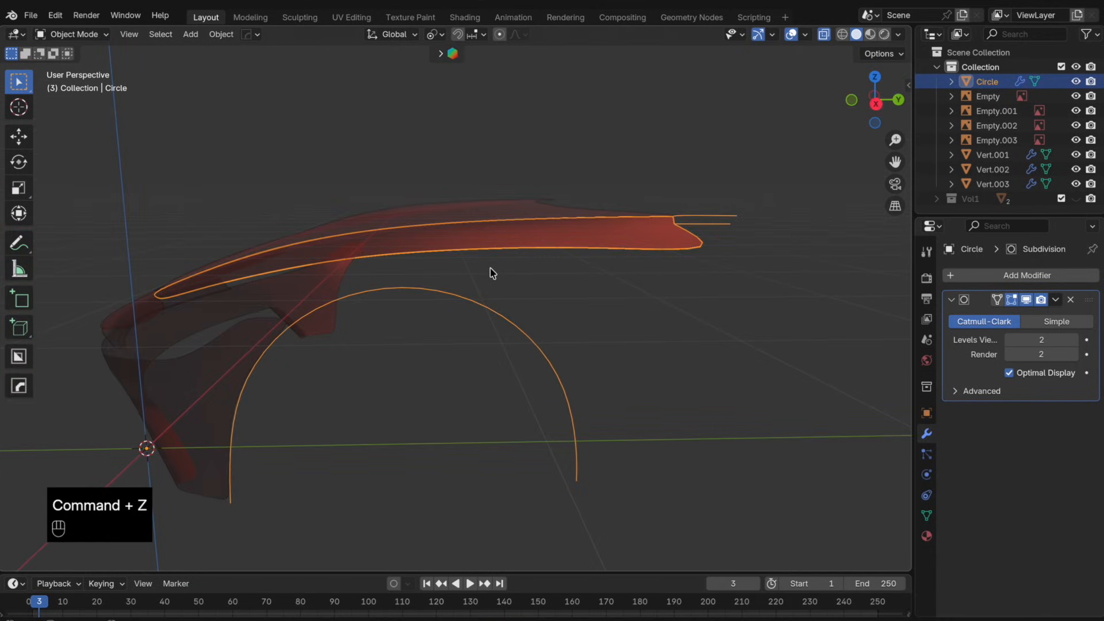
# - Fill a face between the fender strip's lower edge and the top of the wheel arch, and slide its two upper vertices forward along the strip
pyautogui.press('Tab')
pyautogui.moveTo(481, 267); pyautogui.dragTo(434, 316, button='middle')
pyautogui.press('f')
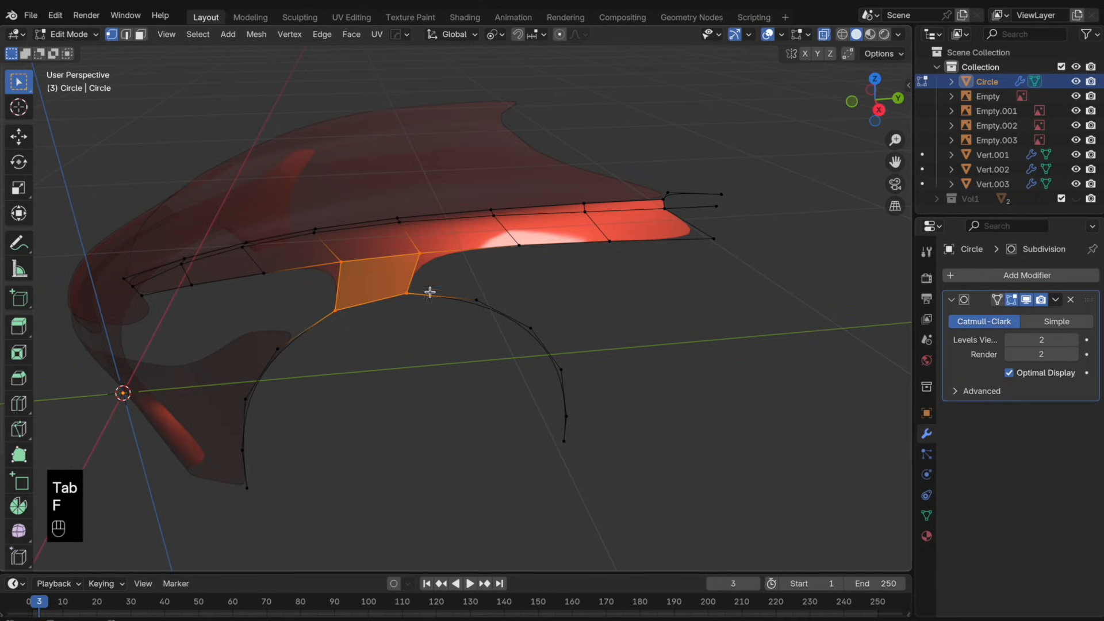
pyautogui.click(364, 267)
pyautogui.press('g')
pyautogui.press('g')
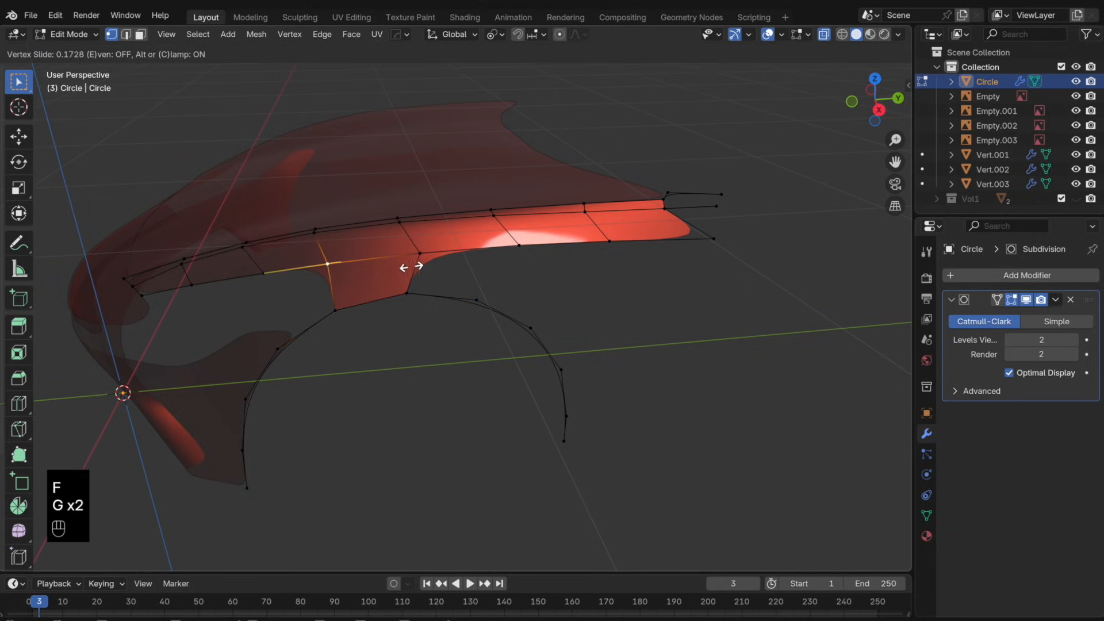
pyautogui.click(412, 266)
pyautogui.click(421, 253)
pyautogui.press('g')
pyautogui.press('g')
pyautogui.click(413, 254)
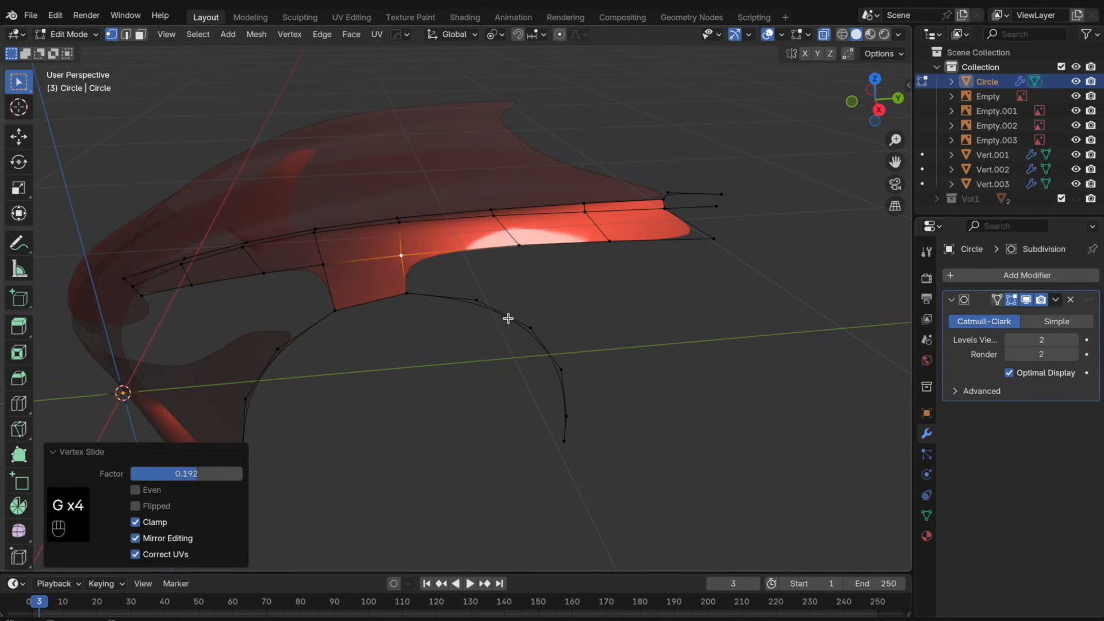
# - Fill the next face rearward above the wheel arch and slide its upper rear vertex forward by a factor of about 0.19
pyautogui.press('f')
pyautogui.press('g')
pyautogui.press('g')
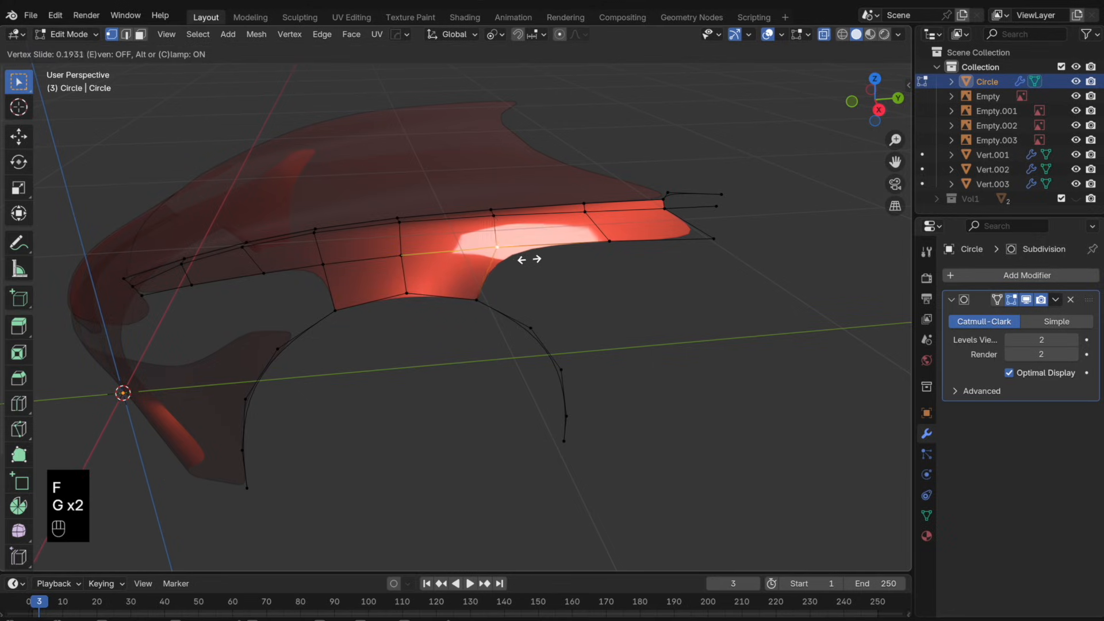
pyautogui.click(520, 259)
pyautogui.moveTo(520, 276); pyautogui.dragTo(483, 287, button='middle')
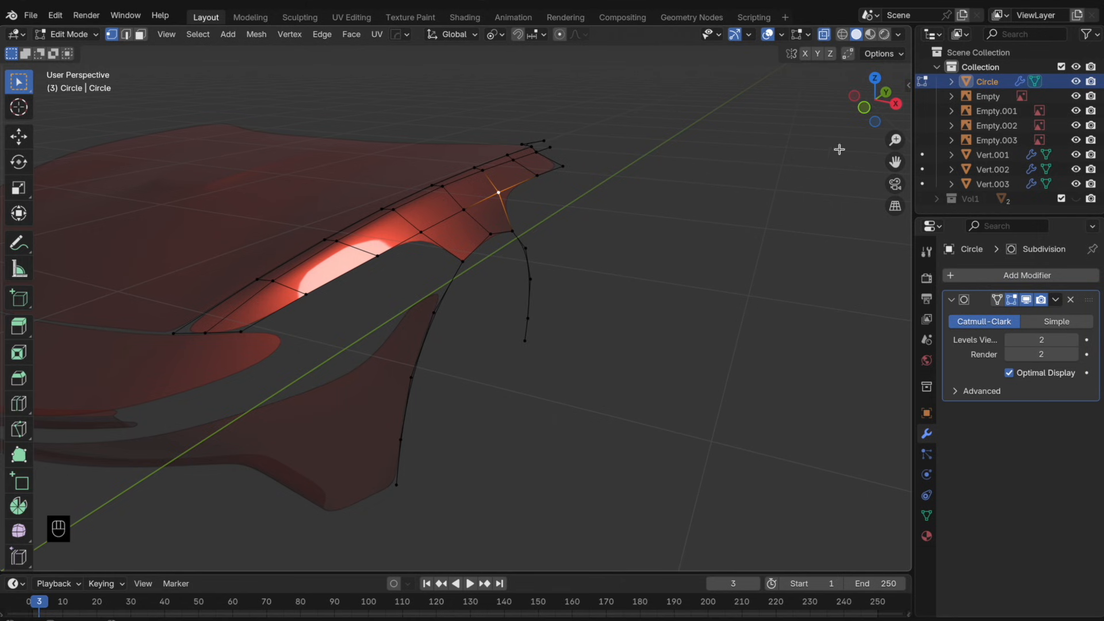
# - Add a lengthwise loop cut through the two new faces above the wheel arch in the right view
pyautogui.click(863, 108)
pyautogui.click(897, 101)
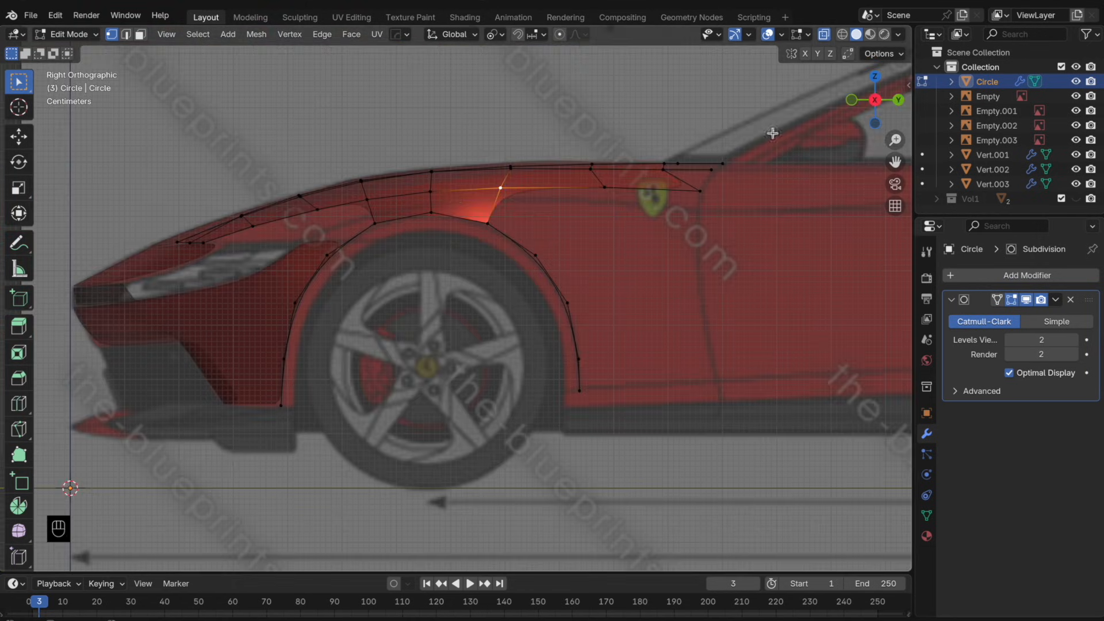
pyautogui.keyDown('shift'); pyautogui.moveTo(413, 236); pyautogui.dragTo(536, 285, button='middle'); pyautogui.keyUp('shift')
pyautogui.scroll(4, 536, 285)
pyautogui.press('Tab')
pyautogui.press('Tab')
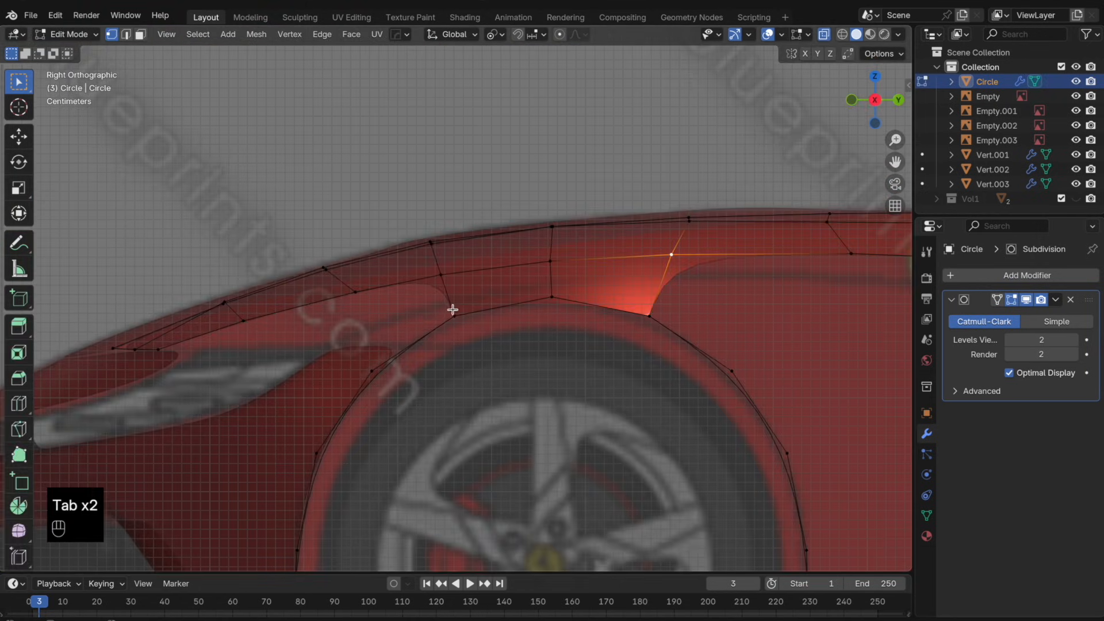
pyautogui.press('super+r')
pyautogui.click(526, 308)
# - Slide the loop cut's front vertex down toward the arch and its rear vertex up toward the strip, and check the smoothed surface
pyautogui.click(461, 299)
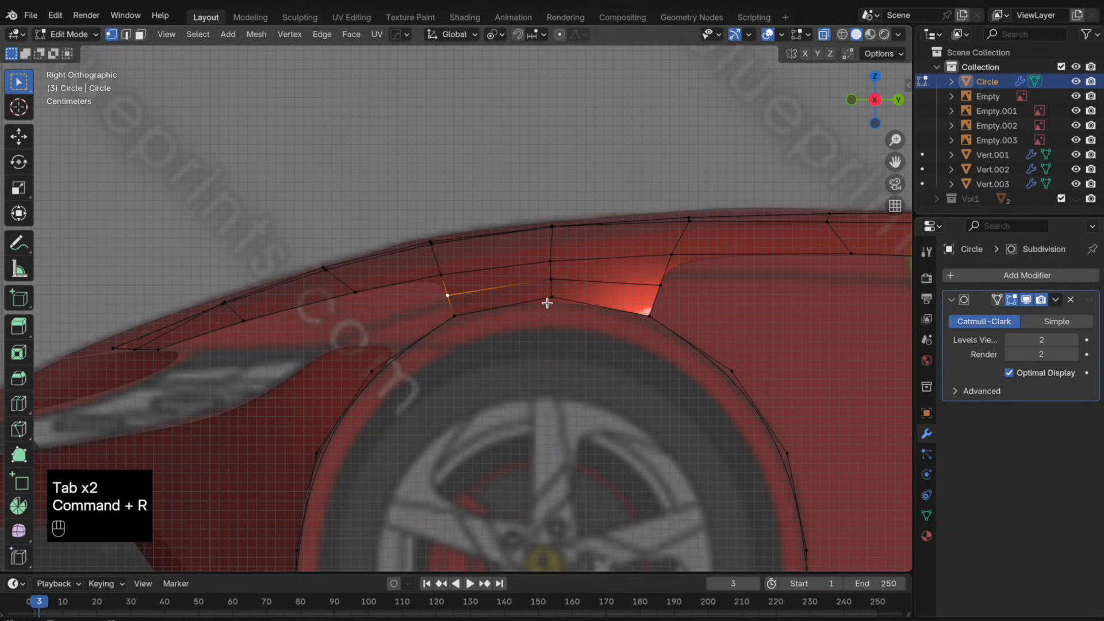
pyautogui.press('g')
pyautogui.click(547, 308)
pyautogui.click(656, 291)
pyautogui.press('g')
pyautogui.press('g')
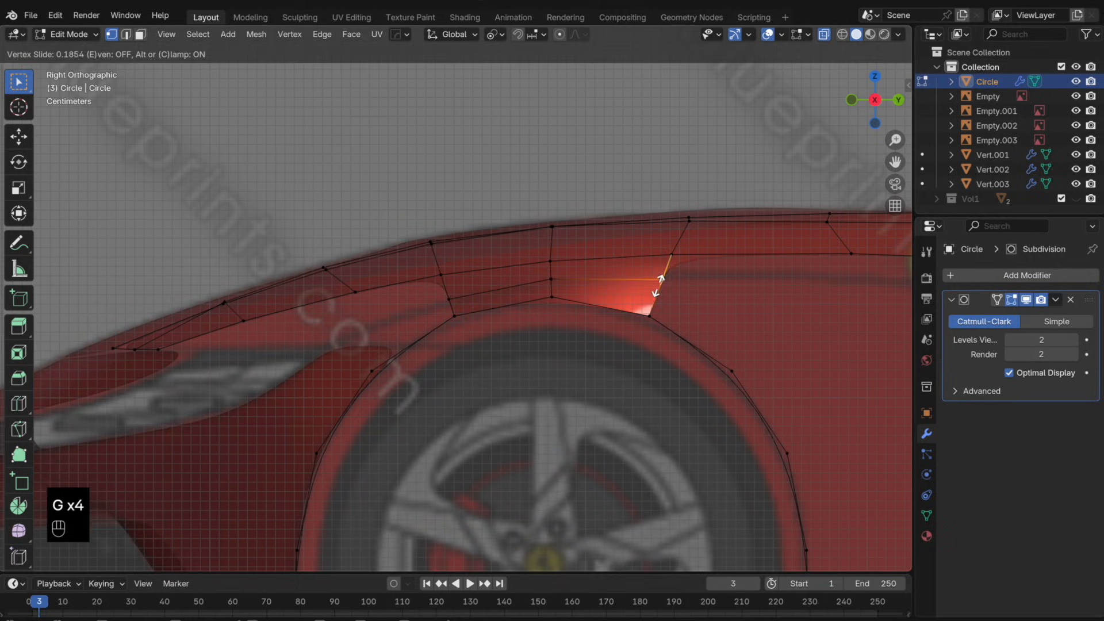
pyautogui.click(659, 280)
pyautogui.hotkey('alt', 'z')
pyautogui.press('Tab')
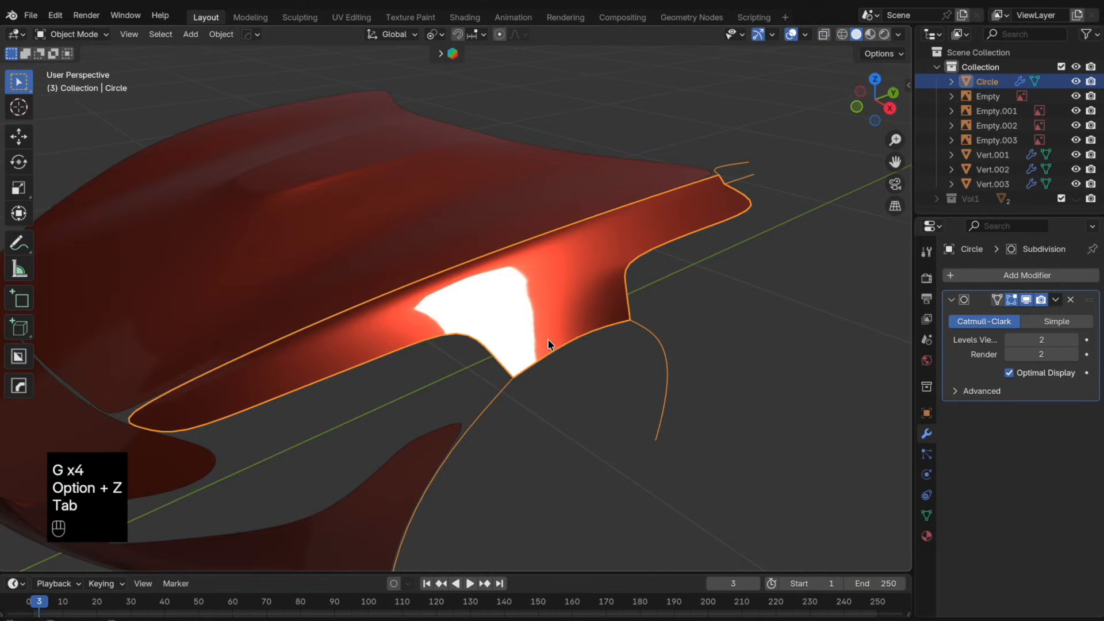
pyautogui.moveTo(548, 345); pyautogui.dragTo(559, 347, button='middle')
pyautogui.press('Tab')
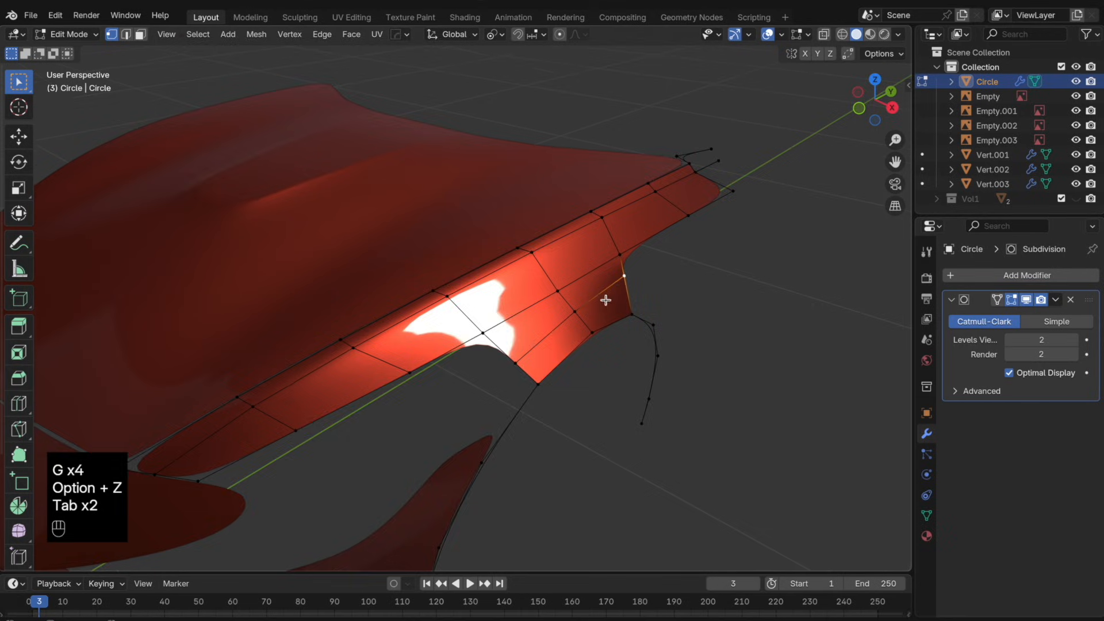
# - Extrude the loop cut's front vertex about -0.130 m along Y and -0.051 m along Z, and shift it about -0.030 m along X
pyautogui.moveTo(605, 301); pyautogui.dragTo(580, 294, button='middle')
pyautogui.keyDown('alt'); pyautogui.click(604, 262); pyautogui.keyUp('alt')
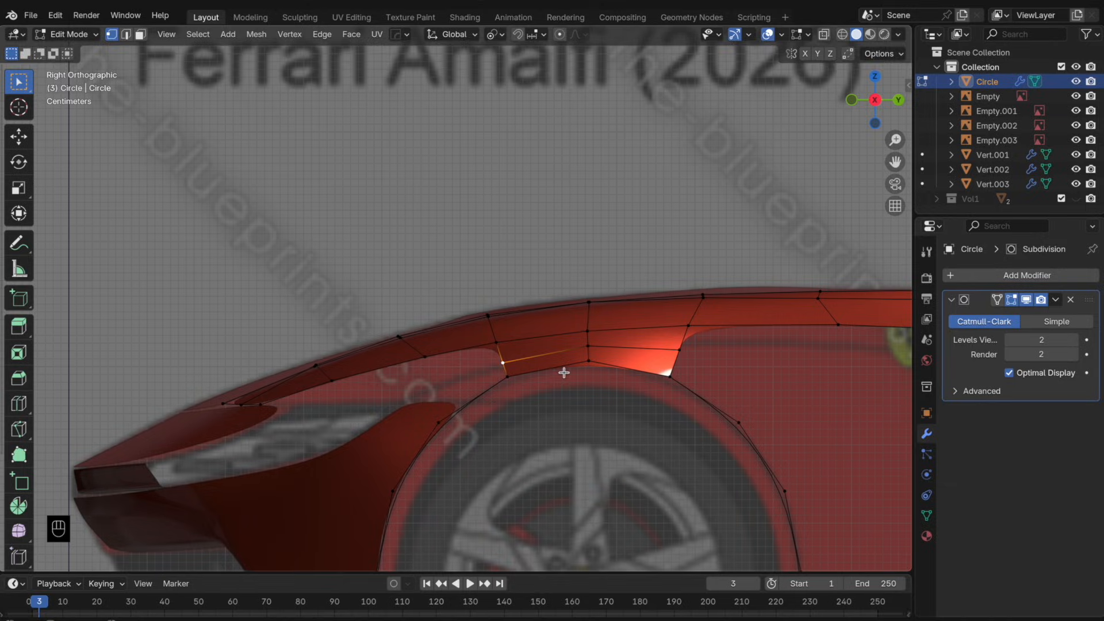
pyautogui.press('e')
pyautogui.click(462, 412)
pyautogui.moveTo(462, 412); pyautogui.dragTo(565, 441, button='middle')
pyautogui.click(875, 78)
pyautogui.press('g')
pyautogui.press('x')
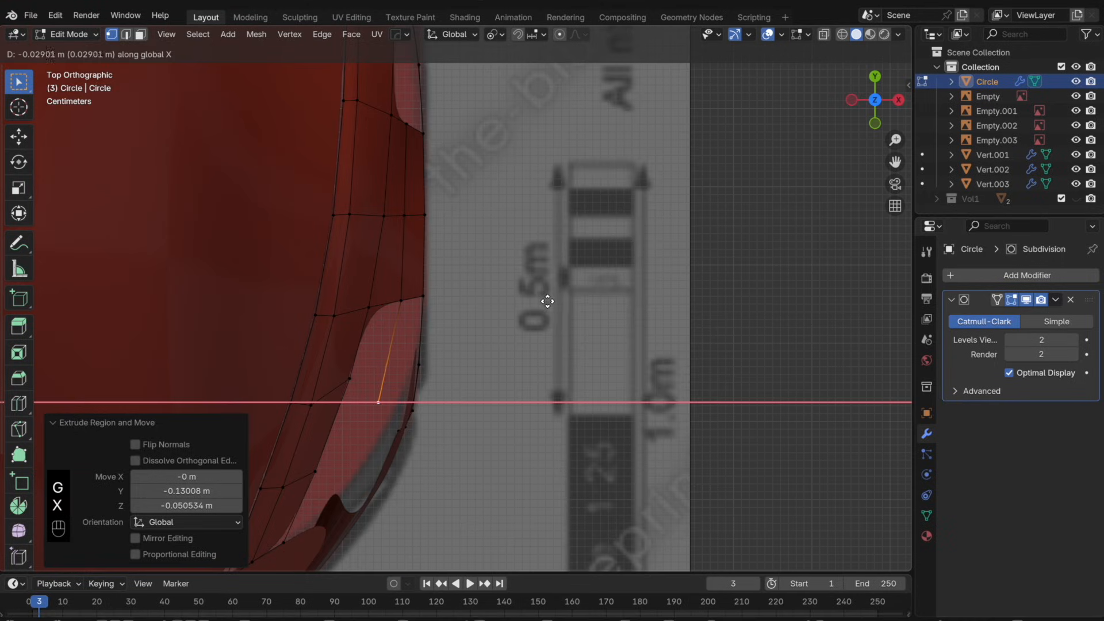
pyautogui.click(547, 301)
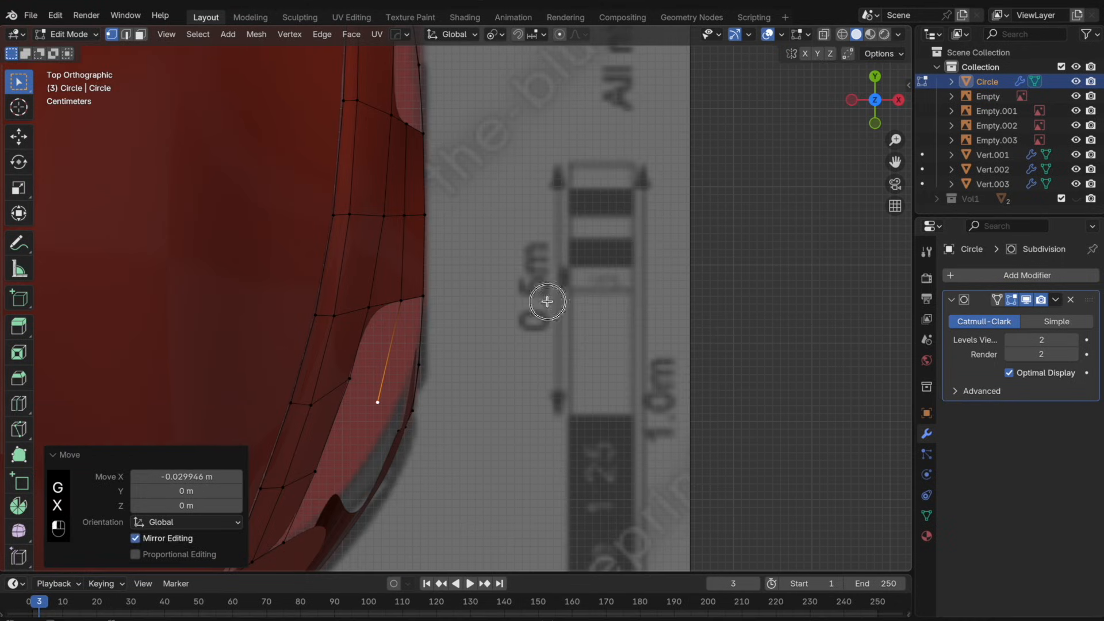
# - Fill the face between the extruded vertex and the fender strip, and slide the strip's lower vertices ahead of the arch forward
pyautogui.keyDown('shift'); pyautogui.click(345, 375); pyautogui.keyUp('shift')
pyautogui.keyDown('shift'); pyautogui.click(374, 311); pyautogui.keyUp('shift')
pyautogui.press('f')
pyautogui.moveTo(420, 320); pyautogui.dragTo(352, 227, button='middle')
pyautogui.press('g')
pyautogui.press('g')
pyautogui.press('g')
pyautogui.press('g')
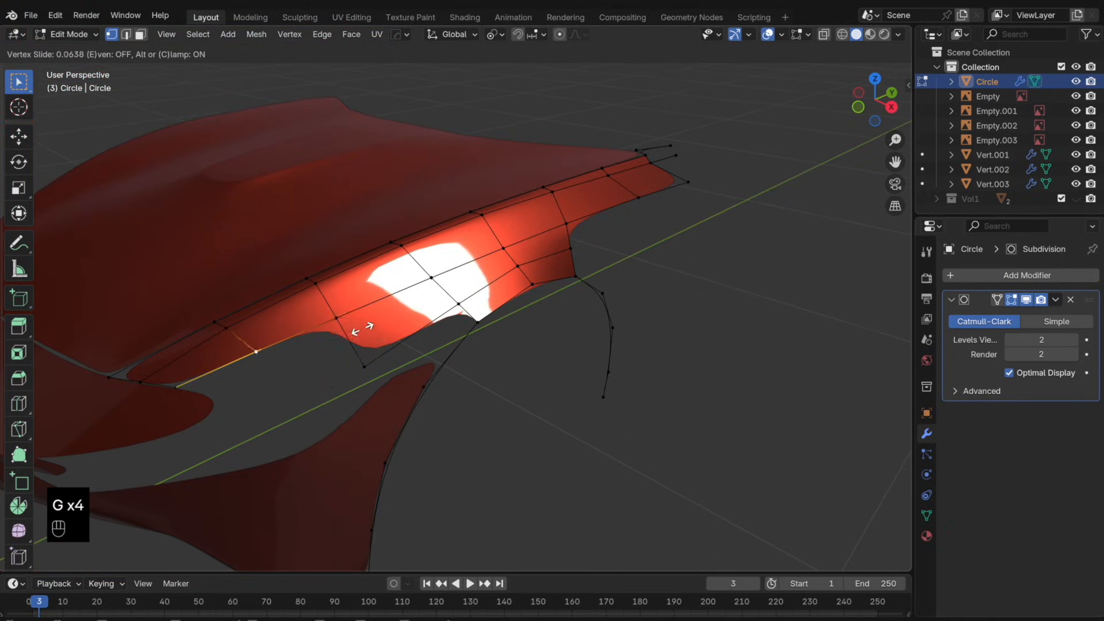
pyautogui.click(359, 331)
pyautogui.keyDown('shift'); pyautogui.moveTo(360, 330); pyautogui.dragTo(428, 314, button='middle'); pyautogui.keyUp('shift')
pyautogui.press('Tab')
# - Extrude the vertex at the front end of the strip's lower edge about 0.157 m outward along X in the front view
pyautogui.click(891, 106)
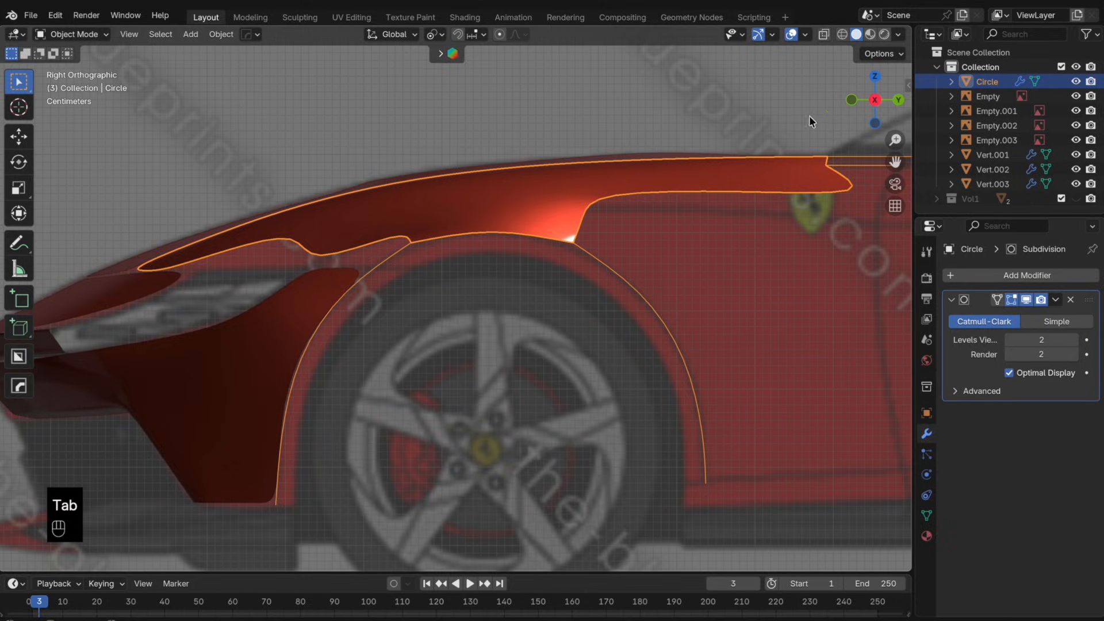
pyautogui.click(849, 102)
pyautogui.scroll(2, 524, 266)
pyautogui.press('Tab')
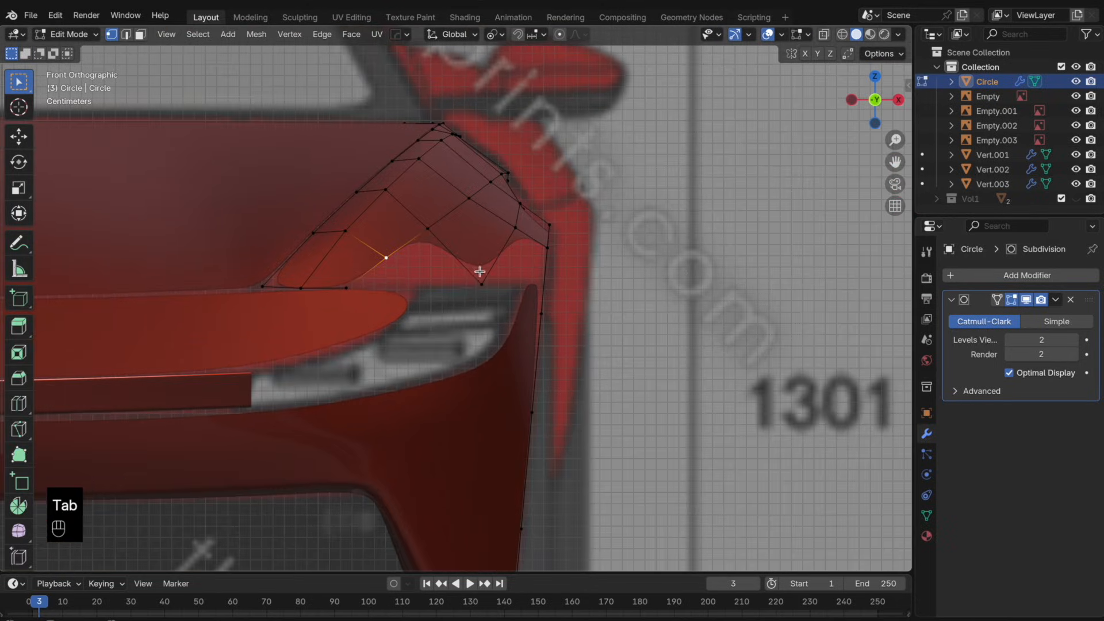
pyautogui.press('e')
pyautogui.press('x')
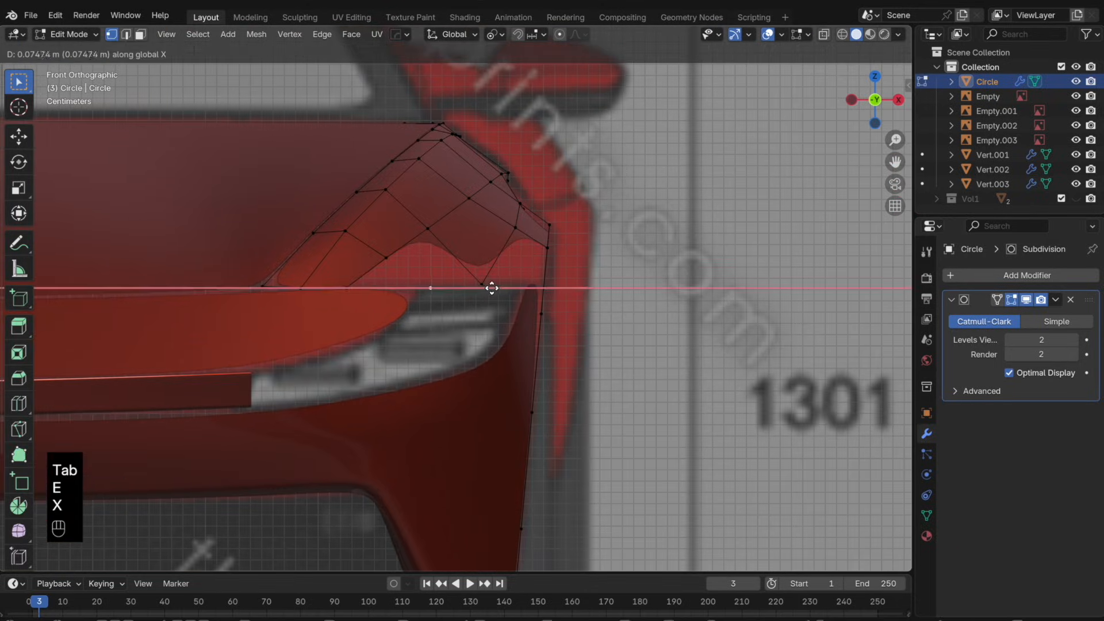
pyautogui.click(584, 269)
# - Move the extruded outer vertex rearward along Y toward the wheel arch in the top view, with X-ray on
pyautogui.click(875, 77)
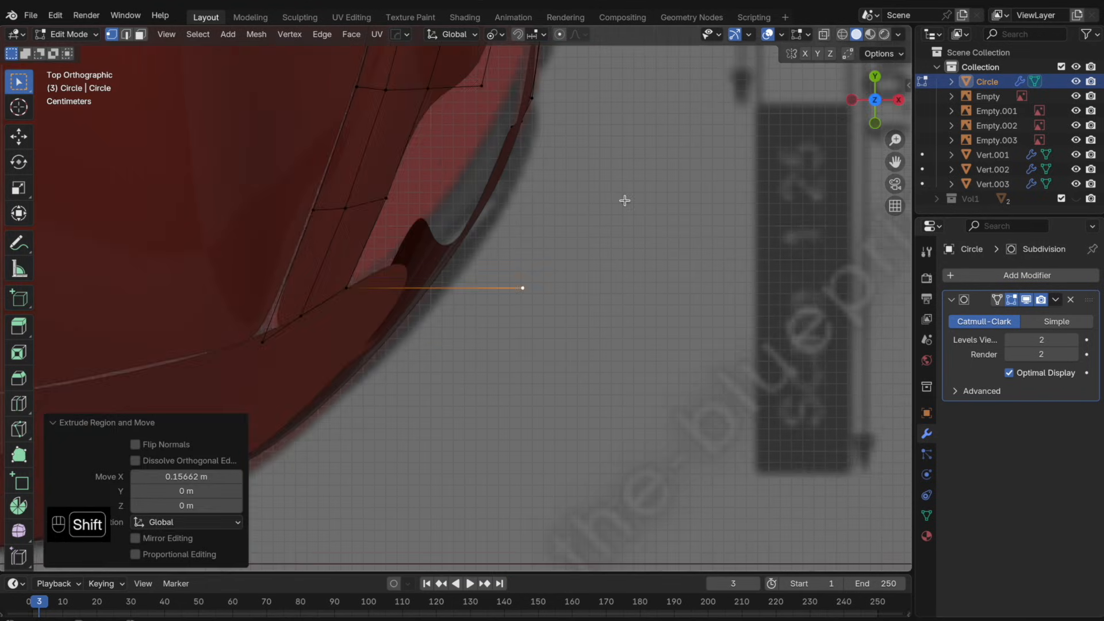
pyautogui.keyDown('shift'); pyautogui.moveTo(624, 199); pyautogui.dragTo(582, 357, button='middle'); pyautogui.keyUp('shift')
pyautogui.keyDown('alt'); pyautogui.scroll(-1, 579, 343); pyautogui.keyUp('alt')
pyautogui.hotkey('alt', 'z')
pyautogui.press('g')
pyautogui.press('y')
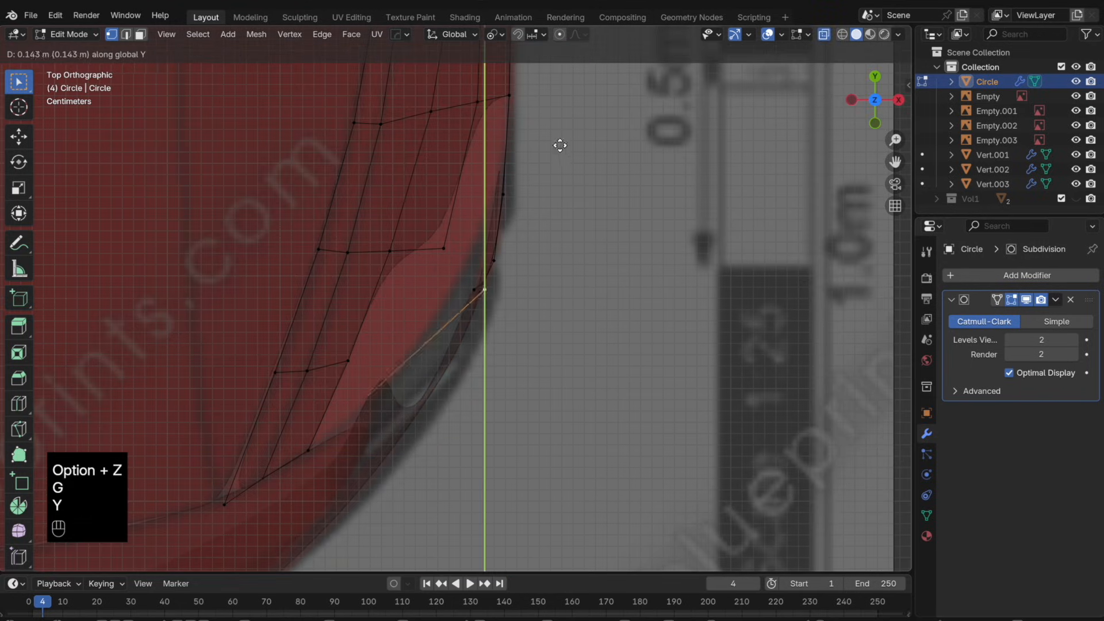
pyautogui.click(535, 99)
# - Cut the new edge above the headlight at its middle and move that vertex forward along Y to curve the outline
pyautogui.press('super+r')
pyautogui.click(417, 334)
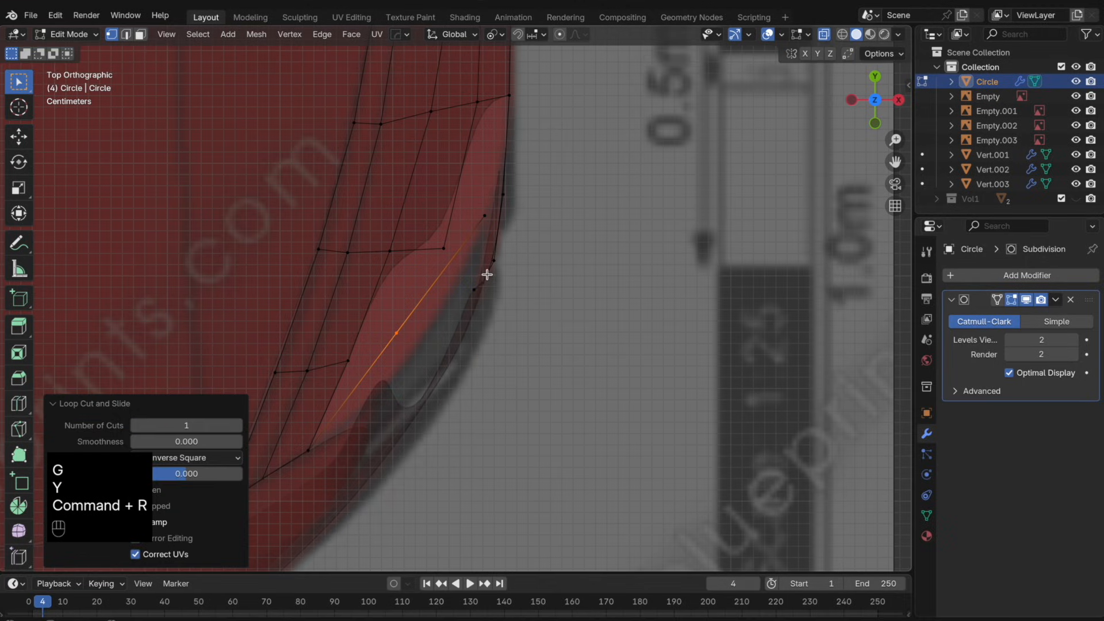
pyautogui.press('g')
pyautogui.press('y')
pyautogui.click(491, 308)
# - Add another cut on the rear part of the headlight outline and move its vertex to refine the curve
pyautogui.press('super+r')
pyautogui.click(474, 267)
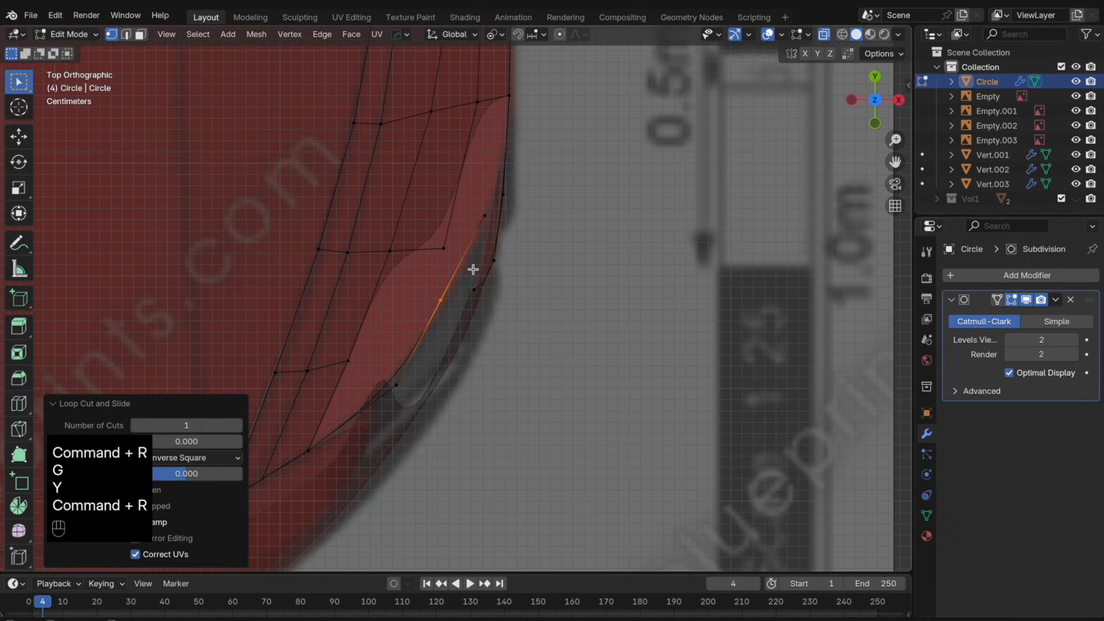
pyautogui.press('g')
pyautogui.click(473, 269)
pyautogui.moveTo(472, 269); pyautogui.dragTo(466, 382, button='middle')
# - Move the new face's front corner vertex about -0.051 m along Y and merge it at center with the headlight outline's middle vertex
pyautogui.click(875, 88)
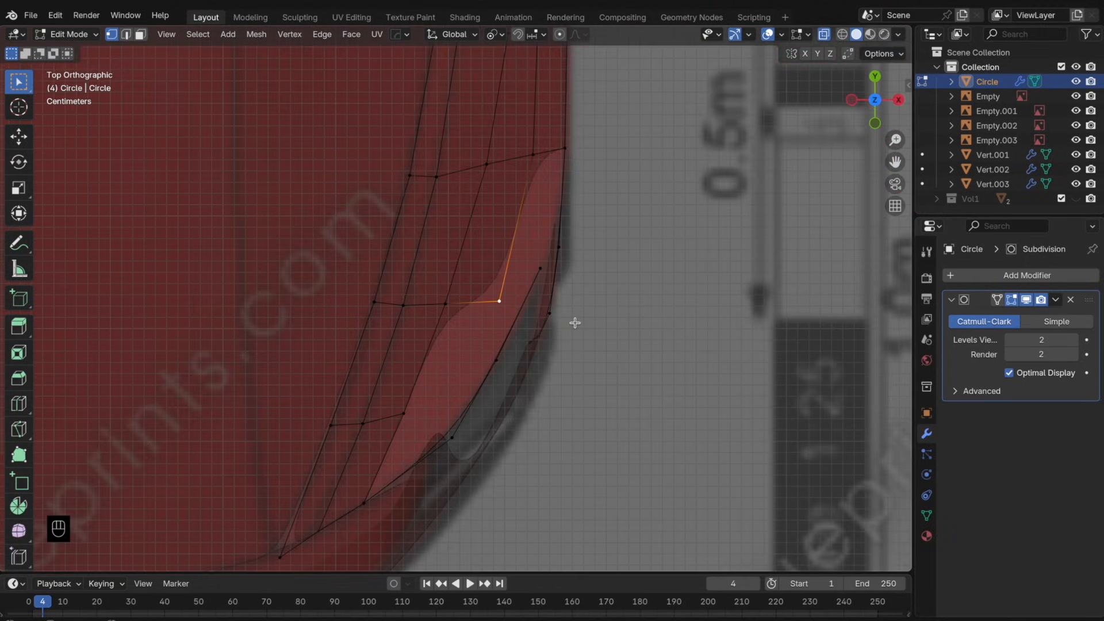
pyautogui.press('g')
pyautogui.click(571, 378)
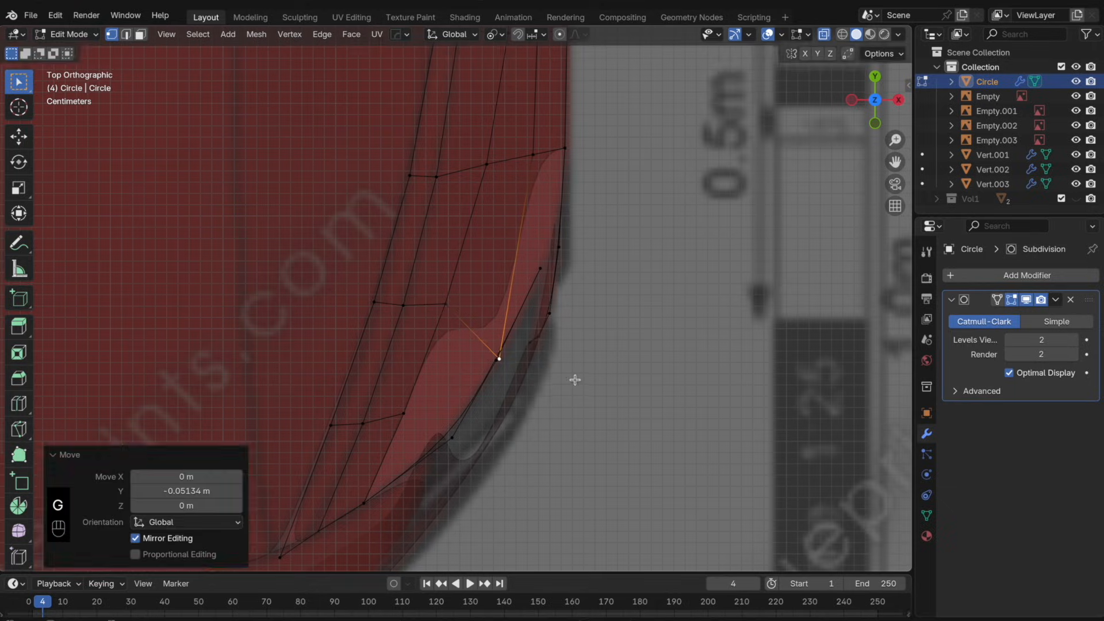
pyautogui.moveTo(572, 377); pyautogui.dragTo(483, 188, button='middle')
pyautogui.hotkey('alt', 'z')
pyautogui.press('m')
pyautogui.click(525, 354)
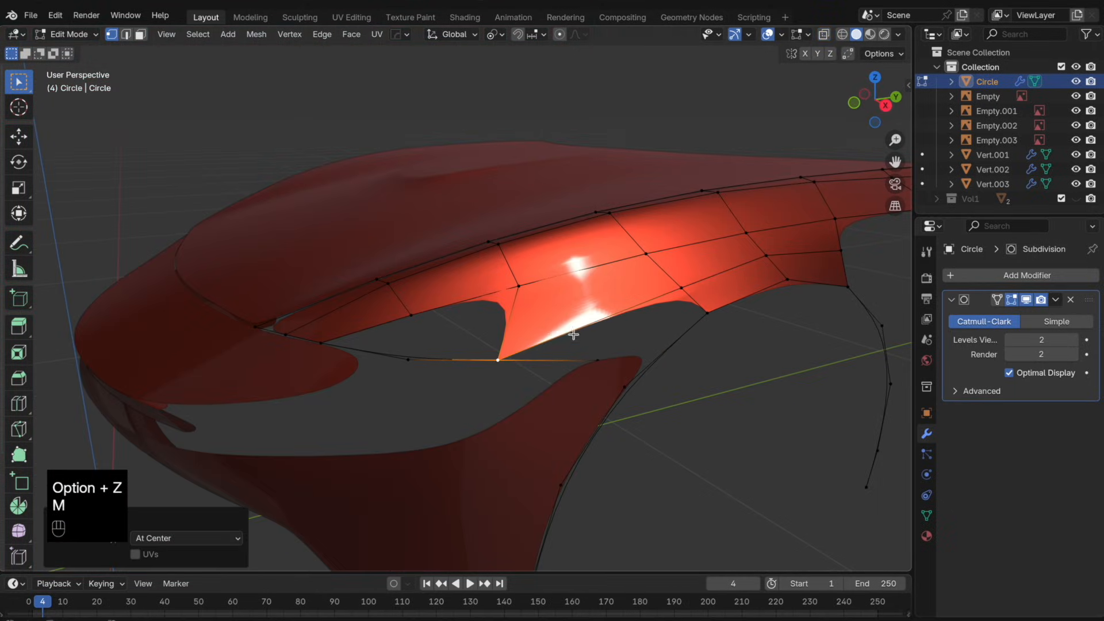
# - Fill the face between the fender strip and the headlight outline just ahead of the merged vertex
pyautogui.moveTo(529, 378); pyautogui.dragTo(396, 299)
pyautogui.keyDown('shift'); pyautogui.click(517, 287); pyautogui.keyUp('shift')
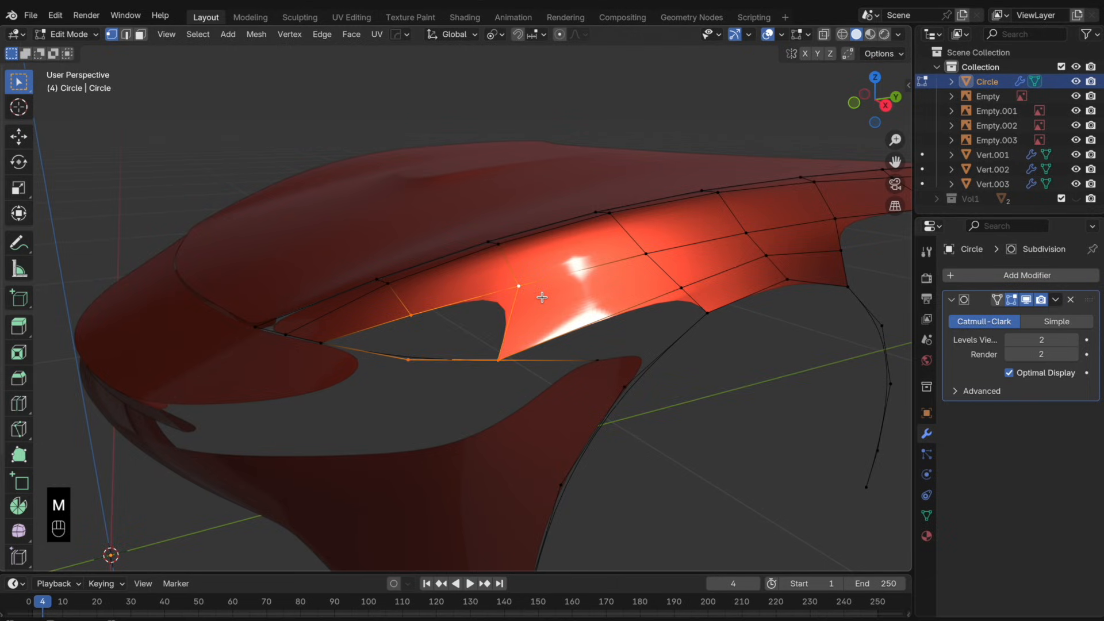
pyautogui.press('f')
# - Add a cut on the front segment of the headlight outline and slide the new vertex close to the strip's front corner
pyautogui.moveTo(466, 316); pyautogui.dragTo(364, 394, button='middle')
pyautogui.press('super+r')
pyautogui.click(362, 386)
pyautogui.rightClick(362, 386)
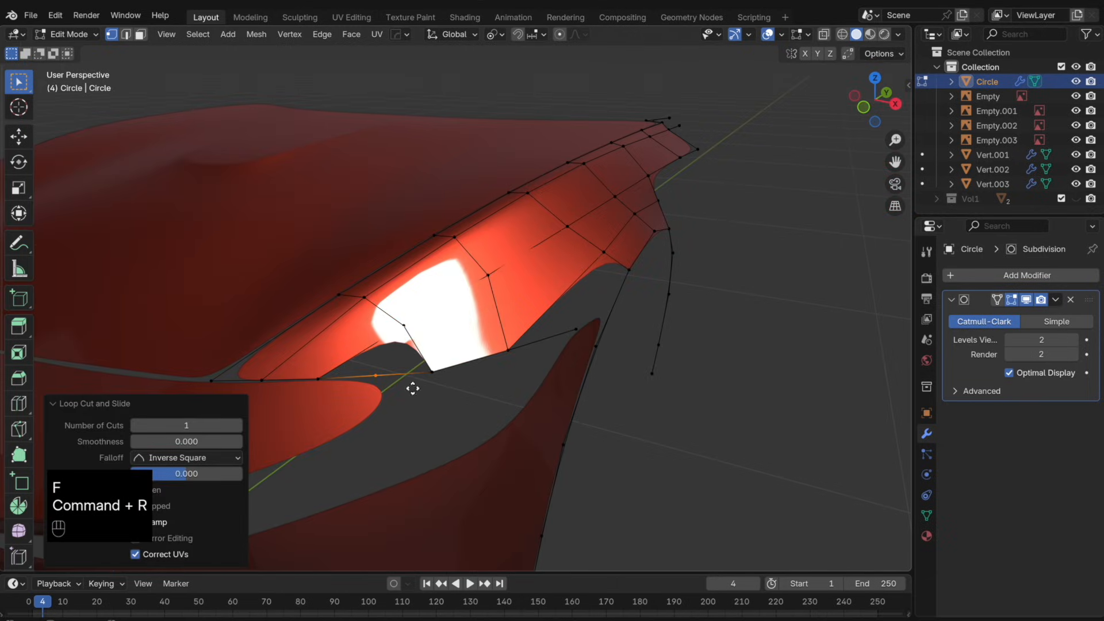
pyautogui.press('g')
pyautogui.press('g')
pyautogui.click(369, 391)
# - Fill the remaining opening at the fender's front tip with a face and check the result in Object Mode
pyautogui.moveTo(400, 375); pyautogui.dragTo(446, 315)
pyautogui.keyDown('shift'); pyautogui.click(323, 380); pyautogui.keyUp('shift')
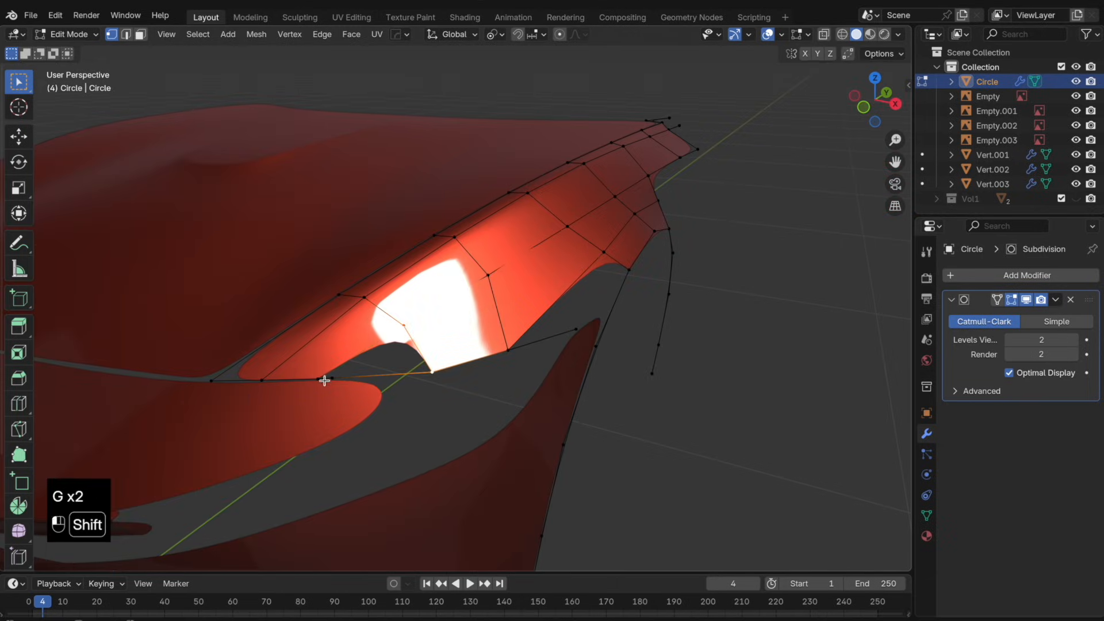
pyautogui.keyDown('shift'); pyautogui.click(334, 380); pyautogui.keyUp('shift')
pyautogui.press('f')
pyautogui.press('Tab')
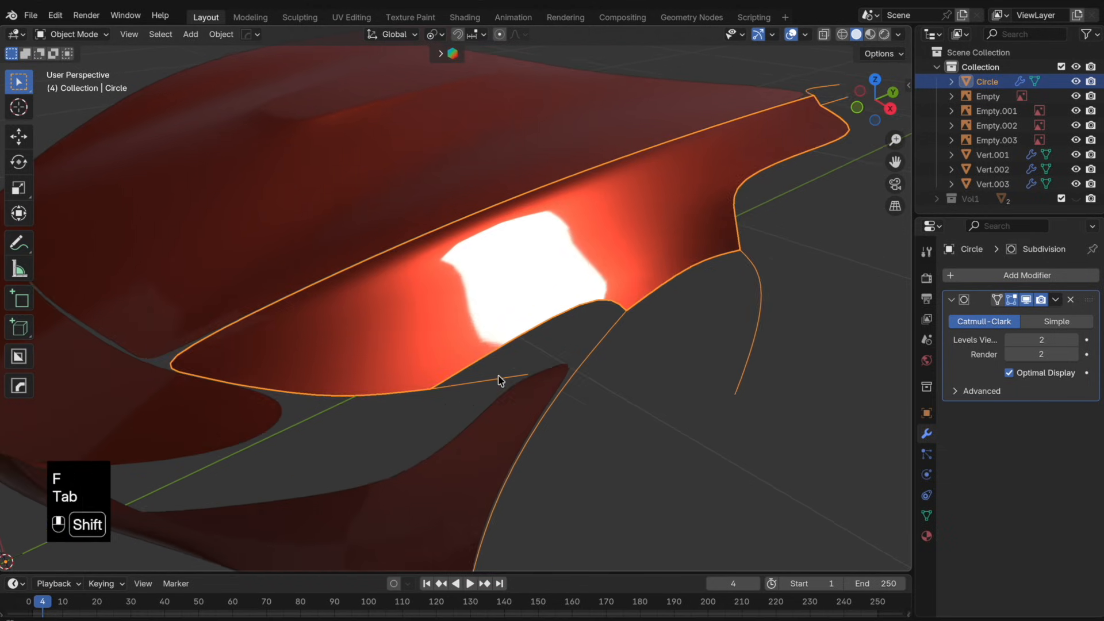
# - Cut the wheel arch's upper front segment at its middle in the right view, and select that vertex with the headlight outline's rear end
pyautogui.press('Tab')
pyautogui.hotkey('alt', 'z')
pyautogui.click(853, 100)
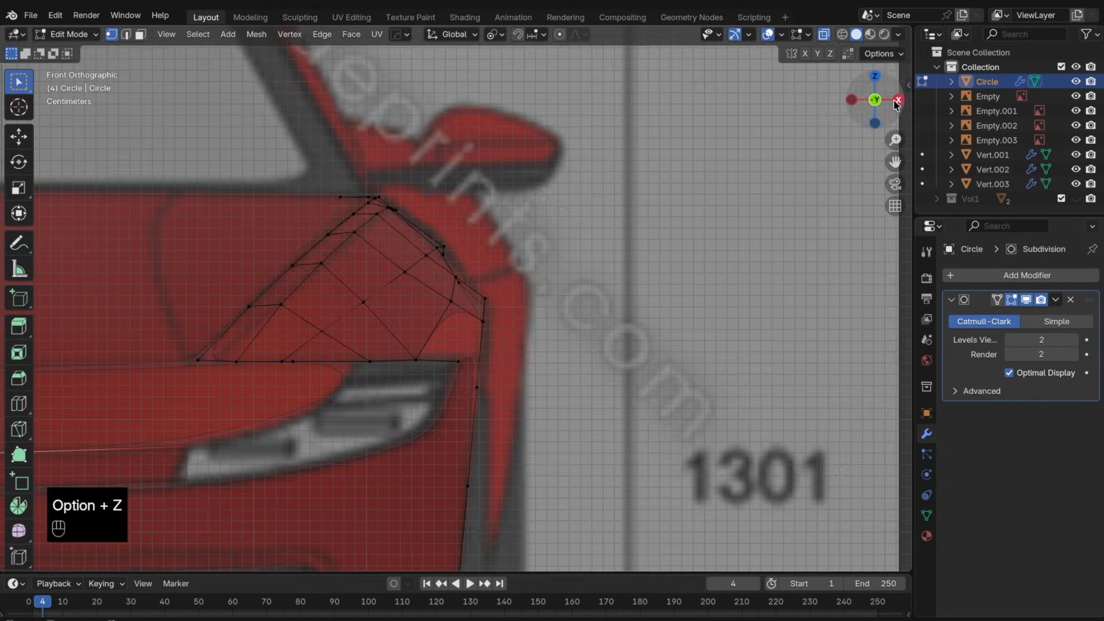
pyautogui.click(899, 100)
pyautogui.press('super+r')
pyautogui.doubleClick(555, 362)
pyautogui.moveTo(452, 352); pyautogui.dragTo(445, 349)
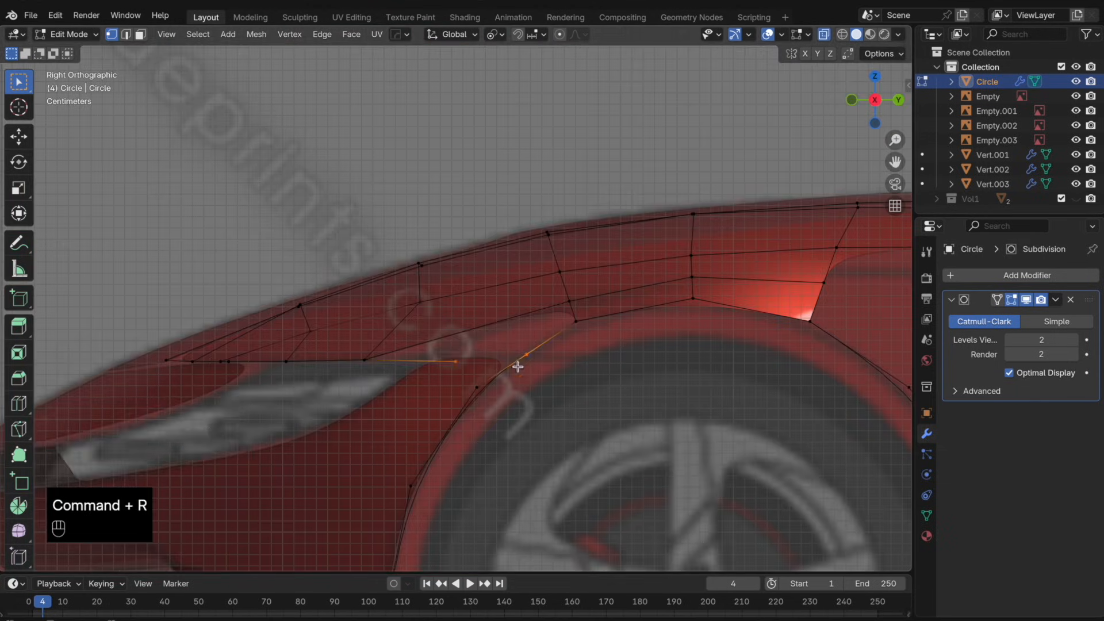
# - Fill the gap between the headlight outline's rear end and the wheel arch with faces, and set the subdivision level to 3
pyautogui.moveTo(518, 366); pyautogui.dragTo(579, 427, button='middle')
pyautogui.press('f')
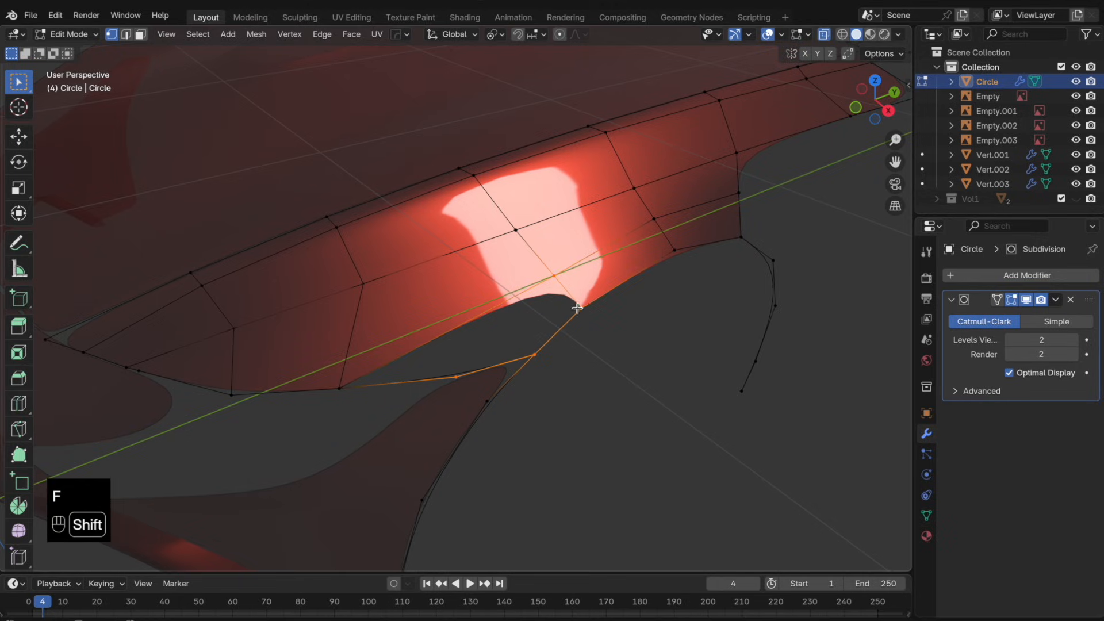
pyautogui.press('f')
pyautogui.press('super+r')
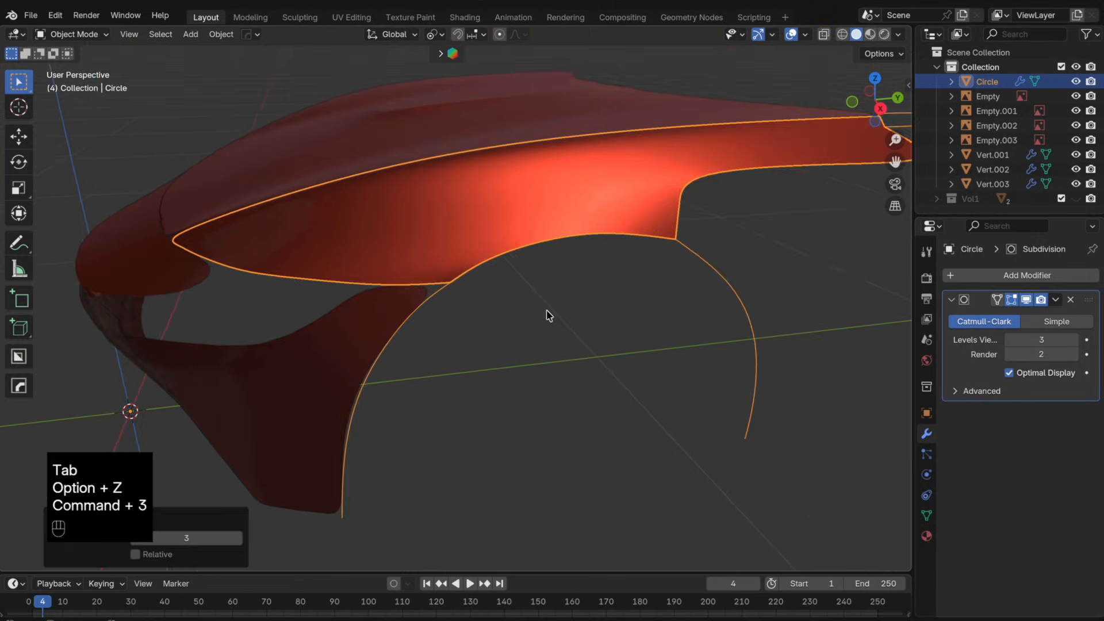
pyautogui.moveTo(547, 313); pyautogui.dragTo(400, 367, button='middle')
pyautogui.scroll(2, 500, 369)
pyautogui.click(853, 104)
pyautogui.click(899, 101)
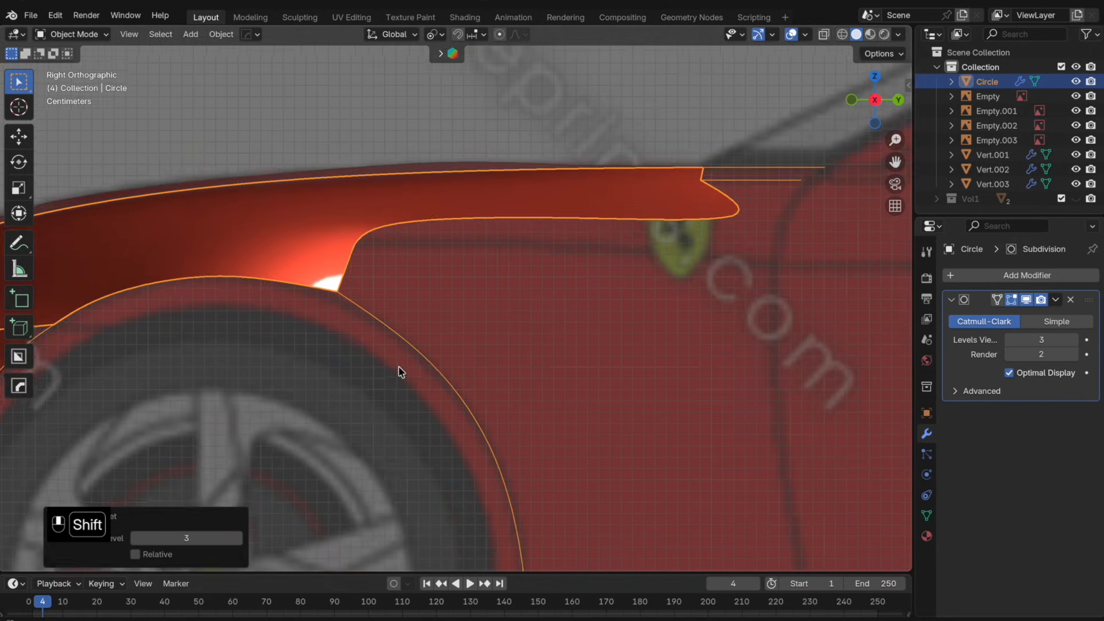
# - Try to raise the lower edge row of the rear fender strip about 0.0026 m along Z
pyautogui.press('Tab')
pyautogui.hotkey('alt', 'z')
pyautogui.keyDown('alt'); pyautogui.click(589, 223); pyautogui.keyUp('alt')
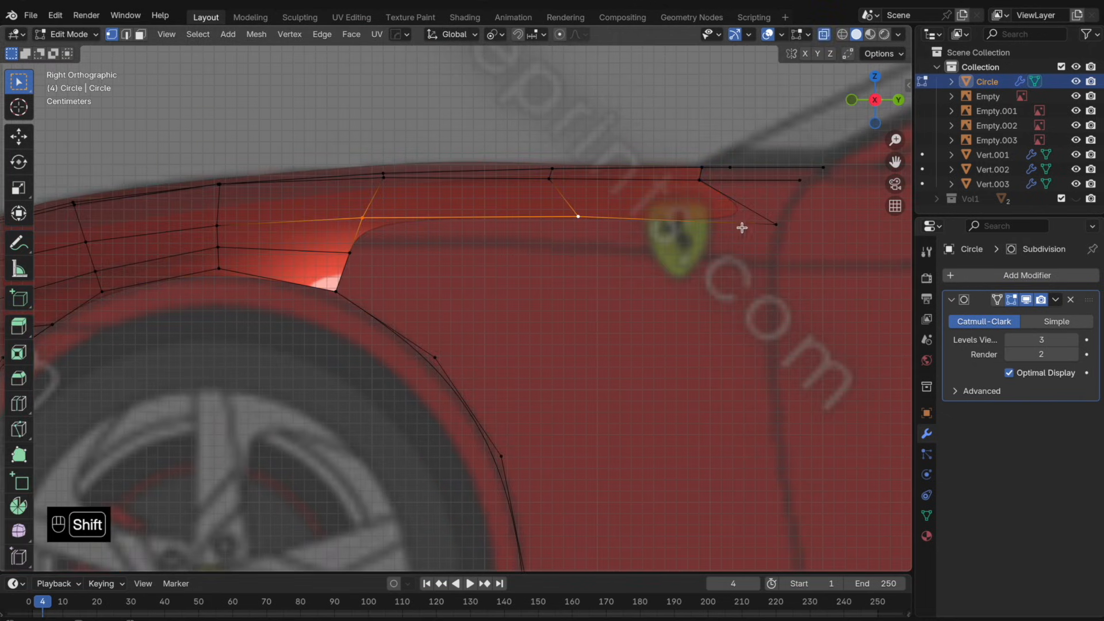
pyautogui.press('g')
pyautogui.press('z')
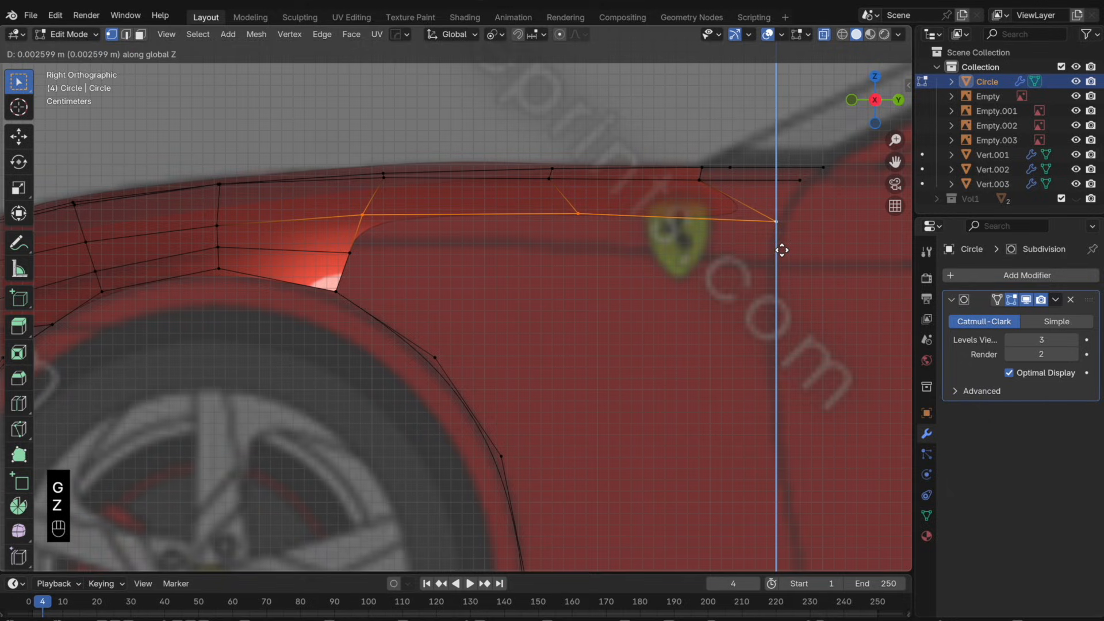
pyautogui.click(783, 249)
pyautogui.hotkey('alt', 'z')
pyautogui.moveTo(453, 279); pyautogui.dragTo(513, 328, button='middle')
pyautogui.press('Tab')
pyautogui.press('super+z')
pyautogui.press('super+z')
# - Raise the rear vertices of the row just below the hood edge about 0.0042 m along Z
pyautogui.moveTo(564, 277); pyautogui.dragTo(586, 250, button='middle')
pyautogui.press('g')
pyautogui.press('z')
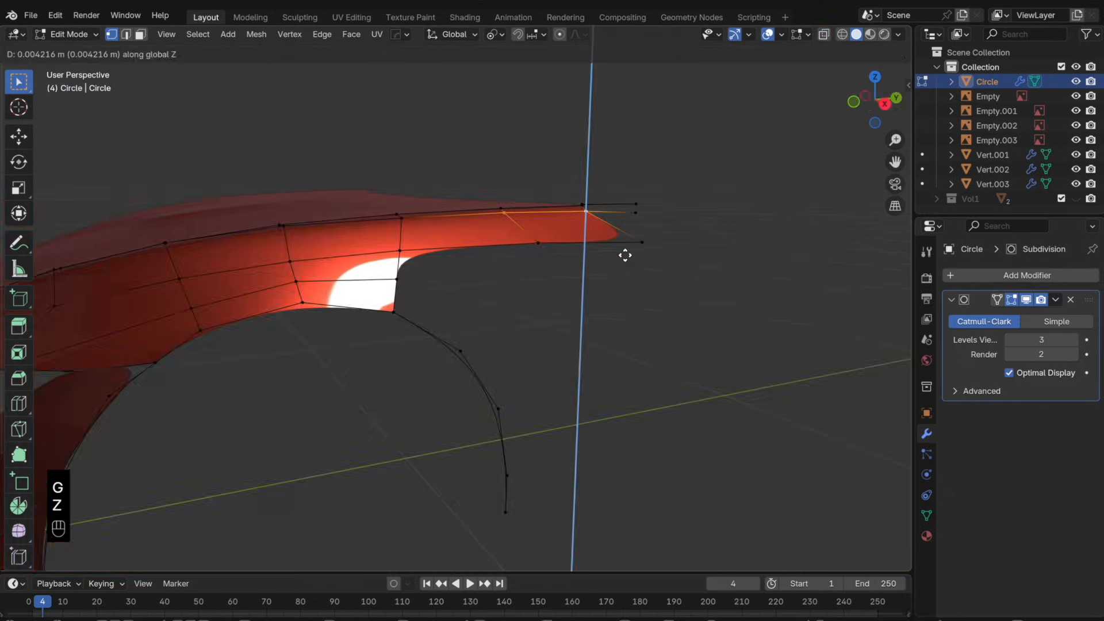
pyautogui.click(625, 254)
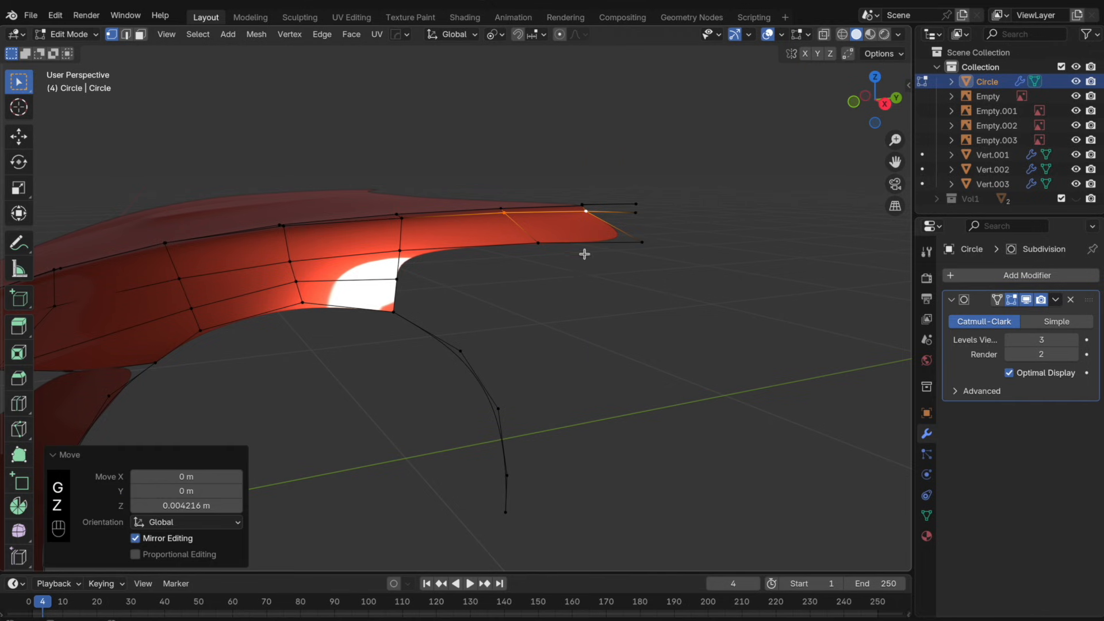
# - Extrude the vertex above the wheel arch's rear corner 0.207 m rearward, and extrude it again to the door line
pyautogui.click(396, 280)
pyautogui.click(885, 104)
pyautogui.press('e')
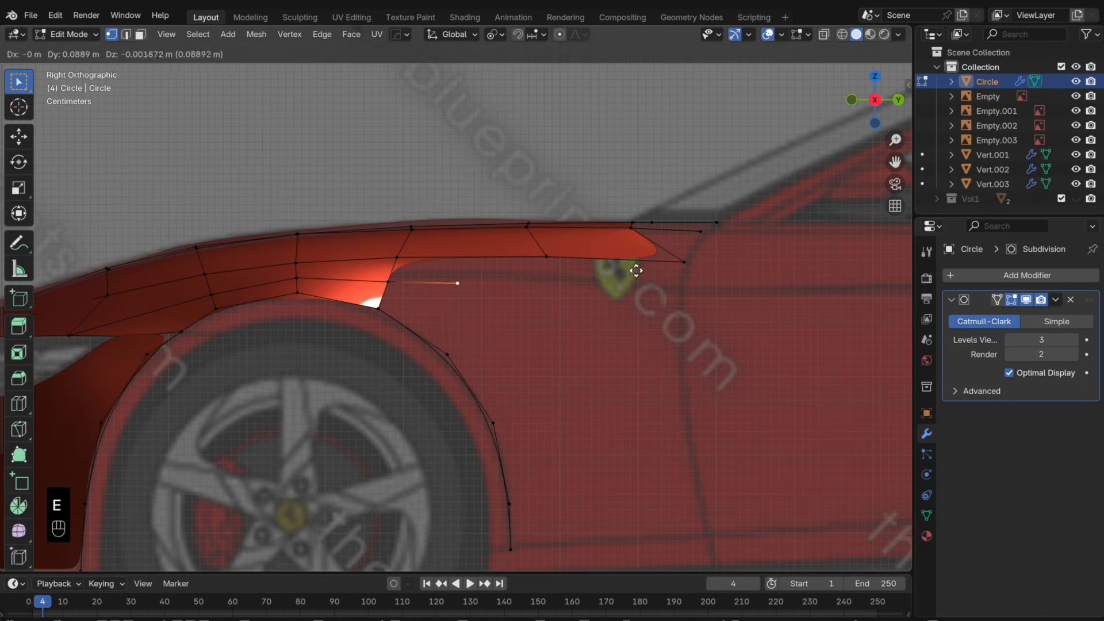
pyautogui.click(717, 269)
pyautogui.press('e')
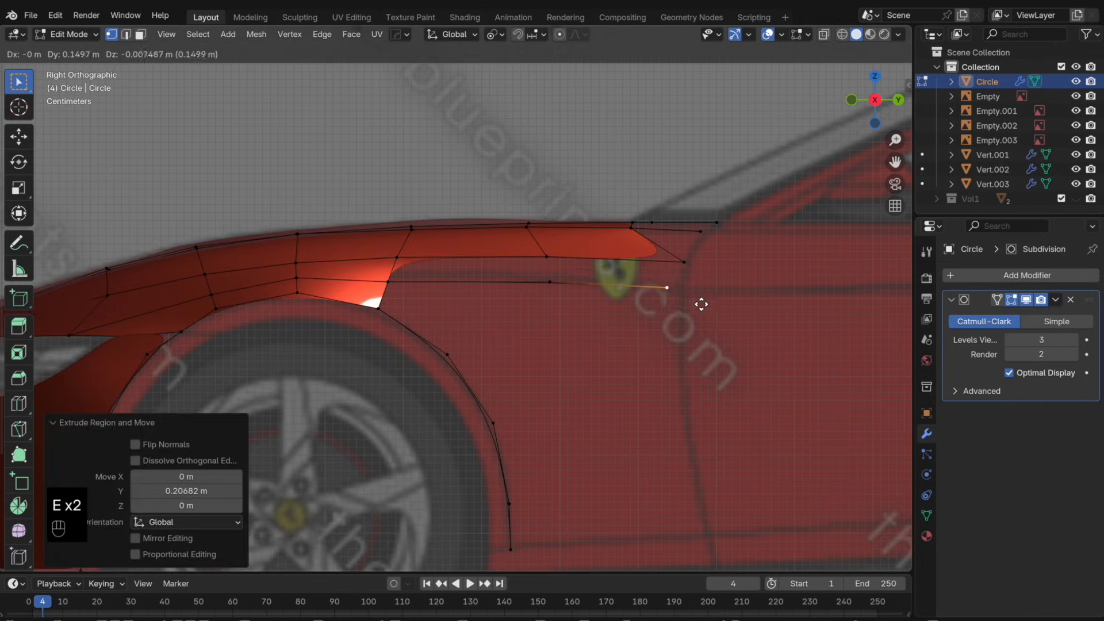
pyautogui.click(714, 309)
# - Fill the two faces between the fender strip and the new edge, and slide the rear corner vertex slightly up
pyautogui.moveTo(570, 298); pyautogui.dragTo(371, 241)
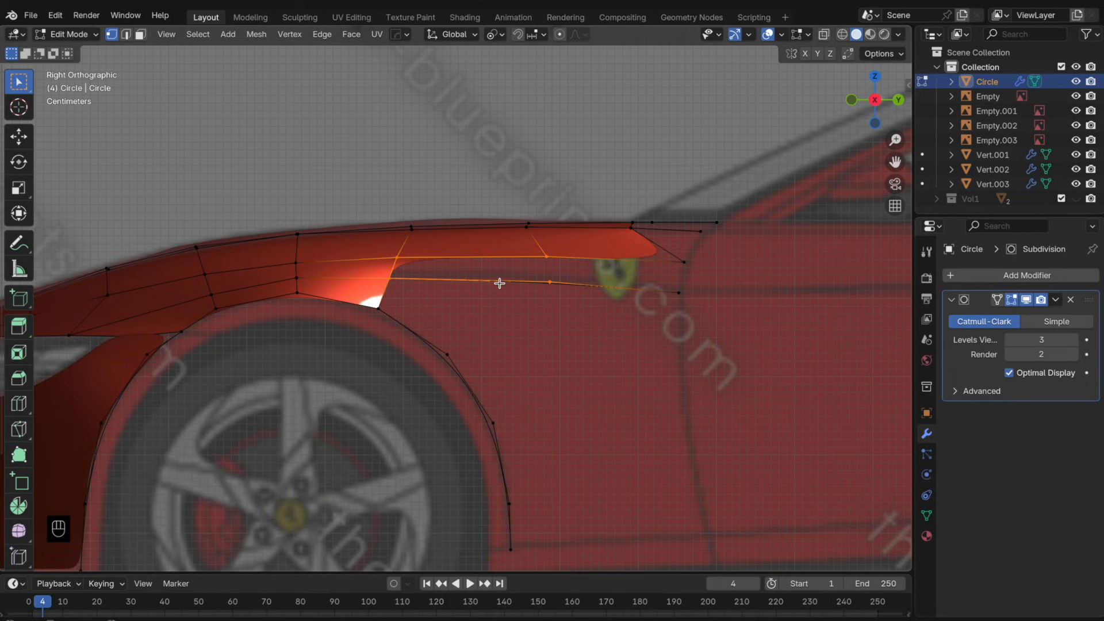
pyautogui.press('f')
pyautogui.press('f')
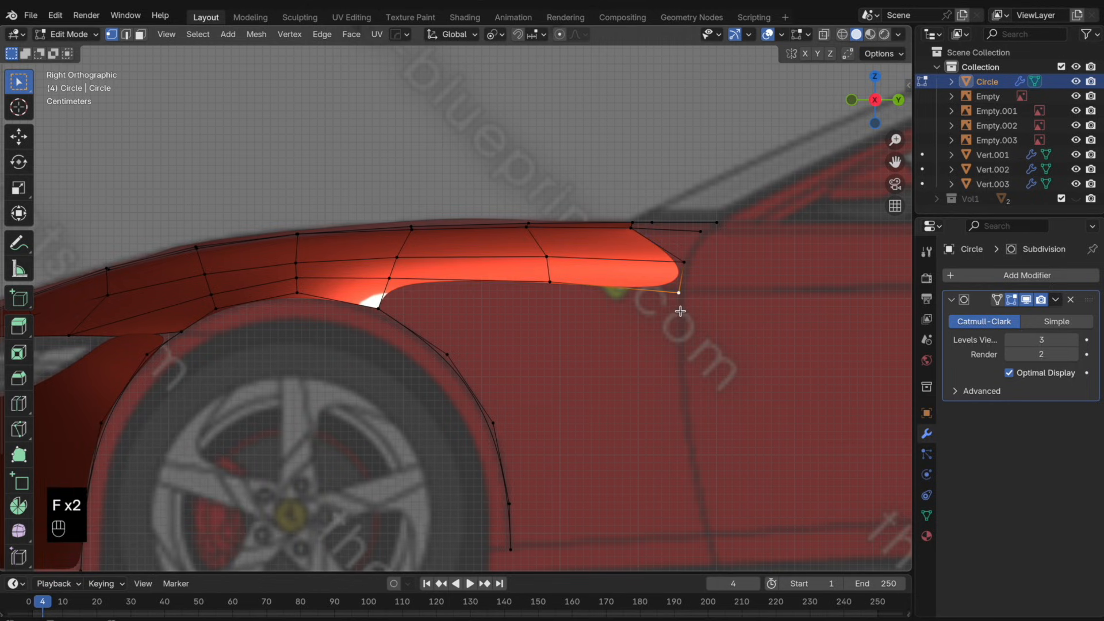
pyautogui.hotkey('alt', 'z')
pyautogui.keyDown('shift'); pyautogui.moveTo(472, 324); pyautogui.dragTo(449, 298, button='middle'); pyautogui.keyUp('shift')
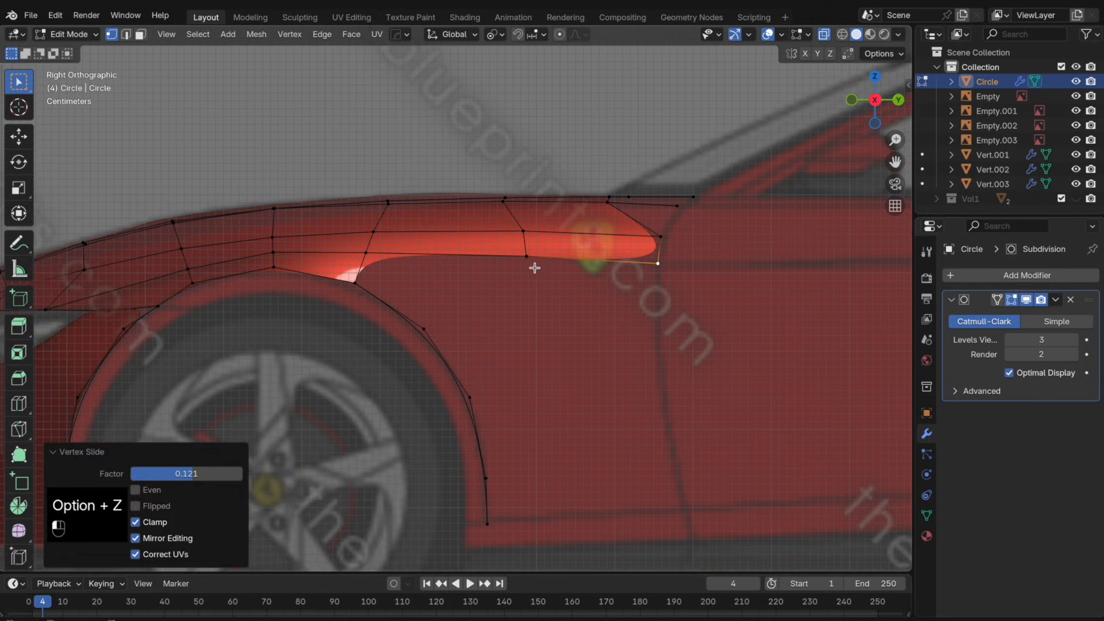
# - Extrude the strip's lower rear corner straight down along Z, and again 0.036 m rearward and 0.146 m down along the door line
pyautogui.click(534, 268)
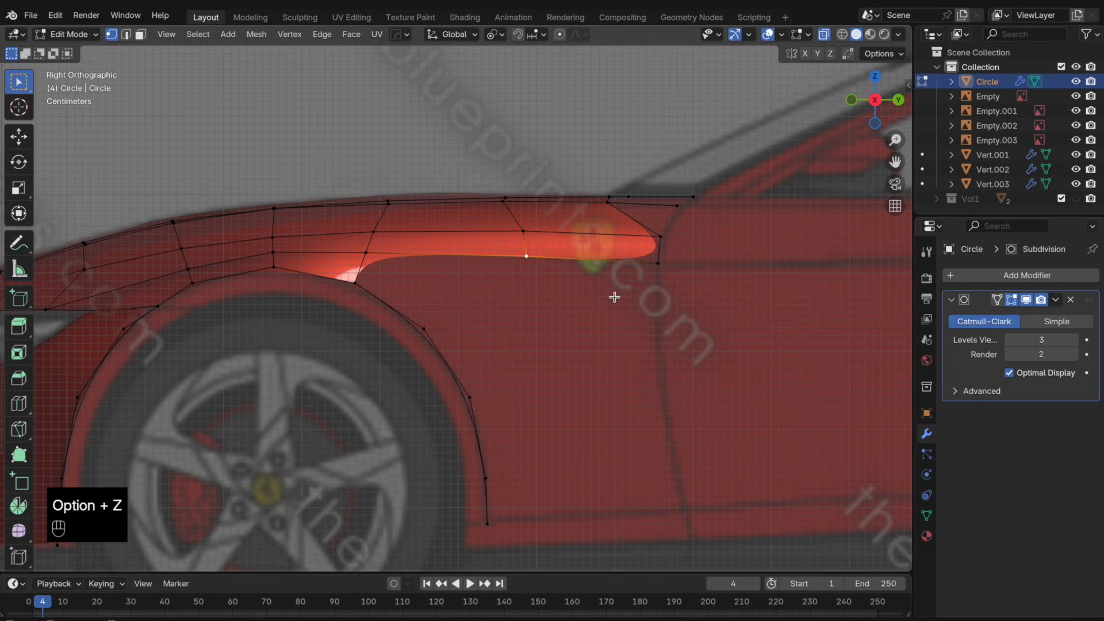
pyautogui.click(665, 281)
pyautogui.press('e')
pyautogui.press('z')
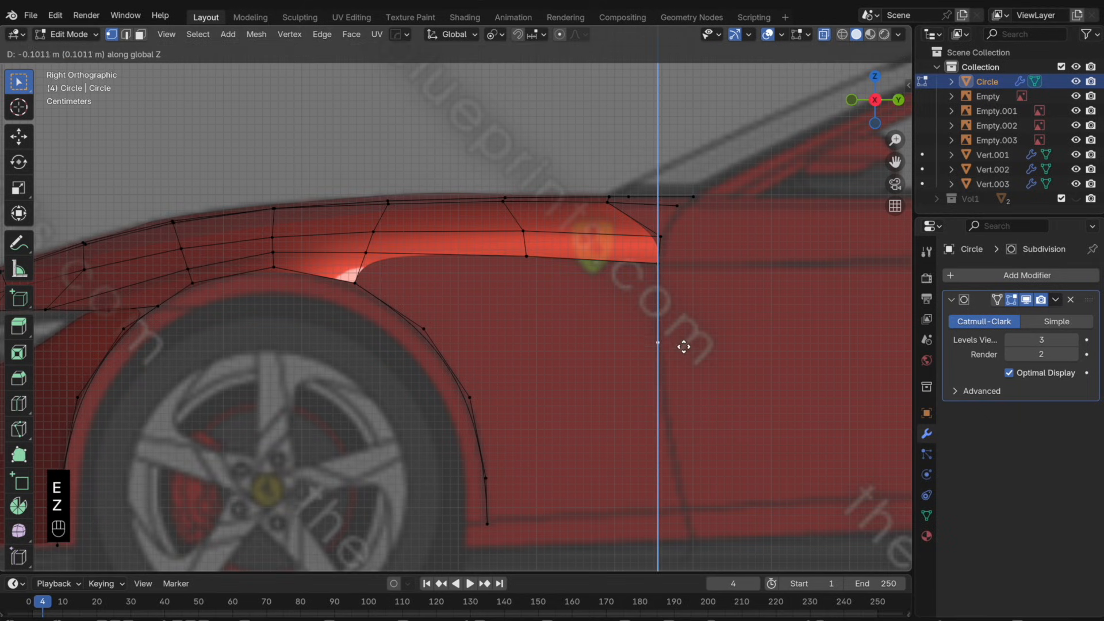
pyautogui.click(697, 397)
pyautogui.press('e')
pyautogui.click(717, 471)
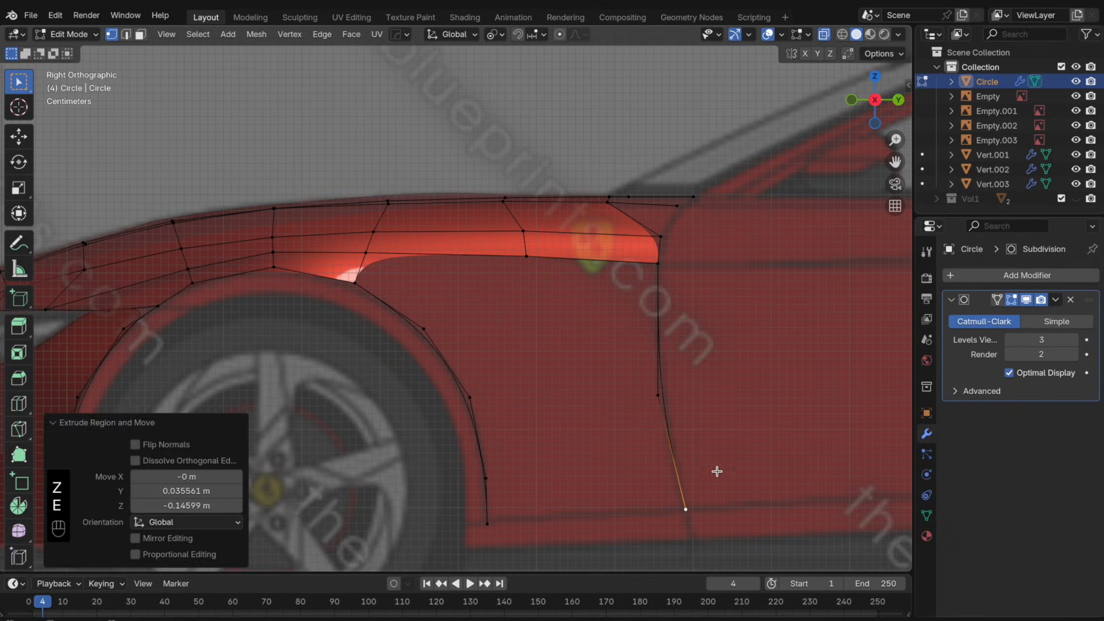
# - Move both new door-line vertices outward along X in the top view to follow the body outline
pyautogui.keyDown('shift'); pyautogui.click(666, 405); pyautogui.keyUp('shift')
pyautogui.click(875, 76)
pyautogui.press('g')
pyautogui.press('x')
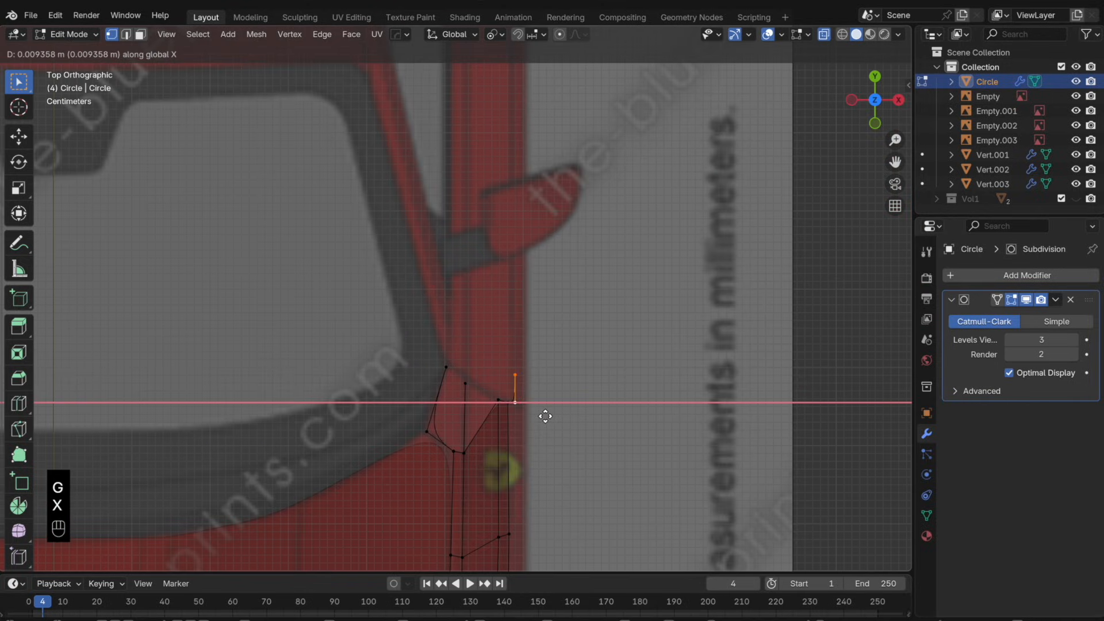
pyautogui.click(552, 423)
# - Adjust the door line's bottom vertex along X in the front view, and move its middle vertex 0.0063 m outward along X
pyautogui.press('KP_1')
pyautogui.press('g')
pyautogui.press('x')
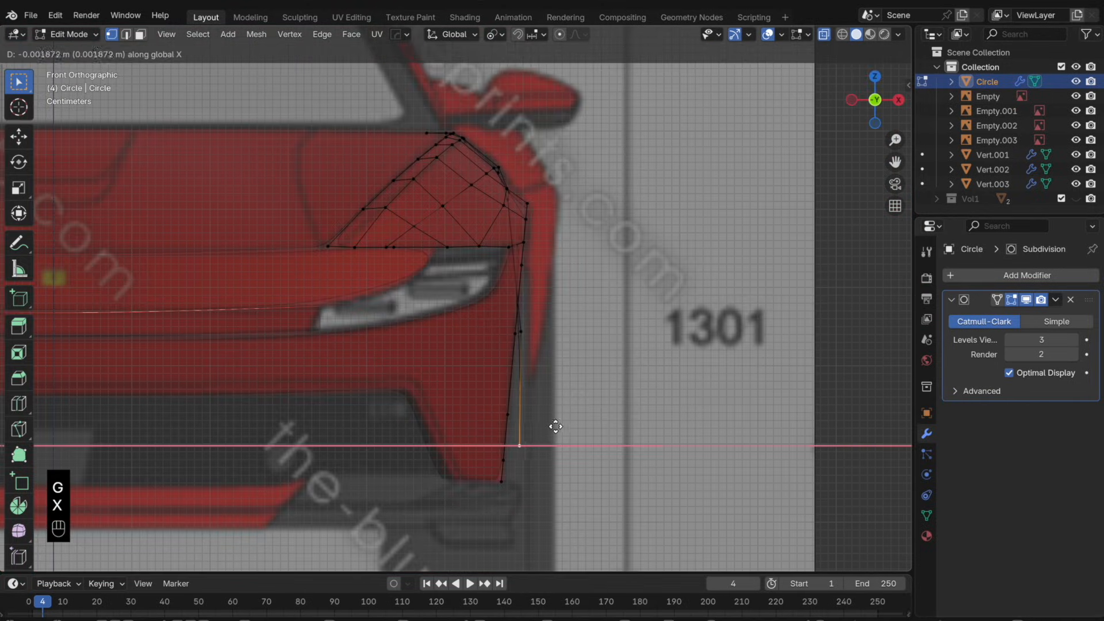
pyautogui.click(543, 430)
pyautogui.moveTo(515, 375); pyautogui.dragTo(553, 333, button='middle')
pyautogui.press('x')
pyautogui.click(529, 326)
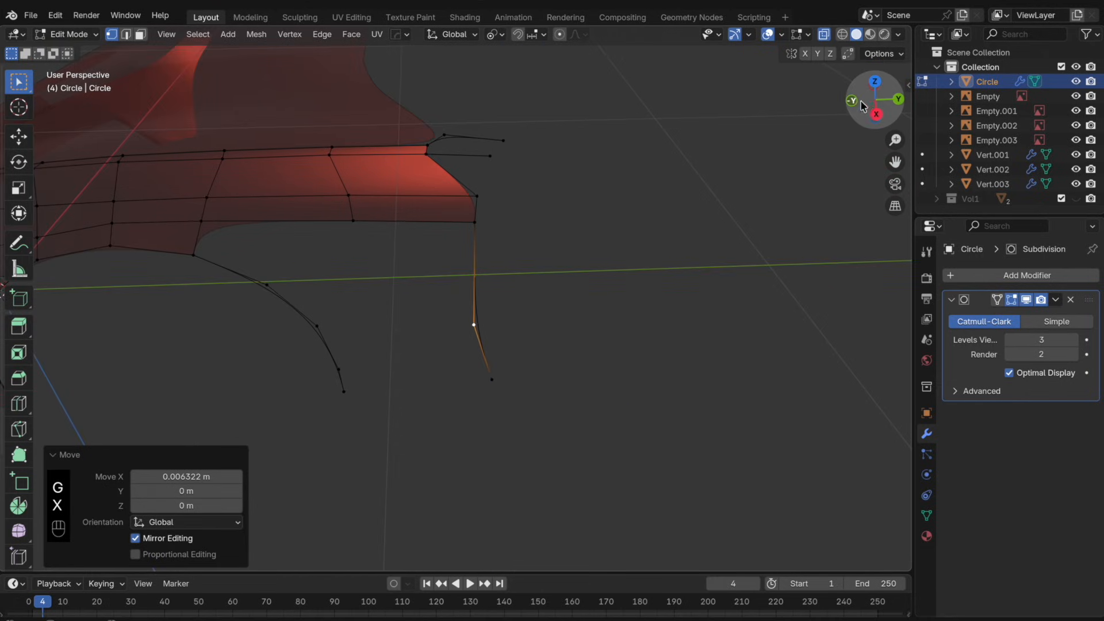
# - Extrude the middle vertex of the rear strip's lower edge 0.183 m down along Z and move the new vertex 0.027 m rearward
pyautogui.click(874, 113)
pyautogui.press('g')
pyautogui.press('g')
pyautogui.click(437, 288)
pyautogui.press('e')
pyautogui.press('z')
pyautogui.click(456, 342)
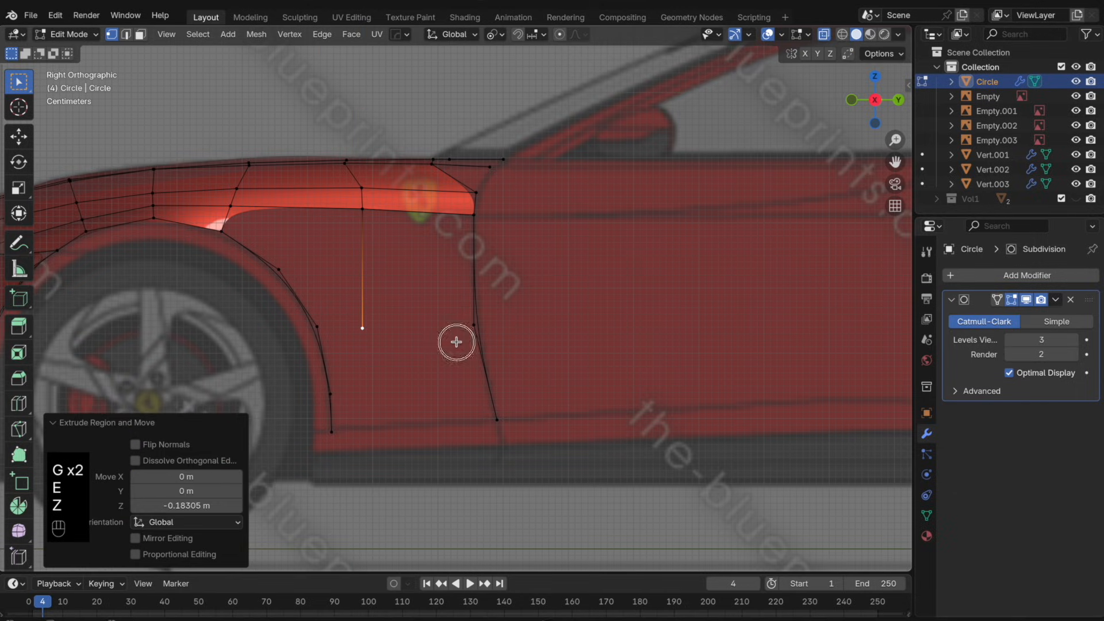
pyautogui.press('g')
pyautogui.press('y')
pyautogui.click(460, 288)
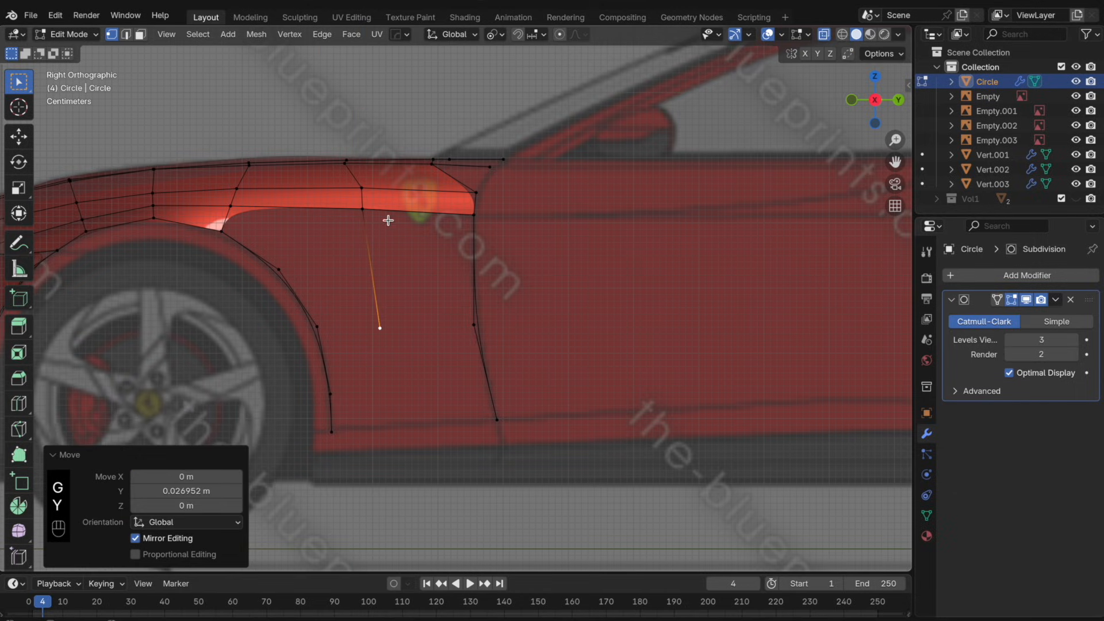
# - Slide the vertex at the top of the new middle column slightly rearward along the strip's lower edge
pyautogui.click(378, 211)
pyautogui.press('g')
pyautogui.press('g')
pyautogui.click(421, 233)
# - Extrude the middle column's lower vertex about 0.155 m down to the sill line and adjust the column 0.0135 m rearward along Y
pyautogui.click(391, 321)
pyautogui.press('e')
pyautogui.press('z')
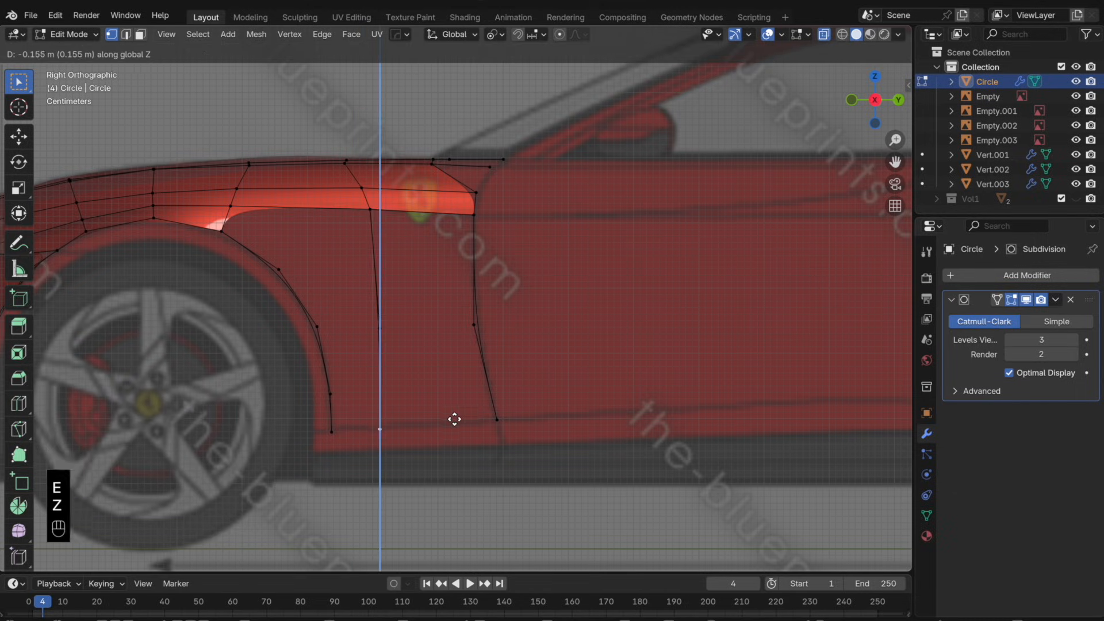
pyautogui.click(454, 419)
pyautogui.press('g')
pyautogui.press('y')
pyautogui.click(476, 375)
# - Bulge the middle column by moving its middle vertex 0.021 m outward and its bottom vertex 0.0084 m inward along X
pyautogui.moveTo(476, 376); pyautogui.dragTo(444, 354, button='middle')
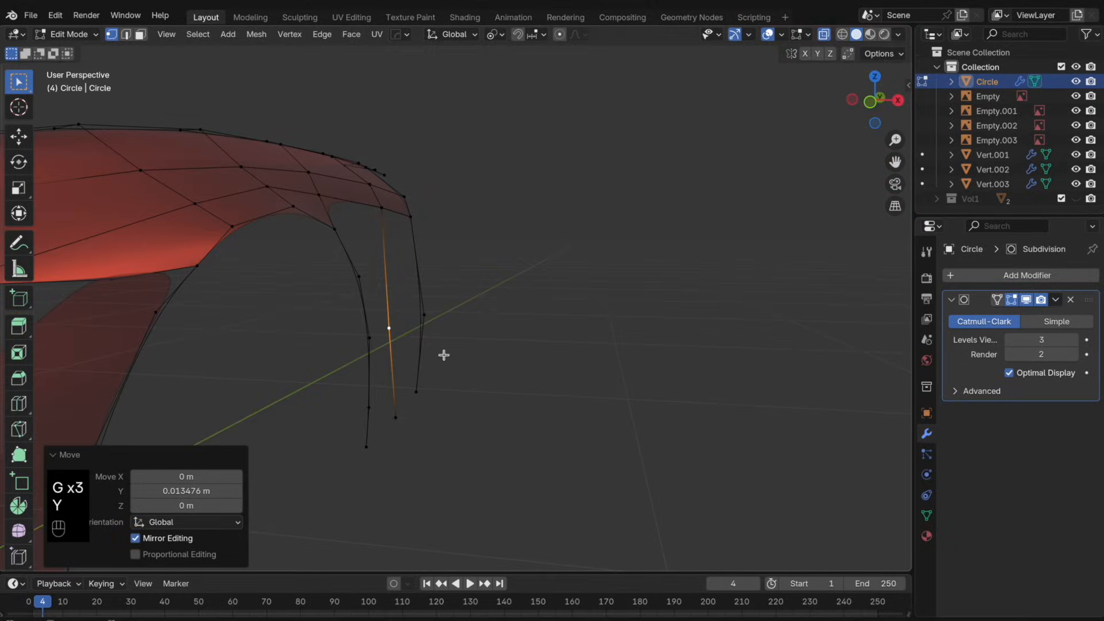
pyautogui.press('g')
pyautogui.press('x')
pyautogui.click(457, 351)
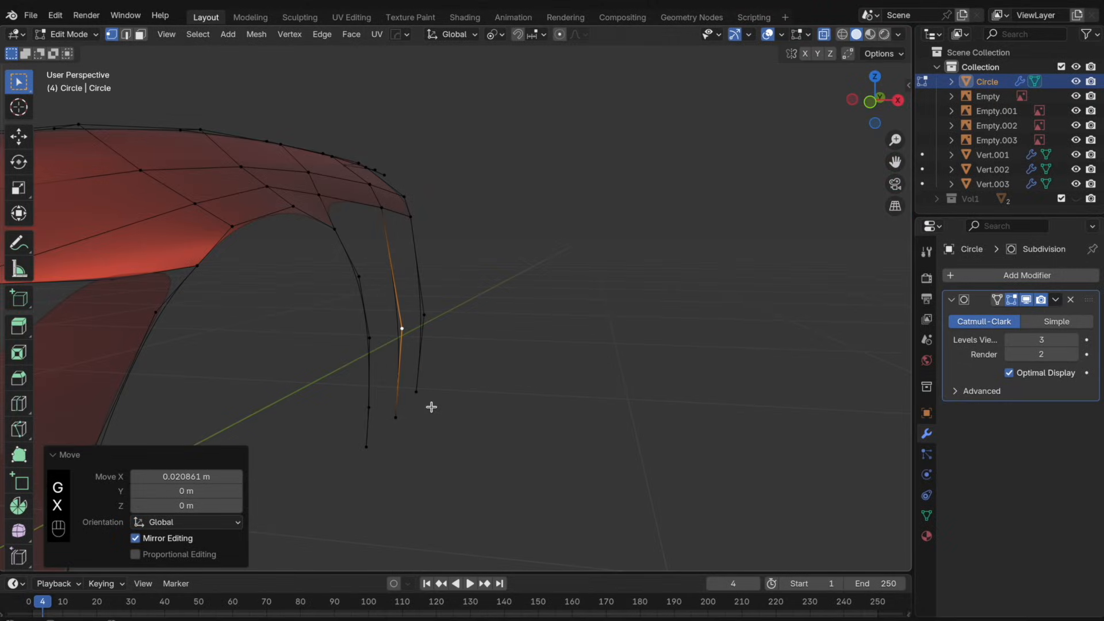
pyautogui.press('g')
pyautogui.press('x')
pyautogui.click(397, 422)
# - Fill the upper and lower faces between the middle column and the door line
pyautogui.moveTo(397, 422); pyautogui.dragTo(331, 377, button='middle')
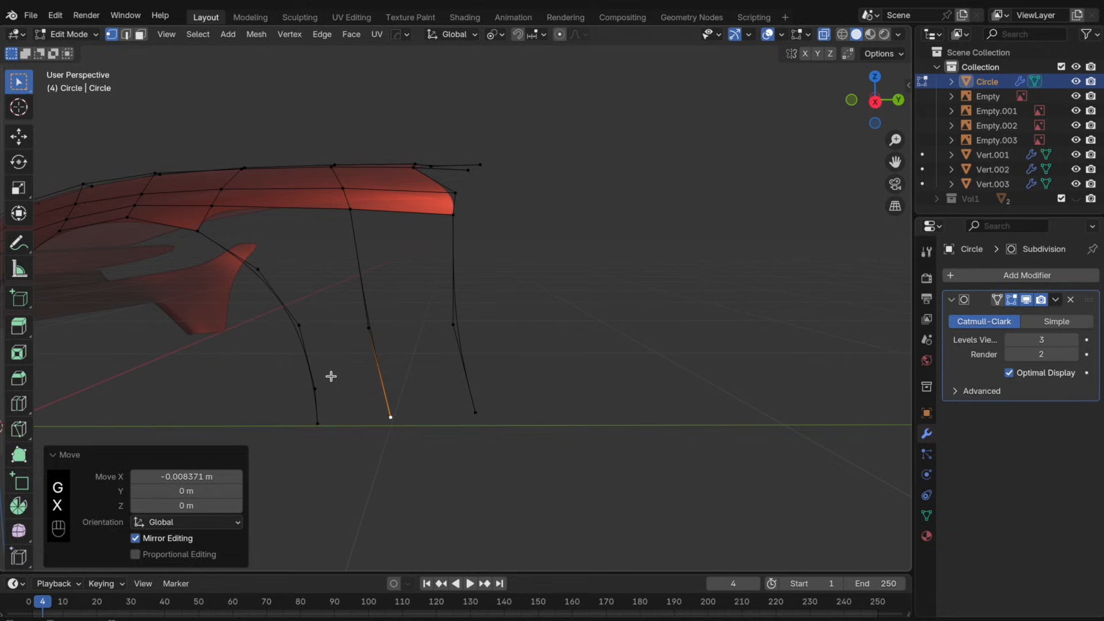
pyautogui.press('Tab')
pyautogui.press('Tab')
pyautogui.moveTo(498, 338); pyautogui.dragTo(337, 198)
pyautogui.press('f')
pyautogui.moveTo(524, 432); pyautogui.dragTo(372, 308)
pyautogui.press('f')
pyautogui.press('Tab')
pyautogui.press('Tab')
# - Add a horizontal loop cut through the upper rear panel and fill the top face between the wheel arch and the middle column
pyautogui.keyDown('shift'); pyautogui.moveTo(357, 291); pyautogui.dragTo(486, 288, button='middle'); pyautogui.keyUp('shift')
pyautogui.hotkey('ctrl', 'r')
pyautogui.click(526, 287)
pyautogui.moveTo(509, 310); pyautogui.dragTo(311, 229)
pyautogui.press('f')
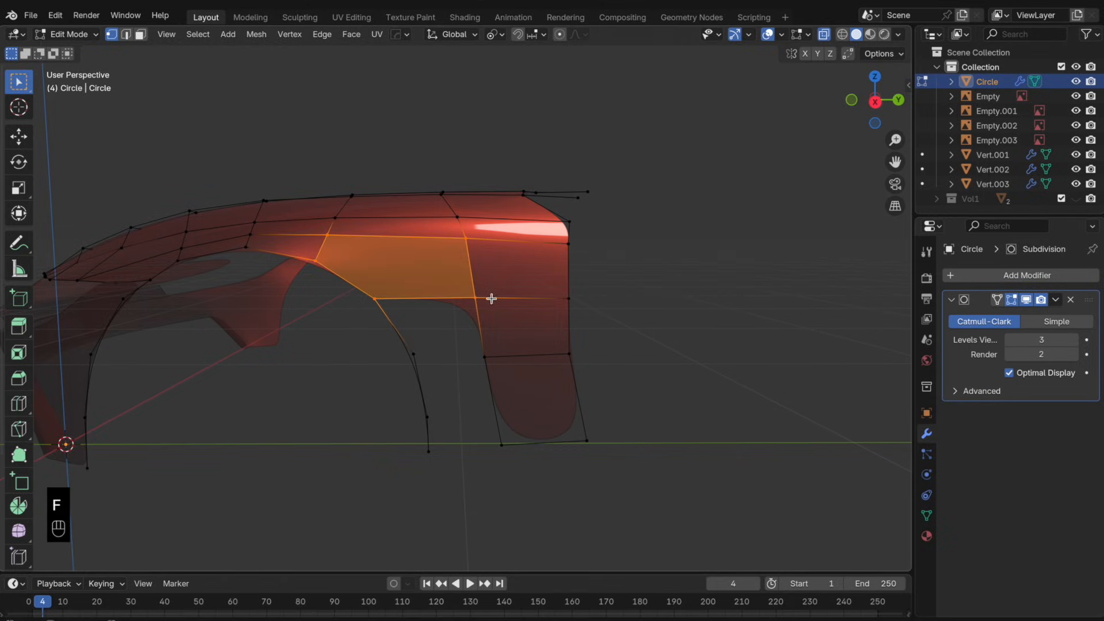
# - Fill the next face down between the wheel arch edge and the middle column
pyautogui.press('Tab')
pyautogui.press('Tab')
pyautogui.moveTo(506, 383); pyautogui.dragTo(364, 295)
pyautogui.press('f')
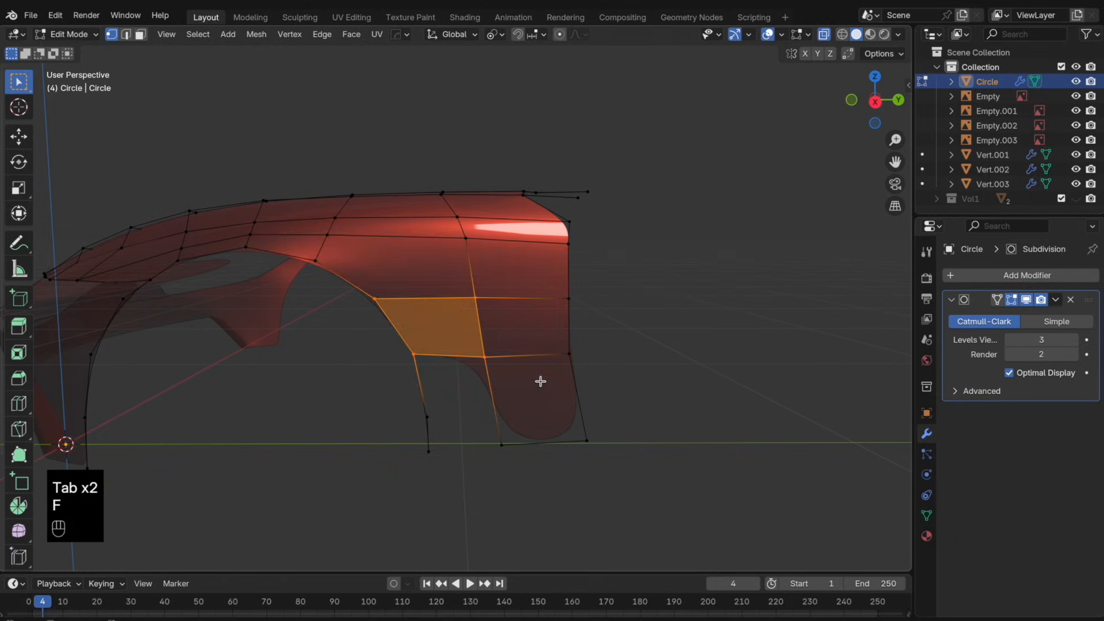
pyautogui.press('f')
pyautogui.press('super+z')
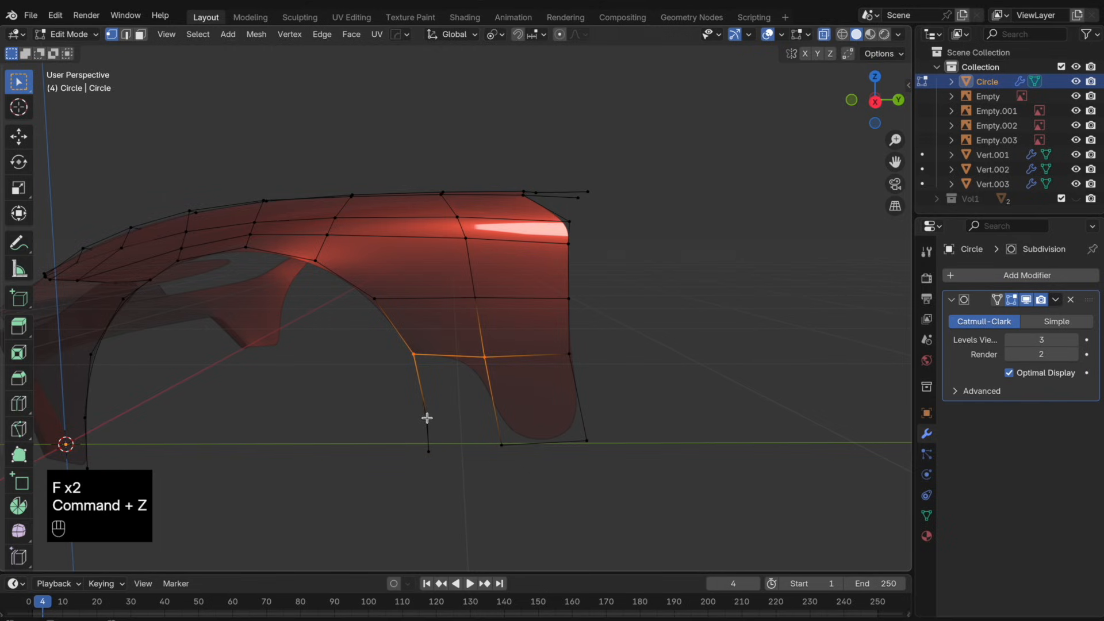
# - Add a centred horizontal loop cut through the bottom rear panel and check the surface in Object Mode
pyautogui.press('super+r')
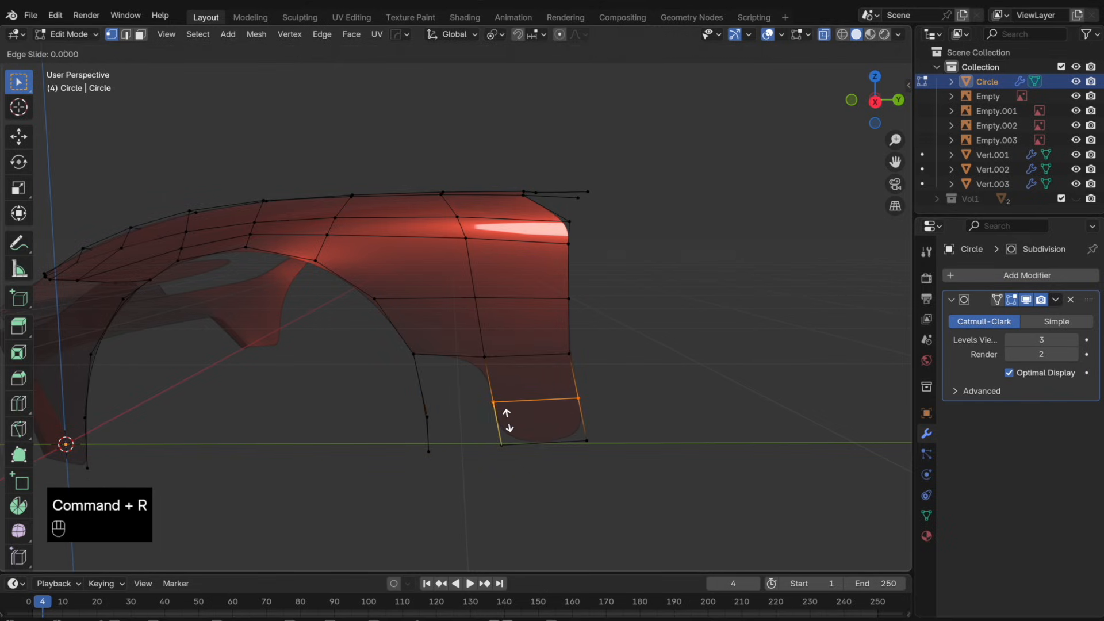
pyautogui.click(508, 420)
pyautogui.moveTo(513, 423)
pyautogui.mouseDown(button='middle')
pyautogui.moveTo(582, 351)
pyautogui.moveTo(530, 353)
pyautogui.moveTo(504, 420)
pyautogui.mouseUp(button='middle')
pyautogui.hotkey('alt', 'z')
pyautogui.press('Tab')
pyautogui.press('Tab')
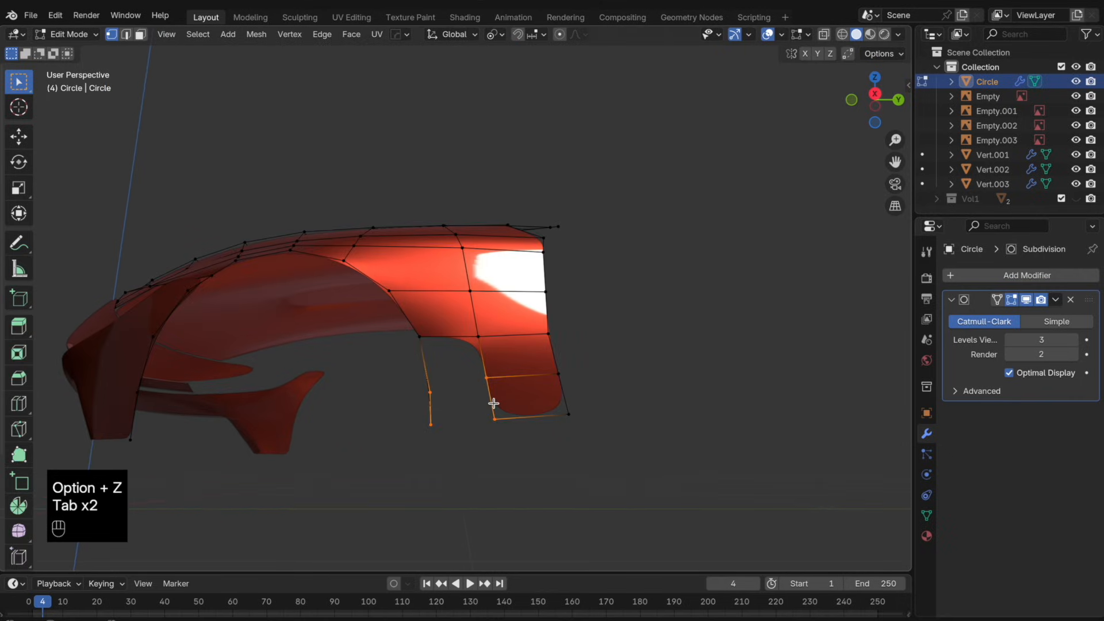
# - Fill the bottom face between the wheel arch's lower end and the middle column, and slide its upper arch vertex upward
pyautogui.press('f')
pyautogui.press('g')
pyautogui.press('g')
pyautogui.click(498, 395)
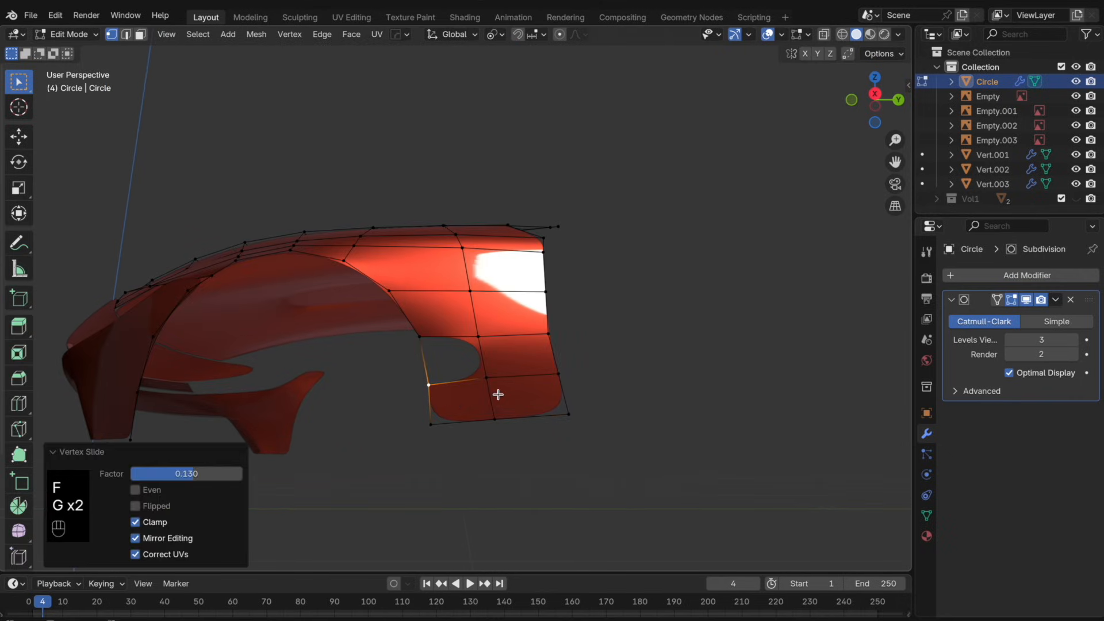
# - Fill the remaining opening between the wheel arch and the middle column with a face and check the result
pyautogui.keyDown('shift'); pyautogui.click(476, 337); pyautogui.keyUp('shift')
pyautogui.press('f')
pyautogui.press('Tab')
pyautogui.press('Tab')
# - Shift a lower vertex of the panel behind the wheel arch along X and check the surface in Object Mode
pyautogui.moveTo(495, 353)
pyautogui.mouseDown(button='middle')
pyautogui.moveTo(513, 417)
pyautogui.moveTo(432, 402)
pyautogui.moveTo(508, 370)
pyautogui.mouseUp(button='middle')
pyautogui.press('g')
pyautogui.press('x')
pyautogui.click(506, 409)
pyautogui.press('Tab')
pyautogui.press('Tab')
# - Slide the arch vertex and the rest of the row in the middle of the rear panel slightly upward to even the spacing
pyautogui.press('g')
pyautogui.press('g')
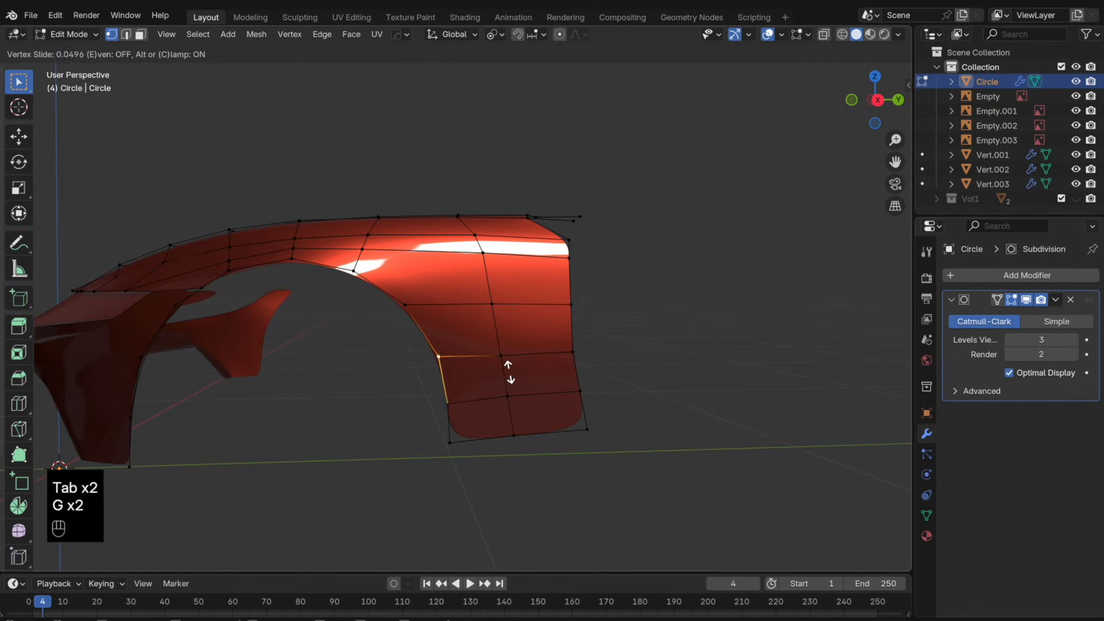
pyautogui.click(509, 377)
pyautogui.press('g')
pyautogui.press('g')
pyautogui.click(538, 327)
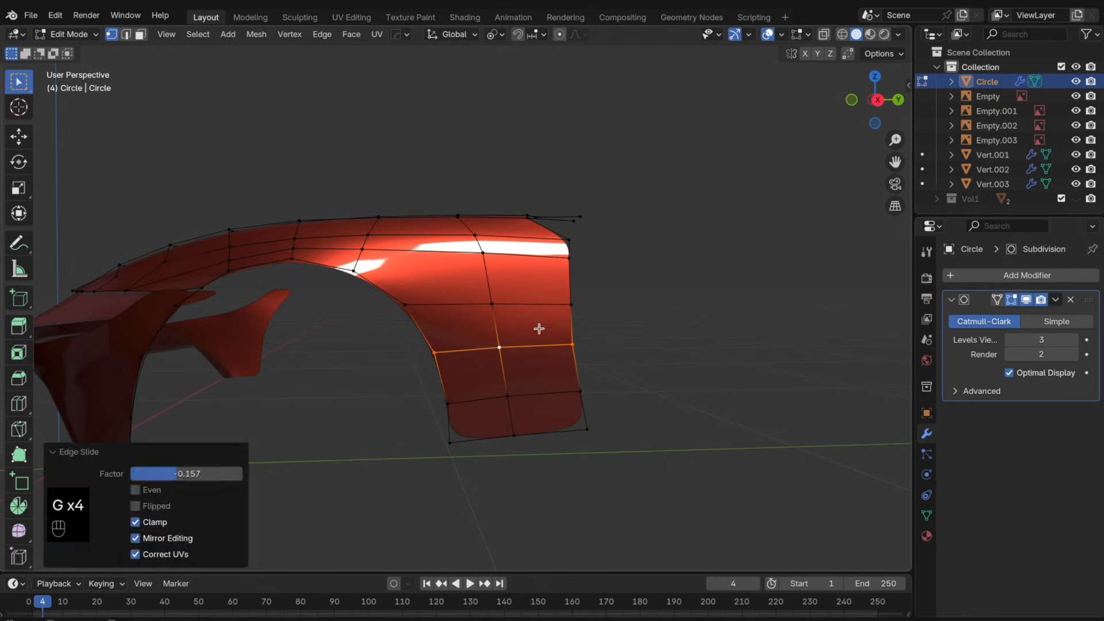
# - Slide the door-line vertex of the row above slightly upward and inspect the fender shading in Object Mode
pyautogui.click(592, 313)
pyautogui.press('g')
pyautogui.press('g')
pyautogui.click(579, 308)
pyautogui.press('g')
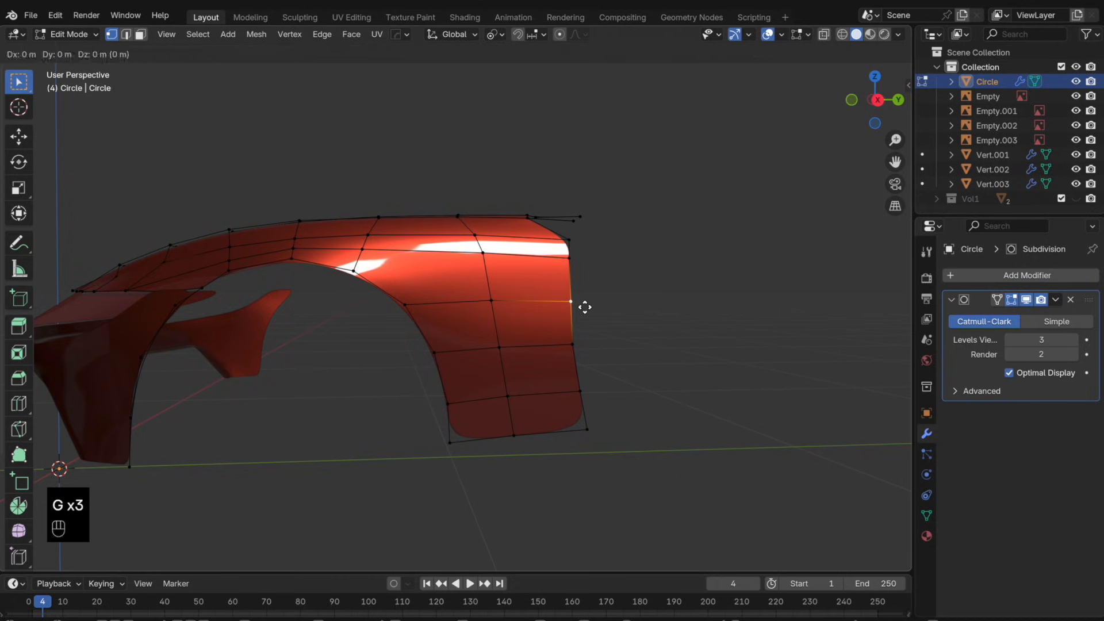
pyautogui.click(587, 304)
pyautogui.press('Tab')
pyautogui.press('Tab')
pyautogui.press('Tab')
pyautogui.moveTo(582, 345)
pyautogui.mouseDown(button='middle')
pyautogui.moveTo(432, 370)
pyautogui.moveTo(365, 338)
pyautogui.moveTo(347, 341)
pyautogui.moveTo(399, 316)
pyautogui.moveTo(434, 388)
pyautogui.moveTo(518, 353)
pyautogui.moveTo(540, 323)
pyautogui.moveTo(592, 354)
pyautogui.mouseUp(button='middle')
# - Raise the two inner vertices of the front fender surface above the headlight about 0.0016 m along Z
pyautogui.press('Tab')
pyautogui.press('g')
pyautogui.press('z')
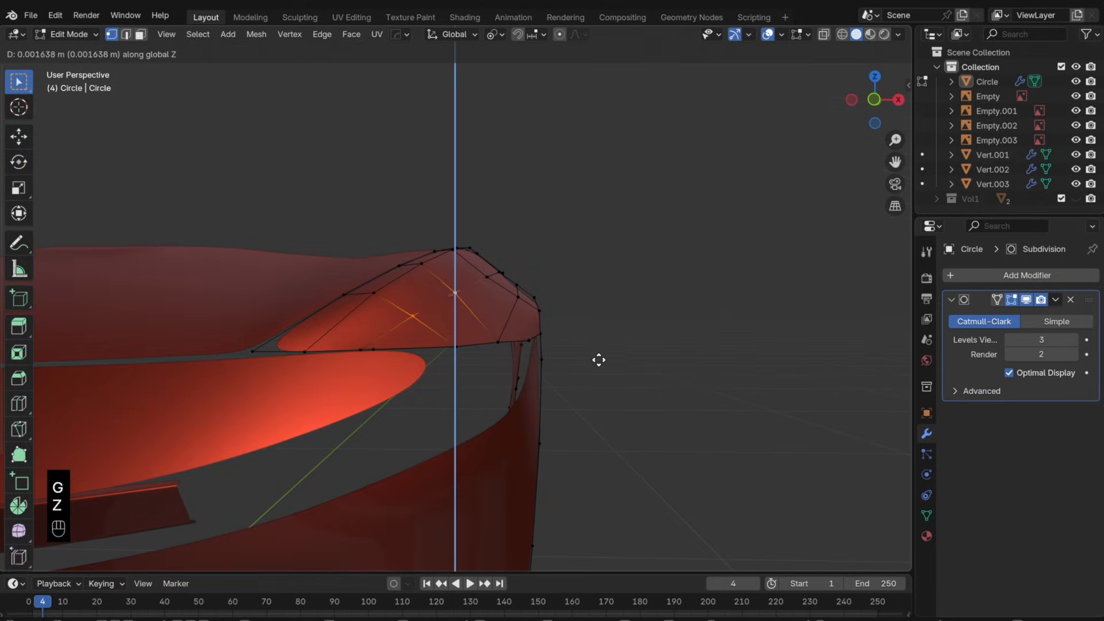
pyautogui.click(599, 358)
pyautogui.moveTo(486, 297); pyautogui.dragTo(525, 268, button='middle')
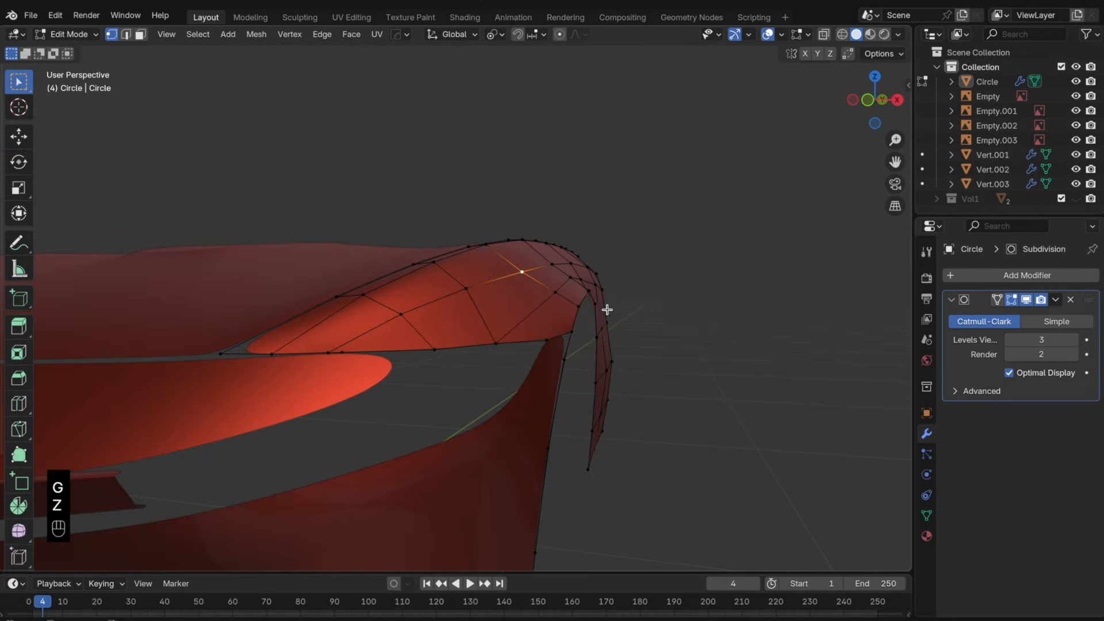
# - Adjust the height of the selected inner fender vertex near the wheel arch along Z and check the shading in Object Mode
pyautogui.press('g')
pyautogui.press('z')
pyautogui.click(631, 329)
pyautogui.press('Tab')
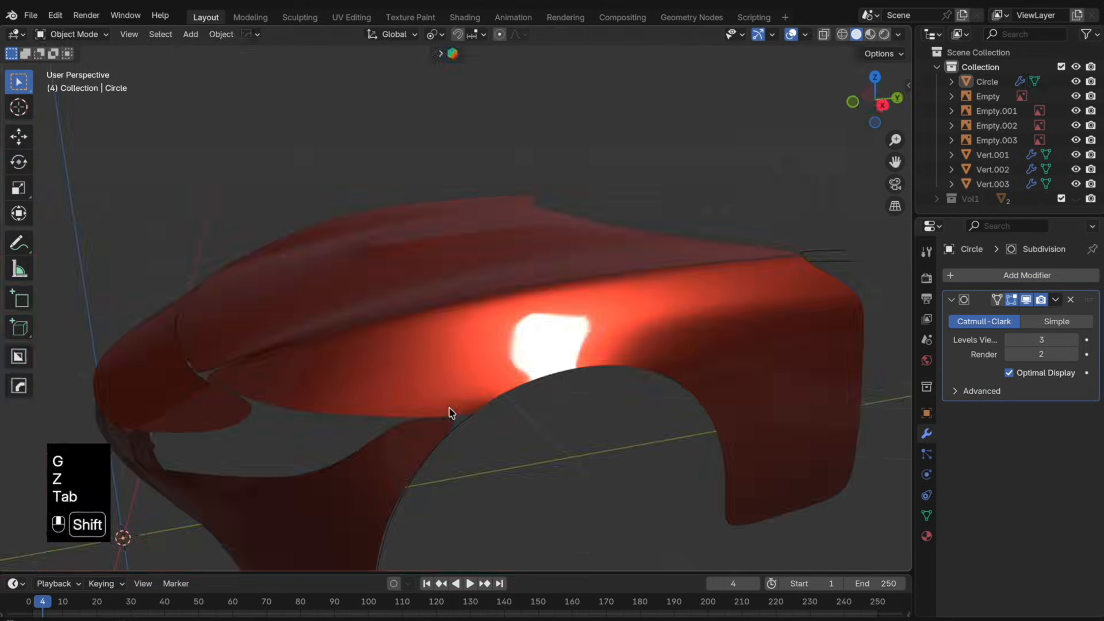
pyautogui.moveTo(451, 412); pyautogui.dragTo(551, 413, button='middle')
# - Try to dissolve the fender's lengthwise vertex row beside the hood line
pyautogui.press('Tab')
pyautogui.keyDown('shift'); pyautogui.moveTo(440, 390); pyautogui.dragTo(468, 323, button='middle'); pyautogui.keyUp('shift')
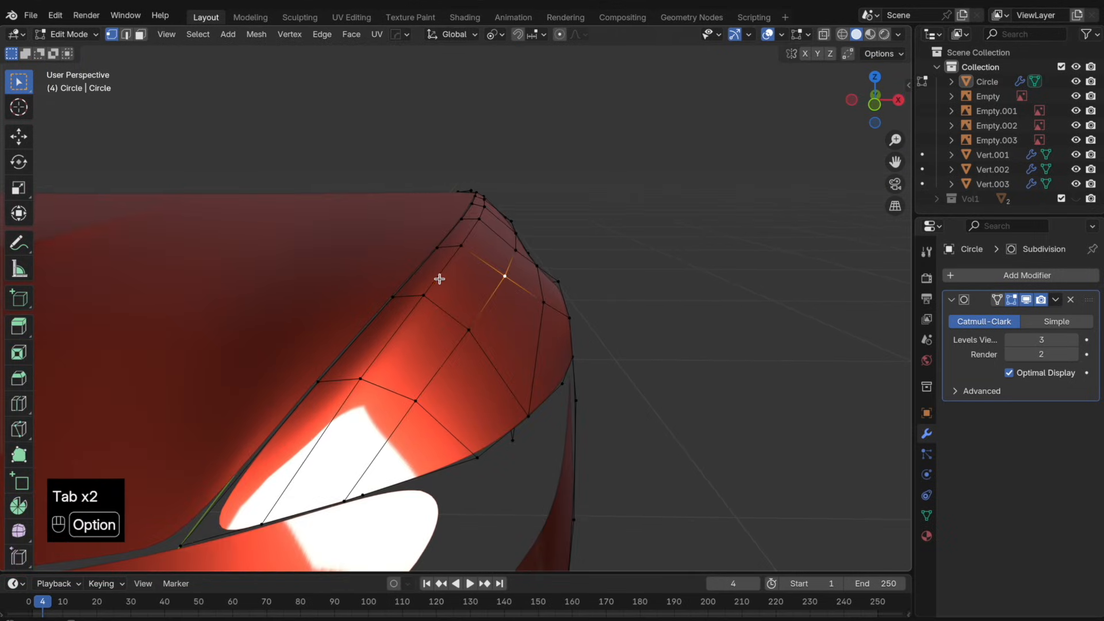
pyautogui.press('x')
pyautogui.click(557, 317)
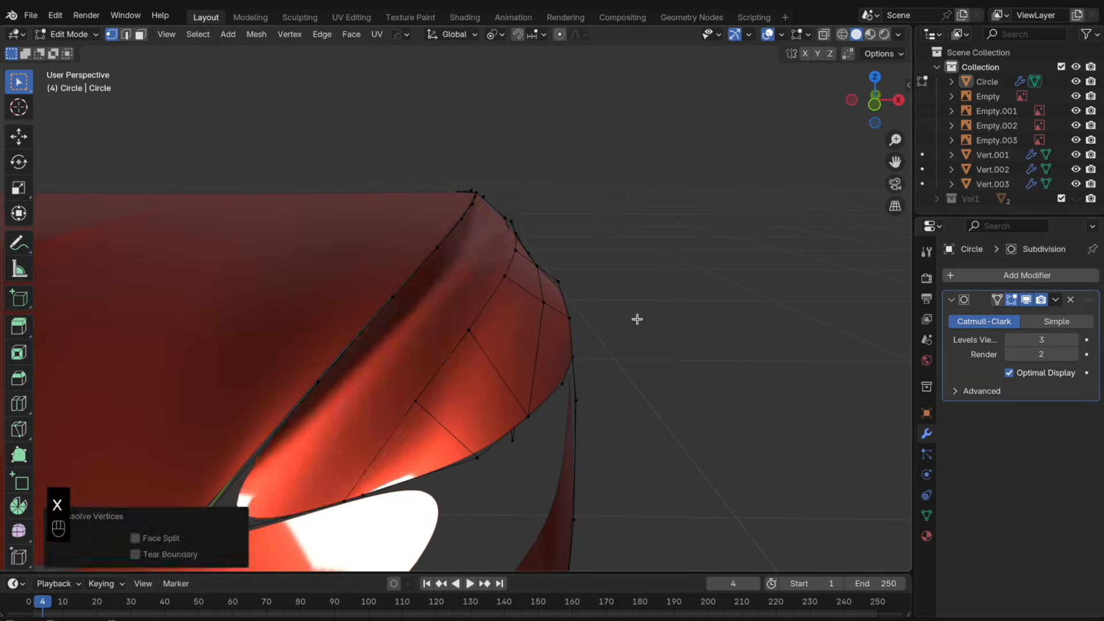
pyautogui.press('super+z')
pyautogui.press('x')
pyautogui.click(555, 349)
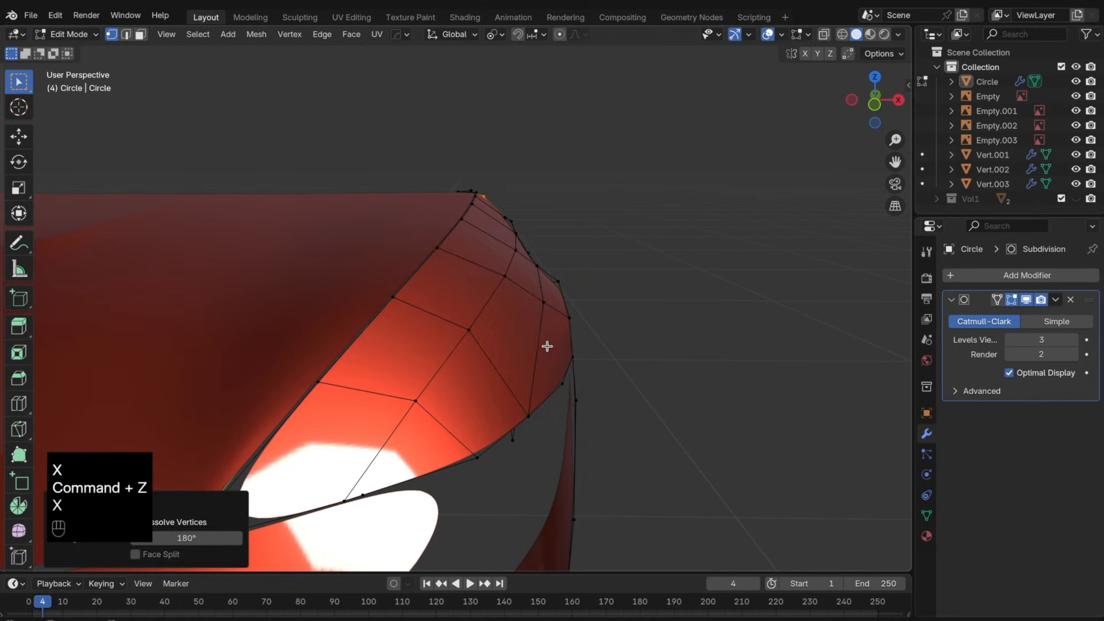
pyautogui.press('Tab')
pyautogui.scroll(-5, 534, 350)
pyautogui.press('super+z')
pyautogui.press('super+z')
# - Slide the lengthwise fender row beside the hood line closer to the hood edge and inspect the surface in Object Mode
pyautogui.moveTo(596, 316); pyautogui.dragTo(637, 327, button='middle')
pyautogui.press('g')
pyautogui.press('g')
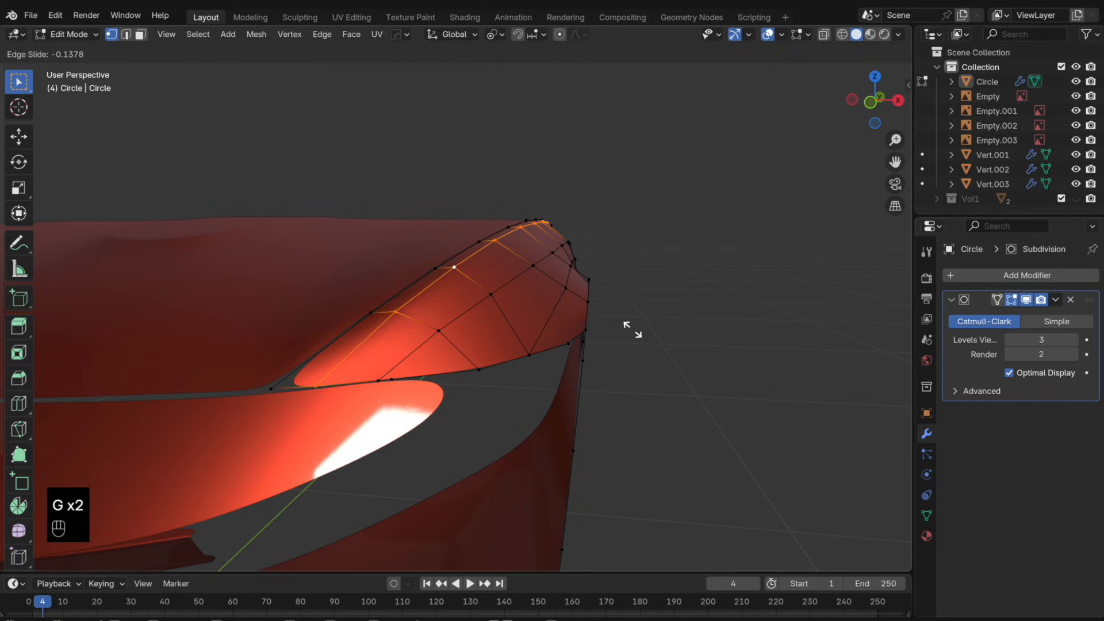
pyautogui.click(620, 327)
pyautogui.press('Tab')
pyautogui.moveTo(584, 343); pyautogui.dragTo(515, 345, button='middle')
pyautogui.press('Tab')
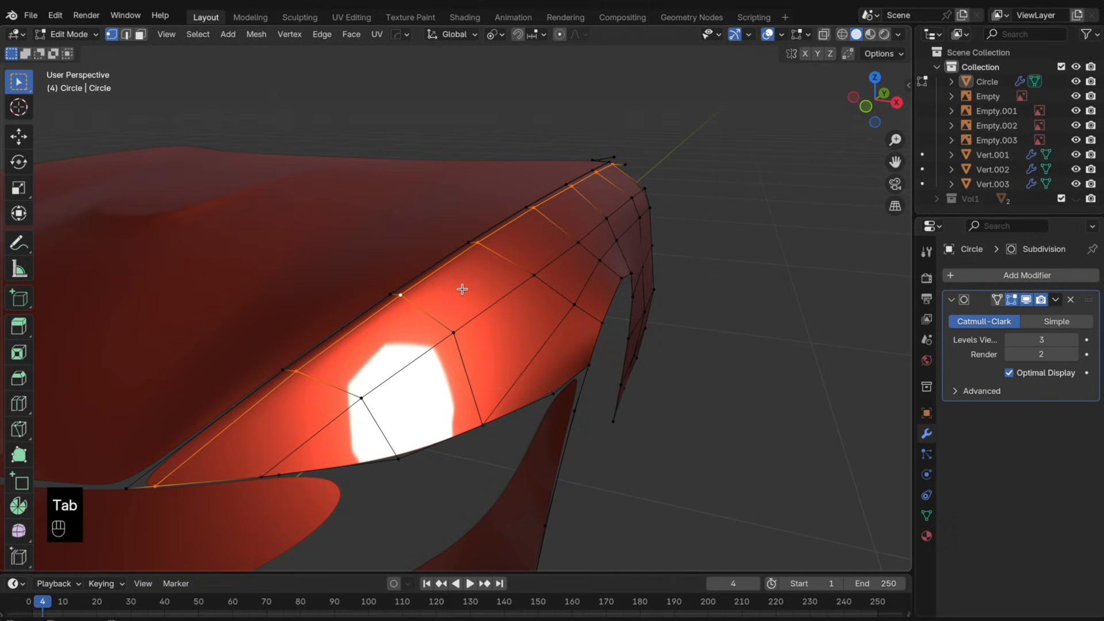
# - Slide the rear stretch of the fender's middle lengthwise row, from above the wheel arch to the door line, toward the hood
pyautogui.press('Tab')
pyautogui.moveTo(468, 295); pyautogui.dragTo(571, 309, button='middle')
pyautogui.press('Tab')
pyautogui.press('g')
pyautogui.press('g')
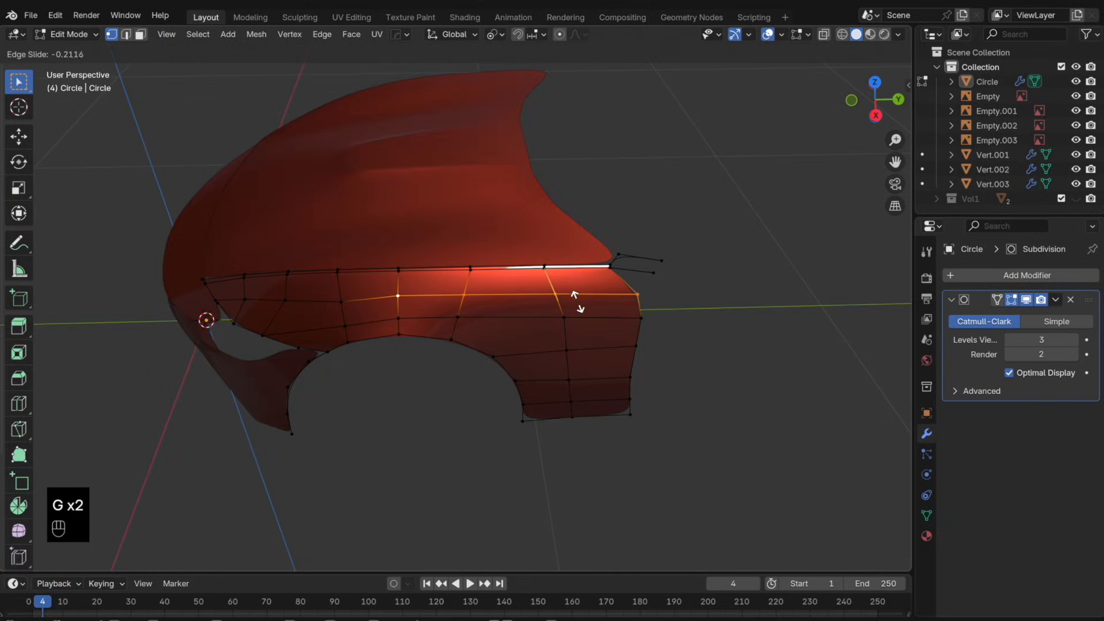
pyautogui.click(578, 300)
# - Slide the next vertex forward in the middle row toward the hood to line it up with the row
pyautogui.click(344, 303)
pyautogui.press('g')
pyautogui.press('g')
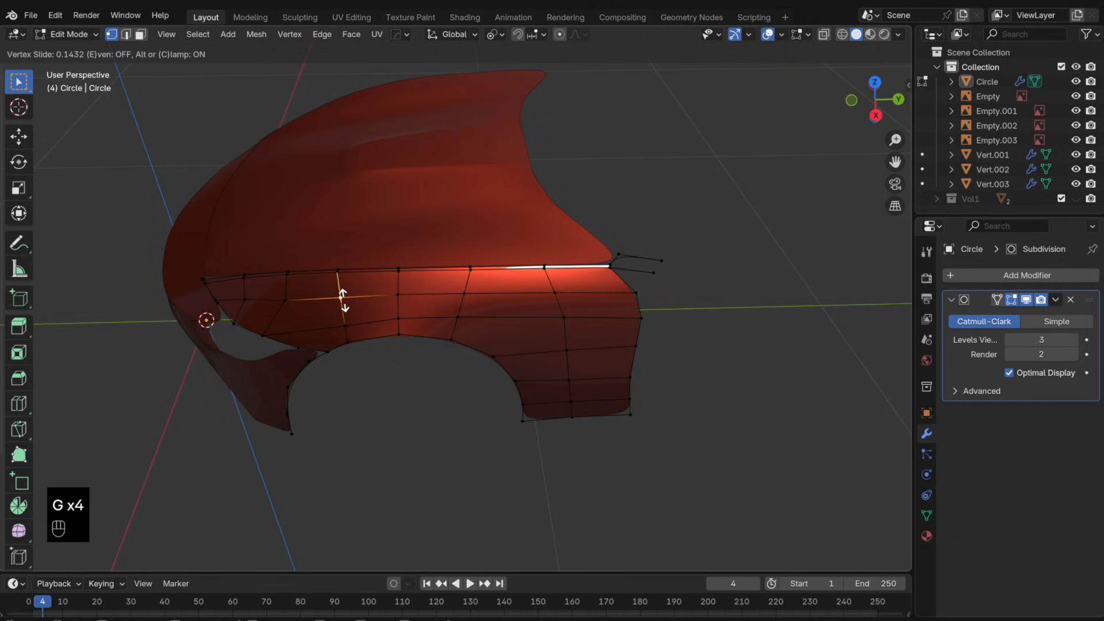
pyautogui.click(345, 304)
# - Slide the headlight-edge vertex toward the wheel arch and merge it with the neighbouring edge vertex
pyautogui.click(263, 335)
pyautogui.moveTo(263, 336); pyautogui.dragTo(314, 293, button='middle')
pyautogui.keyDown('shift'); pyautogui.moveTo(313, 293); pyautogui.dragTo(355, 357, button='middle'); pyautogui.keyUp('shift')
pyautogui.press('g')
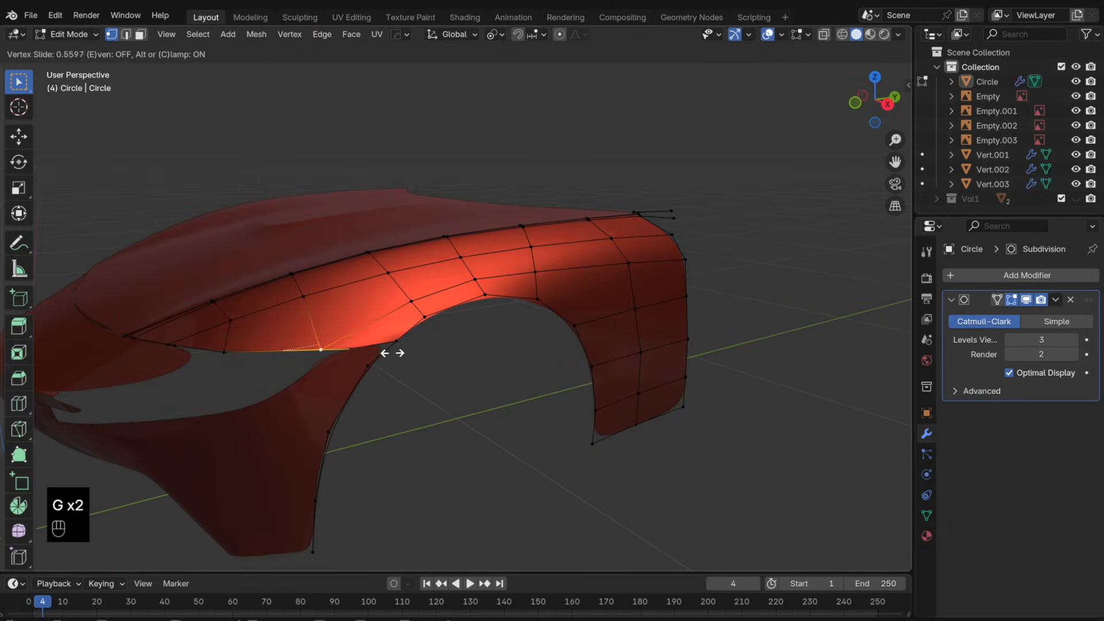
pyautogui.click(407, 353)
pyautogui.keyDown('shift'); pyautogui.click(370, 348); pyautogui.keyUp('shift')
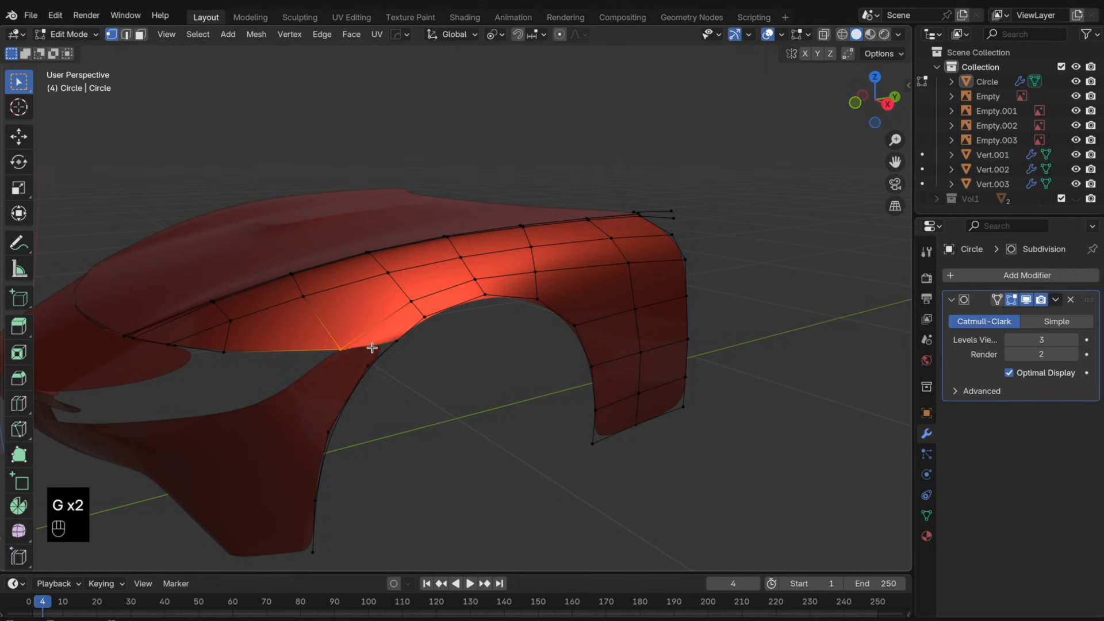
pyautogui.press('m')
pyautogui.click(384, 345)
# - Slide the next headlight-edge vertex slightly toward the wheel arch and inspect the fender in Object Mode
pyautogui.click(230, 357)
pyautogui.press('g')
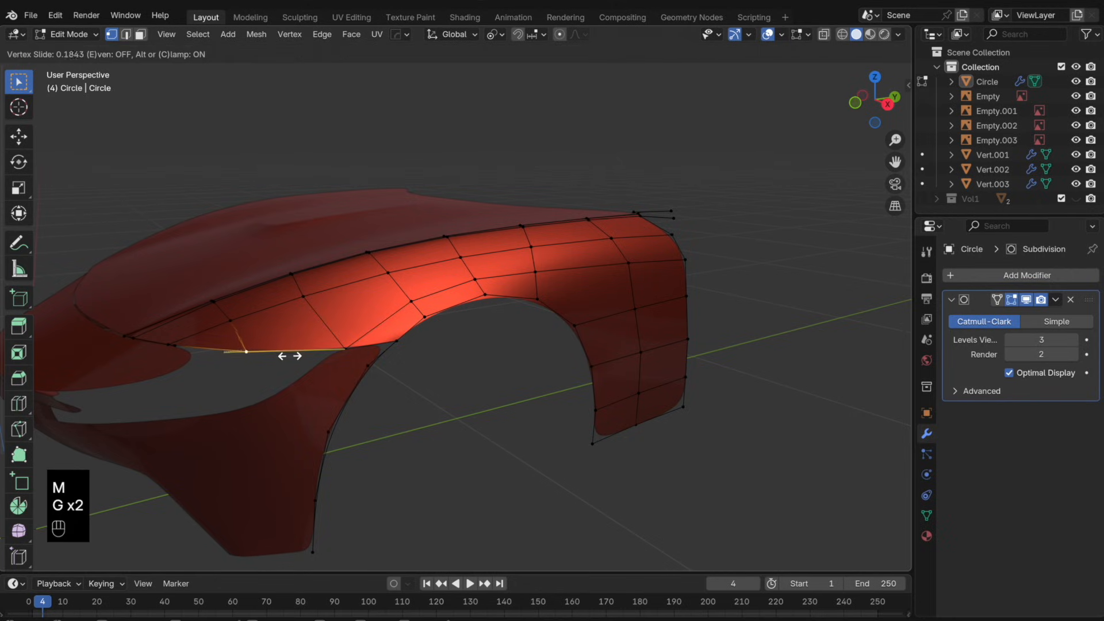
pyautogui.click(297, 354)
pyautogui.moveTo(293, 354); pyautogui.dragTo(300, 370, button='middle')
pyautogui.press('Tab')
pyautogui.moveTo(368, 276)
pyautogui.mouseDown(button='middle')
pyautogui.moveTo(319, 268)
pyautogui.moveTo(322, 279)
pyautogui.mouseUp(button='middle')
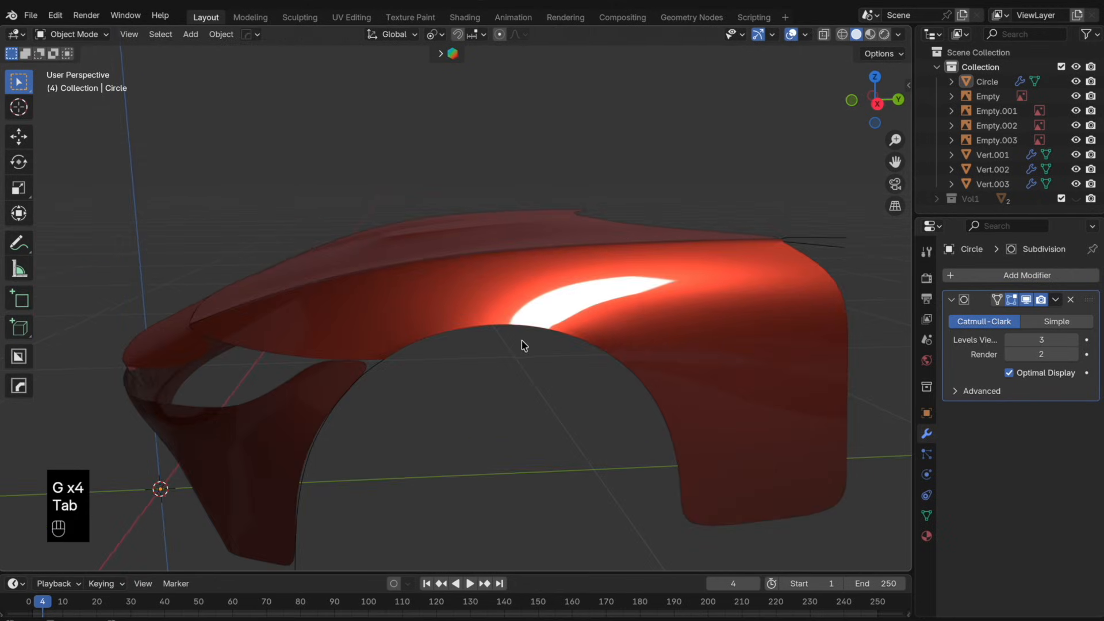
pyautogui.moveTo(522, 345)
pyautogui.mouseDown(button='middle')
pyautogui.moveTo(567, 350)
pyautogui.moveTo(449, 323)
pyautogui.moveTo(599, 343)
pyautogui.mouseUp(button='middle')
# - Add a Mirror modifier on the X axis to the fender object and apply the object's rotation and scale
pyautogui.click(599, 342)
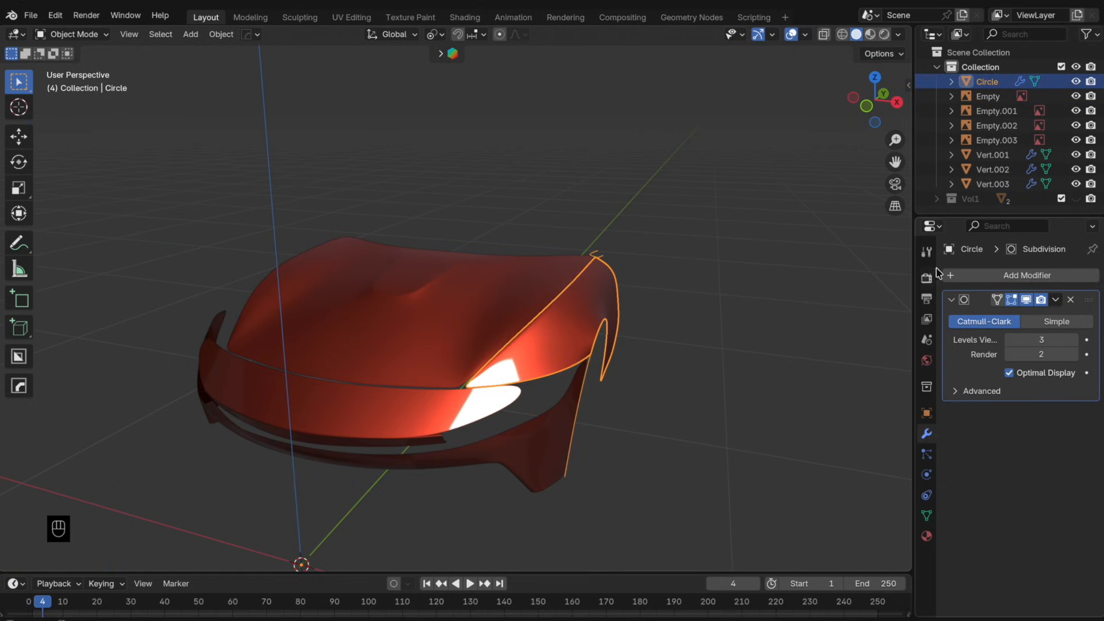
pyautogui.click(1003, 276)
pyautogui.click(1004, 276)
pyautogui.click(949, 305)
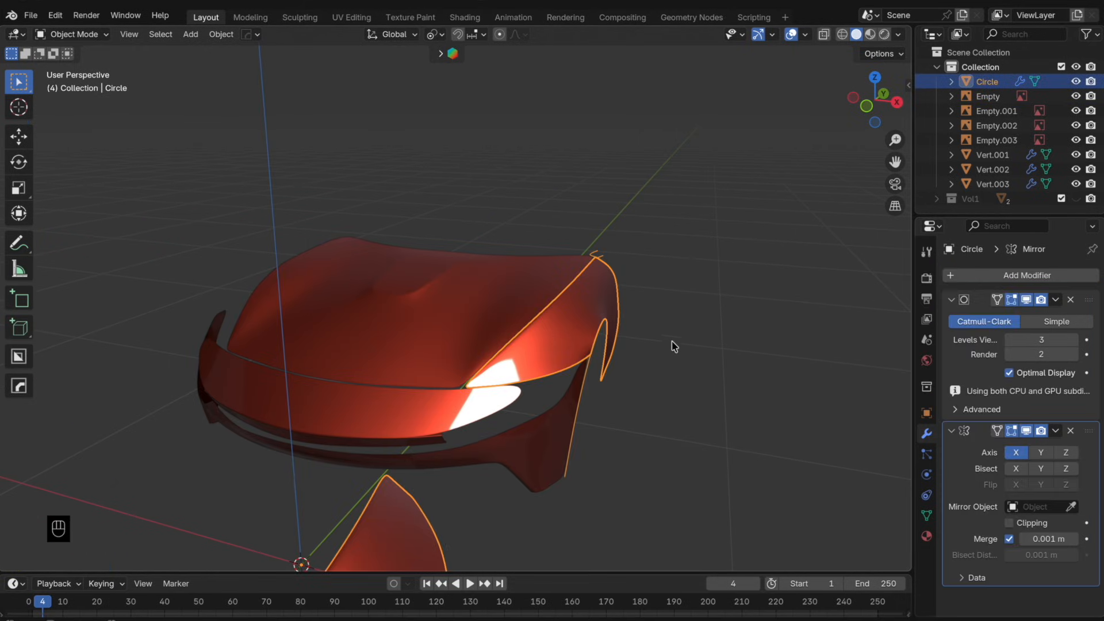
pyautogui.hotkey('ctrl', 's')
pyautogui.hotkey('ctrl', 'a')
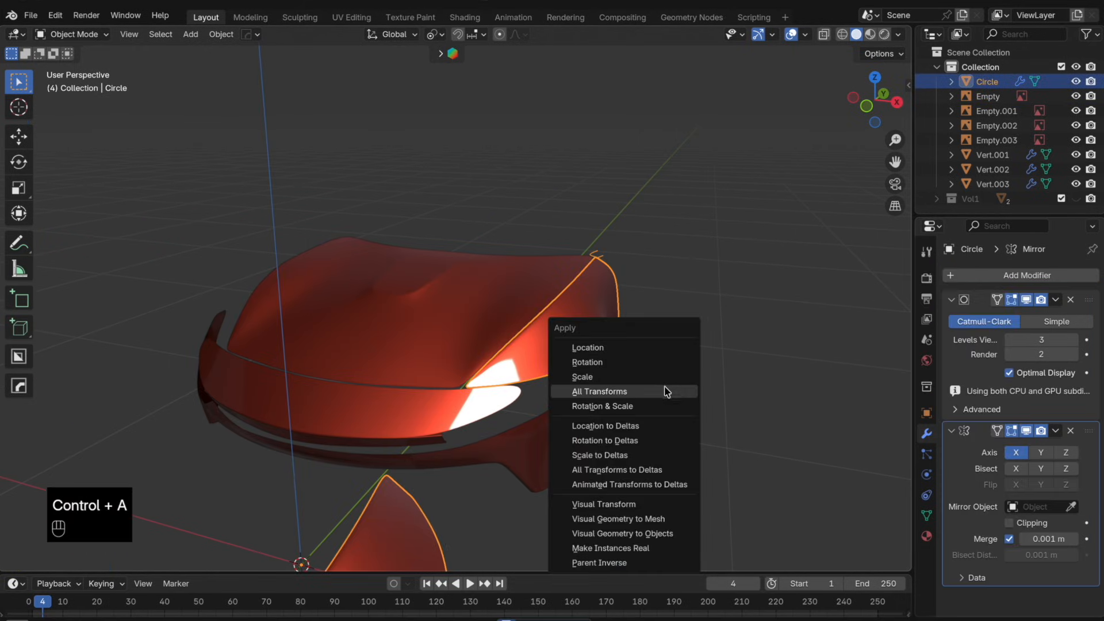
pyautogui.click(655, 407)
# - In top view with X-ray on, move the upper door-line vertex about 0.02 m along Y toward the blueprint's panel line
pyautogui.moveTo(528, 390); pyautogui.dragTo(402, 365, button='middle')
pyautogui.press('Tab')
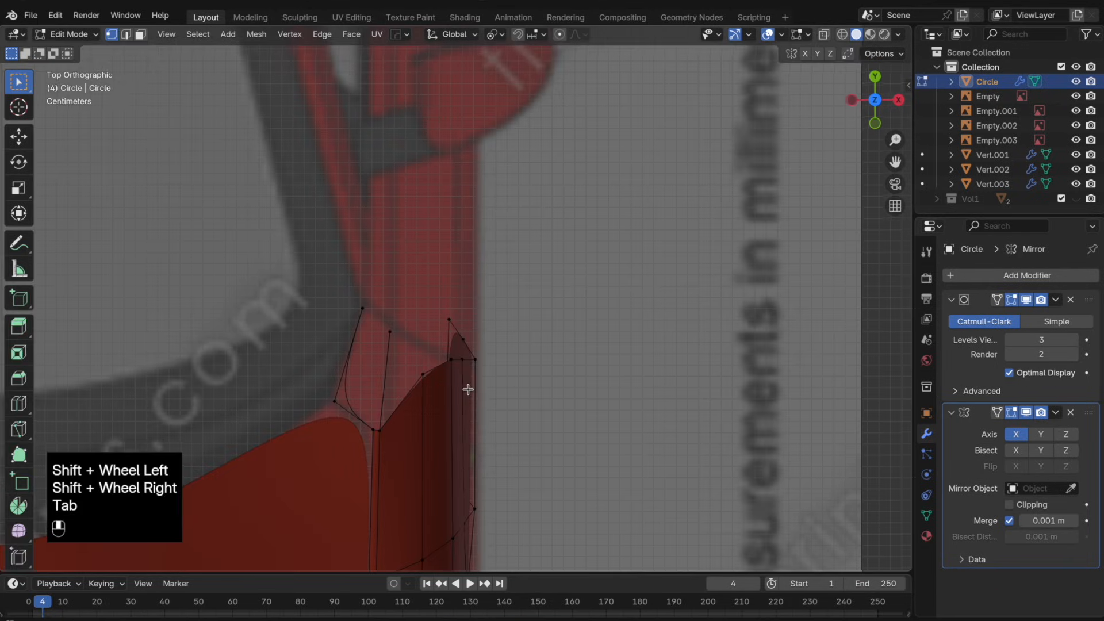
pyautogui.hotkey('alt', 'z')
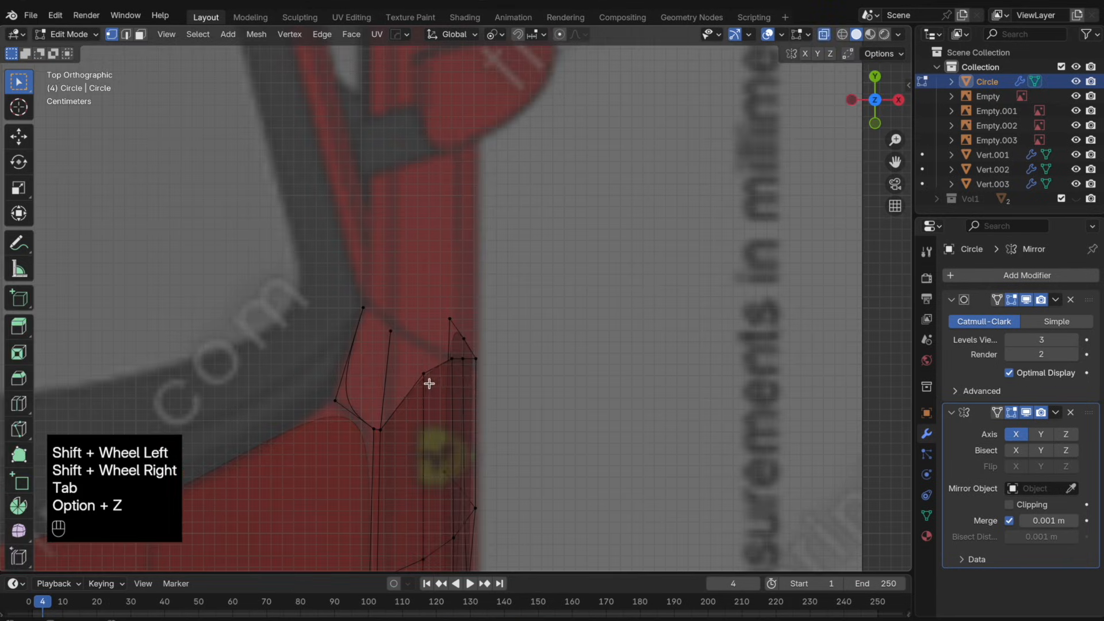
pyautogui.press('g')
pyautogui.press('y')
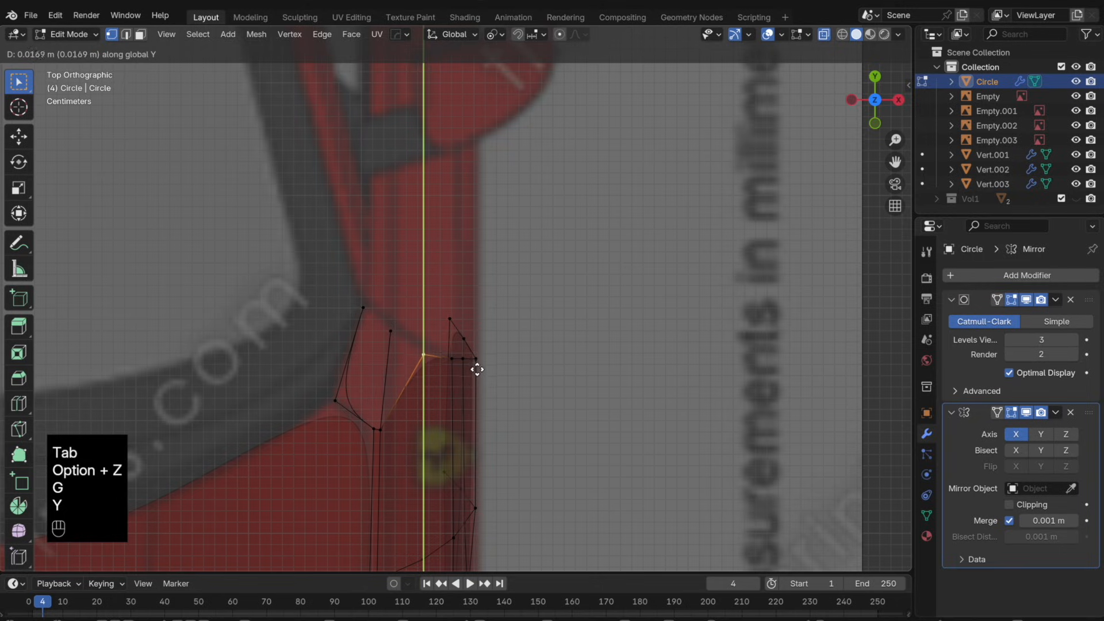
pyautogui.click(479, 364)
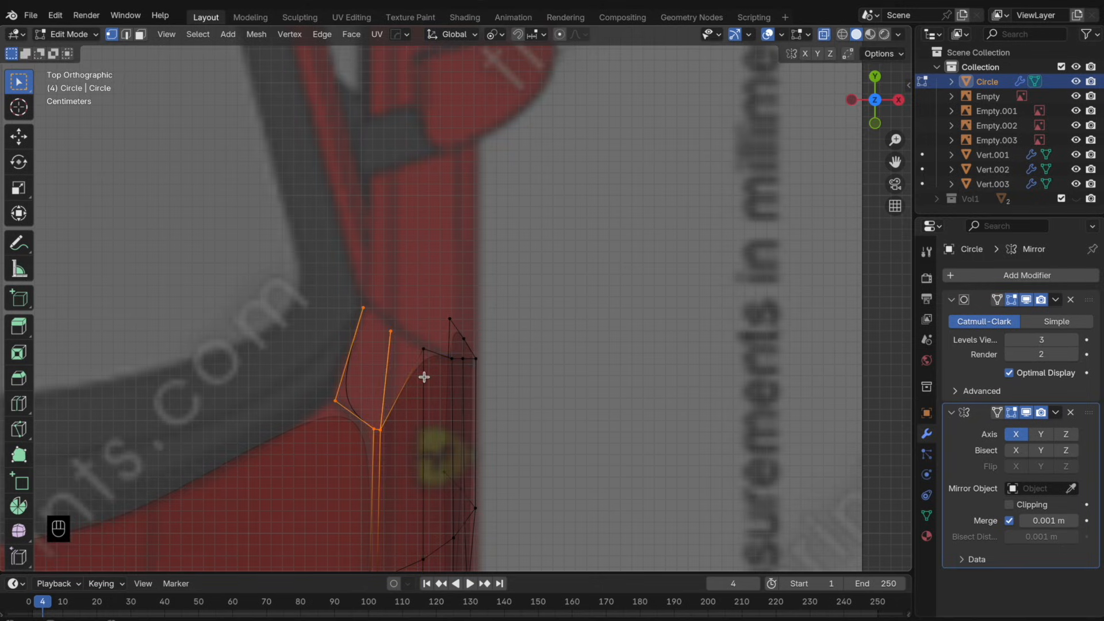
# - Connect the fender's rear tip to the upper door-line vertex with an edge and delete the face bordering the gap
pyautogui.press('f')
pyautogui.moveTo(441, 373); pyautogui.dragTo(493, 250, button='middle')
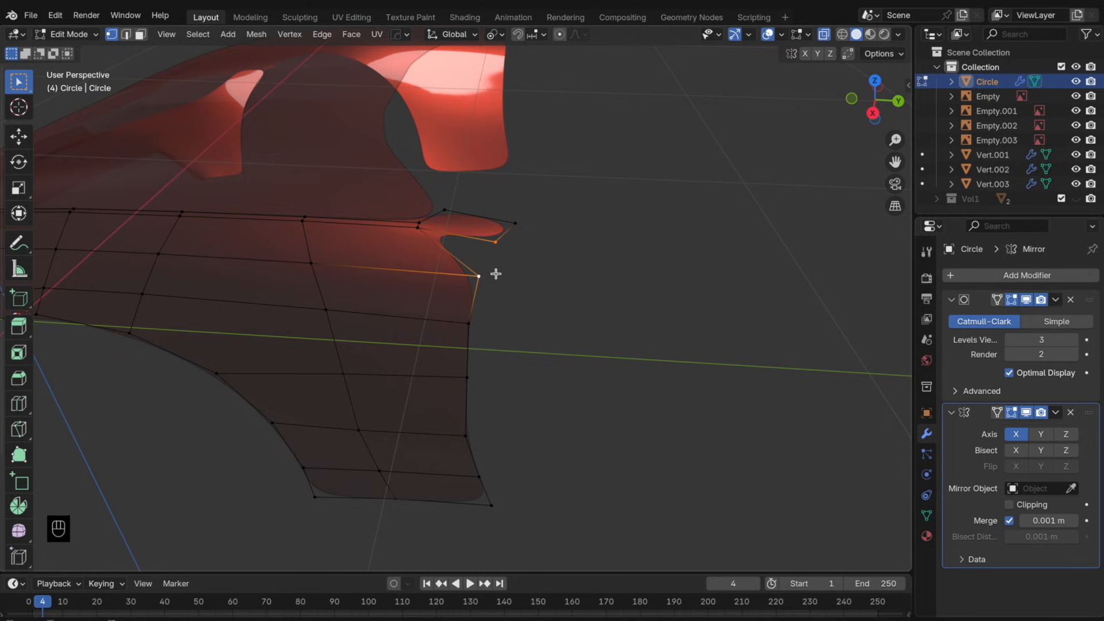
pyautogui.press('2')
pyautogui.press('x')
pyautogui.click(460, 258)
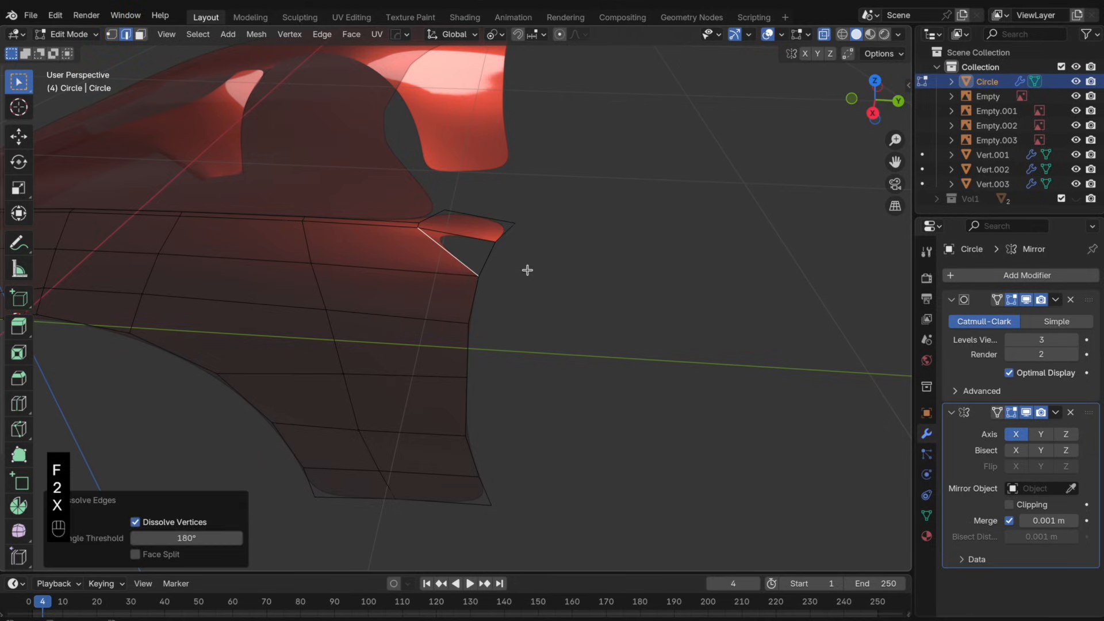
pyautogui.press('x')
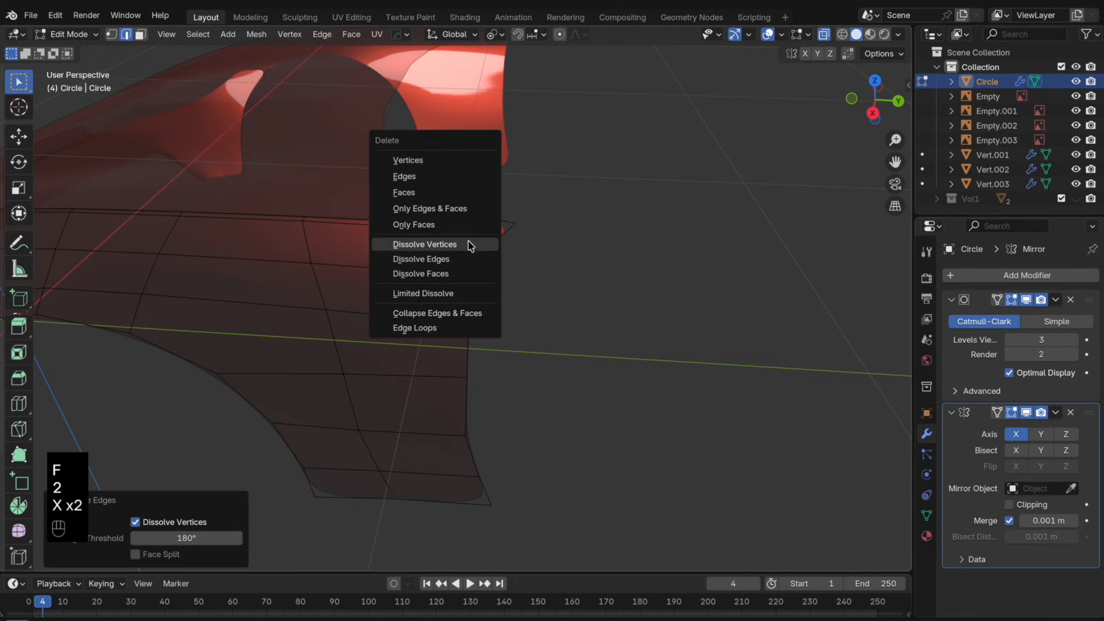
pyautogui.click(458, 194)
# - Fill the opening below the rear tip with one five-sided face and check the result in Object Mode
pyautogui.press('1')
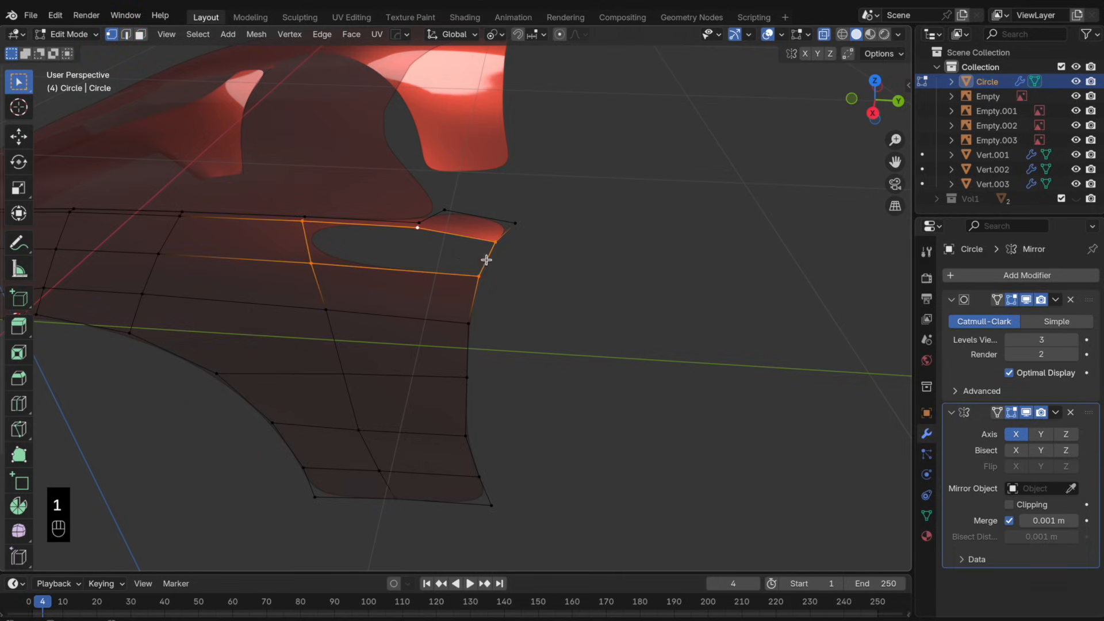
pyautogui.press('f')
pyautogui.press('Tab')
pyautogui.press('Tab')
# - Add one vertical loop cut through the rear panel beside the door line and inspect the shading with X-ray off
pyautogui.press('super+r')
pyautogui.click(423, 284)
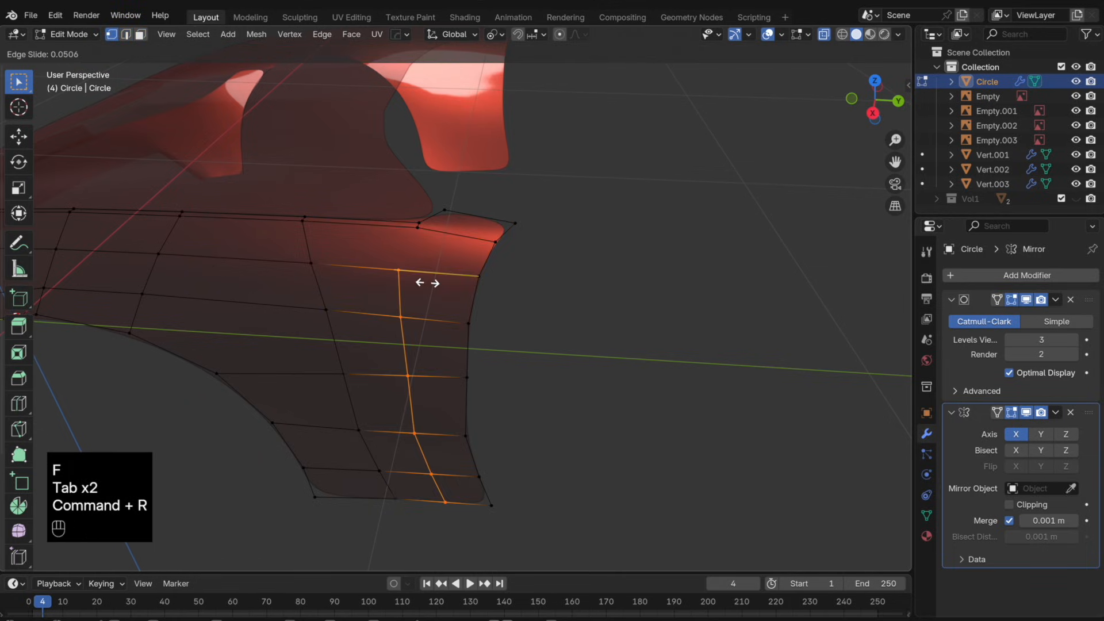
pyautogui.click(426, 282)
pyautogui.moveTo(469, 352); pyautogui.dragTo(473, 246, button='middle')
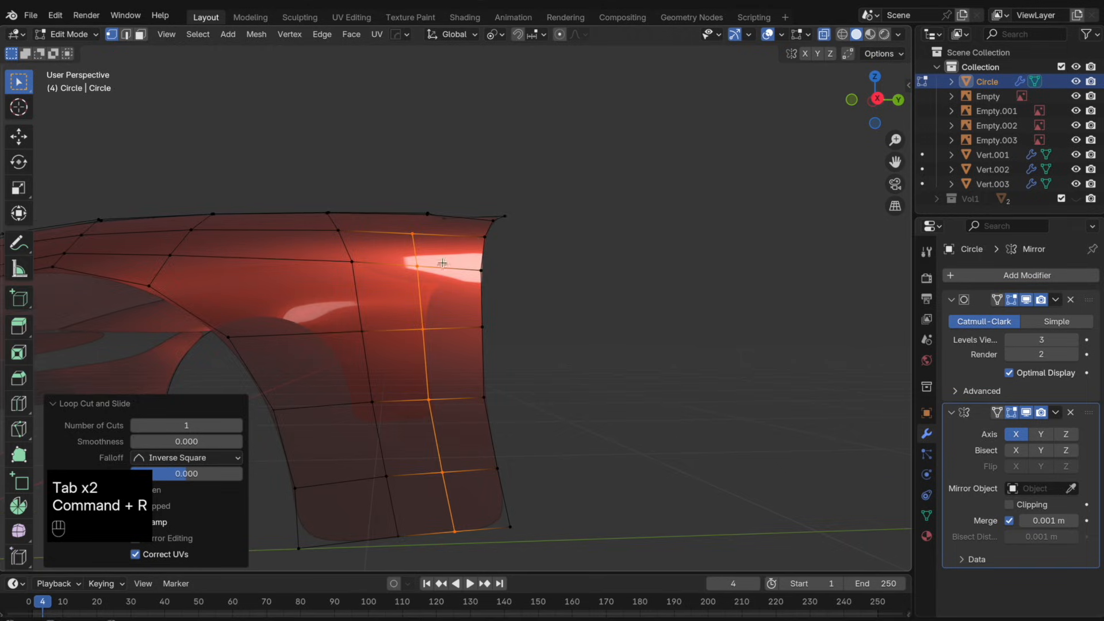
pyautogui.hotkey('alt', 'z')
pyautogui.press('Tab')
pyautogui.moveTo(476, 291)
pyautogui.mouseDown(button='middle')
pyautogui.moveTo(464, 256)
pyautogui.moveTo(458, 279)
pyautogui.mouseUp(button='middle')
# - Dissolve the lowest inner horizontal edge row of the panel behind the wheel arch
pyautogui.press('Tab')
pyautogui.keyDown('alt'); pyautogui.click(466, 349); pyautogui.keyUp('alt')
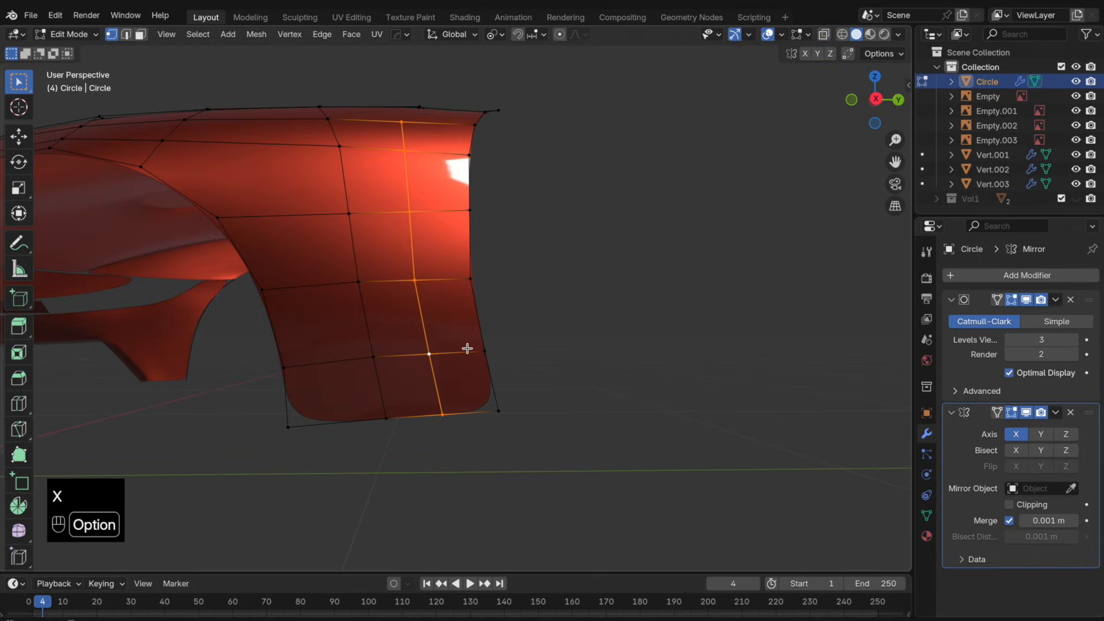
pyautogui.press('x')
pyautogui.click(466, 435)
# - Slide the remaining lower horizontal row of the rear panel downward to even the spacing, checking the surface in Object Mode
pyautogui.press('g')
pyautogui.press('g')
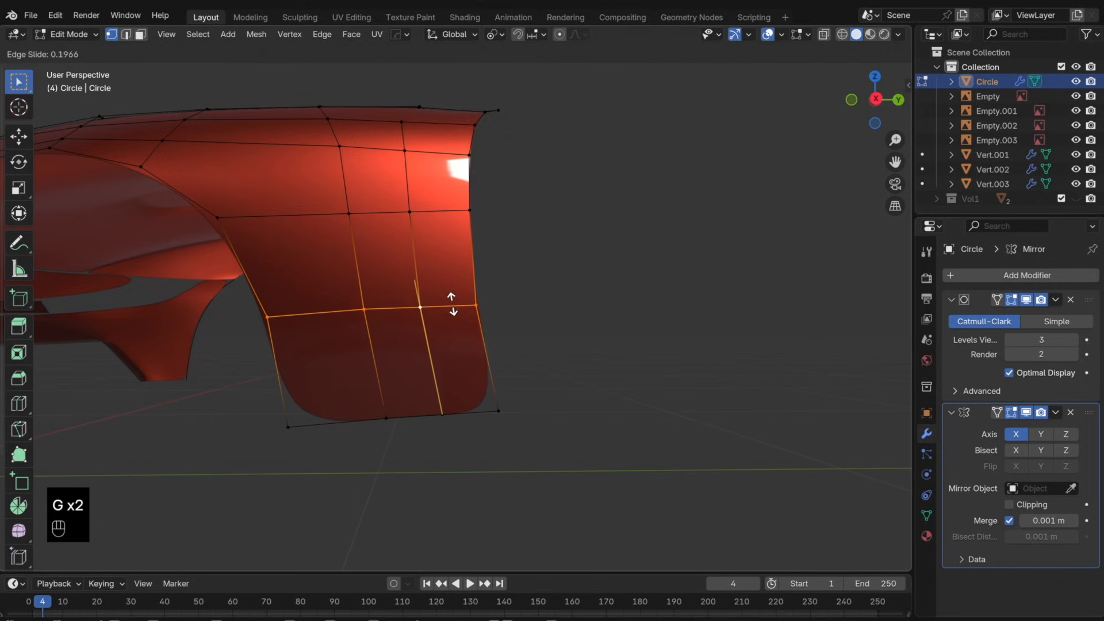
pyautogui.click(453, 304)
pyautogui.press('Tab')
pyautogui.moveTo(456, 303)
pyautogui.mouseDown(button='middle')
pyautogui.moveTo(434, 301)
pyautogui.moveTo(451, 311)
pyautogui.mouseUp(button='middle')
pyautogui.press('Tab')
pyautogui.press('g')
pyautogui.press('g')
pyautogui.click(446, 298)
# - Slide the rear panel's middle column, its four lower vertices and the one above them, toward the wheel arch
pyautogui.keyDown('alt'); pyautogui.click(429, 354); pyautogui.keyUp('alt')
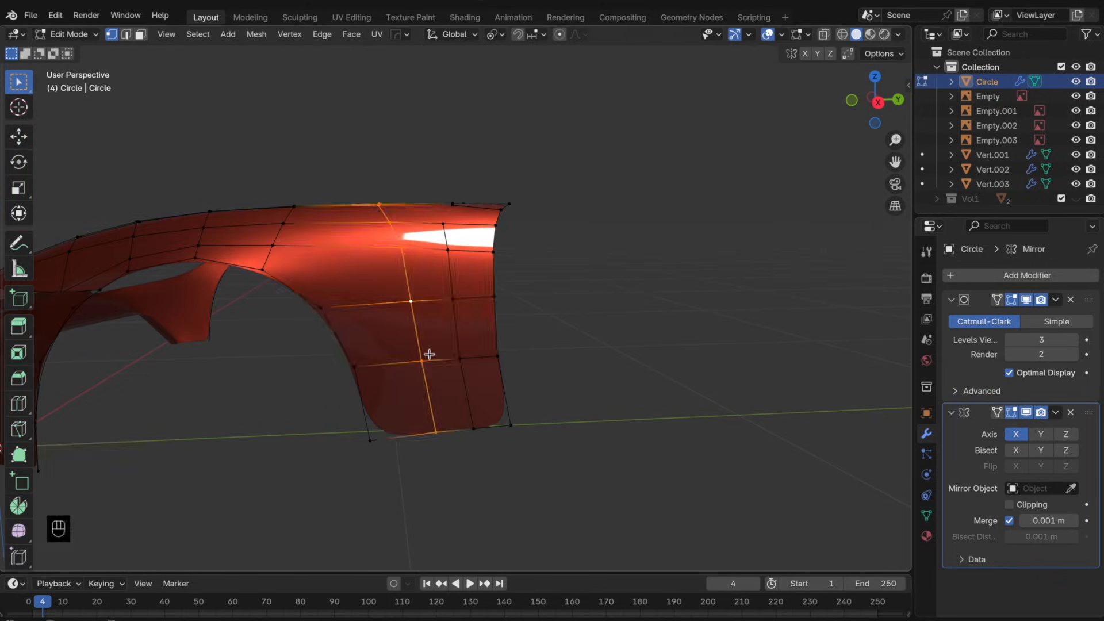
pyautogui.moveTo(390, 286); pyautogui.dragTo(390, 286)
pyautogui.keyDown('shift'); pyautogui.click(402, 247); pyautogui.keyUp('shift')
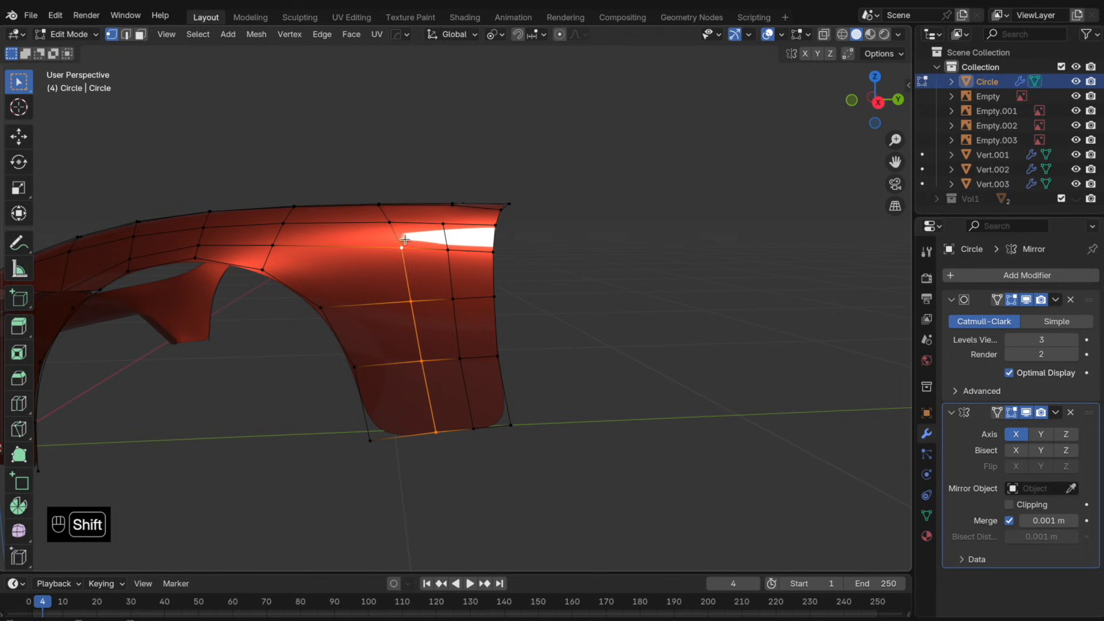
pyautogui.press('g')
pyautogui.press('g')
pyautogui.click(448, 319)
pyautogui.click(449, 319)
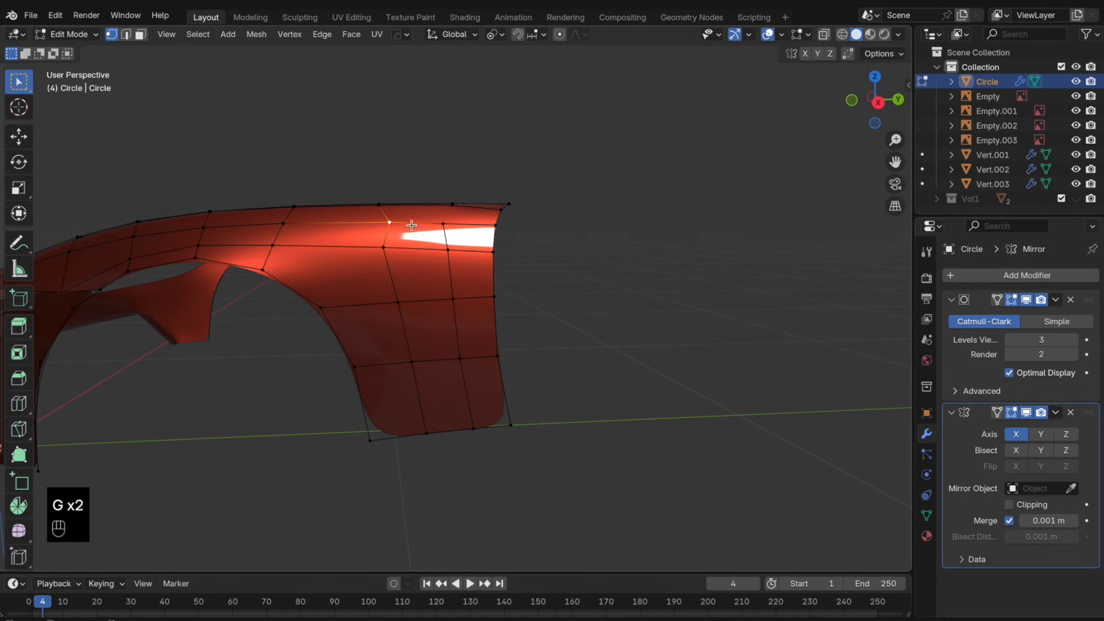
pyautogui.press('g')
pyautogui.press('g')
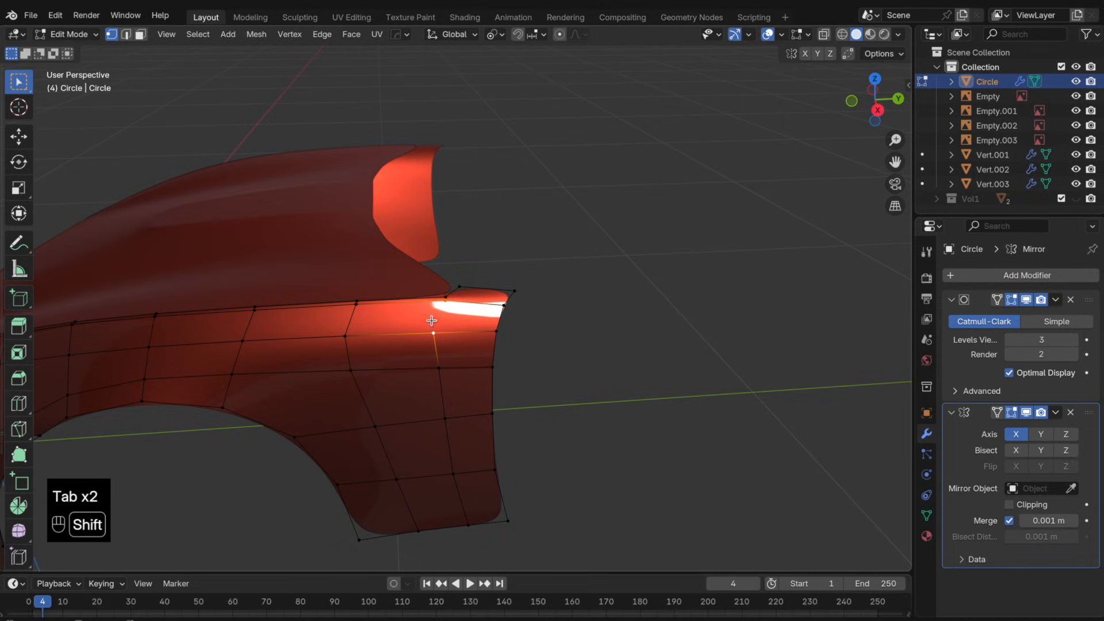
# - Connect the top vertex of the column nearest the door line to the hood-edge vertex and slide that edge vertex along its row
pyautogui.press('j')
pyautogui.moveTo(463, 327); pyautogui.dragTo(455, 302, button='middle')
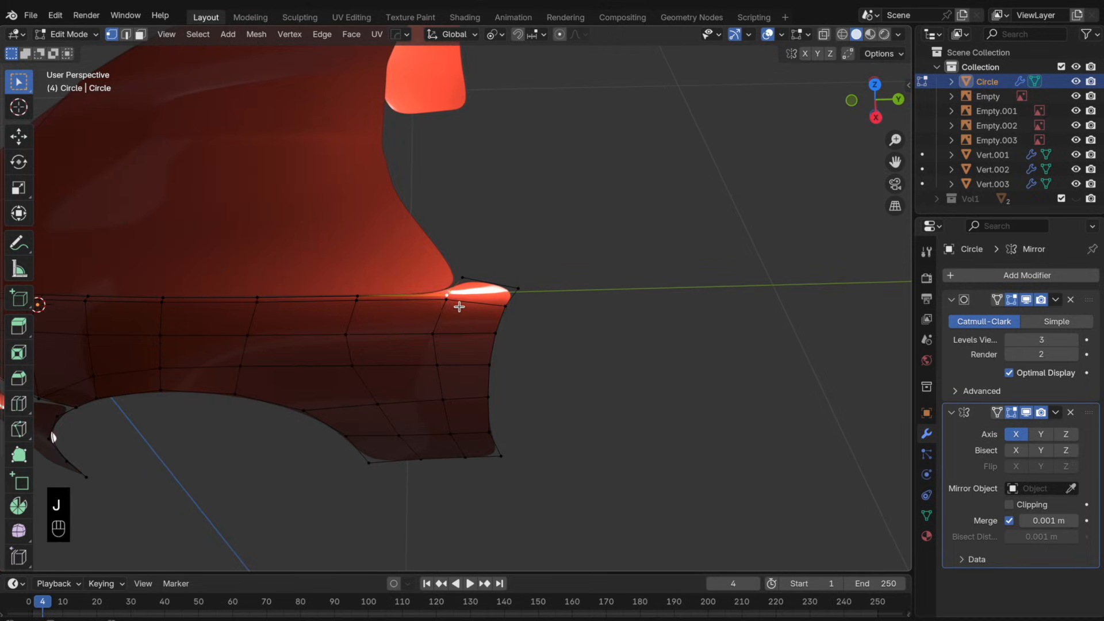
pyautogui.press('g')
pyautogui.press('g')
pyautogui.press('Tab')
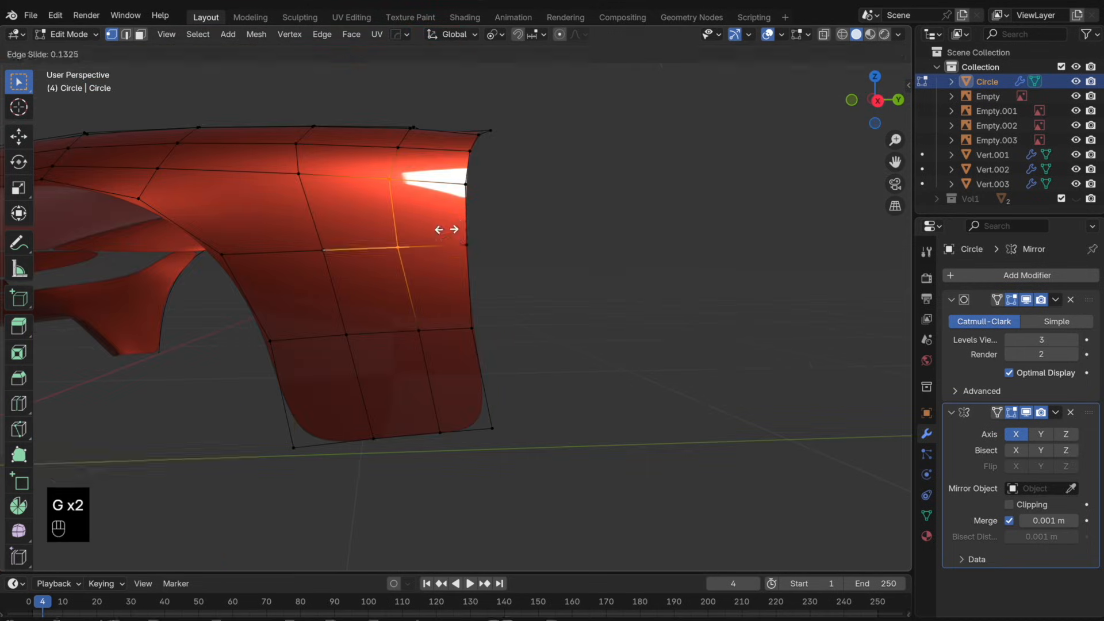
# - Slide the middle vertices of the column nearest the door line to smooth its curve and check the fender in Object Mode
pyautogui.click(429, 324)
pyautogui.press('g')
pyautogui.press('g')
pyautogui.click(426, 323)
pyautogui.press('Tab')
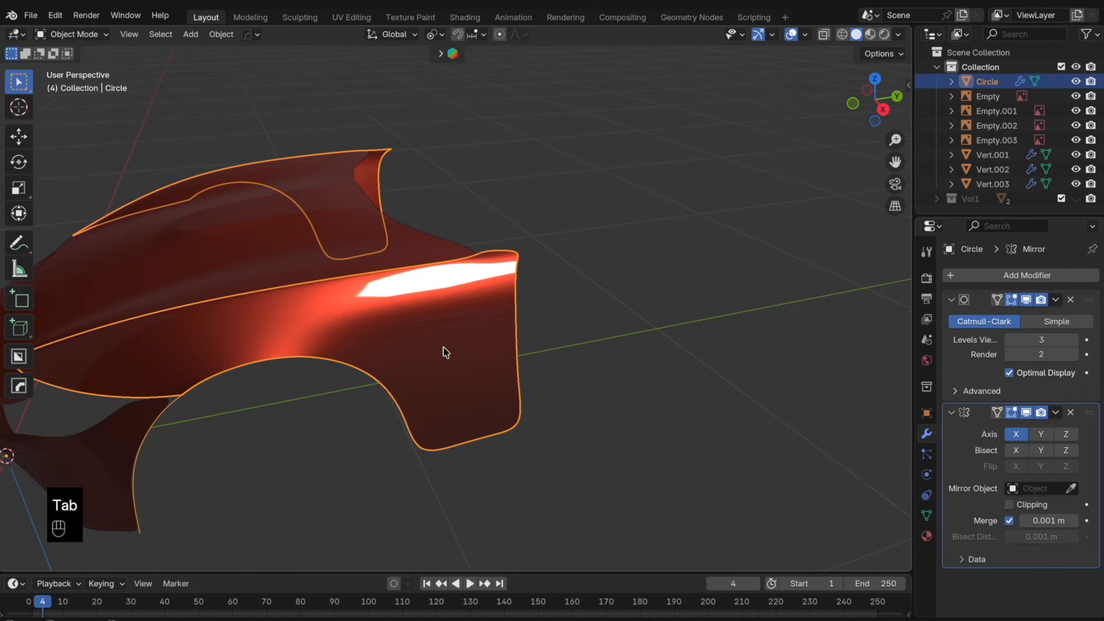
# - Examine the hood, fender and bumper meshes in wireframe and solid shading from several angles
pyautogui.click(843, 34)
pyautogui.moveTo(575, 288)
pyautogui.mouseDown(button='middle')
pyautogui.moveTo(522, 320)
pyautogui.moveTo(370, 328)
pyautogui.moveTo(603, 295)
pyautogui.moveTo(412, 293)
pyautogui.moveTo(473, 303)
pyautogui.moveTo(610, 276)
pyautogui.moveTo(493, 278)
pyautogui.moveTo(347, 303)
pyautogui.moveTo(257, 358)
pyautogui.moveTo(415, 344)
pyautogui.mouseUp(button='middle')
pyautogui.click(304, 303)
pyautogui.hotkey('alt', 'z')
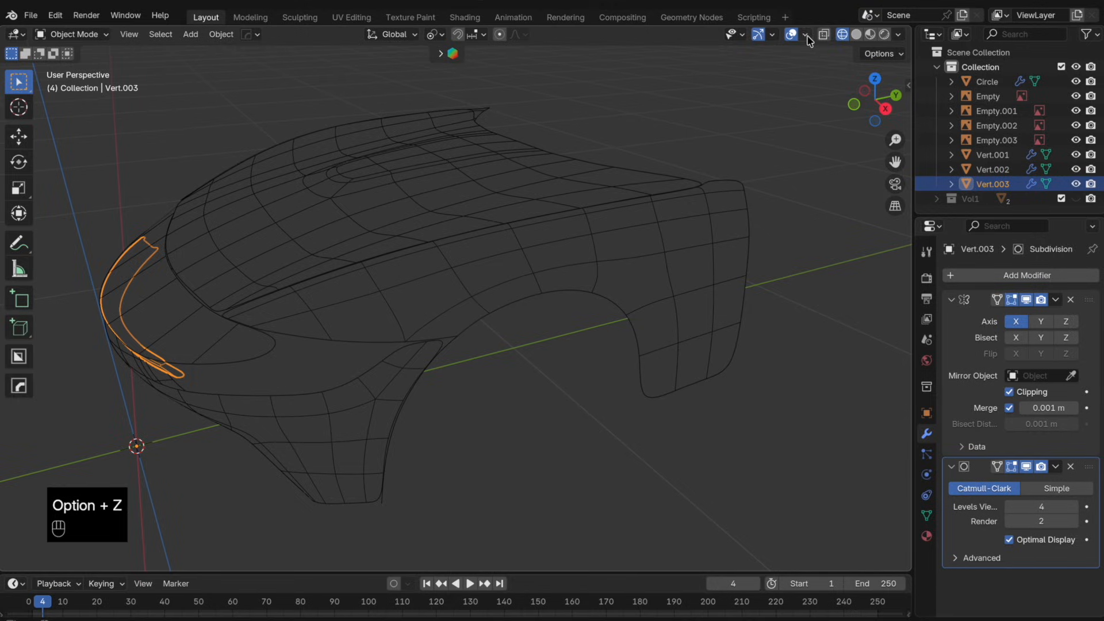
pyautogui.click(856, 34)
pyautogui.moveTo(701, 257)
pyautogui.mouseDown(button='middle')
pyautogui.moveTo(524, 344)
pyautogui.moveTo(575, 287)
pyautogui.mouseUp(button='middle')
pyautogui.click(843, 34)
pyautogui.scroll(-2, 598, 242)
pyautogui.moveTo(599, 242); pyautogui.dragTo(560, 291, button='middle')
pyautogui.scroll(-1, 560, 291)
pyautogui.click(565, 285)
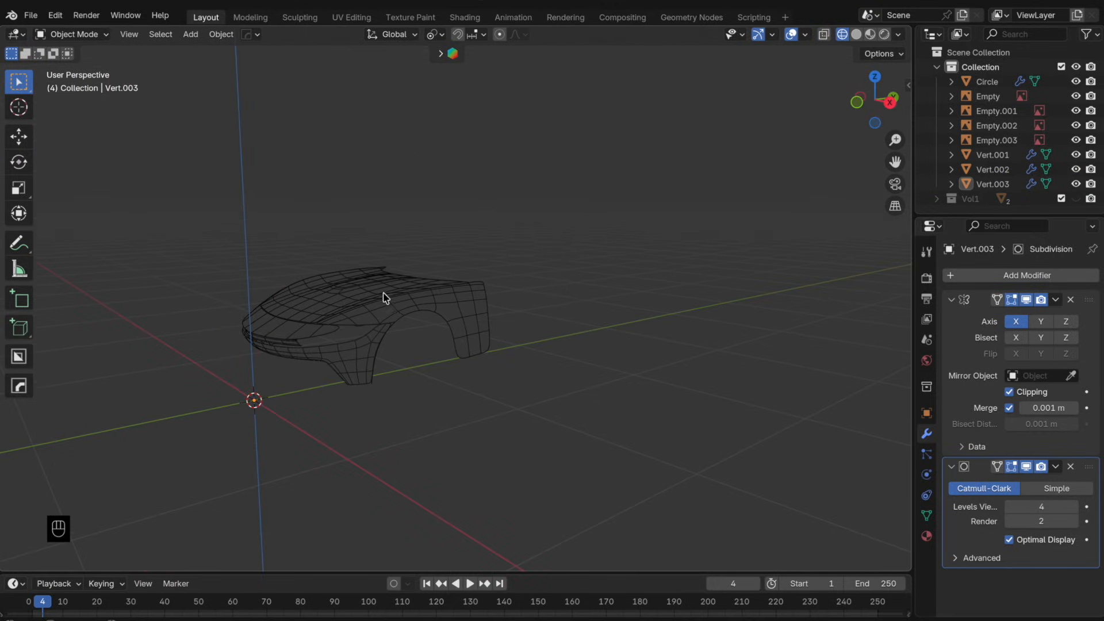
pyautogui.scroll(2, 384, 293)
pyautogui.moveTo(383, 293)
pyautogui.mouseDown(button='middle')
pyautogui.moveTo(520, 280)
pyautogui.moveTo(514, 290)
pyautogui.moveTo(382, 301)
pyautogui.moveTo(458, 305)
pyautogui.moveTo(387, 282)
pyautogui.mouseUp(button='middle')
pyautogui.scroll(1, 444, 291)
pyautogui.scroll(-1, 432, 292)
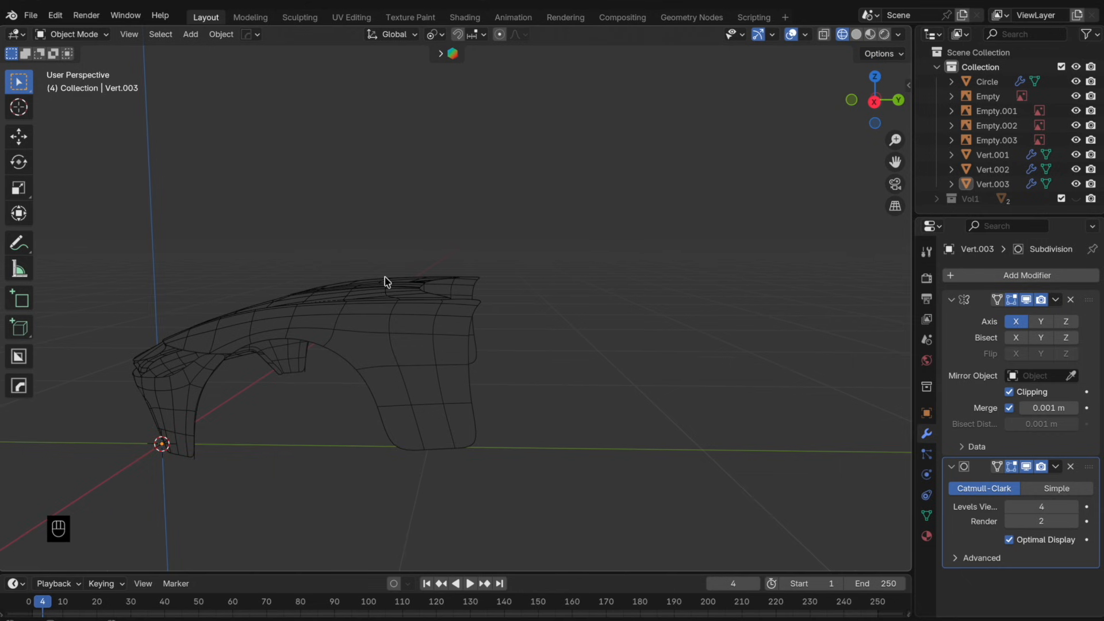
# - Move the fender vertex behind the front wheel along Y to fit the wheel arch in the side blueprint
pyautogui.click(853, 101)
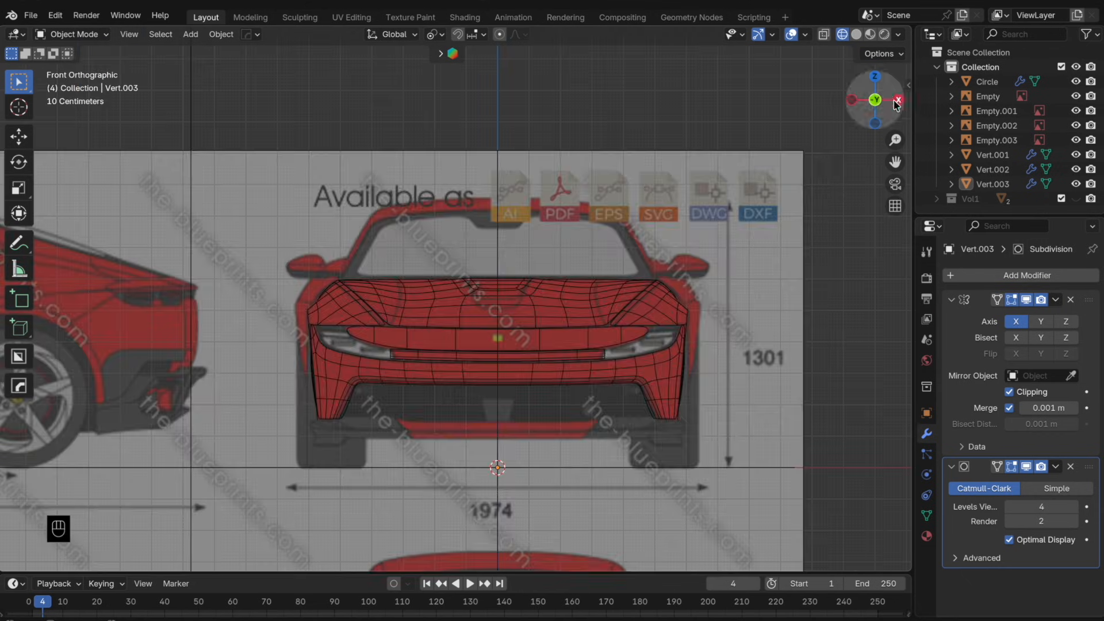
pyautogui.click(897, 101)
pyautogui.keyDown('shift'); pyautogui.moveTo(501, 331); pyautogui.dragTo(525, 281, button='middle'); pyautogui.keyUp('shift')
pyautogui.click(526, 281)
pyautogui.press('Tab')
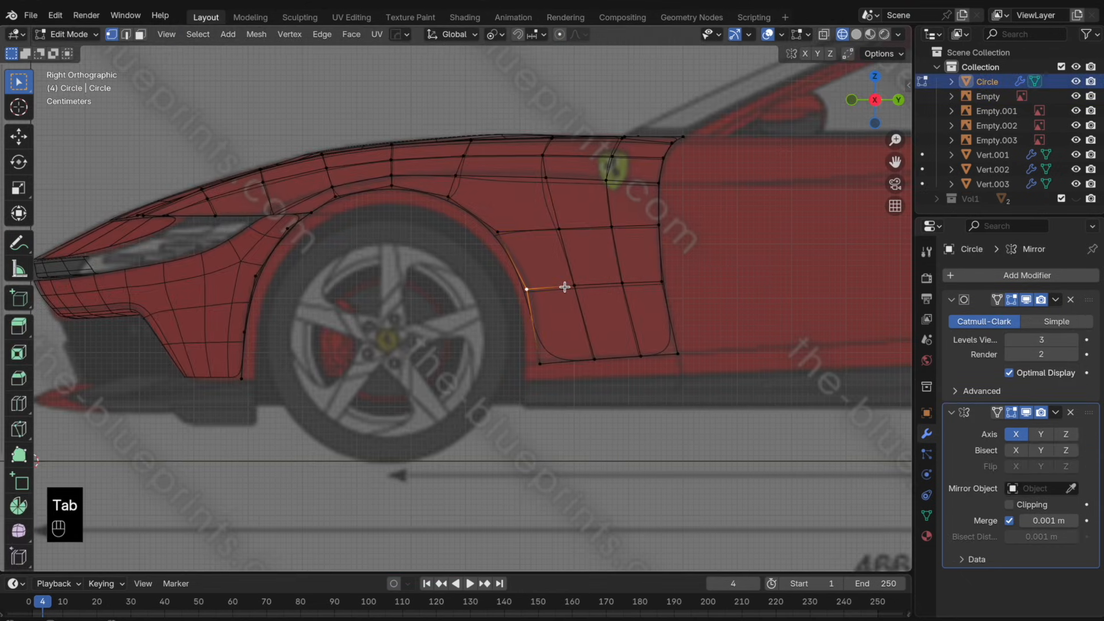
pyautogui.press('y')
pyautogui.click(564, 285)
pyautogui.press('Tab')
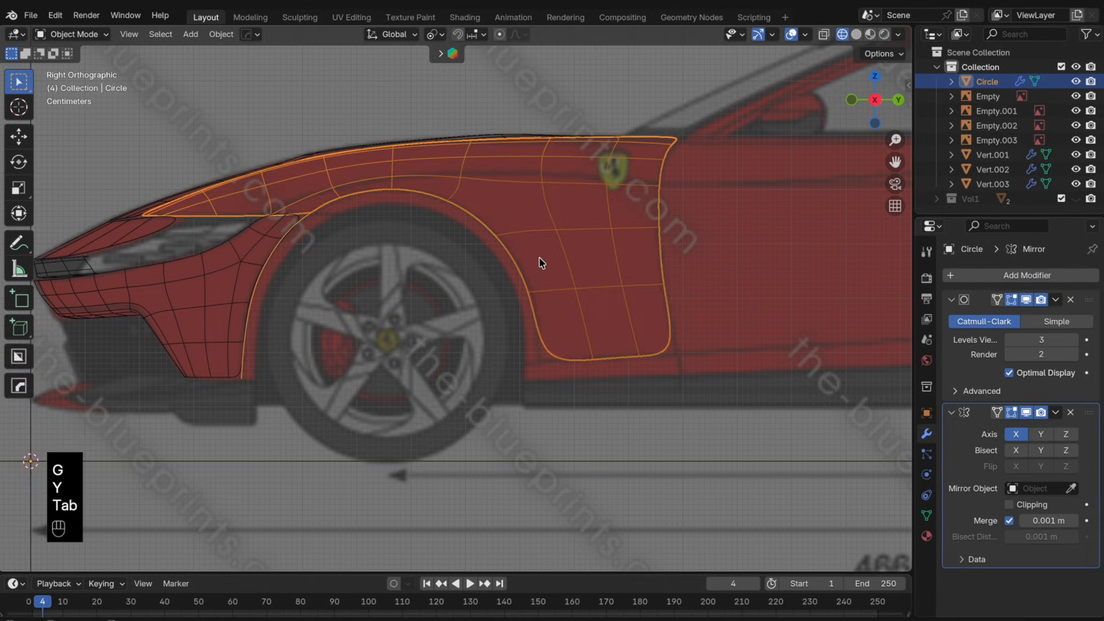
# - Separate the loose edge strip at the front of the wheel arch from the fender into its own object
pyautogui.keyDown('alt'); pyautogui.click(469, 233); pyautogui.keyUp('alt')
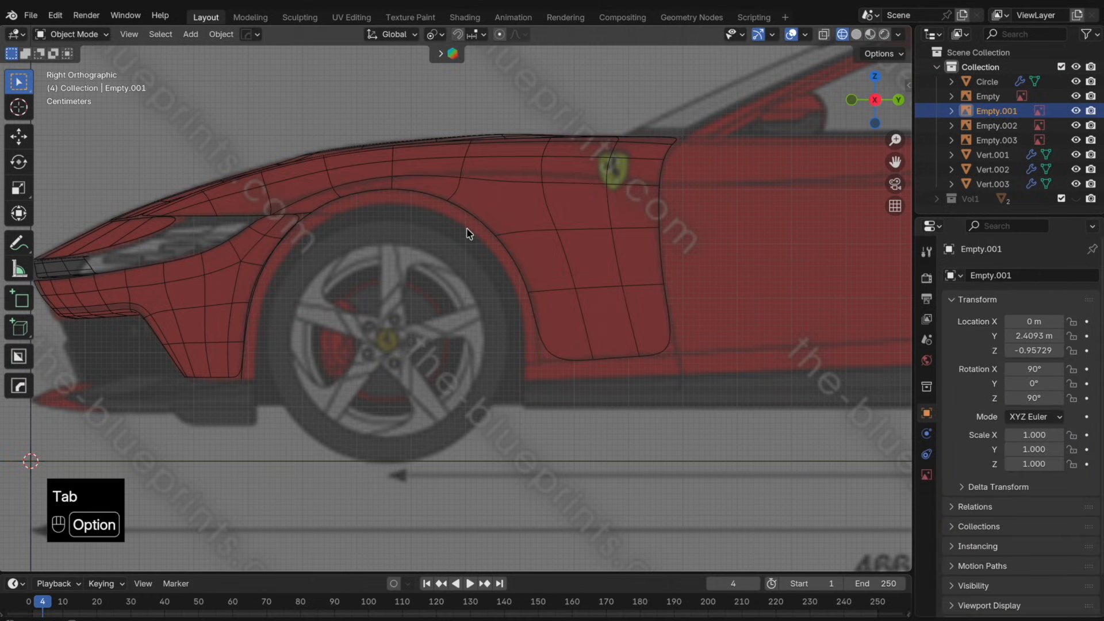
pyautogui.click(323, 208)
pyautogui.press('Tab')
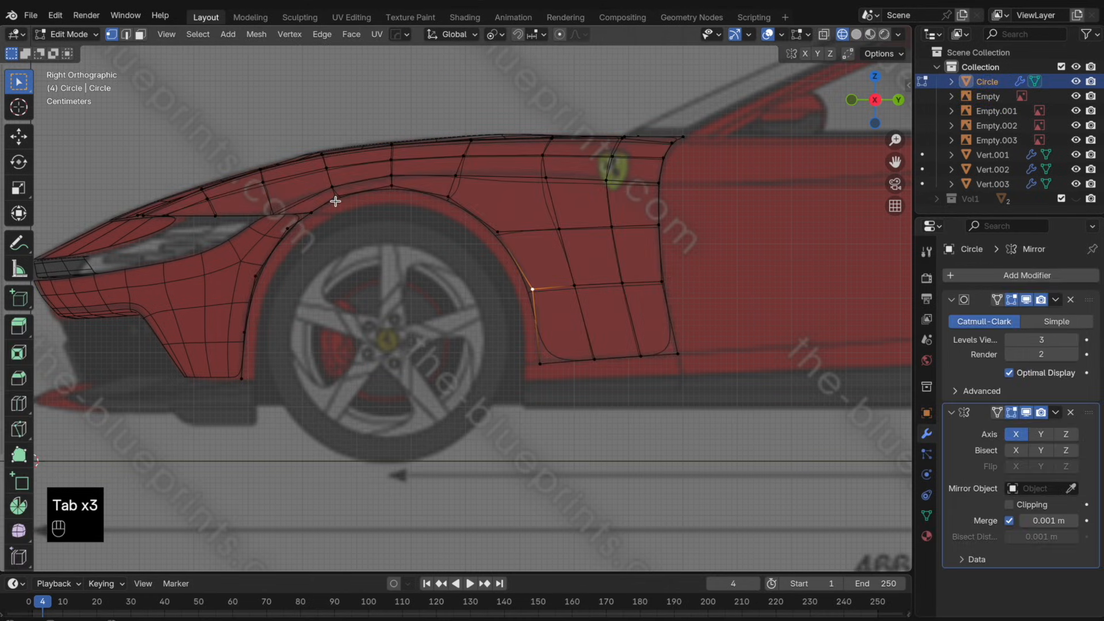
pyautogui.keyDown('shift'); pyautogui.click(261, 291); pyautogui.keyUp('shift')
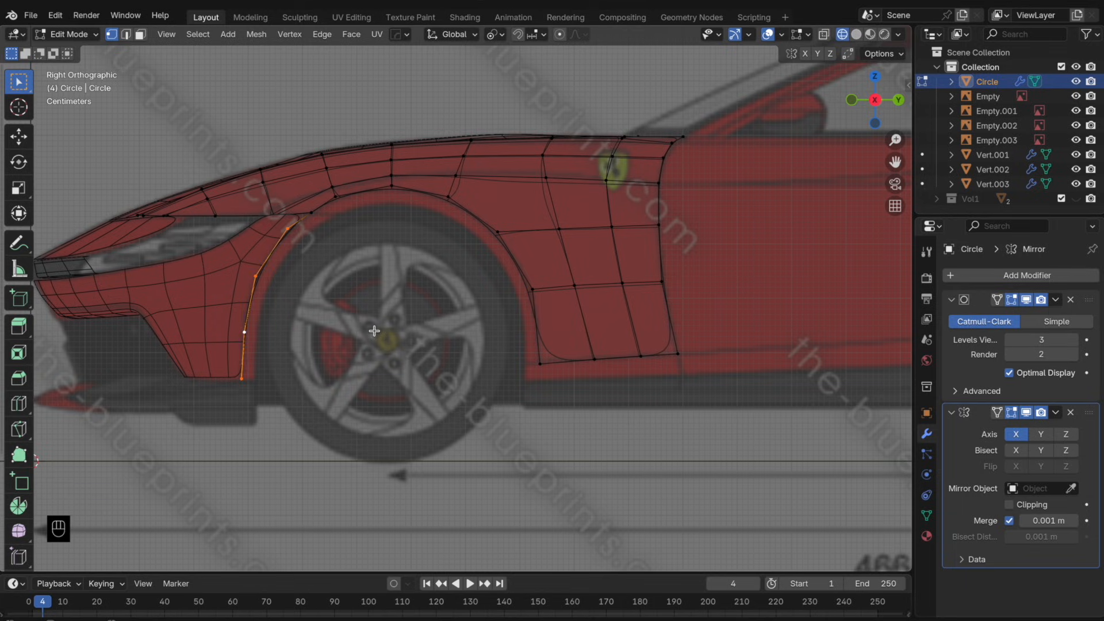
pyautogui.press('p')
pyautogui.click(374, 331)
pyautogui.press('Tab')
pyautogui.press('Tab')
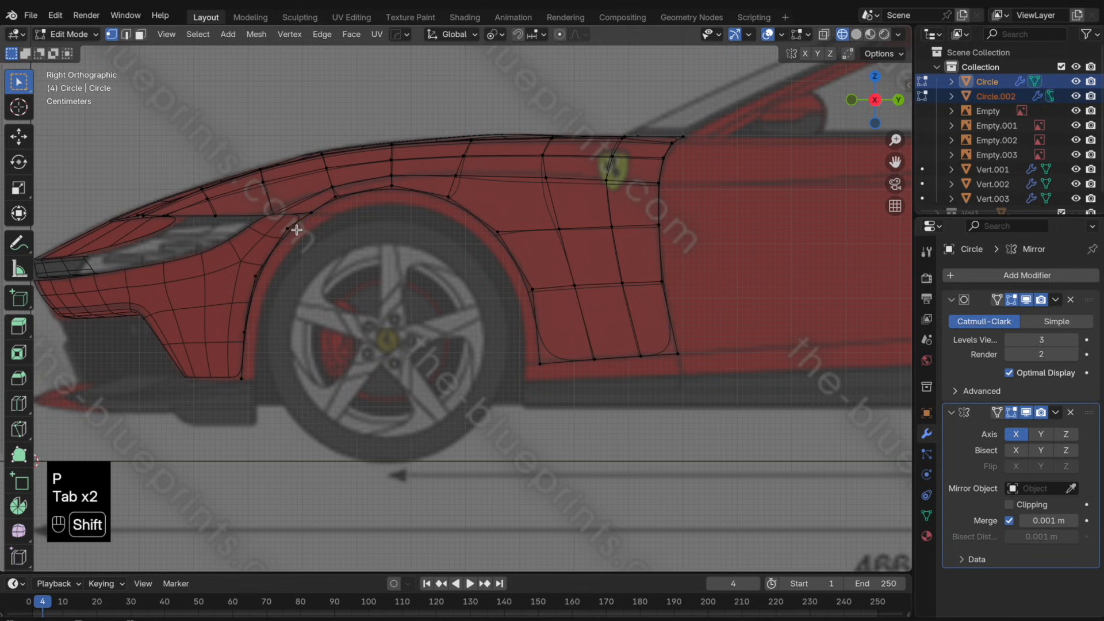
# - Delete the leftover edge and vertex at the front end of the fender's wheel arch
pyautogui.press('2')
pyautogui.press('x')
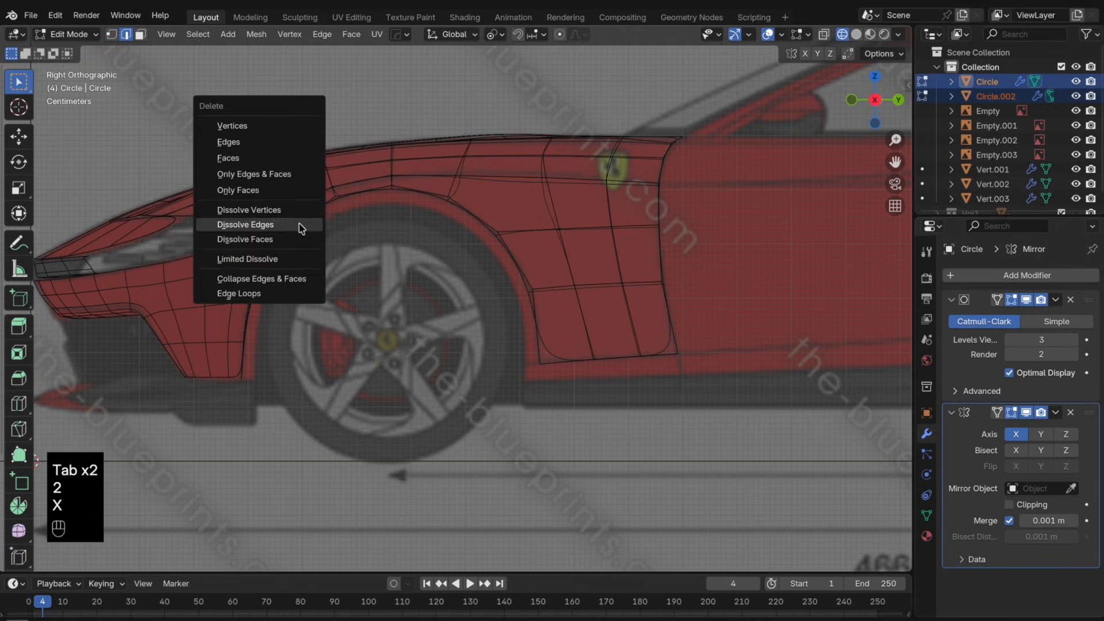
pyautogui.click(290, 126)
pyautogui.press('1')
pyautogui.press('x')
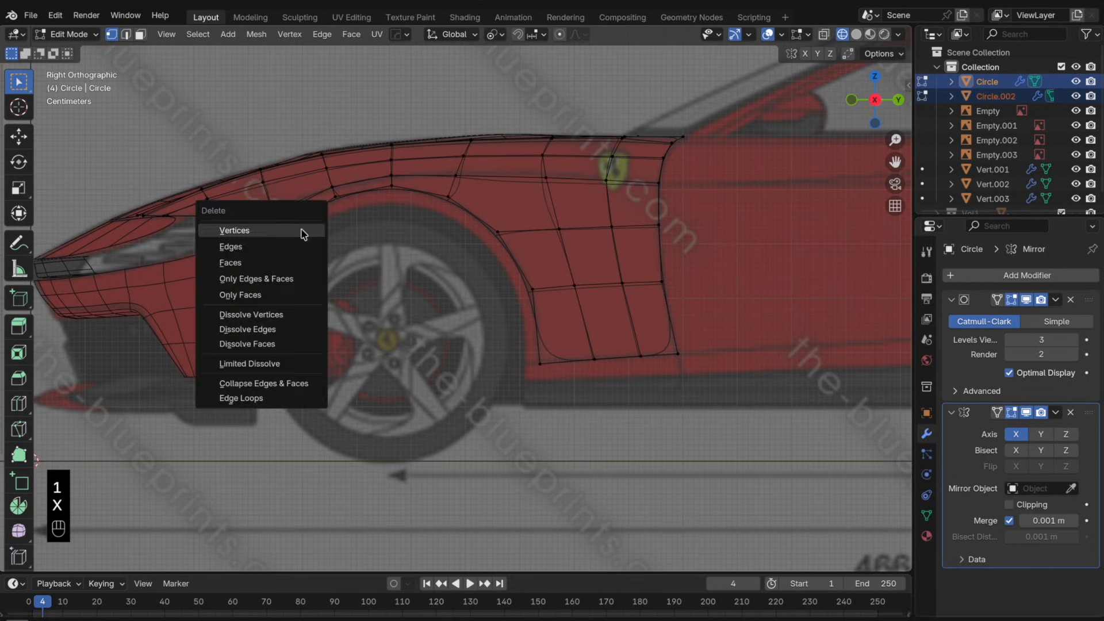
pyautogui.click(302, 229)
# - Move the separated arch edge strip, Circle.002, to the Vol1 collection
pyautogui.press('Tab')
pyautogui.press('Tab')
pyautogui.press('Tab')
pyautogui.click(279, 246)
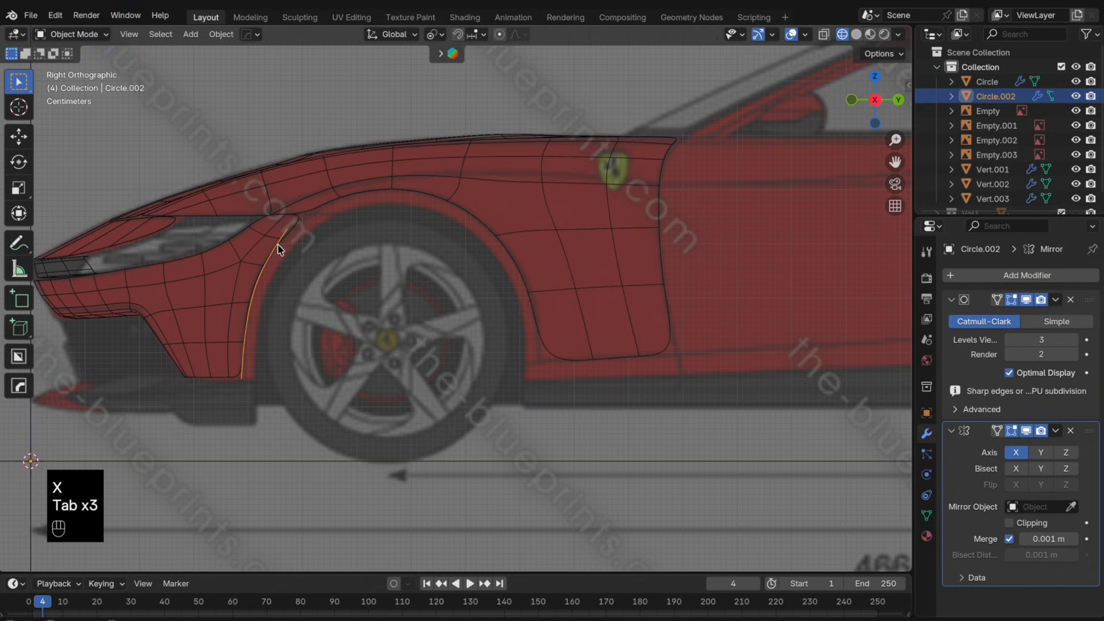
pyautogui.press('m')
pyautogui.click(282, 249)
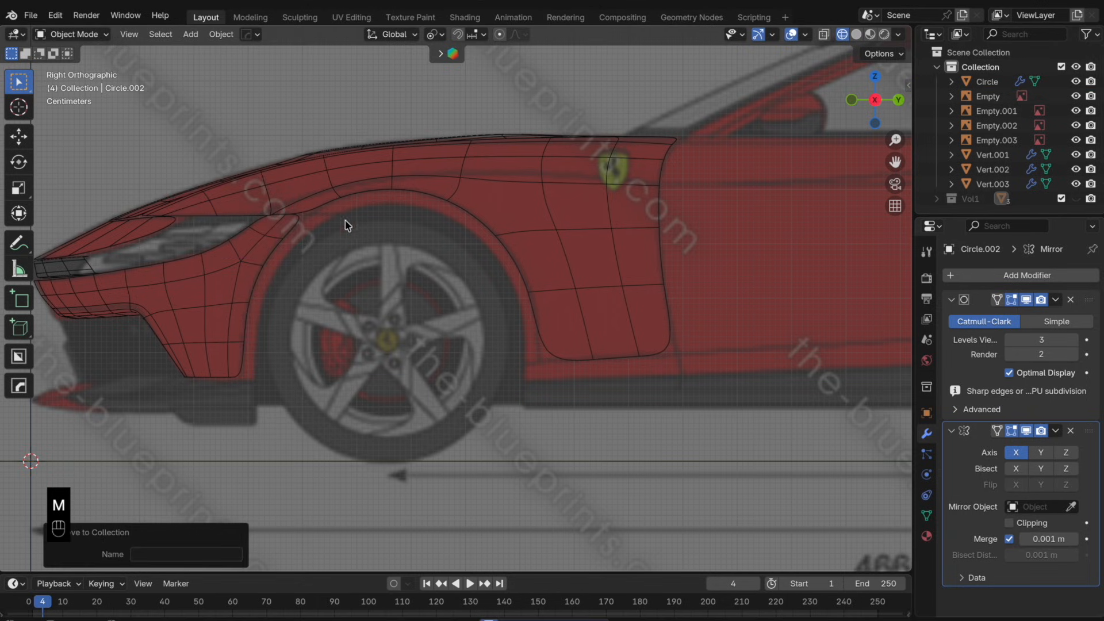
# - Duplicate the fender's wheel-arch edge loop in place
pyautogui.click(570, 280)
pyautogui.press('Tab')
pyautogui.scroll(1, 570, 280)
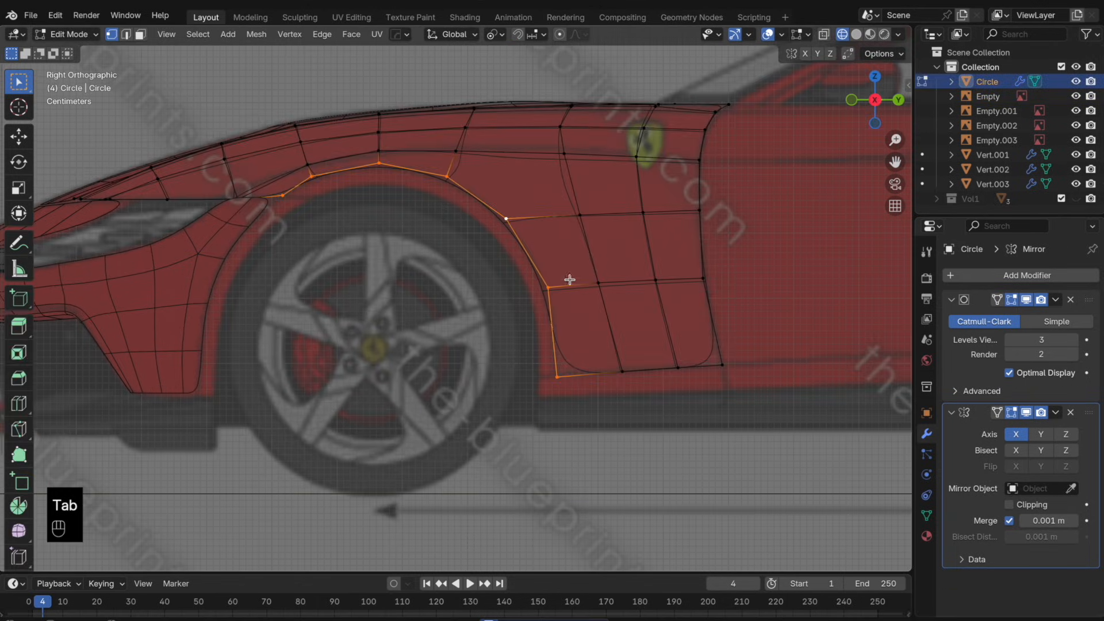
pyautogui.hotkey('shift', 'd')
pyautogui.rightClick(594, 256)
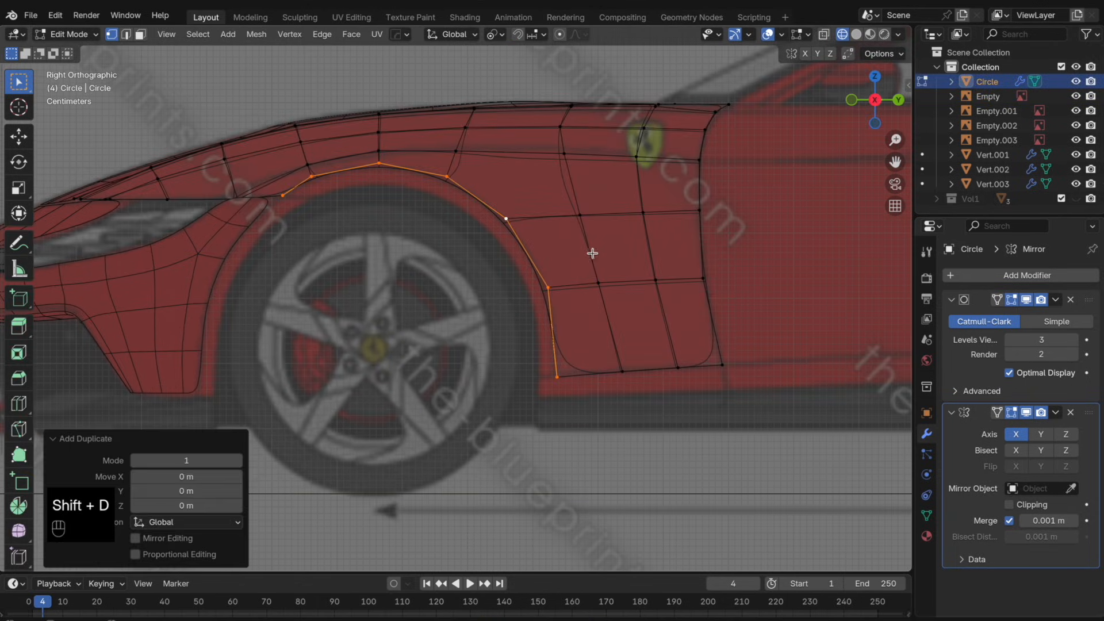
# - Switch to solid shading and shift the duplicated arch edge loop forward along Y, inside the original arch
pyautogui.press('z')
pyautogui.press('super+z')
pyautogui.press('g')
pyautogui.press('z')
pyautogui.rightClick(598, 266)
pyautogui.press('g')
pyautogui.press('y')
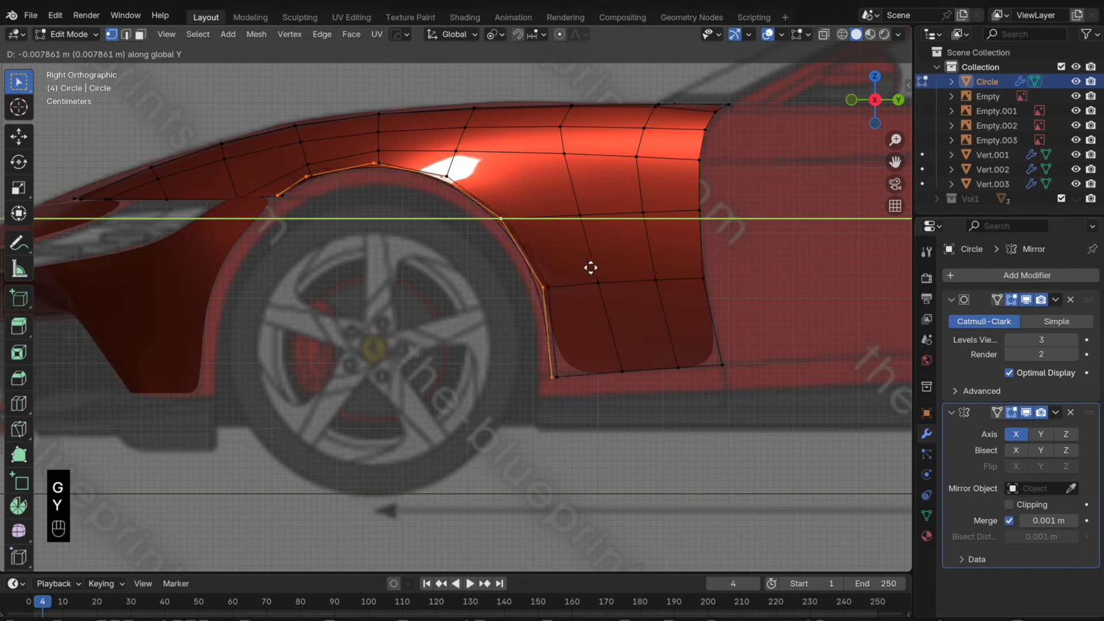
pyautogui.click(583, 267)
# - Scale the duplicated arch loop about its lower rear vertex to 0.909 along Z and about 0.93 along Y
pyautogui.keyDown('shift'); pyautogui.click(540, 376); pyautogui.keyUp('shift')
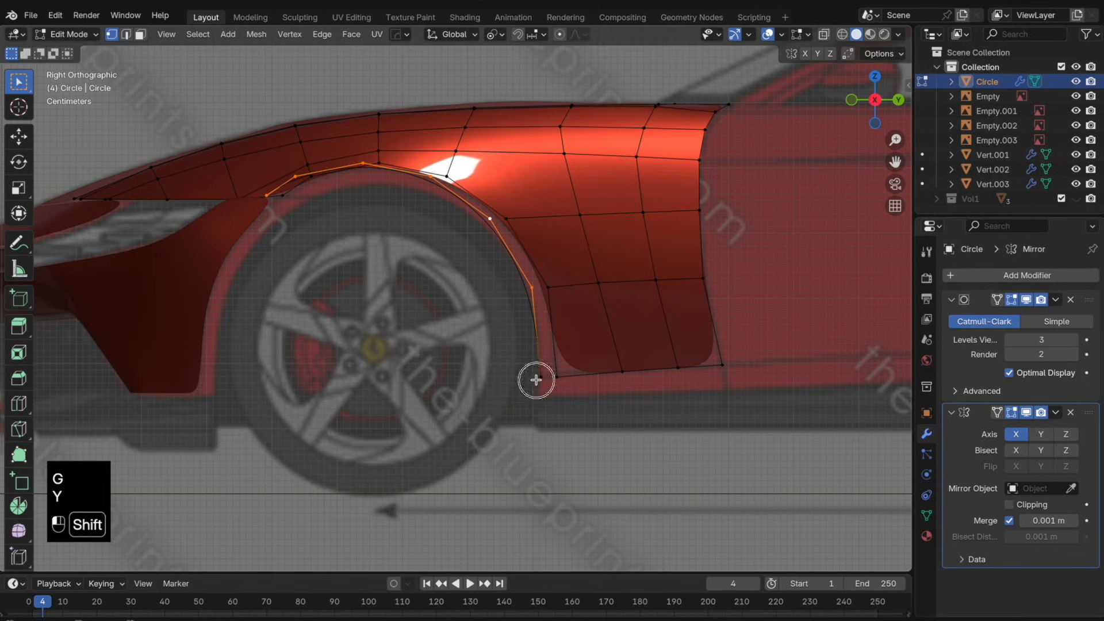
pyautogui.press('s')
pyautogui.press('y')
pyautogui.rightClick(656, 358)
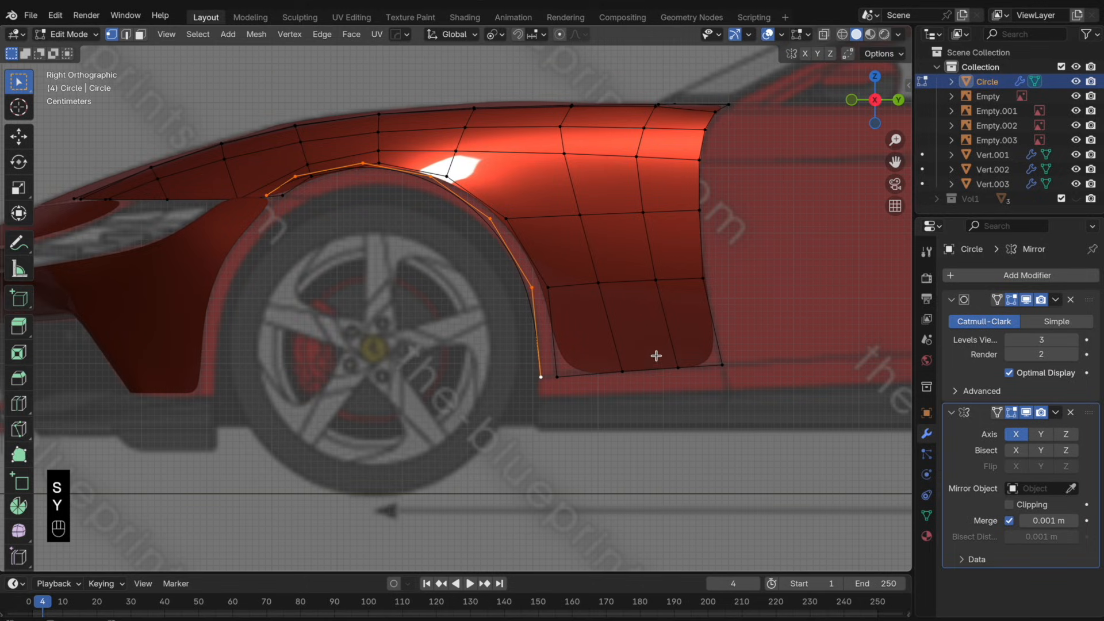
pyautogui.press('s')
pyautogui.press('z')
pyautogui.click(646, 355)
pyautogui.press('s')
pyautogui.press('y')
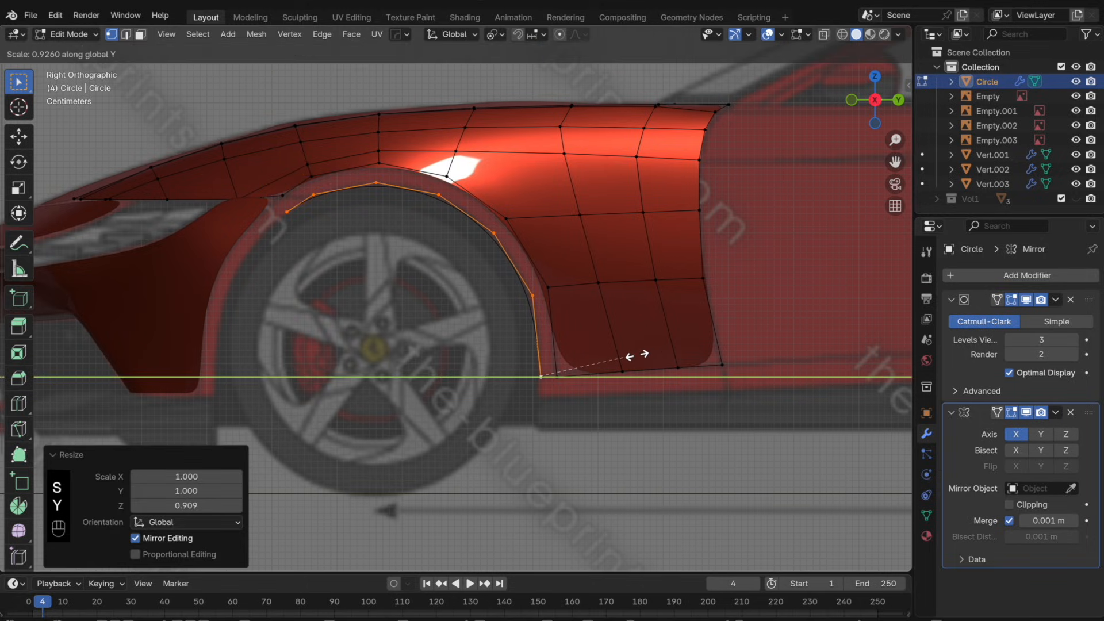
pyautogui.click(635, 356)
# - Slide the second vertex from the front of the duplicated arch loop along its edge
pyautogui.click(324, 202)
pyautogui.press('g')
pyautogui.press('g')
pyautogui.click(385, 214)
# - Move the duplicated loop's front end vertex to the fender's front arch corner and merge the two at center
pyautogui.click(309, 216)
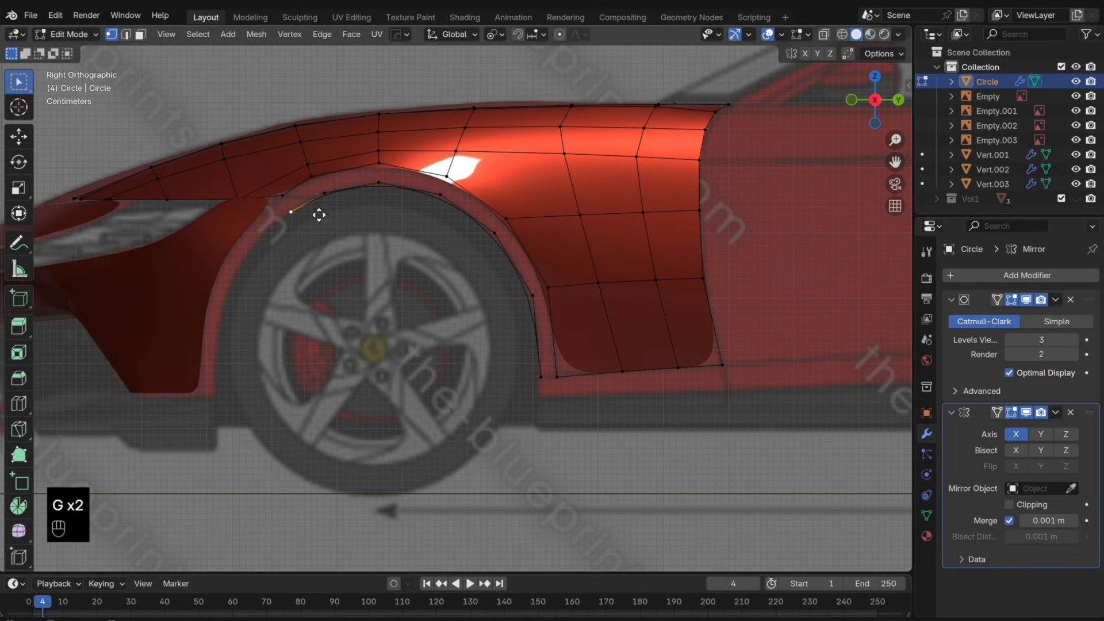
pyautogui.press('g')
pyautogui.click(288, 198)
pyautogui.click(296, 204)
pyautogui.moveTo(295, 204); pyautogui.dragTo(472, 282, button='middle')
pyautogui.press('m')
pyautogui.click(471, 283)
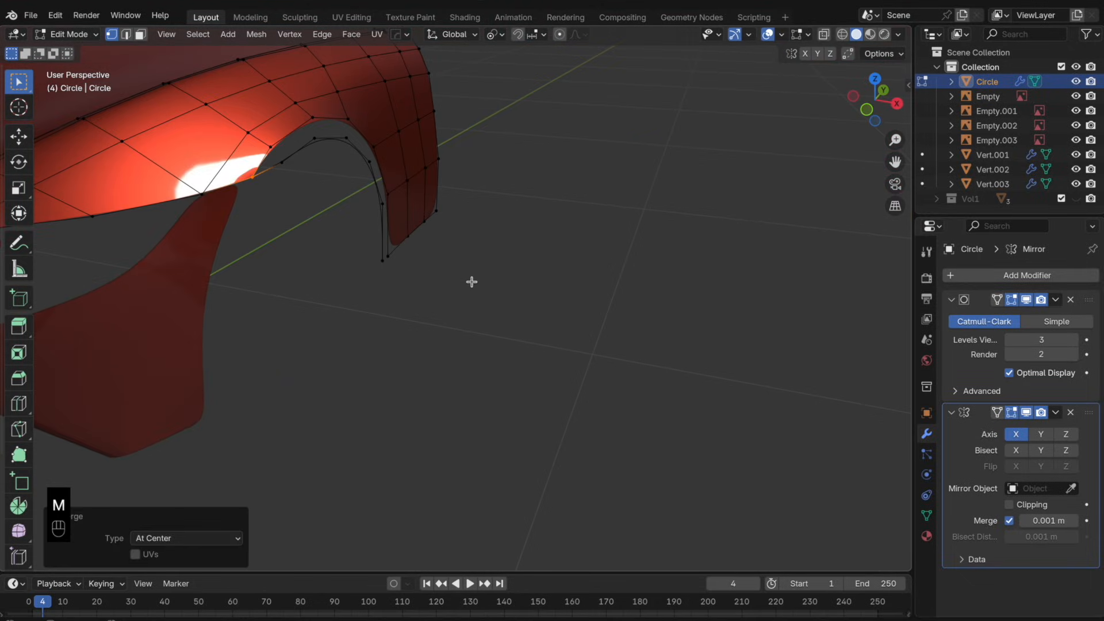
# - Fill faces between the fender's wheel-arch edge and the duplicated inner loop all around the arch
pyautogui.moveTo(409, 253); pyautogui.dragTo(318, 153, button='middle')
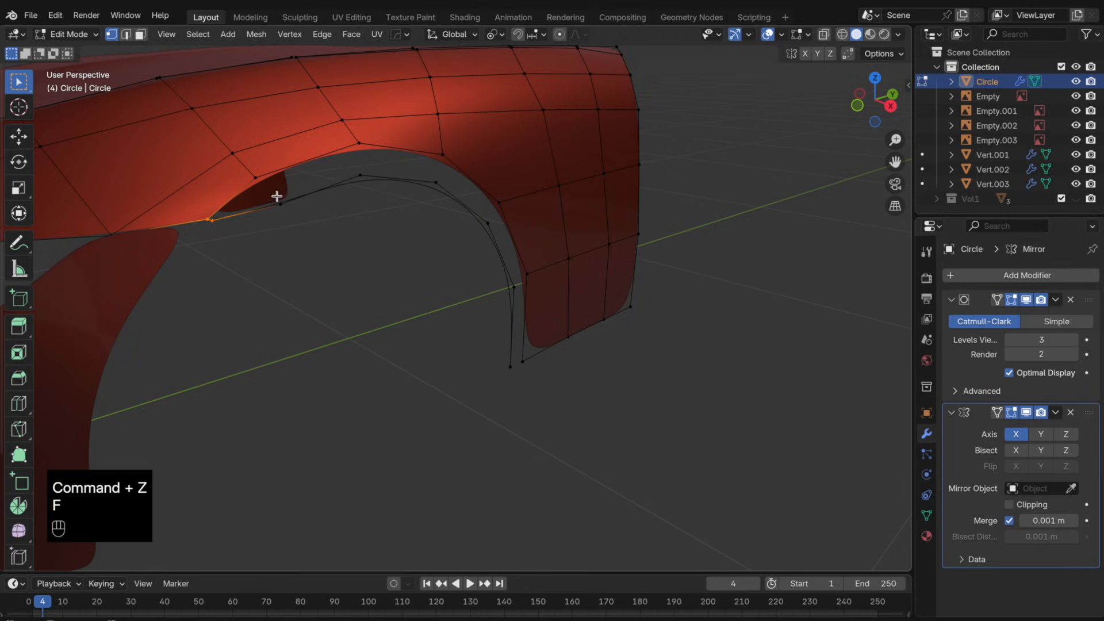
pyautogui.press('f')
pyautogui.press('f')
pyautogui.press('f')
pyautogui.press('f')
pyautogui.press('f')
pyautogui.press('f')
pyautogui.press('f')
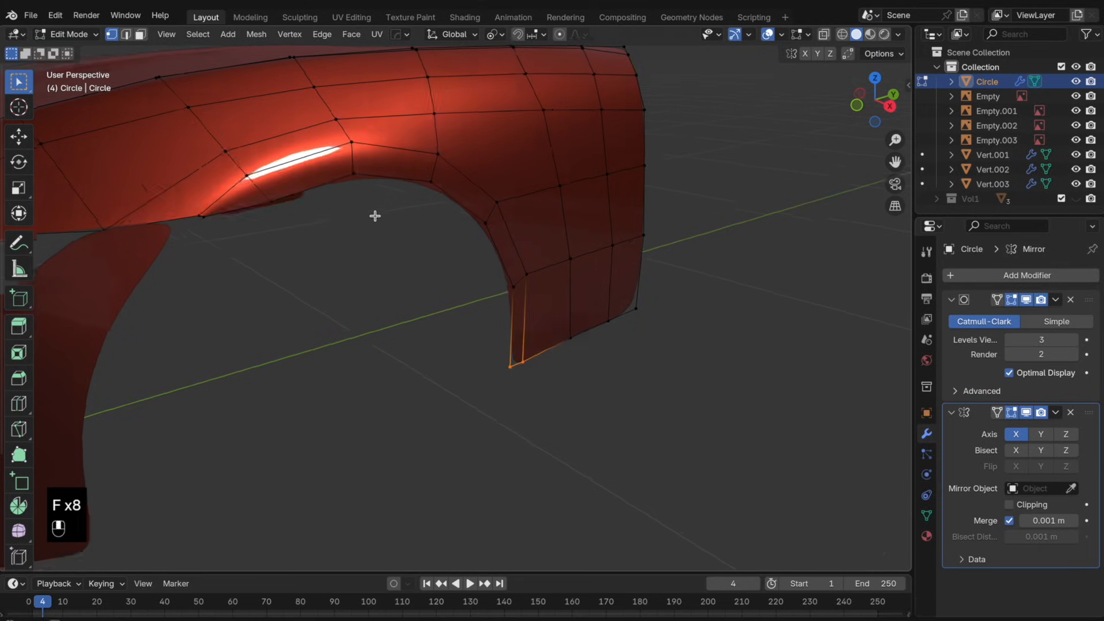
# - Add a loop cut along the new arch lip and slide it close to the lip's outer edge
pyautogui.press('super+r')
pyautogui.click(250, 181)
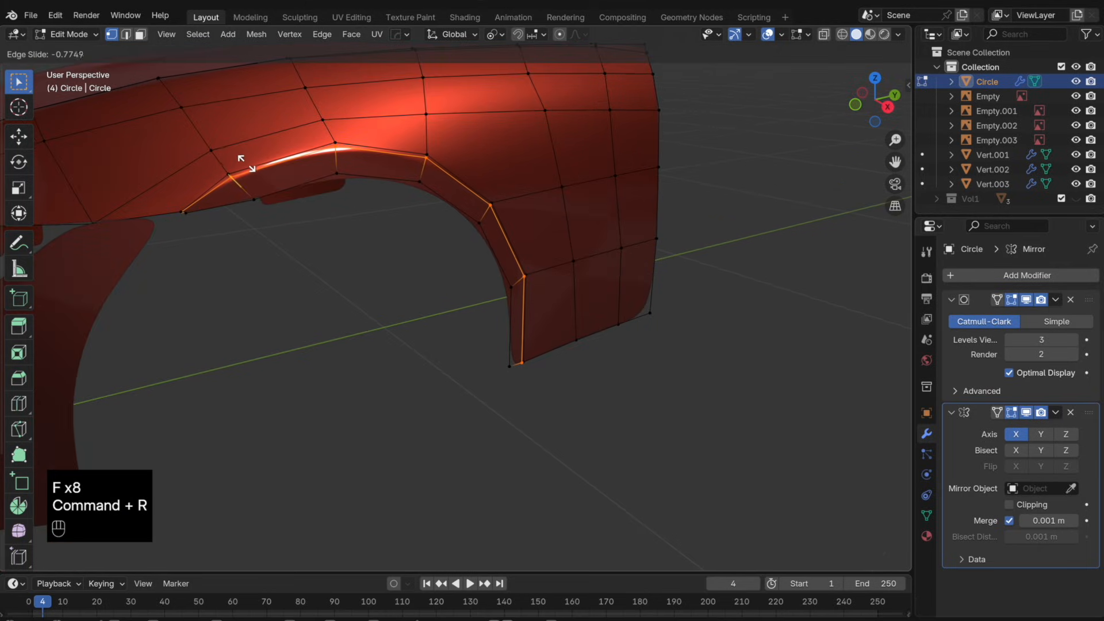
pyautogui.click(243, 159)
pyautogui.press('Tab')
# - Move the lower rear corner vertex of the wheel-arch lip along X
pyautogui.moveTo(328, 263); pyautogui.dragTo(518, 385, button='middle')
pyautogui.scroll(2, 435, 243)
pyautogui.press('Tab')
pyautogui.click(529, 370)
pyautogui.press('g')
pyautogui.press('x')
pyautogui.click(611, 402)
pyautogui.press('Tab')
# - Move the rear arch lip vertices above the lower corner along X to smooth the wheel arch
pyautogui.press('Tab')
pyautogui.click(512, 277)
pyautogui.press('g')
pyautogui.press('x')
pyautogui.click(626, 333)
pyautogui.click(470, 202)
pyautogui.press('g')
pyautogui.press('x')
pyautogui.click(609, 274)
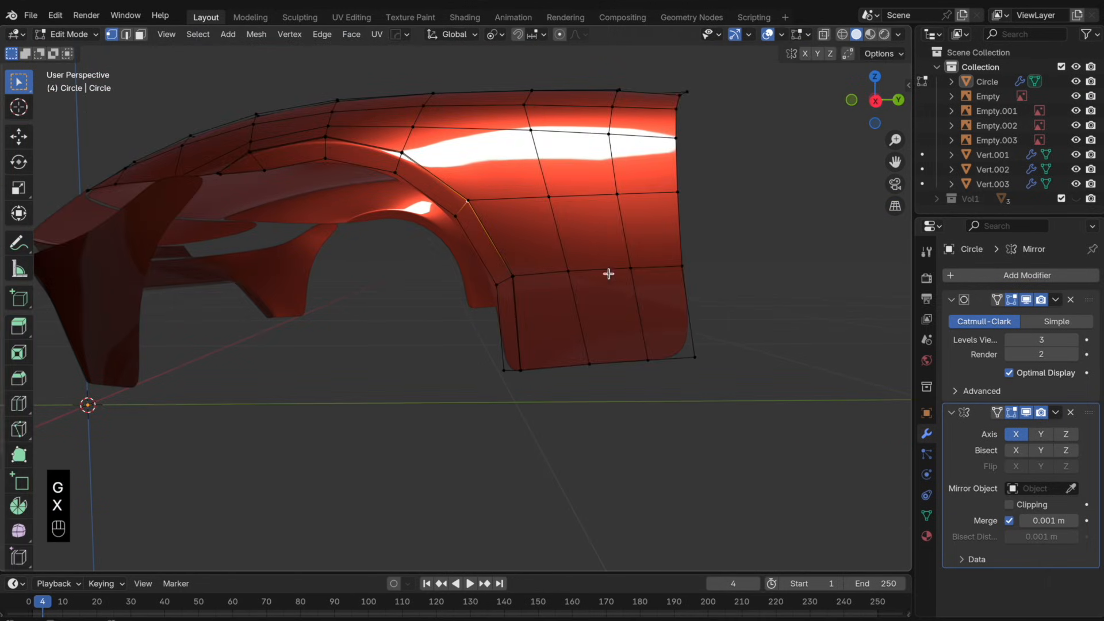
pyautogui.press('g')
pyautogui.press('x')
pyautogui.click(622, 286)
# - Examine the fender in perspective and against the side and top blueprints
pyautogui.press('Tab')
pyautogui.scroll(-2, 575, 282)
pyautogui.moveTo(496, 281); pyautogui.dragTo(440, 262, button='middle')
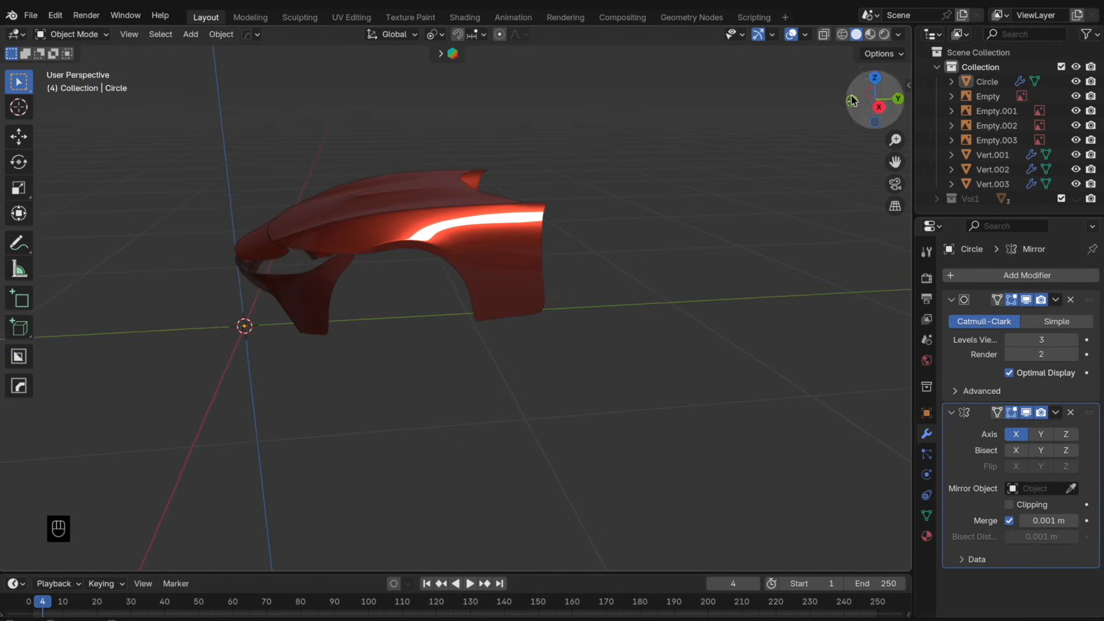
pyautogui.click(852, 101)
pyautogui.click(900, 102)
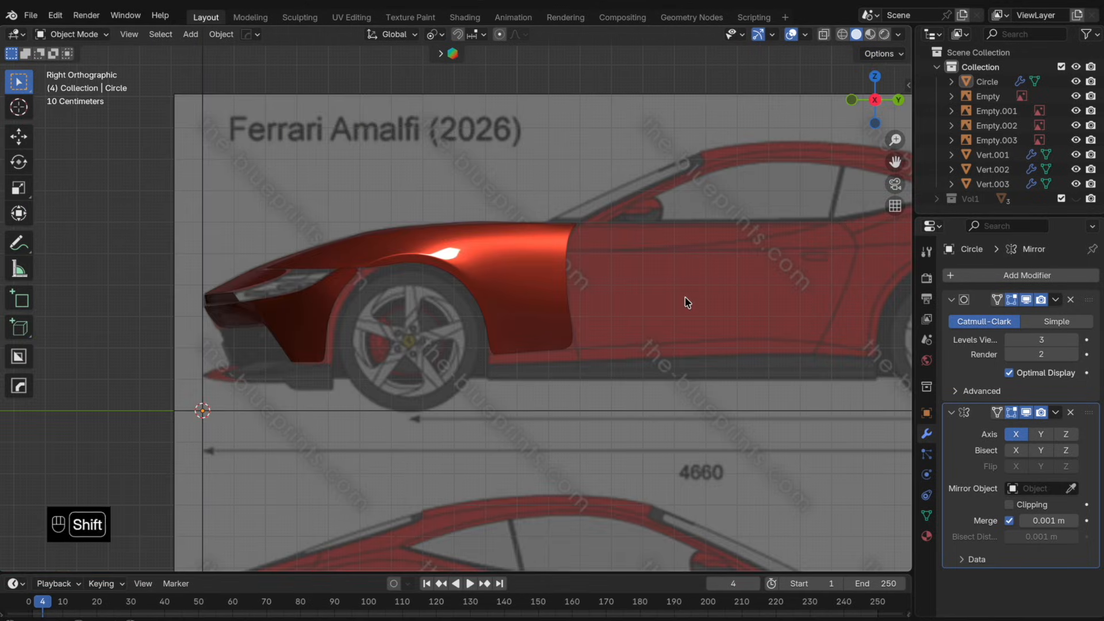
pyautogui.click(875, 77)
pyautogui.keyDown('shift'); pyautogui.moveTo(454, 218); pyautogui.dragTo(658, 268, button='middle'); pyautogui.keyUp('shift')
pyautogui.scroll(-2, 653, 273)
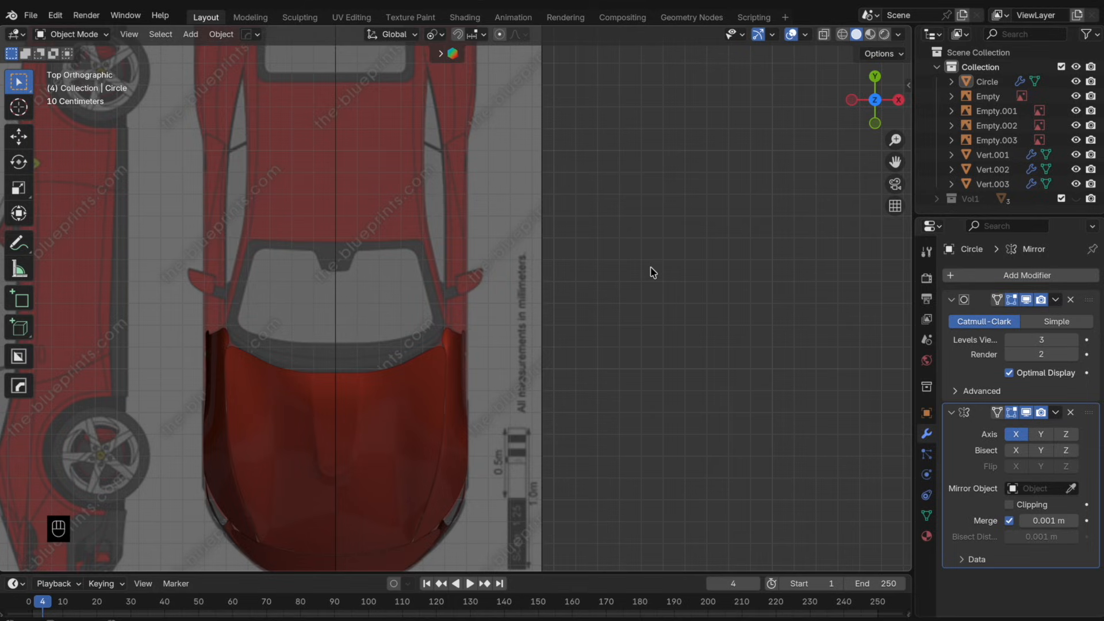
pyautogui.moveTo(654, 272); pyautogui.dragTo(553, 340, button='middle')
pyautogui.click(874, 81)
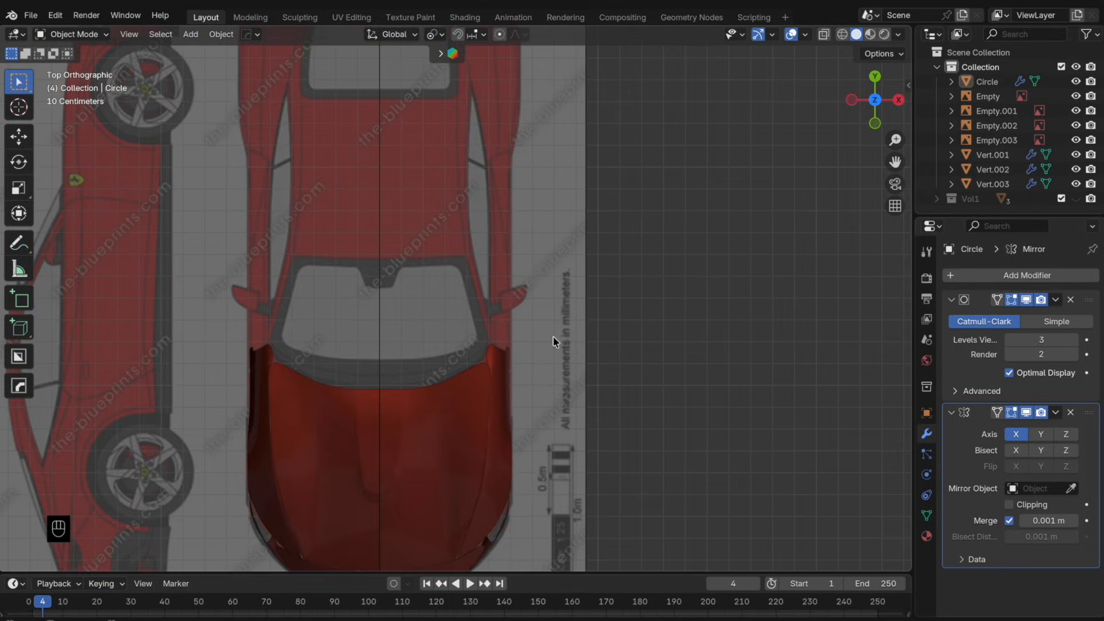
# - Scale the fender's rear edge loop by about 1.05 along X to match the body width in the top blueprint
pyautogui.click(500, 360)
pyautogui.scroll(6, 535, 345)
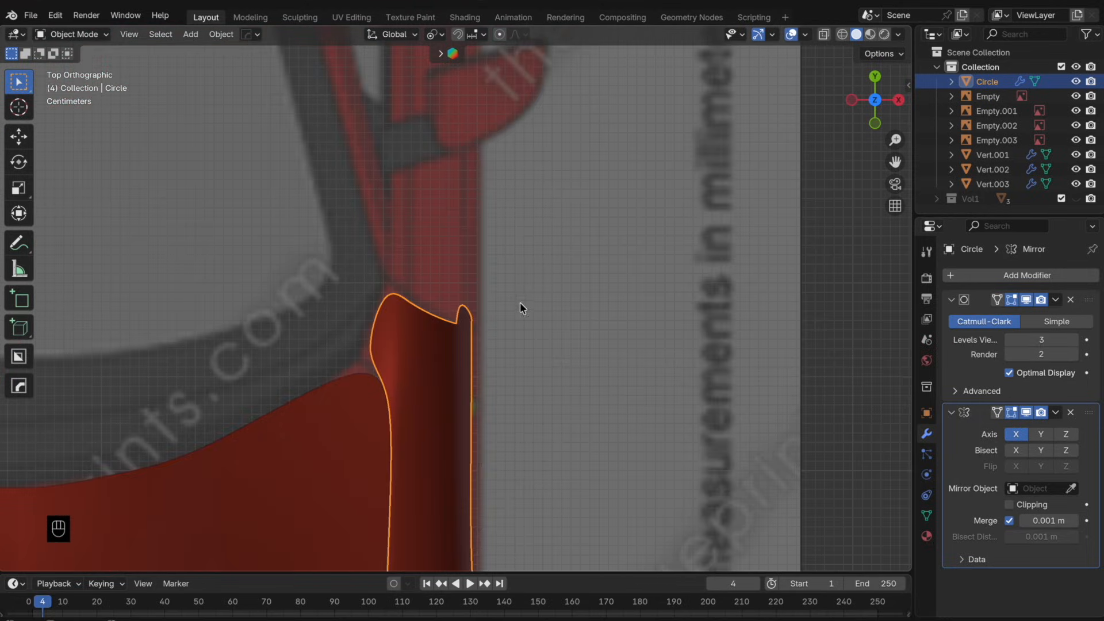
pyautogui.press('Tab')
pyautogui.press('shift')
pyautogui.keyDown('alt'); pyautogui.click(365, 227); pyautogui.keyUp('alt')
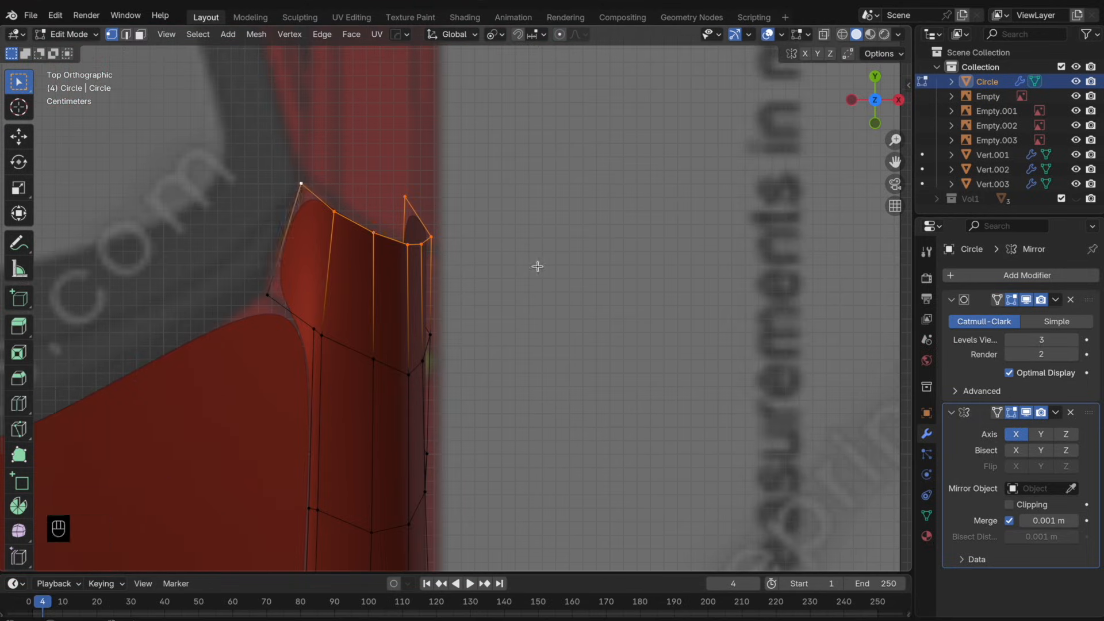
pyautogui.press('s')
pyautogui.press('x')
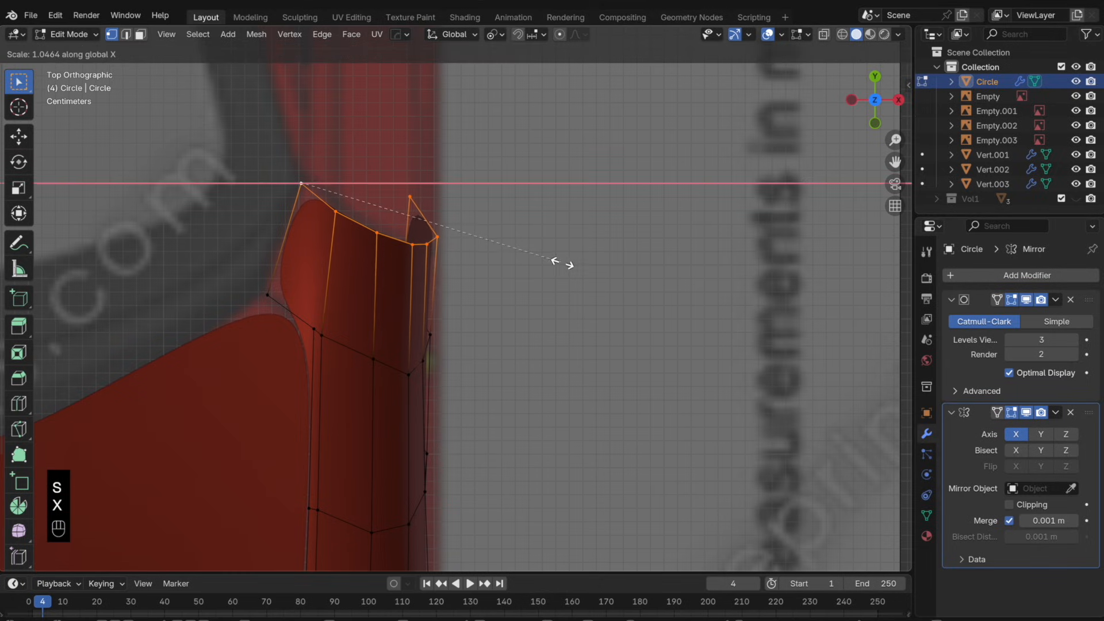
pyautogui.click(563, 262)
# - Scale the second edge loop from the fender's rear end by about 1.04 along X, pivoting on its innermost vertex
pyautogui.keyDown('alt'); pyautogui.click(367, 354); pyautogui.keyUp('alt')
pyautogui.keyDown('alt'); pyautogui.keyDown('shift'); pyautogui.click(269, 297); pyautogui.keyUp('shift'); pyautogui.keyUp('alt')
pyautogui.keyDown('shift'); pyautogui.click(267, 297); pyautogui.keyUp('shift')
pyautogui.keyDown('shift'); pyautogui.click(267, 297); pyautogui.keyUp('shift')
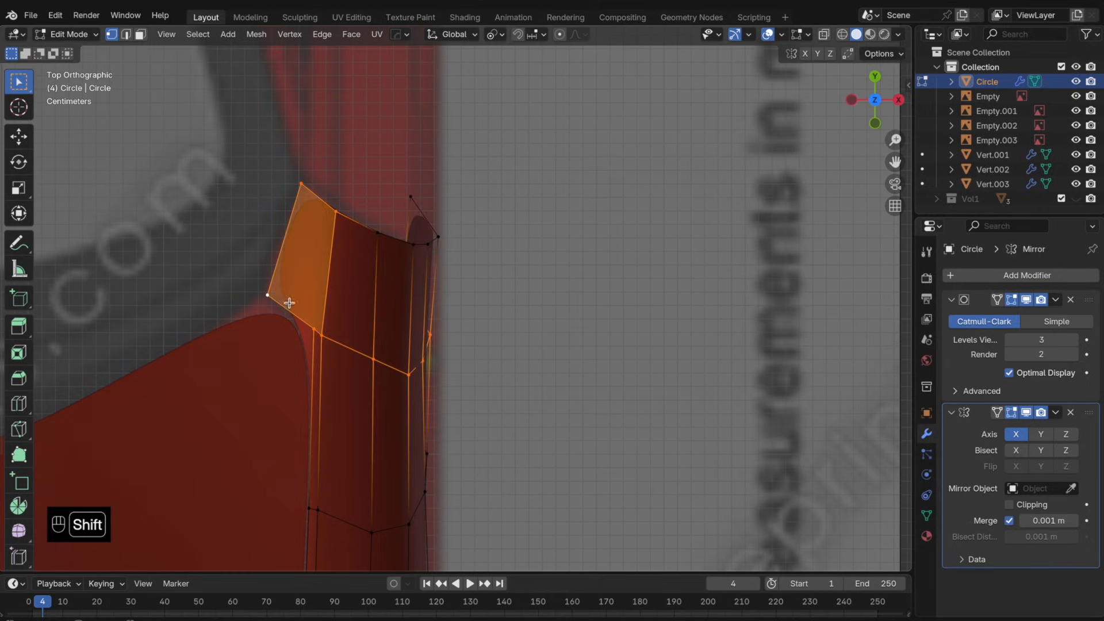
pyautogui.press('s')
pyautogui.press('x')
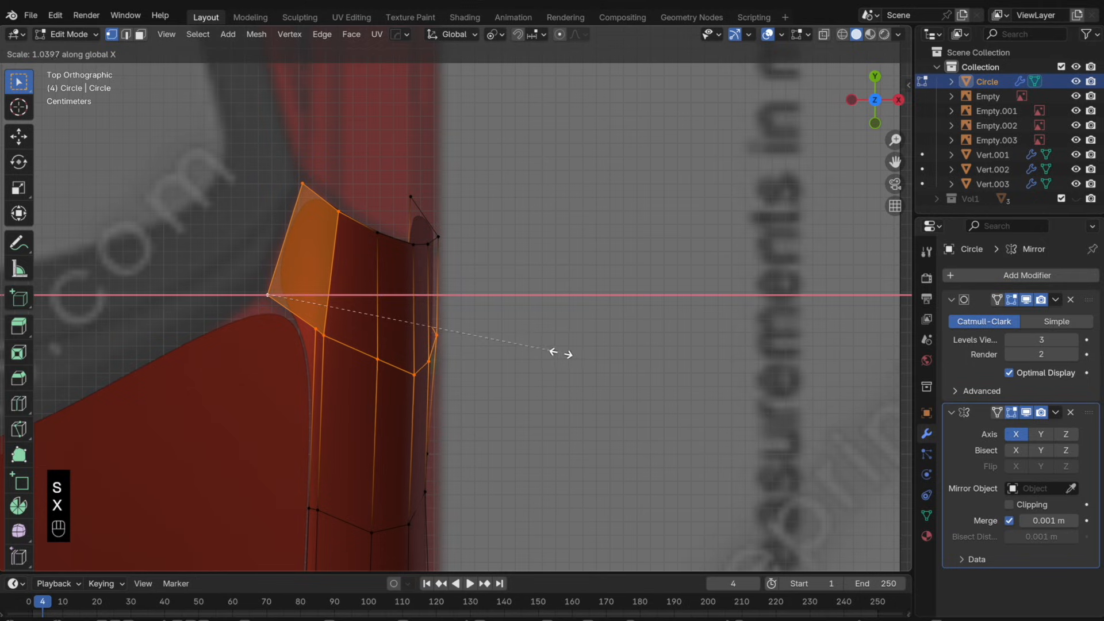
pyautogui.click(555, 354)
# - Scale the next fender edge loop along X to match the top blueprint, and check the surface in Solid shading
pyautogui.keyDown('shift'); pyautogui.moveTo(492, 409); pyautogui.dragTo(525, 291, button='middle'); pyautogui.keyUp('shift')
pyautogui.keyDown('alt'); pyautogui.click(346, 392); pyautogui.keyUp('alt')
pyautogui.press('s')
pyautogui.press('x')
pyautogui.click(633, 401)
pyautogui.keyDown('shift'); pyautogui.moveTo(577, 423); pyautogui.dragTo(576, 197, button='middle'); pyautogui.keyUp('shift')
pyautogui.keyDown('alt'); pyautogui.click(418, 390); pyautogui.keyUp('alt')
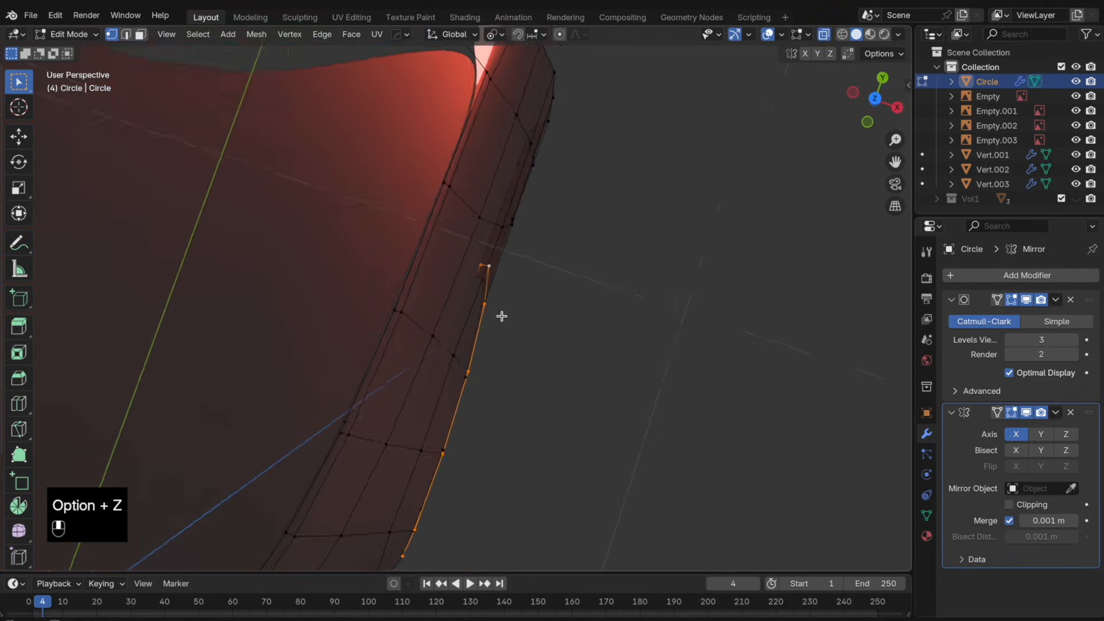
pyautogui.moveTo(501, 316); pyautogui.dragTo(408, 215, button='middle')
pyautogui.press('Tab')
pyautogui.press('z')
pyautogui.click(787, 341)
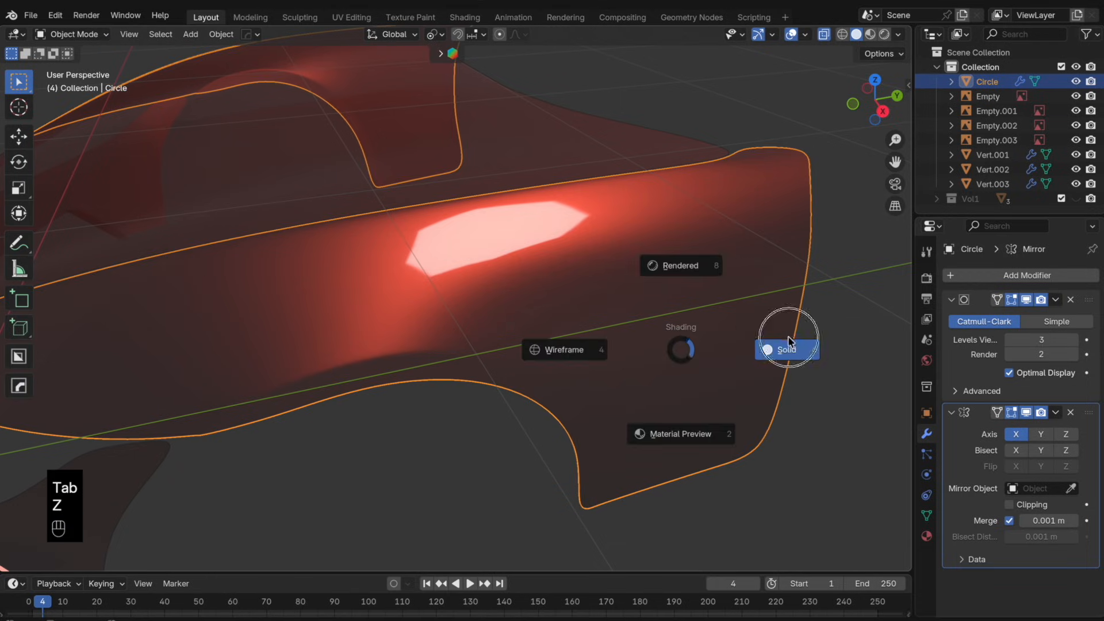
# - Slide two groups of vertices on the rear part of the fender along their edges
pyautogui.press('Tab')
pyautogui.moveTo(712, 305); pyautogui.dragTo(622, 262)
pyautogui.press('g')
pyautogui.press('g')
pyautogui.click(700, 294)
pyautogui.moveTo(689, 411); pyautogui.dragTo(631, 352)
pyautogui.press('g')
pyautogui.press('g')
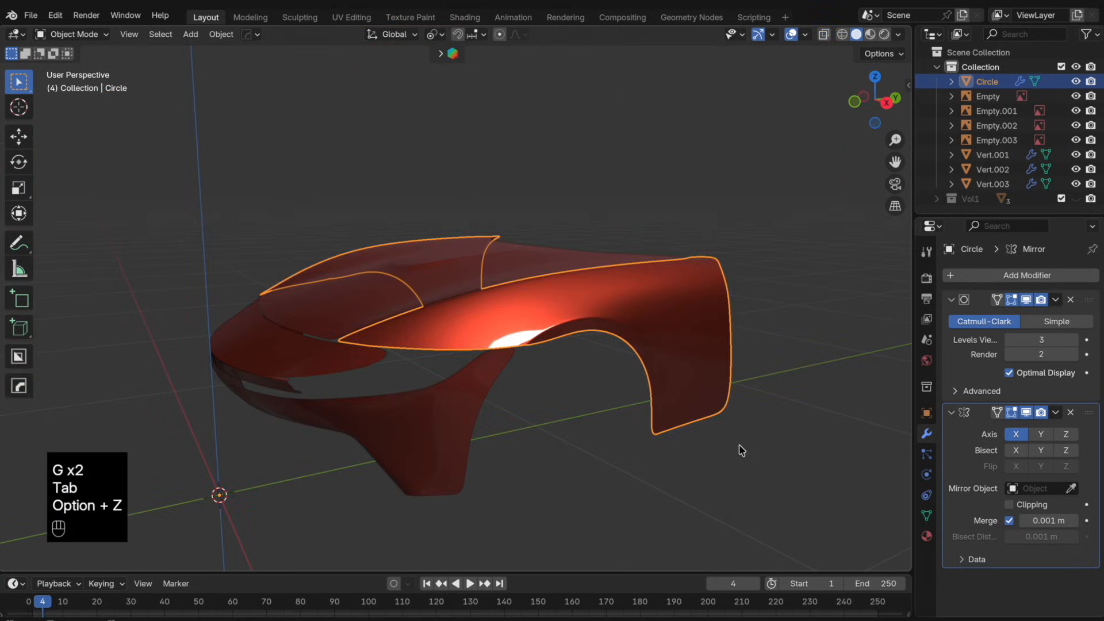
# - Edit the front bumper in the side view and slide a wheel-arch edge vertex by a factor of about 0.126
pyautogui.click(764, 321)
pyautogui.moveTo(765, 320); pyautogui.dragTo(722, 299, button='middle')
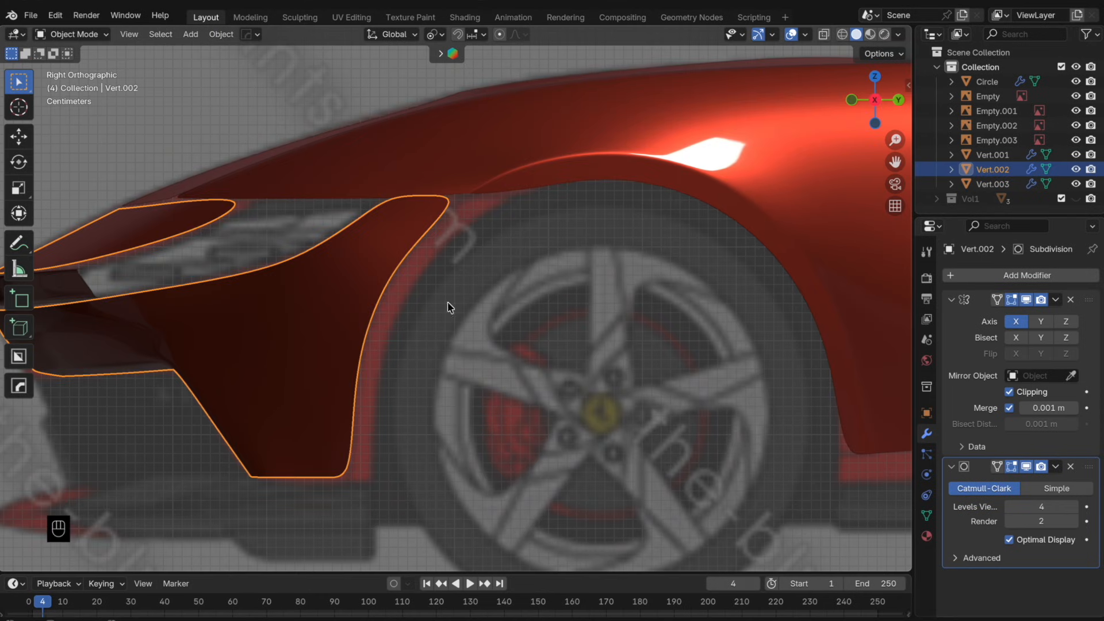
pyautogui.press('Tab')
pyautogui.hotkey('alt', 'z')
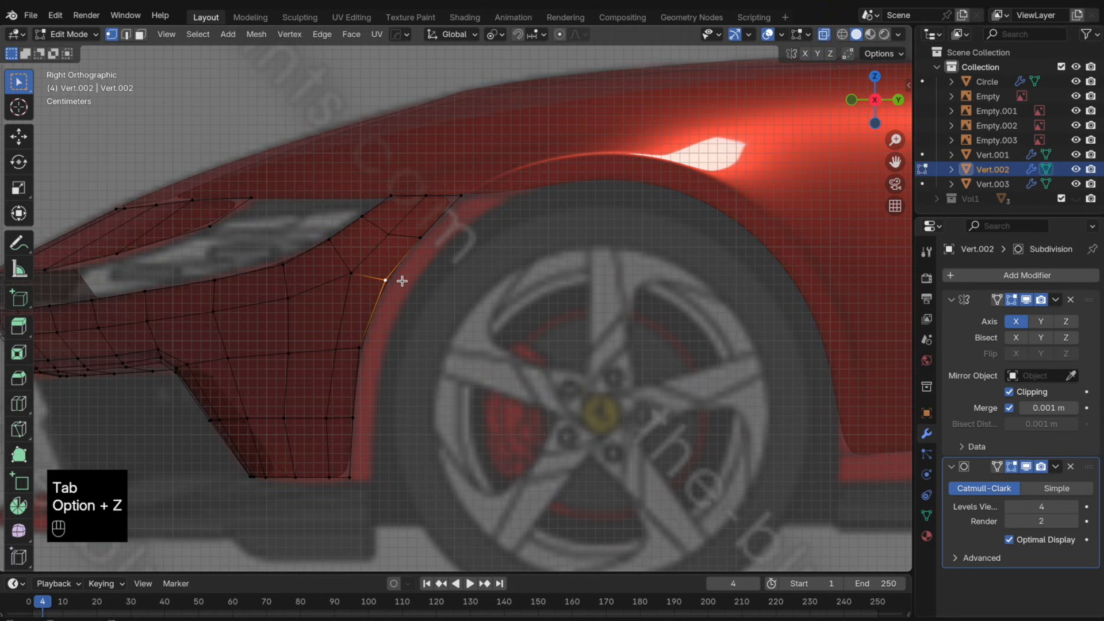
pyautogui.press('g')
pyautogui.press('g')
pyautogui.click(388, 302)
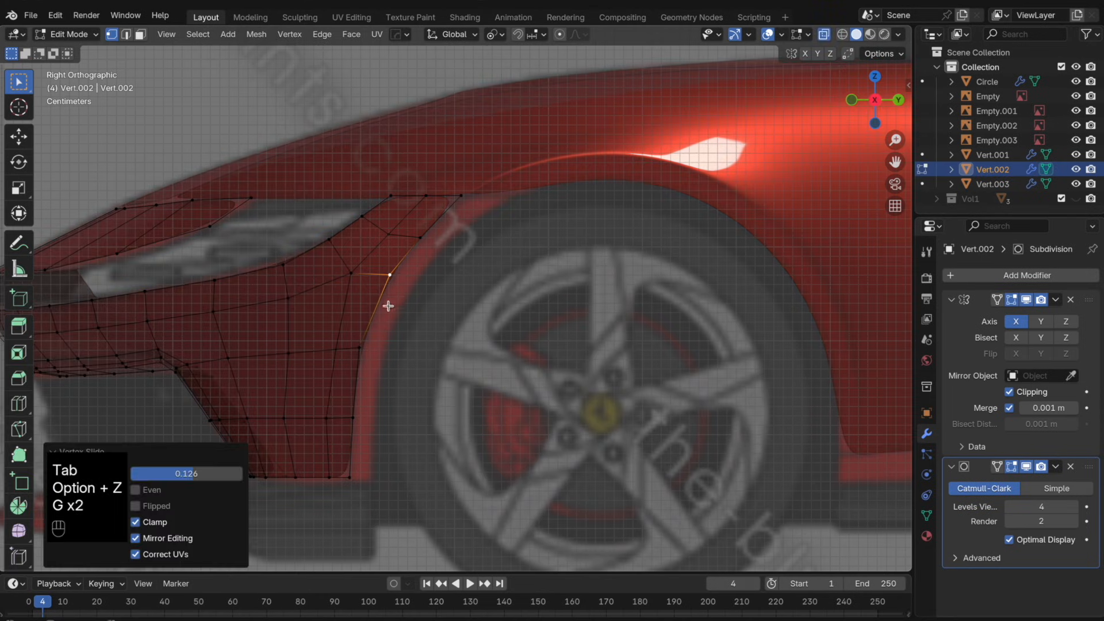
# - Relax the bumper's wheel-arch edge loop with LoopTools, using cubic interpolation and one iteration
pyautogui.keyDown('alt'); pyautogui.click(371, 377); pyautogui.keyUp('alt')
pyautogui.rightClick(471, 315)
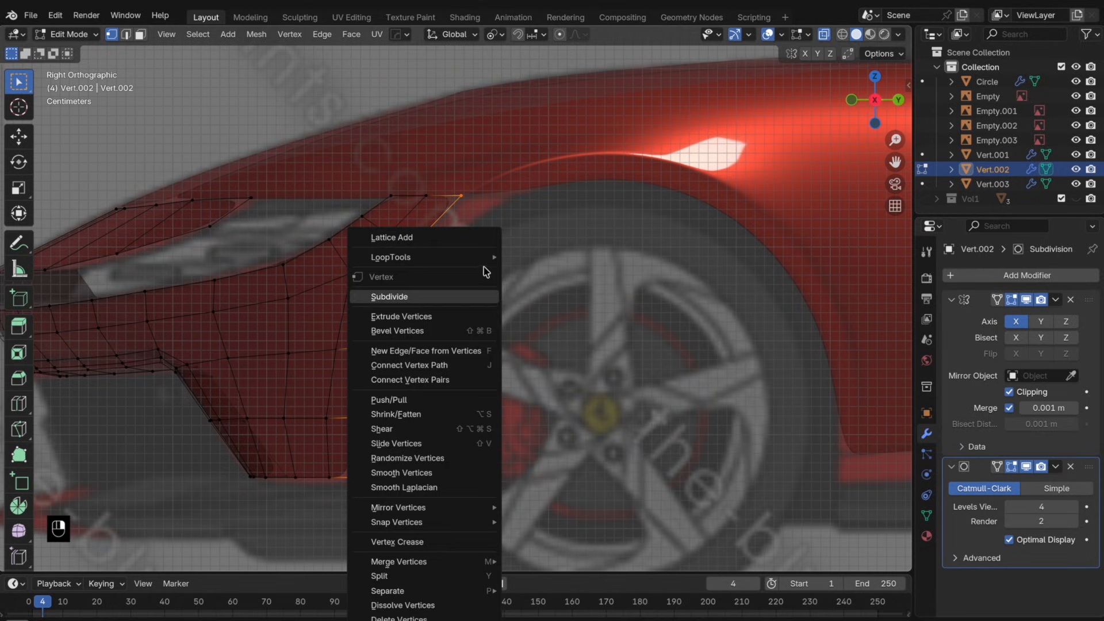
pyautogui.moveTo(483, 257)
pyautogui.click(535, 345)
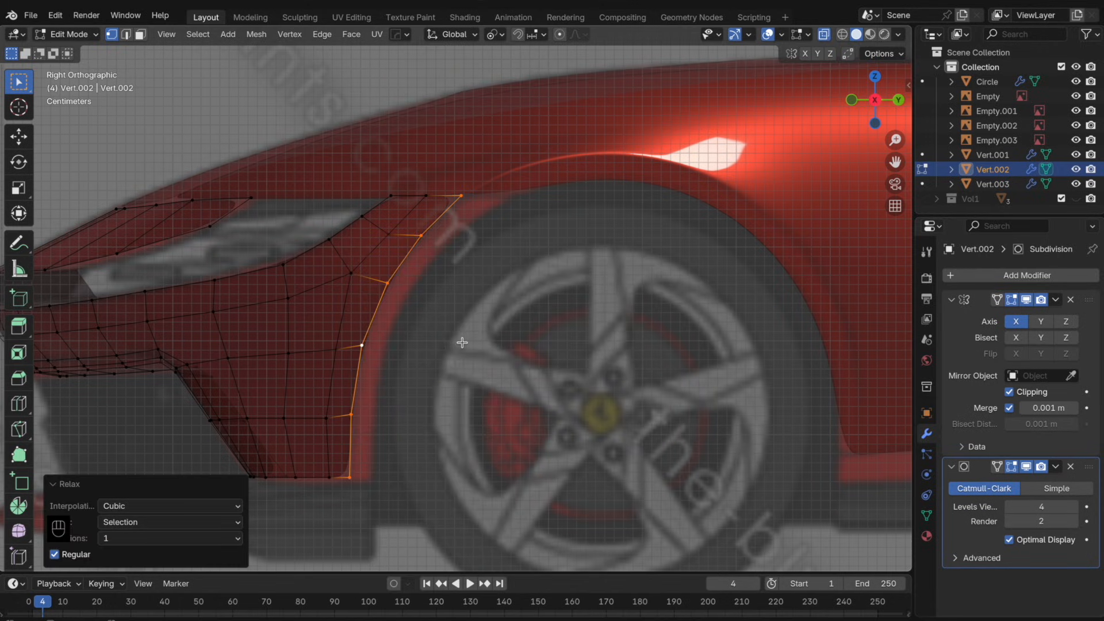
# - Duplicate the bumper's wheel-arch edge loop and move the copy about 0.0234 m along Y
pyautogui.hotkey('shift', 'd')
pyautogui.rightClick(482, 348)
pyautogui.press('g')
pyautogui.press('x')
pyautogui.press('y')
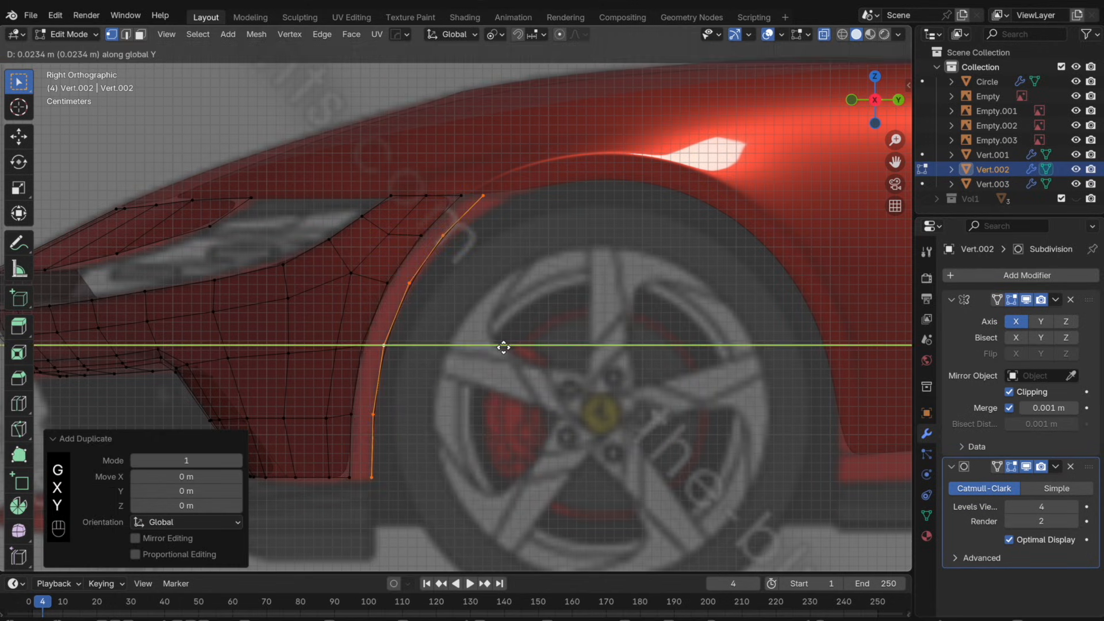
pyautogui.click(504, 347)
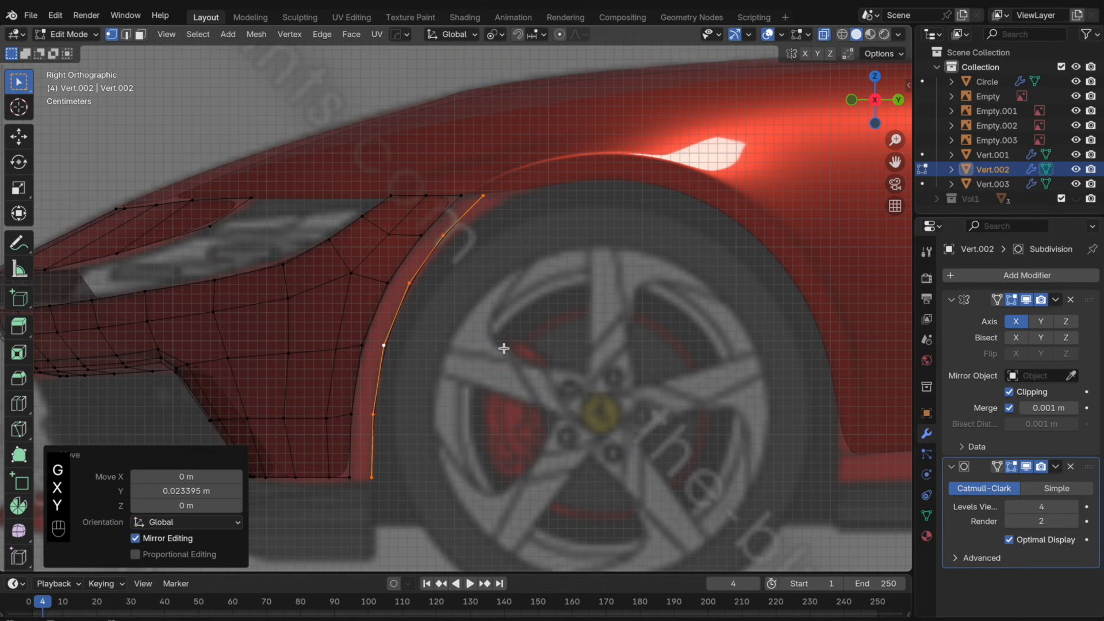
# - Move the top three vertices of the duplicated edge along Y to follow the wheel arch in the side blueprint
pyautogui.click(491, 215)
pyautogui.press('g')
pyautogui.press('y')
pyautogui.click(546, 237)
pyautogui.click(461, 238)
pyautogui.press('g')
pyautogui.press('y')
pyautogui.click(467, 239)
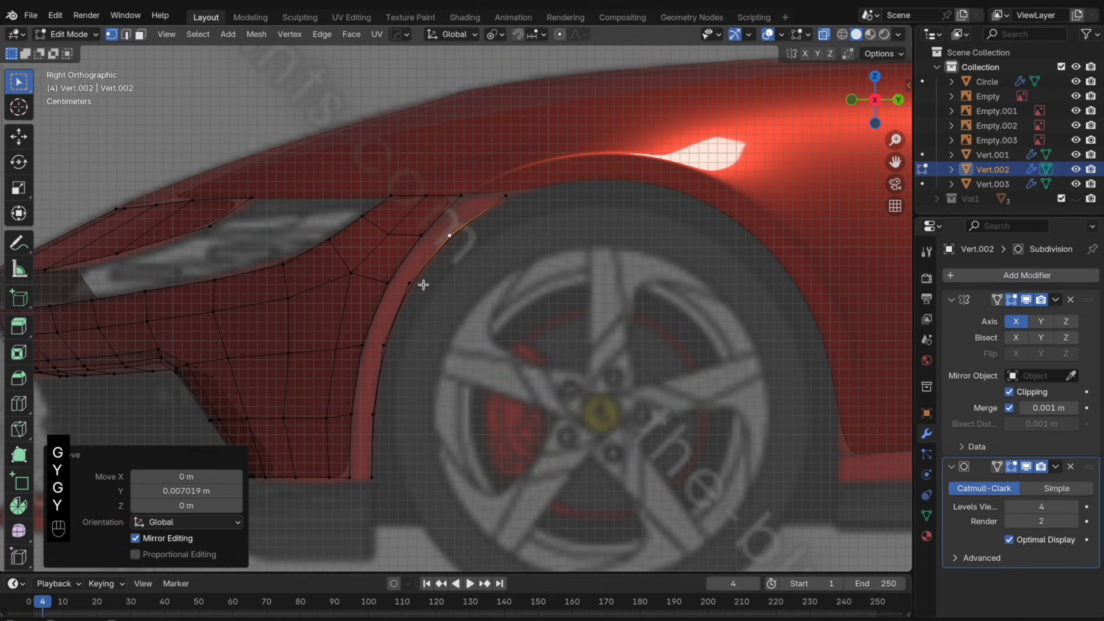
pyautogui.click(423, 285)
pyautogui.press('g')
pyautogui.press('y')
pyautogui.click(423, 286)
# - Fill the gap between the bumper's wheel-arch edge and its duplicate with faces from top to bottom
pyautogui.click(417, 229)
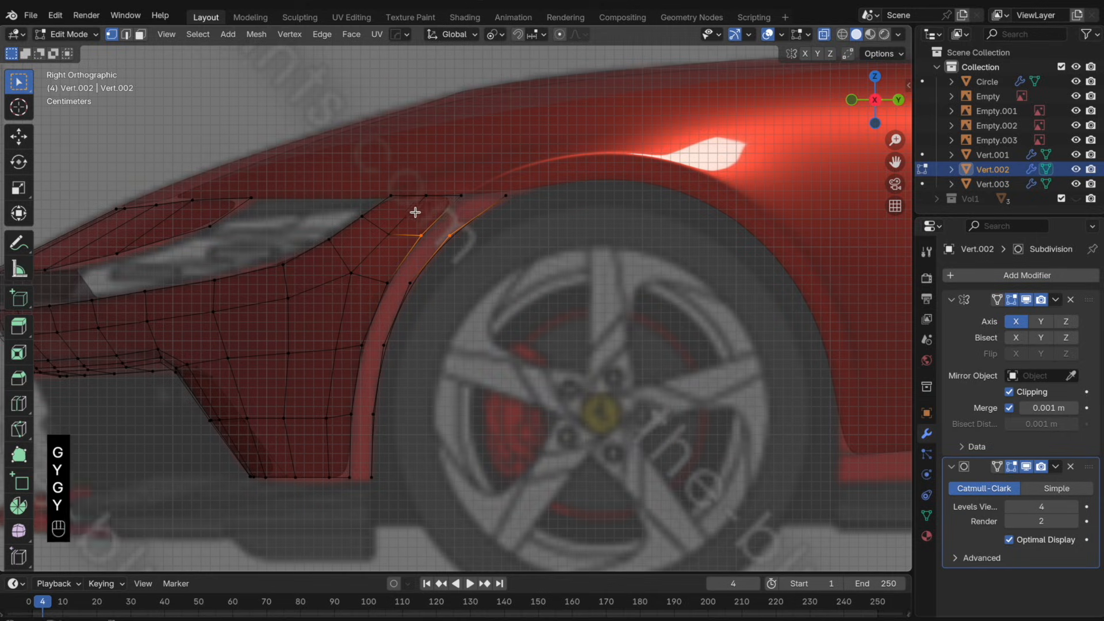
pyautogui.keyDown('shift'); pyautogui.click(458, 201); pyautogui.keyUp('shift')
pyautogui.keyDown('shift'); pyautogui.click(505, 203); pyautogui.keyUp('shift')
pyautogui.keyDown('shift'); pyautogui.click(475, 237); pyautogui.keyUp('shift')
pyautogui.press('f')
pyautogui.press('f')
pyautogui.press('f')
pyautogui.press('f')
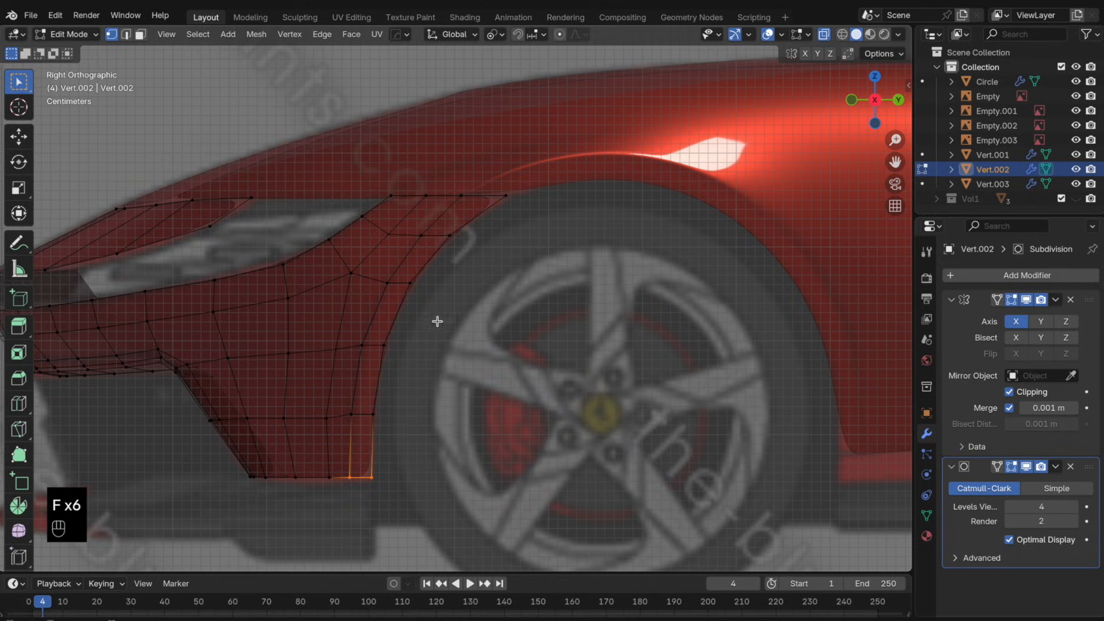
# - Add a loop cut along the new bumper arch strip and slide it close to the strip's front edge
pyautogui.hotkey('alt', 'z')
pyautogui.press('super+r')
pyautogui.click(405, 279)
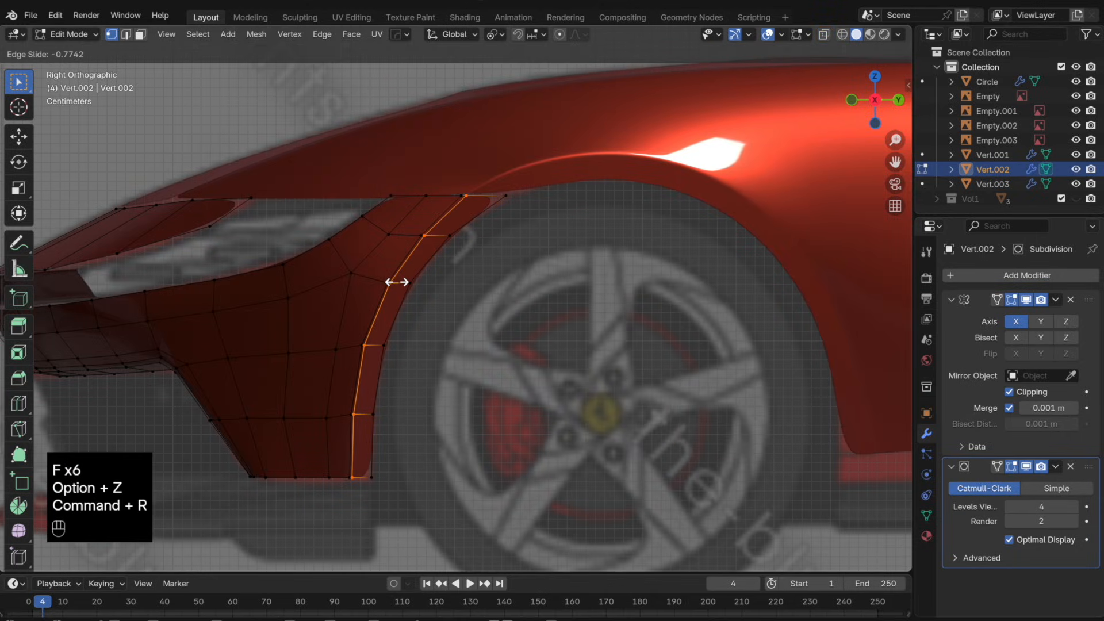
pyautogui.click(397, 283)
pyautogui.press('Tab')
pyautogui.press('Tab')
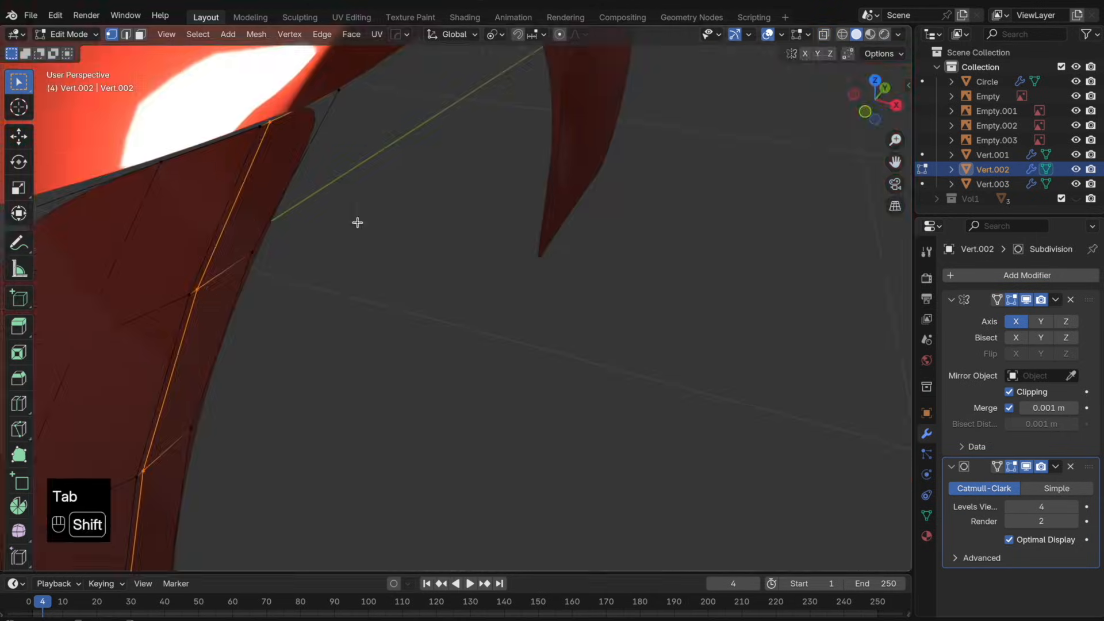
# - Move the bumper lip vertices in the row below the top corner about 0.0033 m along X
pyautogui.keyDown('shift'); pyautogui.moveTo(357, 222); pyautogui.dragTo(493, 291, button='middle'); pyautogui.keyUp('shift')
pyautogui.hotkey('alt', 'z')
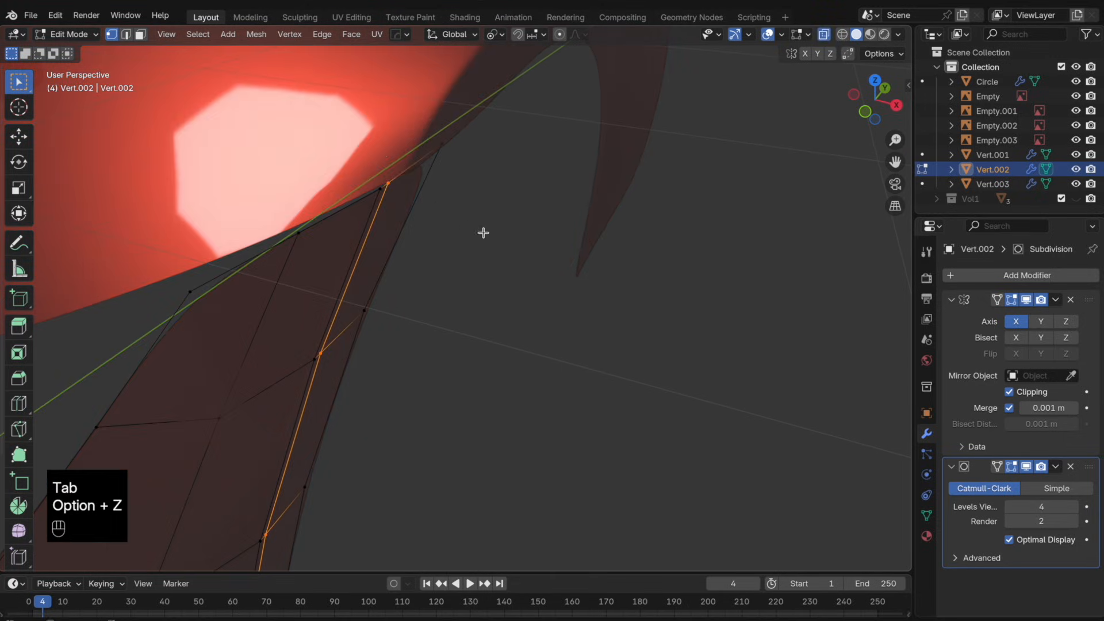
pyautogui.hotkey('alt', 'z')
pyautogui.moveTo(427, 407)
pyautogui.keyDown('shift'); pyautogui.mouseDown()
pyautogui.moveTo(234, 298)
pyautogui.moveTo(250, 299)
pyautogui.mouseUp(); pyautogui.keyUp('shift')
pyautogui.press('g')
pyautogui.press('x')
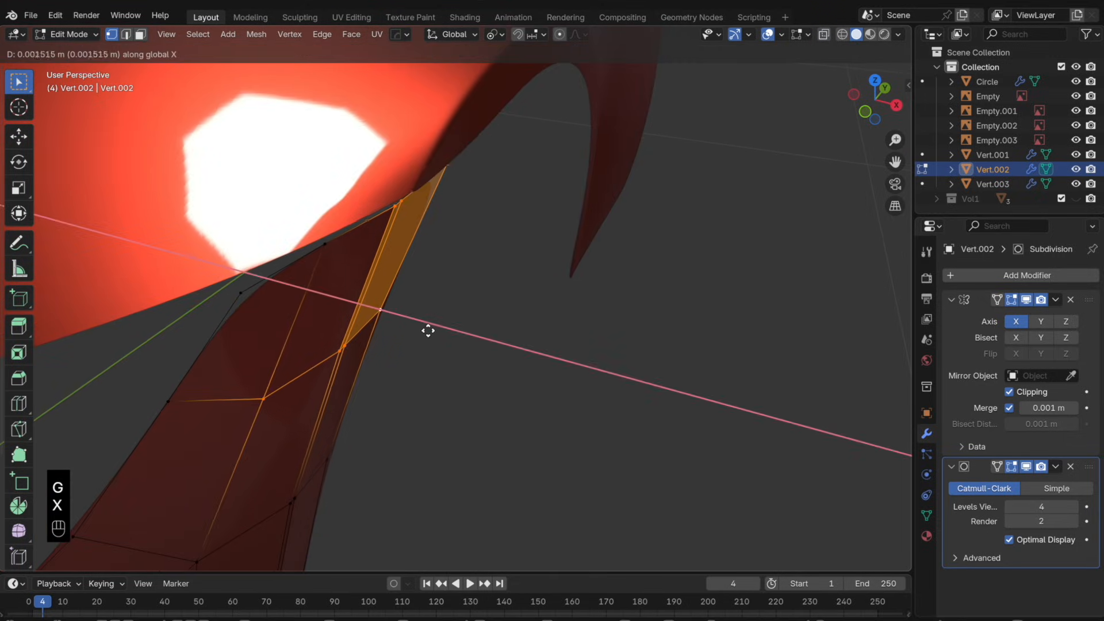
pyautogui.click(432, 326)
pyautogui.moveTo(439, 311); pyautogui.dragTo(493, 283, button='middle')
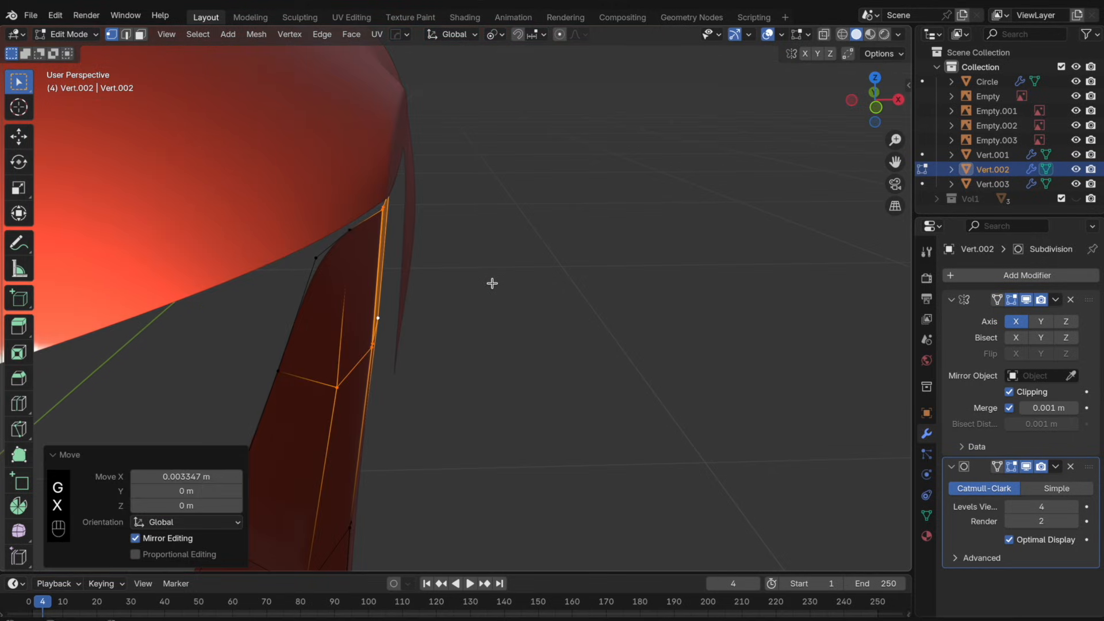
# - Move the next two rows of bumper lip vertices down the arch about 0.001 m each along X
pyautogui.press('g')
pyautogui.press('x')
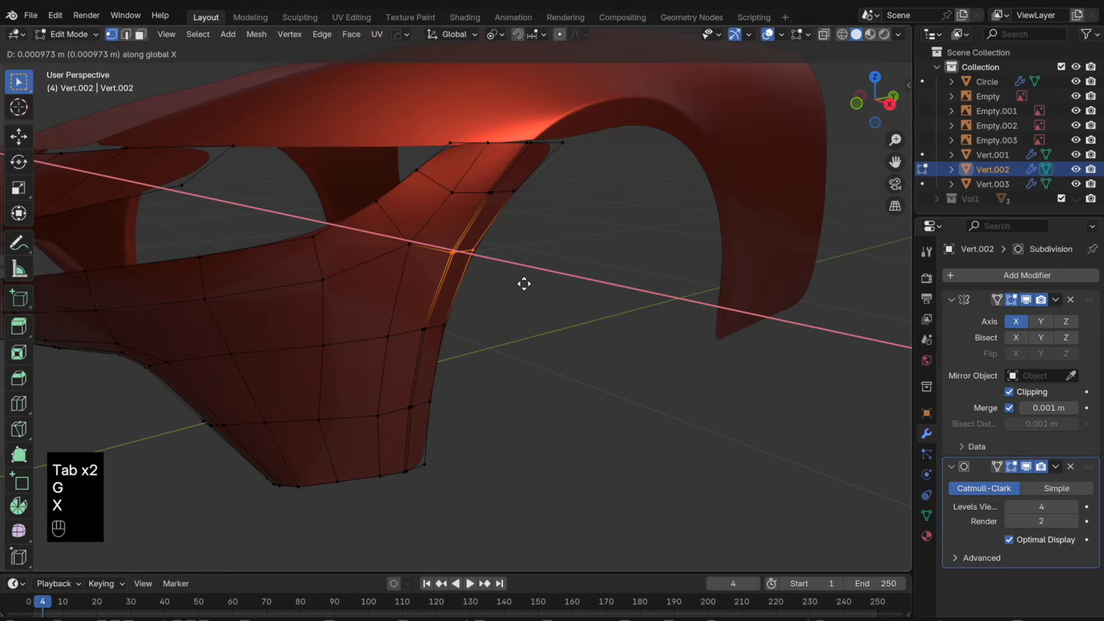
pyautogui.click(524, 284)
pyautogui.moveTo(443, 334); pyautogui.dragTo(443, 336)
pyautogui.press('g')
pyautogui.press('x')
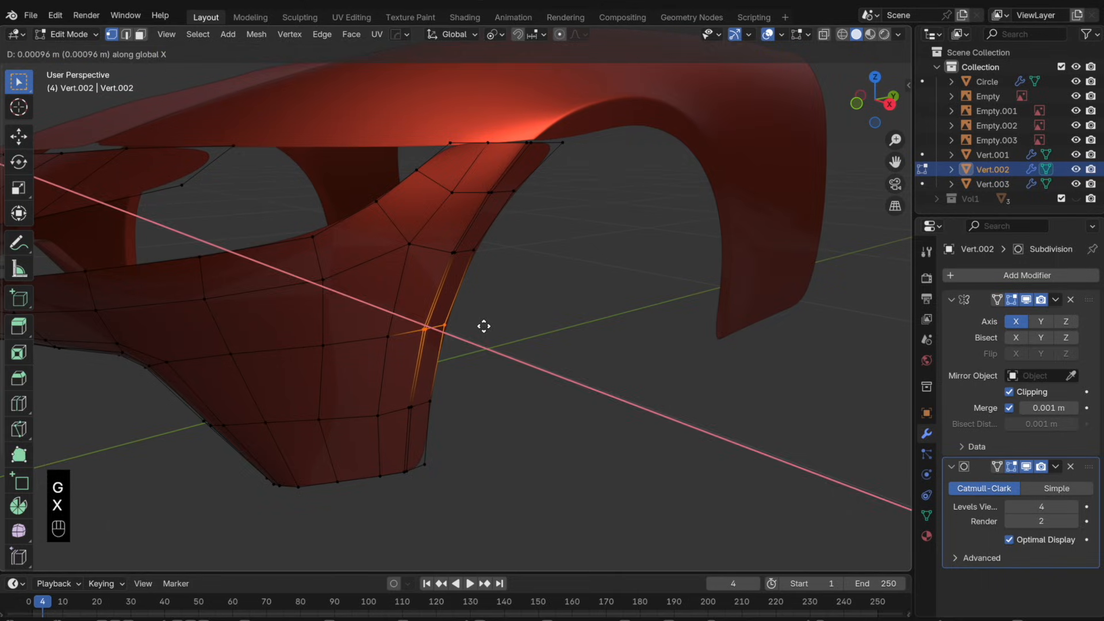
pyautogui.press('Tab')
pyautogui.moveTo(511, 340)
pyautogui.mouseDown(button='middle')
pyautogui.moveTo(524, 333)
pyautogui.moveTo(491, 331)
pyautogui.mouseUp(button='middle')
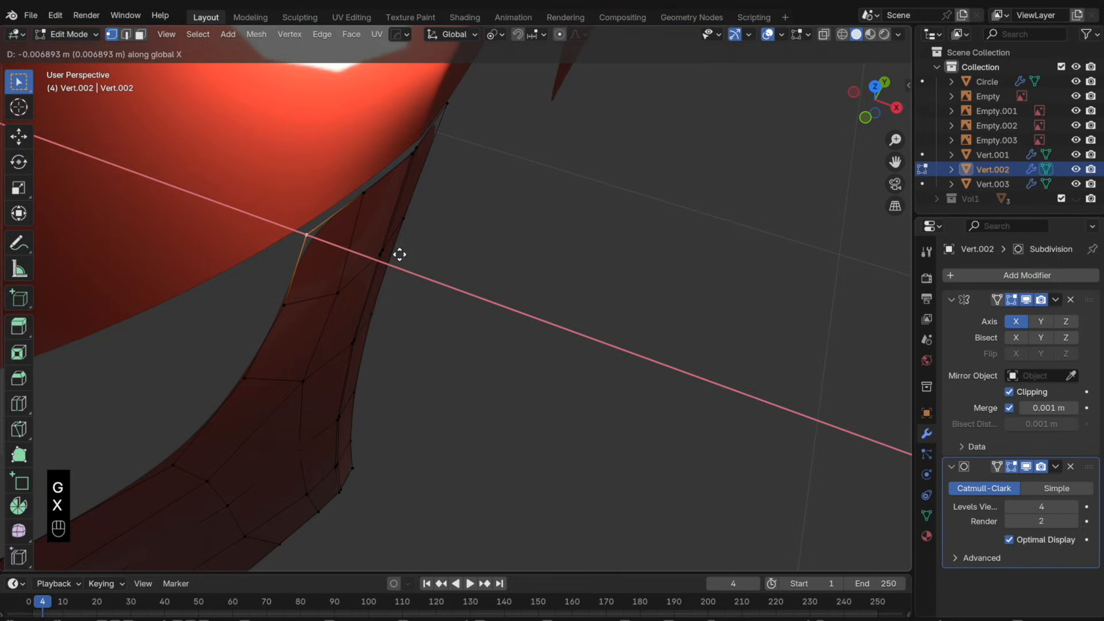
# - Move the front two vertices of the bumper's top edge along X, and the corner along Y, to follow the fender edge
pyautogui.click(399, 255)
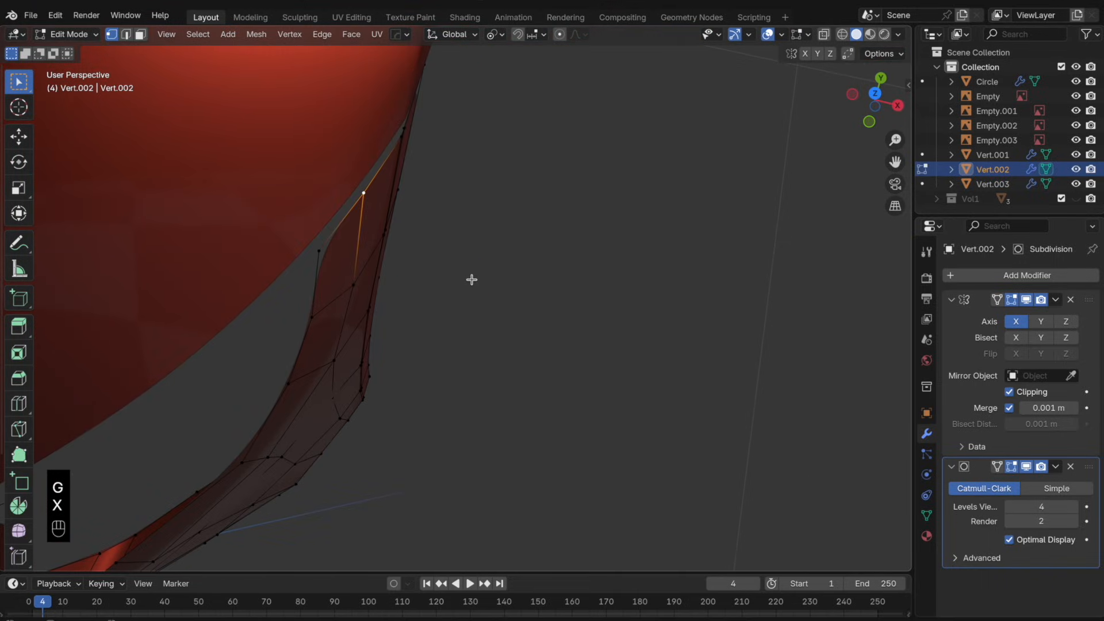
pyautogui.press('g')
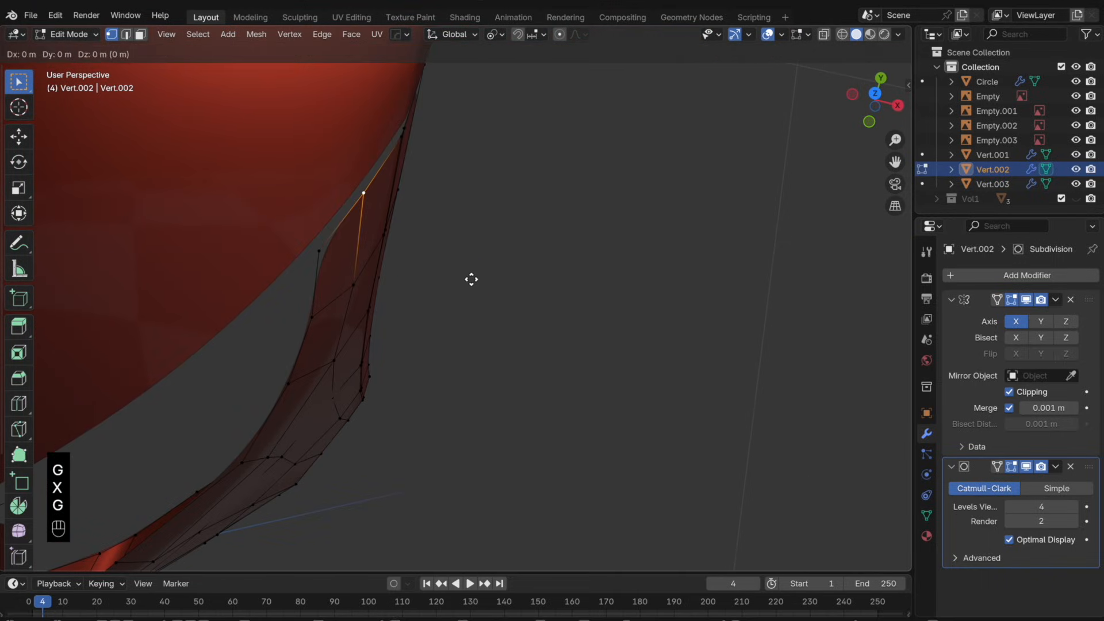
pyautogui.press('x')
pyautogui.click(465, 278)
pyautogui.click(315, 251)
pyautogui.press('g')
pyautogui.press('x')
pyautogui.click(389, 262)
pyautogui.press('g')
pyautogui.press('y')
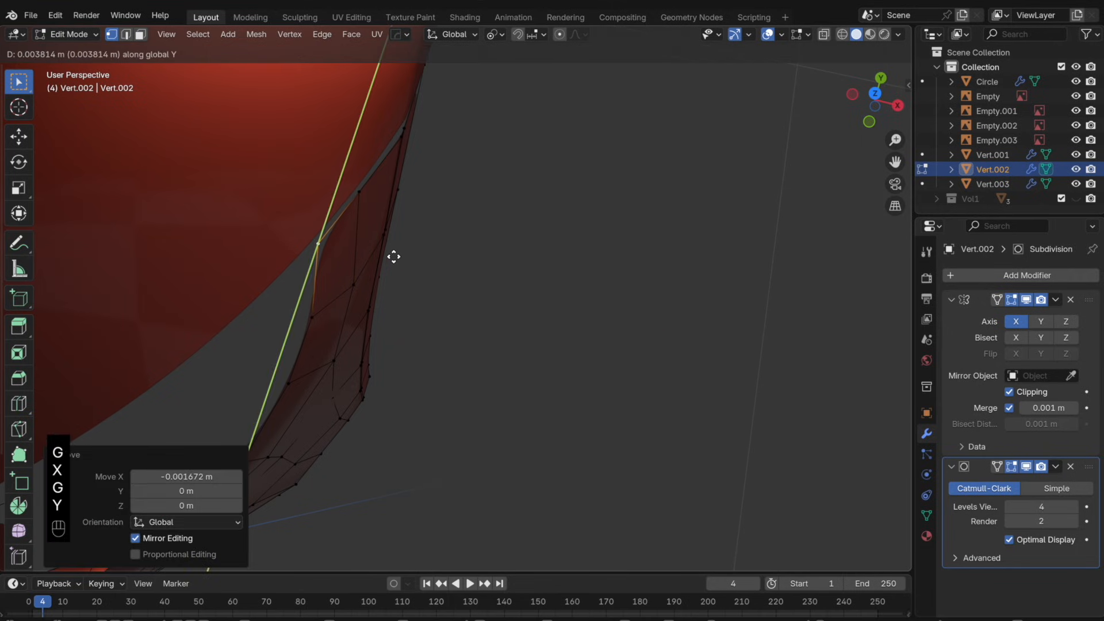
pyautogui.click(362, 237)
# - Nudge the bumper's upper vertices beneath the fender along X, one of them by about -0.0019 m
pyautogui.moveTo(363, 236); pyautogui.dragTo(373, 288, button='middle')
pyautogui.press('g')
pyautogui.press('x')
pyautogui.click(374, 288)
pyautogui.click(338, 308)
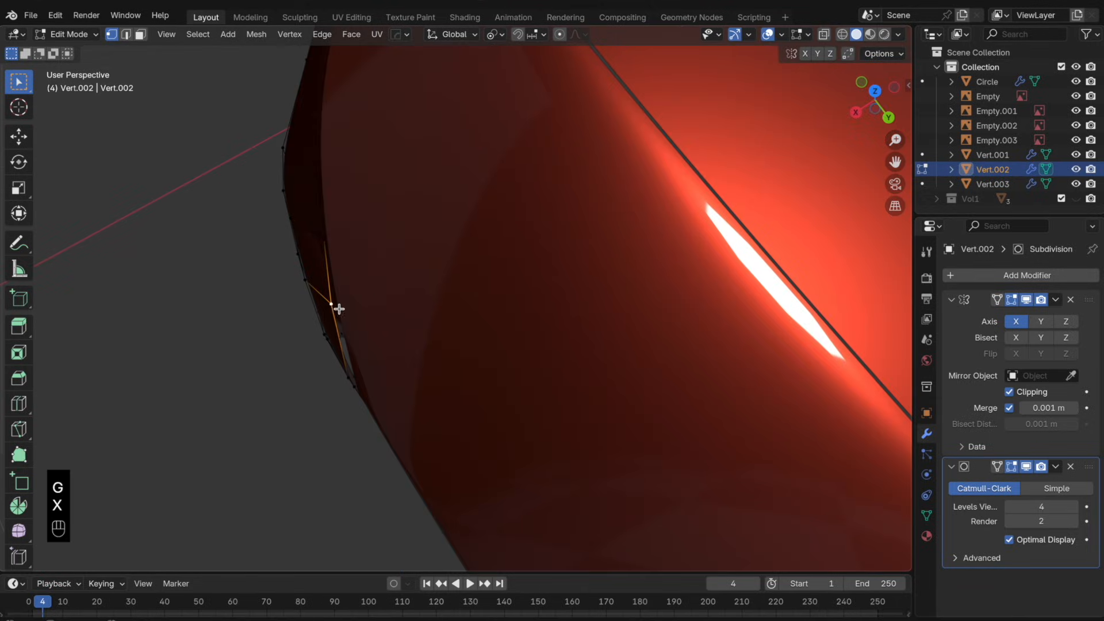
pyautogui.press('g')
pyautogui.press('x')
pyautogui.click(343, 332)
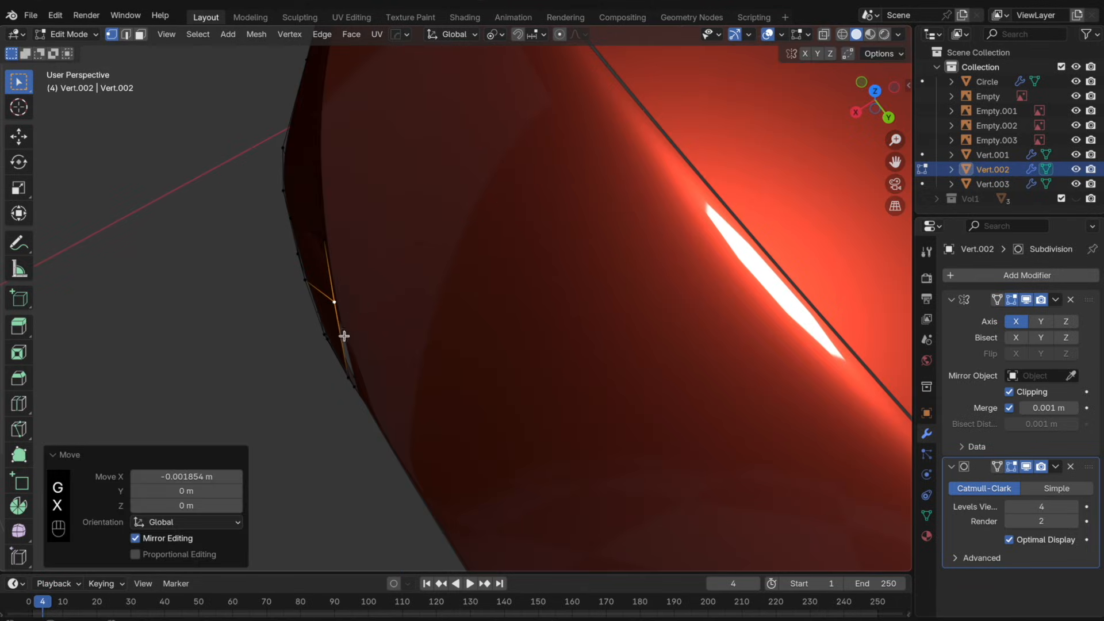
pyautogui.click(368, 370)
pyautogui.press('g')
pyautogui.press('x')
pyautogui.click(376, 364)
pyautogui.moveTo(371, 386); pyautogui.dragTo(405, 349, button='middle')
pyautogui.press('Tab')
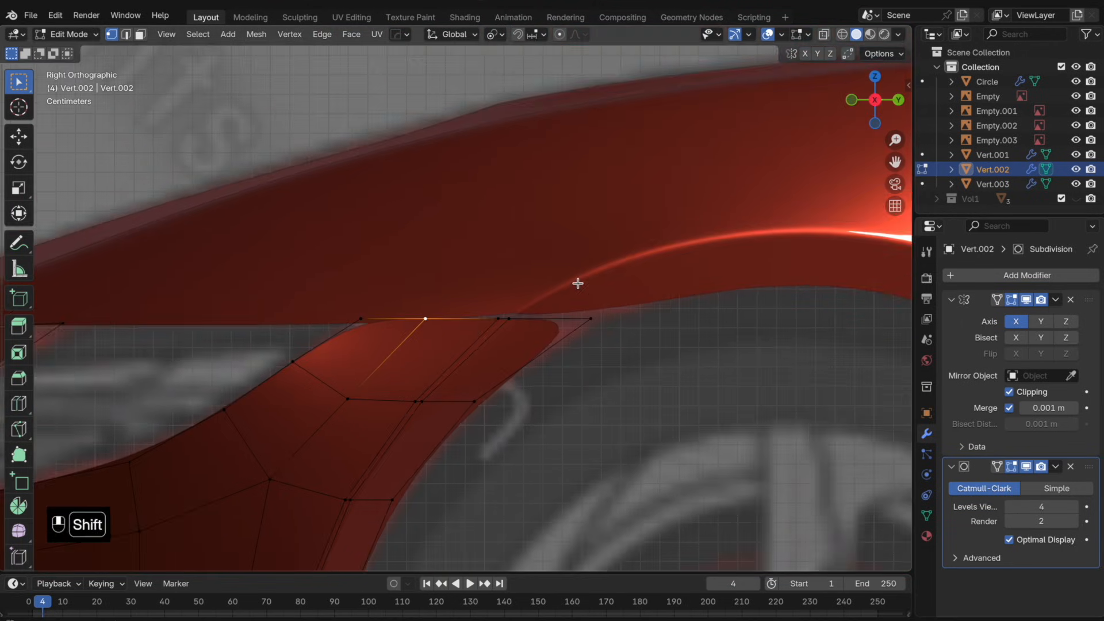
# - Flatten the bumper's top edge loop by scaling it to 0 along Z in the side view
pyautogui.keyDown('shift'); pyautogui.moveTo(577, 284); pyautogui.dragTo(605, 266, button='middle'); pyautogui.keyUp('shift')
pyautogui.scroll(1, 547, 302)
pyautogui.hotkey('alt', 'z')
pyautogui.keyDown('alt'); pyautogui.click(494, 299); pyautogui.keyUp('alt')
pyautogui.write('s')
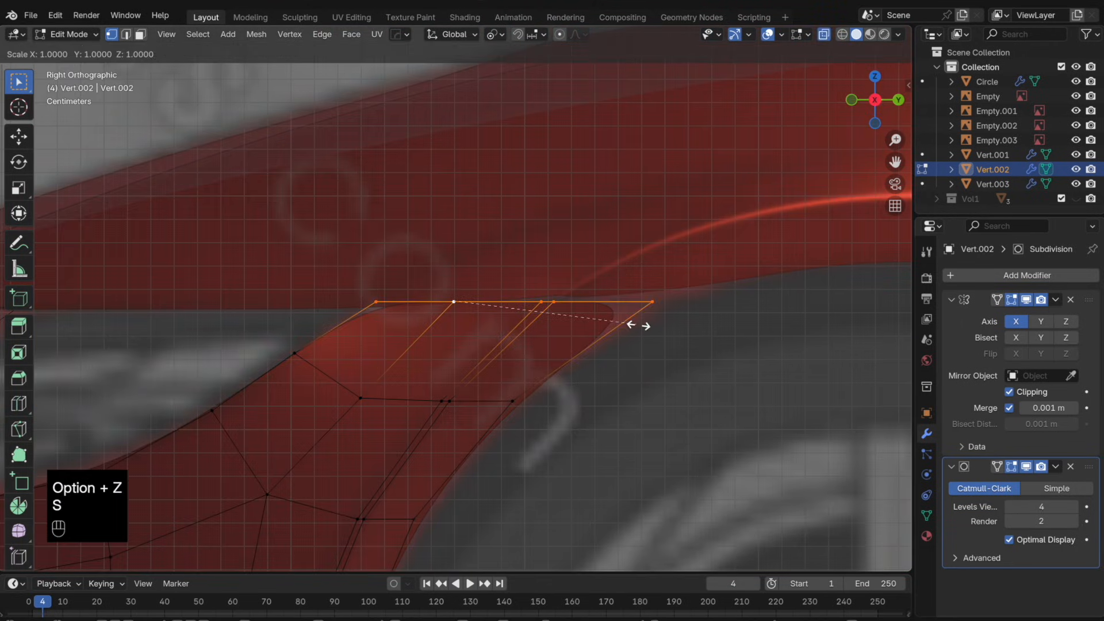
pyautogui.write('z0')
pyautogui.click(458, 311)
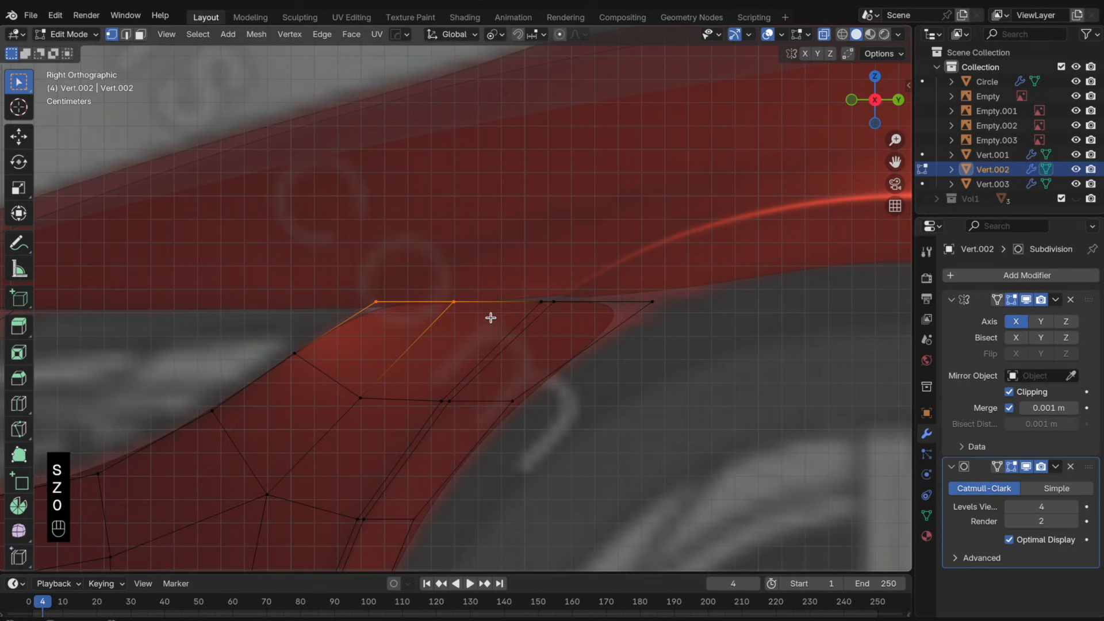
# - Edit the fender and raise its lower-edge vertex above the bumper's front top corner about 0.004 m along Z
pyautogui.press('Tab')
pyautogui.click(463, 333)
pyautogui.press('Tab')
pyautogui.press('g')
pyautogui.press('z')
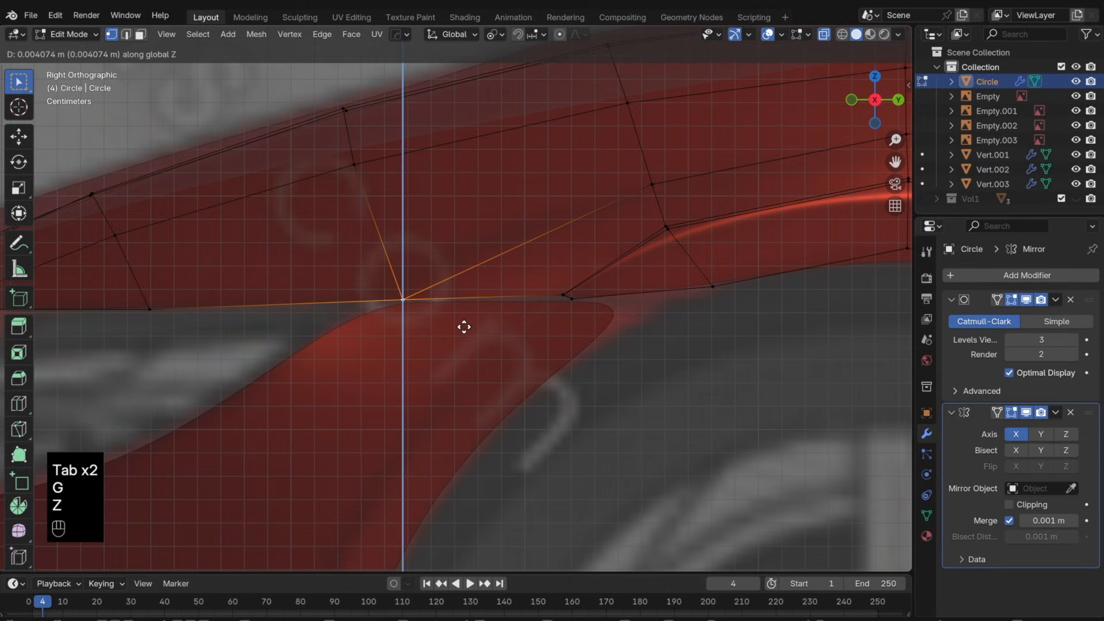
pyautogui.click(464, 326)
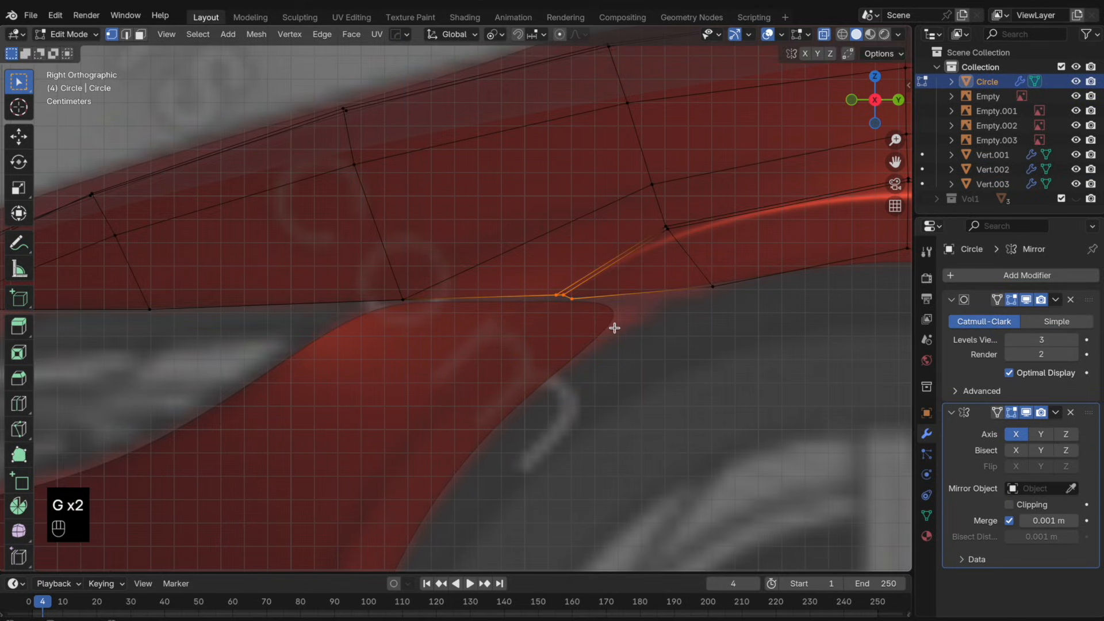
# - Flatten the fender's vertices at the front end of the wheel-arch lip by scaling them to 0 along Z
pyautogui.write('sz0')
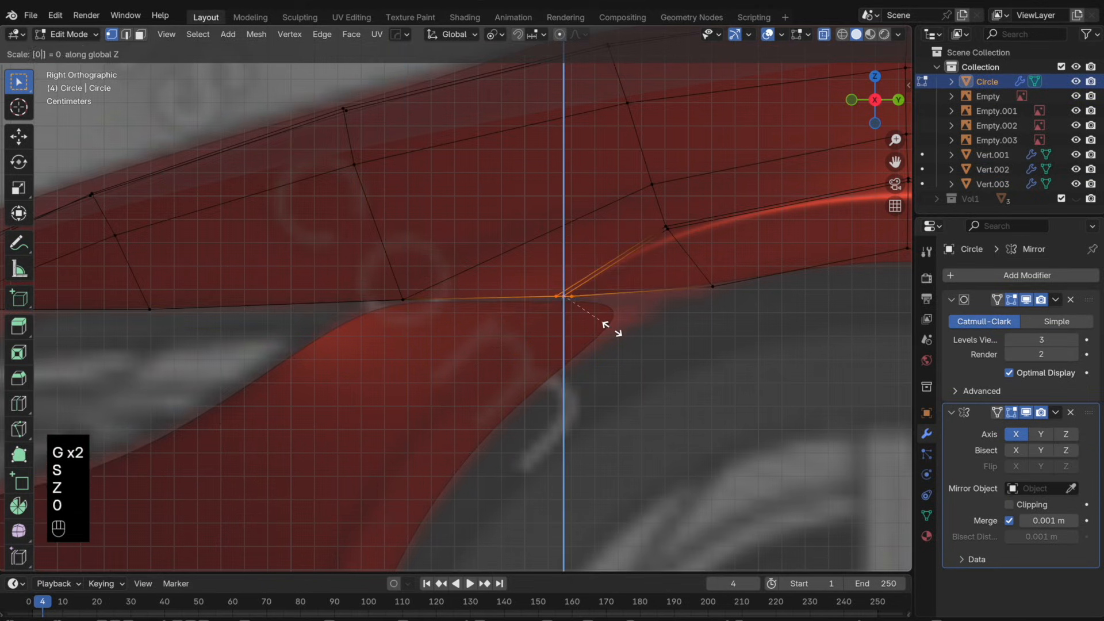
pyautogui.click(594, 316)
pyautogui.press('Tab')
pyautogui.press('Tab')
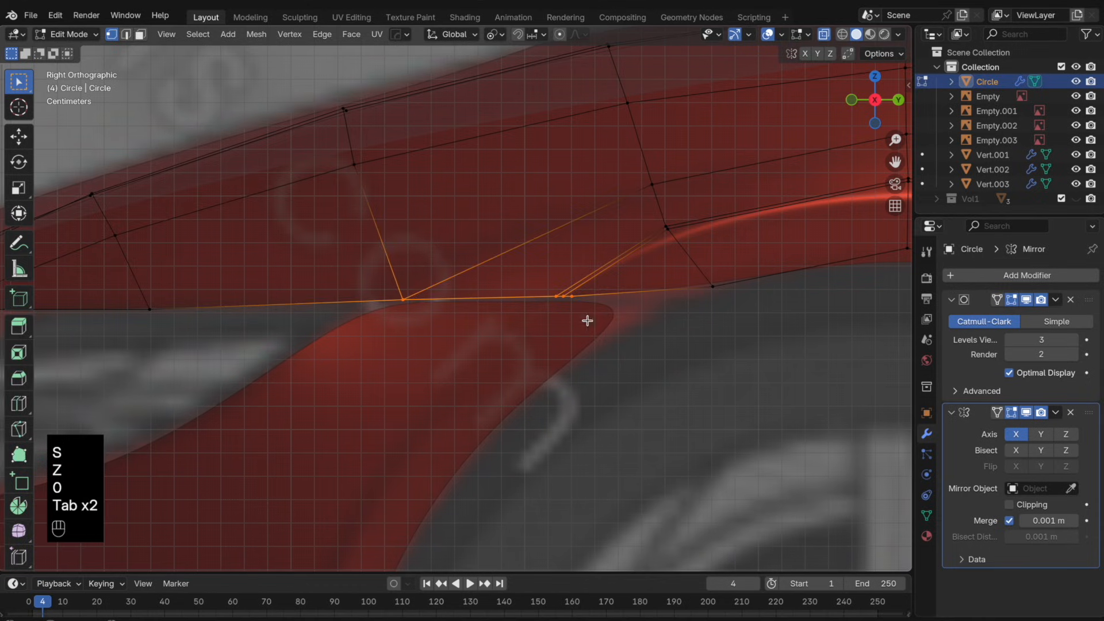
# - Shift the fender's selected lower-edge vertices along Z, and flatten the bumper's top edge loop by scaling it to 0 along Z
pyautogui.press('g')
pyautogui.press('z')
pyautogui.click(596, 327)
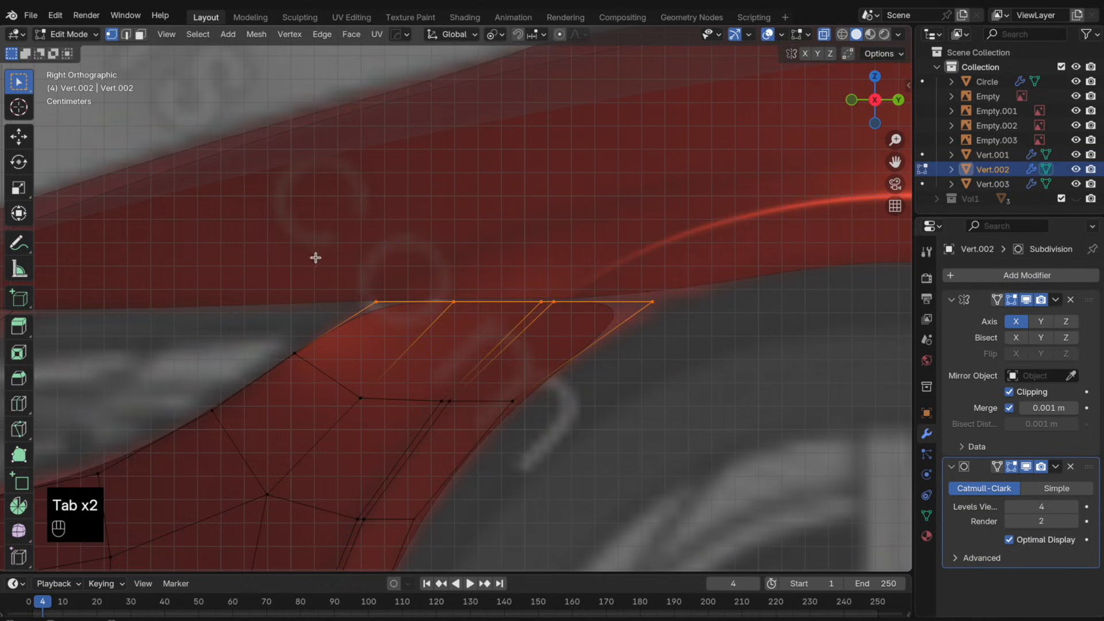
pyautogui.write('z0')
pyautogui.click(574, 316)
pyautogui.press('Tab')
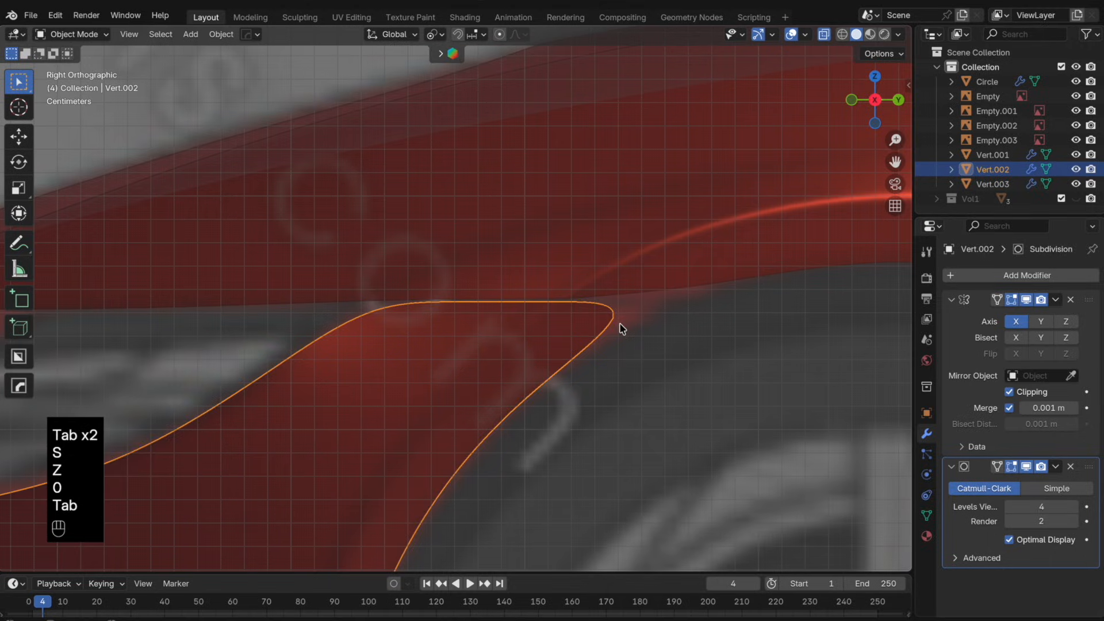
# - Add one centred loop cut with factor 0 along the bumper's crease beside the wheel arch
pyautogui.press('Tab')
pyautogui.press('Tab')
pyautogui.hotkey('alt', 'z')
pyautogui.moveTo(582, 322); pyautogui.dragTo(459, 318, button='middle')
pyautogui.scroll(3, 691, 349)
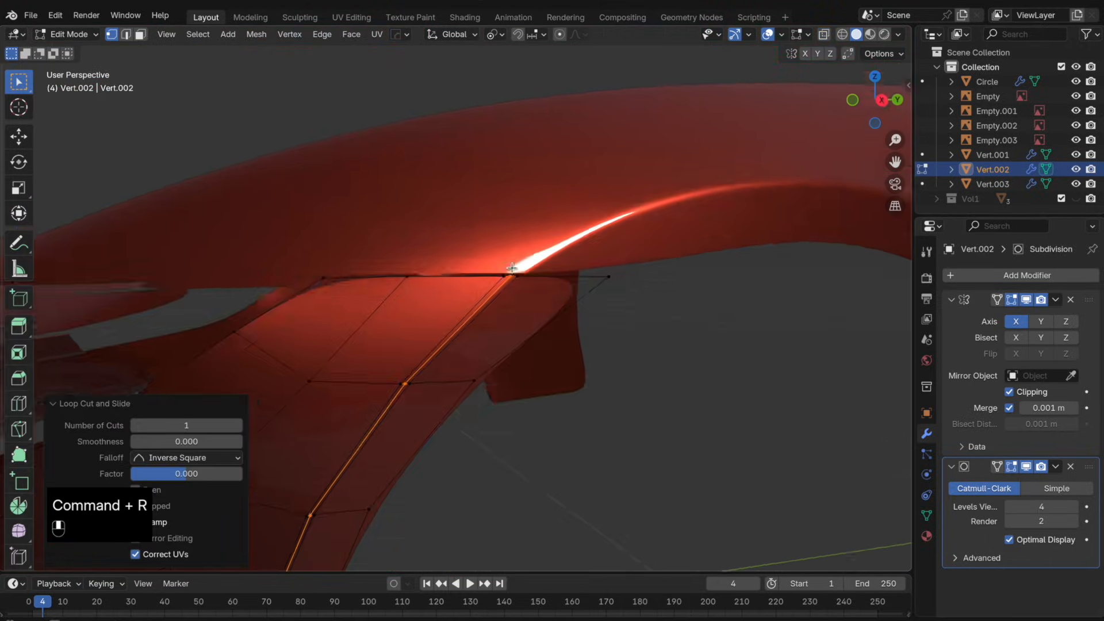
pyautogui.press('Tab')
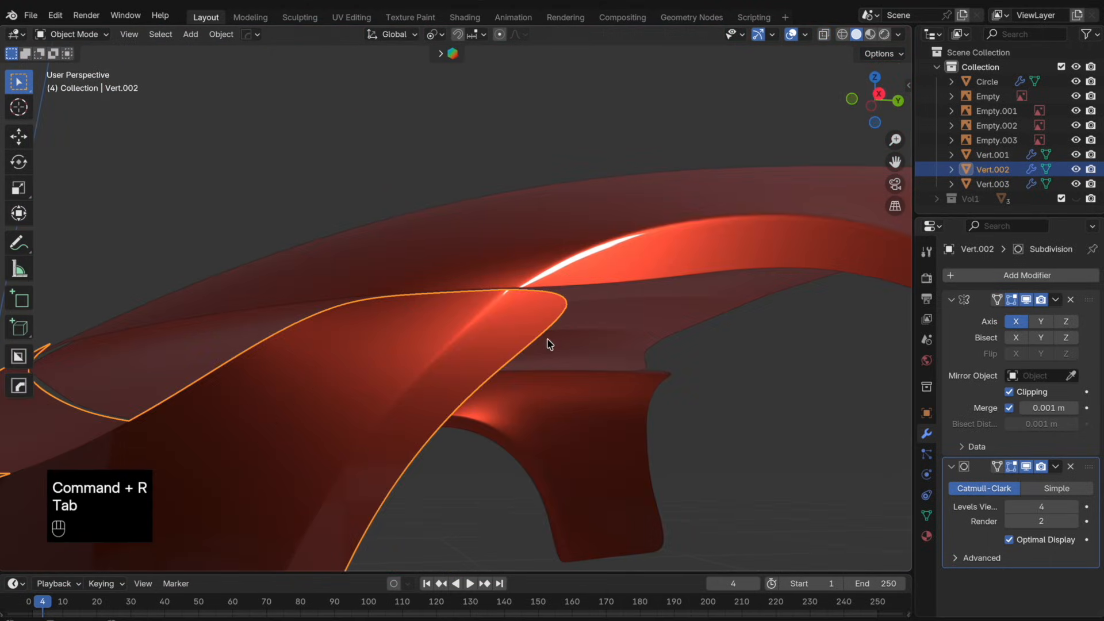
pyautogui.moveTo(547, 344); pyautogui.dragTo(521, 337, button='middle')
# - Slide the bumper's upper vertex at the wheel-arch corner along its edge
pyautogui.press('Tab')
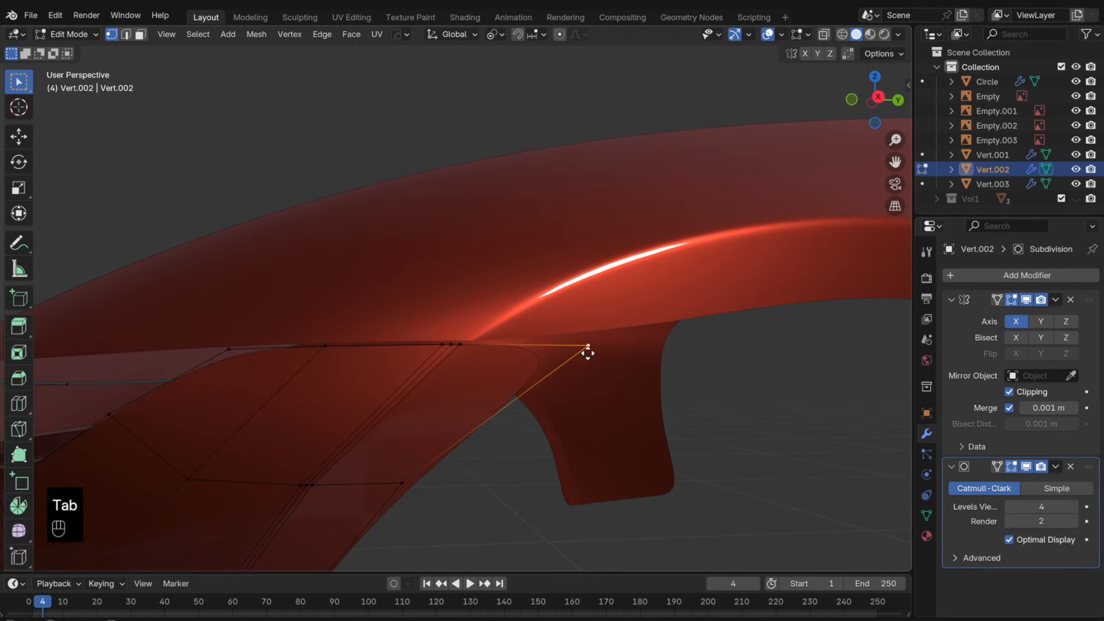
pyautogui.press('g')
pyautogui.press('g')
pyautogui.hotkey('alt', 'z')
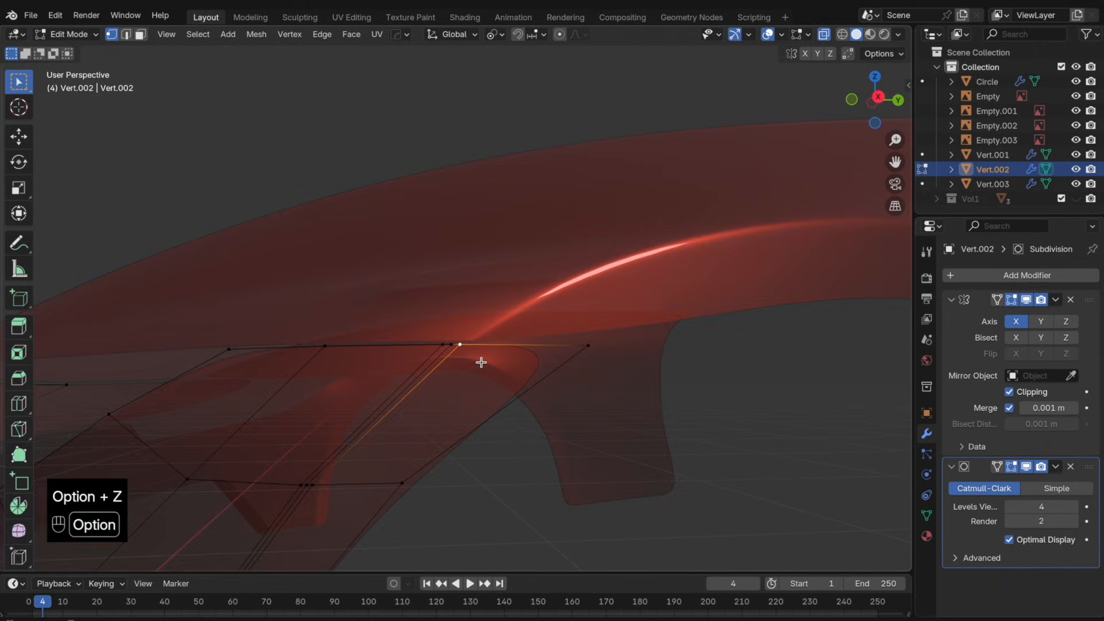
pyautogui.hotkey('alt', 'z')
pyautogui.press('Tab')
# - Nudge two of the bumper's vertices beside the headlight opening inward along X, by about -0.005 m and -0.0025 m
pyautogui.scroll(-6, 509, 356)
pyautogui.moveTo(419, 352); pyautogui.dragTo(547, 382, button='middle')
pyautogui.press('g')
pyautogui.press('x')
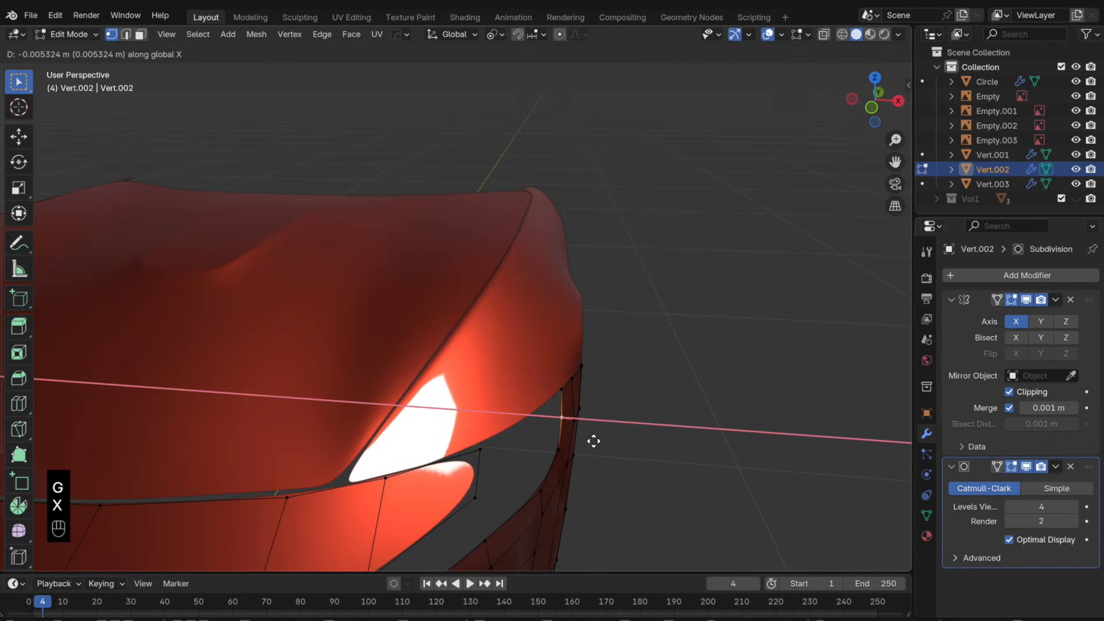
pyautogui.click(591, 442)
pyautogui.click(571, 449)
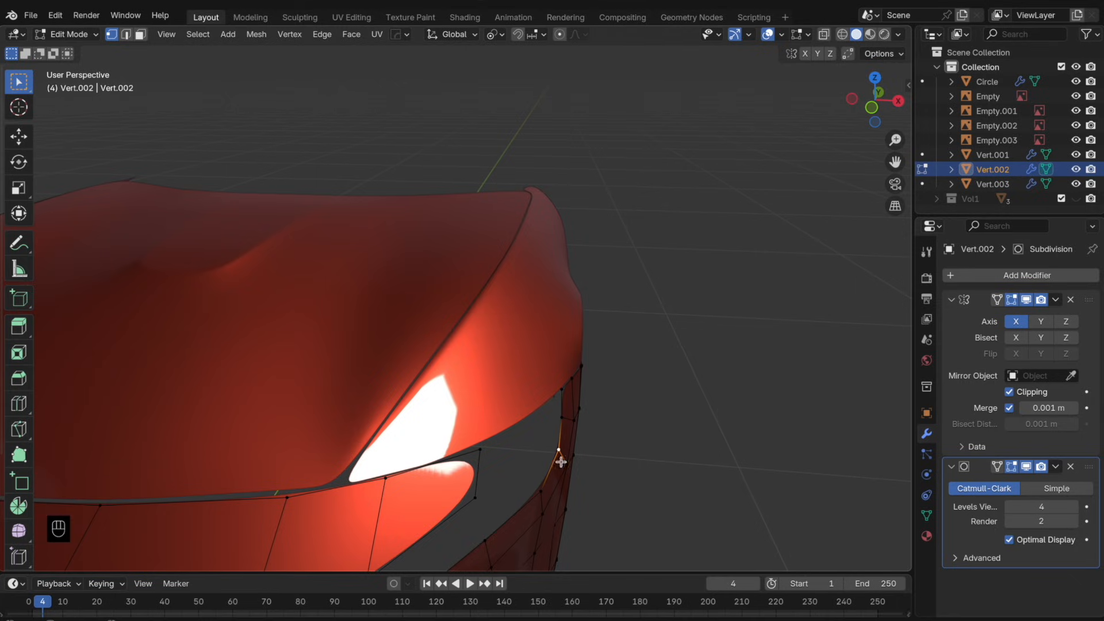
pyautogui.press('g')
pyautogui.press('x')
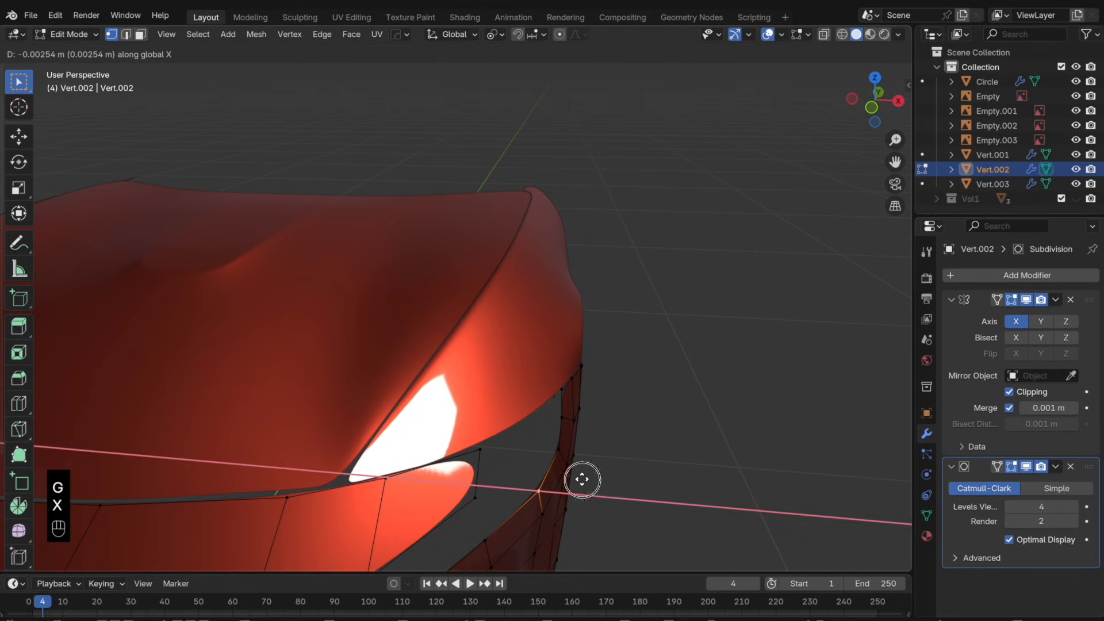
pyautogui.click(582, 478)
# - Examine the assembled front body panels from the side and front, checking their face orientation
pyautogui.press('Tab')
pyautogui.scroll(-4, 582, 465)
pyautogui.moveTo(582, 462); pyautogui.dragTo(428, 394, button='middle')
pyautogui.scroll(-3, 428, 394)
pyautogui.click(428, 394)
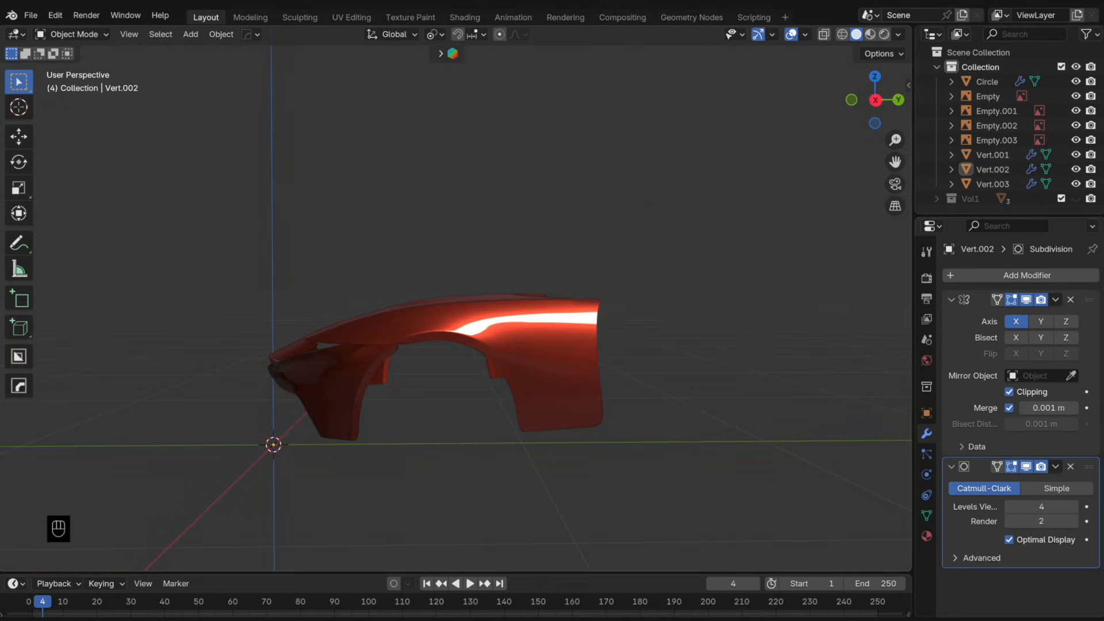
pyautogui.click(809, 35)
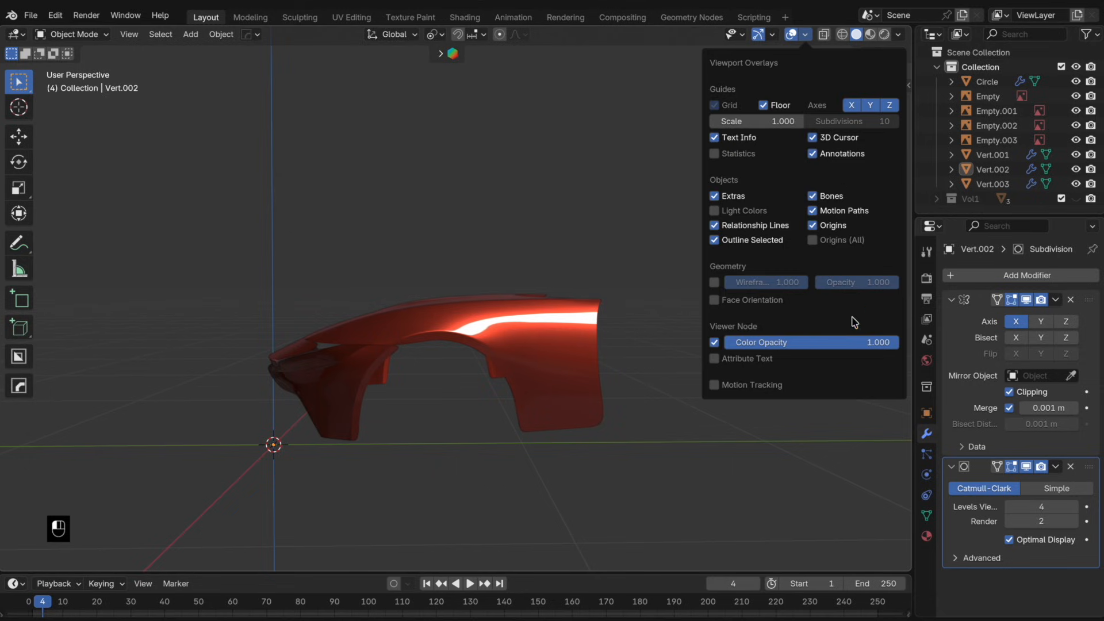
pyautogui.click(715, 298)
pyautogui.click(715, 298)
pyautogui.moveTo(514, 332); pyautogui.dragTo(560, 347, button='middle')
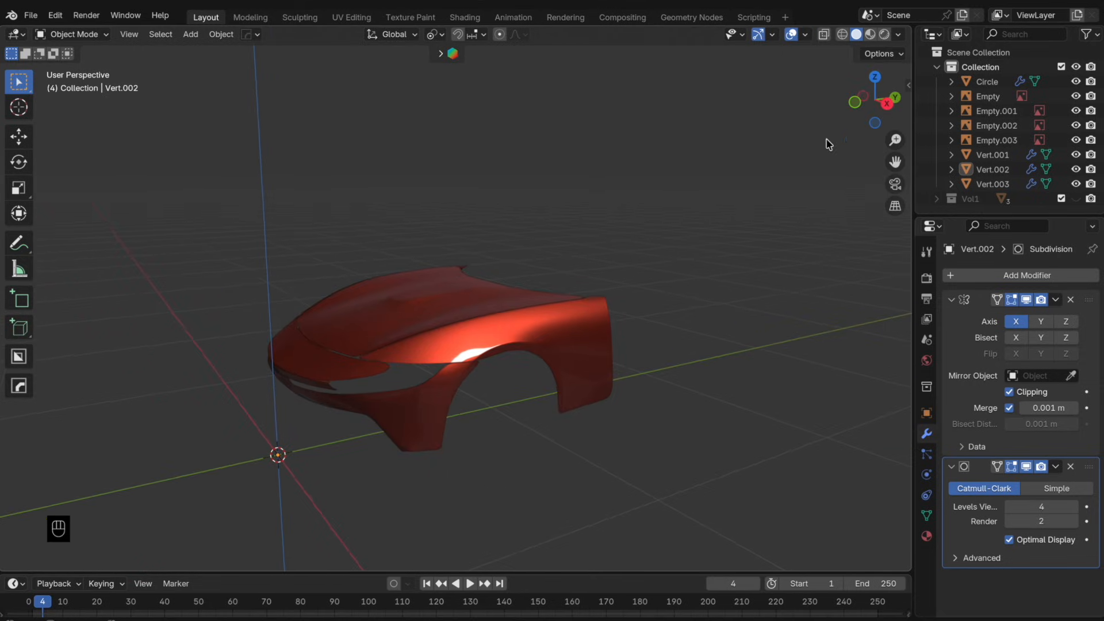
# - Edge-slide the fender's lower row of vertices behind the wheel arch by a factor of about 0.142 and refine the row's spacing
pyautogui.click(862, 101)
pyautogui.click(876, 100)
pyautogui.keyDown('shift'); pyautogui.moveTo(658, 394); pyautogui.dragTo(466, 379, button='middle'); pyautogui.keyUp('shift')
pyautogui.scroll(4, 466, 378)
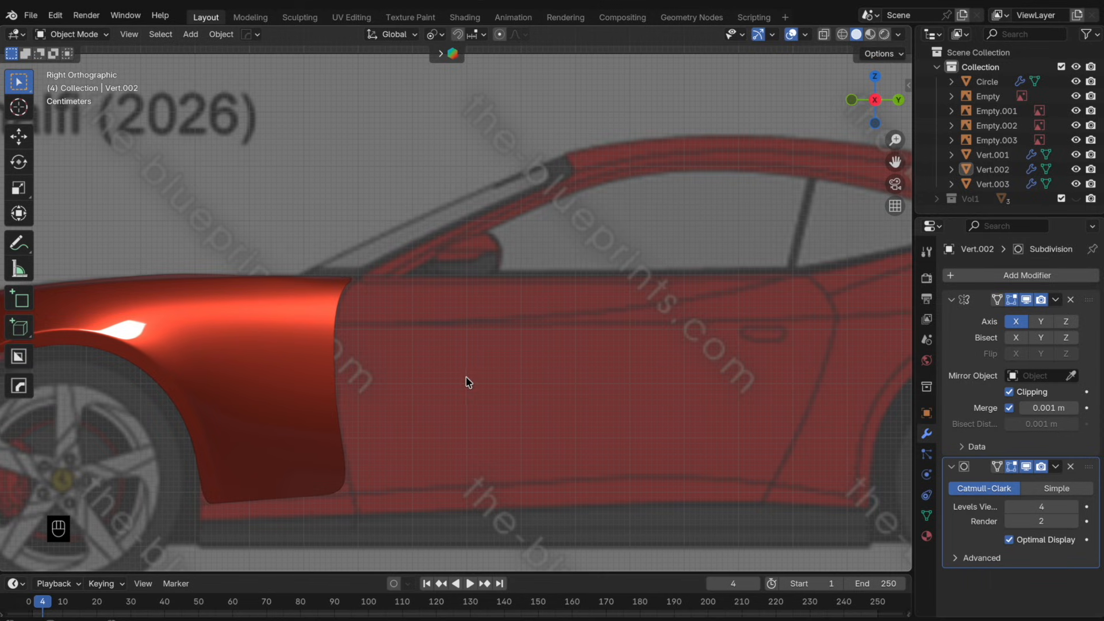
pyautogui.keyDown('shift'); pyautogui.moveTo(326, 390); pyautogui.dragTo(444, 294, button='middle'); pyautogui.keyUp('shift')
pyautogui.press('Tab')
pyautogui.press('Tab')
pyautogui.click(413, 313)
pyautogui.press('Tab')
pyautogui.hotkey('alt', 'z')
pyautogui.moveTo(445, 359); pyautogui.dragTo(315, 331)
pyautogui.press('g')
pyautogui.click(390, 353)
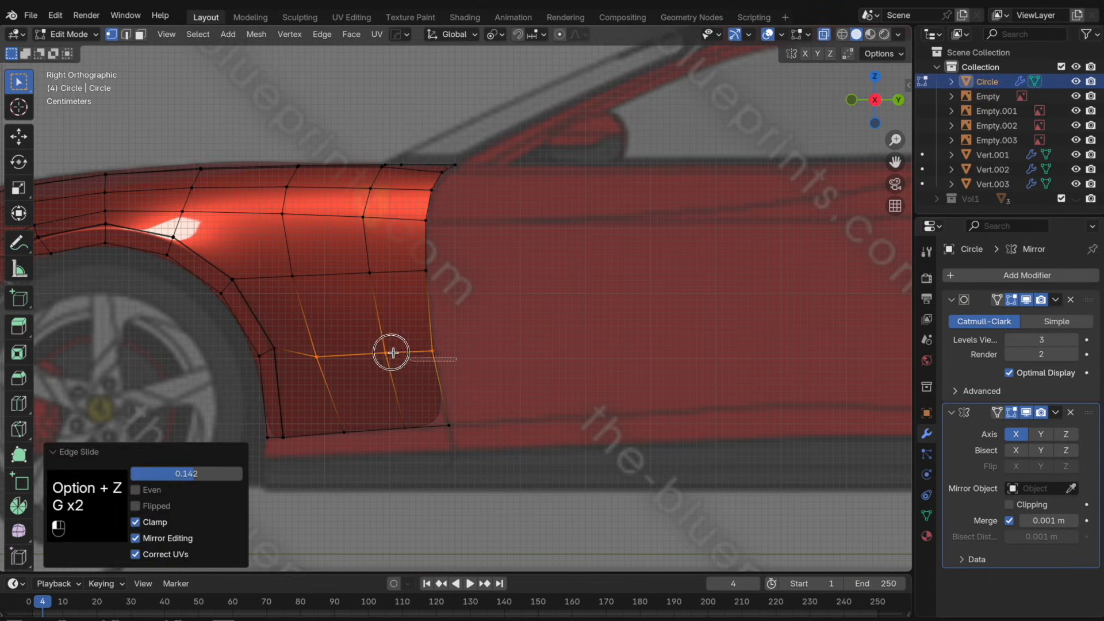
pyautogui.press('g')
pyautogui.click(369, 350)
# - Slide the fender's lower door-edge vertex and the middle row's rear vertices along their edges to even out the mesh
pyautogui.click(424, 345)
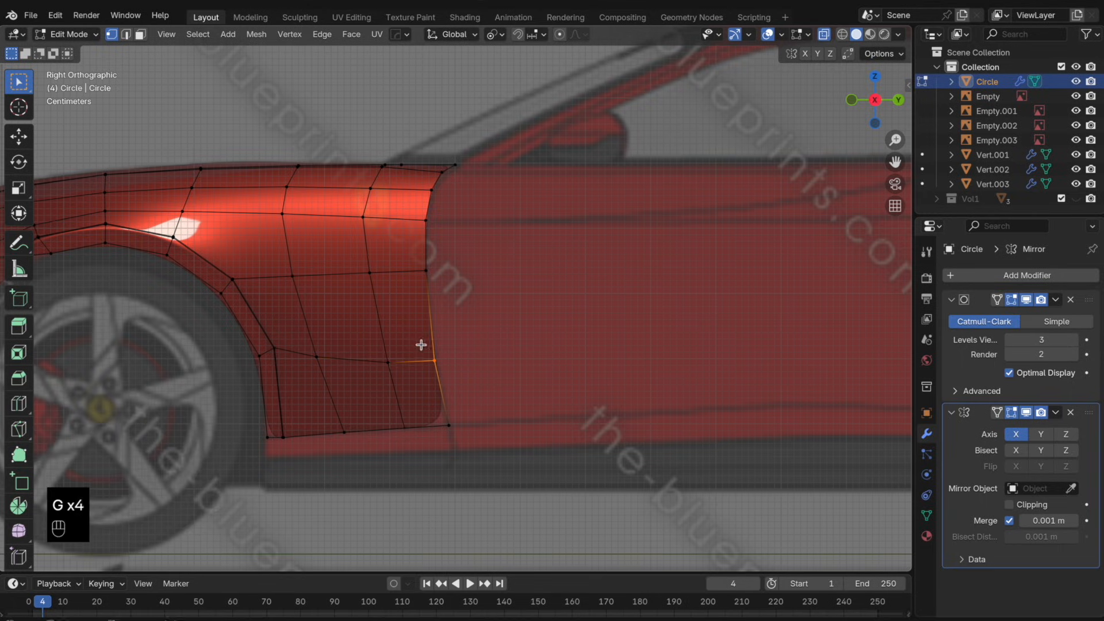
pyautogui.press('g')
pyautogui.press('g')
pyautogui.click(460, 274)
pyautogui.press('g')
pyautogui.press('g')
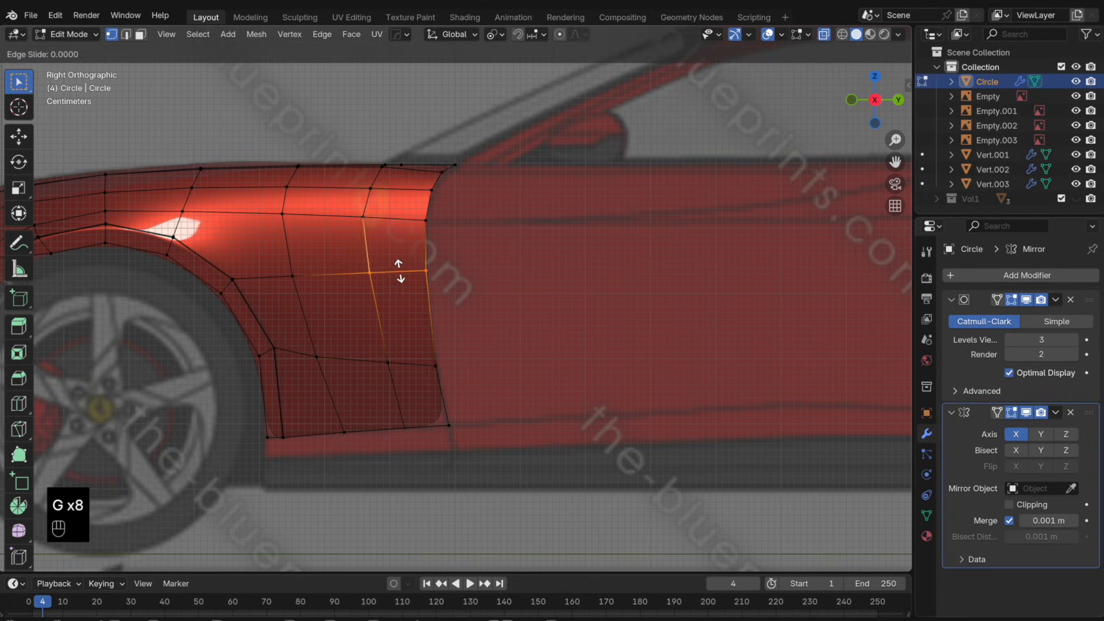
pyautogui.press('g')
pyautogui.press('g')
pyautogui.click(461, 246)
pyautogui.press('Tab')
pyautogui.hotkey('alt', 'z')
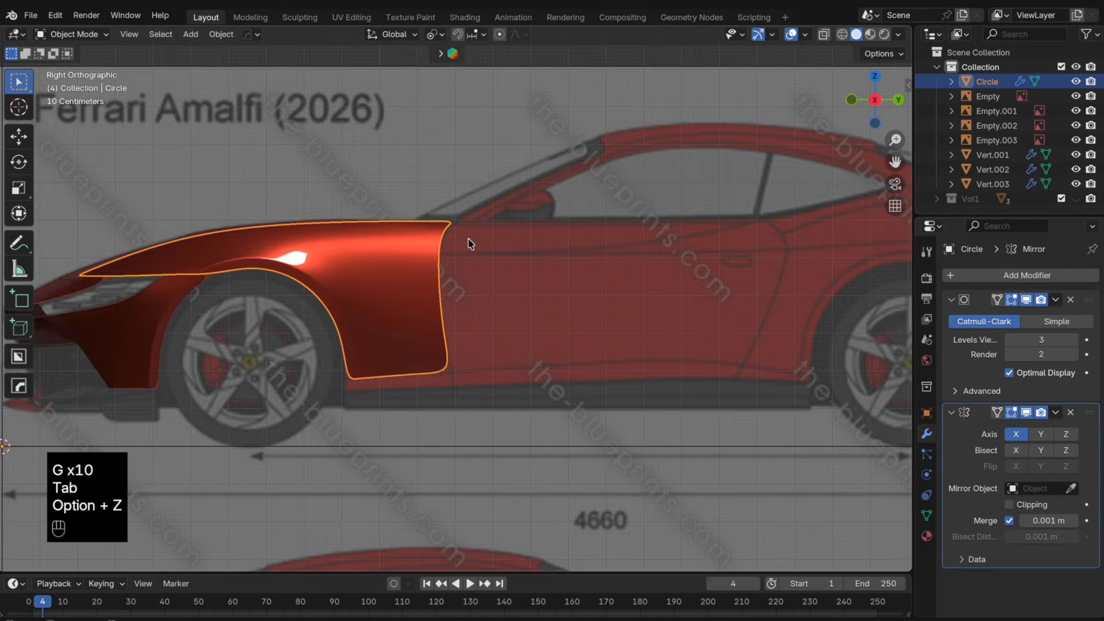
# - Move the fender's top rear corner vertex and the vertex just below it slightly toward the door along Y
pyautogui.press('Tab')
pyautogui.hotkey('alt', 'z')
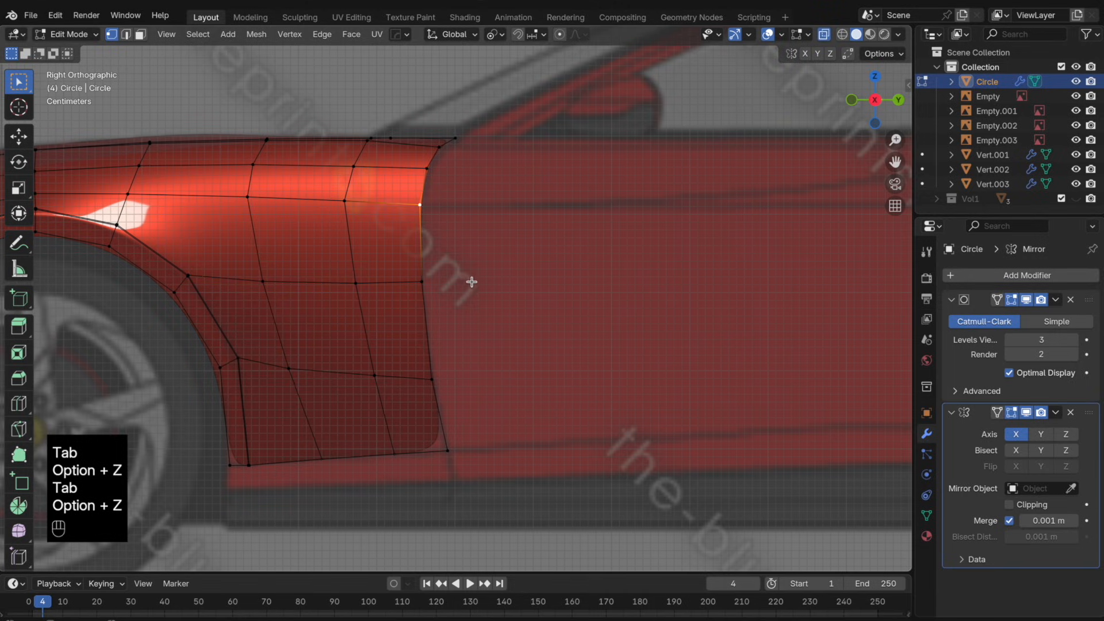
pyautogui.press('Tab')
pyautogui.scroll(-3, 505, 314)
pyautogui.press('Tab')
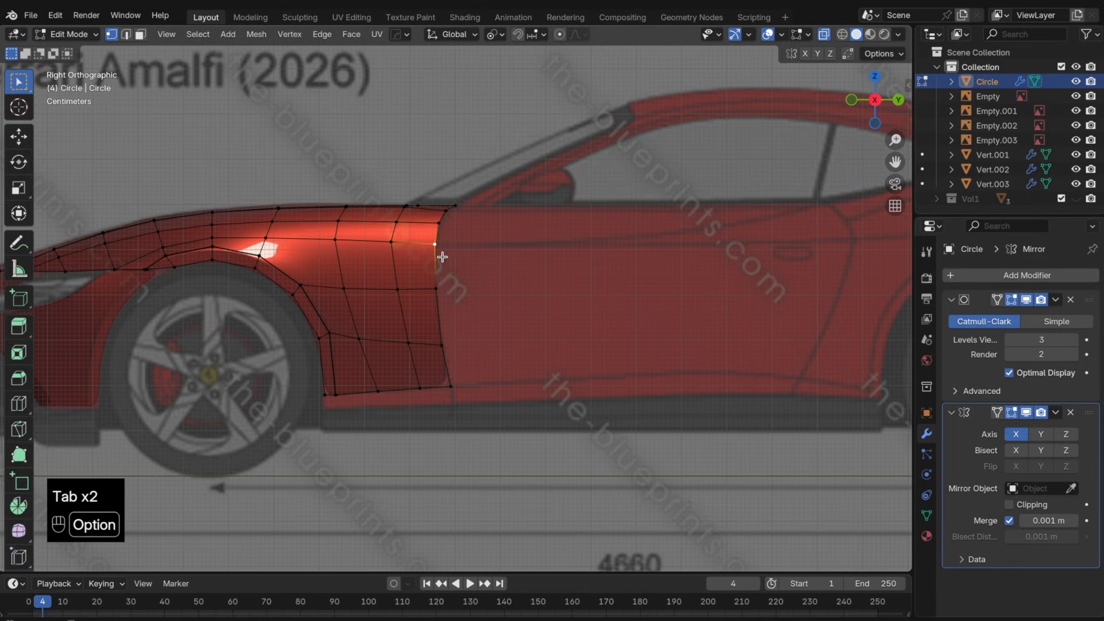
pyautogui.keyDown('alt'); pyautogui.click(442, 257); pyautogui.keyUp('alt')
pyautogui.scroll(4, 473, 254)
pyautogui.keyDown('shift'); pyautogui.click(446, 124); pyautogui.keyUp('shift')
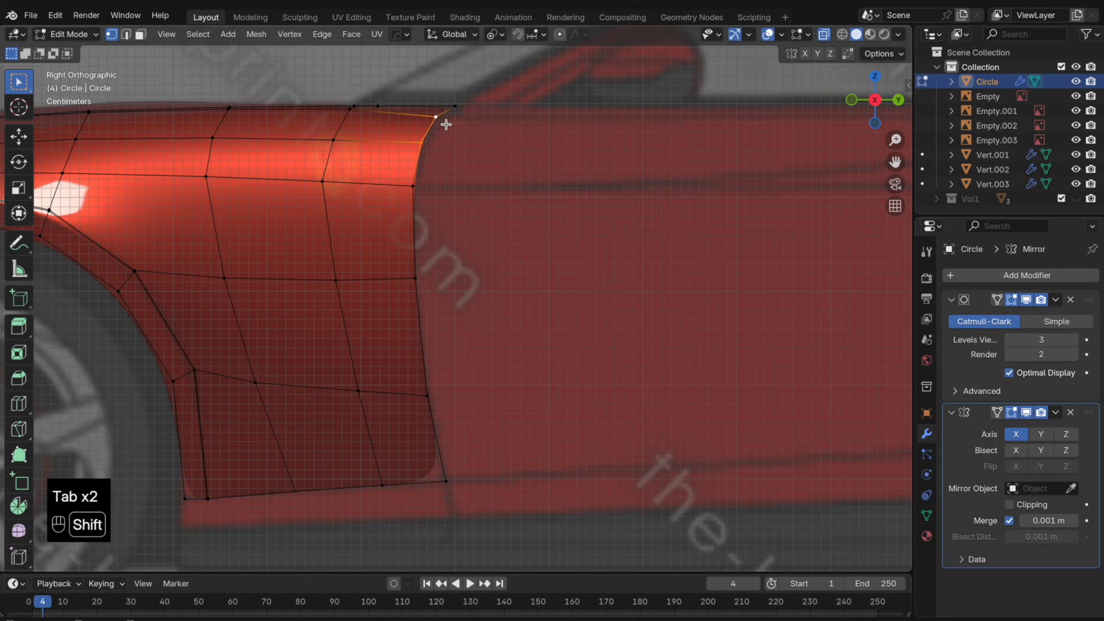
pyautogui.press('g')
pyautogui.press('y')
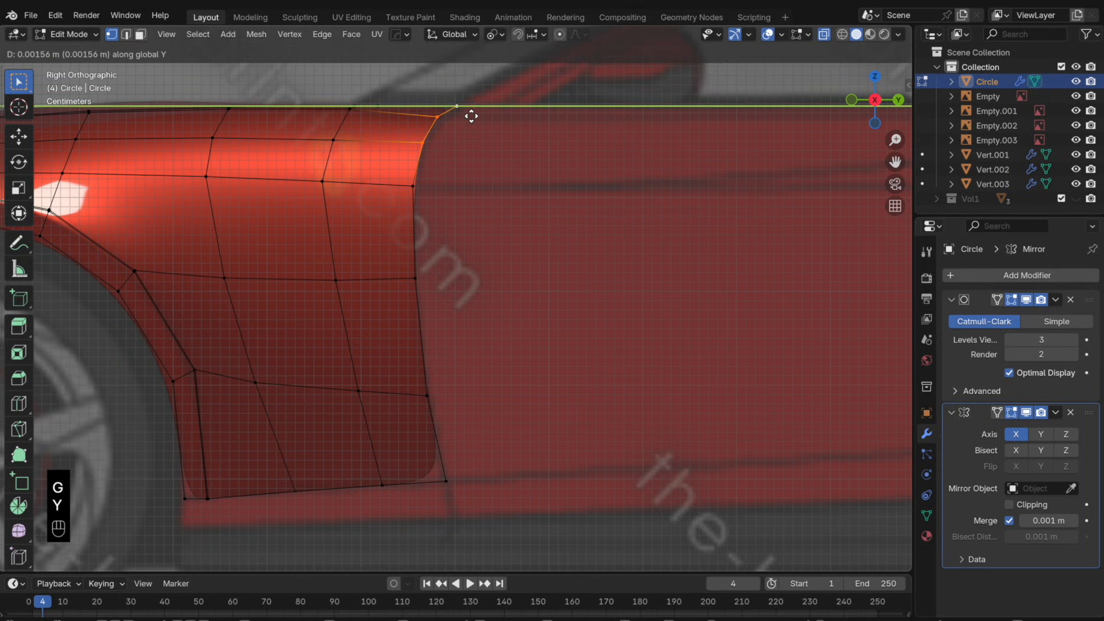
pyautogui.click(477, 119)
pyautogui.press('g')
pyautogui.press('y')
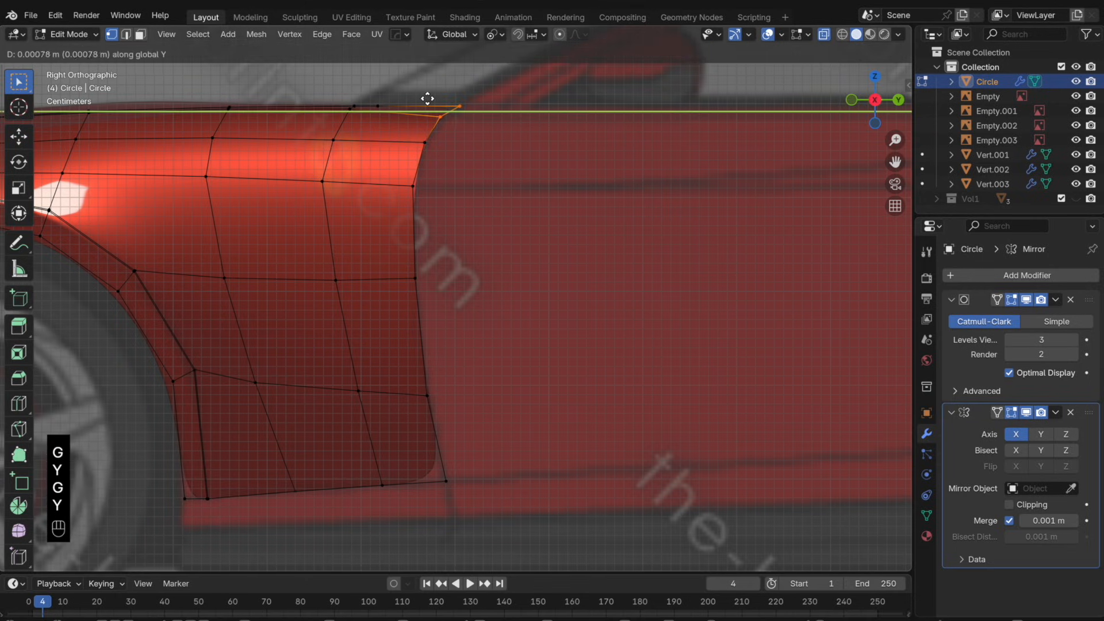
pyautogui.click(432, 98)
pyautogui.press('Tab')
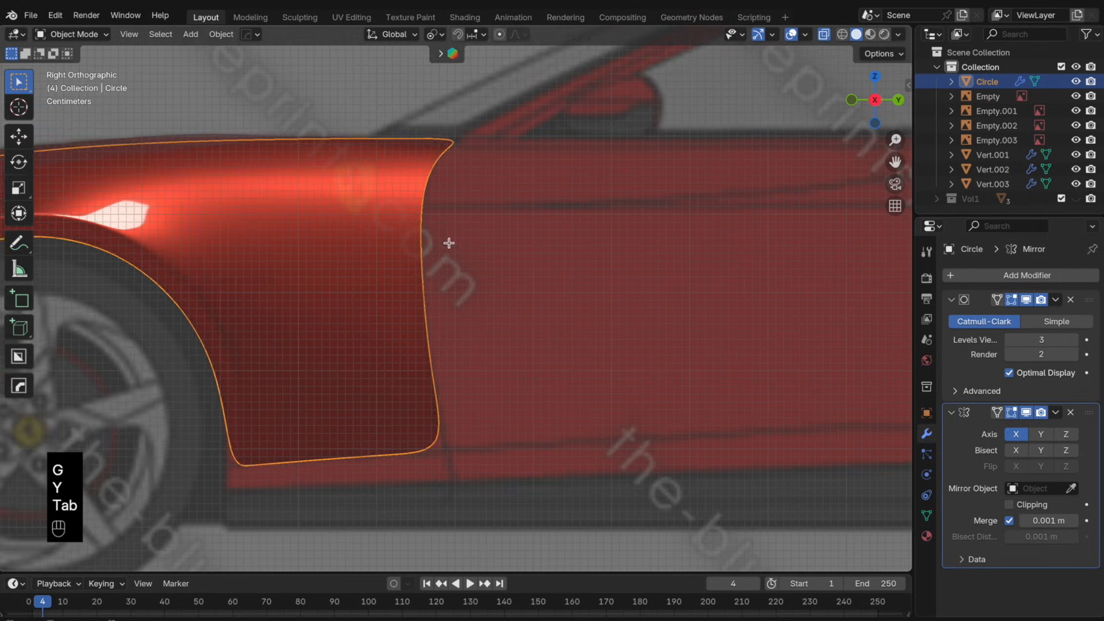
# - Shift the two middle vertices of the fender's door edge along Y, the upper one by about -0.0009 m
pyautogui.press('Tab')
pyautogui.click(432, 379)
pyautogui.keyDown('shift'); pyautogui.click(423, 280); pyautogui.keyUp('shift')
pyautogui.press('g')
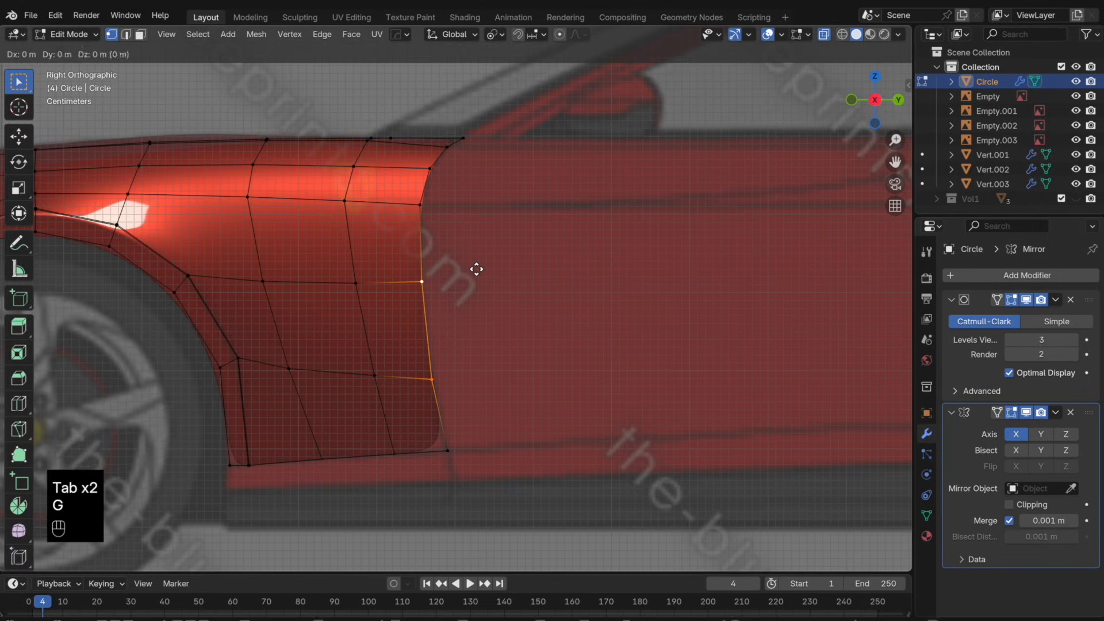
pyautogui.press('y')
pyautogui.click(476, 271)
pyautogui.press('g')
pyautogui.press('y')
pyautogui.click(440, 271)
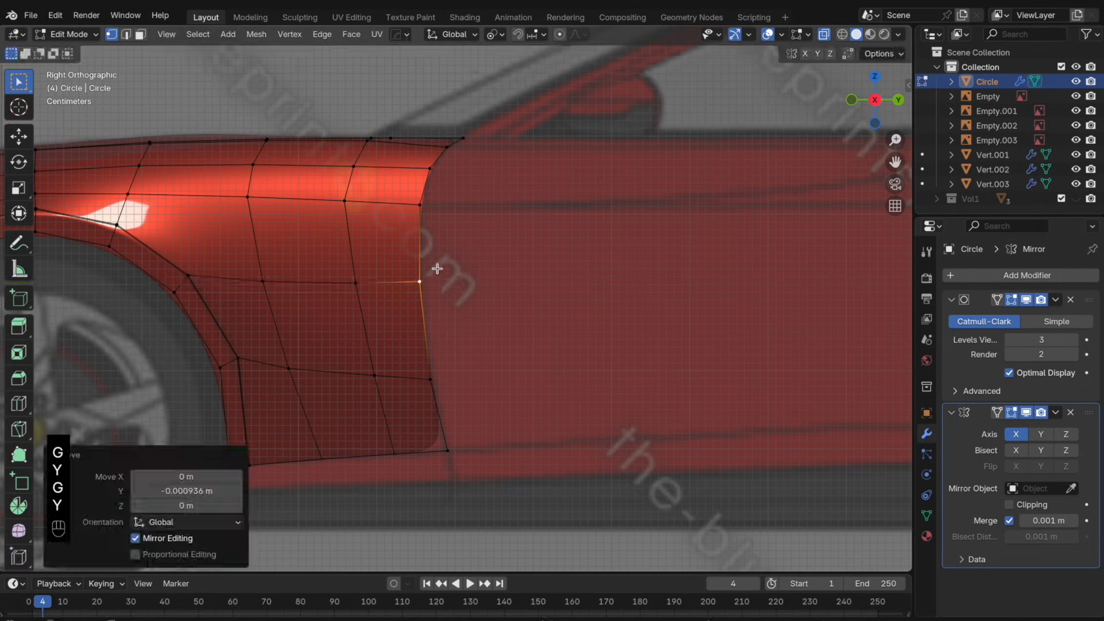
pyautogui.press('Tab')
pyautogui.press('Tab')
# - Adjust the fender's door-edge vertex just below the top corner along Y to match the blueprint
pyautogui.keyDown('shift'); pyautogui.click(456, 154); pyautogui.keyUp('shift')
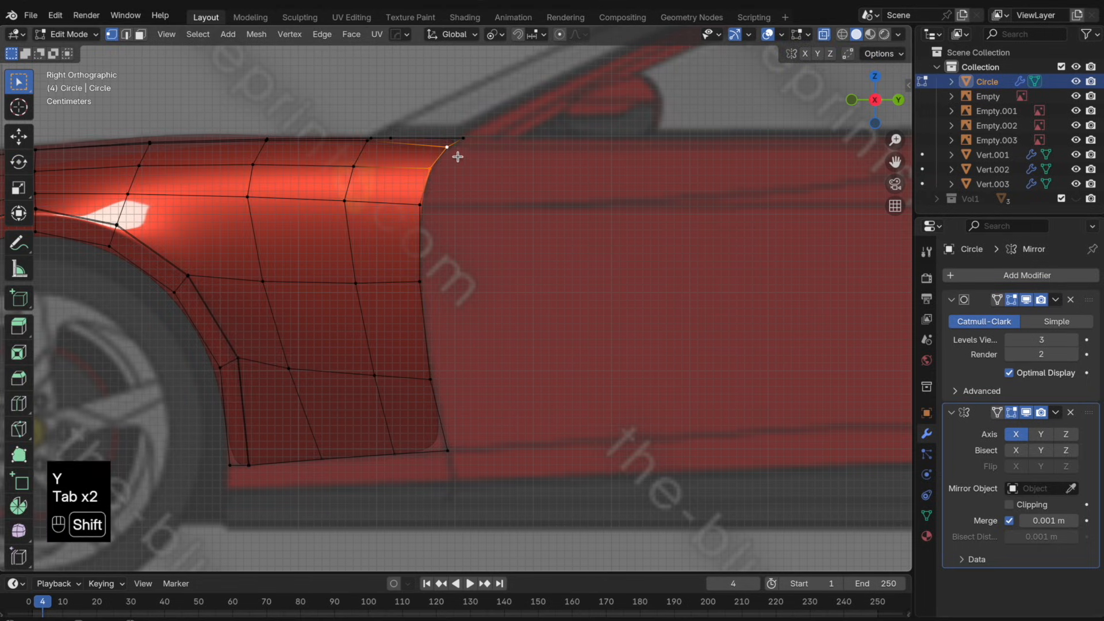
pyautogui.press('g')
pyautogui.press('y')
pyautogui.click(479, 168)
pyautogui.press('Tab')
# - Select the fender's entire door edge including the top corner vertex and duplicate it in place
pyautogui.press('Tab')
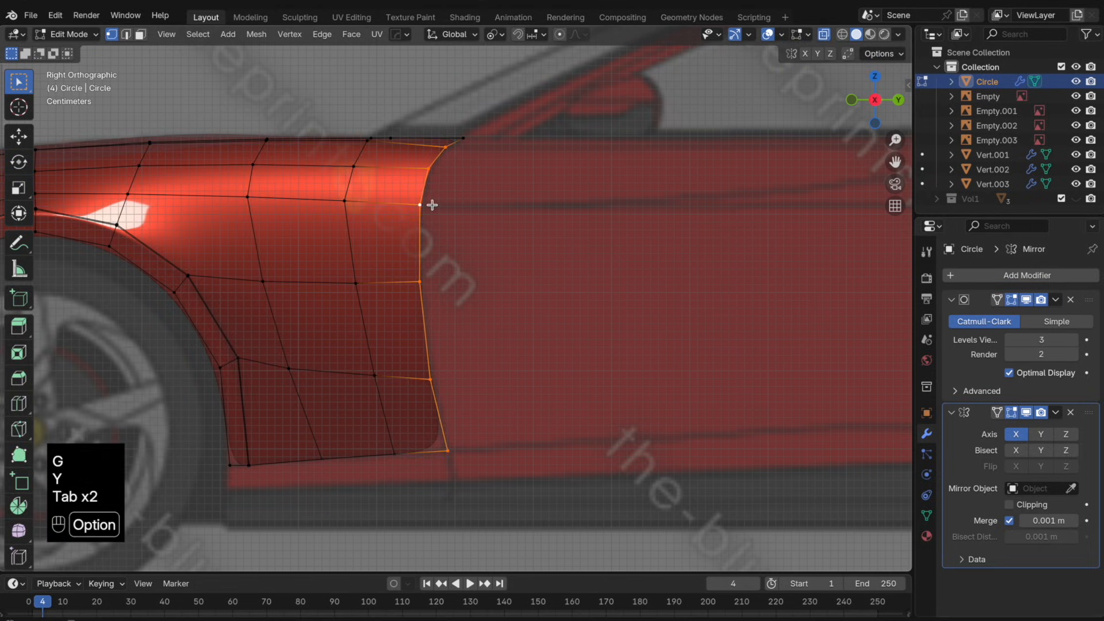
pyautogui.scroll(-3, 498, 224)
pyautogui.moveTo(463, 190); pyautogui.dragTo(481, 271, button='middle')
pyautogui.keyDown('shift'); pyautogui.click(396, 186); pyautogui.keyUp('shift')
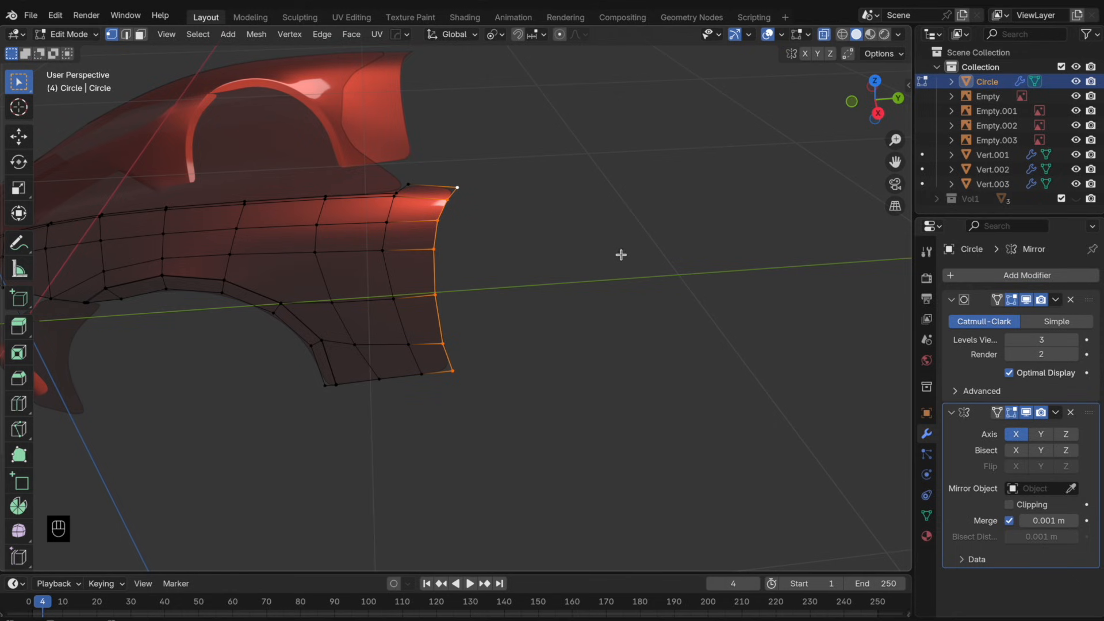
pyautogui.click(878, 113)
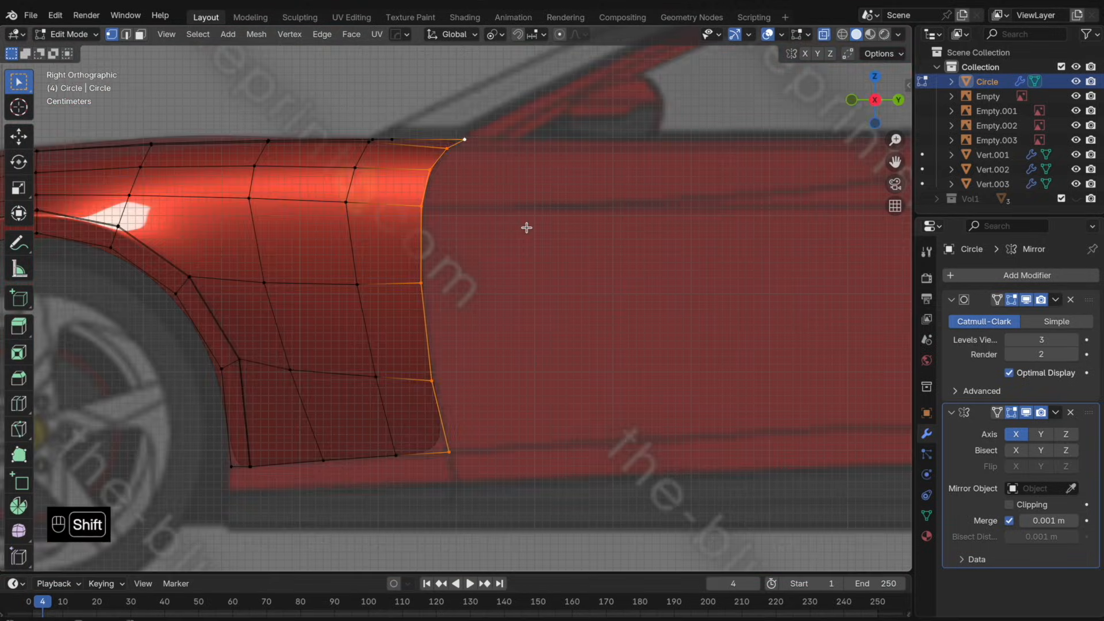
pyautogui.hotkey('shift', 'd')
pyautogui.rightClick(539, 227)
# - Offset the duplicated edge slightly toward the door along Y and separate it into its own object
pyautogui.press('g')
pyautogui.press('y')
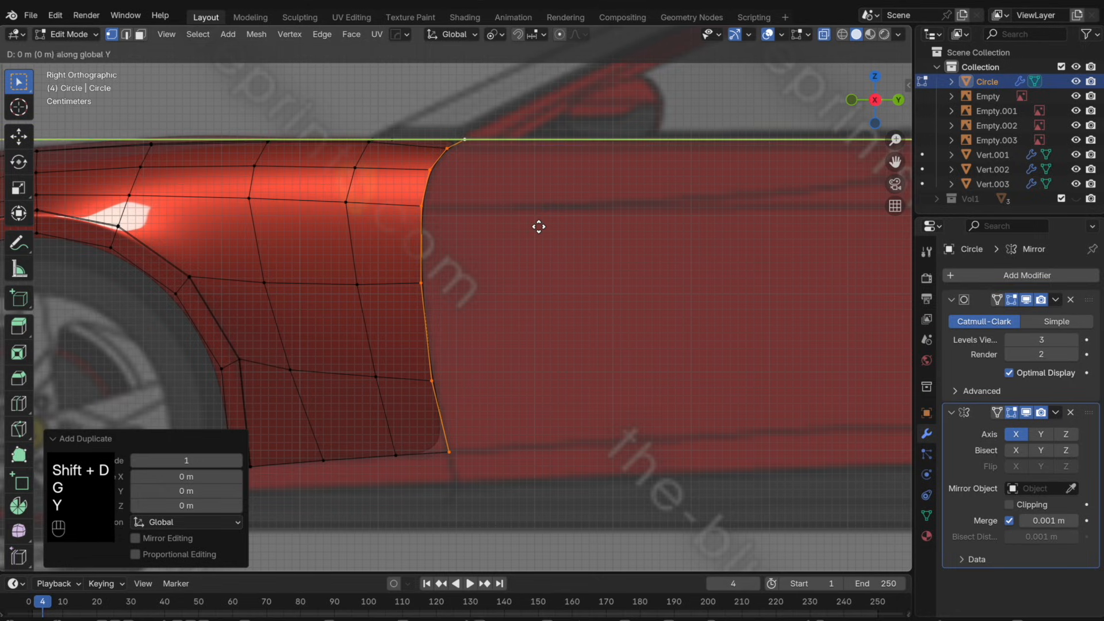
pyautogui.click(541, 226)
pyautogui.press('p')
pyautogui.click(540, 227)
pyautogui.press('Tab')
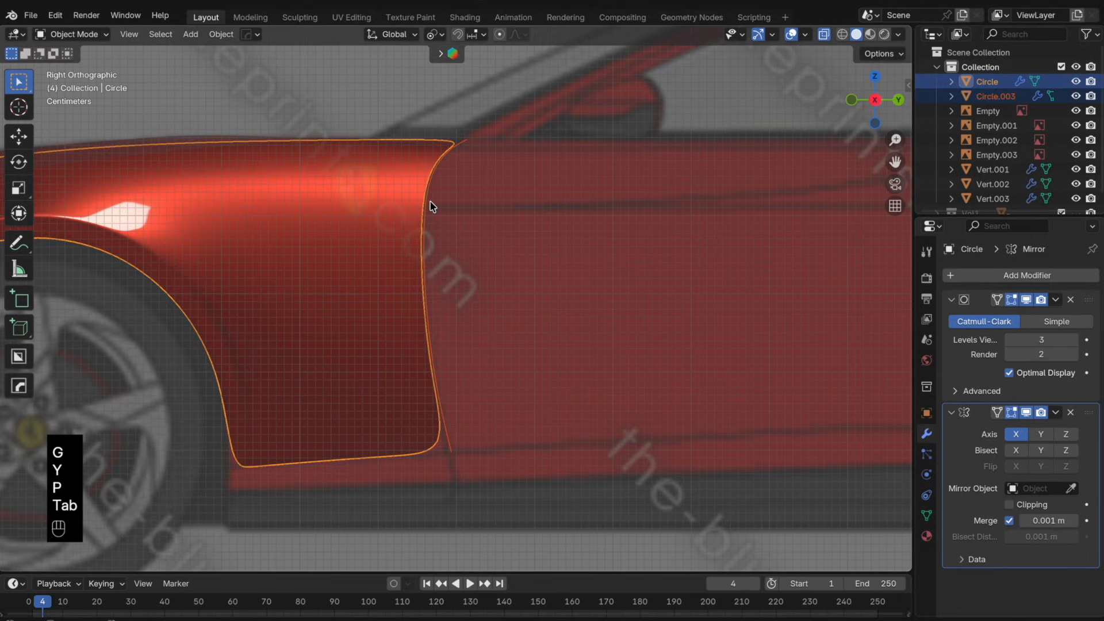
# - Edit the separated door edge and extrude its top vertex rearward along the window line, about 0.20 m and again about 0.25 m
pyautogui.click(430, 207)
pyautogui.click(431, 208)
pyautogui.press('Tab')
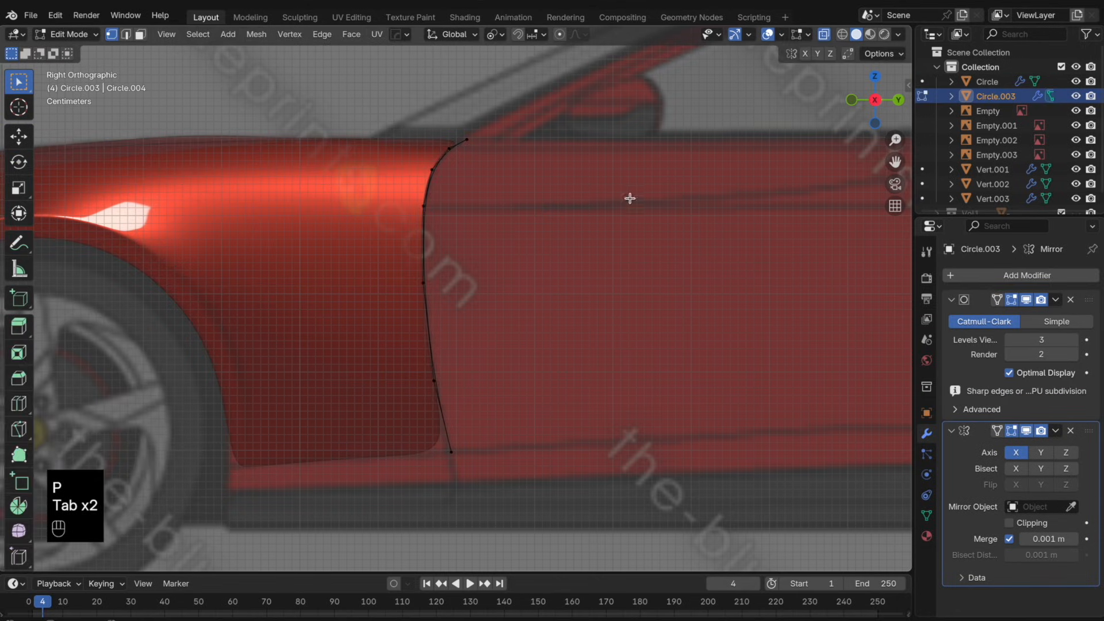
pyautogui.click(876, 76)
pyautogui.keyDown('shift'); pyautogui.click(440, 427); pyautogui.keyUp('shift')
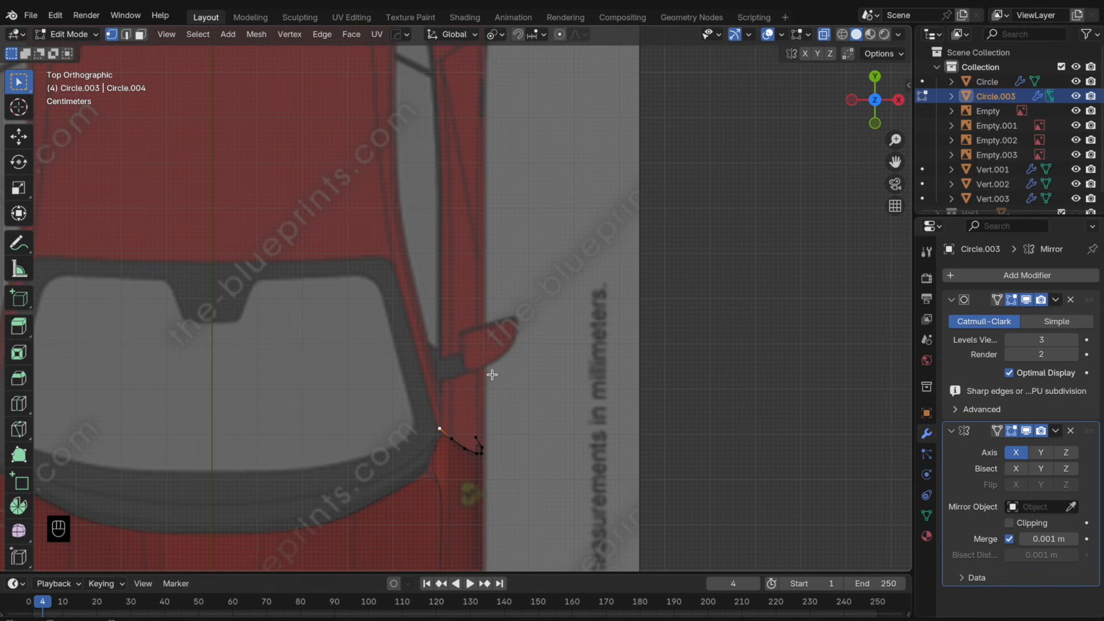
pyautogui.press('e')
pyautogui.click(493, 282)
pyautogui.press('e')
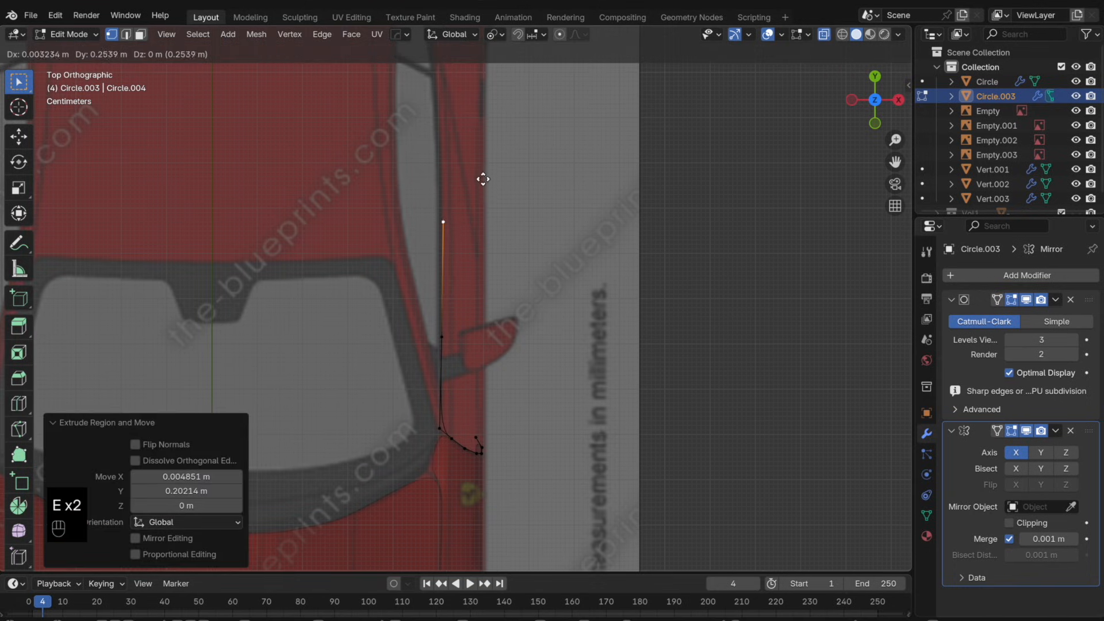
pyautogui.click(491, 181)
# - Extend the door's upper line rearward with two more vertex extrusions along the blueprint, the last about 0.13 m
pyautogui.press('e')
pyautogui.click(488, 79)
pyautogui.keyDown('shift'); pyautogui.moveTo(488, 79); pyautogui.dragTo(488, 164, button='middle'); pyautogui.keyUp('shift')
pyautogui.press('e')
pyautogui.click(486, 103)
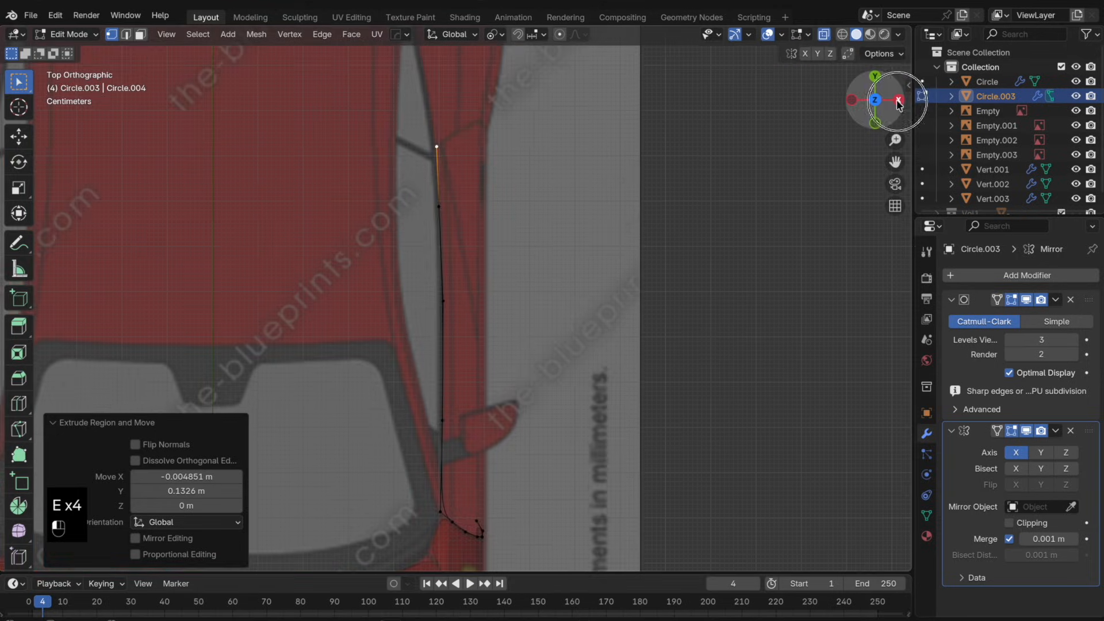
# - Fit the rear end vertex of the door's upper line to the side blueprint and lower the line's front middle vertex about 0.003 m along Z
pyautogui.click(899, 100)
pyautogui.keyDown('shift'); pyautogui.moveTo(422, 245); pyautogui.dragTo(549, 396, button='middle'); pyautogui.keyUp('shift')
pyautogui.scroll(3, 553, 348)
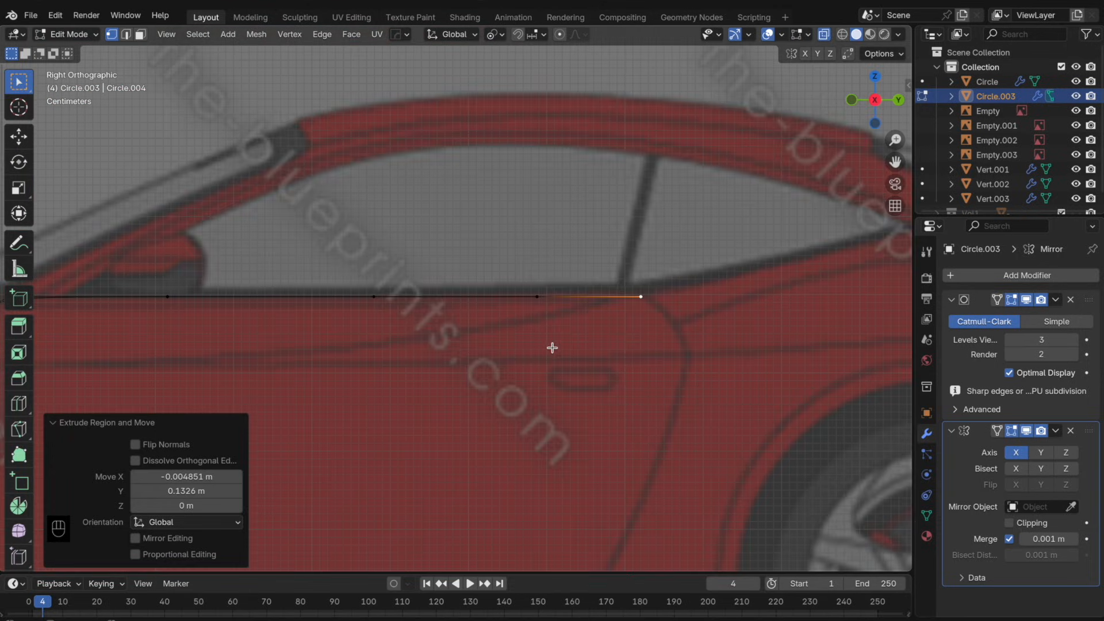
pyautogui.press('g')
pyautogui.click(646, 331)
pyautogui.keyDown('shift'); pyautogui.moveTo(647, 331); pyautogui.dragTo(772, 319, button='middle'); pyautogui.keyUp('shift')
pyautogui.click(294, 287)
pyautogui.press('g')
pyautogui.press('z')
pyautogui.click(409, 312)
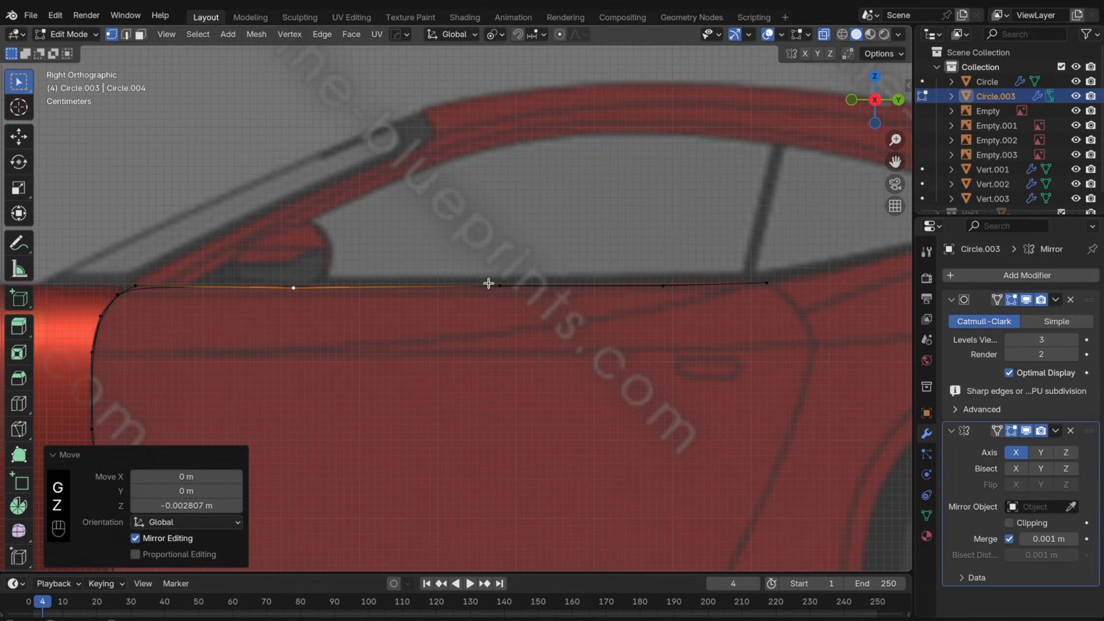
# - Adjust the height of the upper line's rear middle vertex along Z to follow the window line in the side blueprint
pyautogui.click(499, 285)
pyautogui.click(663, 287)
pyautogui.press('g')
pyautogui.press('z')
pyautogui.click(682, 317)
pyautogui.press('Tab')
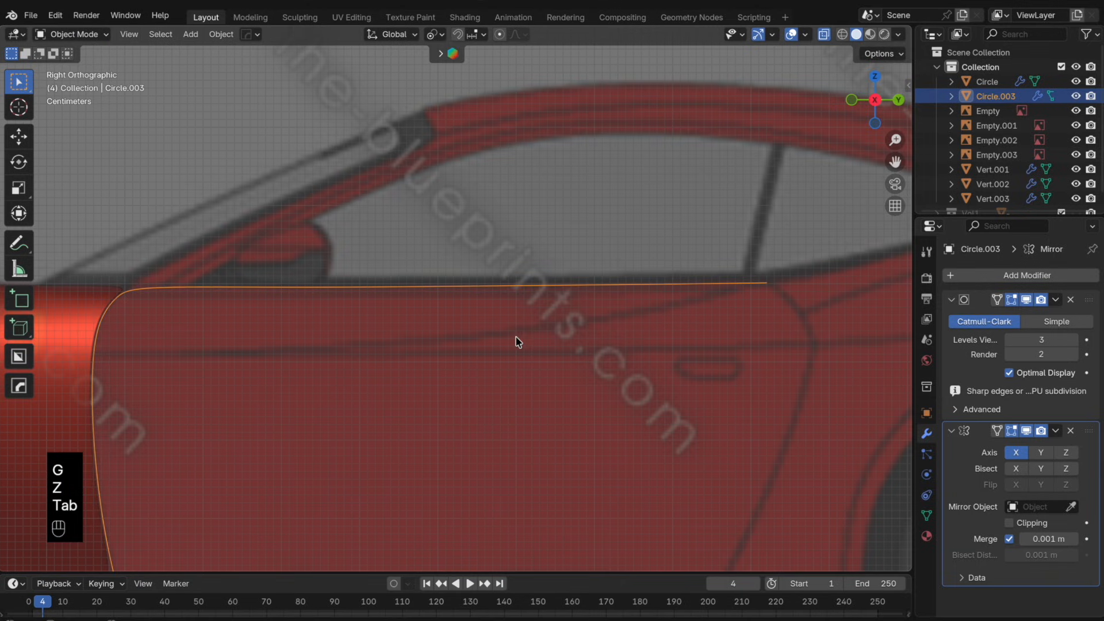
# - Extrude the vertex just below the door's front upper corner rearward four times to form a second line beneath the upper one
pyautogui.keyDown('shift'); pyautogui.moveTo(453, 357); pyautogui.dragTo(608, 344, button='middle'); pyautogui.keyUp('shift')
pyautogui.press('Tab')
pyautogui.click(272, 282)
pyautogui.press('e')
pyautogui.click(544, 311)
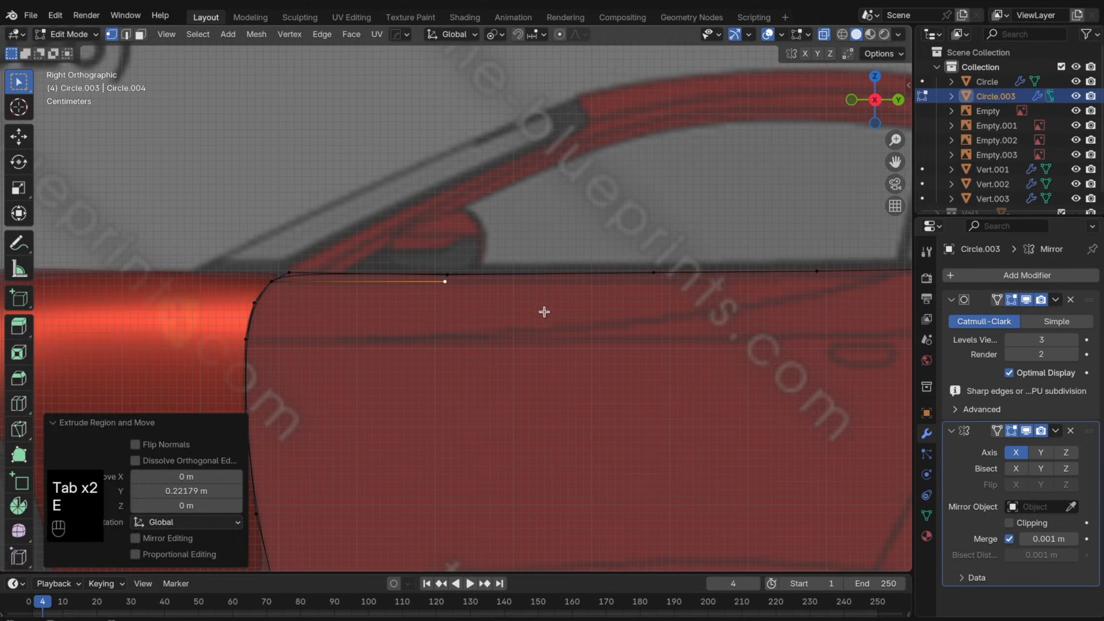
pyautogui.press('e')
pyautogui.click(685, 323)
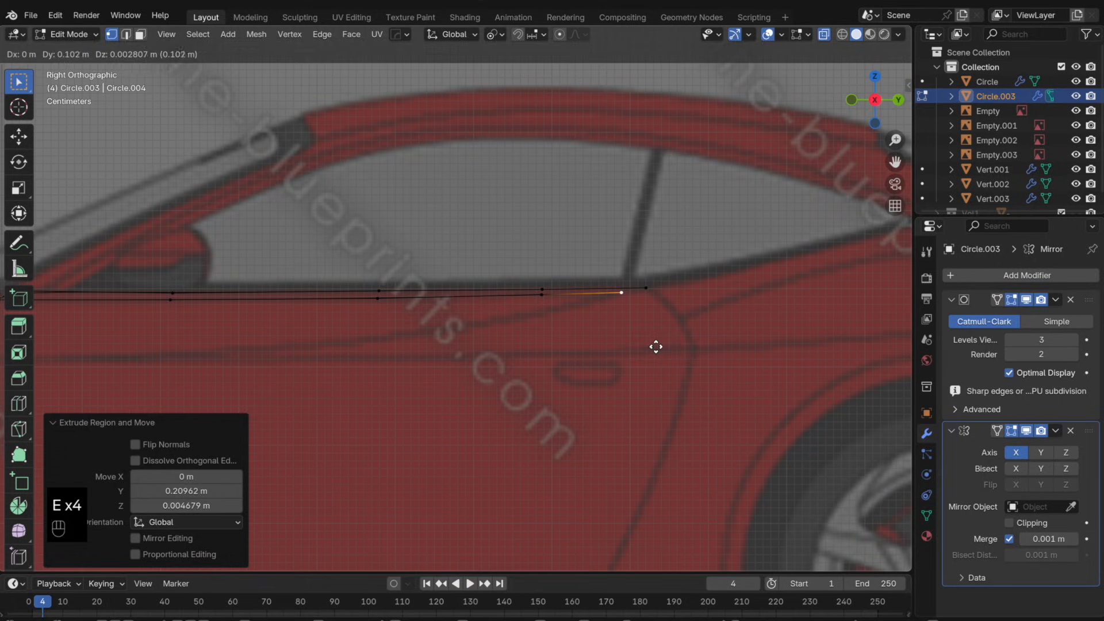
pyautogui.click(656, 346)
pyautogui.press('Tab')
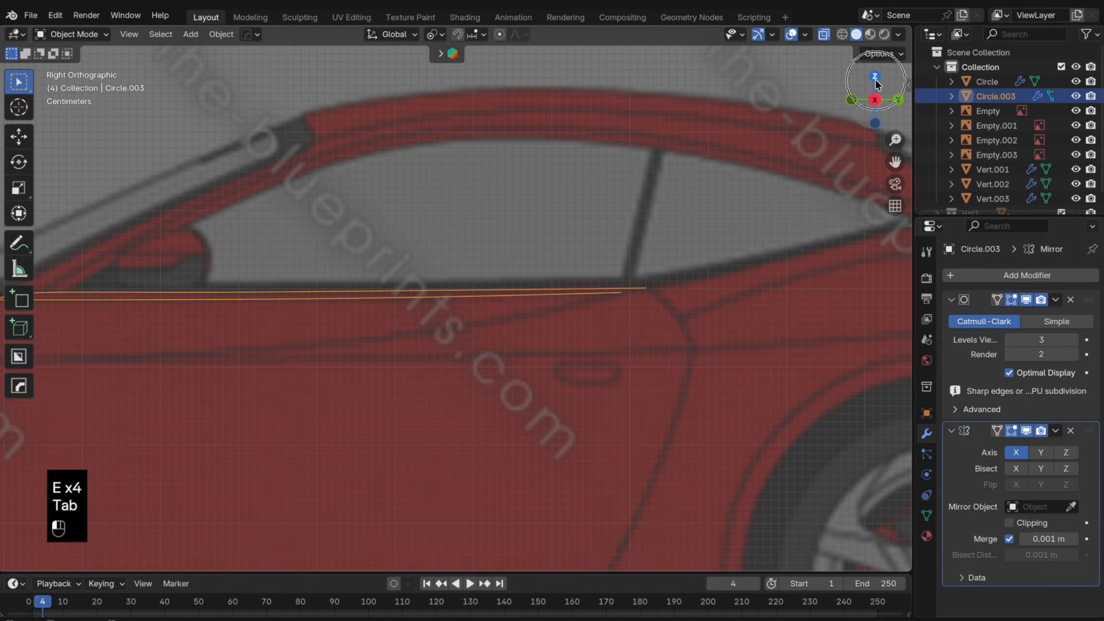
# - Shift the second line's rear vertices inward along X in top view, the rearmost middle one by about 0.011 m and the one ahead by 0.002 m
pyautogui.click(876, 82)
pyautogui.keyDown('shift'); pyautogui.moveTo(741, 276); pyautogui.dragTo(599, 368, button='middle'); pyautogui.keyUp('shift')
pyautogui.press('g')
pyautogui.press('x')
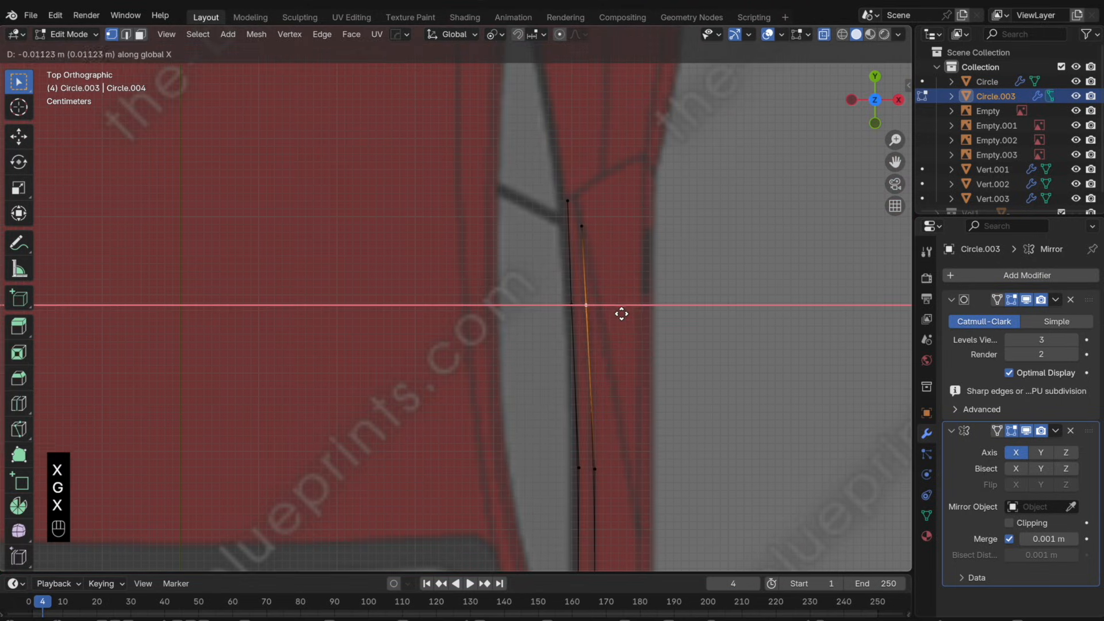
pyautogui.click(622, 314)
pyautogui.keyDown('shift'); pyautogui.moveTo(622, 314); pyautogui.dragTo(616, 225, button='middle'); pyautogui.keyUp('shift')
pyautogui.press('g')
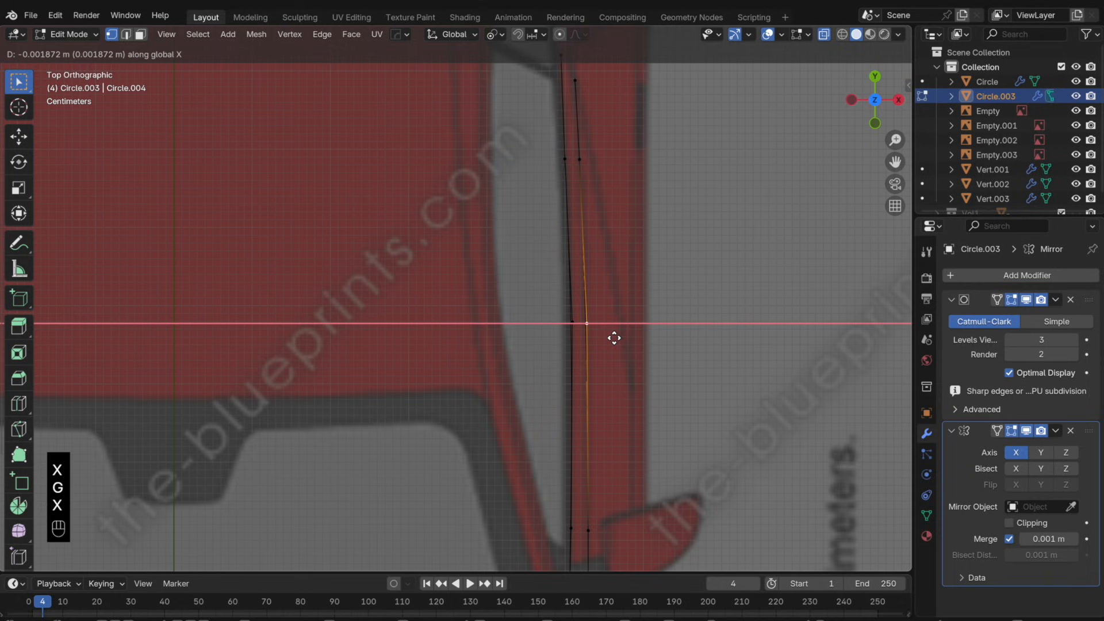
pyautogui.click(615, 337)
pyautogui.keyDown('shift'); pyautogui.moveTo(611, 351); pyautogui.dragTo(579, 176, button='middle'); pyautogui.keyUp('shift')
pyautogui.press('g')
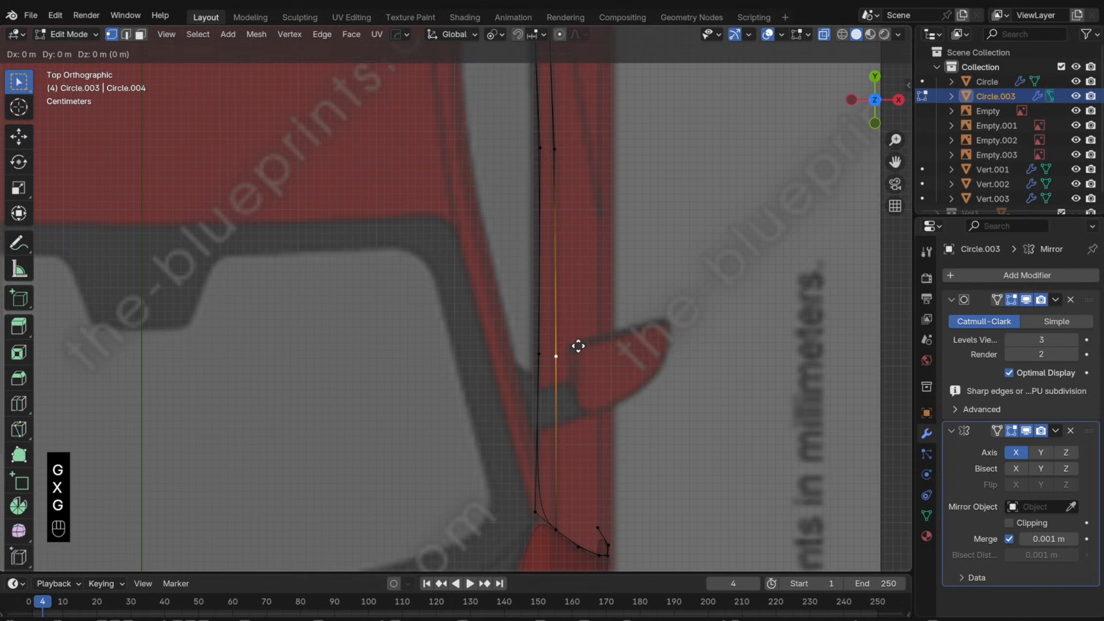
pyautogui.rightClick(578, 346)
# - Fill the faces between the door's two upper lines from the front corner toward the rear
pyautogui.press('f')
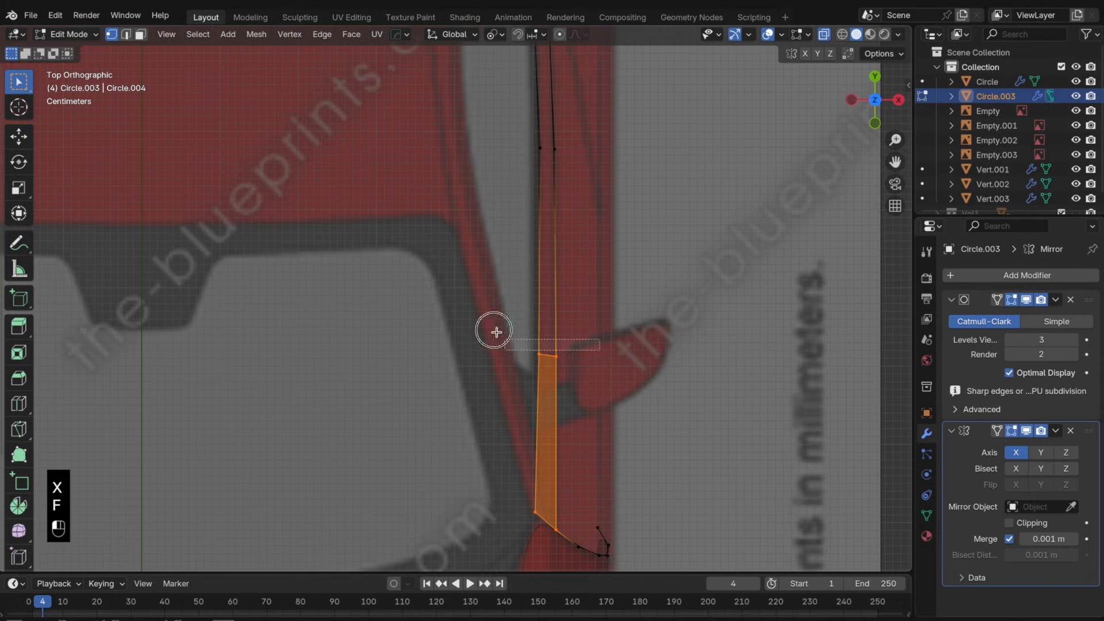
pyautogui.moveTo(496, 332); pyautogui.dragTo(494, 331)
pyautogui.moveTo(516, 340); pyautogui.dragTo(585, 380)
pyautogui.press('f')
pyautogui.press('f')
pyautogui.keyDown('shift'); pyautogui.moveTo(527, 240); pyautogui.dragTo(489, 482, button='middle'); pyautogui.keyUp('shift')
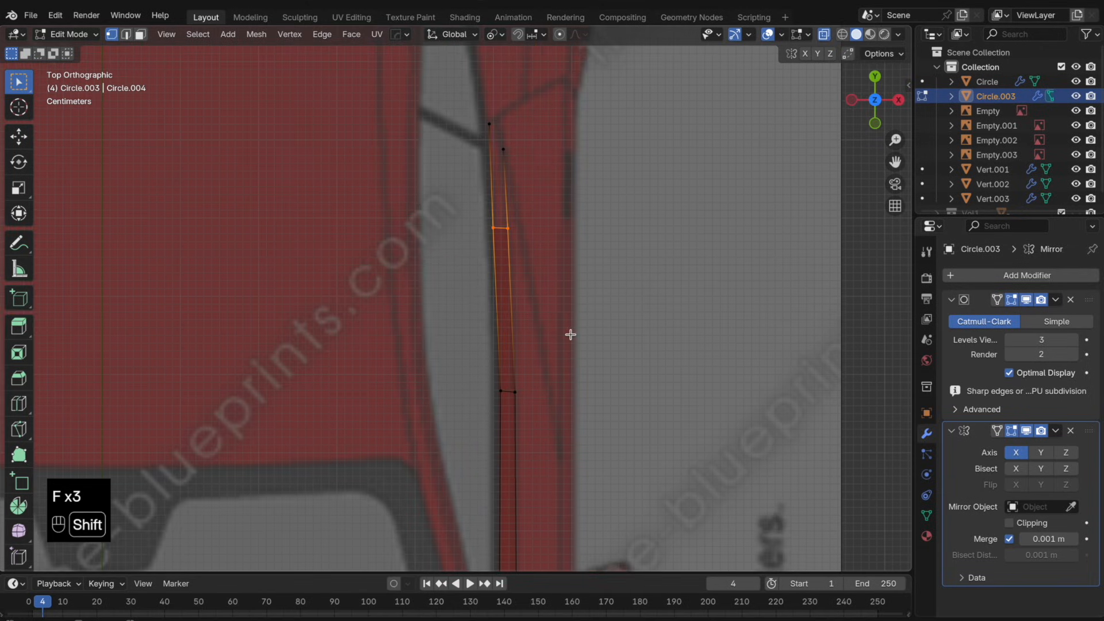
pyautogui.press('f')
# - Move the second line's rear end vertex back to the blueprint's door corner so the strip ends along the seam
pyautogui.press('Tab')
pyautogui.press('Tab')
pyautogui.keyDown('shift'); pyautogui.moveTo(501, 145); pyautogui.dragTo(509, 391, button='middle'); pyautogui.keyUp('shift')
pyautogui.scroll(5, 509, 391)
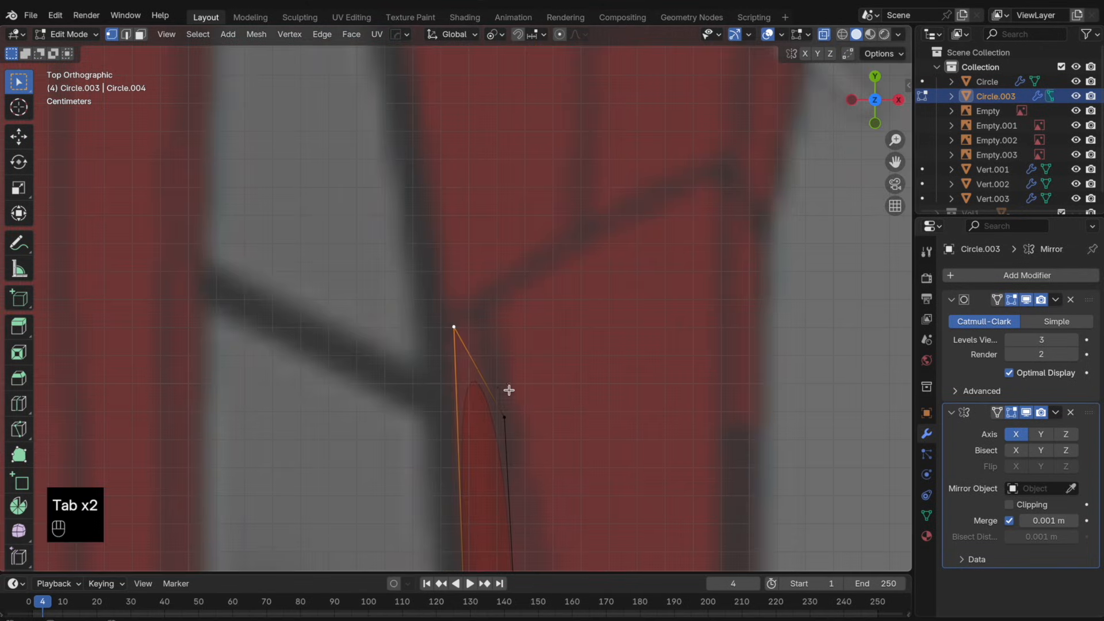
pyautogui.press('g')
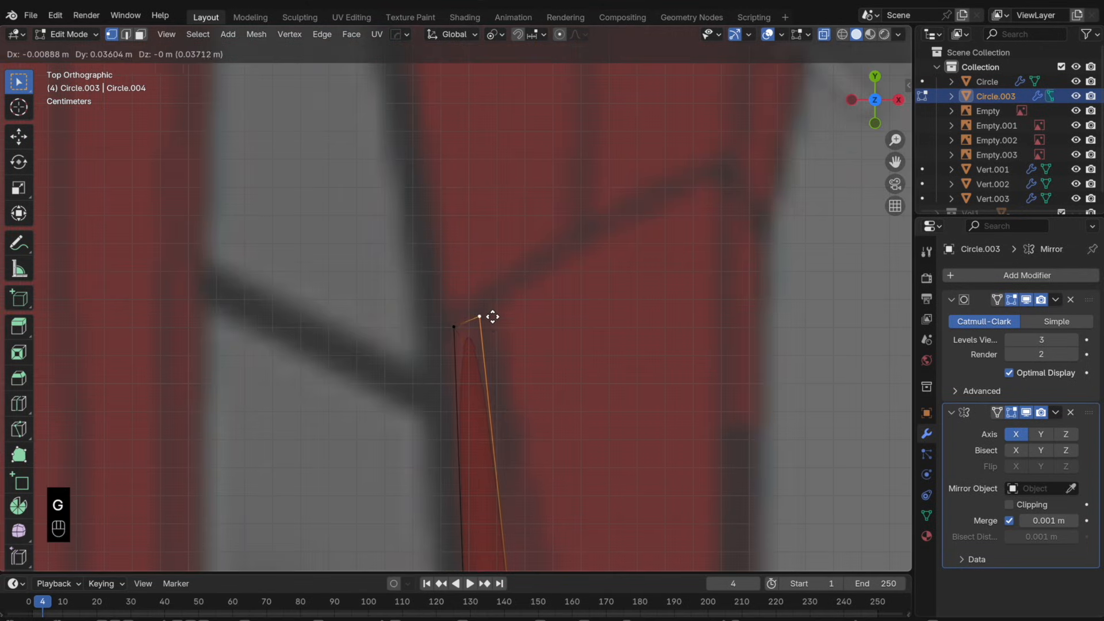
pyautogui.click(493, 317)
pyautogui.press('Tab')
pyautogui.scroll(-6, 520, 348)
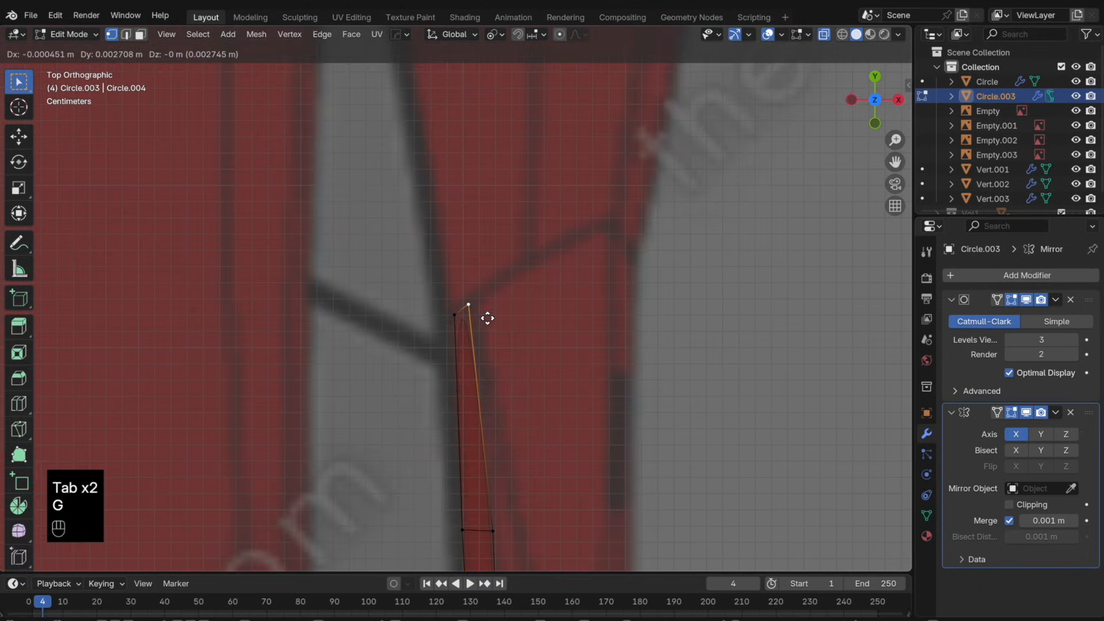
pyautogui.press('Tab')
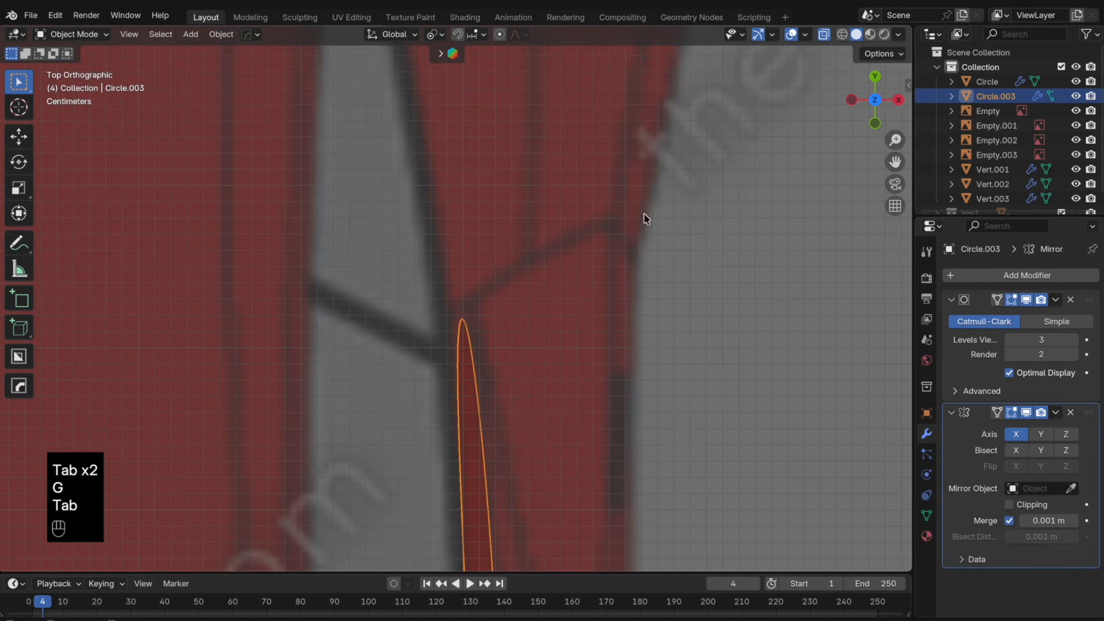
# - Extrude the front-edge vertex at the body crease rearward twice and shift the new end vertex about 0.024 m inward along X
pyautogui.click(896, 98)
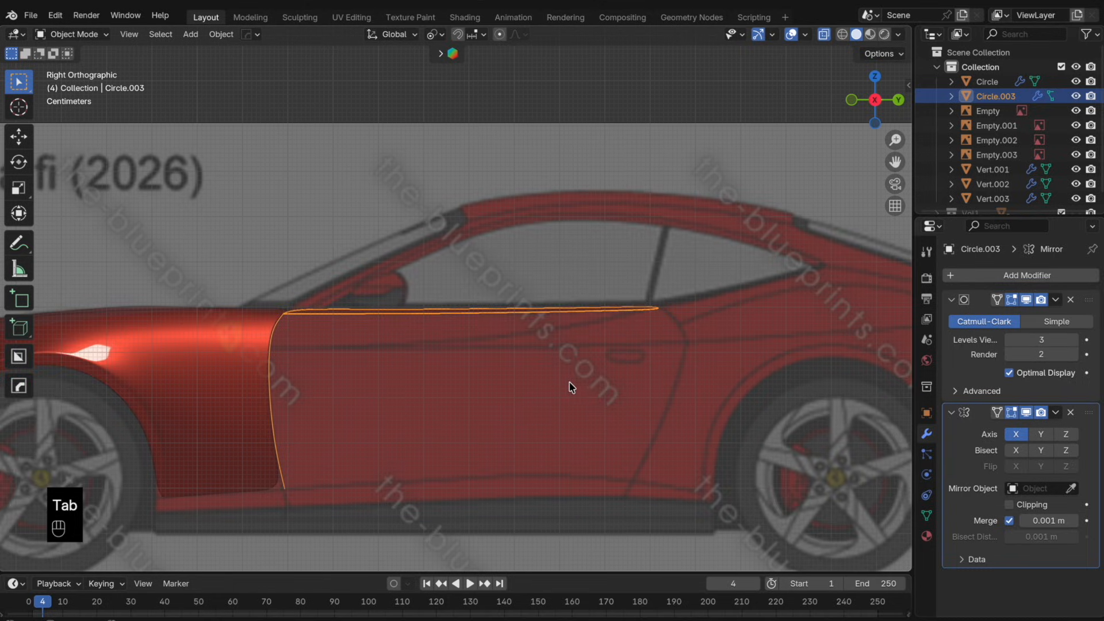
pyautogui.press('Tab')
pyautogui.scroll(2, 245, 382)
pyautogui.press('e')
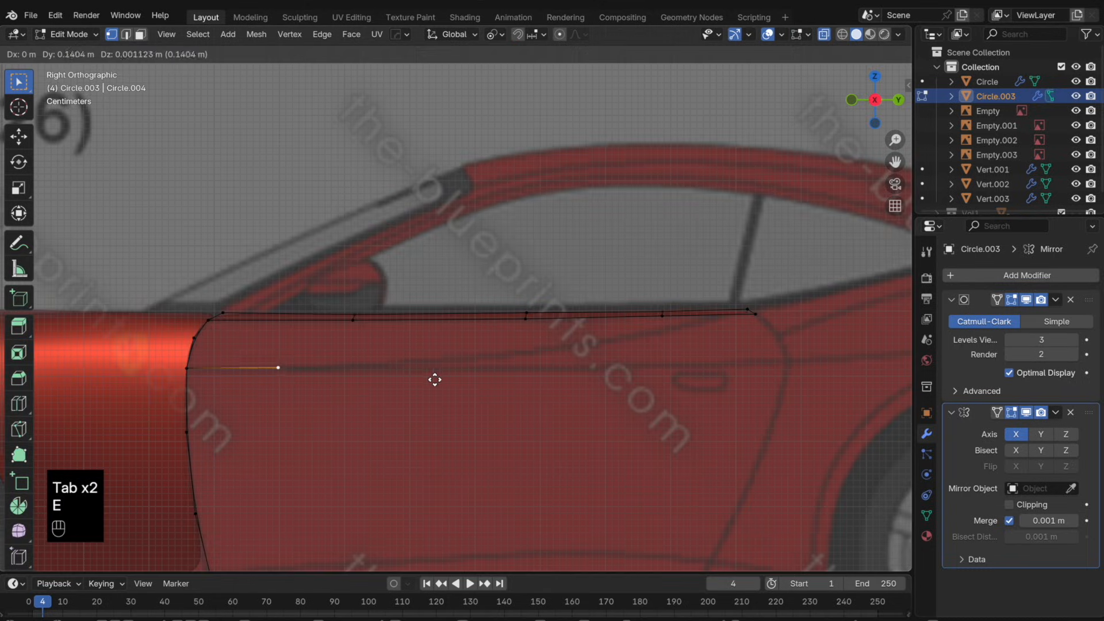
pyautogui.click(485, 379)
pyautogui.press('e')
pyautogui.click(594, 278)
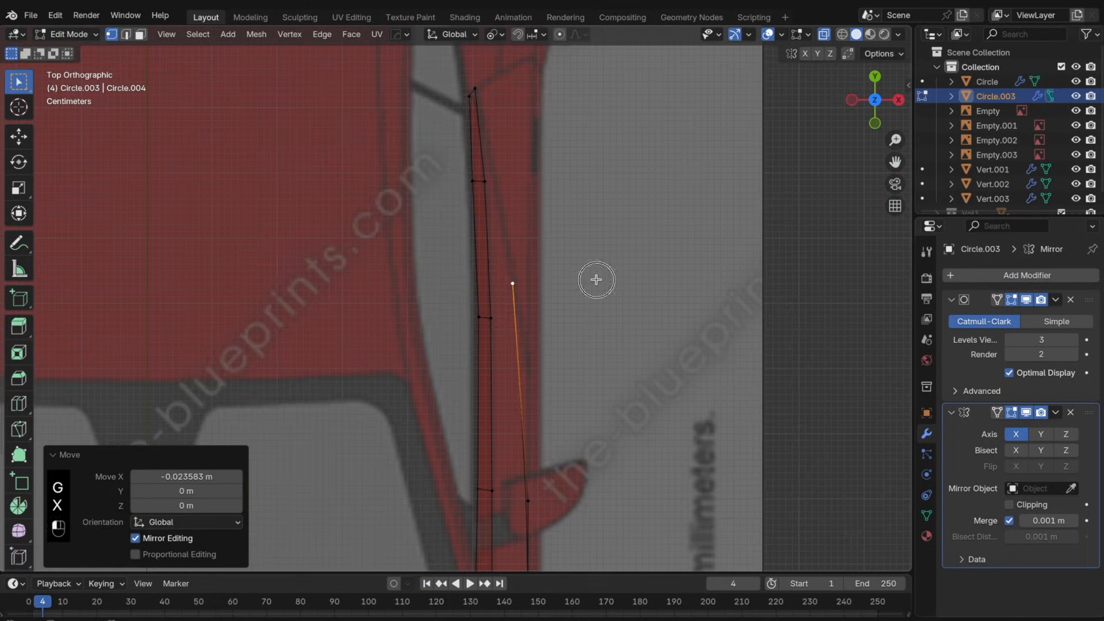
# - Move the crease line's front vertex about 0.004 m along X and extrude its rear end about 0.16 m and 0.14 m to the door corner
pyautogui.keyDown('shift'); pyautogui.moveTo(602, 375); pyautogui.dragTo(562, 274, button='middle'); pyautogui.keyUp('shift')
pyautogui.click(499, 398)
pyautogui.press('g')
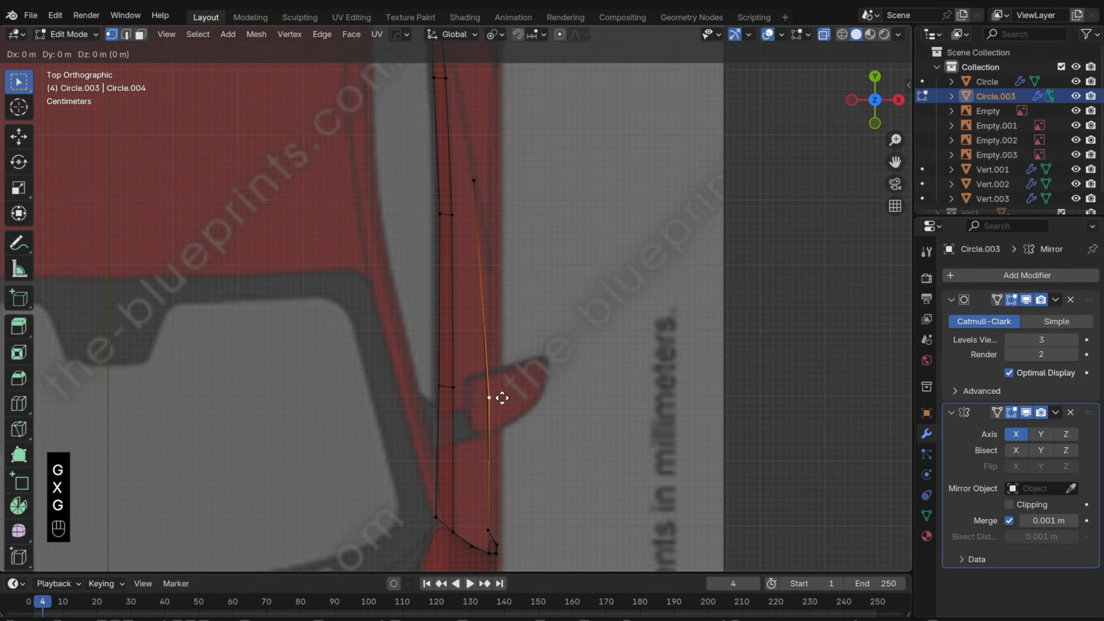
pyautogui.press('x')
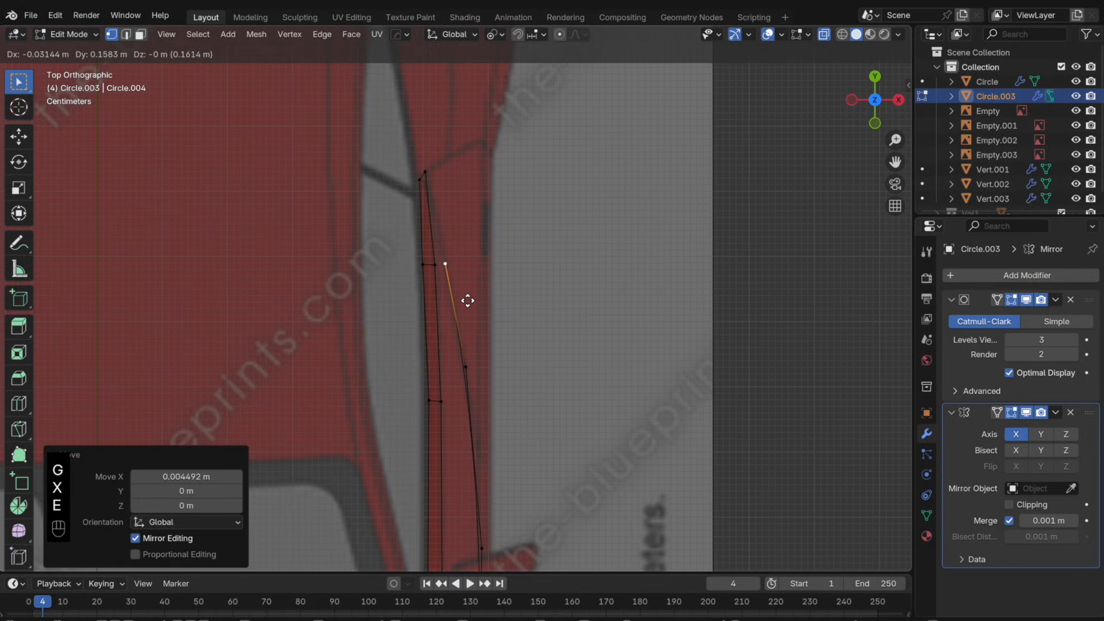
pyautogui.click(468, 300)
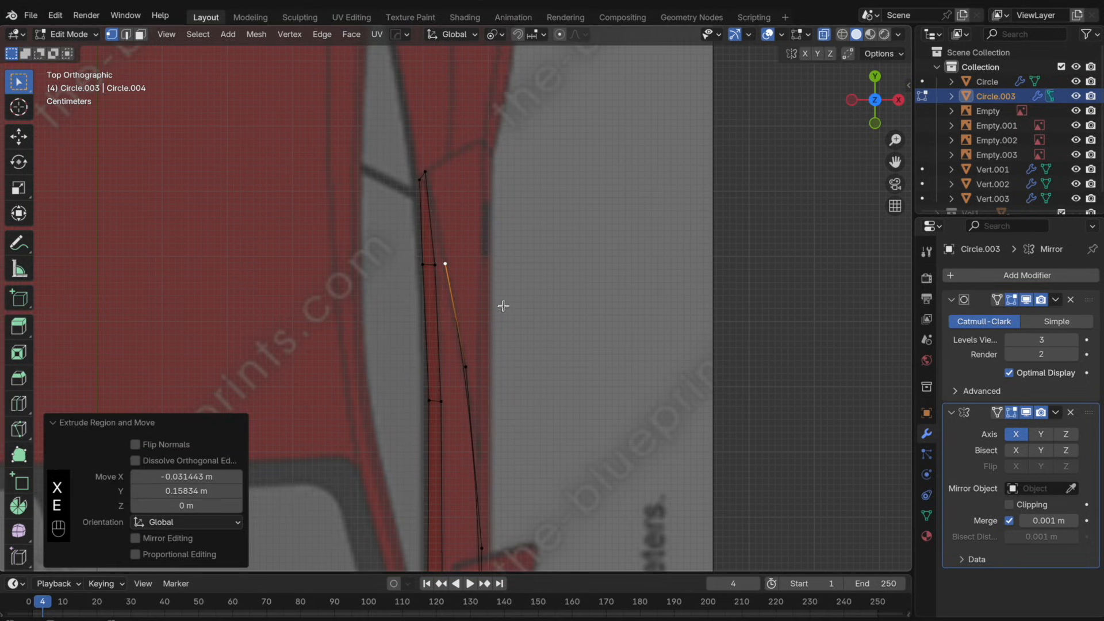
pyautogui.press('e')
pyautogui.click(508, 221)
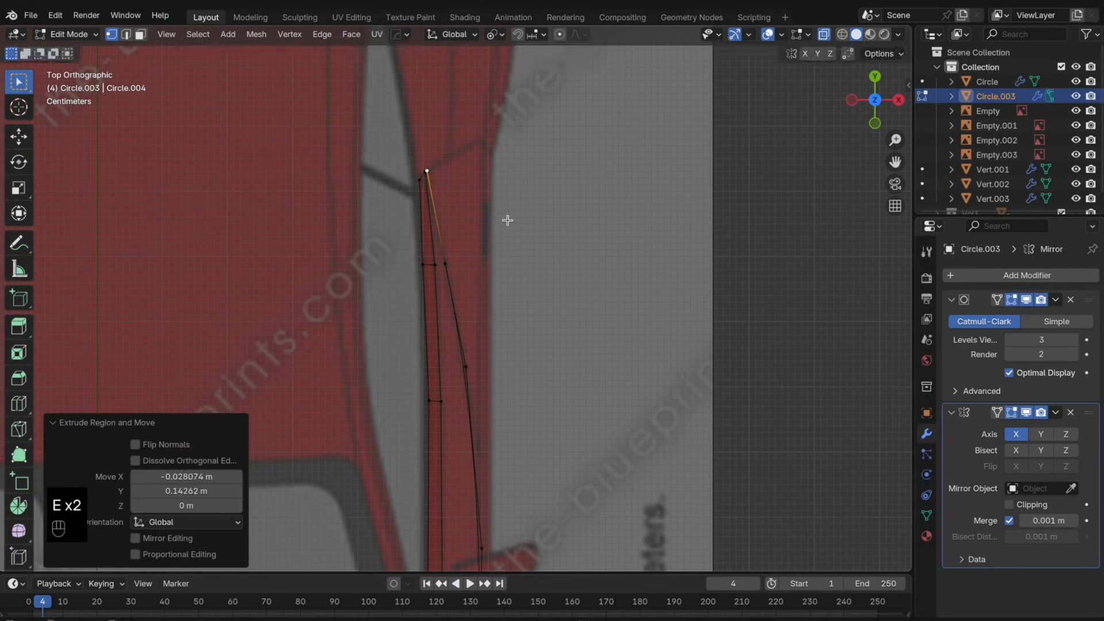
# - Slide the strip's outer rear corner vertex along its edge by a factor of about 0.11
pyautogui.press('g')
pyautogui.press('g')
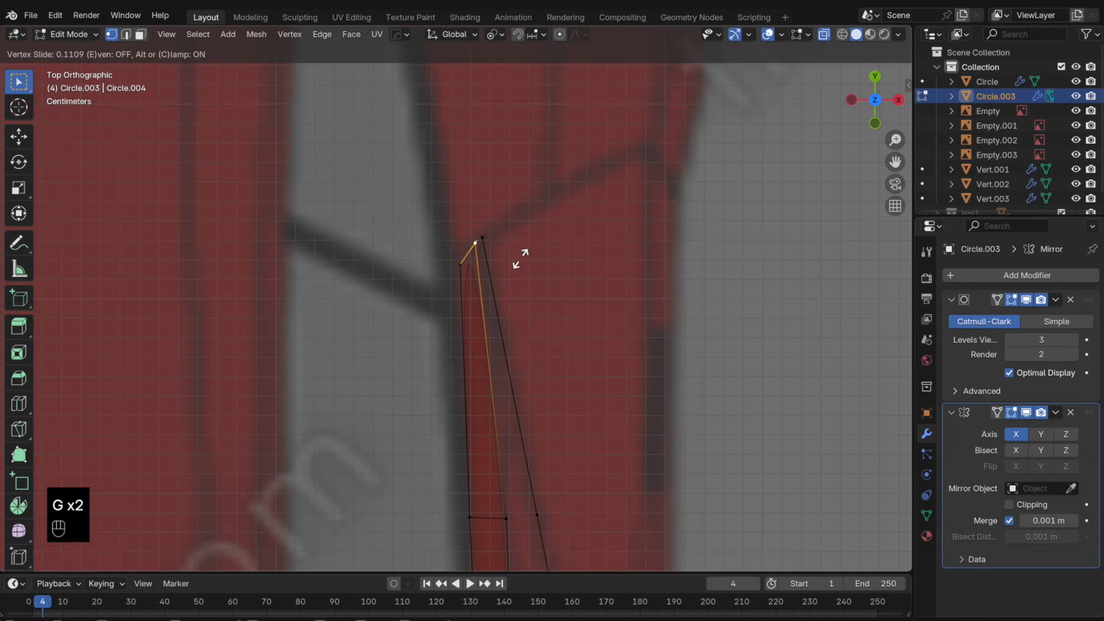
pyautogui.click(506, 266)
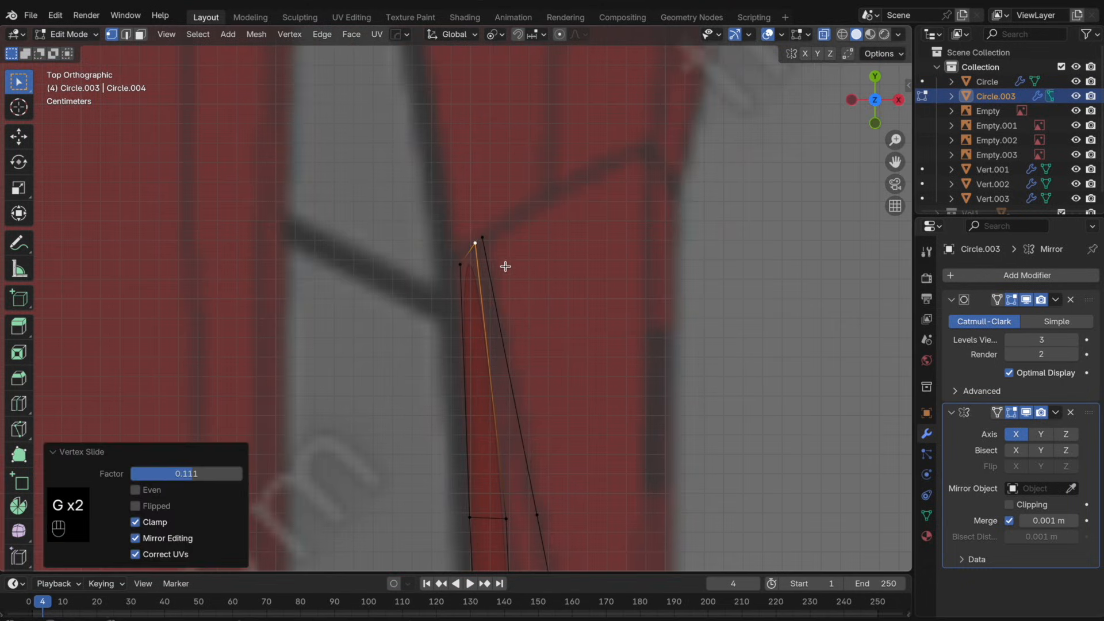
# - Fill the rear faces between the strip's outer edge and the crease line, working forward from the door corner
pyautogui.moveTo(506, 266); pyautogui.dragTo(469, 222)
pyautogui.scroll(-3, 517, 277)
pyautogui.keyDown('shift'); pyautogui.scroll(-3, 526, 333); pyautogui.keyUp('shift')
pyautogui.press('f')
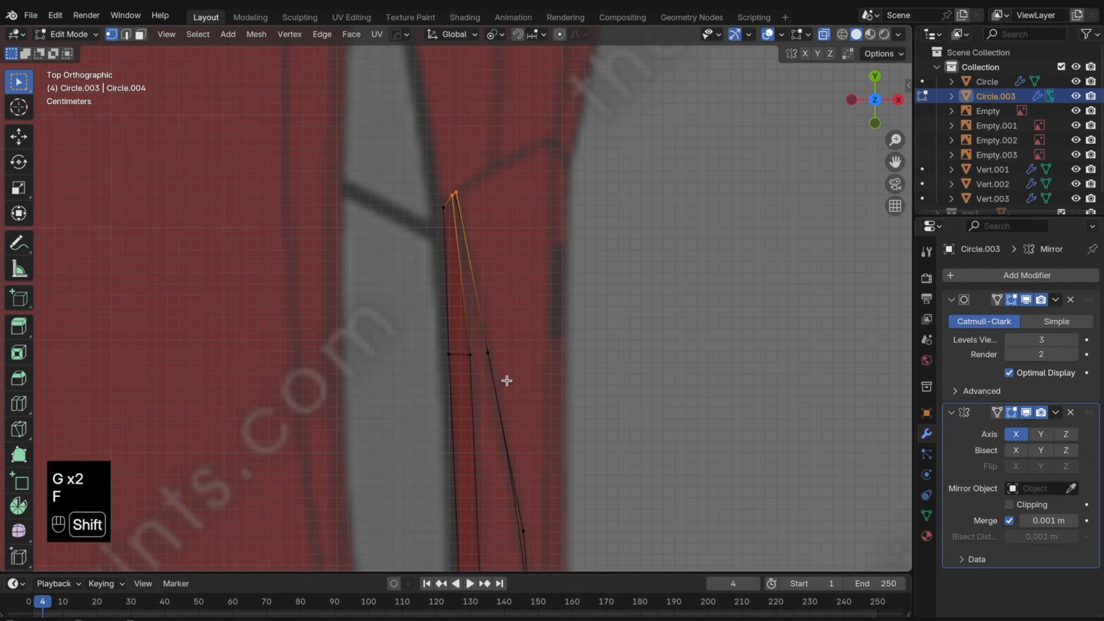
pyautogui.press('f')
pyautogui.keyDown('shift'); pyautogui.scroll(-5, 523, 371); pyautogui.keyUp('shift')
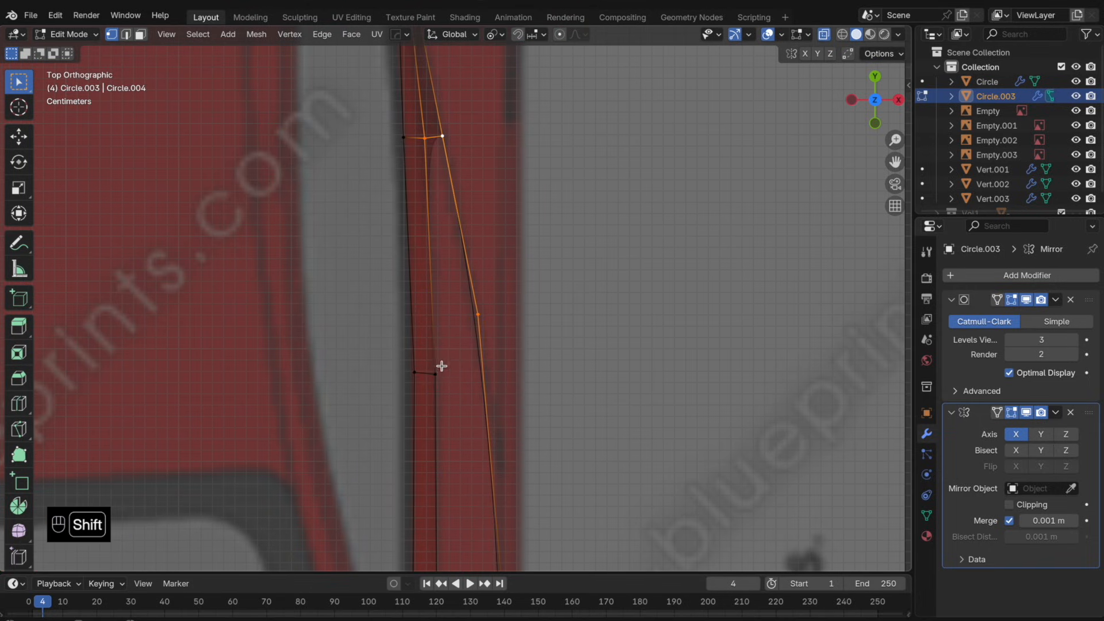
pyautogui.keyDown('shift'); pyautogui.click(435, 375); pyautogui.keyUp('shift')
pyautogui.press('f')
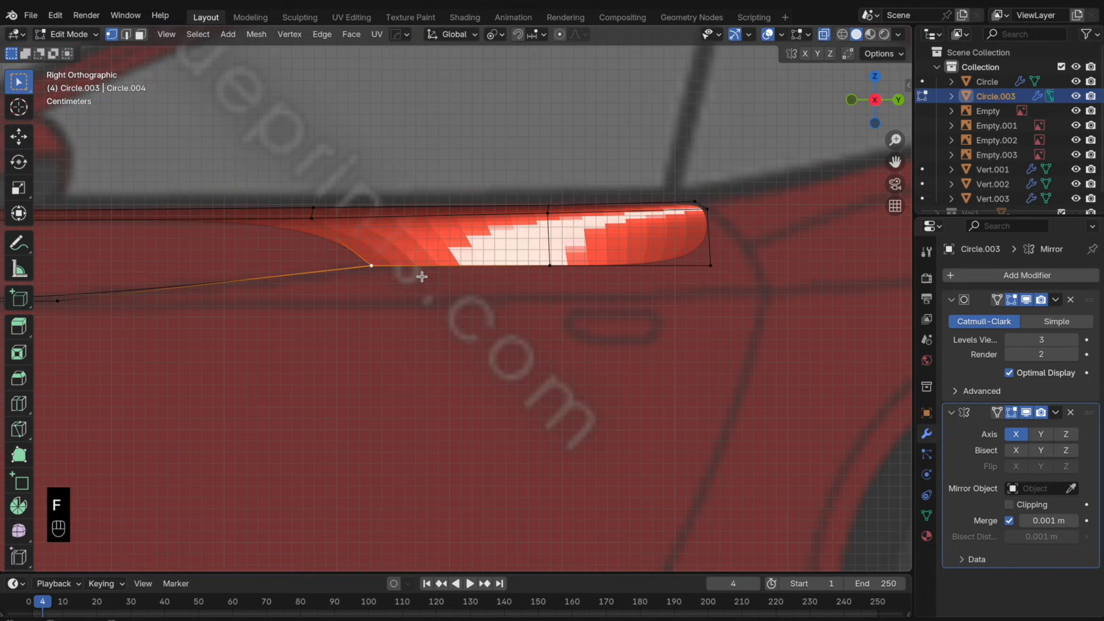
# - Slide the crease line's middle vertex by a factor of about 0.18 in side view and fill the face ahead of it
pyautogui.press('g')
pyautogui.press('g')
pyautogui.click(365, 285)
pyautogui.keyDown('shift'); pyautogui.moveTo(372, 284); pyautogui.dragTo(550, 260, button='middle'); pyautogui.keyUp('shift')
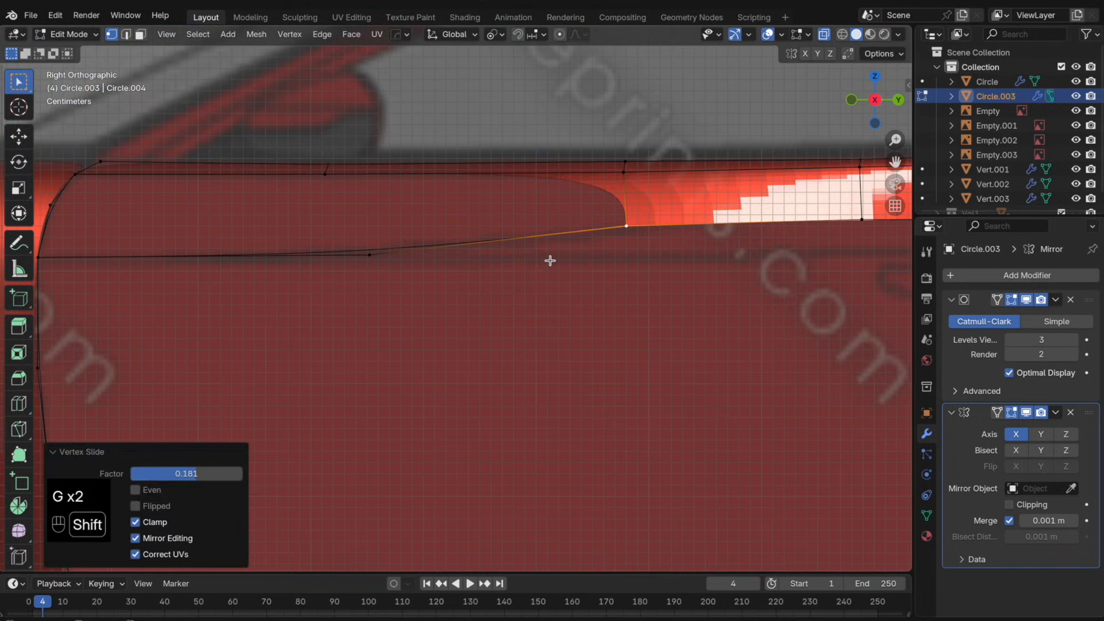
pyautogui.press('f')
pyautogui.scroll(-5, 382, 264)
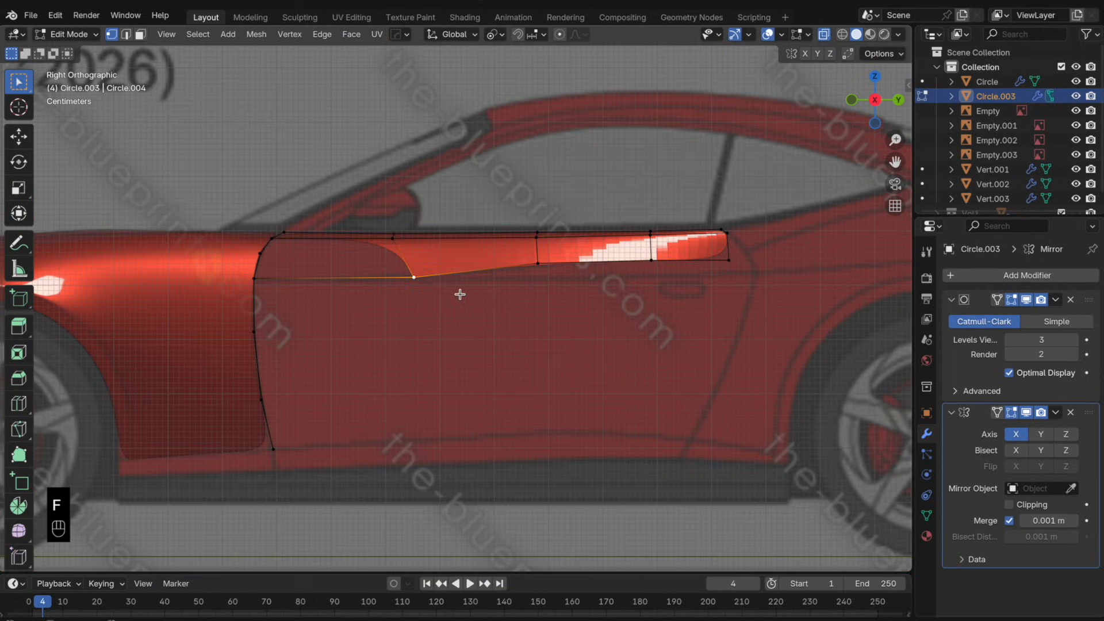
# - Slide the crease line's front vertex along its edge and fill the remaining face up to the door's front edge
pyautogui.press('g')
pyautogui.press('g')
pyautogui.click(443, 299)
pyautogui.press('f')
# - Add a centred lengthwise loop cut through the new face strip and connect its front end to the door's front-edge vertex
pyautogui.moveTo(416, 289); pyautogui.dragTo(461, 335, button='middle')
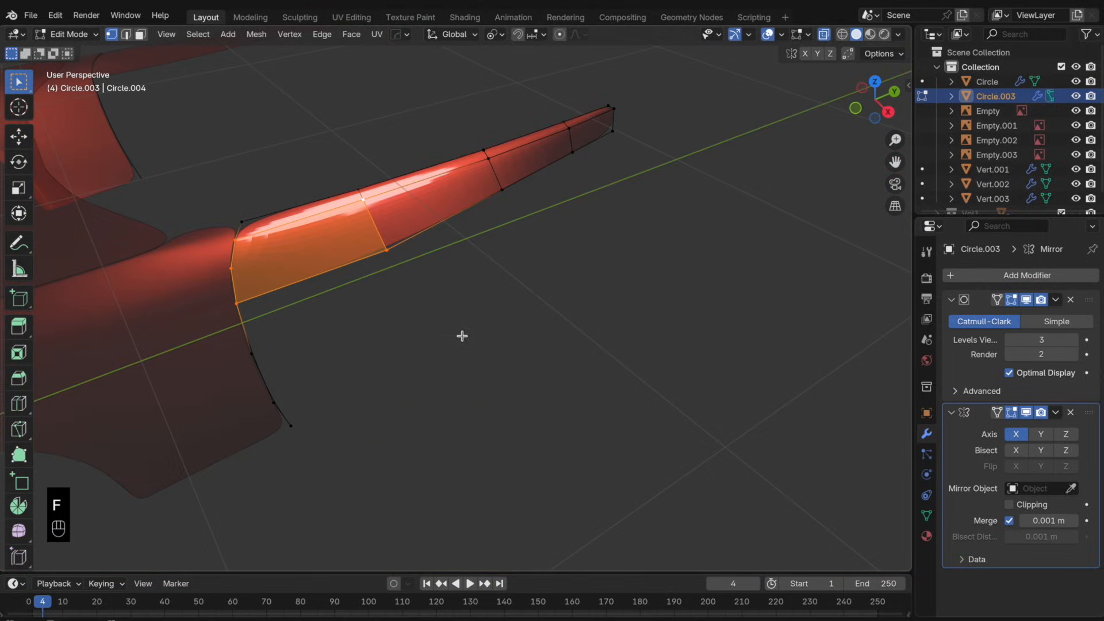
pyautogui.press('super+r')
pyautogui.click(387, 219)
pyautogui.rightClick(385, 221)
pyautogui.keyDown('shift'); pyautogui.click(237, 241); pyautogui.keyUp('shift')
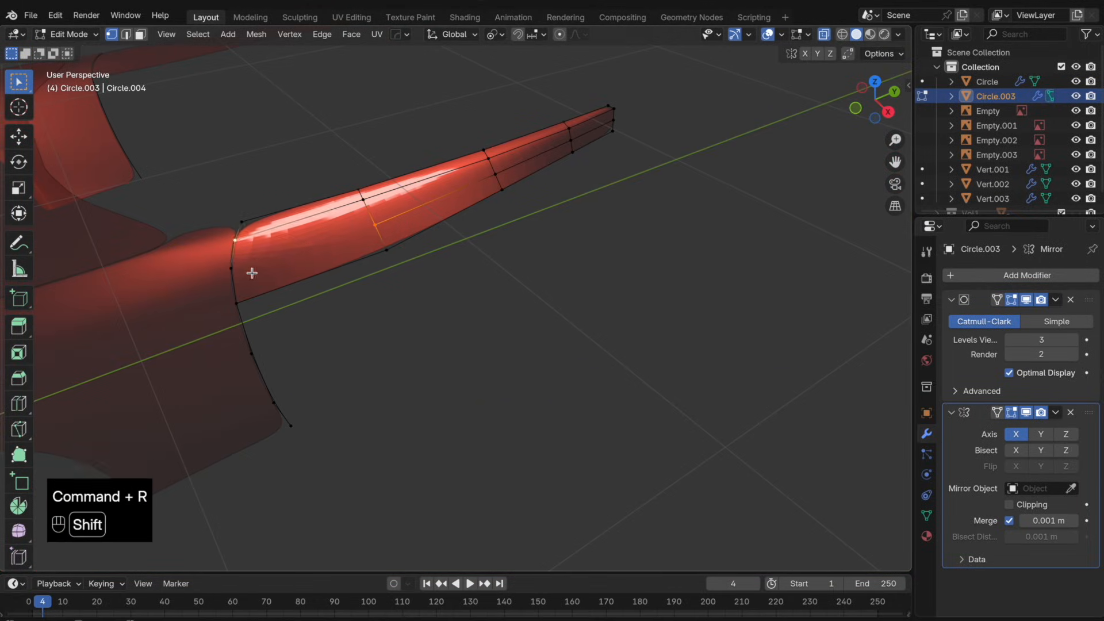
pyautogui.press('j')
# - Turn off X-ray and shade the door panel smooth
pyautogui.press('Tab')
pyautogui.hotkey('alt', 'z')
pyautogui.rightClick(375, 239)
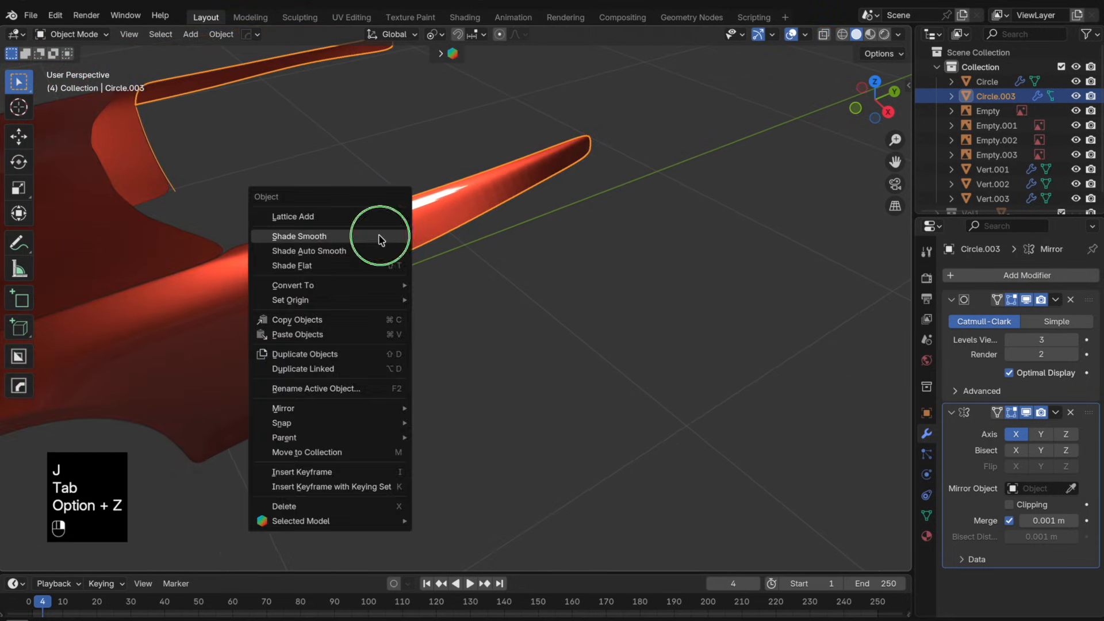
pyautogui.click(380, 240)
pyautogui.moveTo(381, 237); pyautogui.dragTo(504, 311, button='middle')
# - Insert a vertex in the door's front edge below the crease line and slide it up by a factor of about 0.905
pyautogui.press('Tab')
pyautogui.hotkey('alt', 'z')
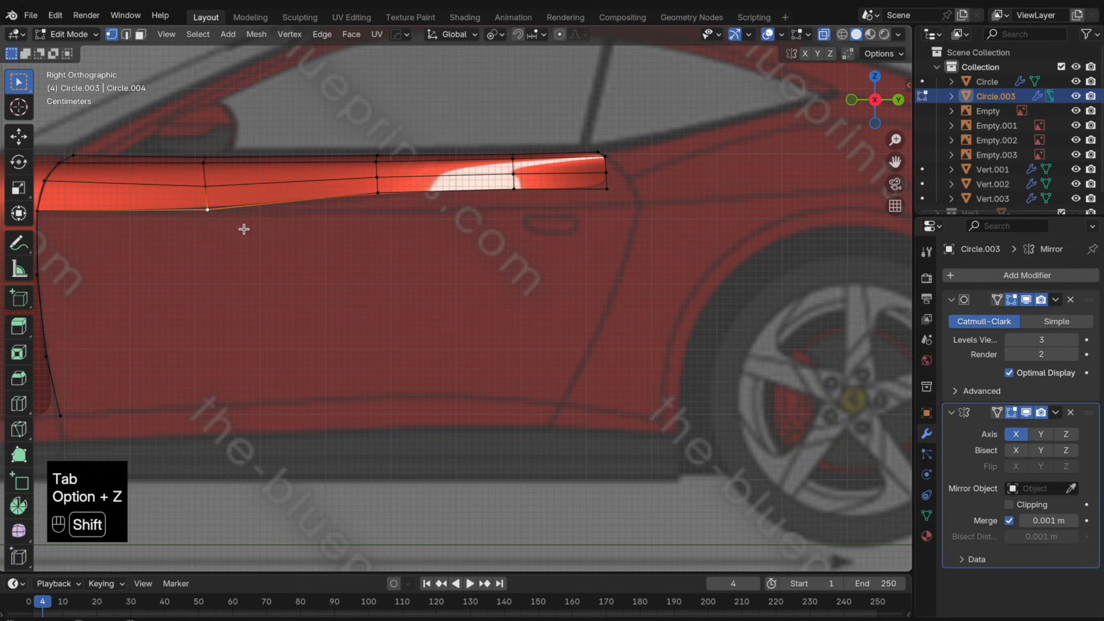
pyautogui.scroll(4, 242, 229)
pyautogui.scroll(-1, 486, 230)
pyautogui.press('super+r')
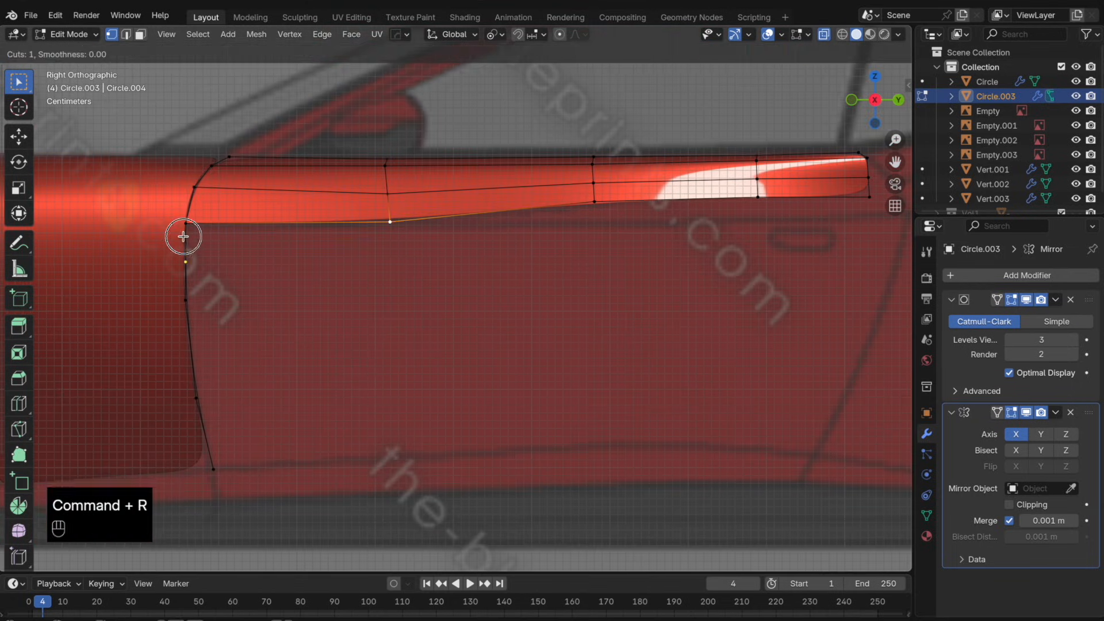
pyautogui.click(188, 234)
pyautogui.rightClick(189, 233)
pyautogui.press('g')
pyautogui.click(237, 223)
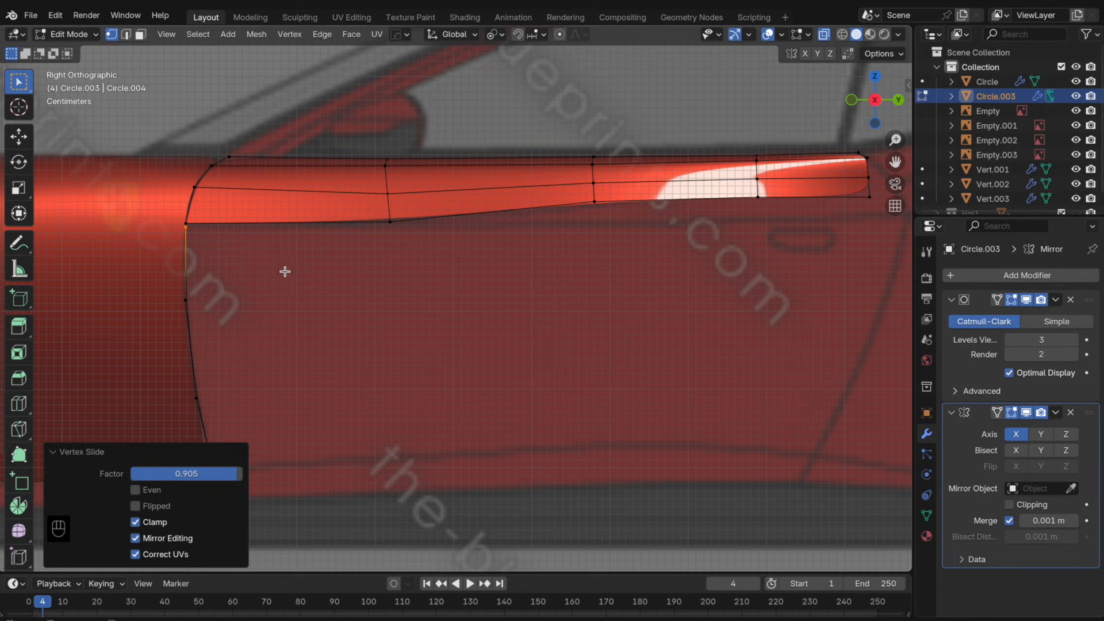
# - Extrude the front-edge vertex rearward in four segments along the blueprint's crease, from the door's front edge to its rear gap
pyautogui.press('e')
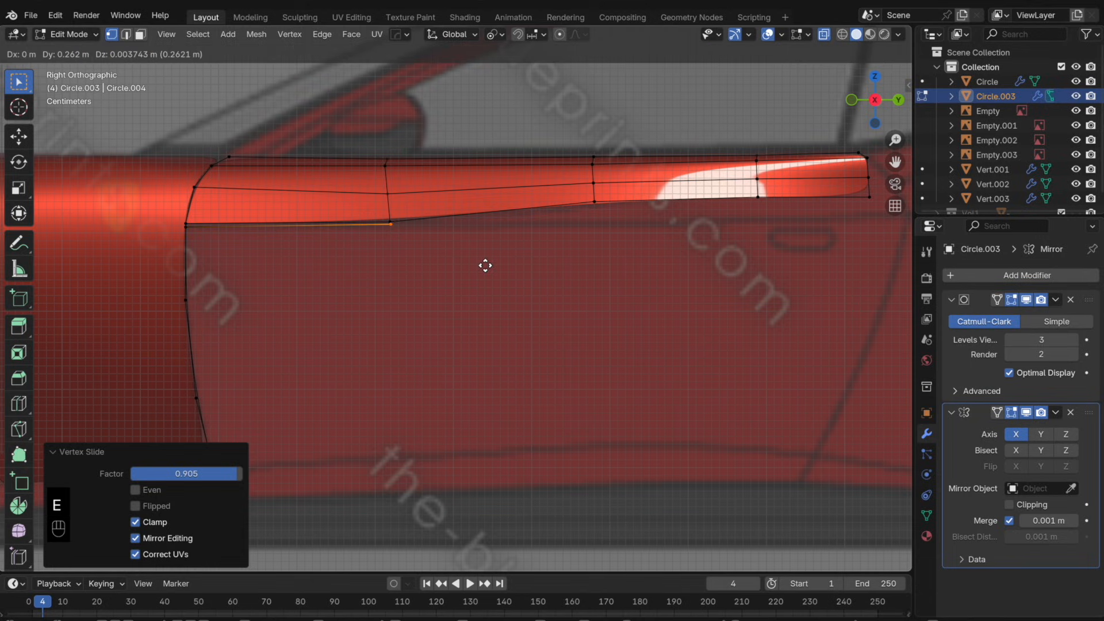
pyautogui.click(485, 266)
pyautogui.press('e')
pyautogui.press('e')
pyautogui.click(871, 262)
pyautogui.keyDown('shift'); pyautogui.moveTo(877, 260); pyautogui.dragTo(598, 295, button='middle'); pyautogui.keyUp('shift')
pyautogui.press('e')
pyautogui.click(741, 294)
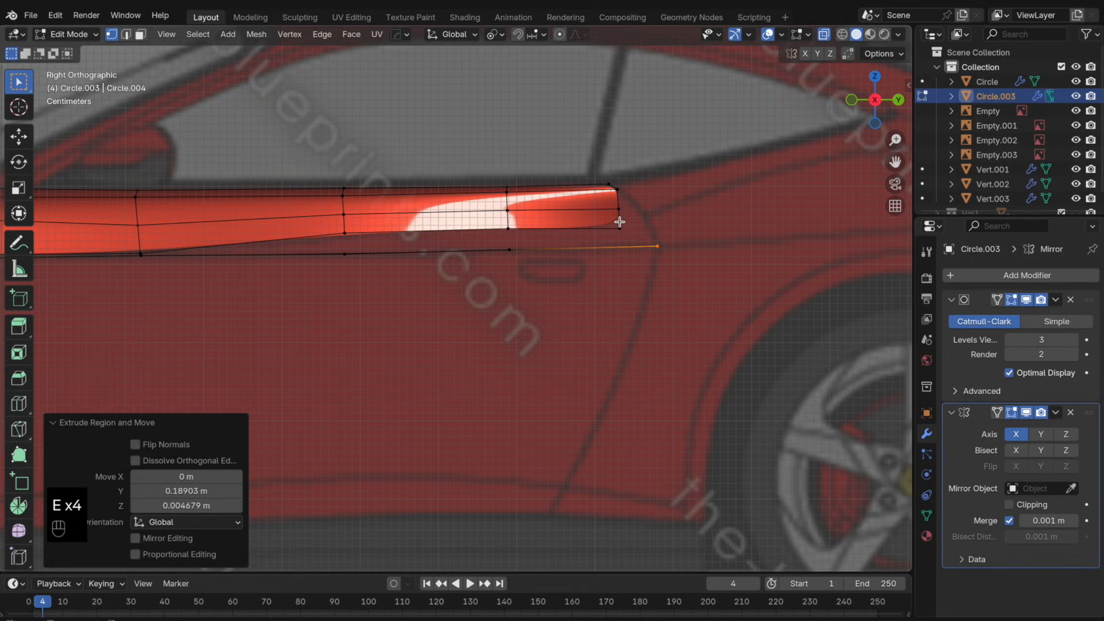
# - Try to move the lower and middle rear-end vertices of the door strip rearward along Y to the blueprint's door gap
pyautogui.click(620, 222)
pyautogui.press('g')
pyautogui.press('y')
pyautogui.click(670, 241)
pyautogui.click(637, 217)
pyautogui.press('g')
pyautogui.press('y')
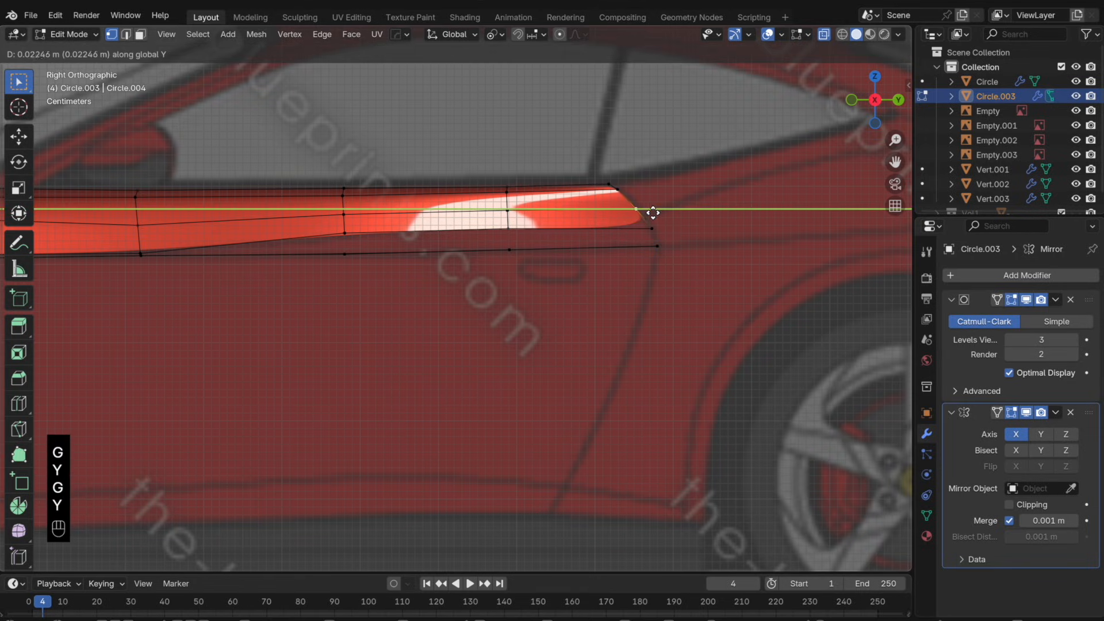
pyautogui.click(656, 211)
pyautogui.click(876, 78)
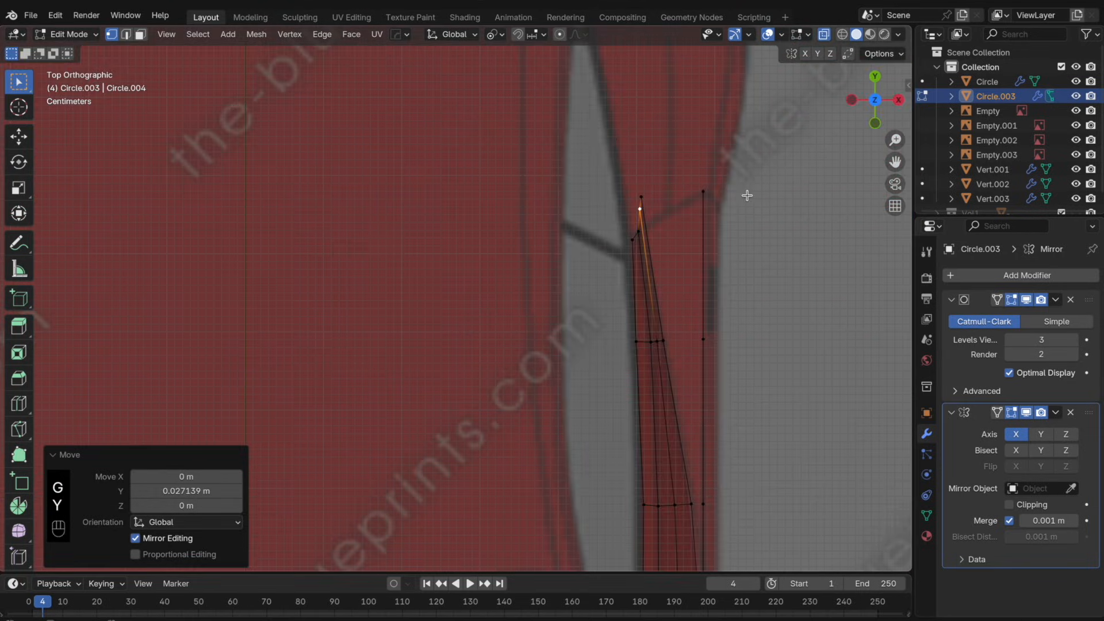
# - Undo the rear-end vertex moves along Y
pyautogui.hotkey('shift', 'y')
pyautogui.press('super+z')
pyautogui.press('super+z')
pyautogui.press('super+z')
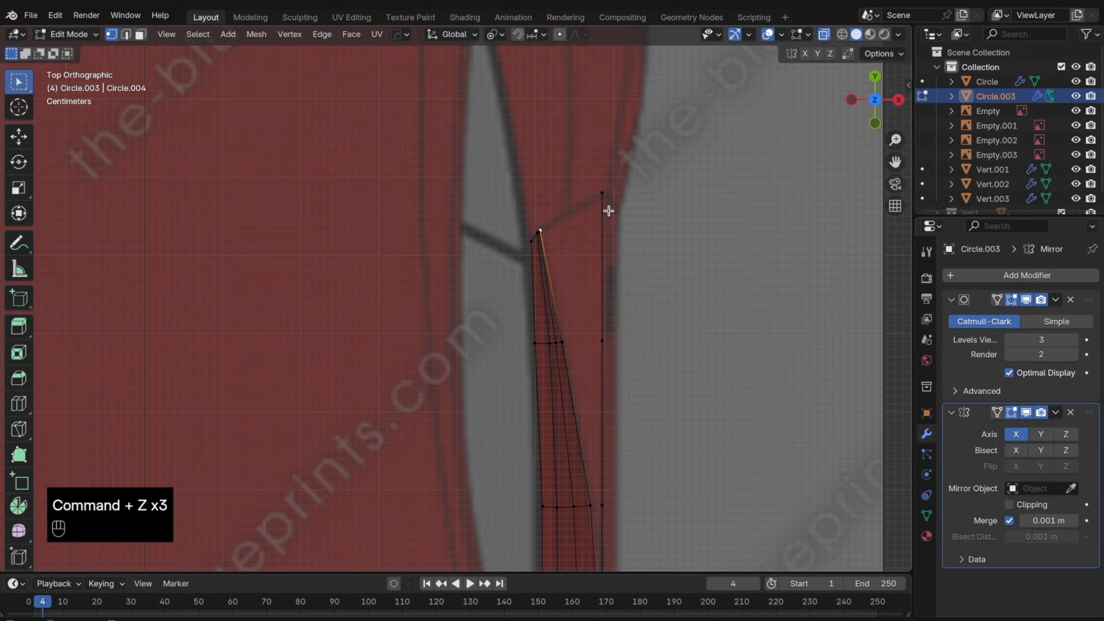
pyautogui.click(900, 101)
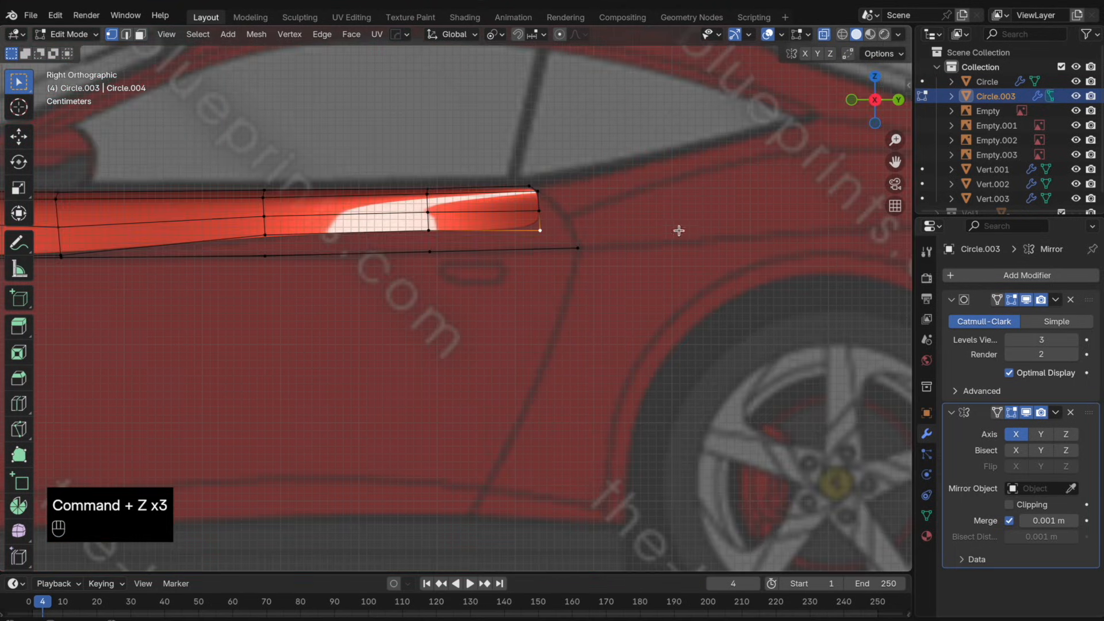
pyautogui.scroll(3, 550, 231)
pyautogui.keyDown('shift'); pyautogui.moveTo(577, 225); pyautogui.dragTo(511, 365, button='middle'); pyautogui.keyUp('shift')
pyautogui.scroll(1, 525, 343)
pyautogui.press('Tab')
pyautogui.press('h')
pyautogui.press('super+z')
pyautogui.press('Tab')
pyautogui.press('Tab')
pyautogui.press('Tab')
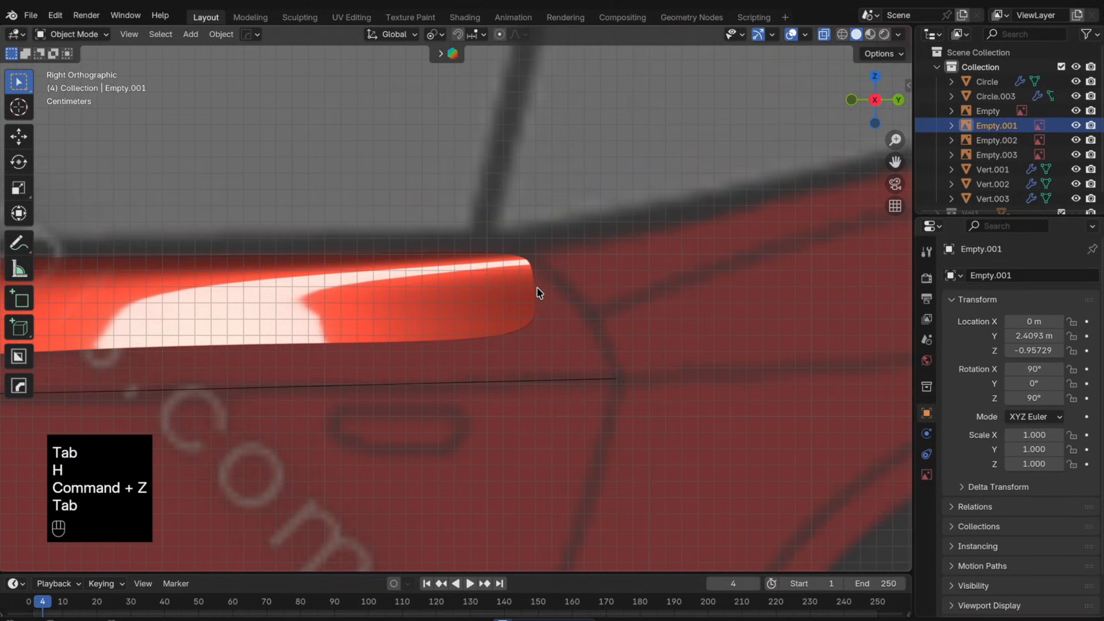
# - Raise the door strip's middle rear-end vertex by about 0.020 m and its lower rear-end vertex by about 0.041 m along Z
pyautogui.press('g')
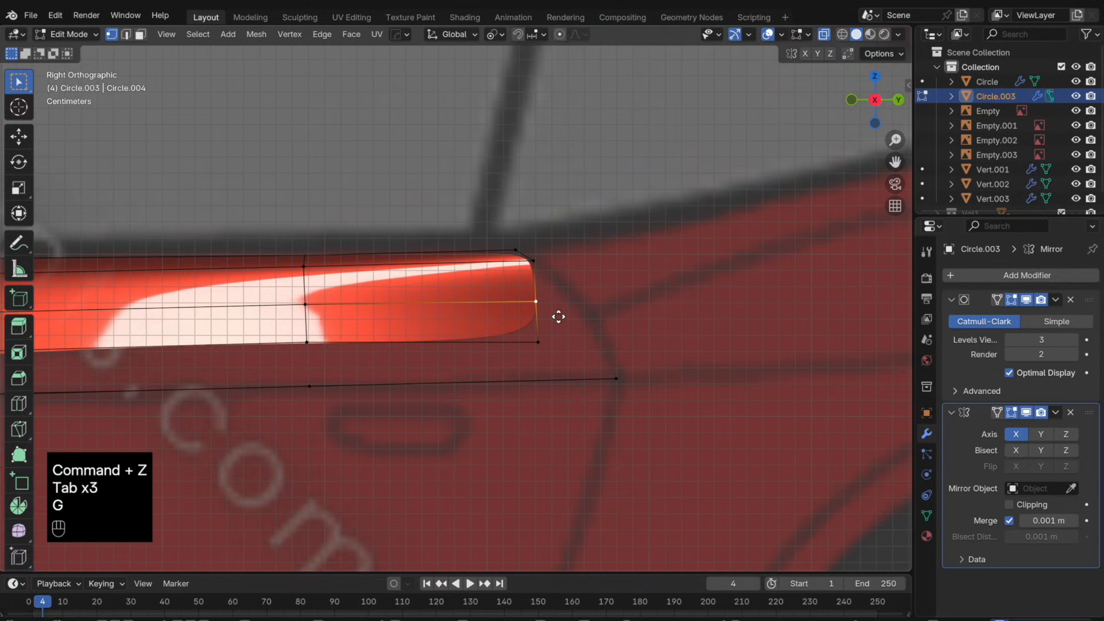
pyautogui.press('z')
pyautogui.click(571, 282)
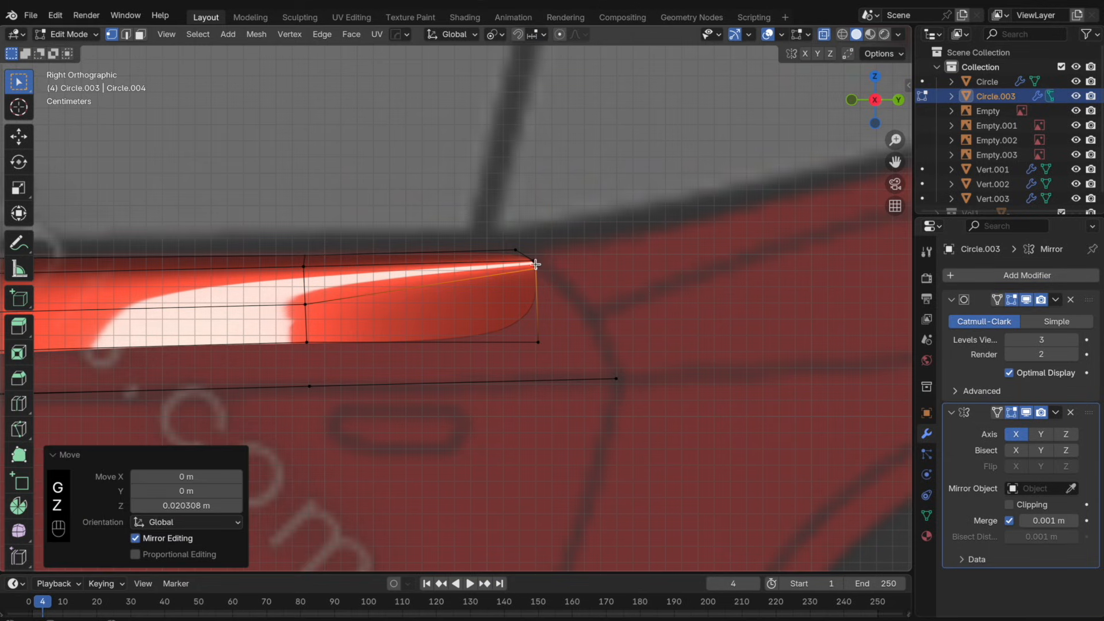
pyautogui.press('g')
pyautogui.press('z')
pyautogui.click(568, 282)
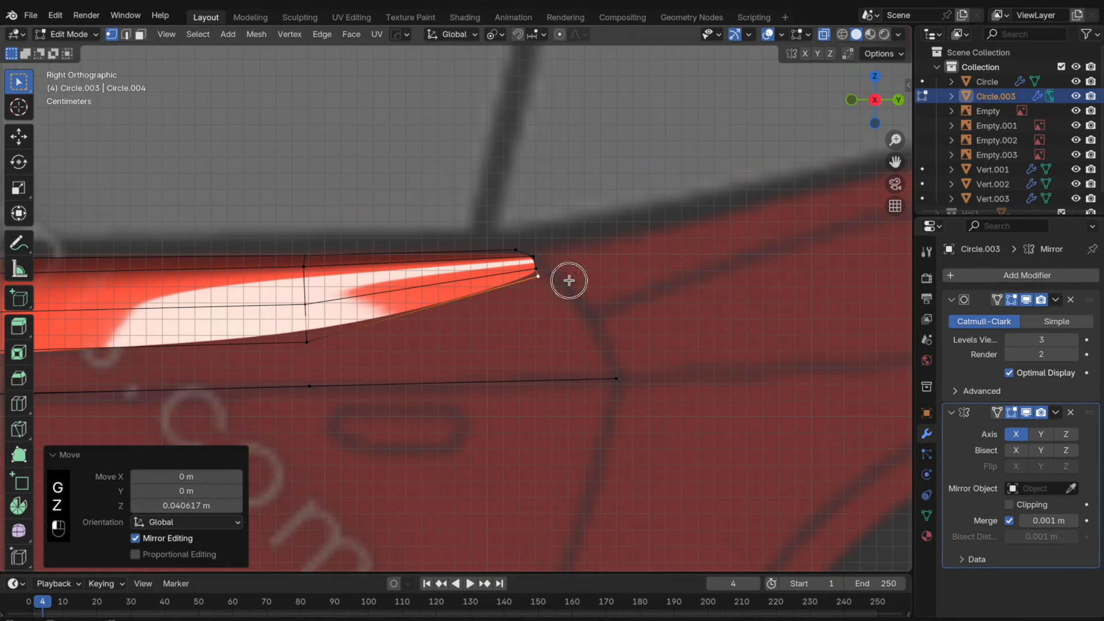
# - Shift the raised rear-end vertices slightly along Y so the strip's end follows the blueprint's door gap
pyautogui.press('g')
pyautogui.press('y')
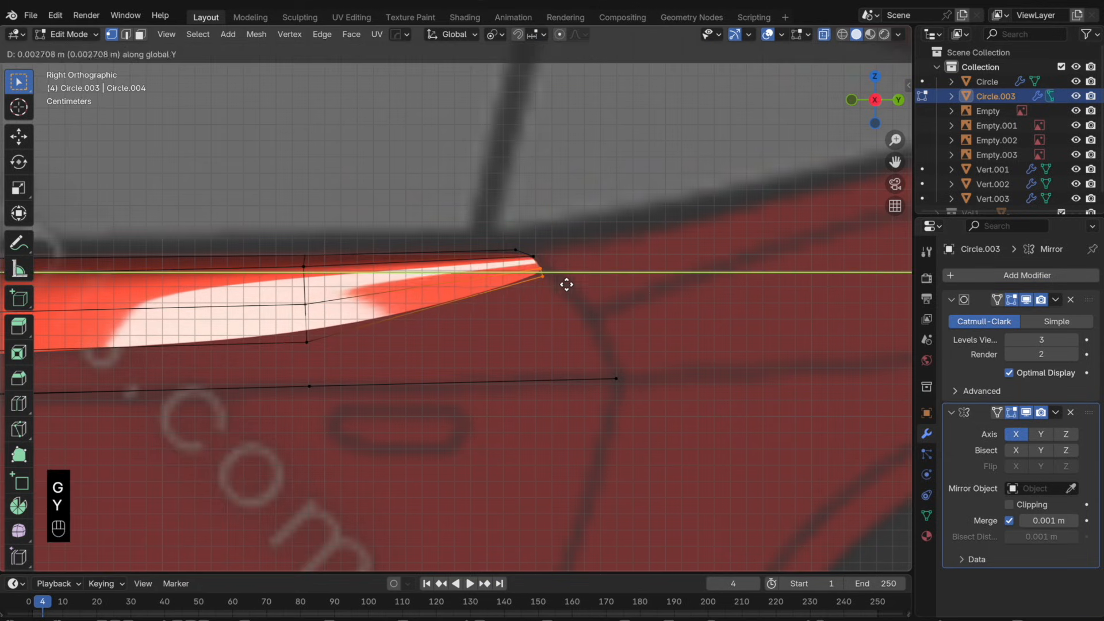
pyautogui.click(565, 286)
pyautogui.press('g')
pyautogui.press('y')
pyautogui.click(564, 285)
pyautogui.press('g')
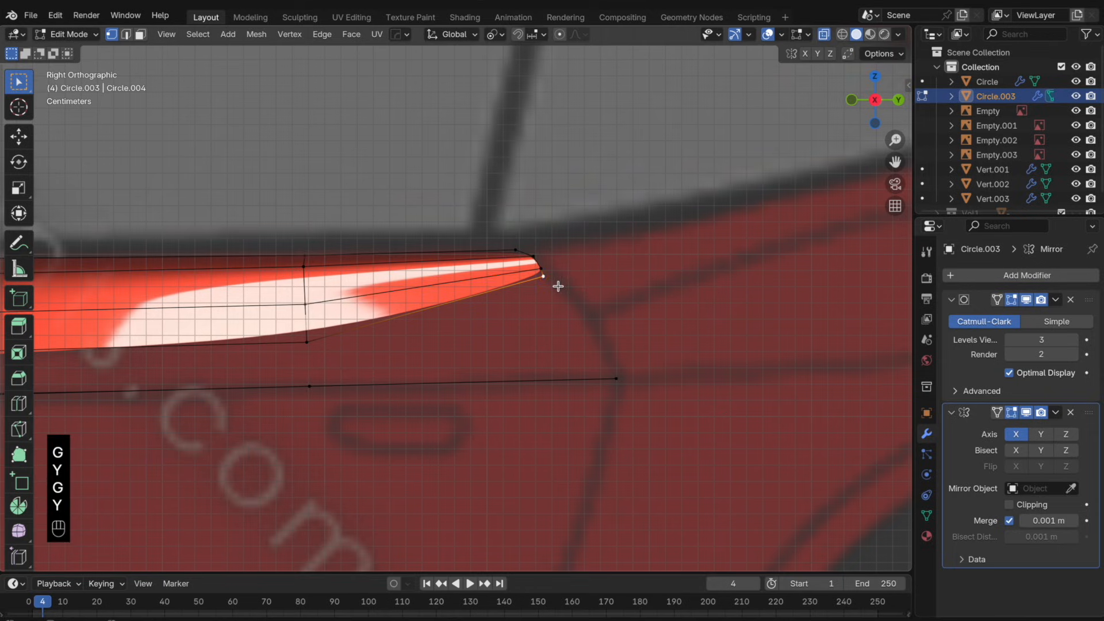
pyautogui.press('y')
pyautogui.click(559, 286)
pyautogui.press('Tab')
pyautogui.press('Tab')
# - Slide the strip's lower vertex one column ahead of the rear end upward, and slide the vertex above it by a factor of 0.132
pyautogui.keyDown('shift'); pyautogui.moveTo(333, 323); pyautogui.dragTo(474, 320, button='middle'); pyautogui.keyUp('shift')
pyautogui.click(463, 360)
pyautogui.press('g')
pyautogui.press('g')
pyautogui.press('g')
pyautogui.press('g')
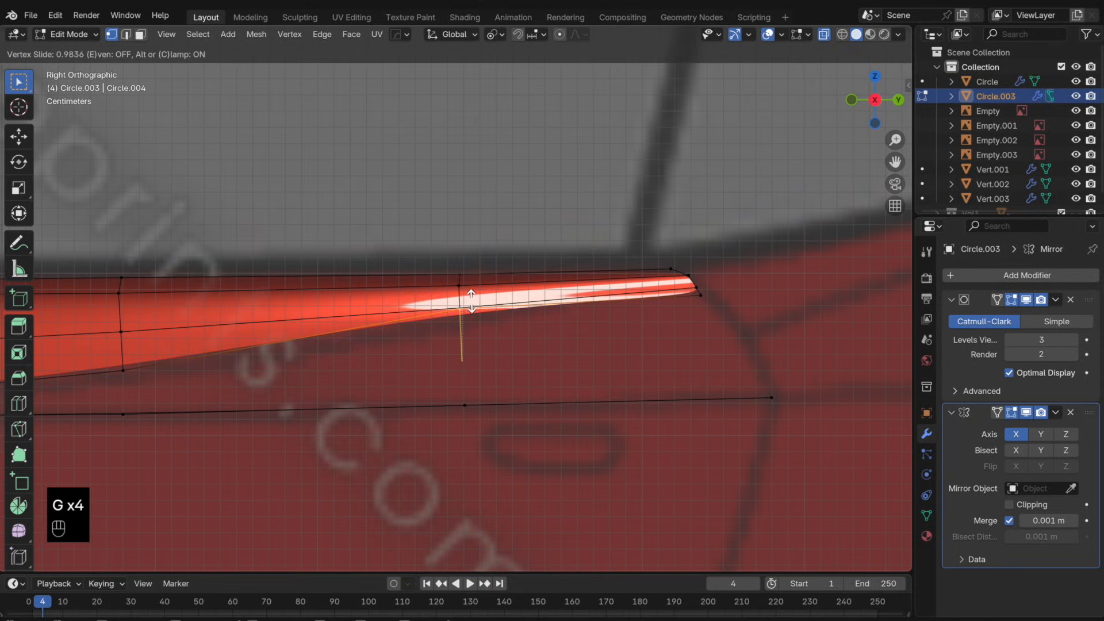
pyautogui.click(475, 324)
pyautogui.press('g')
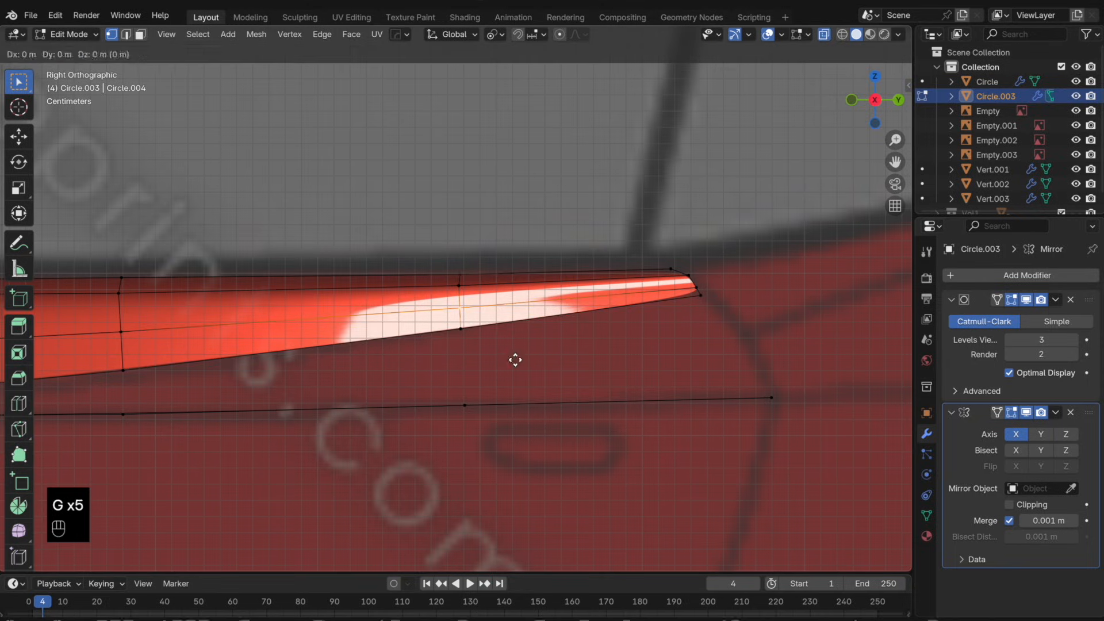
pyautogui.press('g')
pyautogui.click(515, 360)
# - Nudge the slid middle-row vertex along X, turn off X-ray, and move that row's rear-end vertex about 0.0006 m along X
pyautogui.moveTo(515, 361)
pyautogui.mouseDown(button='middle')
pyautogui.moveTo(417, 421)
pyautogui.moveTo(495, 357)
pyautogui.mouseUp(button='middle')
pyautogui.press('g')
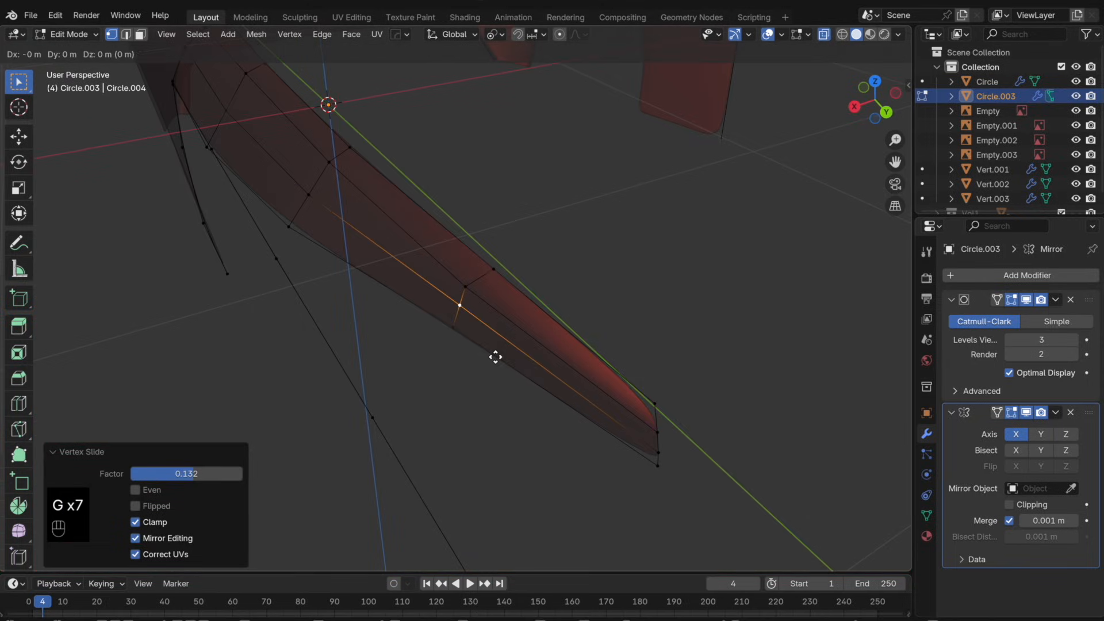
pyautogui.press('x')
pyautogui.hotkey('alt', 'z')
pyautogui.keyDown('alt'); pyautogui.click(491, 359); pyautogui.keyUp('alt')
pyautogui.click(664, 450)
pyautogui.press('g')
pyautogui.press('x')
pyautogui.click(677, 450)
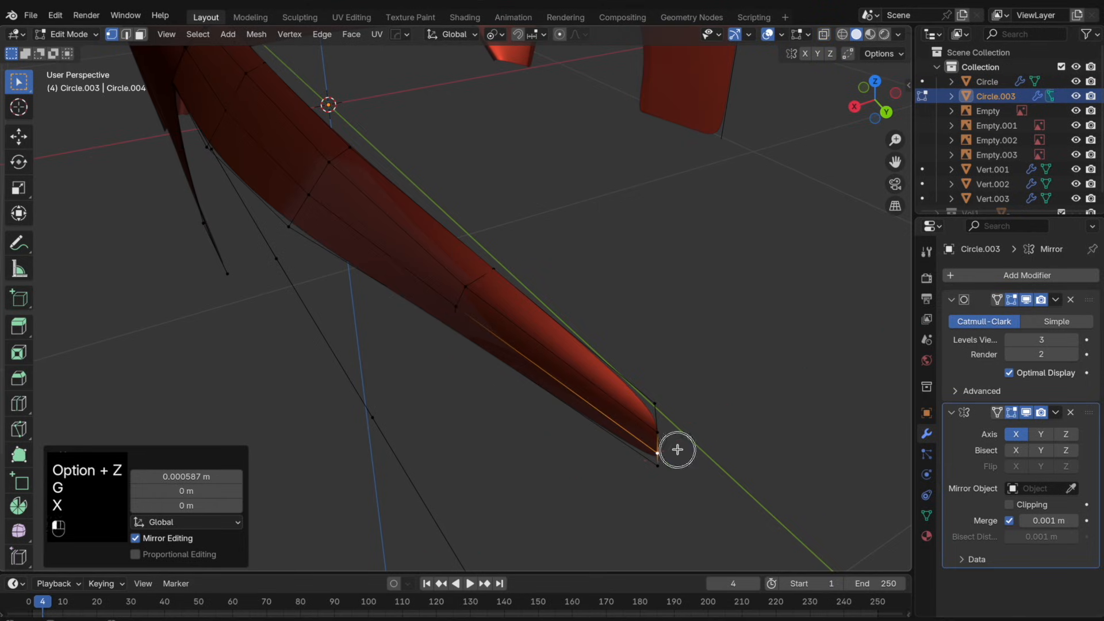
# - Fine-tune the middle-row vertices in the next two columns ahead of the rear end along X to smooth the door strip
pyautogui.click(458, 310)
pyautogui.press('g')
pyautogui.press('x')
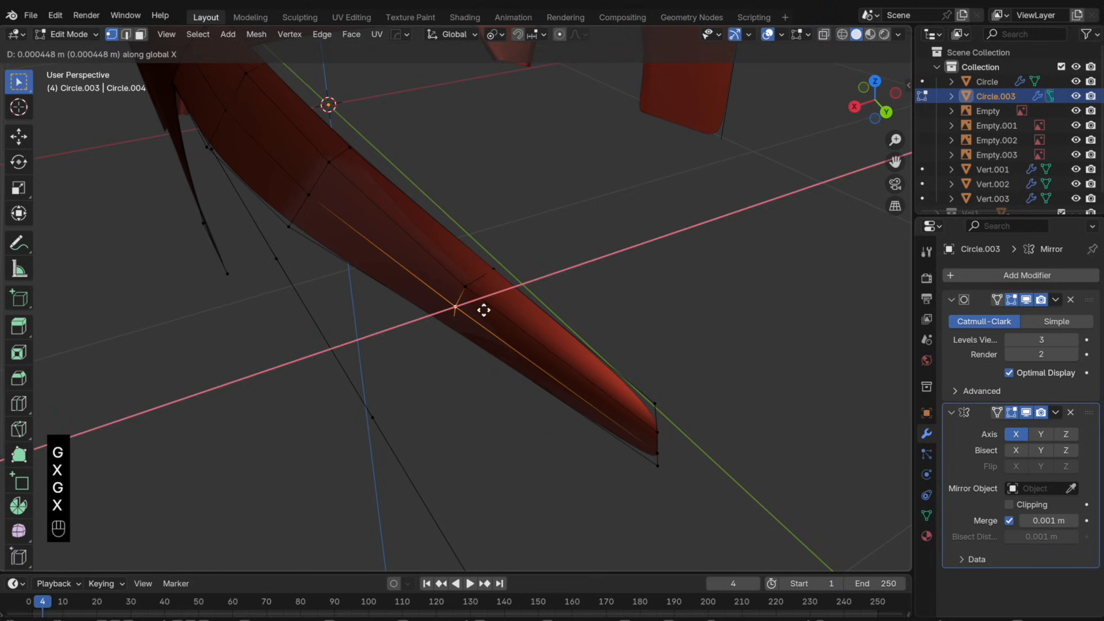
pyautogui.click(484, 309)
pyautogui.click(320, 207)
pyautogui.press('g')
pyautogui.press('x')
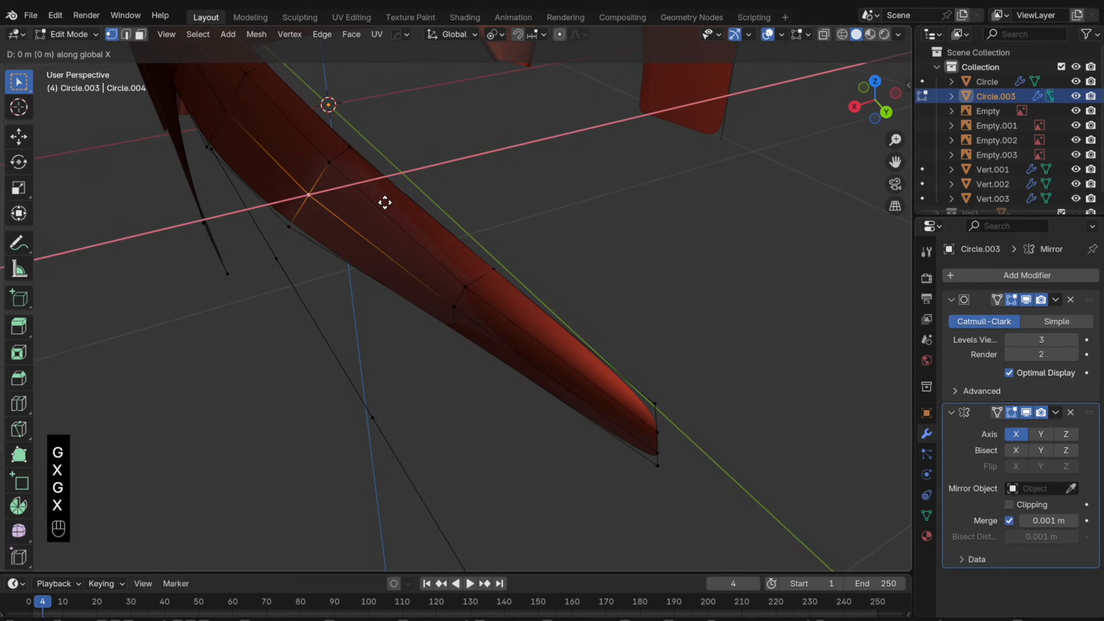
pyautogui.click(362, 209)
pyautogui.scroll(1, 267, 185)
pyautogui.press('Tab')
pyautogui.press('Tab')
pyautogui.moveTo(352, 174); pyautogui.dragTo(491, 303, button='middle')
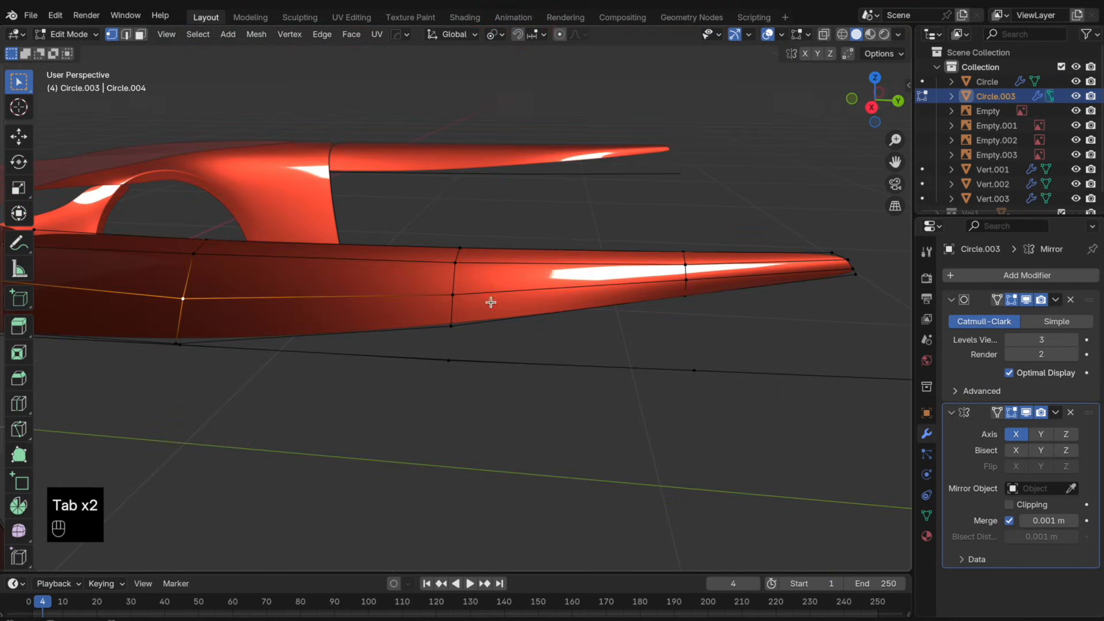
# - Fill the two front gaps between the strip's lower edge and the extruded crease line with faces
pyautogui.moveTo(192, 352); pyautogui.dragTo(425, 307, button='middle')
pyautogui.moveTo(459, 344); pyautogui.dragTo(364, 295)
pyautogui.press('f')
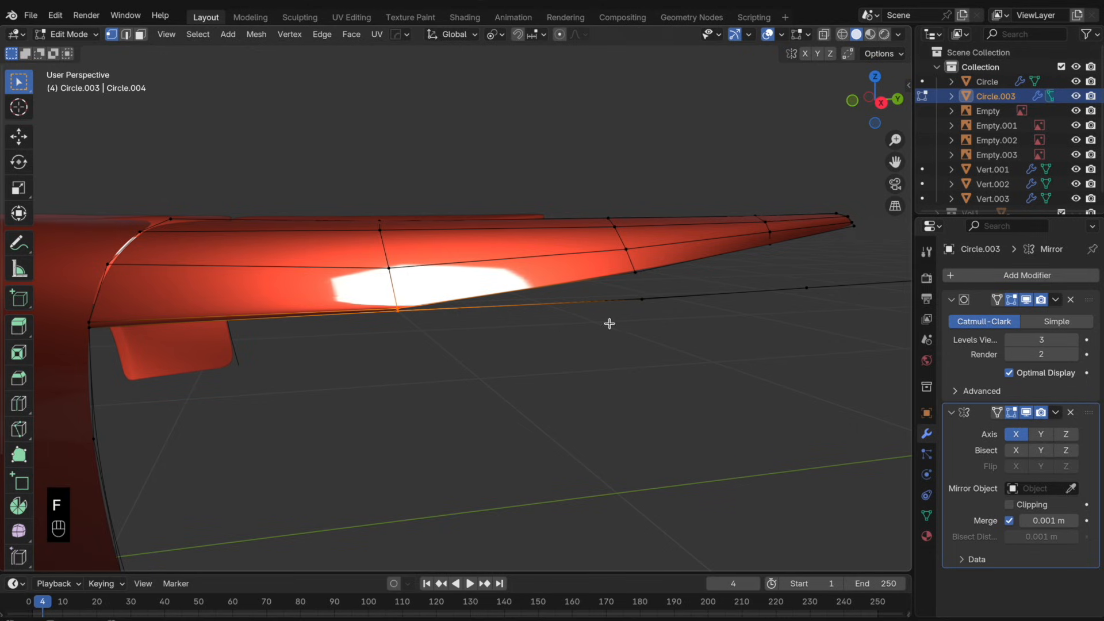
pyautogui.press('f')
pyautogui.keyDown('shift'); pyautogui.moveTo(747, 322); pyautogui.dragTo(561, 376, button='middle'); pyautogui.keyUp('shift')
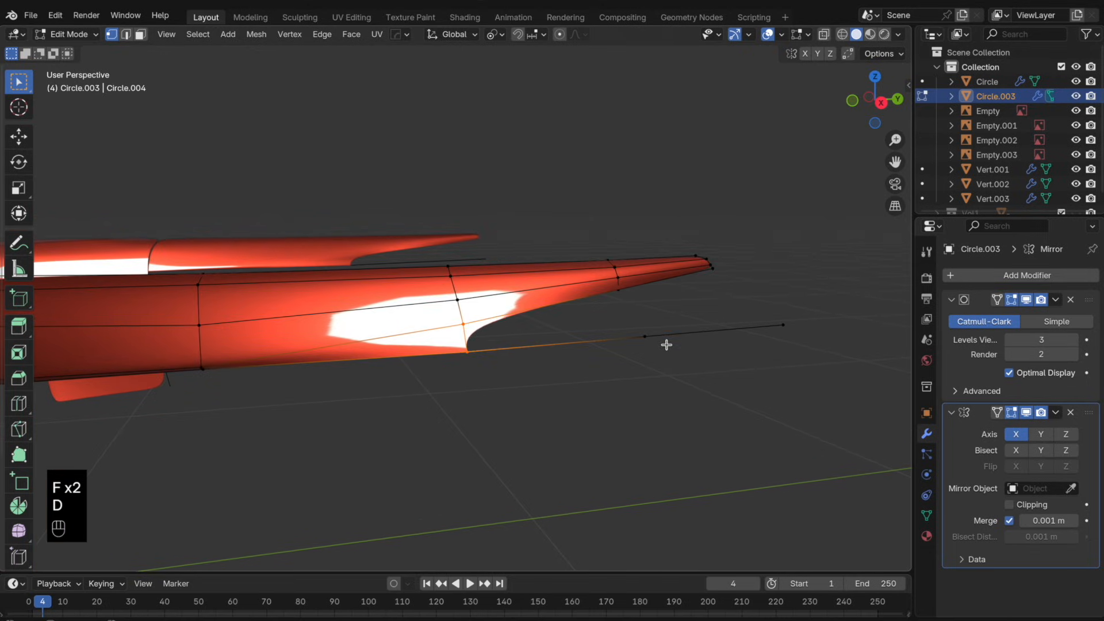
# - Fill the two remaining gaps down to the crease line with faces up to the door's rear end
pyautogui.press('f')
pyautogui.press('f')
pyautogui.press('Tab')
pyautogui.moveTo(683, 338); pyautogui.dragTo(578, 368, button='middle')
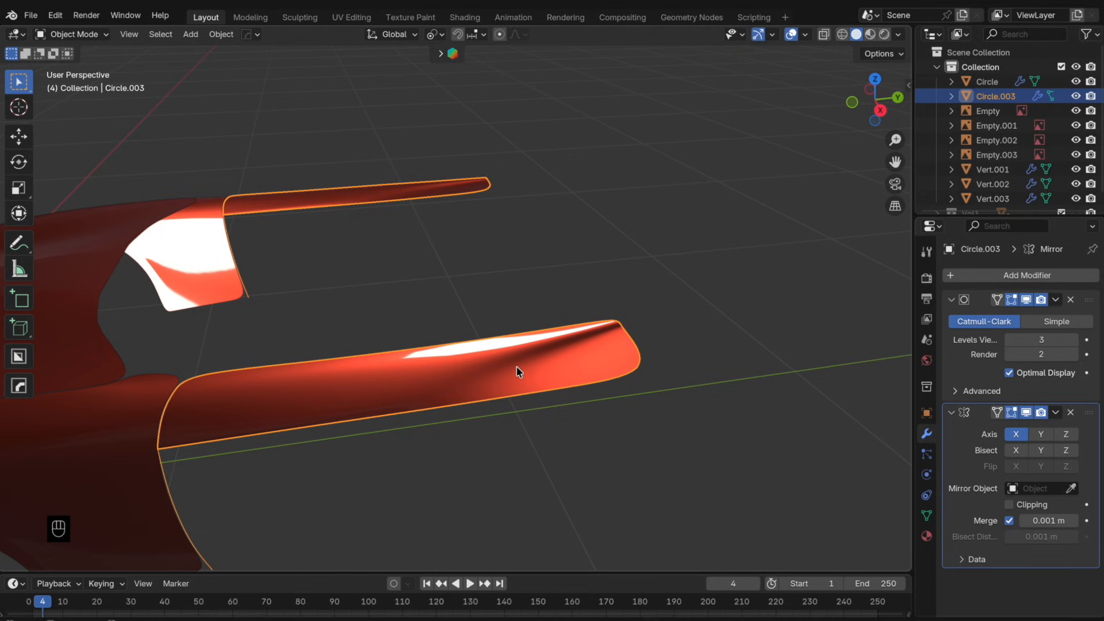
# - Try a lengthwise loop cut through the new face strip, sliding it between the strip's former lower edge and the crease line
pyautogui.press('Tab')
pyautogui.press('super+r')
pyautogui.click(557, 375)
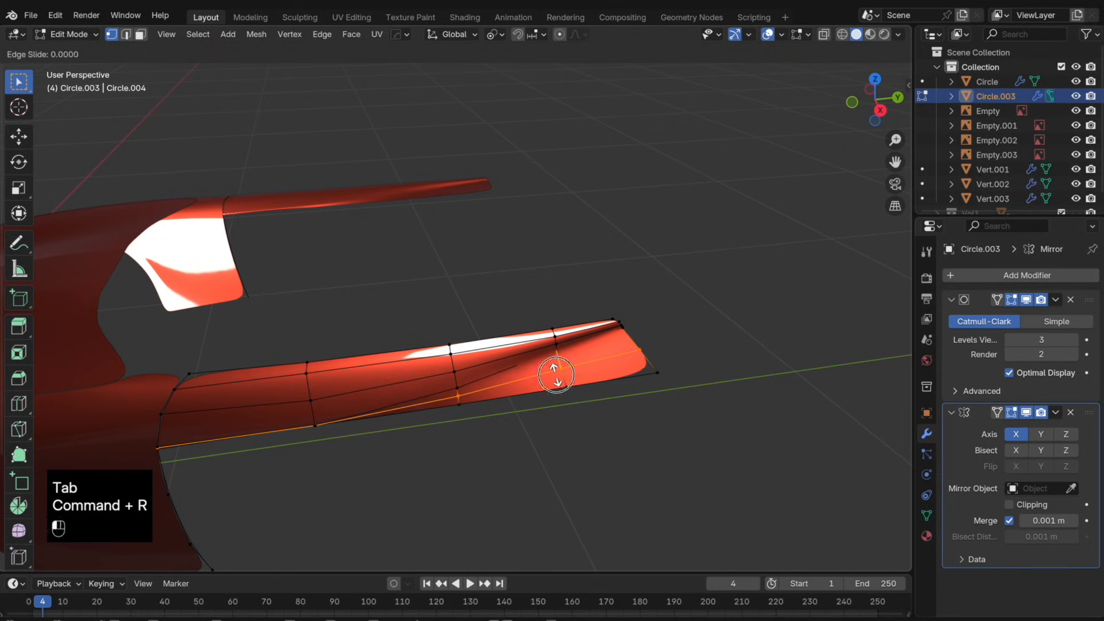
pyautogui.click(556, 372)
pyautogui.hotkey('alt', 'z')
pyautogui.moveTo(636, 345); pyautogui.dragTo(609, 343, button='middle')
pyautogui.press('super+z')
pyautogui.click(653, 359)
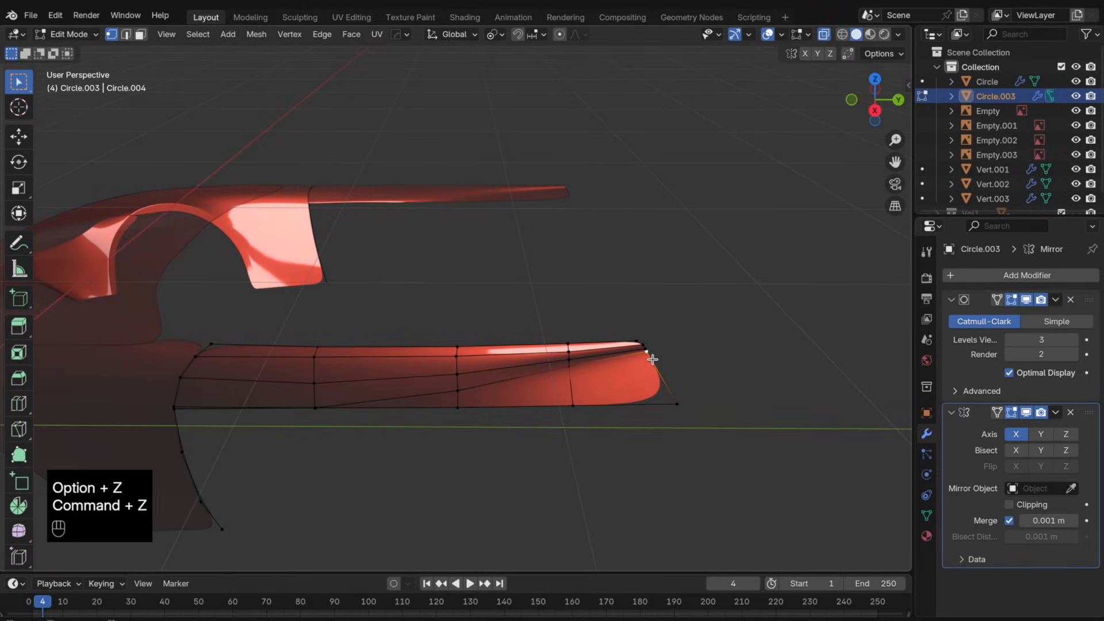
pyautogui.press('g')
pyautogui.press('g')
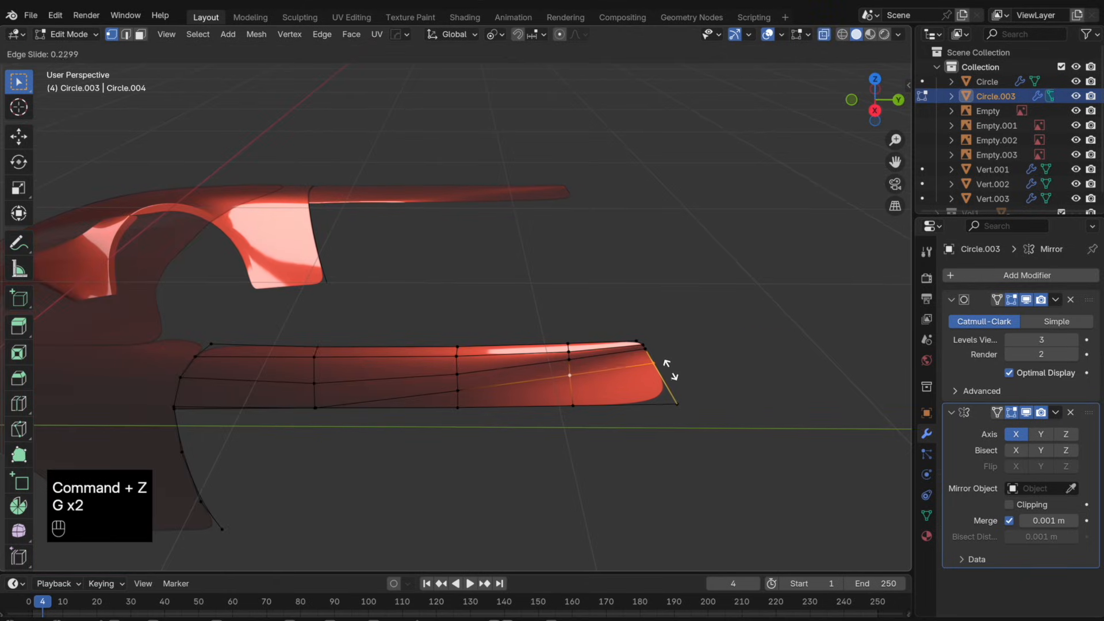
pyautogui.keyDown('shift'); pyautogui.click(630, 353); pyautogui.keyUp('shift')
pyautogui.click(652, 358)
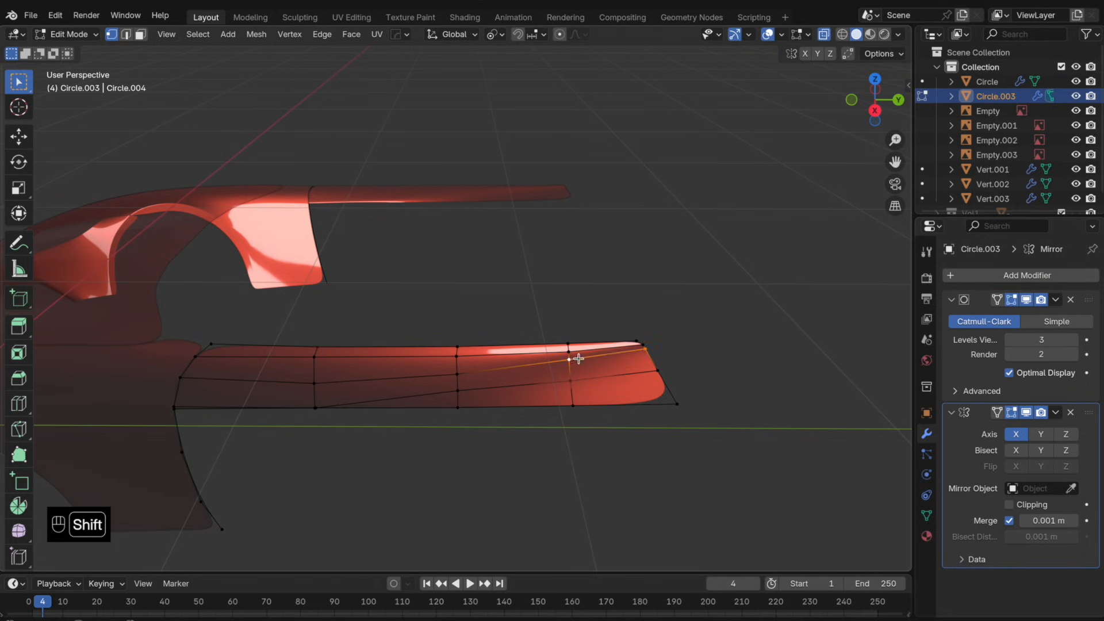
# - Check the smoothed door shape, and undo the loop cut and the two rearmost face fills
pyautogui.press('Tab')
pyautogui.hotkey('alt', 'z')
pyautogui.moveTo(560, 370); pyautogui.dragTo(666, 346, button='middle')
pyautogui.press('super+z')
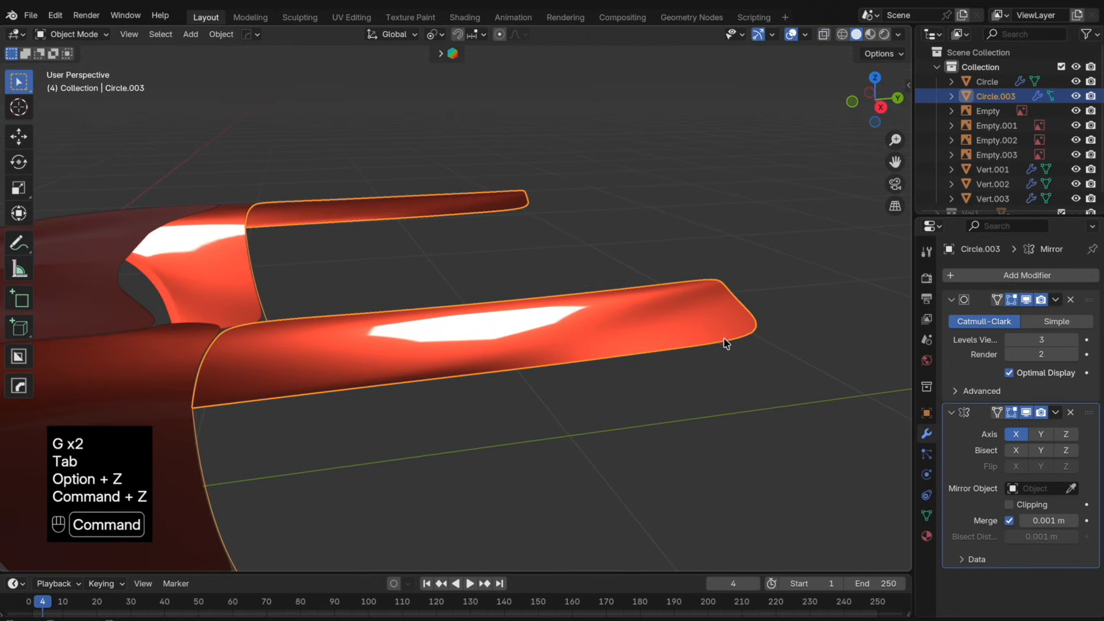
pyautogui.press('super+z')
pyautogui.press('super+z')
pyautogui.press('super+z')
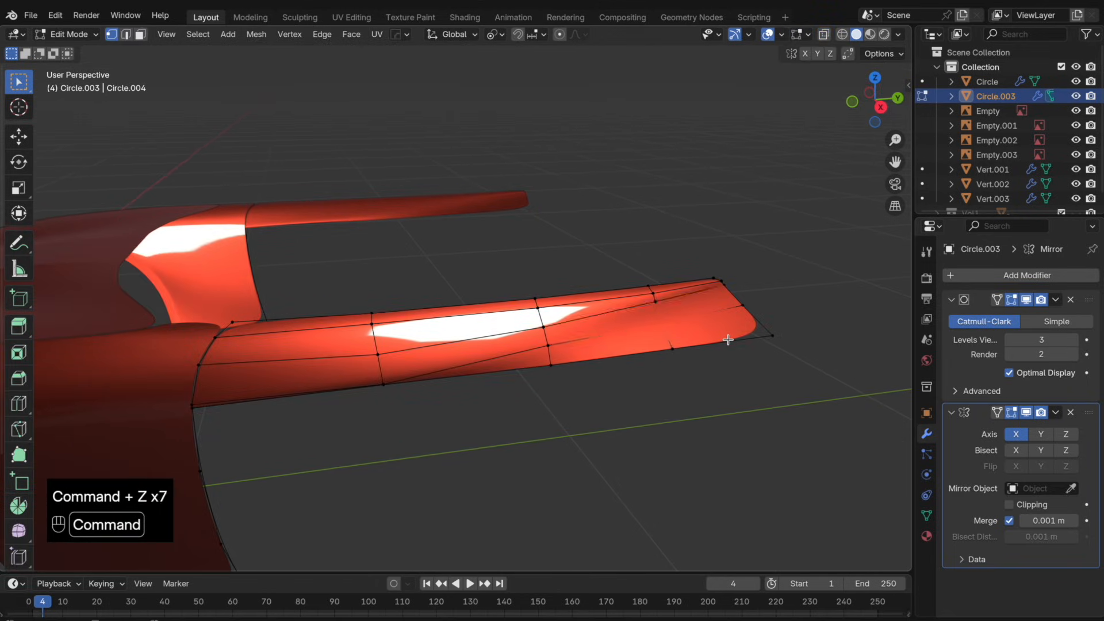
pyautogui.press('super+z')
pyautogui.press('super+z')
pyautogui.press('super+z')
pyautogui.press('super+z')
pyautogui.press('super+z')
pyautogui.press('super+z')
pyautogui.press('super+z')
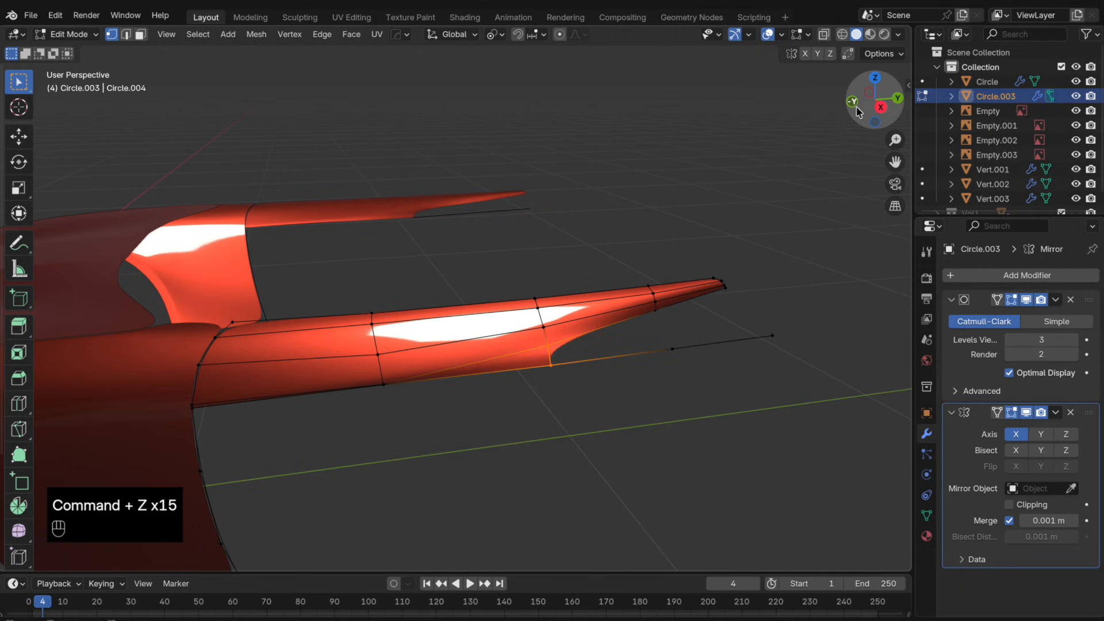
# - Using X-ray from above, move the strip's lower-edge vertex one column ahead of the rear end outward along X by about 0.005 m
pyautogui.click(889, 103)
pyautogui.click(895, 102)
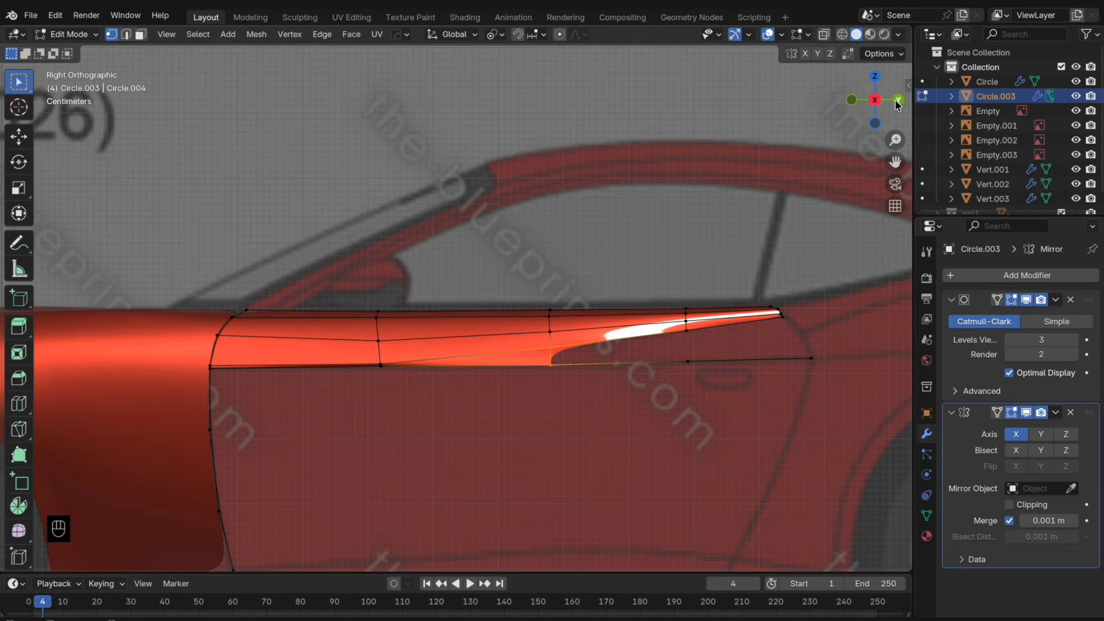
pyautogui.click(877, 77)
pyautogui.keyDown('shift'); pyautogui.moveTo(698, 136); pyautogui.dragTo(614, 421, button='middle'); pyautogui.keyUp('shift')
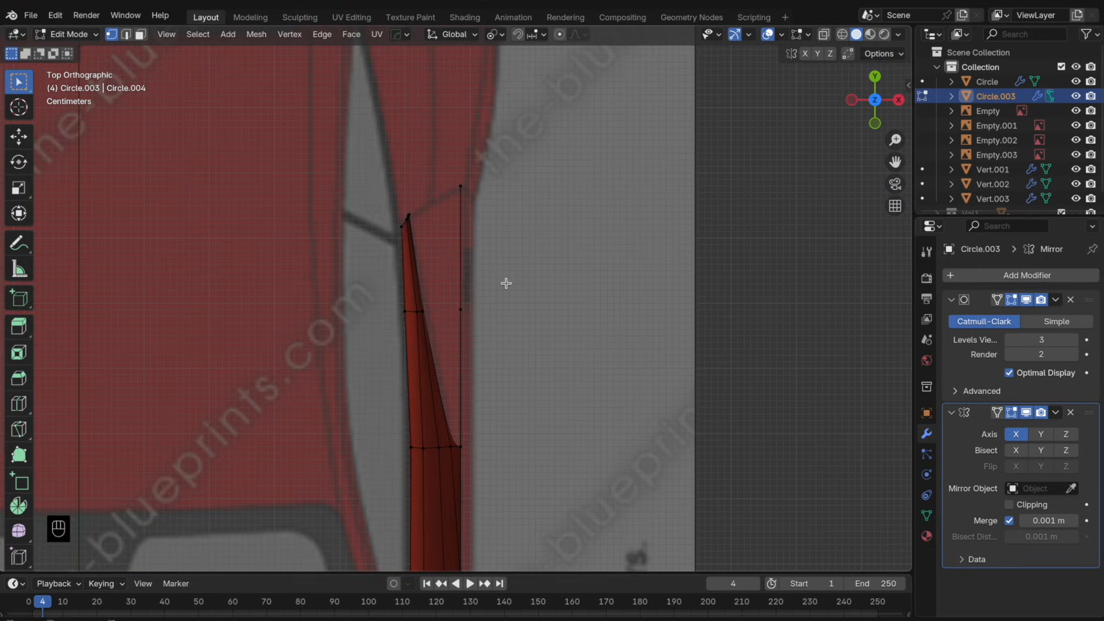
pyautogui.press('Tab')
pyautogui.press('Tab')
pyautogui.scroll(4, 422, 223)
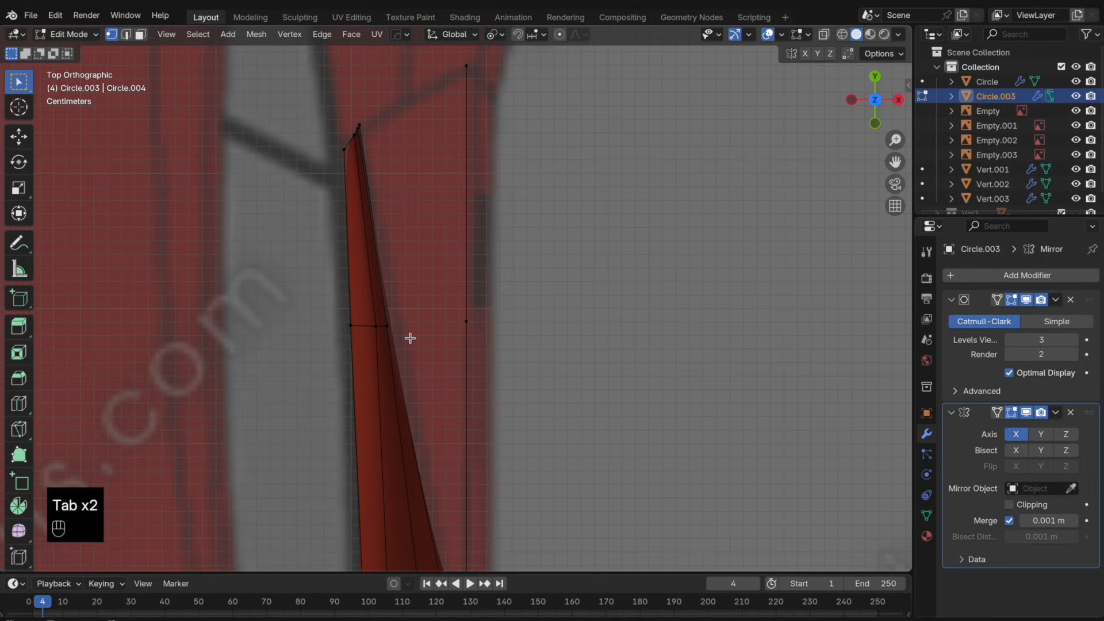
pyautogui.hotkey('alt', 'z')
pyautogui.press('g')
pyautogui.press('x')
pyautogui.click(409, 296)
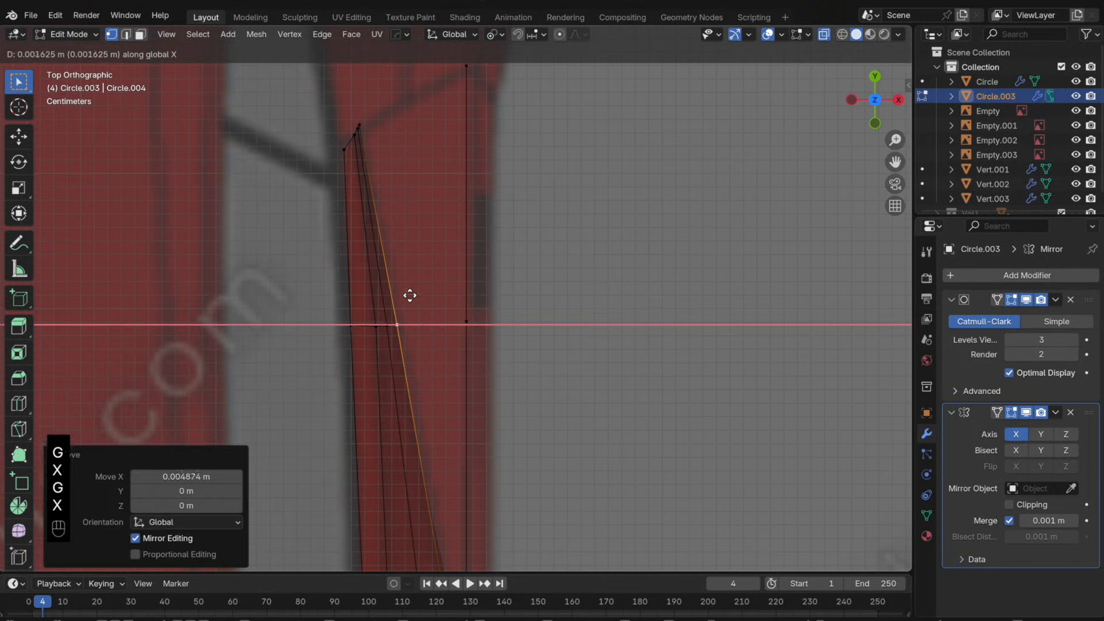
# - Spread the two lower vertices at the strip's rear tip outward along the blueprint's rear gap line in the top view
pyautogui.keyDown('shift'); pyautogui.scroll(3, 418, 336); pyautogui.keyUp('shift')
pyautogui.keyDown('shift'); pyautogui.scroll(2, 419, 336); pyautogui.keyUp('shift')
pyautogui.click(390, 234)
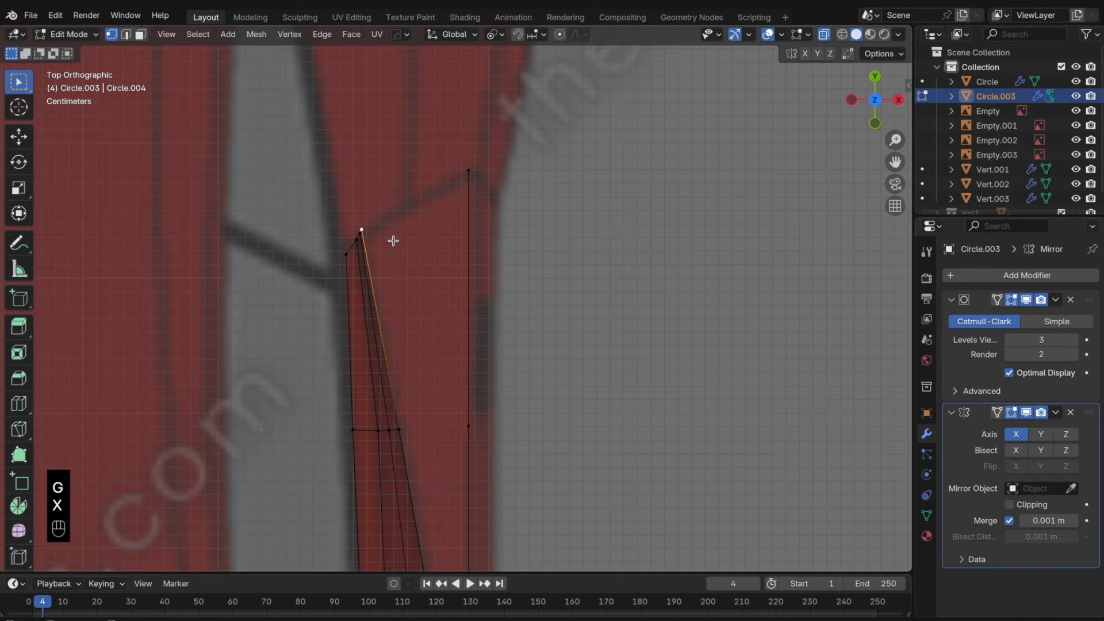
pyautogui.press('g')
pyautogui.click(395, 244)
pyautogui.press('g')
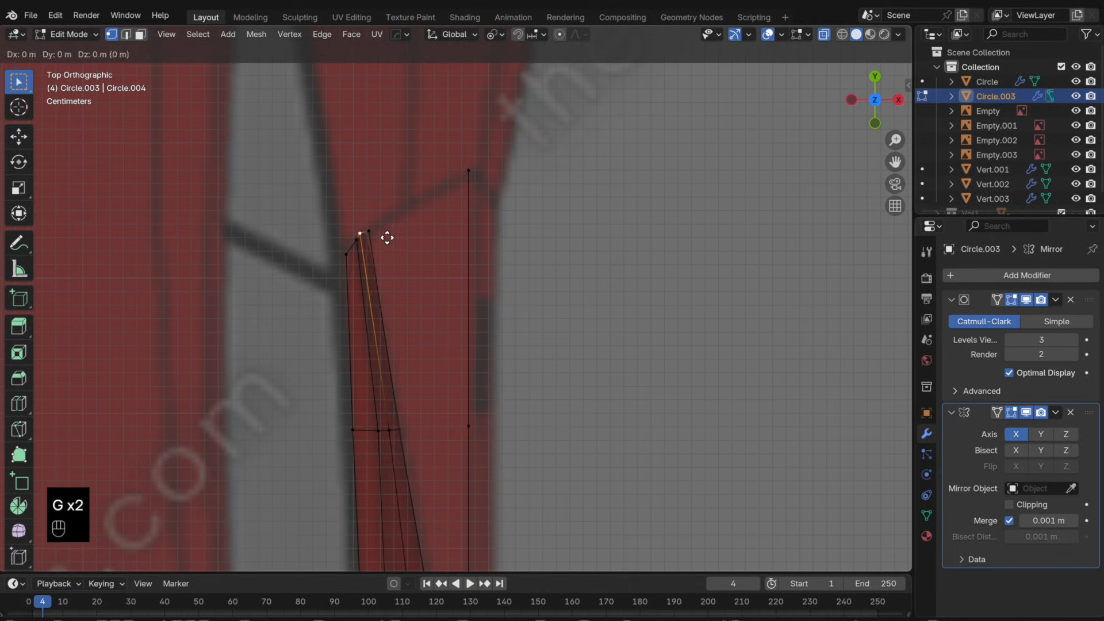
pyautogui.click(389, 240)
# - Fill the rear gap between the strip's lower edge and the crease line with faces, and check the smoothed shape
pyautogui.click(393, 244)
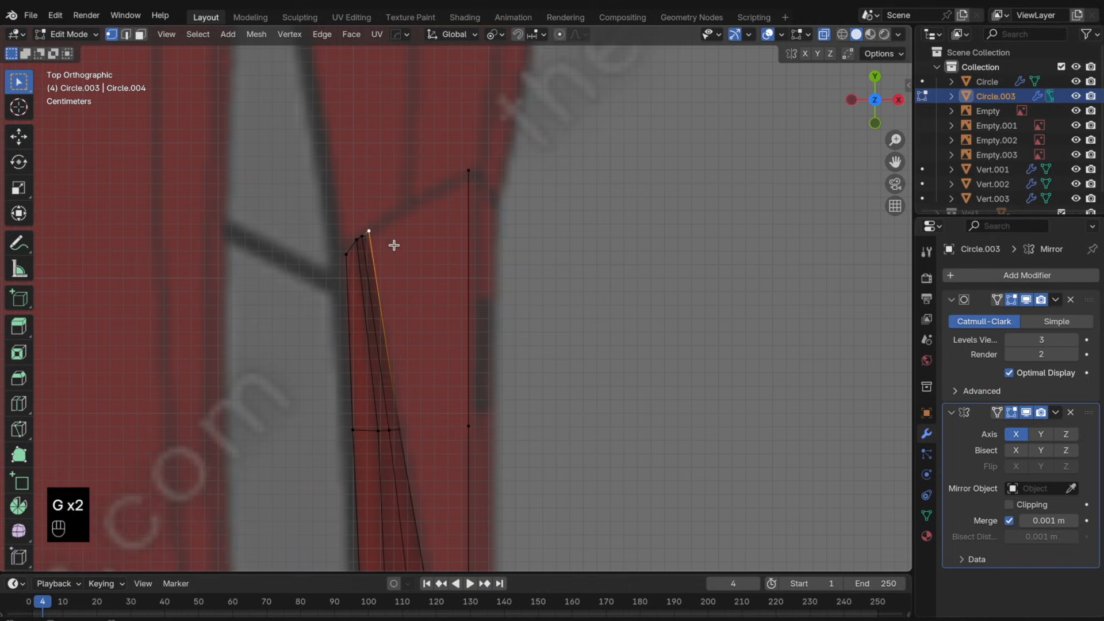
pyautogui.keyDown('alt'); pyautogui.click(389, 249); pyautogui.keyUp('alt')
pyautogui.keyDown('alt'); pyautogui.keyDown('shift'); pyautogui.click(466, 244); pyautogui.keyUp('shift'); pyautogui.keyUp('alt')
pyautogui.scroll(-5, 478, 261)
pyautogui.moveTo(477, 261); pyautogui.dragTo(573, 347, button='middle')
pyautogui.press('f')
pyautogui.press('Tab')
pyautogui.hotkey('alt', 'z')
pyautogui.press('Tab')
pyautogui.press('Tab')
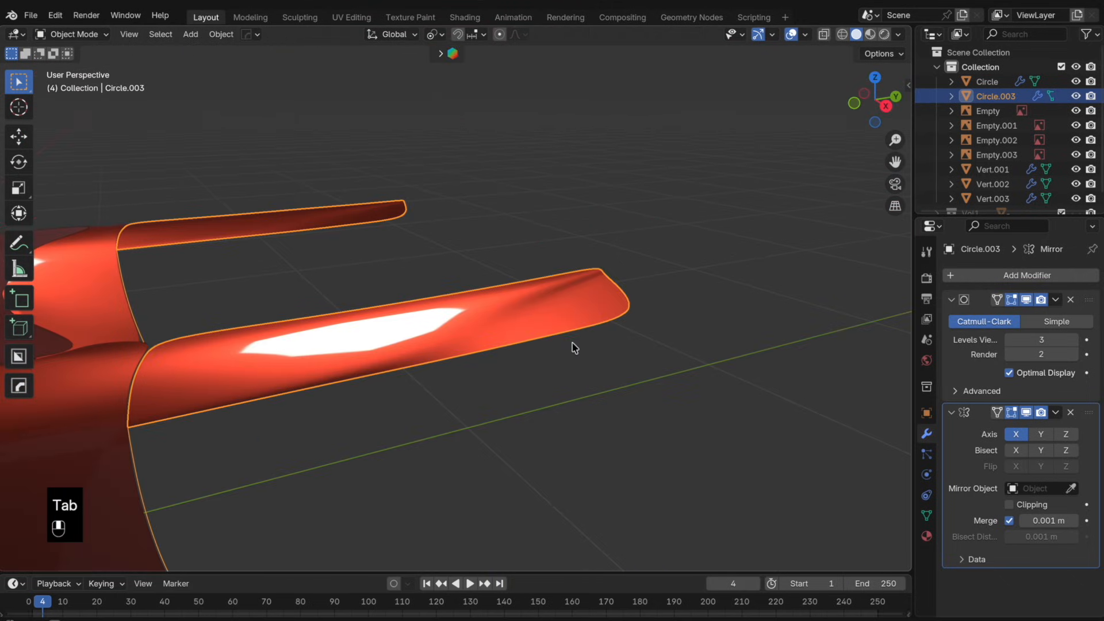
# - Using X-ray in the right side view, shift the vertex at the strip's rear end slightly rearward along Y toward the door gap
pyautogui.click(855, 104)
pyautogui.click(896, 101)
pyautogui.keyDown('shift'); pyautogui.moveTo(597, 286); pyautogui.dragTo(619, 310, button='middle'); pyautogui.keyUp('shift')
pyautogui.scroll(-1, 619, 310)
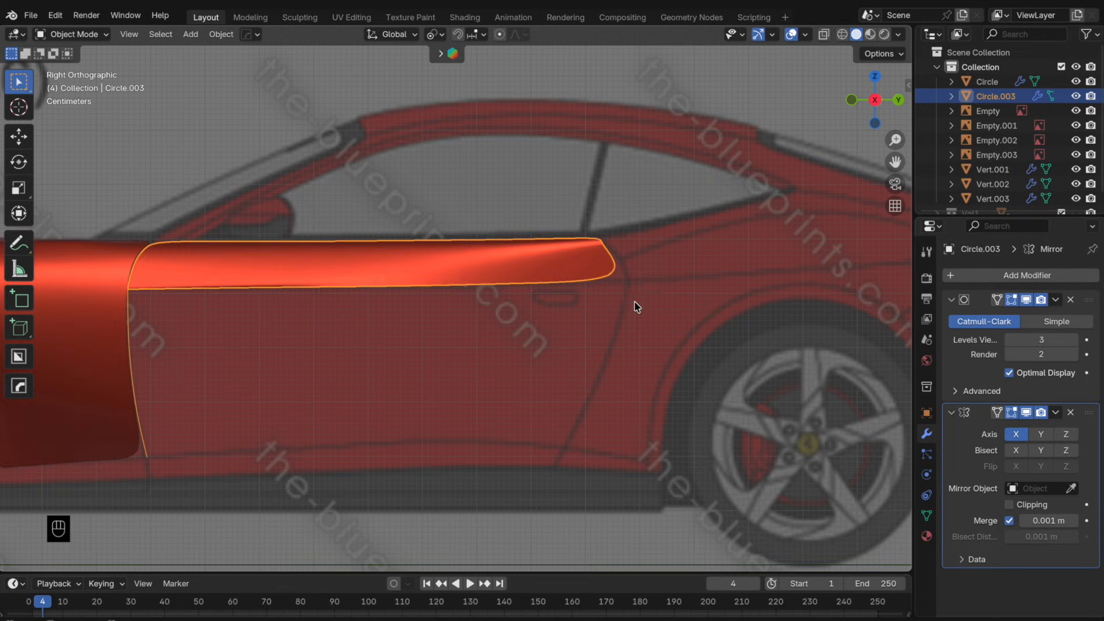
pyautogui.hotkey('alt', 'z')
pyautogui.press('Tab')
pyautogui.press('Tab')
pyautogui.press('h')
pyautogui.press('super+z')
pyautogui.press('Tab')
pyautogui.scroll(2, 717, 225)
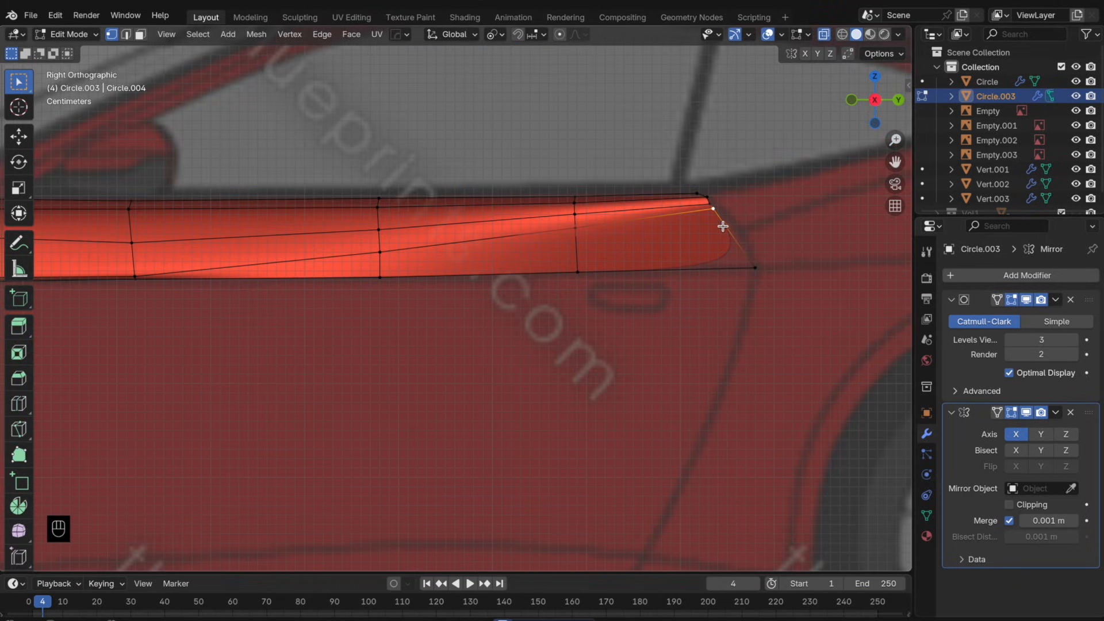
pyautogui.press('g')
pyautogui.press('y')
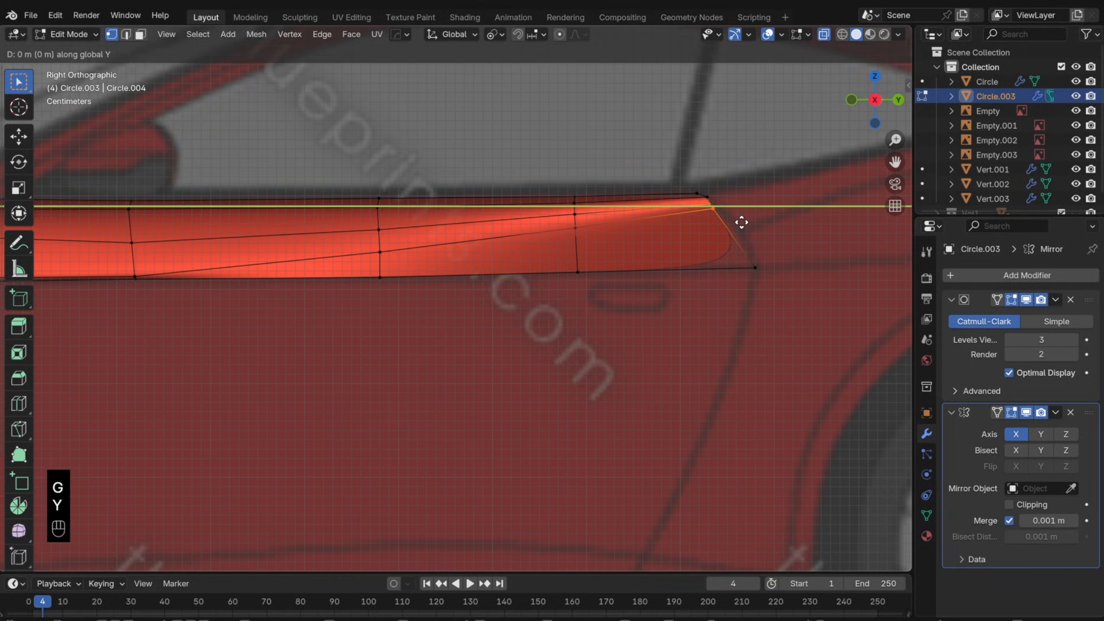
pyautogui.click(746, 220)
# - Add a lengthwise loop cut through the lower face strip and fit its rear-end vertex to the blueprint's door gap
pyautogui.press('super+r')
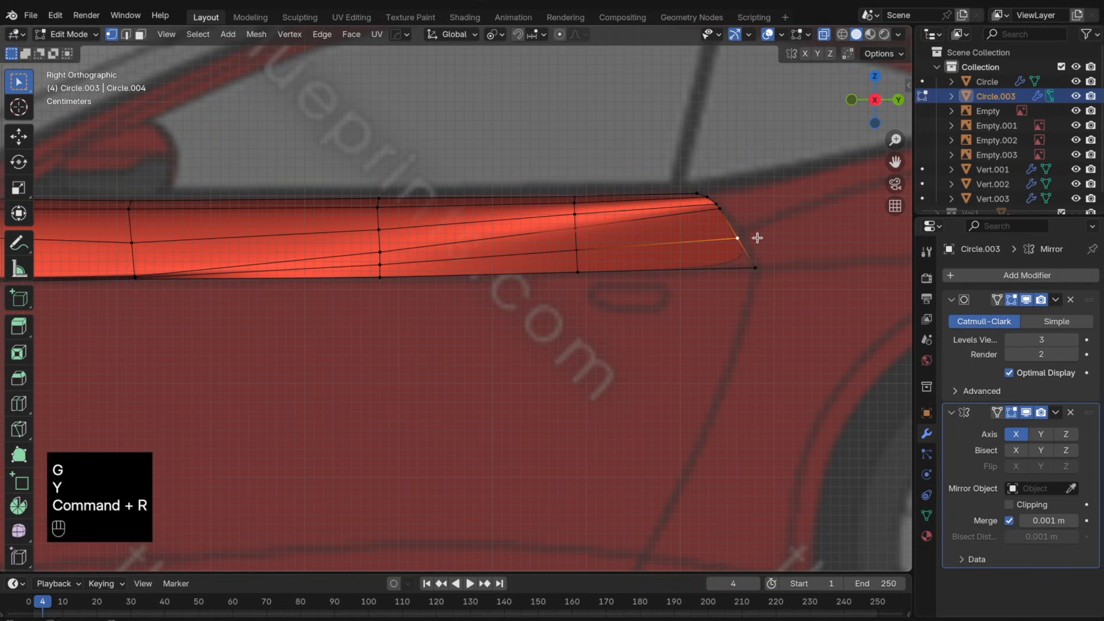
pyautogui.press('g')
pyautogui.press('Tab')
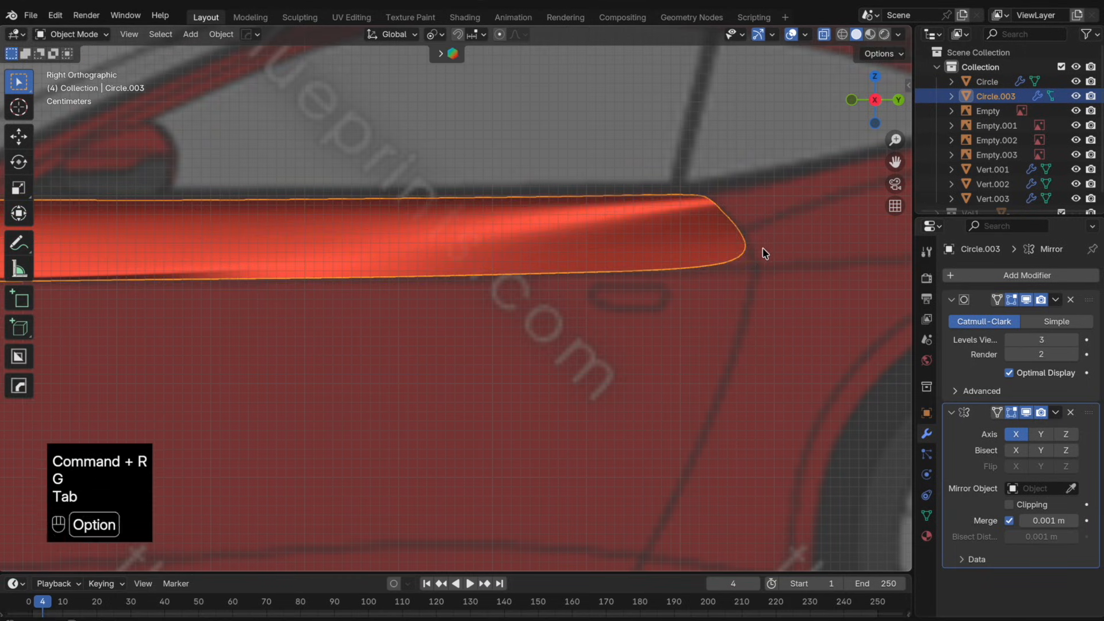
# - With X-ray off, move the new loop's vertices outward along X, the rear-end one by about 0.013 m
pyautogui.hotkey('alt', 'z')
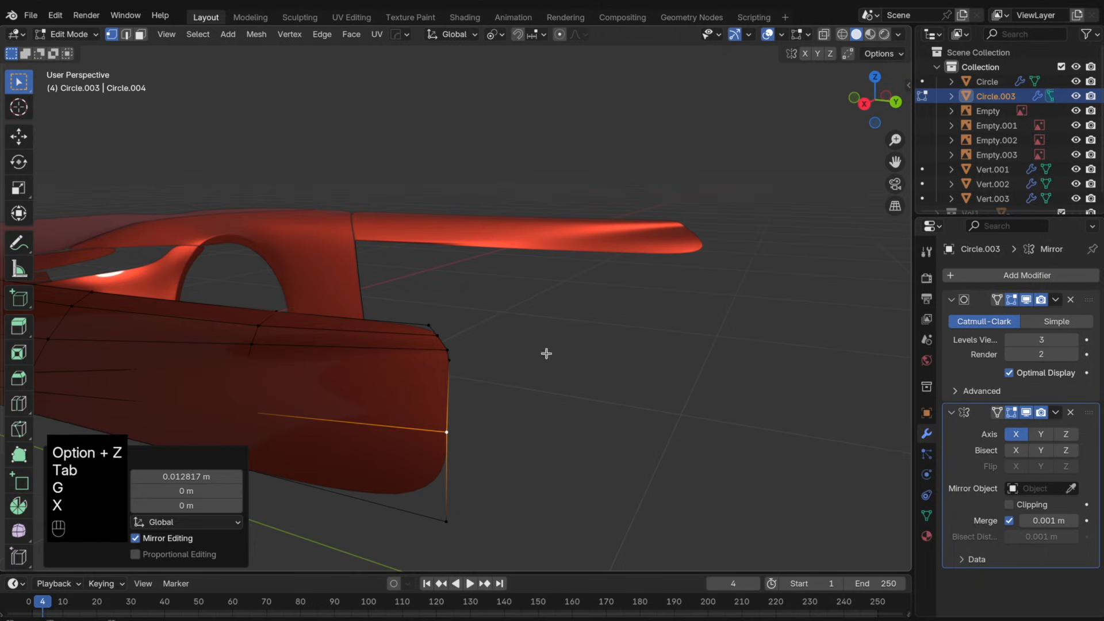
pyautogui.click(221, 413)
pyautogui.press('g')
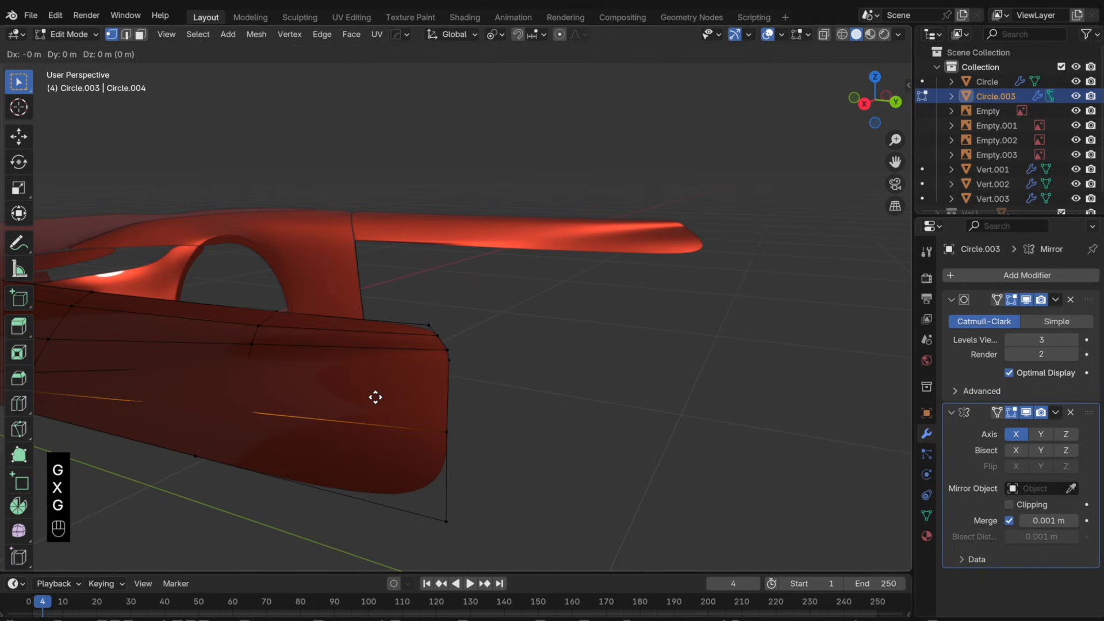
pyautogui.press('x')
pyautogui.click(351, 397)
pyautogui.keyDown('shift'); pyautogui.moveTo(343, 397); pyautogui.dragTo(468, 353, button='middle'); pyautogui.keyUp('shift')
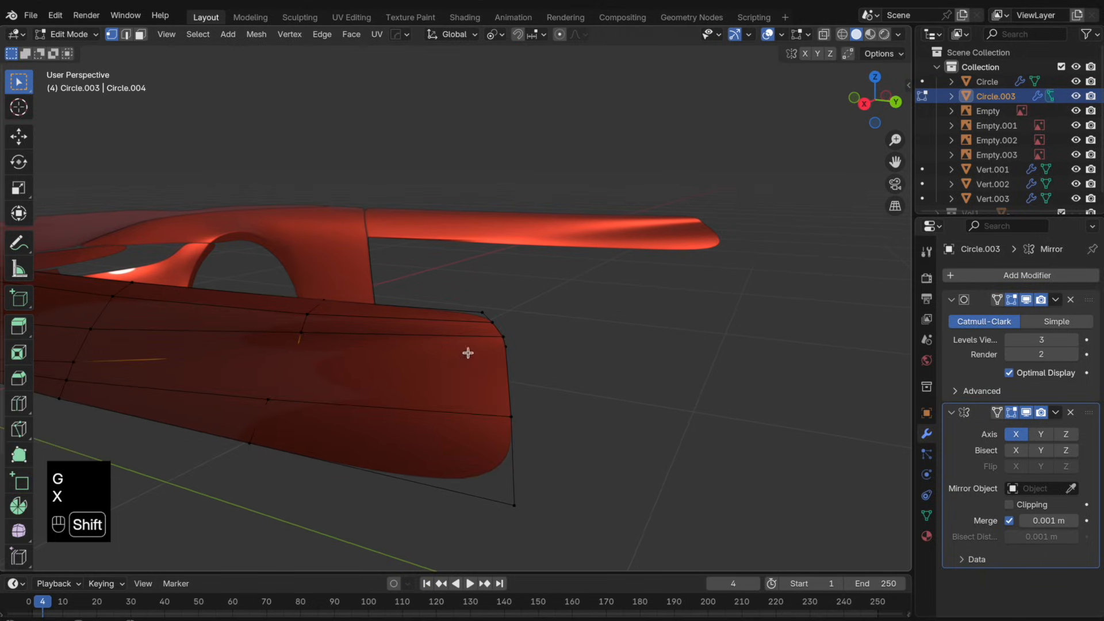
pyautogui.press('g')
pyautogui.press('x')
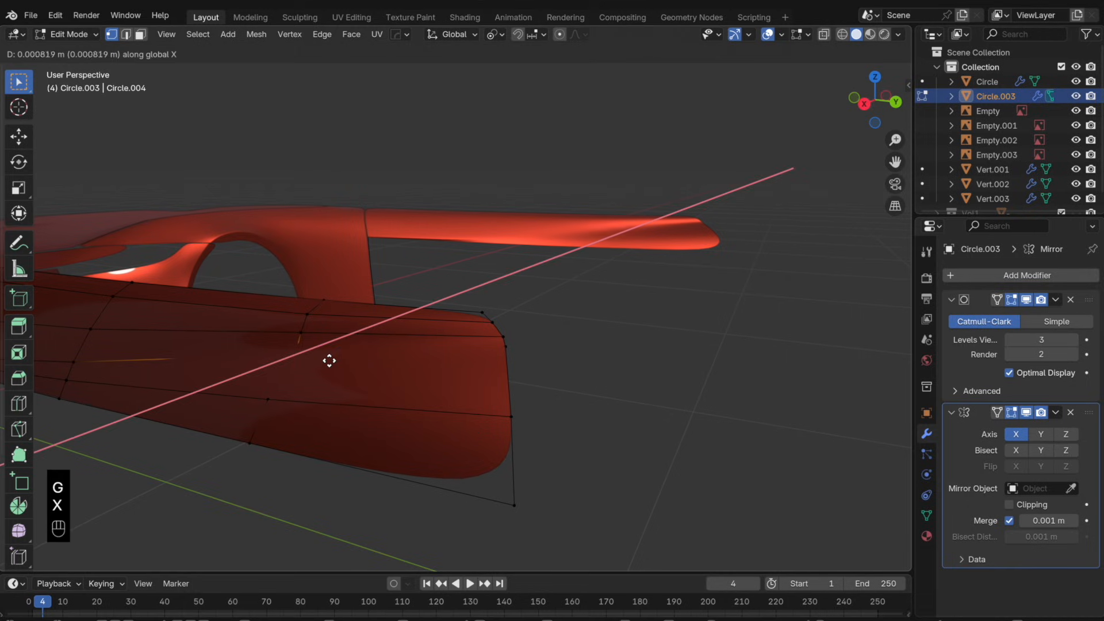
pyautogui.click(325, 362)
# - Move the row's rear-end vertex along X by about 0.008 m and the upper vertex one column ahead by about 0.0026 m
pyautogui.moveTo(323, 363); pyautogui.dragTo(488, 309, button='middle')
pyautogui.press('g')
pyautogui.press('x')
pyautogui.click(490, 315)
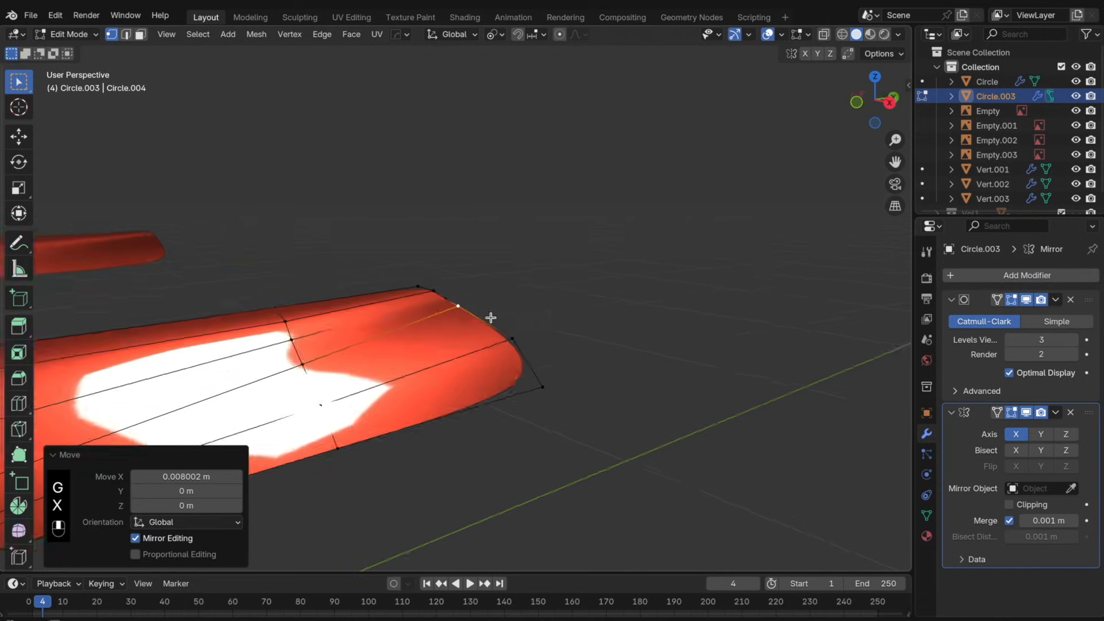
pyautogui.click(455, 301)
pyautogui.click(335, 358)
pyautogui.press('g')
pyautogui.press('x')
pyautogui.click(427, 339)
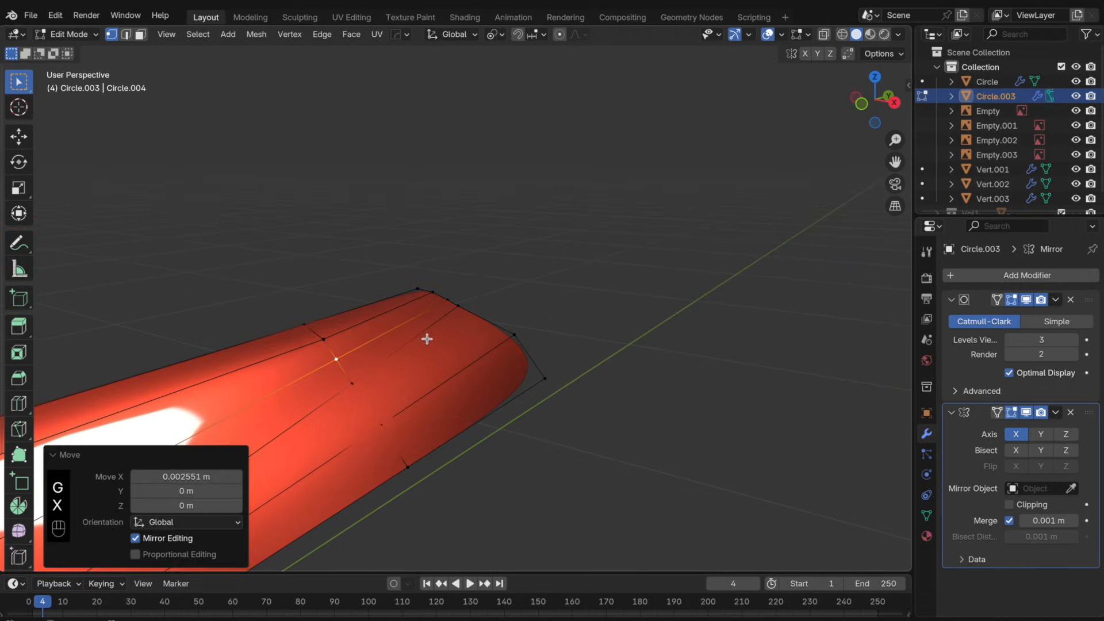
pyautogui.press('Tab')
pyautogui.moveTo(387, 428); pyautogui.dragTo(664, 311, button='middle')
pyautogui.scroll(-2, 665, 311)
pyautogui.press('Tab')
pyautogui.press('Tab')
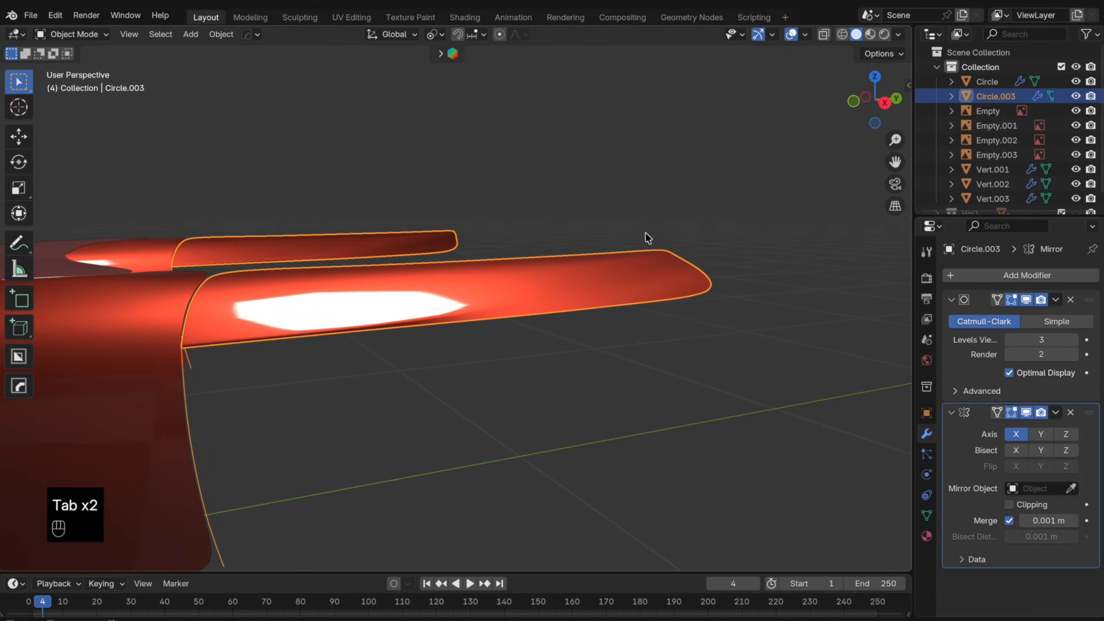
# - In the right side view, extrude the door front edge's vertex below the crease rearward four times, forming a line across the door
pyautogui.click(862, 99)
pyautogui.doubleClick(901, 100)
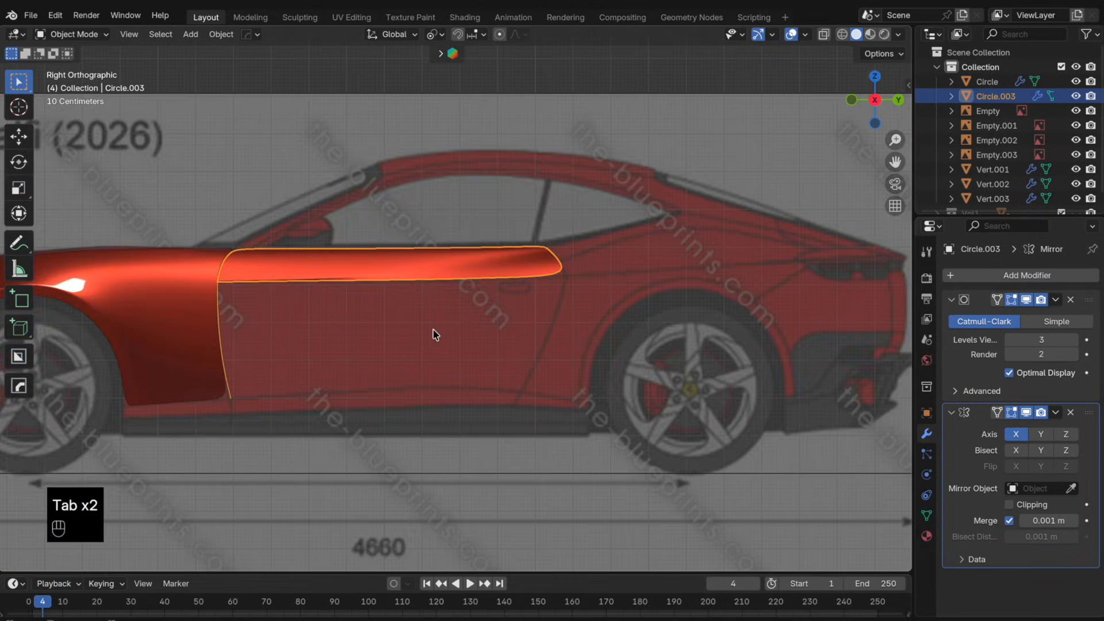
pyautogui.scroll(2, 435, 335)
pyautogui.press('Tab')
pyautogui.press('e')
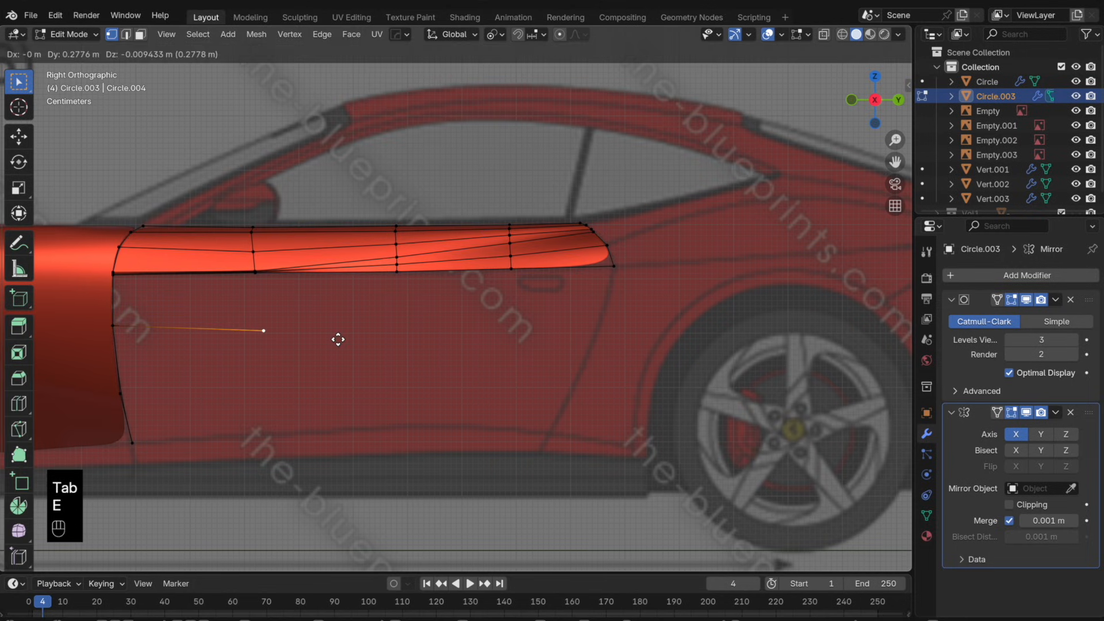
pyautogui.click(281, 344)
pyautogui.press('e')
pyautogui.click(476, 341)
pyautogui.press('e')
pyautogui.click(609, 340)
pyautogui.press('e')
pyautogui.click(685, 341)
# - From above, align the new line's vertices with the body outline and adjust the rear ends of the line and the crease
pyautogui.moveTo(646, 336); pyautogui.dragTo(130, 287)
pyautogui.click(876, 77)
pyautogui.keyDown('shift'); pyautogui.moveTo(683, 292); pyautogui.dragTo(673, 254, button='middle'); pyautogui.keyUp('shift')
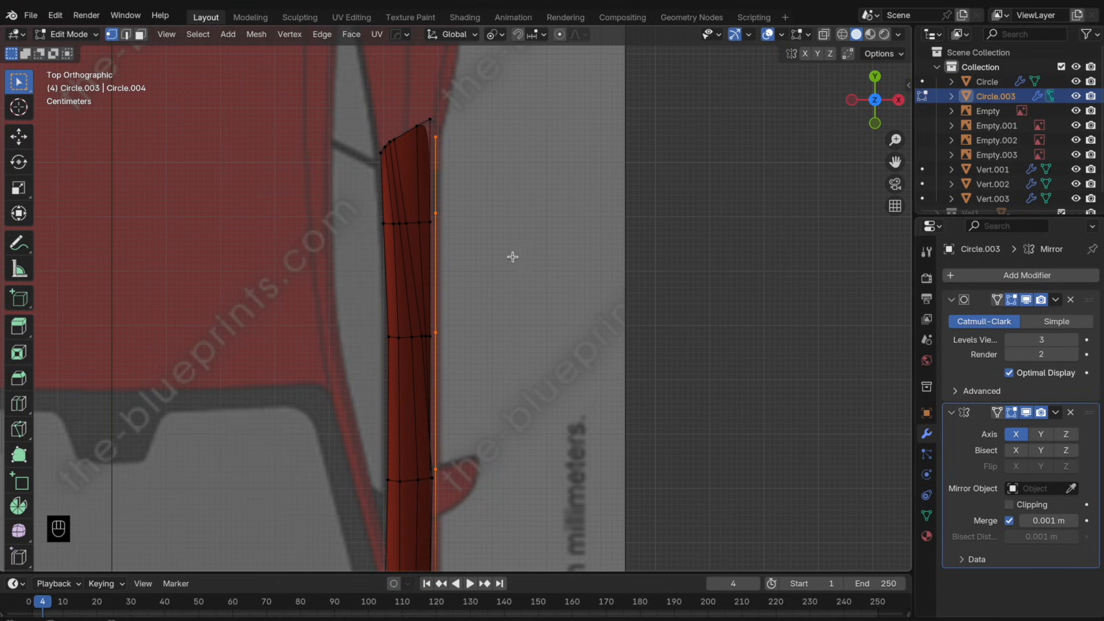
pyautogui.keyDown('shift'); pyautogui.click(451, 342); pyautogui.keyUp('shift')
pyautogui.press('g')
pyautogui.press('x')
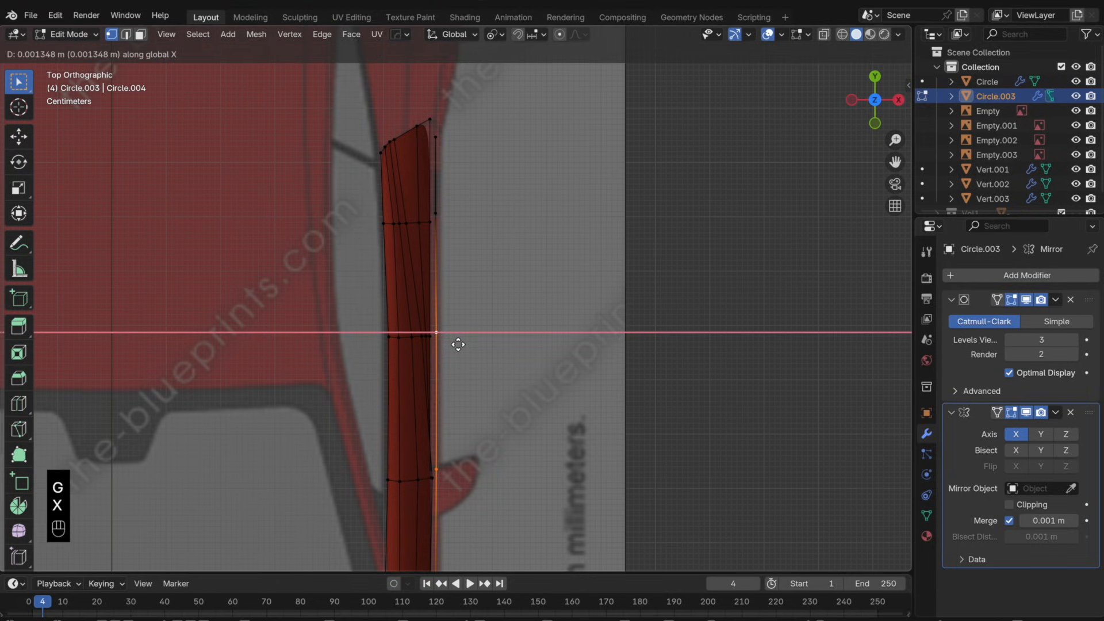
pyautogui.click(458, 344)
pyautogui.click(455, 153)
pyautogui.press('g')
pyautogui.press('g')
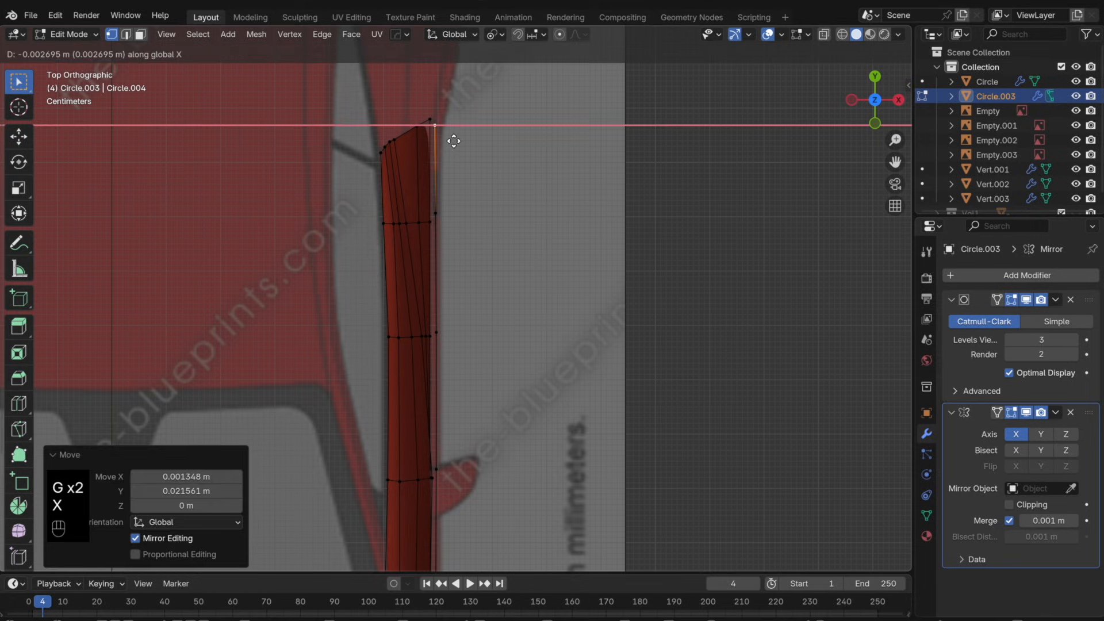
pyautogui.click(504, 130)
pyautogui.press('g')
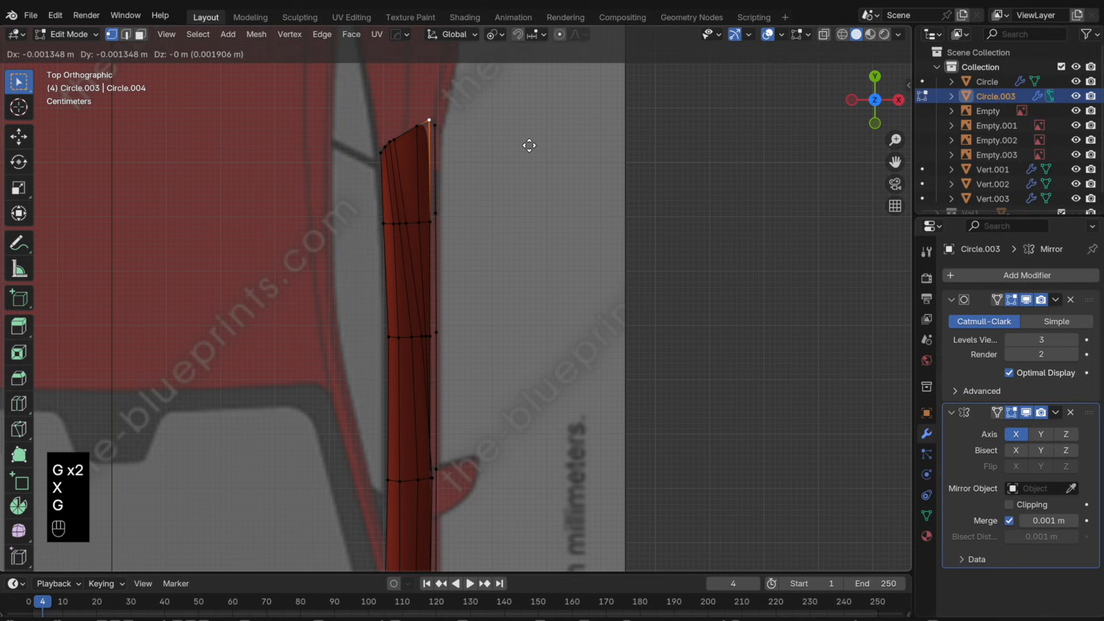
pyautogui.click(529, 145)
# - Fill the area between the crease and the new line with four faces, and undo the extra operation
pyautogui.press('Tab')
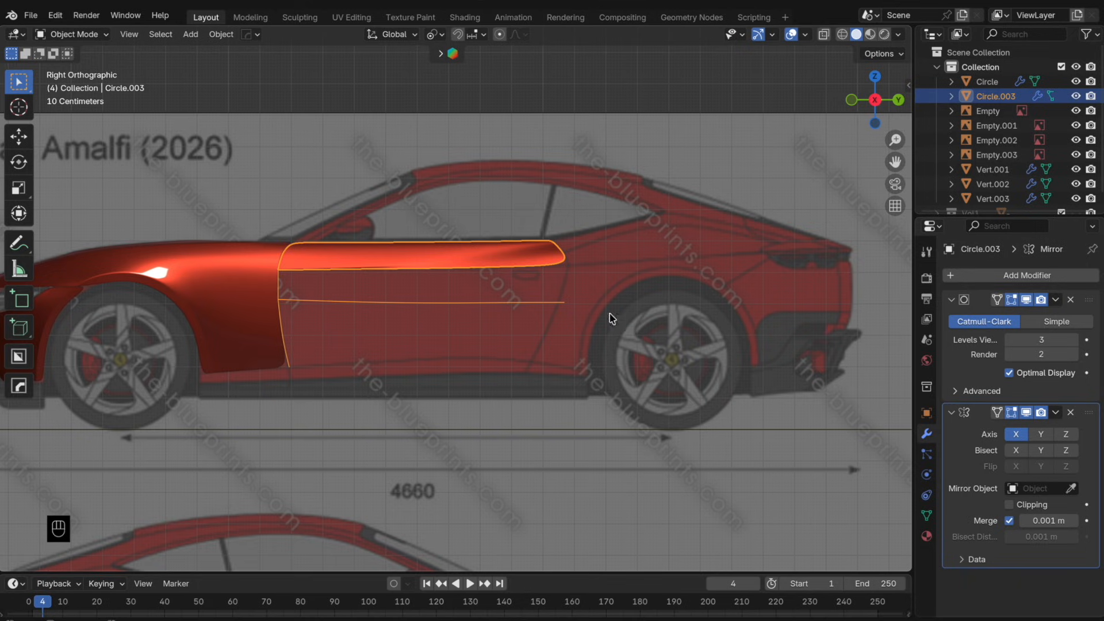
pyautogui.scroll(-2, 217, 313)
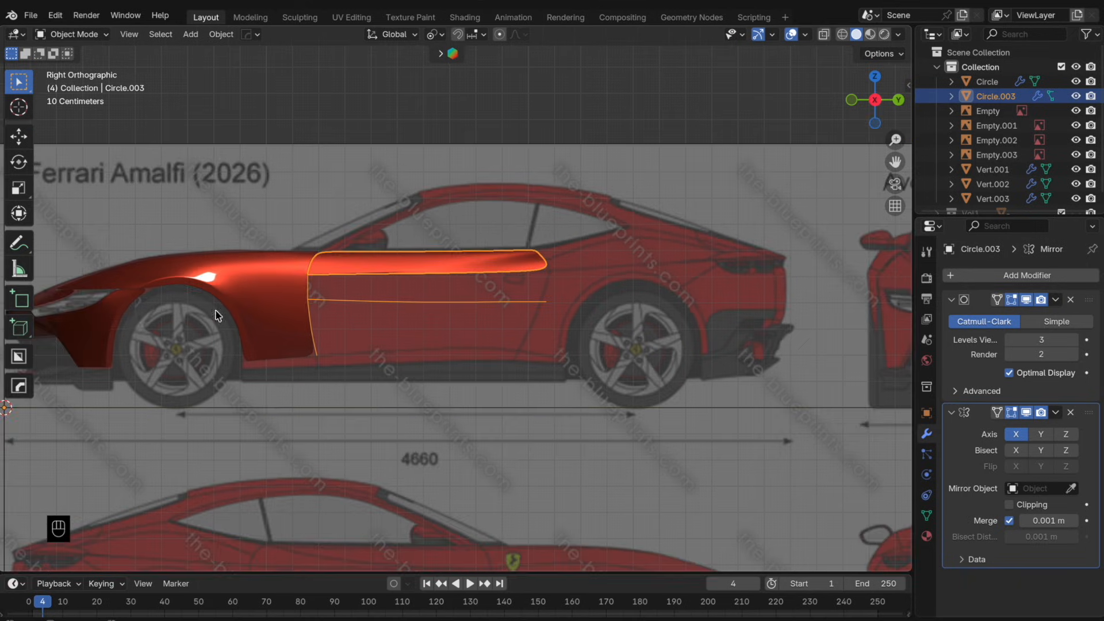
pyautogui.scroll(4, 495, 303)
pyautogui.press('Tab')
pyautogui.moveTo(638, 309); pyautogui.dragTo(519, 249)
pyautogui.press('f')
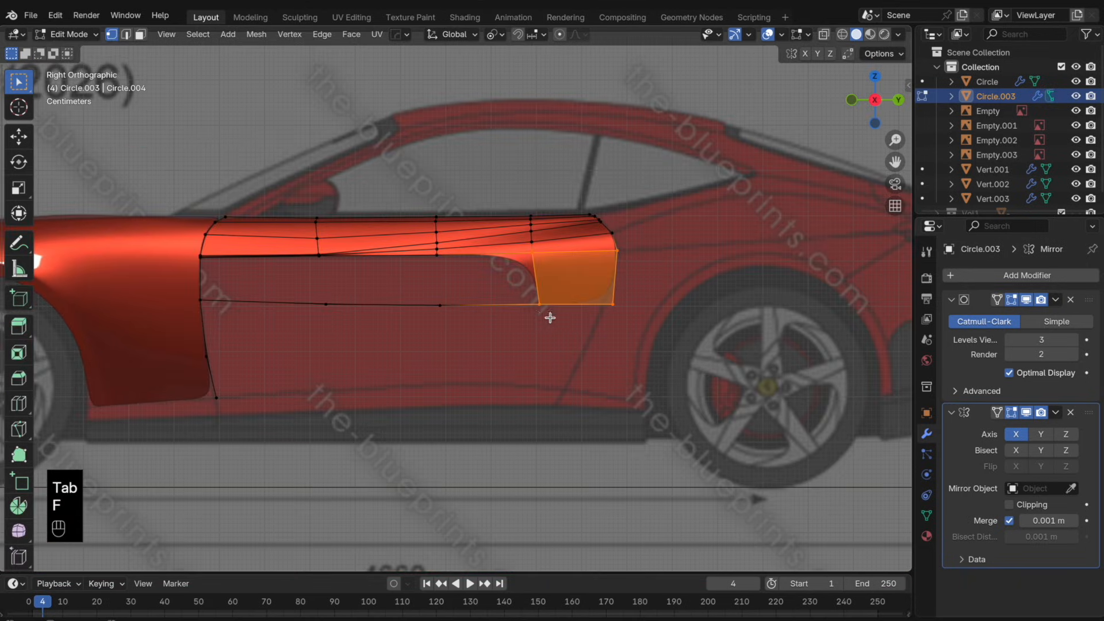
pyautogui.press('f')
pyautogui.press('f')
pyautogui.press('f')
pyautogui.press('f')
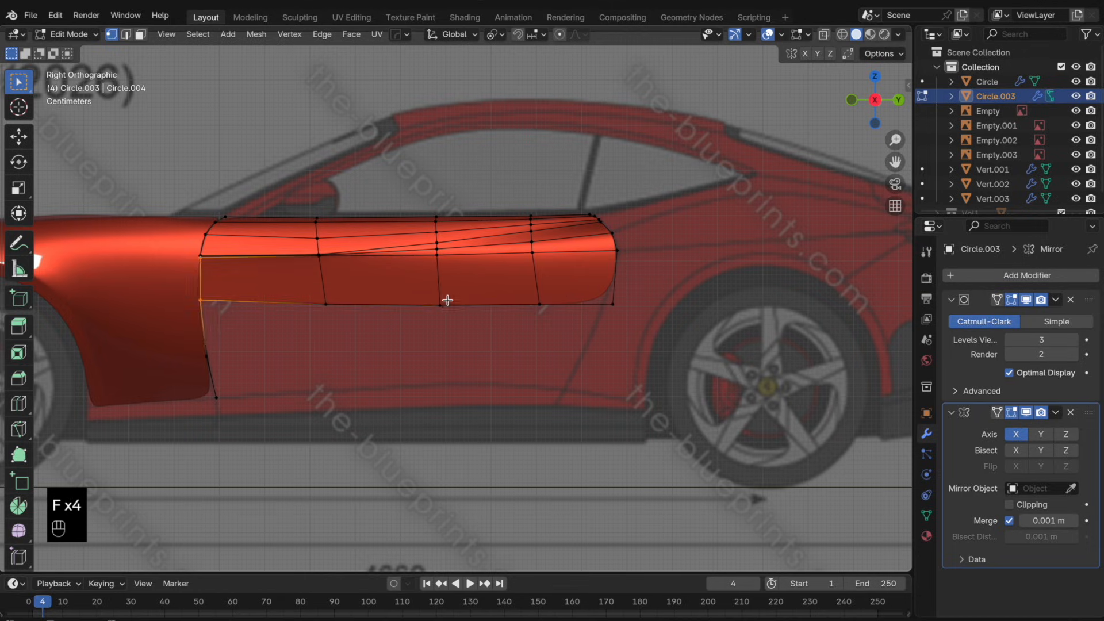
pyautogui.press('Tab')
pyautogui.press('super+z')
pyautogui.press('super+z')
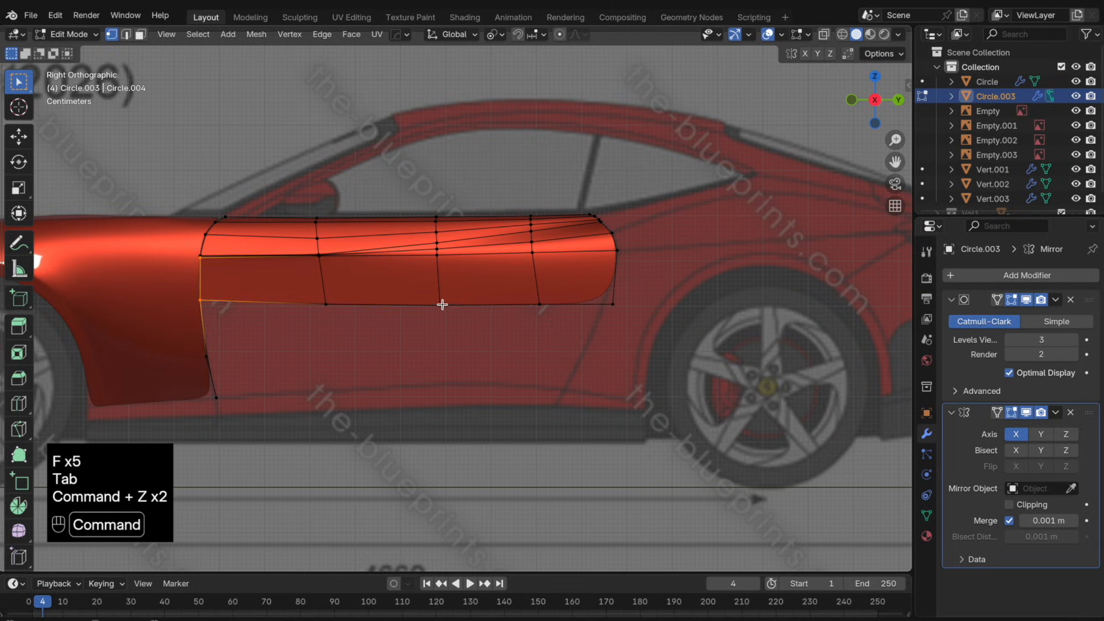
pyautogui.press('Tab')
# - Slide the crease vertex one column behind the door's front edge down by a factor of 0.055, and slide the adjacent front-edge vertex
pyautogui.scroll(-1, 409, 316)
pyautogui.scroll(2, 340, 306)
pyautogui.scroll(3, 576, 345)
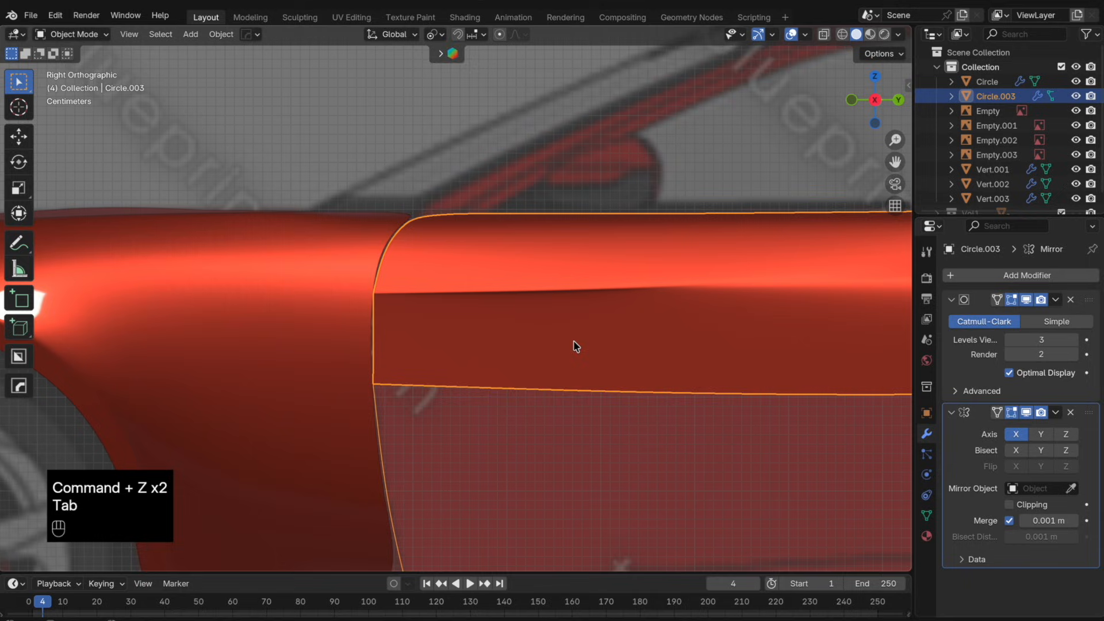
pyautogui.press('Tab')
pyautogui.press('g')
pyautogui.press('g')
pyautogui.click(609, 305)
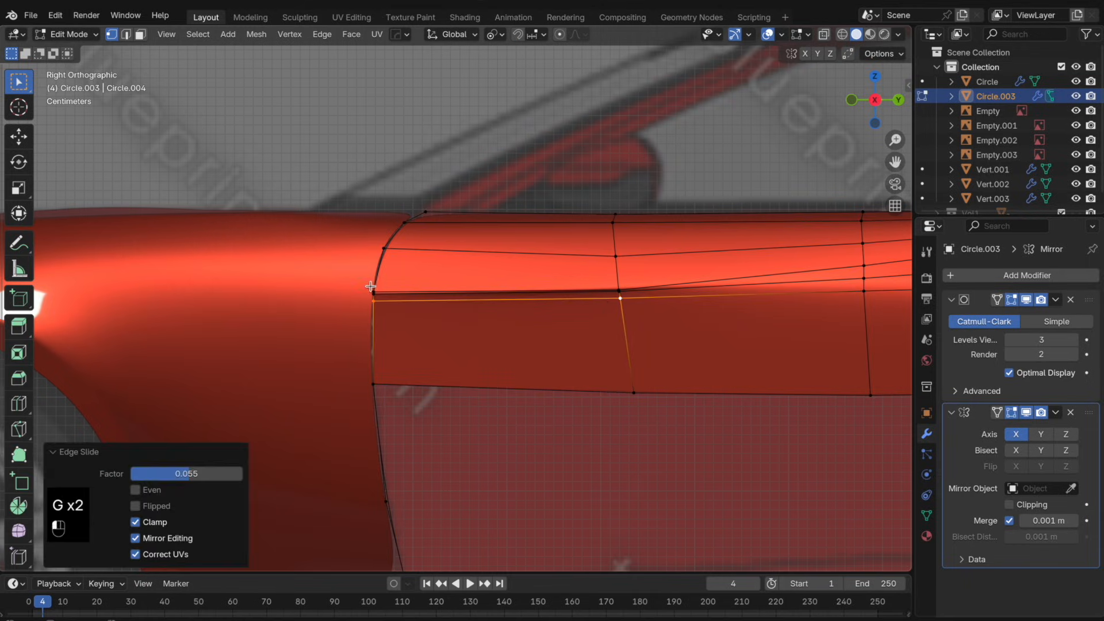
pyautogui.press('g')
pyautogui.press('g')
pyautogui.click(662, 310)
pyautogui.press('Tab')
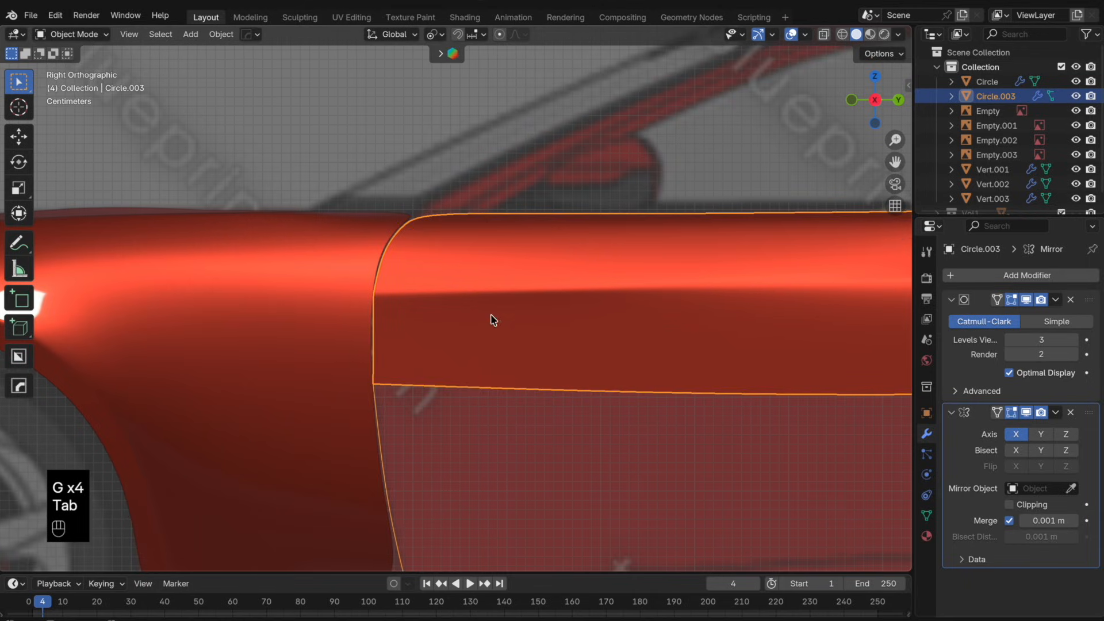
# - Nudge the upper vertex one column ahead of the door's rear end and its neighbouring rear-end vertex along X
pyautogui.moveTo(494, 320); pyautogui.dragTo(569, 323, button='middle')
pyautogui.press('Tab')
pyautogui.scroll(3, 569, 323)
pyautogui.click(683, 276)
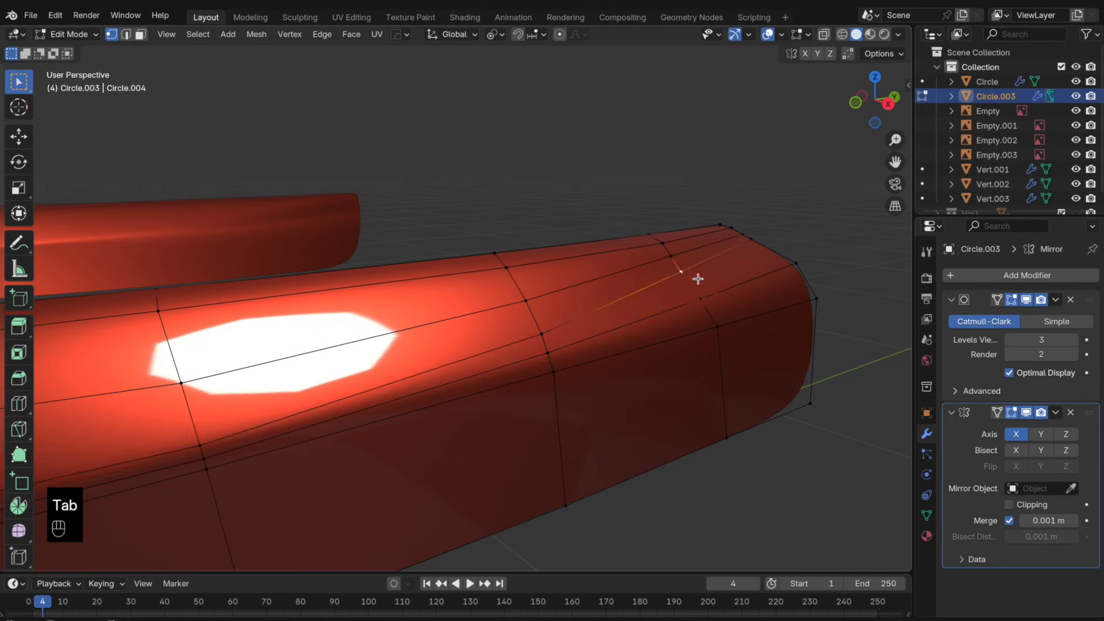
pyautogui.moveTo(698, 279); pyautogui.dragTo(764, 278, button='middle')
pyautogui.press('g')
pyautogui.press('x')
pyautogui.click(730, 301)
pyautogui.press('g')
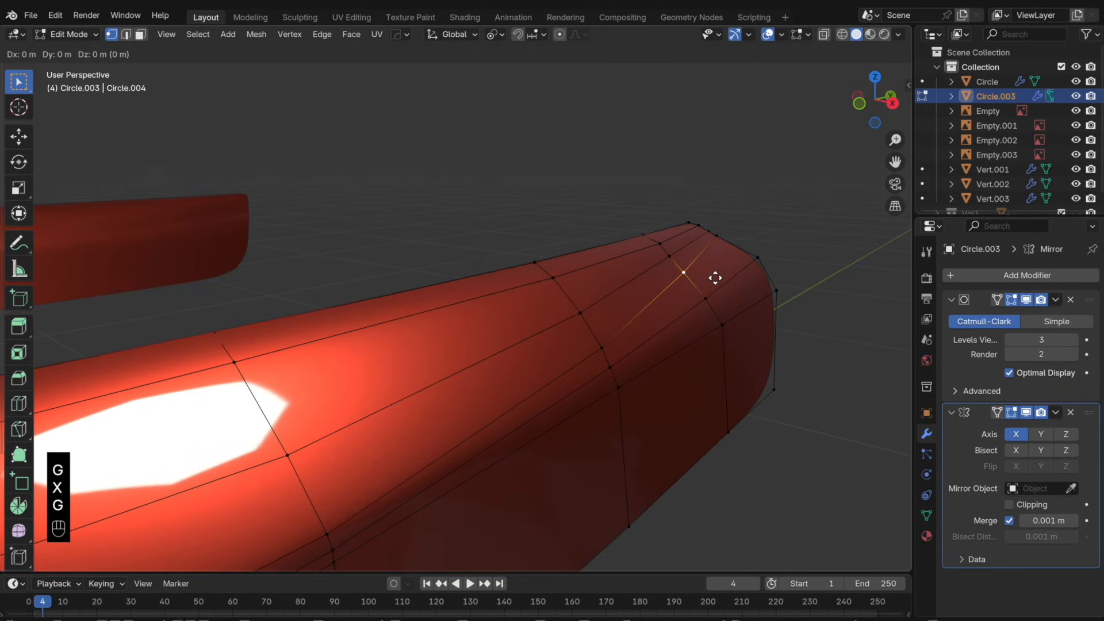
pyautogui.press('x')
pyautogui.click(716, 271)
pyautogui.press('g')
pyautogui.press('x')
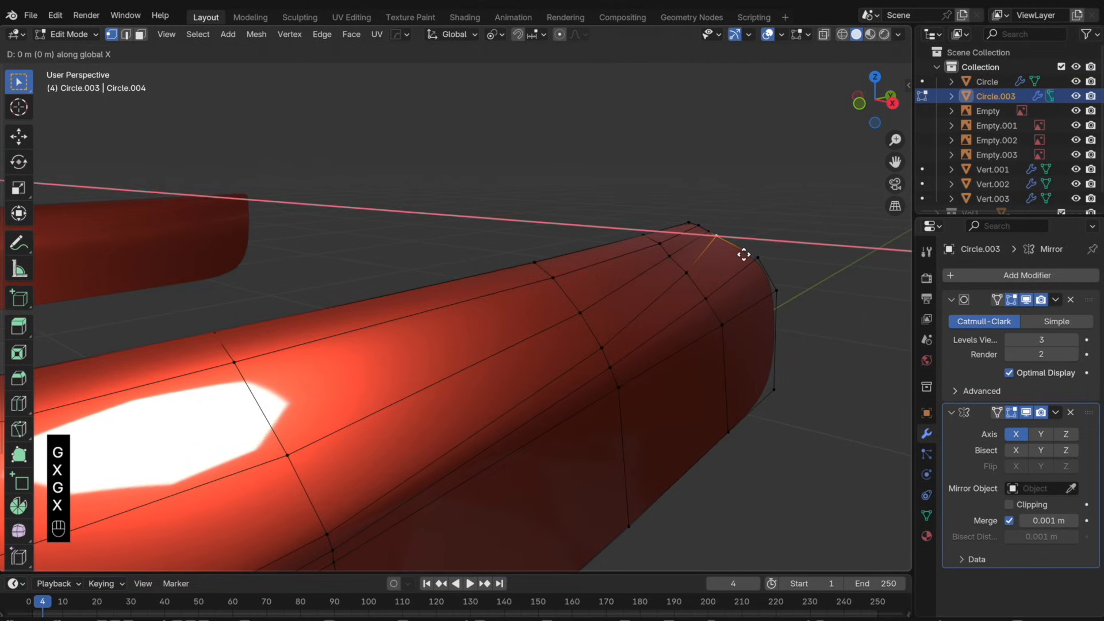
# - Dissolve the lengthwise edge loop running through the middle of the door's upper surface
pyautogui.press('x')
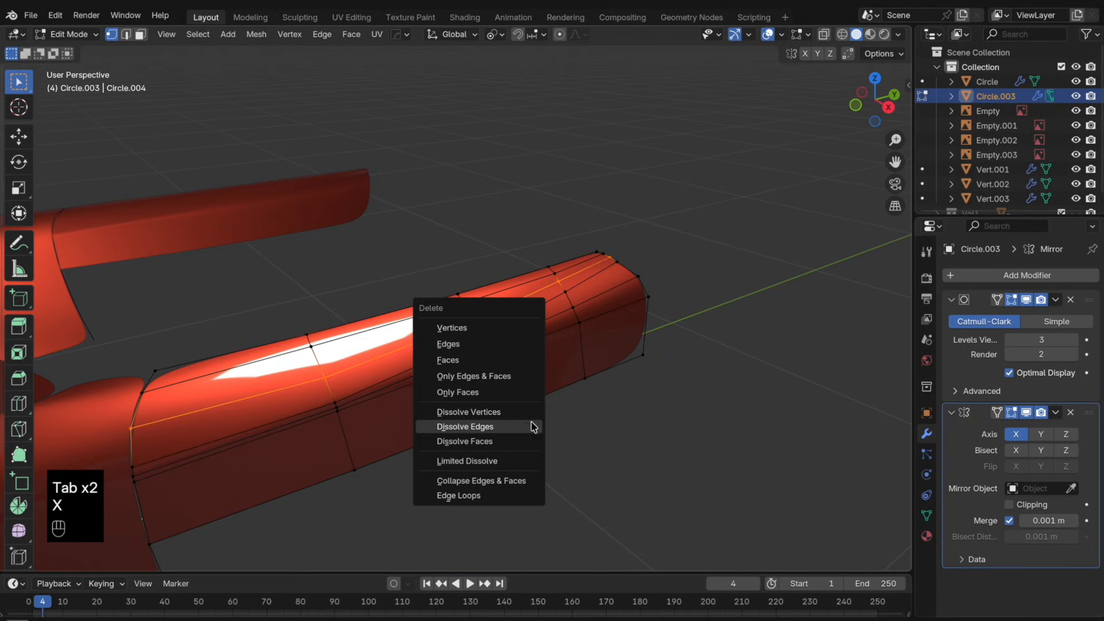
pyautogui.click(533, 427)
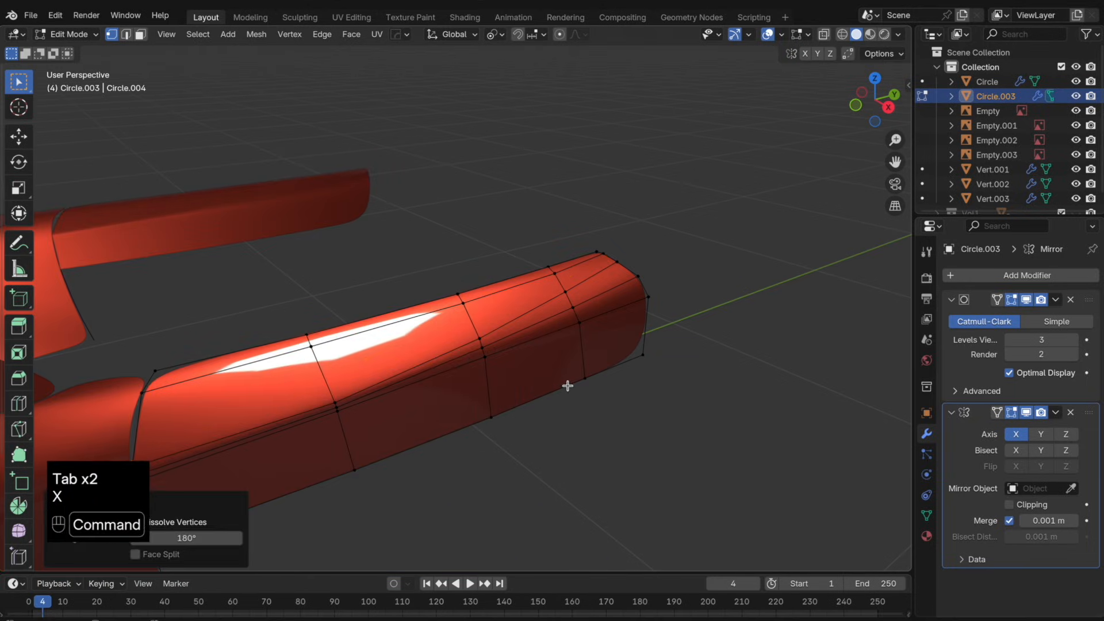
# - Undo the last dissolve and retry Dissolve Edges on the lengthwise edge loop of the door's upper surface
pyautogui.press('super+z')
pyautogui.press('x')
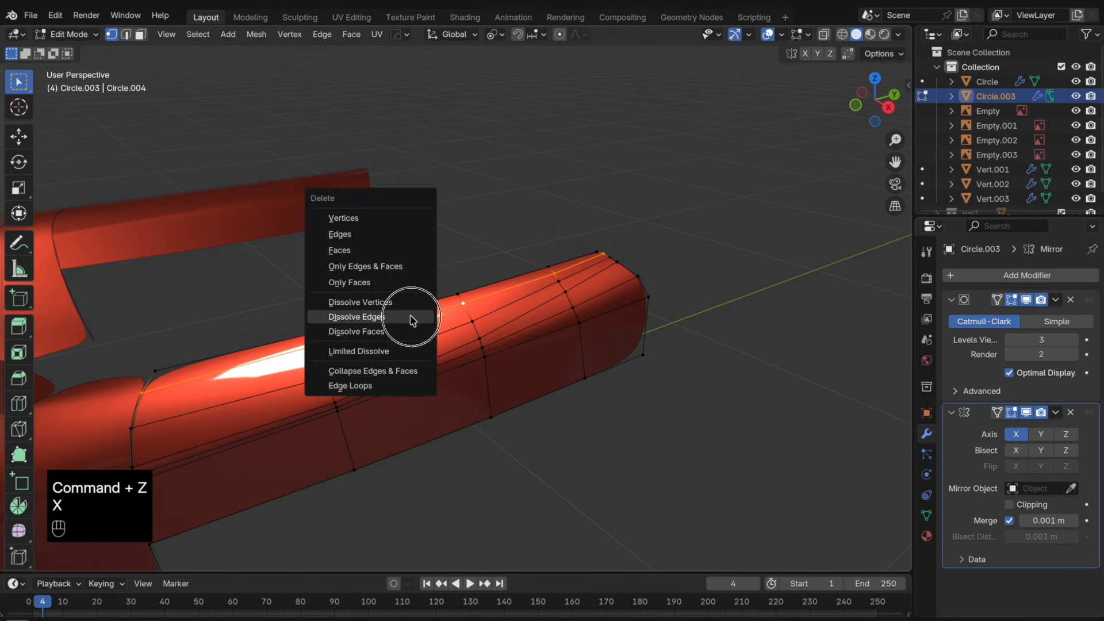
pyautogui.click(415, 316)
pyautogui.press('Tab')
pyautogui.press('super+z')
pyautogui.press('super+z')
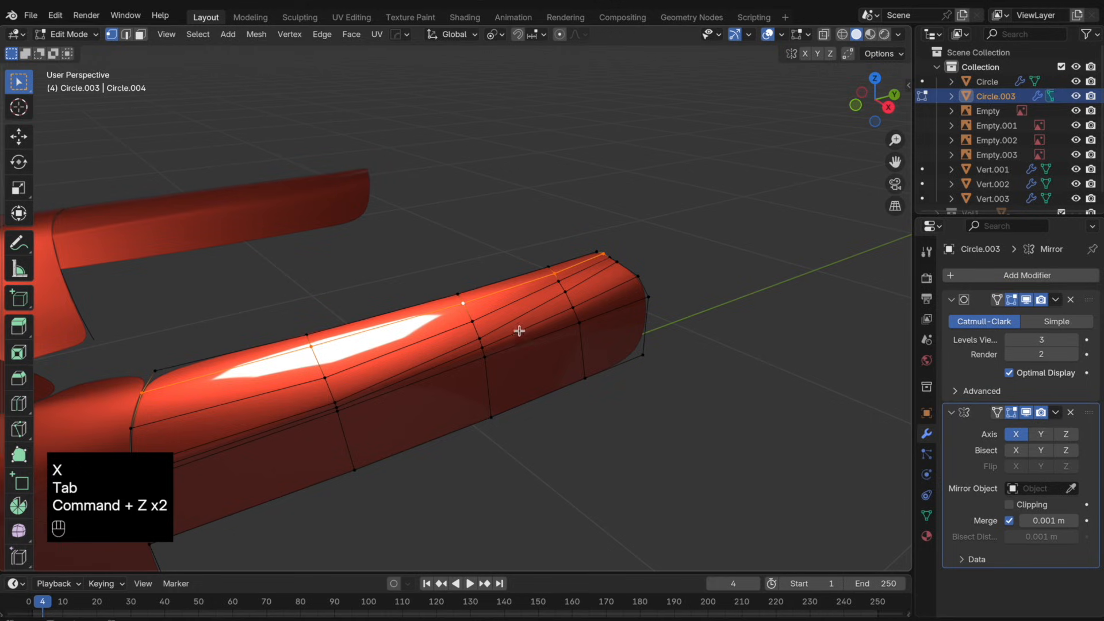
pyautogui.press('x')
pyautogui.click(520, 324)
pyautogui.press('Tab')
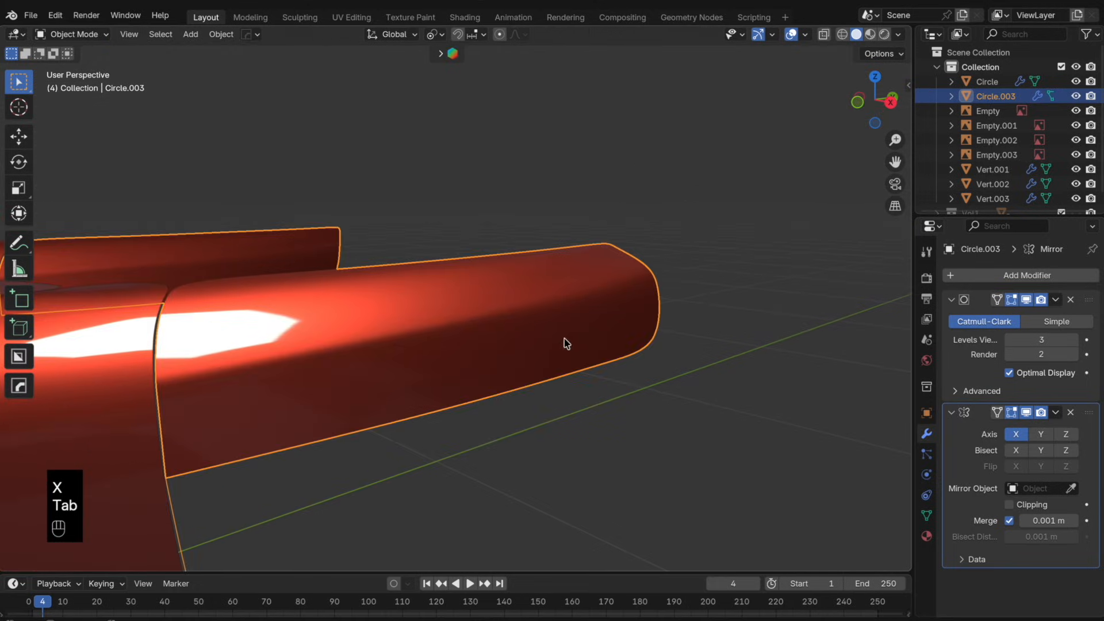
pyautogui.moveTo(555, 354); pyautogui.dragTo(604, 288, button='middle')
pyautogui.press('Tab')
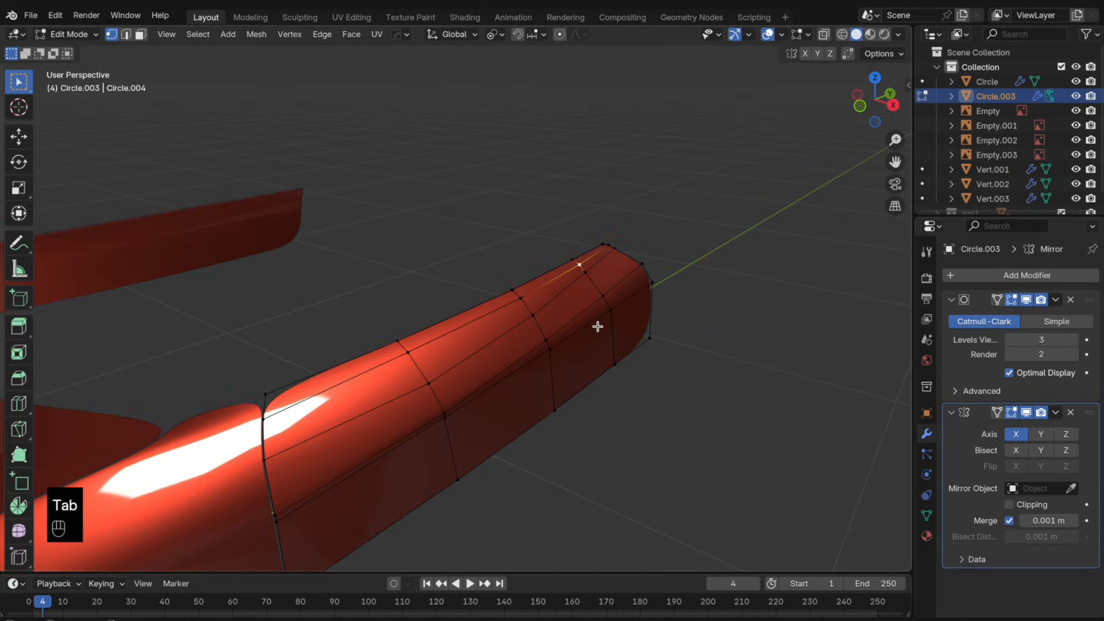
pyautogui.moveTo(526, 350); pyautogui.dragTo(532, 287, button='middle')
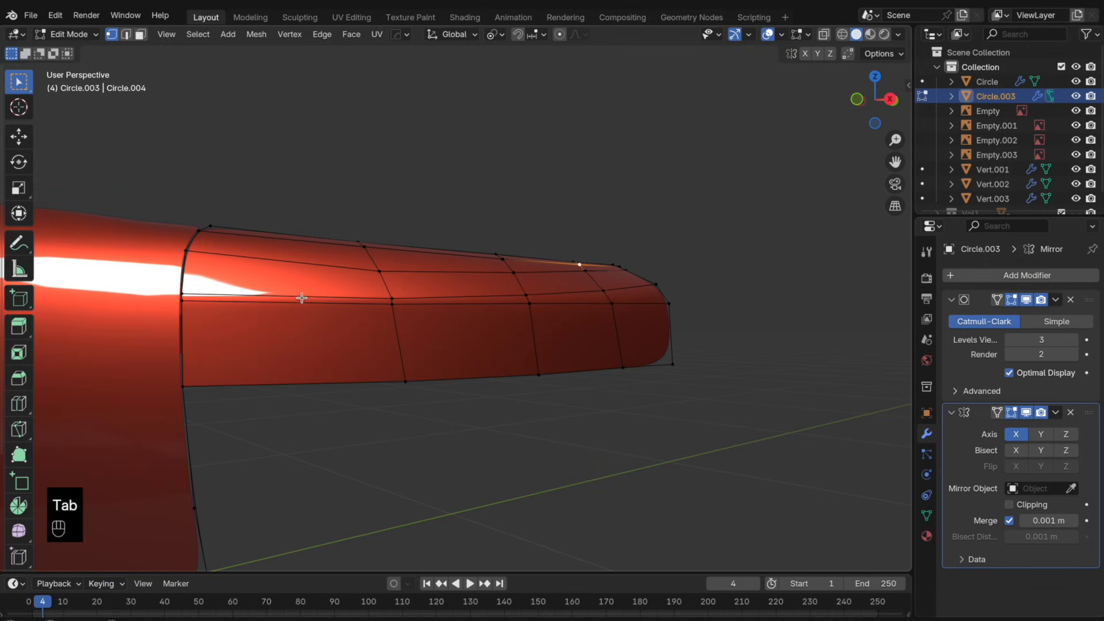
pyautogui.moveTo(375, 262); pyautogui.dragTo(390, 347, button='middle')
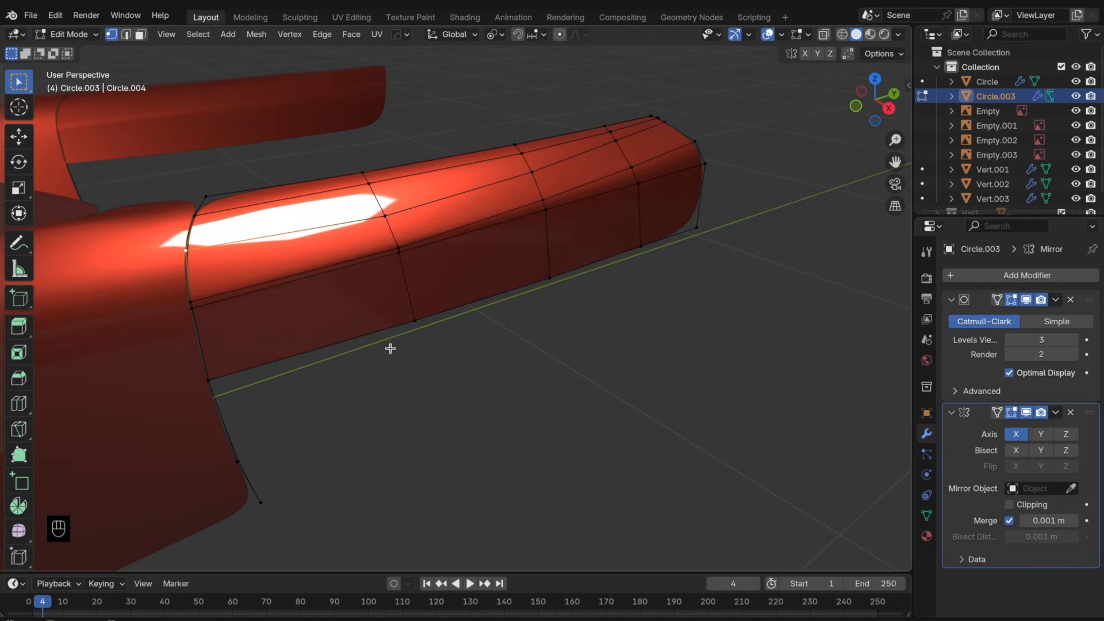
# - Try a loop cut along the door's upper surface, and undo back to before the lengthwise loop just above the crease was dissolved
pyautogui.press('super+r')
pyautogui.press('super+r')
pyautogui.rightClick(552, 182)
pyautogui.press('super+z')
pyautogui.press('super+z')
pyautogui.press('super+z')
pyautogui.press('super+z')
pyautogui.press('super+z')
pyautogui.press('super+z')
pyautogui.press('super+z')
pyautogui.press('super+z')
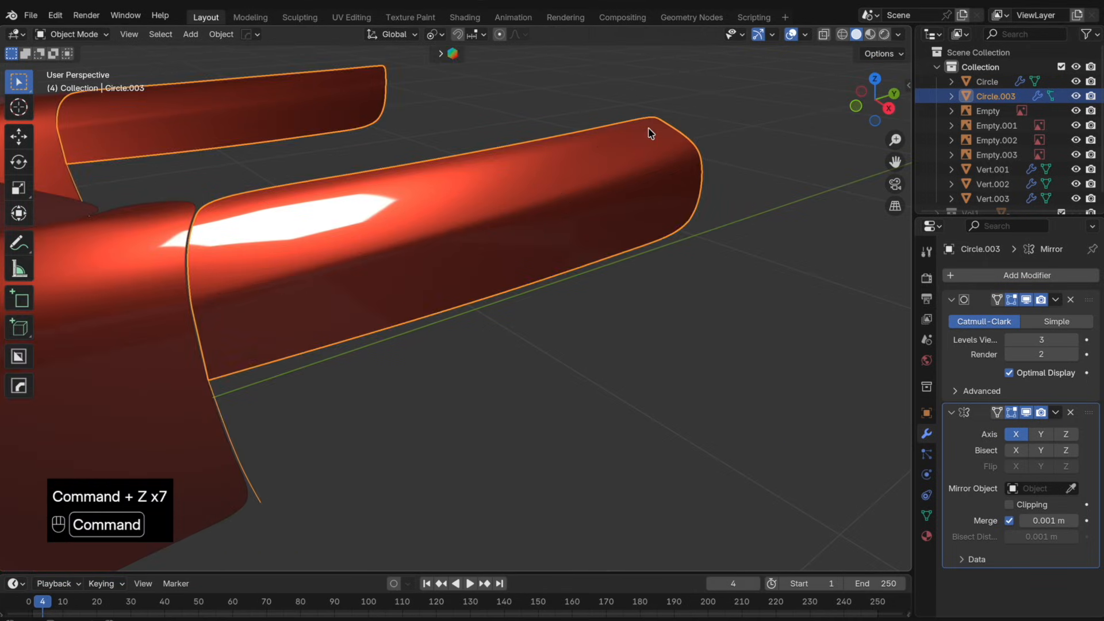
pyautogui.press('super+z')
pyautogui.press('Tab')
pyautogui.press('Tab')
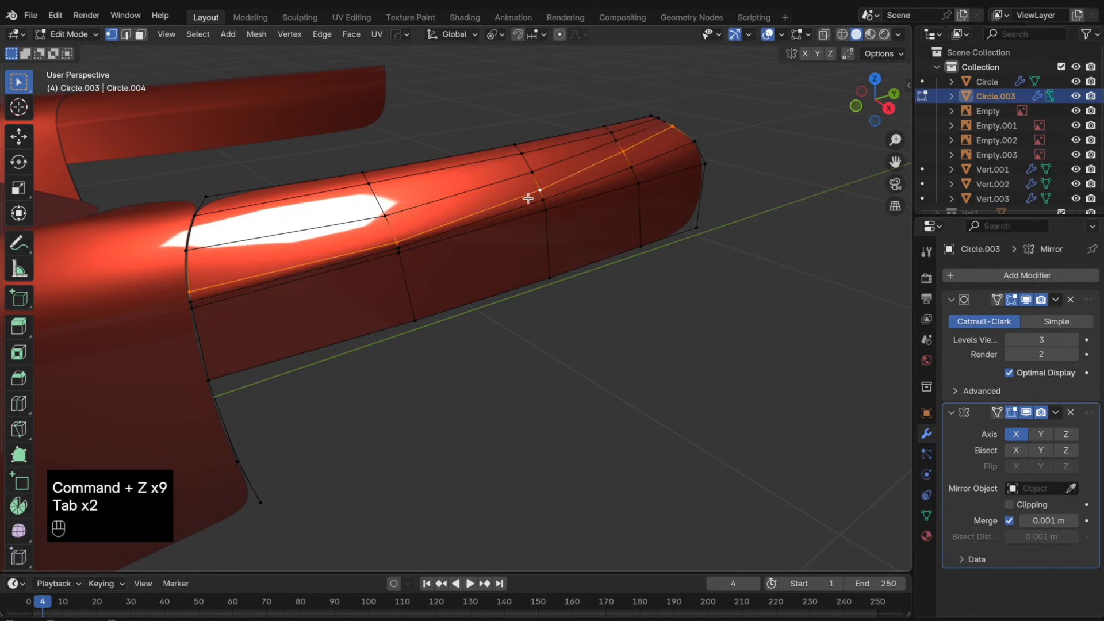
pyautogui.press('Tab')
pyautogui.press('Tab')
# - Move the upper-surface vertex one column ahead of the door's rear end by 0.000865 m along Z
pyautogui.scroll(3, 657, 158)
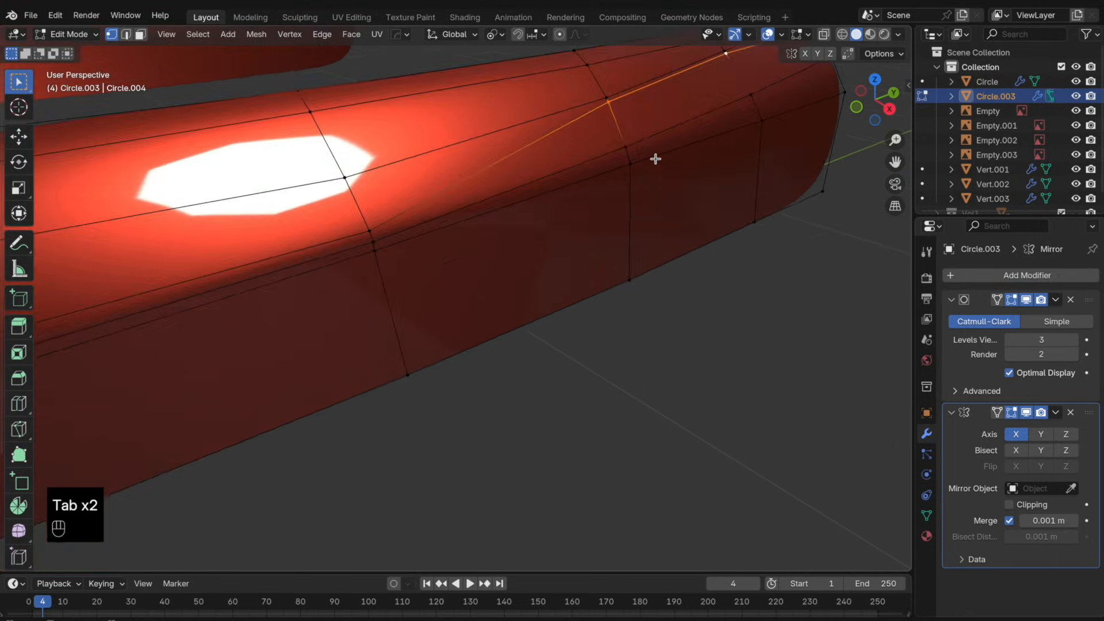
pyautogui.keyDown('shift'); pyautogui.moveTo(656, 159); pyautogui.dragTo(579, 238, button='middle'); pyautogui.keyUp('shift')
pyautogui.keyDown('shift'); pyautogui.click(494, 220); pyautogui.keyUp('shift')
pyautogui.keyDown('shift'); pyautogui.click(627, 145); pyautogui.keyUp('shift')
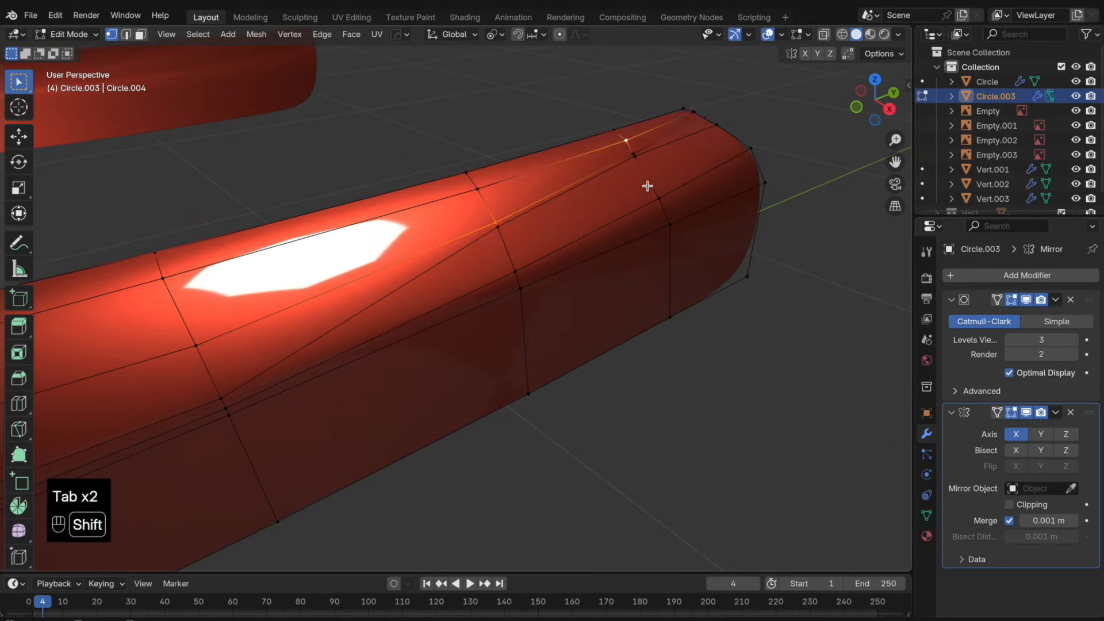
pyautogui.click(636, 149)
pyautogui.keyDown('shift'); pyautogui.click(704, 116); pyautogui.keyUp('shift')
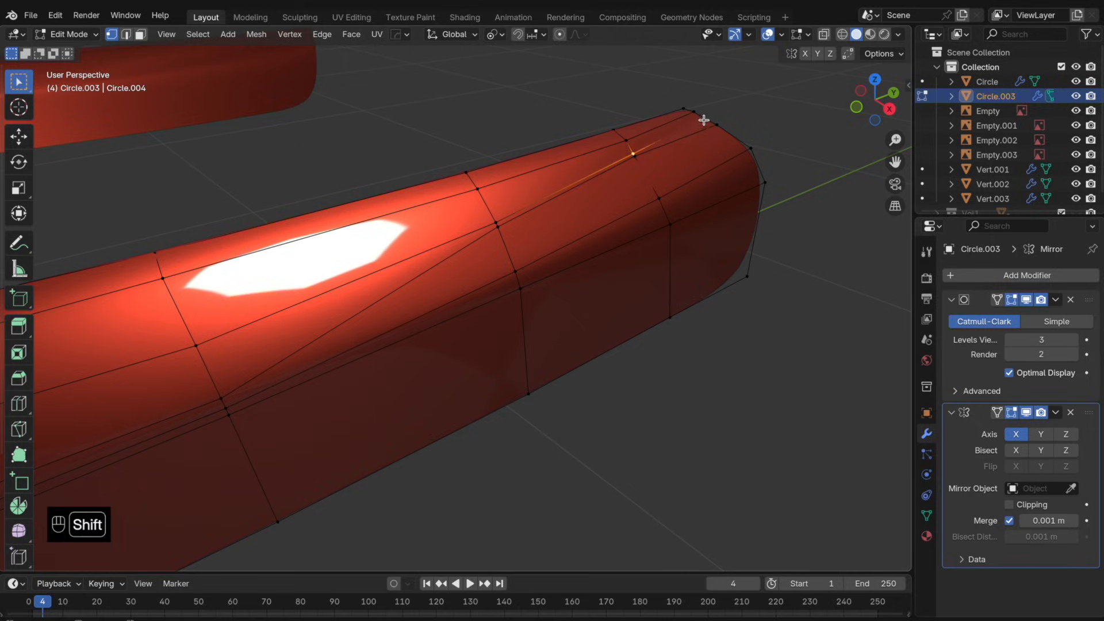
pyautogui.press('g')
pyautogui.press('z')
pyautogui.click(743, 202)
pyautogui.hotkey('ctrl', 'z')
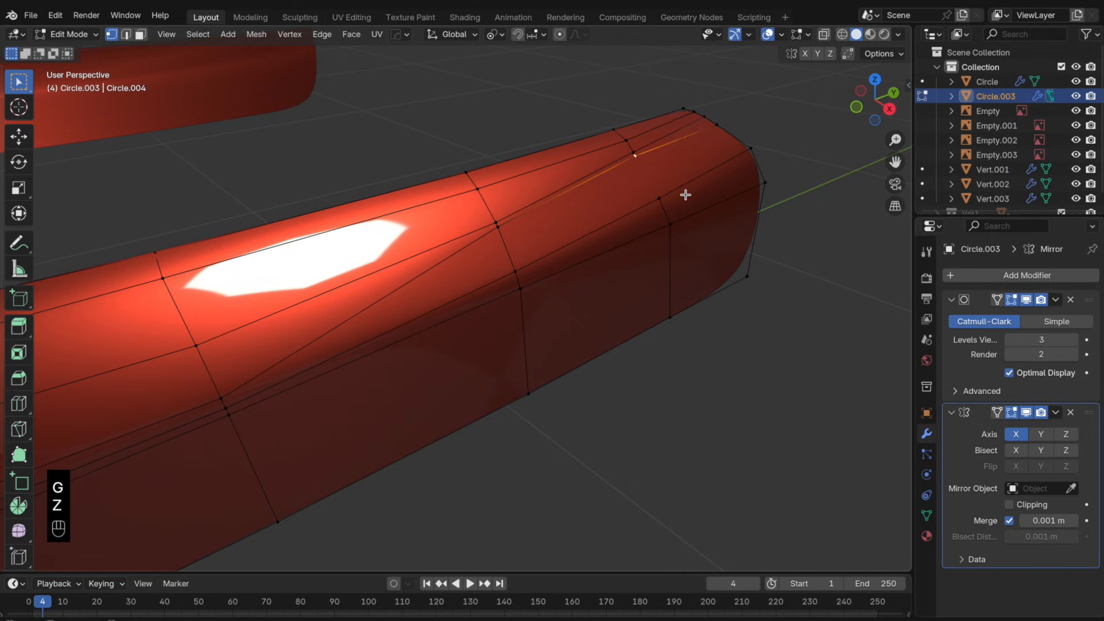
pyautogui.press('g')
pyautogui.press('z')
pyautogui.click(686, 194)
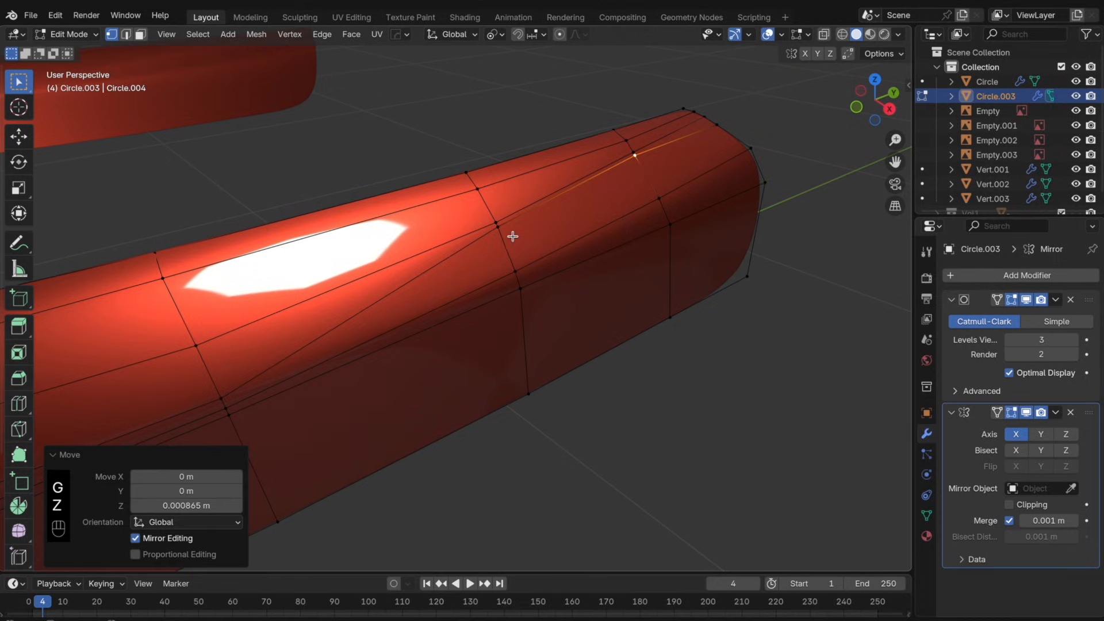
# - Slide the upper-surface vertex one column behind the door's front edge by a factor of 0.287, and slide the one nearest the rear end
pyautogui.press('Tab')
pyautogui.press('Tab')
pyautogui.press('g')
pyautogui.press('g')
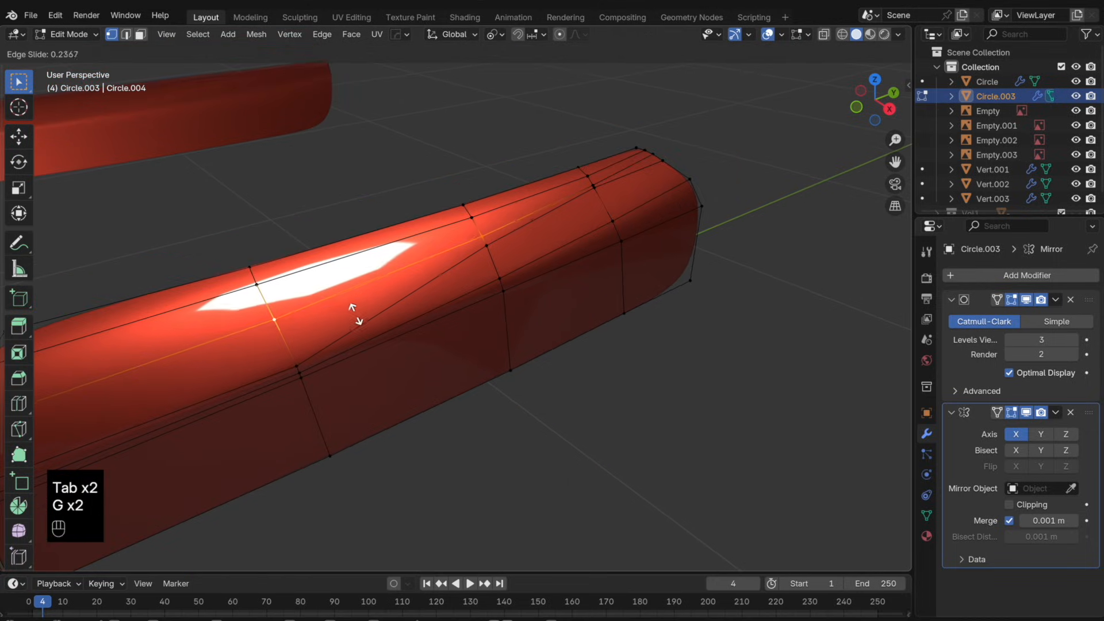
pyautogui.click(355, 316)
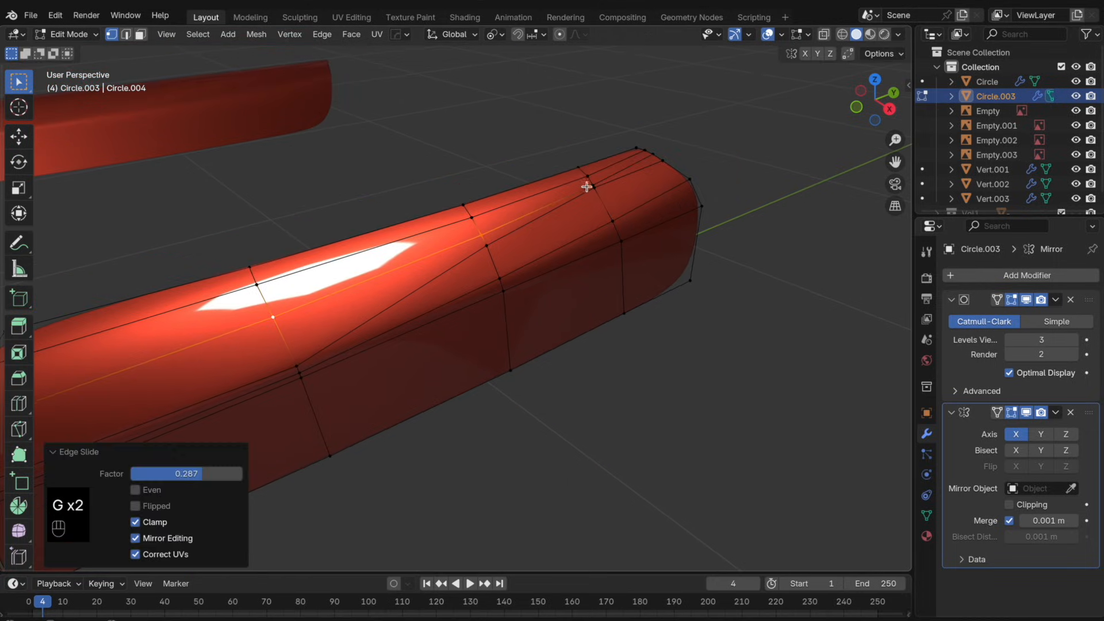
pyautogui.press('g')
pyautogui.press('g')
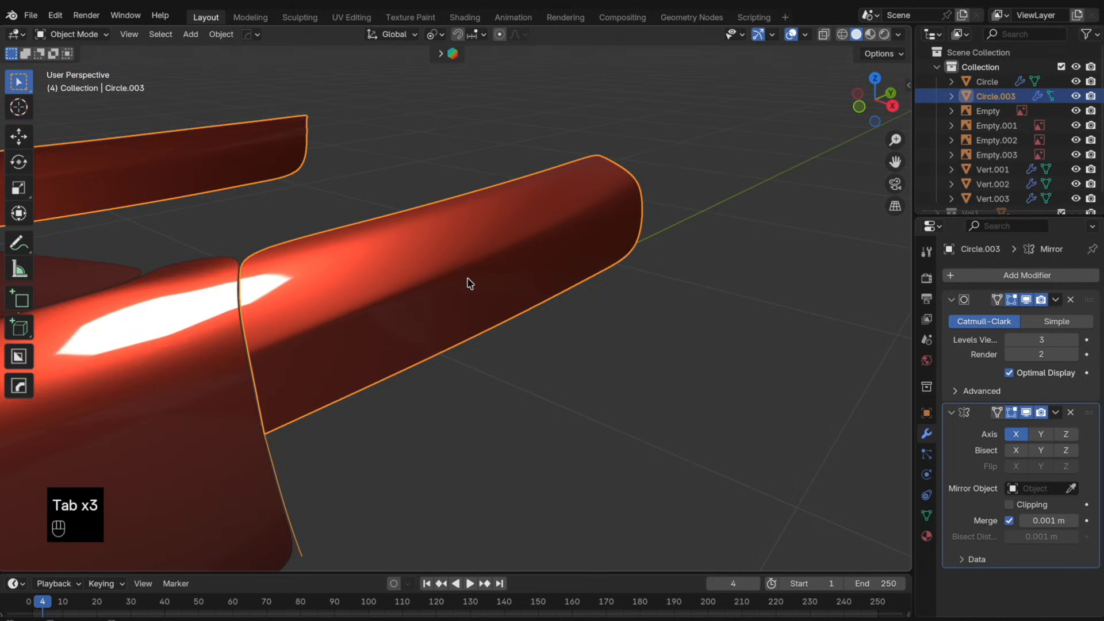
pyautogui.press('Tab')
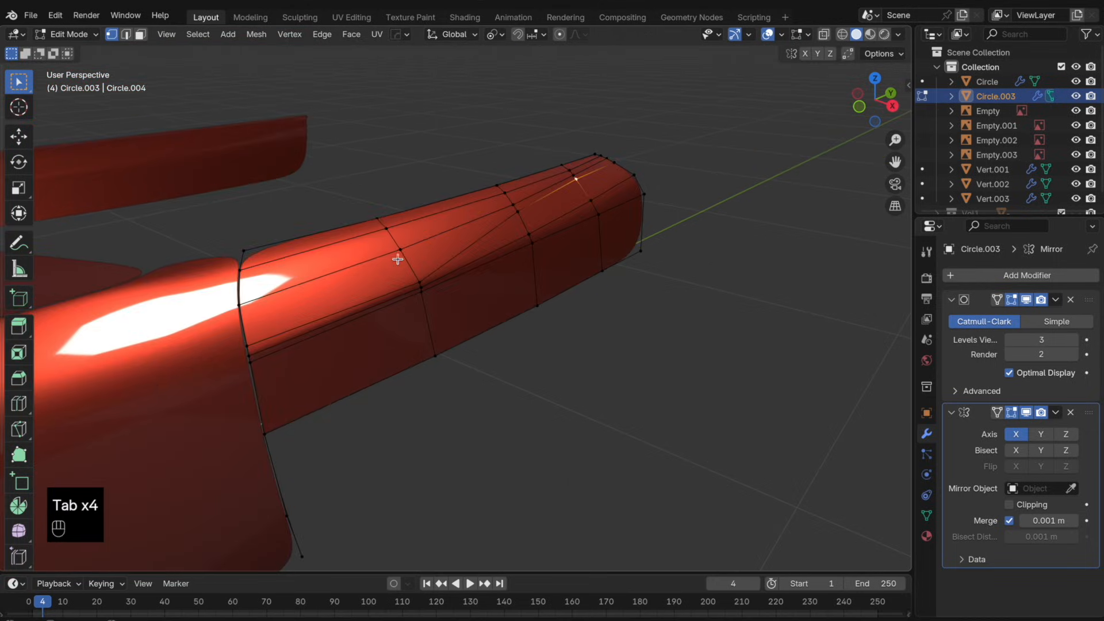
# - Slide the upper-surface vertex one column behind the door's front edge down toward the crease, and slide the adjoining front-edge vertex
pyautogui.press('g')
pyautogui.press('g')
pyautogui.click(411, 268)
pyautogui.press('g')
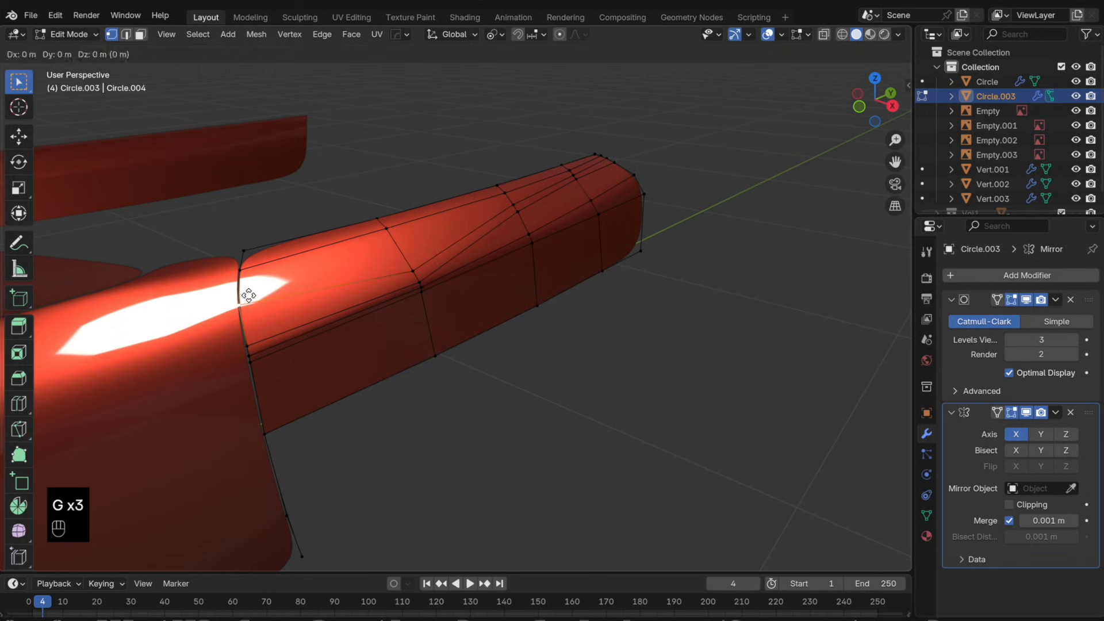
pyautogui.press('g')
pyautogui.press('Tab')
pyautogui.press('Tab')
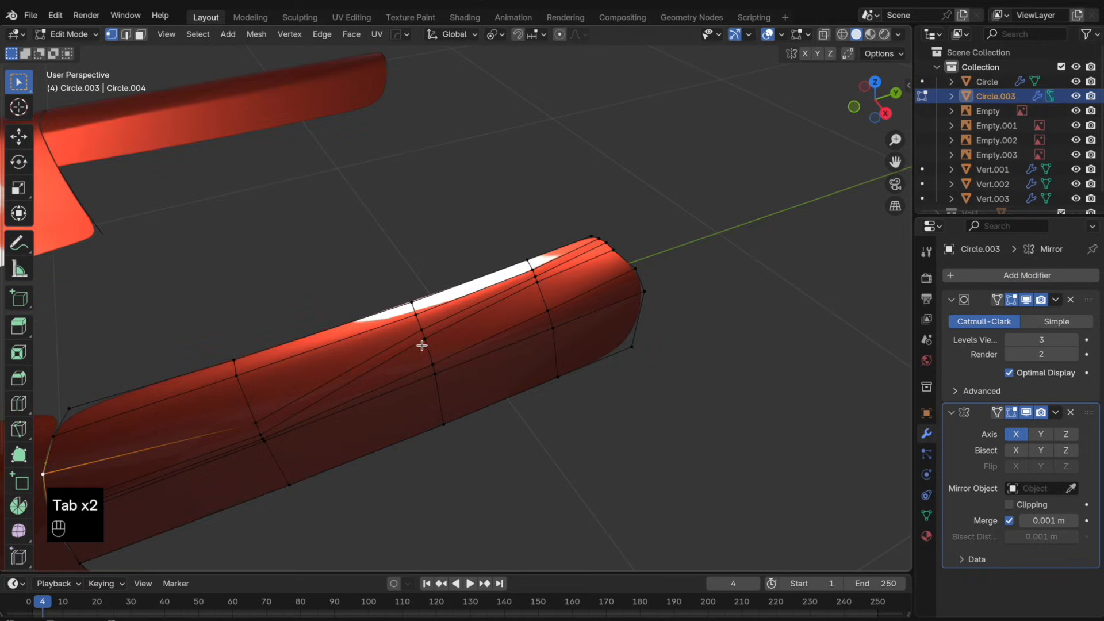
# - Slide the middle-row vertices in the door's three inner columns along their crosswise edges to even out the spacing
pyautogui.click(262, 416)
pyautogui.keyDown('shift'); pyautogui.click(424, 335); pyautogui.keyUp('shift')
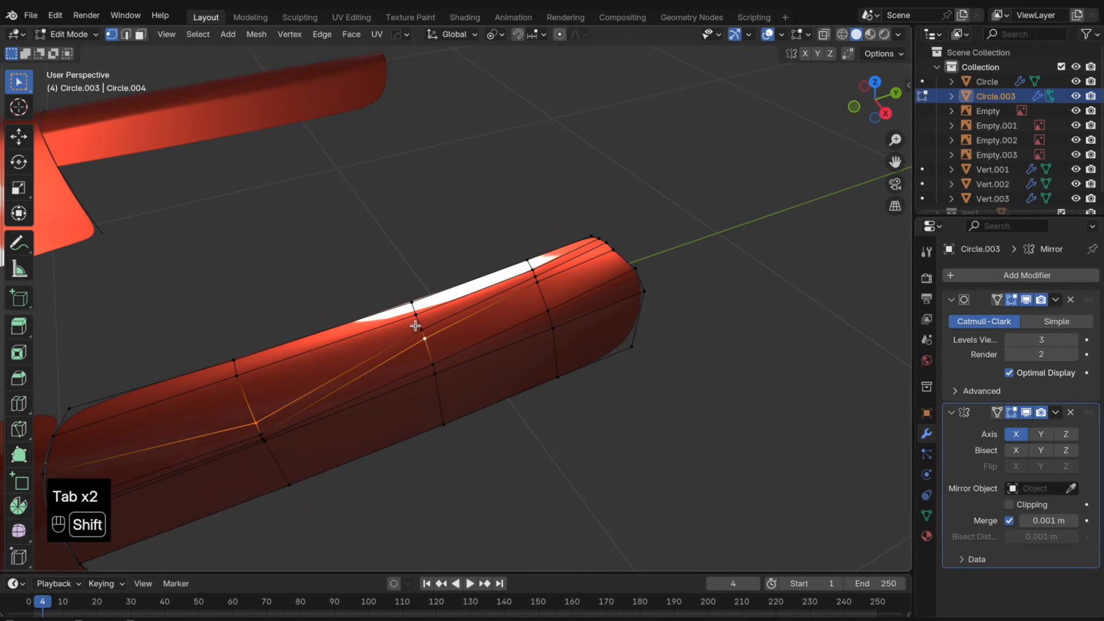
pyautogui.keyDown('shift'); pyautogui.click(424, 338); pyautogui.keyUp('shift')
pyautogui.keyDown('shift'); pyautogui.click(420, 329); pyautogui.keyUp('shift')
pyautogui.press('g')
pyautogui.press('g')
pyautogui.click(419, 323)
pyautogui.click(537, 272)
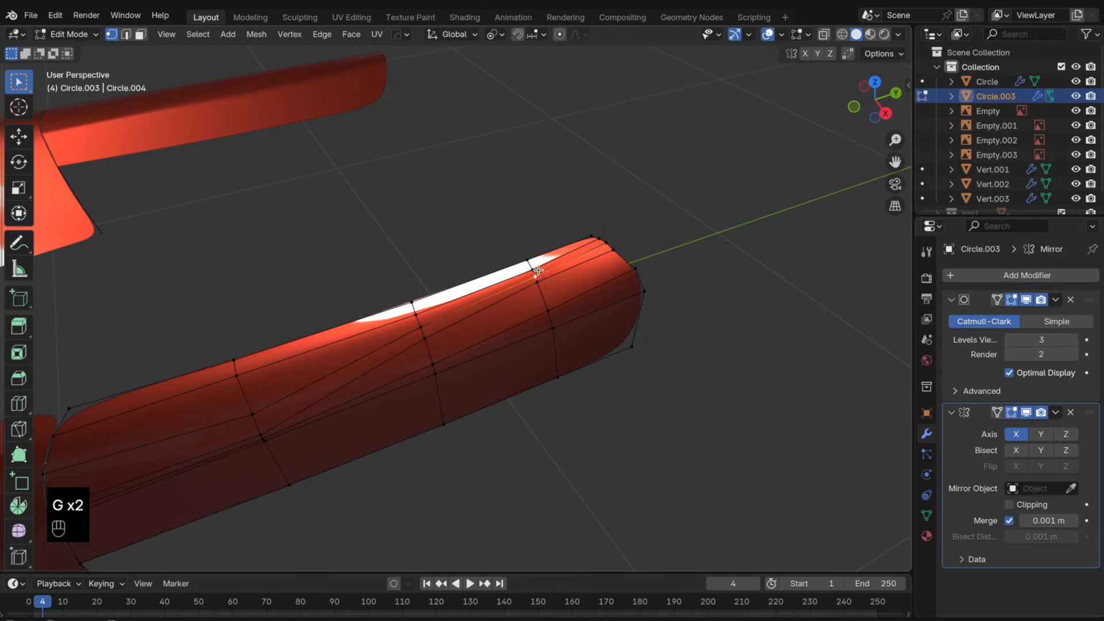
pyautogui.press('g')
pyautogui.press('g')
pyautogui.click(578, 301)
# - Try sliding the three vertices just below the door's top edge by a factor of -0.287, and undo the slide
pyautogui.click(415, 317)
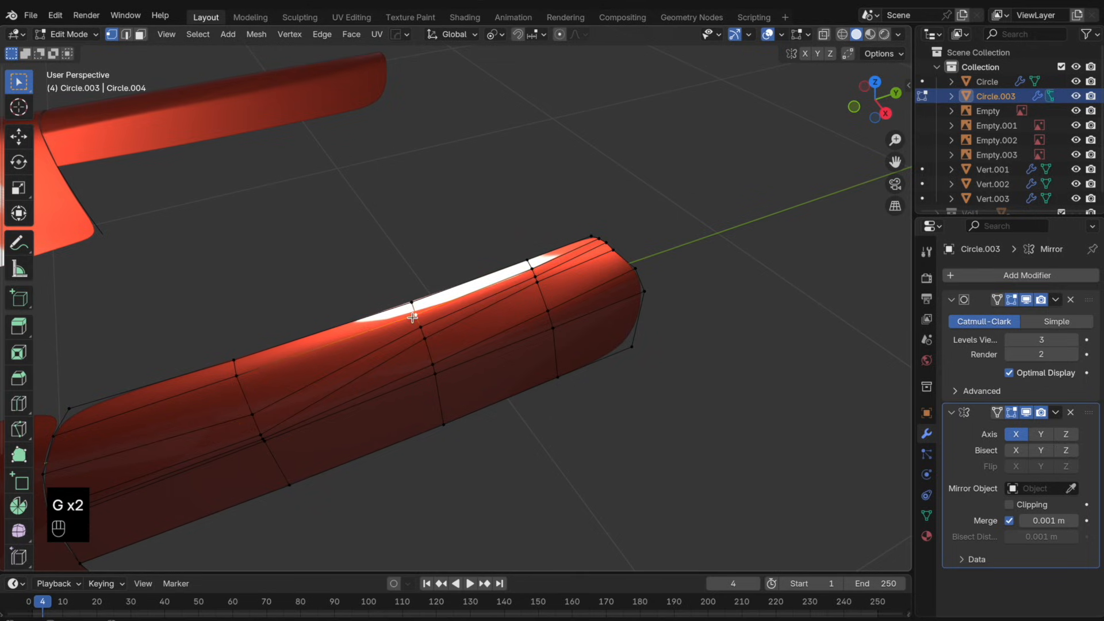
pyautogui.keyDown('shift'); pyautogui.click(237, 376); pyautogui.keyUp('shift')
pyautogui.keyDown('shift'); pyautogui.click(530, 273); pyautogui.keyUp('shift')
pyautogui.press('g')
pyautogui.press('g')
pyautogui.click(569, 336)
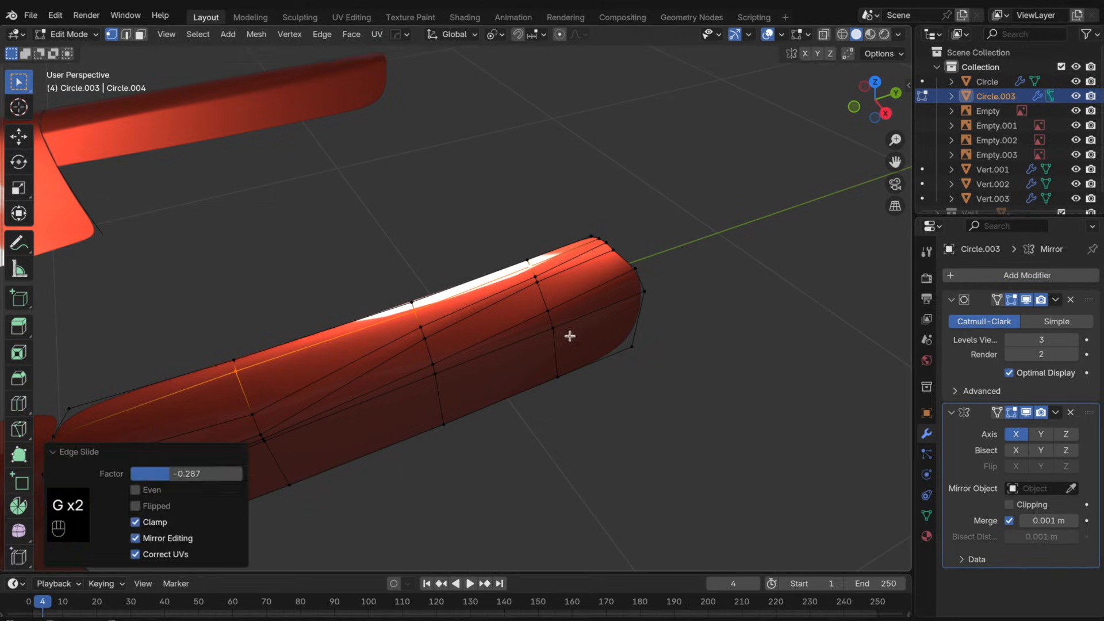
pyautogui.press('Tab')
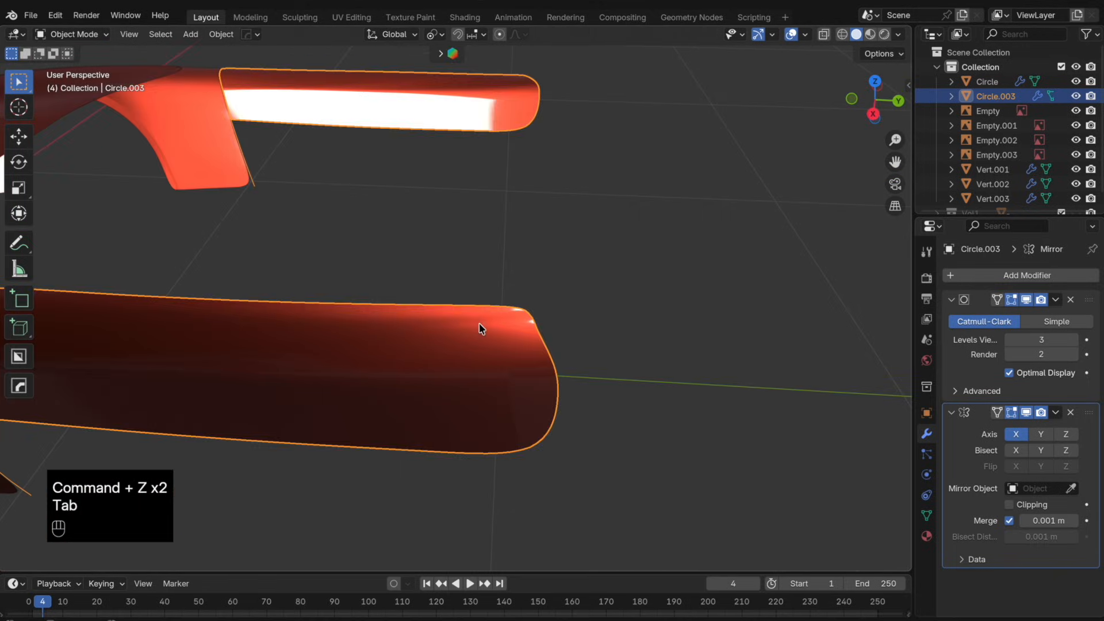
pyautogui.press('Tab')
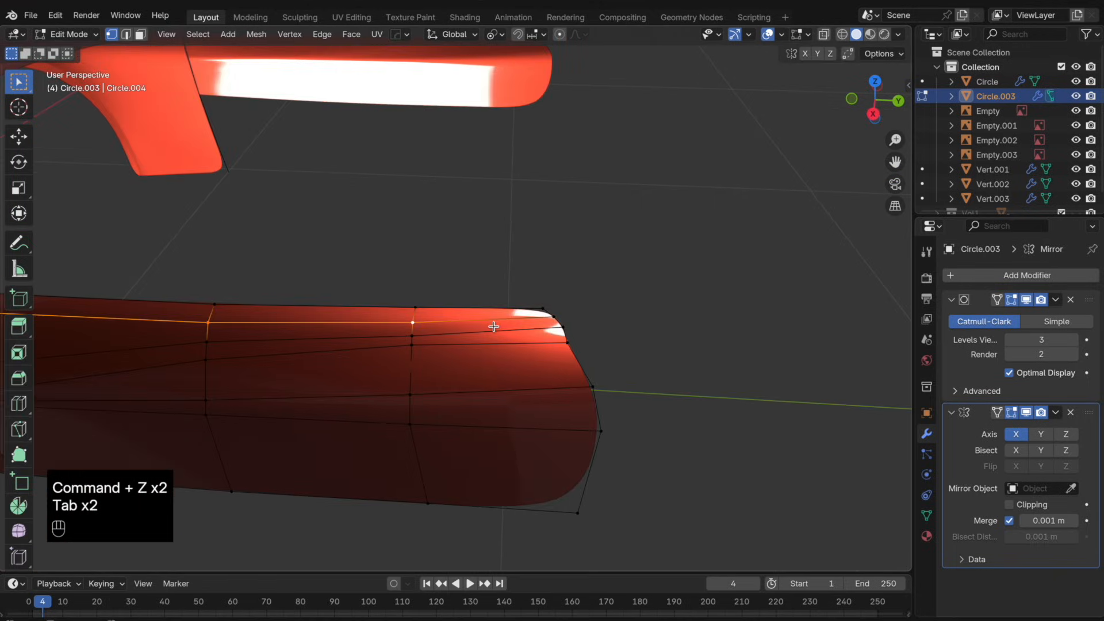
# - Dissolve edges along the lengthwise loop that is third from the door's top edge
pyautogui.keyDown('alt'); pyautogui.click(442, 336); pyautogui.keyUp('alt')
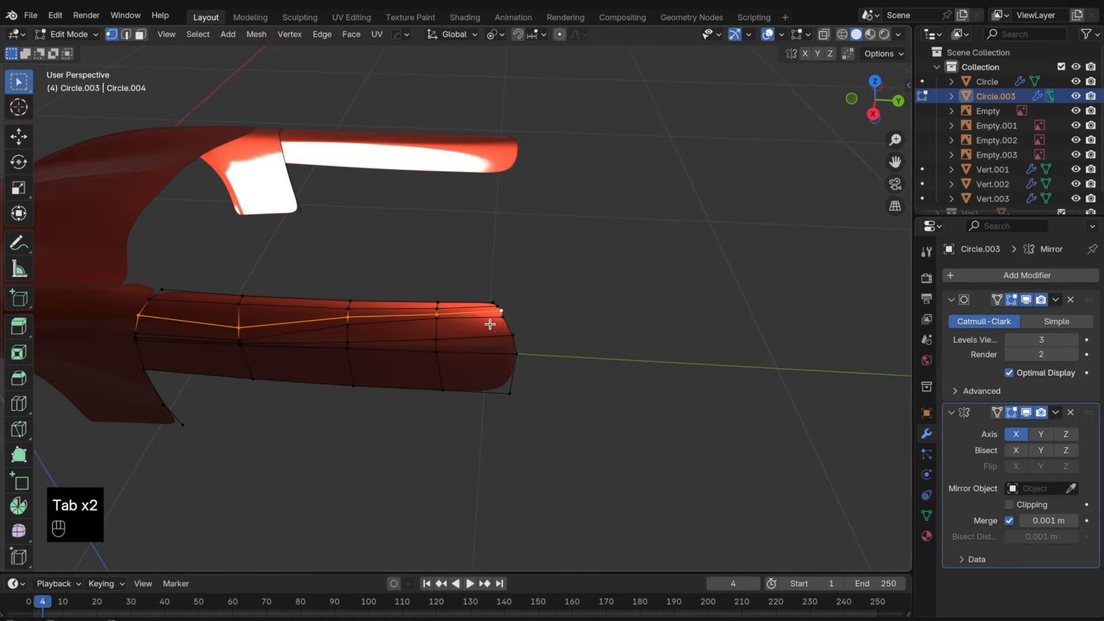
pyautogui.scroll(1, 481, 323)
pyautogui.moveTo(476, 322); pyautogui.dragTo(455, 299, button='middle')
pyautogui.scroll(1, 455, 299)
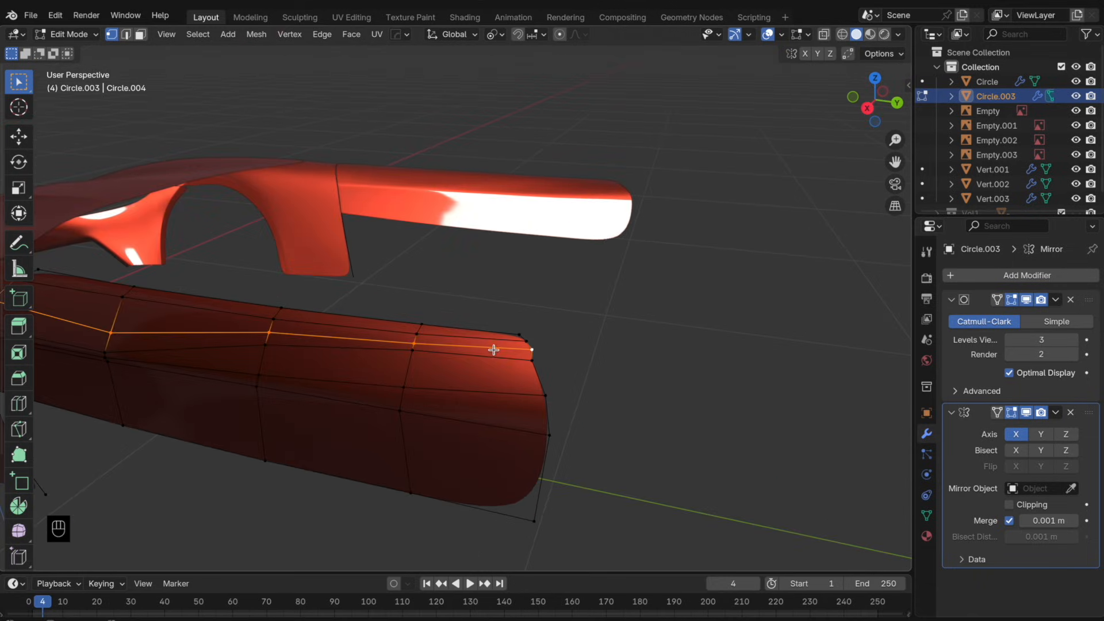
pyautogui.scroll(1, 493, 350)
pyautogui.press('2')
pyautogui.press('x')
pyautogui.click(495, 365)
pyautogui.moveTo(402, 362); pyautogui.dragTo(533, 259, button='middle')
pyautogui.press('Tab')
pyautogui.press('Tab')
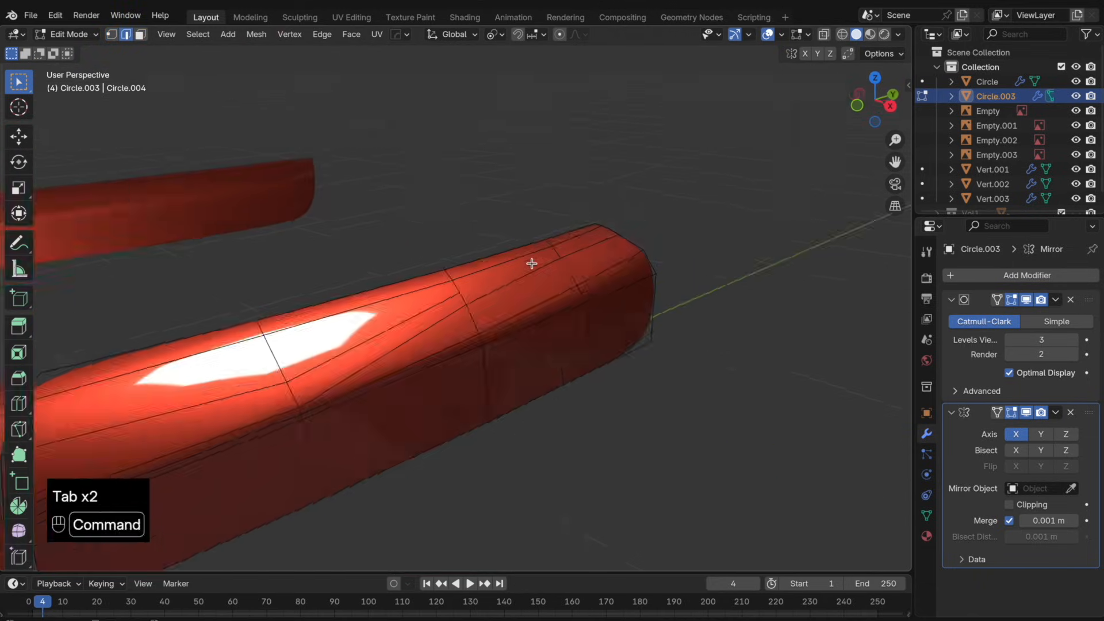
# - Add a loop cut through the upper face at the door's rear end, and connect it to the matching vertex one column ahead
pyautogui.press('super+r')
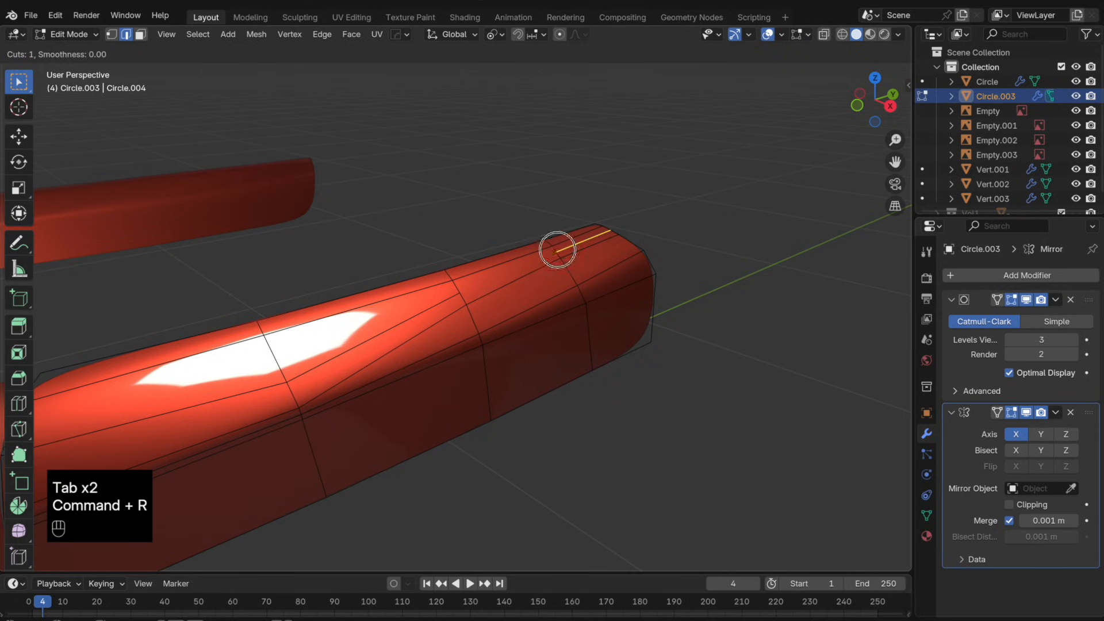
pyautogui.click(561, 247)
pyautogui.press('1')
pyautogui.keyDown('shift'); pyautogui.click(460, 293); pyautogui.keyUp('shift')
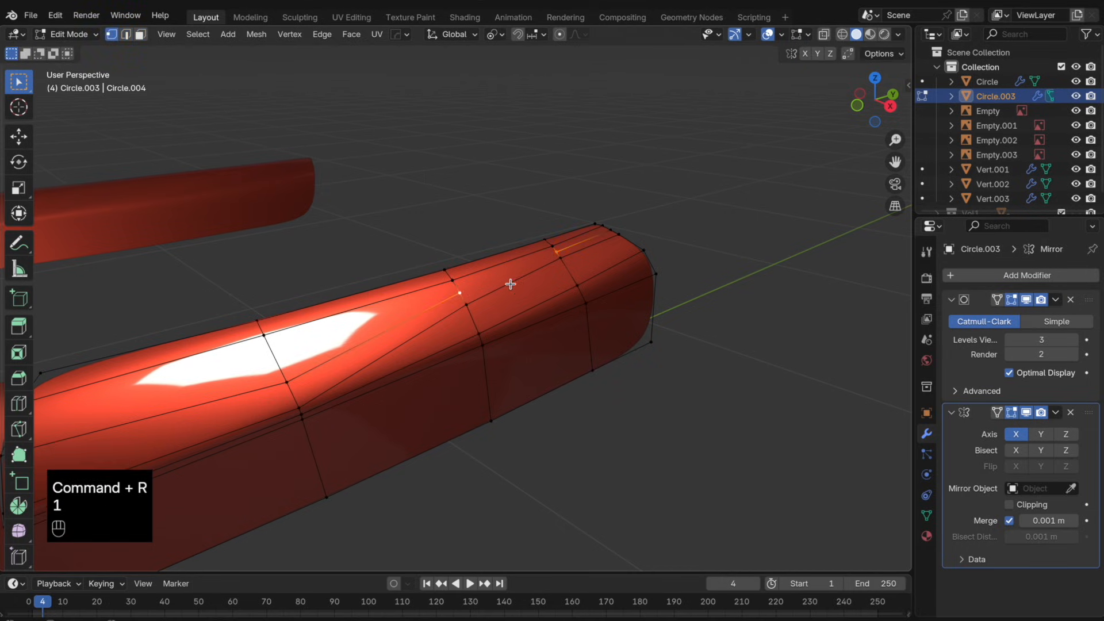
pyautogui.press('j')
pyautogui.moveTo(510, 282); pyautogui.dragTo(468, 307, button='middle')
pyautogui.press('Tab')
pyautogui.press('Tab')
# - Try relaxing the new lengthwise edge loop with LoopTools, and undo it
pyautogui.rightClick(443, 304)
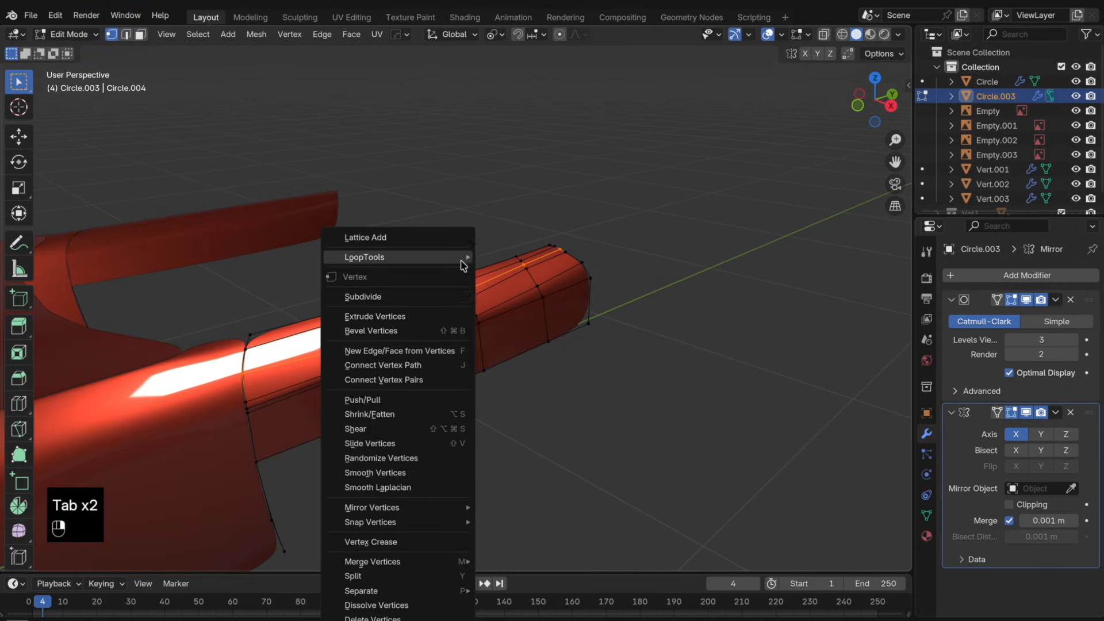
pyautogui.moveTo(463, 256)
pyautogui.click(522, 345)
pyautogui.moveTo(575, 297); pyautogui.dragTo(540, 288, button='middle')
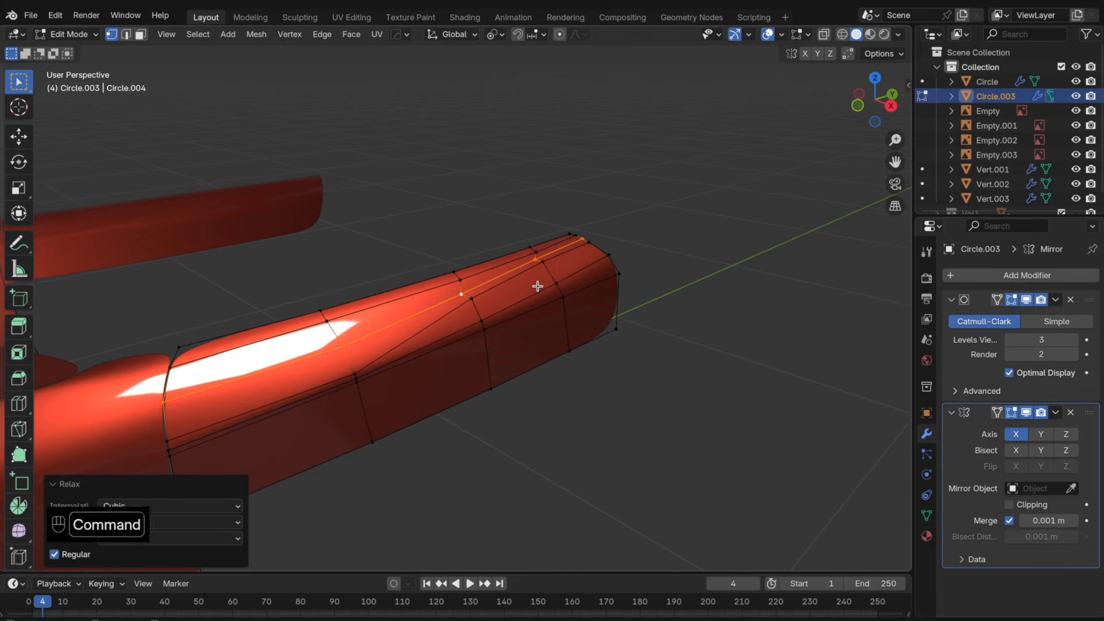
pyautogui.press('super+z')
# - Examine the smoothed door panel's surface and rear end from the side, with its mesh editing turned off
pyautogui.keyDown('alt'); pyautogui.click(558, 274); pyautogui.keyUp('alt')
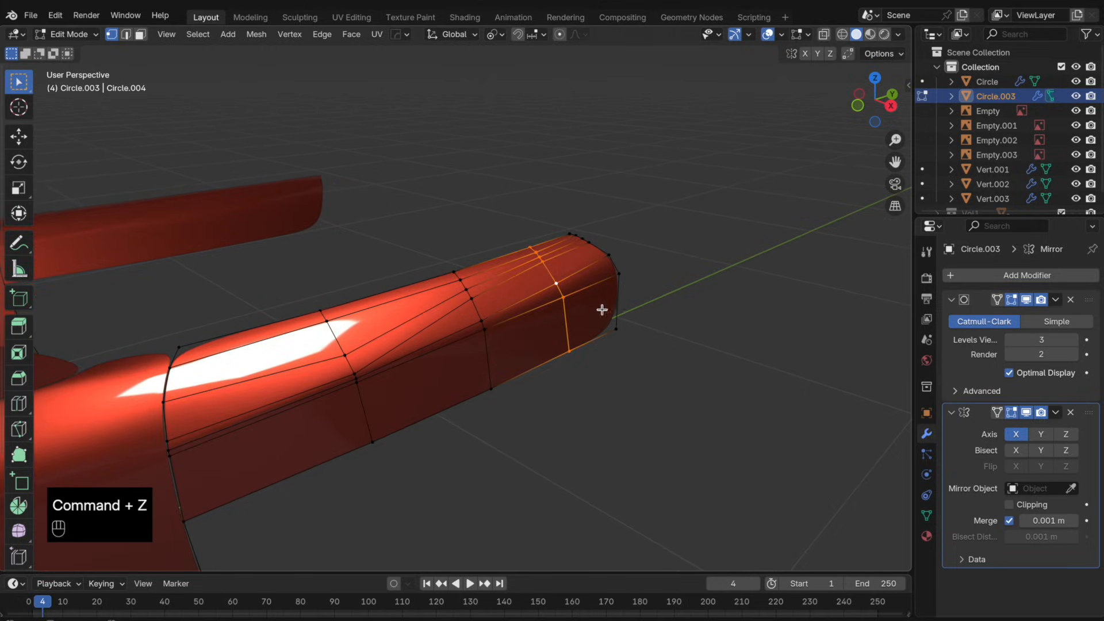
pyautogui.moveTo(602, 310); pyautogui.dragTo(617, 246, button='middle')
pyautogui.press('Tab')
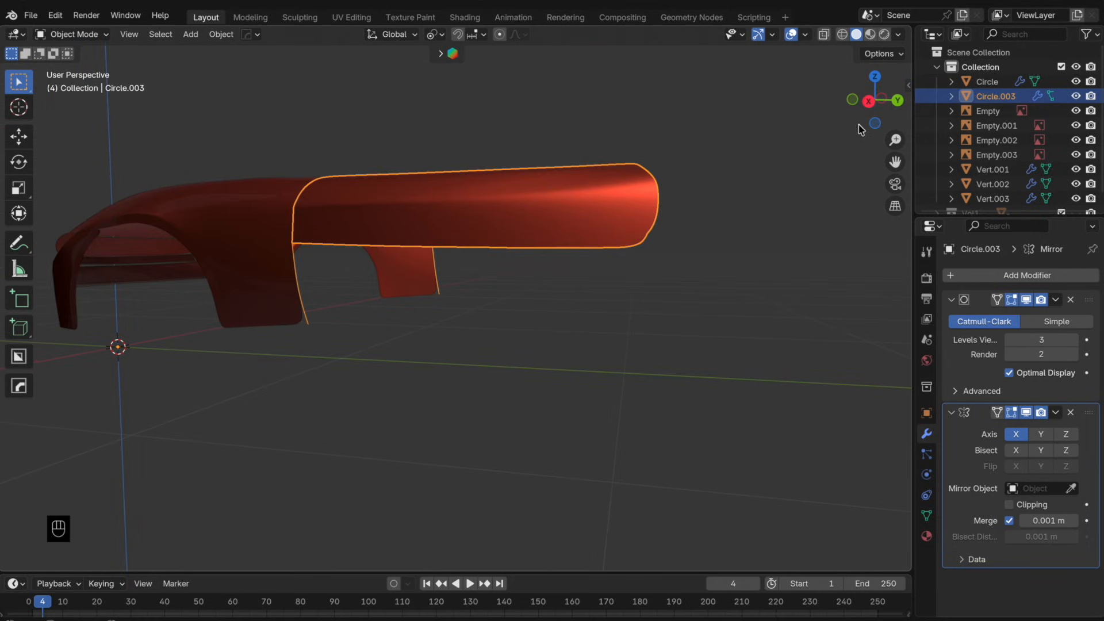
pyautogui.click(852, 100)
pyautogui.click(899, 99)
pyautogui.scroll(2, 623, 305)
pyautogui.press('Tab')
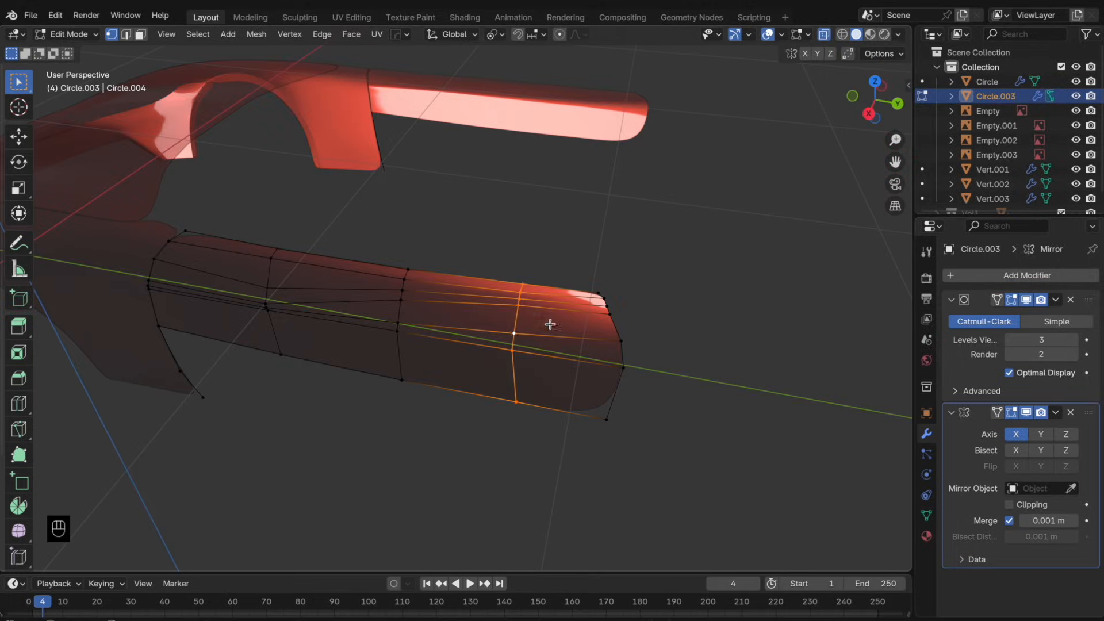
# - Shift the two rear vertices of the edge above the door's crease about -0.019 m in X and -0.015 m in Y
pyautogui.click(515, 333)
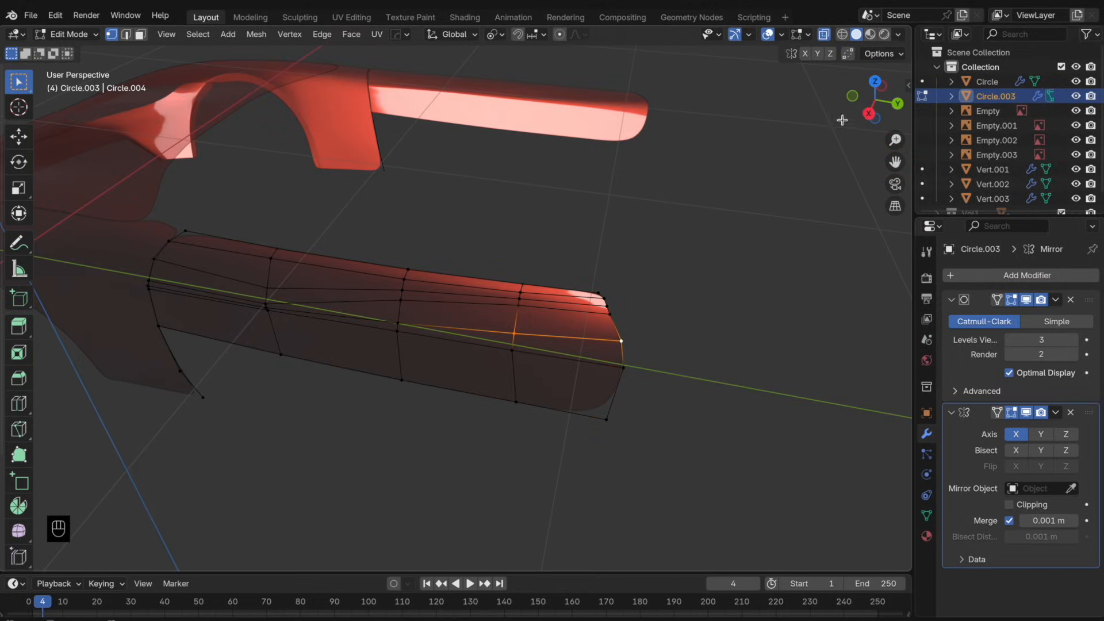
pyautogui.click(875, 81)
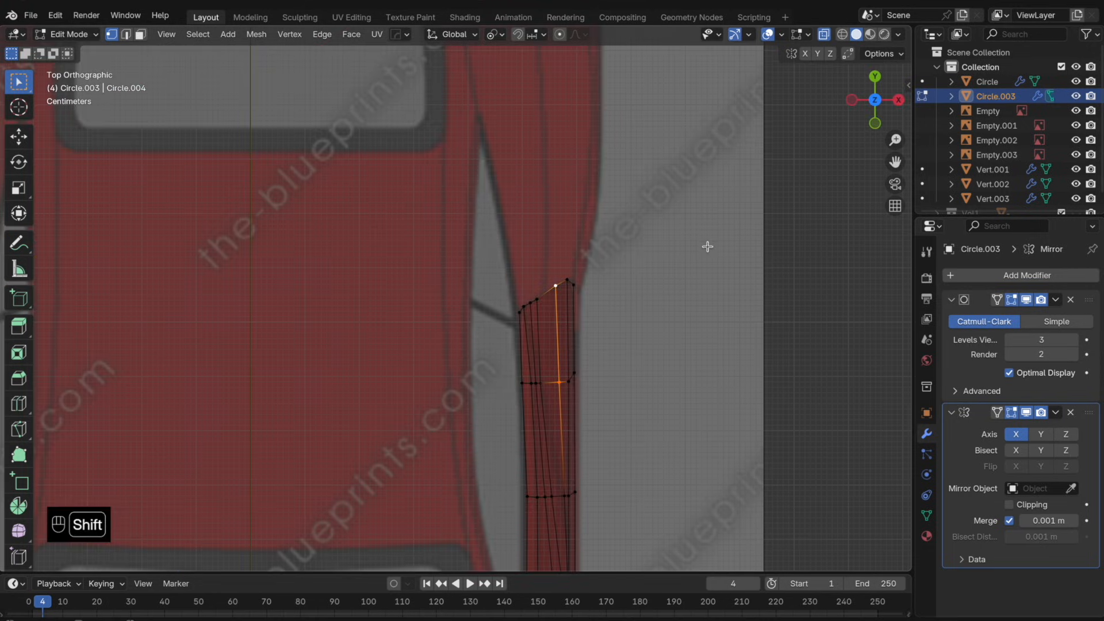
pyautogui.press('g')
pyautogui.press('x')
pyautogui.click(624, 324)
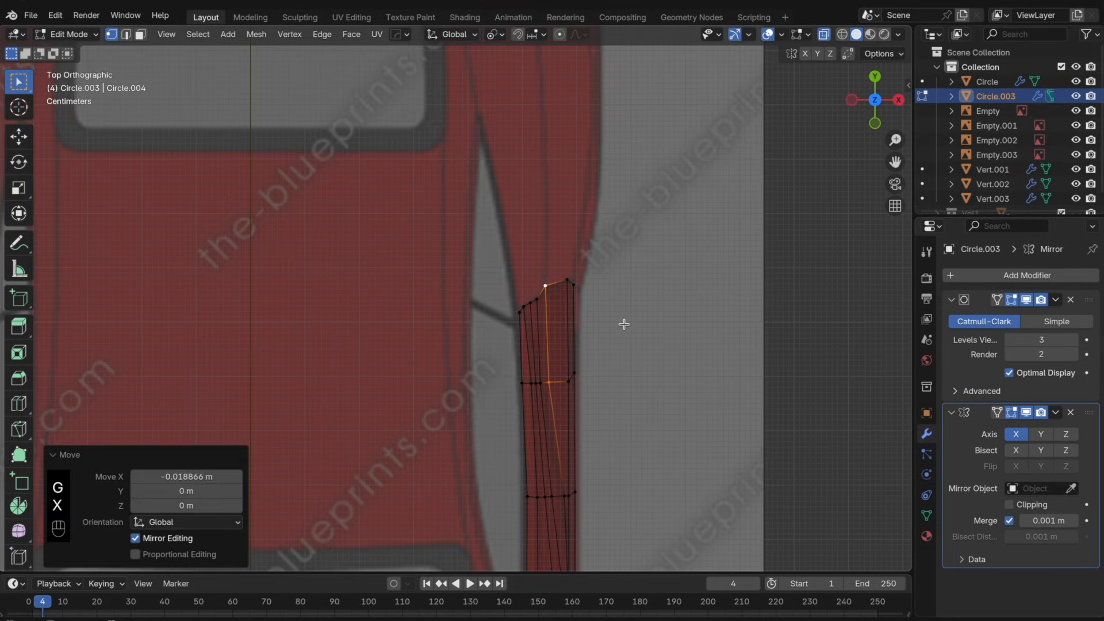
pyautogui.press('g')
pyautogui.press('y')
pyautogui.click(631, 331)
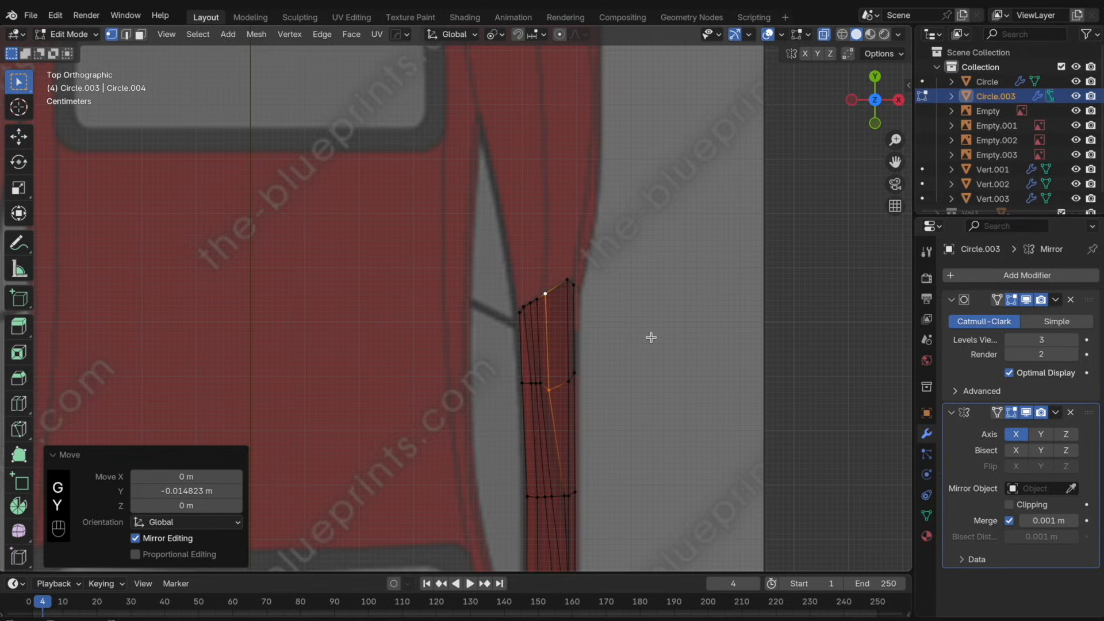
# - Move the two crease vertices at the door's rear end outward by about 0.003 m along X
pyautogui.moveTo(651, 335); pyautogui.dragTo(535, 389, button='middle')
pyautogui.hotkey('alt', 'z')
pyautogui.keyDown('shift'); pyautogui.click(614, 359); pyautogui.keyUp('shift')
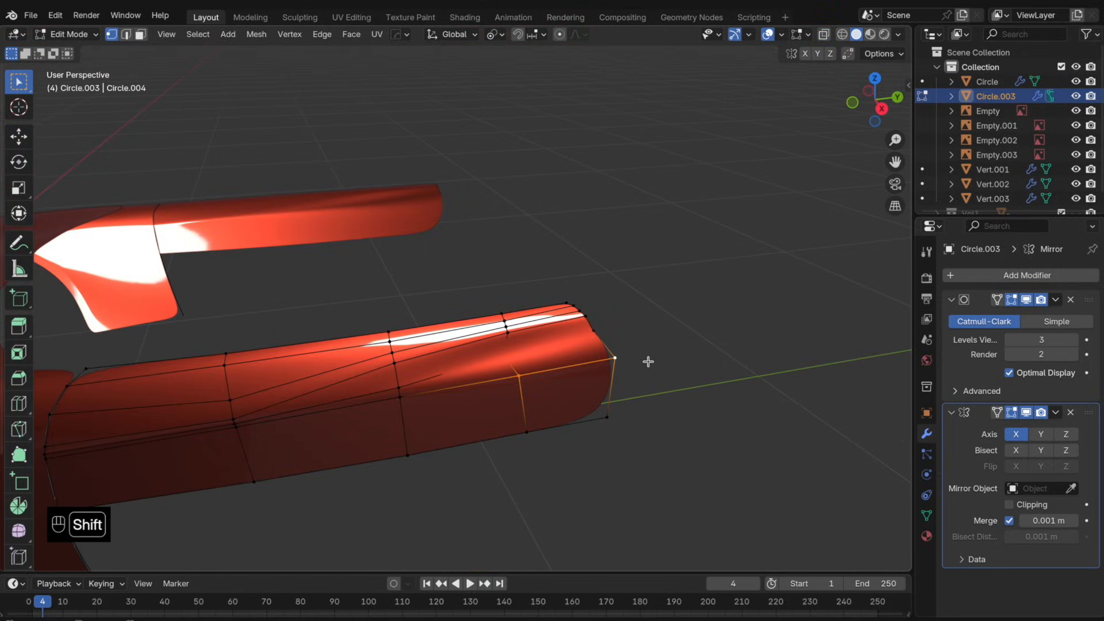
pyautogui.press('g')
pyautogui.press('x')
pyautogui.click(557, 332)
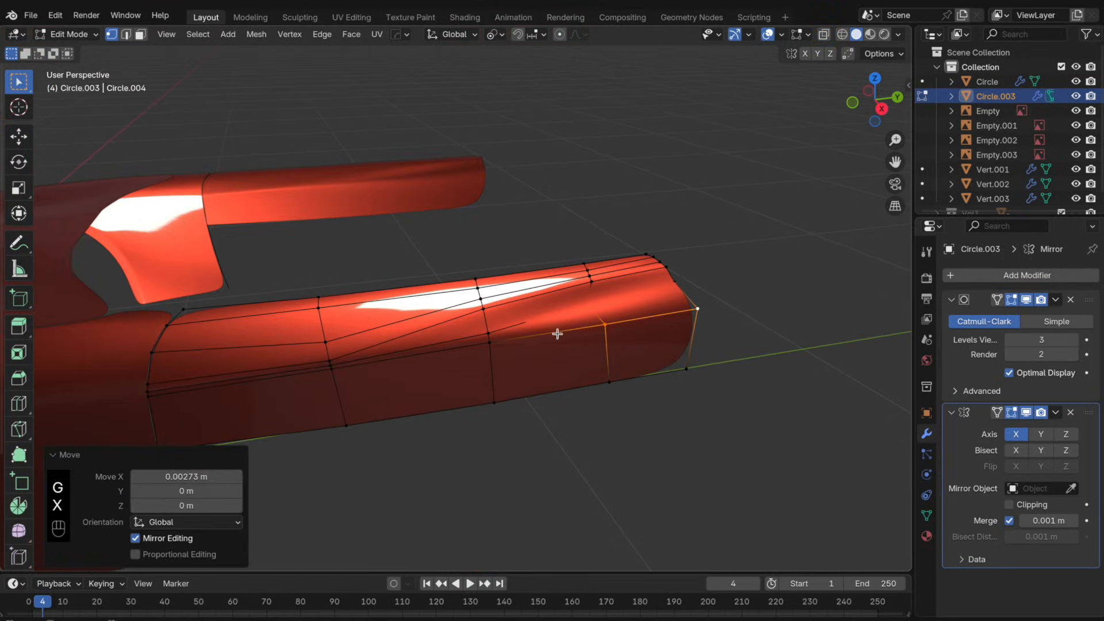
# - Add a lengthwise loop cut just above the door's crease, and check the sharpened crease on the smoothed panel
pyautogui.press('super+r')
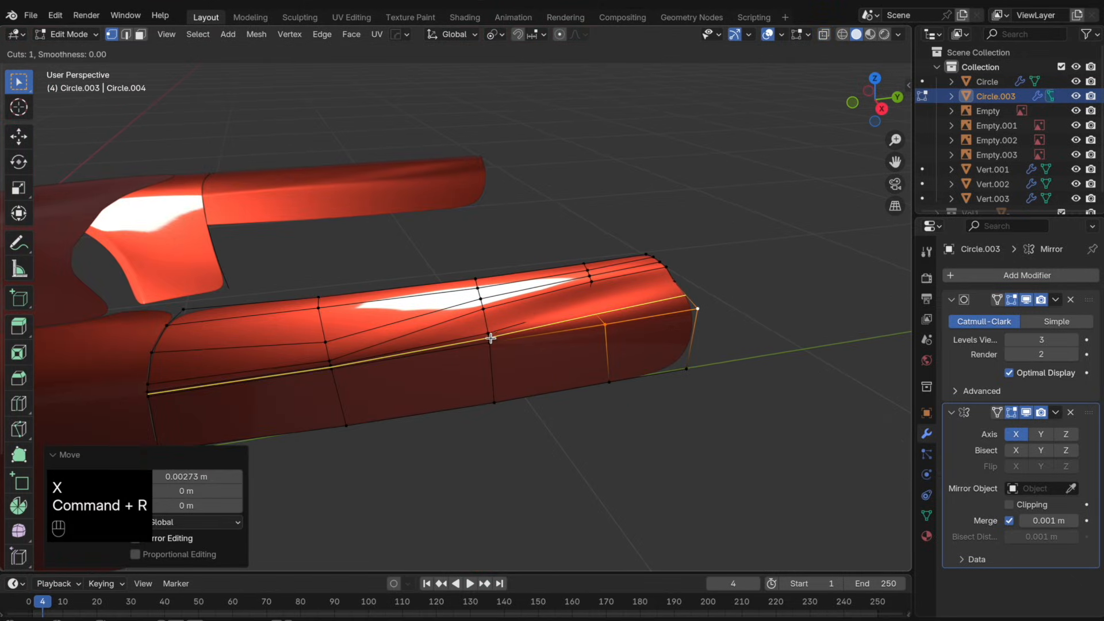
pyautogui.click(493, 337)
pyautogui.click(493, 320)
pyautogui.press('Tab')
pyautogui.moveTo(553, 348); pyautogui.dragTo(414, 415, button='middle')
pyautogui.press('Tab')
pyautogui.press('Tab')
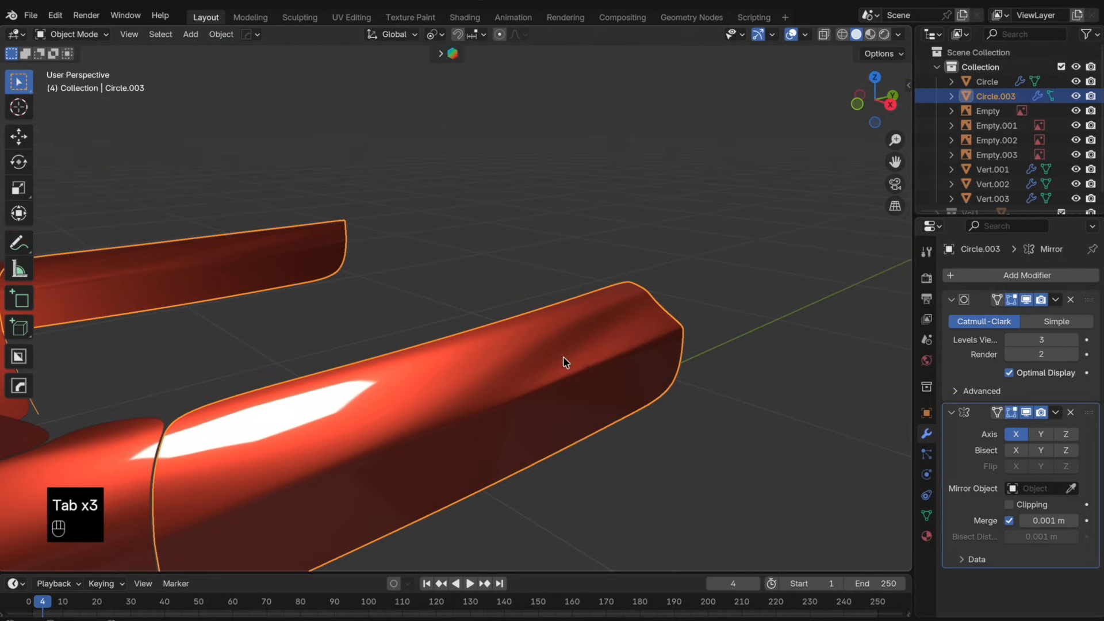
# - Slide the vertices along the rear end's upper edge one by one, bunching the upper ones near the top corner
pyautogui.press('Tab')
pyautogui.click(636, 281)
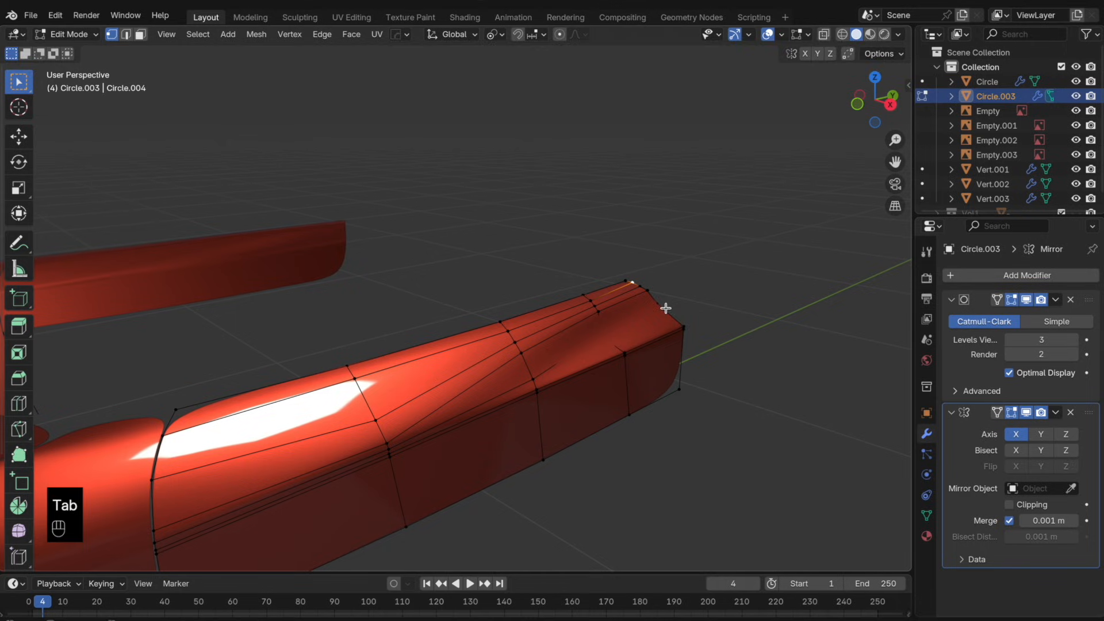
pyautogui.press('g')
pyautogui.press('g')
pyautogui.click(660, 306)
pyautogui.press('g')
pyautogui.press('g')
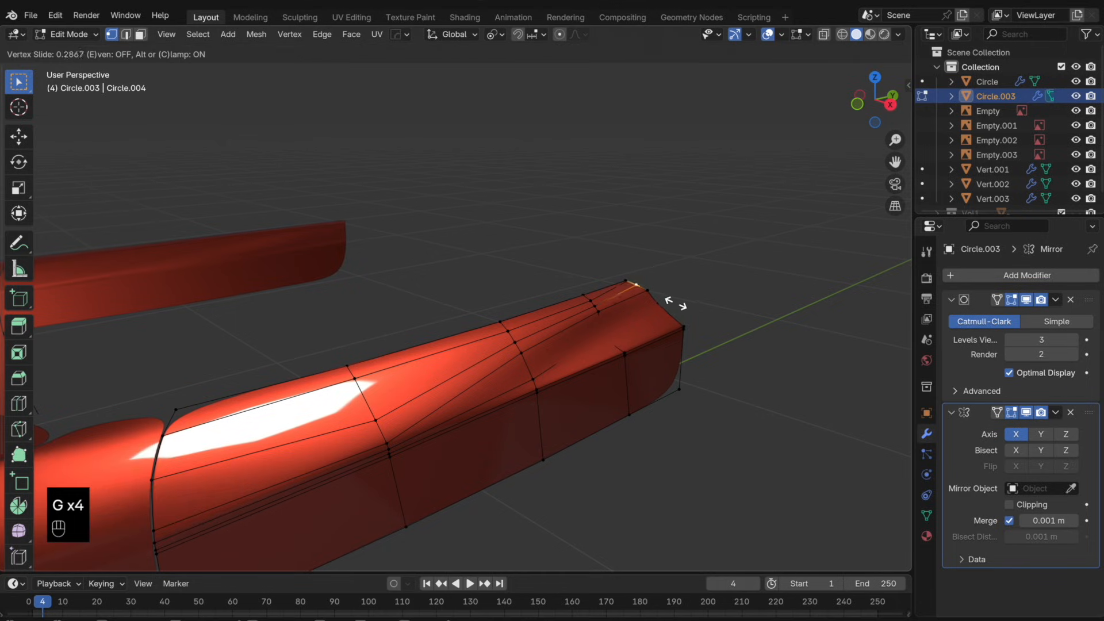
pyautogui.click(648, 288)
pyautogui.press('g')
pyautogui.press('g')
pyautogui.press('g')
pyautogui.press('g')
pyautogui.press('g')
pyautogui.press('g')
# - Slide the upper vertices in the first column ahead of the door's rear end closer to the top edge
pyautogui.click(609, 313)
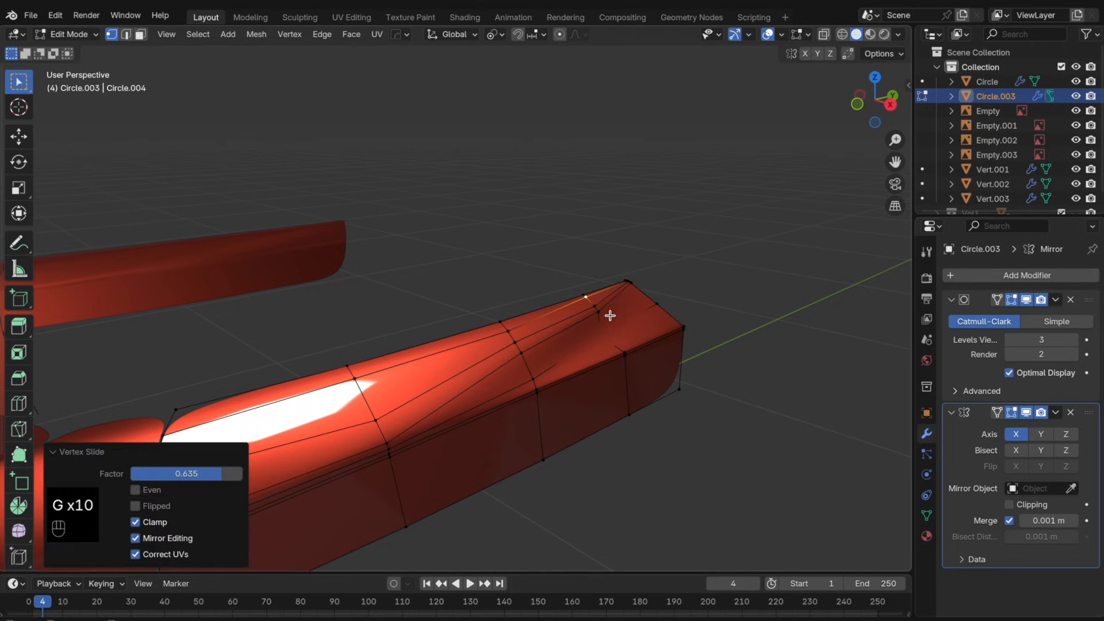
pyautogui.press('g')
pyautogui.press('g')
pyautogui.click(633, 315)
pyautogui.press('g')
pyautogui.press('g')
pyautogui.click(633, 323)
pyautogui.press('Tab')
pyautogui.press('Tab')
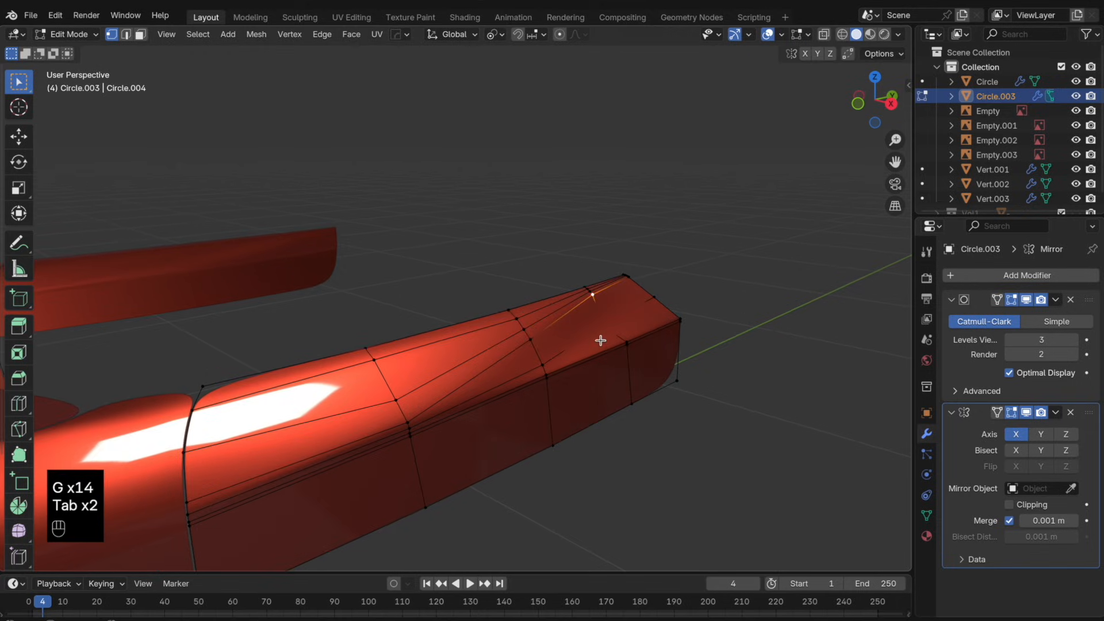
# - Slide the upper vertices in the second column ahead of the rear end closer together near the top edge
pyautogui.press('g')
pyautogui.press('g')
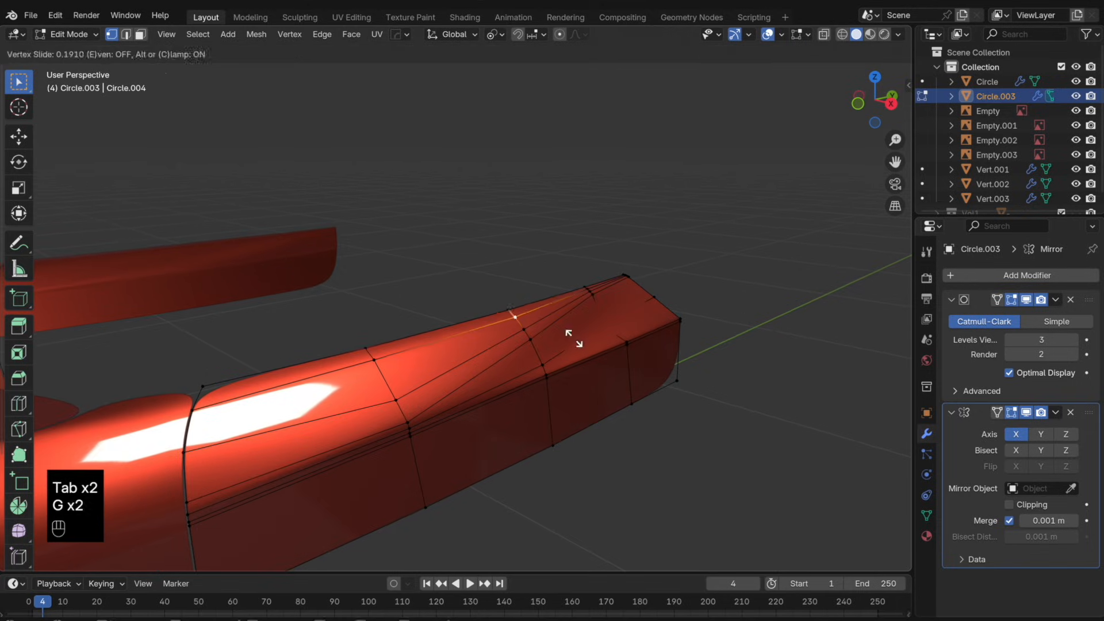
pyautogui.click(549, 333)
pyautogui.press('g')
pyautogui.press('g')
pyautogui.click(521, 327)
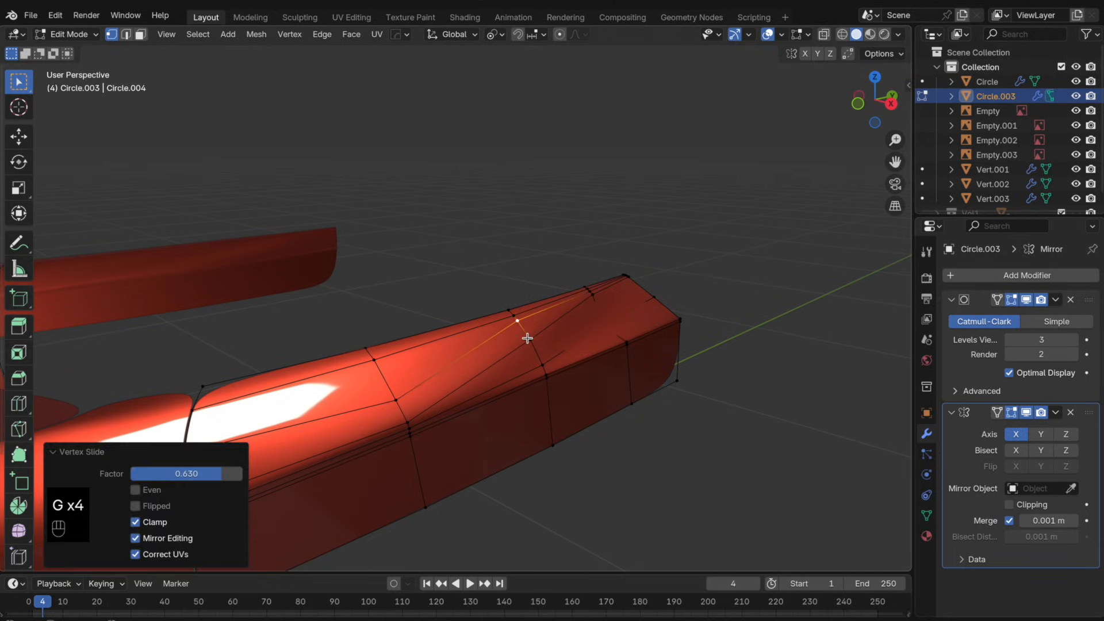
pyautogui.press('g')
pyautogui.press('g')
pyautogui.click(519, 324)
pyautogui.press('Tab')
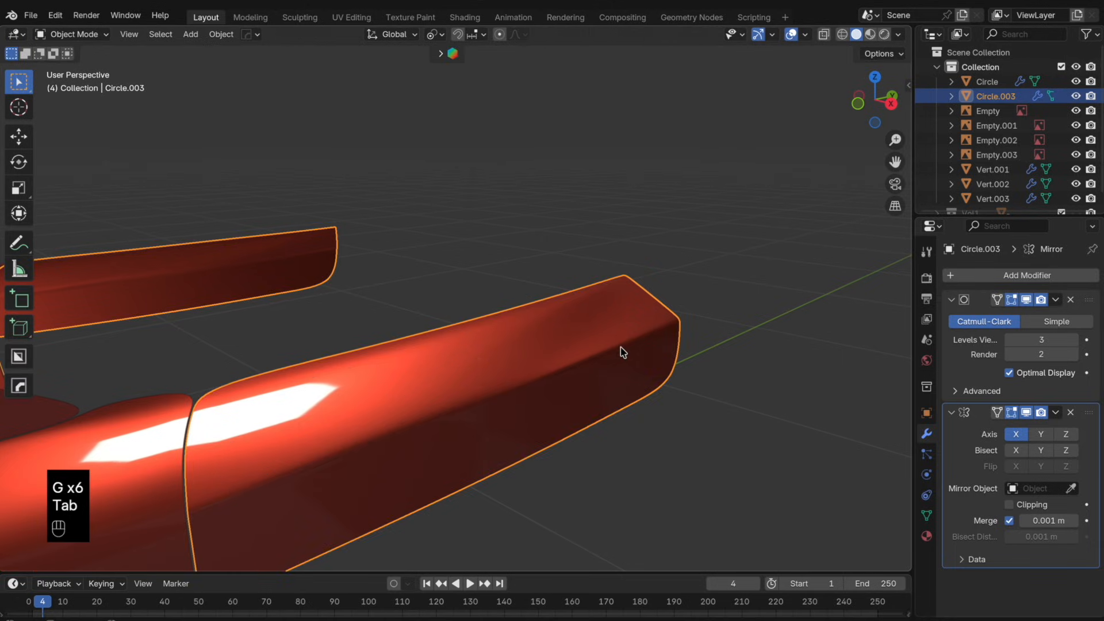
# - Try sliding the mid-face vertex in the third column ahead of the rear end down toward the crease
pyautogui.press('Tab')
pyautogui.click(407, 415)
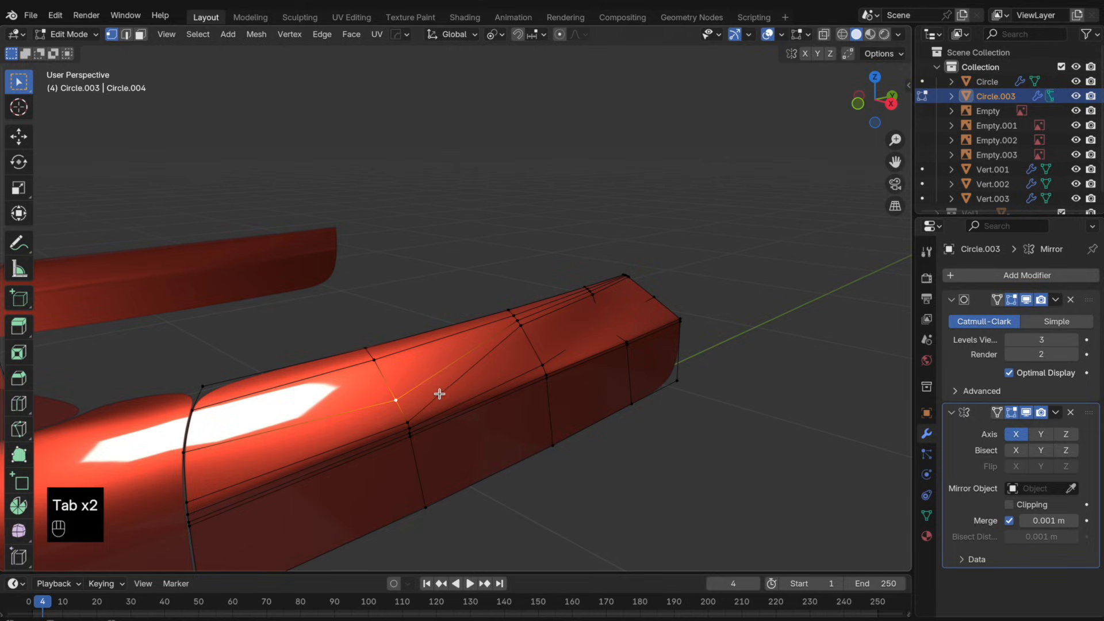
pyautogui.press('g')
pyautogui.press('g')
pyautogui.click(447, 404)
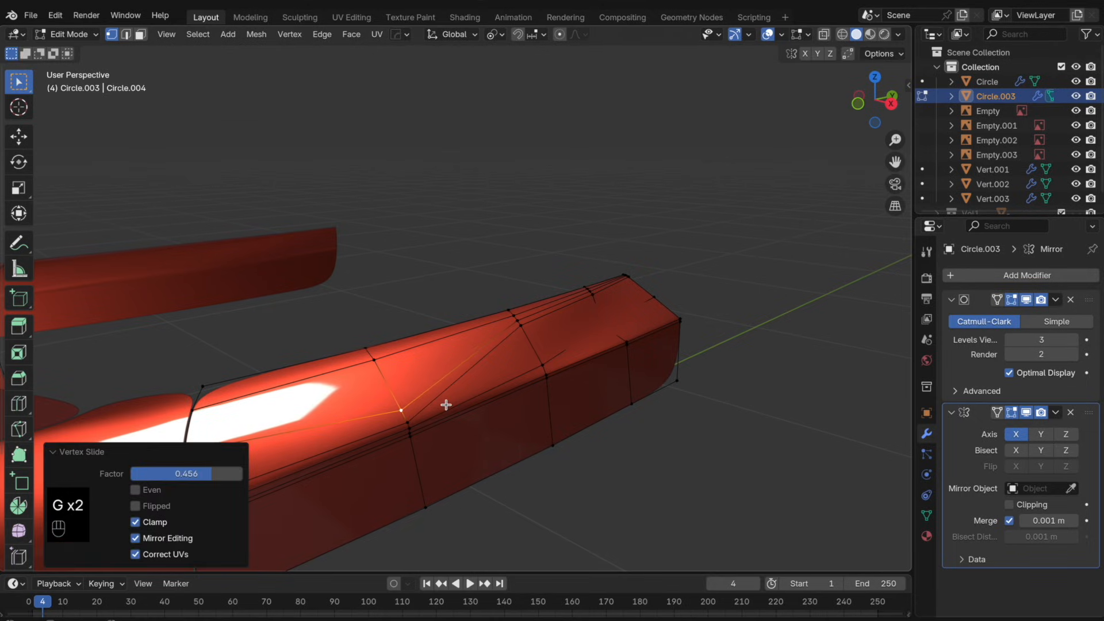
pyautogui.press('g')
pyautogui.press('g')
pyautogui.click(446, 412)
pyautogui.moveTo(446, 412); pyautogui.dragTo(546, 368, button='middle')
pyautogui.press('super+z')
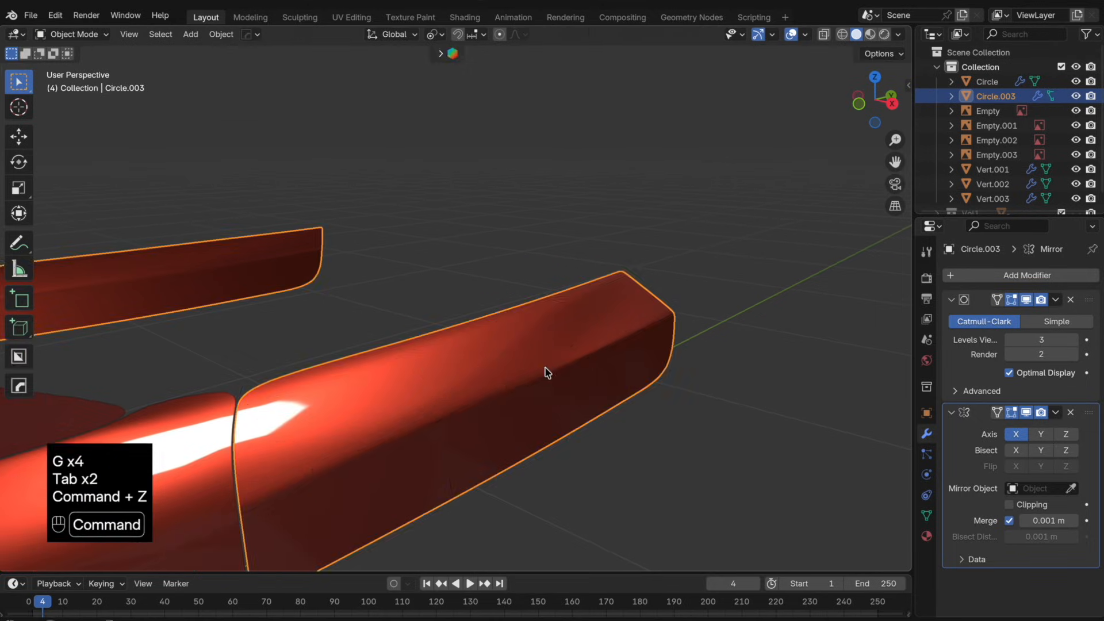
pyautogui.press('g')
pyautogui.press('g')
pyautogui.rightClick(563, 361)
pyautogui.press('super+z')
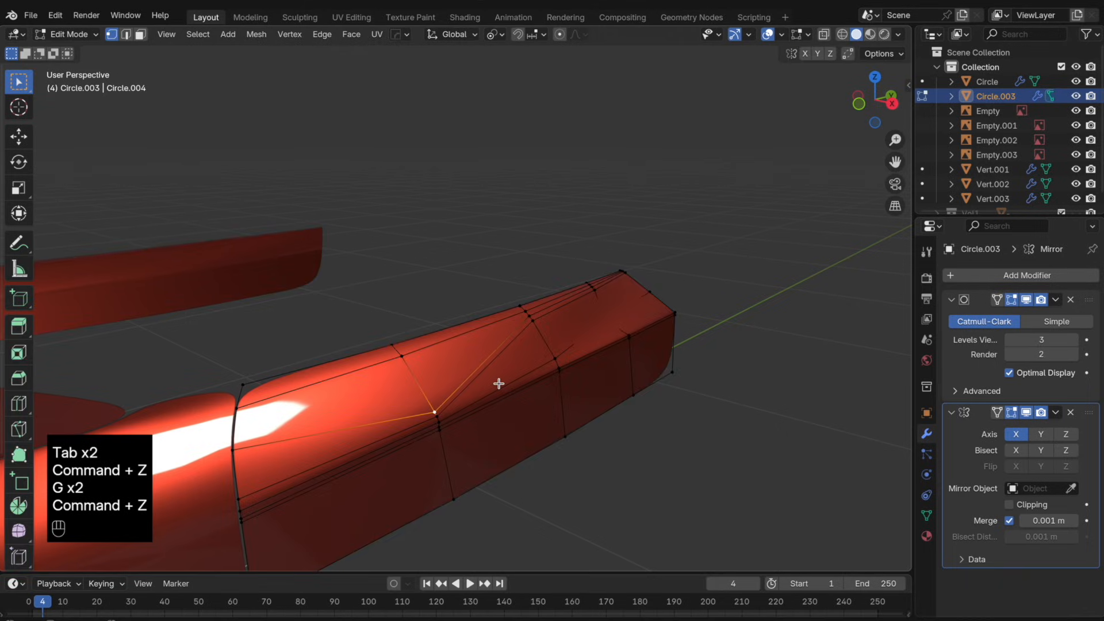
# - Slide the mid-face vertex and the one below it upward in the third column ahead of the rear end
pyautogui.press('g')
pyautogui.press('g')
pyautogui.press('Tab')
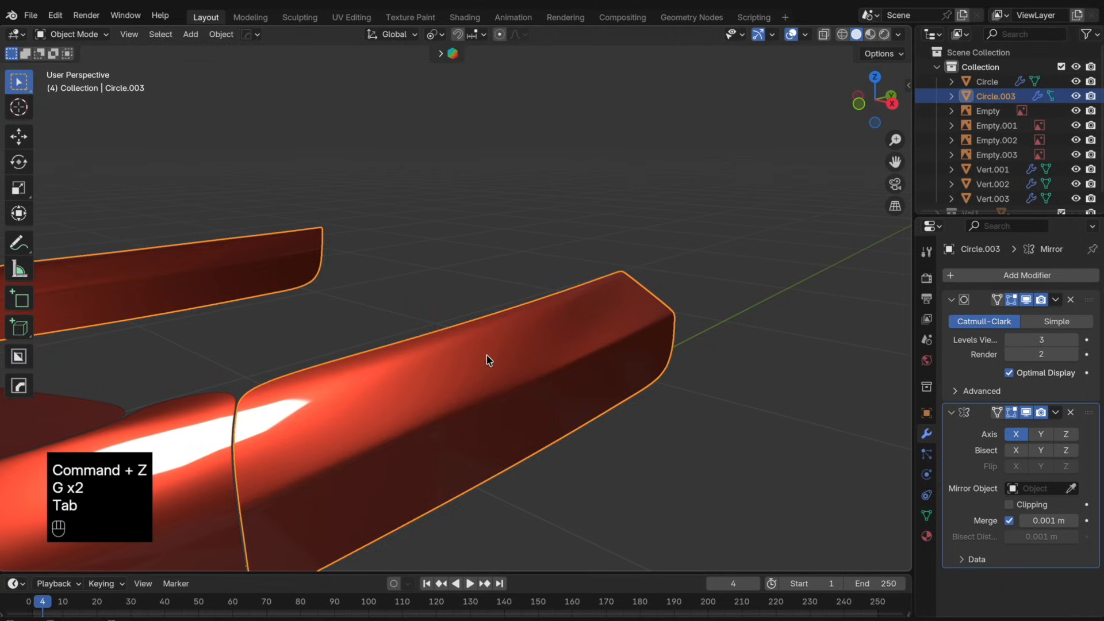
pyautogui.press('Tab')
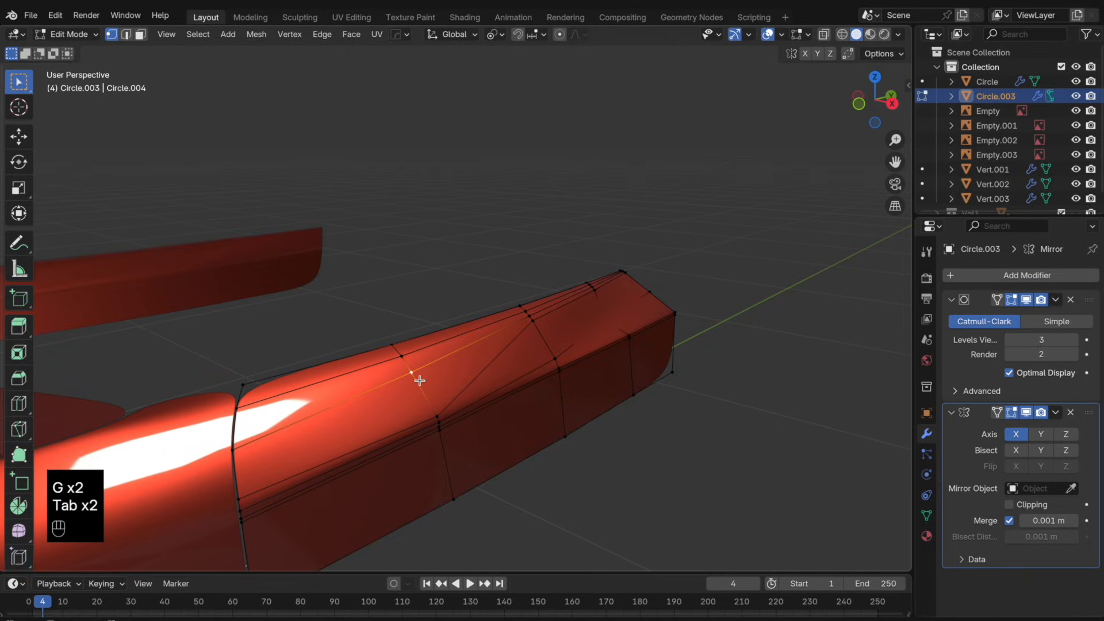
pyautogui.press('g')
pyautogui.press('g')
pyautogui.click(475, 391)
pyautogui.click(435, 419)
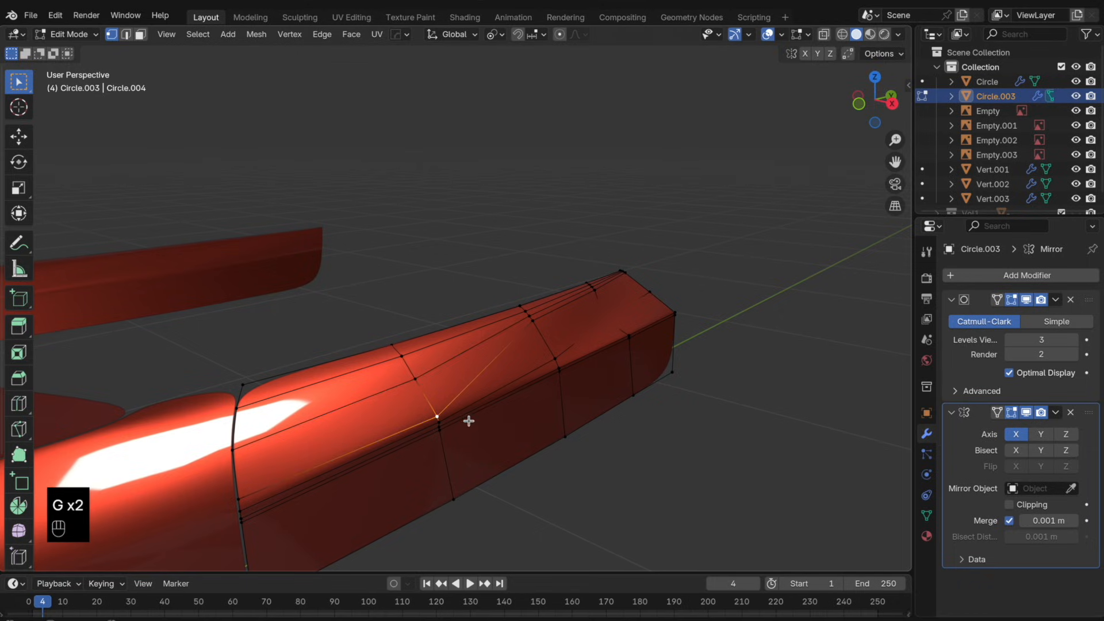
pyautogui.press('g')
pyautogui.press('g')
pyautogui.click(426, 407)
pyautogui.press('Tab')
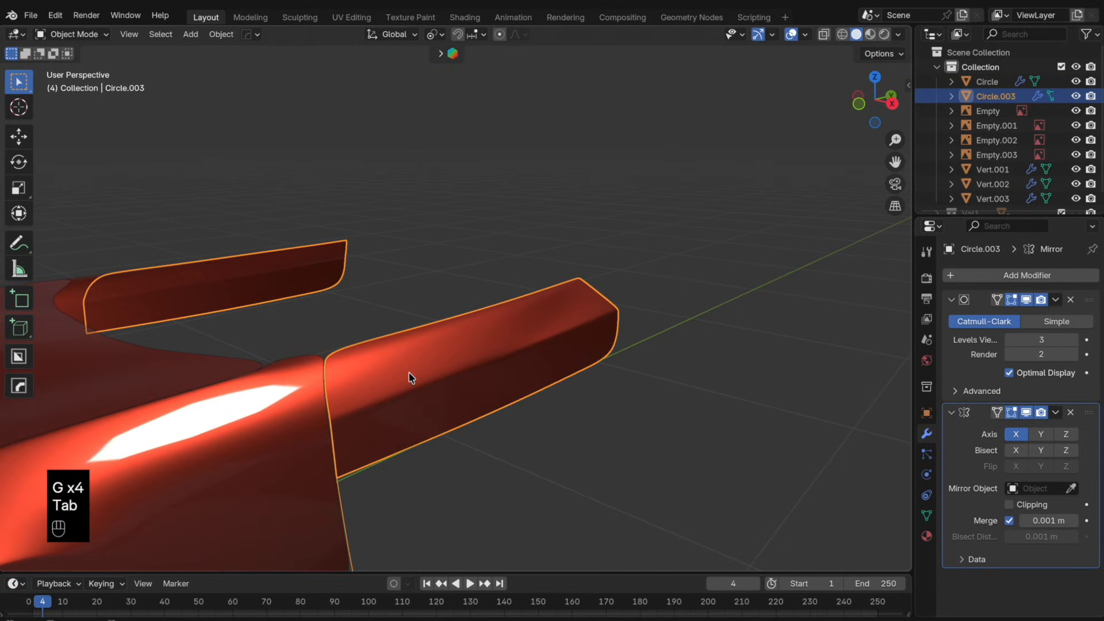
# - Slide the rear stretch of the third lengthwise edge below the door's top edge slightly down the upper face
pyautogui.scroll(1, 410, 378)
pyautogui.moveTo(573, 331); pyautogui.dragTo(564, 336, button='middle')
pyautogui.scroll(2, 564, 336)
pyautogui.press('Tab')
pyautogui.click(505, 356)
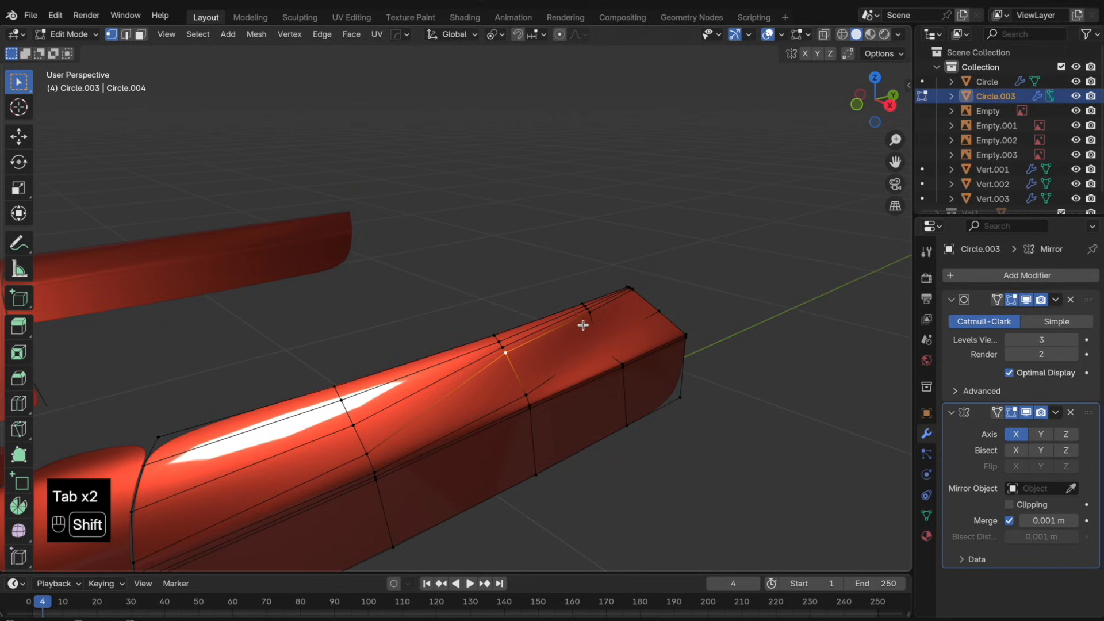
pyautogui.keyDown('shift'); pyautogui.click(634, 296); pyautogui.keyUp('shift')
pyautogui.press('g')
pyautogui.press('g')
pyautogui.rightClick(645, 300)
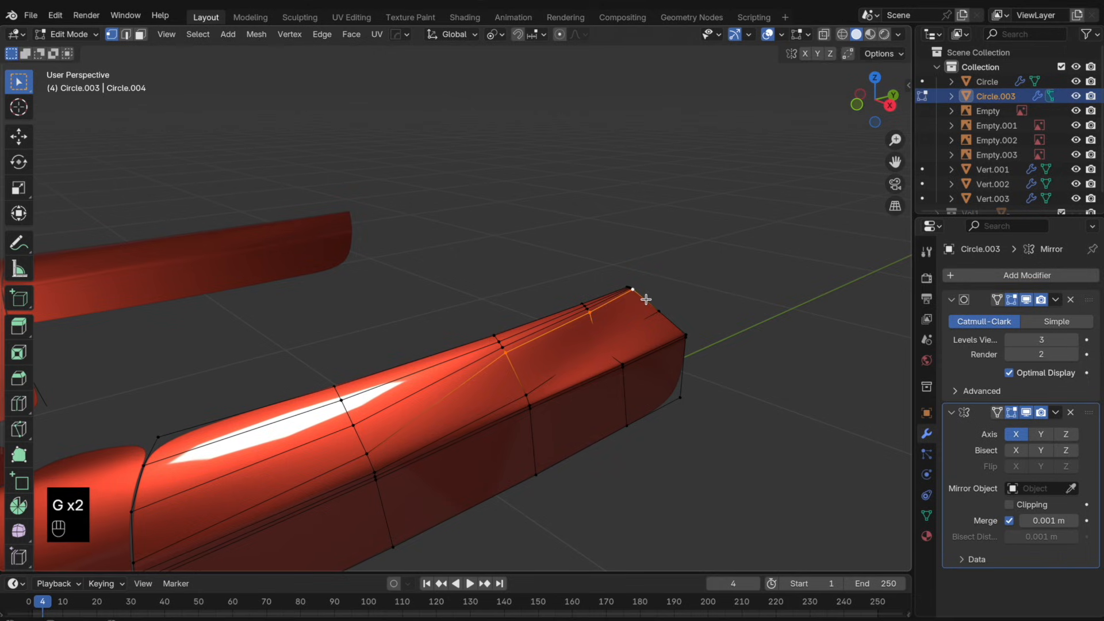
pyautogui.press('g')
pyautogui.press('g')
pyautogui.click(652, 306)
# - Slide the lengthwise edge directly below the door's top edge closer to it, first along the rear end by about -0.69
pyautogui.scroll(2, 592, 349)
pyautogui.click(513, 360)
pyautogui.keyDown('shift'); pyautogui.click(637, 309); pyautogui.keyUp('shift')
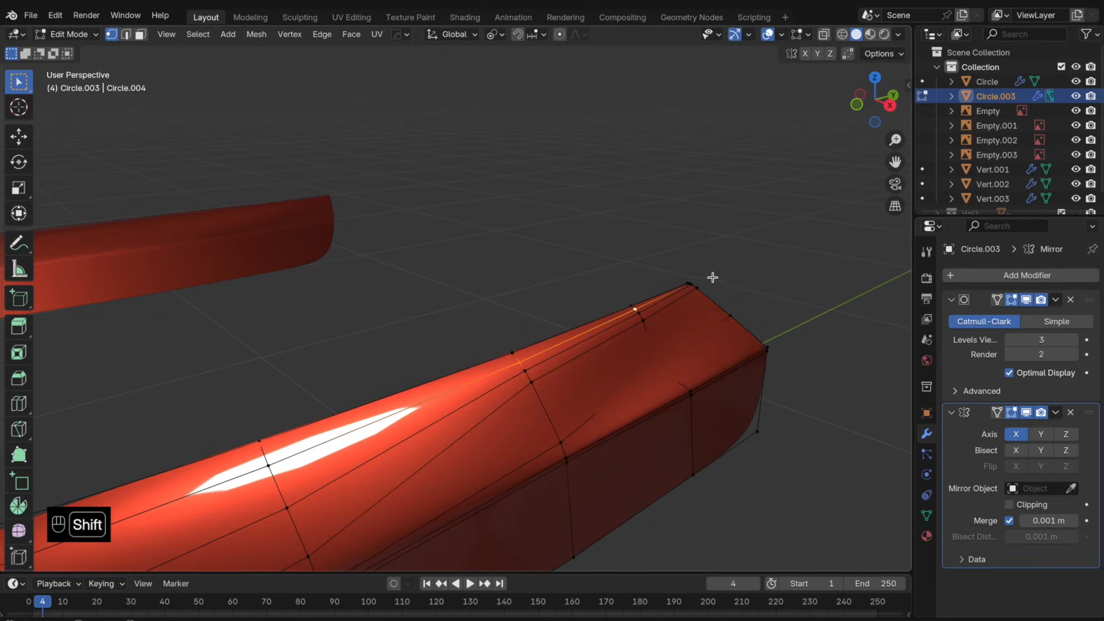
pyautogui.moveTo(709, 301)
pyautogui.mouseDown(button='middle')
pyautogui.moveTo(762, 281)
pyautogui.moveTo(724, 299)
pyautogui.mouseUp(button='middle')
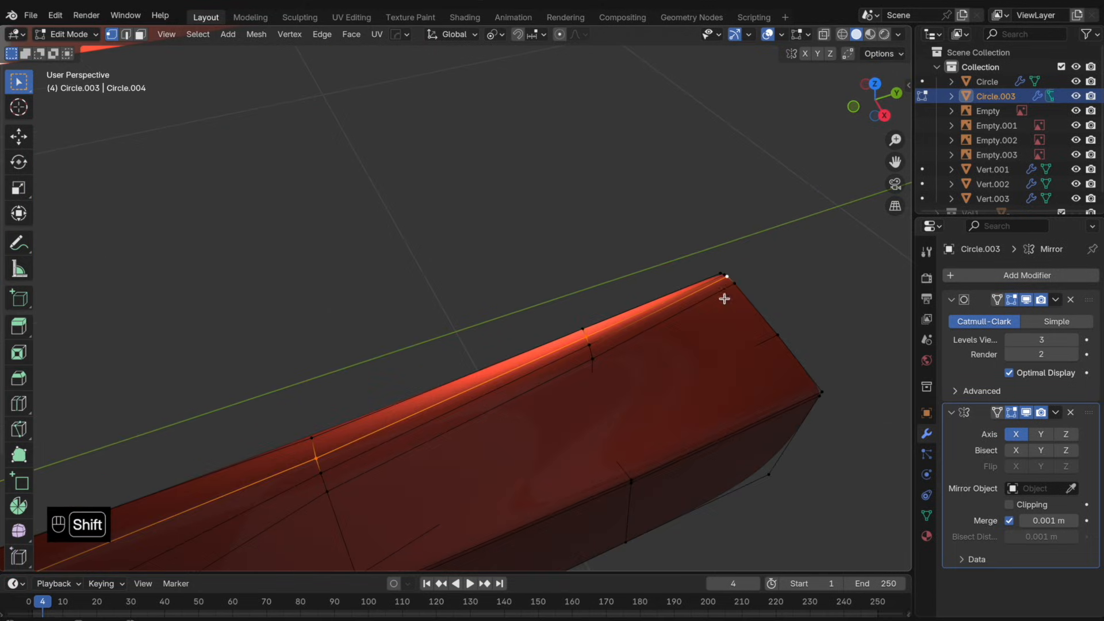
pyautogui.press('g')
pyautogui.press('g')
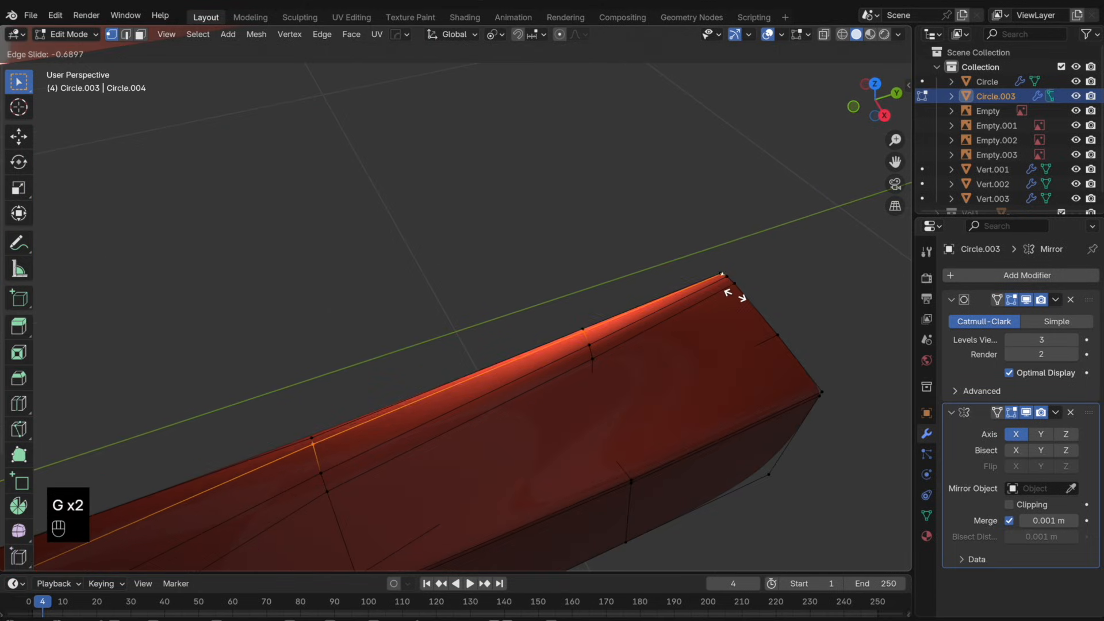
pyautogui.click(736, 297)
pyautogui.click(586, 334)
pyautogui.keyDown('shift'); pyautogui.click(312, 450); pyautogui.keyUp('shift')
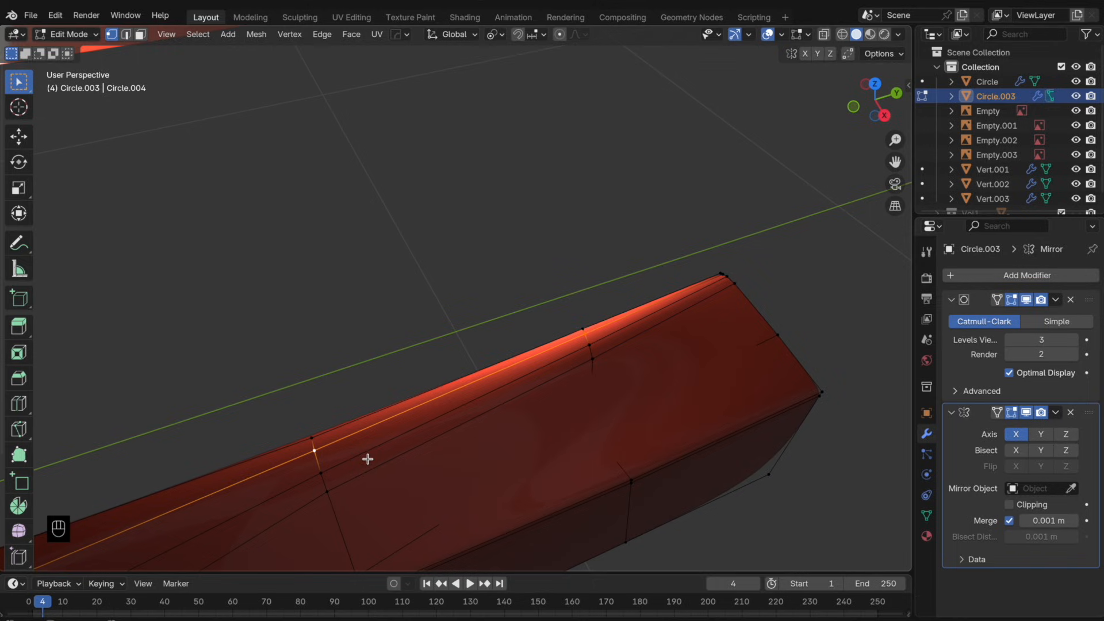
pyautogui.press('g')
pyautogui.press('g')
pyautogui.click(365, 448)
# - Slide the next two lengthwise edges below the door's top edge closer to it at the rear, by about 0.39 and 0.46
pyautogui.click(323, 471)
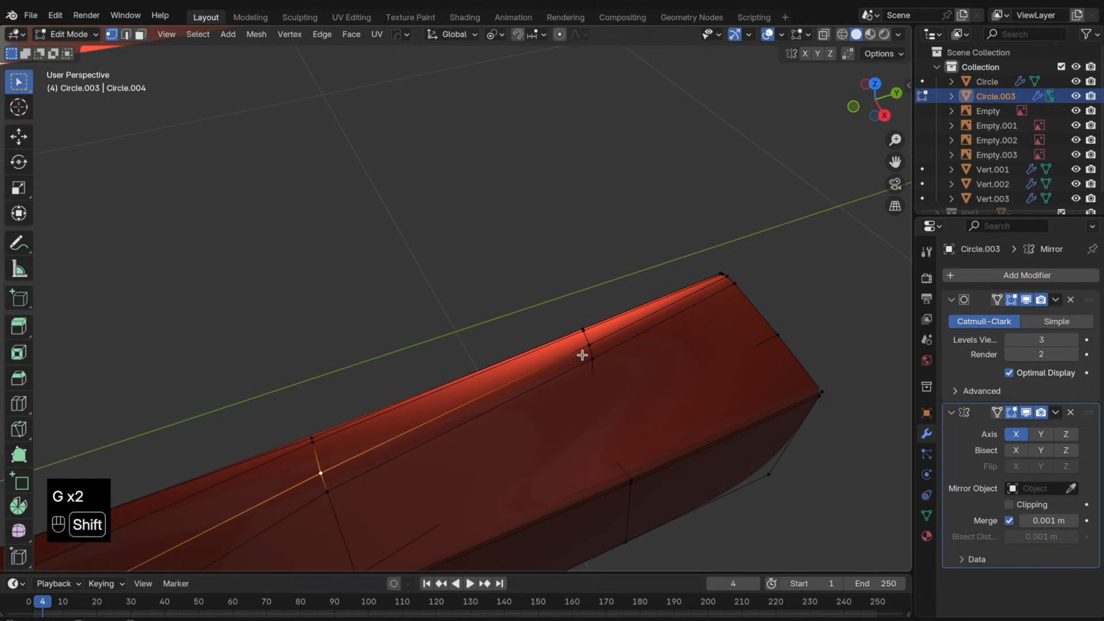
pyautogui.press('g')
pyautogui.press('g')
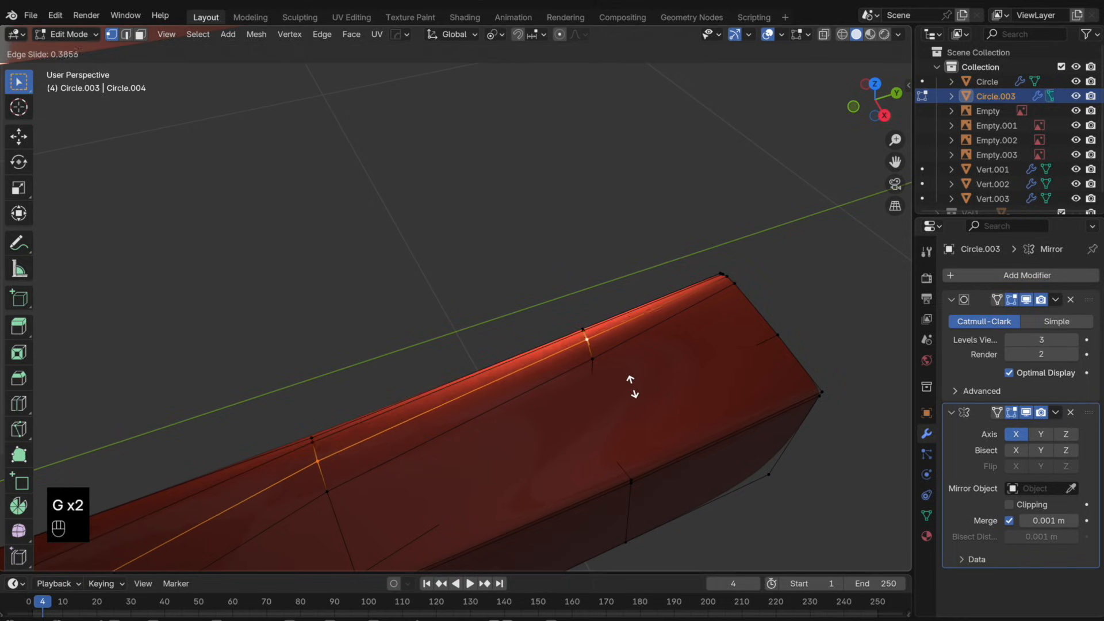
pyautogui.click(631, 384)
pyautogui.keyDown('shift'); pyautogui.click(587, 362); pyautogui.keyUp('shift')
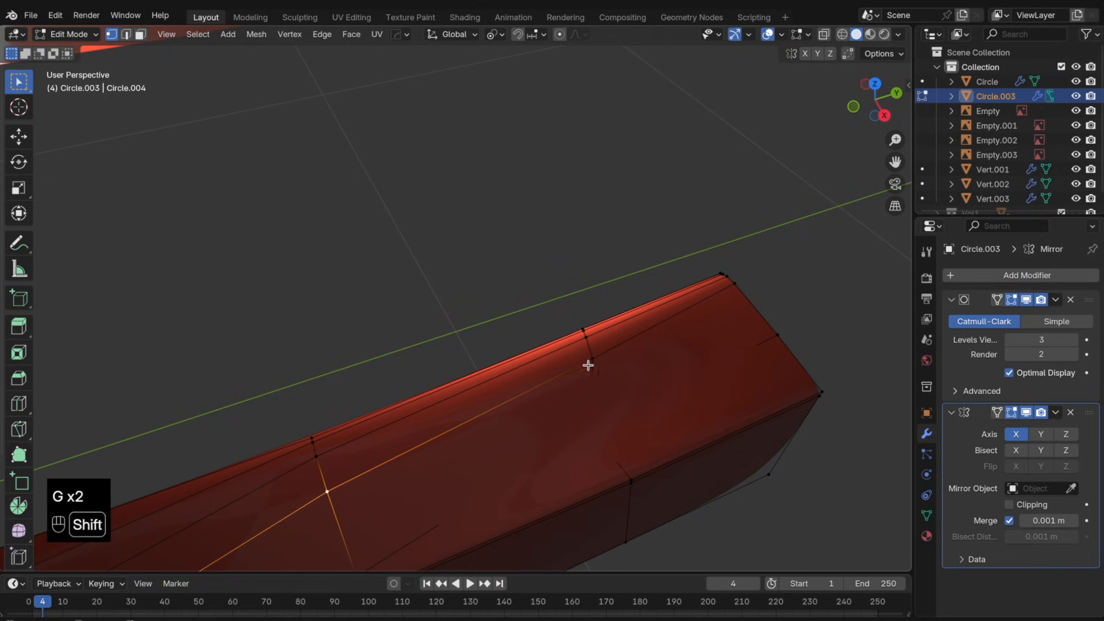
pyautogui.press('g')
pyautogui.press('g')
pyautogui.click(604, 371)
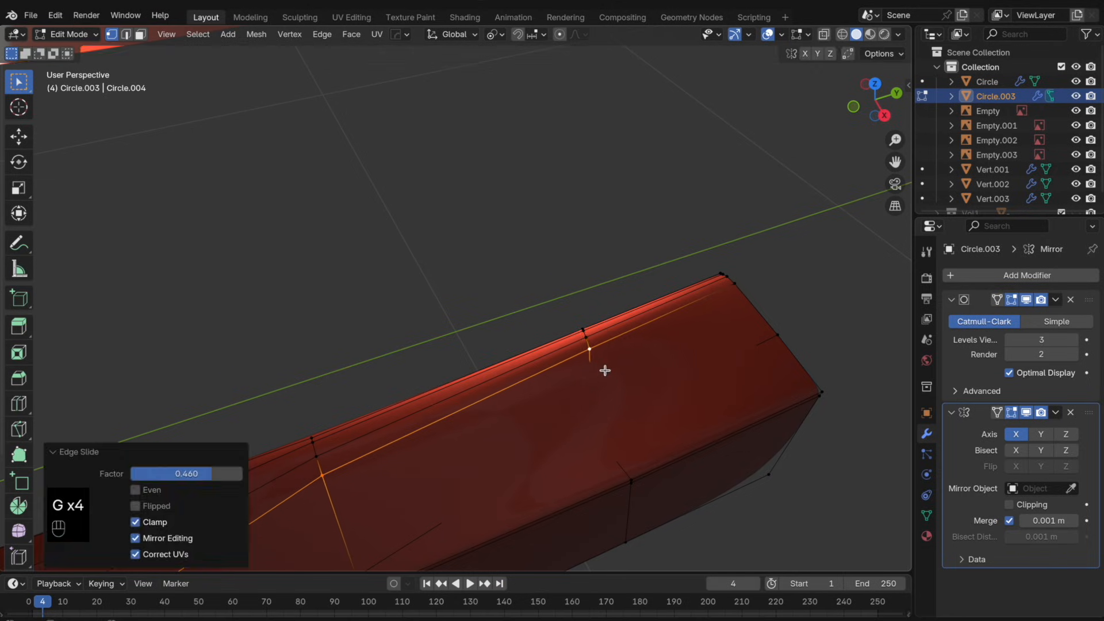
pyautogui.press('Tab')
pyautogui.scroll(-2, 562, 406)
pyautogui.scroll(1, 553, 359)
pyautogui.press('Tab')
pyautogui.press('Tab')
pyautogui.moveTo(551, 360); pyautogui.dragTo(584, 261, button='middle')
# - Move the mid-face vertex in the second column ahead of the rear end about -0.008 m along X, the one behind it about 0.006 m, then both about 0.002 m
pyautogui.press('Tab')
pyautogui.press('g')
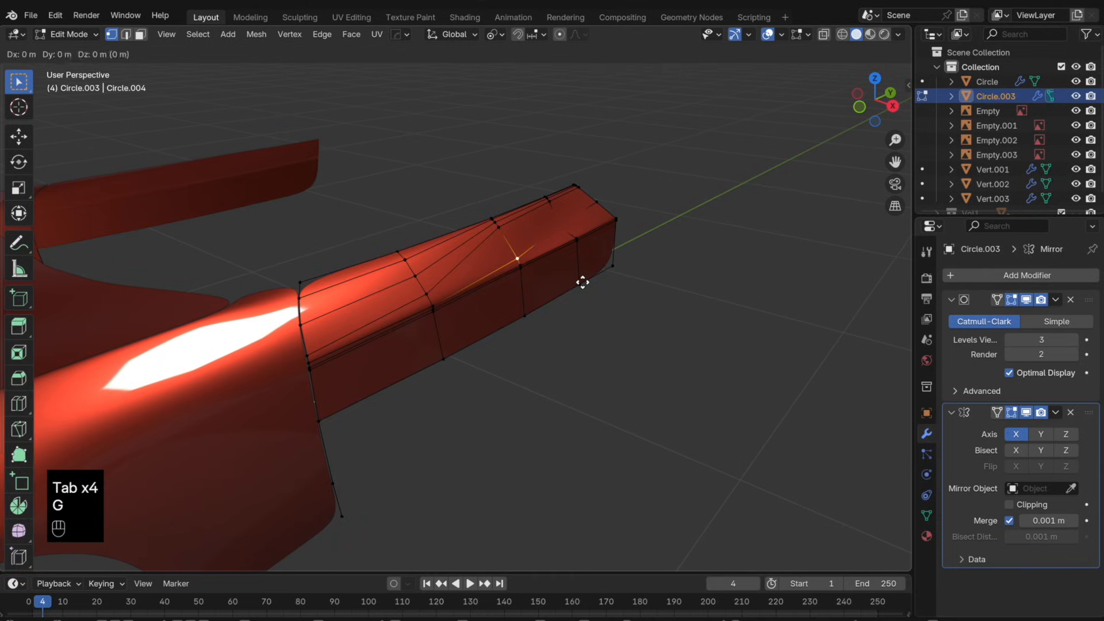
pyautogui.press('x')
pyautogui.click(578, 285)
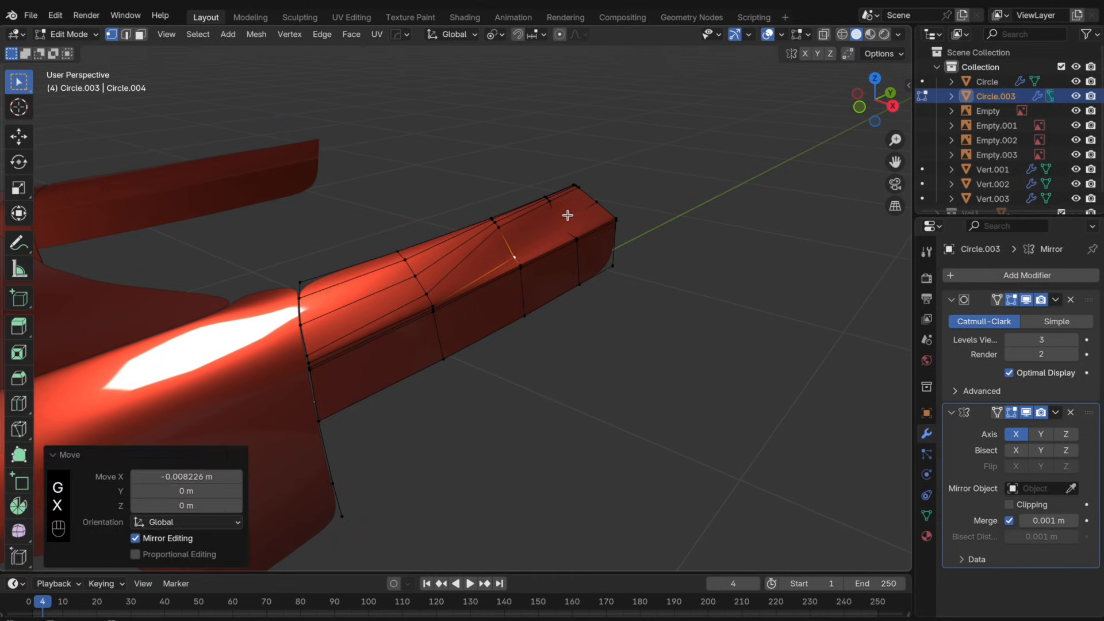
pyautogui.press('g')
pyautogui.press('x')
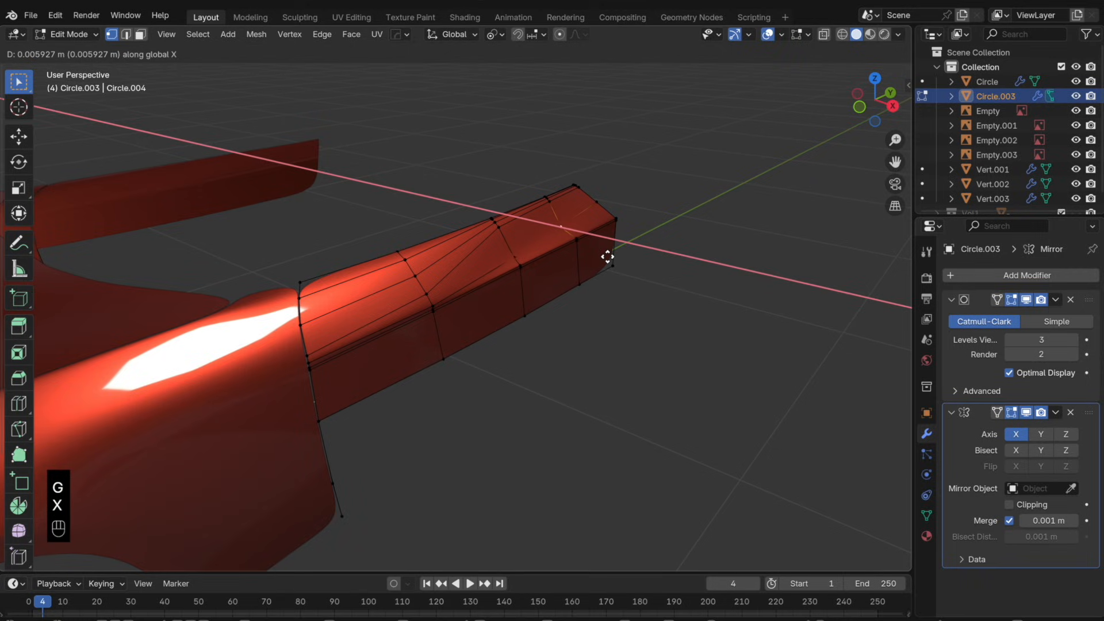
pyautogui.click(608, 257)
pyautogui.press('g')
pyautogui.press('x')
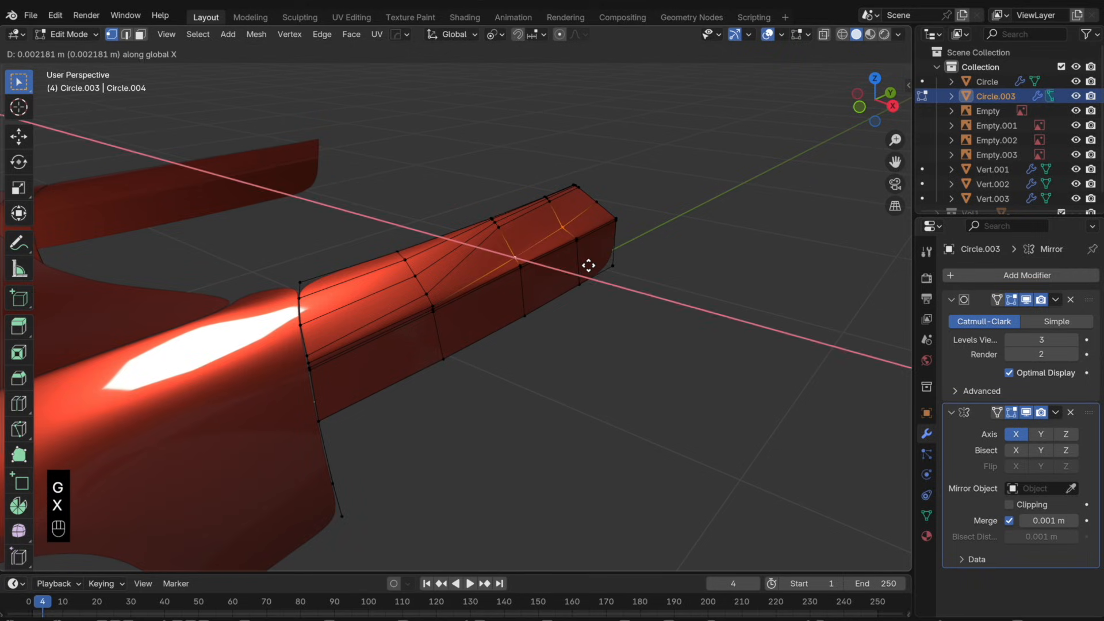
# - Slide the mid-face vertex in the last column upward, then slide the rear end's middle vertex up its edge by about 0.12
pyautogui.press('g')
pyautogui.press('g')
pyautogui.click(592, 262)
pyautogui.press('g')
pyautogui.press('g')
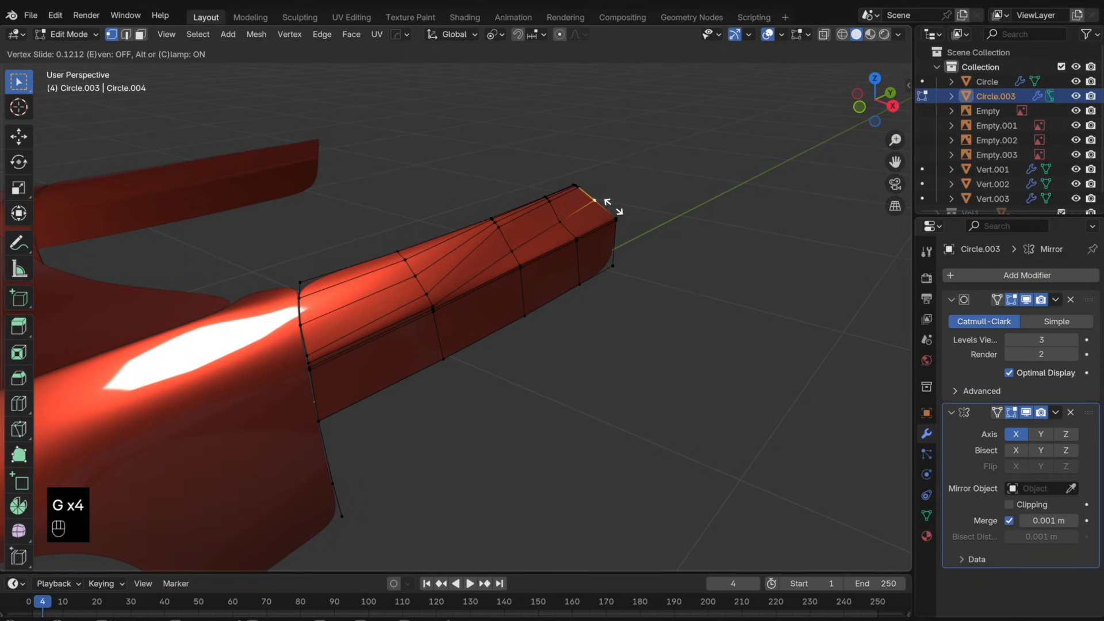
pyautogui.press('Tab')
pyautogui.moveTo(564, 283); pyautogui.dragTo(604, 264, button='middle')
pyautogui.scroll(2, 604, 264)
pyautogui.keyDown('shift'); pyautogui.moveTo(556, 303); pyautogui.dragTo(537, 318, button='middle'); pyautogui.keyUp('shift')
pyautogui.keyDown('shift'); pyautogui.hscroll(-3, 412, 399); pyautogui.keyUp('shift')
# - Add a lengthwise loop cut just above the door's crease and slide its rear stretch toward the crease by about -0.71
pyautogui.press('Tab')
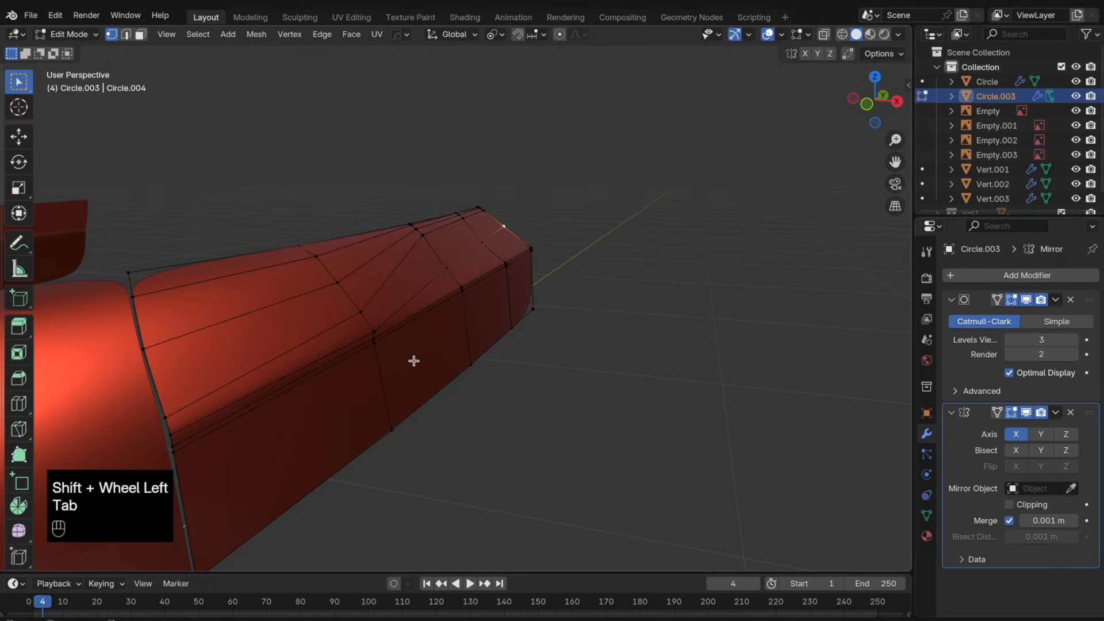
pyautogui.moveTo(406, 354); pyautogui.dragTo(389, 350, button='middle')
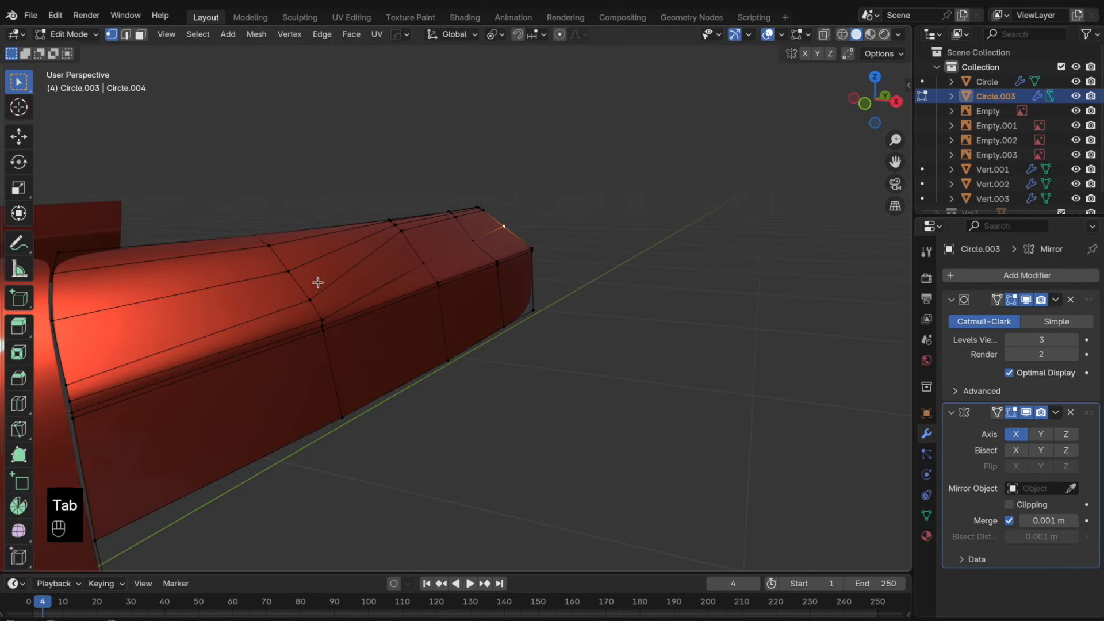
pyautogui.press('super+r')
pyautogui.click(321, 323)
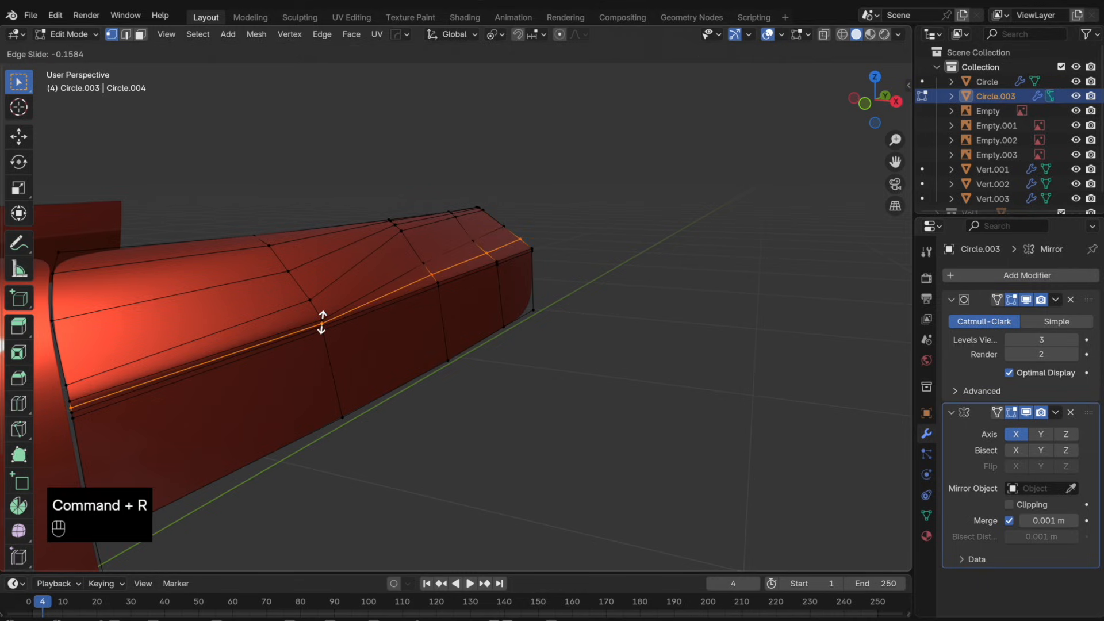
pyautogui.click(322, 323)
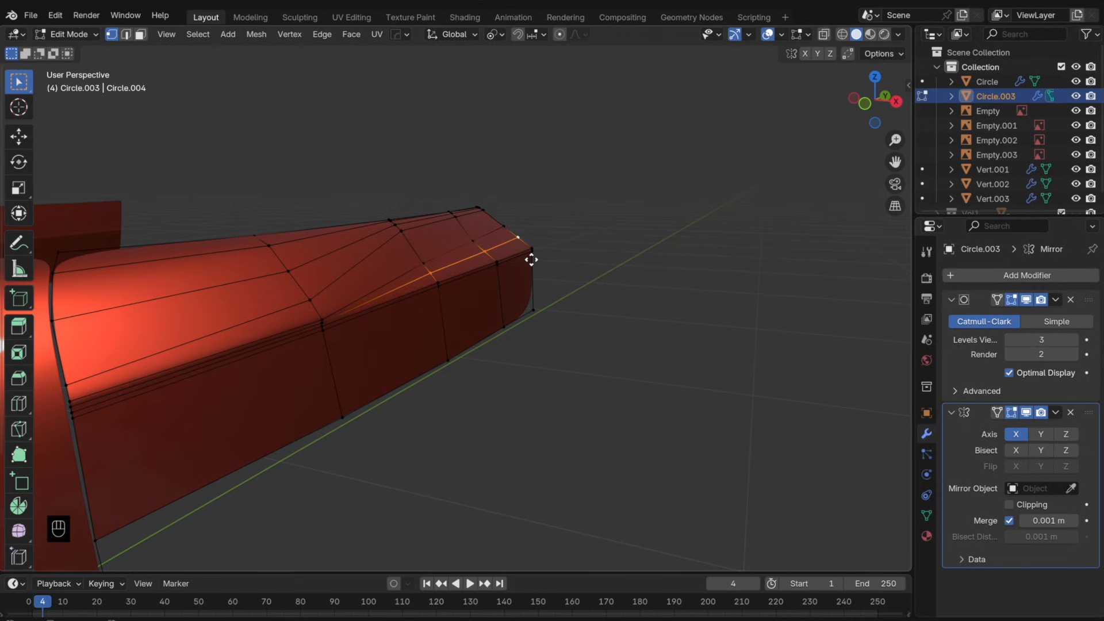
pyautogui.press('g')
pyautogui.press('g')
pyautogui.click(538, 274)
# - Move the new loop's rear stretch about 0.001 m outward along X
pyautogui.scroll(2, 526, 274)
pyautogui.press('g')
pyautogui.press('x')
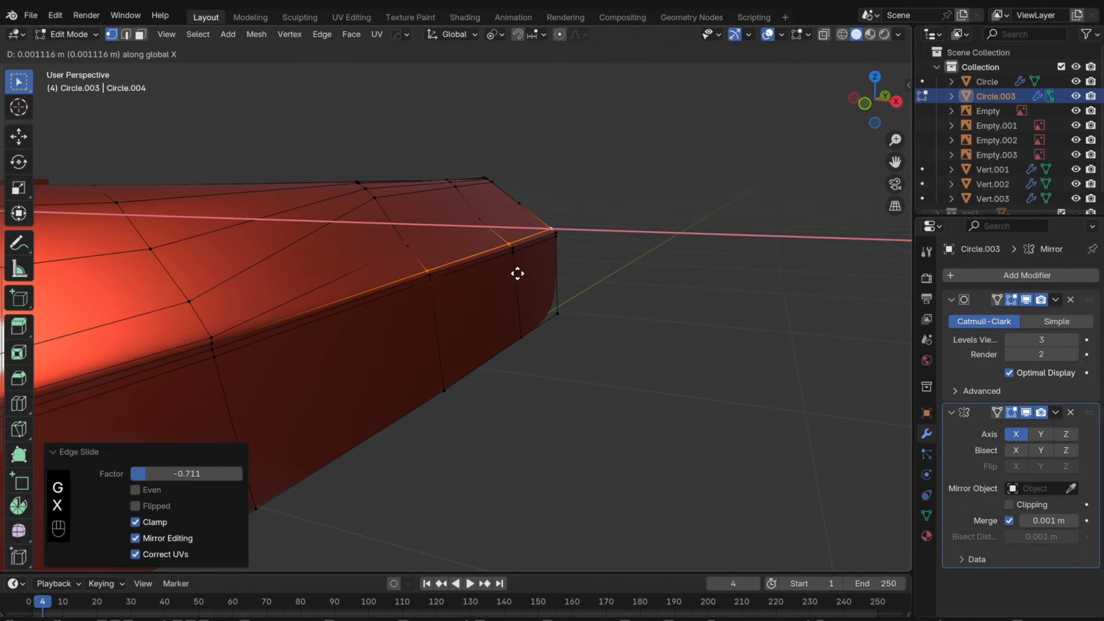
pyautogui.click(518, 273)
pyautogui.press('Tab')
pyautogui.scroll(-5, 608, 254)
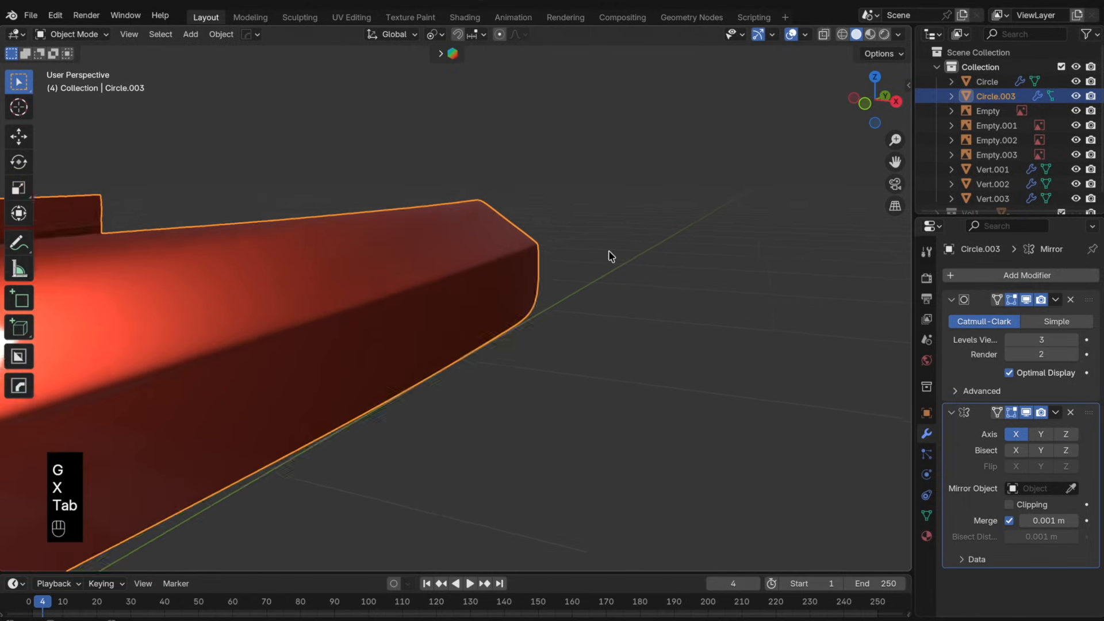
pyautogui.press('Tab')
pyautogui.scroll(3, 407, 280)
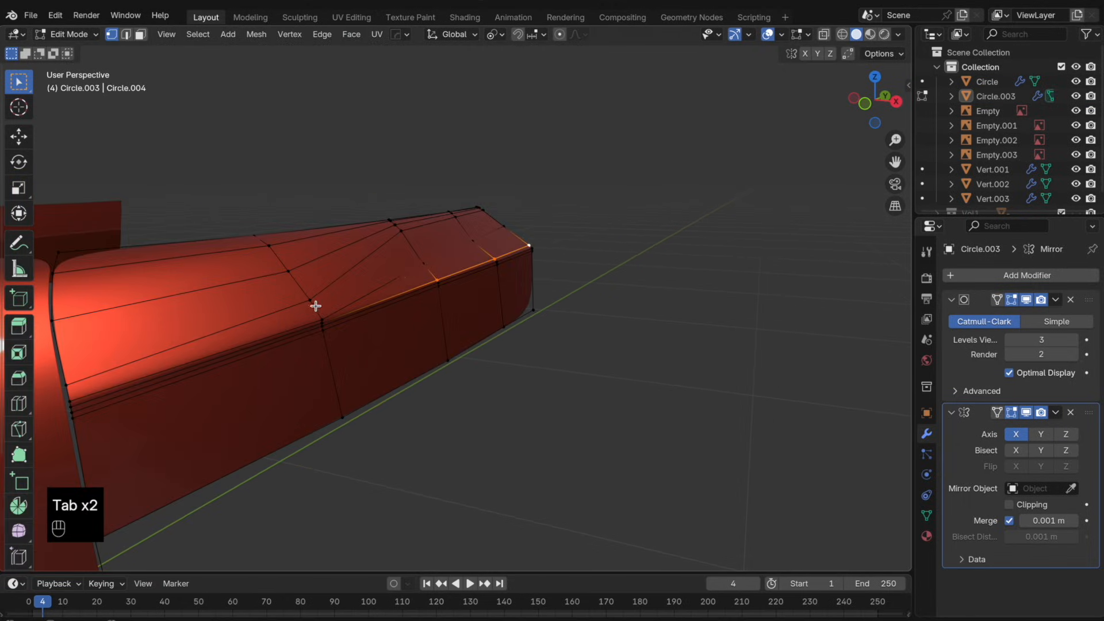
# - Slide the front stretches of the two mid-face lengthwise edges above the crease up the upper face, the lower one by about -0.41
pyautogui.moveTo(311, 304); pyautogui.dragTo(311, 320, button='middle')
pyautogui.keyDown('shift'); pyautogui.click(99, 447); pyautogui.keyUp('shift')
pyautogui.press('g')
pyautogui.press('g')
pyautogui.click(164, 417)
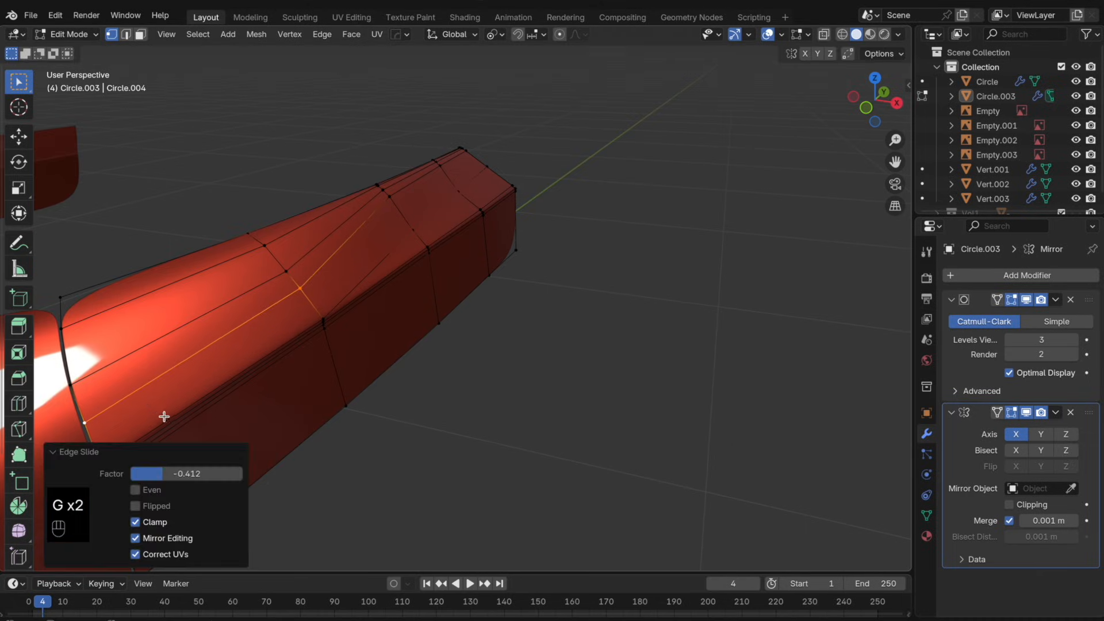
pyautogui.click(64, 381)
pyautogui.keyDown('shift'); pyautogui.click(283, 273); pyautogui.keyUp('shift')
pyautogui.press('g')
pyautogui.press('g')
pyautogui.click(288, 271)
# - Slide the front stretch of the lengthwise edge nearest the top edge against it by about -0.87, then slide the one beneath upward
pyautogui.moveTo(276, 276); pyautogui.dragTo(305, 292, button='middle')
pyautogui.click(169, 348)
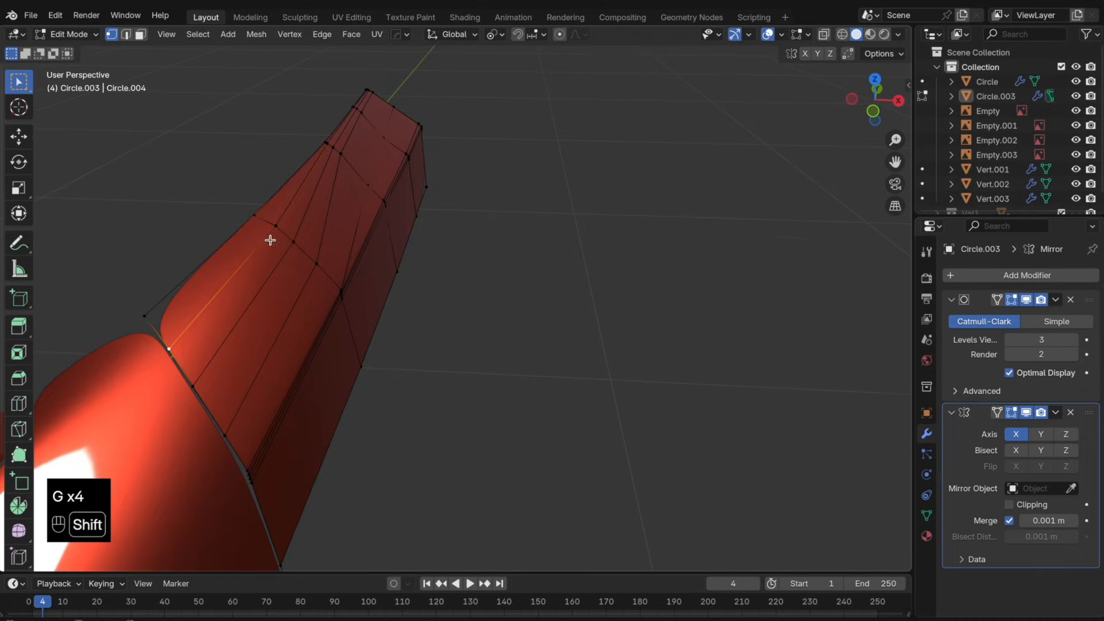
pyautogui.keyDown('shift'); pyautogui.click(276, 228); pyautogui.keyUp('shift')
pyautogui.press('g')
pyautogui.press('g')
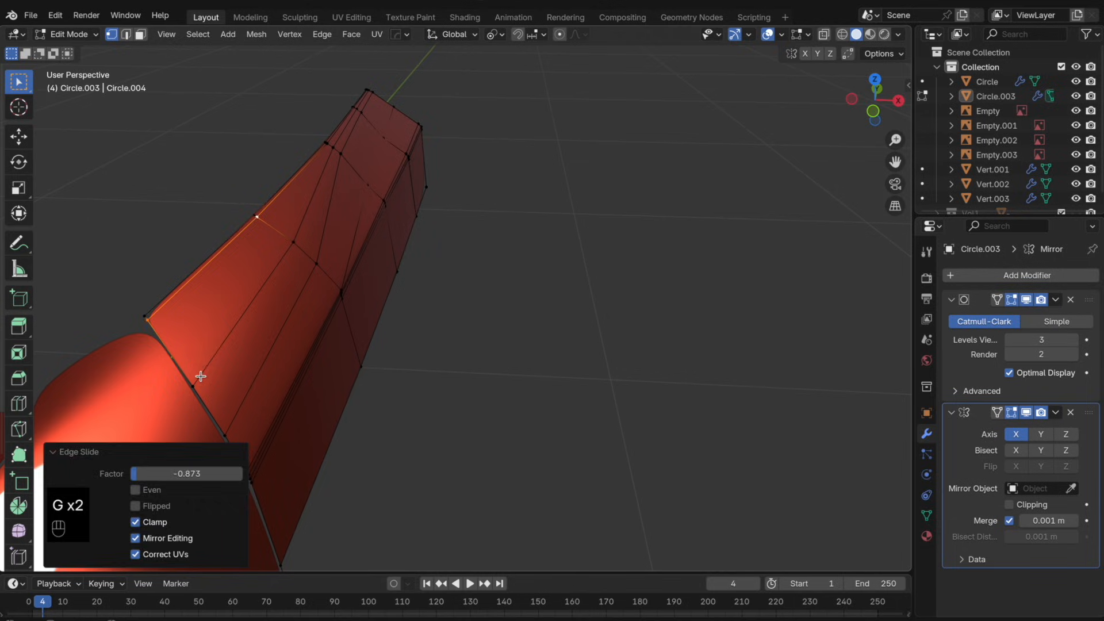
pyautogui.press('g')
pyautogui.press('g')
pyautogui.click(278, 253)
# - Slide the front stretch of the lowest mid-face lengthwise edge slightly up the face to even its spacing
pyautogui.click(229, 424)
pyautogui.keyDown('shift'); pyautogui.click(328, 261); pyautogui.keyUp('shift')
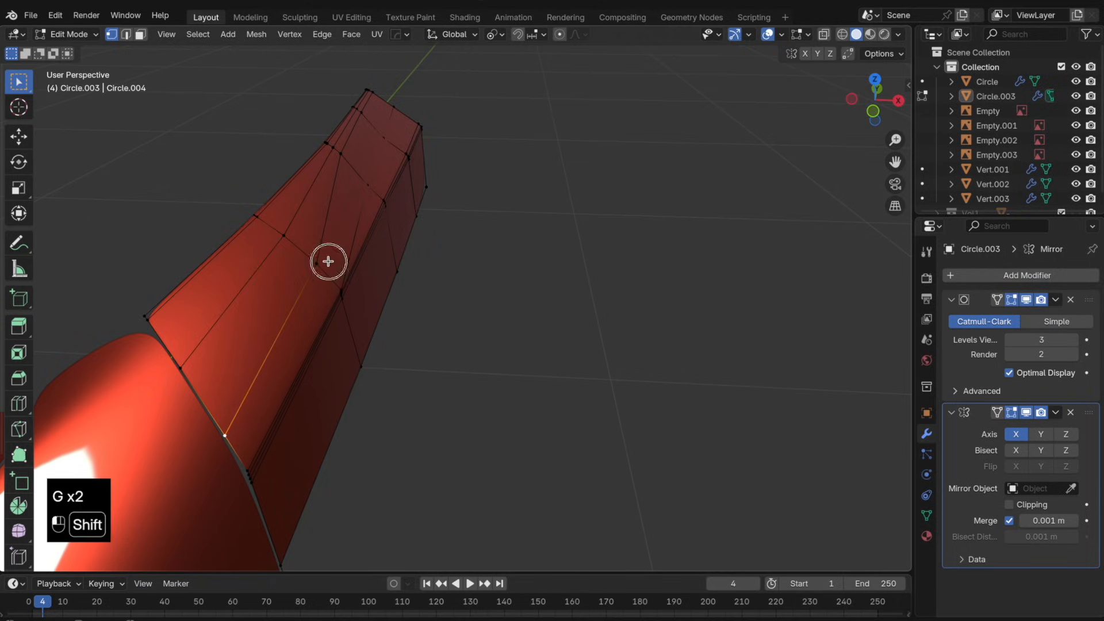
pyautogui.press('g')
pyautogui.press('g')
pyautogui.click(325, 264)
pyautogui.press('Tab')
pyautogui.moveTo(326, 264); pyautogui.dragTo(589, 320, button='middle')
pyautogui.press('Tab')
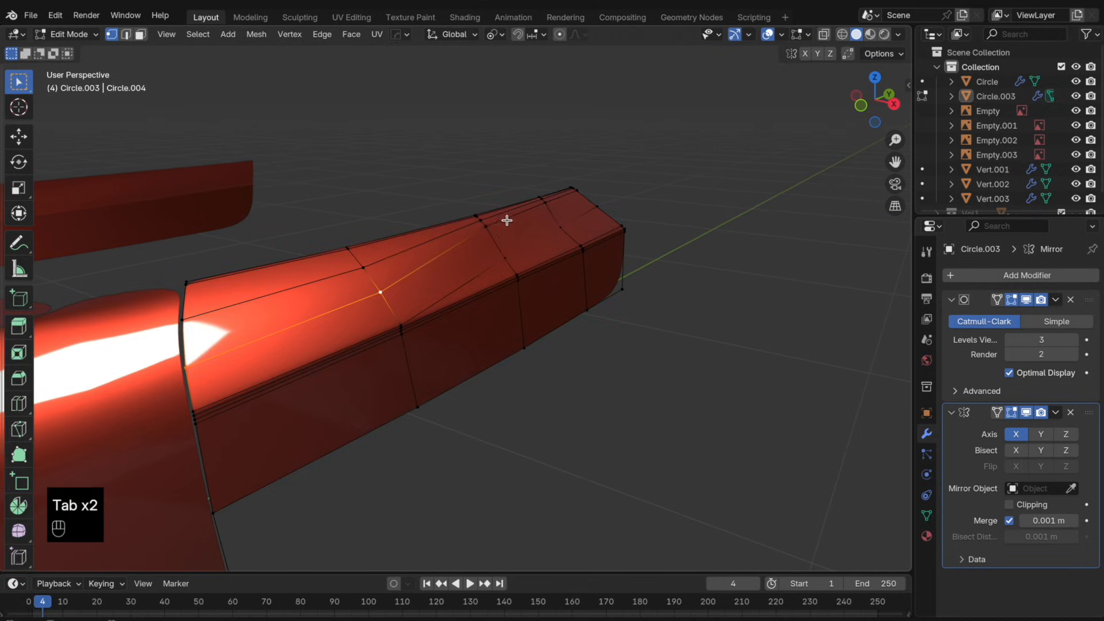
# - Slide the two vertices below the top edge down their column, second ahead of the rear end, the upper one by about 0.17
pyautogui.scroll(2, 482, 226)
pyautogui.click(503, 214)
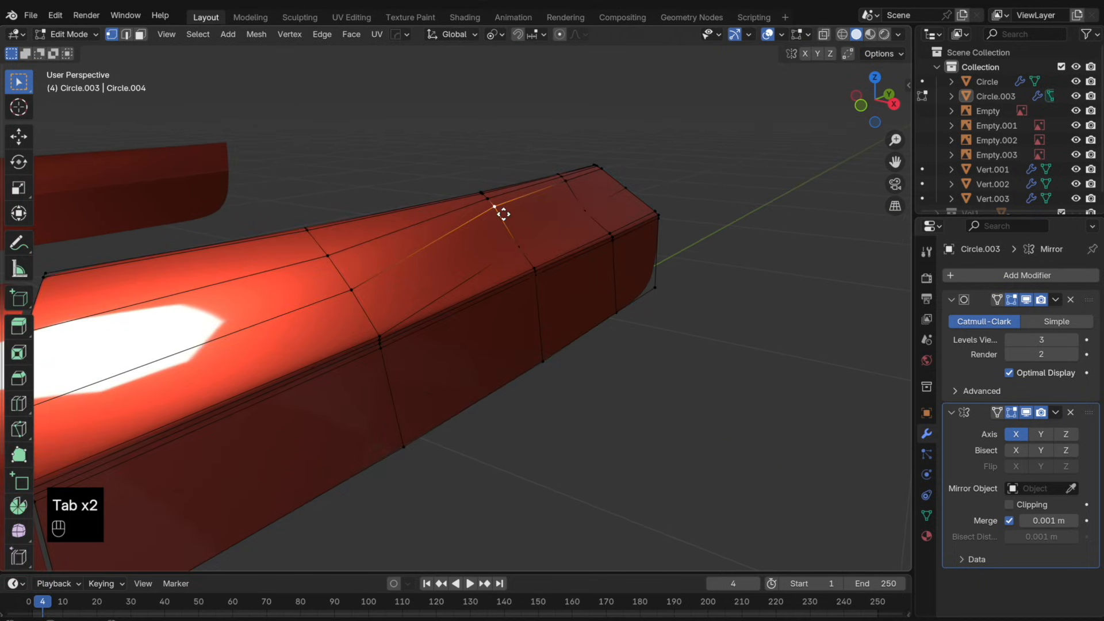
pyautogui.press('g')
pyautogui.press('g')
pyautogui.press('g')
pyautogui.press('g')
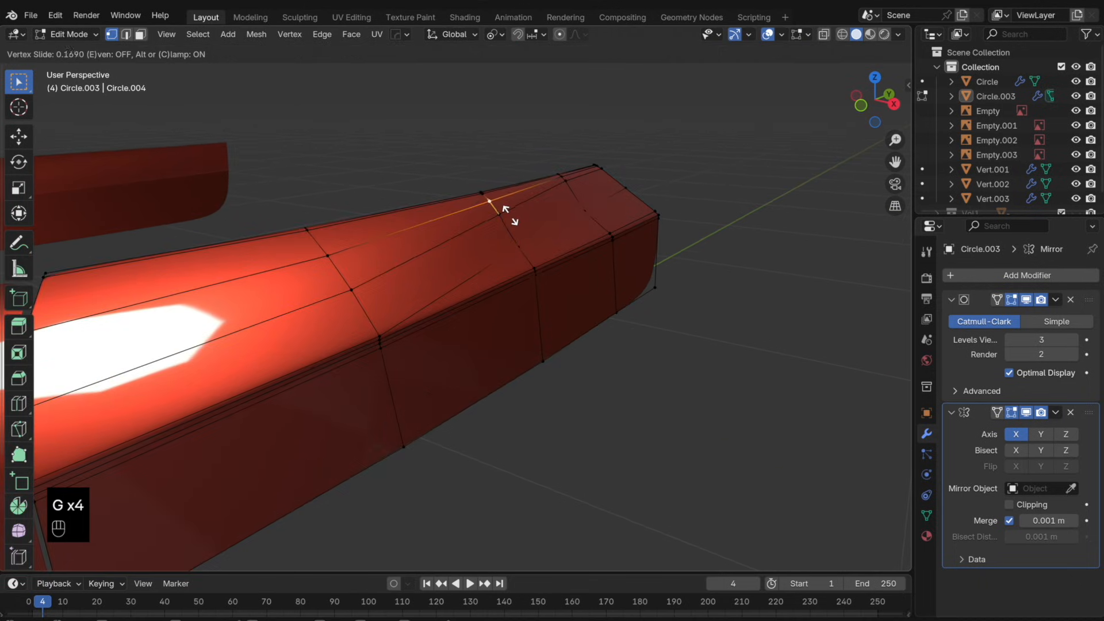
pyautogui.click(510, 215)
# - Move the two upper vertices in the second column ahead of the rear end together about -0.0017 m along X
pyautogui.moveTo(510, 214); pyautogui.dragTo(571, 226, button='middle')
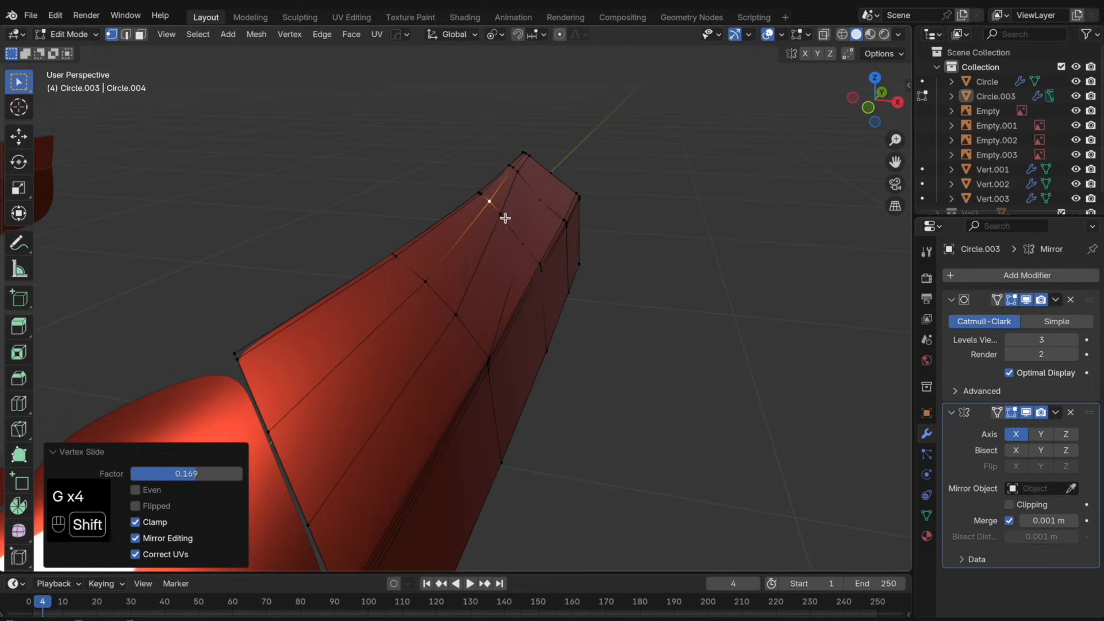
pyautogui.keyDown('shift'); pyautogui.click(502, 215); pyautogui.keyUp('shift')
pyautogui.press('g')
pyautogui.press('x')
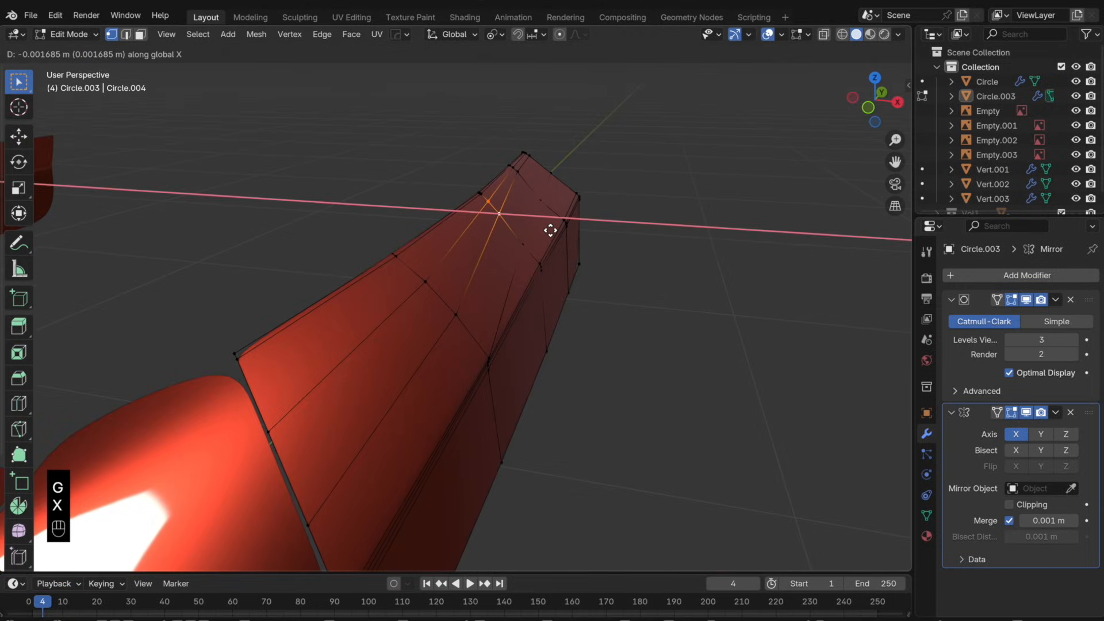
pyautogui.click(551, 230)
# - Lower the same two upper vertices about 0.0008 m along Z, then nudge them slightly along X
pyautogui.moveTo(535, 224); pyautogui.dragTo(530, 217, button='middle')
pyautogui.press('g')
pyautogui.press('z')
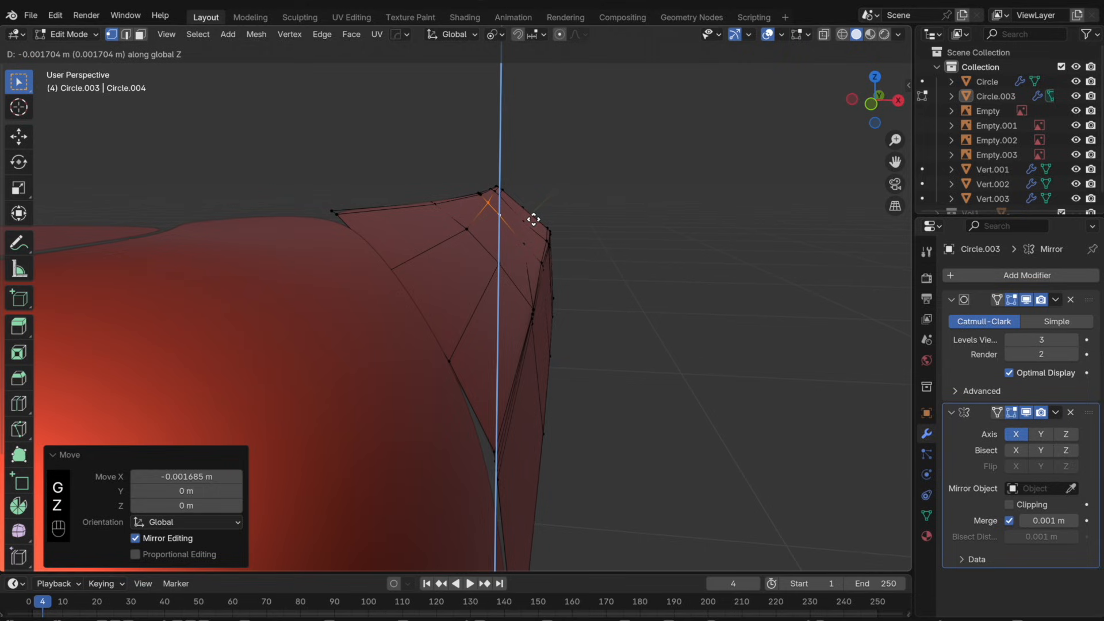
pyautogui.press('g')
pyautogui.press('z')
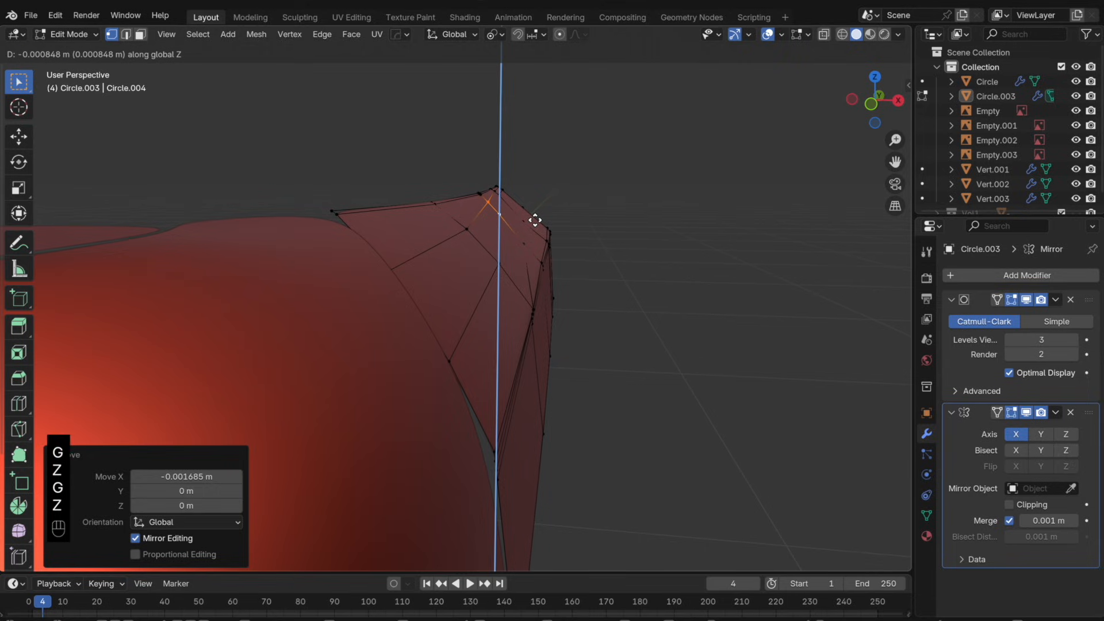
pyautogui.click(535, 220)
pyautogui.press('g')
pyautogui.press('x')
pyautogui.click(545, 228)
pyautogui.press('Tab')
pyautogui.scroll(-4, 547, 233)
pyautogui.moveTo(547, 233); pyautogui.dragTo(507, 267, button='middle')
pyautogui.press('Tab')
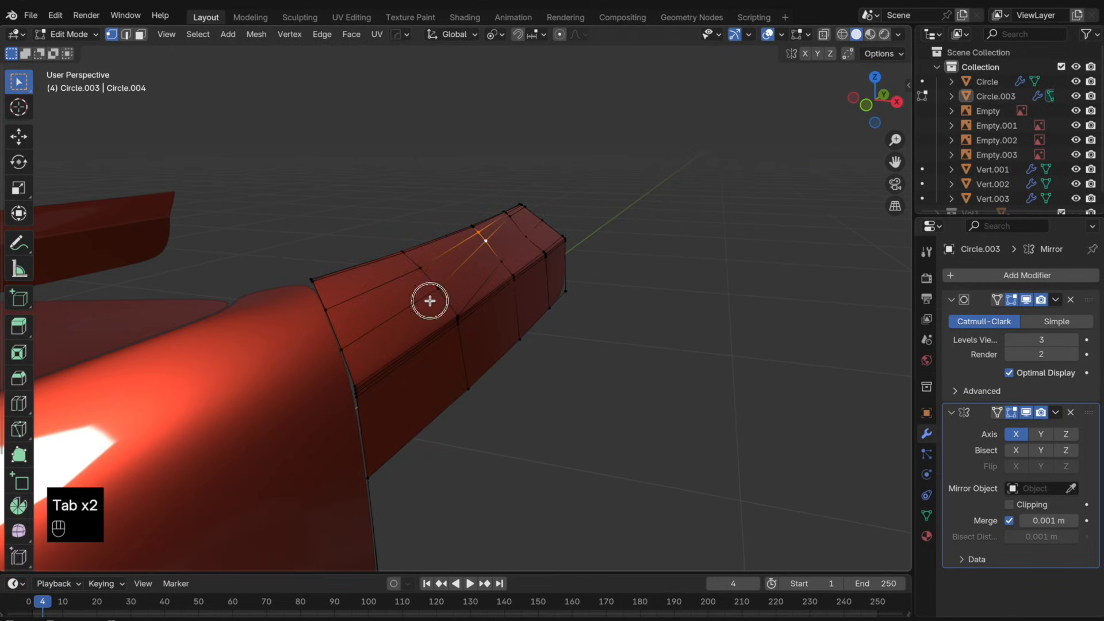
# - Nudge the two mid-face vertices on the door's front edge along X, finishing with a move of about 0.0008 m
pyautogui.moveTo(439, 276); pyautogui.dragTo(386, 346, button='middle')
pyautogui.press('g')
pyautogui.press('x')
pyautogui.click(509, 291)
pyautogui.press('Tab')
pyautogui.press('Tab')
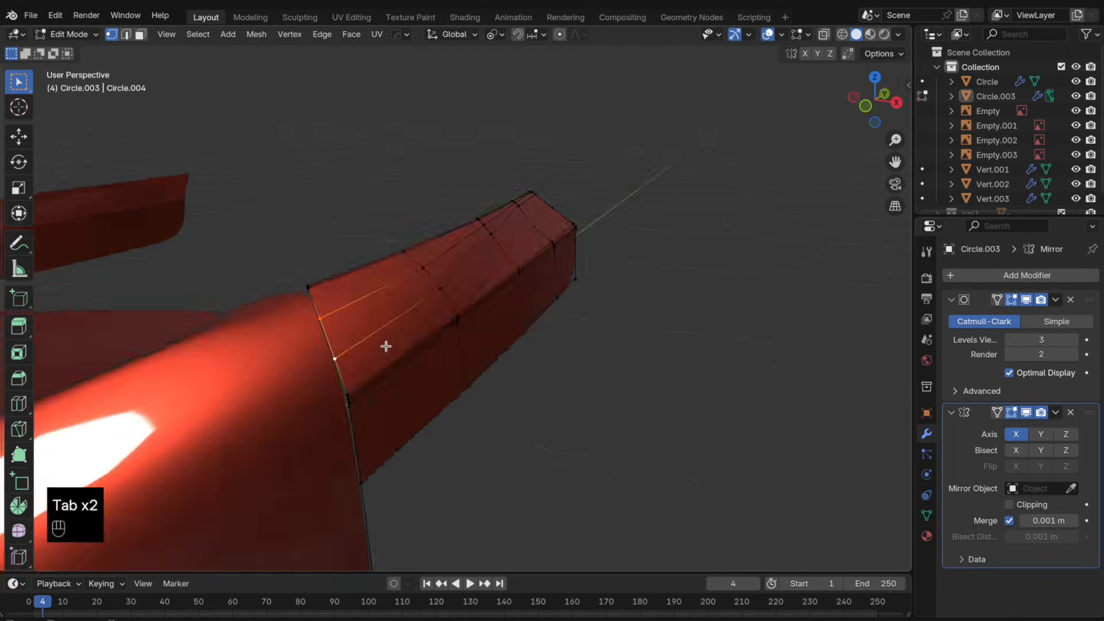
pyautogui.press('g')
pyautogui.press('x')
pyautogui.click(386, 345)
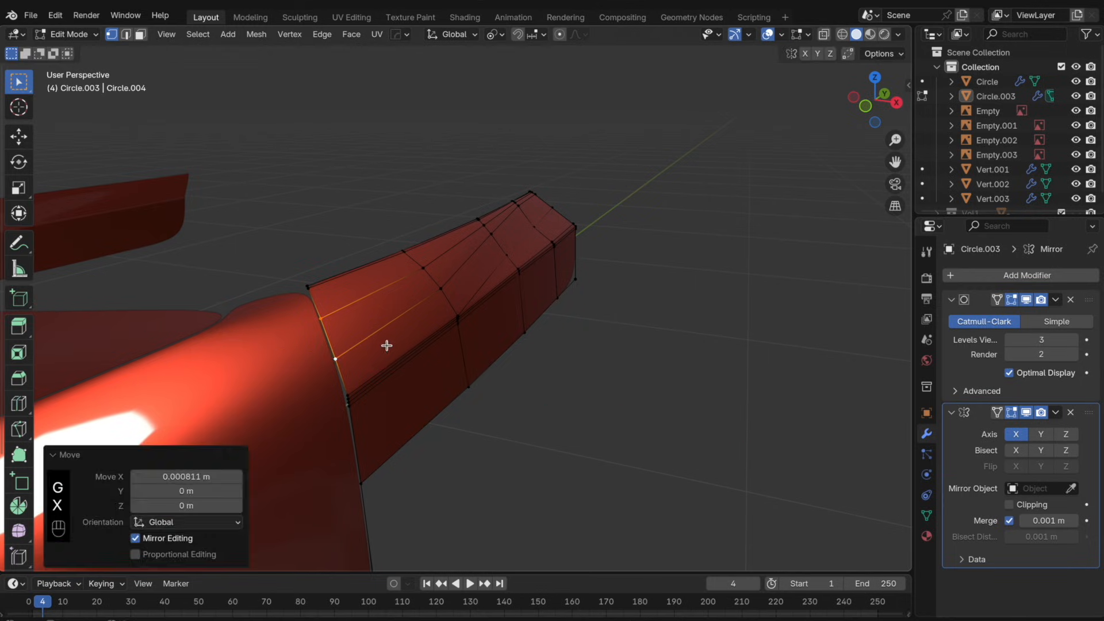
pyautogui.press('Tab')
pyautogui.press('Tab')
# - Readjust the vertices along the upper part of the door's front edge slightly along X in two small moves
pyautogui.moveTo(371, 421); pyautogui.dragTo(302, 310)
pyautogui.press('g')
pyautogui.press('x')
pyautogui.click(386, 375)
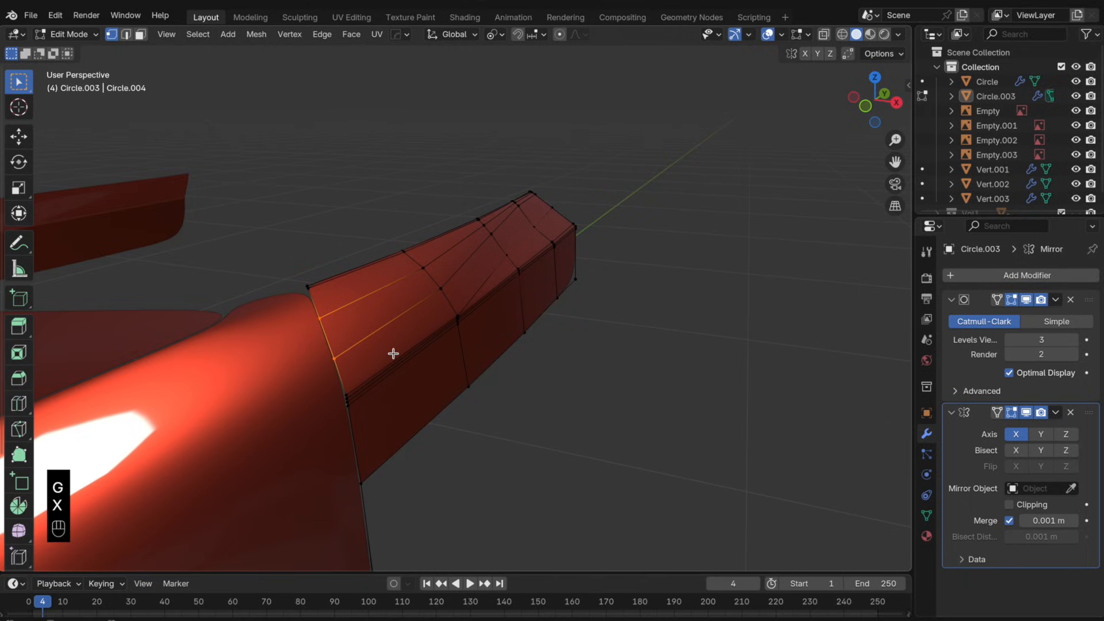
pyautogui.press('g')
pyautogui.press('x')
pyautogui.click(391, 353)
# - Move the front edge's mid-face and crease vertices together slightly along X
pyautogui.moveTo(383, 428); pyautogui.dragTo(300, 320)
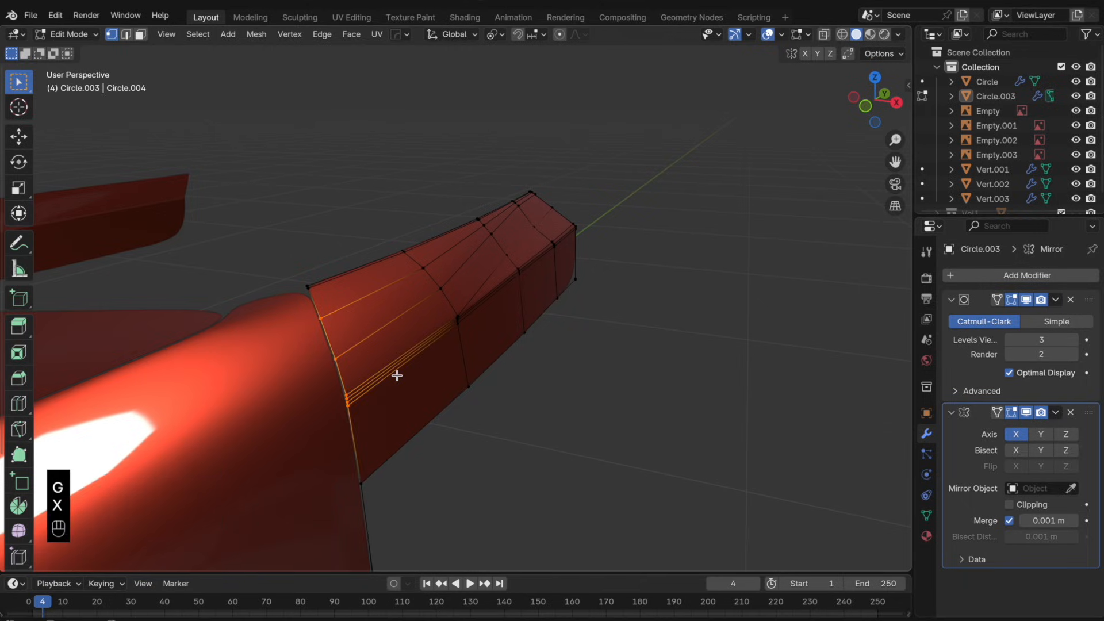
pyautogui.press('g')
pyautogui.press('x')
pyautogui.press('Tab')
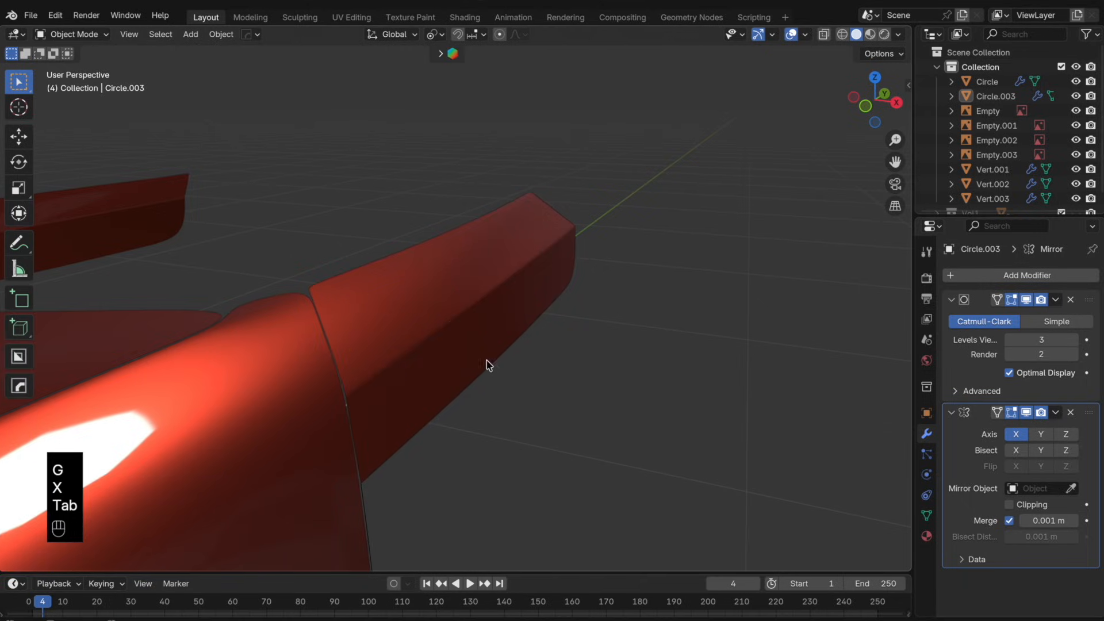
pyautogui.moveTo(486, 364); pyautogui.dragTo(515, 311, button='middle')
# - In the right side view, slide the door panel's lower-edge vertices along that edge to realign the vertical edges
pyautogui.click(637, 269)
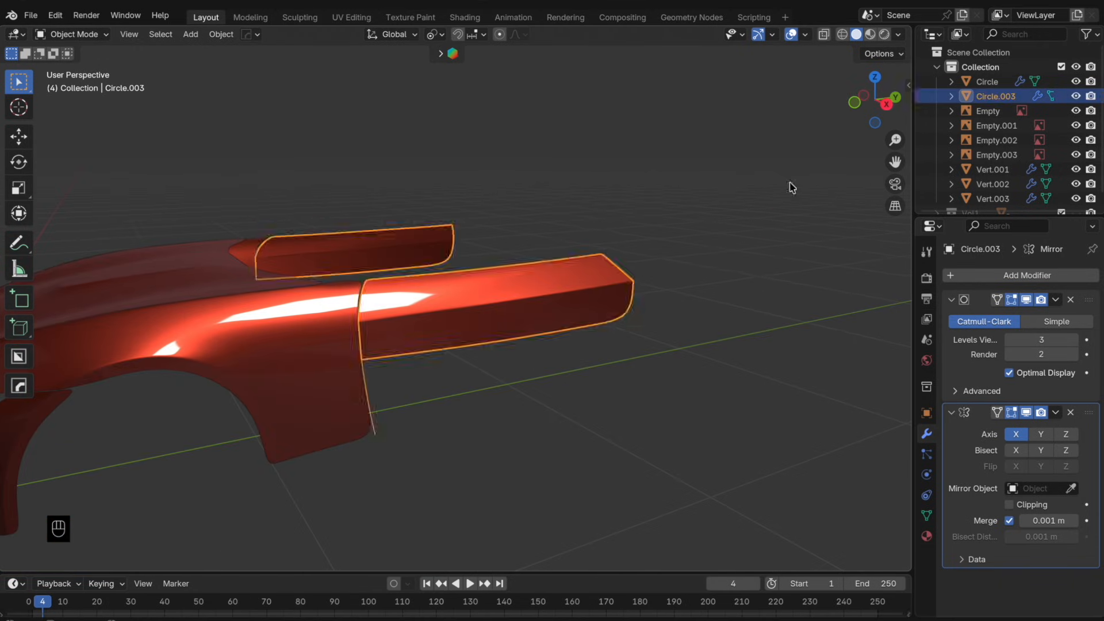
pyautogui.press('KP_3')
pyautogui.press('KP_Decimal')
pyautogui.press('Tab')
pyautogui.hotkey('alt', 'z')
pyautogui.click(699, 282)
pyautogui.press('g')
pyautogui.press('g')
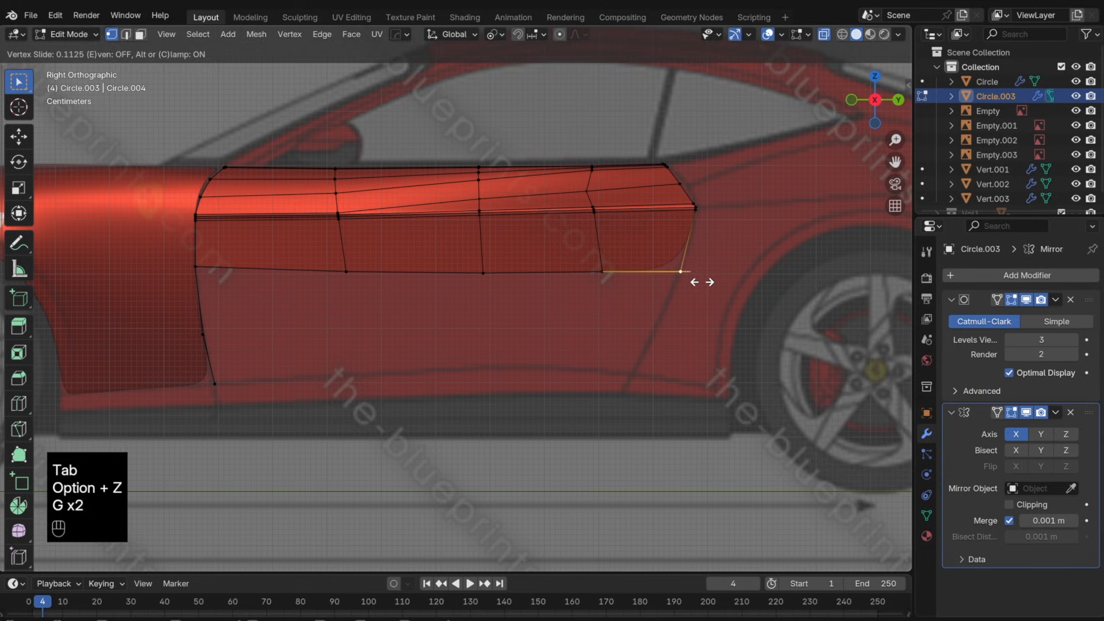
pyautogui.click(695, 280)
pyautogui.click(601, 279)
pyautogui.press('g')
pyautogui.press('g')
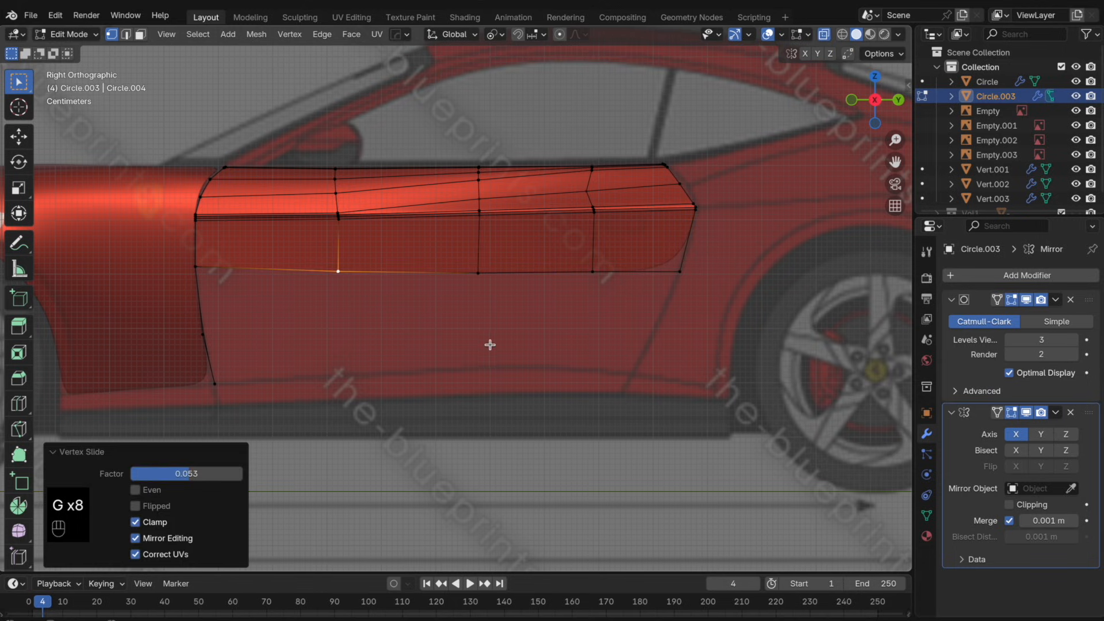
# - Extrude the vertex below the panel on the door's front edge four times rearward, forming a horizontal row to the blueprint's rear door line
pyautogui.click(219, 344)
pyautogui.press('e')
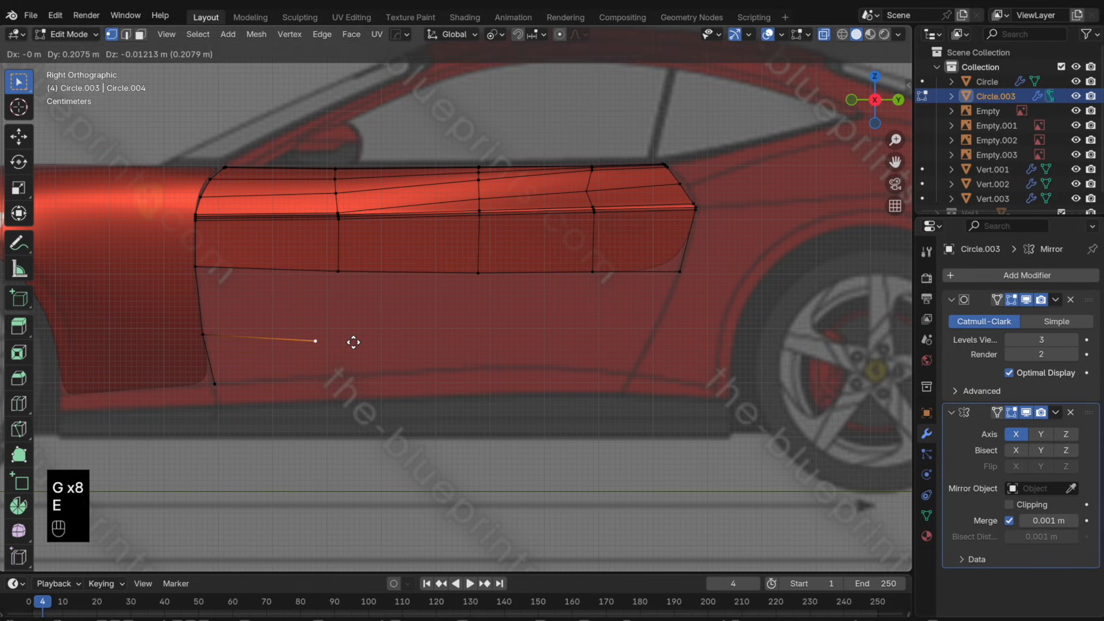
pyautogui.click(361, 338)
pyautogui.press('e')
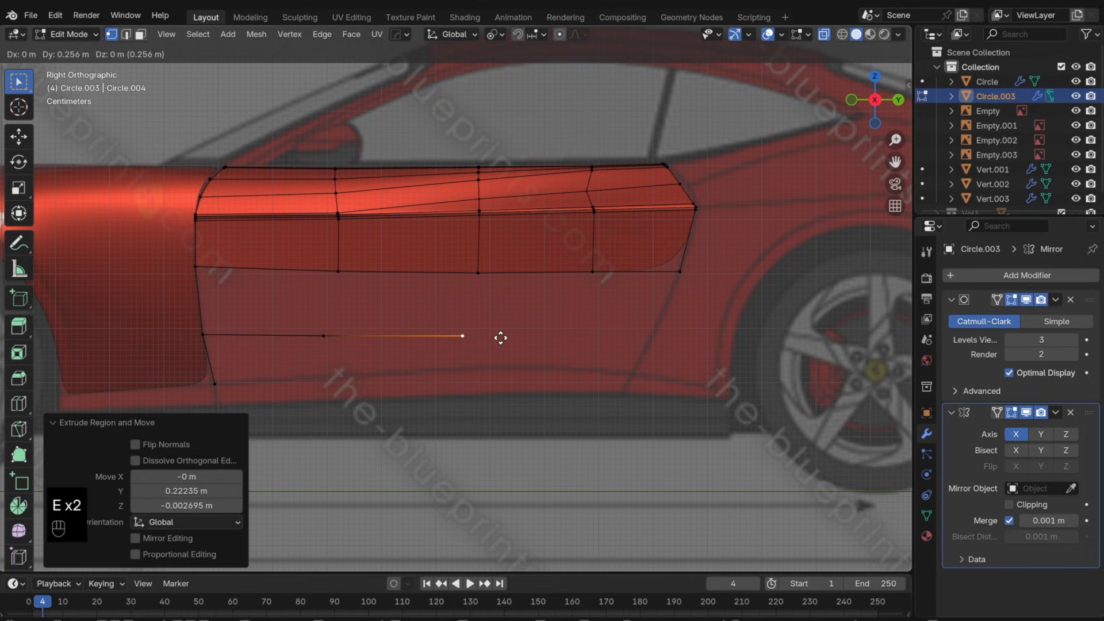
pyautogui.click(501, 339)
pyautogui.press('e')
pyautogui.click(615, 338)
pyautogui.press('e')
pyautogui.click(691, 337)
# - Move the first three vertices of the new horizontal row about 0.003 m along X
pyautogui.moveTo(674, 356); pyautogui.dragTo(287, 318)
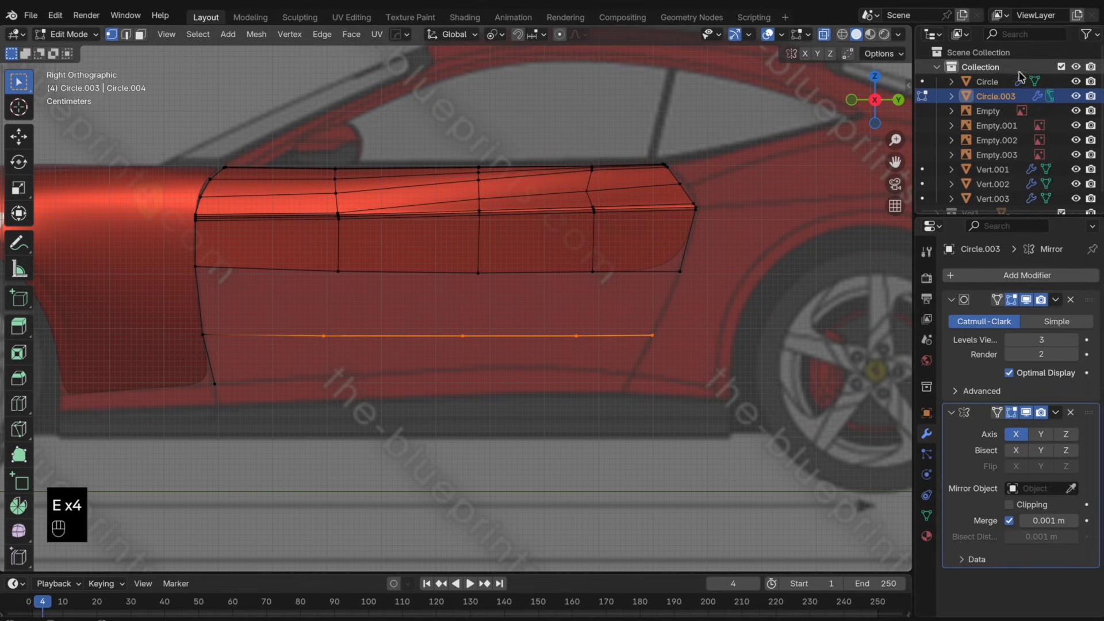
pyautogui.click(875, 78)
pyautogui.click(898, 99)
pyautogui.moveTo(553, 347); pyautogui.dragTo(597, 322, button='middle')
pyautogui.moveTo(504, 362); pyautogui.dragTo(365, 310)
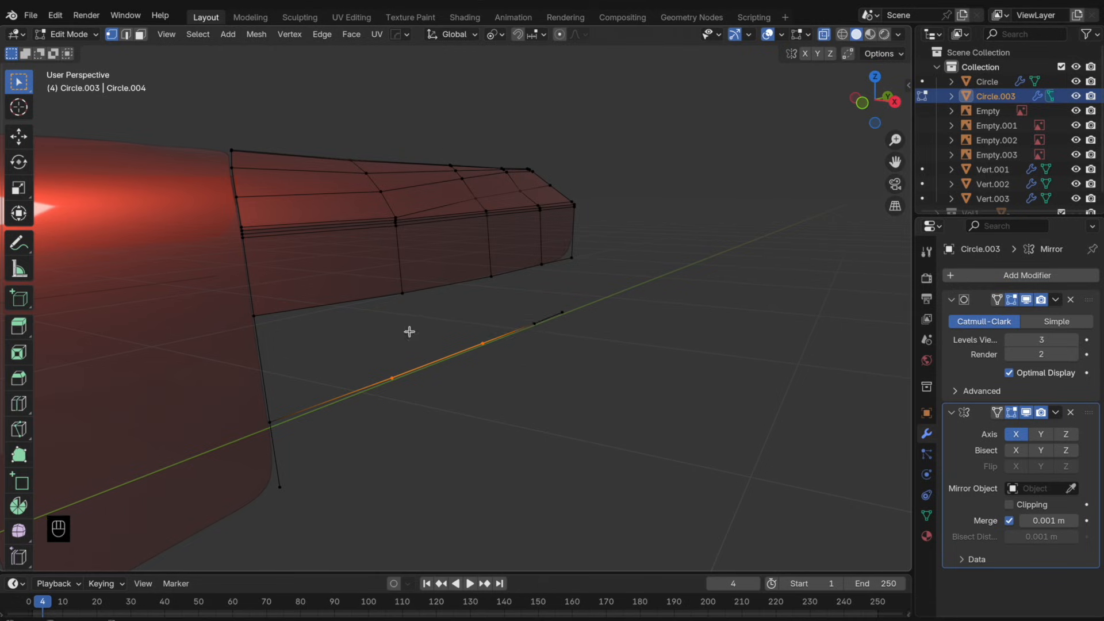
pyautogui.keyDown('shift'); pyautogui.click(534, 321); pyautogui.keyUp('shift')
pyautogui.press('g')
pyautogui.press('x')
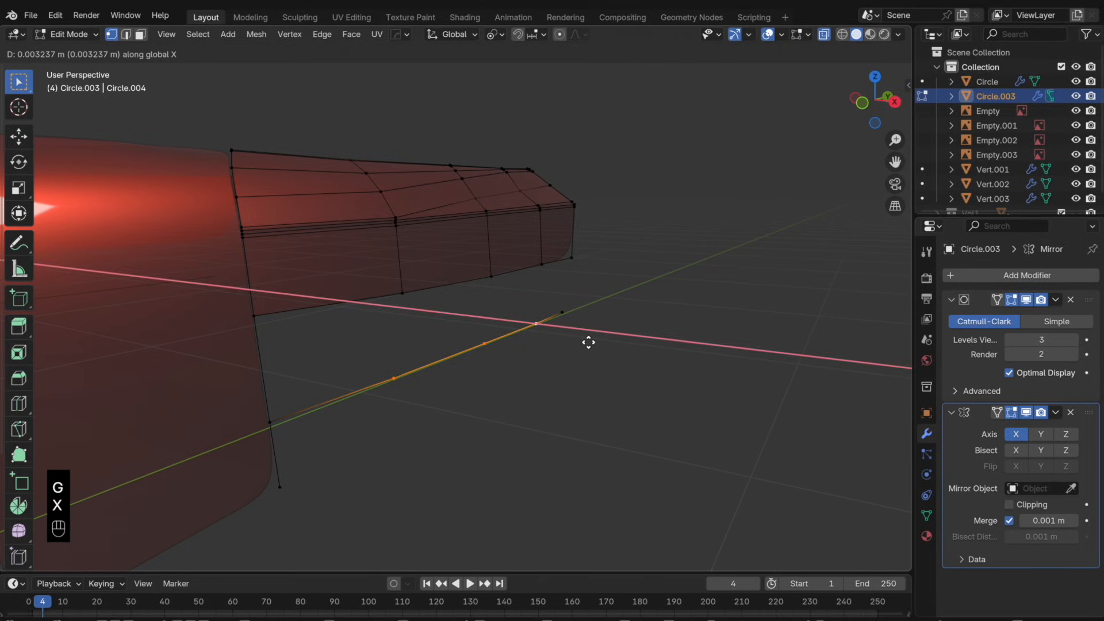
pyautogui.click(588, 343)
# - Adjust the row's rearmost vertex along X in two moves and check the curve in Object Mode
pyautogui.click(574, 327)
pyautogui.press('g')
pyautogui.press('x')
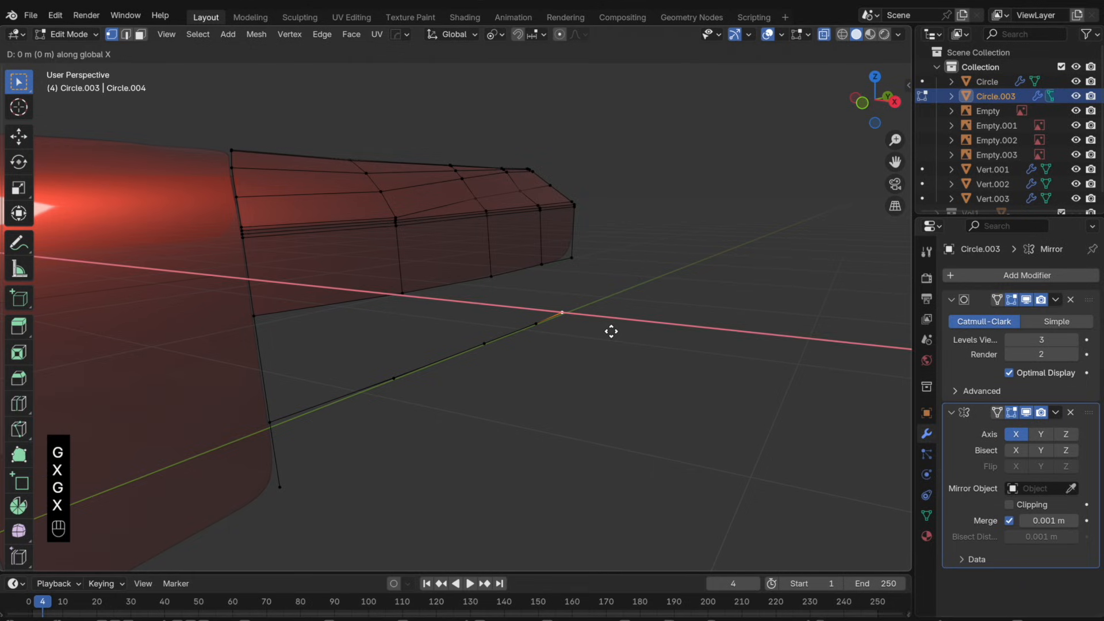
pyautogui.click(612, 331)
pyautogui.moveTo(591, 272); pyautogui.dragTo(633, 292, button='middle')
pyautogui.press('g')
pyautogui.press('x')
pyautogui.click(651, 268)
pyautogui.press('Tab')
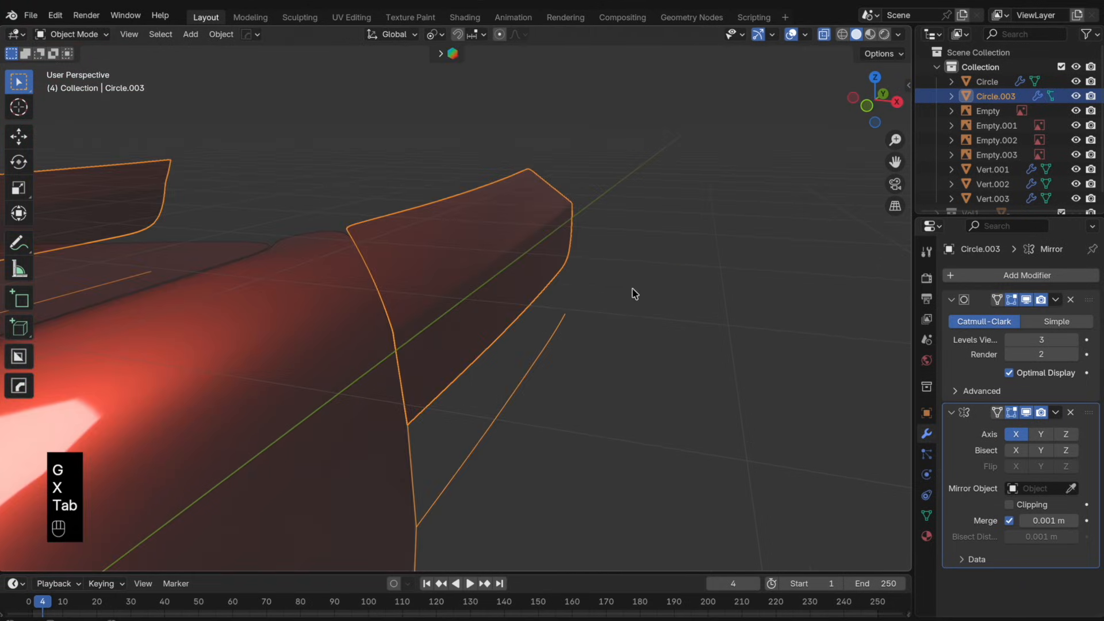
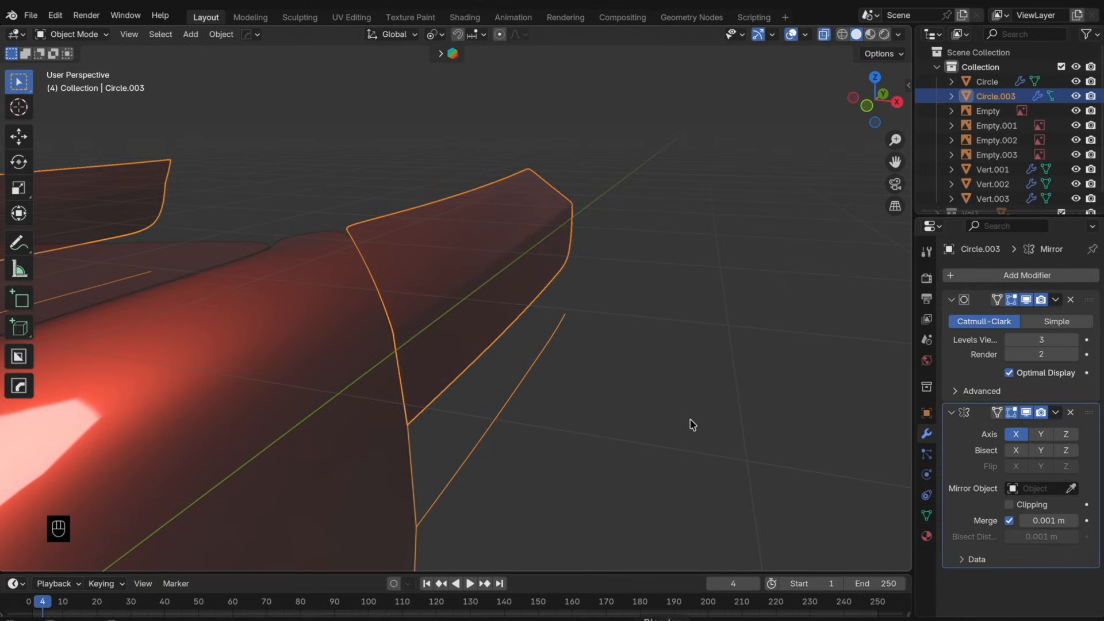
# - Shift the row's rearmost vertex about -0.0015 m along X and its neighbour about -0.003 m along X
pyautogui.moveTo(692, 424); pyautogui.dragTo(666, 345, button='middle')
pyautogui.press('Tab')
pyautogui.press('g')
pyautogui.press('x')
pyautogui.click(572, 347)
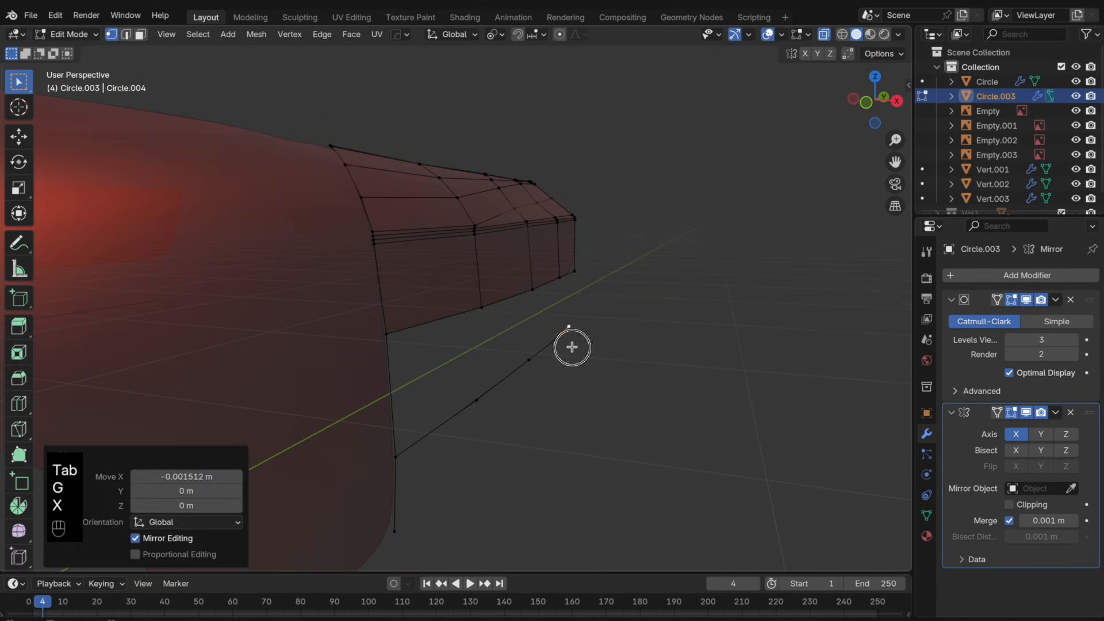
pyautogui.press('g')
pyautogui.press('x')
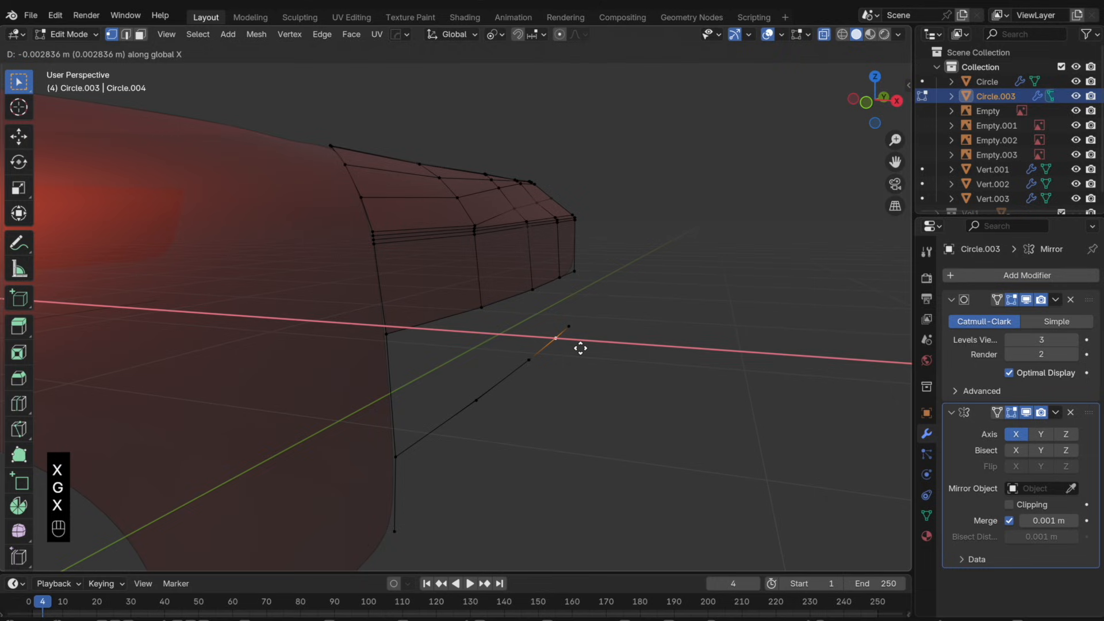
pyautogui.click(581, 348)
# - Move the middle vertex of the panel's lower edge about 0.0013 m along X
pyautogui.click(563, 283)
pyautogui.moveTo(592, 328); pyautogui.dragTo(604, 342, button='middle')
pyautogui.click(550, 316)
pyautogui.press('g')
pyautogui.press('x')
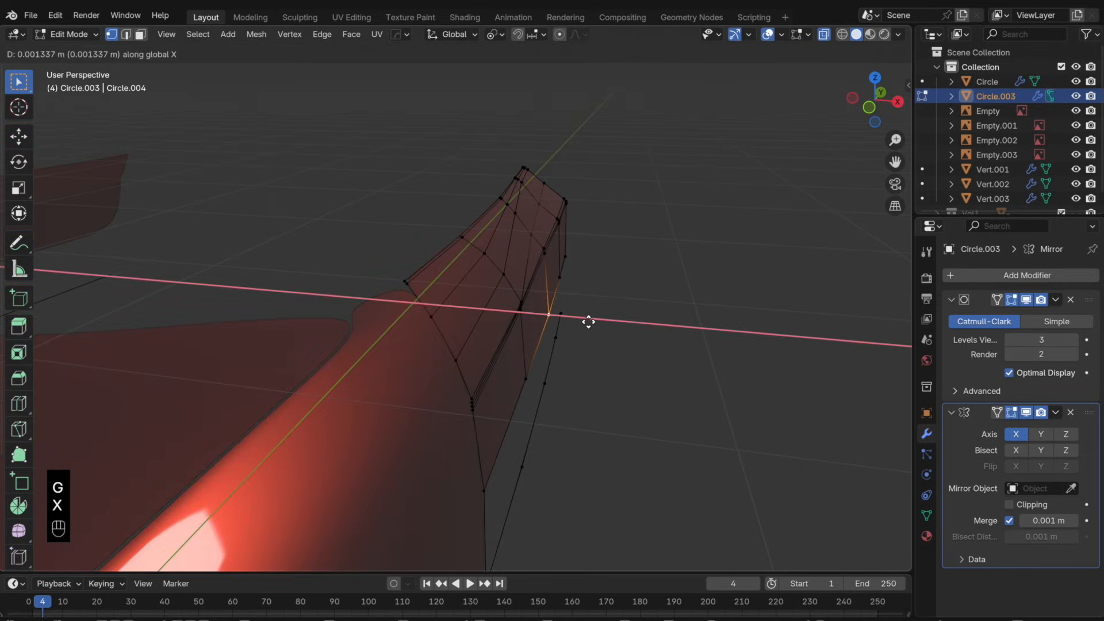
pyautogui.click(589, 322)
# - Move the middle column's crease vertices about 0.0012 m along X and the next column's rearward about 0.0002 m
pyautogui.click(542, 245)
pyautogui.press('g')
pyautogui.press('x')
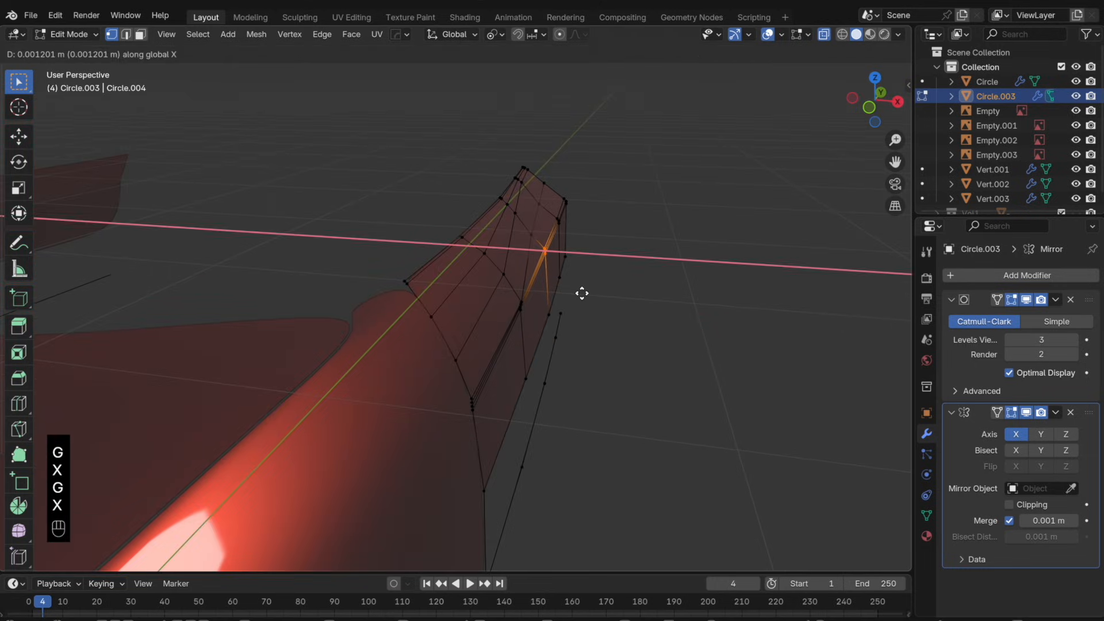
pyautogui.click(584, 293)
pyautogui.press('g')
pyautogui.press('x')
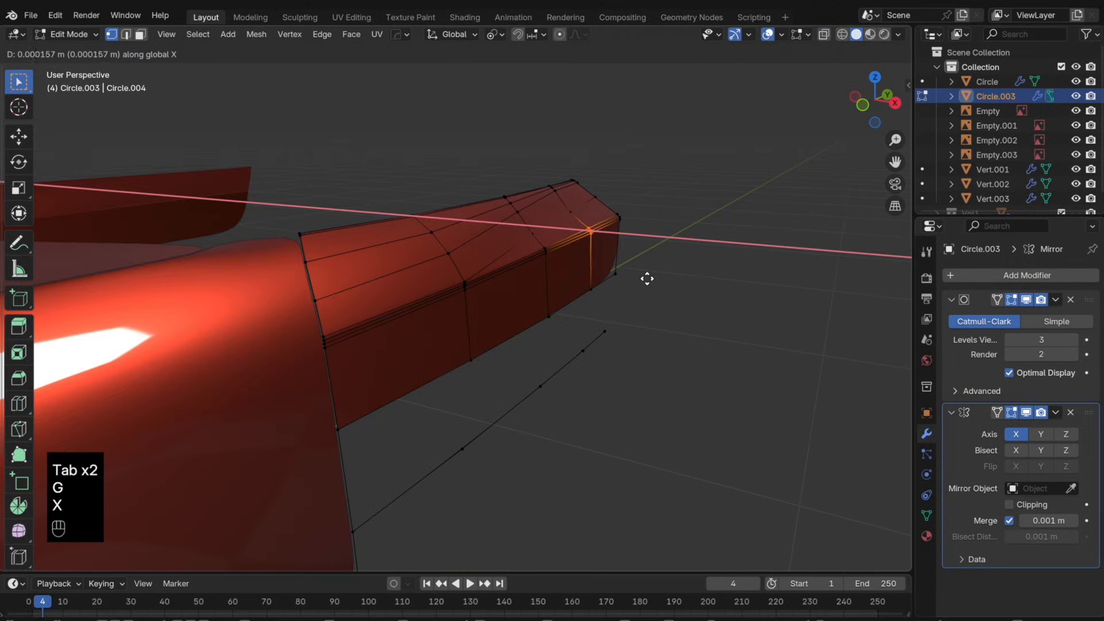
pyautogui.click(648, 279)
pyautogui.press('Tab')
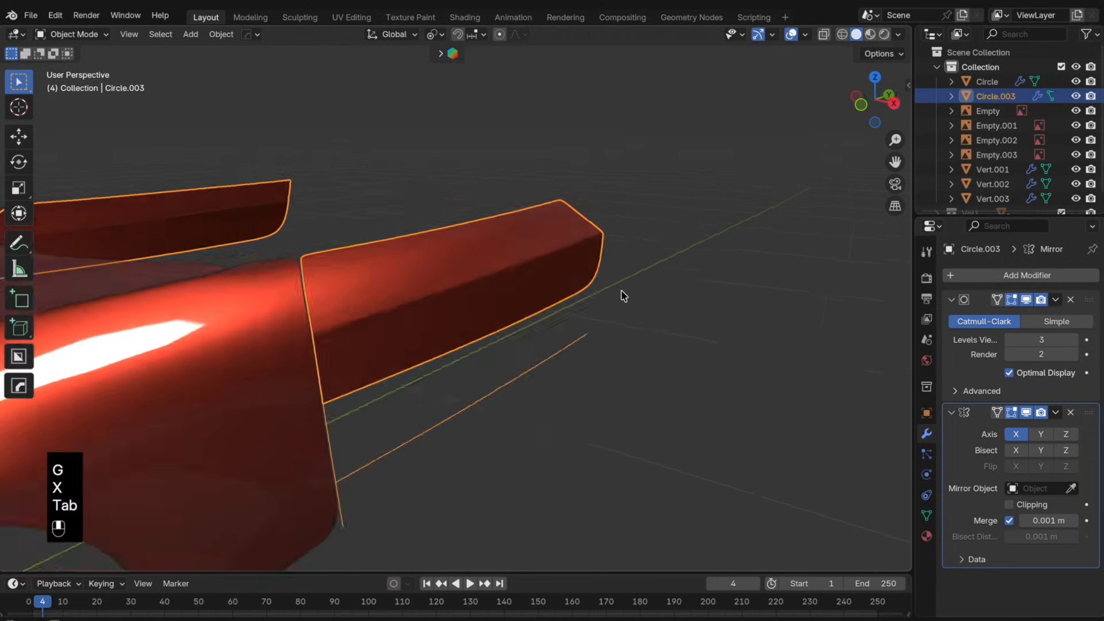
# - Move the crease vertices on the first column behind the door's front edge about 0.0014 m along X
pyautogui.moveTo(624, 295)
pyautogui.mouseDown(button='middle')
pyautogui.moveTo(580, 296)
pyautogui.moveTo(616, 288)
pyautogui.mouseUp(button='middle')
pyautogui.press('Tab')
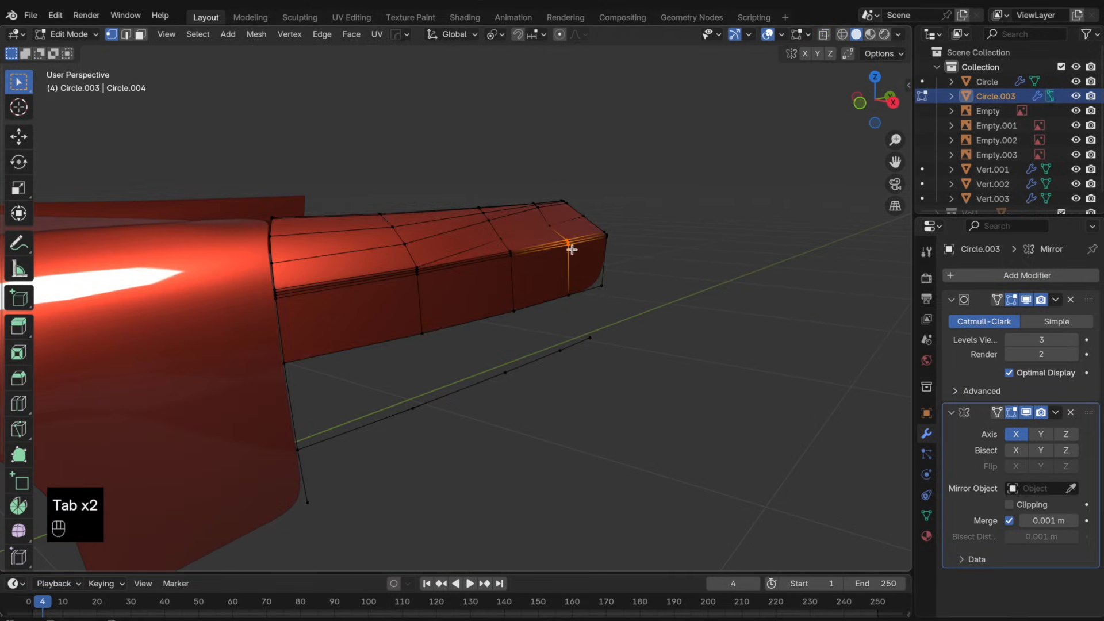
pyautogui.hotkey('alt', 'z')
pyautogui.hotkey('alt', 'z')
pyautogui.moveTo(434, 283); pyautogui.dragTo(562, 334, button='middle')
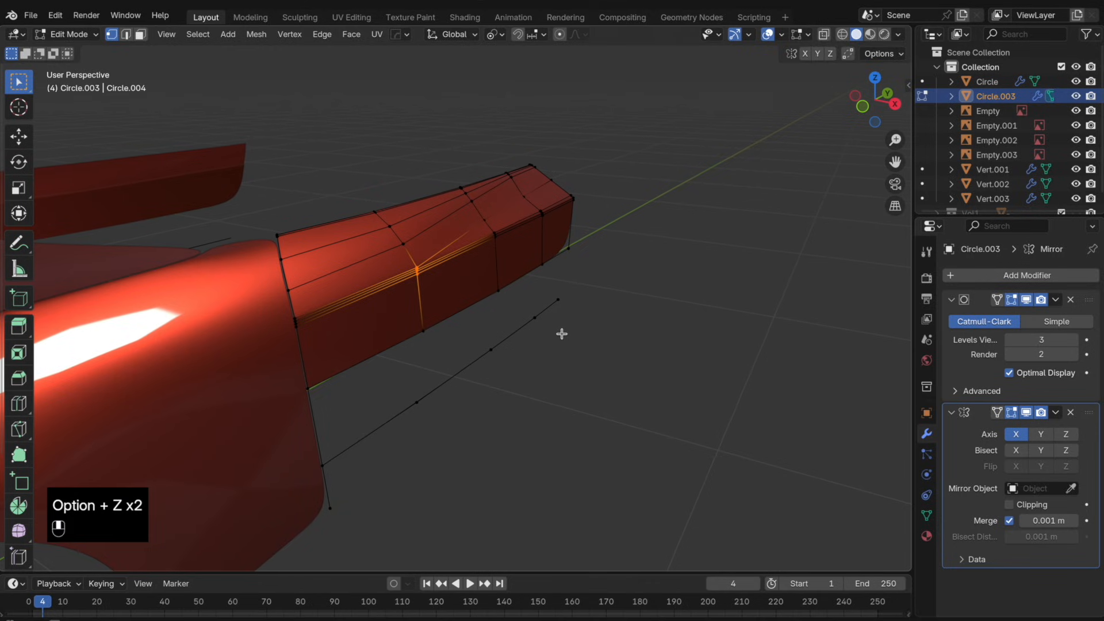
pyautogui.press('g')
pyautogui.press('x')
pyautogui.click(563, 334)
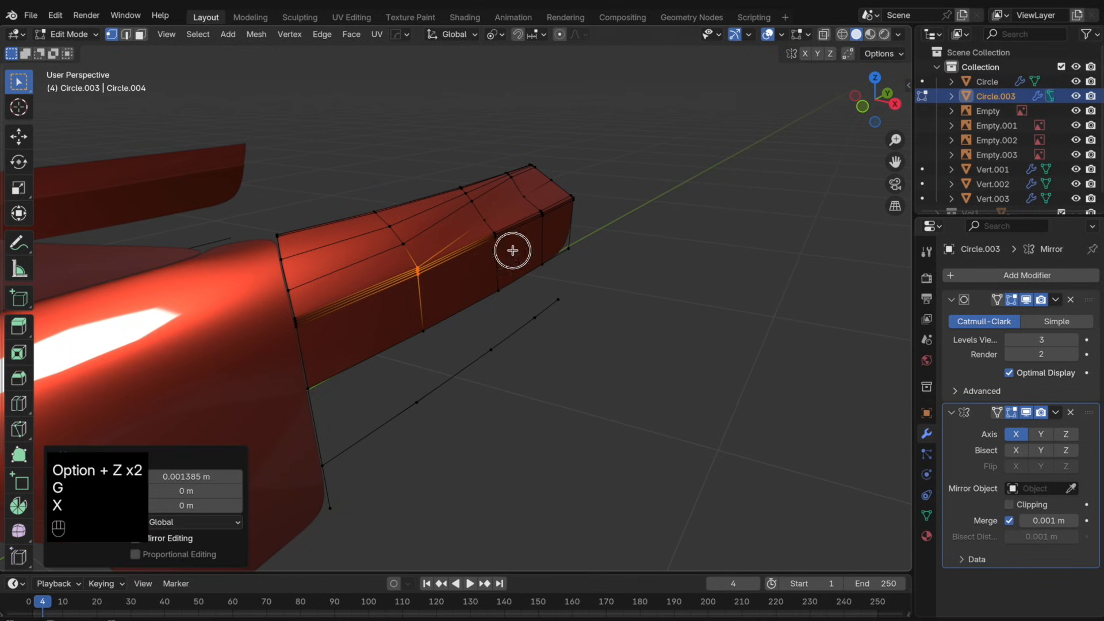
# - Move the middle column's crease vertices outward along X by about 0.0016 m and check the shading
pyautogui.keyDown('alt'); pyautogui.click(495, 242); pyautogui.keyUp('alt')
pyautogui.press('g')
pyautogui.press('x')
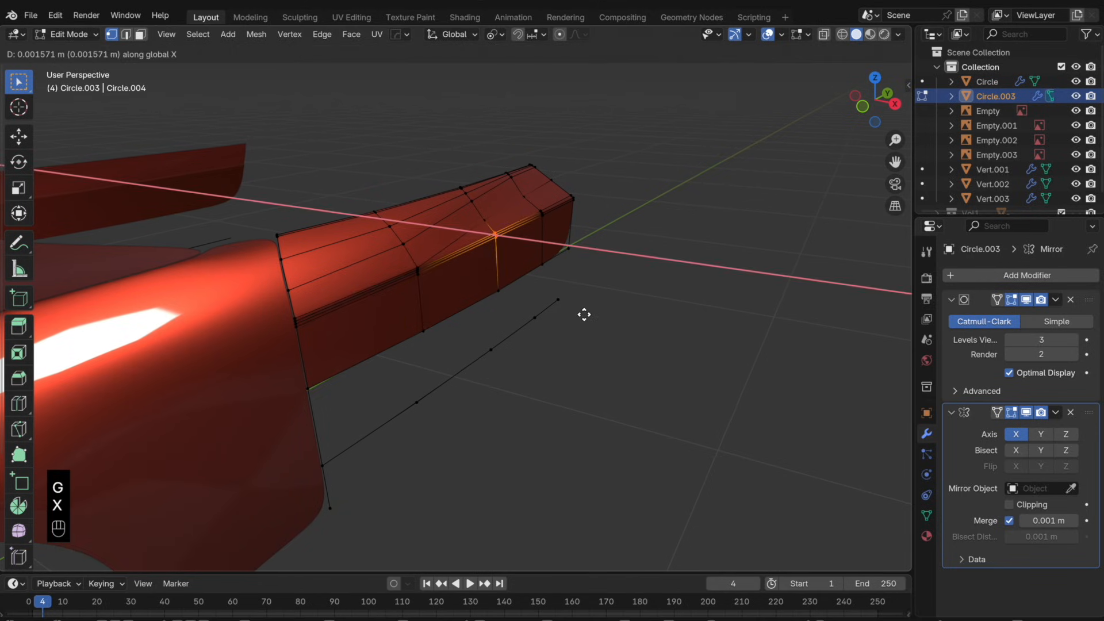
pyautogui.press('Tab')
pyautogui.press('Tab')
# - Fill the four faces between the door panel's lower edge and the extruded vertex row
pyautogui.moveTo(585, 320); pyautogui.dragTo(469, 314, button='middle')
pyautogui.moveTo(535, 389); pyautogui.dragTo(295, 276)
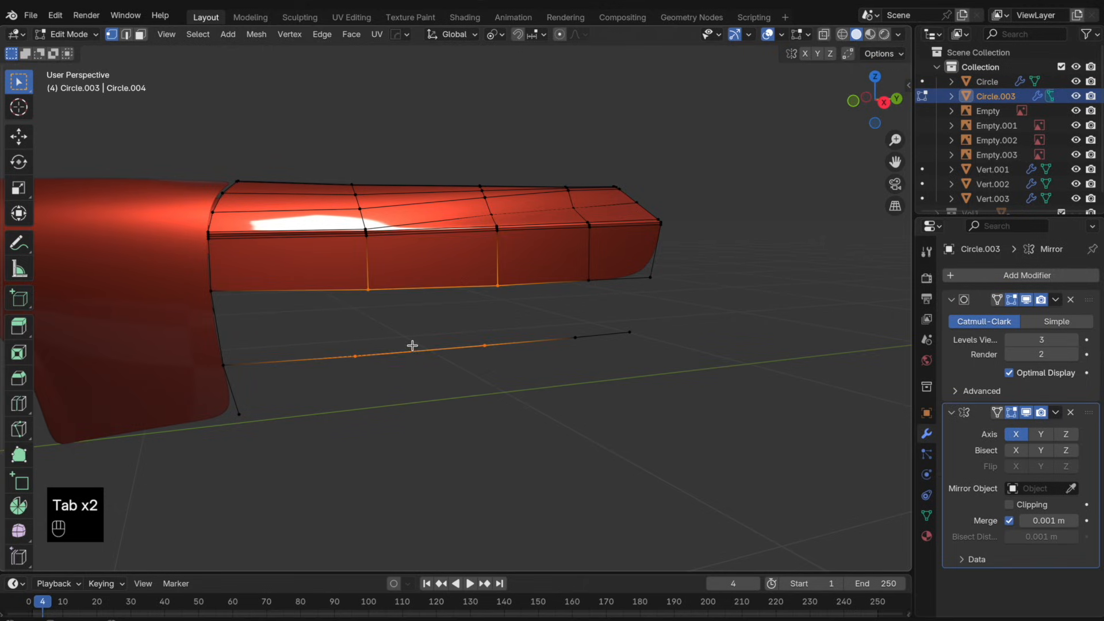
pyautogui.press('f')
pyautogui.press('f')
pyautogui.moveTo(569, 367); pyautogui.dragTo(454, 271)
pyautogui.press('f')
pyautogui.press('f')
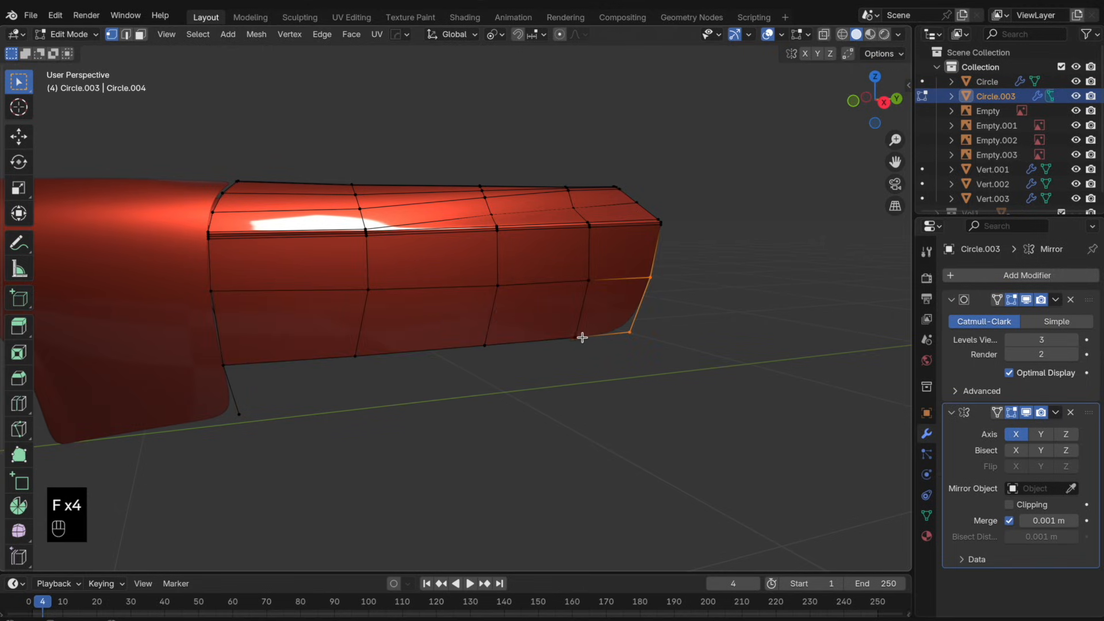
# - Relax the edge loop through the door's mid-height and the new lower edge with cubic interpolation
pyautogui.keyDown('alt'); pyautogui.click(441, 286); pyautogui.keyUp('alt')
pyautogui.rightClick(617, 296)
pyautogui.moveTo(630, 258)
pyautogui.click(676, 345)
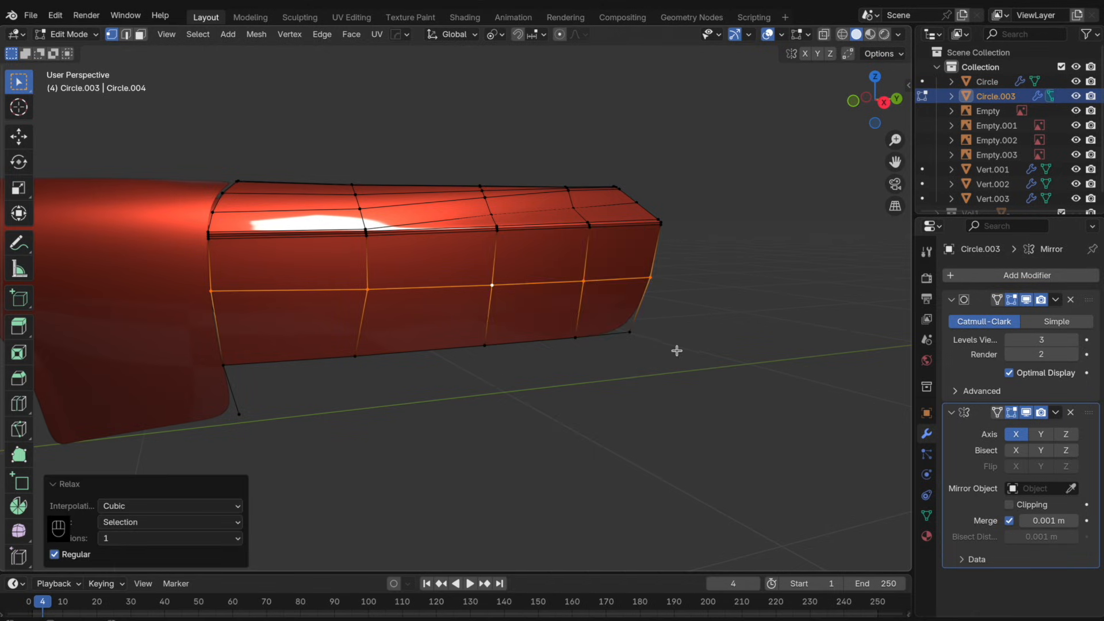
pyautogui.keyDown('alt'); pyautogui.click(588, 362); pyautogui.keyUp('alt')
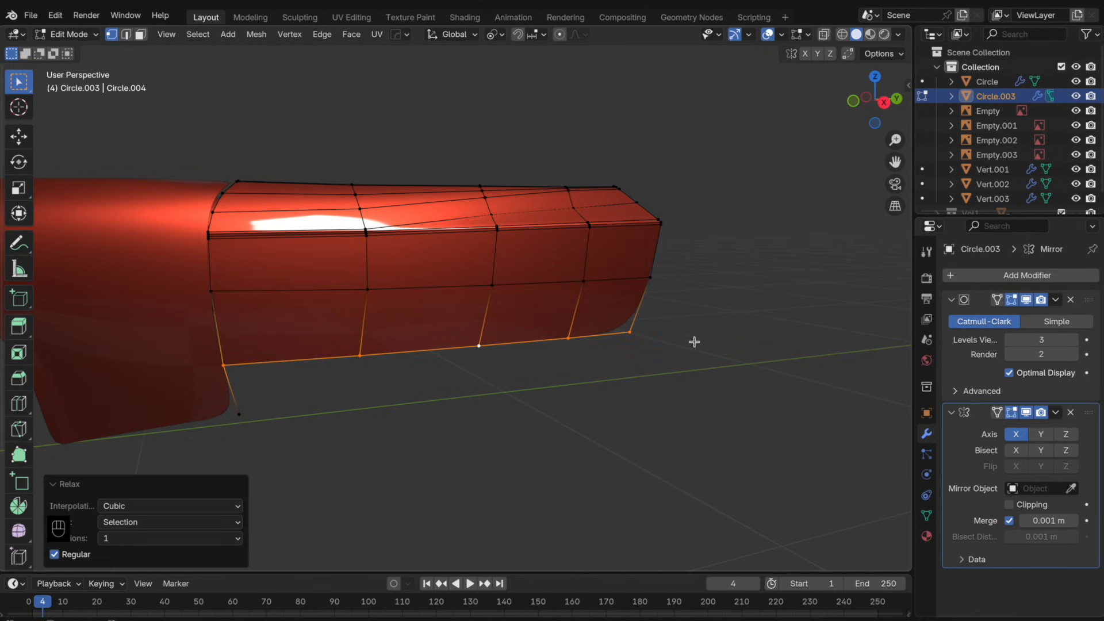
# - In the right side view, move the lowest vertex of the door's front edge about -0.005 m along Y
pyautogui.click(848, 113)
pyautogui.click(853, 107)
pyautogui.click(893, 106)
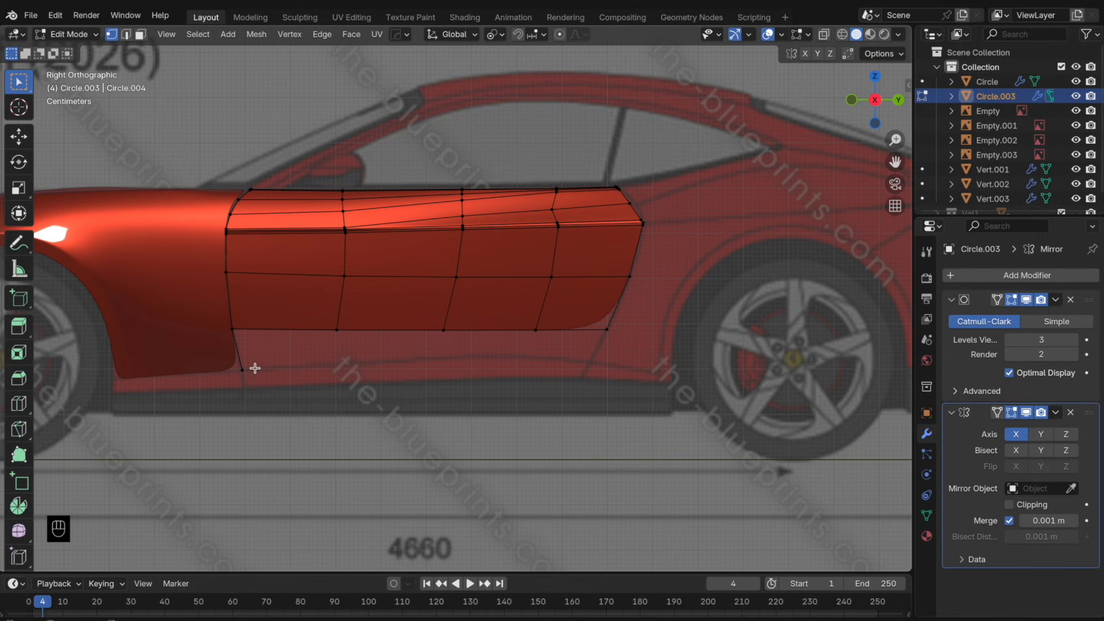
pyautogui.press('g')
pyautogui.press('y')
pyautogui.click(307, 380)
# - Extrude the lowest front-edge vertex four times rearward, following the door's bottom line on the blueprint
pyautogui.press('e')
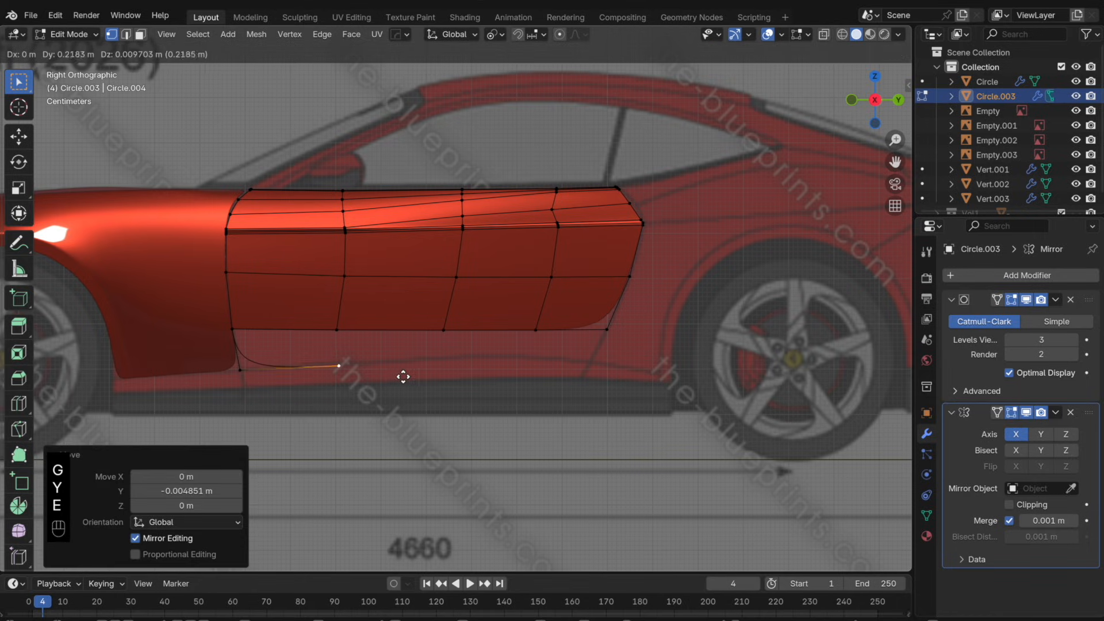
pyautogui.click(392, 374)
pyautogui.press('e')
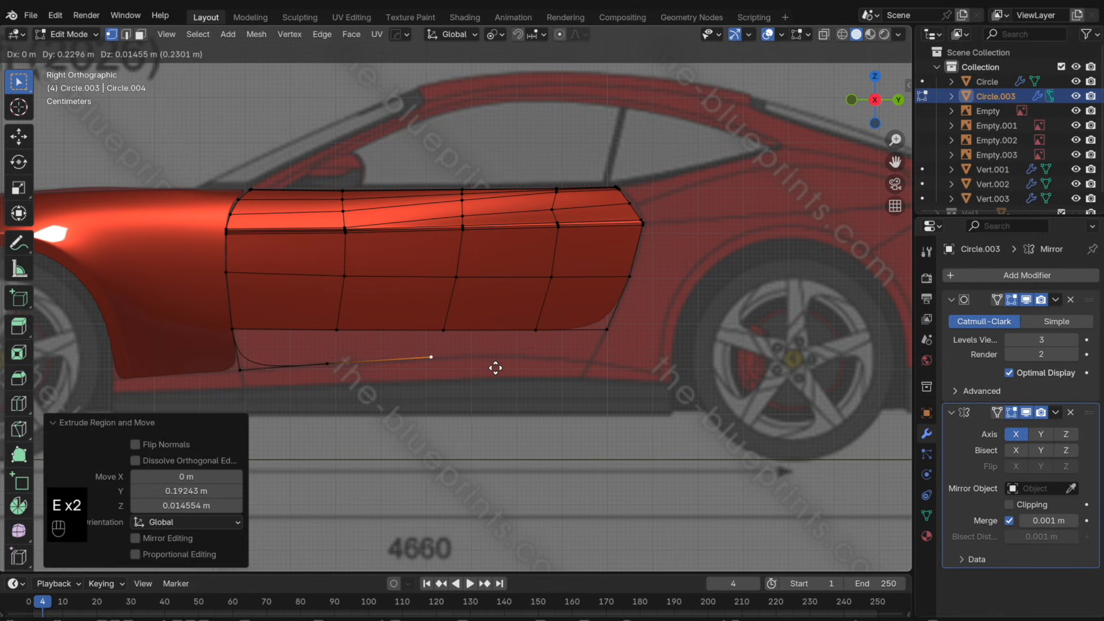
pyautogui.click(501, 367)
pyautogui.press('e')
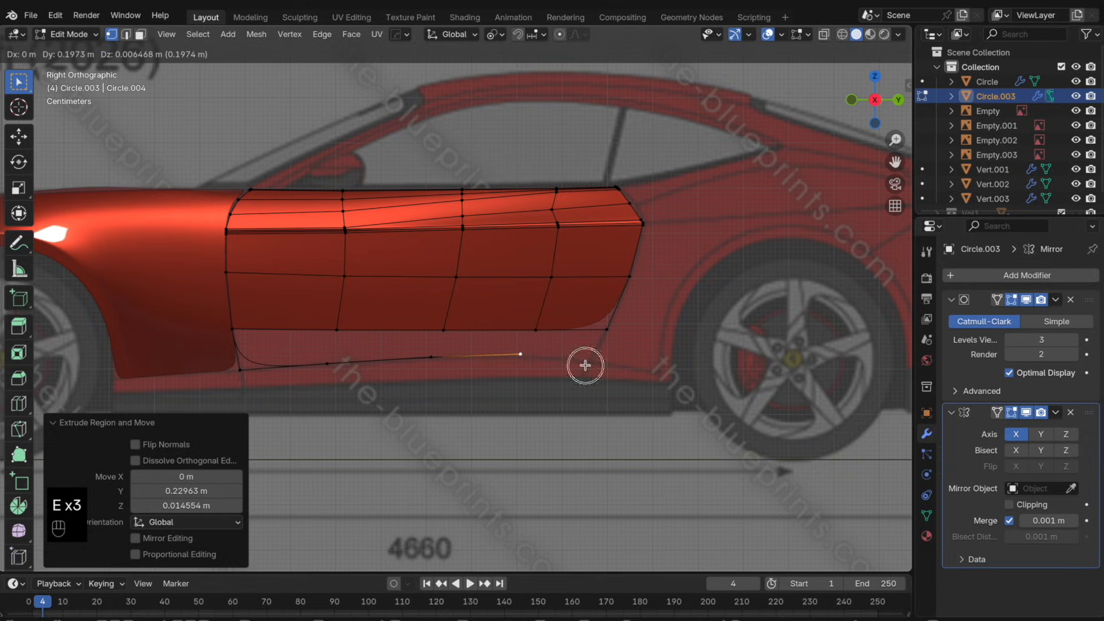
pyautogui.click(586, 365)
pyautogui.press('e')
pyautogui.click(655, 371)
# - Fill the rear lower face of the door and move its bottom rear corner vertex about -0.022 m along X
pyautogui.moveTo(638, 376); pyautogui.dragTo(511, 317)
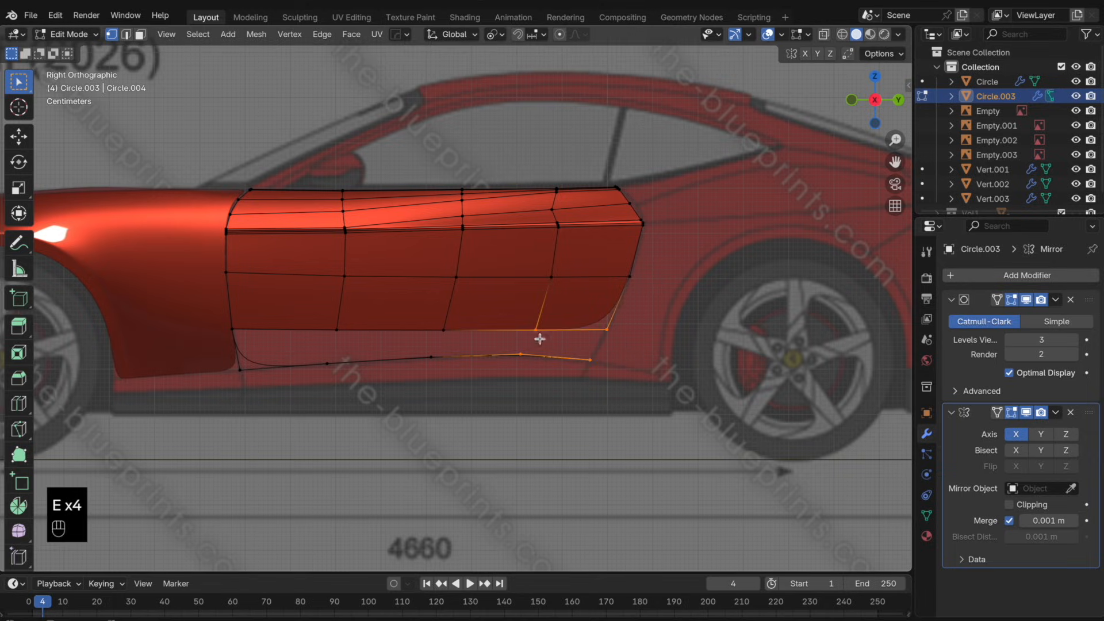
pyautogui.press('f')
pyautogui.moveTo(614, 365)
pyautogui.mouseDown(button='middle')
pyautogui.moveTo(663, 387)
pyautogui.moveTo(622, 373)
pyautogui.moveTo(633, 347)
pyautogui.moveTo(634, 373)
pyautogui.mouseUp(button='middle')
pyautogui.click(623, 374)
pyautogui.press('g')
pyautogui.press('x')
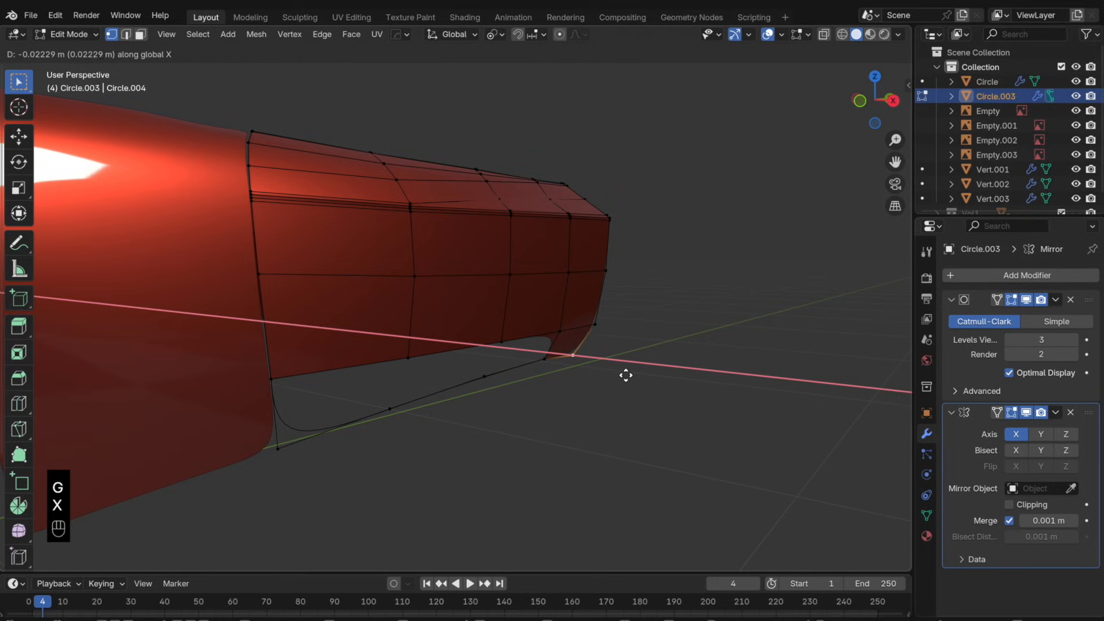
# - Fill the remaining faces along the door's bottom strip and return to Object Mode with the door deselected
pyautogui.click(553, 382)
pyautogui.press('f')
pyautogui.press('f')
pyautogui.press('f')
pyautogui.press('f')
pyautogui.moveTo(601, 389); pyautogui.dragTo(508, 389, button='middle')
pyautogui.press('Tab')
pyautogui.click(443, 353)
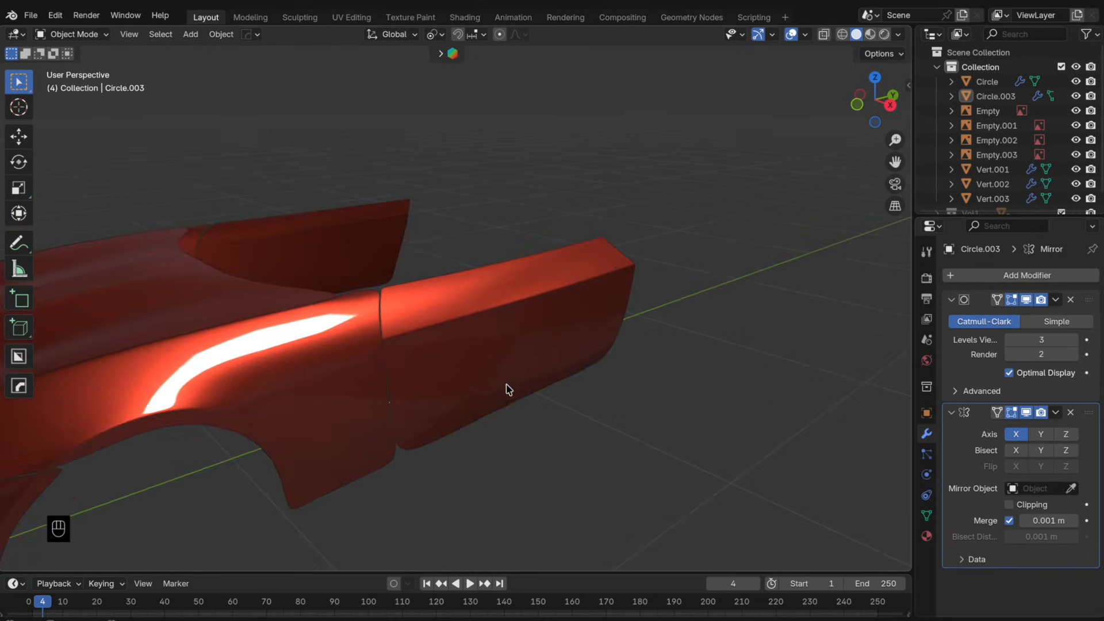
# - Add a horizontal loop cut to the door's bottom strip and slide it close to the lower edge
pyautogui.scroll(-5, 460, 380)
pyautogui.moveTo(424, 370); pyautogui.dragTo(441, 357, button='middle')
pyautogui.scroll(6, 444, 357)
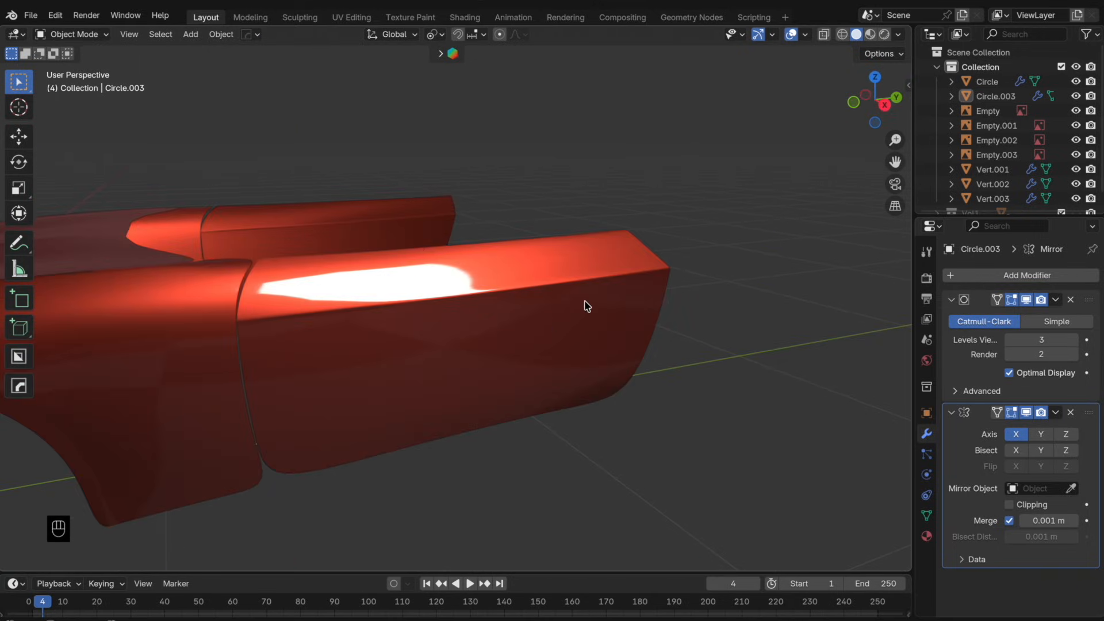
pyautogui.click(855, 103)
pyautogui.click(897, 101)
pyautogui.scroll(2, 467, 377)
pyautogui.press('Tab')
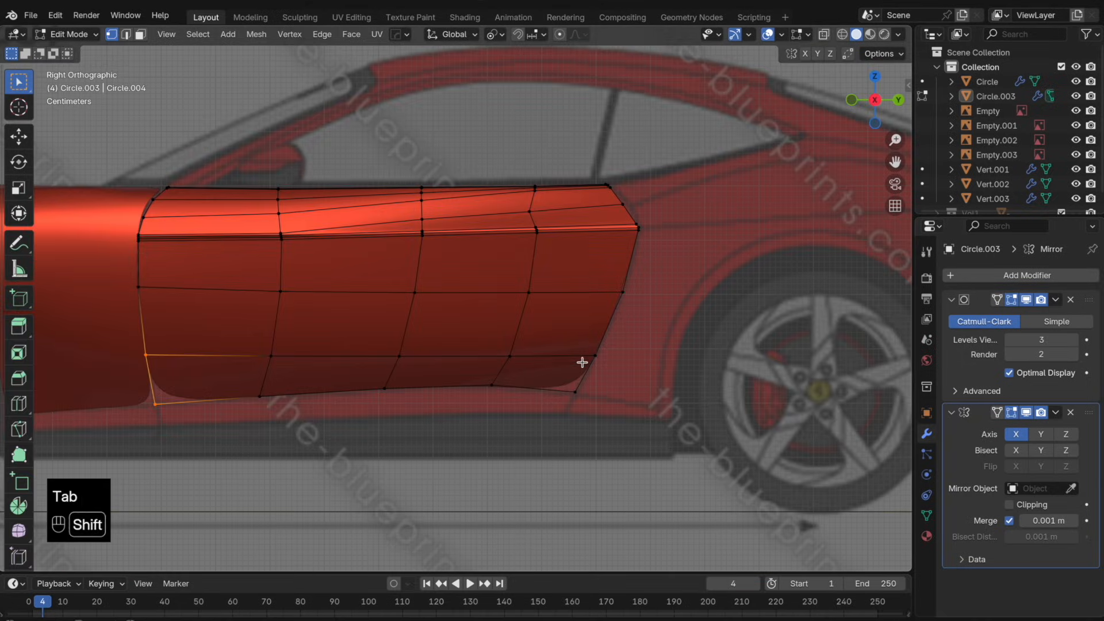
pyautogui.press('super+r')
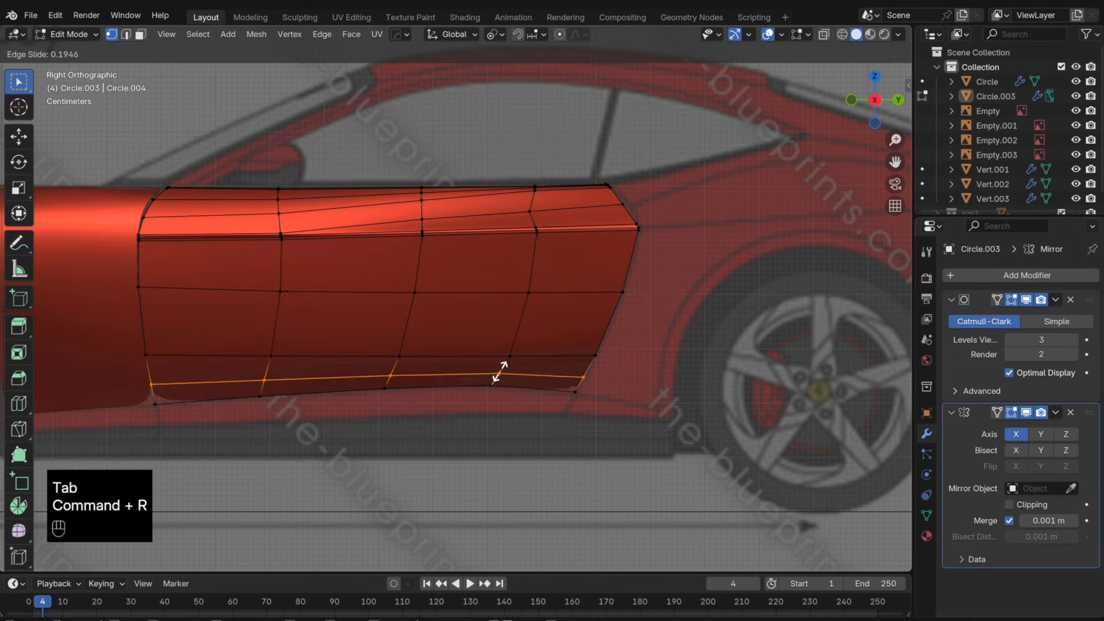
pyautogui.click(497, 380)
pyautogui.press('Tab')
# - Slide the second-to-last rear vertex near the door's lower edge slightly along its edge and check the whole body
pyautogui.scroll(-2, 540, 390)
pyautogui.moveTo(541, 389); pyautogui.dragTo(511, 362, button='middle')
pyautogui.press('Tab')
pyautogui.click(428, 315)
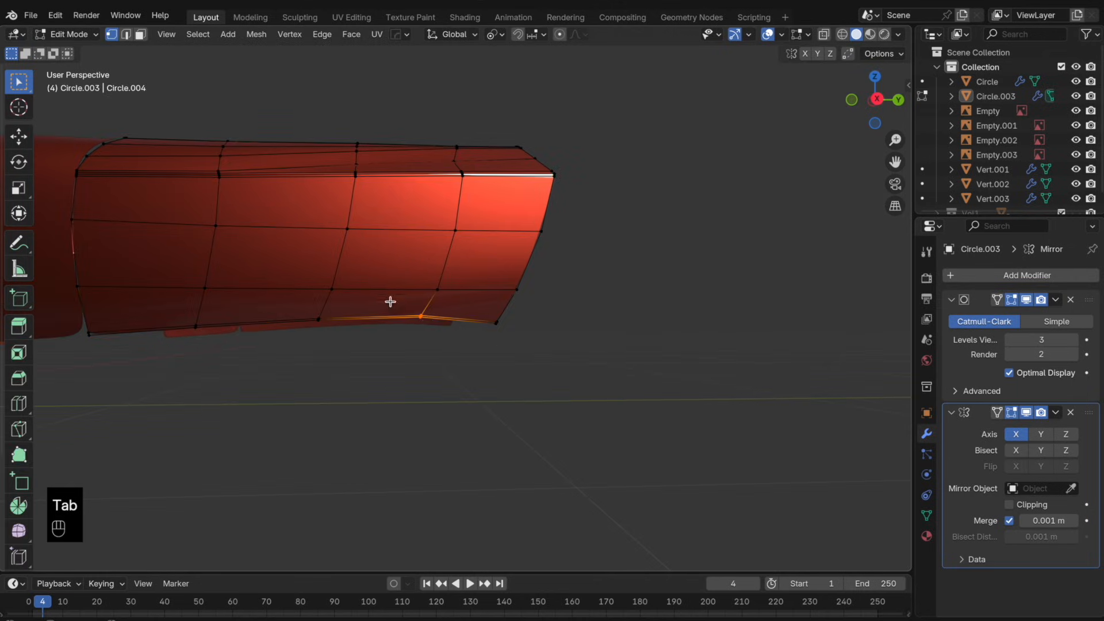
pyautogui.press('g')
pyautogui.press('g')
pyautogui.click(431, 320)
pyautogui.press('Tab')
pyautogui.scroll(-6, 440, 322)
pyautogui.moveTo(441, 323); pyautogui.dragTo(503, 361, button='middle')
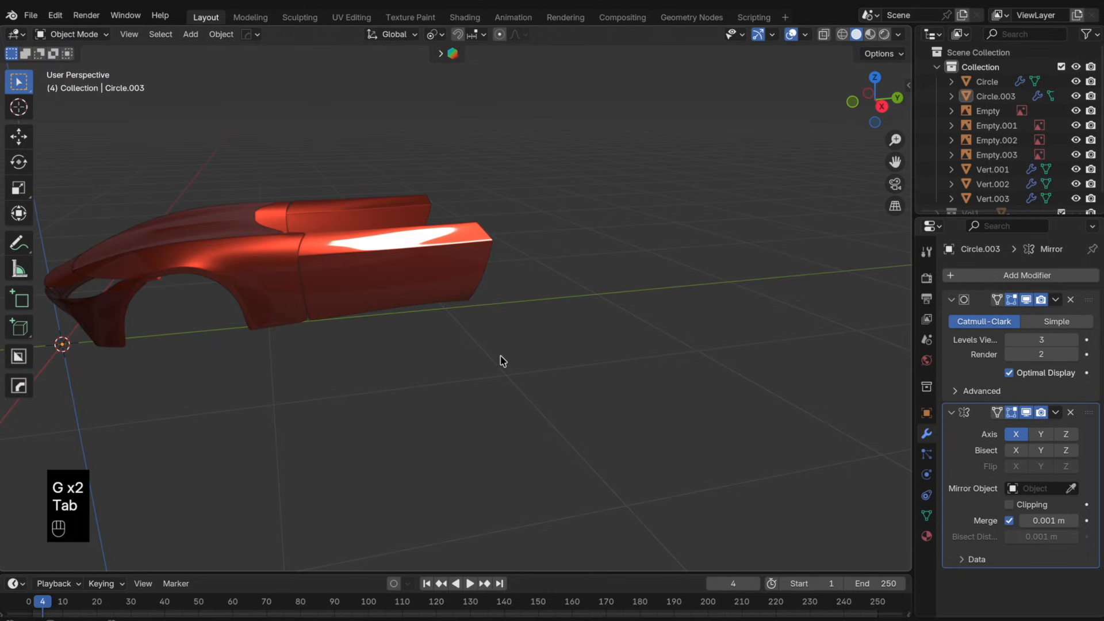
# - Turn on the scene statistics overlay in the viewport
pyautogui.scroll(4, 464, 321)
pyautogui.press('Tab')
pyautogui.press('Tab')
pyautogui.keyDown('shift'); pyautogui.moveTo(444, 279); pyautogui.dragTo(519, 363, button='middle'); pyautogui.keyUp('shift')
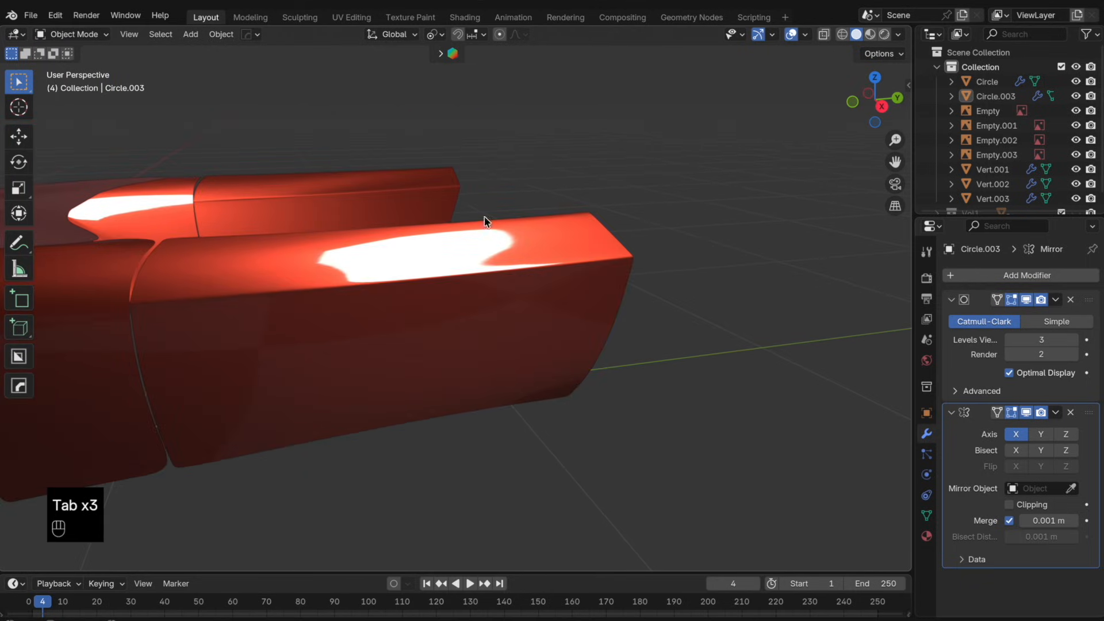
pyautogui.click(804, 34)
pyautogui.click(714, 153)
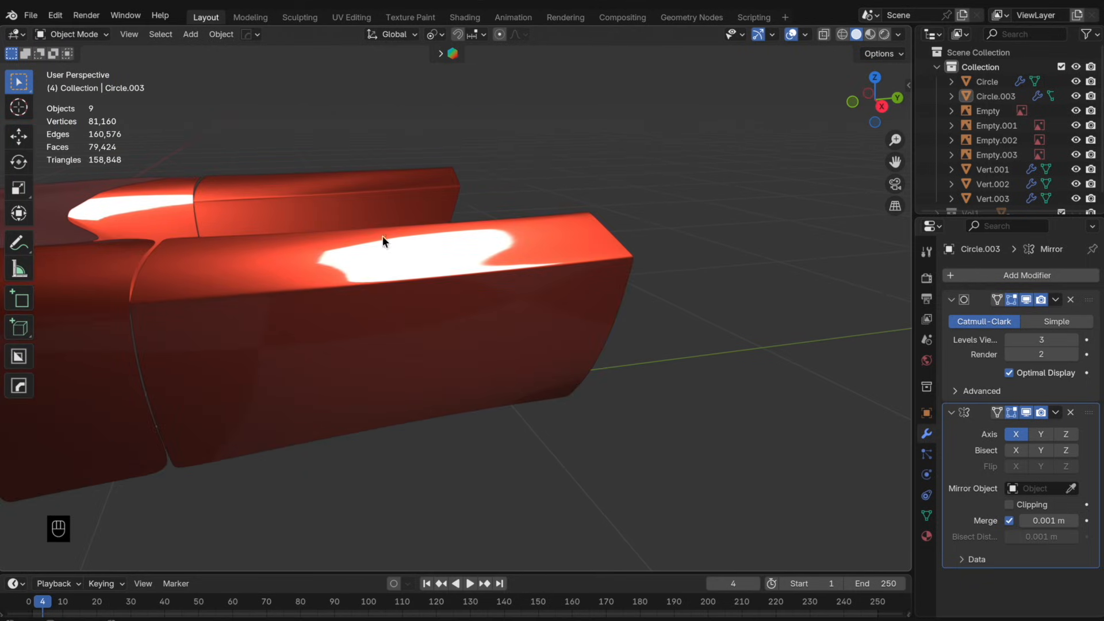
# - Compare the geometry statistics of the door panel's base mesh in Edit Mode with its subdivided version in Object Mode
pyautogui.click(311, 303)
pyautogui.moveTo(236, 244); pyautogui.dragTo(374, 221, button='middle')
pyautogui.press('Tab')
pyautogui.press('a')
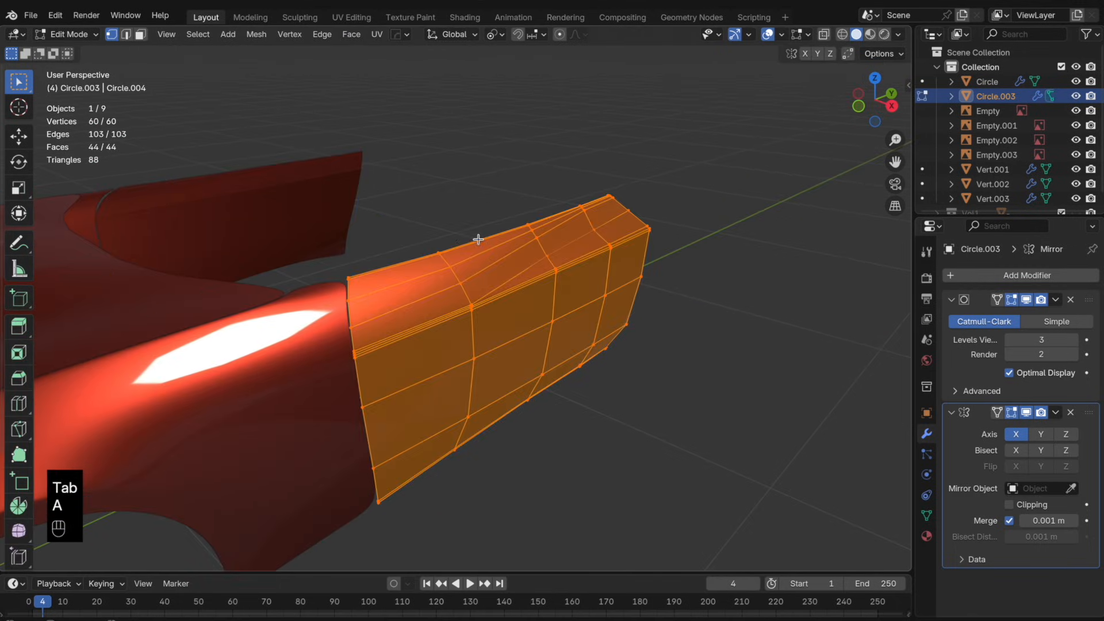
pyautogui.press('Tab')
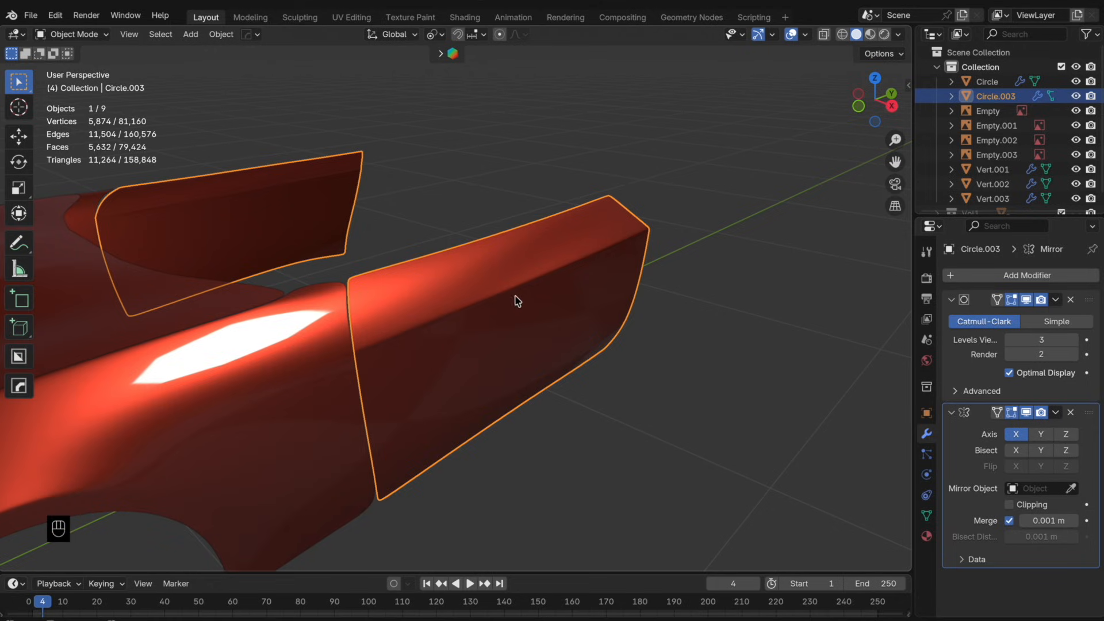
pyautogui.press('Tab')
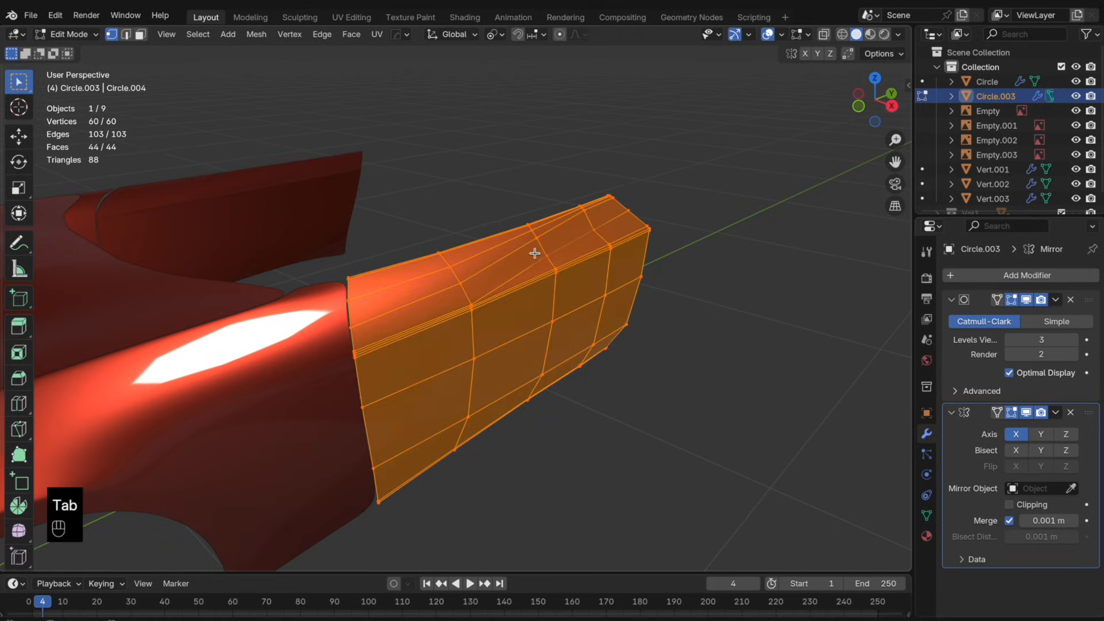
pyautogui.press('Tab')
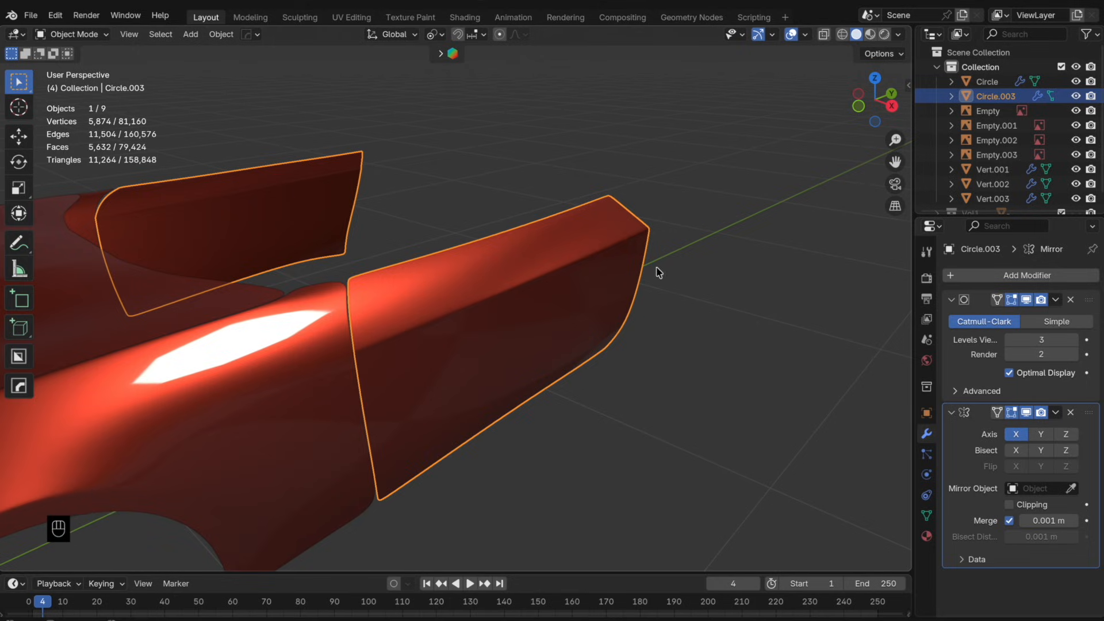
# - Examine the door panel against the side, front and top blueprints and check its mesh from an angle
pyautogui.click(860, 107)
pyautogui.click(900, 100)
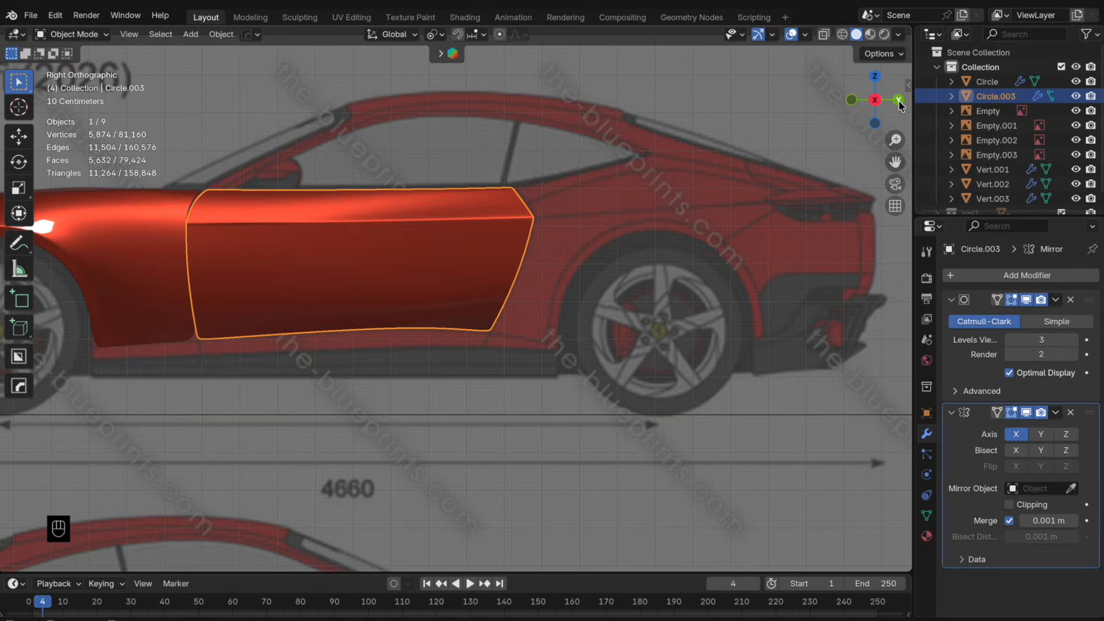
pyautogui.click(852, 101)
pyautogui.press('Tab')
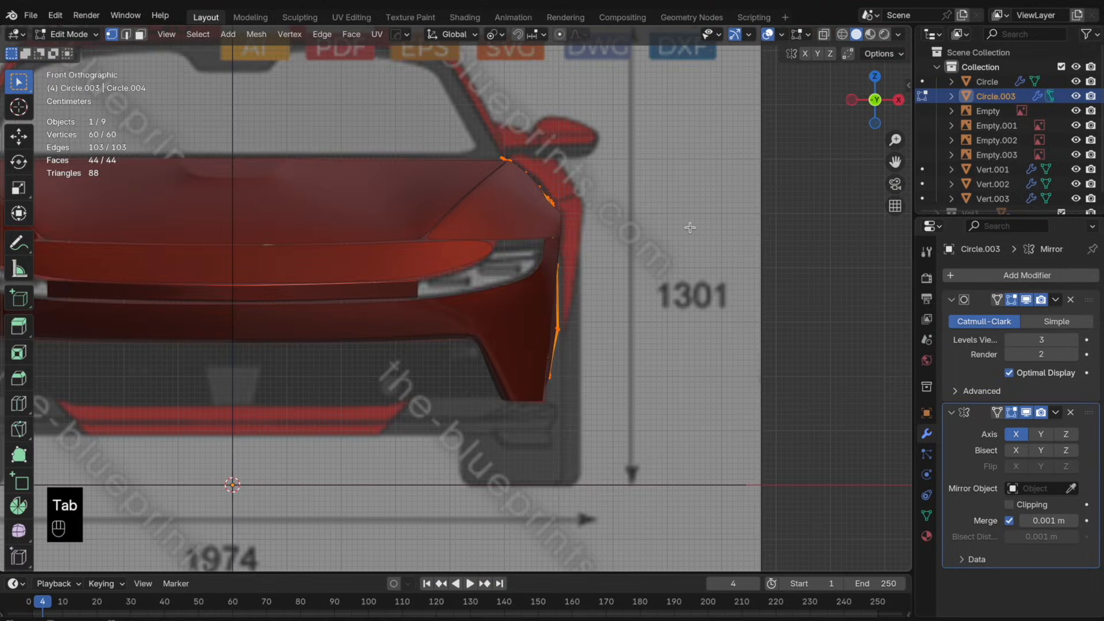
pyautogui.moveTo(691, 228); pyautogui.dragTo(505, 167, button='middle')
pyautogui.hotkey('alt', 'a')
pyautogui.press('a')
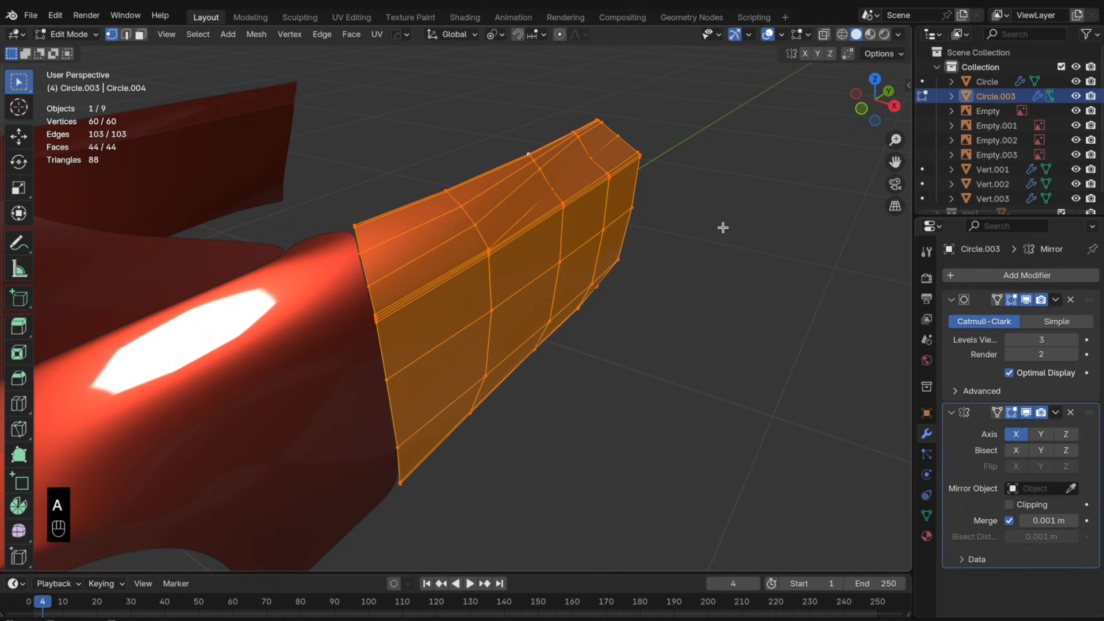
pyautogui.moveTo(581, 221); pyautogui.dragTo(512, 236, button='middle')
pyautogui.scroll(-4, 512, 236)
pyautogui.press('Tab')
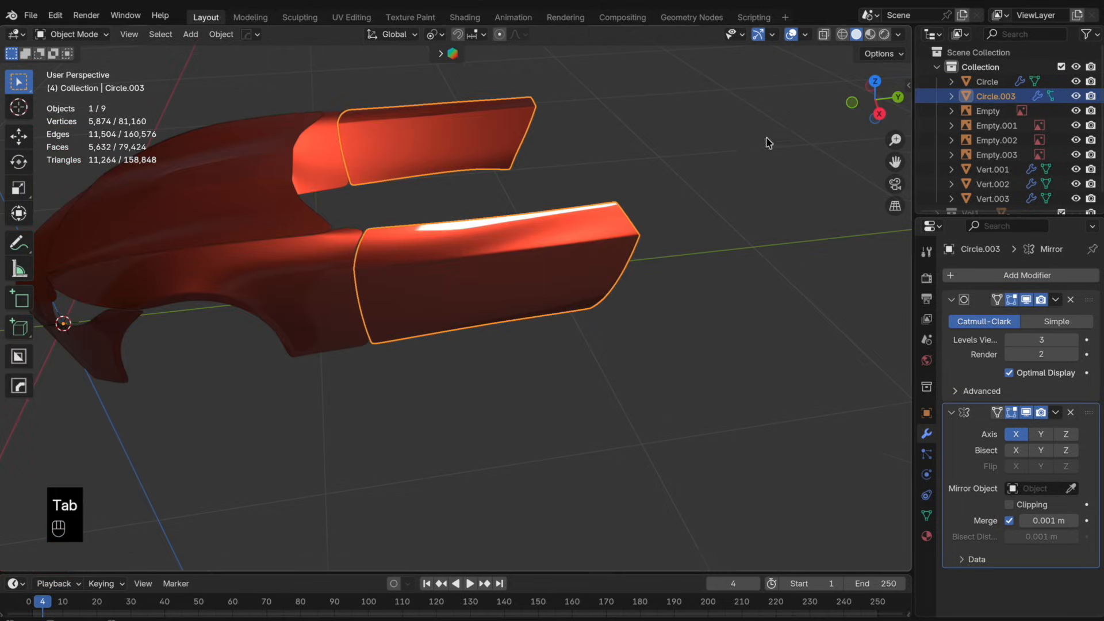
pyautogui.click(877, 83)
pyautogui.keyDown('shift'); pyautogui.moveTo(515, 276); pyautogui.dragTo(499, 328, button='middle'); pyautogui.keyUp('shift')
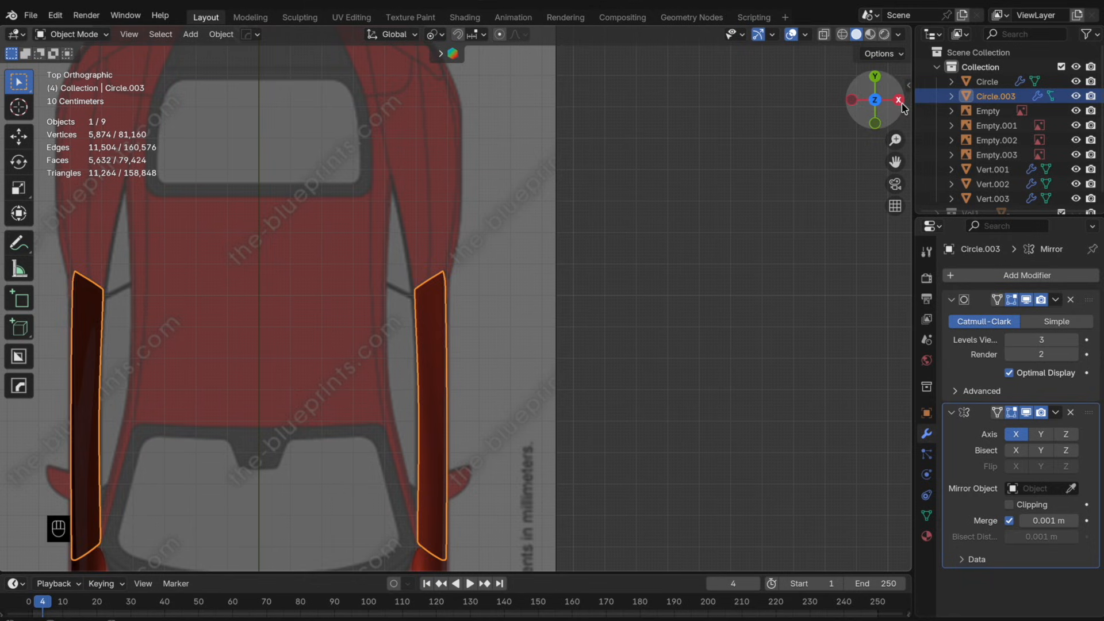
# - Round the door's upper rear corner in side view by moving its two edge vertices about 0.018 m and 0.004 m along Y
pyautogui.click(900, 102)
pyautogui.keyDown('shift'); pyautogui.moveTo(622, 228); pyautogui.dragTo(582, 102, button='middle'); pyautogui.keyUp('shift')
pyautogui.scroll(2, 576, 166)
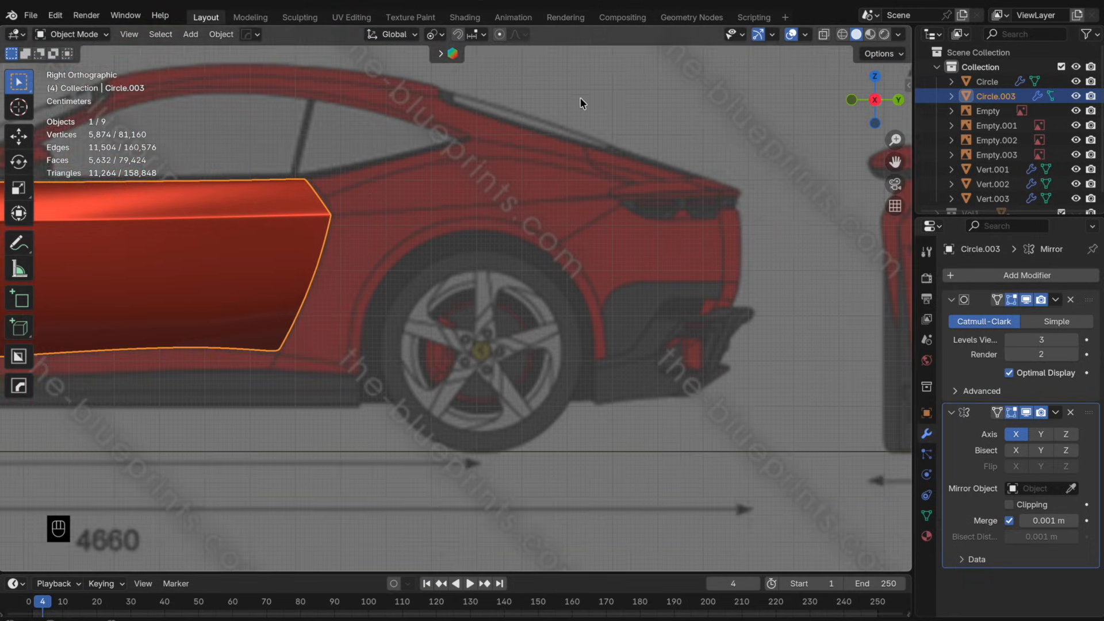
pyautogui.scroll(1, 567, 151)
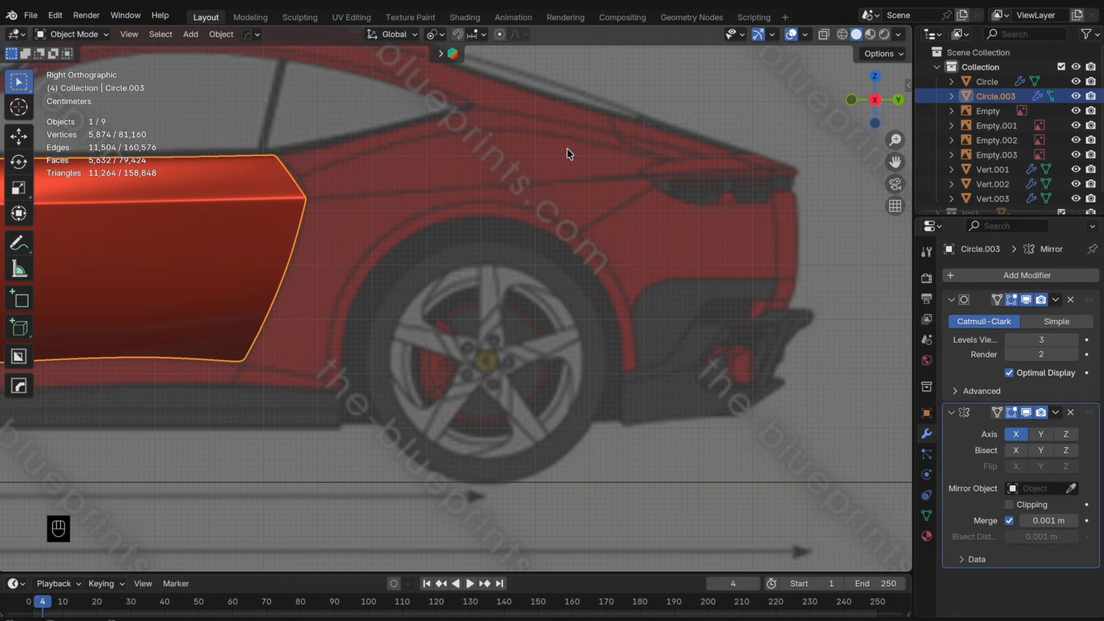
pyautogui.press('Tab')
pyautogui.scroll(3, 374, 241)
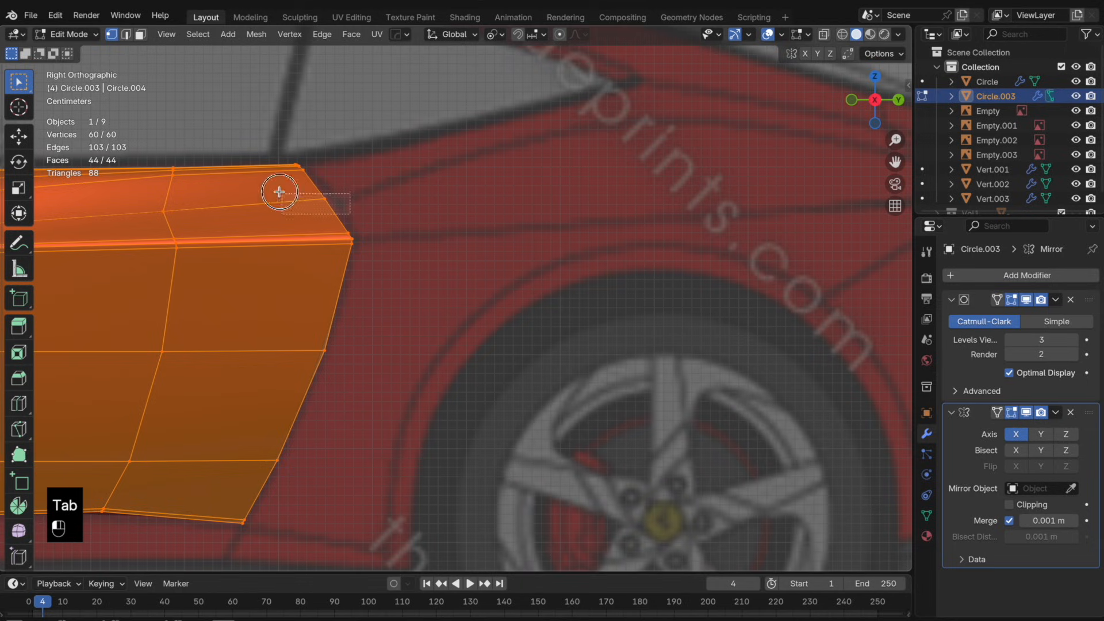
pyautogui.moveTo(279, 192); pyautogui.dragTo(280, 193)
pyautogui.press('g')
pyautogui.press('y')
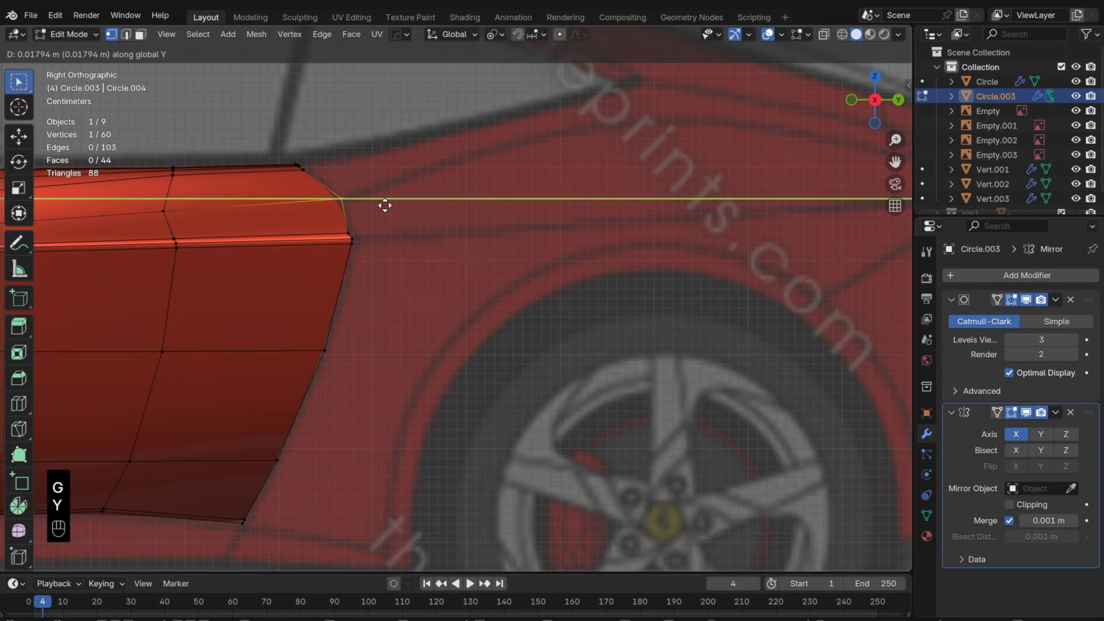
pyautogui.click(316, 180)
pyautogui.press('g')
pyautogui.press('y')
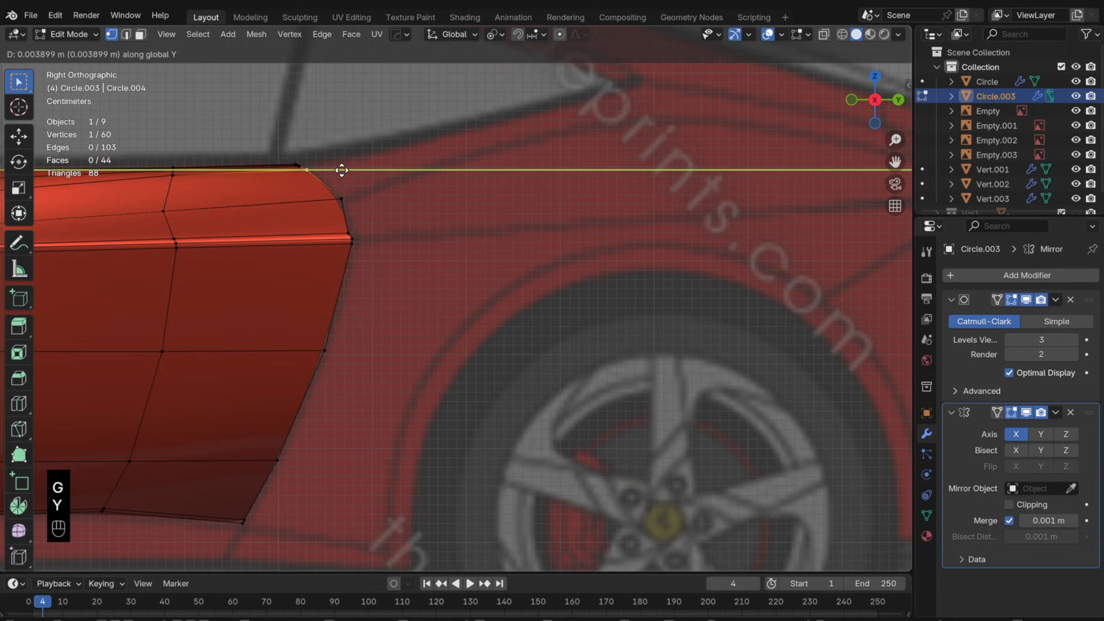
pyautogui.click(341, 170)
pyautogui.press('Tab')
# - Add a 16-vertex mesh circle that faces the side view
pyautogui.scroll(-4, 409, 207)
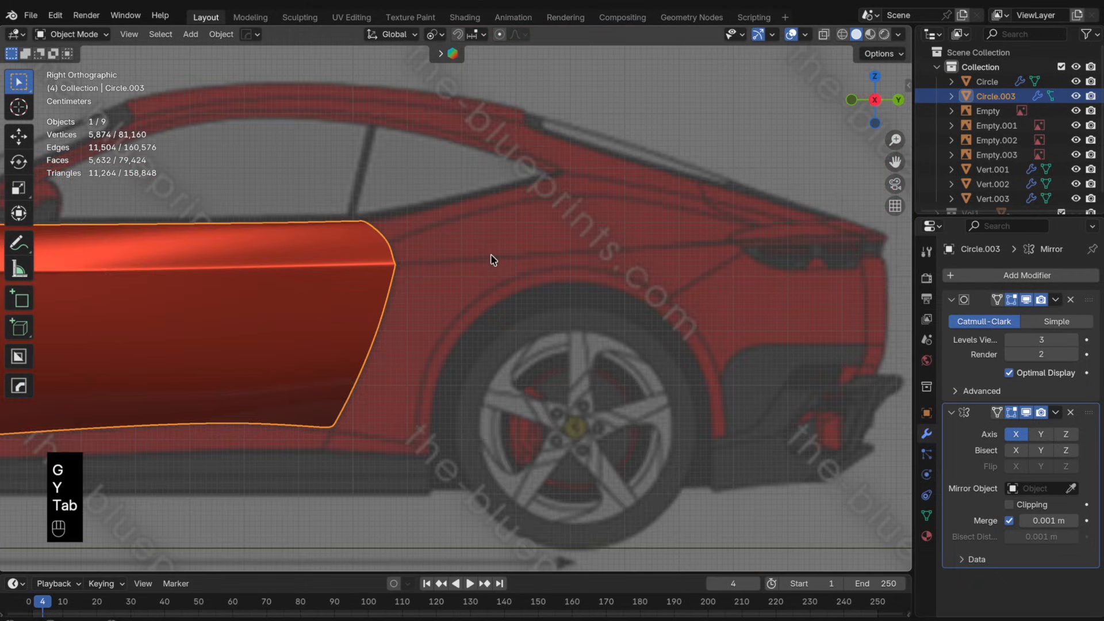
pyautogui.scroll(-1, 492, 259)
pyautogui.scroll(2, 464, 287)
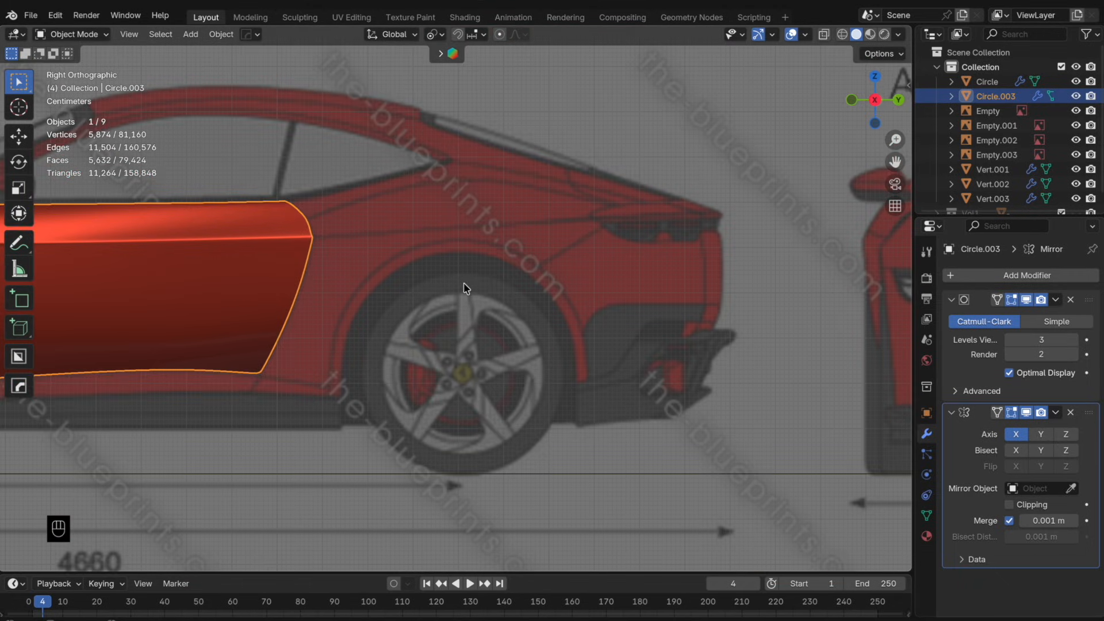
pyautogui.scroll(-4, 463, 286)
pyautogui.hotkey('shift', 'a')
pyautogui.moveTo(507, 128)
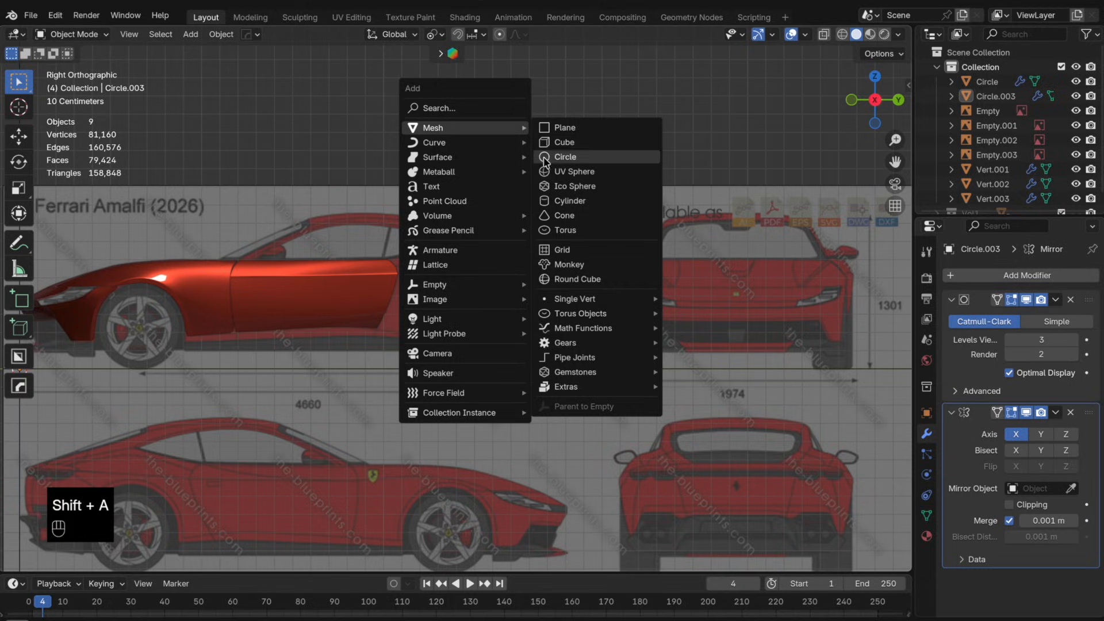
pyautogui.click(581, 152)
pyautogui.scroll(-2, 378, 327)
pyautogui.keyDown('shift'); pyautogui.moveTo(323, 327); pyautogui.dragTo(413, 320, button='middle'); pyautogui.keyUp('shift')
pyautogui.click(186, 464)
pyautogui.click(174, 494)
# - Scale all of the circle's vertices by 0.366 and move them onto the rear wheel in the side blueprint
pyautogui.press('Tab')
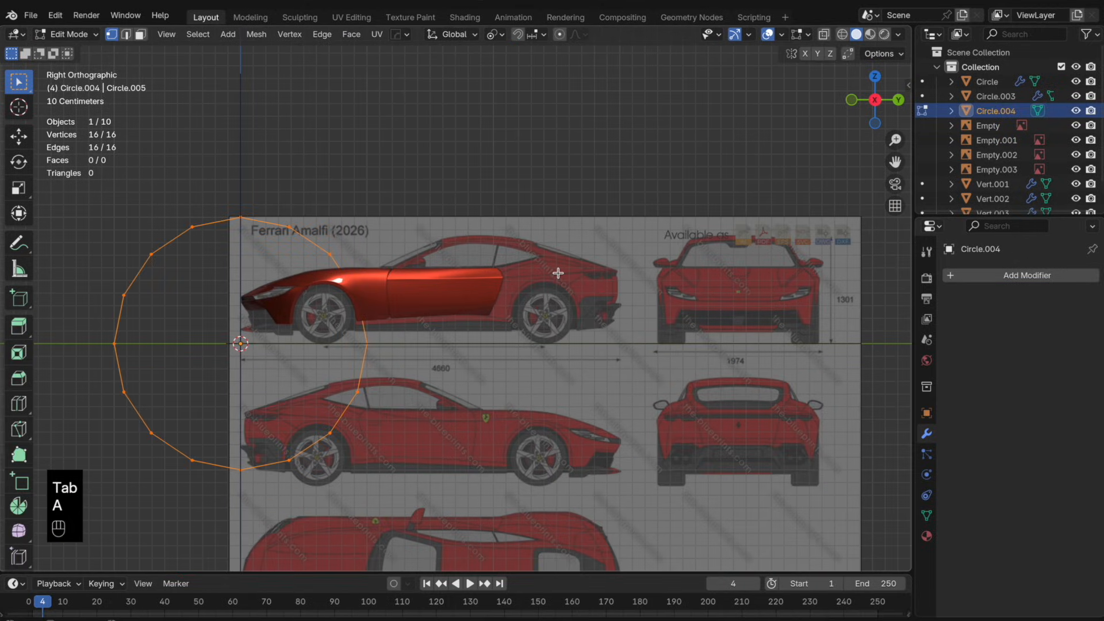
pyautogui.press('s')
pyautogui.click(357, 316)
pyautogui.press('g')
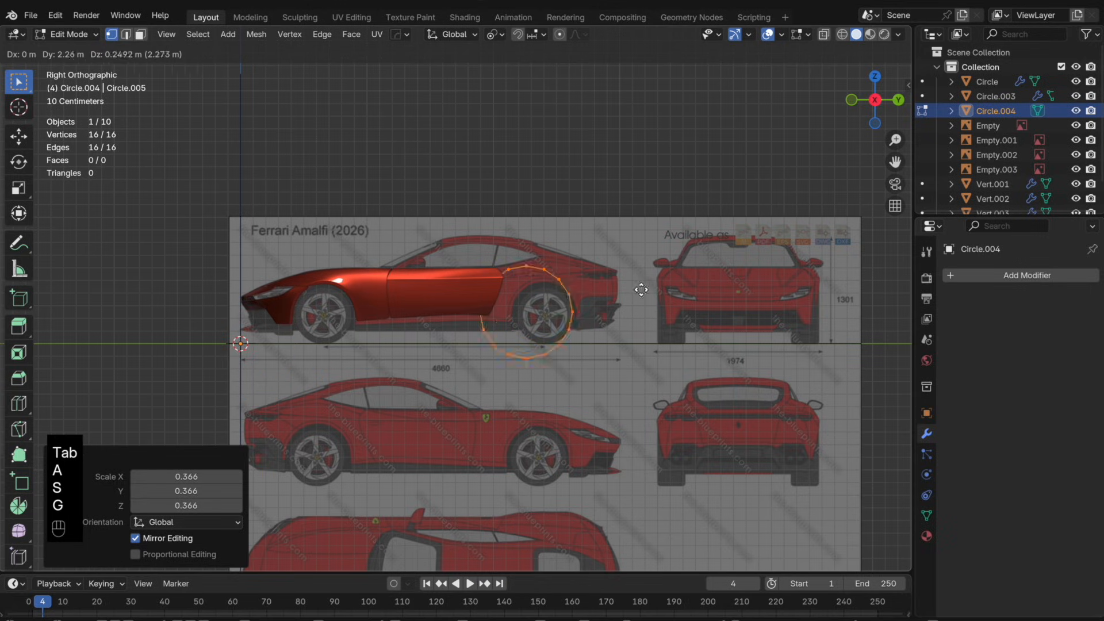
pyautogui.click(641, 289)
# - Fit the circle to the rear wheel arch by scaling it by 0.815, nudging its position, and scaling it by 0.959
pyautogui.scroll(5, 650, 291)
pyautogui.press('s')
pyautogui.click(772, 298)
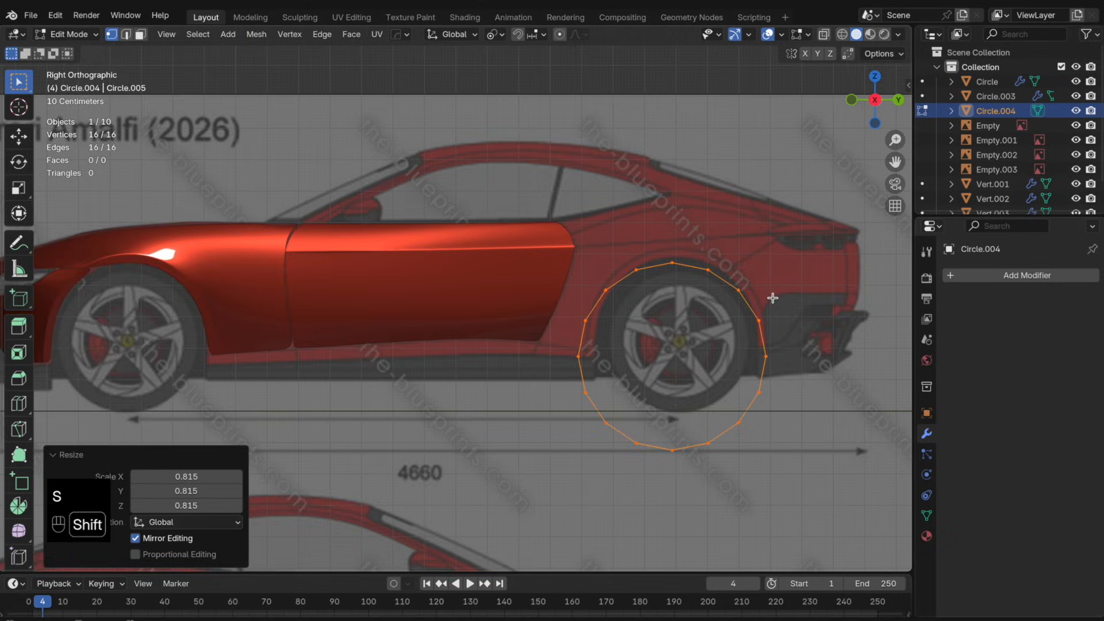
pyautogui.keyDown('shift'); pyautogui.moveTo(773, 298); pyautogui.dragTo(602, 288, button='middle'); pyautogui.keyUp('shift')
pyautogui.press('g')
pyautogui.click(633, 271)
pyautogui.press('s')
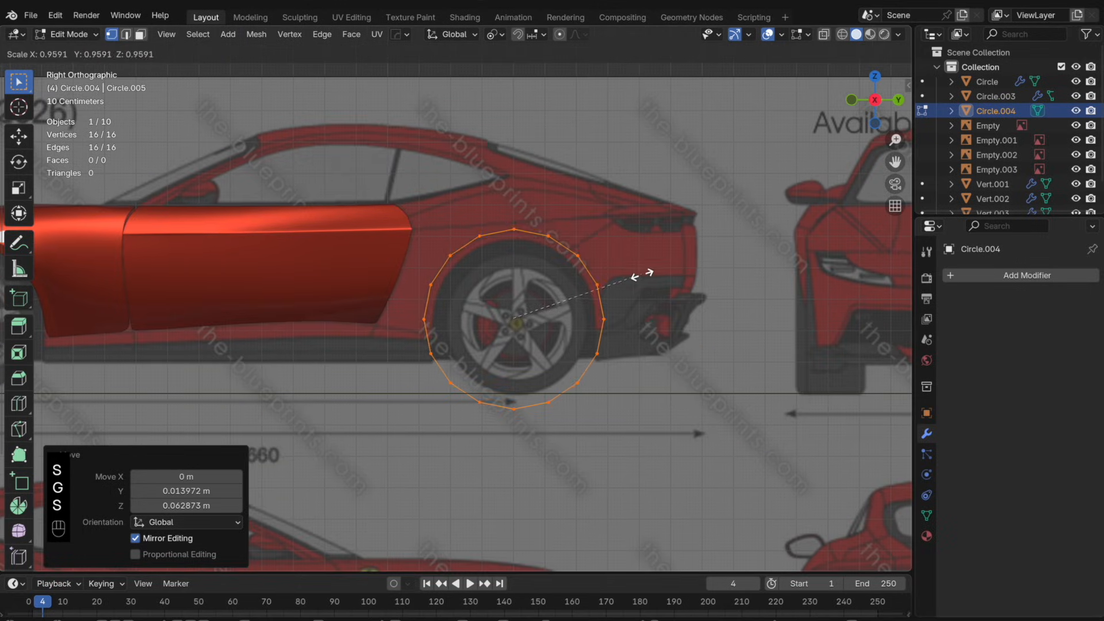
pyautogui.click(642, 275)
# - Move the circle 0.6427 m along X to the outer side of the rear fender in the top blueprint
pyautogui.scroll(3, 641, 273)
pyautogui.keyDown('shift'); pyautogui.moveTo(680, 266); pyautogui.dragTo(650, 285, button='middle'); pyautogui.keyUp('shift')
pyautogui.press('KP_7')
pyautogui.scroll(-3, 646, 366)
pyautogui.press('g')
pyautogui.press('x')
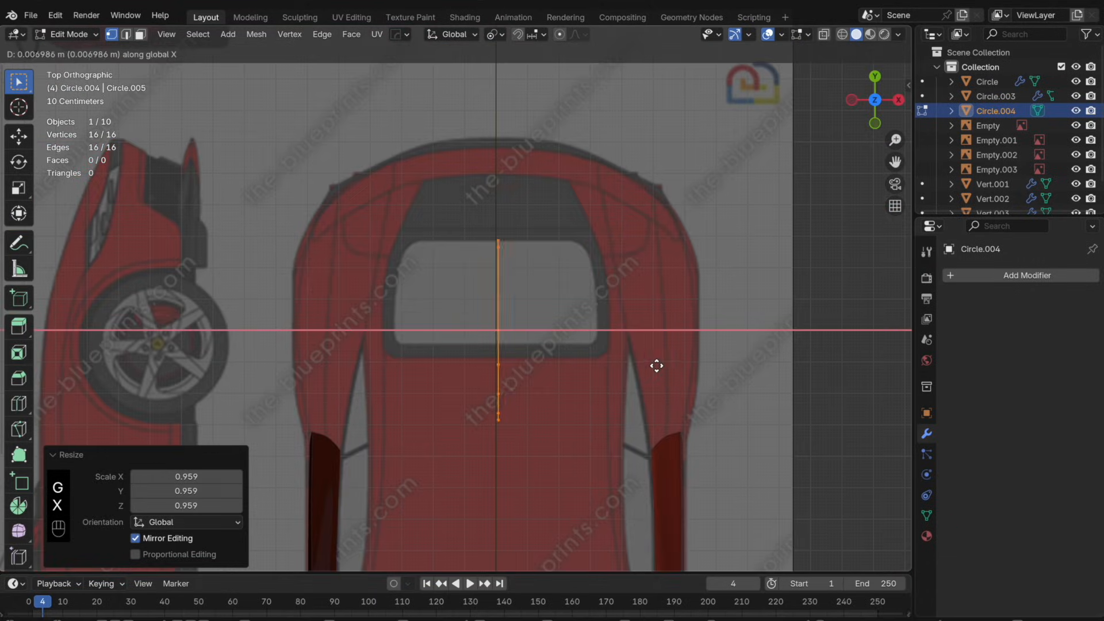
pyautogui.click(847, 365)
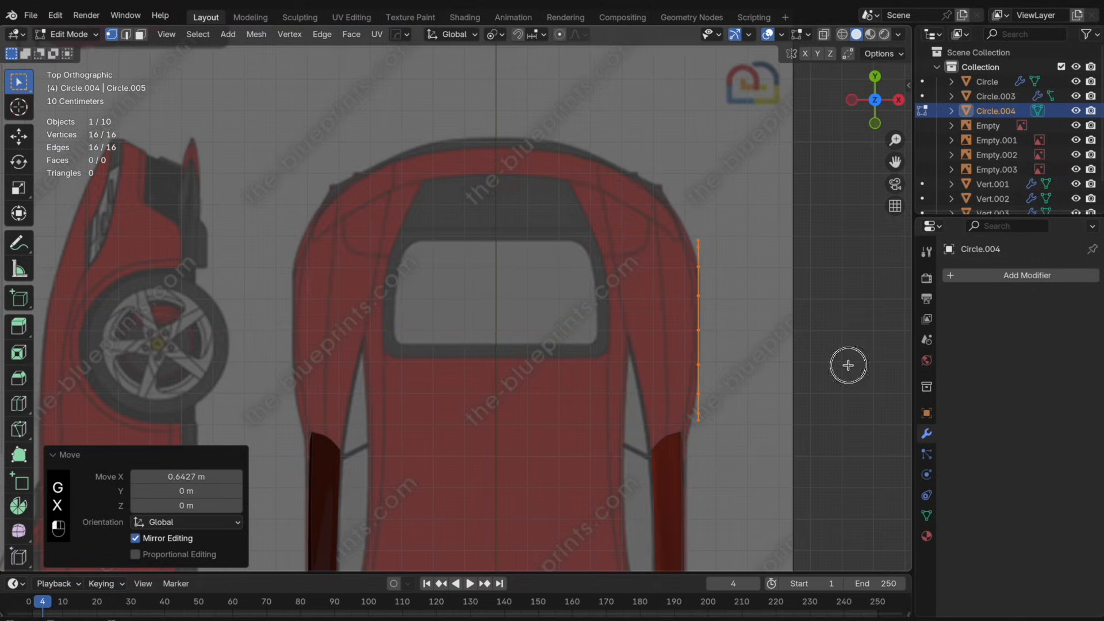
# - Make the circle's top vertex active with all vertices selected, and rotate the circle 3.7° about Y around it
pyautogui.moveTo(845, 365); pyautogui.dragTo(719, 249, button='middle')
pyautogui.keyDown('shift'); pyautogui.click(693, 251); pyautogui.keyUp('shift')
pyautogui.keyDown('shift'); pyautogui.click(693, 251); pyautogui.keyUp('shift')
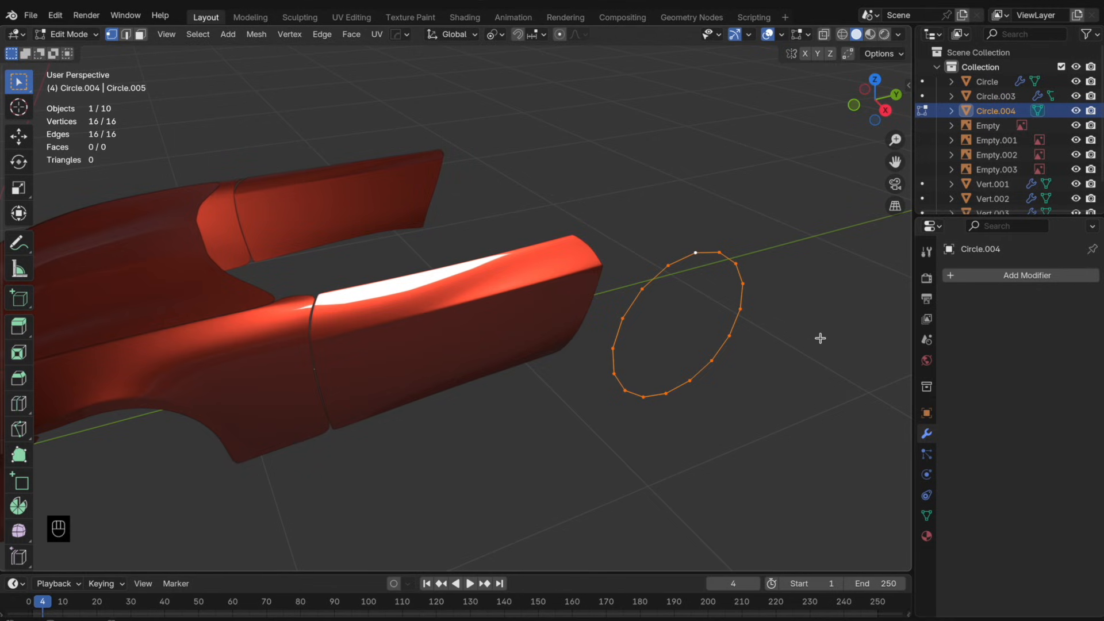
pyautogui.press('s')
pyautogui.press('x')
pyautogui.press('y')
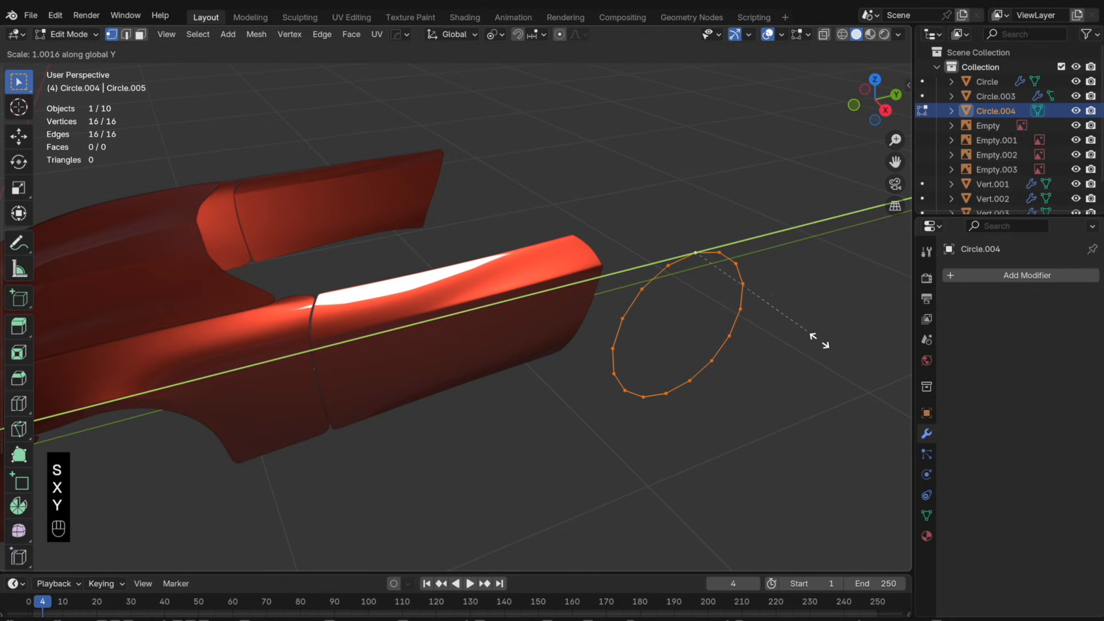
pyautogui.click(798, 341)
pyautogui.press('y')
pyautogui.click(792, 345)
# - Tilt the circle a further 1.31° and 2.07° about Y to follow the body side in the front and back views
pyautogui.click(855, 105)
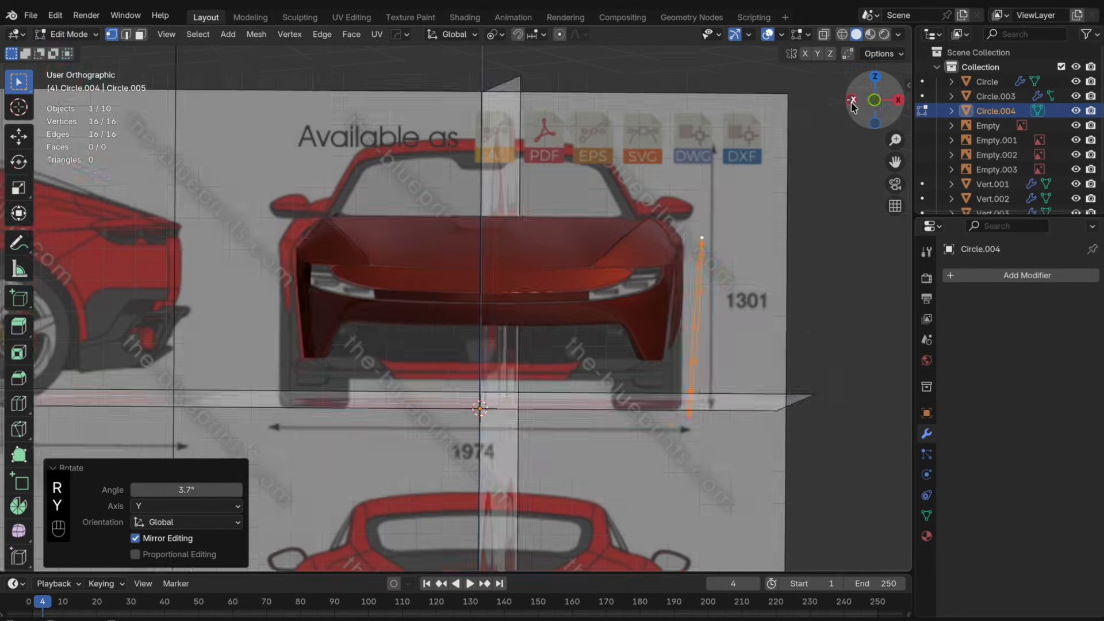
pyautogui.press('r')
pyautogui.press('x')
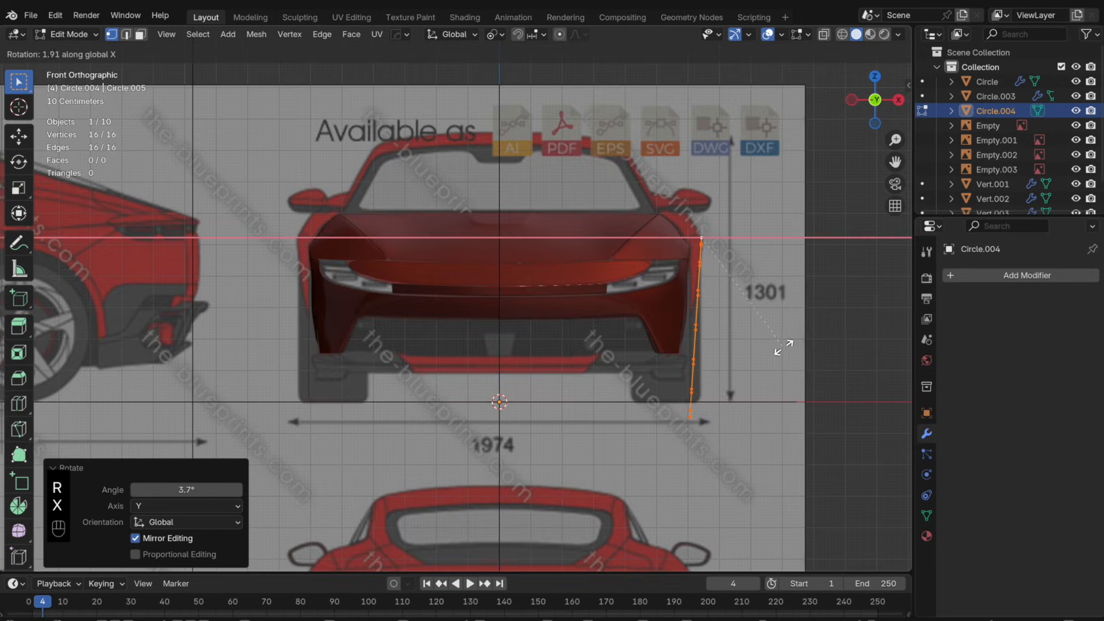
pyautogui.press('r')
pyautogui.press('y')
pyautogui.click(779, 346)
pyautogui.click(875, 99)
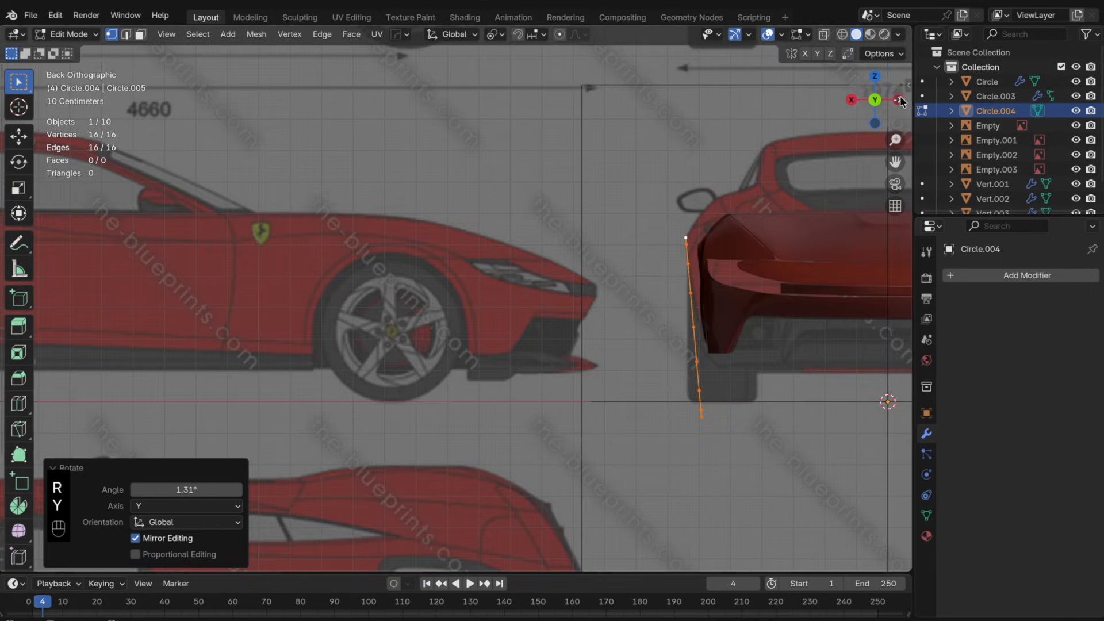
pyautogui.keyDown('shift'); pyautogui.moveTo(832, 240); pyautogui.dragTo(765, 296, button='middle'); pyautogui.keyUp('shift')
pyautogui.press('r')
pyautogui.click(764, 262)
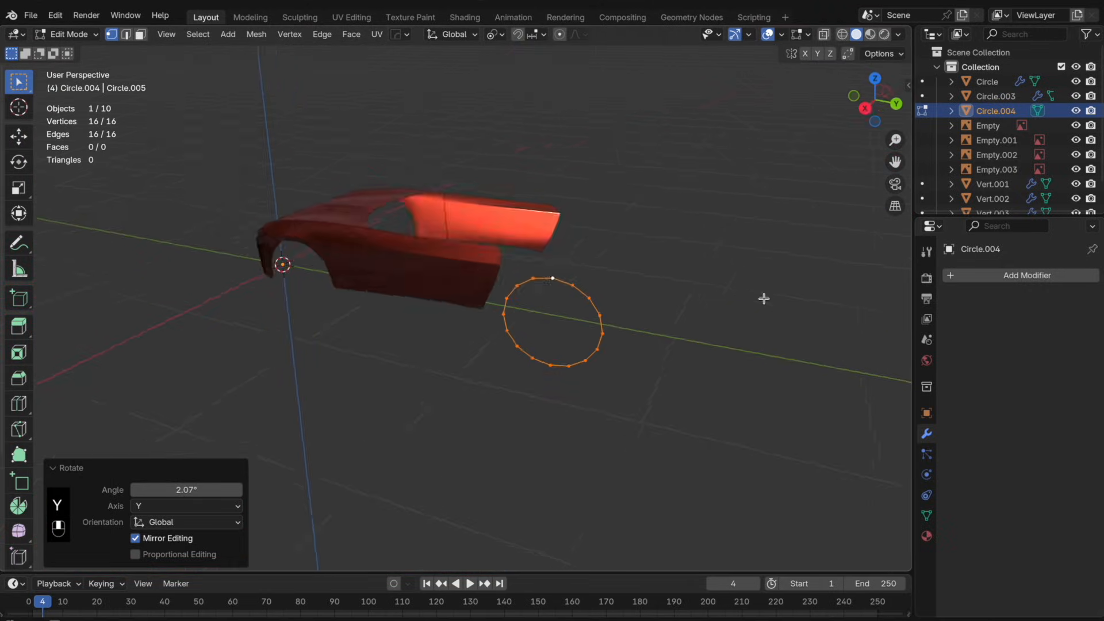
# - Delete the five bottom vertices of the circle to leave an open wheel arch
pyautogui.press('Tab')
pyautogui.press('Tab')
pyautogui.moveTo(638, 400); pyautogui.dragTo(502, 354)
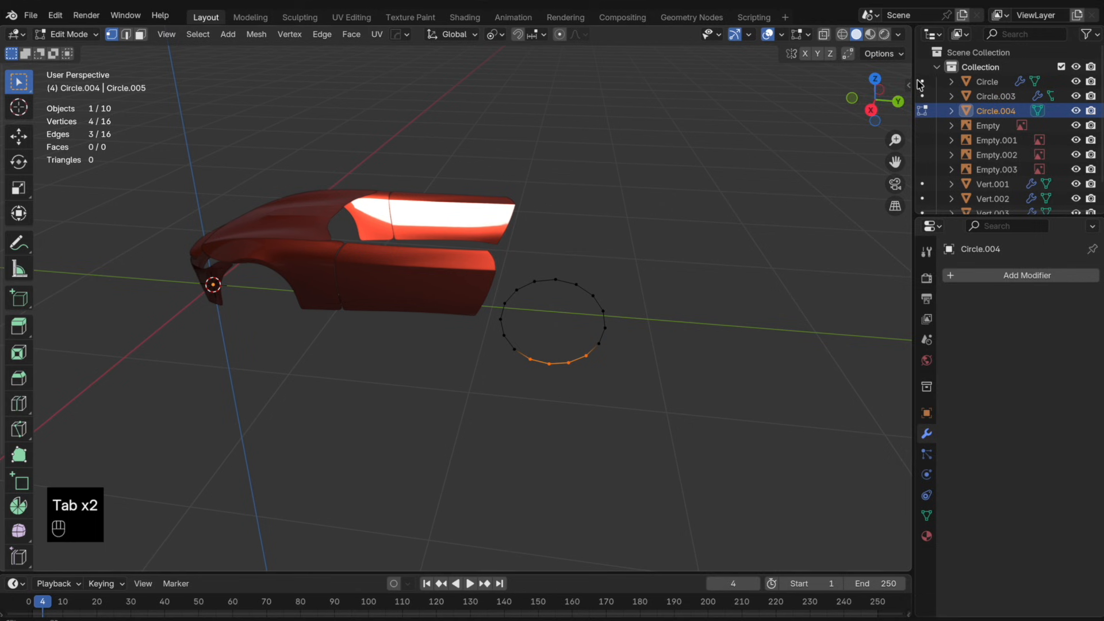
pyautogui.click(851, 98)
pyautogui.click(892, 100)
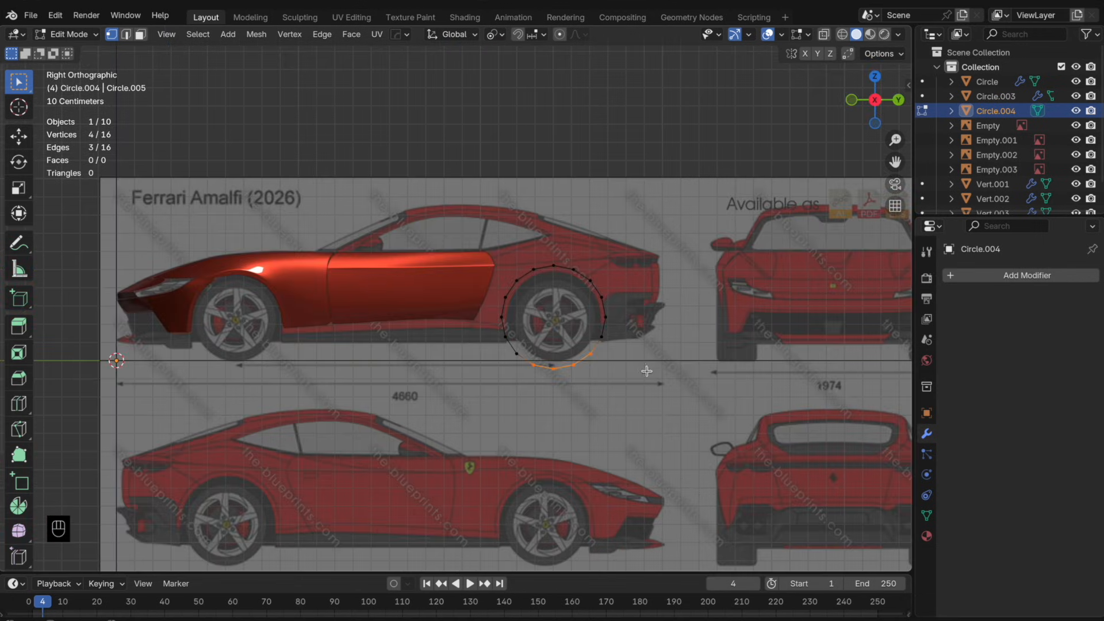
pyautogui.press('x')
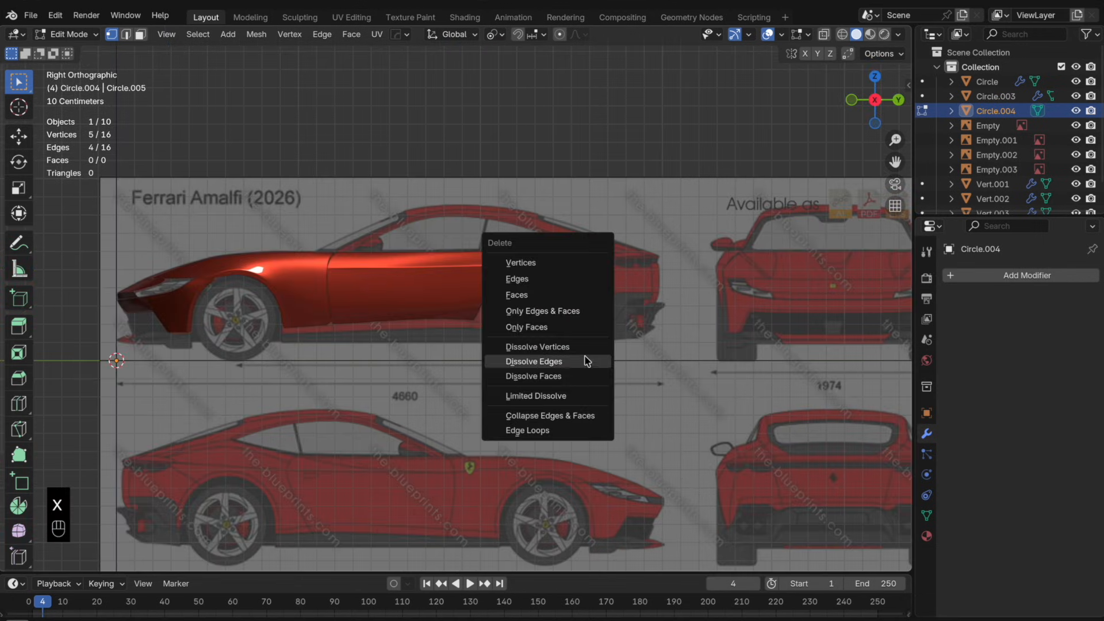
pyautogui.click(569, 254)
# - Merge the two lowest vertices at each end of the open wheel arch at their center
pyautogui.scroll(4, 607, 351)
pyautogui.moveTo(628, 389); pyautogui.dragTo(443, 346)
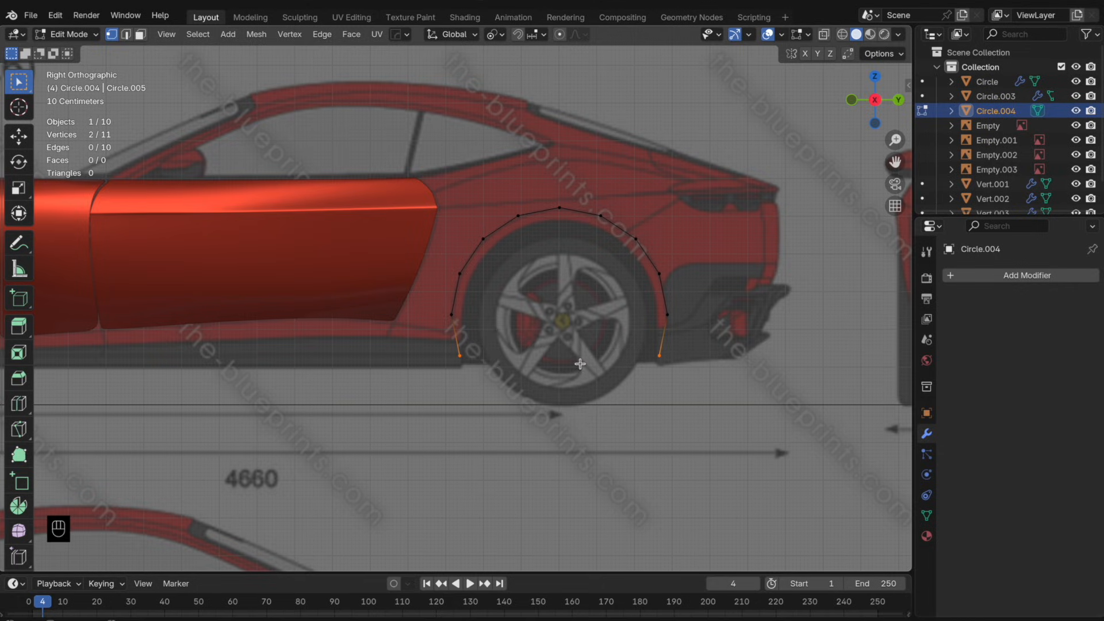
pyautogui.press('m')
pyautogui.click(521, 363)
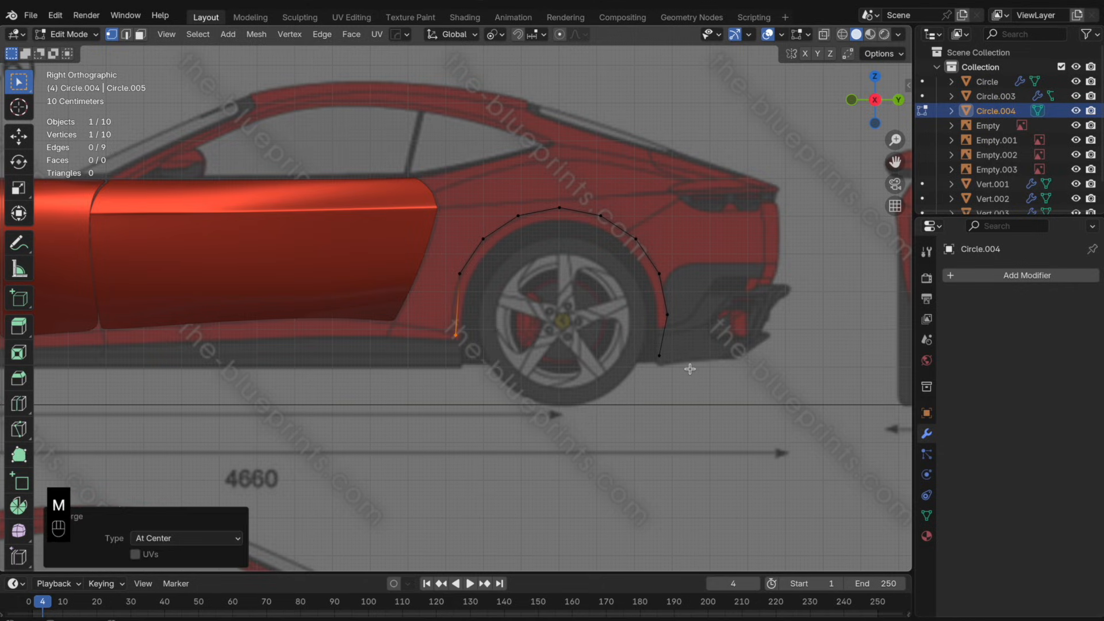
pyautogui.moveTo(642, 317); pyautogui.dragTo(636, 311)
pyautogui.press('m')
pyautogui.click(624, 301)
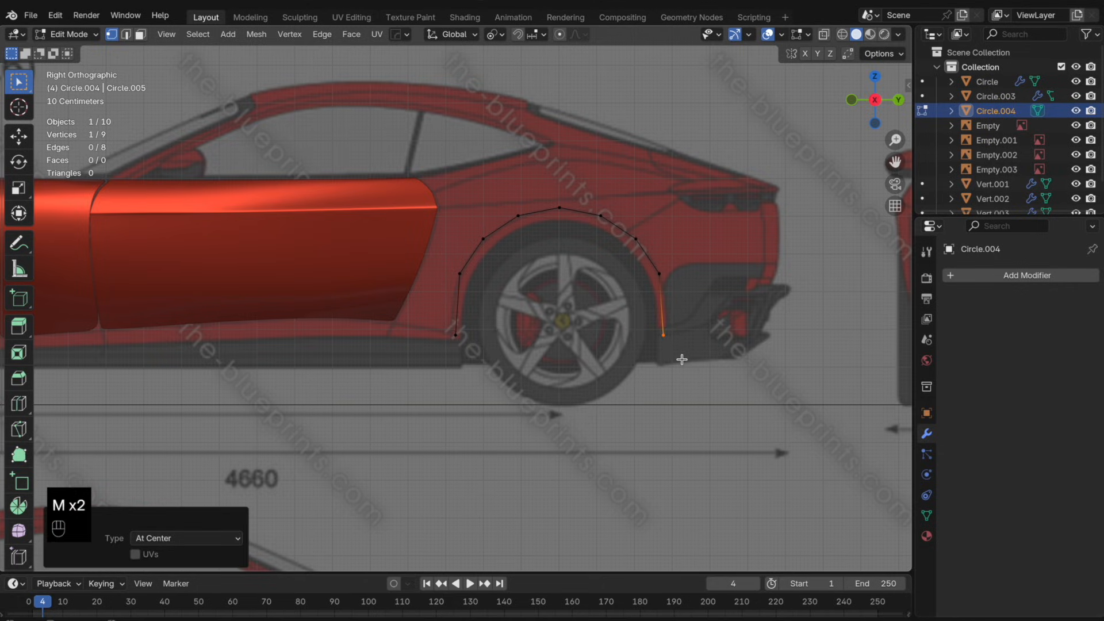
# - Move both end vertices of the wheel arch onto the blueprint outline and slide the front vertex above along the curve
pyautogui.press('g')
pyautogui.click(686, 350)
pyautogui.click(486, 343)
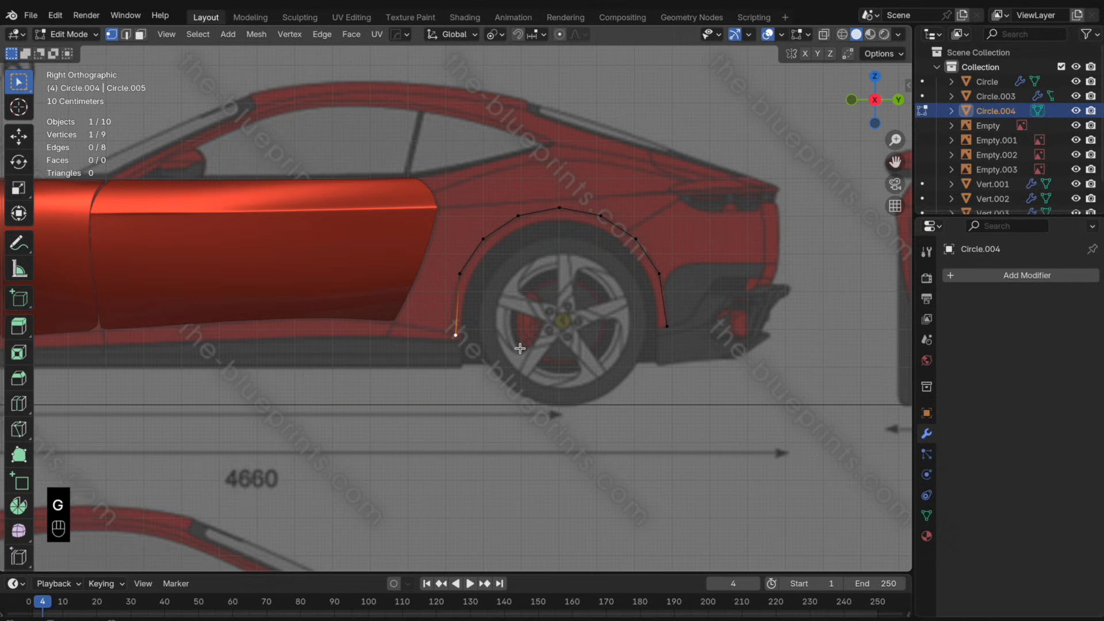
pyautogui.press('g')
pyautogui.click(513, 346)
pyautogui.click(459, 274)
pyautogui.press('g')
pyautogui.press('g')
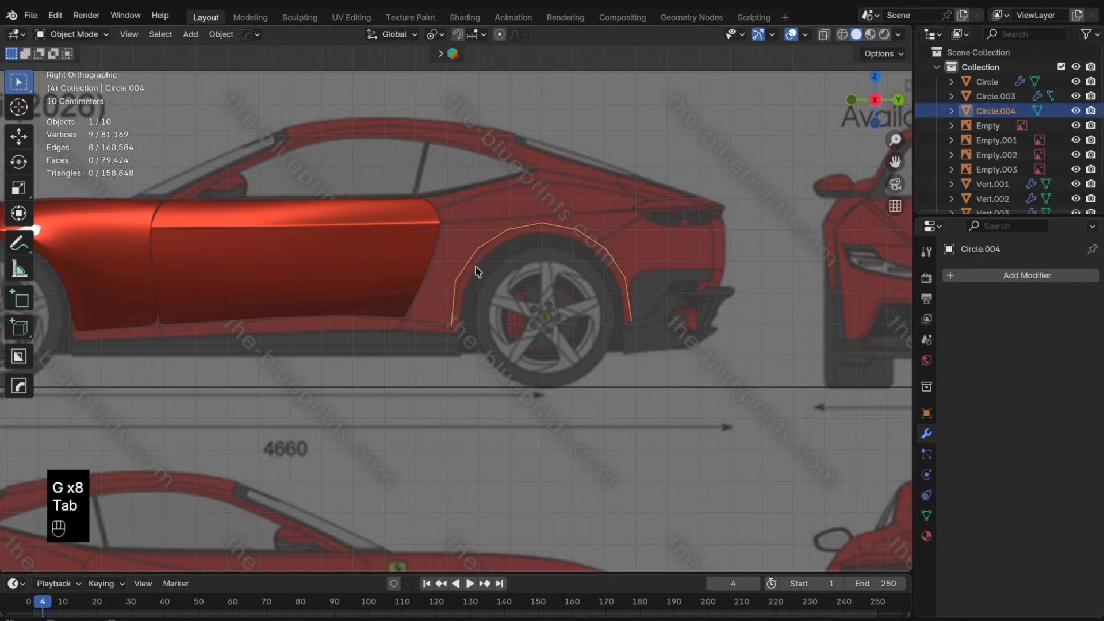
# - Open the door panel's mesh for editing and nudge its rear edge loop about 0.0013 m along Y
pyautogui.keyDown('shift'); pyautogui.moveTo(468, 275); pyautogui.dragTo(518, 294, button='middle'); pyautogui.keyUp('shift')
pyautogui.scroll(3, 518, 293)
pyautogui.press('Tab')
pyautogui.keyDown('alt'); pyautogui.click(534, 245); pyautogui.keyUp('alt')
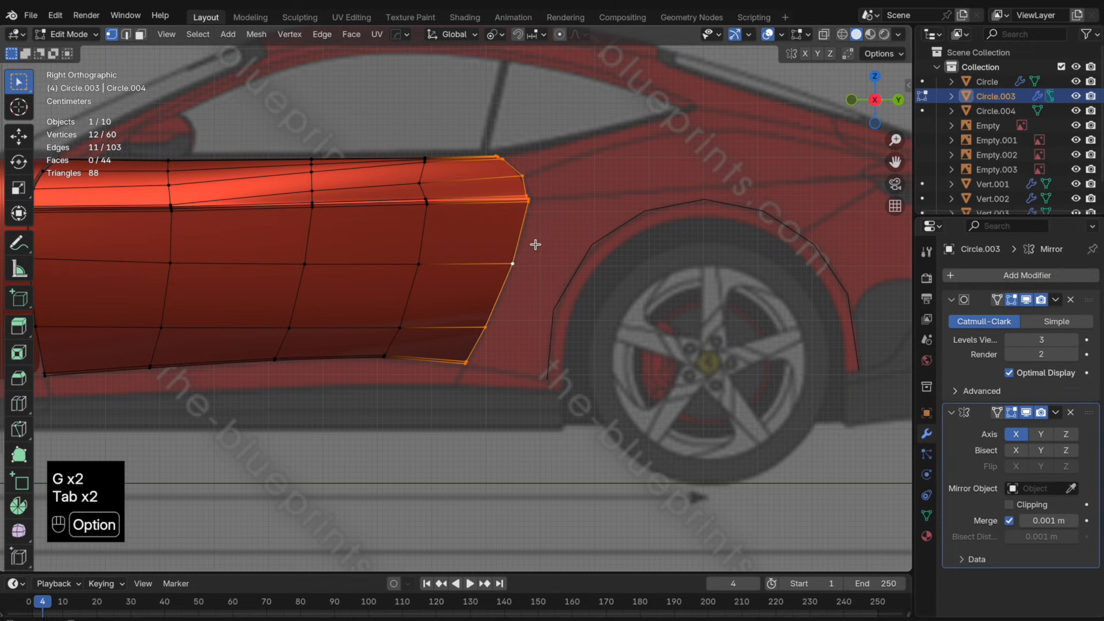
pyautogui.press('g')
pyautogui.press('y')
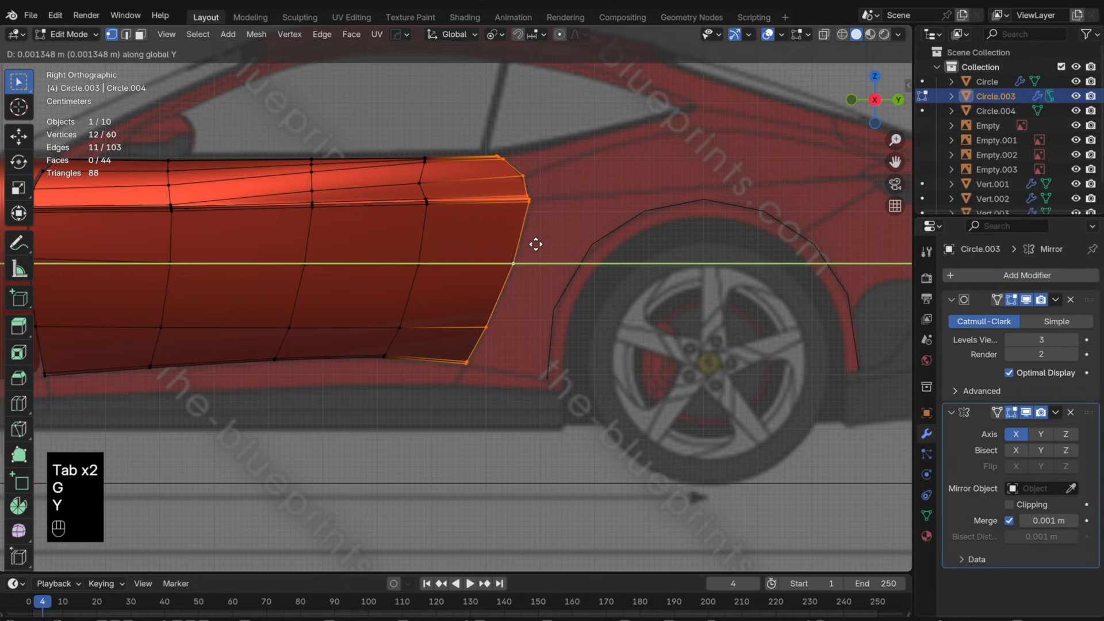
pyautogui.press('Tab')
pyautogui.press('Tab')
# - Duplicate the door's rear edge loop and shift the copy about 0.0027 m along Y to leave a panel gap
pyautogui.keyDown('alt'); pyautogui.click(533, 240); pyautogui.keyUp('alt')
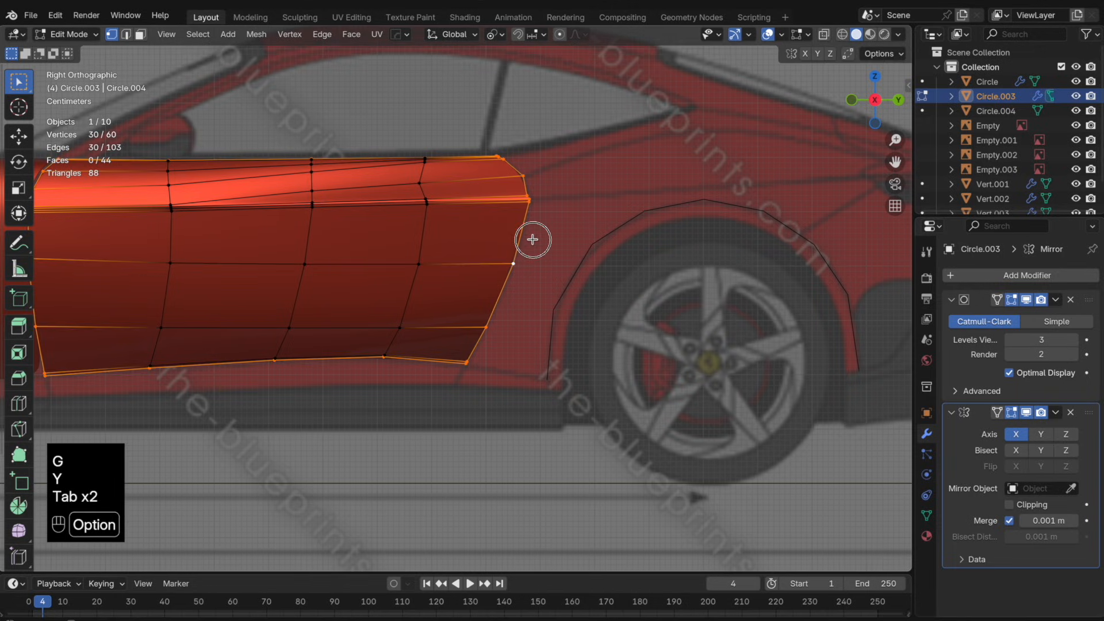
pyautogui.keyDown('alt'); pyautogui.click(533, 240); pyautogui.keyUp('alt')
pyautogui.hotkey('shift', 'd')
pyautogui.rightClick(549, 239)
pyautogui.press('g')
pyautogui.press('y')
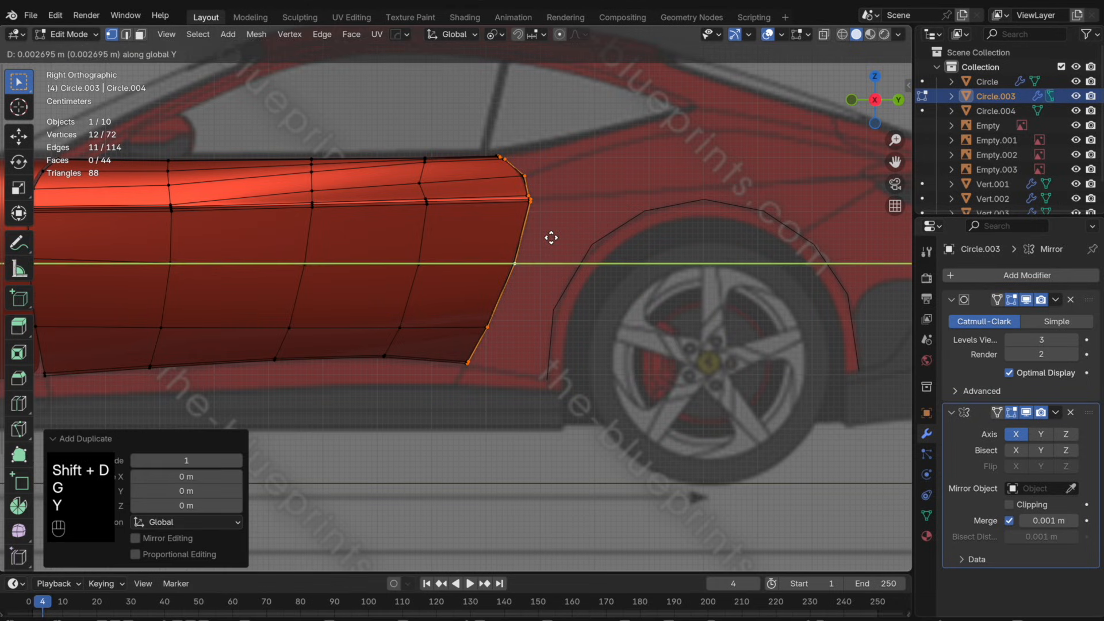
pyautogui.click(551, 238)
# - Separate the duplicated edge from the door and join it to the wheel arch object
pyautogui.press('p')
pyautogui.click(551, 237)
pyautogui.press('Tab')
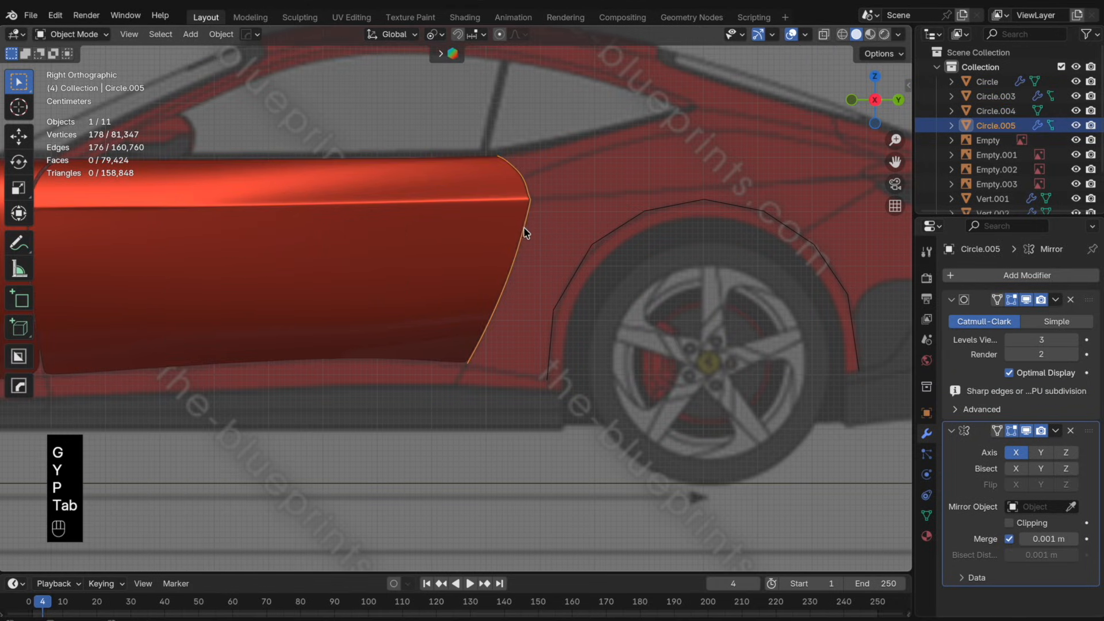
pyautogui.press('Tab')
pyautogui.press('Tab')
pyautogui.keyDown('shift'); pyautogui.click(571, 284); pyautogui.keyUp('shift')
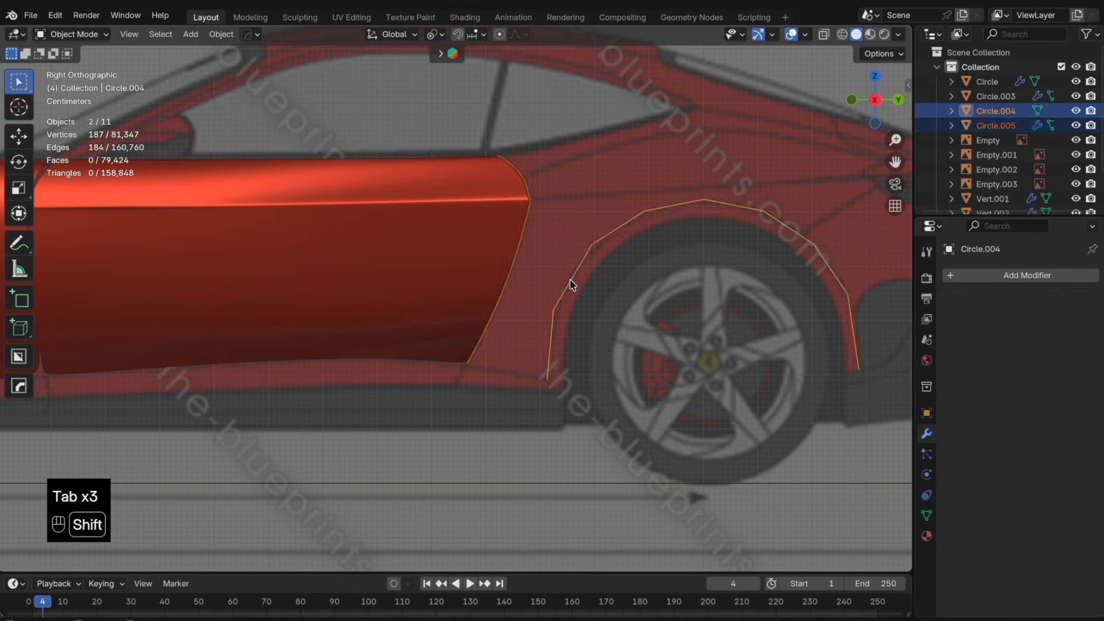
pyautogui.hotkey('ctrl', 'j')
pyautogui.press('Tab')
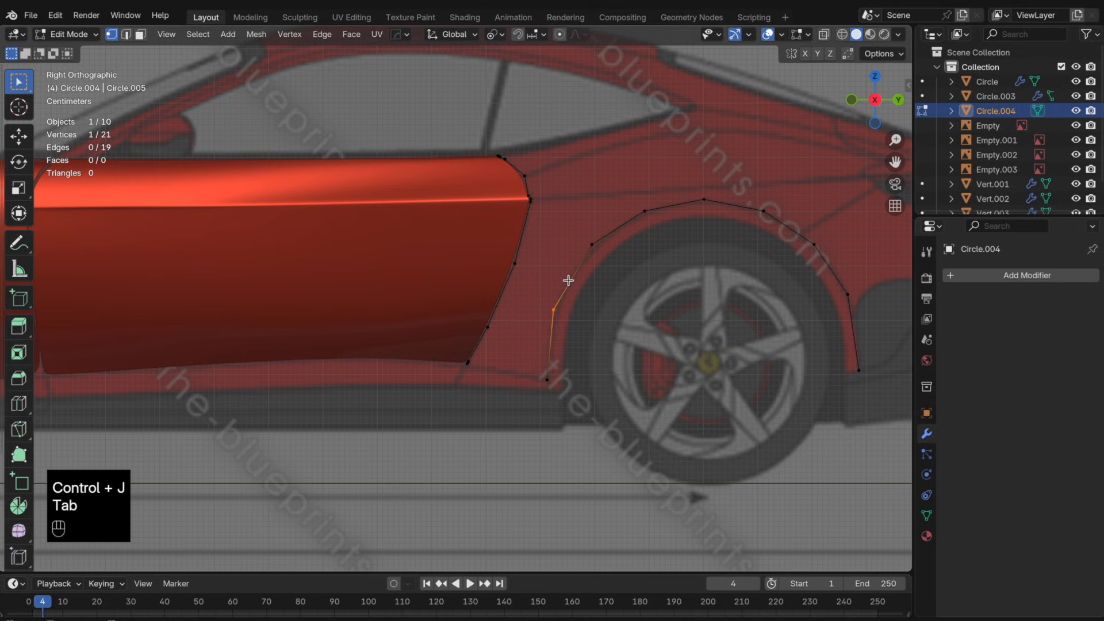
# - Add a level 2 Subdivision Surface, merge the doubled bottom vertices of the door-side edge, and fill the lowest face across to the arch
pyautogui.press('Tab')
pyautogui.press('super+2')
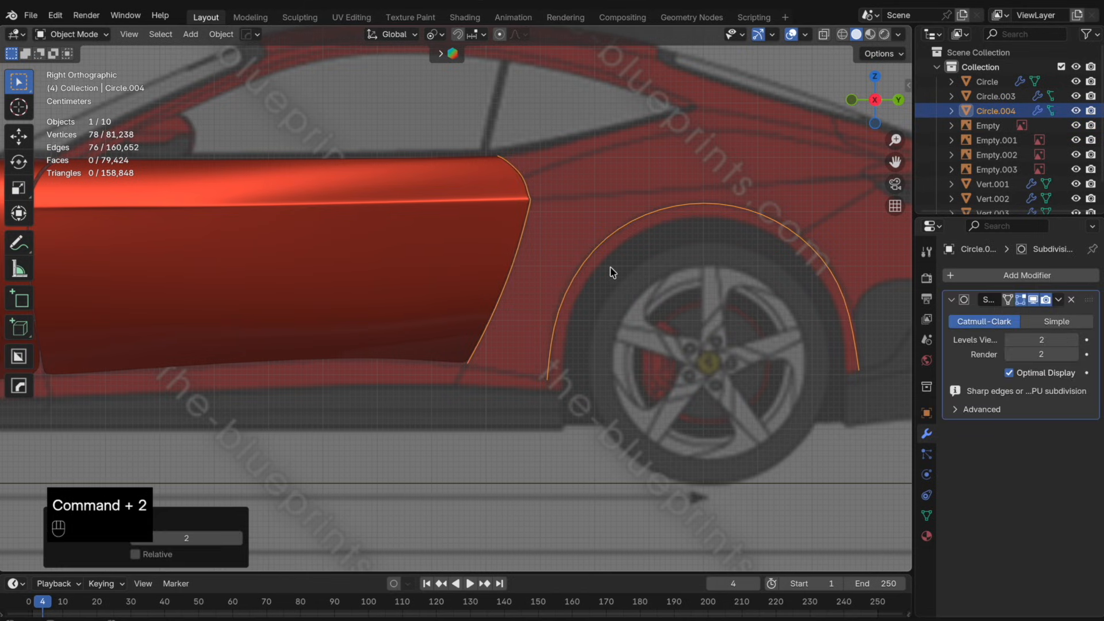
pyautogui.press('Tab')
pyautogui.scroll(1, 571, 343)
pyautogui.keyDown('shift'); pyautogui.moveTo(613, 435); pyautogui.dragTo(403, 352); pyautogui.keyUp('shift')
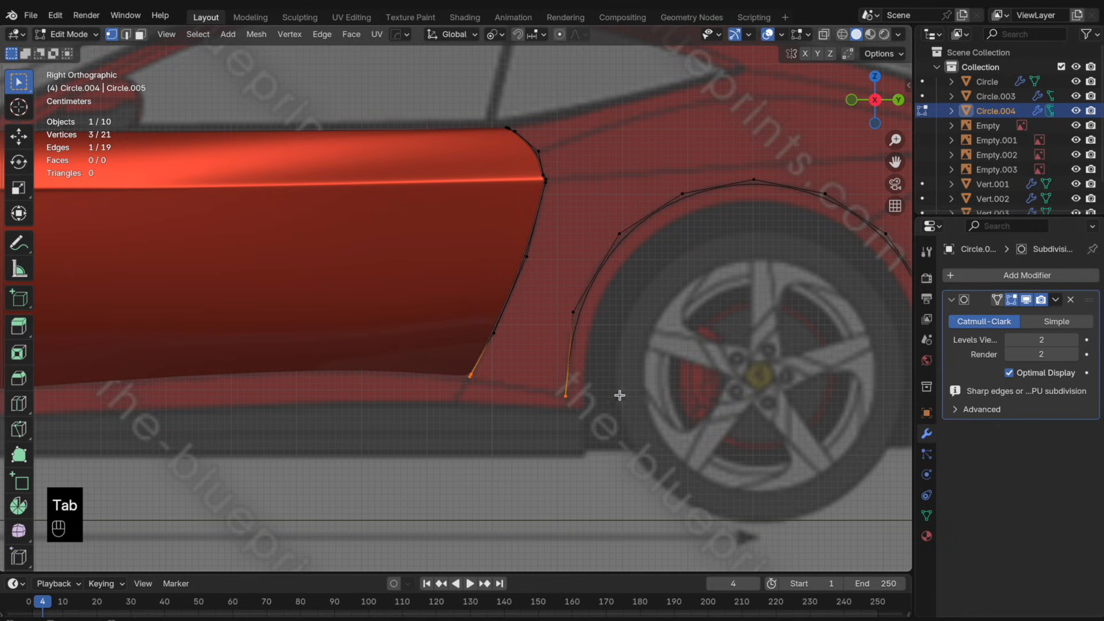
pyautogui.scroll(2, 618, 397)
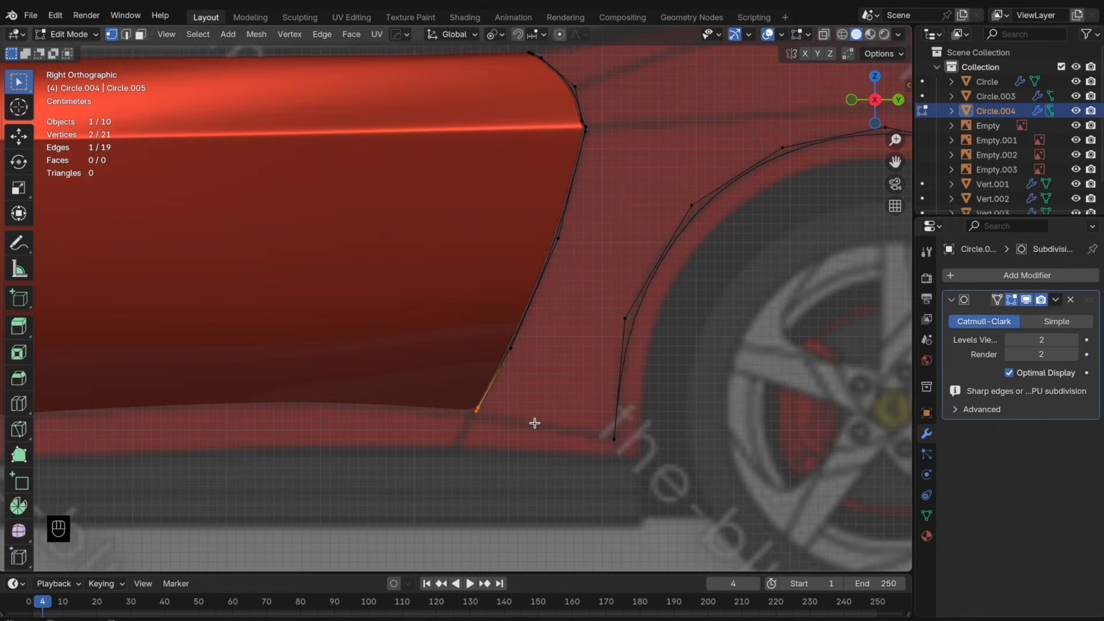
pyautogui.press('f')
# - Slide the two upper vertices of the new face along the door edge and the wheel arch to even its shape
pyautogui.press('g')
pyautogui.press('g')
pyautogui.click(544, 319)
pyautogui.click(648, 323)
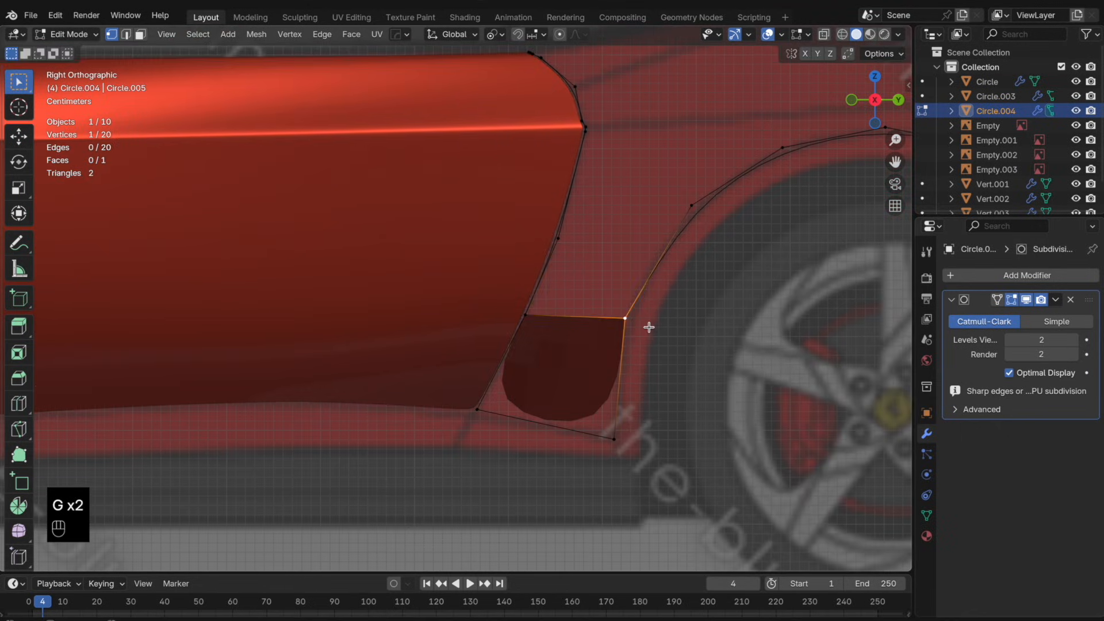
pyautogui.press('g')
pyautogui.press('g')
pyautogui.click(649, 325)
pyautogui.moveTo(645, 339); pyautogui.dragTo(449, 283)
pyautogui.press('f')
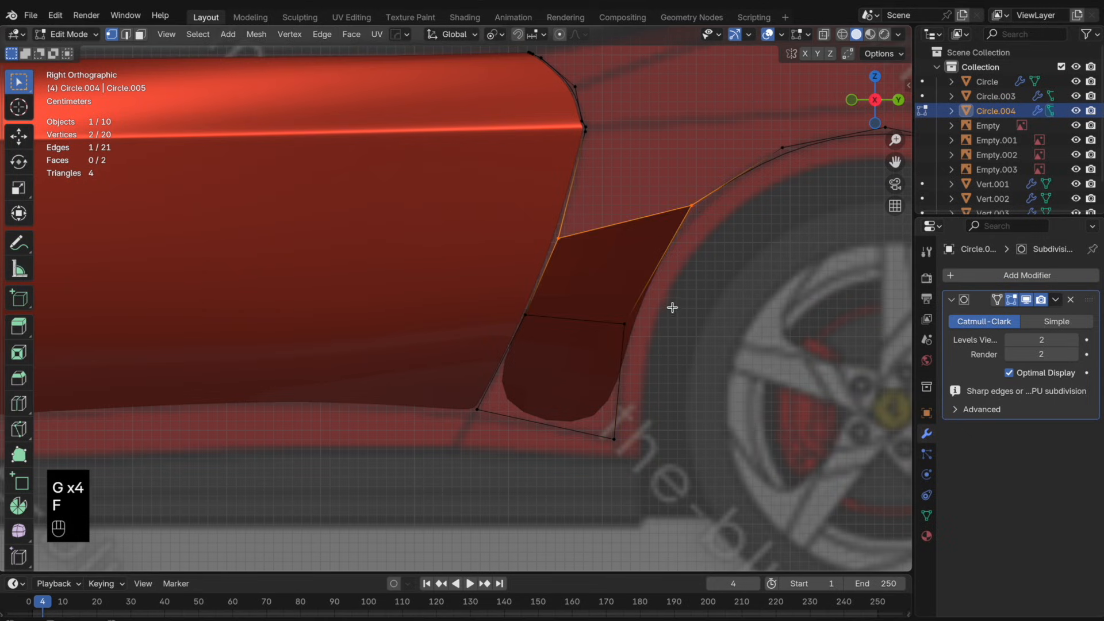
pyautogui.keyDown('shift'); pyautogui.moveTo(673, 305); pyautogui.dragTo(596, 374, button='middle'); pyautogui.keyUp('shift')
pyautogui.press('super+z')
# - Add a vertex on the arch segment above the face, align it with the blueprint curve, and fill the second face
pyautogui.press('super+r')
pyautogui.moveTo(599, 322); pyautogui.dragTo(610, 374)
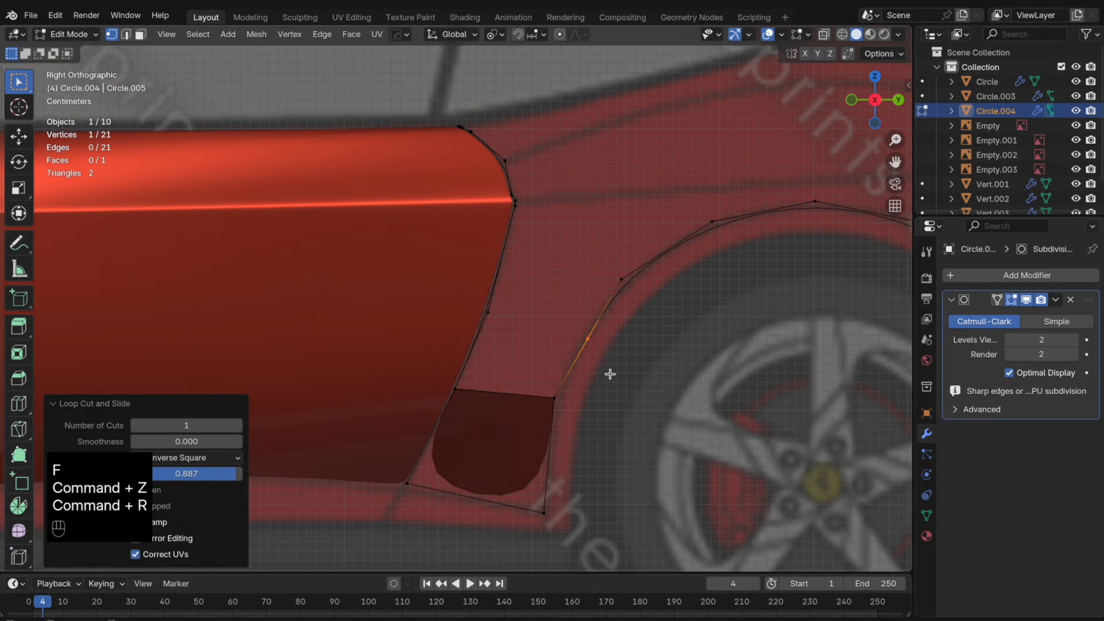
pyautogui.press('g')
pyautogui.press('g')
pyautogui.press('g')
pyautogui.press('y')
pyautogui.click(610, 322)
pyautogui.press('f')
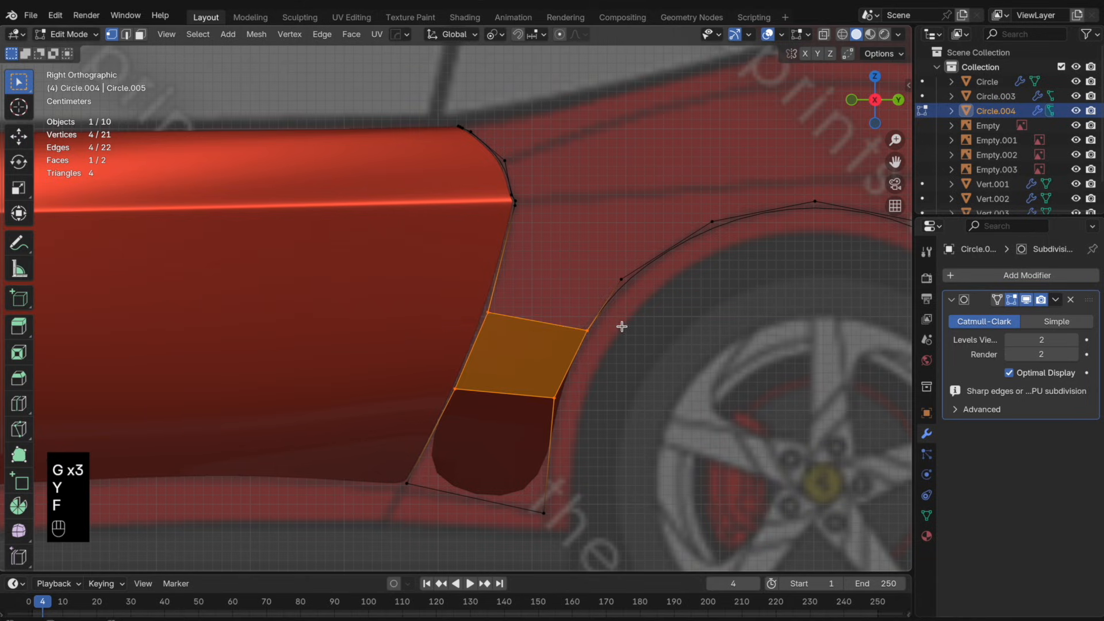
pyautogui.press('f')
pyautogui.press('f')
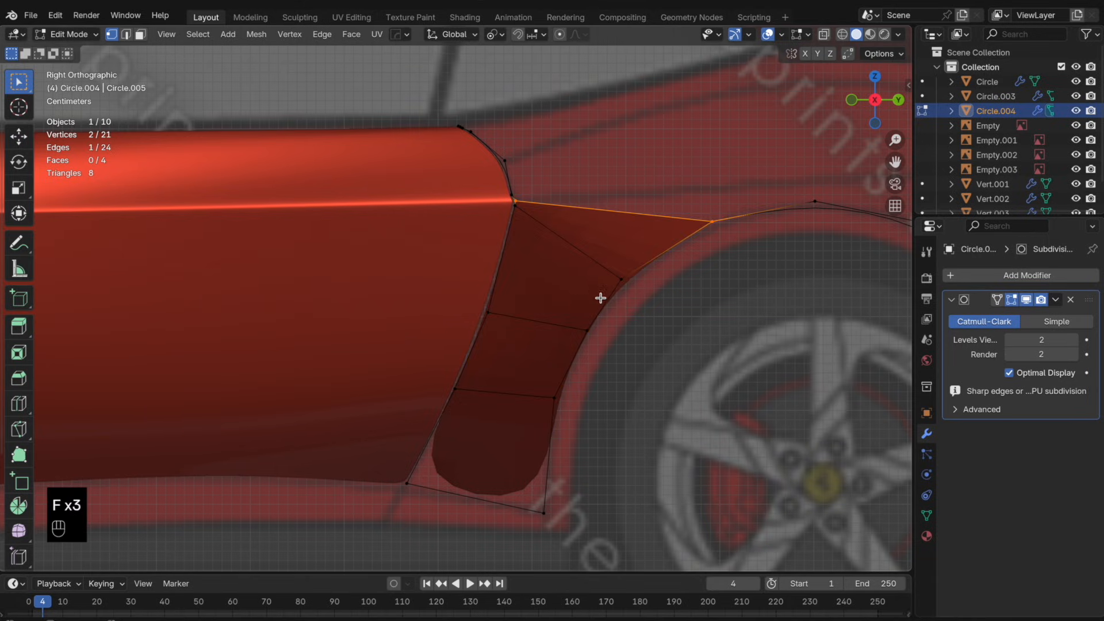
pyautogui.keyDown('shift'); pyautogui.moveTo(599, 298); pyautogui.dragTo(545, 357, button='middle'); pyautogui.keyUp('shift')
pyautogui.press('super+z')
pyautogui.press('super+z')
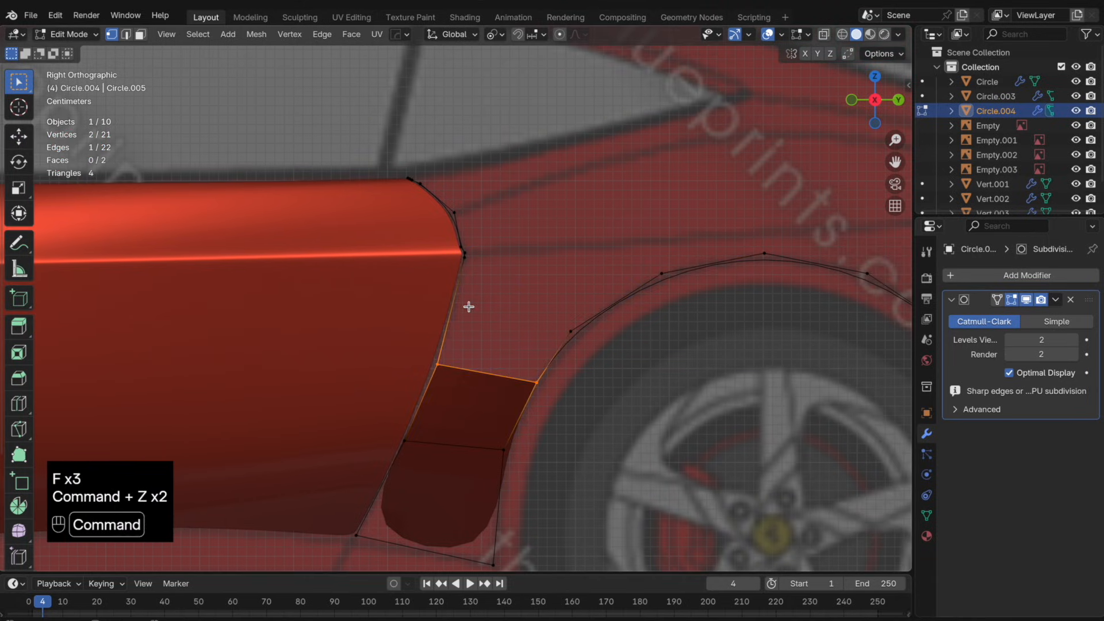
# - Cut an extra vertex into the door-side edge below the crease and fill the third face across to the arch
pyautogui.press('super+r')
pyautogui.click(450, 315)
pyautogui.press('f')
# - Slide the door-side vertex between the second and third faces along the edge and adjust it along Y to follow the door
pyautogui.click(439, 366)
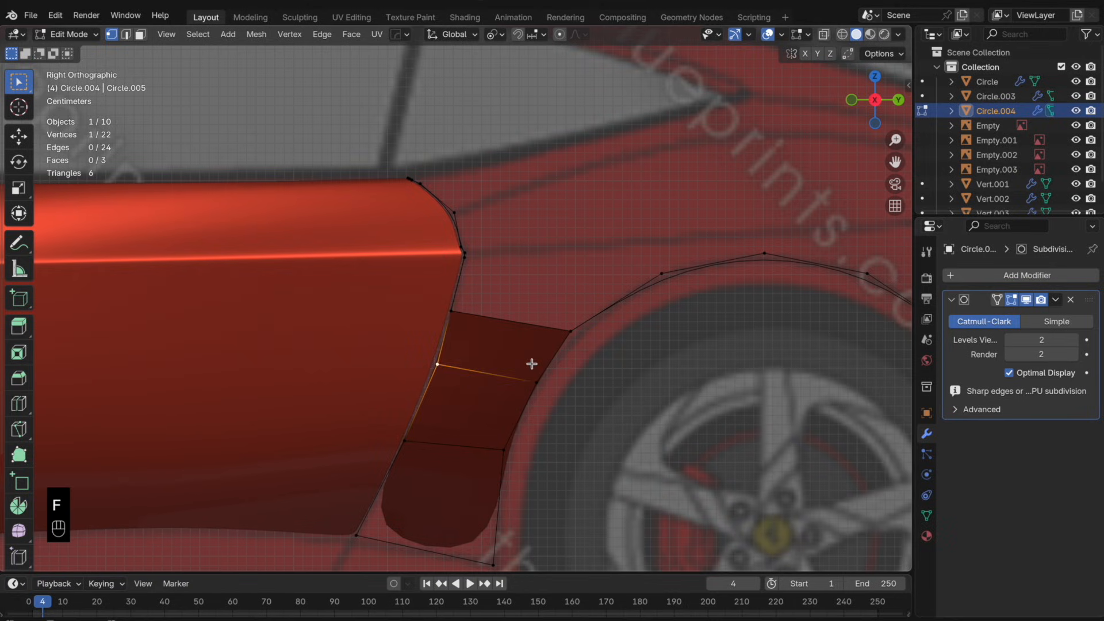
pyautogui.press('g')
pyautogui.press('g')
pyautogui.click(535, 365)
pyautogui.press('g')
pyautogui.press('y')
pyautogui.click(542, 358)
pyautogui.press('Tab')
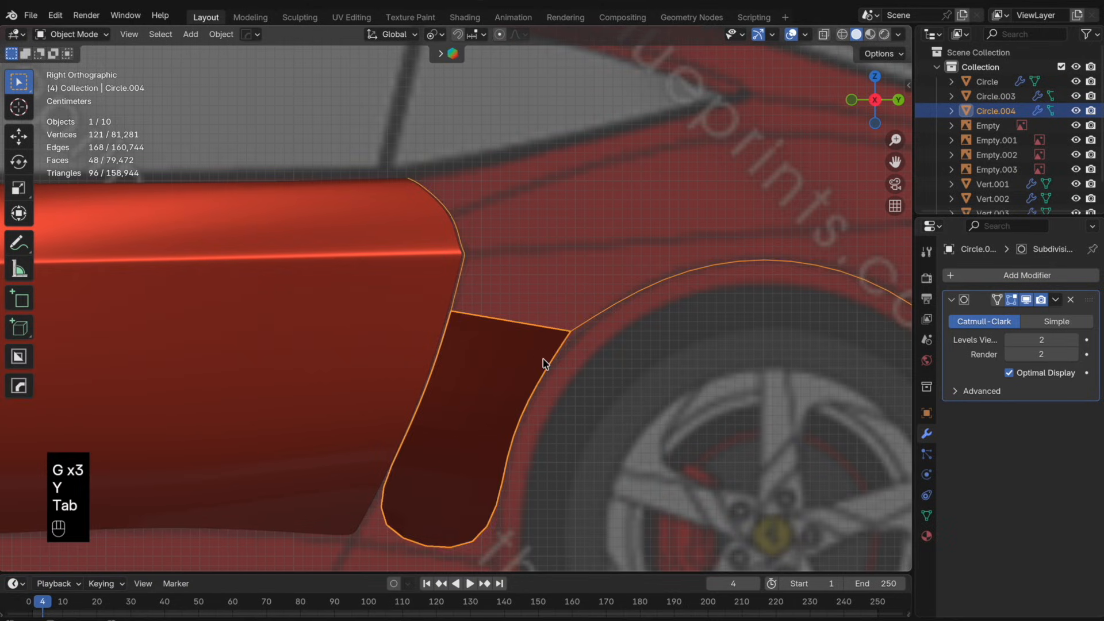
# - Slide the strip's top arch-side corner up along the wheel arch and raise it 0.00234 m along Z
pyautogui.scroll(-3, 532, 340)
pyautogui.press('Tab')
pyautogui.scroll(3, 536, 333)
pyautogui.click(574, 333)
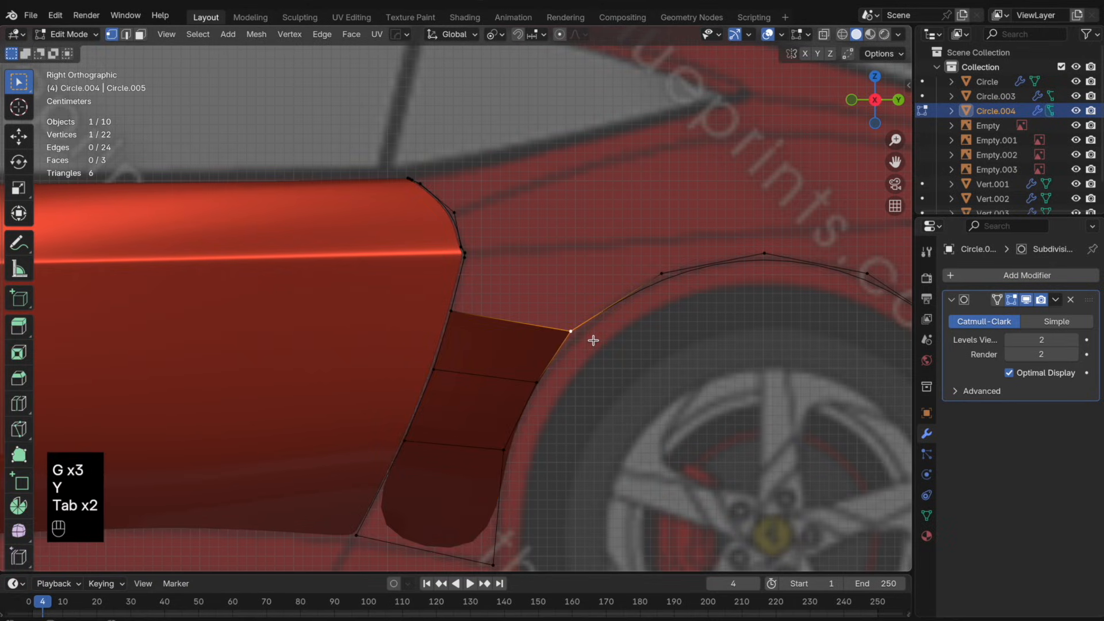
pyautogui.press('g')
pyautogui.press('g')
pyautogui.press('g')
pyautogui.press('z')
pyautogui.click(618, 324)
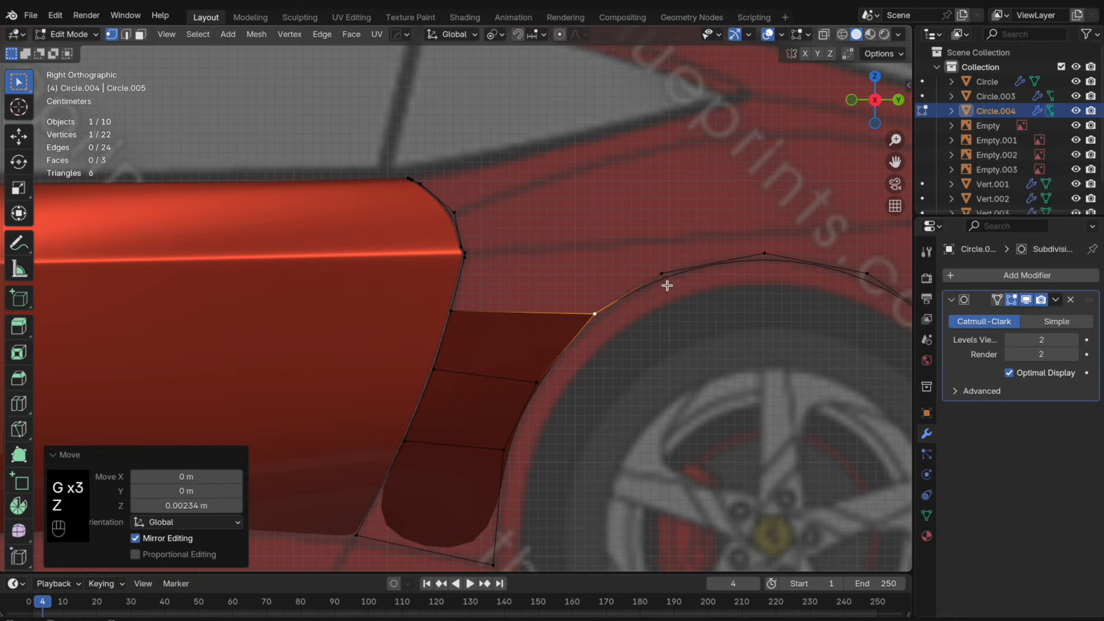
# - Slide the next wheel arch vertex slightly toward the top of the arch
pyautogui.click(666, 284)
pyautogui.press('g')
pyautogui.press('g')
pyautogui.click(668, 284)
pyautogui.click(762, 254)
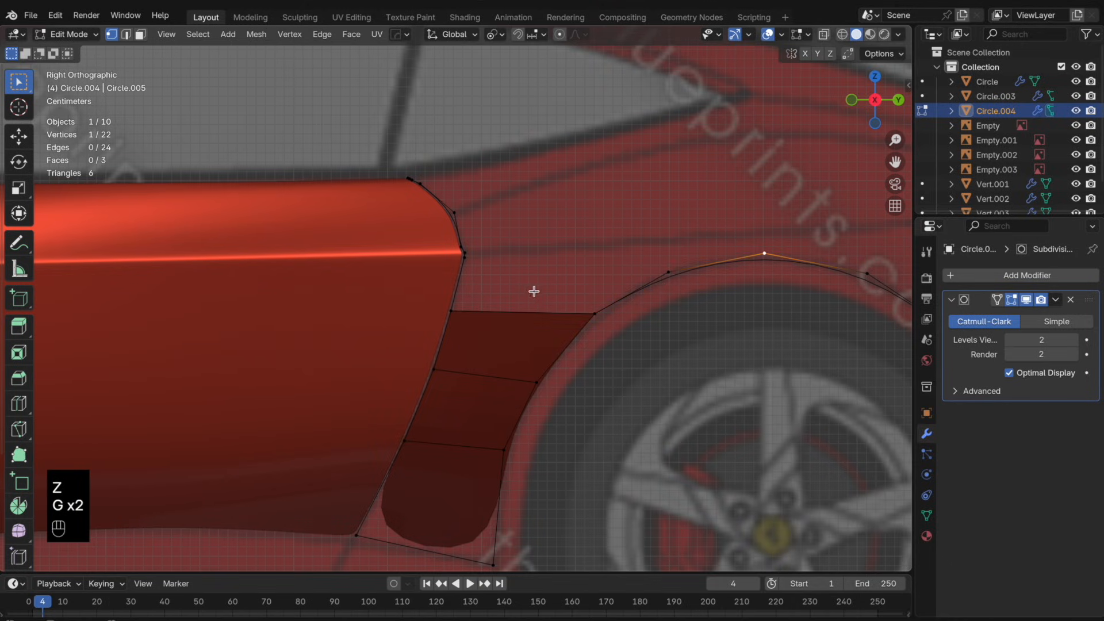
# - Recalculate the normals of the whole fender mesh to face outside and shade it smooth
pyautogui.scroll(-4, 534, 292)
pyautogui.keyDown('shift'); pyautogui.moveTo(450, 357); pyautogui.dragTo(416, 321, button='middle'); pyautogui.keyUp('shift')
pyautogui.press('Tab')
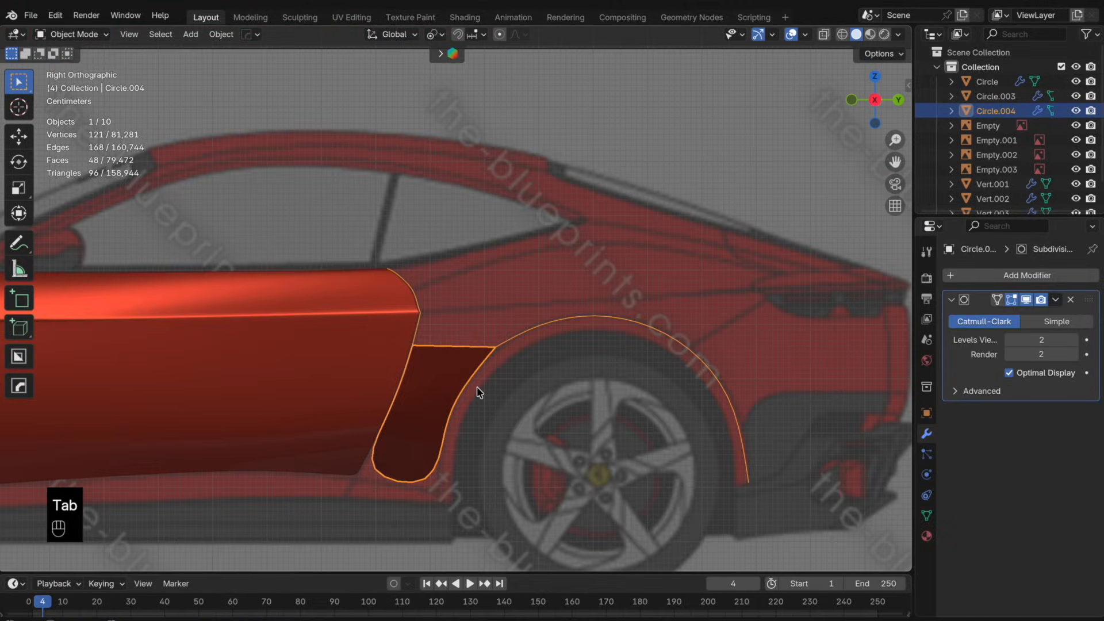
pyautogui.press('Tab')
pyautogui.press('a')
pyautogui.hotkey('shift', 'n')
pyautogui.press('Tab')
pyautogui.moveTo(493, 381); pyautogui.dragTo(512, 335, button='middle')
pyautogui.click(517, 339)
pyautogui.rightClick(518, 334)
pyautogui.click(518, 331)
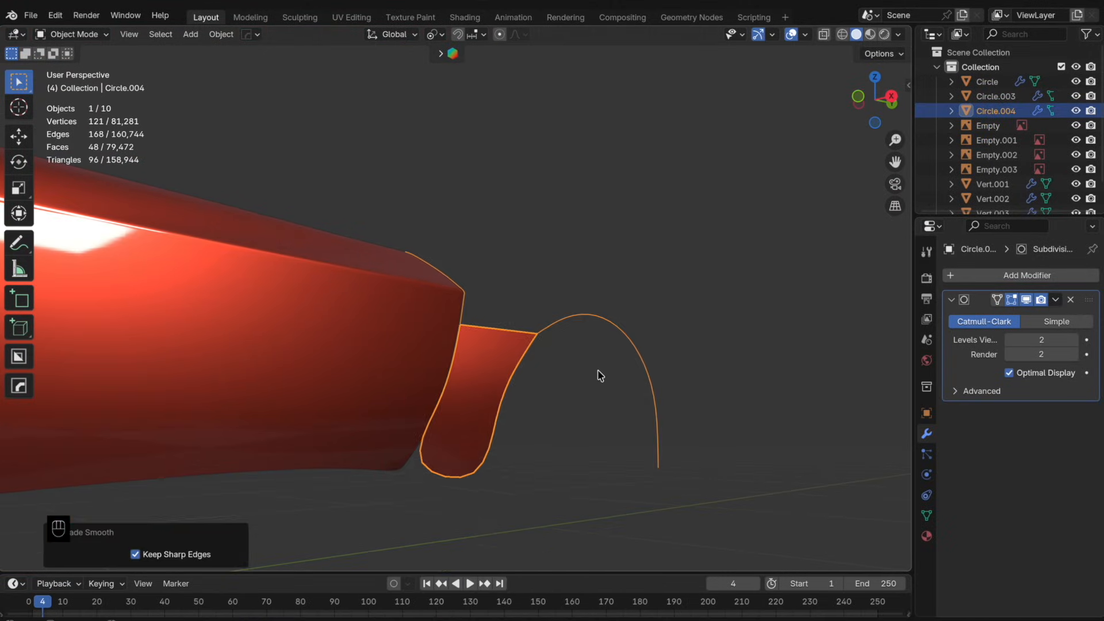
# - Move the strip's bottom arch-side corner vertex inward along X to follow the body's curvature
pyautogui.scroll(1, 600, 375)
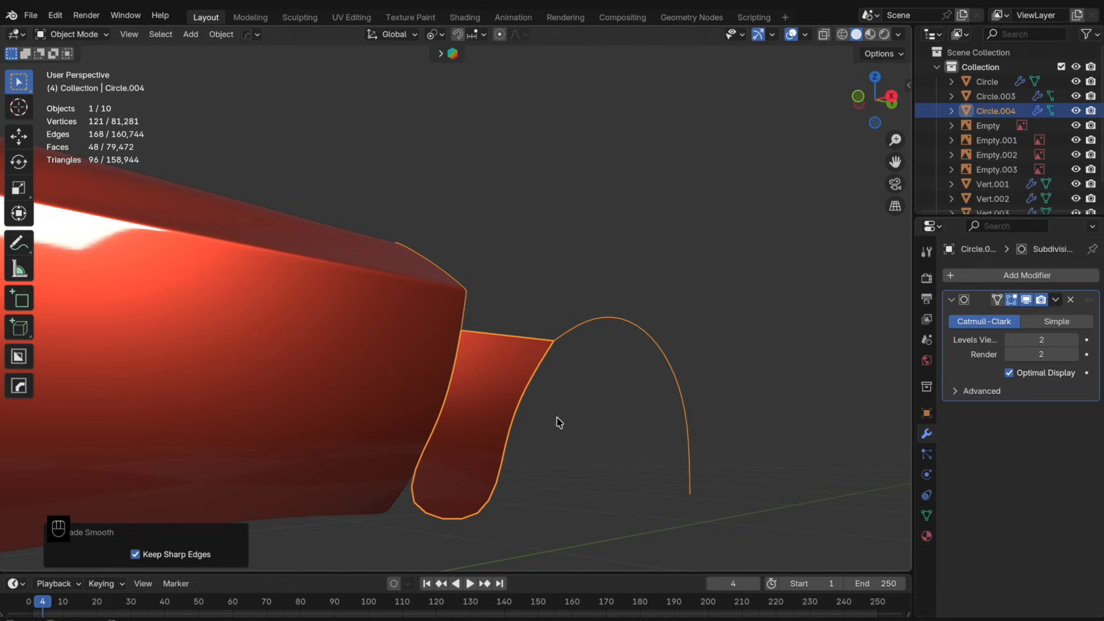
pyautogui.press('Tab')
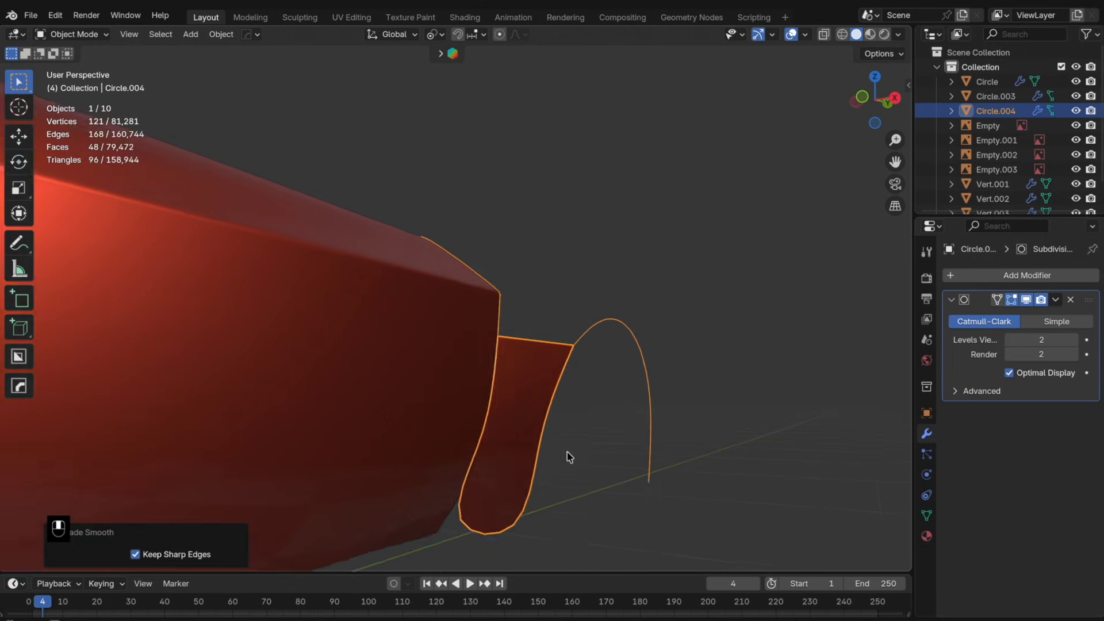
pyautogui.keyDown('shift'); pyautogui.moveTo(572, 492); pyautogui.dragTo(574, 415, button='middle'); pyautogui.keyUp('shift')
pyautogui.click(534, 463)
pyautogui.moveTo(536, 463); pyautogui.dragTo(613, 474, button='middle')
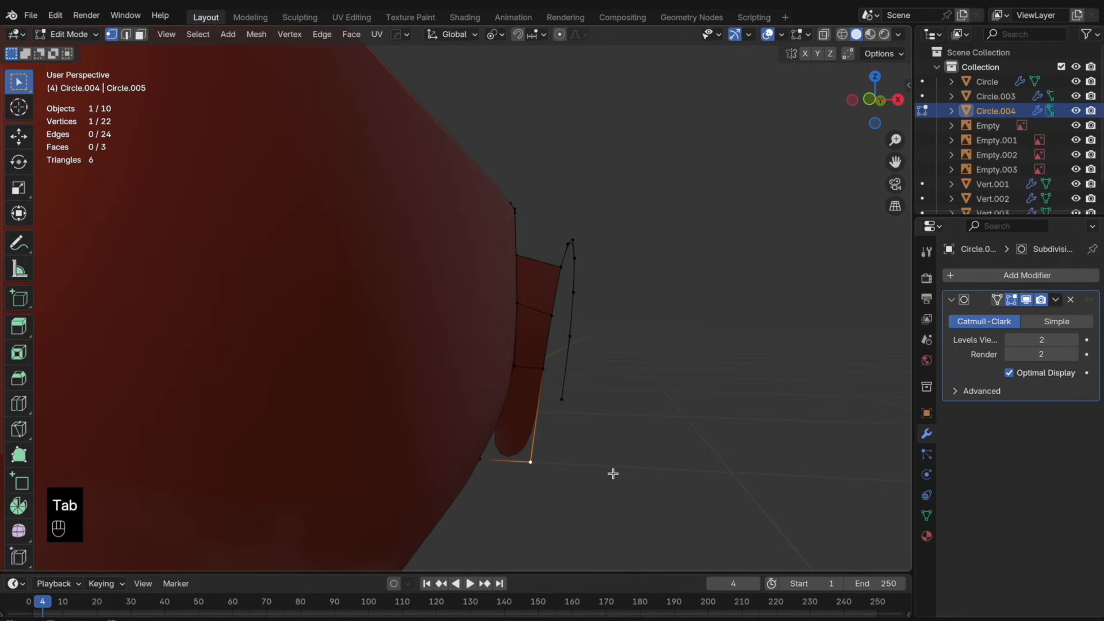
pyautogui.press('g')
pyautogui.press('x')
pyautogui.click(599, 473)
# - Add one centered lengthwise loop cut through the fender strip between the door and the wheel arch
pyautogui.moveTo(556, 397); pyautogui.dragTo(486, 429, button='middle')
pyautogui.press('Tab')
pyautogui.press('Tab')
pyautogui.press('super+r')
pyautogui.click(568, 311)
pyautogui.rightClick(568, 311)
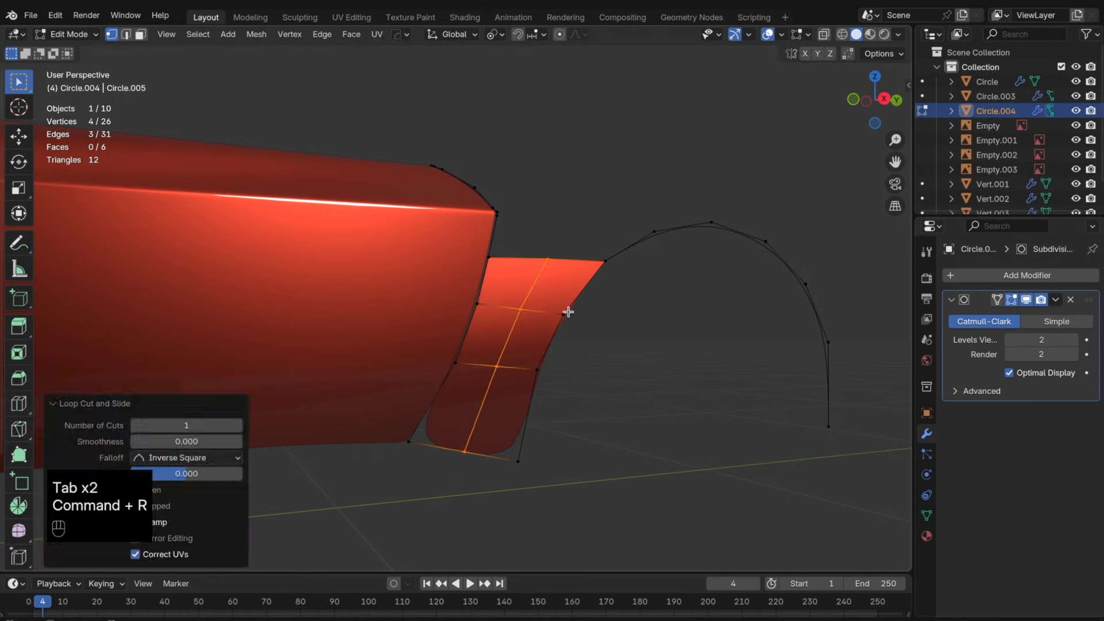
pyautogui.press('Tab')
# - In the top view, merge the clustered vertices at the fender's inner front corner at their center and nudge the result onto the door corner
pyautogui.moveTo(606, 318); pyautogui.dragTo(615, 357, button='middle')
pyautogui.click(878, 75)
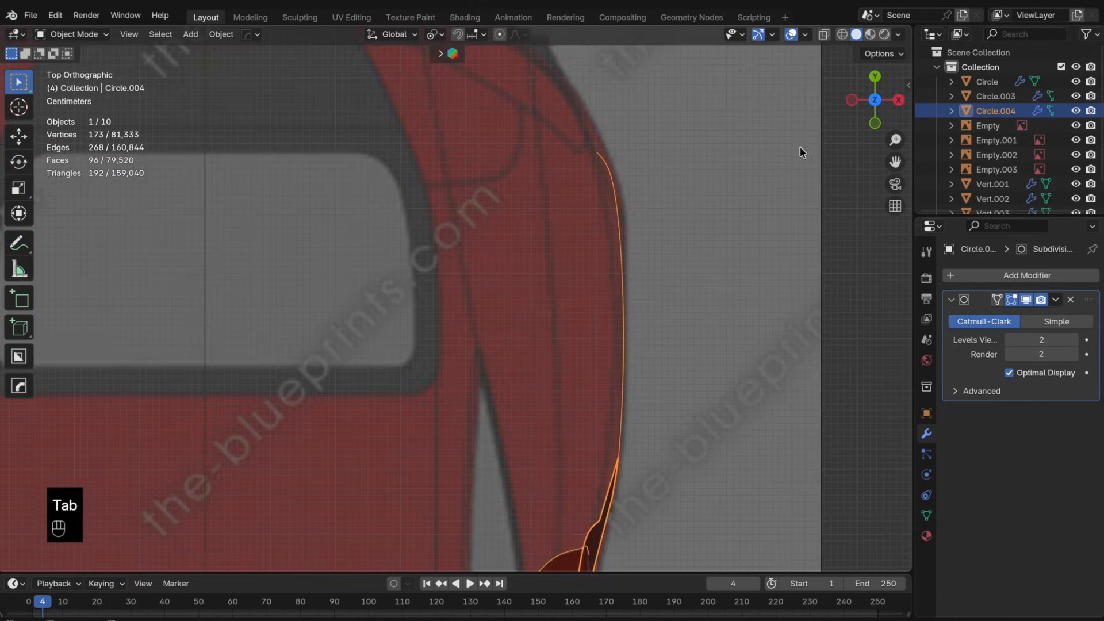
pyautogui.keyDown('shift'); pyautogui.scroll(-5, 611, 227); pyautogui.keyUp('shift')
pyautogui.press('Tab')
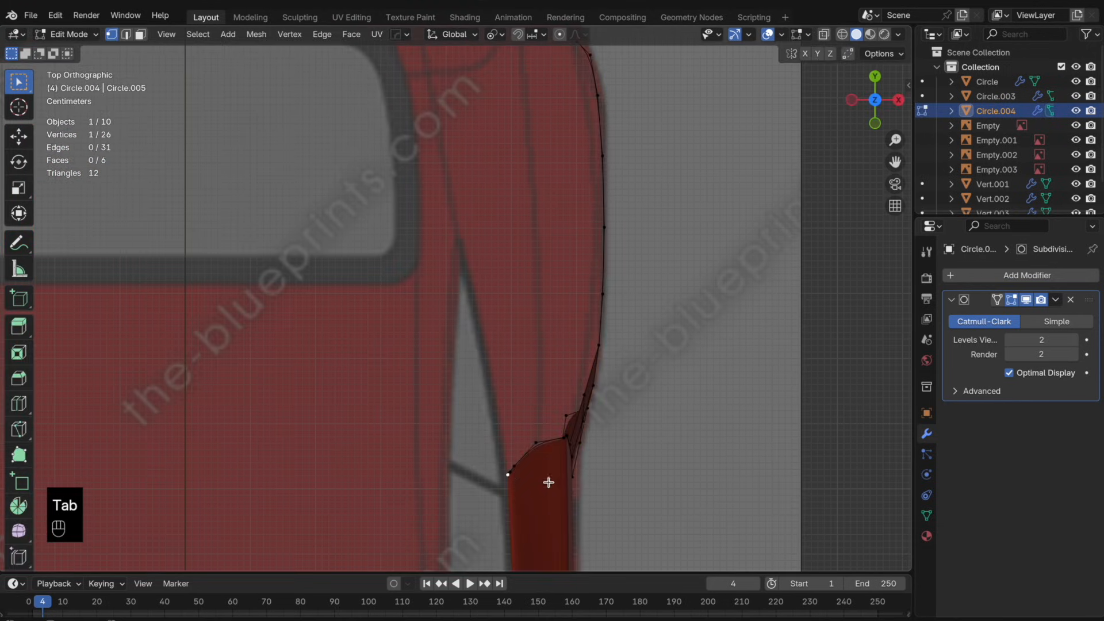
pyautogui.press('m')
pyautogui.click(552, 492)
pyautogui.press('g')
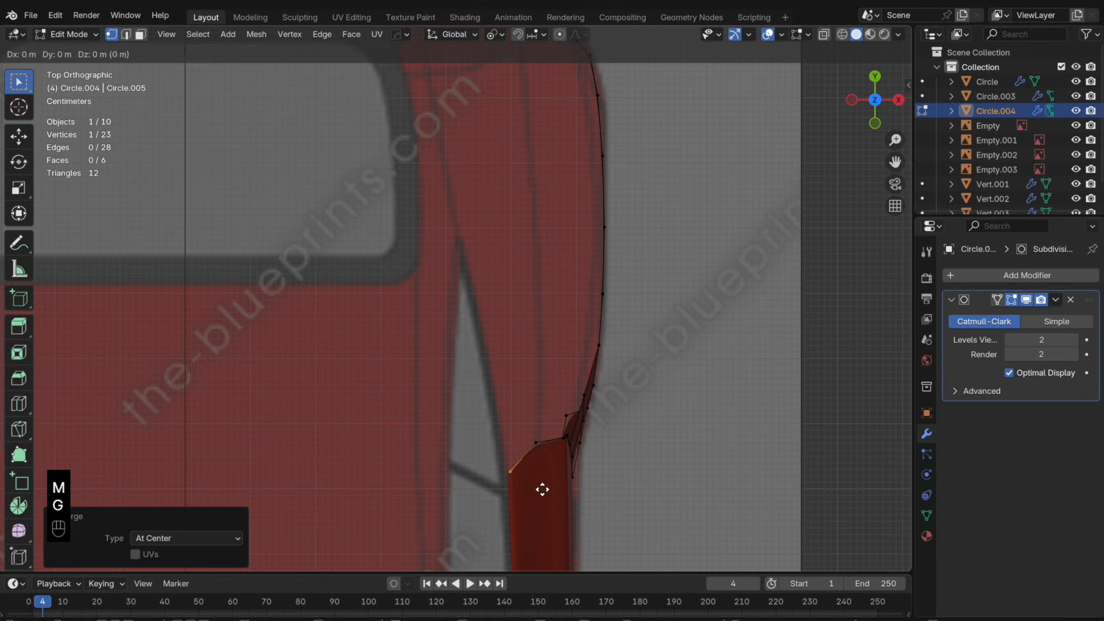
pyautogui.click(540, 490)
# - Extrude the merged corner vertex rearward into a chain of edges following the fender's inner edge on the top blueprint
pyautogui.press('e')
pyautogui.click(523, 389)
pyautogui.press('e')
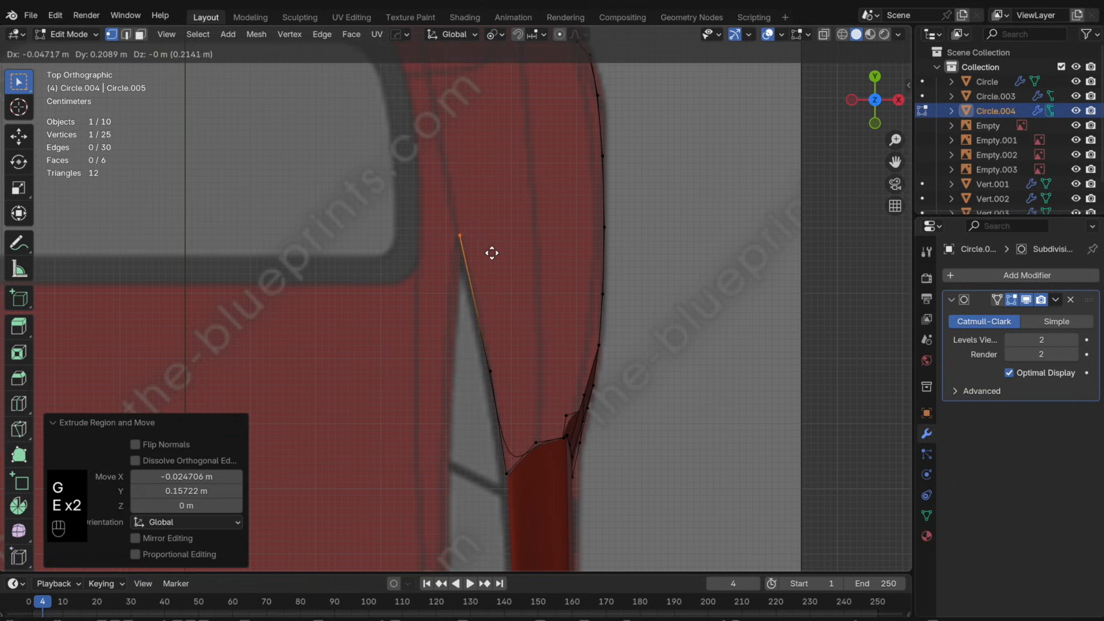
pyautogui.click(492, 253)
pyautogui.keyDown('shift'); pyautogui.scroll(7, 500, 345); pyautogui.keyUp('shift')
pyautogui.press('e')
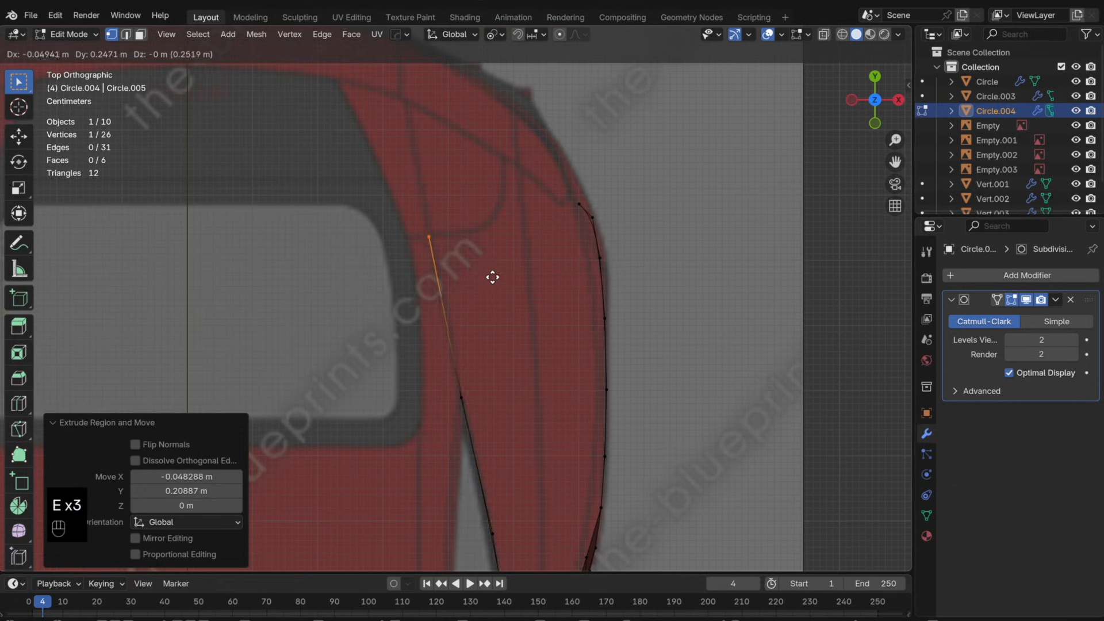
pyautogui.click(492, 275)
# - Extrude the neighboring door-edge vertex rearward into a three-segment chain along the fender's shoulder line
pyautogui.press('e')
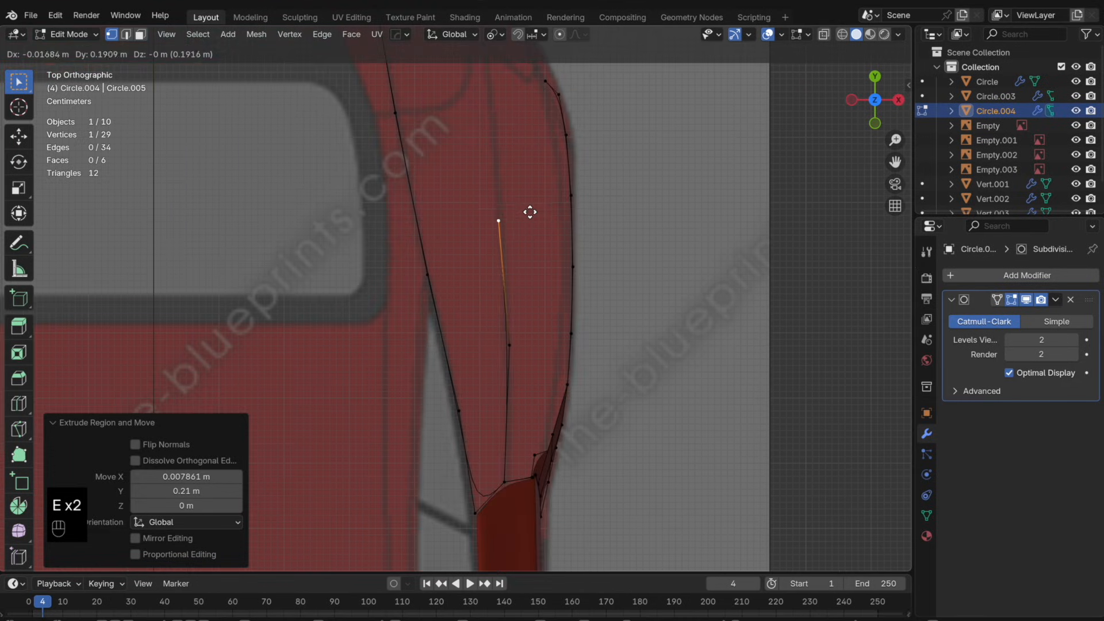
pyautogui.click(535, 201)
pyautogui.press('e')
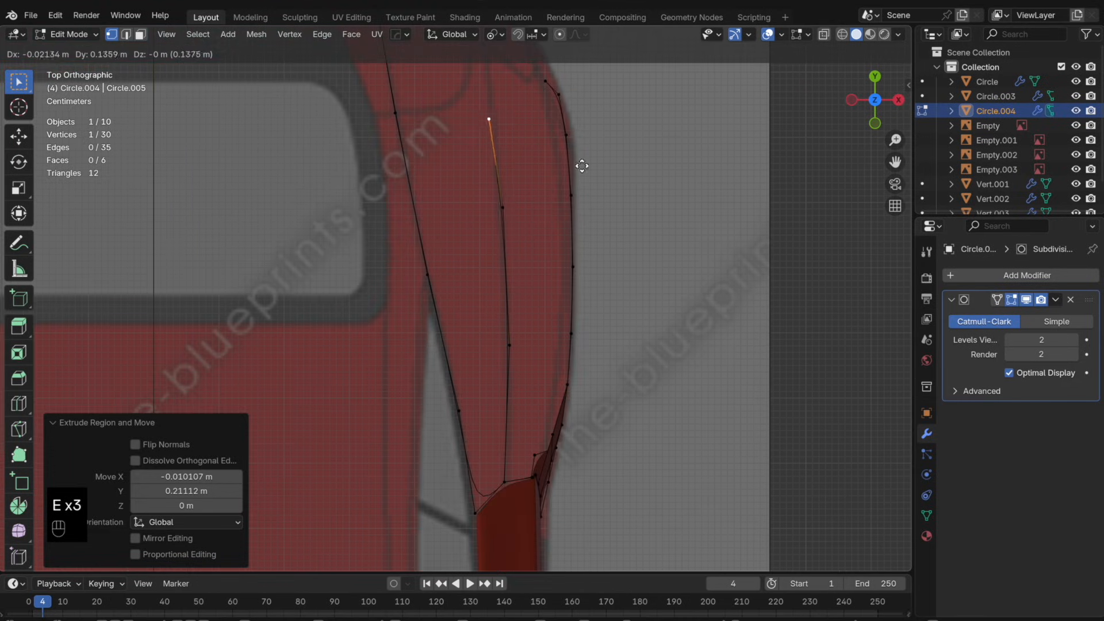
pyautogui.click(584, 133)
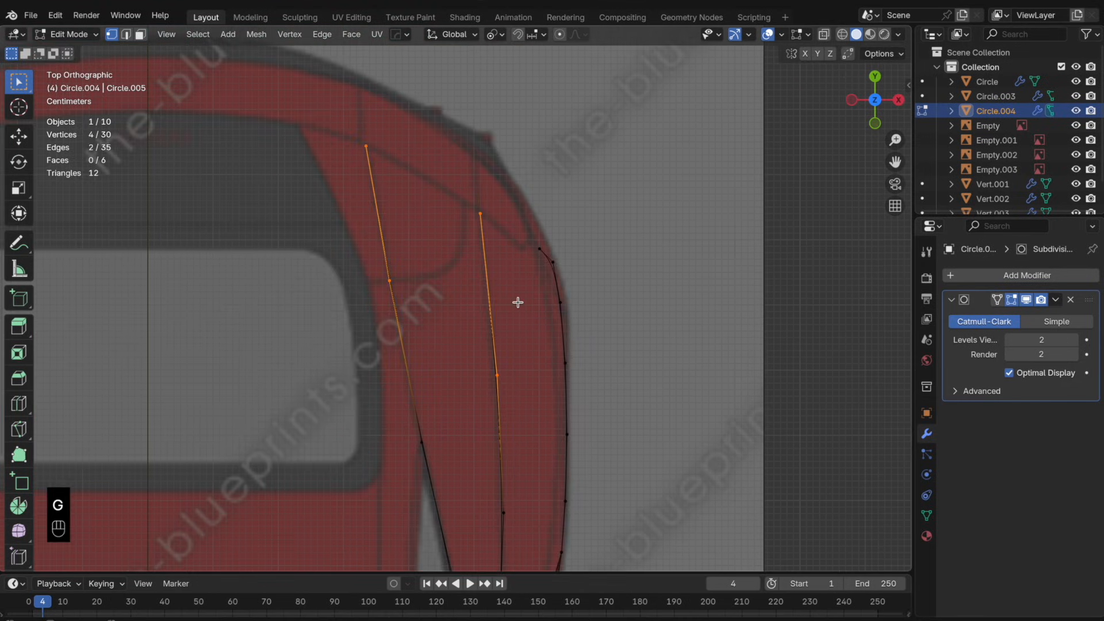
# - Fill the rearmost face between the two edge chains and slide its front vertices so its front edge crosses the strip squarely
pyautogui.press('f')
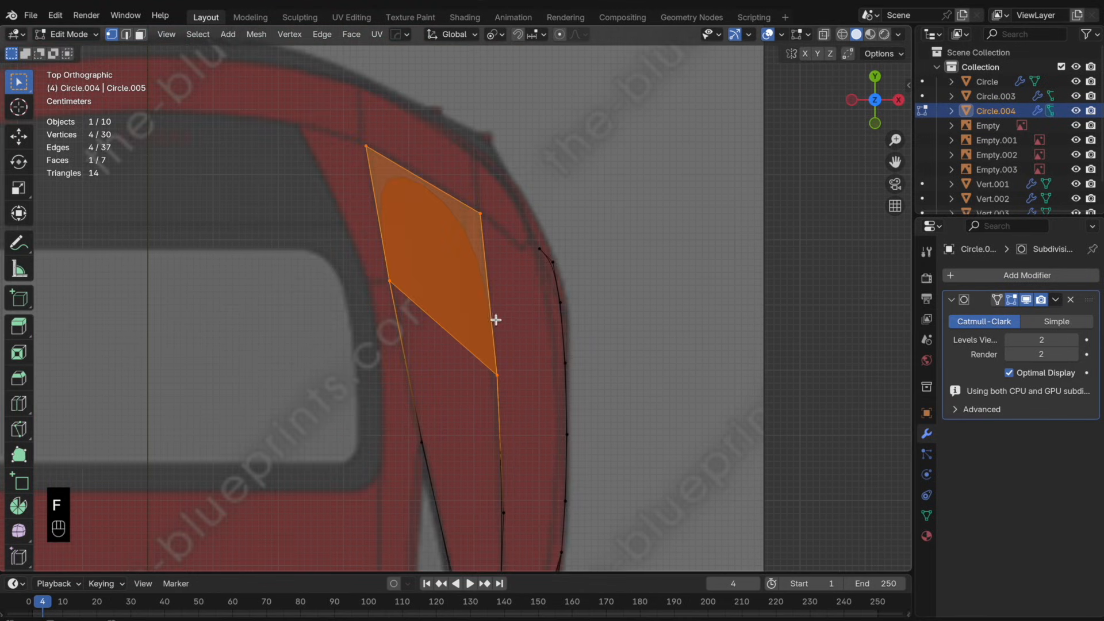
pyautogui.click(507, 374)
pyautogui.press('g')
pyautogui.press('g')
# - Split the outer chain's next edge with one centered cut, and fill the second face with the new vertex slid slightly forward
pyautogui.press('super+r')
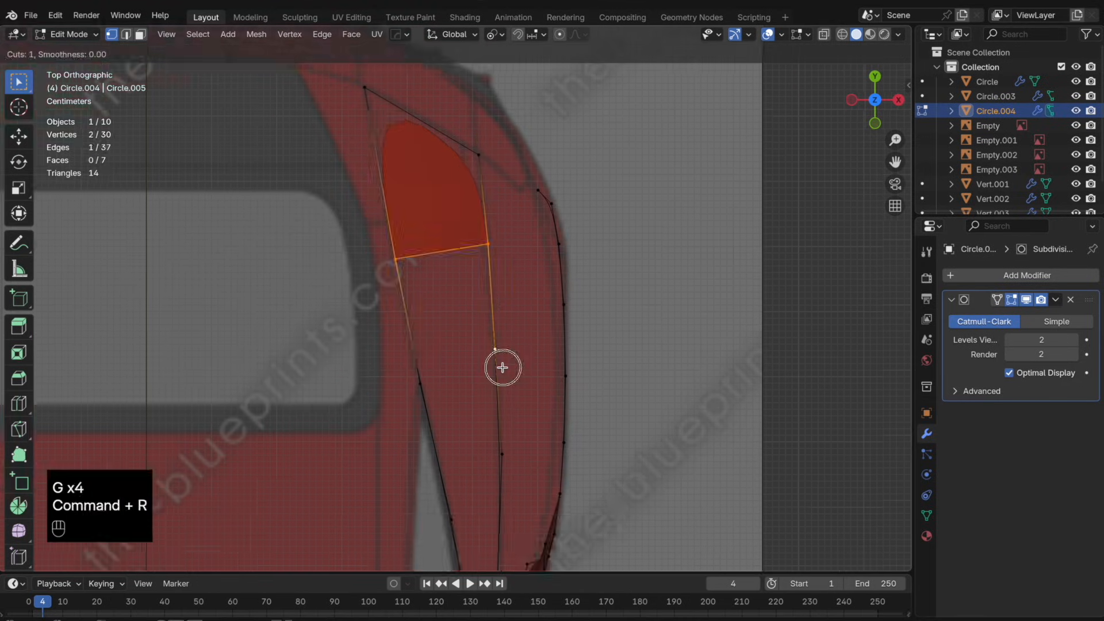
pyautogui.click(500, 365)
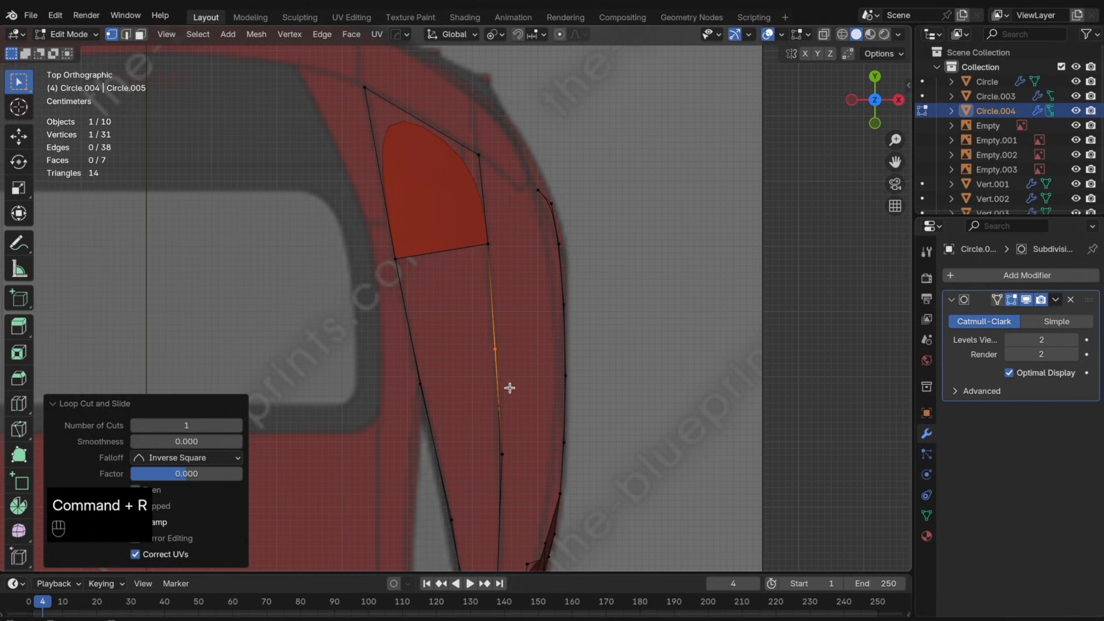
pyautogui.press('f')
pyautogui.click(497, 350)
pyautogui.press('g')
pyautogui.press('g')
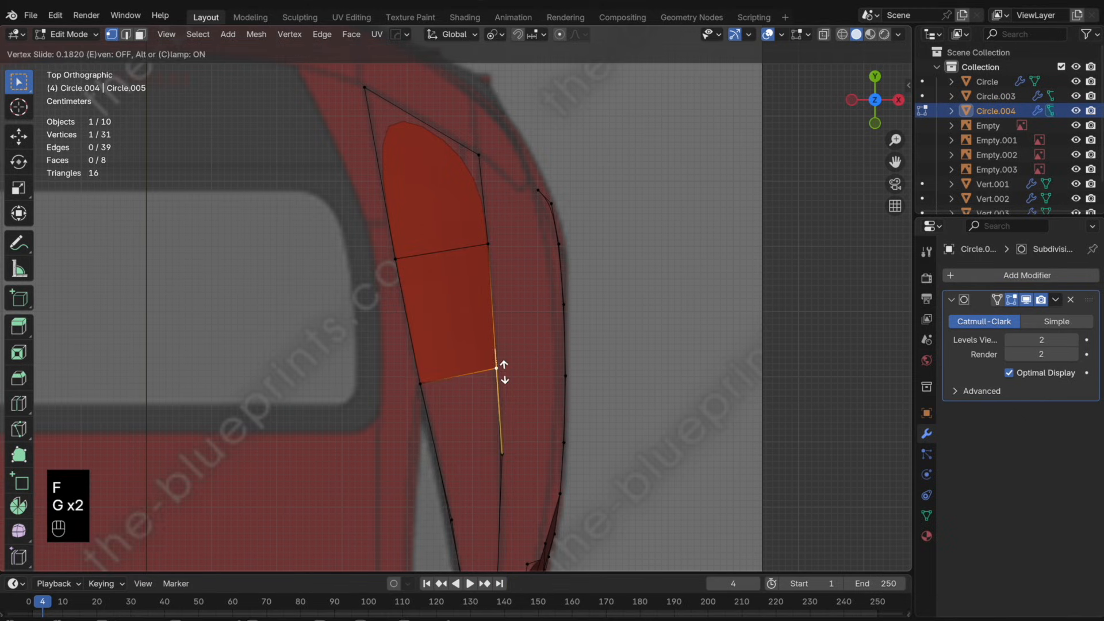
pyautogui.click(495, 370)
# - Fill the remaining faces down to the door edge and slide the strip's inner front vertex slightly rearward
pyautogui.press('f')
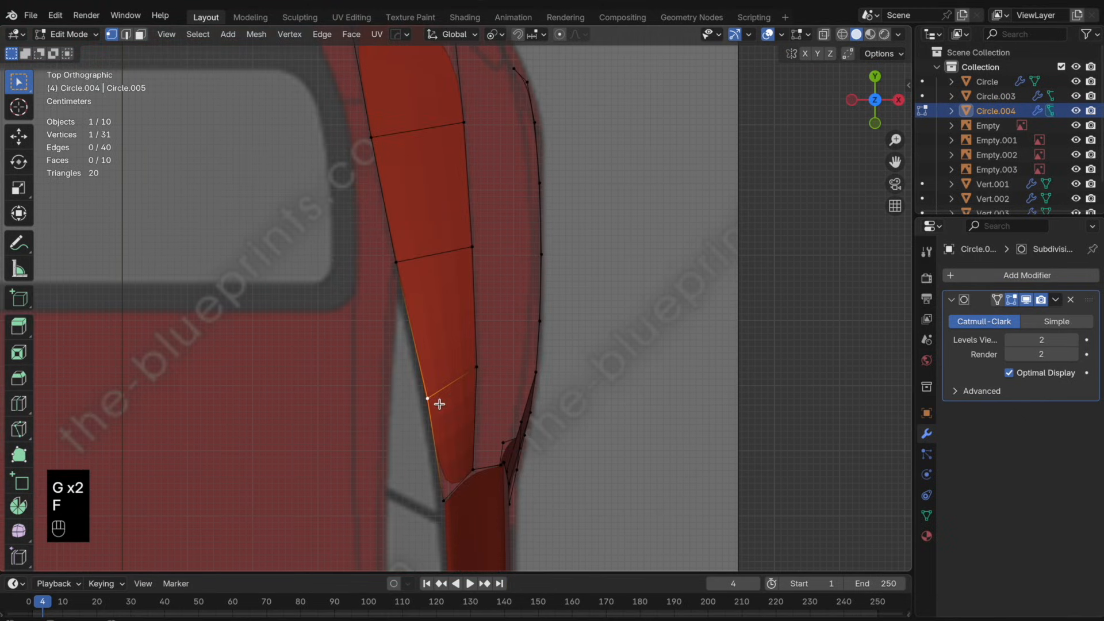
pyautogui.press('g')
pyautogui.press('g')
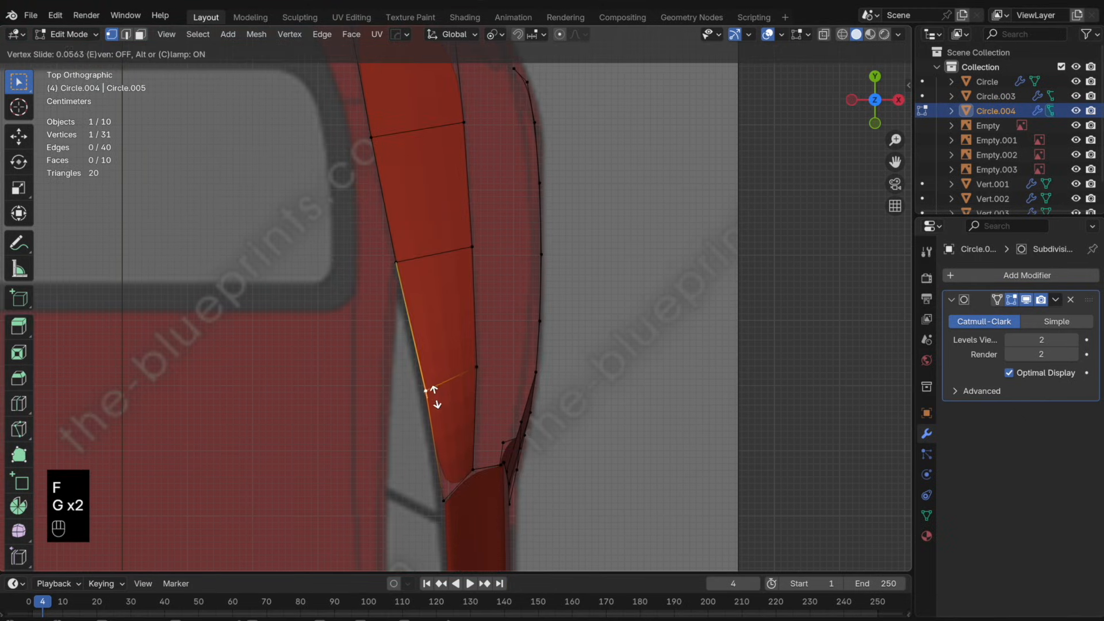
pyautogui.click(435, 393)
# - Shade the whole rear fender object smooth
pyautogui.press('Tab')
pyautogui.rightClick(525, 347)
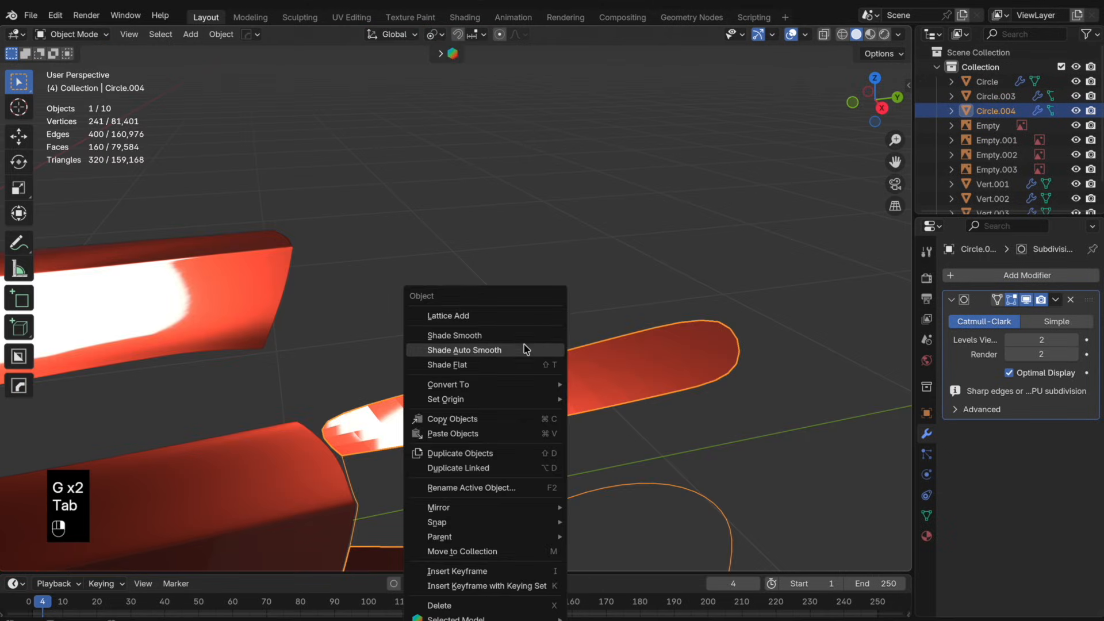
pyautogui.click(525, 348)
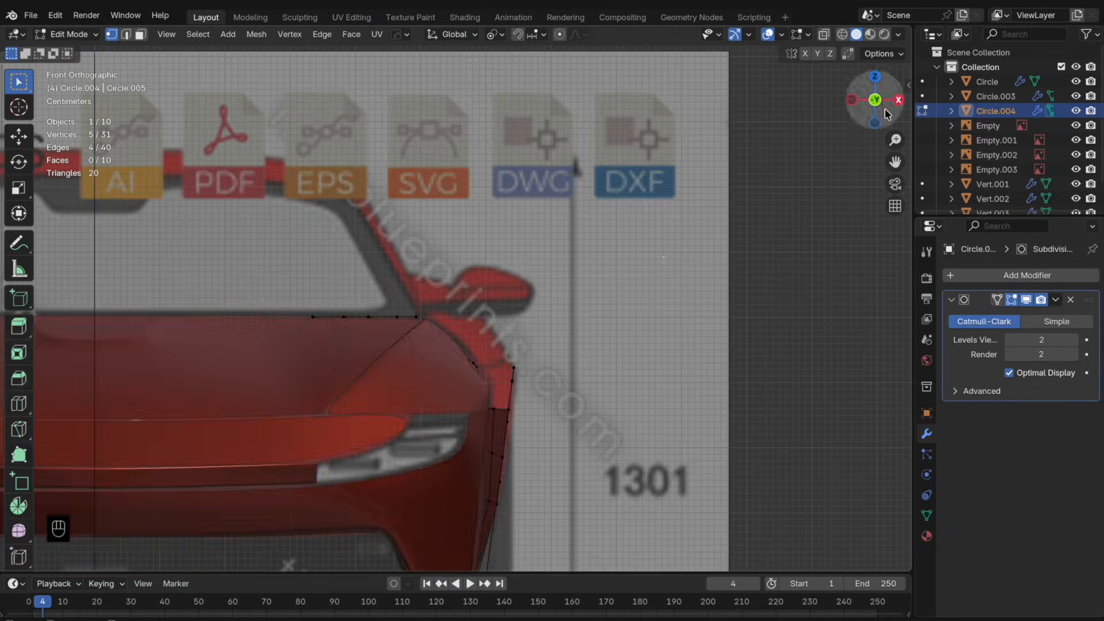
# - In the side view with X-ray on, raise two middle vertices of the strip's inner edge along Z toward the rear roofline
pyautogui.hotkey('alt', 'z')
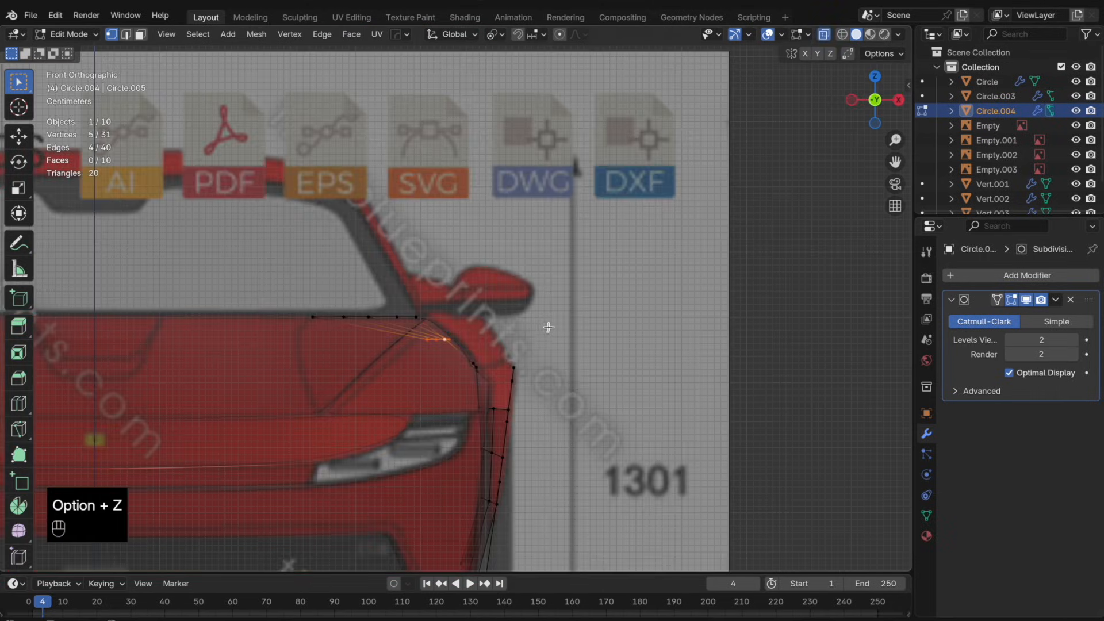
pyautogui.moveTo(554, 327); pyautogui.dragTo(468, 330, button='middle')
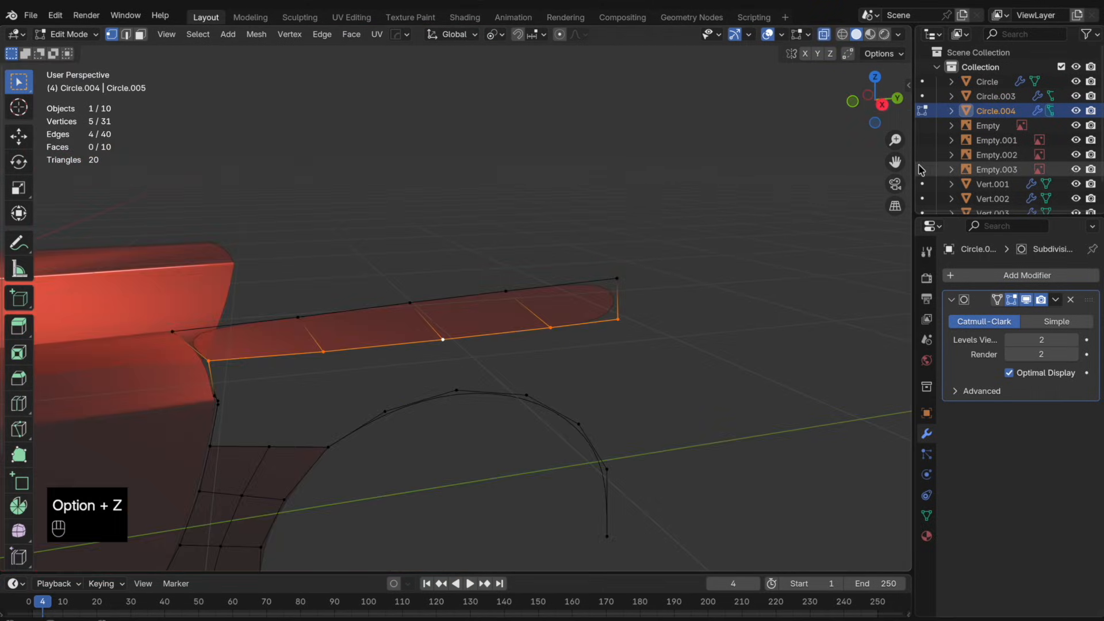
pyautogui.click(882, 104)
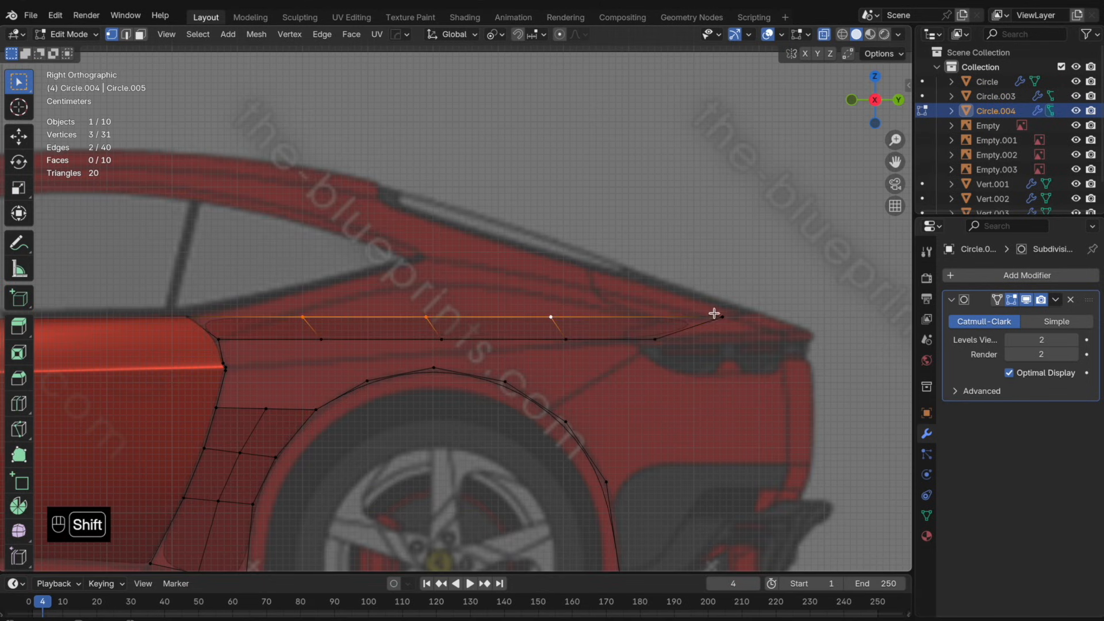
pyautogui.moveTo(574, 325); pyautogui.dragTo(387, 281)
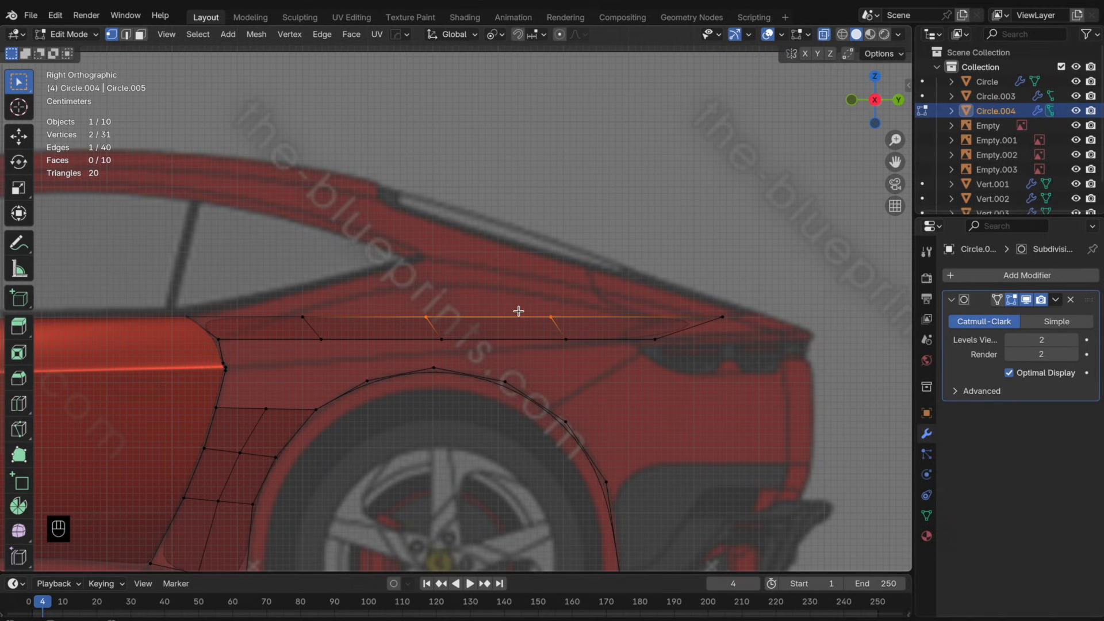
pyautogui.press('g')
pyautogui.press('z')
pyautogui.click(521, 271)
# - Raise the inner edge's vertex to the side window's rear corner and the vertex ahead of it about 0.037 m along Z
pyautogui.click(425, 275)
pyautogui.press('g')
pyautogui.press('z')
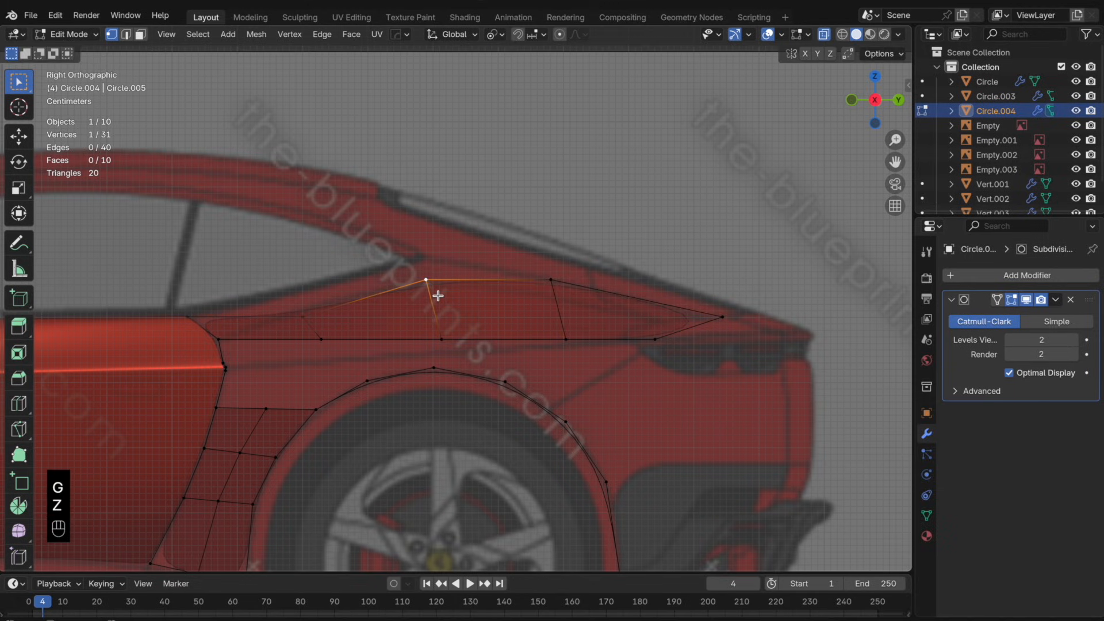
pyautogui.click(439, 274)
pyautogui.click(322, 318)
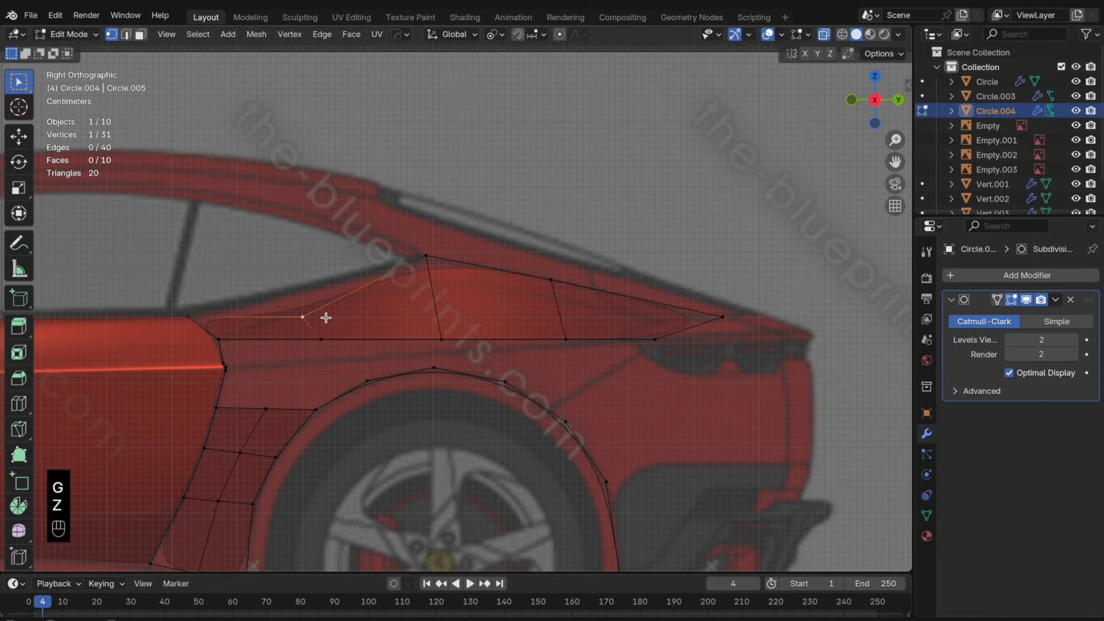
pyautogui.press('z')
pyautogui.click(331, 293)
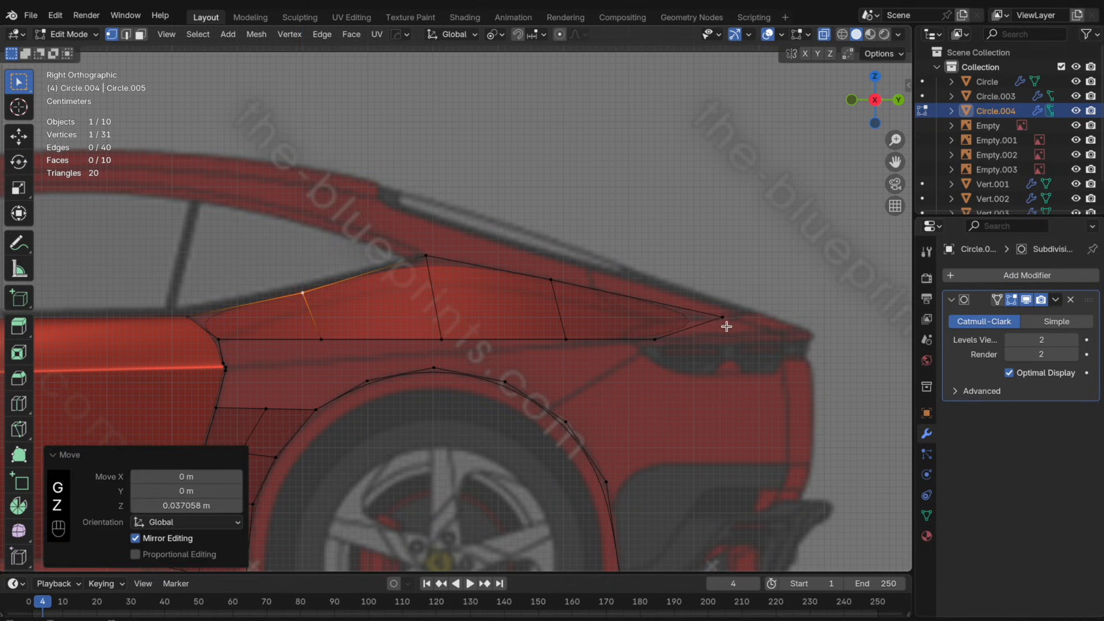
# - Raise the three interior vertices of the strip's outer edge together along Z, closer to the inner edge
pyautogui.click(321, 339)
pyautogui.keyDown('shift'); pyautogui.click(441, 339); pyautogui.keyUp('shift')
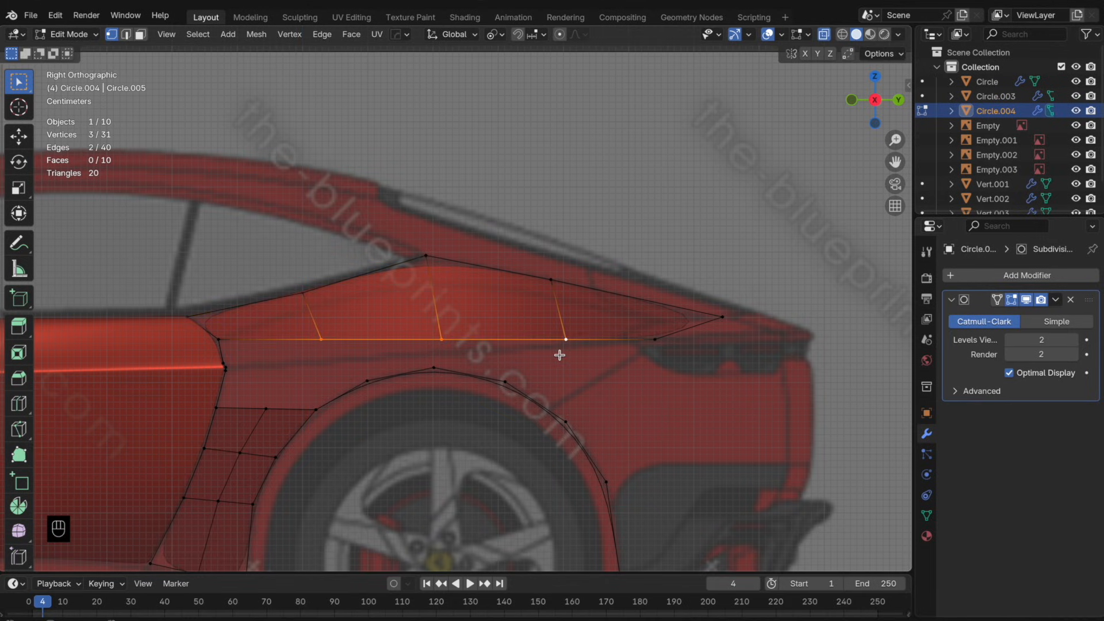
pyautogui.press('g')
pyautogui.press('z')
pyautogui.click(560, 317)
# - Raise the outer edge's central vertex about 0.031 m along Z to form the crest above the wheel arch
pyautogui.click(466, 326)
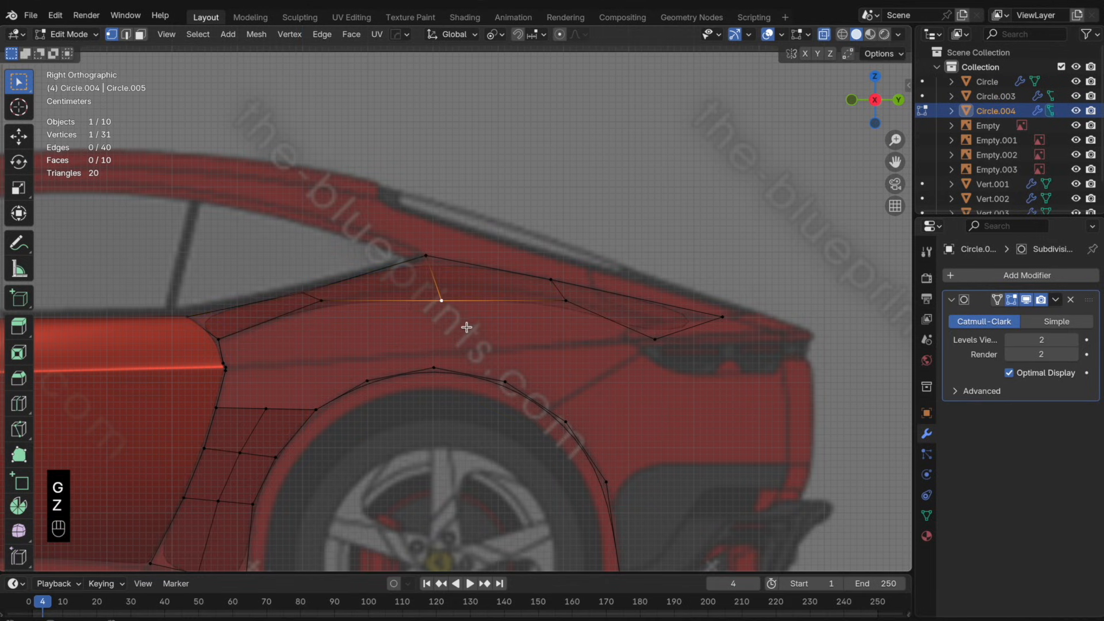
pyautogui.press('g')
pyautogui.press('z')
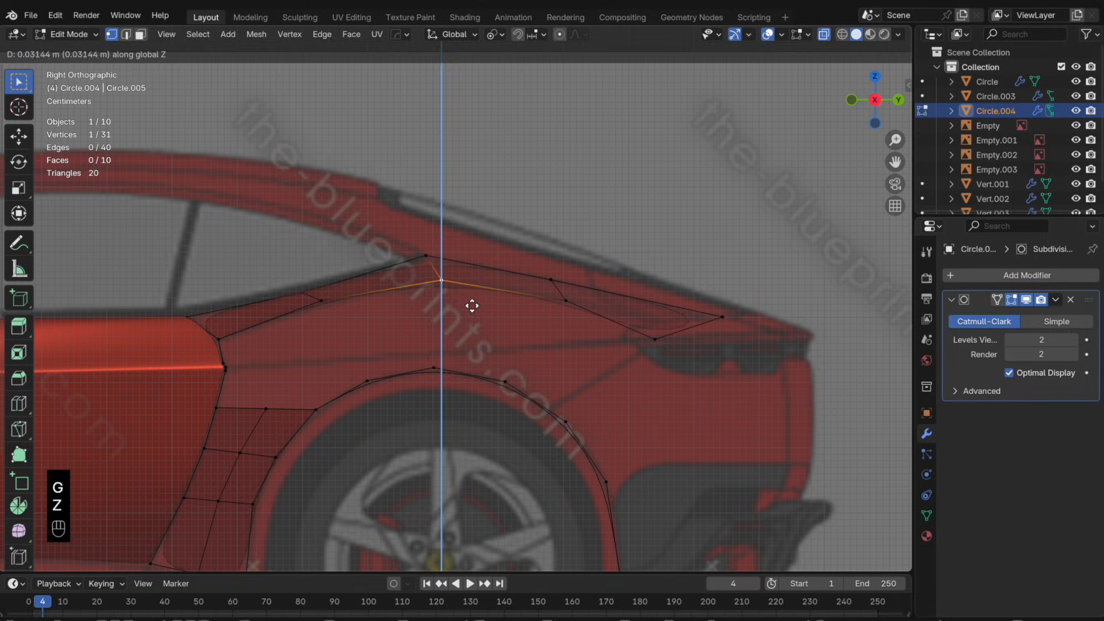
pyautogui.click(472, 306)
# - Slide the outer edge vertex behind the crest forward by a factor of 0.073, and raise it and the rear corner vertex along Z
pyautogui.click(591, 316)
pyautogui.press('g')
pyautogui.press('g')
pyautogui.click(579, 317)
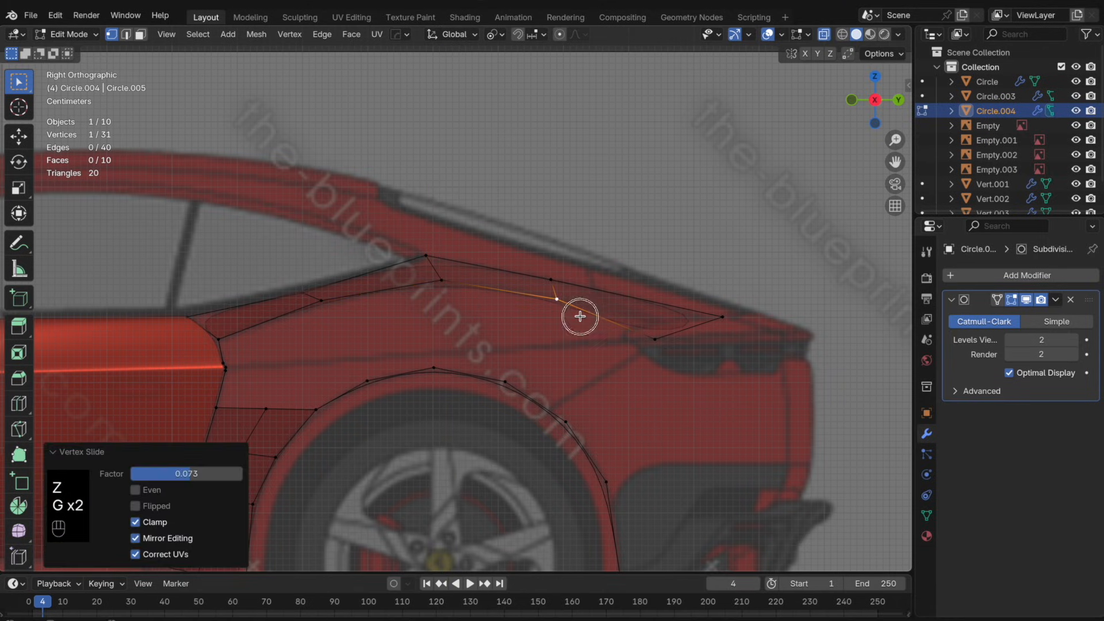
pyautogui.press('g')
pyautogui.press('z')
pyautogui.click(582, 311)
pyautogui.press('Tab')
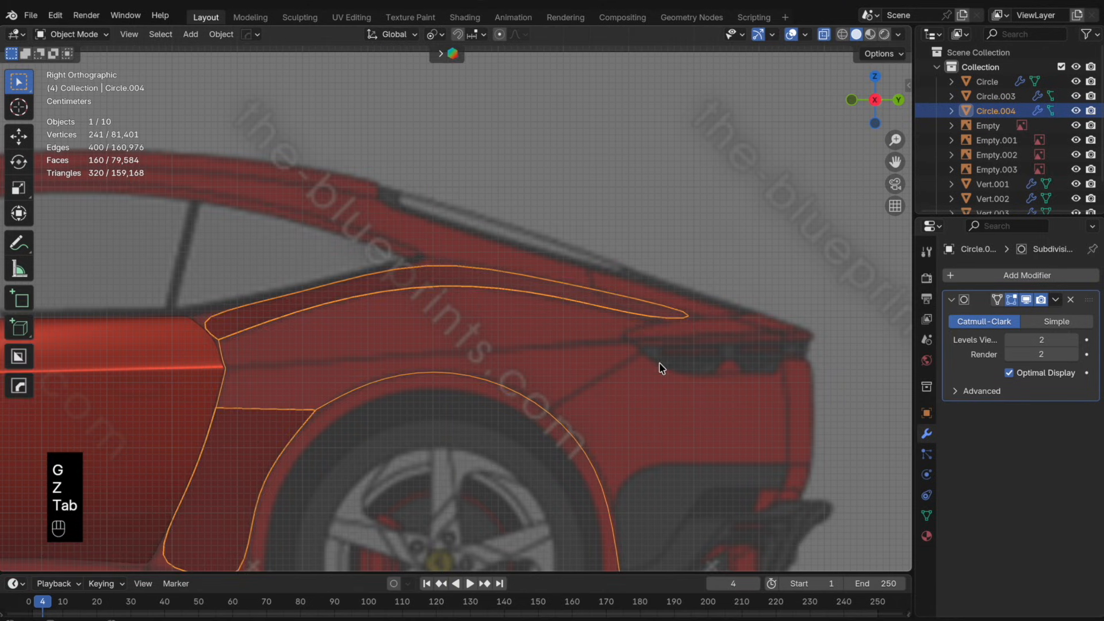
# - Raise the inner edge's vertex behind the window corner about 0.002 m along Z
pyautogui.press('Tab')
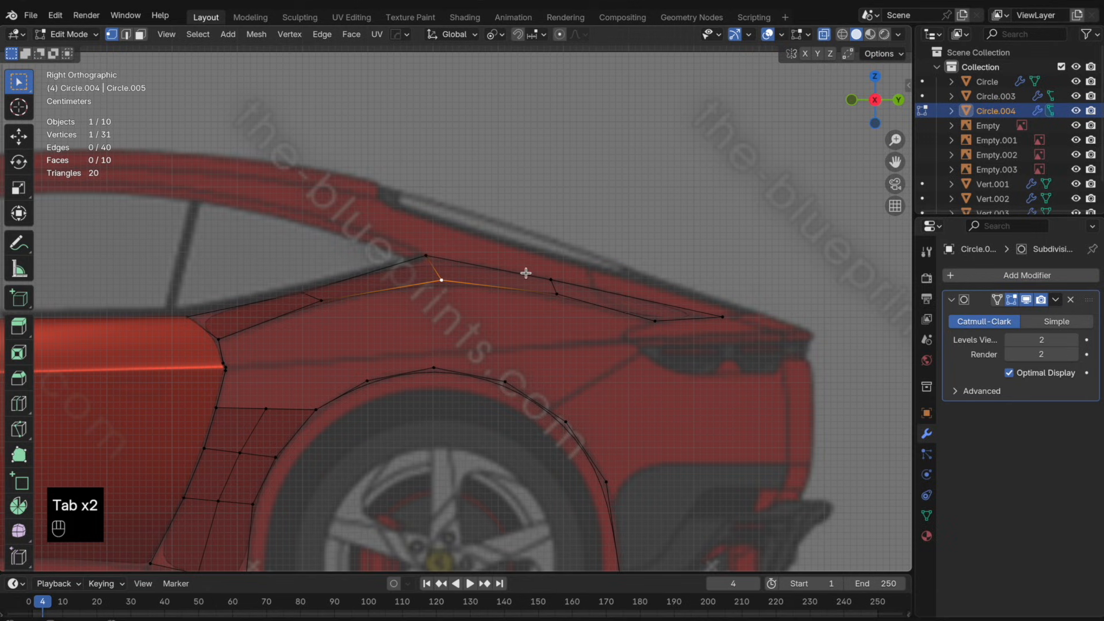
pyautogui.press('g')
pyautogui.press('z')
pyautogui.click(510, 323)
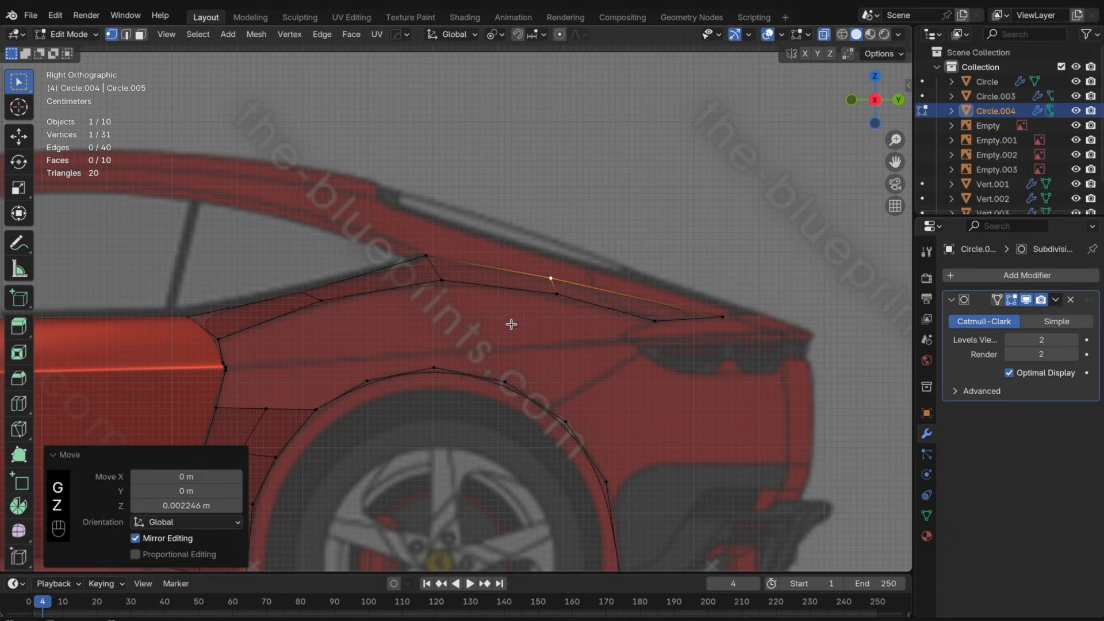
pyautogui.hotkey('alt', 'z')
pyautogui.hotkey('alt', 'z')
# - Slide the outer edge vertex ahead of the crest along its edge and fine-tune its height along Z
pyautogui.click(335, 316)
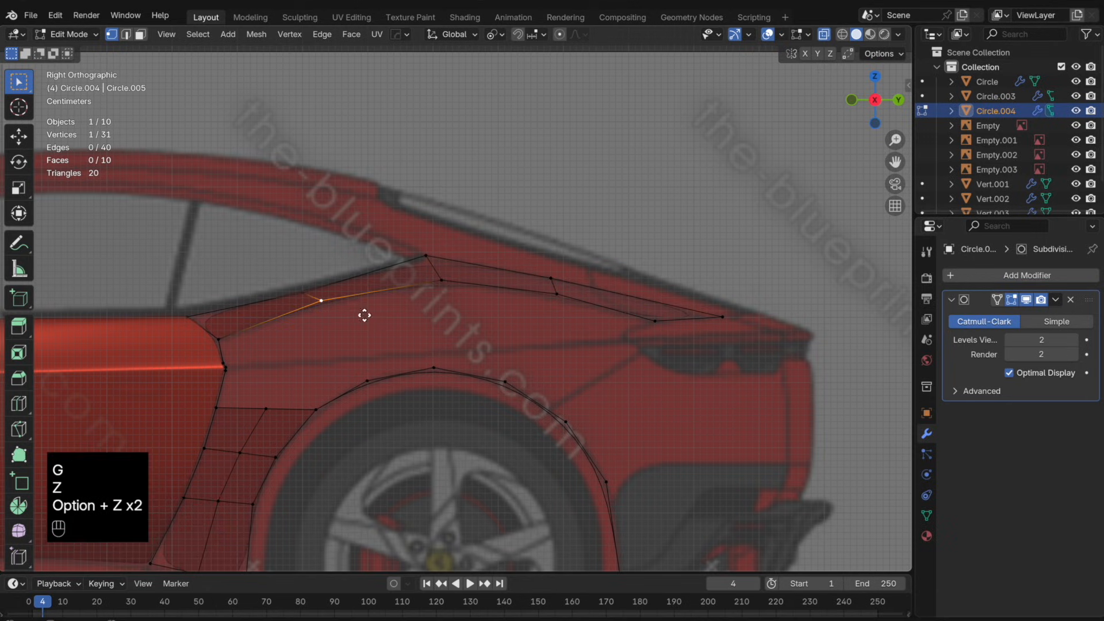
pyautogui.press('g')
pyautogui.press('g')
pyautogui.click(353, 320)
pyautogui.press('g')
pyautogui.press('z')
pyautogui.click(354, 321)
pyautogui.press('Tab')
pyautogui.hotkey('alt', 'z')
# - In the top view, move the two outer-edge vertices nearest the strip's front slightly outward along X to match the blueprint
pyautogui.moveTo(449, 317); pyautogui.dragTo(581, 343, button='middle')
pyautogui.click(874, 87)
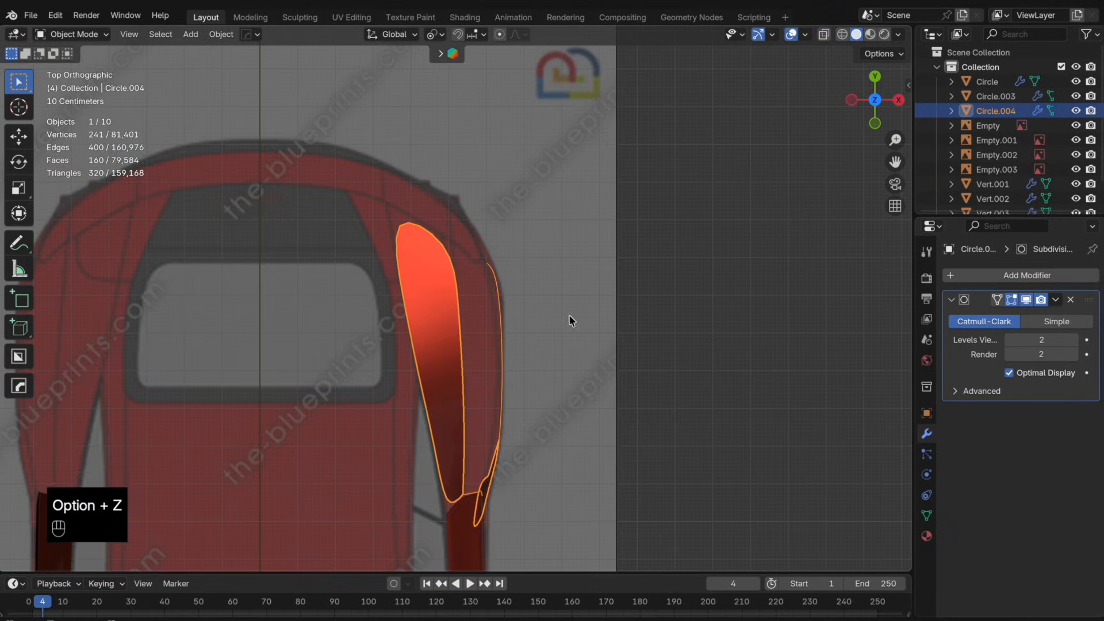
pyautogui.press('Tab')
pyautogui.hotkey('alt', 'z')
pyautogui.scroll(3, 447, 334)
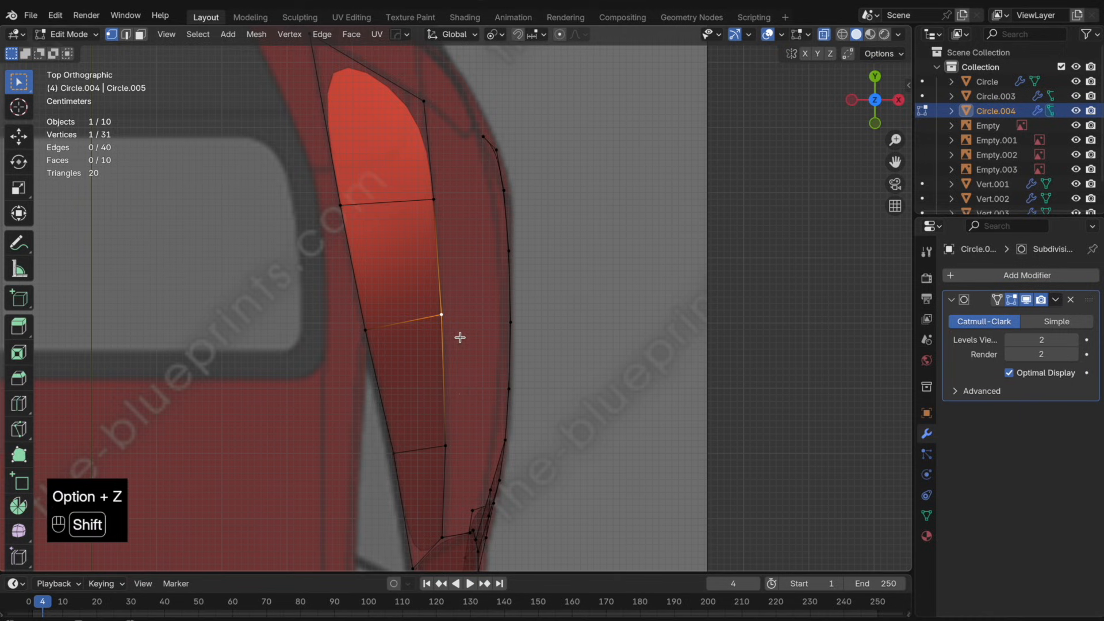
pyautogui.keyDown('shift'); pyautogui.click(446, 445); pyautogui.keyUp('shift')
pyautogui.press('g')
pyautogui.press('x')
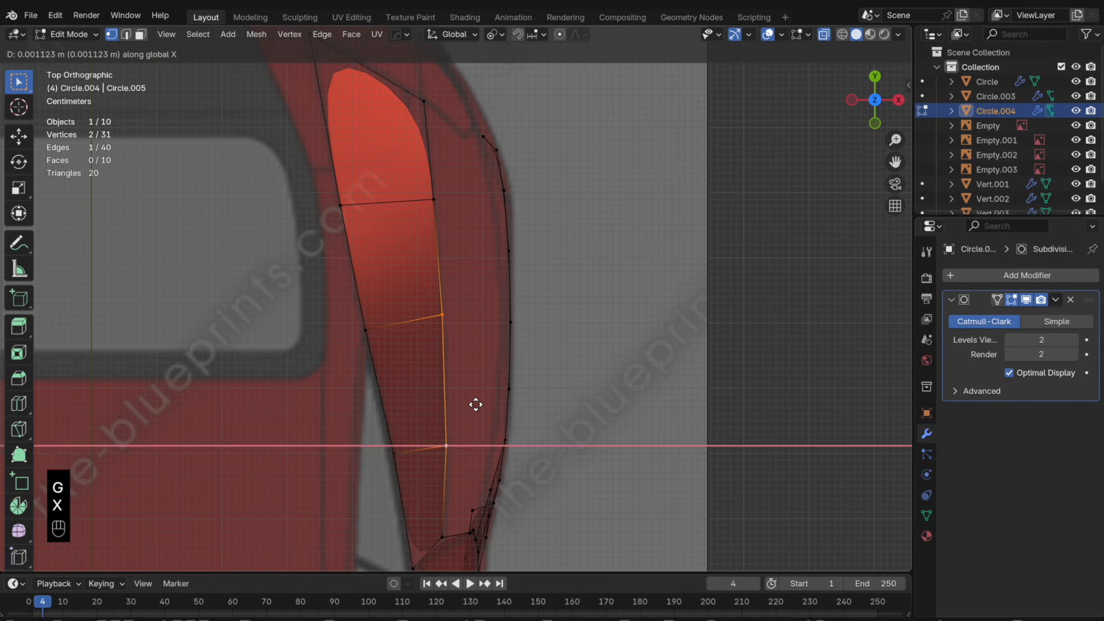
pyautogui.press('Tab')
pyautogui.press('Tab')
pyautogui.keyDown('shift'); pyautogui.moveTo(446, 106); pyautogui.dragTo(460, 188, button='middle'); pyautogui.keyUp('shift')
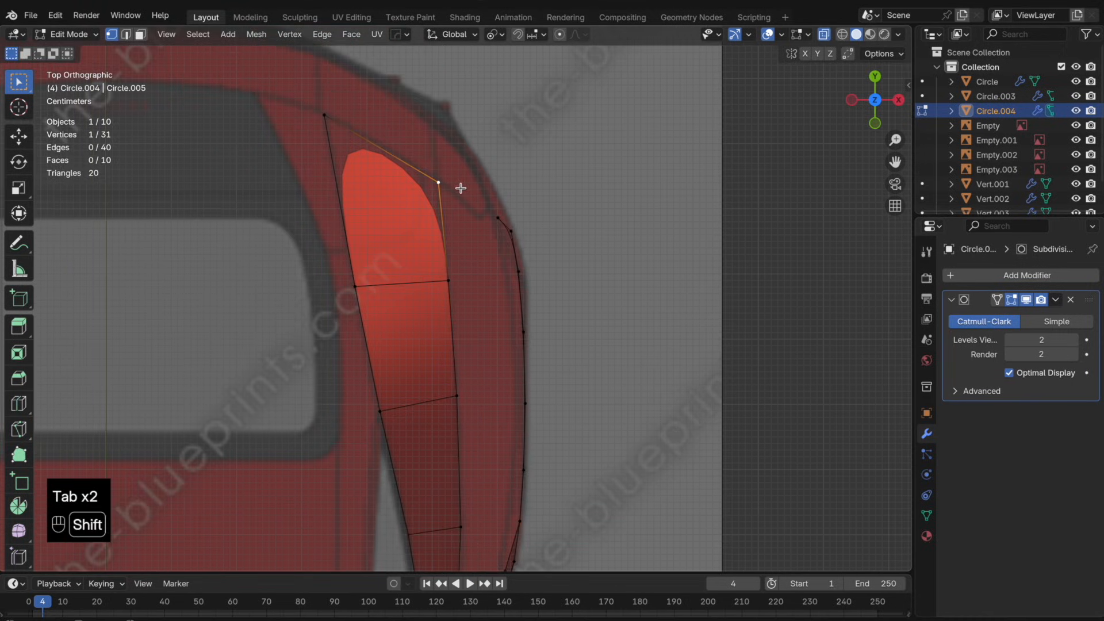
# - In the top view, move the shoulder strip's outer rear corner vertex and inner rear tip vertex slightly rearward along Y
pyautogui.press('g')
pyautogui.press('y')
pyautogui.click(461, 184)
pyautogui.click(350, 123)
pyautogui.press('g')
pyautogui.press('y')
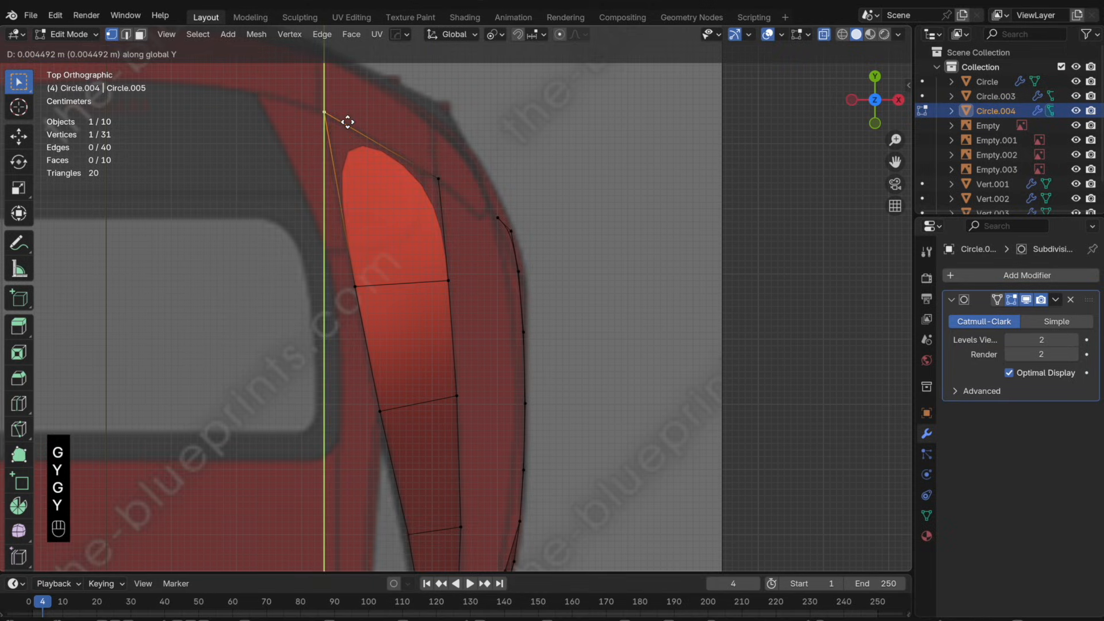
pyautogui.click(349, 124)
pyautogui.press('Tab')
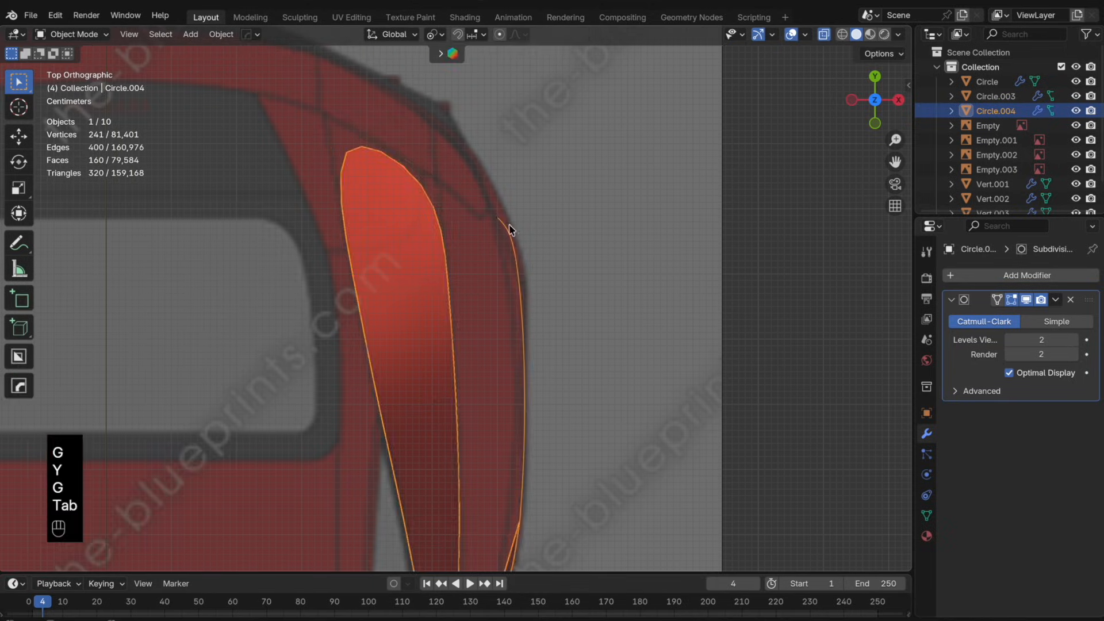
# - Examine the shoulder strip's curvature against the rest of the body from several angles with X-ray off
pyautogui.scroll(-5, 604, 384)
pyautogui.moveTo(604, 385); pyautogui.dragTo(554, 222, button='middle')
pyautogui.scroll(-6, 554, 222)
pyautogui.moveTo(314, 357); pyautogui.dragTo(419, 423, button='middle')
pyautogui.hotkey('alt', 'z')
pyautogui.scroll(4, 423, 424)
pyautogui.scroll(-6, 429, 435)
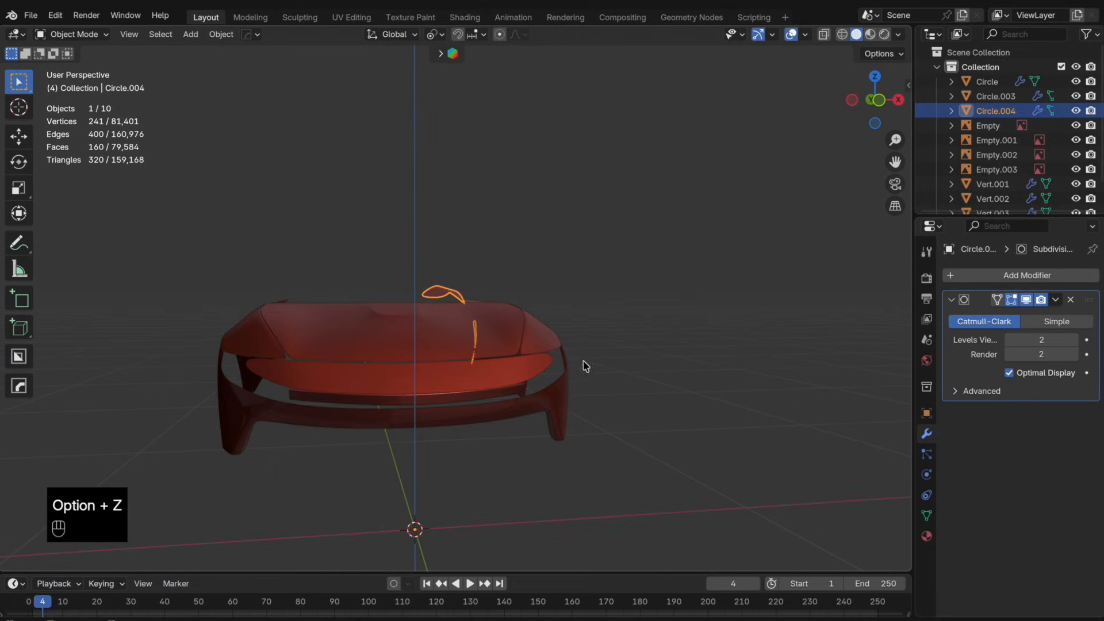
pyautogui.moveTo(584, 365); pyautogui.dragTo(604, 288, button='middle')
pyautogui.scroll(3, 440, 376)
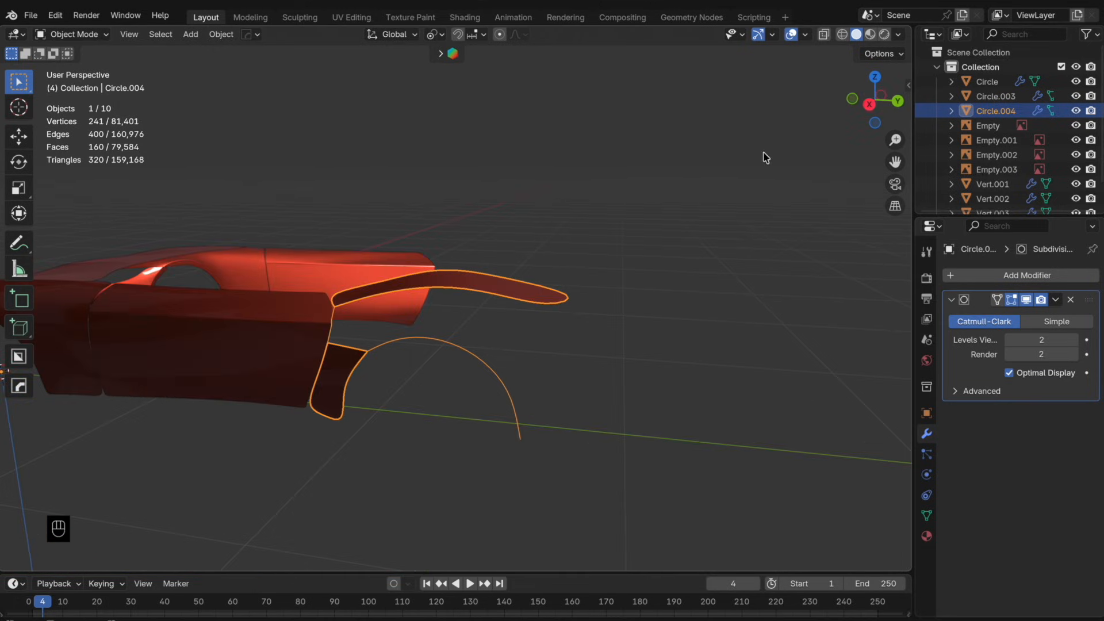
# - Merge the vertices on the fender's front edge, beside the door's rear upper corner, at their center
pyautogui.click(895, 103)
pyautogui.click(854, 101)
pyautogui.press('Tab')
pyautogui.keyDown('shift'); pyautogui.moveTo(256, 345); pyautogui.dragTo(404, 320, button='middle'); pyautogui.keyUp('shift')
pyautogui.scroll(3, 285, 320)
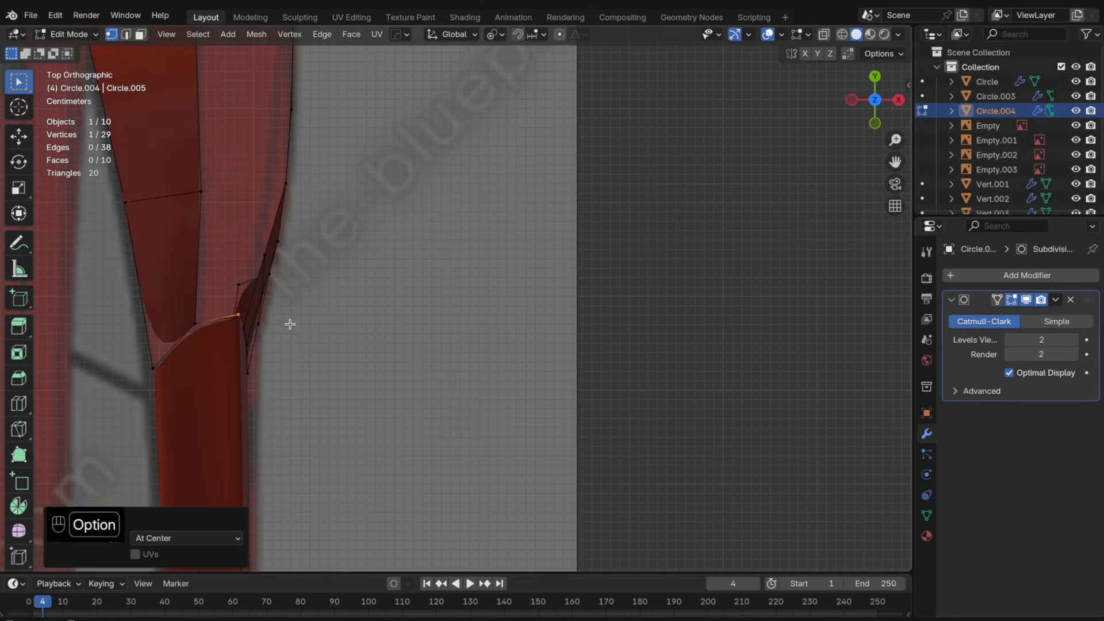
pyautogui.hotkey('alt', 'z')
pyautogui.keyDown('shift'); pyautogui.moveTo(291, 318); pyautogui.dragTo(812, 126, button='middle'); pyautogui.keyUp('shift')
pyautogui.click(300, 354)
pyautogui.click(875, 95)
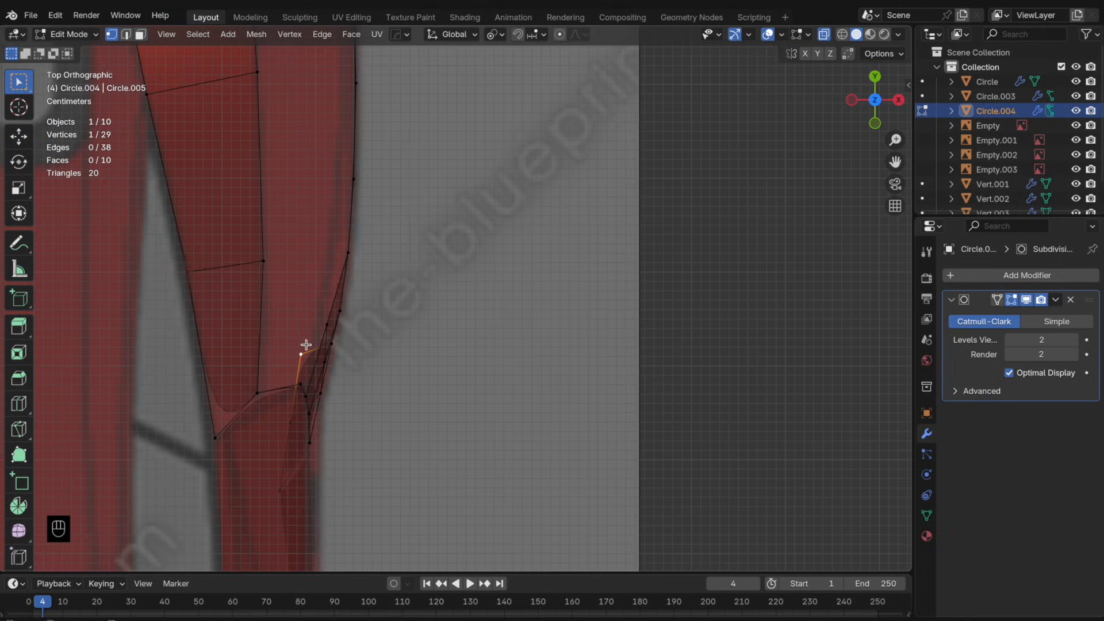
pyautogui.press('g')
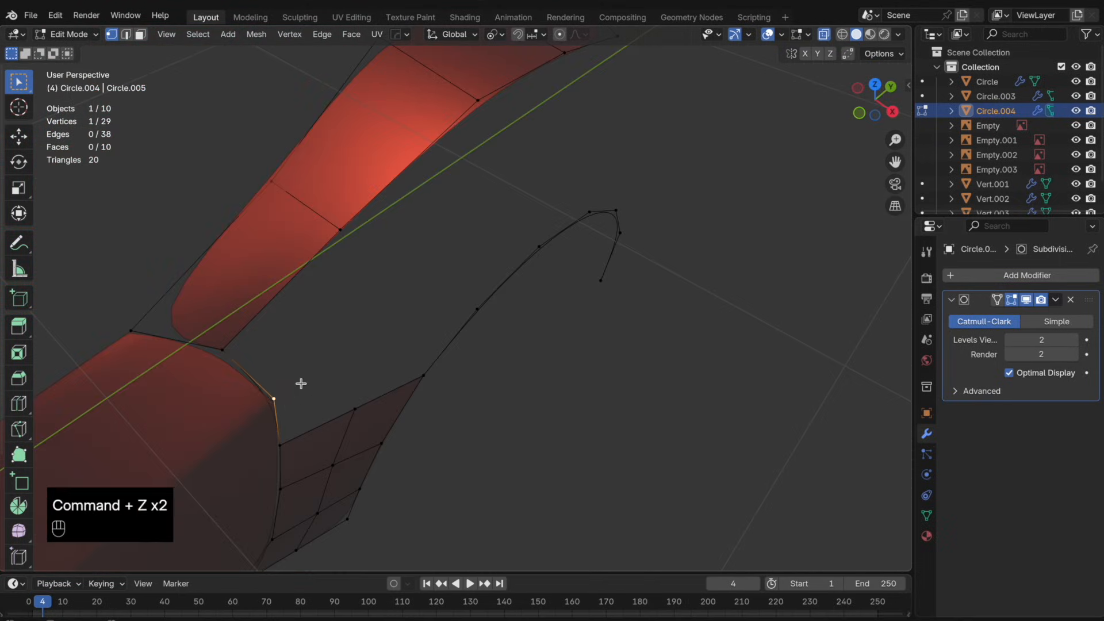
# - In the top view, extrude the vertex at the door's rear edge five times backward along the fender's outer contour
pyautogui.click(880, 86)
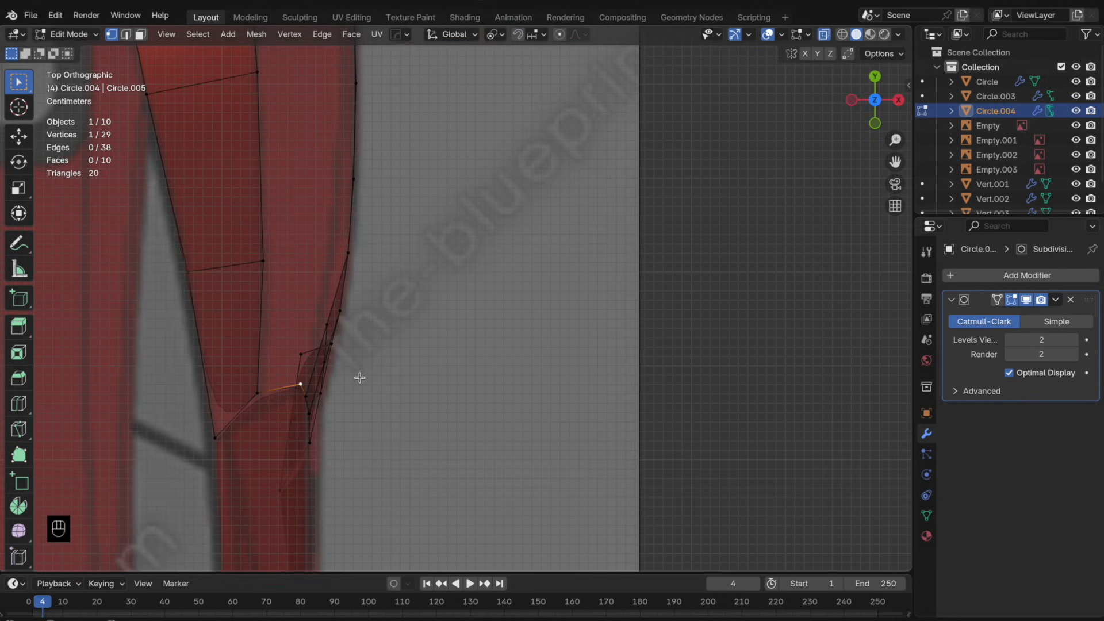
pyautogui.press('e')
pyautogui.click(383, 300)
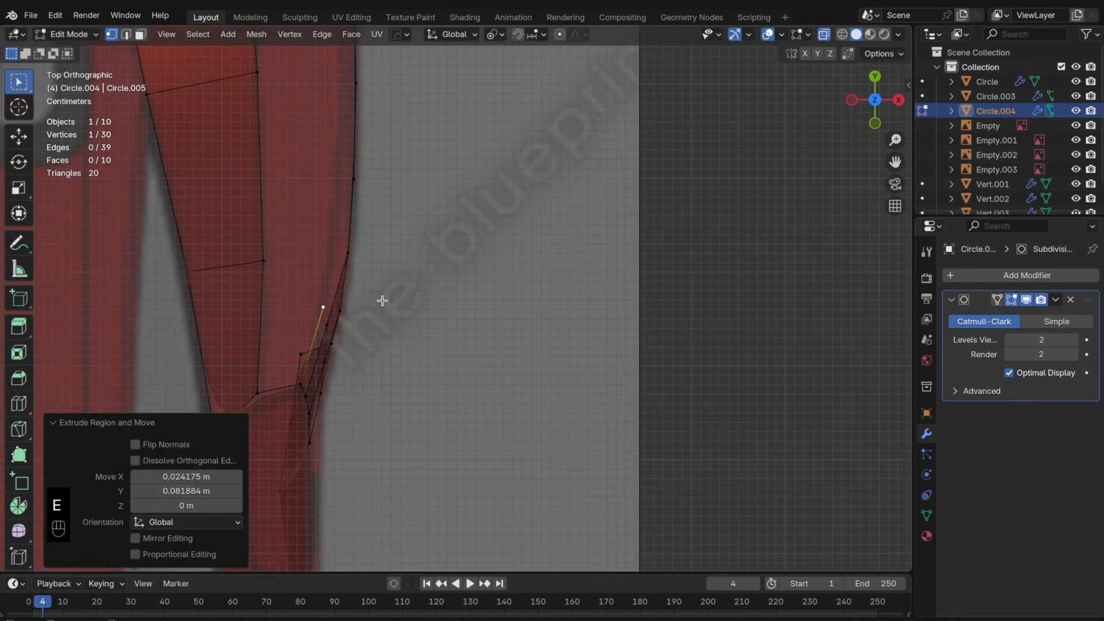
pyautogui.press('e')
pyautogui.click(400, 153)
pyautogui.keyDown('shift'); pyautogui.moveTo(403, 154); pyautogui.dragTo(476, 379, button='middle'); pyautogui.keyUp('shift')
pyautogui.press('e')
pyautogui.click(493, 249)
pyautogui.keyDown('shift'); pyautogui.moveTo(501, 299); pyautogui.dragTo(516, 497, button='middle'); pyautogui.keyUp('shift')
pyautogui.press('e')
pyautogui.click(514, 306)
pyautogui.press('e')
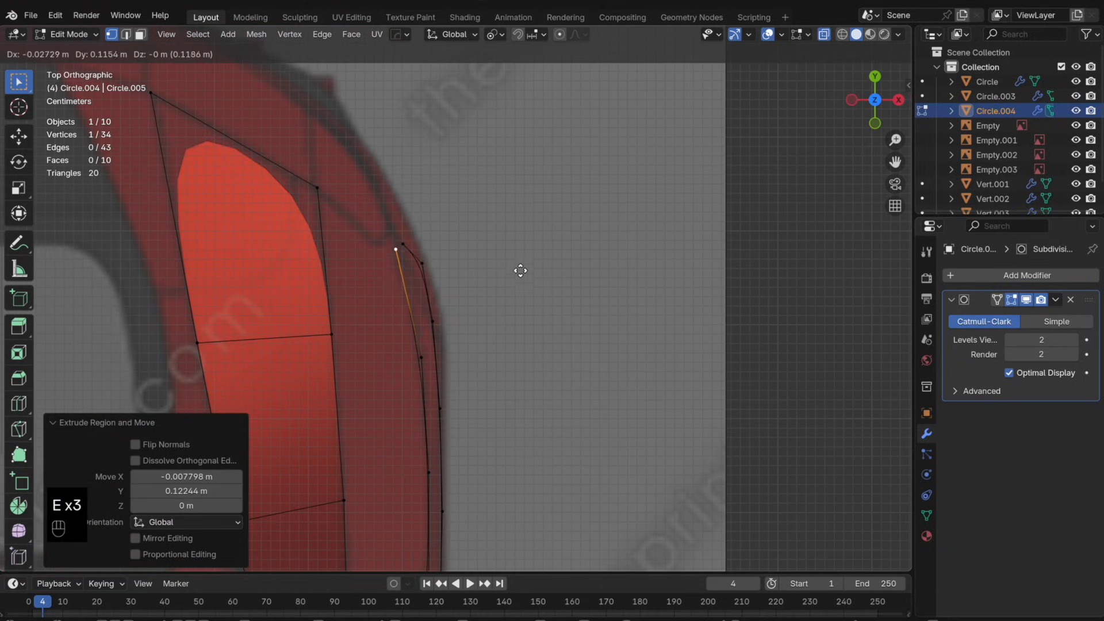
pyautogui.click(521, 260)
# - In the side view, raise the five extruded vertices about 0.0055 m along Z, and lift the rear four further to follow the blueprint
pyautogui.keyDown('shift'); pyautogui.click(433, 357); pyautogui.keyUp('shift')
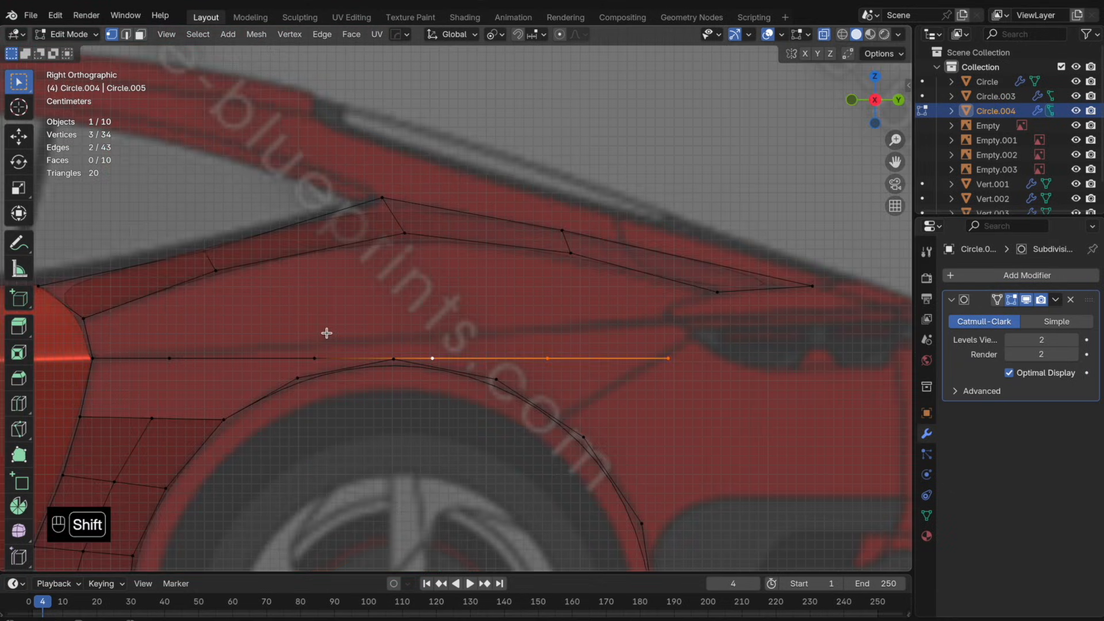
pyautogui.keyDown('shift'); pyautogui.click(172, 353); pyautogui.keyUp('shift')
pyautogui.press('g')
pyautogui.press('z')
pyautogui.click(388, 352)
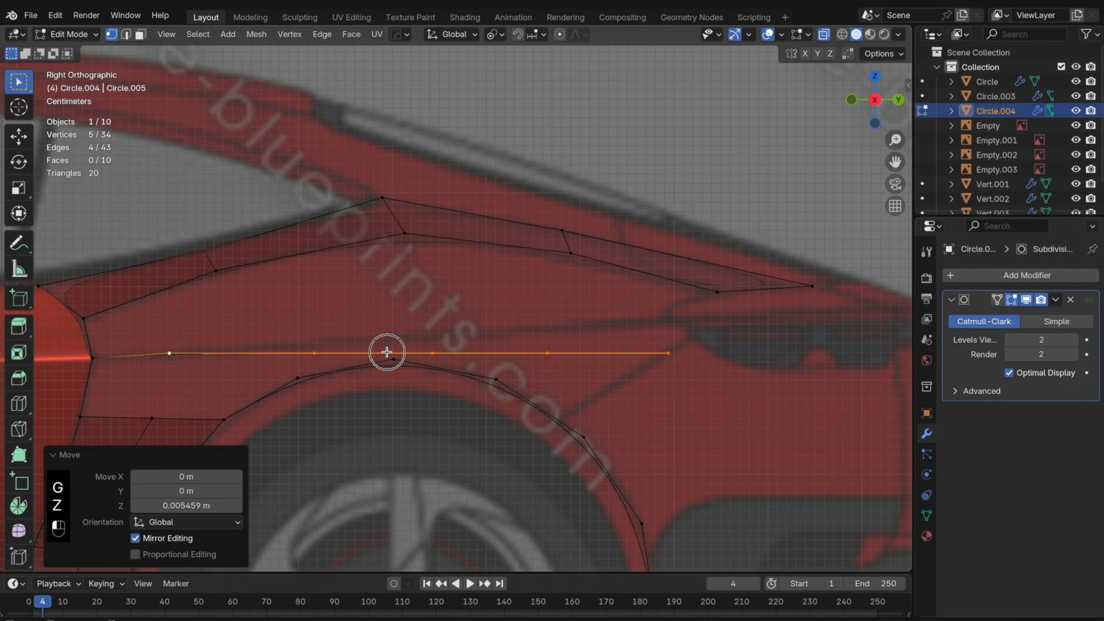
pyautogui.keyDown('shift'); pyautogui.click(172, 347); pyautogui.keyUp('shift')
pyautogui.press('g')
pyautogui.press('z')
pyautogui.click(399, 357)
# - Raise the chain's rear three vertices along Z, the last two about 0.010 m more, and the end vertex slightly toward the taillight corner
pyautogui.keyDown('shift'); pyautogui.click(310, 336); pyautogui.keyUp('shift')
pyautogui.press('g')
pyautogui.press('z')
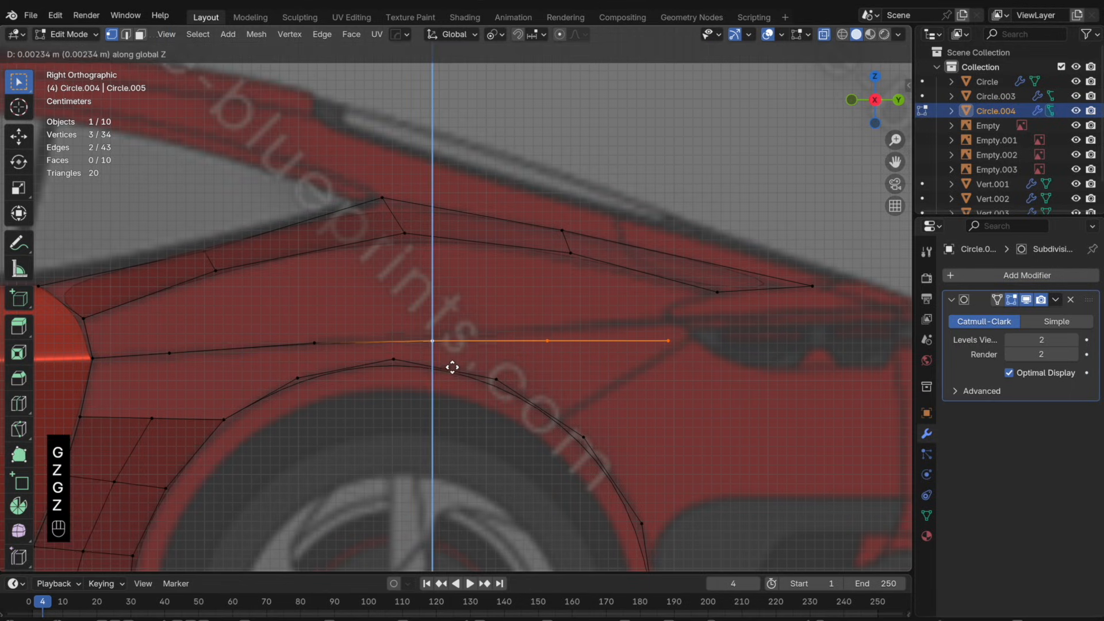
pyautogui.click(454, 364)
pyautogui.keyDown('shift'); pyautogui.click(448, 356); pyautogui.keyUp('shift')
pyautogui.press('g')
pyautogui.press('z')
pyautogui.click(603, 371)
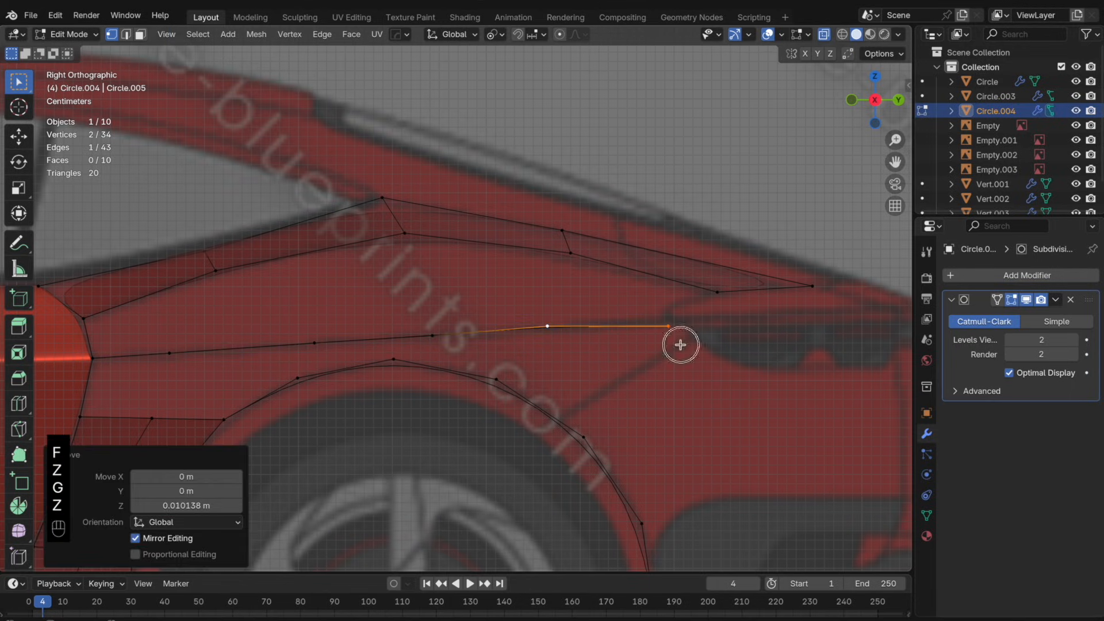
pyautogui.click(681, 345)
pyautogui.press('g')
pyautogui.press('z')
pyautogui.click(680, 341)
# - Fill the first quad between the shoulder strip's lower edge and the extruded chain, next to the door
pyautogui.keyDown('shift'); pyautogui.moveTo(680, 341); pyautogui.dragTo(730, 337, button='middle'); pyautogui.keyUp('shift')
pyautogui.click(219, 351)
pyautogui.keyDown('shift'); pyautogui.click(143, 355); pyautogui.keyUp('shift')
pyautogui.keyDown('shift'); pyautogui.click(135, 317); pyautogui.keyUp('shift')
pyautogui.keyDown('shift'); pyautogui.click(260, 277); pyautogui.keyUp('shift')
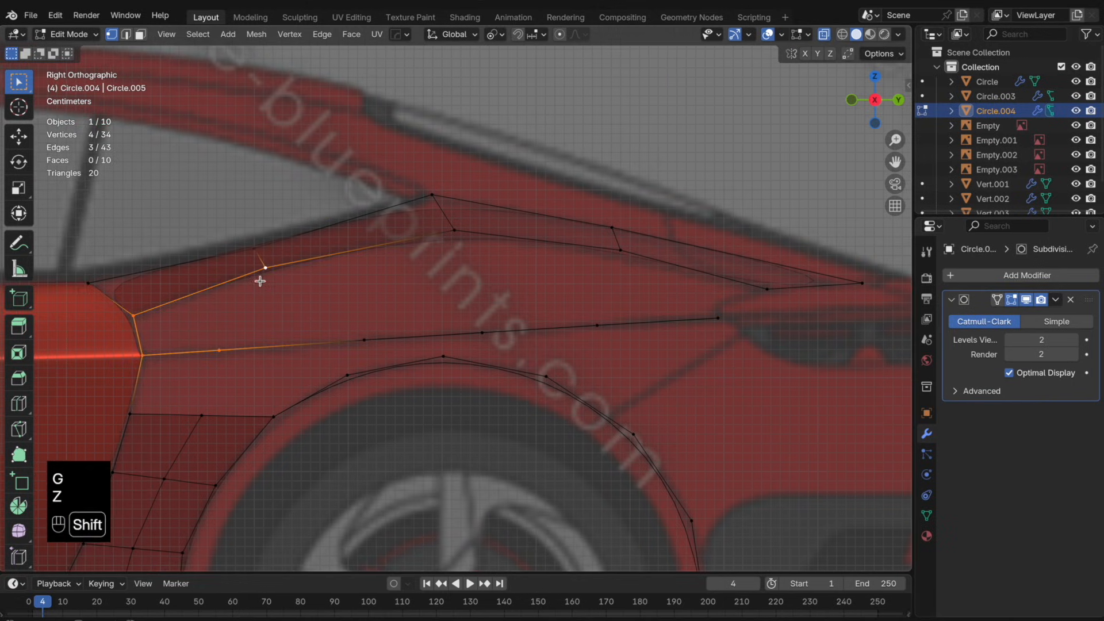
pyautogui.press('f')
# - Merge the two chain vertices above the wheel arch at center and fill the quad from there up to the strip's crest
pyautogui.click(372, 340)
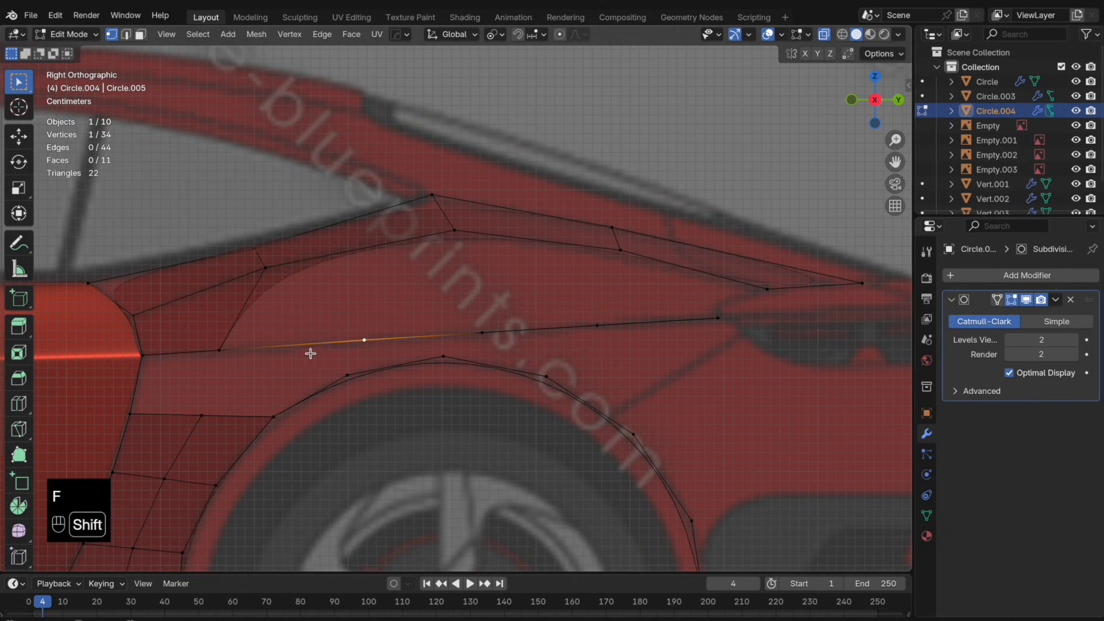
pyautogui.click(350, 341)
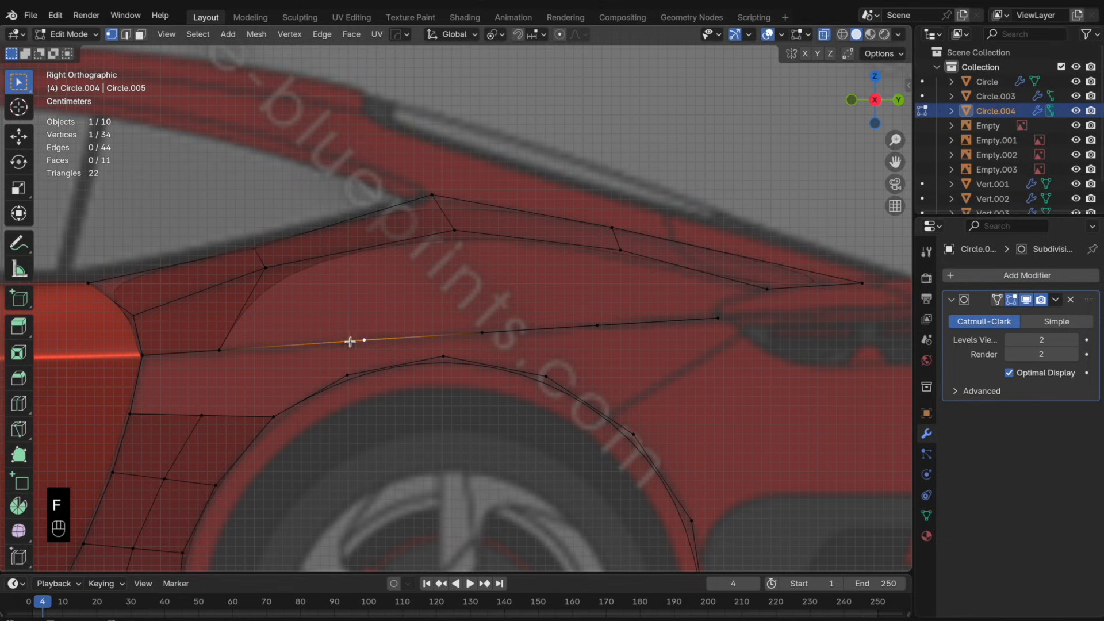
pyautogui.press('m')
pyautogui.click(499, 339)
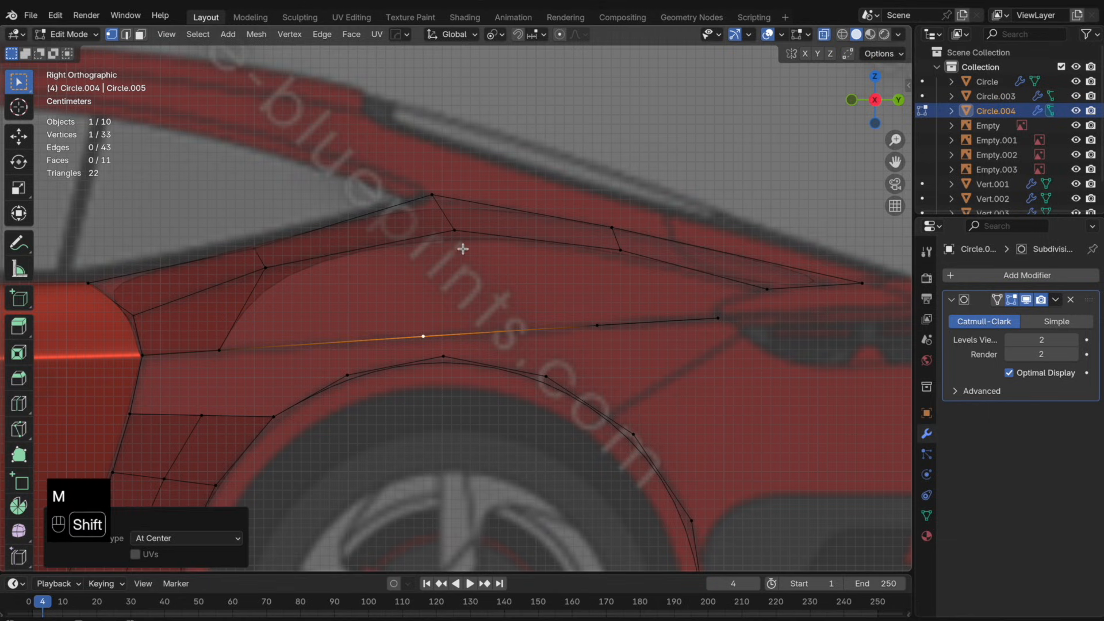
pyautogui.keyDown('shift'); pyautogui.click(454, 231); pyautogui.keyUp('shift')
pyautogui.keyDown('shift'); pyautogui.click(266, 266); pyautogui.keyUp('shift')
pyautogui.keyDown('shift'); pyautogui.click(221, 350); pyautogui.keyUp('shift')
pyautogui.press('f')
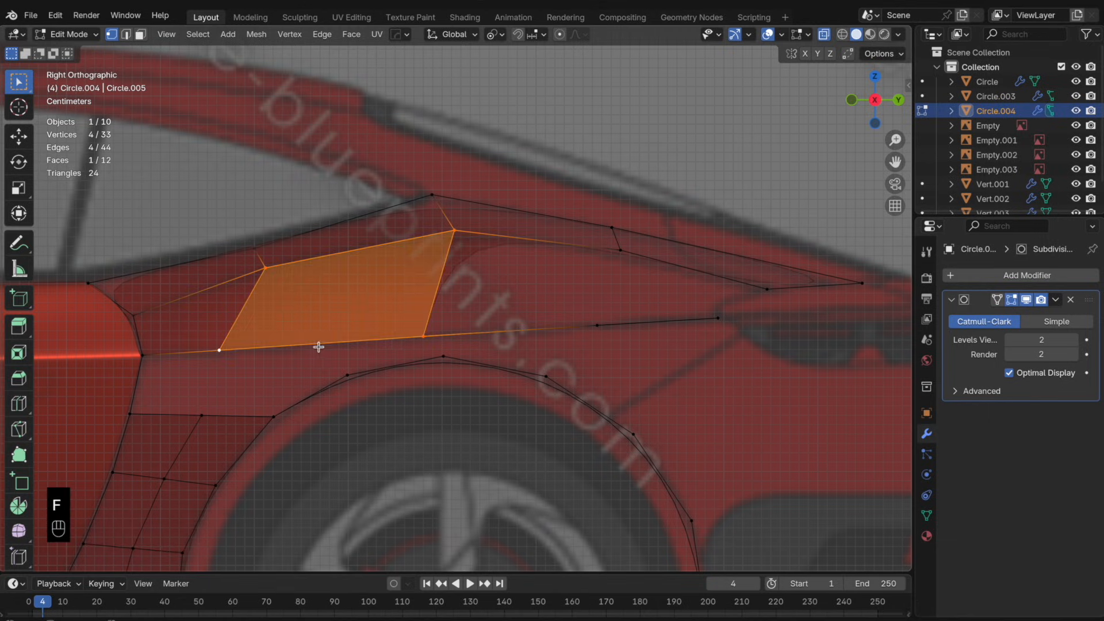
# - Fill the two remaining quads between the shoulder strip and the chain, from the crest back to the taillight corner
pyautogui.click(424, 335)
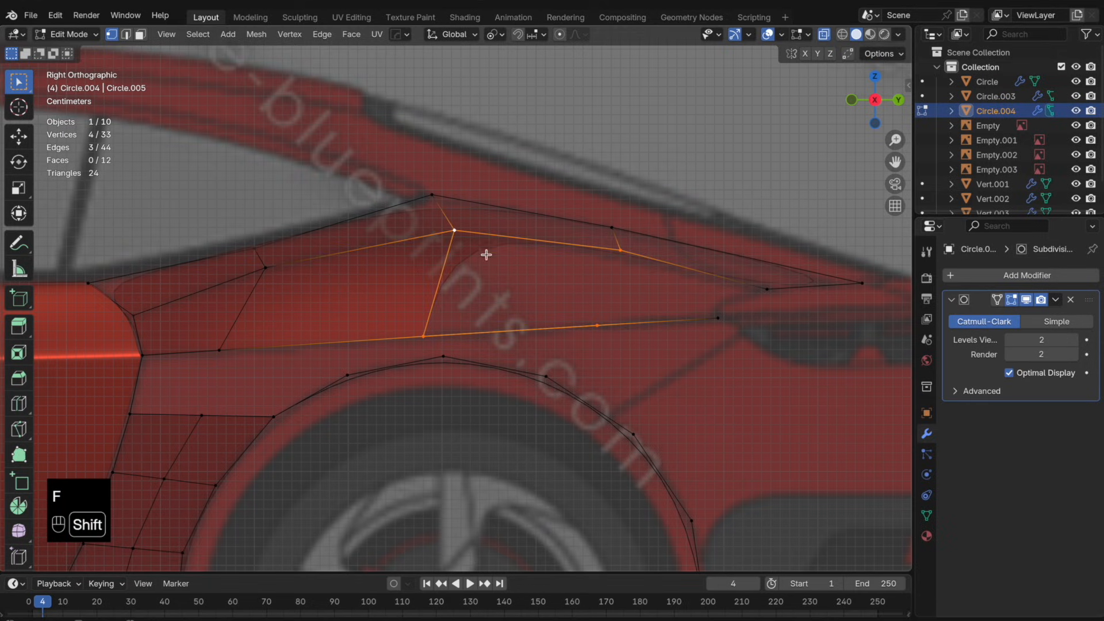
pyautogui.press('f')
pyautogui.hscroll(3, 581, 304)
pyautogui.hotkey('alt', 'z')
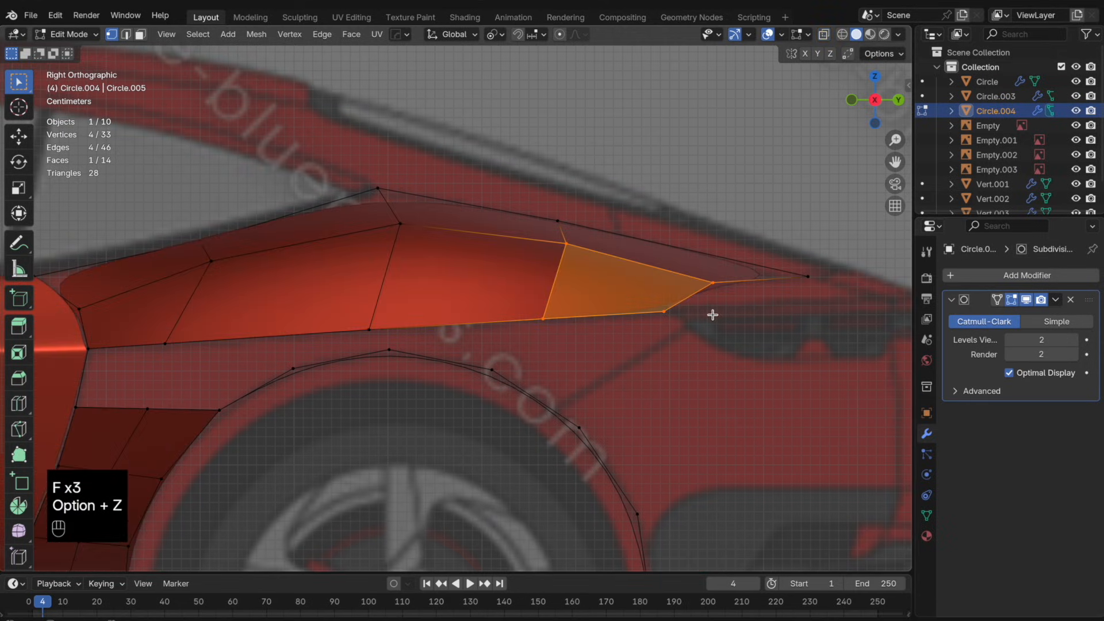
# - Add one centered lengthwise loop cut through the new faces between the shoulder strip and the chain
pyautogui.hotkey('alt', 'z')
pyautogui.scroll(2, 679, 309)
pyautogui.press('super+r')
pyautogui.click(630, 309)
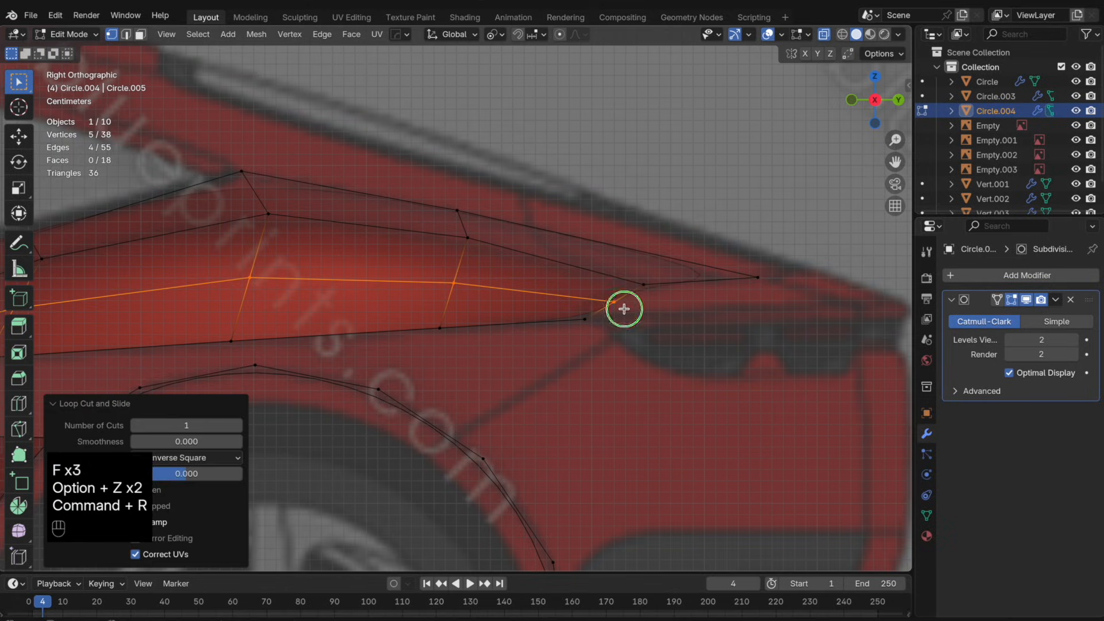
# - Try to shift the new loop's rear end vertex along Y in the side view
pyautogui.click(619, 304)
pyautogui.press('g')
pyautogui.press('y')
pyautogui.click(620, 305)
pyautogui.press('Tab')
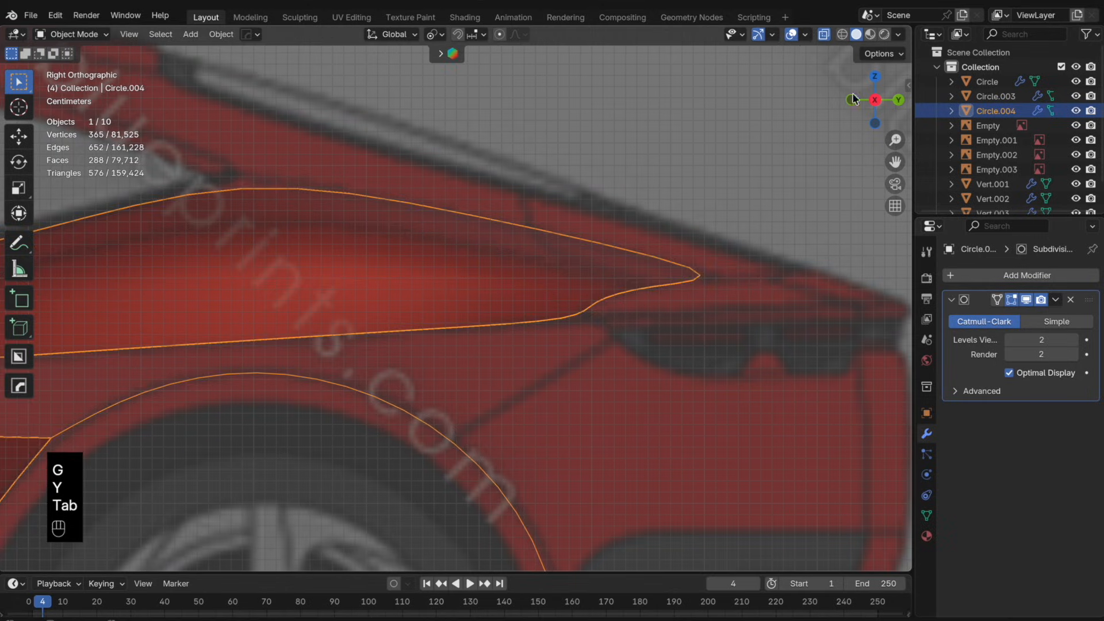
pyautogui.press('Tab')
pyautogui.click(875, 77)
pyautogui.press('Tab')
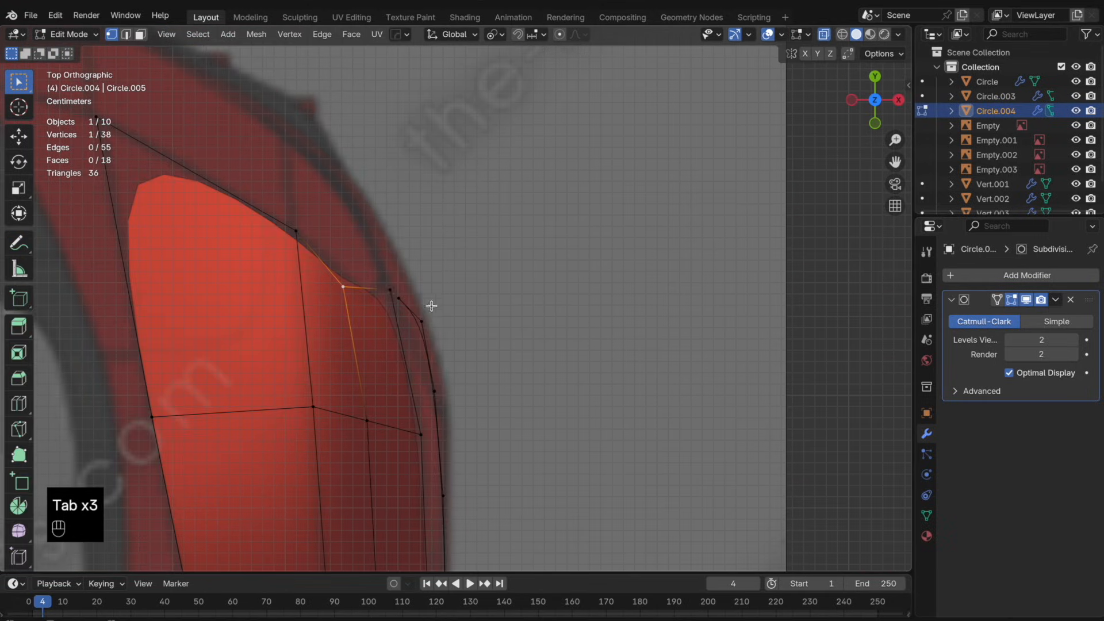
pyautogui.press('super+z')
pyautogui.press('super+z')
pyautogui.press('super+z')
# - In the top view, move the loop's rear end vertex about -0.020 m along Y and slide it outward by a factor of 0.500
pyautogui.press('g')
pyautogui.press('y')
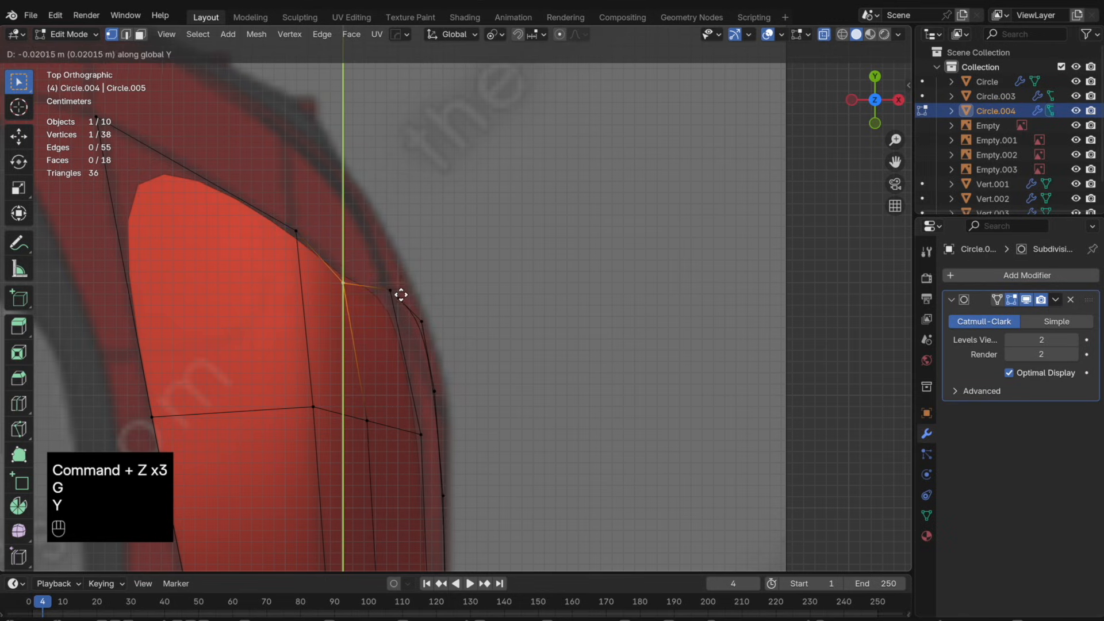
pyautogui.click(400, 295)
pyautogui.press('g')
pyautogui.press('g')
pyautogui.click(422, 305)
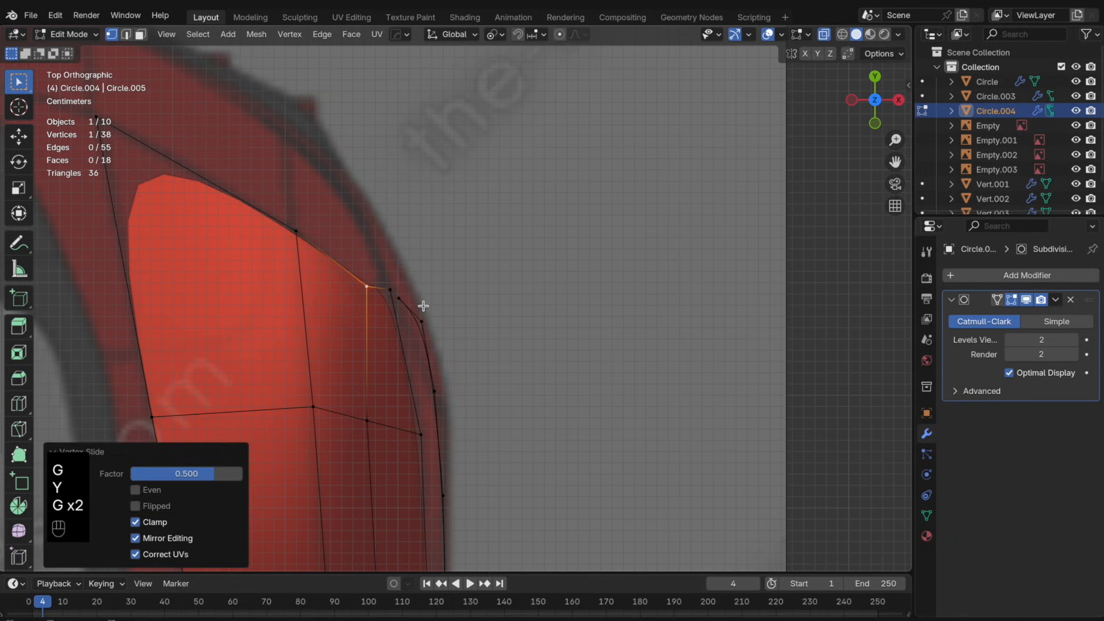
# - Move the loop's rear end vertex a further -0.015 m or so along Y to smooth the fender's rear edge
pyautogui.press('g')
pyautogui.press('y')
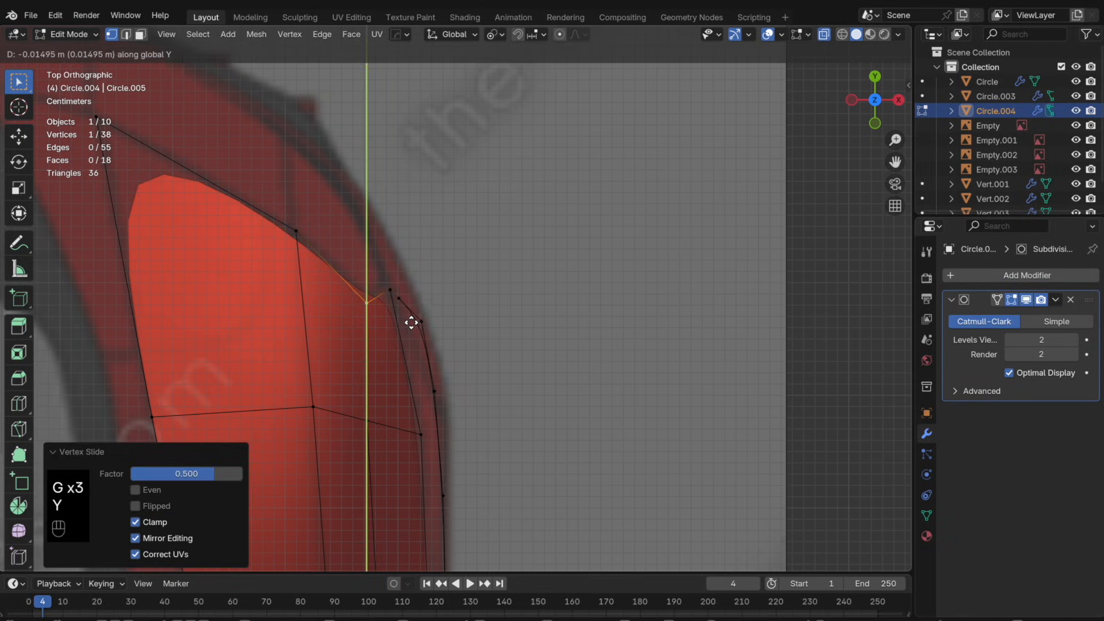
pyautogui.click(412, 323)
pyautogui.press('Tab')
pyautogui.scroll(-4, 405, 299)
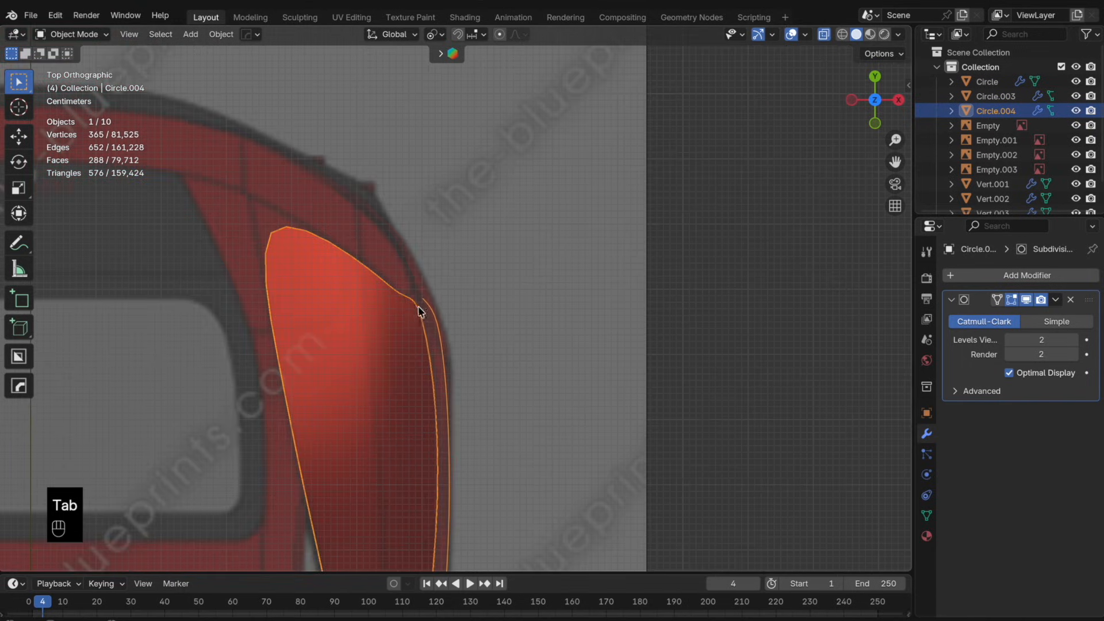
# - Edge-slide the three inner vertices of the fender's lengthwise loop toward the shoulder strip by a factor of 0.073
pyautogui.click(884, 108)
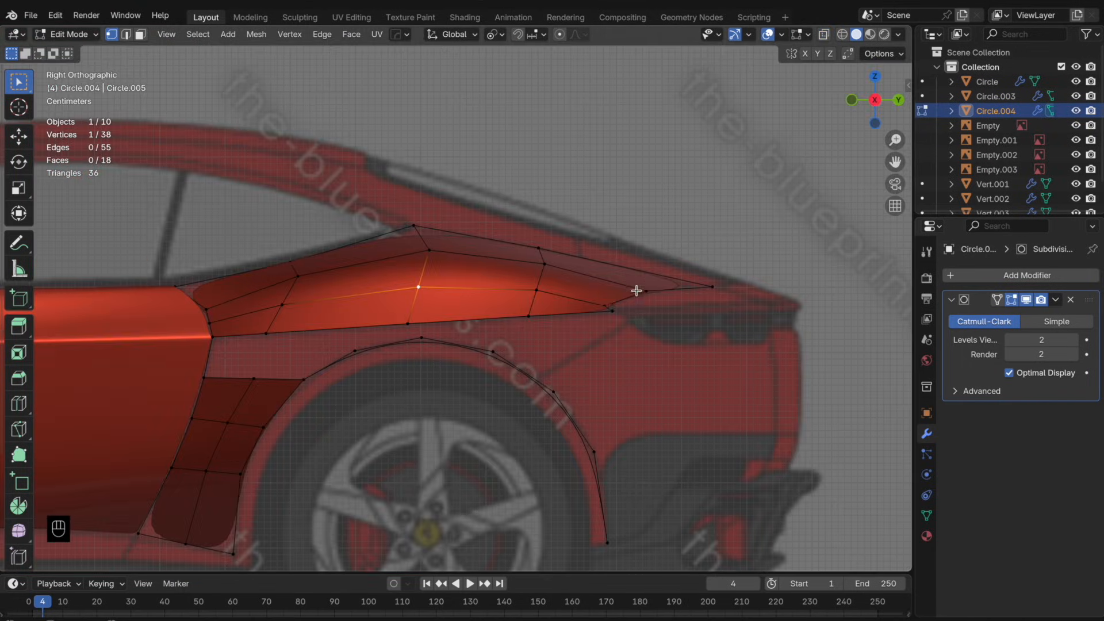
pyautogui.press('z')
pyautogui.click(655, 321)
pyautogui.click(527, 293)
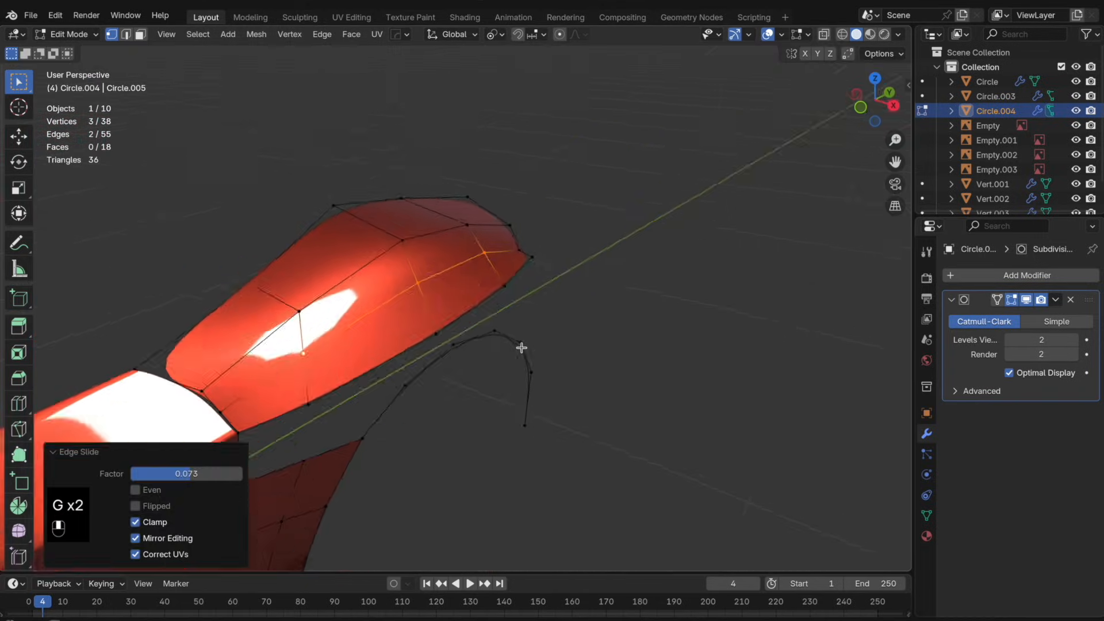
pyautogui.press('Tab')
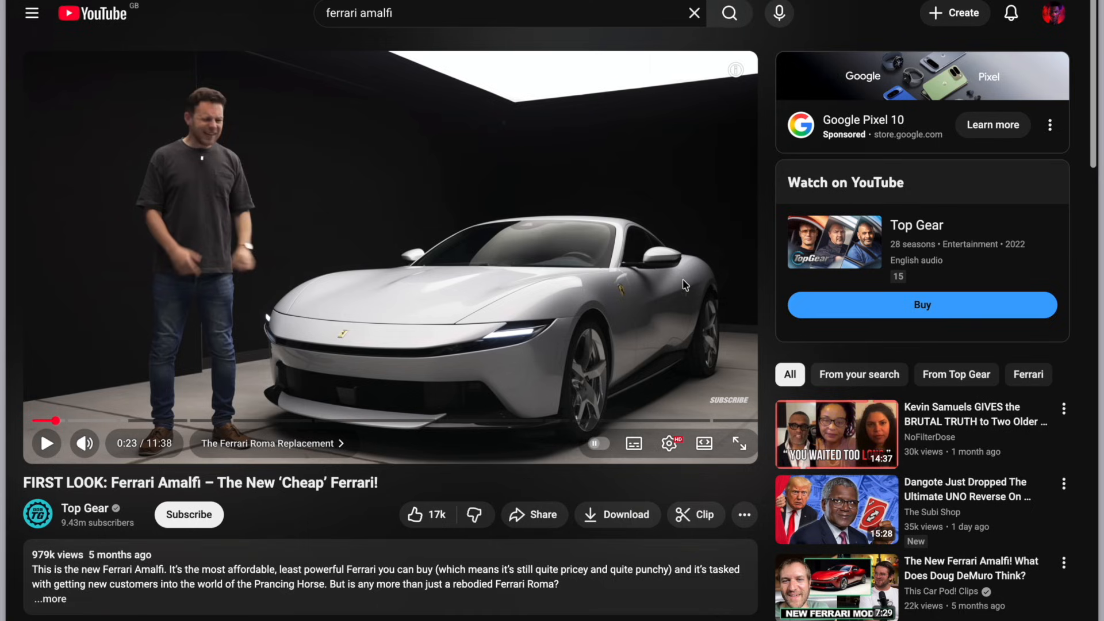
# - Switch to the YouTube video "FIRST LOOK: Ferrari Amalfi" and skip ahead to study the car's body shape
pyautogui.click(65, 421)
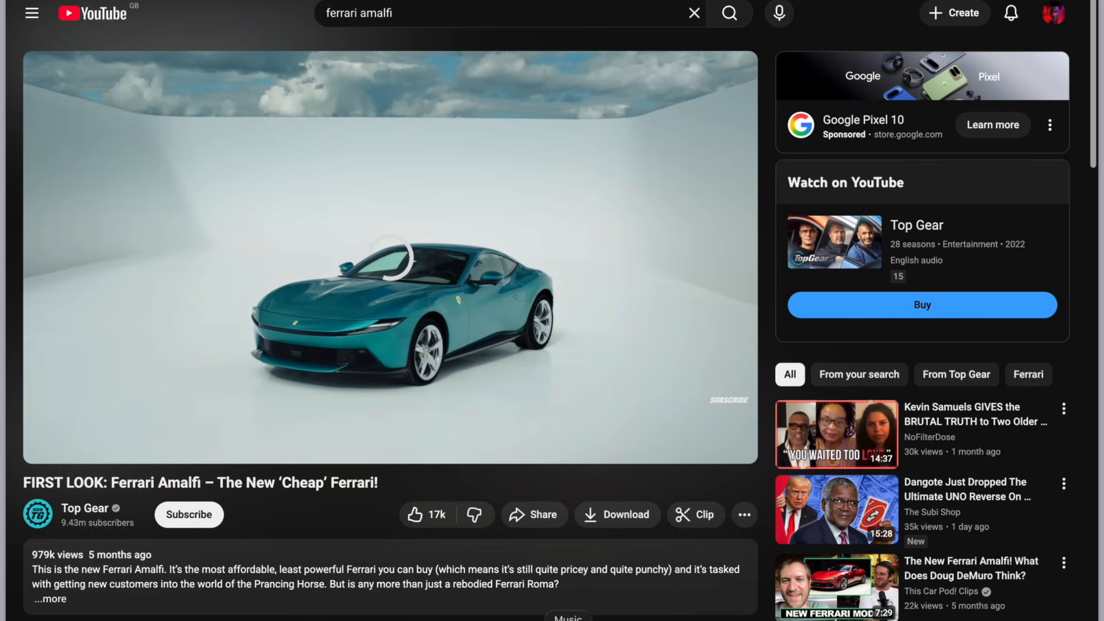
pyautogui.click(663, 620)
# - Back in Blender's side view, fill a quad between the fender's lower edge and the wheel arch, just behind the arch's peak
pyautogui.click(873, 101)
pyautogui.click(898, 101)
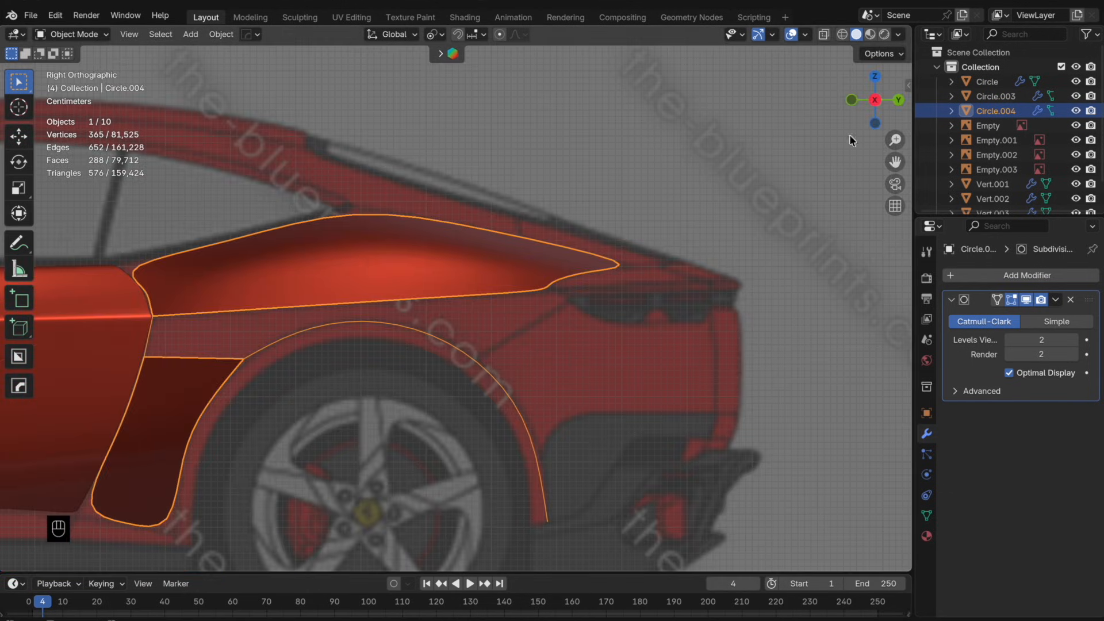
pyautogui.press('Tab')
pyautogui.scroll(2, 467, 312)
pyautogui.press('f')
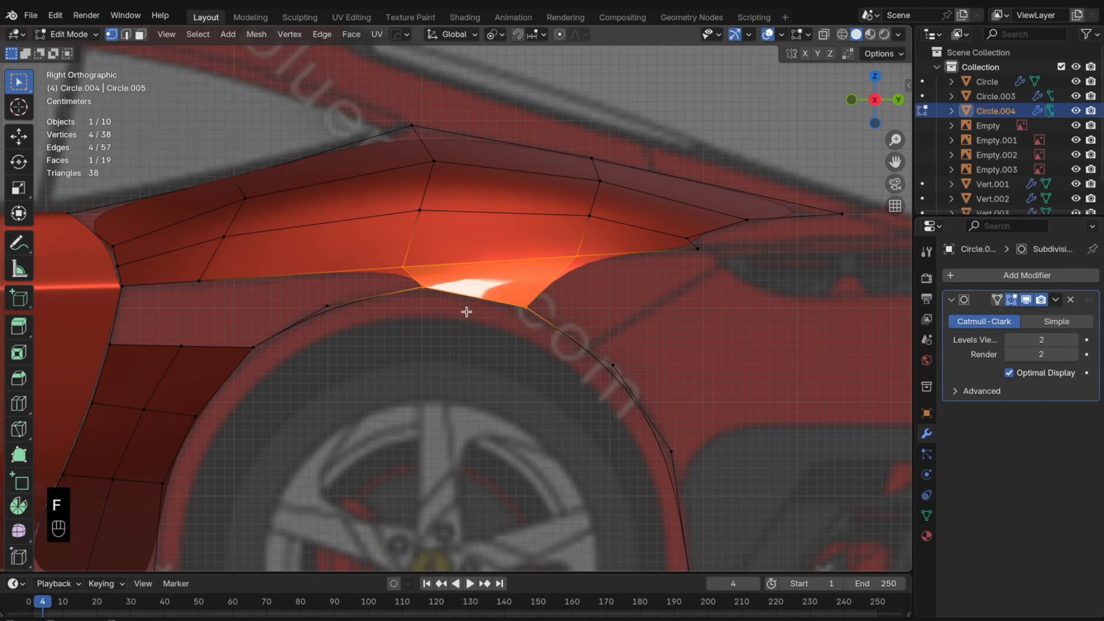
# - Add a centered loop cut across the upper fender faces between the door-side edge loop and the crest
pyautogui.press('super+r')
pyautogui.click(326, 249)
pyautogui.rightClick(328, 251)
# - Fill the remaining gap between the fender's lower edge, the door edge and the front of the wheel arch with quads
pyautogui.moveTo(443, 318); pyautogui.dragTo(263, 252)
pyautogui.press('f')
pyautogui.keyDown('shift'); pyautogui.moveTo(303, 323); pyautogui.dragTo(420, 318, button='middle'); pyautogui.keyUp('shift')
pyautogui.moveTo(461, 347); pyautogui.dragTo(263, 263)
pyautogui.press('f')
pyautogui.moveTo(337, 349); pyautogui.dragTo(276, 250)
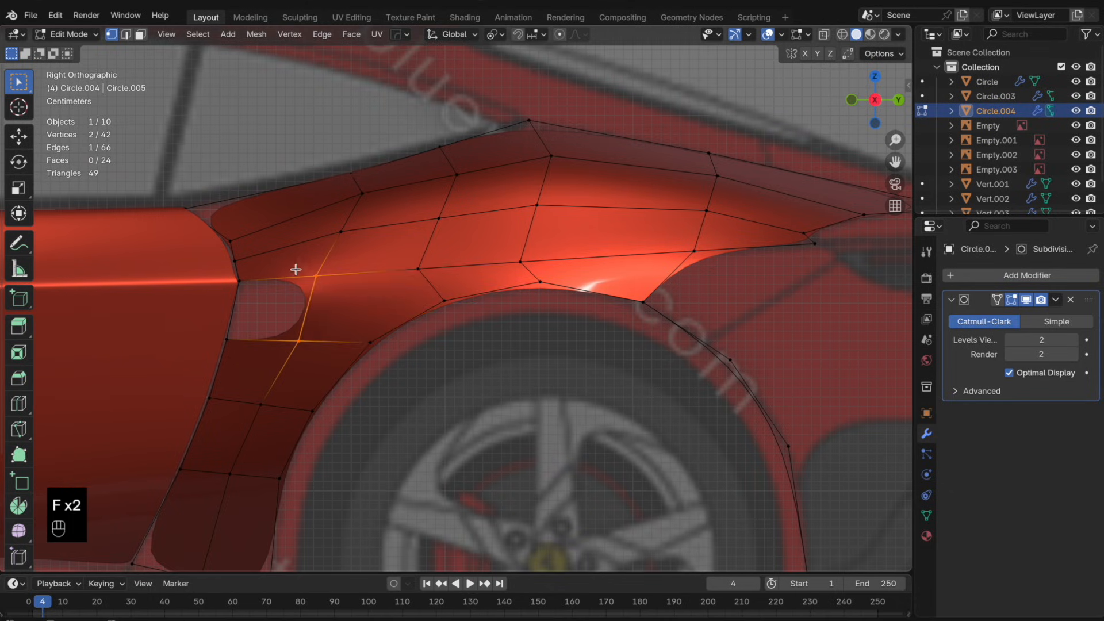
pyautogui.press('f')
pyautogui.press('Tab')
pyautogui.press('Tab')
# - Try to slide the two neighbouring vertices on the front upper part of the wheel arch toward each other
pyautogui.click(381, 336)
pyautogui.press('g')
pyautogui.press('g')
pyautogui.press('g')
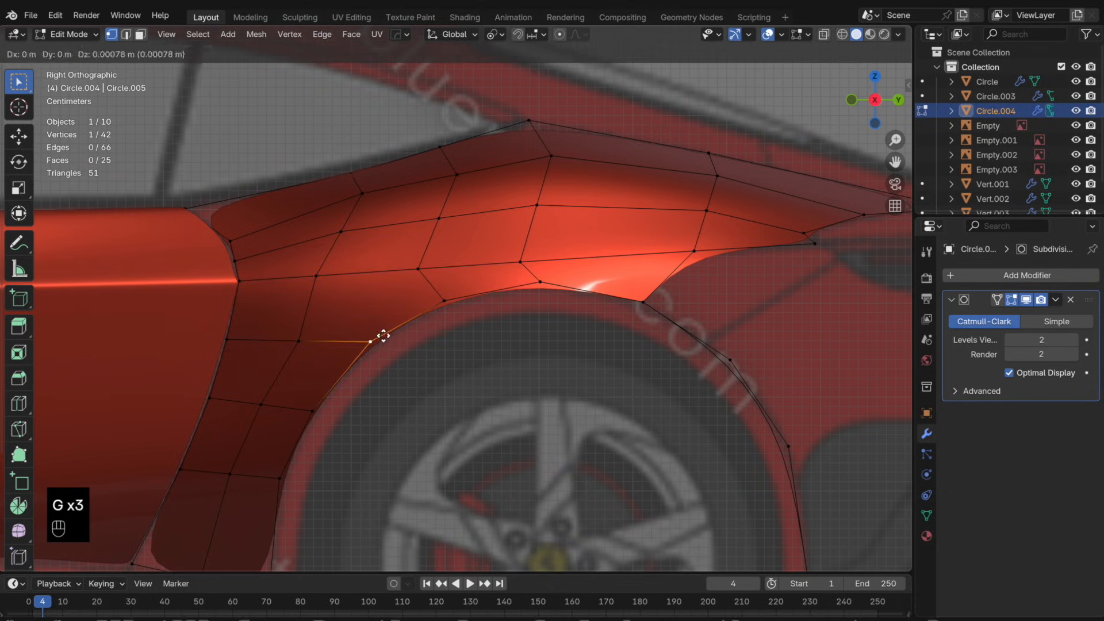
pyautogui.press('g')
pyautogui.click(402, 319)
pyautogui.click(458, 304)
pyautogui.press('g')
pyautogui.press('g')
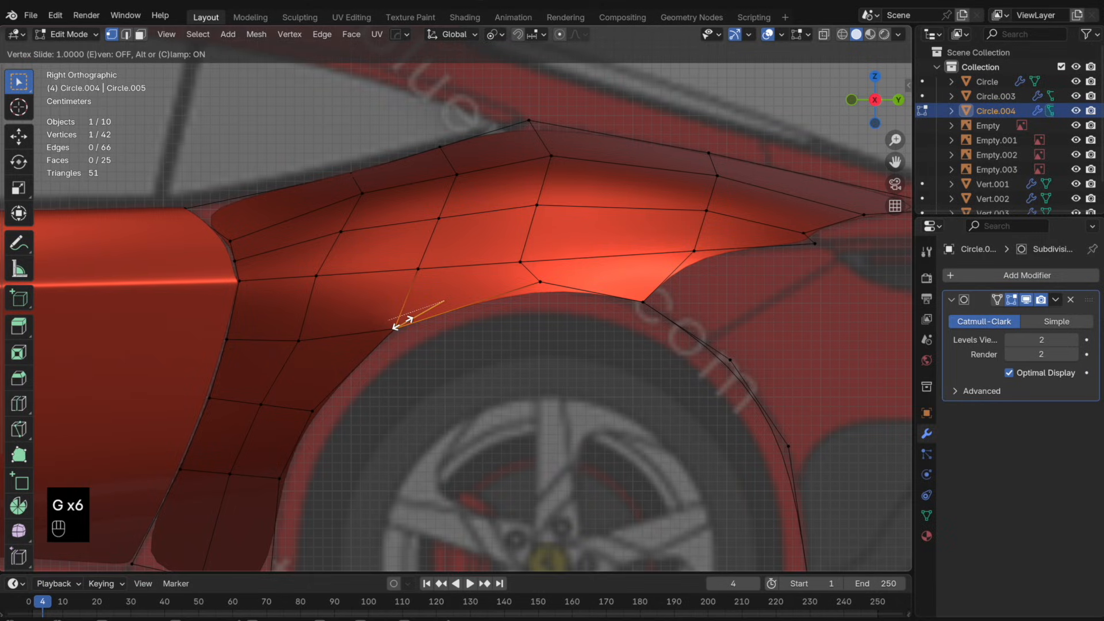
pyautogui.click(444, 313)
pyautogui.press('super+z')
pyautogui.press('super+z')
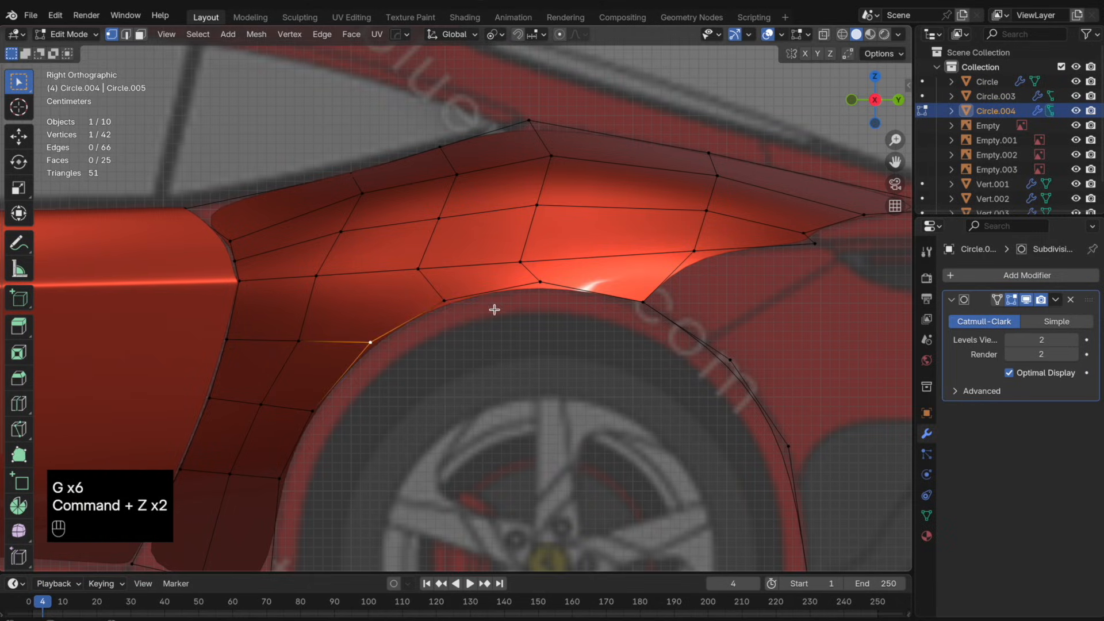
# - Merge the two neighbouring vertices on the front upper part of the wheel arch into one
pyautogui.press('Tab')
pyautogui.moveTo(536, 306); pyautogui.dragTo(594, 380, button='middle')
pyautogui.press('Tab')
pyautogui.moveTo(578, 411); pyautogui.dragTo(516, 342)
pyautogui.press('m')
pyautogui.click(567, 352)
pyautogui.moveTo(567, 352); pyautogui.dragTo(544, 347, button='middle')
pyautogui.keyDown('shift'); pyautogui.moveTo(544, 347); pyautogui.dragTo(523, 362, button='middle'); pyautogui.keyUp('shift')
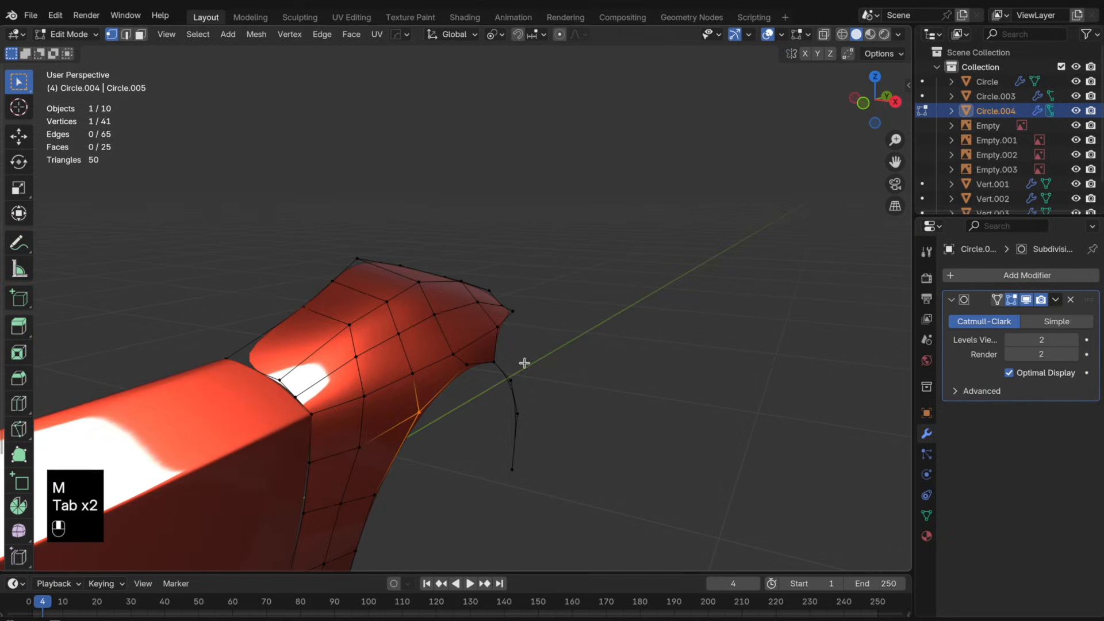
# - Smooth the fender's two upper lengthwise edge loops, one after the other, with LoopTools Relax
pyautogui.keyDown('alt'); pyautogui.click(423, 327); pyautogui.keyUp('alt')
pyautogui.keyDown('alt'); pyautogui.click(393, 288); pyautogui.keyUp('alt')
pyautogui.rightClick(491, 305)
pyautogui.moveTo(492, 257)
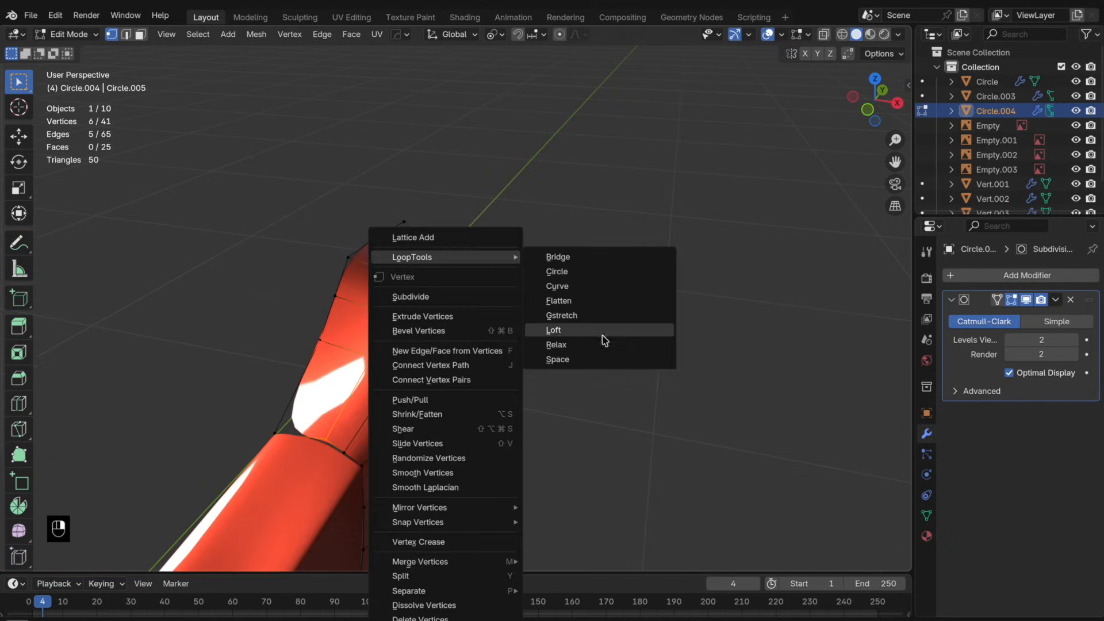
pyautogui.click(602, 344)
pyautogui.keyDown('alt'); pyautogui.click(425, 315); pyautogui.keyUp('alt')
pyautogui.rightClick(575, 259)
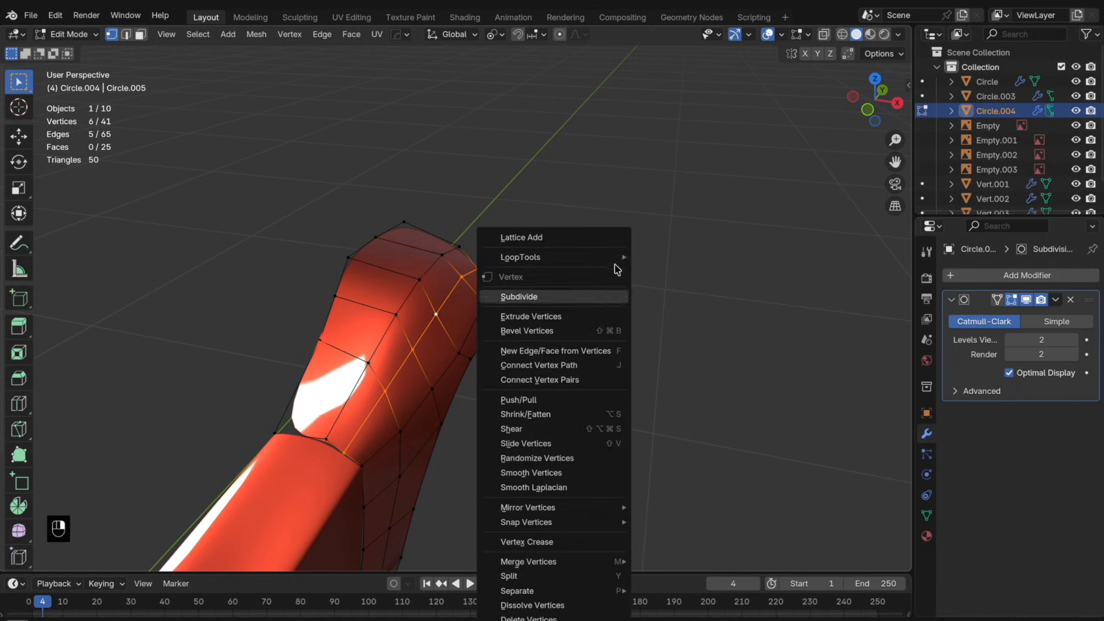
pyautogui.moveTo(617, 258)
pyautogui.click(698, 343)
pyautogui.moveTo(629, 357); pyautogui.dragTo(501, 326, button='middle')
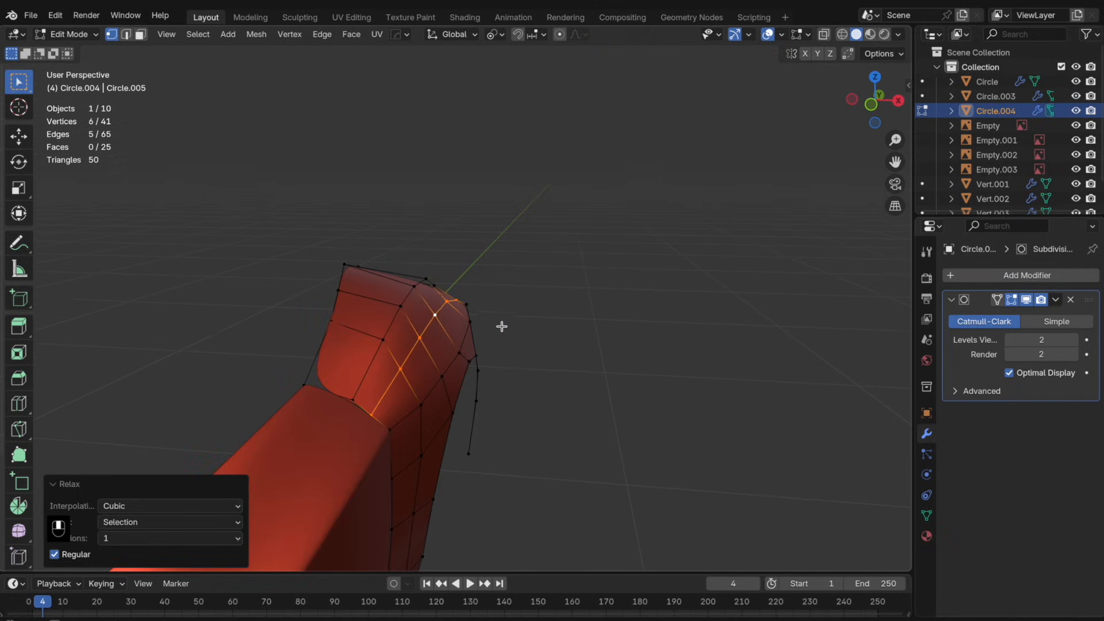
# - Edge-slide the uppermost inner lengthwise loop slightly toward the shoulder strip, and try the same on the loop below it
pyautogui.moveTo(398, 295); pyautogui.dragTo(525, 337, button='middle')
pyautogui.press('g')
pyautogui.press('g')
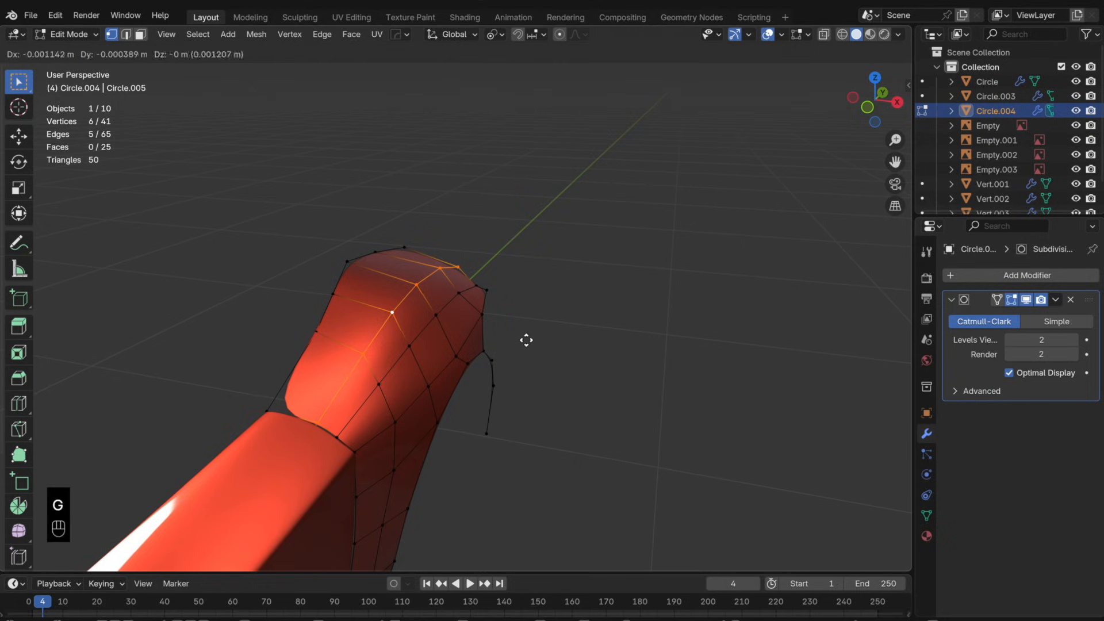
pyautogui.click(522, 341)
pyautogui.keyDown('alt'); pyautogui.click(443, 313); pyautogui.keyUp('alt')
pyautogui.press('g')
pyautogui.press('g')
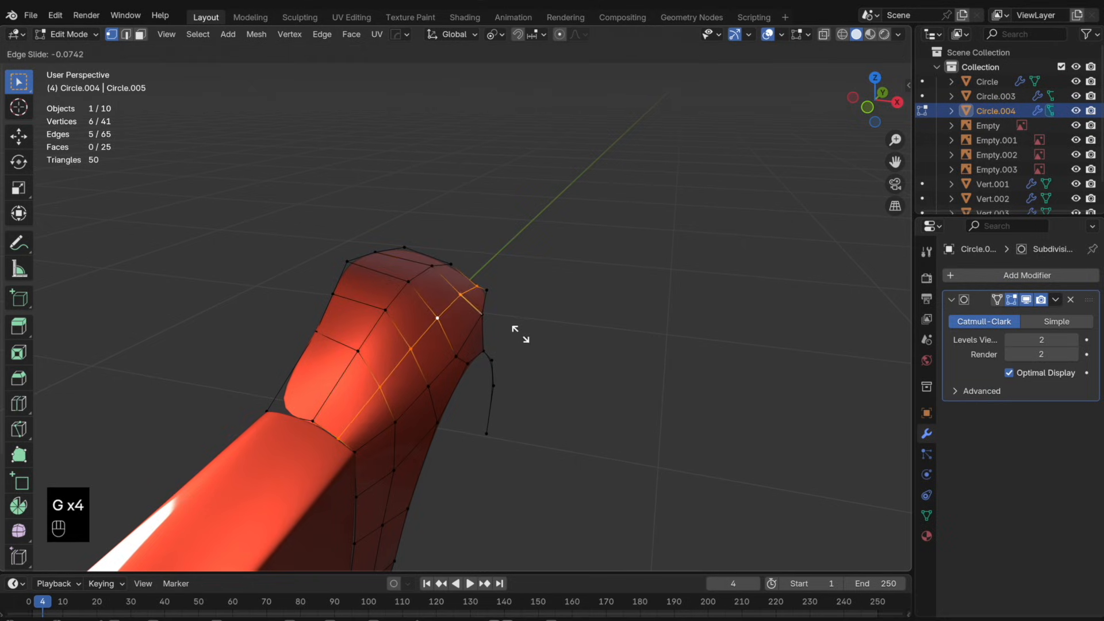
pyautogui.rightClick(521, 333)
# - Adjust individual vertices along the fender's top edge up to the crest by moving them along Z
pyautogui.keyDown('shift'); pyautogui.click(545, 325); pyautogui.keyUp('shift')
pyautogui.moveTo(529, 332); pyautogui.dragTo(260, 296, button='middle')
pyautogui.press('g')
pyautogui.press('z')
pyautogui.click(550, 341)
pyautogui.press('Tab')
pyautogui.press('Tab')
pyautogui.press('g')
pyautogui.press('z')
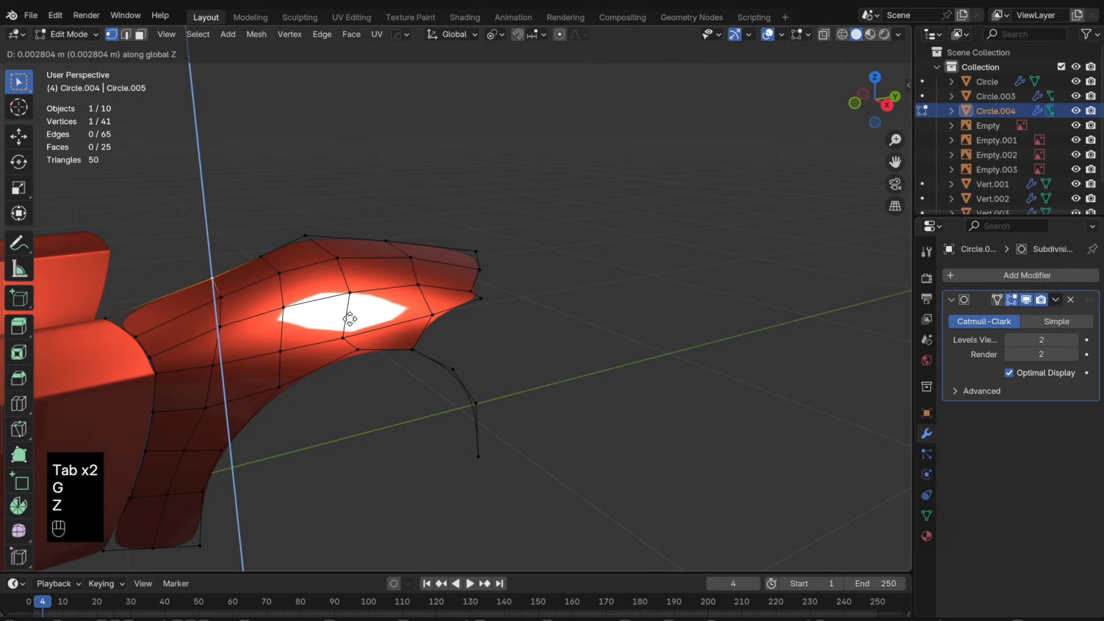
pyautogui.click(350, 317)
pyautogui.click(269, 254)
pyautogui.press('g')
pyautogui.press('z')
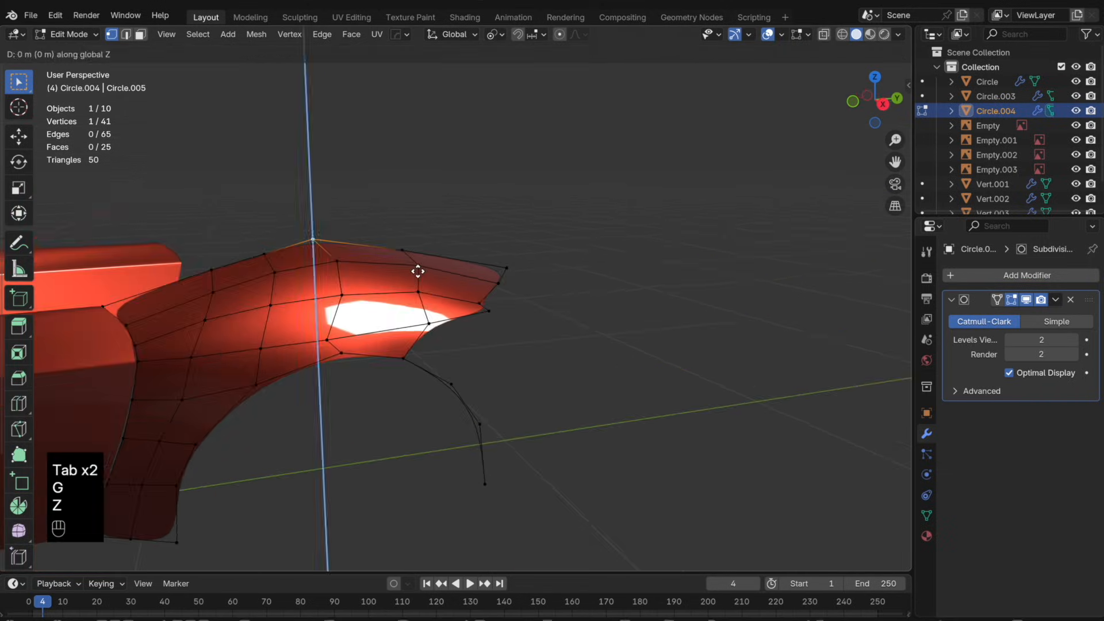
pyautogui.click(418, 273)
# - Slide the crest vertex rearward and the upper vertices of the cross row ahead of it, the topmost by a factor of 0.040
pyautogui.press('g')
pyautogui.press('g')
pyautogui.press('g')
pyautogui.press('g')
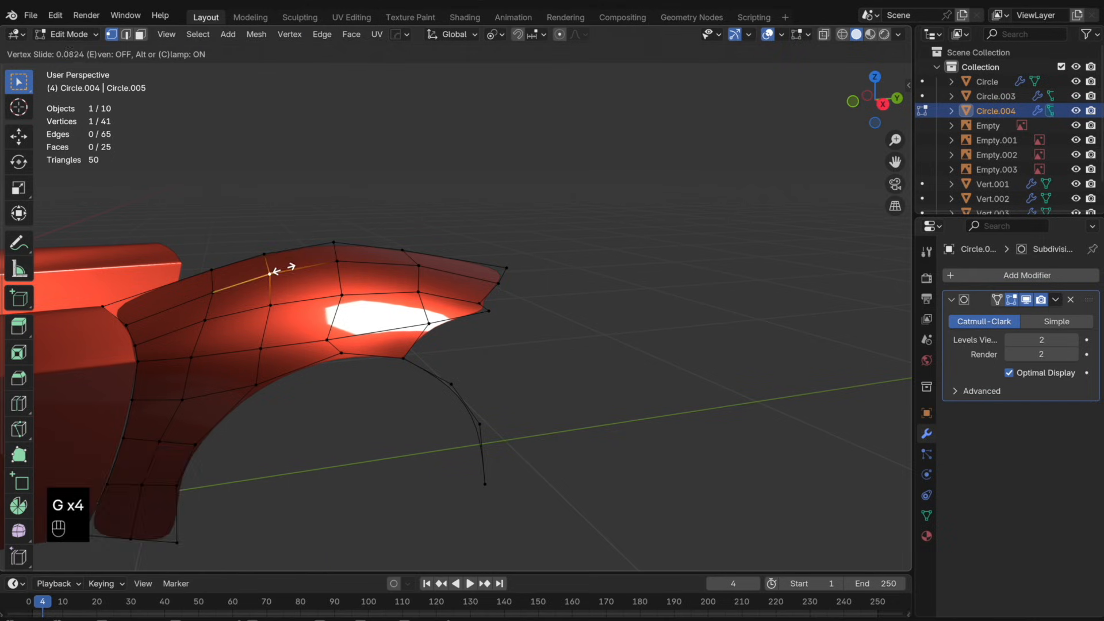
pyautogui.press('g')
pyautogui.press('g')
pyautogui.click(275, 248)
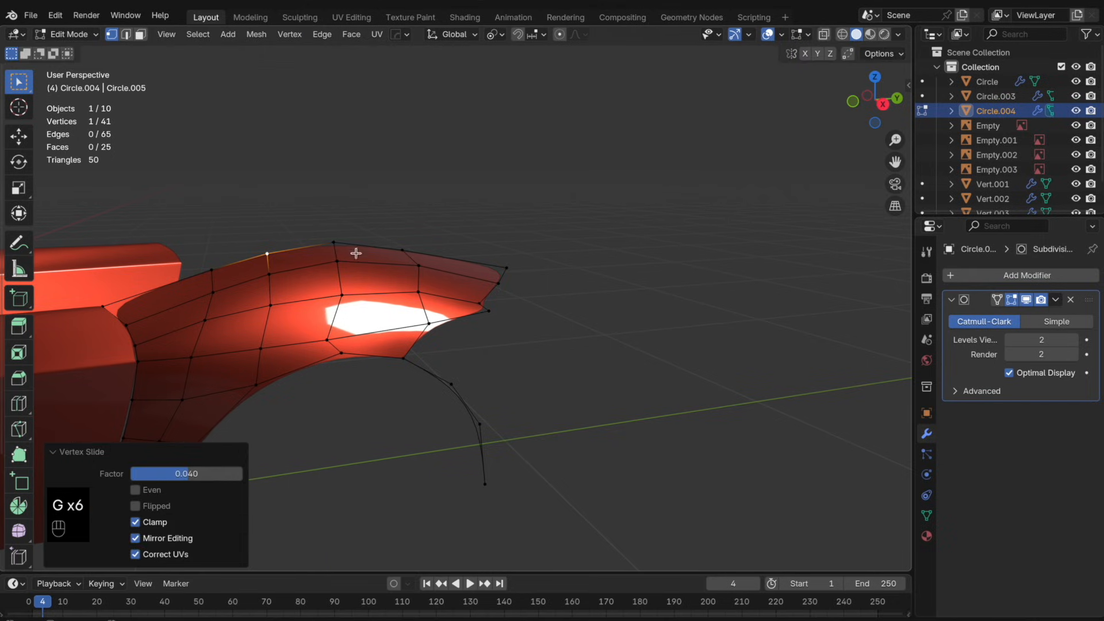
# - Slide the top and lower vertices of the crest's cross row along their edges to line the row up vertically
pyautogui.moveTo(318, 222); pyautogui.dragTo(317, 220)
pyautogui.press('g')
pyautogui.press('g')
pyautogui.click(322, 222)
pyautogui.click(328, 339)
pyautogui.press('g')
pyautogui.press('g')
pyautogui.click(341, 339)
# - Edge-slide the upper vertices of the two cross rows ahead of the crest forward, the row nearer the door by 0.094 in its last slide
pyautogui.moveTo(283, 314); pyautogui.dragTo(257, 239)
pyautogui.press('g')
pyautogui.press('g')
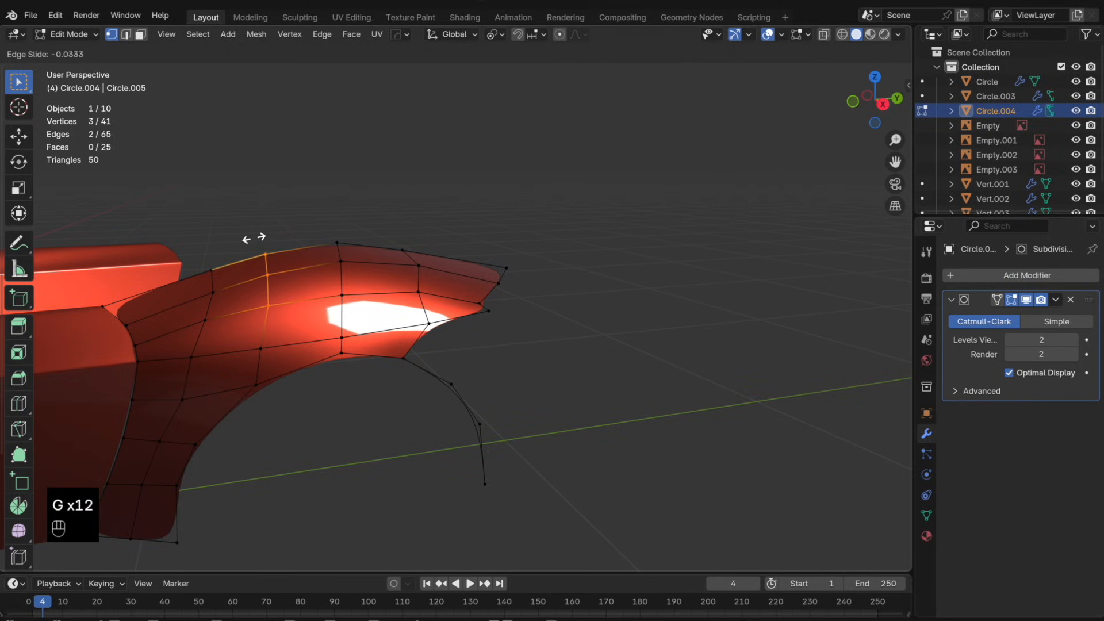
pyautogui.click(232, 262)
pyautogui.moveTo(189, 250); pyautogui.dragTo(189, 252)
pyautogui.press('g')
pyautogui.press('g')
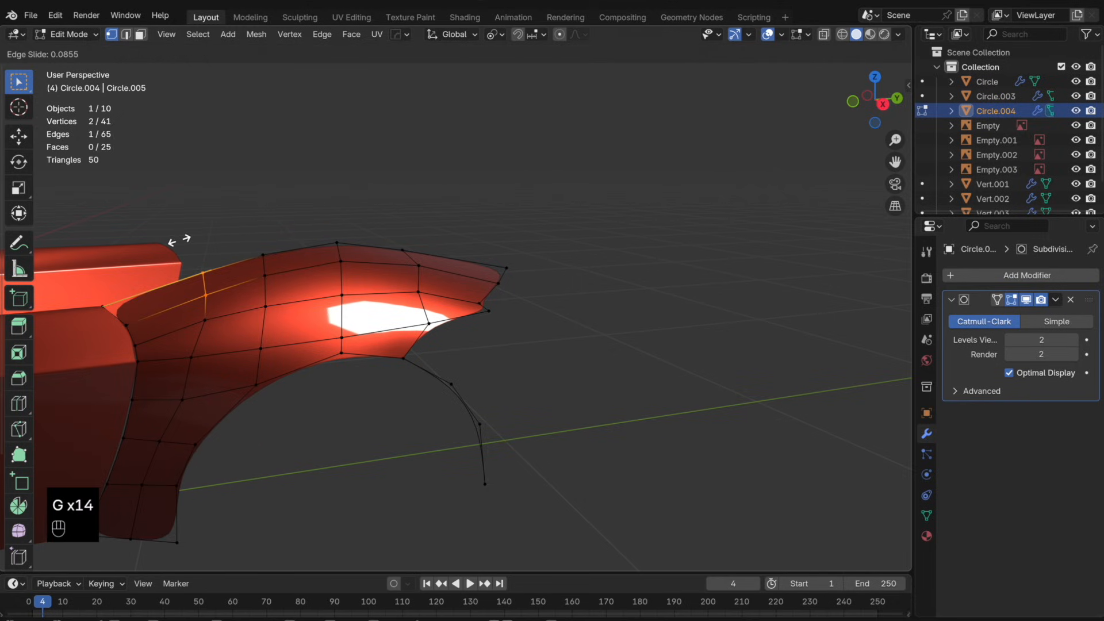
pyautogui.click(179, 239)
pyautogui.moveTo(222, 315); pyautogui.dragTo(180, 259)
pyautogui.press('g')
pyautogui.press('g')
pyautogui.click(181, 259)
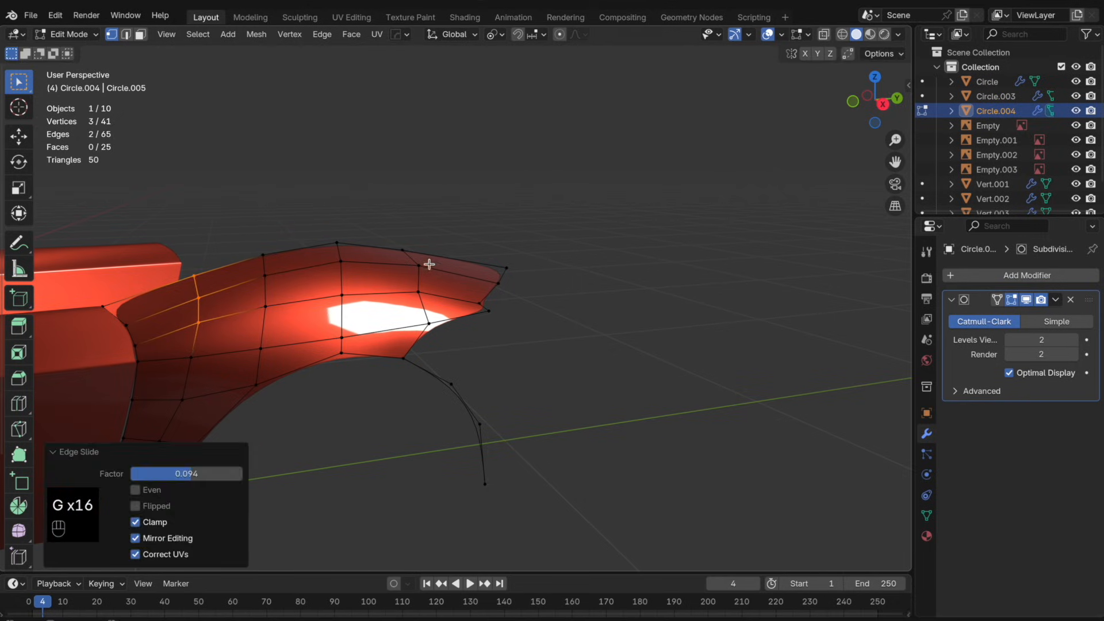
# - Slide the top vertex of the cross row behind the crest by a factor of 0.107 and edge-slide that row's upper vertices
pyautogui.click(425, 252)
pyautogui.press('g')
pyautogui.press('g')
pyautogui.click(423, 244)
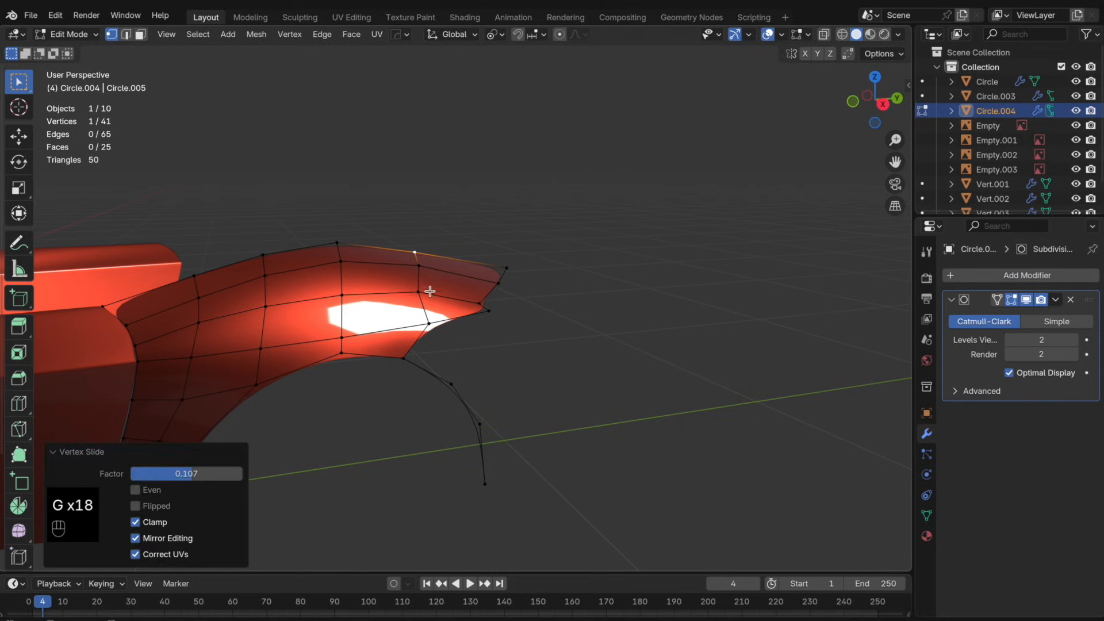
pyautogui.moveTo(436, 296); pyautogui.dragTo(398, 241)
pyautogui.press('g')
pyautogui.press('g')
pyautogui.click(406, 238)
# - Slide the top-edge vertices of the cross rows between the door and the crest forward along the fender's top edge
pyautogui.press('Tab')
pyautogui.moveTo(485, 321); pyautogui.dragTo(423, 317, button='middle')
pyautogui.press('Tab')
pyautogui.moveTo(326, 319); pyautogui.dragTo(297, 297, button='middle')
pyautogui.click(295, 290)
pyautogui.press('g')
pyautogui.click(337, 299)
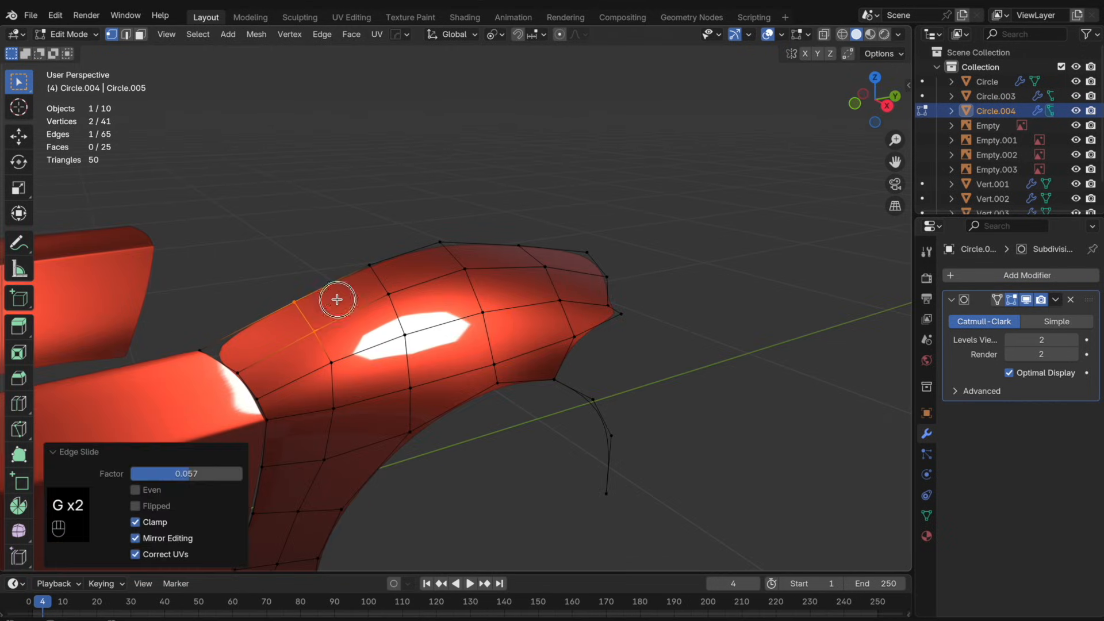
pyautogui.press('g')
pyautogui.press('g')
pyautogui.click(347, 261)
pyautogui.press('g')
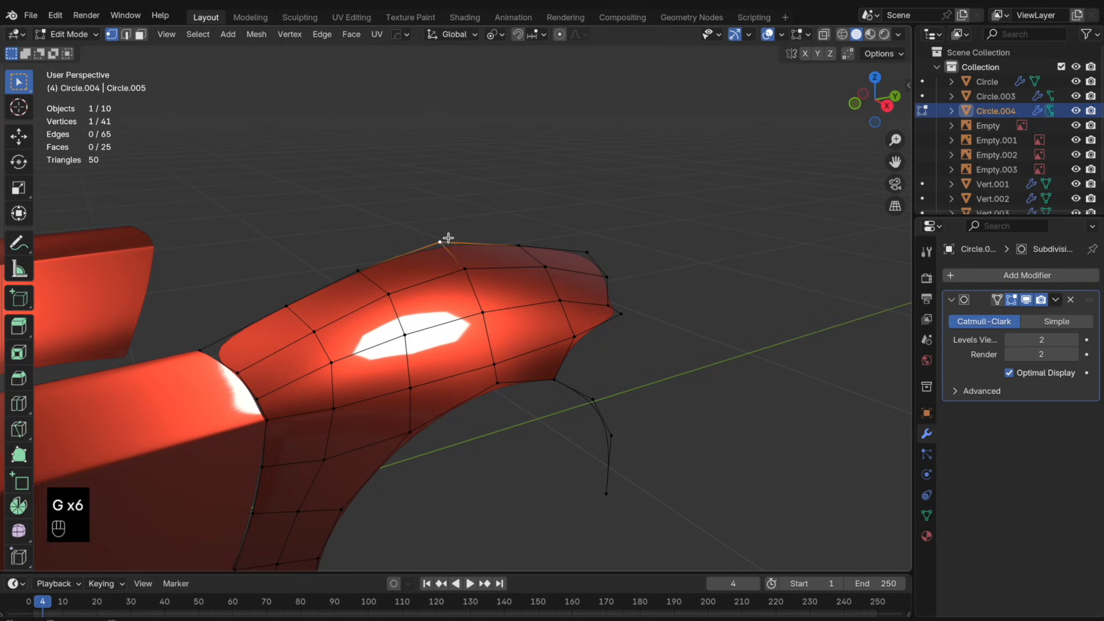
pyautogui.press('g')
pyautogui.click(442, 239)
# - In the front view with X-ray on, scale the uppermost inner lengthwise loop of the fender along Z
pyautogui.moveTo(442, 238); pyautogui.dragTo(622, 245, button='middle')
pyautogui.press('Tab')
pyautogui.scroll(3, 604, 261)
pyautogui.keyDown('shift'); pyautogui.moveTo(556, 296); pyautogui.dragTo(506, 328, button='middle'); pyautogui.keyUp('shift')
pyautogui.press('Tab')
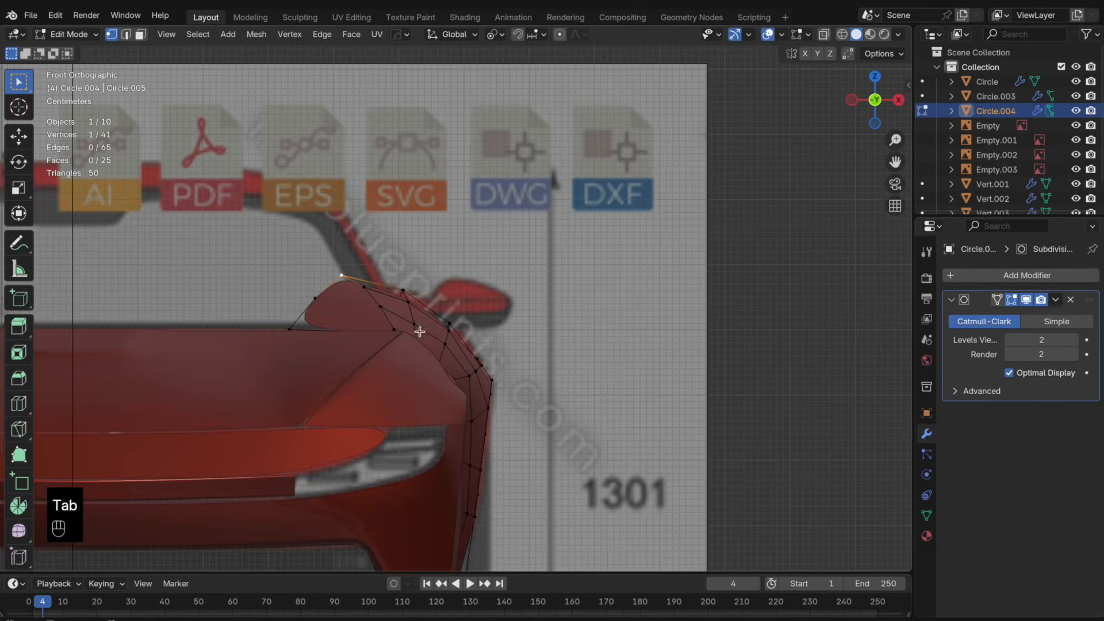
pyautogui.hotkey('alt', 'z')
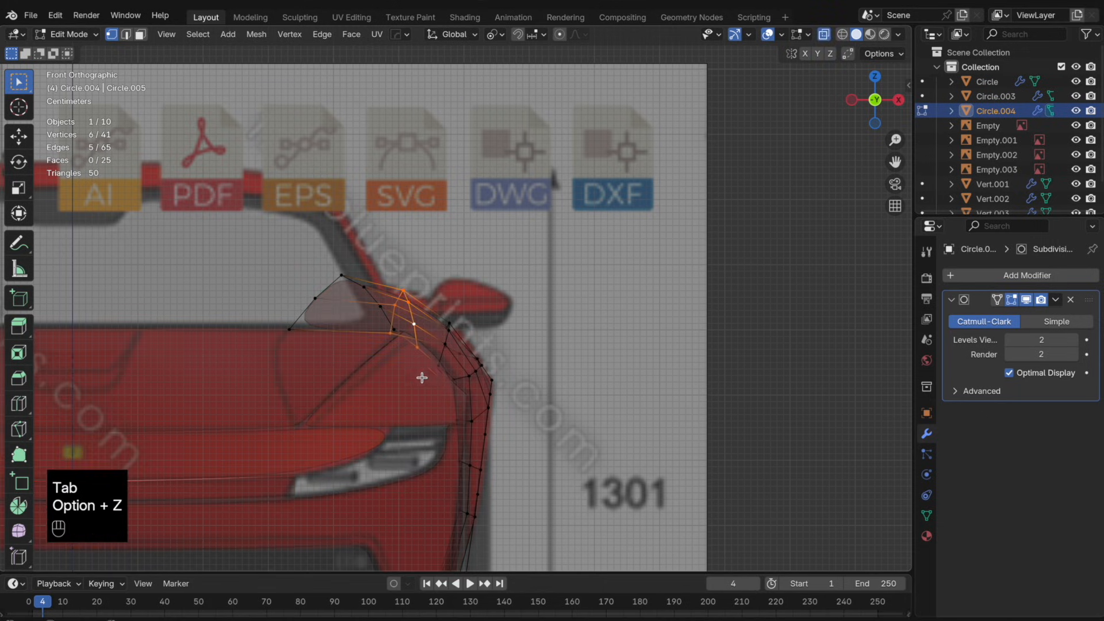
pyautogui.keyDown('shift'); pyautogui.click(413, 344); pyautogui.keyUp('shift')
pyautogui.press('s')
pyautogui.press('z')
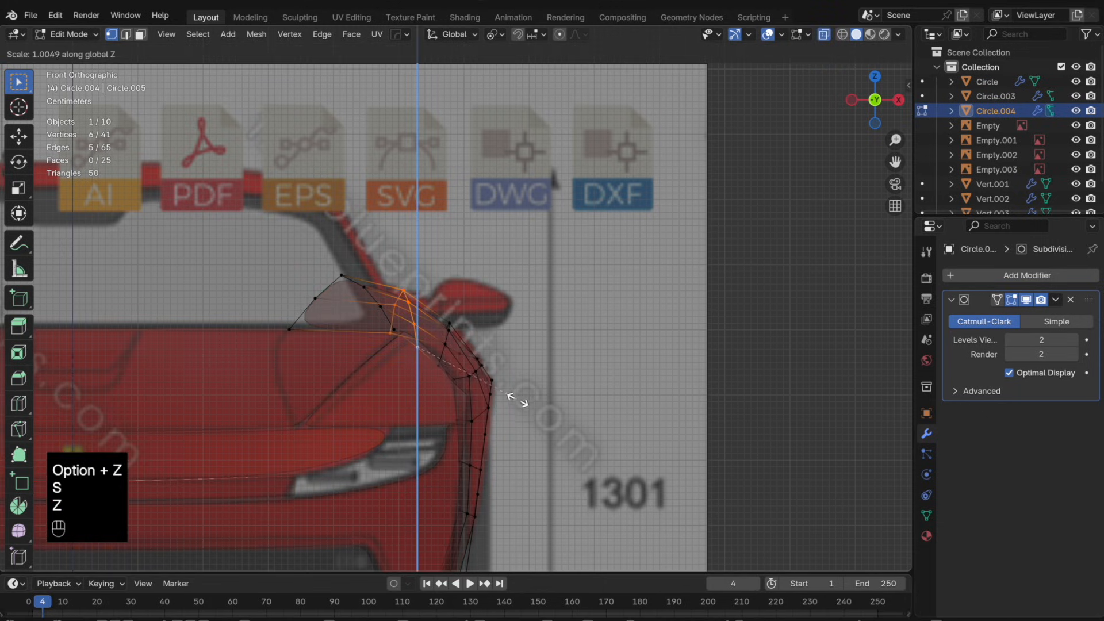
pyautogui.click(524, 426)
pyautogui.moveTo(524, 425); pyautogui.dragTo(466, 345, button='middle')
pyautogui.press('Tab')
pyautogui.press('Tab')
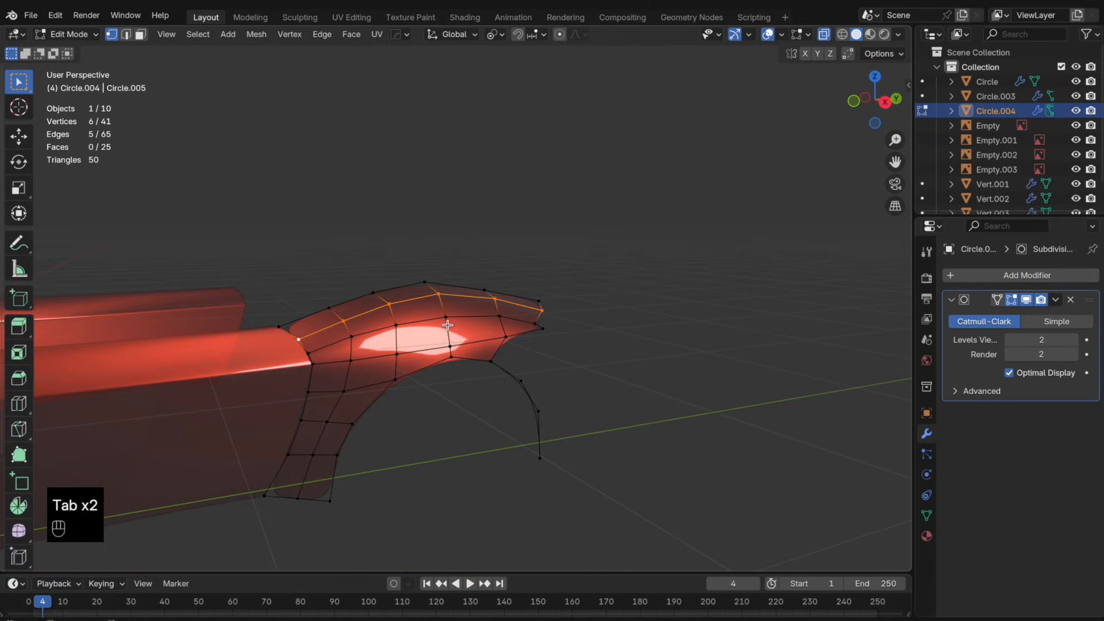
# - Move the inner part of the face strip between the fender's two upper lengthwise loops along Z
pyautogui.scroll(2, 414, 329)
pyautogui.keyDown('alt'); pyautogui.keyDown('shift'); pyautogui.click(376, 337); pyautogui.keyUp('shift'); pyautogui.keyUp('alt')
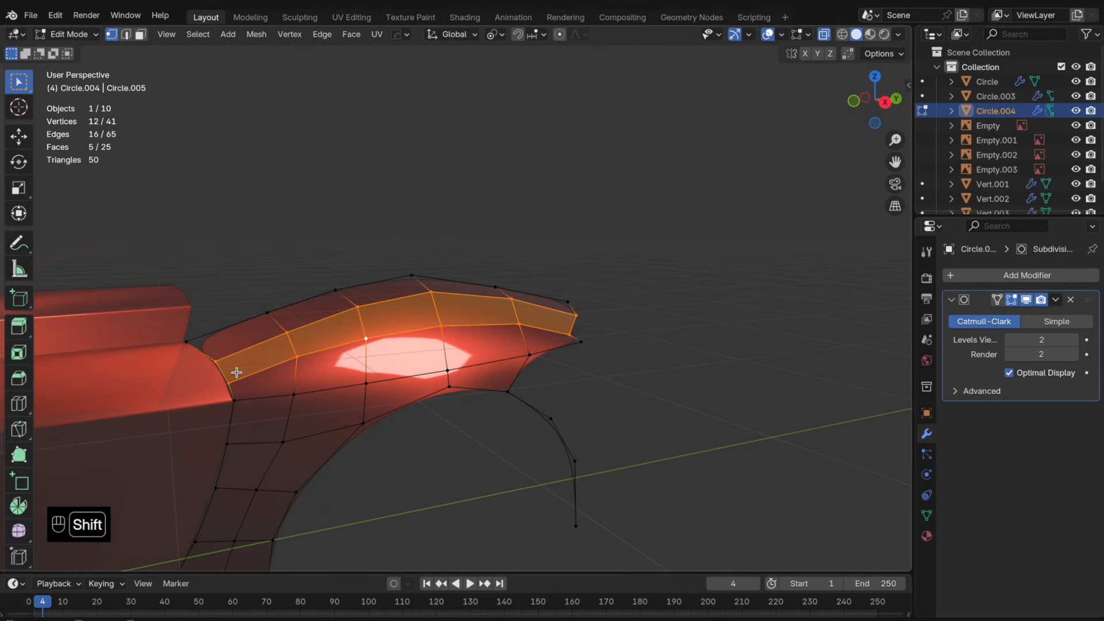
pyautogui.press('g')
pyautogui.press('z')
pyautogui.click(597, 329)
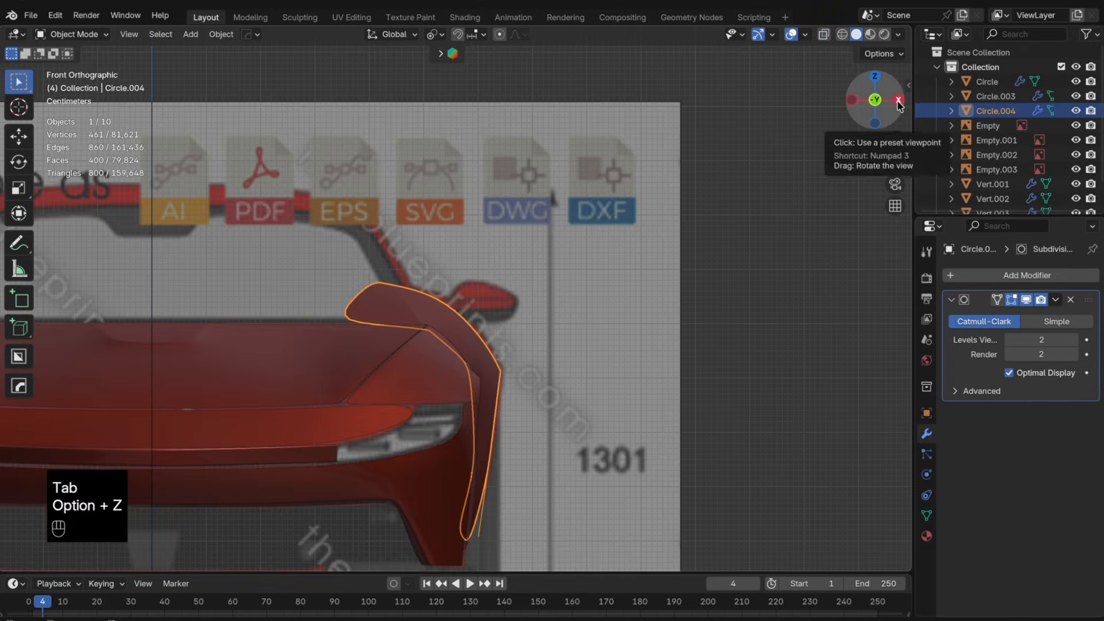
# - In the front view, fine-tune the height of the strip's three inner faces along Z against the blueprint
pyautogui.press('super+z')
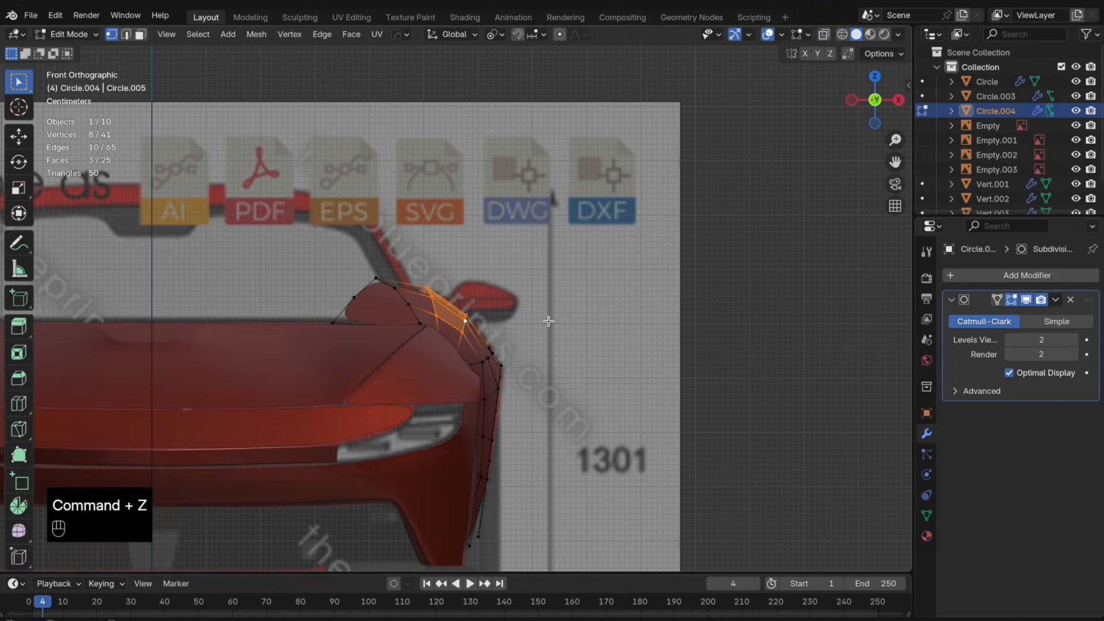
pyautogui.press('g')
pyautogui.press('z')
pyautogui.click(549, 320)
pyautogui.press('Tab')
pyautogui.scroll(-3, 565, 309)
pyautogui.moveTo(565, 310); pyautogui.dragTo(432, 326, button='middle')
pyautogui.press('Tab')
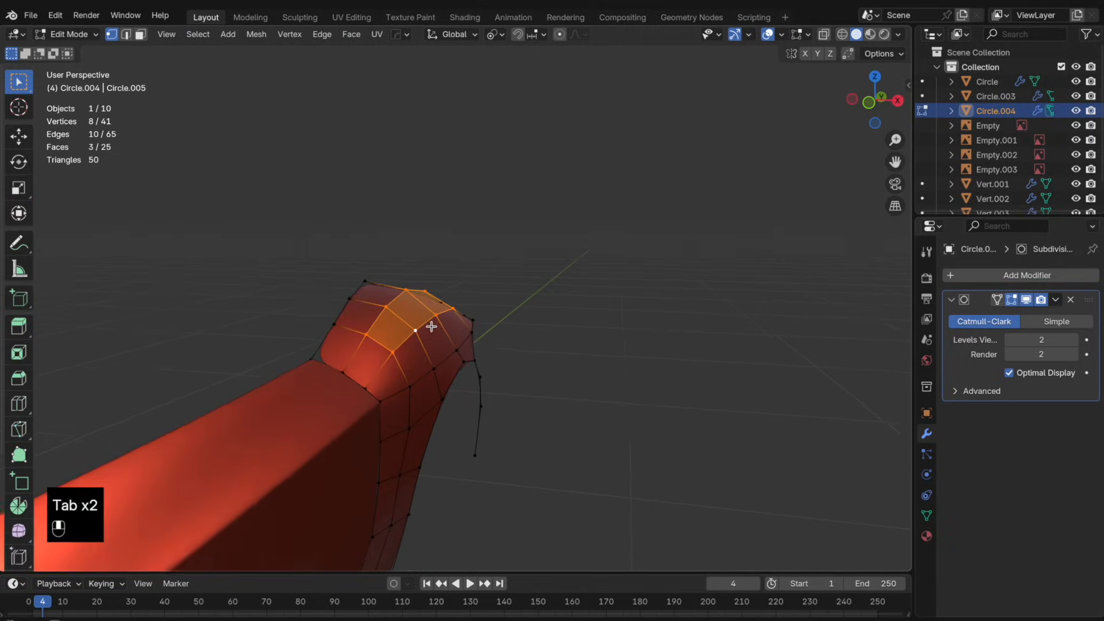
# - In the right side view, extrude the vertex at the fender's rear lower corner down and rearward to the tail light's front edge
pyautogui.click(343, 376)
pyautogui.moveTo(713, 328); pyautogui.dragTo(568, 374, button='middle')
pyautogui.press('Tab')
pyautogui.scroll(-3, 623, 340)
pyautogui.click(854, 100)
pyautogui.click(898, 100)
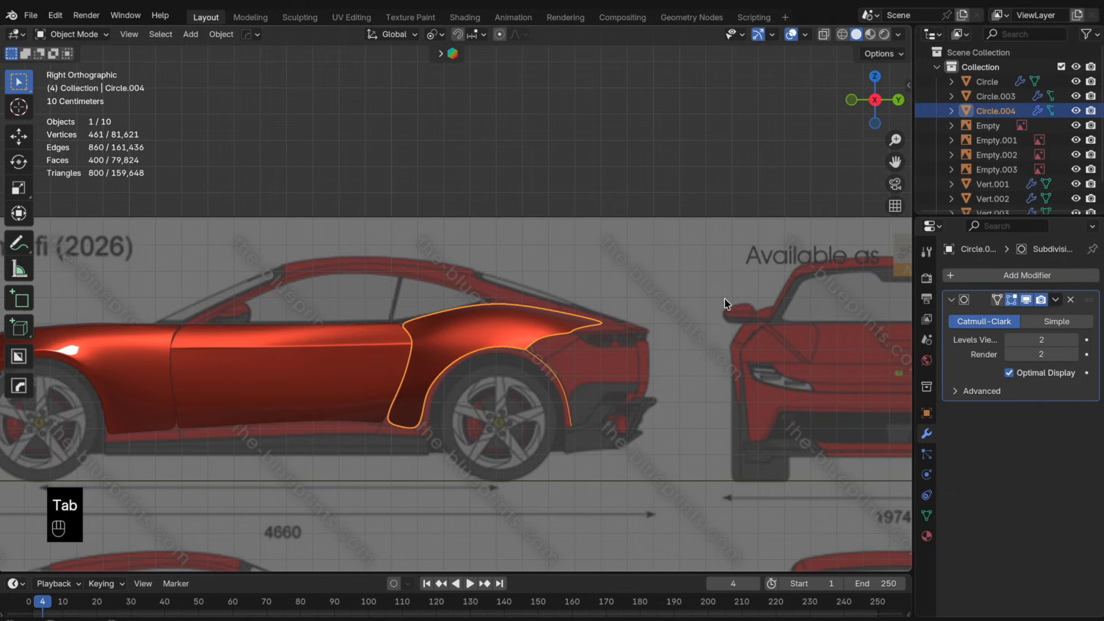
pyautogui.scroll(4, 618, 352)
pyautogui.keyDown('shift'); pyautogui.moveTo(674, 344); pyautogui.dragTo(530, 255, button='middle'); pyautogui.keyUp('shift')
pyautogui.press('Tab')
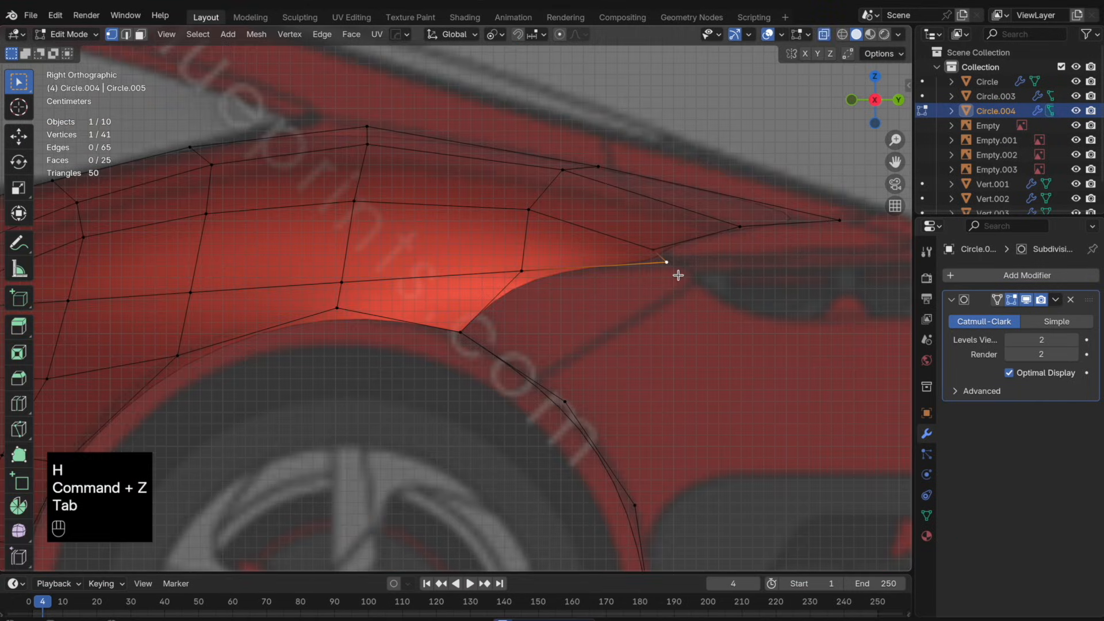
pyautogui.press('e')
pyautogui.click(703, 292)
# - Slide the first free vertex behind the arch's peak by 0.313 and fill a five-sided face from it to the extruded corner vertex
pyautogui.click(580, 400)
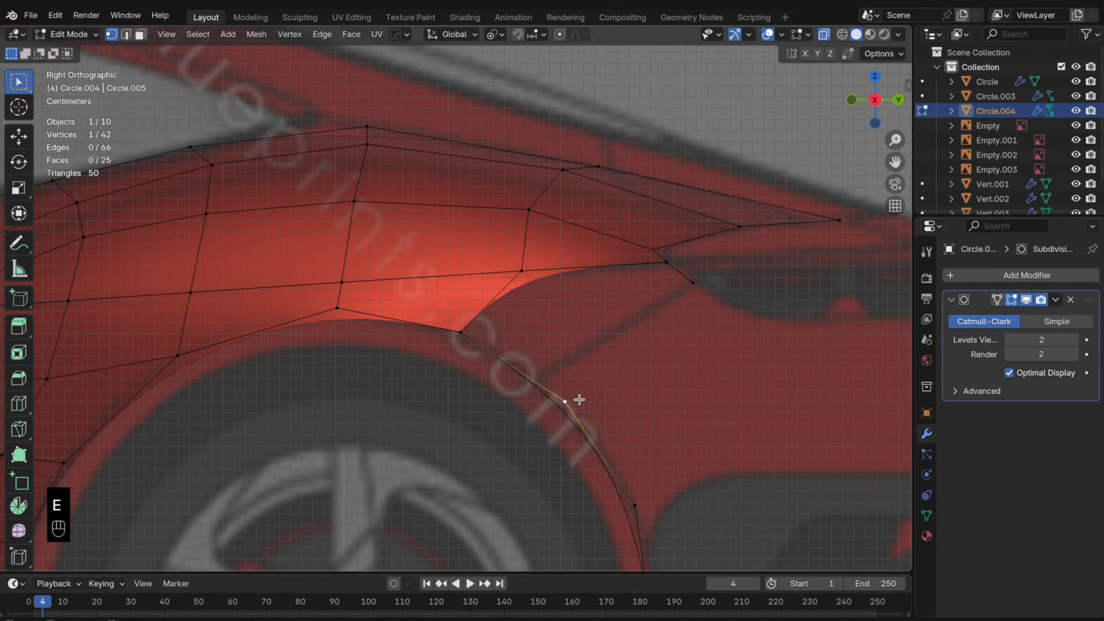
pyautogui.press('g')
pyautogui.press('g')
pyautogui.keyDown('shift'); pyautogui.click(552, 374); pyautogui.keyUp('shift')
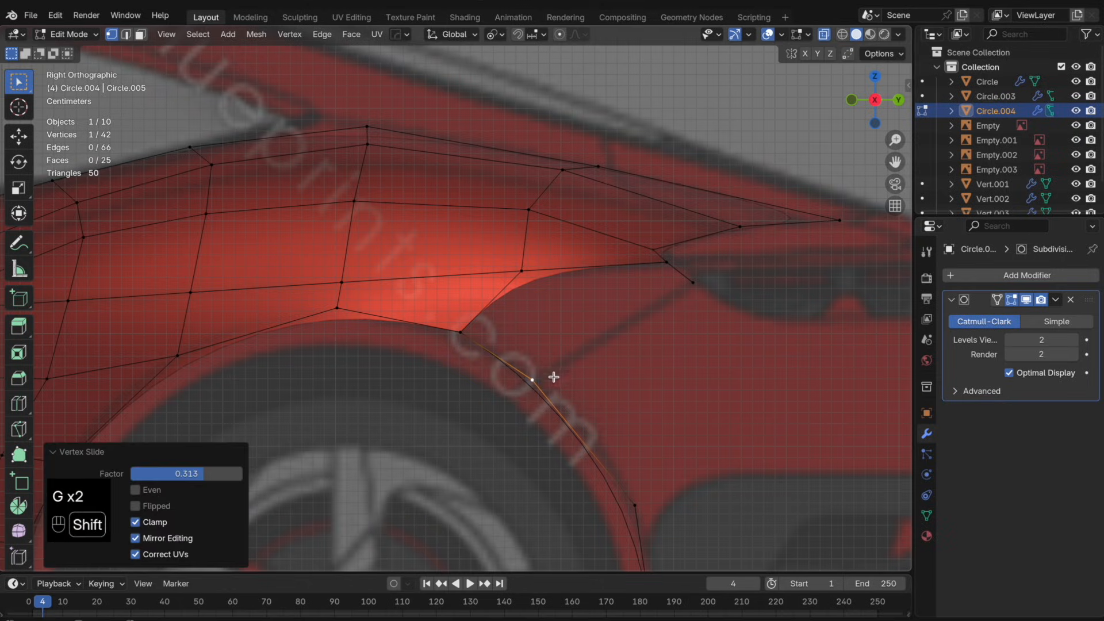
pyautogui.keyDown('shift'); pyautogui.click(461, 332); pyautogui.keyUp('shift')
pyautogui.keyDown('shift'); pyautogui.click(521, 270); pyautogui.keyUp('shift')
pyautogui.press('f')
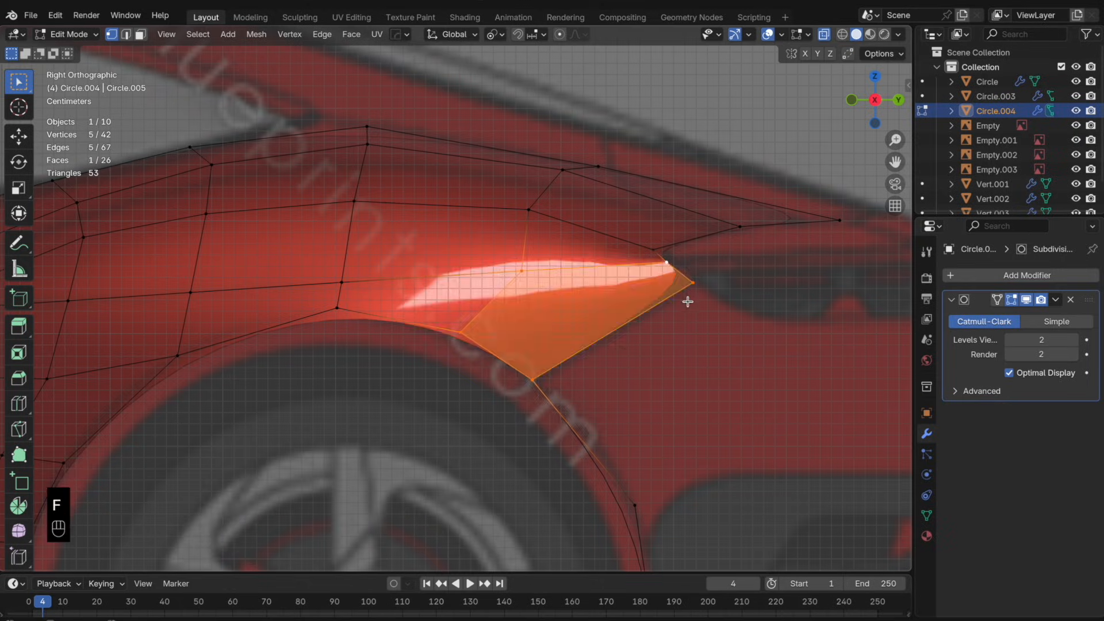
# - Slide the vertices of the fender's rearmost inner crosswise loop along their lengthwise edges to even out the surface
pyautogui.press('g')
pyautogui.press('g')
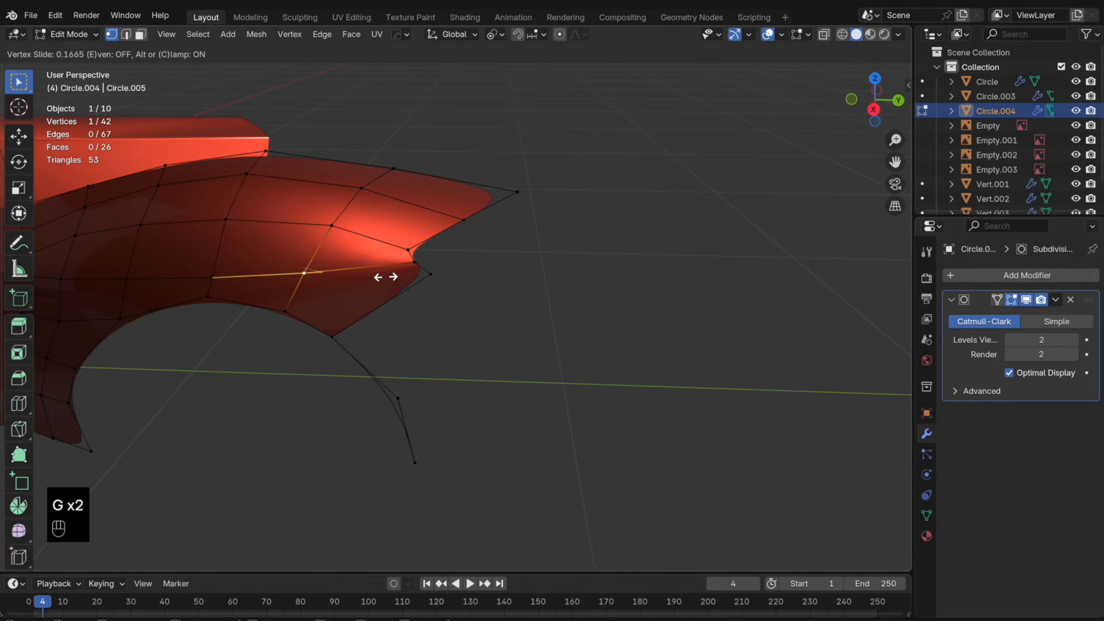
pyautogui.click(386, 277)
pyautogui.click(315, 181)
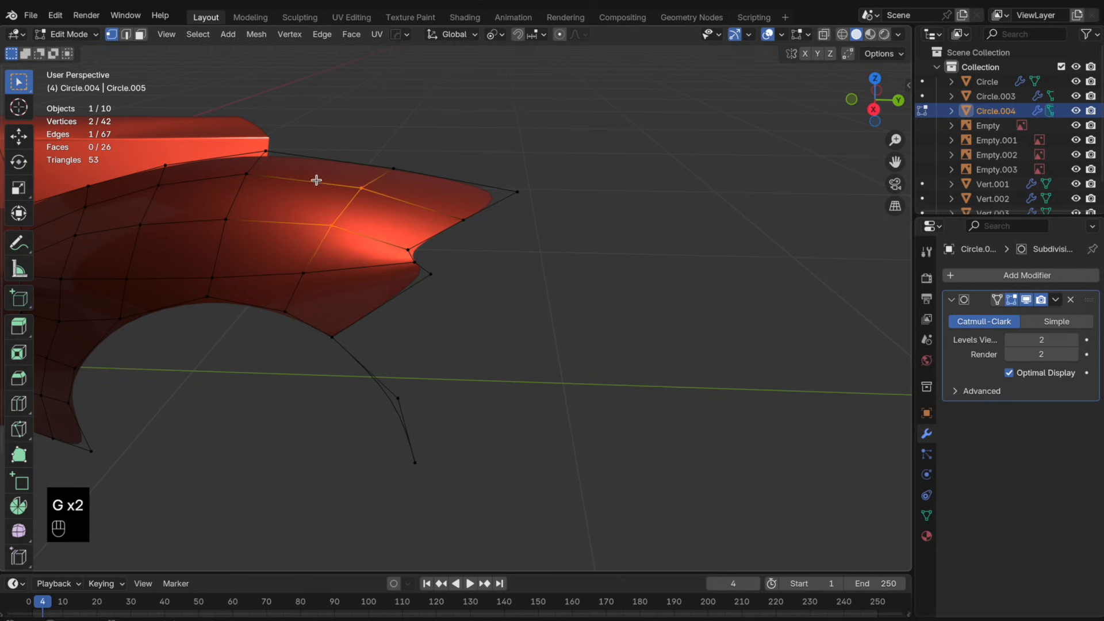
pyautogui.press('g')
pyautogui.press('g')
pyautogui.click(330, 183)
pyautogui.press('g')
pyautogui.press('g')
pyautogui.click(332, 184)
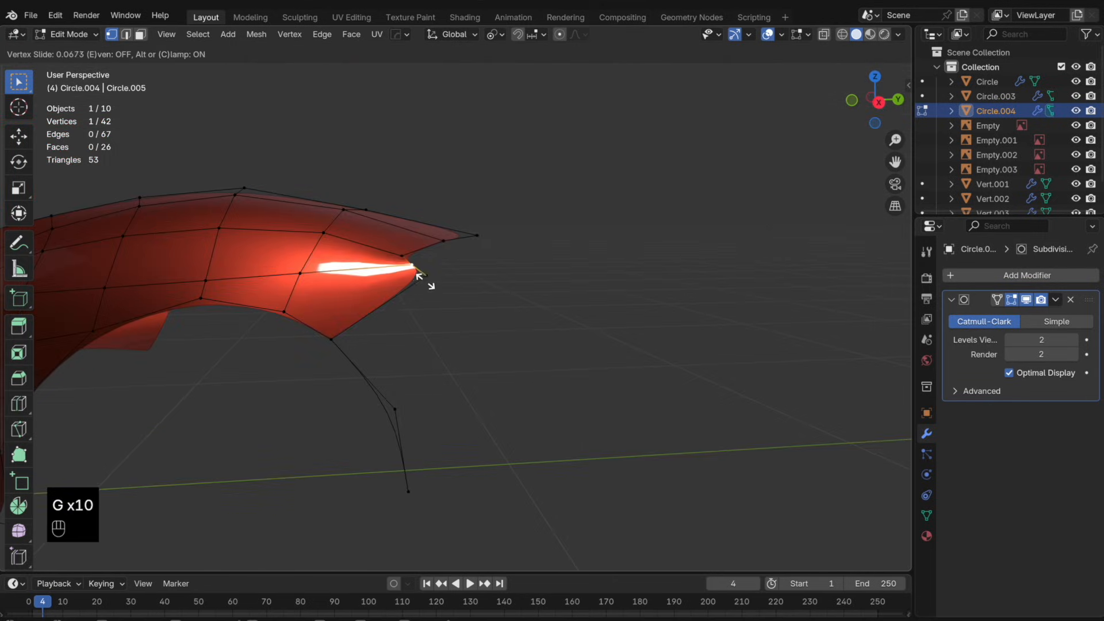
# - Slide the vertex beside the fender's rear lower corner by 0.189 and move the vertex above it 0.004485 m along Z
pyautogui.click(426, 281)
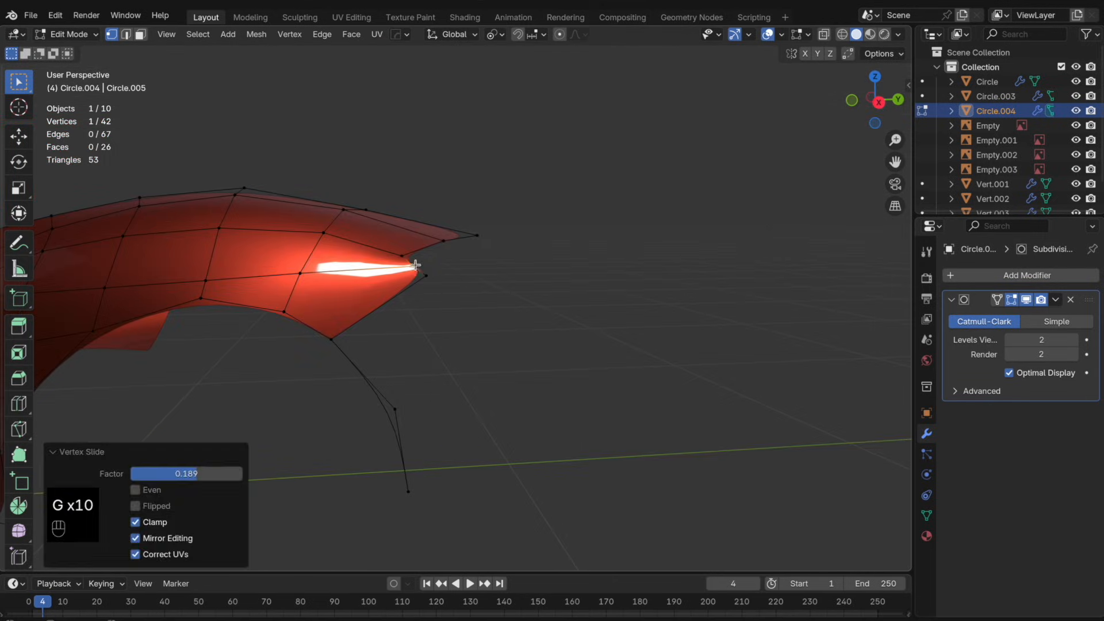
pyautogui.press('g')
pyautogui.press('z')
pyautogui.click(462, 281)
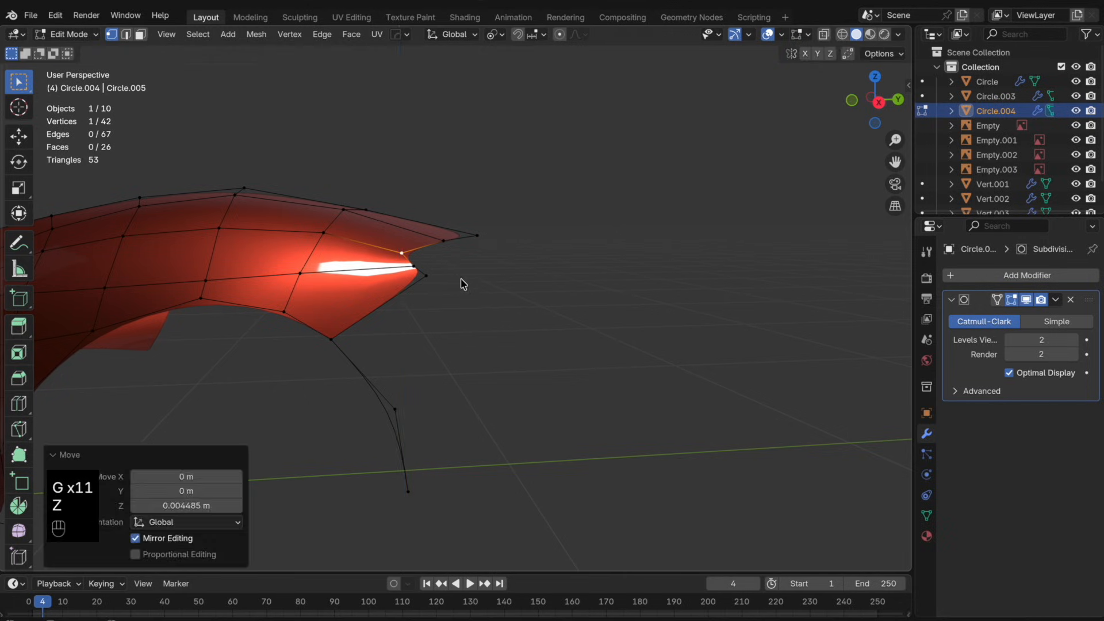
# - Separate the free edge strip along the rear of the wheel arch into its own object and move it to another collection
pyautogui.press('Tab')
pyautogui.moveTo(448, 293); pyautogui.dragTo(480, 308, button='middle')
pyautogui.press('Tab')
pyautogui.moveTo(467, 465); pyautogui.dragTo(345, 333)
pyautogui.press('p')
pyautogui.click(451, 345)
pyautogui.press('Tab')
pyautogui.click(395, 375)
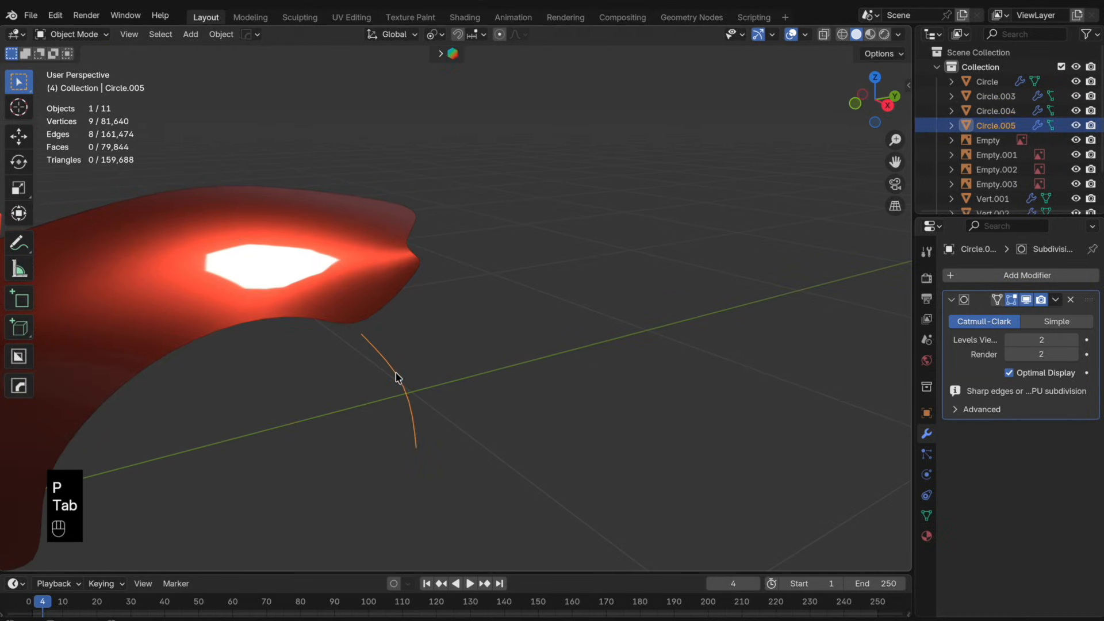
pyautogui.press('m')
pyautogui.click(402, 375)
# - Check the car's rear quarter at 0:35 in the Ferrari Amalfi video on YouTube, and return to Blender
pyautogui.keyDown('shift'); pyautogui.moveTo(399, 374); pyautogui.dragTo(635, 347, button='middle'); pyautogui.keyUp('shift')
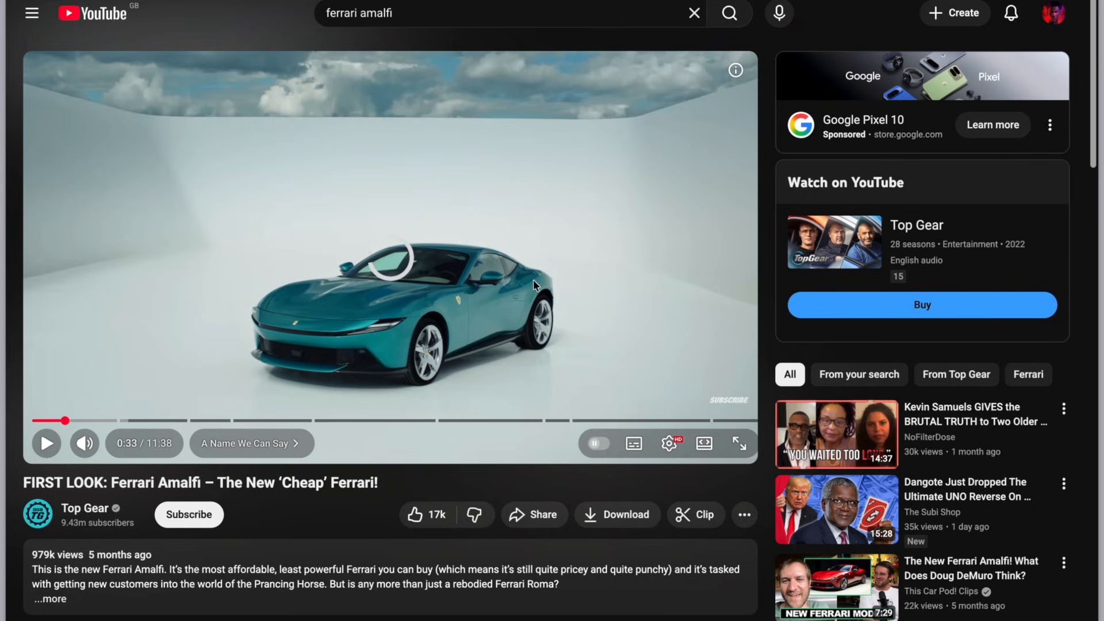
pyautogui.click(71, 420)
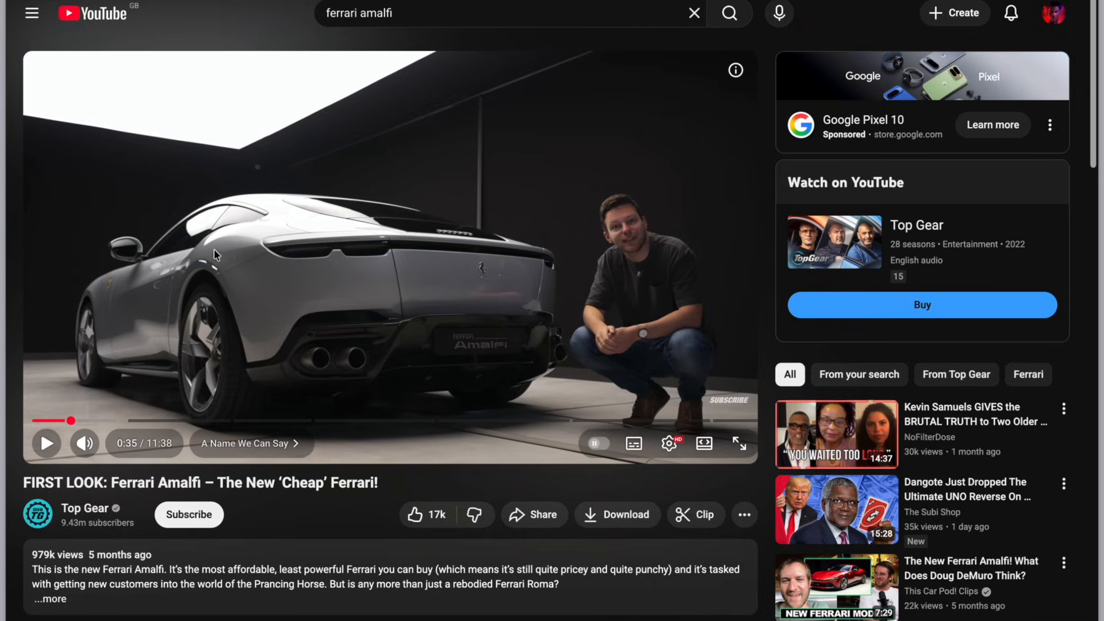
pyautogui.click(662, 620)
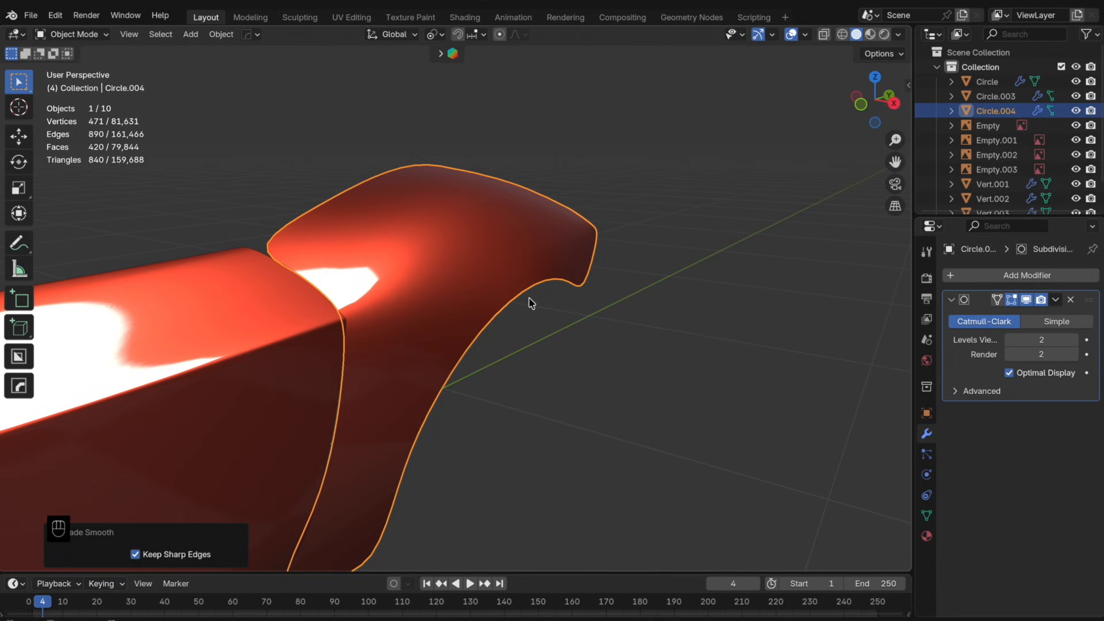
# - In the top view, turn on X-ray display so the blueprint shows through the fender
pyautogui.click(872, 78)
pyautogui.press('Tab')
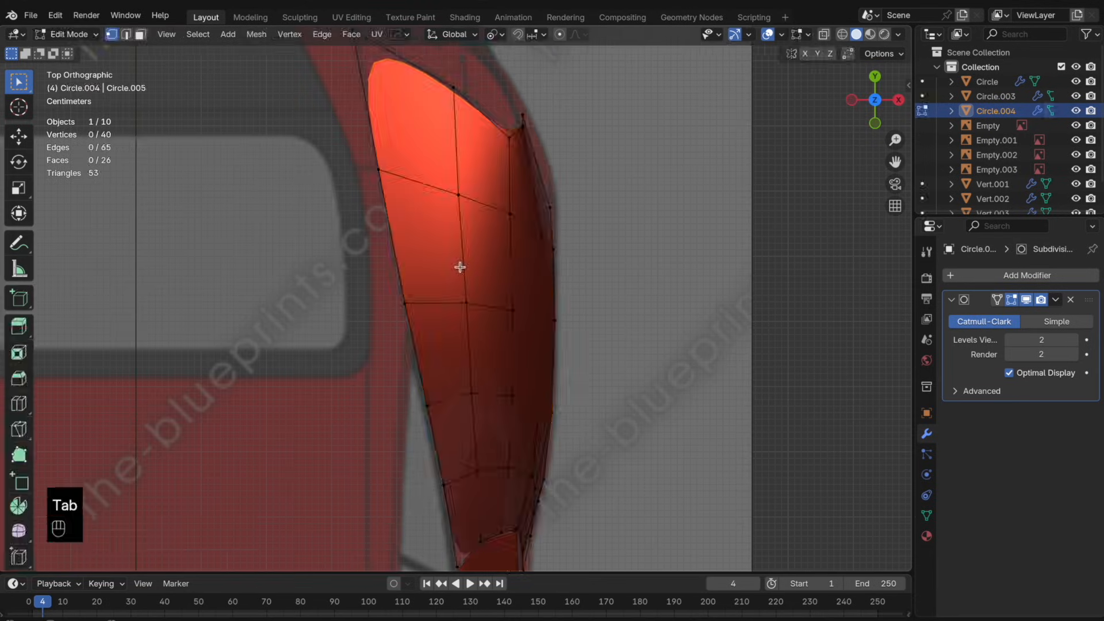
pyautogui.hotkey('alt', 'z')
pyautogui.press('Tab')
pyautogui.press('h')
pyautogui.press('super+z')
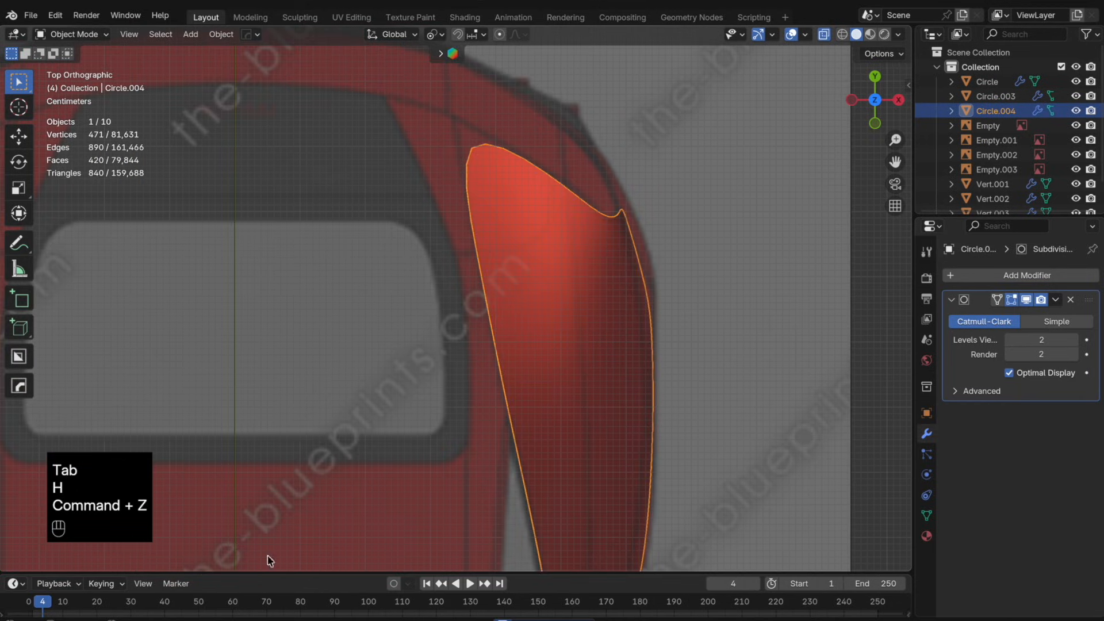
# - Switch to the Google Images results for "ferrari amalfi blueprint" and examine photos showing the car's side and rear quarter
pyautogui.click(137, 619)
pyautogui.click(38, 84)
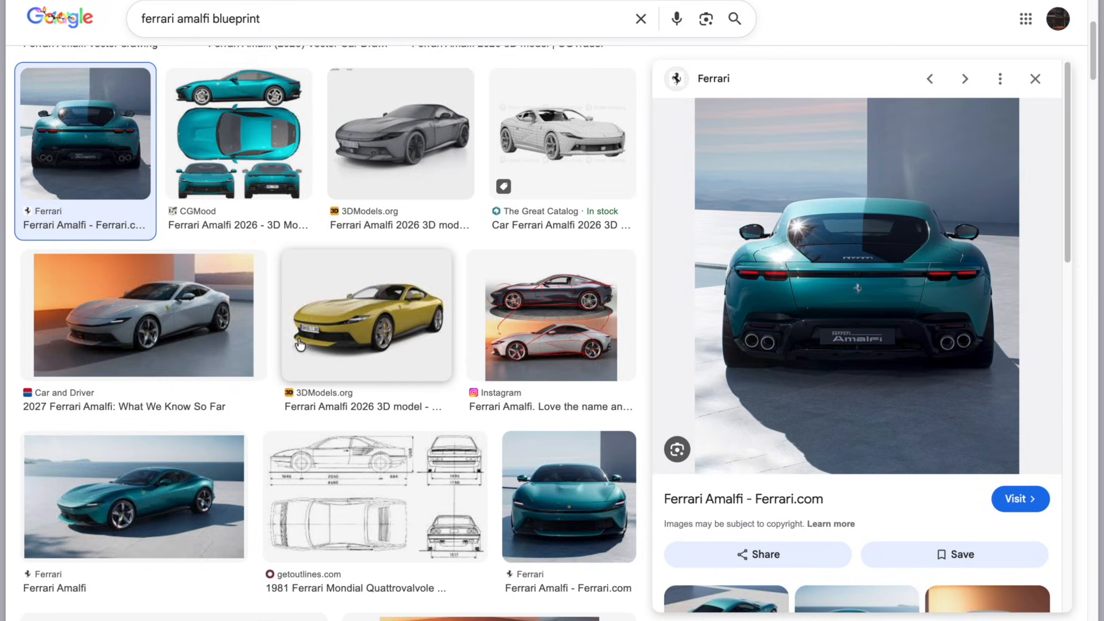
pyautogui.scroll(-5, 340, 428)
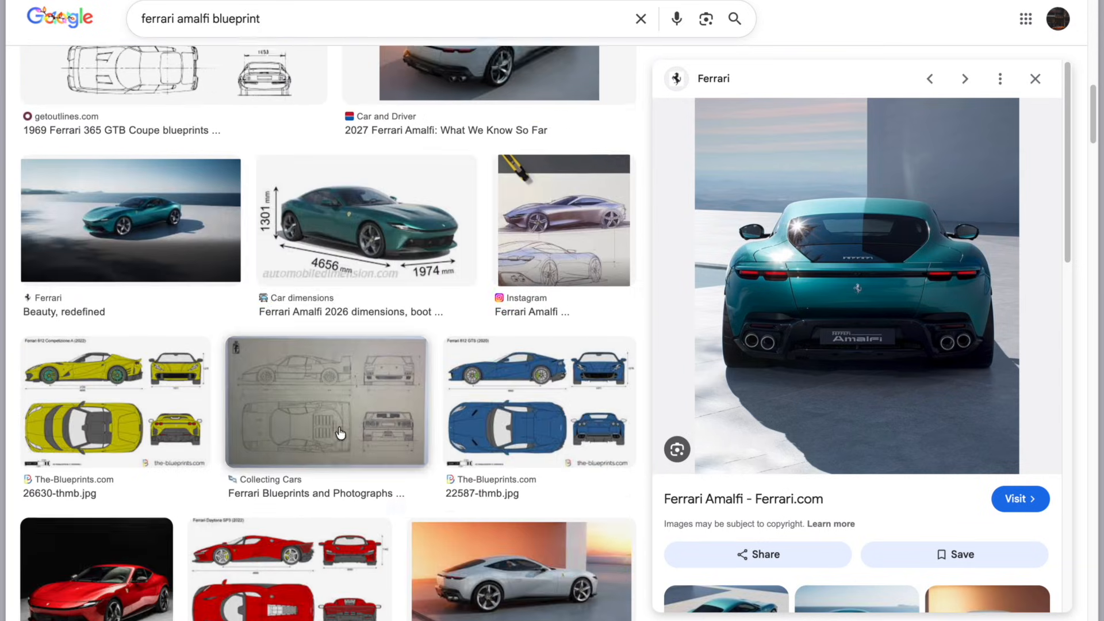
pyautogui.scroll(3, 482, 177)
pyautogui.click(482, 177)
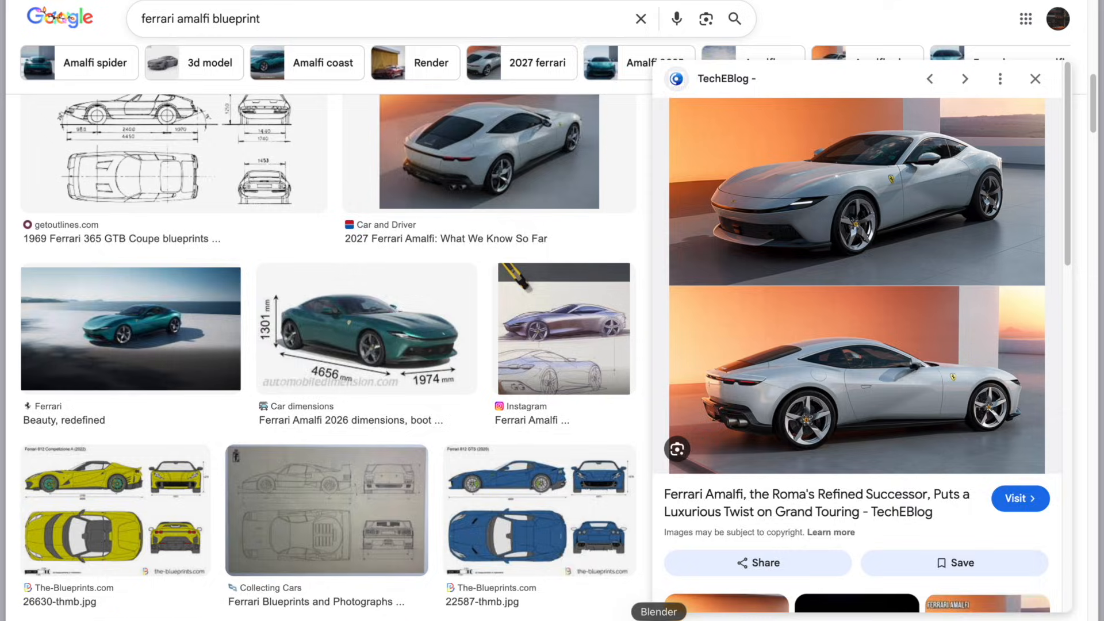
# - Back in Blender, slide the fender's inner-edge vertex beside the rear window by 0.013
pyautogui.click(658, 620)
pyautogui.press('Tab')
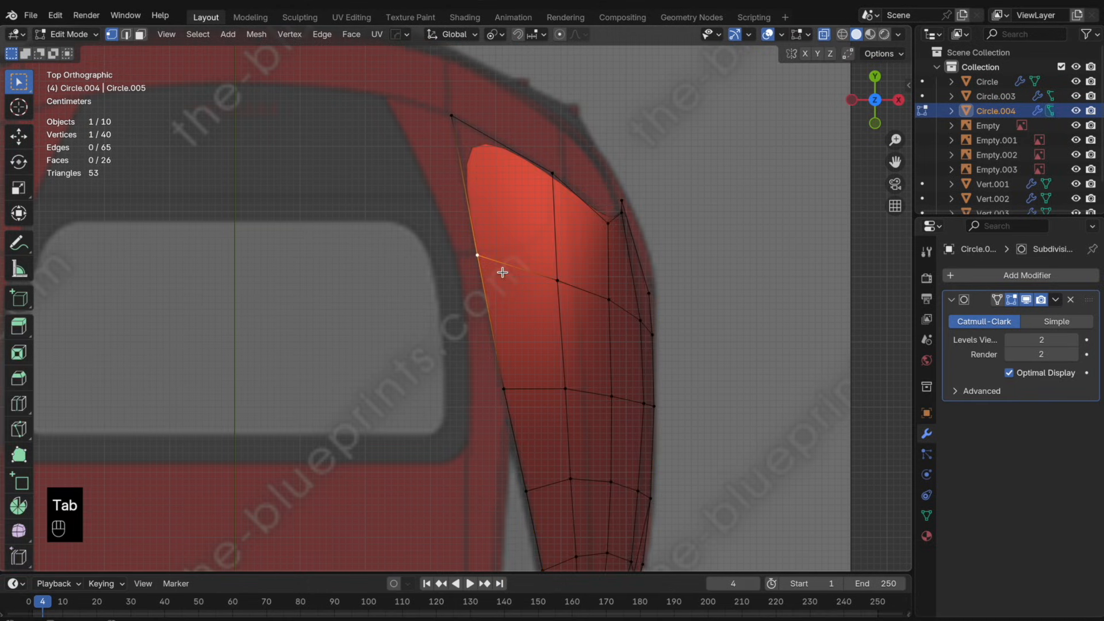
pyautogui.press('g')
pyautogui.press('g')
pyautogui.click(514, 264)
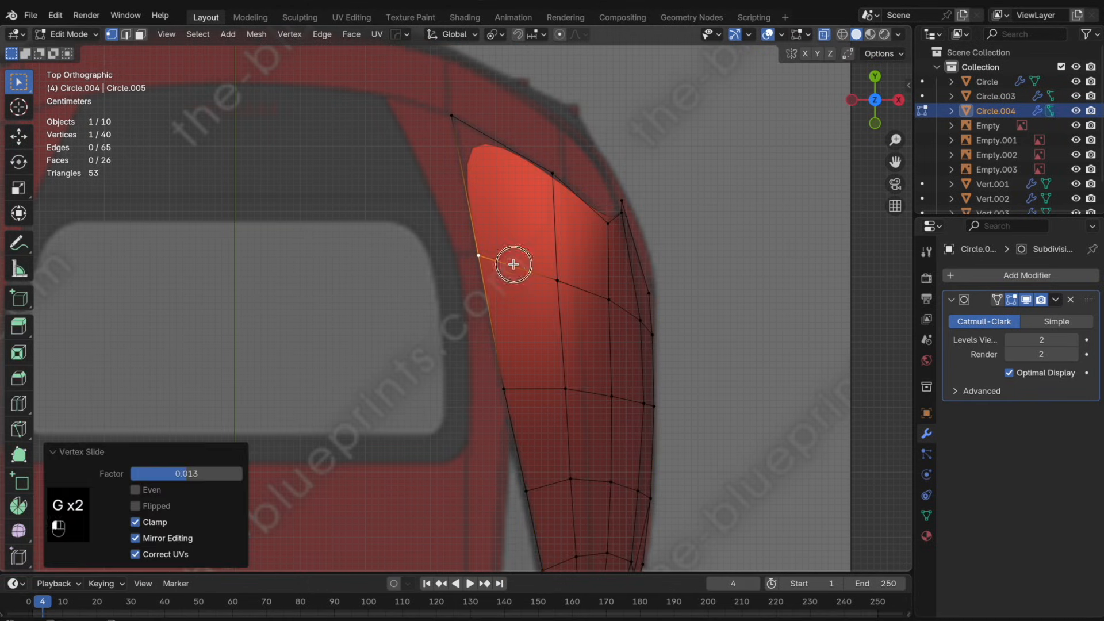
# - Duplicate the rearmost edge of the fender's inner border and offset the copy along X toward the rear window
pyautogui.click(452, 117)
pyautogui.scroll(-1, 457, 138)
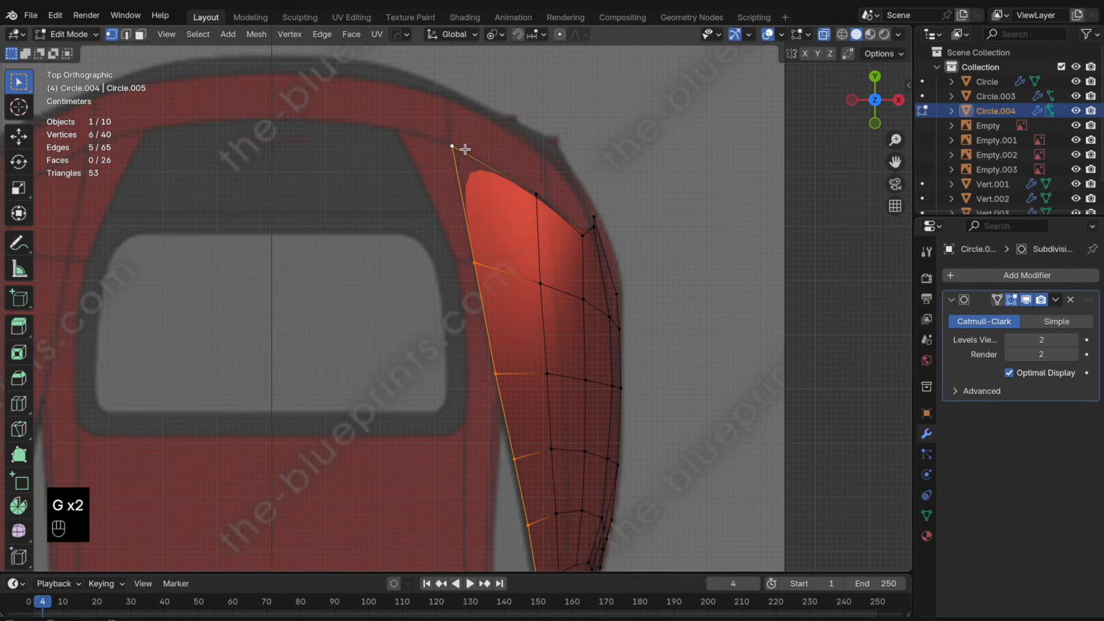
pyautogui.hotkey('shift', 'd')
pyautogui.press('x')
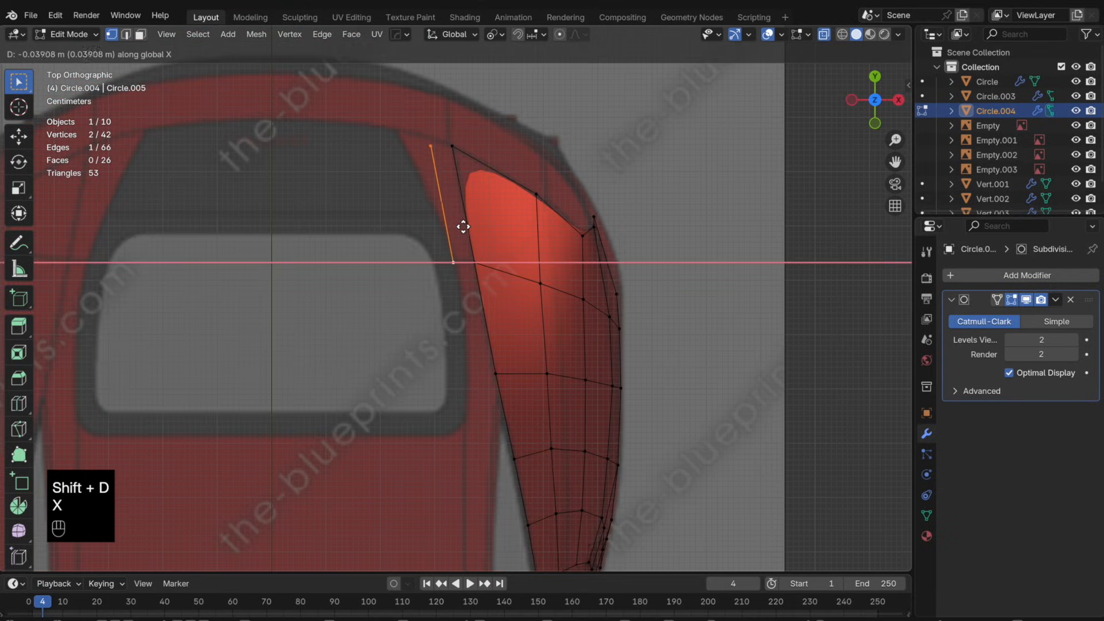
pyautogui.click(465, 226)
pyautogui.click(431, 147)
pyautogui.moveTo(428, 187); pyautogui.dragTo(404, 110, button='middle')
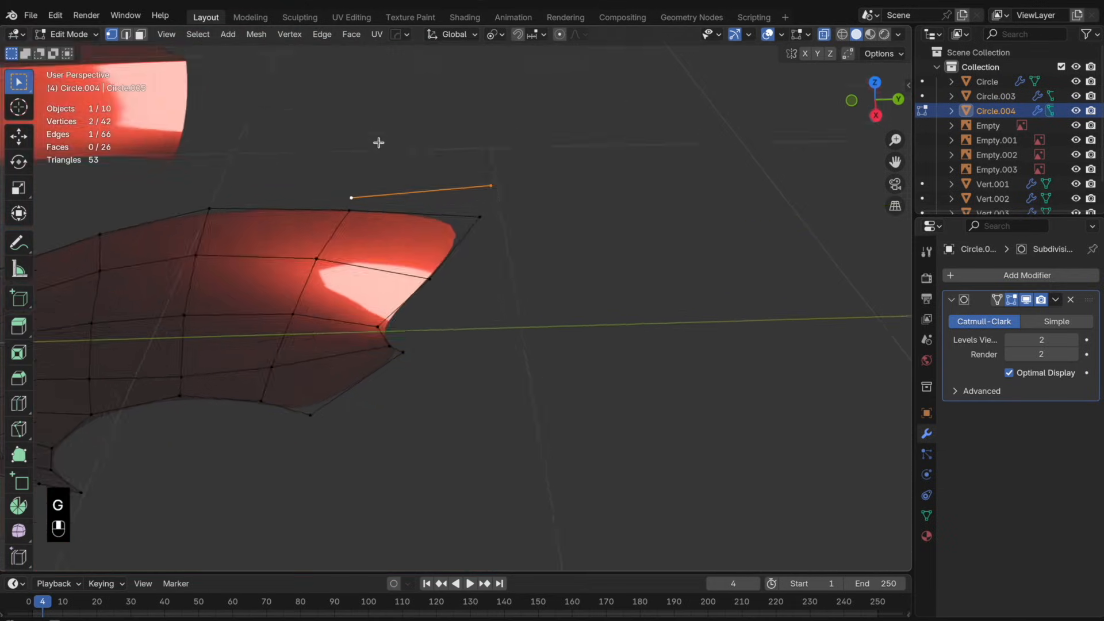
# - In the back view, move the duplicated edge 0.00539 m in X and 0.010781 m in Z, then raise its upper vertex along the window line
pyautogui.click(851, 101)
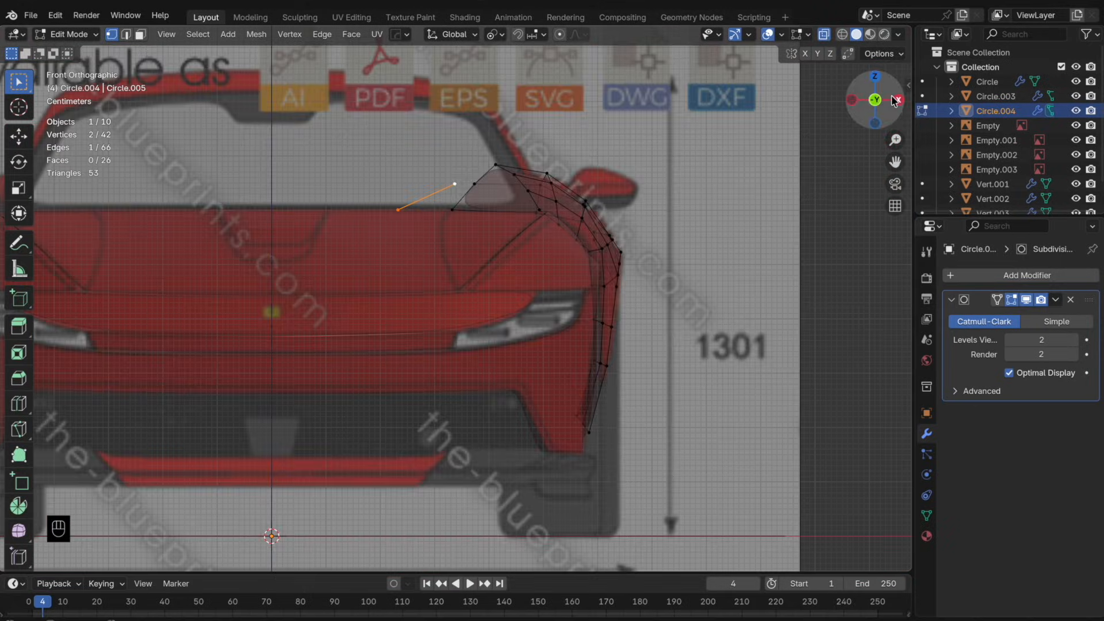
pyautogui.click(895, 101)
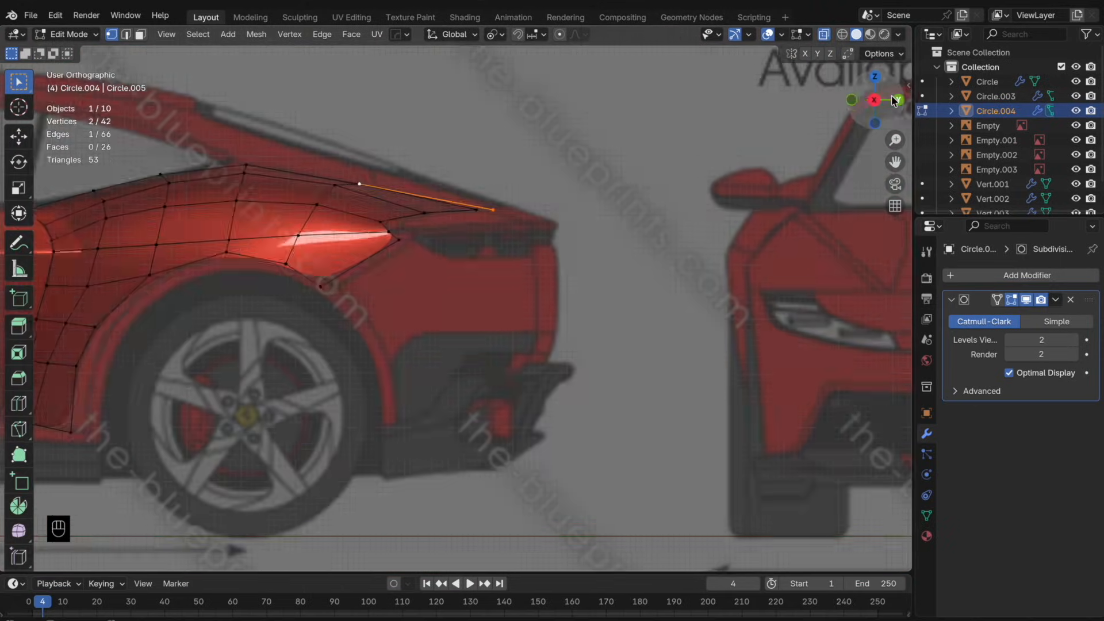
pyautogui.click(895, 101)
pyautogui.press('g')
pyautogui.click(541, 218)
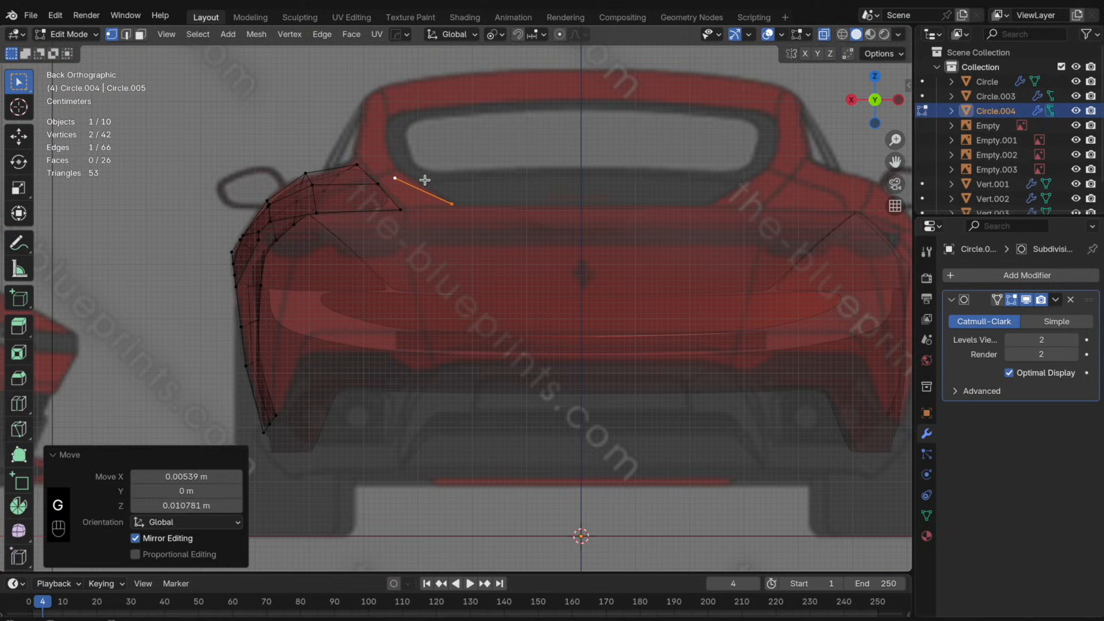
pyautogui.click(398, 177)
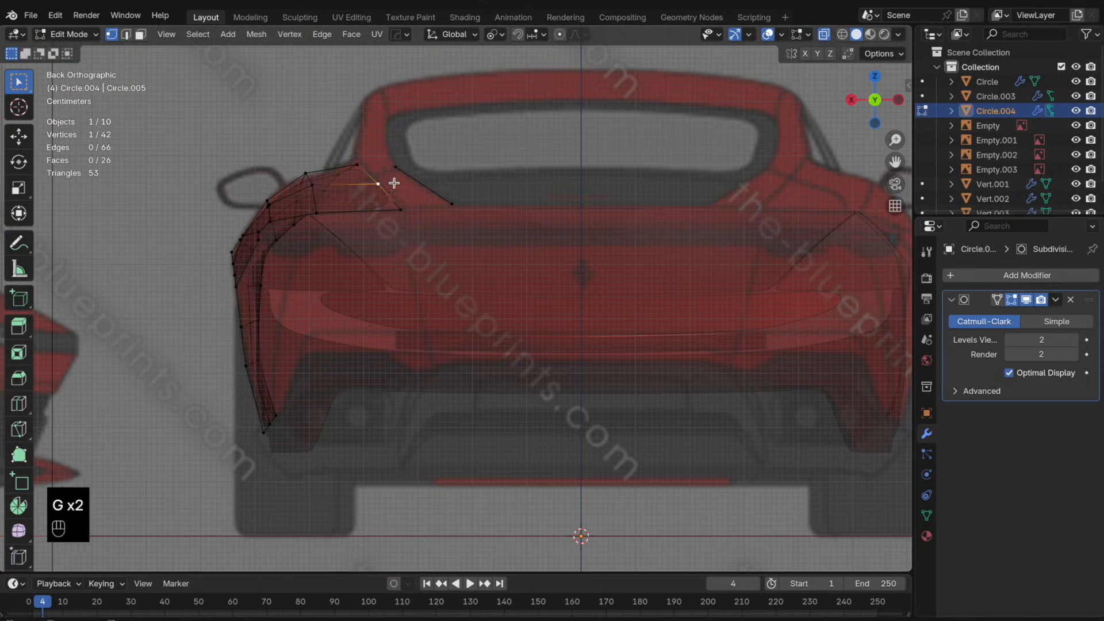
# - Examine how the fender and the duplicated window edge line up with the rear blueprint
pyautogui.scroll(2, 395, 184)
pyautogui.keyDown('shift'); pyautogui.moveTo(395, 195); pyautogui.dragTo(444, 274, button='middle'); pyautogui.keyUp('shift')
pyautogui.keyDown('shift'); pyautogui.moveTo(444, 274); pyautogui.dragTo(444, 280, button='middle'); pyautogui.keyUp('shift')
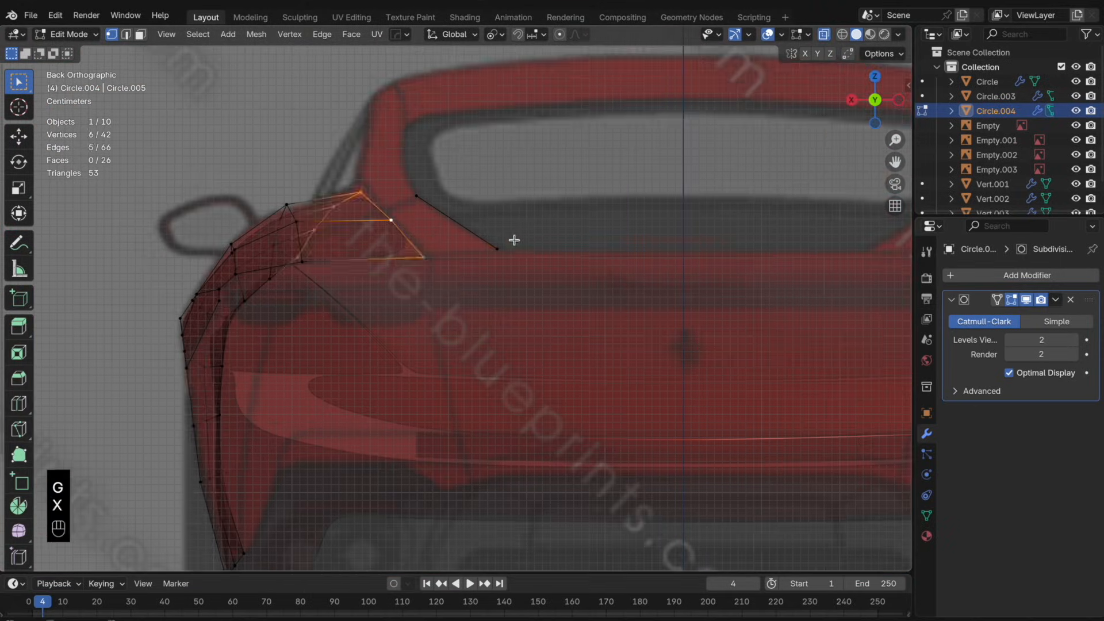
pyautogui.scroll(-5, 518, 241)
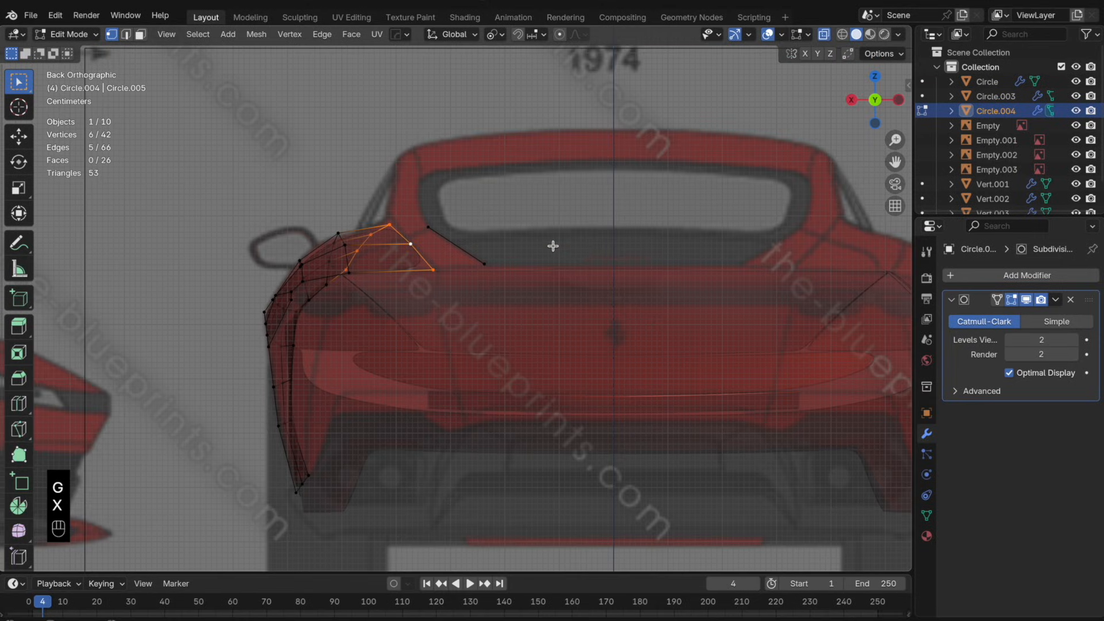
pyautogui.press('Tab')
pyautogui.keyDown('shift'); pyautogui.moveTo(639, 276); pyautogui.dragTo(587, 251, button='middle'); pyautogui.keyUp('shift')
pyautogui.scroll(-2, 588, 251)
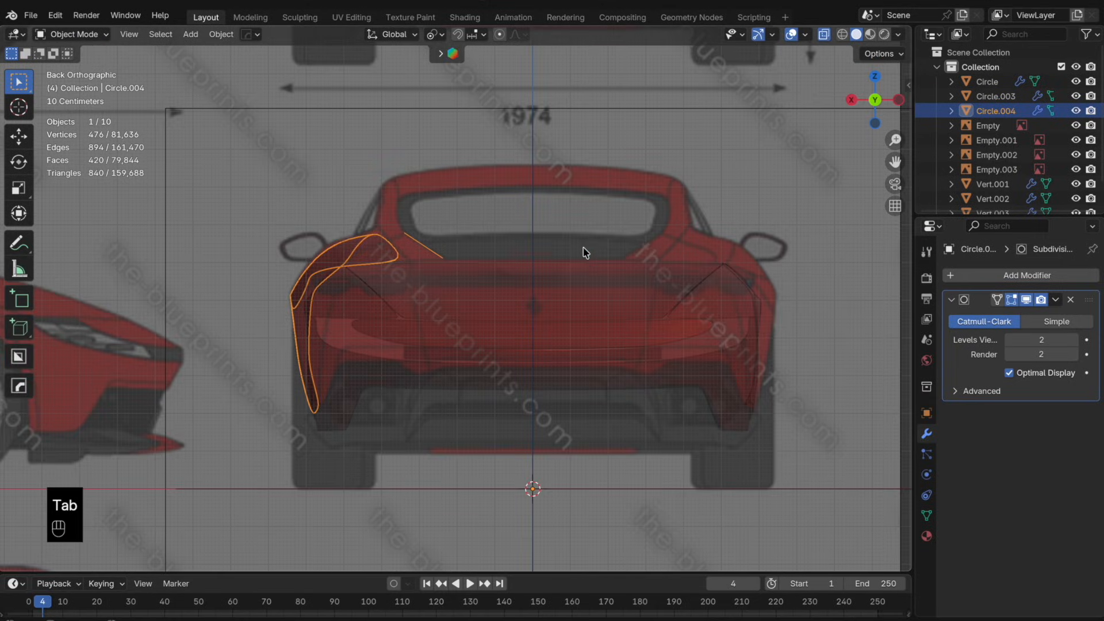
pyautogui.scroll(3, 575, 250)
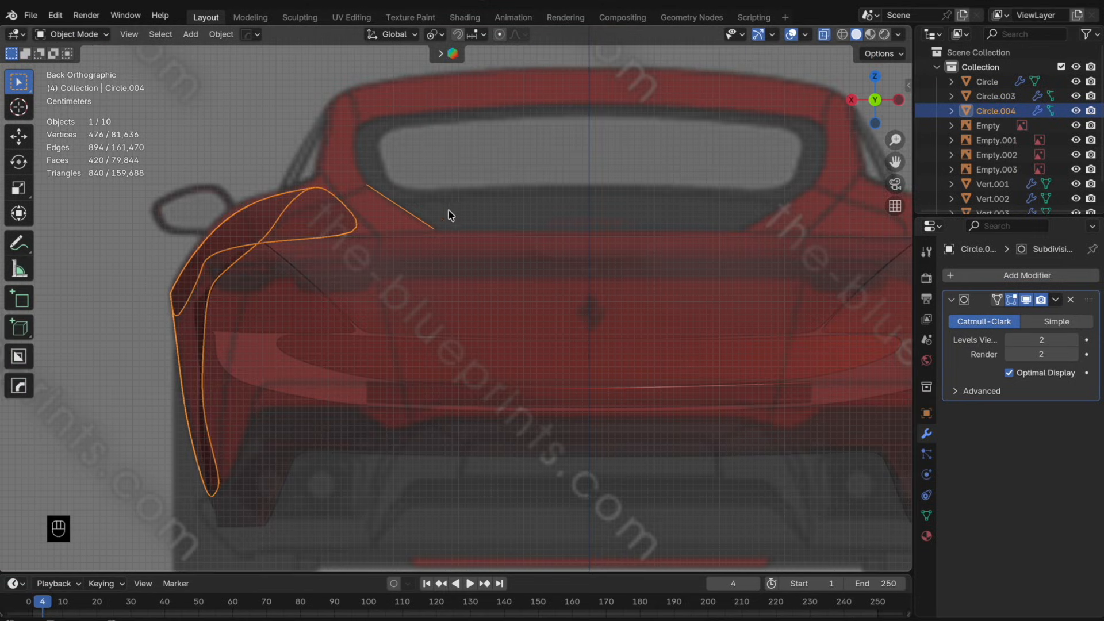
pyautogui.scroll(-3, 459, 214)
# - Try shifting the rear blueprint image 0.001872 m along X, and undo the shift
pyautogui.click(590, 236)
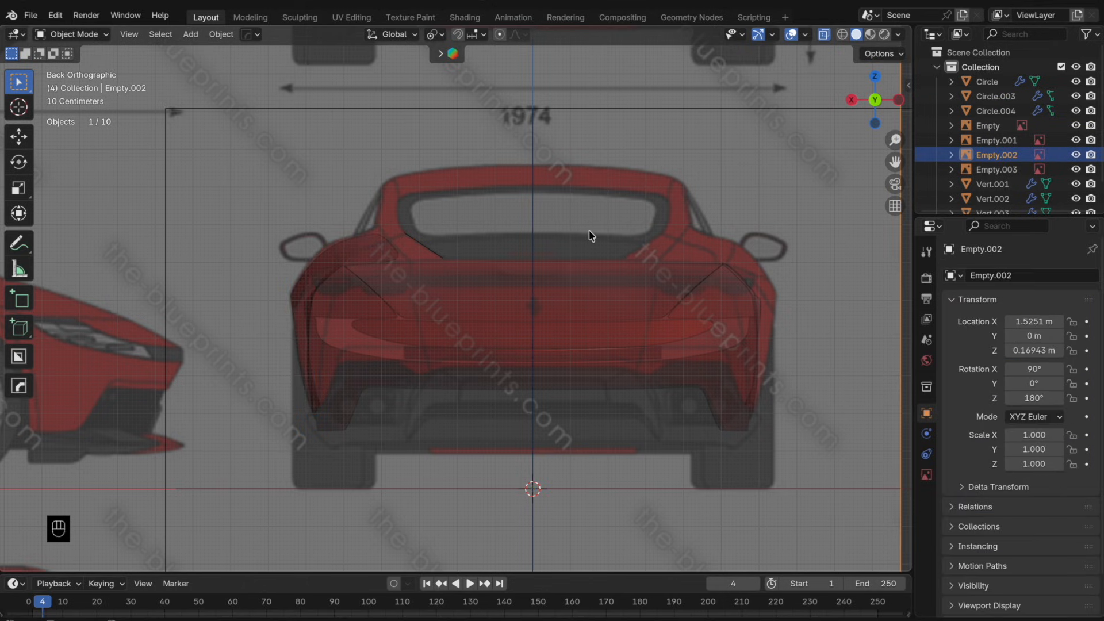
pyautogui.scroll(3, 609, 273)
pyautogui.keyDown('shift'); pyautogui.moveTo(612, 276); pyautogui.dragTo(599, 264, button='middle'); pyautogui.keyUp('shift')
pyautogui.scroll(2, 599, 262)
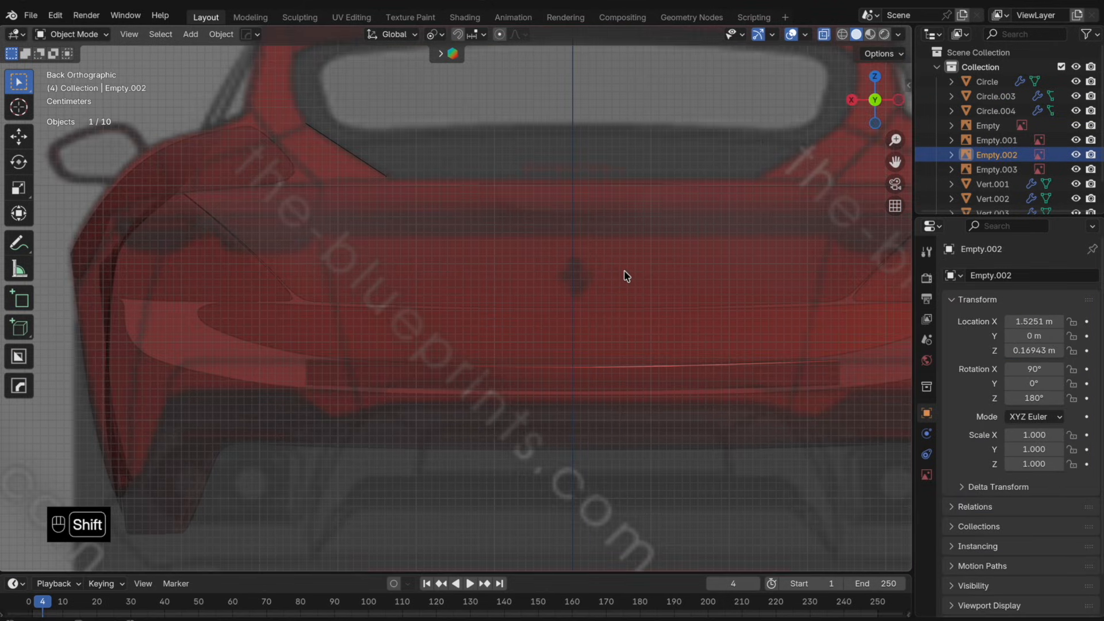
pyautogui.press('g')
pyautogui.press('x')
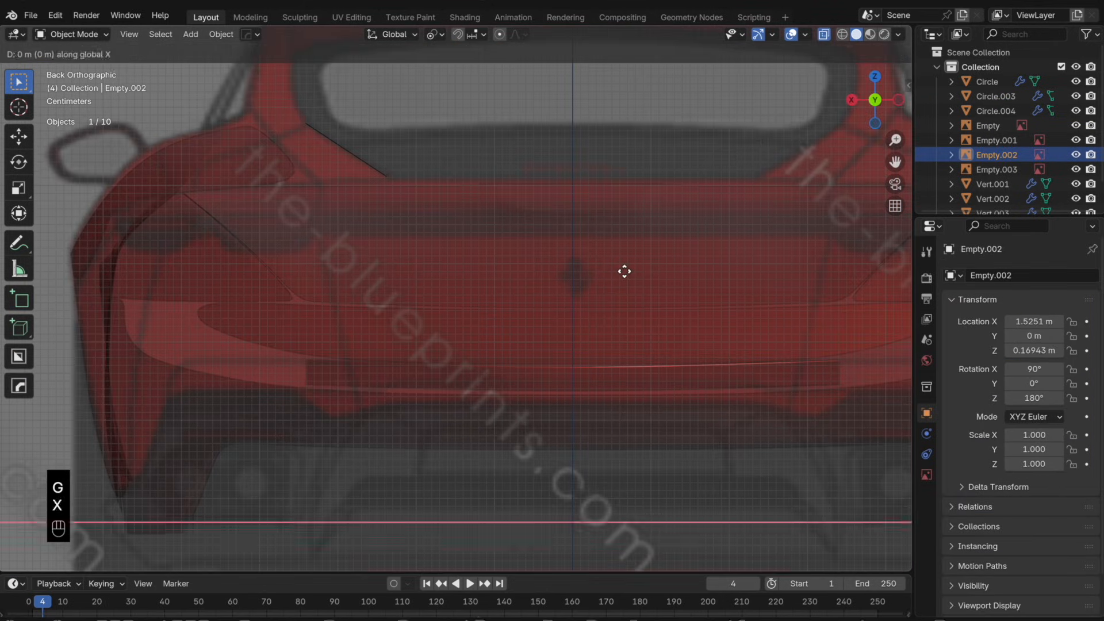
pyautogui.click(623, 272)
pyautogui.scroll(-2, 586, 292)
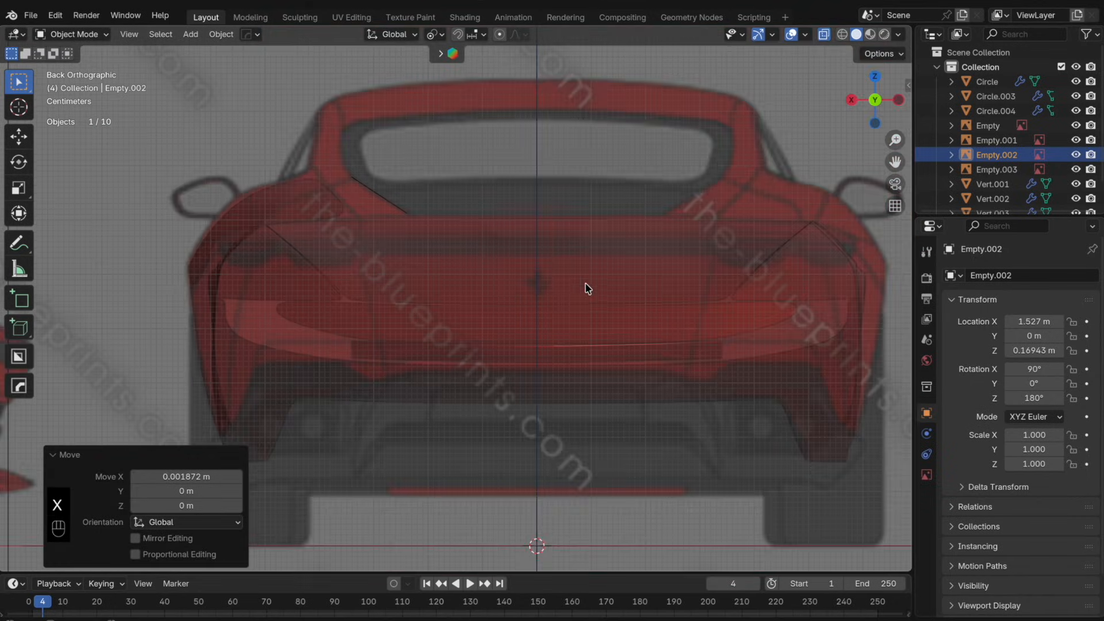
pyautogui.scroll(-3, 469, 254)
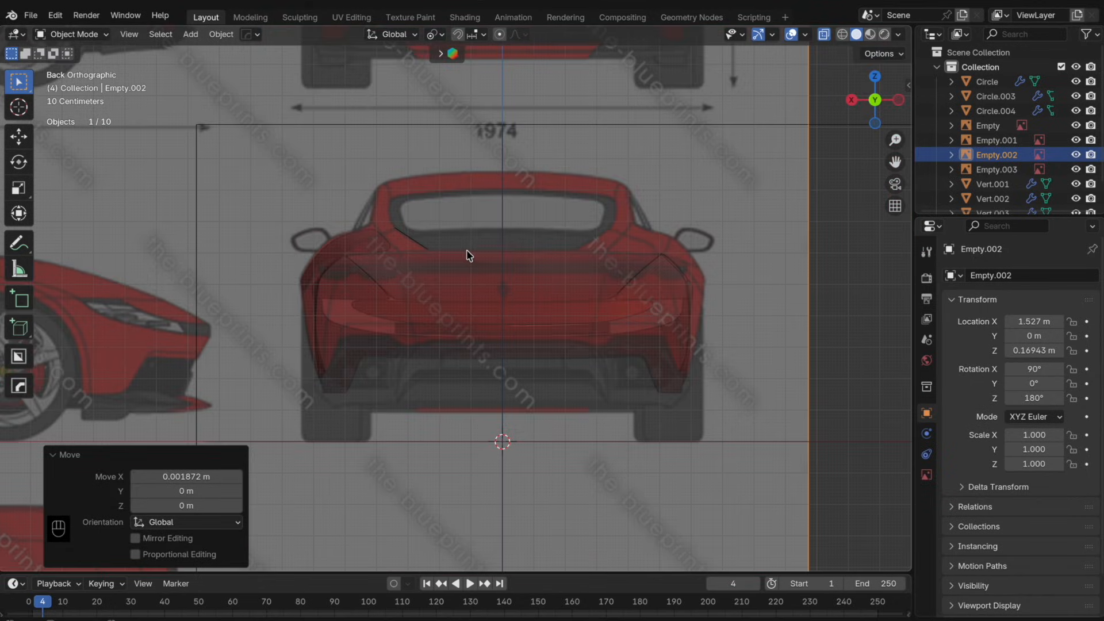
pyautogui.press('super+z')
# - Add a Mirror modifier on the X axis to the rear fender and apply its rotation and scale
pyautogui.press('Tab')
pyautogui.click(667, 286)
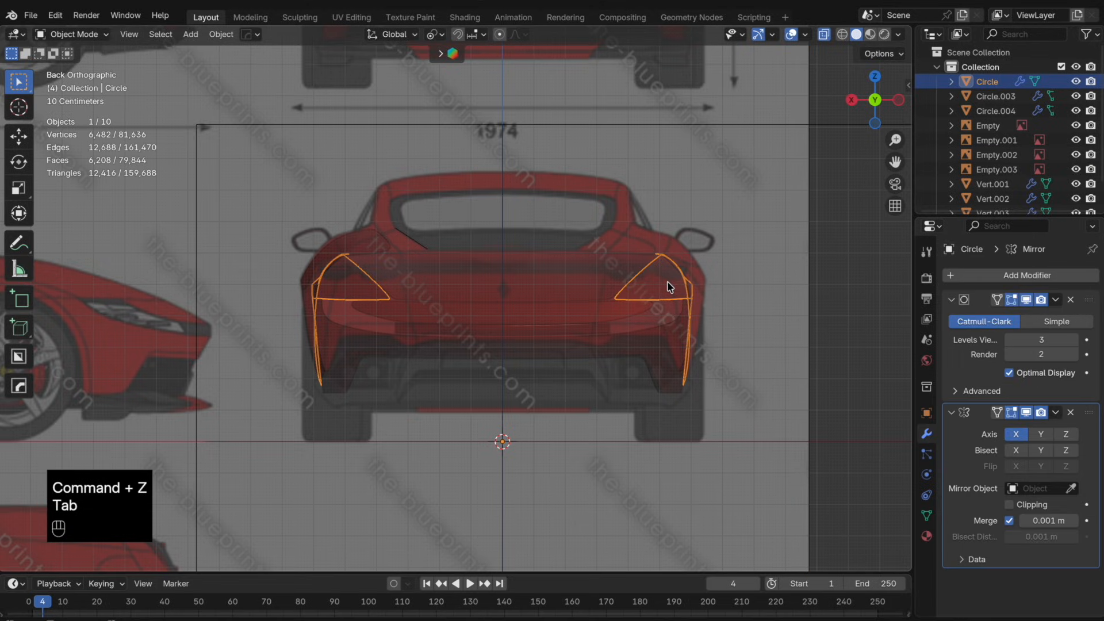
pyautogui.click(758, 229)
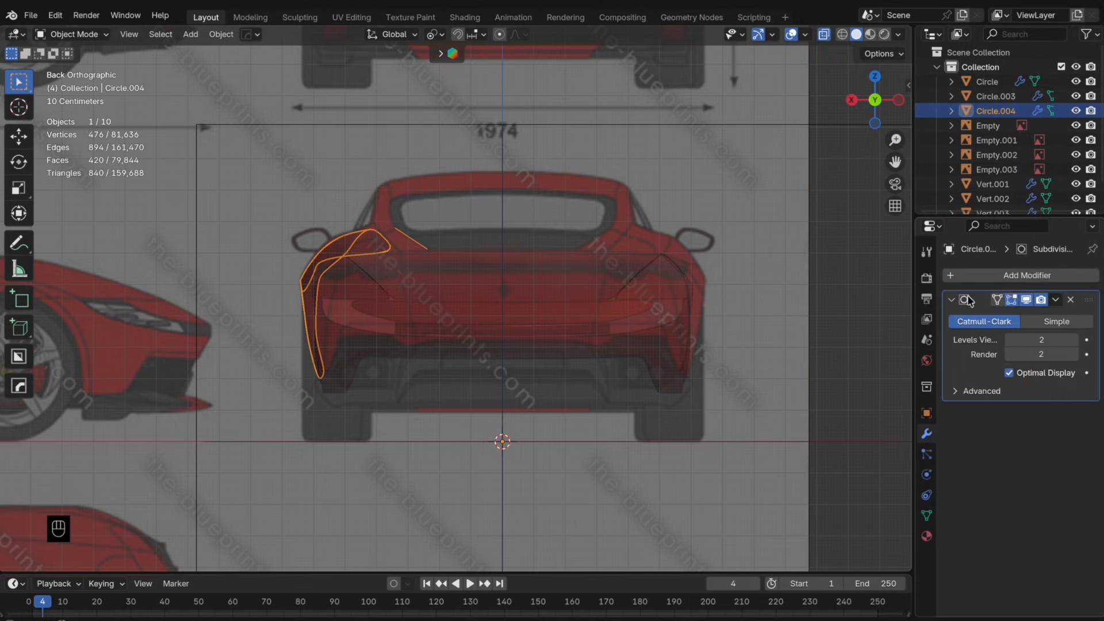
pyautogui.click(1017, 276)
pyautogui.click(1016, 276)
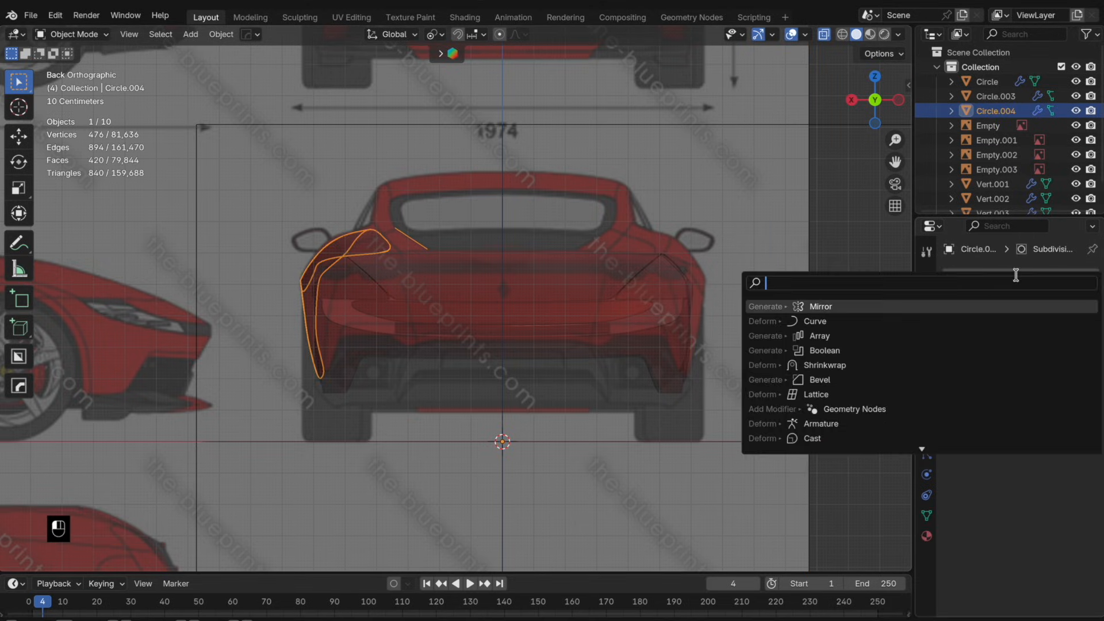
pyautogui.click(911, 306)
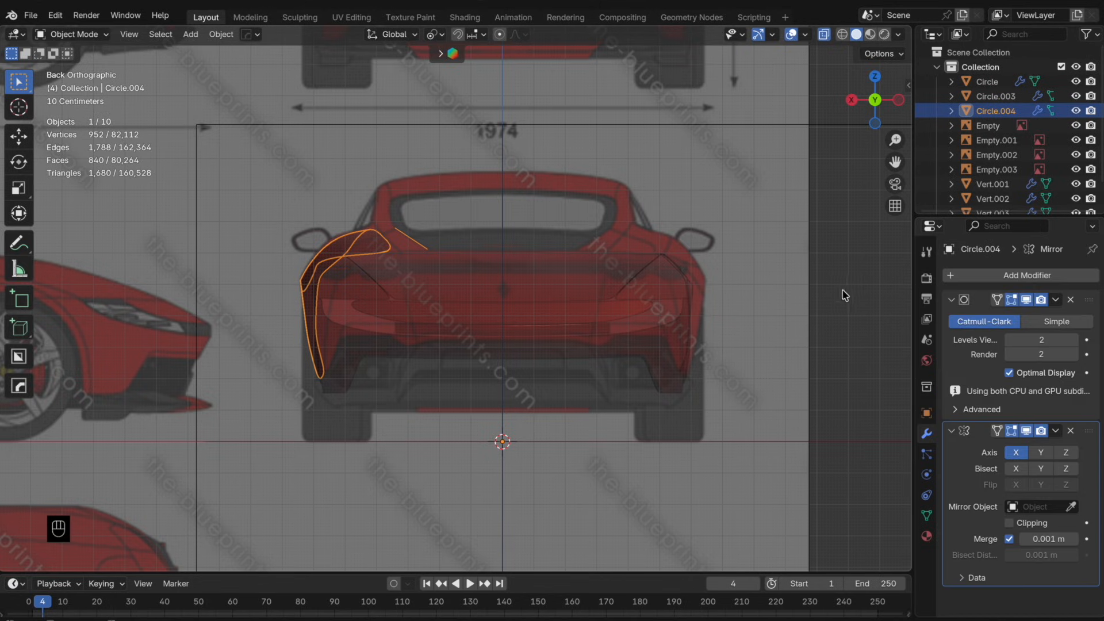
pyautogui.hotkey('ctrl', 'a')
pyautogui.click(666, 334)
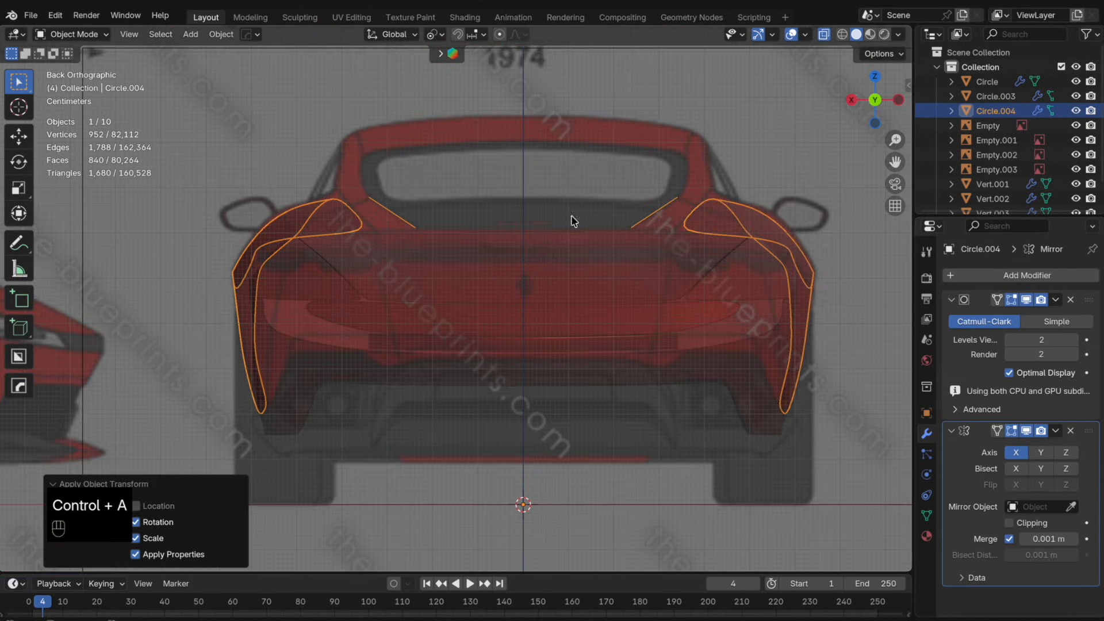
# - Shift the rear blueprint image 0.001617 m along X to line up with the mirrored window edges
pyautogui.click(661, 229)
pyautogui.scroll(2, 661, 229)
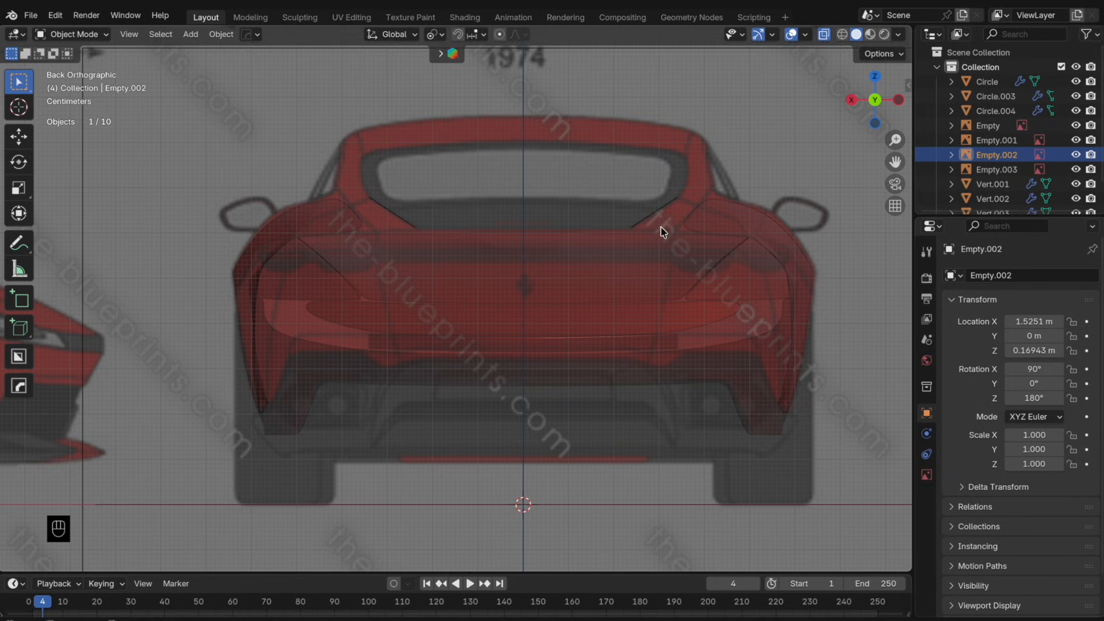
pyautogui.press('g')
pyautogui.press('x')
pyautogui.click(676, 237)
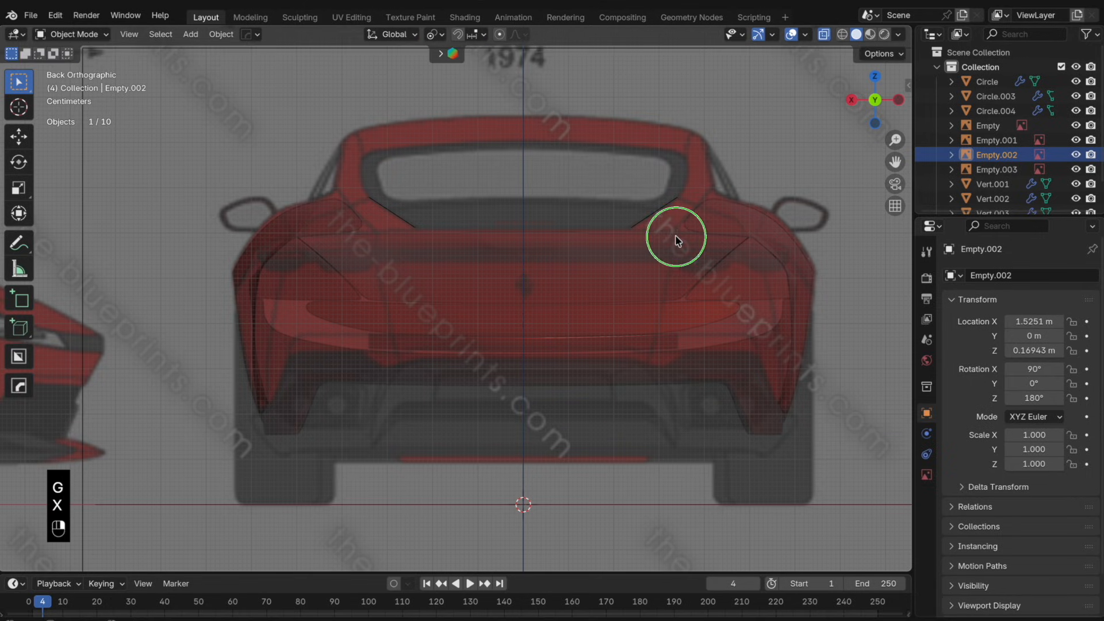
pyautogui.press('g')
pyautogui.press('x')
pyautogui.click(675, 237)
pyautogui.keyDown('shift'); pyautogui.moveTo(530, 276); pyautogui.dragTo(621, 283, button='middle'); pyautogui.keyUp('shift')
pyautogui.scroll(2, 513, 247)
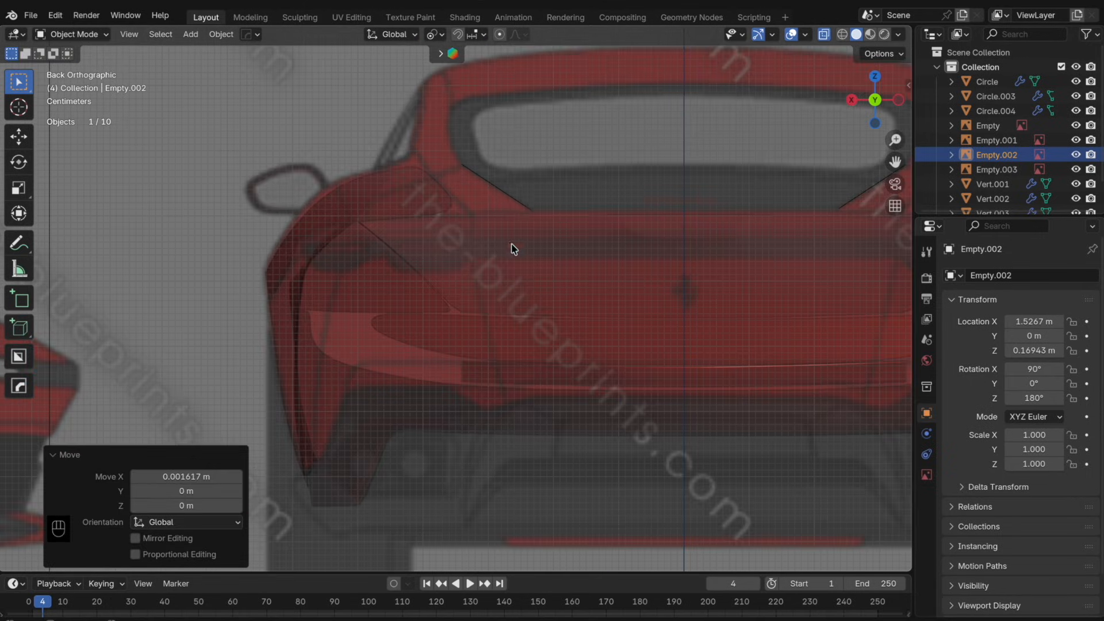
# - Adjust the duplicated window edge along X in the back view, then fill a face between it and the fender's inner rear edge
pyautogui.click(518, 198)
pyautogui.click(519, 198)
pyautogui.keyDown('shift'); pyautogui.moveTo(517, 202); pyautogui.dragTo(548, 256, button='middle'); pyautogui.keyUp('shift')
pyautogui.press('Tab')
pyautogui.moveTo(582, 274); pyautogui.dragTo(487, 206)
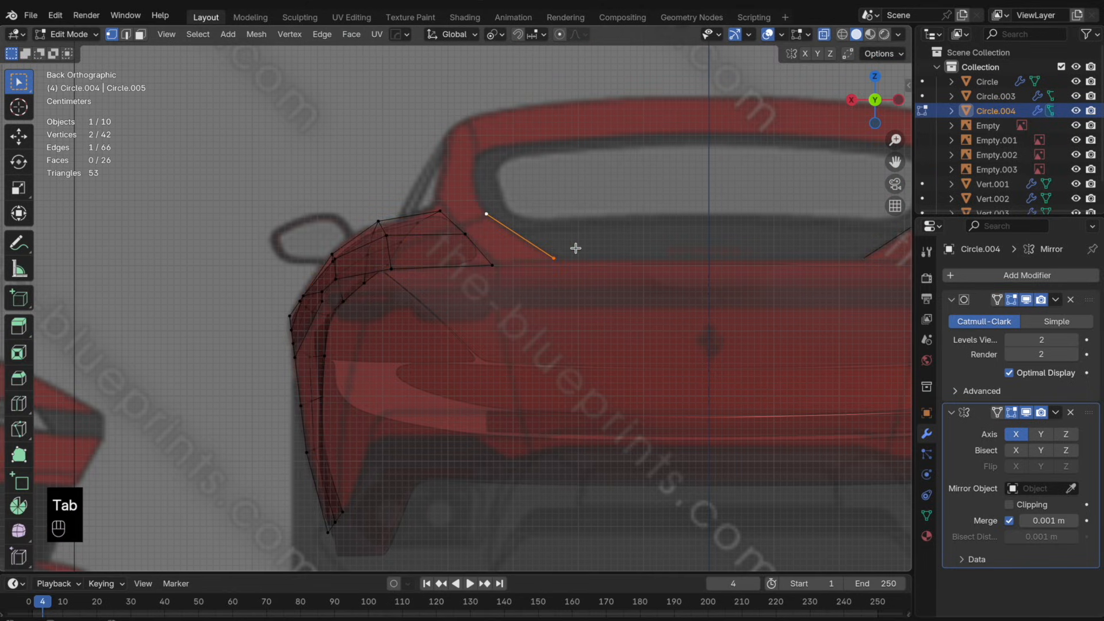
pyautogui.press('g')
pyautogui.press('x')
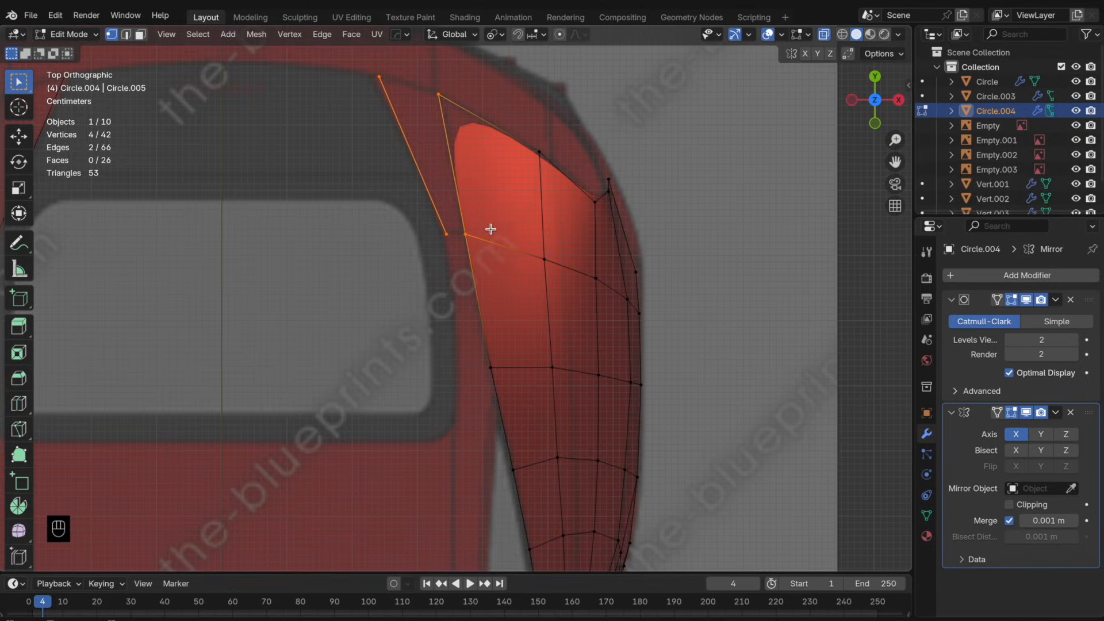
pyautogui.press('f')
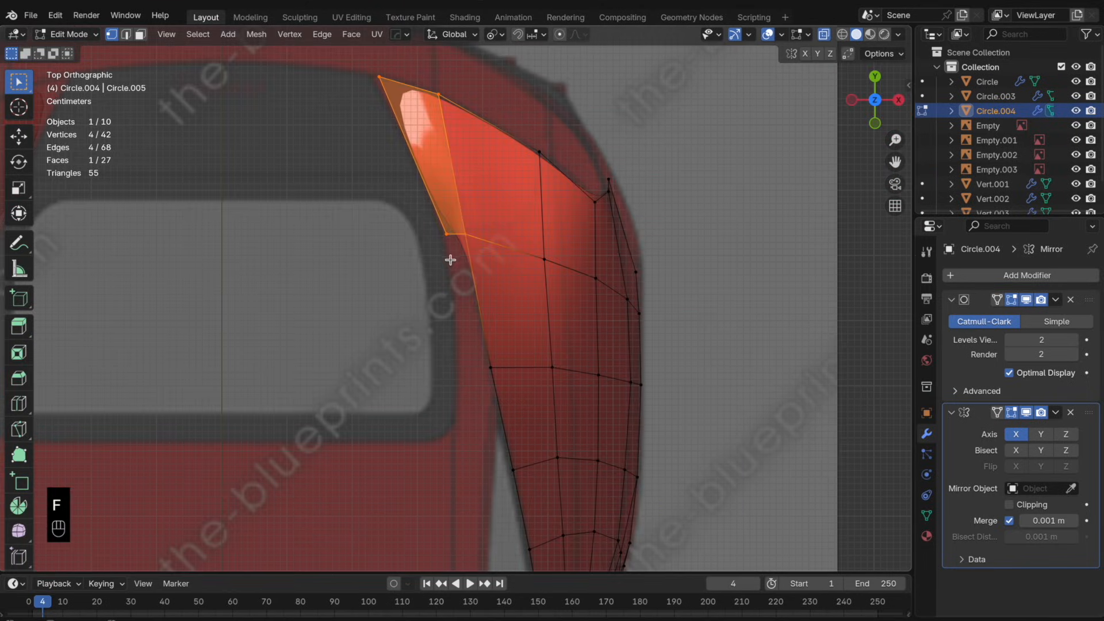
# - In the top view, extrude the new face's front inner vertex repeatedly forward along the side of the roof
pyautogui.click(451, 257)
pyautogui.press('e')
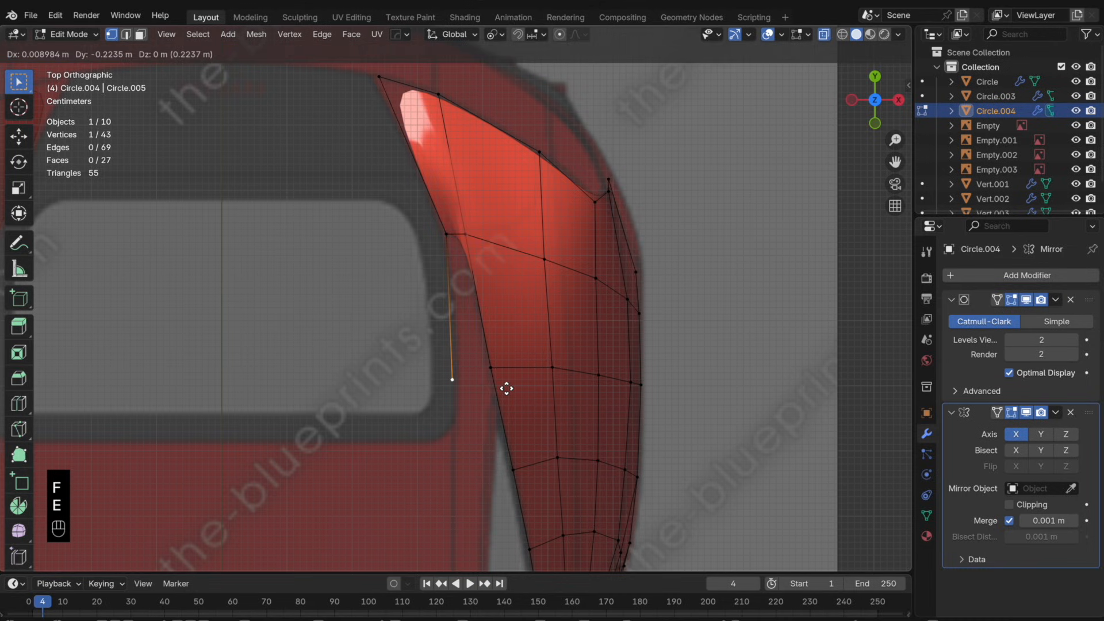
pyautogui.click(512, 371)
pyautogui.keyDown('shift'); pyautogui.moveTo(500, 420); pyautogui.dragTo(494, 312, button='middle'); pyautogui.keyUp('shift')
pyautogui.press('e')
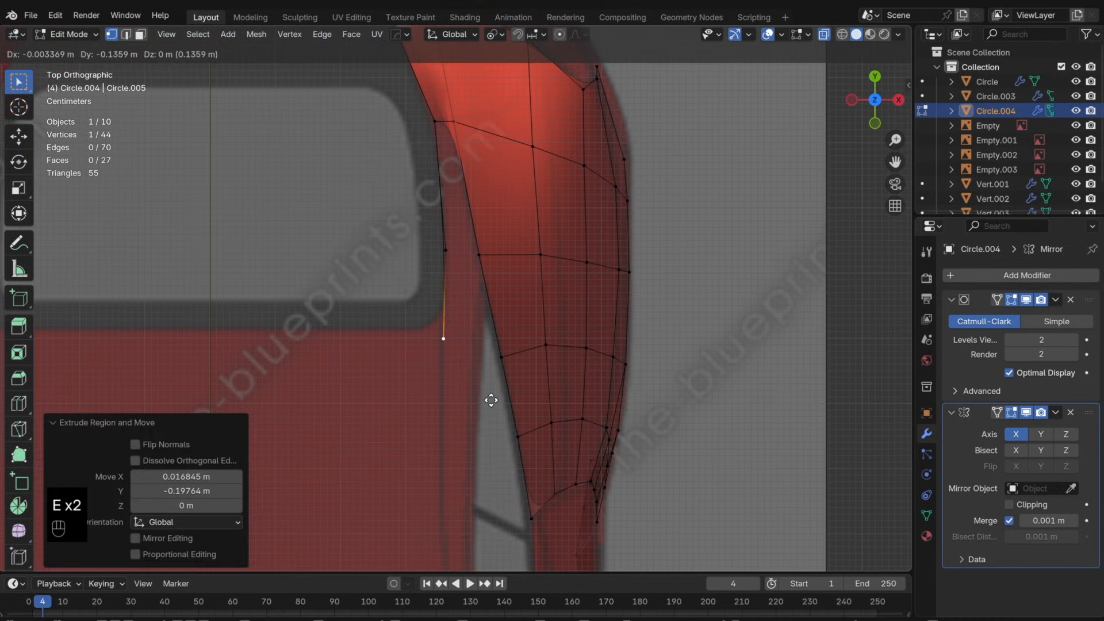
pyautogui.click(491, 400)
pyautogui.keyDown('shift'); pyautogui.moveTo(493, 402); pyautogui.dragTo(489, 252, button='middle'); pyautogui.keyUp('shift')
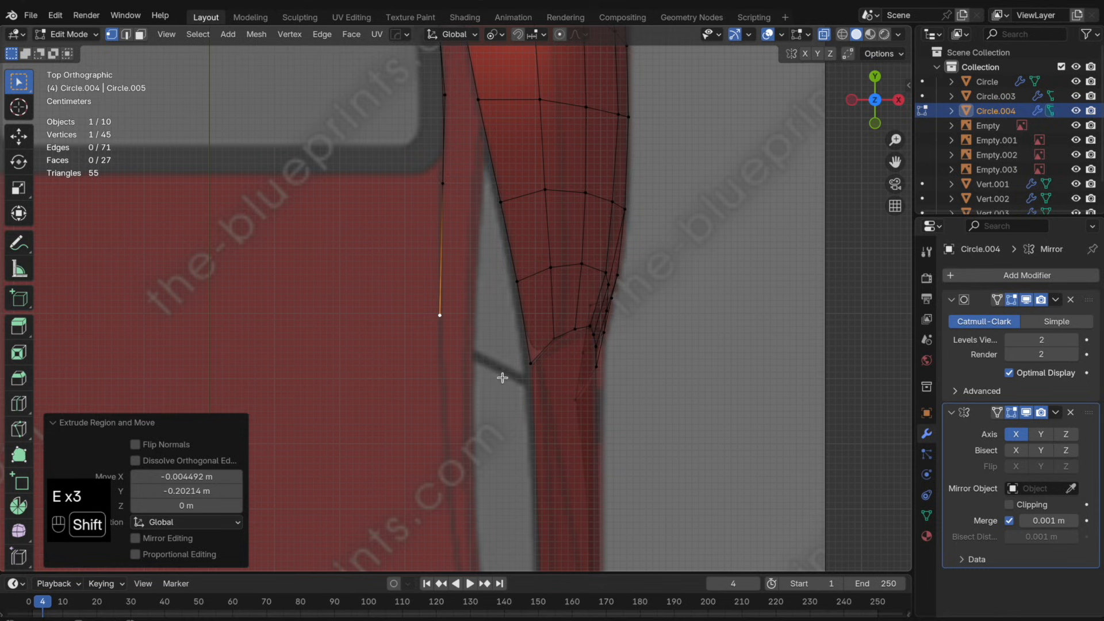
pyautogui.keyDown('shift'); pyautogui.moveTo(503, 374); pyautogui.dragTo(493, 209, button='middle'); pyautogui.keyUp('shift')
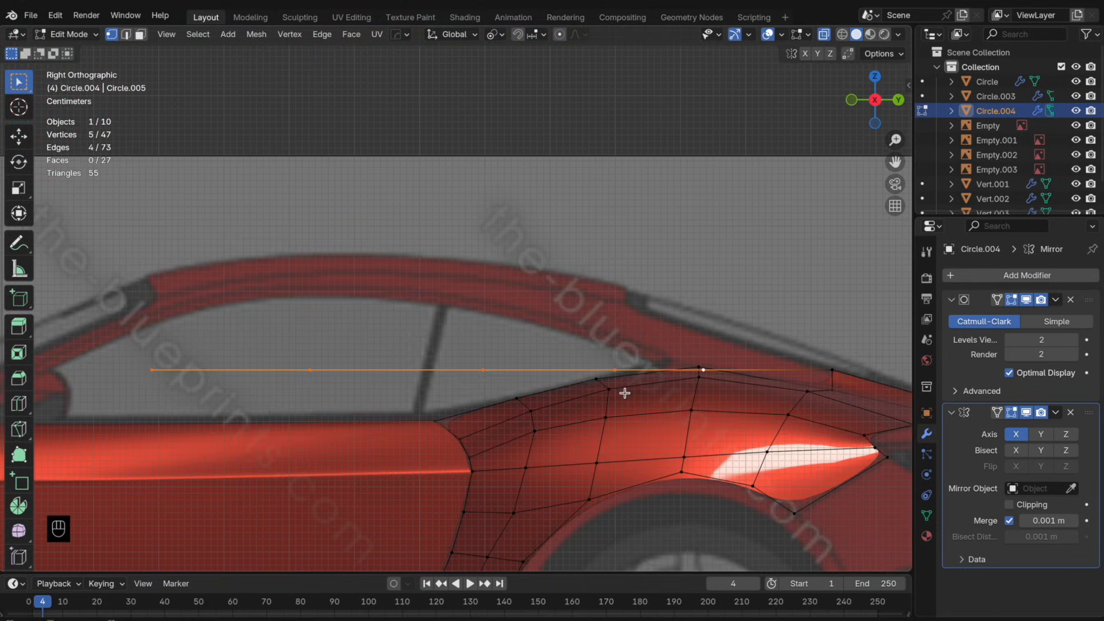
# - In the right view, raise the extruded vertices along Z, deselecting them progressively from the rear so the chain follows the roof curve
pyautogui.press('g')
pyautogui.press('z')
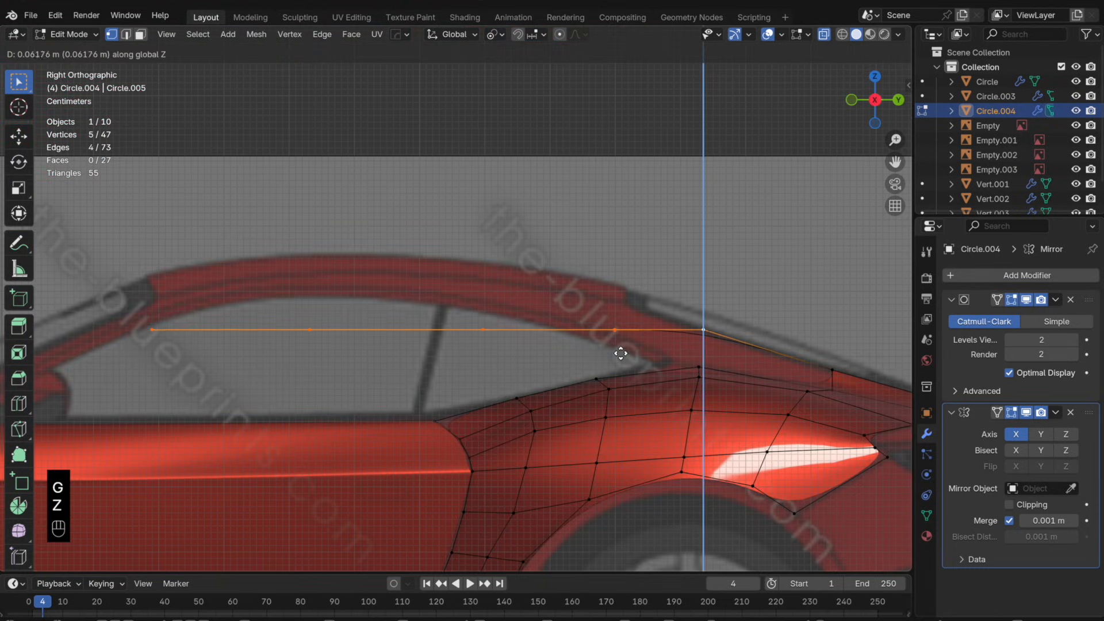
pyautogui.click(722, 363)
pyautogui.keyDown('shift'); pyautogui.click(705, 332); pyautogui.keyUp('shift')
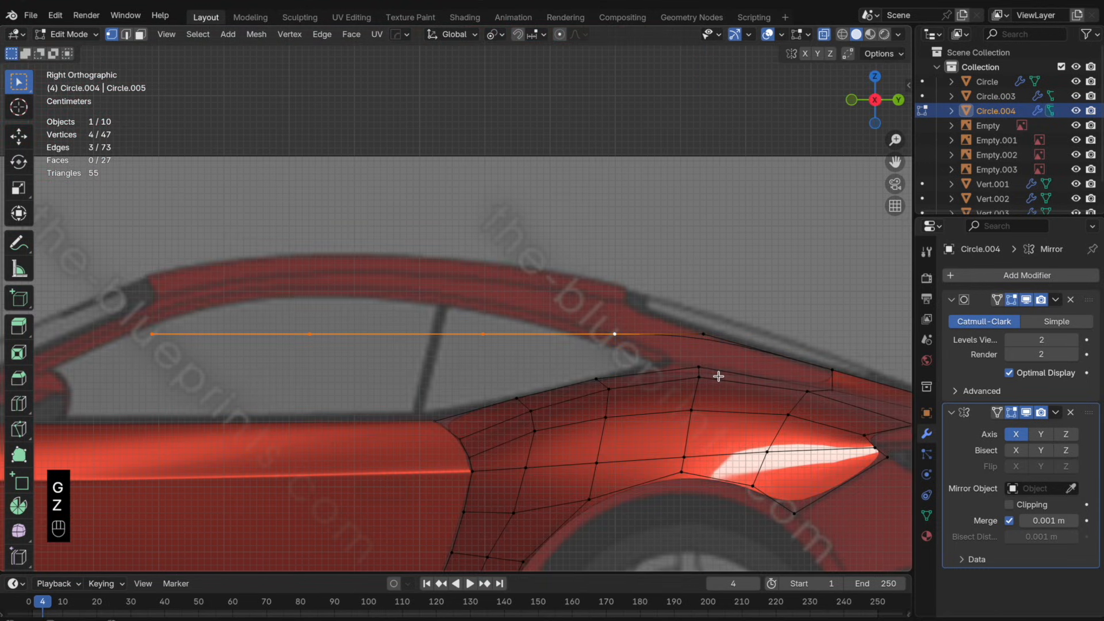
pyautogui.press('g')
pyautogui.press('z')
pyautogui.click(707, 341)
pyautogui.keyDown('shift'); pyautogui.click(634, 298); pyautogui.keyUp('shift')
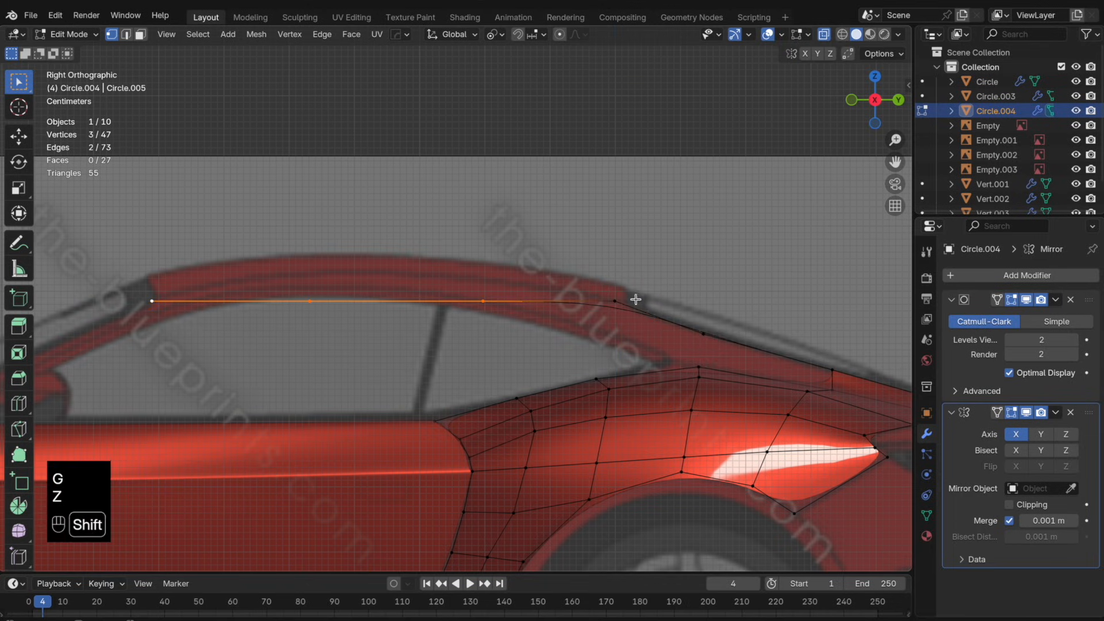
pyautogui.press('g')
pyautogui.press('z')
pyautogui.click(395, 322)
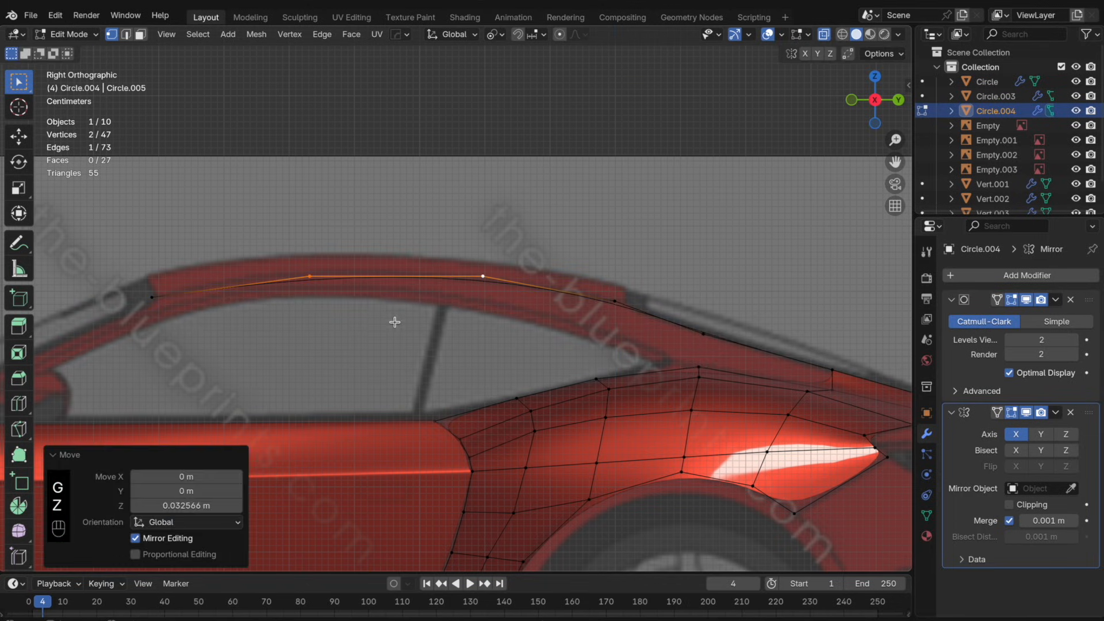
# - Raise the second vertex from the front of the roof chain 0.015722 m in Z and check the smoothed shape
pyautogui.click(320, 296)
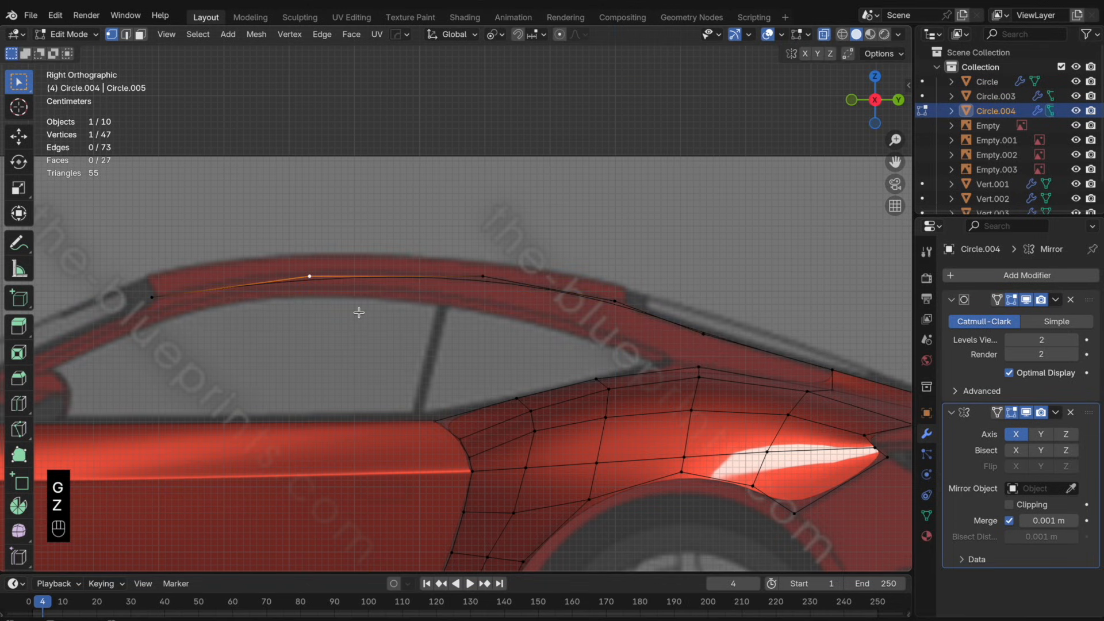
pyautogui.press('g')
pyautogui.press('z')
pyautogui.click(291, 300)
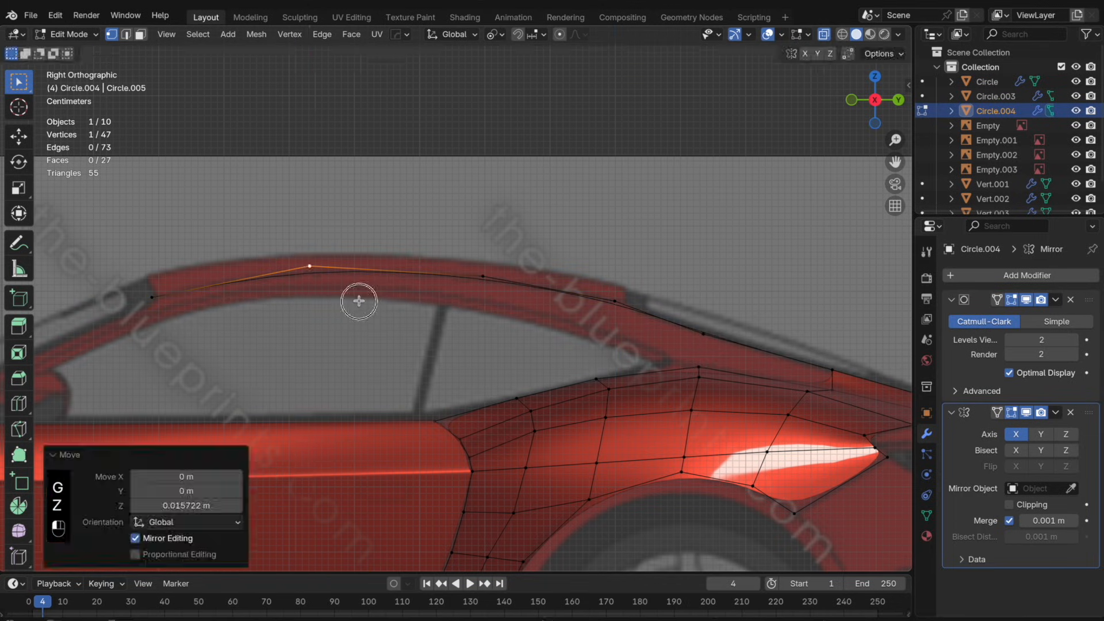
pyautogui.press('Tab')
pyautogui.press('Tab')
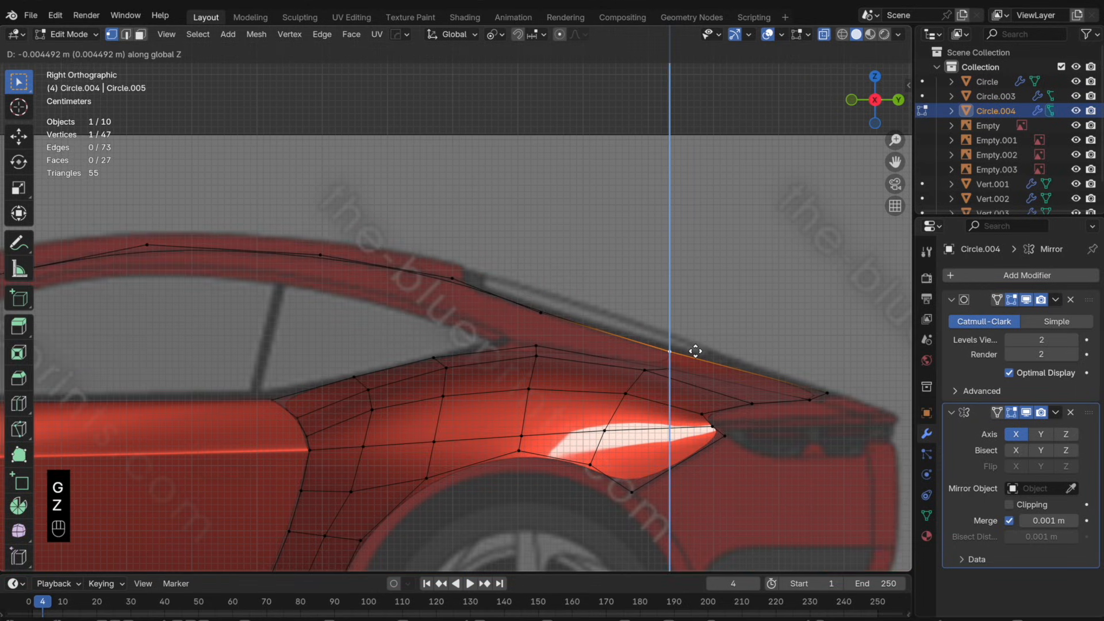
# - Lower the two vertices of the edge beside the rear window slightly along Z to match the side blueprint
pyautogui.click(696, 354)
pyautogui.press('Tab')
pyautogui.press('Tab')
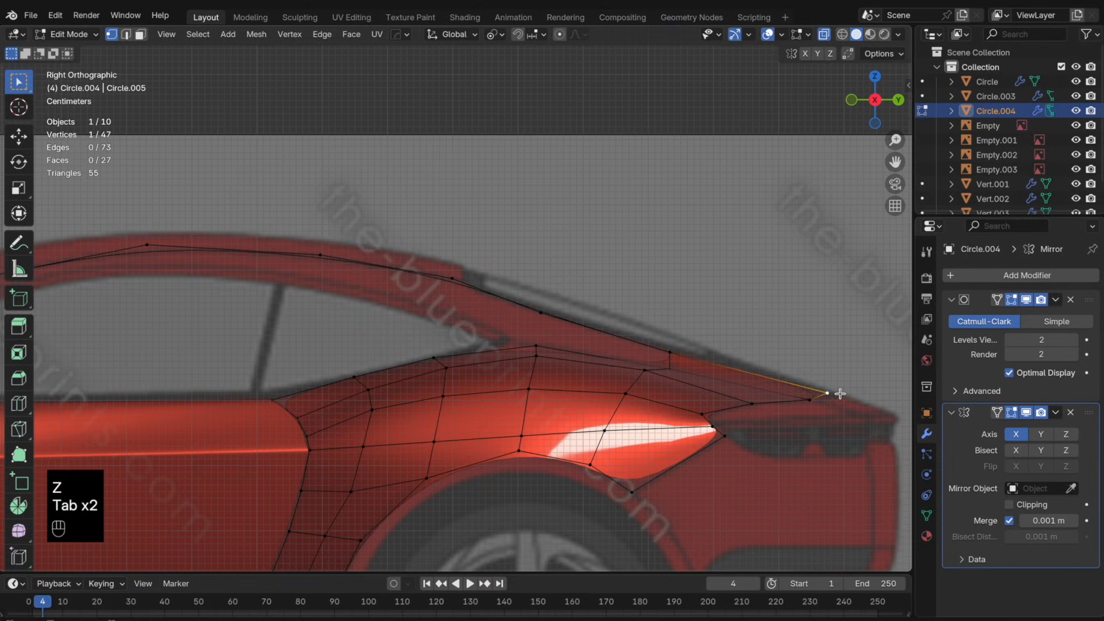
pyautogui.press('g')
pyautogui.press('z')
pyautogui.click(836, 397)
pyautogui.press('Tab')
pyautogui.press('Tab')
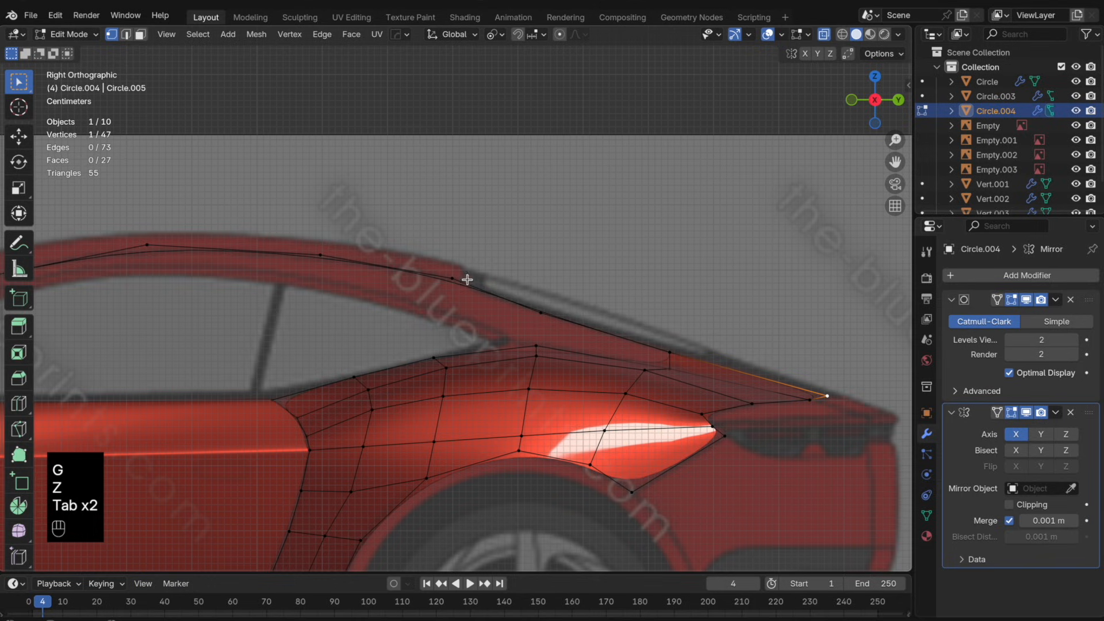
# - Add one cut to the frontmost roof edge, raise the new vertex about 0.0045 m in Z, and slide it along the edge
pyautogui.hotkey('ctrl', 'r')
pyautogui.press('g')
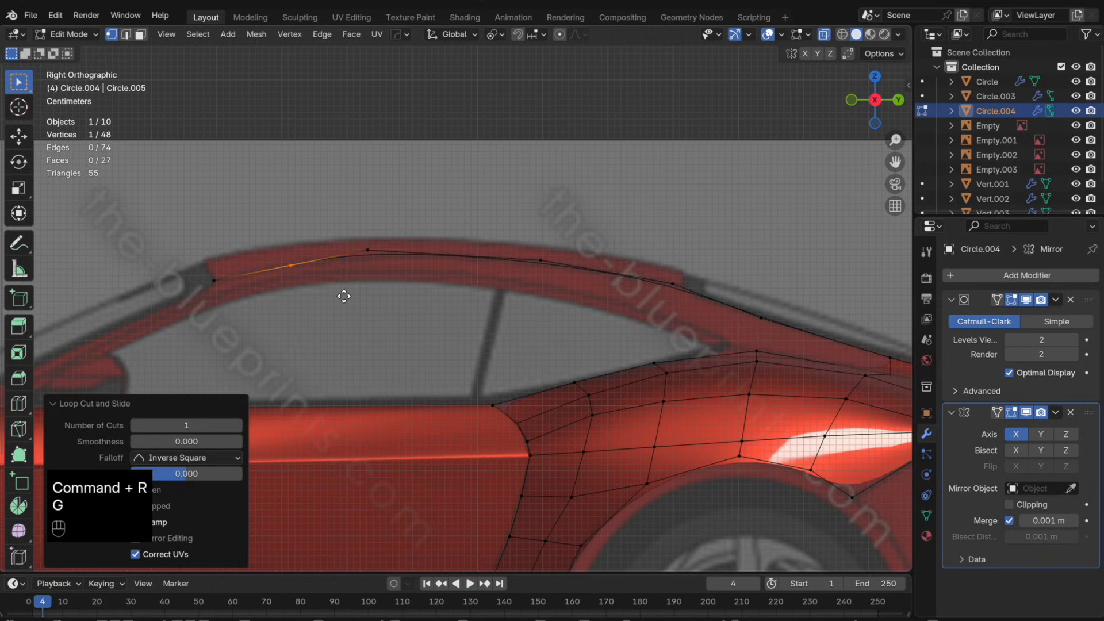
pyautogui.press('z')
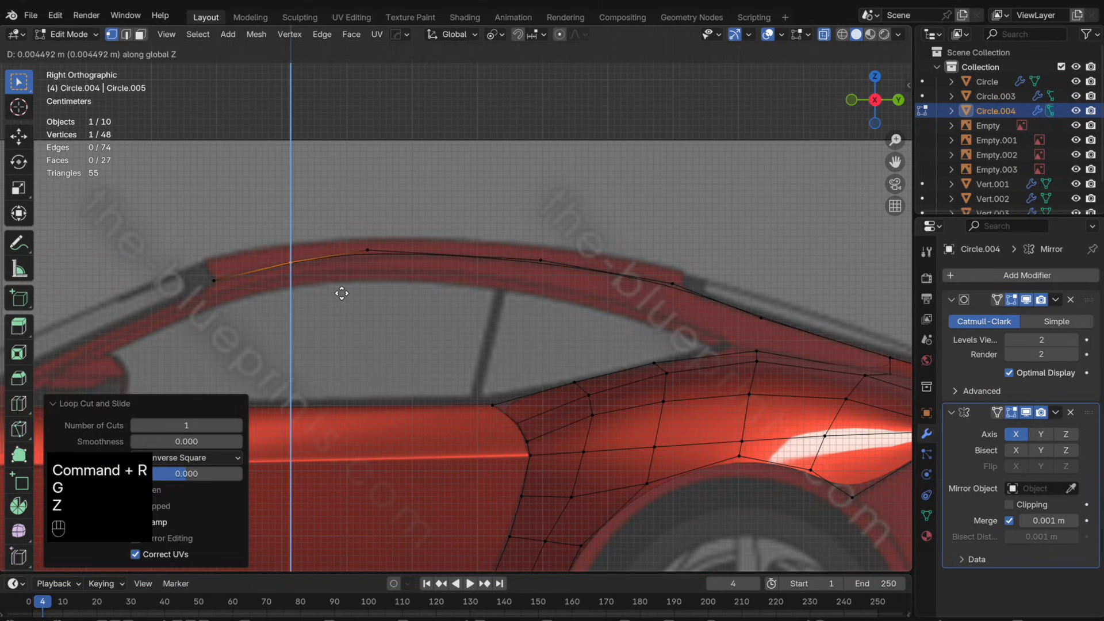
pyautogui.click(341, 293)
pyautogui.press('g')
pyautogui.press('g')
pyautogui.click(345, 291)
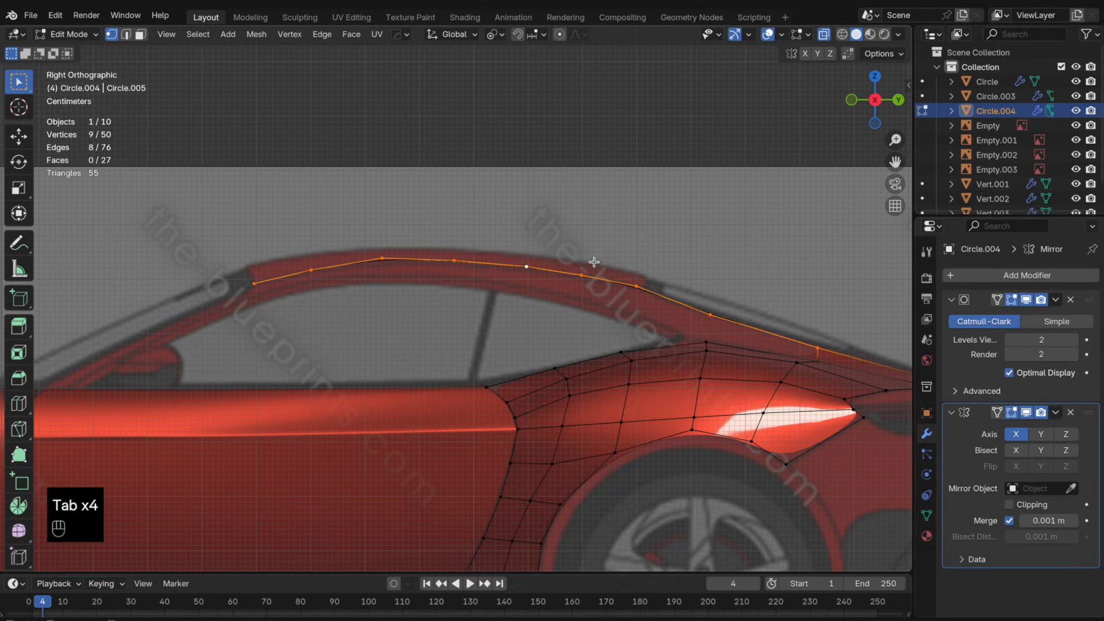
# - Relax the selected roof-line chain with cubic interpolation, one iteration and regular spacing, and check the smoothed result
pyautogui.rightClick(627, 258)
pyautogui.moveTo(627, 256)
pyautogui.click(722, 347)
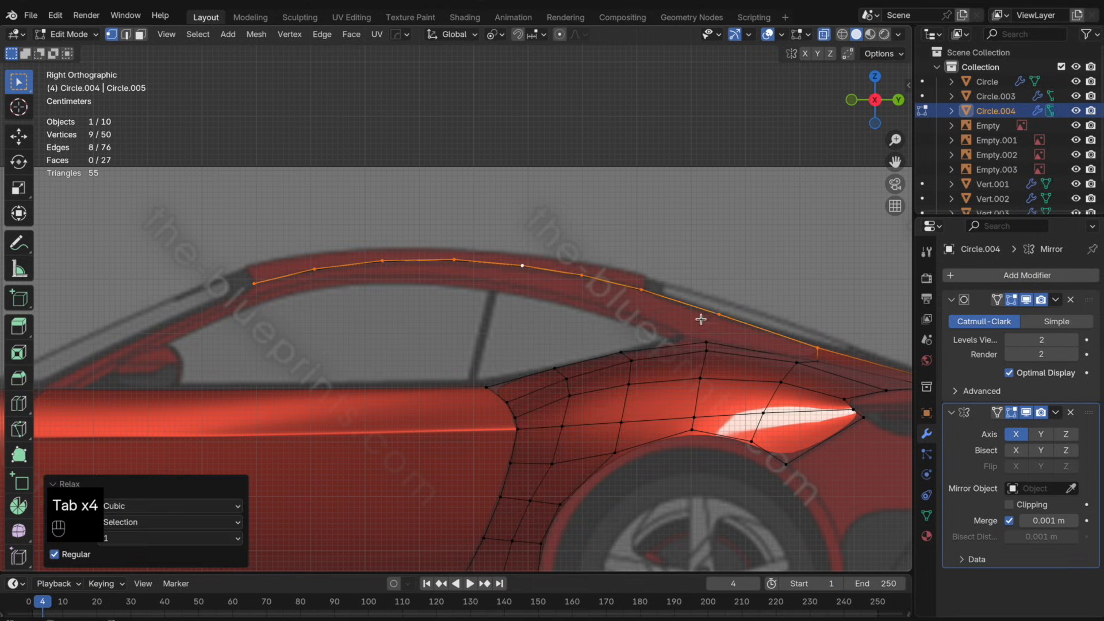
pyautogui.press('Tab')
pyautogui.press('Tab')
# - Duplicate the roof-line chain down to the rear window's side and move the copy -0.019405 m along Z
pyautogui.keyDown('alt'); pyautogui.click(467, 264); pyautogui.keyUp('alt')
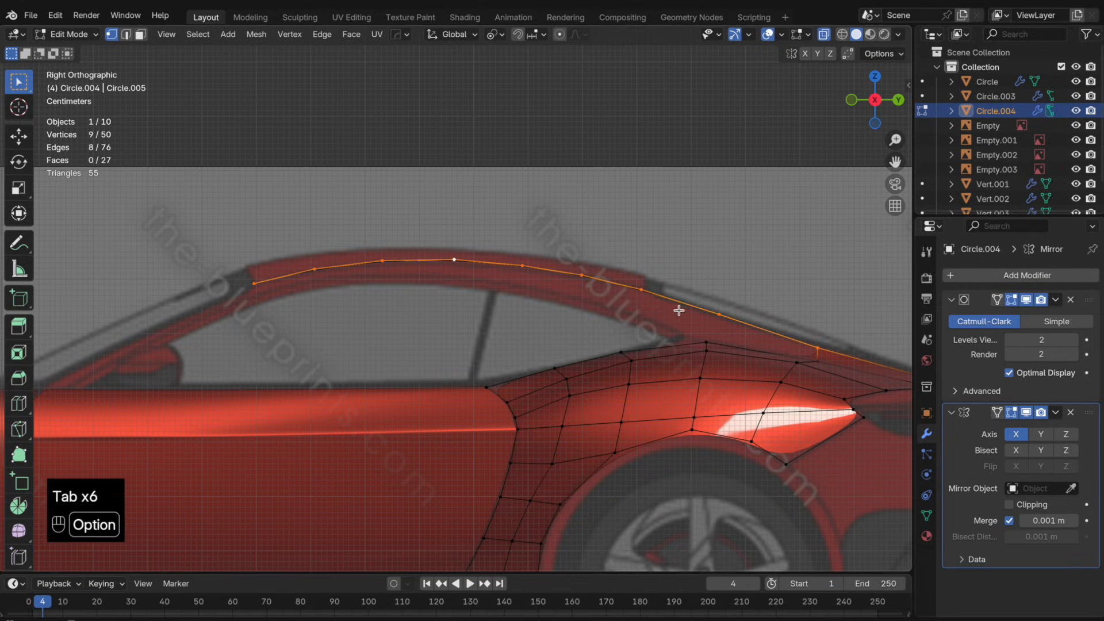
pyautogui.scroll(-2, 678, 311)
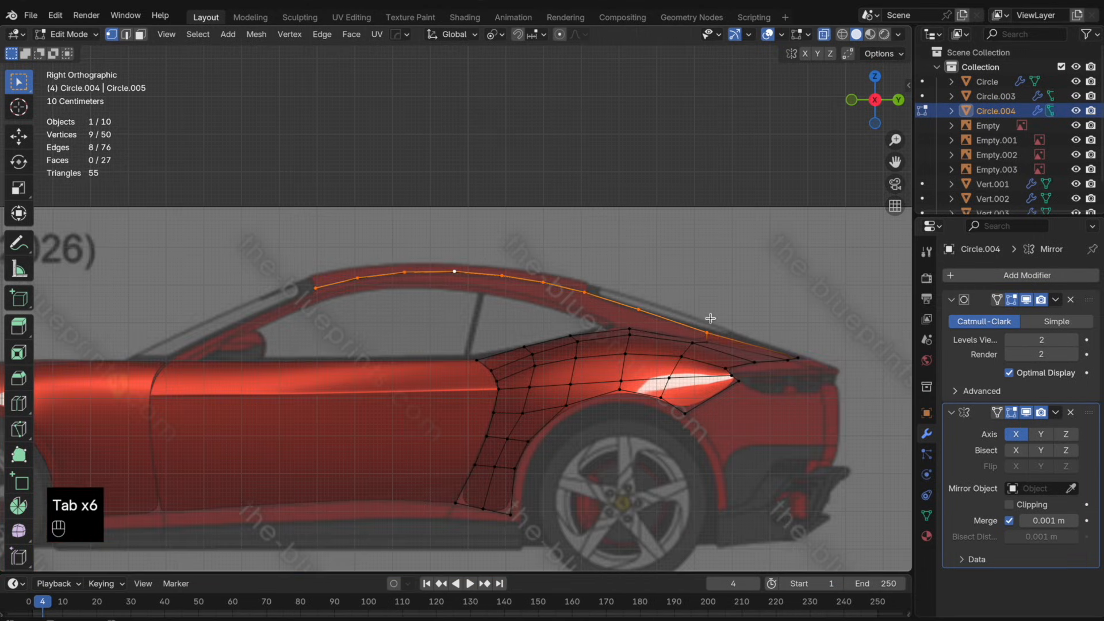
pyautogui.hotkey('shift', 'd')
pyautogui.rightClick(702, 264)
pyautogui.press('g')
pyautogui.press('z')
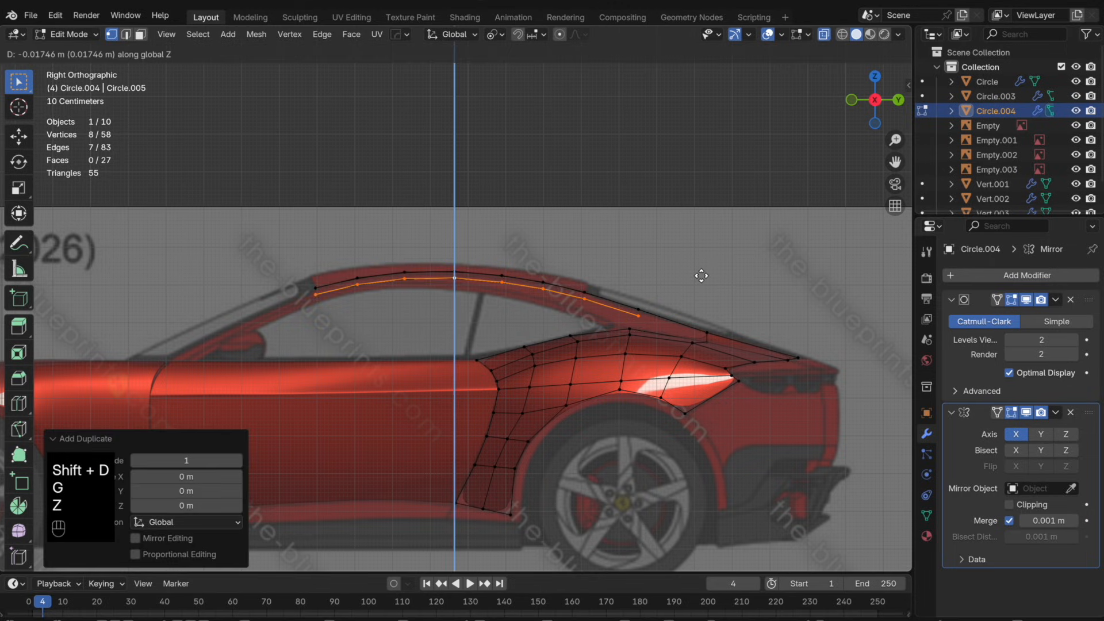
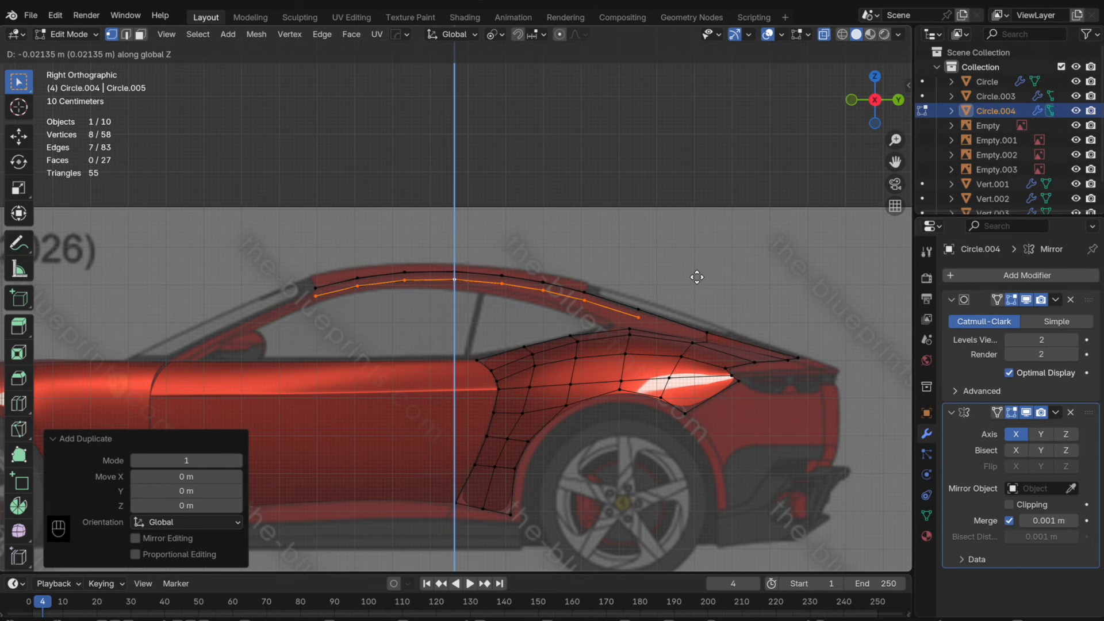
pyautogui.click(697, 277)
pyautogui.scroll(3, 626, 297)
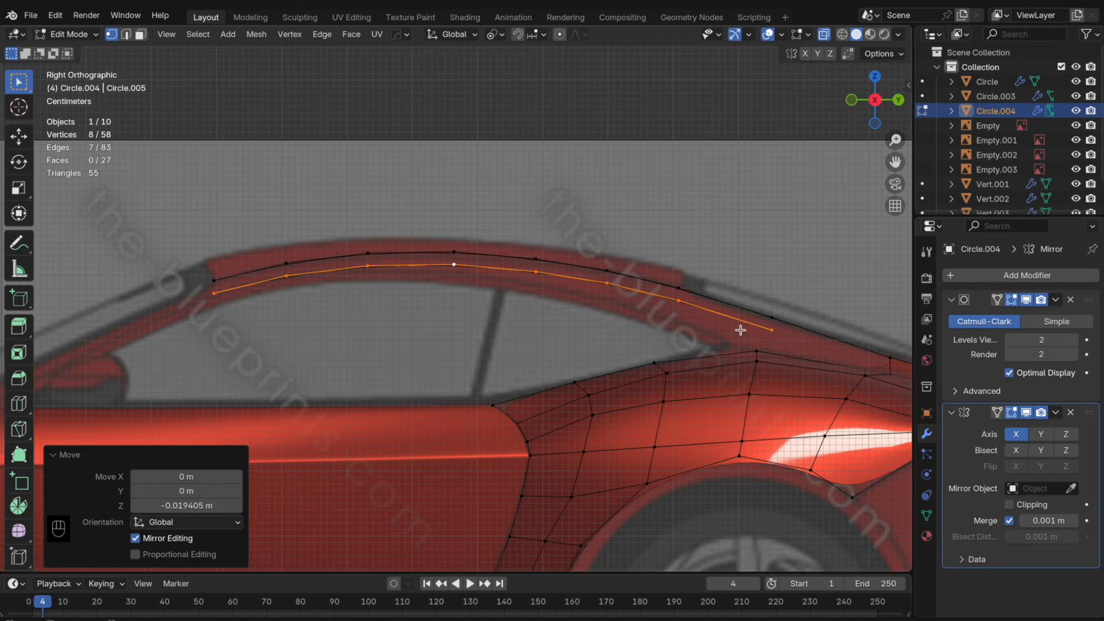
# - Scale the copied roof-line chain to 0.924 along Y from its front vertex
pyautogui.keyDown('shift'); pyautogui.click(214, 293); pyautogui.keyUp('shift')
pyautogui.press('s')
pyautogui.press('z')
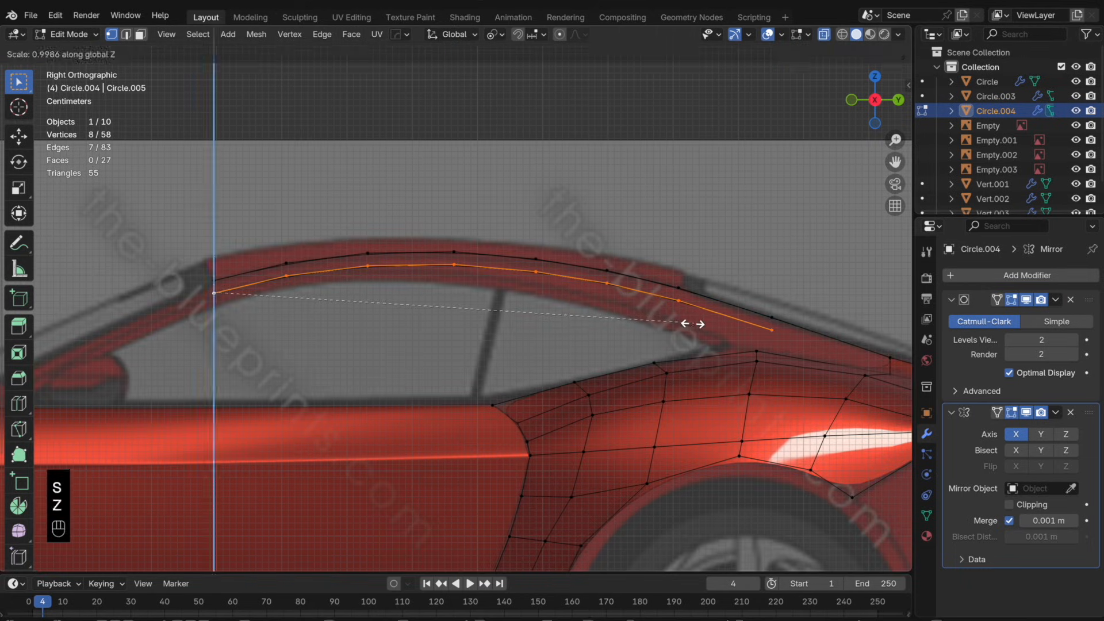
pyautogui.press('x')
pyautogui.press('y')
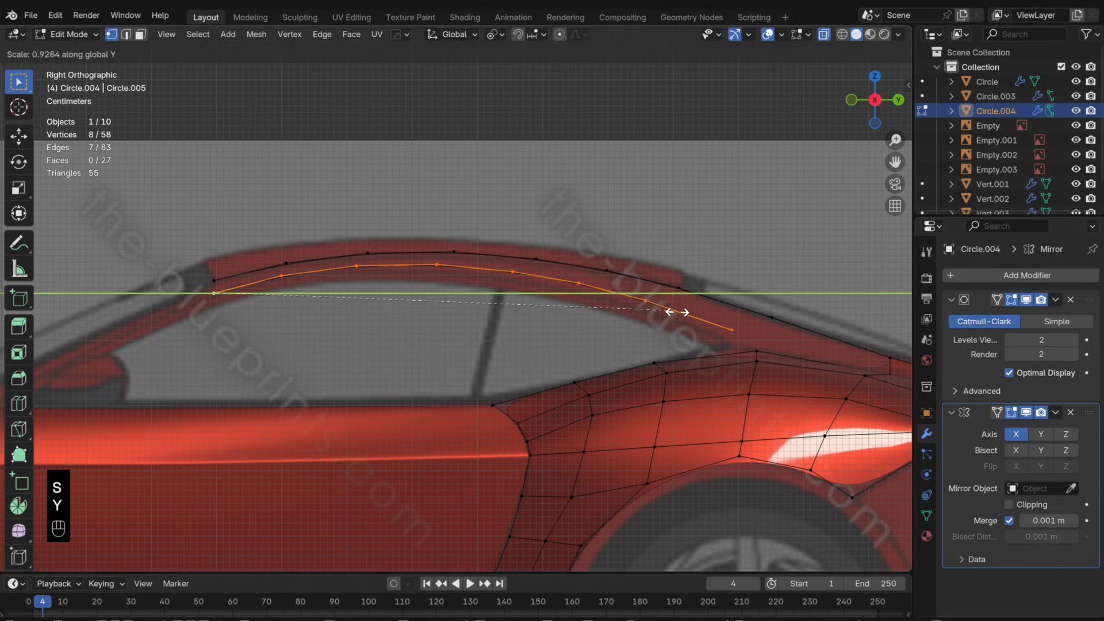
pyautogui.click(675, 312)
# - Rotate the copied chain about -1.47° around X at its front vertex to follow the top of the side window
pyautogui.press('r')
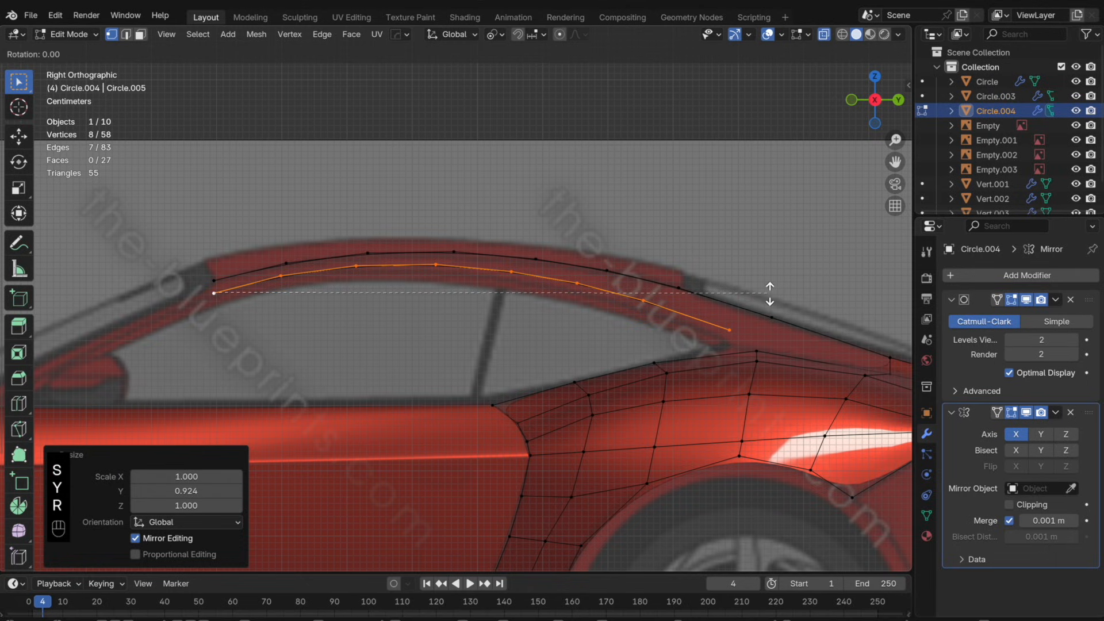
pyautogui.press('y')
pyautogui.press('x')
pyautogui.press('z')
pyautogui.press('z')
pyautogui.press('x')
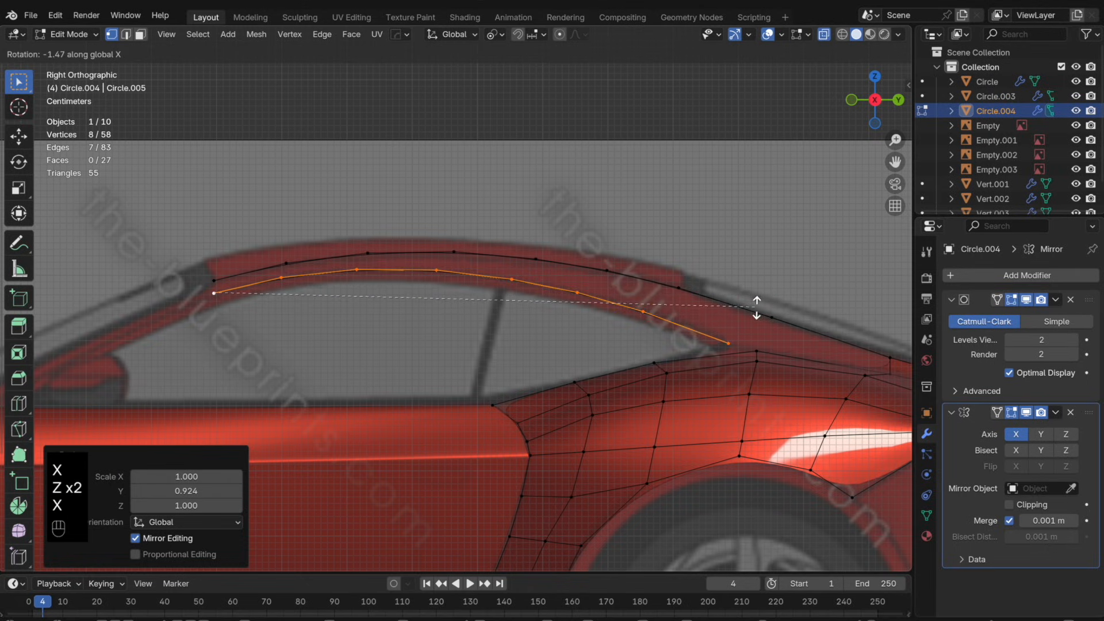
pyautogui.click(757, 307)
pyautogui.press('Tab')
pyautogui.press('Tab')
# - Select the lower roof-line chain and shift it 0.020214 m outward along X over the top blueprint
pyautogui.moveTo(297, 300); pyautogui.dragTo(206, 249)
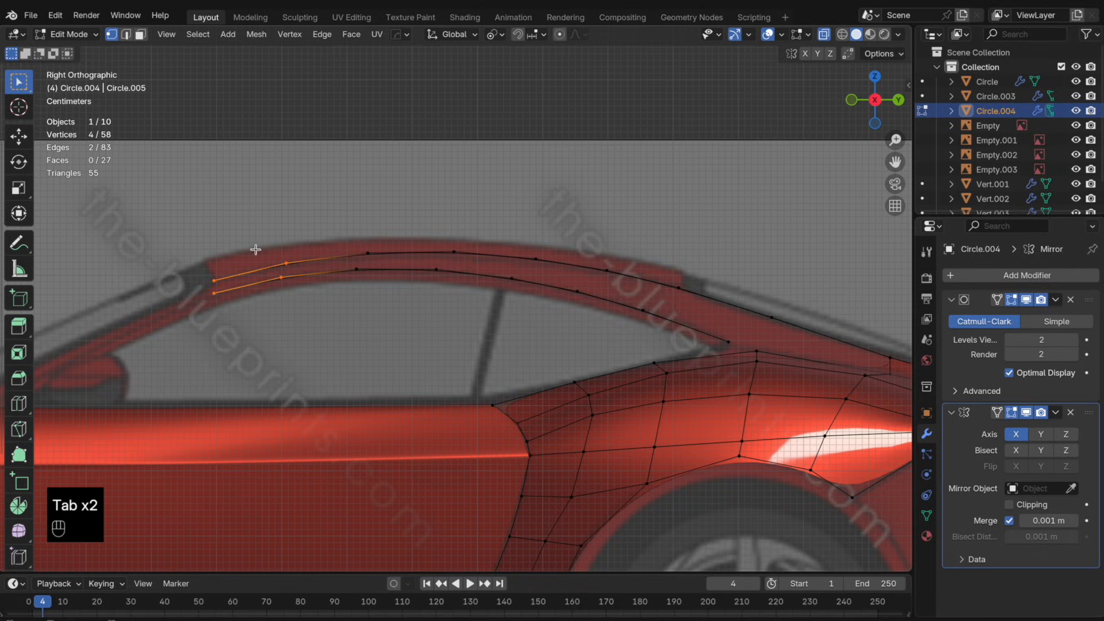
pyautogui.keyDown('alt'); pyautogui.click(515, 279); pyautogui.keyUp('alt')
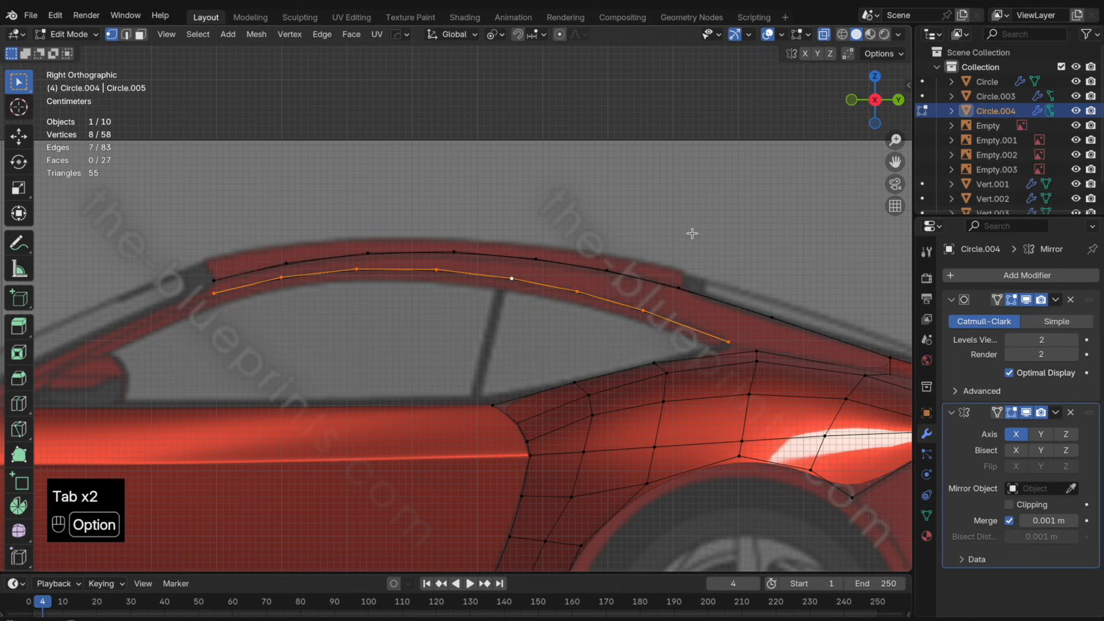
pyautogui.click(874, 76)
pyautogui.press('g')
pyautogui.press('x')
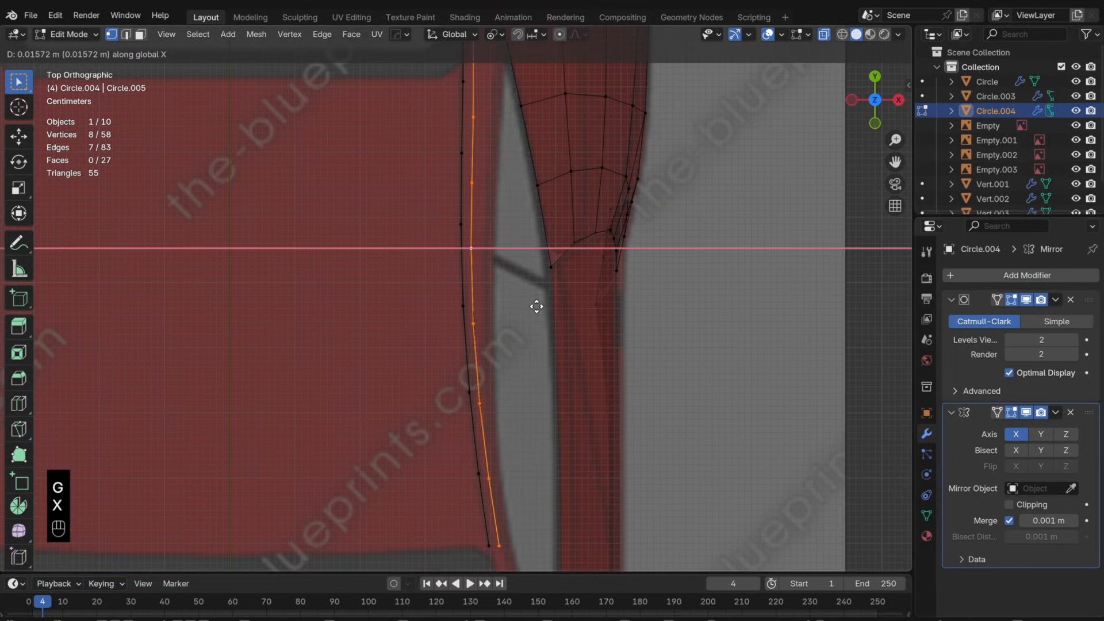
pyautogui.click(540, 306)
pyautogui.scroll(-2, 535, 296)
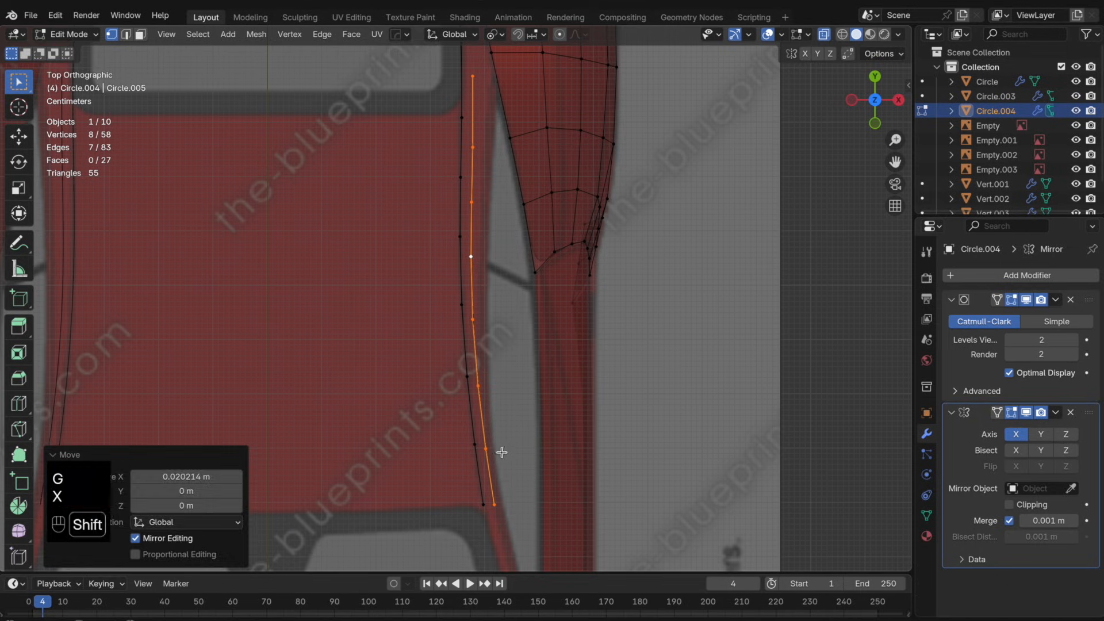
# - Rotate the lower chain -2.04° around Z about its front vertex to match the roof side in the top blueprint
pyautogui.keyDown('shift'); pyautogui.click(494, 504); pyautogui.keyUp('shift')
pyautogui.press('r')
pyautogui.press('z')
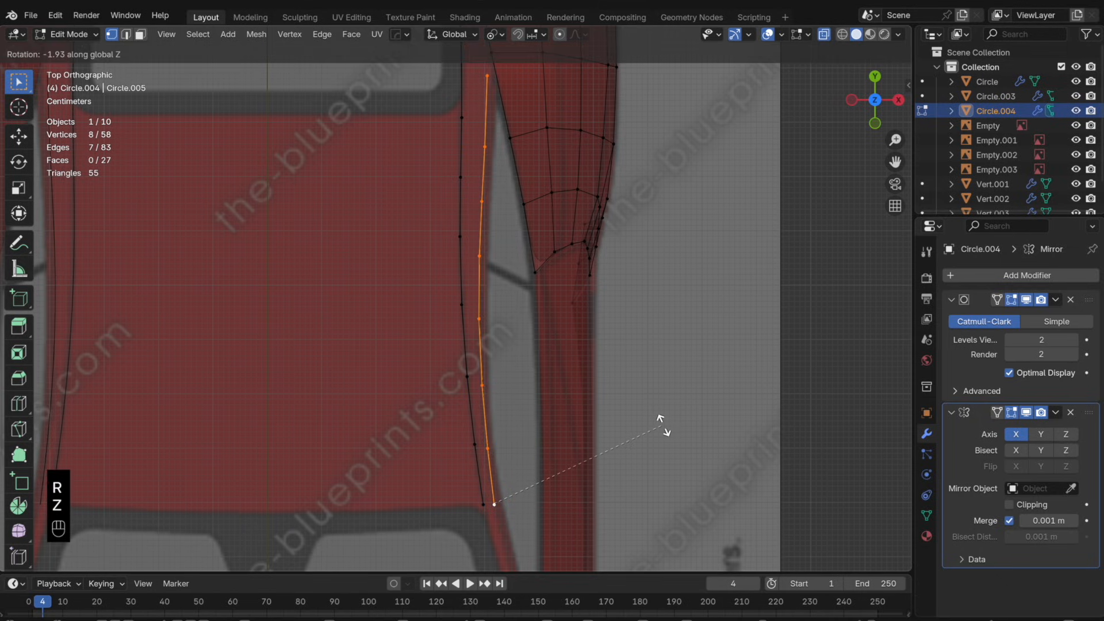
pyautogui.click(662, 426)
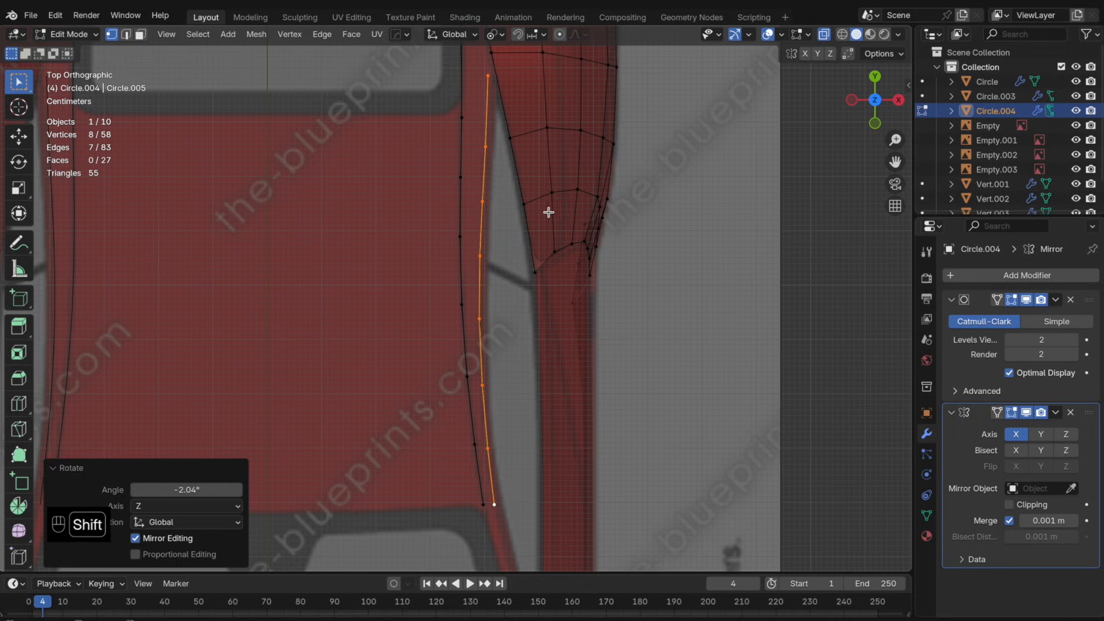
pyautogui.keyDown('shift'); pyautogui.scroll(5, 547, 213); pyautogui.keyUp('shift')
# - Connect the lower chain's rear end vertex to the nearby vertex on the fender's upper border with an edge
pyautogui.click(454, 245)
pyautogui.keyDown('shift'); pyautogui.click(458, 222); pyautogui.keyUp('shift')
pyautogui.click(899, 100)
pyautogui.scroll(2, 486, 223)
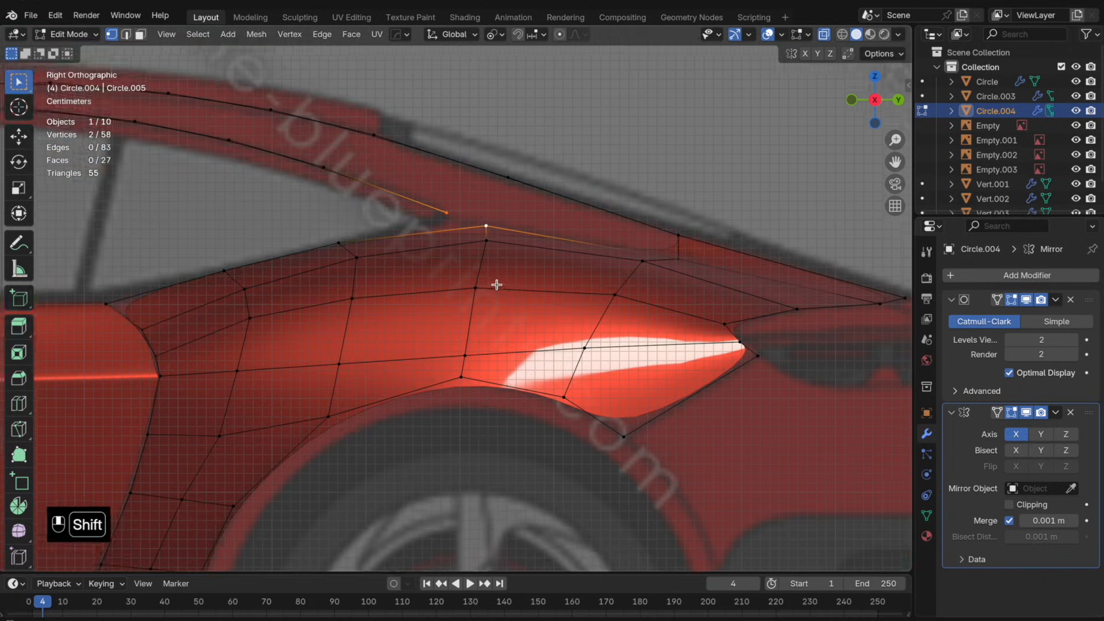
pyautogui.press('f')
pyautogui.scroll(1, 538, 296)
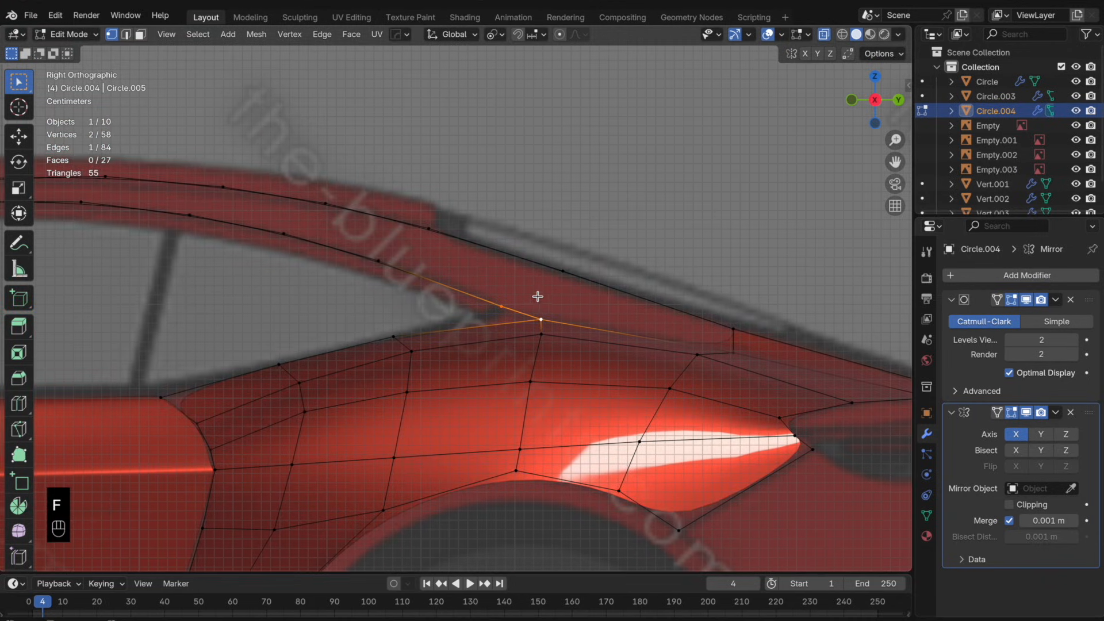
# - Fill the strip between the upper and lower roof-line chains with faces from the rear pillar to the front end
pyautogui.click(566, 276)
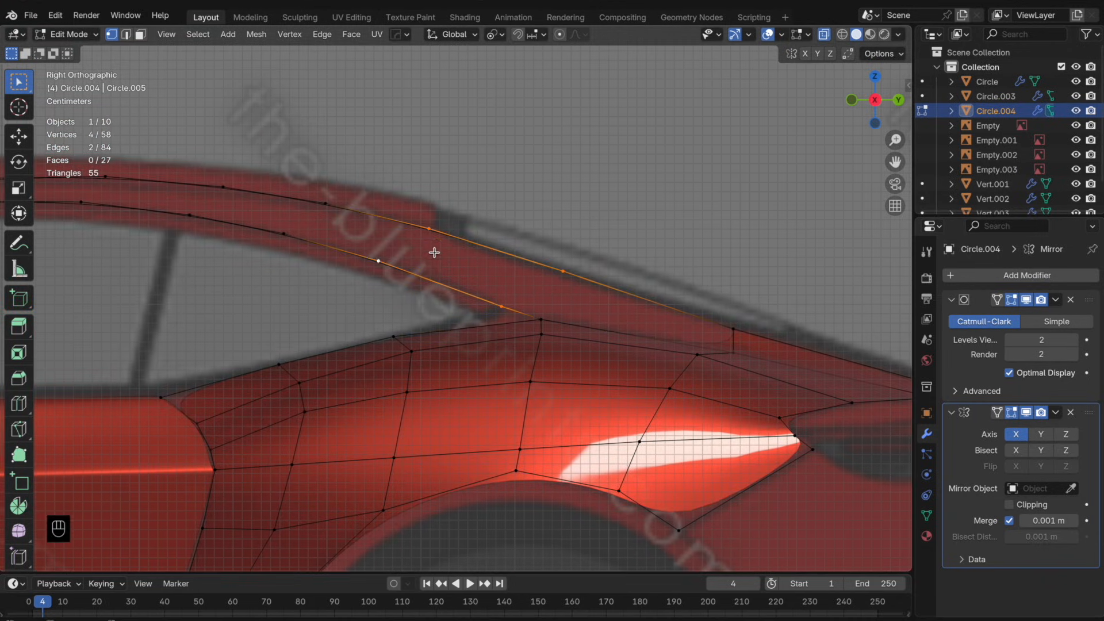
pyautogui.press('f')
pyautogui.press('f')
pyautogui.press('f')
pyautogui.press('f')
pyautogui.scroll(-2, 456, 234)
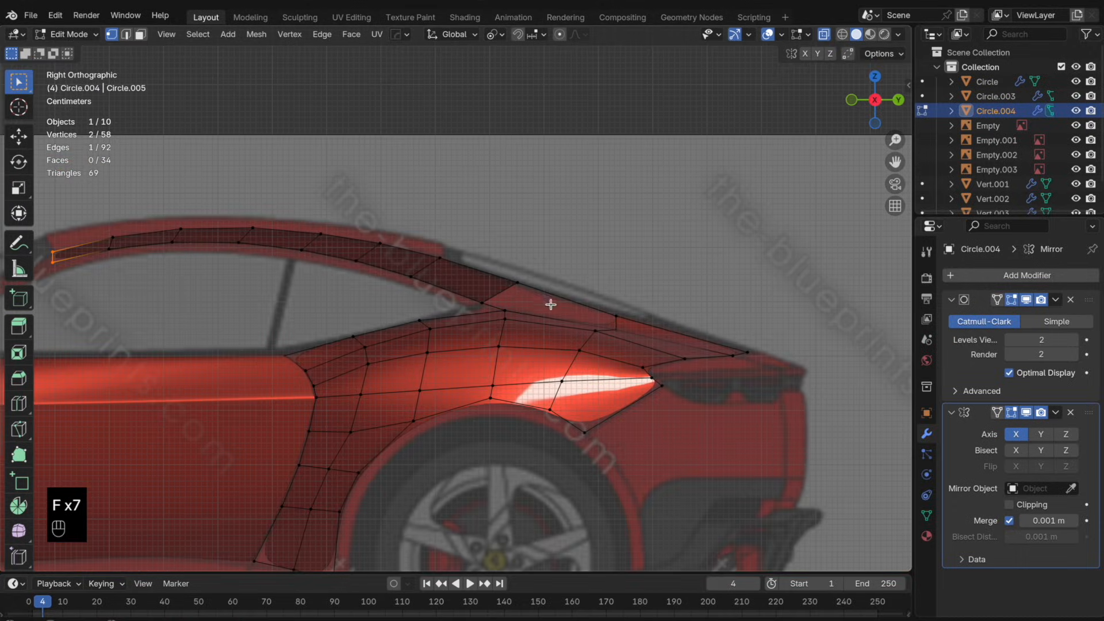
# - Fill the remaining gap between the roof strip and the fender with a five-sided face and check it in perspective
pyautogui.press('f')
pyautogui.moveTo(486, 296); pyautogui.dragTo(621, 335, button='middle')
pyautogui.press('Tab')
pyautogui.press('Tab')
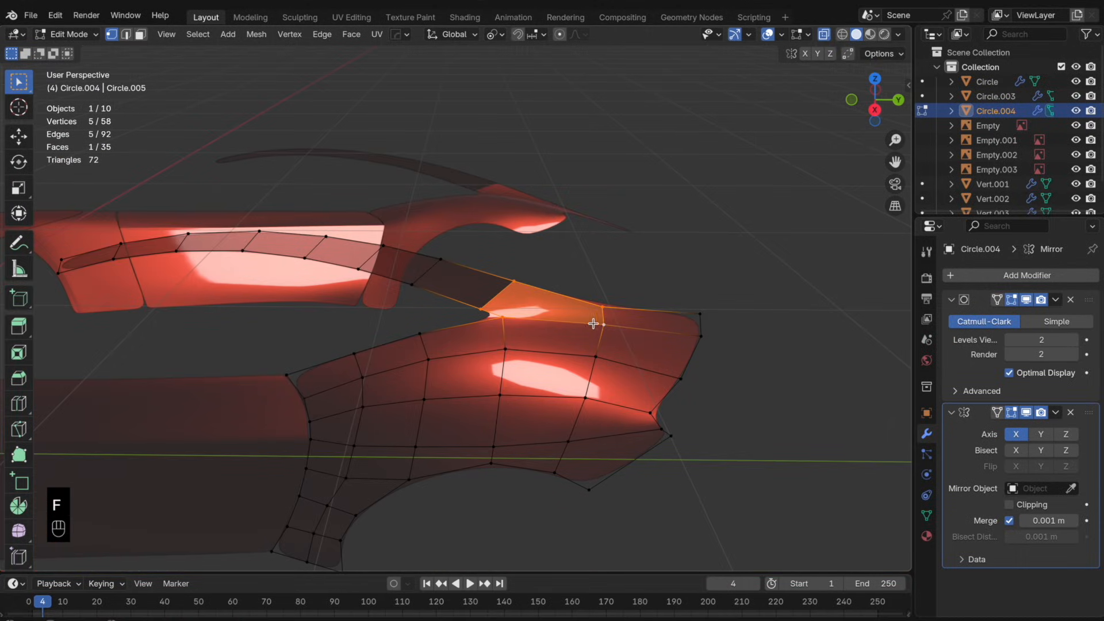
# - Recalculate the normals of the whole fender mesh and shade the object smooth
pyautogui.press('a')
pyautogui.hotkey('shift', 'n')
pyautogui.press('Tab')
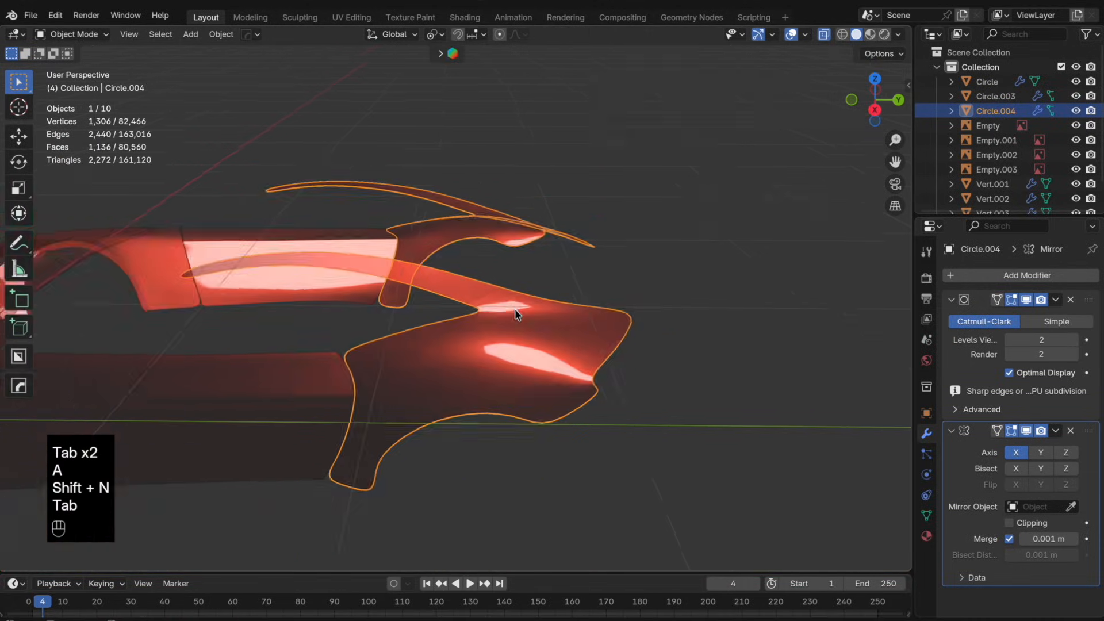
pyautogui.hotkey('alt', 'z')
pyautogui.rightClick(531, 315)
pyautogui.click(536, 316)
pyautogui.moveTo(556, 321); pyautogui.dragTo(665, 333, button='middle')
# - Try merging the two vertices at the window's rear corner at their center, and slide the strip's corner vertex along its edge
pyautogui.press('Tab')
pyautogui.press('m')
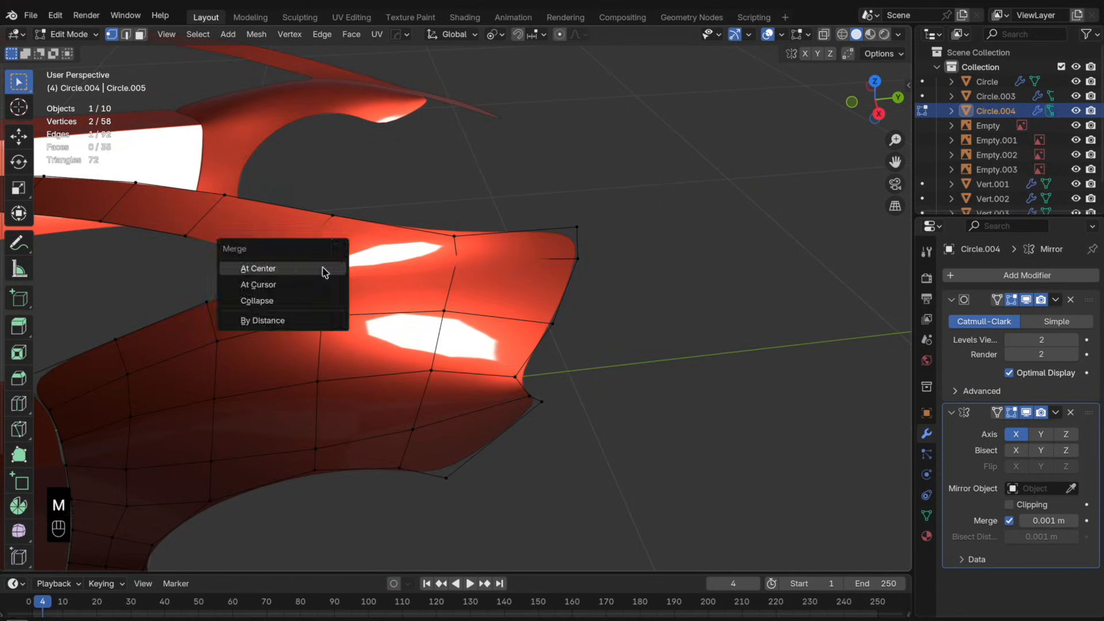
pyautogui.click(321, 268)
pyautogui.press('super+z')
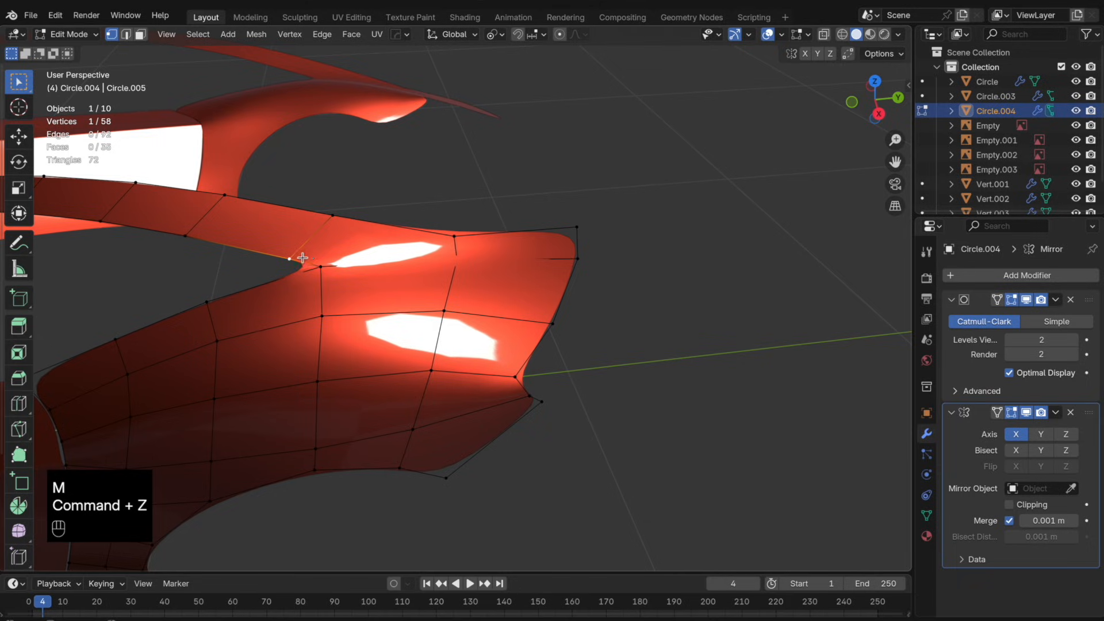
pyautogui.press('g')
pyautogui.press('g')
# - Set the fender's viewport subdivision level to 3 and inspect the smoothed window corner
pyautogui.press('Tab')
pyautogui.press('super+3')
pyautogui.moveTo(404, 261); pyautogui.dragTo(456, 253, button='middle')
pyautogui.scroll(2, 457, 254)
pyautogui.press('Tab')
pyautogui.keyDown('shift'); pyautogui.moveTo(444, 217); pyautogui.dragTo(436, 304, button='middle'); pyautogui.keyUp('shift')
pyautogui.scroll(2, 425, 276)
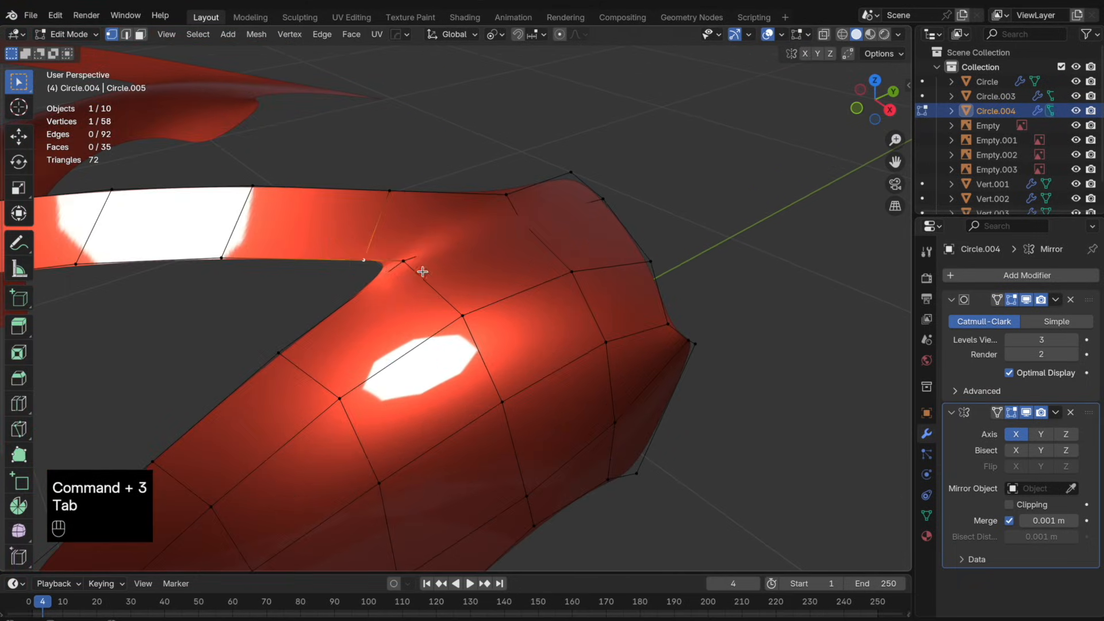
# - Try viewport subdivision level 4, and undo back to before the corner vertex slide
pyautogui.press('super+4')
pyautogui.press('super+z')
pyautogui.press('super+z')
pyautogui.press('super+z')
pyautogui.press('super+z')
# - Try a loop cut across the fender just ahead of the window's rear corner
pyautogui.hotkey('alt', 'z')
pyautogui.press('super+r')
pyautogui.click(412, 322)
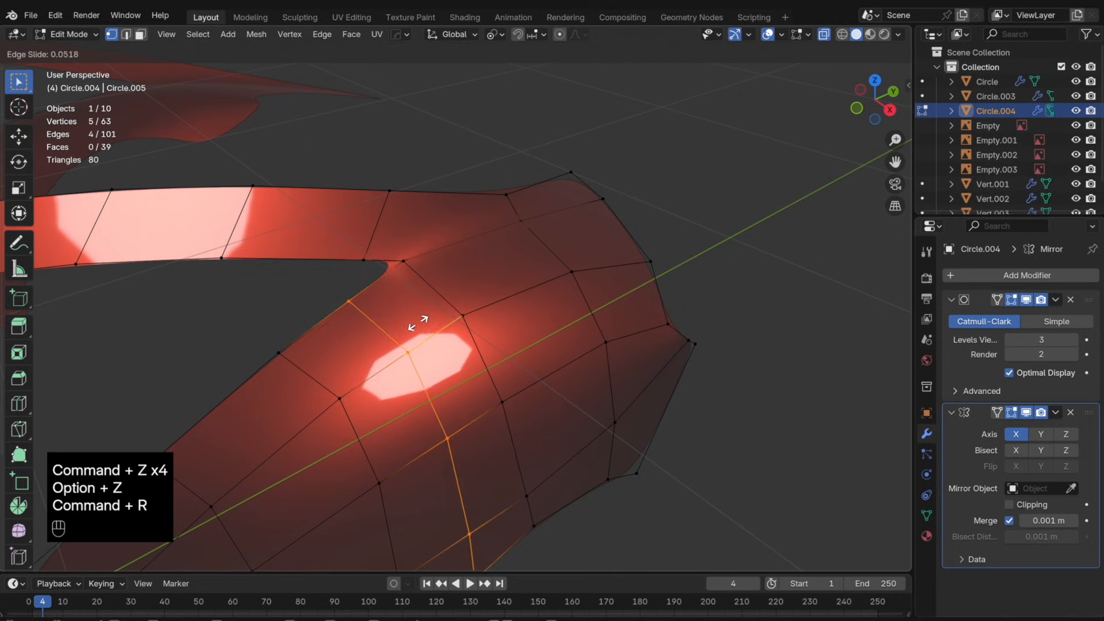
pyautogui.click(418, 323)
pyautogui.hotkey('alt', 'z')
pyautogui.press('super+z')
# - Try a lengthwise loop cut along the fender's upper face row, and a cut on the rear-window edge above the corner
pyautogui.press('super+r')
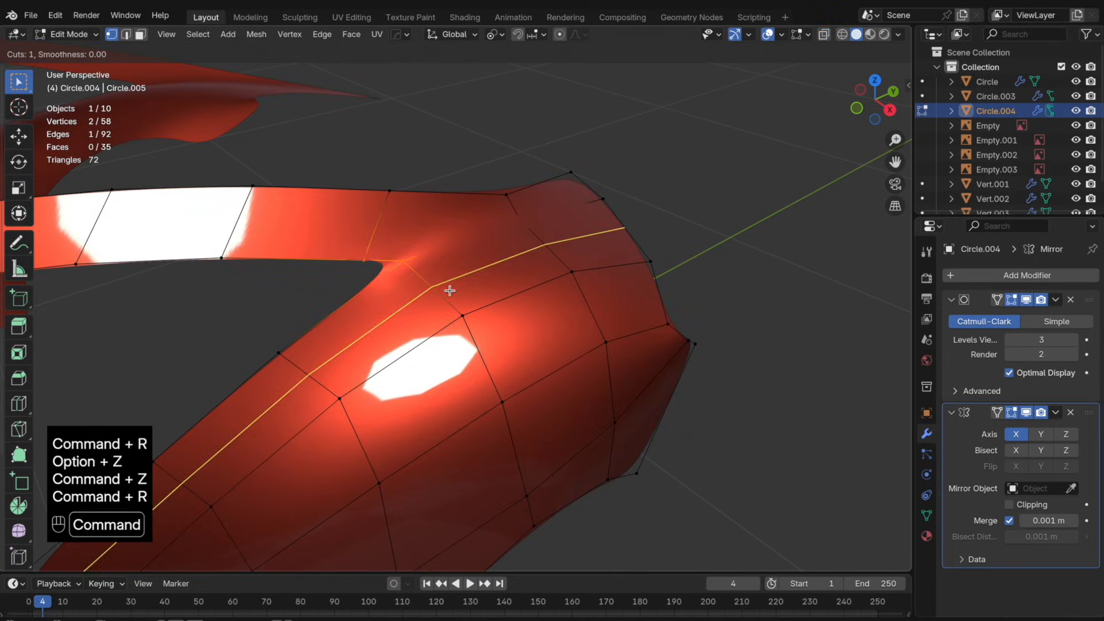
pyautogui.doubleClick(450, 291)
pyautogui.press('super+z')
pyautogui.press('super+r')
pyautogui.doubleClick(419, 217)
pyautogui.hotkey('alt', 'z')
pyautogui.moveTo(528, 209); pyautogui.dragTo(495, 224, button='middle')
pyautogui.press('super+z')
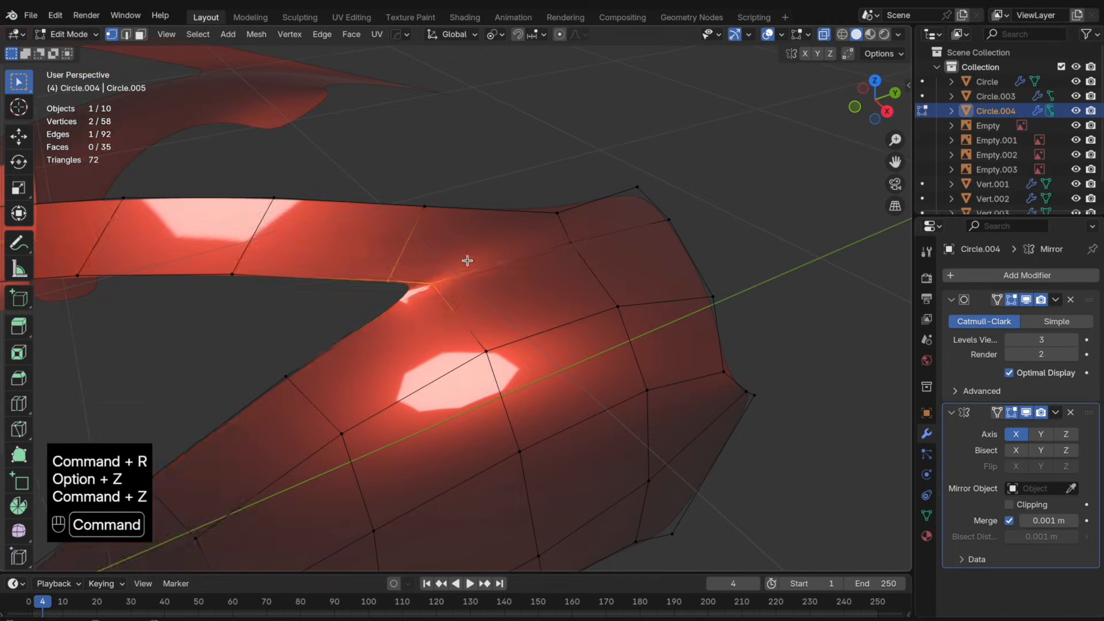
# - Add one cut to the rear-window edge of the five-sided face and connect the new vertex to the fender's corner vertex
pyautogui.press('super+r')
pyautogui.doubleClick(469, 214)
pyautogui.click(425, 289)
pyautogui.keyDown('shift'); pyautogui.click(492, 214); pyautogui.keyUp('shift')
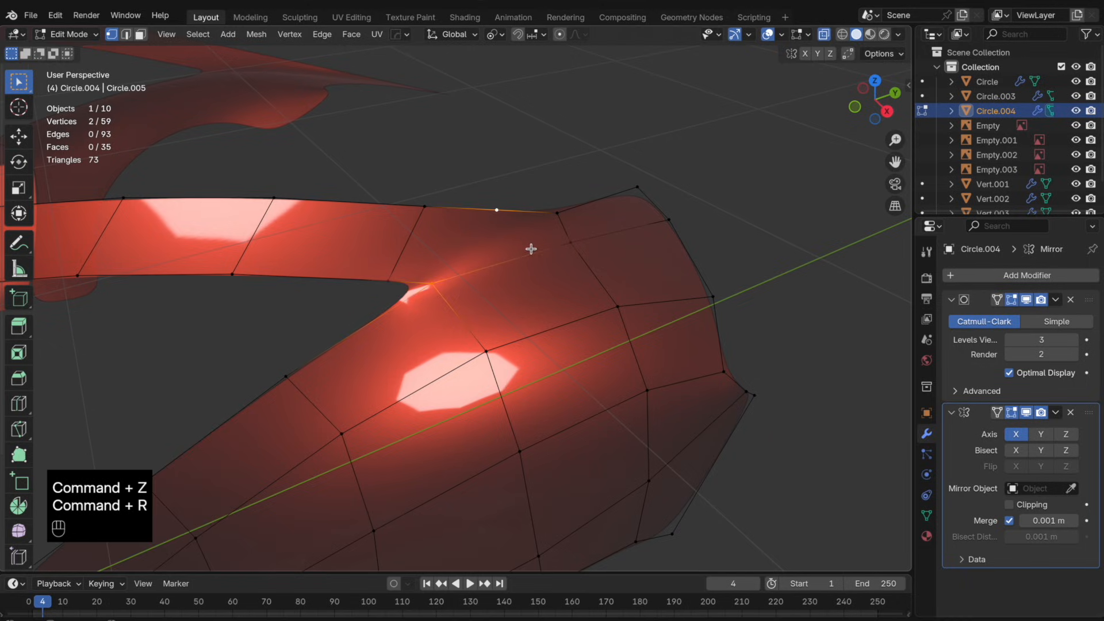
pyautogui.press('j')
pyautogui.hotkey('alt', 'z')
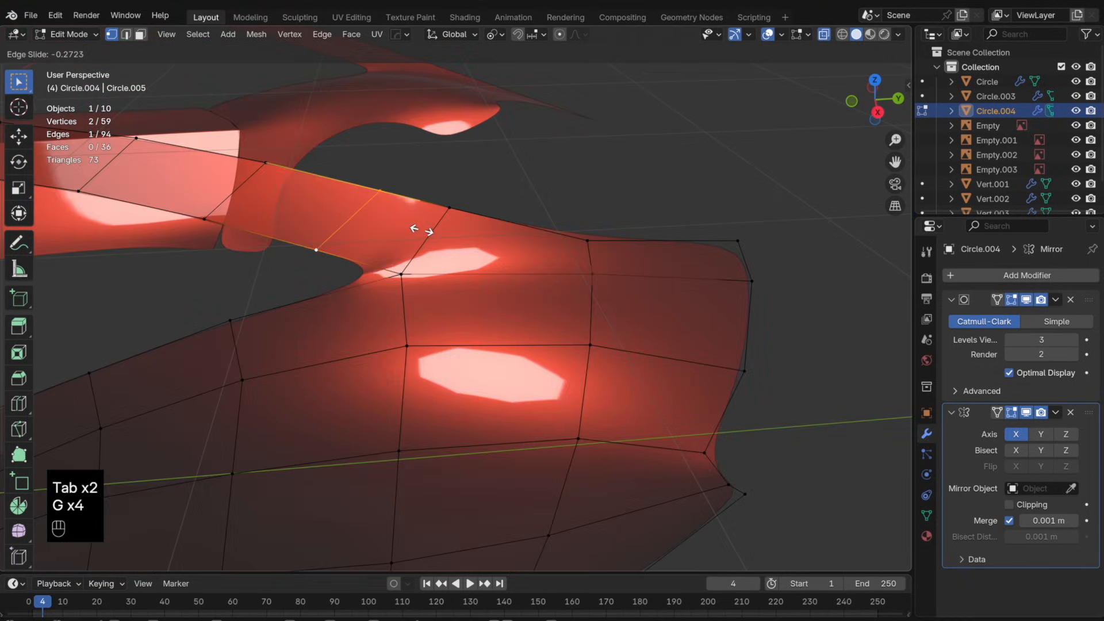
# - Slide the roof strip's cross edge nearest the window corner slightly forward and dissolve it
pyautogui.click(414, 228)
pyautogui.press('x')
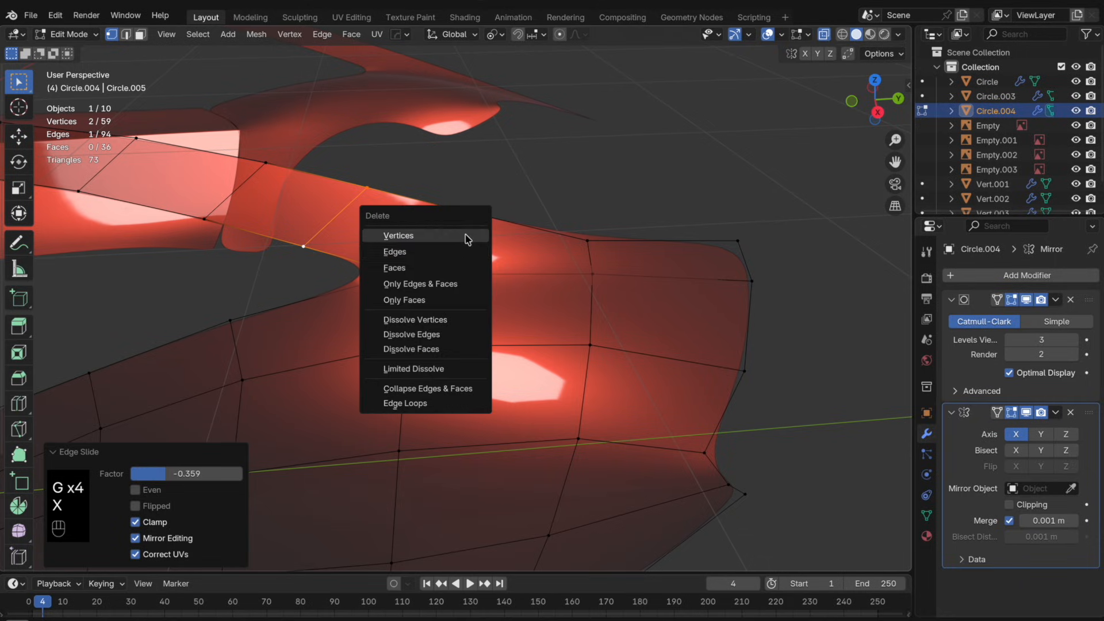
pyautogui.click(450, 336)
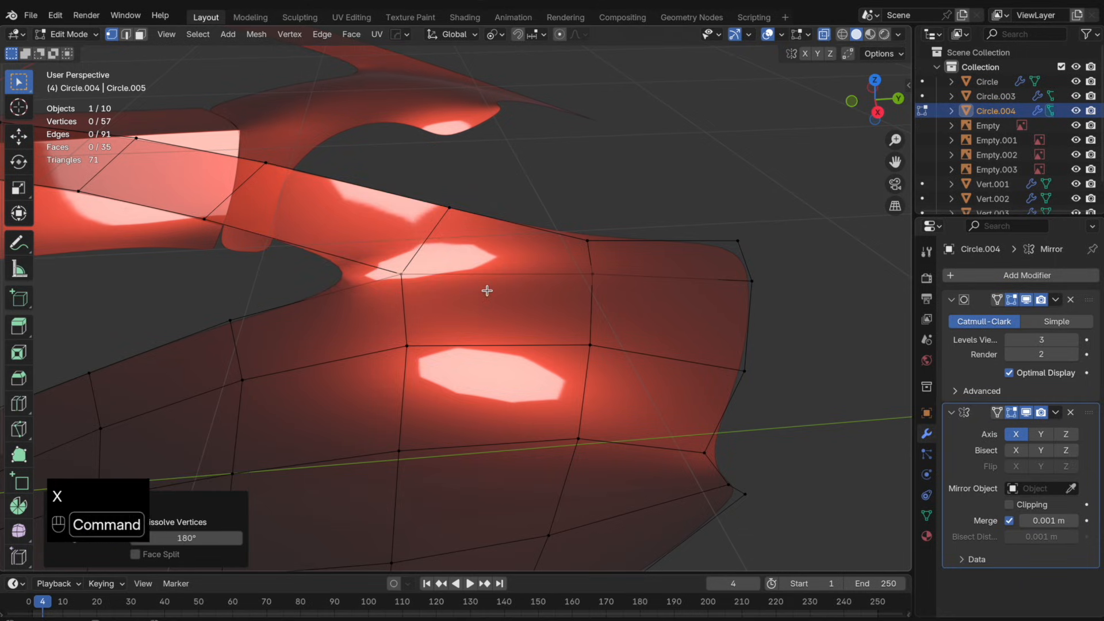
pyautogui.press('super+z')
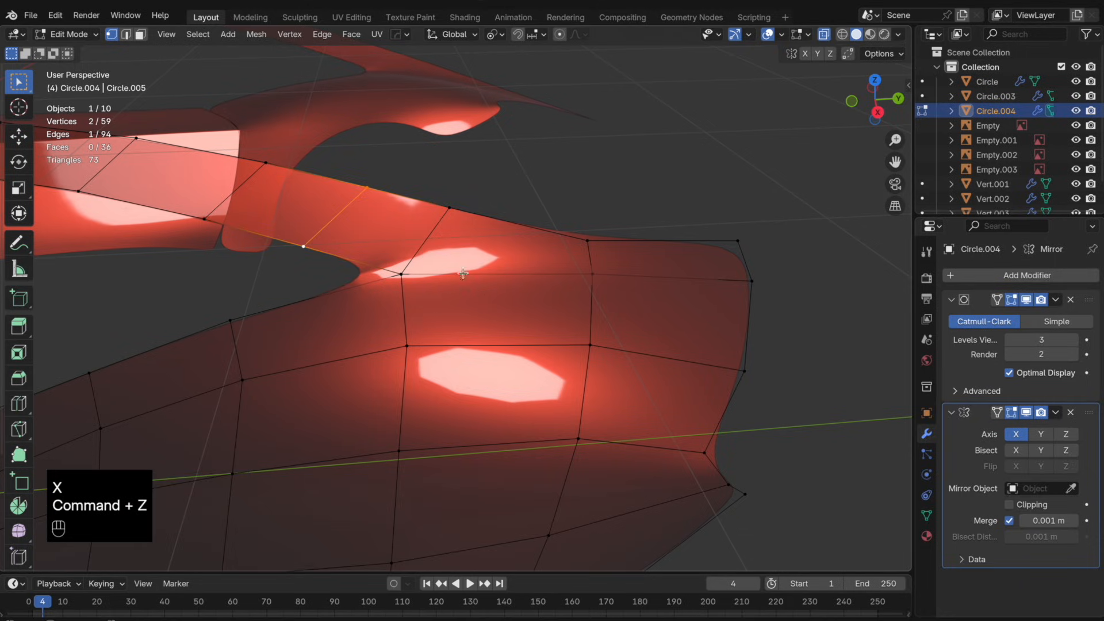
pyautogui.press('x')
pyautogui.click(451, 332)
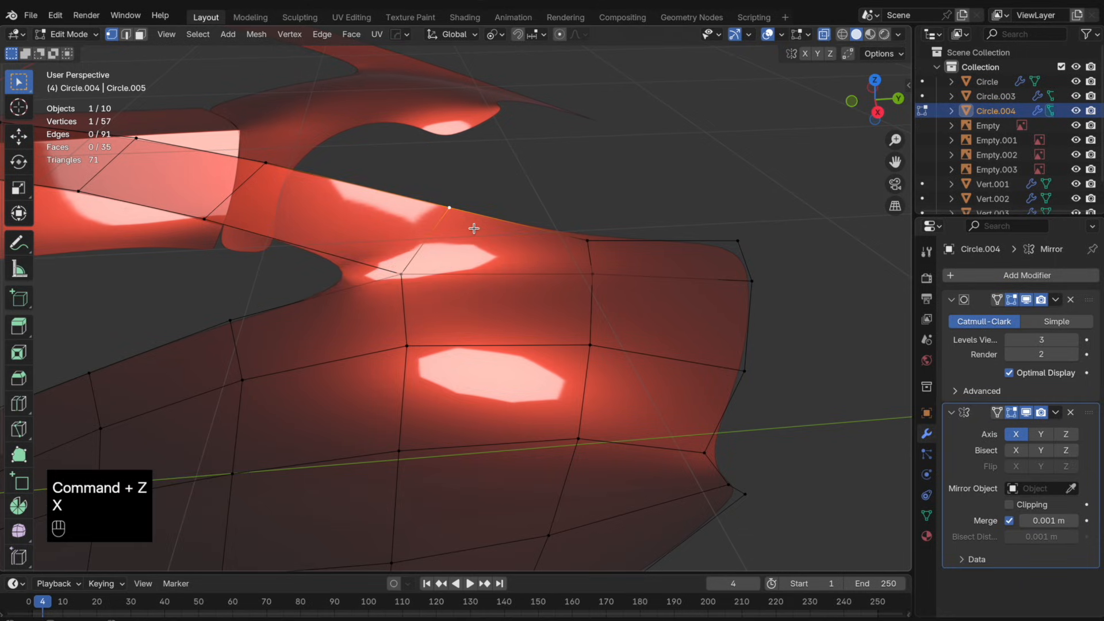
# - Slide the upper vertex above the window corner forward along the rear-window edge
pyautogui.press('g')
pyautogui.press('g')
pyautogui.click(457, 255)
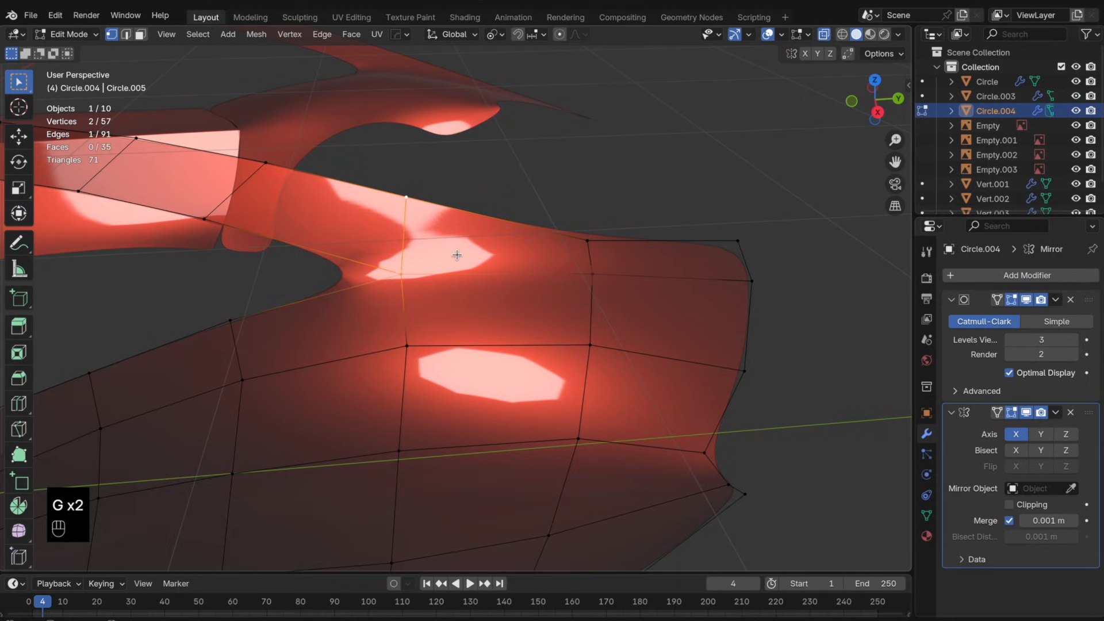
# - Relax the vertical edge loop below the window corner with cubic interpolation, one iteration and regular spacing, and check the shading
pyautogui.keyDown('alt'); pyautogui.keyDown('shift'); pyautogui.click(405, 387); pyautogui.keyUp('shift'); pyautogui.keyUp('alt')
pyautogui.rightClick(460, 256)
pyautogui.moveTo(469, 257)
pyautogui.click(646, 349)
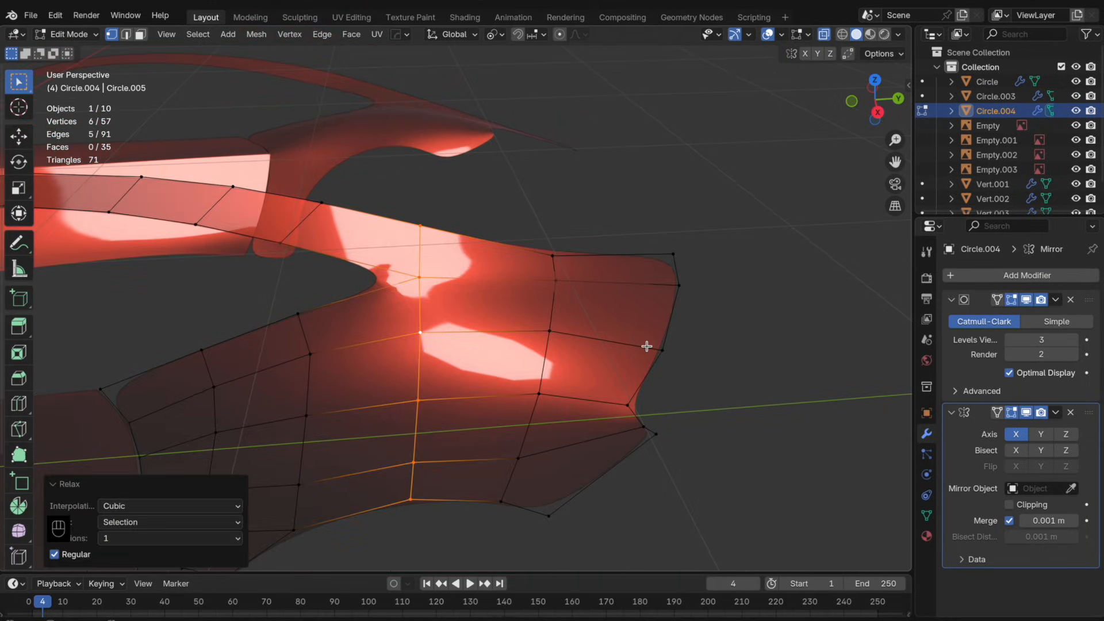
pyautogui.hotkey('alt', 'z')
pyautogui.moveTo(463, 403); pyautogui.dragTo(501, 369, button='middle')
pyautogui.press('Tab')
pyautogui.press('Tab')
# - Compare the vertical loop before and after relaxing, and undo the relax
pyautogui.press('super+z')
pyautogui.press('super+z')
pyautogui.press('super+z')
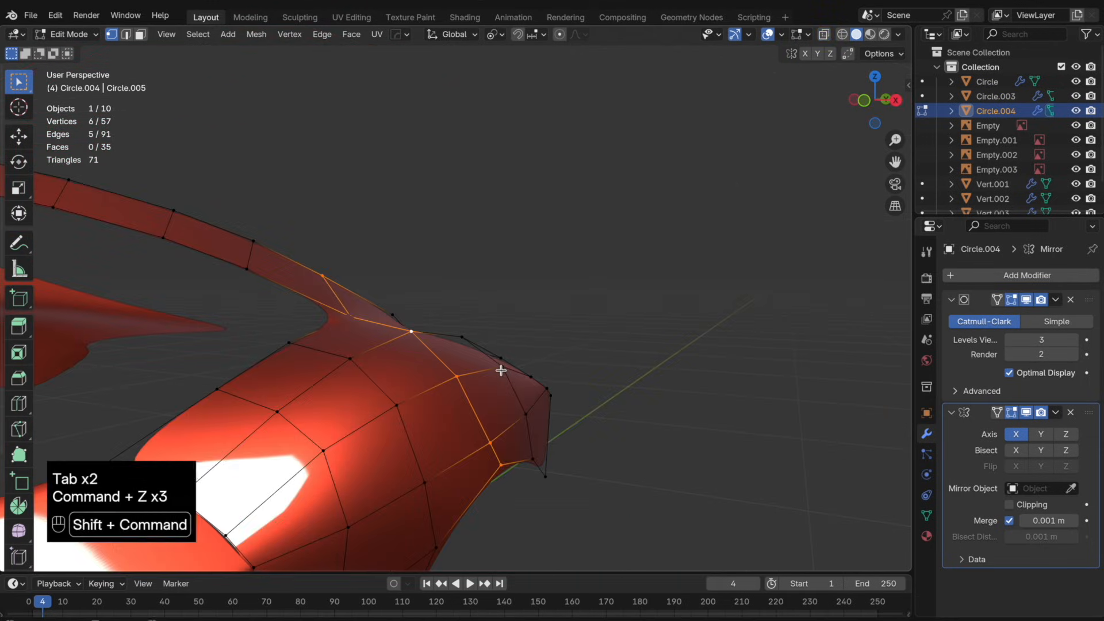
pyautogui.press('super+shift+z')
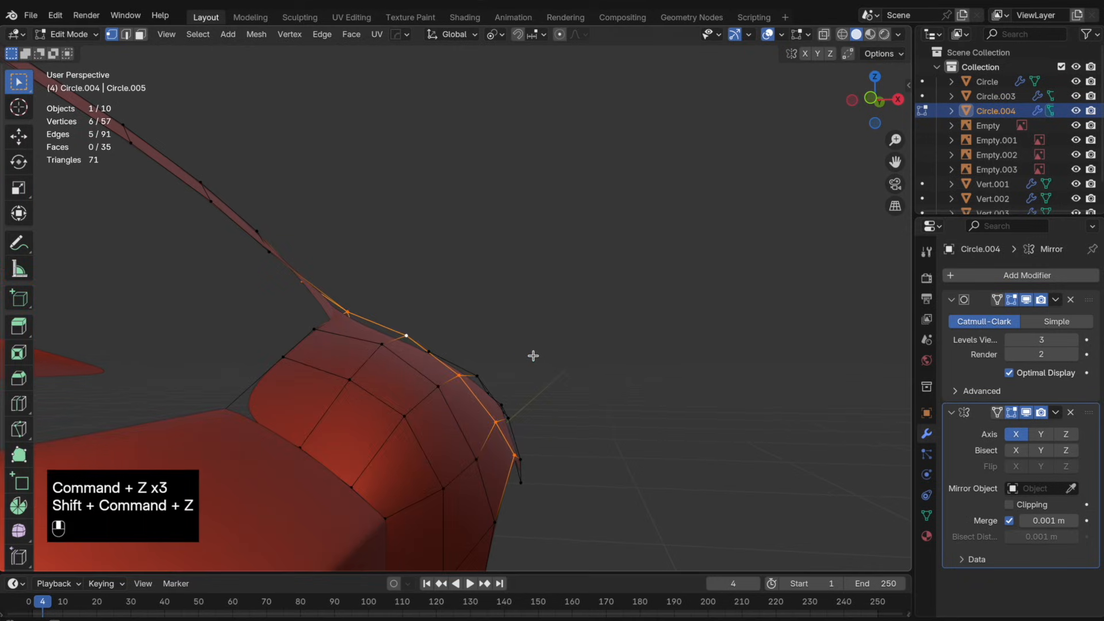
pyautogui.press('super+shift+z')
pyautogui.press('super+z')
pyautogui.press('super+shift+z')
pyautogui.press('super+z')
pyautogui.press('super+z')
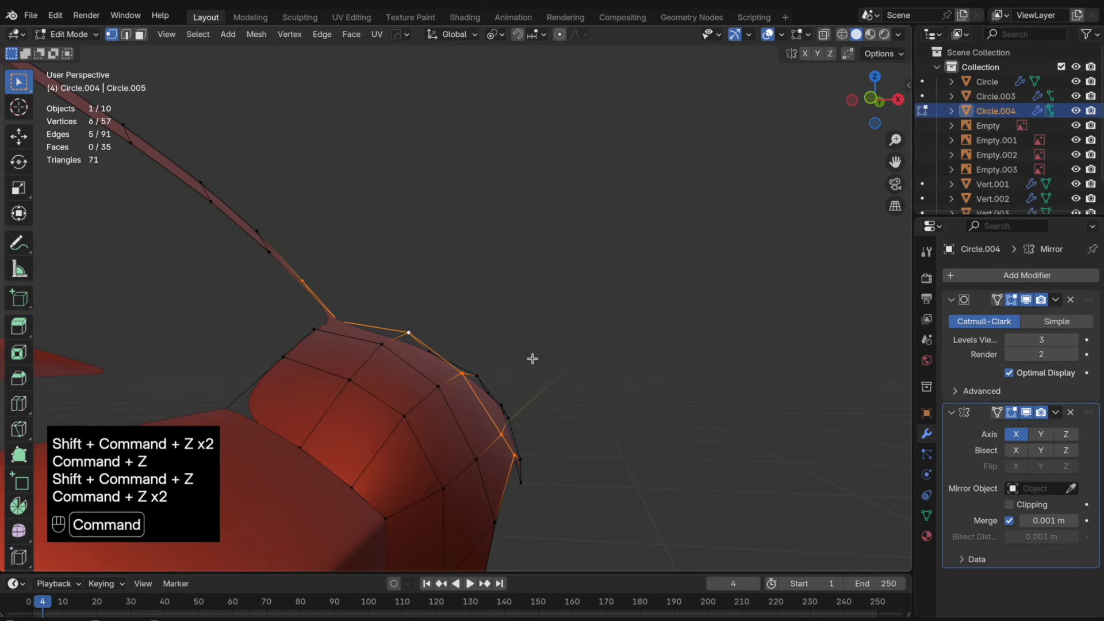
# - Slide the loop vertex just above the wheel arch up along its edge by a factor of 0.204
pyautogui.moveTo(505, 371); pyautogui.dragTo(411, 397, button='middle')
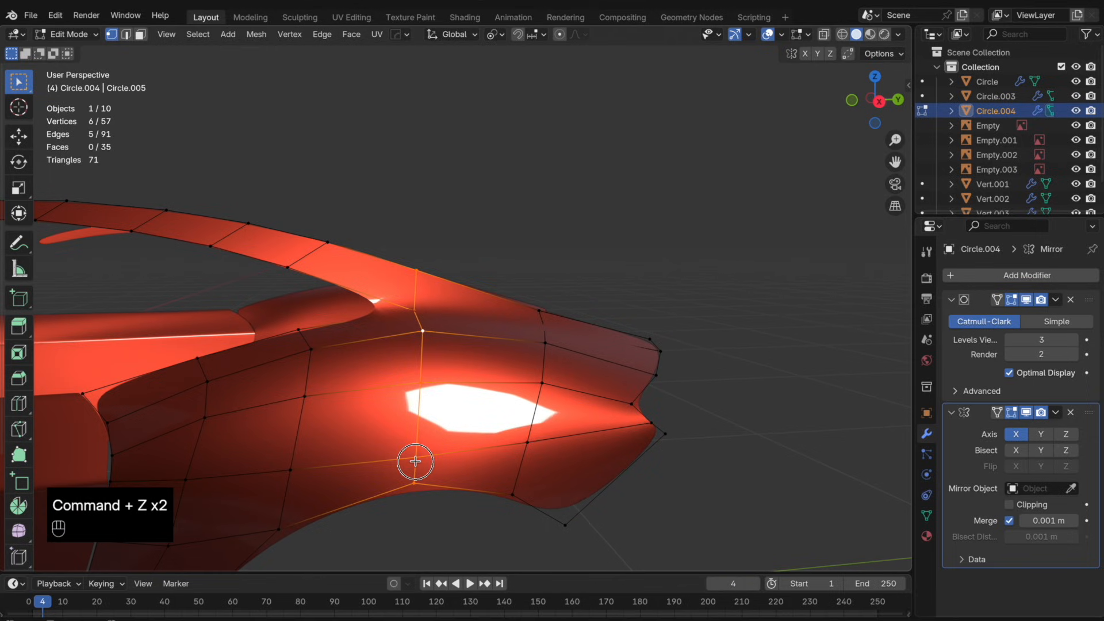
pyautogui.click(422, 445)
pyautogui.press('g')
pyautogui.press('g')
pyautogui.click(424, 431)
pyautogui.keyDown('shift'); pyautogui.moveTo(537, 456); pyautogui.dragTo(603, 389, button='middle'); pyautogui.keyUp('shift')
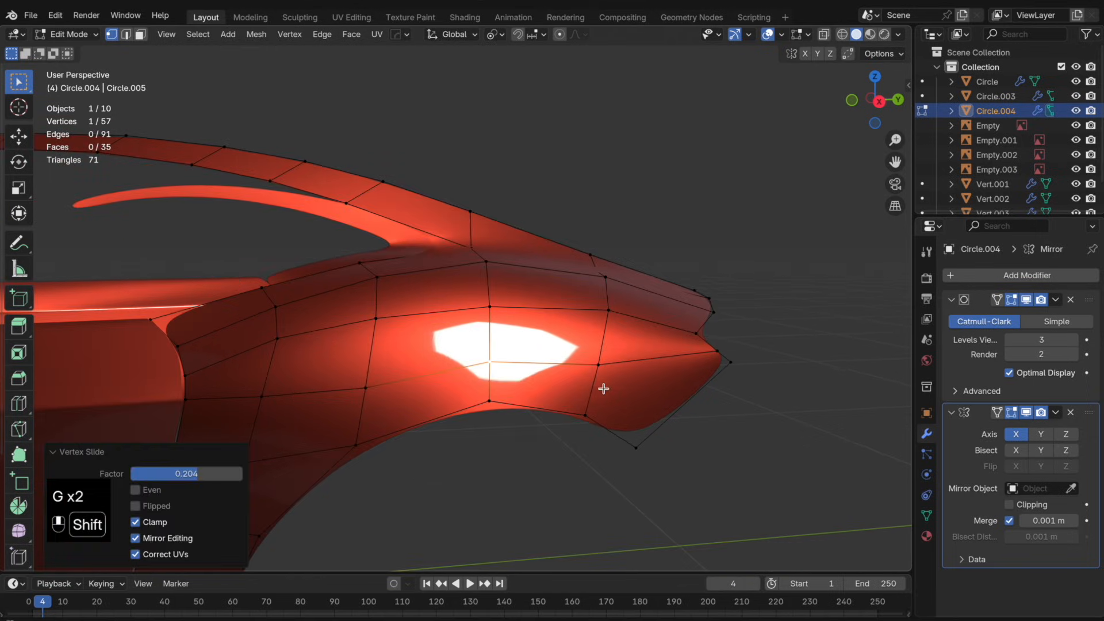
# - Slide the horizontal loop's rear-tip vertex down, and its neighbour and the vertex farther forward up, the last by a factor of 0.129
pyautogui.moveTo(262, 403); pyautogui.dragTo(353, 328, button='middle')
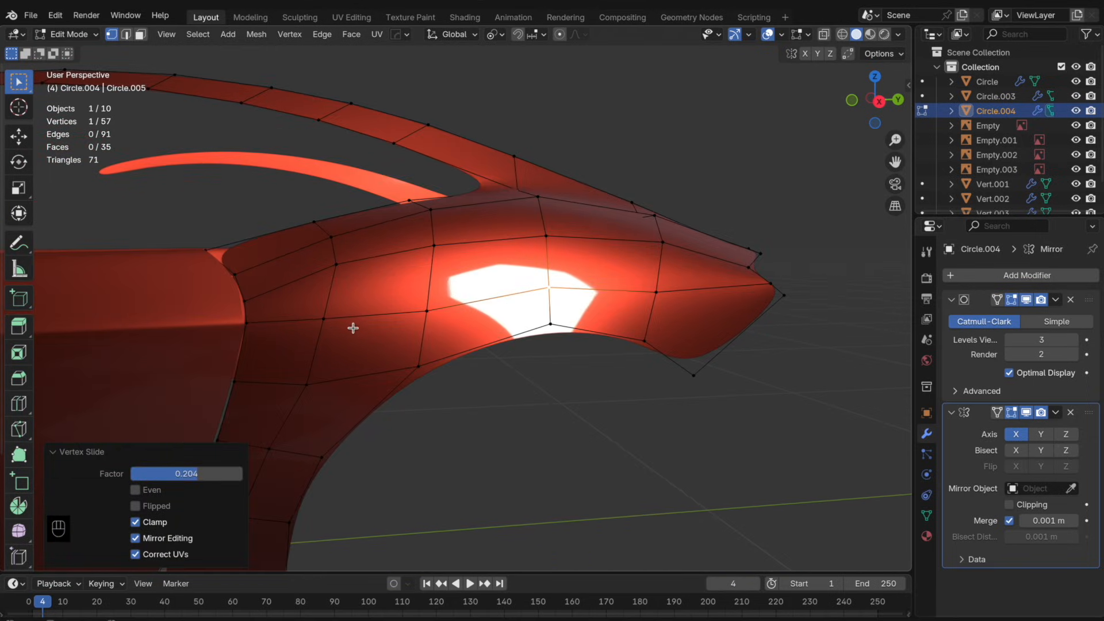
pyautogui.click(424, 313)
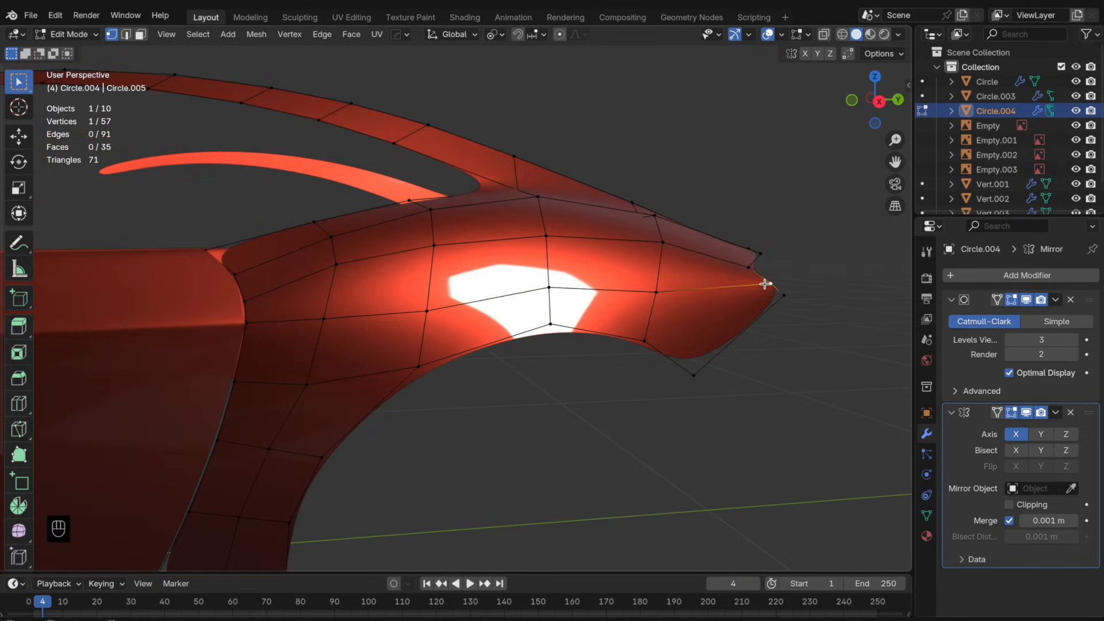
pyautogui.press('g')
pyautogui.press('g')
pyautogui.click(666, 299)
pyautogui.press('g')
pyautogui.press('g')
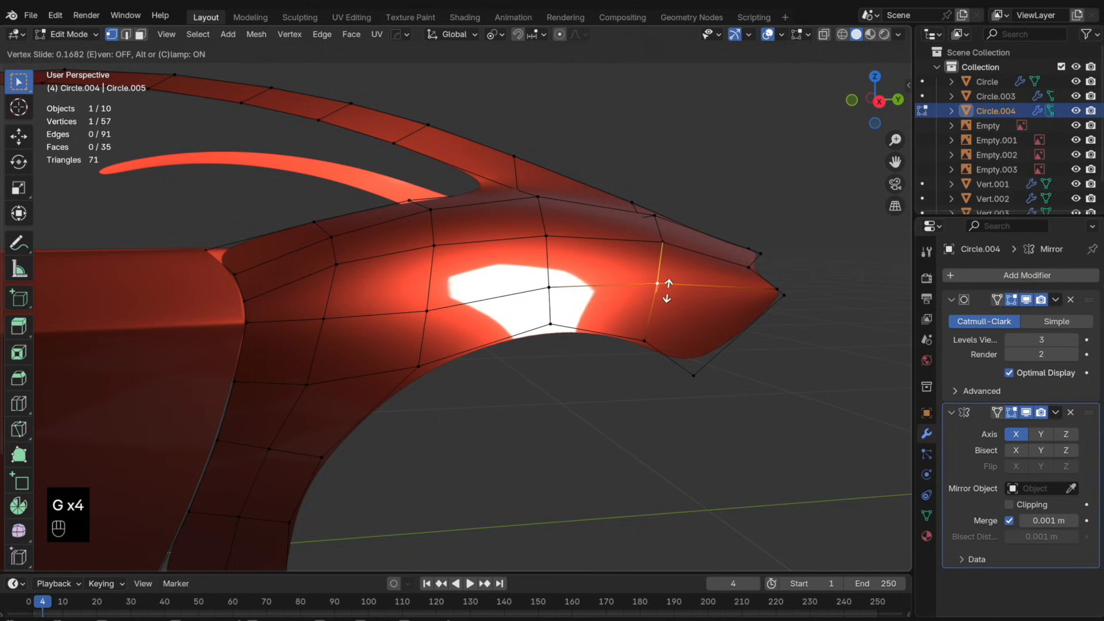
pyautogui.click(667, 291)
pyautogui.click(434, 310)
pyautogui.press('g')
pyautogui.press('g')
pyautogui.click(436, 300)
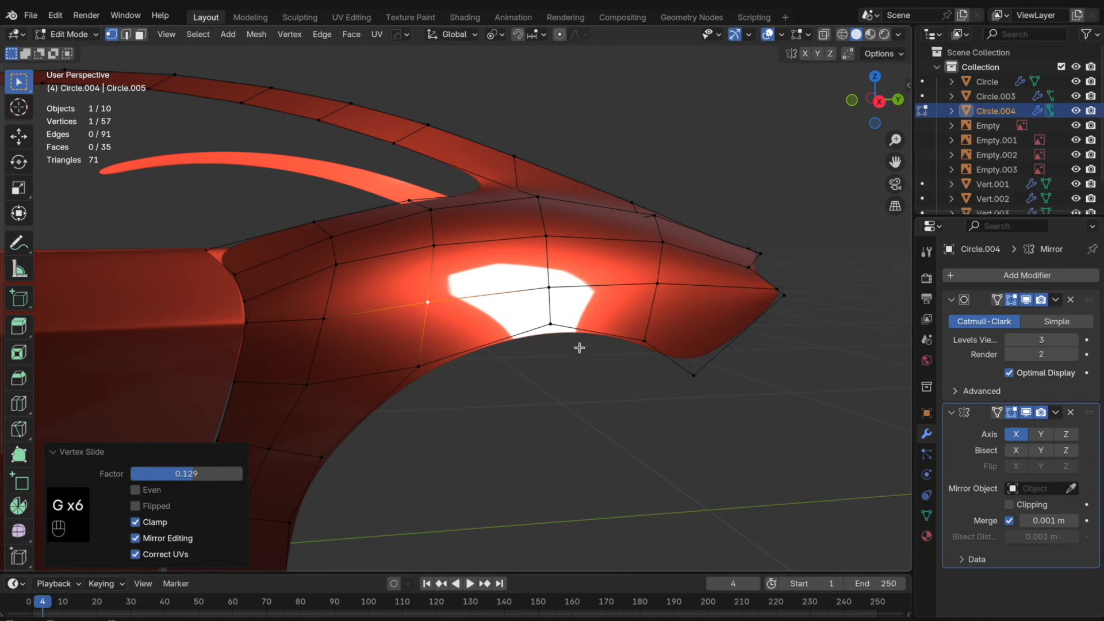
# - Add a horizontal loop cut through the fender faces between the lower loop and the wheel arch edge
pyautogui.press('Tab')
pyautogui.moveTo(579, 348); pyautogui.dragTo(490, 360, button='middle')
pyautogui.press('Tab')
pyautogui.hotkey('ctrl', 'r')
pyautogui.click(491, 381)
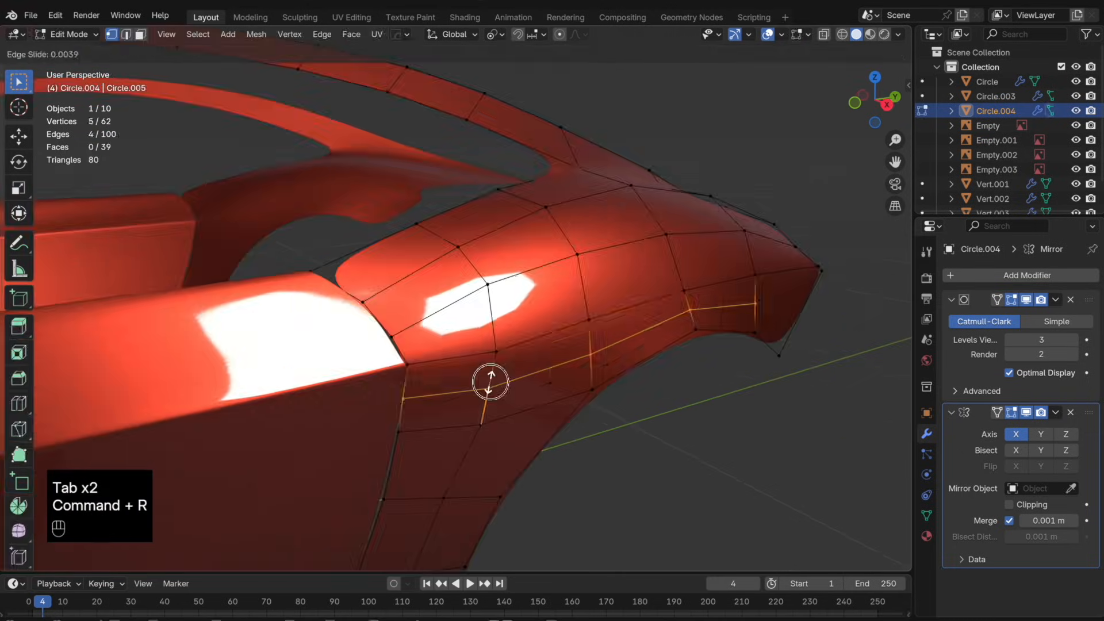
pyautogui.click(532, 356)
pyautogui.press('Tab')
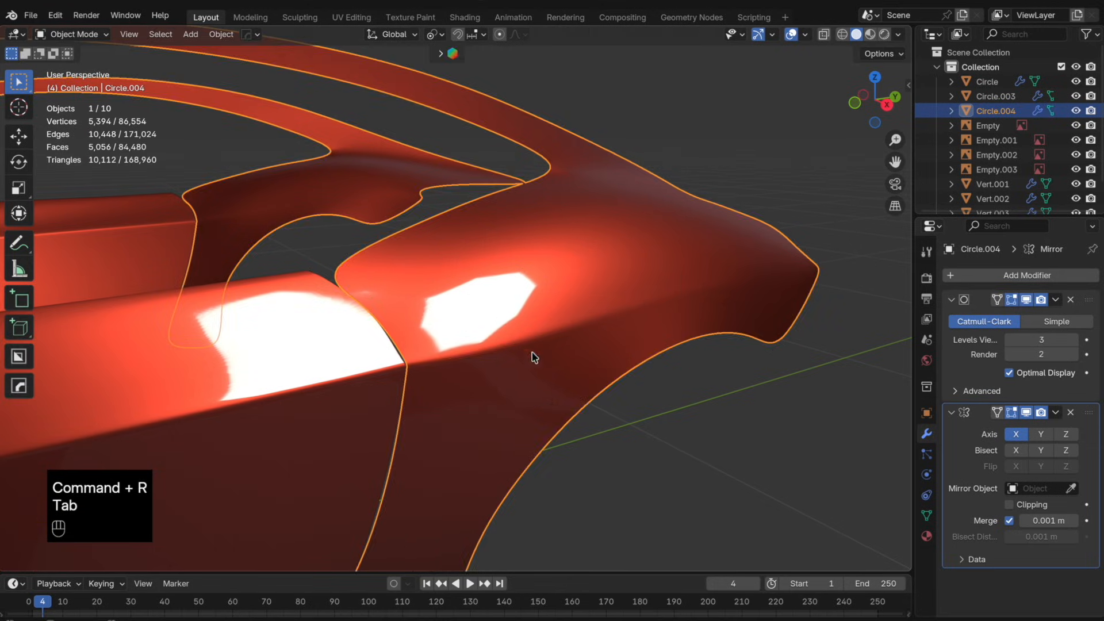
# - Slide three vertices of the new horizontal loop down toward the wheel arch and check the shading
pyautogui.press('Tab')
pyautogui.keyDown('shift'); pyautogui.click(572, 313); pyautogui.keyUp('shift')
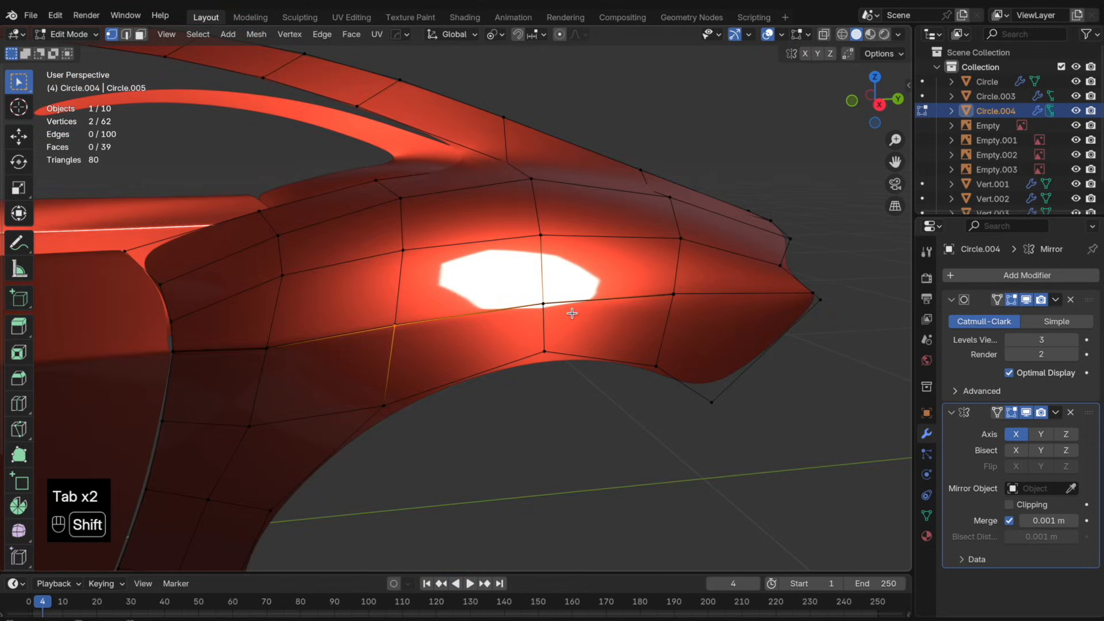
pyautogui.hotkey('alt', 'z')
pyautogui.keyDown('shift'); pyautogui.click(668, 304); pyautogui.keyUp('shift')
pyautogui.press('g')
pyautogui.press('g')
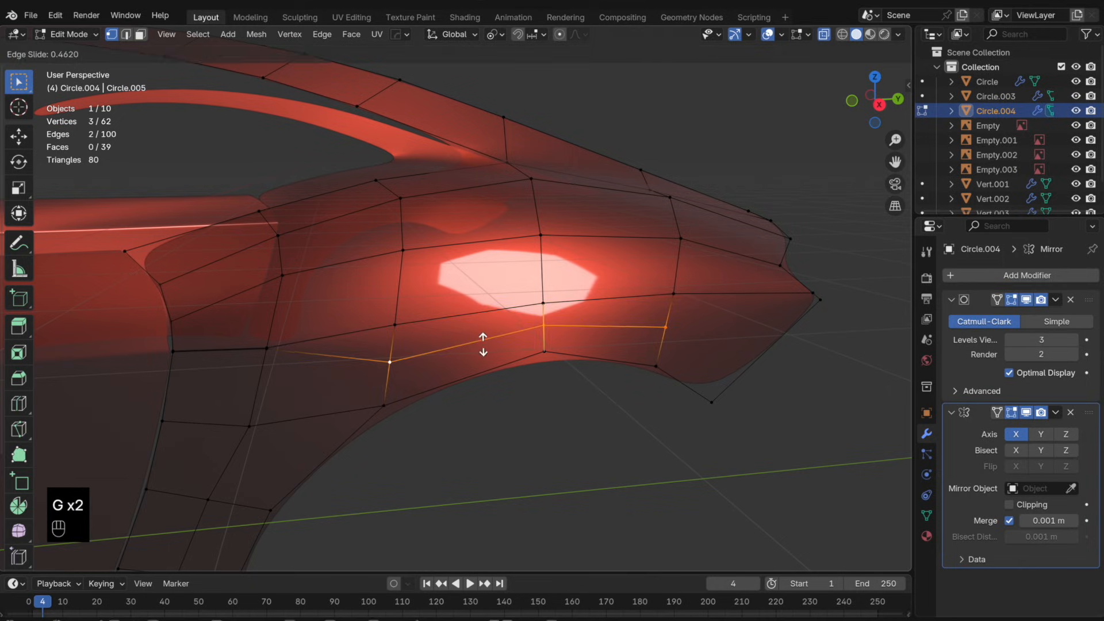
pyautogui.click(549, 339)
pyautogui.hotkey('alt', 'z')
pyautogui.press('Tab')
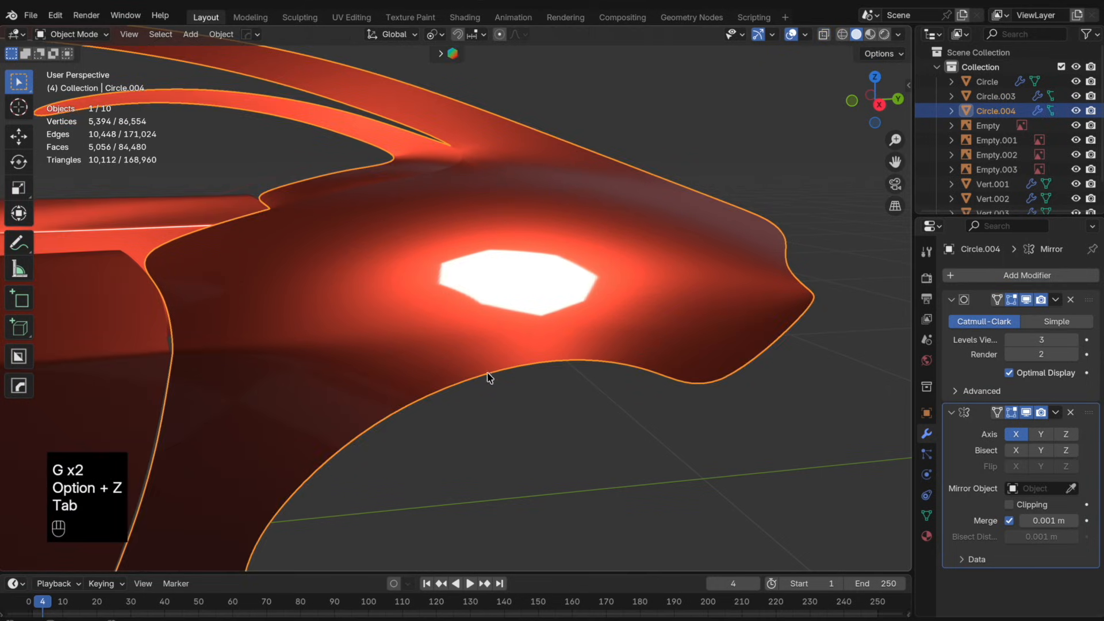
# - Add a vertex on the fender's lower rear edge and connect it to the last vertex of the new loop
pyautogui.press('Tab')
pyautogui.hotkey('ctrl', 'r')
pyautogui.click(767, 355)
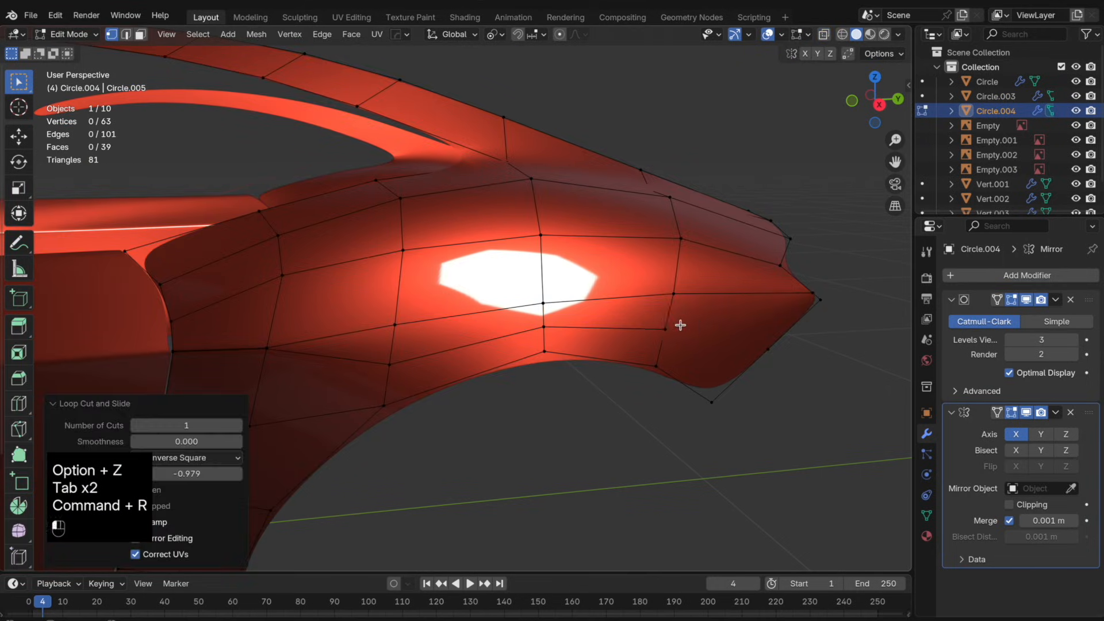
pyautogui.click(680, 325)
pyautogui.keyDown('shift'); pyautogui.click(777, 351); pyautogui.keyUp('shift')
pyautogui.press('j')
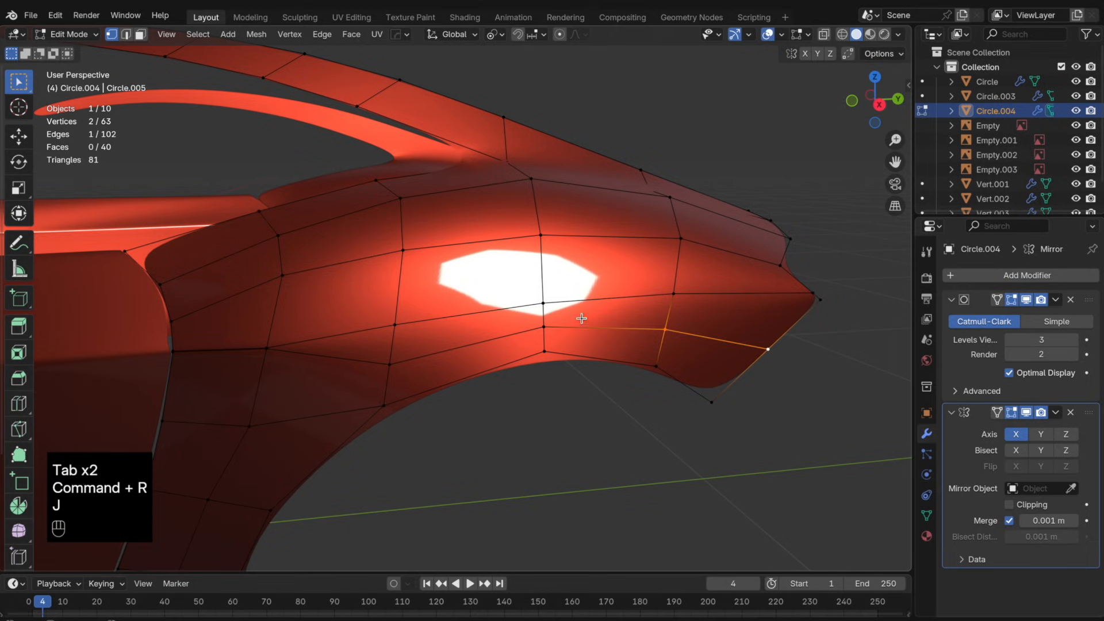
# - Slide three vertices of the loop above the new one slightly up along their vertical edges
pyautogui.click(408, 317)
pyautogui.keyDown('shift'); pyautogui.click(555, 301); pyautogui.keyUp('shift')
pyautogui.keyDown('shift'); pyautogui.click(684, 302); pyautogui.keyUp('shift')
pyautogui.press('g')
pyautogui.press('g')
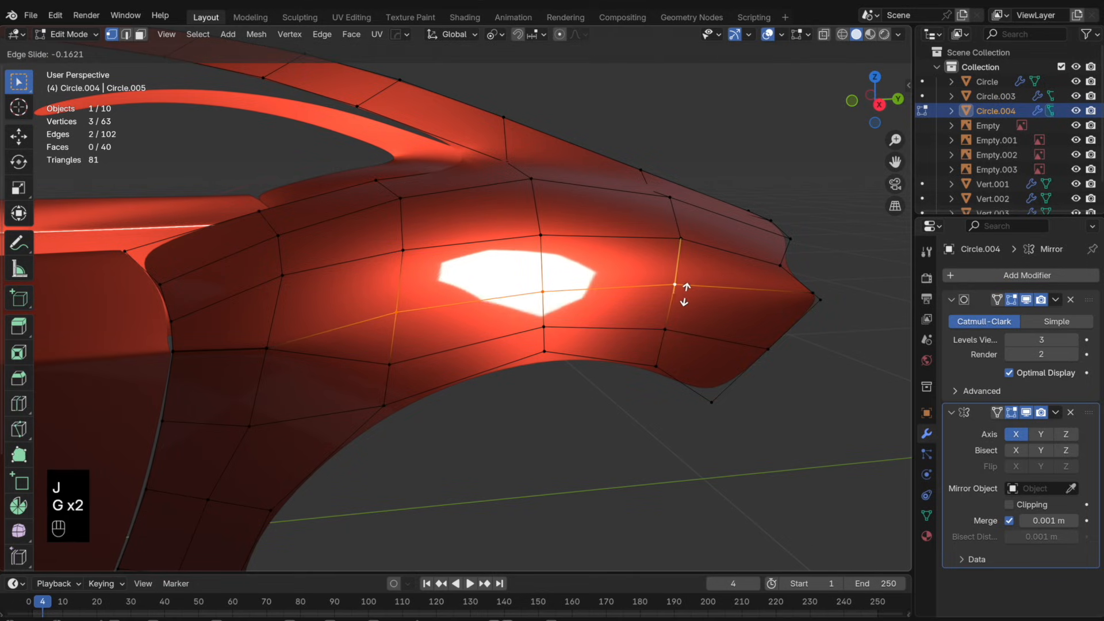
pyautogui.click(685, 291)
# - Slide the new loop's forward vertex slightly along its edge and the vertex directly above it down
pyautogui.press('Tab')
pyautogui.moveTo(521, 329); pyautogui.dragTo(599, 338, button='middle')
pyautogui.press('Tab')
pyautogui.press('g')
pyautogui.press('g')
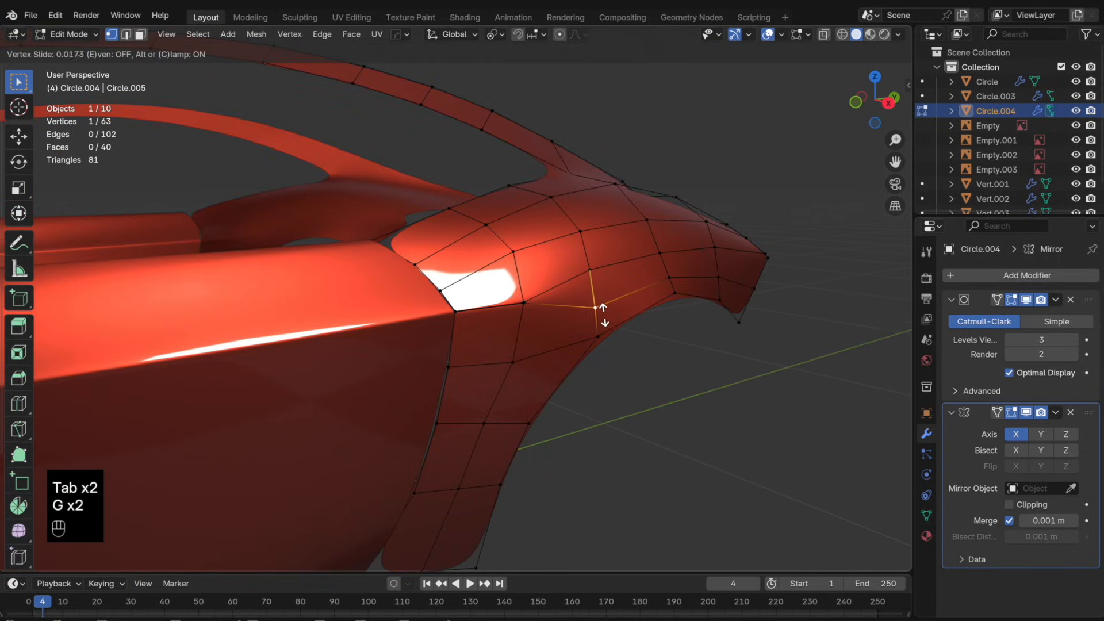
pyautogui.click(604, 308)
pyautogui.click(590, 269)
pyautogui.press('g')
pyautogui.press('g')
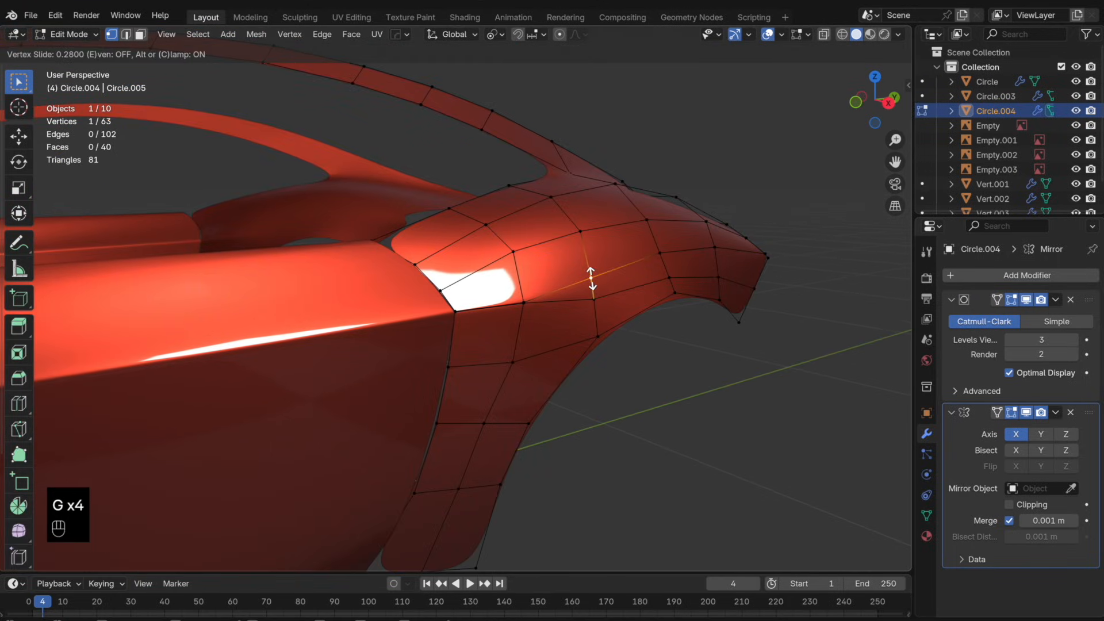
pyautogui.click(591, 281)
# - Inspect the fender's shading in perspective and compare its rear outline with the side blueprint
pyautogui.press('Tab')
pyautogui.press('Tab')
pyautogui.press('Tab')
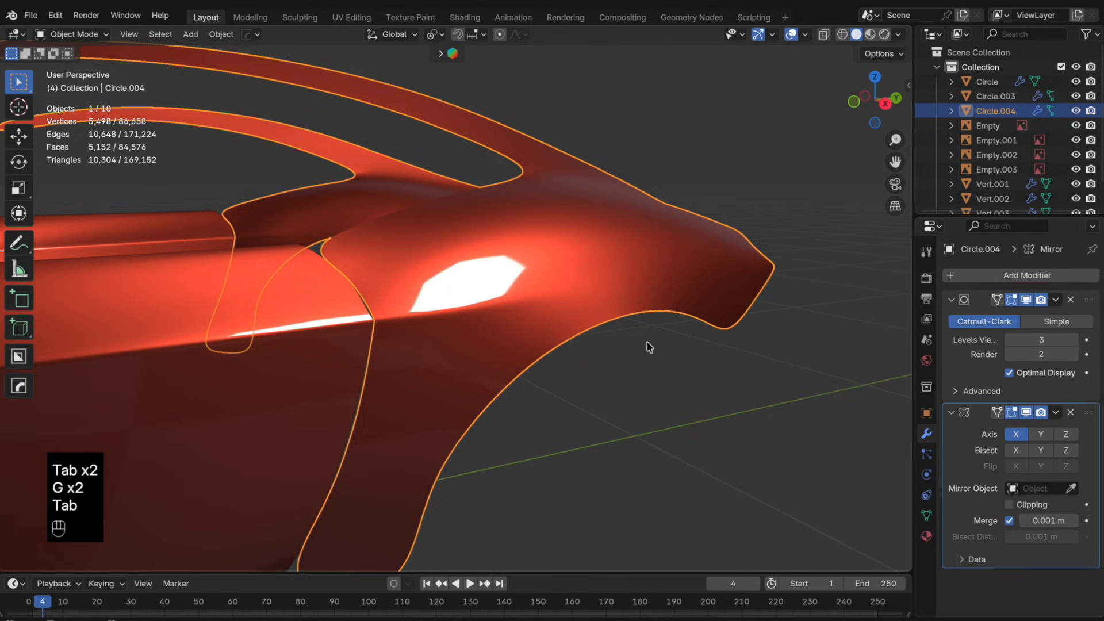
pyautogui.moveTo(648, 346); pyautogui.dragTo(686, 365, button='middle')
pyautogui.press('Tab')
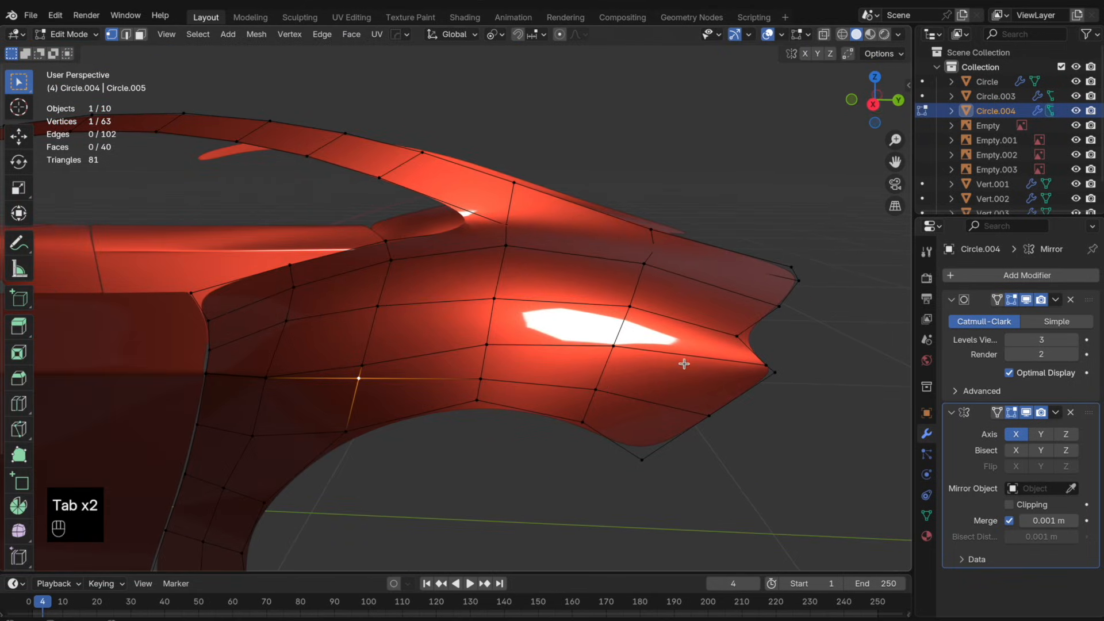
pyautogui.click(853, 101)
pyautogui.scroll(5, 558, 354)
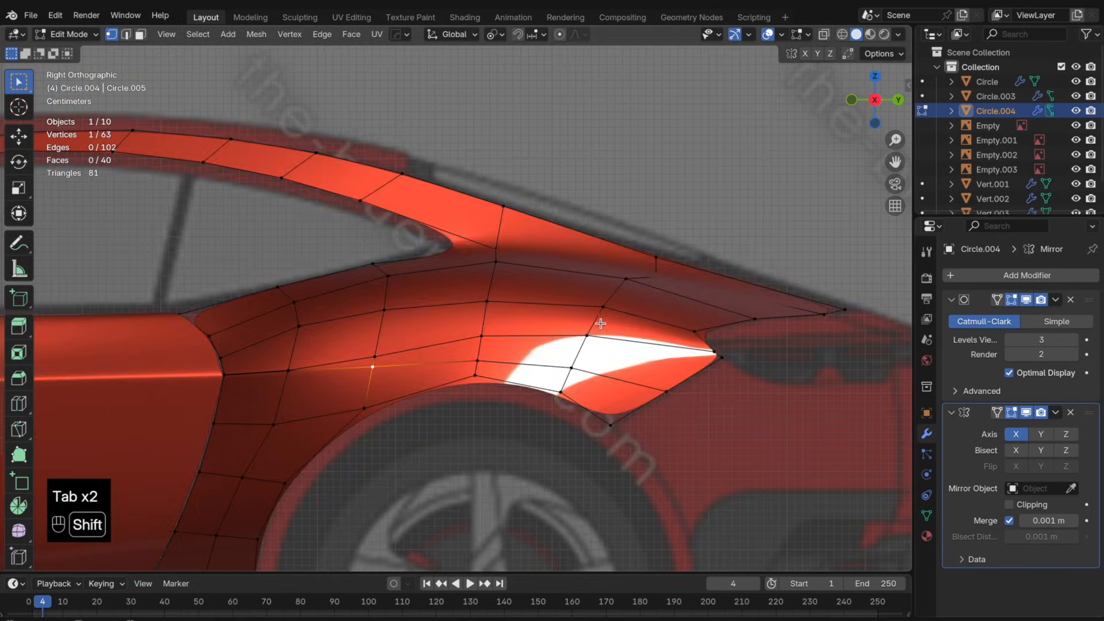
pyautogui.press('Tab')
pyautogui.press('h')
pyautogui.hotkey('ctrl', 'z')
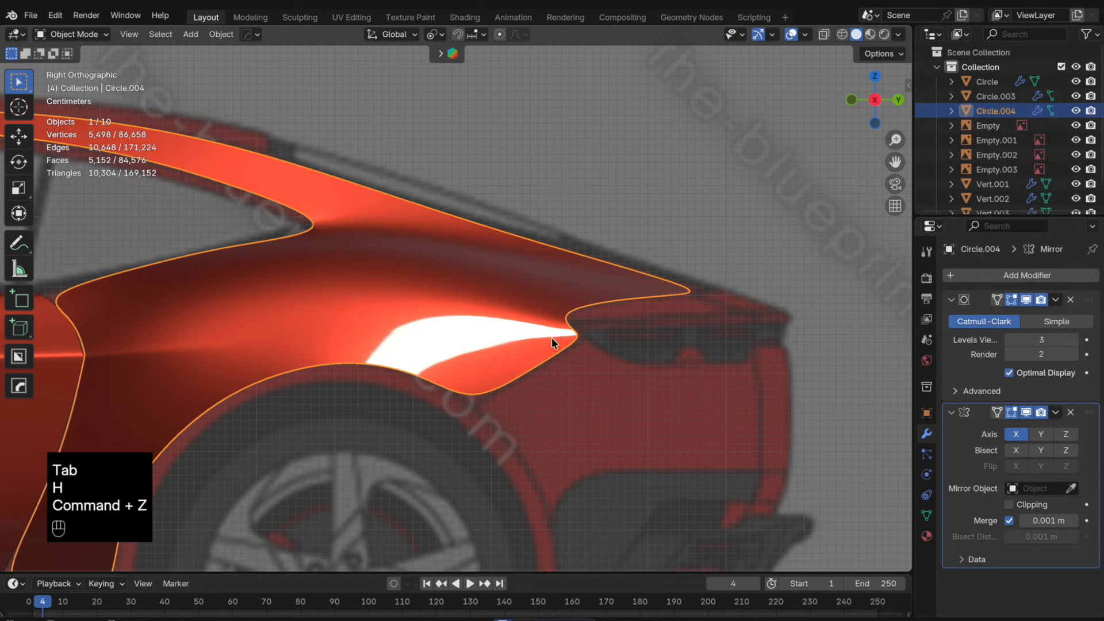
pyautogui.moveTo(551, 337)
pyautogui.mouseDown(button='middle')
pyautogui.moveTo(535, 353)
pyautogui.moveTo(554, 330)
pyautogui.mouseUp(button='middle')
pyautogui.press('Tab')
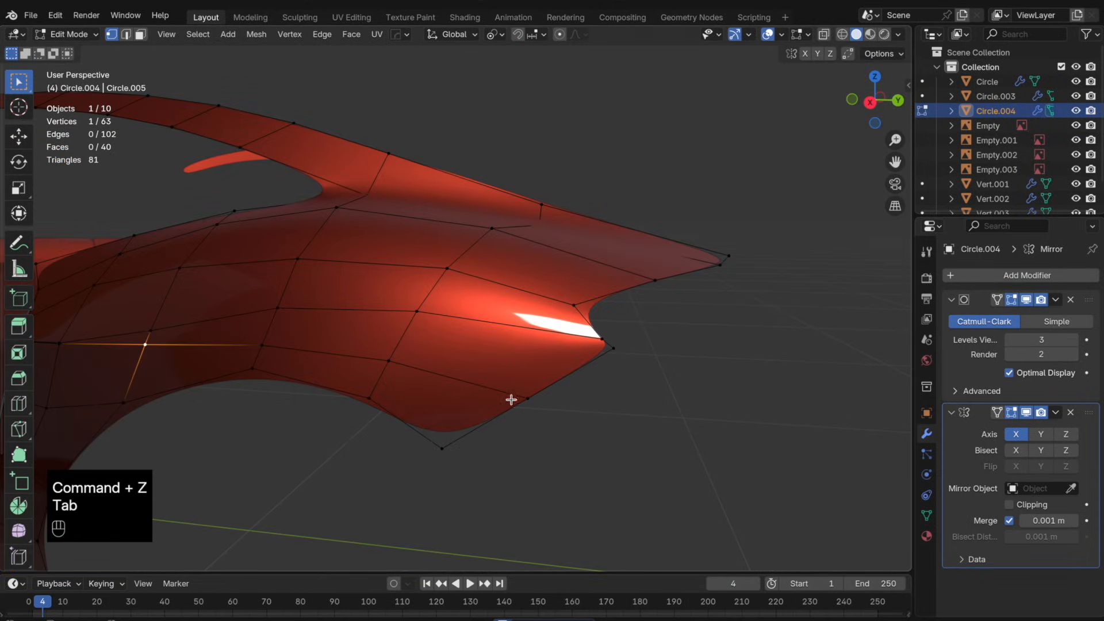
# - Slide the lower rear-edge vertex up to the fender's rear tip and the adjoining inner vertex toward the loop above
pyautogui.click(530, 397)
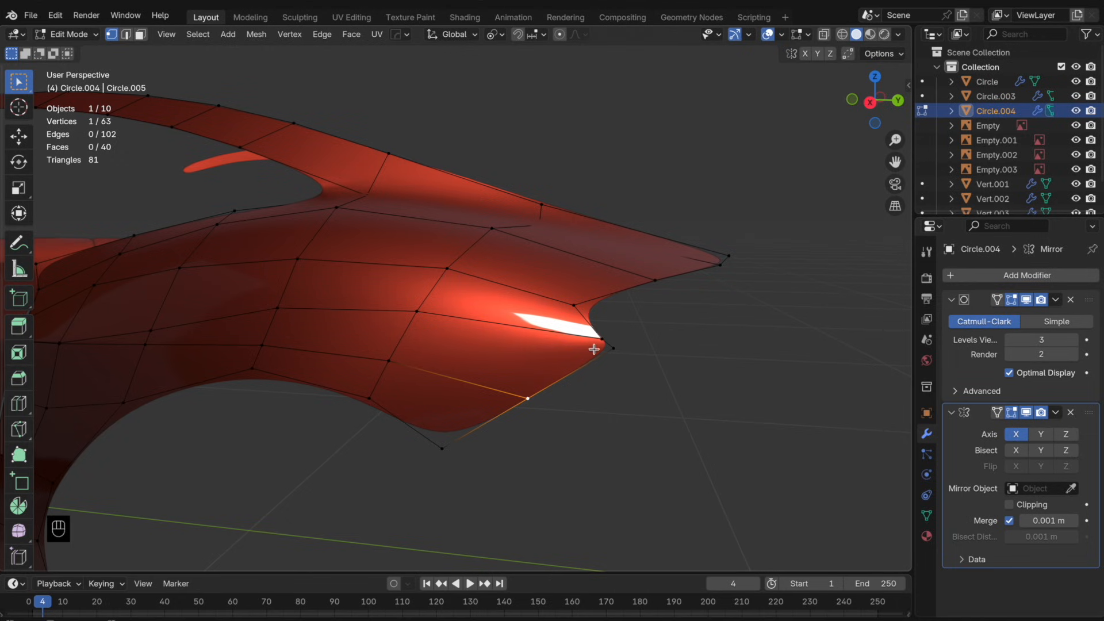
pyautogui.press('g')
pyautogui.press('g')
pyautogui.press('g')
pyautogui.press('g')
pyautogui.press('g')
pyautogui.press('g')
pyautogui.press('Tab')
pyautogui.press('Tab')
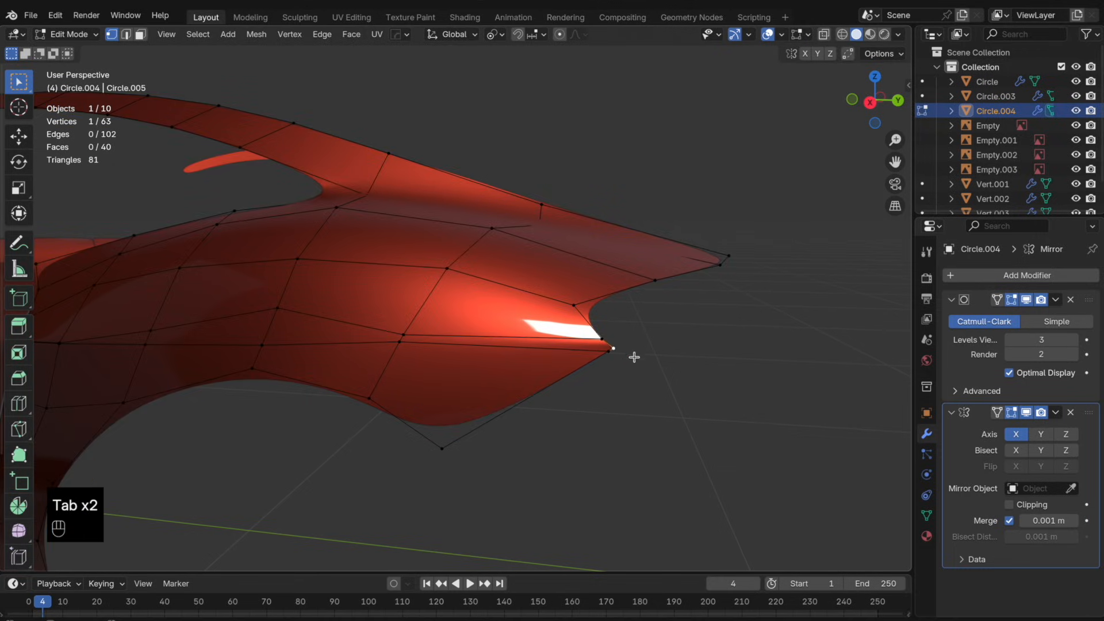
# - Merge the two nearly coincident vertices at the fender's rear tip at their center
pyautogui.scroll(1, 635, 357)
pyautogui.moveTo(689, 365); pyautogui.dragTo(680, 372, button='middle')
pyautogui.moveTo(601, 399); pyautogui.dragTo(582, 382)
pyautogui.press('m')
pyautogui.click(653, 380)
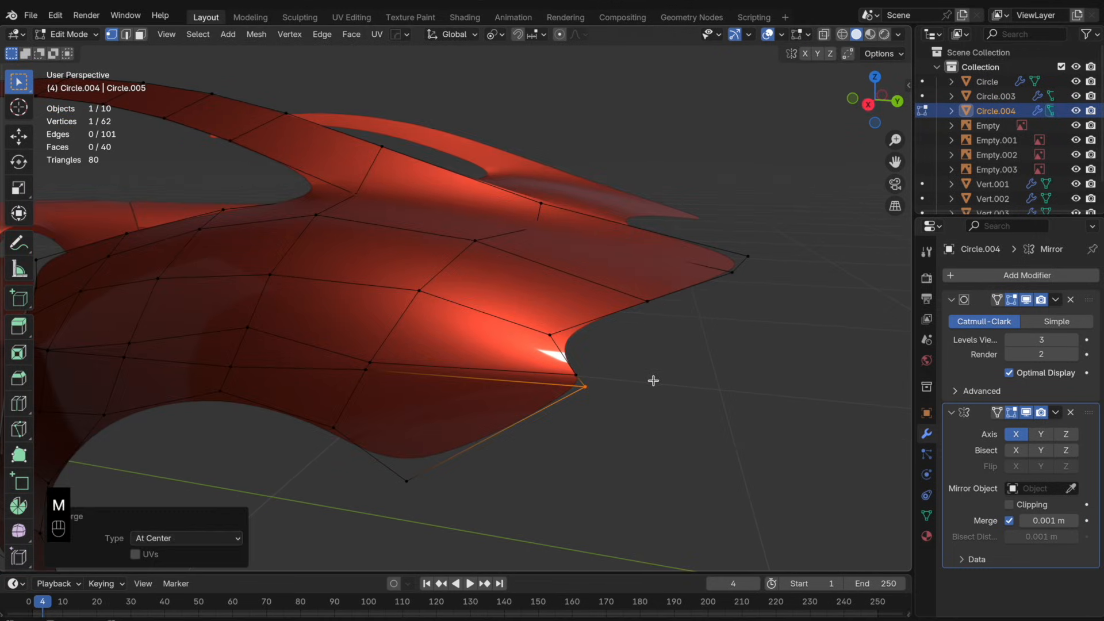
# - Slide the merged tip vertex up beside the corner vertex by a factor of 0.415, and adjust the inner loop vertex
pyautogui.press('Tab')
pyautogui.press('Tab')
pyautogui.press('g')
pyautogui.press('g')
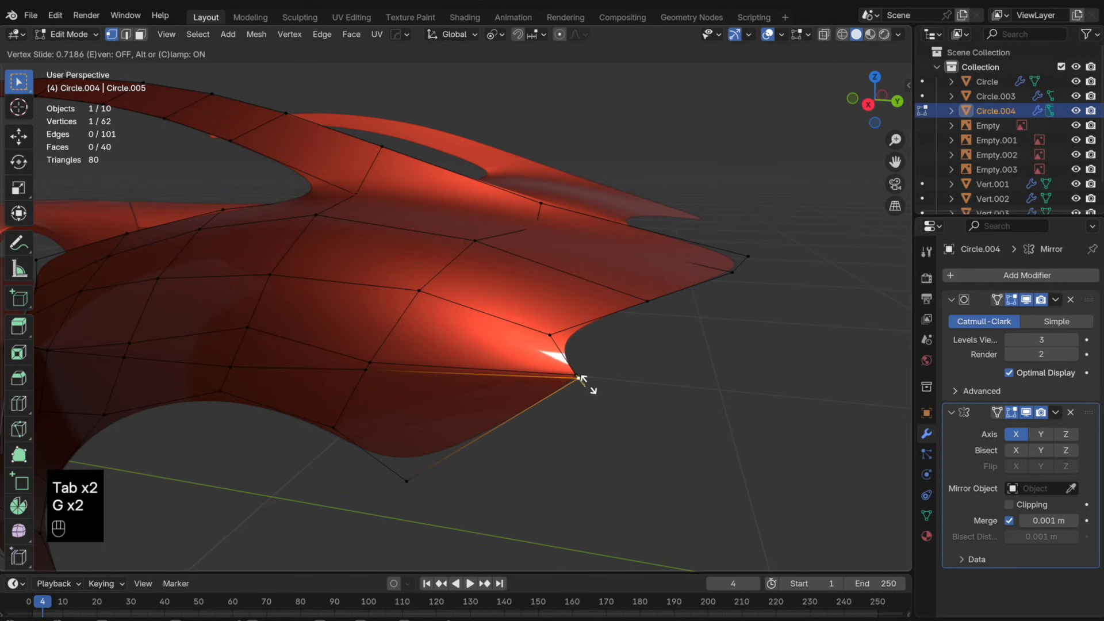
pyautogui.press('Tab')
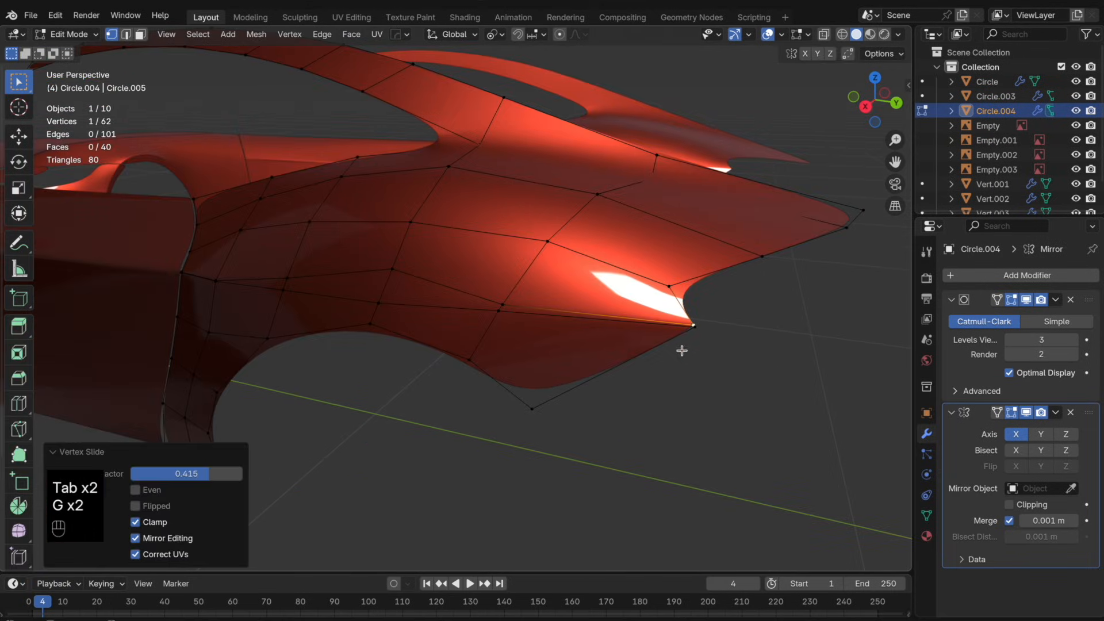
pyautogui.press('g')
pyautogui.press('g')
pyautogui.click(502, 301)
pyautogui.press('Tab')
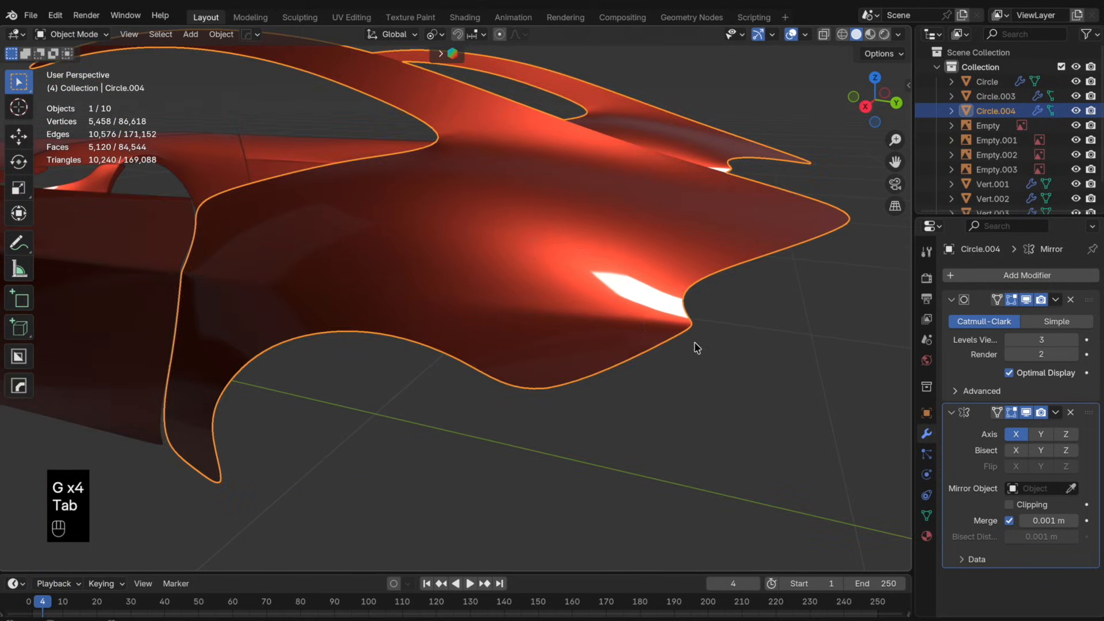
# - Move the two rear-tip vertices along Y and Z to match the taillight corner on the side blueprint
pyautogui.moveTo(695, 343); pyautogui.dragTo(671, 343, button='middle')
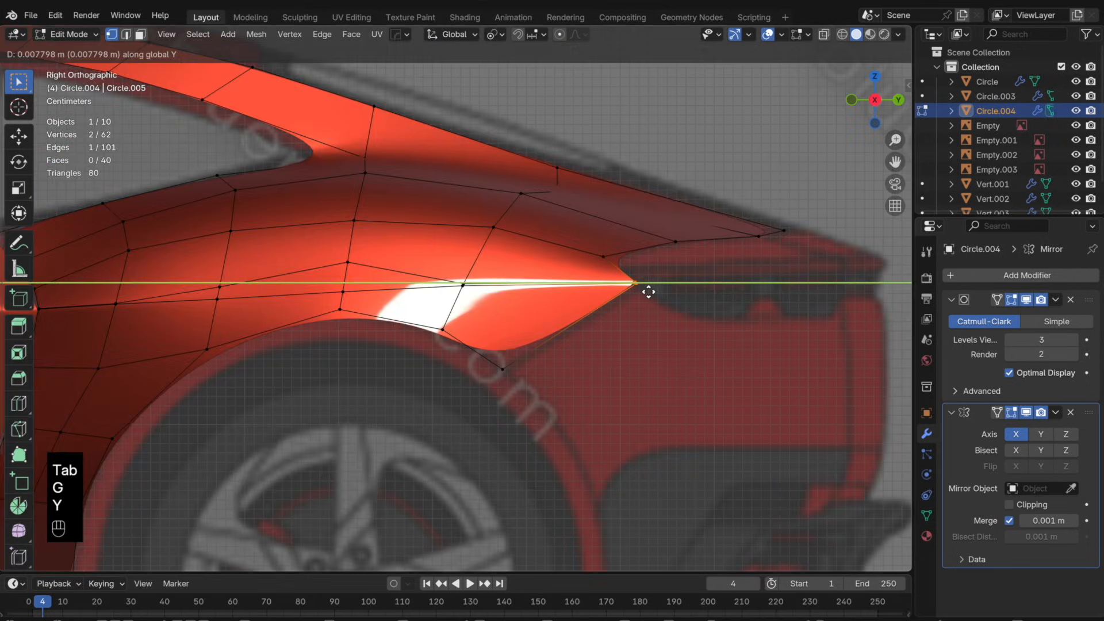
pyautogui.click(648, 291)
pyautogui.press('g')
pyautogui.press('z')
pyautogui.click(650, 298)
pyautogui.press('Tab')
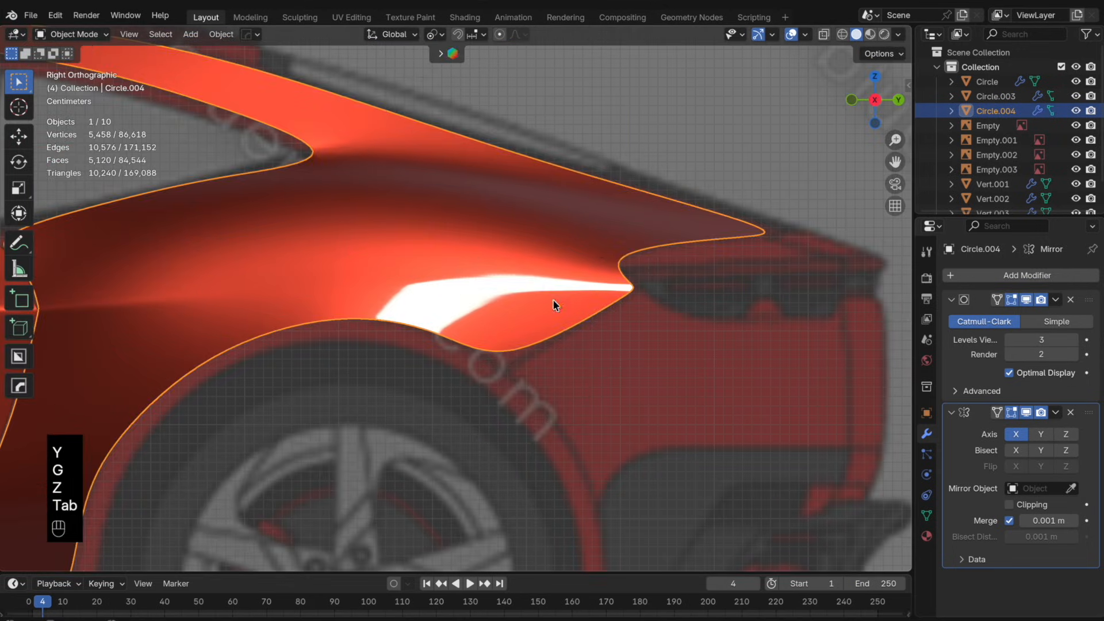
# - Slide the lower loop's vertices above the wheel arch along their edges, the forward one by a factor of 0.057
pyautogui.press('Tab')
pyautogui.hotkey('alt', 'z')
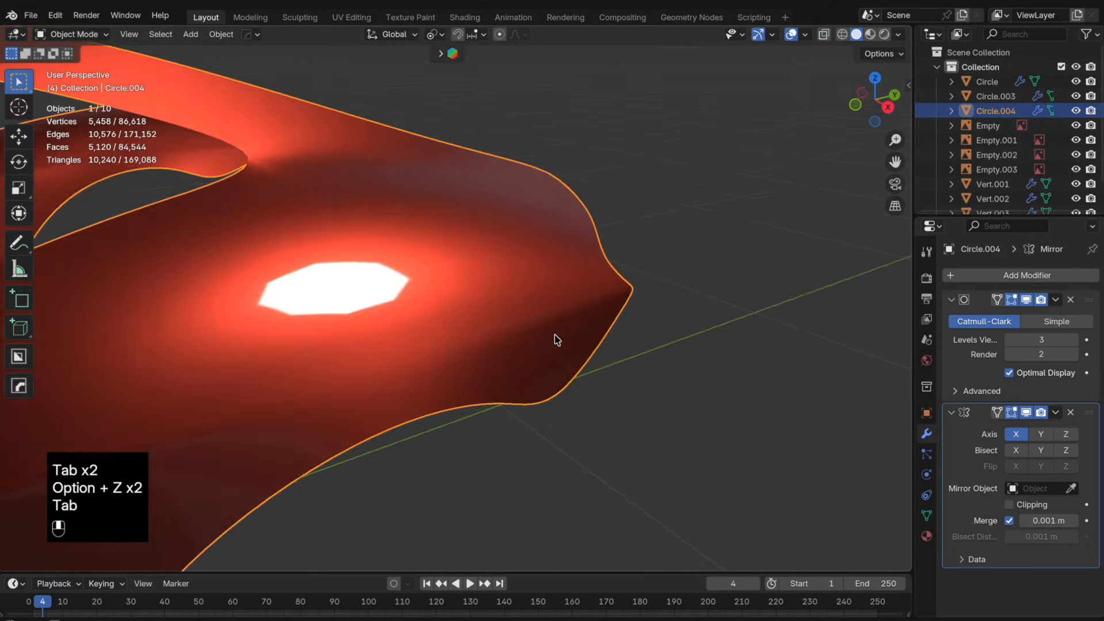
pyautogui.moveTo(557, 340); pyautogui.dragTo(501, 328, button='middle')
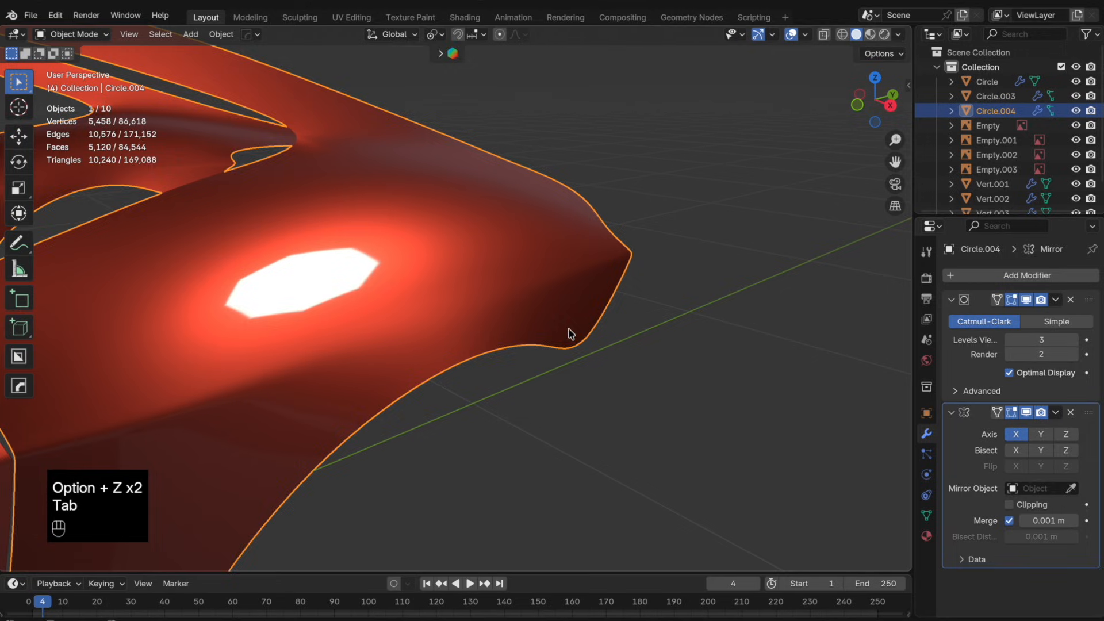
pyautogui.press('Tab')
pyautogui.press('g')
pyautogui.press('g')
pyautogui.press('g')
pyautogui.press('g')
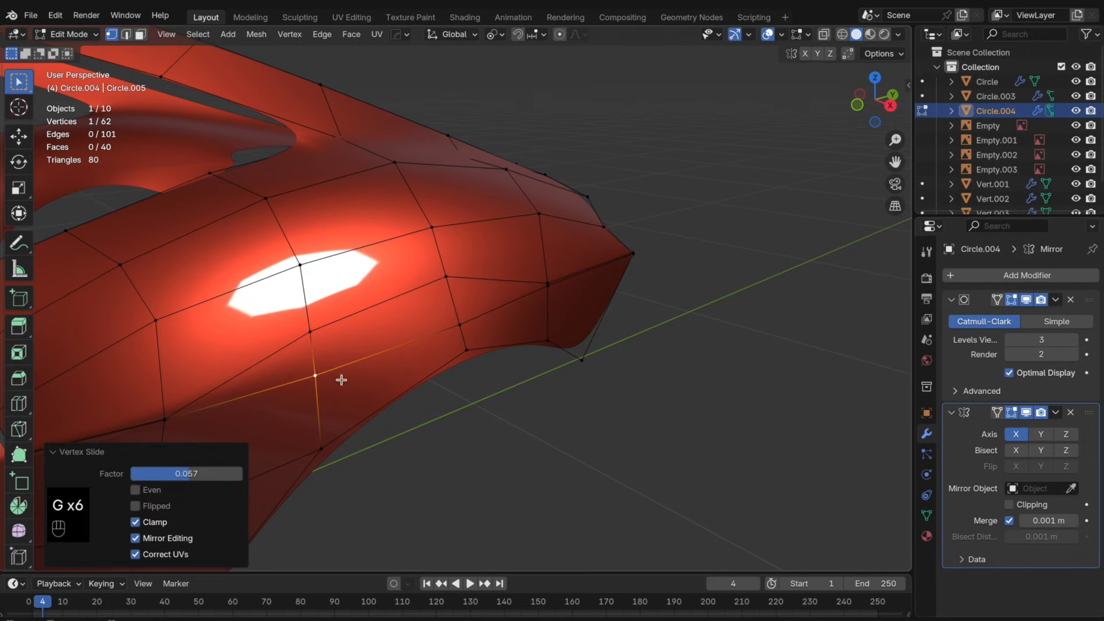
pyautogui.click(469, 325)
pyautogui.press('g')
pyautogui.press('g')
pyautogui.click(467, 329)
# - Move two neighbouring vertices of the second loop above the wheel arch along X against the top blueprint
pyautogui.moveTo(604, 313); pyautogui.dragTo(498, 408, button='middle')
pyautogui.press('g')
pyautogui.press('x')
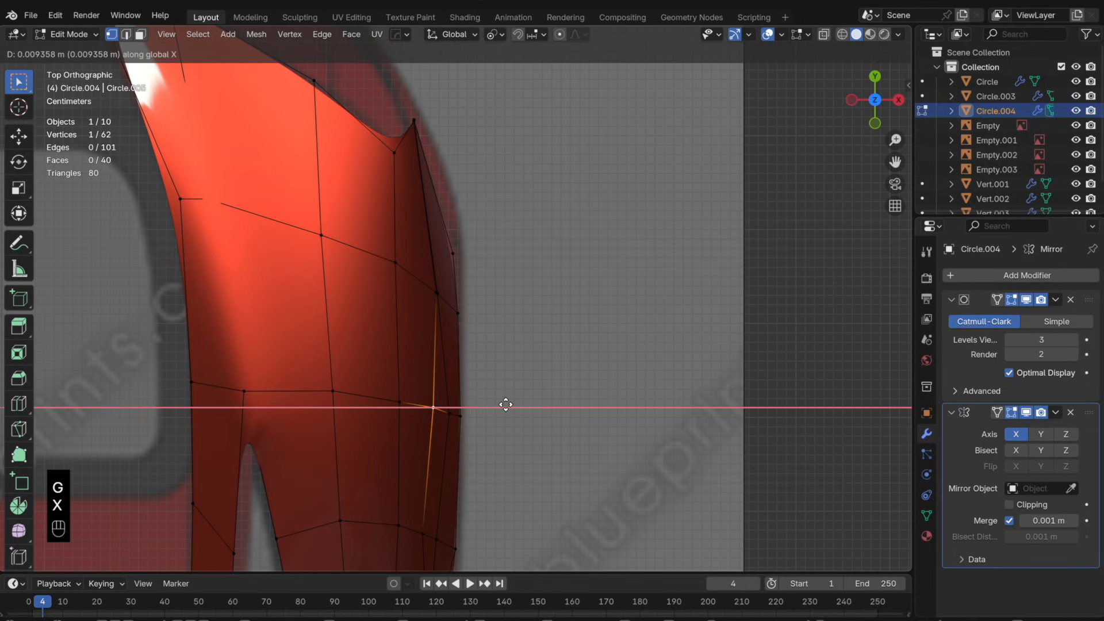
pyautogui.click(506, 405)
pyautogui.keyDown('shift'); pyautogui.scroll(-5, 506, 398); pyautogui.keyUp('shift')
pyautogui.click(442, 418)
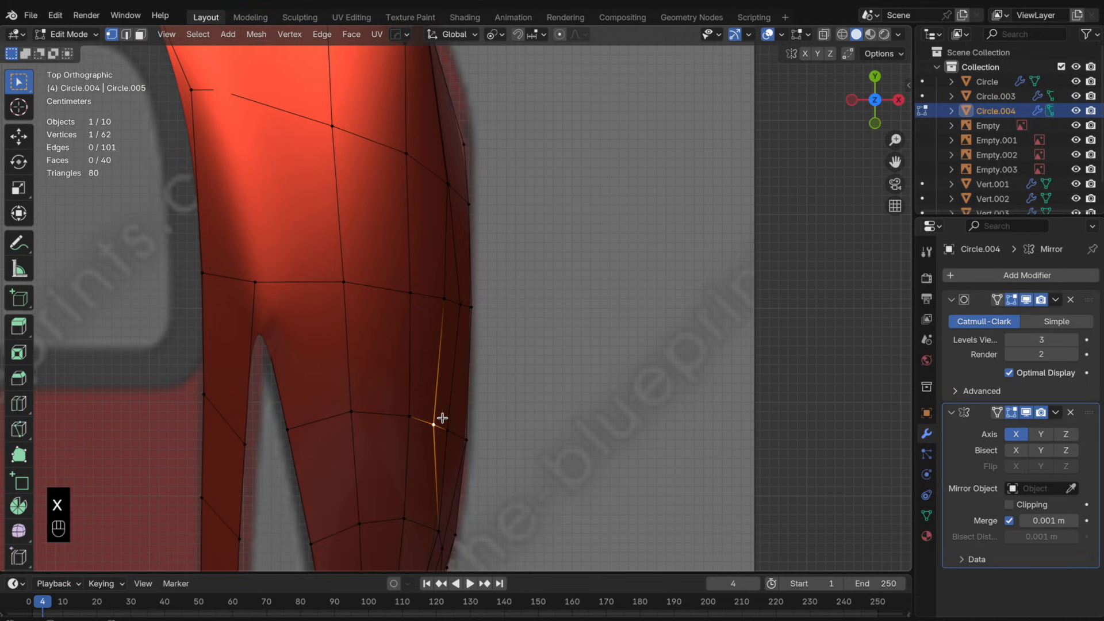
pyautogui.press('g')
pyautogui.press('x')
pyautogui.click(537, 388)
# - Check the fender shading and nudge a loop vertex near the fender's rear end along X by 0.000874 m
pyautogui.moveTo(538, 394); pyautogui.dragTo(478, 264, button='middle')
pyautogui.press('Tab')
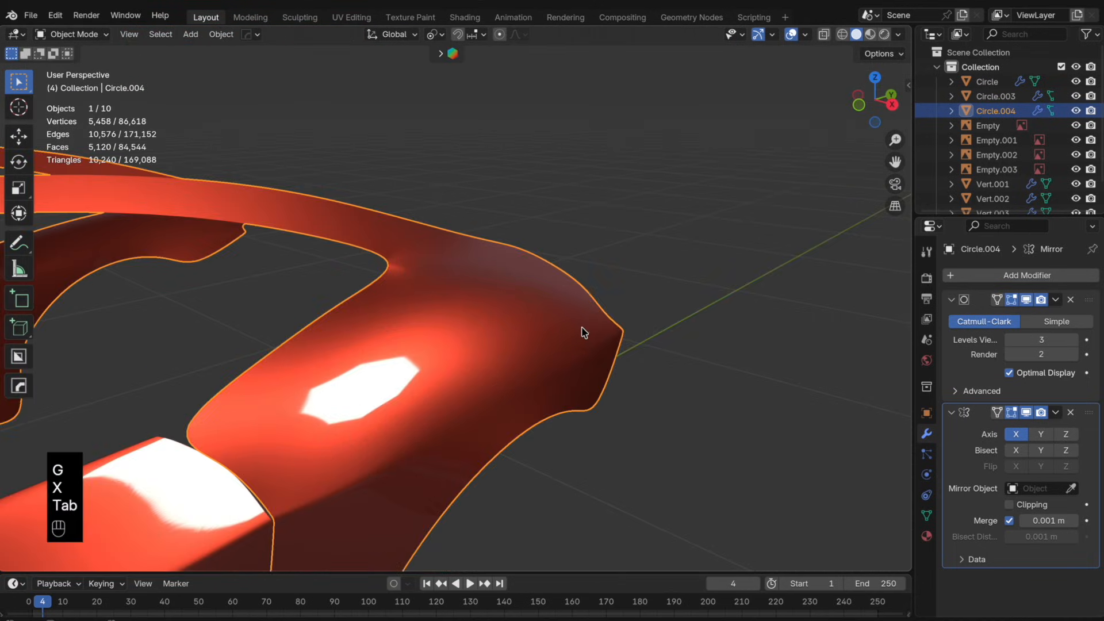
pyautogui.moveTo(583, 330); pyautogui.dragTo(505, 402, button='middle')
pyautogui.press('Tab')
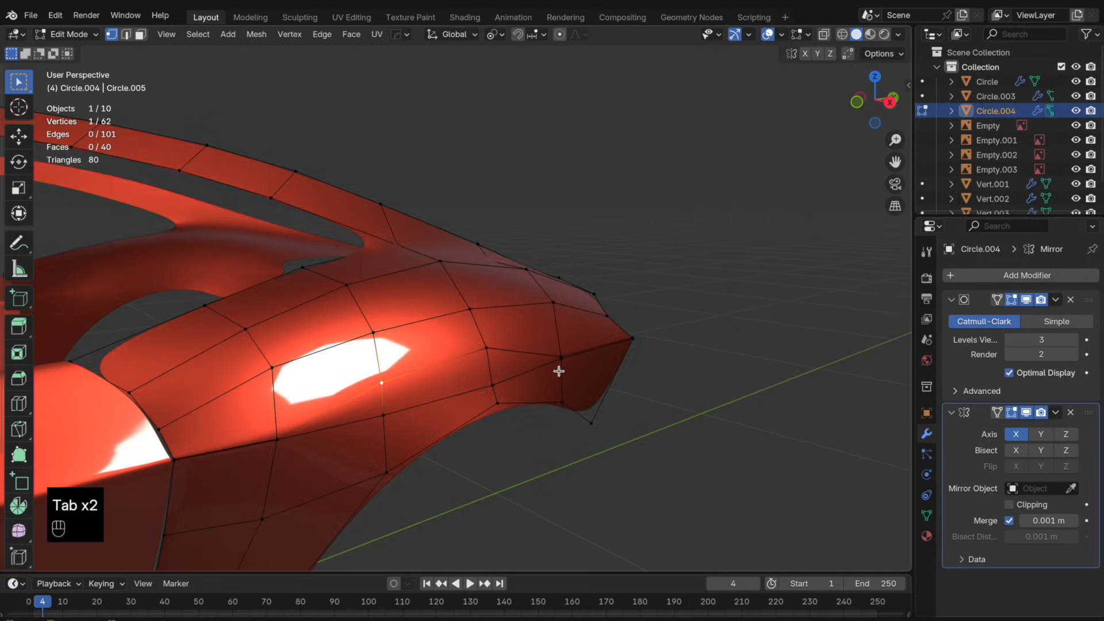
pyautogui.moveTo(562, 369); pyautogui.dragTo(579, 374, button='middle')
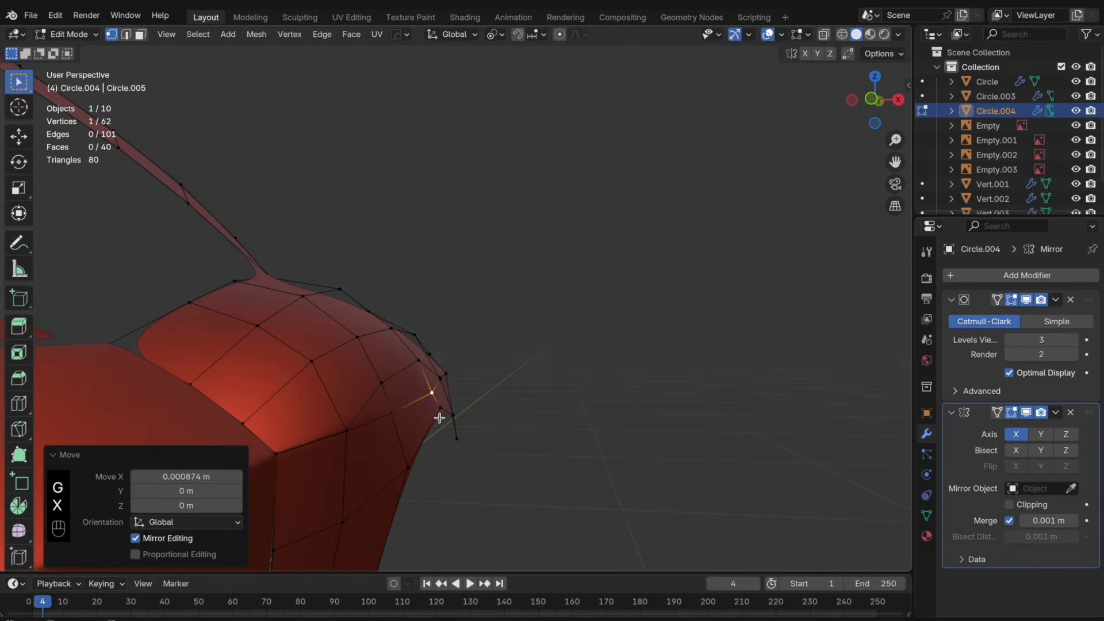
# - Move two neighbouring loop vertices near the fender's rear end slightly along X, one after the other
pyautogui.click(396, 416)
pyautogui.press('g')
pyautogui.press('x')
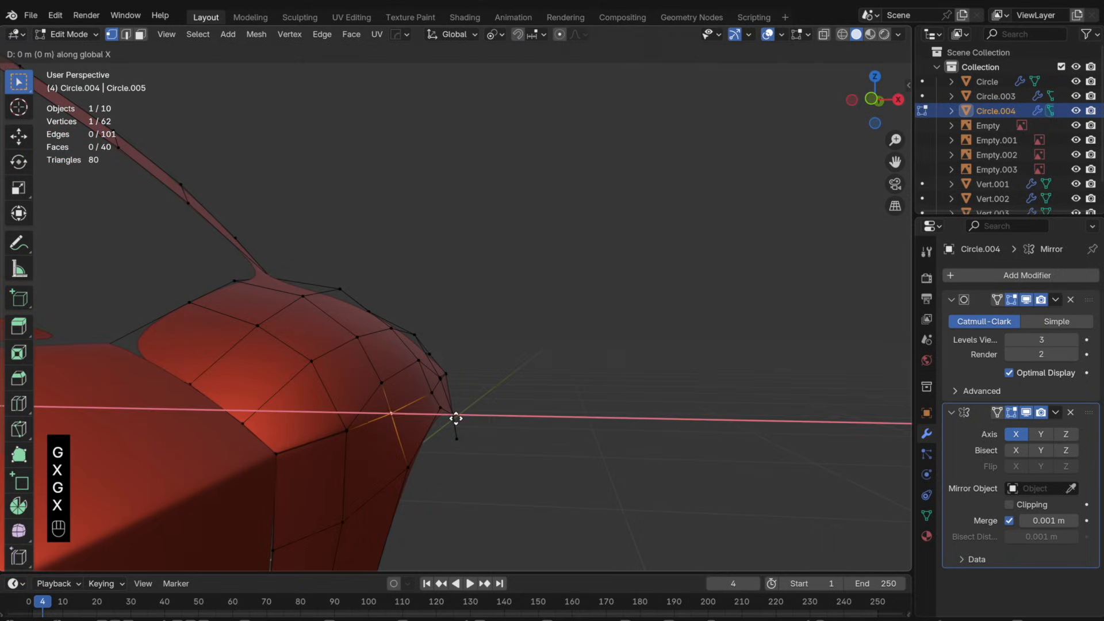
pyautogui.click(462, 415)
pyautogui.click(436, 394)
pyautogui.press('g')
pyautogui.press('x')
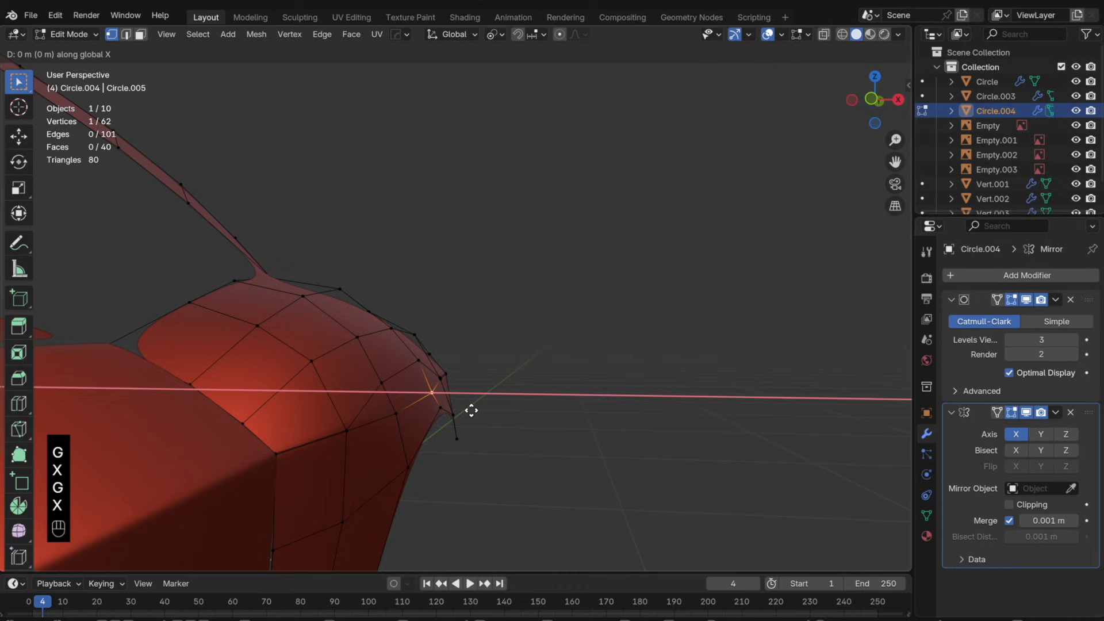
pyautogui.click(473, 410)
# - Set the fender's viewport subdivision to level 4 and examine its shading outside edit mode
pyautogui.moveTo(472, 410); pyautogui.dragTo(431, 446, button='middle')
pyautogui.press('Tab')
pyautogui.moveTo(518, 407); pyautogui.dragTo(495, 402, button='middle')
pyautogui.press('super+3')
pyautogui.press('super+4')
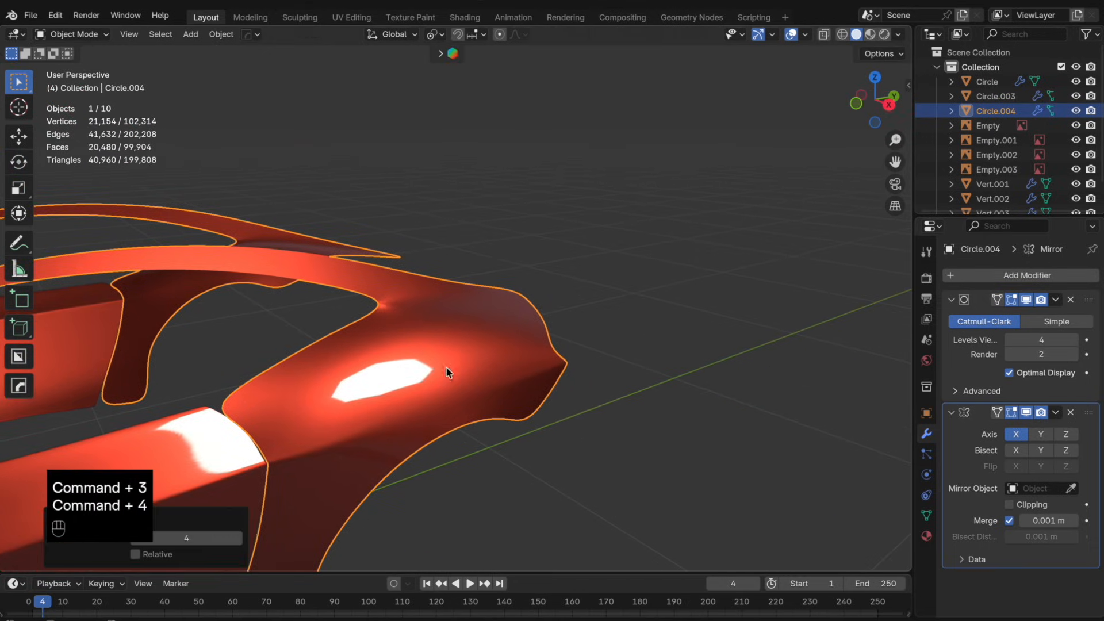
# - Try to move the vertex where the roof pillar meets the fender along Z, and undo it
pyautogui.scroll(4, 402, 350)
pyautogui.keyDown('shift'); pyautogui.moveTo(477, 353); pyautogui.dragTo(557, 367, button='middle'); pyautogui.keyUp('shift')
pyautogui.press('Tab')
pyautogui.moveTo(506, 368); pyautogui.dragTo(446, 360, button='middle')
pyautogui.press('g')
pyautogui.press('z')
pyautogui.click(628, 360)
pyautogui.press('super+z')
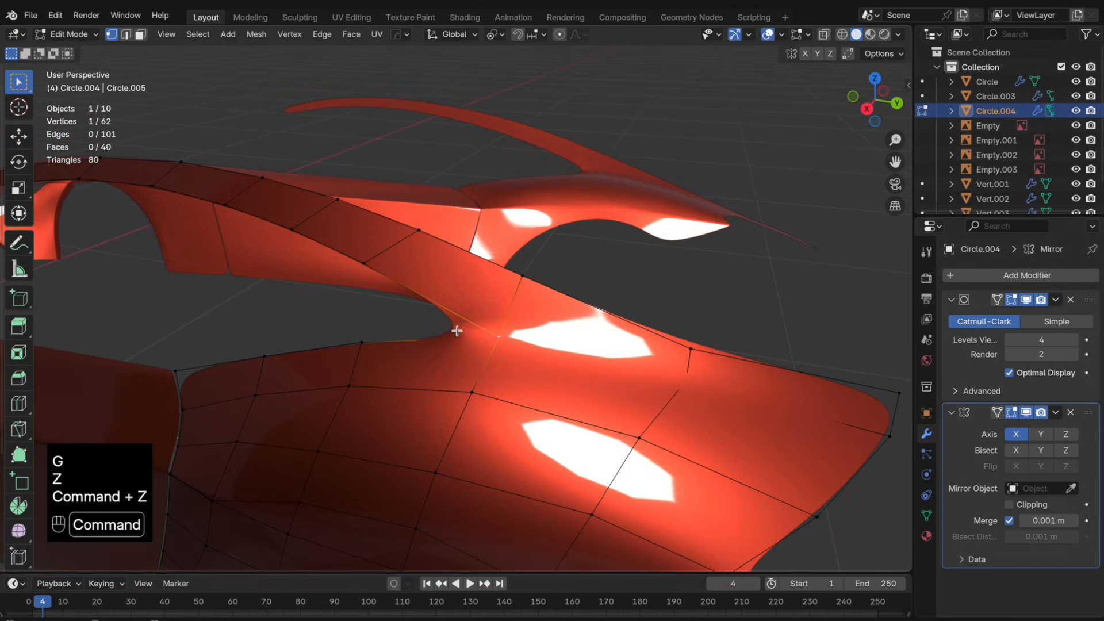
# - Place the Mirror modifier above the Subdivision modifier and recalculate the normals of the whole fender mesh
pyautogui.moveTo(1093, 415); pyautogui.dragTo(1090, 300)
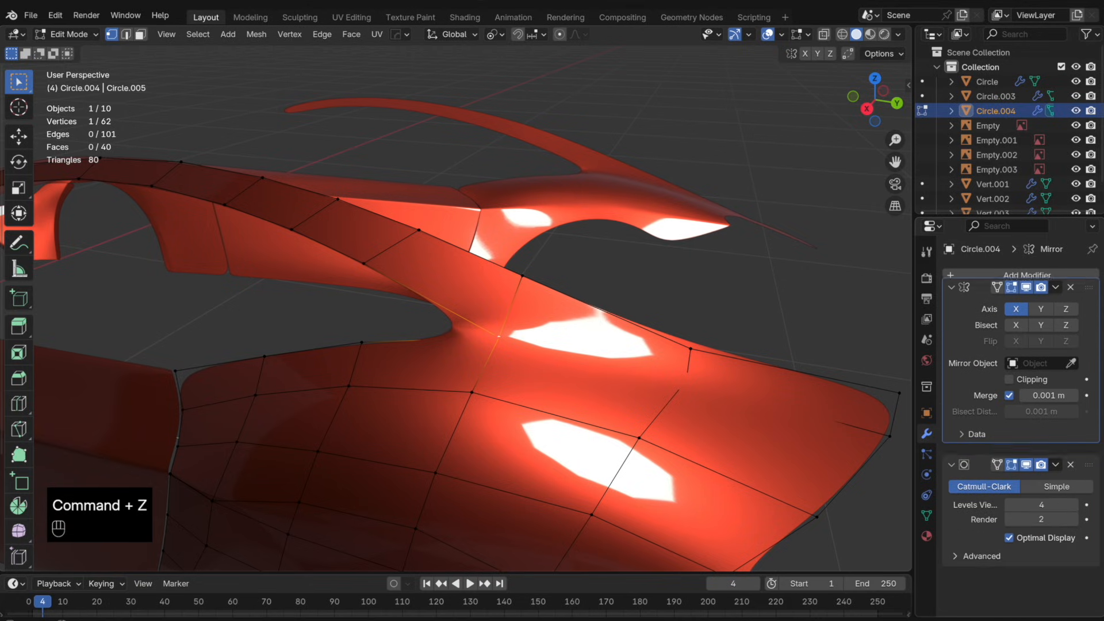
pyautogui.press('Tab')
pyautogui.press('a')
pyautogui.hotkey('alt', 'z')
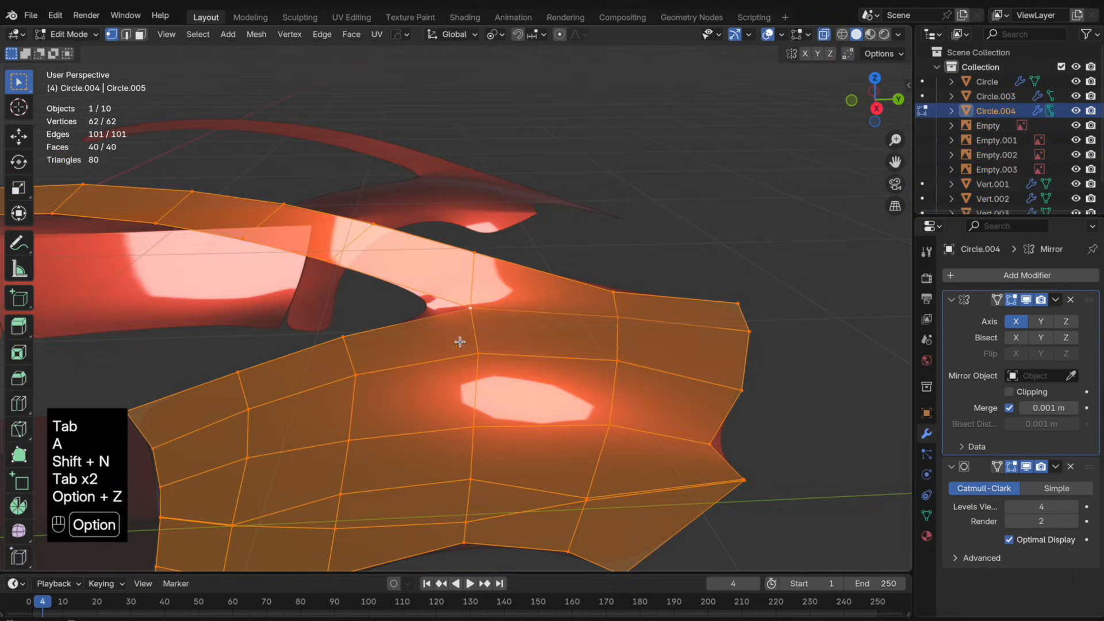
pyautogui.moveTo(461, 342); pyautogui.dragTo(521, 374, button='middle')
pyautogui.press('super+r')
pyautogui.rightClick(399, 258)
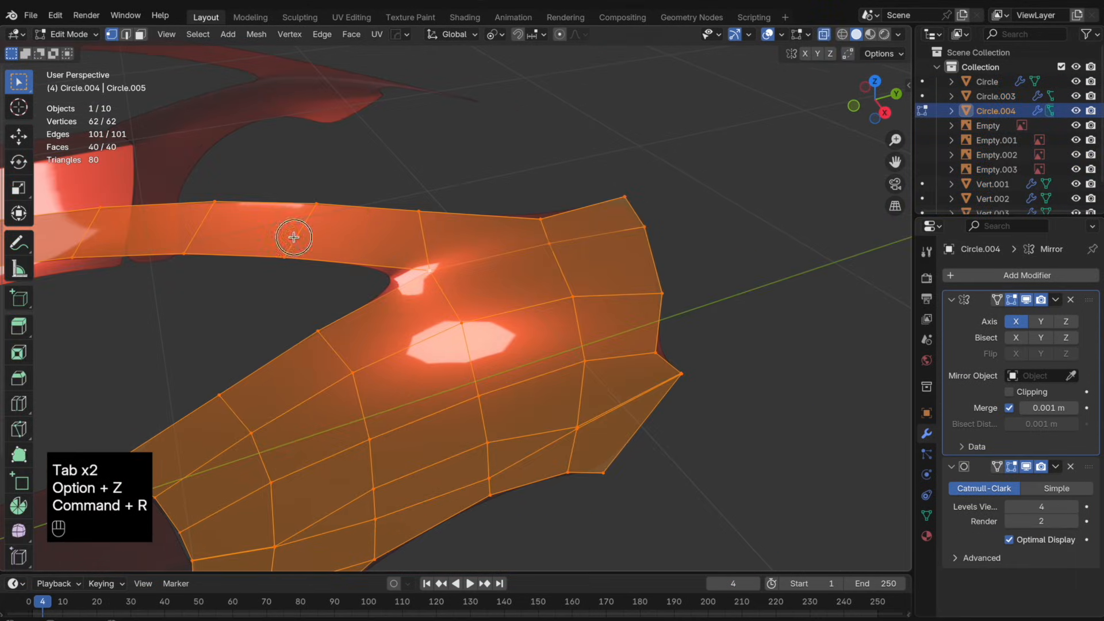
# - Slide the vertices on the roof pillar's lower edge along that edge to even out their spacing
pyautogui.click(290, 249)
pyautogui.press('g')
pyautogui.press('g')
pyautogui.click(371, 260)
pyautogui.press('Tab')
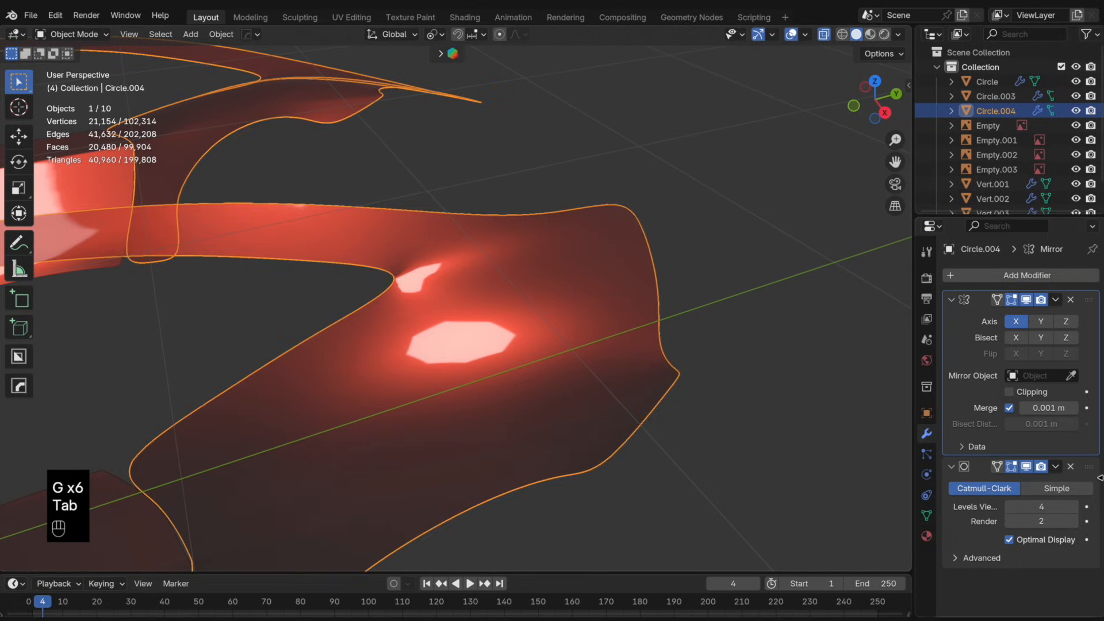
# - Move the Subdivision modifier back above the Mirror modifier and set its viewport level to 2
pyautogui.moveTo(1089, 467); pyautogui.dragTo(1089, 300)
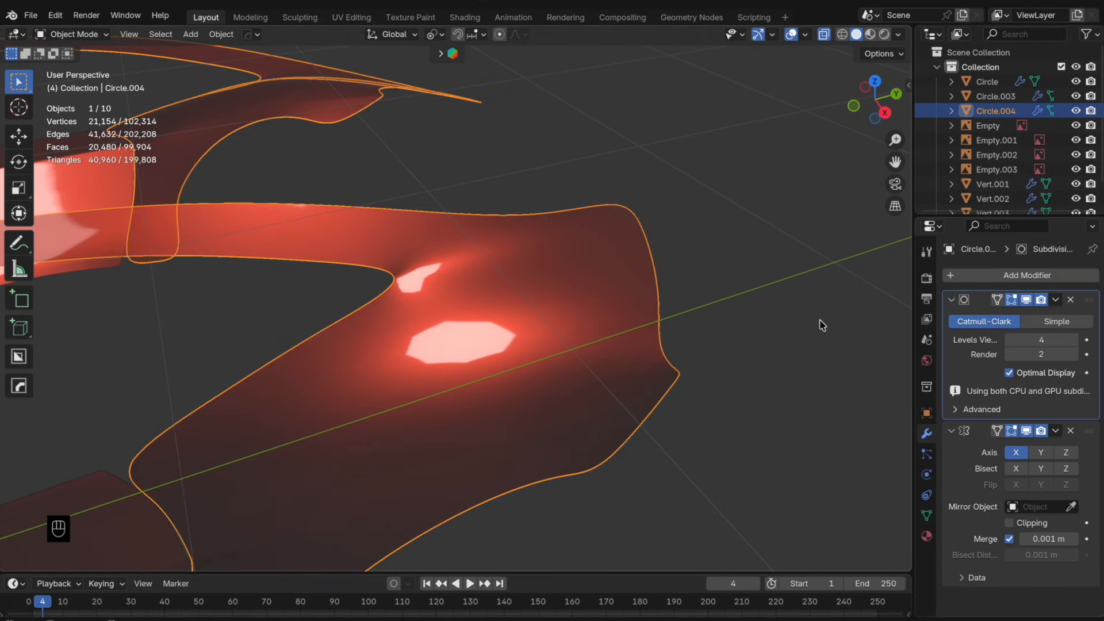
pyautogui.click(1010, 342)
pyautogui.click(1010, 341)
# - Apply Shade Smooth to the fender with X-ray off and set its viewport subdivision to level 3
pyautogui.hotkey('alt', 'z')
pyautogui.moveTo(489, 294); pyautogui.dragTo(462, 279, button='middle')
pyautogui.scroll(1, 462, 279)
pyautogui.rightClick(459, 282)
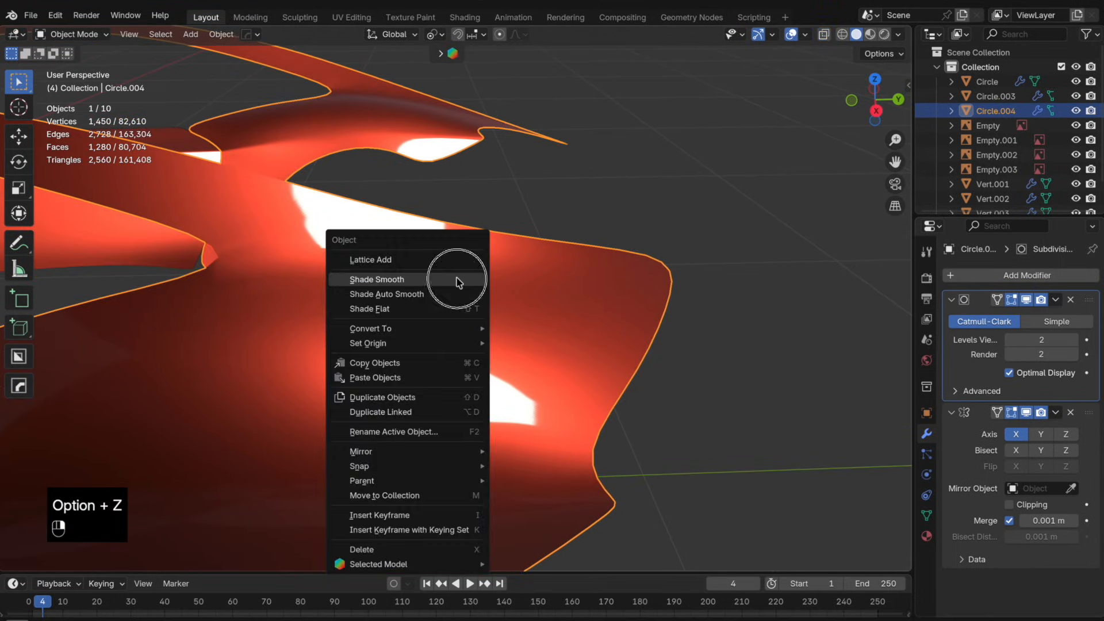
pyautogui.click(458, 280)
pyautogui.press('super+3')
pyautogui.press('Tab')
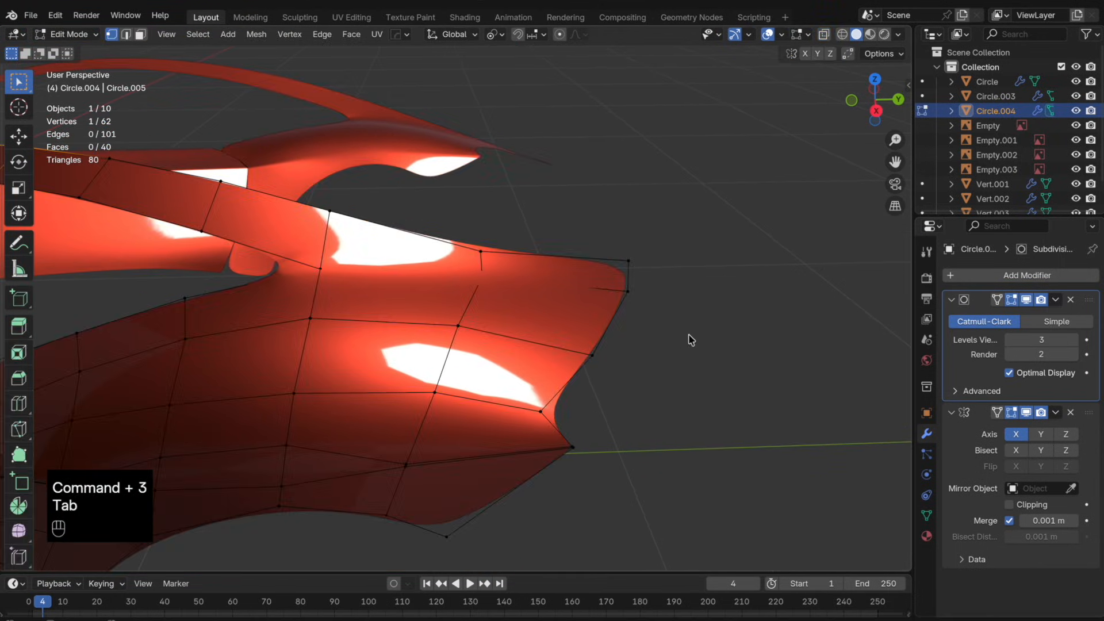
pyautogui.press('Tab')
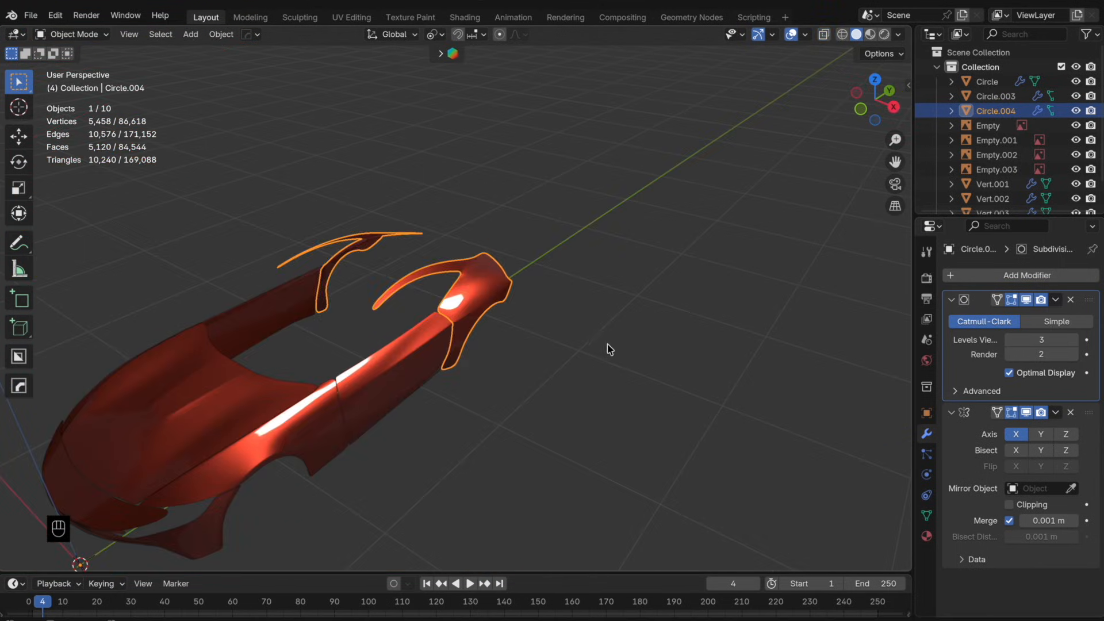
# - Move the door's two upper-surface vertices near its rear end along X, starting with a 0.001561 m offset
pyautogui.click(608, 344)
pyautogui.scroll(5, 516, 341)
pyautogui.keyDown('shift'); pyautogui.moveTo(470, 409); pyautogui.dragTo(538, 264, button='middle'); pyautogui.keyUp('shift')
pyautogui.click(506, 286)
pyautogui.press('Tab')
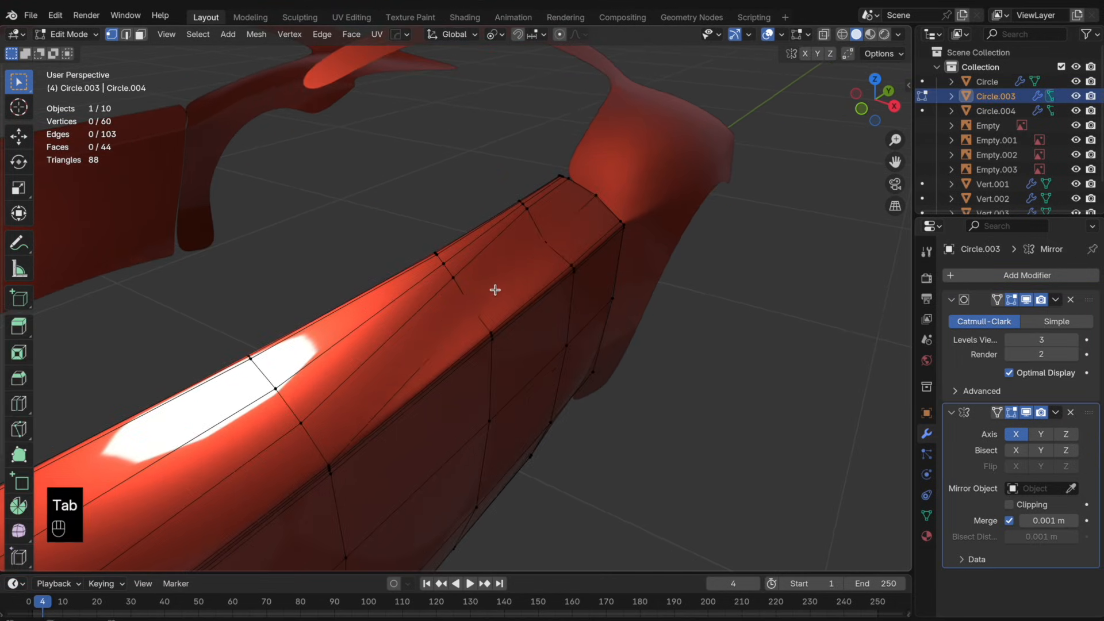
pyautogui.click(476, 308)
pyautogui.keyDown('shift'); pyautogui.click(542, 242); pyautogui.keyUp('shift')
pyautogui.press('g')
pyautogui.press('x')
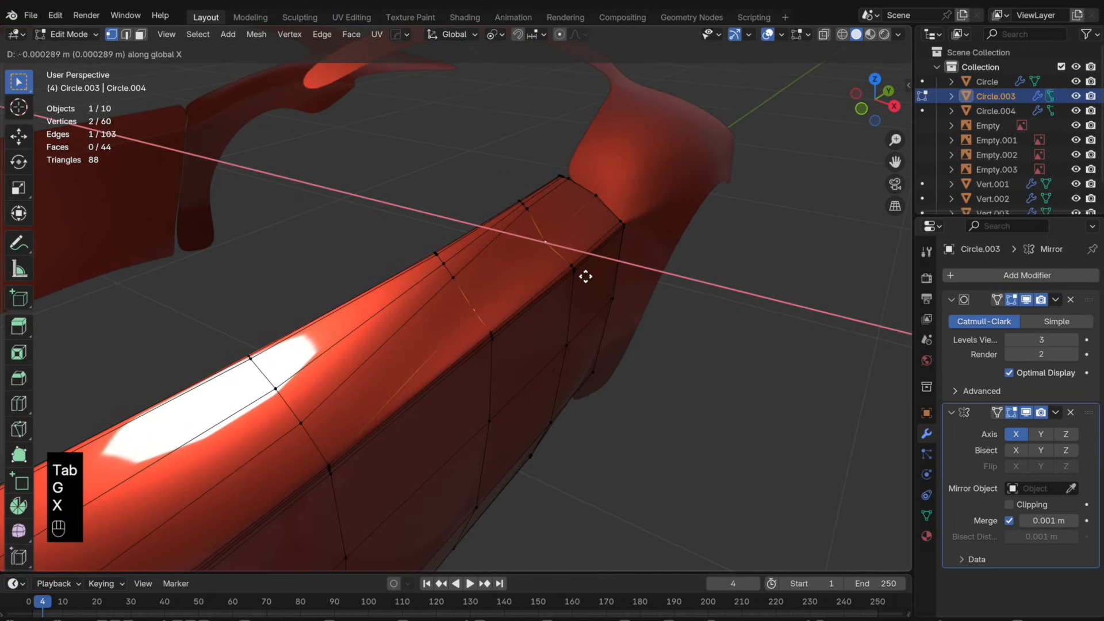
pyautogui.click(588, 276)
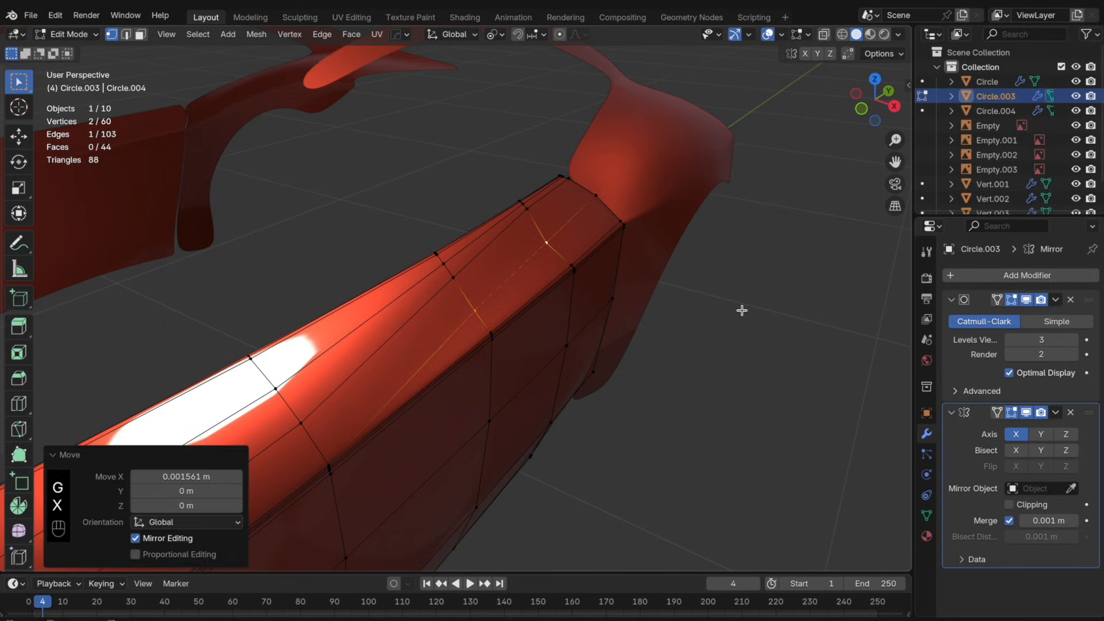
pyautogui.press('g')
pyautogui.press('x')
pyautogui.click(742, 309)
# - Slide the vertex just inside the door's top edge near the rear along its edge by about 0.31
pyautogui.moveTo(742, 309); pyautogui.dragTo(516, 287, button='middle')
pyautogui.press('g')
pyautogui.press('g')
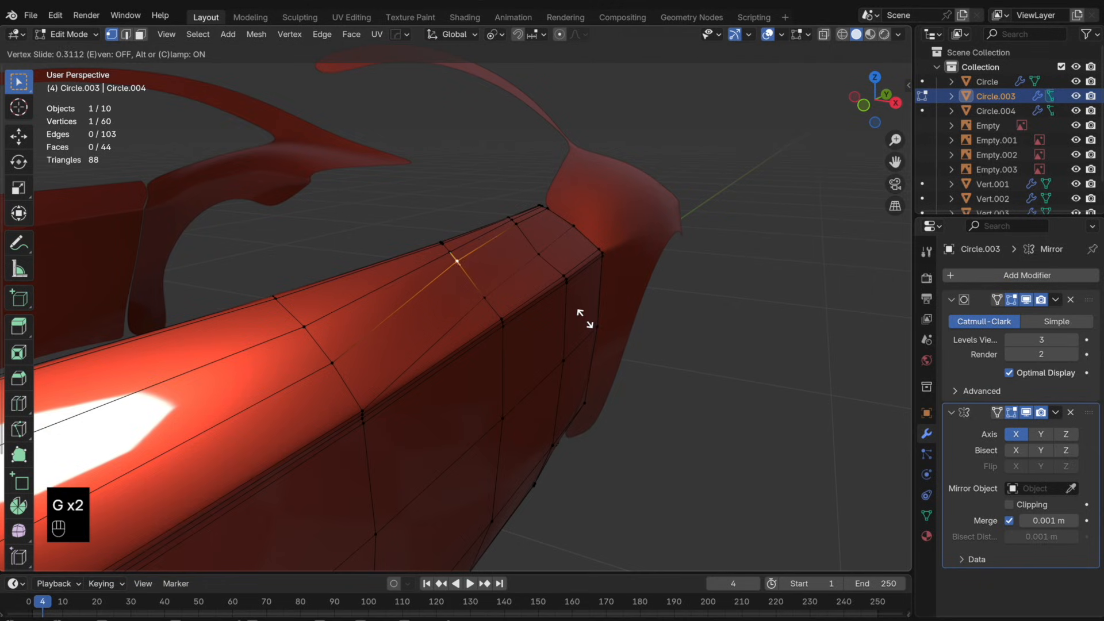
pyautogui.click(583, 317)
# - Examine the shading of the door and rear fender and compare their outline with the side blueprint
pyautogui.press('Tab')
pyautogui.moveTo(614, 335); pyautogui.dragTo(581, 344, button='middle')
pyautogui.moveTo(515, 339); pyautogui.dragTo(564, 334, button='middle')
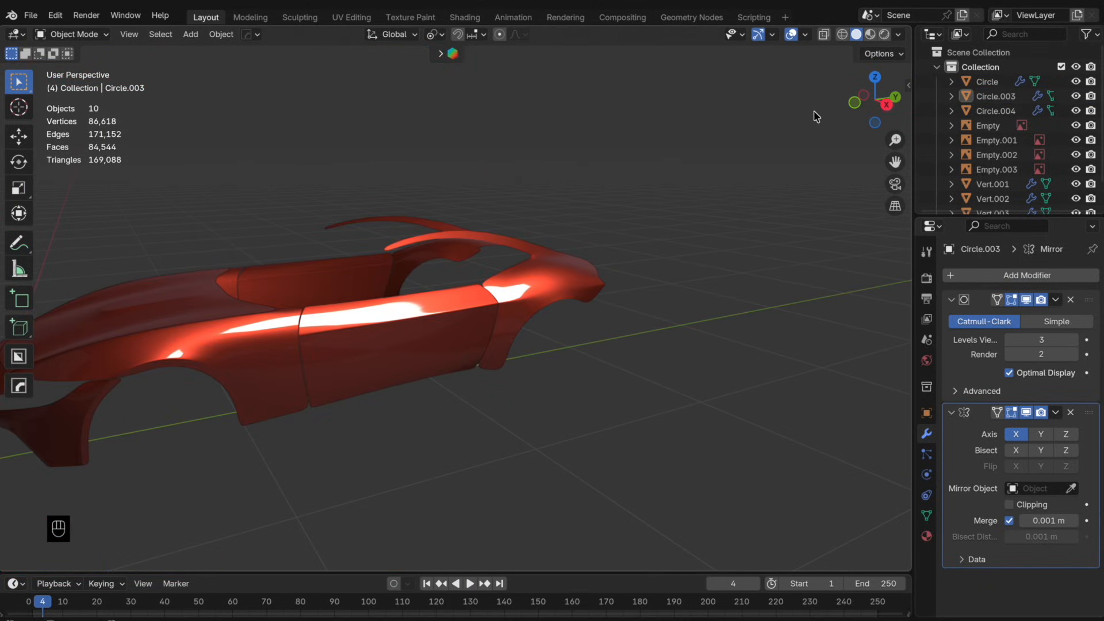
pyautogui.click(877, 76)
pyautogui.click(899, 100)
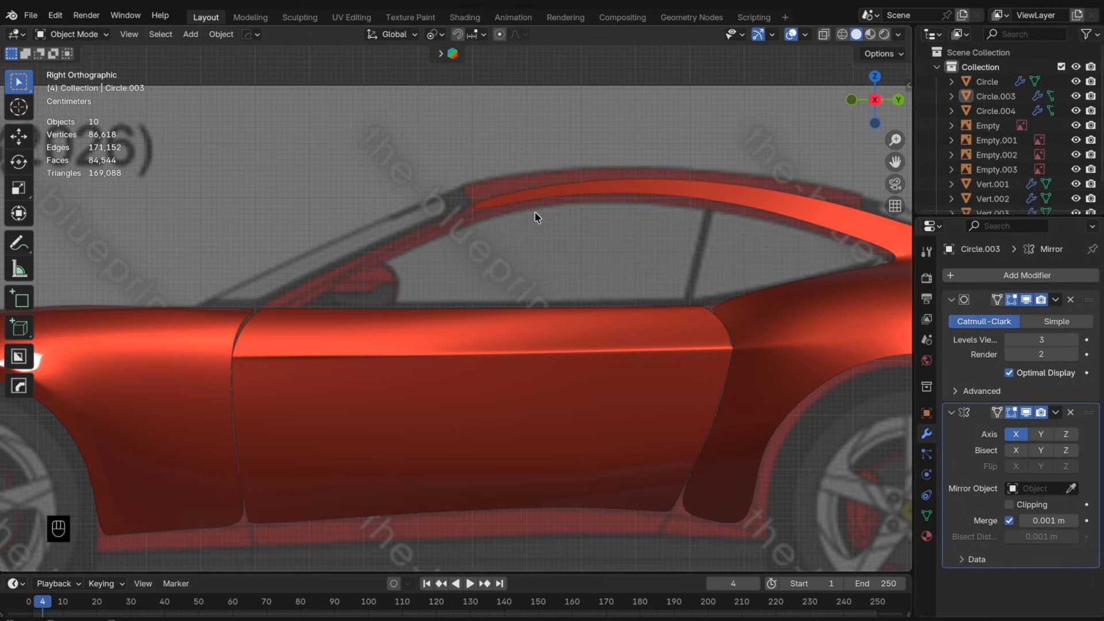
pyautogui.scroll(-5, 458, 229)
pyautogui.moveTo(458, 229); pyautogui.dragTo(593, 255, button='middle')
pyautogui.scroll(-3, 673, 282)
pyautogui.click(842, 34)
pyautogui.click(856, 34)
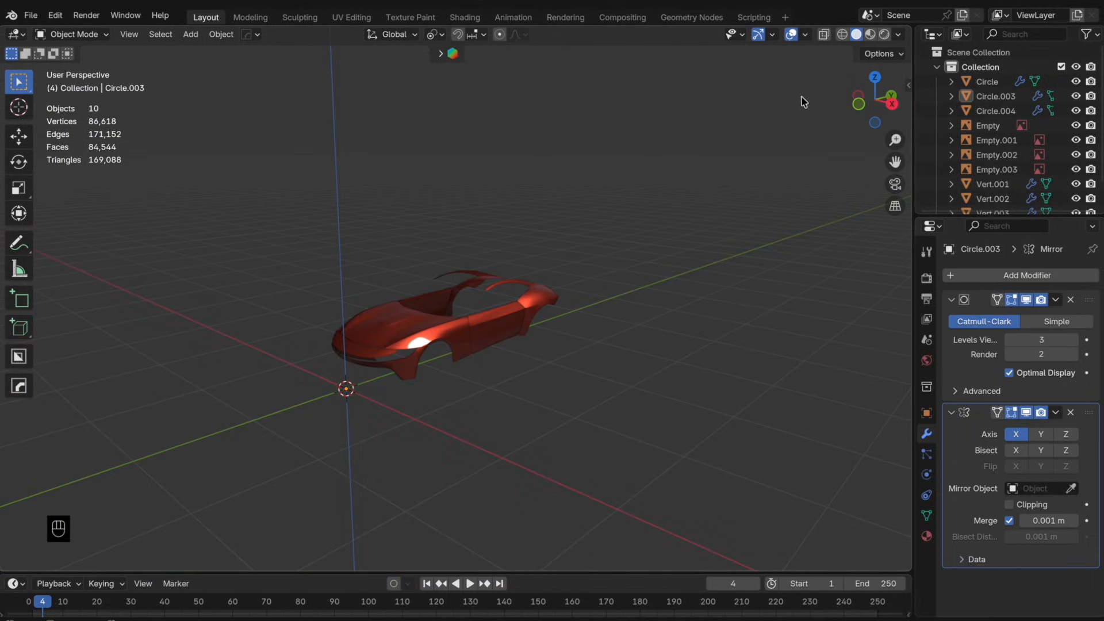
# - In top view, duplicate the inner edge chain of the fender's roof pillar with a slight inward offset along X
pyautogui.scroll(5, 586, 292)
pyautogui.click(592, 257)
pyautogui.click(874, 80)
pyautogui.press('Tab')
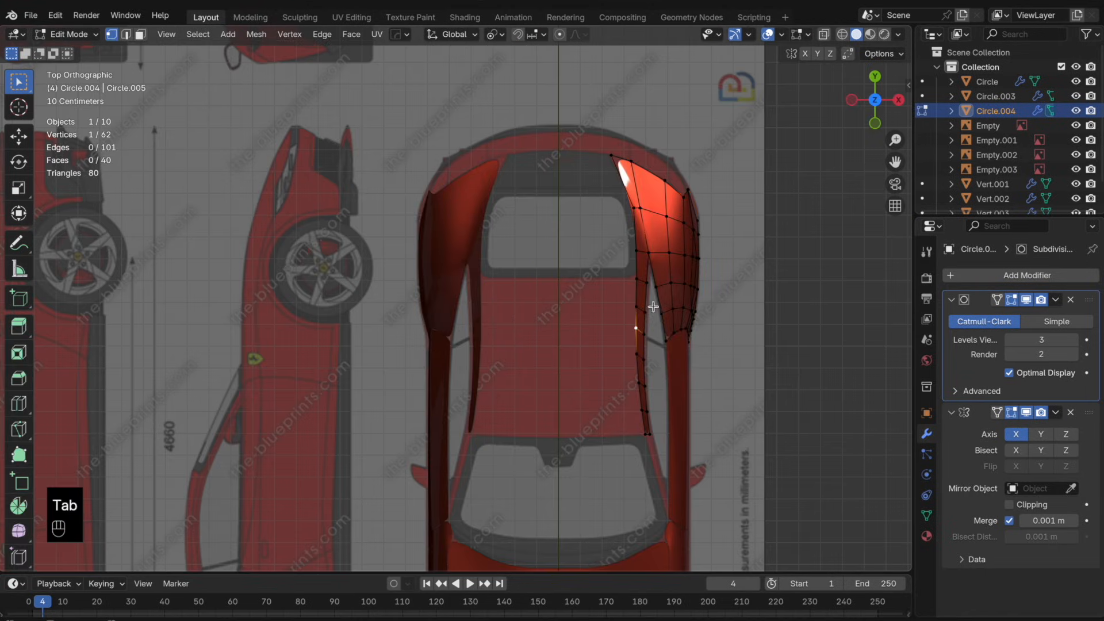
pyautogui.keyDown('shift'); pyautogui.moveTo(656, 310); pyautogui.dragTo(590, 275, button='middle'); pyautogui.keyUp('shift')
pyautogui.hotkey('alt', 'z')
pyautogui.scroll(3, 543, 308)
pyautogui.keyDown('alt'); pyautogui.click(599, 300); pyautogui.keyUp('alt')
pyautogui.scroll(-3, 599, 300)
pyautogui.hotkey('shift', 'd')
pyautogui.press('x')
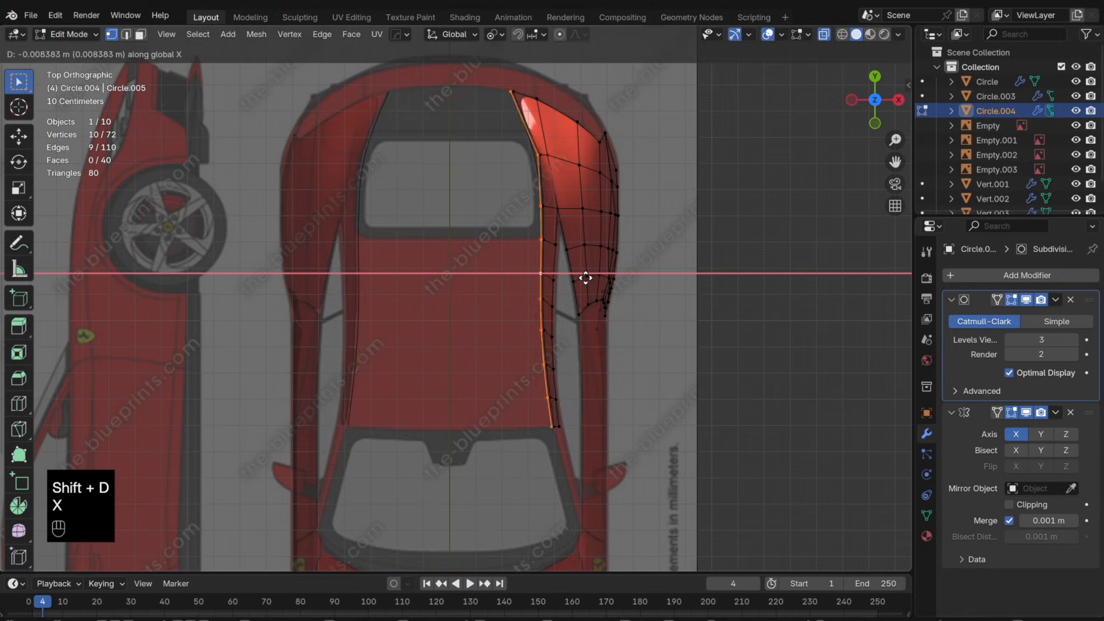
pyautogui.click(585, 279)
# - Separate the duplicated edge chain into its own object and open it in edit mode
pyautogui.press('p')
pyautogui.click(540, 192)
pyautogui.press('Tab')
pyautogui.click(540, 191)
pyautogui.press('Tab')
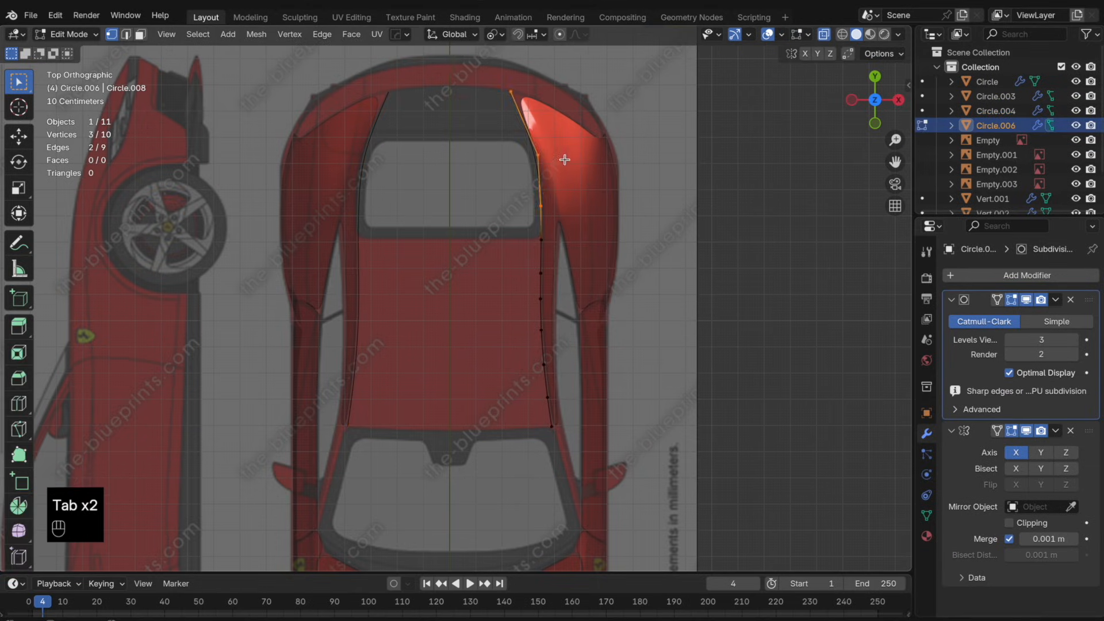
# - Try to delete the chain's three rear vertices beside the rear window, and undo the deletion
pyautogui.press('x')
pyautogui.click(557, 76)
pyautogui.press('super+z')
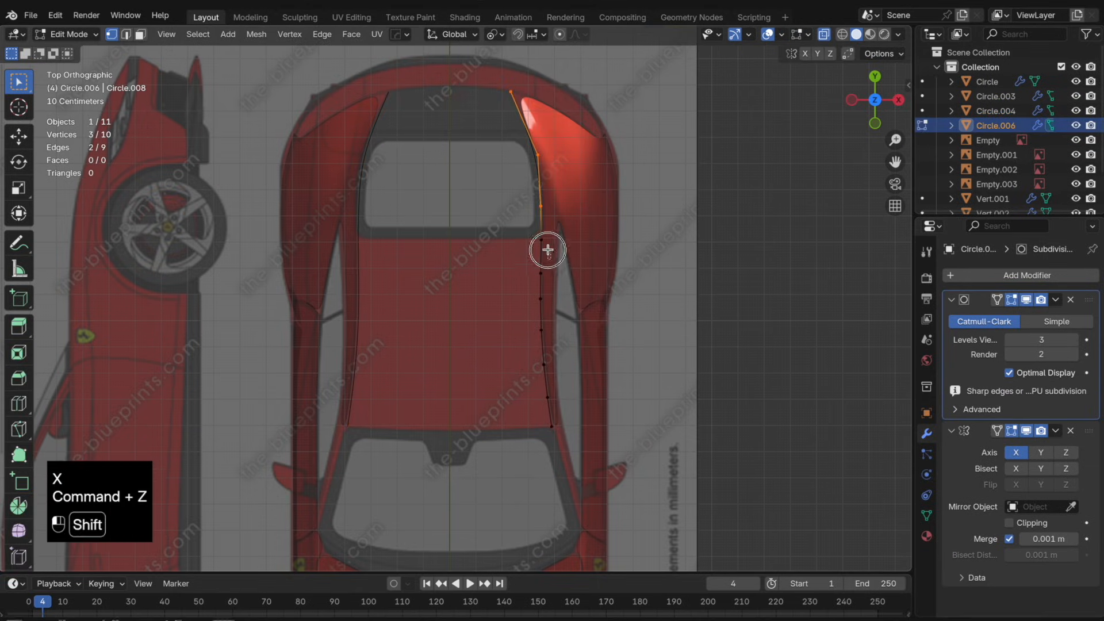
# - Separate the chain's rear-window portion into its own object and move that object to another collection
pyautogui.press('p')
pyautogui.click(543, 224)
pyautogui.press('Tab')
pyautogui.click(541, 221)
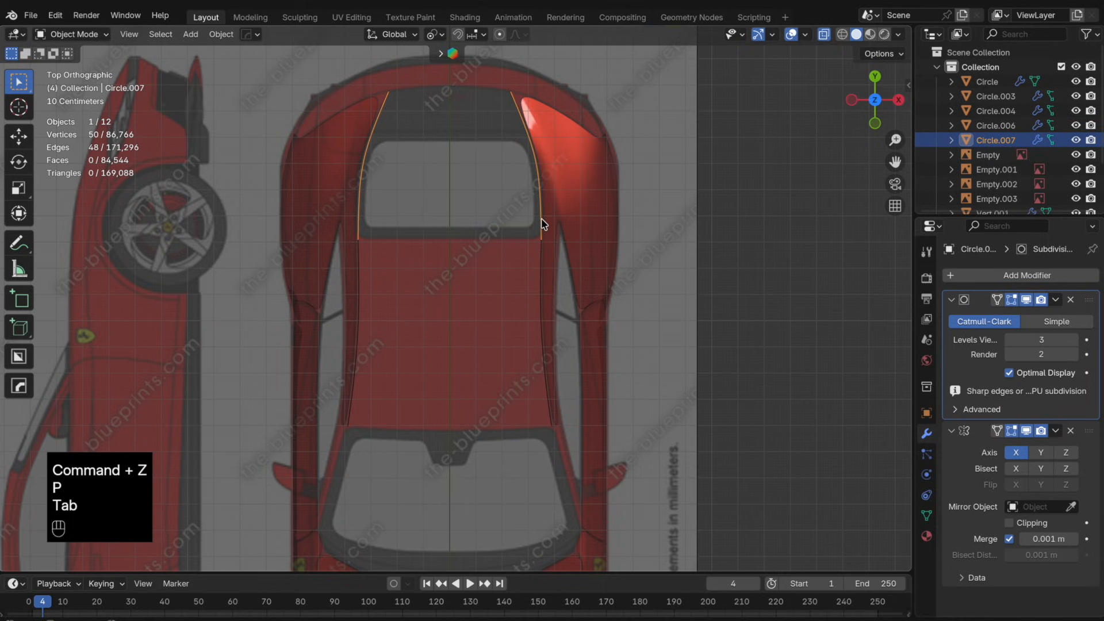
pyautogui.press('m')
pyautogui.click(541, 226)
# - Simplify the remaining roof edge by merging two vertices near its front and two near its rear At Center
pyautogui.click(542, 257)
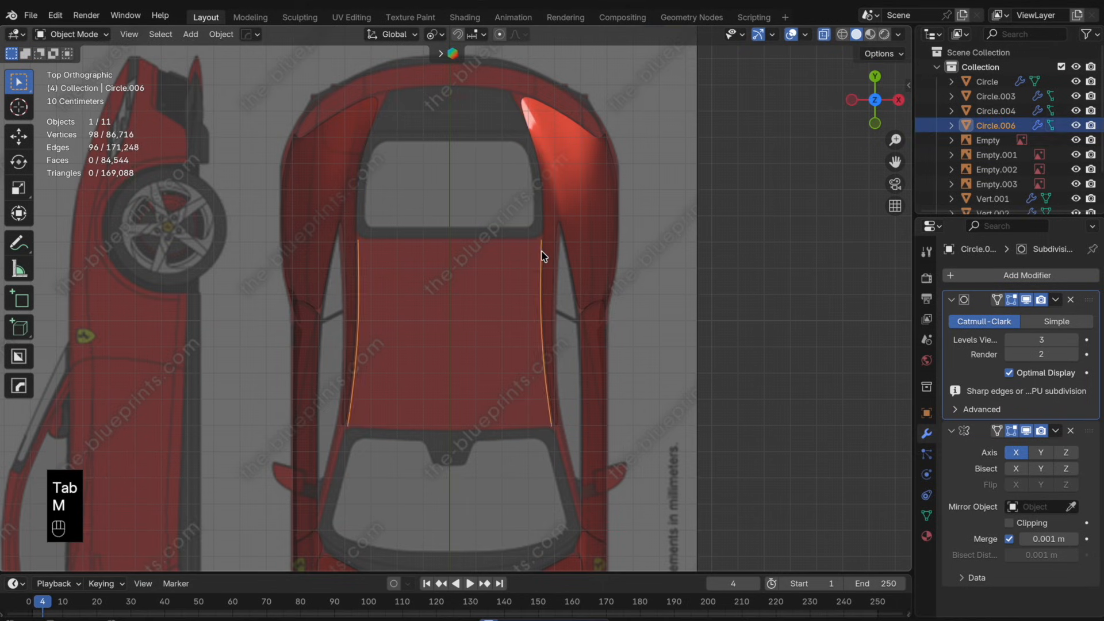
pyautogui.press('Tab')
pyautogui.scroll(4, 547, 254)
pyautogui.keyDown('shift'); pyautogui.moveTo(633, 338); pyautogui.dragTo(598, 249, button='middle'); pyautogui.keyUp('shift')
pyautogui.scroll(-2, 550, 202)
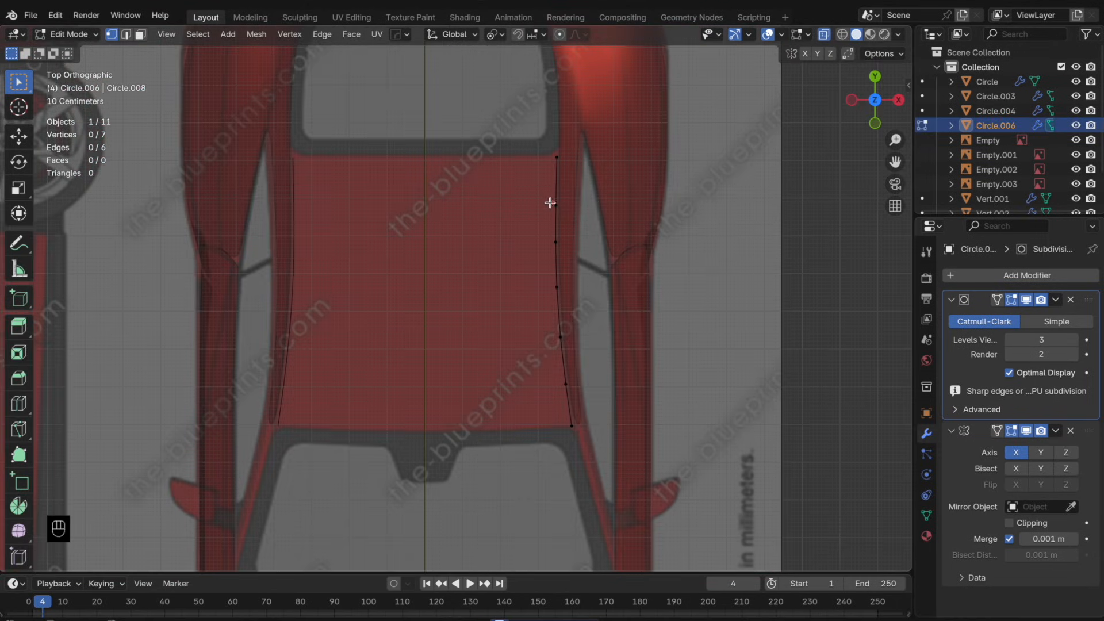
pyautogui.press('m')
pyautogui.click(579, 317)
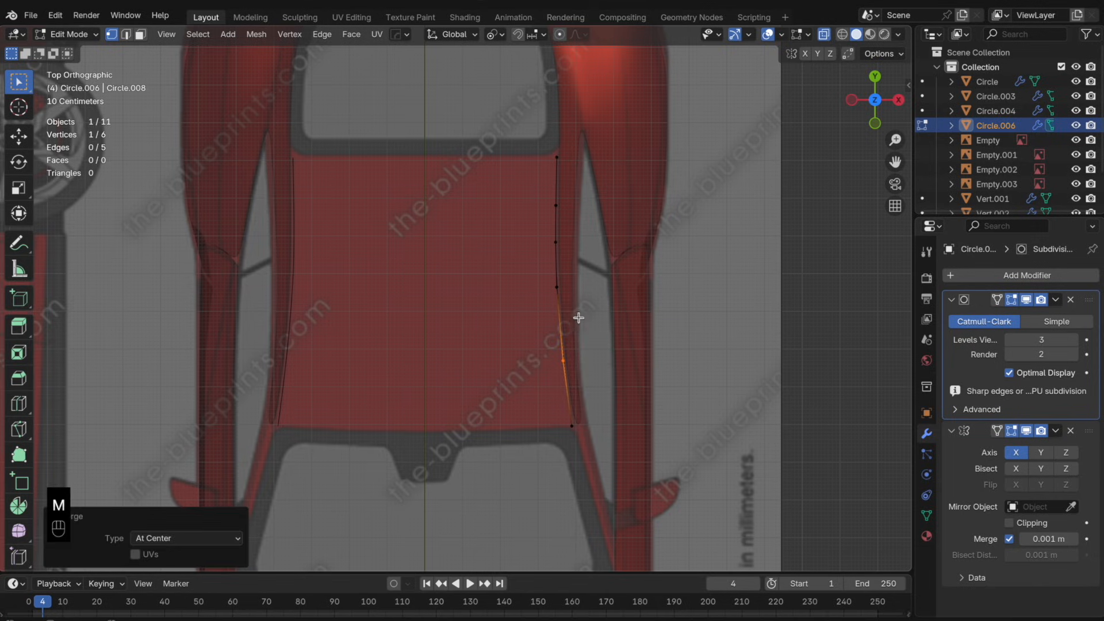
pyautogui.moveTo(539, 188); pyautogui.dragTo(540, 187)
pyautogui.press('m')
pyautogui.click(541, 186)
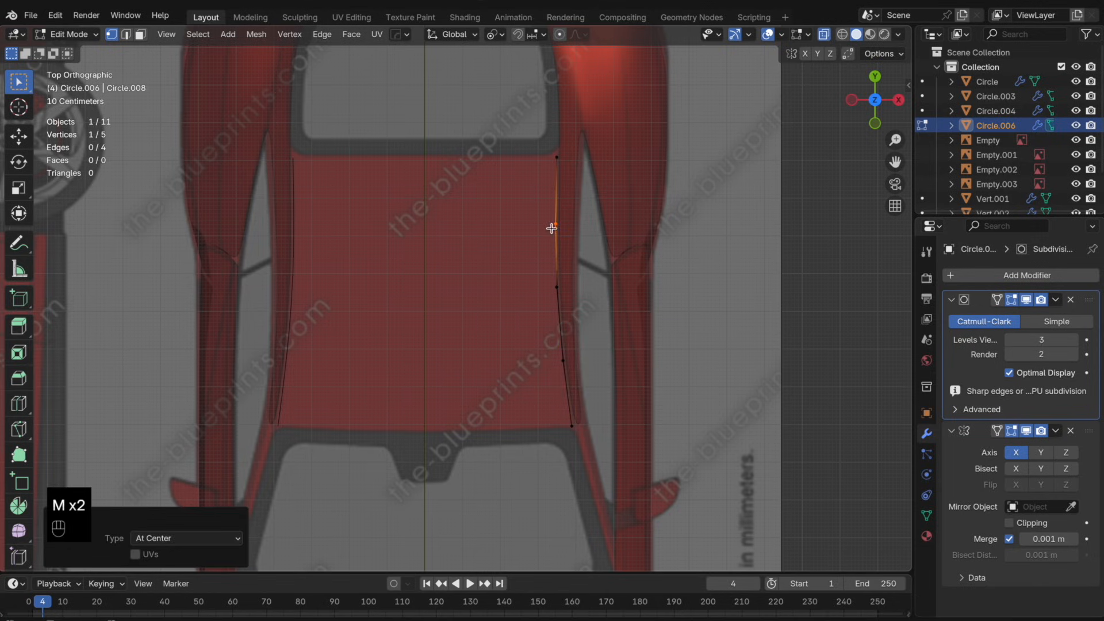
# - Try to extrude the roof edge's rear corner vertex along X without mirror clipping, and undo it
pyautogui.press('e')
pyautogui.press('x')
pyautogui.click(493, 185)
pyautogui.press('super+z')
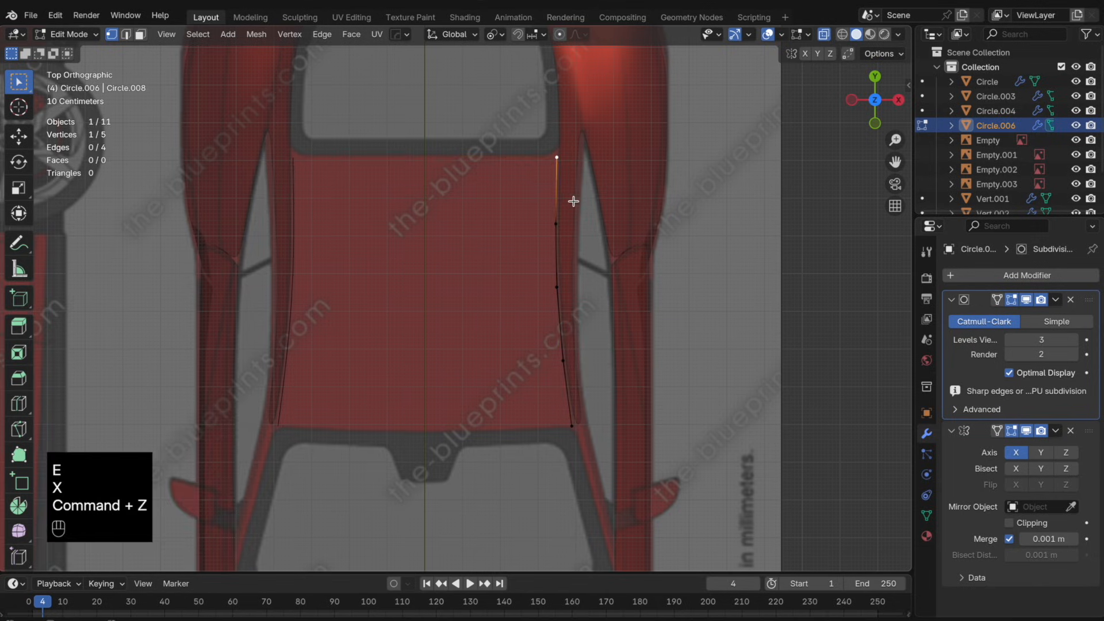
# - Enable Clipping on the Mirror modifier and extrude the roof edge's rear and front corner vertices along X to the centre line
pyautogui.press('e')
pyautogui.press('x')
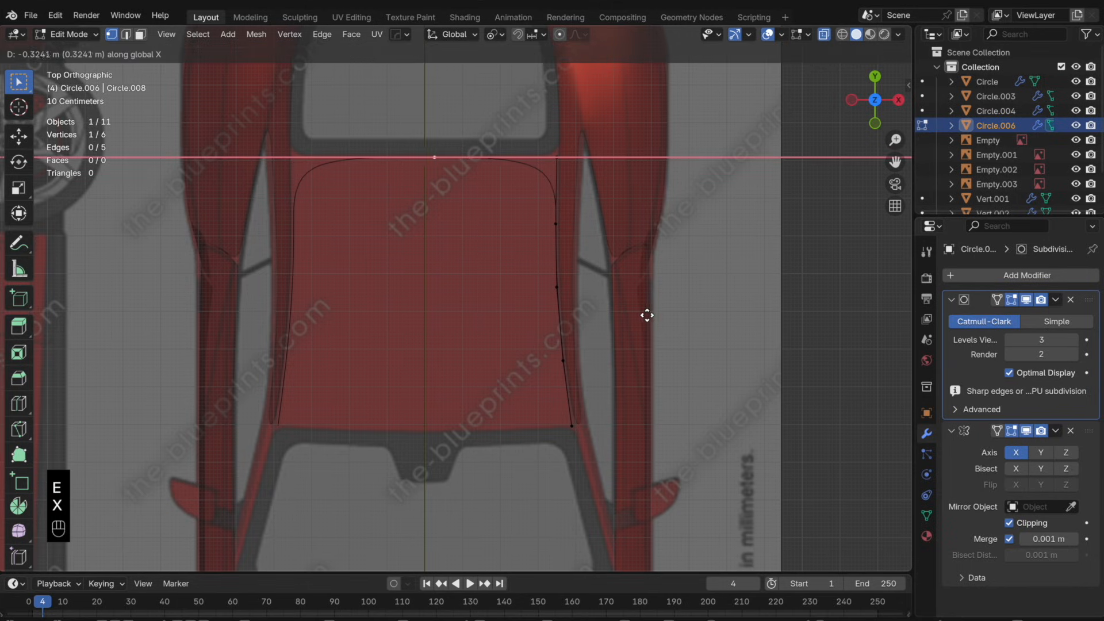
pyautogui.click(640, 316)
pyautogui.press('e')
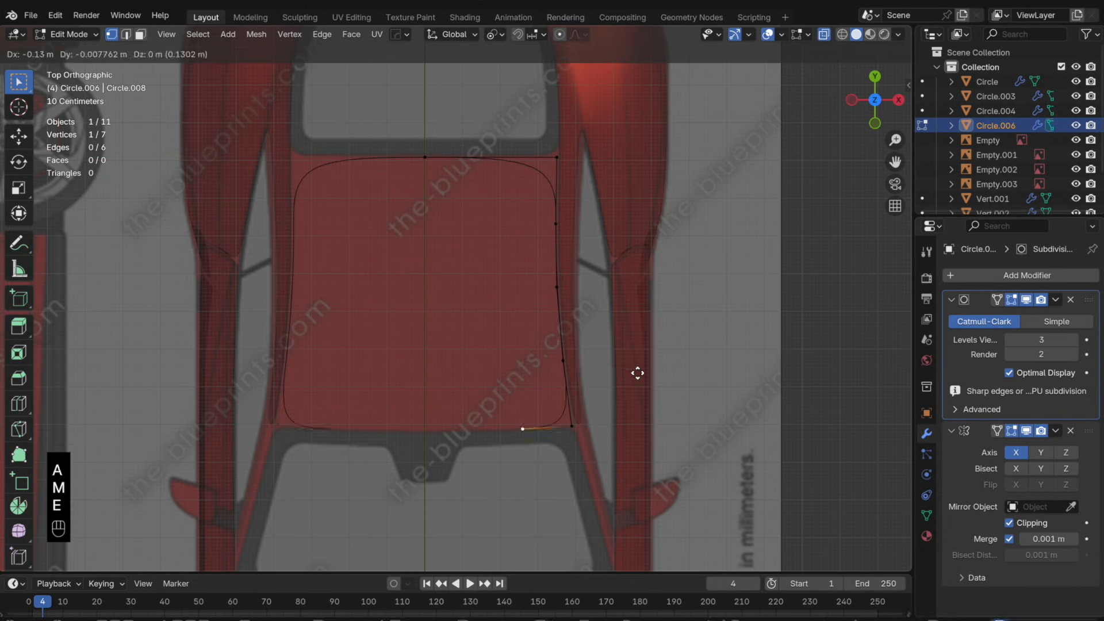
pyautogui.press('x')
pyautogui.click(522, 377)
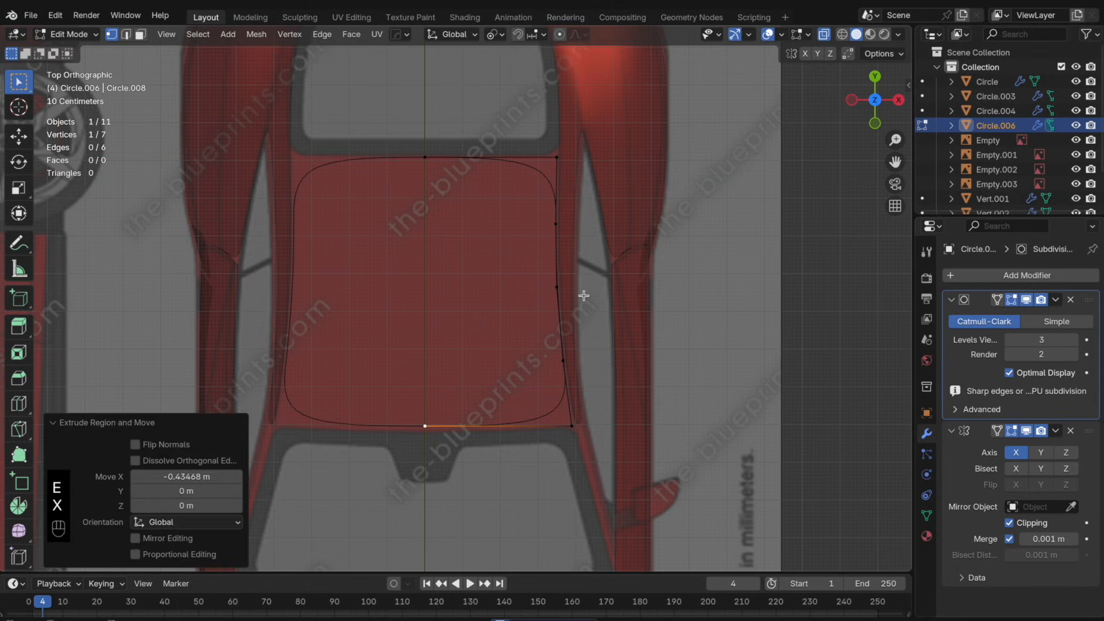
# - Extrude the roof edge's three intermediate vertices along X to the centre line, one cross edge each
pyautogui.click(559, 253)
pyautogui.press('e')
pyautogui.press('x')
pyautogui.click(530, 274)
pyautogui.click(561, 286)
pyautogui.press('e')
pyautogui.press('x')
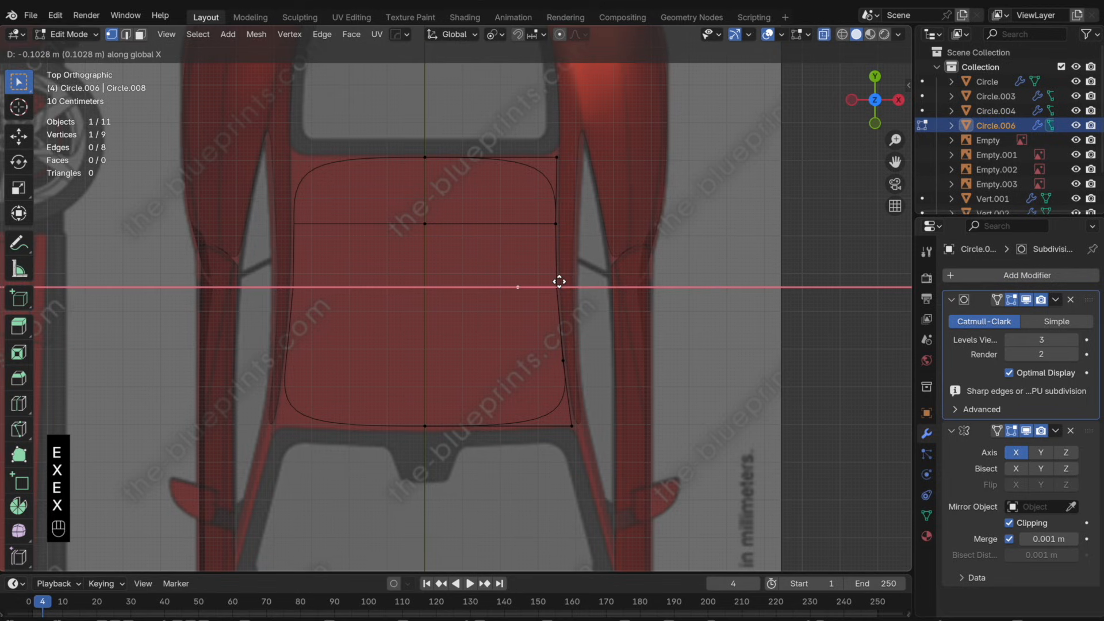
pyautogui.click(425, 286)
pyautogui.click(563, 360)
pyautogui.press('e')
pyautogui.press('x')
pyautogui.click(466, 368)
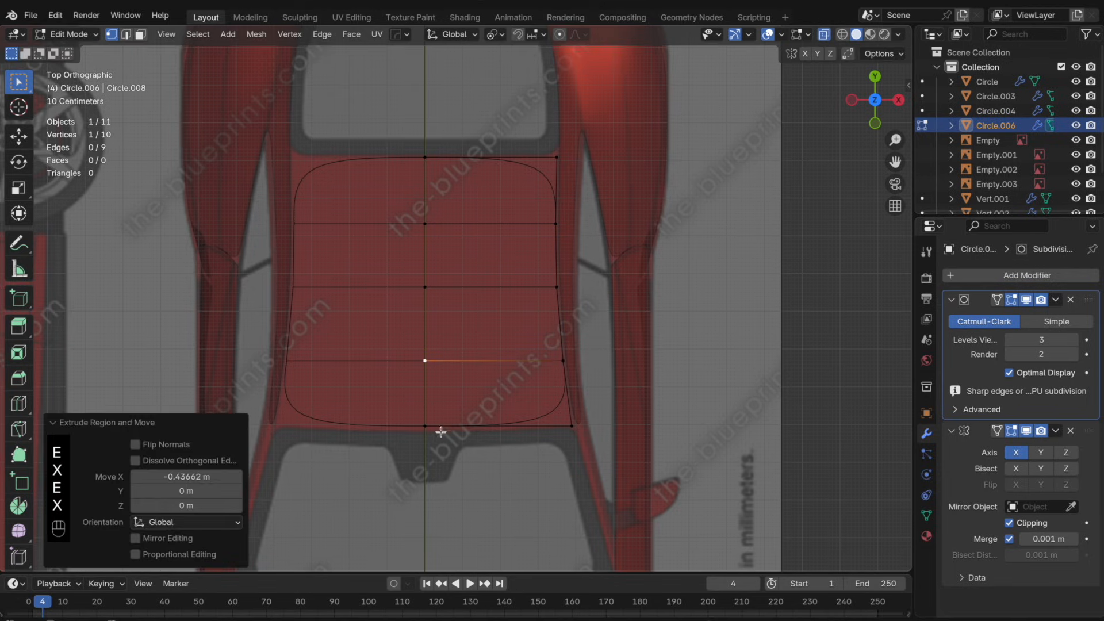
# - Raise the roof's five centre-line vertices along Z by 0.03687 m and compare with the front and back blueprints
pyautogui.moveTo(460, 448); pyautogui.dragTo(365, 104)
pyautogui.click(875, 124)
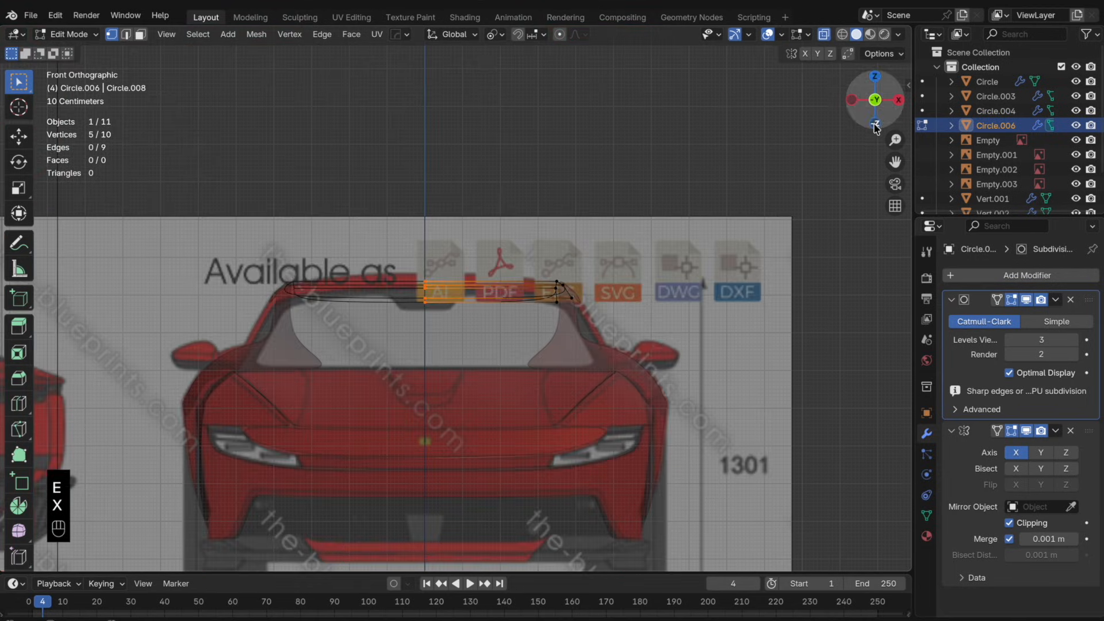
pyautogui.press('g')
pyautogui.press('z')
pyautogui.click(573, 339)
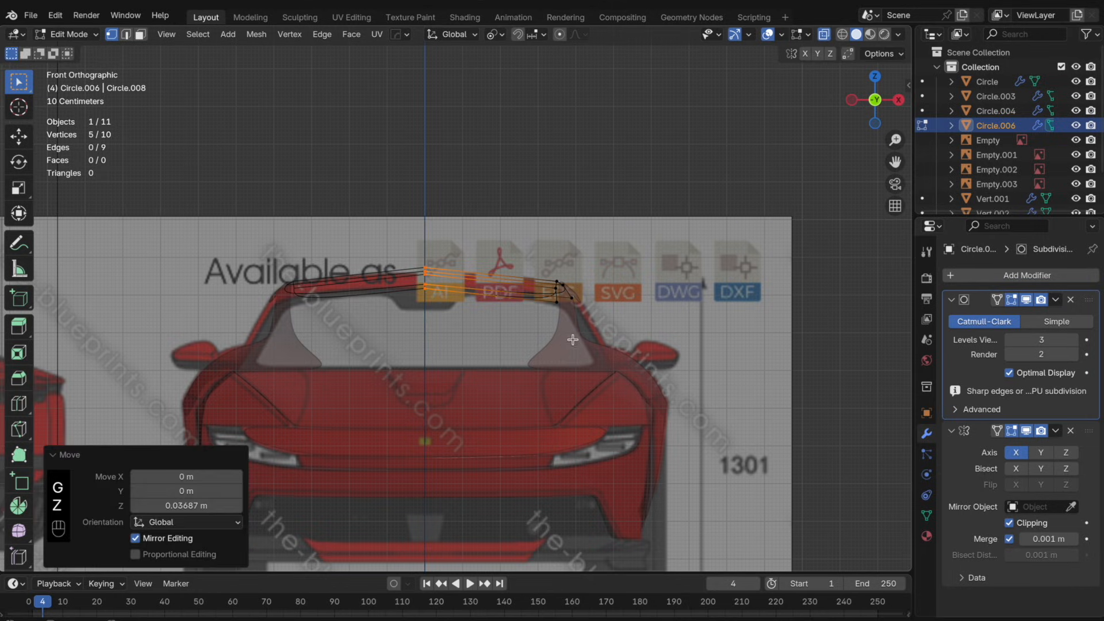
pyautogui.click(876, 101)
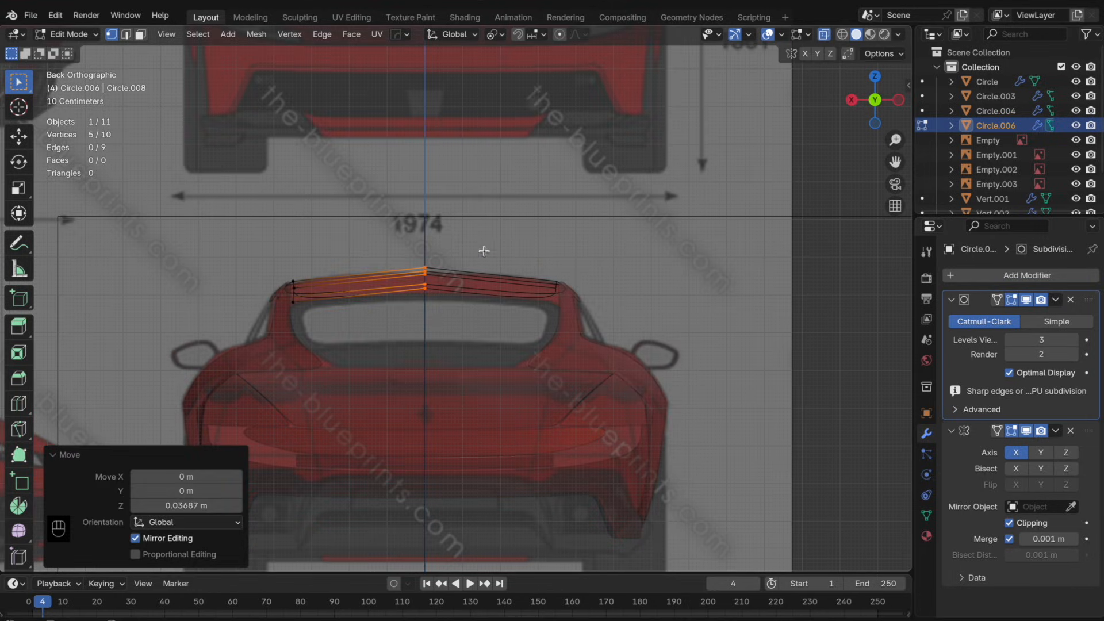
# - Lower the roof mesh's centre-line vertices by about 0.012 m along Z to match the rear blueprint
pyautogui.press('g')
pyautogui.press('z')
pyautogui.click(444, 287)
# - Add a loop cut midway between the roof's centre line and side edge and raise it about 0.008 m along Z
pyautogui.press('super+r')
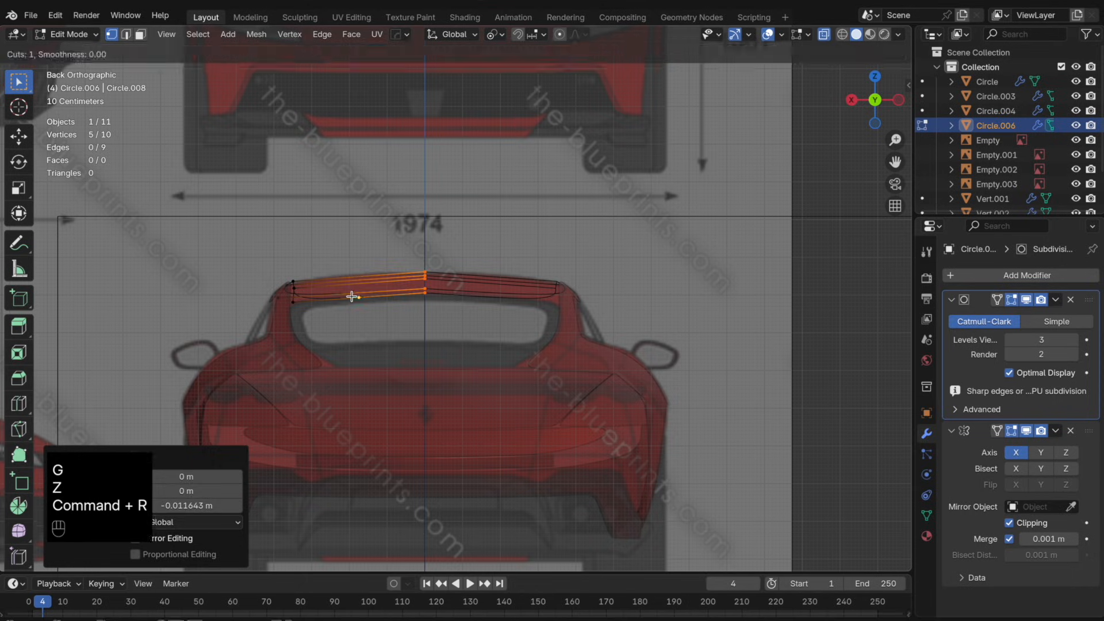
pyautogui.click(351, 297)
pyautogui.press('super+r')
pyautogui.click(353, 287)
pyautogui.press('super+r')
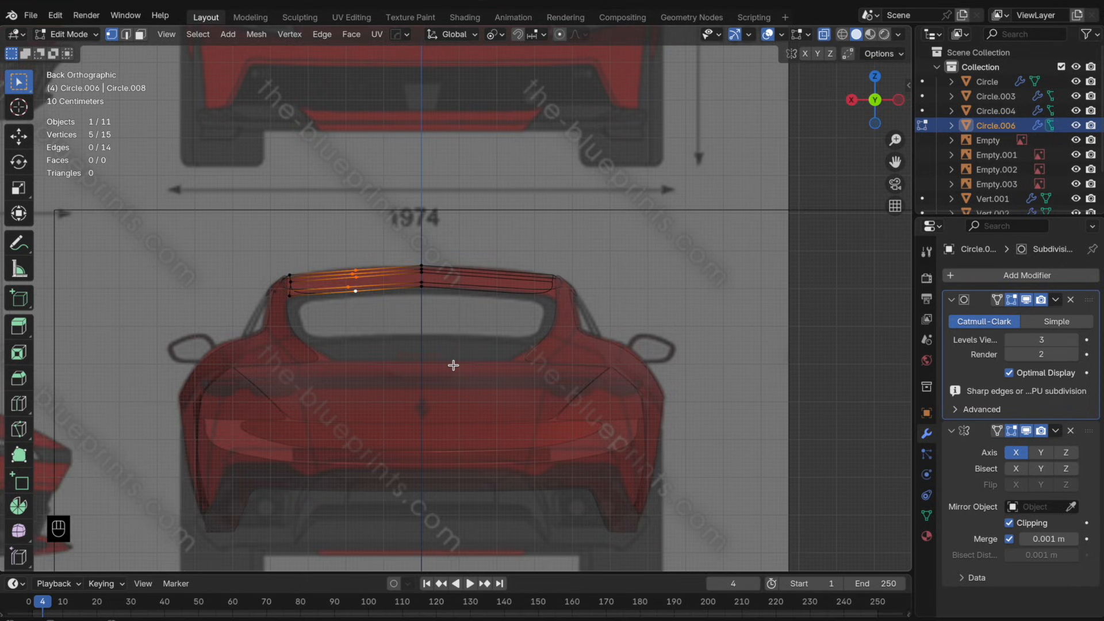
pyautogui.press('g')
pyautogui.press('z')
pyautogui.click(453, 362)
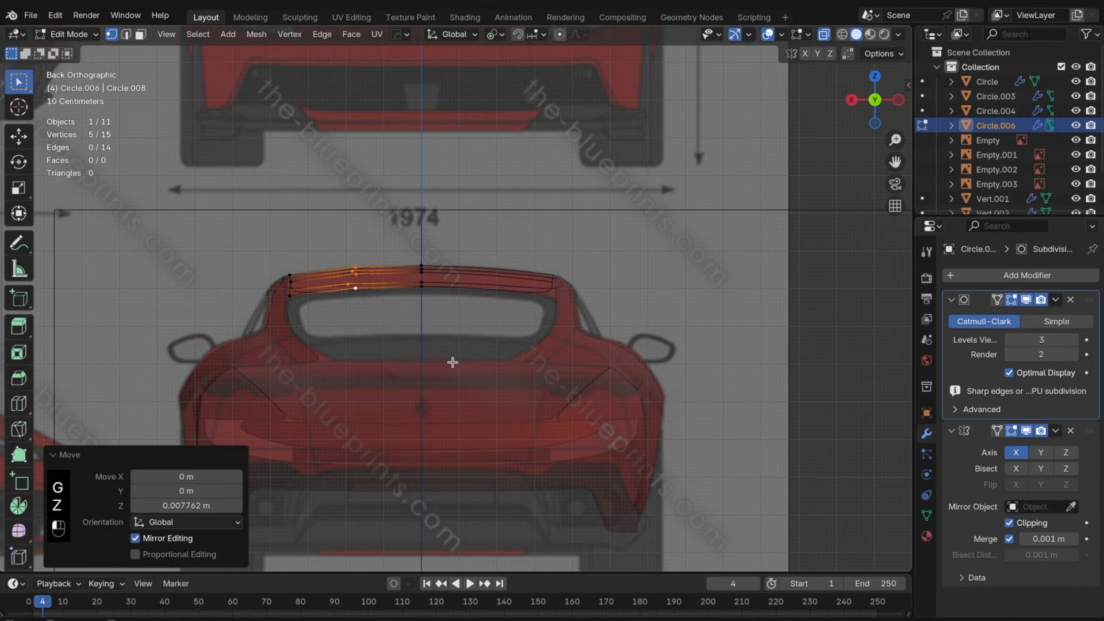
# - Straighten the new roof loop by scaling it to 0 along X, and slide it slightly towards the side edge
pyautogui.press('Tab')
pyautogui.press('Tab')
pyautogui.scroll(3, 469, 333)
pyautogui.press('s')
pyautogui.press('y')
pyautogui.press('x')
pyautogui.press('0')
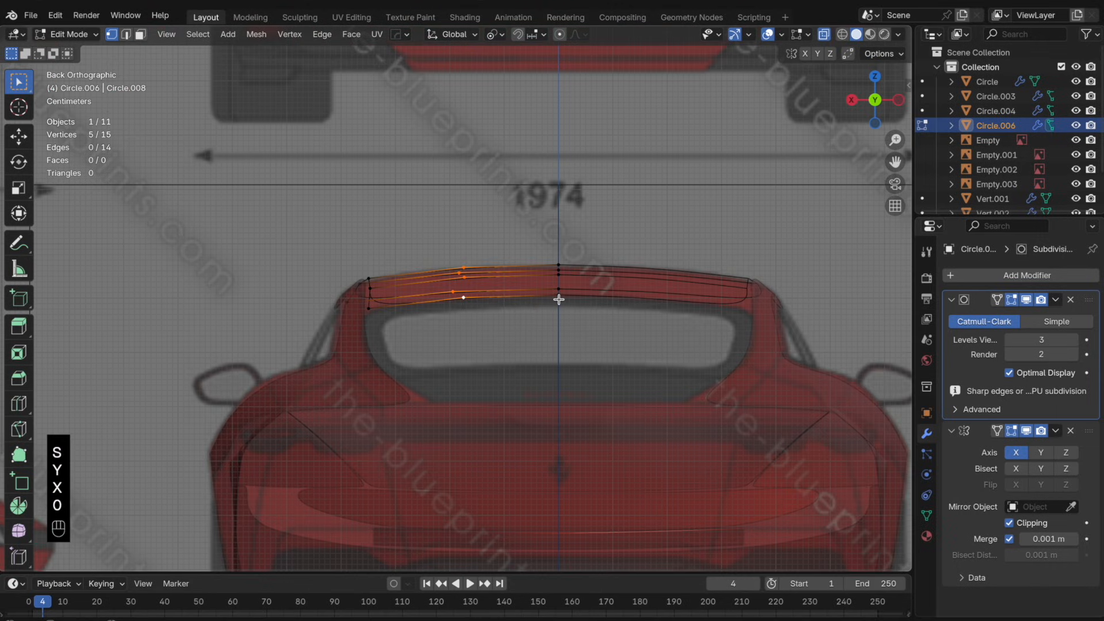
pyautogui.press('x')
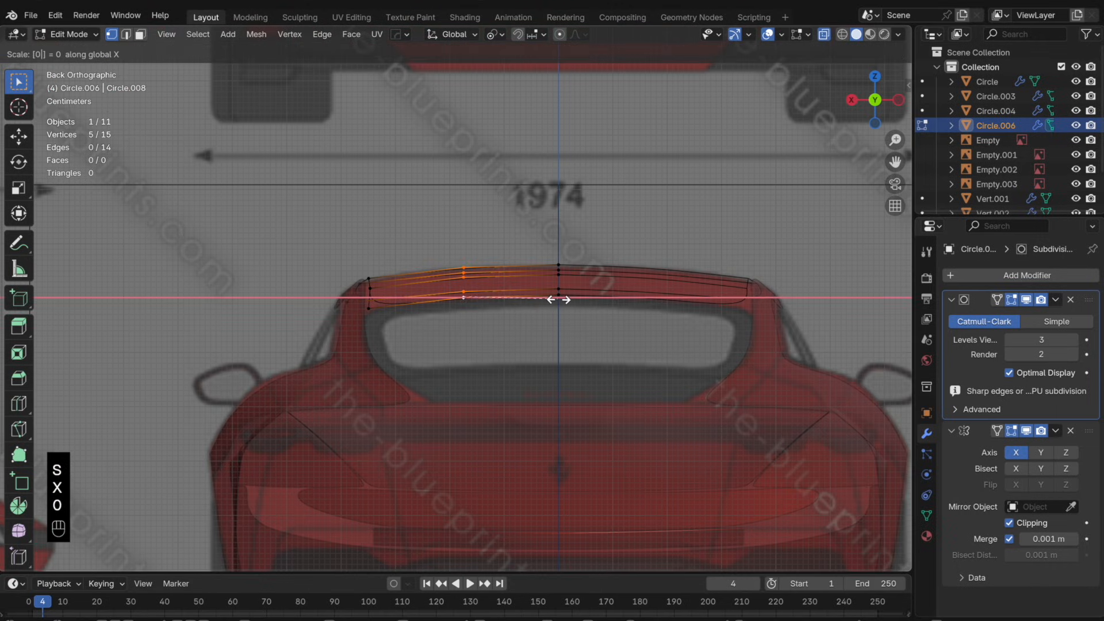
pyautogui.click(558, 299)
pyautogui.press('g')
pyautogui.press('g')
pyautogui.click(556, 301)
pyautogui.press('Tab')
pyautogui.press('Tab')
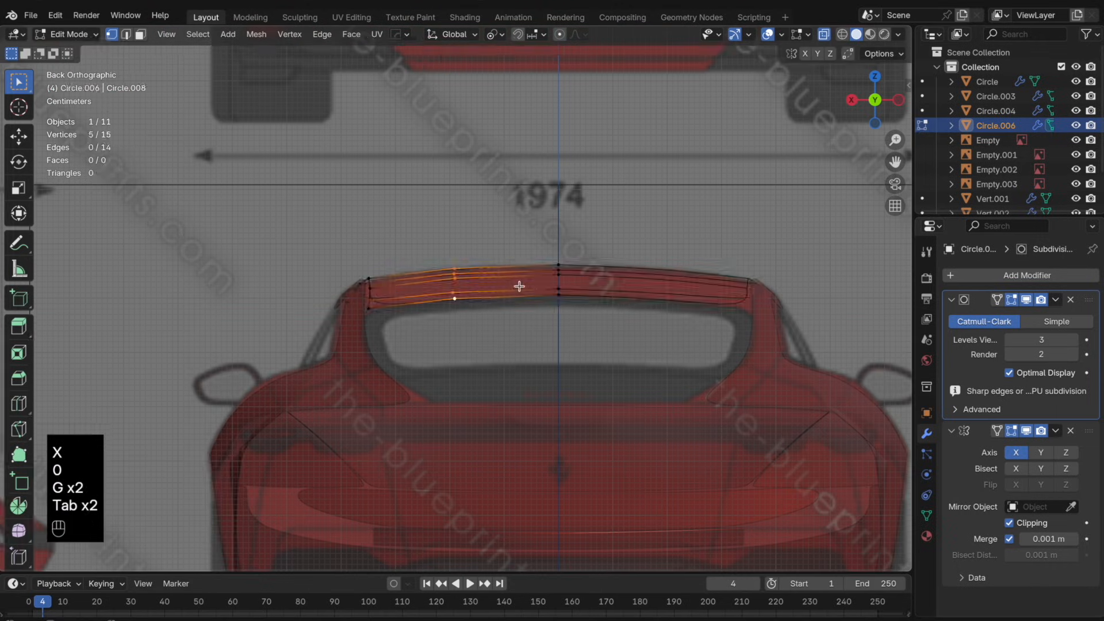
# - Fill the roof's edge grid with faces from front to back across both rows
pyautogui.moveTo(519, 286); pyautogui.dragTo(687, 352, button='middle')
pyautogui.moveTo(386, 340); pyautogui.dragTo(191, 250)
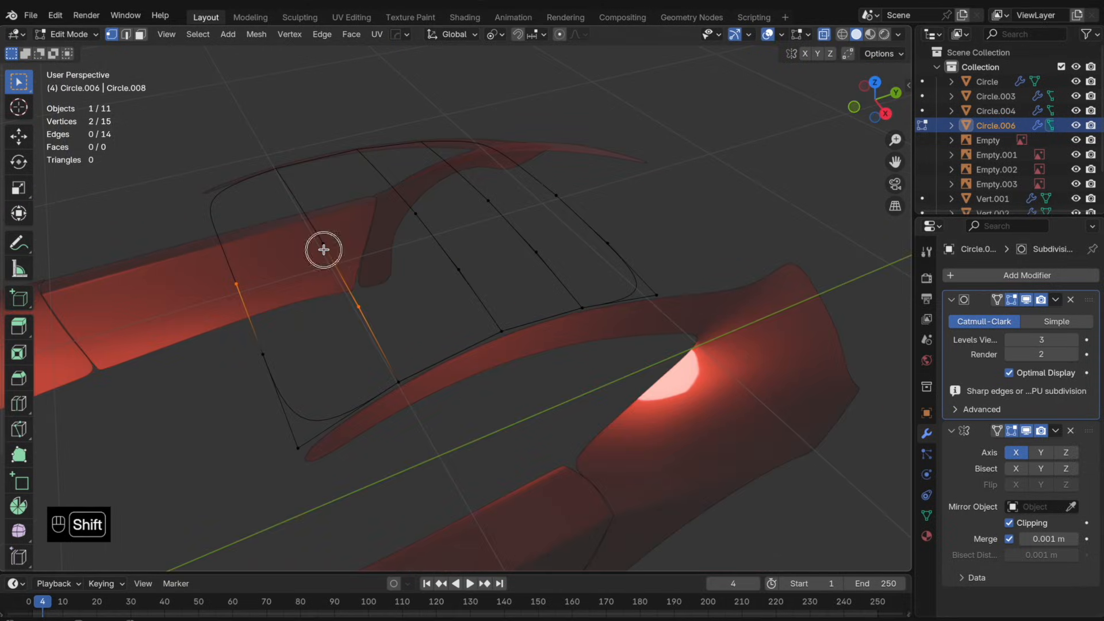
pyautogui.press('f')
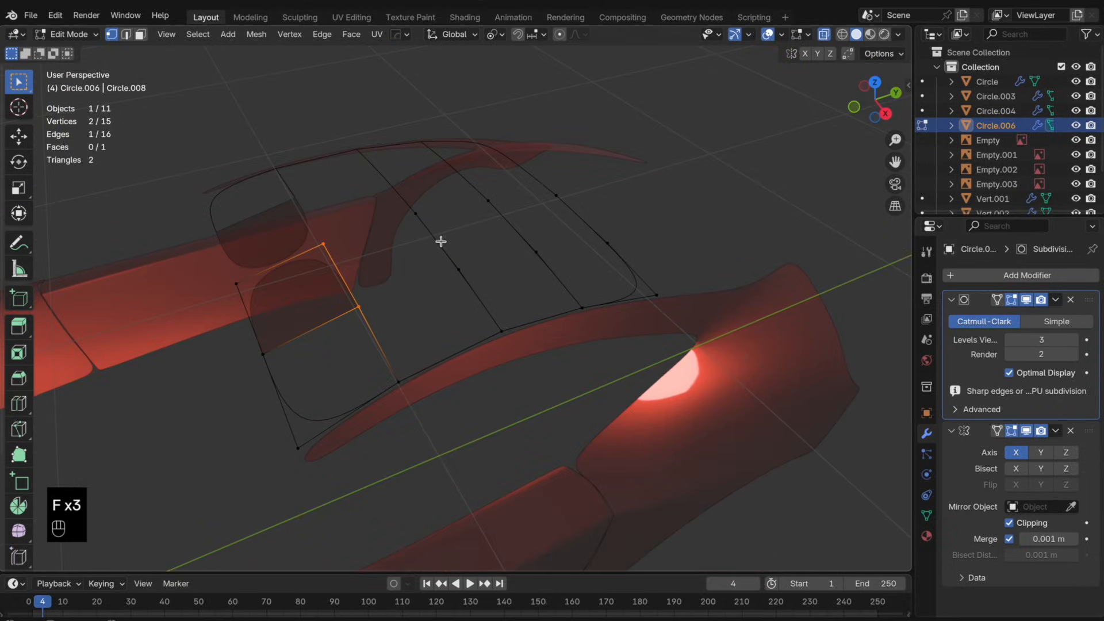
pyautogui.press('f')
pyautogui.press('f')
pyautogui.press('f')
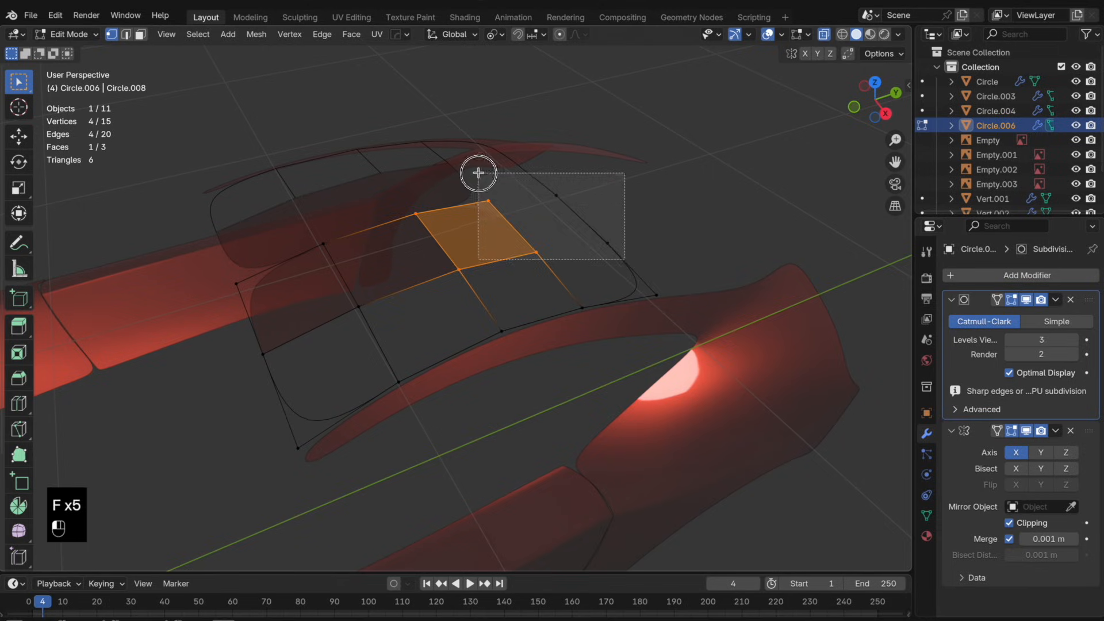
pyautogui.press('f')
pyautogui.press('f')
pyautogui.press('f')
pyautogui.press('f')
pyautogui.press('f')
pyautogui.press('Tab')
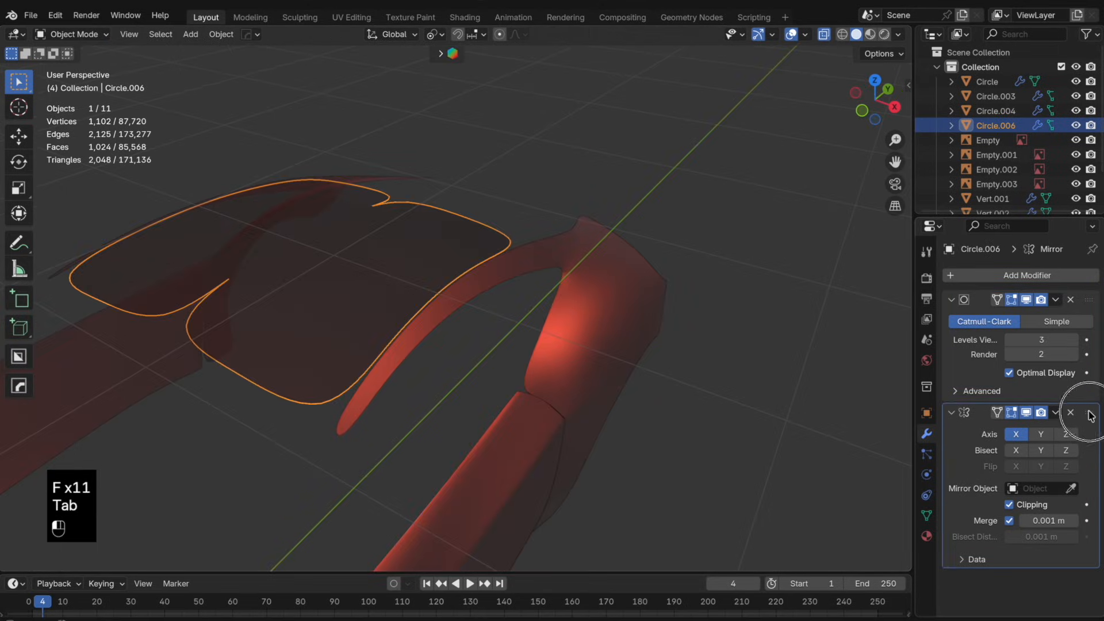
# - Place the roof's Mirror modifier above Subdivision and recalculate the normals of the whole roof mesh
pyautogui.moveTo(1091, 416); pyautogui.dragTo(1084, 301)
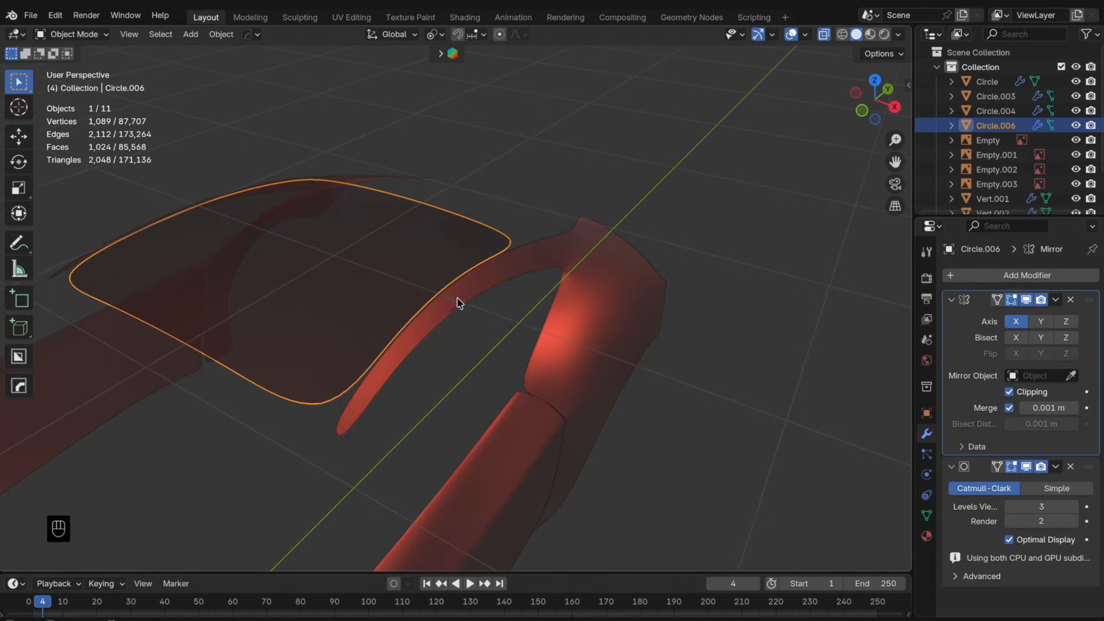
pyautogui.press('Tab')
pyautogui.press('a')
pyautogui.hotkey('shift', 'n')
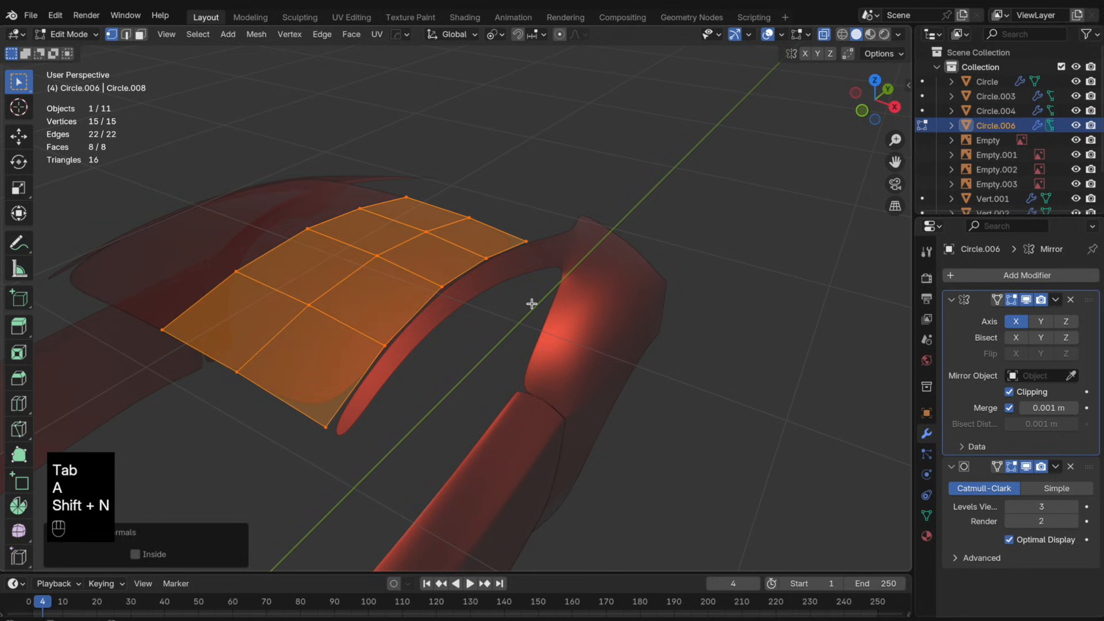
# - Turn off X-ray in Object Mode and apply Shade Smooth to the roof panel
pyautogui.press('Tab')
pyautogui.hotkey('alt', 'z')
pyautogui.click(703, 267)
pyautogui.moveTo(704, 267); pyautogui.dragTo(596, 277, button='middle')
pyautogui.click(596, 276)
pyautogui.rightClick(596, 276)
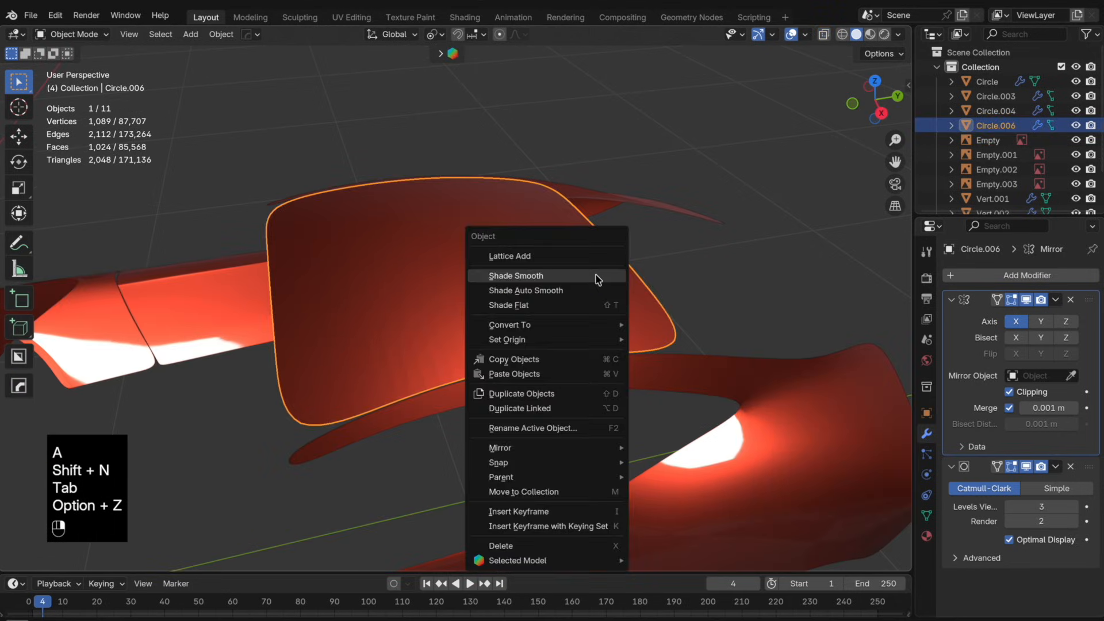
pyautogui.click(596, 276)
pyautogui.moveTo(505, 308); pyautogui.dragTo(666, 294, button='middle')
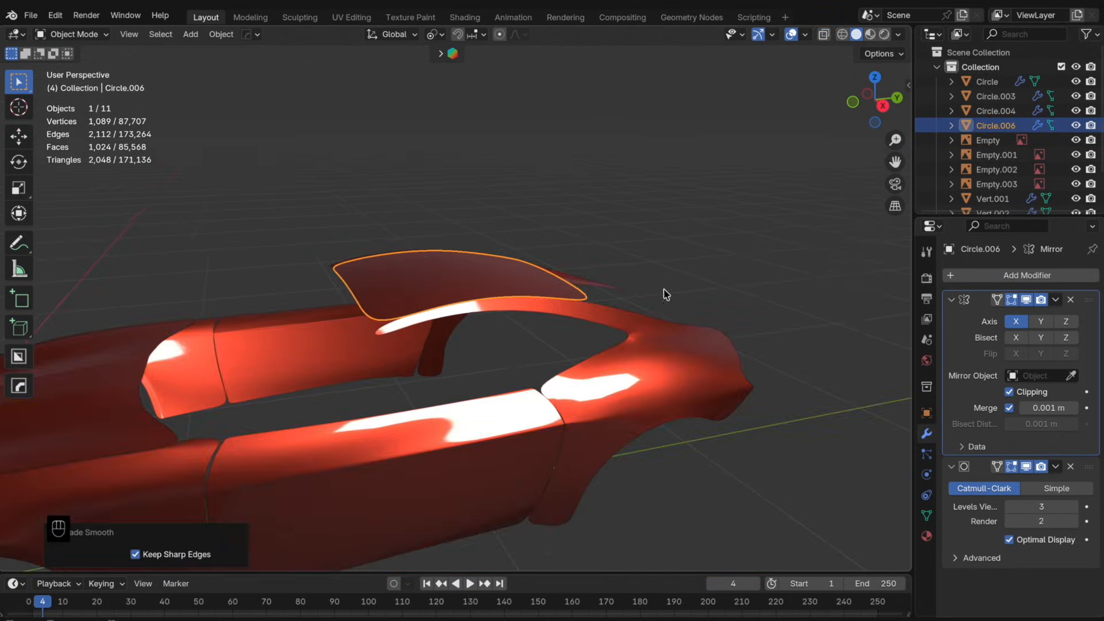
pyautogui.scroll(-4, 665, 294)
pyautogui.click(647, 296)
# - Open the rear quarter panel's mesh for editing in top view with X-ray on
pyautogui.click(861, 105)
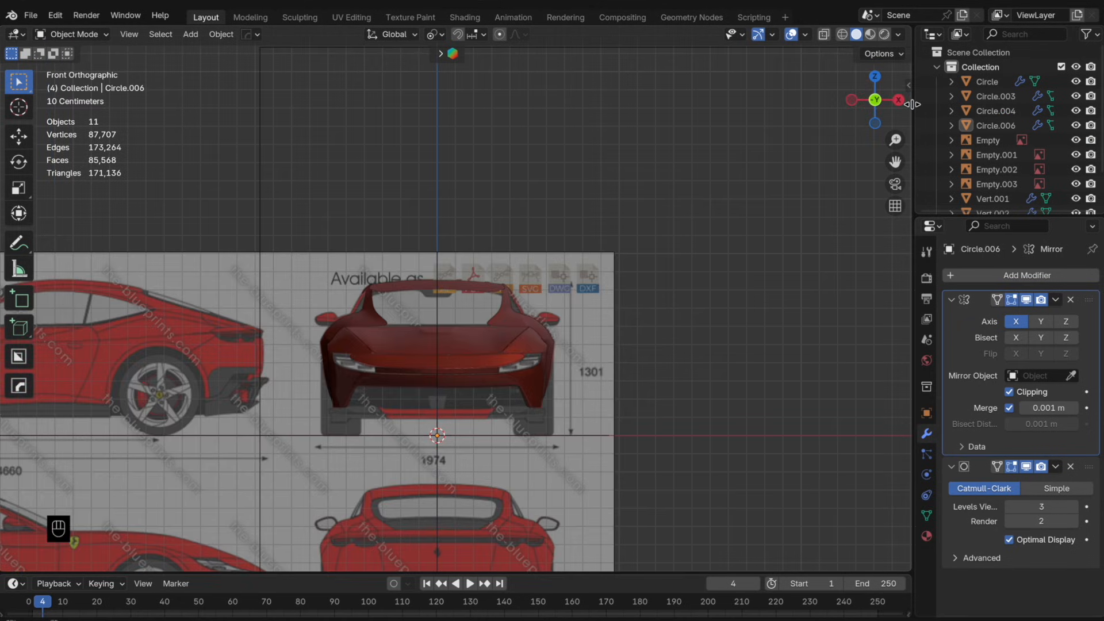
pyautogui.click(901, 101)
pyautogui.keyDown('shift'); pyautogui.moveTo(664, 387); pyautogui.dragTo(497, 336, button='middle'); pyautogui.keyUp('shift')
pyautogui.scroll(11, 497, 337)
pyautogui.click(527, 247)
pyautogui.press('h')
pyautogui.press('super+z')
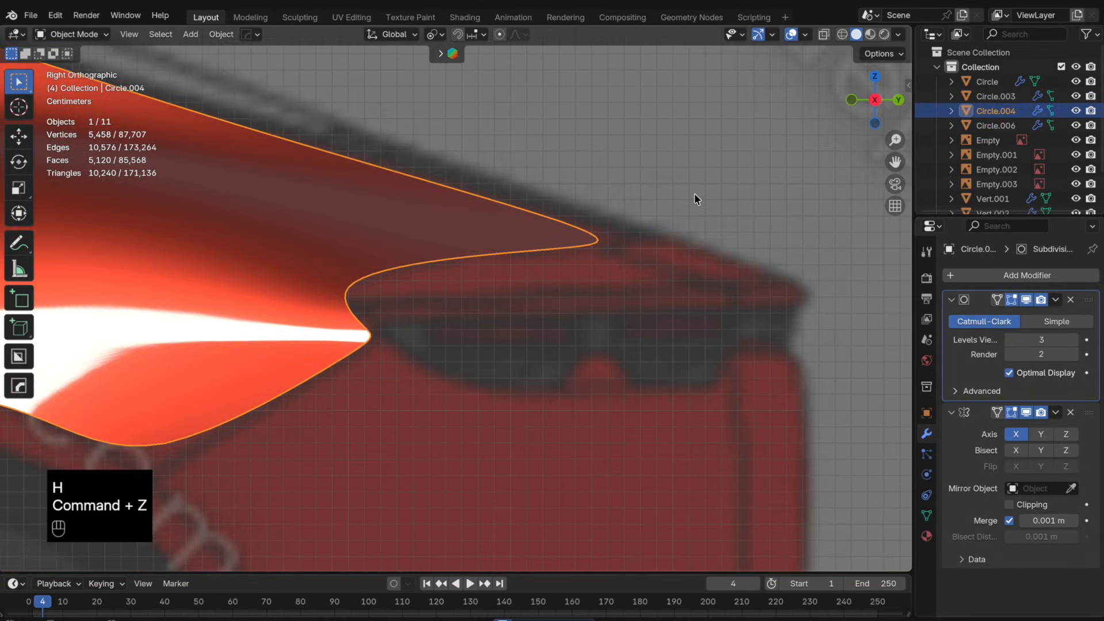
pyautogui.click(875, 75)
pyautogui.keyDown('shift'); pyautogui.hscroll(-5, 517, 289); pyautogui.keyUp('shift')
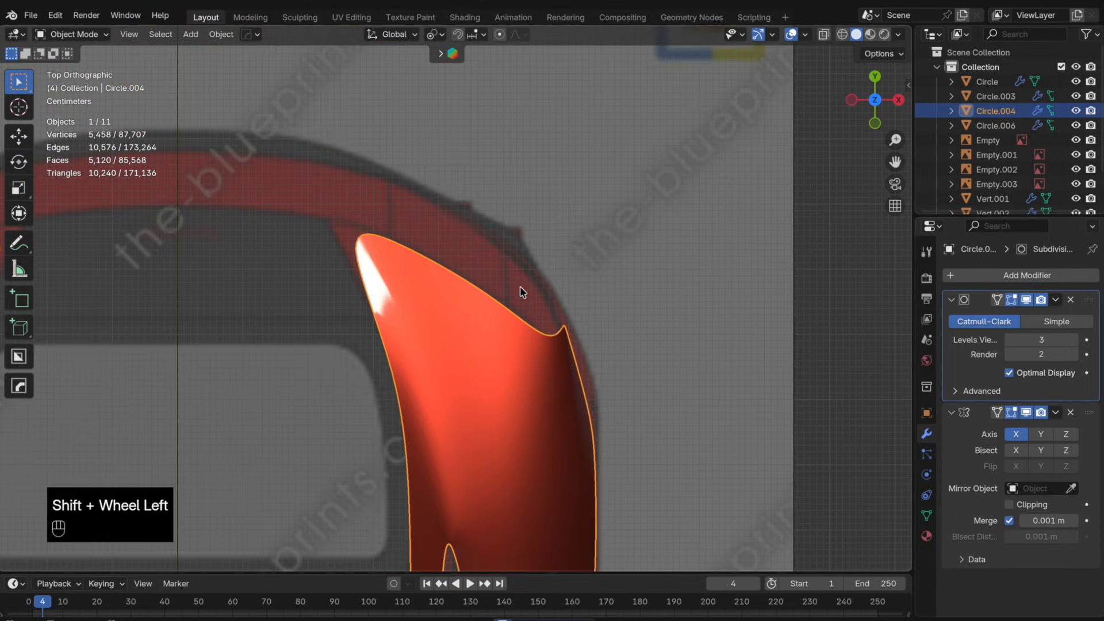
pyautogui.scroll(-3, 512, 285)
pyautogui.keyDown('shift'); pyautogui.moveTo(450, 269); pyautogui.dragTo(451, 313); pyautogui.keyUp('shift')
pyautogui.scroll(3, 454, 320)
pyautogui.press('Tab')
pyautogui.hotkey('alt', 'z')
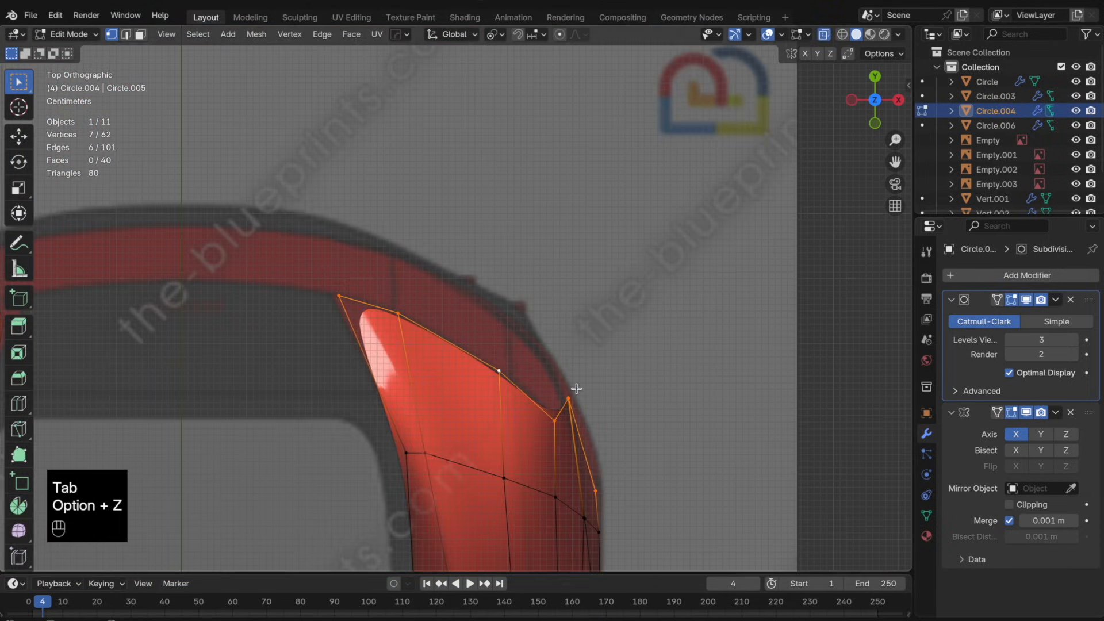
# - Duplicate the quarter panel's rear edge vertices, leaving out the lowest side vertex, and offset the copy about 0.083 m along Y
pyautogui.keyDown('shift'); pyautogui.click(596, 492); pyautogui.keyUp('shift')
pyautogui.hotkey('shift', 'd')
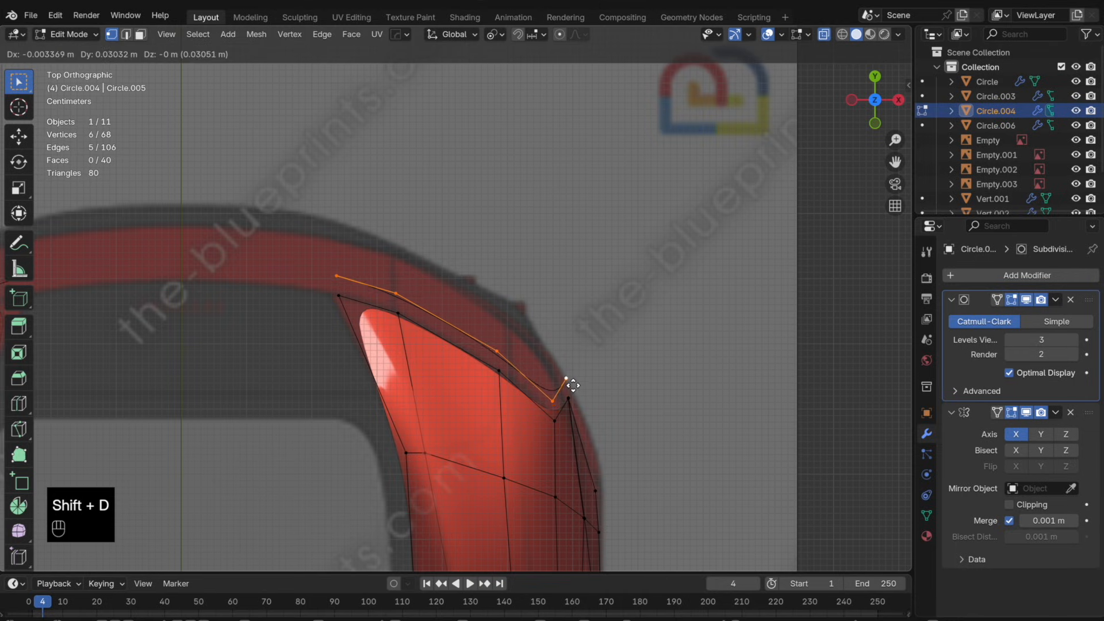
pyautogui.press('y')
pyautogui.click(585, 352)
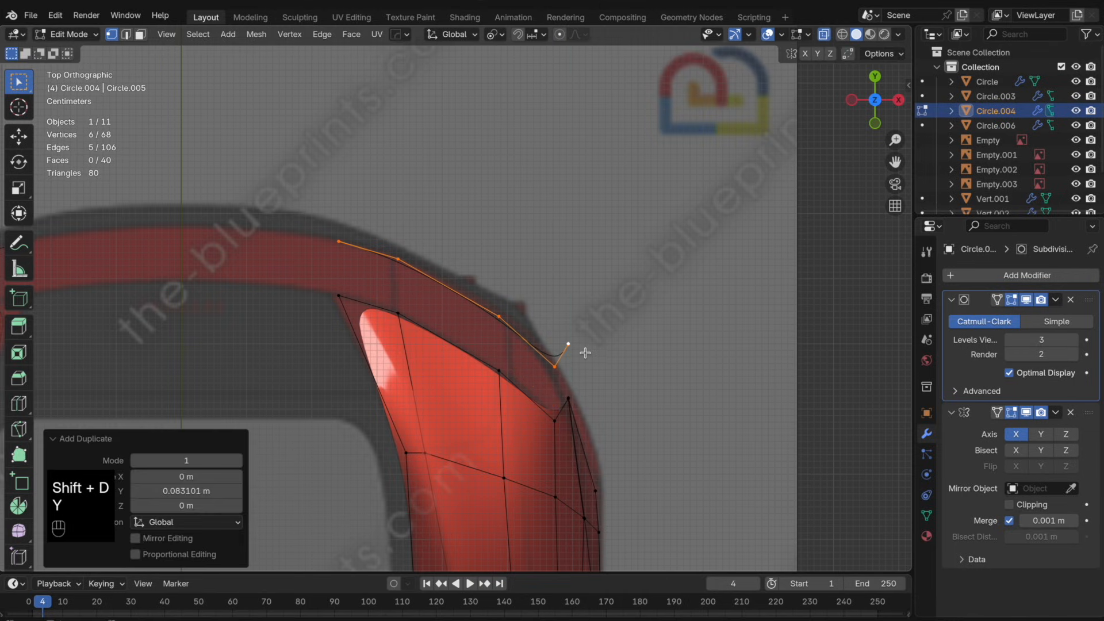
pyautogui.hotkey('alt', 'z')
pyautogui.hotkey('alt', 'z')
# - Merge the vertices at the duplicated edge's outer end at their centre
pyautogui.moveTo(582, 382); pyautogui.dragTo(538, 323)
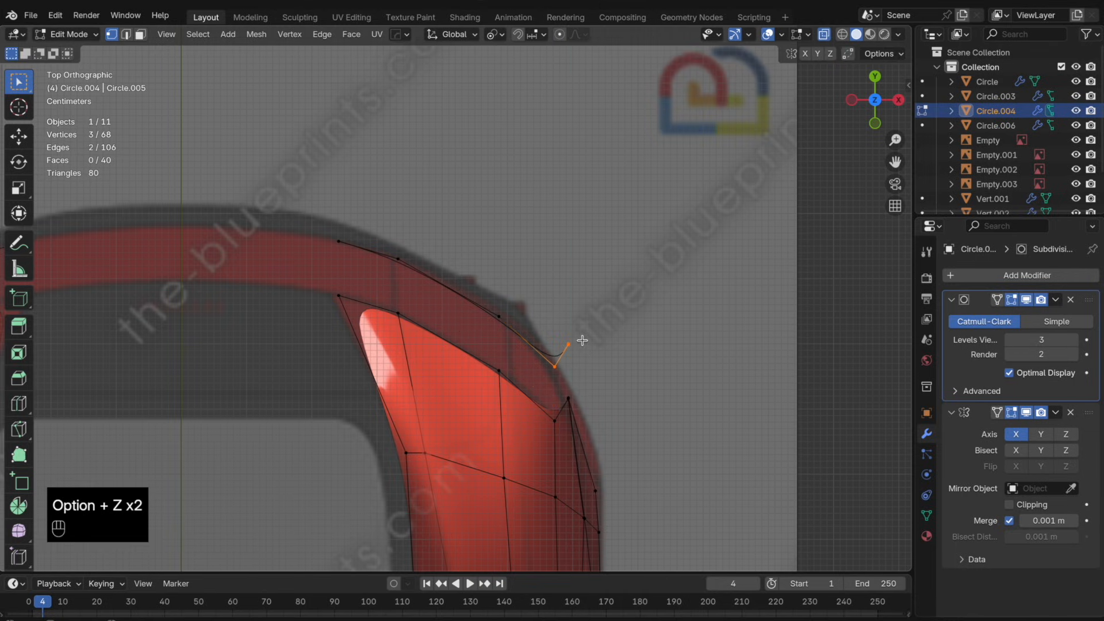
pyautogui.press('m')
pyautogui.press('m')
pyautogui.click(571, 309)
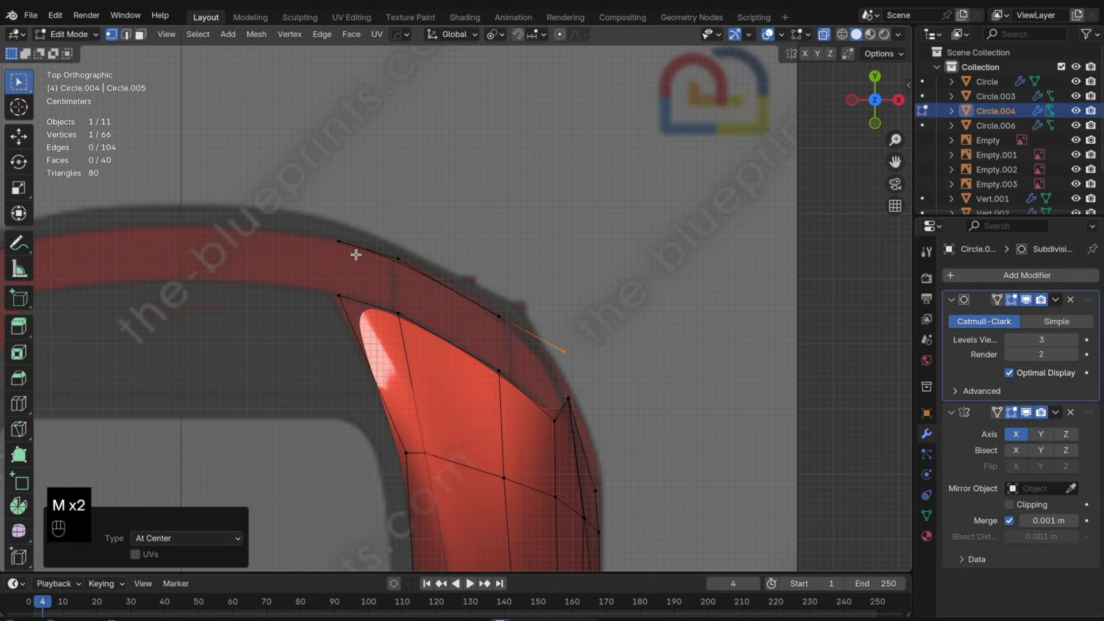
# - Extrude the duplicated edge's inner end vertex about 0.256 m along X towards the centre line and shift it about 0.021 m along Y
pyautogui.click(339, 242)
pyautogui.press('e')
pyautogui.press('x')
pyautogui.click(295, 244)
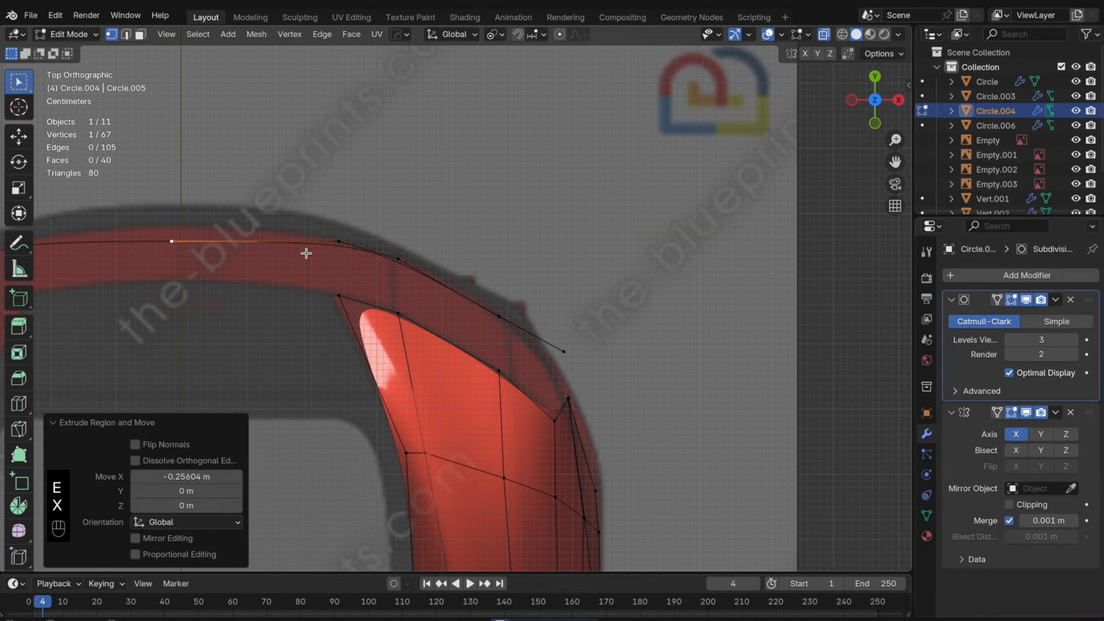
pyautogui.press('g')
pyautogui.press('y')
pyautogui.click(311, 240)
# - Enable Clipping on the Mirror modifier and move the extruded vertex along X onto the centre line
pyautogui.press('g')
pyautogui.press('x')
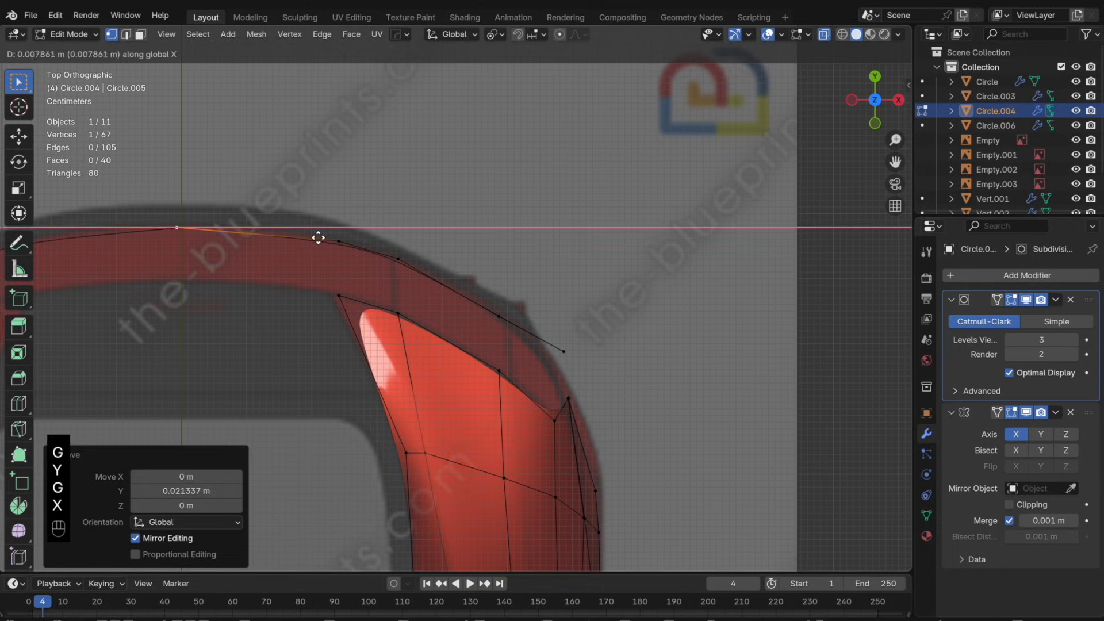
pyautogui.click(325, 239)
pyautogui.click(1009, 505)
pyautogui.press('super+r')
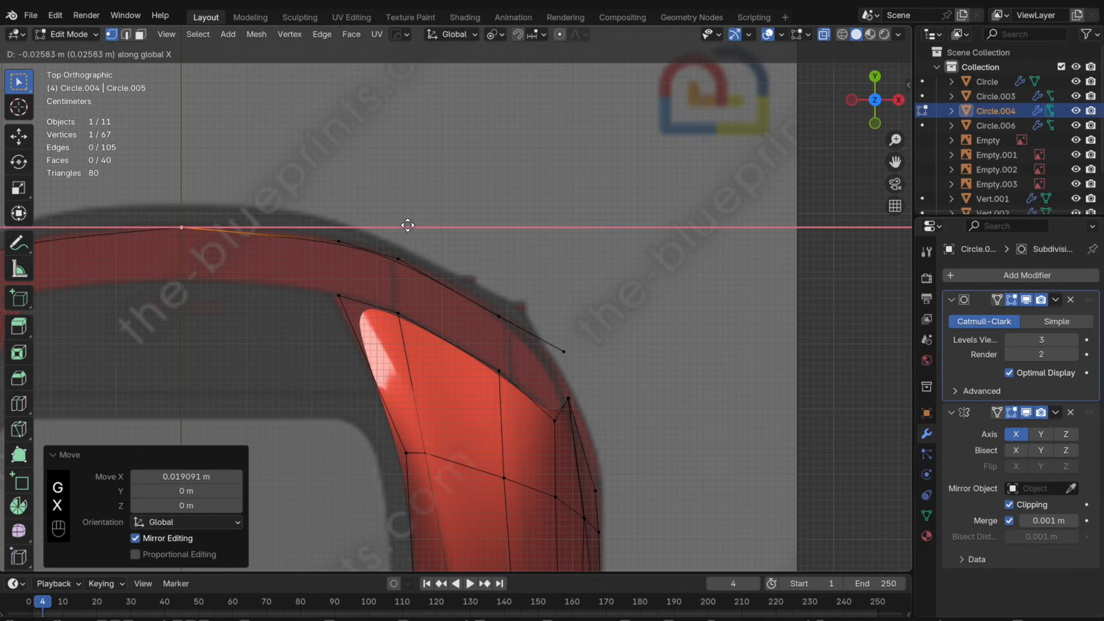
pyautogui.click(408, 228)
# - Add a vertex on the edge segment beside the centre line and adjust the curve to the blueprint's rear outline
pyautogui.rightClick(323, 252)
pyautogui.press('g')
pyautogui.press('y')
pyautogui.click(325, 249)
pyautogui.press('super+z')
pyautogui.press('super+z')
pyautogui.press('shift+super+z')
# - Add a vertex midway along the curve's next outer segment and move it about 0.006 m along Y
pyautogui.press('super+r')
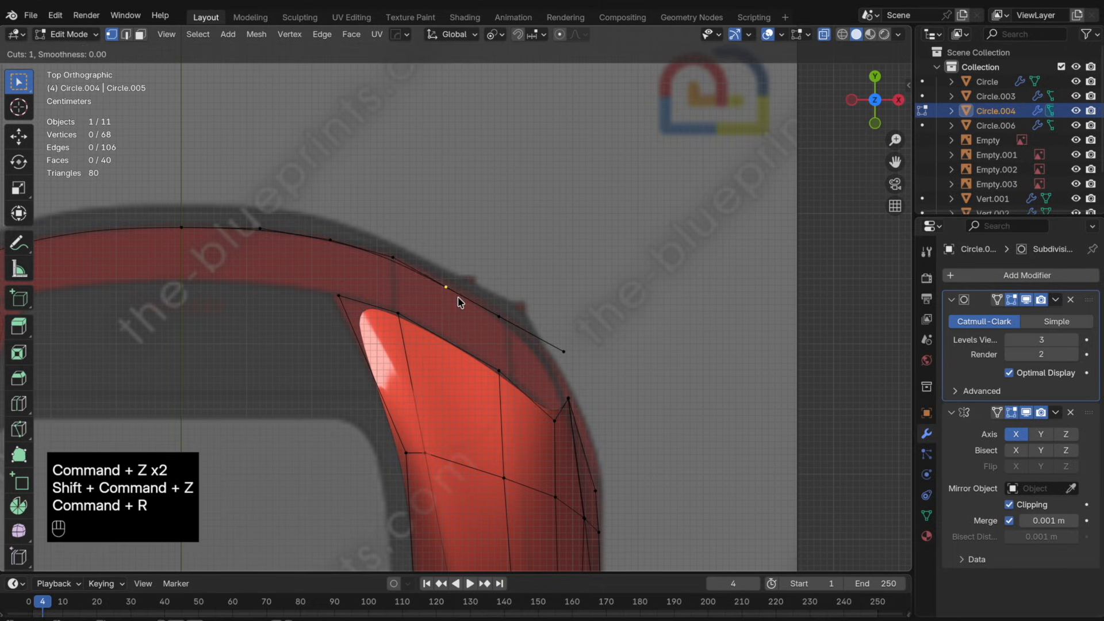
pyautogui.click(458, 298)
pyautogui.rightClick(506, 301)
pyautogui.press('g')
pyautogui.press('y')
pyautogui.click(503, 291)
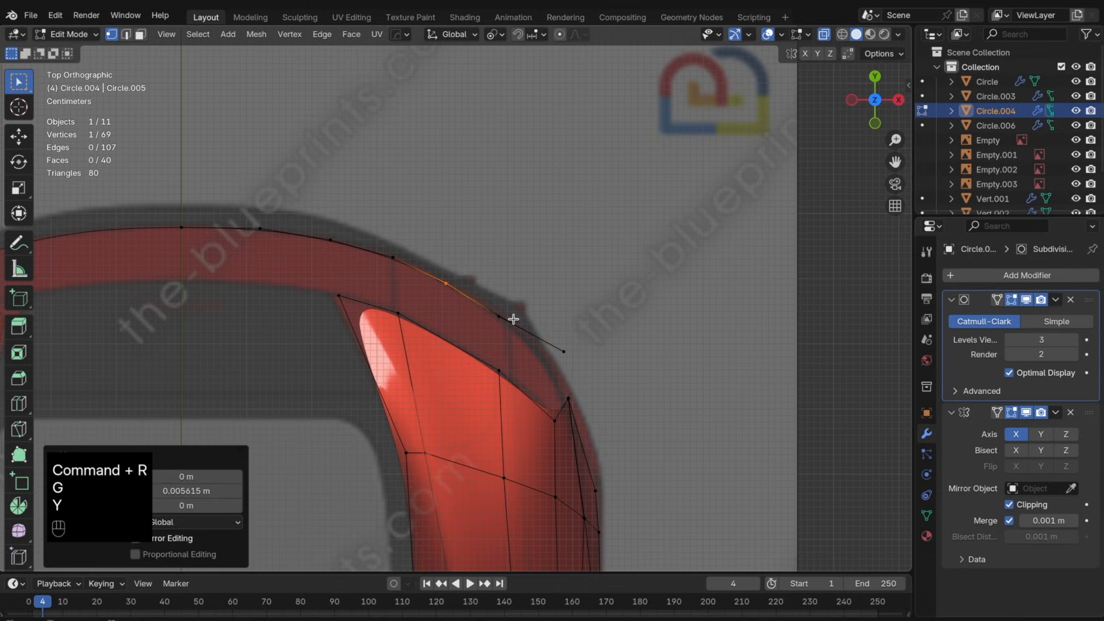
# - Fit the curve's two outermost vertices to the blueprint's corner, moving the end vertex about -0.053 m along Y before fine-tuning it
pyautogui.click(514, 319)
pyautogui.press('g')
pyautogui.press('y')
pyautogui.click(577, 360)
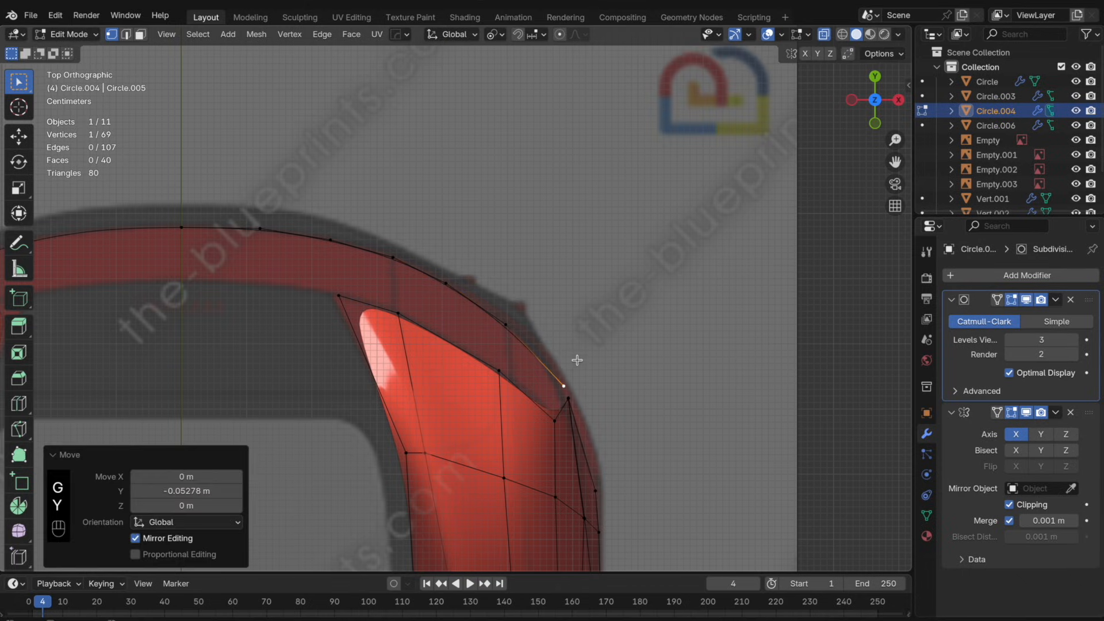
pyautogui.press('g')
pyautogui.press('y')
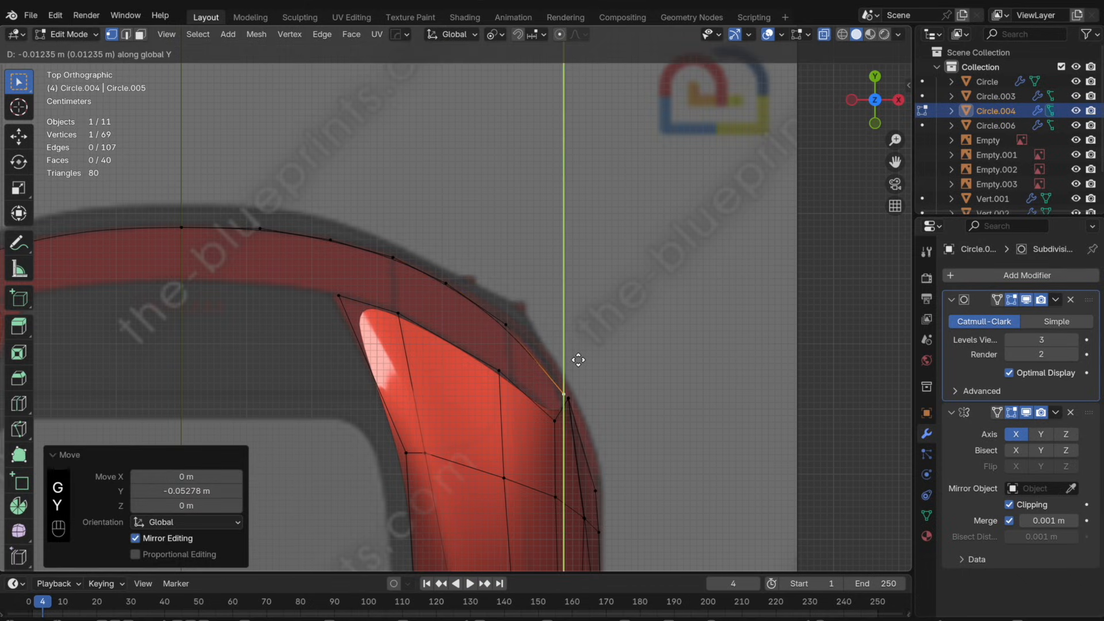
pyautogui.click(579, 360)
# - Add a vertex on the outermost curve segment, move it about 0.007 m along Y, and adjust the neighbouring inner vertex along Y
pyautogui.press('super+r')
pyautogui.doubleClick(577, 363)
pyautogui.press('g')
pyautogui.press('y')
pyautogui.click(576, 360)
pyautogui.click(513, 323)
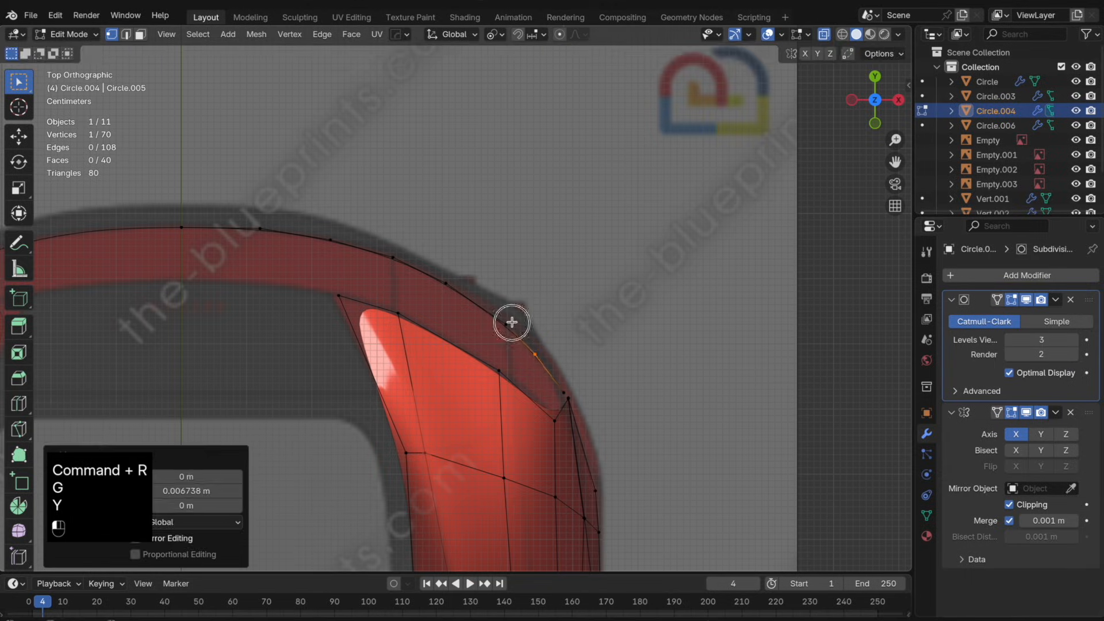
pyautogui.press('g')
pyautogui.press('y')
pyautogui.click(576, 316)
# - Separate the rear outline curve from the quarter panel into its own object and select it
pyautogui.press('Tab')
pyautogui.scroll(-4, 577, 316)
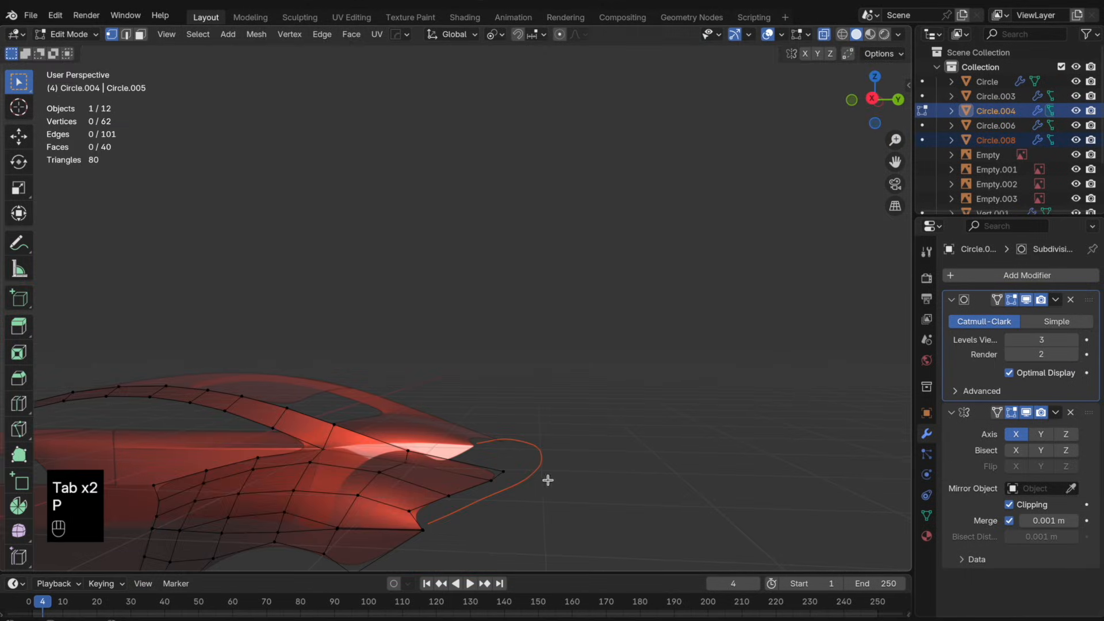
pyautogui.press('Tab')
pyautogui.click(531, 479)
# - Relax all vertices of the separated curve with LoopTools, using Cubic interpolation, one iteration and Regular spacing
pyautogui.press('Tab')
pyautogui.press('a')
pyautogui.rightClick(601, 462)
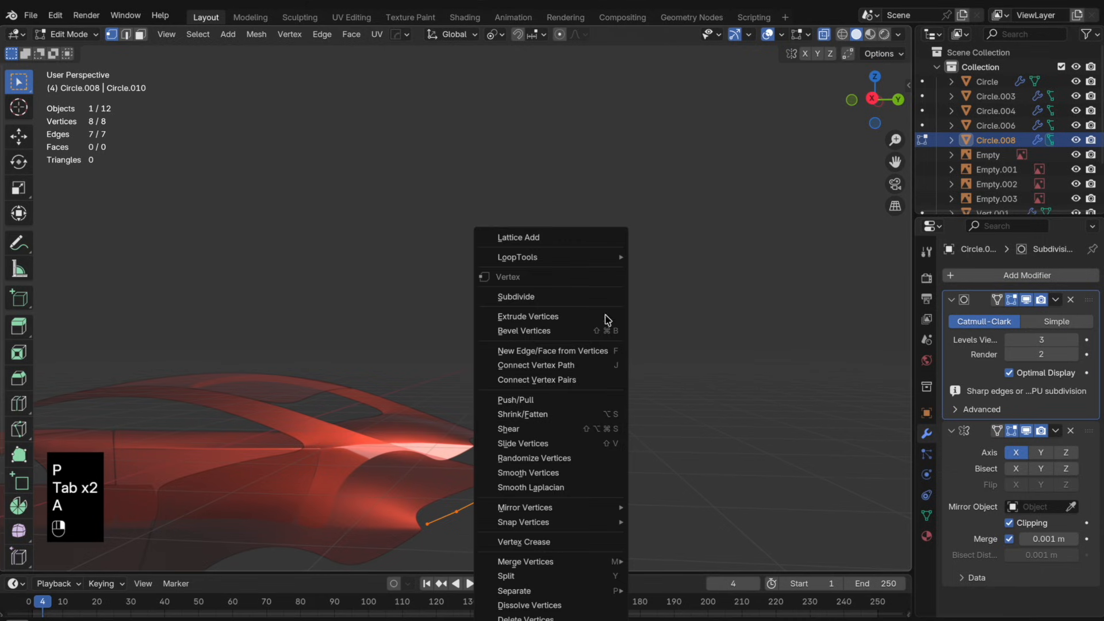
pyautogui.moveTo(604, 260)
pyautogui.click(723, 343)
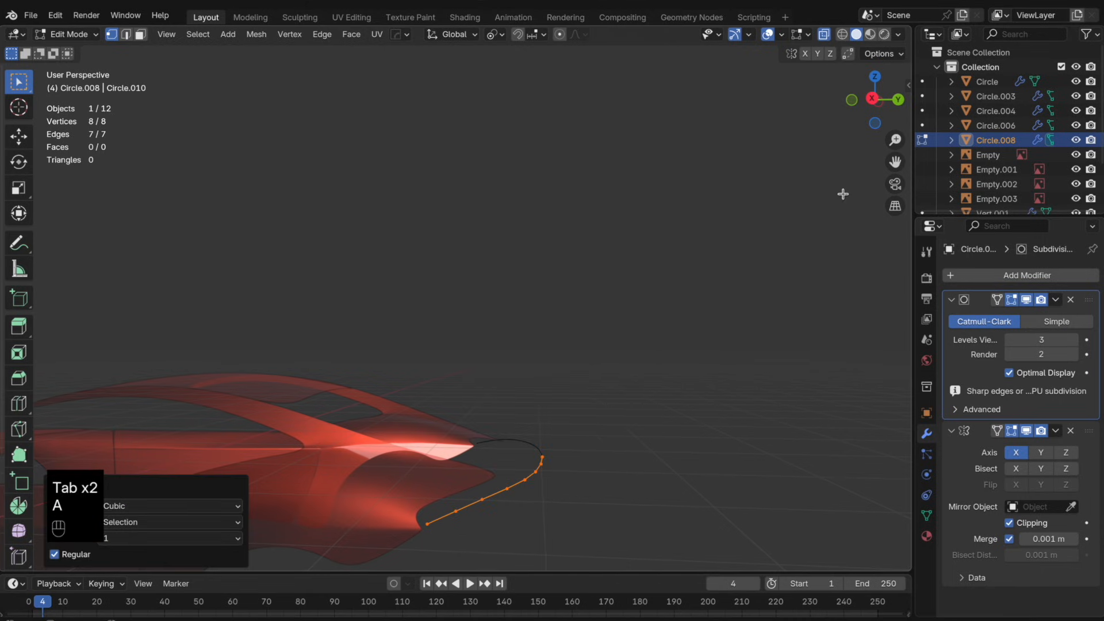
# - Flatten the curve in right view by scaling all its vertices to 0 along Z
pyautogui.click(856, 105)
pyautogui.click(898, 101)
pyautogui.scroll(4, 609, 340)
pyautogui.keyDown('shift'); pyautogui.moveTo(509, 475); pyautogui.dragTo(577, 404, button='middle'); pyautogui.keyUp('shift')
pyautogui.scroll(2, 595, 381)
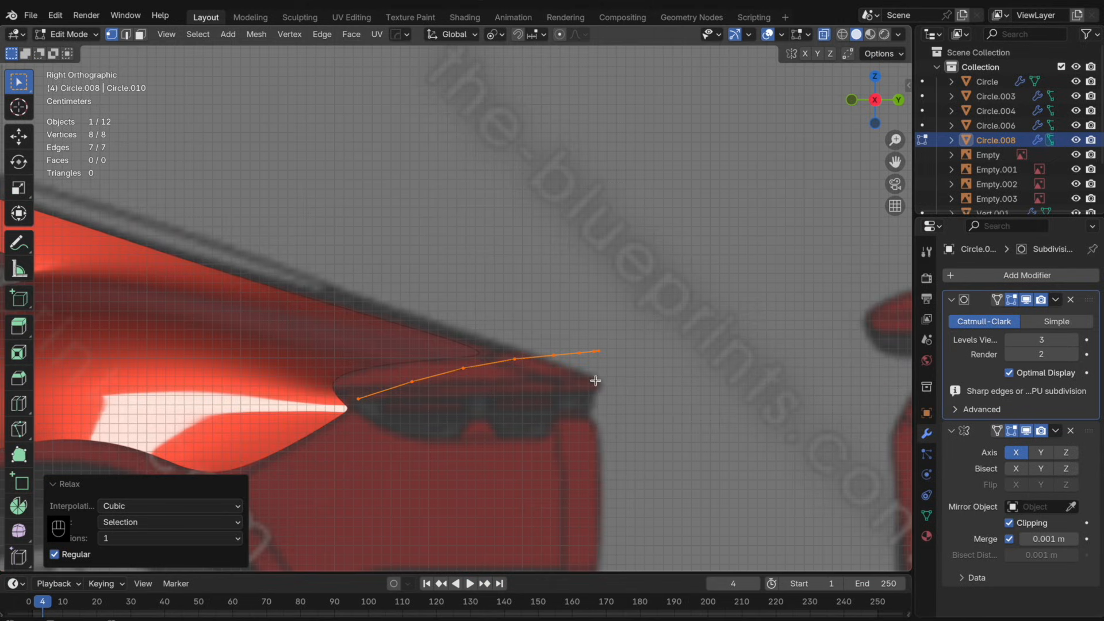
pyautogui.press('s')
pyautogui.click(625, 381)
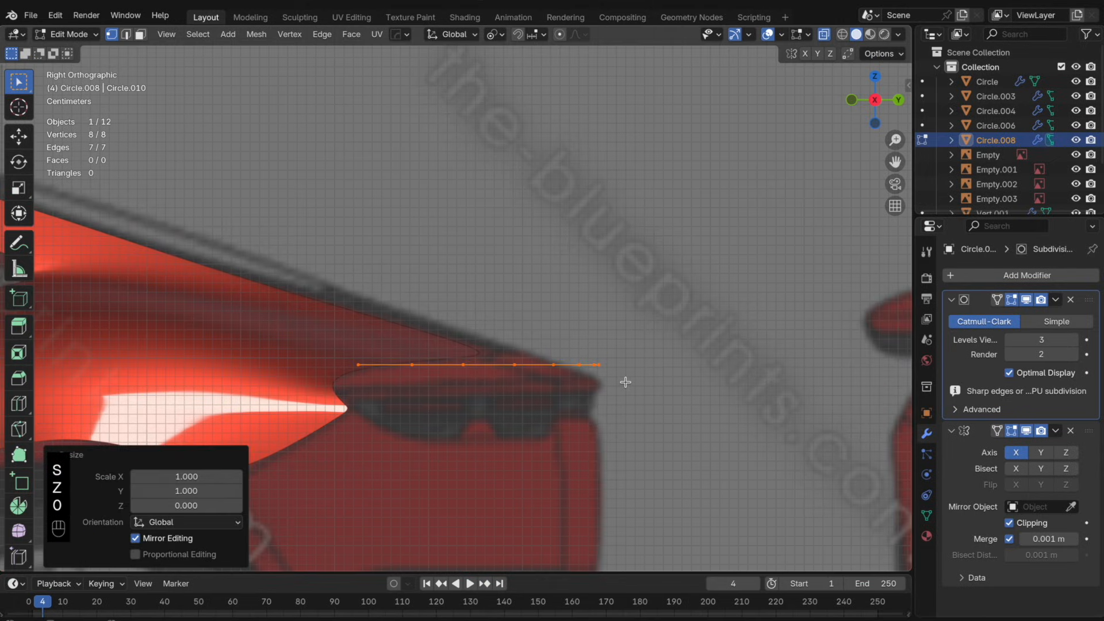
# - Lower the flattened curve about 0.013 m along Z and rotate it about 2.8 degrees around the X axis
pyautogui.press('g')
pyautogui.press('z')
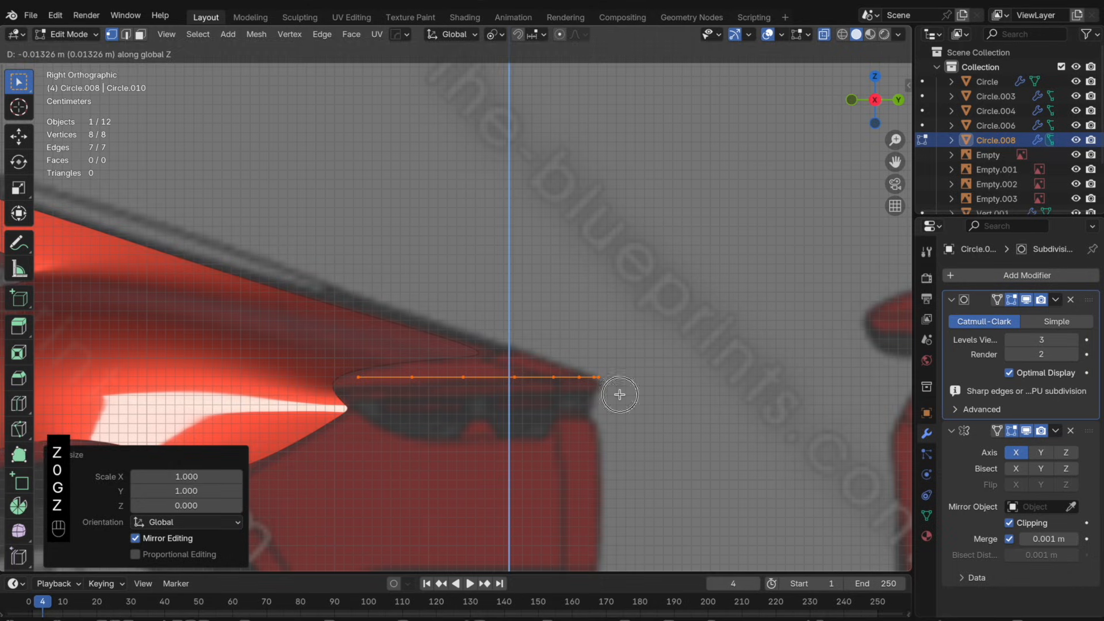
pyautogui.click(532, 391)
pyautogui.press('r')
pyautogui.press('y')
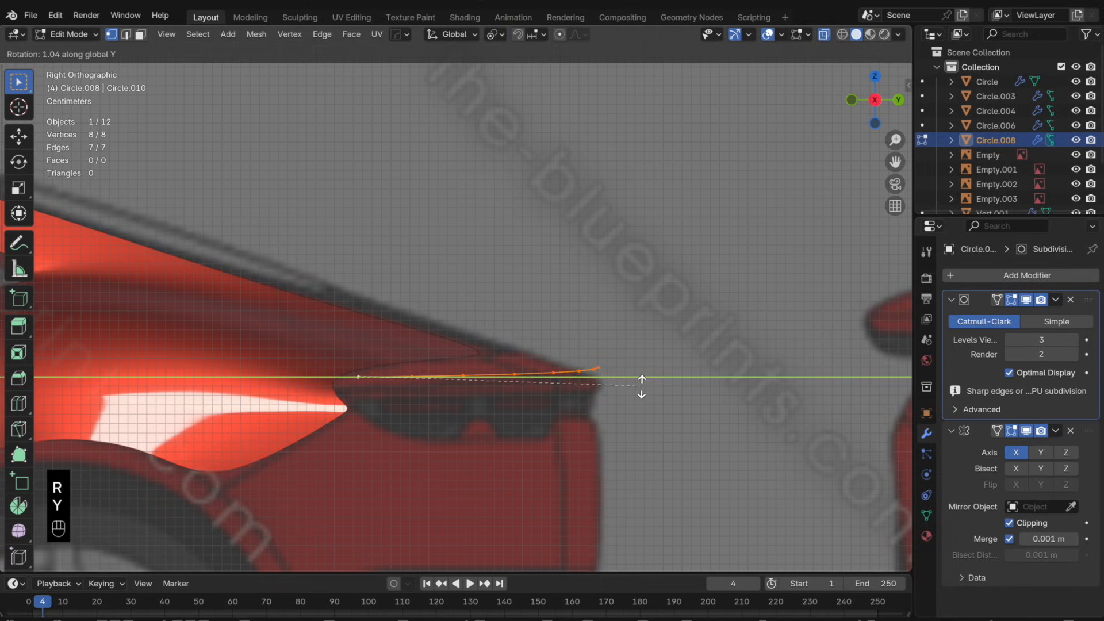
pyautogui.press('x')
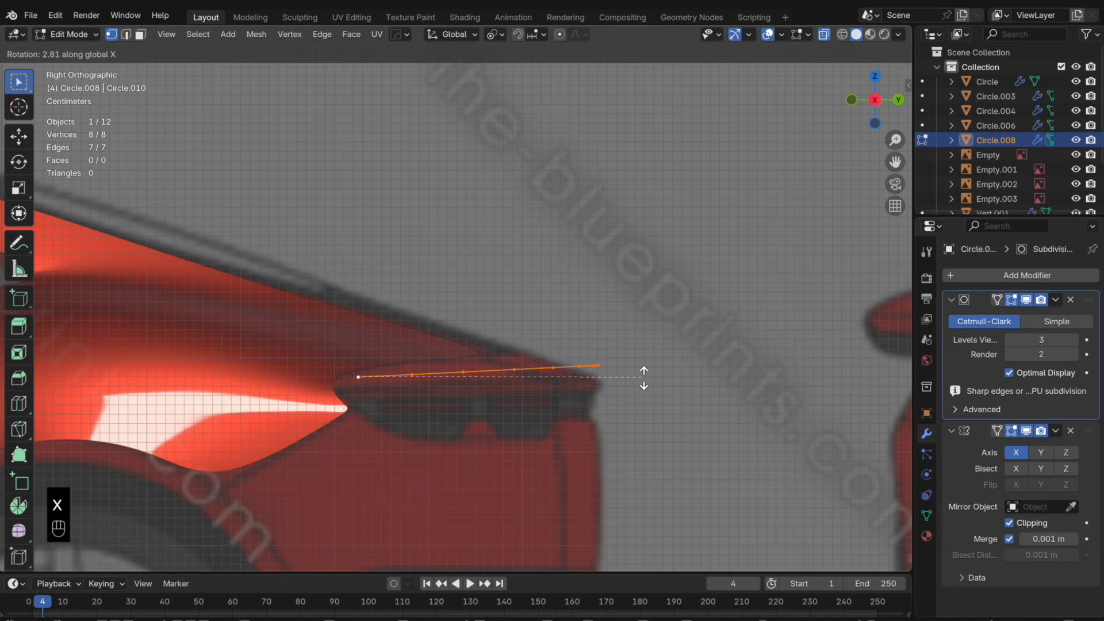
pyautogui.click(644, 378)
# - Lower the tilted curve about 0.010 m along Z and shift all its vertices about 0.006 m along Y to match the blueprint
pyautogui.press('g')
pyautogui.press('z')
pyautogui.click(639, 387)
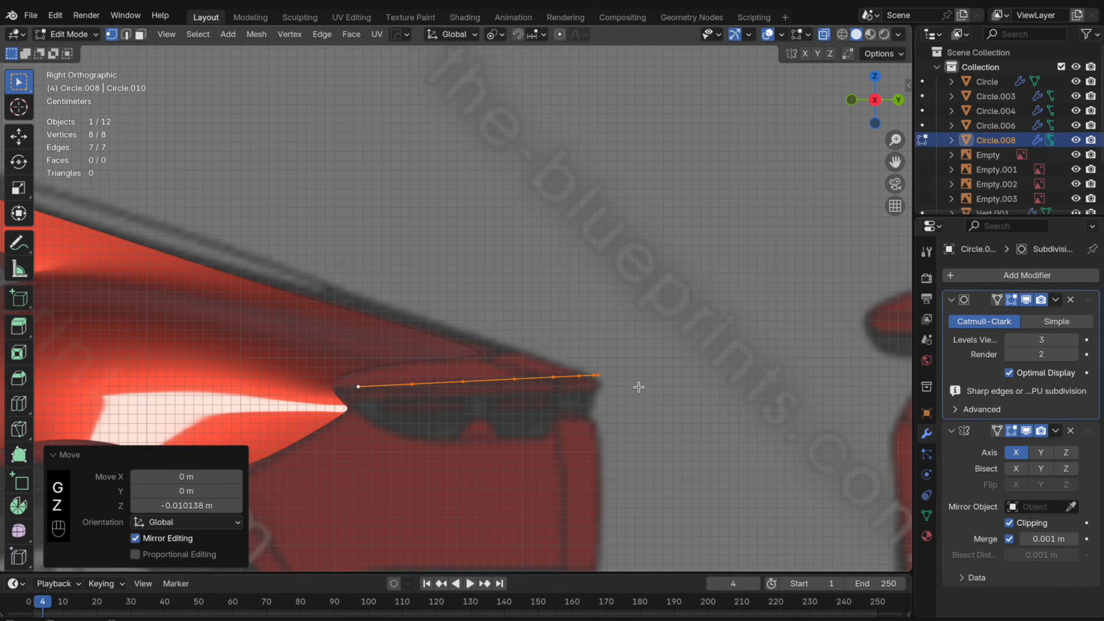
pyautogui.press('g')
pyautogui.press('y')
pyautogui.click(633, 390)
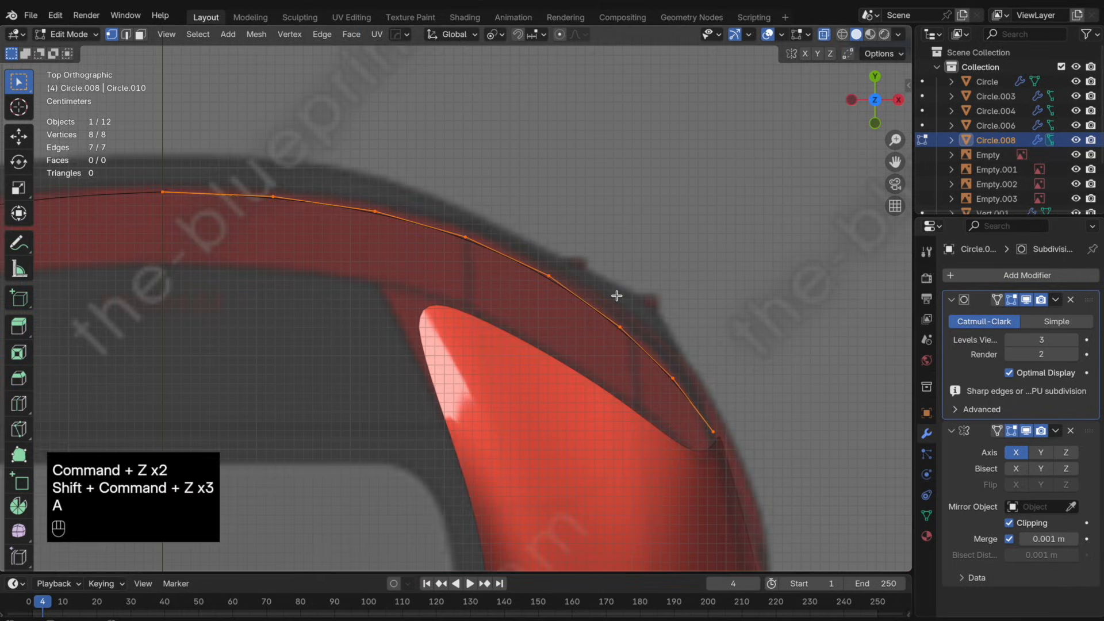
pyautogui.press('g')
pyautogui.press('y')
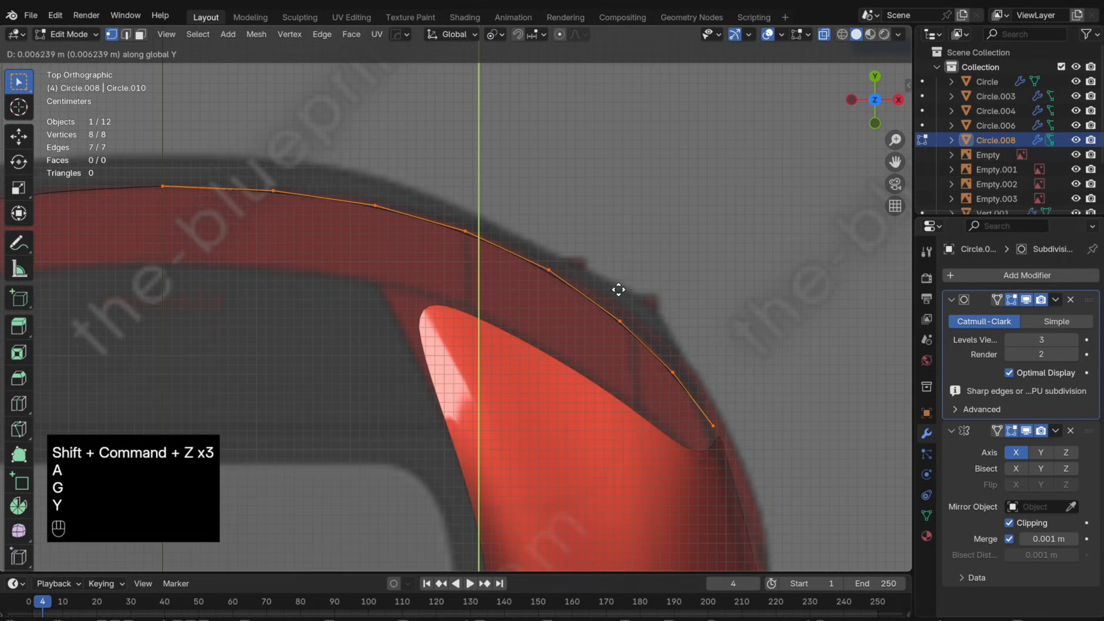
pyautogui.click(626, 288)
pyautogui.click(897, 101)
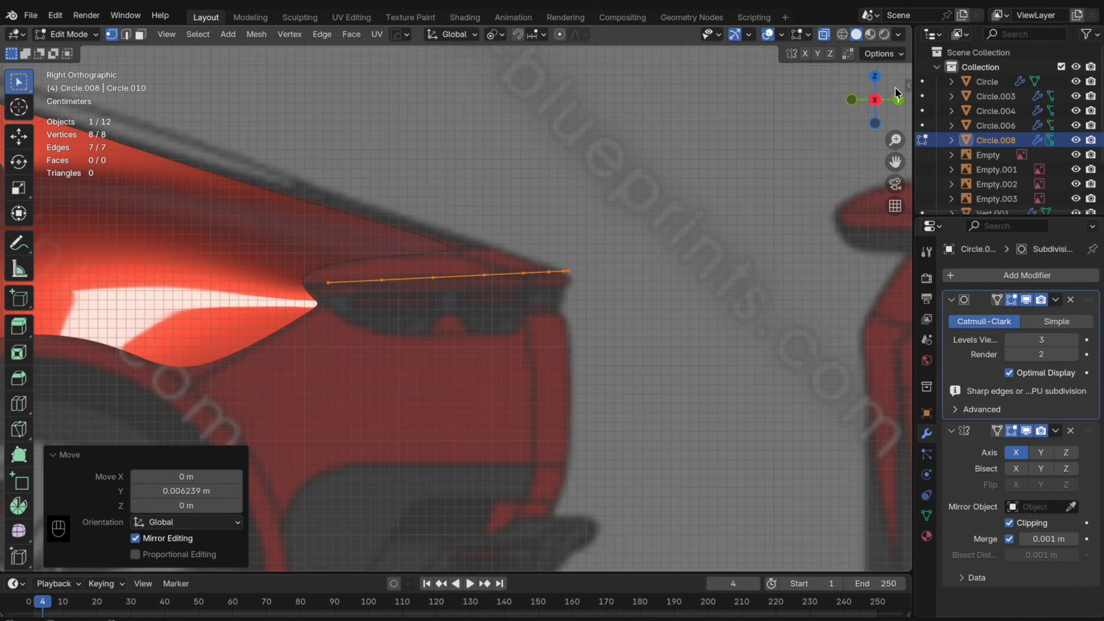
pyautogui.click(897, 97)
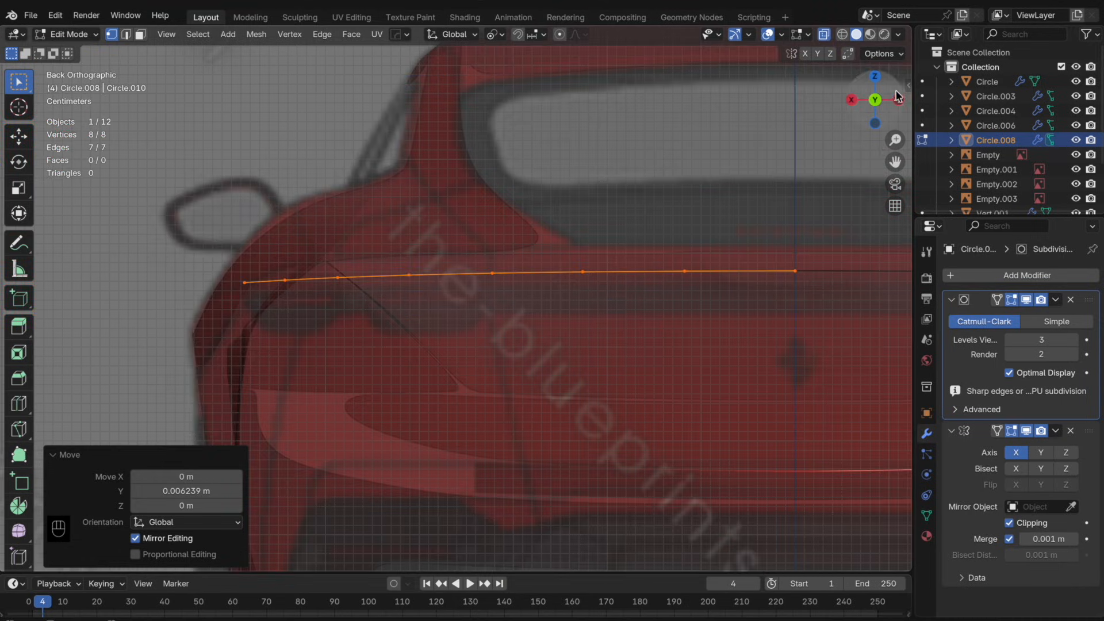
pyautogui.scroll(-2, 566, 291)
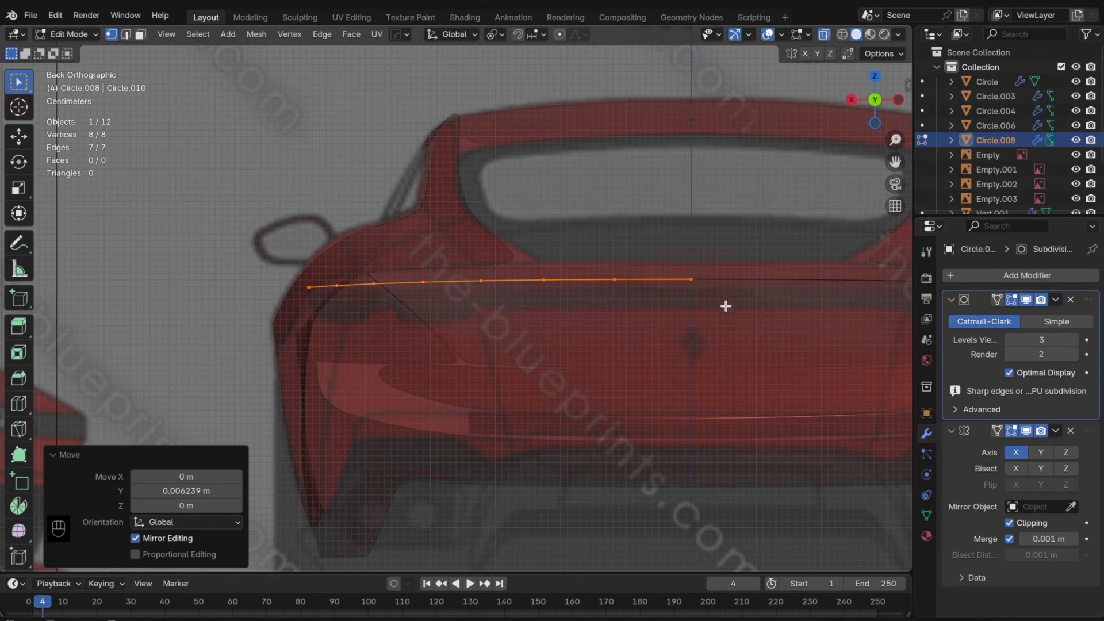
pyautogui.moveTo(523, 299); pyautogui.dragTo(679, 289, button='middle')
pyautogui.press('KP_7')
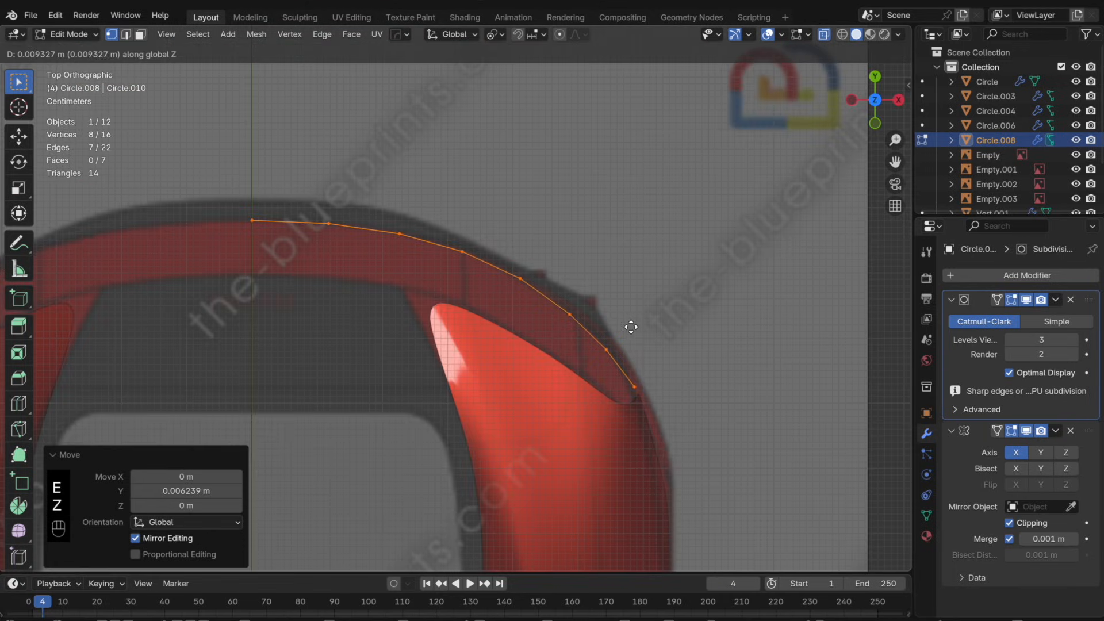
pyautogui.press('z')
pyautogui.press('super+z')
# - Duplicate the rear curve and move the copy forward along Y to the inner edge of the rear strip
pyautogui.hotkey('shift', 'd')
pyautogui.press('y')
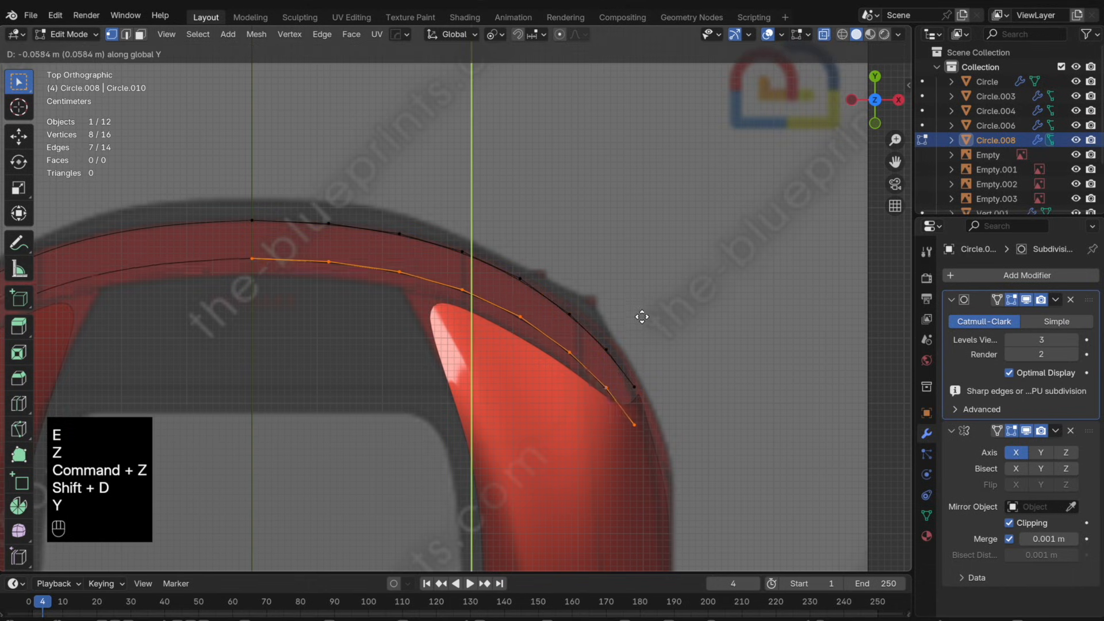
pyautogui.click(637, 325)
# - Scale the duplicated curve from its centre vertex to about 0.80 along Y and 0.975 along X
pyautogui.keyDown('shift'); pyautogui.click(271, 283); pyautogui.keyUp('shift')
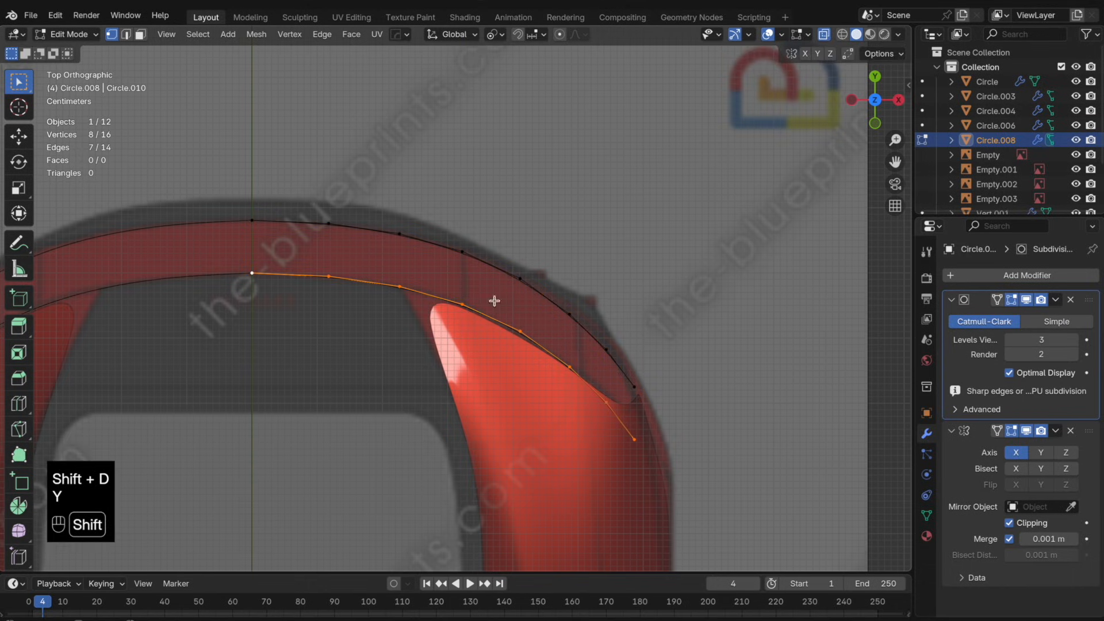
pyautogui.press('s')
pyautogui.press('y')
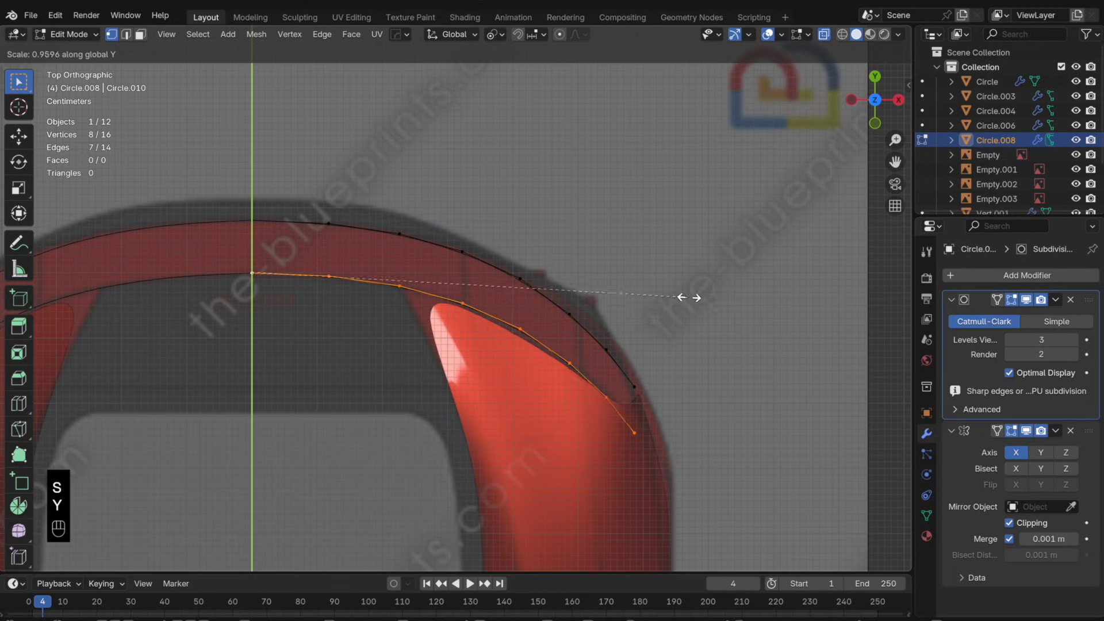
pyautogui.press('s')
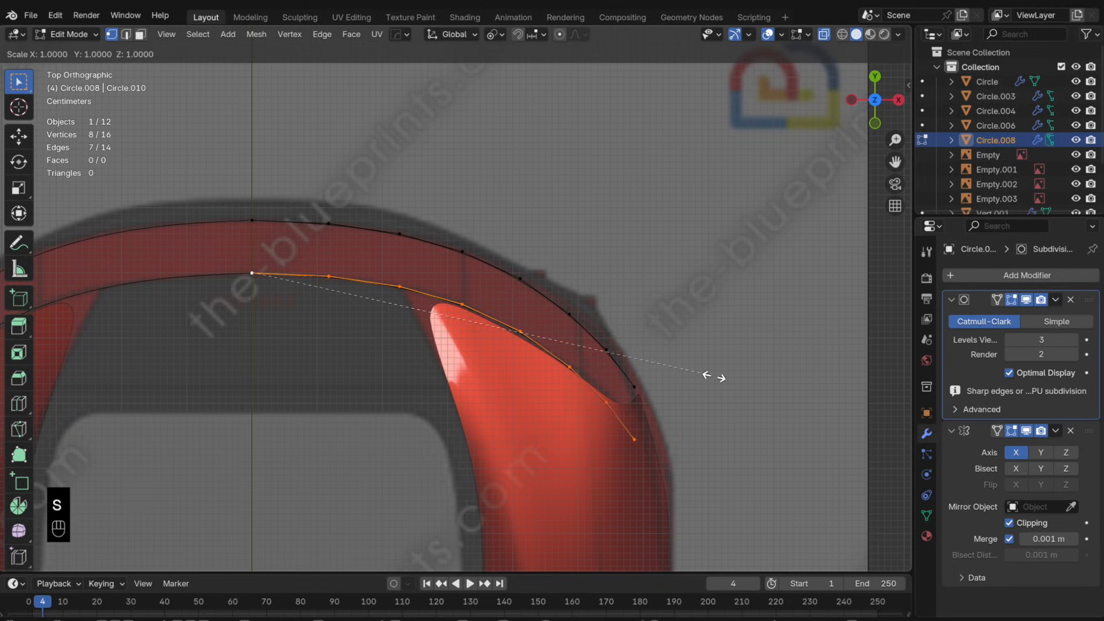
pyautogui.press('y')
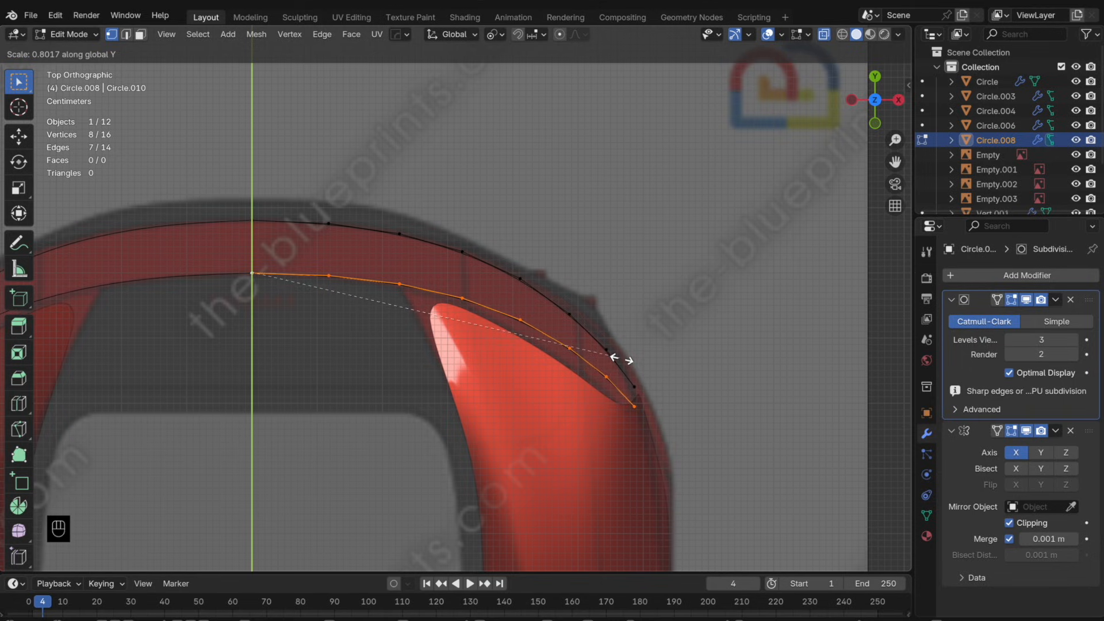
pyautogui.click(621, 360)
pyautogui.keyDown('shift'); pyautogui.moveTo(274, 290); pyautogui.dragTo(201, 266, button='middle'); pyautogui.keyUp('shift')
pyautogui.press('s')
pyautogui.press('x')
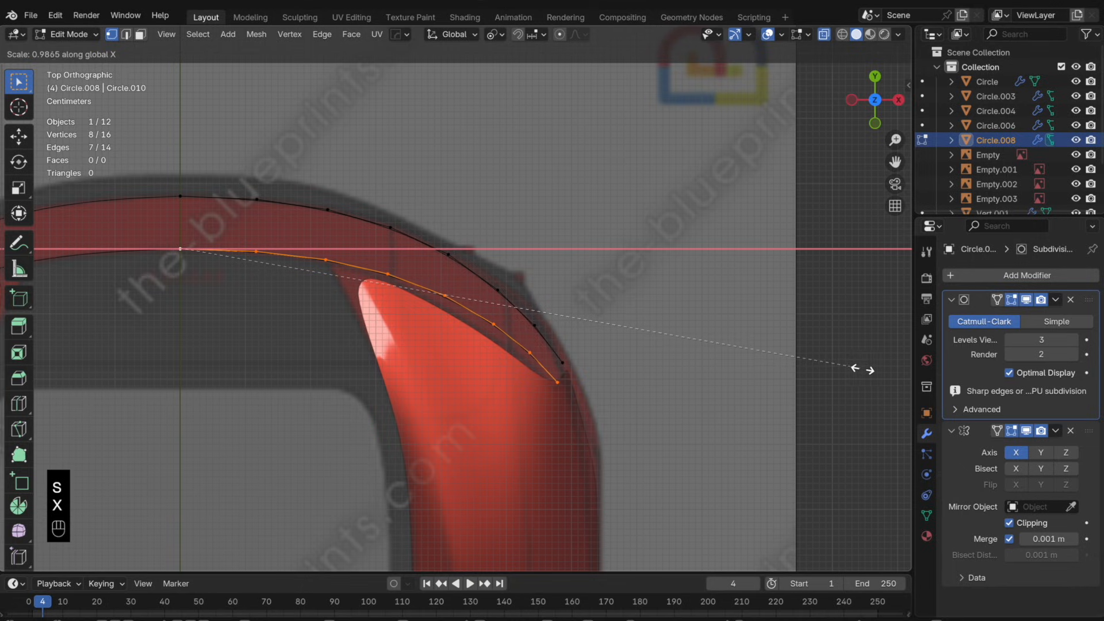
pyautogui.click(855, 370)
pyautogui.press('s')
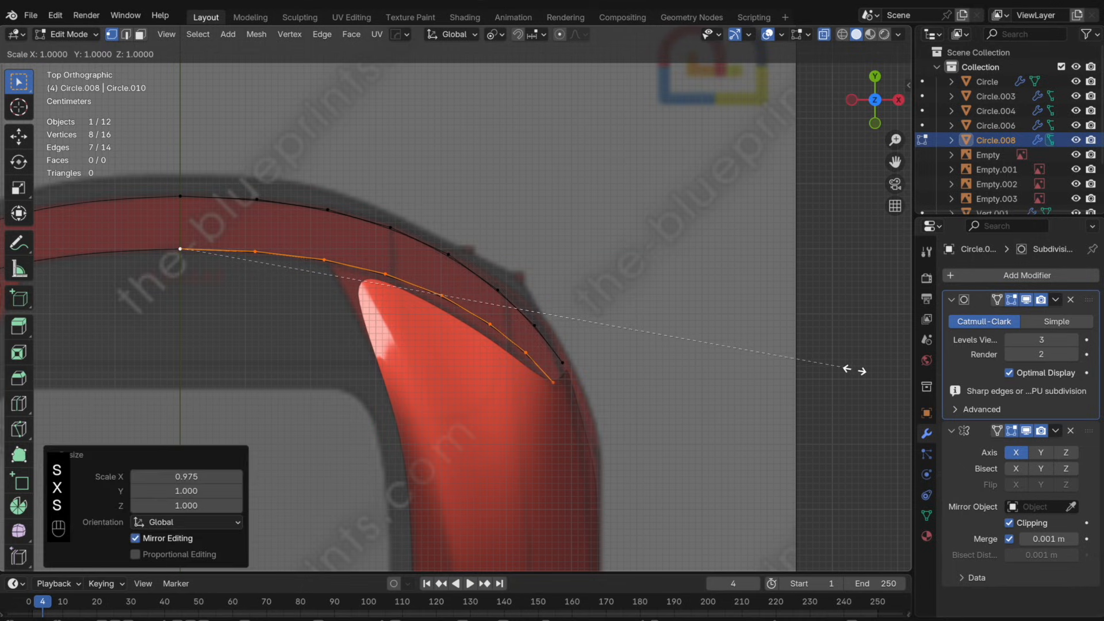
pyautogui.rightClick(855, 370)
pyautogui.click(855, 369)
# - Move the vertices near the inner curve's outer end along Y to follow the quarter panel's edge
pyautogui.keyDown('alt'); pyautogui.click(475, 314); pyautogui.keyUp('alt')
pyautogui.keyDown('shift'); pyautogui.click(489, 327); pyautogui.keyUp('shift')
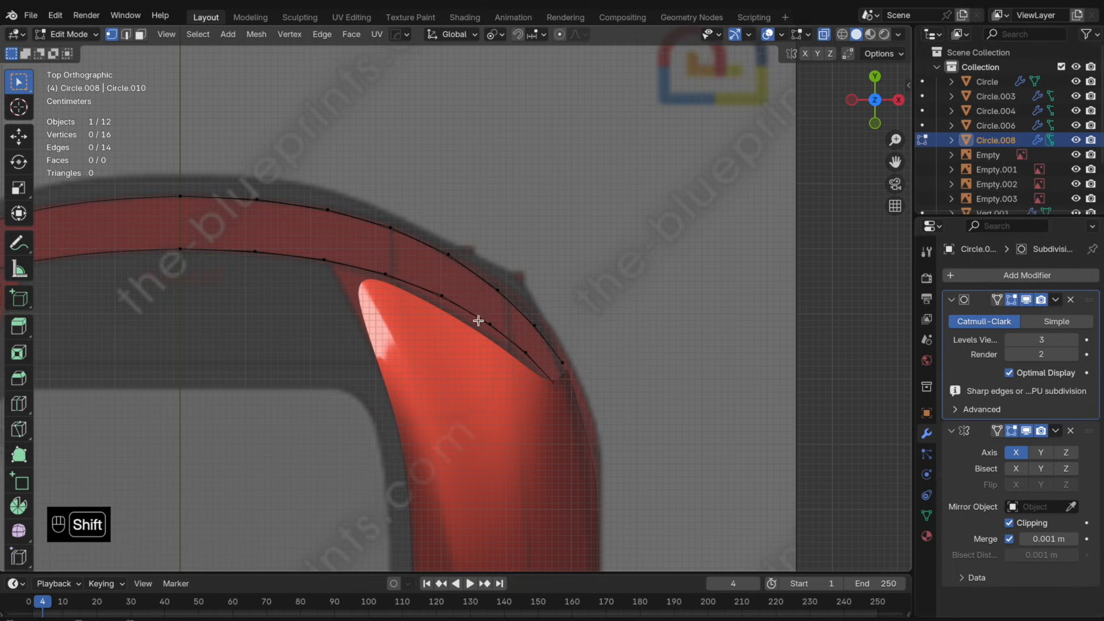
pyautogui.press('g')
pyautogui.press('y')
pyautogui.click(529, 316)
pyautogui.click(537, 346)
pyautogui.press('g')
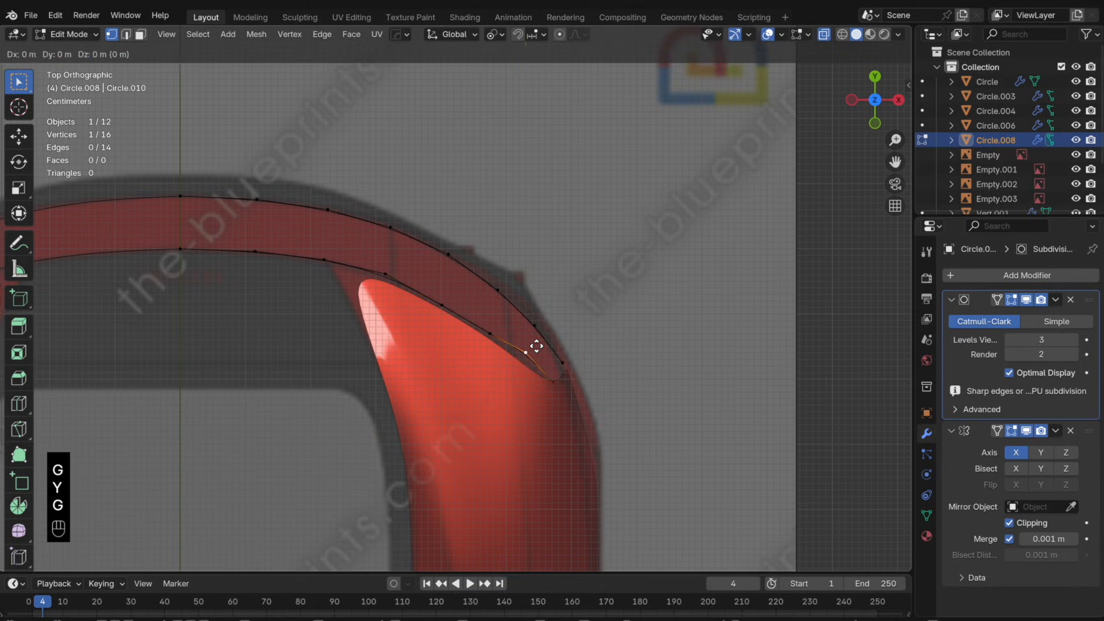
pyautogui.press('y')
pyautogui.click(529, 353)
# - Slide the third vertex from the inner curve's outer end along the curve and adjust it along Y
pyautogui.click(492, 335)
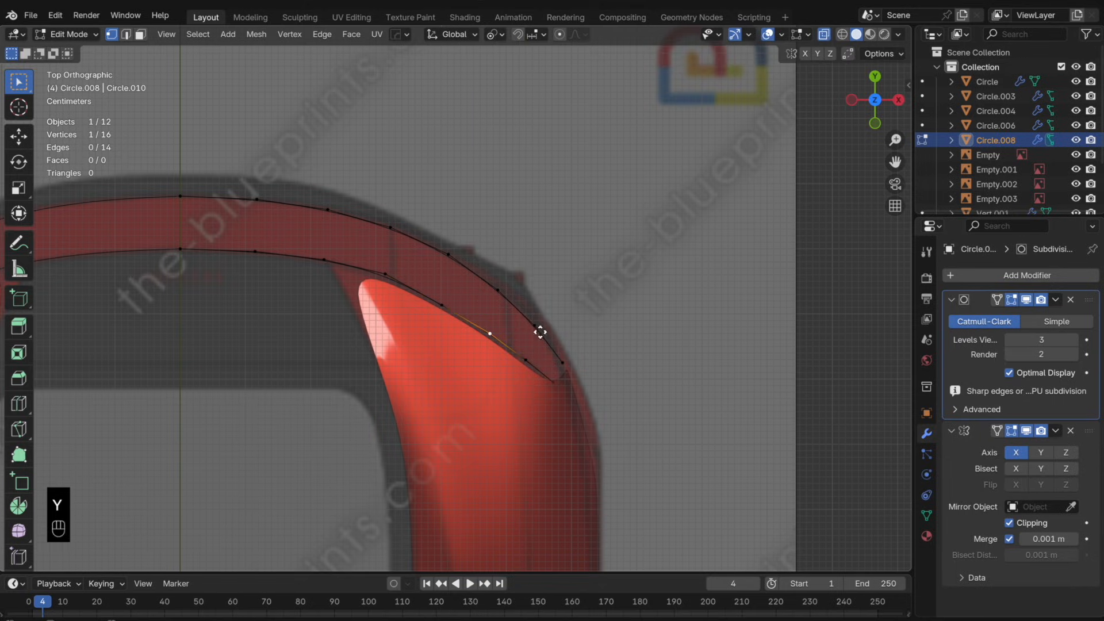
pyautogui.press('g')
pyautogui.press('g')
pyautogui.click(538, 332)
pyautogui.press('g')
pyautogui.press('y')
pyautogui.click(538, 332)
# - Fill the strip between the outer and inner curves with seven faces
pyautogui.press('Tab')
pyautogui.press('Tab')
pyautogui.moveTo(513, 313)
pyautogui.mouseDown()
pyautogui.moveTo(586, 398)
pyautogui.moveTo(514, 311)
pyautogui.mouseUp()
pyautogui.press('f')
pyautogui.press('f')
pyautogui.press('f')
pyautogui.press('f')
pyautogui.press('f')
pyautogui.press('f')
pyautogui.press('f')
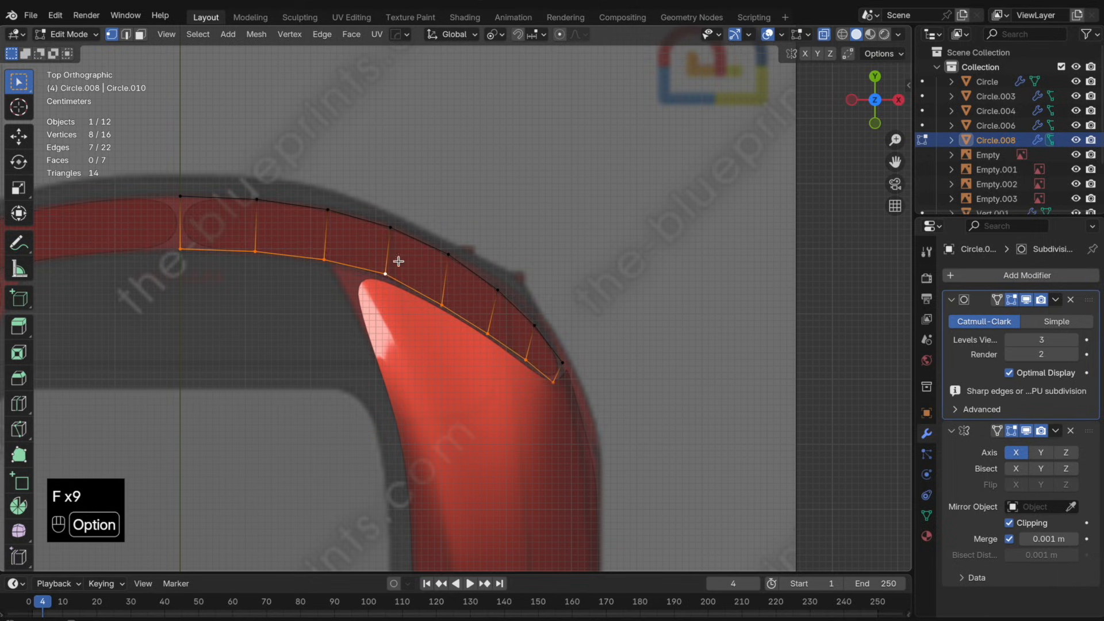
# - Straighten the cross edge above the quarter panel's tip by scaling it to 0 along X, and slide it slightly outward onto the blueprint line
pyautogui.press('s')
pyautogui.press('x')
pyautogui.press('0')
pyautogui.click(489, 284)
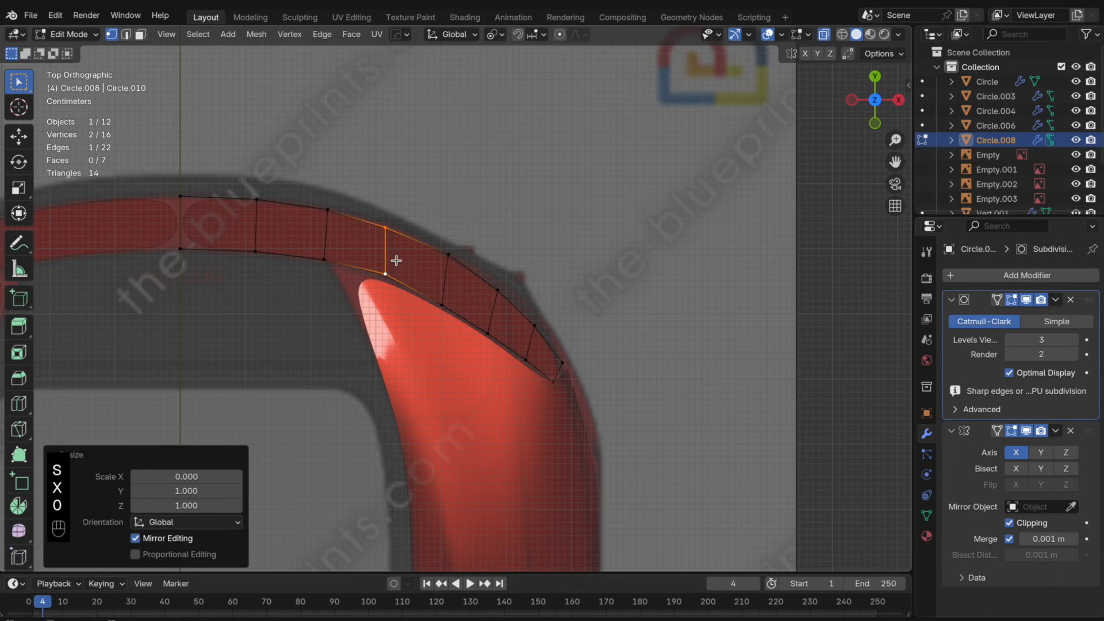
pyautogui.press('g')
pyautogui.press('g')
pyautogui.click(405, 258)
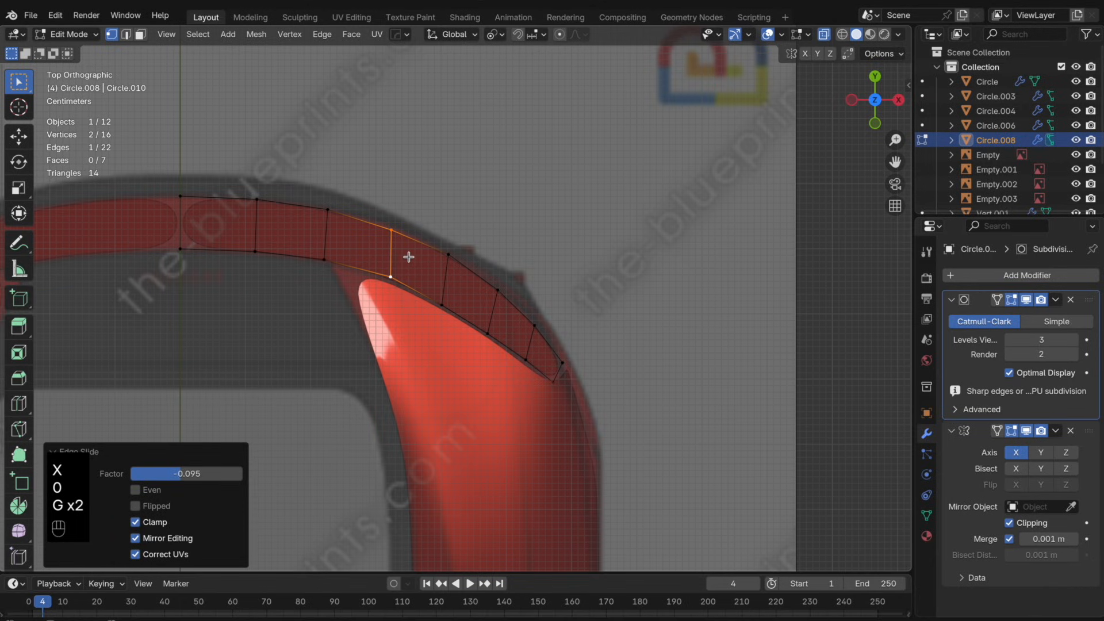
# - Move the outer vertex of the straightened cross edge about 0.003 m along Y
pyautogui.click(391, 229)
pyautogui.press('g')
pyautogui.press('y')
pyautogui.click(393, 235)
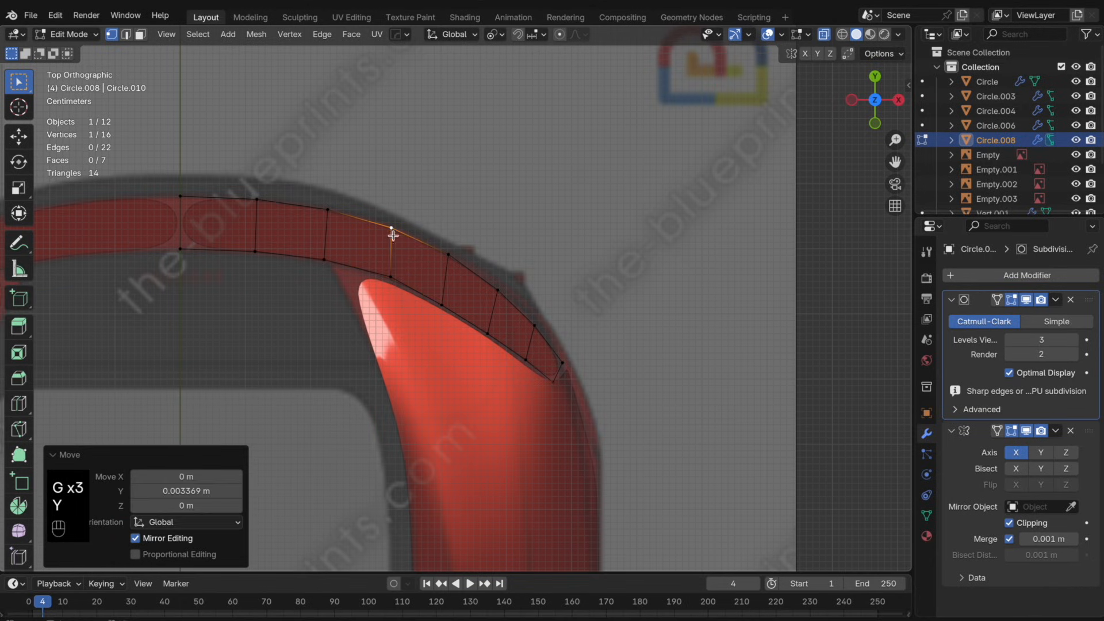
# - Straighten the third cross edge from the strip's outer end by scaling it to 0 along X
pyautogui.keyDown('alt'); pyautogui.click(501, 316); pyautogui.keyUp('alt')
pyautogui.press('s')
pyautogui.press('x')
pyautogui.press('0')
pyautogui.click(512, 323)
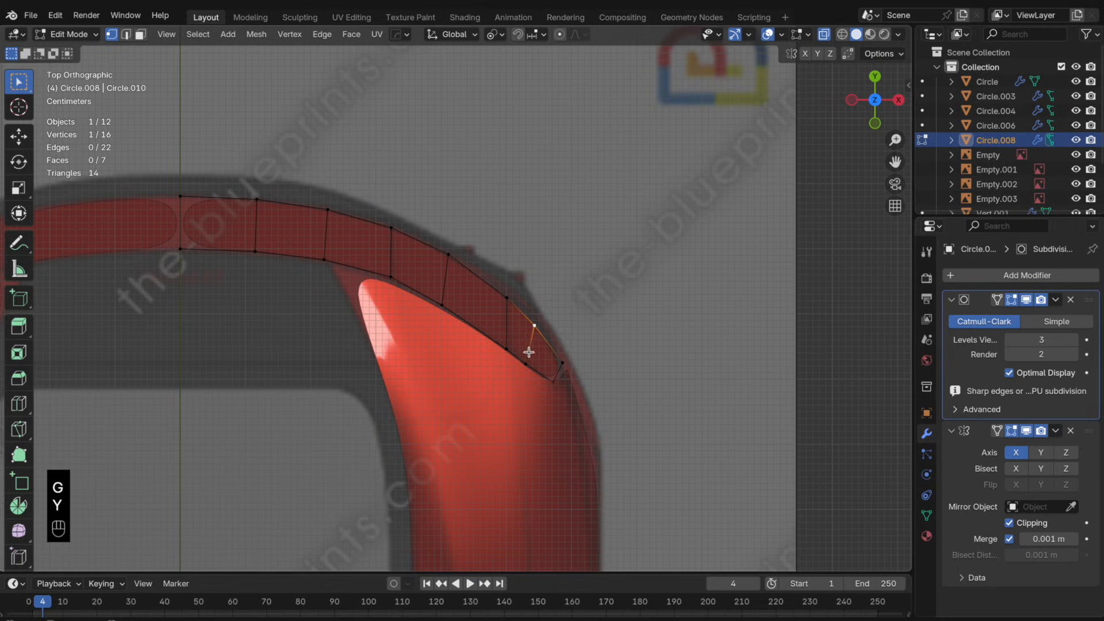
# - Dissolve the second-last cross edge at the strip's outer end and add a new loop cut in its place
pyautogui.keyDown('alt'); pyautogui.click(530, 352); pyautogui.keyUp('alt')
pyautogui.press('x')
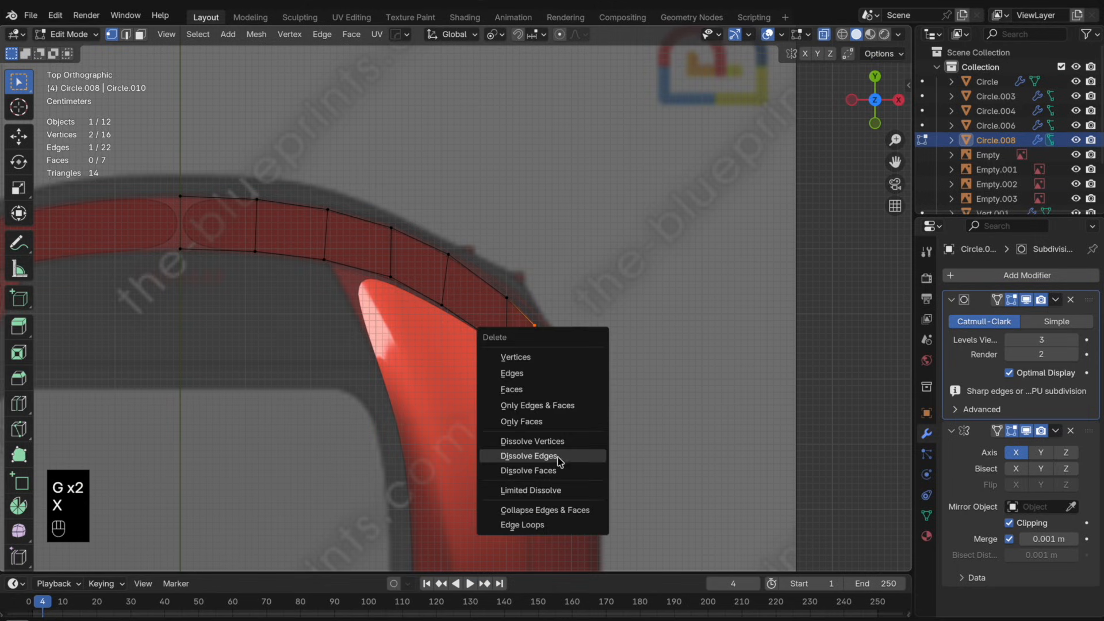
pyautogui.click(562, 460)
pyautogui.press('super+r')
pyautogui.click(551, 336)
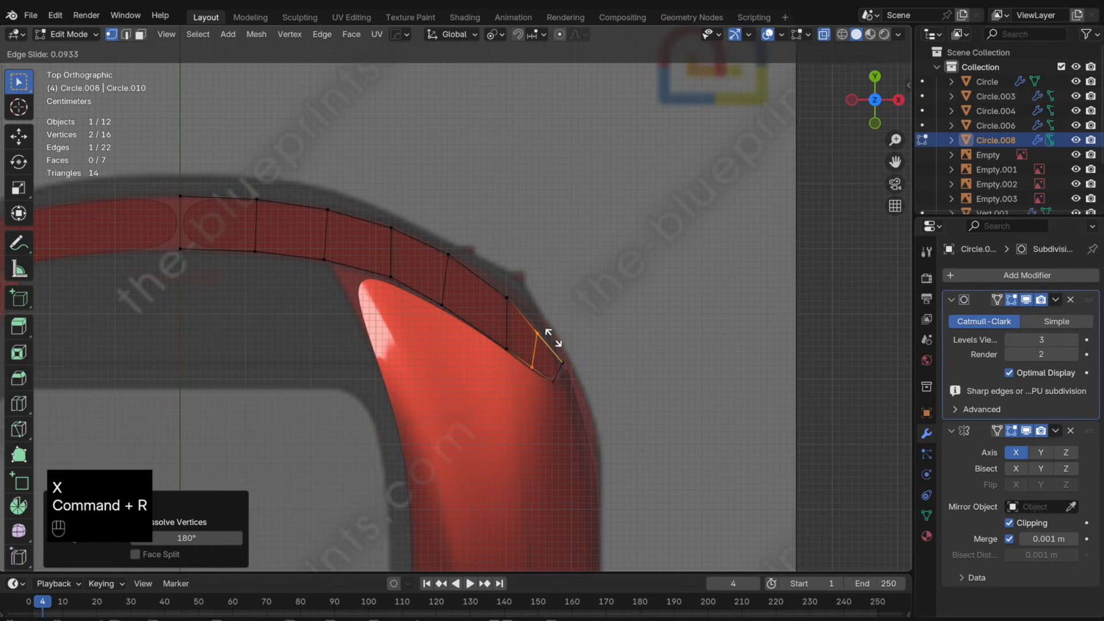
pyautogui.click(554, 338)
# - Adjust the new loop cut's outer vertex along Y to smooth the strip's outer curve
pyautogui.click(550, 330)
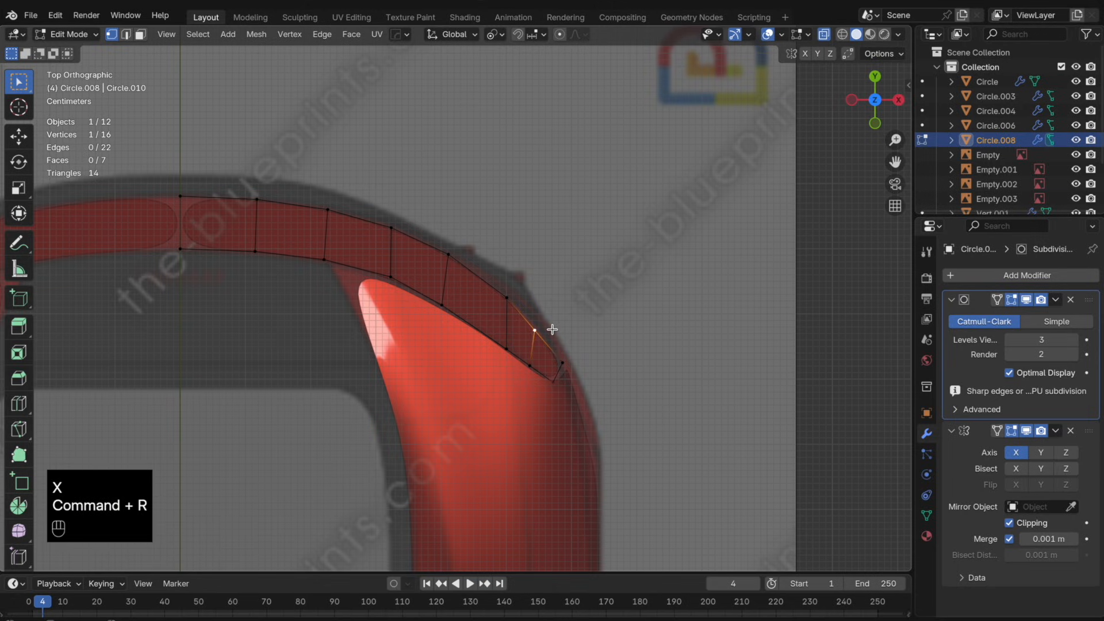
pyautogui.press('g')
pyautogui.press('y')
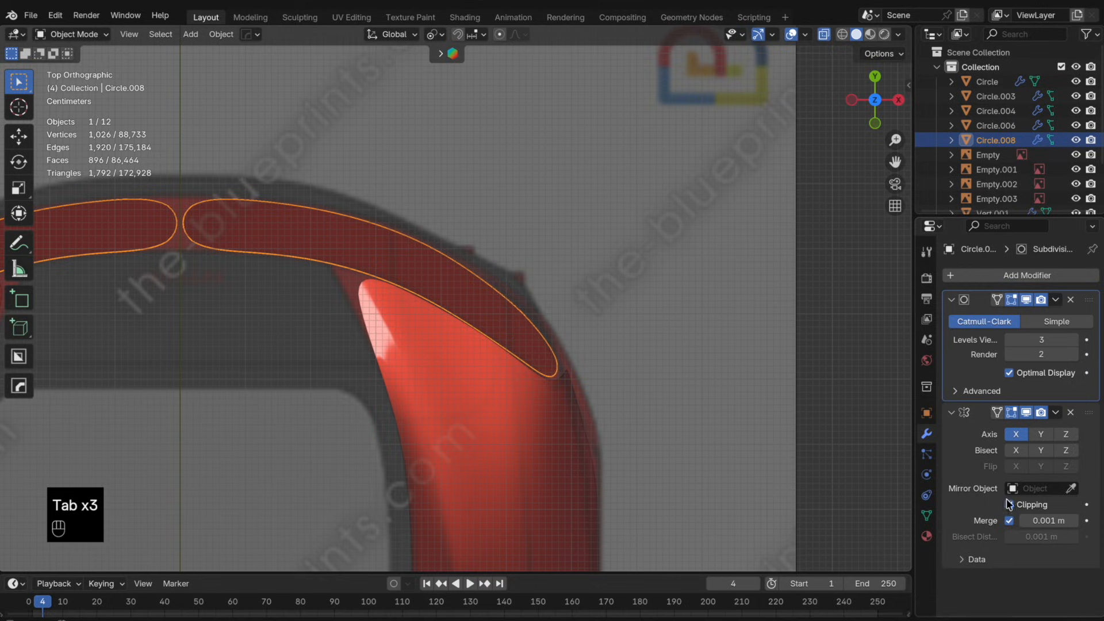
# - Place the Mirror modifier above the Subdivision modifier and return to editing the strip in top view
pyautogui.moveTo(1090, 411); pyautogui.dragTo(1085, 300)
pyautogui.moveTo(683, 291); pyautogui.dragTo(406, 246, button='middle')
pyautogui.press('Tab')
pyautogui.scroll(3, 371, 311)
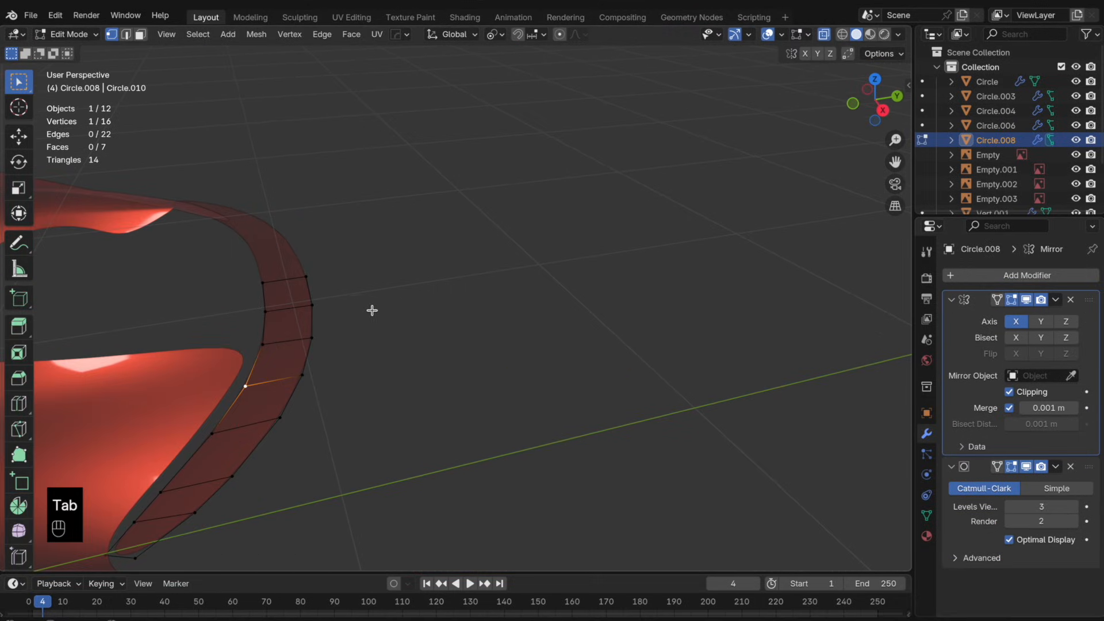
pyautogui.click(877, 87)
pyautogui.keyDown('shift'); pyautogui.moveTo(473, 313); pyautogui.dragTo(665, 306, button='middle'); pyautogui.keyUp('shift')
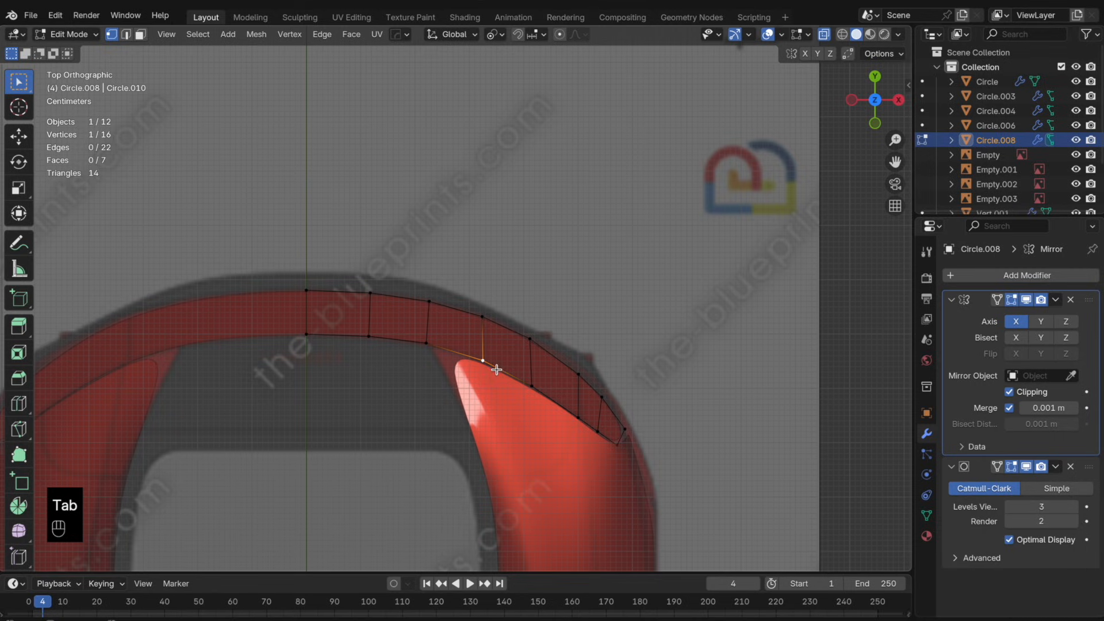
# - Extrude the rear strip's outer edge loop about 0.014 m downward along Z and turn off X-ray display
pyautogui.click(899, 99)
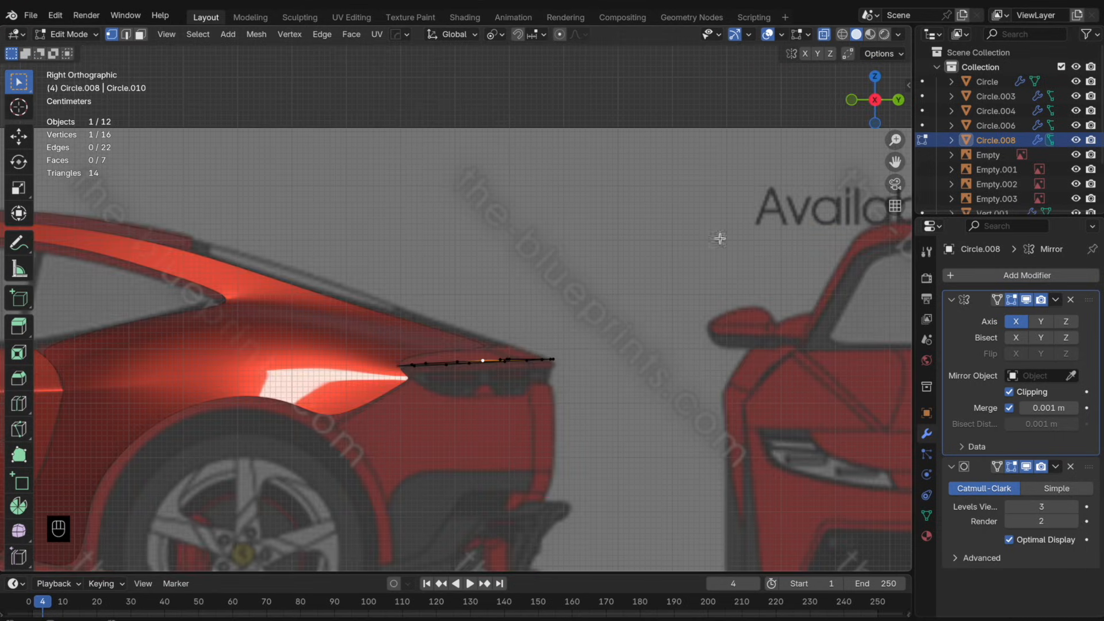
pyautogui.keyDown('shift'); pyautogui.moveTo(609, 318); pyautogui.dragTo(522, 349, button='middle'); pyautogui.keyUp('shift')
pyautogui.keyDown('alt'); pyautogui.moveTo(446, 362); pyautogui.dragTo(474, 389); pyautogui.keyUp('alt')
pyautogui.click(898, 101)
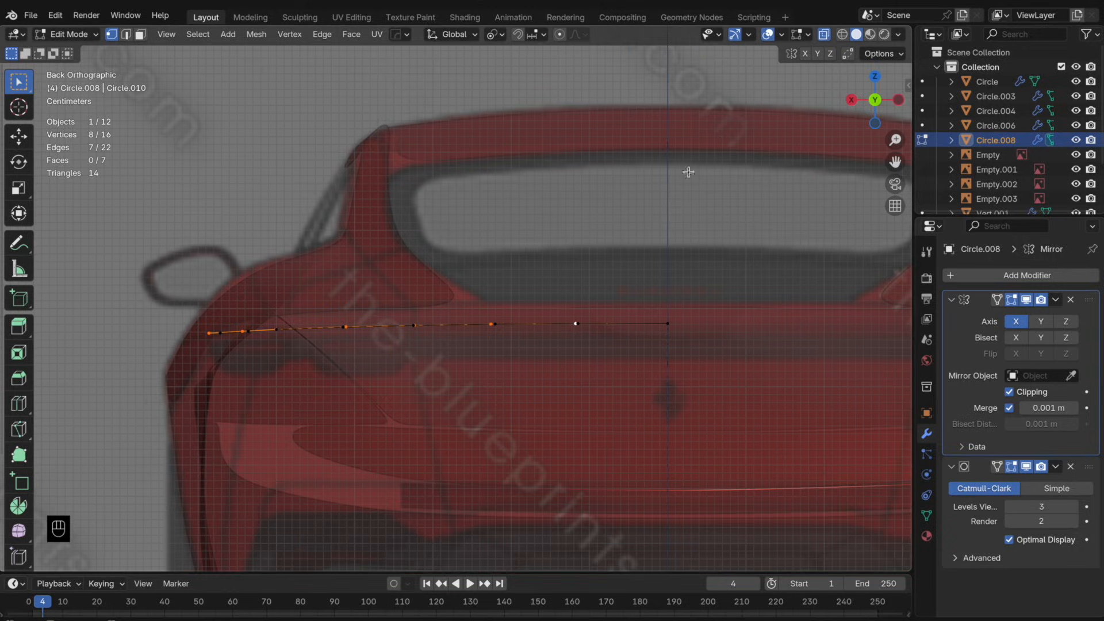
pyautogui.press('e')
pyautogui.press('z')
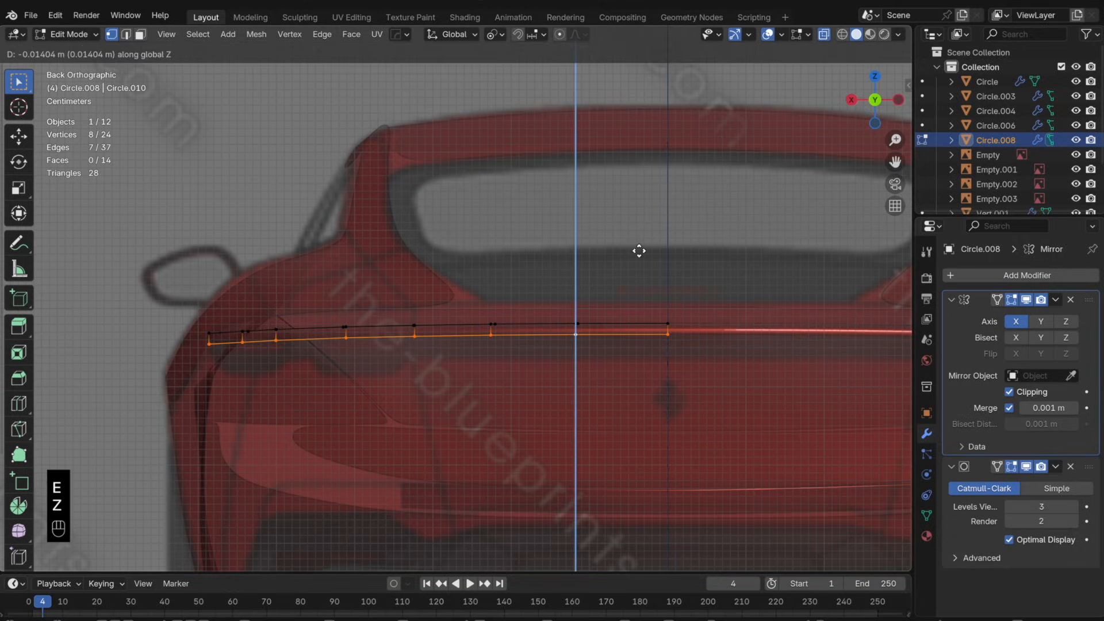
pyautogui.click(586, 277)
pyautogui.moveTo(587, 278); pyautogui.dragTo(609, 331, button='middle')
pyautogui.hotkey('alt', 'z')
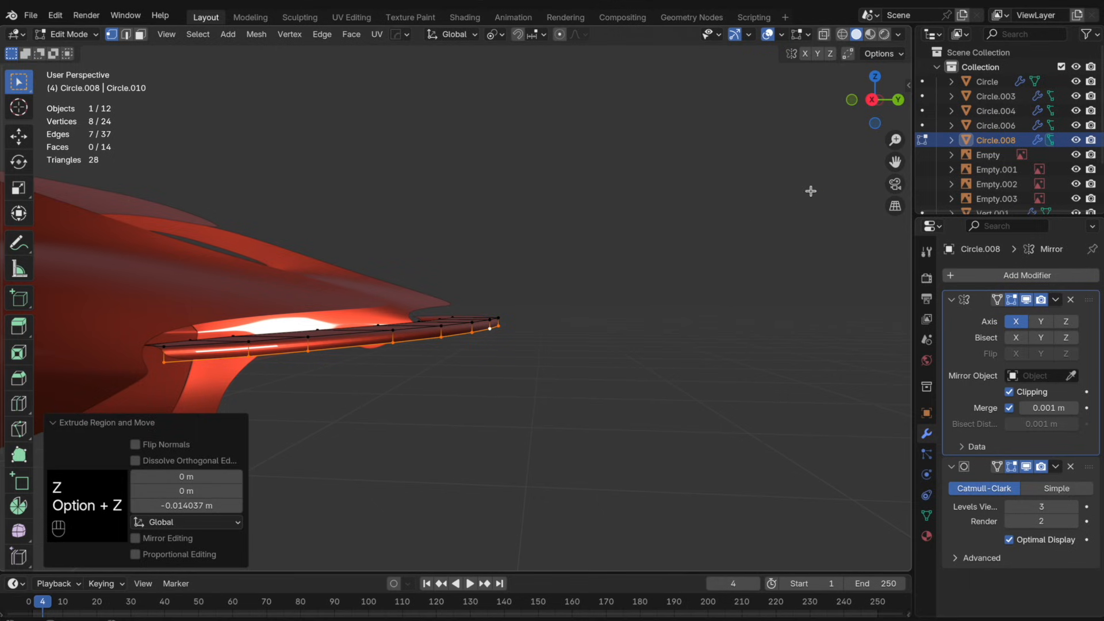
# - Extrude the strip's lower outer edge loop about 0.031 m inward along negative Y to form an underside lip
pyautogui.moveTo(857, 107); pyautogui.dragTo(572, 340)
pyautogui.press('e')
pyautogui.press('x')
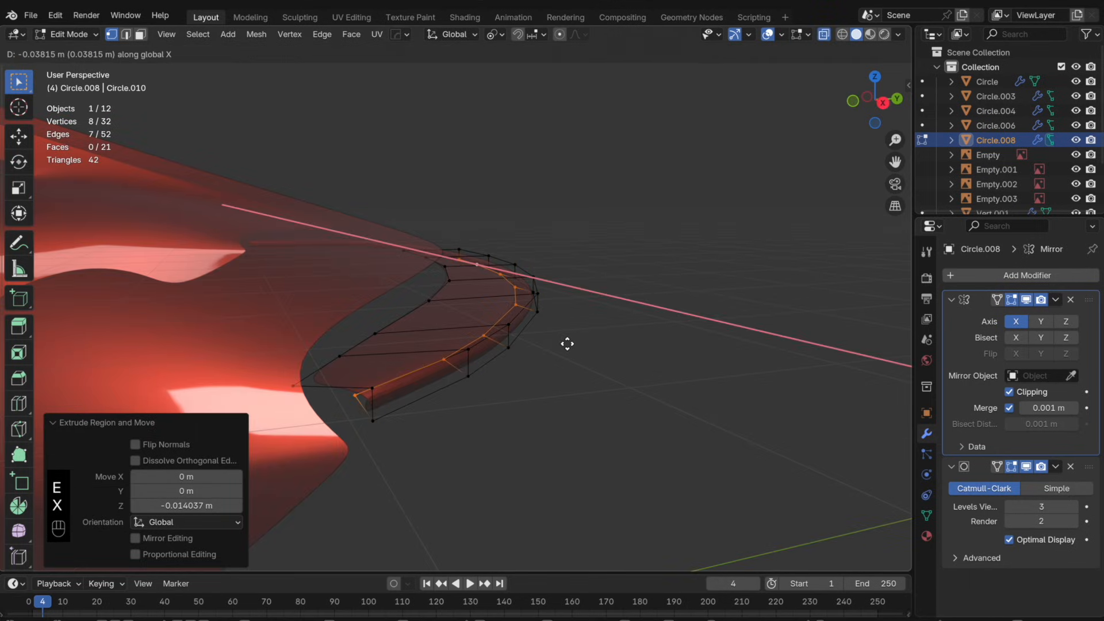
pyautogui.press('y')
pyautogui.click(557, 345)
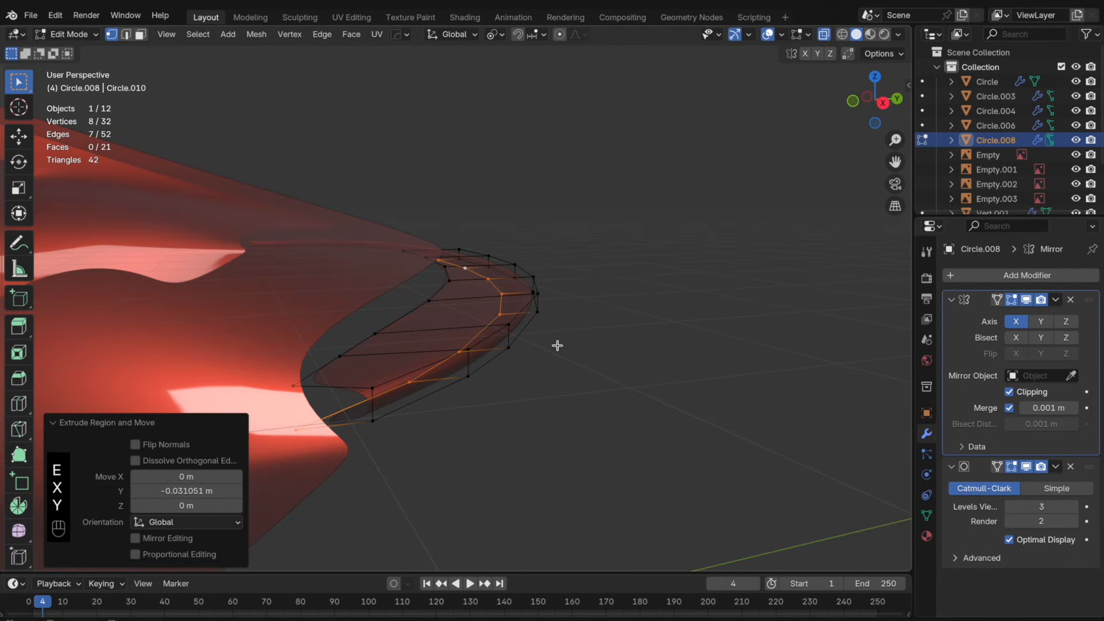
# - Fill a face between the four vertices at the strip's open outer end and check it in object mode
pyautogui.moveTo(384, 437); pyautogui.dragTo(275, 378)
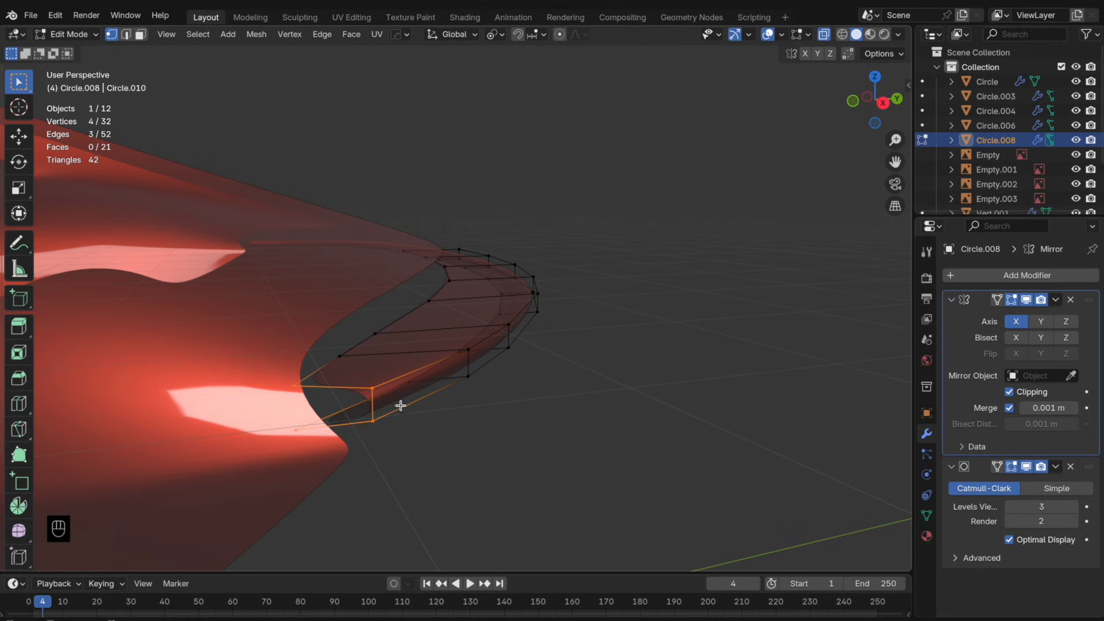
pyautogui.press('f')
pyautogui.moveTo(401, 405); pyautogui.dragTo(402, 382, button='middle')
pyautogui.press('Tab')
pyautogui.press('Tab')
# - Add two loop cuts along the strip's outer side face, one close to its lower edge and one close to its upper edge
pyautogui.press('super+r')
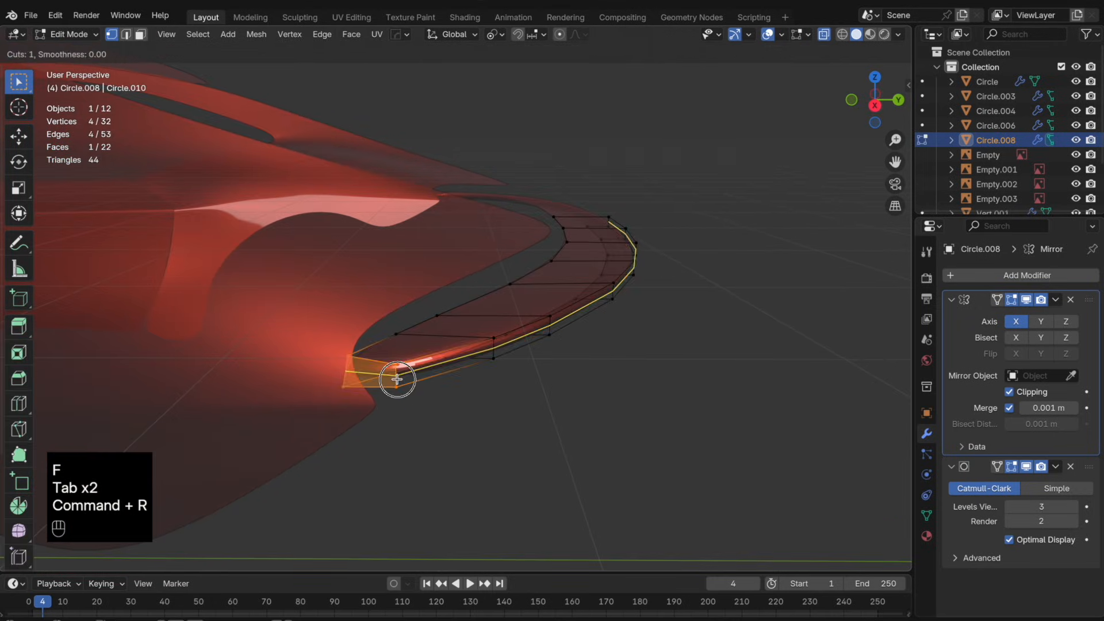
pyautogui.click(397, 379)
pyautogui.click(395, 389)
pyautogui.press('super+r')
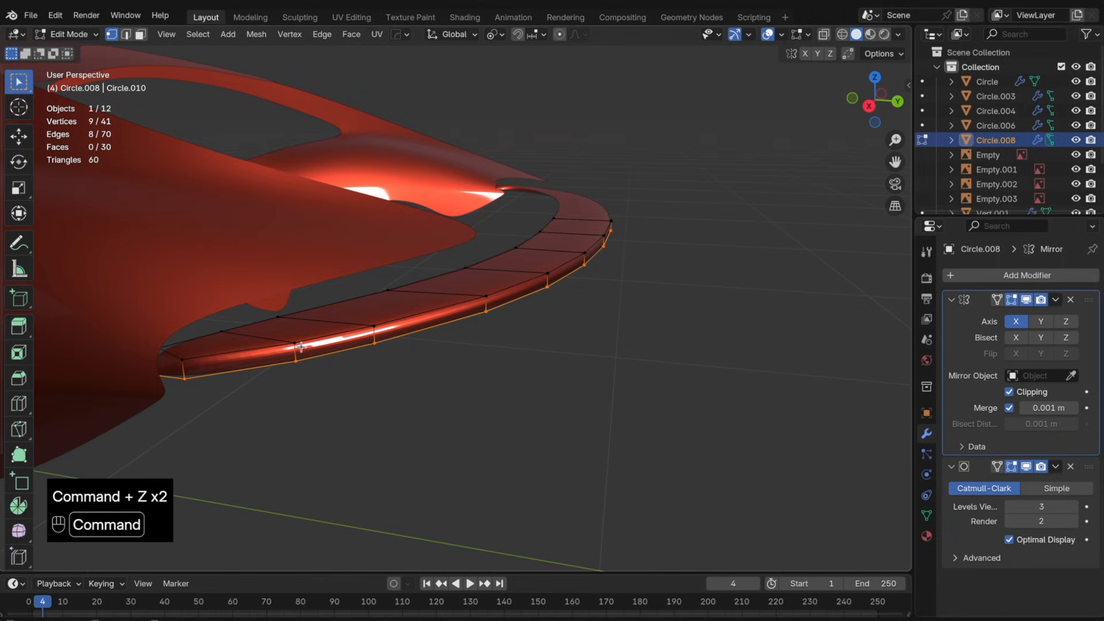
pyautogui.press('super+r')
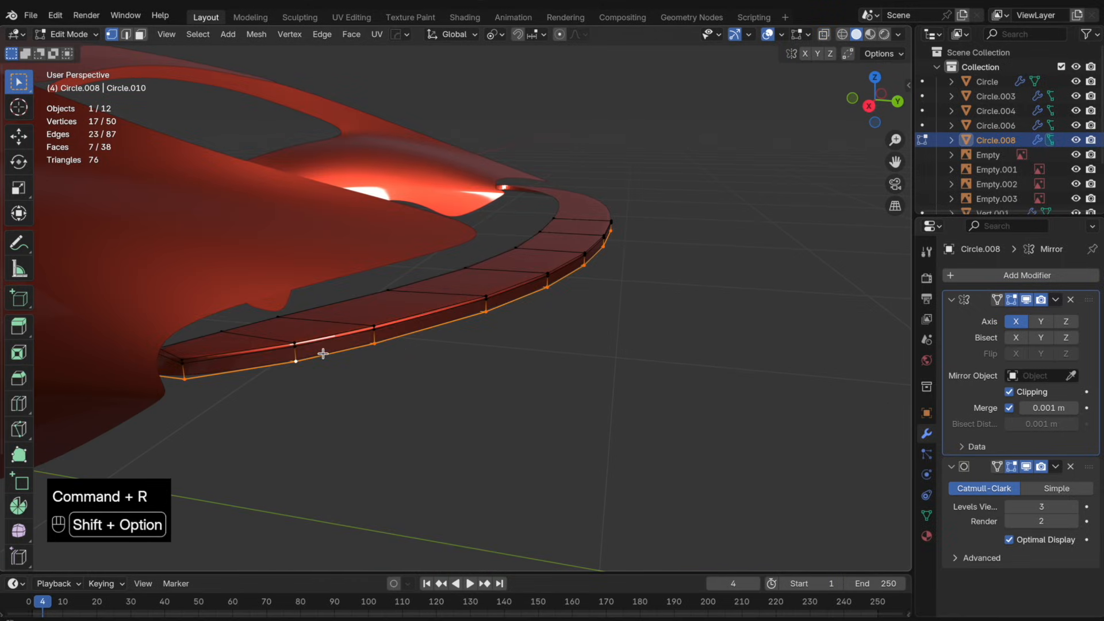
# - Turn on X-ray display and try selecting the edge loops along the strip's borders
pyautogui.hotkey('alt', 'z')
pyautogui.keyDown('alt'); pyautogui.keyDown('shift'); pyautogui.click(296, 354); pyautogui.keyUp('shift'); pyautogui.keyUp('alt')
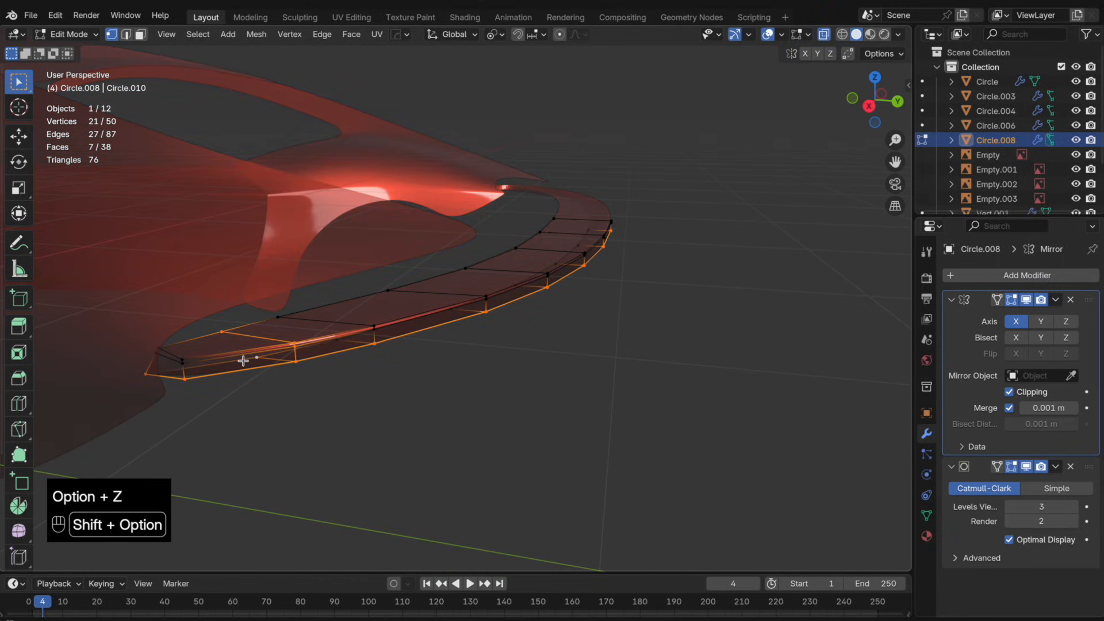
pyautogui.press('super+z')
pyautogui.press('super+z')
pyautogui.keyDown('alt'); pyautogui.click(240, 363); pyautogui.keyUp('alt')
pyautogui.keyDown('alt'); pyautogui.click(228, 362); pyautogui.keyUp('alt')
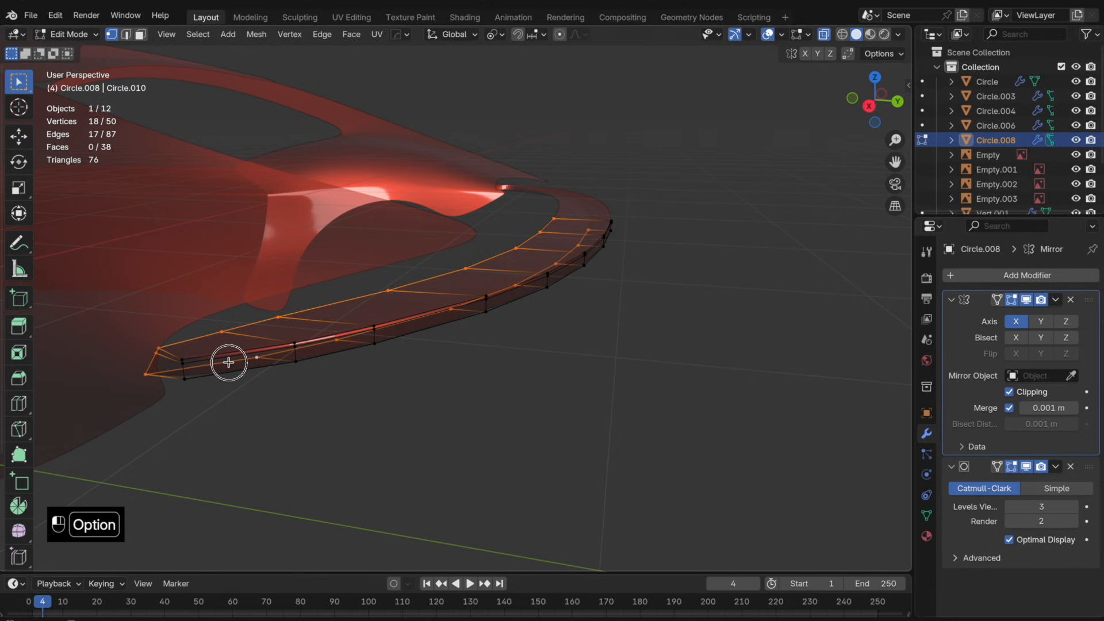
pyautogui.keyDown('alt'); pyautogui.click(229, 362); pyautogui.keyUp('alt')
pyautogui.moveTo(279, 358); pyautogui.dragTo(347, 348, button='middle')
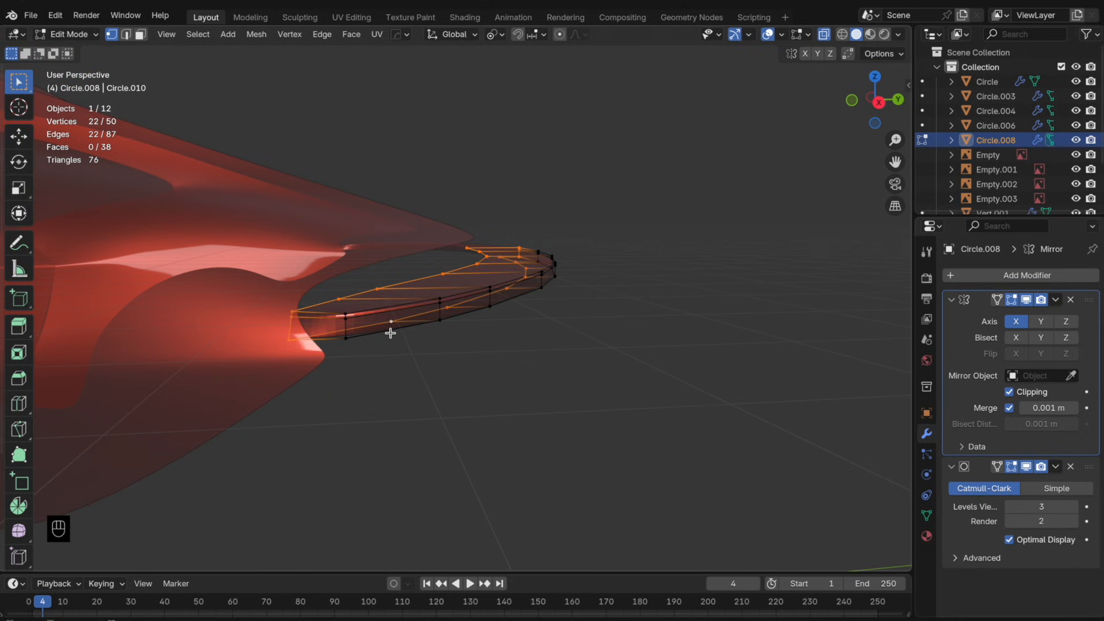
# - Flatten the whole strip slightly along Z in back view and adjust its height along Z to match the blueprint
pyautogui.press('ctrl+KP_1')
pyautogui.press('a')
pyautogui.press('s')
pyautogui.press('z')
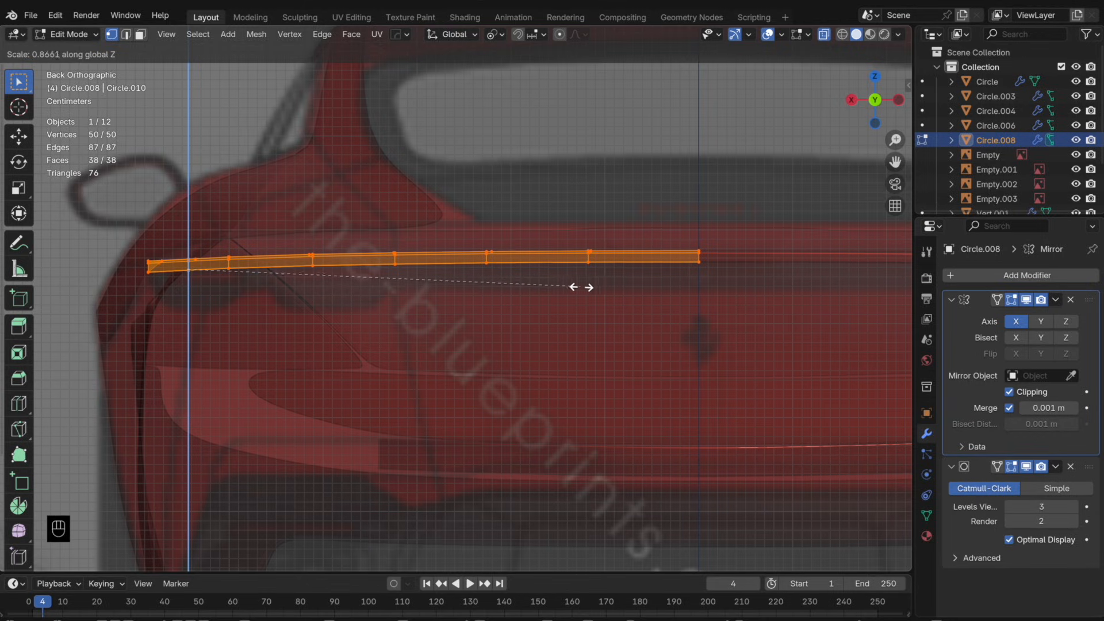
pyautogui.rightClick(646, 294)
pyautogui.press('a')
pyautogui.press('s')
pyautogui.press('z')
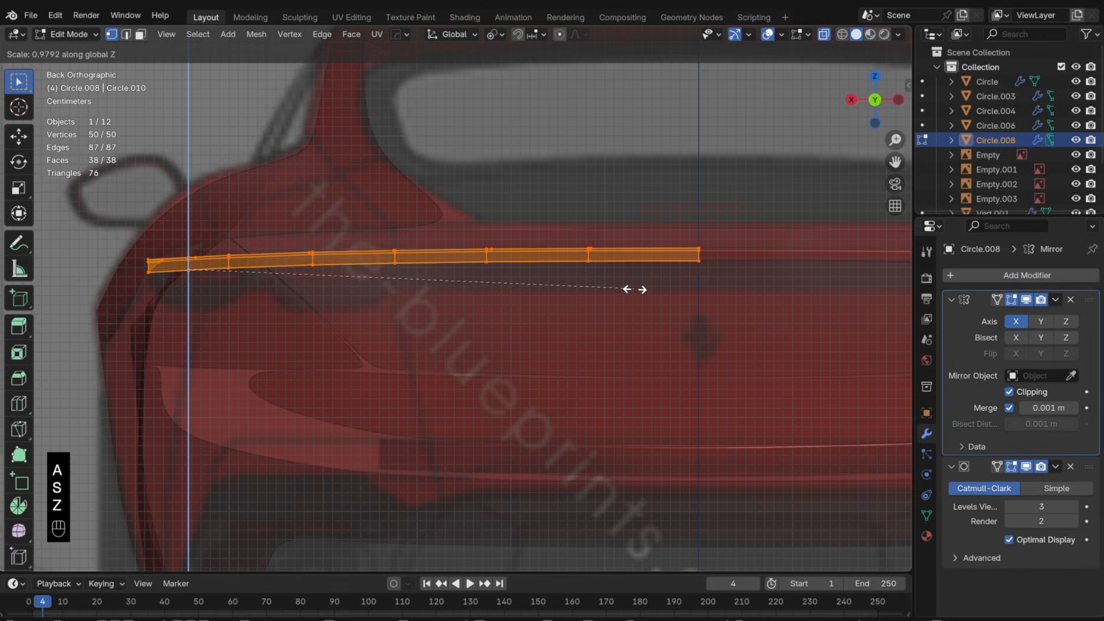
pyautogui.click(599, 284)
pyautogui.press('g')
pyautogui.press('z')
pyautogui.press('Tab')
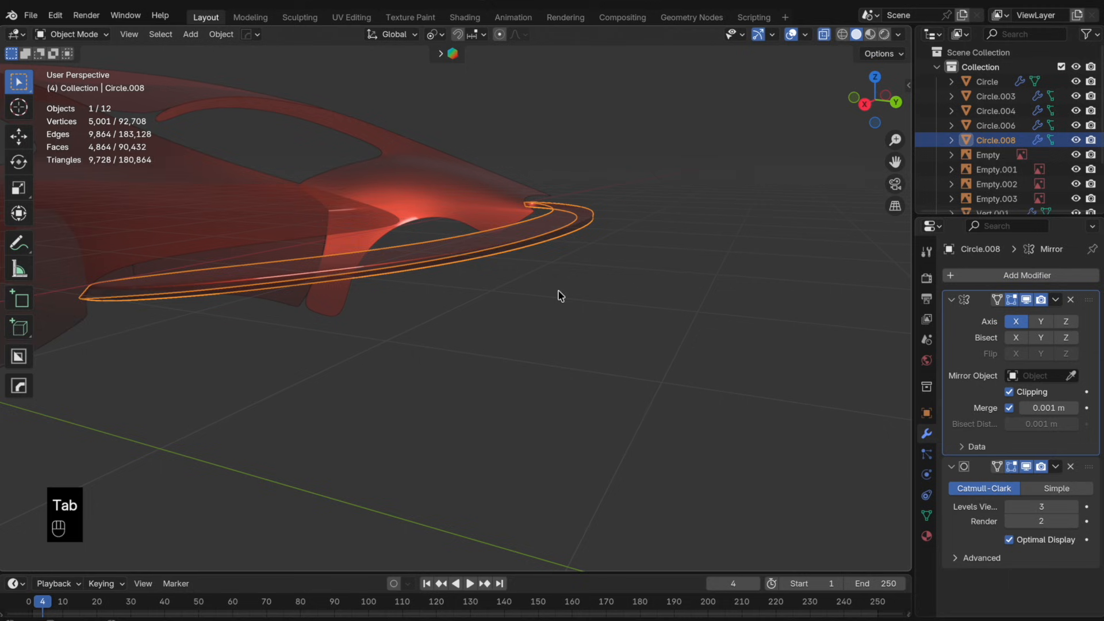
# - Separate the strip's central section, from the mirror line to the fourth cross edge in top view, into its own object
pyautogui.hotkey('alt', 'z')
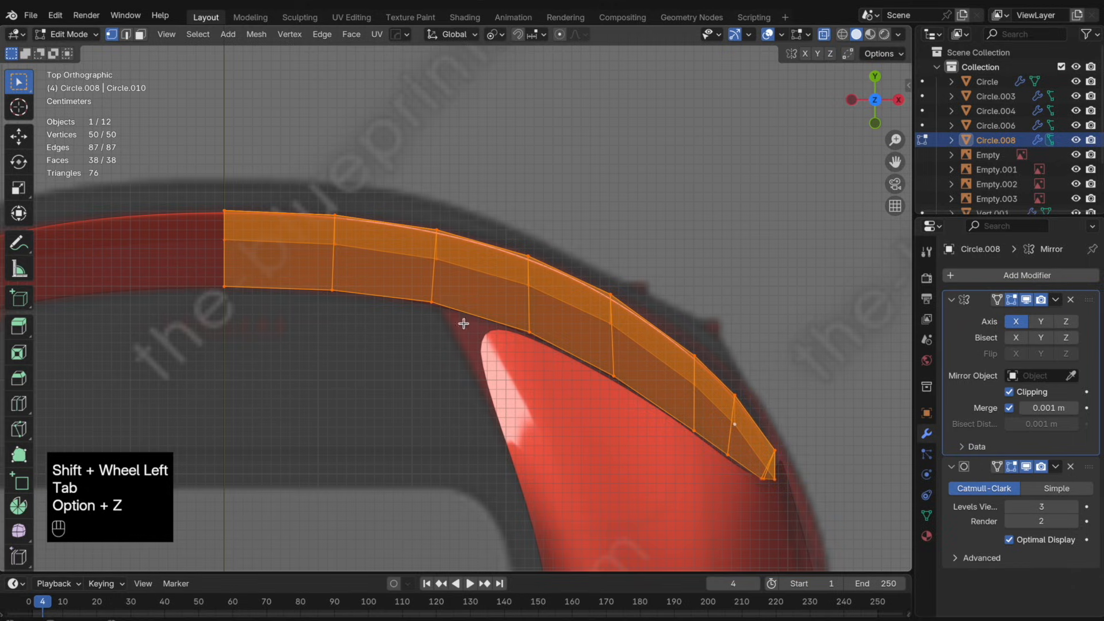
pyautogui.moveTo(461, 321); pyautogui.dragTo(180, 196)
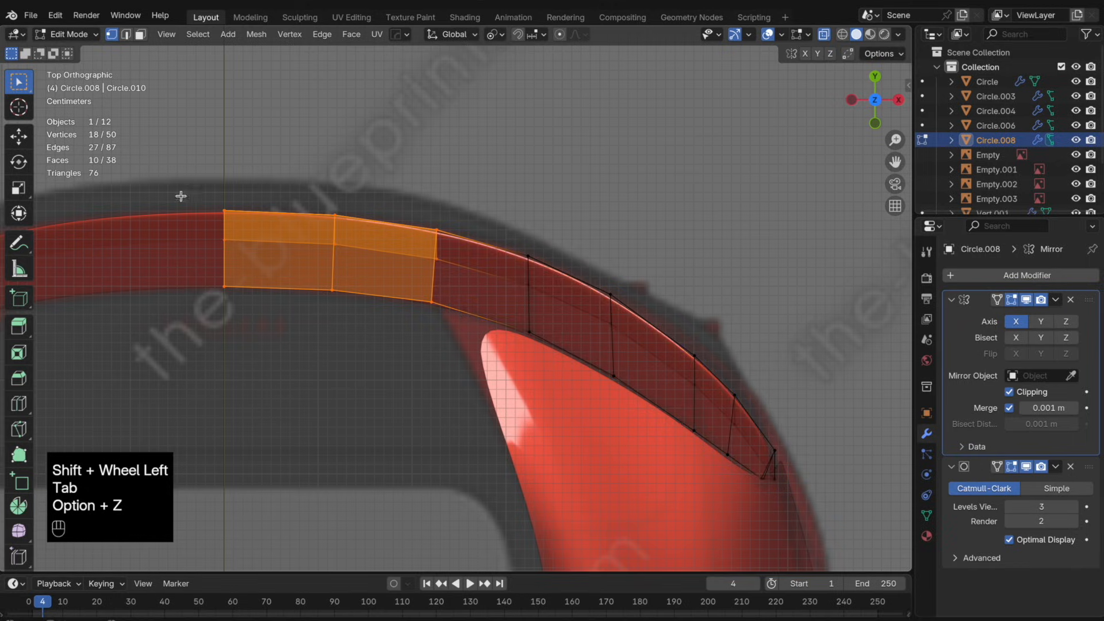
pyautogui.moveTo(550, 366); pyautogui.dragTo(199, 187)
pyautogui.press('p')
pyautogui.click(522, 294)
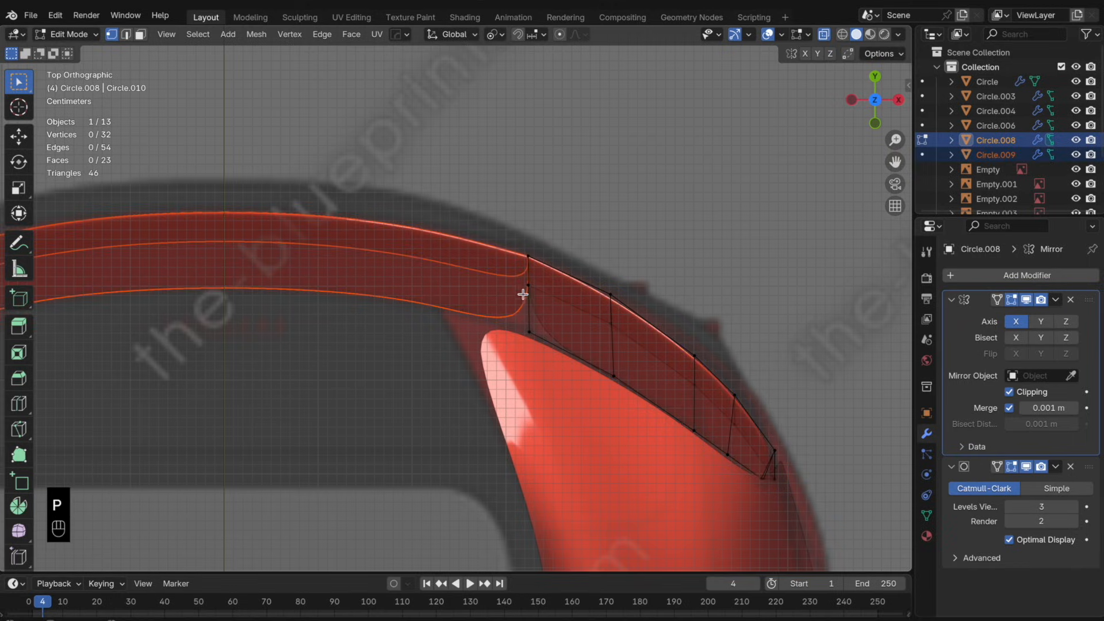
pyautogui.press('Tab')
# - Separate the strip's outer tip, from the third-last cross edge to the end, into its own object and turn off X-ray
pyautogui.press('Tab')
pyautogui.keyDown('shift'); pyautogui.moveTo(728, 411); pyautogui.dragTo(618, 336, button='middle'); pyautogui.keyUp('shift')
pyautogui.moveTo(682, 418); pyautogui.dragTo(568, 262)
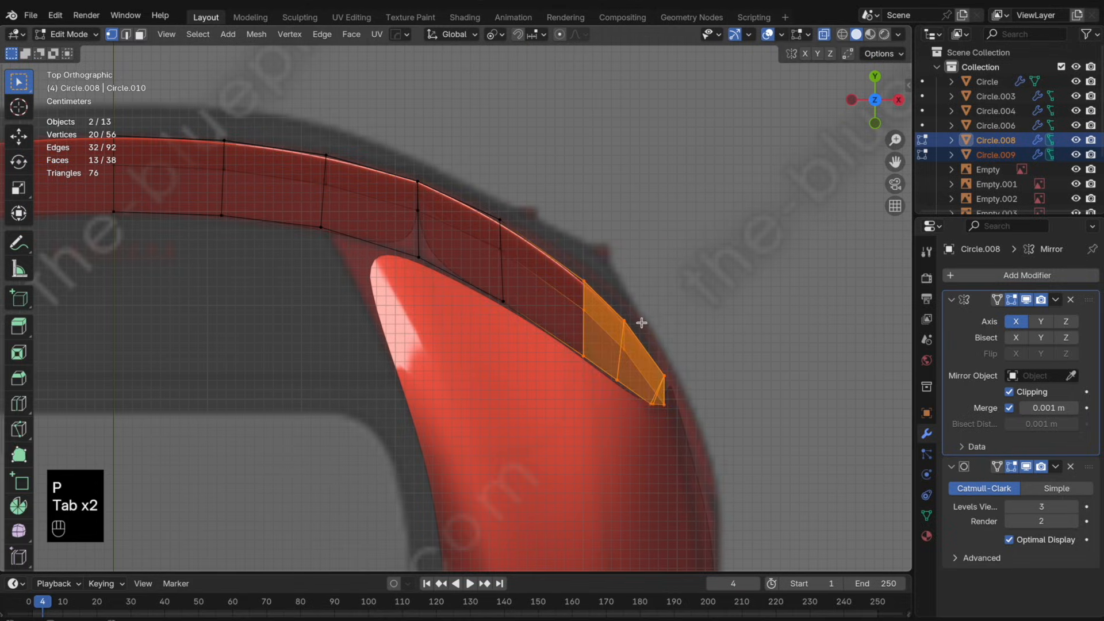
pyautogui.press('p')
pyautogui.click(643, 325)
pyautogui.press('Tab')
pyautogui.hotkey('alt', 'z')
# - Examine the split rear strip from several angles and compare it with the side and back blueprints using X-ray display
pyautogui.moveTo(666, 313); pyautogui.dragTo(562, 198, button='middle')
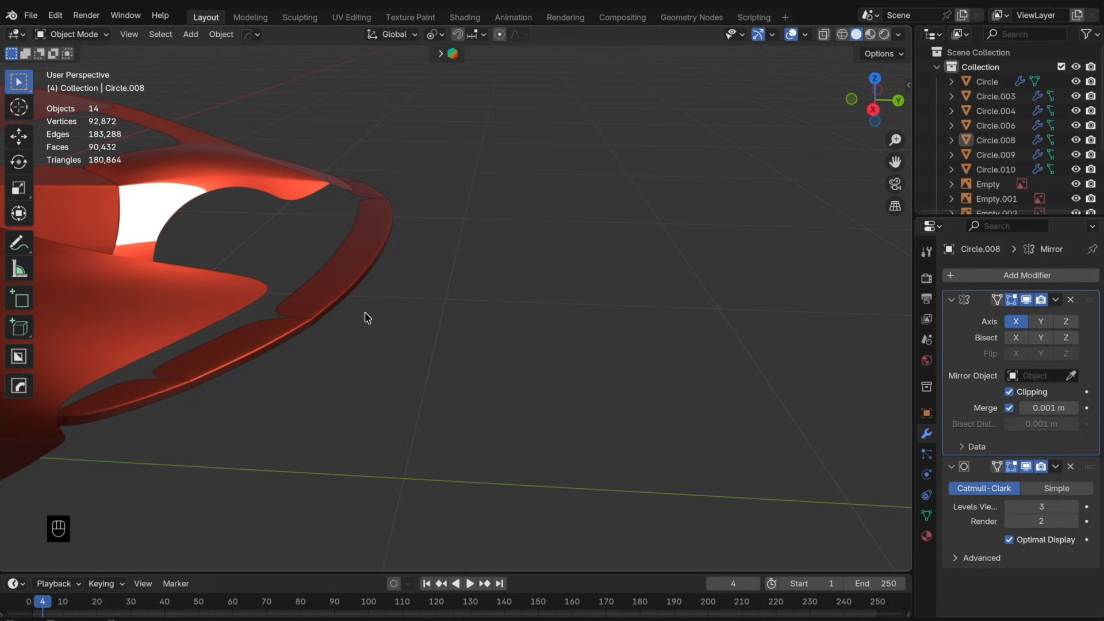
pyautogui.keyDown('shift'); pyautogui.moveTo(367, 318); pyautogui.dragTo(549, 289, button='middle'); pyautogui.keyUp('shift')
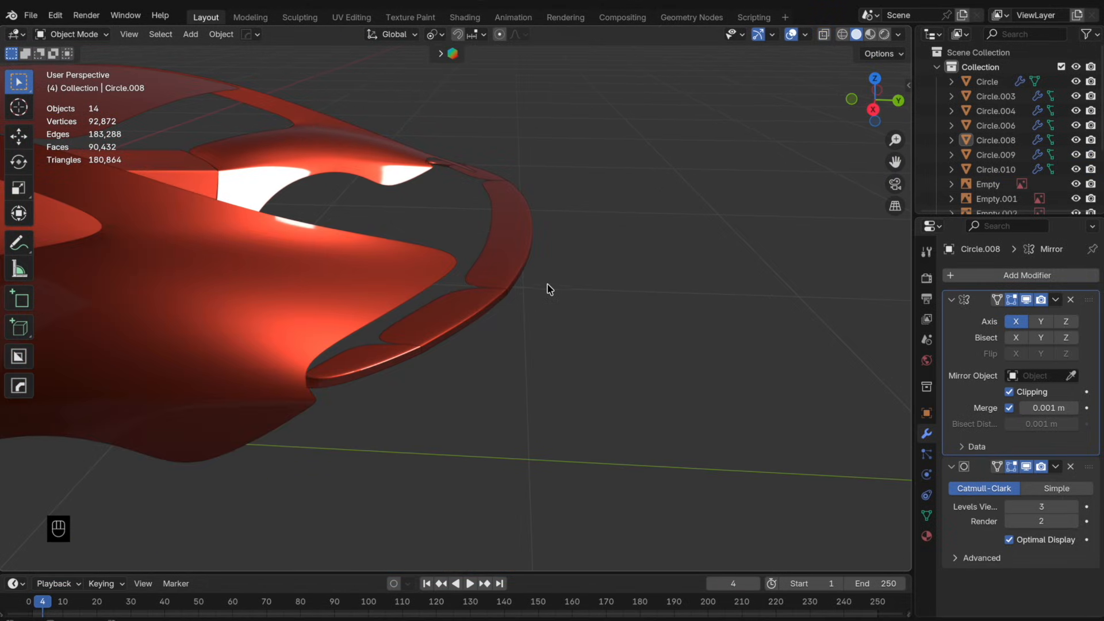
pyautogui.click(875, 109)
pyautogui.click(901, 107)
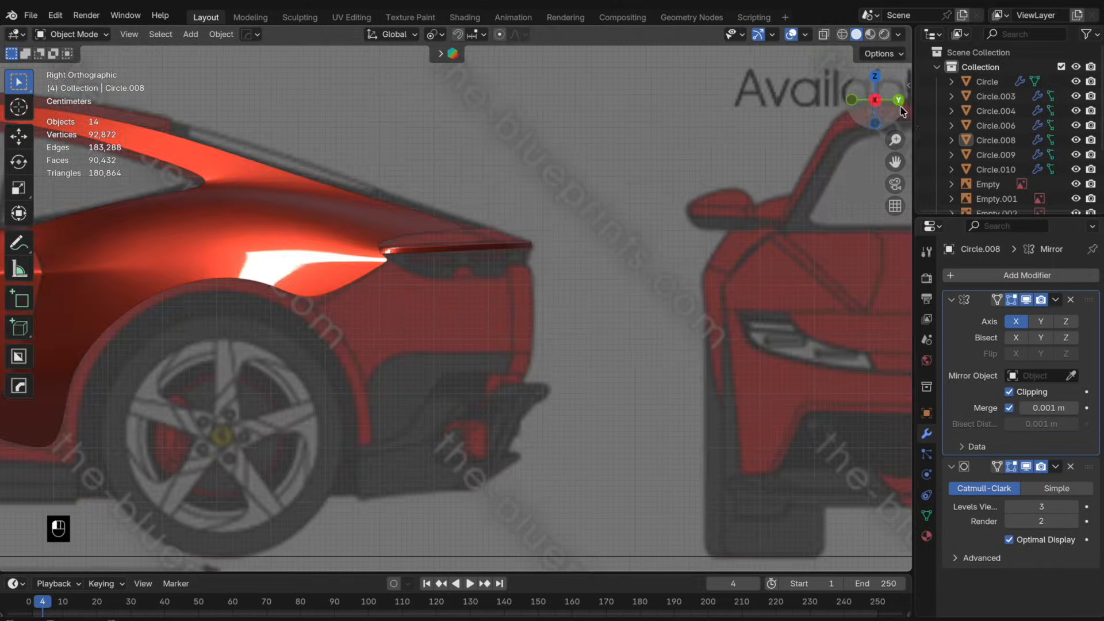
pyautogui.click(900, 107)
pyautogui.keyDown('shift'); pyautogui.moveTo(347, 306); pyautogui.dragTo(408, 319, button='middle'); pyautogui.keyUp('shift')
pyautogui.hotkey('alt', 'z')
pyautogui.scroll(1, 330, 298)
pyautogui.keyDown('shift'); pyautogui.moveTo(331, 302); pyautogui.dragTo(485, 397, button='middle'); pyautogui.keyUp('shift')
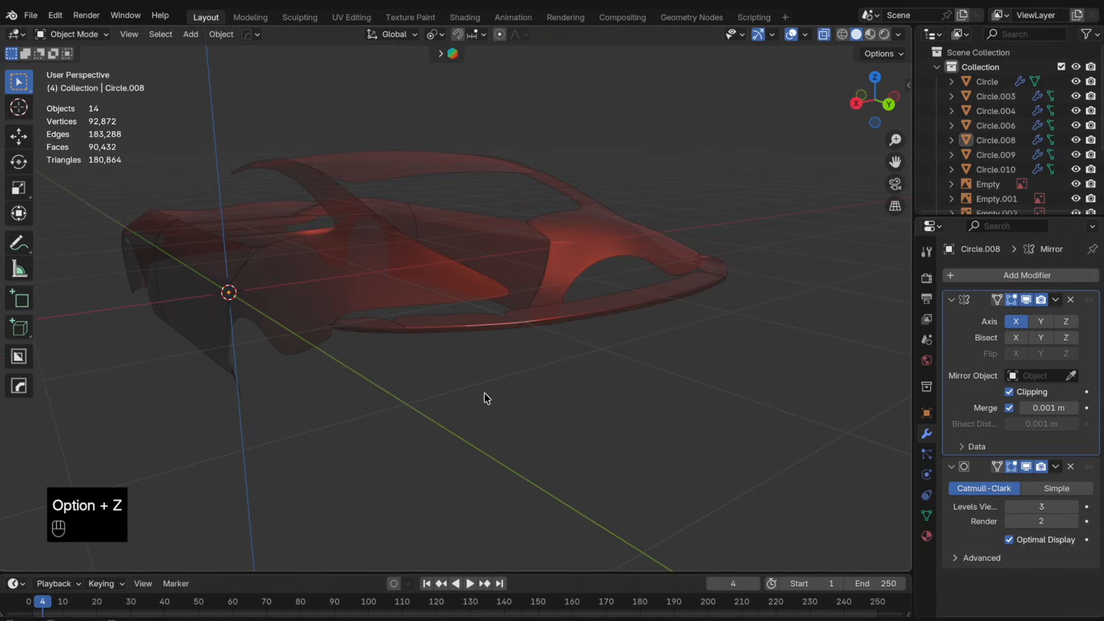
pyautogui.click(857, 102)
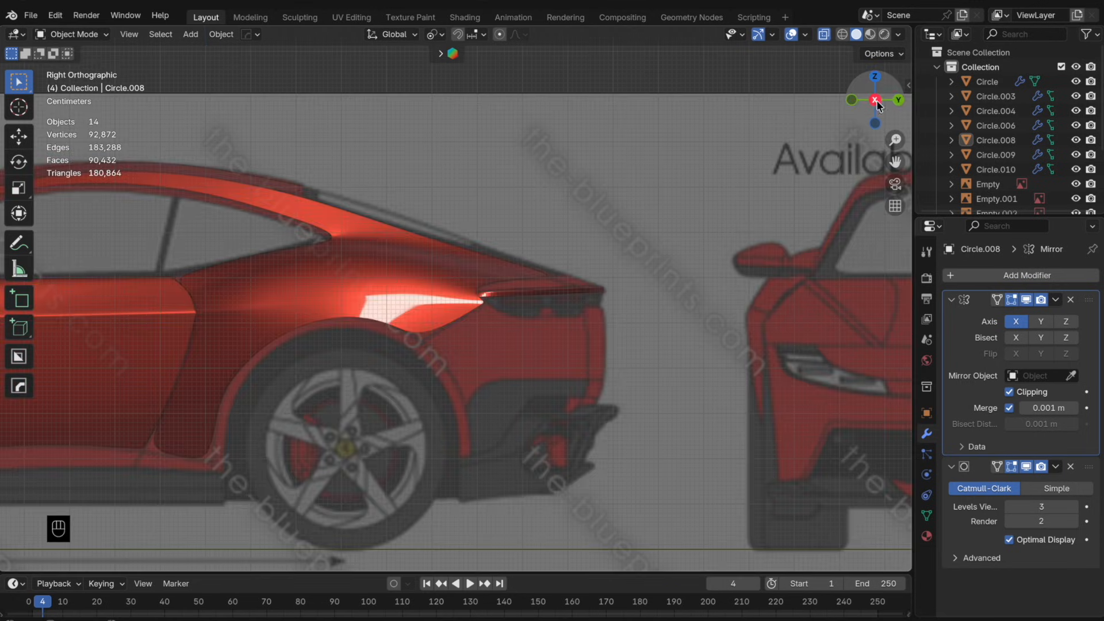
pyautogui.scroll(4, 473, 232)
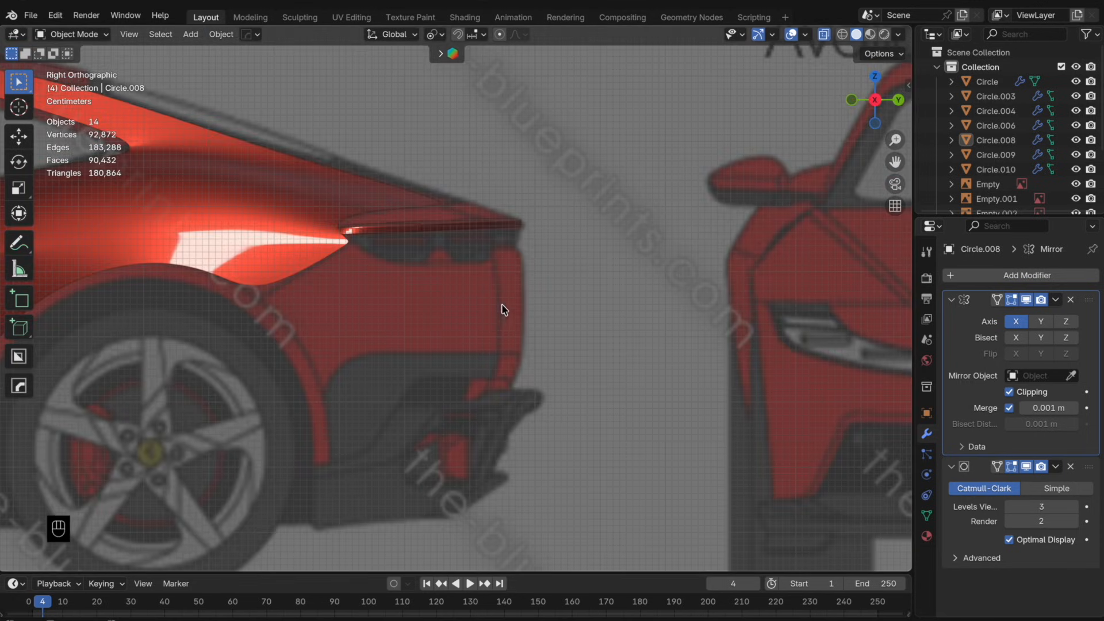
# - Try hiding the side-view blueprint image and undo the hiding
pyautogui.click(479, 224)
pyautogui.click(483, 273)
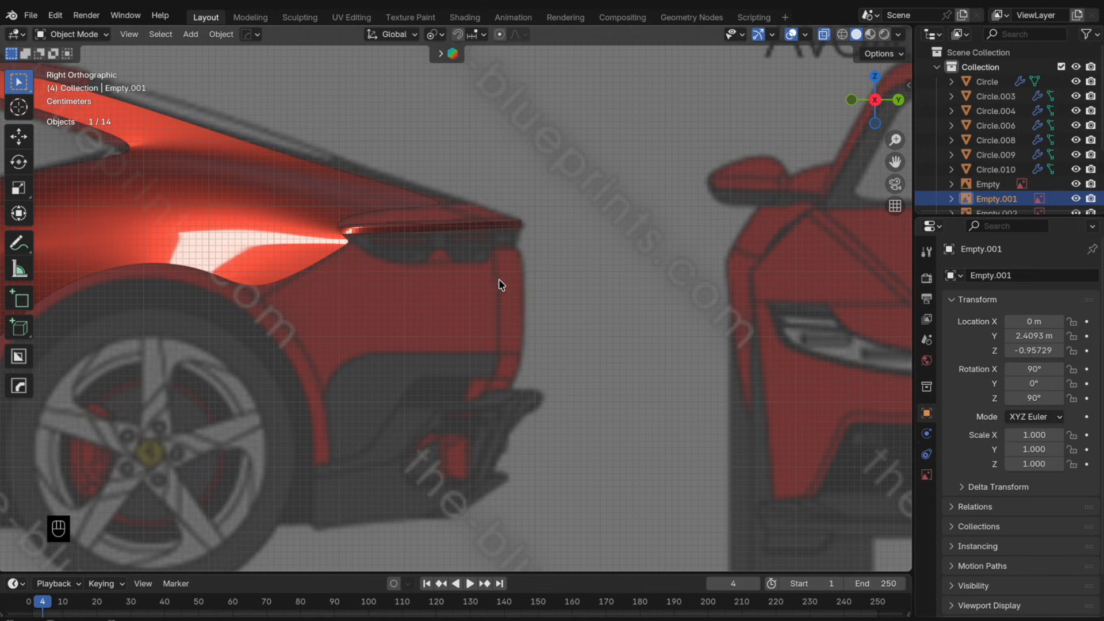
pyautogui.press('h')
pyautogui.press('super+z')
pyautogui.press('g')
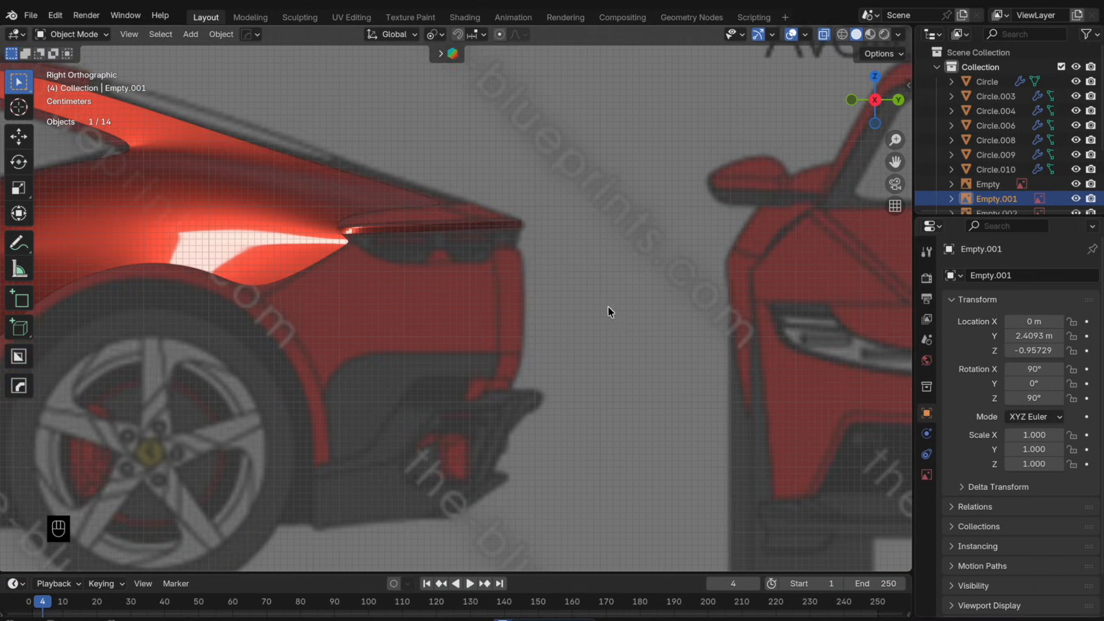
pyautogui.click(608, 306)
pyautogui.scroll(-4, 575, 306)
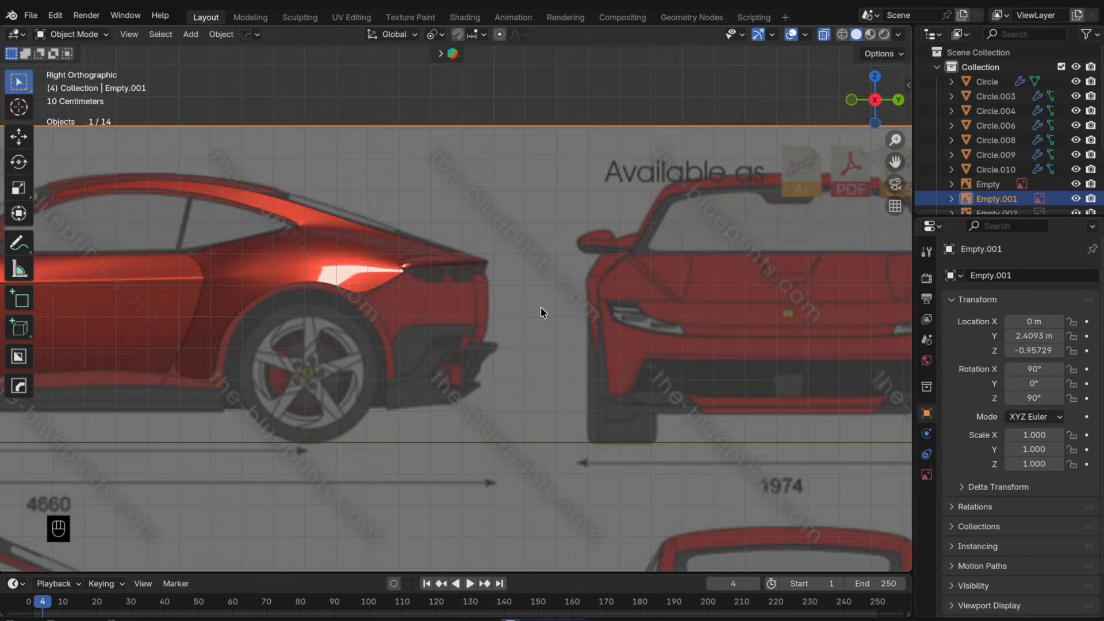
# - Edit the rear quarter panel in top view and slide the vertex beside its inner edge by a factor of 0.020
pyautogui.moveTo(541, 306); pyautogui.dragTo(539, 163, button='middle')
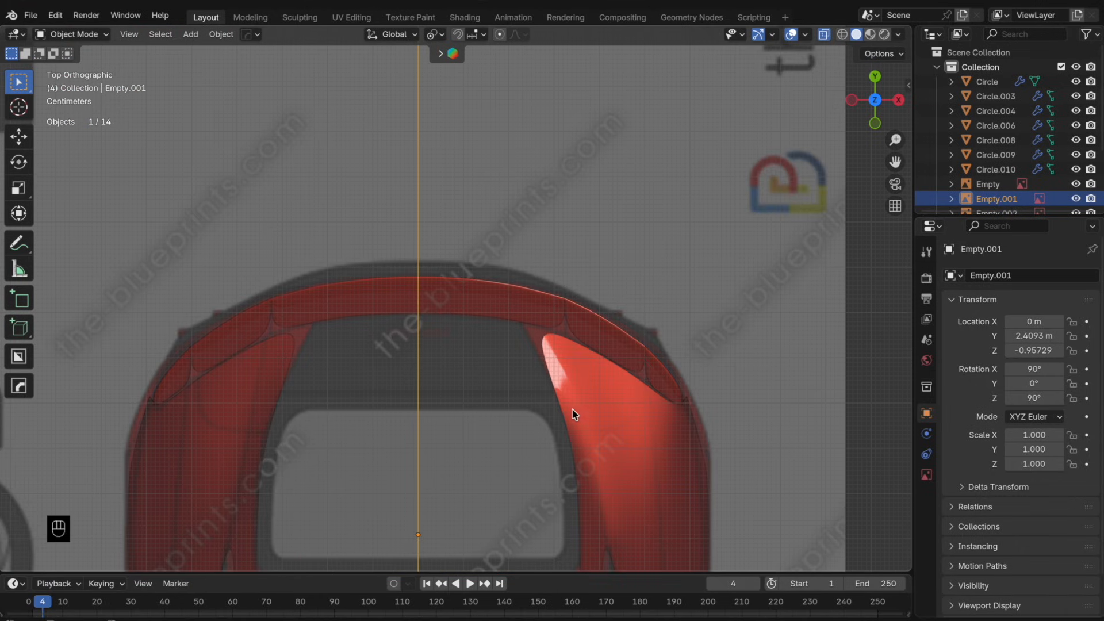
pyautogui.scroll(2, 575, 414)
pyautogui.click(541, 288)
pyautogui.press('Tab')
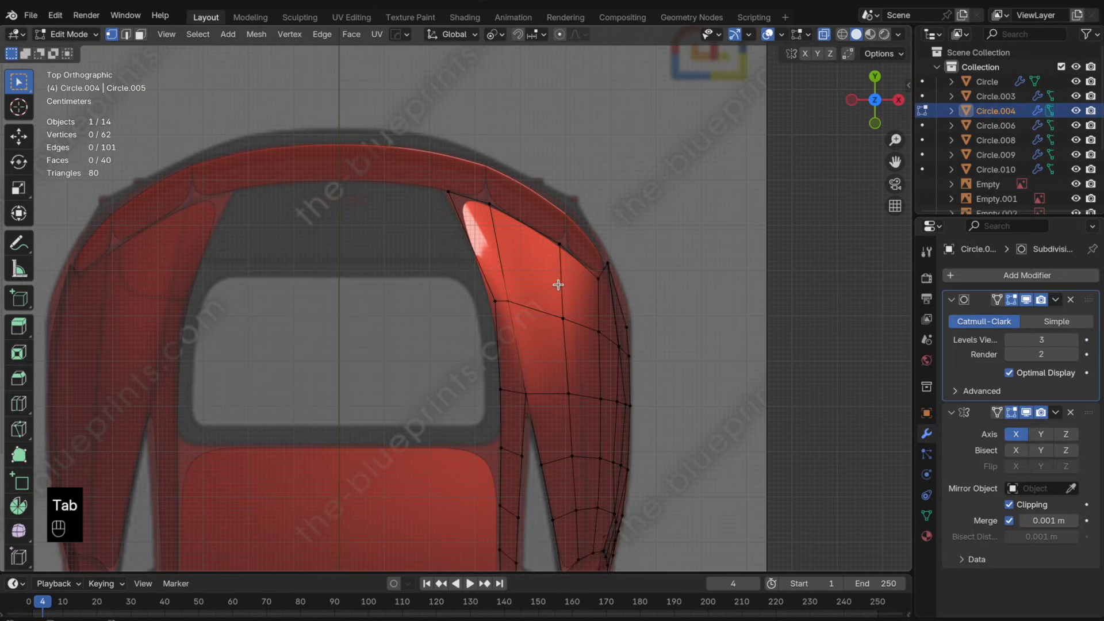
pyautogui.scroll(3, 558, 285)
pyautogui.press('super+r')
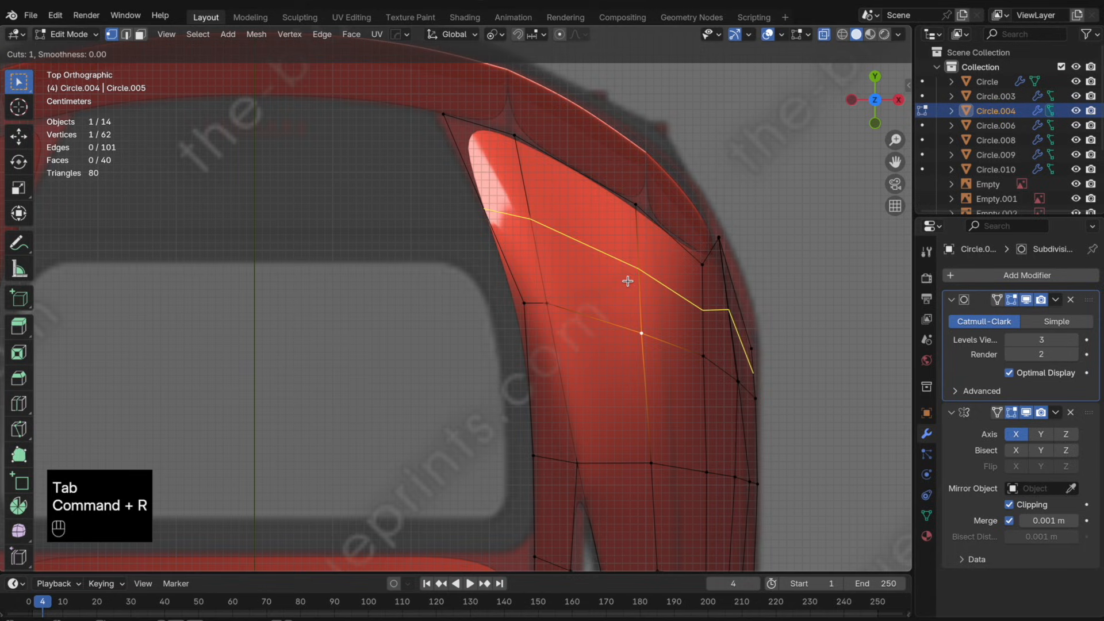
pyautogui.click(569, 309)
pyautogui.press('g')
pyautogui.press('g')
pyautogui.click(608, 286)
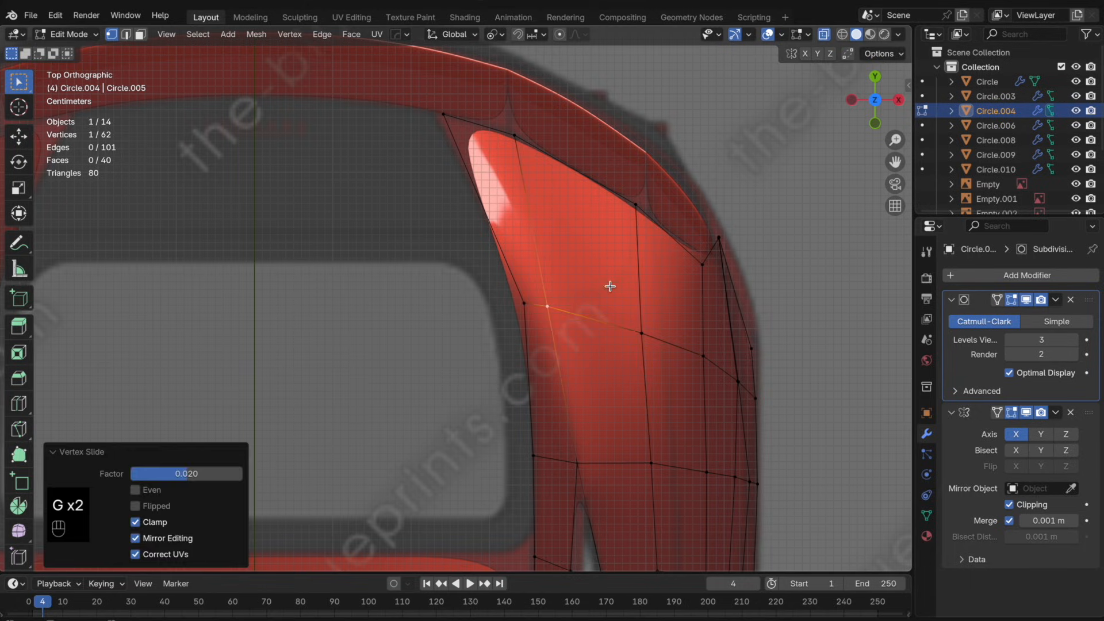
# - Hide the quarter panel to check the blueprint lines beneath it, undo the hiding and return to editing the panel with X-ray
pyautogui.press('Tab')
pyautogui.press('h')
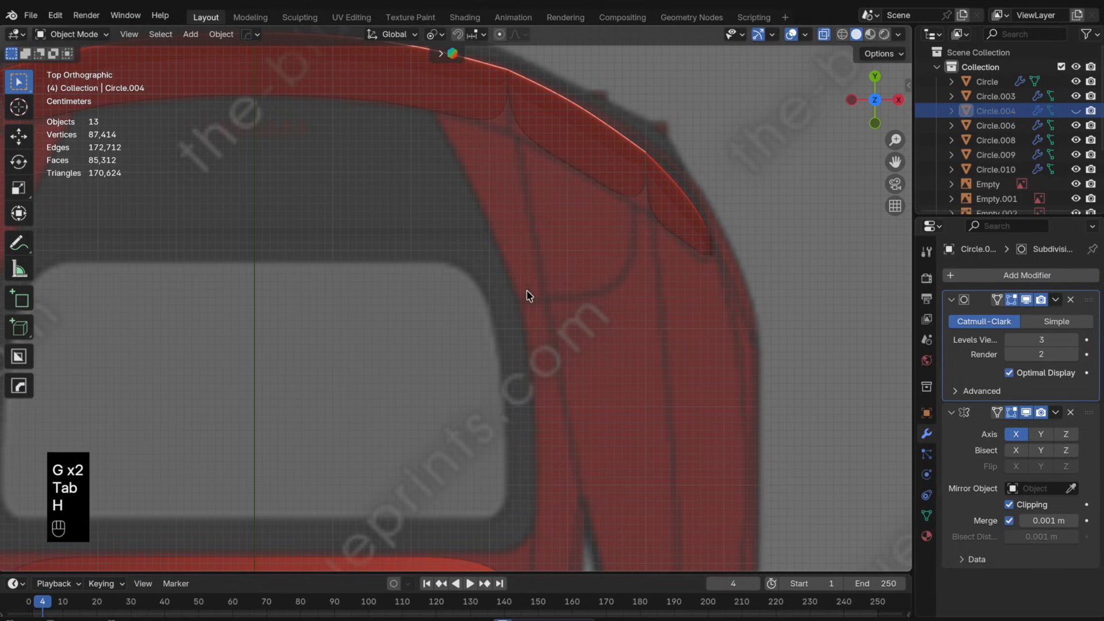
pyautogui.press('super+z')
pyautogui.hotkey('alt', 'z')
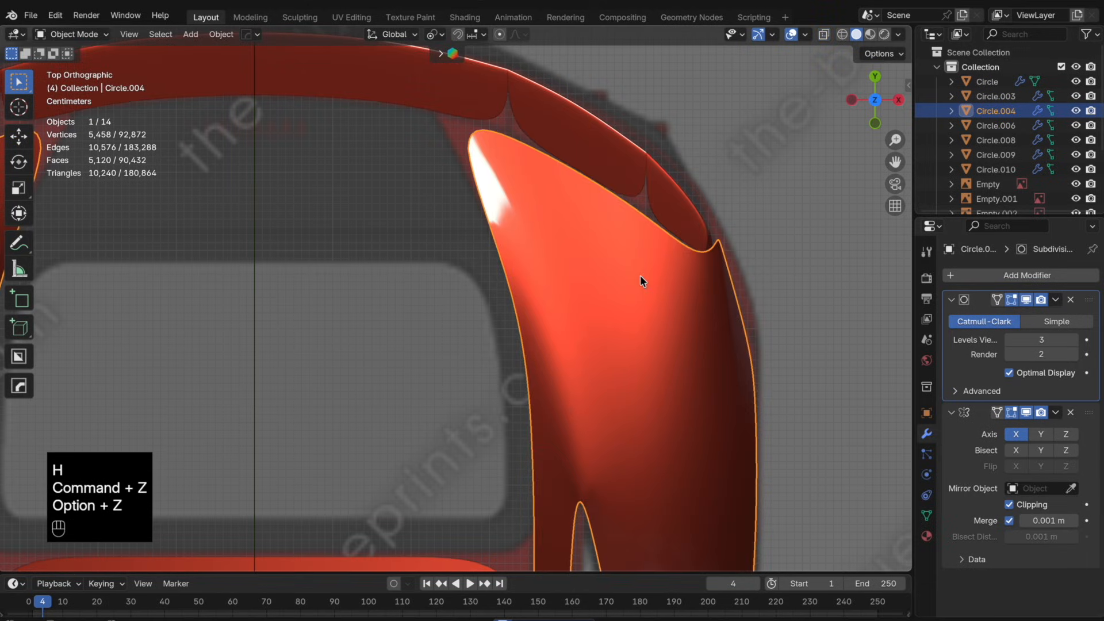
pyautogui.press('Tab')
pyautogui.hotkey('alt', 'z')
pyautogui.press('super+r')
pyautogui.rightClick(636, 256)
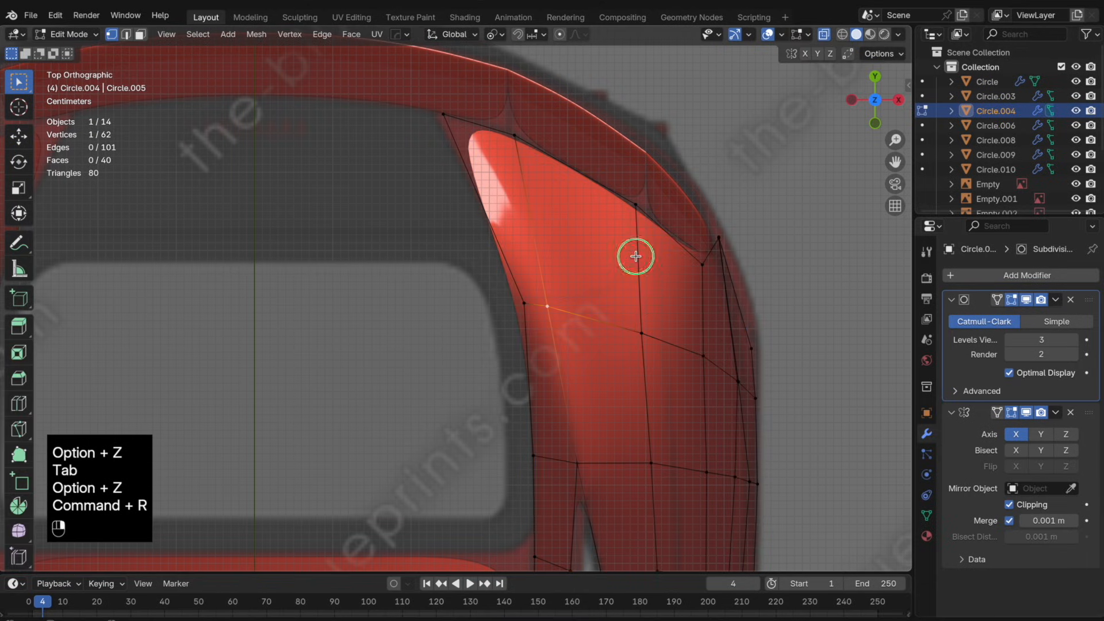
# - Slide the middle vertex of the quarter panel's second cross row toward the rear along its edge to follow the blueprint seam
pyautogui.click(641, 348)
pyautogui.press('g')
pyautogui.press('g')
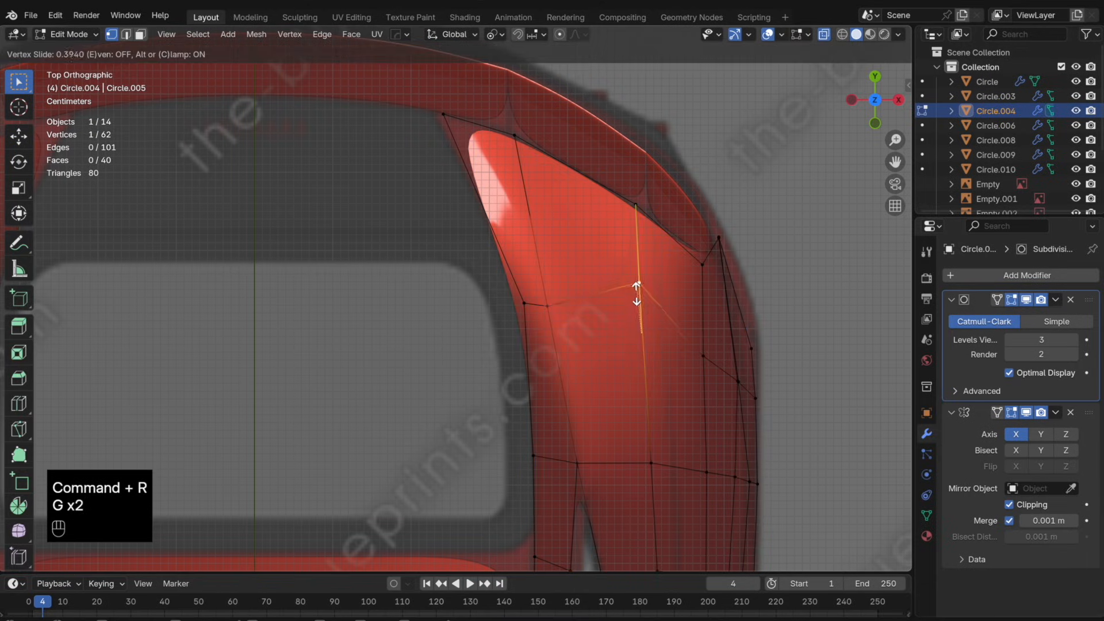
pyautogui.click(633, 286)
# - Try separating the quarter panel's two rear inner faces into their own object, inspect the shape and undo the separation
pyautogui.press('p')
pyautogui.click(628, 236)
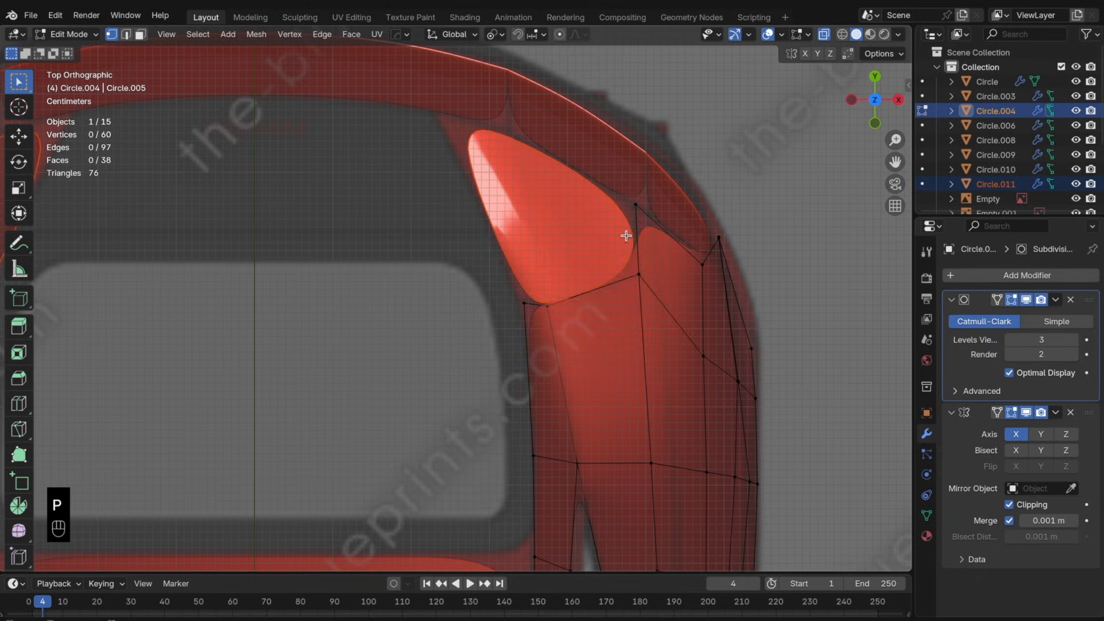
pyautogui.press('Tab')
pyautogui.hotkey('alt', 'z')
pyautogui.moveTo(663, 297); pyautogui.dragTo(621, 295, button='middle')
pyautogui.press('super+z')
pyautogui.press('super+z')
pyautogui.press('super+z')
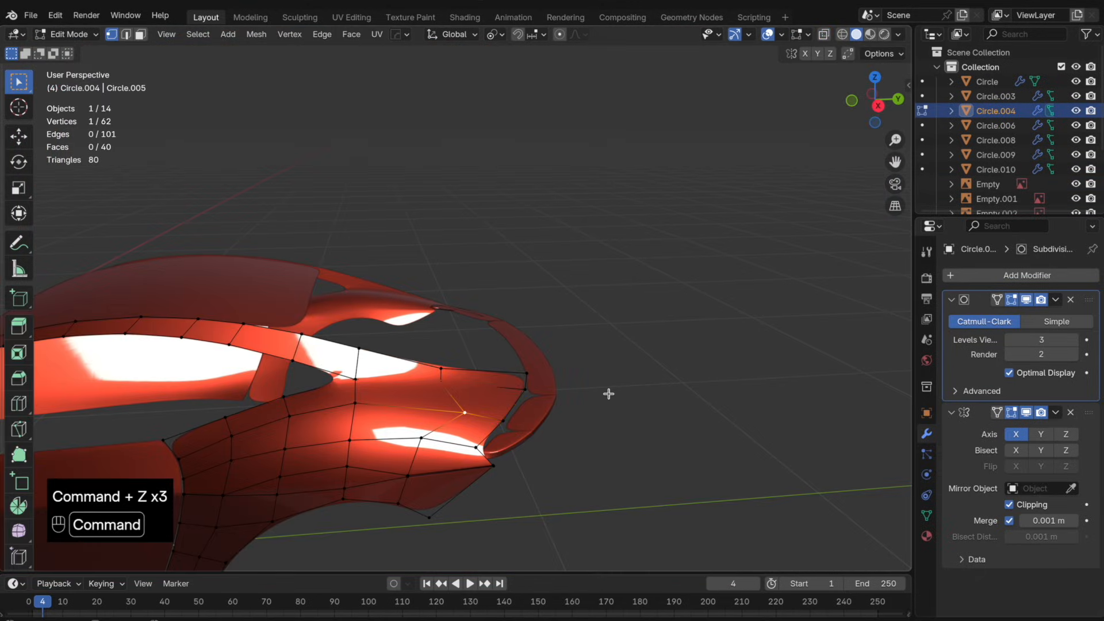
# - Examine the rear quarter panel from several angles and return to editing it against the side blueprint
pyautogui.press('Tab')
pyautogui.moveTo(604, 400); pyautogui.dragTo(597, 349, button='middle')
pyautogui.scroll(3, 540, 390)
pyautogui.scroll(2, 609, 339)
pyautogui.scroll(-6, 609, 339)
pyautogui.click(853, 100)
pyautogui.click(897, 100)
pyautogui.scroll(5, 554, 351)
pyautogui.press('Tab')
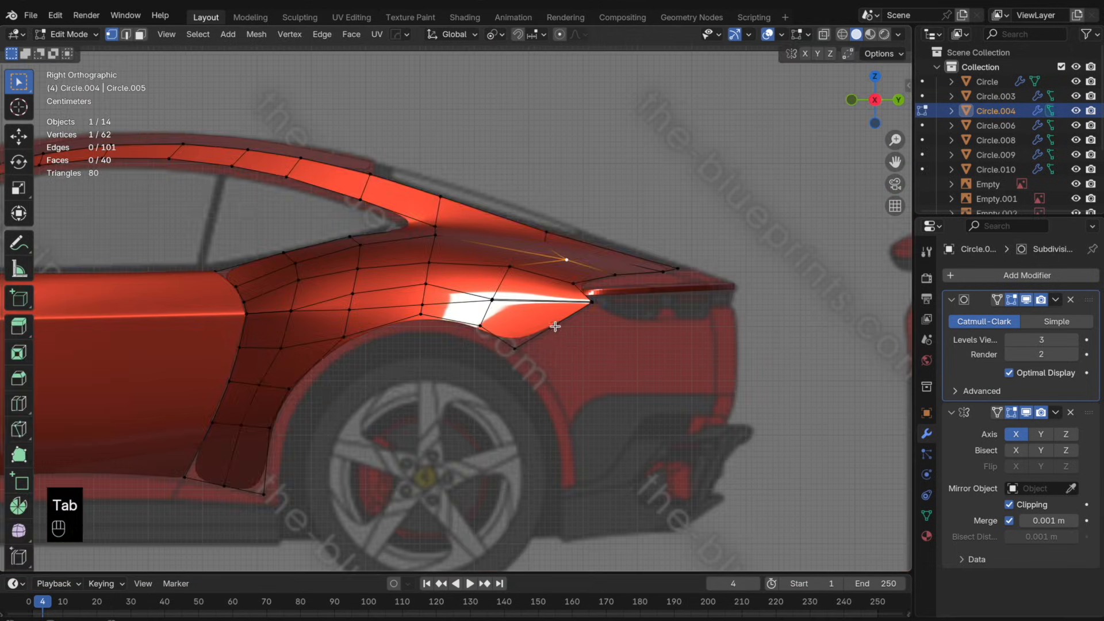
# - Duplicate the quarter panel's slanted rear lower edge in place and separate the copy into its own object
pyautogui.keyDown('shift'); pyautogui.moveTo(554, 316); pyautogui.dragTo(483, 320, button='middle'); pyautogui.keyUp('shift')
pyautogui.keyDown('alt'); pyautogui.click(502, 323); pyautogui.keyUp('alt')
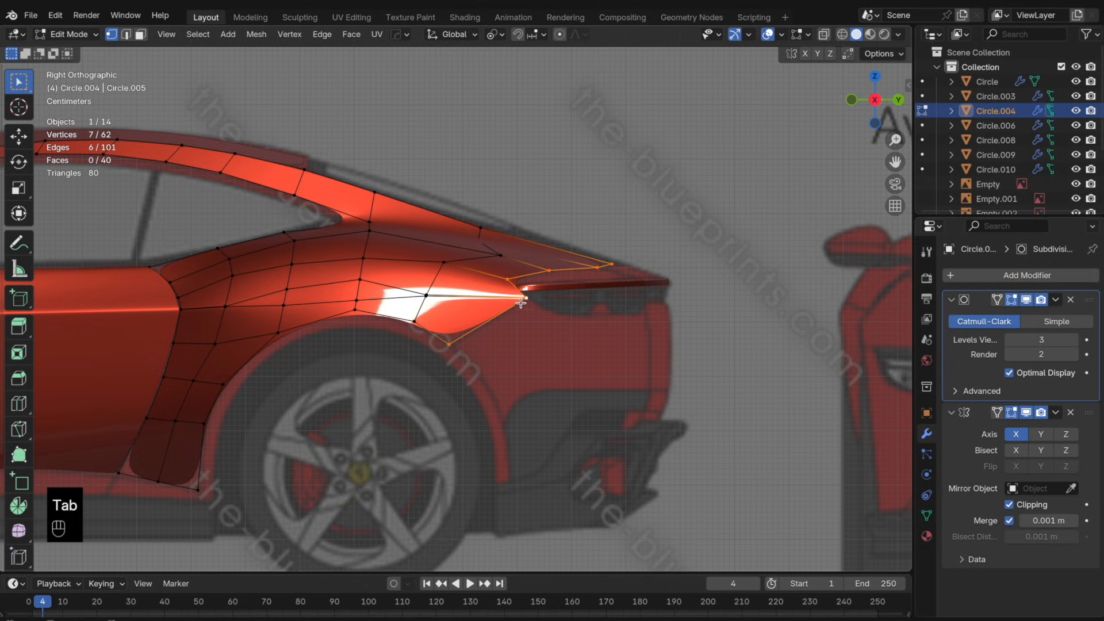
pyautogui.click(527, 305)
pyautogui.keyDown('shift'); pyautogui.click(479, 329); pyautogui.keyUp('shift')
pyautogui.hotkey('shift', 'd')
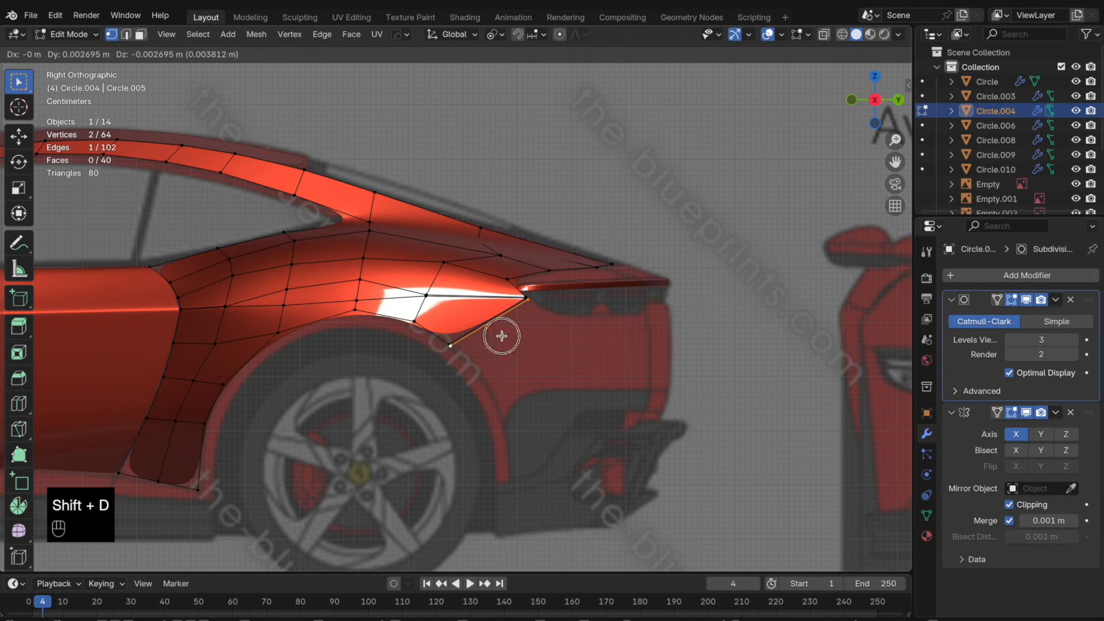
pyautogui.click(502, 336)
pyautogui.press('p')
pyautogui.click(512, 322)
pyautogui.press('Tab')
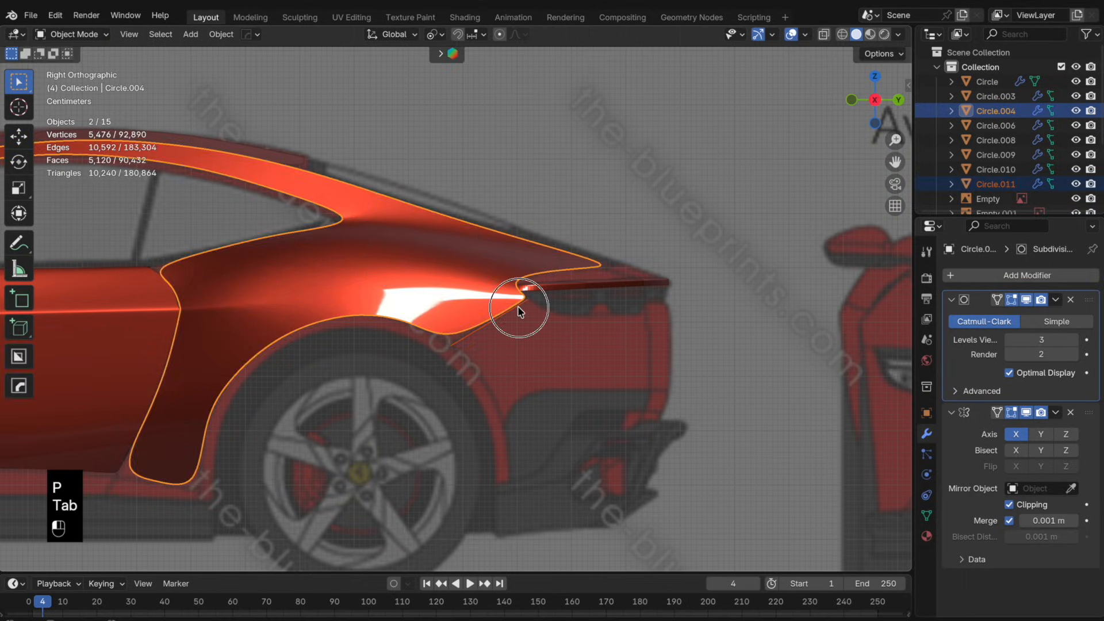
# - Edit the separated edge and extrude its upper vertex twice toward the rear, following the taillight's lower line
pyautogui.click(520, 307)
pyautogui.click(525, 310)
pyautogui.press('Tab')
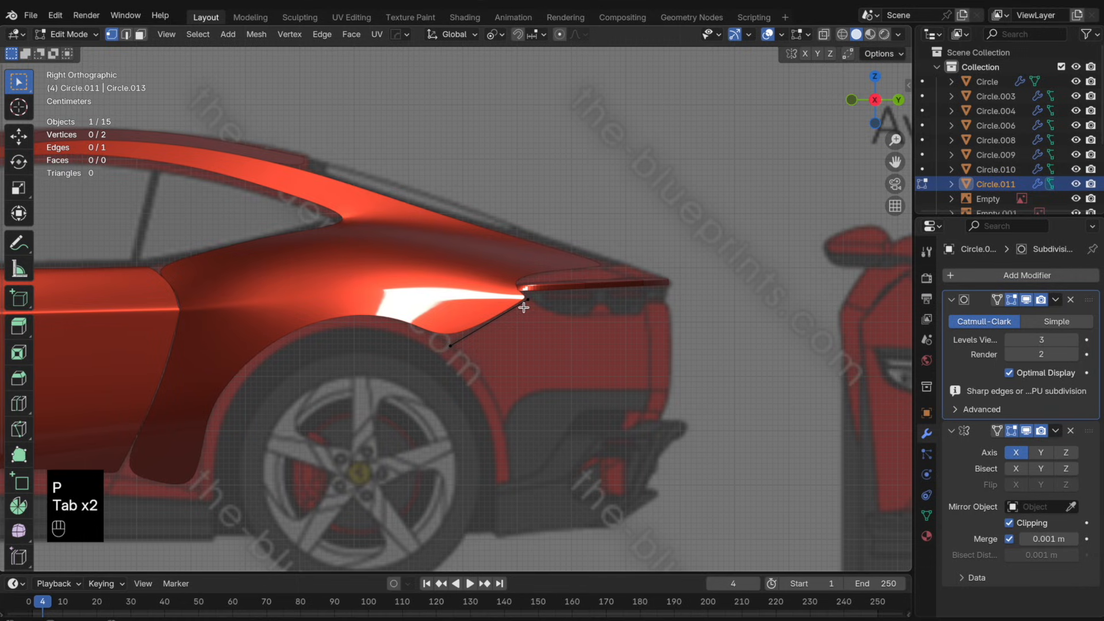
pyautogui.click(535, 305)
pyautogui.press('e')
pyautogui.click(567, 326)
pyautogui.press('e')
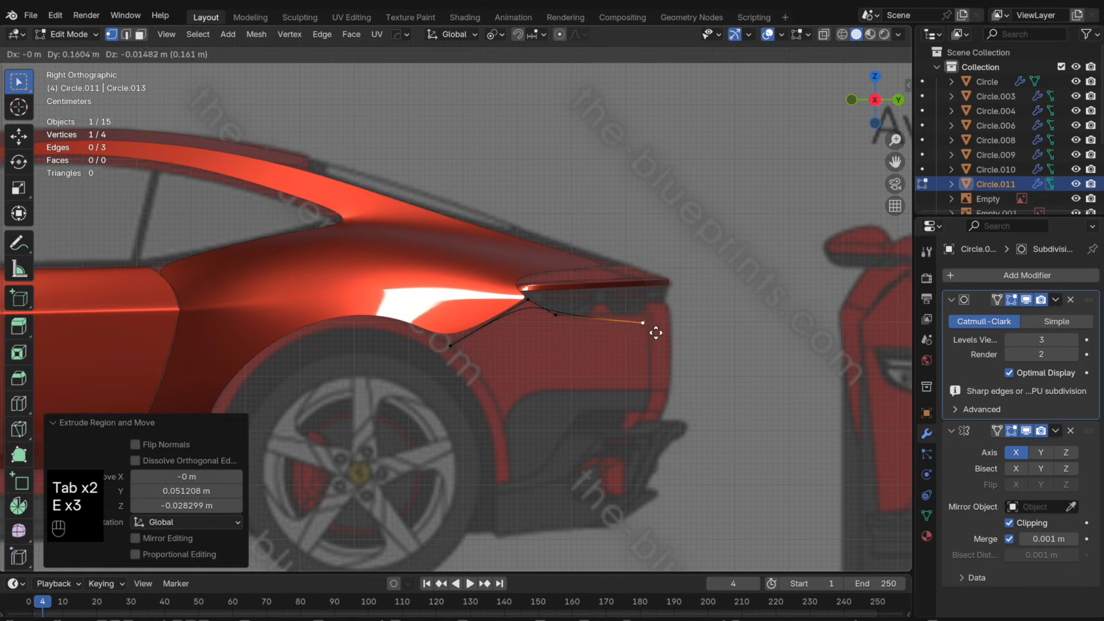
pyautogui.click(652, 326)
# - In top view, move the two extruded vertices inward along X, bringing the end vertex onto the rear strip's outer edge
pyautogui.moveTo(720, 298); pyautogui.dragTo(543, 340)
pyautogui.click(875, 79)
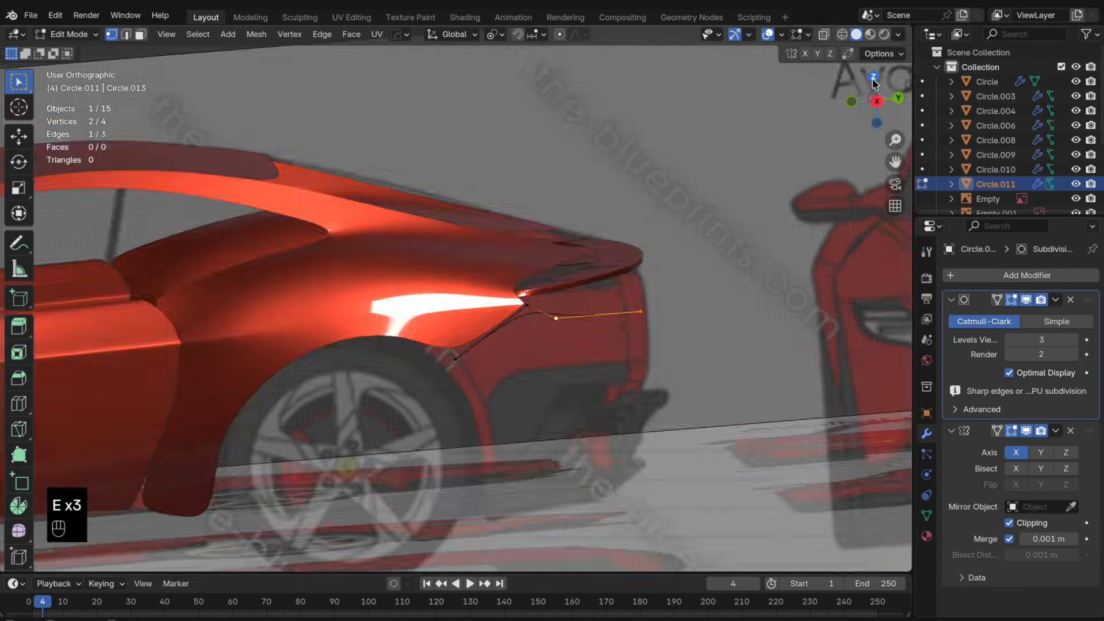
pyautogui.press('g')
pyautogui.press('x')
pyautogui.click(618, 371)
pyautogui.click(580, 275)
pyautogui.press('g')
pyautogui.press('x')
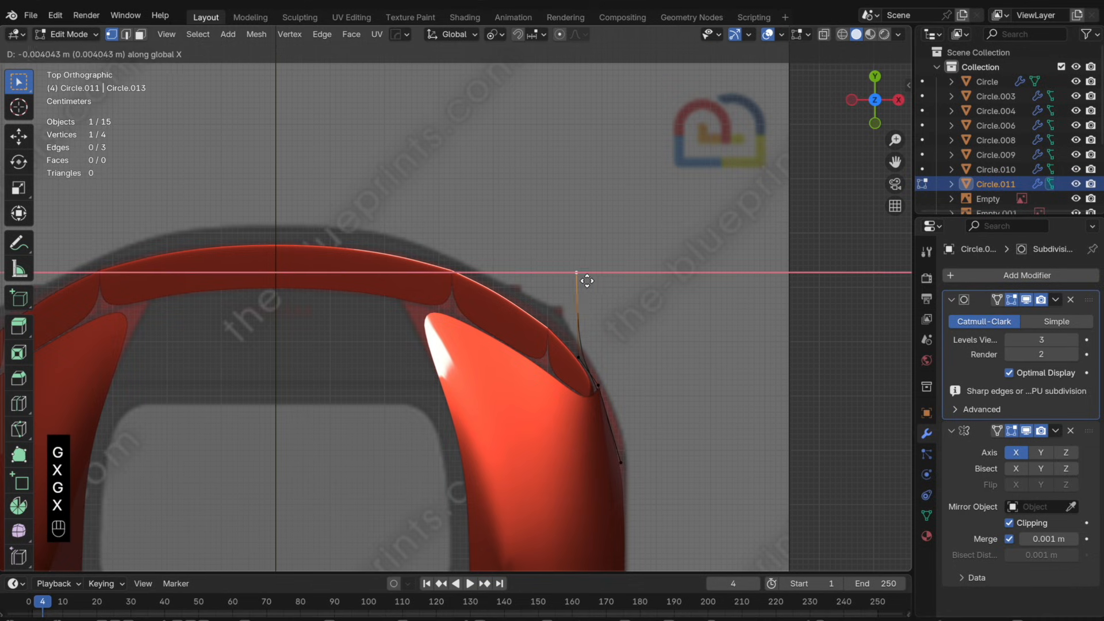
pyautogui.click(472, 302)
# - Add one cut to the long rear segment with X-ray on and move its vertex outward along X to the blueprint outline
pyautogui.hotkey('alt', 'z')
pyautogui.press('super+r')
pyautogui.click(544, 331)
pyautogui.press('g')
pyautogui.press('x')
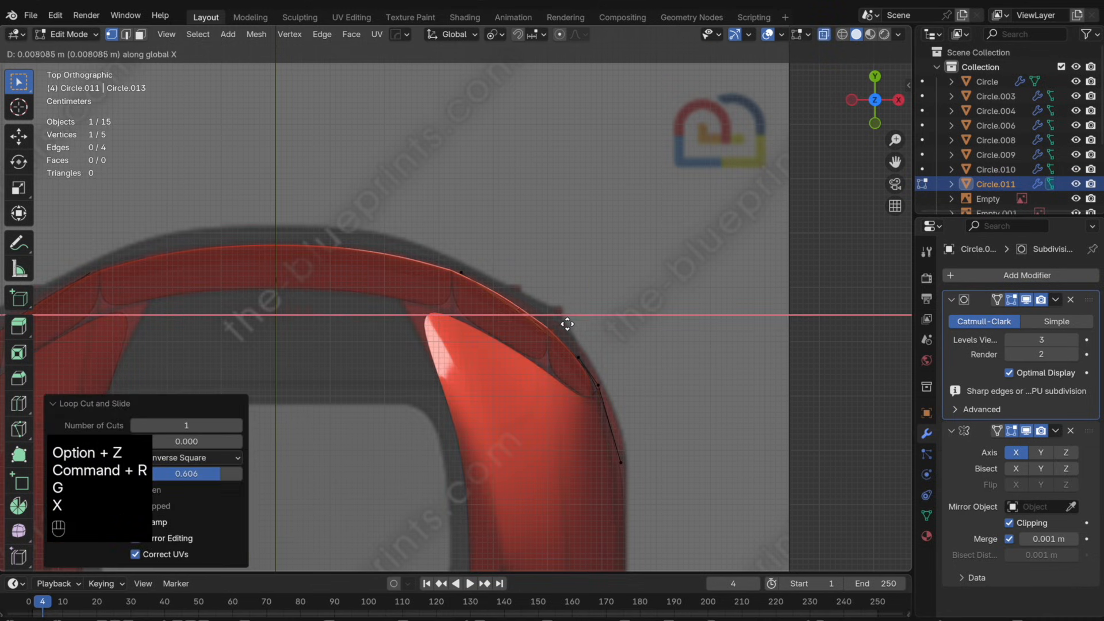
# - In back view, extrude the end vertex slightly up and inward, and extrude it again along X to the car's centreline
pyautogui.press('e')
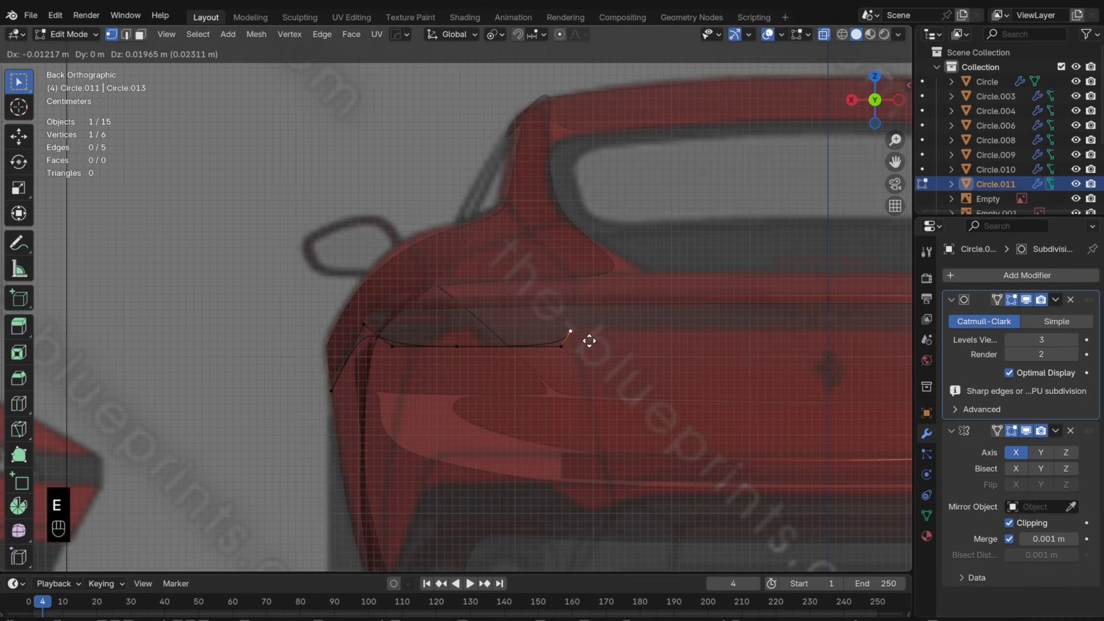
pyautogui.click(588, 337)
pyautogui.press('e')
pyautogui.press('x')
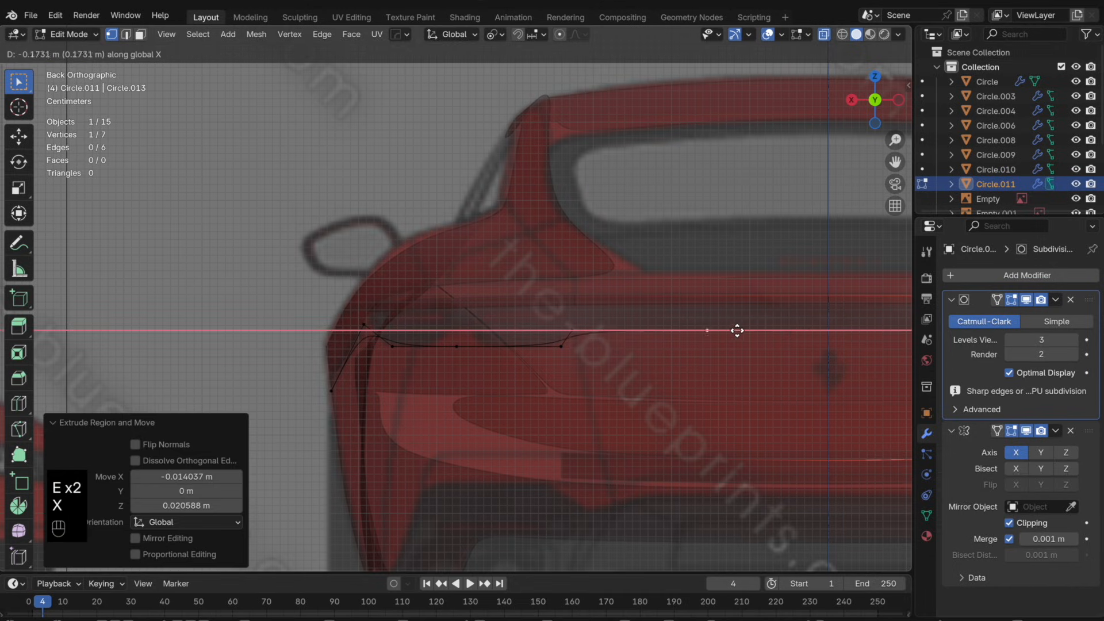
pyautogui.click(856, 317)
pyautogui.scroll(-2, 626, 360)
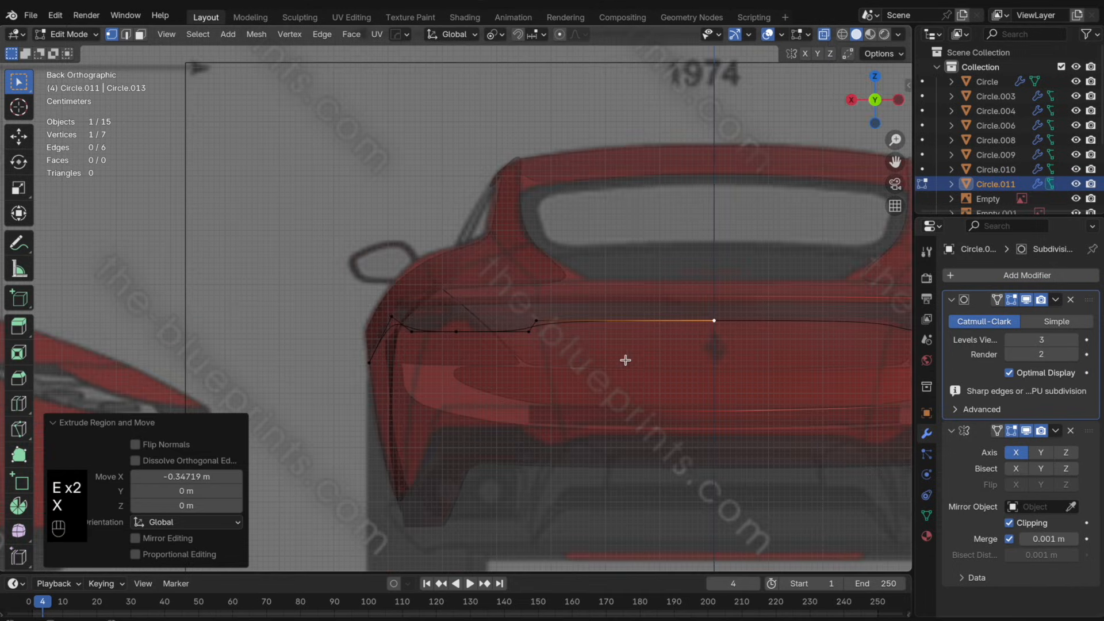
pyautogui.scroll(-2, 566, 356)
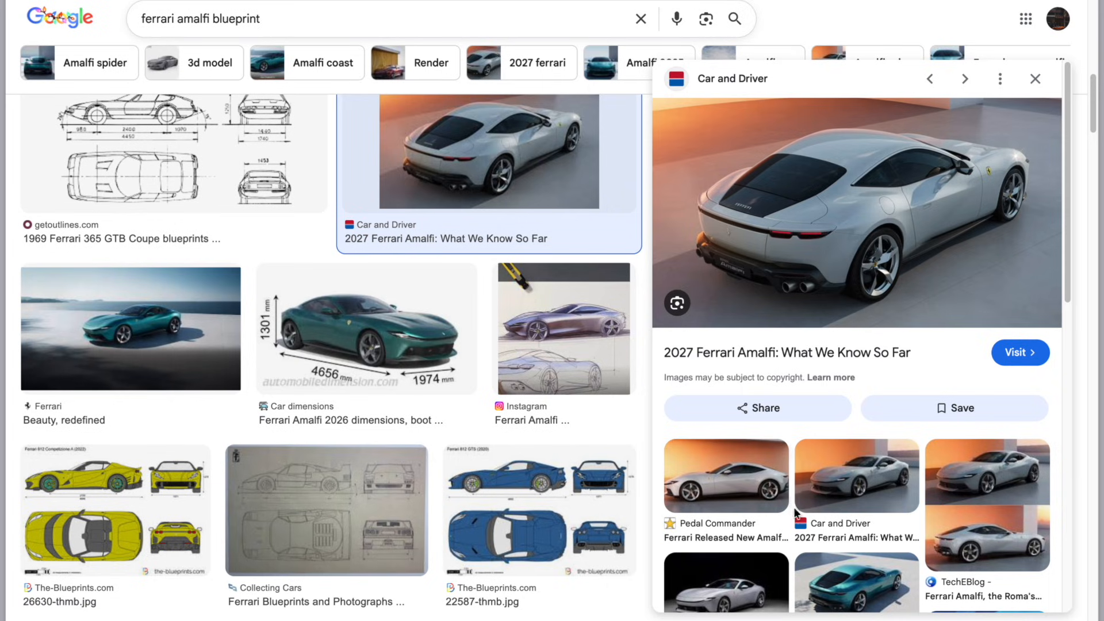
# - Check another rear three-quarter photo of the Ferrari Amalfi in the browser's image results and return to Blender
pyautogui.click(893, 473)
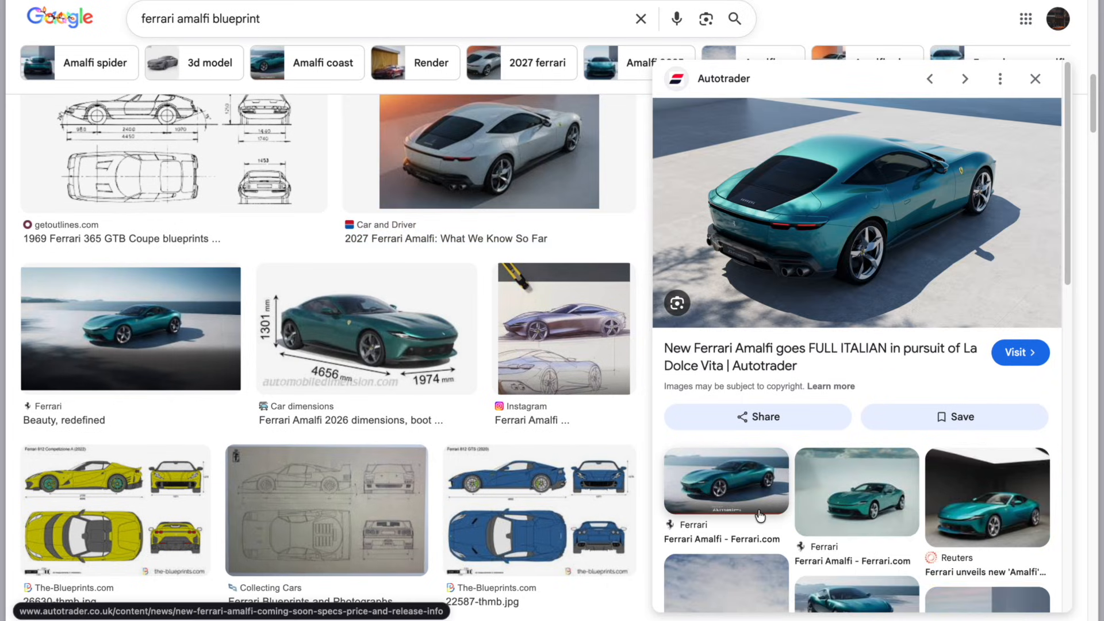
pyautogui.click(660, 620)
pyautogui.press('Tab')
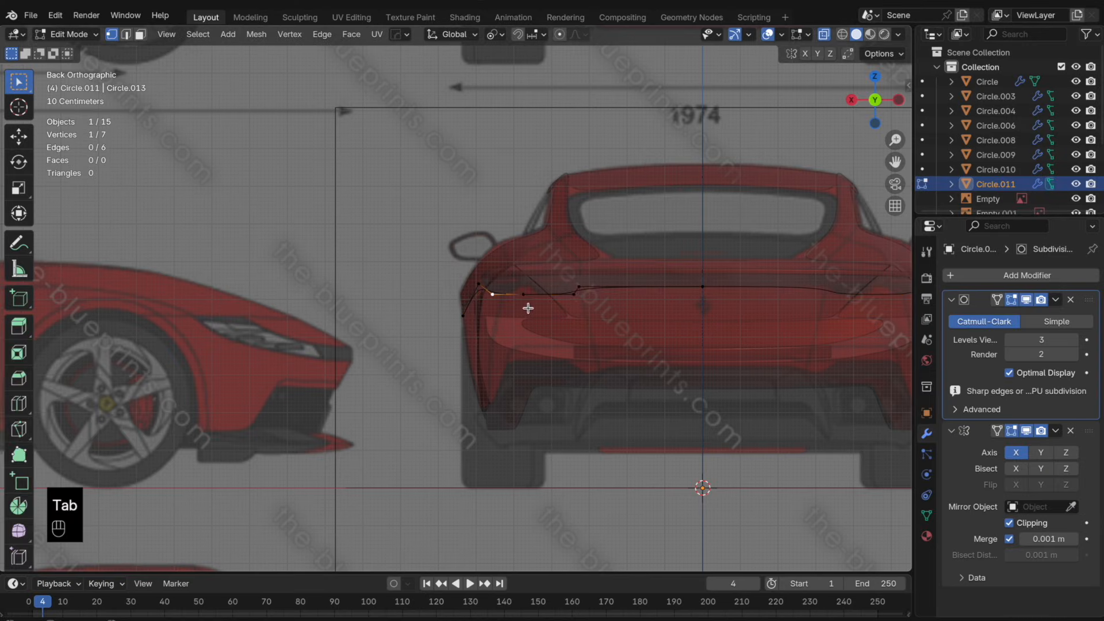
# - Add three cuts along the flat line under the taillight, around its existing middle vertex
pyautogui.scroll(6, 527, 305)
pyautogui.press('super+r')
pyautogui.click(685, 294)
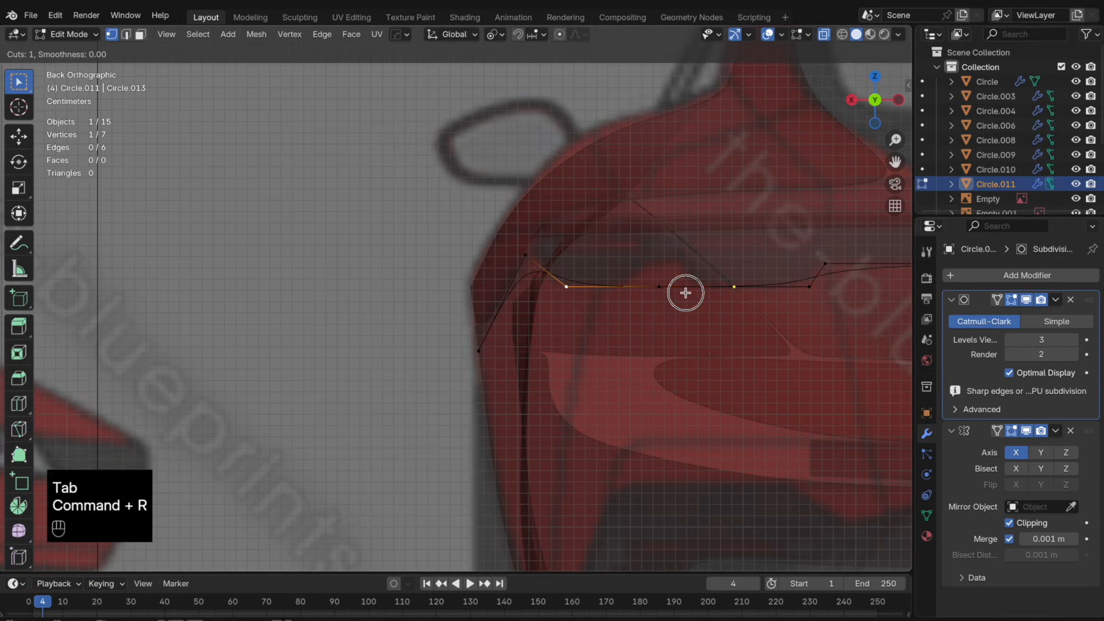
pyautogui.press('super+r')
pyautogui.click(614, 300)
pyautogui.press('super+r')
pyautogui.click(693, 289)
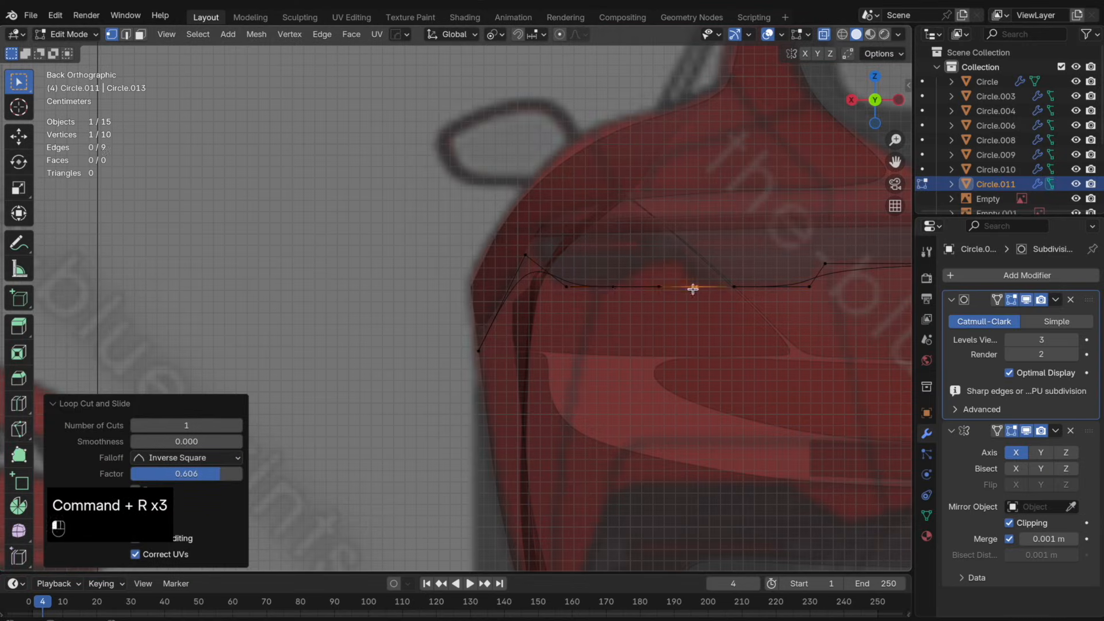
# - Raise the middle vertex of the taillight line about 0.024 m along Z to start the notch
pyautogui.press('g')
pyautogui.press('z')
pyautogui.click(668, 271)
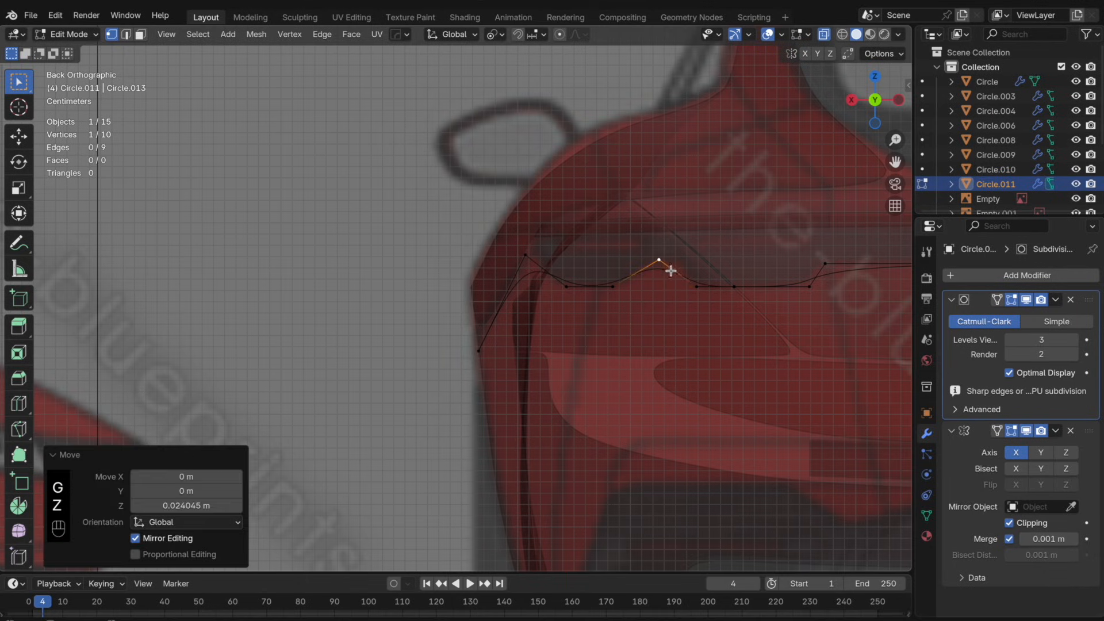
# - Add a cut beside the raised vertex, lift it along Z, and flatten the notch's top pair with a Z scale of 0
pyautogui.press('super+r')
pyautogui.click(675, 268)
pyautogui.press('g')
pyautogui.press('z')
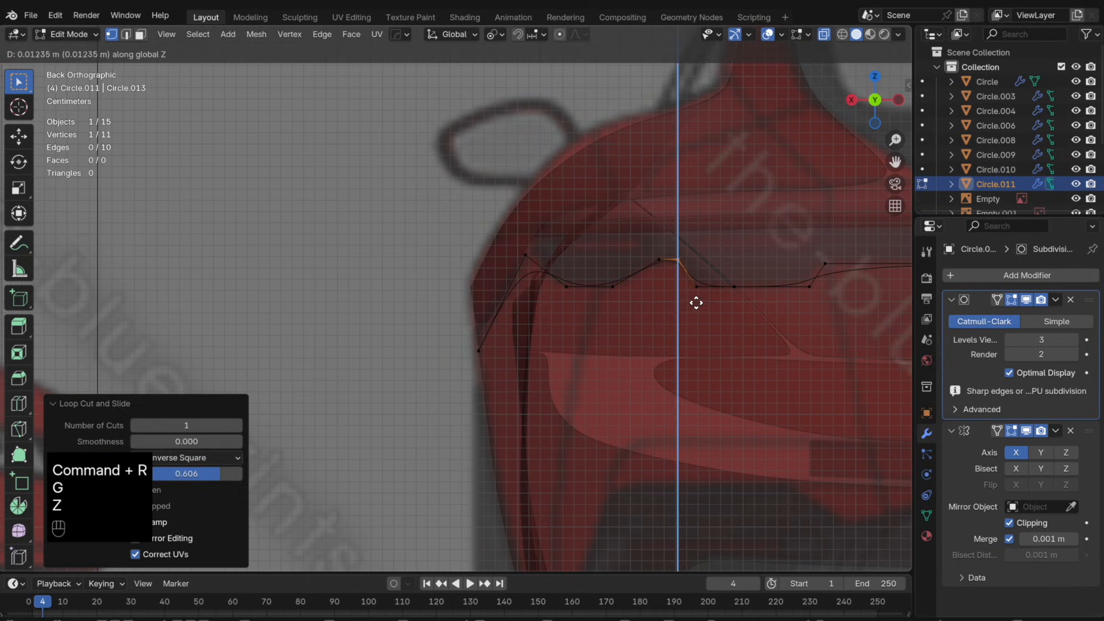
pyautogui.click(696, 301)
pyautogui.press('s')
pyautogui.press('z')
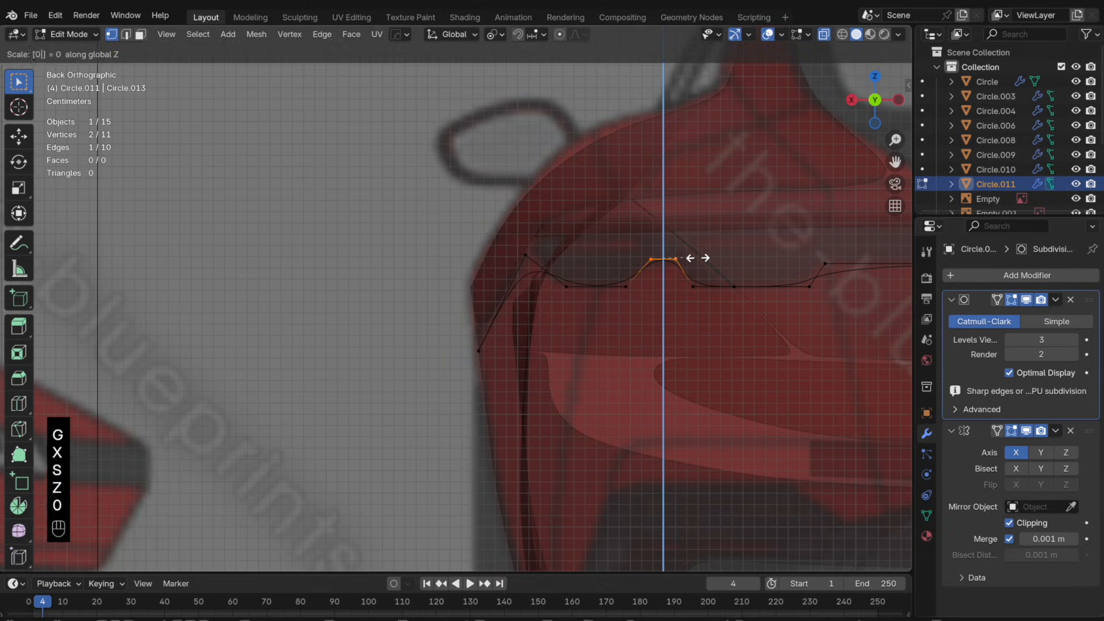
pyautogui.click(697, 258)
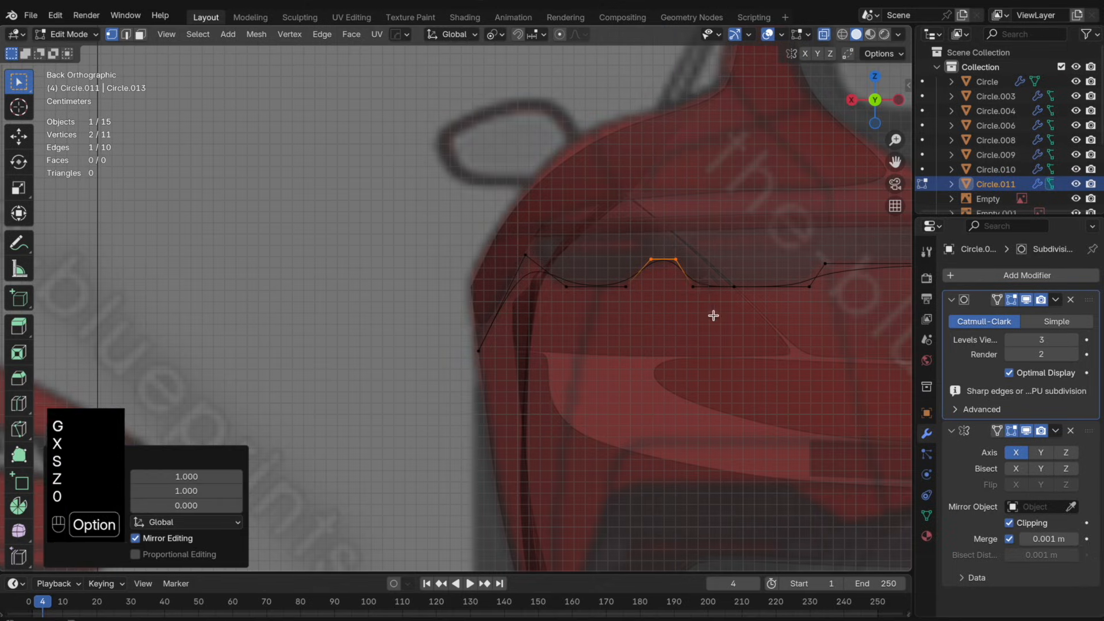
# - In side view, move the vertex ahead of the notch about 0.022 m toward the rear along Y and add cuts to the curve
pyautogui.hotkey('alt', 'z')
pyautogui.press('Tab')
pyautogui.press('Tab')
pyautogui.moveTo(713, 316); pyautogui.dragTo(636, 338, button='middle')
pyautogui.click(854, 105)
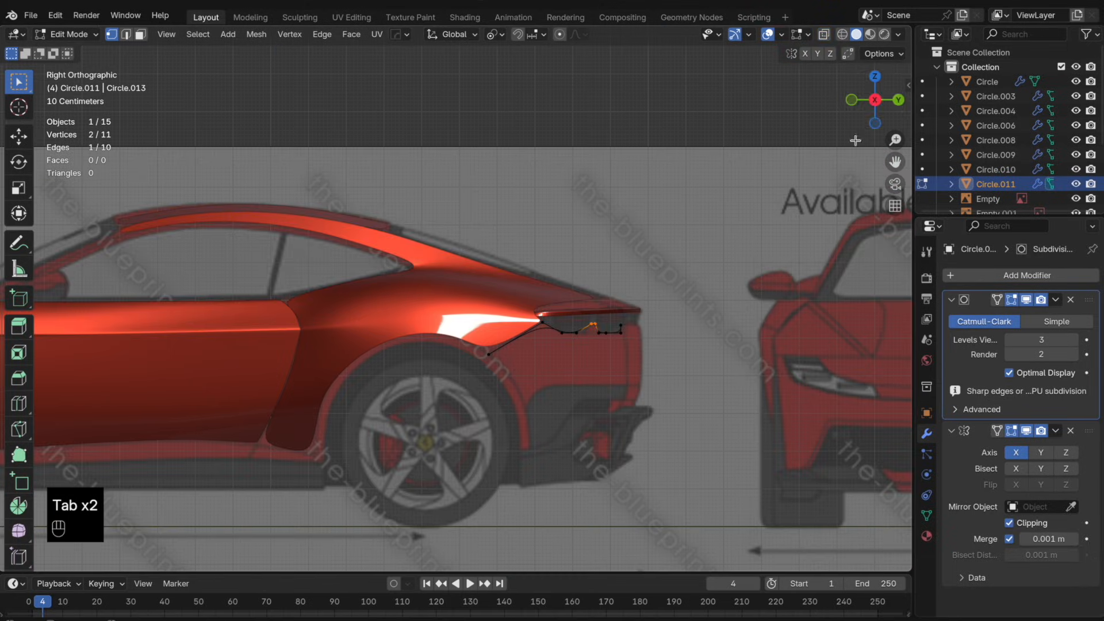
pyautogui.press('g')
pyautogui.press('y')
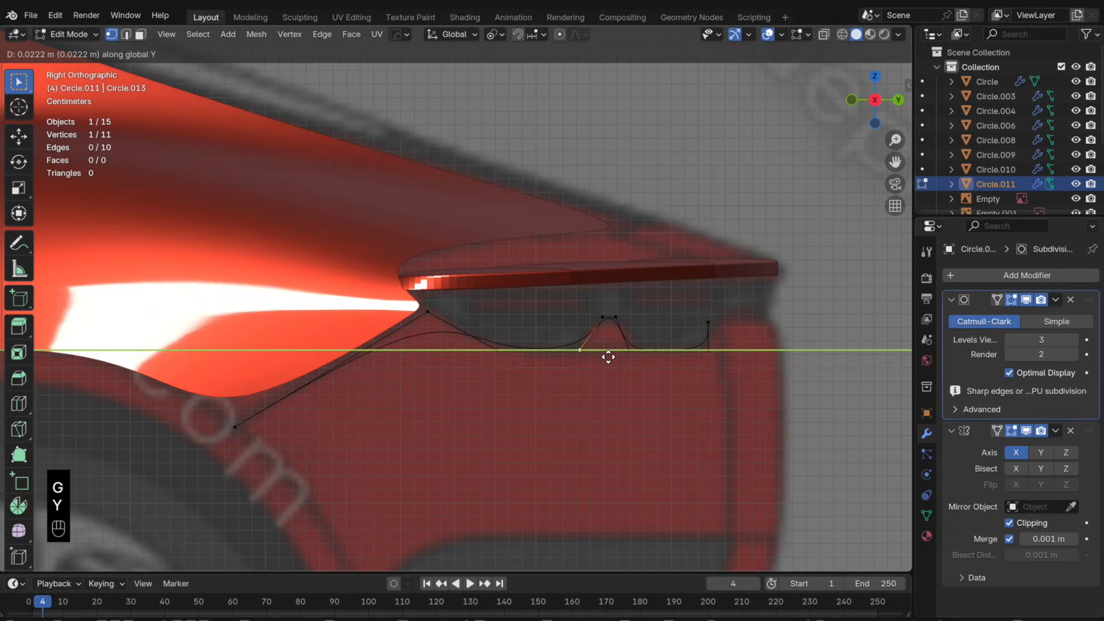
pyautogui.click(608, 358)
pyautogui.press('Tab')
pyautogui.press('Tab')
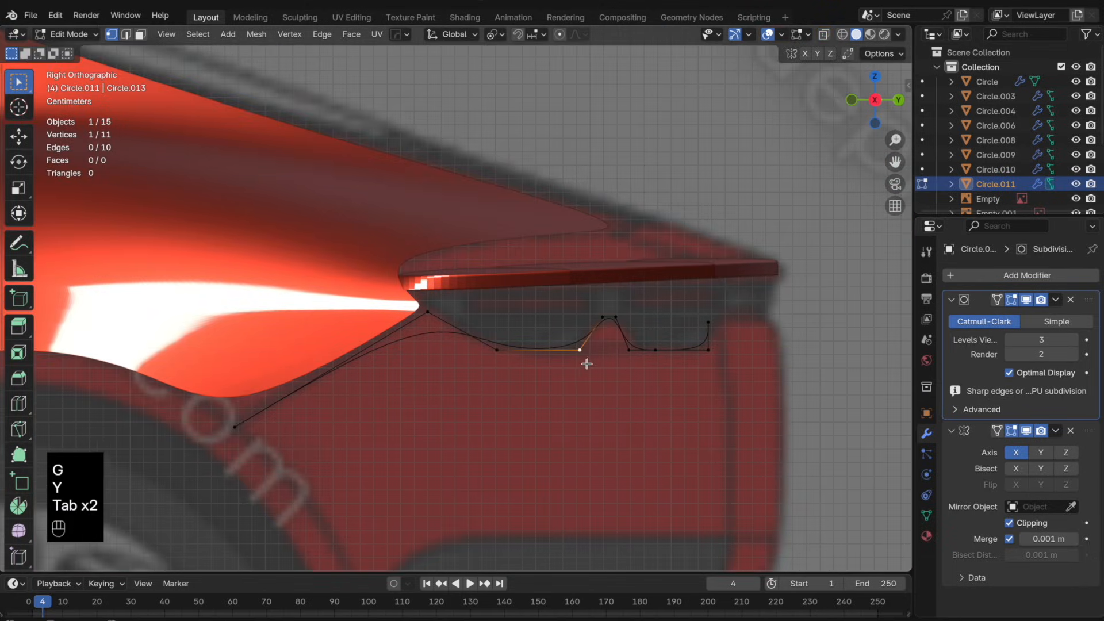
pyautogui.press('super+r')
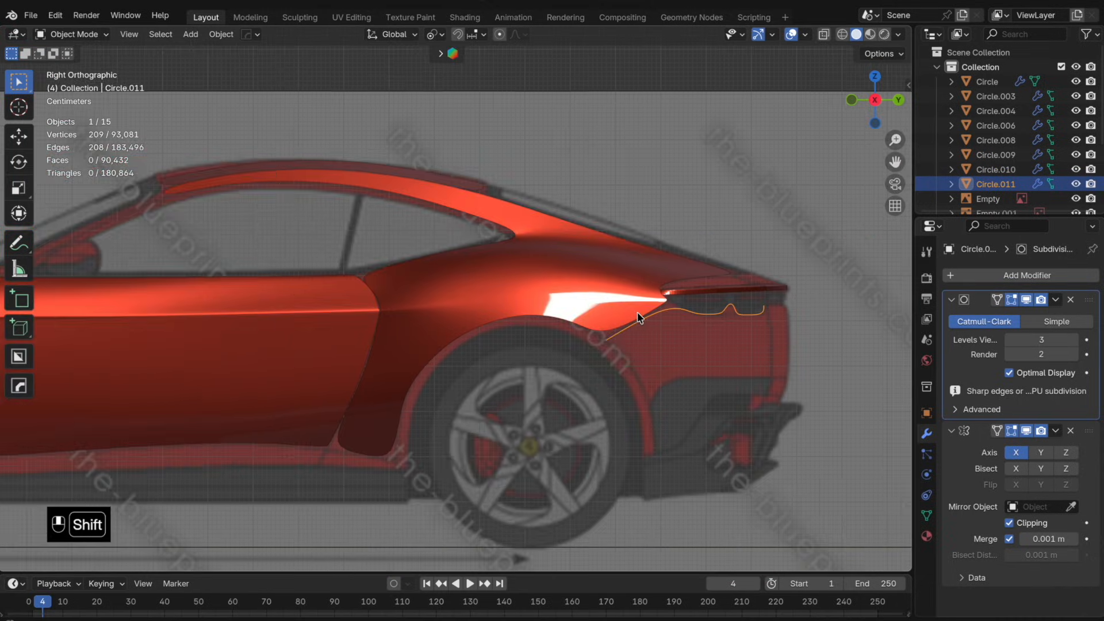
# - Extrude the curve's front lower vertex twice downward along the rear wheel arch in side view
pyautogui.keyDown('shift'); pyautogui.moveTo(638, 314); pyautogui.dragTo(481, 300, button='middle'); pyautogui.keyUp('shift')
pyautogui.scroll(2, 474, 305)
pyautogui.press('Tab')
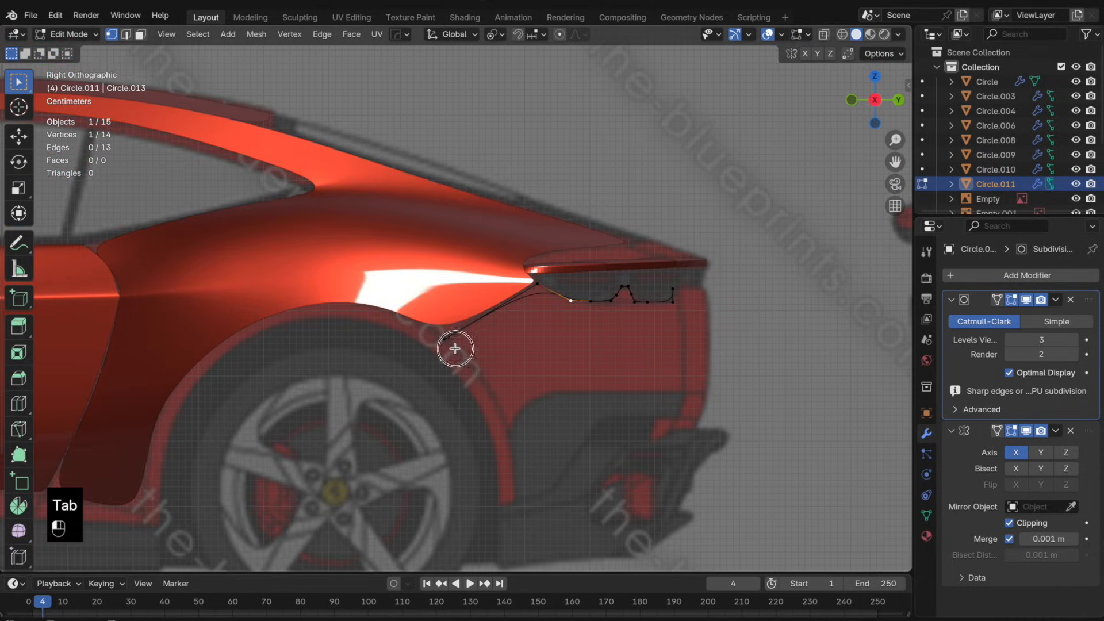
pyautogui.press('e')
pyautogui.click(518, 403)
pyautogui.press('e')
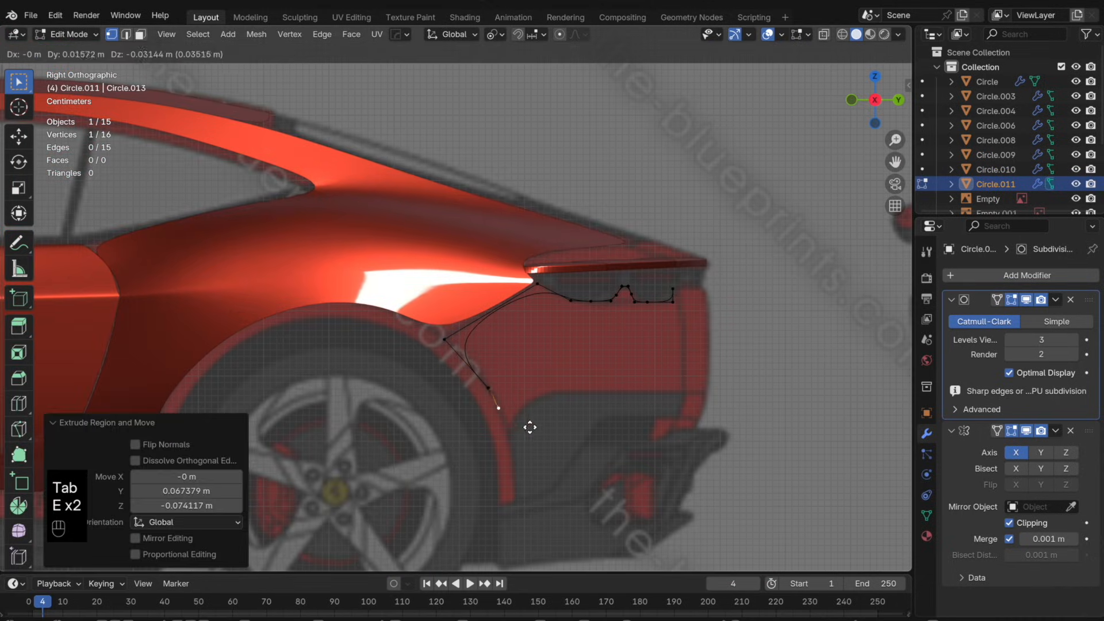
pyautogui.click(537, 449)
# - Select the two new wheel arch vertices and move them inward along X in back view with X-ray on
pyautogui.keyDown('shift'); pyautogui.click(498, 389); pyautogui.keyUp('shift')
pyautogui.click(898, 100)
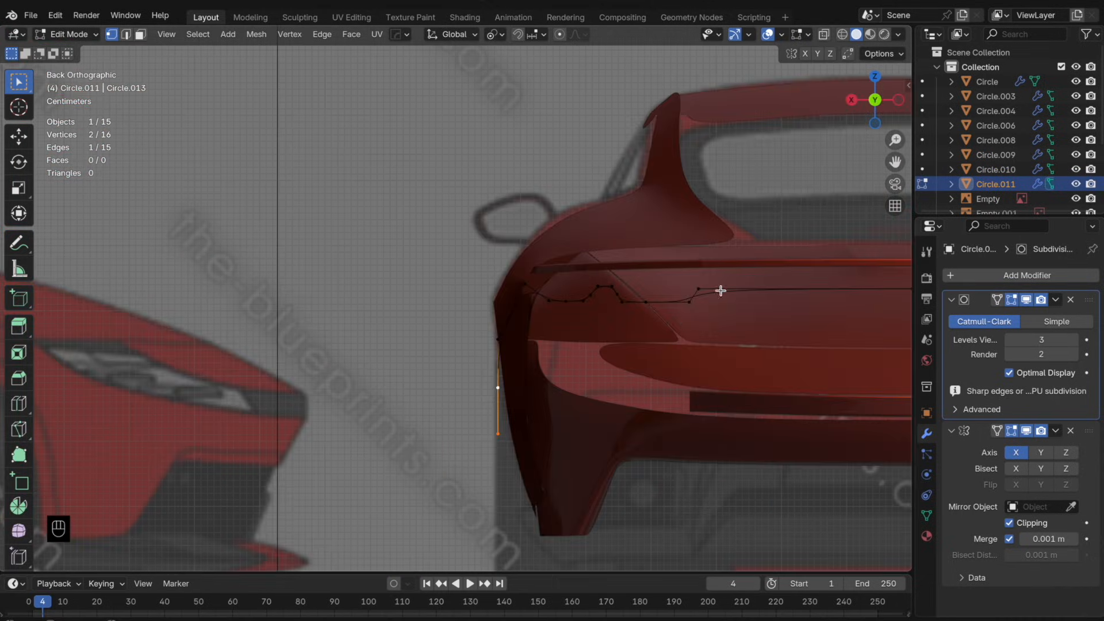
pyautogui.hotkey('alt', 'z')
pyautogui.press('g')
pyautogui.press('x')
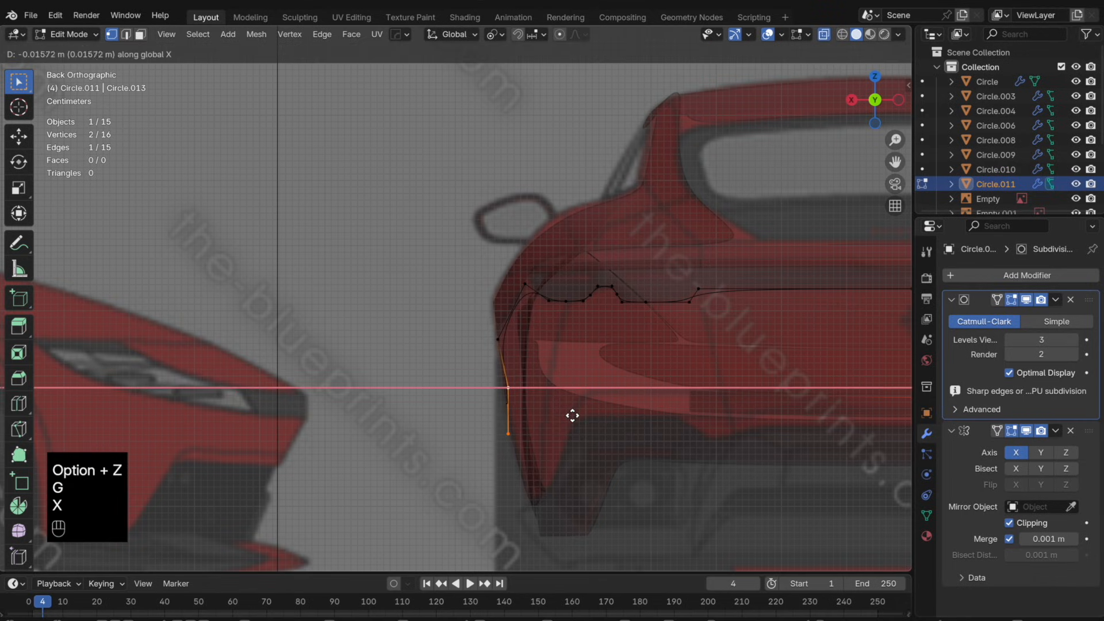
pyautogui.click(557, 424)
# - Move the lowest wheel arch vertex another 0.01123 m inward along X
pyautogui.click(509, 435)
pyautogui.press('g')
pyautogui.press('x')
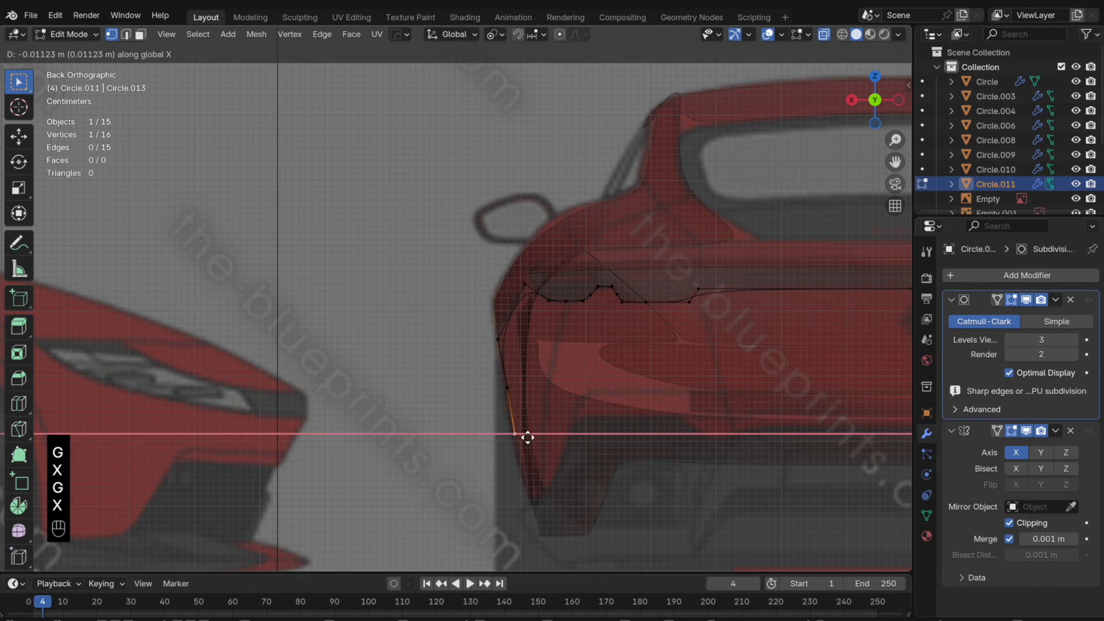
pyautogui.click(528, 438)
# - In side view, extrude the lowest arch vertex three times up and rearward along the edge above the dark lower bumper
pyautogui.click(852, 100)
pyautogui.press('e')
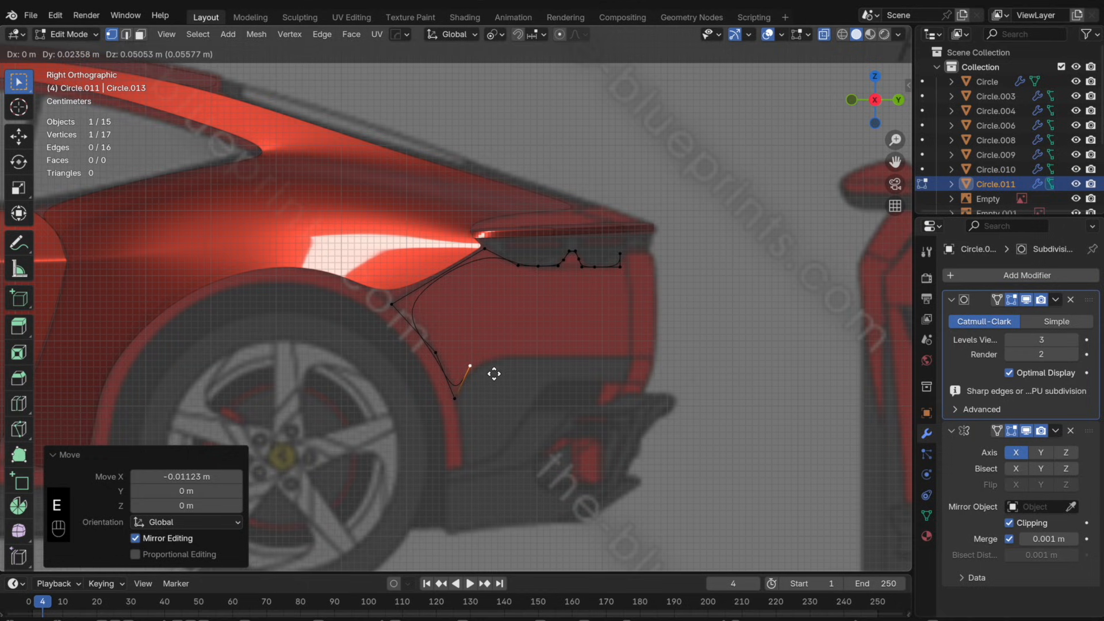
pyautogui.click(494, 374)
pyautogui.press('e')
pyautogui.click(525, 363)
pyautogui.press('e')
# - In back view, move the three new bumper vertices inward along X and shift the end vertex another 0.21786 m inward
pyautogui.press('g')
pyautogui.press('x')
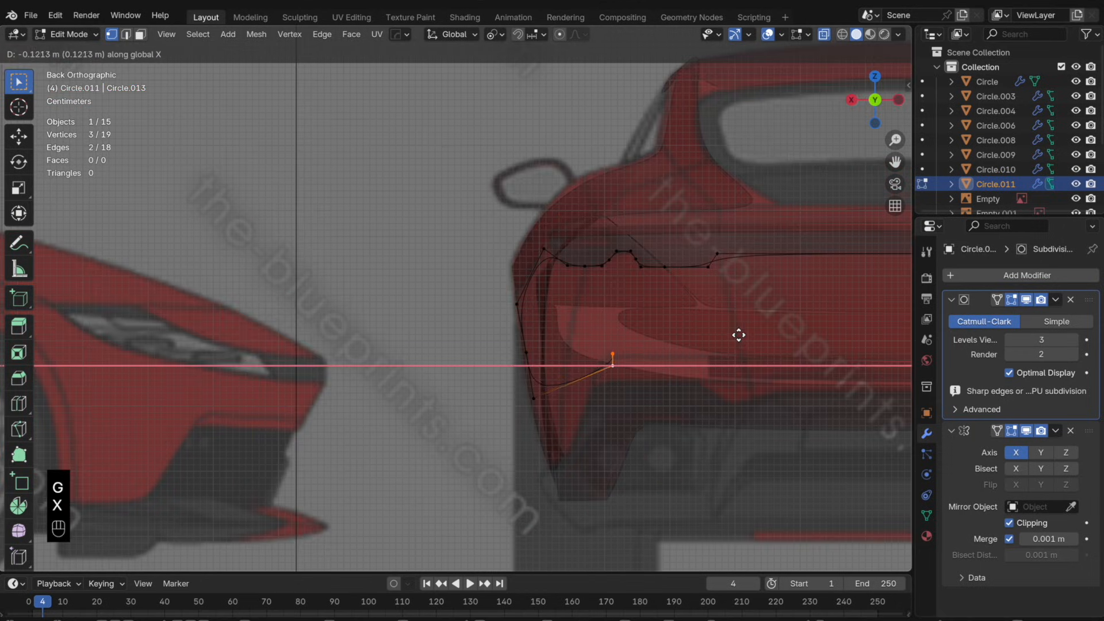
pyautogui.click(723, 334)
pyautogui.press('g')
pyautogui.press('x')
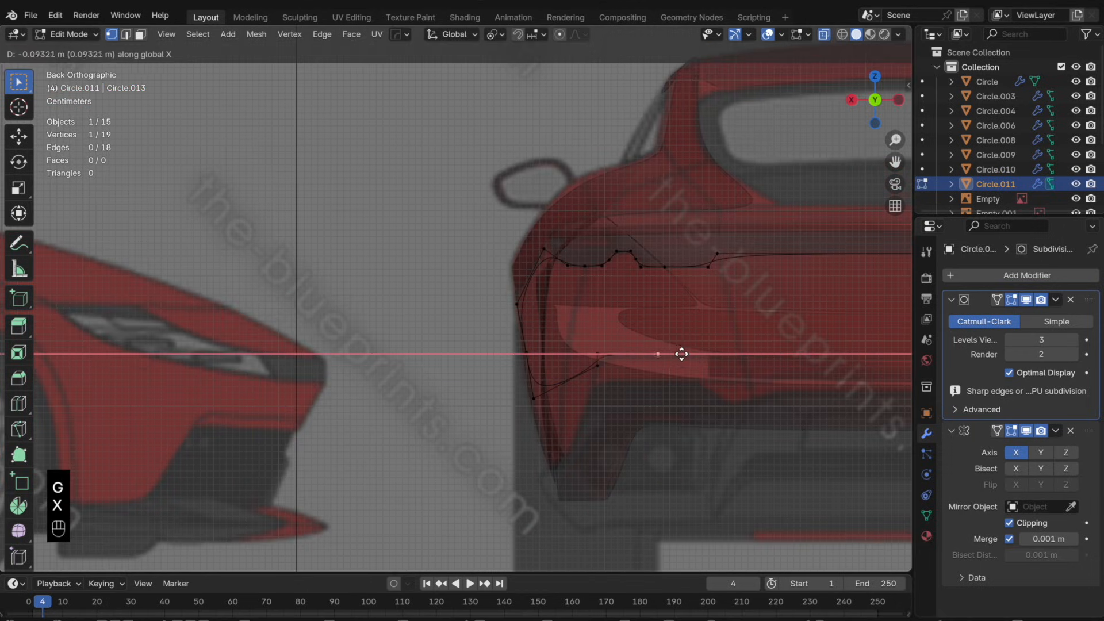
pyautogui.click(761, 353)
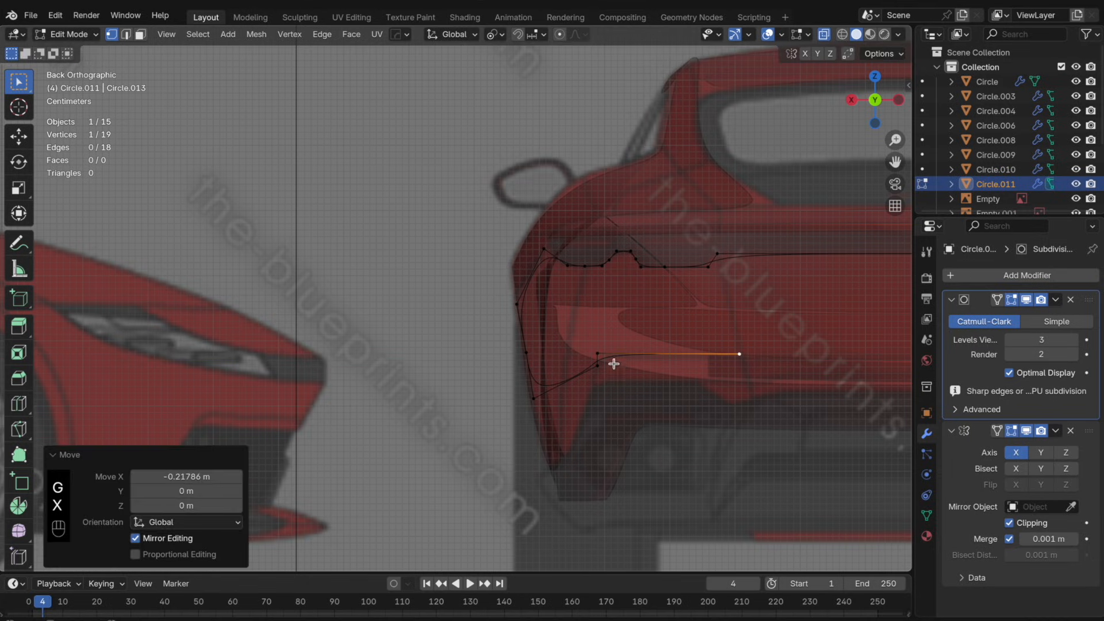
# - Lower the two outer vertices of the bumper's lower line by 0.004492 m along Z
pyautogui.keyDown('shift'); pyautogui.click(599, 358); pyautogui.keyUp('shift')
pyautogui.press('g')
pyautogui.press('z')
pyautogui.click(633, 365)
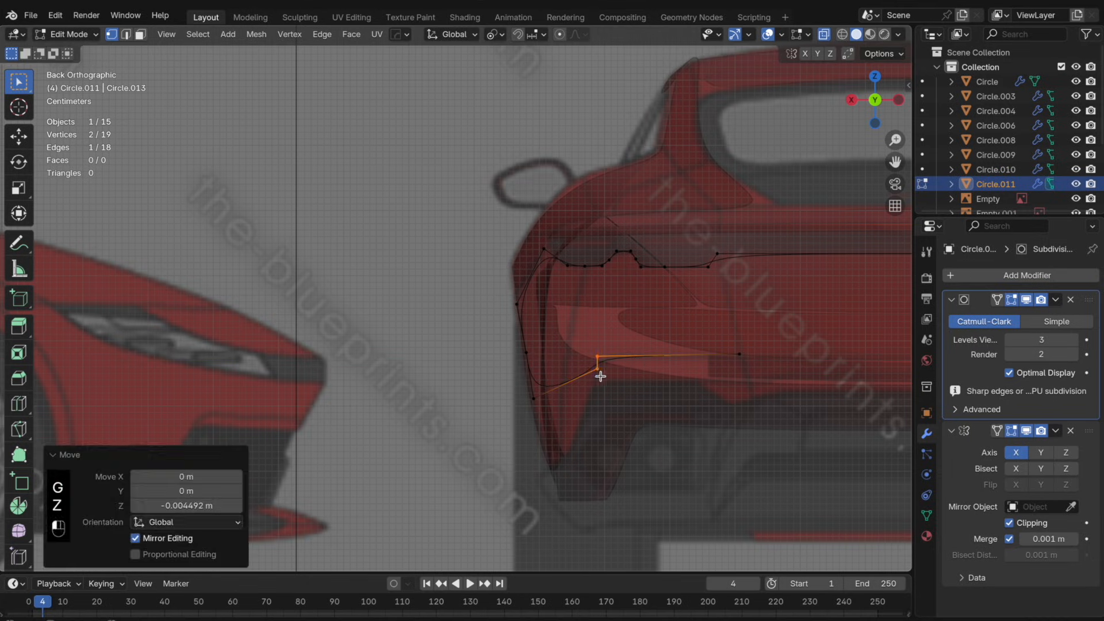
# - Move the lower line's corner vertex 0.004492 m in X and -0.005615 m in Z, and add a cut on either side of it
pyautogui.click(599, 370)
pyautogui.press('g')
pyautogui.click(616, 373)
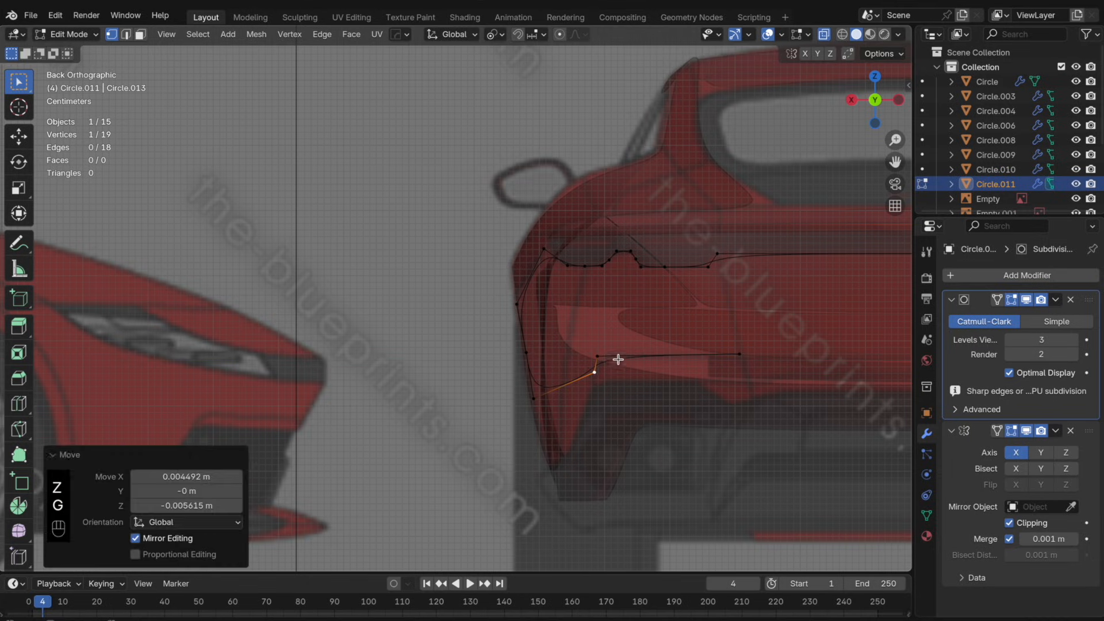
pyautogui.press('super+r')
pyautogui.click(623, 358)
pyautogui.press('super+r')
pyautogui.click(578, 377)
pyautogui.moveTo(621, 354); pyautogui.dragTo(732, 343, button='middle')
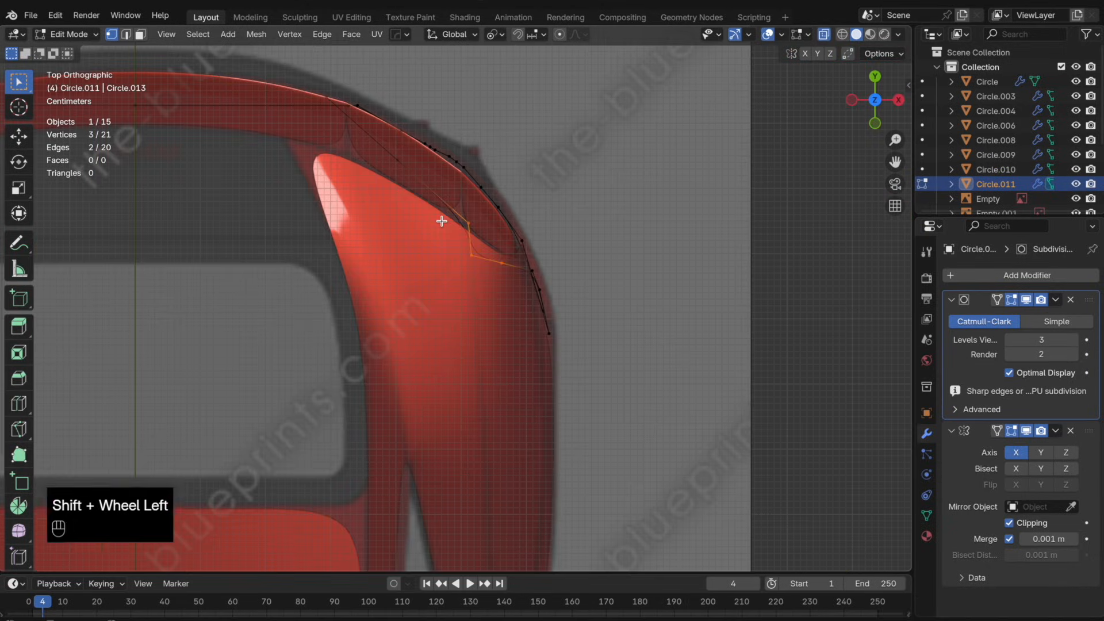
# - In top view, move the inner vertices of the bumper's lower line rearward along Y onto the curve of the body
pyautogui.click(403, 164)
pyautogui.press('g')
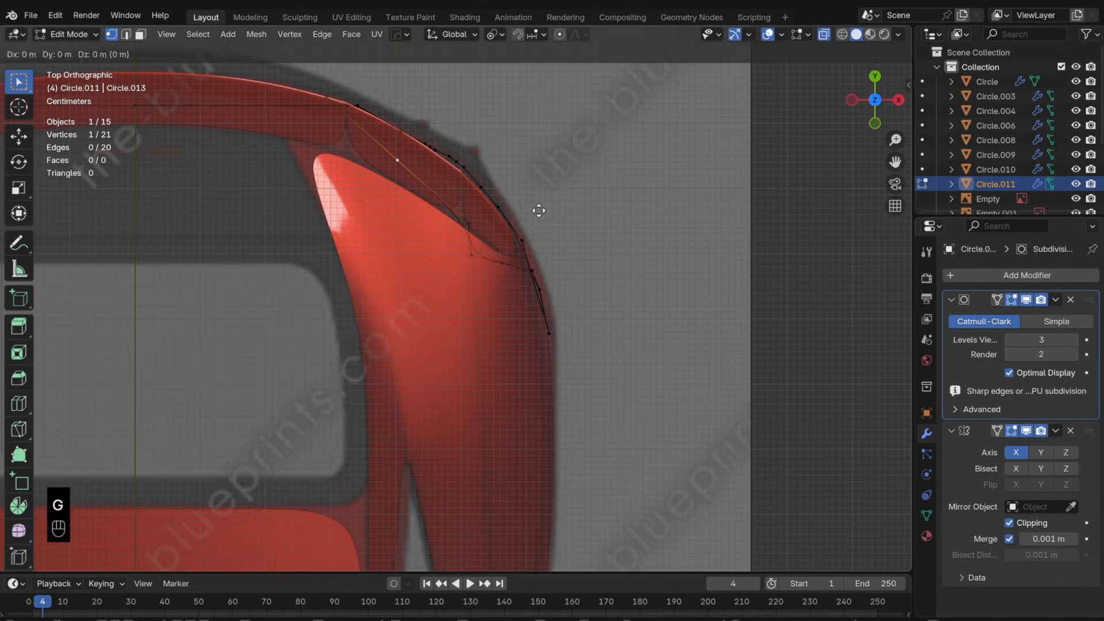
pyautogui.press('y')
pyautogui.click(544, 188)
pyautogui.press('g')
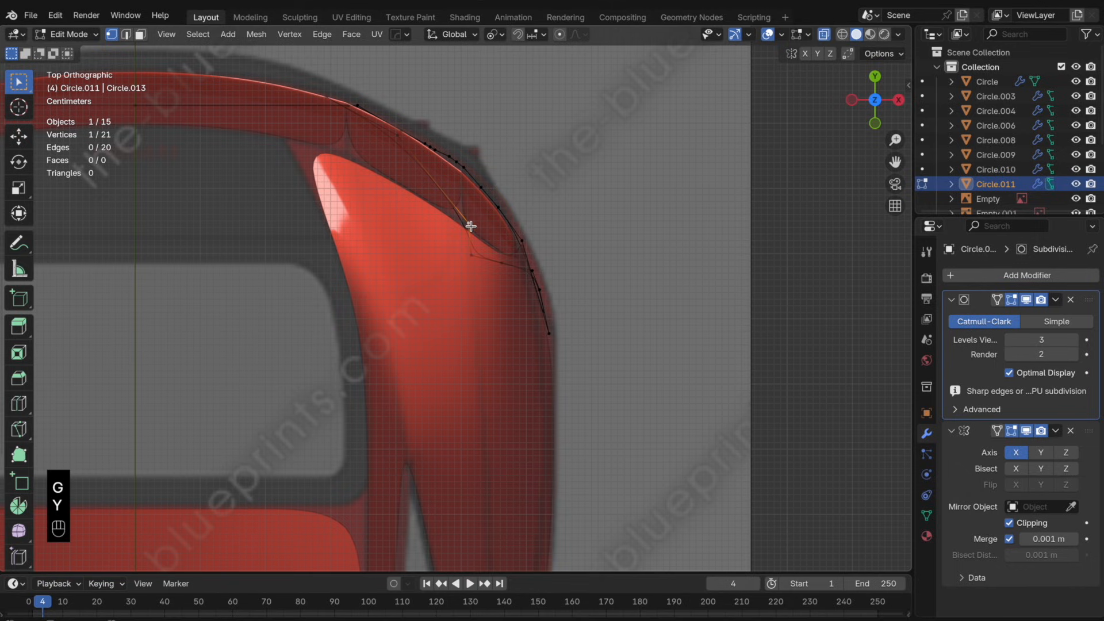
pyautogui.press('y')
pyautogui.click(482, 189)
# - Move the lower line's outer vertices outward along X to follow the bumper curve, one of them by 0.070748 m
pyautogui.press('g')
pyautogui.press('y')
pyautogui.press('x')
pyautogui.click(559, 220)
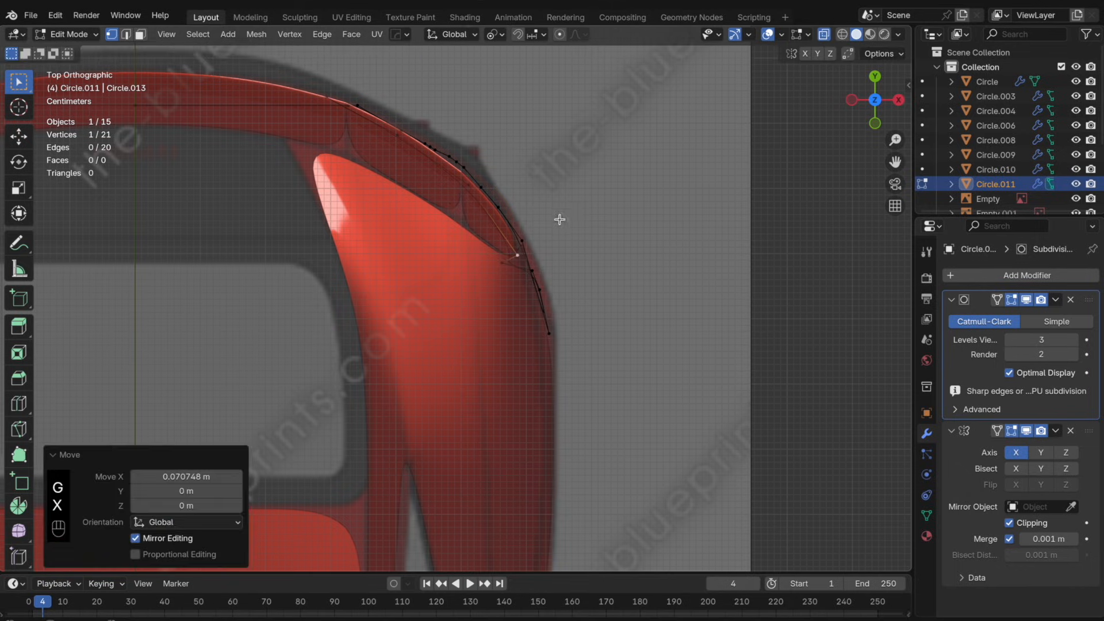
pyautogui.press('g')
pyautogui.press('x')
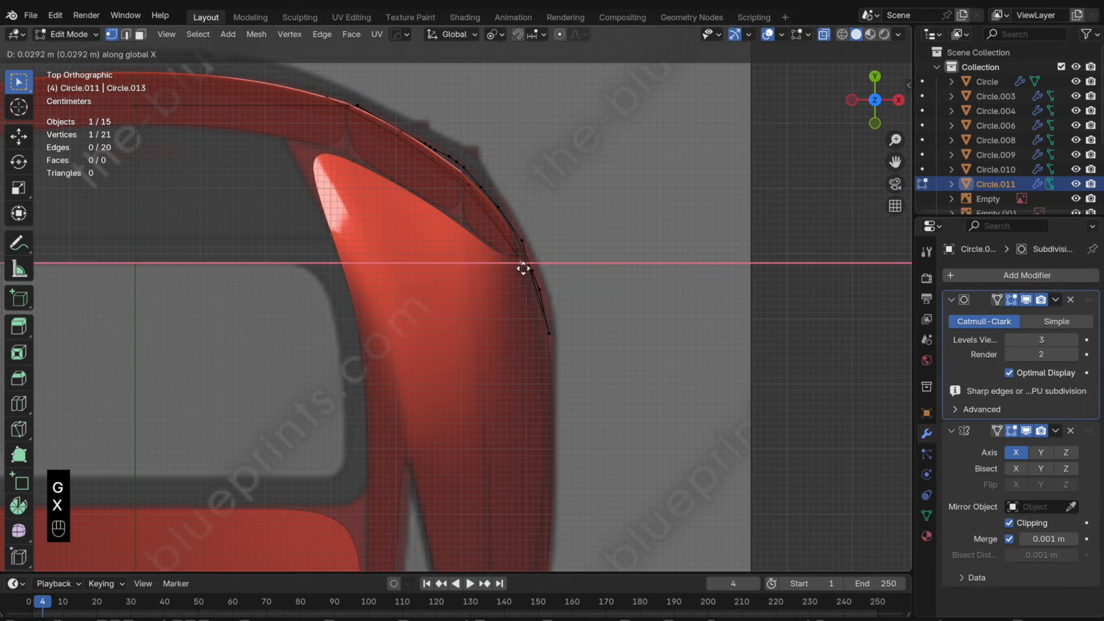
pyautogui.click(559, 291)
# - In side view, raise the lower line's corner vertex 0.015722 m along Z, then cut the edge behind it and raise the new vertex 0.006738 m
pyautogui.moveTo(560, 290); pyautogui.dragTo(581, 265, button='middle')
pyautogui.press('super+z')
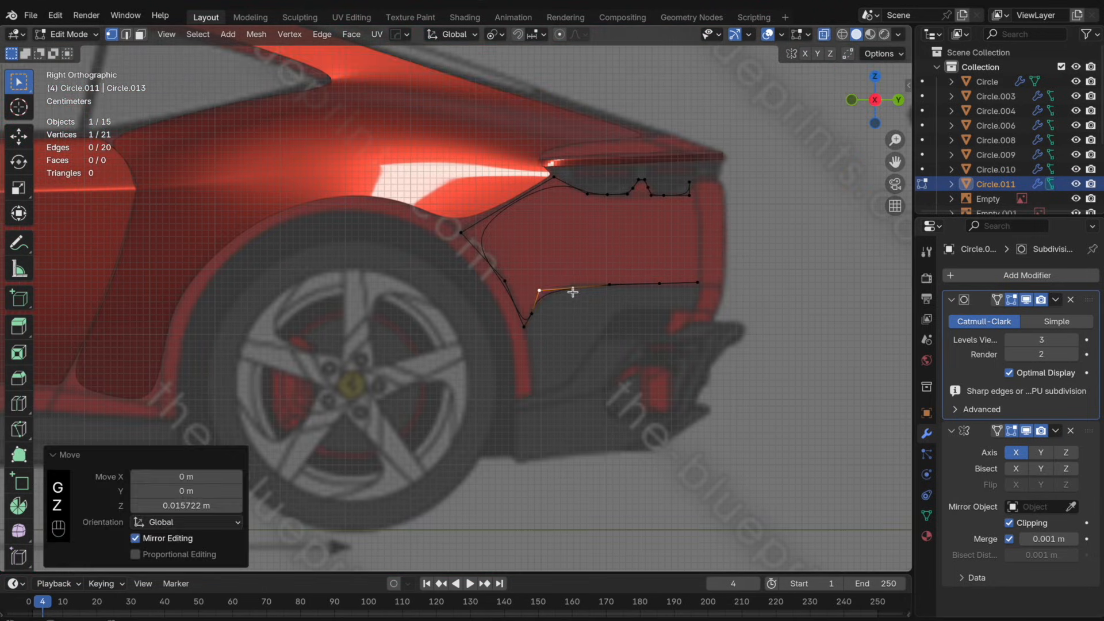
pyautogui.press('super+r')
pyautogui.click(572, 291)
pyautogui.press('g')
pyautogui.press('z')
pyautogui.click(512, 296)
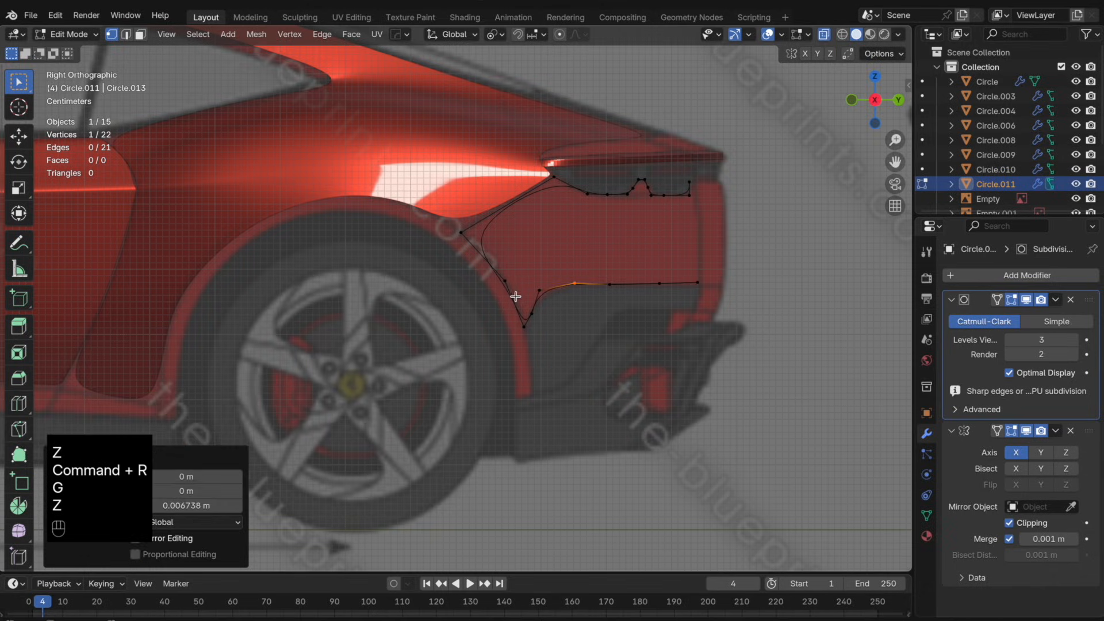
# - Try smoothing the whole bumper outline with LoopTools Relax
pyautogui.keyDown('alt'); pyautogui.click(369, 361); pyautogui.keyUp('alt')
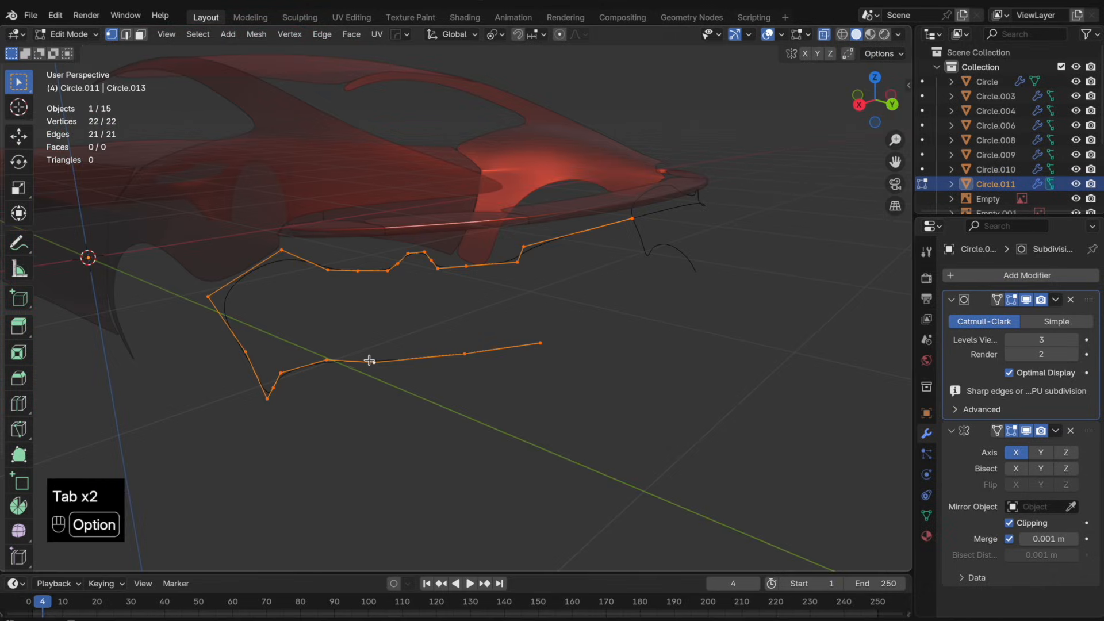
pyautogui.rightClick(369, 361)
pyautogui.moveTo(439, 256)
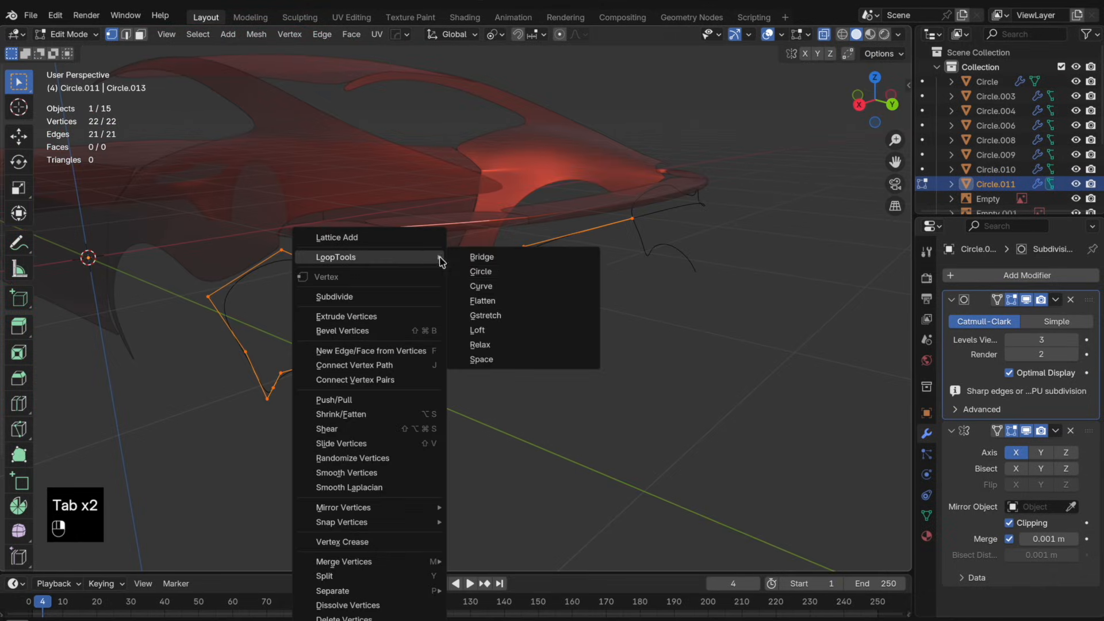
pyautogui.click(528, 345)
pyautogui.press('Tab')
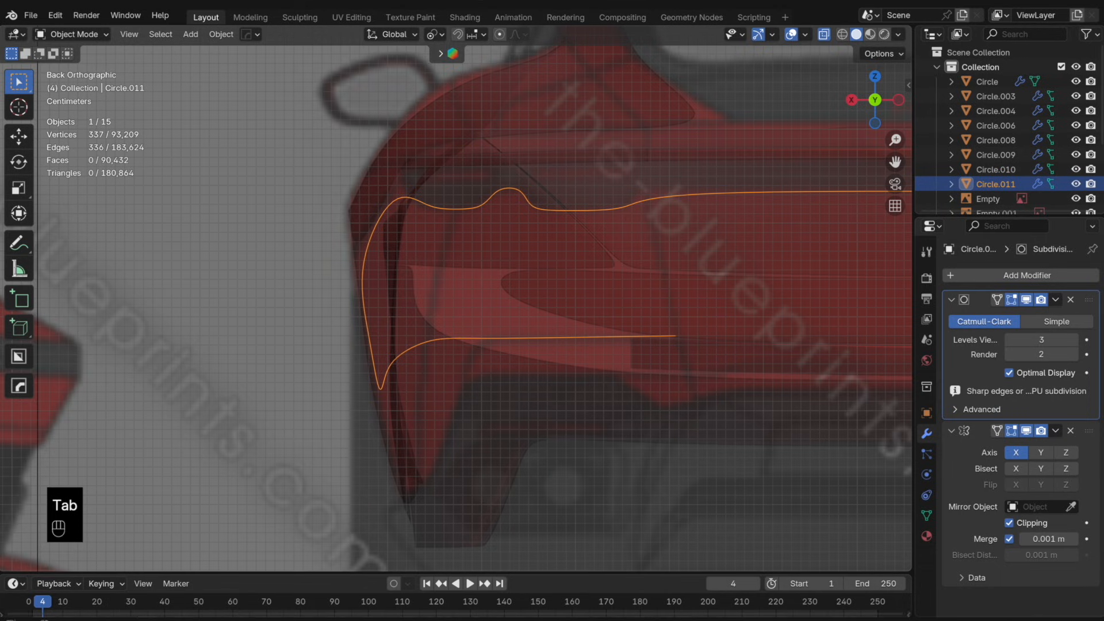
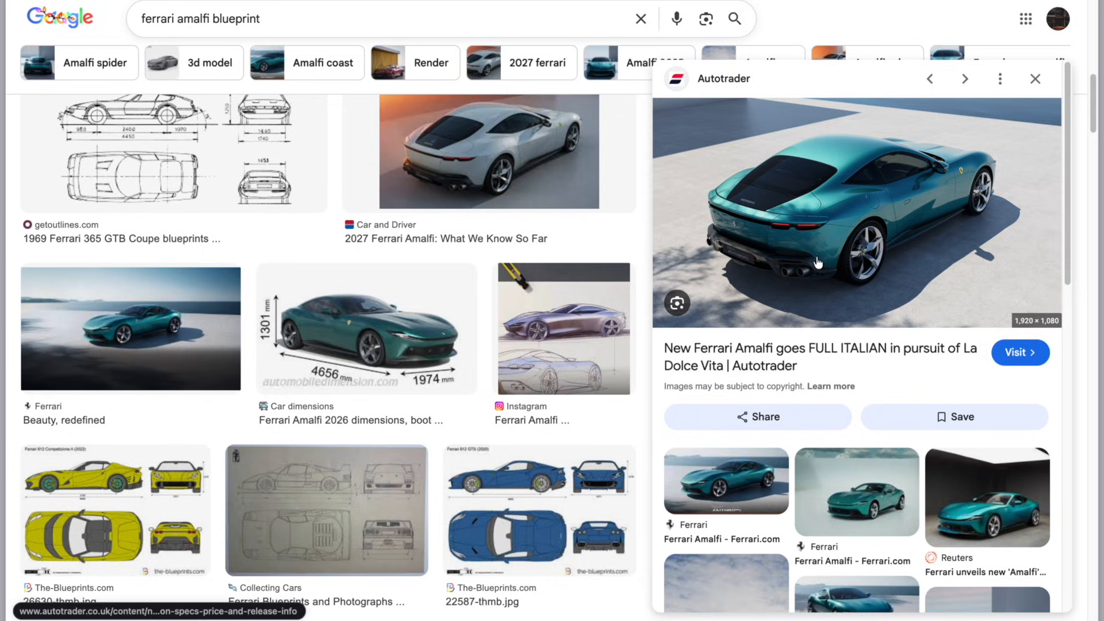
# - Switch to the browser to examine rear photos of the Ferrari Amalfi, then return to Blender and resume editing the bumper outline
pyautogui.scroll(-5, 955, 498)
pyautogui.click(920, 457)
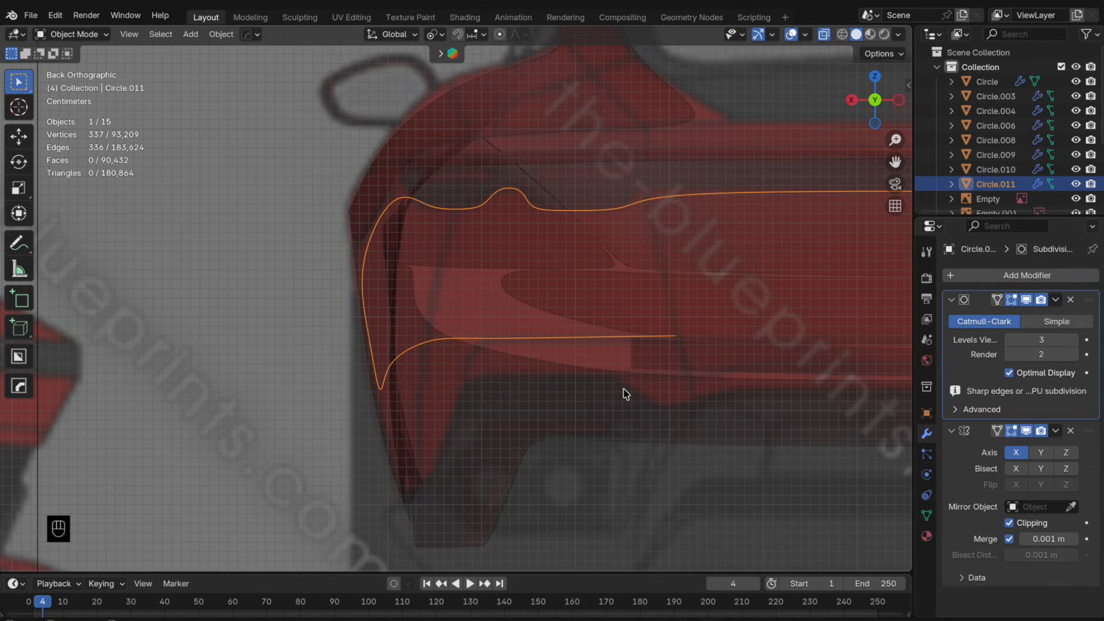
pyautogui.press('Tab')
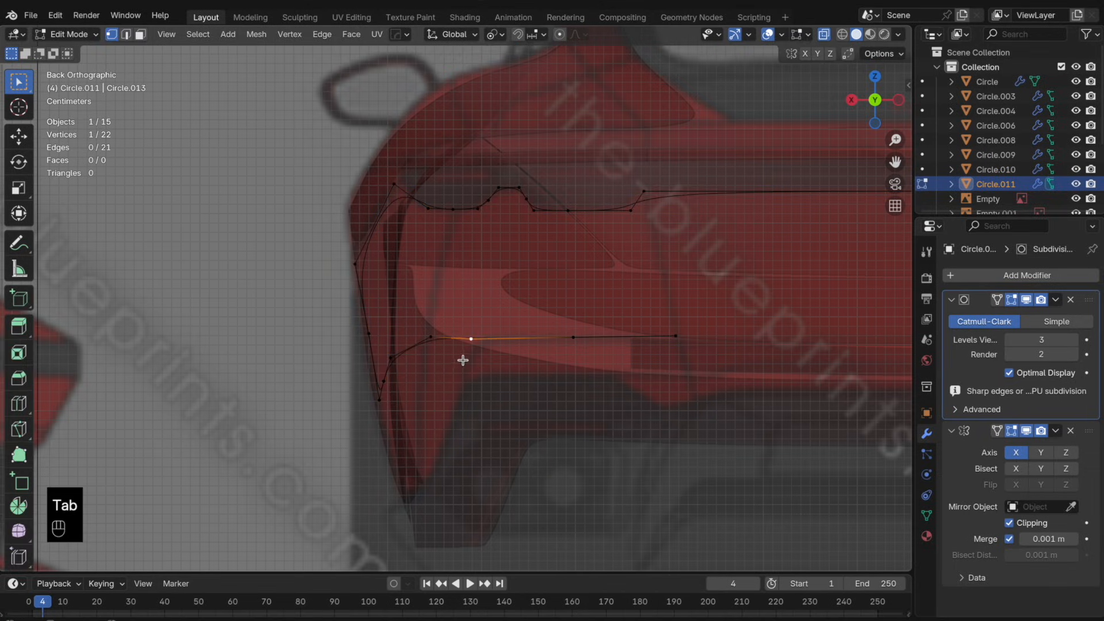
pyautogui.scroll(-1, 481, 376)
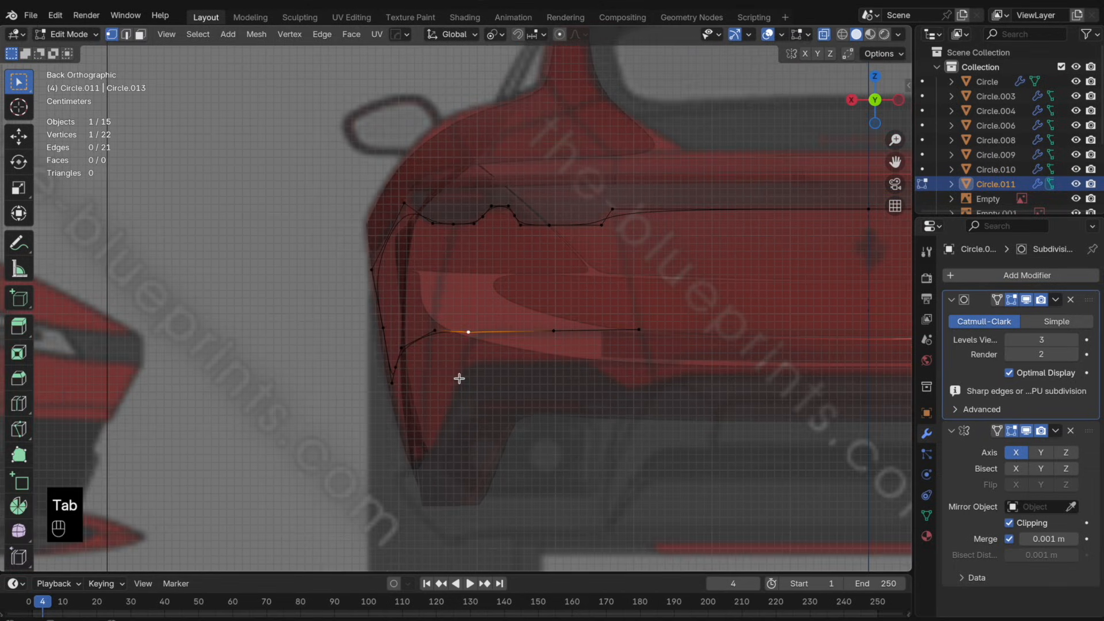
# - Select the seven vertices of the bumper's lower line and duplicate them 0.041176 m downward along Z
pyautogui.keyDown('alt'); pyautogui.click(407, 361); pyautogui.keyUp('alt')
pyautogui.click(392, 382)
pyautogui.click(851, 100)
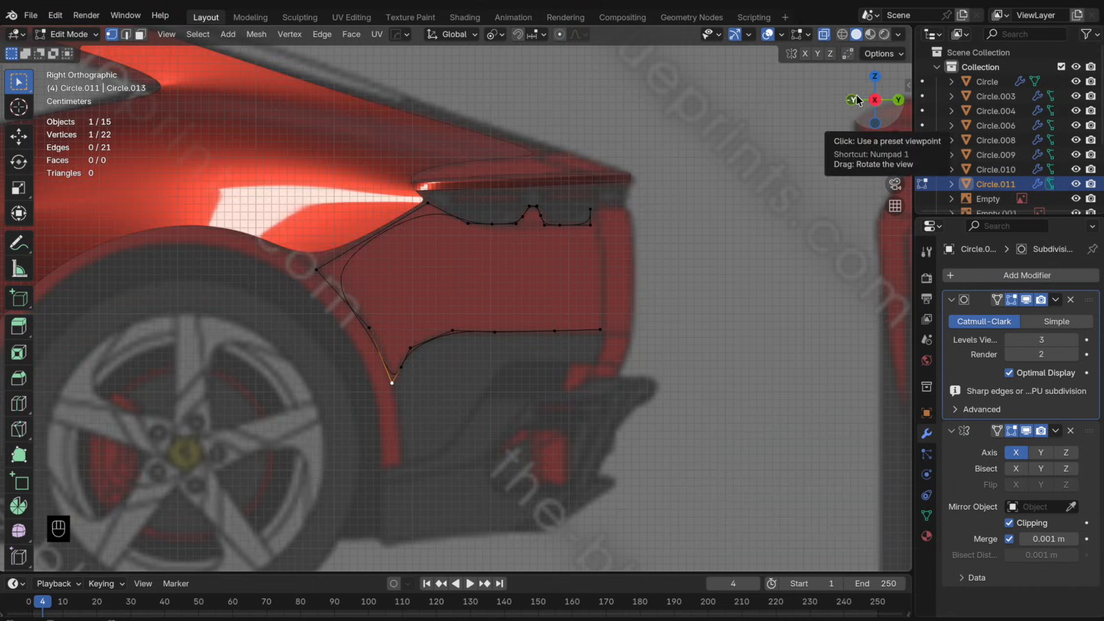
pyautogui.keyDown('shift'); pyautogui.moveTo(563, 333); pyautogui.dragTo(588, 281, button='middle'); pyautogui.keyUp('shift')
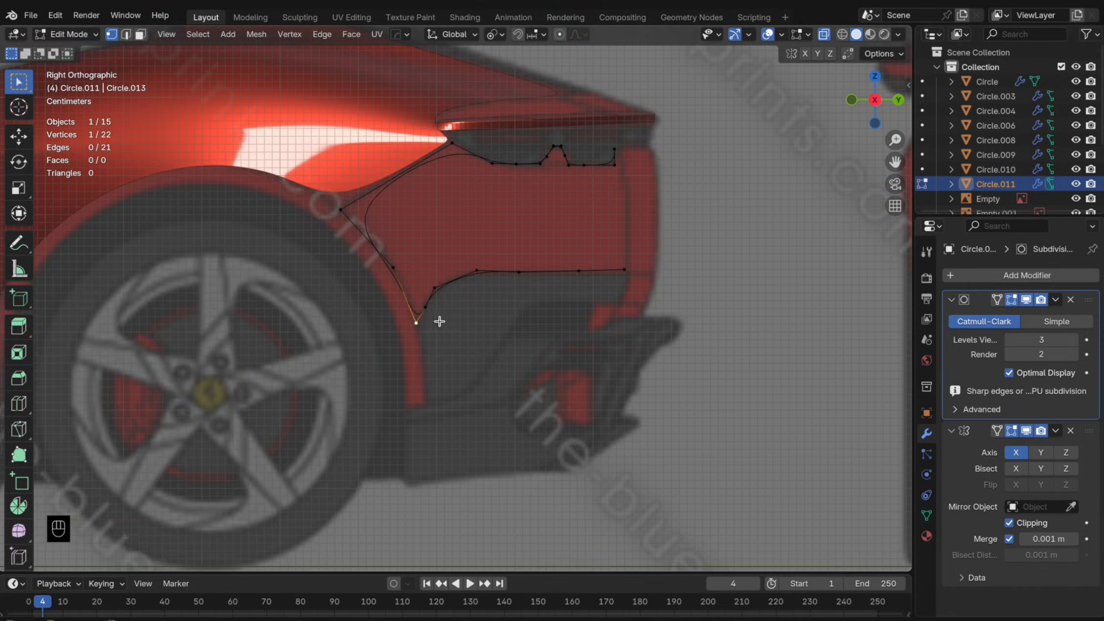
pyautogui.click(898, 101)
pyautogui.keyDown('alt'); pyautogui.click(521, 287); pyautogui.keyUp('alt')
pyautogui.moveTo(693, 285); pyautogui.dragTo(440, 259)
pyautogui.keyDown('shift'); pyautogui.moveTo(463, 346); pyautogui.dragTo(394, 283); pyautogui.keyUp('shift')
pyautogui.hotkey('shift', 'd')
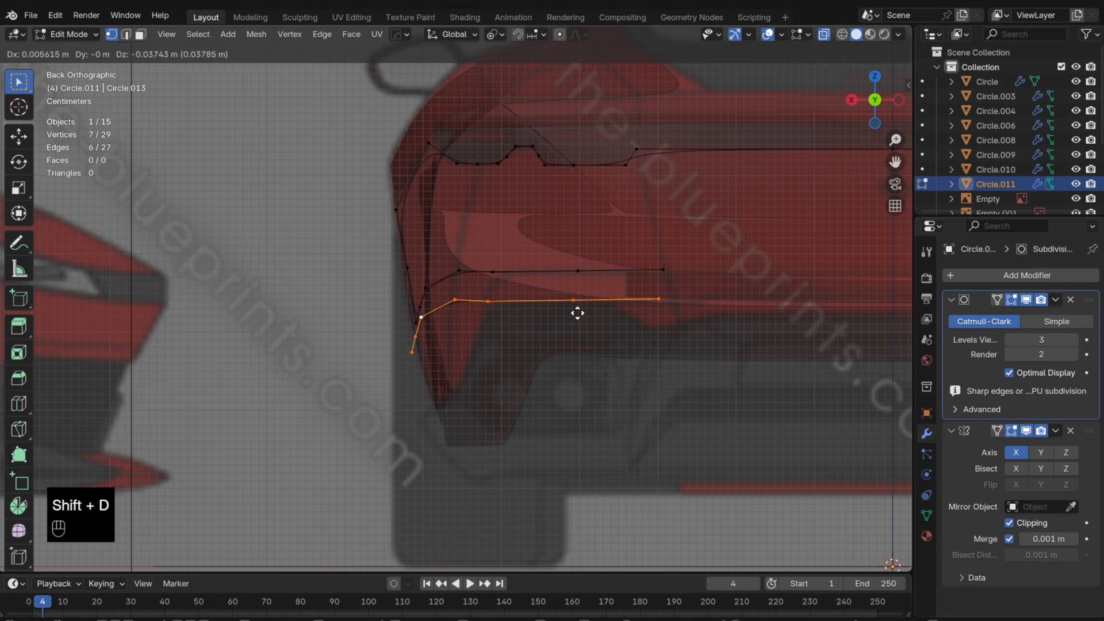
pyautogui.press('z')
pyautogui.click(592, 315)
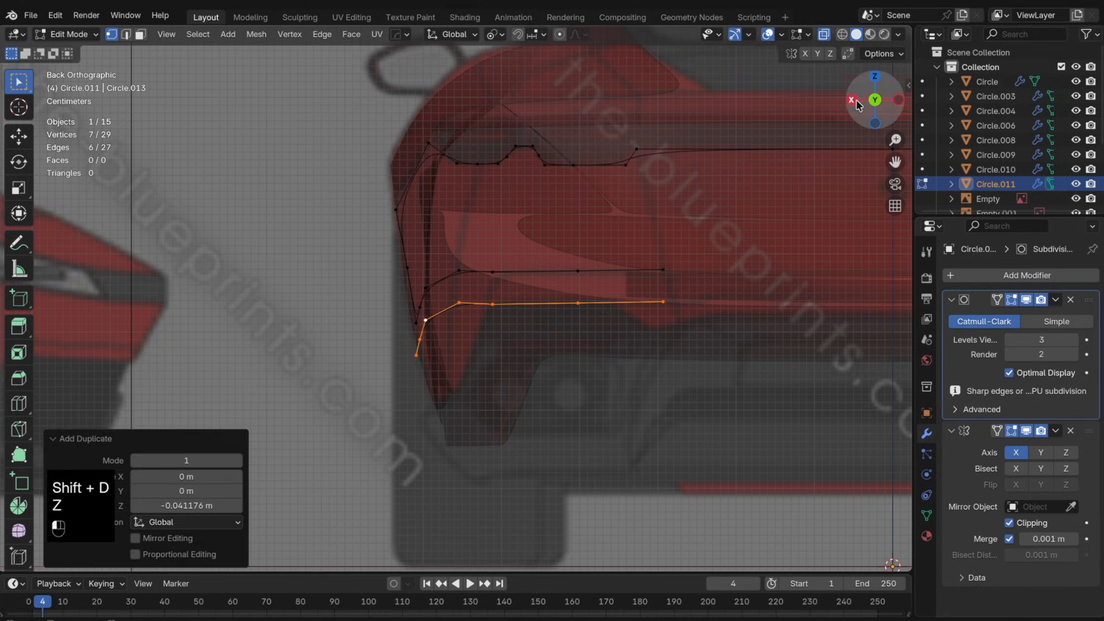
# - In side view, move the duplicate's three vertices nearest the wheel -0.0627 m along Z and 0.014973 m along Y
pyautogui.click(855, 102)
pyautogui.moveTo(404, 365); pyautogui.dragTo(451, 313)
pyautogui.press('g')
pyautogui.press('z')
pyautogui.click(486, 396)
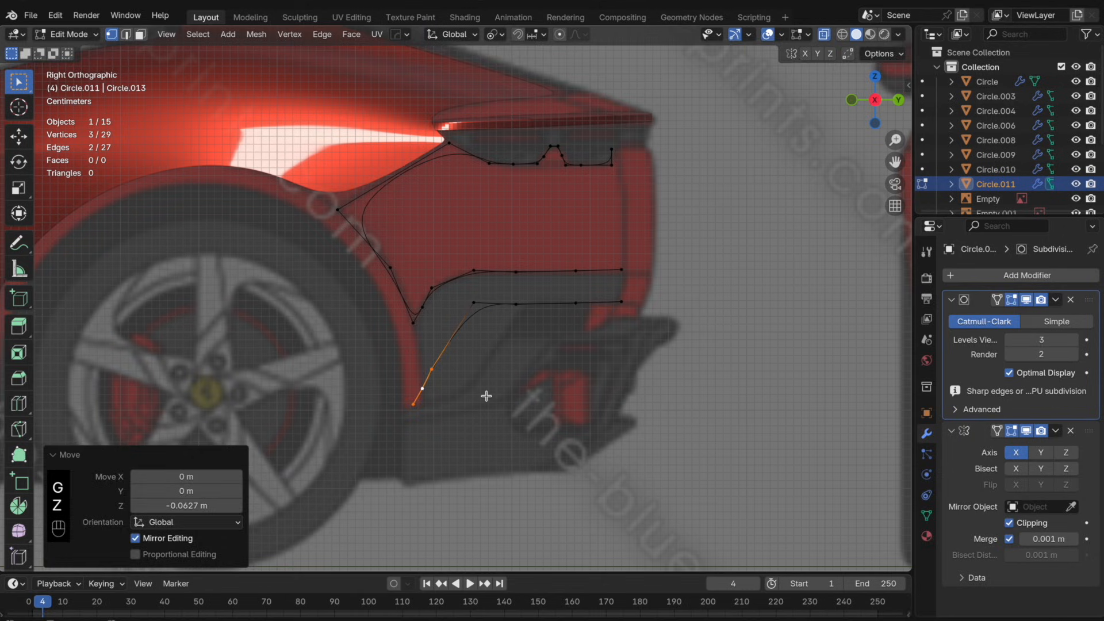
pyautogui.press('g')
pyautogui.press('y')
pyautogui.click(499, 392)
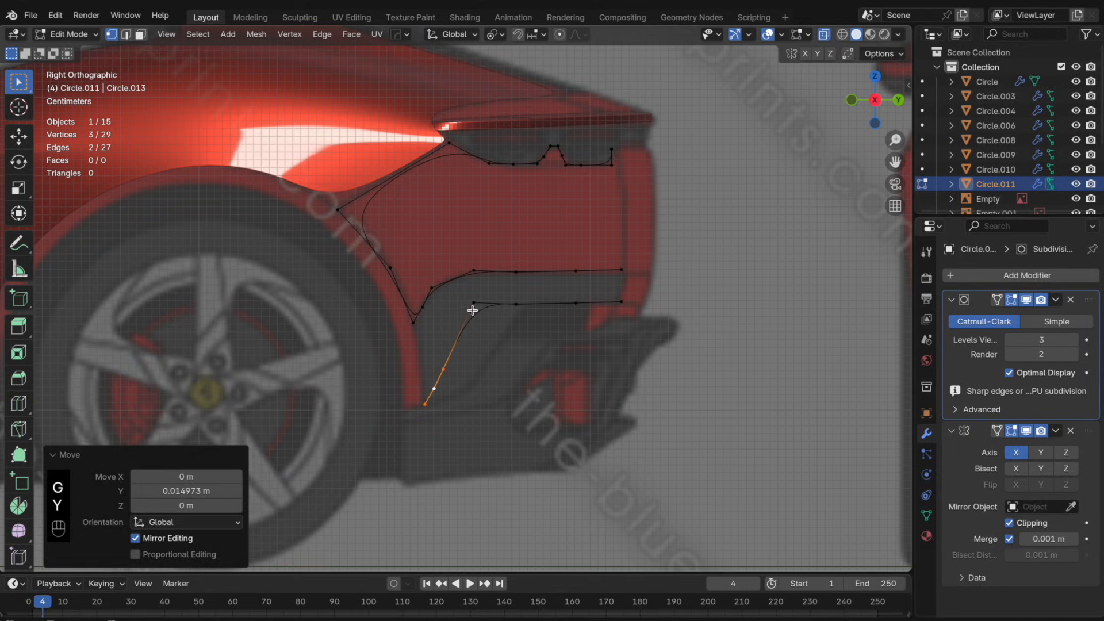
# - Lower the duplicate's next front vertices along Z toward the lower end of the wheel arch trim and adjust the vertex at its rear bend
pyautogui.moveTo(454, 362); pyautogui.dragTo(429, 396)
pyautogui.press('g')
pyautogui.press('z')
pyautogui.click(470, 392)
pyautogui.click(458, 380)
pyautogui.press('g')
pyautogui.press('z')
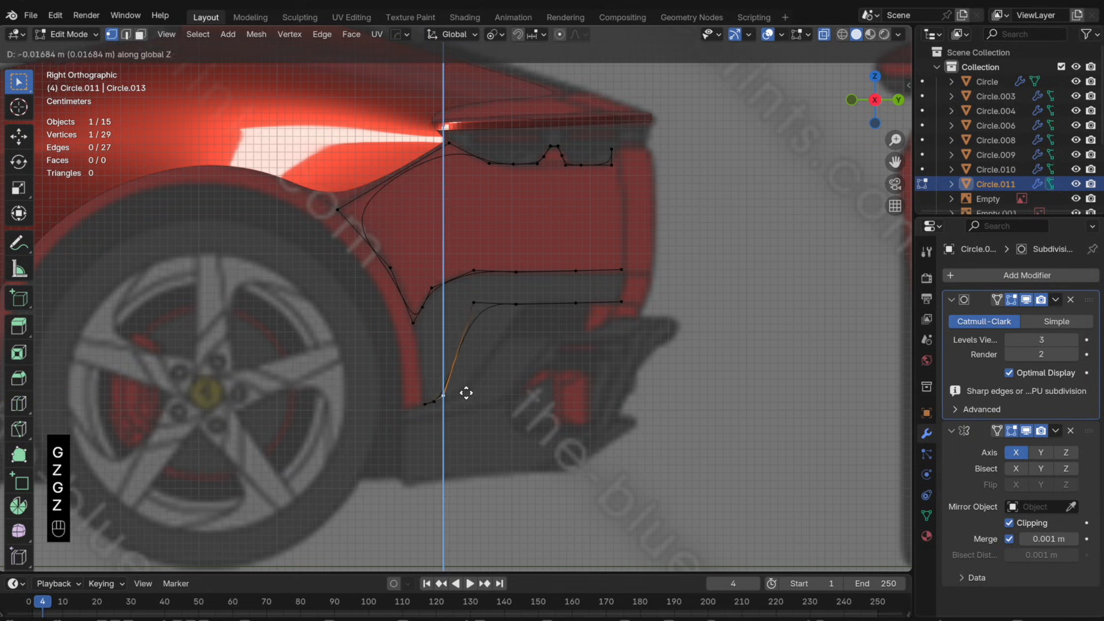
pyautogui.click(512, 407)
pyautogui.click(517, 308)
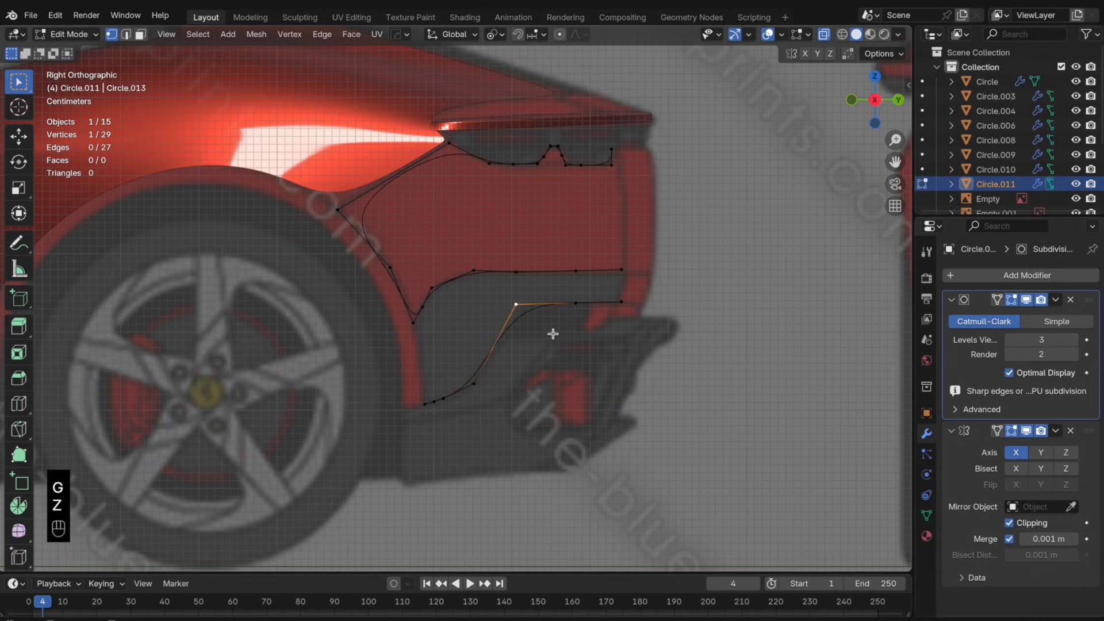
pyautogui.press('g')
pyautogui.press('z')
pyautogui.click(553, 333)
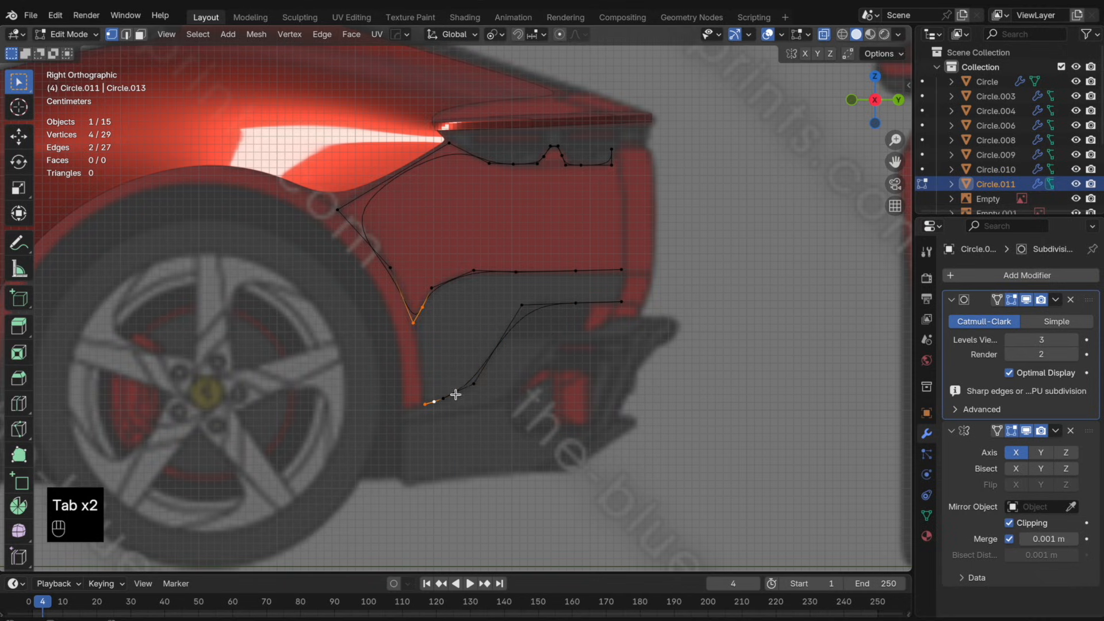
# - Fill the strip between the bumper's lower line and its duplicate with six faces
pyautogui.press('f')
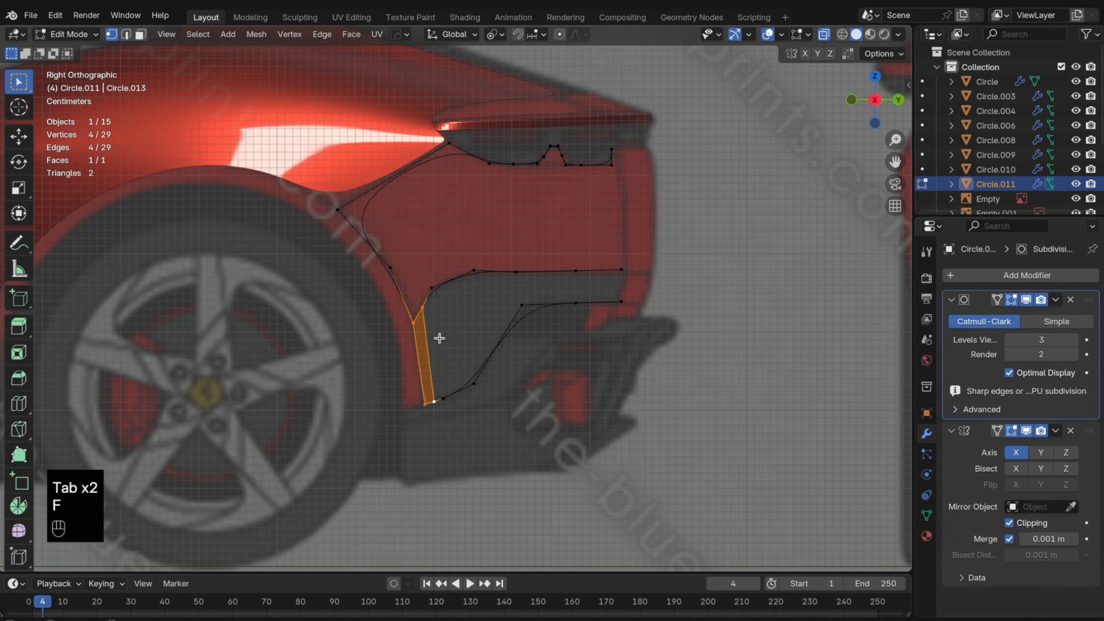
pyautogui.keyDown('shift'); pyautogui.click(424, 307); pyautogui.keyUp('shift')
pyautogui.press('f')
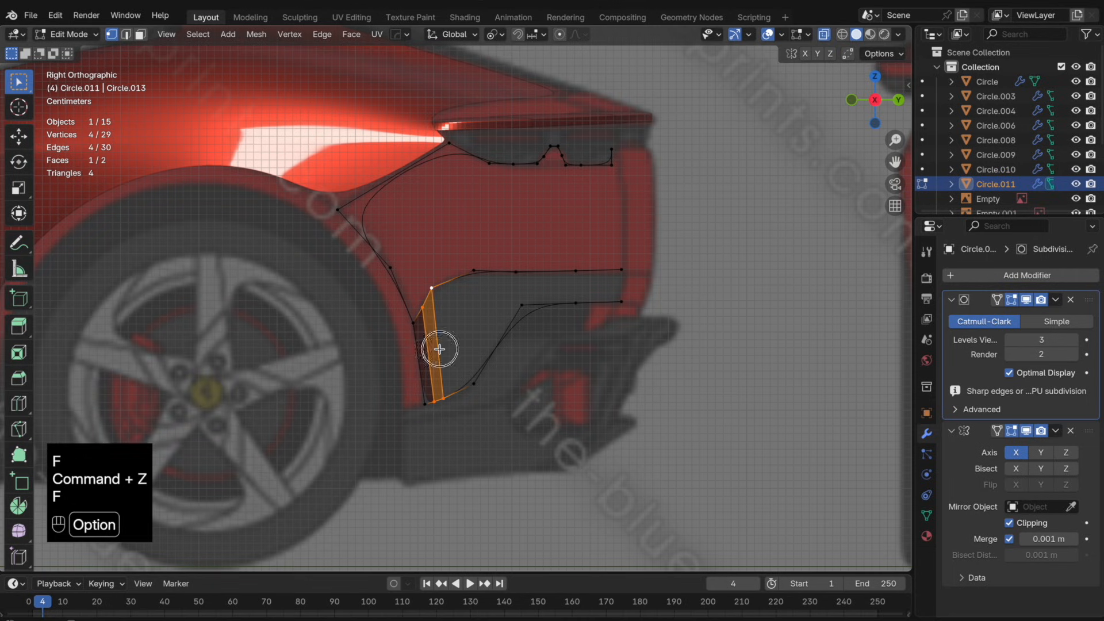
pyautogui.keyDown('alt'); pyautogui.click(444, 348); pyautogui.keyUp('alt')
pyautogui.press('d')
pyautogui.press('f')
pyautogui.press('f')
pyautogui.press('f')
pyautogui.press('f')
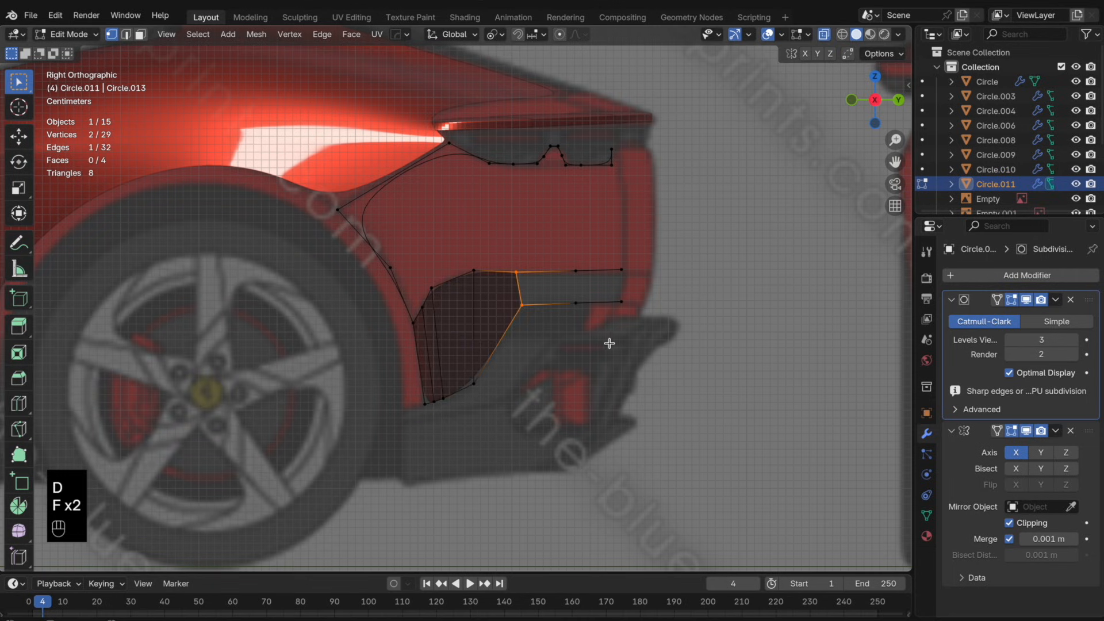
pyautogui.press('f')
pyautogui.press('Tab')
pyautogui.press('Tab')
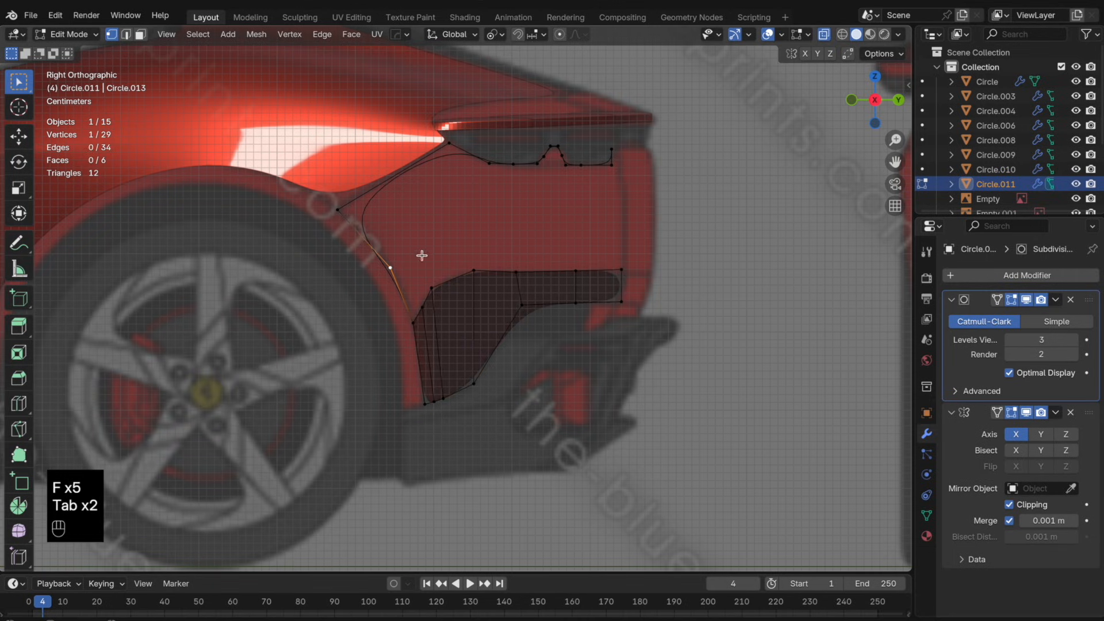
# - In back view, extrude the wheel arch vertex twice inward across the bumper and subdivide the new line with two vertices
pyautogui.press('e')
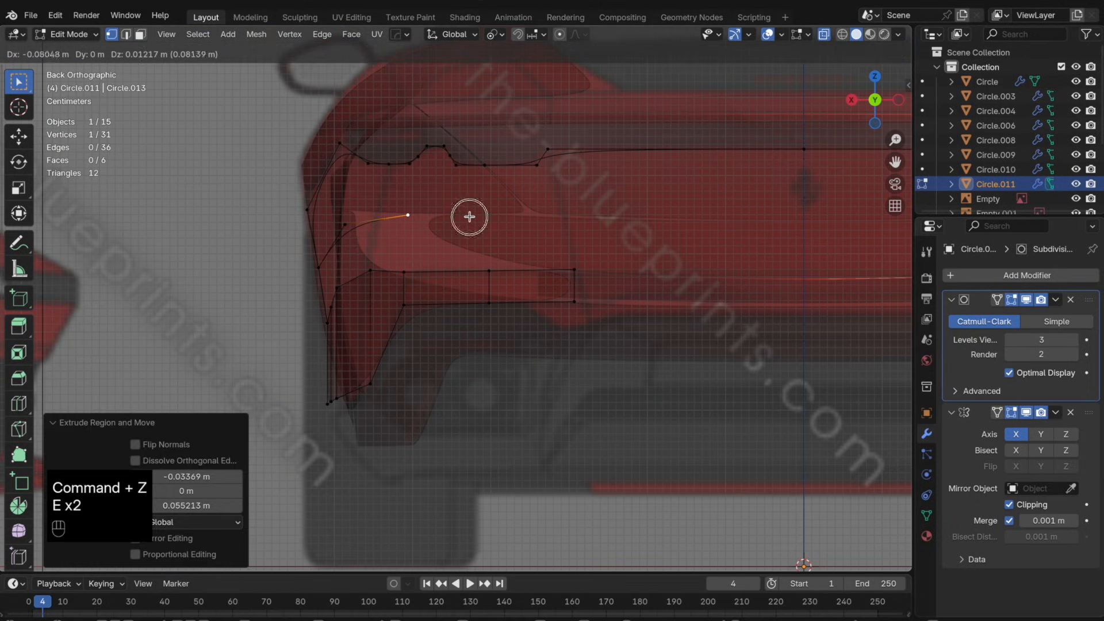
pyautogui.click(622, 210)
pyautogui.press('super+r')
pyautogui.press('super+e')
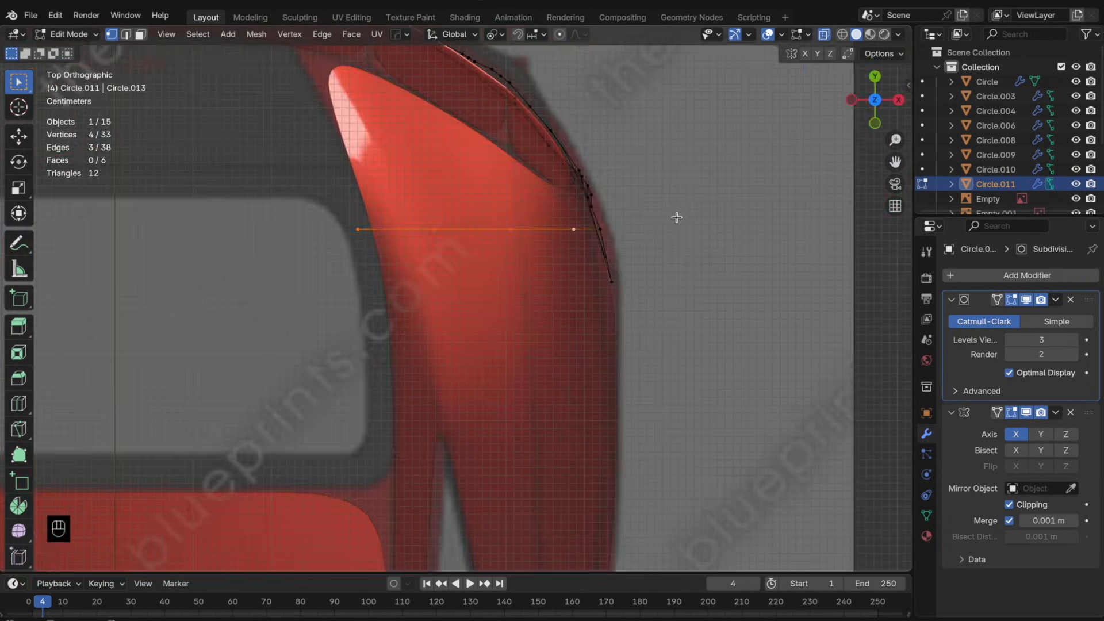
# - In top view, shift the new line rearward along Y in stages: four vertices 0.063636 m, three 0.10388 m, and the innermost two about 0.0627 m
pyautogui.press('g')
pyautogui.press('y')
pyautogui.click(647, 175)
pyautogui.keyDown('shift'); pyautogui.moveTo(646, 175); pyautogui.dragTo(648, 236, button='middle'); pyautogui.keyUp('shift')
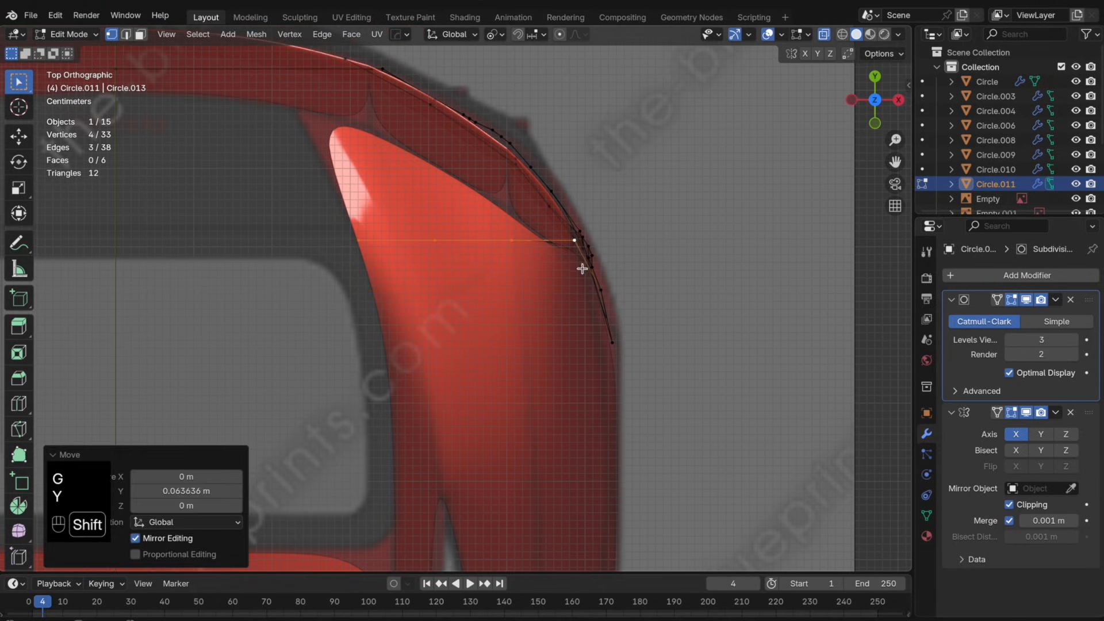
pyautogui.keyDown('shift'); pyautogui.click(577, 253); pyautogui.keyUp('shift')
pyautogui.press('g')
pyautogui.press('y')
pyautogui.click(650, 175)
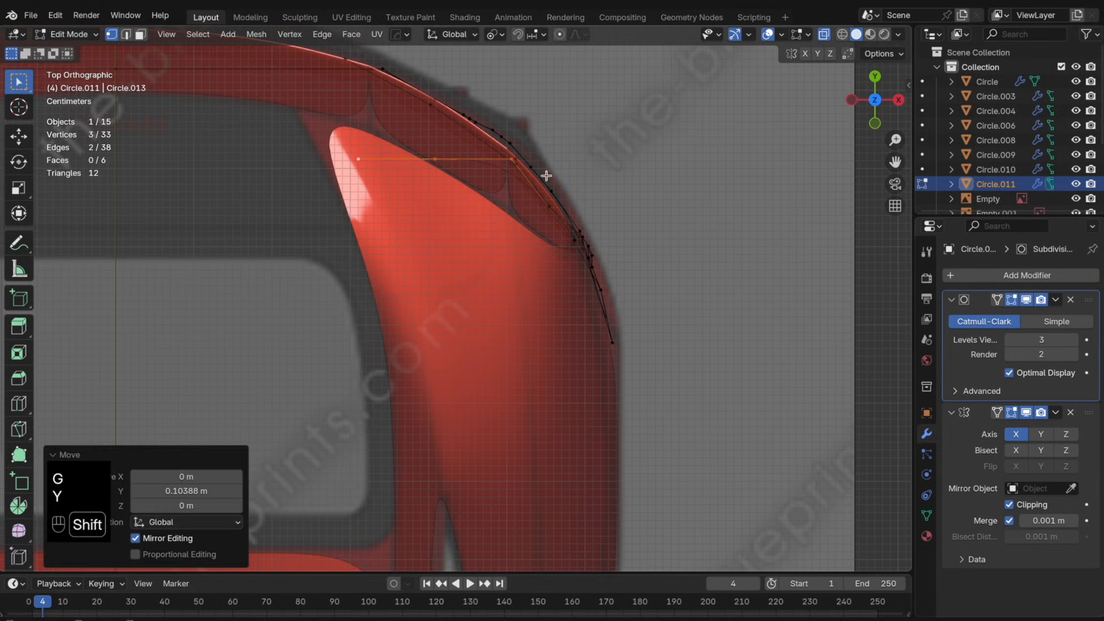
pyautogui.keyDown('shift'); pyautogui.click(511, 159); pyautogui.keyUp('shift')
pyautogui.press('g')
pyautogui.press('y')
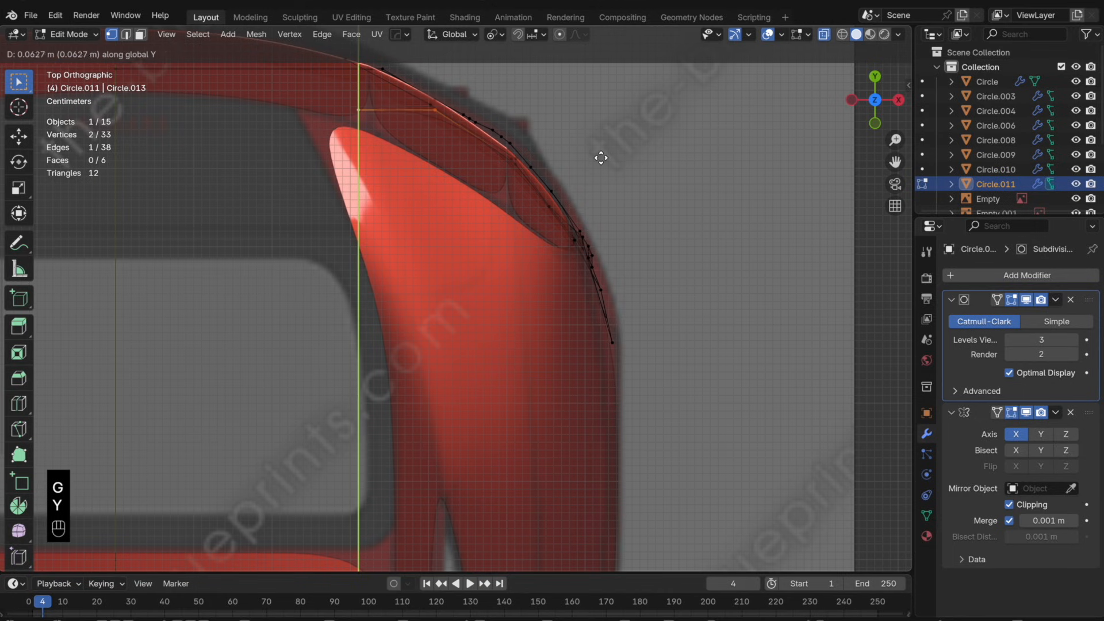
pyautogui.click(601, 157)
# - In side view, add a loop cut at factor 0.606 on the edge between the wheel arch corner and the taillight
pyautogui.press('KP_3')
pyautogui.keyDown('shift'); pyautogui.moveTo(436, 338); pyautogui.dragTo(537, 387, button='middle'); pyautogui.keyUp('shift')
pyautogui.press('super+r')
pyautogui.click(346, 237)
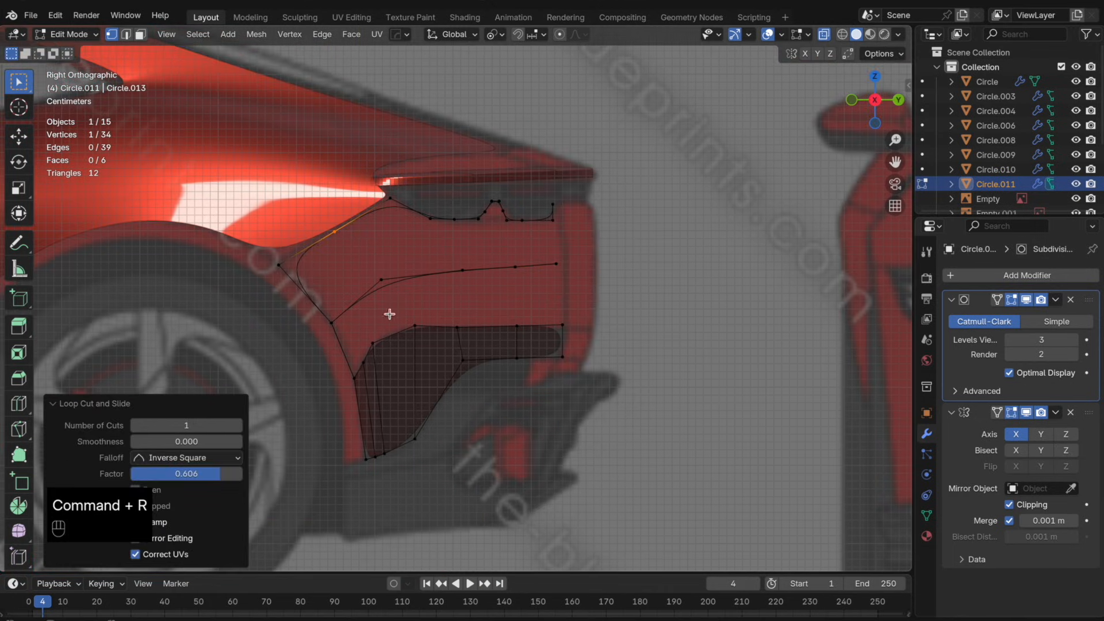
# - Fill three faces between the wheel arch edge, the taillight corner, the middle line and the lower bumper strip
pyautogui.moveTo(389, 314); pyautogui.dragTo(239, 218)
pyautogui.keyDown('shift'); pyautogui.click(332, 322); pyautogui.keyUp('shift')
pyautogui.press('f')
pyautogui.moveTo(394, 289); pyautogui.dragTo(326, 229)
pyautogui.moveTo(424, 247)
pyautogui.mouseDown(button='middle')
pyautogui.moveTo(369, 276)
pyautogui.moveTo(411, 237)
pyautogui.mouseUp(button='middle')
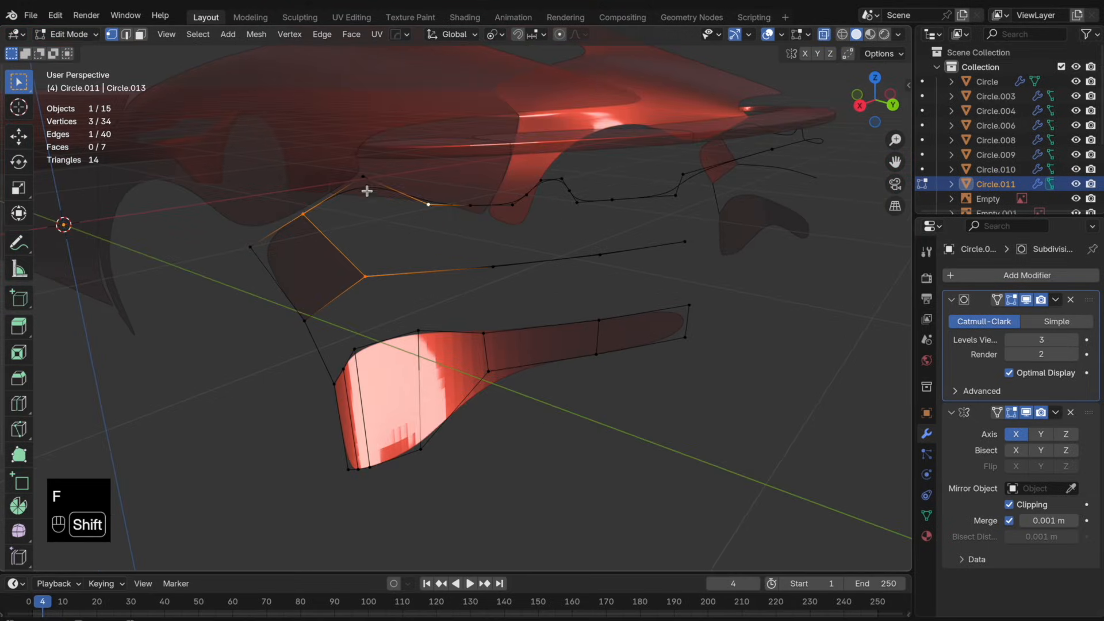
pyautogui.keyDown('shift'); pyautogui.click(426, 339); pyautogui.keyUp('shift')
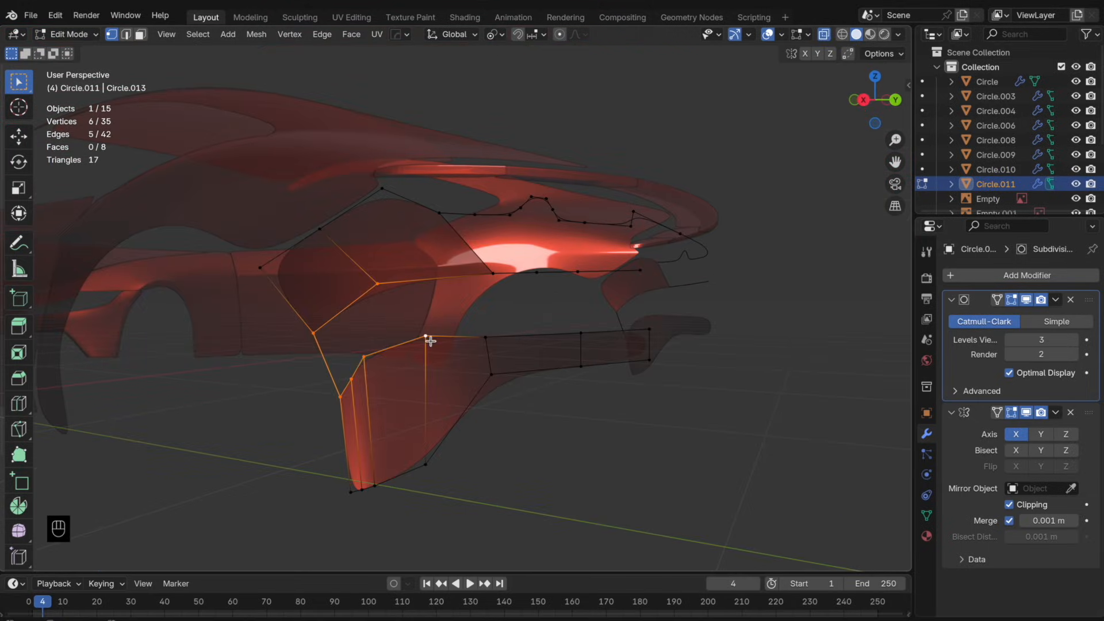
pyautogui.press('f')
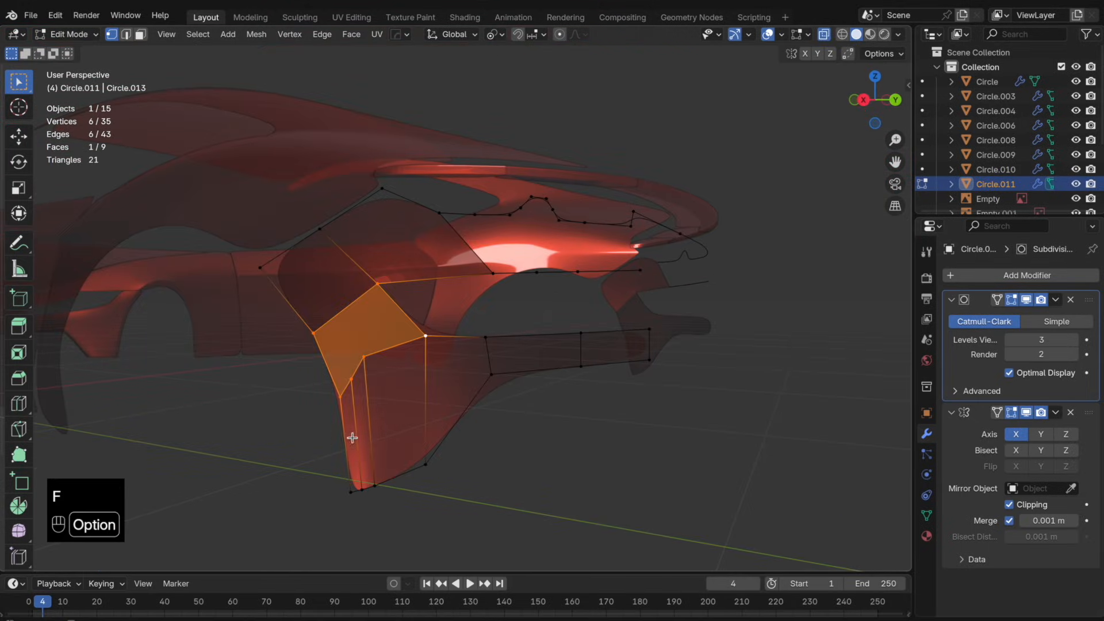
# - Dissolve the narrow strip's outermost inner edge at the bumper's lower outer corner
pyautogui.keyDown('alt'); pyautogui.click(366, 435); pyautogui.keyUp('alt')
pyautogui.press('x')
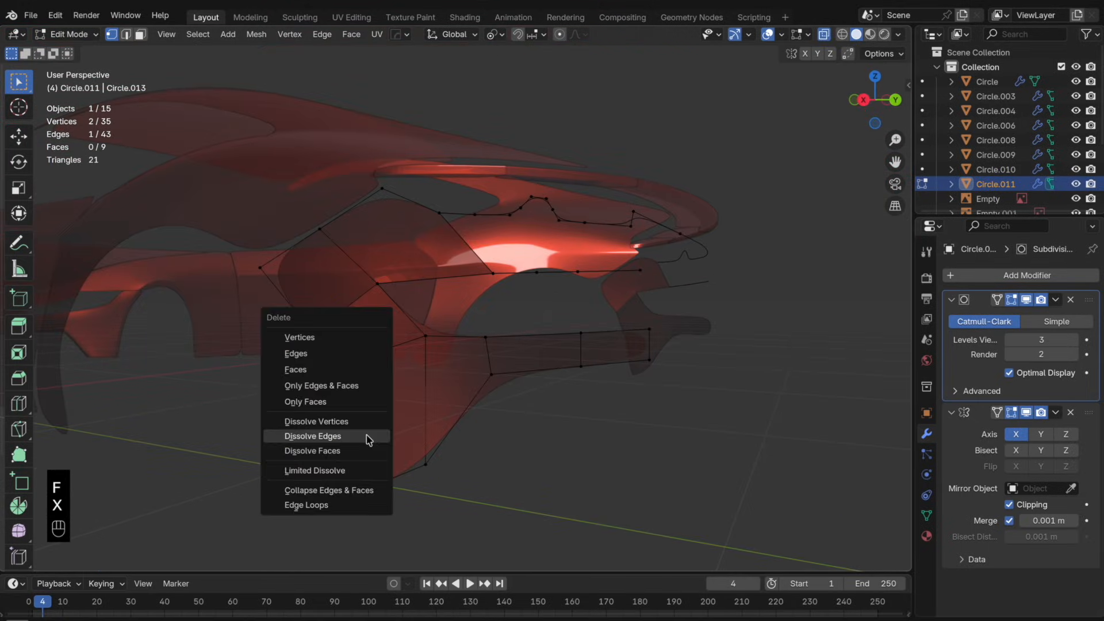
pyautogui.click(366, 436)
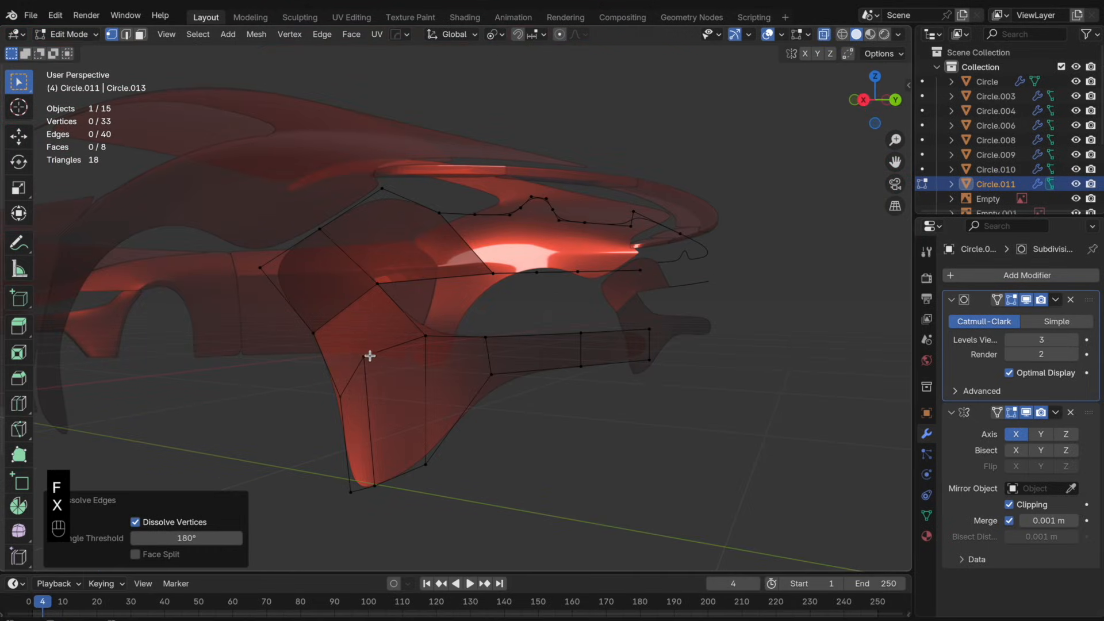
pyautogui.press('super+r')
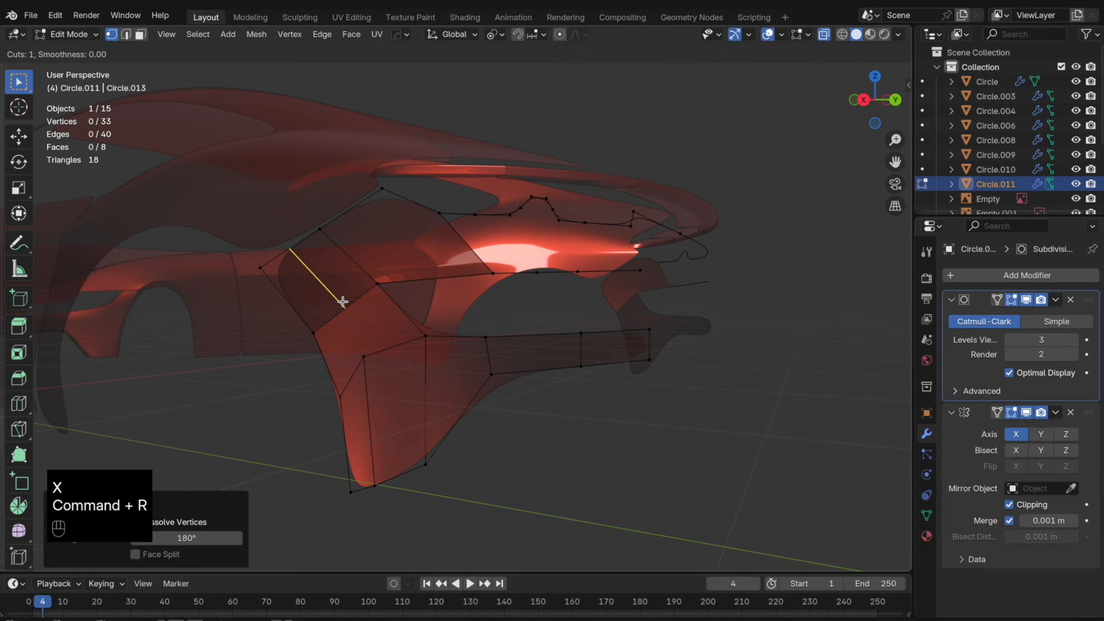
pyautogui.click(346, 306)
pyautogui.press('super+z')
# - Dissolve the remaining closely spaced vertical edge beside the bumper's lower outer corner
pyautogui.press('x')
pyautogui.click(381, 432)
pyautogui.press('Tab')
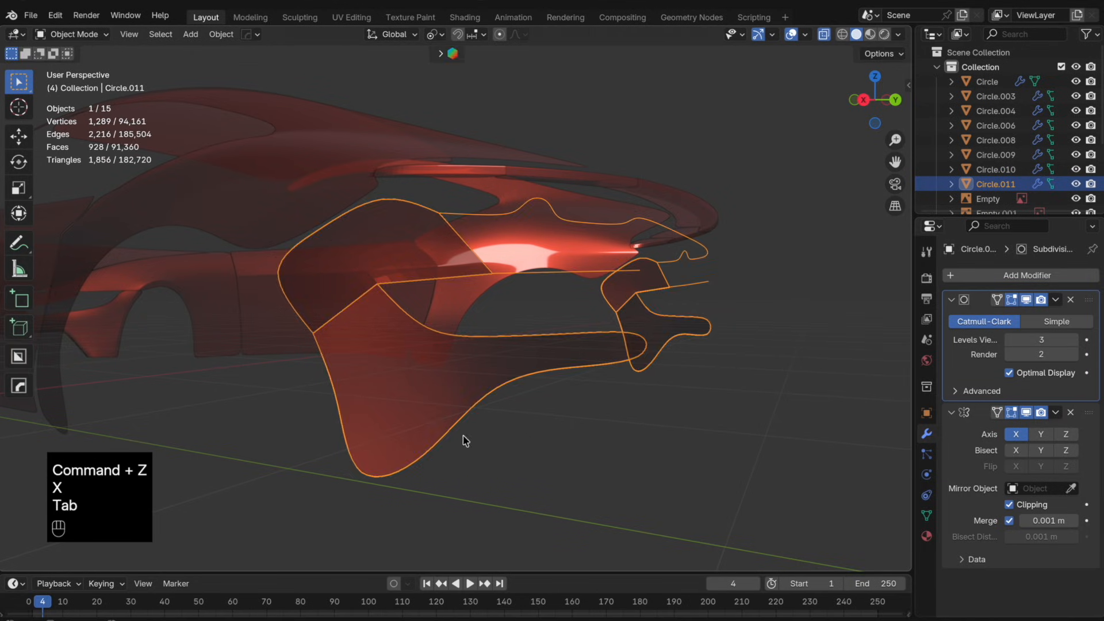
# - Select the whole bumper mesh and recalculate its normals to face outward
pyautogui.press('Tab')
pyautogui.press('Tab')
pyautogui.press('a')
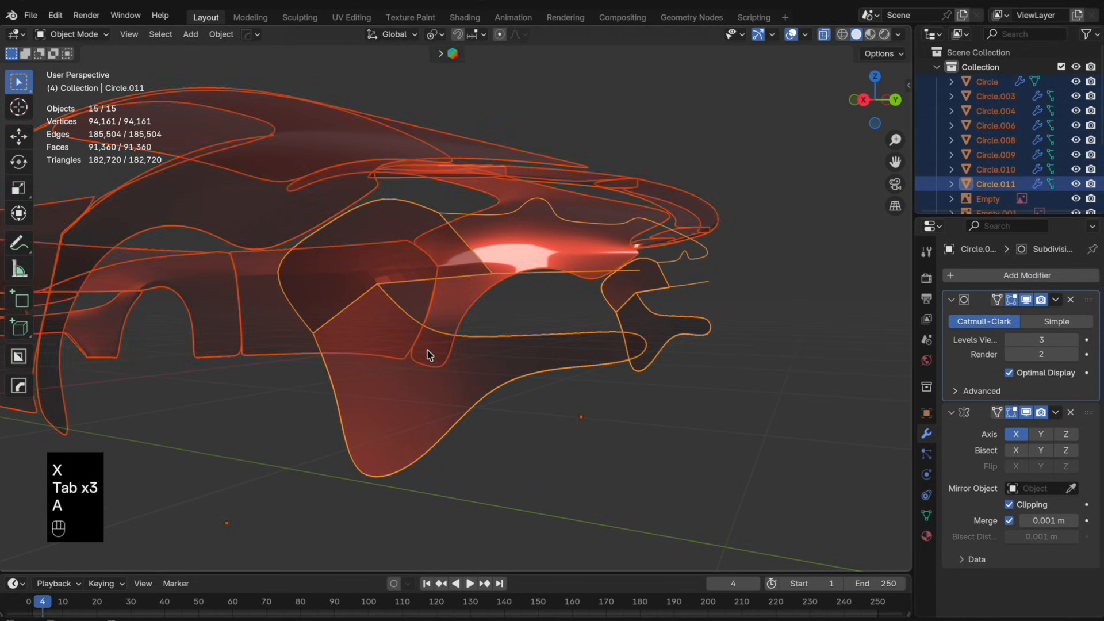
pyautogui.press('Tab')
pyautogui.press('a')
pyautogui.hotkey('shift', 'n')
pyautogui.press('Tab')
pyautogui.press('Tab')
# - Fill two more faces between the bumper's middle line and the top of the lower strip
pyautogui.moveTo(511, 351); pyautogui.dragTo(356, 254)
pyautogui.press('f')
pyautogui.moveTo(523, 366); pyautogui.dragTo(472, 247)
pyautogui.press('f')
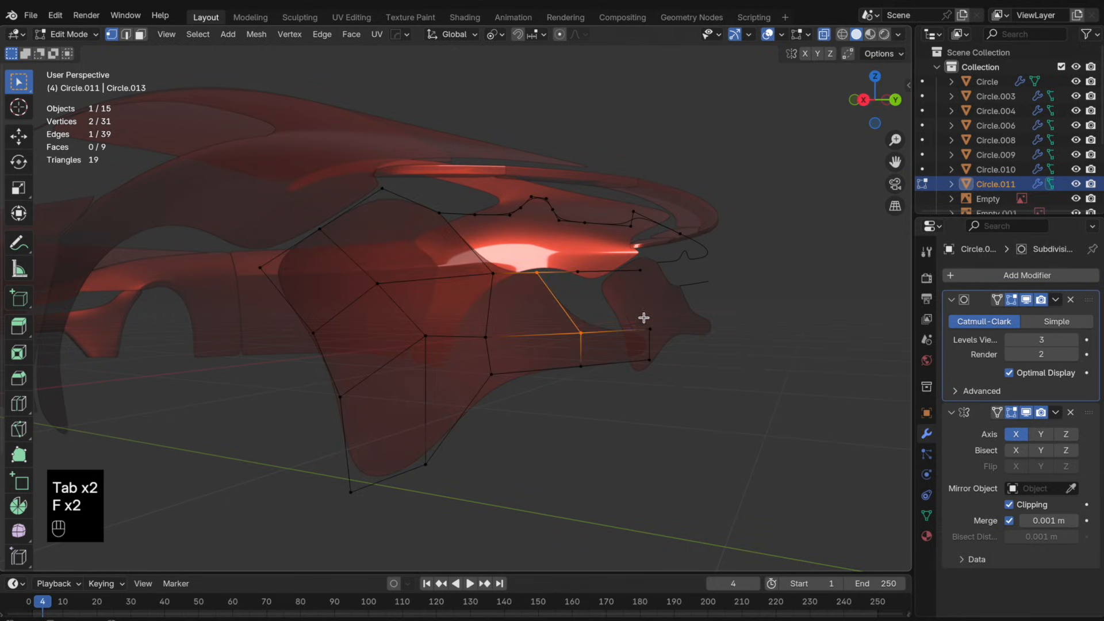
# - Merge two neighbouring vertices of the middle line and fill the face at the panel's inner end
pyautogui.moveTo(643, 317); pyautogui.dragTo(634, 297, button='middle')
pyautogui.press('m')
pyautogui.click(635, 297)
pyautogui.press('g')
pyautogui.press('g')
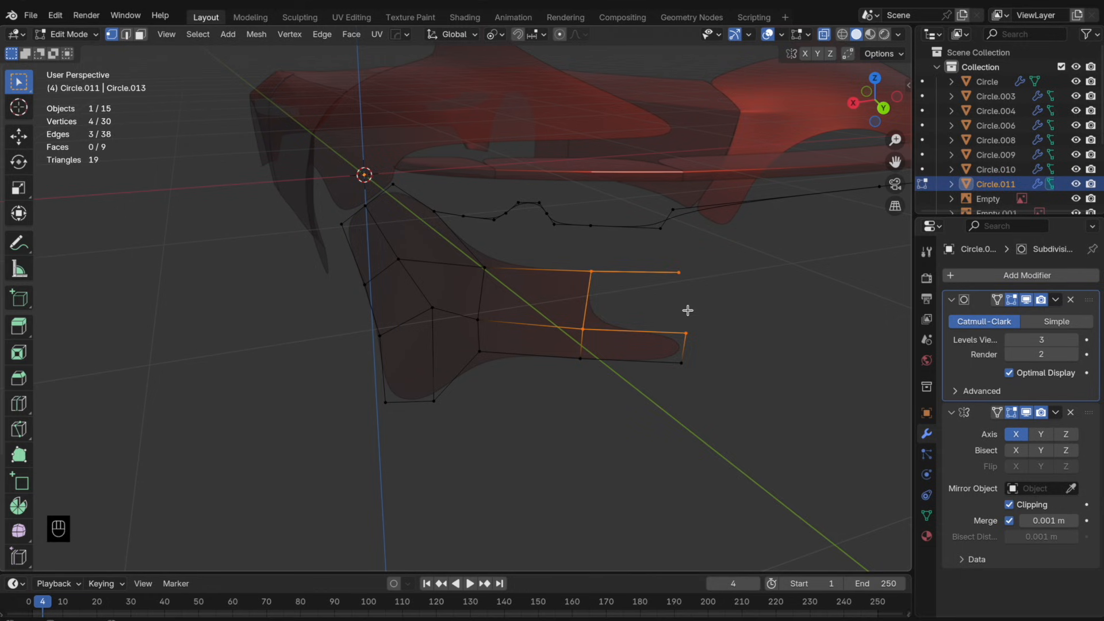
pyautogui.press('f')
# - In back view, shift the lower two vertices of the panel's inner edge along X to straighten it
pyautogui.click(676, 272)
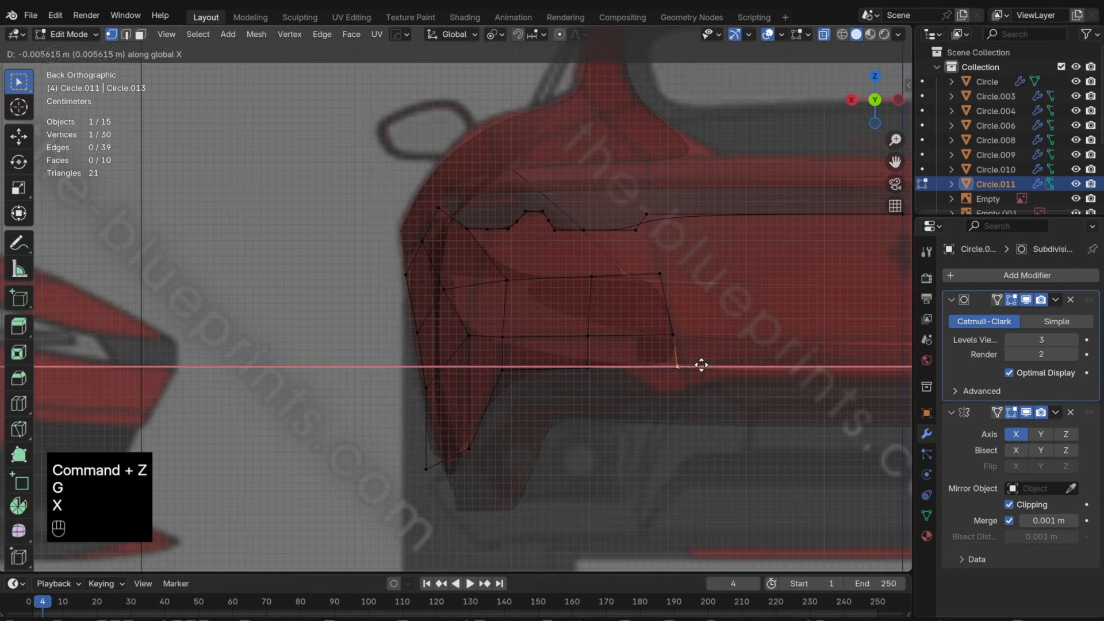
pyautogui.click(705, 364)
pyautogui.click(679, 337)
pyautogui.press('g')
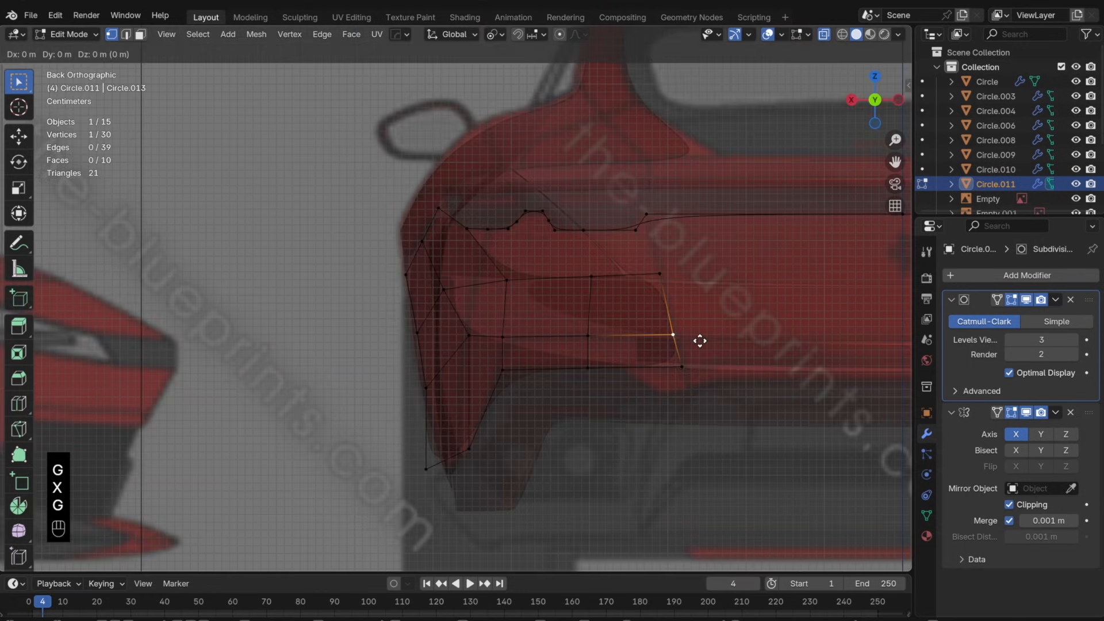
pyautogui.press('x')
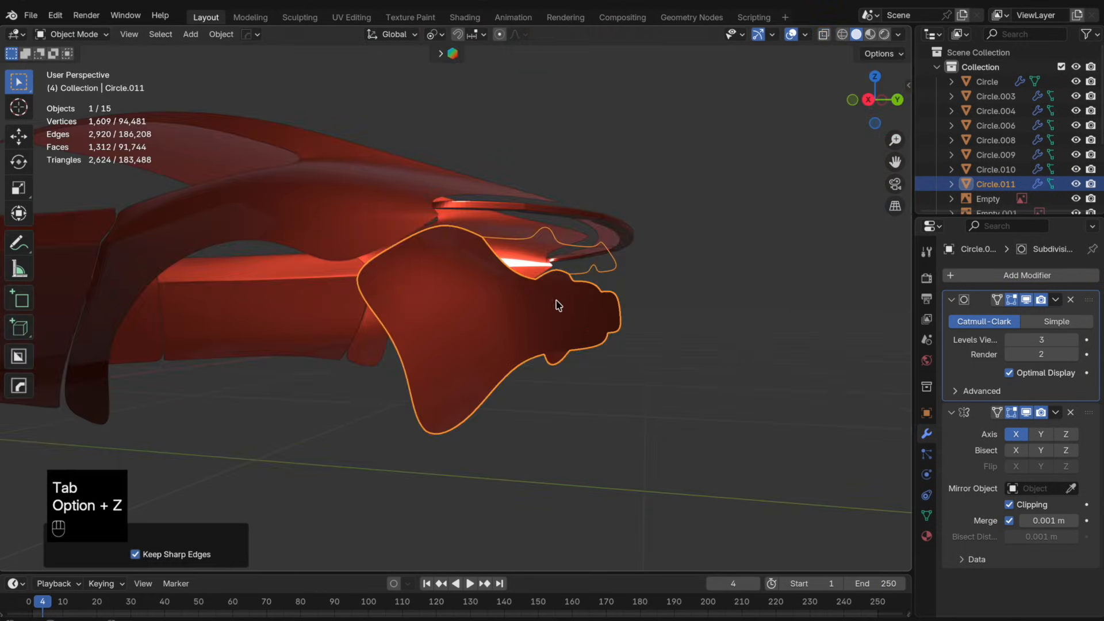
# - Slide the two outer vertices of the row below the middle line along their edges
pyautogui.moveTo(558, 303); pyautogui.dragTo(575, 316, button='middle')
pyautogui.press('Tab')
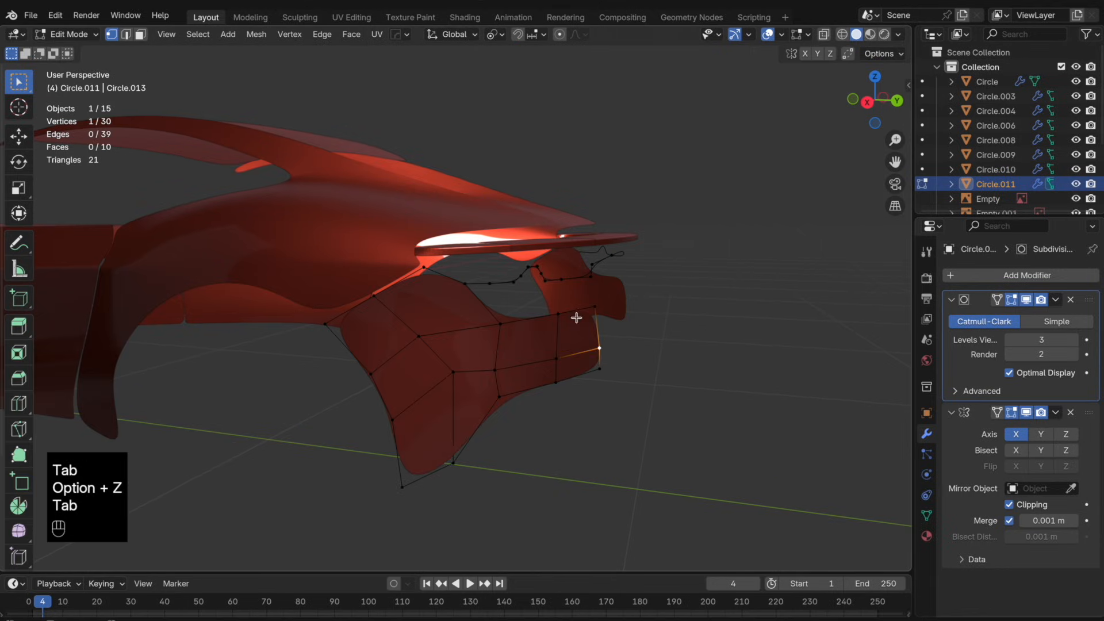
pyautogui.press('g')
pyautogui.press('g')
pyautogui.click(495, 374)
pyautogui.click(496, 373)
pyautogui.press('g')
pyautogui.press('g')
pyautogui.click(500, 371)
# - Try sliding the middle-line vertex below the taillight along its edge and undo it
pyautogui.click(500, 324)
pyautogui.press('g')
pyautogui.press('g')
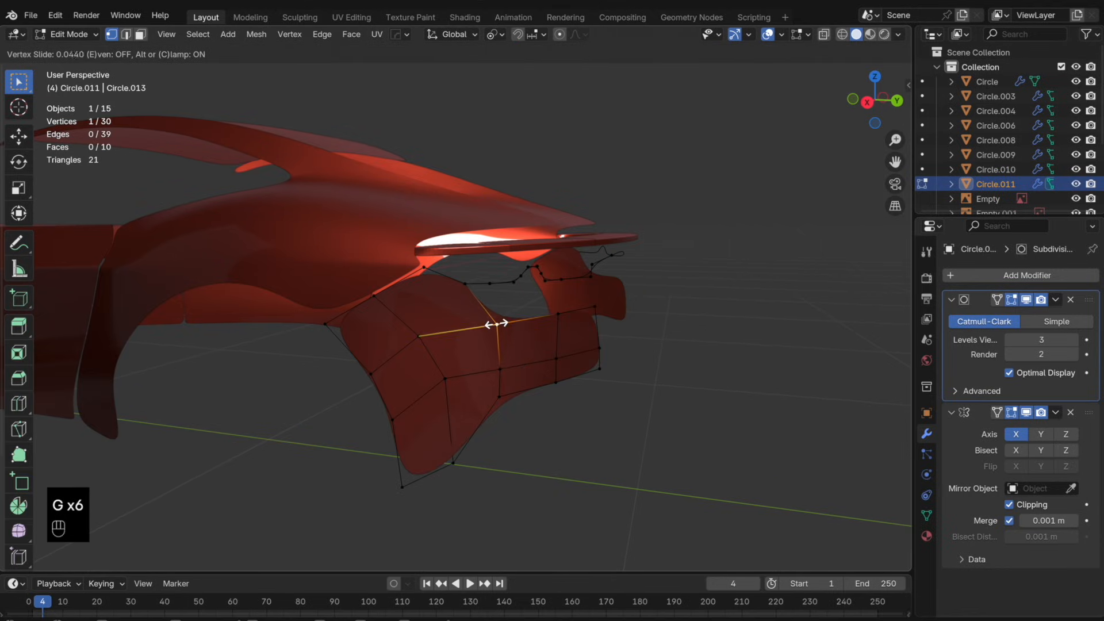
pyautogui.click(496, 324)
pyautogui.press('super+z')
# - Move the three vertices of the row below the middle line 0.010247 m along Y and relax them with LoopTools
pyautogui.keyDown('shift'); pyautogui.click(556, 358); pyautogui.keyUp('shift')
pyautogui.moveTo(552, 357); pyautogui.dragTo(596, 360, button='middle')
pyautogui.press('g')
pyautogui.press('y')
pyautogui.click(656, 373)
pyautogui.rightClick(575, 297)
pyautogui.moveTo(569, 257)
pyautogui.click(685, 347)
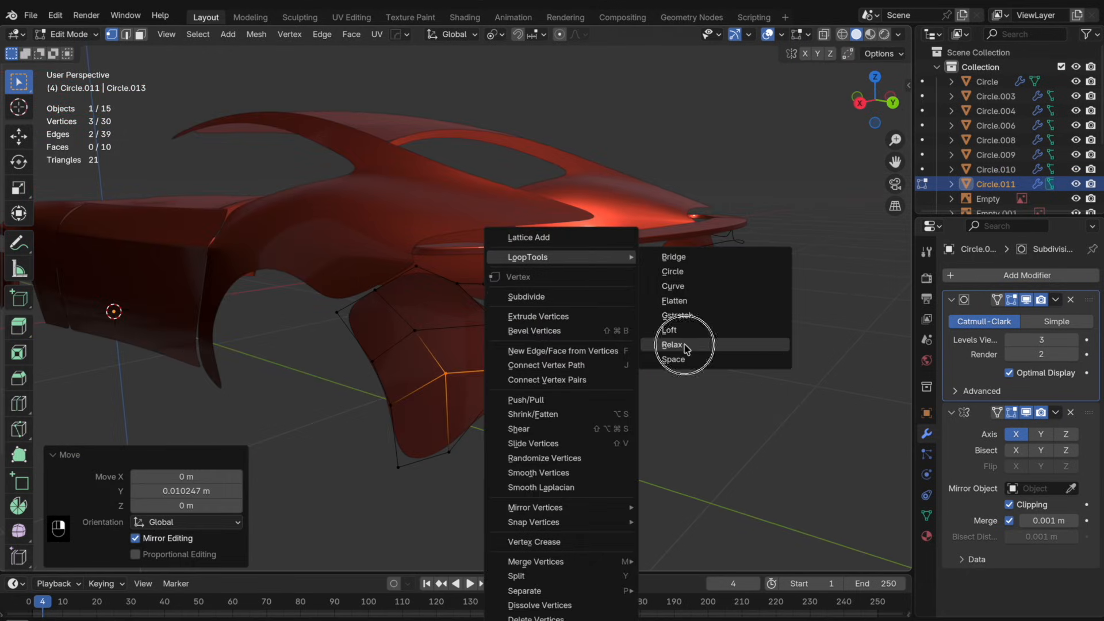
pyautogui.press('Tab')
pyautogui.press('Tab')
# - Move the middle line's outer corner vertex slightly along Y, and the vertex below it 0.008022 m along Y
pyautogui.moveTo(454, 320); pyautogui.dragTo(576, 368, button='middle')
pyautogui.click(429, 332)
pyautogui.press('g')
pyautogui.press('y')
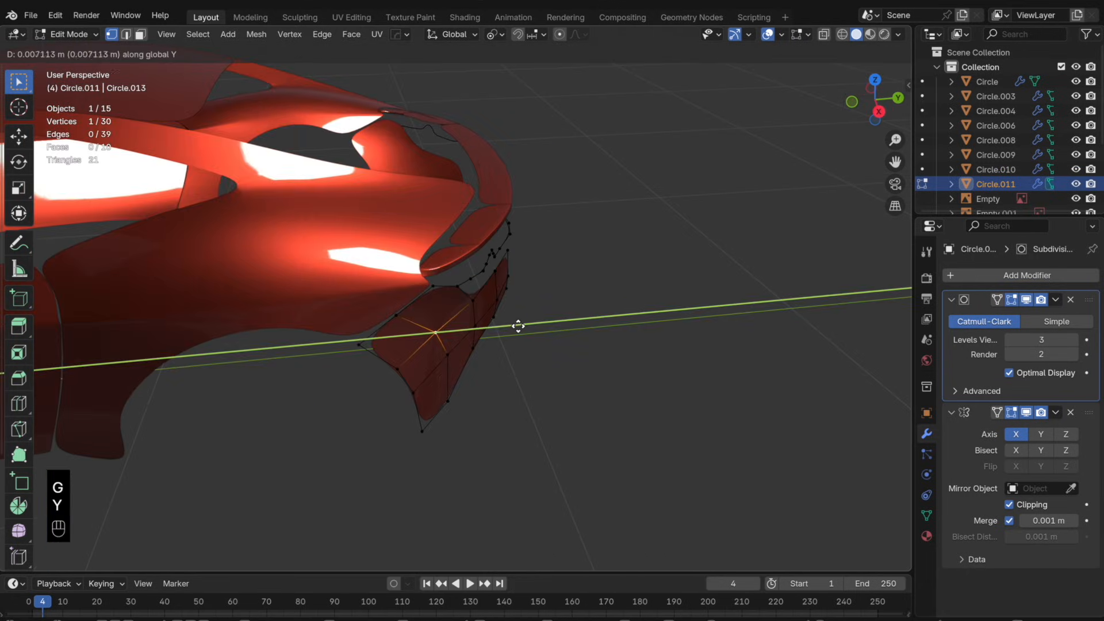
pyautogui.click(517, 325)
pyautogui.click(449, 351)
pyautogui.press('g')
pyautogui.press('y')
pyautogui.click(489, 348)
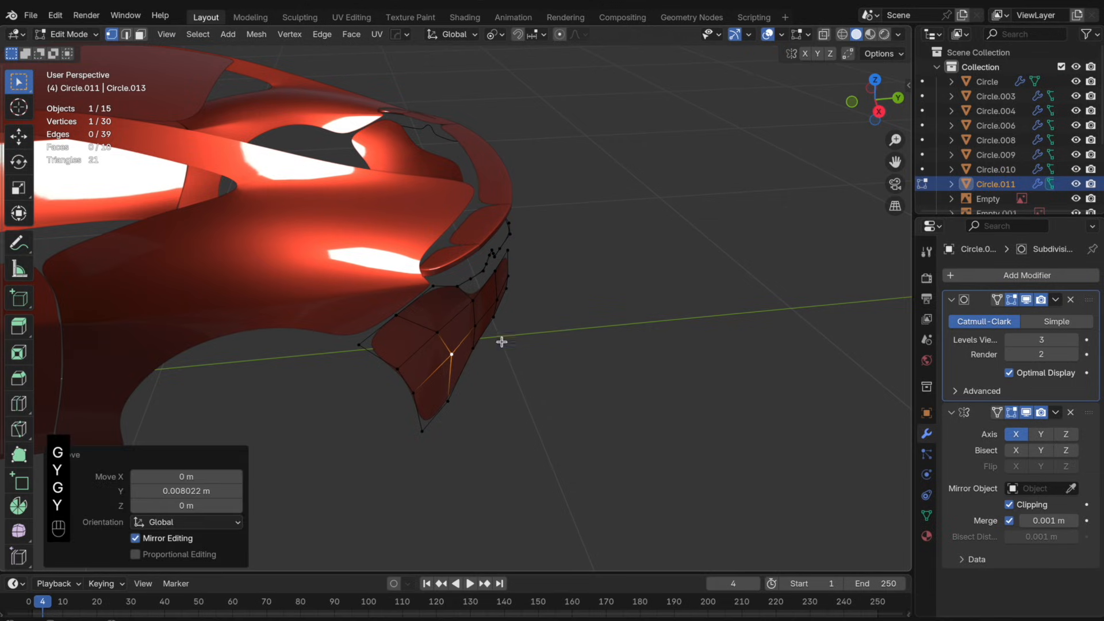
# - Move the next two vertices of the row below the middle line 0.004348 m along Y
pyautogui.moveTo(501, 338); pyautogui.dragTo(466, 316, button='middle')
pyautogui.keyDown('shift'); pyautogui.click(525, 322); pyautogui.keyUp('shift')
pyautogui.press('g')
pyautogui.press('y')
pyautogui.click(566, 330)
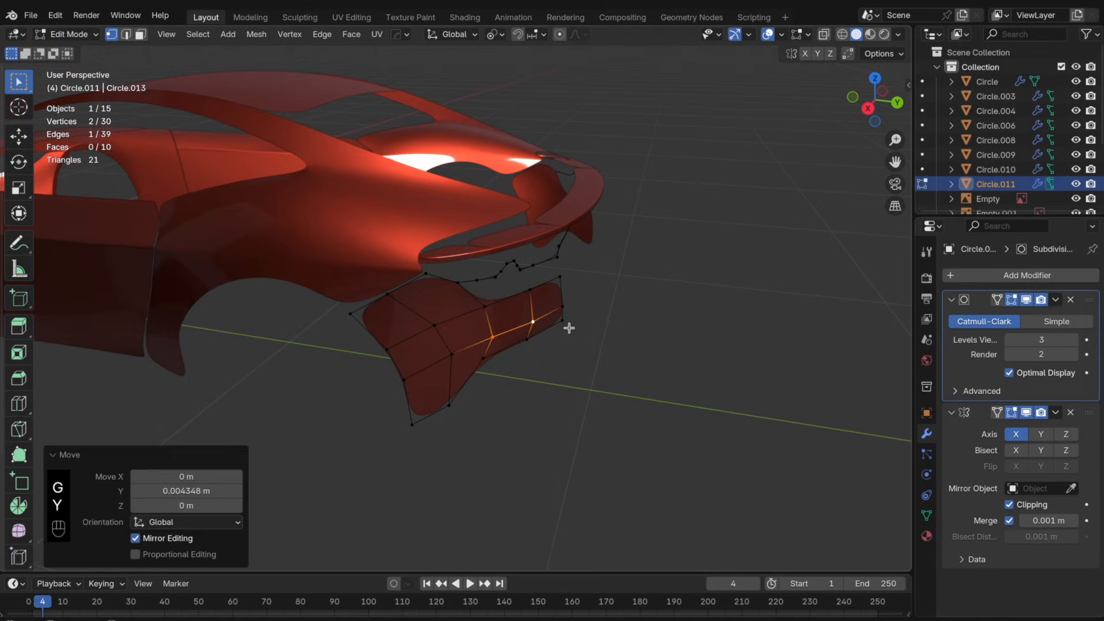
pyautogui.press('Tab')
pyautogui.moveTo(570, 328); pyautogui.dragTo(532, 337, button='middle')
# - In back view, fill two faces between the taillight outline and the bumper's middle line
pyautogui.press('Tab')
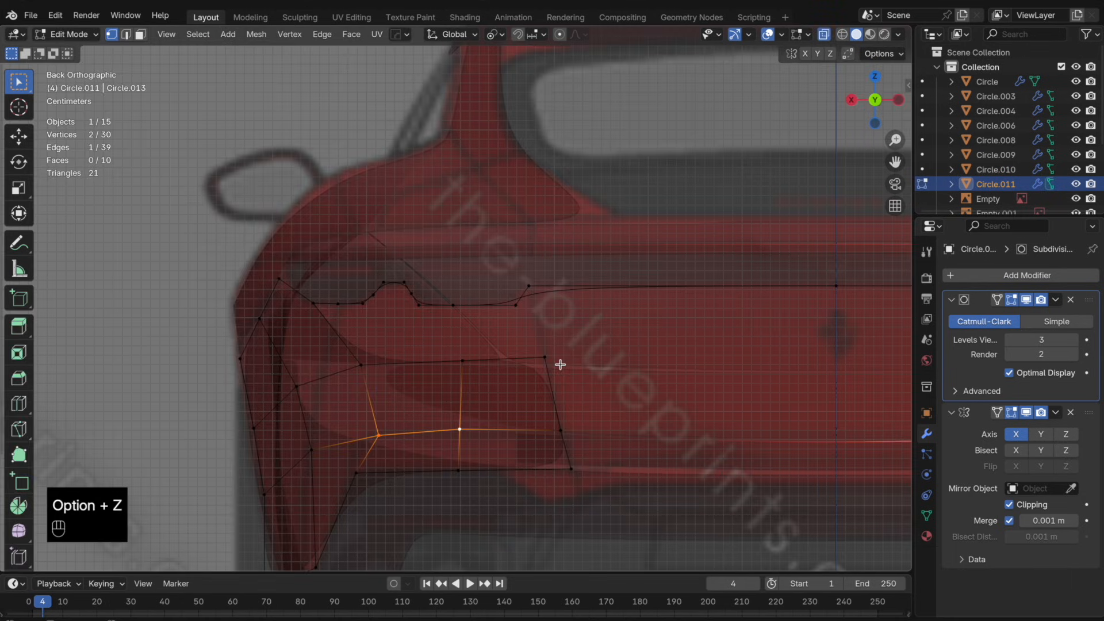
pyautogui.moveTo(568, 378); pyautogui.dragTo(307, 278)
pyautogui.press('f')
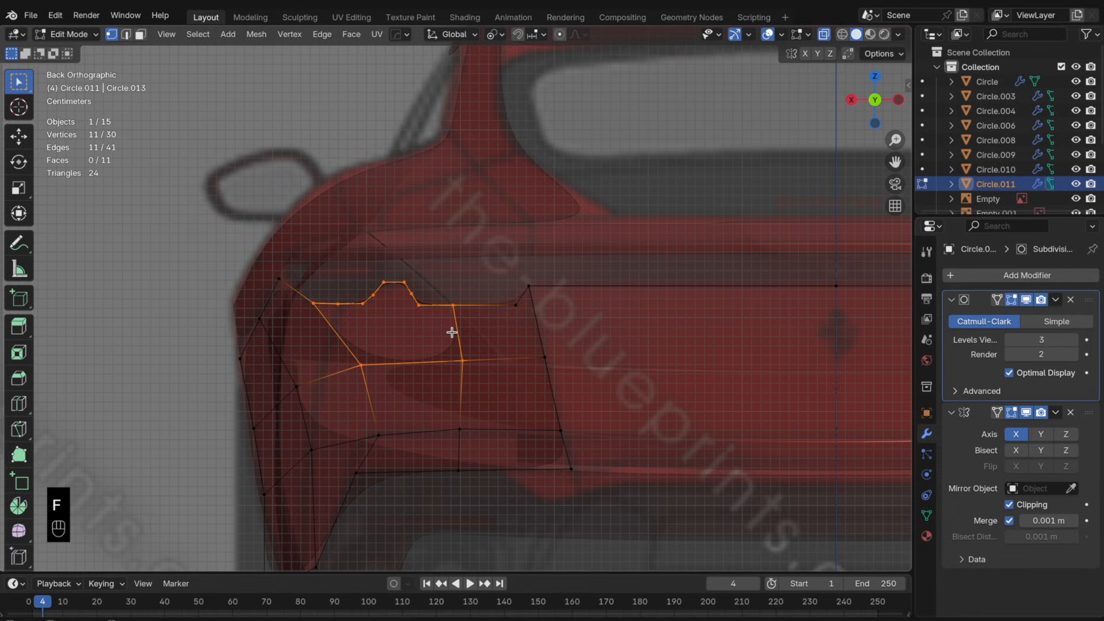
pyautogui.press('f')
pyautogui.press('f')
# - Add two vertical loop cuts through the bumper below the raised bump, sliding the first inward and keeping the second at factor 0
pyautogui.press('super+r')
pyautogui.click(410, 373)
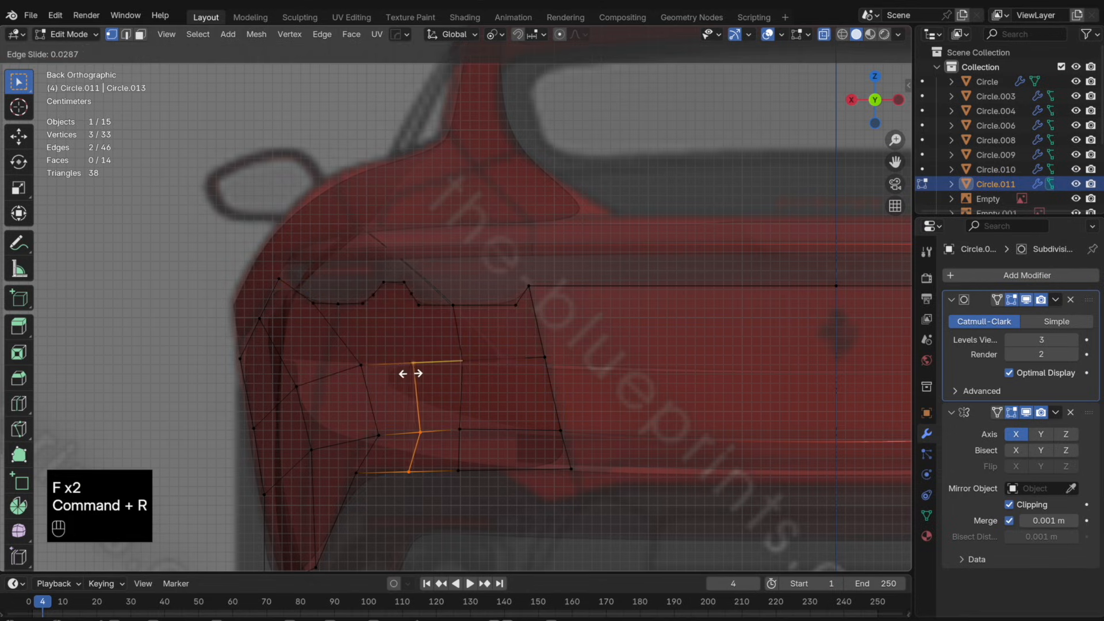
pyautogui.click(424, 371)
pyautogui.press('super+r')
pyautogui.click(402, 370)
pyautogui.click(401, 369)
# - Connect both new cuts to the base corners of the raised bump and dissolve the extra outline vertex beside it
pyautogui.click(397, 366)
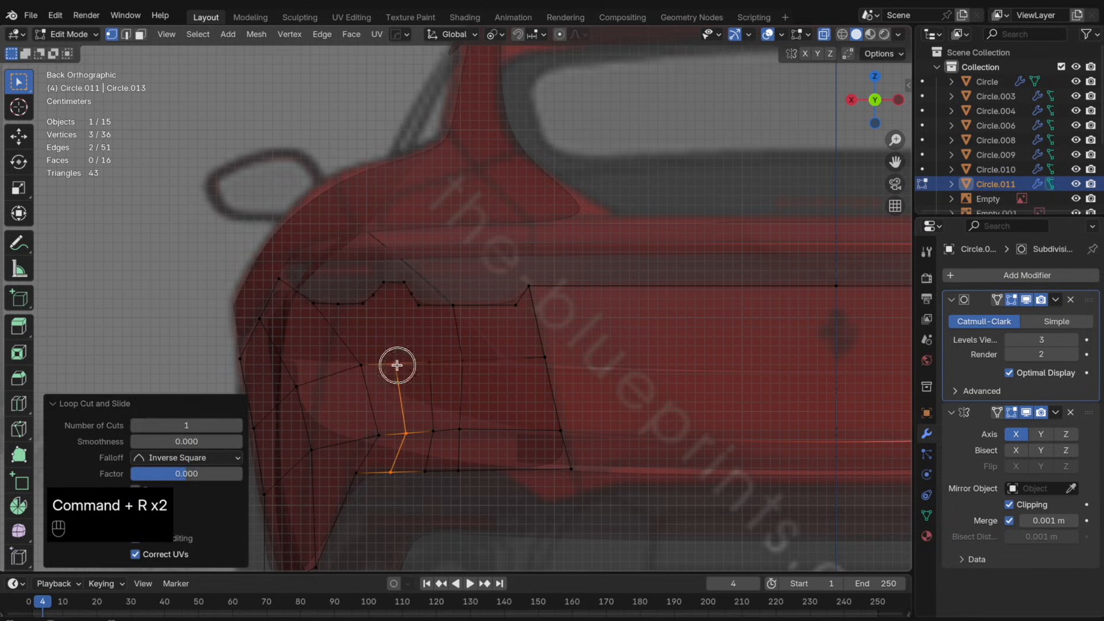
pyautogui.keyDown('shift'); pyautogui.click(362, 306); pyautogui.keyUp('shift')
pyautogui.press('j')
pyautogui.click(431, 362)
pyautogui.keyDown('shift'); pyautogui.click(424, 304); pyautogui.keyUp('shift')
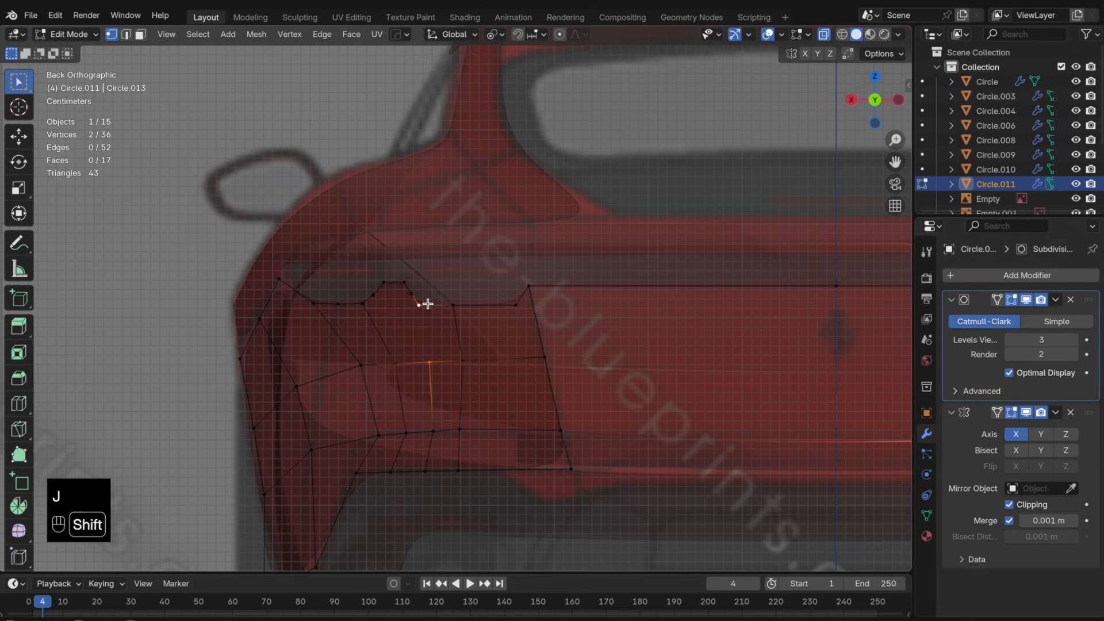
pyautogui.press('x')
pyautogui.click(340, 300)
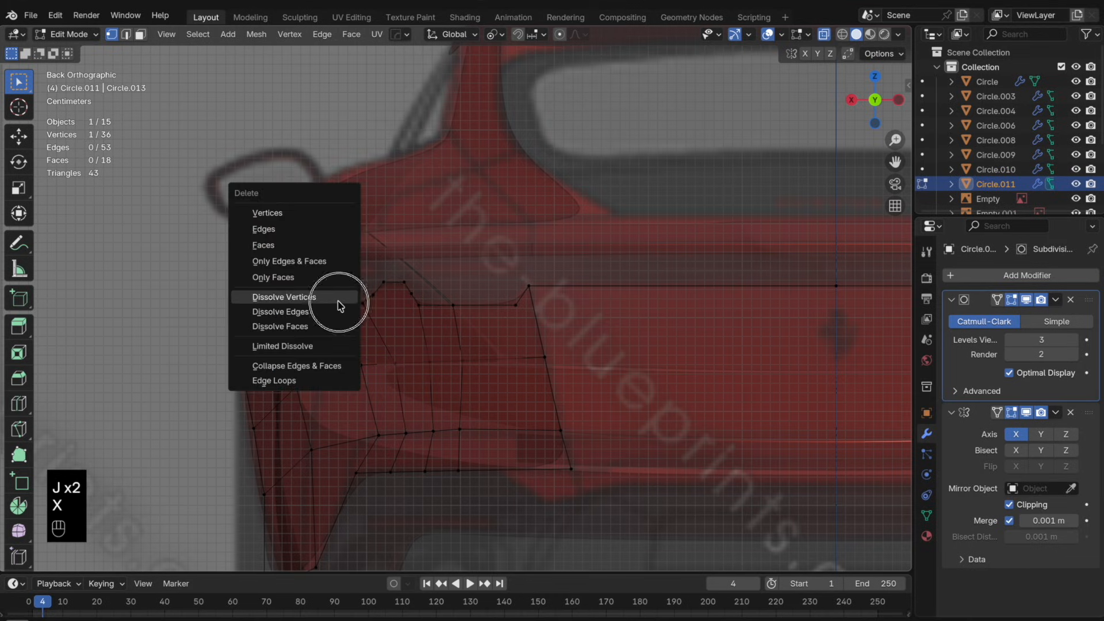
# - Move the three middle-line vertices below the raised bump 0.01374 m along Y
pyautogui.press('Tab')
pyautogui.hotkey('alt', 'z')
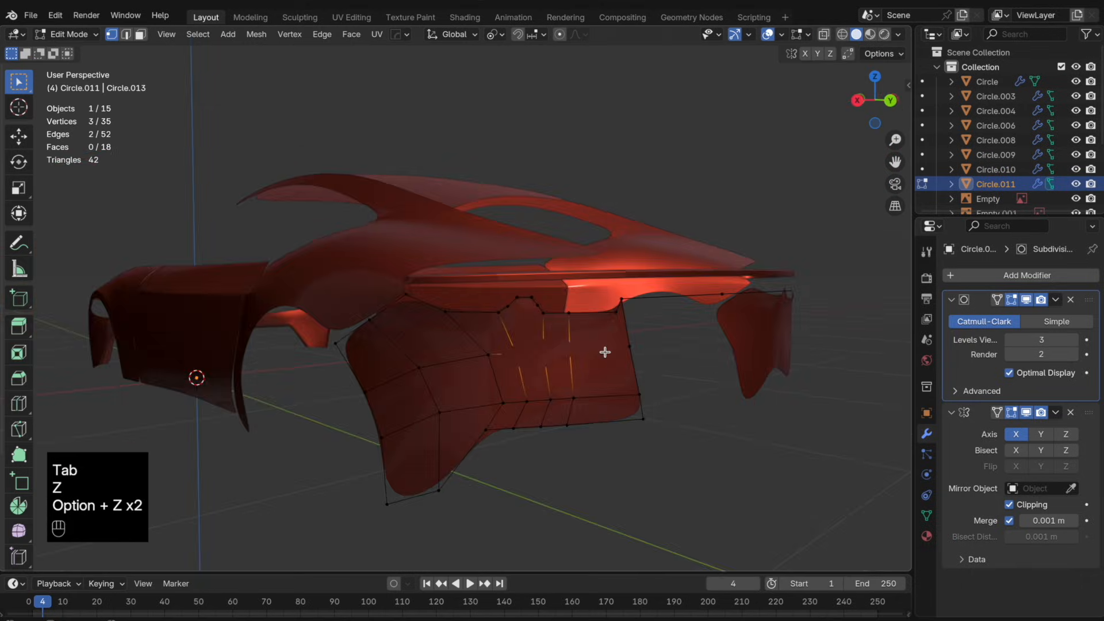
pyautogui.moveTo(605, 351); pyautogui.dragTo(649, 358, button='middle')
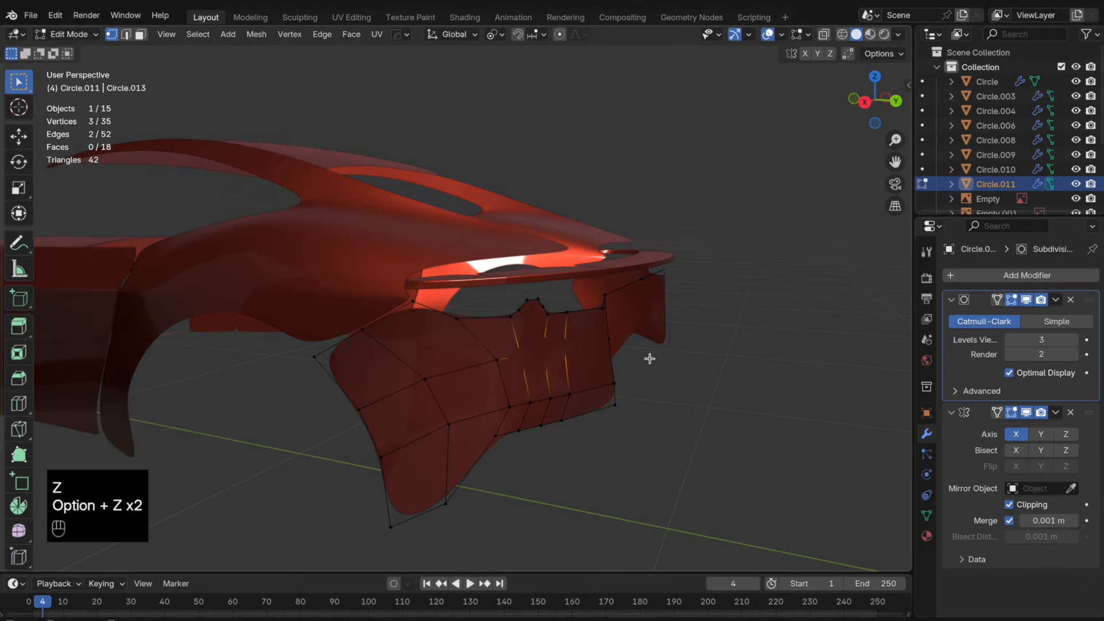
pyautogui.press('g')
pyautogui.press('y')
pyautogui.click(657, 357)
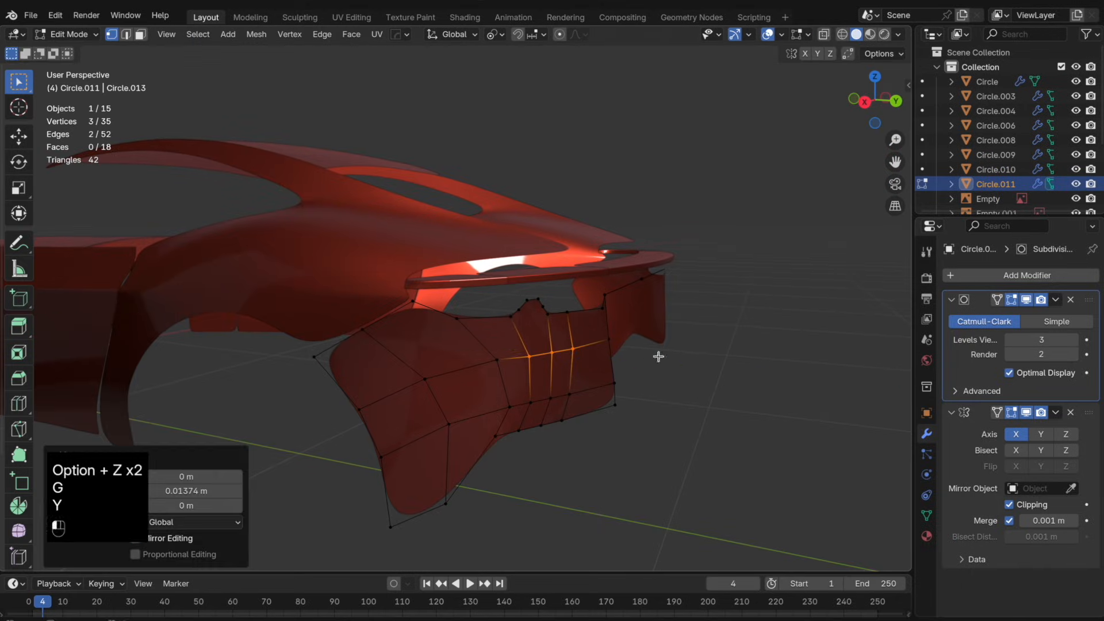
# - Move the adjacent outer middle-line vertex 0.002103 m along Y
pyautogui.click(498, 360)
pyautogui.press('g')
pyautogui.press('y')
pyautogui.click(569, 366)
# - Try dissolving the two side vertices of the raised bump in the outline and undo it
pyautogui.moveTo(568, 366); pyautogui.dragTo(547, 355, button='middle')
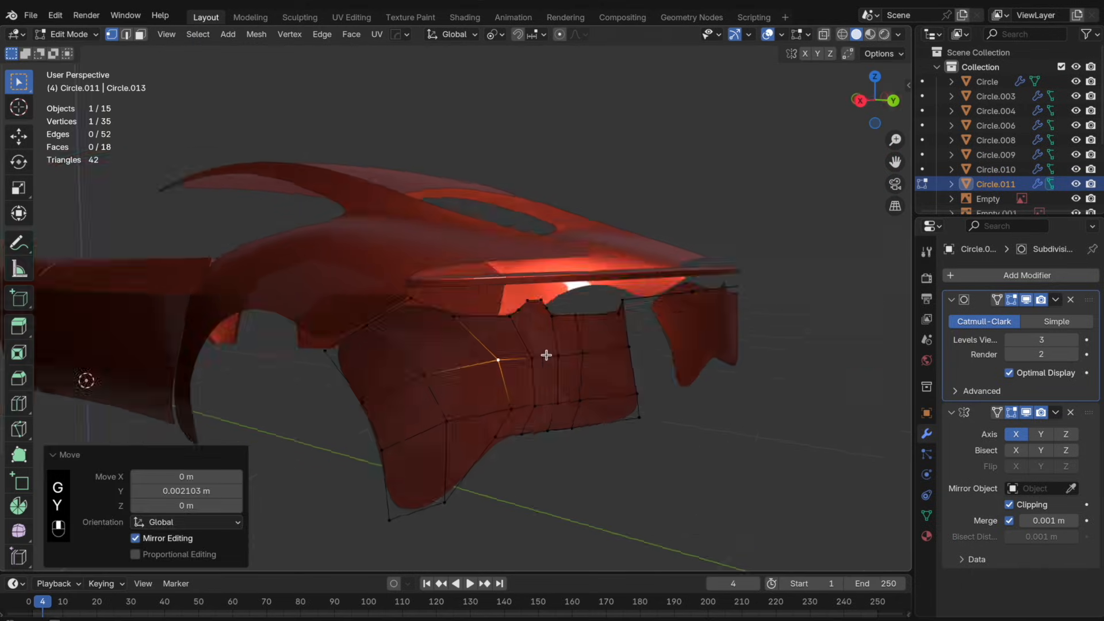
pyautogui.press('x')
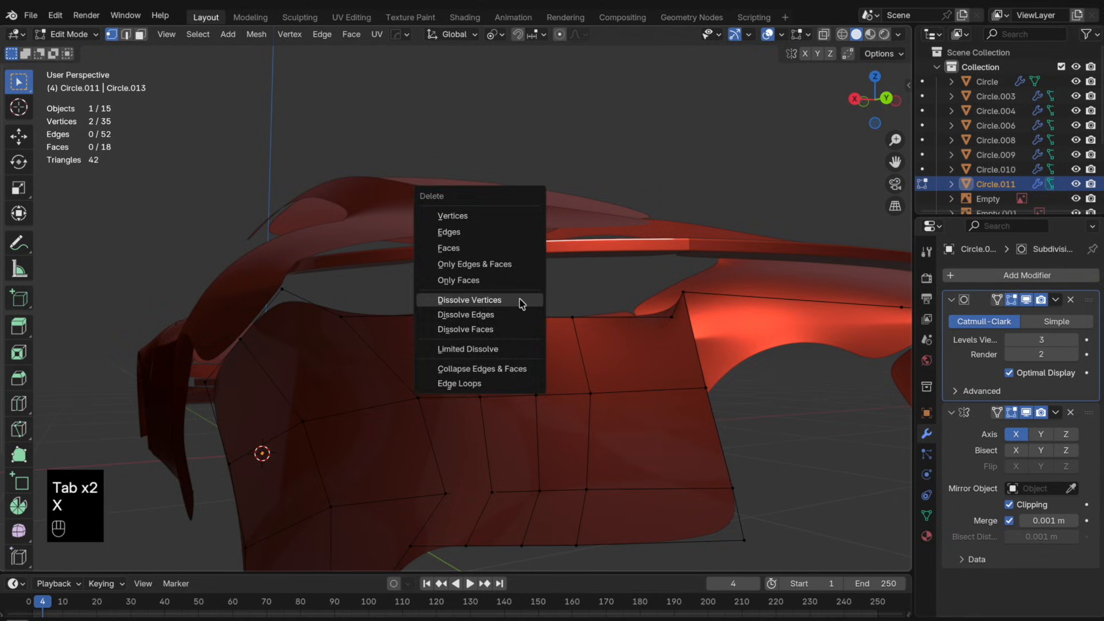
pyautogui.click(521, 302)
pyautogui.press('Tab')
pyautogui.press('Tab')
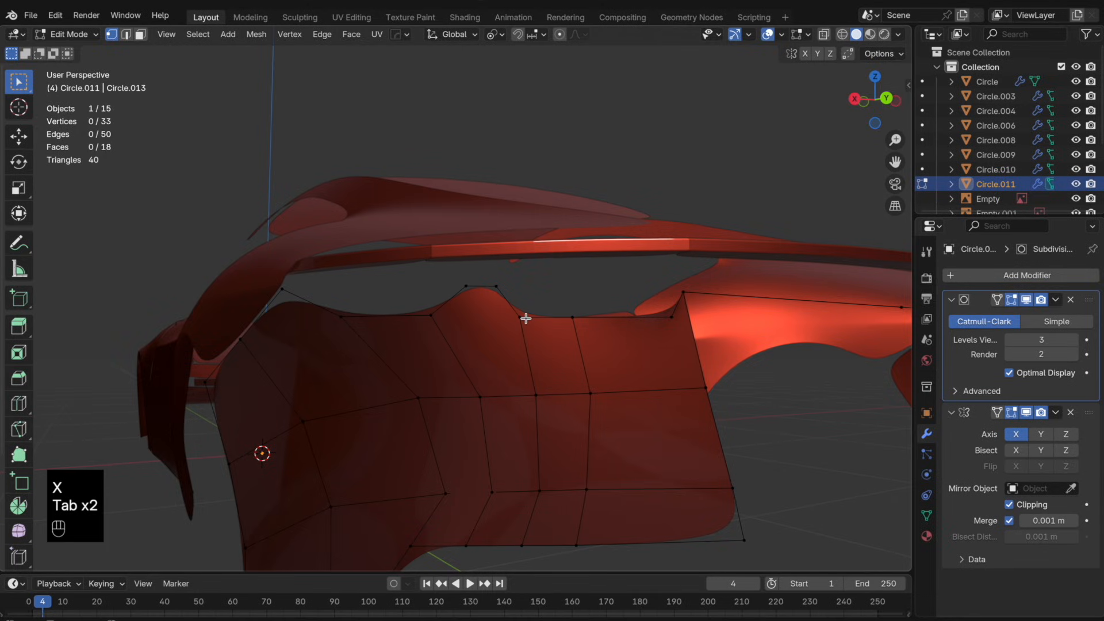
pyautogui.press('super+z')
pyautogui.press('super+z')
pyautogui.press('super+z')
# - Slide the two-vertex edge between the middle line and the row below it toward the wheel arch
pyautogui.scroll(-5, 624, 402)
pyautogui.press('Tab')
pyautogui.press('Tab')
pyautogui.scroll(3, 561, 371)
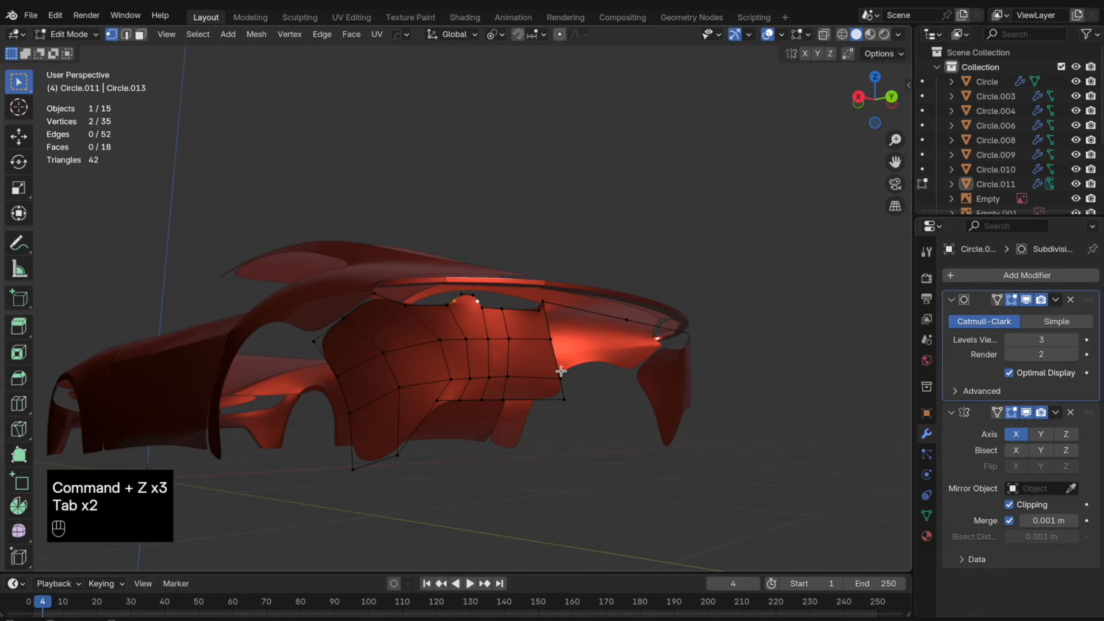
pyautogui.click(442, 341)
pyautogui.press('g')
pyautogui.press('g')
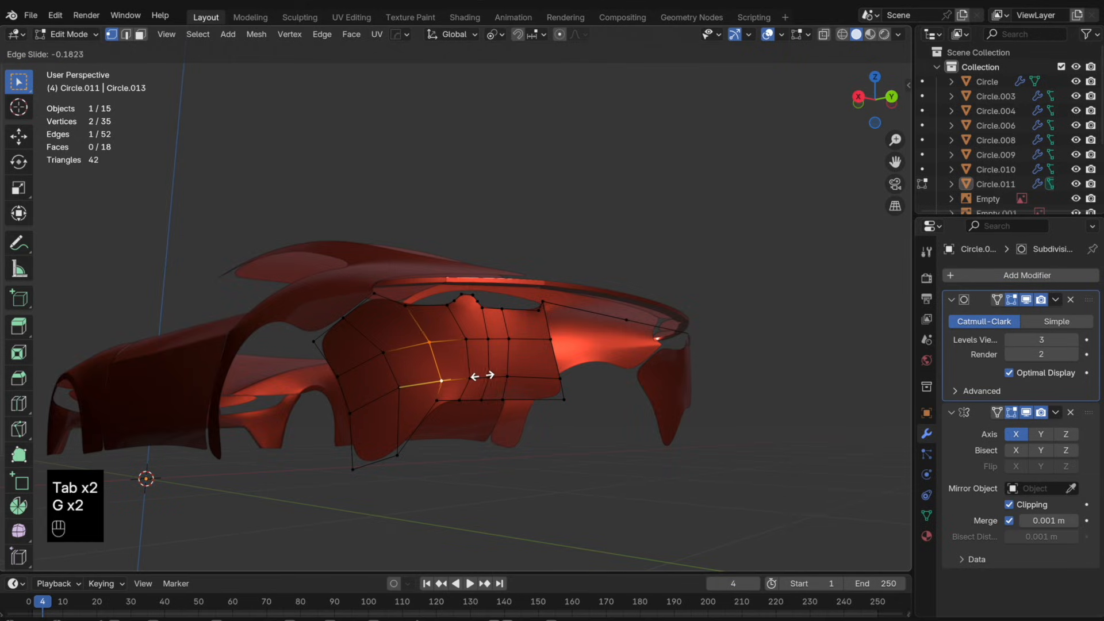
pyautogui.click(482, 377)
# - Try dissolving the vertices of a three-edge line in the bumper panel and undo it
pyautogui.moveTo(482, 378); pyautogui.dragTo(573, 420, button='middle')
pyautogui.press('g')
pyautogui.press('y')
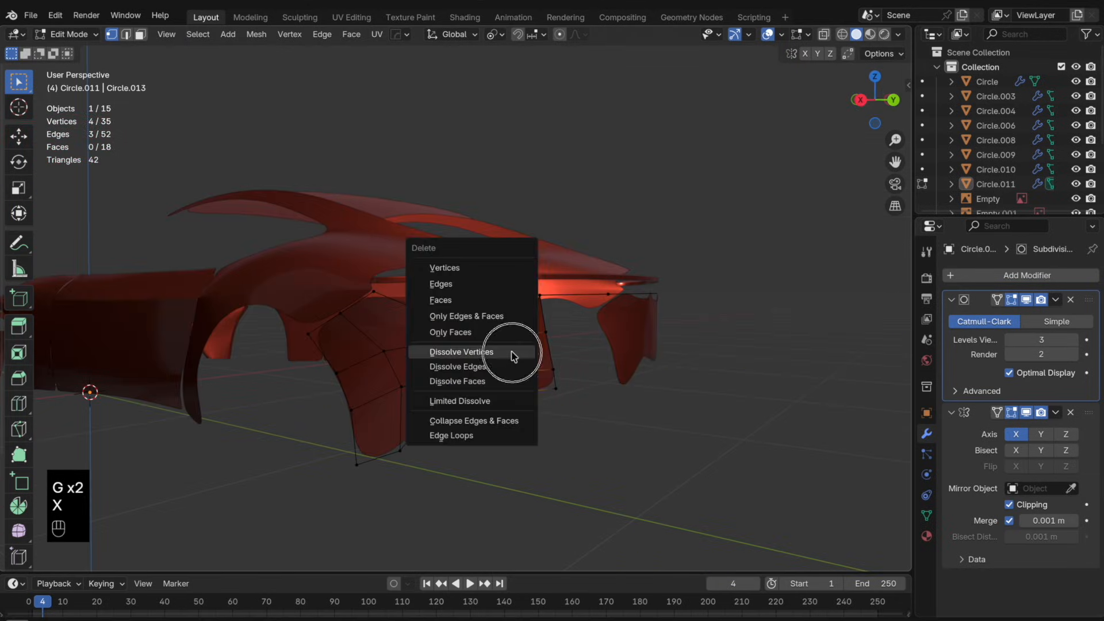
pyautogui.click(511, 358)
pyautogui.press('super+z')
# - Dissolve the selected three-edge line in the bumper panel using Dissolve Edges
pyautogui.press('x')
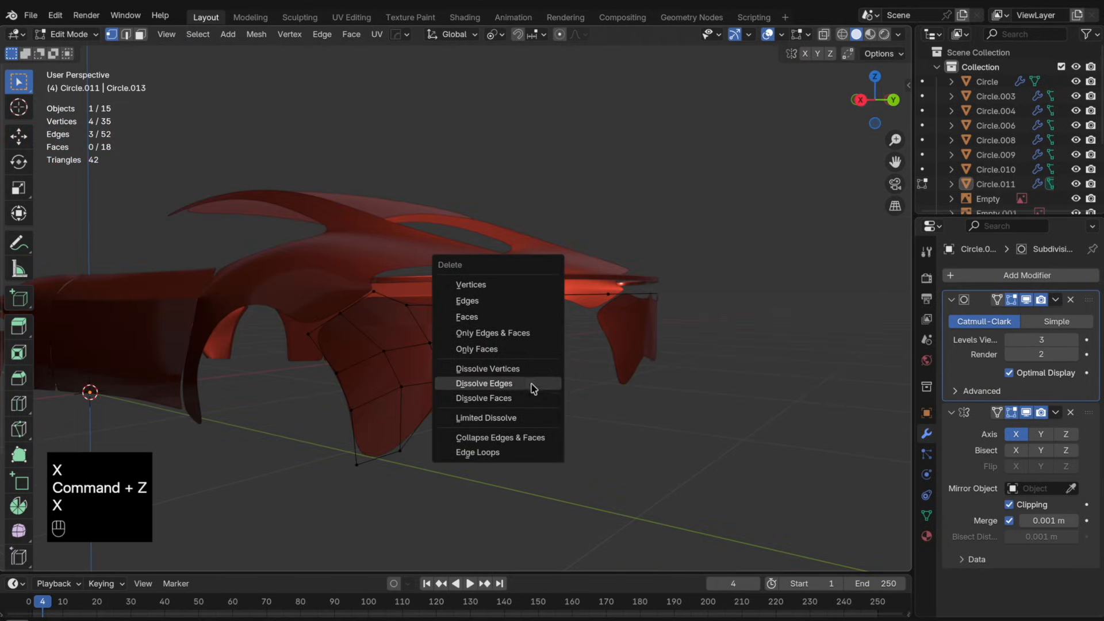
pyautogui.click(533, 388)
pyautogui.press('Tab')
pyautogui.press('Tab')
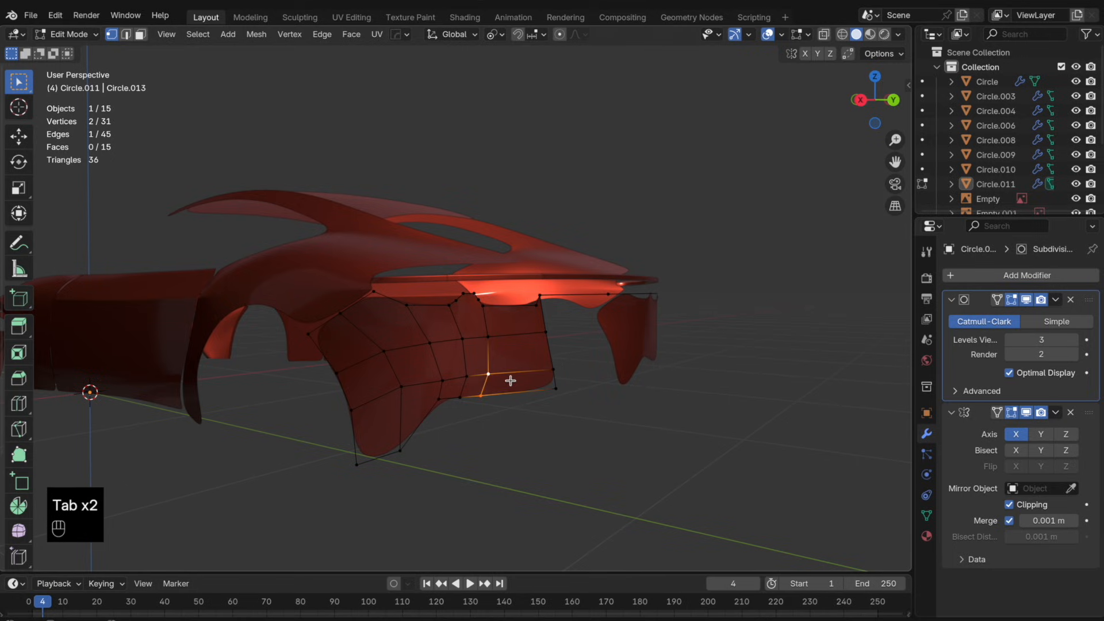
# - Slide the vertices of the neighbouring vertical lines toward the panel's inner edge to even out their spacing
pyautogui.press('g')
pyautogui.press('g')
pyautogui.click(499, 348)
pyautogui.press('g')
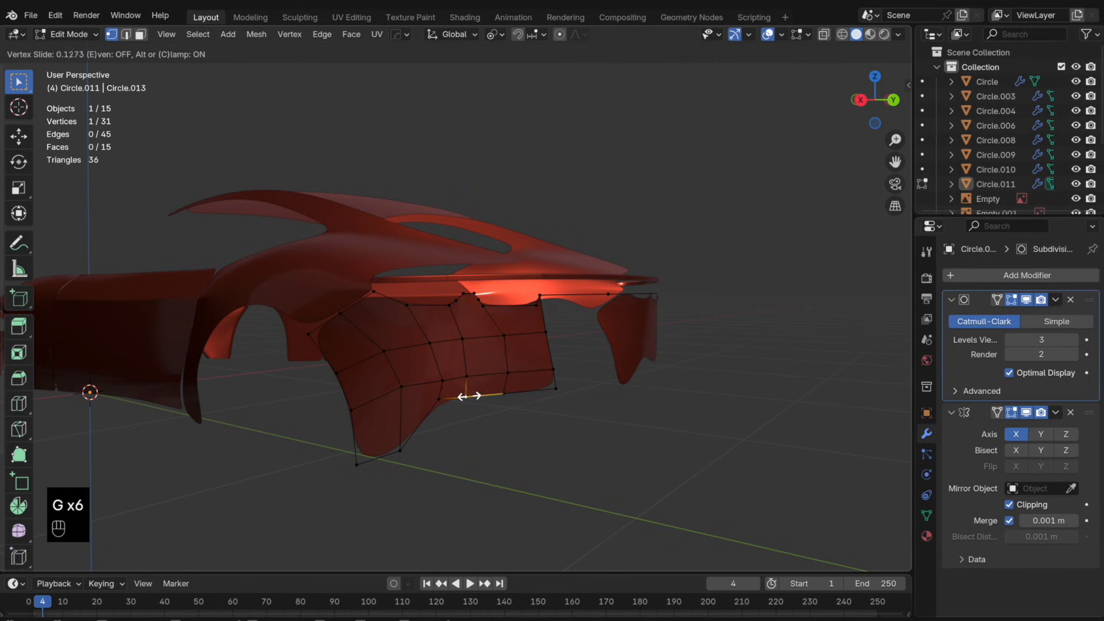
pyautogui.click(469, 395)
pyautogui.press('g')
pyautogui.press('g')
pyautogui.click(468, 352)
# - Connect the two side vertices of the raised bump with an edge, and likewise the two vertices at its base
pyautogui.press('j')
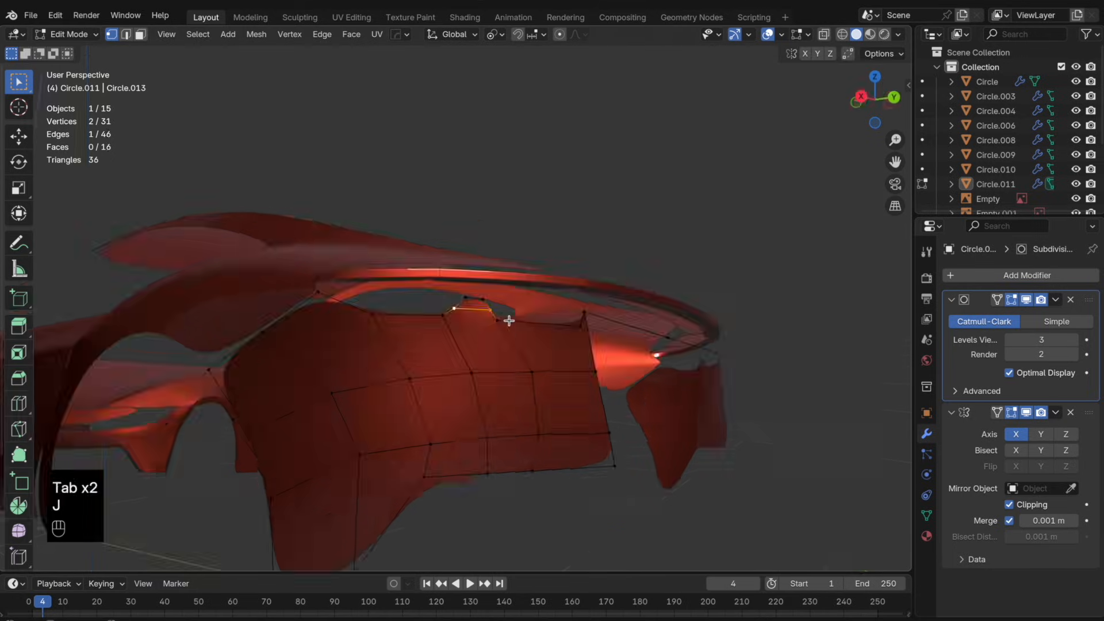
pyautogui.press('Tab')
pyautogui.press('Tab')
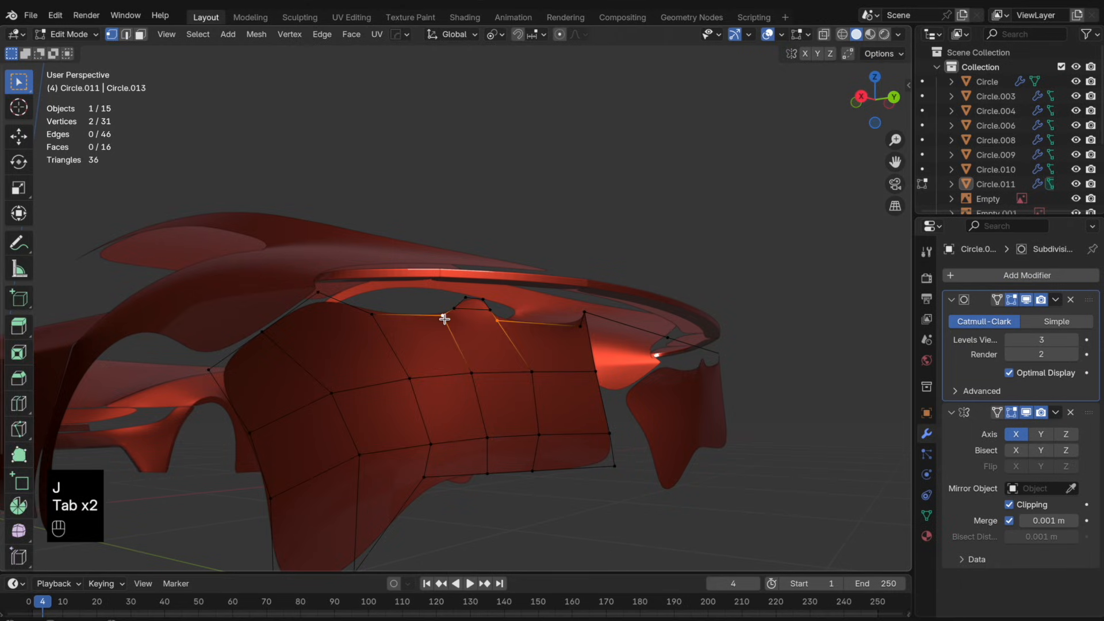
pyautogui.press('j')
pyautogui.press('Tab')
pyautogui.press('Tab')
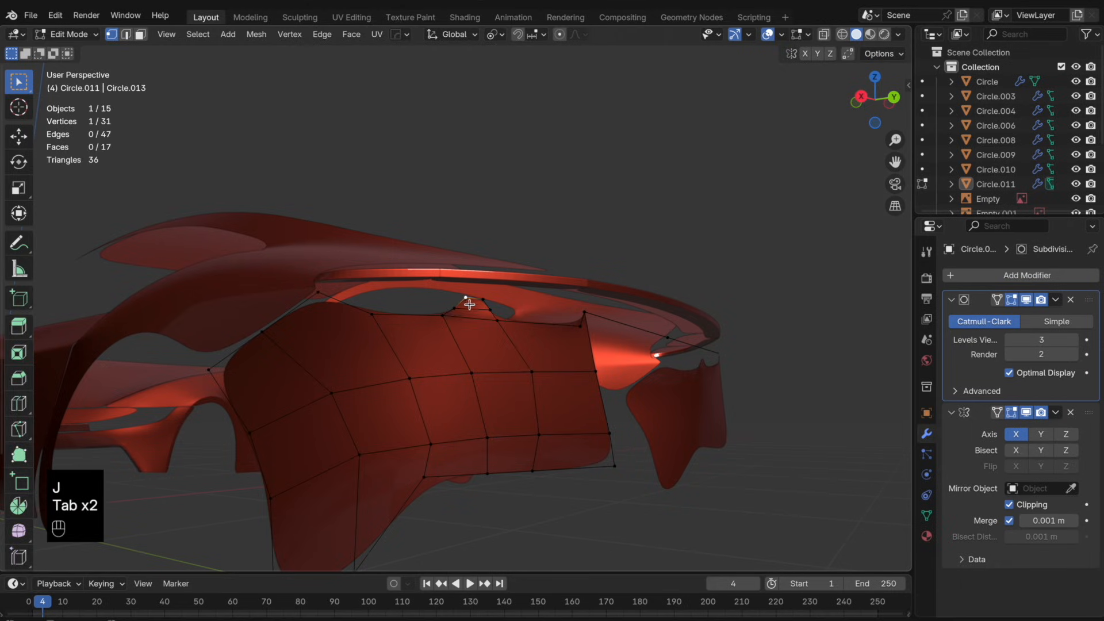
# - Dissolve the raised bump's two side vertices together with the edge between them
pyautogui.press('Tab')
pyautogui.press('Tab')
pyautogui.press('x')
pyautogui.click(482, 307)
pyautogui.press('Tab')
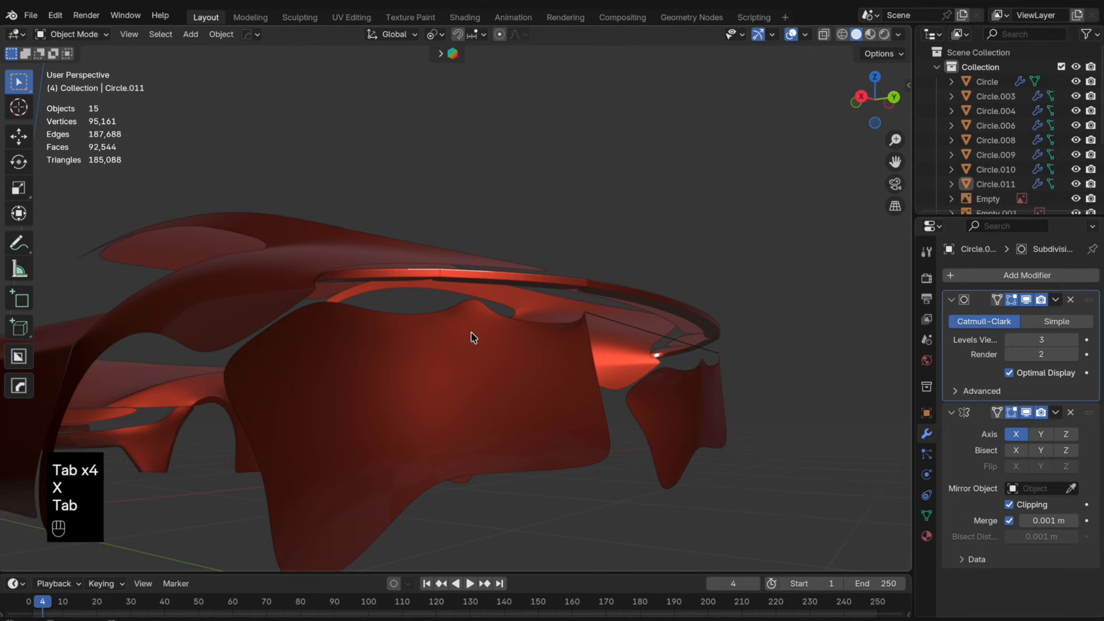
pyautogui.press('Tab')
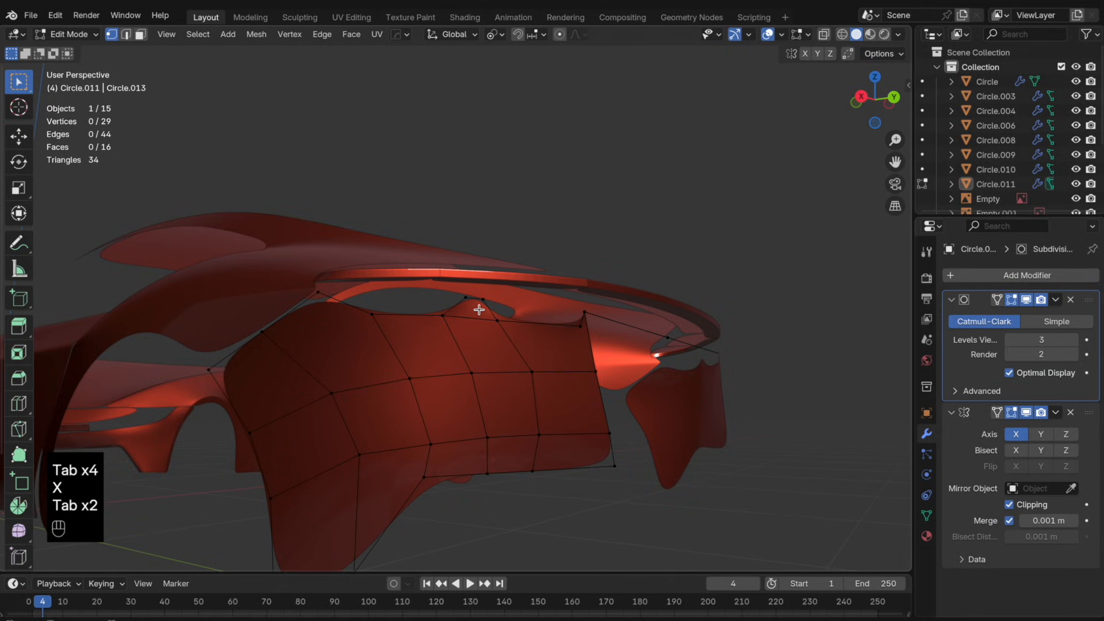
# - Try moving the bump's top vertex nearest the wheel arch -0.011979 m along Y and undo it
pyautogui.press('g')
pyautogui.press('y')
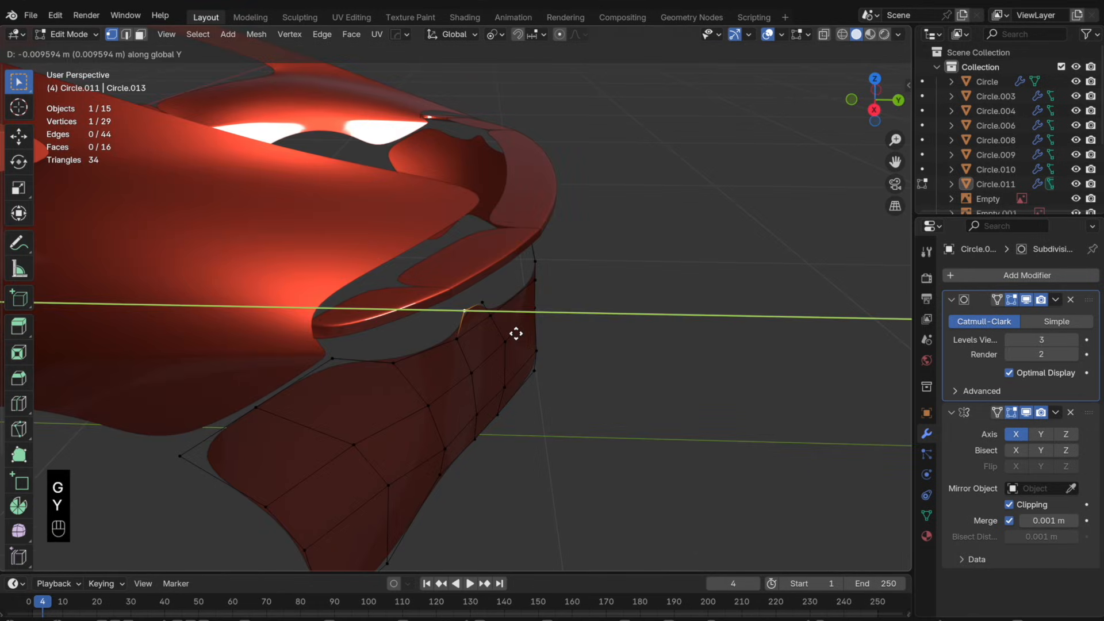
pyautogui.click(515, 331)
pyautogui.moveTo(516, 330); pyautogui.dragTo(427, 276, button='middle')
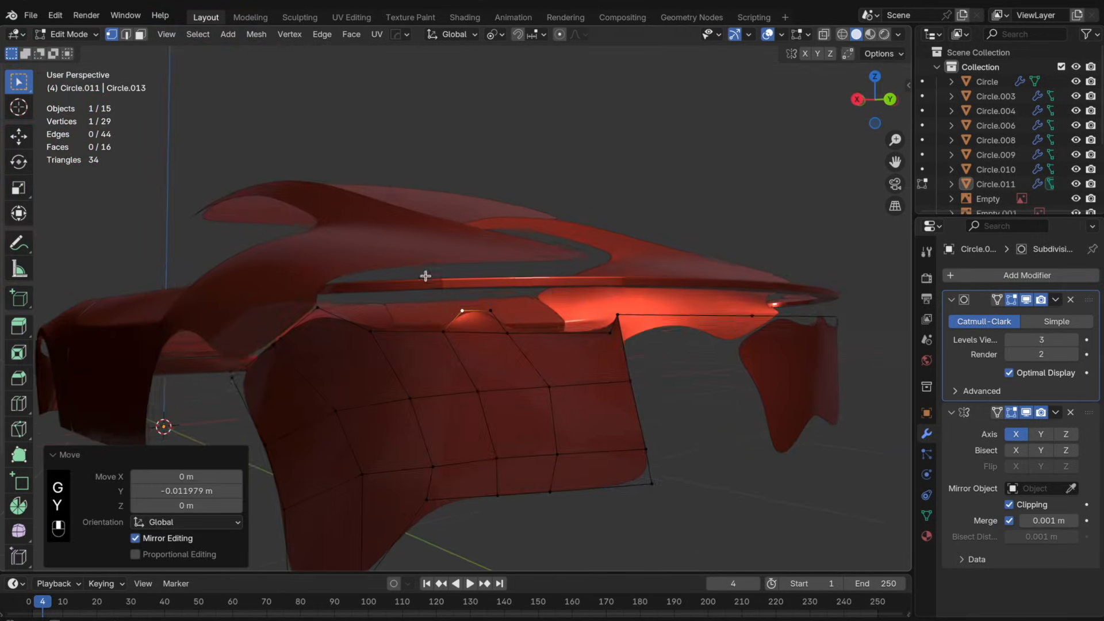
pyautogui.press('super+z')
# - Move the bump's top vertex nearest the wheel arch -0.005332 m along Y
pyautogui.press('g')
pyautogui.press('y')
pyautogui.click(518, 343)
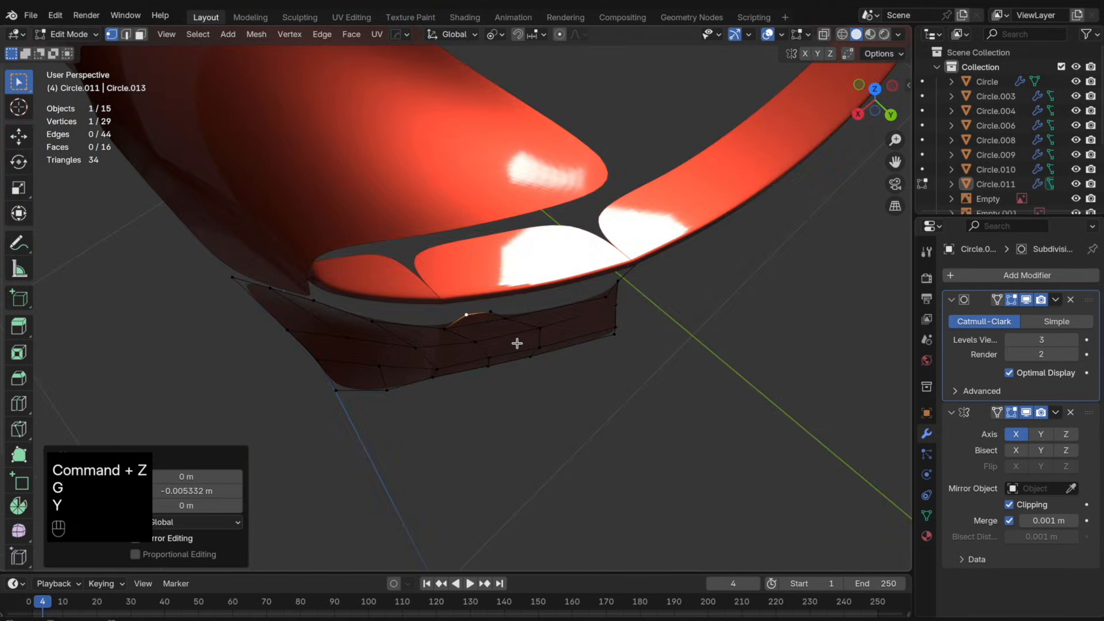
pyautogui.moveTo(517, 343); pyautogui.dragTo(490, 201, button='middle')
# - Relax the upper and lower horizontal edge rows across the bumper panel with LoopTools
pyautogui.keyDown('alt'); pyautogui.click(516, 281); pyautogui.keyUp('alt')
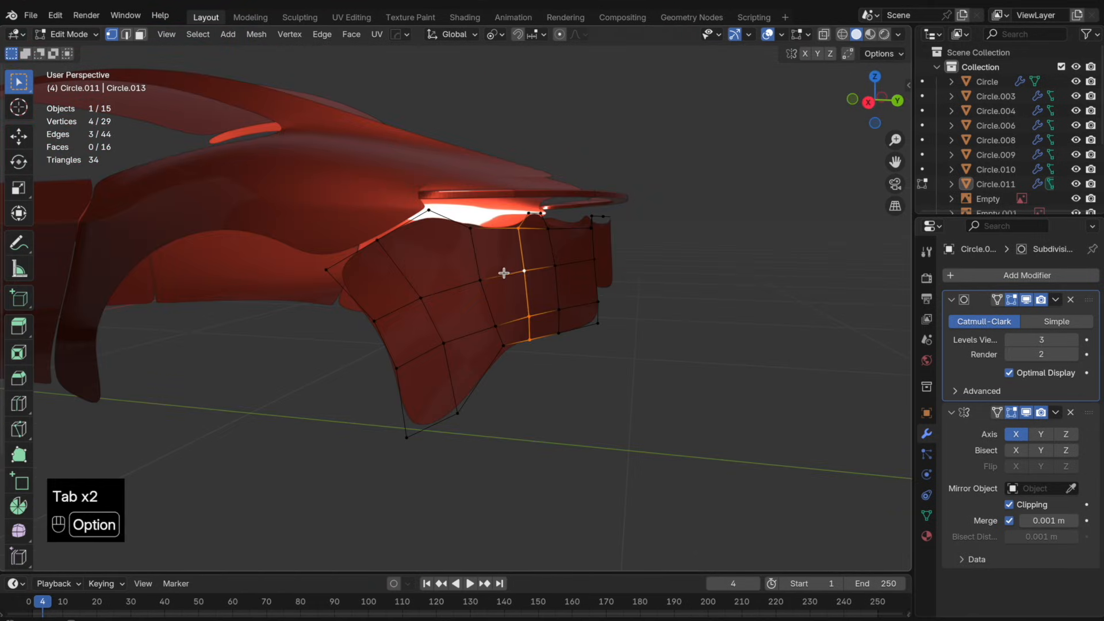
pyautogui.keyDown('alt'); pyautogui.click(502, 274); pyautogui.keyUp('alt')
pyautogui.rightClick(581, 281)
pyautogui.moveTo(600, 259)
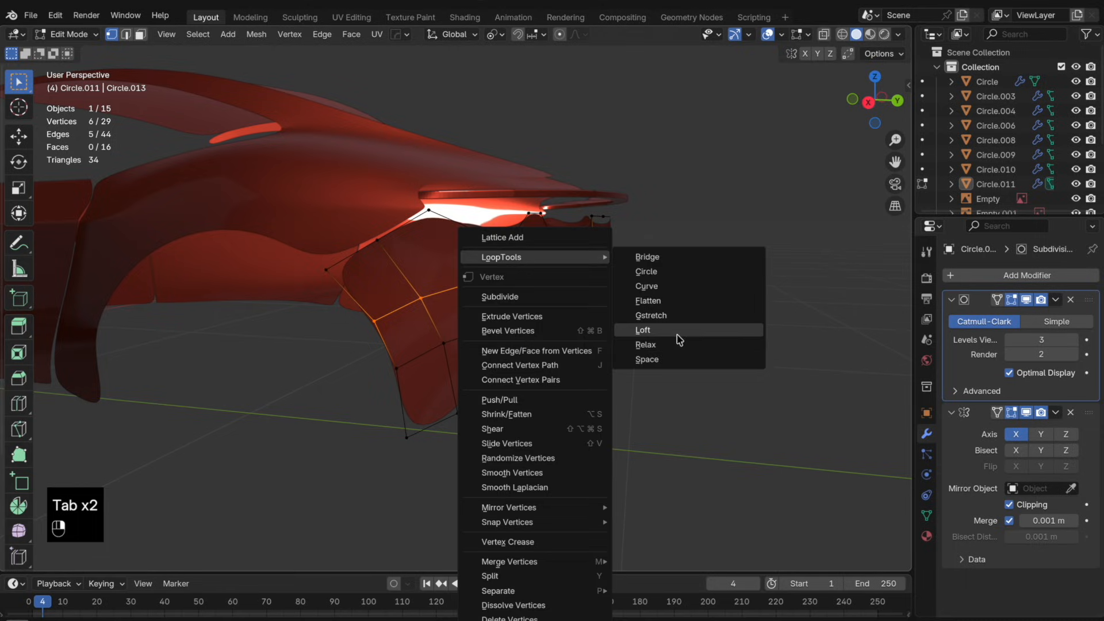
pyautogui.click(677, 344)
pyautogui.rightClick(485, 324)
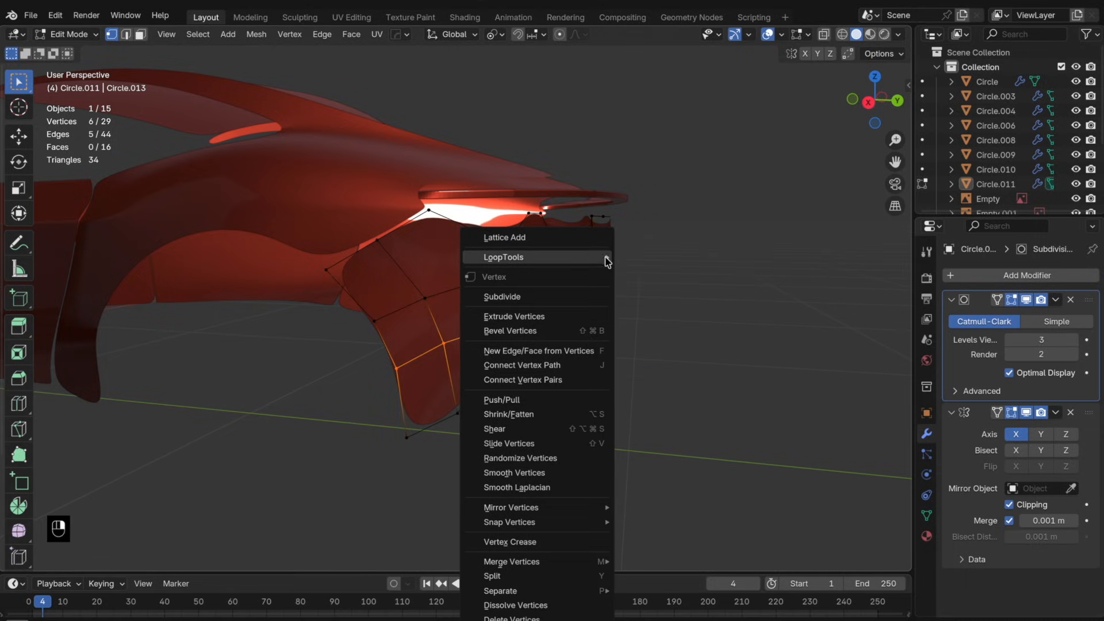
pyautogui.moveTo(538, 257)
# - Move the three interior faces between the two horizontal rows about 0.0065 m along Y
pyautogui.press('g')
pyautogui.press('y')
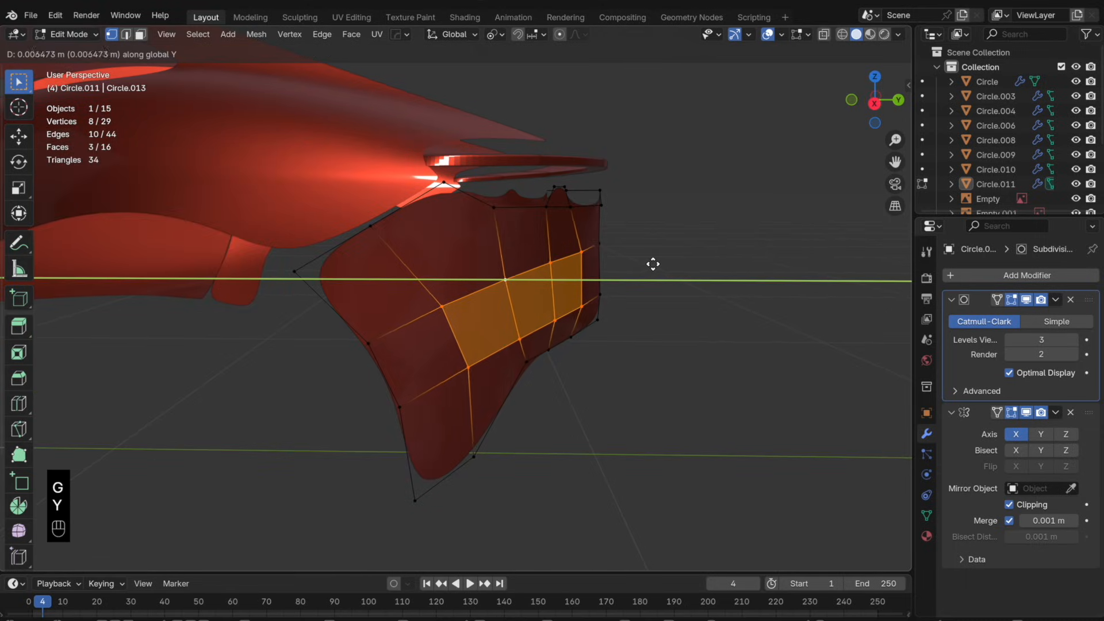
pyautogui.click(653, 264)
# - Slide the whole upper horizontal edge row toward the panel's top outline and check the smoothed surface
pyautogui.keyDown('alt'); pyautogui.click(472, 290); pyautogui.keyUp('alt')
pyautogui.press('g')
pyautogui.press('g')
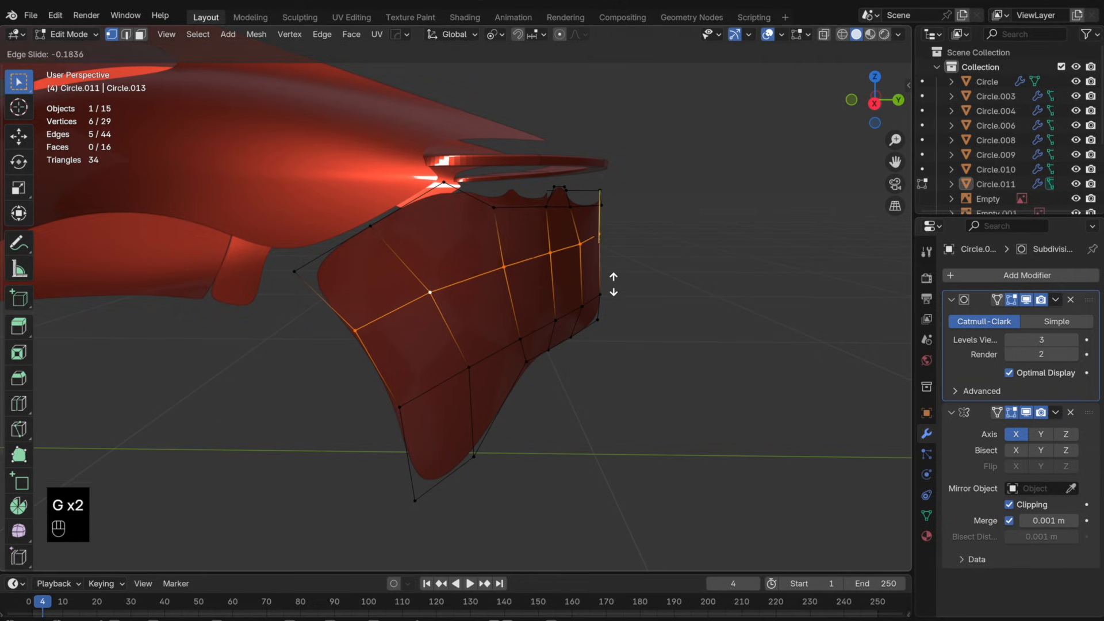
pyautogui.click(629, 271)
pyautogui.press('Tab')
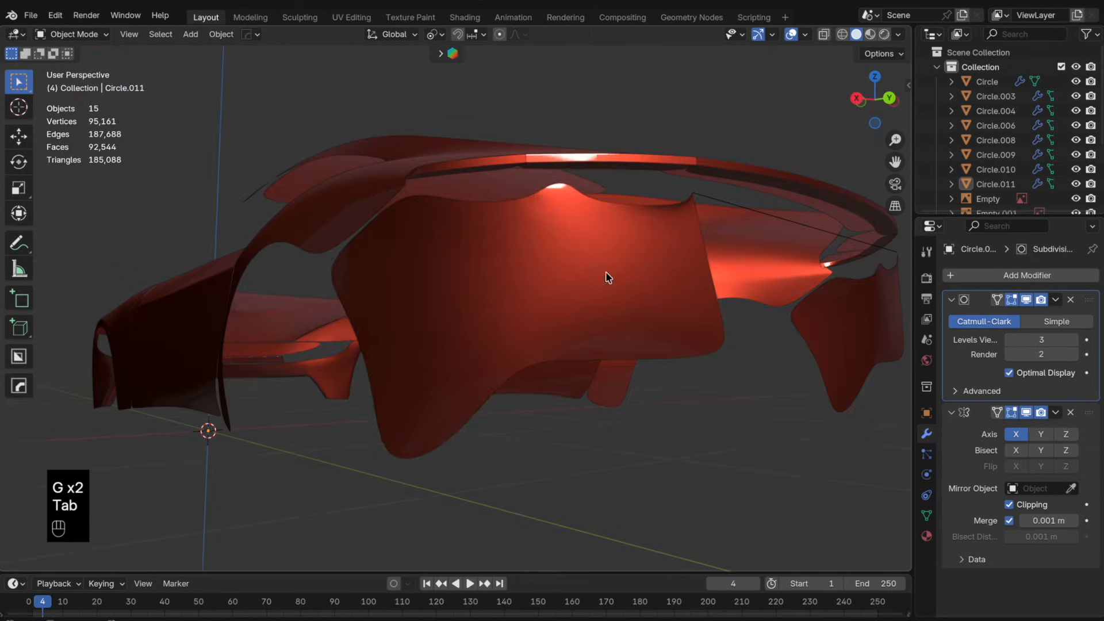
pyautogui.moveTo(650, 289); pyautogui.dragTo(618, 289, button='middle')
pyautogui.press('Tab')
pyautogui.press('Tab')
pyautogui.press('Tab')
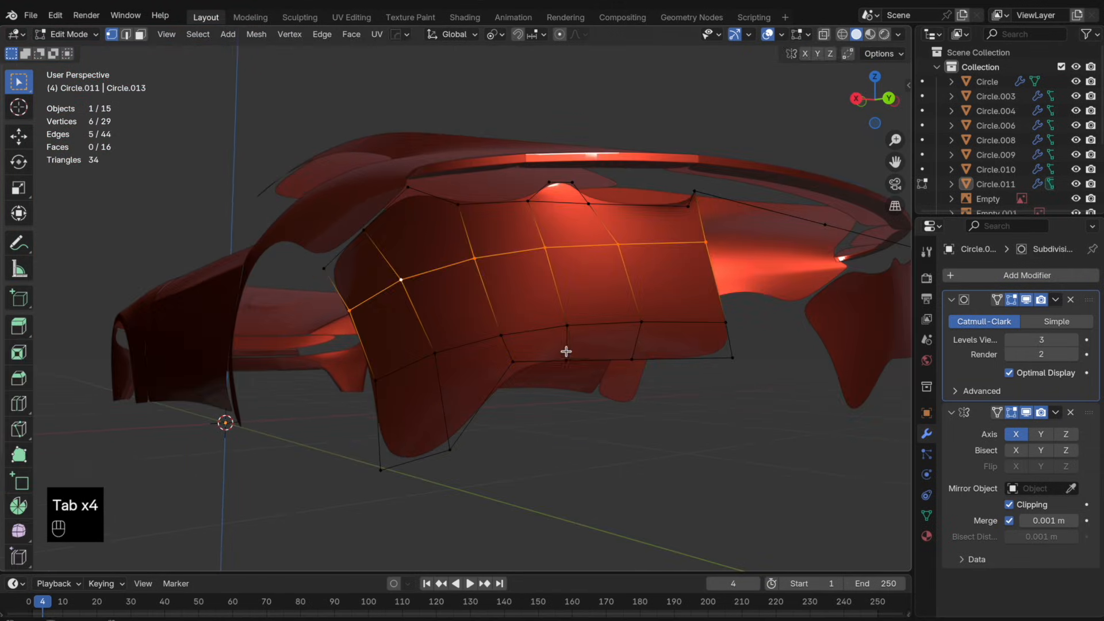
# - Add a single loop cut across the panel's bottom band, slid by -0.792 close to the lower horizontal row
pyautogui.press('super+r')
pyautogui.click(570, 344)
pyautogui.click(574, 331)
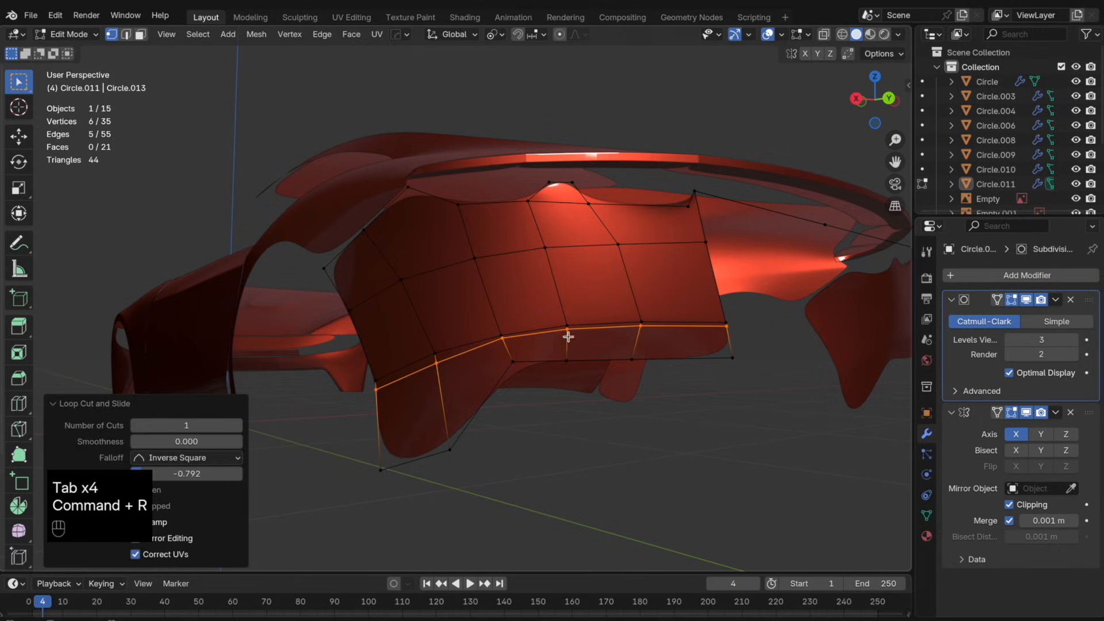
# - Slide the new loop's two vertices at the wheel-arch side down close to the lower outline
pyautogui.click(438, 378)
pyautogui.keyDown('shift'); pyautogui.click(358, 389); pyautogui.keyUp('shift')
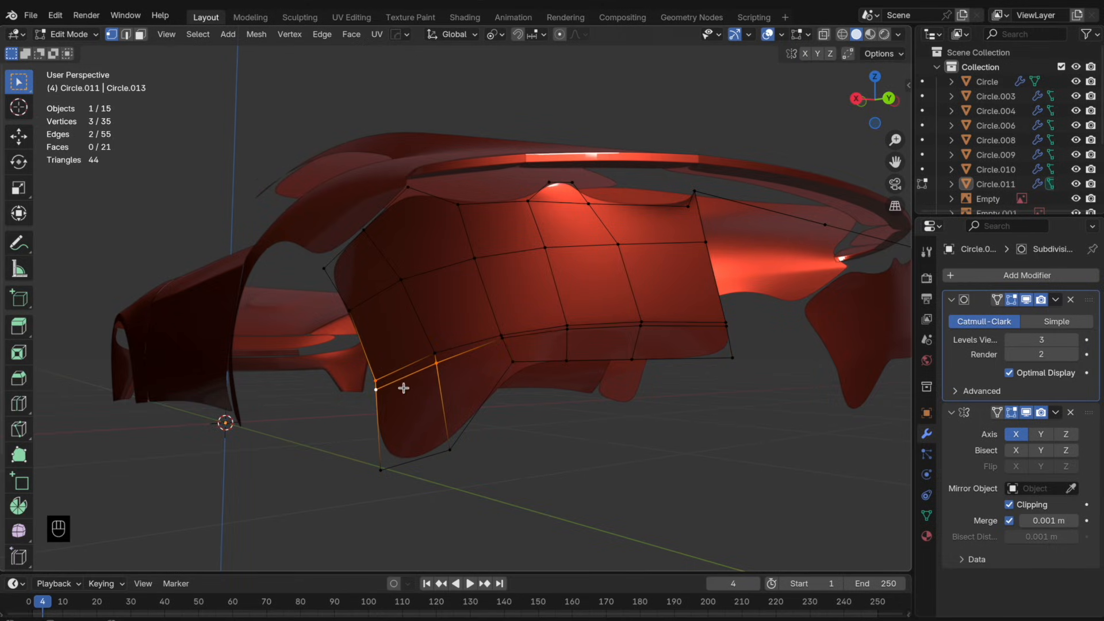
pyautogui.press('Tab')
pyautogui.moveTo(575, 370); pyautogui.dragTo(508, 361, button='middle')
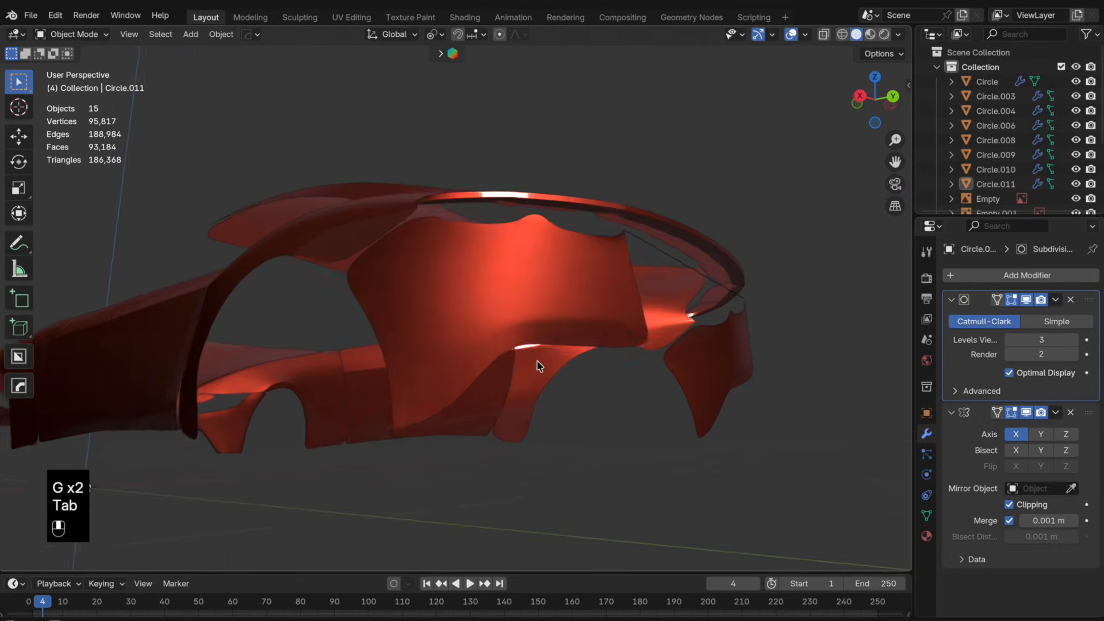
pyautogui.press('Tab')
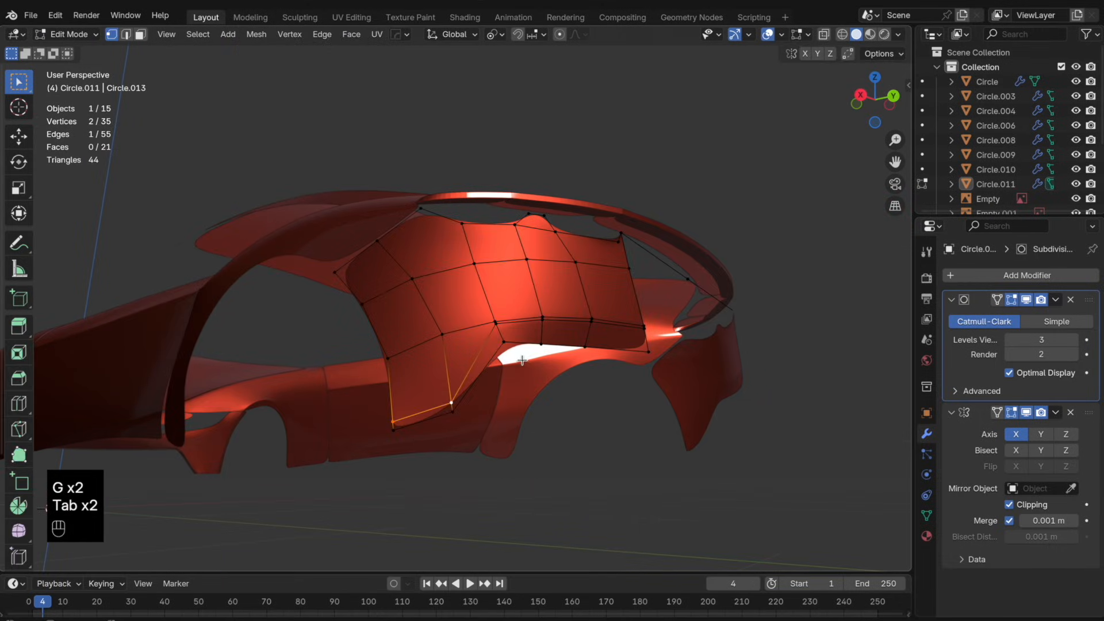
# - Move the lower outline's inner corner vertex about -0.0034 m along Y and check the curve
pyautogui.press('g')
pyautogui.press('y')
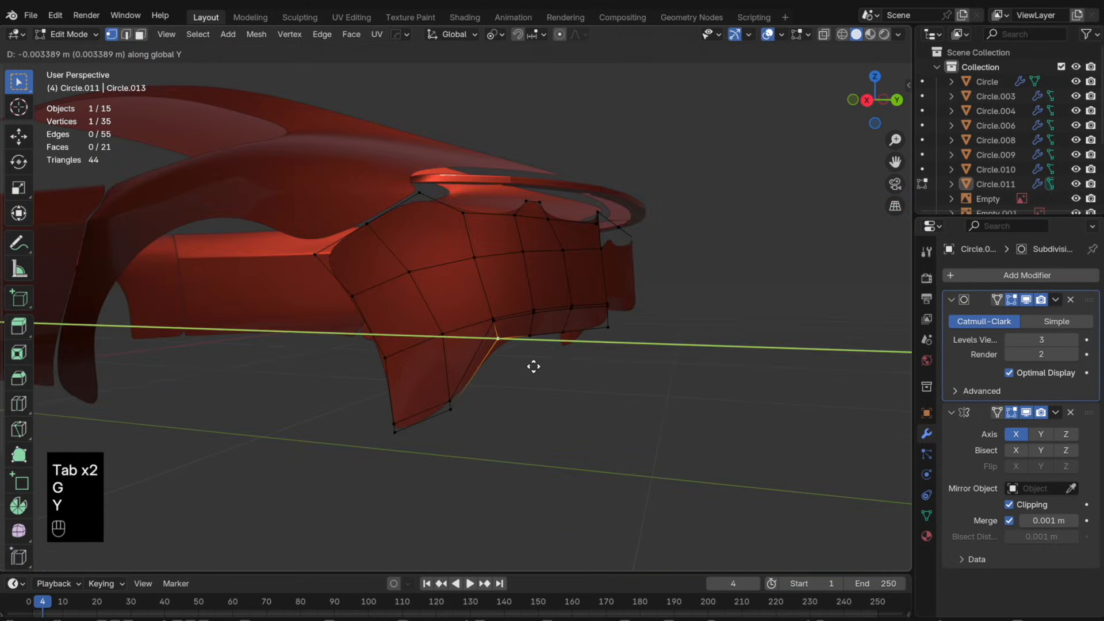
pyautogui.click(534, 367)
pyautogui.moveTo(534, 367); pyautogui.dragTo(547, 340, button='middle')
pyautogui.press('Tab')
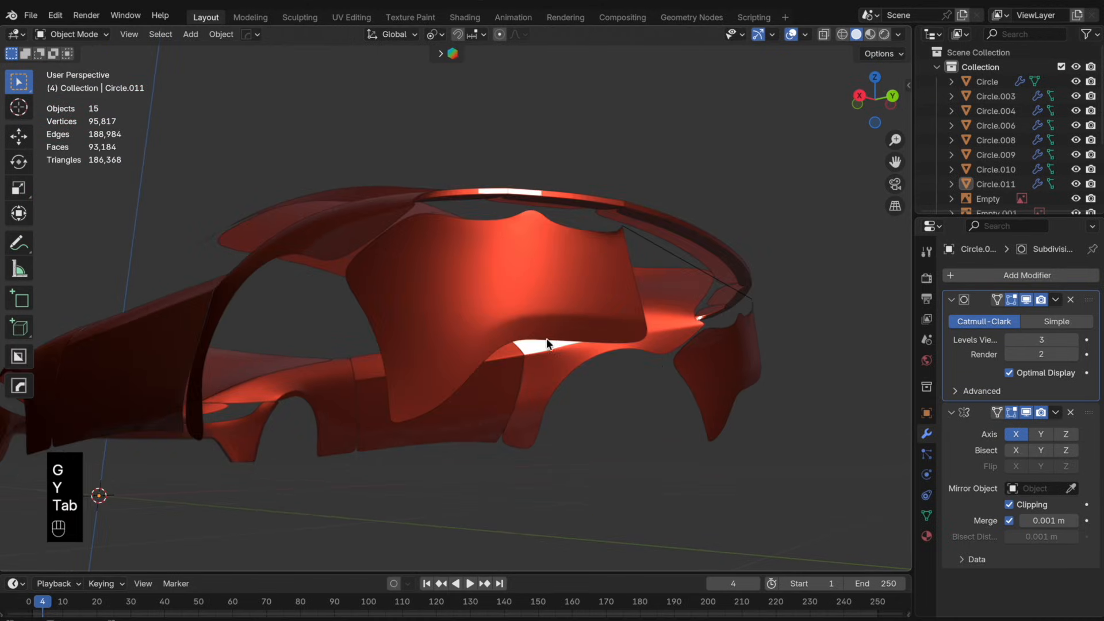
pyautogui.moveTo(486, 364); pyautogui.dragTo(601, 360, button='middle')
pyautogui.press('Tab')
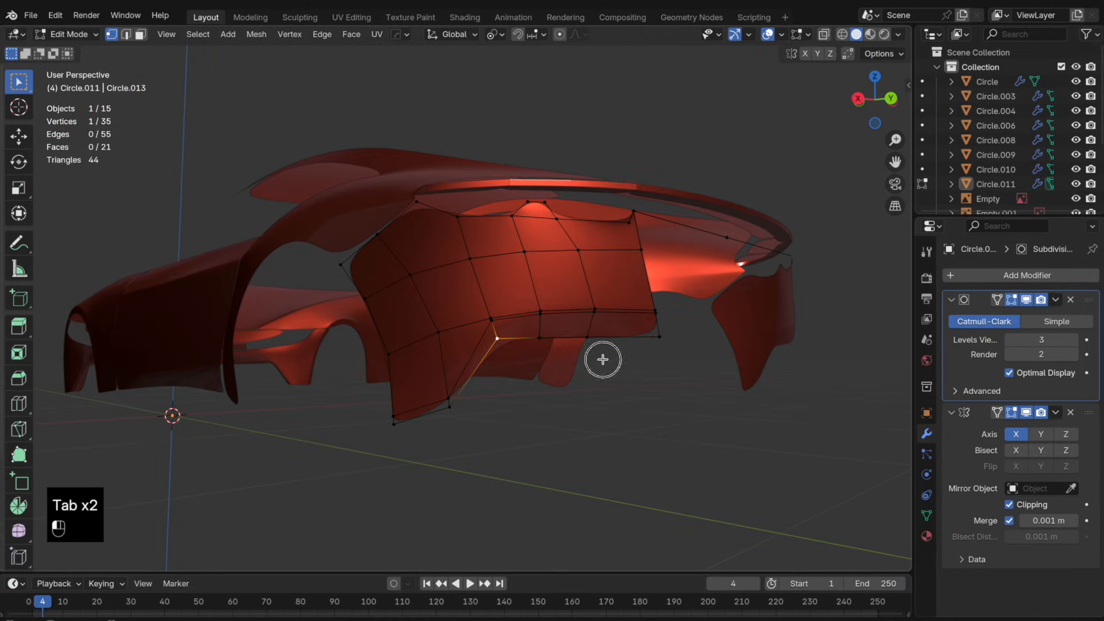
# - Slide the two middle vertices of the lower outline toward the car's centre, the one nearer the corner by 0.068, and adjust them along Y
pyautogui.press('g')
pyautogui.press('g')
pyautogui.click(611, 357)
pyautogui.click(555, 354)
pyautogui.press('g')
pyautogui.press('g')
pyautogui.click(567, 354)
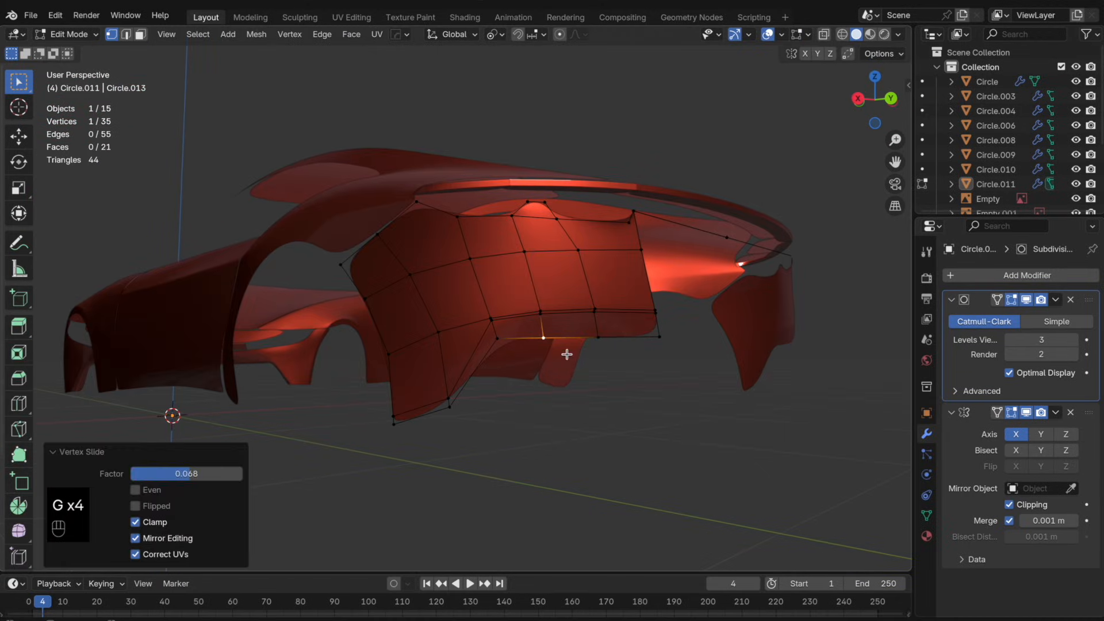
pyautogui.keyDown('shift'); pyautogui.click(596, 358); pyautogui.keyUp('shift')
pyautogui.press('Tab')
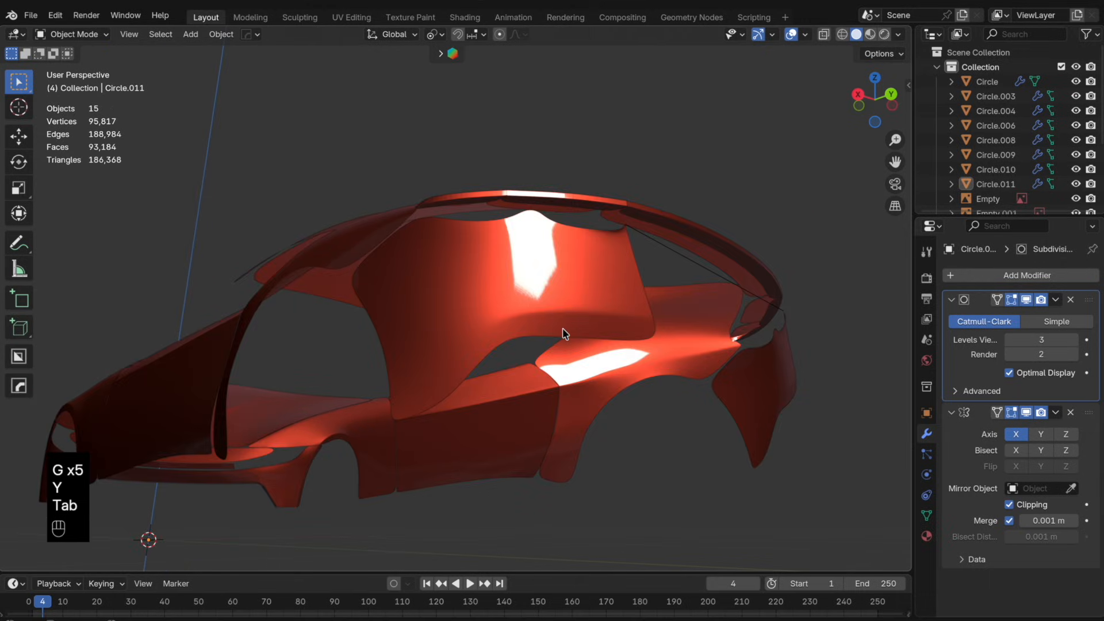
pyautogui.moveTo(565, 334); pyautogui.dragTo(670, 202, button='middle')
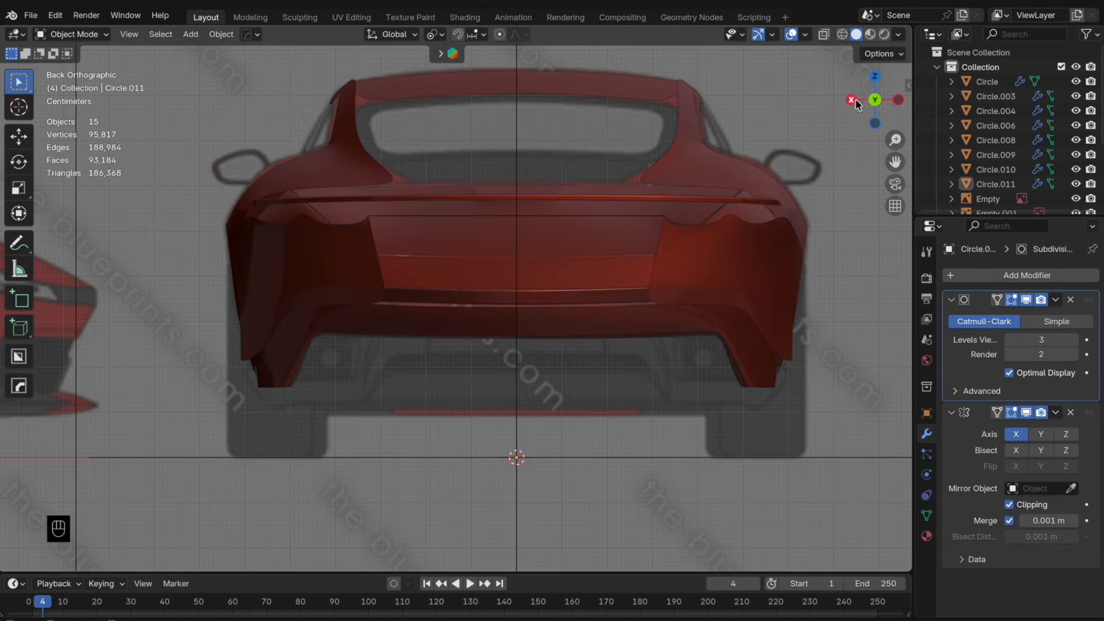
# - In the right side view, scale the upper horizontal row by 1.036 along Y from its wheel-arch vertex
pyautogui.click(854, 99)
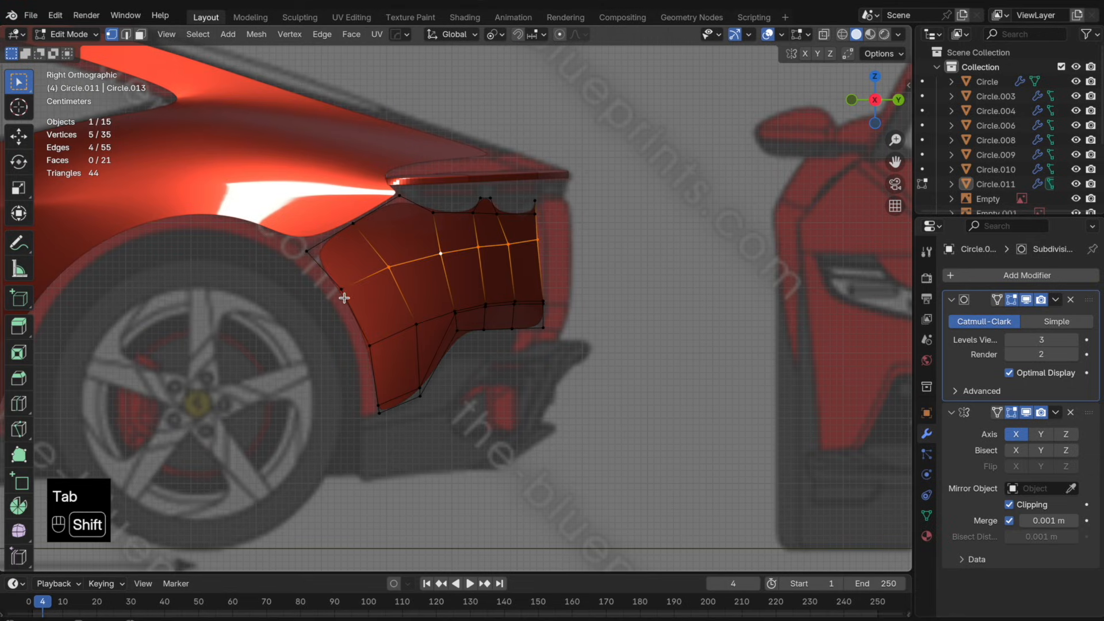
pyautogui.keyDown('shift'); pyautogui.click(343, 298); pyautogui.keyUp('shift')
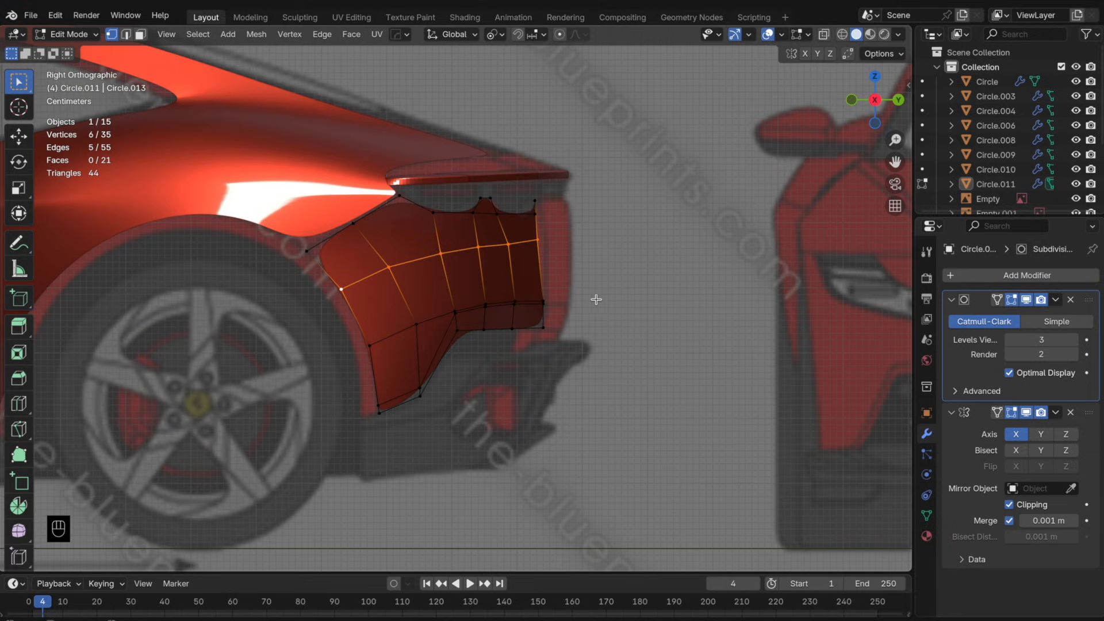
pyautogui.press('s')
pyautogui.press('y')
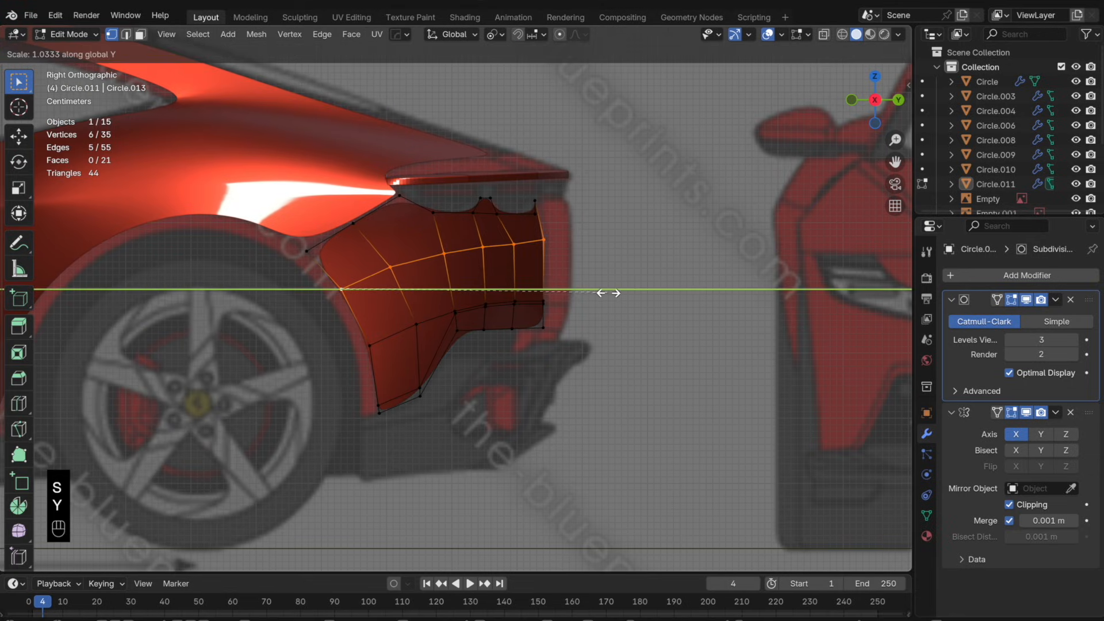
pyautogui.click(610, 293)
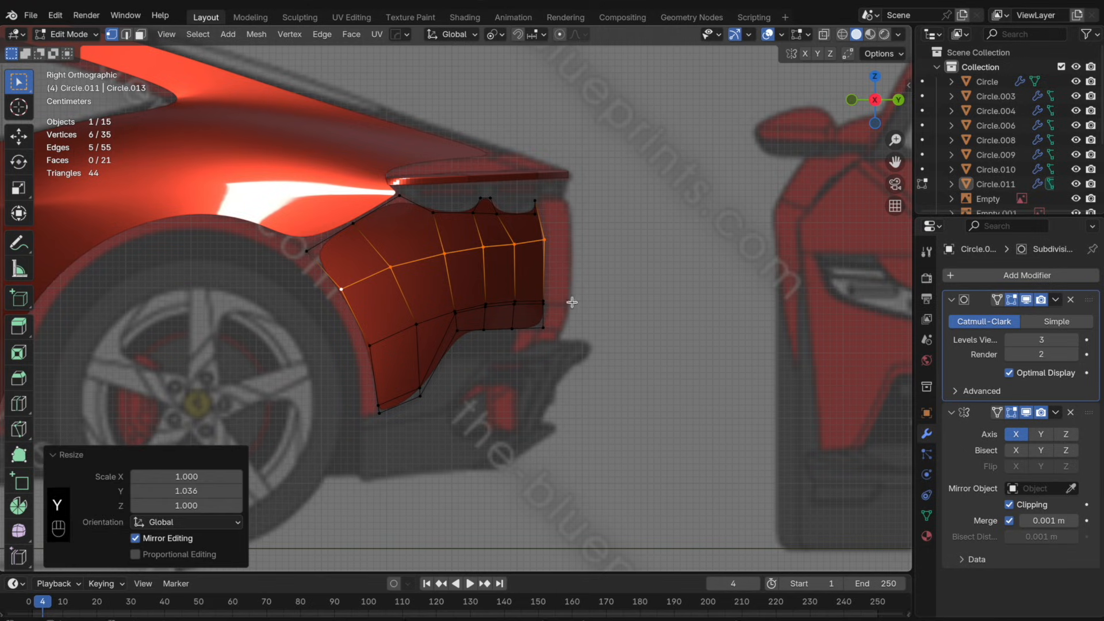
# - Scale the two lower horizontal loops by 1.023 along Y from their lowest wheel-arch vertex and inspect the panel in perspective
pyautogui.keyDown('alt'); pyautogui.click(476, 306); pyautogui.keyUp('alt')
pyautogui.press('s')
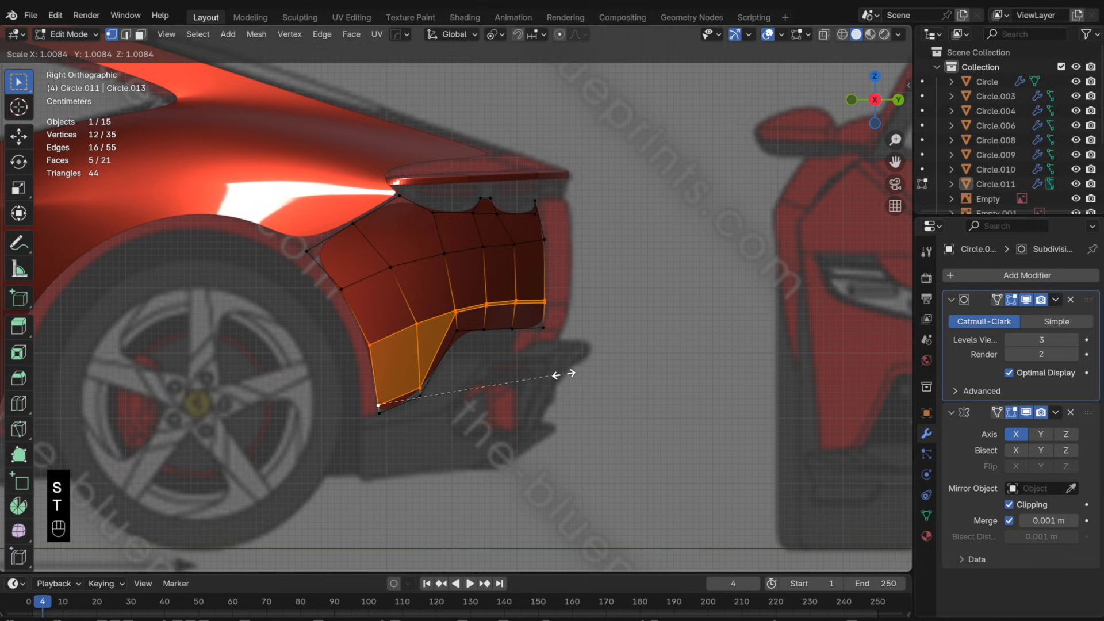
pyautogui.press('y')
pyautogui.click(582, 372)
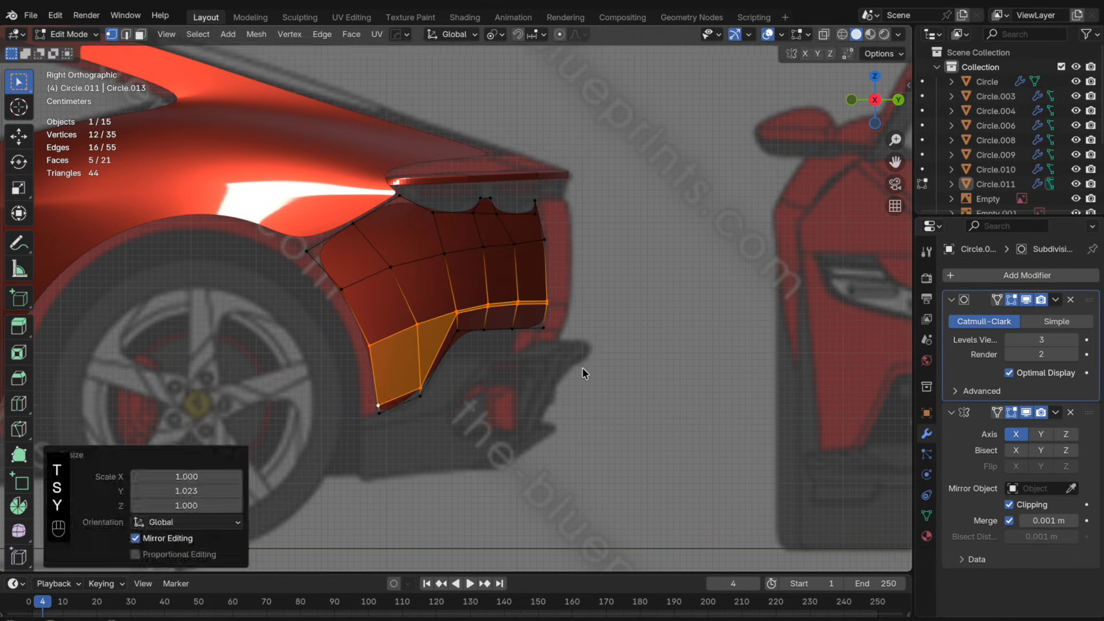
pyautogui.press('Tab')
pyautogui.hotkey('alt', 'z')
pyautogui.scroll(-4, 587, 352)
pyautogui.moveTo(587, 352); pyautogui.dragTo(527, 357, button='middle')
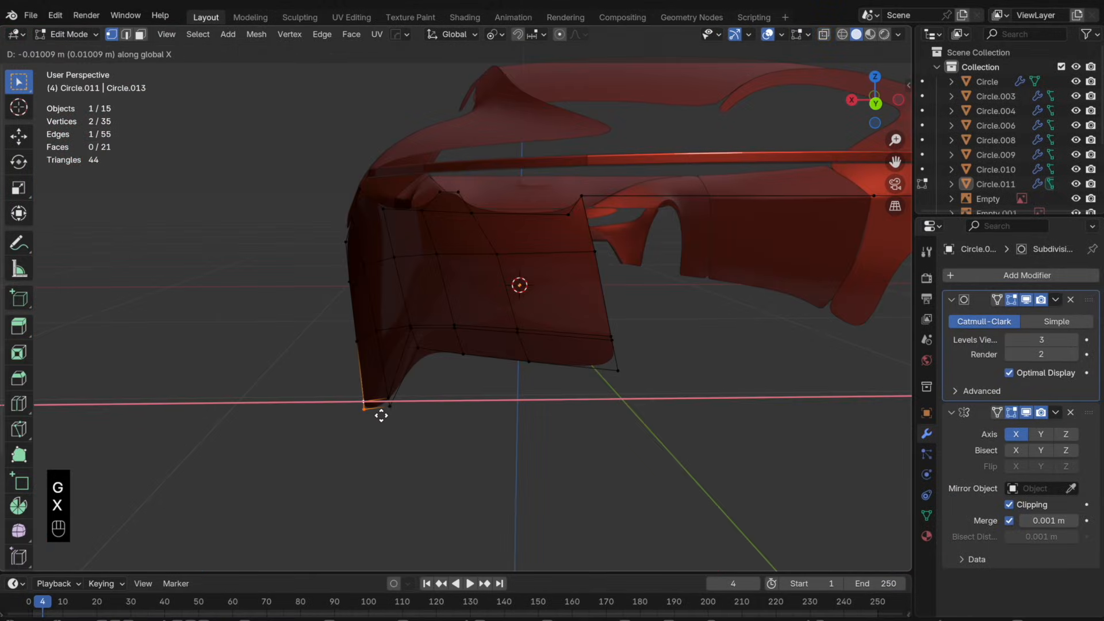
# - Move the panel's lowest edge about -0.01 m along X, shift its outer vertex about -0.002 m along X, and inspect the shape
pyautogui.click(390, 414)
pyautogui.click(382, 419)
pyautogui.press('g')
pyautogui.press('x')
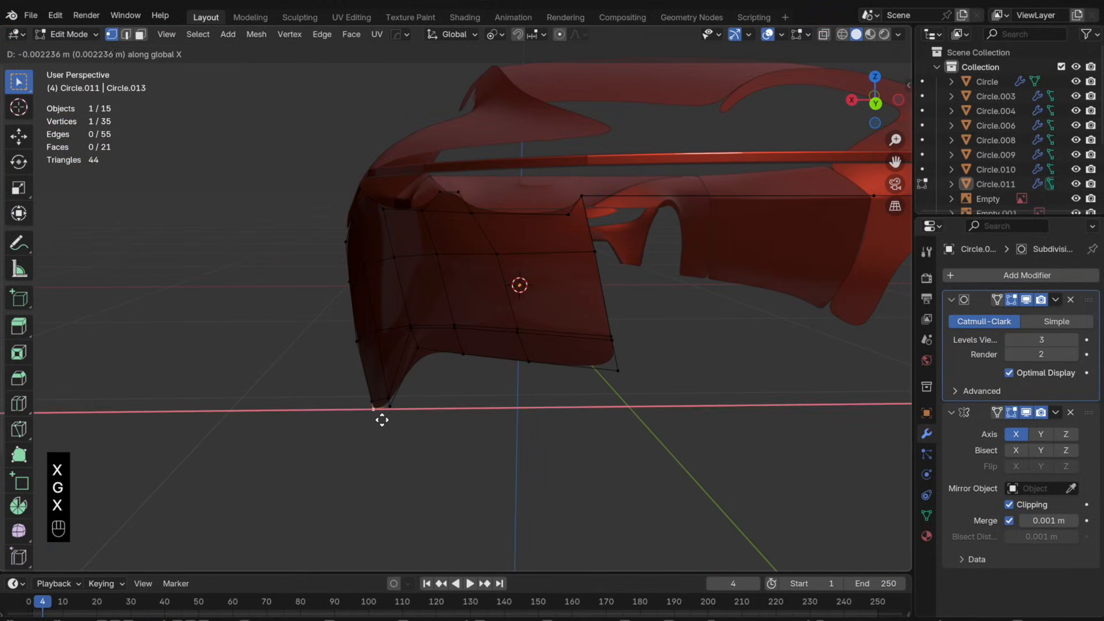
pyautogui.click(384, 420)
pyautogui.press('Tab')
pyautogui.moveTo(409, 407); pyautogui.dragTo(452, 382, button='middle')
pyautogui.moveTo(452, 383); pyautogui.dragTo(430, 381, button='middle')
pyautogui.press('Tab')
# - Add a centred loop cut beside the panel's inner edge and connect its upper end to the nearby vertex of the top outline
pyautogui.press('super+r')
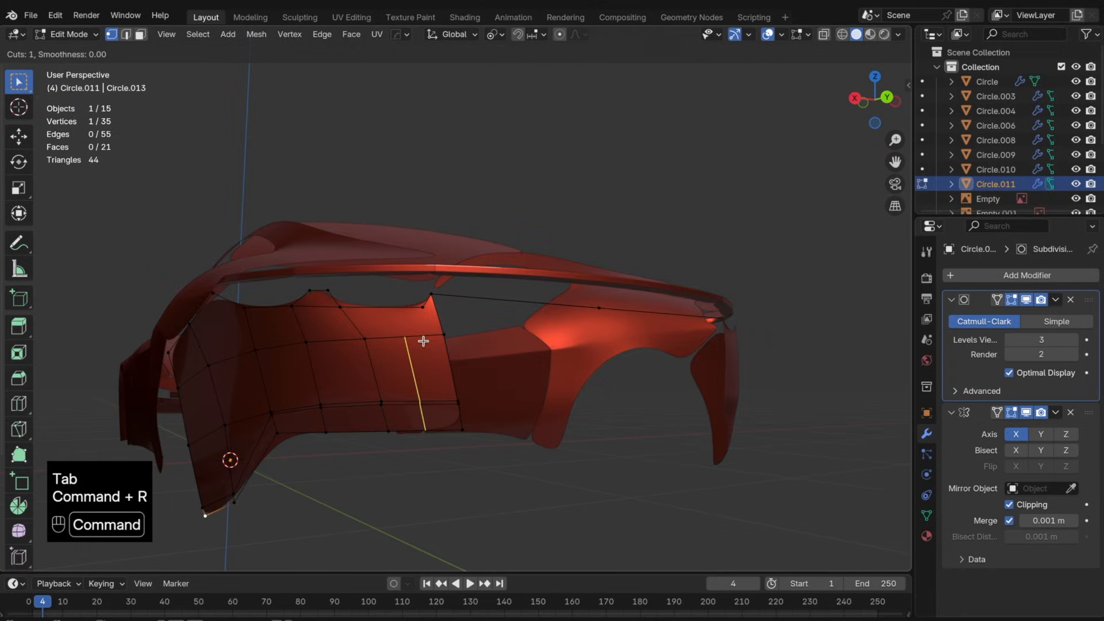
pyautogui.click(425, 340)
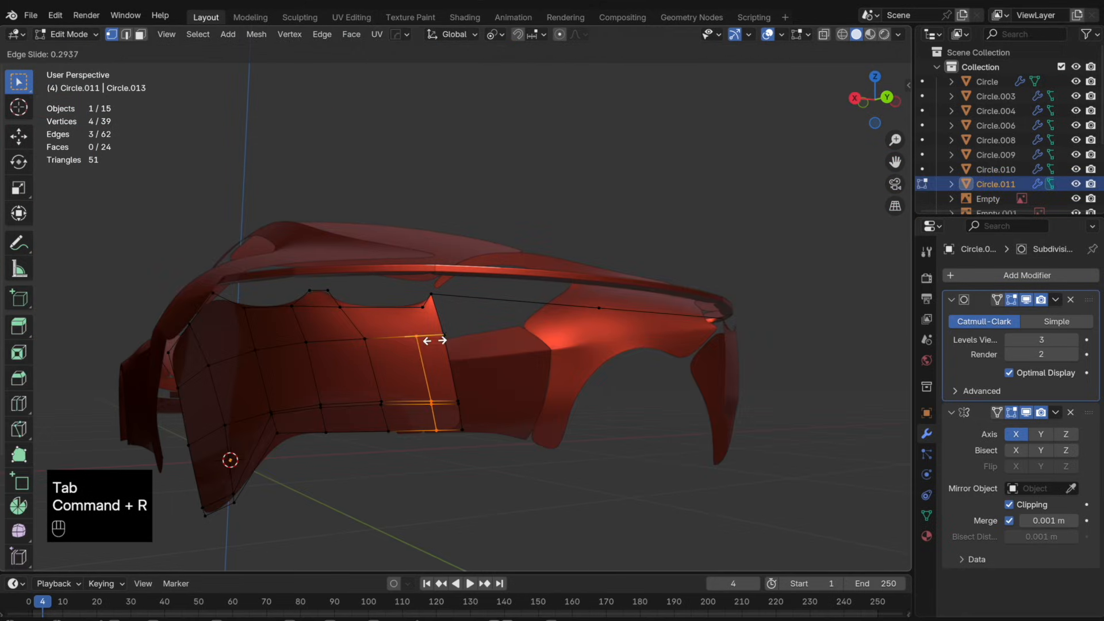
pyautogui.rightClick(433, 340)
pyautogui.click(407, 338)
pyautogui.keyDown('shift'); pyautogui.click(425, 304); pyautogui.keyUp('shift')
pyautogui.press('j')
pyautogui.press('Tab')
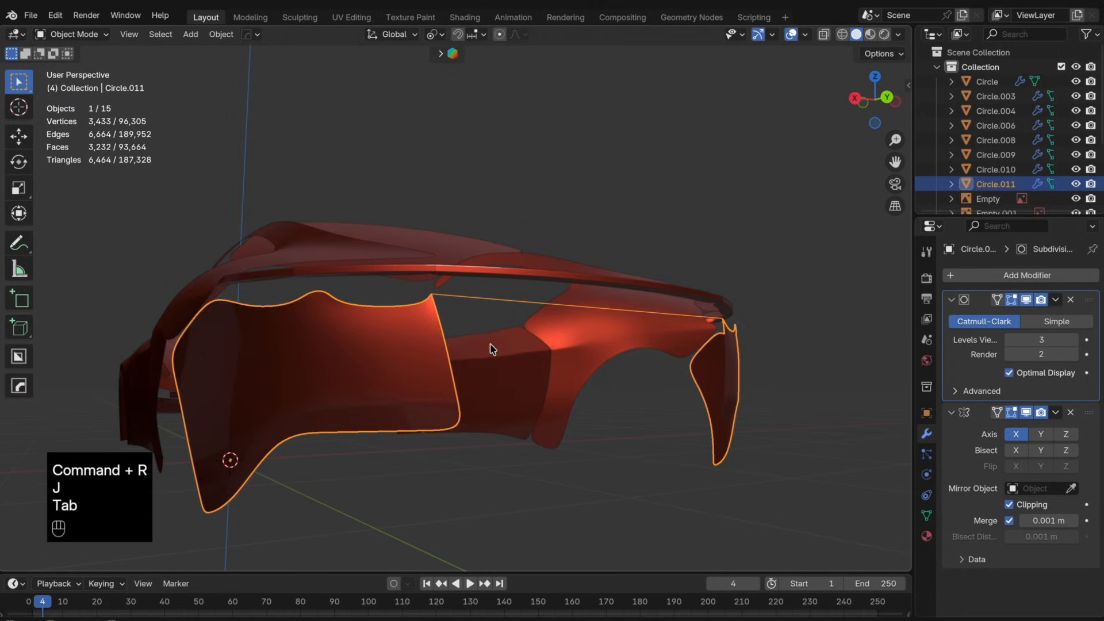
# - In back view, extrude the inner edge's upper-middle vertex -0.37597 m and its two lower vertices -0.35172 m along X to the centre line
pyautogui.press('Tab')
pyautogui.press('ctrl+KP_1')
pyautogui.hotkey('alt', 'z')
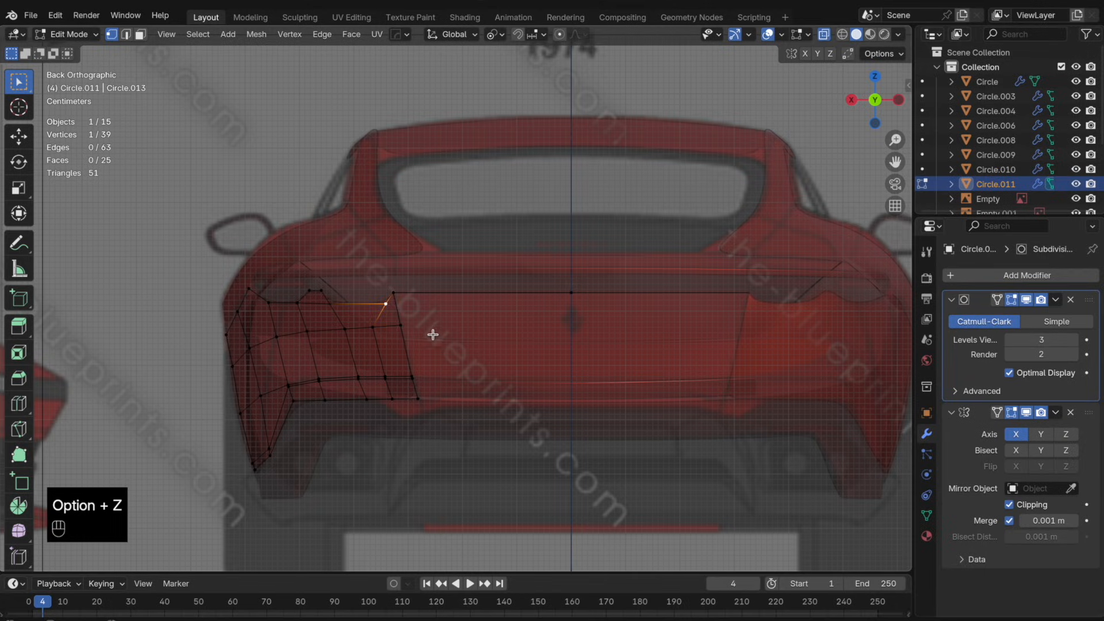
pyautogui.press('e')
pyautogui.press('x')
pyautogui.click(638, 340)
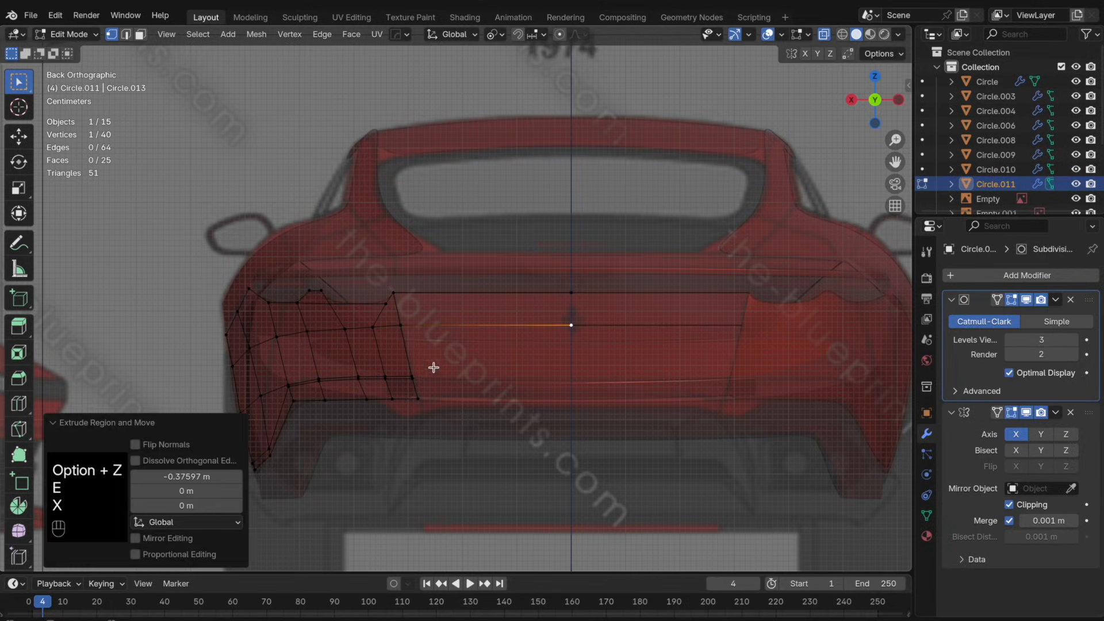
pyautogui.click(422, 375)
pyautogui.press('e')
pyautogui.press('x')
pyautogui.click(616, 387)
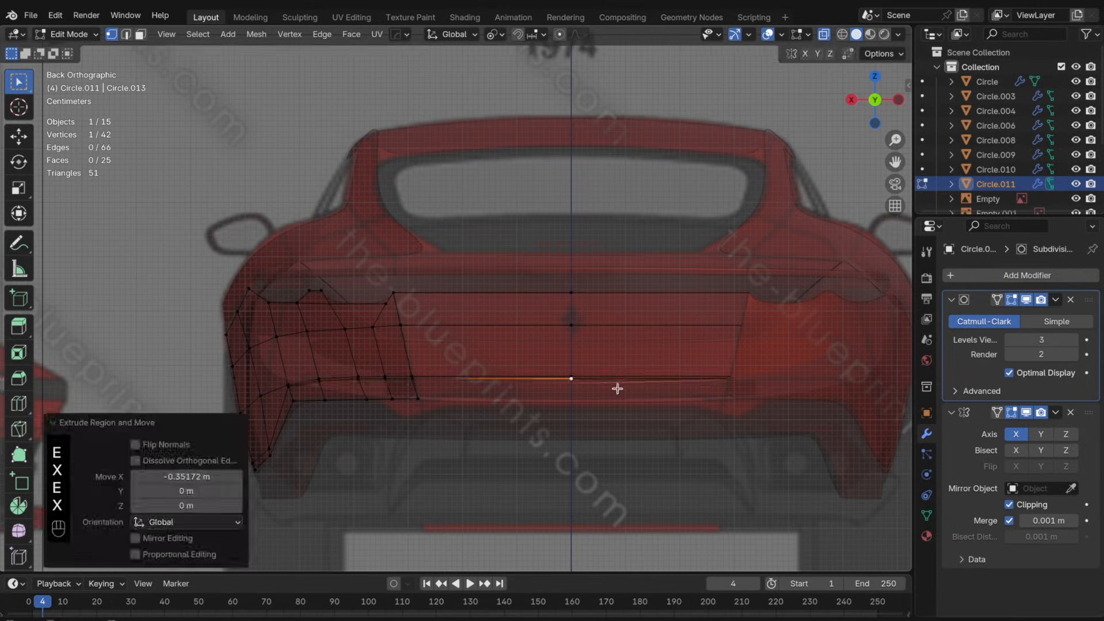
pyautogui.press('Tab')
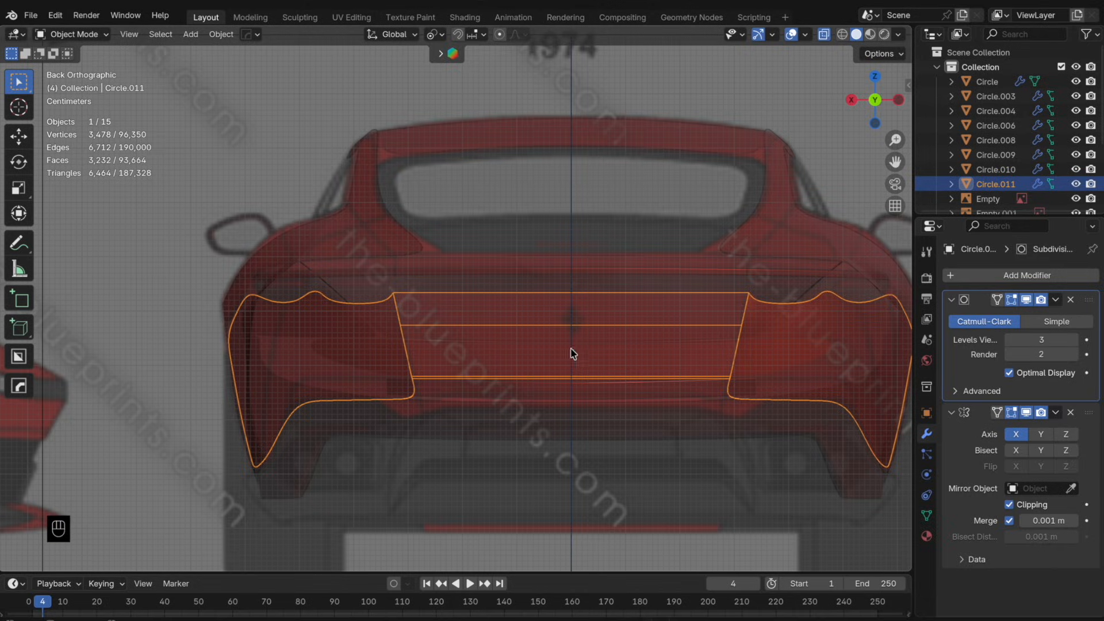
# - Divide the extruded horizontal edges at their midpoints and fill the gaps between them with faces up to the centre line
pyautogui.press('Tab')
pyautogui.moveTo(561, 347); pyautogui.dragTo(631, 352, button='middle')
pyautogui.press('super+r')
pyautogui.click(562, 337)
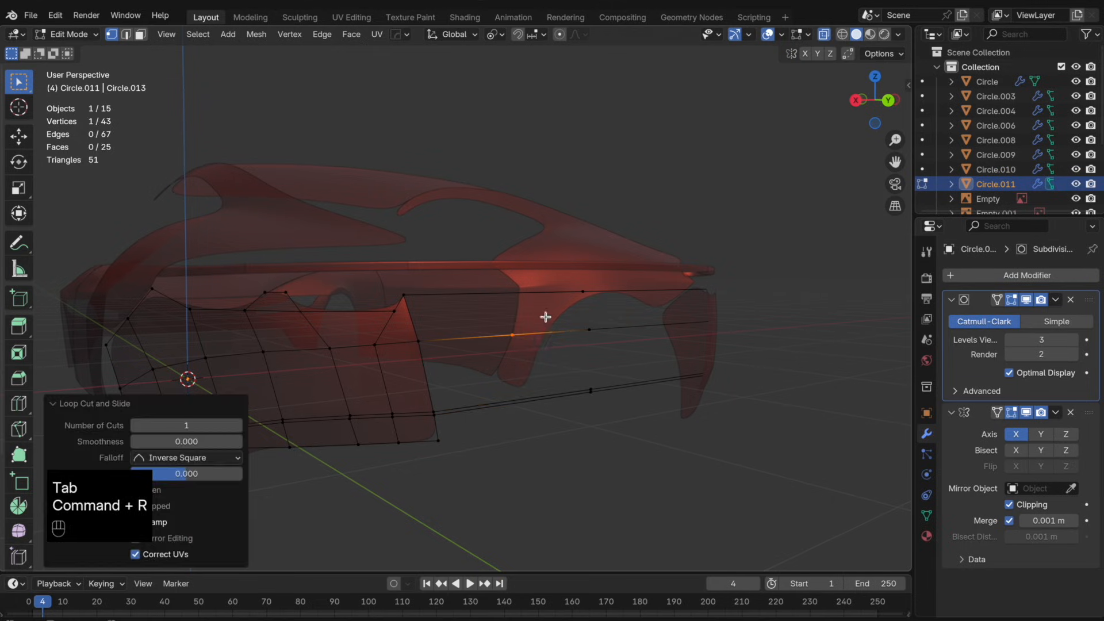
pyautogui.press('f')
pyautogui.moveTo(608, 345); pyautogui.dragTo(499, 320)
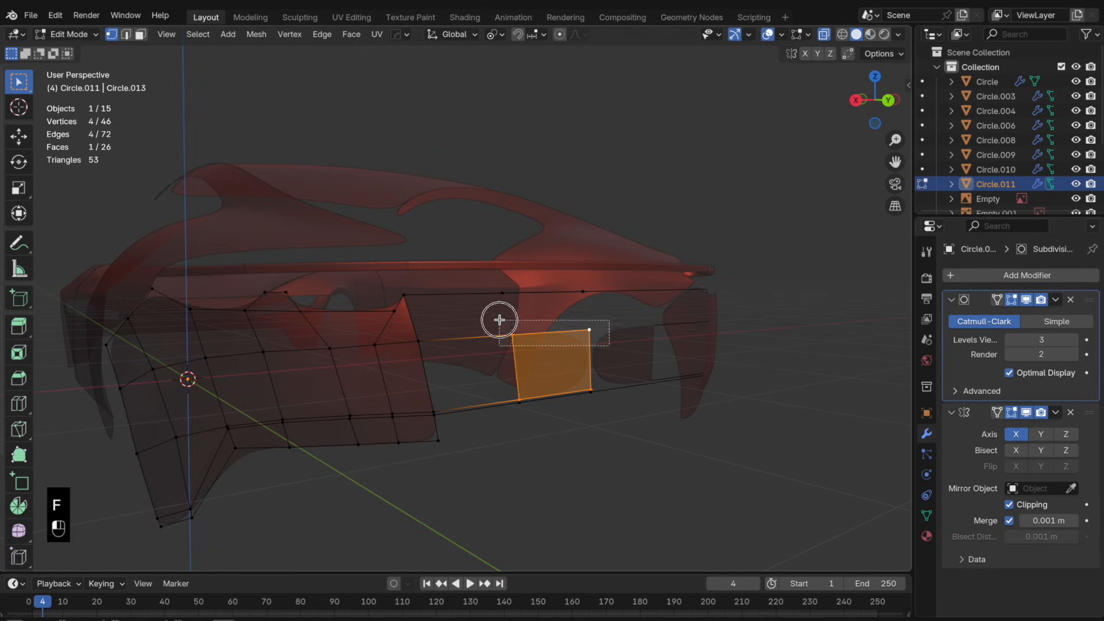
pyautogui.press('f')
pyautogui.press('f')
pyautogui.press('f')
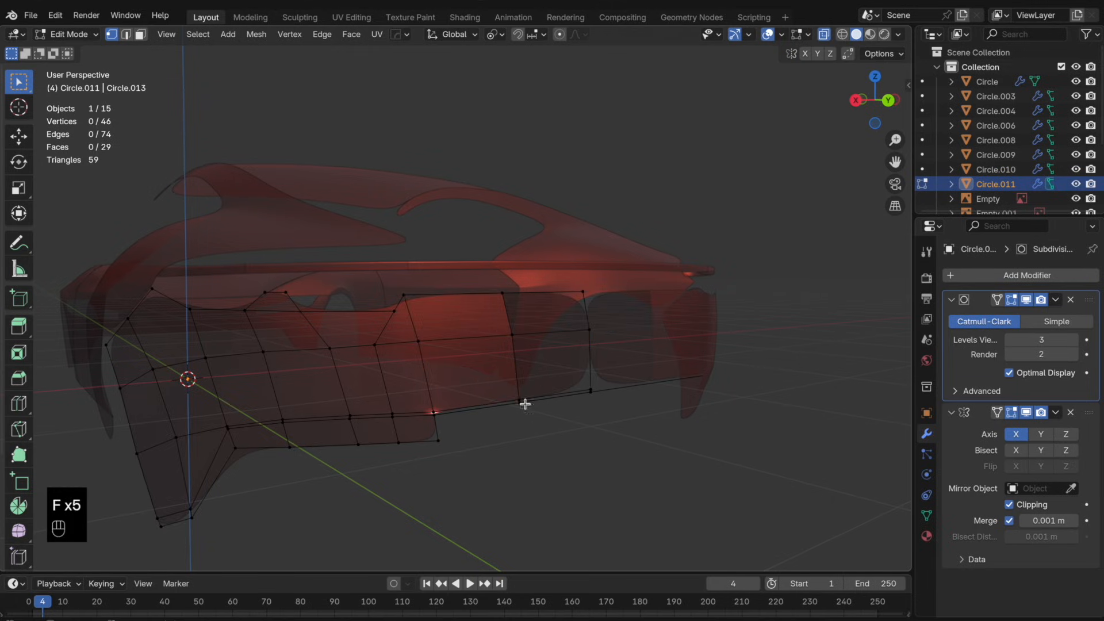
pyautogui.press('Tab')
pyautogui.press('Tab')
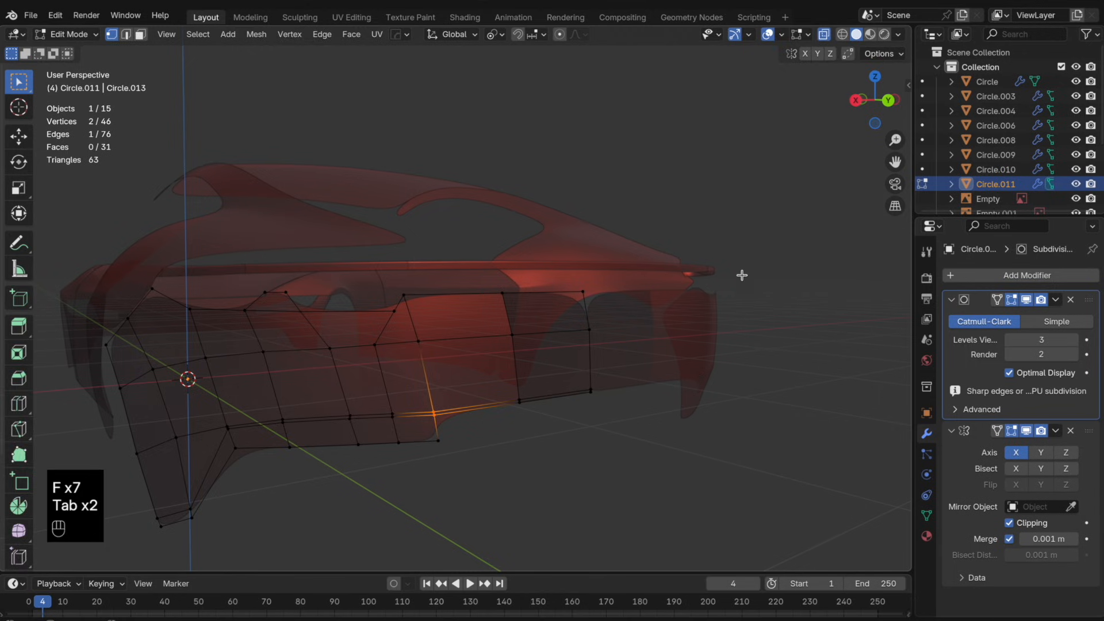
# - Recalculate the normals of the whole bumper mesh and check the smoothed result
pyautogui.press('Tab')
pyautogui.press('Tab')
pyautogui.press('a')
pyautogui.hotkey('shift', 'n')
pyautogui.press('Tab')
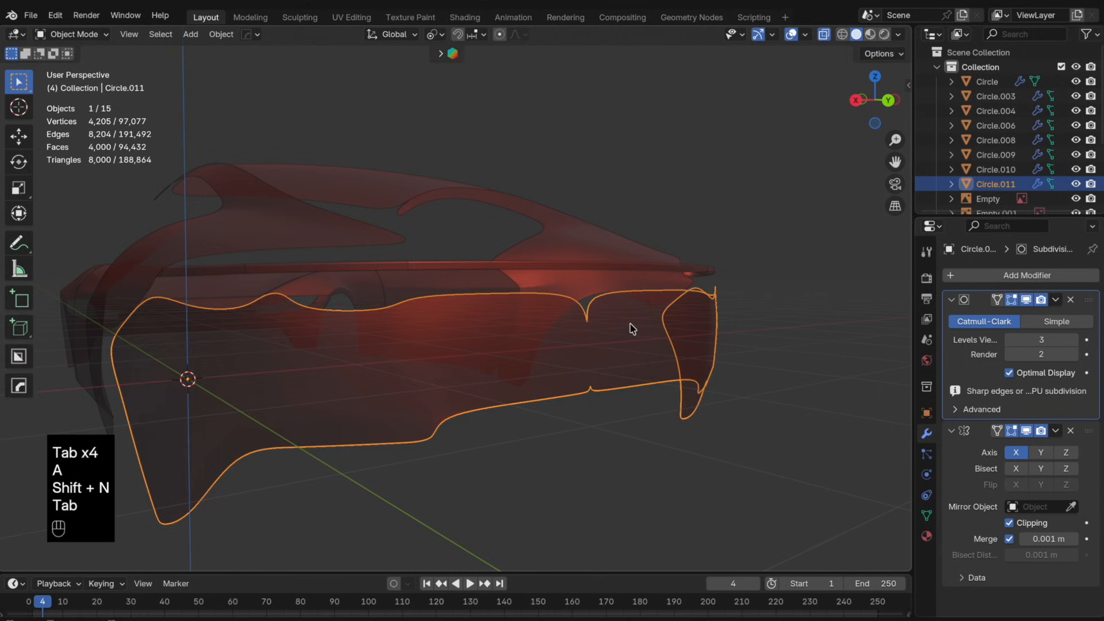
# - In back view, extrude the inner bottom corner vertex along X to the centre line in two segments, the second -0.15628 m
pyautogui.click(866, 107)
pyautogui.press('Tab')
pyautogui.click(387, 347)
pyautogui.press('e')
pyautogui.press('x')
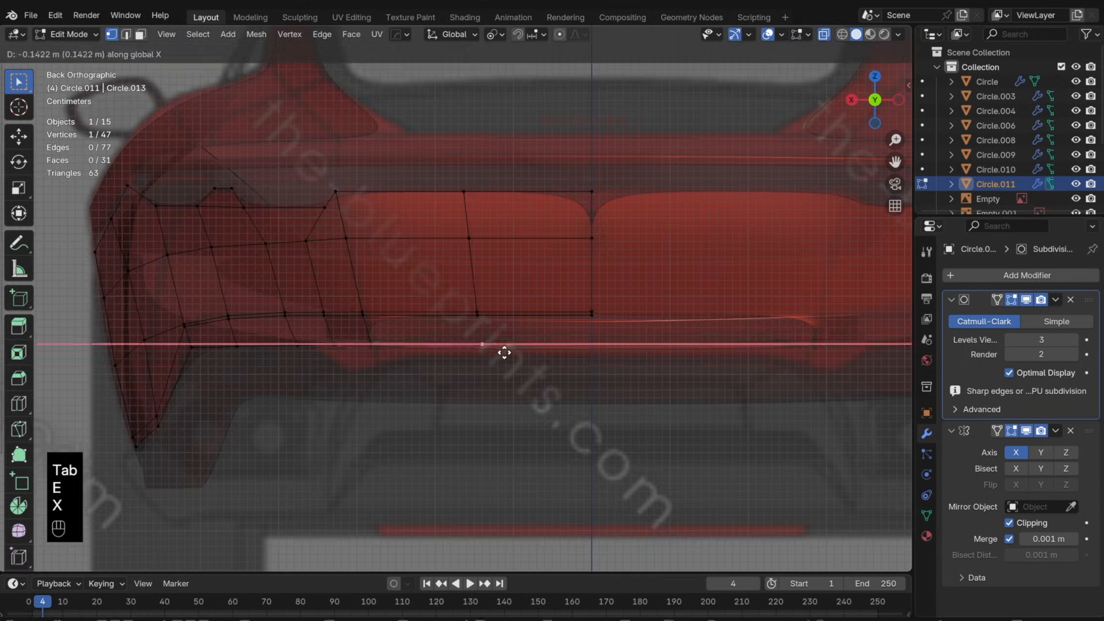
pyautogui.click(501, 352)
pyautogui.press('e')
pyautogui.press('x')
pyautogui.click(622, 351)
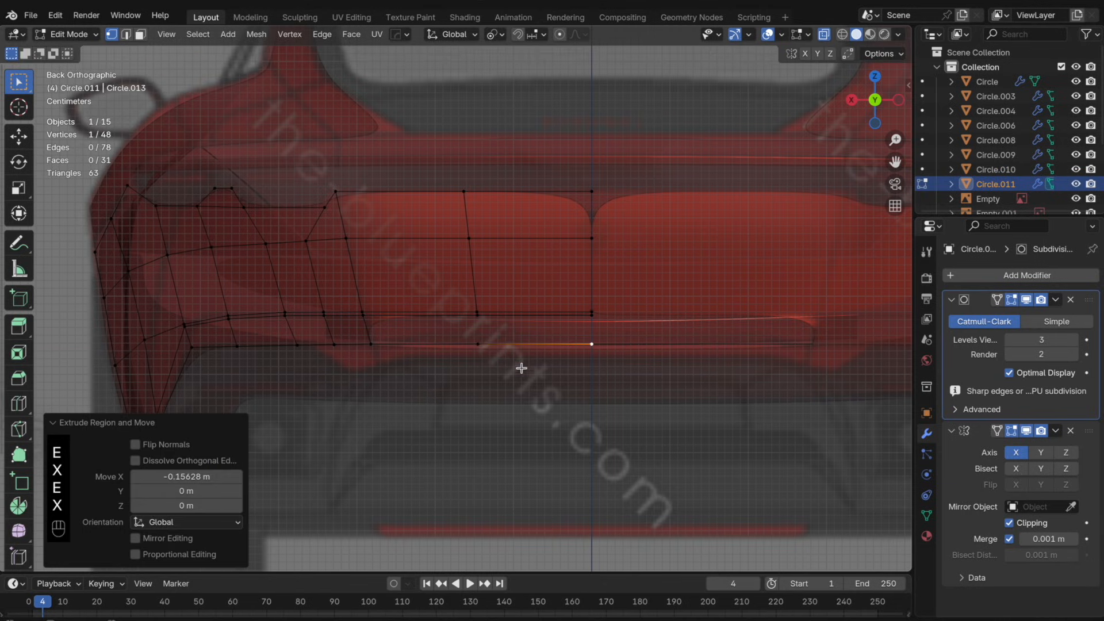
# - Fill the bottom row with faces below the lower loops and slide its middle bottom vertex by a factor of 0.035
pyautogui.moveTo(493, 357); pyautogui.dragTo(359, 314)
pyautogui.press('f')
pyautogui.moveTo(496, 353); pyautogui.dragTo(460, 314)
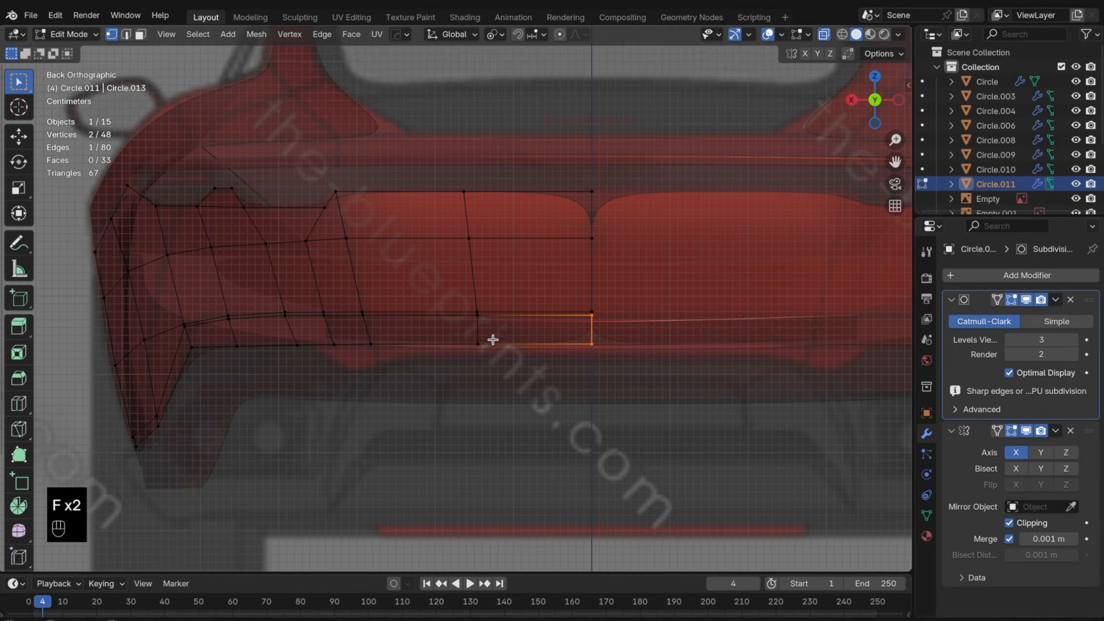
pyautogui.press('g')
pyautogui.press('g')
pyautogui.click(485, 347)
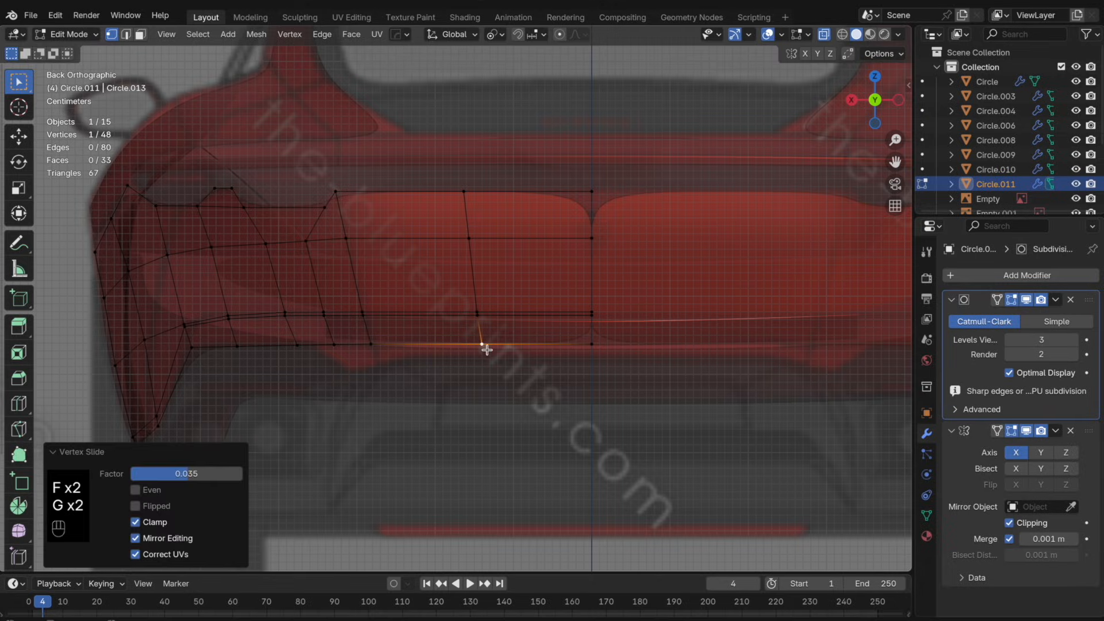
pyautogui.press('Tab')
pyautogui.press('Tab')
# - Select the two innermost vertex columns of the centre section and move them along Y in top view toward the body's rear curve
pyautogui.press('super+r')
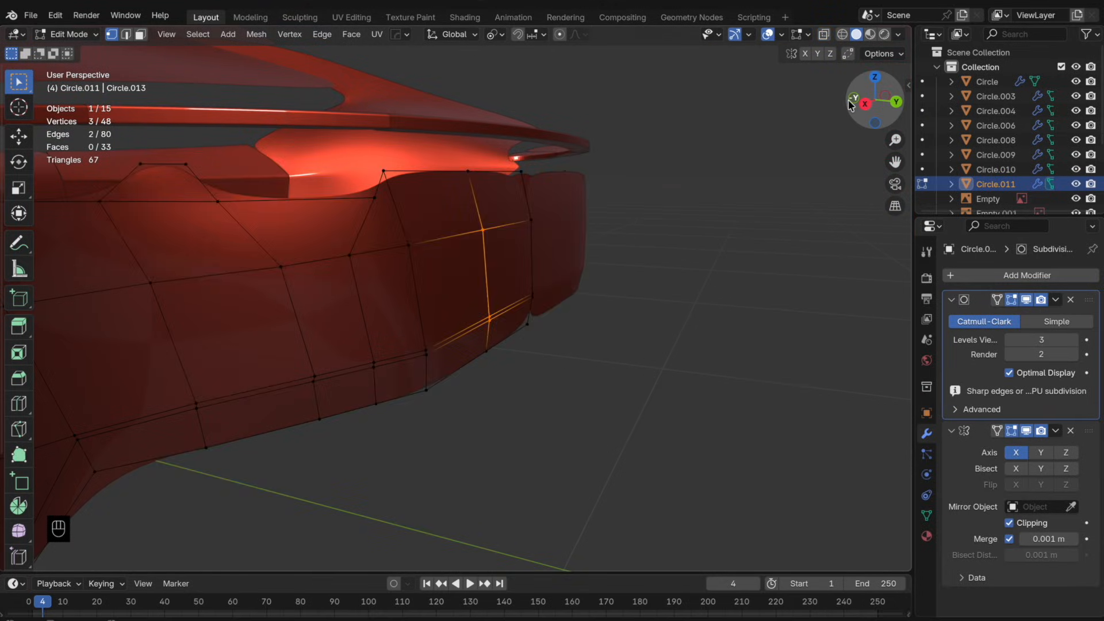
pyautogui.click(851, 103)
pyautogui.click(898, 100)
pyautogui.moveTo(568, 298); pyautogui.dragTo(544, 316, button='middle')
pyautogui.keyDown('shift'); pyautogui.click(516, 218); pyautogui.keyUp('shift')
pyautogui.keyDown('shift'); pyautogui.click(483, 342); pyautogui.keyUp('shift')
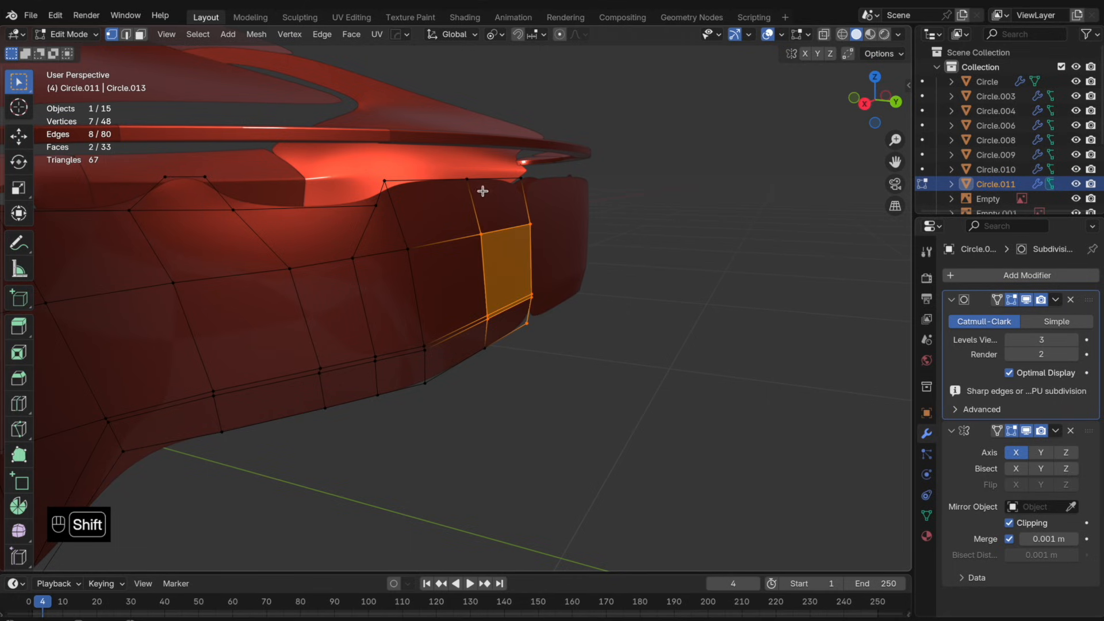
pyautogui.keyDown('shift'); pyautogui.click(512, 182); pyautogui.keyUp('shift')
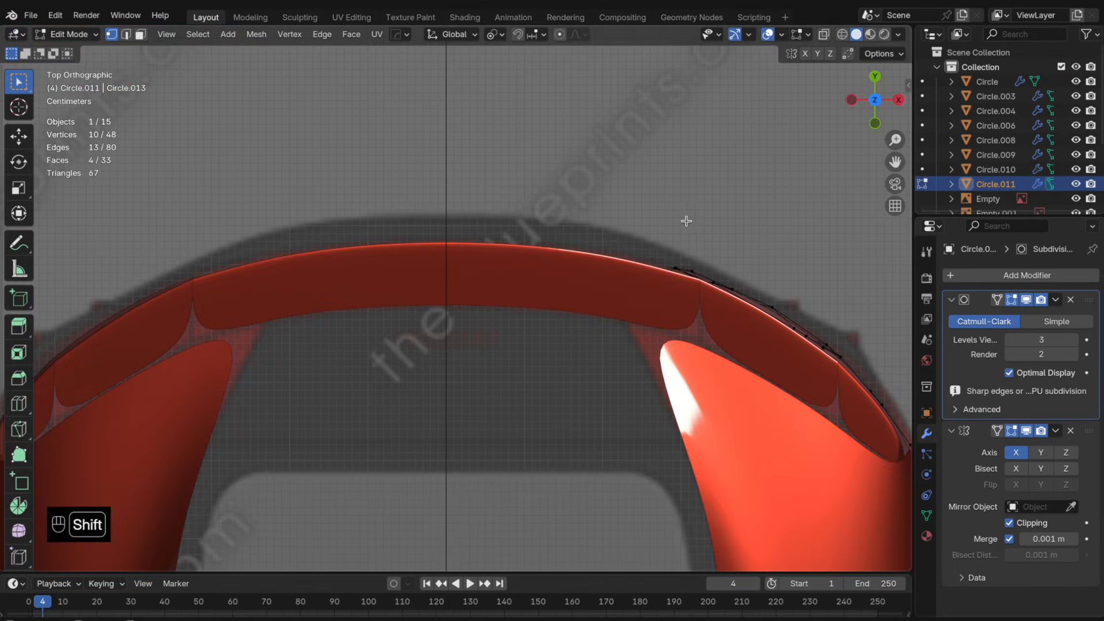
pyautogui.hotkey('alt', 'z')
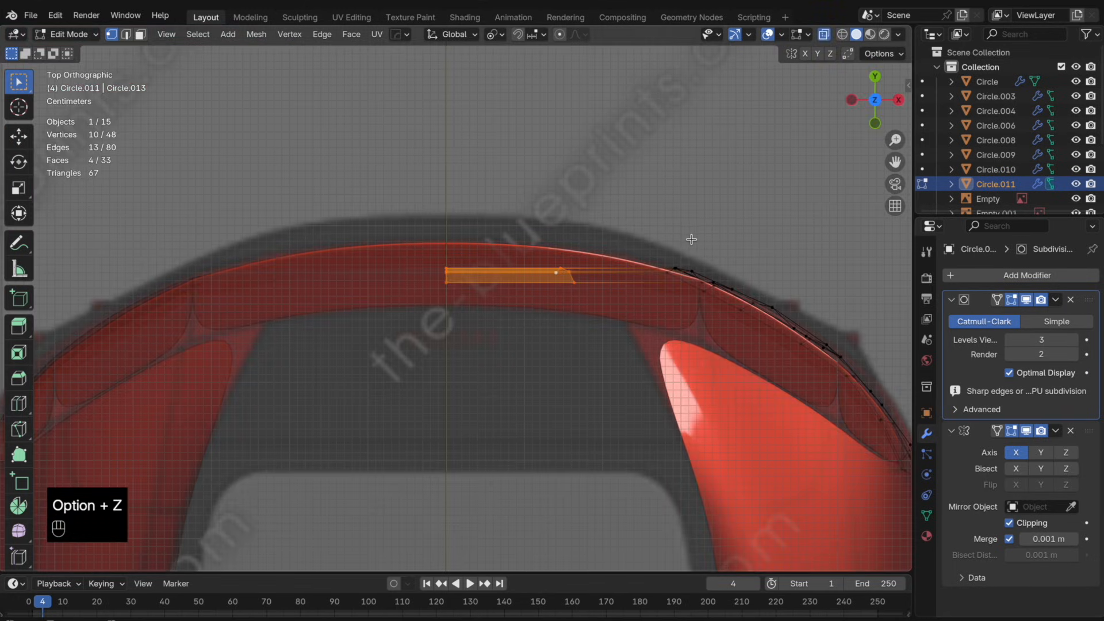
pyautogui.press('g')
pyautogui.press('y')
pyautogui.click(643, 225)
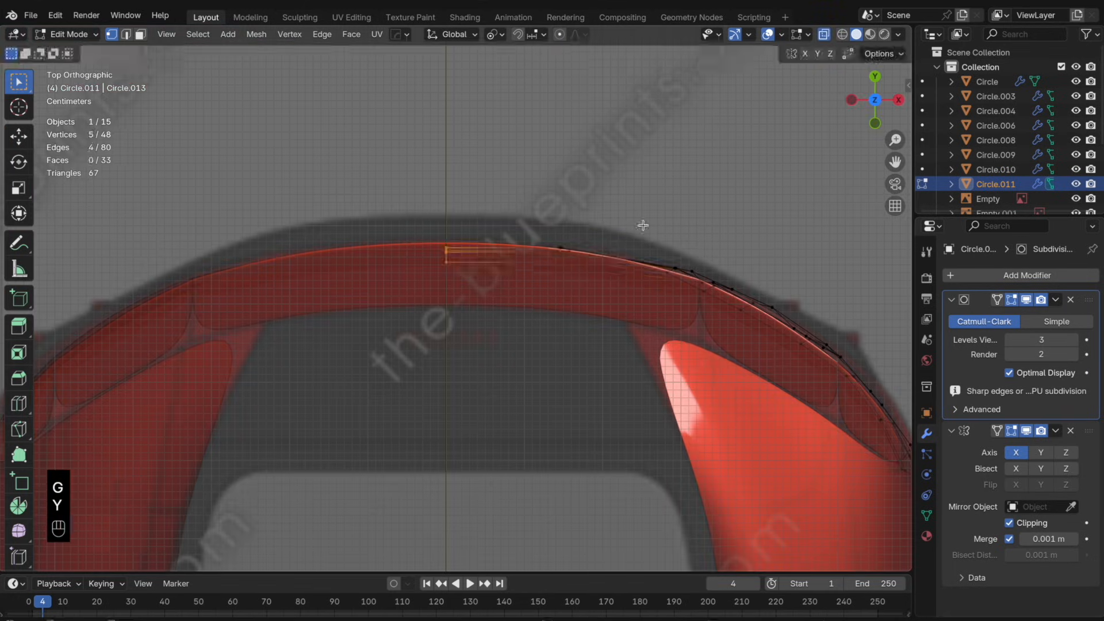
# - Undo the last two changes, move the centre-line column about 0.008 m along Y, and adjust the neighbouring column along Y
pyautogui.press('super+z')
pyautogui.press('super+z')
pyautogui.press('g')
pyautogui.press('y')
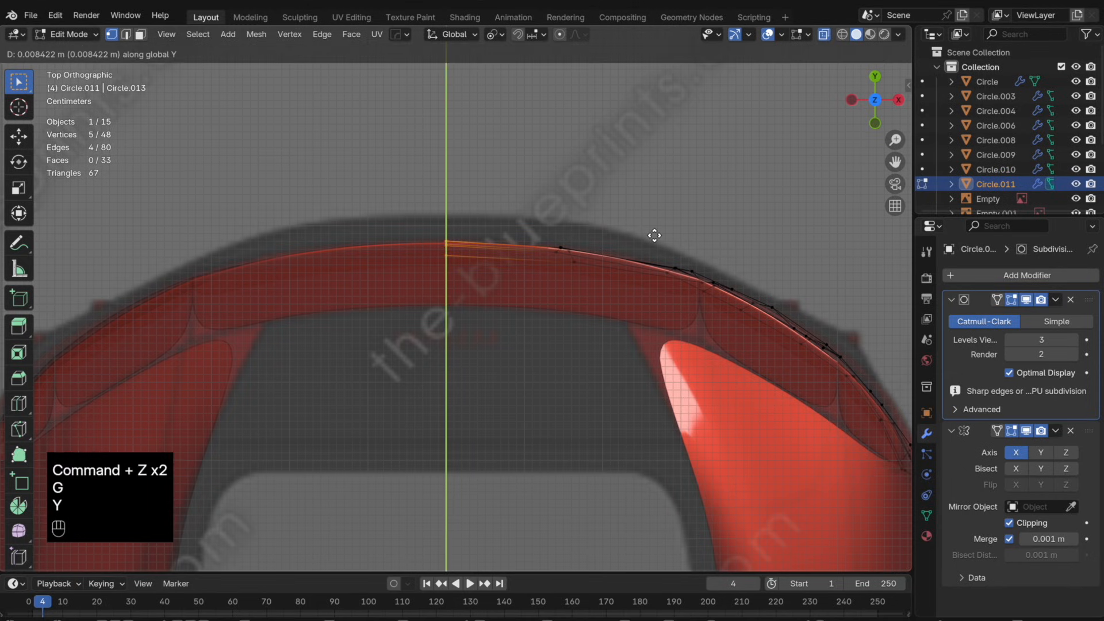
pyautogui.click(655, 237)
pyautogui.moveTo(604, 287); pyautogui.dragTo(523, 209)
pyautogui.press('g')
pyautogui.press('y')
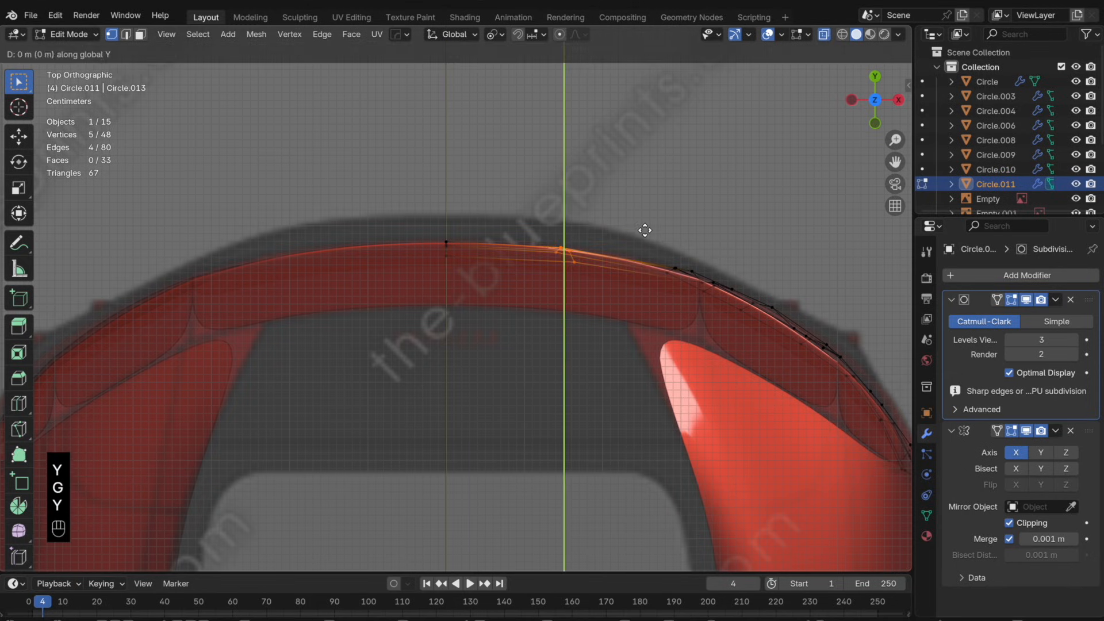
pyautogui.click(644, 230)
# - Turn off X-ray and shade the bumper panel smooth in perspective view
pyautogui.hotkey('alt', 'z')
pyautogui.moveTo(662, 246); pyautogui.dragTo(492, 218, button='middle')
pyautogui.press('Tab')
pyautogui.press('Tab')
pyautogui.press('a')
pyautogui.press('Tab')
pyautogui.rightClick(610, 241)
pyautogui.click(614, 241)
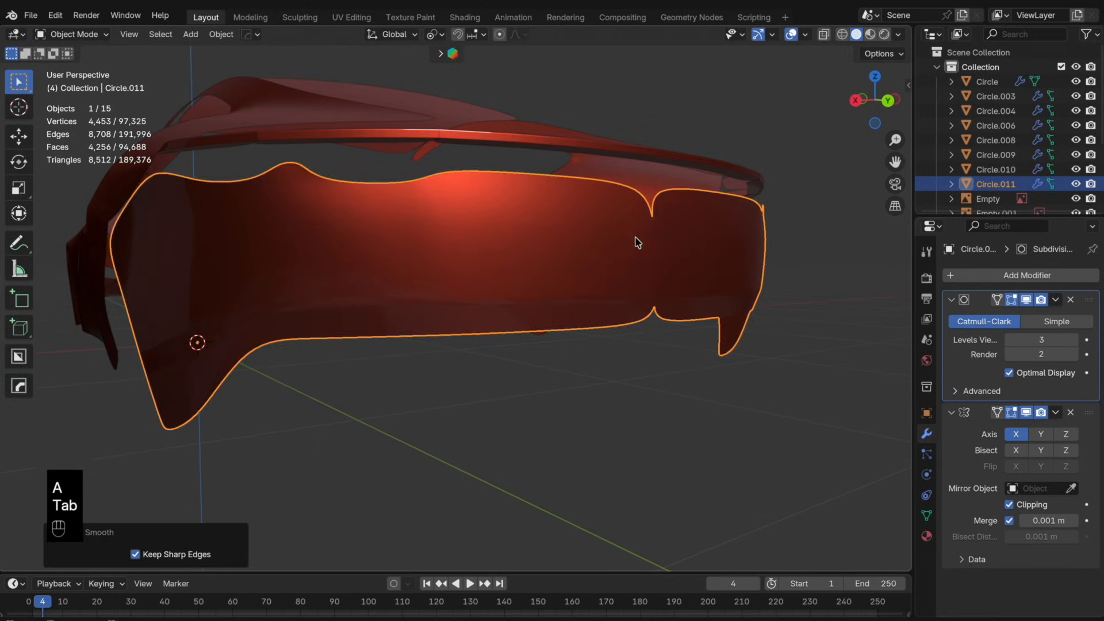
# - Select the faces of the bumper's centre section up to the centre line and separate them into their own object
pyautogui.moveTo(637, 241); pyautogui.dragTo(449, 232, button='middle')
pyautogui.press('Tab')
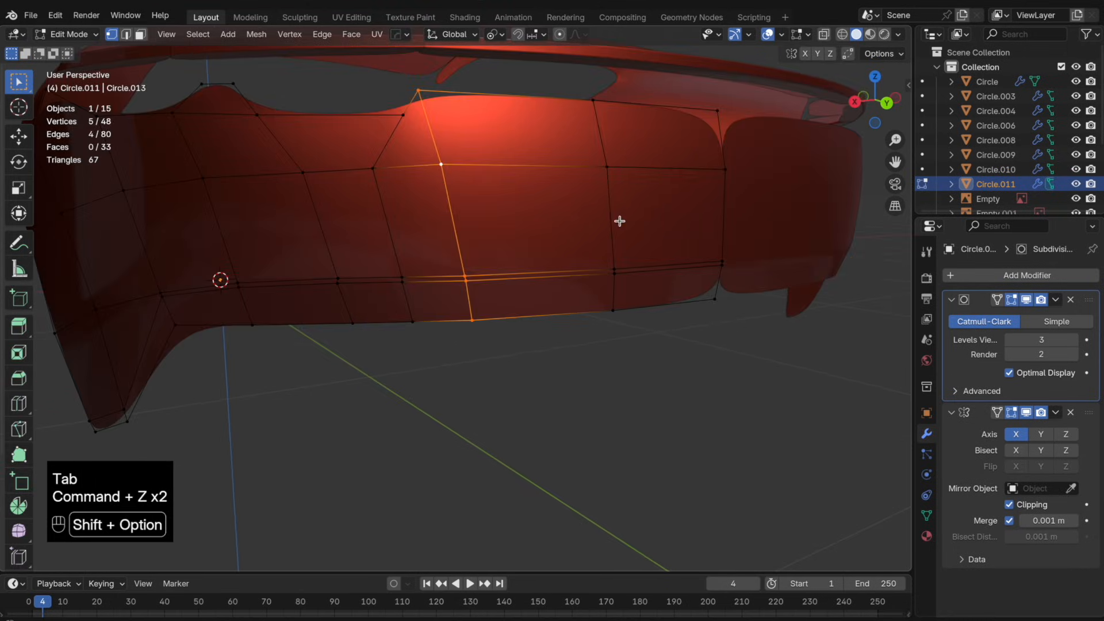
pyautogui.keyDown('alt'); pyautogui.keyDown('shift'); pyautogui.click(620, 222); pyautogui.keyUp('shift'); pyautogui.keyUp('alt')
pyautogui.keyDown('alt'); pyautogui.keyDown('shift'); pyautogui.click(737, 234); pyautogui.keyUp('shift'); pyautogui.keyUp('alt')
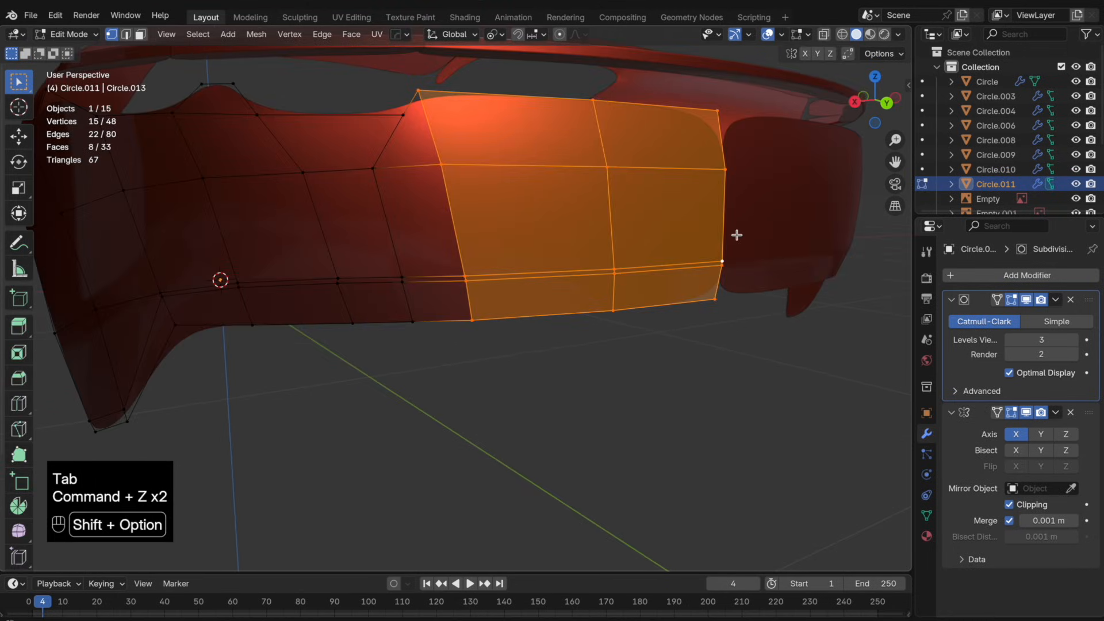
pyautogui.press('p')
pyautogui.click(738, 236)
pyautogui.click(738, 235)
pyautogui.press('Tab')
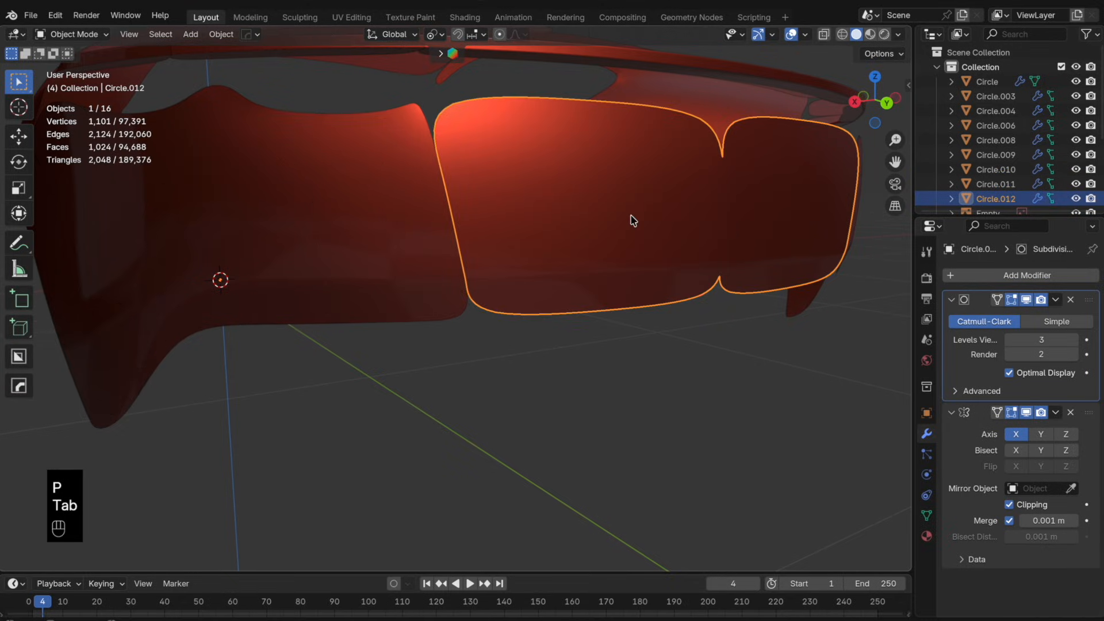
# - Place the separated centre panel's Mirror modifier above Subdivision Surface and inspect the rear bumper
pyautogui.moveTo(1084, 416); pyautogui.dragTo(1084, 301)
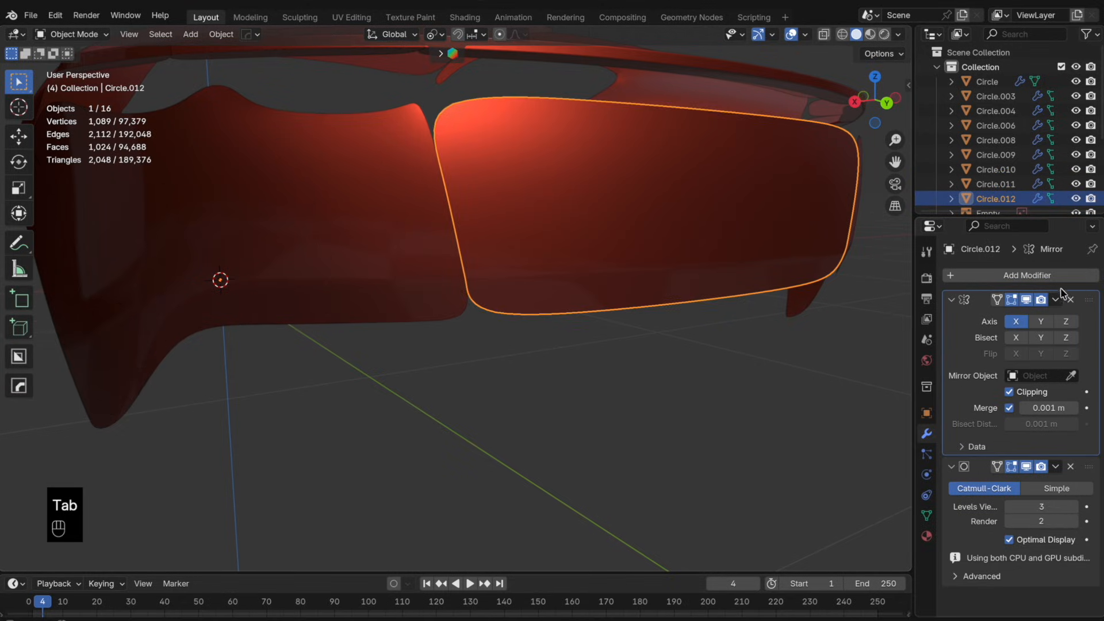
pyautogui.moveTo(607, 239); pyautogui.dragTo(601, 240, button='middle')
pyautogui.click(502, 345)
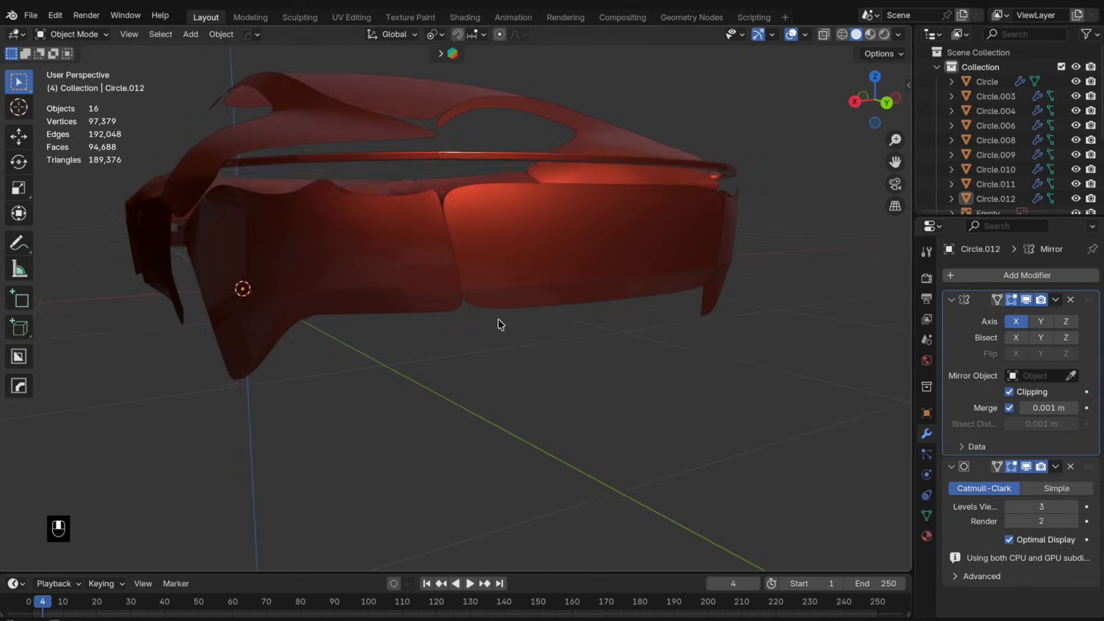
pyautogui.moveTo(501, 320); pyautogui.dragTo(502, 279, button='middle')
pyautogui.scroll(-5, 670, 278)
# - Rotate the roof panel's front-edge vertices about X and move them about -0.009 m in Y and 0.007 m in Z
pyautogui.click(897, 102)
pyautogui.click(898, 103)
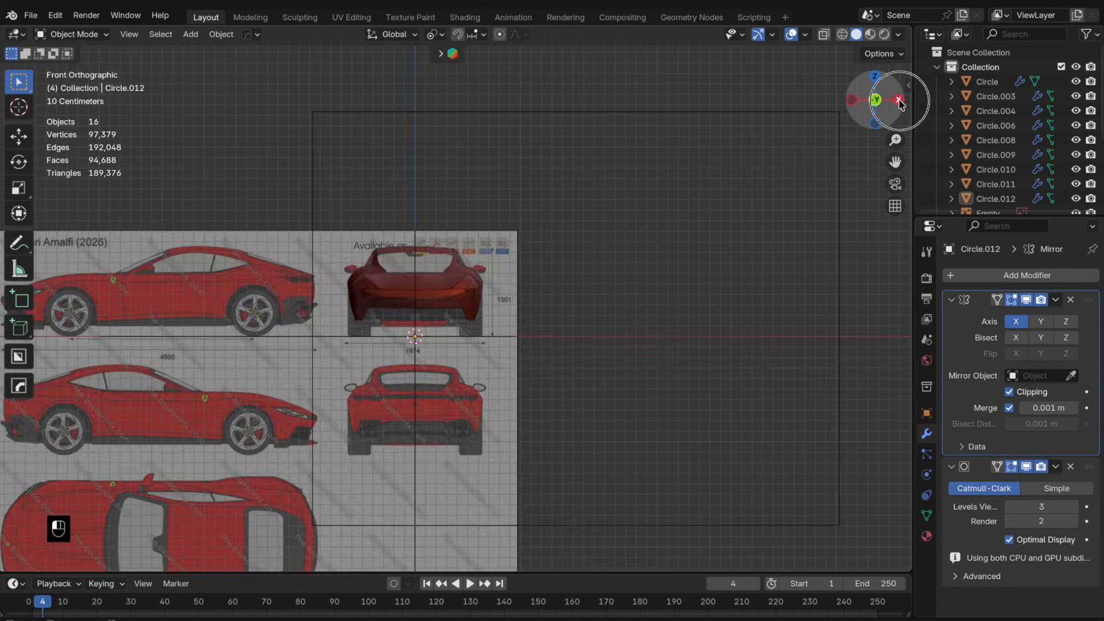
pyautogui.moveTo(661, 270); pyautogui.dragTo(488, 273, button='middle')
pyautogui.click(875, 101)
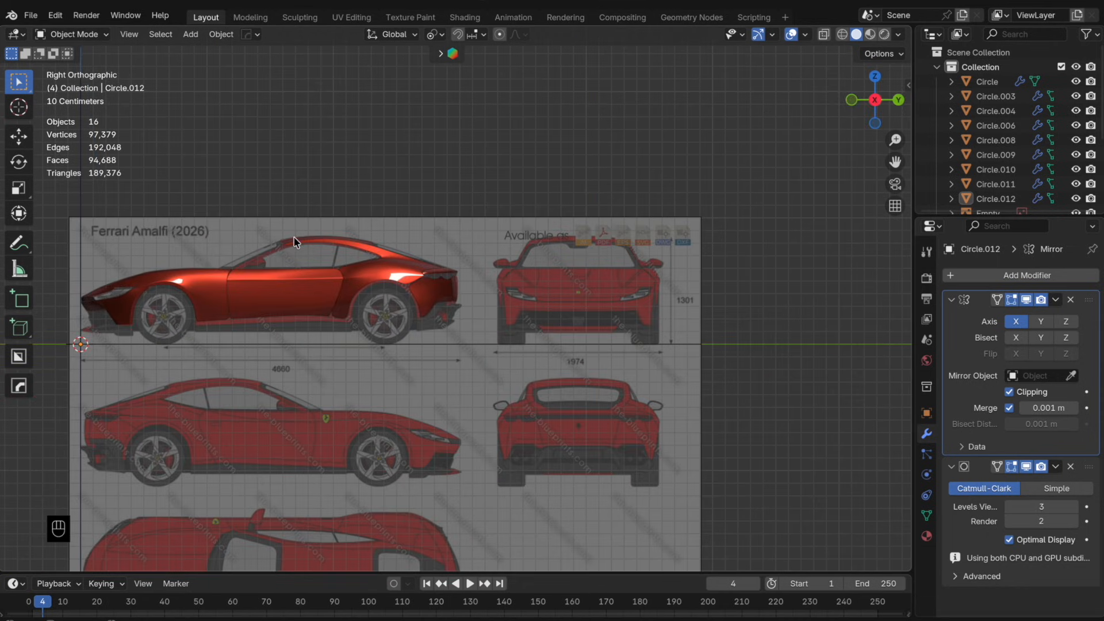
pyautogui.keyDown('shift'); pyautogui.moveTo(279, 263); pyautogui.dragTo(457, 283, button='middle'); pyautogui.keyUp('shift')
pyautogui.scroll(4, 473, 280)
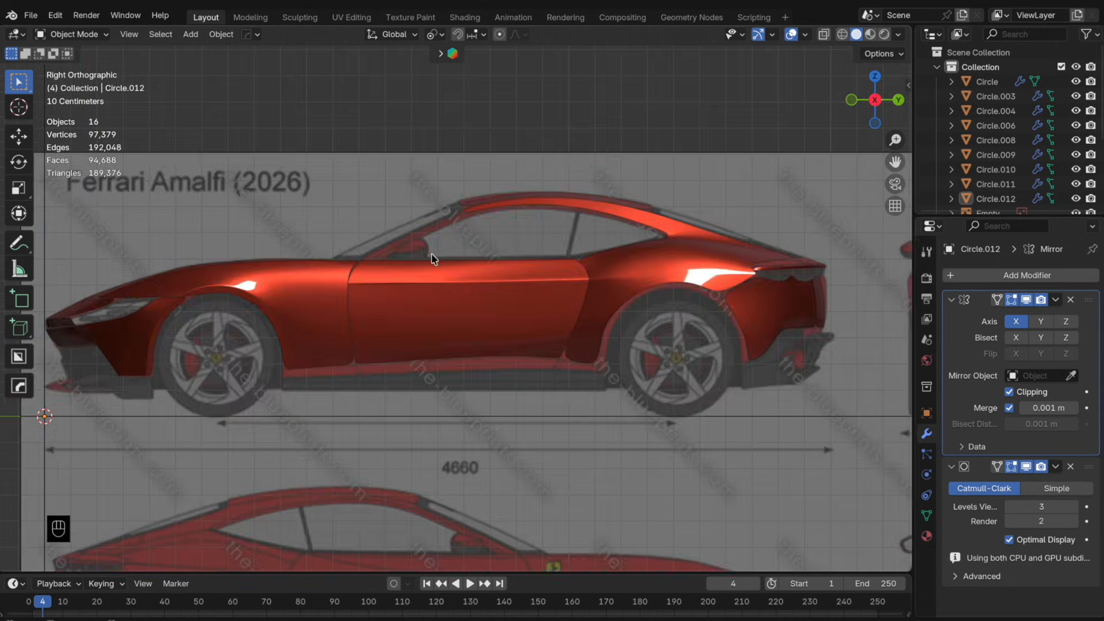
pyautogui.scroll(3, 429, 252)
pyautogui.keyDown('shift'); pyautogui.moveTo(424, 245); pyautogui.dragTo(512, 343, button='middle'); pyautogui.keyUp('shift')
pyautogui.scroll(1, 543, 320)
pyautogui.scroll(2, 545, 322)
pyautogui.click(617, 197)
pyautogui.press('Tab')
pyautogui.press('Tab')
pyautogui.press('Tab')
pyautogui.keyDown('shift'); pyautogui.moveTo(618, 197); pyautogui.dragTo(491, 269, button='middle'); pyautogui.keyUp('shift')
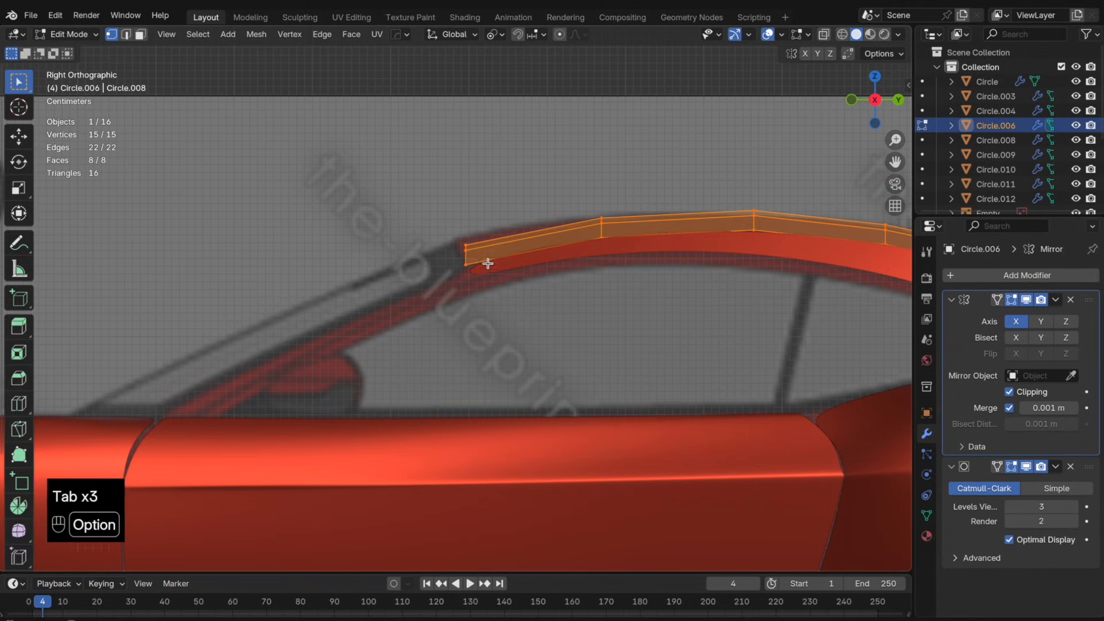
pyautogui.hotkey('alt', 'z')
pyautogui.moveTo(503, 283); pyautogui.dragTo(426, 223)
pyautogui.press('r')
pyautogui.press('x')
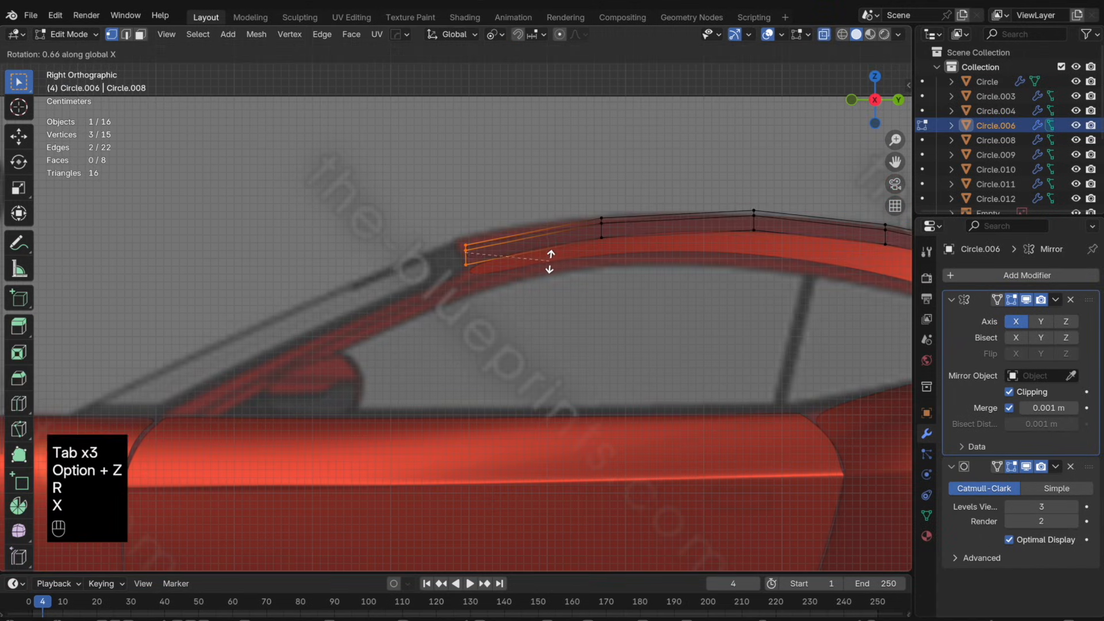
pyautogui.click(568, 214)
pyautogui.press('g')
pyautogui.click(588, 241)
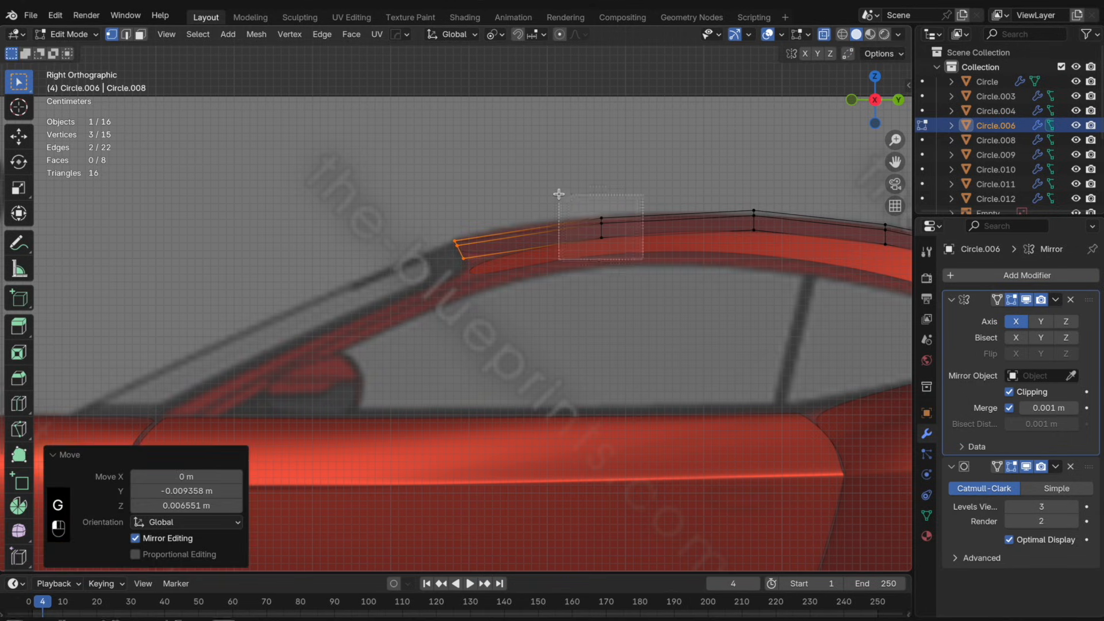
# - Rotate the roof panel's second vertex column 15° about X and move it about -0.022 m along Y
pyautogui.moveTo(558, 194); pyautogui.dragTo(649, 252)
pyautogui.press('r')
pyautogui.press('x')
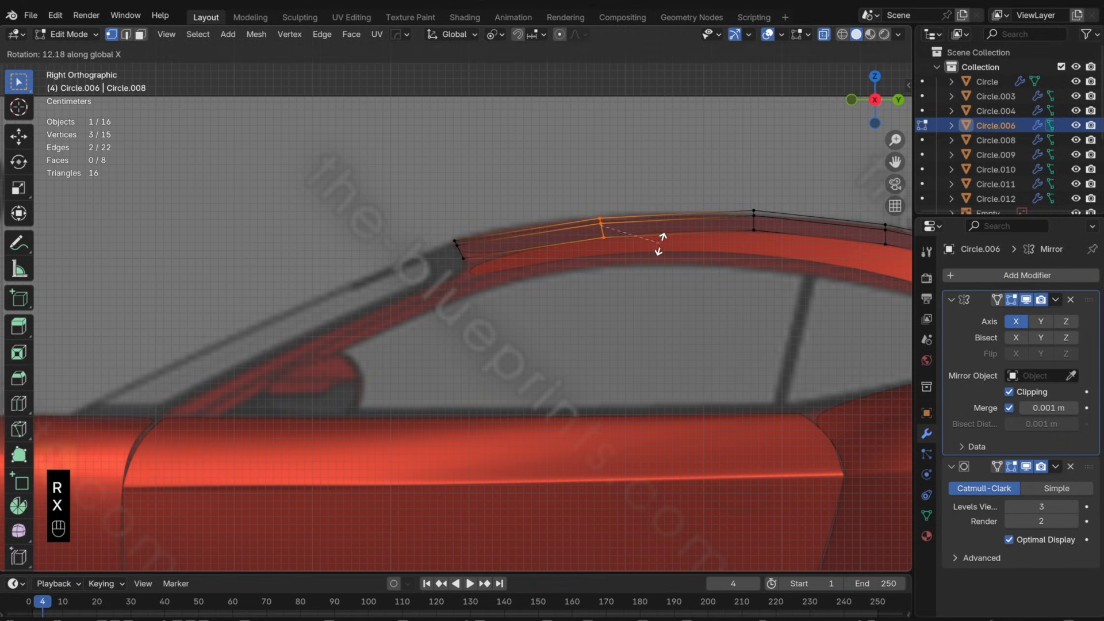
pyautogui.click(660, 241)
pyautogui.press('g')
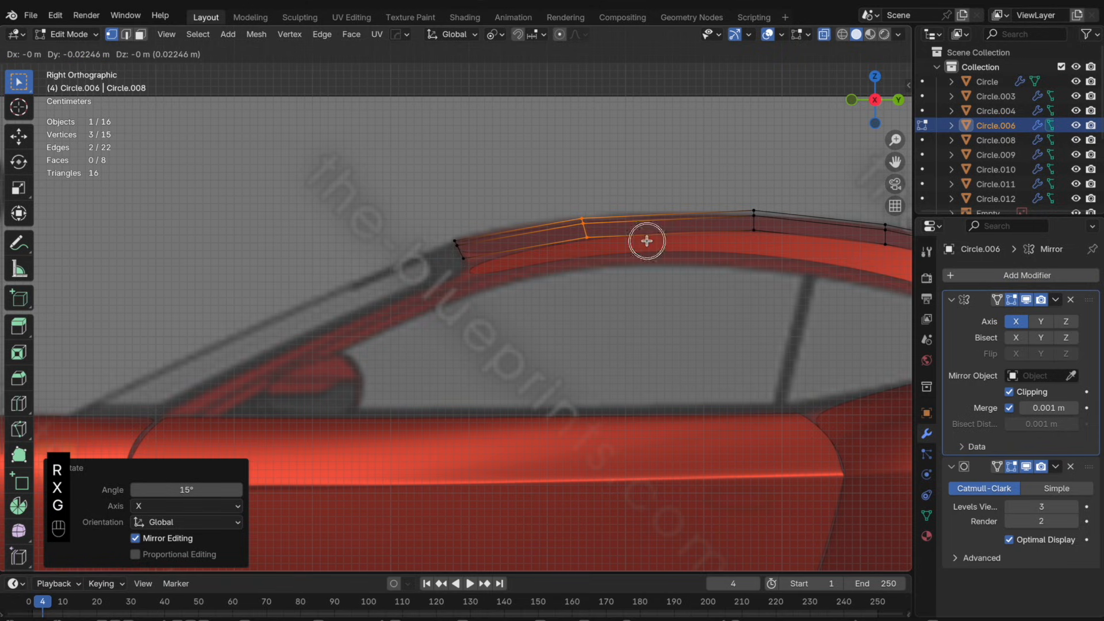
pyautogui.click(647, 241)
# - Slide the three front lower-edge vertices of the side roof rail along the edge beneath their upper counterparts
pyautogui.press('Tab')
pyautogui.click(535, 262)
pyautogui.press('Tab')
pyautogui.press('g')
pyautogui.press('g')
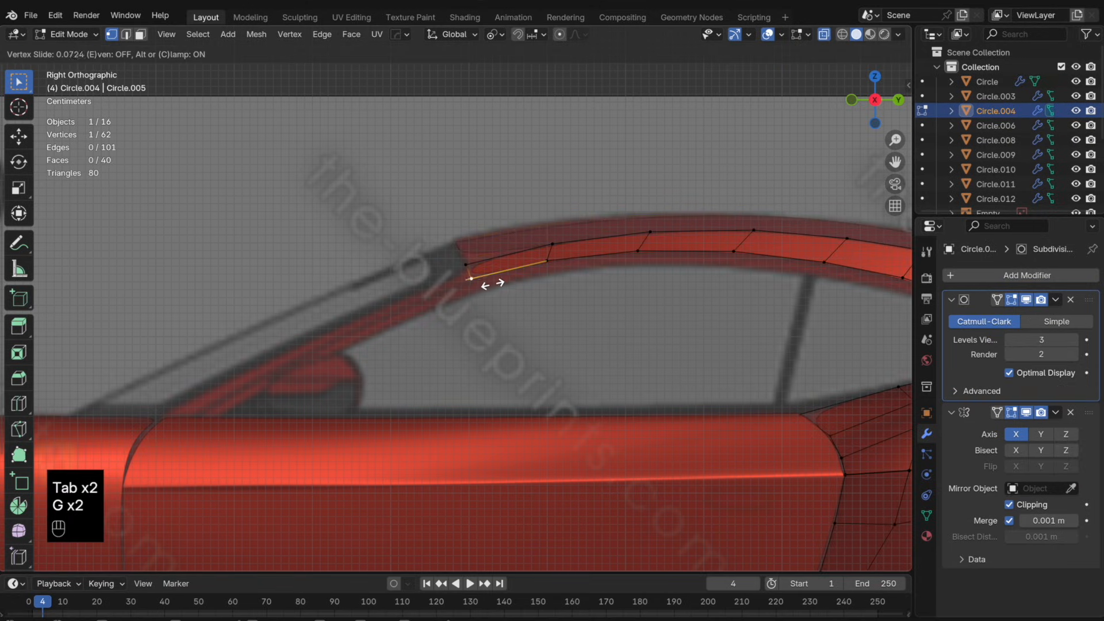
pyautogui.click(494, 284)
pyautogui.click(544, 264)
pyautogui.press('g')
pyautogui.press('g')
pyautogui.click(552, 263)
pyautogui.click(616, 261)
pyautogui.press('g')
pyautogui.press('g')
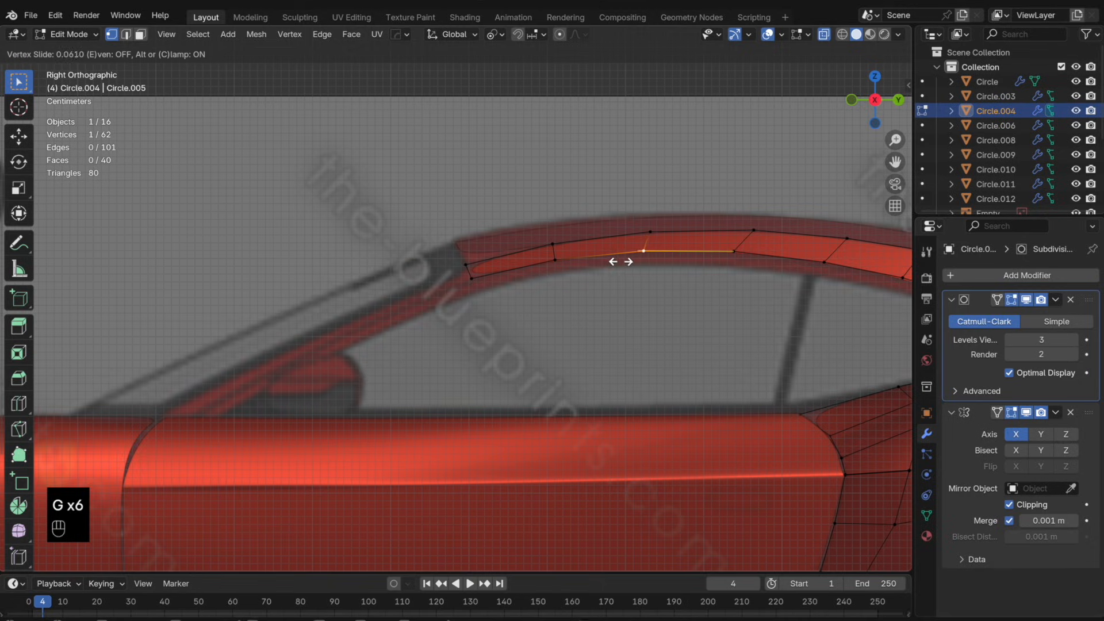
pyautogui.click(631, 260)
# - Slide the next two lower-edge vertices of the roof rail rearward along the edge to even out the columns
pyautogui.click(738, 261)
pyautogui.press('g')
pyautogui.press('g')
pyautogui.click(754, 260)
pyautogui.click(839, 269)
pyautogui.press('g')
pyautogui.press('g')
pyautogui.press('g')
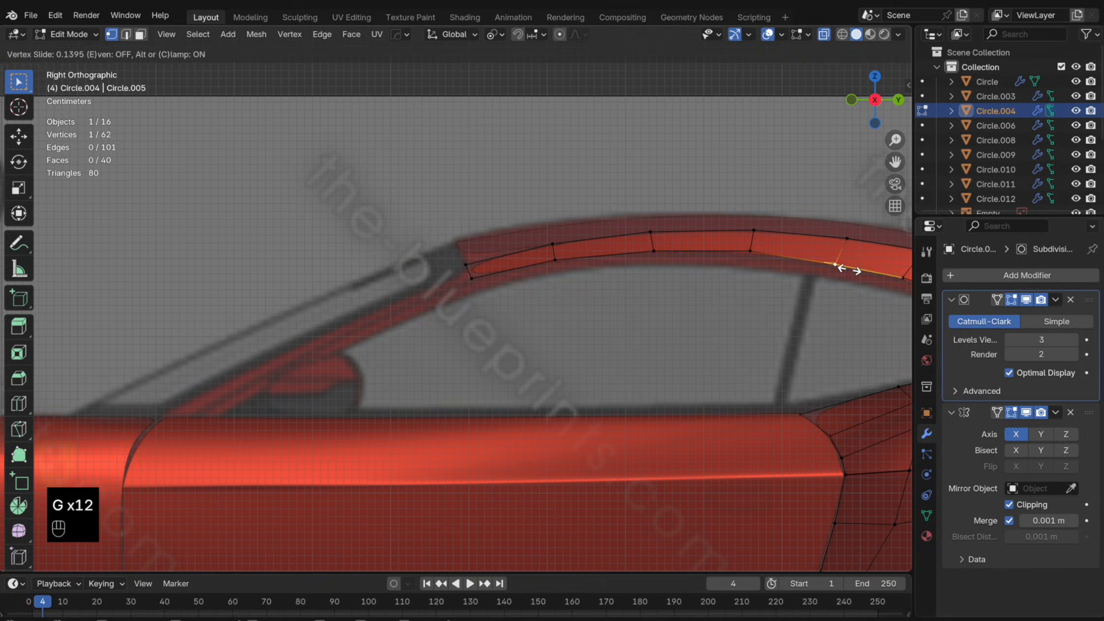
pyautogui.click(849, 269)
pyautogui.press('g')
pyautogui.press('g')
pyautogui.click(850, 265)
pyautogui.press('Tab')
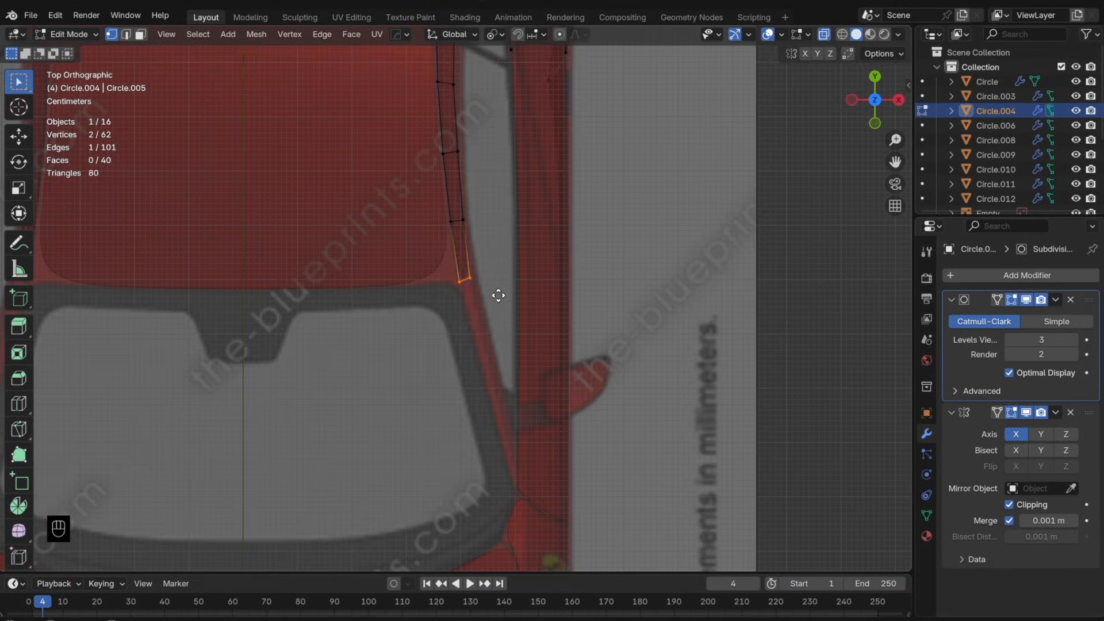
# - Extrude the roof rail's front edge about 0.104 m in X and -0.383 m in Y, and lower it to the A-pillar base
pyautogui.press('e')
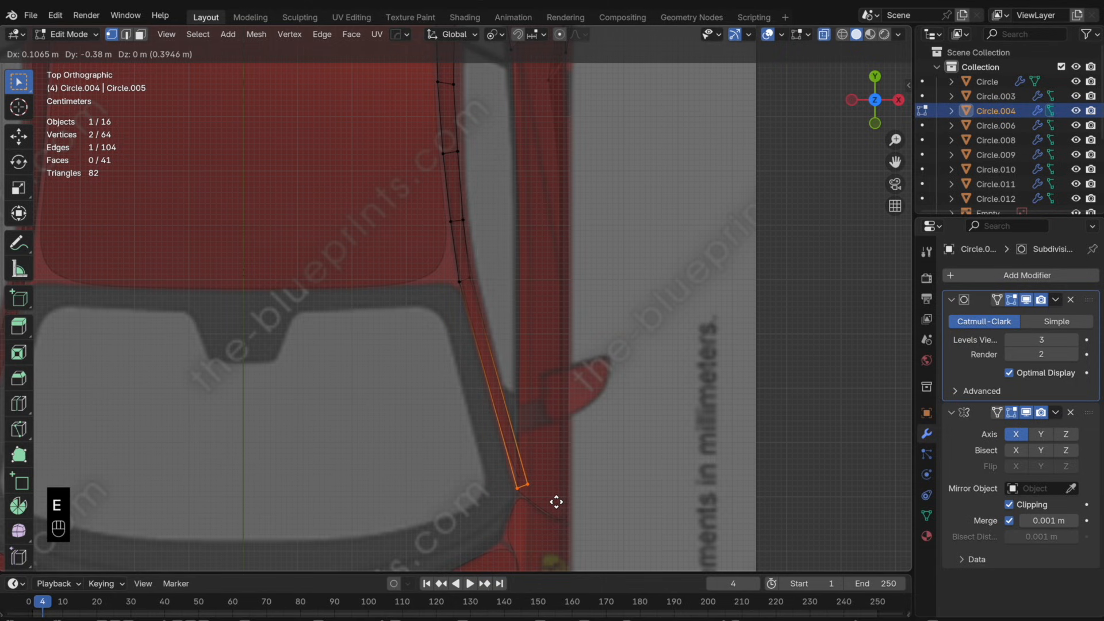
pyautogui.click(556, 502)
pyautogui.press('KP_3')
pyautogui.press('g')
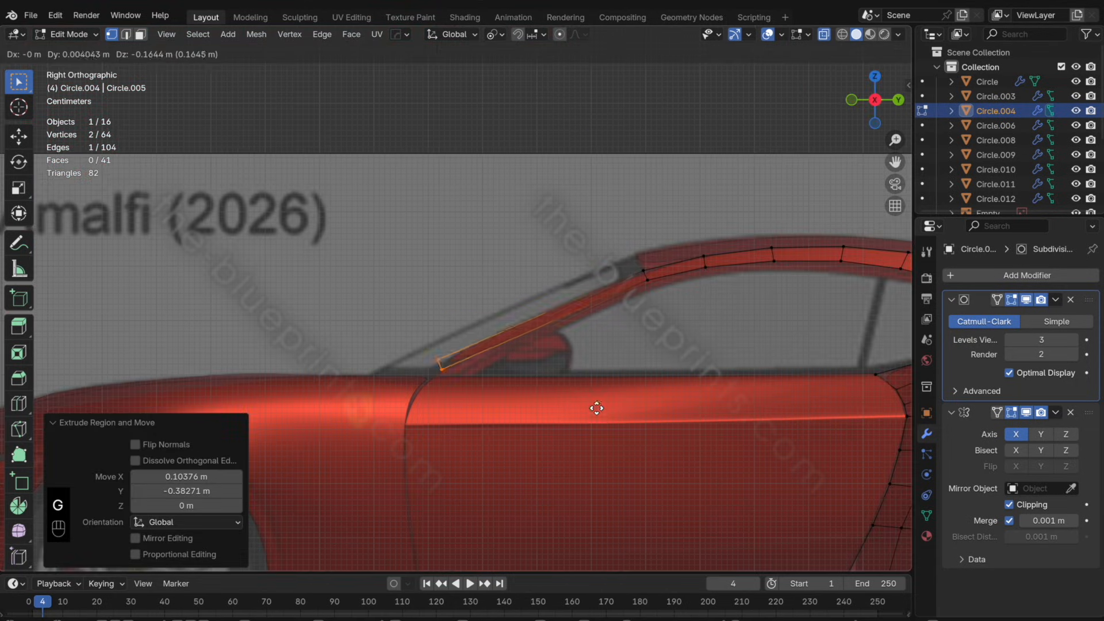
pyautogui.click(598, 418)
# - Slide the lower vertex at the A-pillar's base along its edge and nudge the lower vertex where the pillar meets the roof rail
pyautogui.click(464, 399)
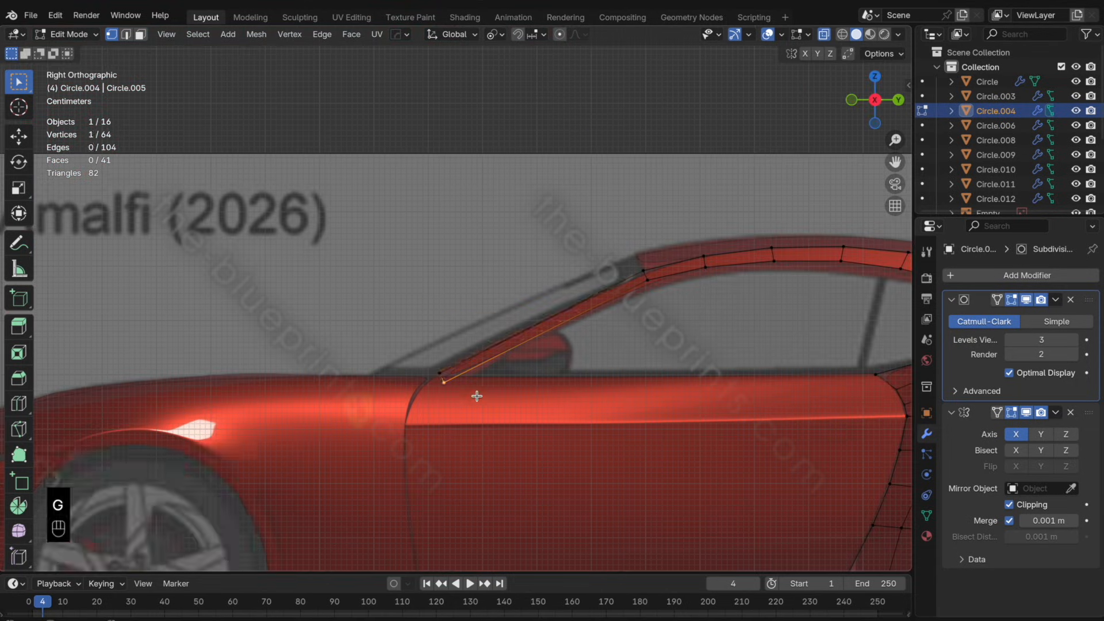
pyautogui.press('g')
pyautogui.press('g')
pyautogui.click(474, 390)
pyautogui.click(660, 302)
pyautogui.press('g')
pyautogui.click(658, 301)
# - Flatten the A-pillar's base edge by scaling it to 0 along Z
pyautogui.press('Tab')
pyautogui.press('Tab')
pyautogui.moveTo(423, 358); pyautogui.dragTo(463, 397)
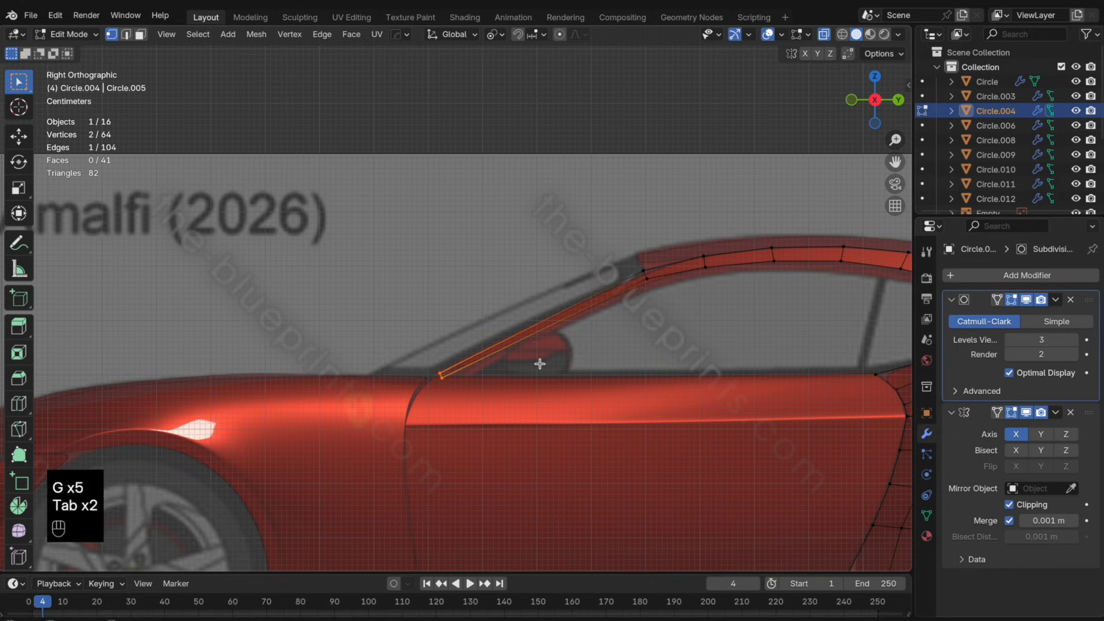
pyautogui.press('s')
pyautogui.press('z')
pyautogui.press('0')
pyautogui.click(539, 363)
# - Move the A-pillar's front base vertex forward along Y to the blueprint outline and add an edge loop midway up the pillar
pyautogui.scroll(4, 462, 367)
pyautogui.click(474, 379)
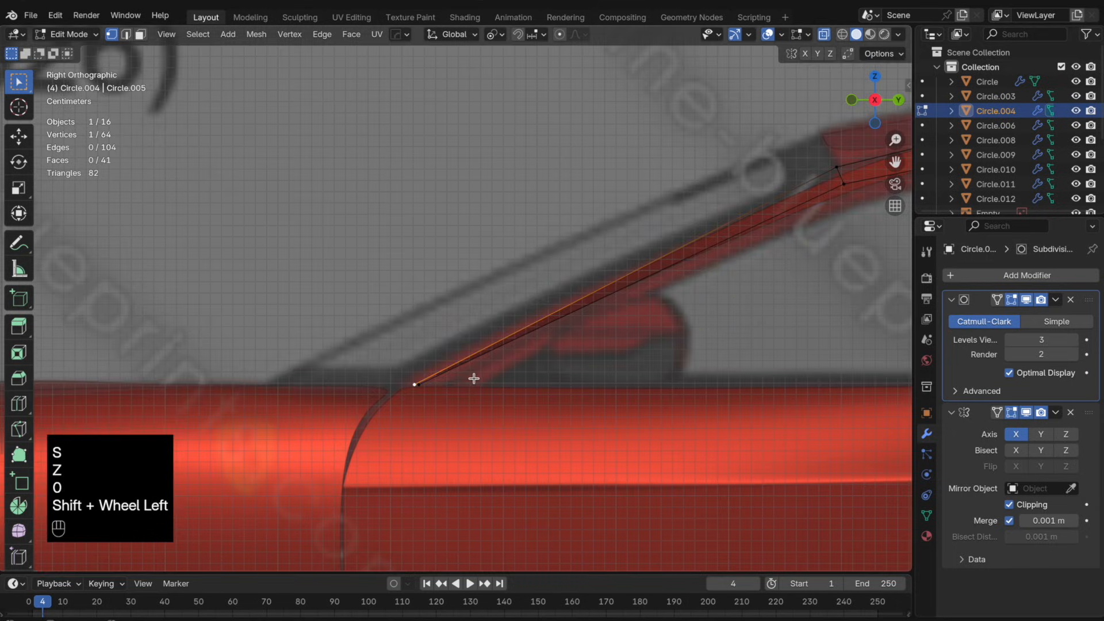
pyautogui.press('g')
pyautogui.press('y')
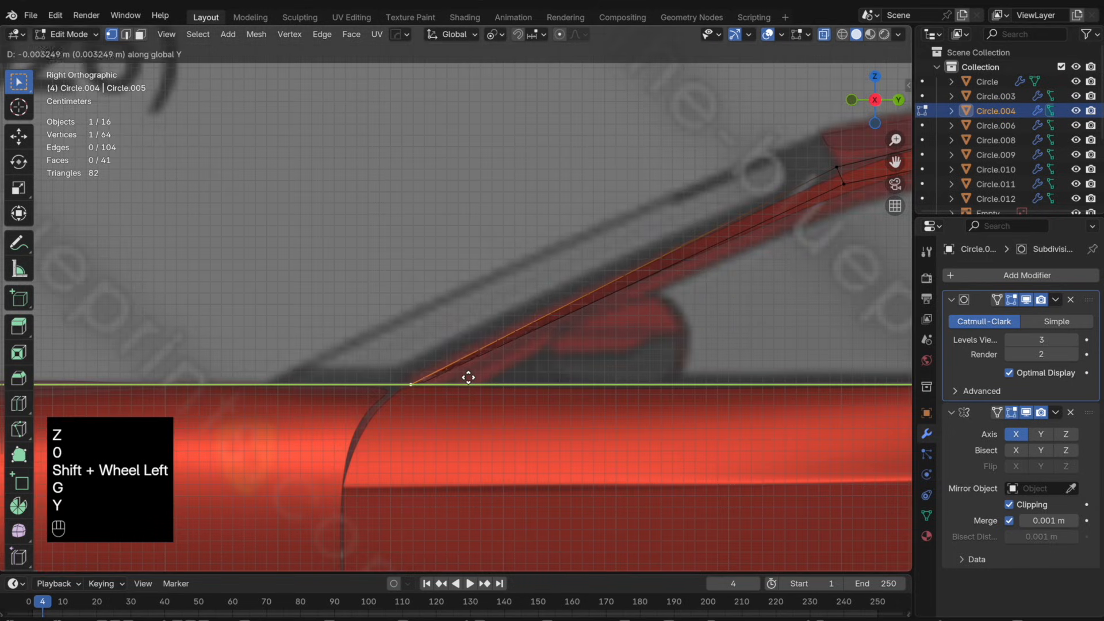
pyautogui.click(451, 378)
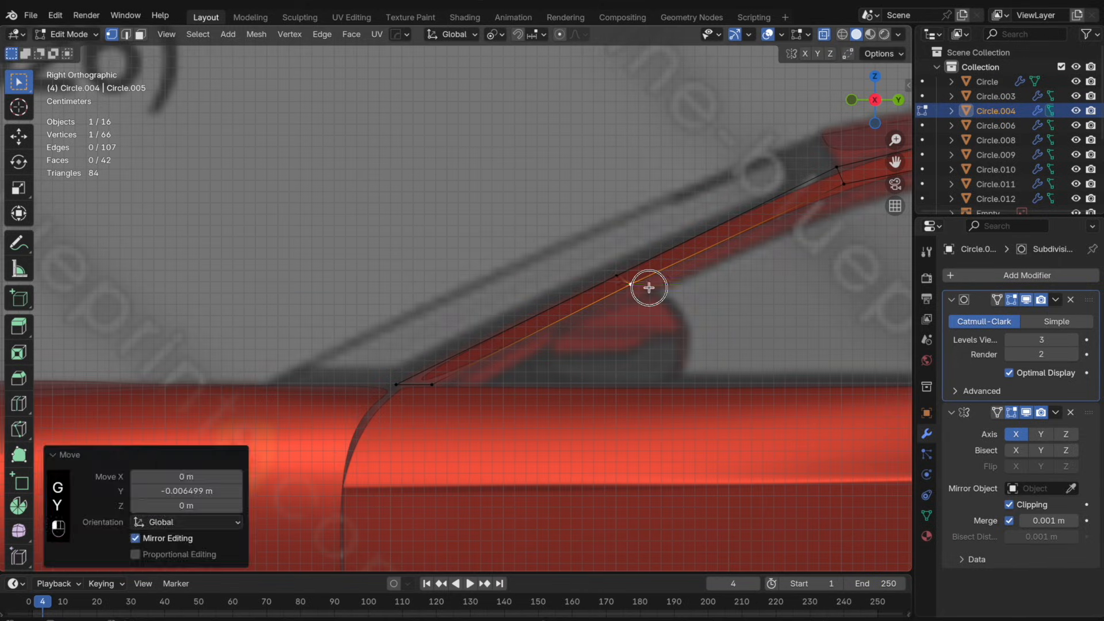
# - Turn off X-ray and inspect the A-pillar and roof rail from the side in perspective view
pyautogui.press('Tab')
pyautogui.scroll(-8, 673, 307)
pyautogui.hotkey('alt', 'z')
pyautogui.moveTo(575, 292); pyautogui.dragTo(717, 333, button='middle')
pyautogui.keyDown('shift'); pyautogui.moveTo(717, 333); pyautogui.dragTo(667, 339, button='middle'); pyautogui.keyUp('shift')
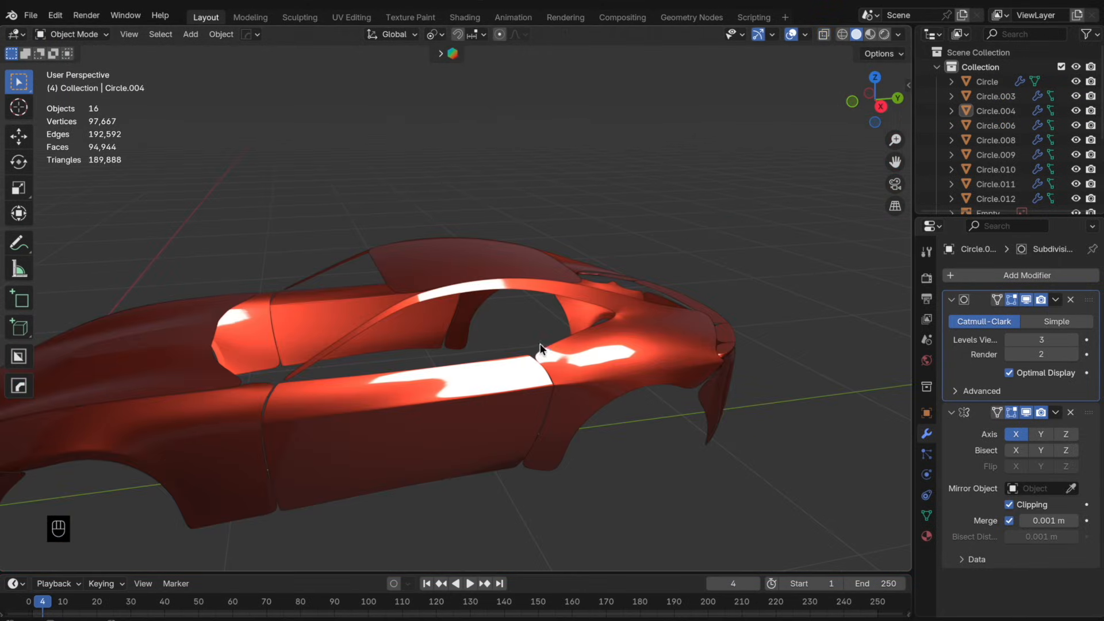
pyautogui.moveTo(540, 348); pyautogui.dragTo(621, 313, button='middle')
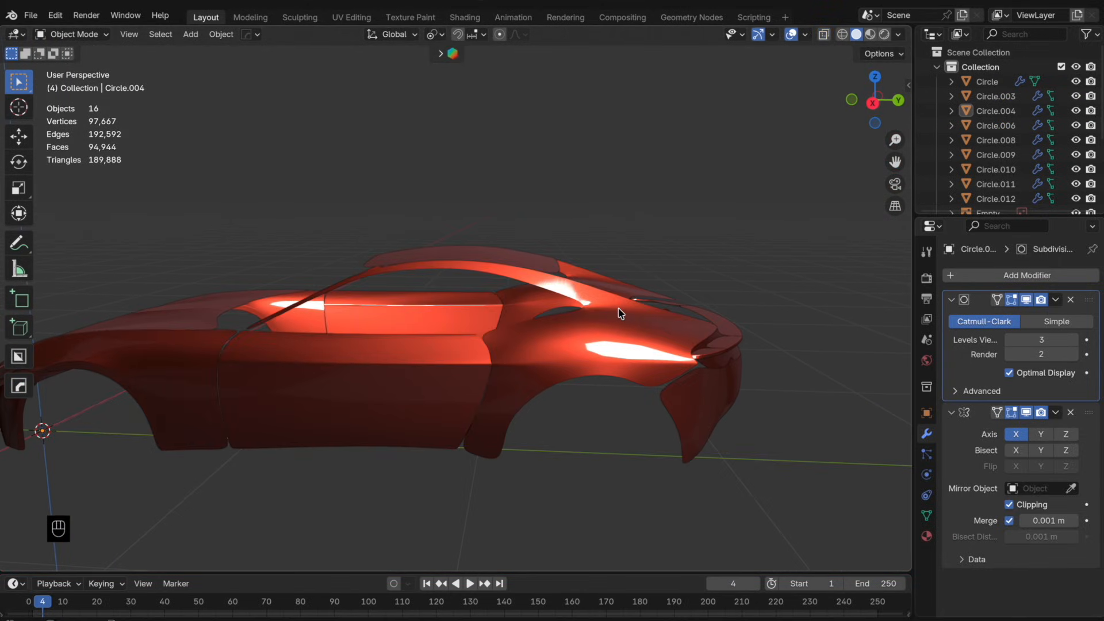
# - Slide two upper edges of the rear quarter panel above the wheel arch, the second with a factor of -0.224
pyautogui.press('Tab')
pyautogui.press('g')
pyautogui.press('g')
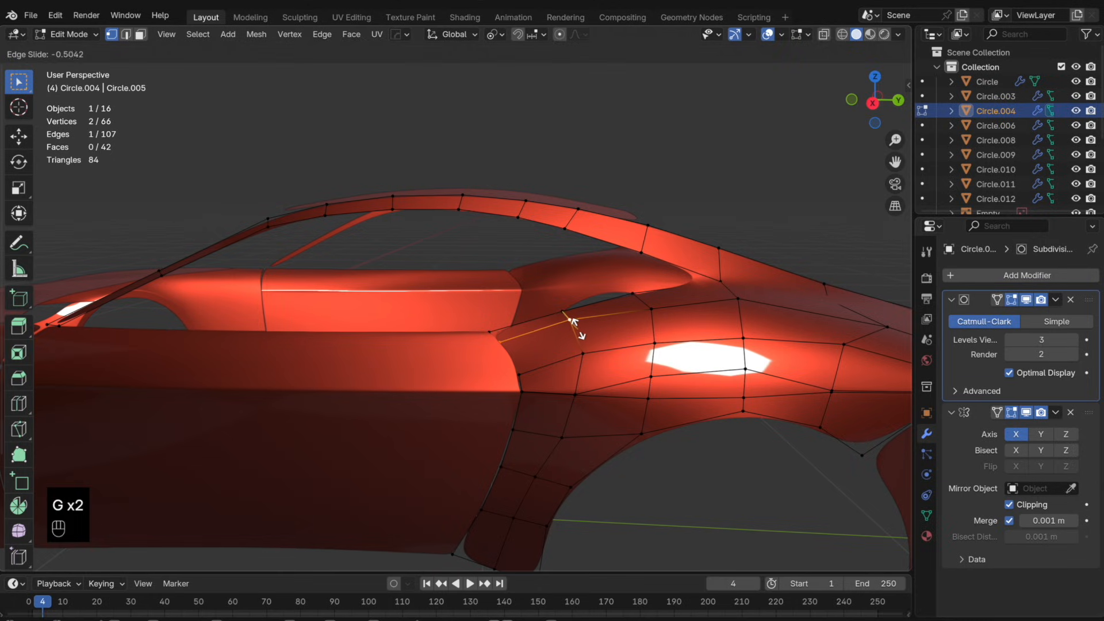
pyautogui.click(551, 367)
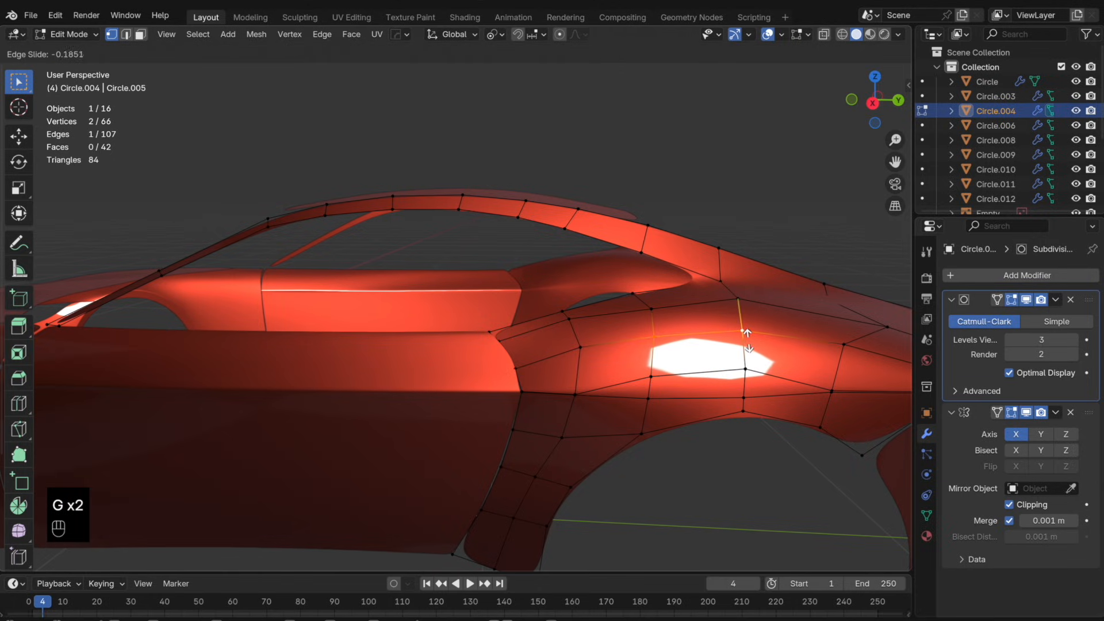
pyautogui.click(743, 340)
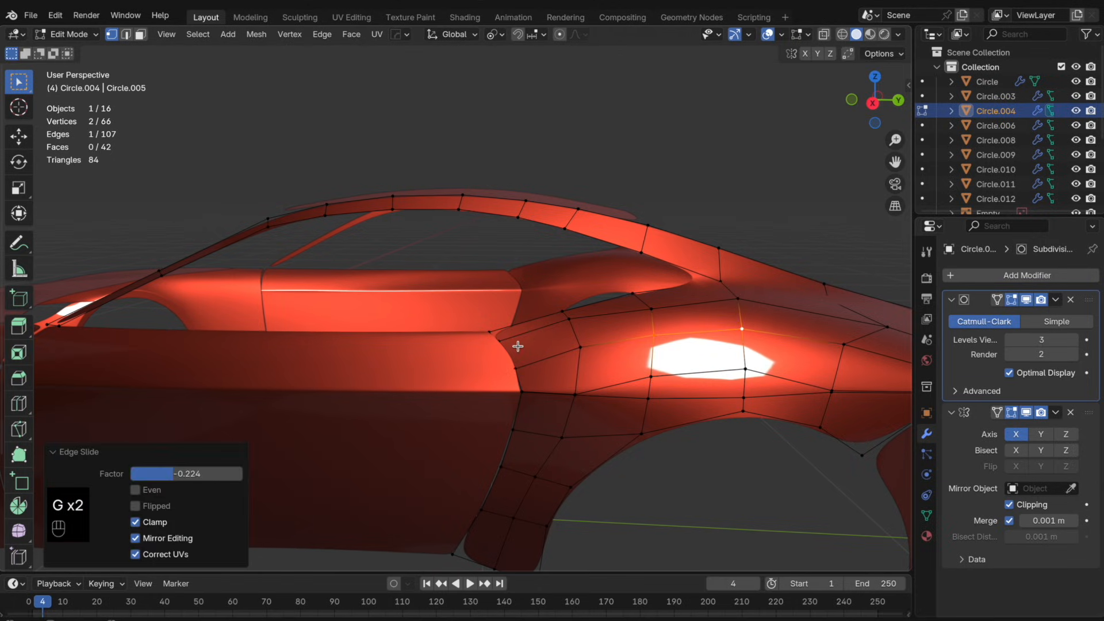
# - Slide the quarter panel's door-side vertex by a factor of 0.019 and adjust two vertices along the door gap in Z
pyautogui.click(515, 363)
pyautogui.press('g')
pyautogui.click(517, 359)
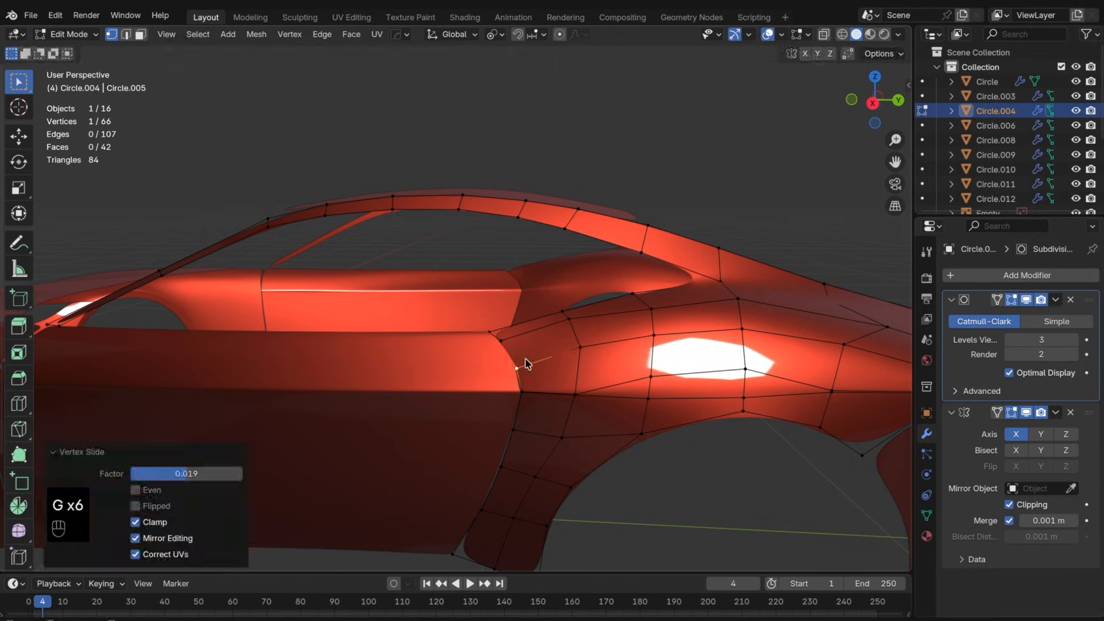
pyautogui.press('Tab')
pyautogui.moveTo(524, 362); pyautogui.dragTo(549, 367, button='middle')
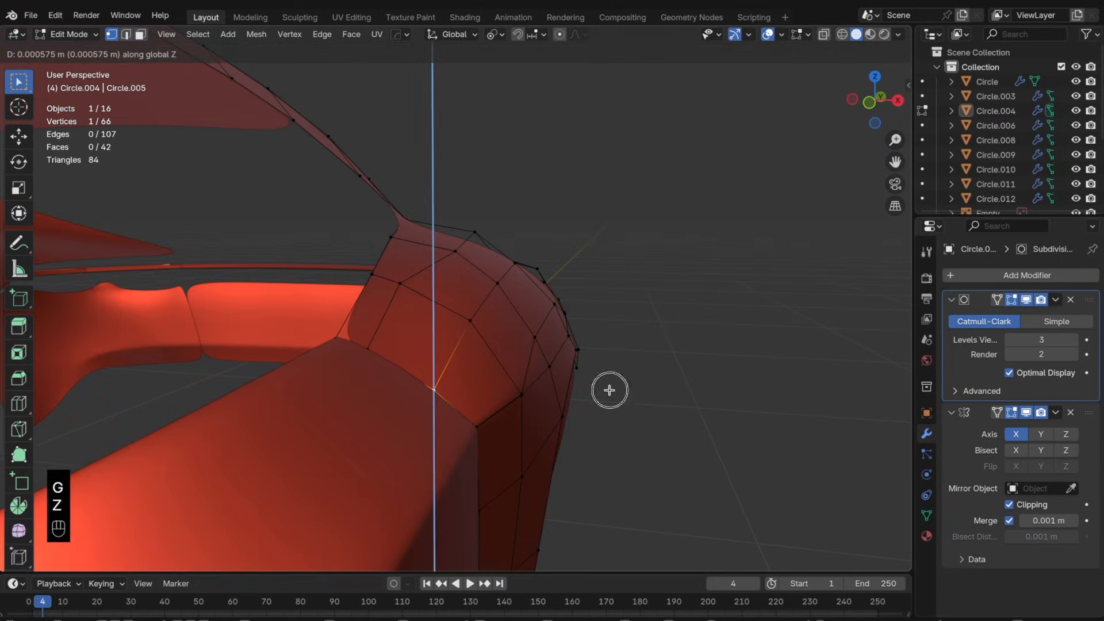
pyautogui.click(609, 389)
pyautogui.click(384, 348)
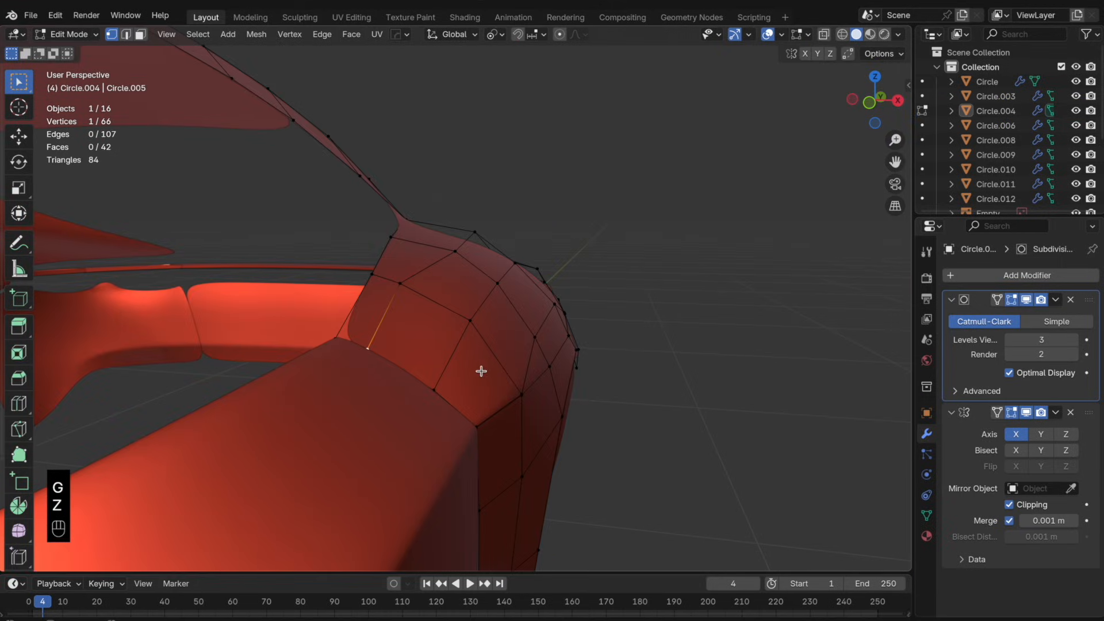
pyautogui.press('g')
pyautogui.press('z')
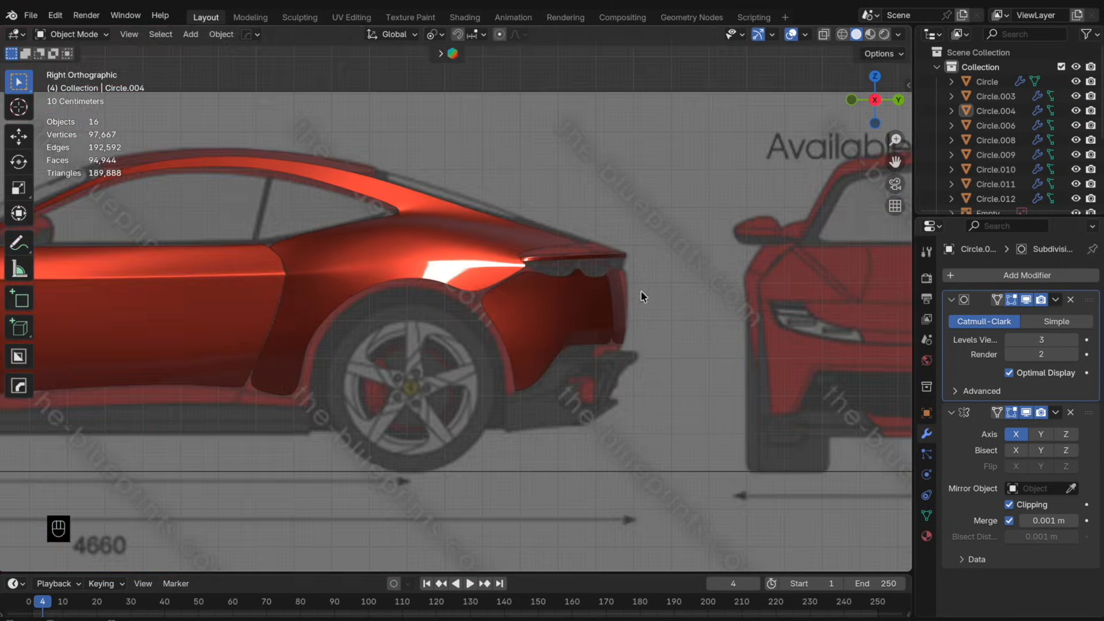
# - Flatten the horizontal edge row midway down the quarter panel ahead of the rear wheel by scaling it to 0 along Z
pyautogui.scroll(2, 641, 291)
pyautogui.keyDown('shift'); pyautogui.moveTo(514, 350); pyautogui.dragTo(595, 368, button='middle'); pyautogui.keyUp('shift')
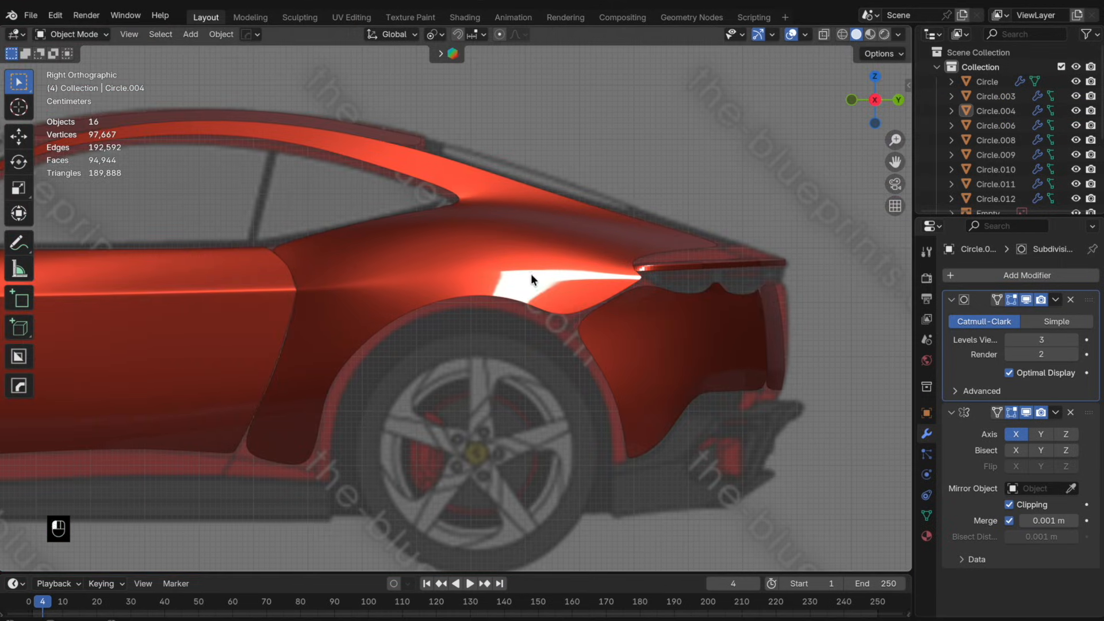
pyautogui.click(530, 274)
pyautogui.press('Tab')
pyautogui.keyDown('shift'); pyautogui.moveTo(496, 318); pyautogui.dragTo(523, 286, button='middle'); pyautogui.keyUp('shift')
pyautogui.scroll(2, 374, 360)
pyautogui.keyDown('alt'); pyautogui.click(324, 352); pyautogui.keyUp('alt')
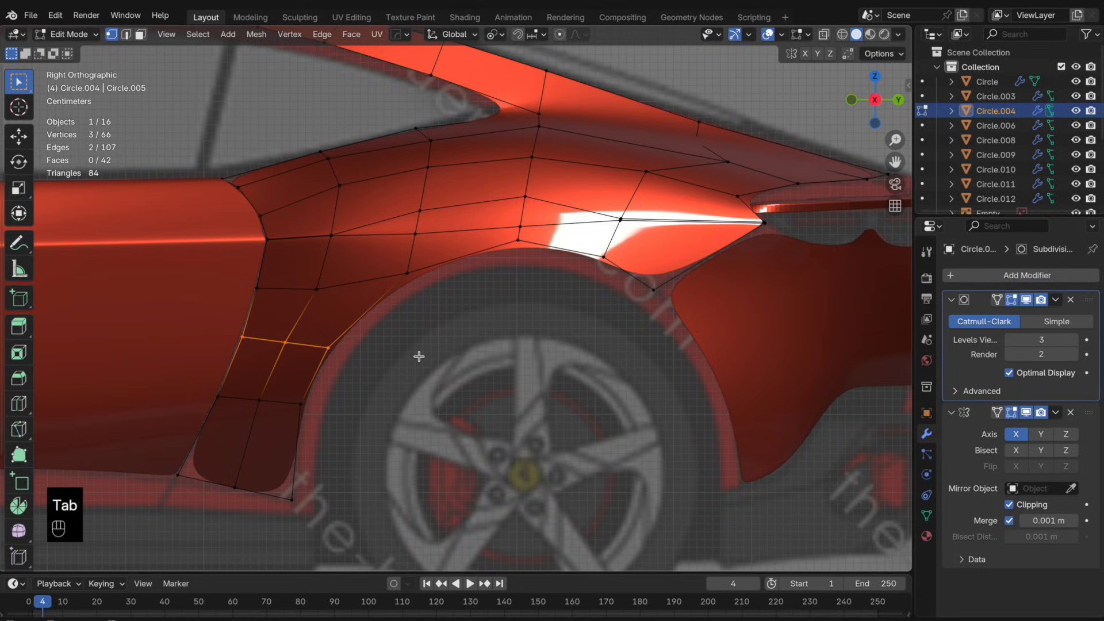
pyautogui.press('s')
pyautogui.press('z')
pyautogui.click(419, 357)
# - Flatten the lower horizontal edge row of the quarter panel ahead of the rear wheel by scaling it to 0 along Z
pyautogui.keyDown('alt'); pyautogui.click(291, 392); pyautogui.keyUp('alt')
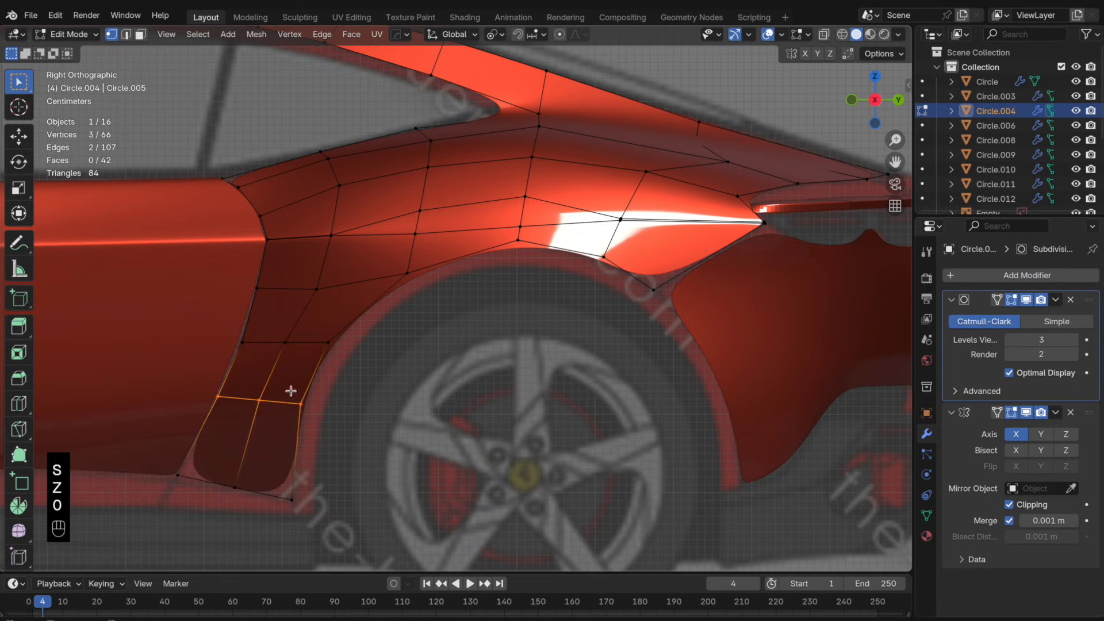
pyautogui.press('s')
pyautogui.press('z')
pyautogui.press('0')
pyautogui.click(382, 407)
pyautogui.press('Tab')
# - Move the two lower door-side vertices of the quarter panel about -0.0037 m along Y
pyautogui.keyDown('shift'); pyautogui.moveTo(286, 350); pyautogui.dragTo(330, 330, button='middle'); pyautogui.keyUp('shift')
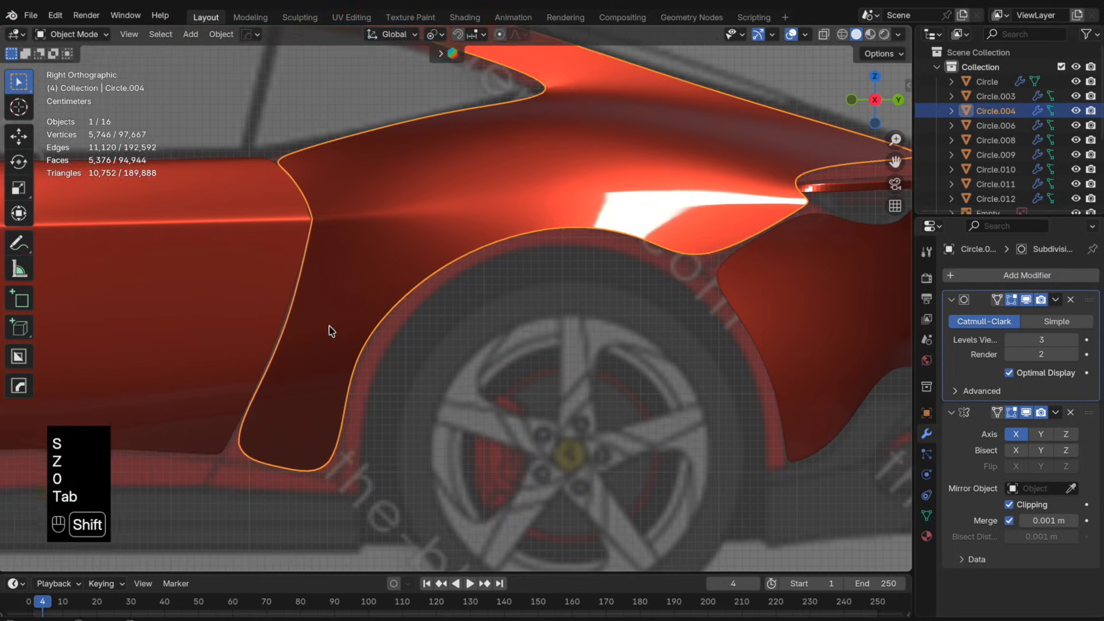
pyautogui.press('Tab')
pyautogui.click(265, 378)
pyautogui.keyDown('shift'); pyautogui.click(289, 325); pyautogui.keyUp('shift')
pyautogui.press('g')
pyautogui.press('y')
pyautogui.click(355, 342)
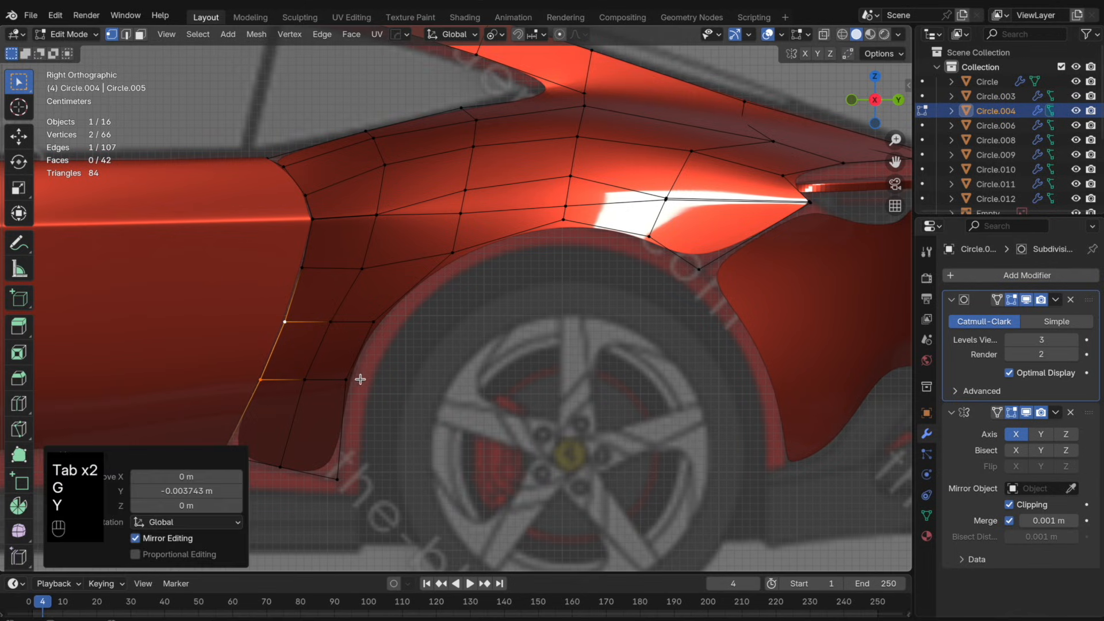
# - Move the two lower wheel-side vertices of the quarter panel about 0.0047 m along Y and slide the upper one along the arch
pyautogui.press('g')
pyautogui.press('y')
pyautogui.click(390, 328)
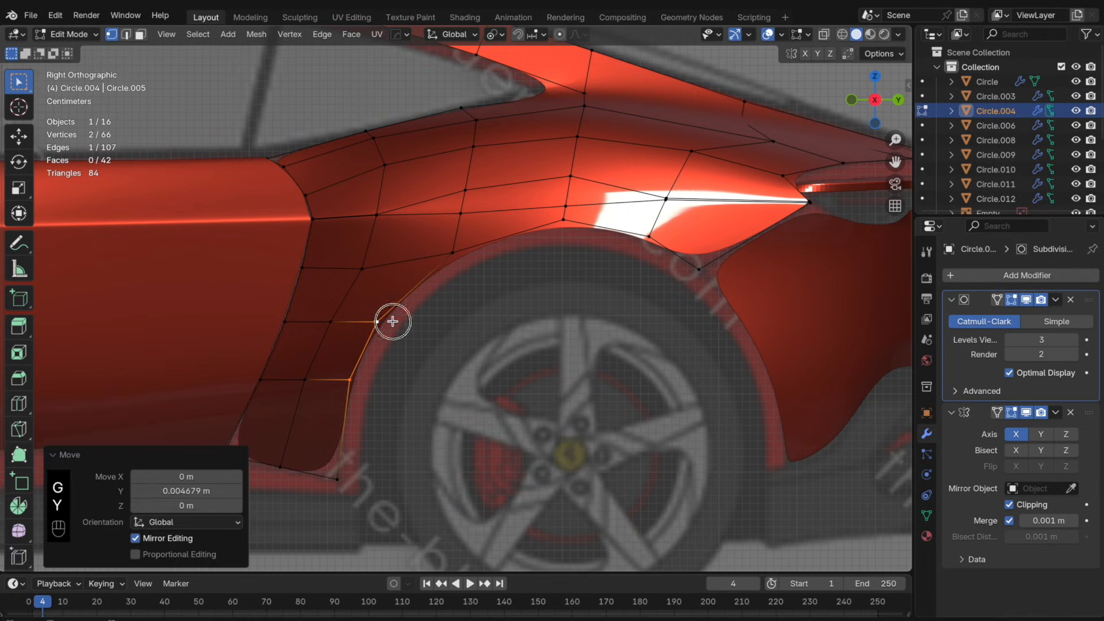
pyautogui.click(392, 321)
pyautogui.press('g')
pyautogui.press('g')
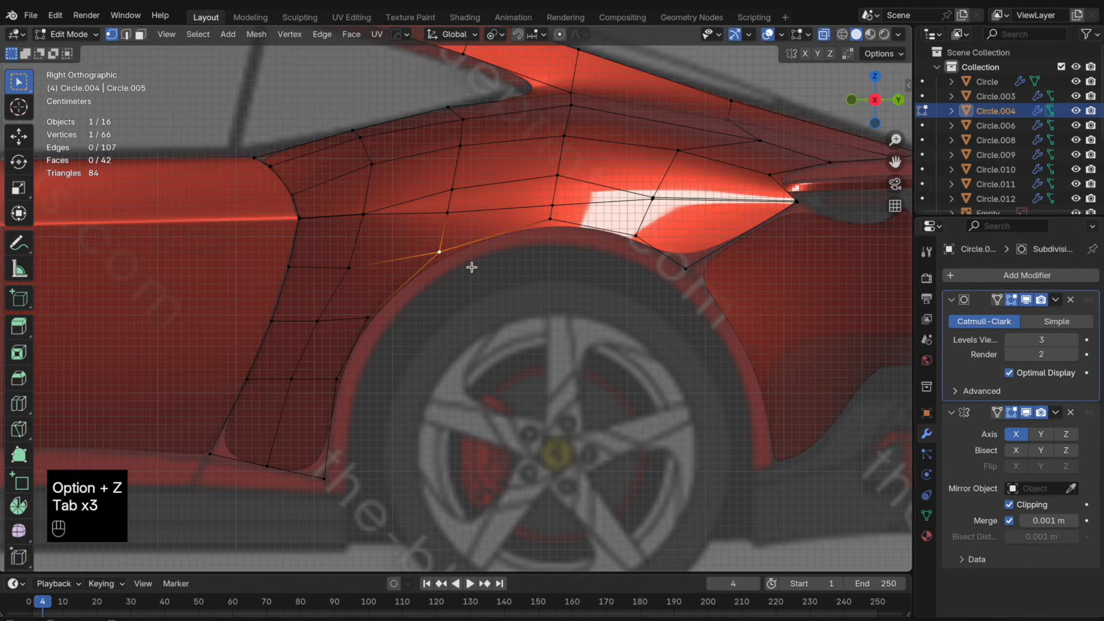
# - Raise the quarter panel's arch vertex ahead of the wheel centre about 0.012 m along Z and adjust the arch's top vertex along Z
pyautogui.press('g')
pyautogui.press('z')
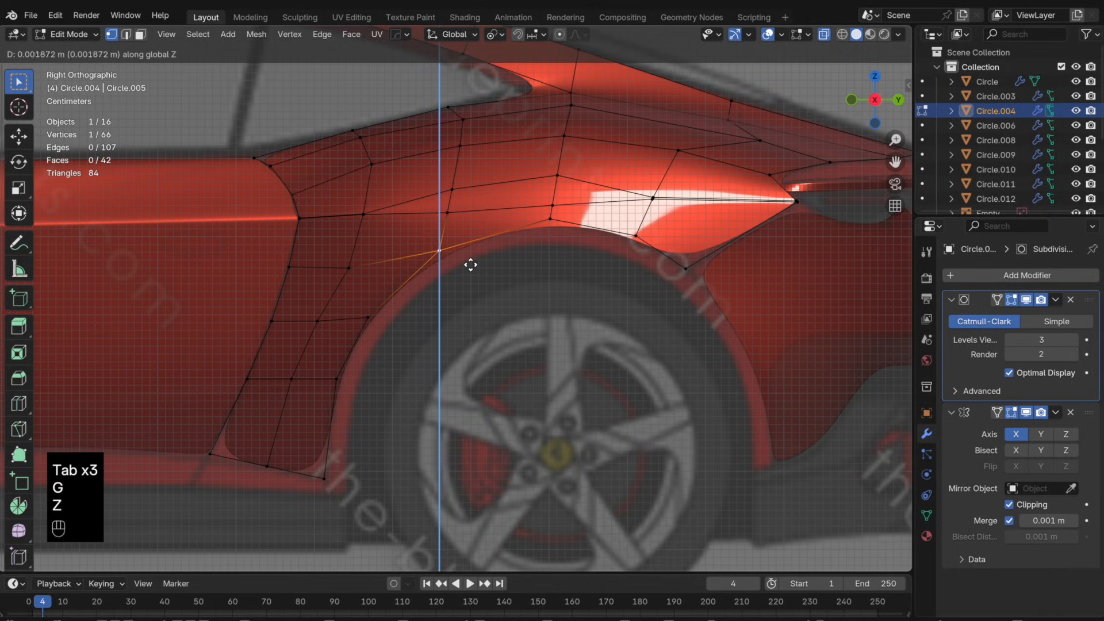
pyautogui.click(471, 257)
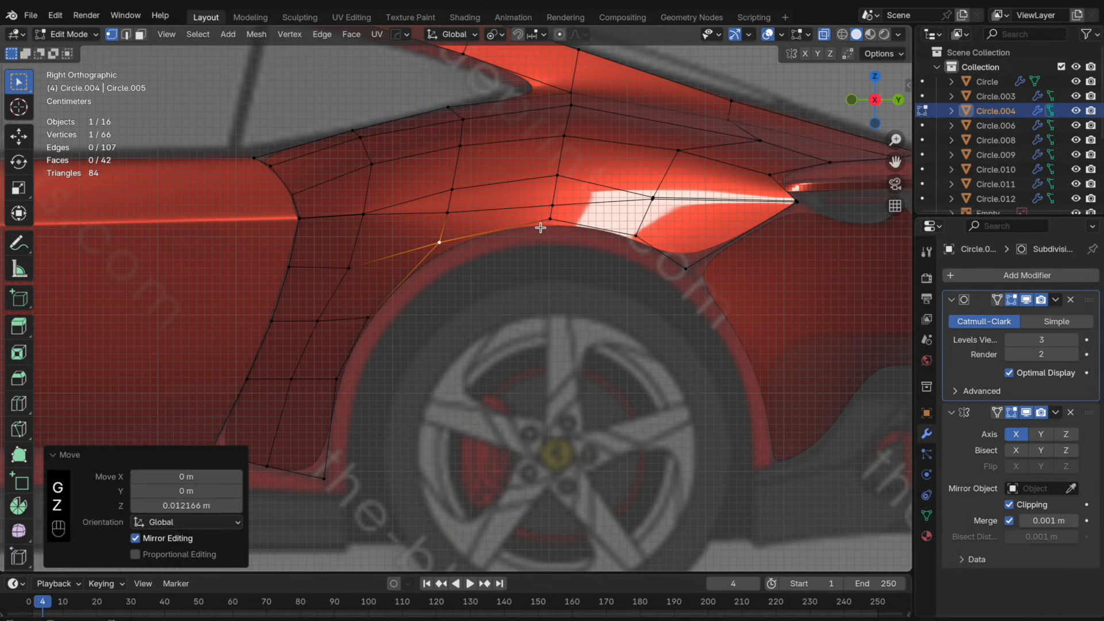
pyautogui.click(554, 234)
pyautogui.press('g')
pyautogui.press('z')
pyautogui.click(560, 243)
# - Nudge the rearmost lower vertex of the quarter panel to follow the wheel arch line
pyautogui.click(683, 266)
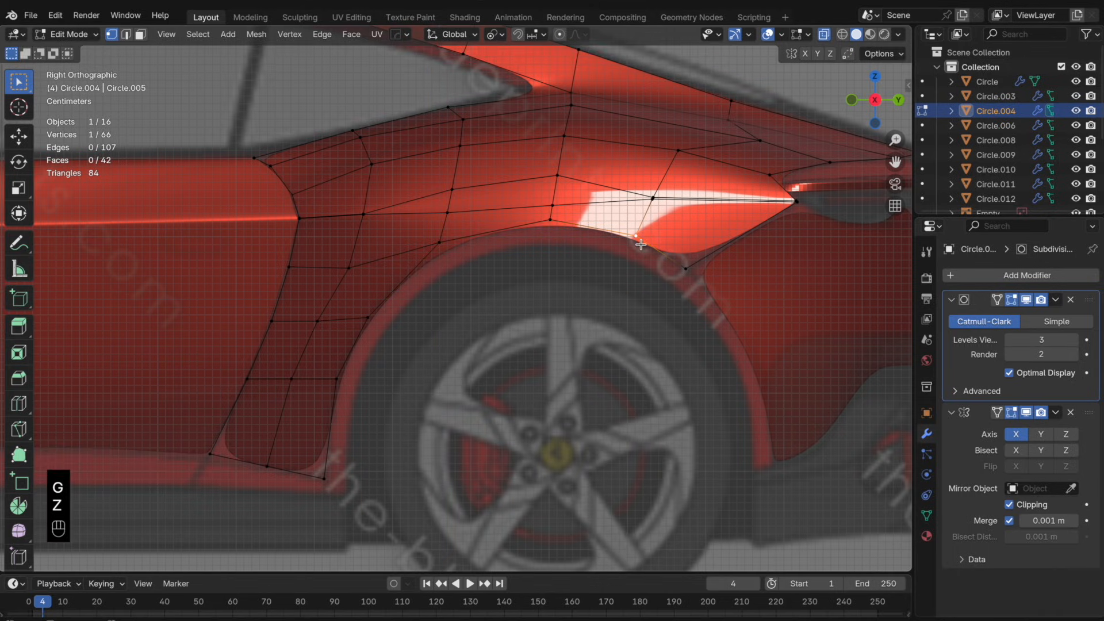
pyautogui.press('g')
pyautogui.press('Tab')
pyautogui.press('Tab')
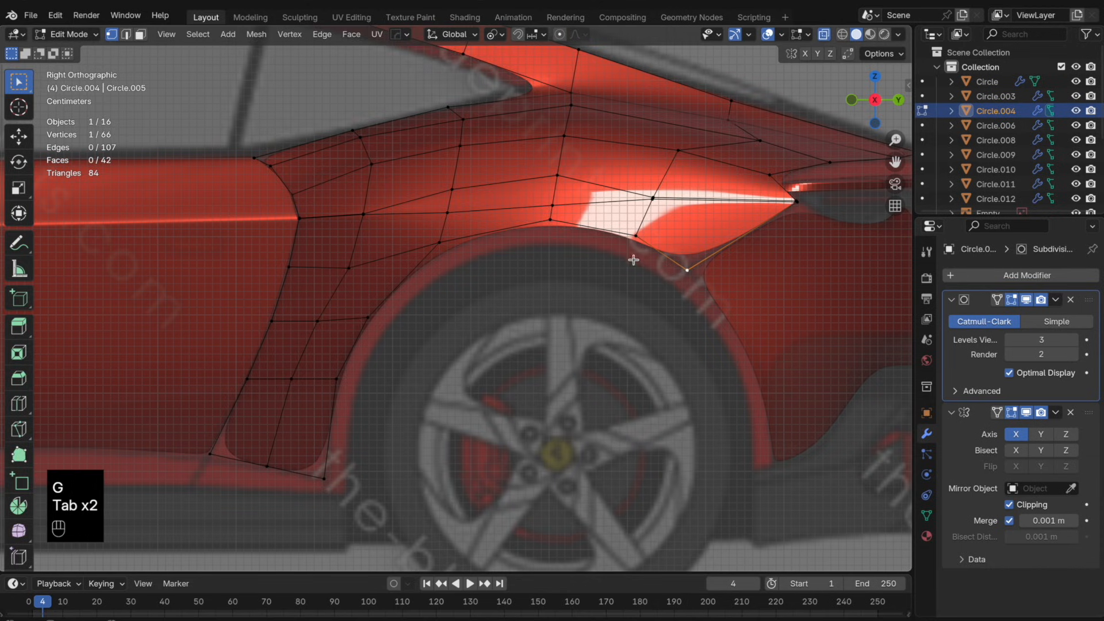
# - Select the quarter panel's wheel-arch edge loop and smooth it with LoopTools Relax
pyautogui.keyDown('alt'); pyautogui.click(537, 236); pyautogui.keyUp('alt')
pyautogui.rightClick(537, 237)
pyautogui.moveTo(604, 256)
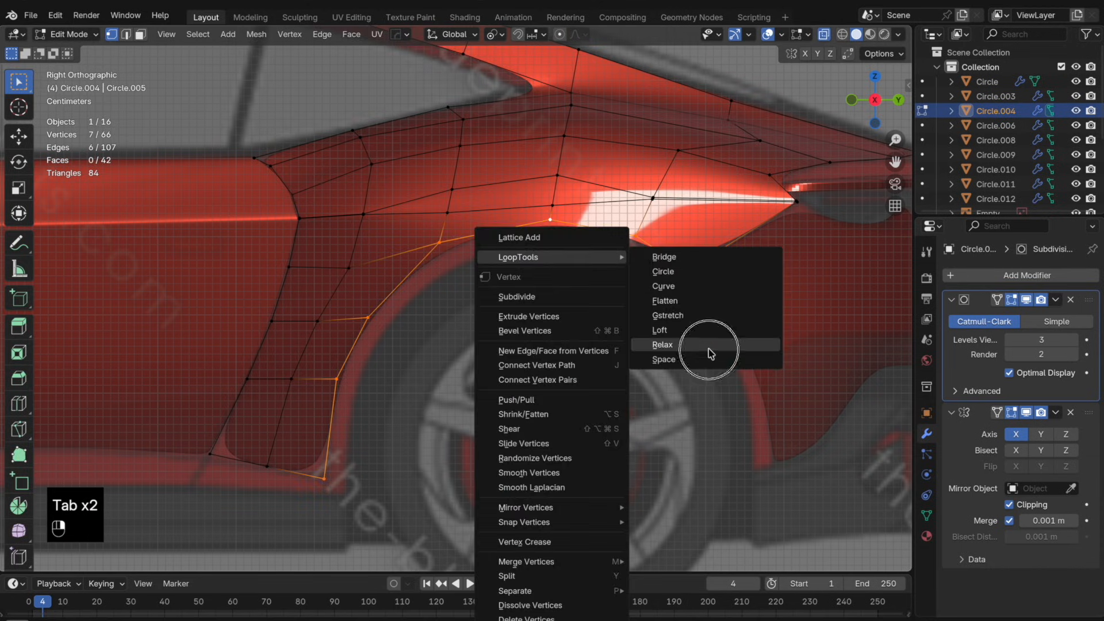
pyautogui.click(662, 345)
# - Duplicate the quarter panel's arch edge and move the copy about -0.022 m along Y and -0.013 m along Z
pyautogui.hotkey('shift', 'd')
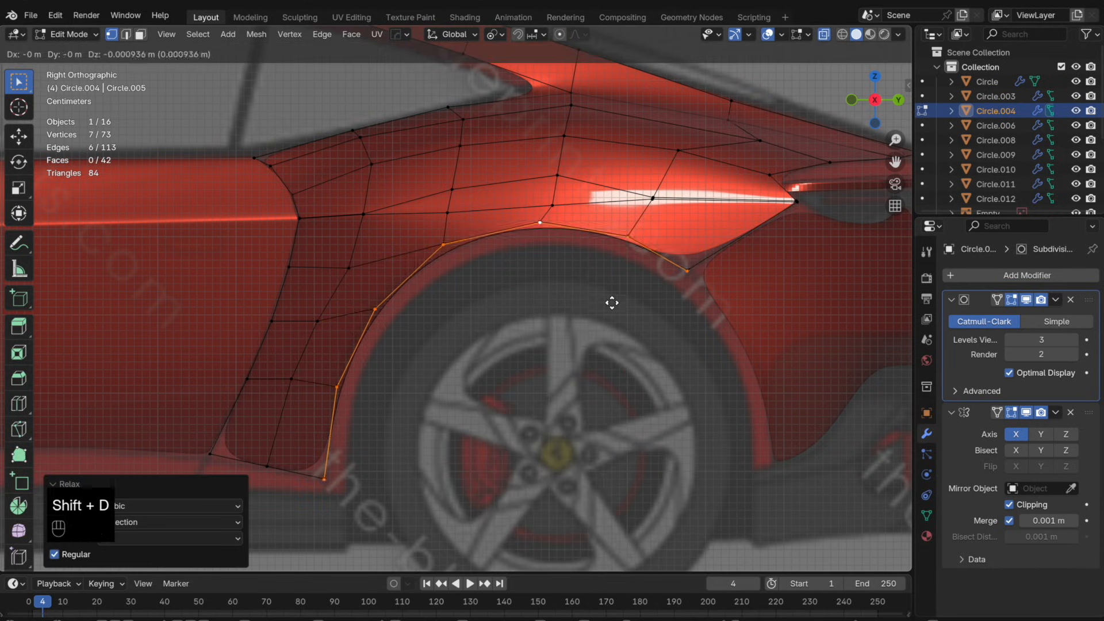
pyautogui.rightClick(630, 310)
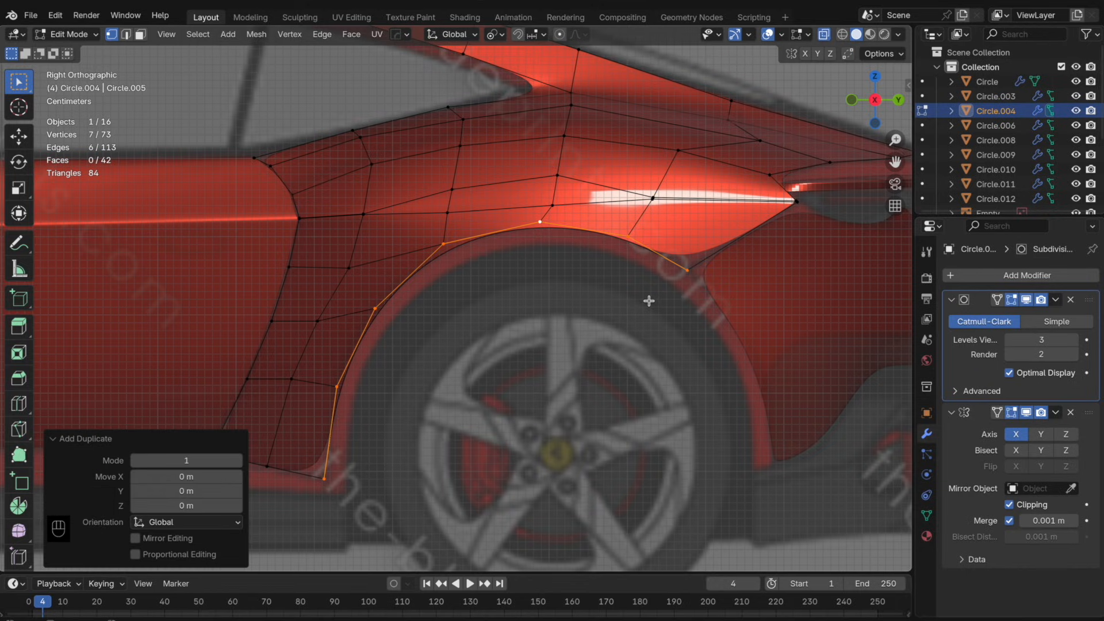
pyautogui.press('g')
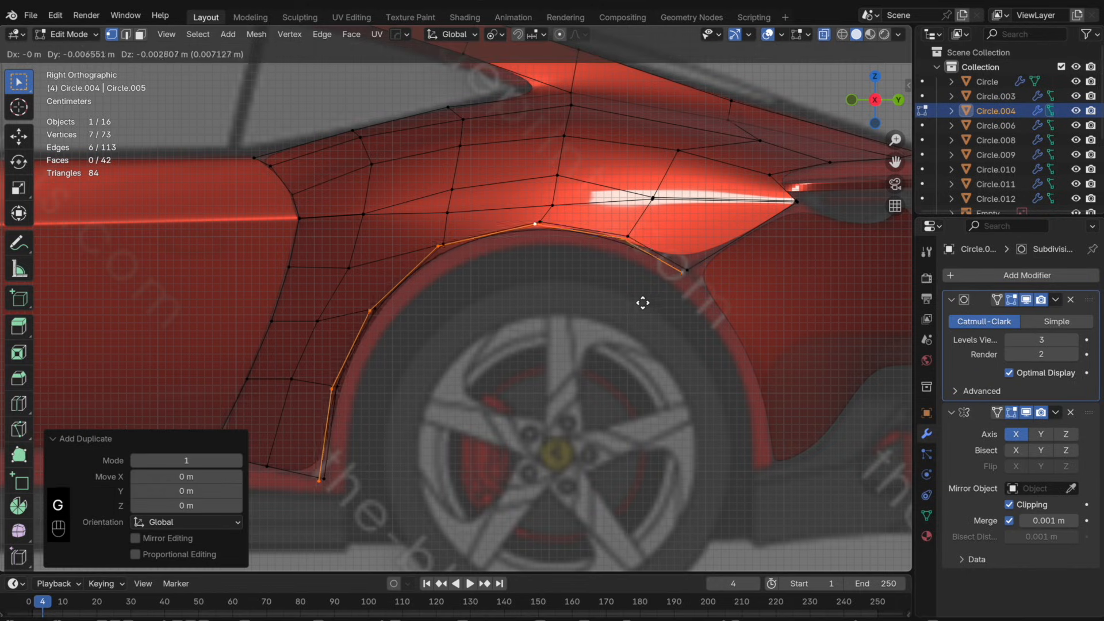
pyautogui.click(631, 311)
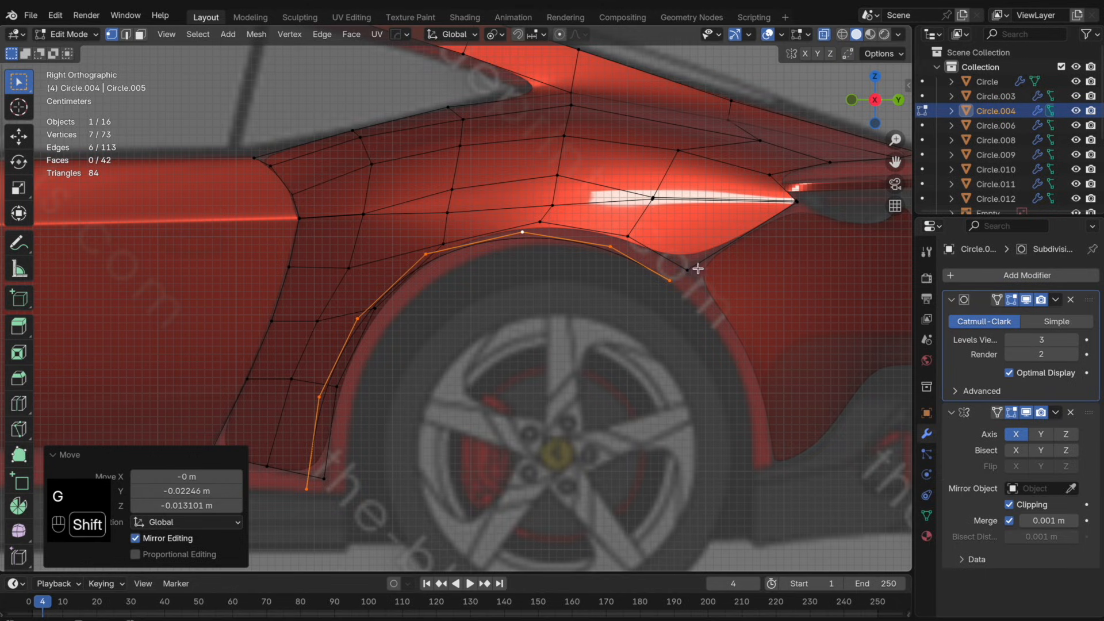
# - Scale the duplicated arch edge about its rear vertex to about 0.906 along Y and 0.91 along Z, and rotate it slightly
pyautogui.keyDown('shift'); pyautogui.click(673, 278); pyautogui.keyUp('shift')
pyautogui.press('s')
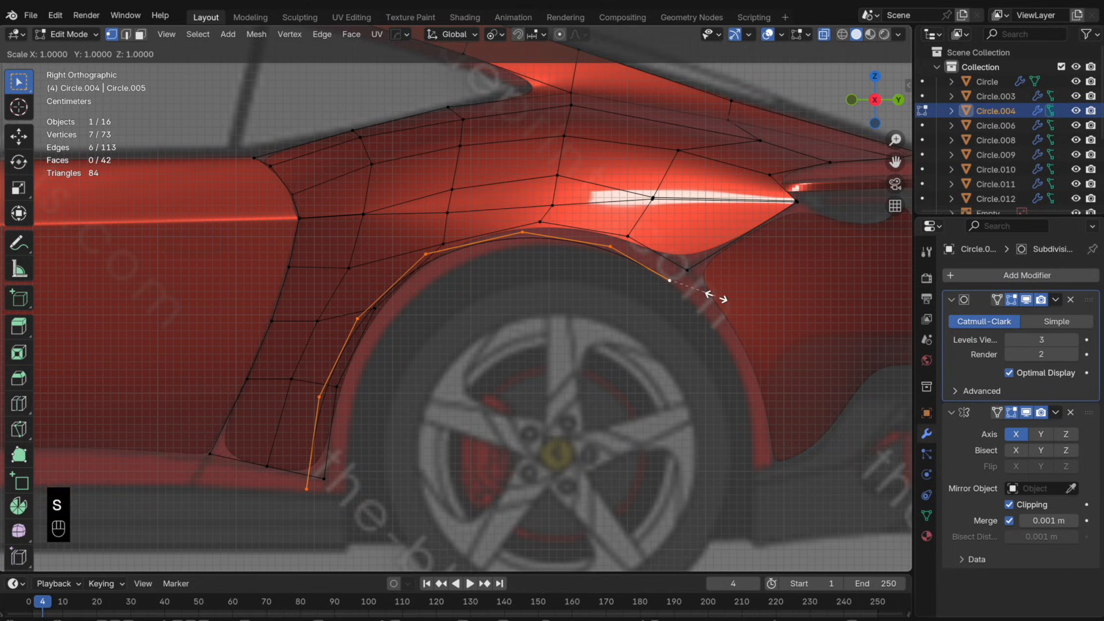
pyautogui.press('y')
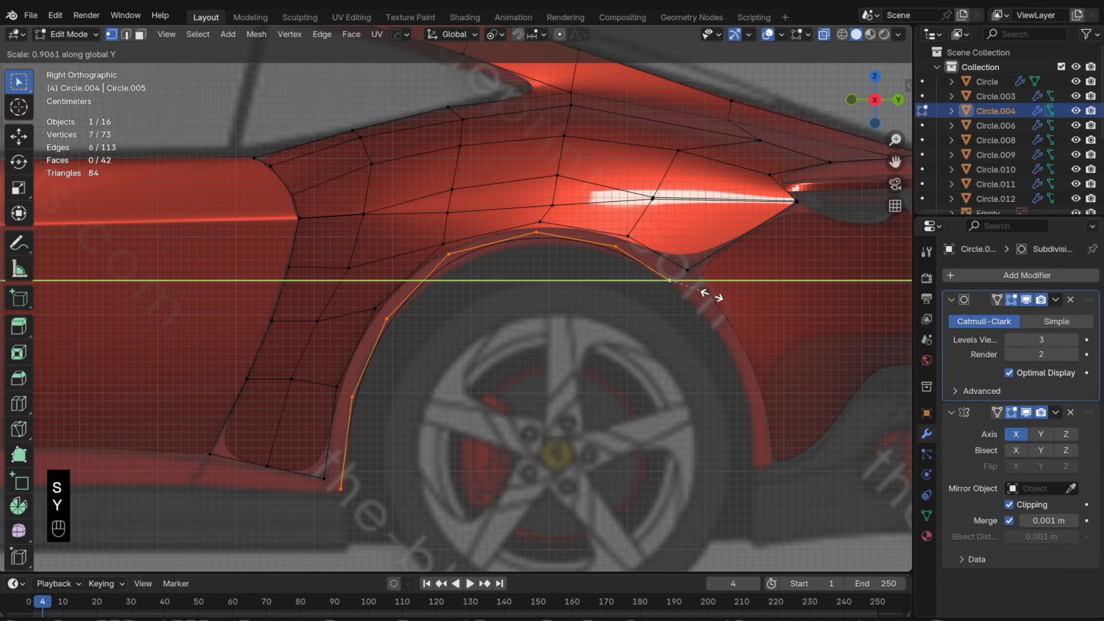
pyautogui.click(712, 295)
pyautogui.press('s')
pyautogui.press('z')
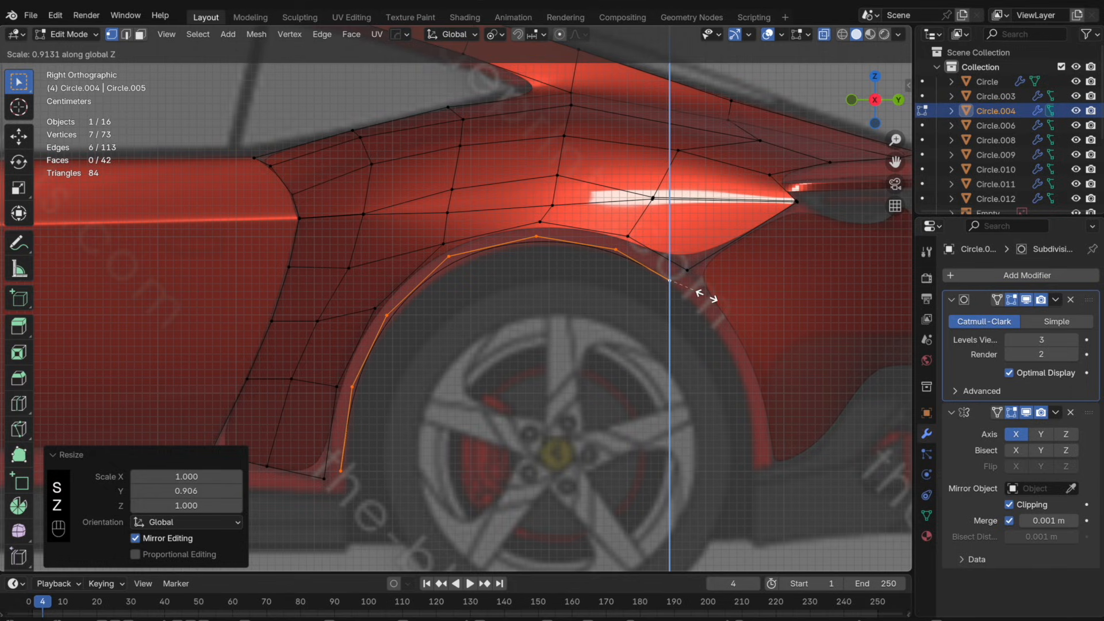
pyautogui.click(707, 296)
pyautogui.press('r')
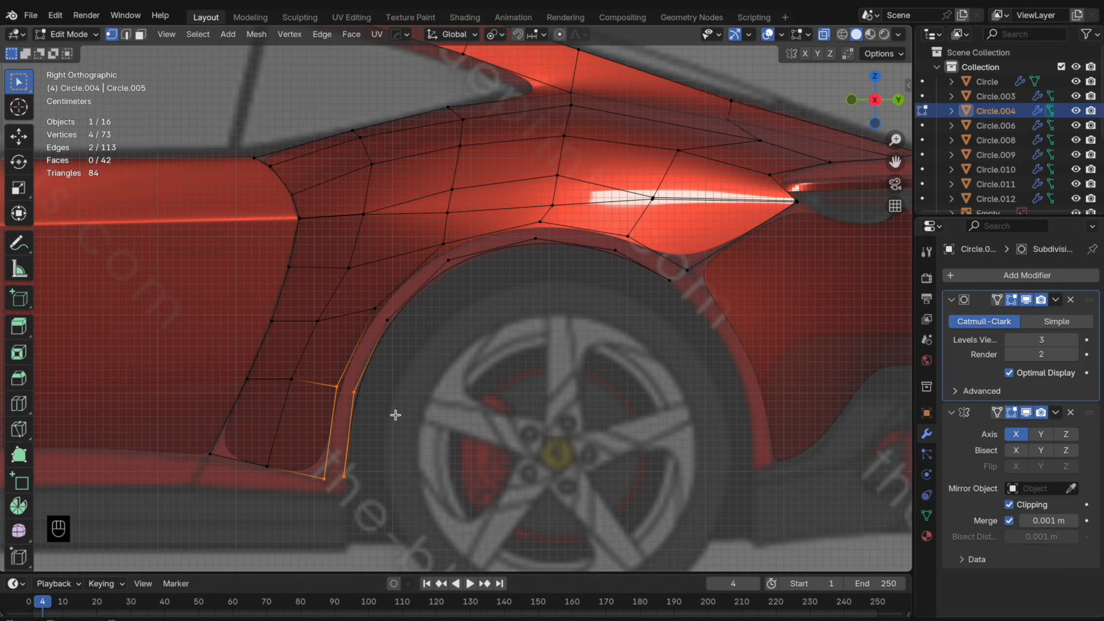
# - Fill the strip between the quarter panel's arch edge and the duplicated edge with faces
pyautogui.press('f')
pyautogui.press('f')
pyautogui.press('f')
pyautogui.press('f')
pyautogui.press('f')
pyautogui.press('f')
pyautogui.press('f')
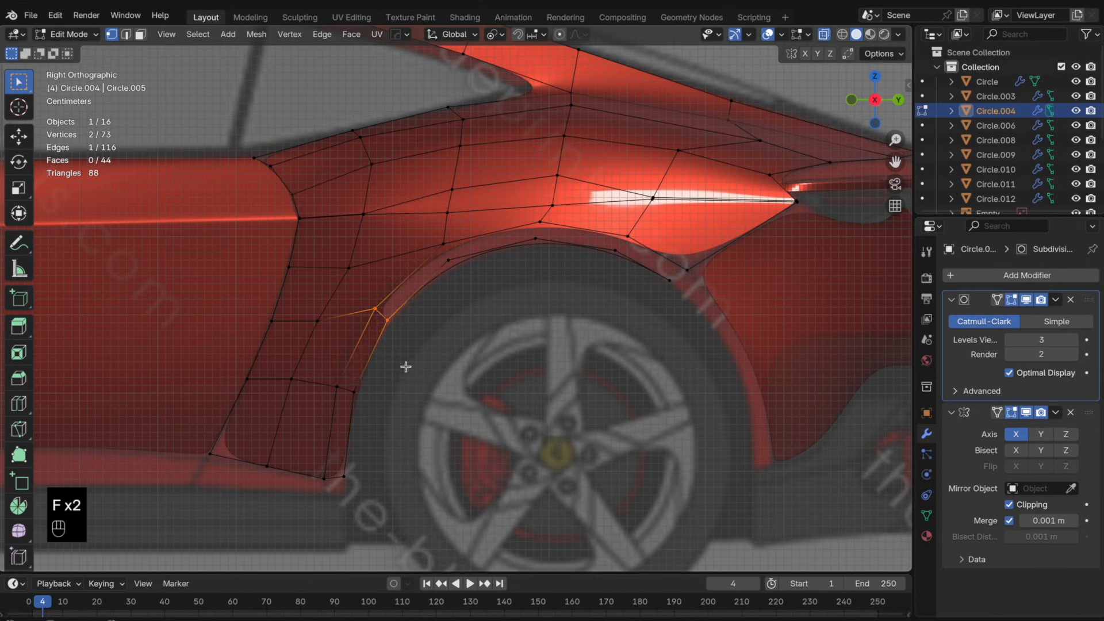
# - Add a loop cut along the new arch strip, slid to about -0.80 toward the original panel edge
pyautogui.hotkey('ctrl', 'r')
pyautogui.click(673, 276)
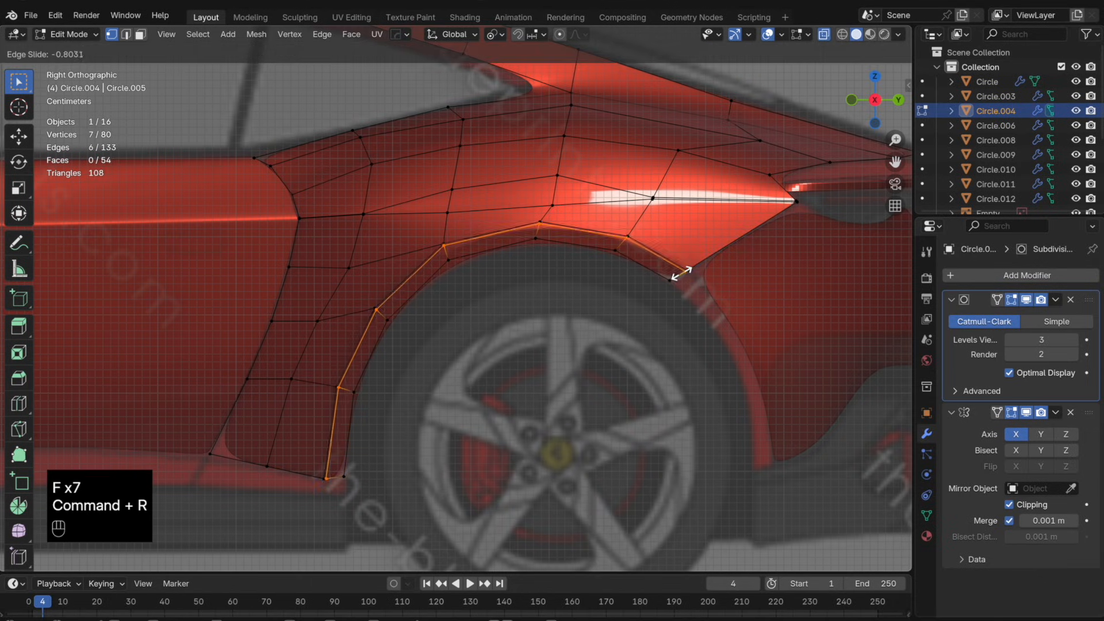
pyautogui.click(678, 275)
pyautogui.press('Tab')
pyautogui.hotkey('alt', 'z')
pyautogui.scroll(-5, 557, 321)
pyautogui.scroll(9, 558, 320)
# - Edit the body panel behind the rear wheel and smooth its wheel-side edge loop with LoopTools Relax
pyautogui.click(514, 335)
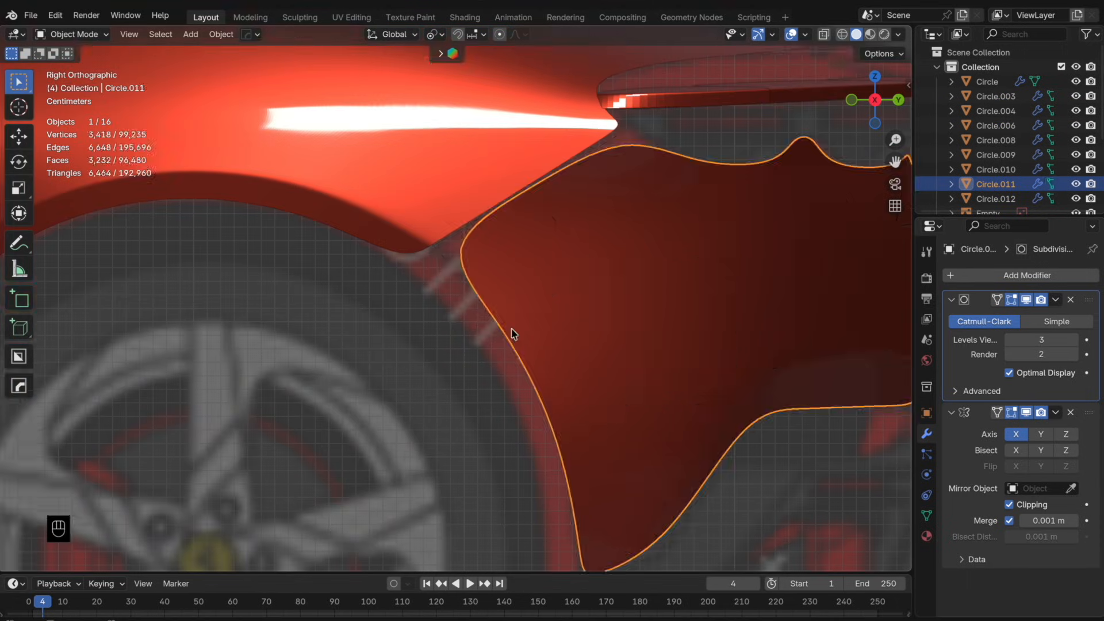
pyautogui.press('Tab')
pyautogui.keyDown('shift'); pyautogui.moveTo(559, 373); pyautogui.dragTo(557, 328, button='middle'); pyautogui.keyUp('shift')
pyautogui.hotkey('alt', 'z')
pyautogui.keyDown('alt'); pyautogui.click(543, 353); pyautogui.keyUp('alt')
pyautogui.rightClick(543, 353)
pyautogui.moveTo(506, 256)
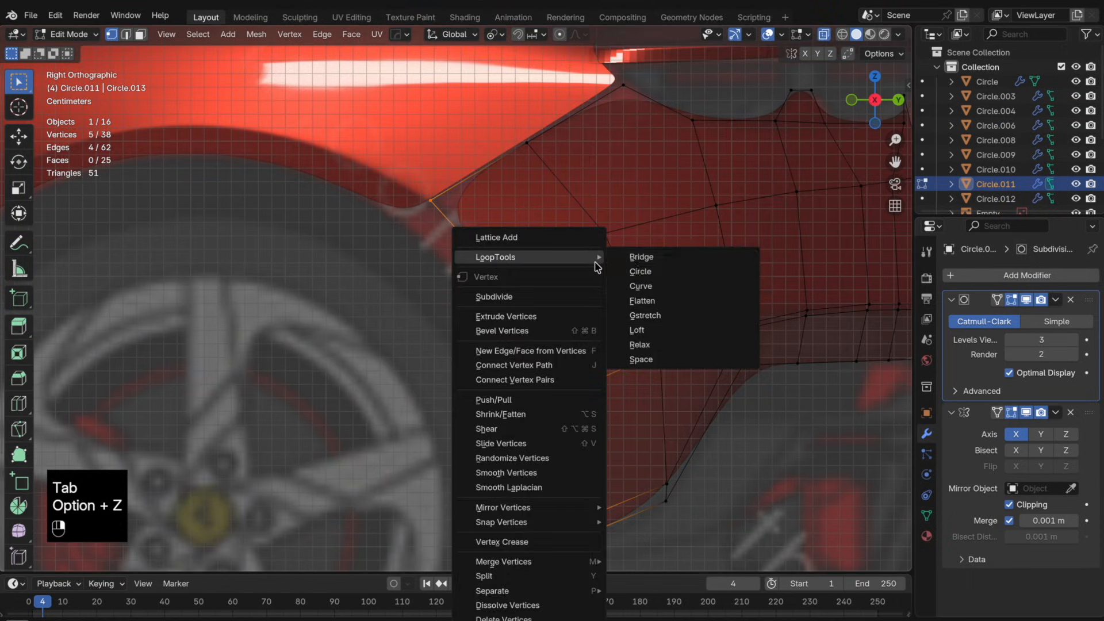
pyautogui.click(679, 344)
# - Slide the two middle wheel-side vertices of the panel behind the rear wheel to match the blueprint arch
pyautogui.click(518, 286)
pyautogui.press('g')
pyautogui.press('g')
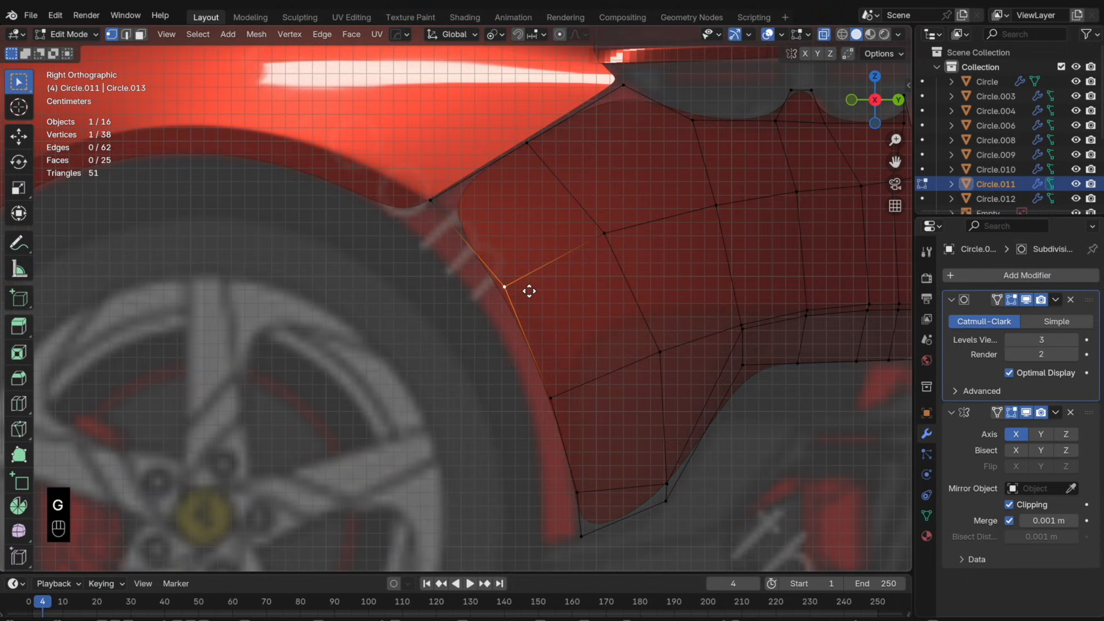
pyautogui.click(533, 282)
pyautogui.click(544, 389)
pyautogui.press('g')
pyautogui.press('g')
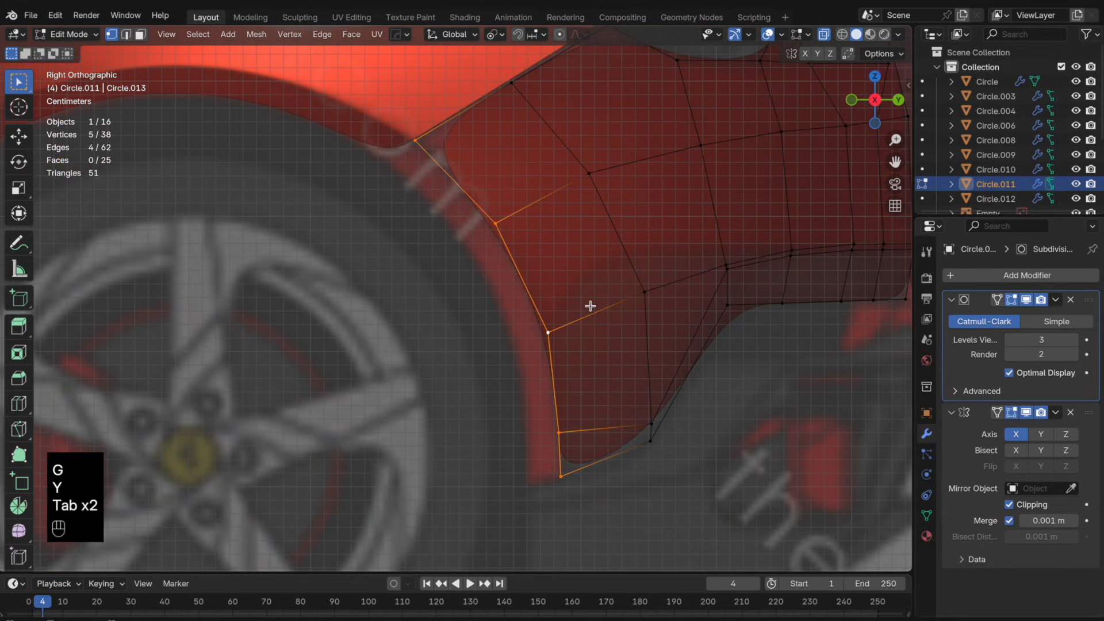
# - Duplicate the panel's wheel-side edge about -0.023 m along Y and -0.012 m along Z, and fill the gap with faces
pyautogui.hotkey('shift', 'd')
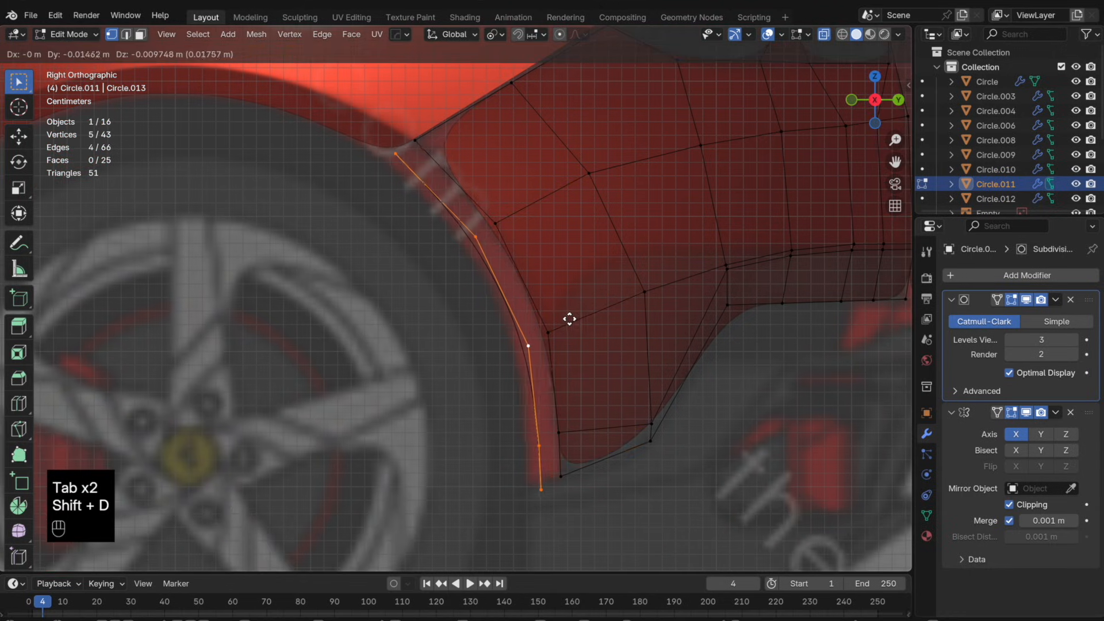
pyautogui.click(560, 323)
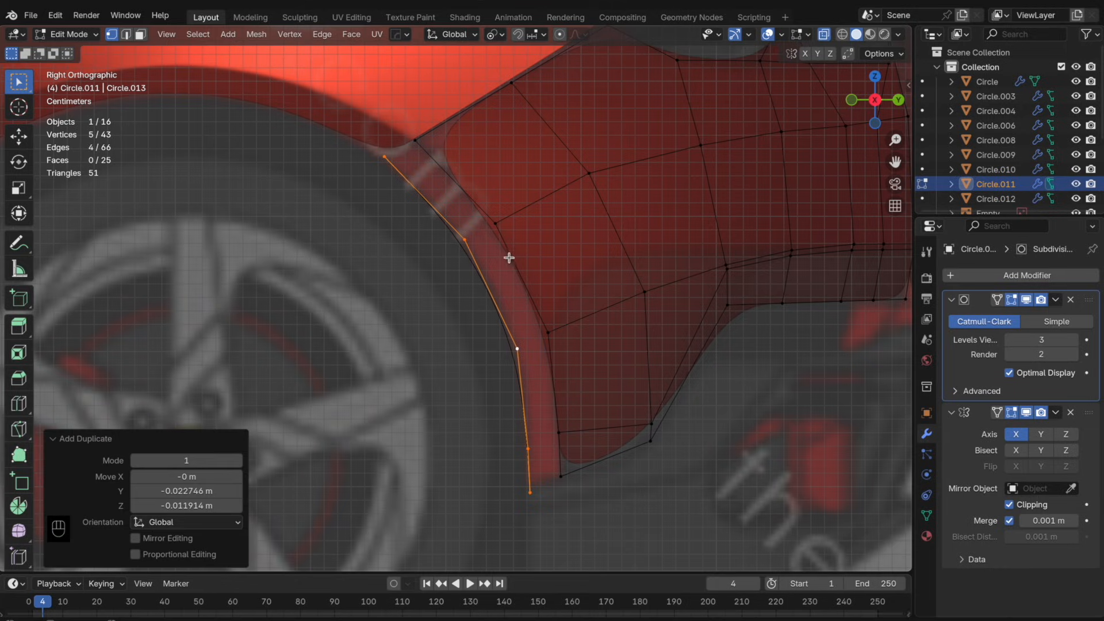
pyautogui.moveTo(502, 245); pyautogui.dragTo(332, 112)
pyautogui.press('f')
pyautogui.press('f')
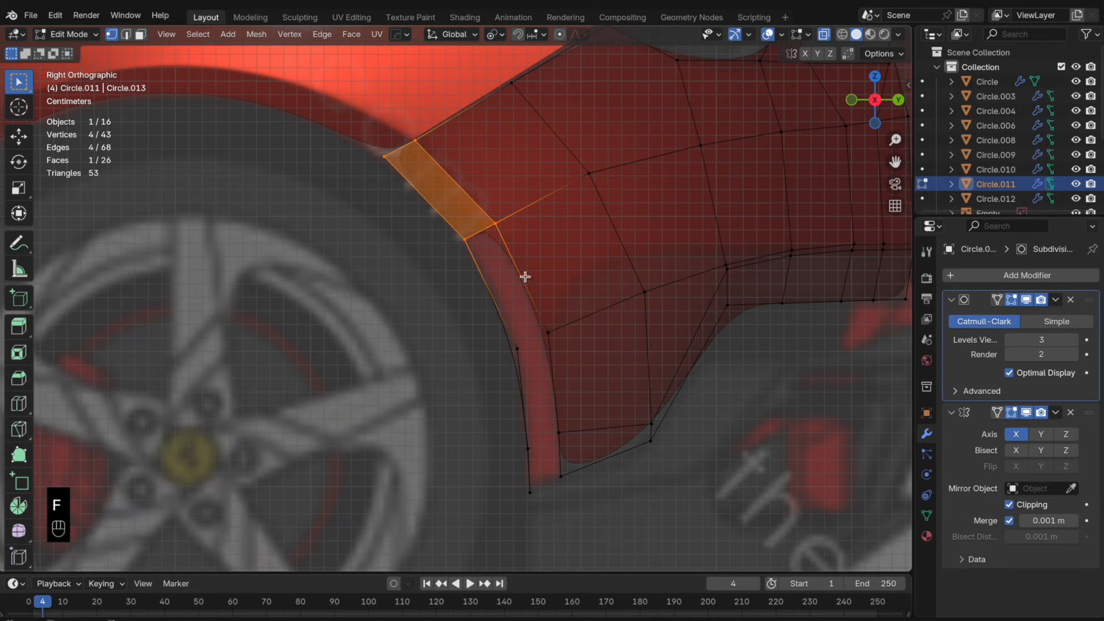
pyautogui.press('f')
pyautogui.press('f')
pyautogui.press('super+r')
pyautogui.click(532, 345)
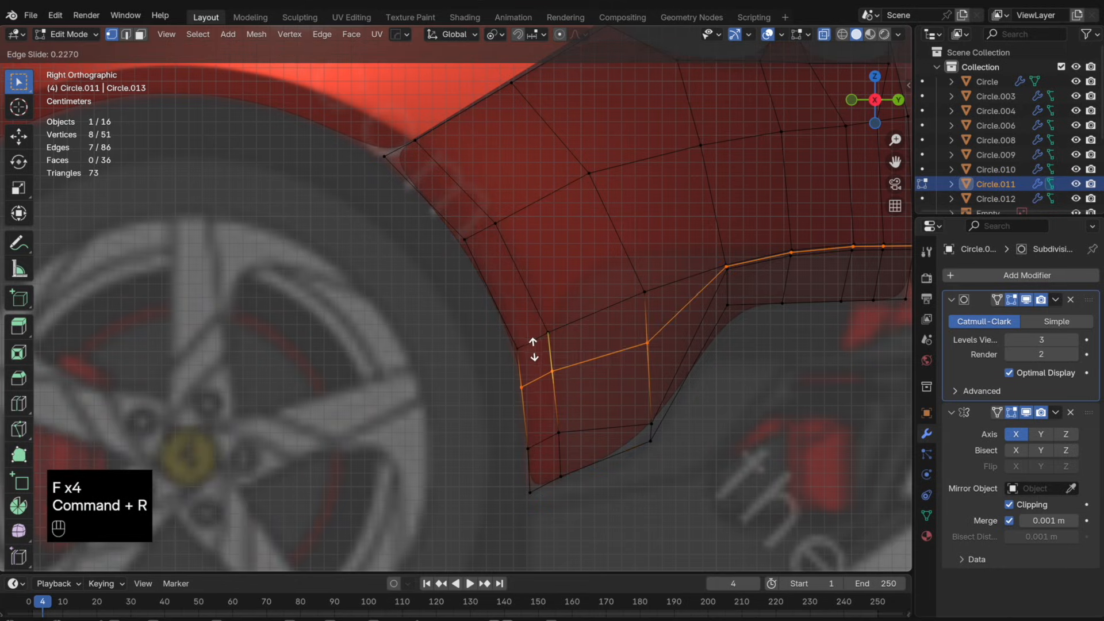
pyautogui.press('super+z')
# - Add a loop cut lengthwise along the new arch strip of the panel behind the rear wheel
pyautogui.press('super+r')
pyautogui.hotkey('alt', 'z')
pyautogui.press('Tab')
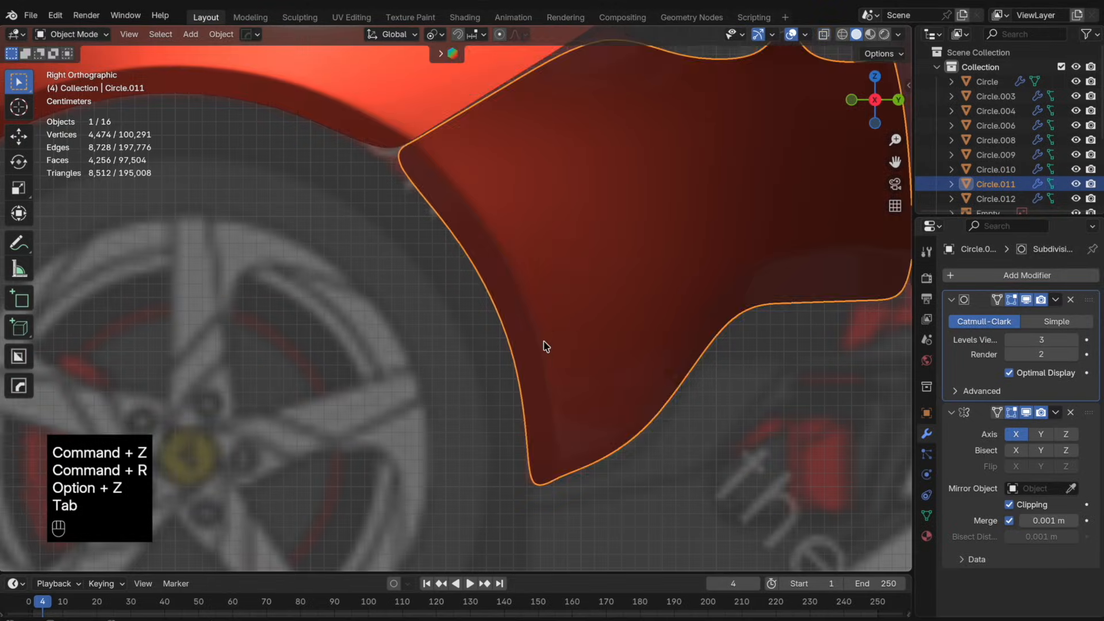
# - Examine the whole car body from the side and front in perspective, with nothing selected
pyautogui.scroll(-4, 517, 336)
pyautogui.click(618, 352)
pyautogui.moveTo(618, 352); pyautogui.dragTo(592, 357, button='middle')
pyautogui.scroll(-5, 591, 357)
pyautogui.moveTo(443, 325)
pyautogui.mouseDown(button='middle')
pyautogui.moveTo(556, 338)
pyautogui.moveTo(435, 326)
pyautogui.mouseUp(button='middle')
pyautogui.scroll(-4, 555, 345)
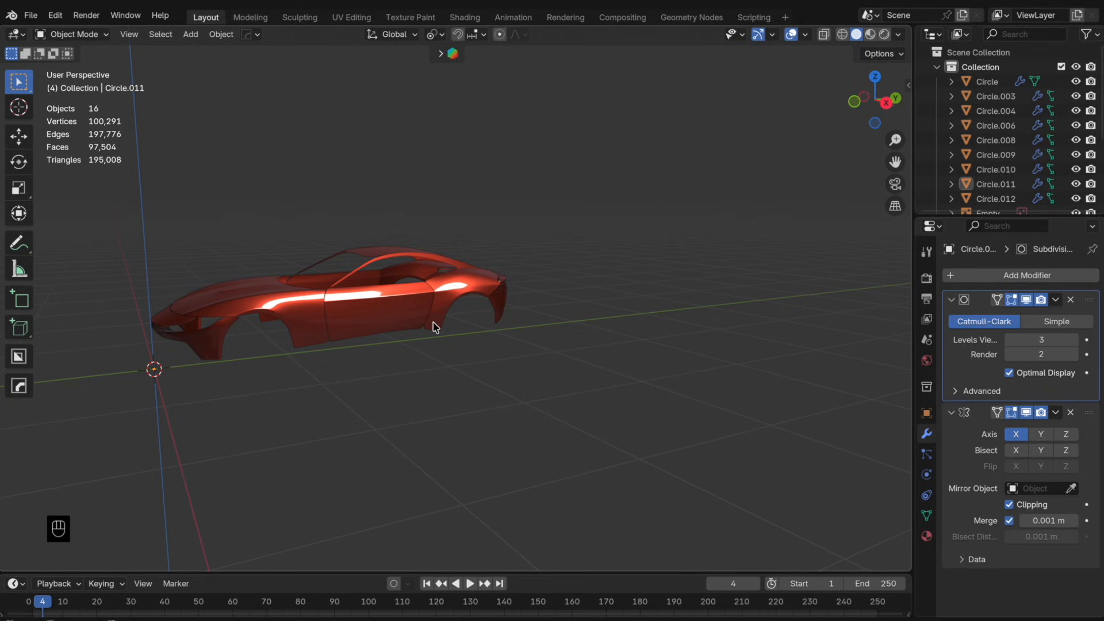
pyautogui.moveTo(308, 264); pyautogui.dragTo(432, 259, button='middle')
pyautogui.moveTo(571, 258); pyautogui.dragTo(450, 255, button='middle')
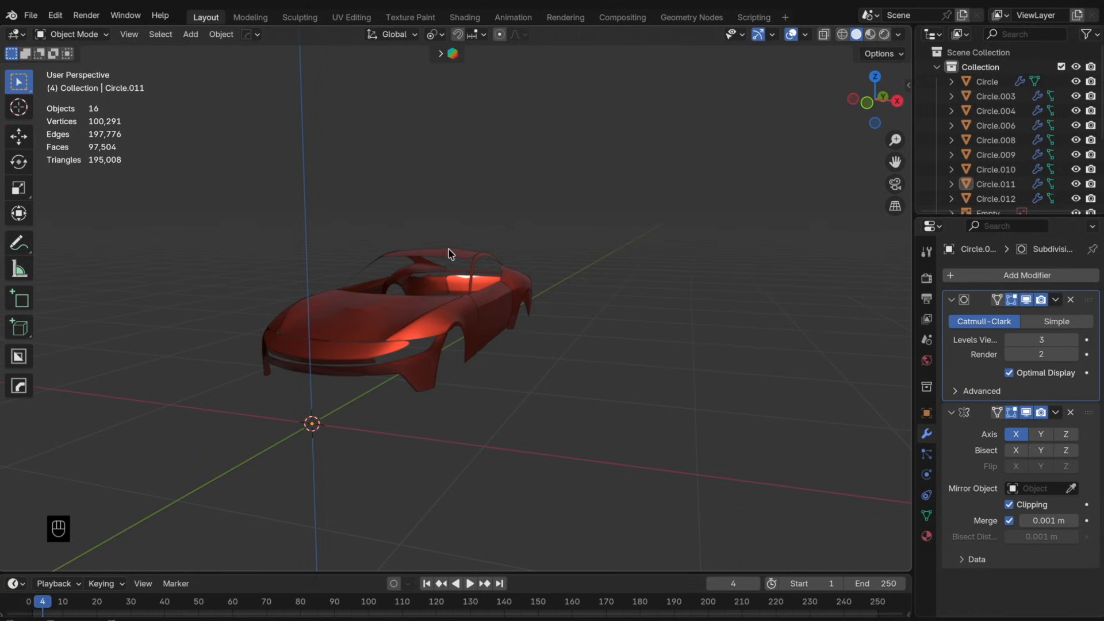
# - Switch the viewport shading to wireframe and save the file
pyautogui.click(843, 34)
pyautogui.moveTo(567, 216); pyautogui.dragTo(598, 276, button='middle')
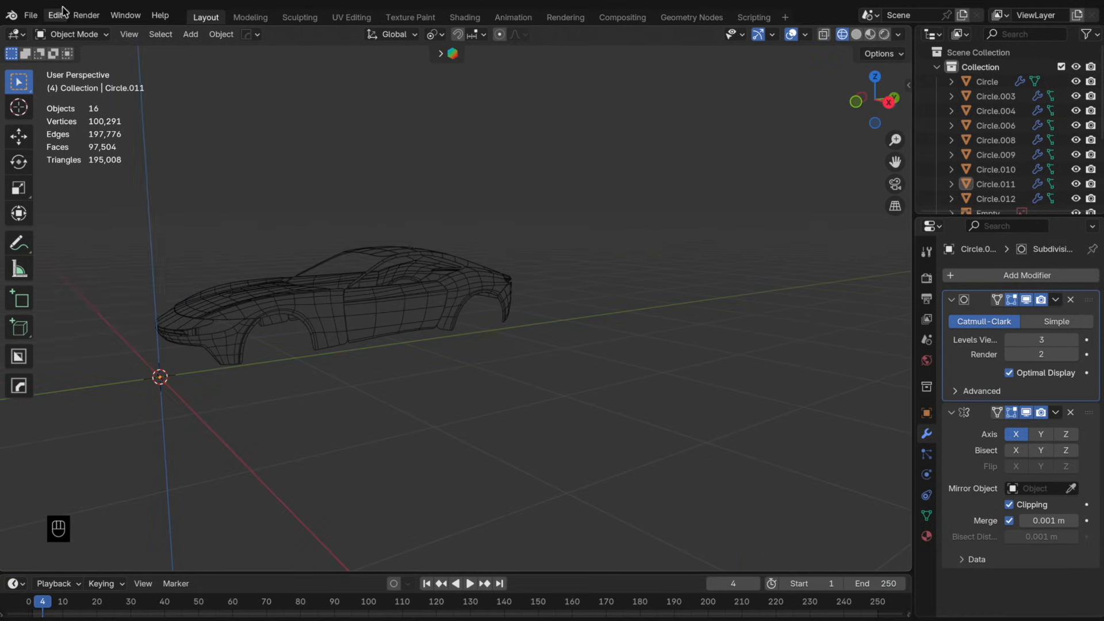
pyautogui.click(30, 15)
pyautogui.click(98, 153)
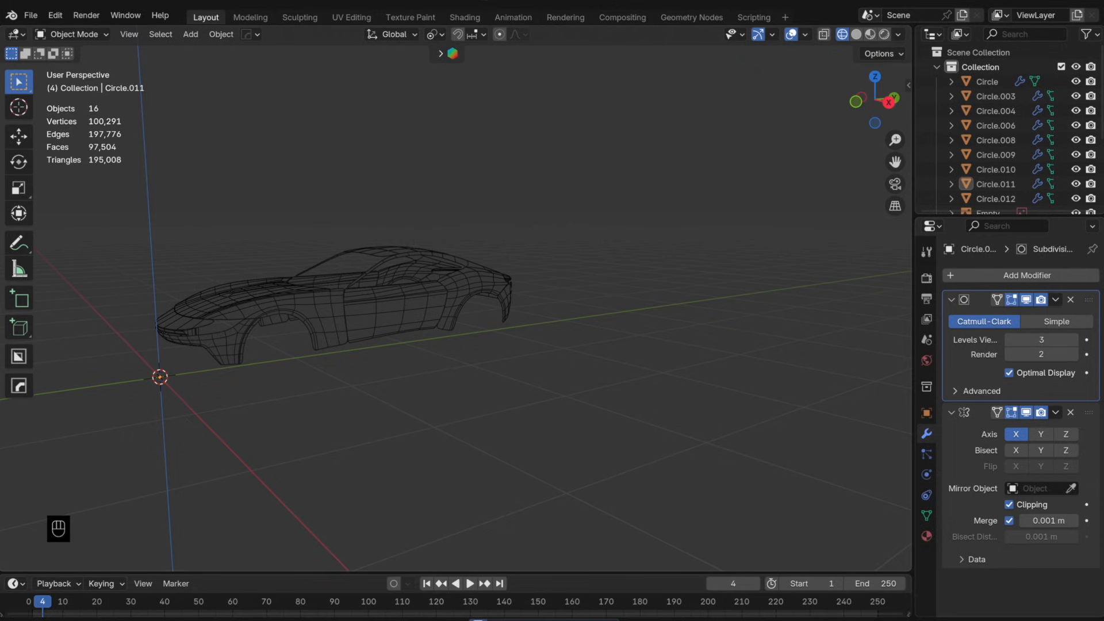
# - Inspect the car body's wireframe topology from the front and the side
pyautogui.moveTo(501, 209); pyautogui.dragTo(486, 246, button='middle')
pyautogui.scroll(5, 509, 267)
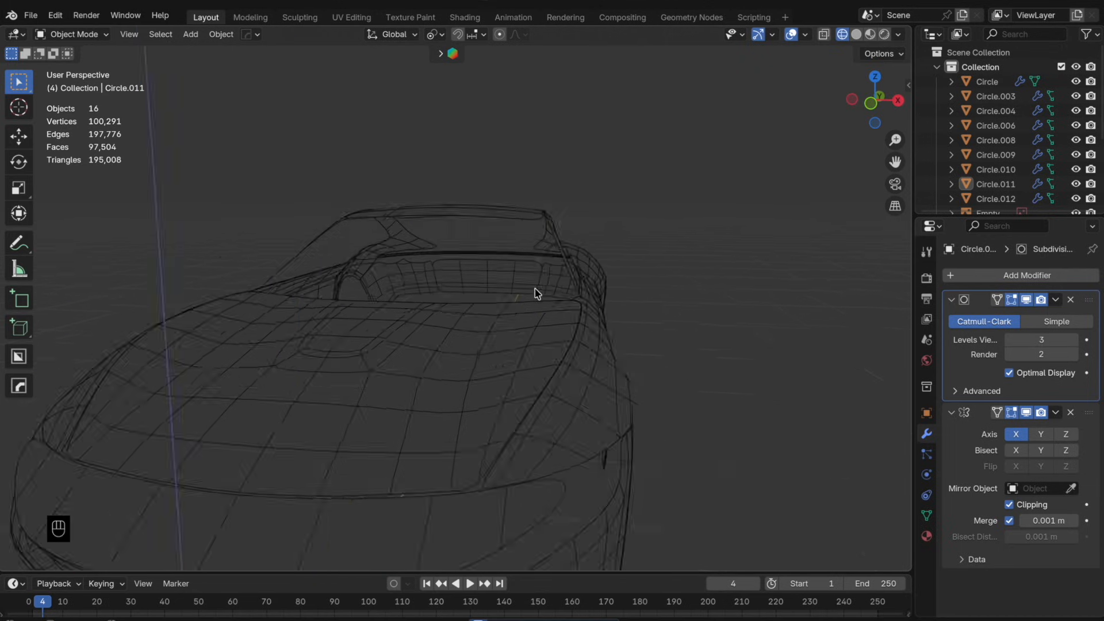
pyautogui.moveTo(535, 291); pyautogui.dragTo(595, 279, button='middle')
pyautogui.scroll(4, 595, 279)
pyautogui.scroll(-3, 575, 275)
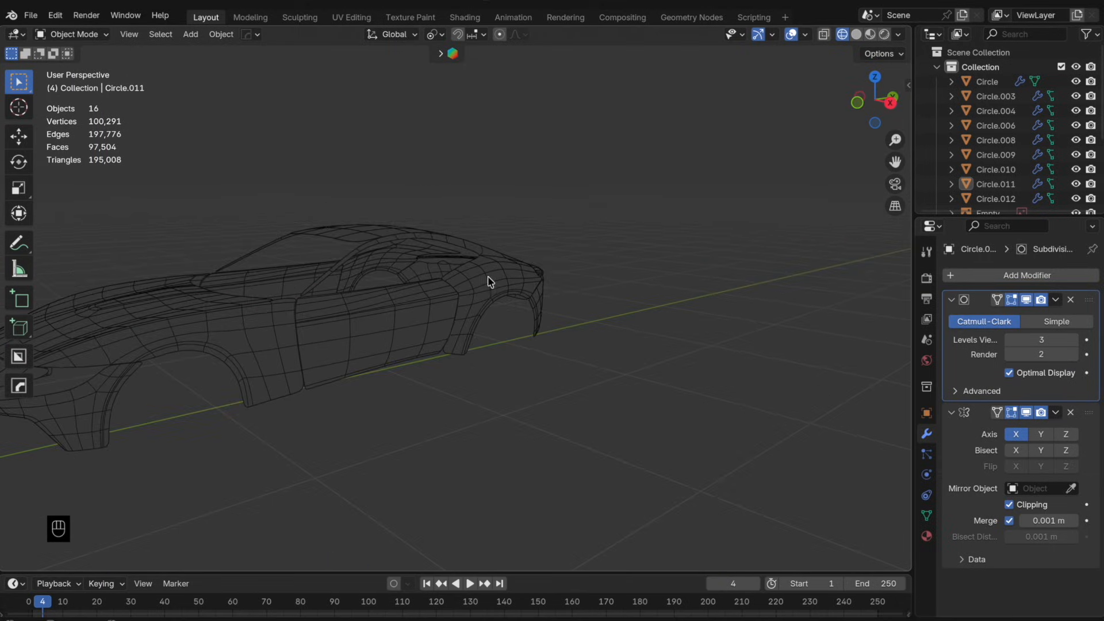
pyautogui.moveTo(488, 278); pyautogui.dragTo(585, 260, button='middle')
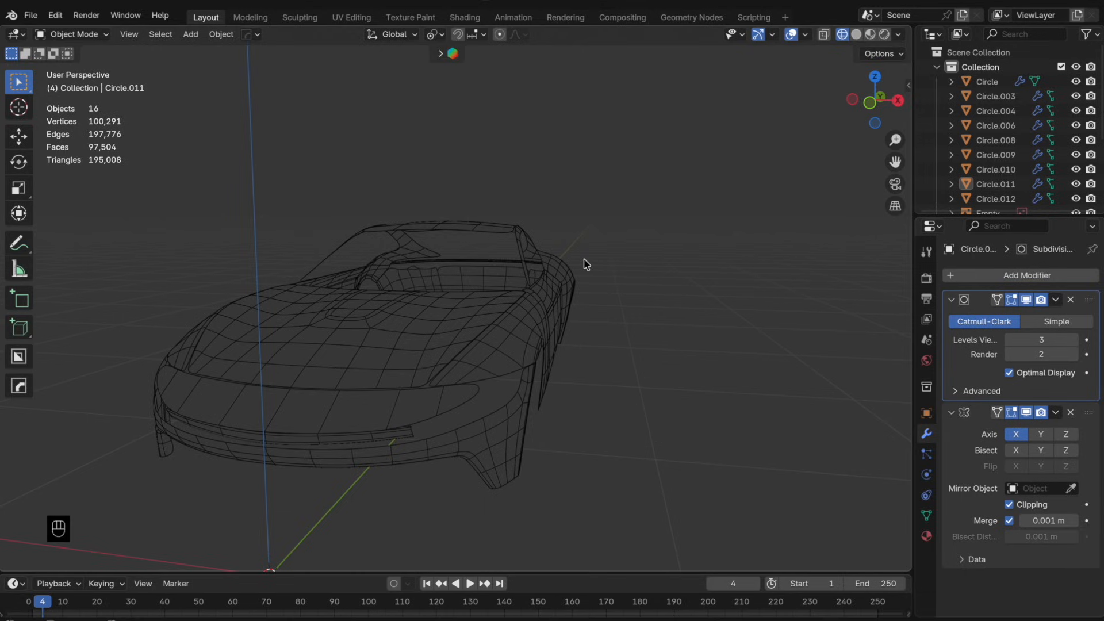